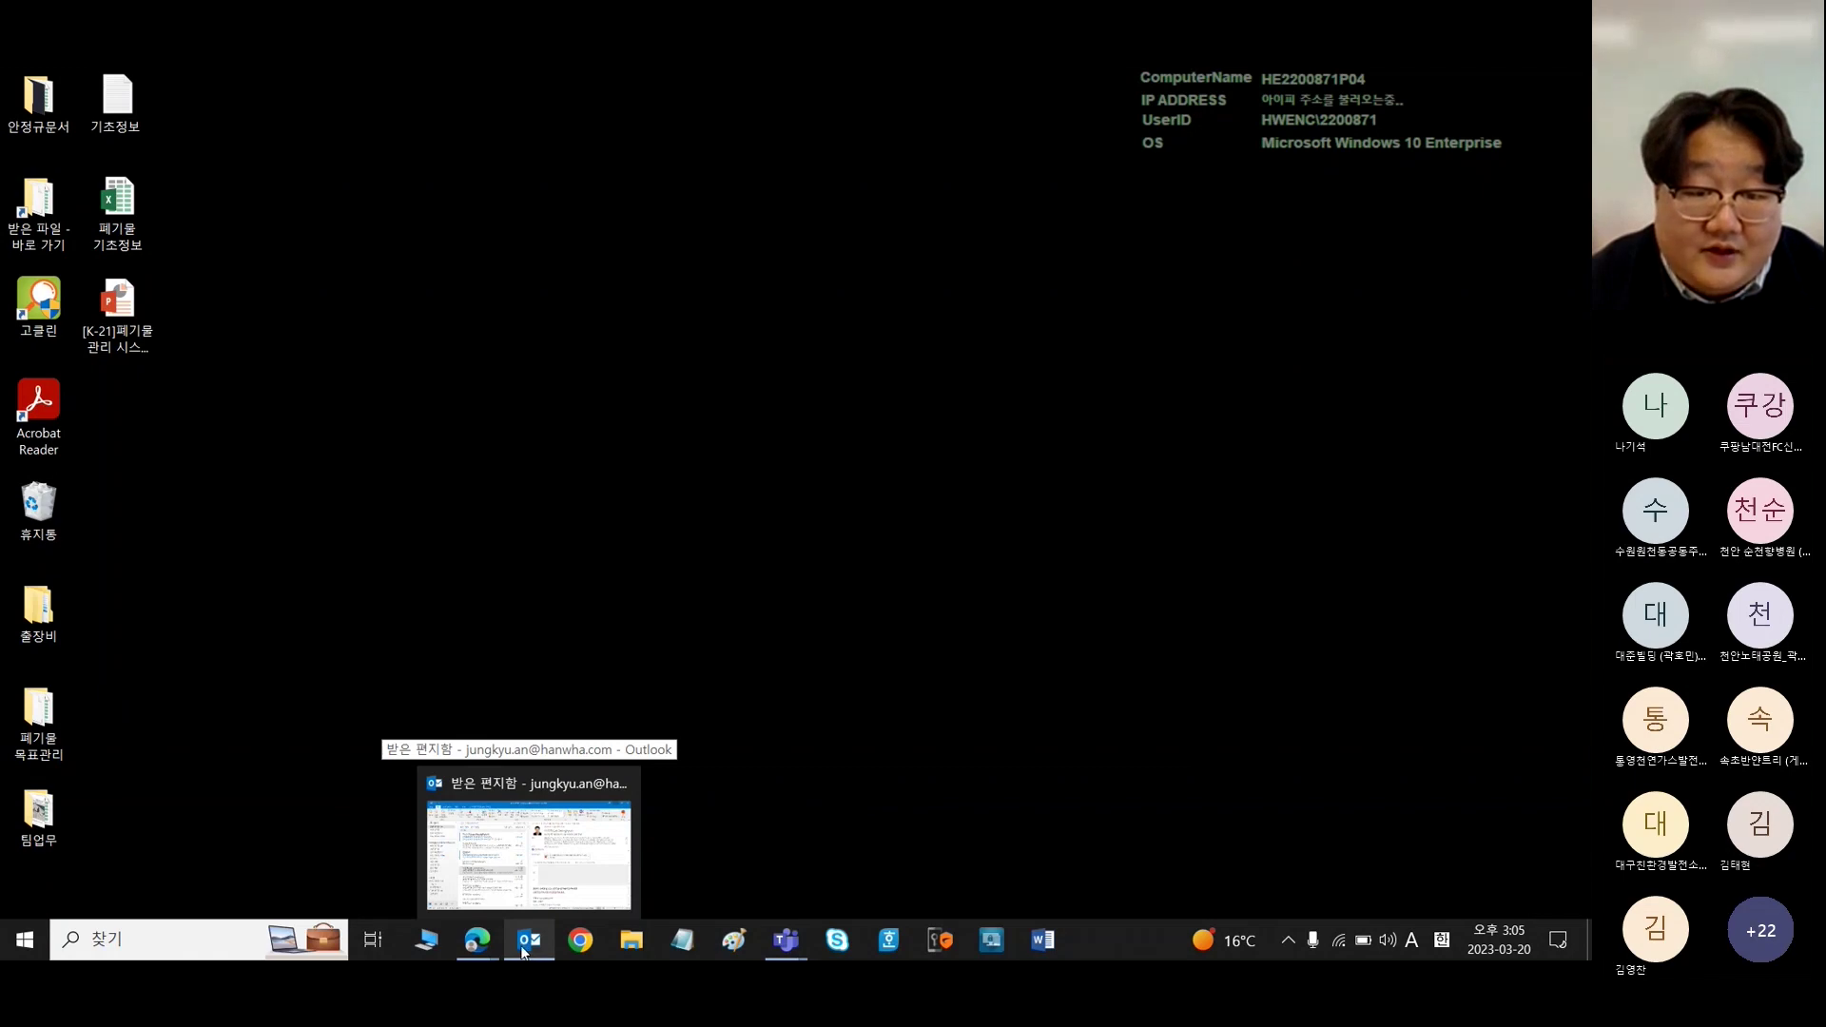
# Step: Bring the Edge window showing the Circle company portal to the front
pyautogui.moveTo(466, 937)
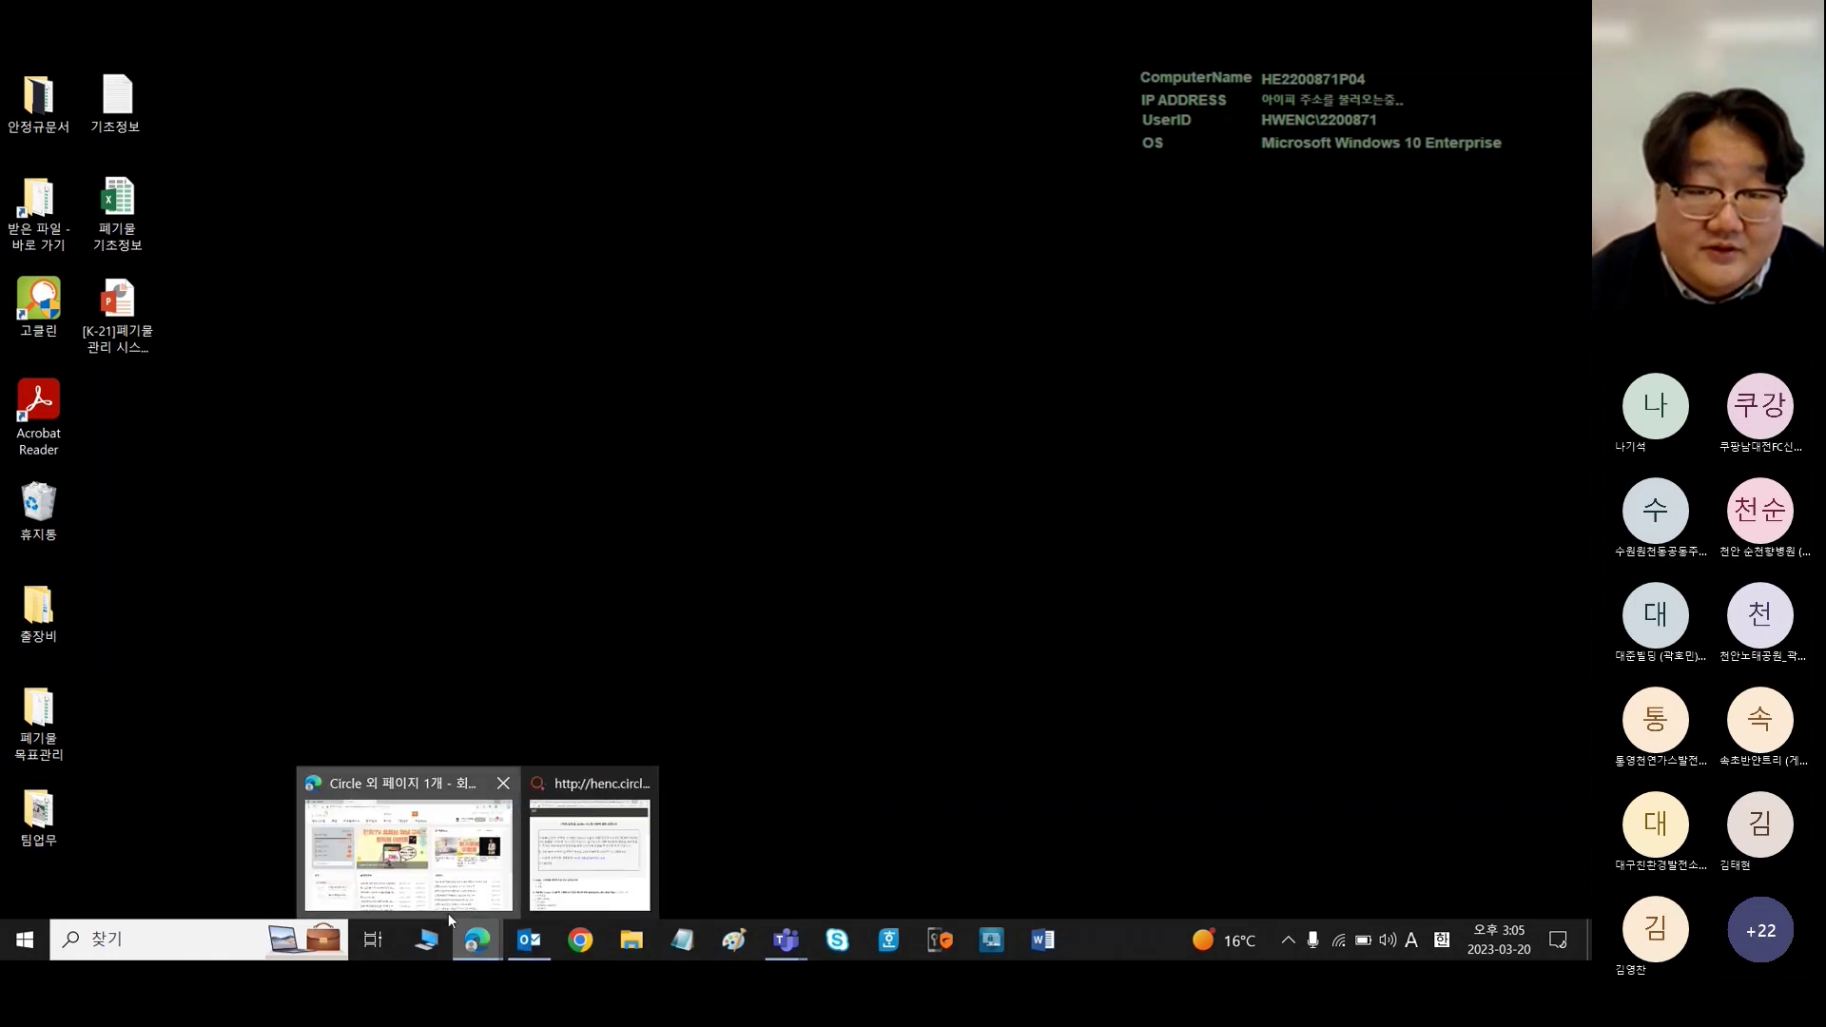
pyautogui.click(448, 911)
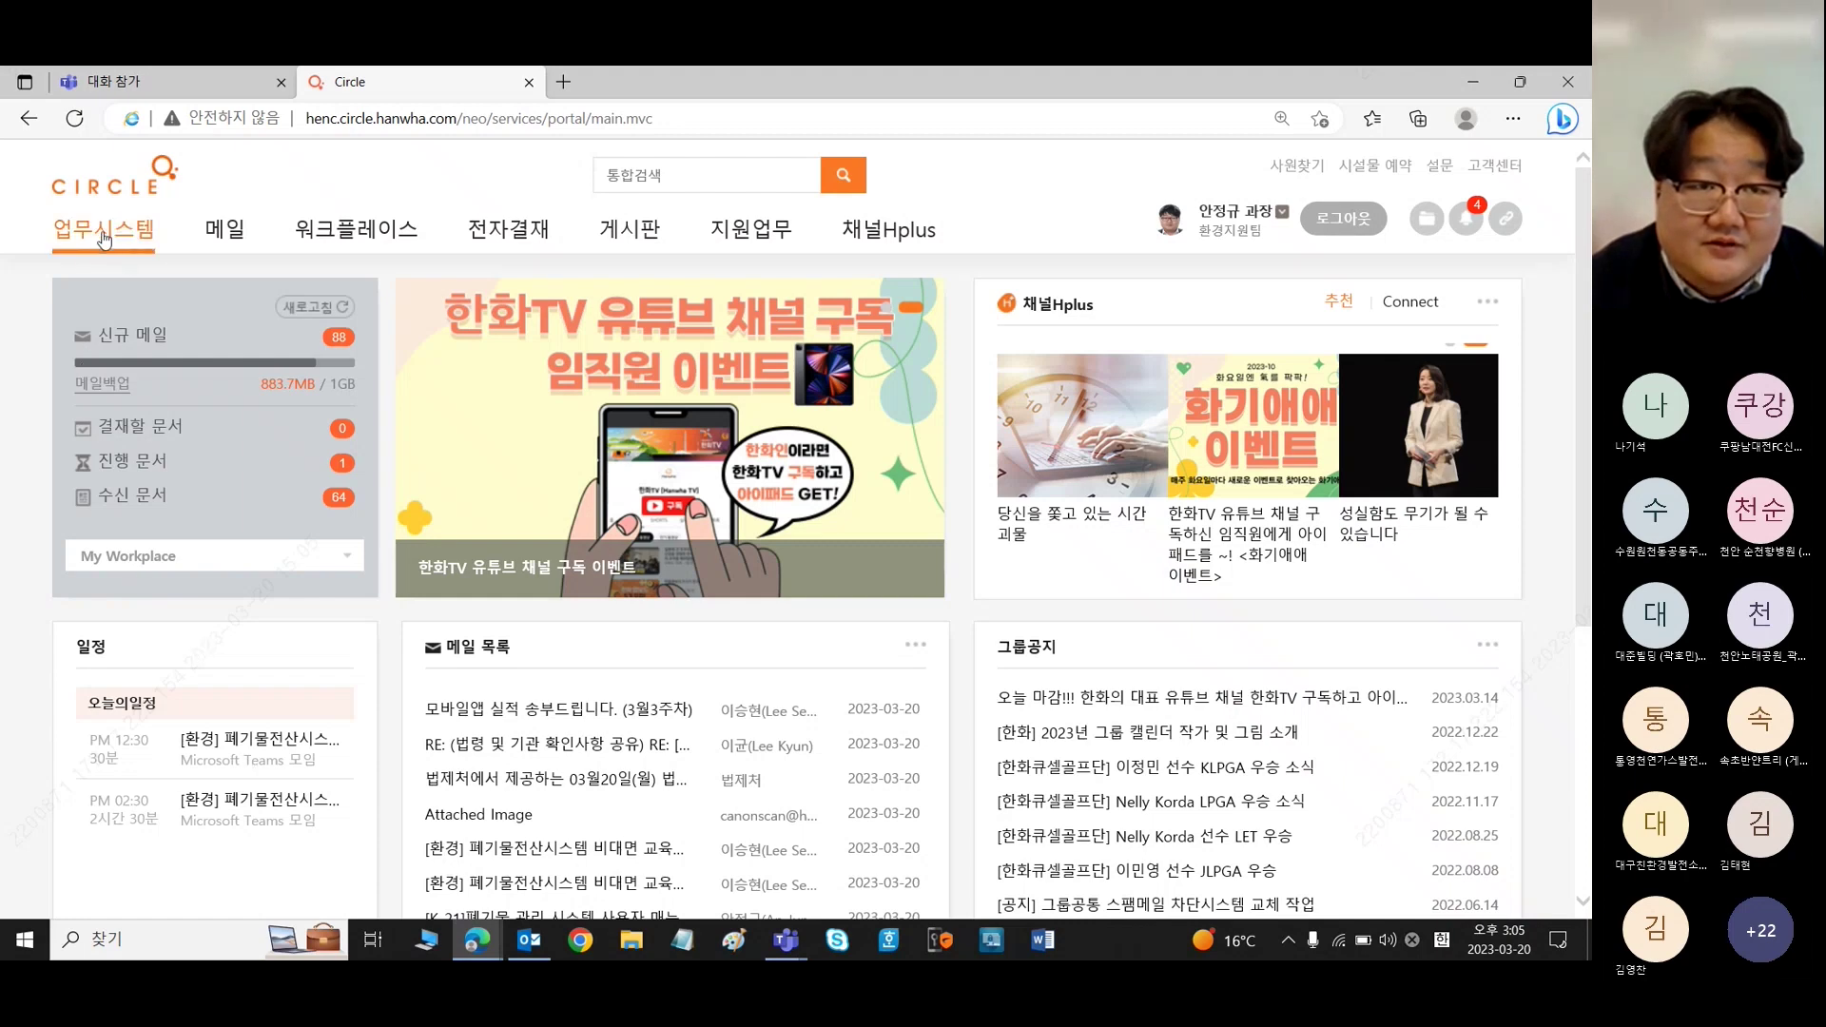
# Step: Go to 게시판 > 시스템 공지 > 사용자 매뉴얼, open the K-21 manual Rev.1 post, and download its PDF
pyautogui.click(610, 237)
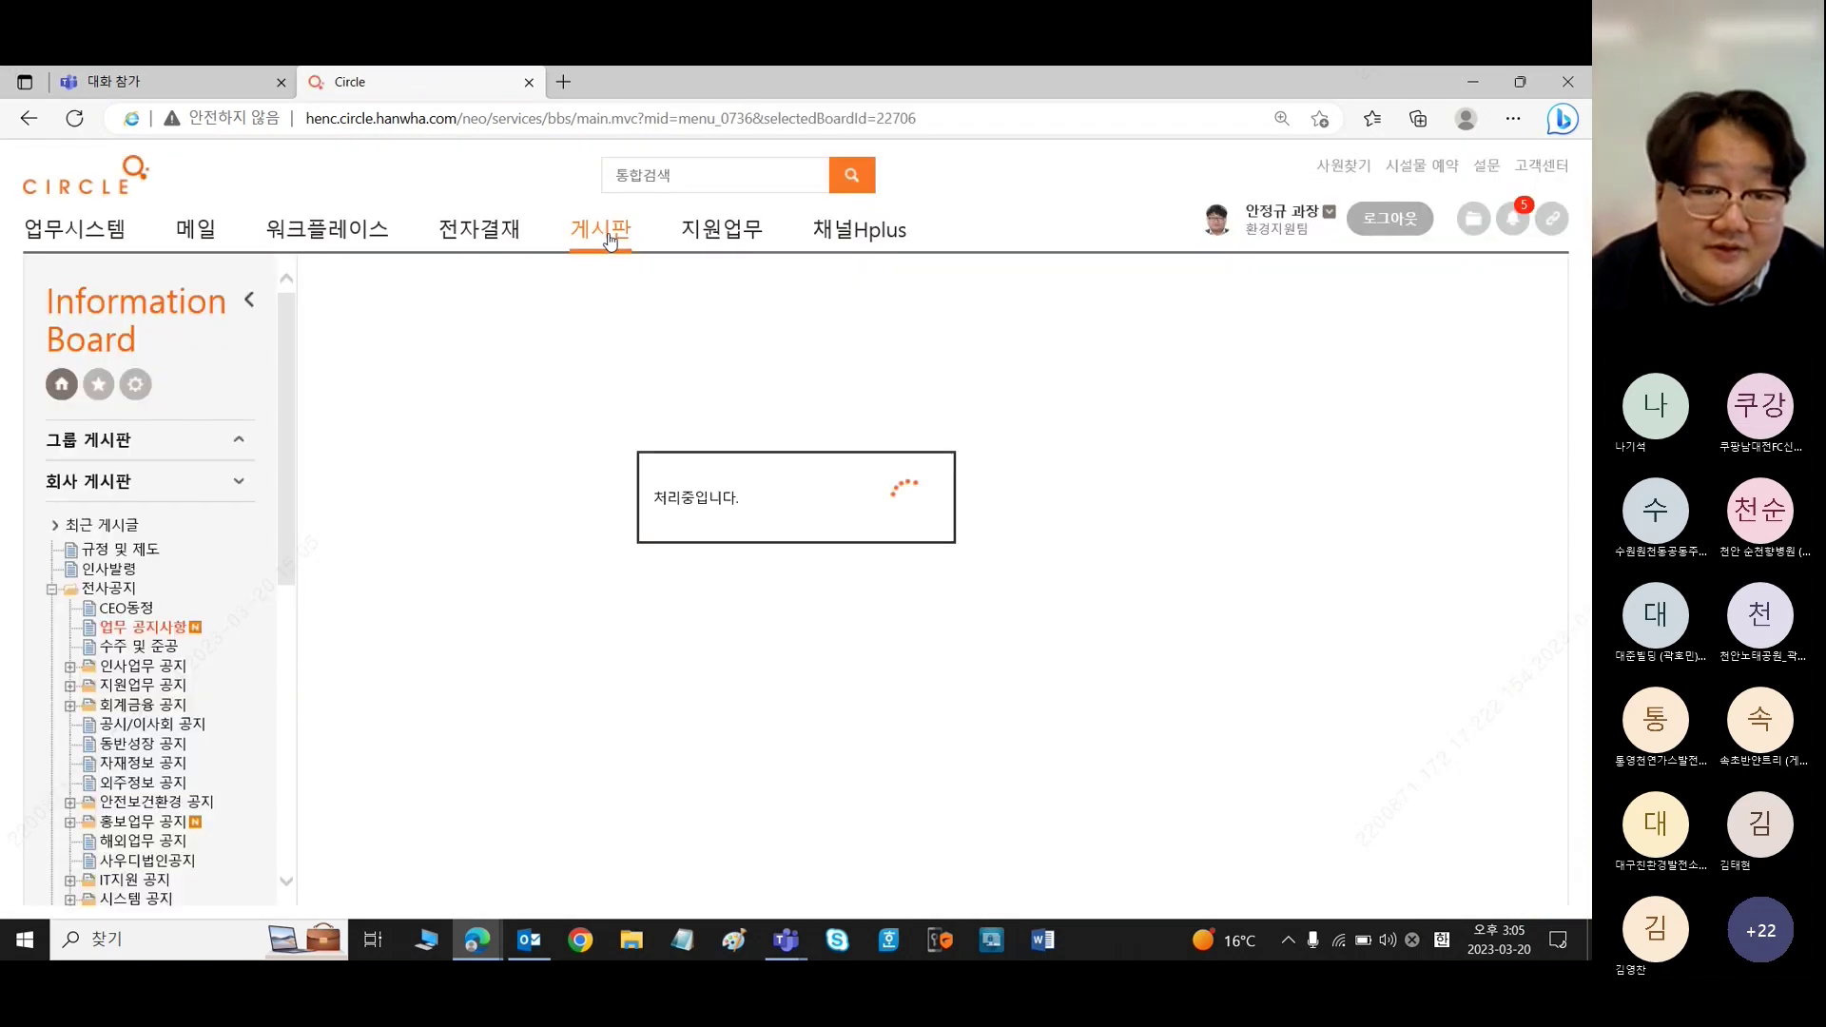
pyautogui.scroll(-2, 214, 570)
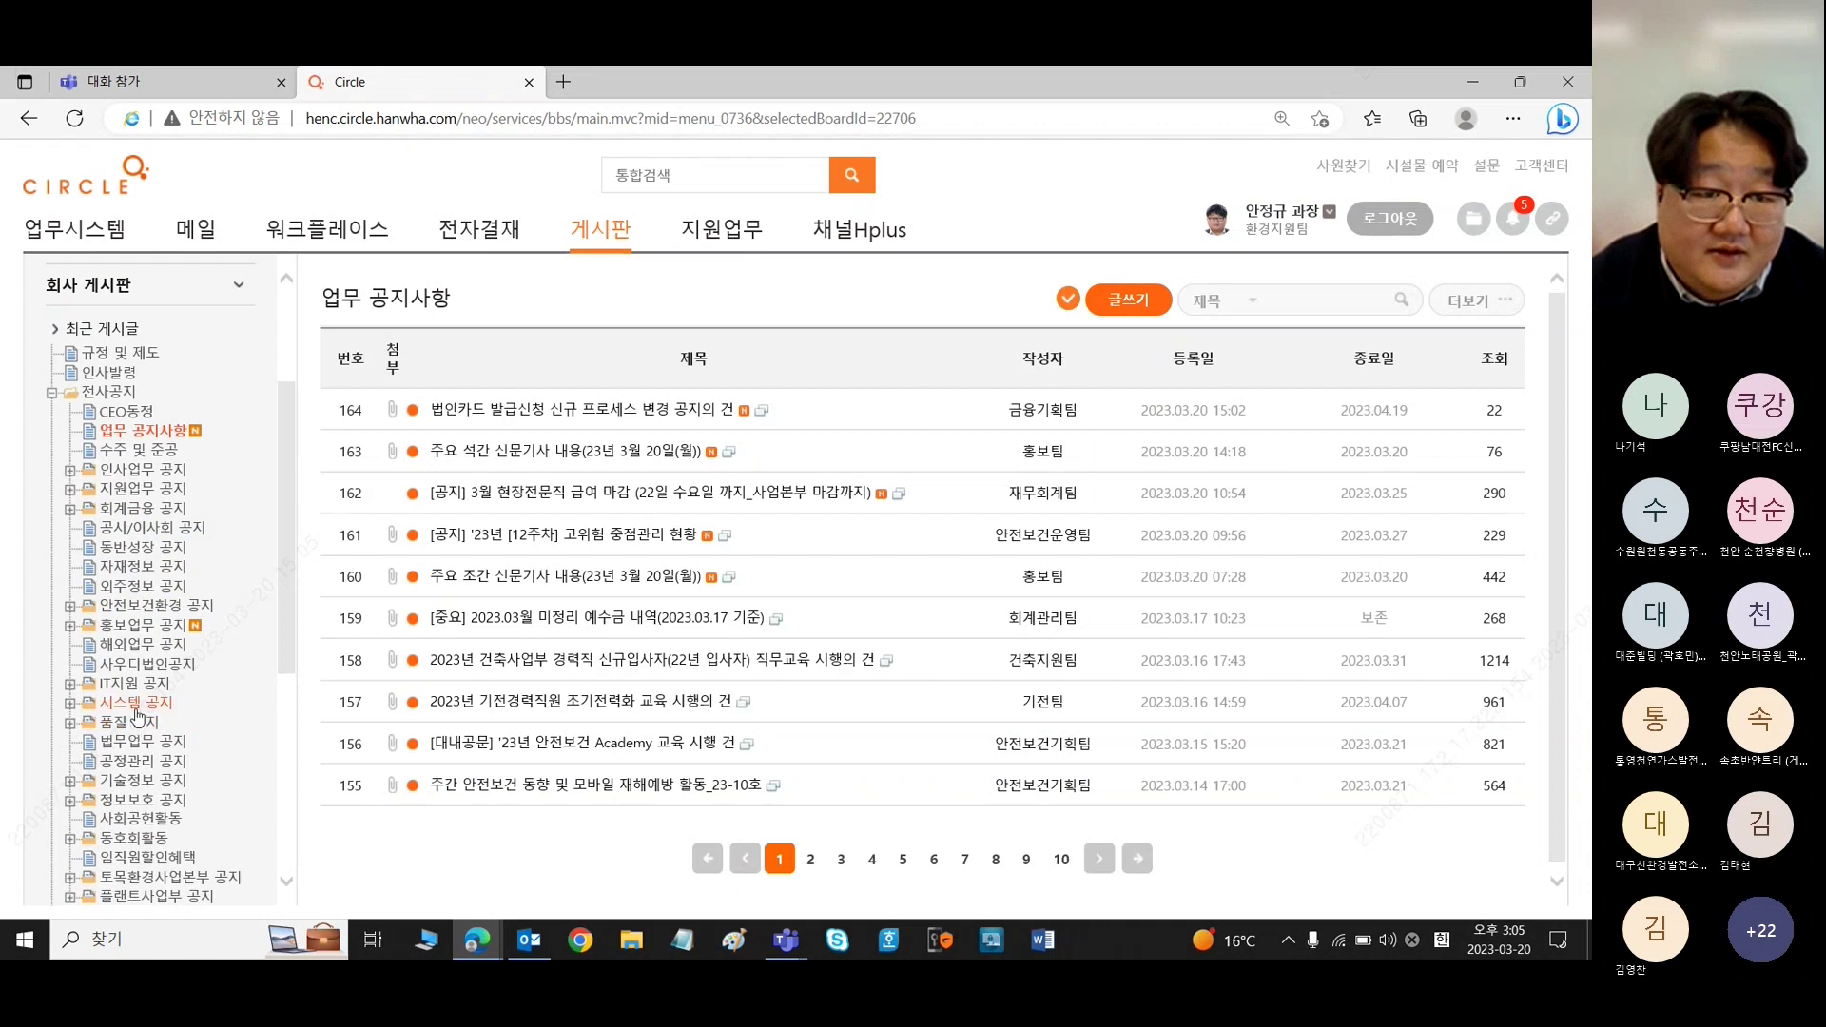
pyautogui.click(137, 709)
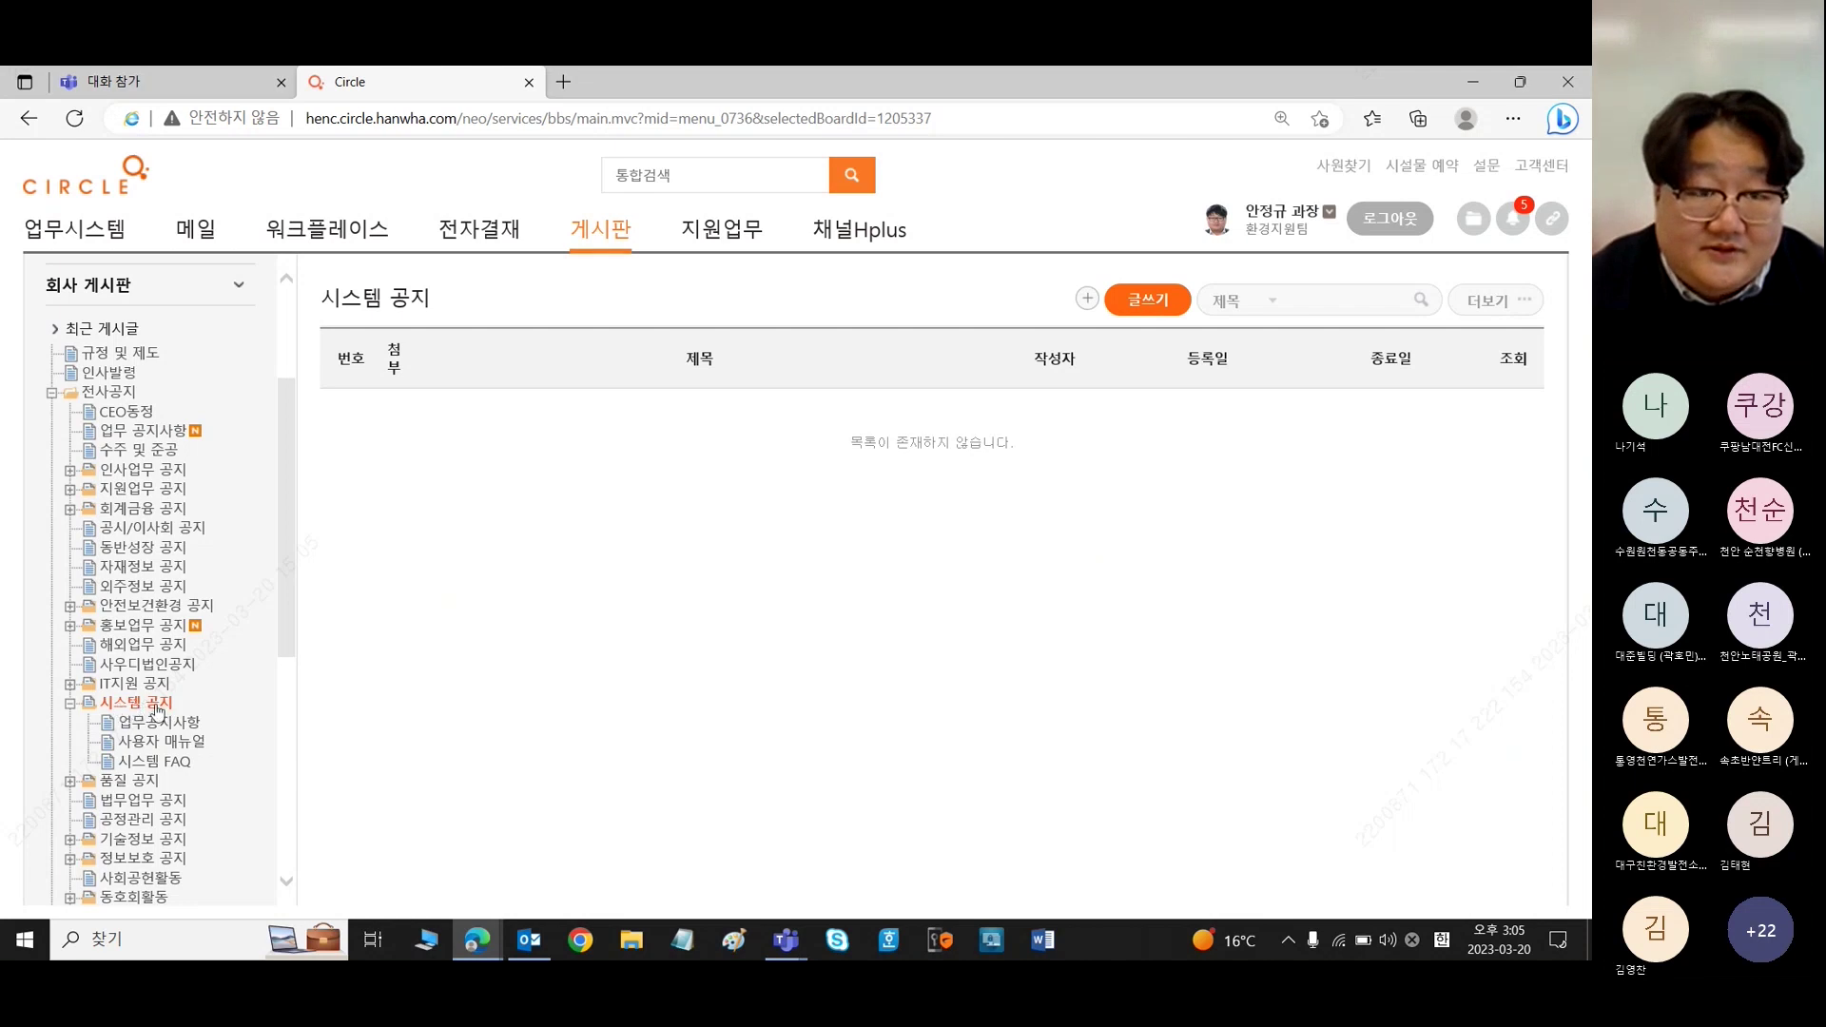
pyautogui.click(159, 751)
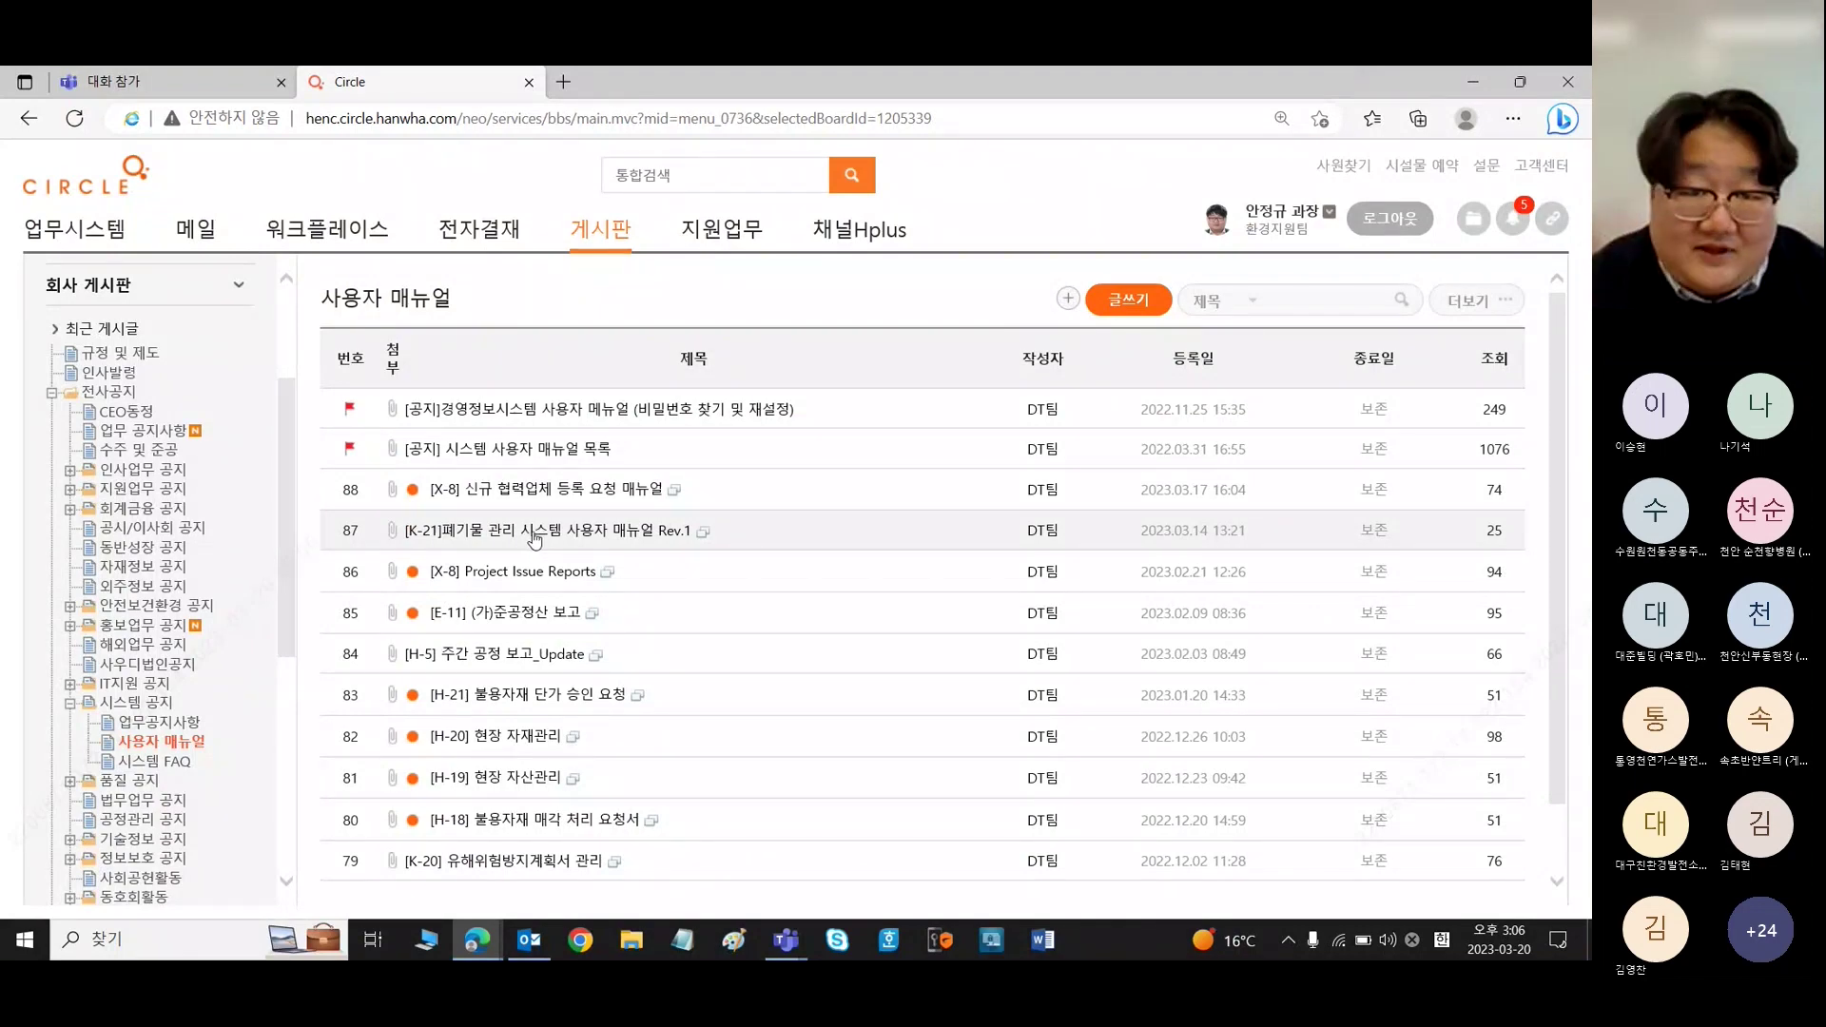
pyautogui.click(536, 540)
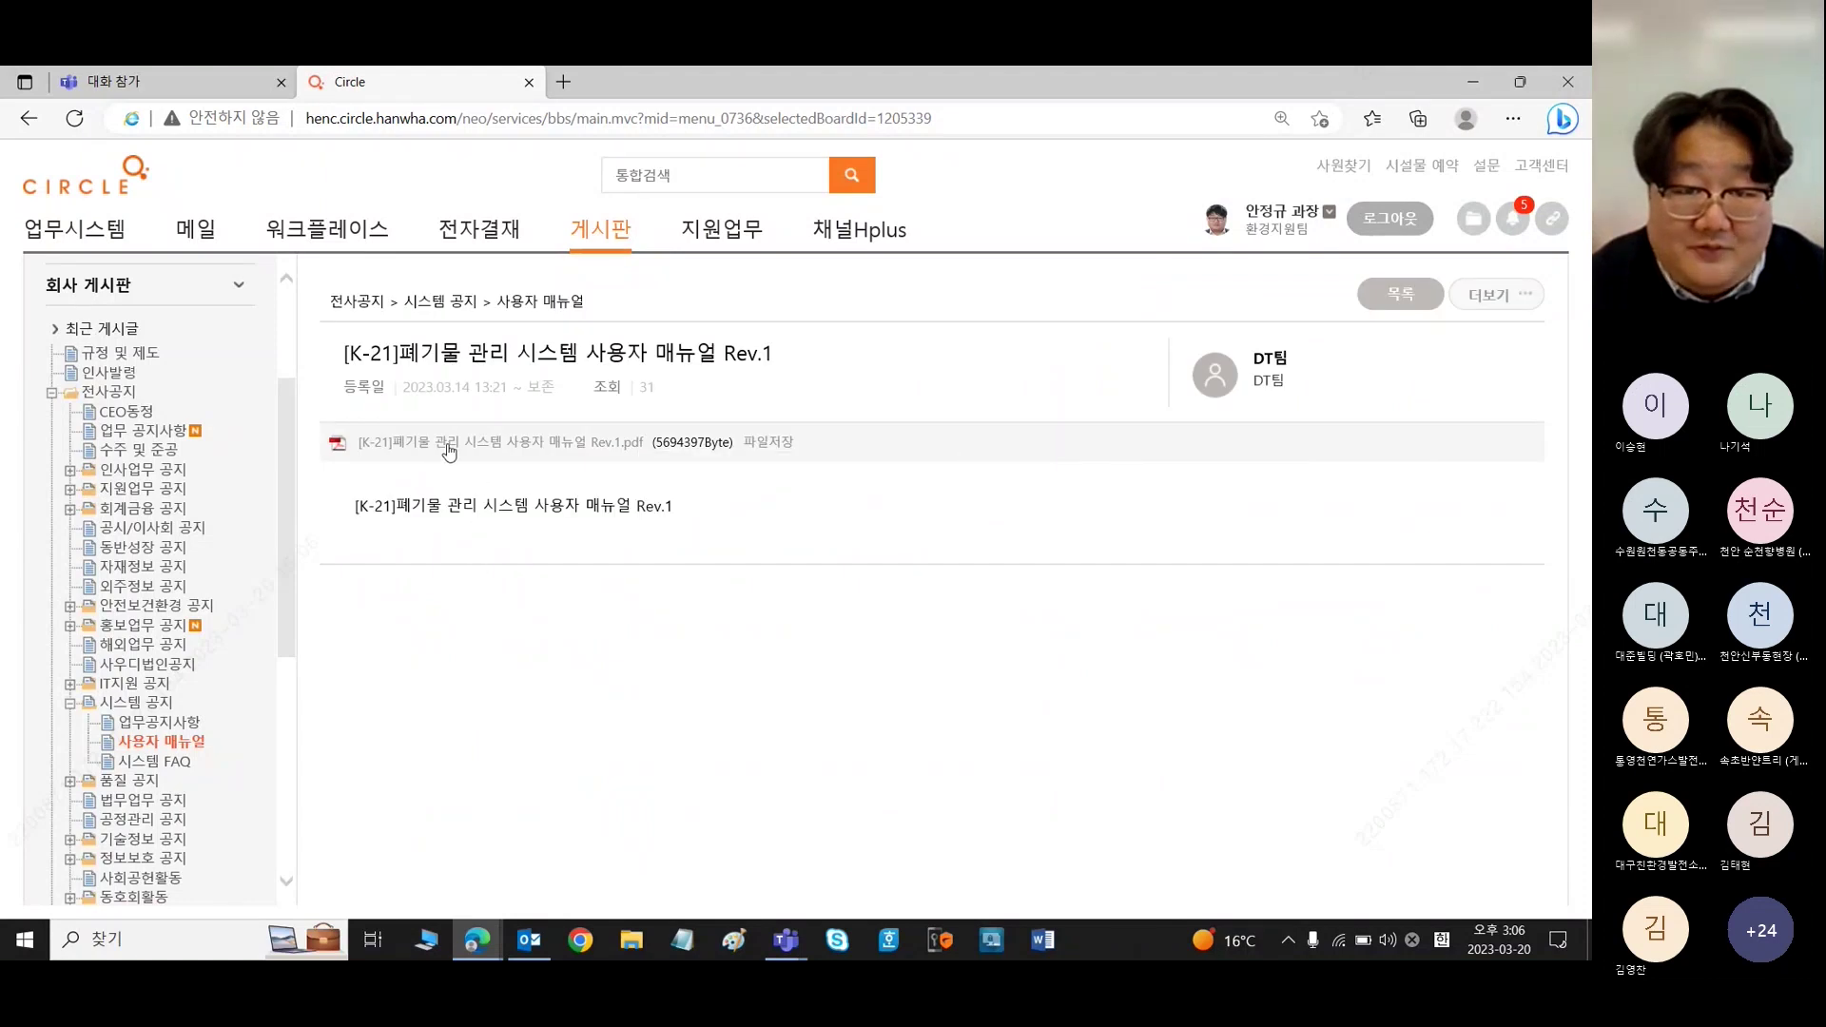
pyautogui.click(450, 452)
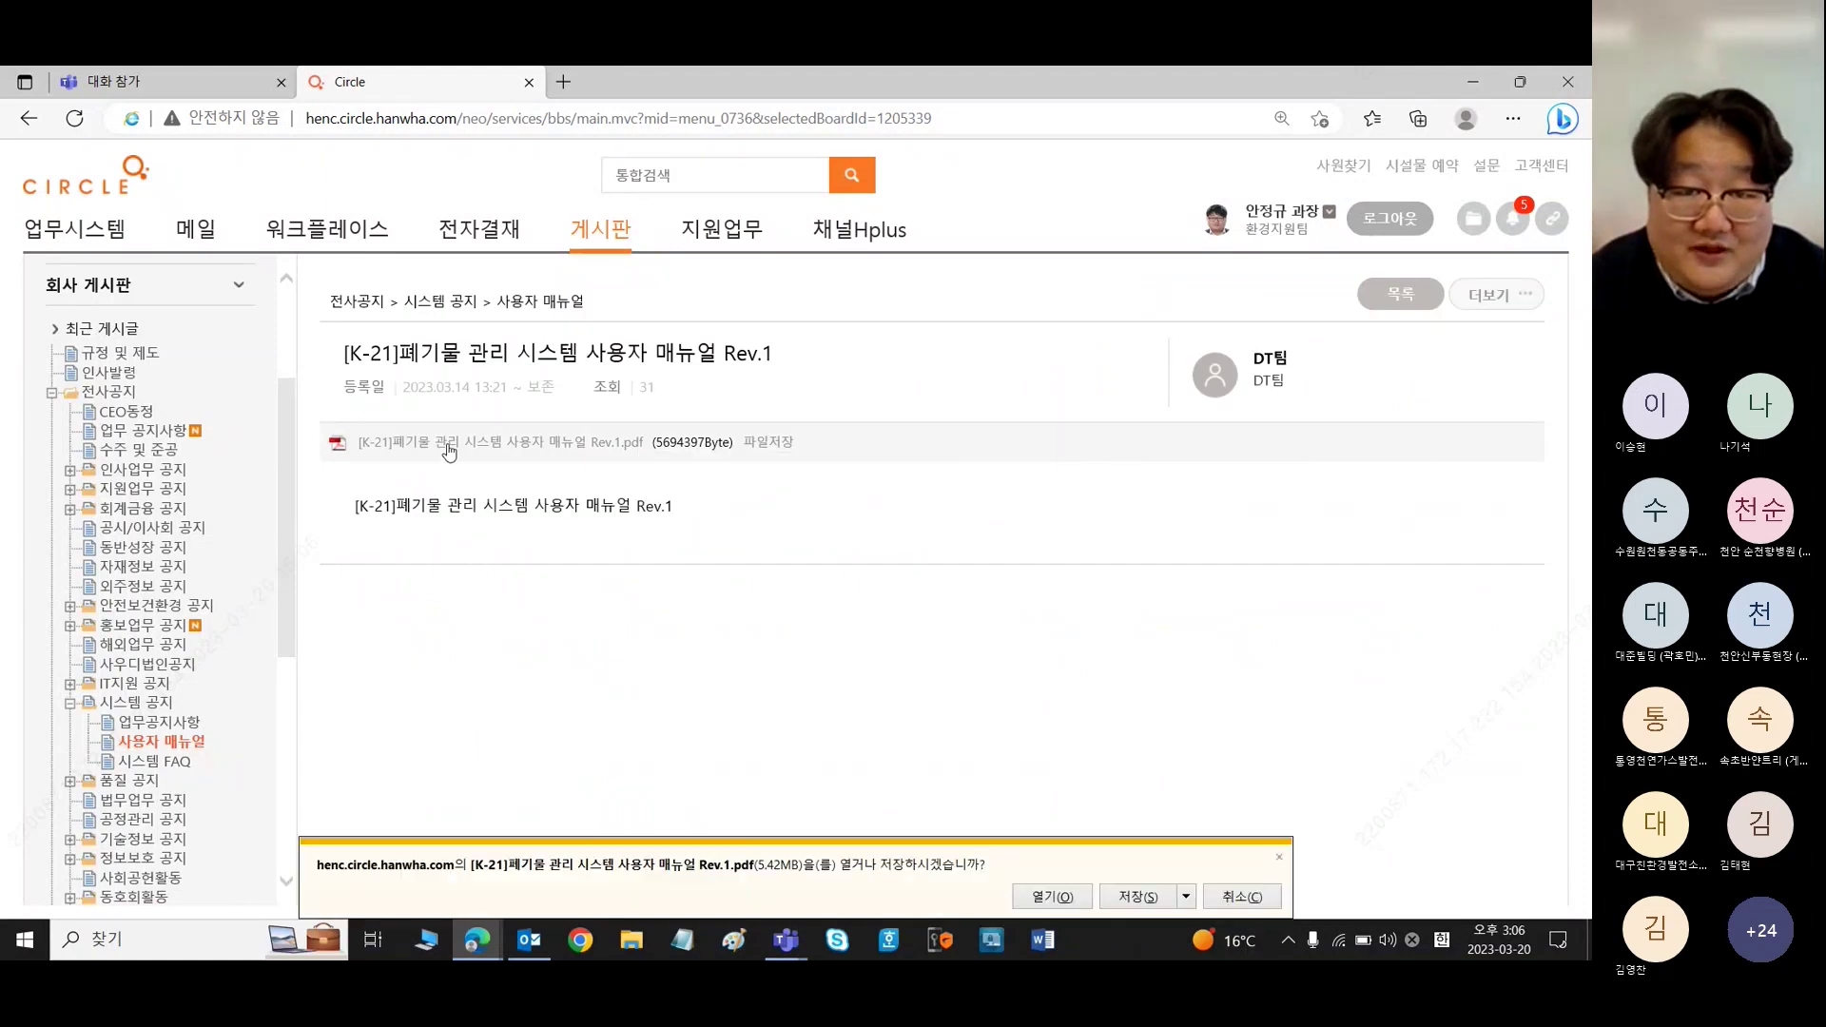
# Step: Open the downloaded K-21 manual PDF and scroll down to its contents page
pyautogui.click(1056, 892)
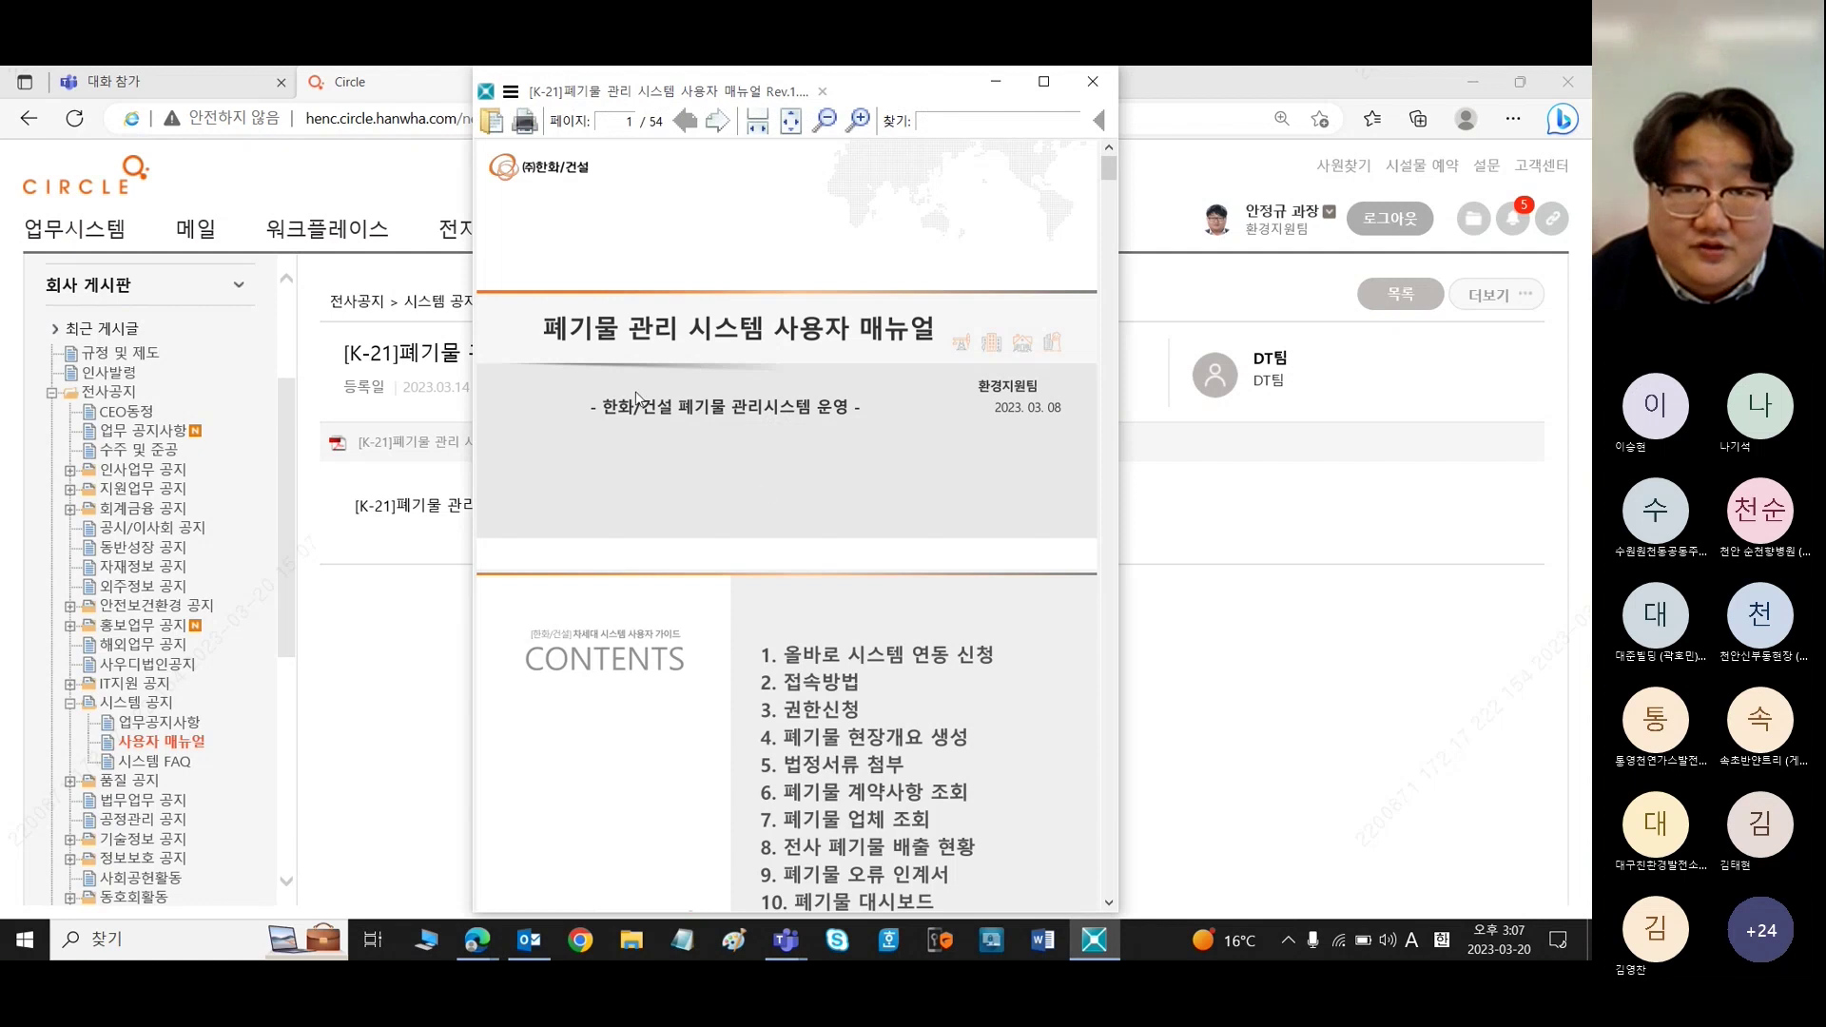
pyautogui.scroll(-1, 778, 577)
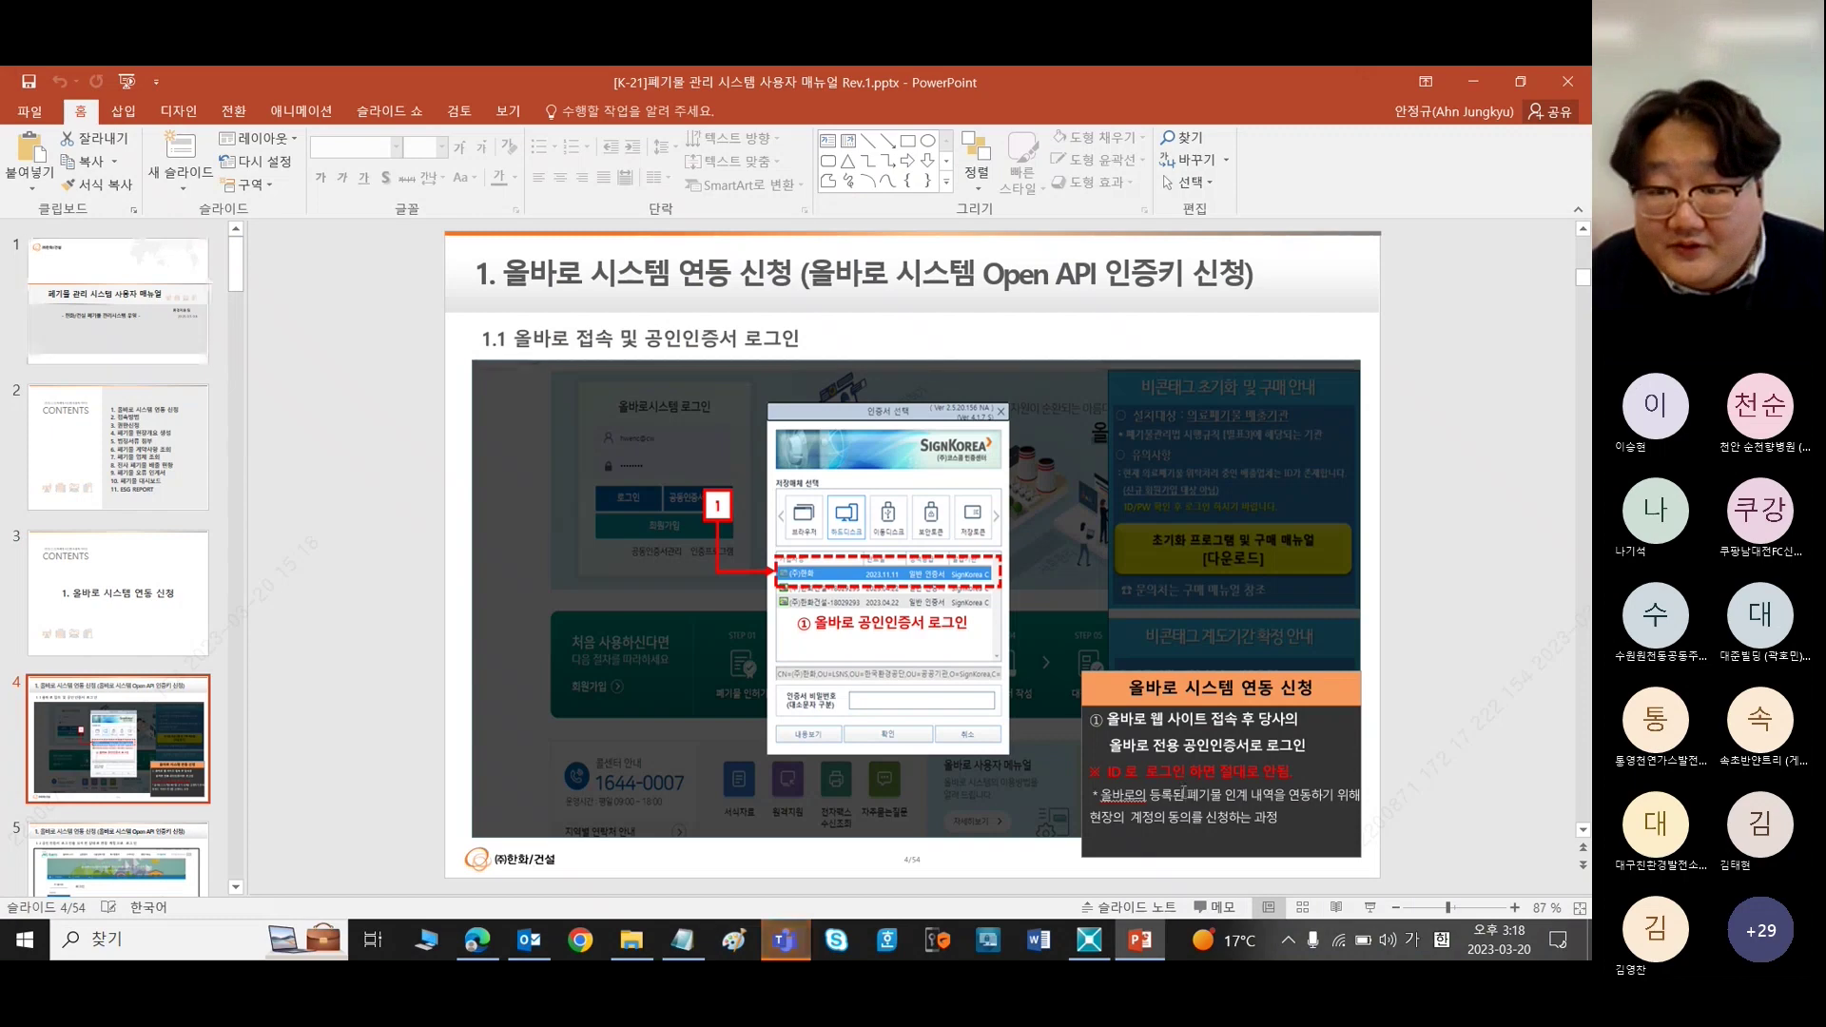
# Step: Start the slideshow from slide 4 and advance to slide 1.2 on site-account login
pyautogui.hotkey('shift', 'F5')
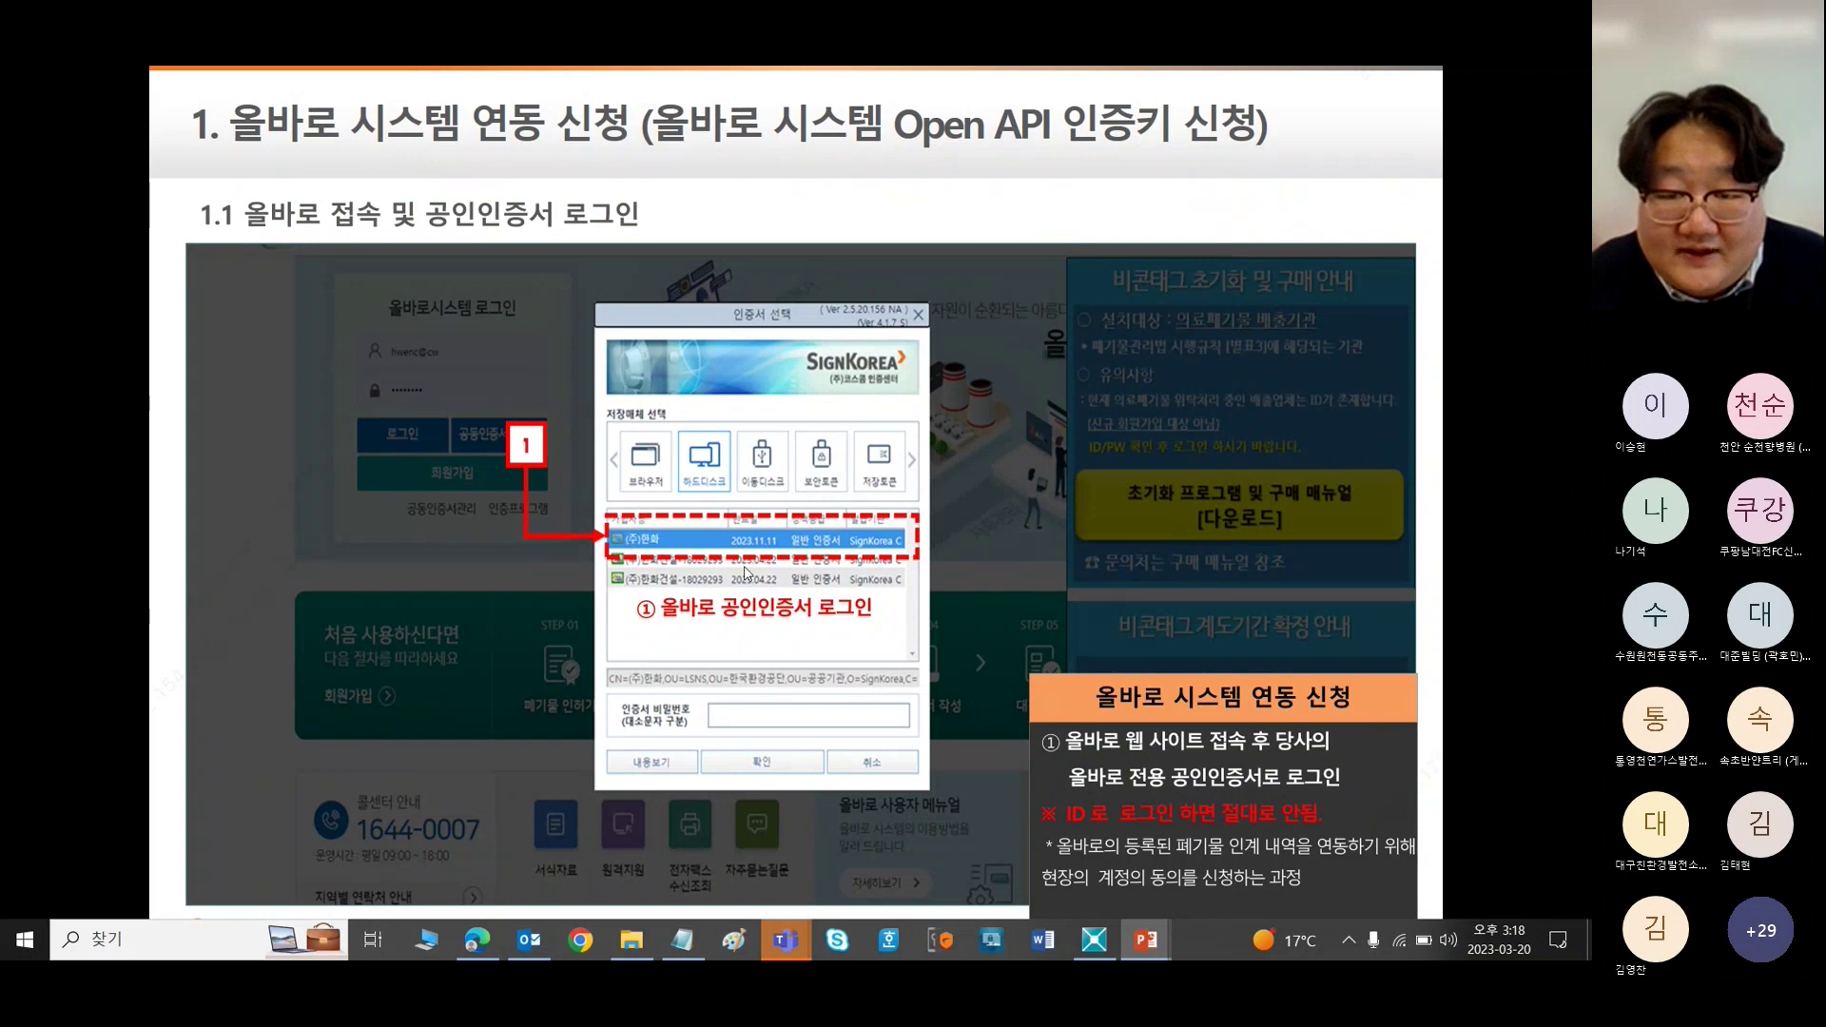
pyautogui.press('Right')
pyautogui.press('Left')
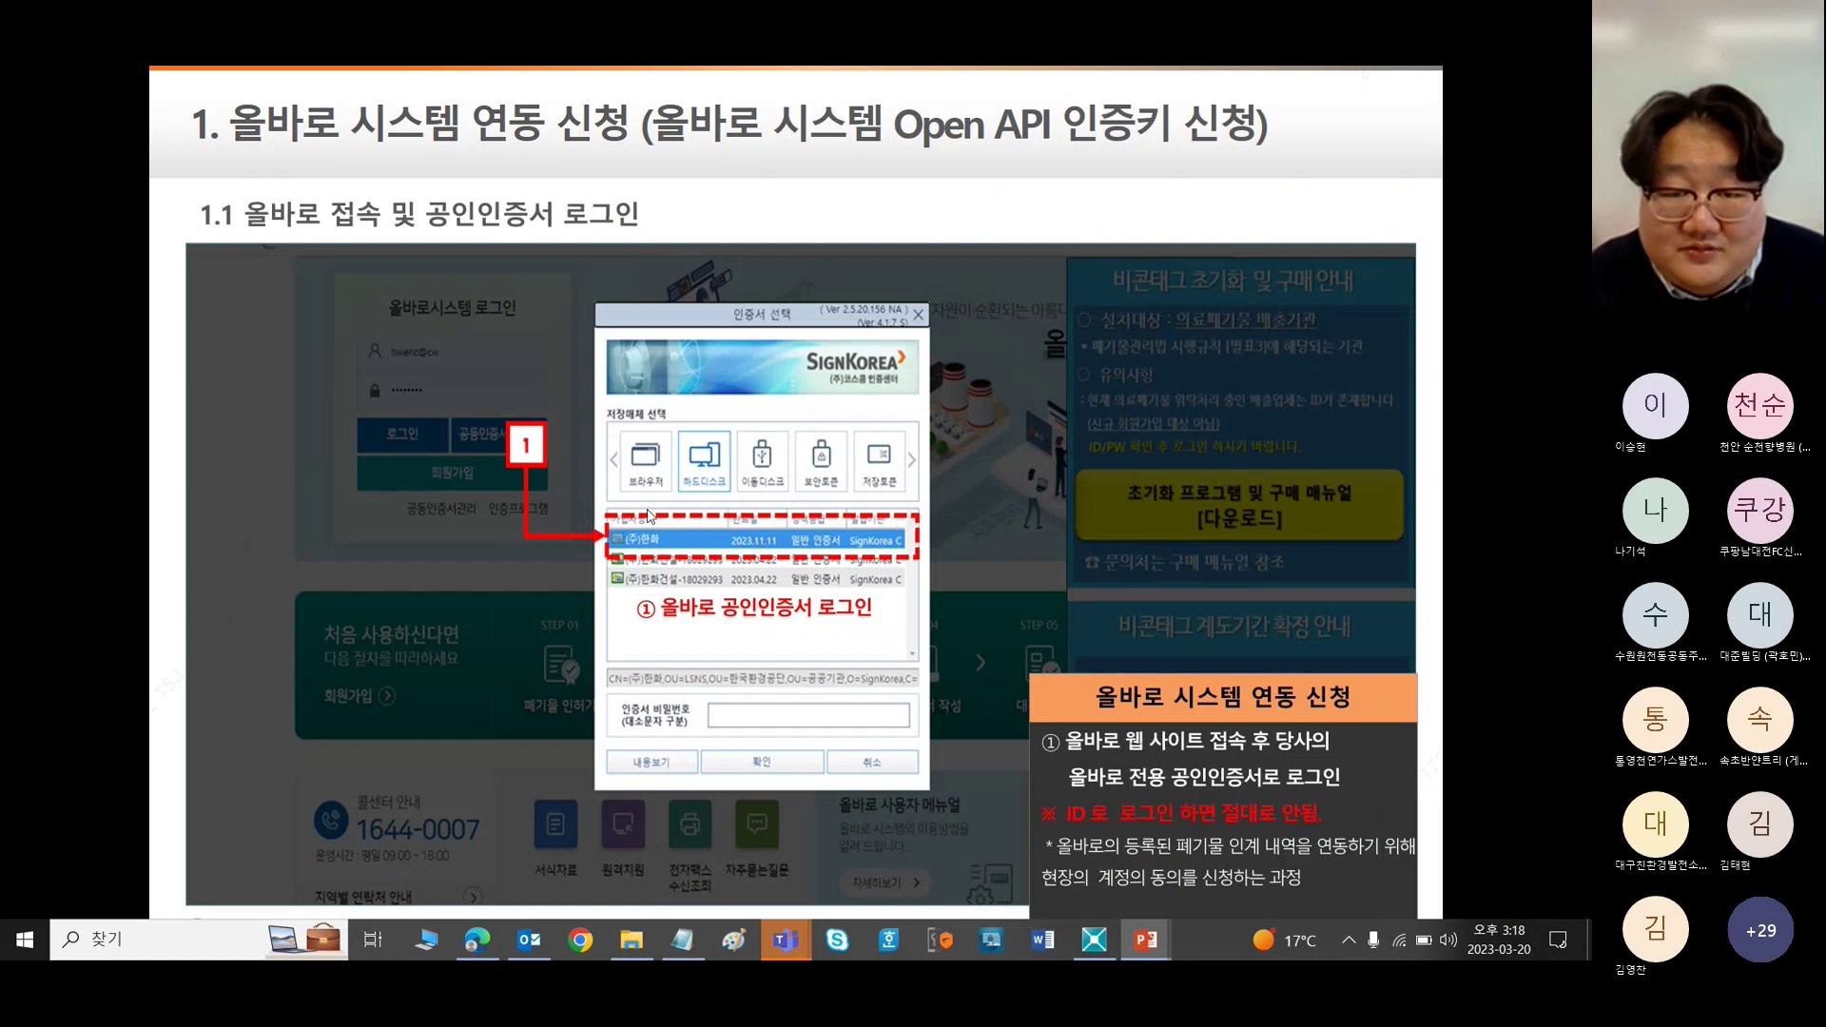
pyautogui.click(859, 542)
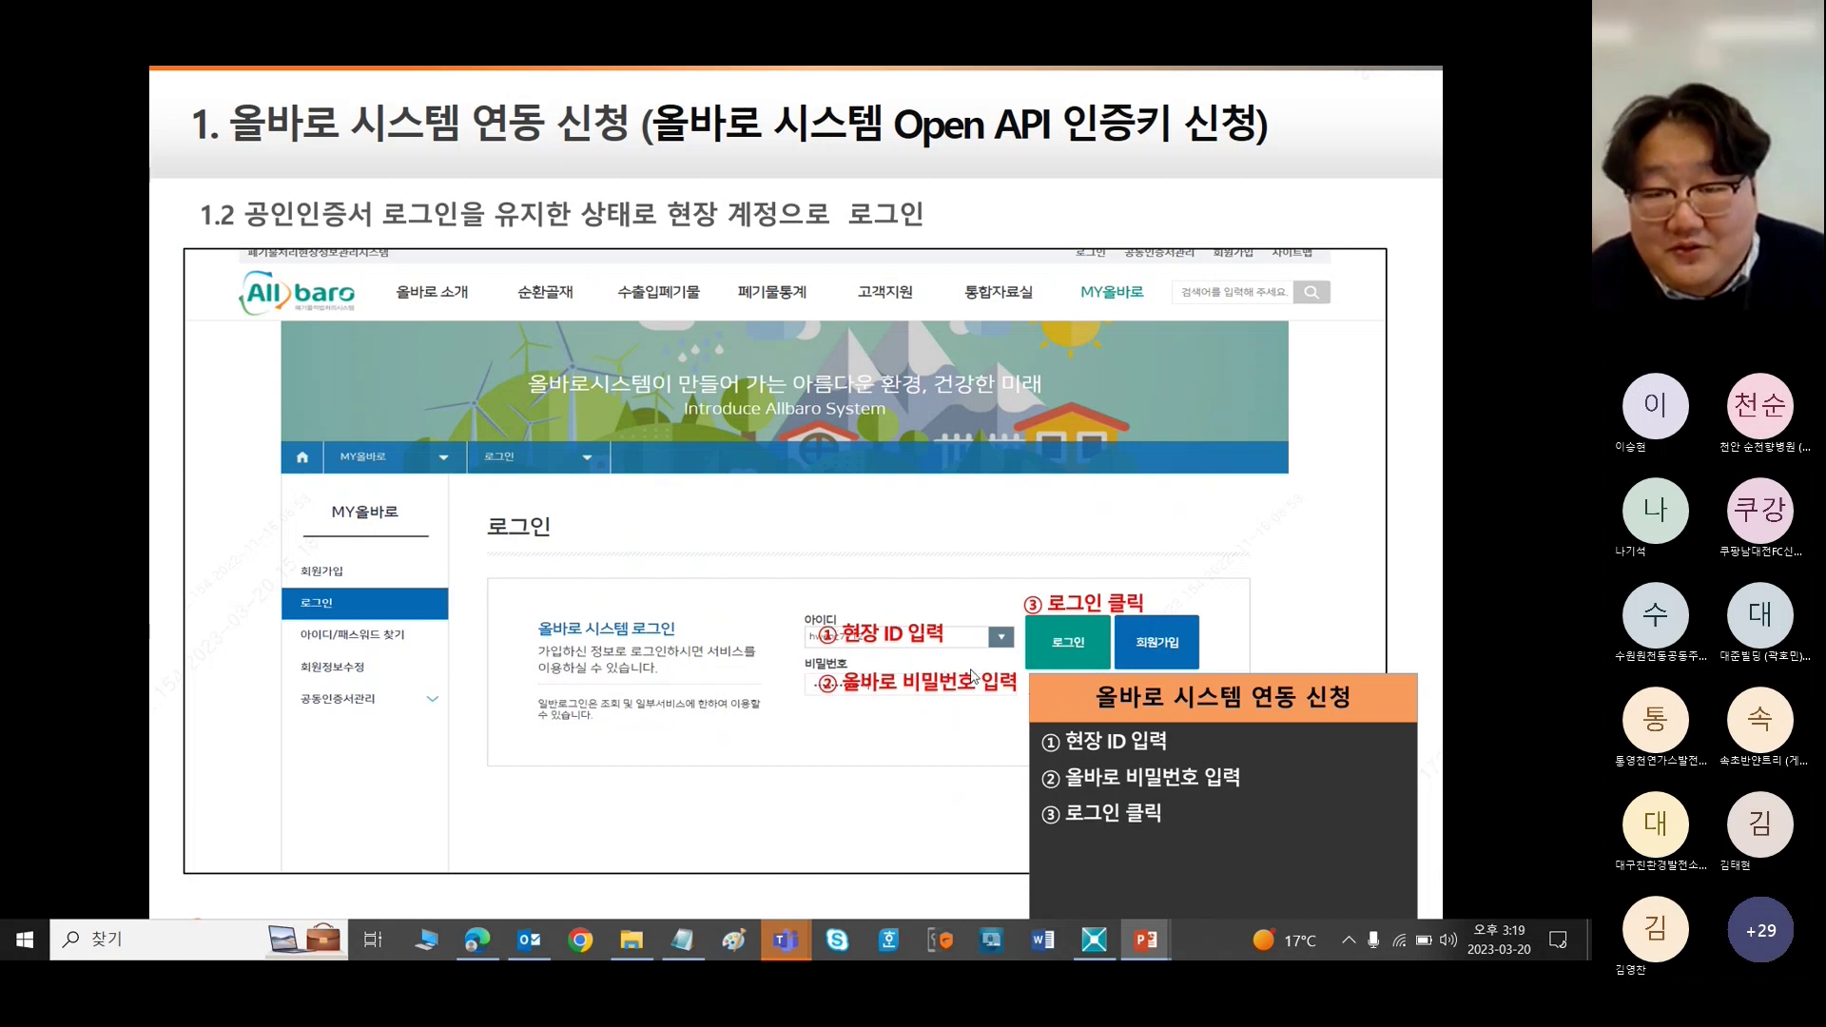
# Step: Advance the slideshow past slide 1.3 to slide 1.4, '테스트 계정 신청'
pyautogui.click(1075, 645)
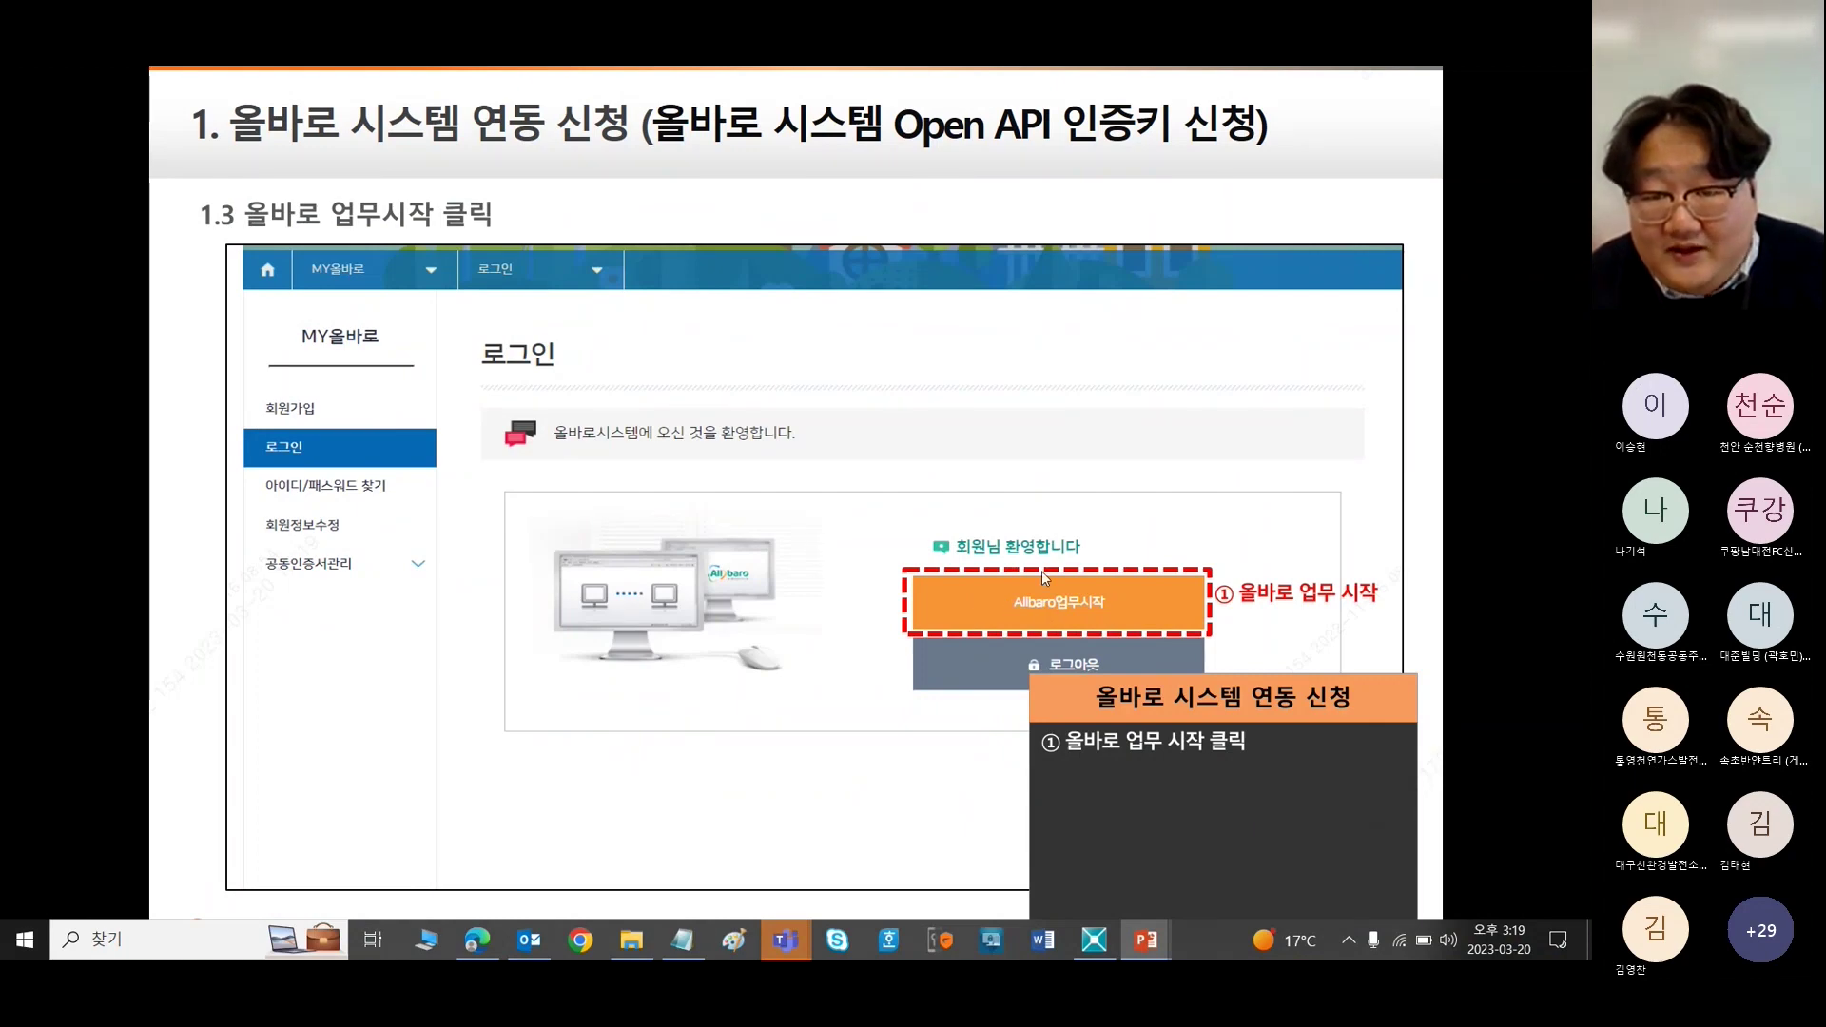
pyautogui.click(1064, 595)
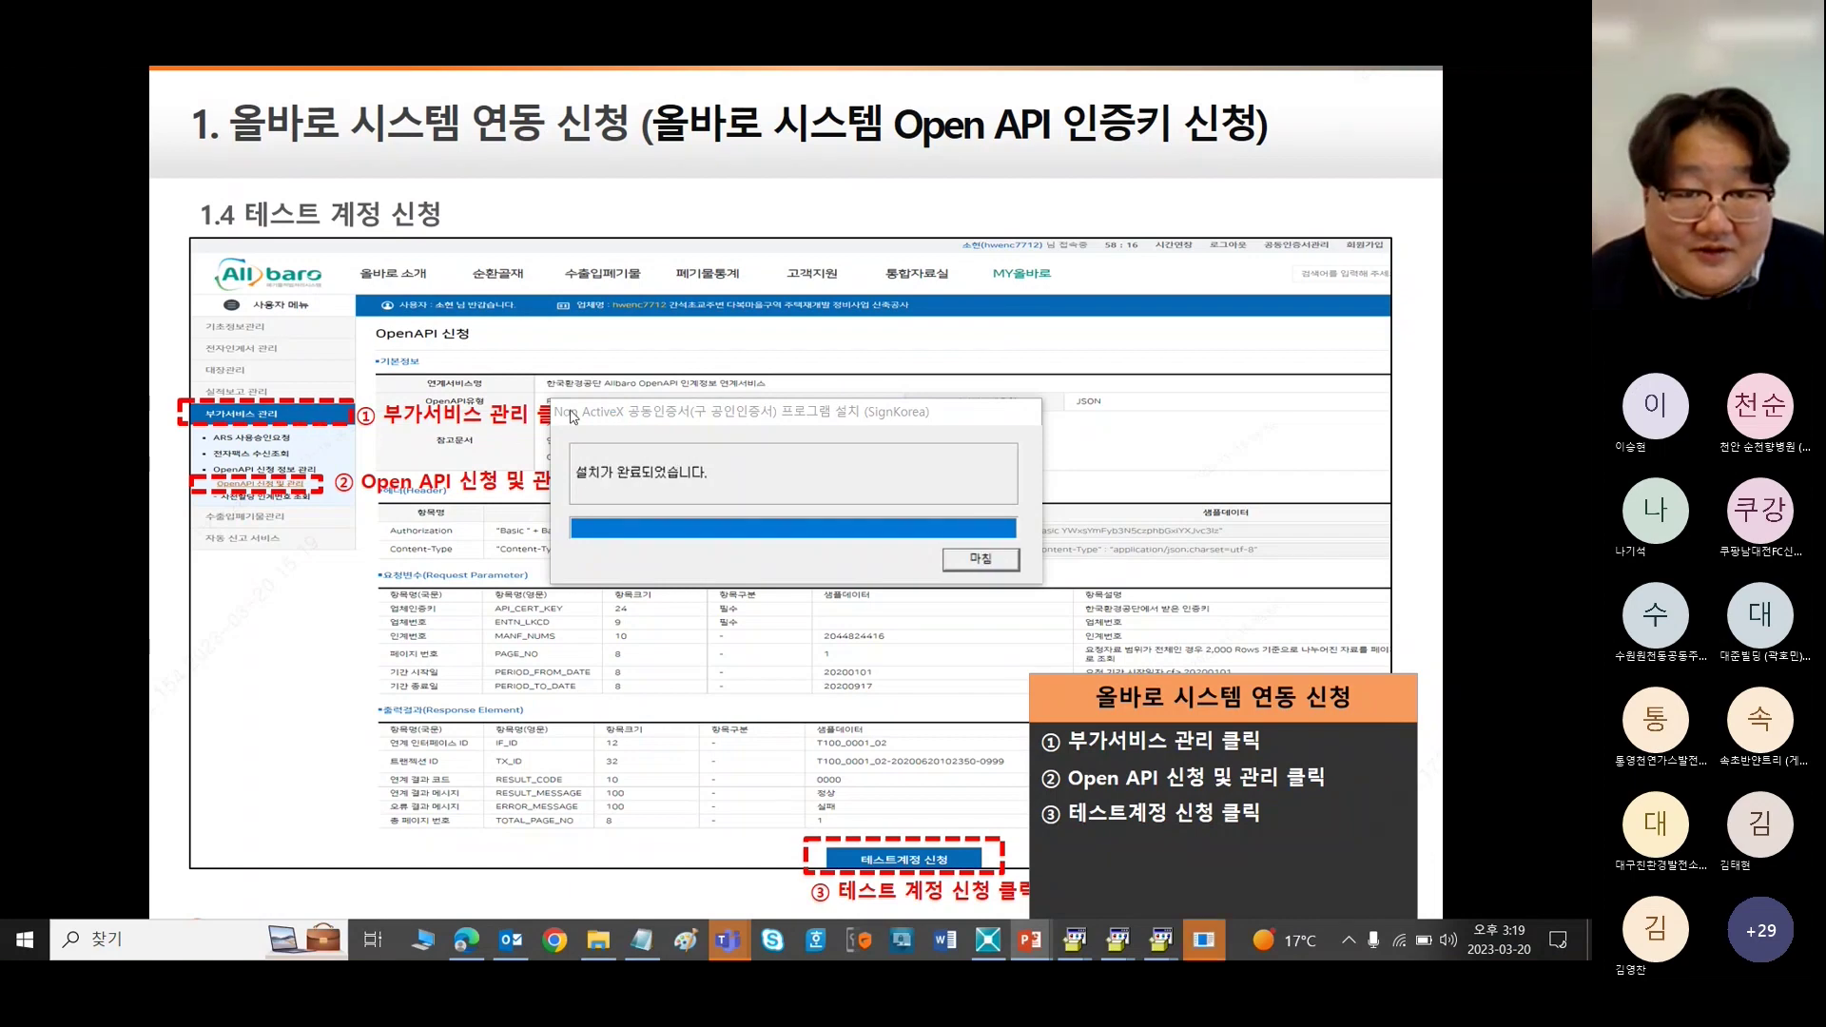
# Step: Step through slide 1.5 to reach slide 1.6, '테스트 계정 → 운영전환'
pyautogui.press('Right')
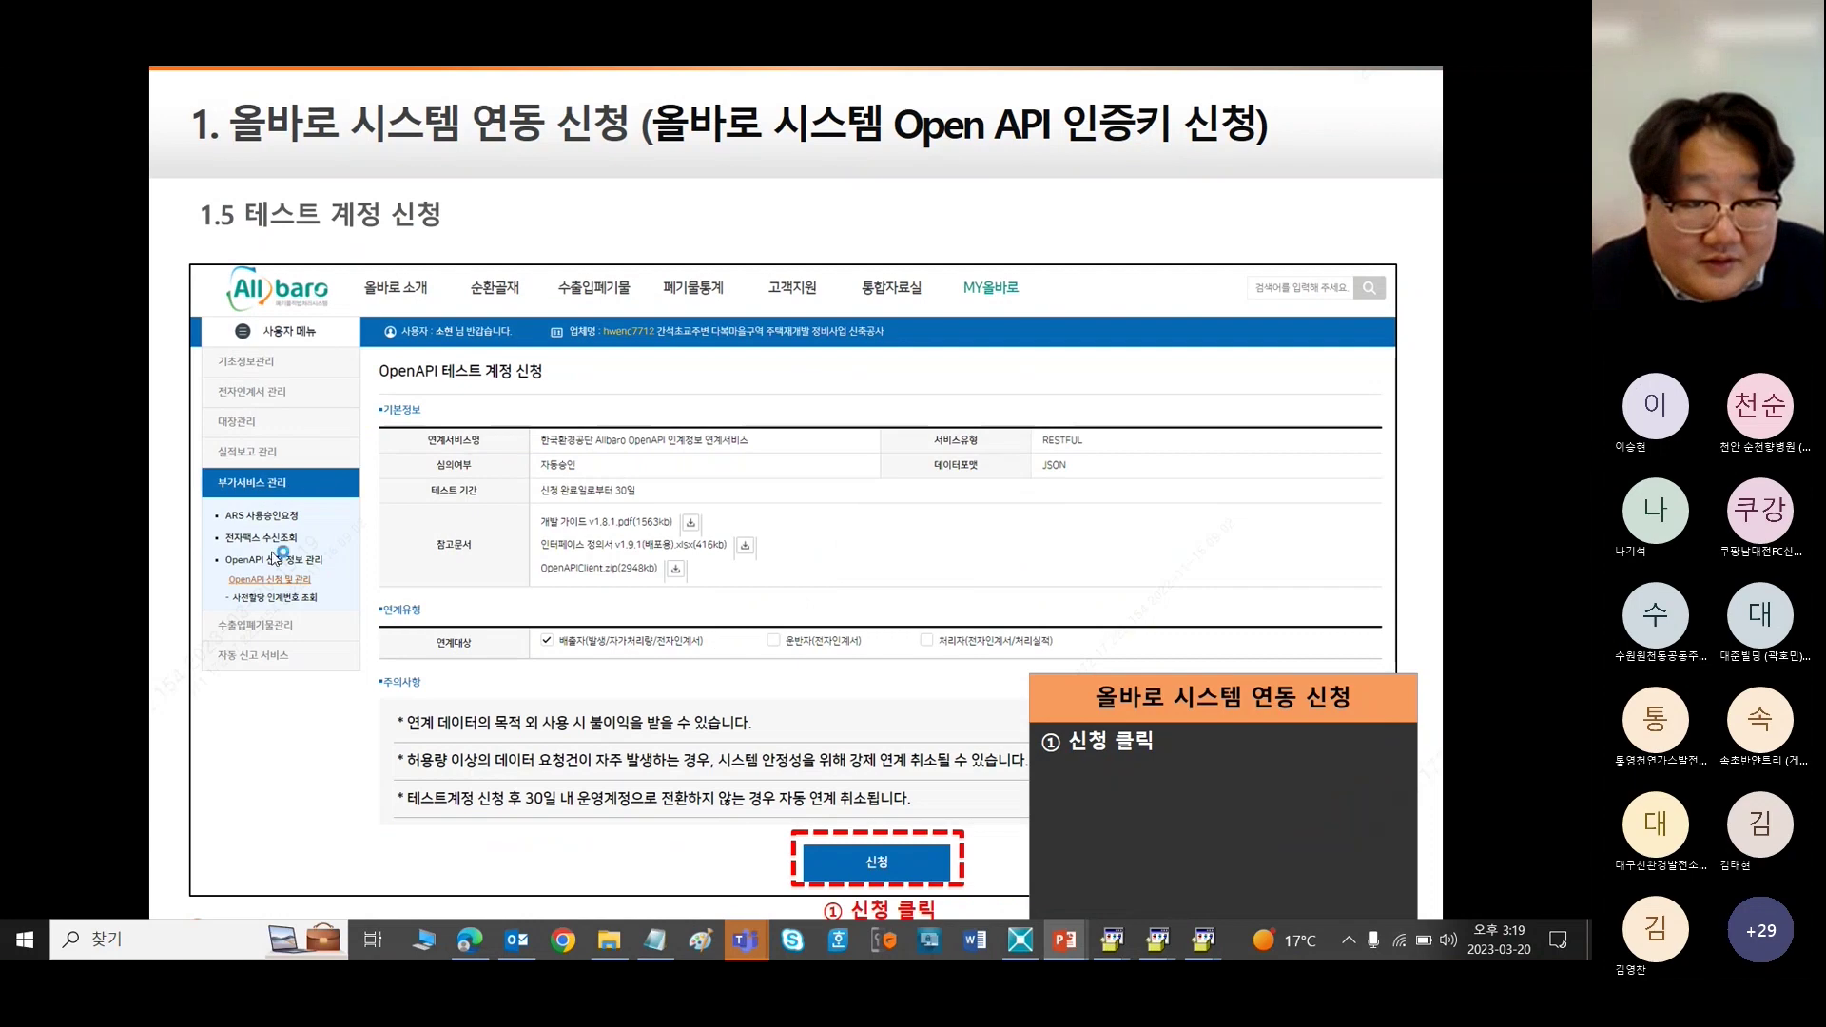
pyautogui.press('Left')
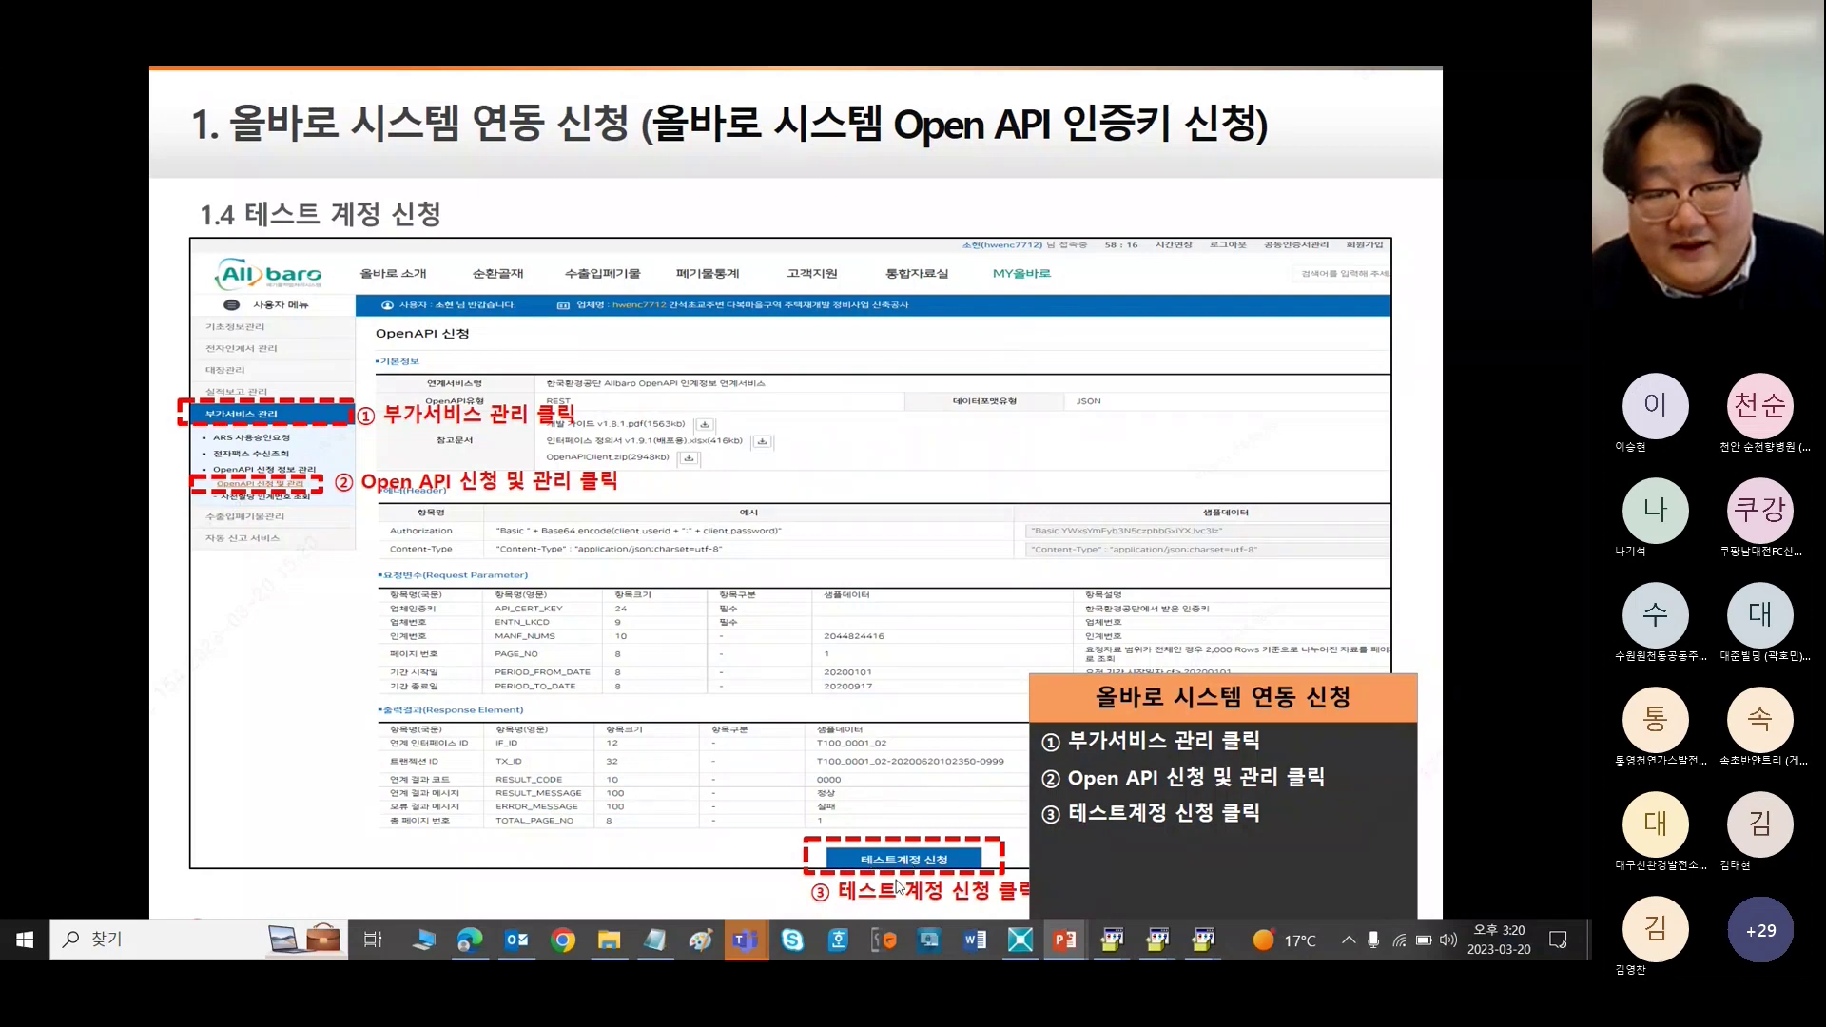
pyautogui.click(912, 771)
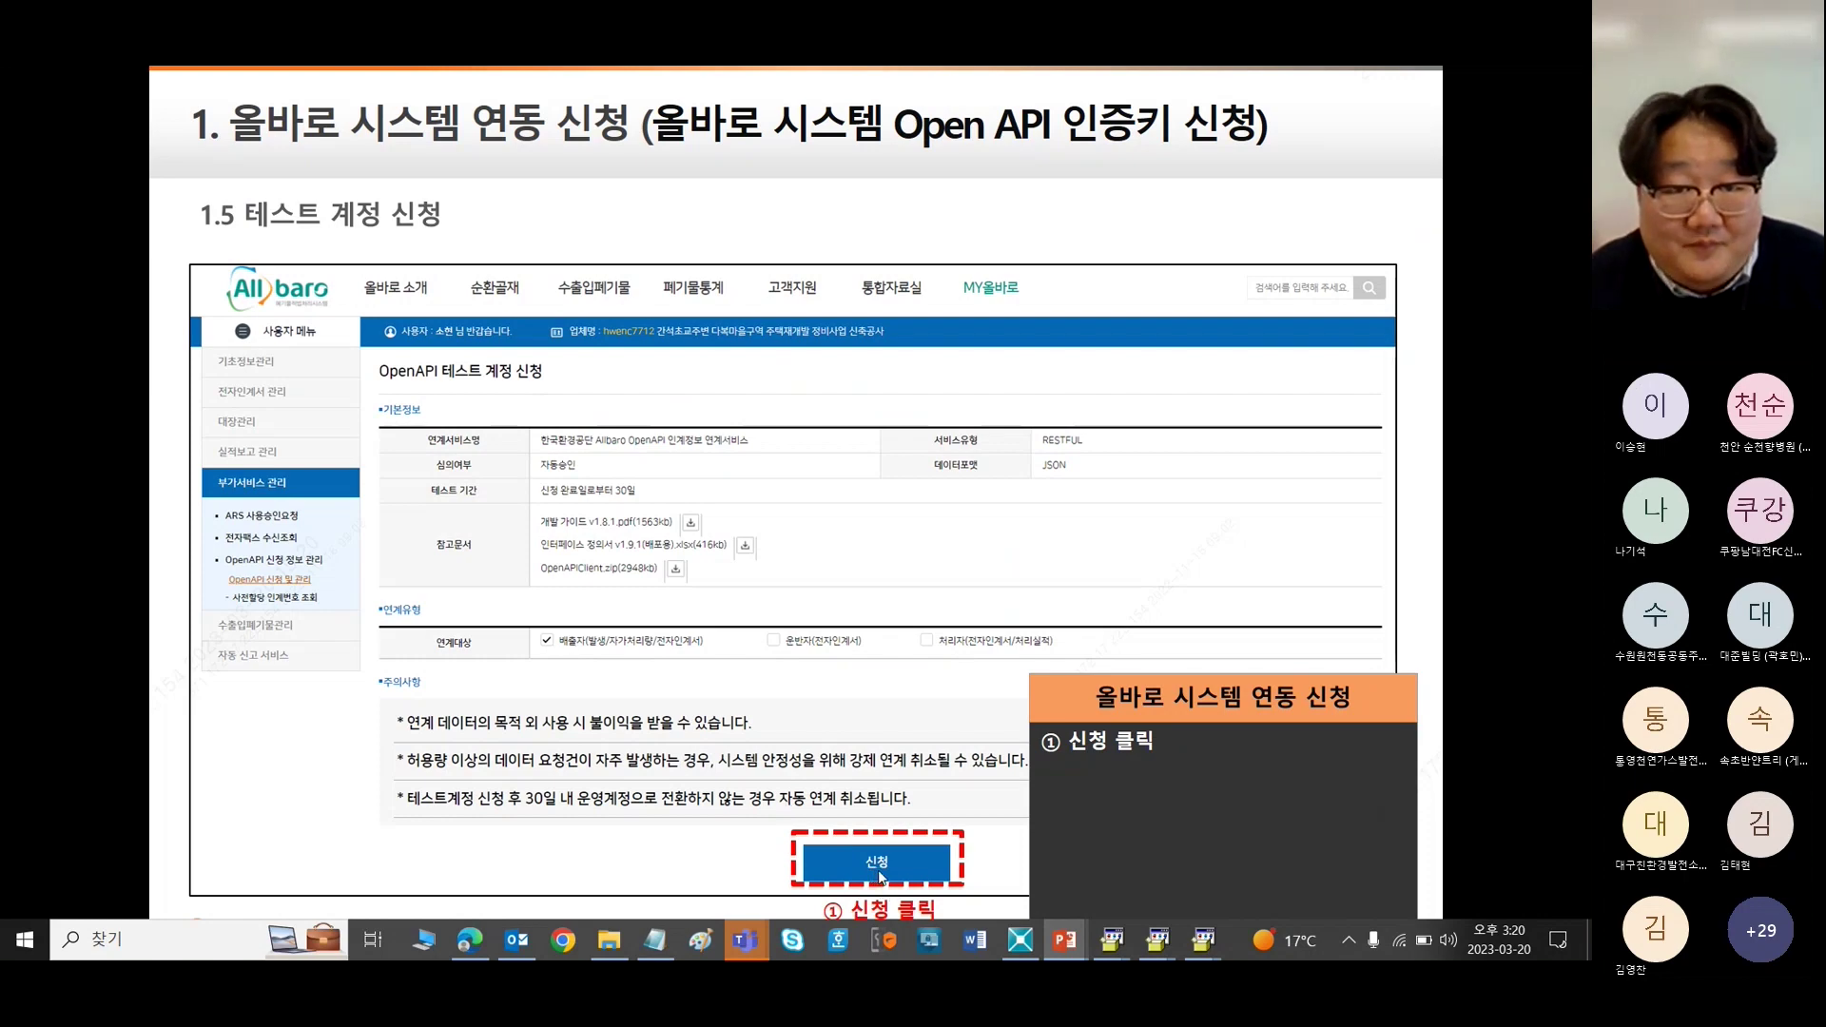
pyautogui.click(881, 877)
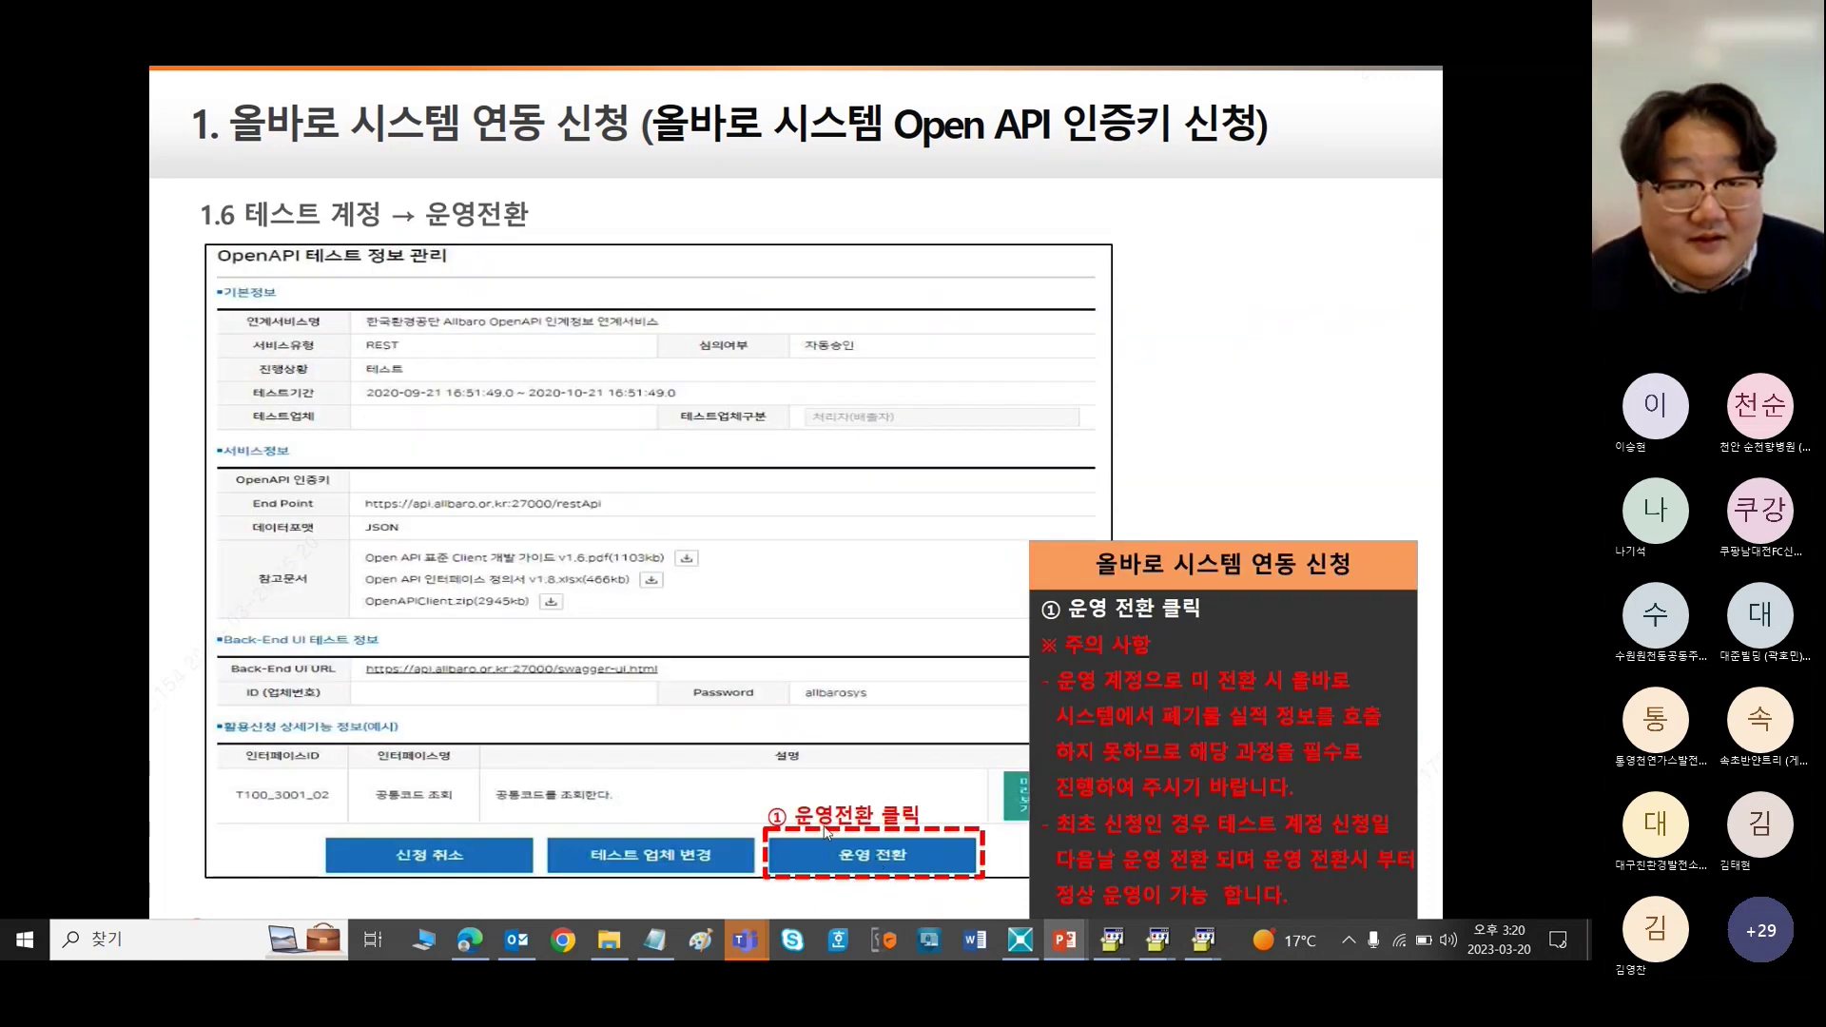
# Step: Move back and forth between slides 1.5 and 1.7, settling on '1.7 운영 계정 전환 완료'
pyautogui.press('Left')
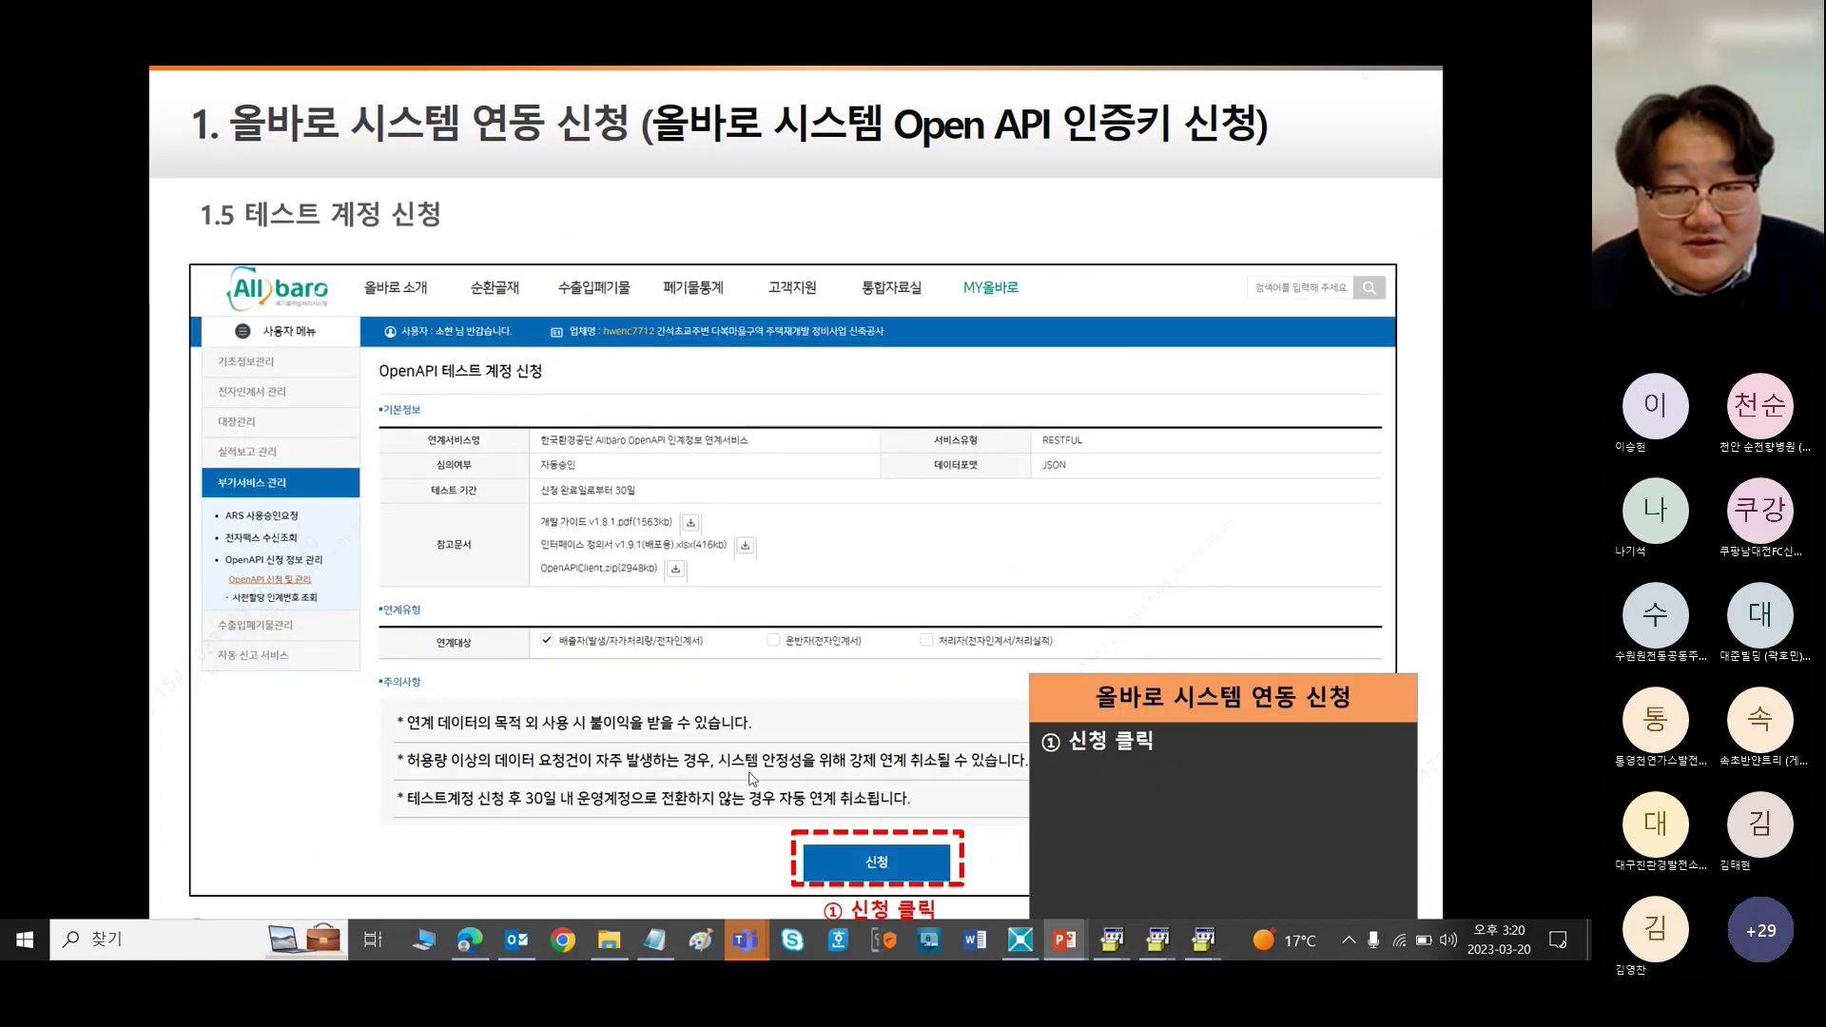
pyautogui.click(735, 793)
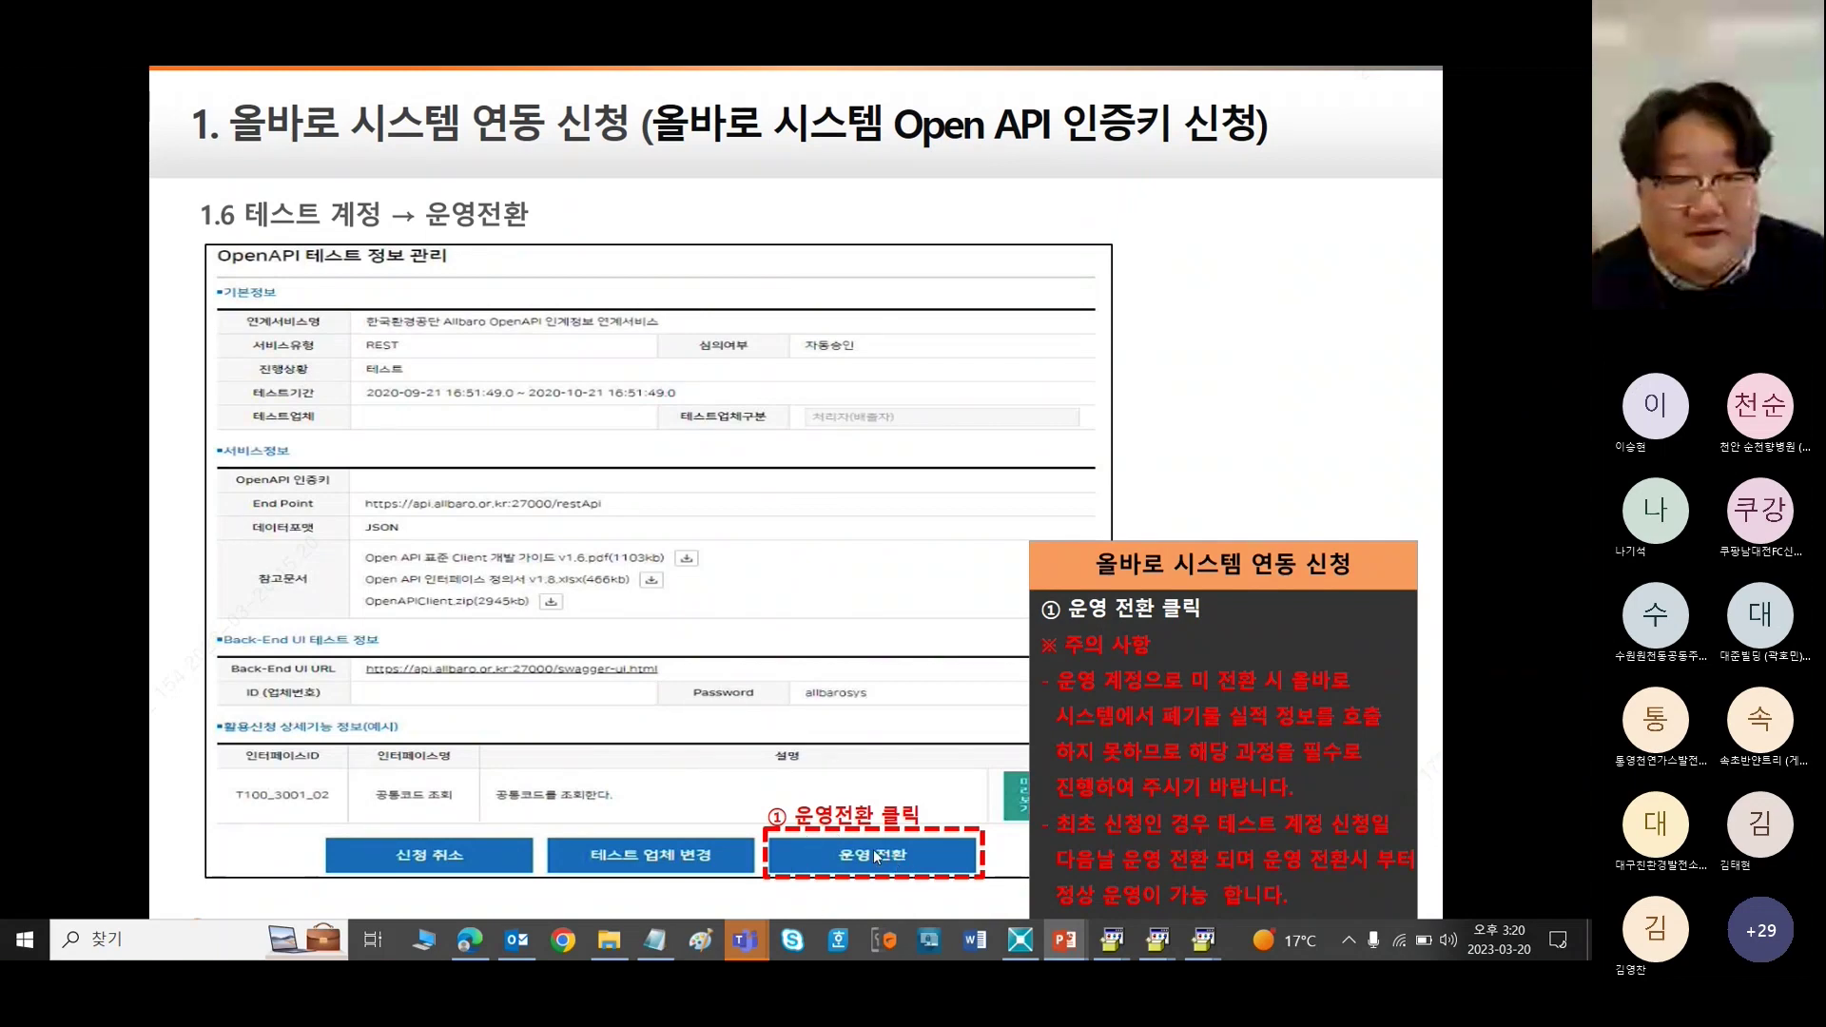
pyautogui.click(876, 857)
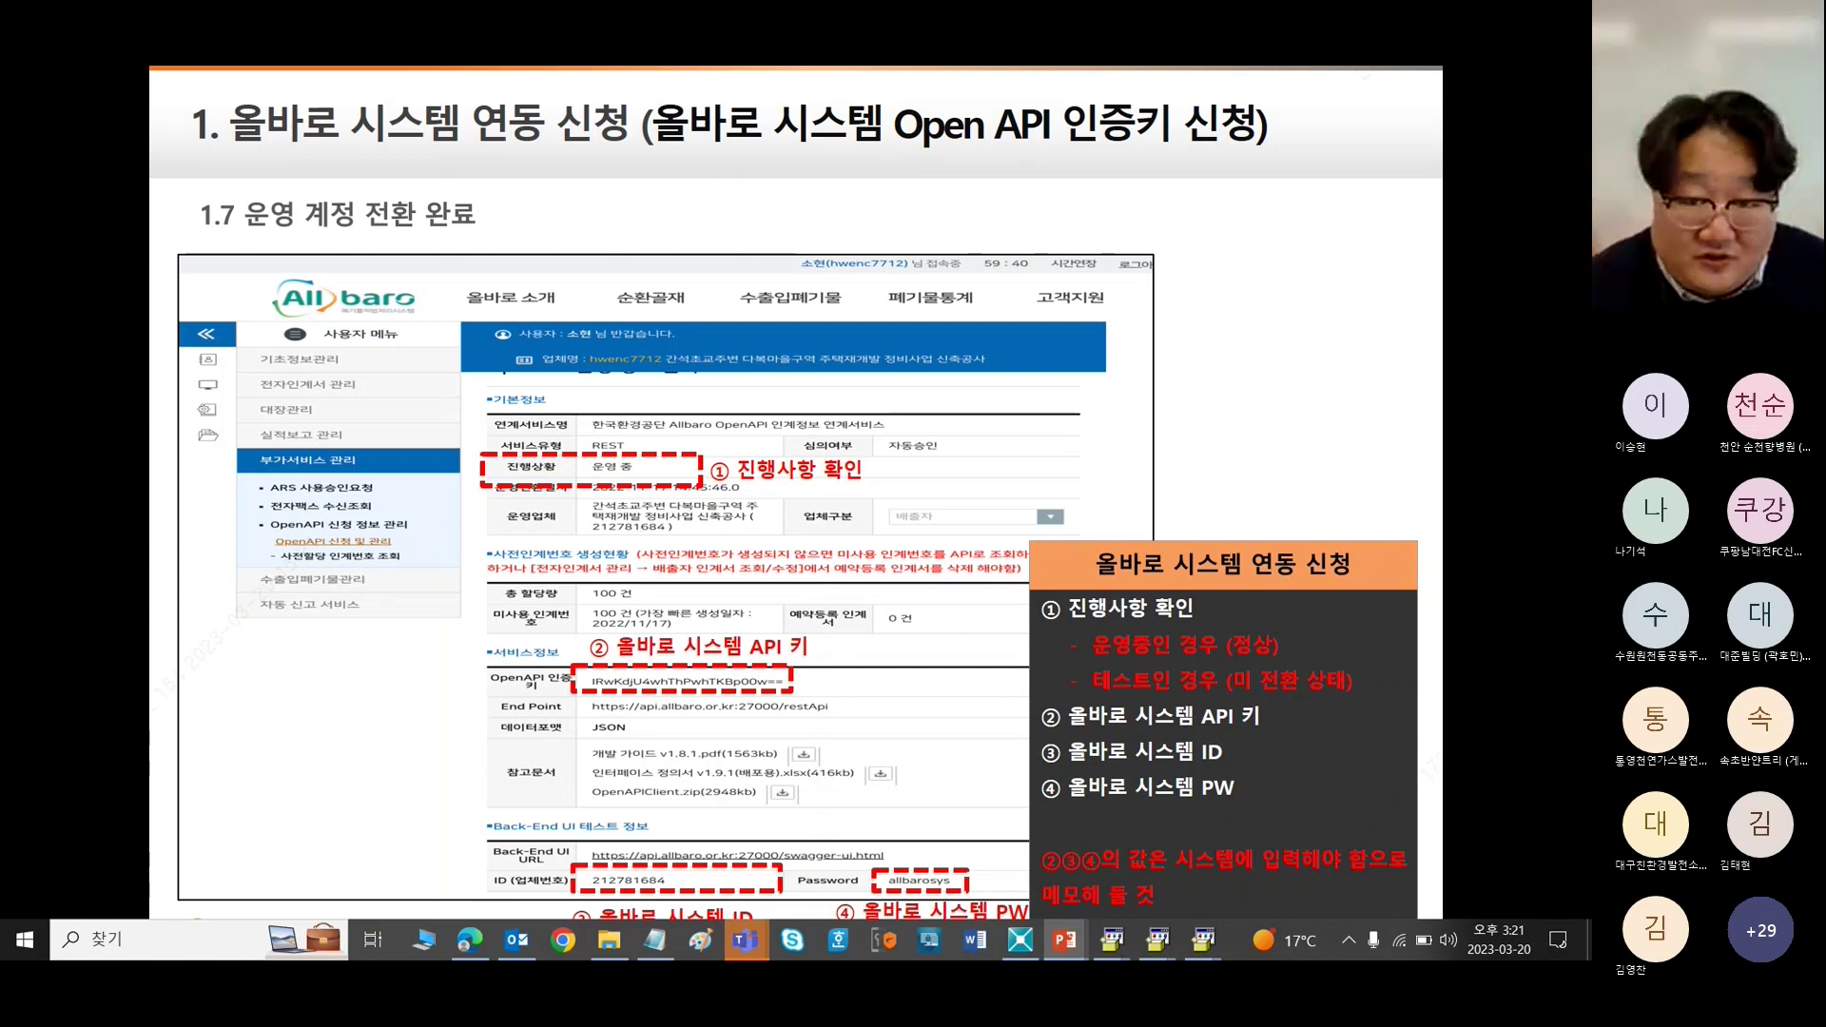
pyautogui.press('Left')
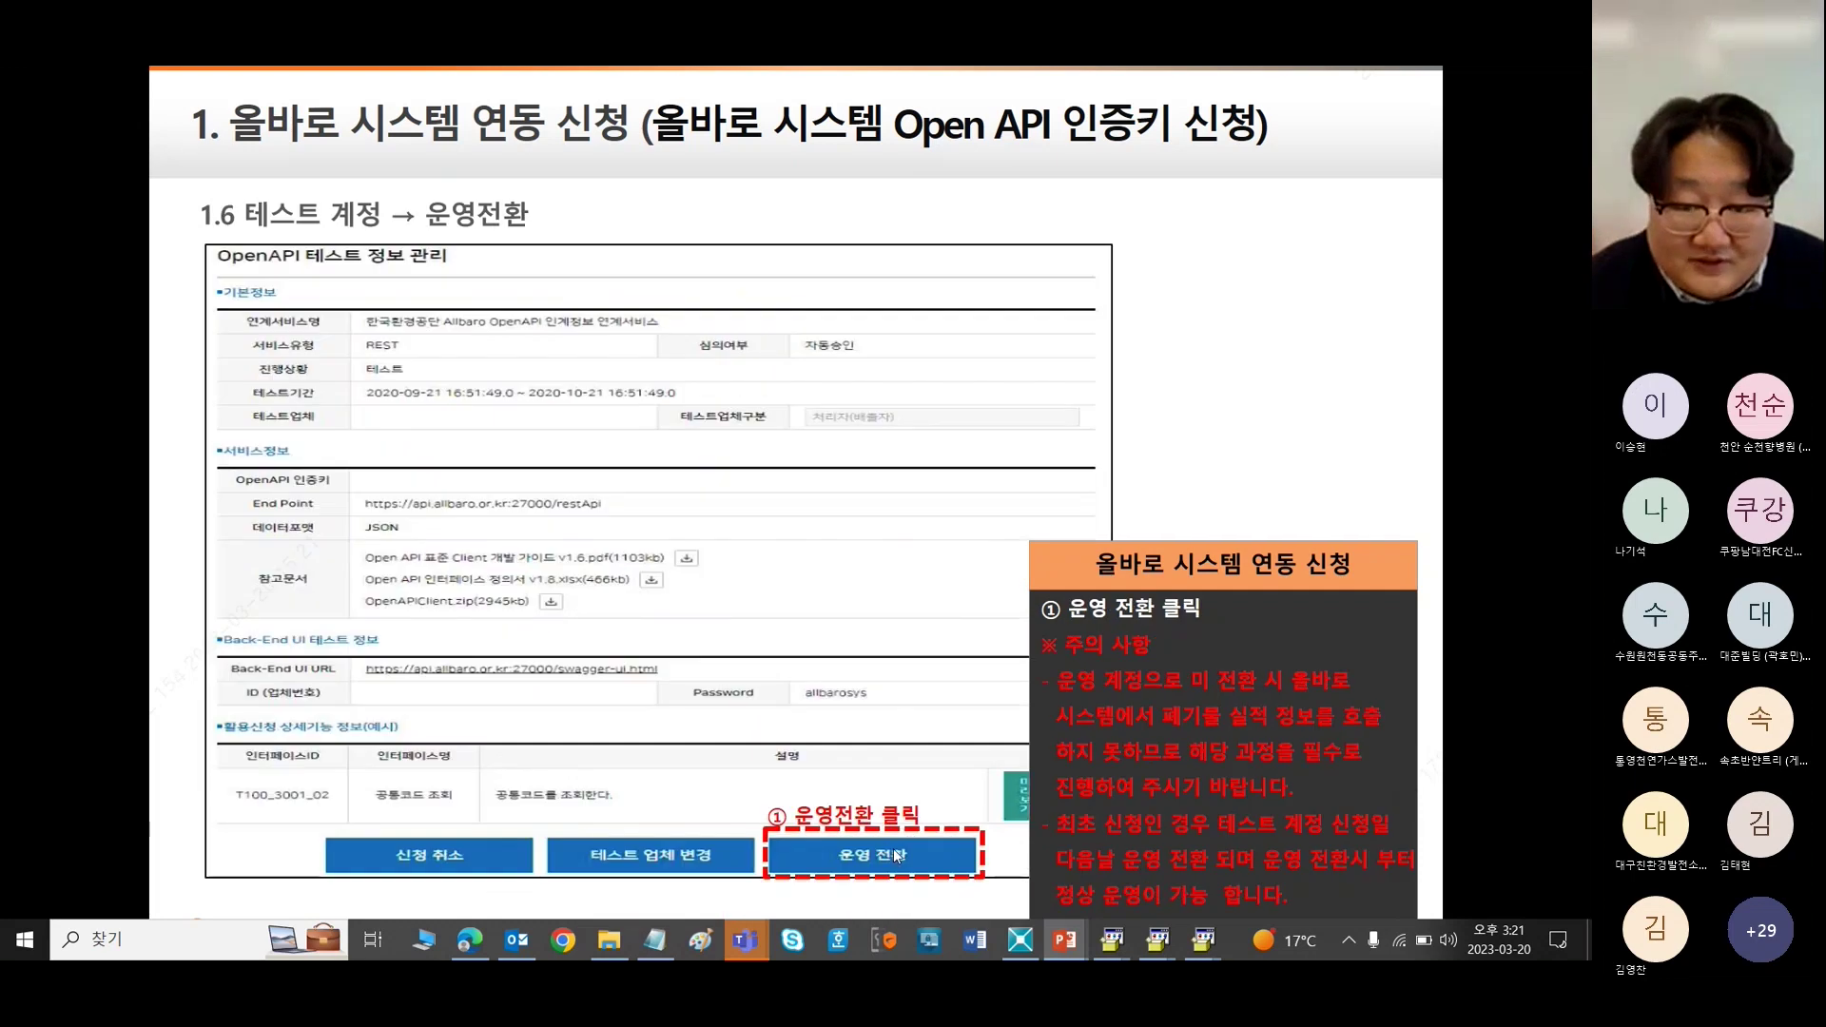
pyautogui.press('Right')
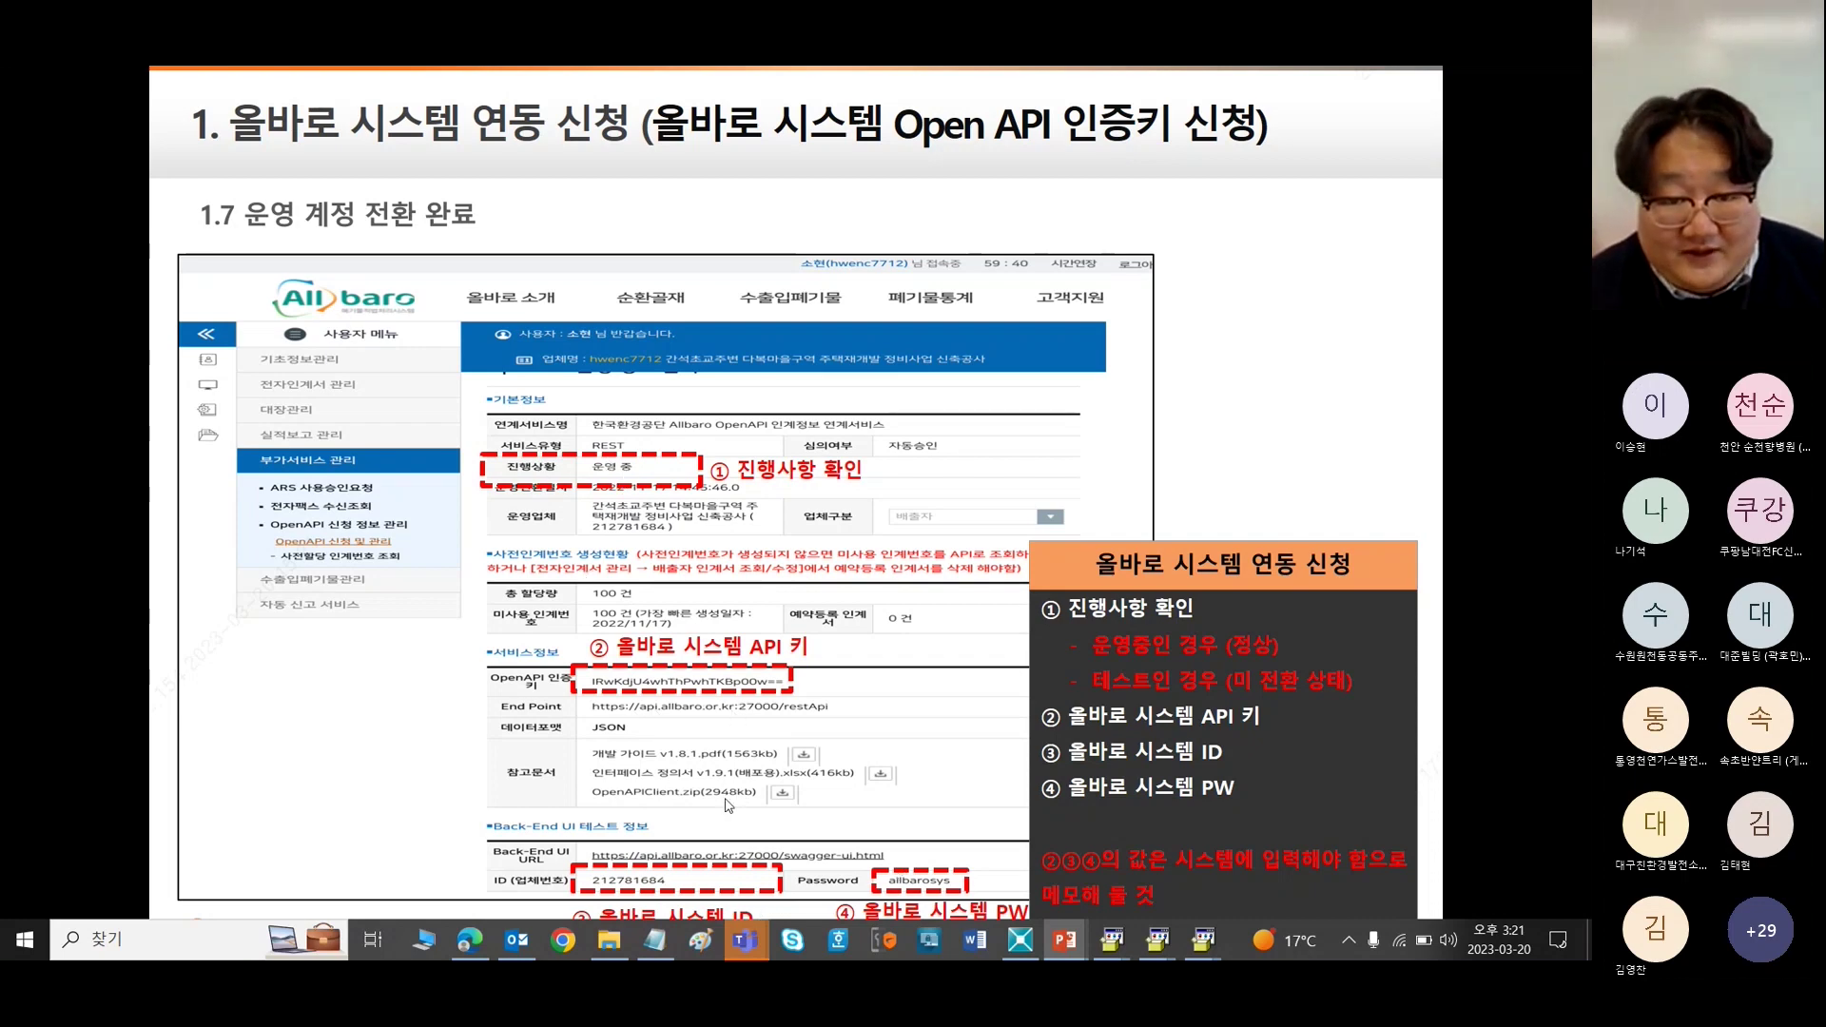
# Step: Bring up the 기초정보 Notepad file with the saved API account keys
pyautogui.scroll(-1, 748, 735)
pyautogui.scroll(1, 748, 736)
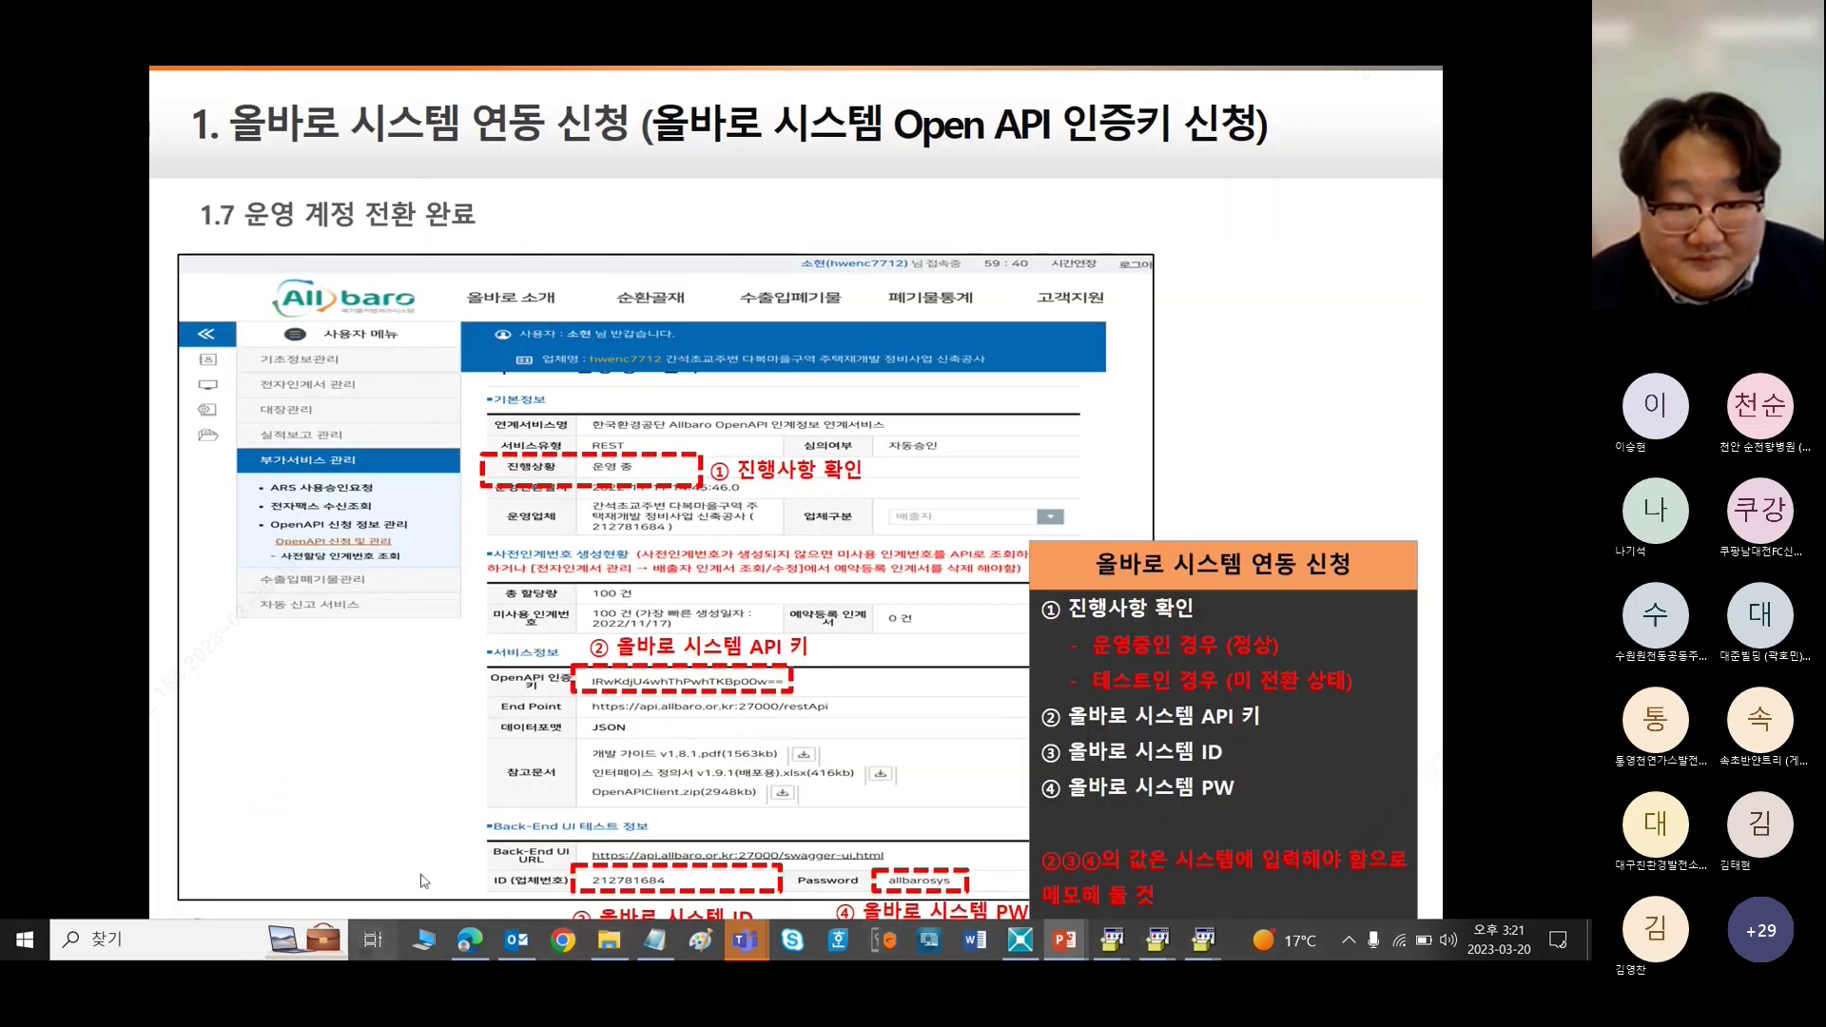
pyautogui.scroll(-1, 425, 882)
pyautogui.scroll(1, 376, 778)
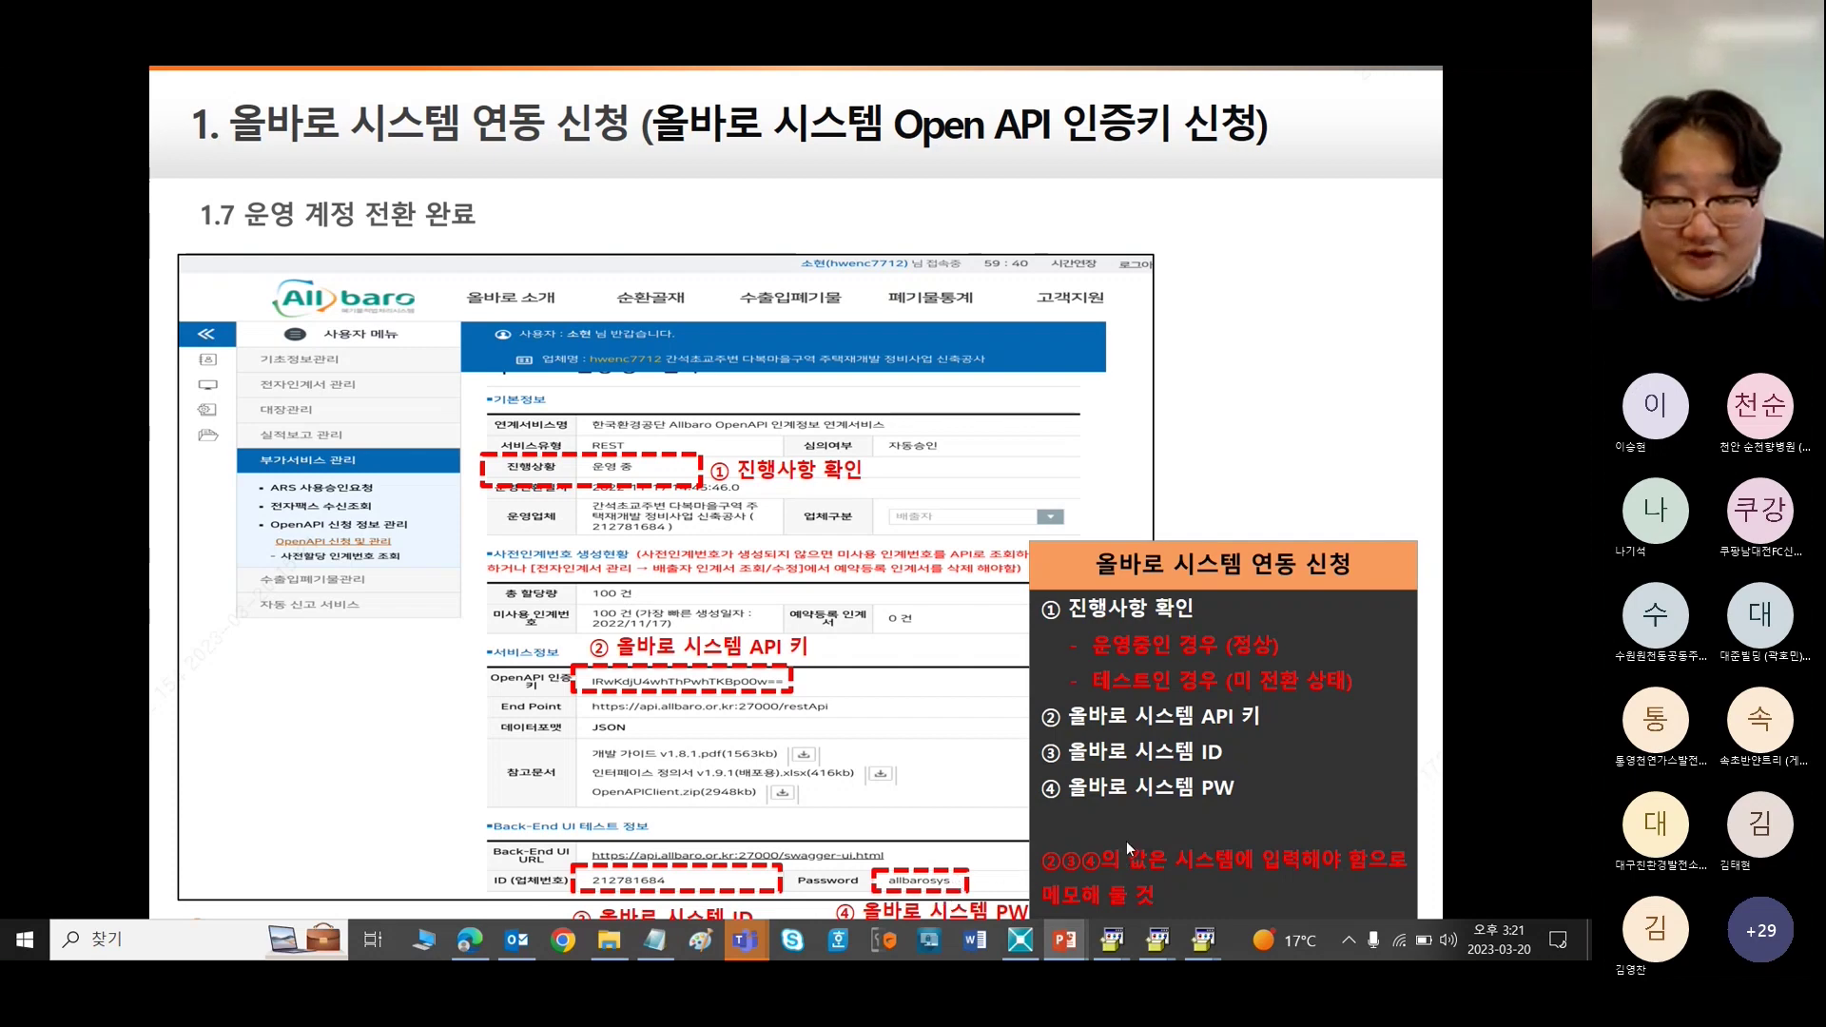
pyautogui.click(671, 944)
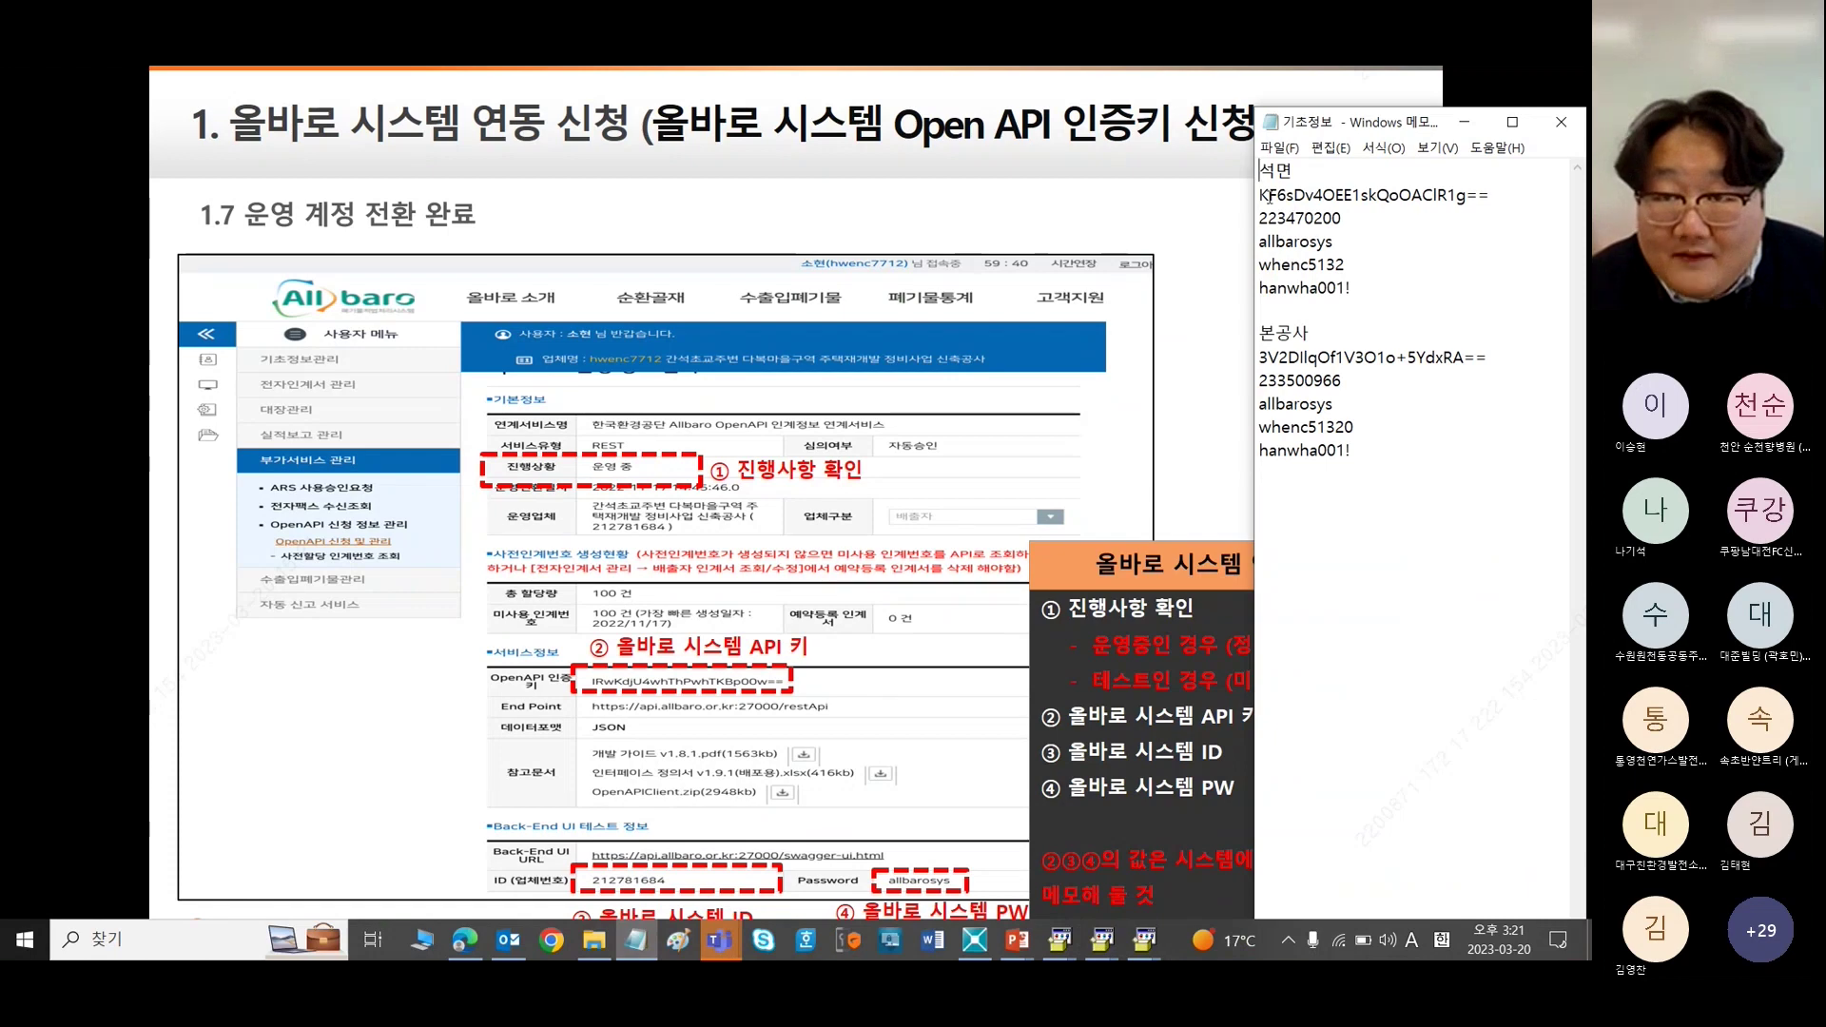
# Step: Select the first API key line in the notes, then bring the slideshow back in front
pyautogui.moveTo(1261, 197); pyautogui.dragTo(1499, 198)
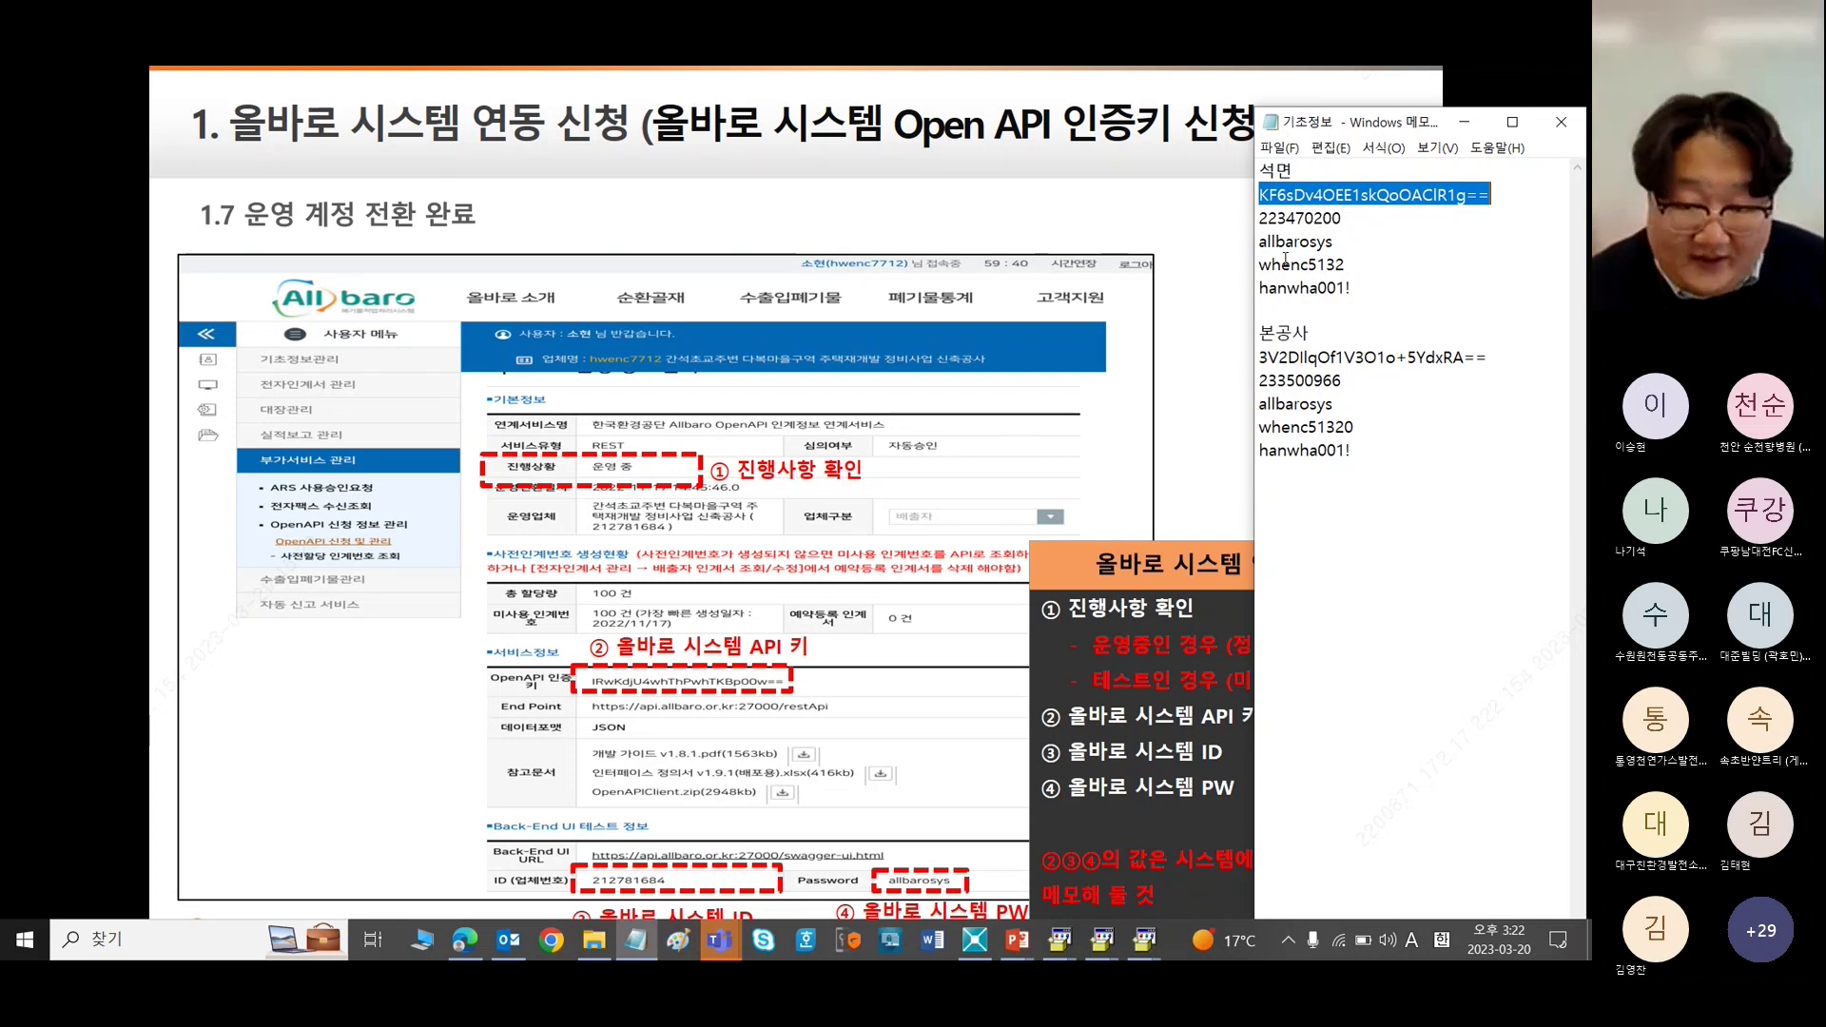
pyautogui.click(1173, 419)
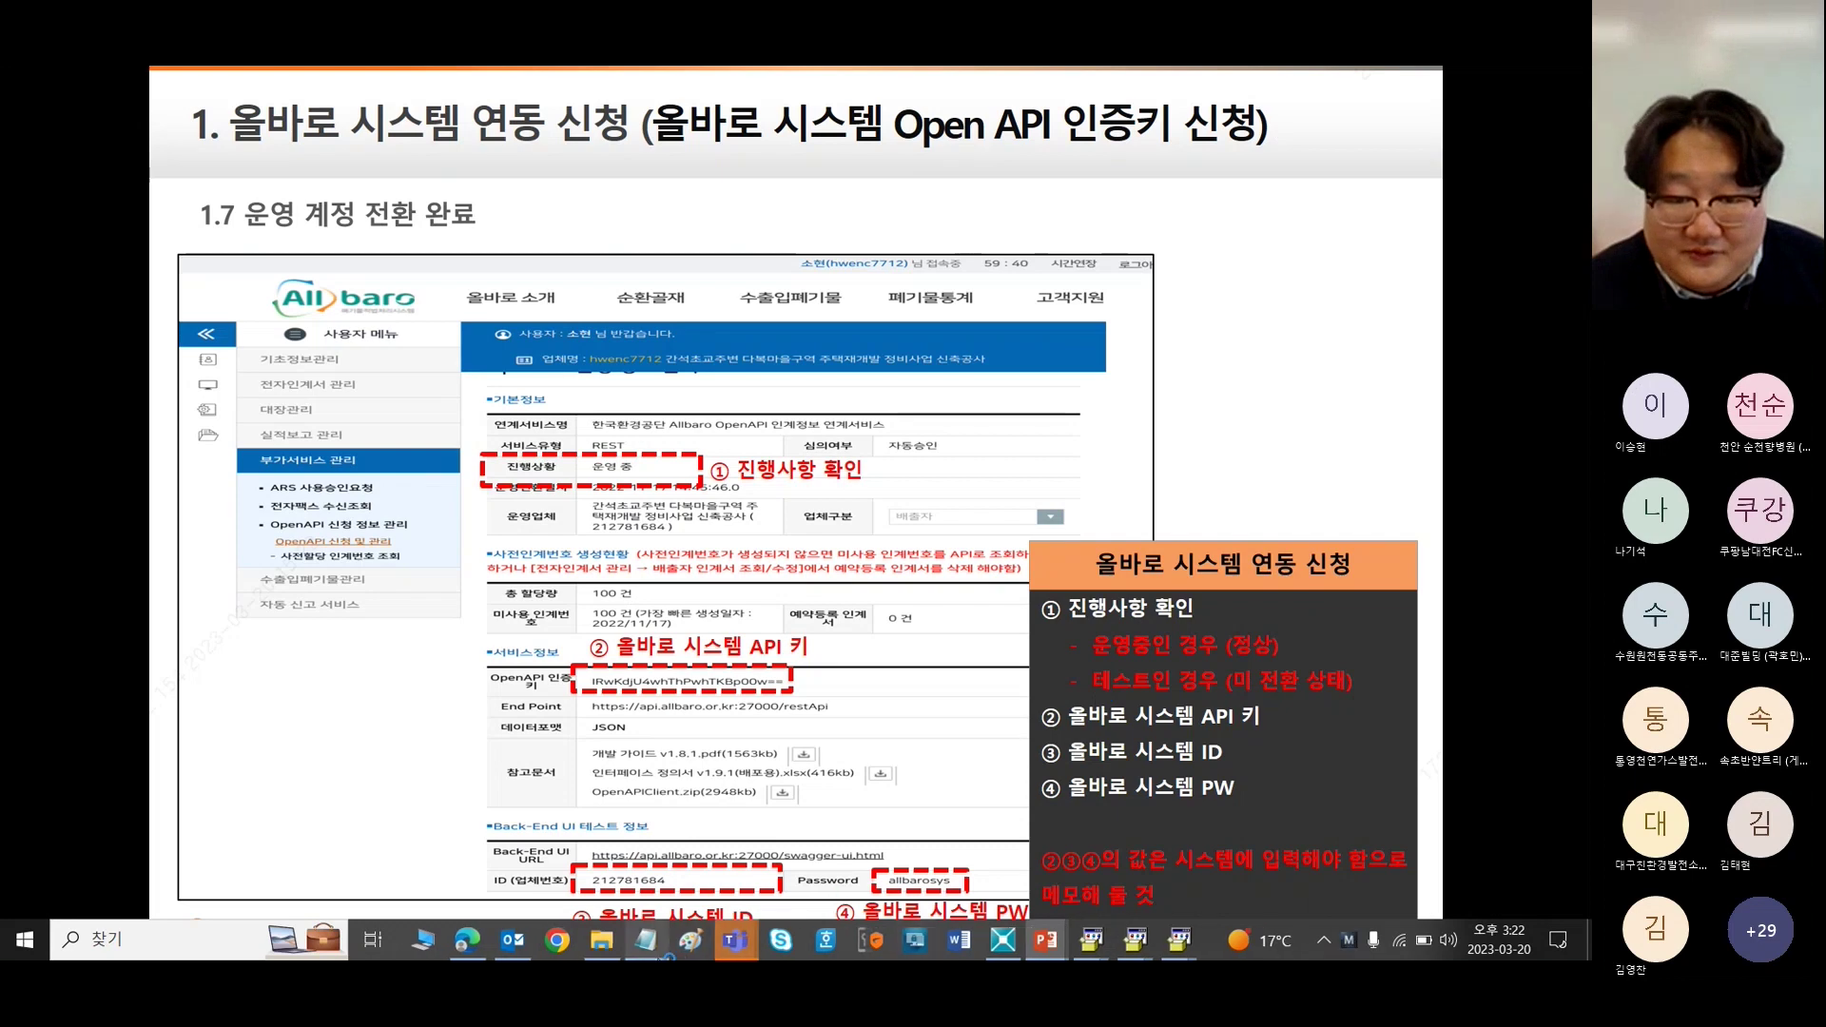
pyautogui.click(647, 941)
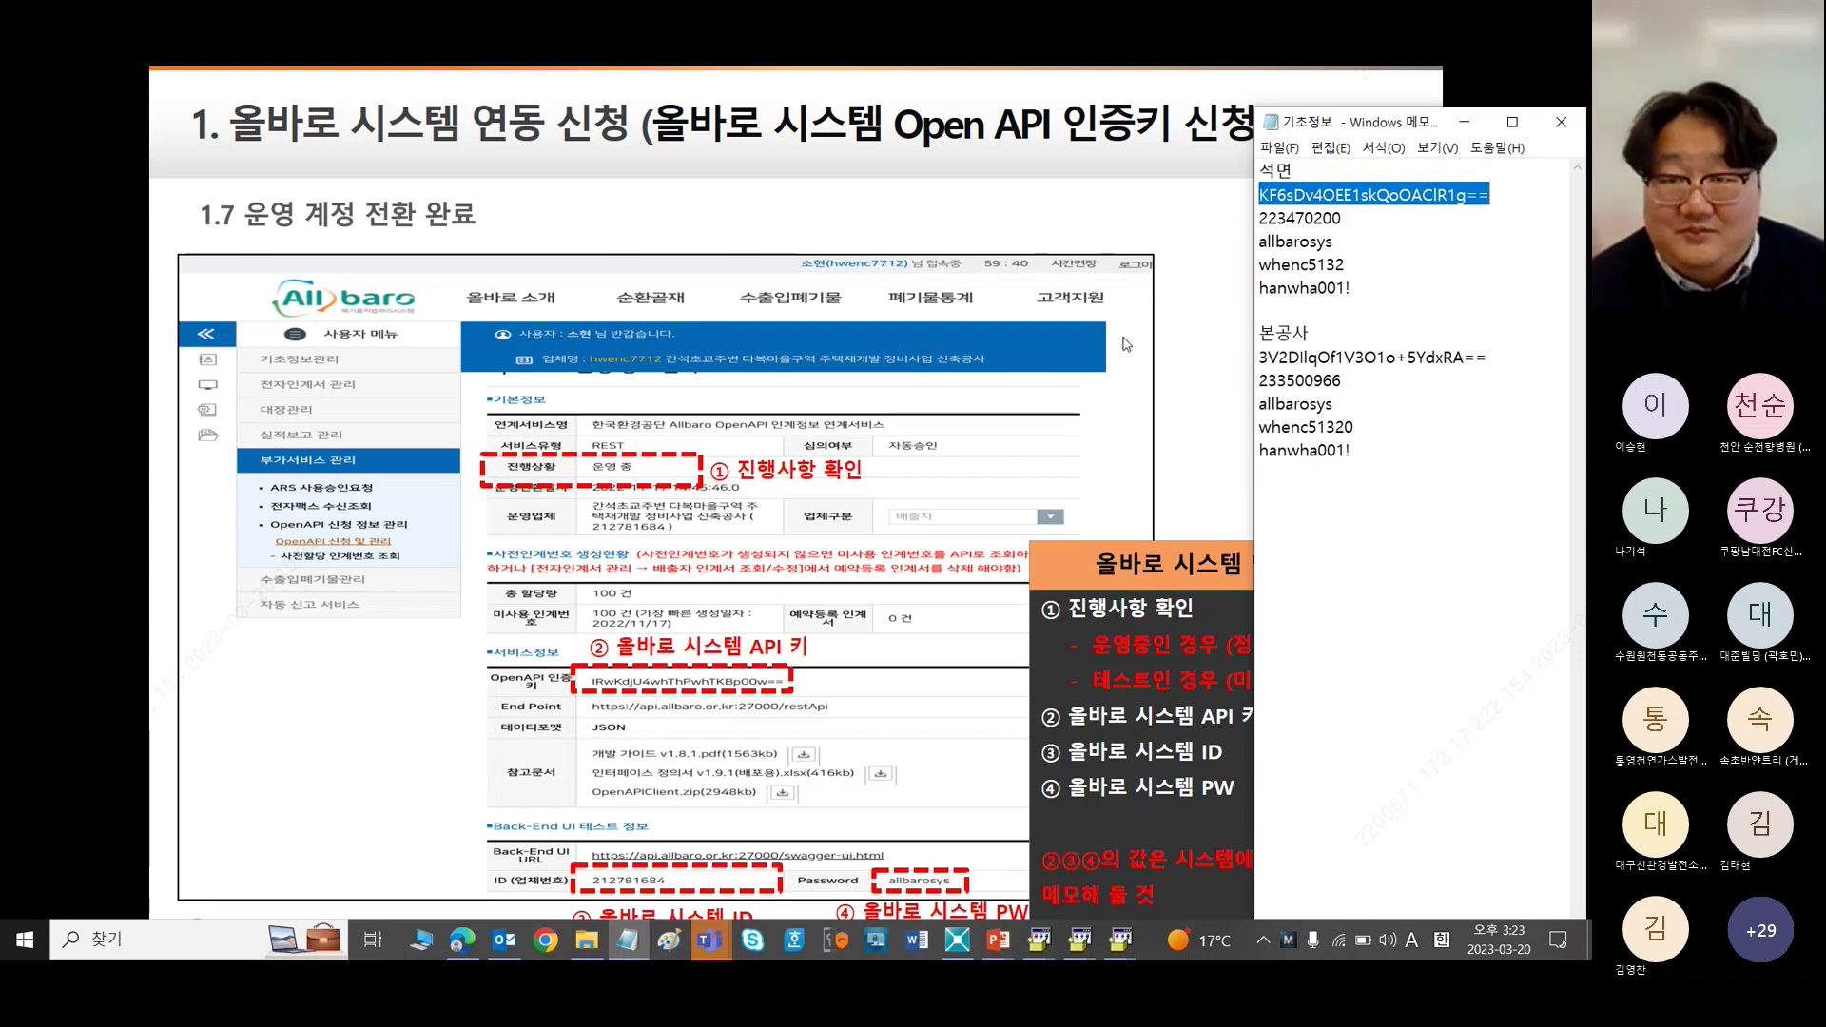
pyautogui.click(1195, 336)
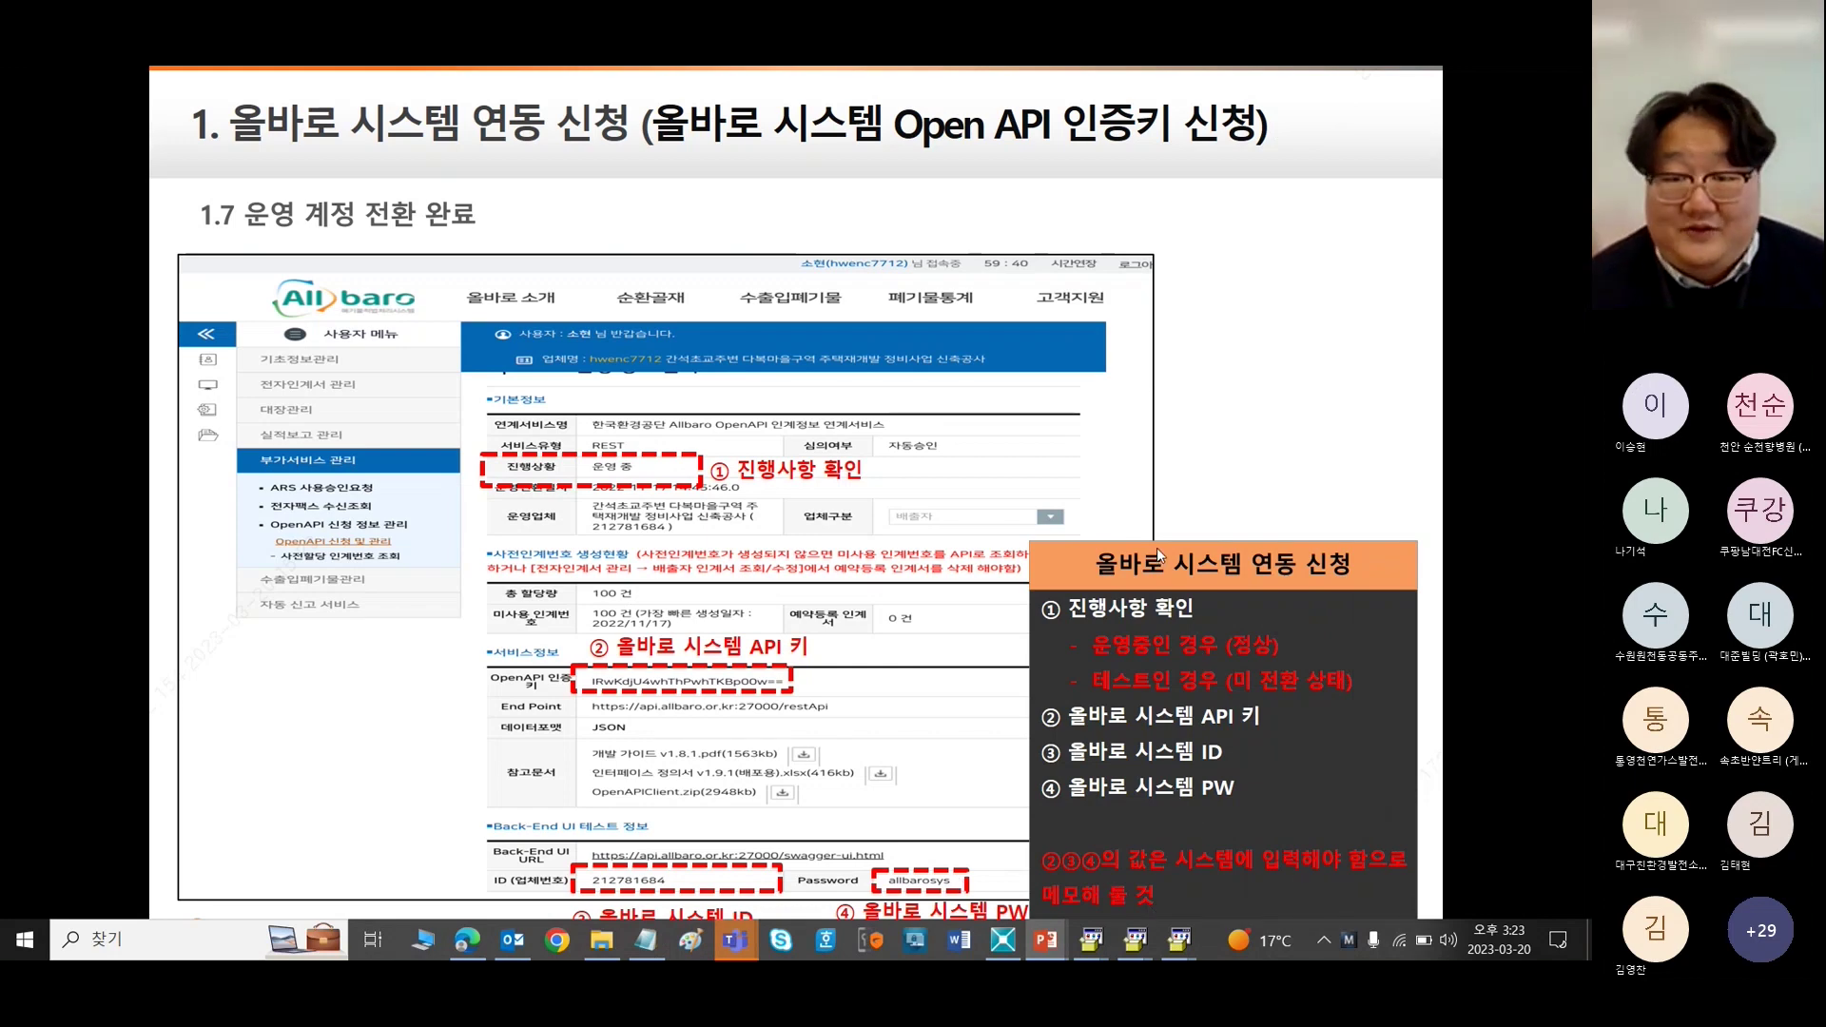
# Step: Advance to slide 12, '2.1 쉘(Shell) 추가', and exit the slideshow to editing view
pyautogui.press('Right')
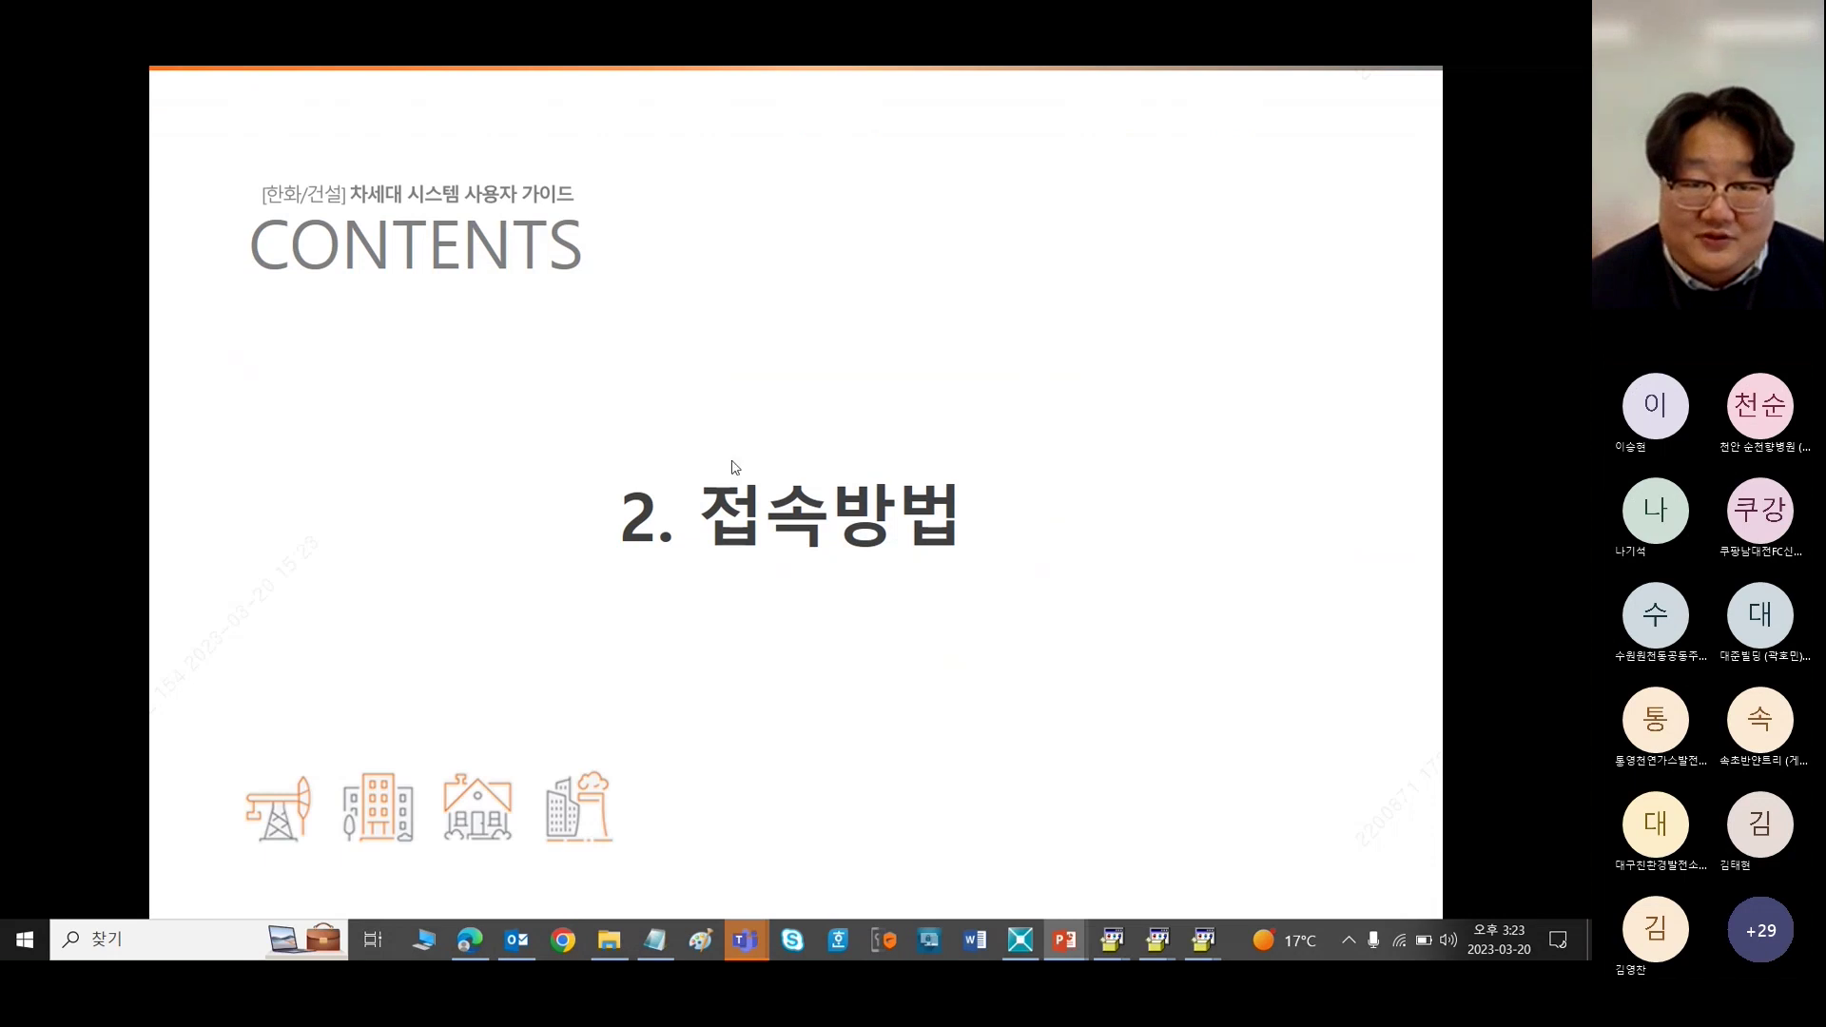
pyautogui.press('Right')
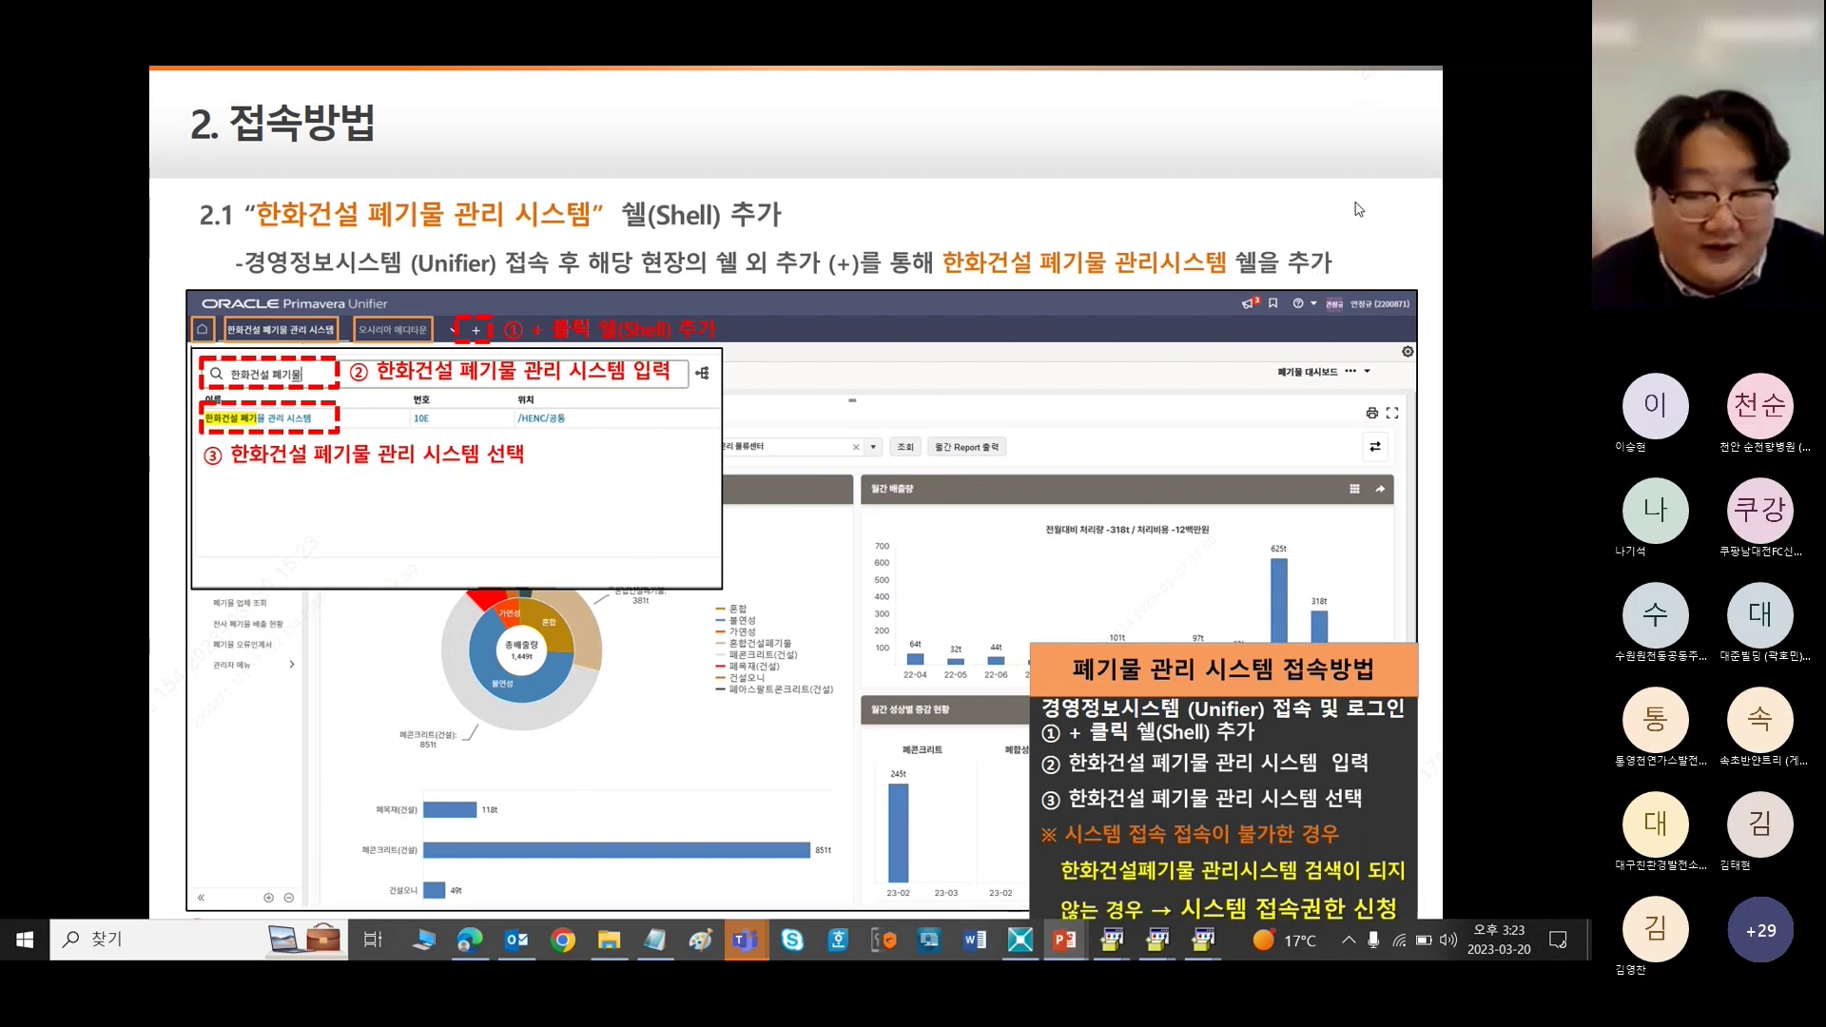
pyautogui.press('Escape')
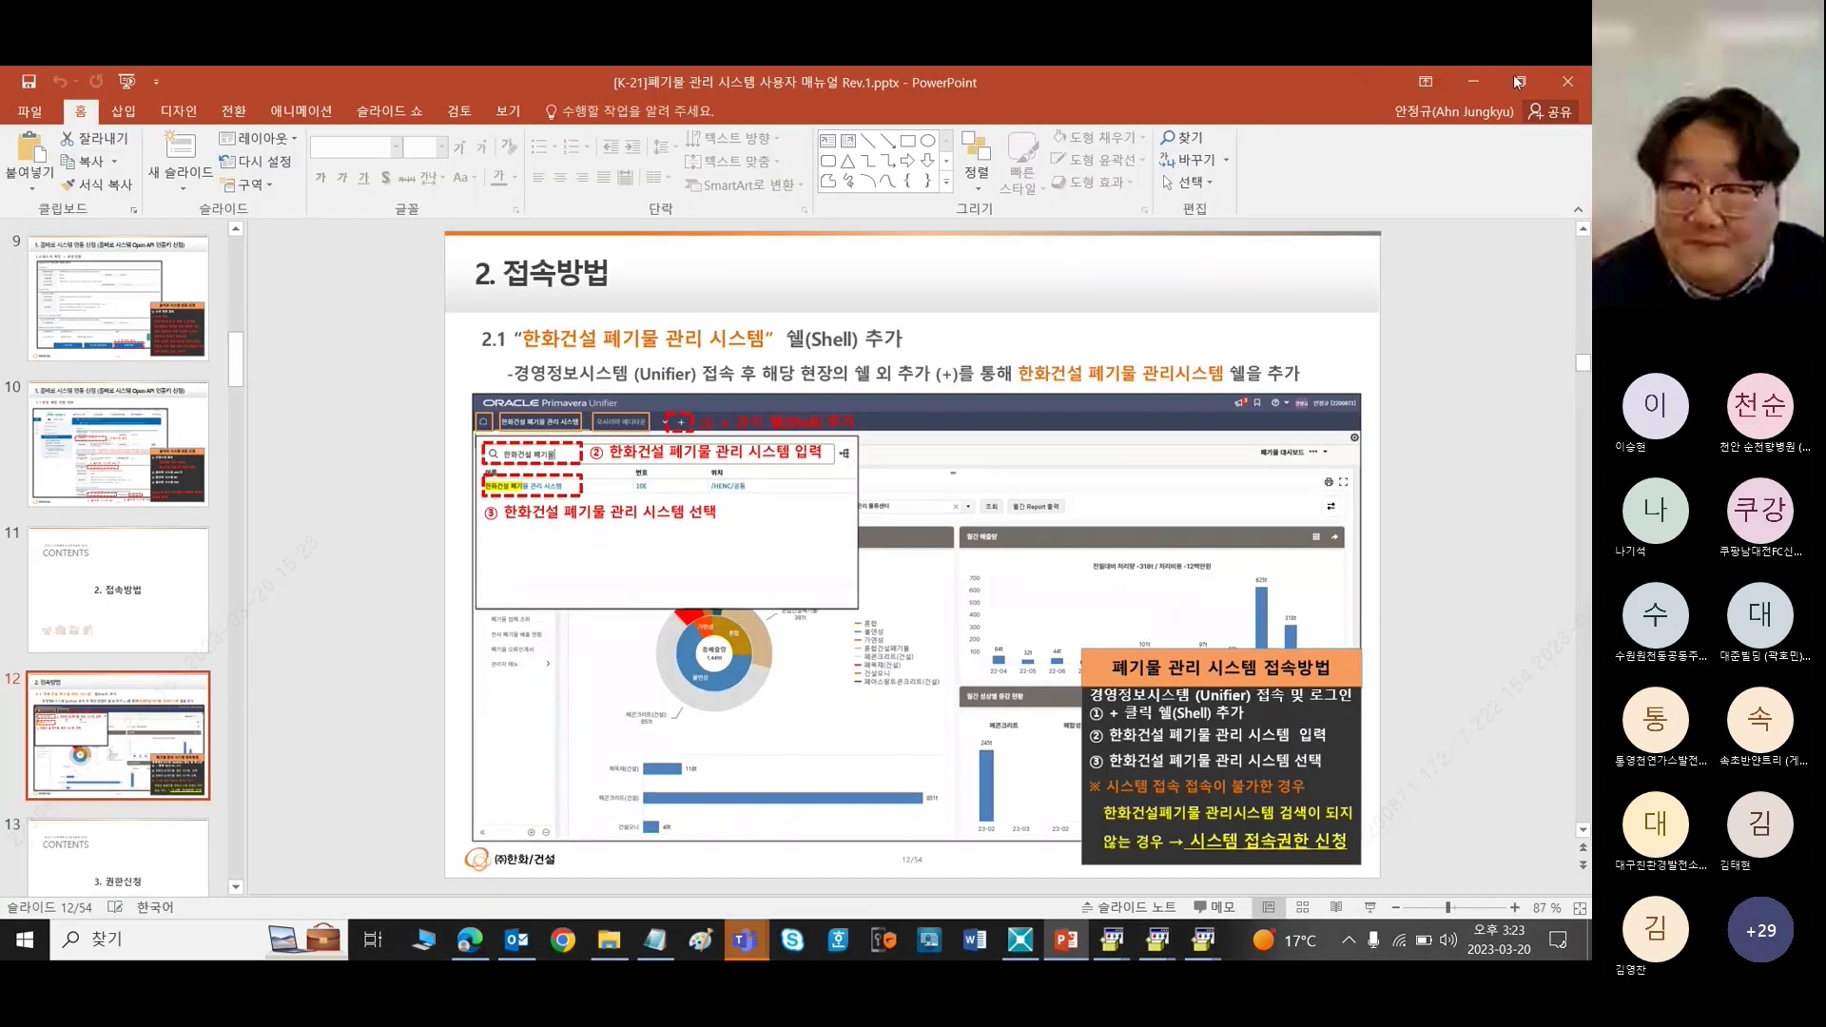
# Step: Close the manual presentation, dismiss all 7-Zip errors, and cancel the SoftCamp secure-document prompt
pyautogui.click(1569, 82)
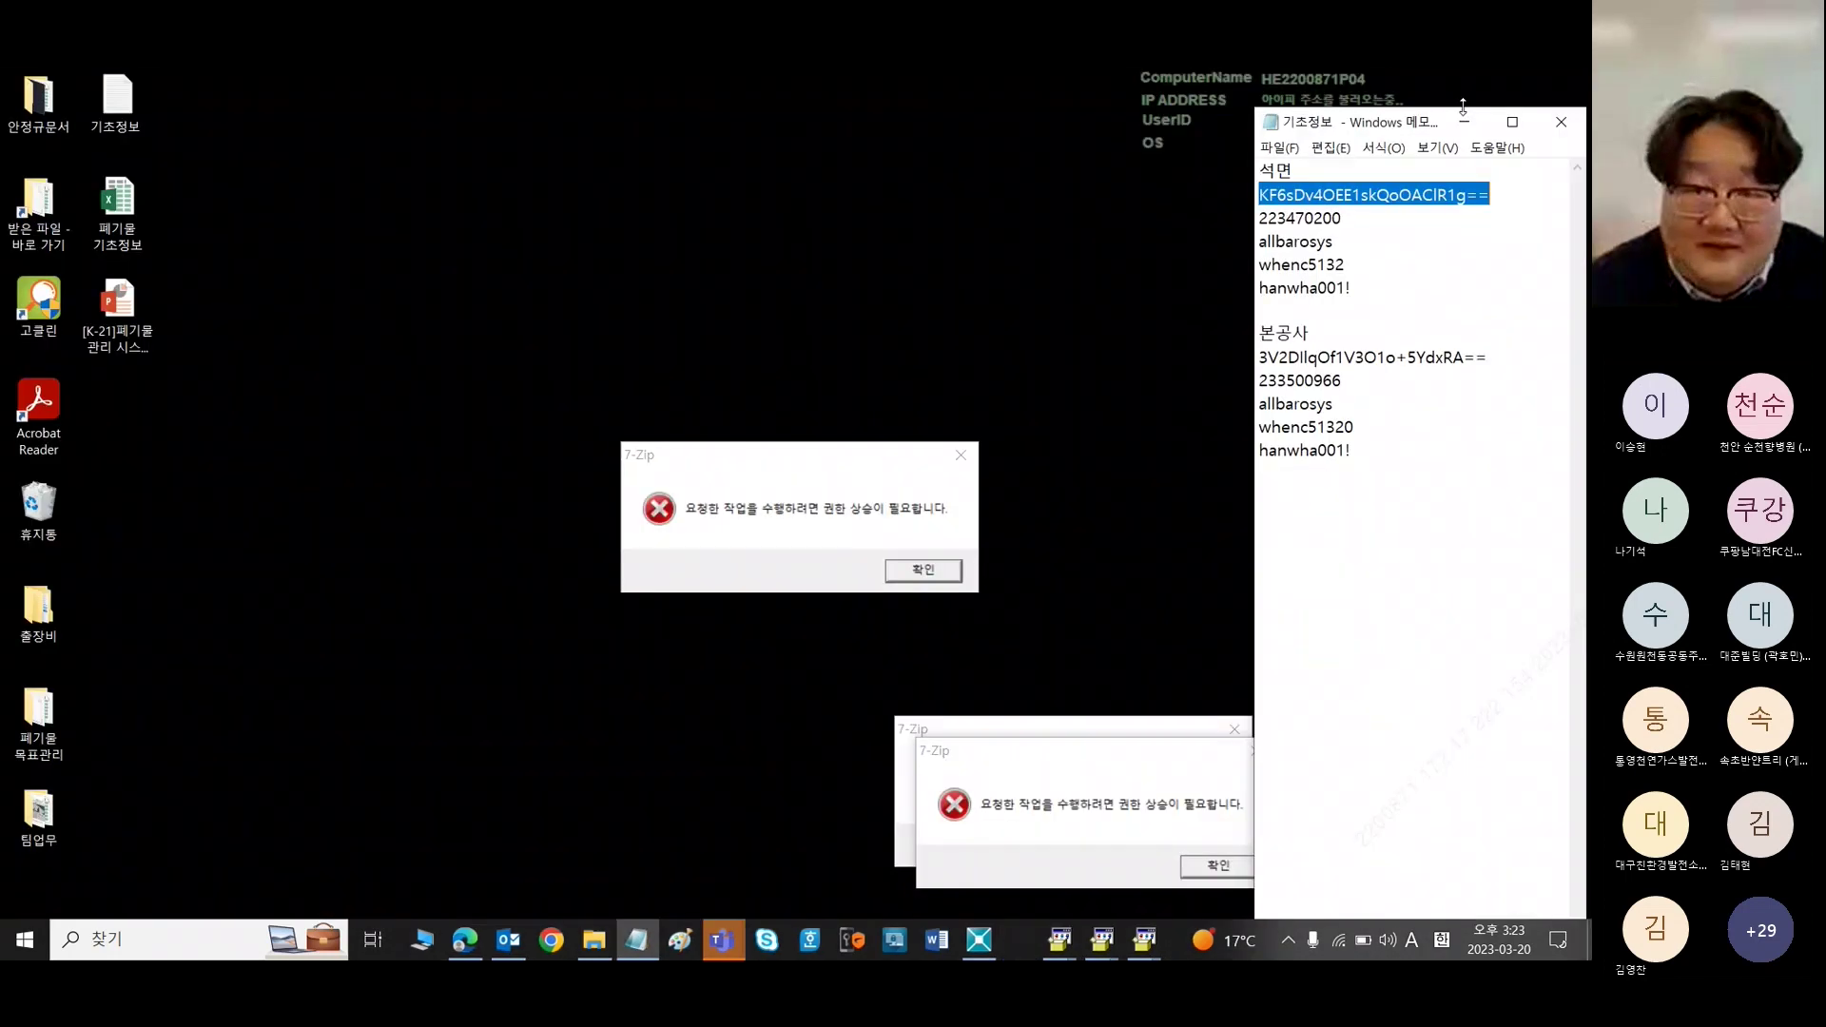
pyautogui.click(942, 572)
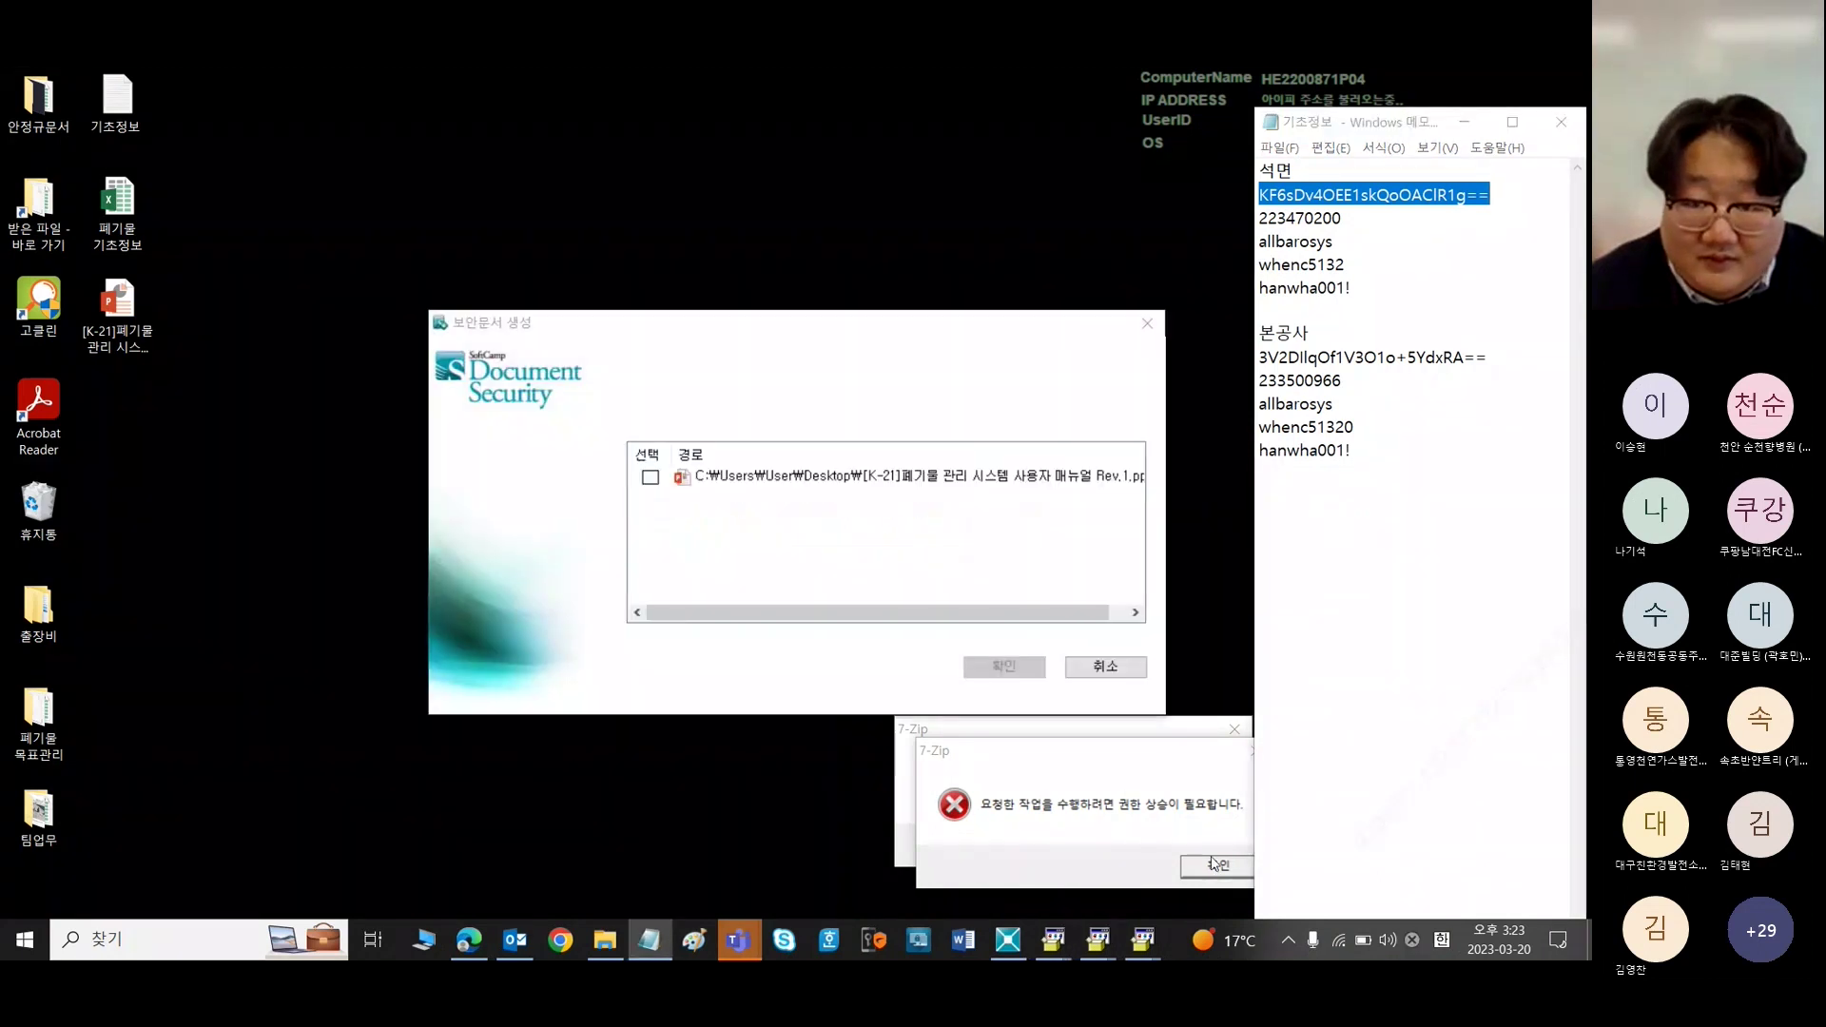
pyautogui.click(1233, 864)
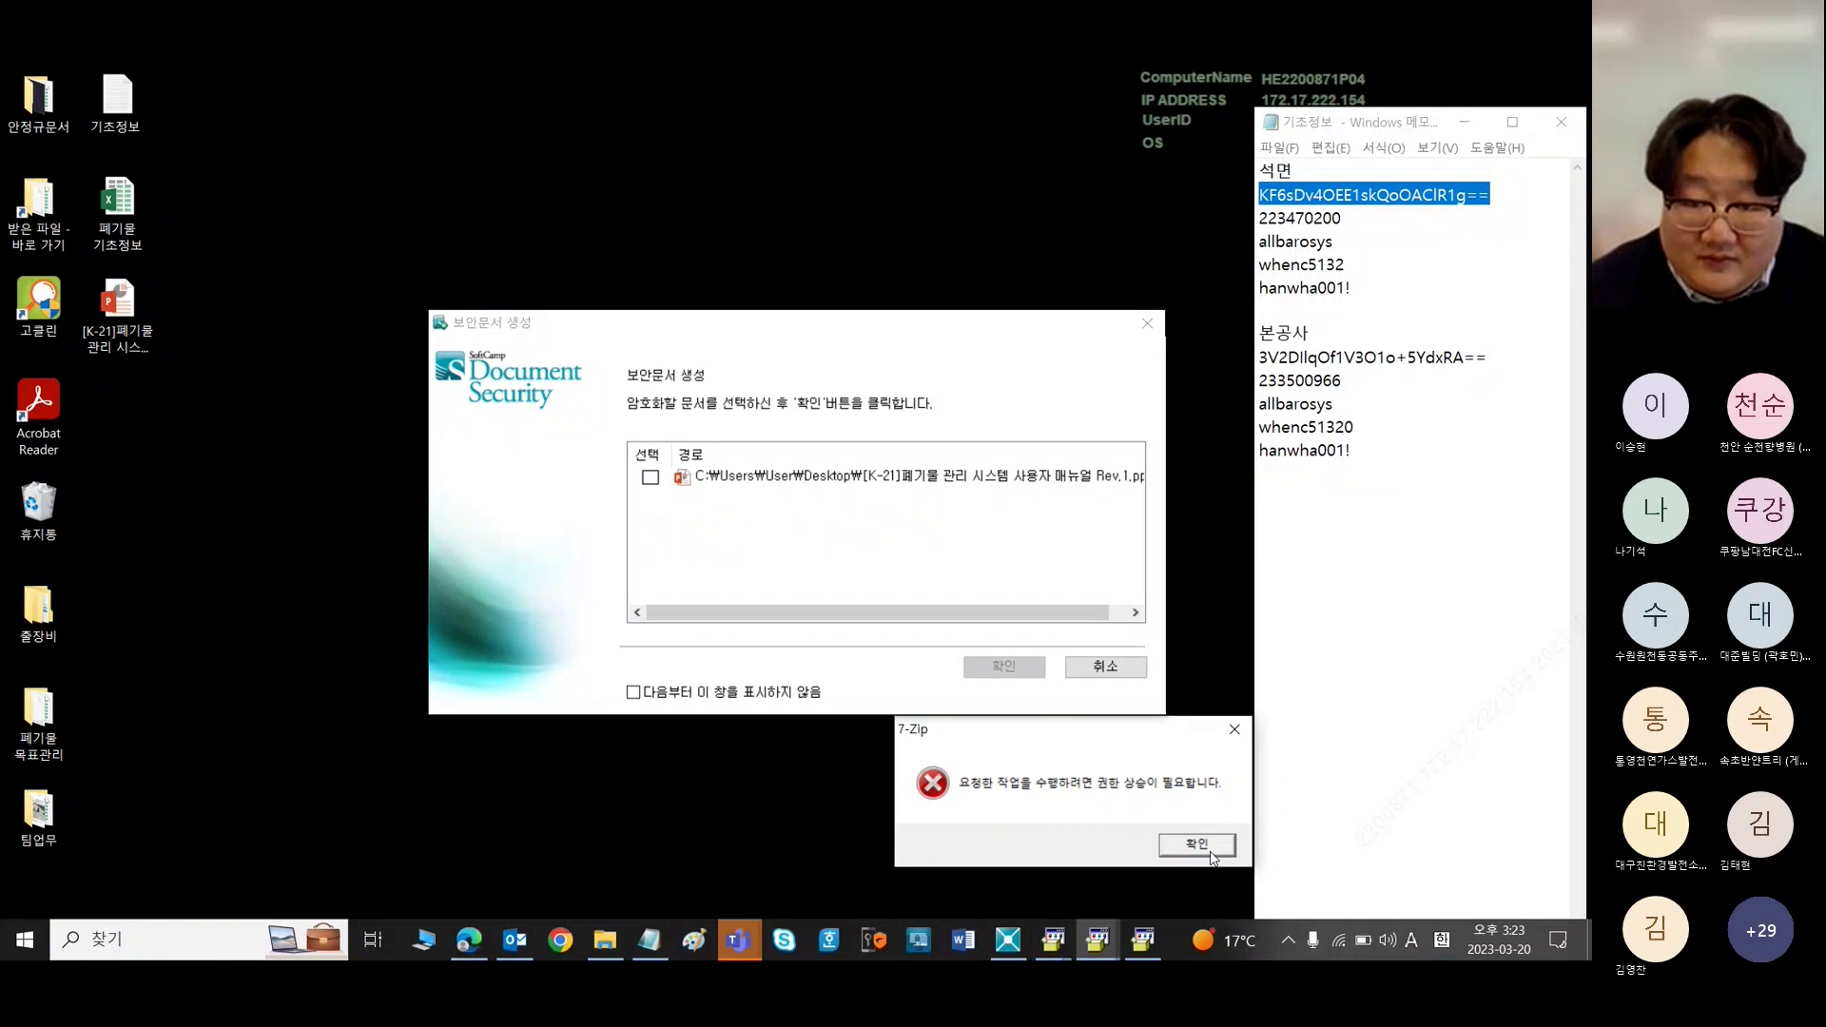
pyautogui.click(1211, 854)
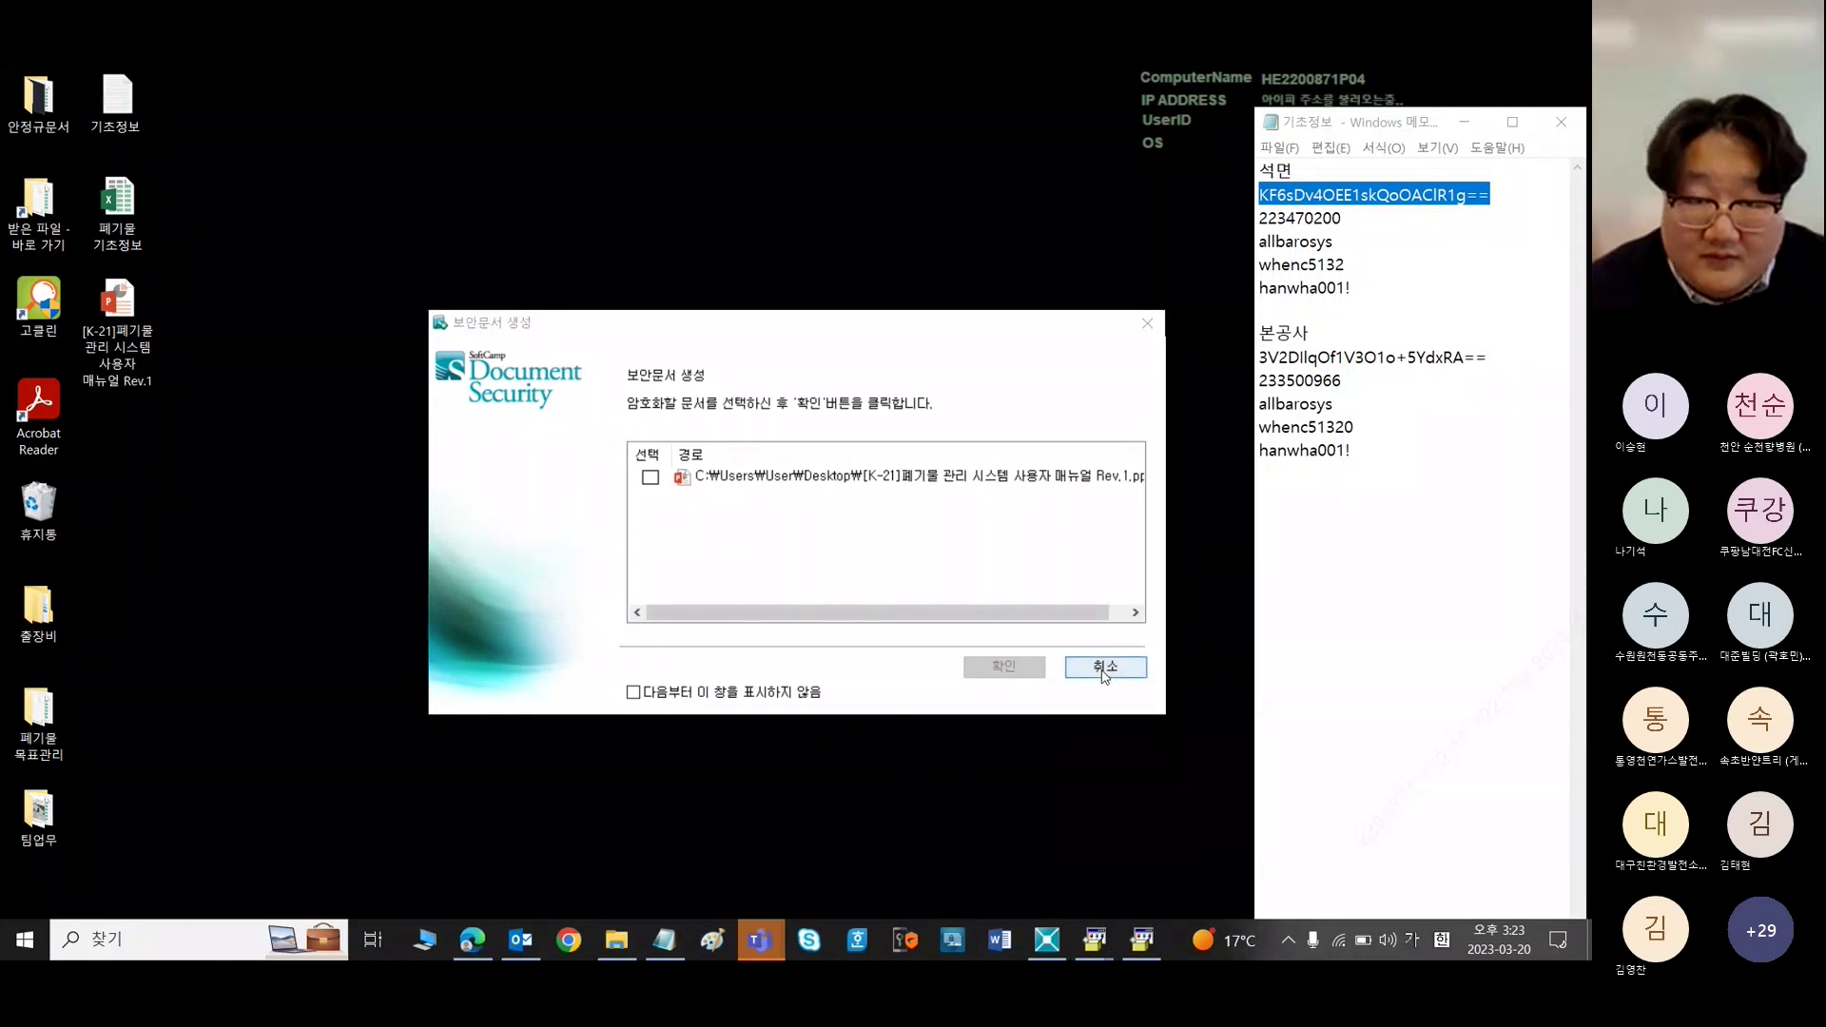
pyautogui.click(1102, 669)
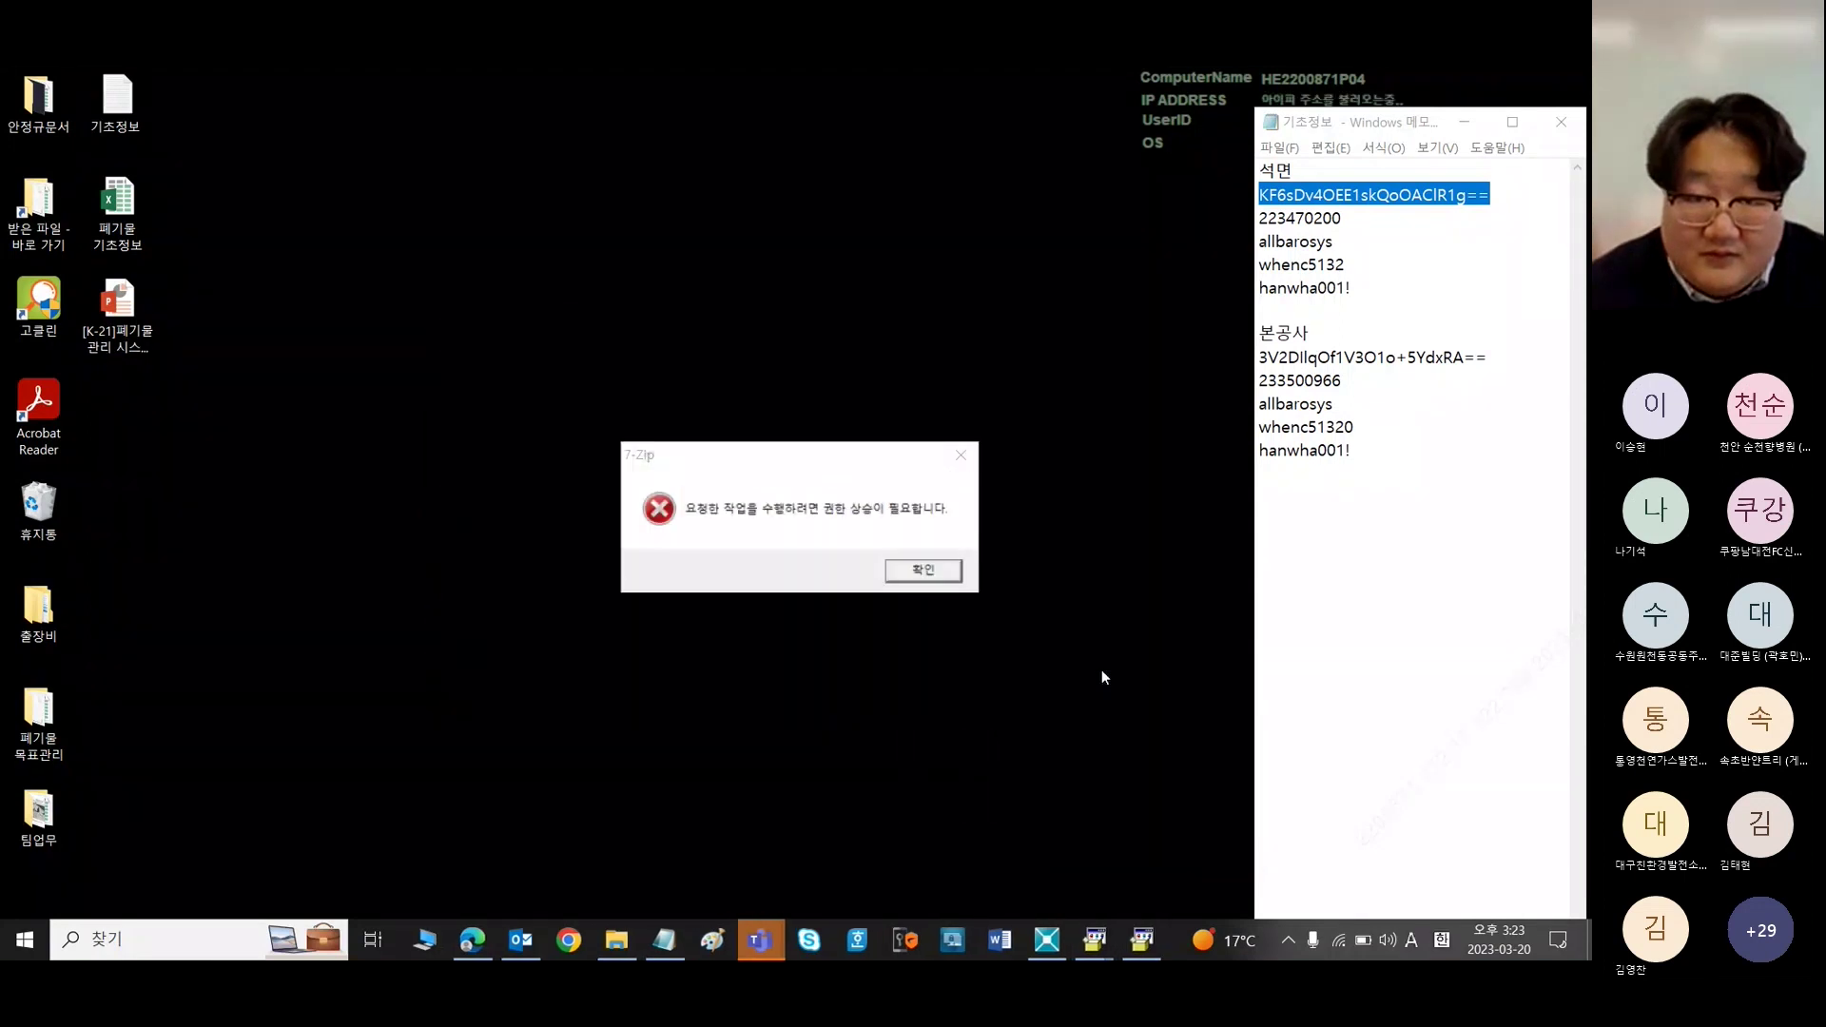
pyautogui.click(922, 571)
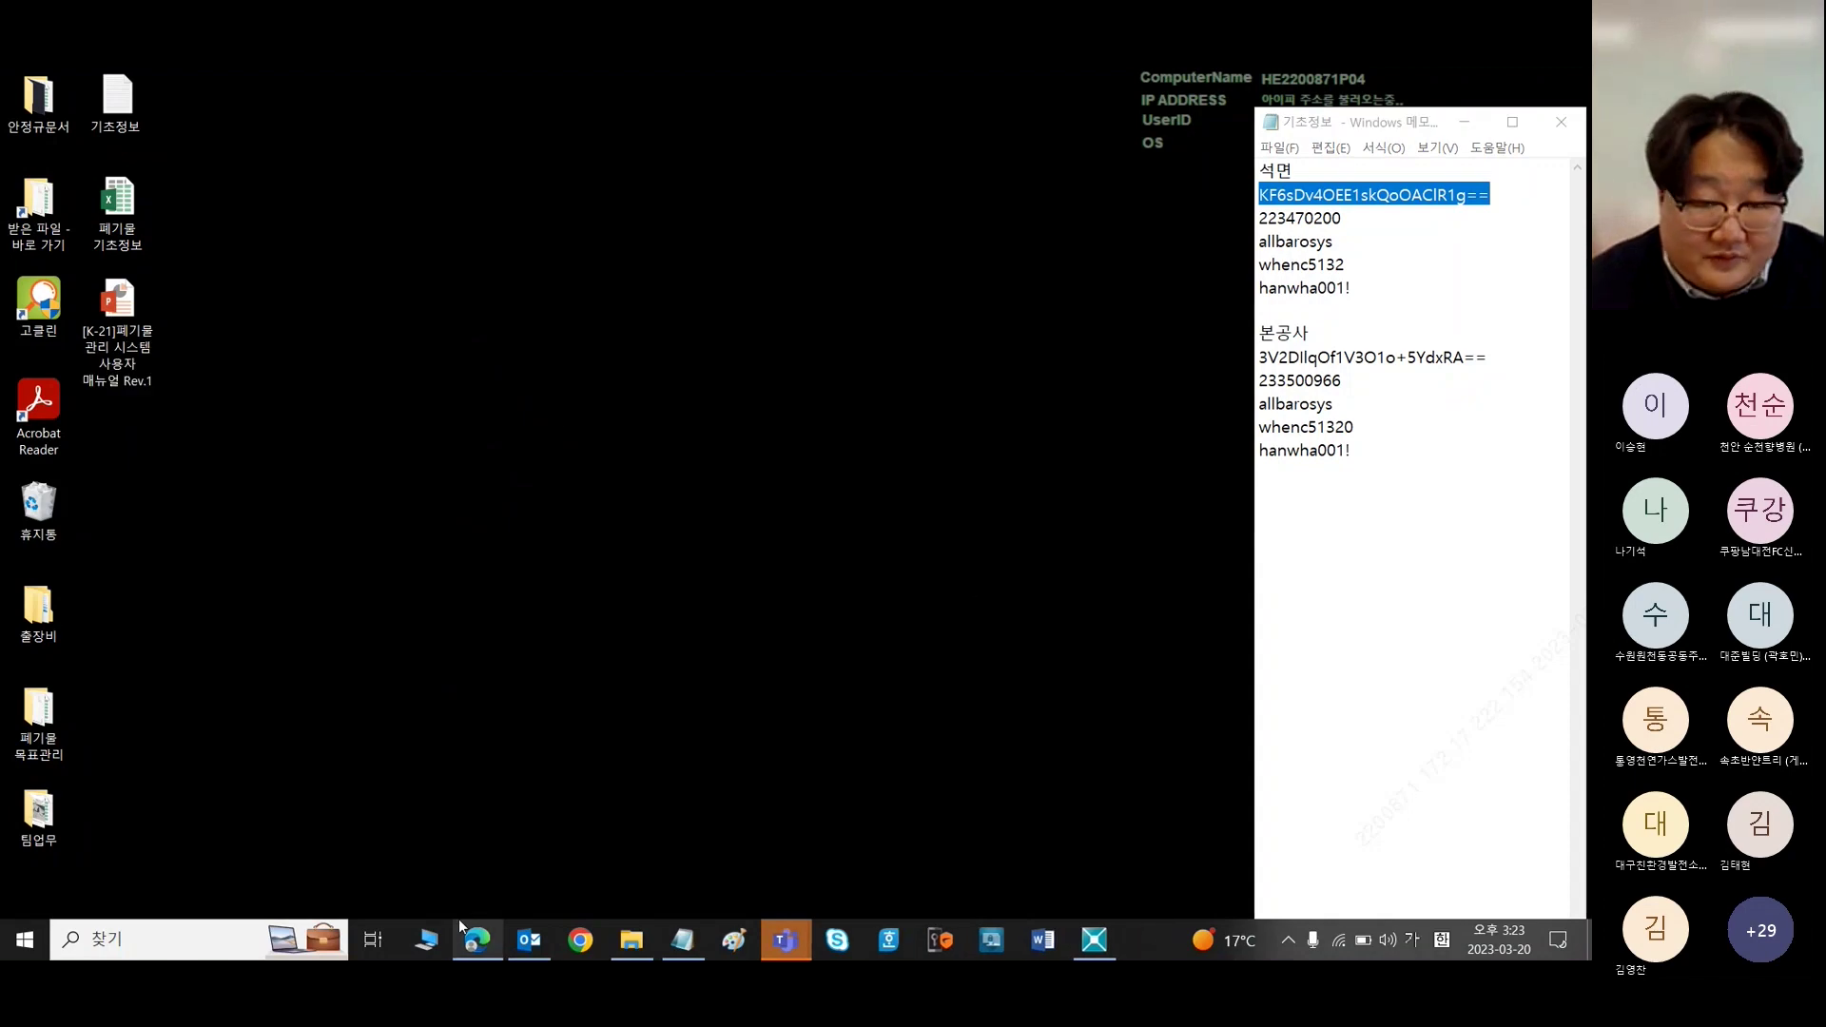
# Step: Close the Allbaro and Naver browser tabs and bring up the Outlook inbox
pyautogui.click(475, 943)
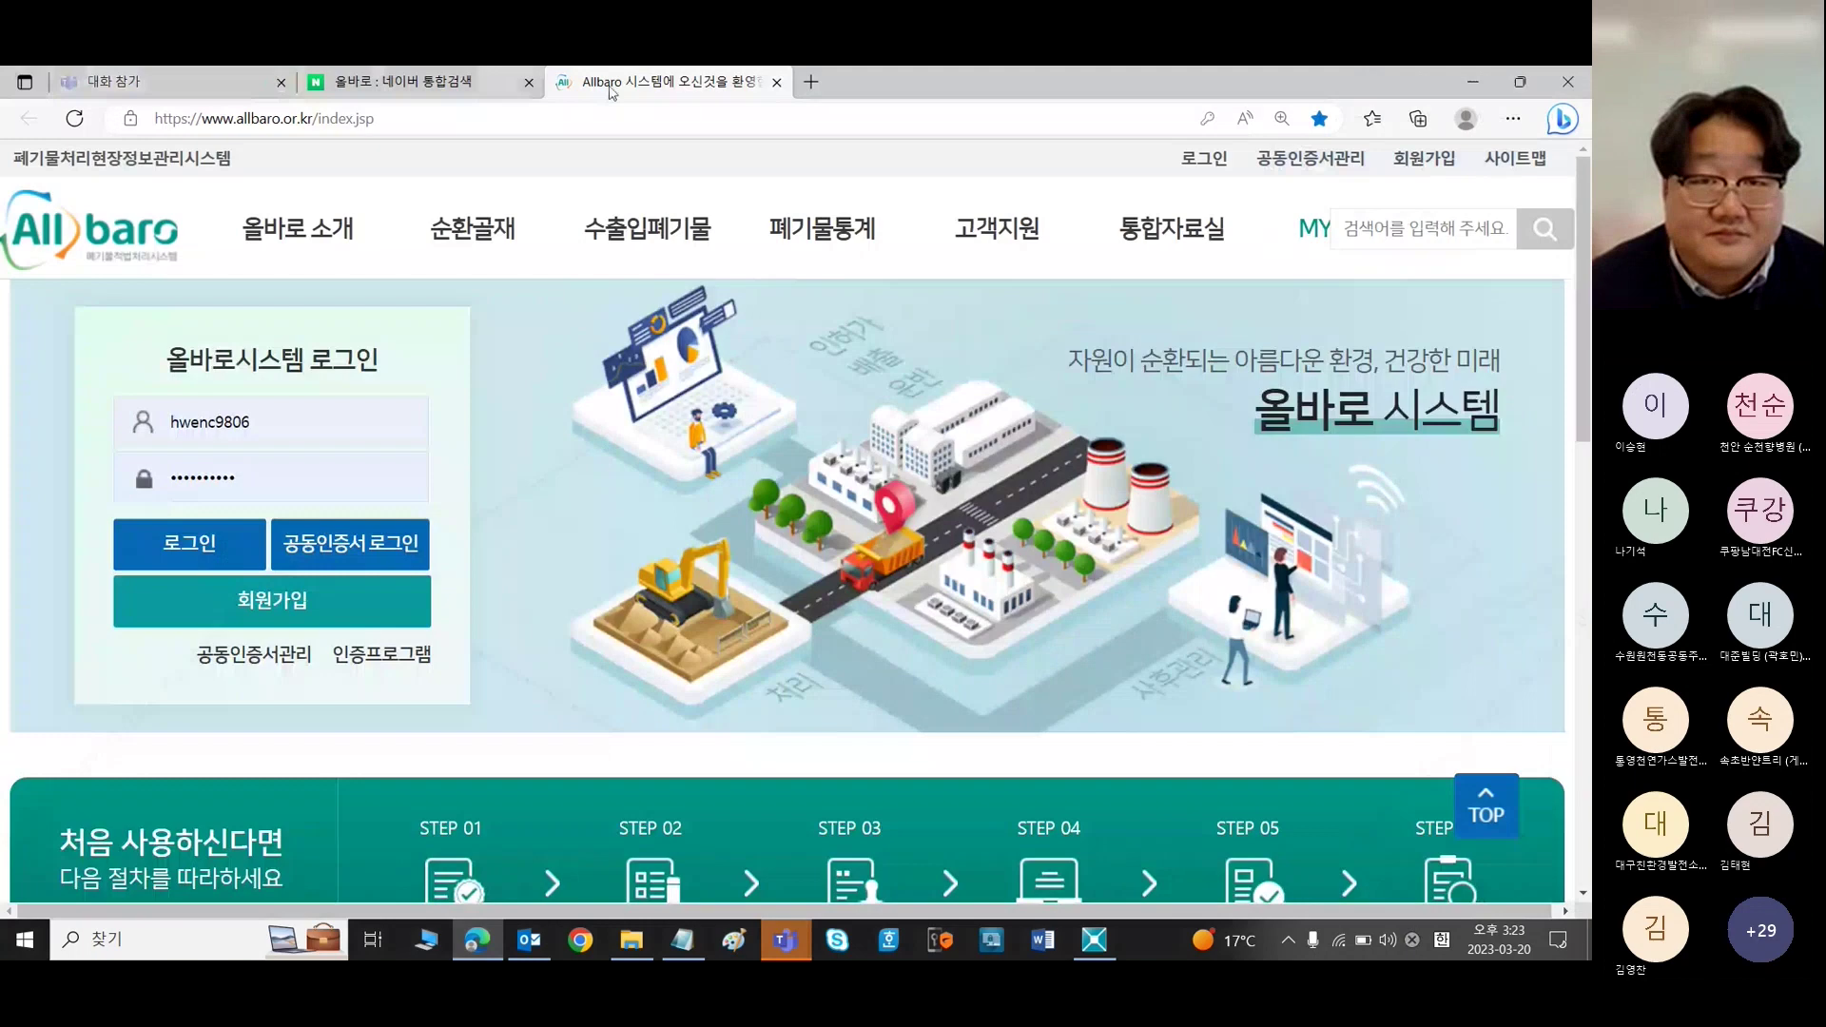
pyautogui.click(778, 82)
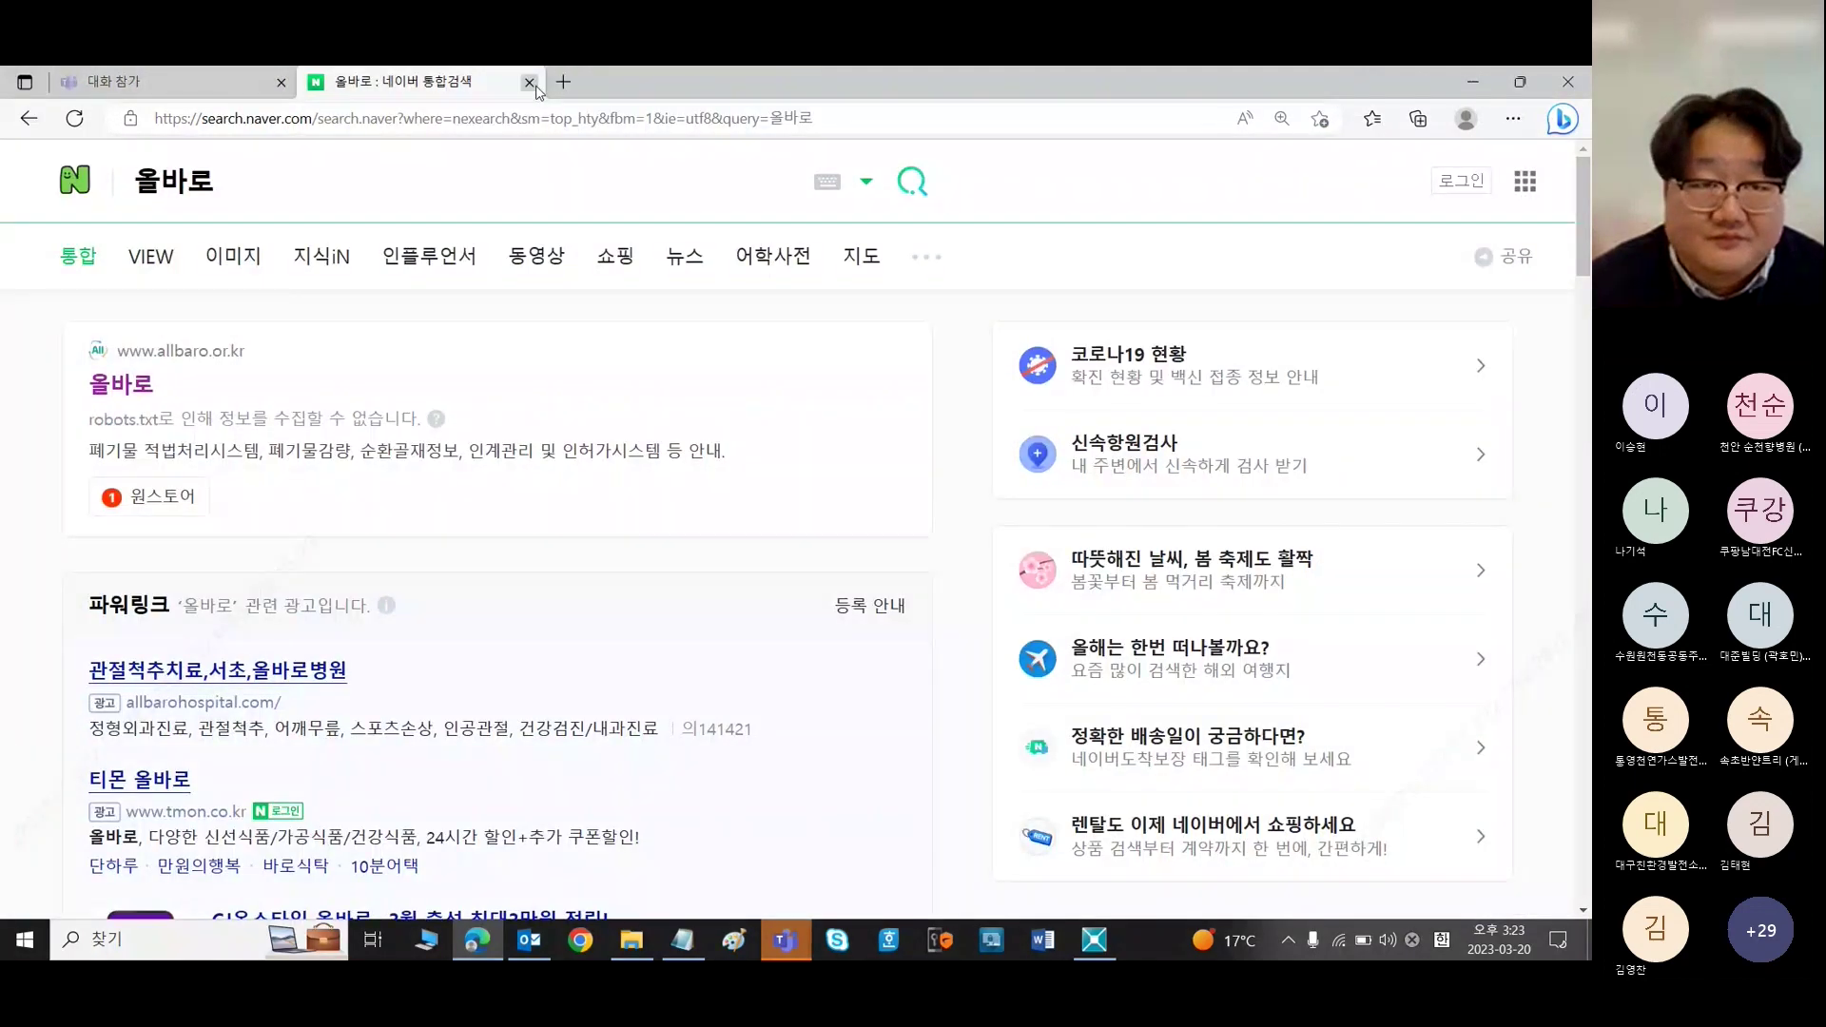
pyautogui.click(529, 82)
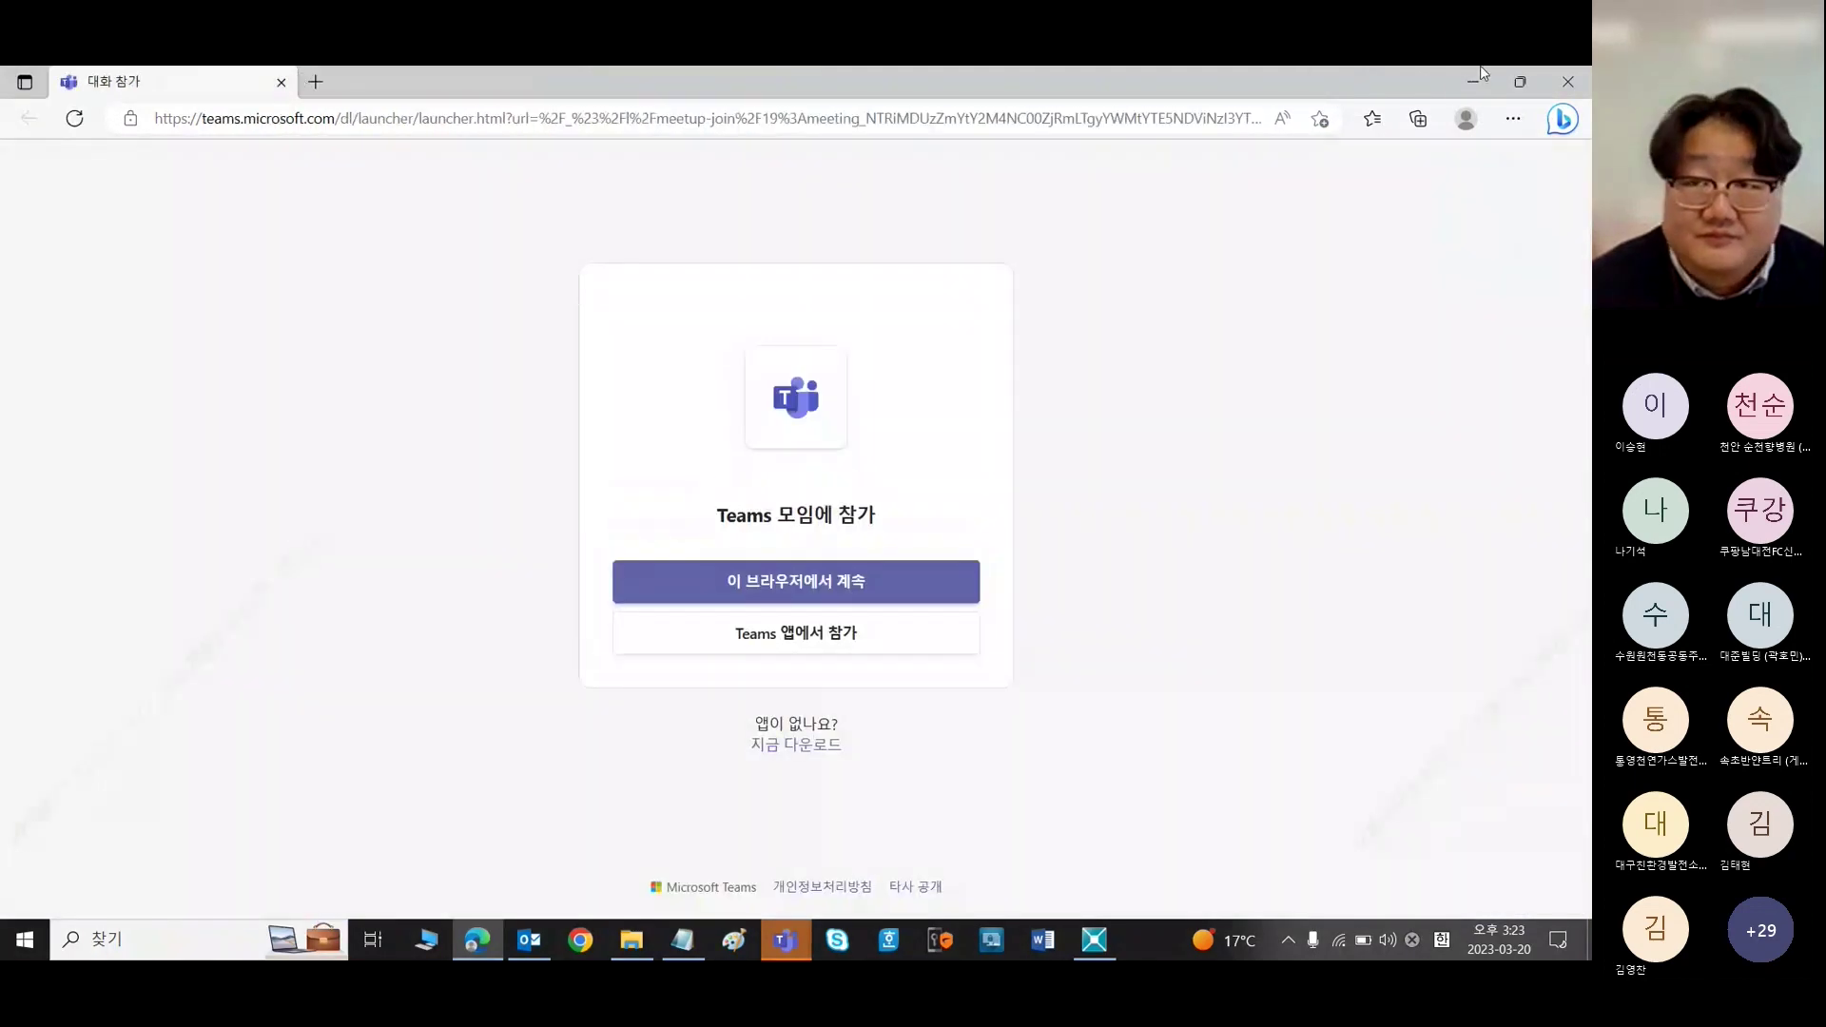
pyautogui.click(1484, 82)
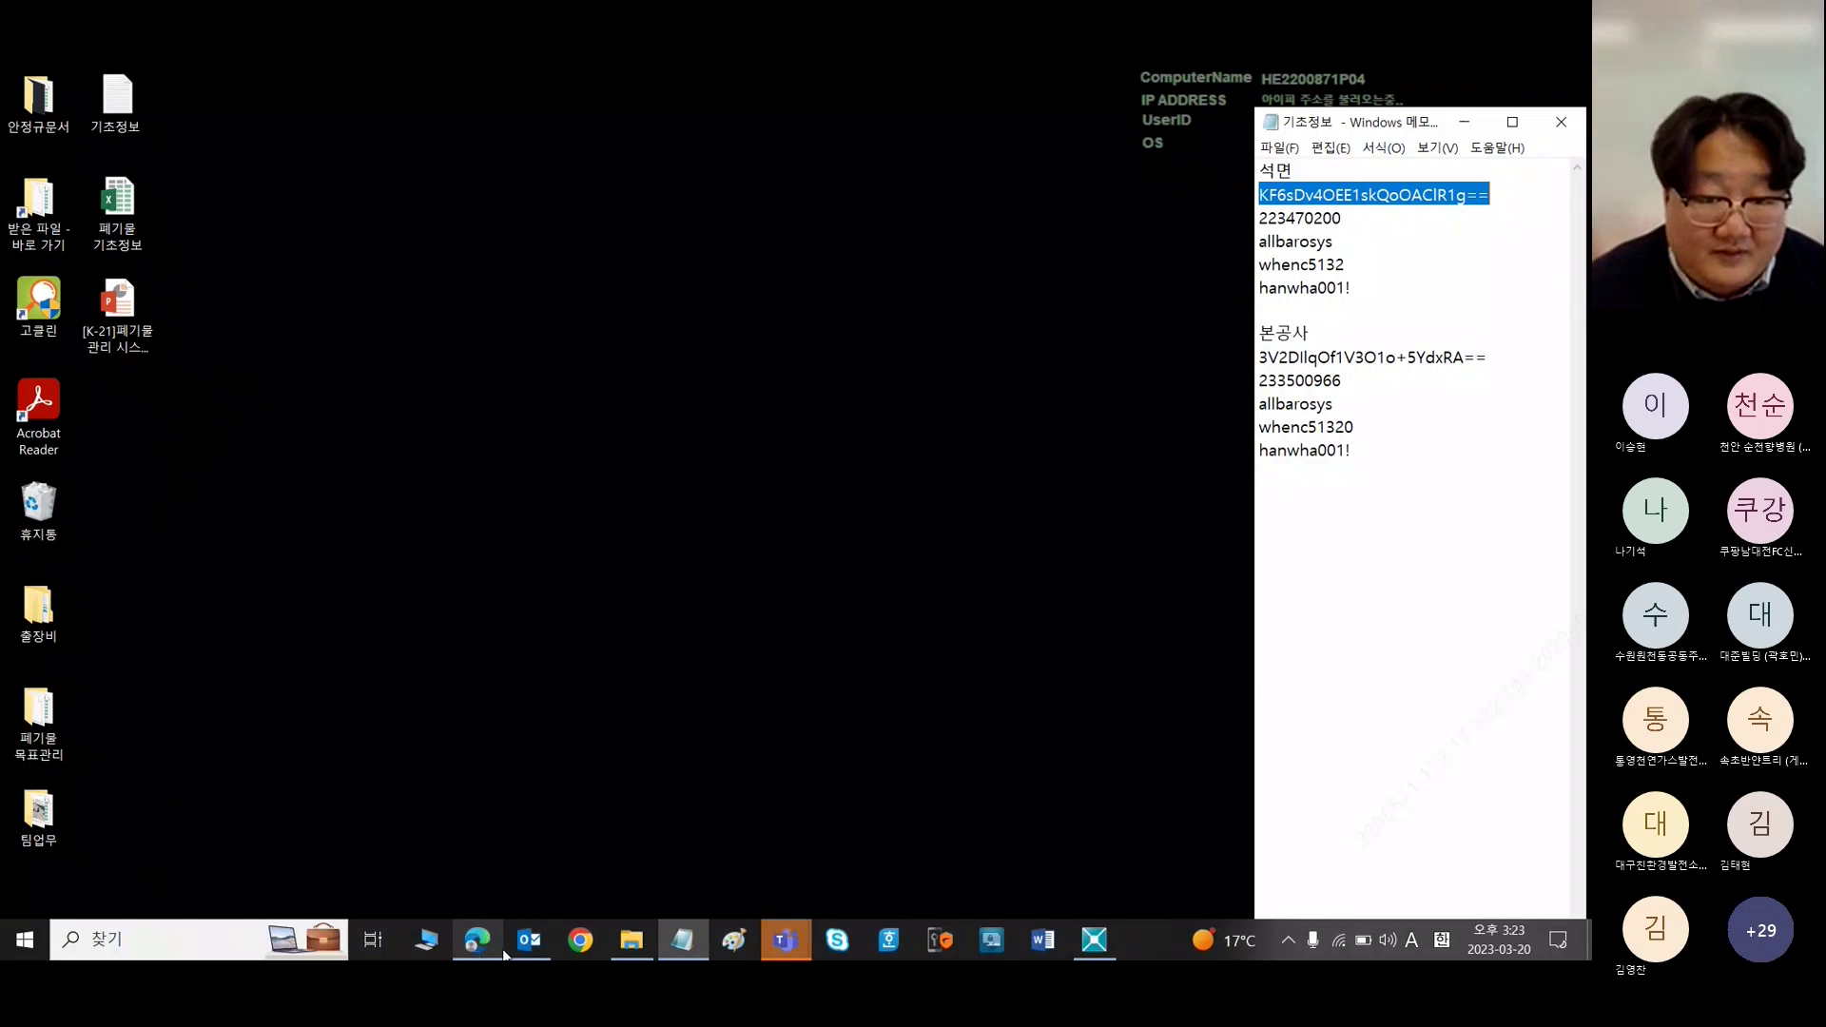
pyautogui.click(491, 950)
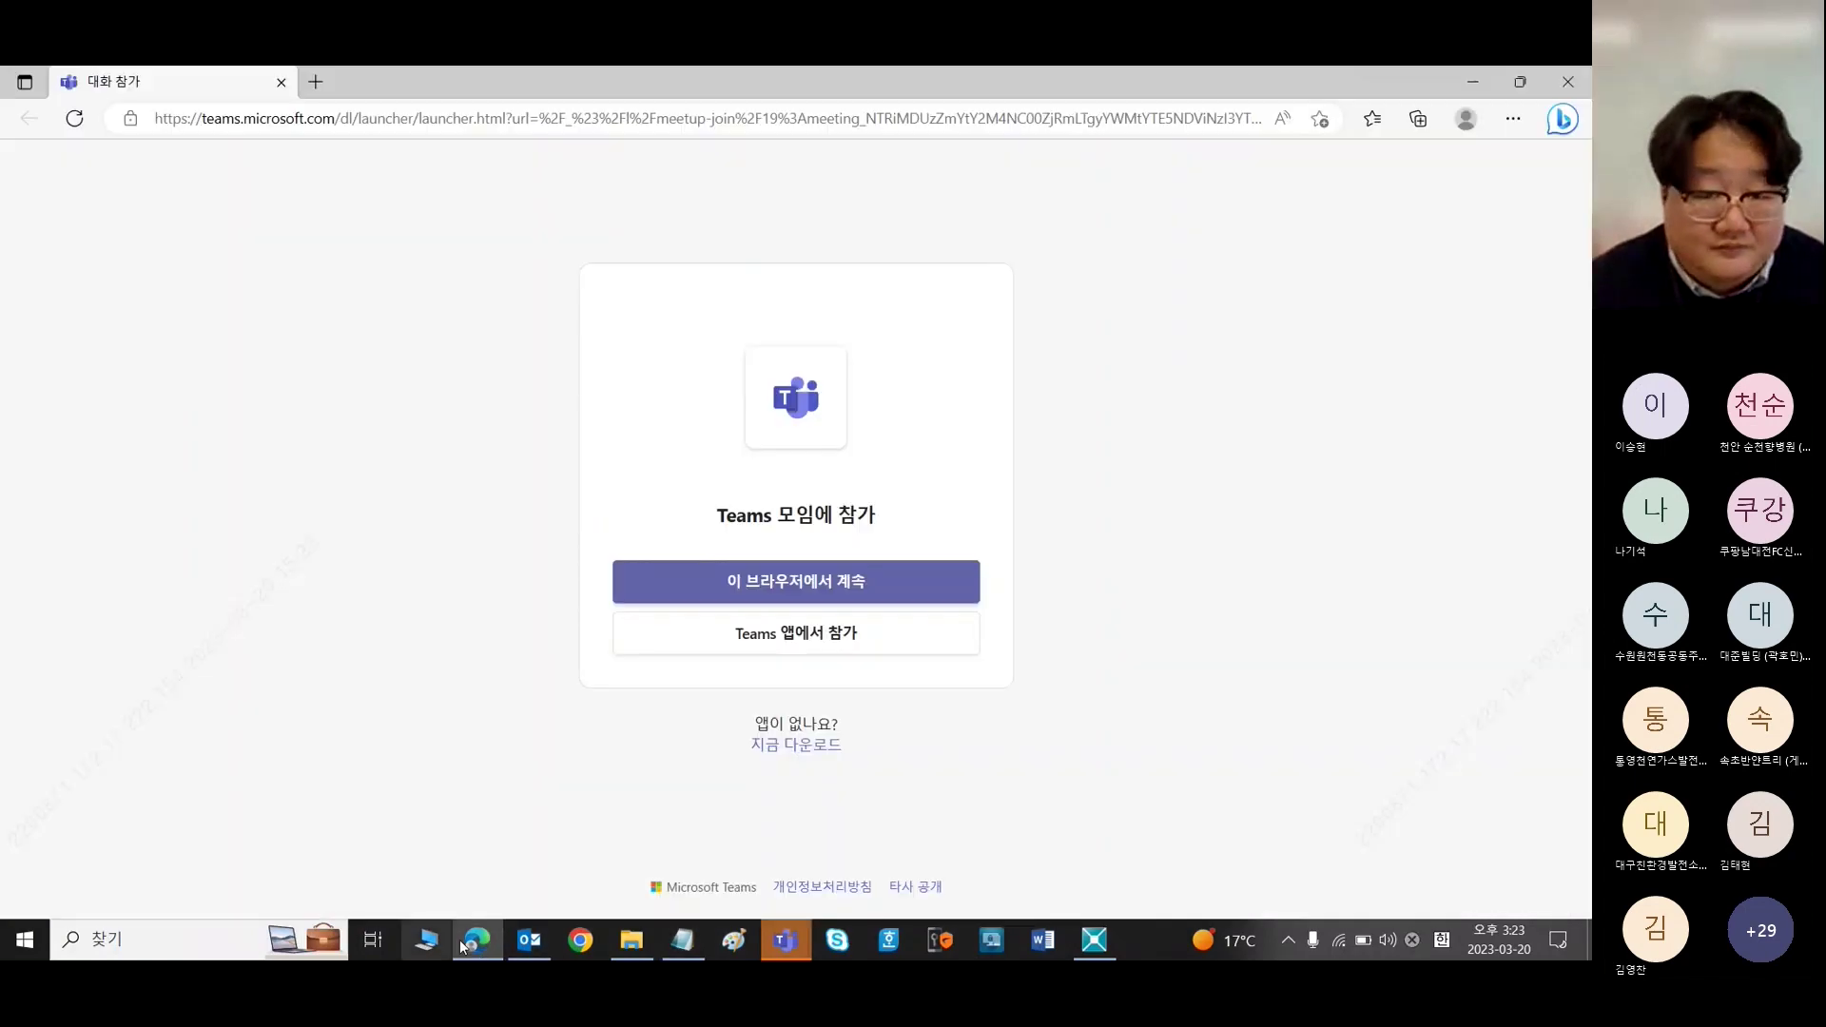
pyautogui.click(477, 946)
pyautogui.click(529, 947)
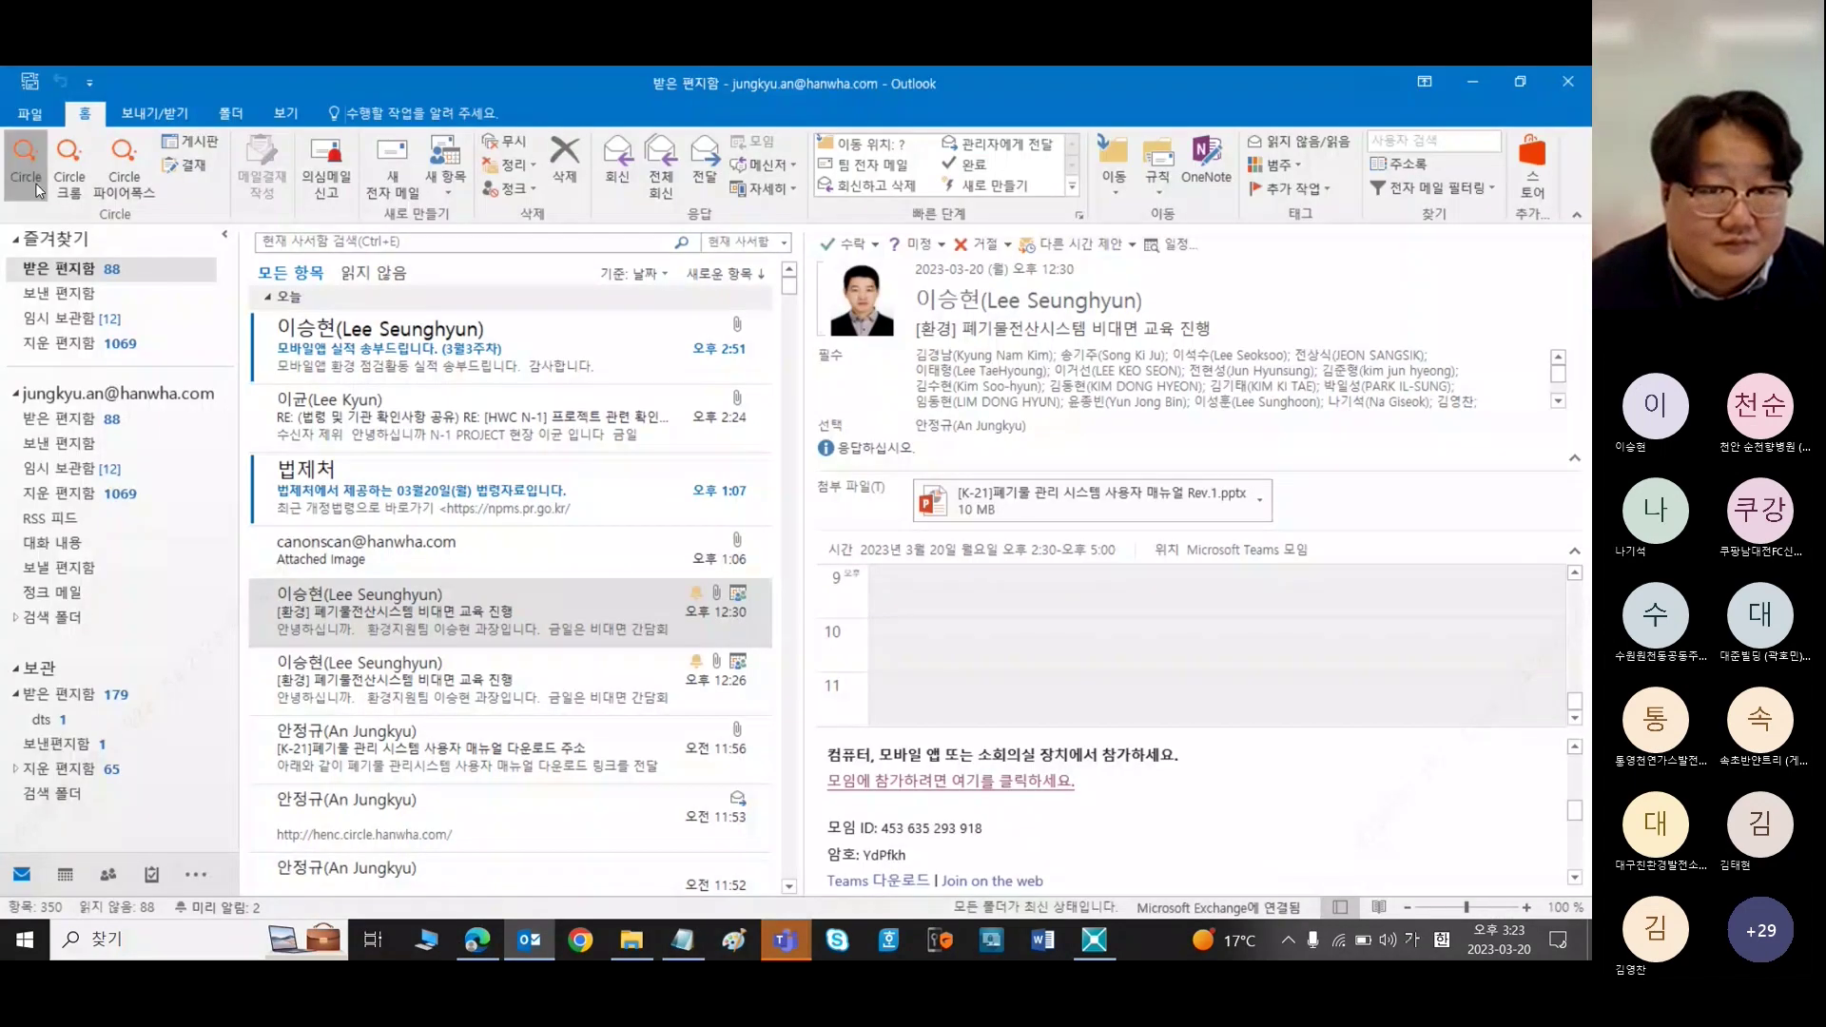
# Step: From the Circle portal, dismiss the survey popup and launch 경영정보시스템 to open Unifier
pyautogui.click(26, 176)
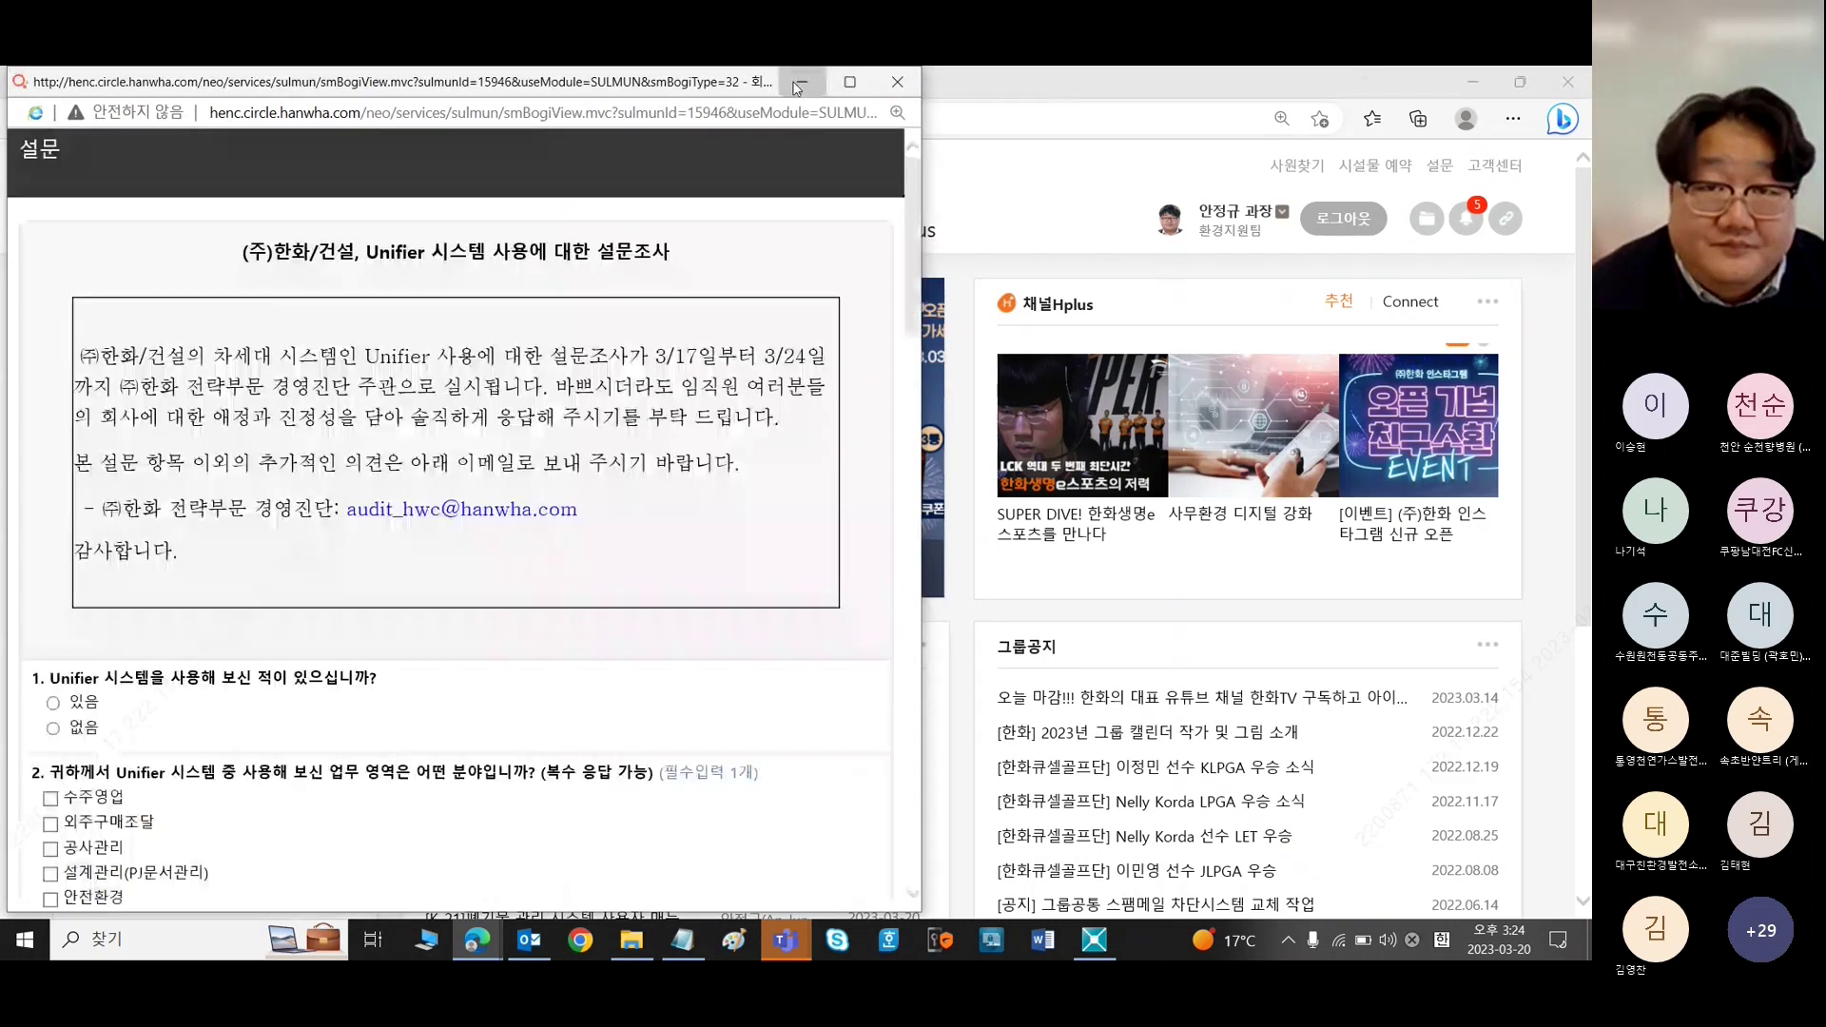
pyautogui.click(799, 84)
pyautogui.moveTo(105, 230)
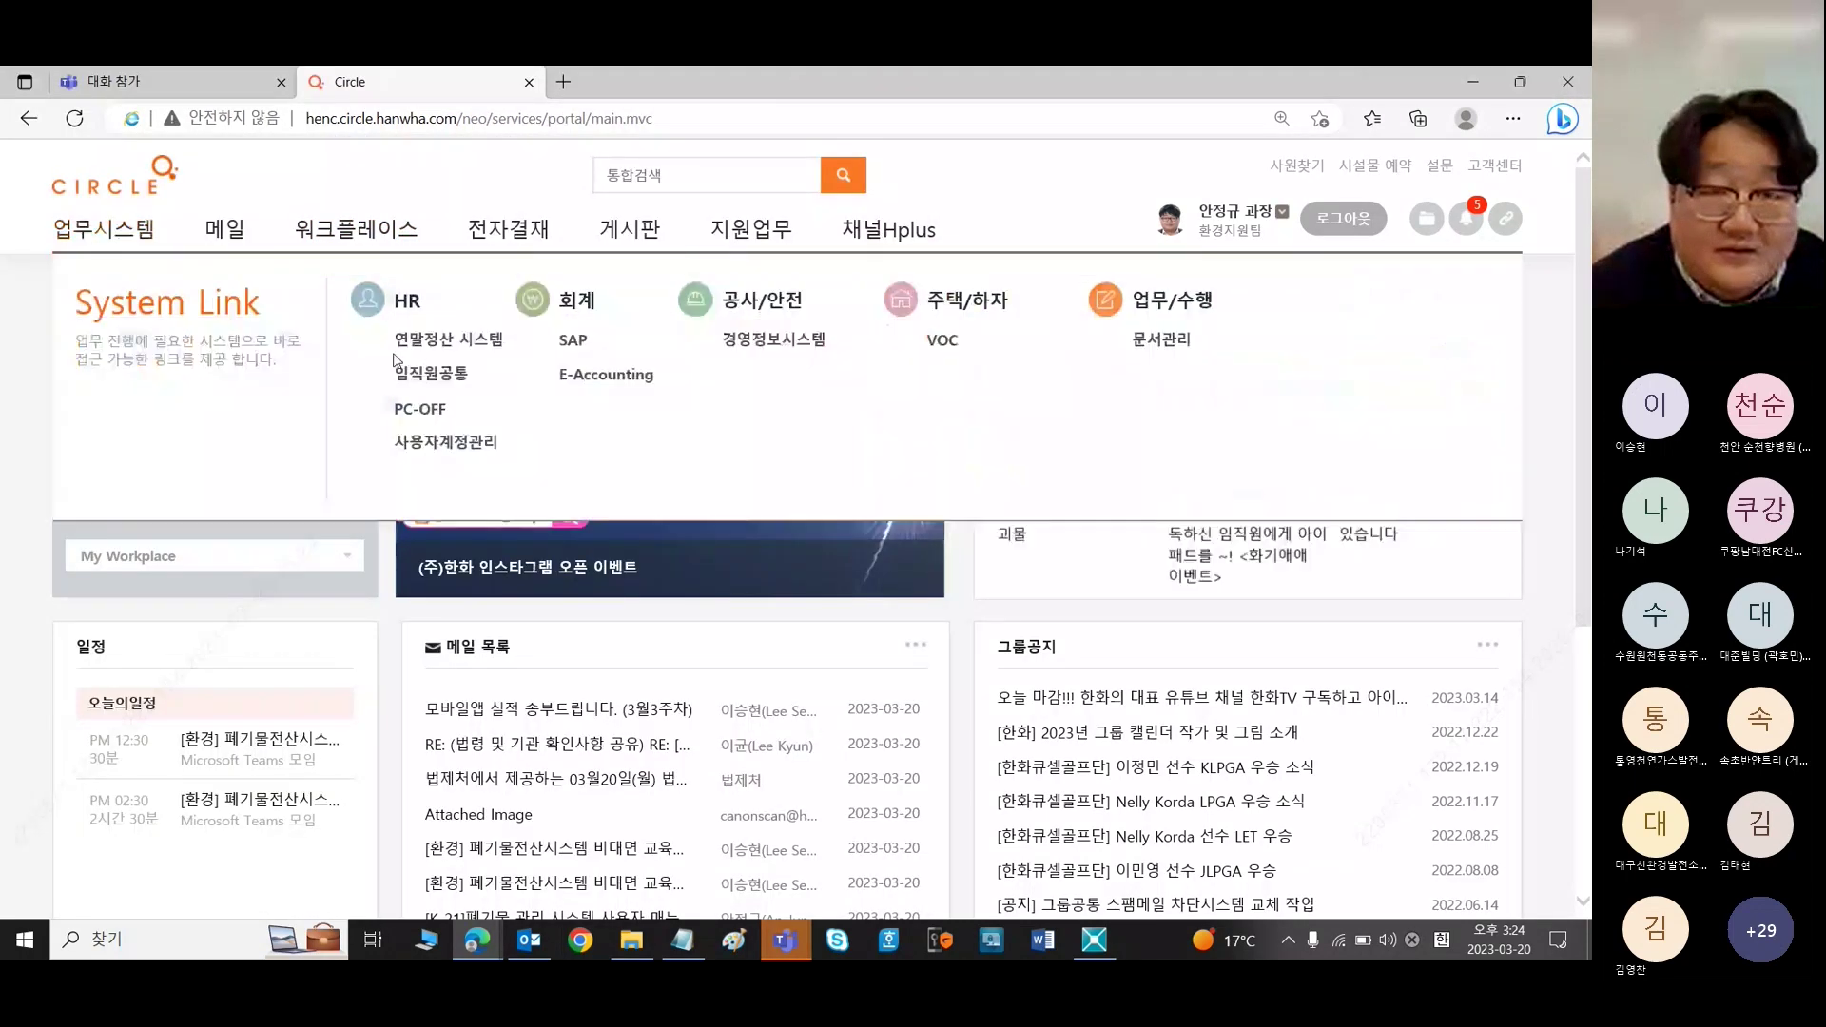
pyautogui.click(749, 350)
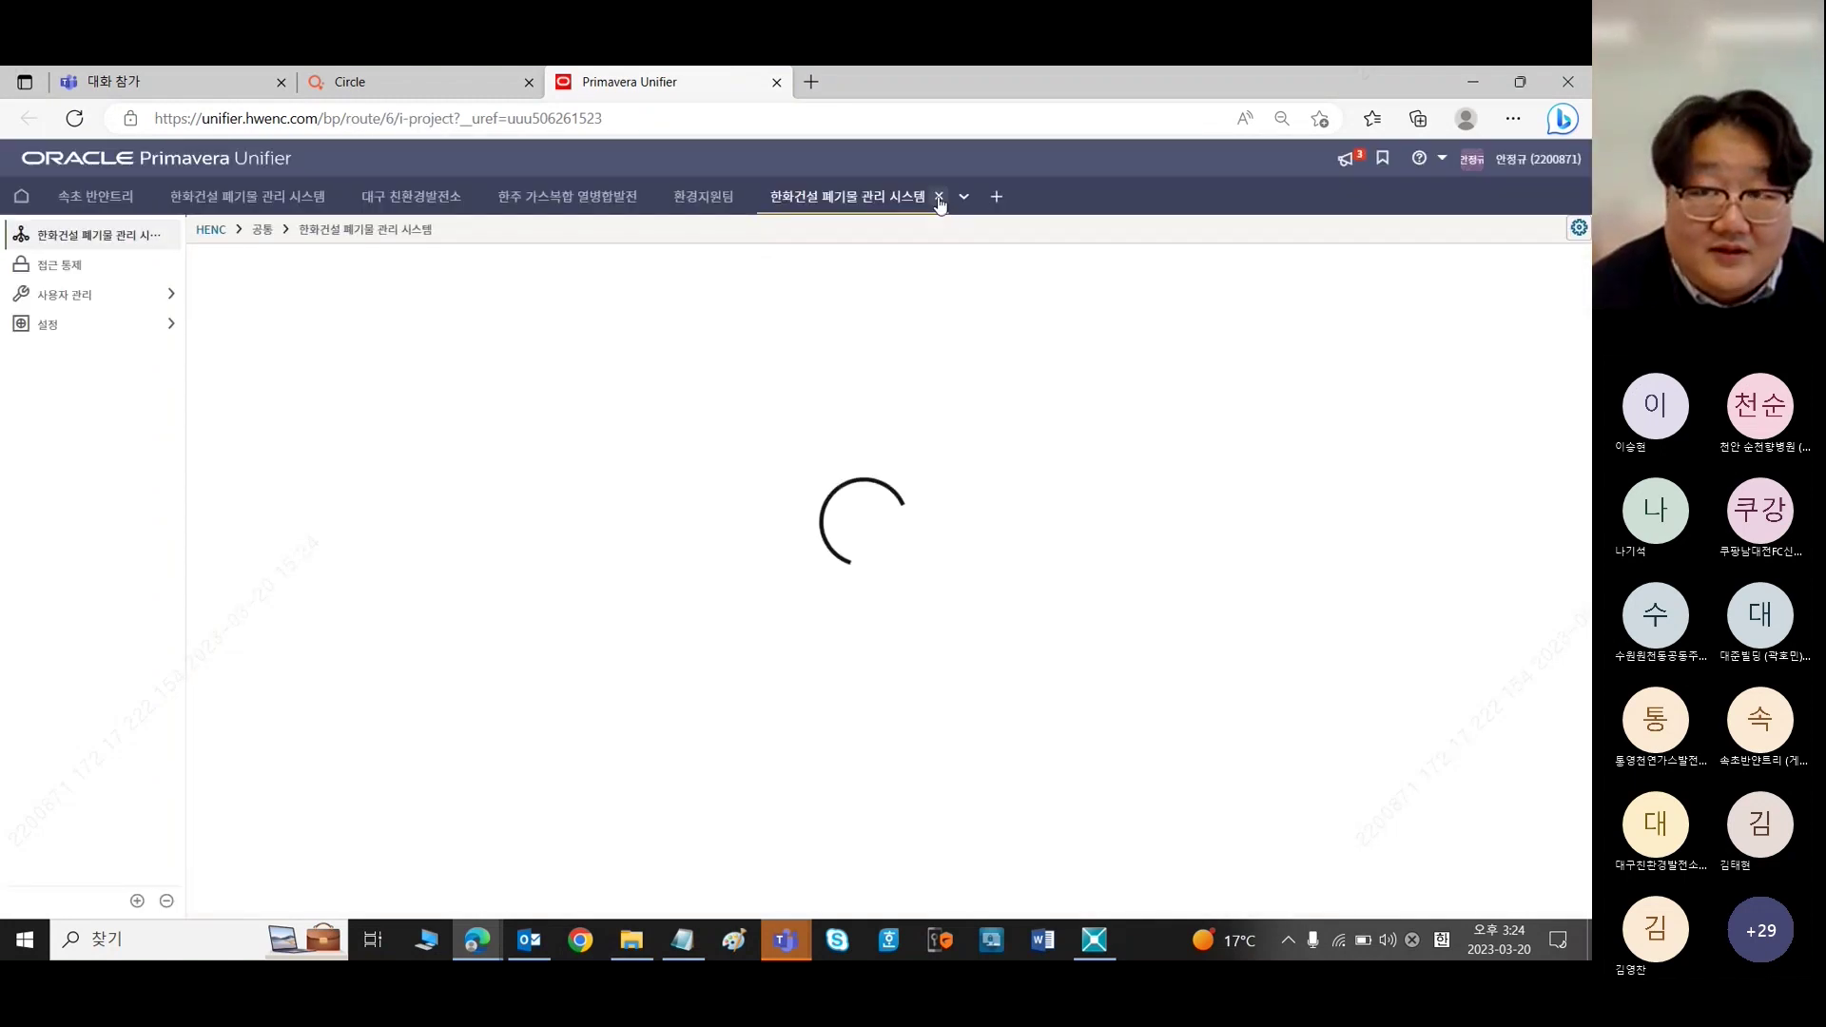
# Step: Close the waste system tab and switch to acting as proxy for the second user
pyautogui.click(938, 197)
pyautogui.click(1539, 161)
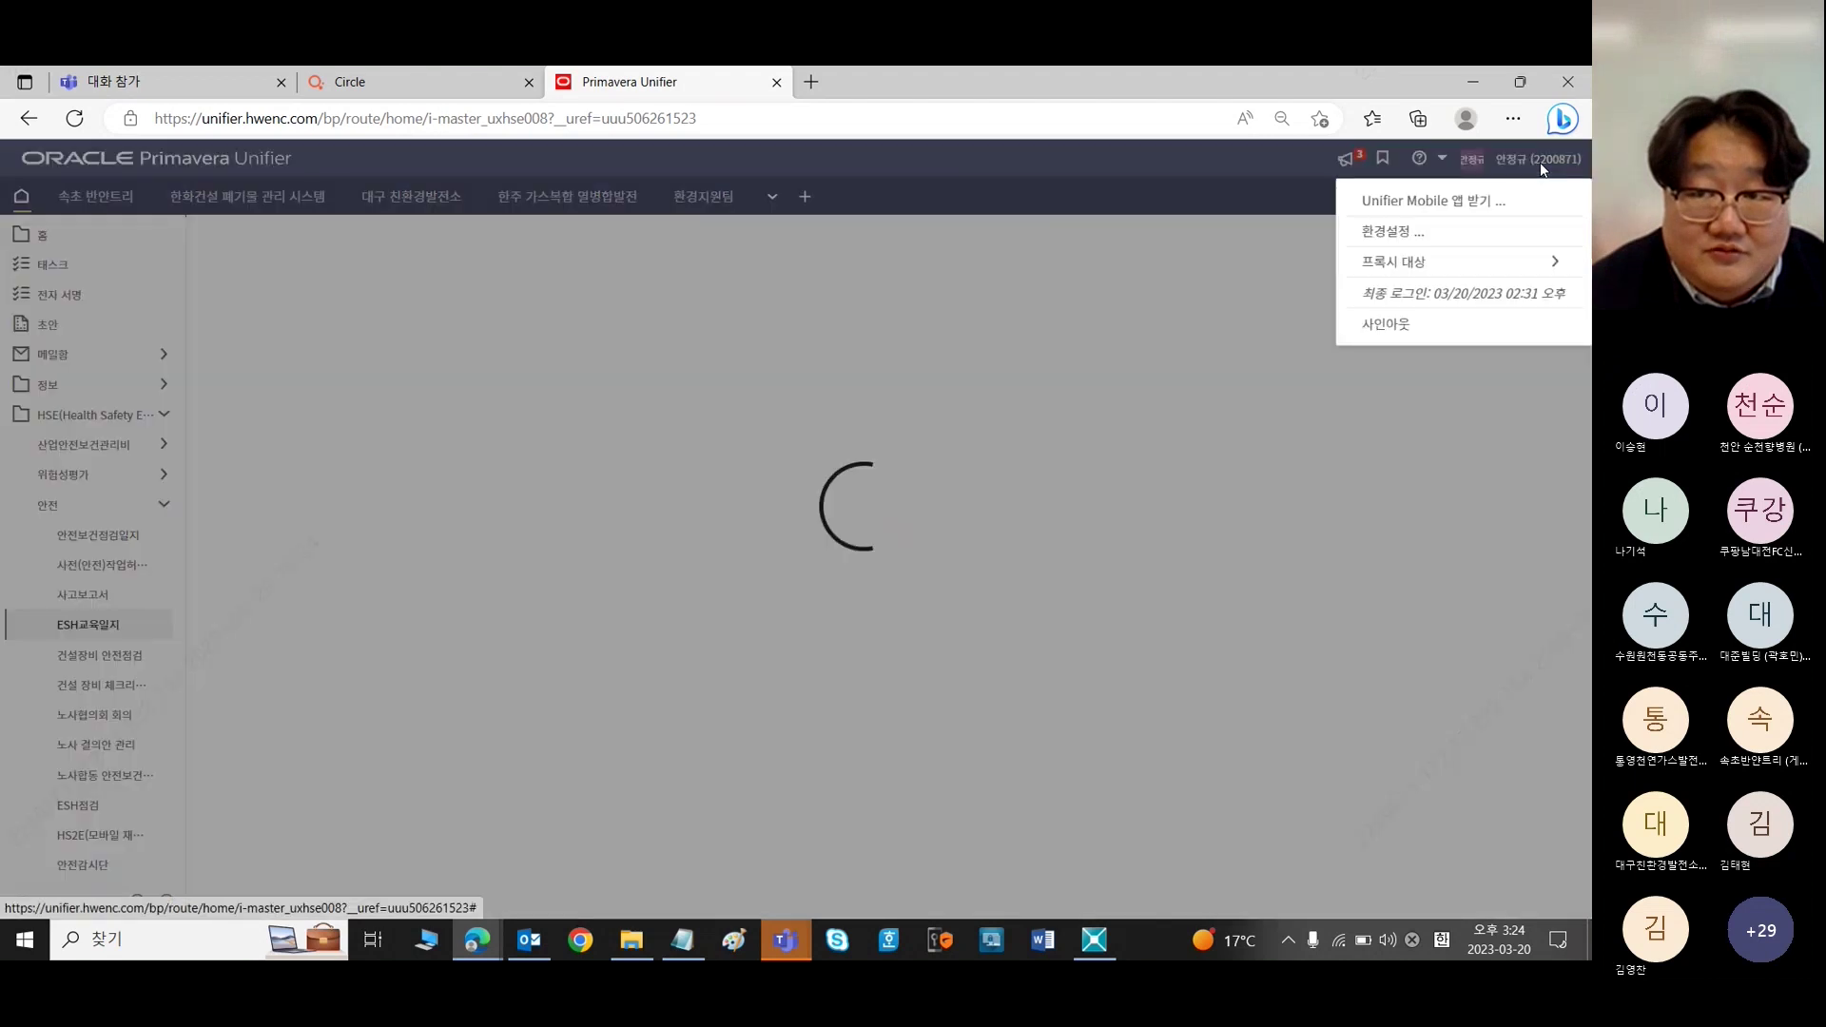
pyautogui.click(1456, 261)
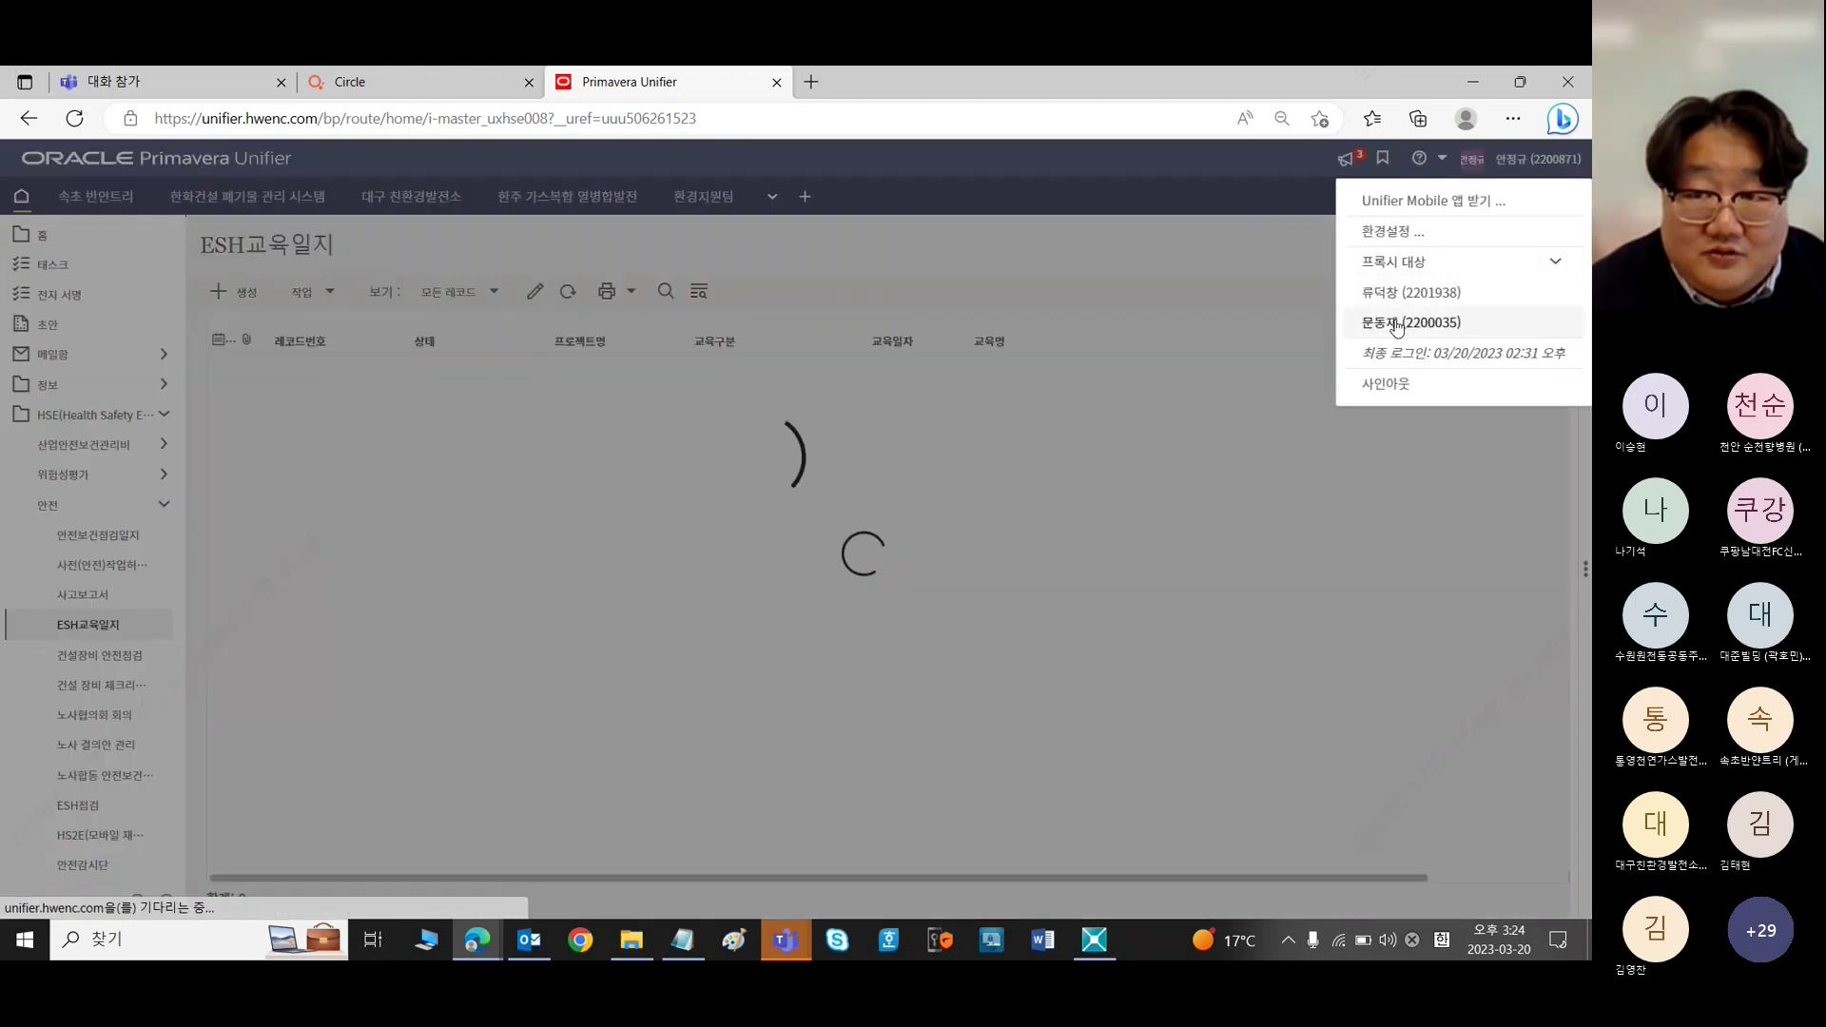
pyautogui.click(1398, 323)
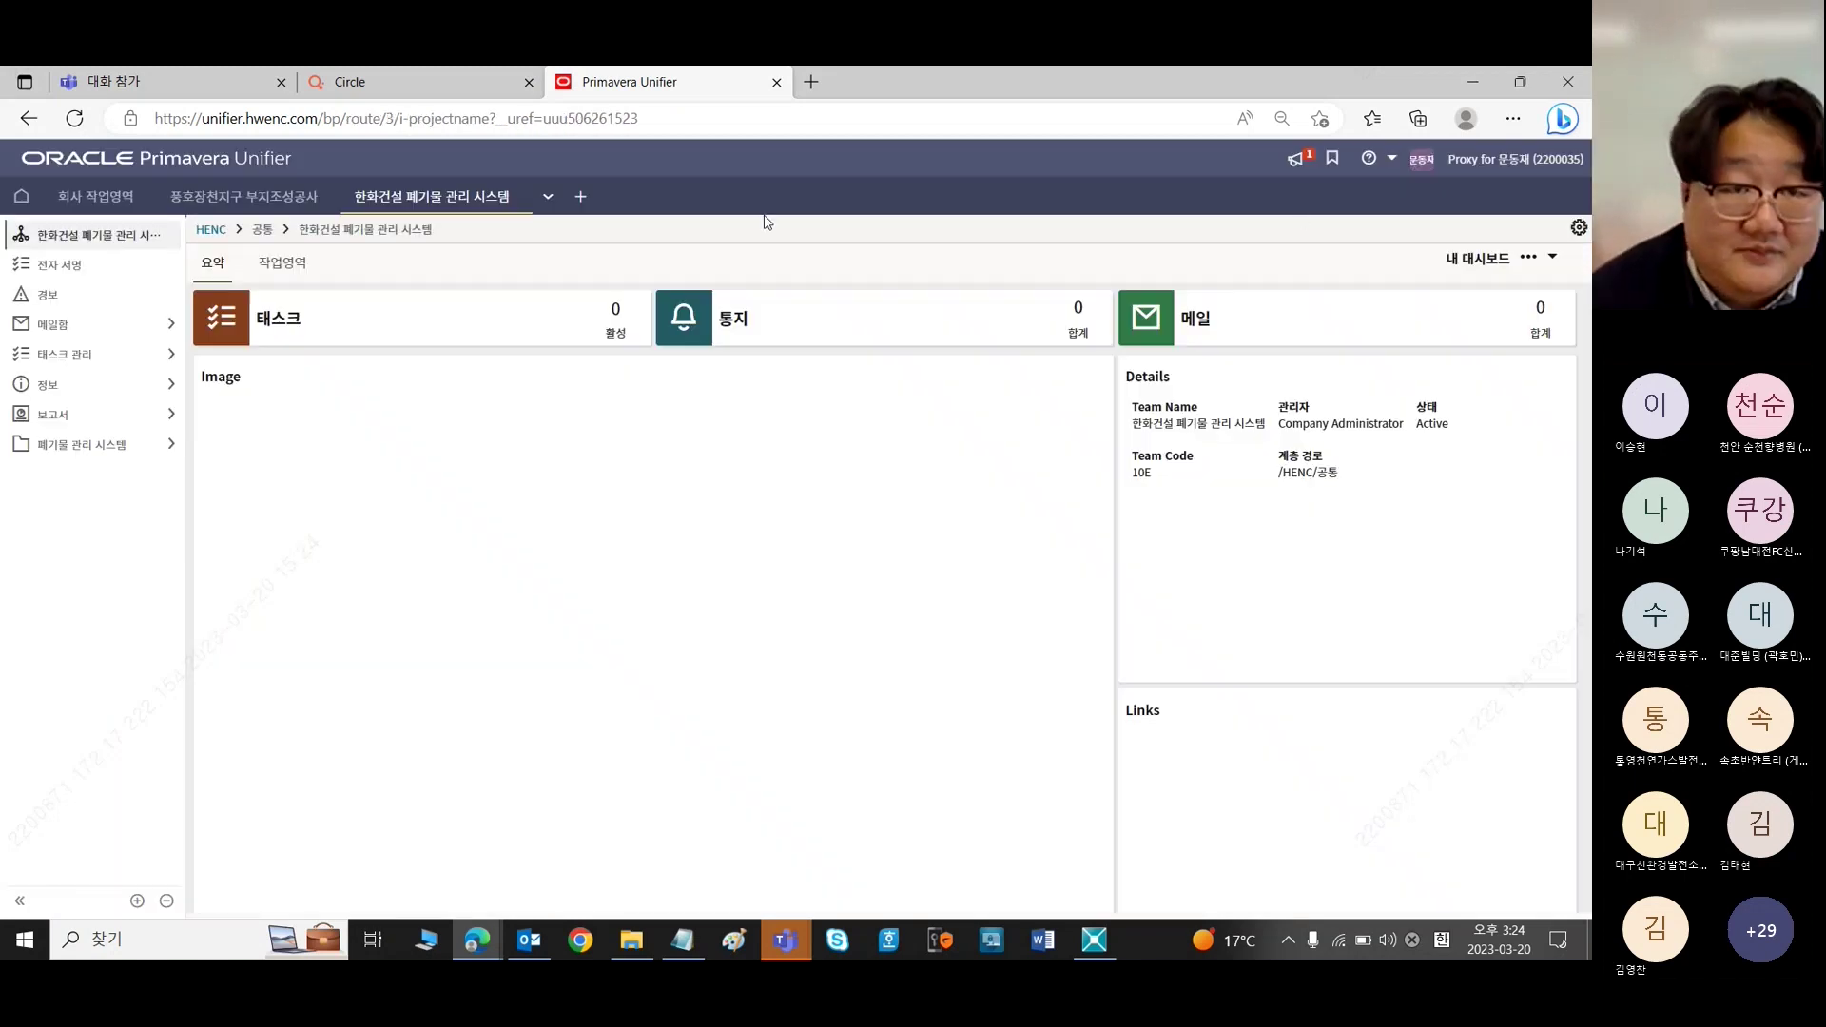
# Step: Close the extra shell and workspace tabs and open the 풍호장천지구 부지조성공사 project
pyautogui.click(523, 196)
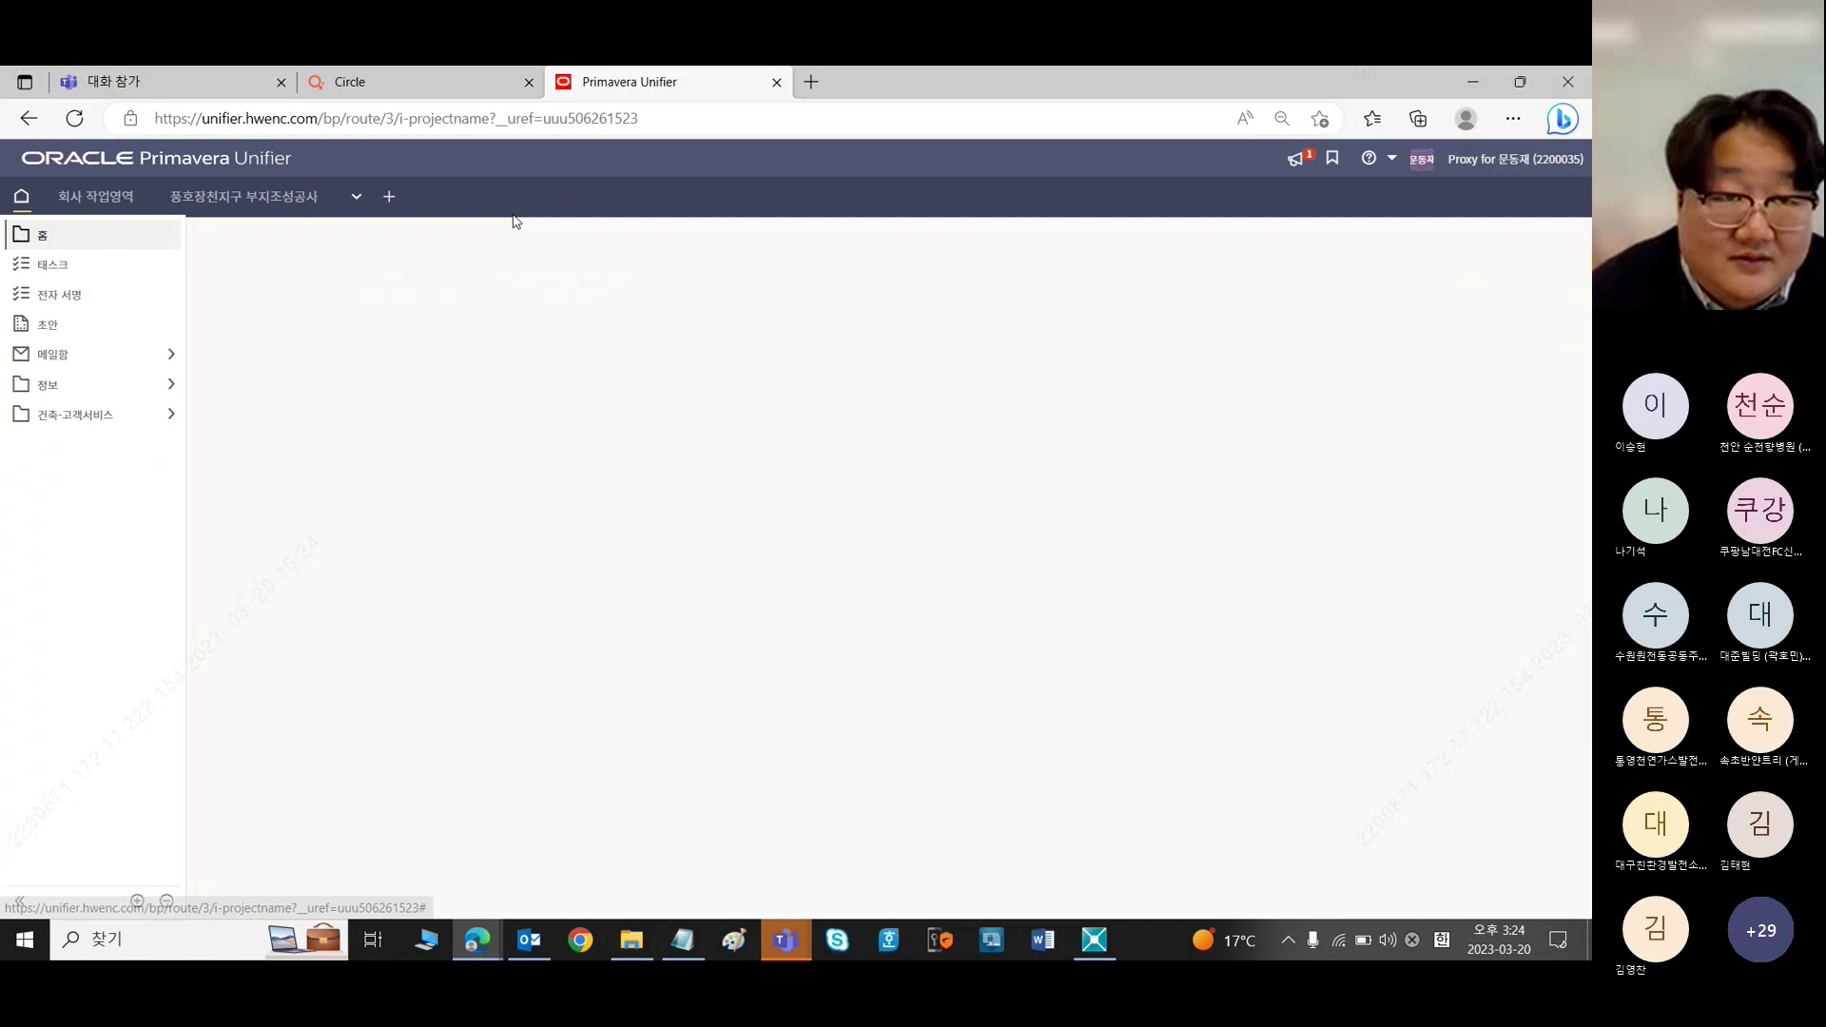
pyautogui.click(95, 197)
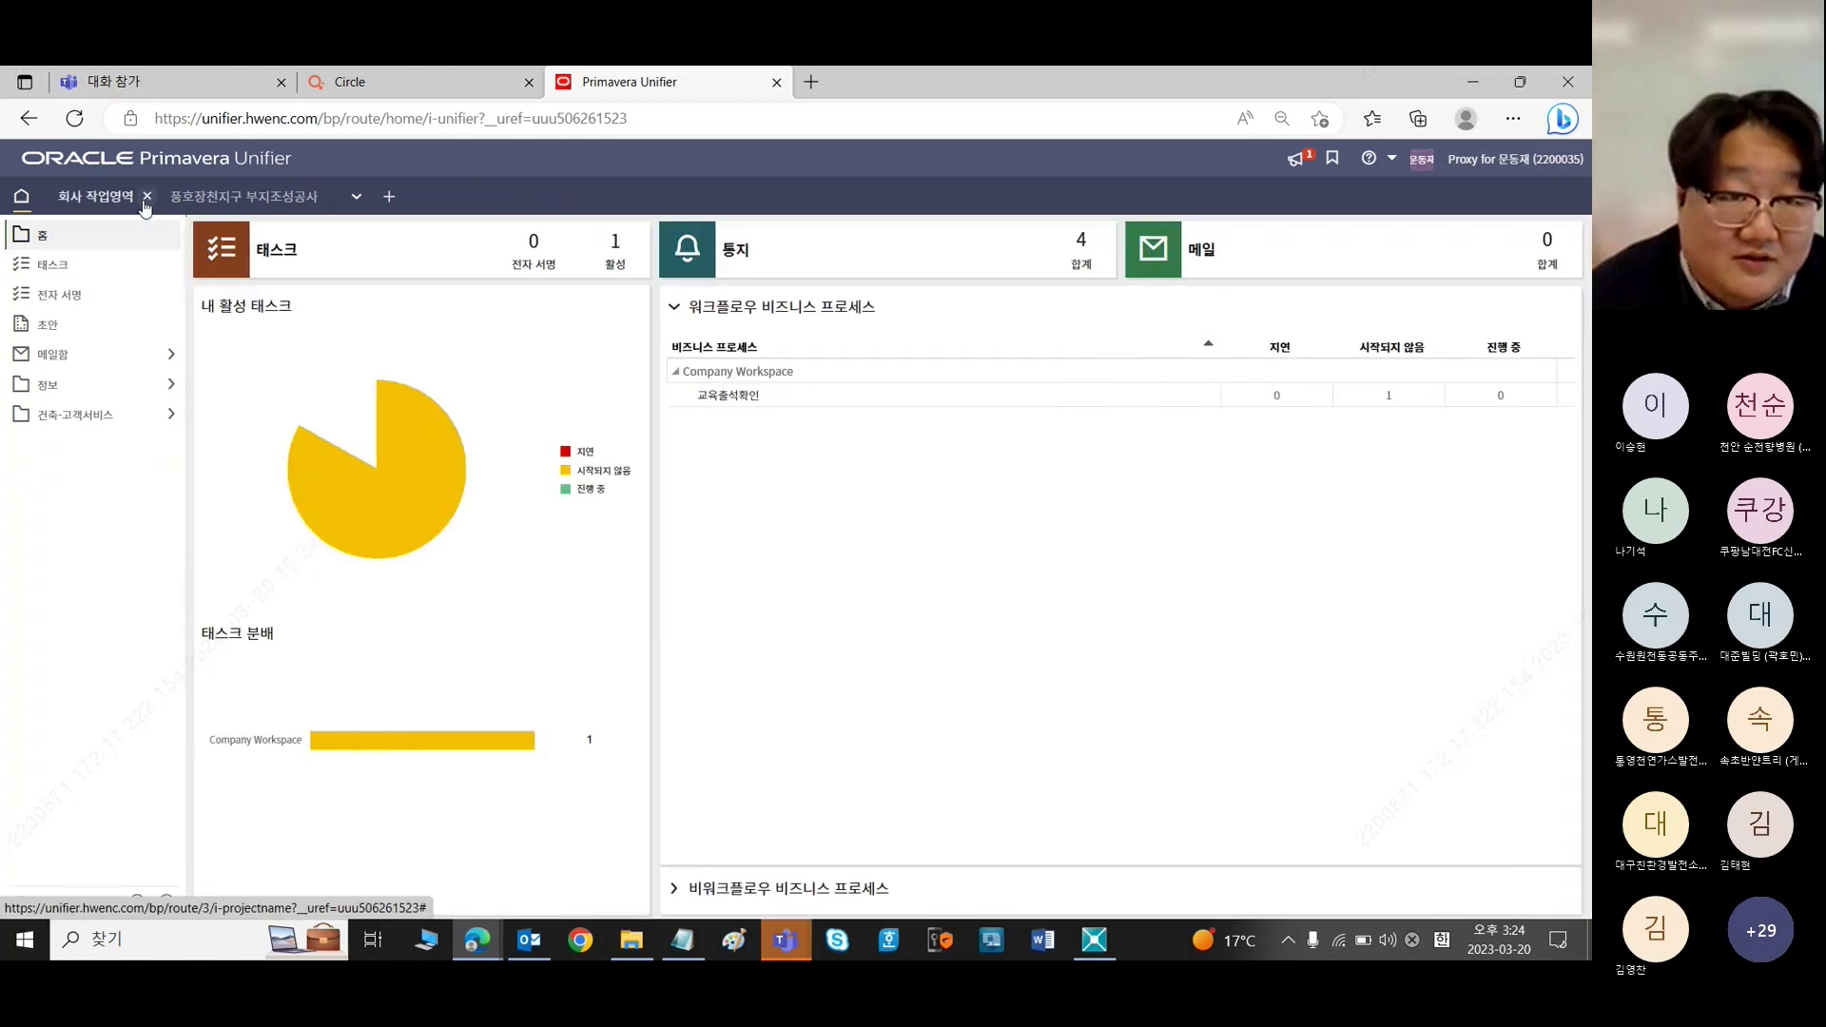
pyautogui.click(146, 198)
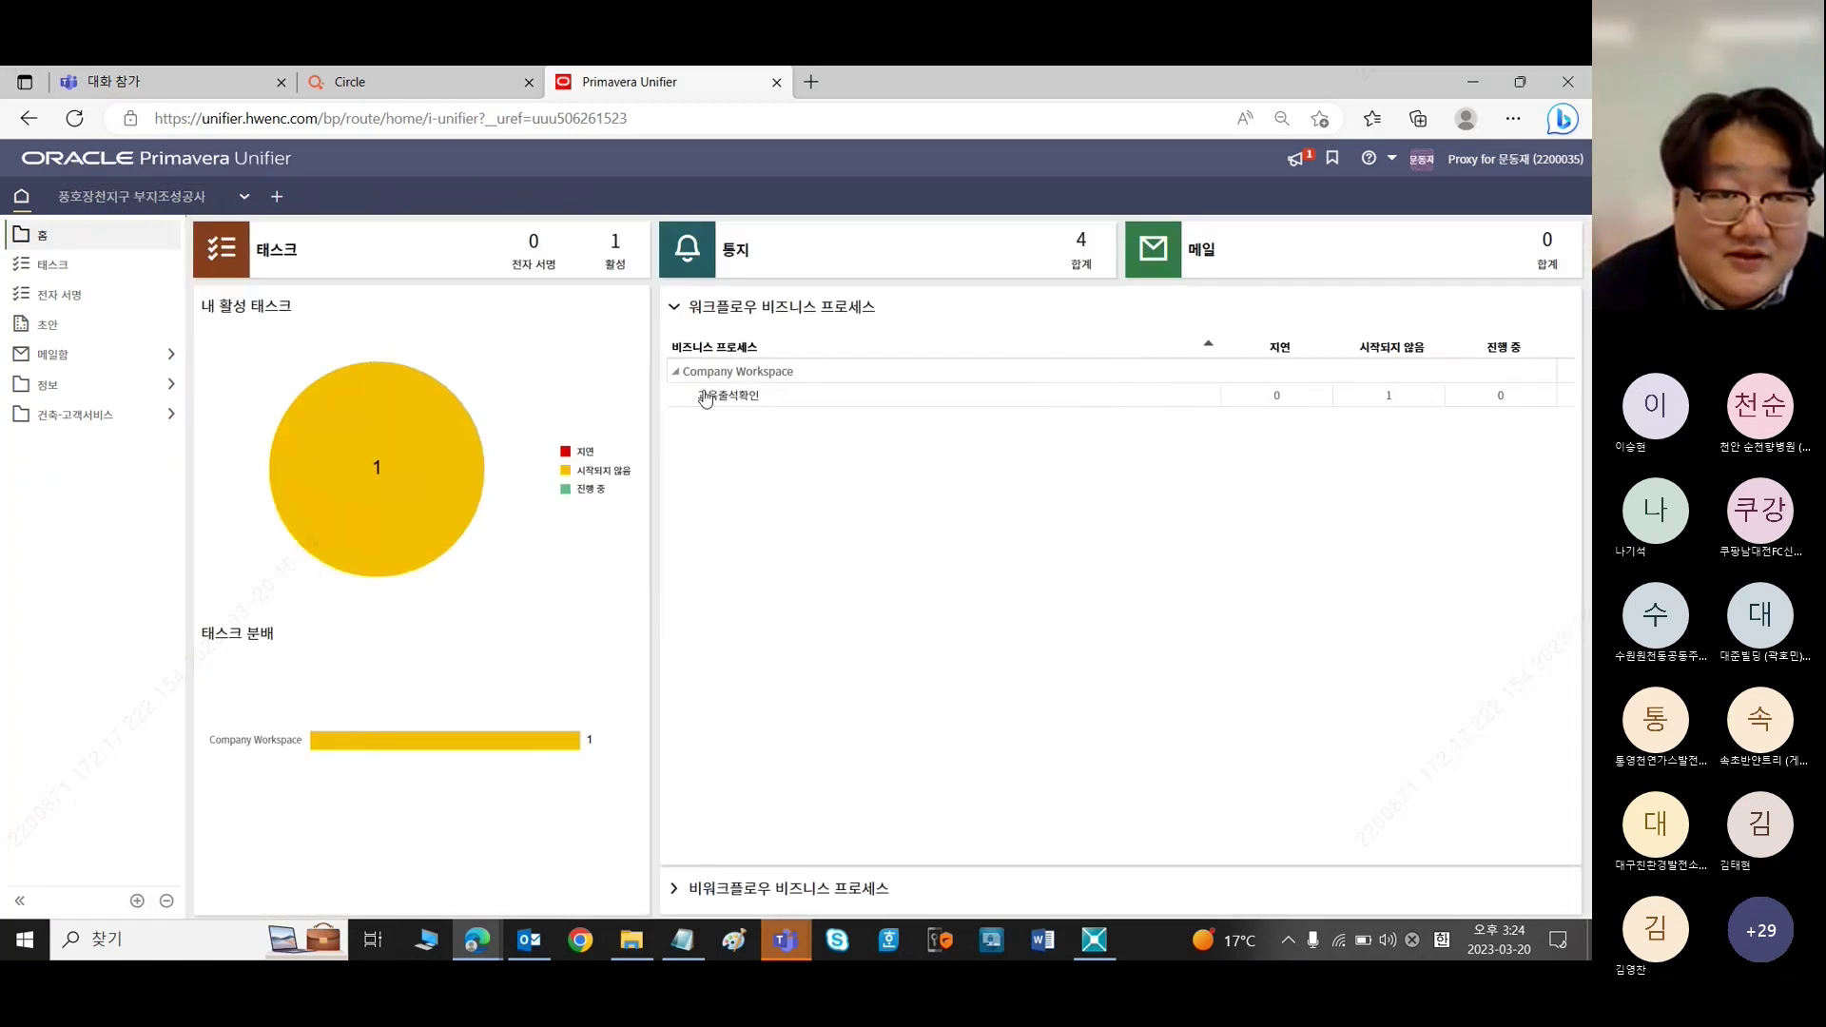
pyautogui.click(93, 199)
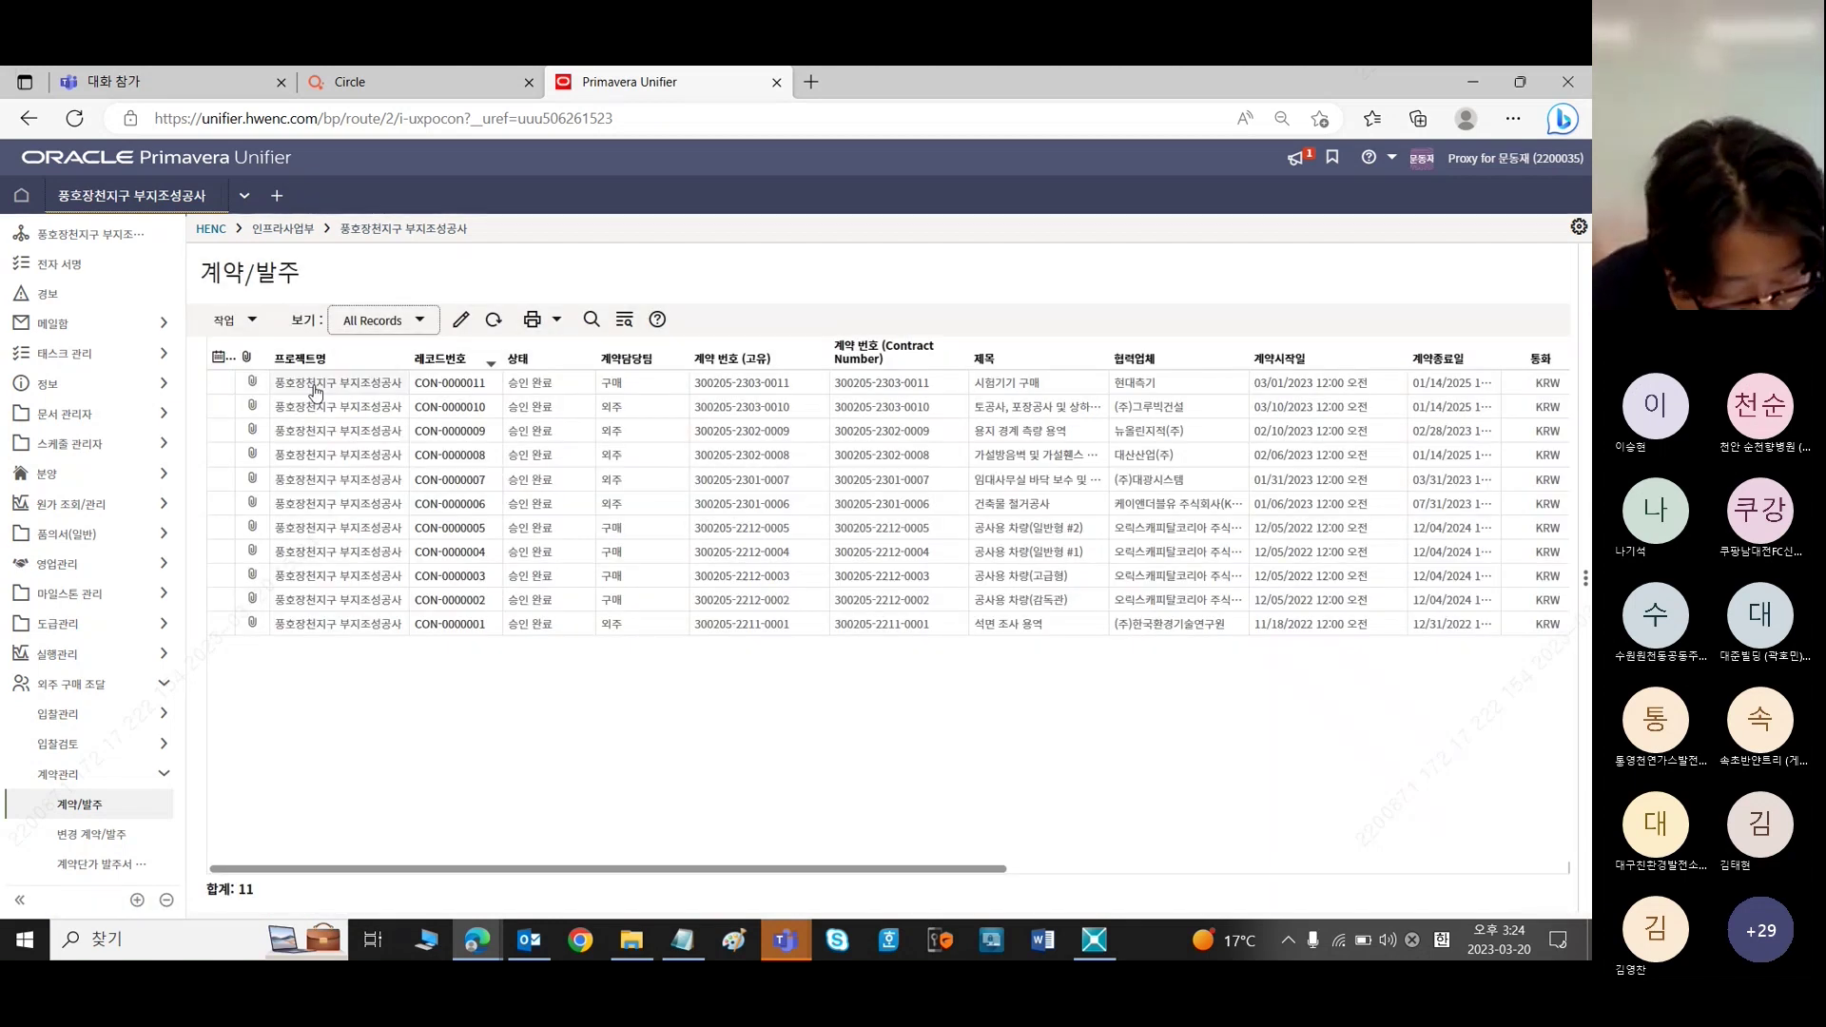
# Step: Search the location navigator for the waste project and open 한화건설 폐기물 관리 시스템
pyautogui.click(277, 198)
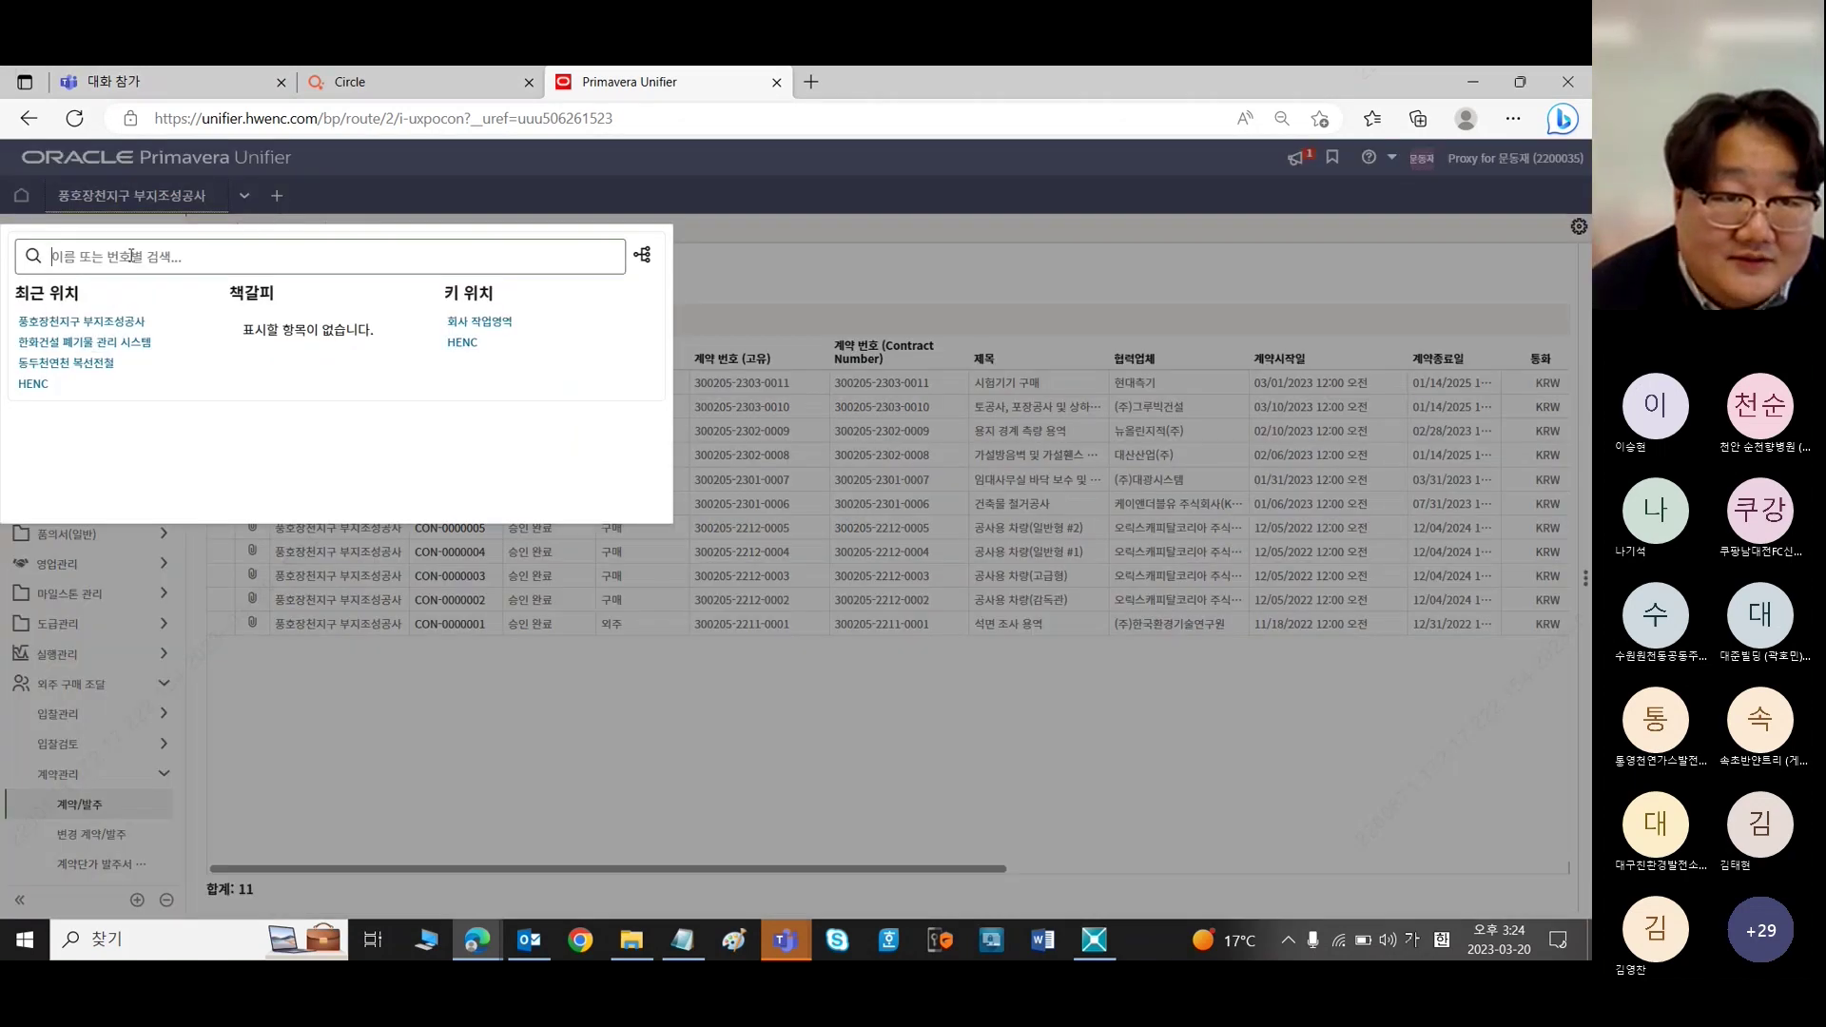
pyautogui.write('ㅍ')
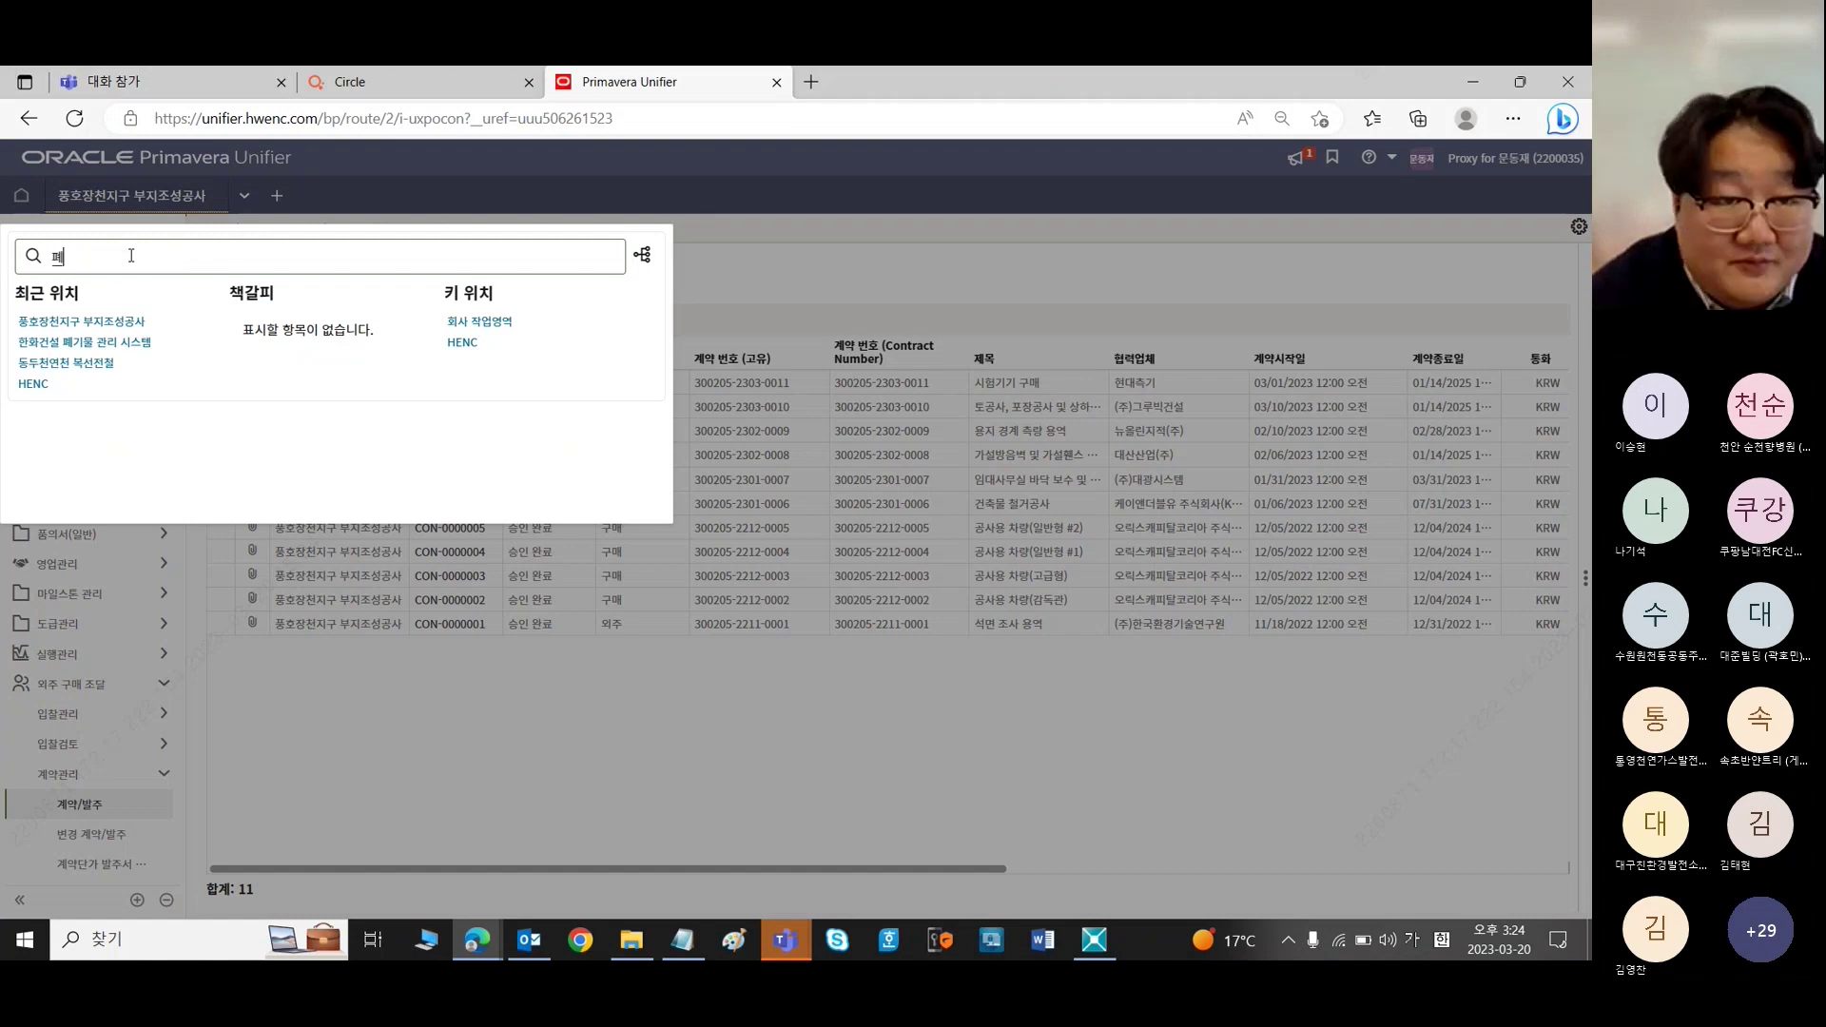
pyautogui.write('기물')
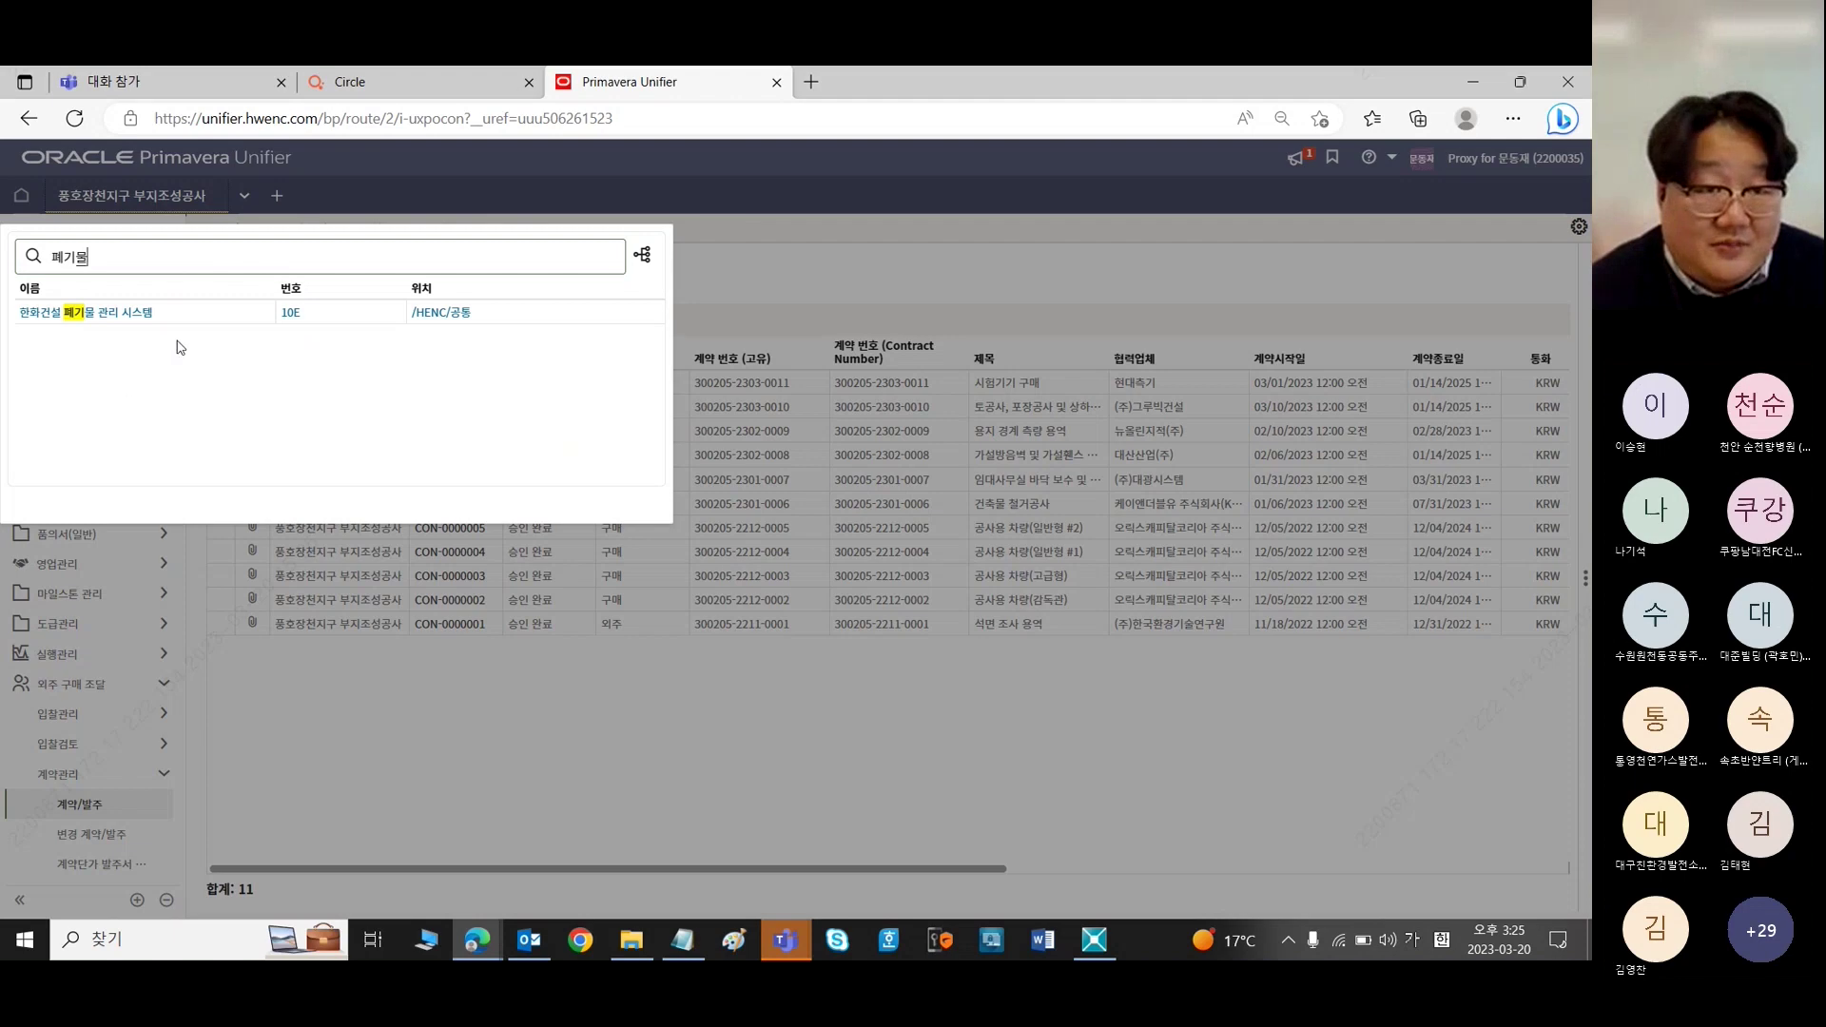
pyautogui.click(99, 315)
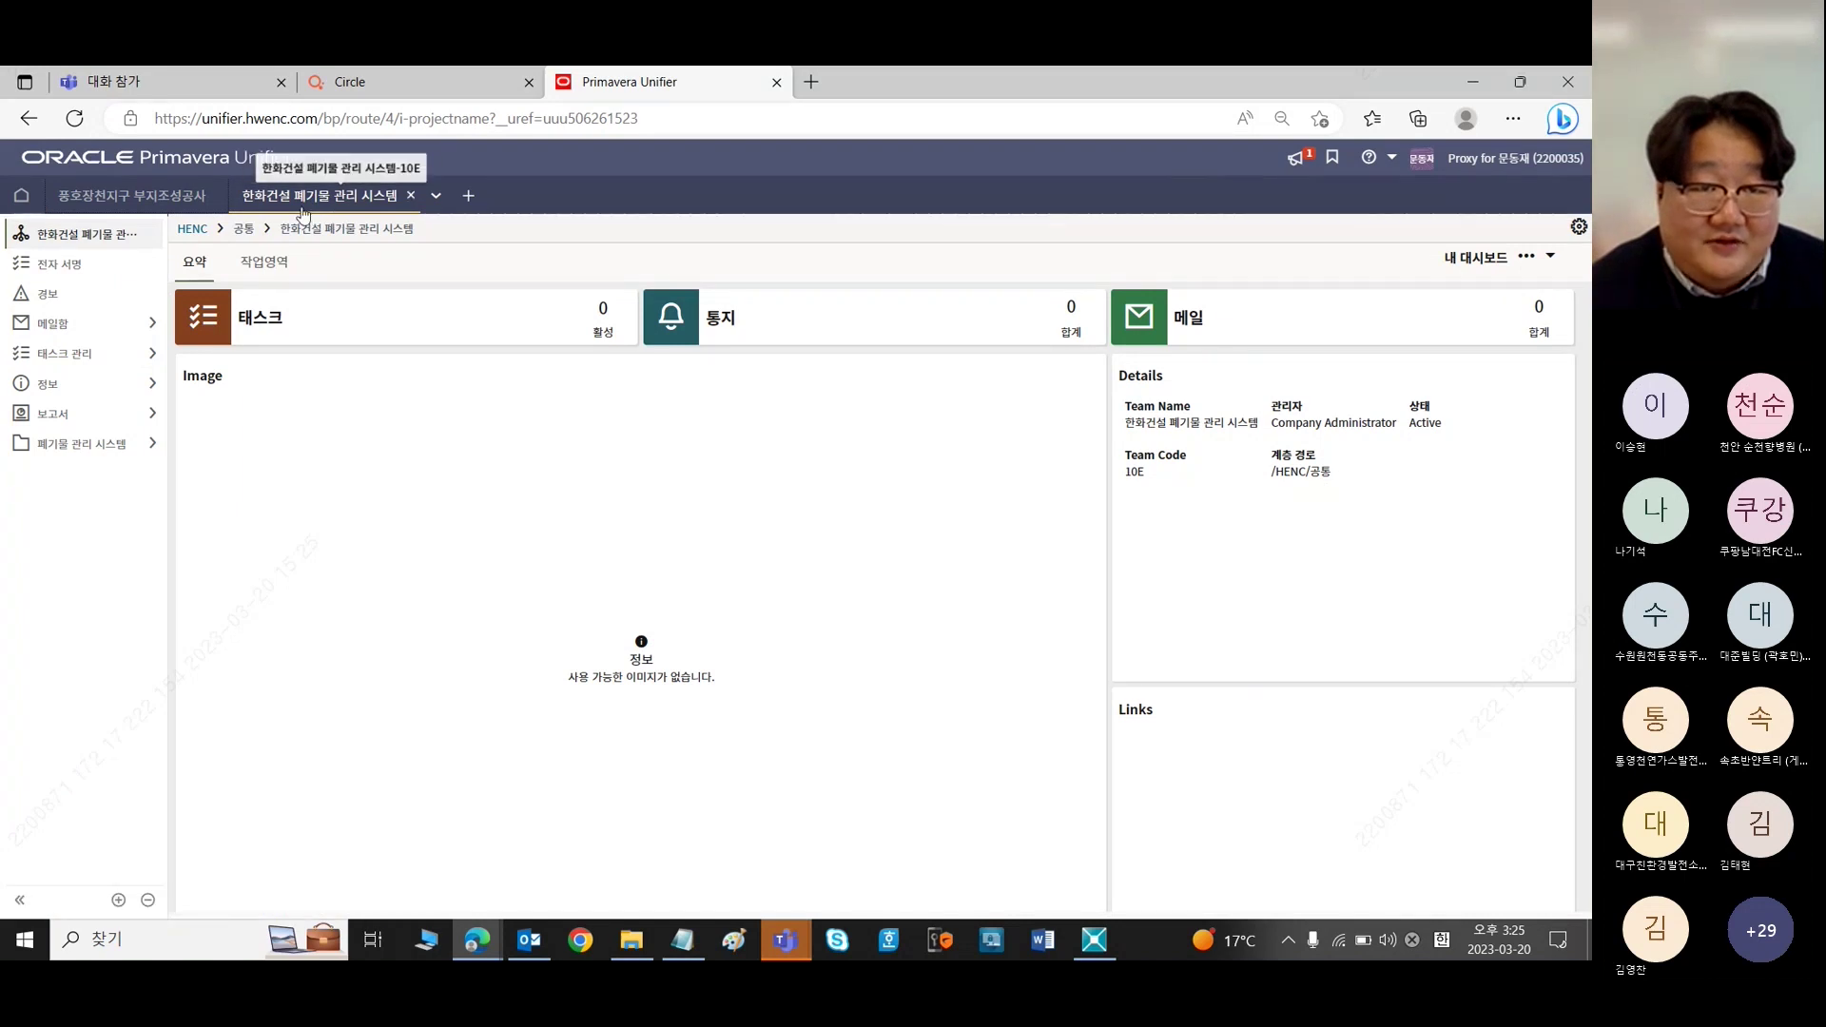
# Step: Expand the 폐기물 관리 시스템 pages in the left menu and bring up the location navigator
pyautogui.click(62, 445)
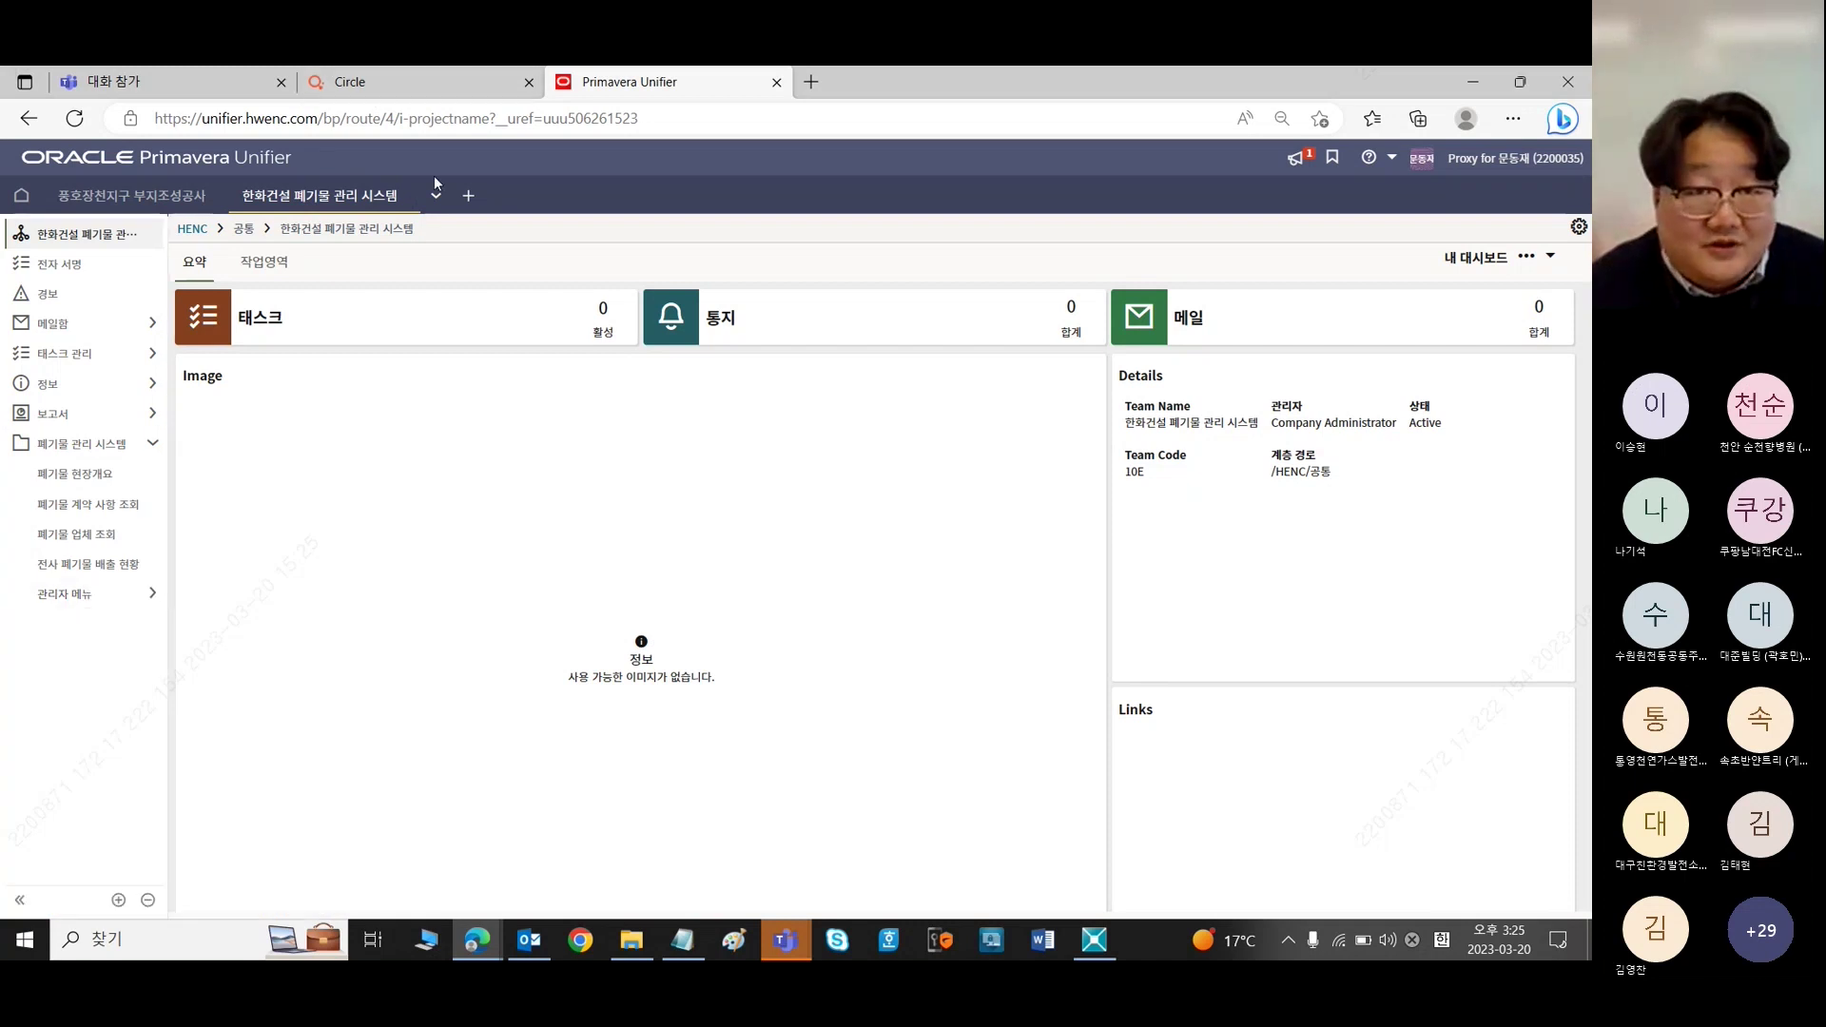
pyautogui.click(469, 197)
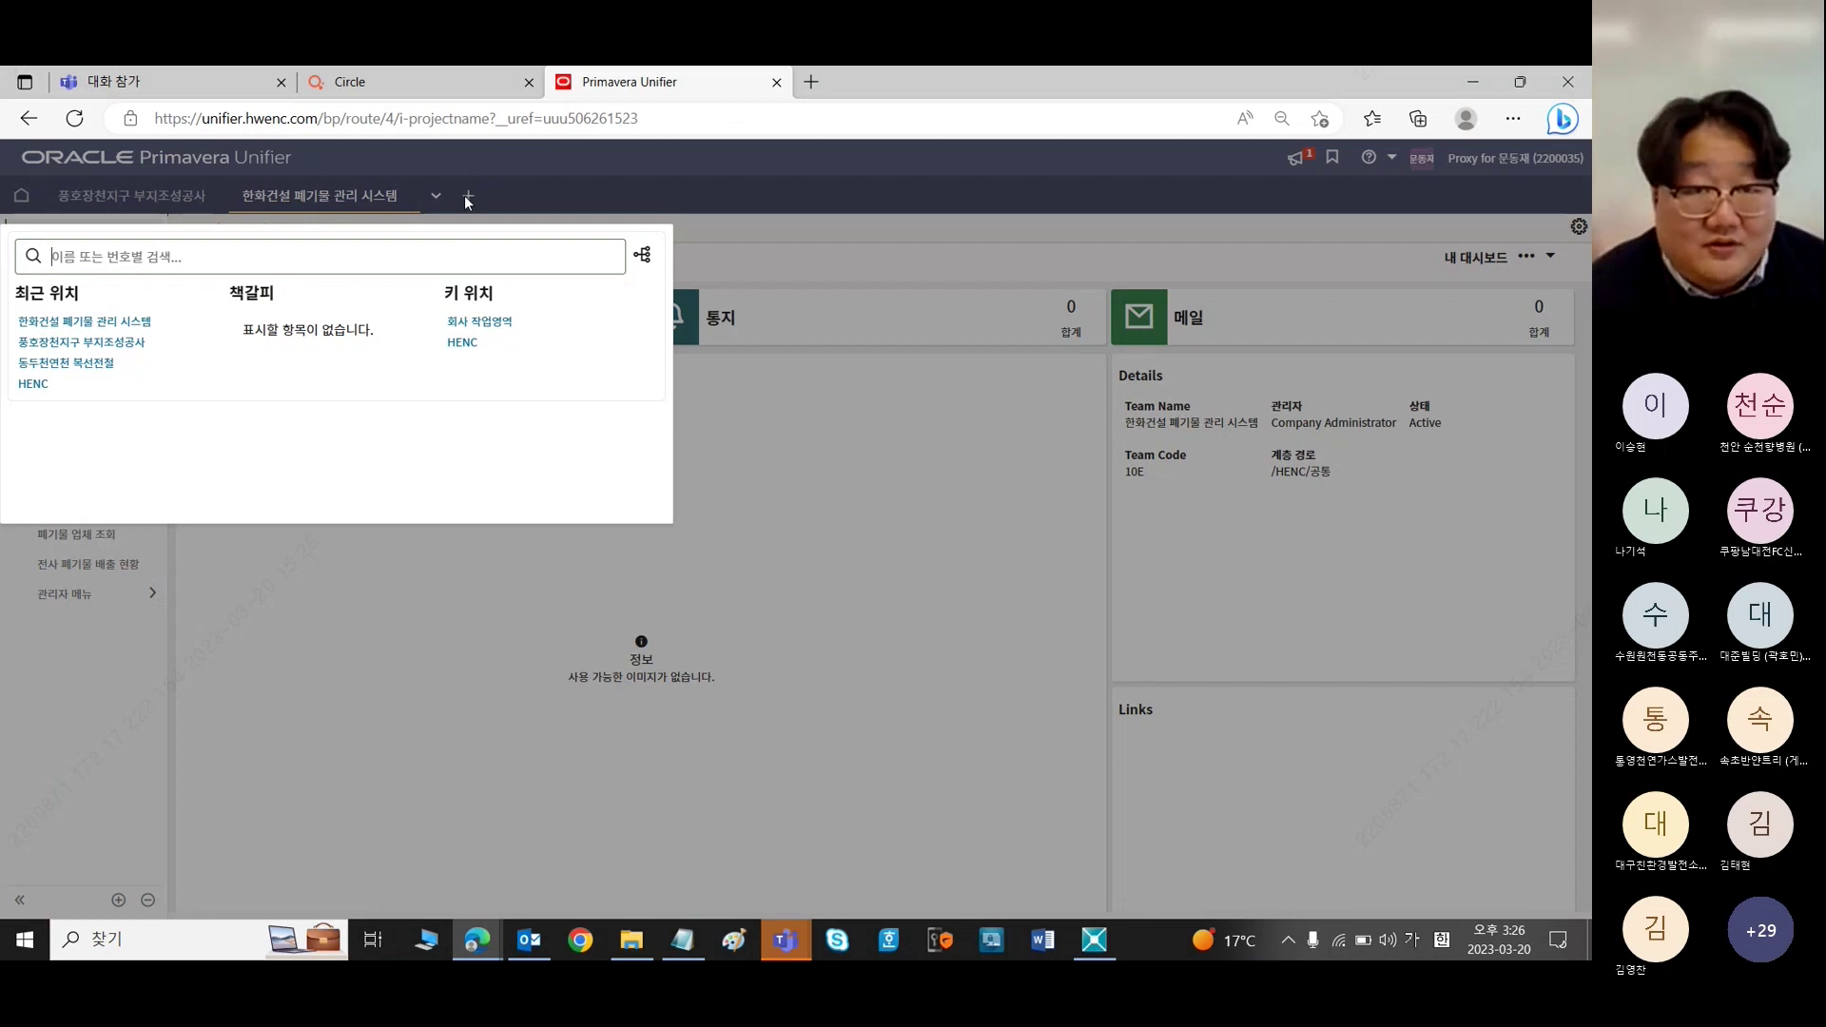
# Step: Go to the 회사 작업영역 company workspace and show its 유저 권한 신청 log
pyautogui.click(548, 198)
pyautogui.click(469, 197)
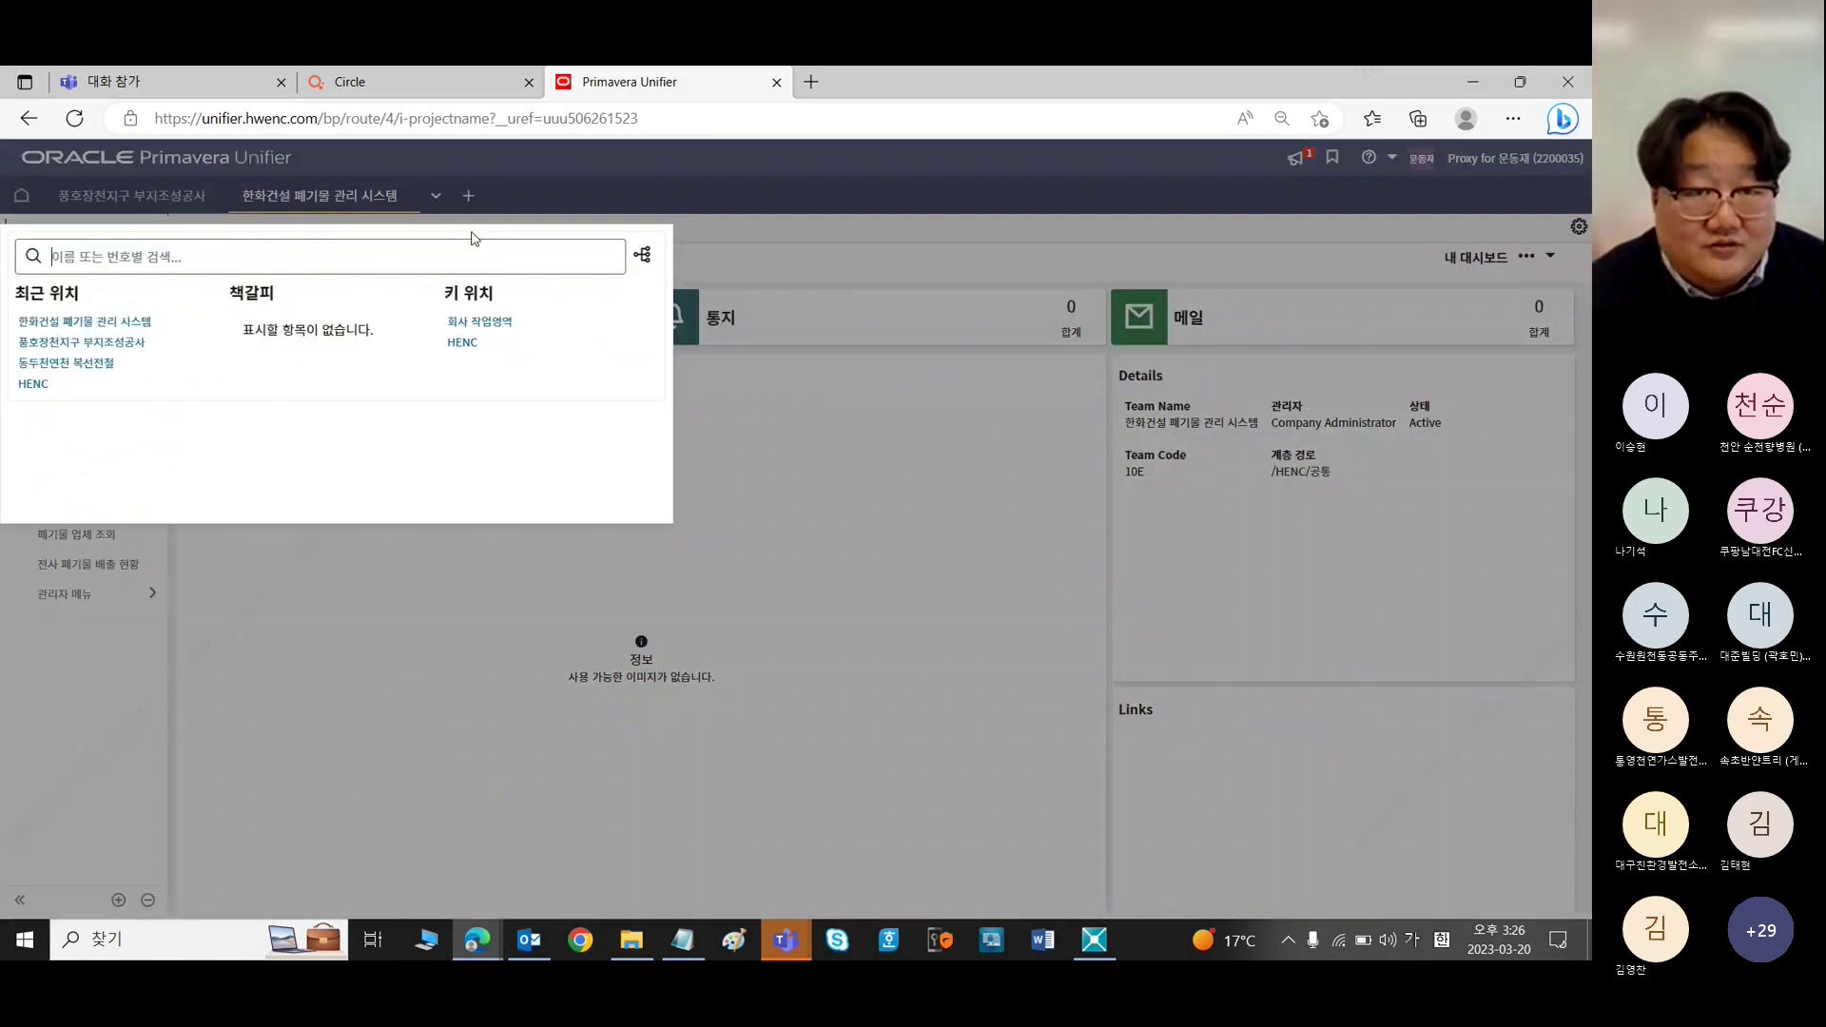
pyautogui.click(478, 326)
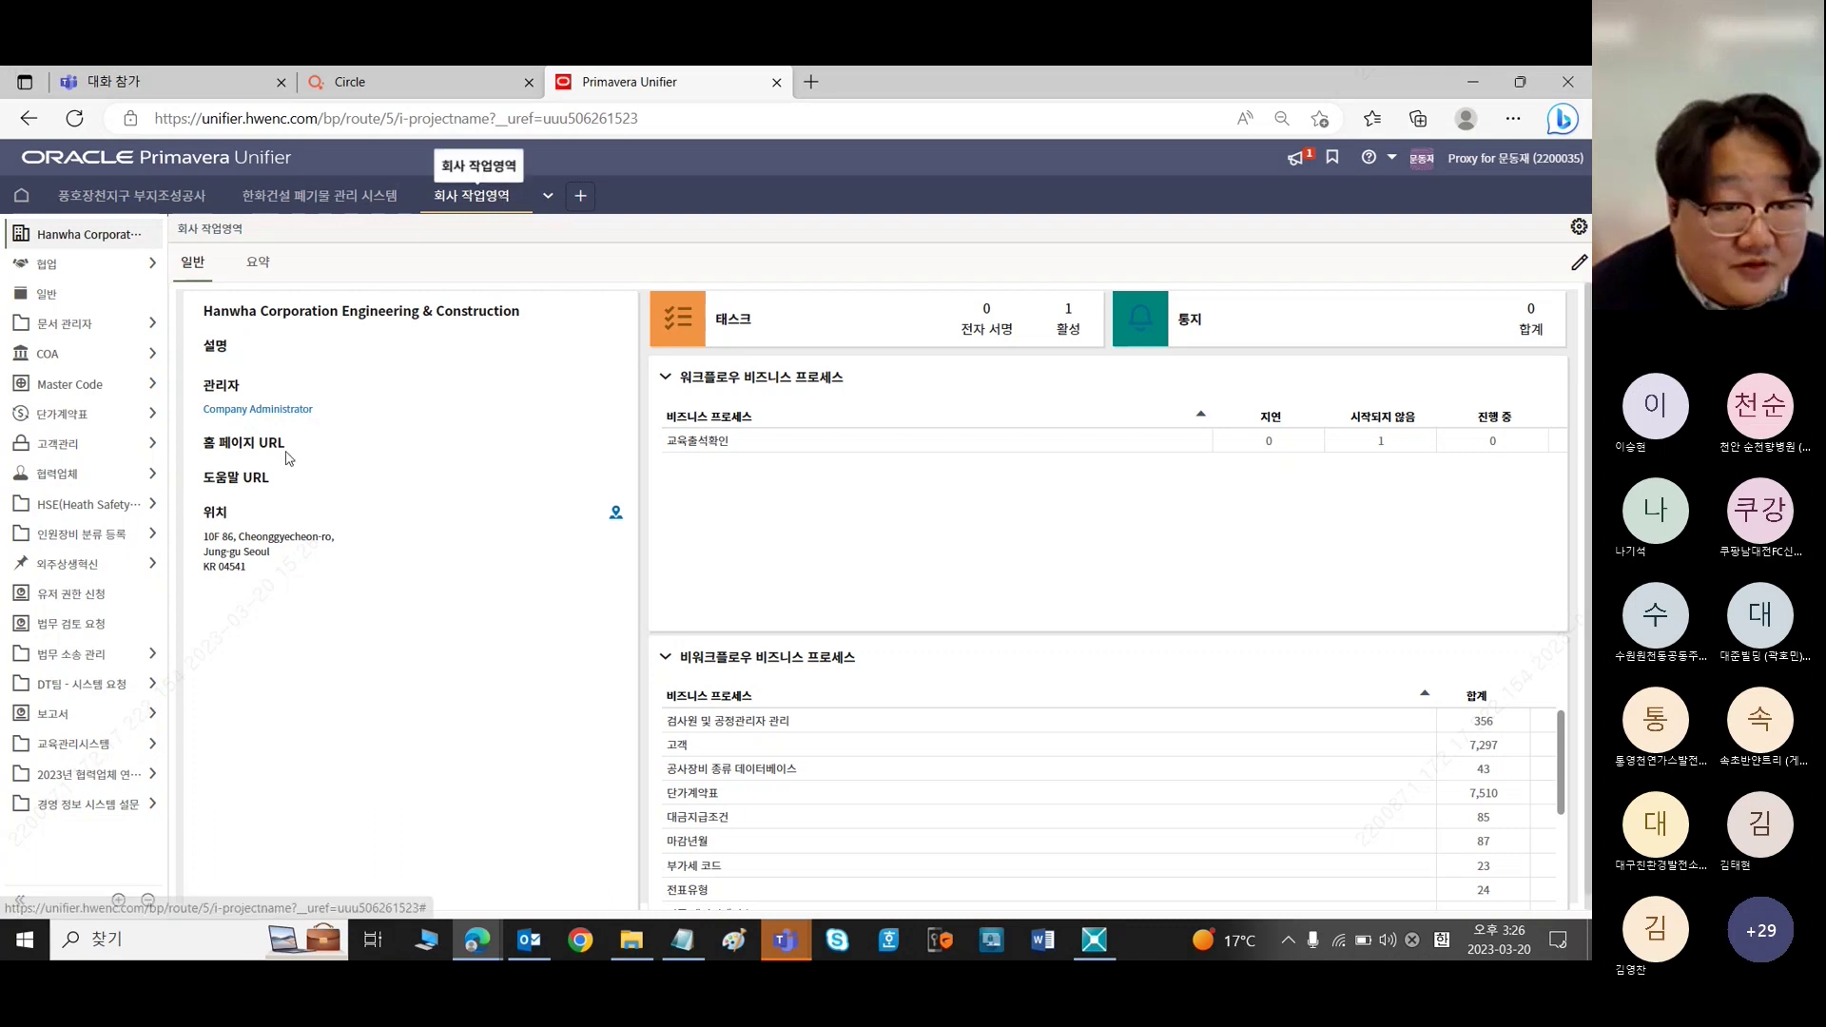
pyautogui.click(67, 601)
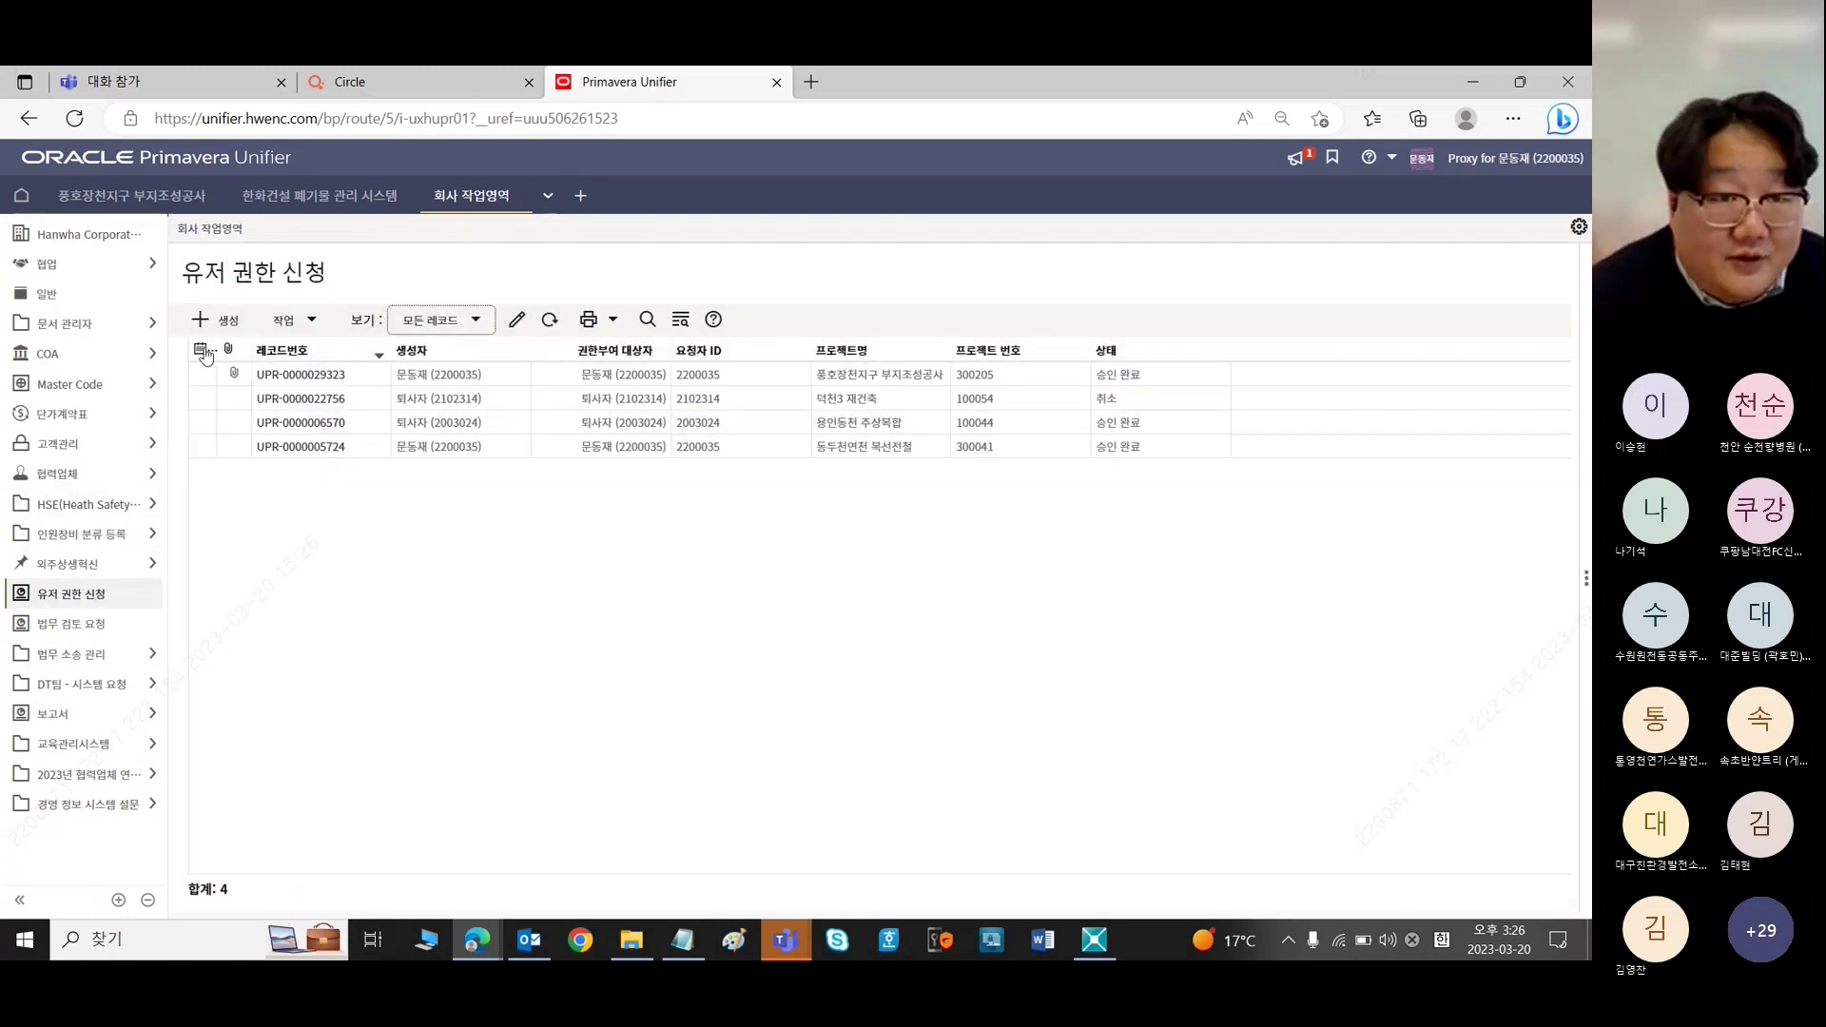
# Step: Create a new permission request with 권한 위치 폐기물관리, check approvers, and reach 당사 사용자
pyautogui.click(202, 323)
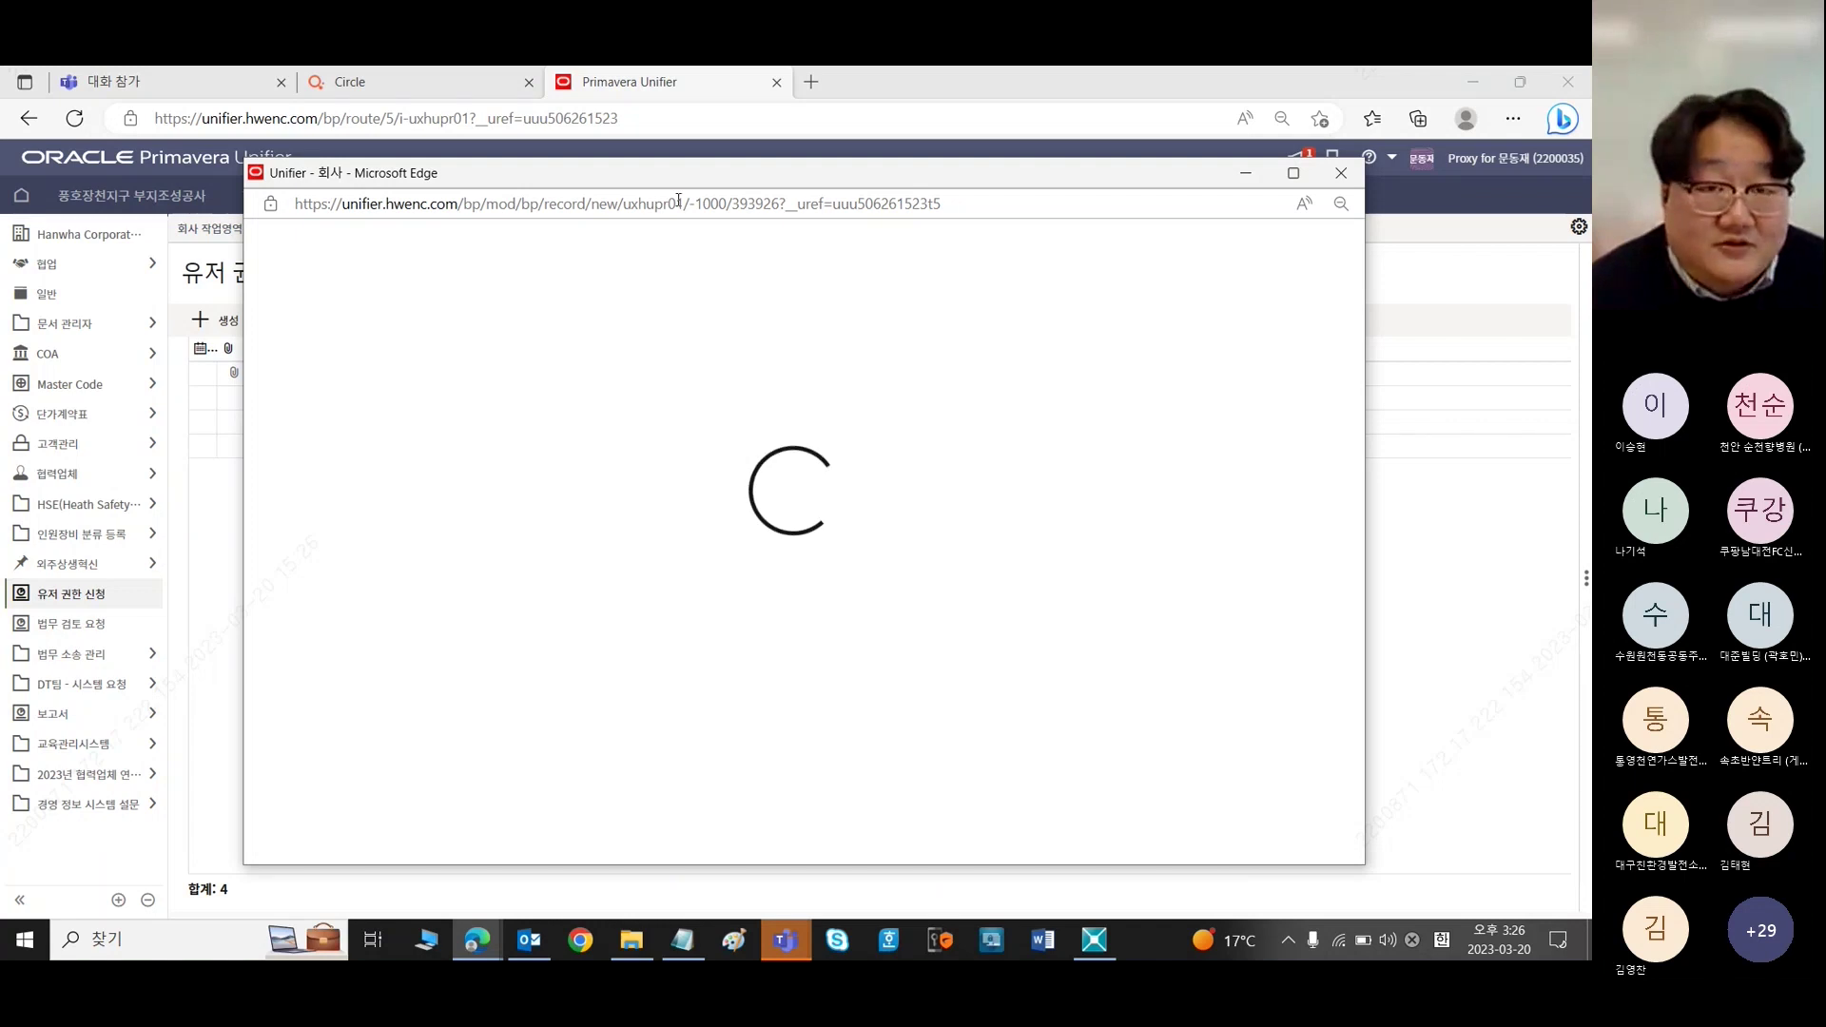
pyautogui.moveTo(650, 174); pyautogui.dragTo(638, 199)
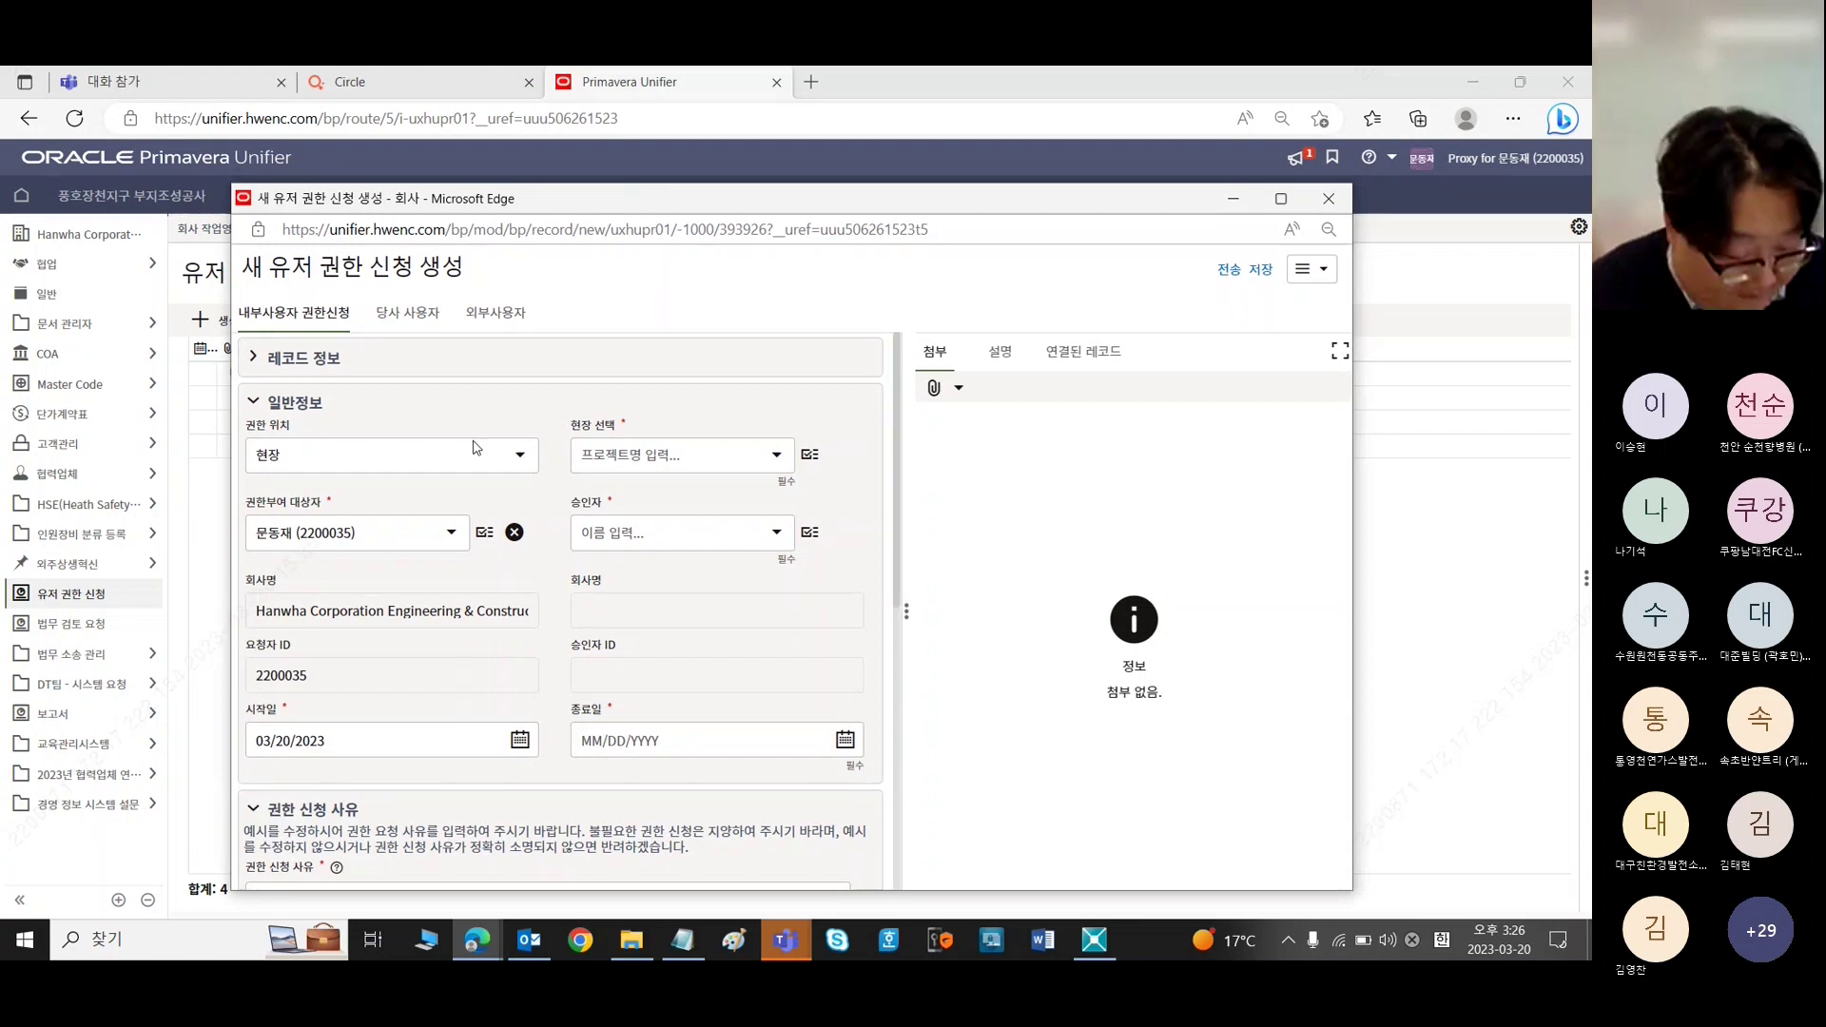
pyautogui.click(407, 457)
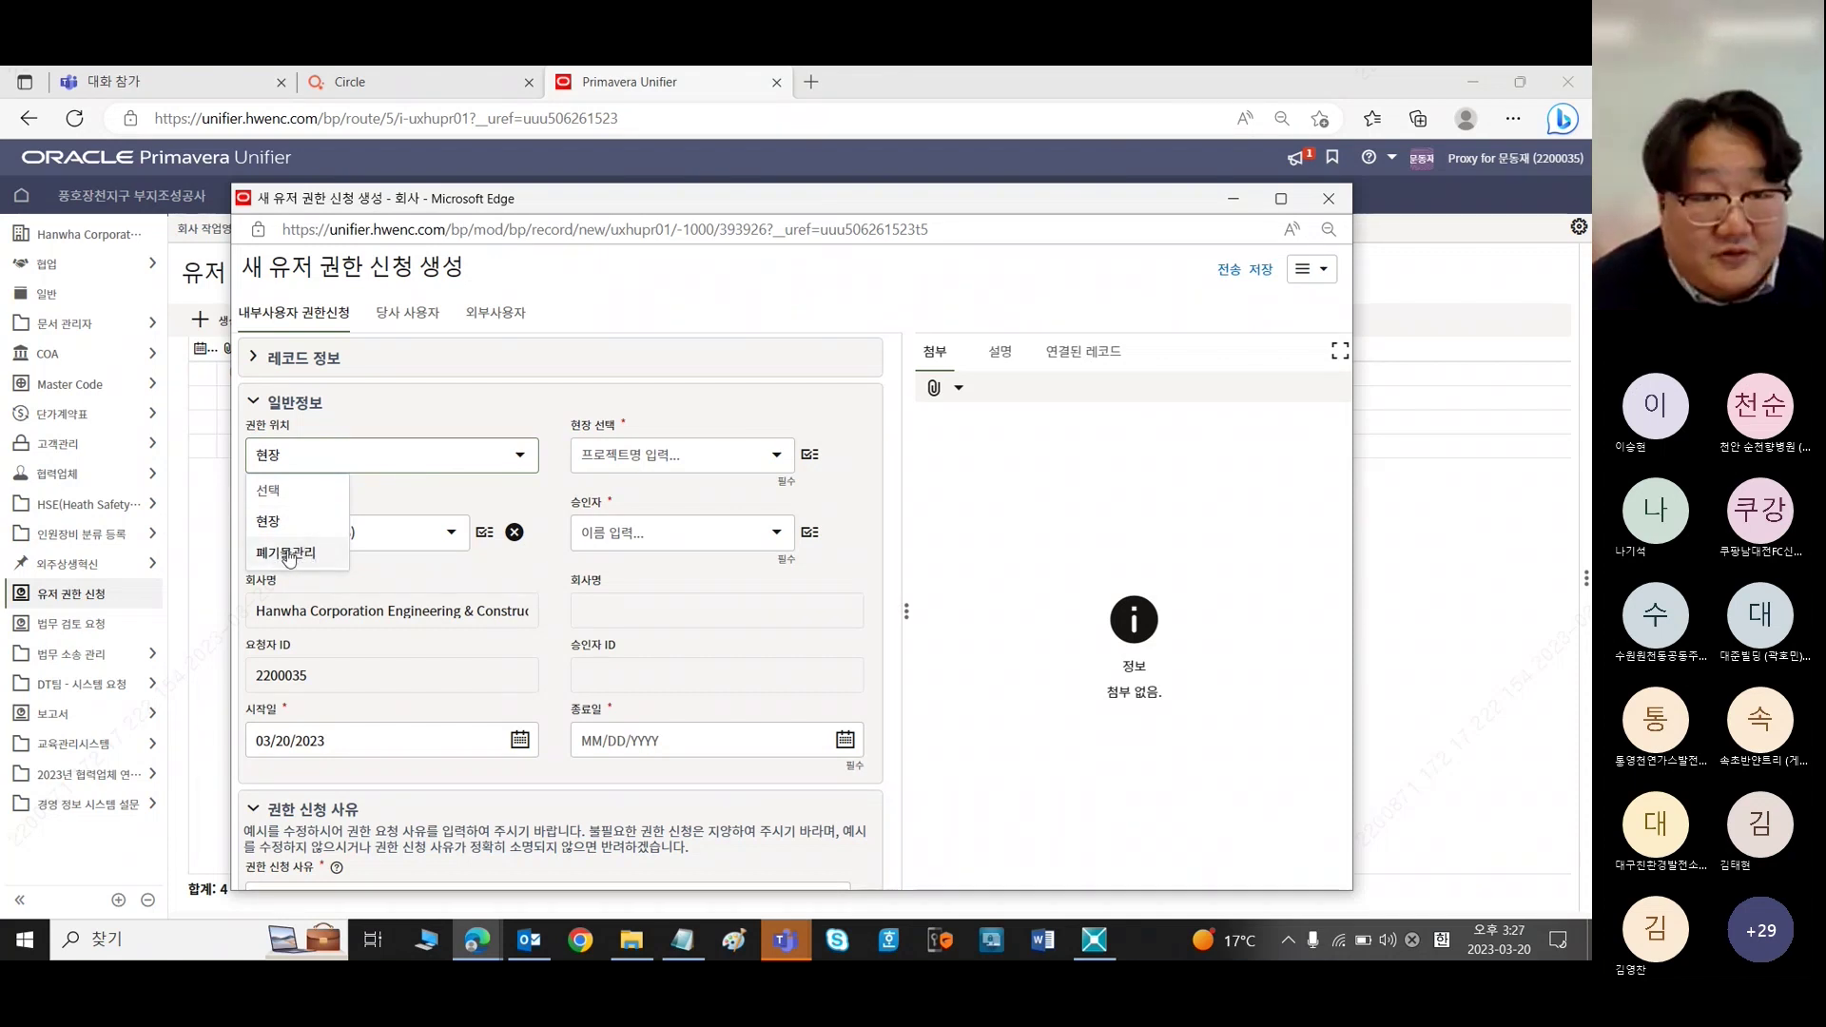
pyautogui.click(286, 554)
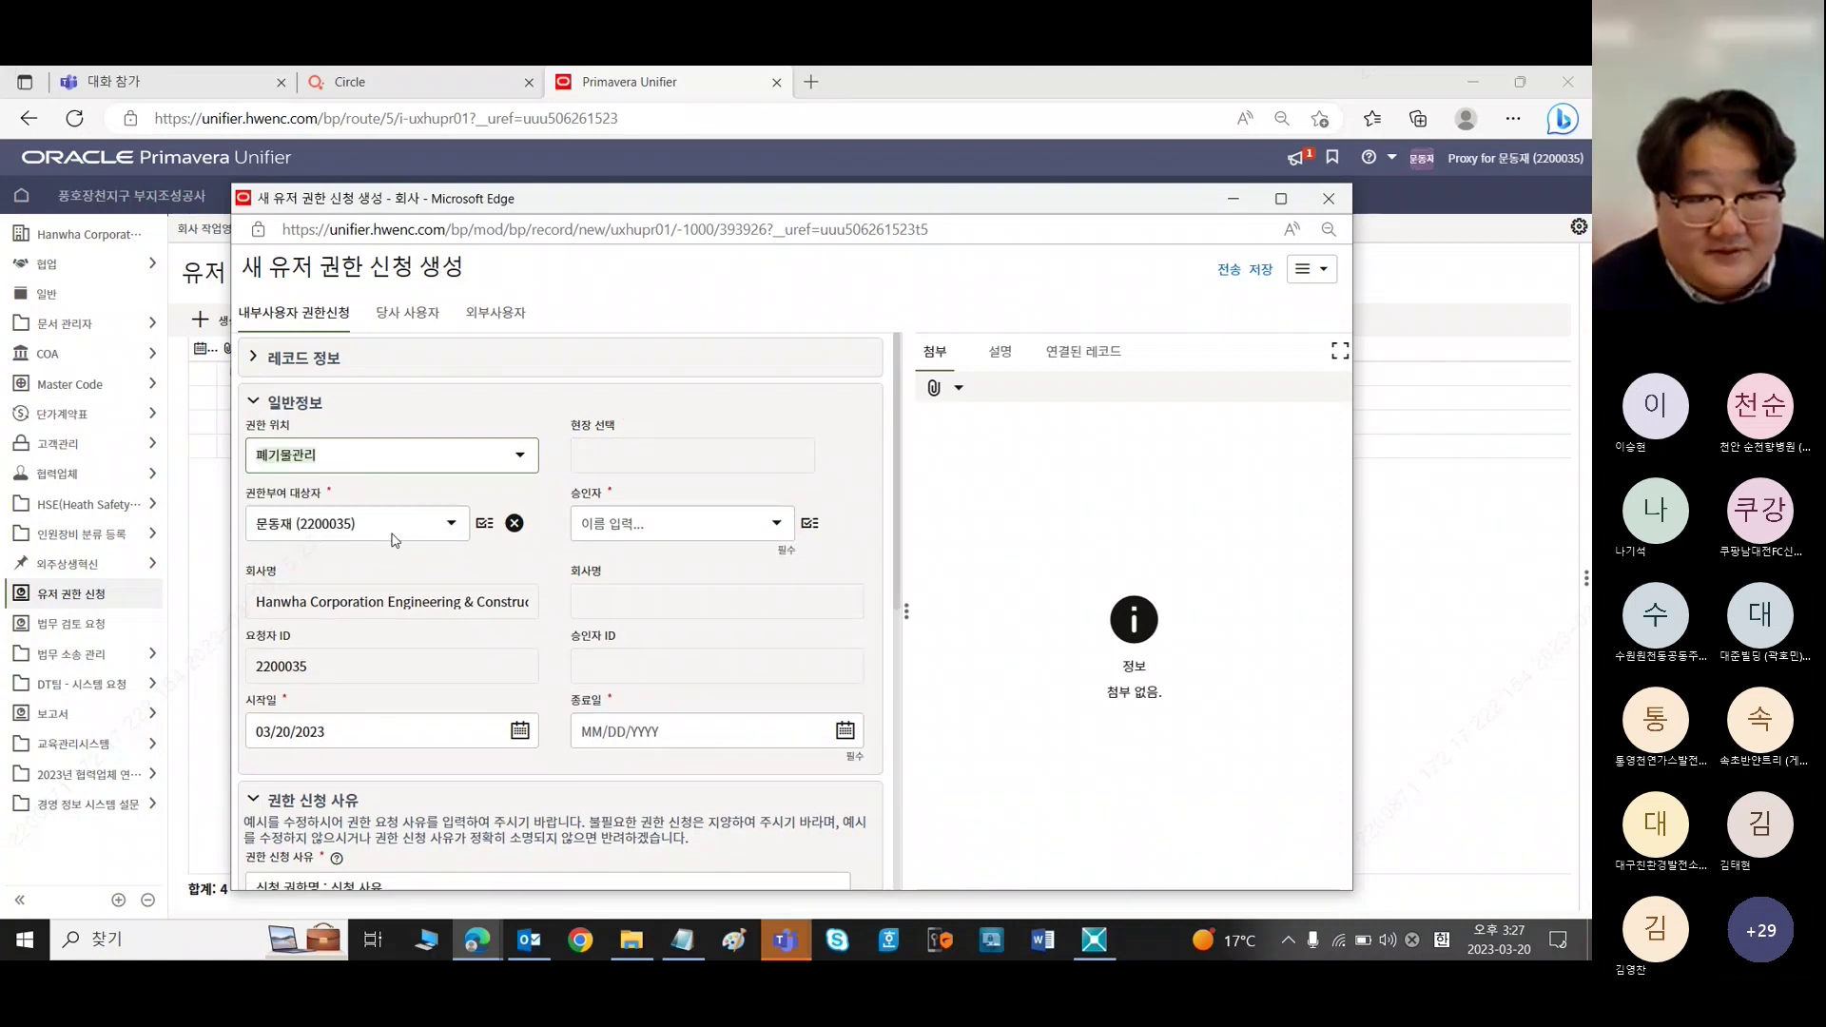
pyautogui.click(778, 524)
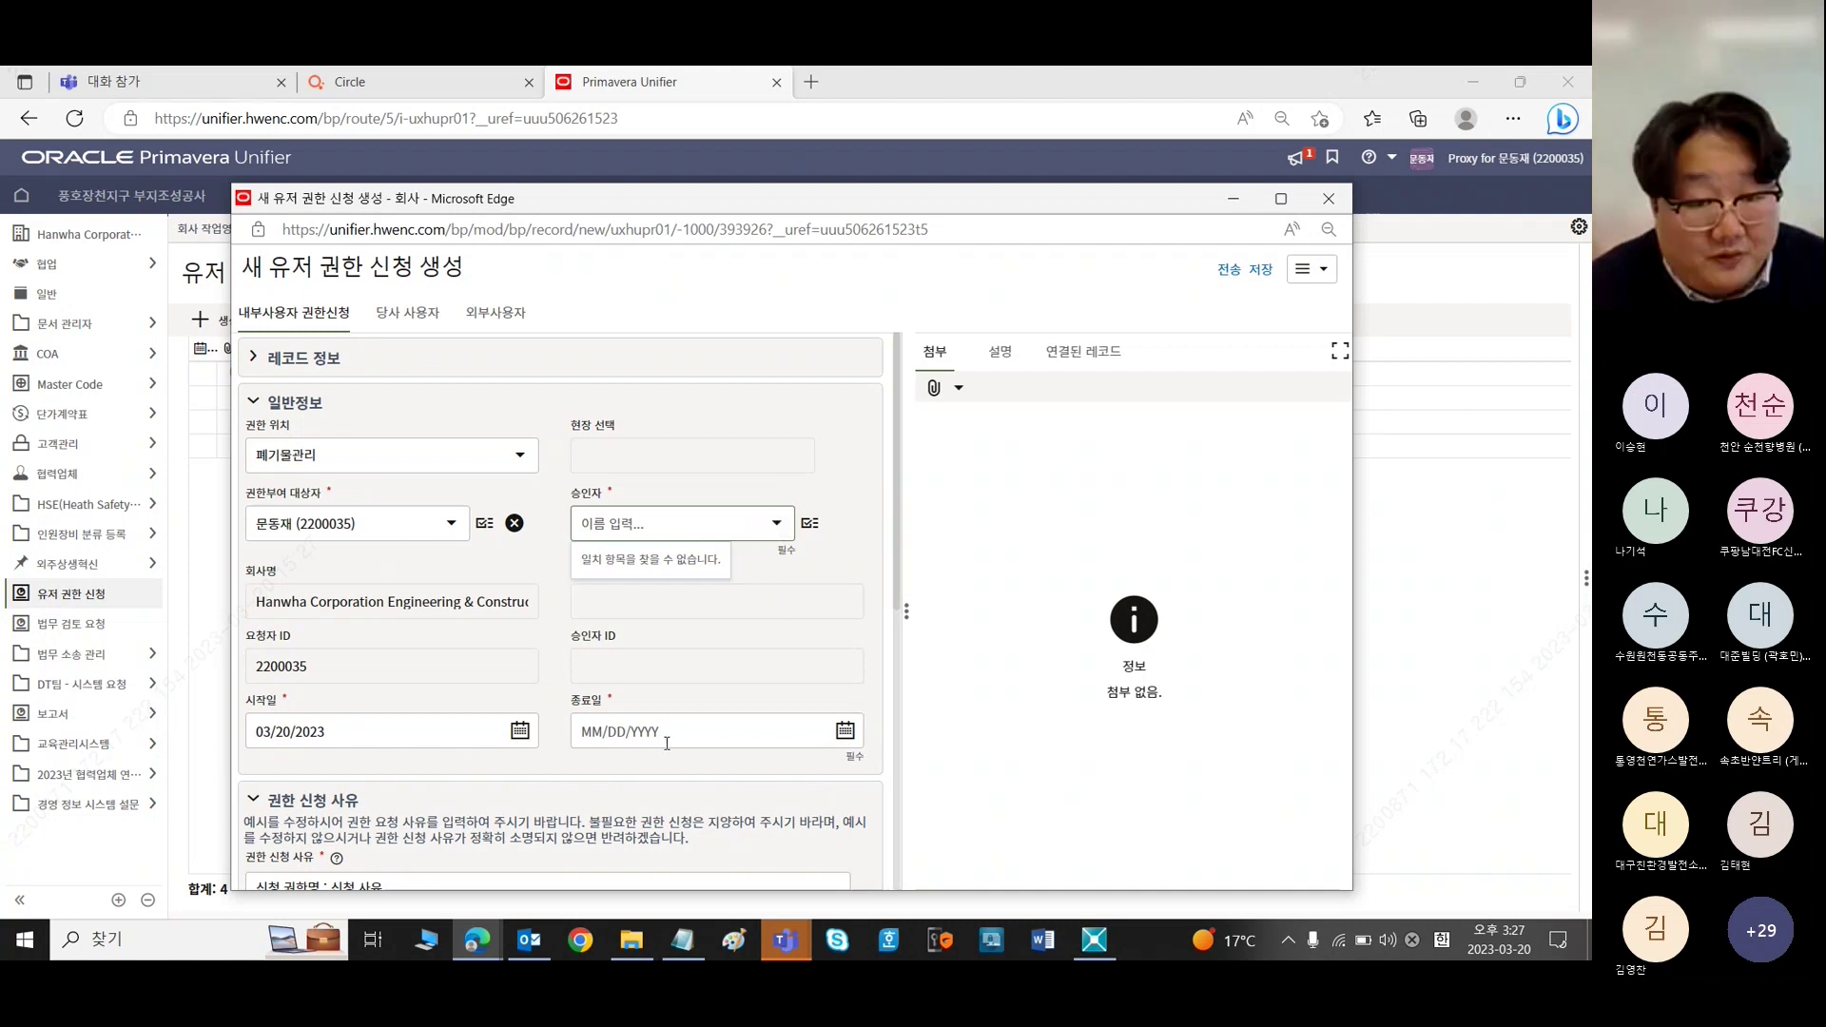
pyautogui.scroll(-3, 458, 824)
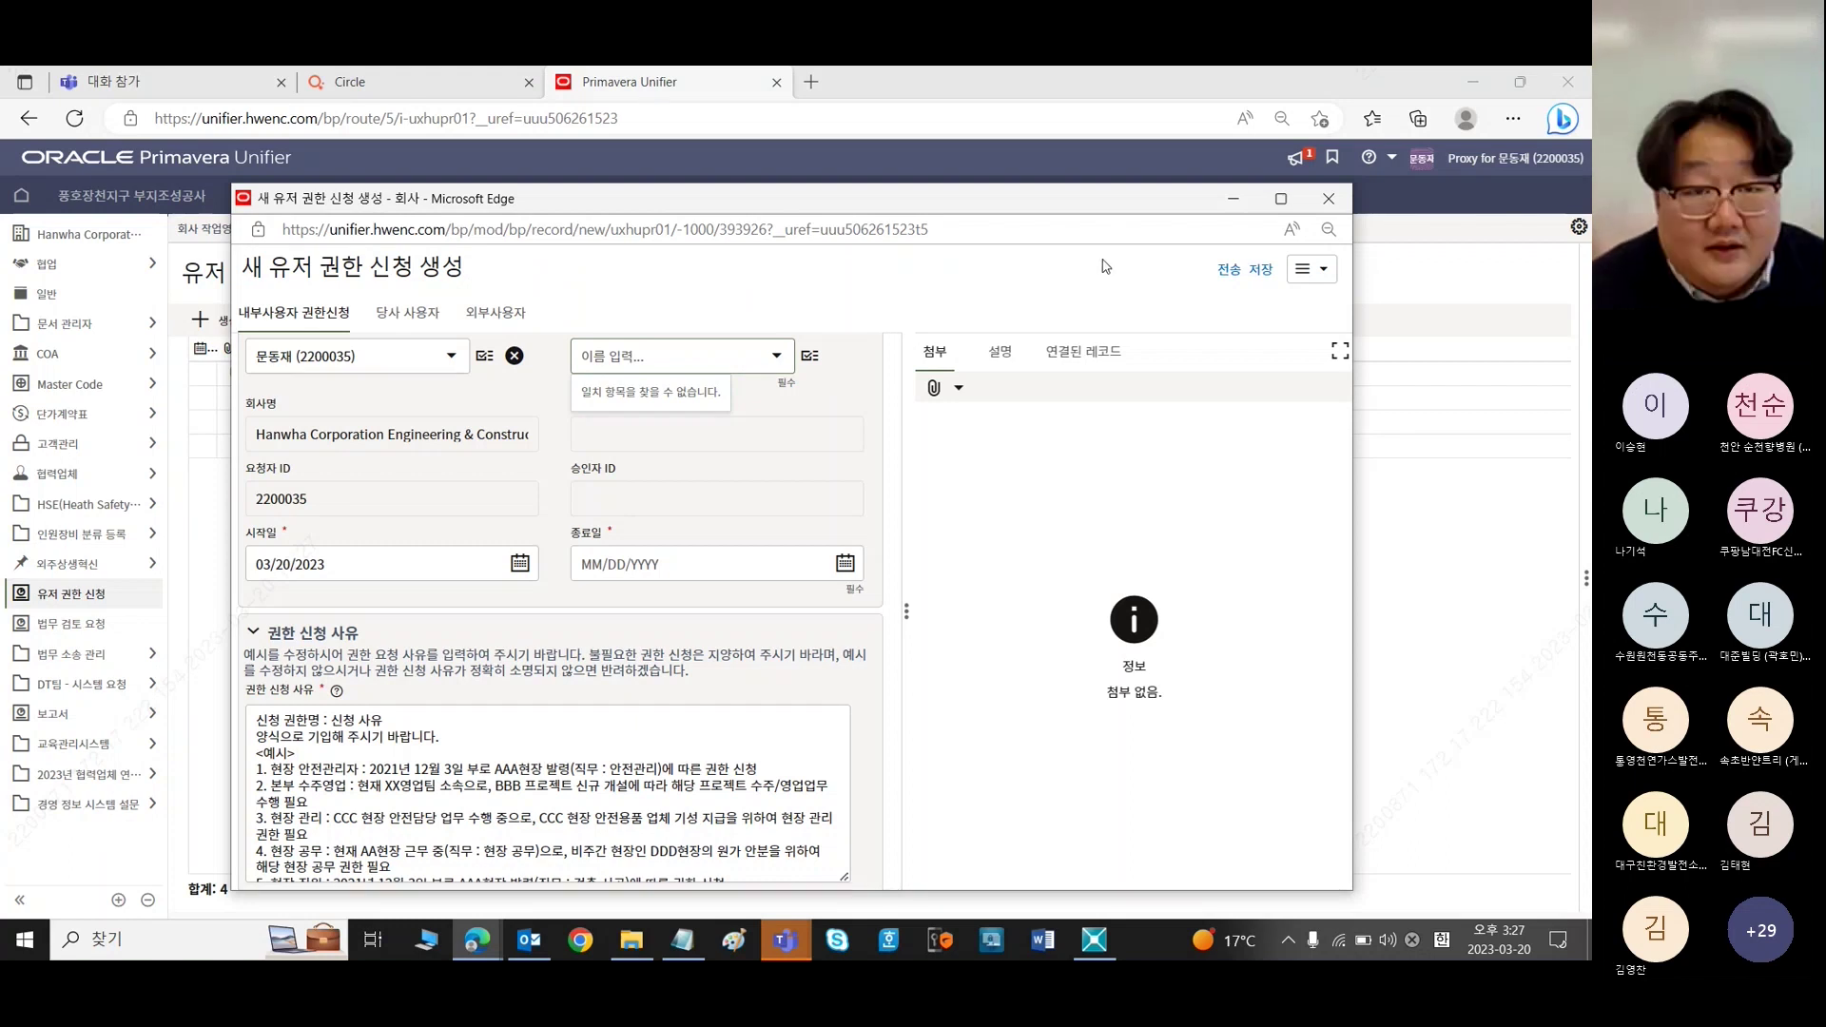
pyautogui.click(412, 316)
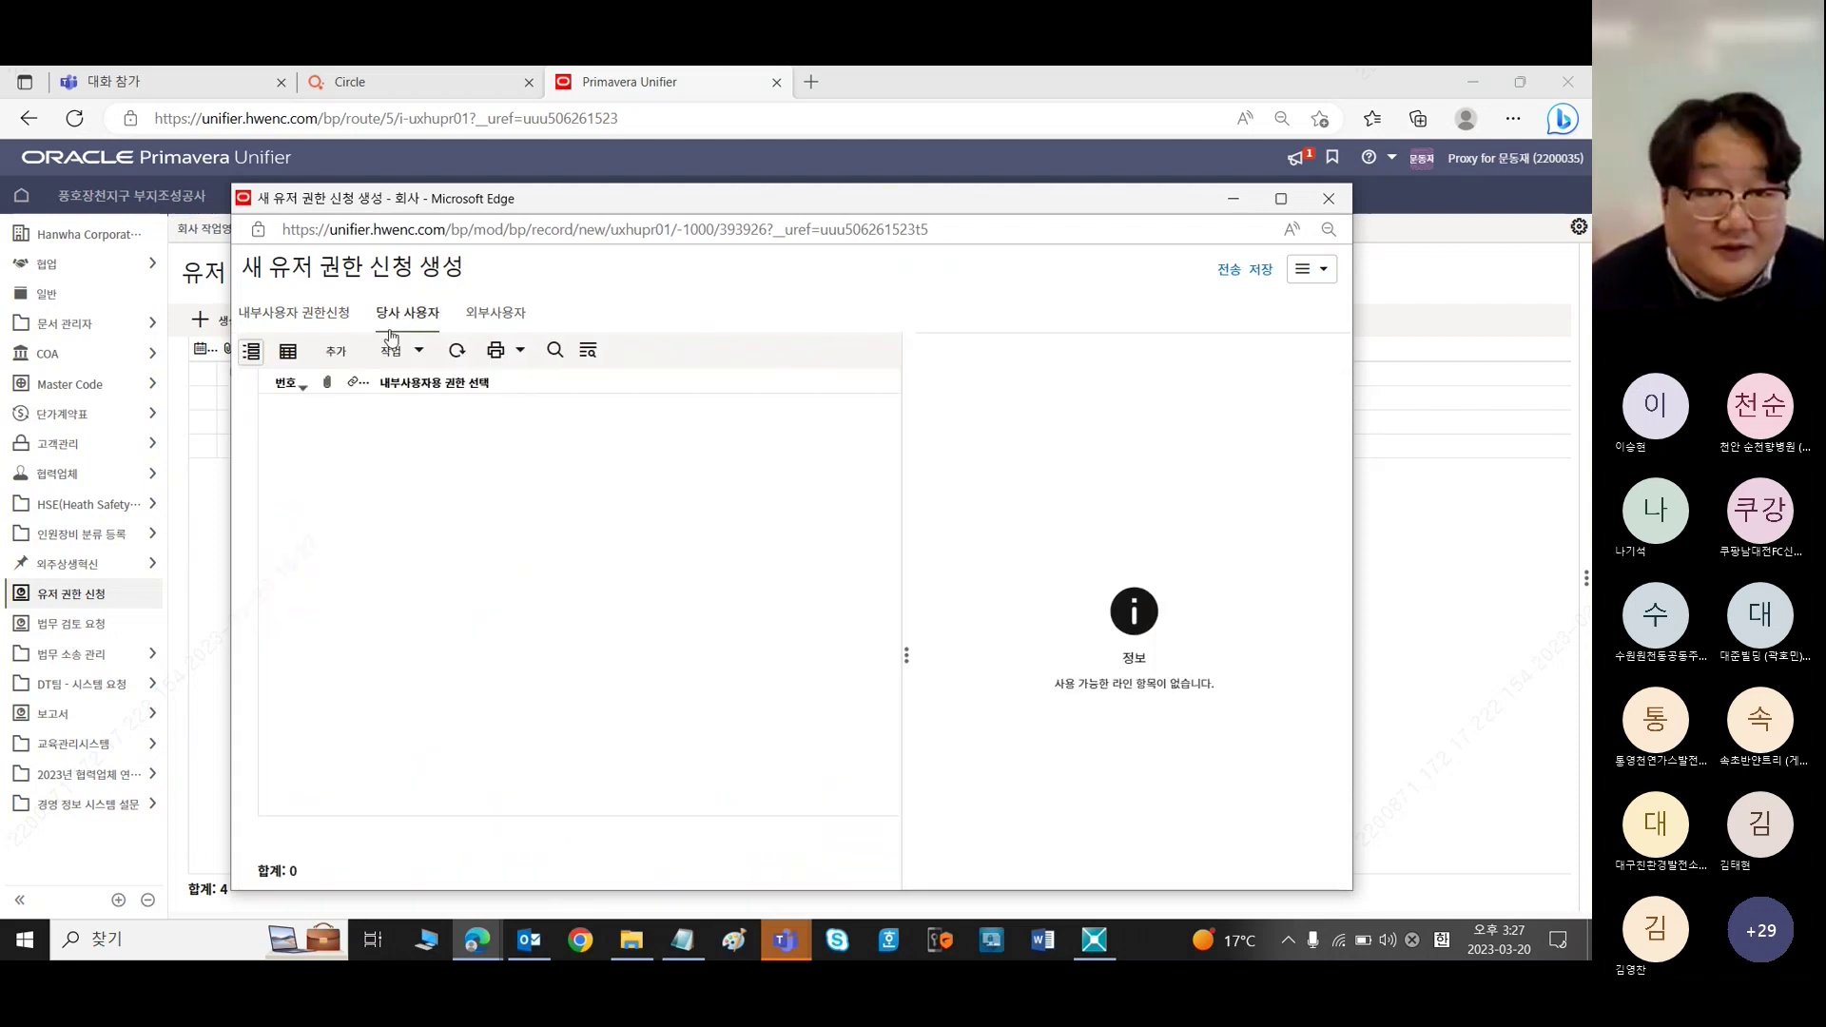
# Step: Add a 당사 사용자 line with permission group 환경(폐기물) 관리 and list its internal-user roles
pyautogui.click(330, 353)
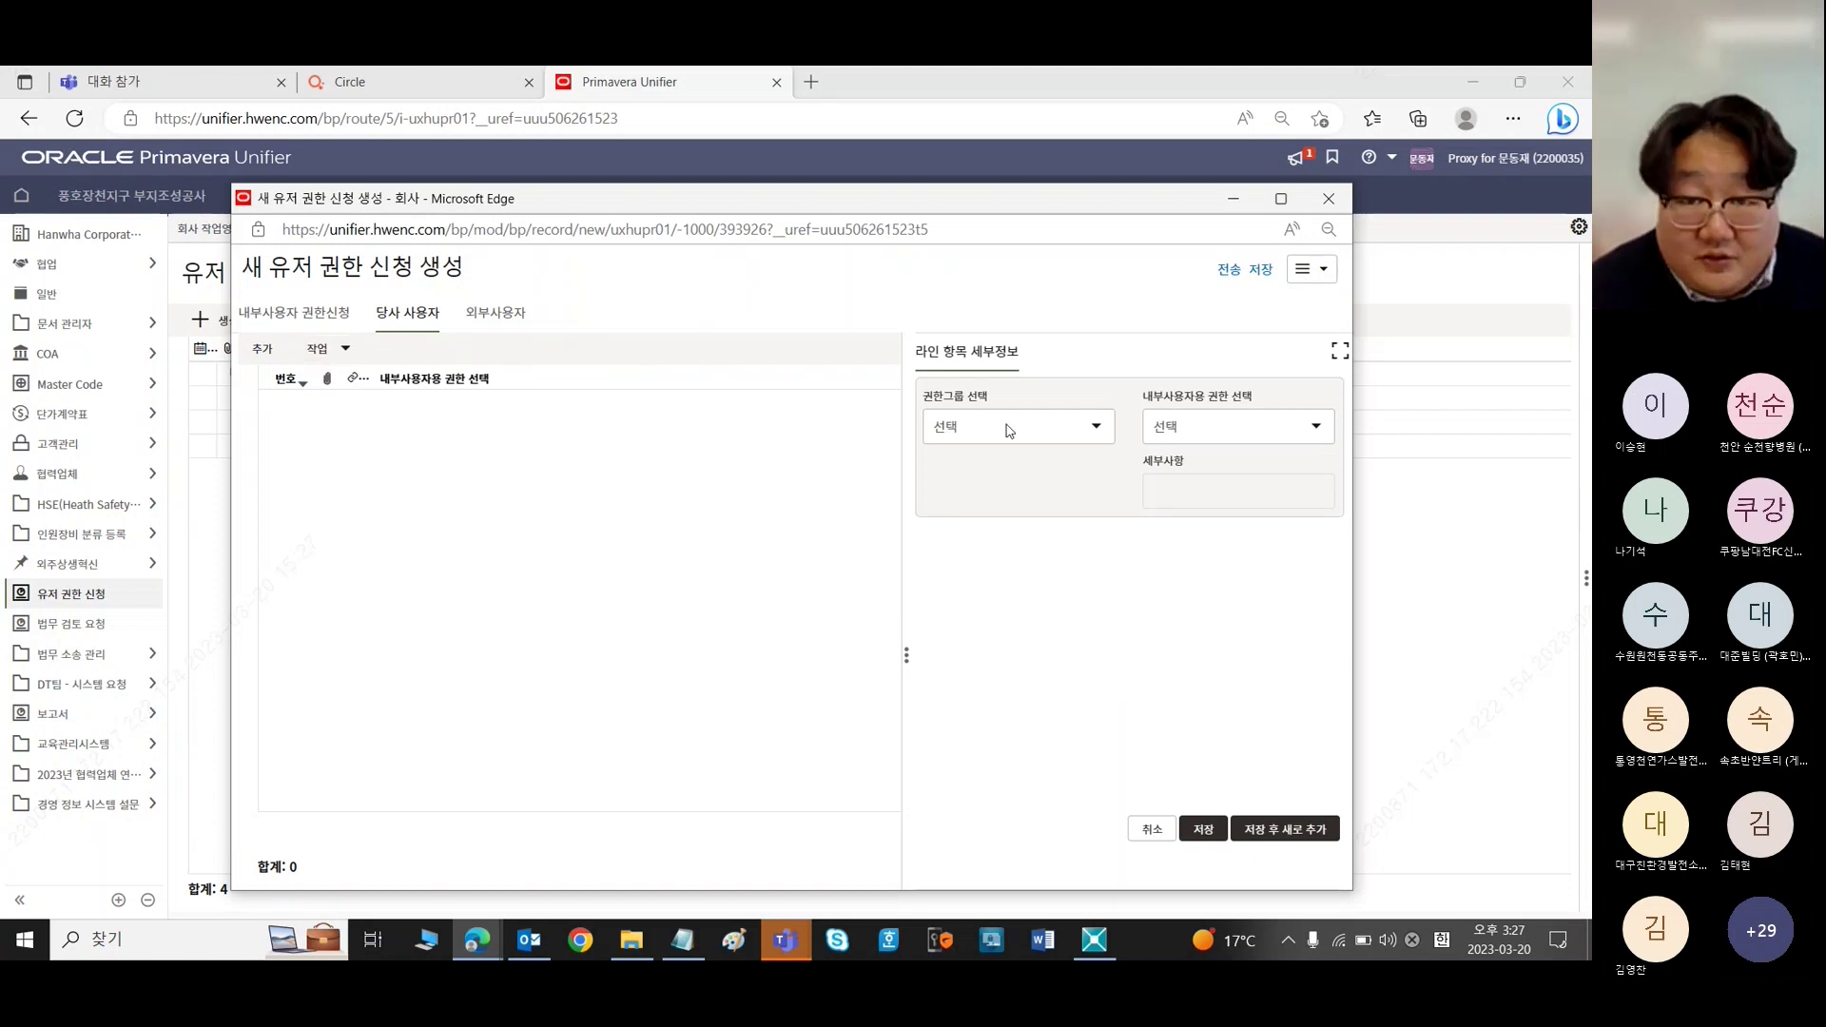
pyautogui.click(1089, 430)
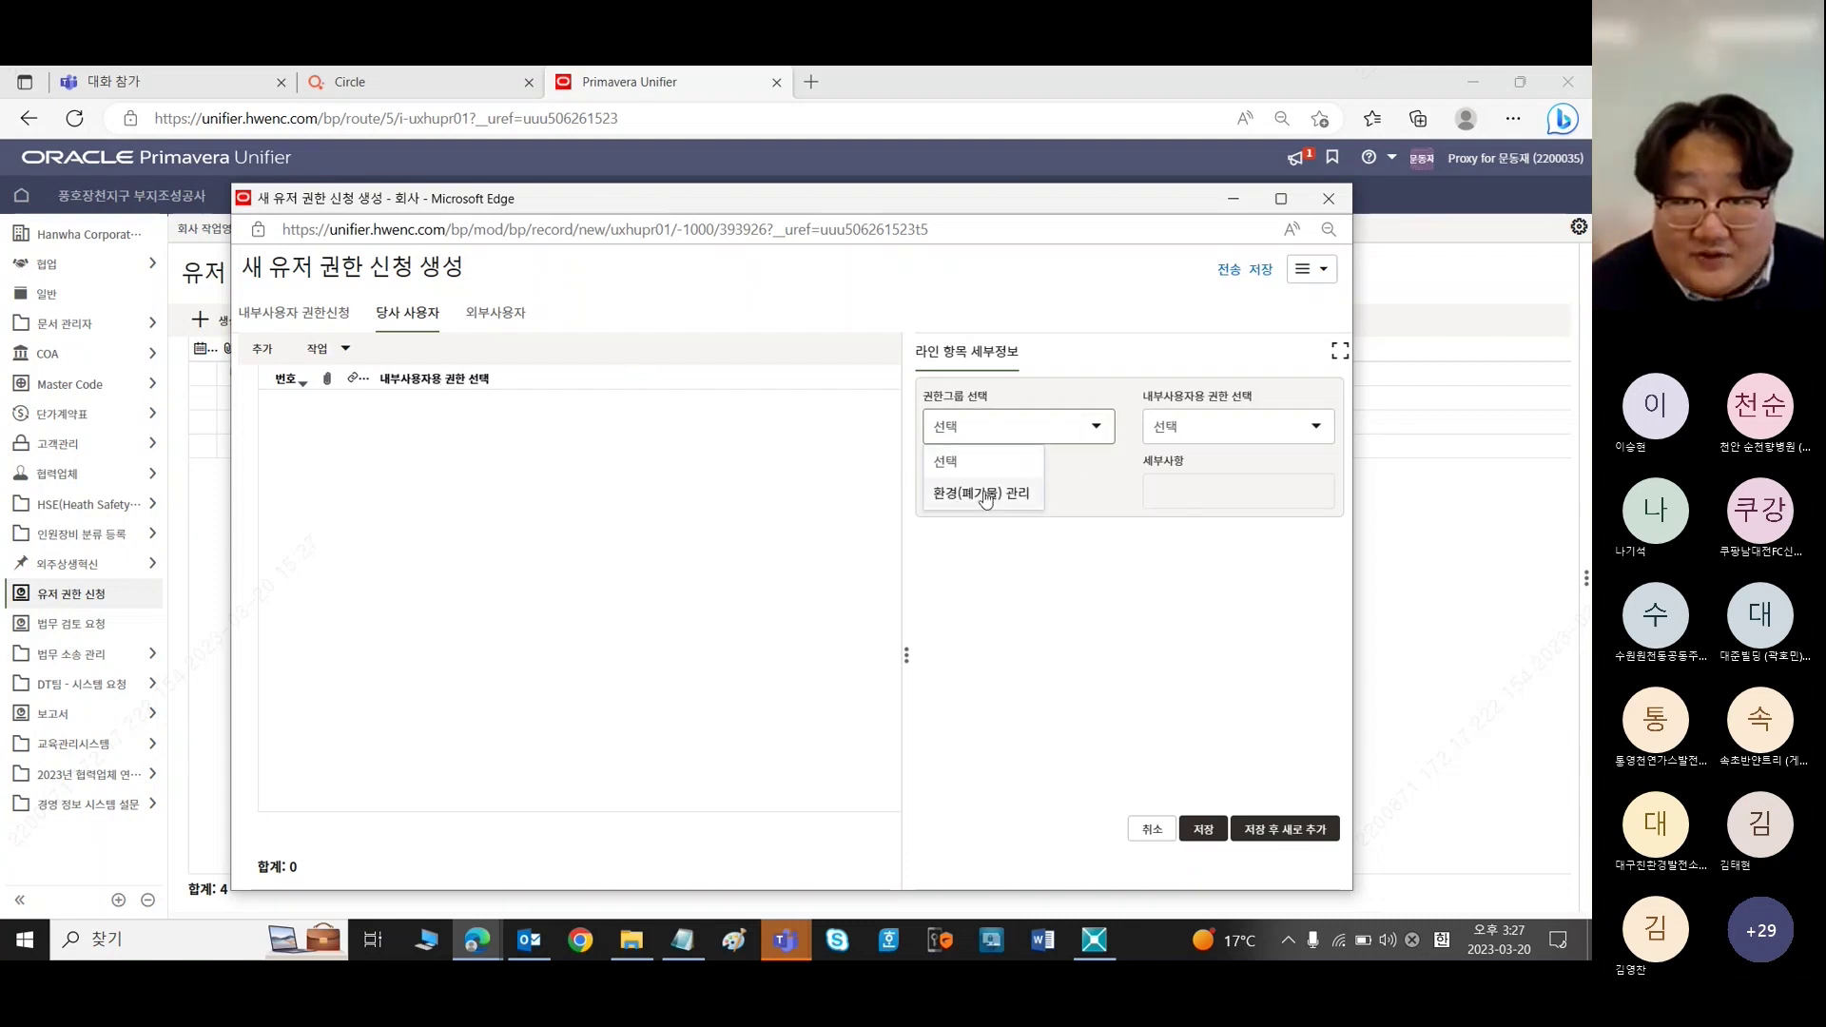
pyautogui.click(986, 495)
pyautogui.click(1200, 428)
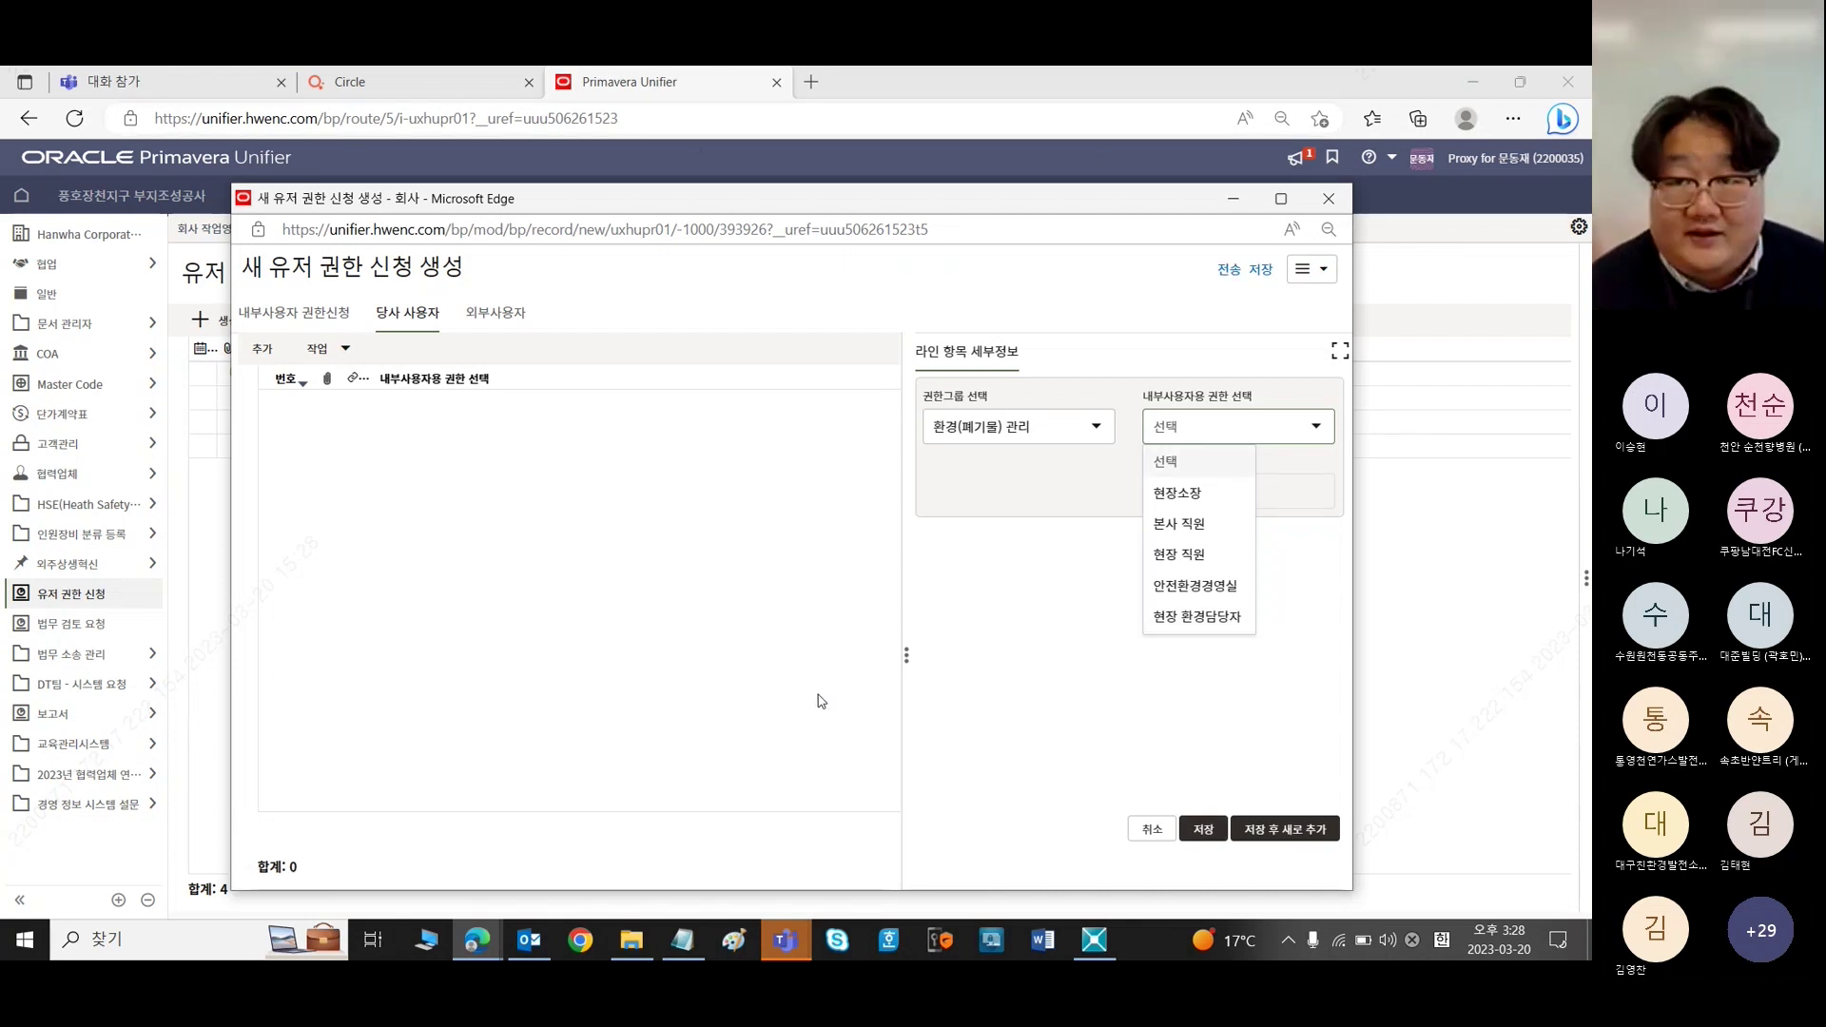
# Step: Close the unsaved request and the 회사 작업영역 tab, returning to 한화건설 폐기물 관리 시스템
pyautogui.click(1330, 200)
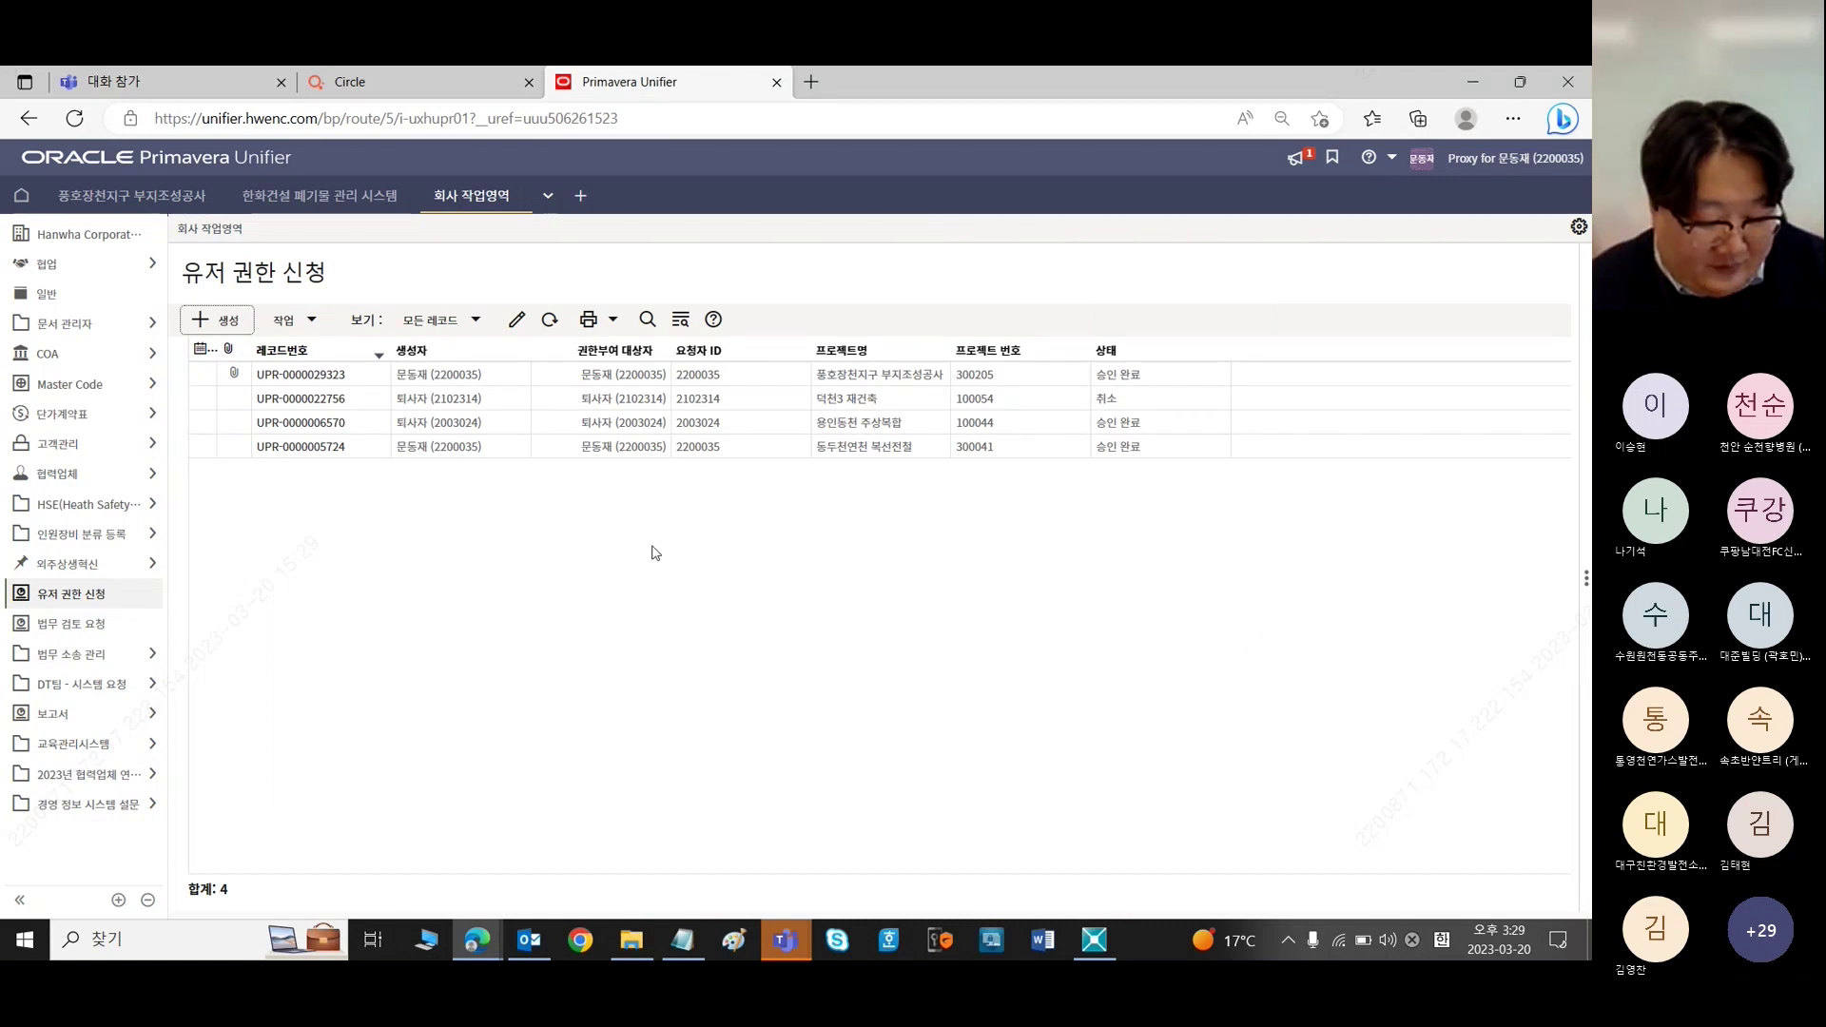
pyautogui.click(527, 196)
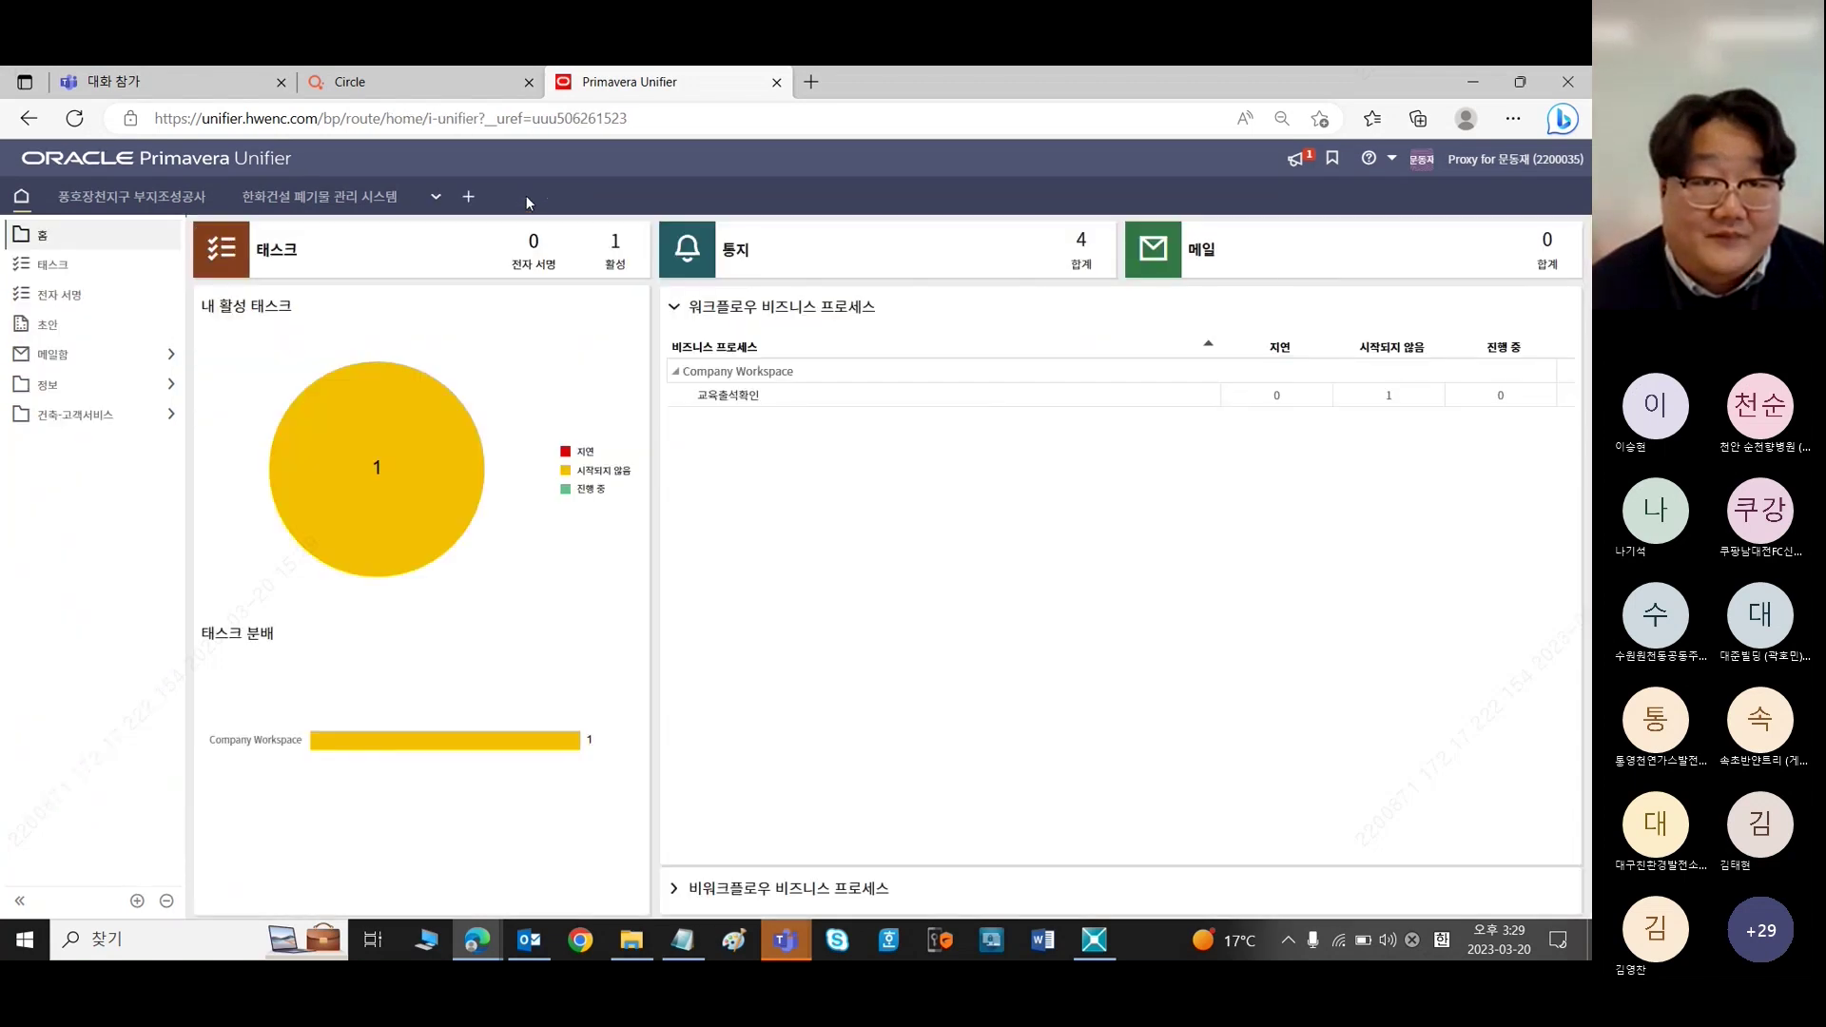
pyautogui.click(298, 199)
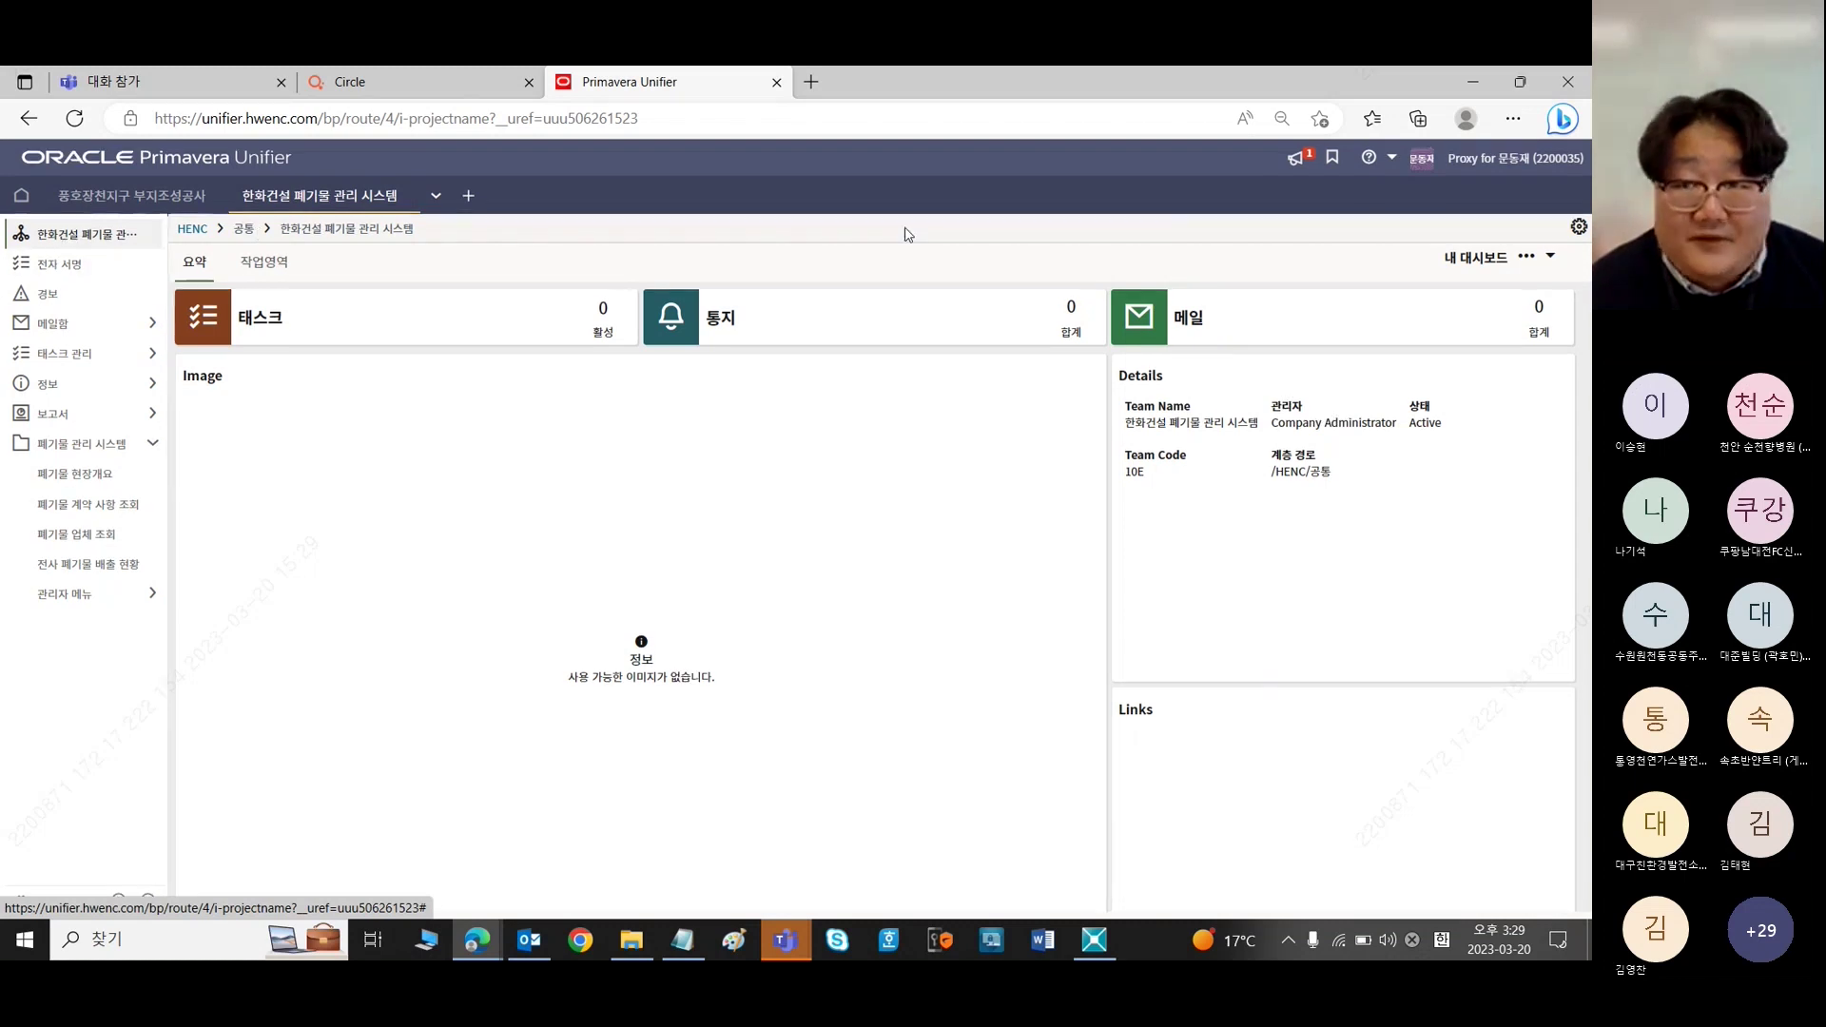
# Step: Switch the shell to the 폐기물 대시보드 and its 프로젝트 view
pyautogui.click(1550, 256)
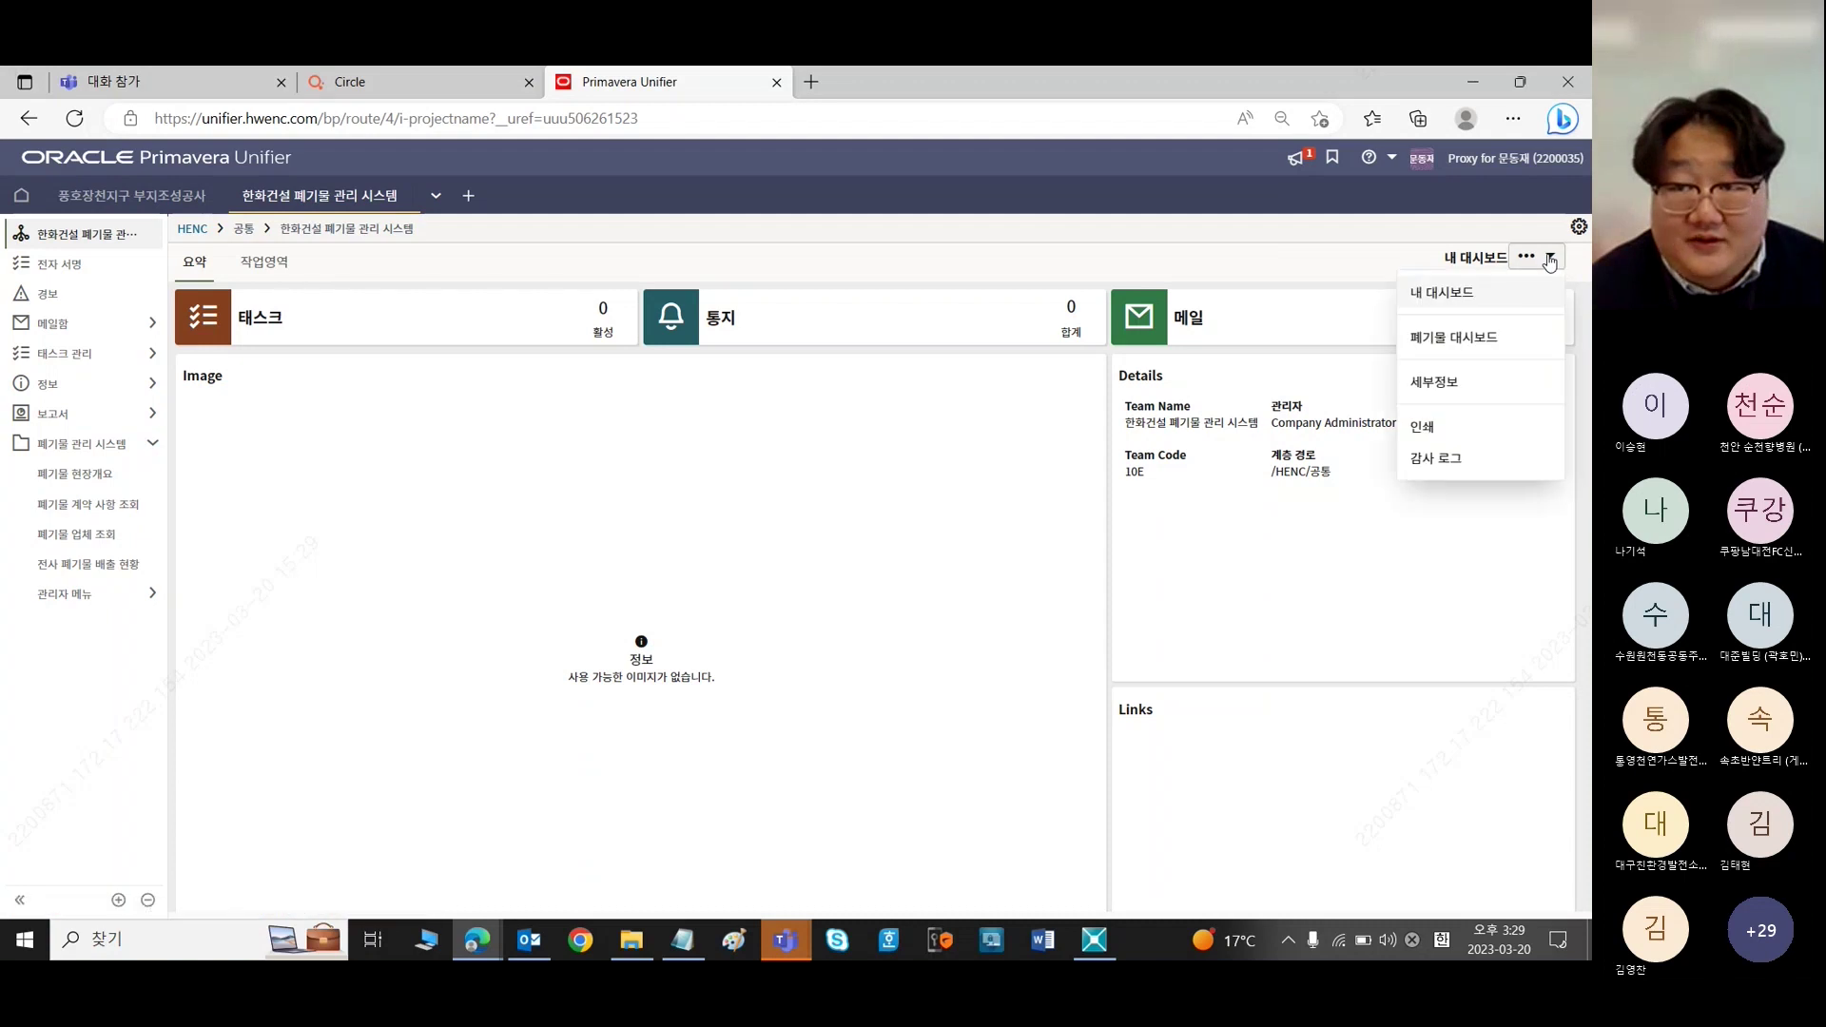
pyautogui.click(1494, 335)
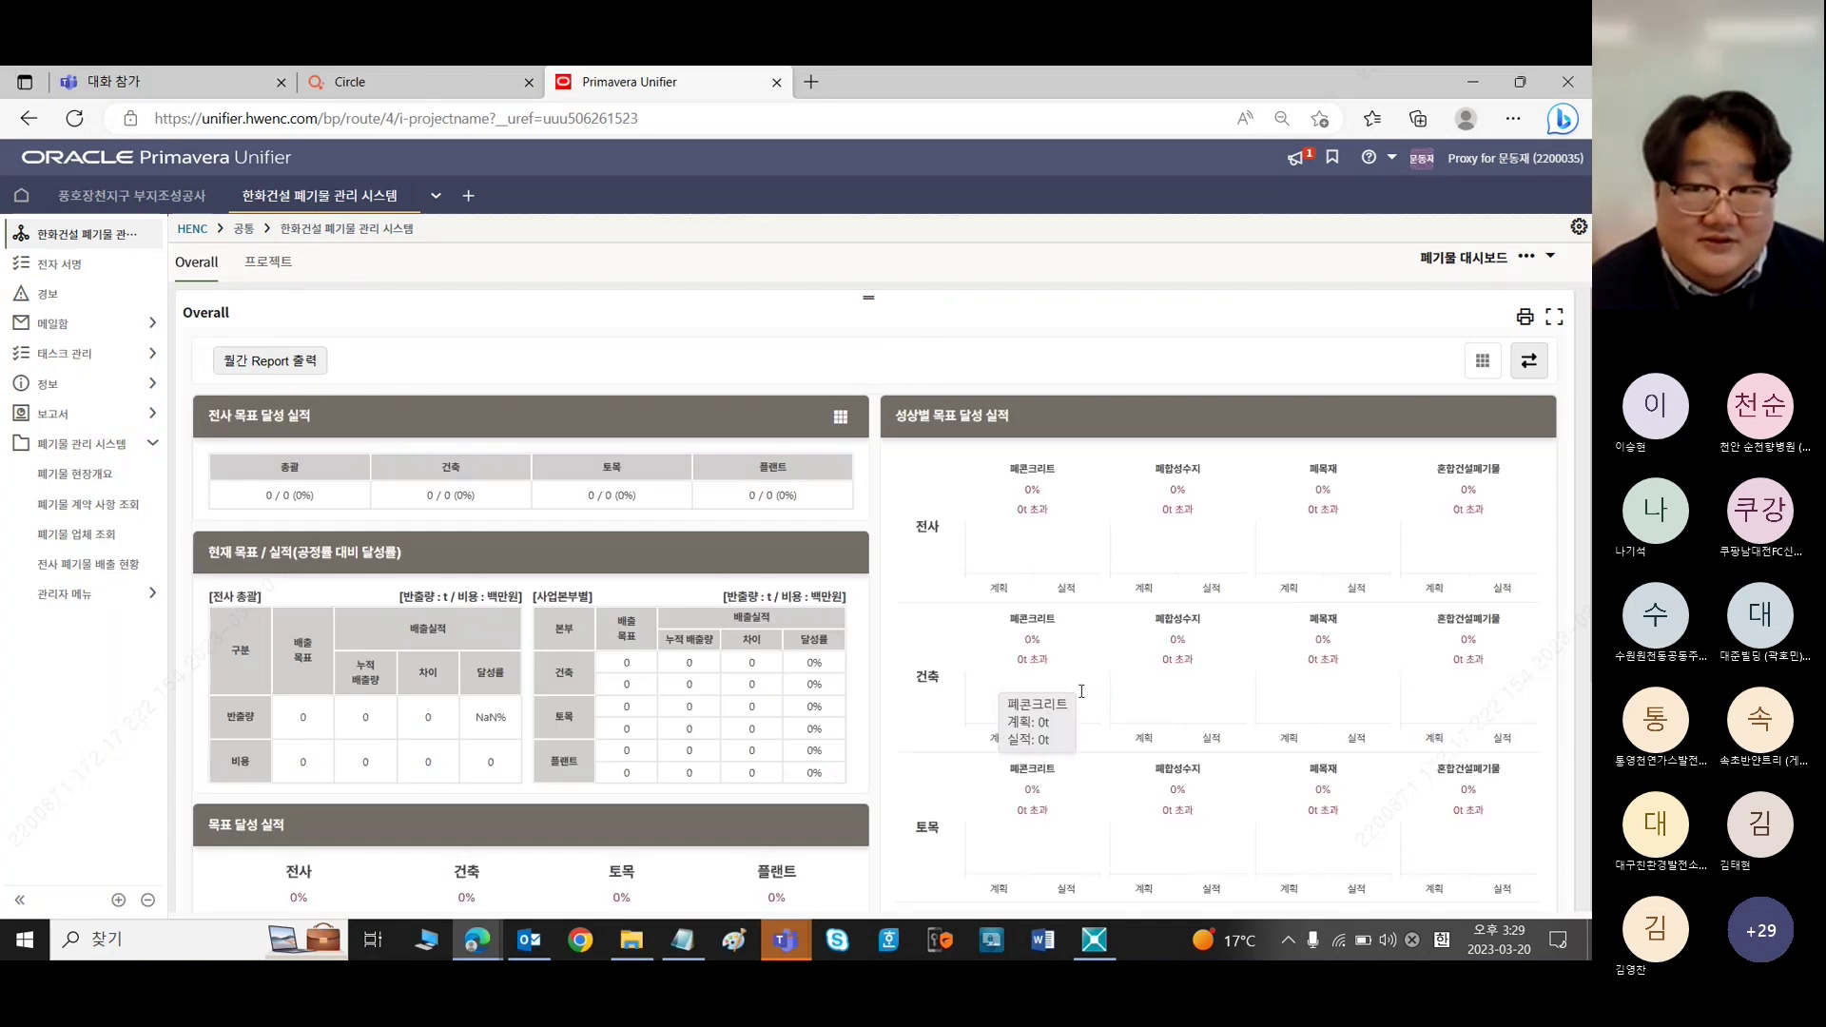
pyautogui.click(274, 265)
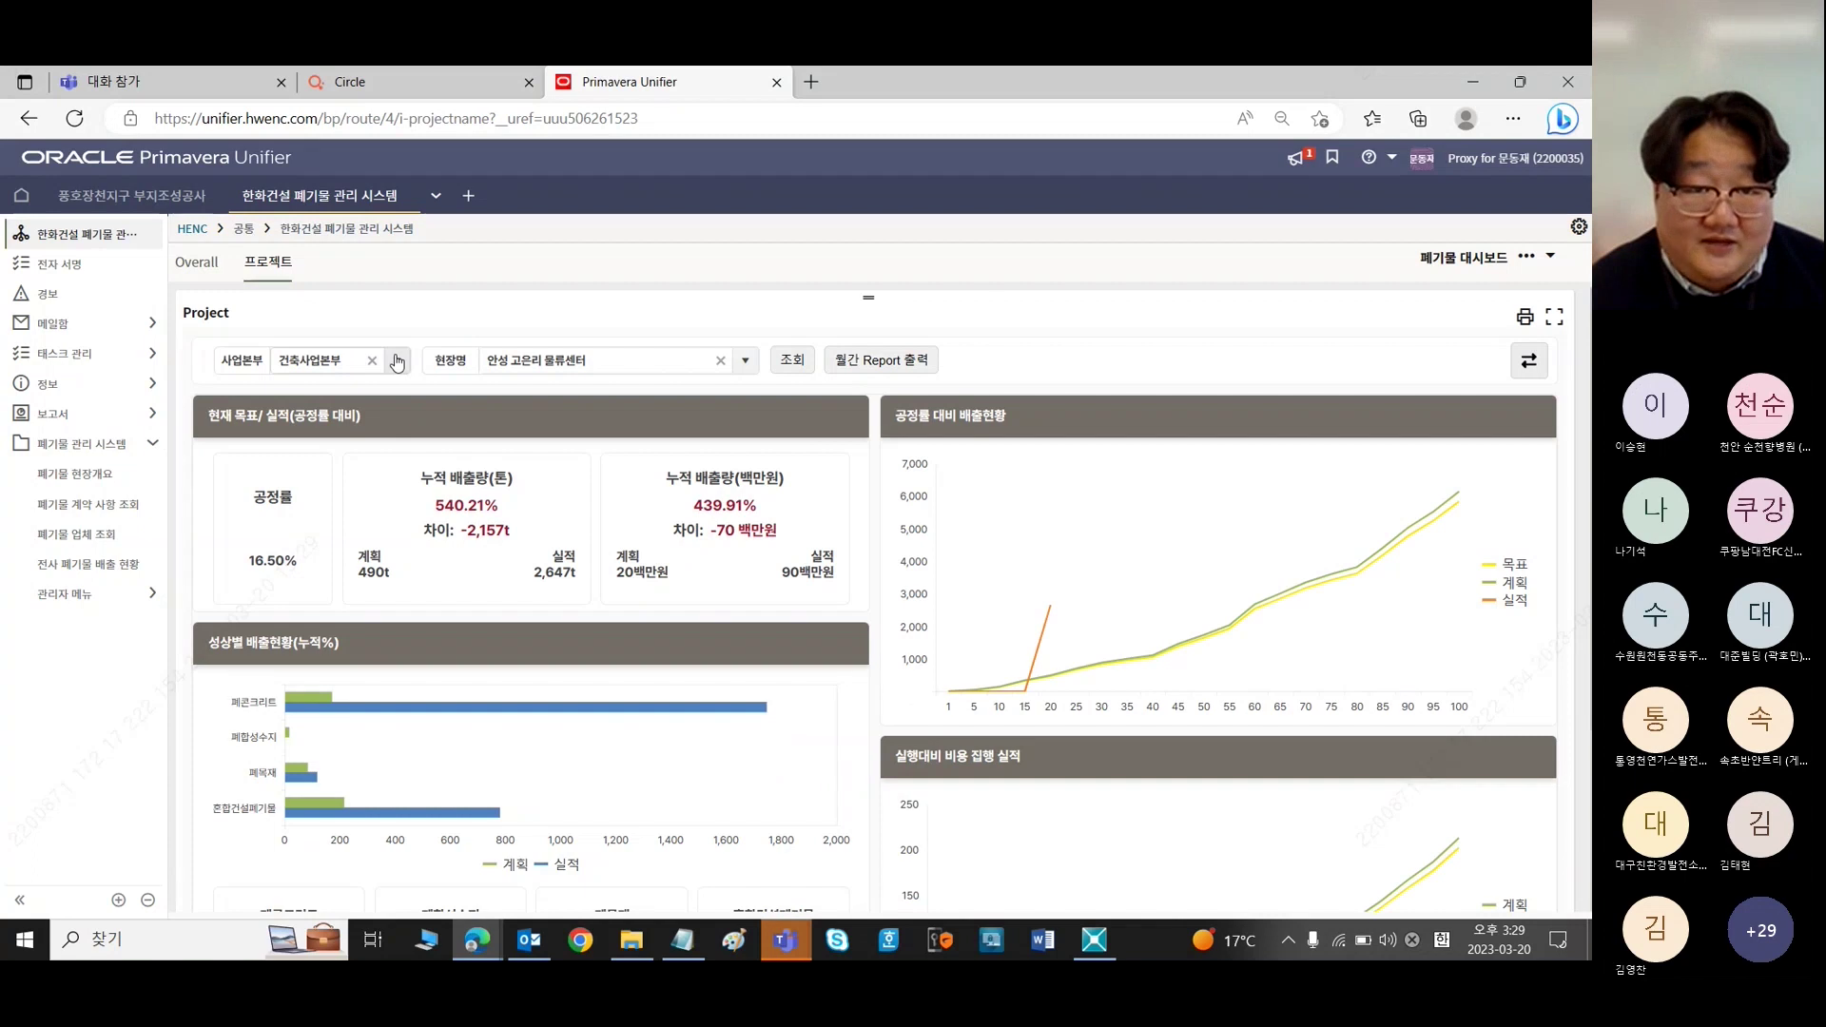
# Step: Filter the dashboard to division 개발사업본부 and site 당산동 청년주택, then load its figures
pyautogui.click(397, 362)
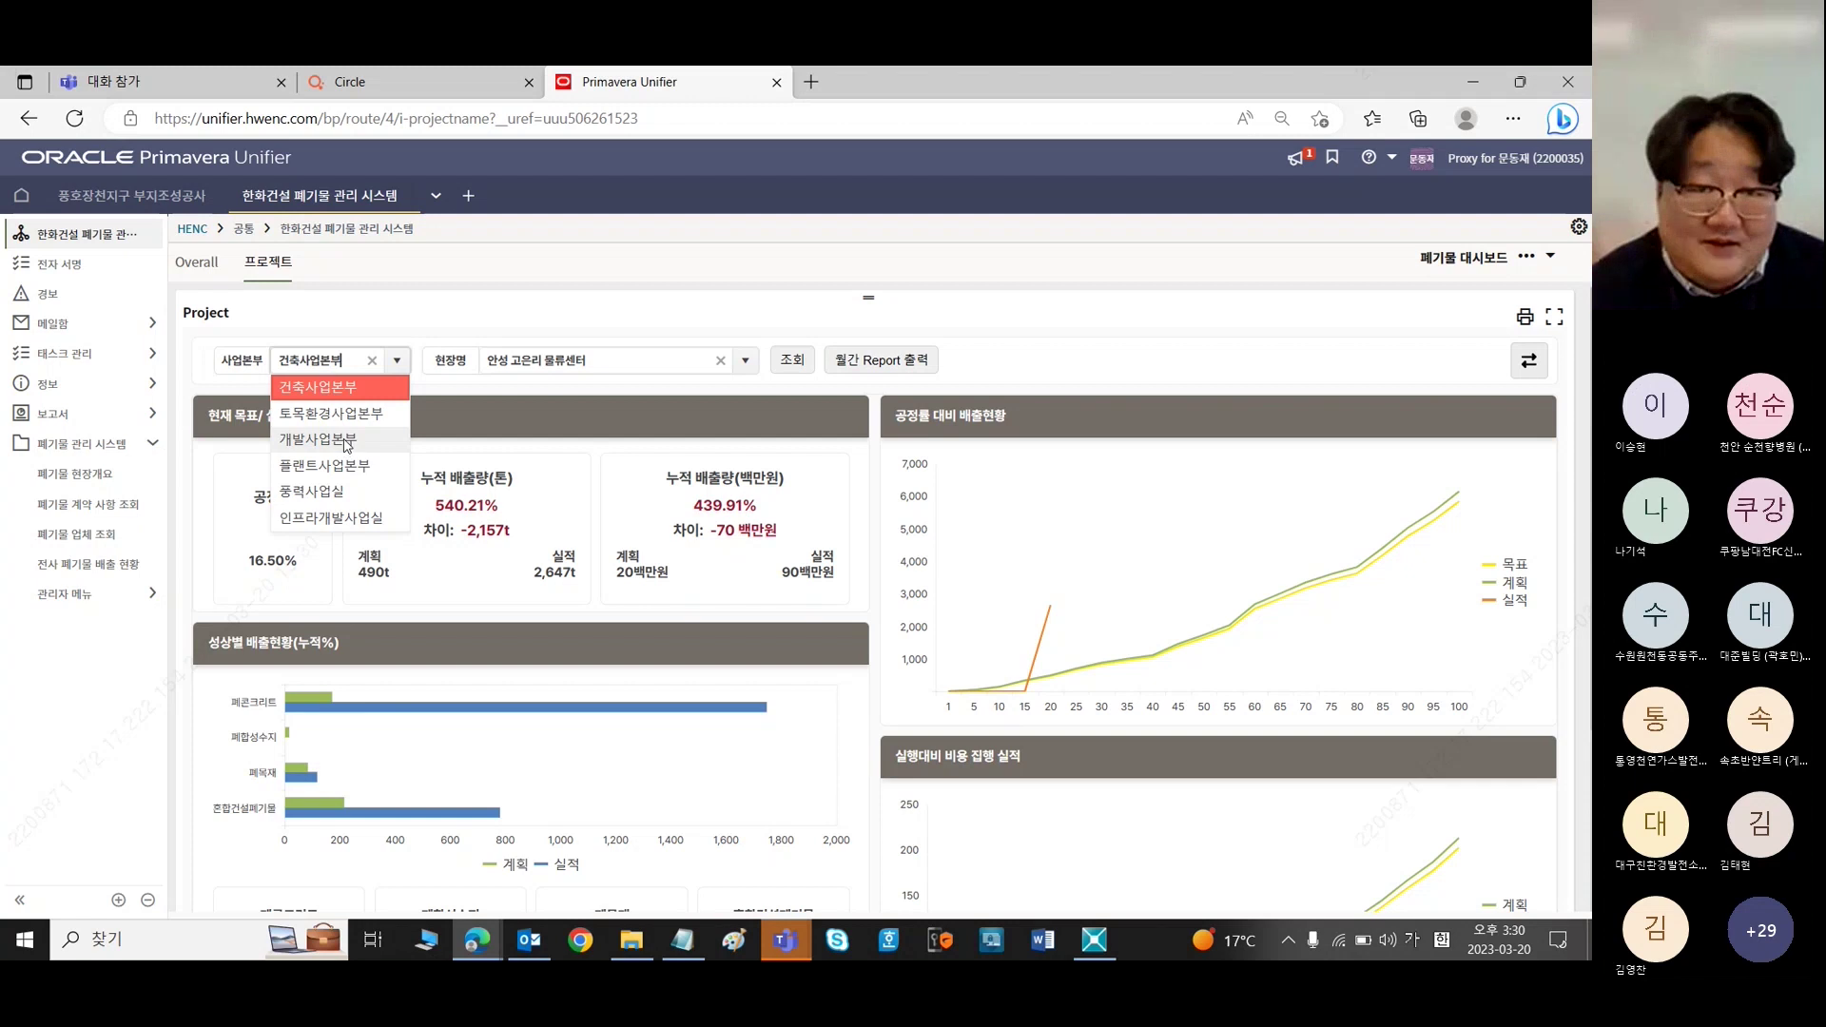
pyautogui.click(346, 442)
pyautogui.click(745, 361)
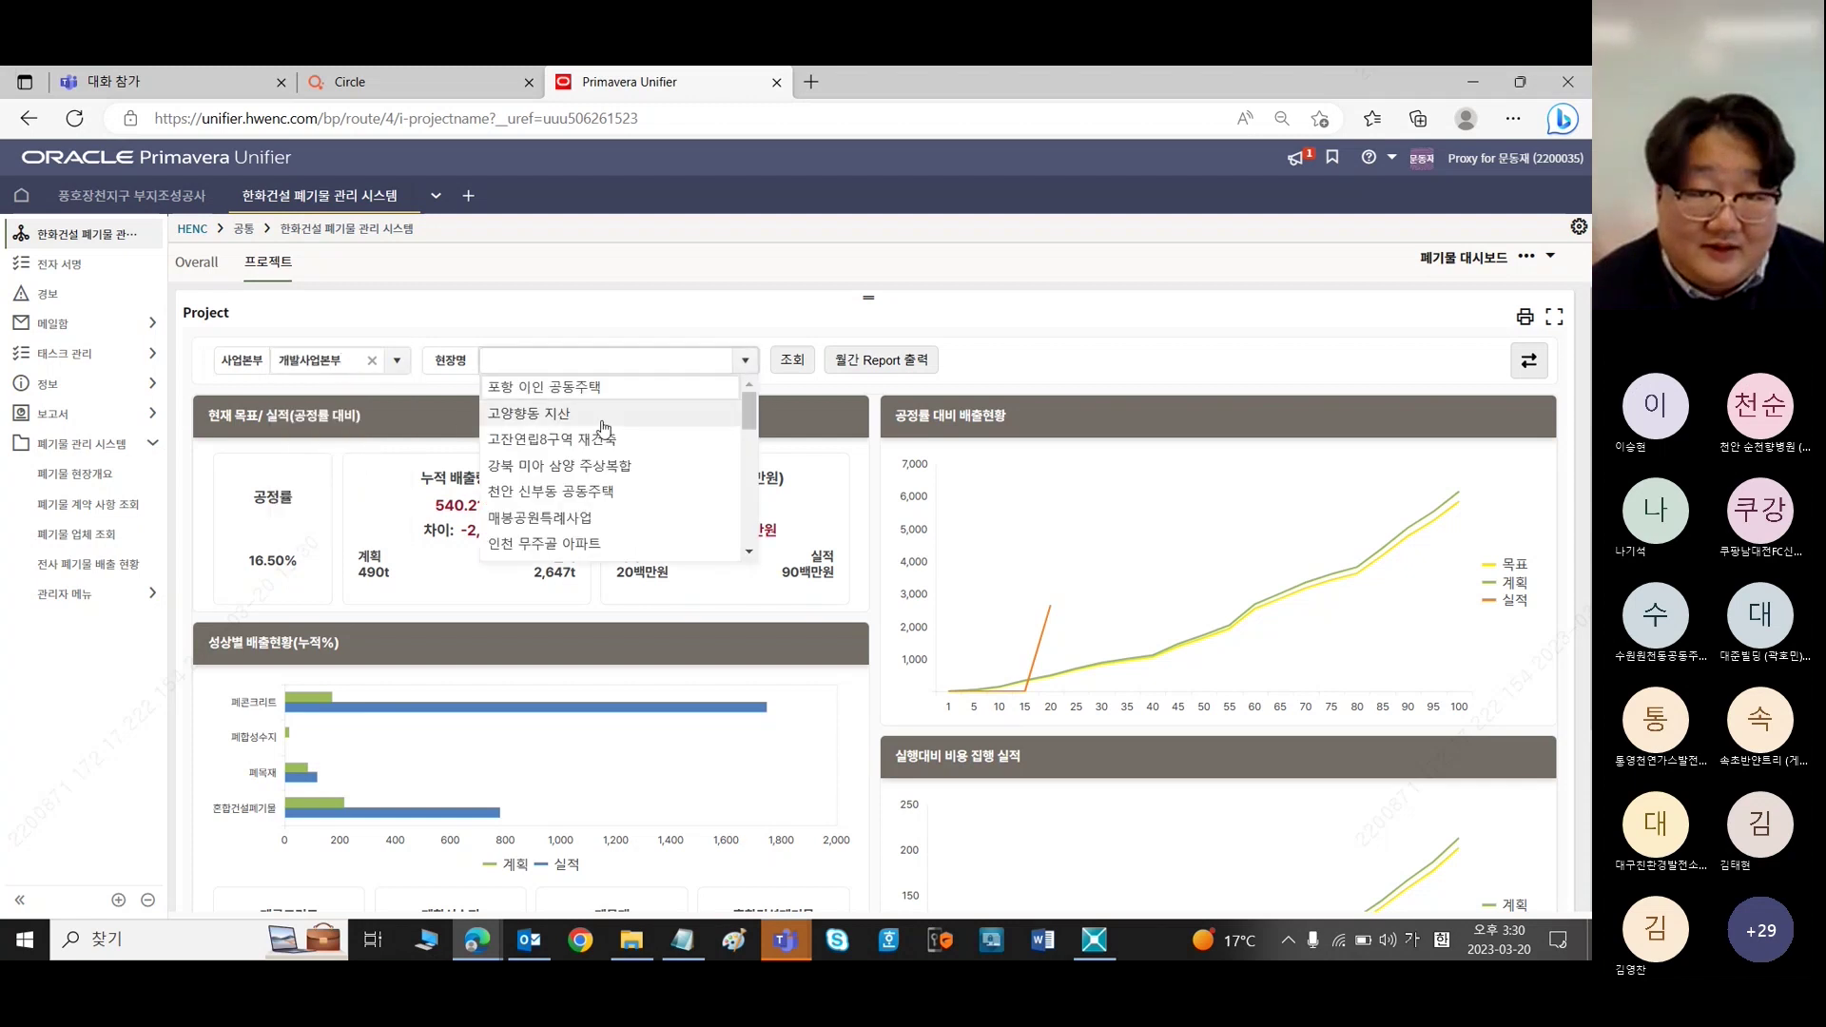
pyautogui.scroll(-2, 580, 480)
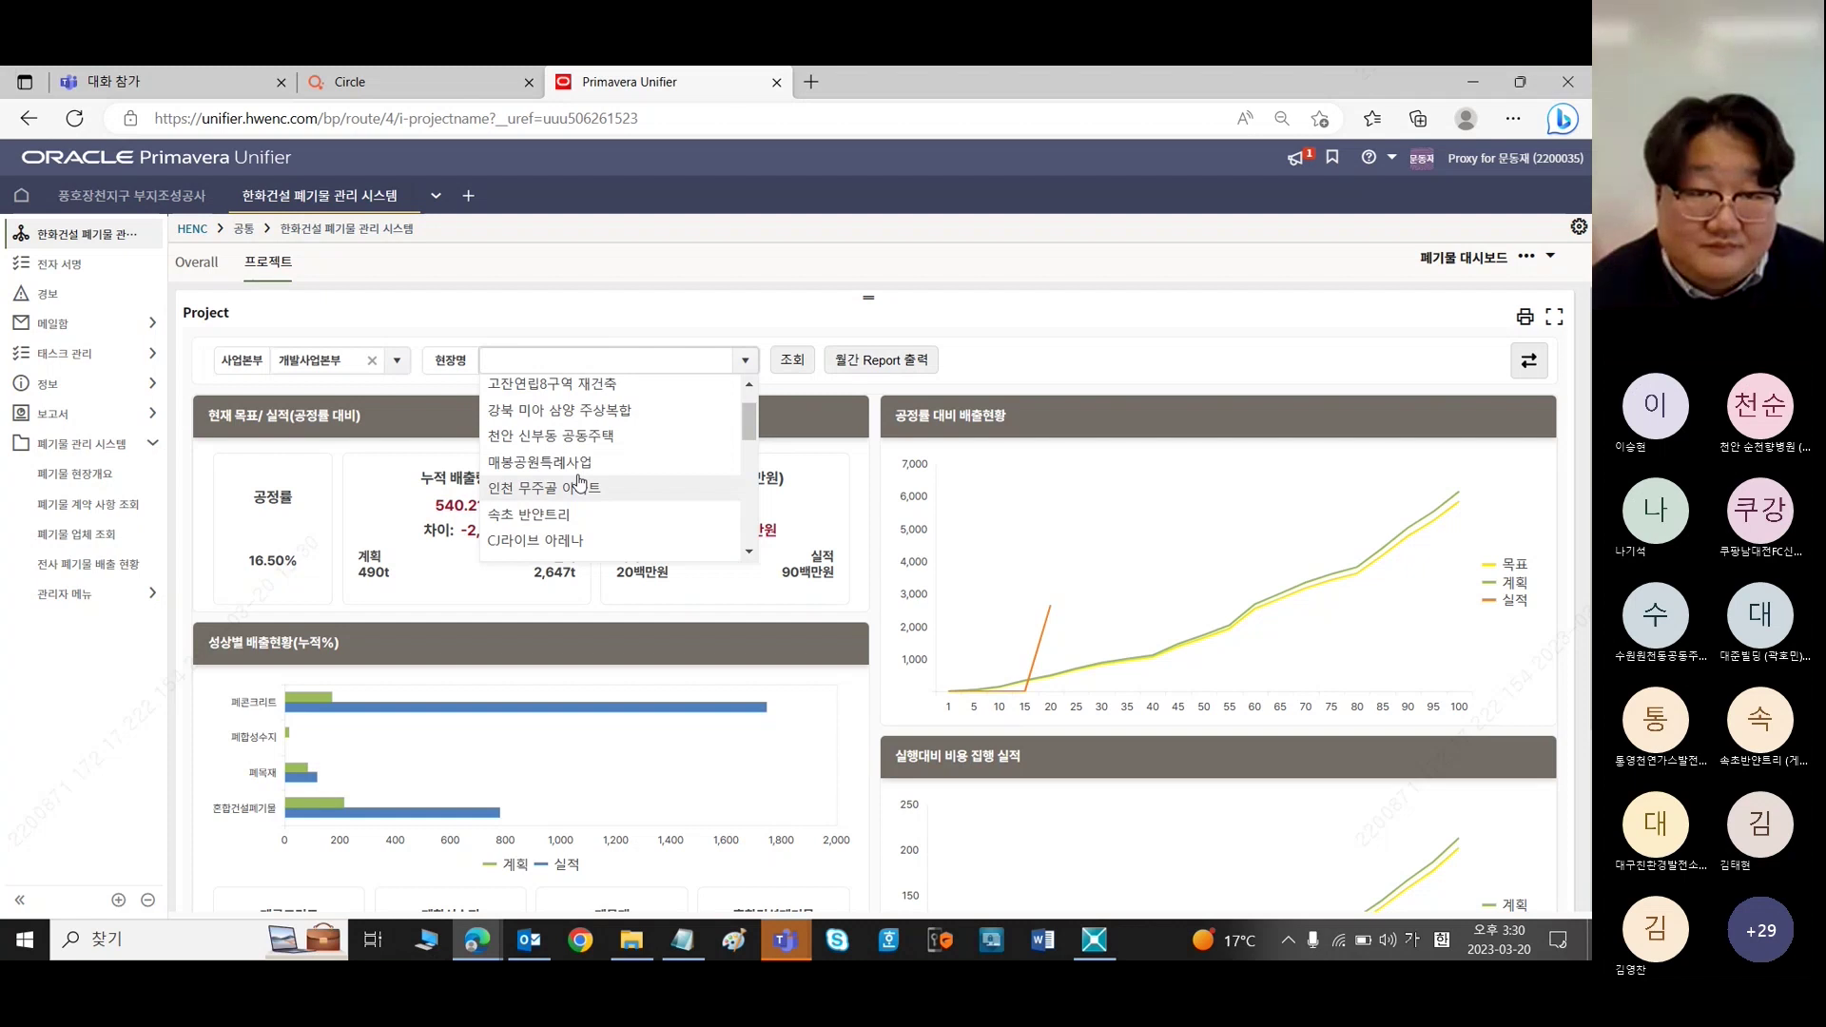
pyautogui.scroll(-4, 580, 480)
pyautogui.scroll(-2, 581, 484)
pyautogui.click(577, 499)
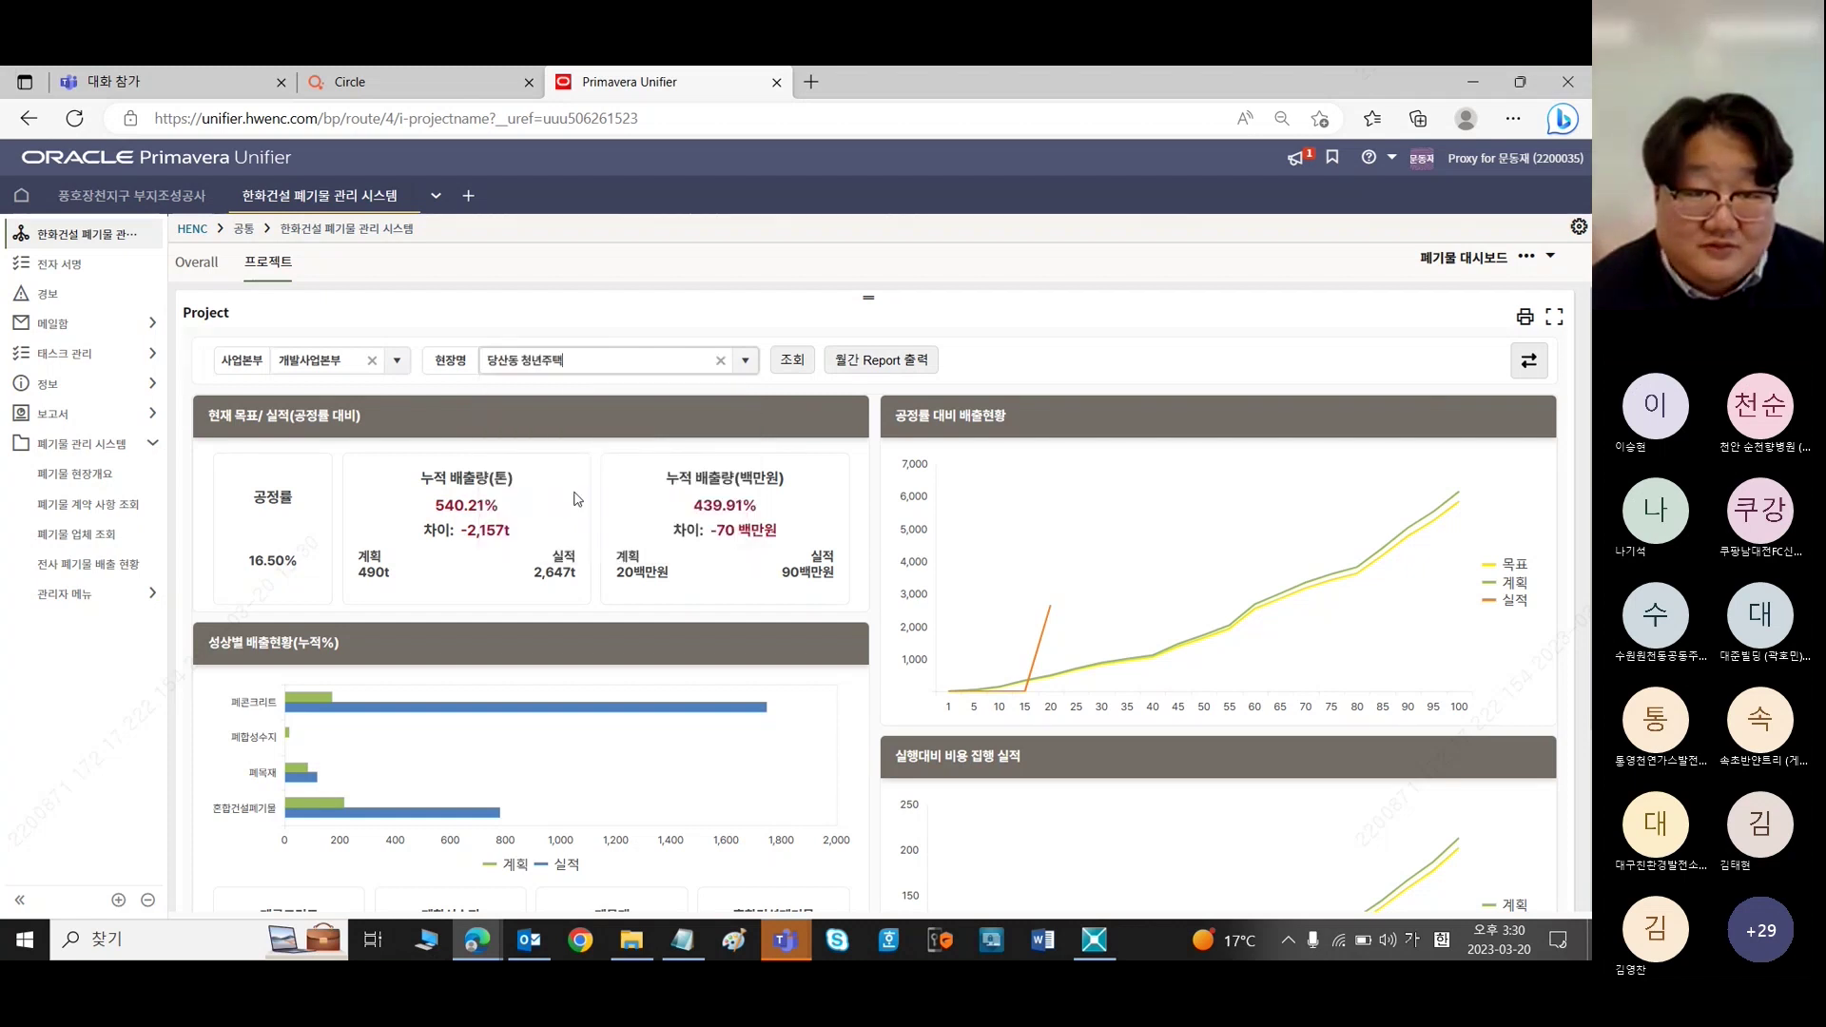
pyautogui.click(792, 364)
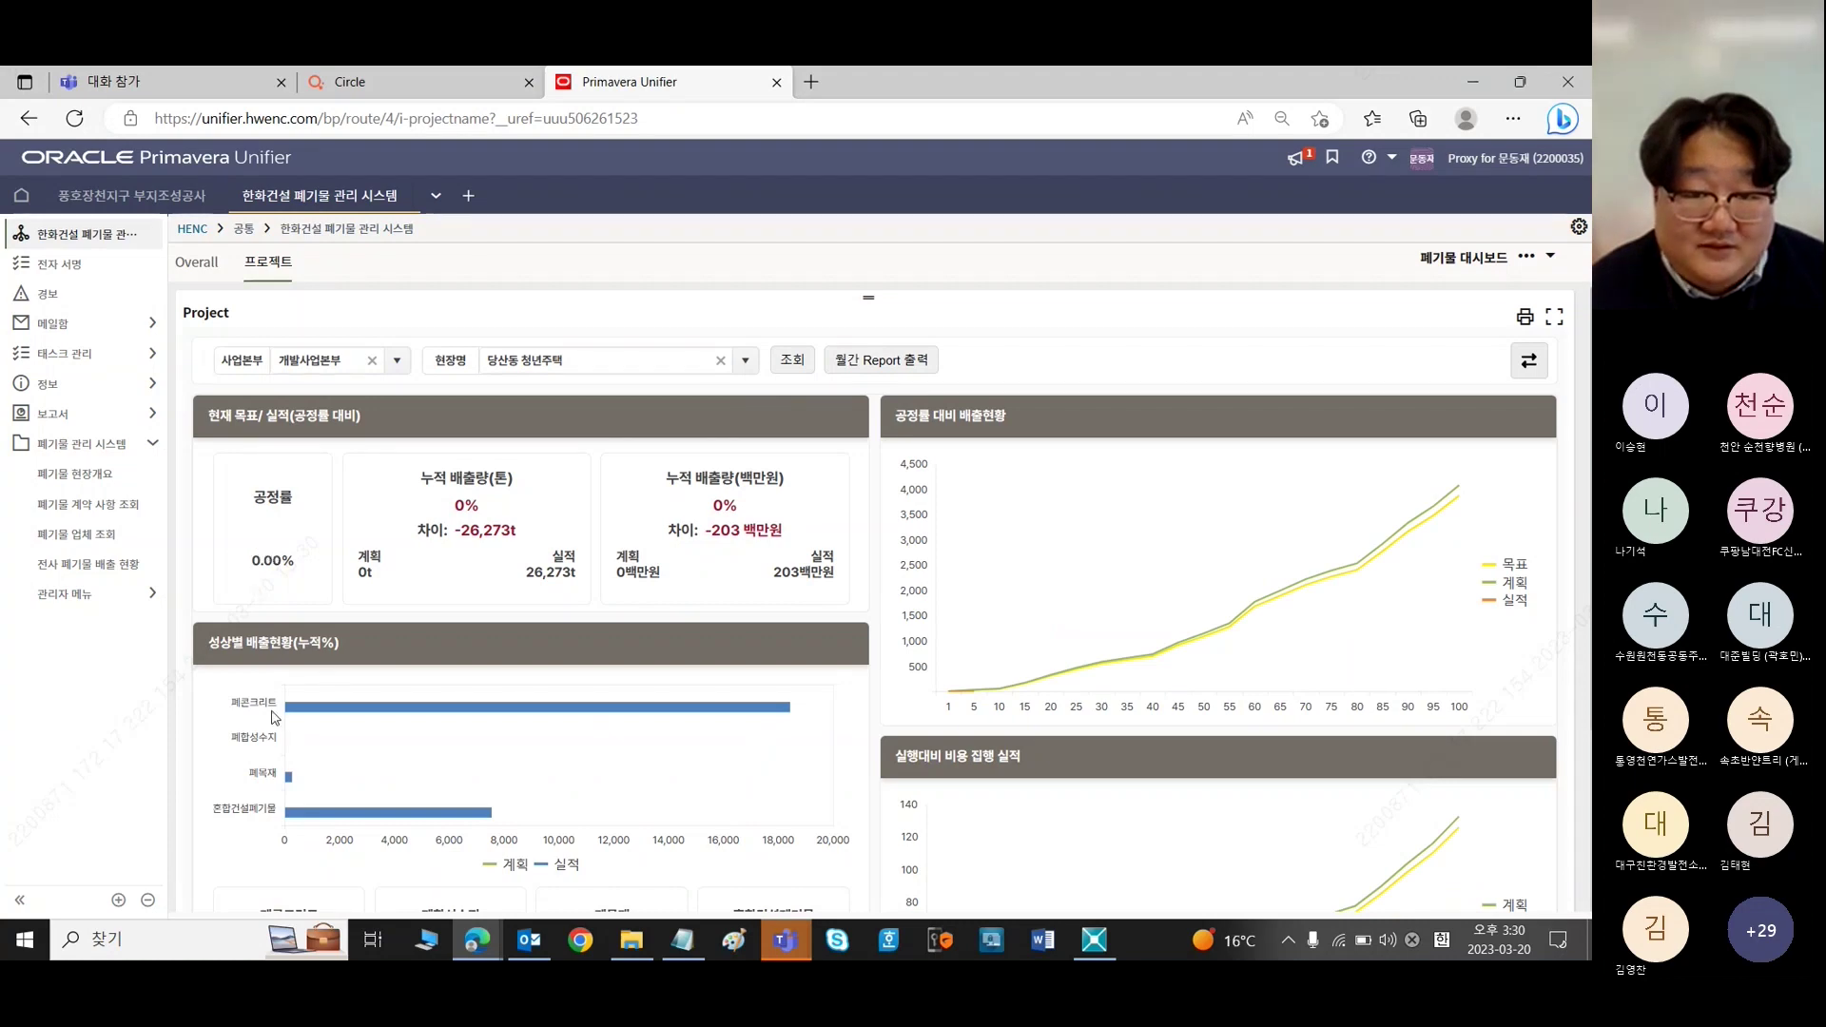
pyautogui.moveTo(595, 703)
pyautogui.scroll(-3, 444, 762)
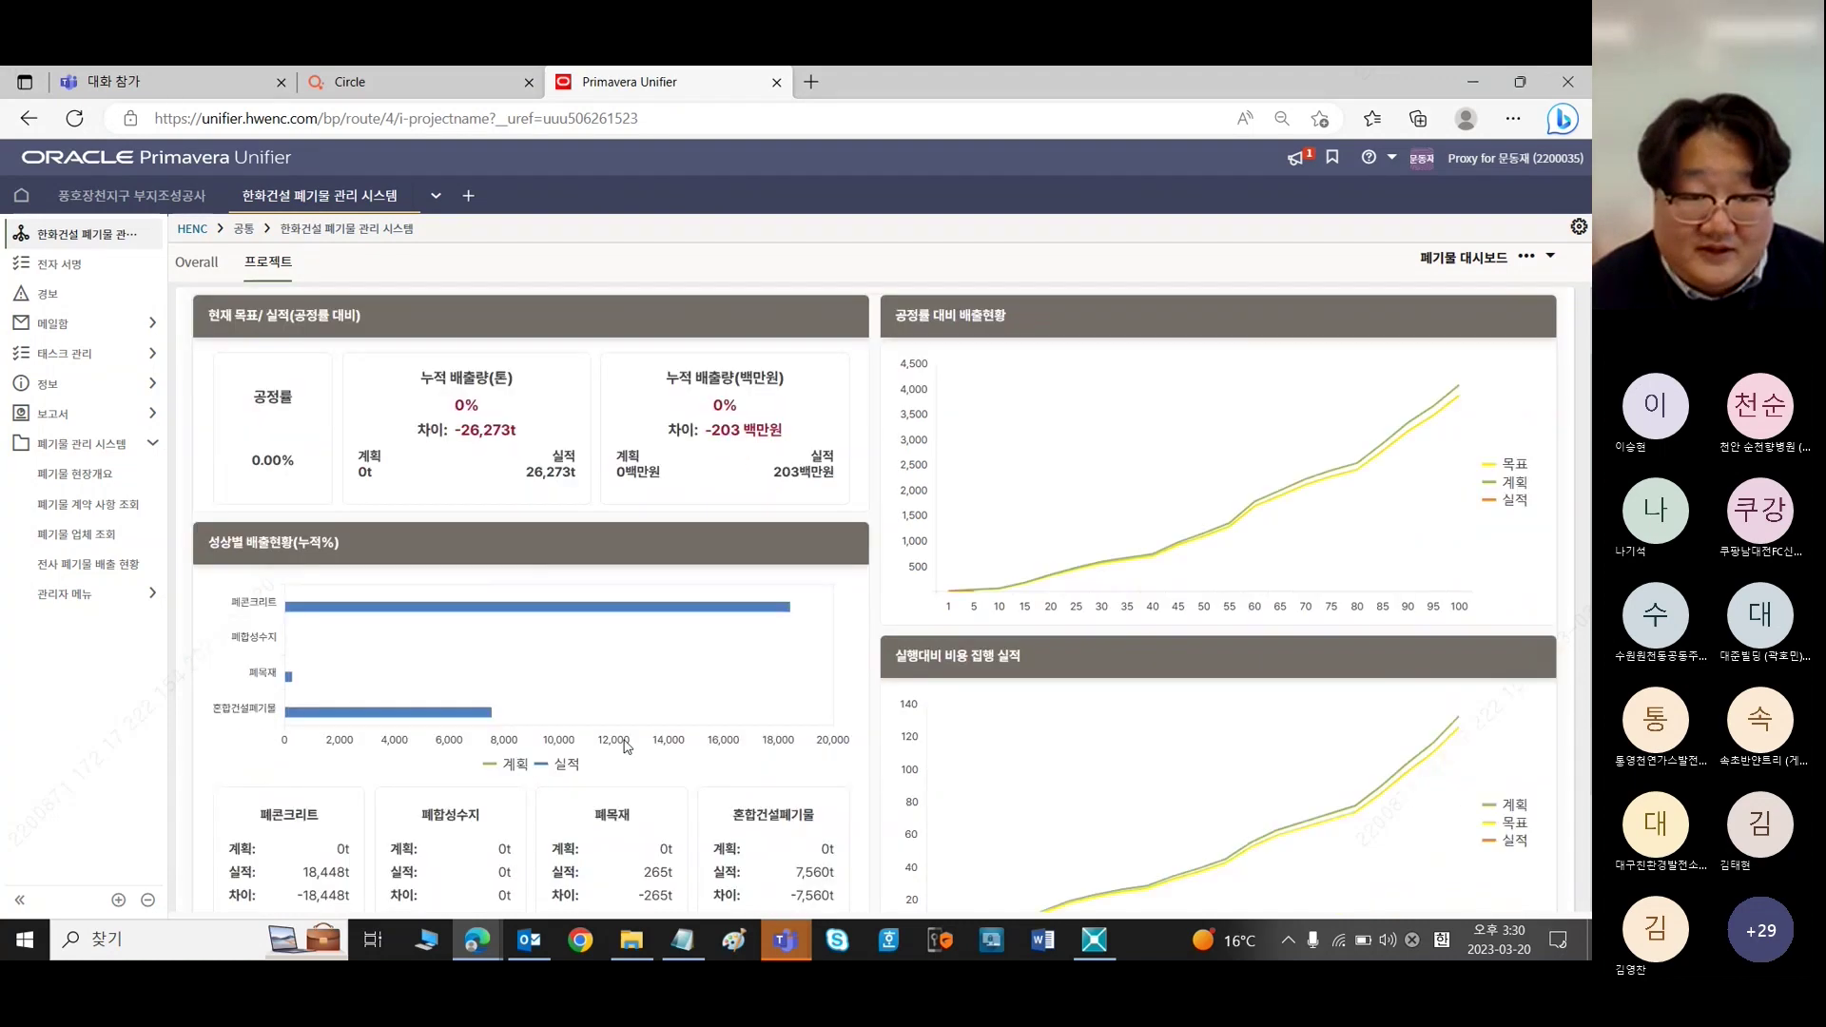
pyautogui.scroll(3, 1147, 550)
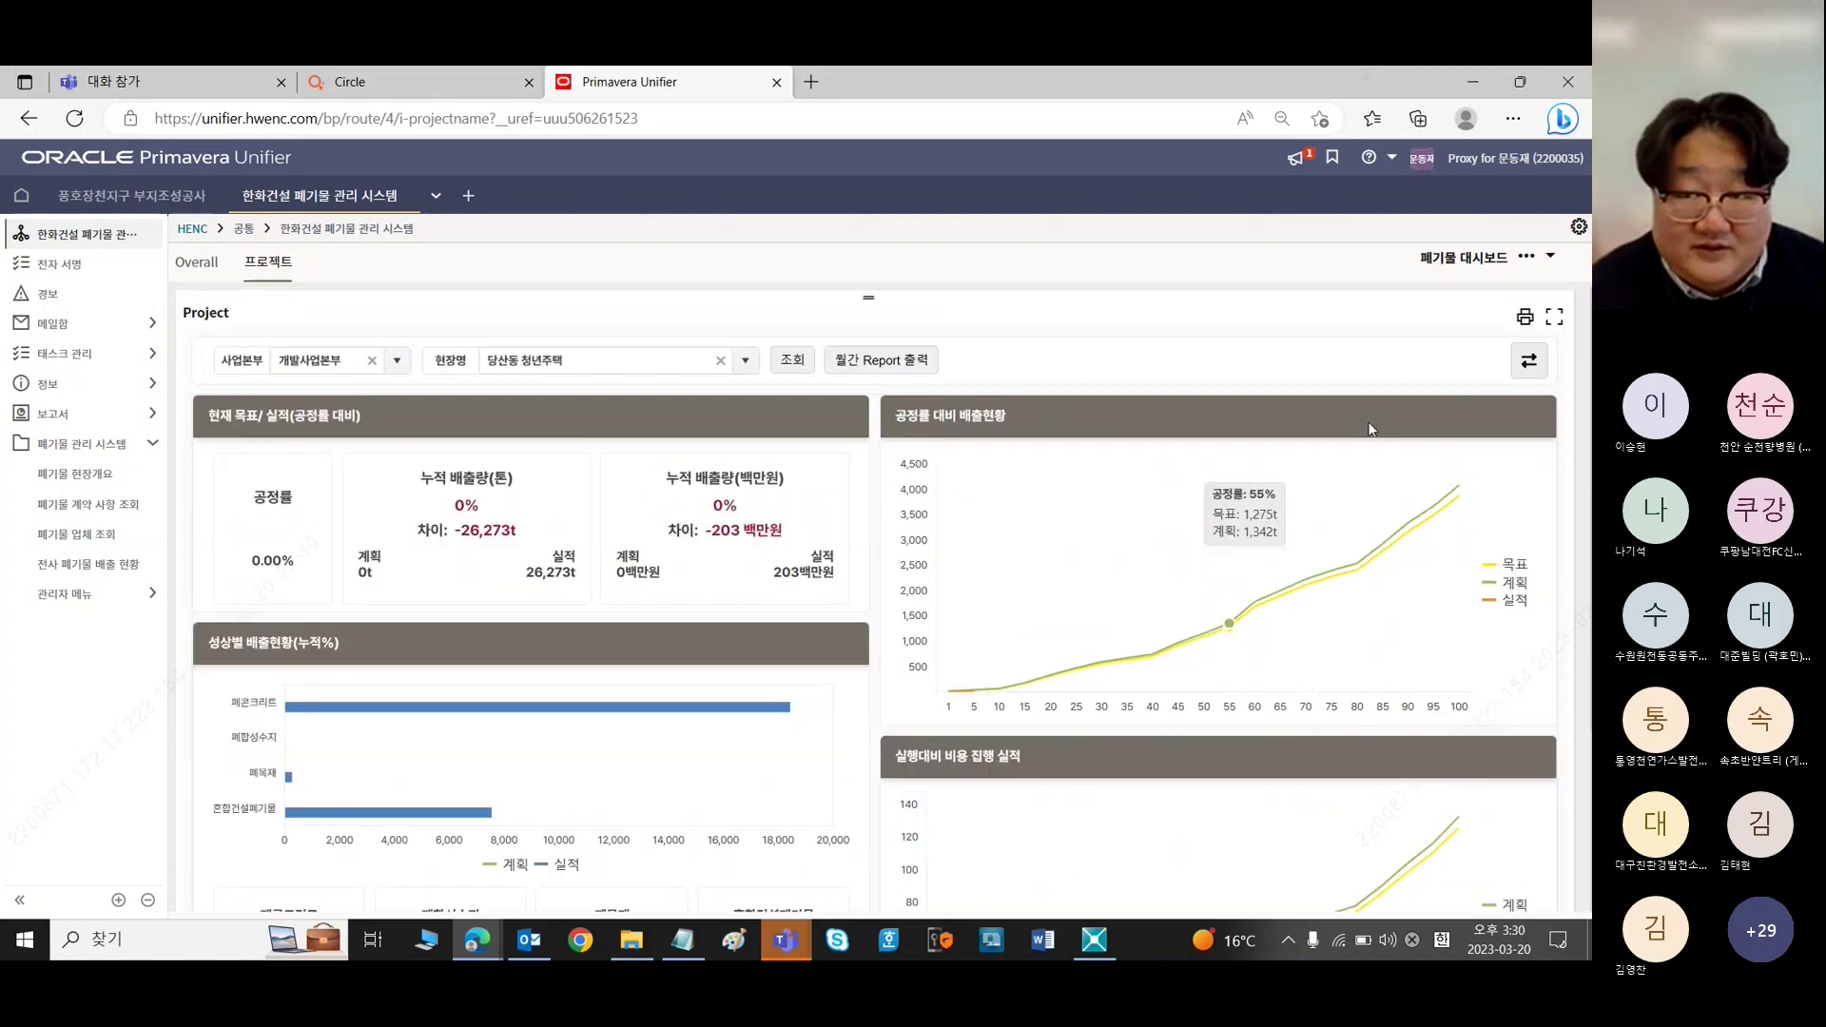
# Step: Switch the waste dashboard to its period-based view, then go to the 폐기물 현장개요 page
pyautogui.click(1532, 361)
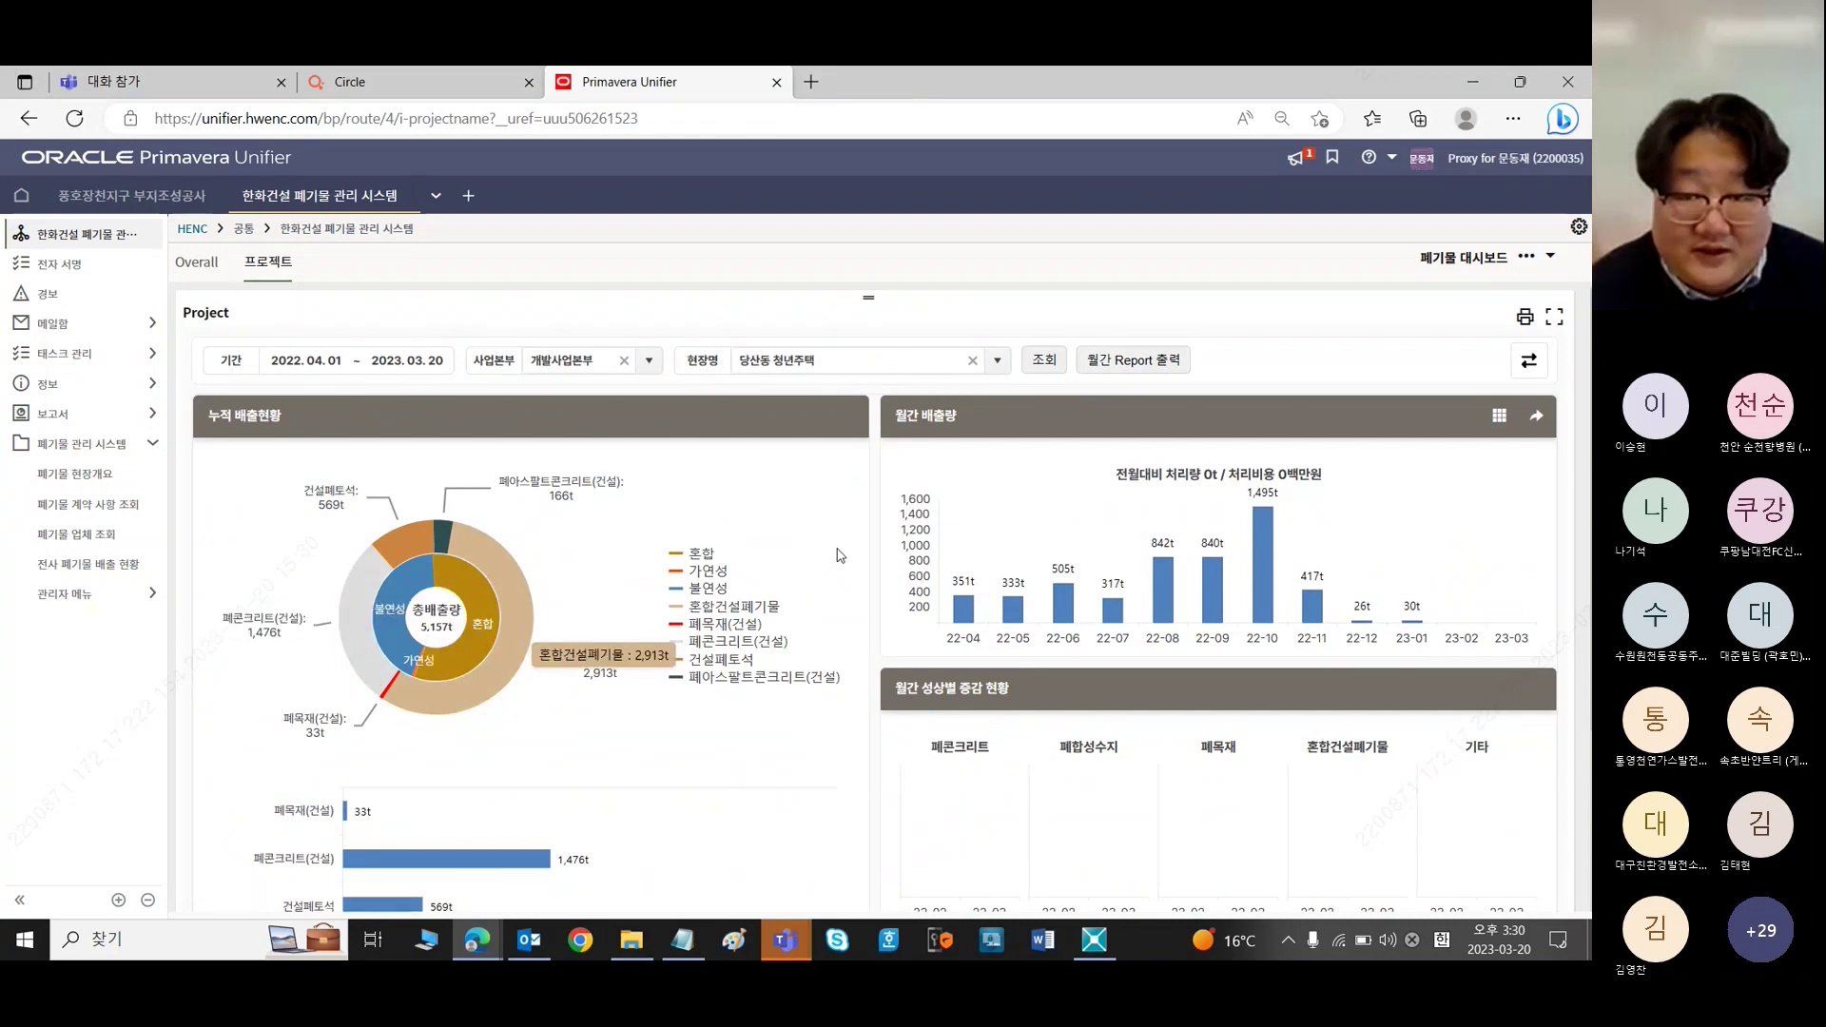
pyautogui.moveTo(1419, 567)
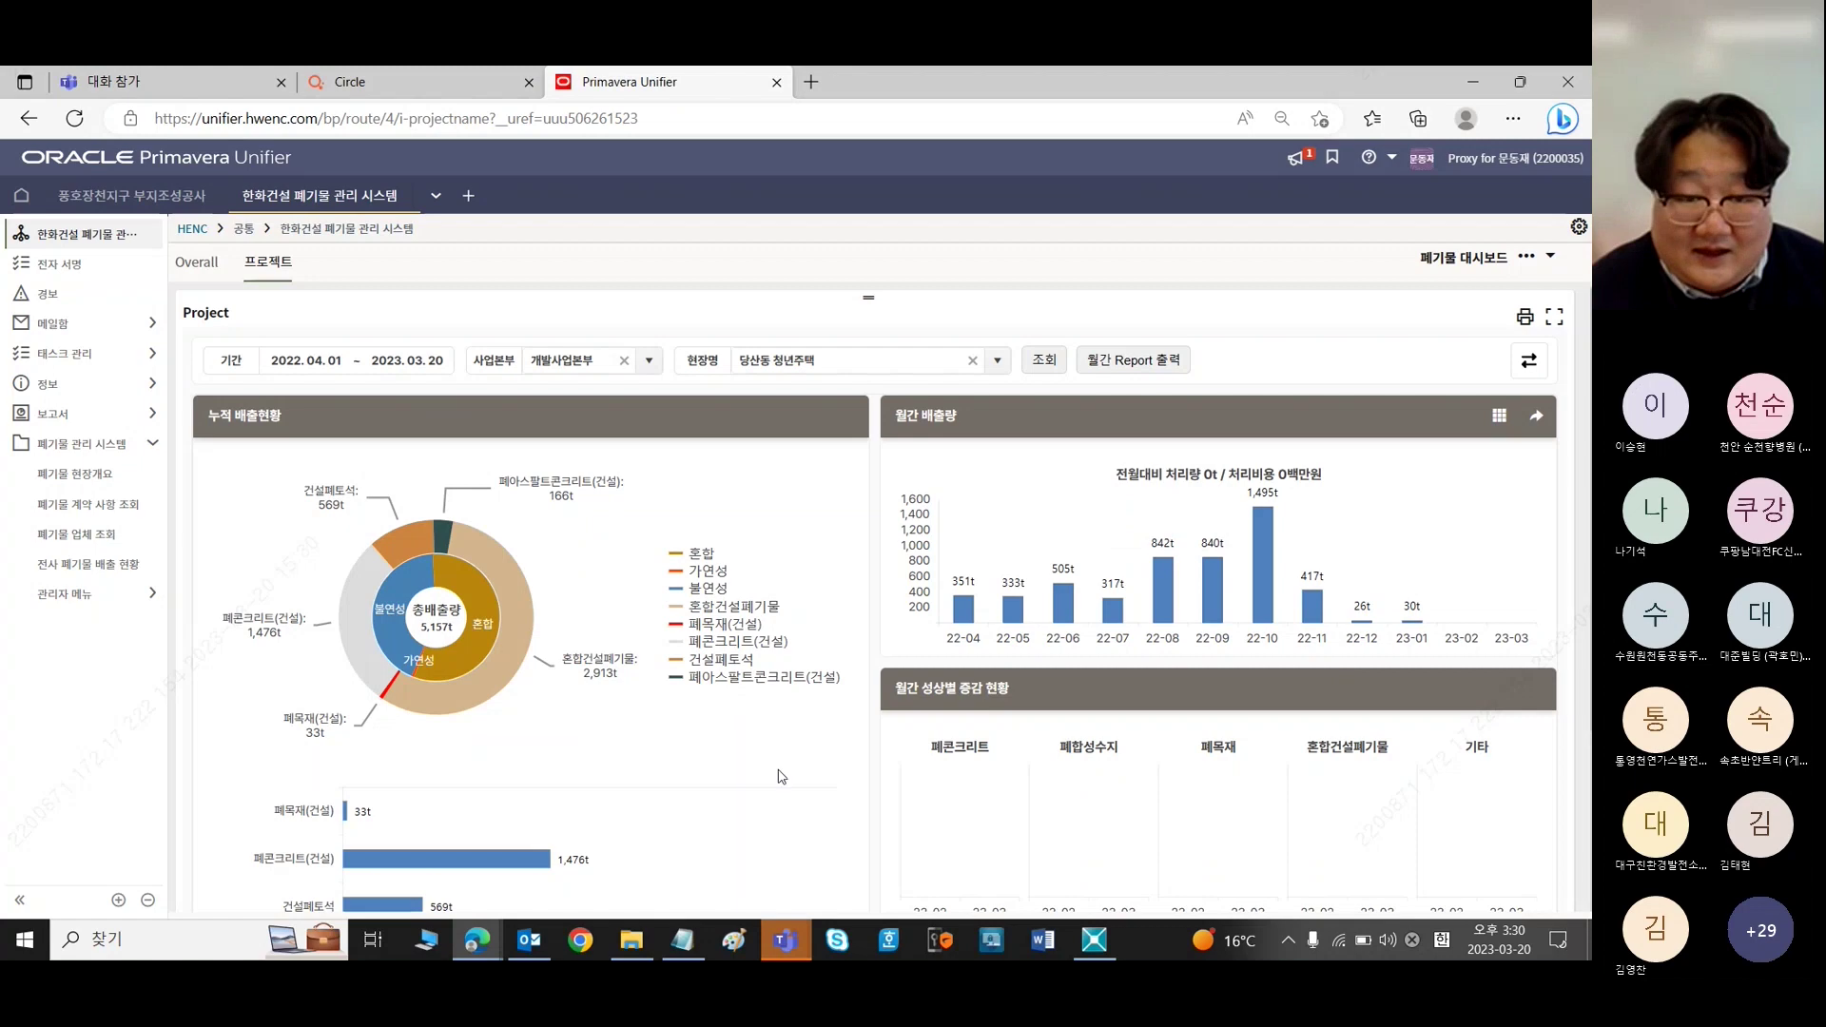
pyautogui.scroll(-3, 780, 775)
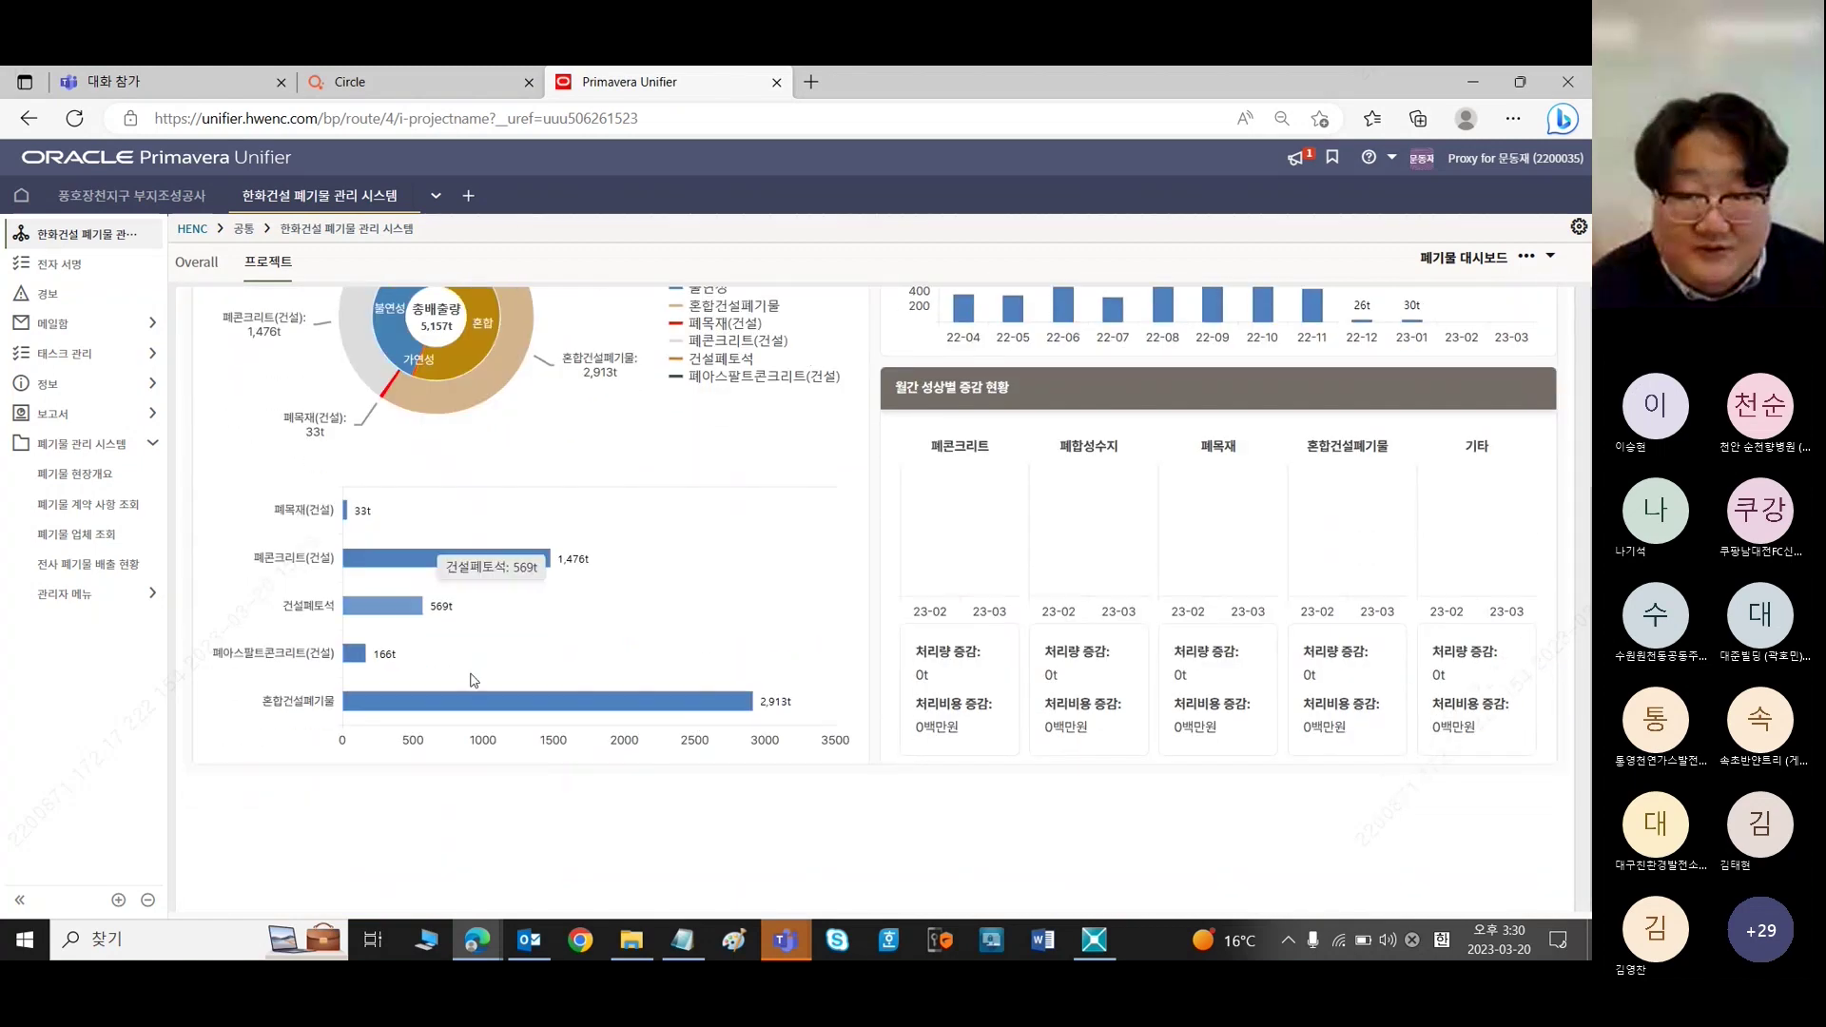
pyautogui.scroll(2, 630, 409)
pyautogui.scroll(1, 628, 409)
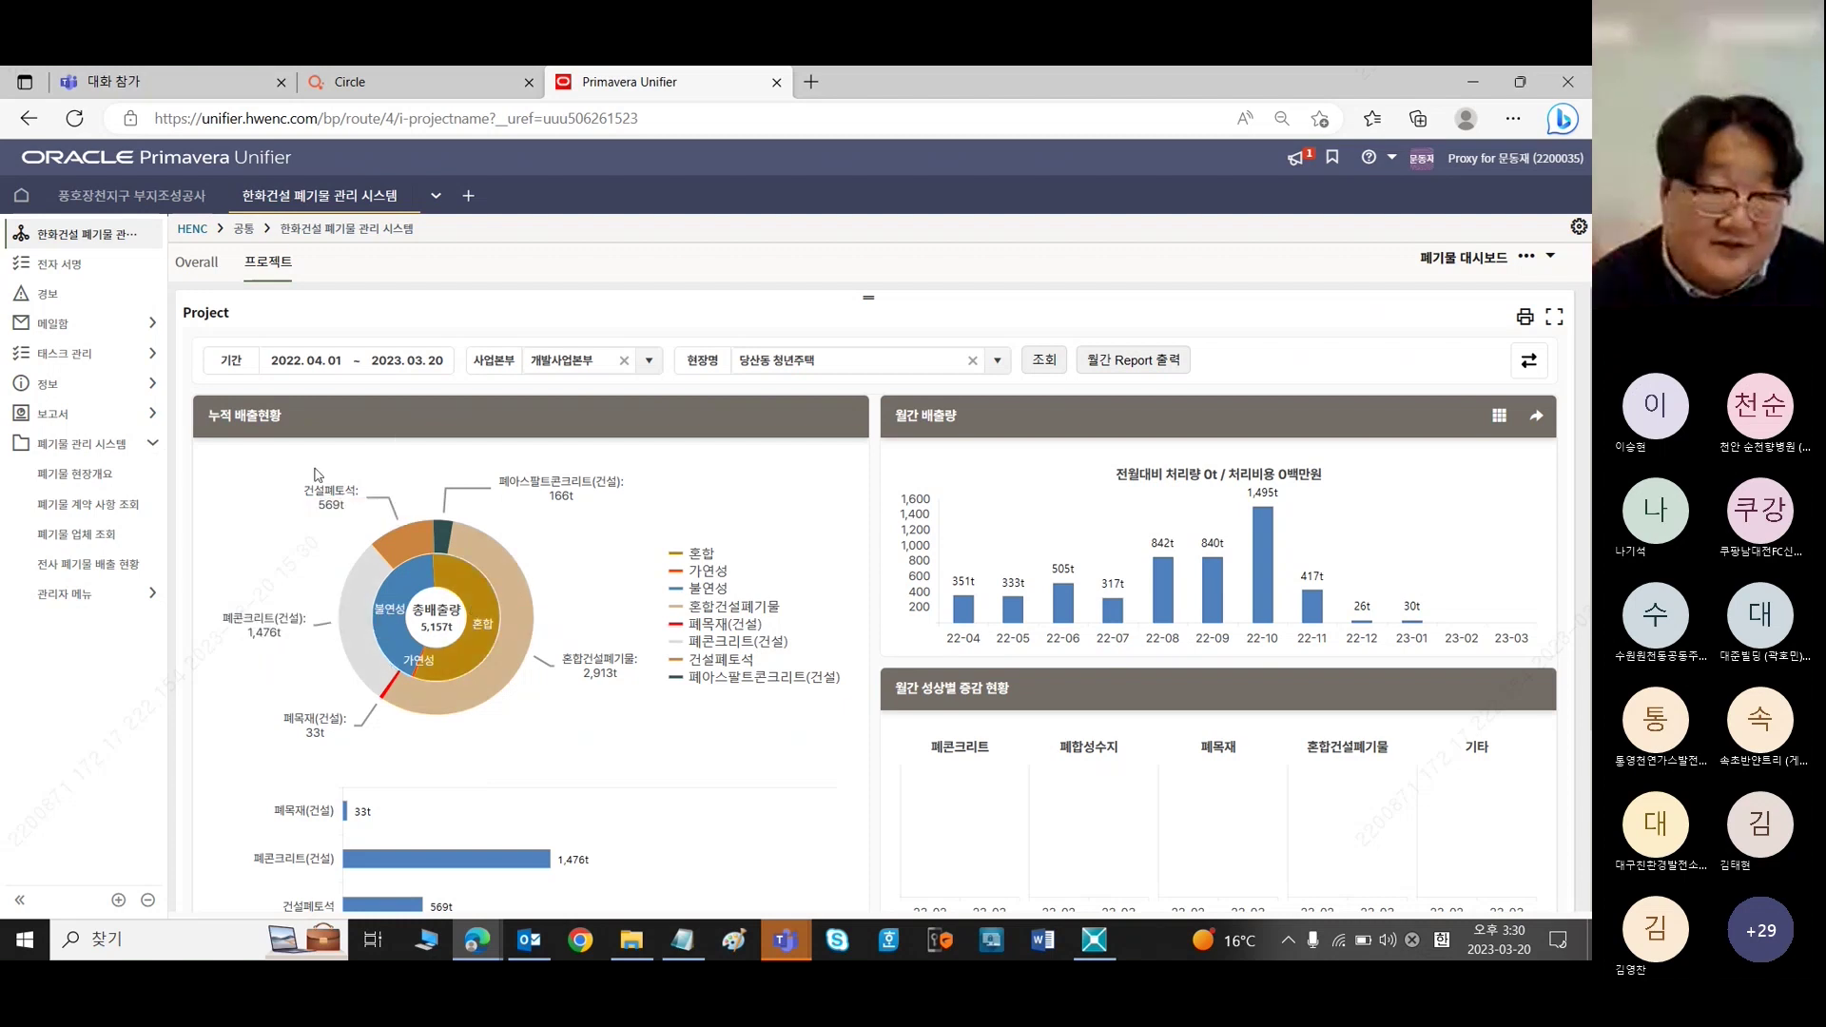
pyautogui.click(92, 485)
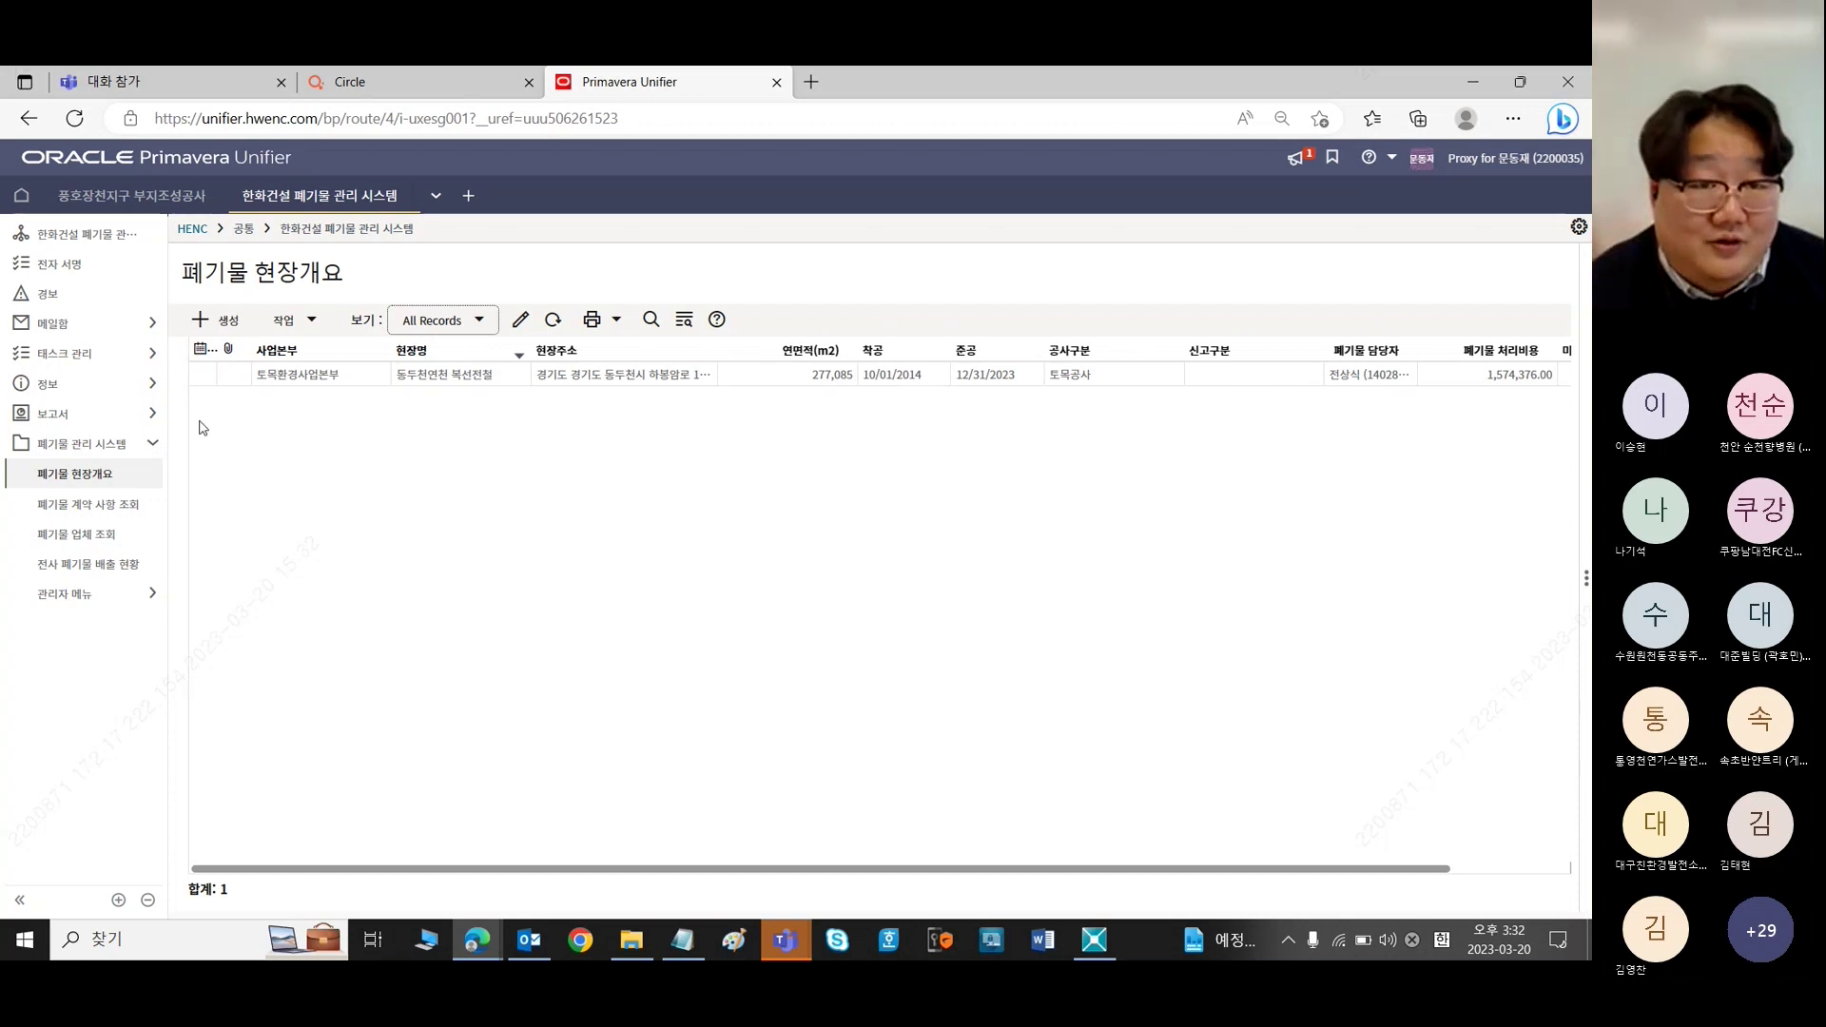
# Step: Start a new site overview record, discarding the first attempt and creating it again
pyautogui.click(207, 328)
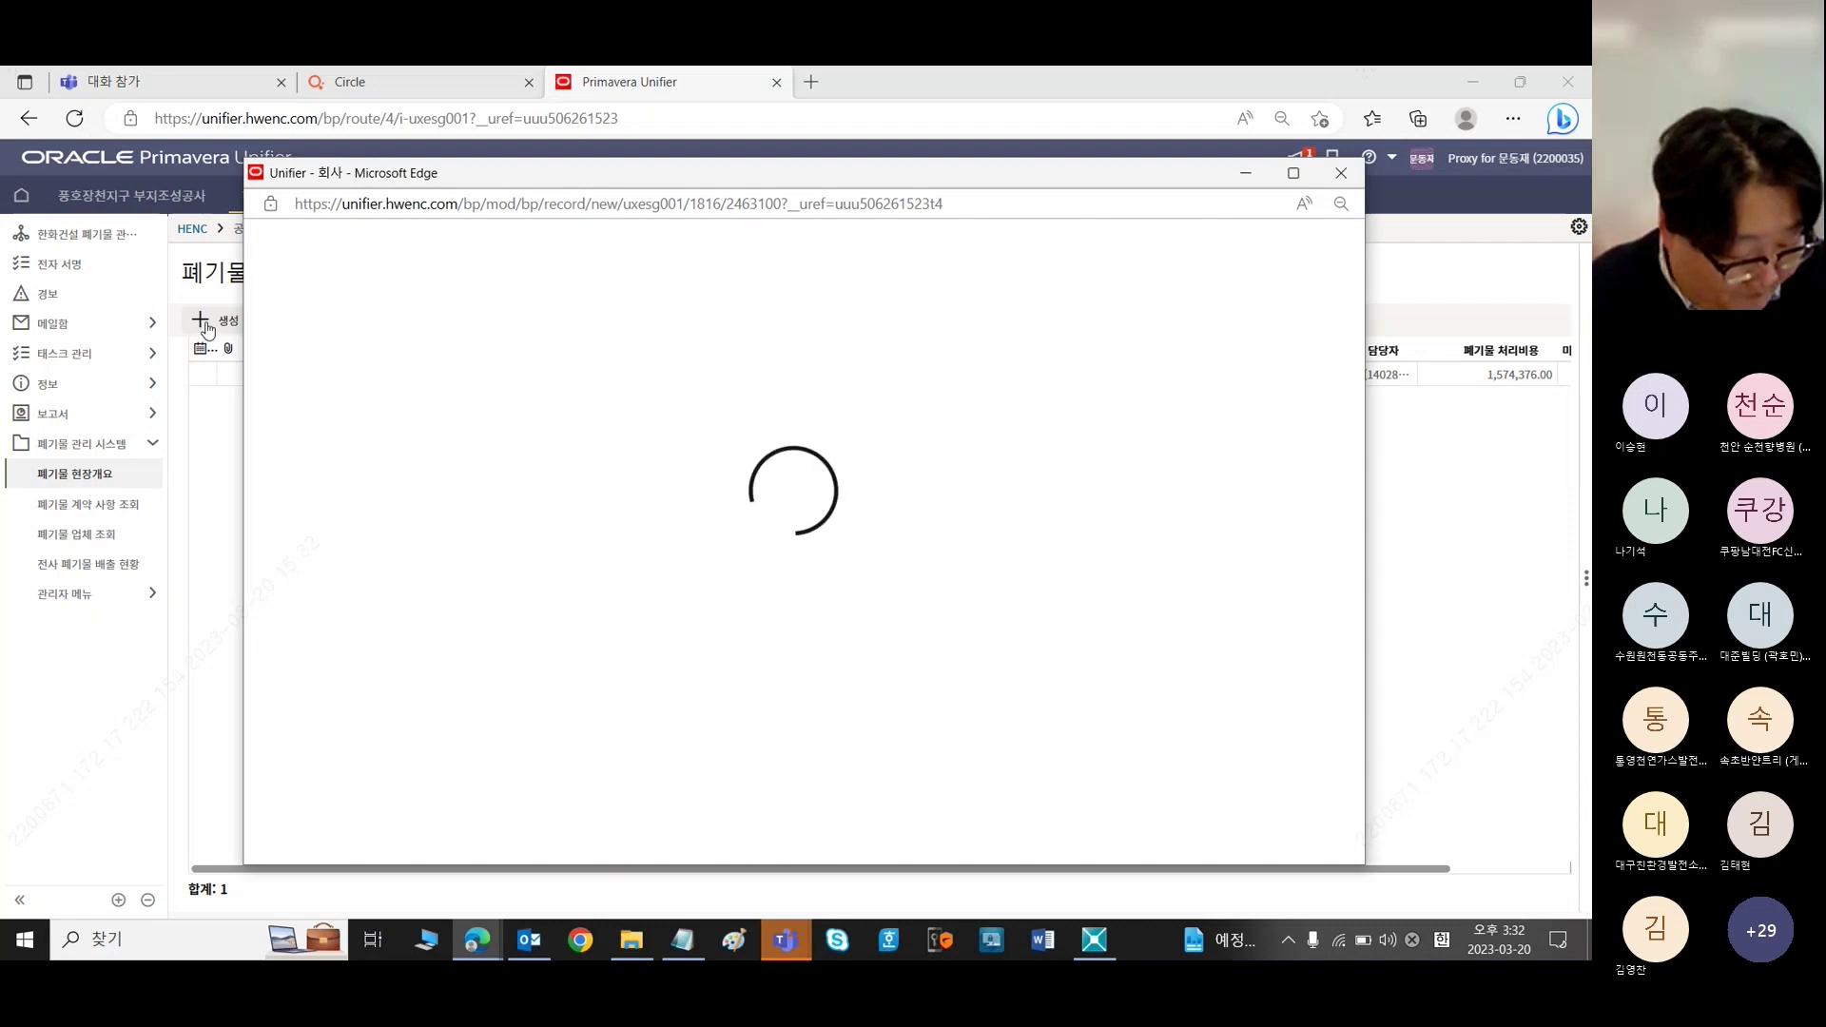
pyautogui.click(1341, 172)
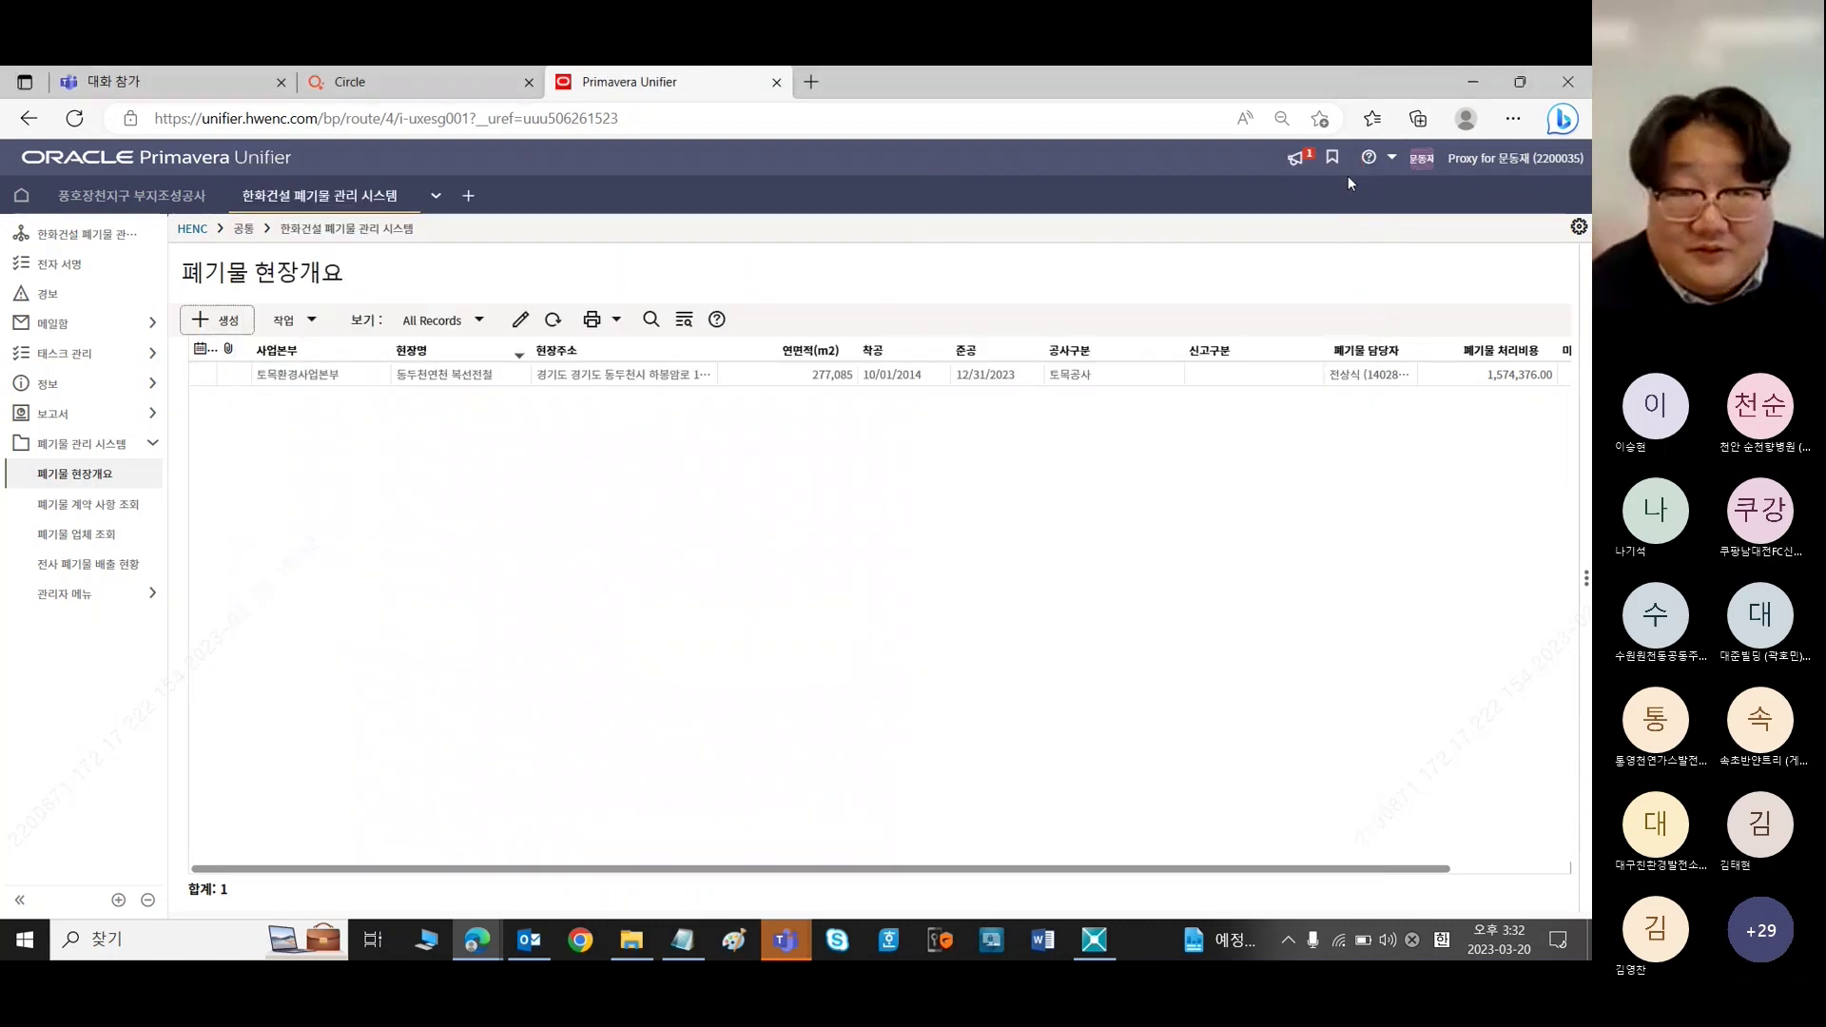
pyautogui.click(83, 479)
pyautogui.click(218, 321)
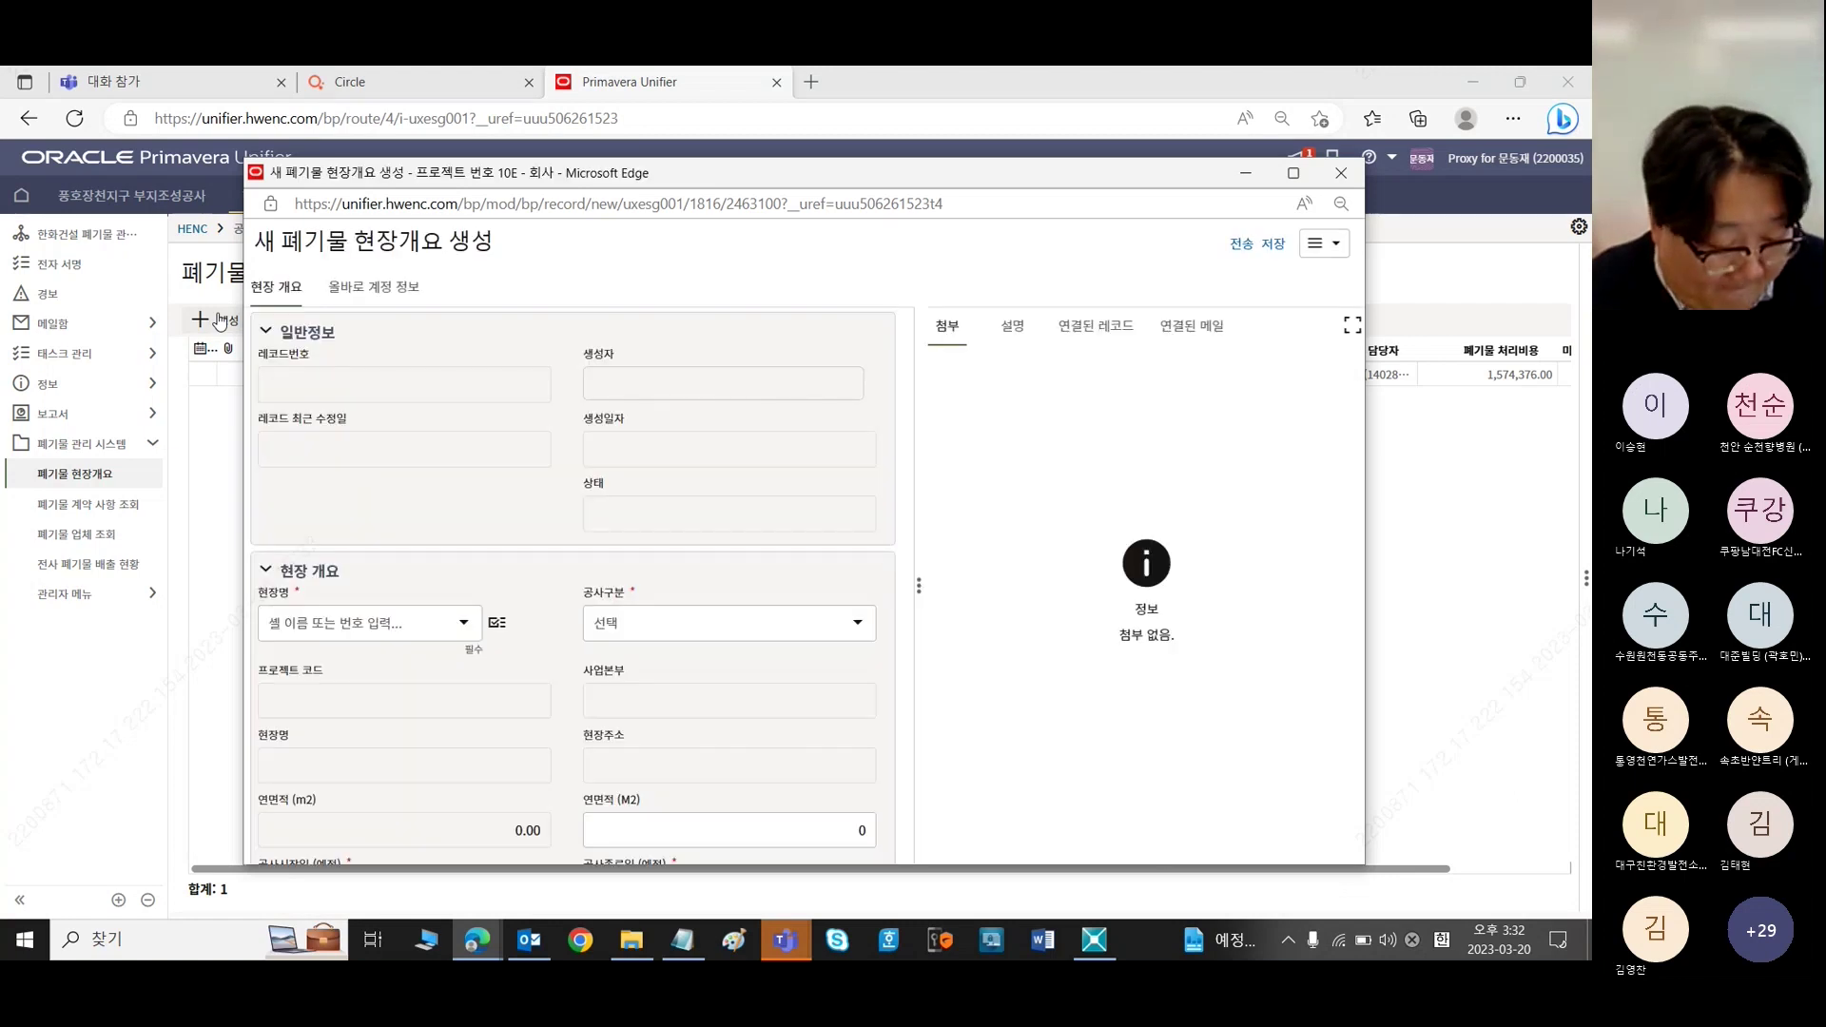
# Step: Search '풍호' in the 현장명 picker and select site 300205 풍호장천지구 부지조성공사
pyautogui.click(369, 620)
pyautogui.write('ㅂㅜㅇ호')
pyautogui.press('BackSpace')
pyautogui.press('BackSpace')
pyautogui.press('BackSpace')
pyautogui.press('BackSpace')
pyautogui.press('Hangul')
pyautogui.write('vnd')
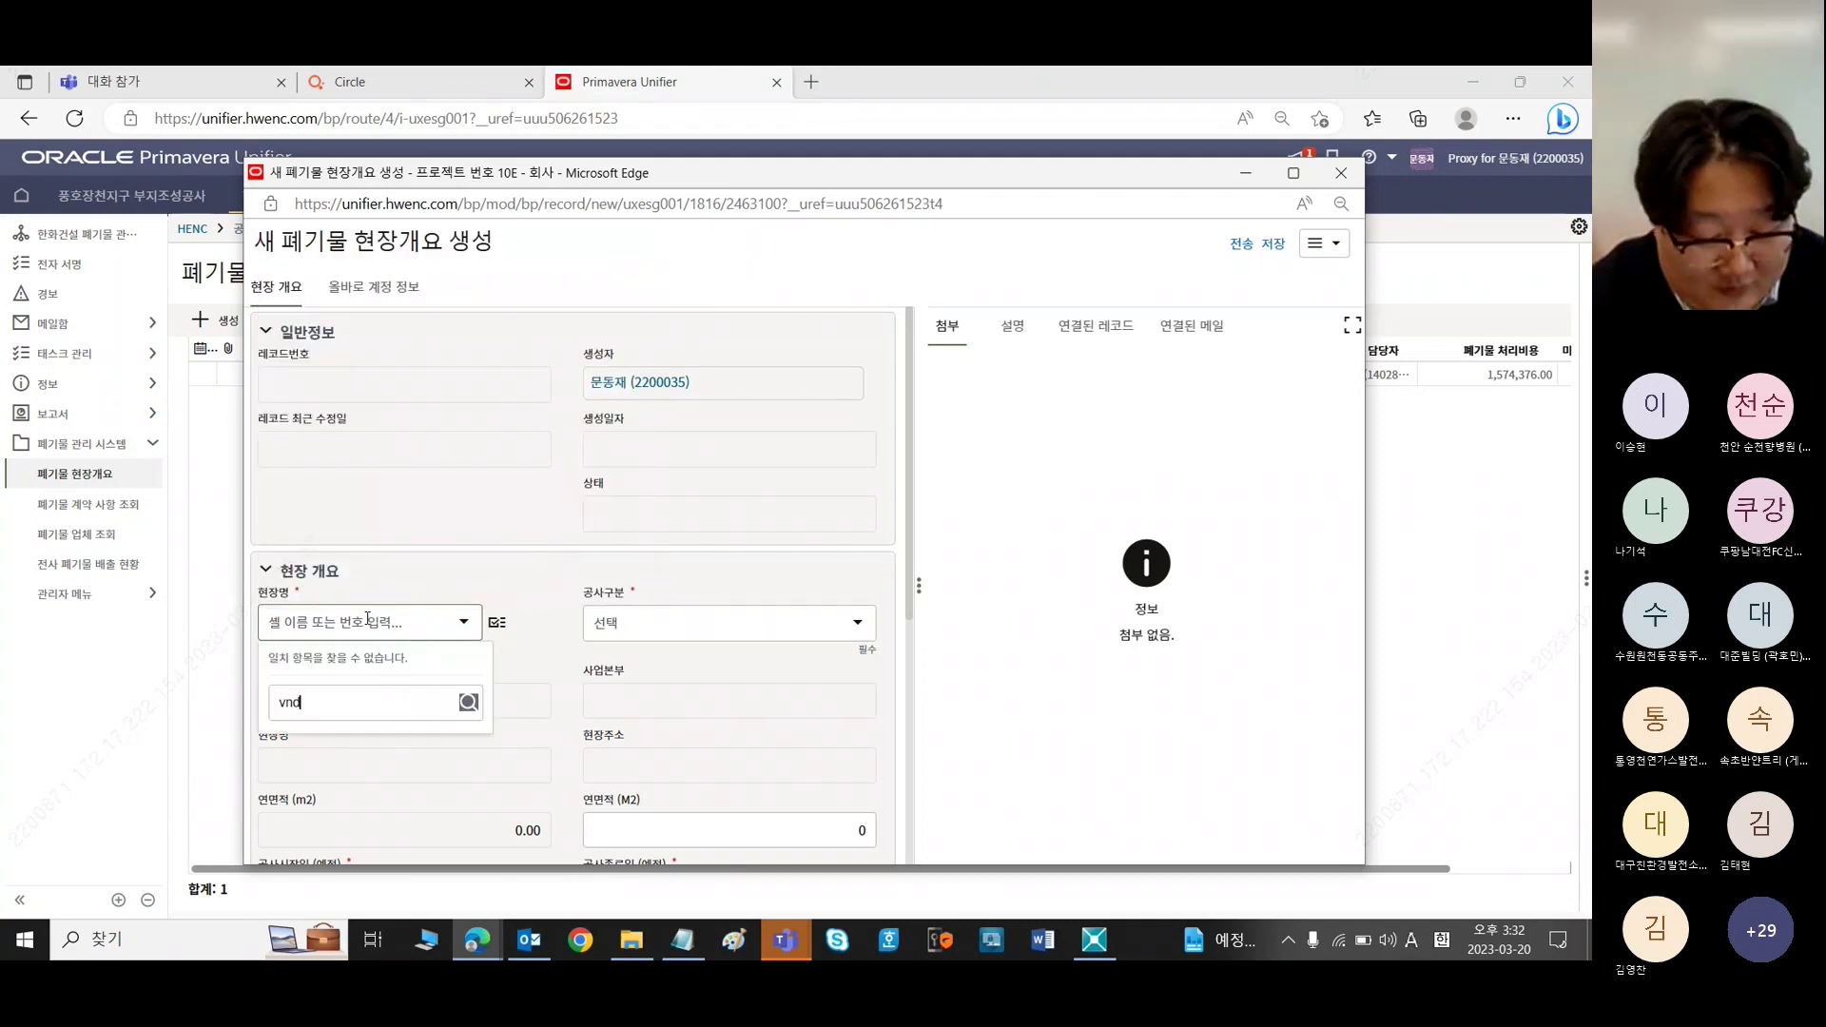
pyautogui.write('gh')
pyautogui.press('BackSpace')
pyautogui.press('BackSpace')
pyautogui.press('BackSpace')
pyautogui.press('BackSpace')
pyautogui.press('BackSpace')
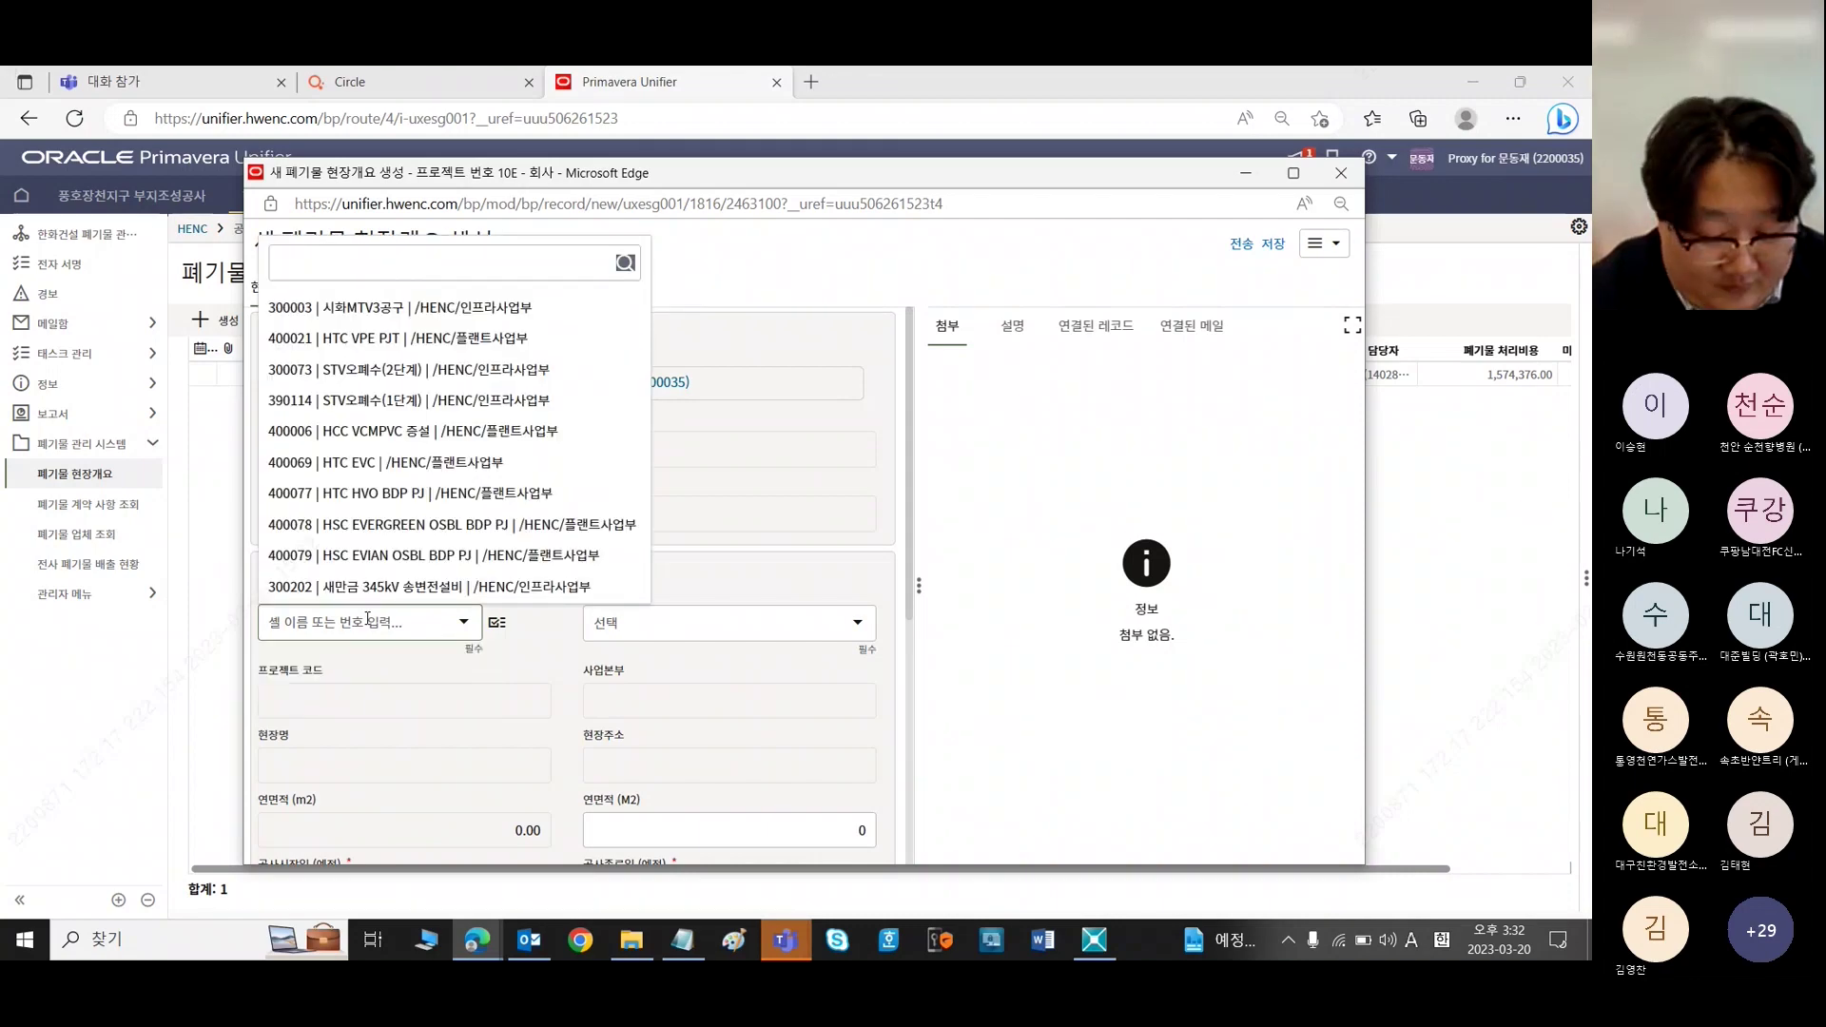
pyautogui.write('풍호')
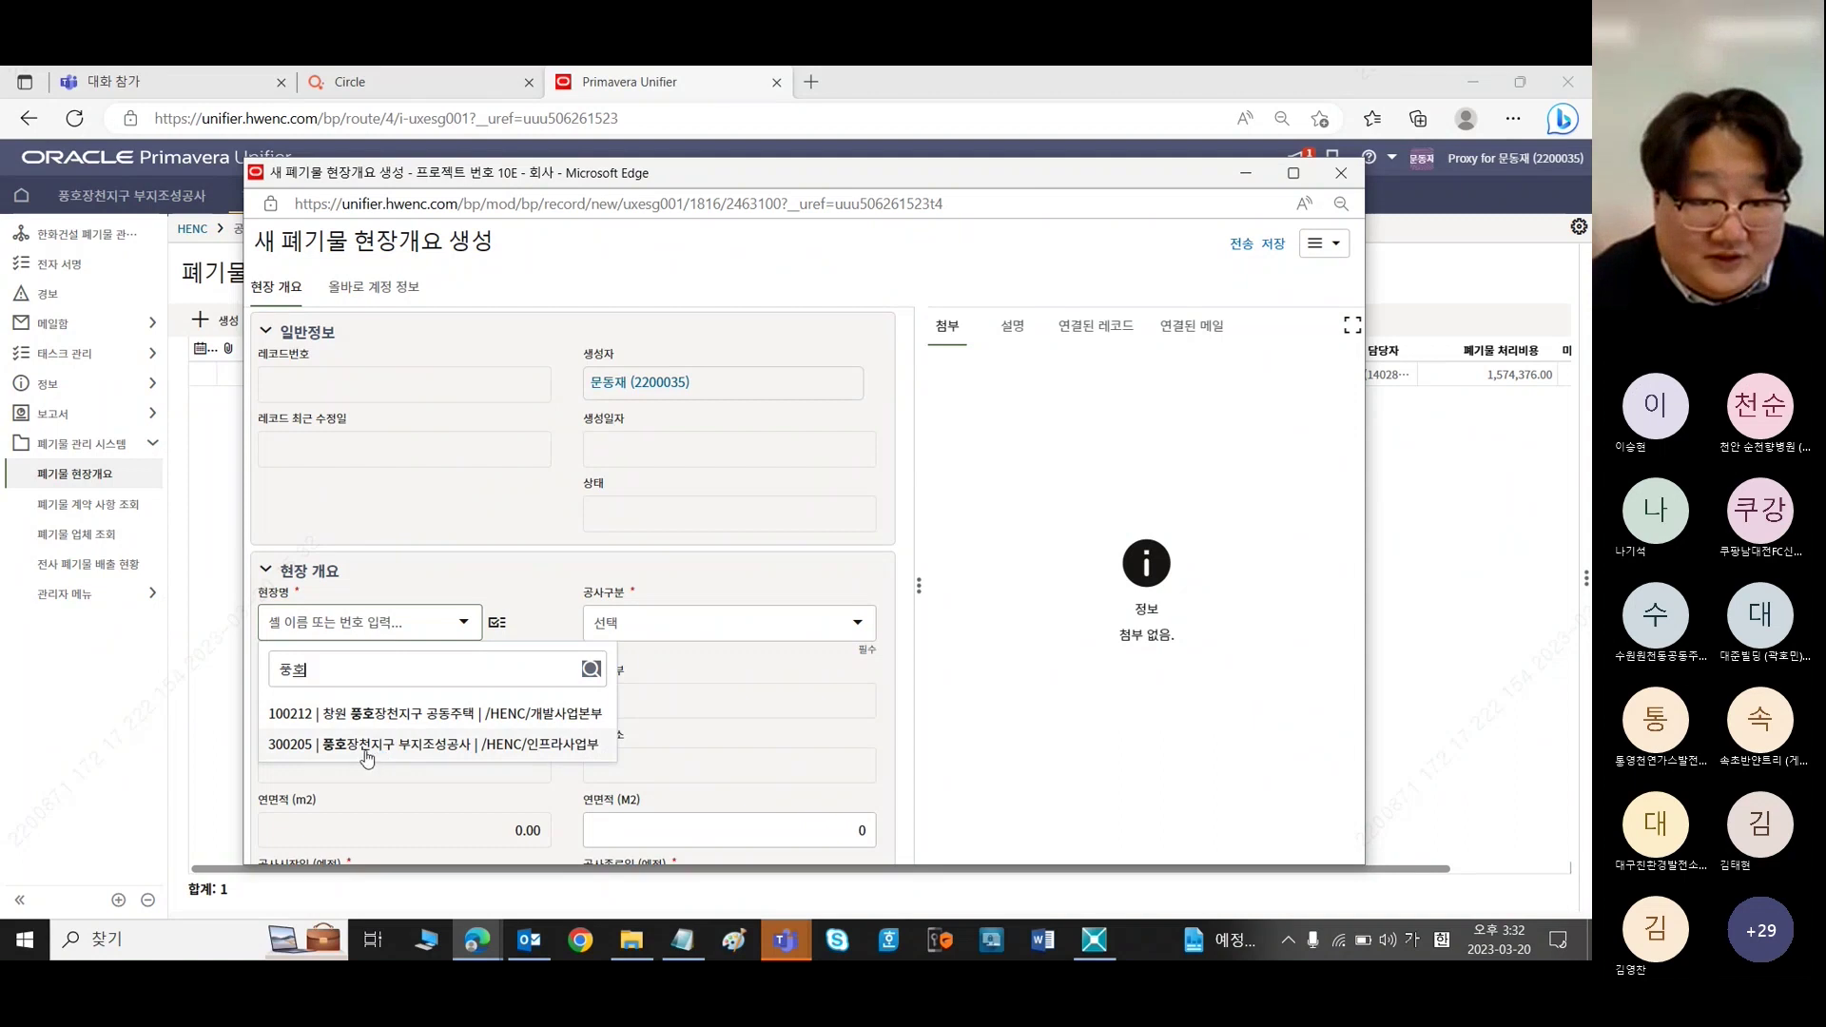
pyautogui.click(368, 756)
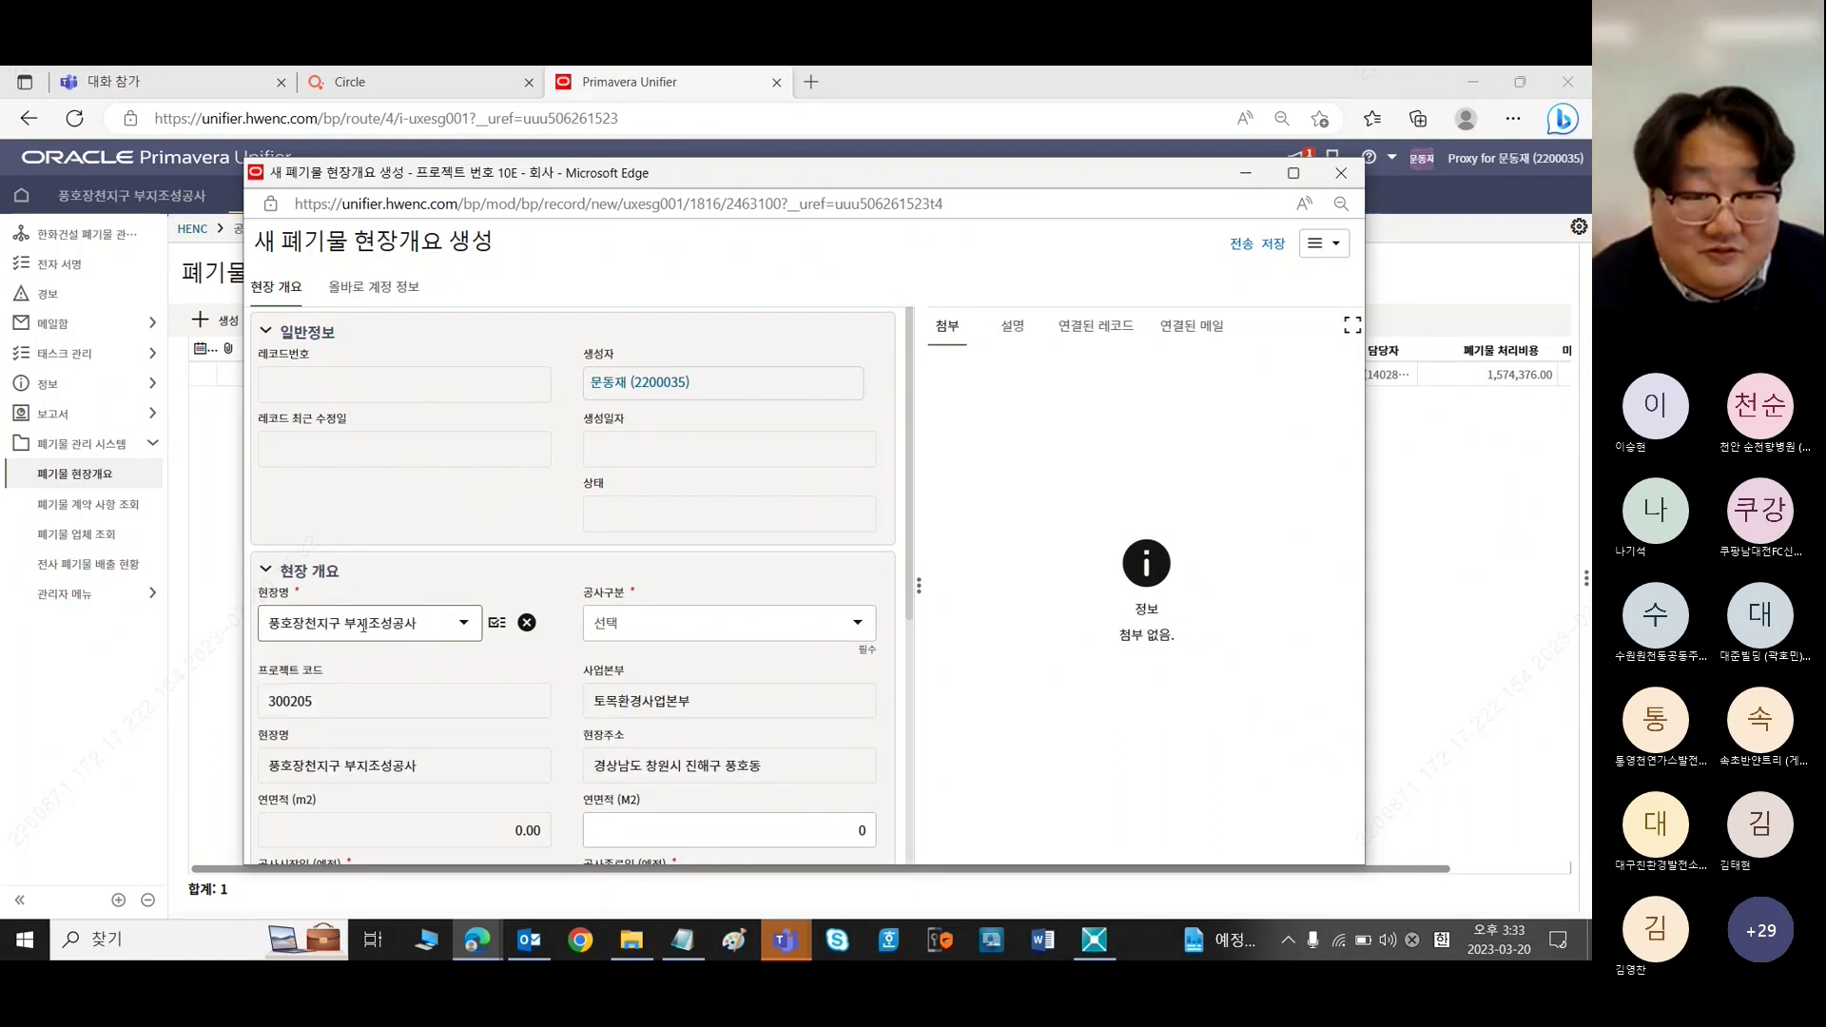
pyautogui.scroll(-1, 636, 798)
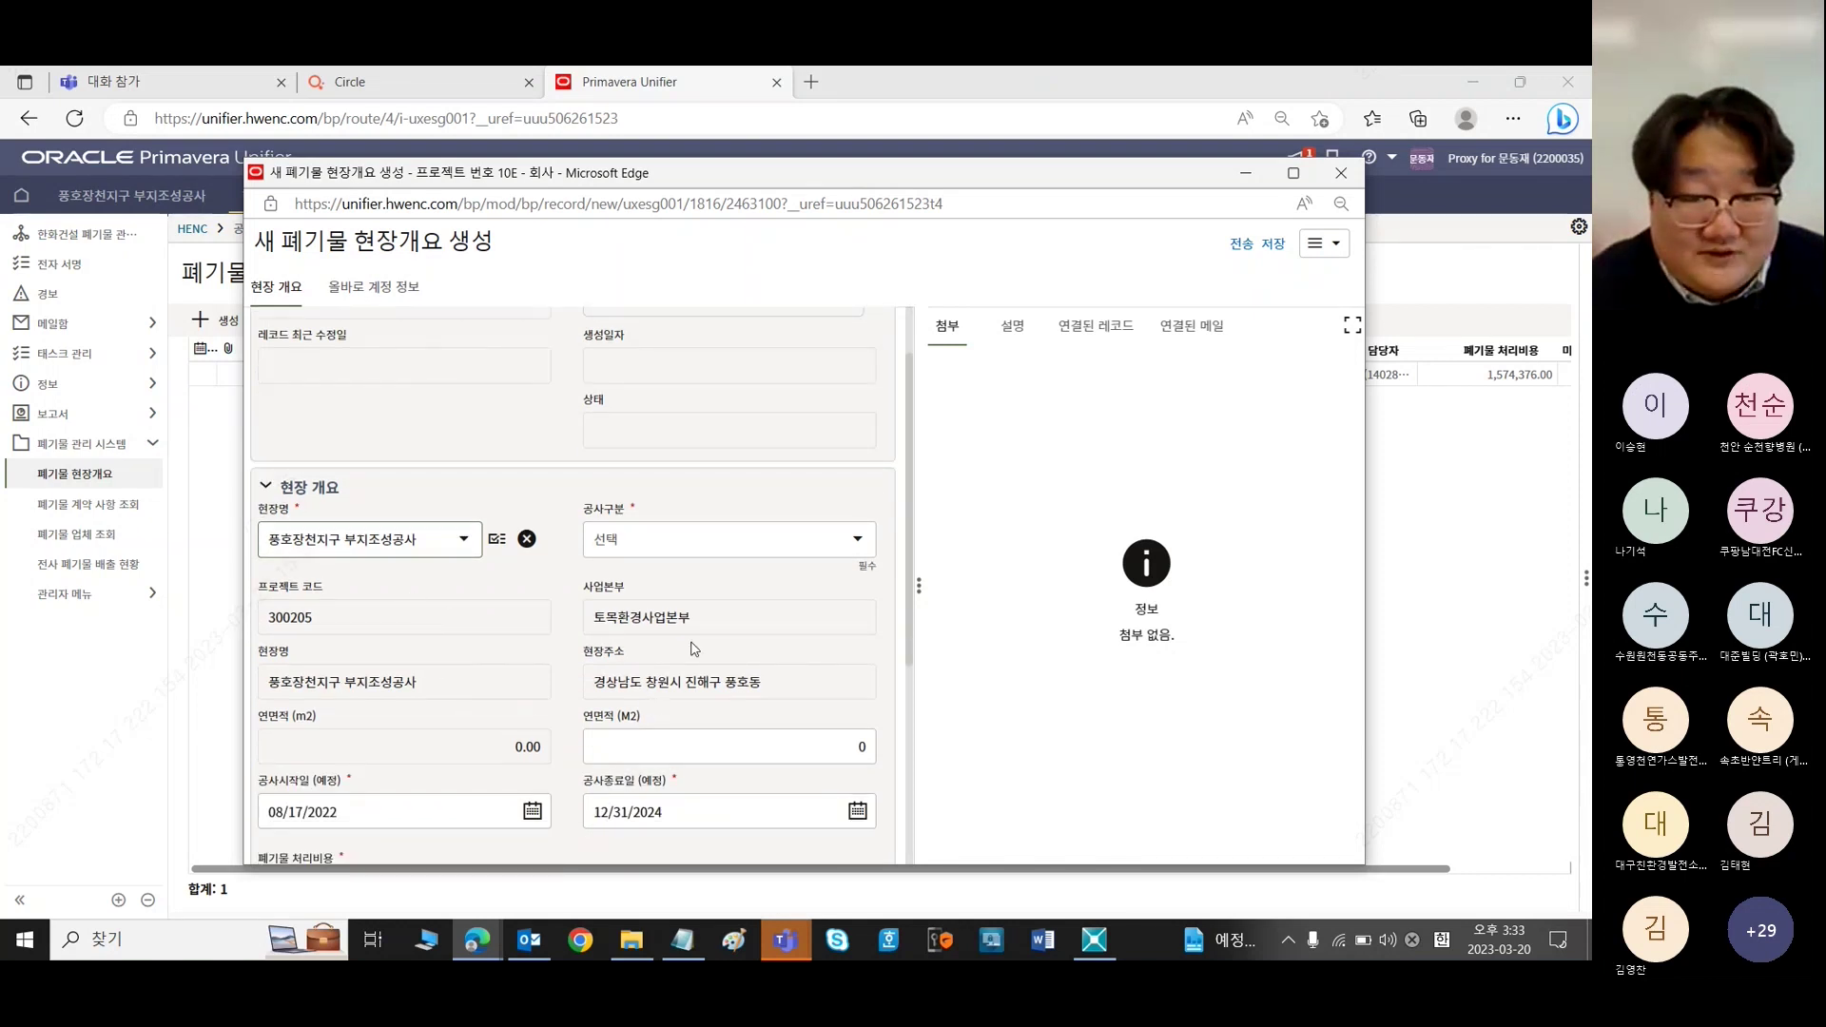
# Step: Set the construction type (공사구분) to 토목공사
pyautogui.click(640, 550)
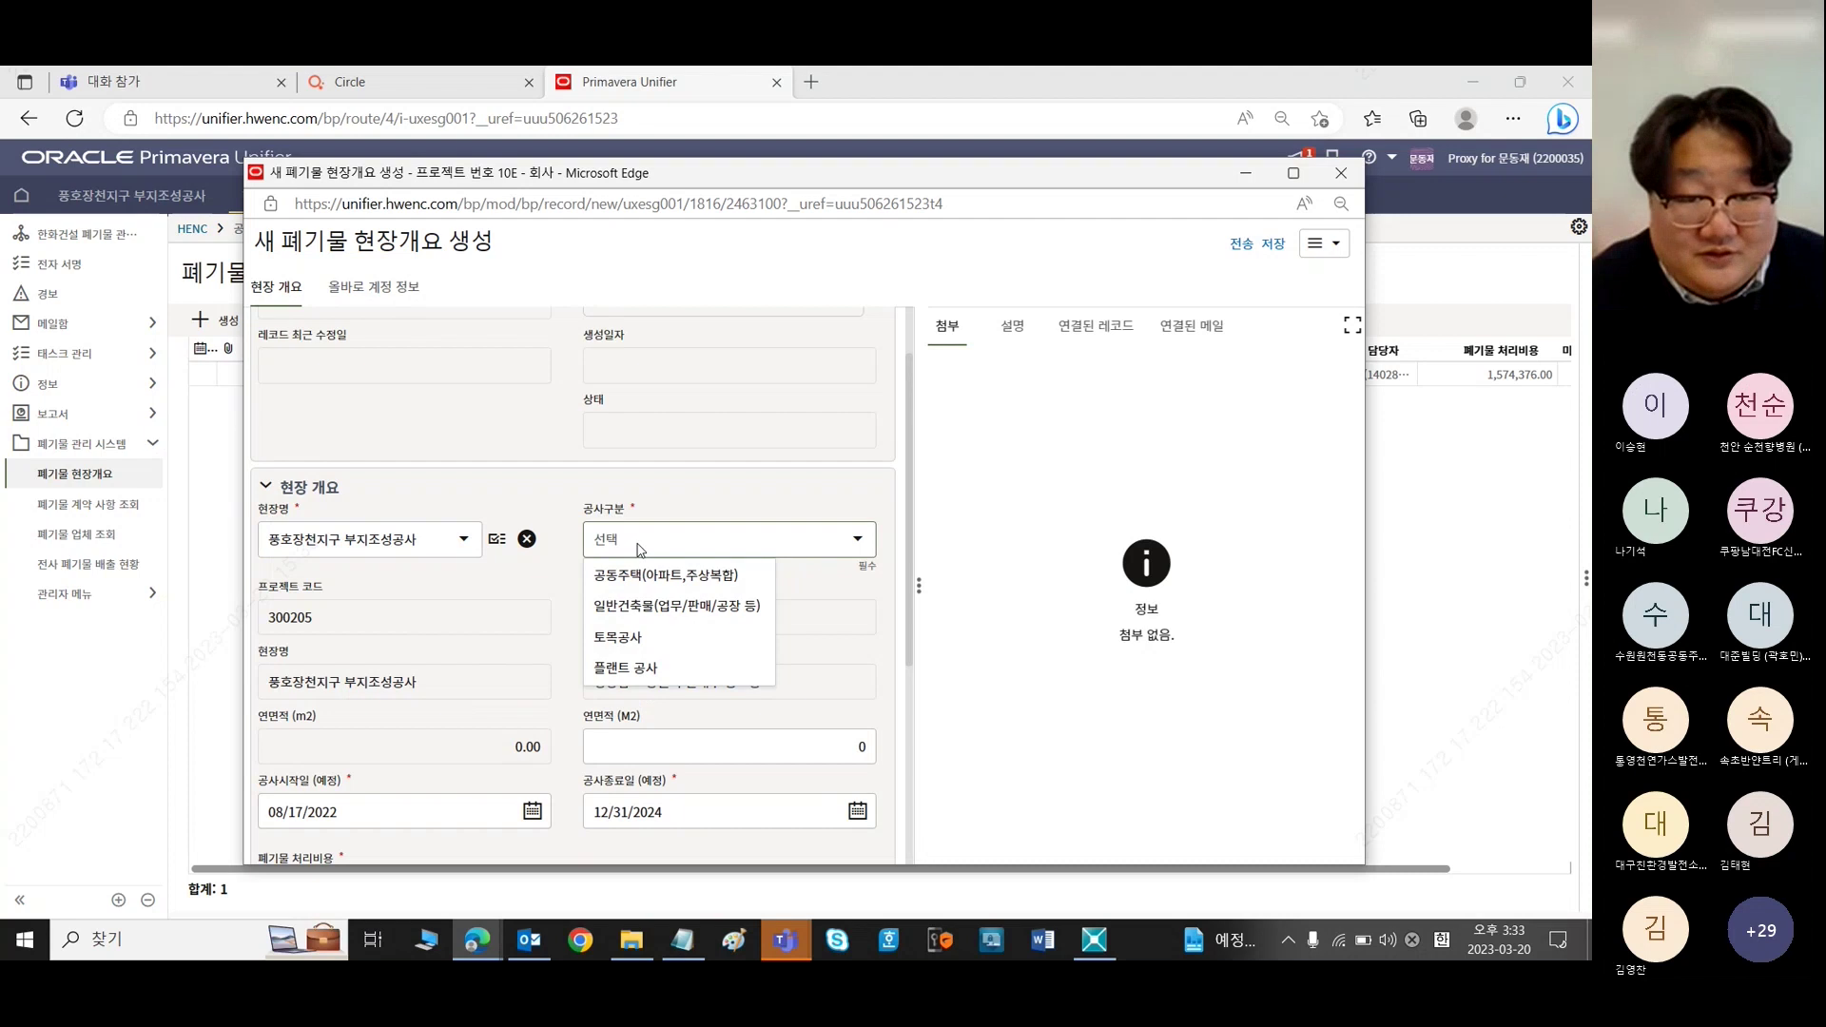
pyautogui.click(628, 640)
pyautogui.scroll(-1, 636, 666)
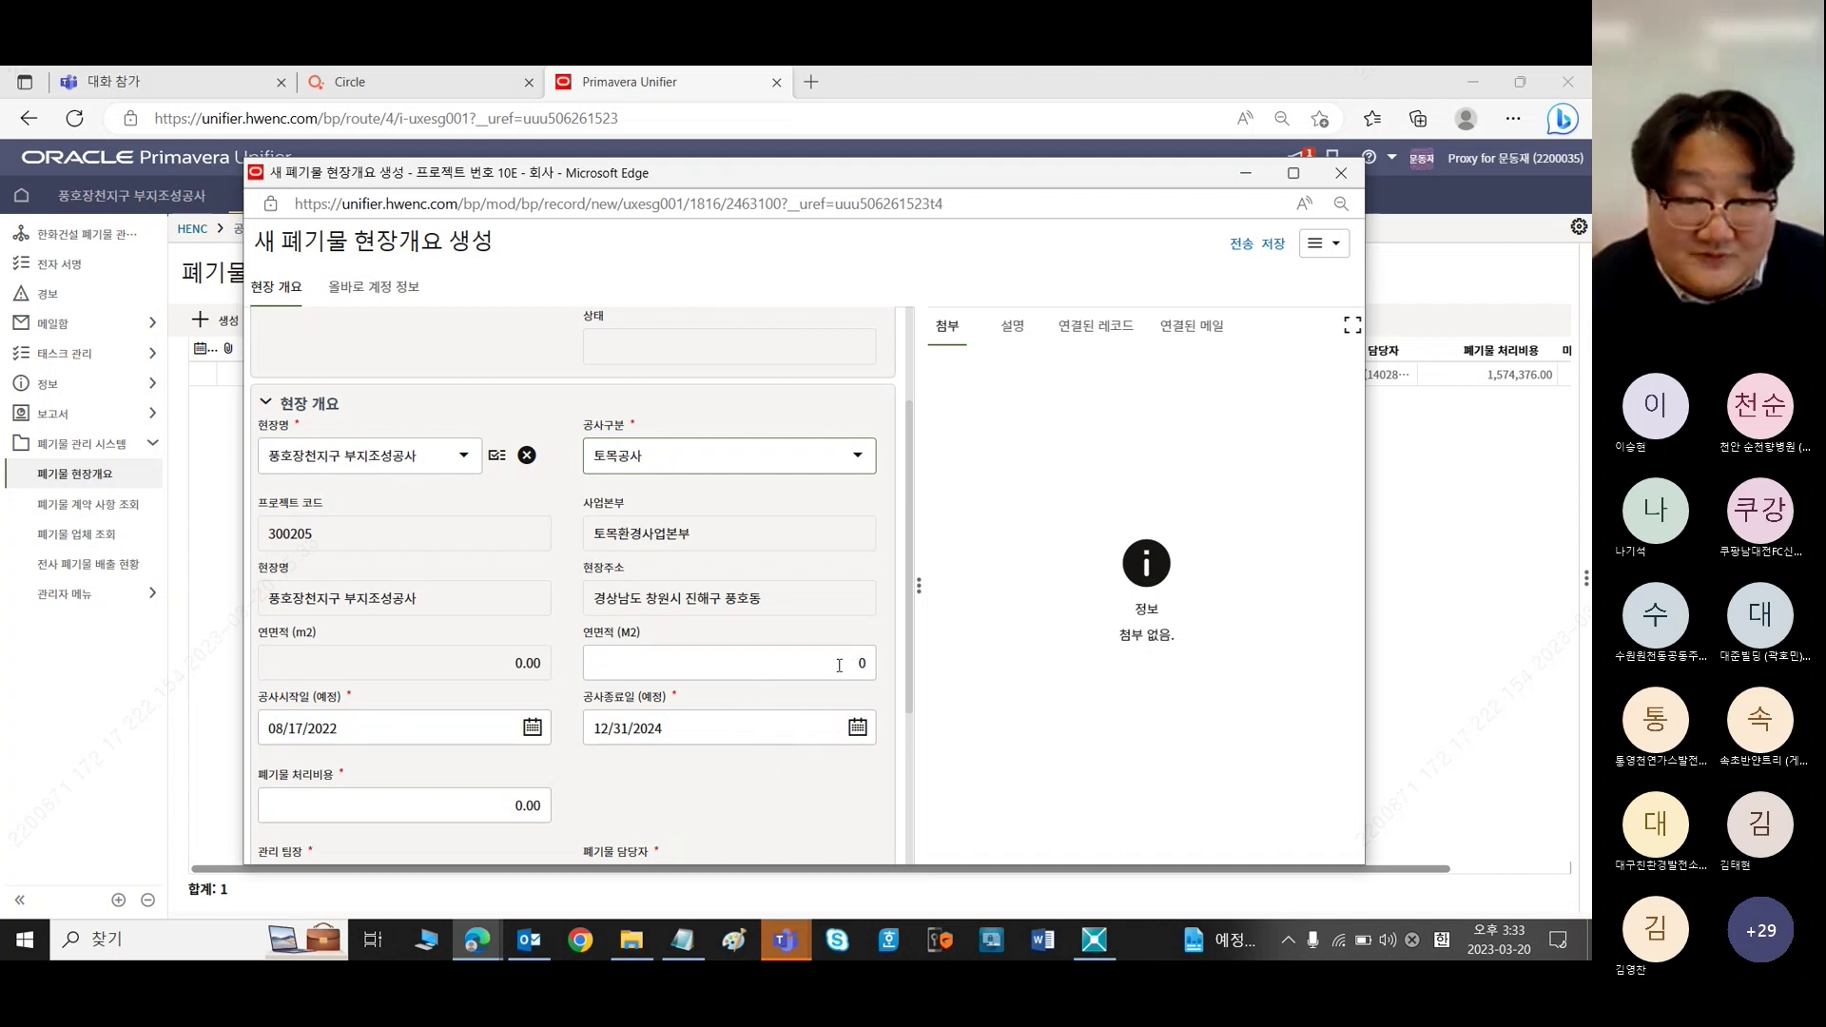
# Step: Enter 900,000 as the 연면적 (M2), keeping the completion date at 12/31/2024
pyautogui.click(771, 661)
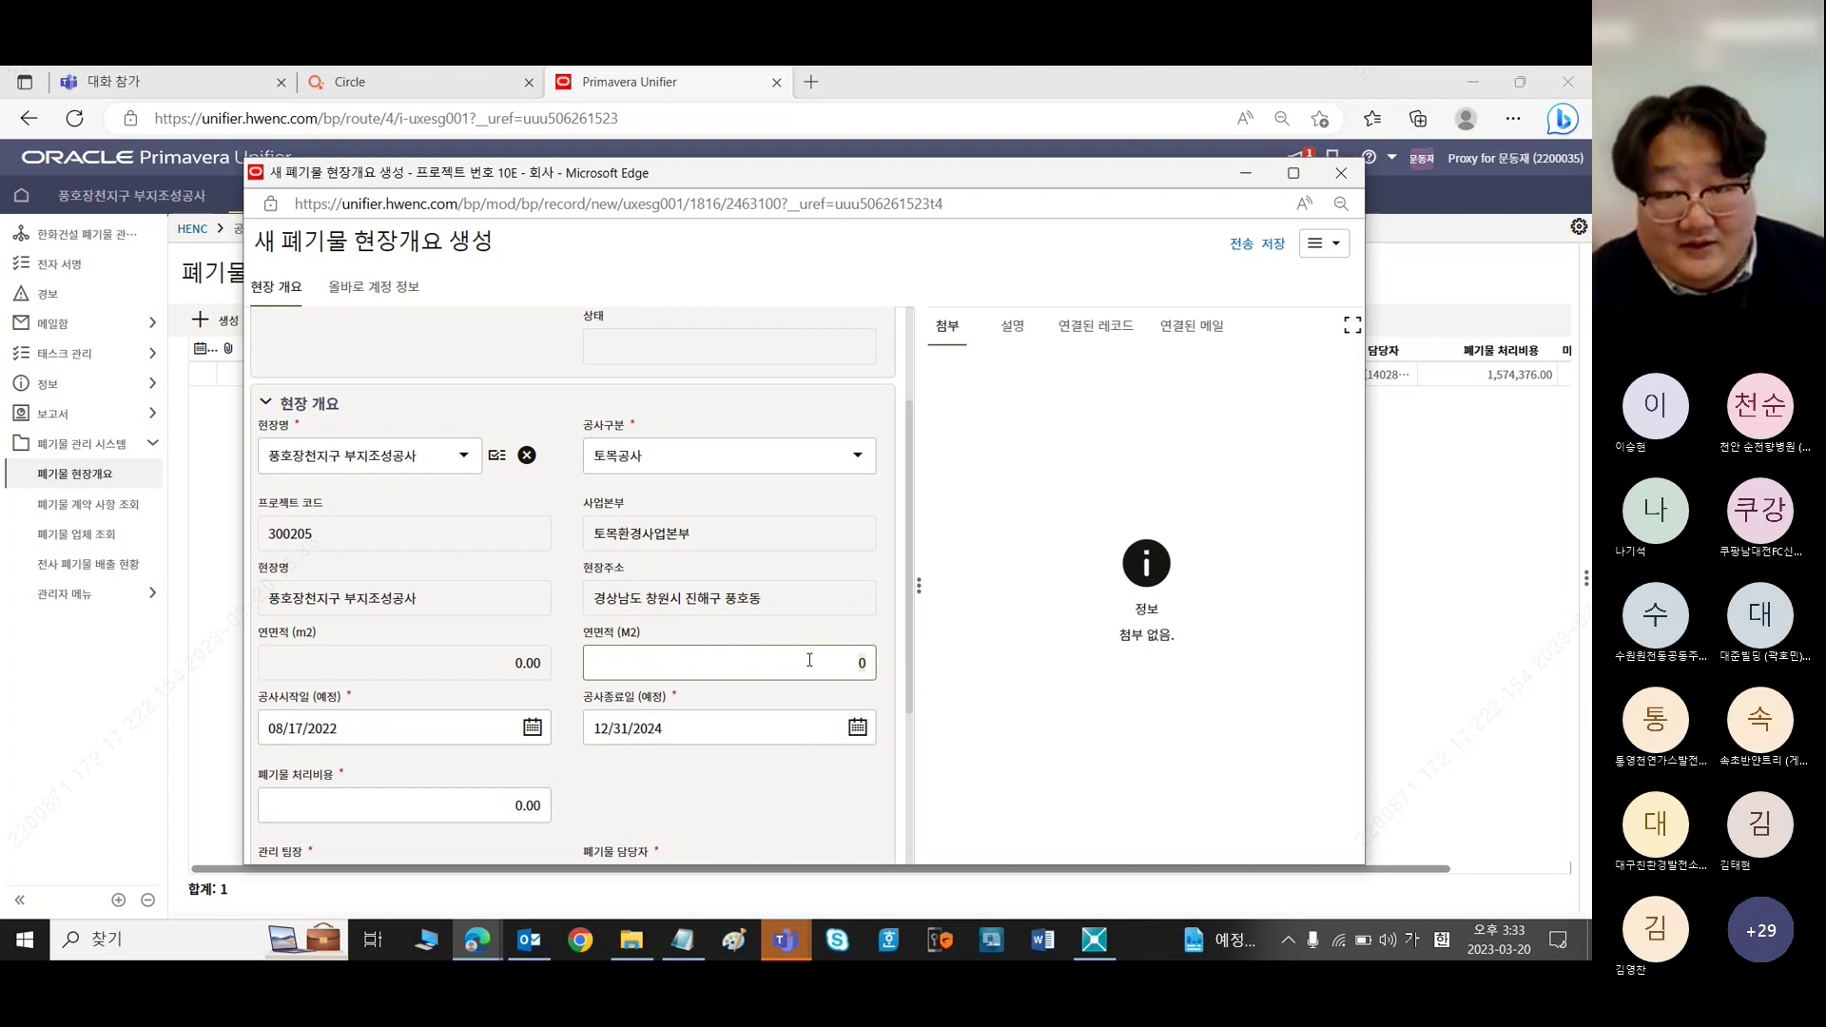
pyautogui.write('900000')
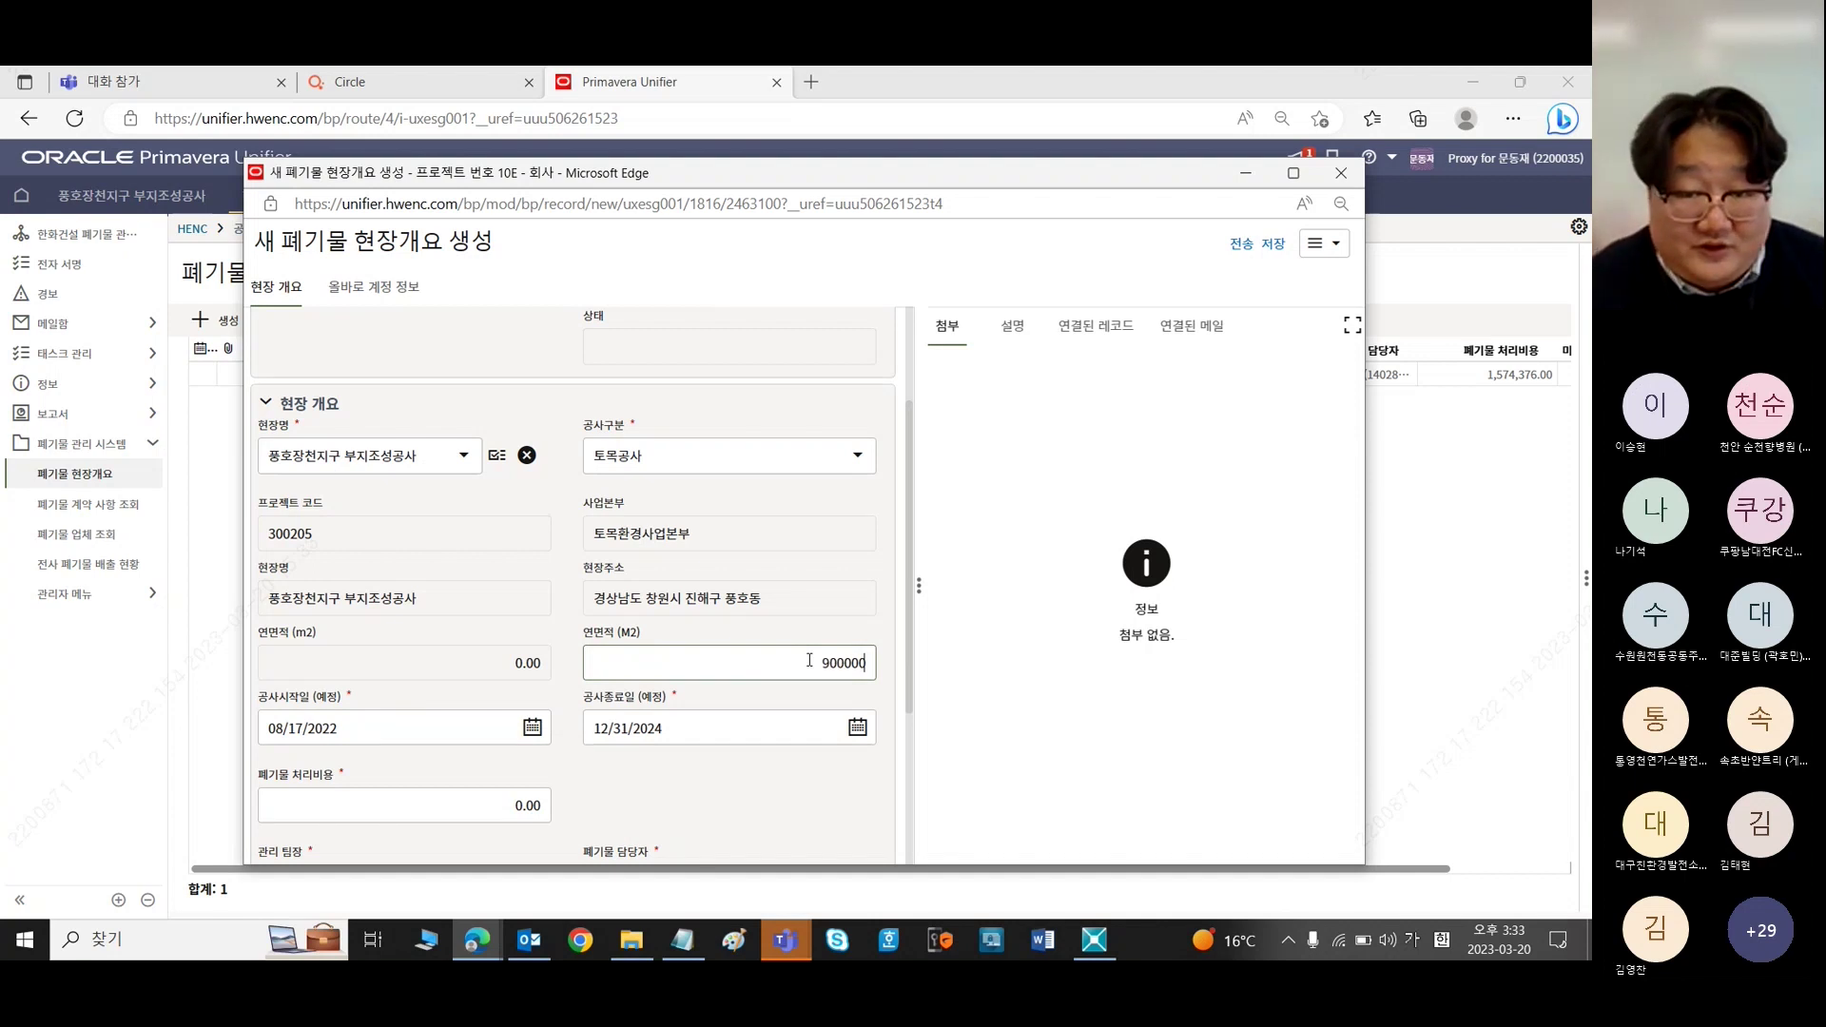
pyautogui.click(699, 738)
pyautogui.click(715, 806)
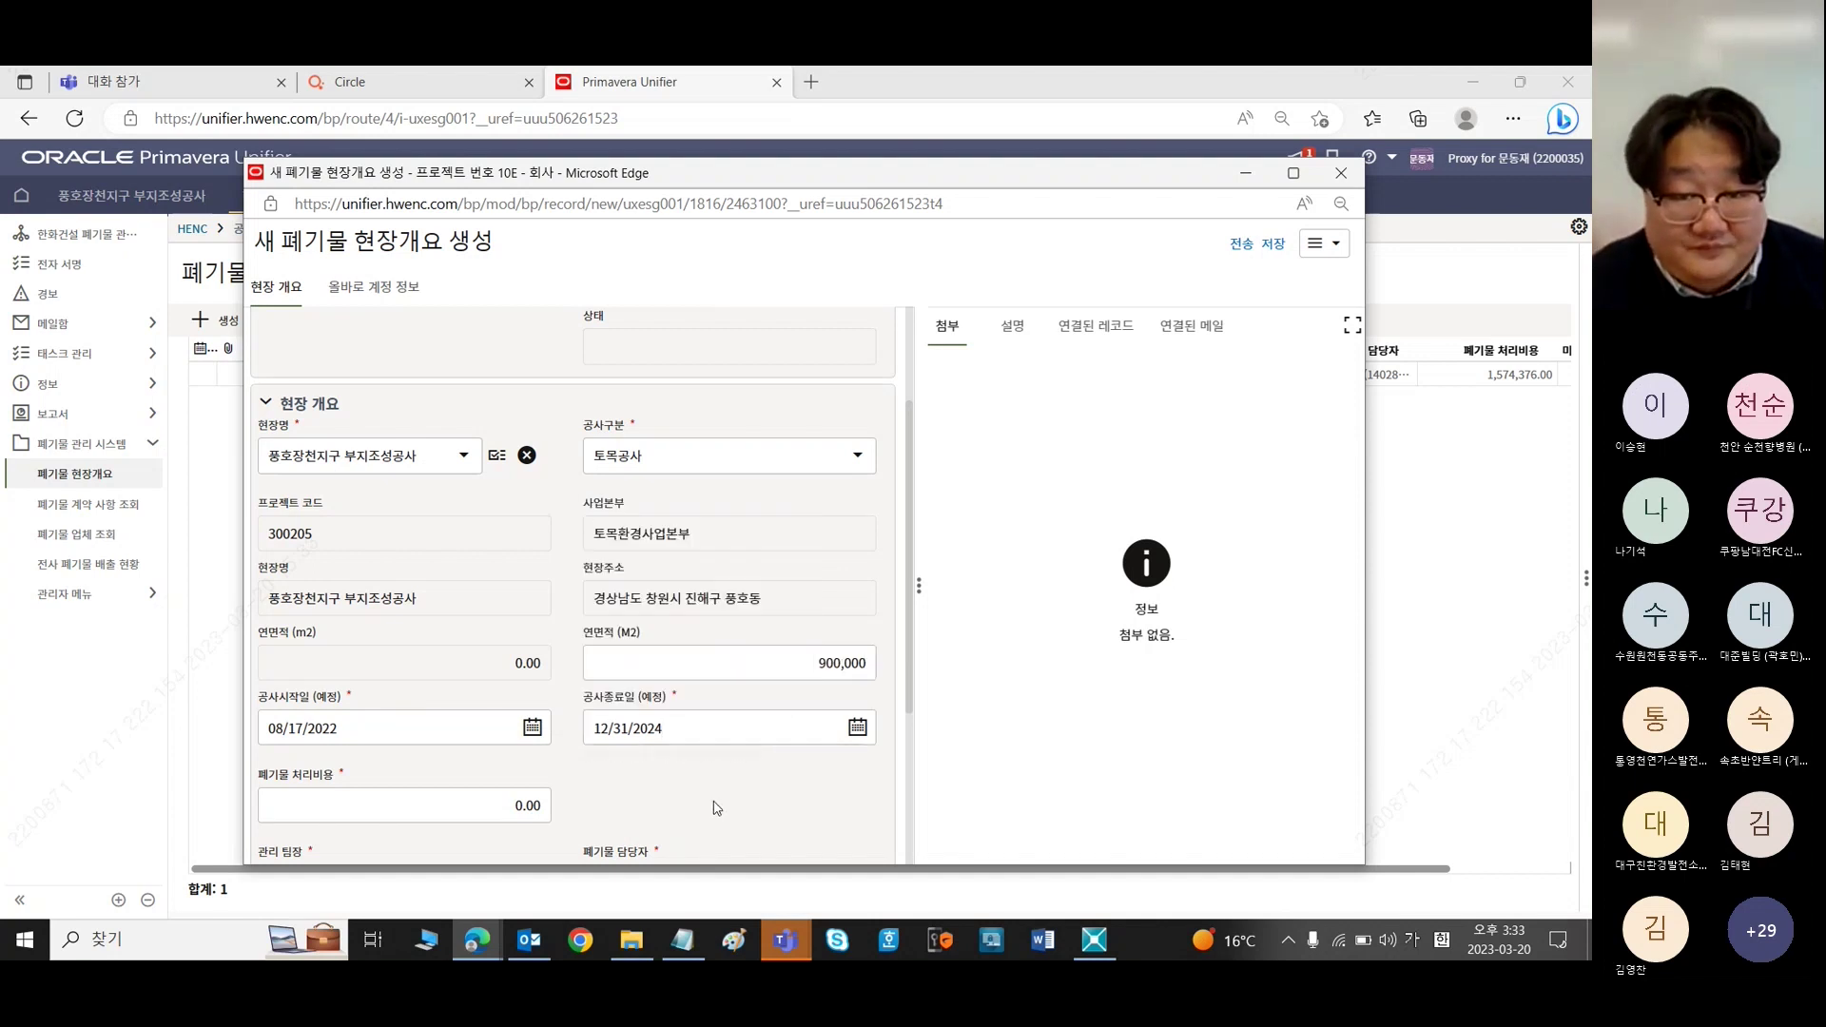
pyautogui.scroll(-2, 709, 805)
# Step: Enter 1,000,000 as the waste disposal cost (폐기물 처리비용)
pyautogui.click(465, 644)
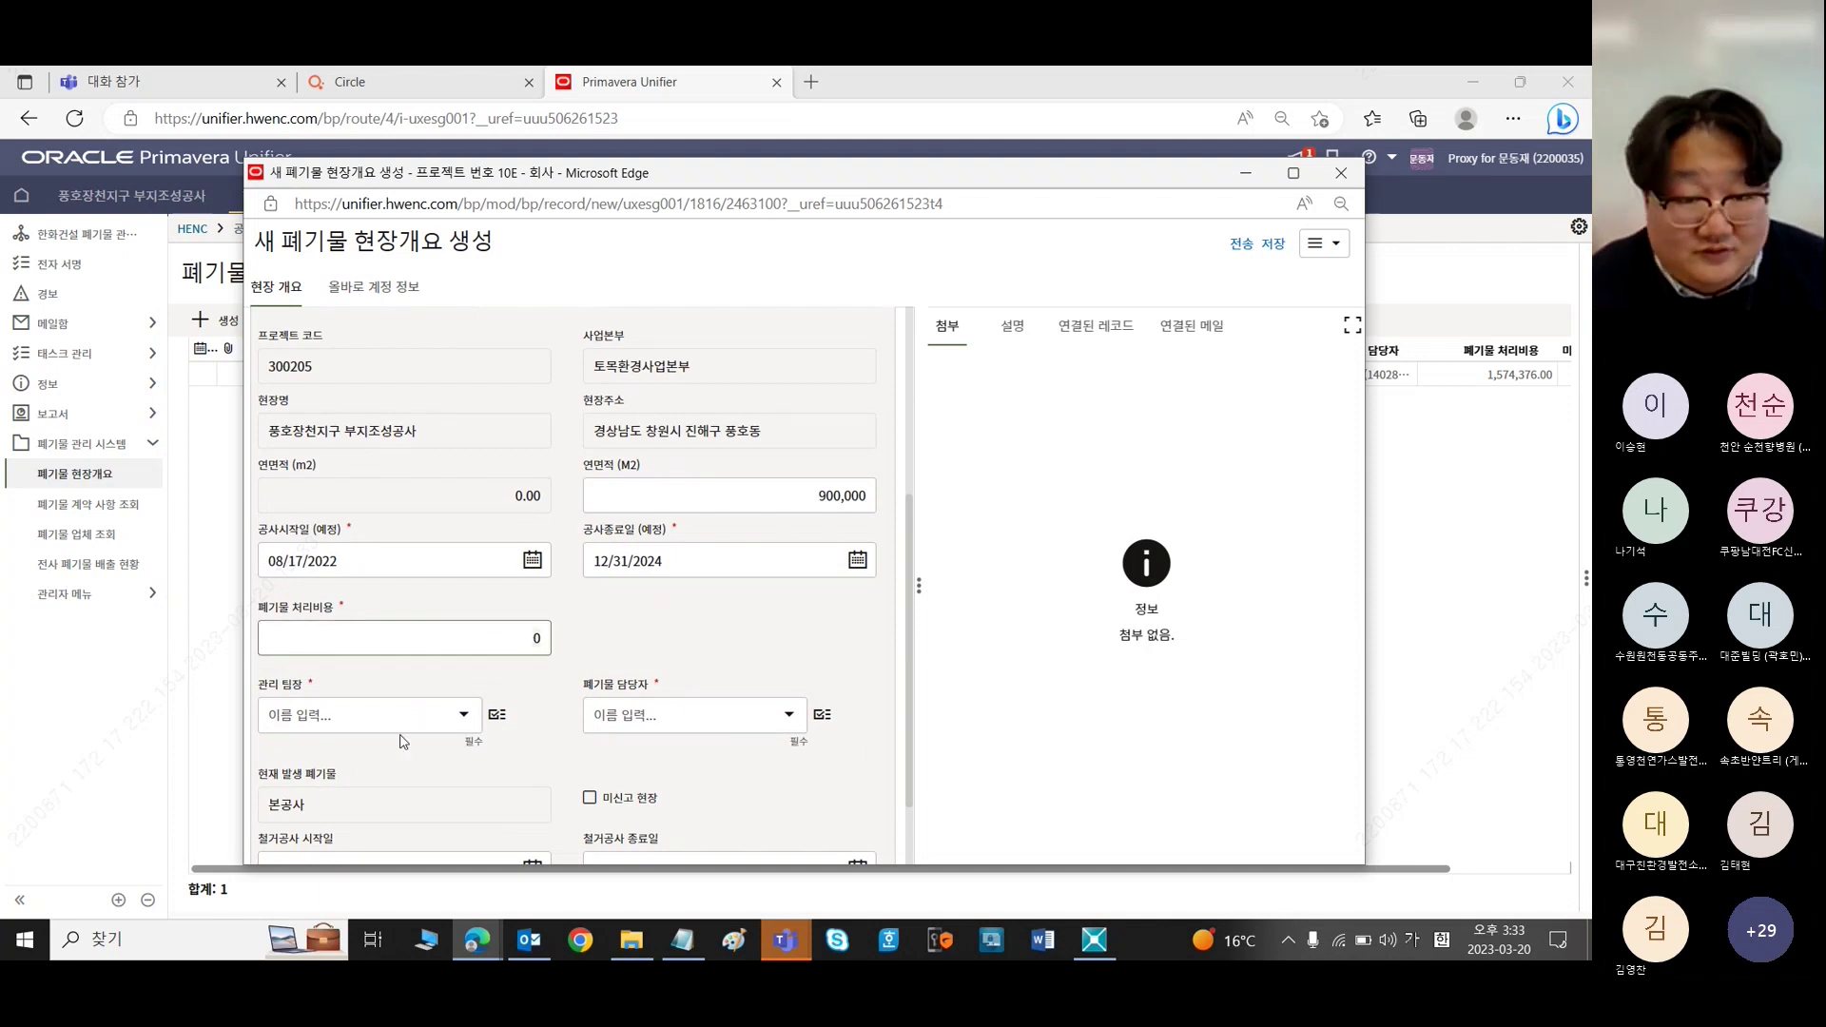
pyautogui.moveTo(529, 940)
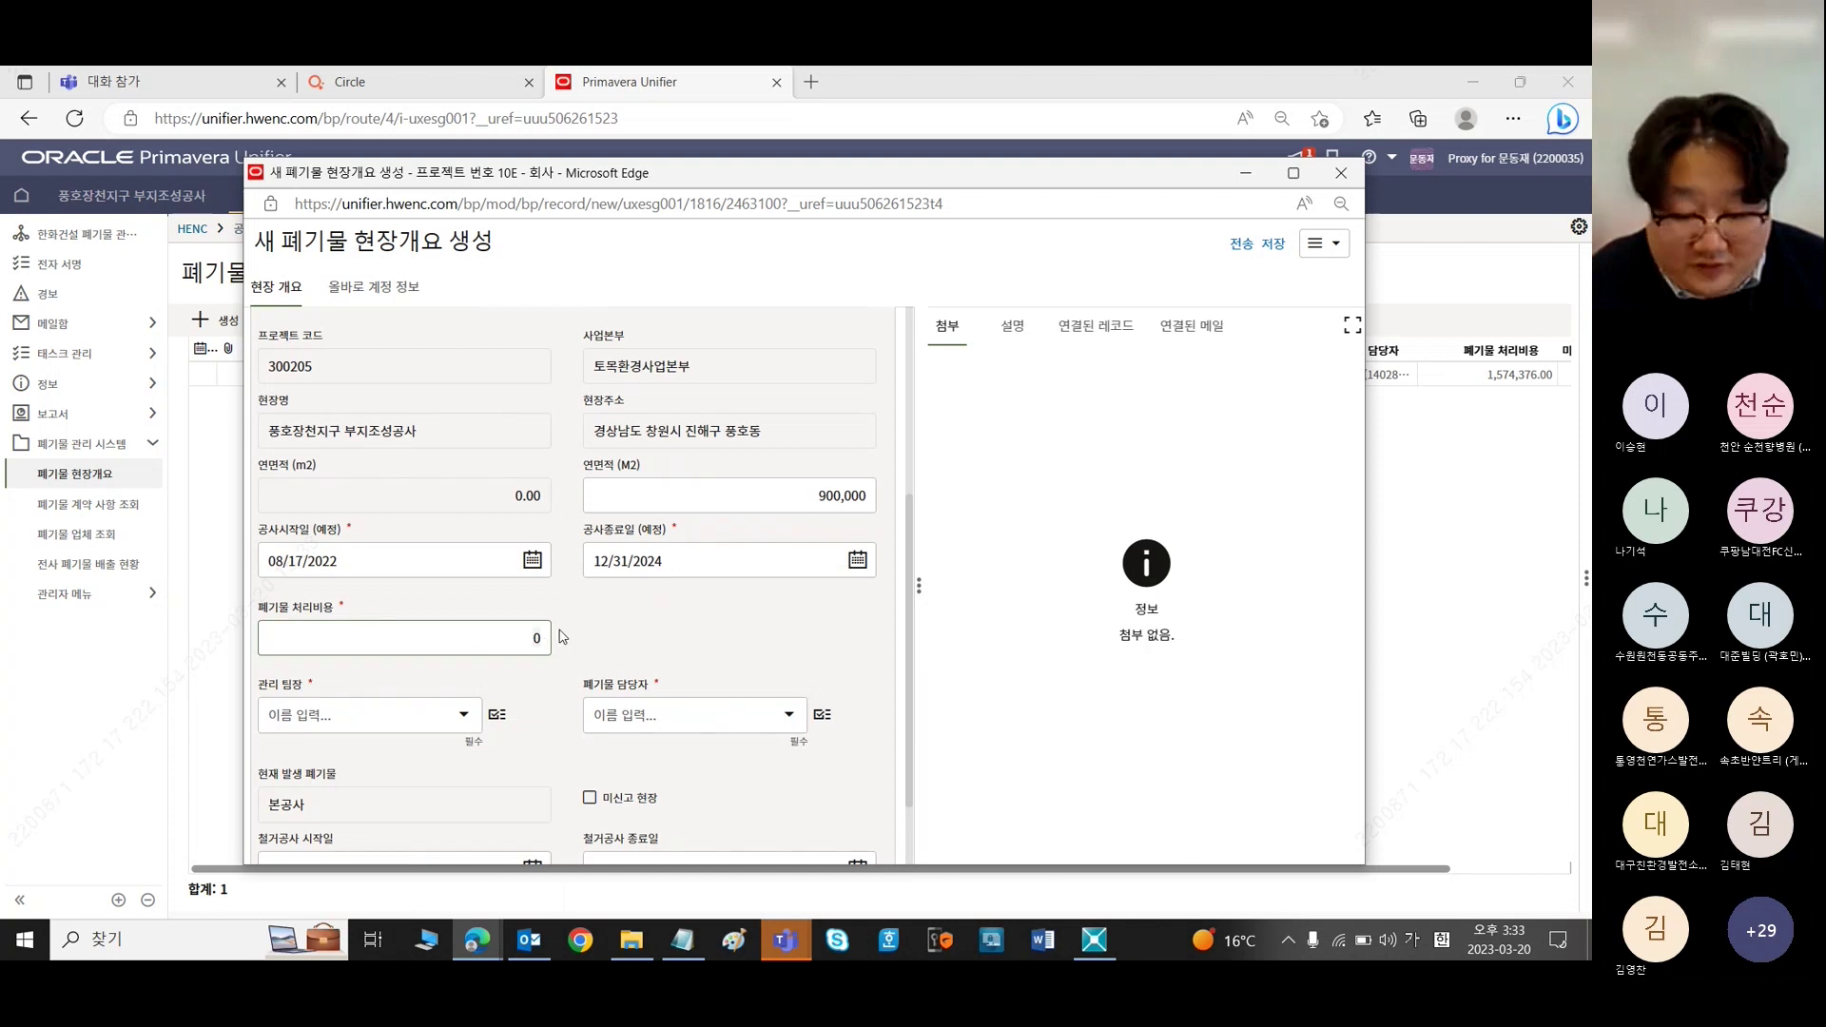
pyautogui.write('1000000')
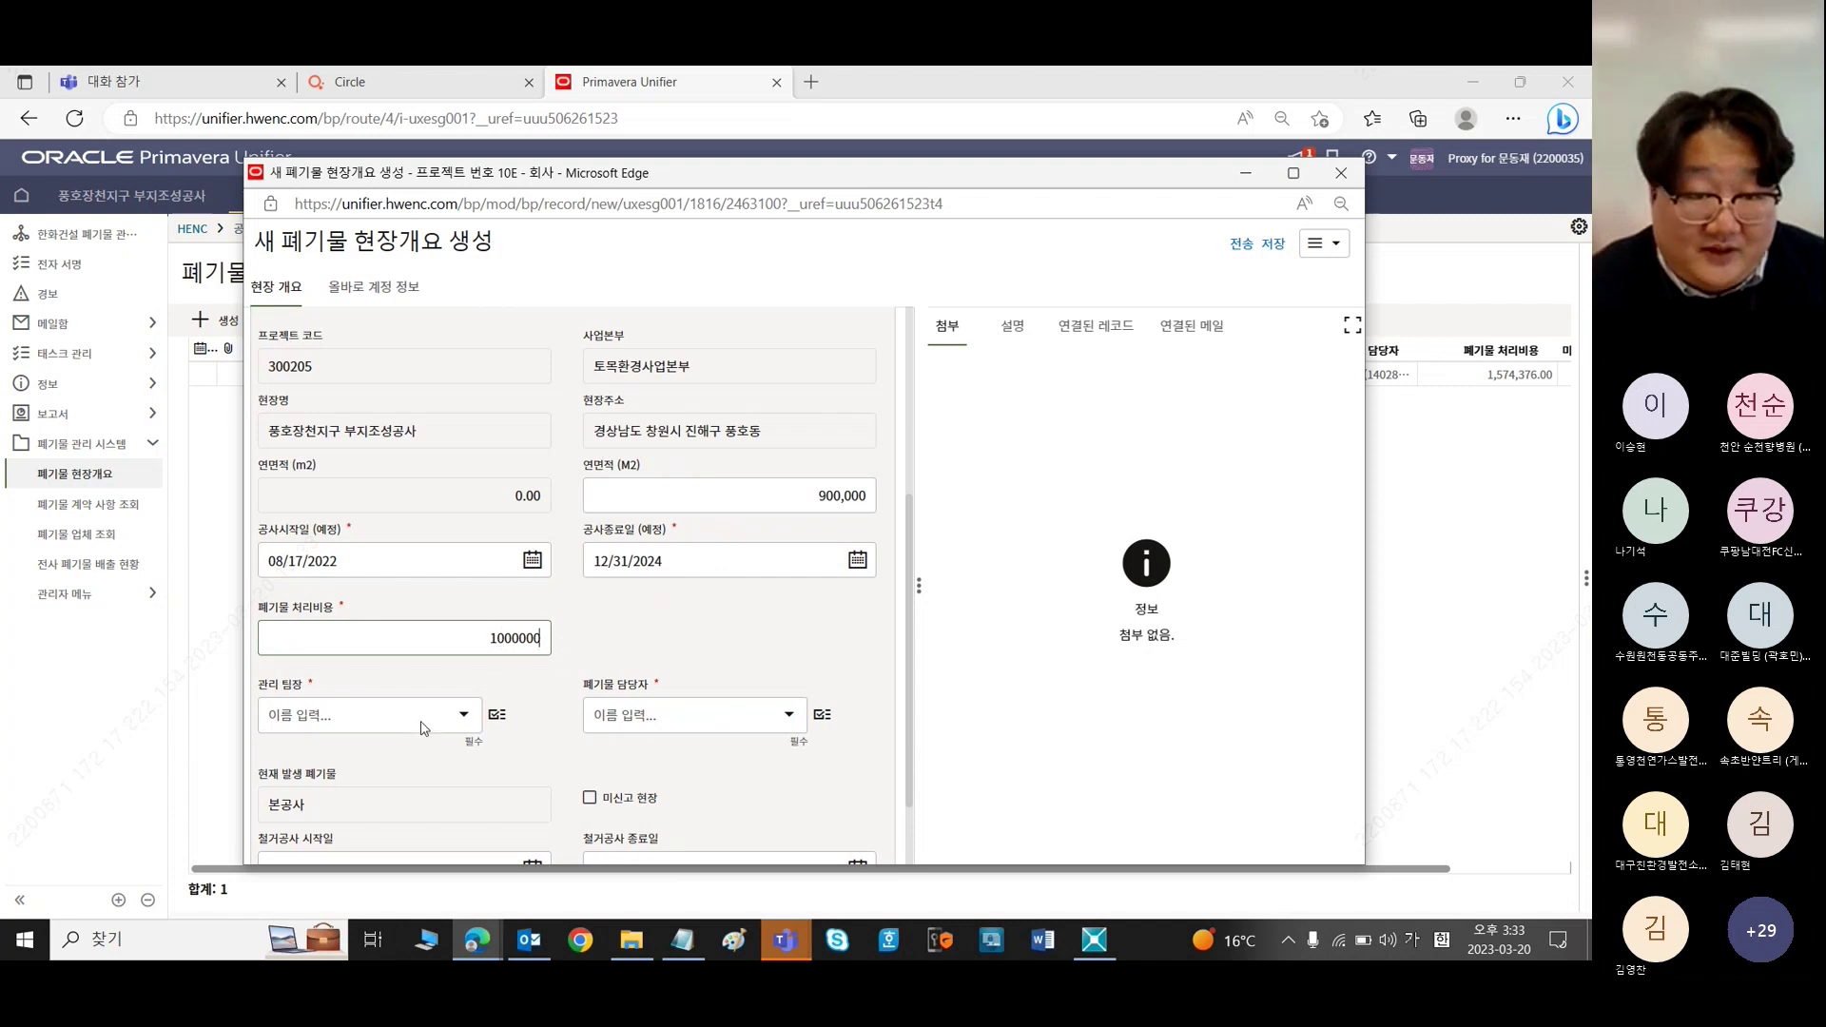
# Step: Search the employee list by name and assign the management team leader (관리 팀장)
pyautogui.click(624, 714)
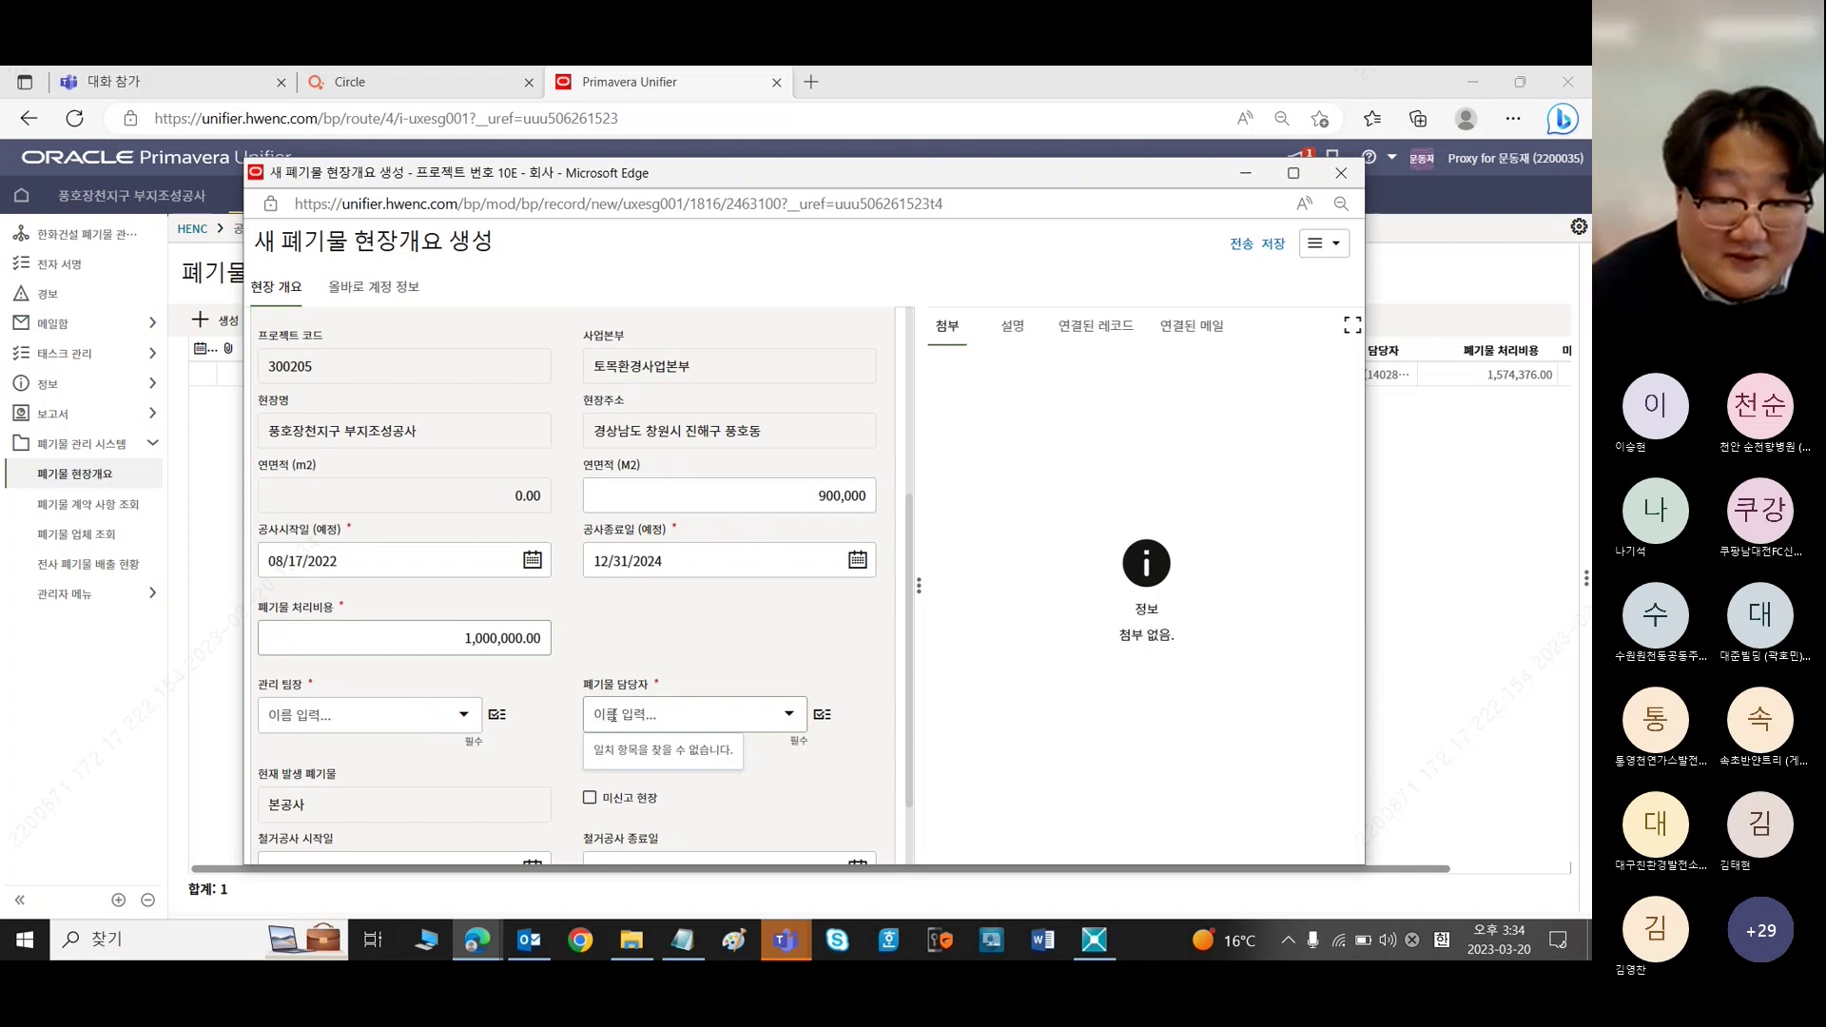
pyautogui.click(391, 719)
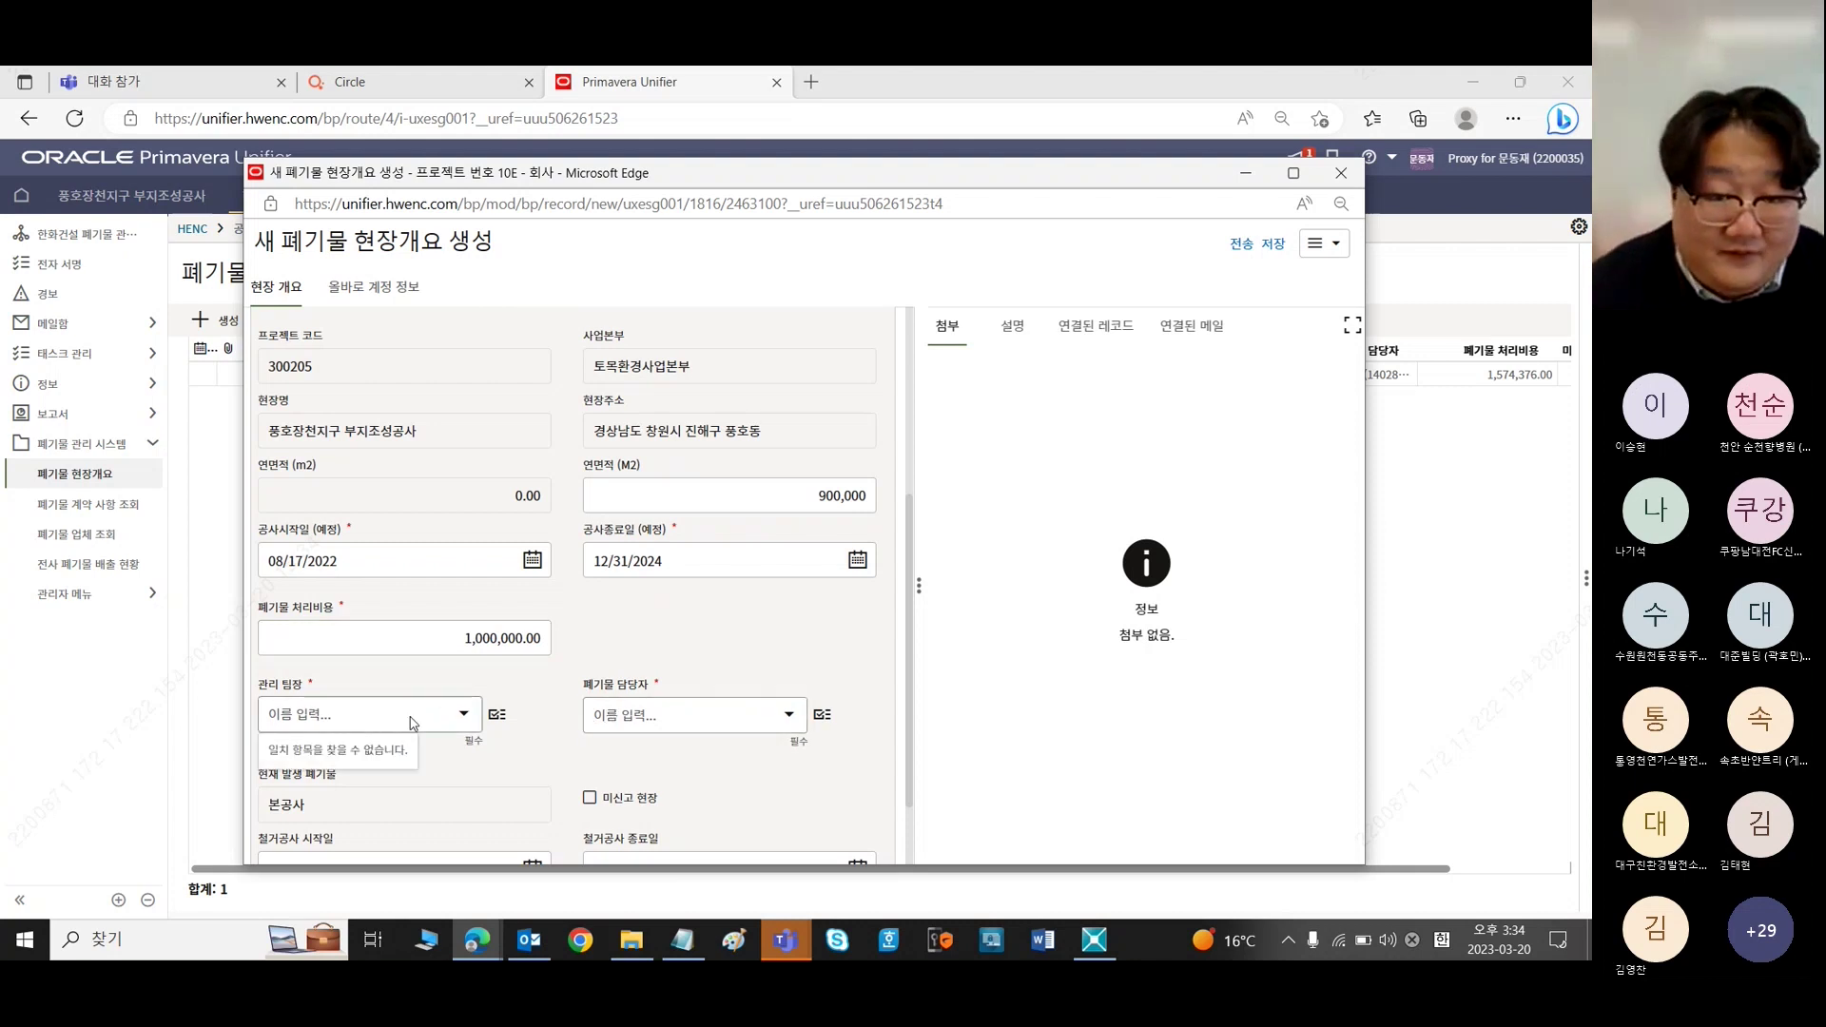
pyautogui.press('Tab')
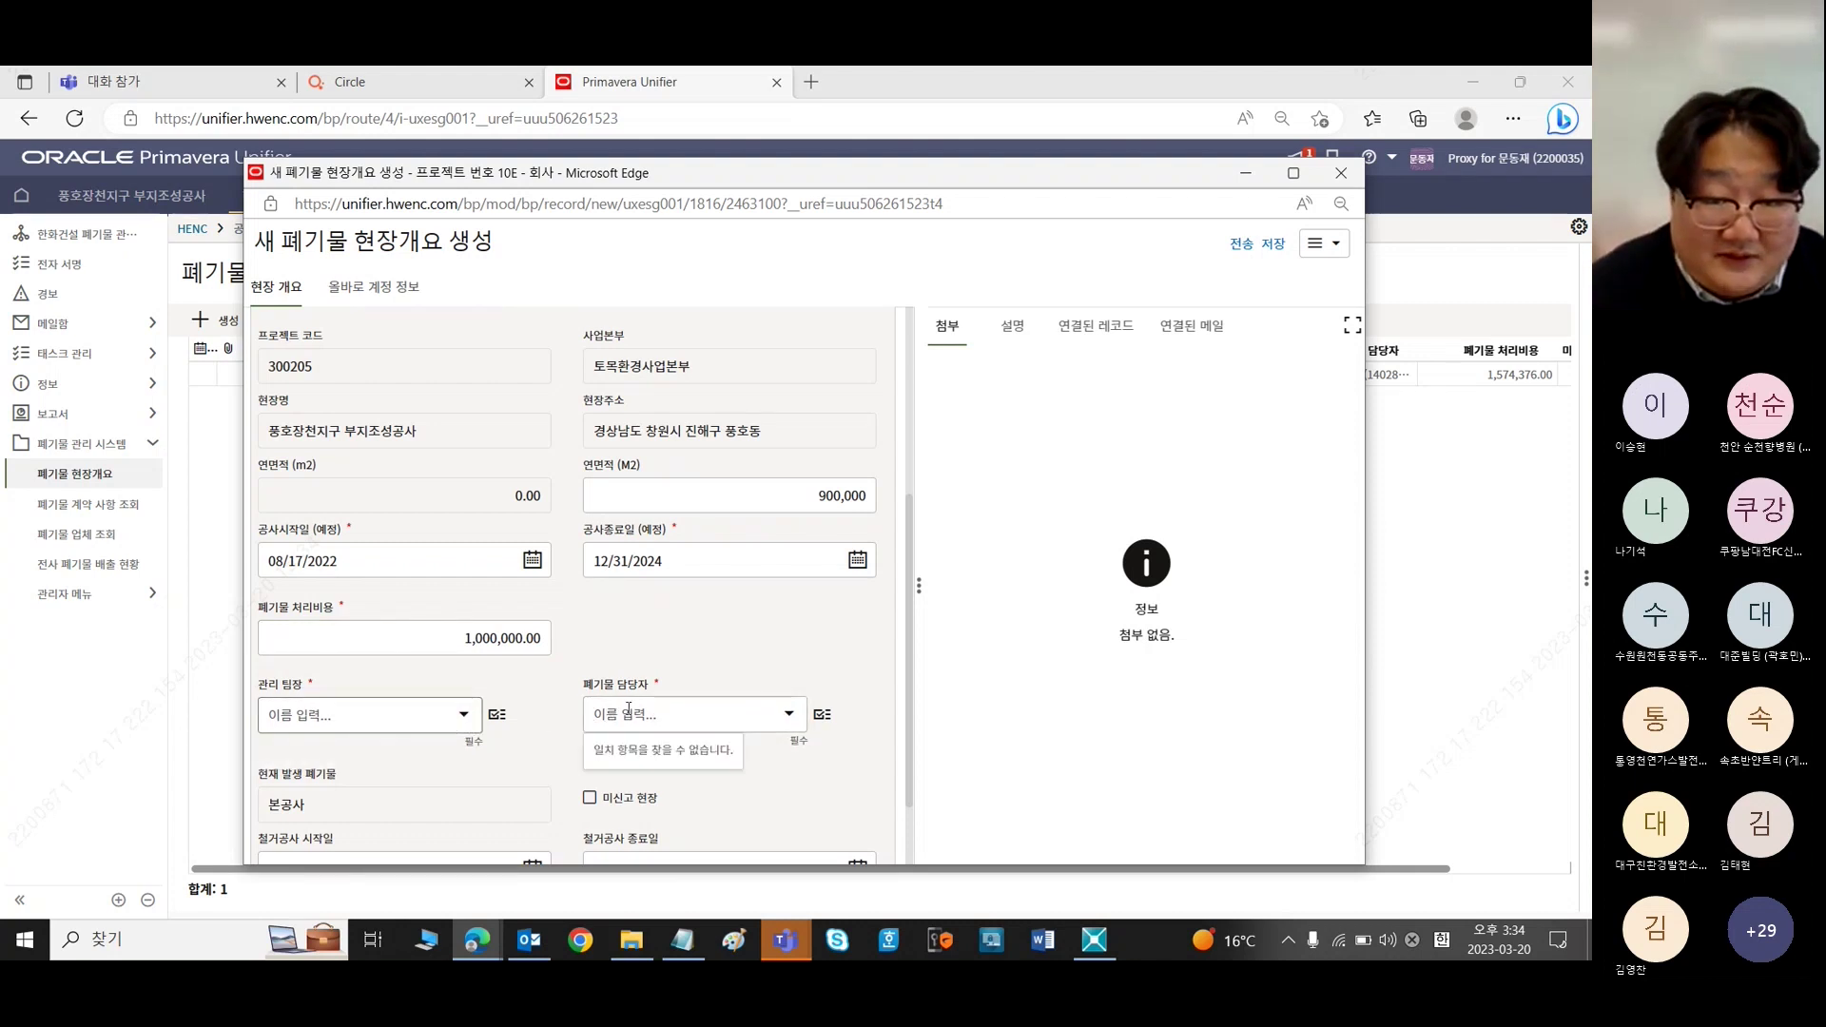
pyautogui.click(400, 719)
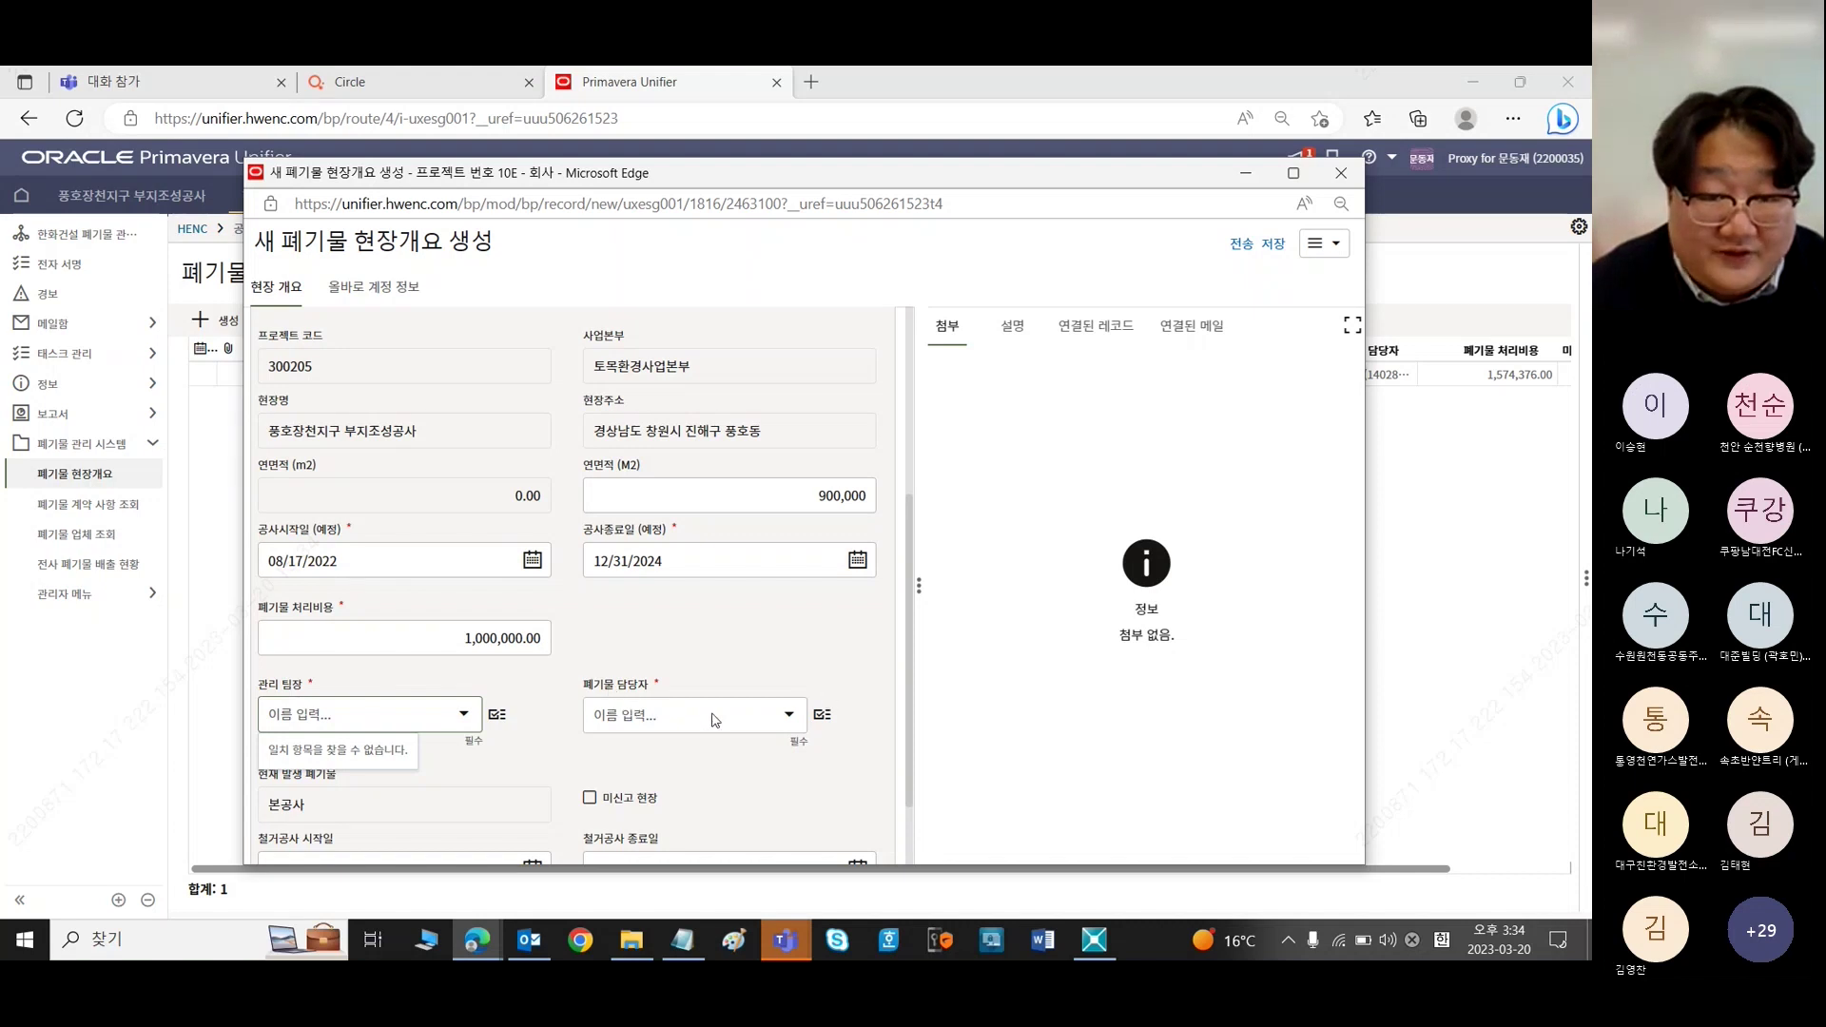
pyautogui.click(366, 714)
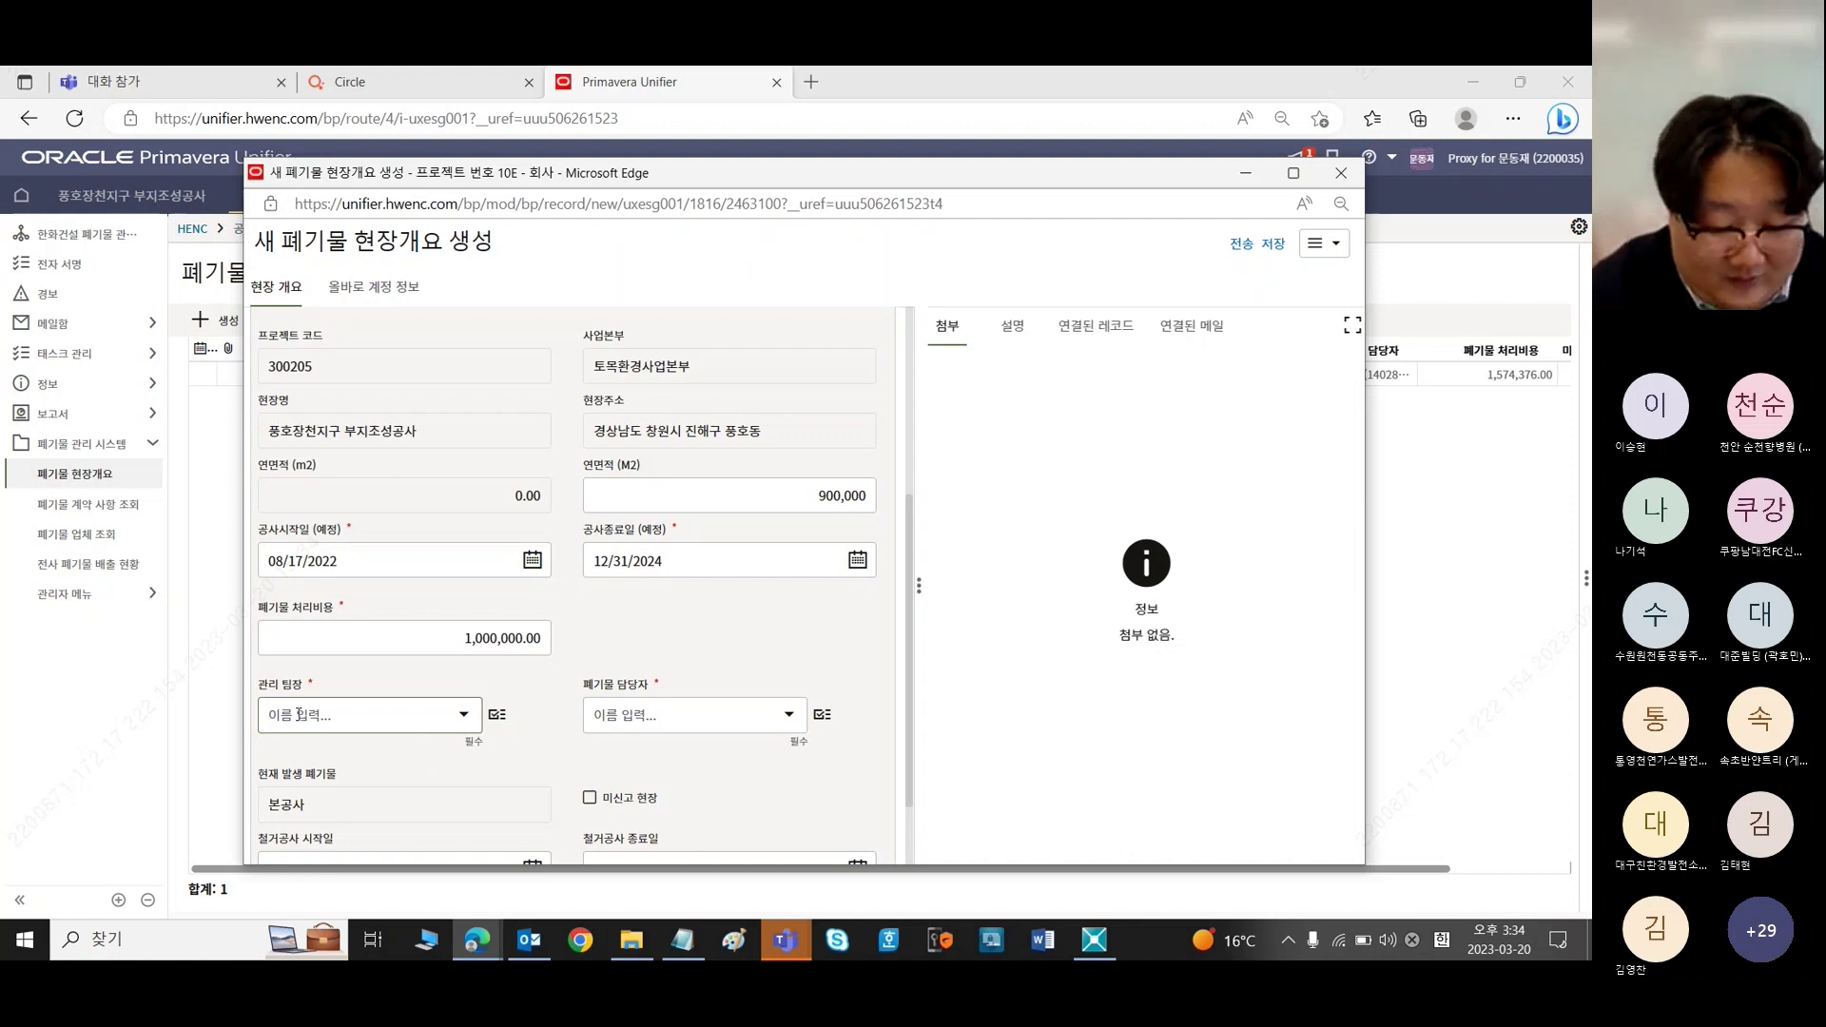
pyautogui.click(300, 715)
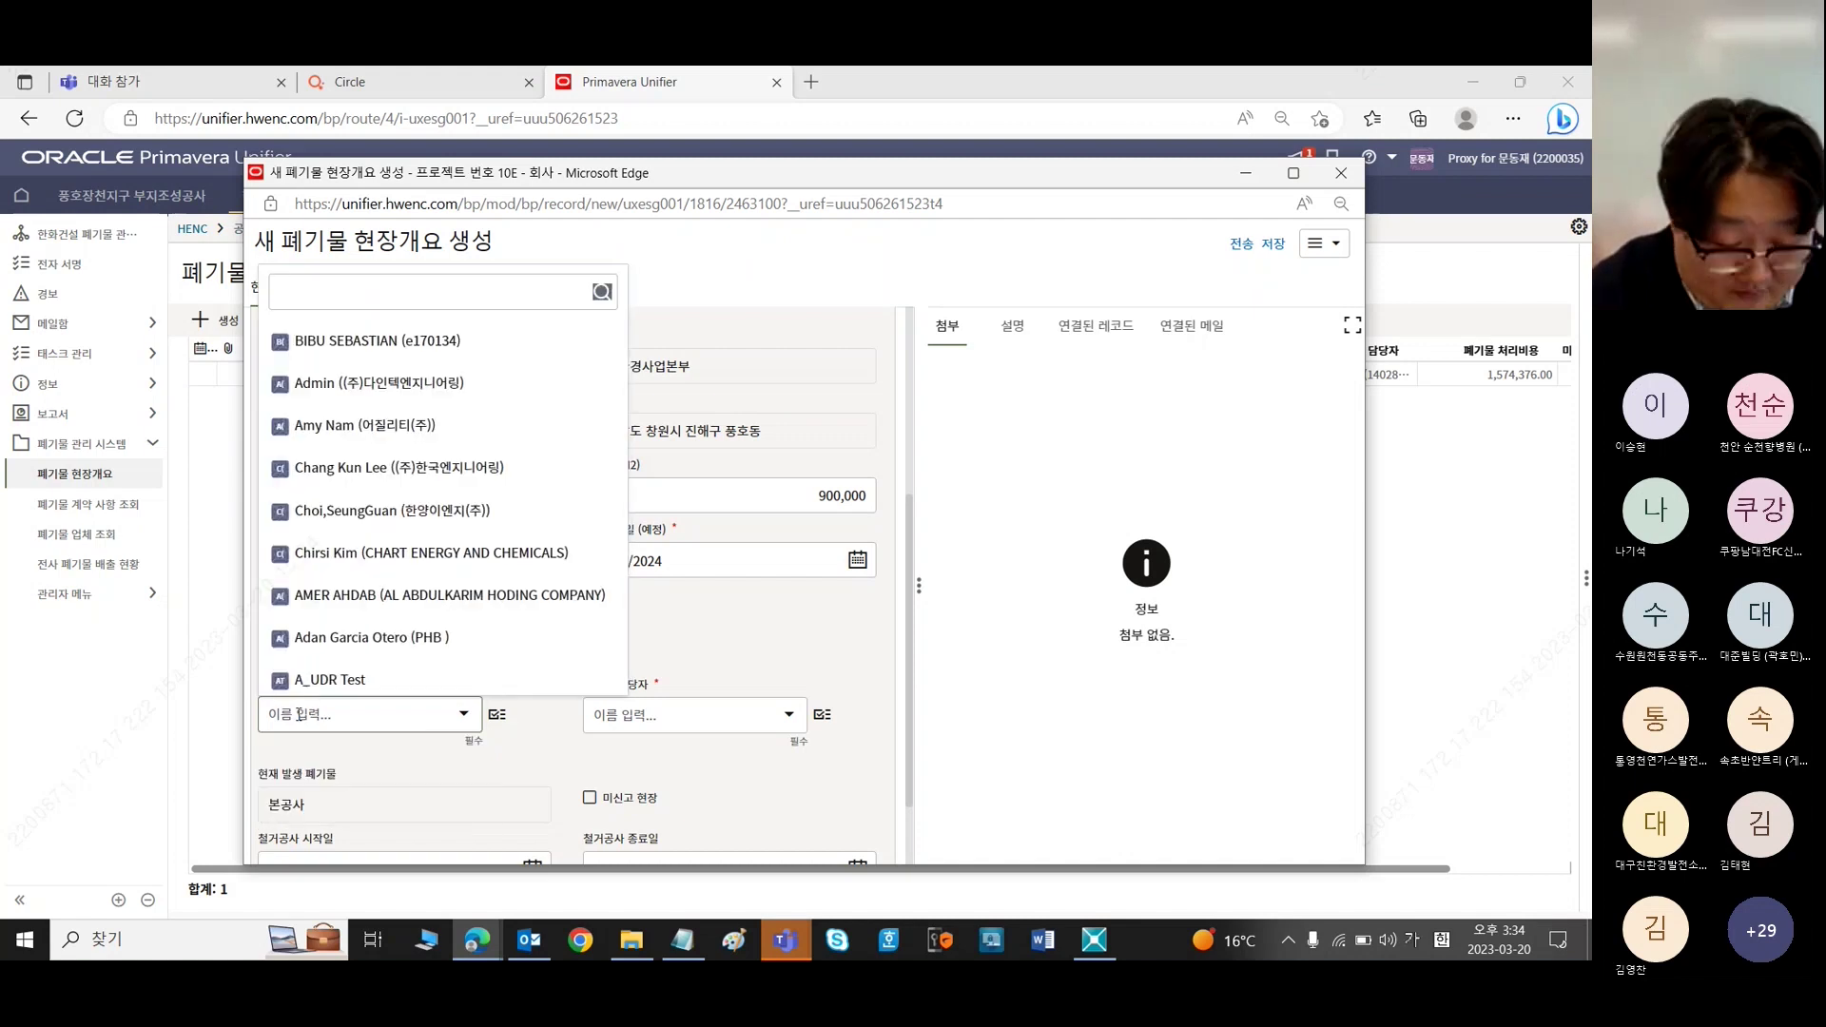
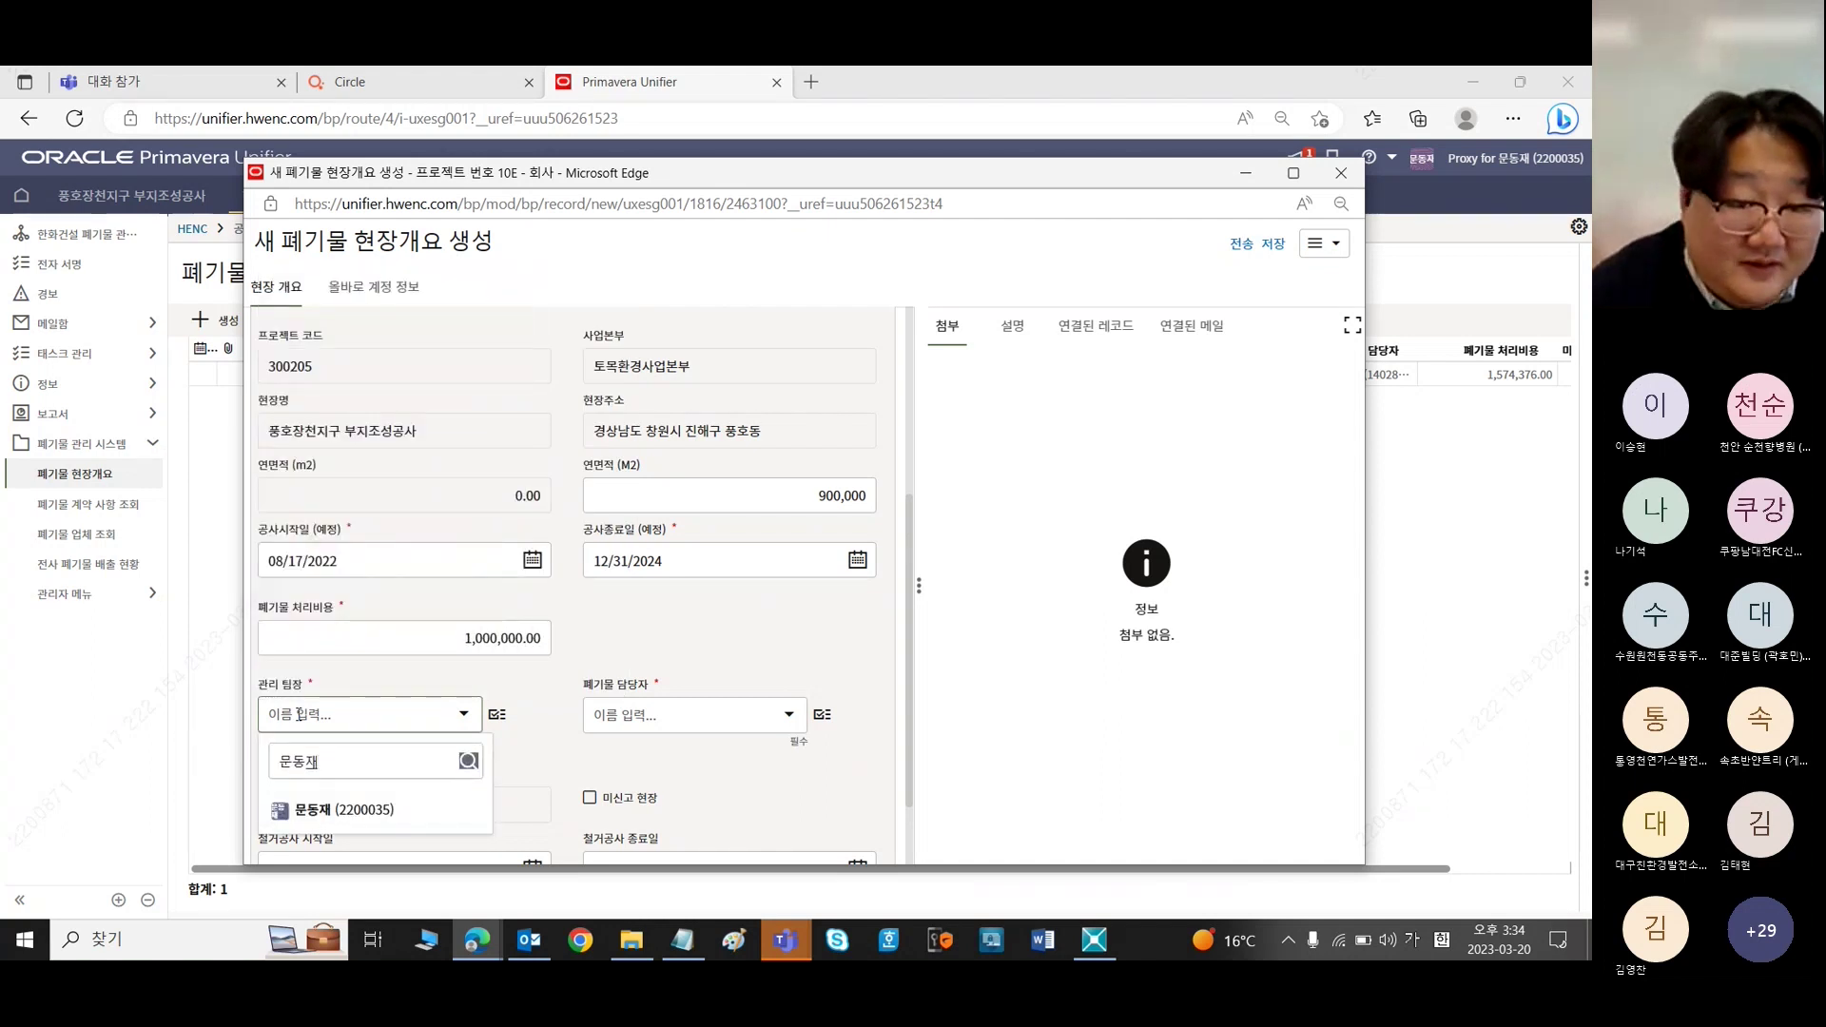
pyautogui.press('Return')
# Step: Search by name and assign the waste officer (폐기물 담당자)
pyautogui.click(617, 714)
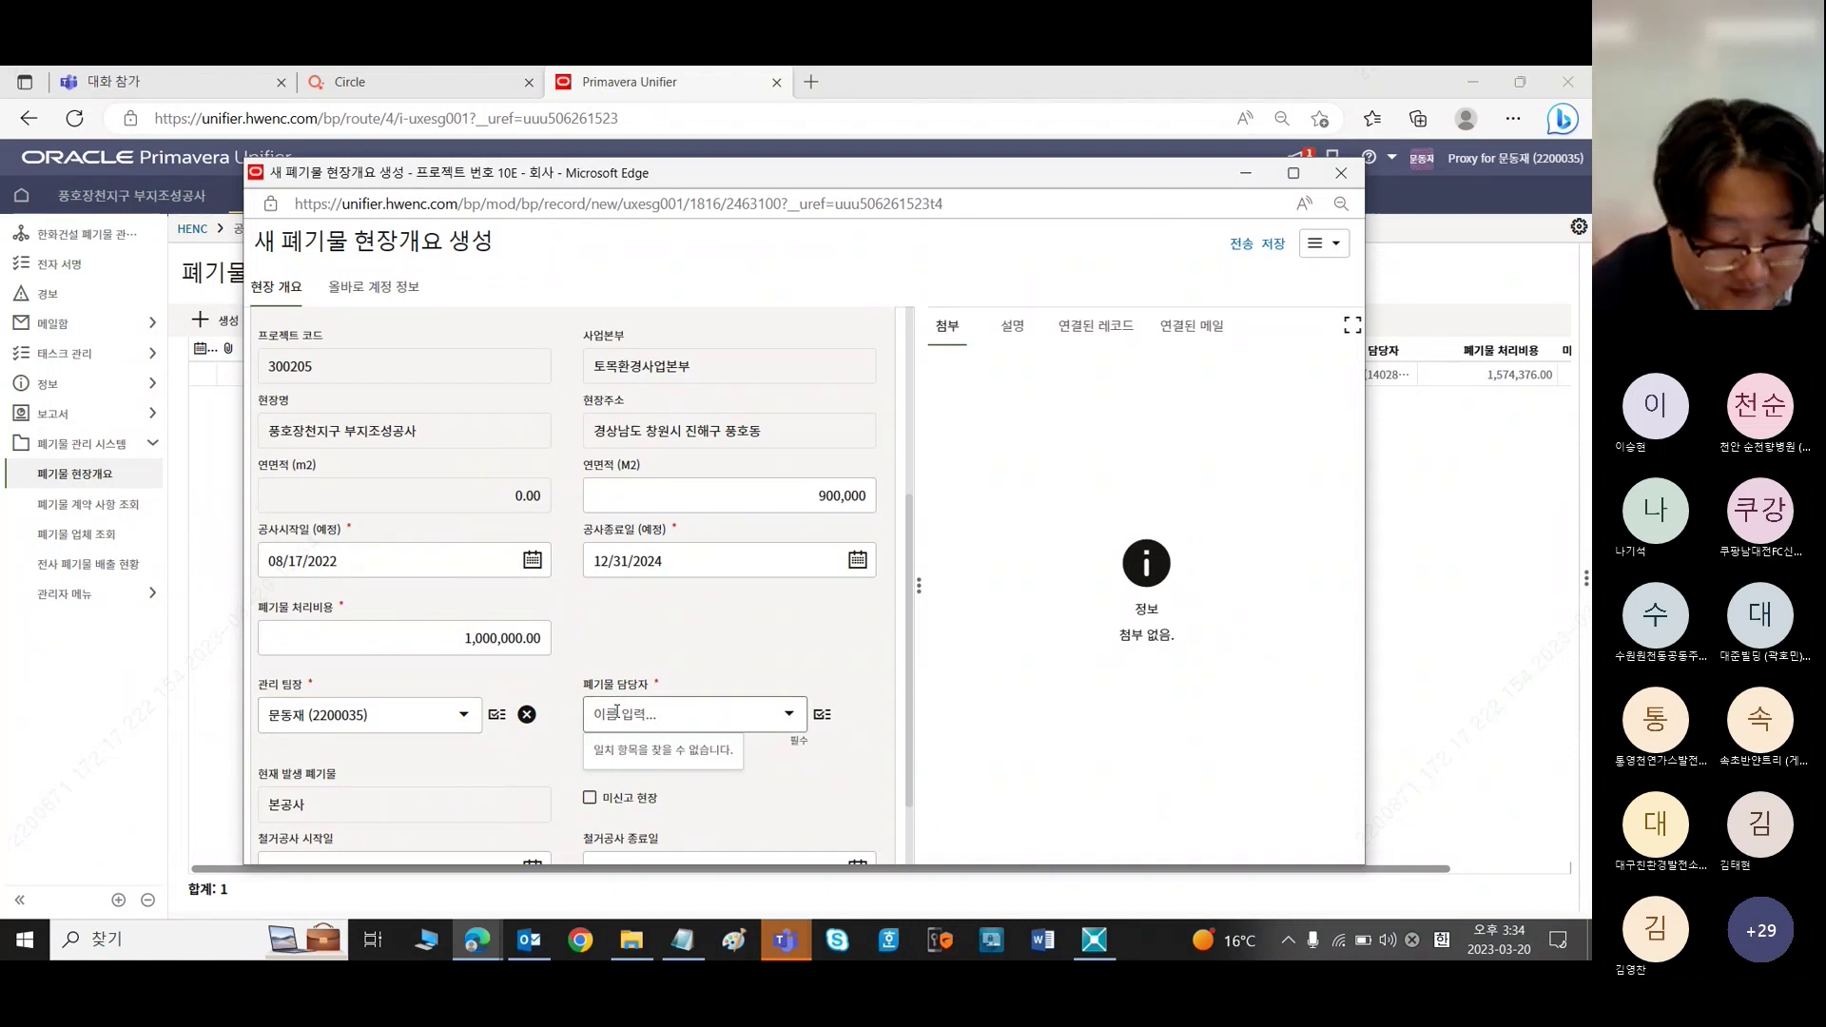
pyautogui.press('Hangul')
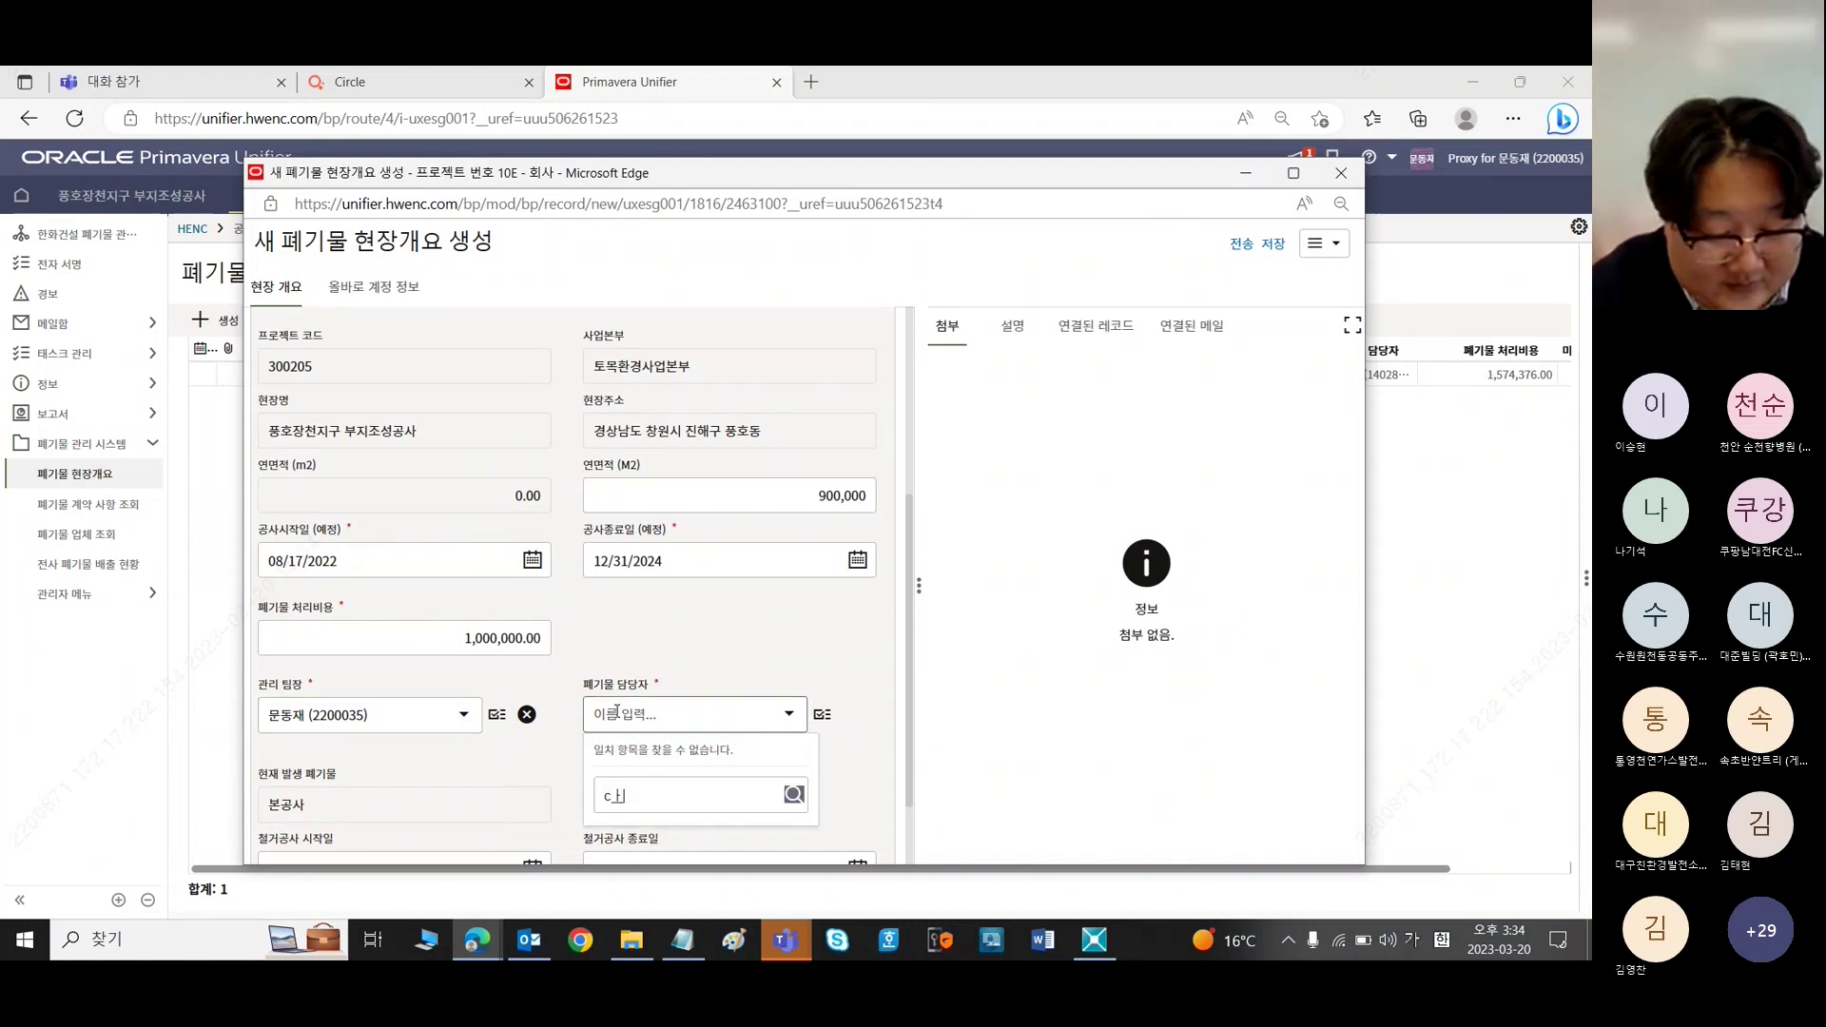
pyautogui.press('BackSpace')
pyautogui.press('BackSpace')
pyautogui.press('BackSpace')
pyautogui.press('BackSpace')
pyautogui.press('Hangul')
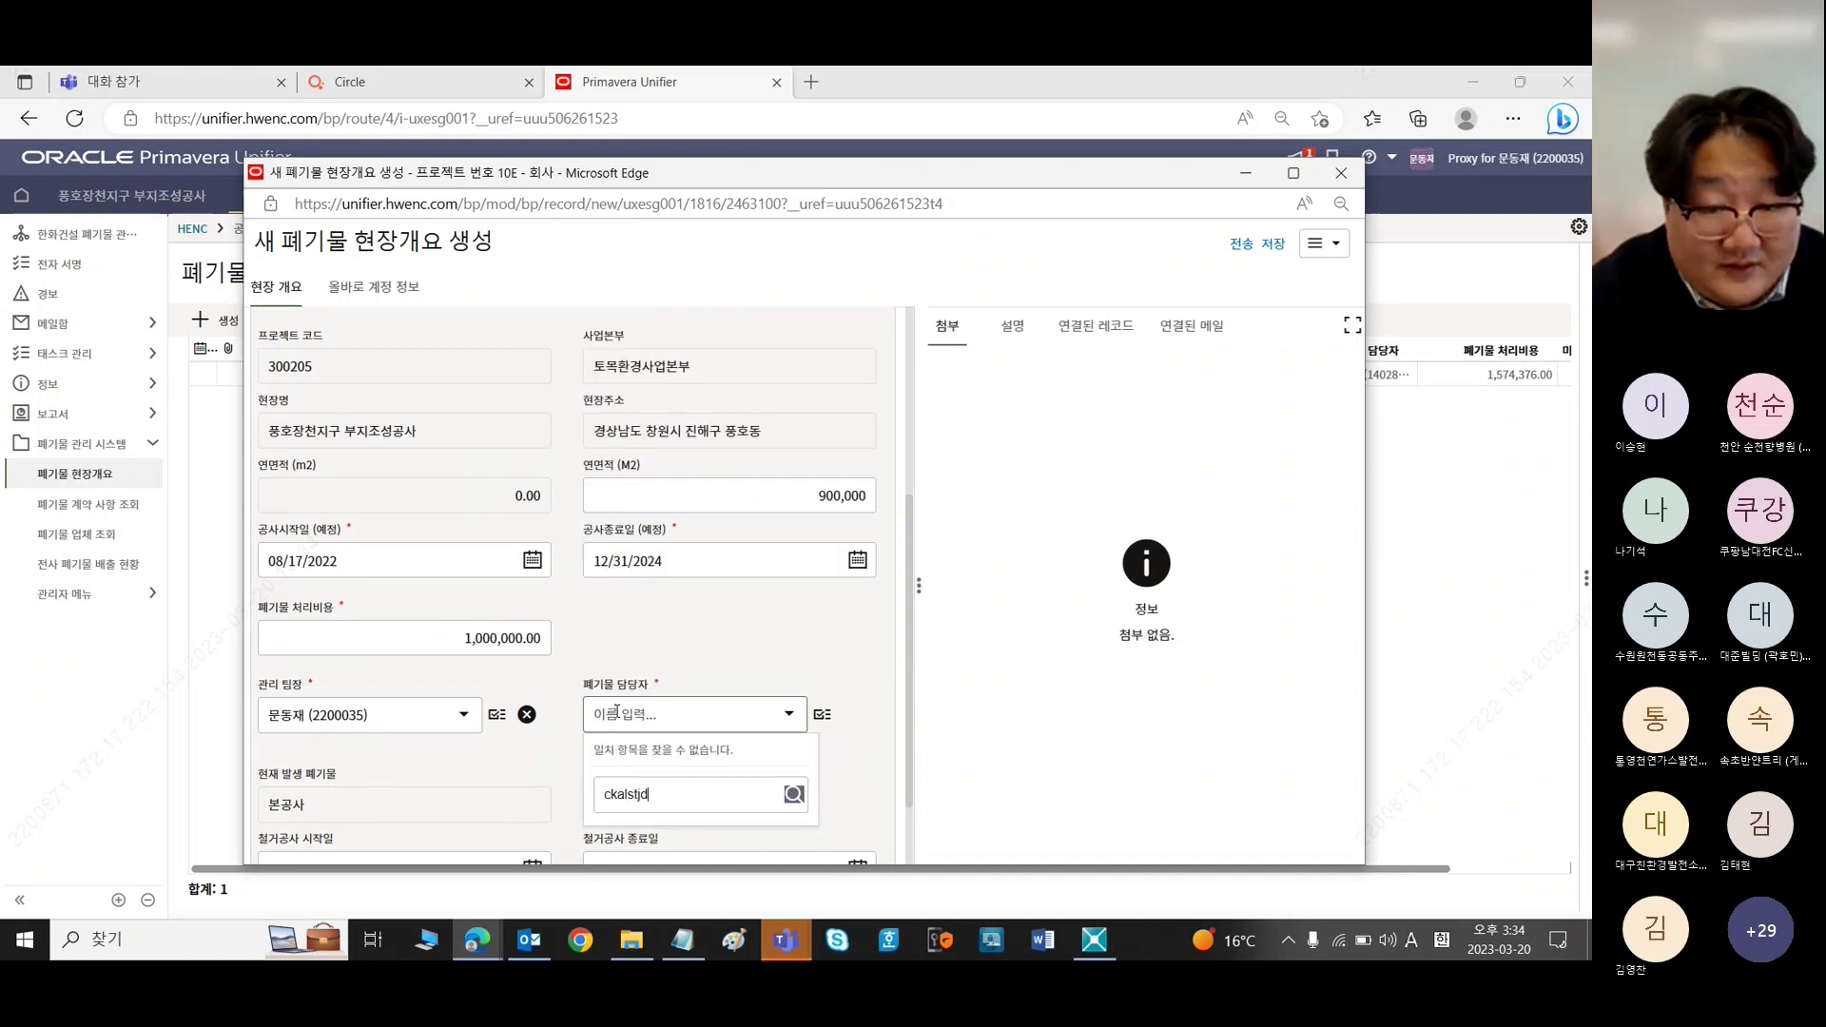
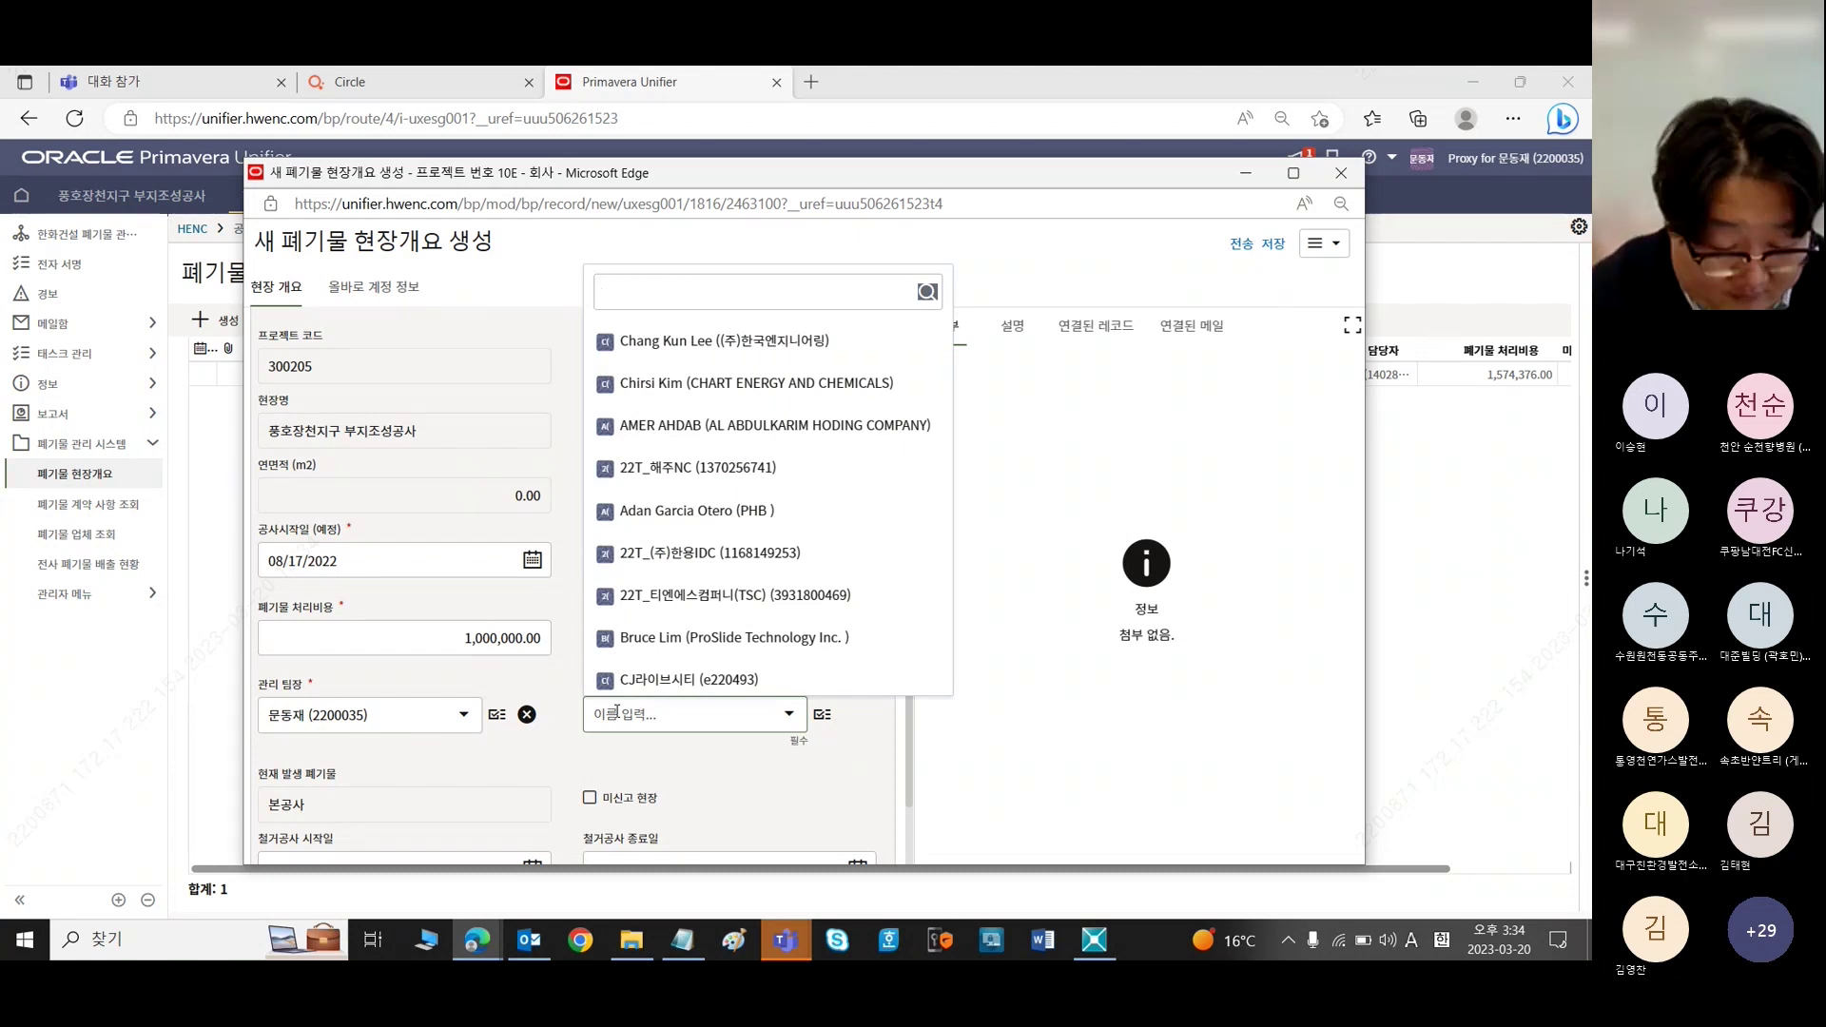
pyautogui.press('Hangul')
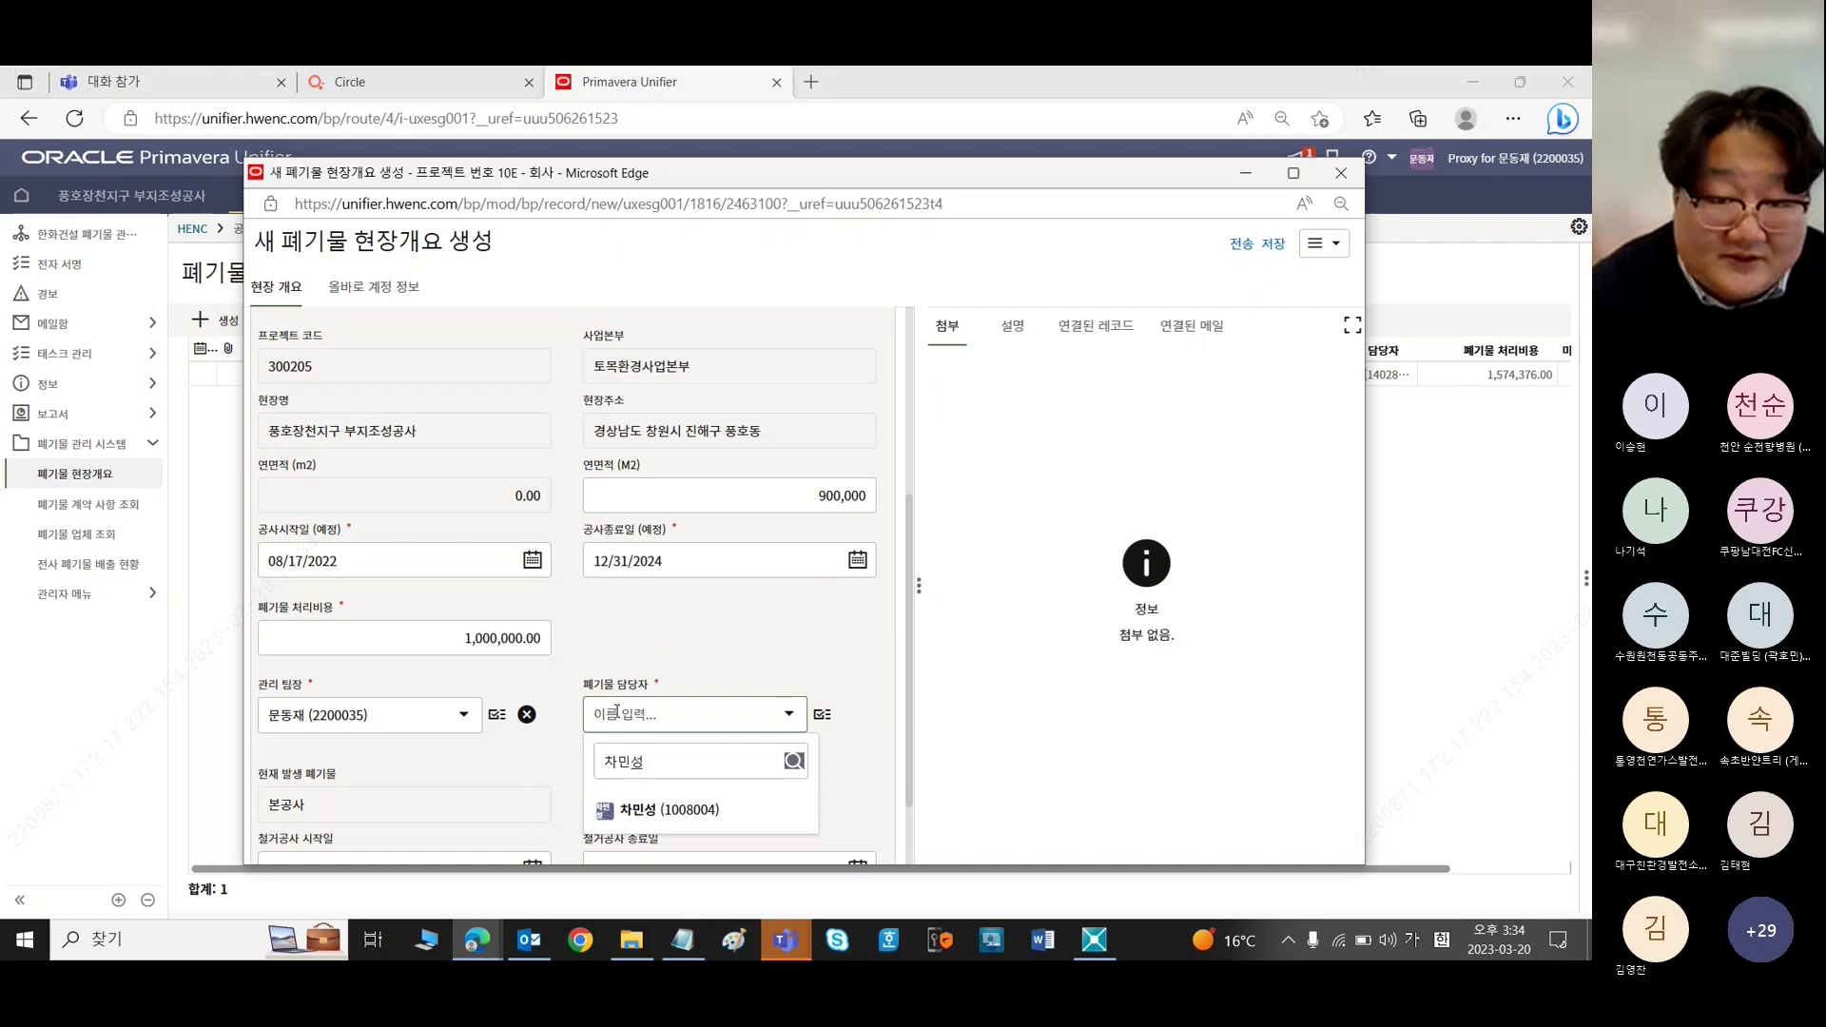
pyautogui.click(687, 816)
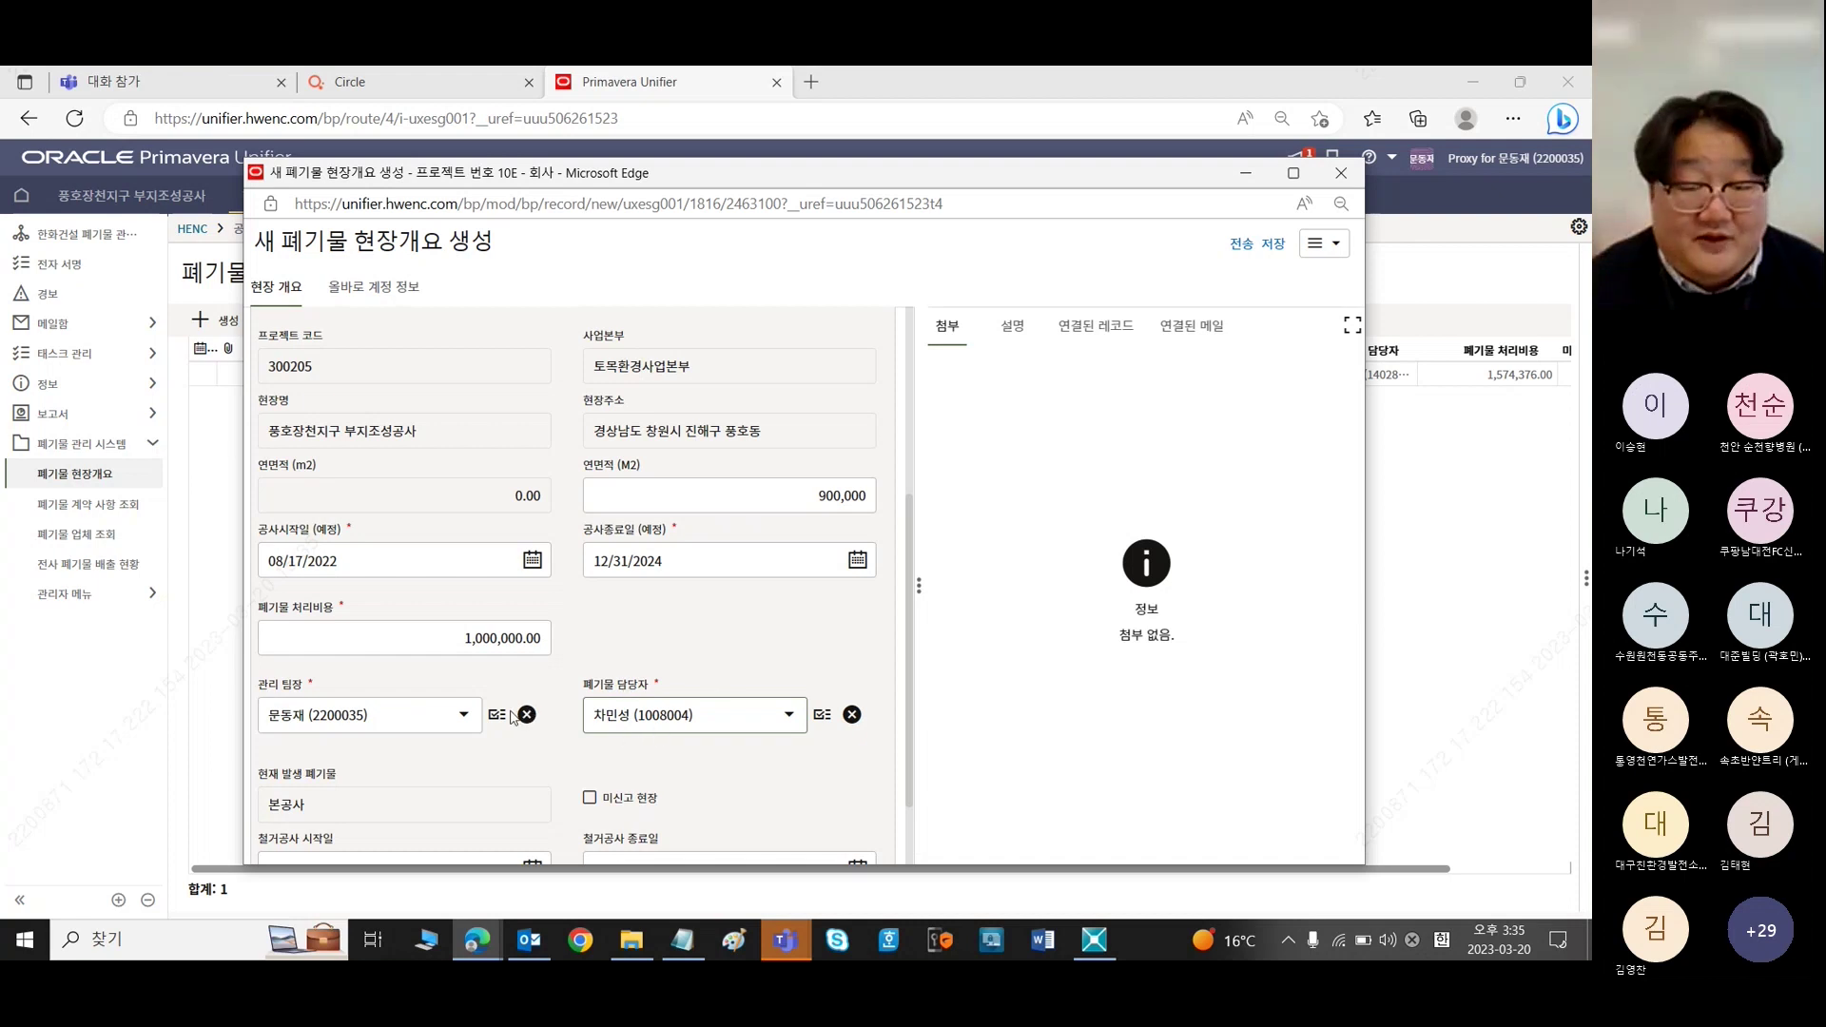
# Step: Leave the 철거공사 시작일 date blank and tick the 미신고 현장 (unreported site) checkbox
pyautogui.scroll(-1, 677, 677)
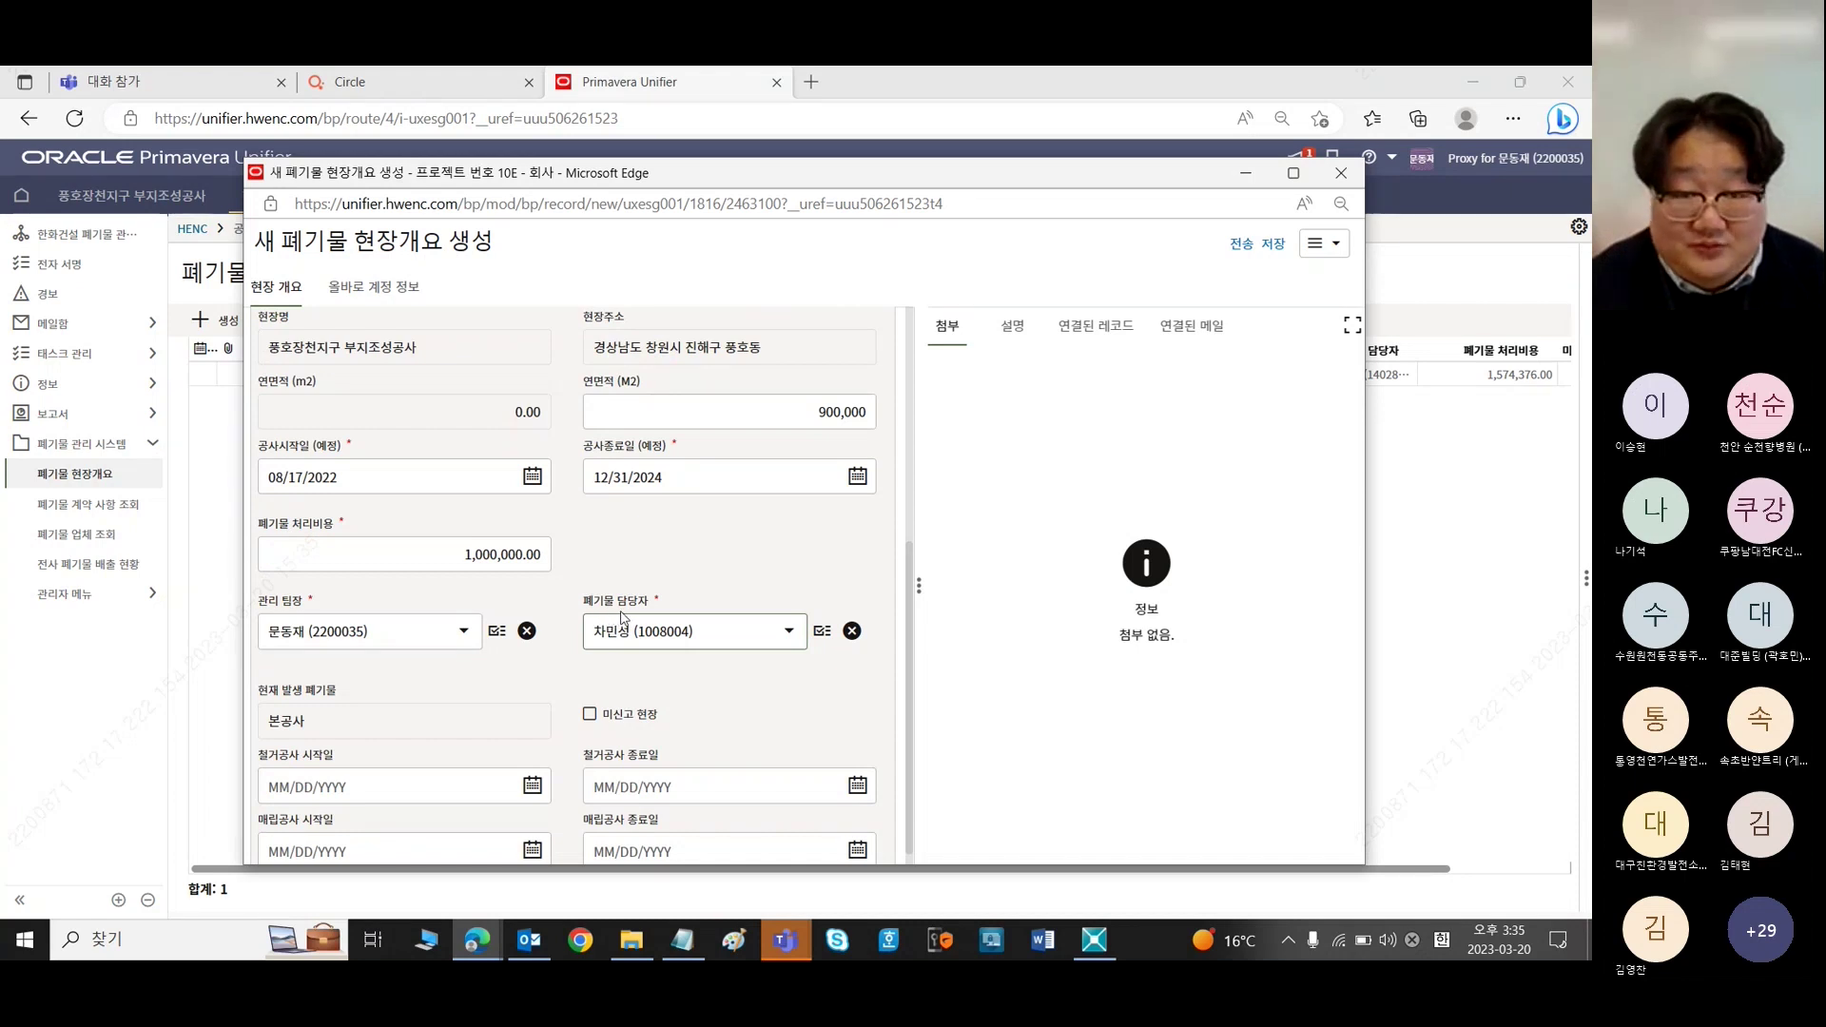
pyautogui.scroll(-1, 595, 633)
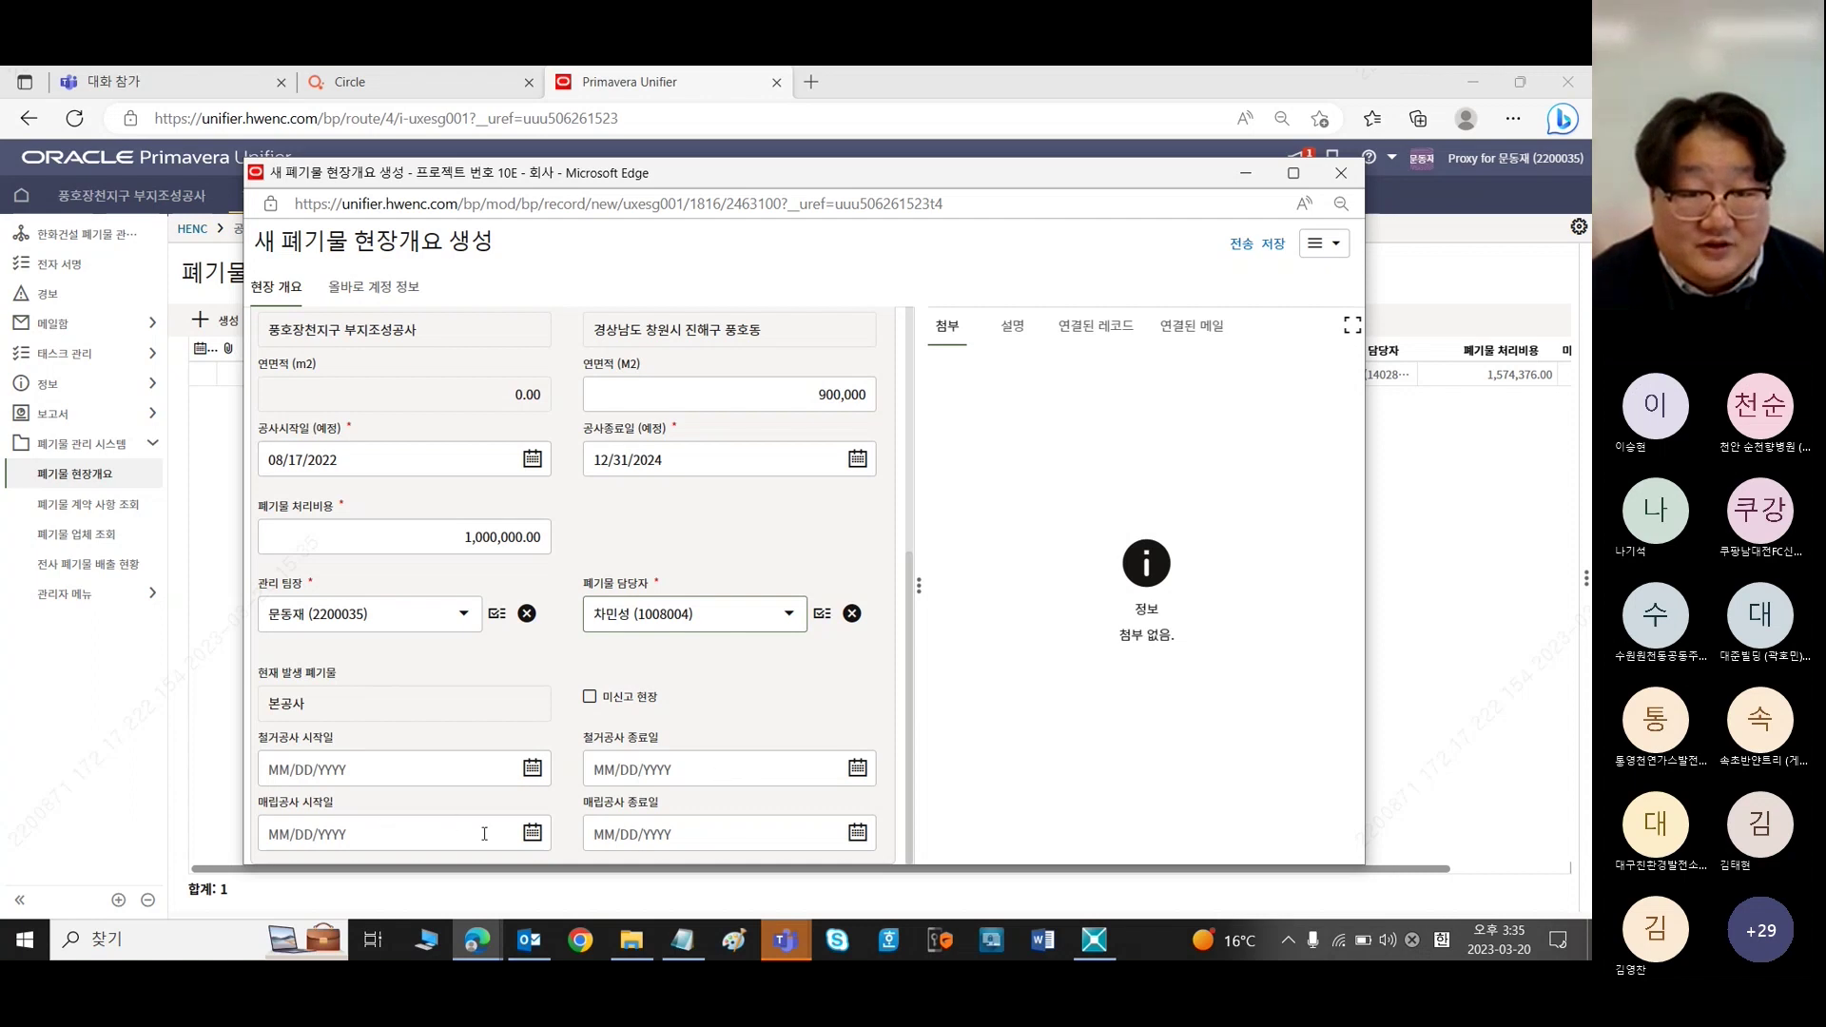
pyautogui.click(533, 767)
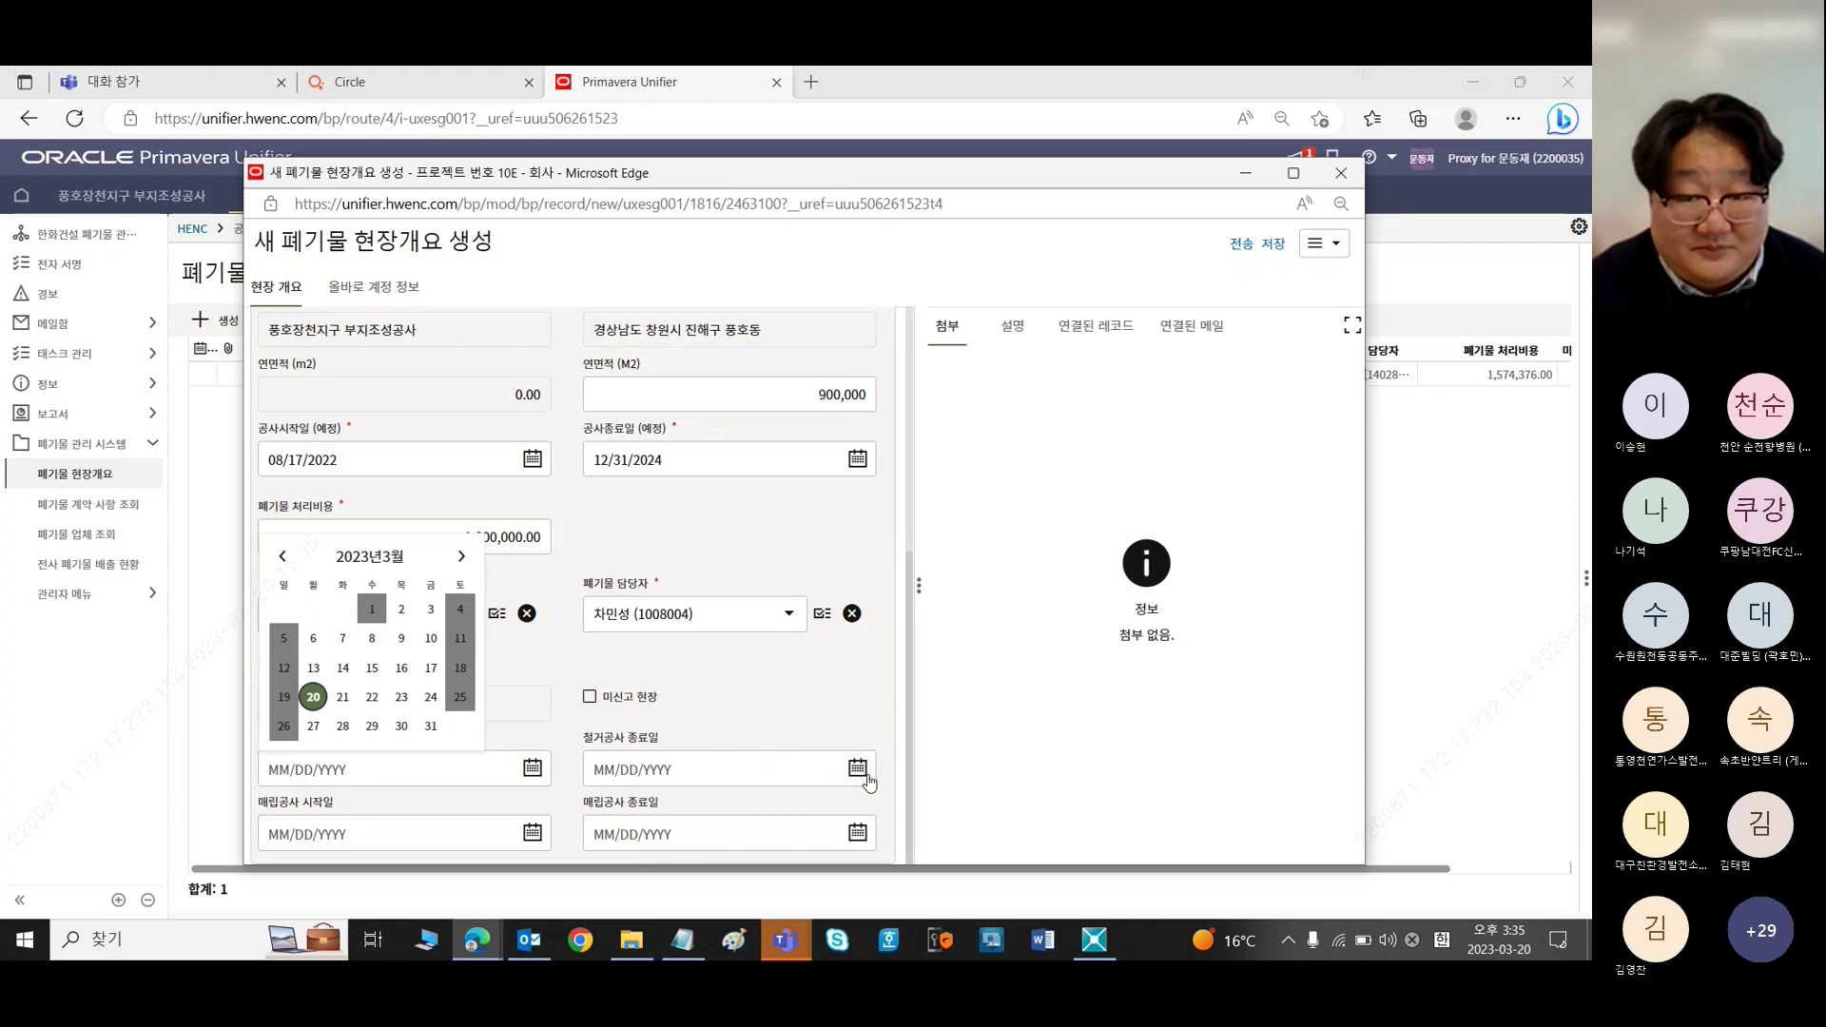
pyautogui.click(836, 704)
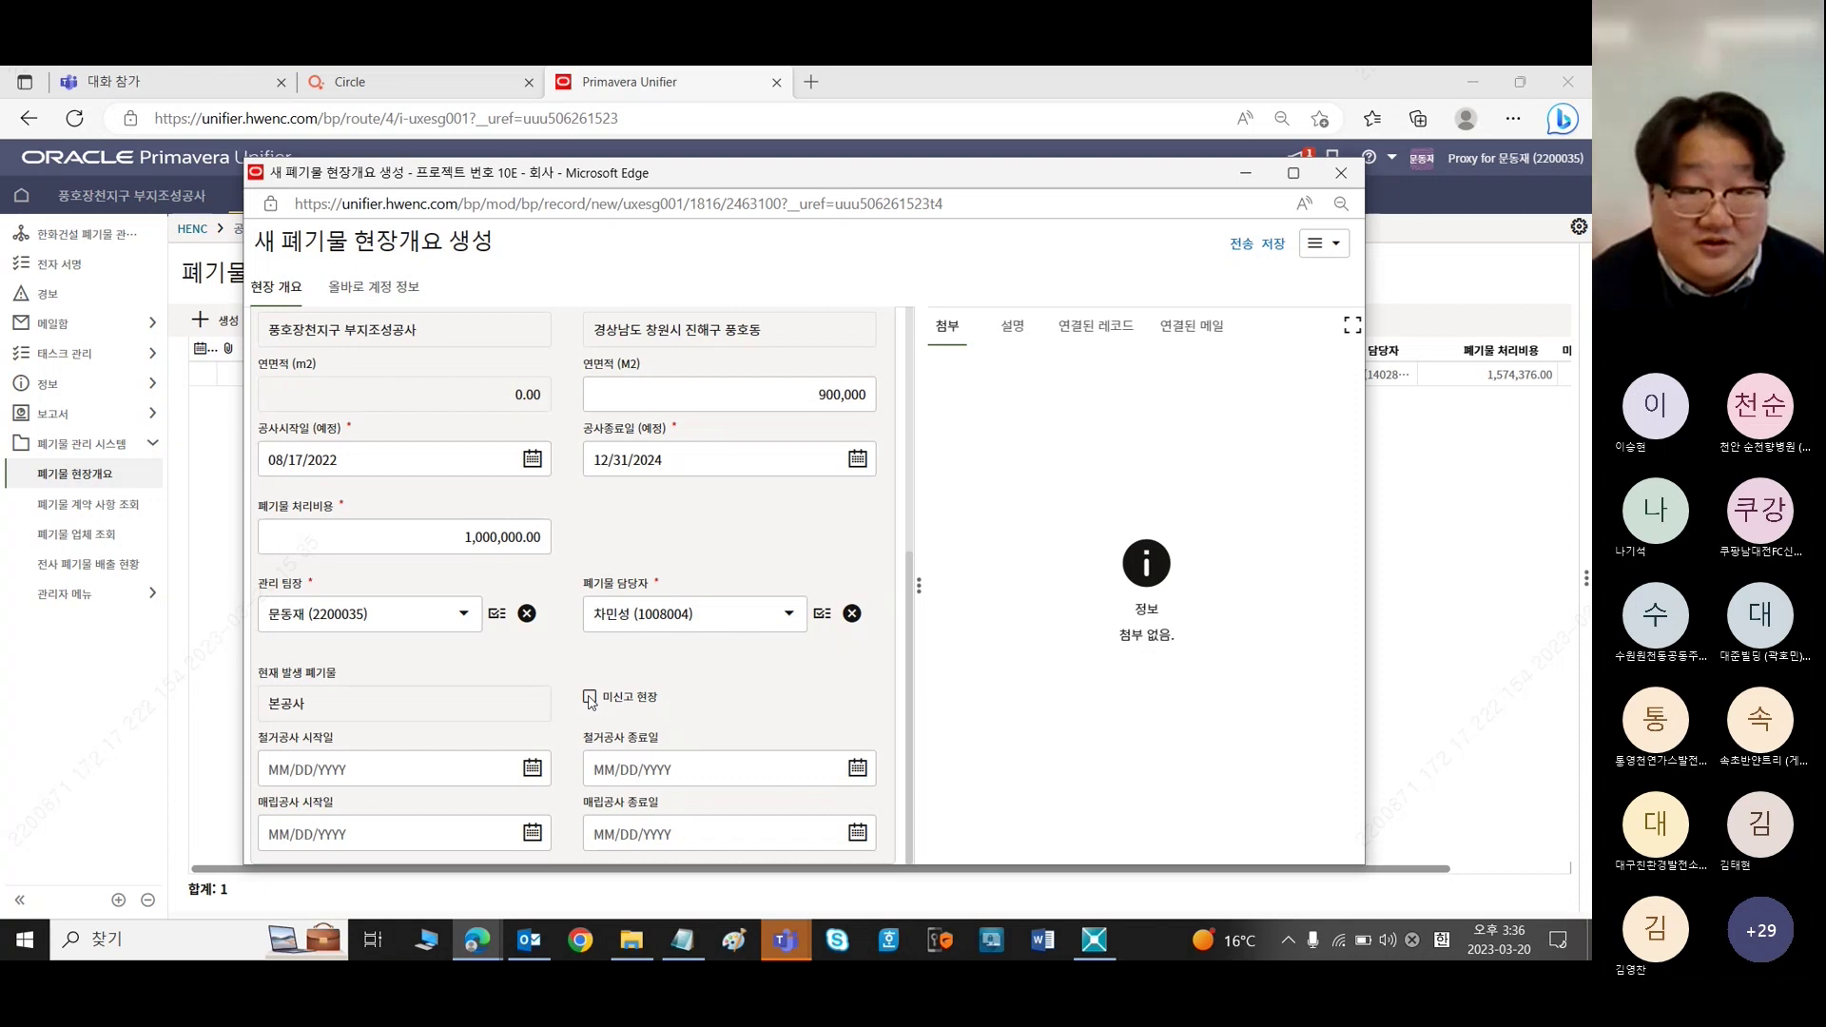
pyautogui.click(590, 700)
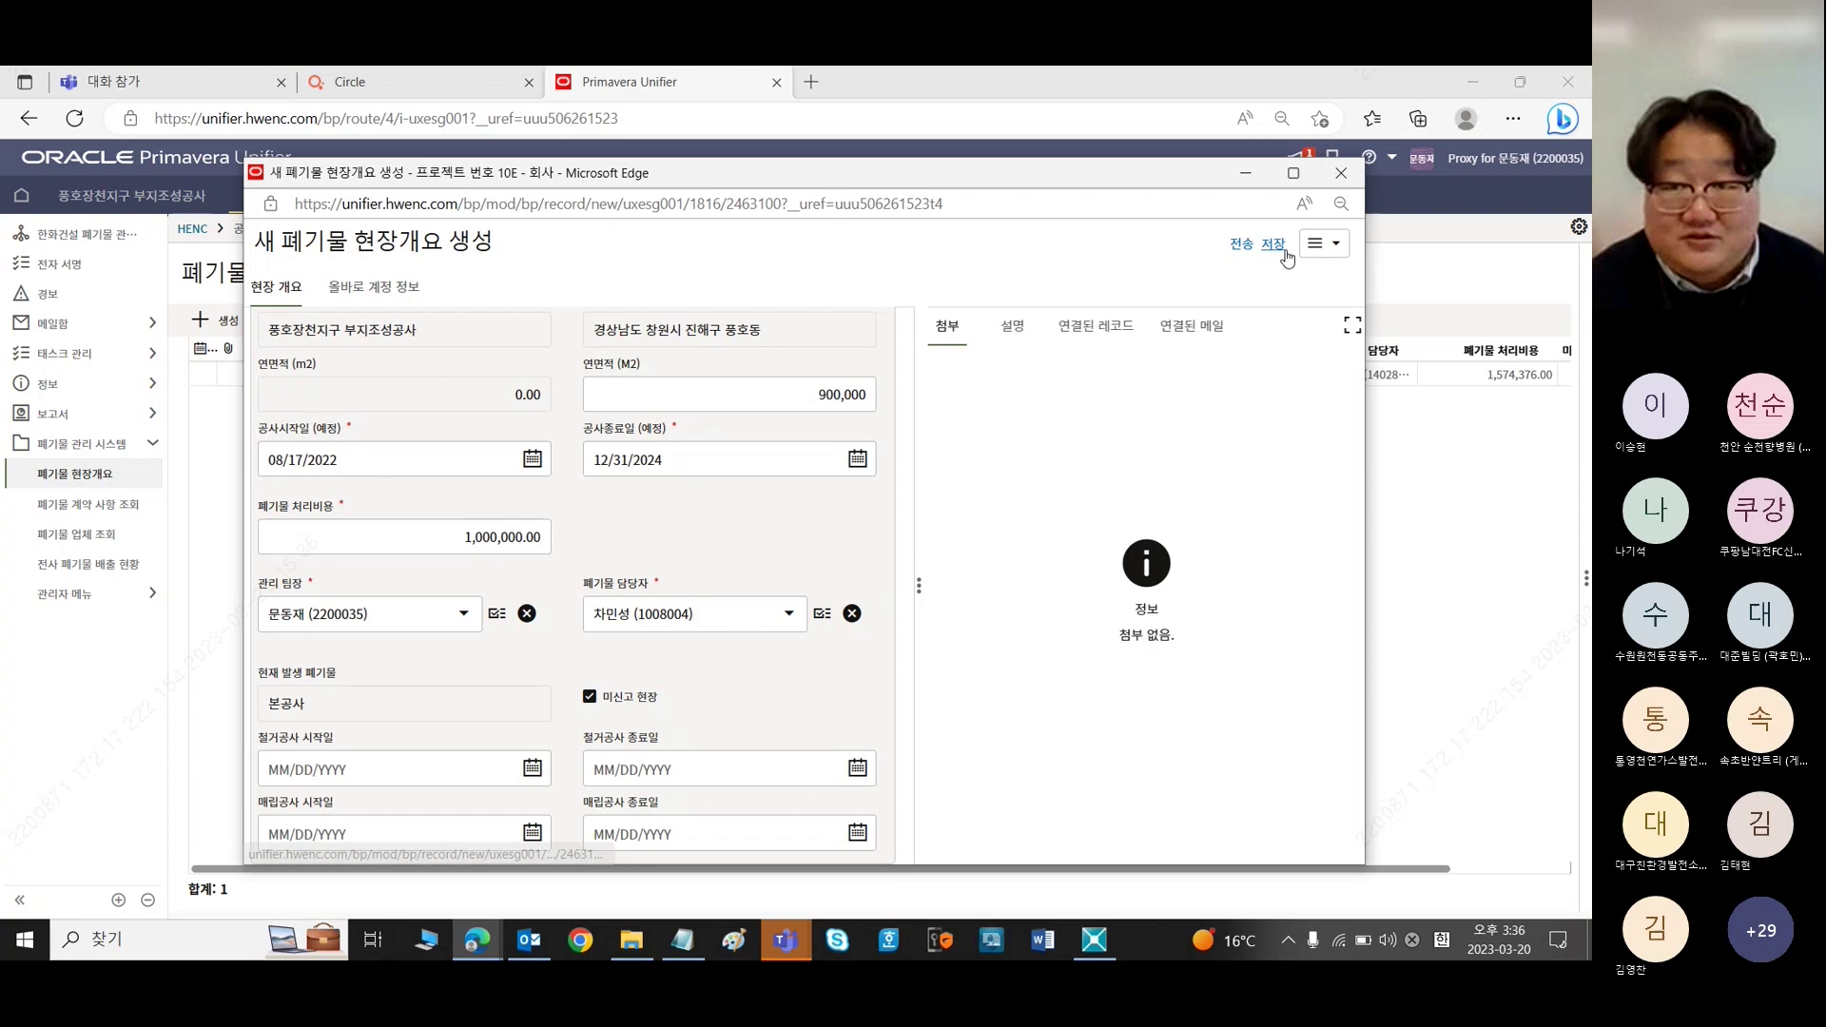
# Step: Untick 미신고 현장, save the record as a draft, and show the 올바로 계정 정보 section
pyautogui.click(590, 699)
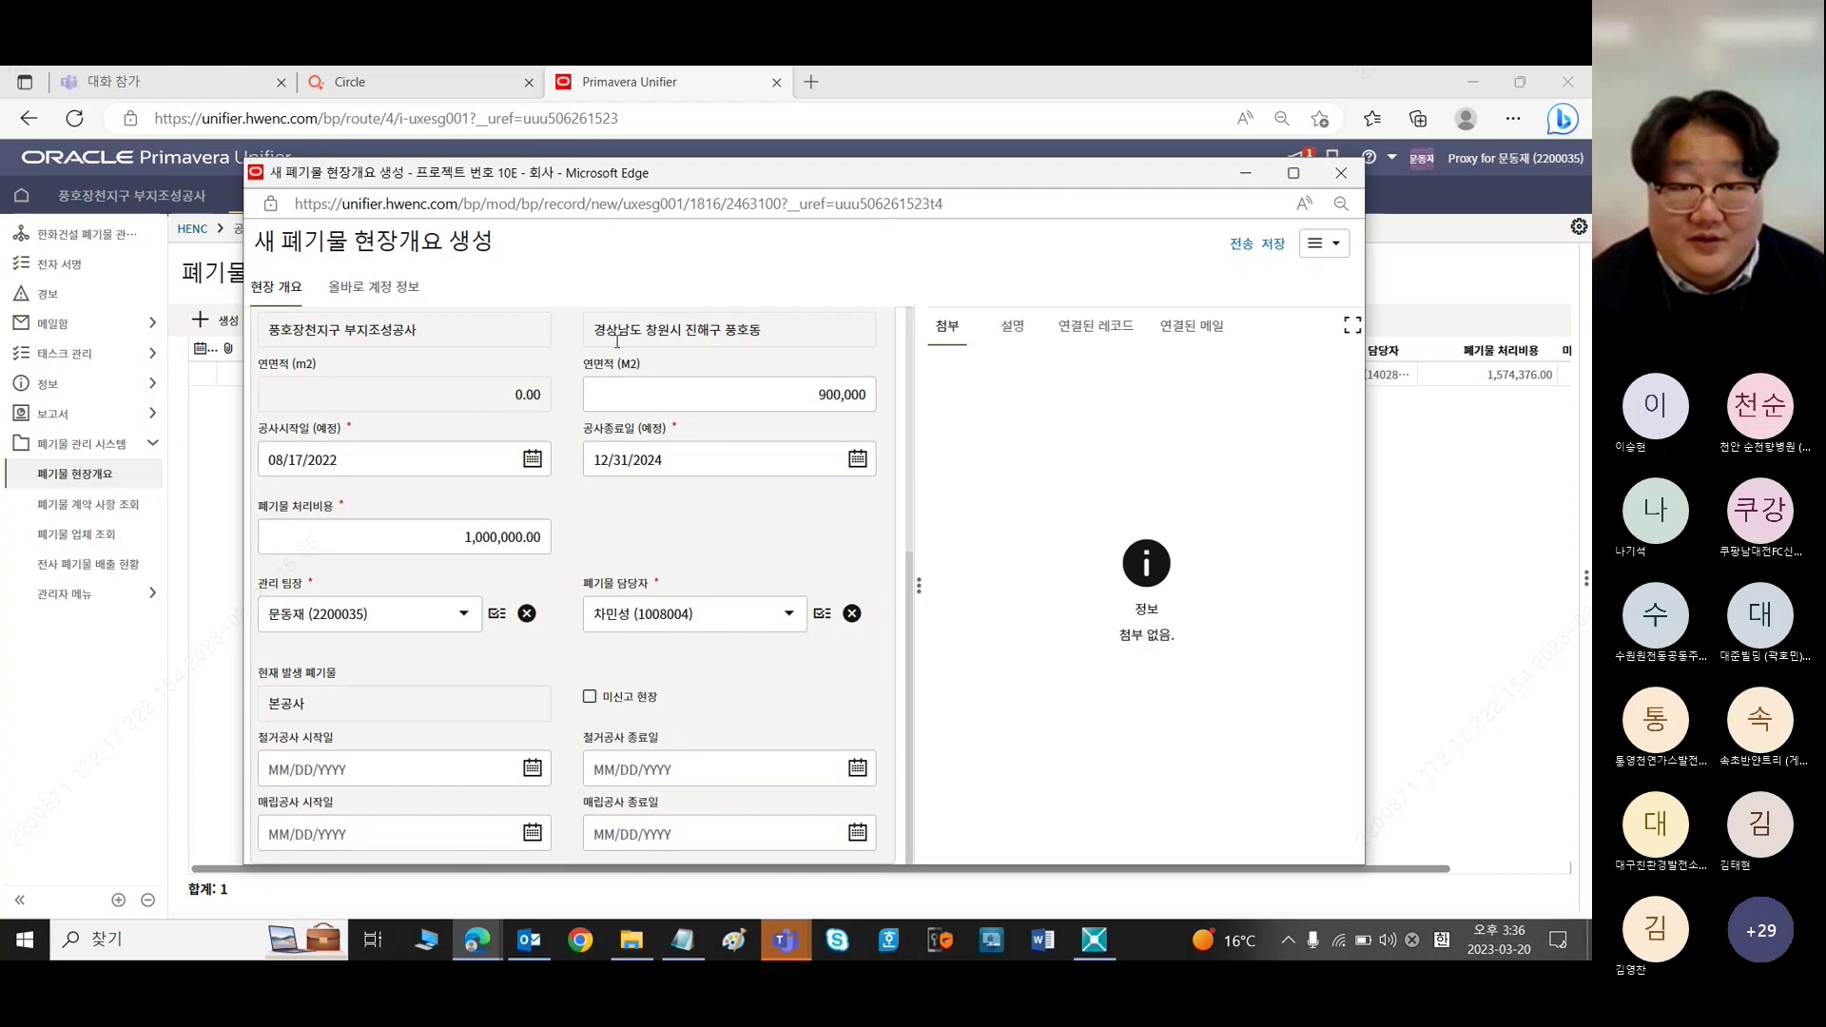
pyautogui.click(1277, 248)
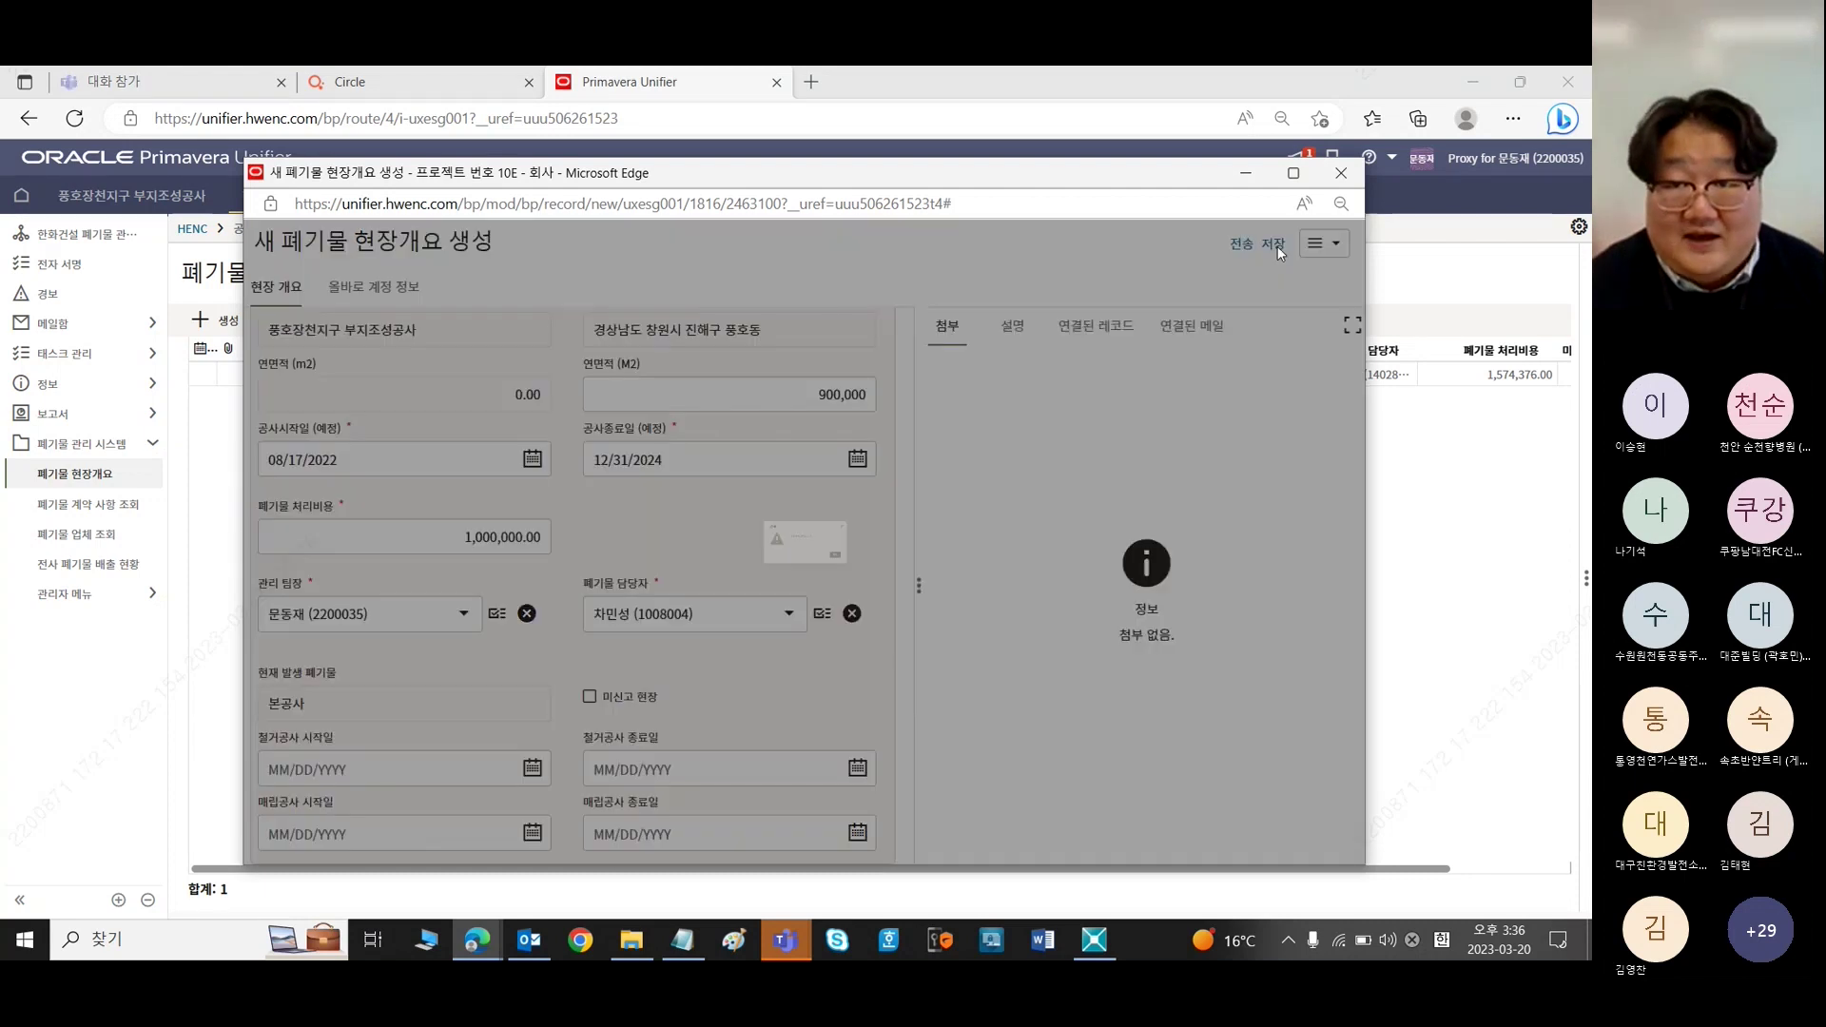
pyautogui.click(952, 596)
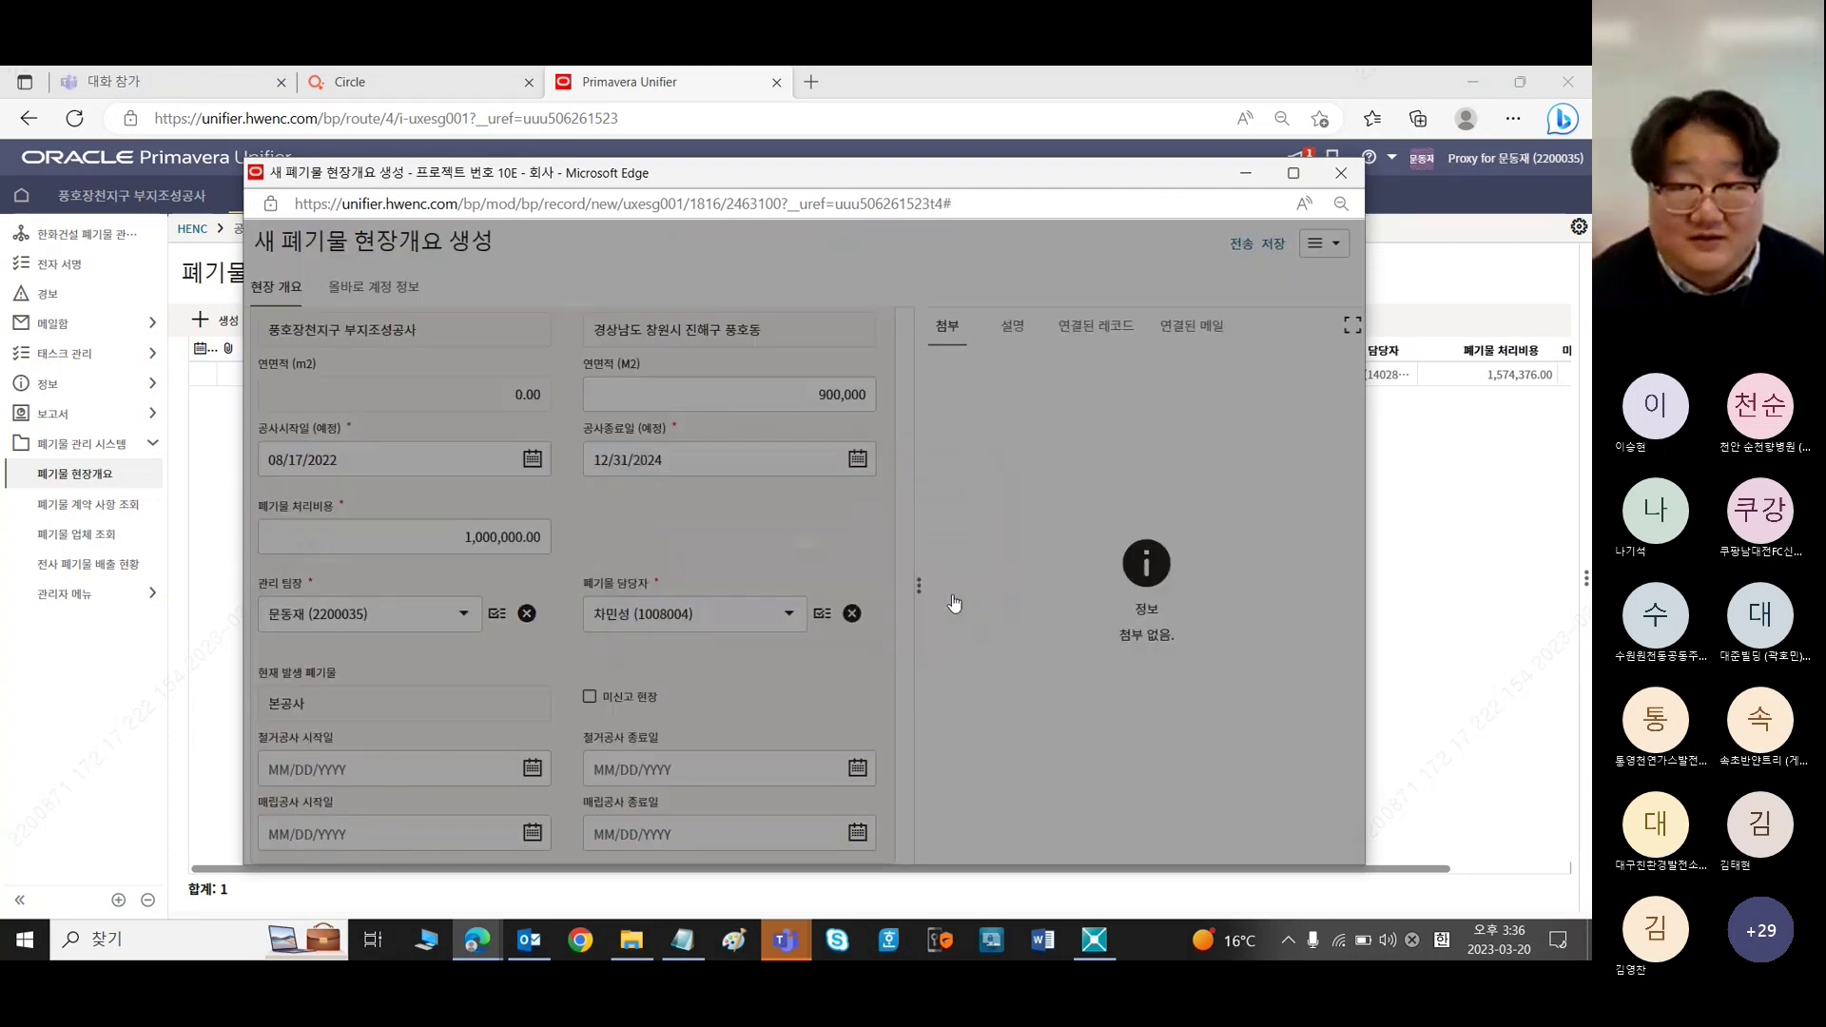
pyautogui.scroll(3, 559, 345)
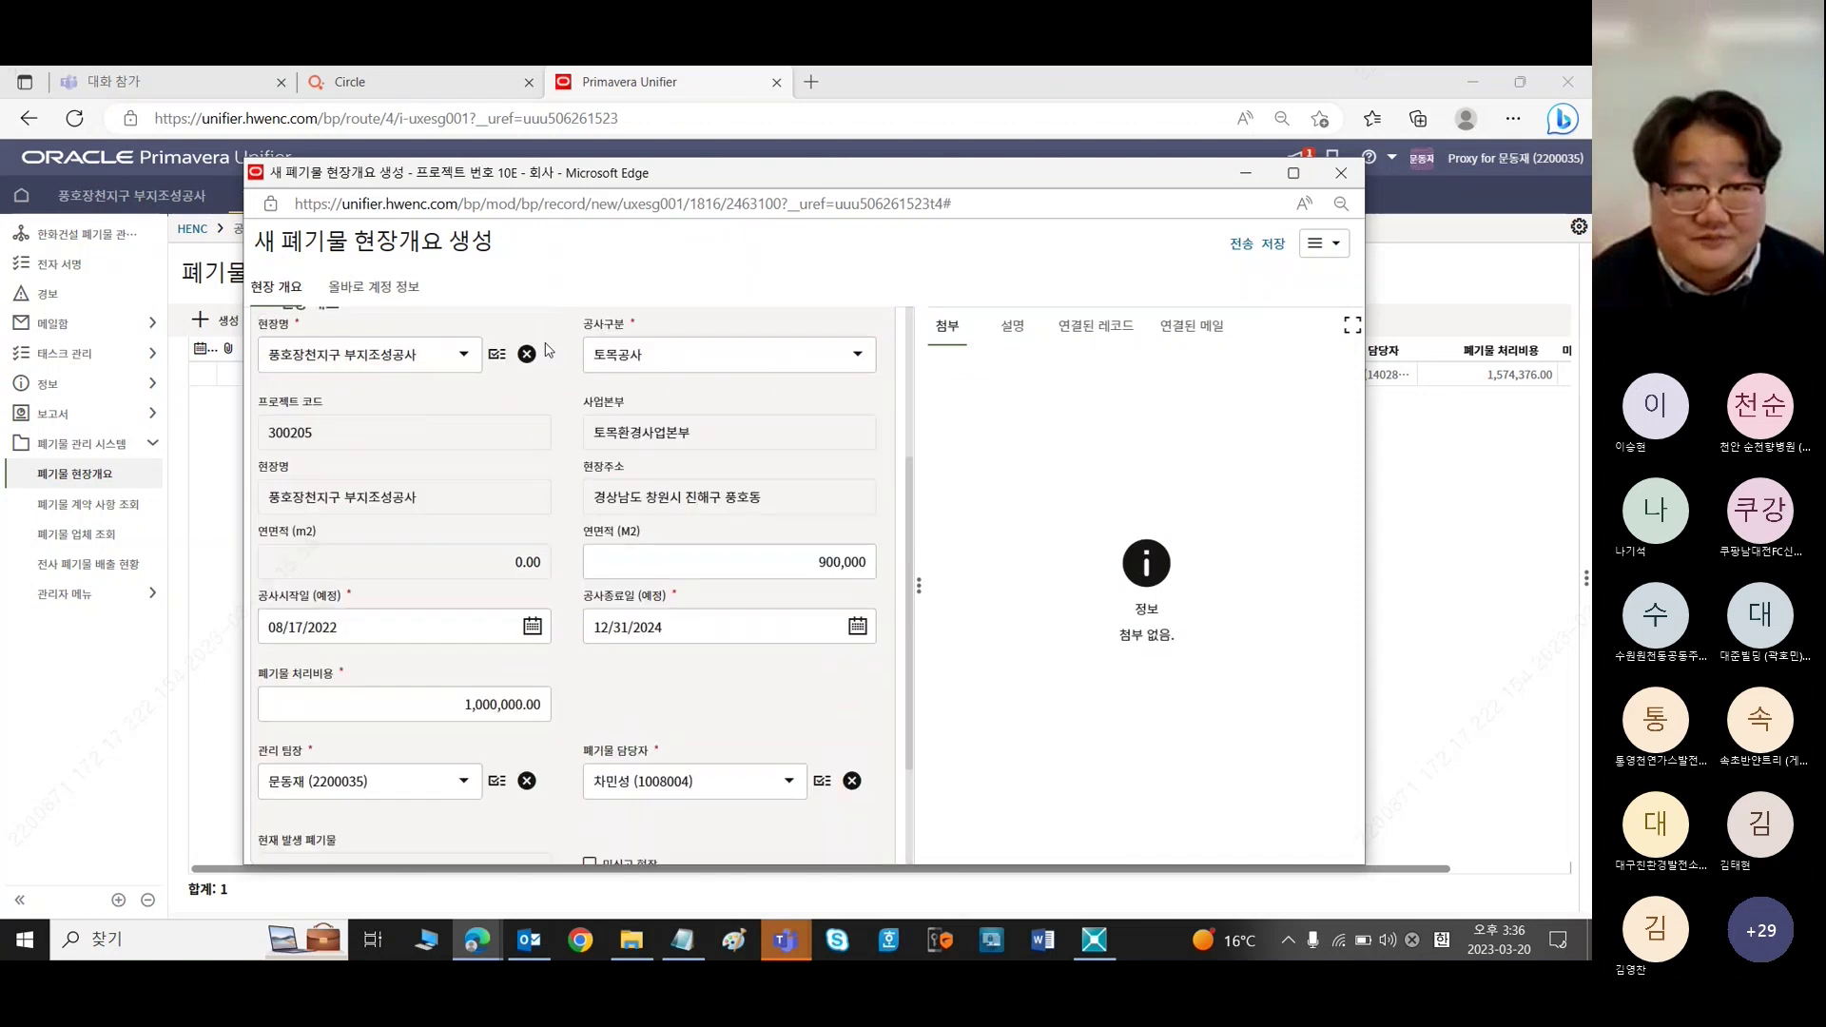
pyautogui.click(386, 298)
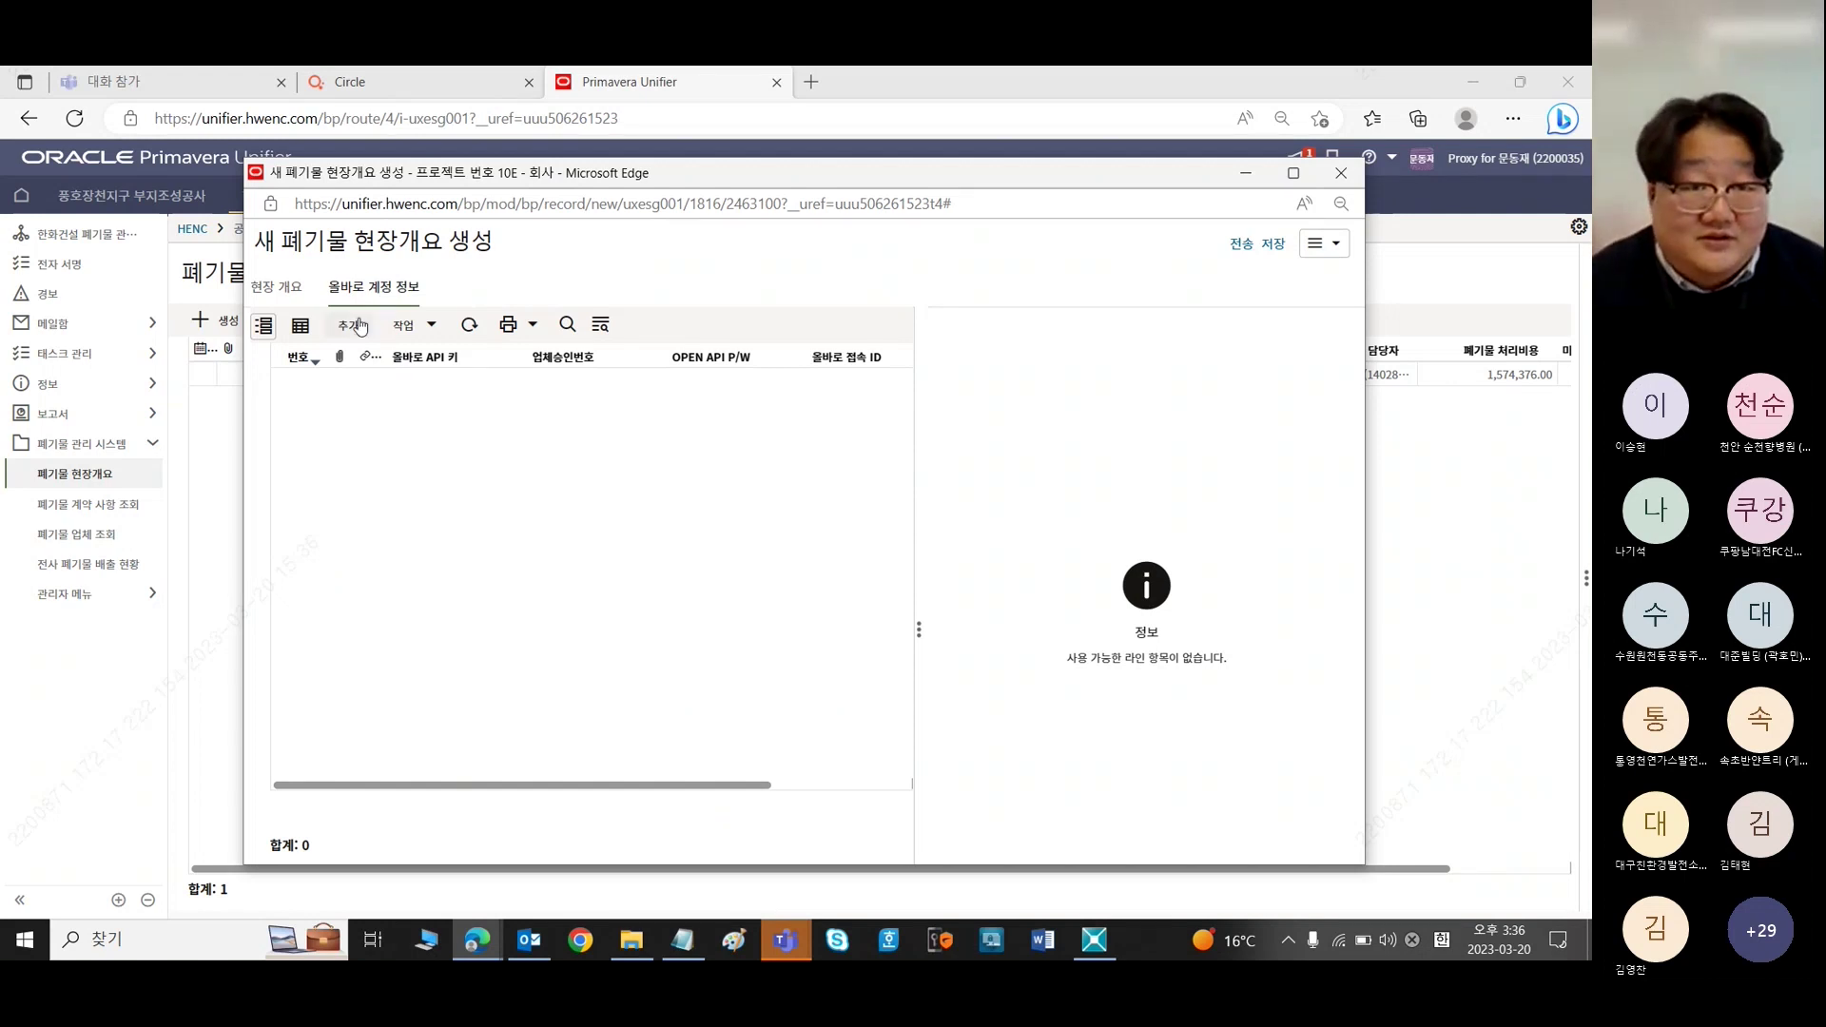
# Step: Add a new 올바로 계정 line item, widening its popup and moving it to the upper left
pyautogui.click(349, 328)
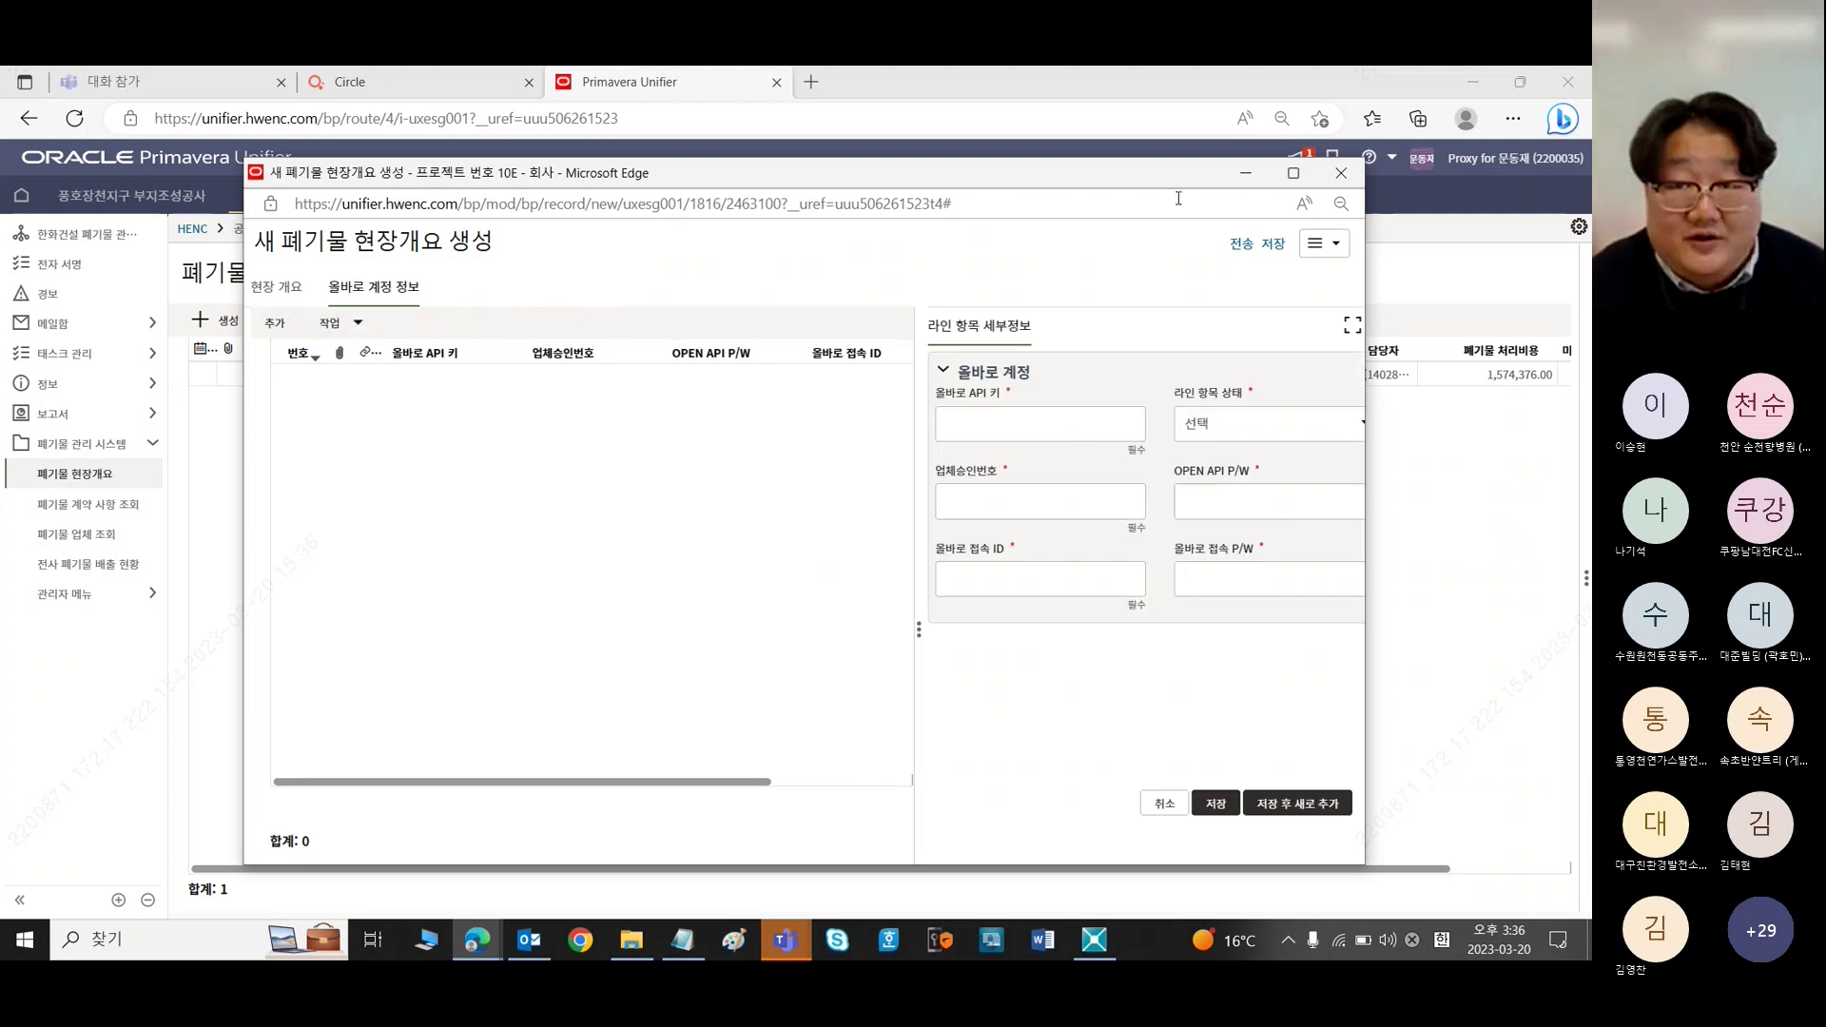
pyautogui.moveTo(1366, 458); pyautogui.dragTo(1494, 458)
pyautogui.moveTo(1109, 183); pyautogui.dragTo(871, 133)
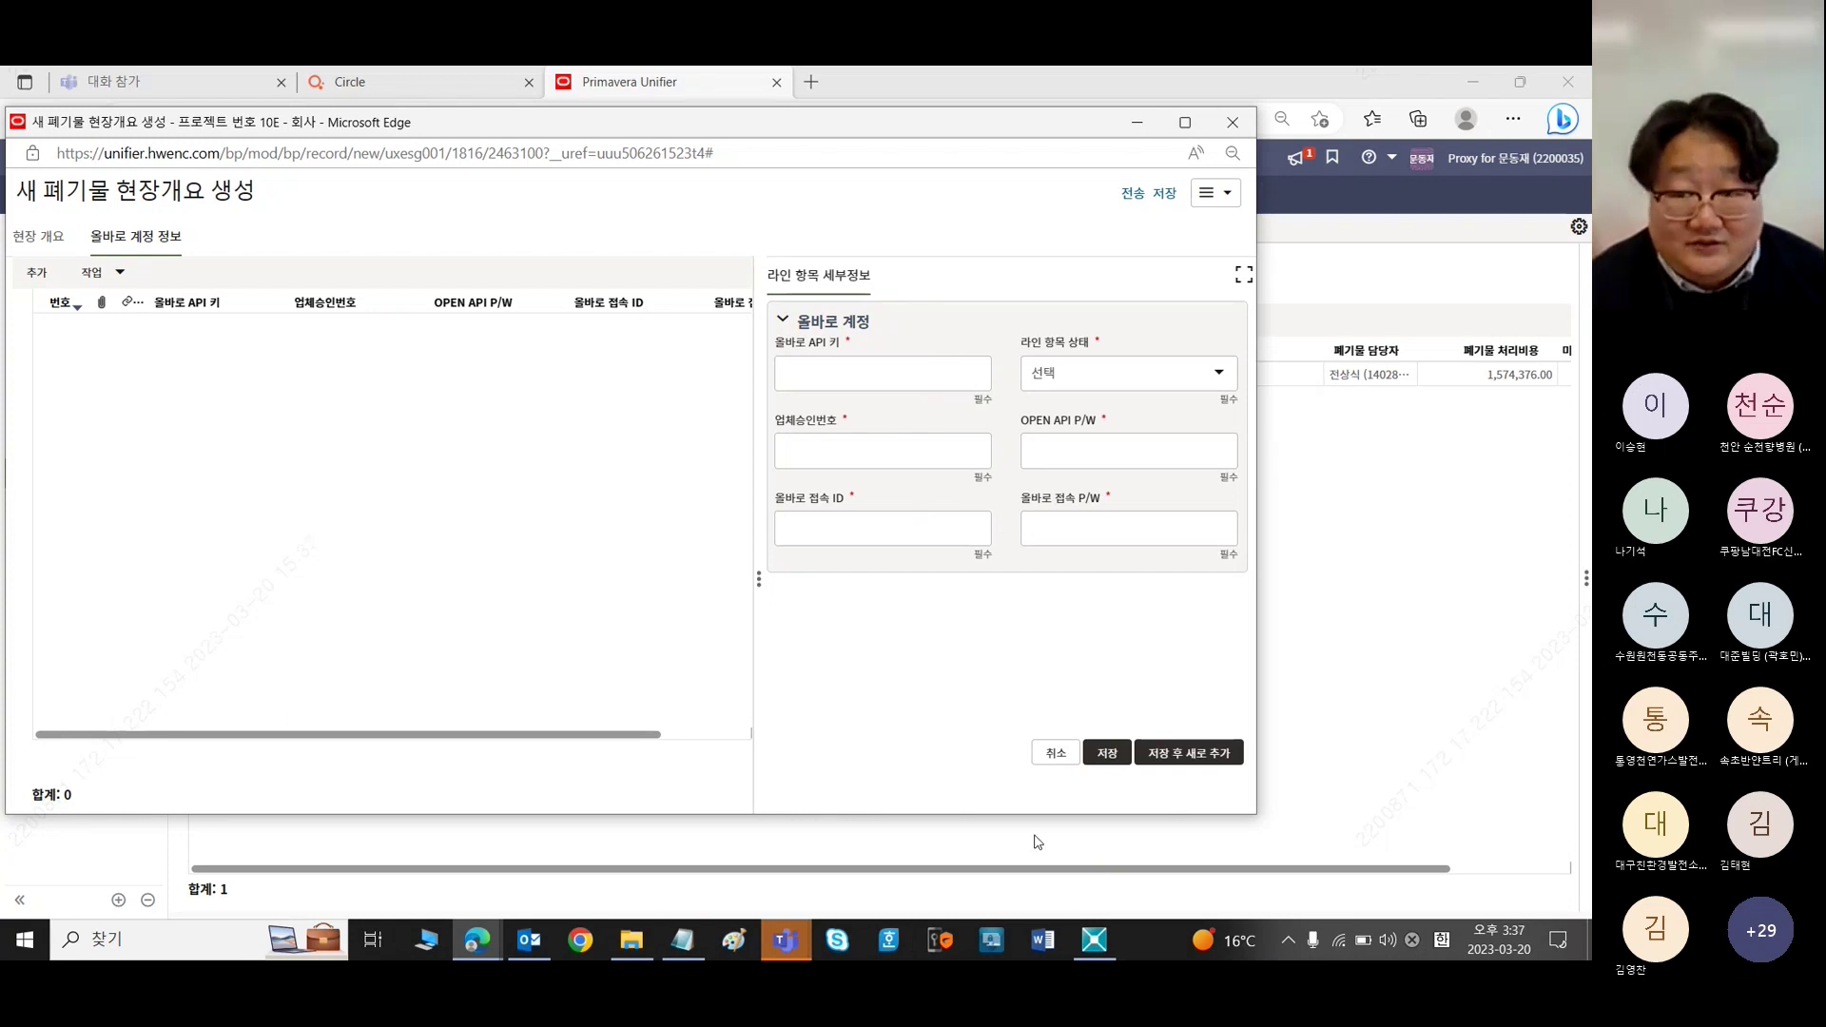
# Step: Paste the first account's Allbaro API key from Notepad and set the line status to 활성
pyautogui.click(705, 946)
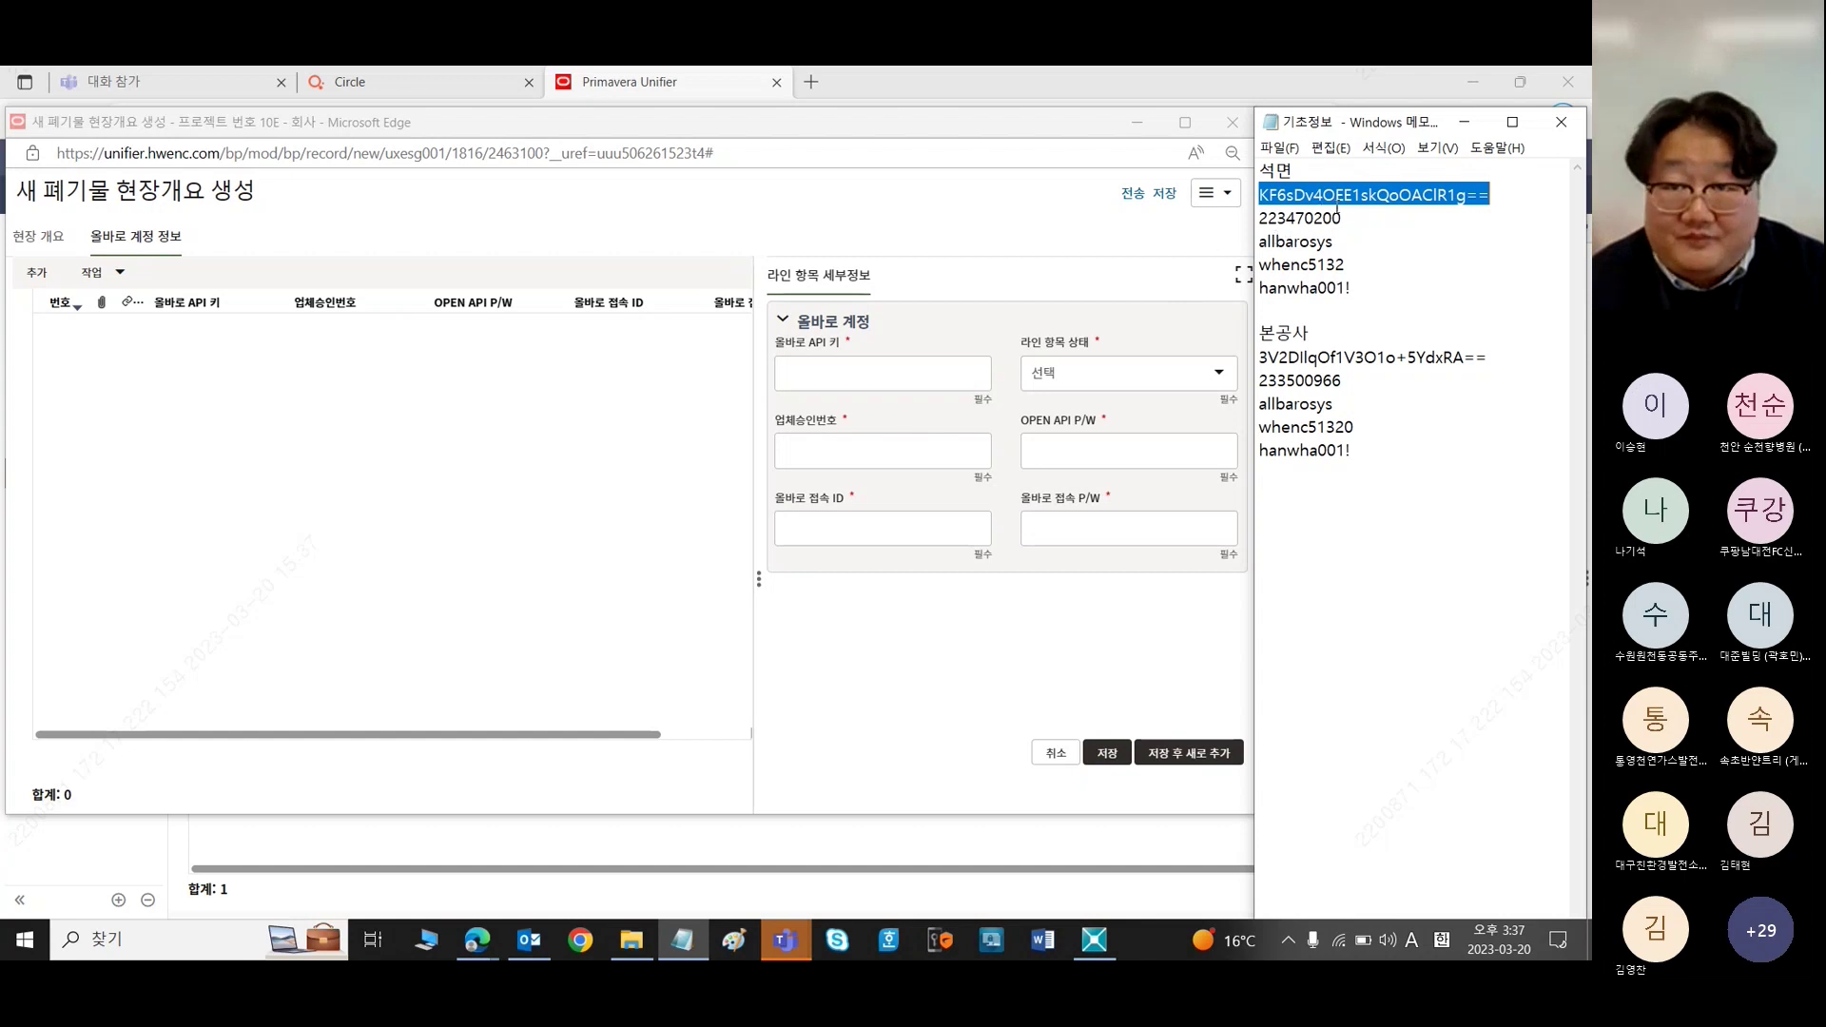
pyautogui.click(1374, 195)
pyautogui.moveTo(1493, 195); pyautogui.dragTo(1261, 195)
pyautogui.hotkey('ctrl', 'c')
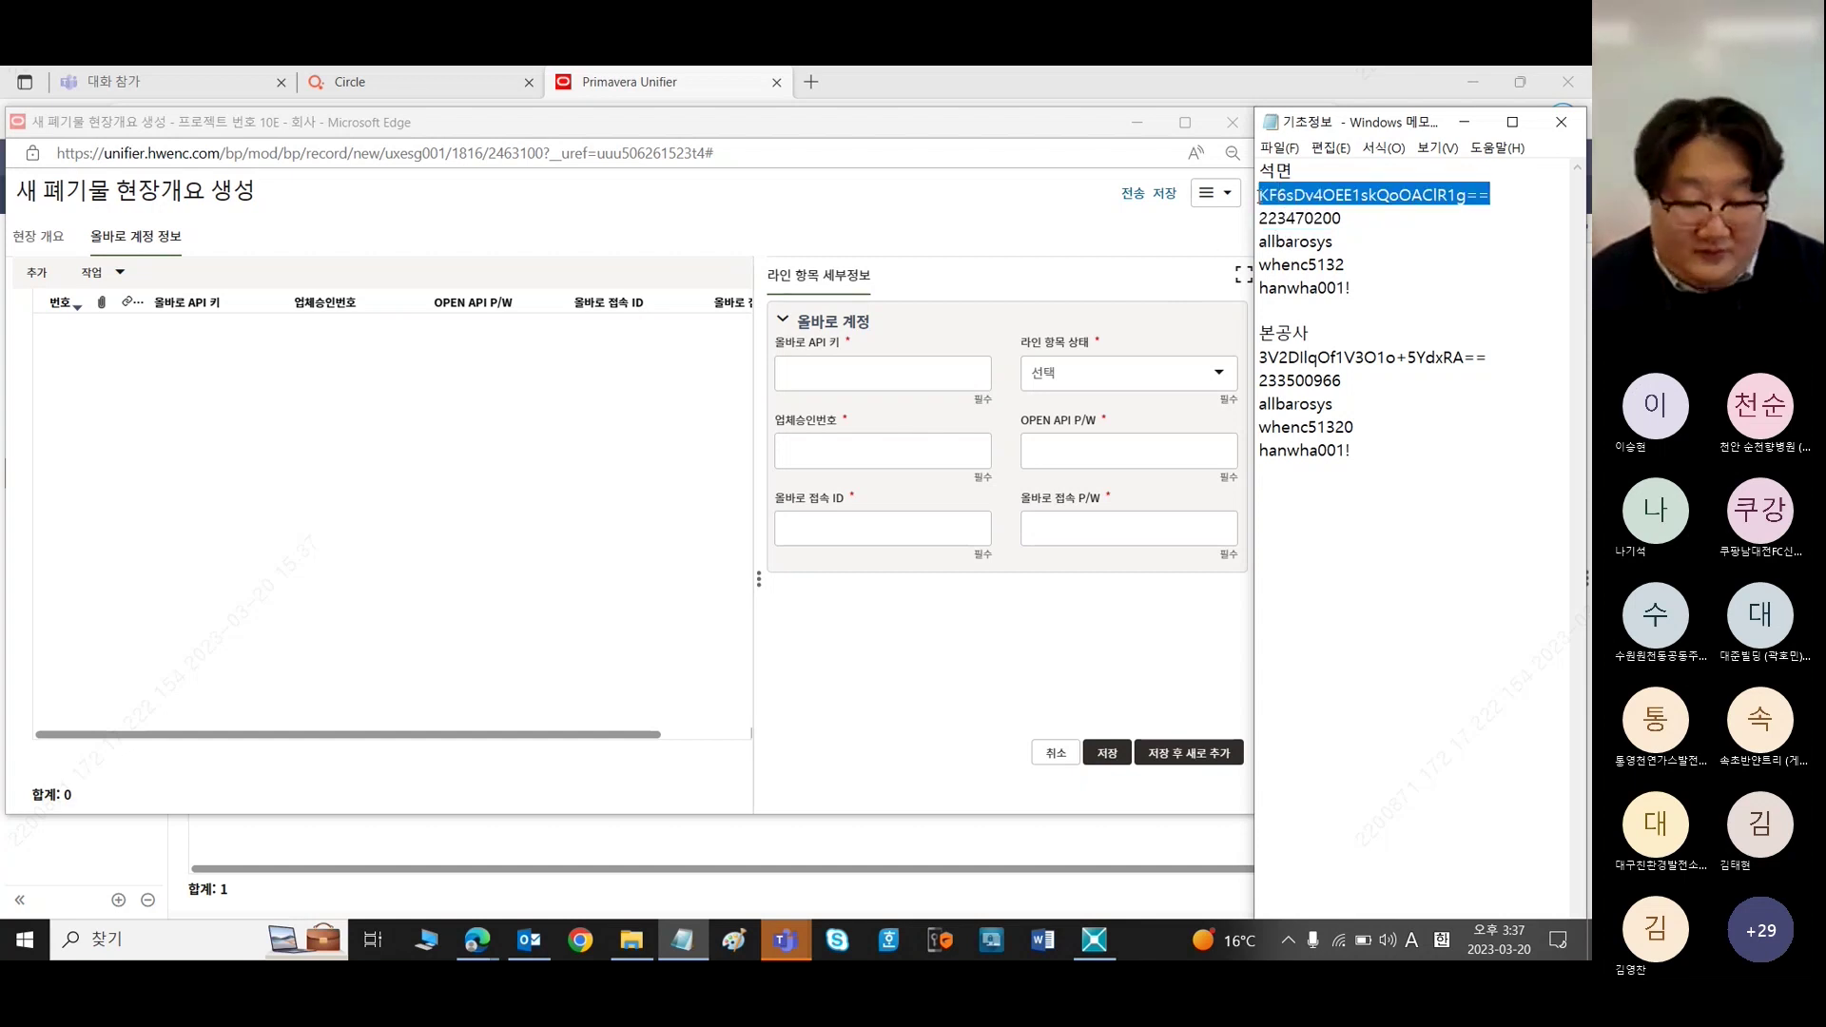
pyautogui.click(857, 371)
pyautogui.hotkey('ctrl', 'v')
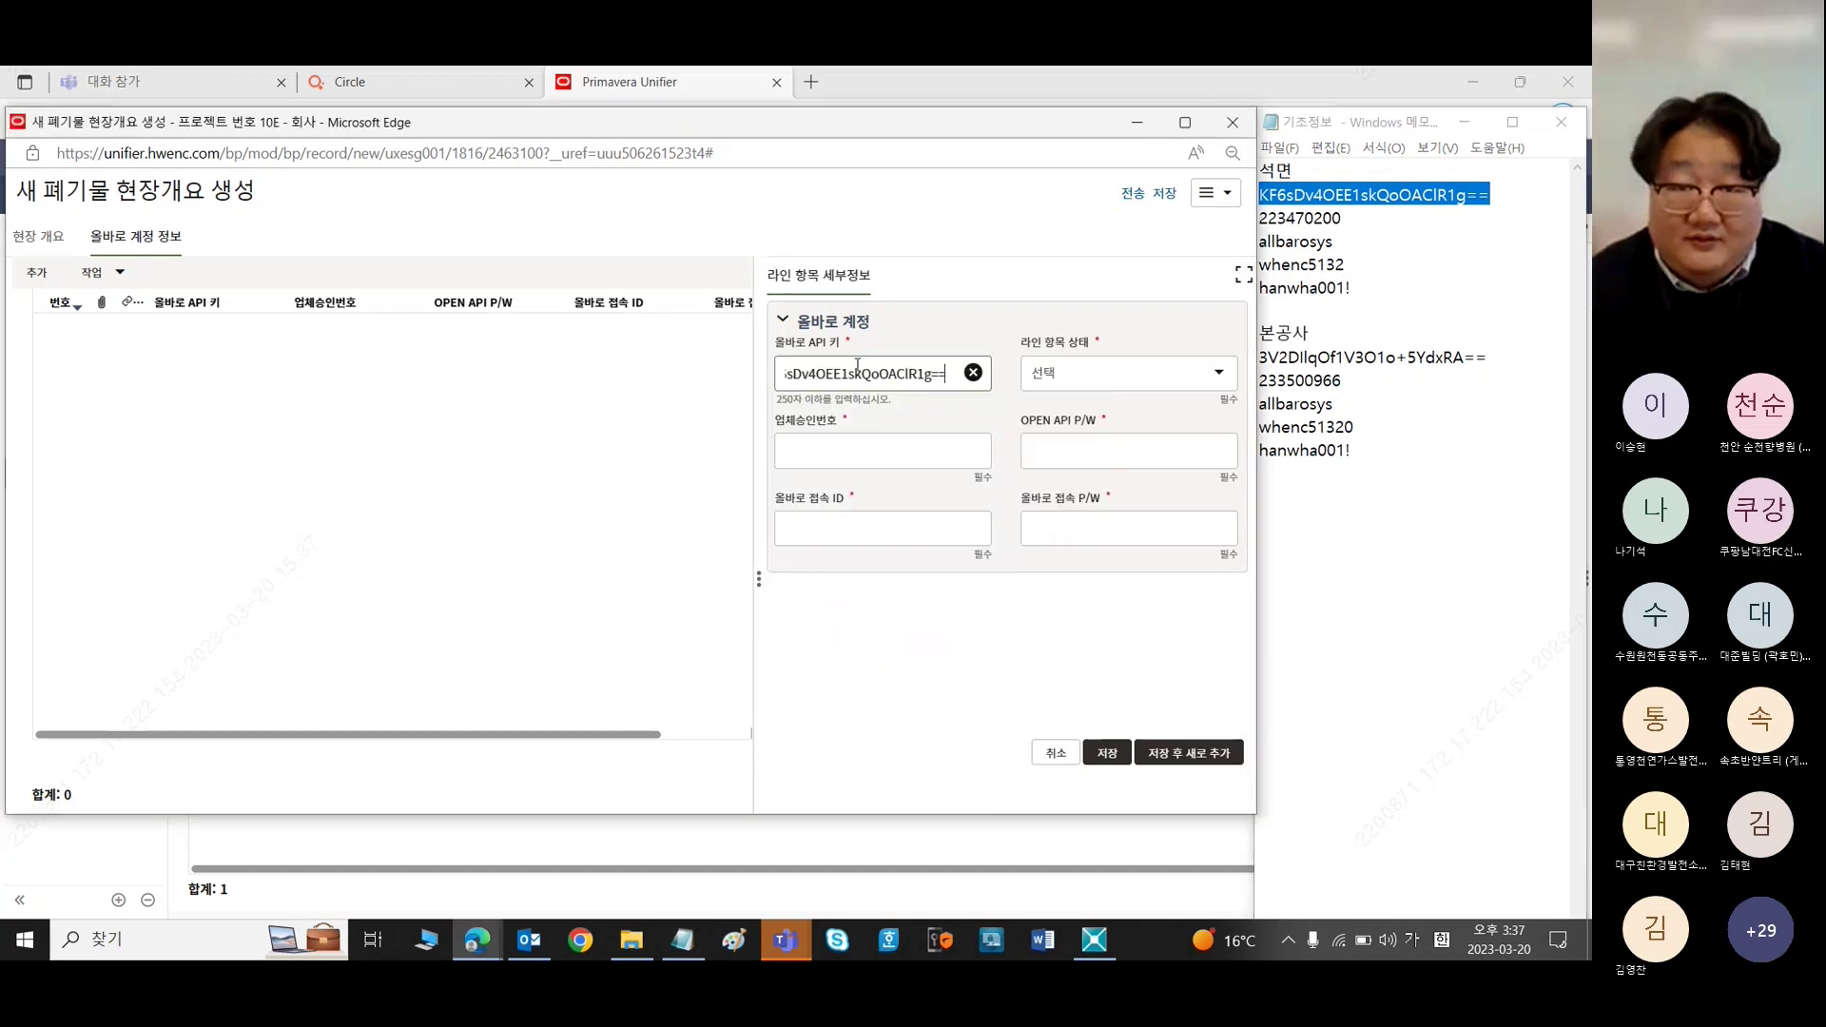
pyautogui.press('Home')
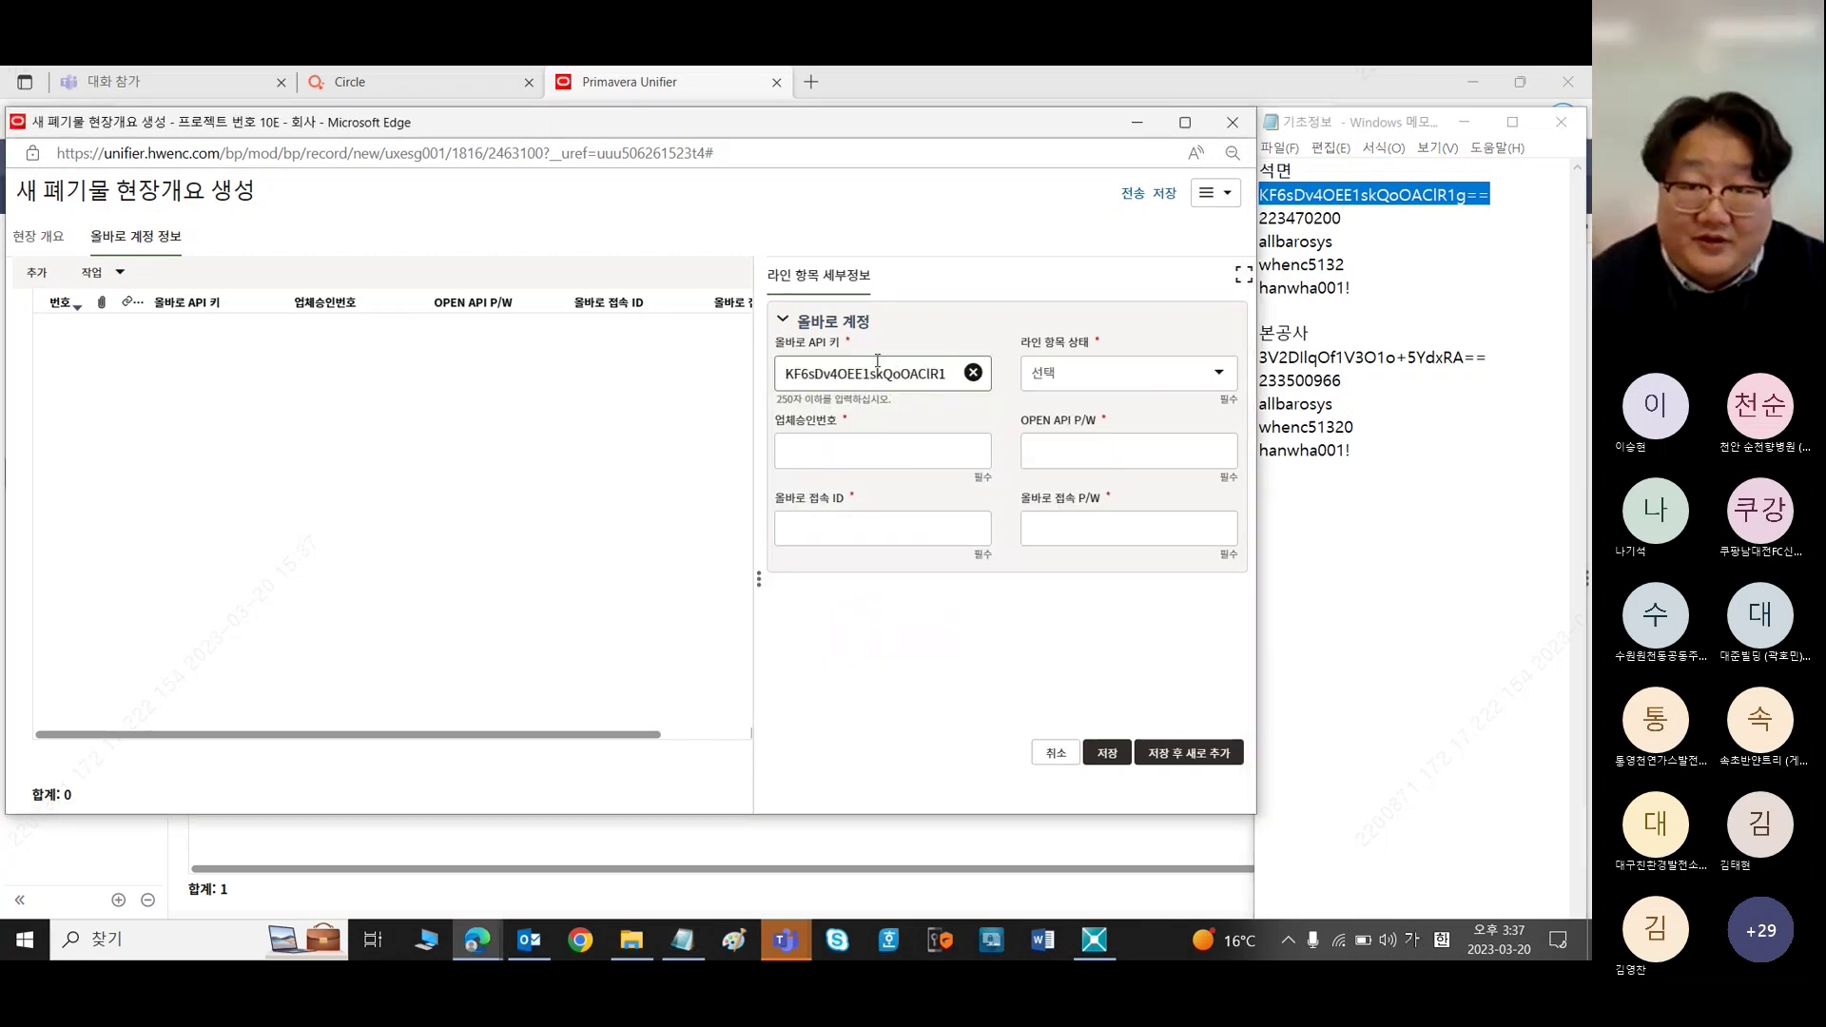
pyautogui.click(1058, 373)
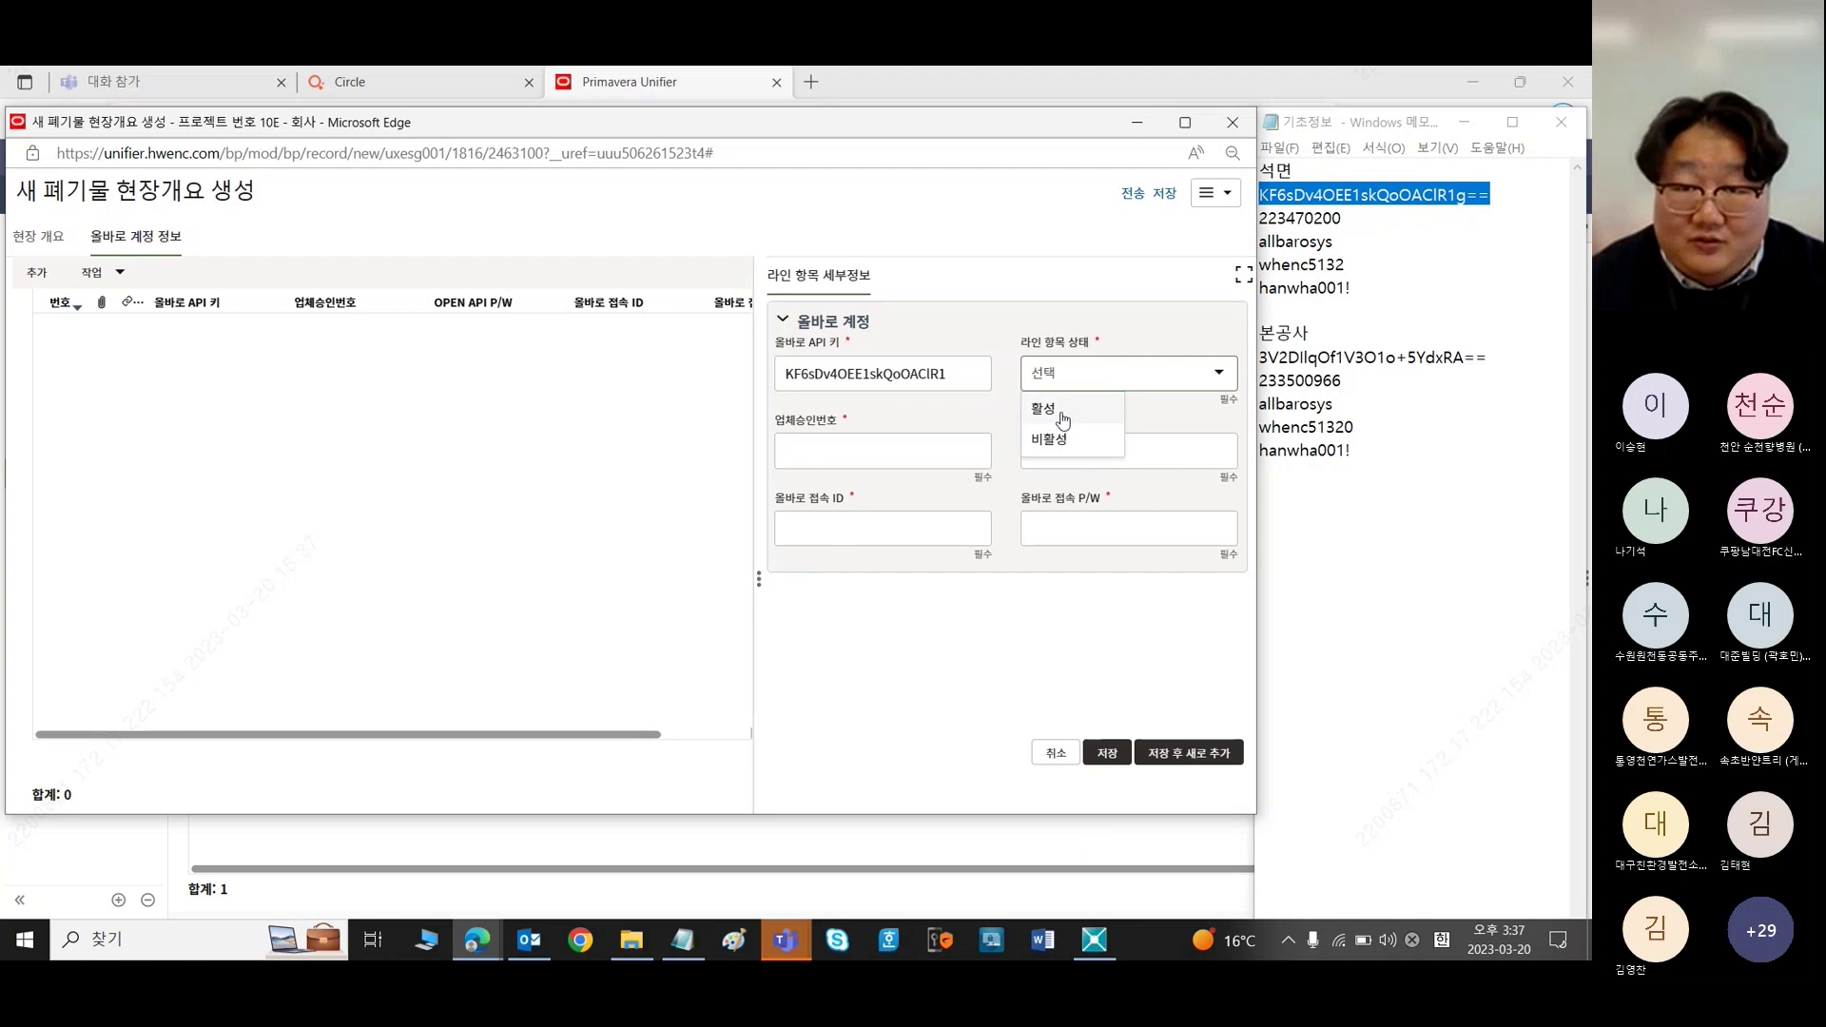
pyautogui.click(1063, 419)
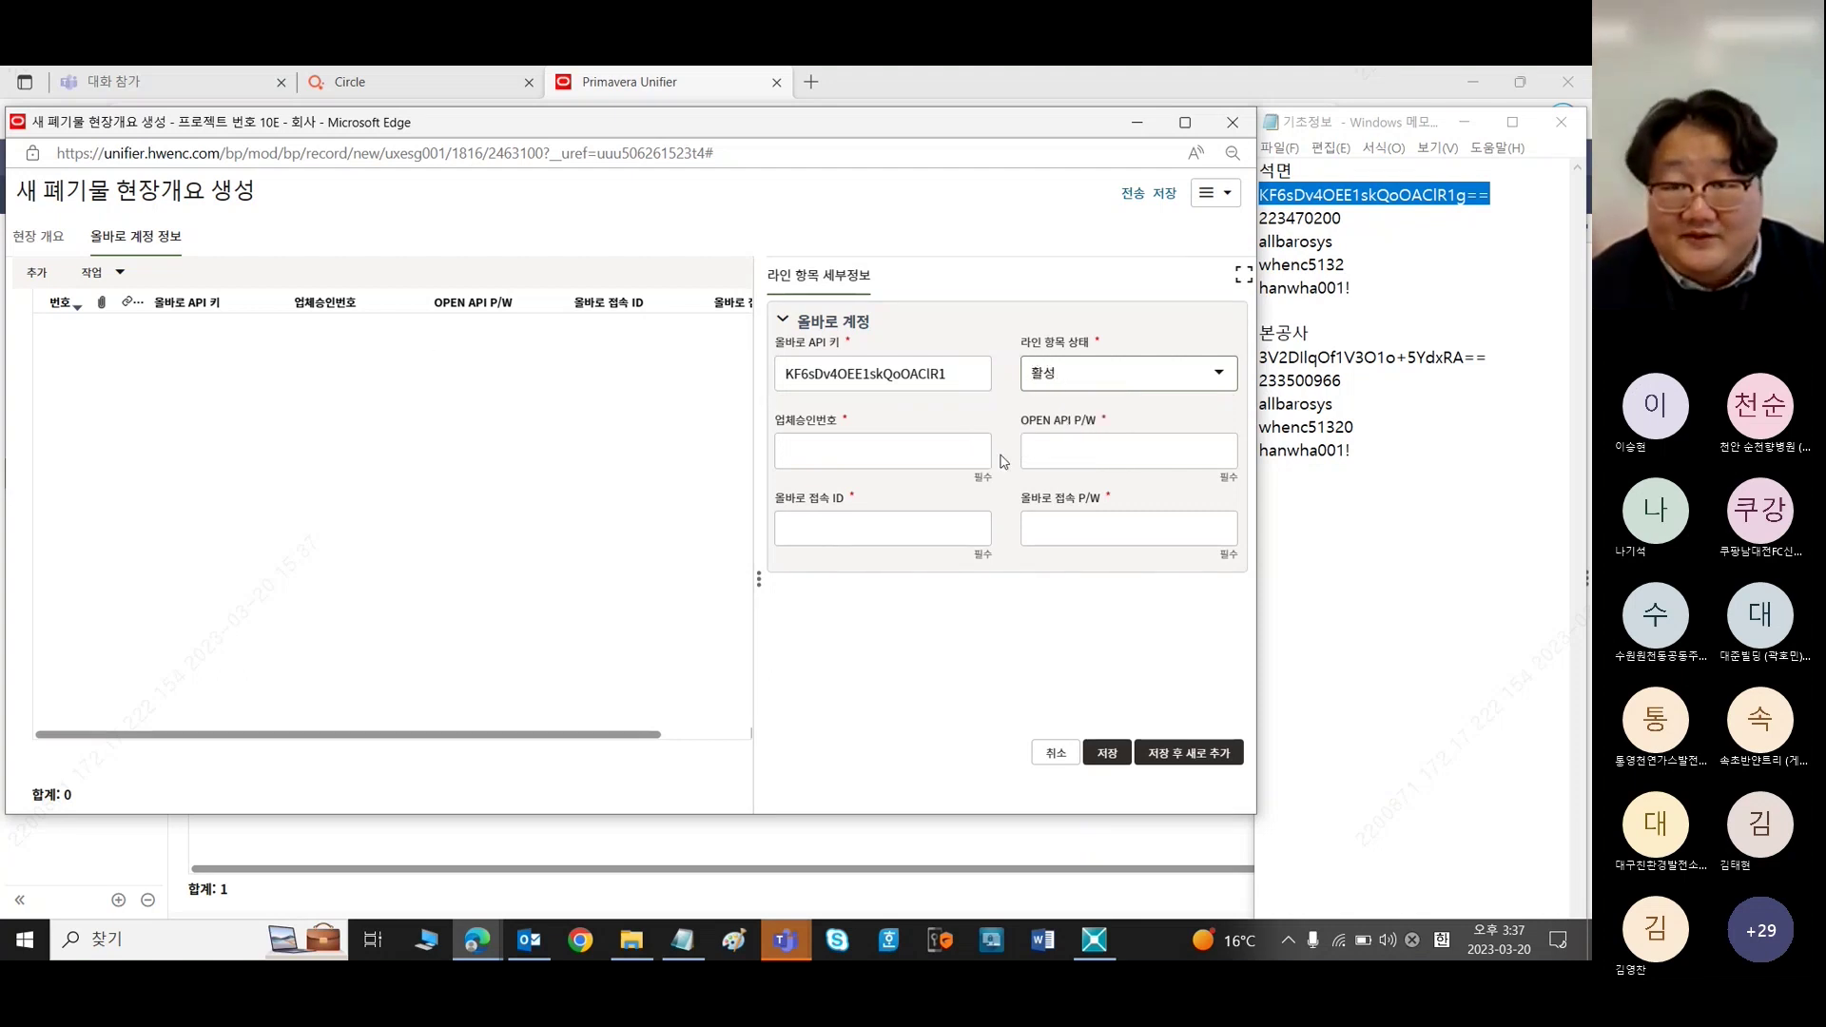
# Step: Paste the first account's company approval number and OPEN API password from the notes
pyautogui.moveTo(1343, 218); pyautogui.dragTo(1250, 222)
pyautogui.hotkey('ctrl', 'c')
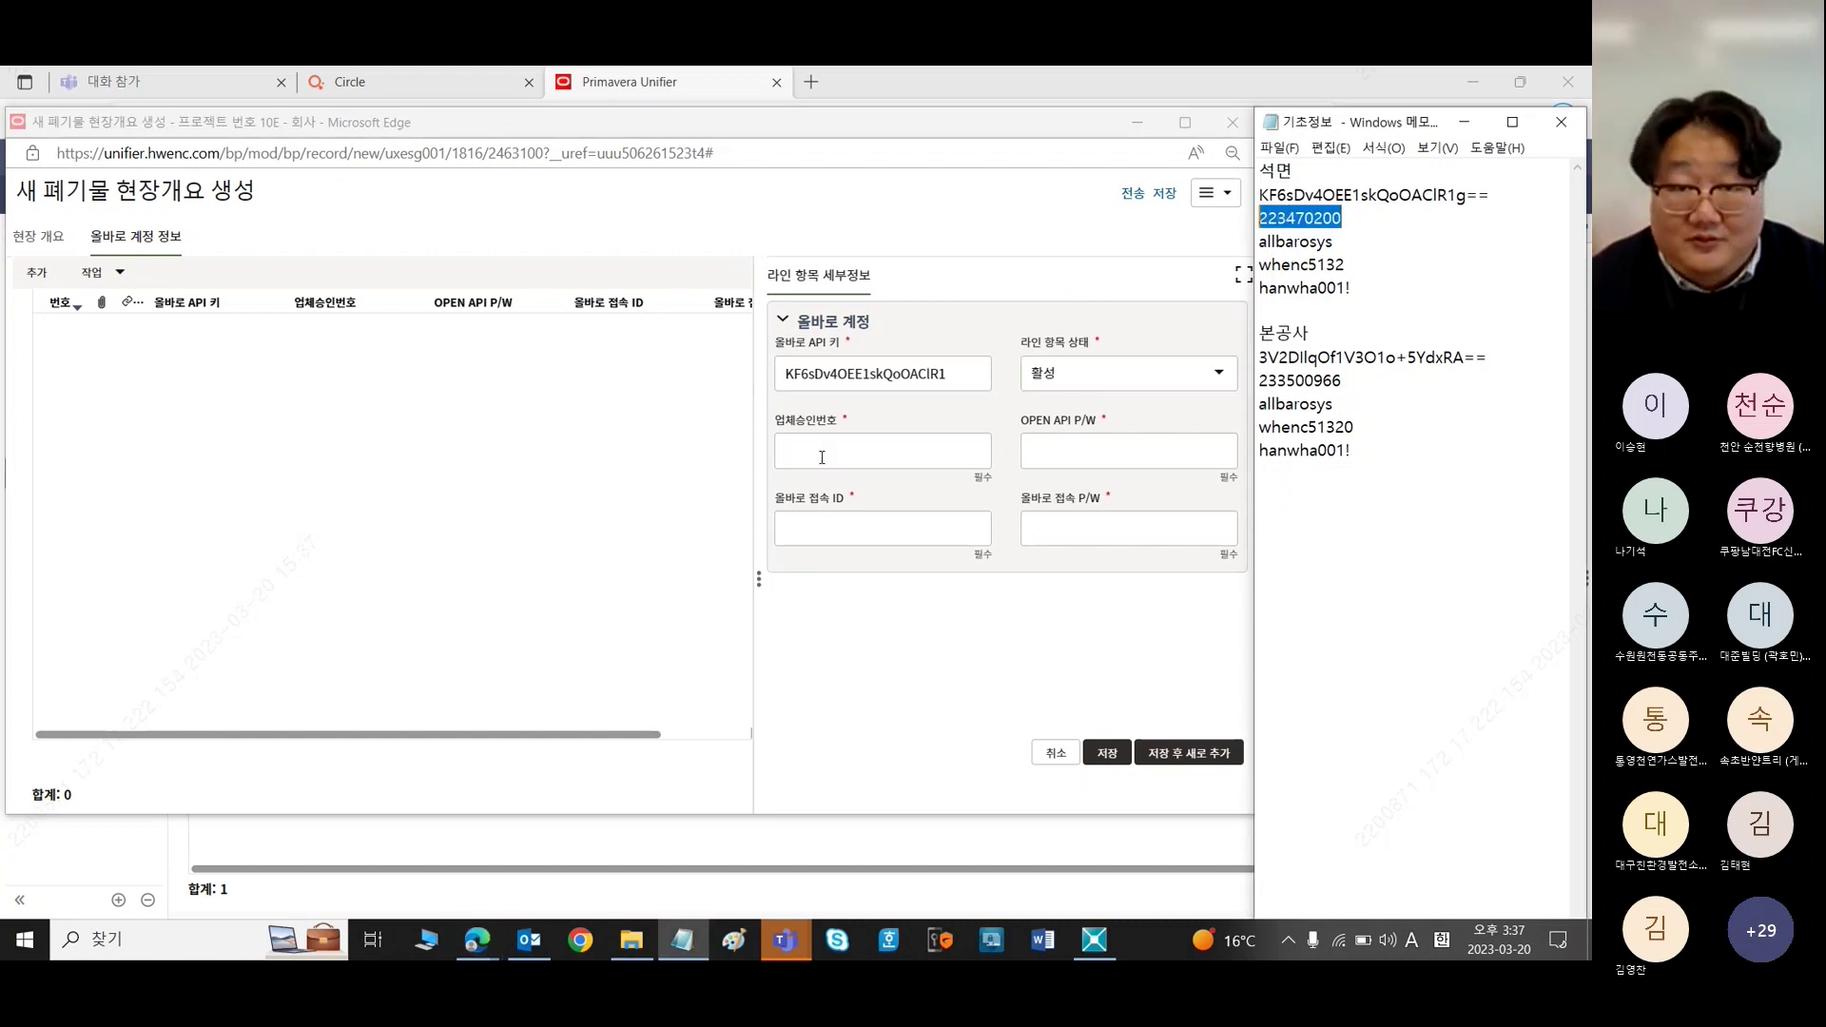
pyautogui.click(820, 444)
pyautogui.hotkey('ctrl', 'v')
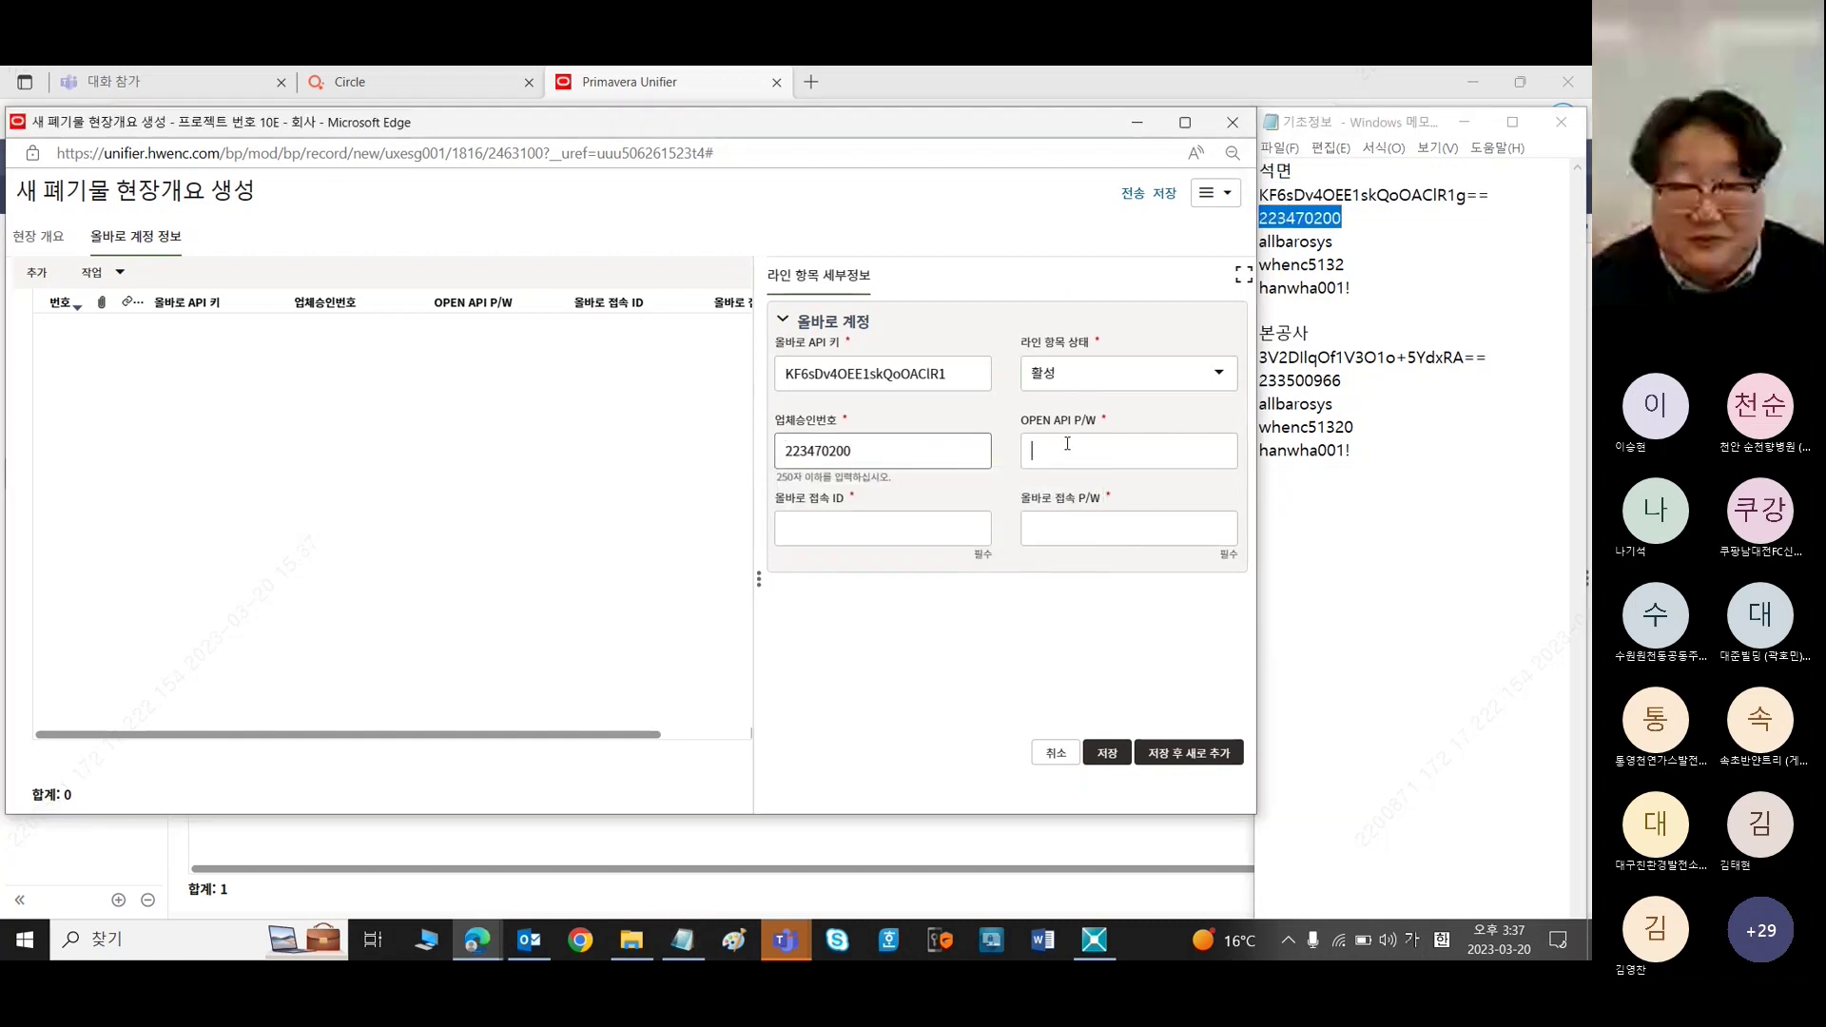
pyautogui.click(1080, 438)
pyautogui.click(1359, 287)
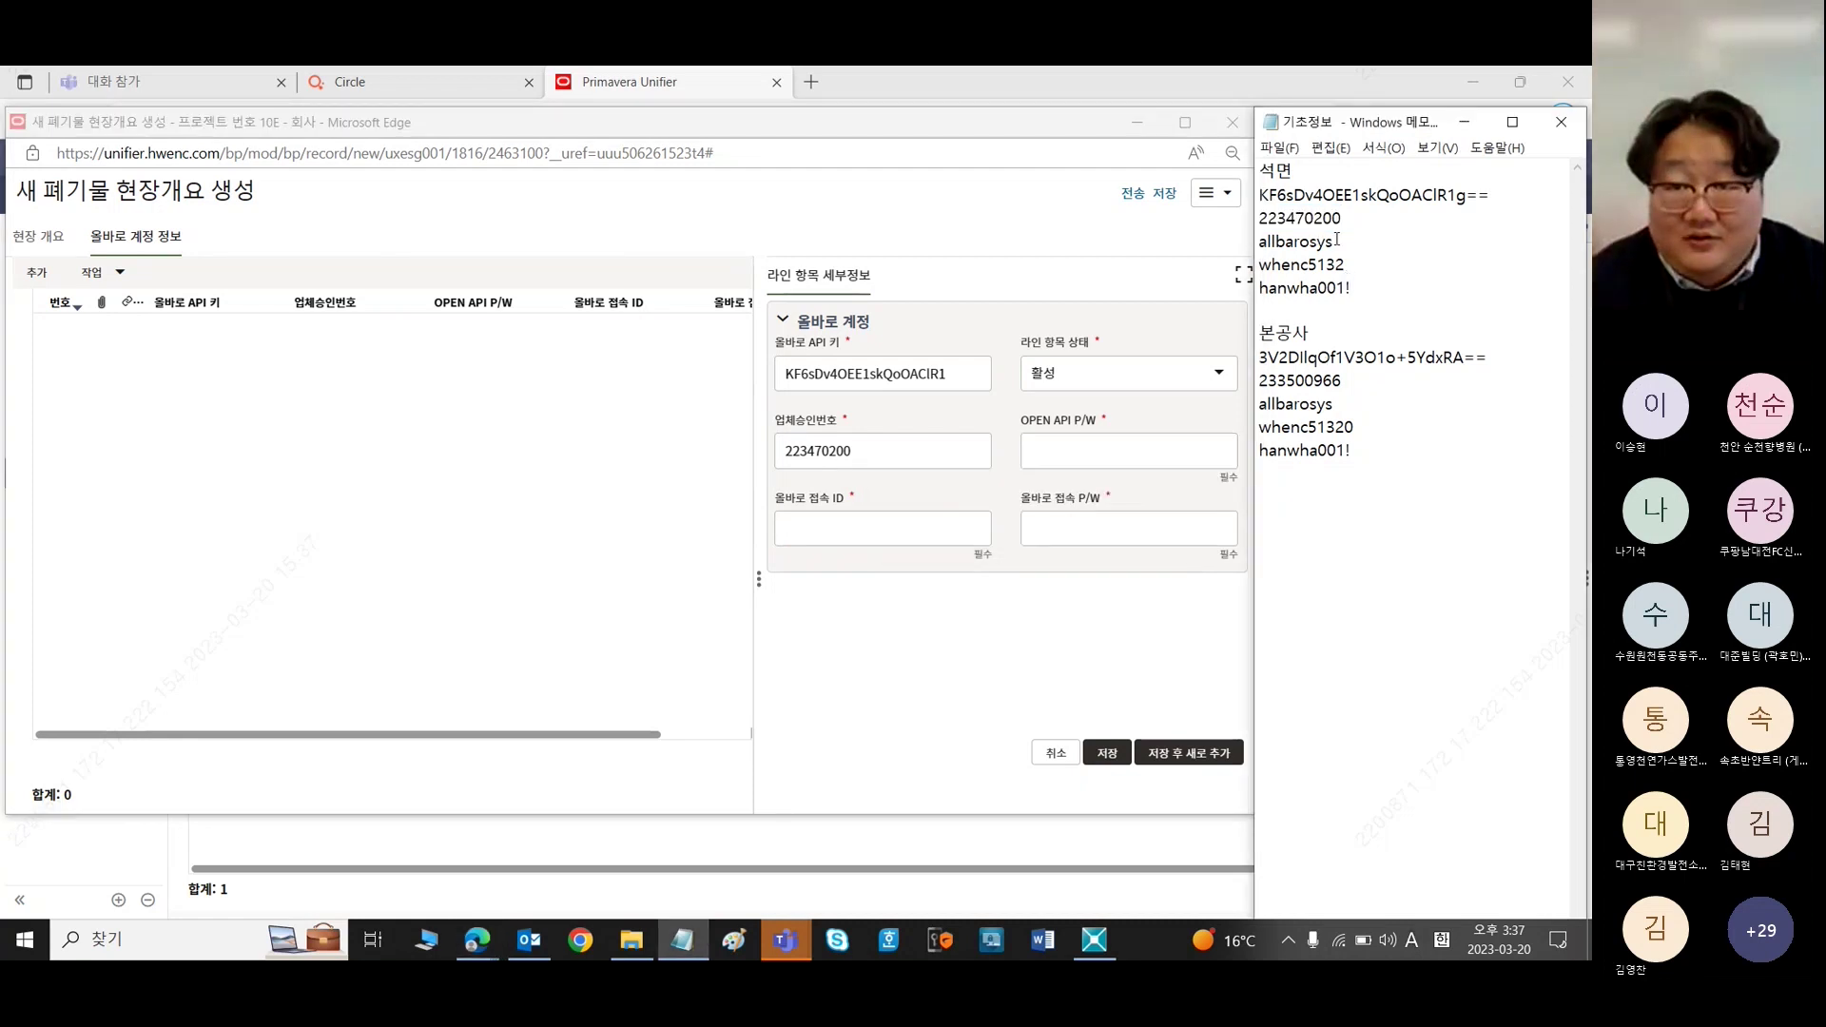
pyautogui.moveTo(1337, 239); pyautogui.dragTo(1258, 243)
pyautogui.hotkey('ctrl', 'c')
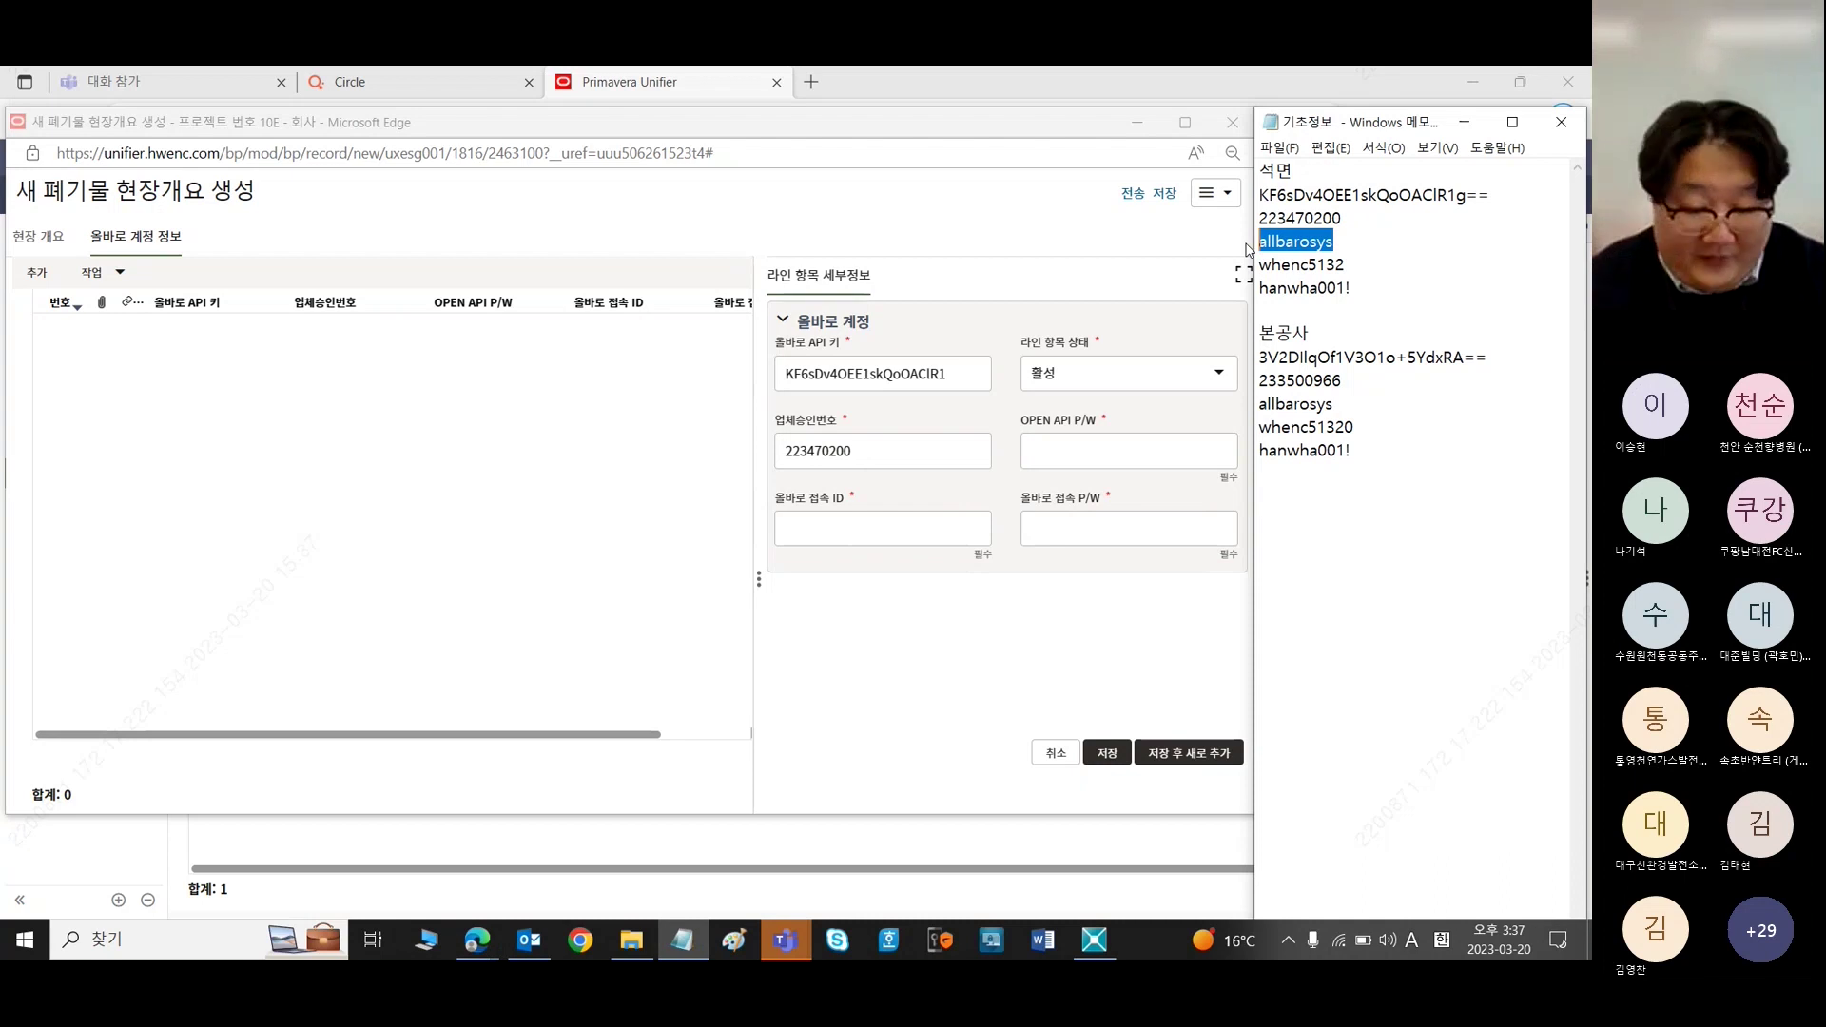
pyautogui.click(1083, 450)
pyautogui.hotkey('ctrl', 'v')
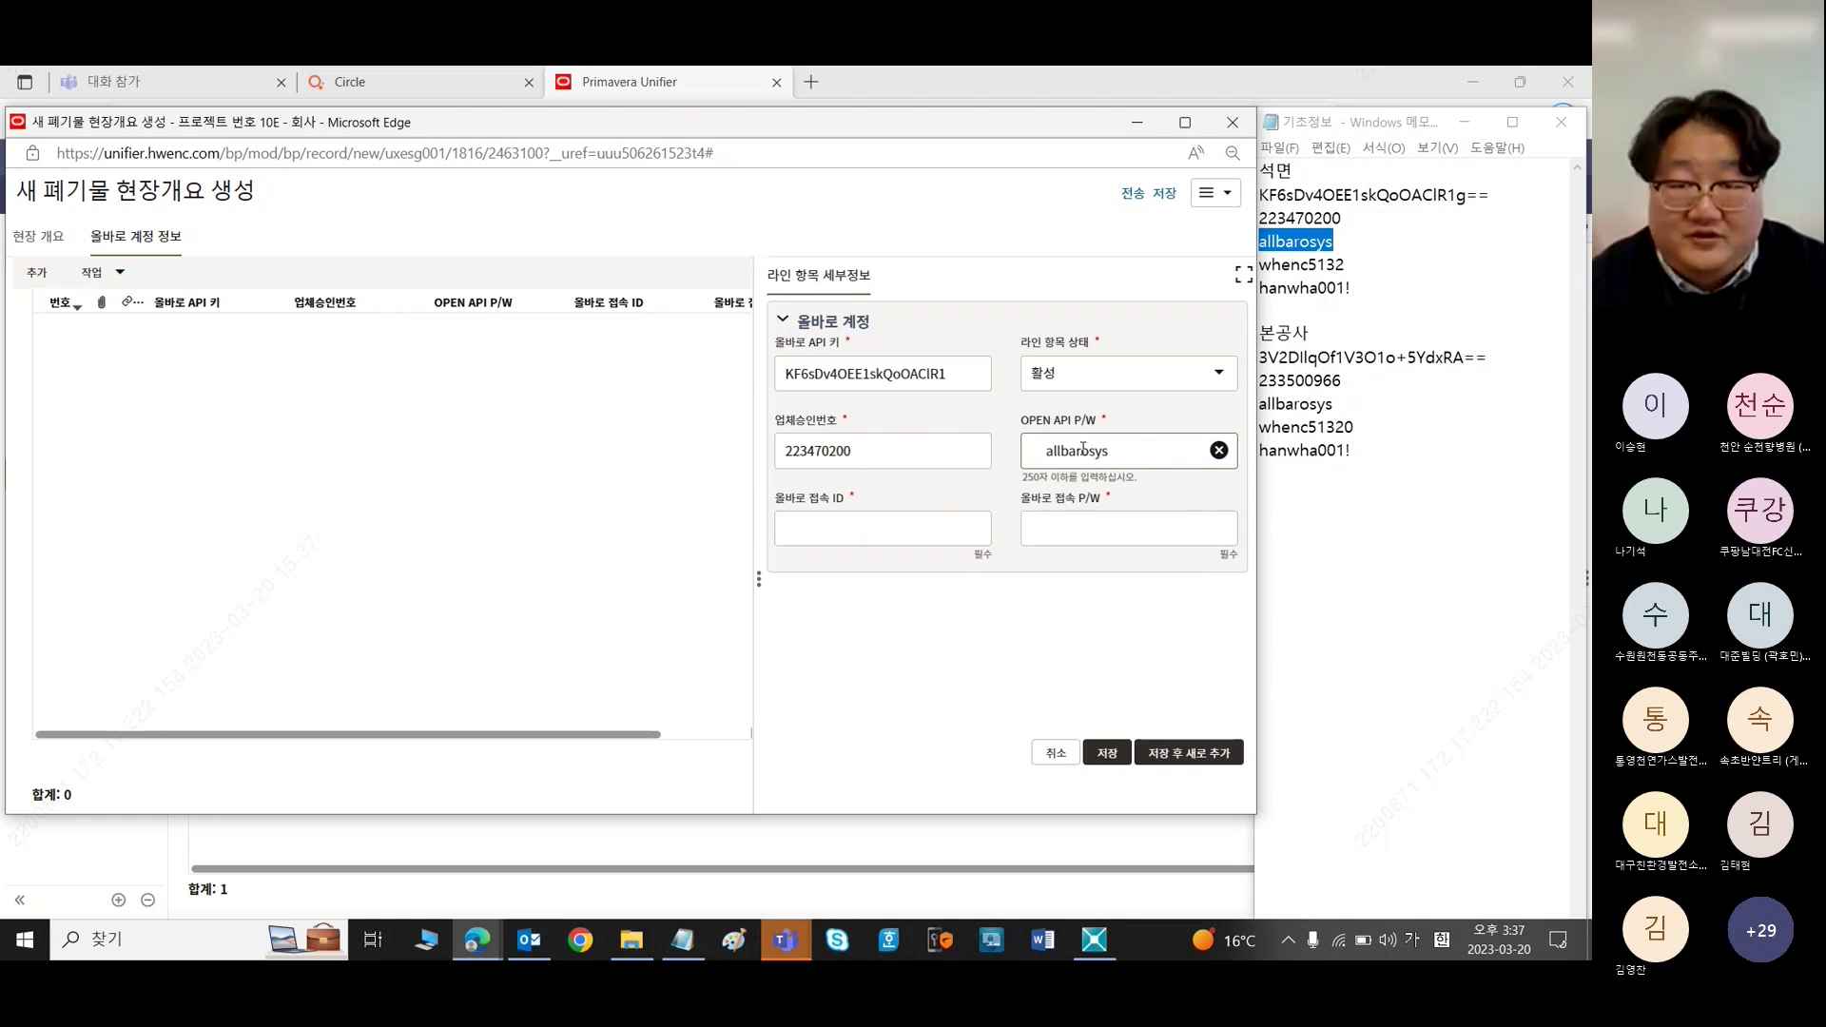
pyautogui.press('Delete')
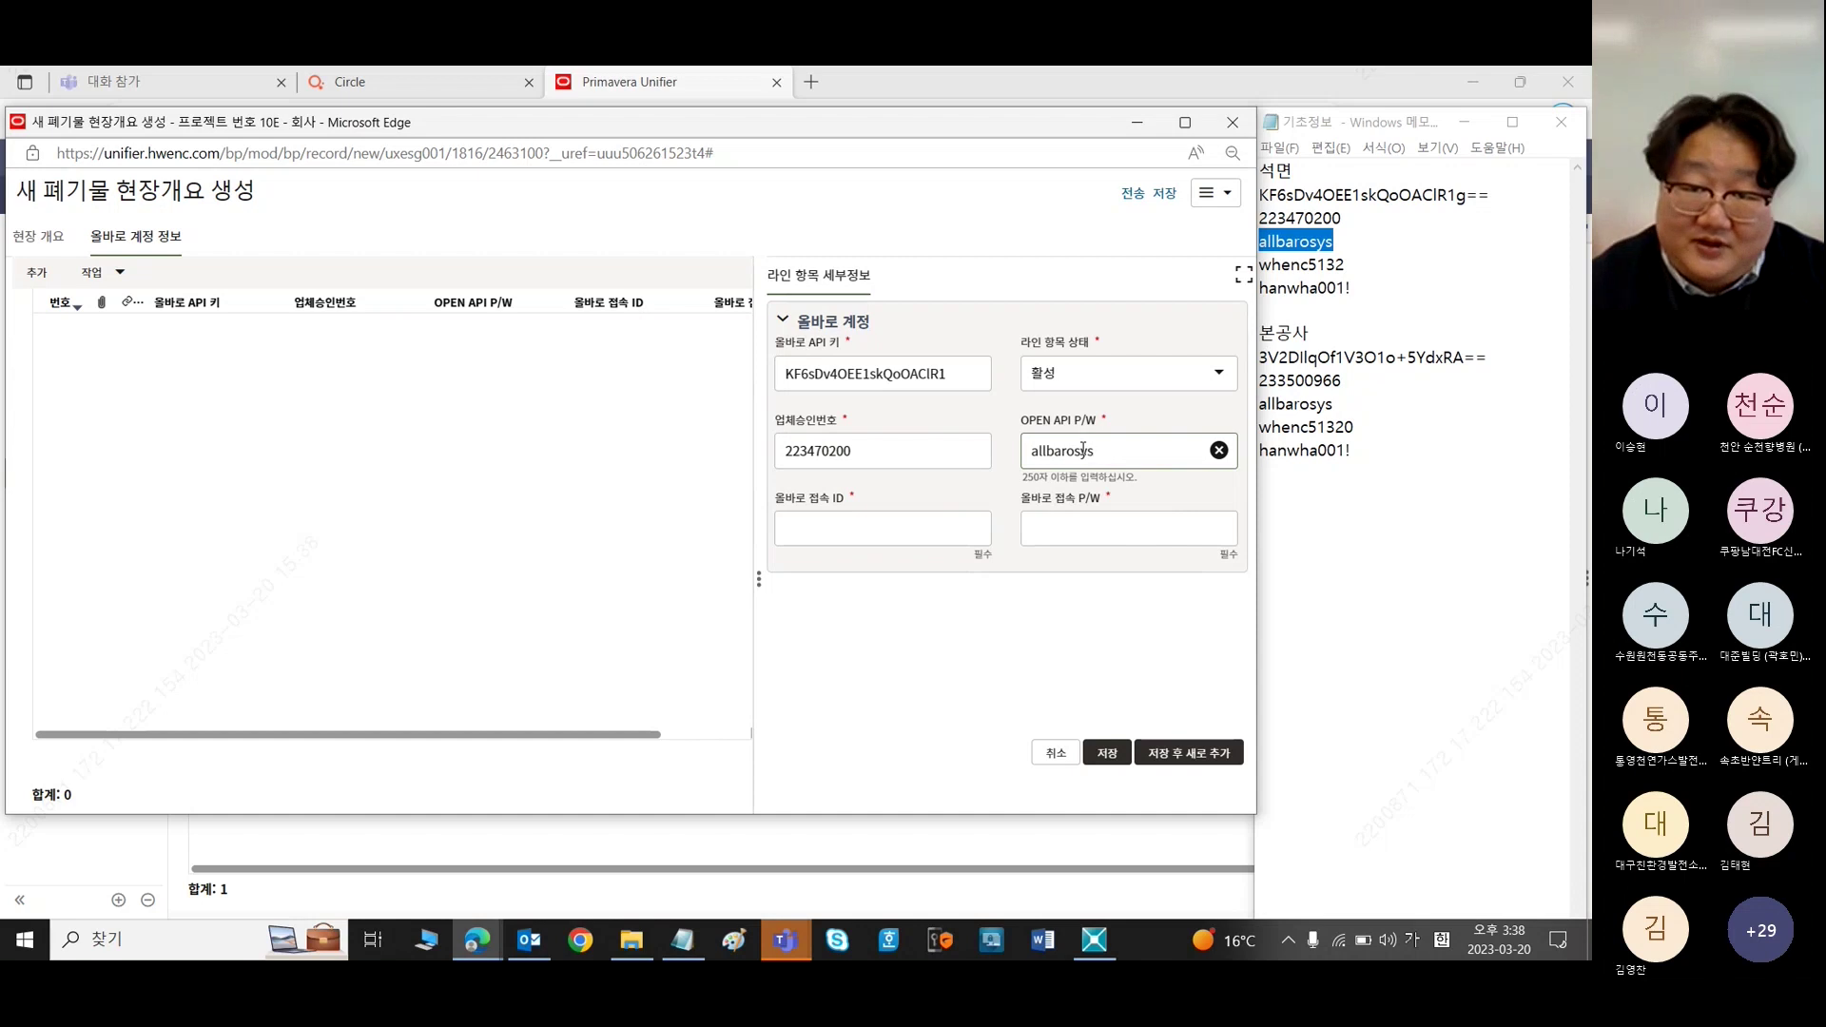
# Step: Paste the Allbaro login ID and password, save the item as line 001, and add another
pyautogui.click(1399, 306)
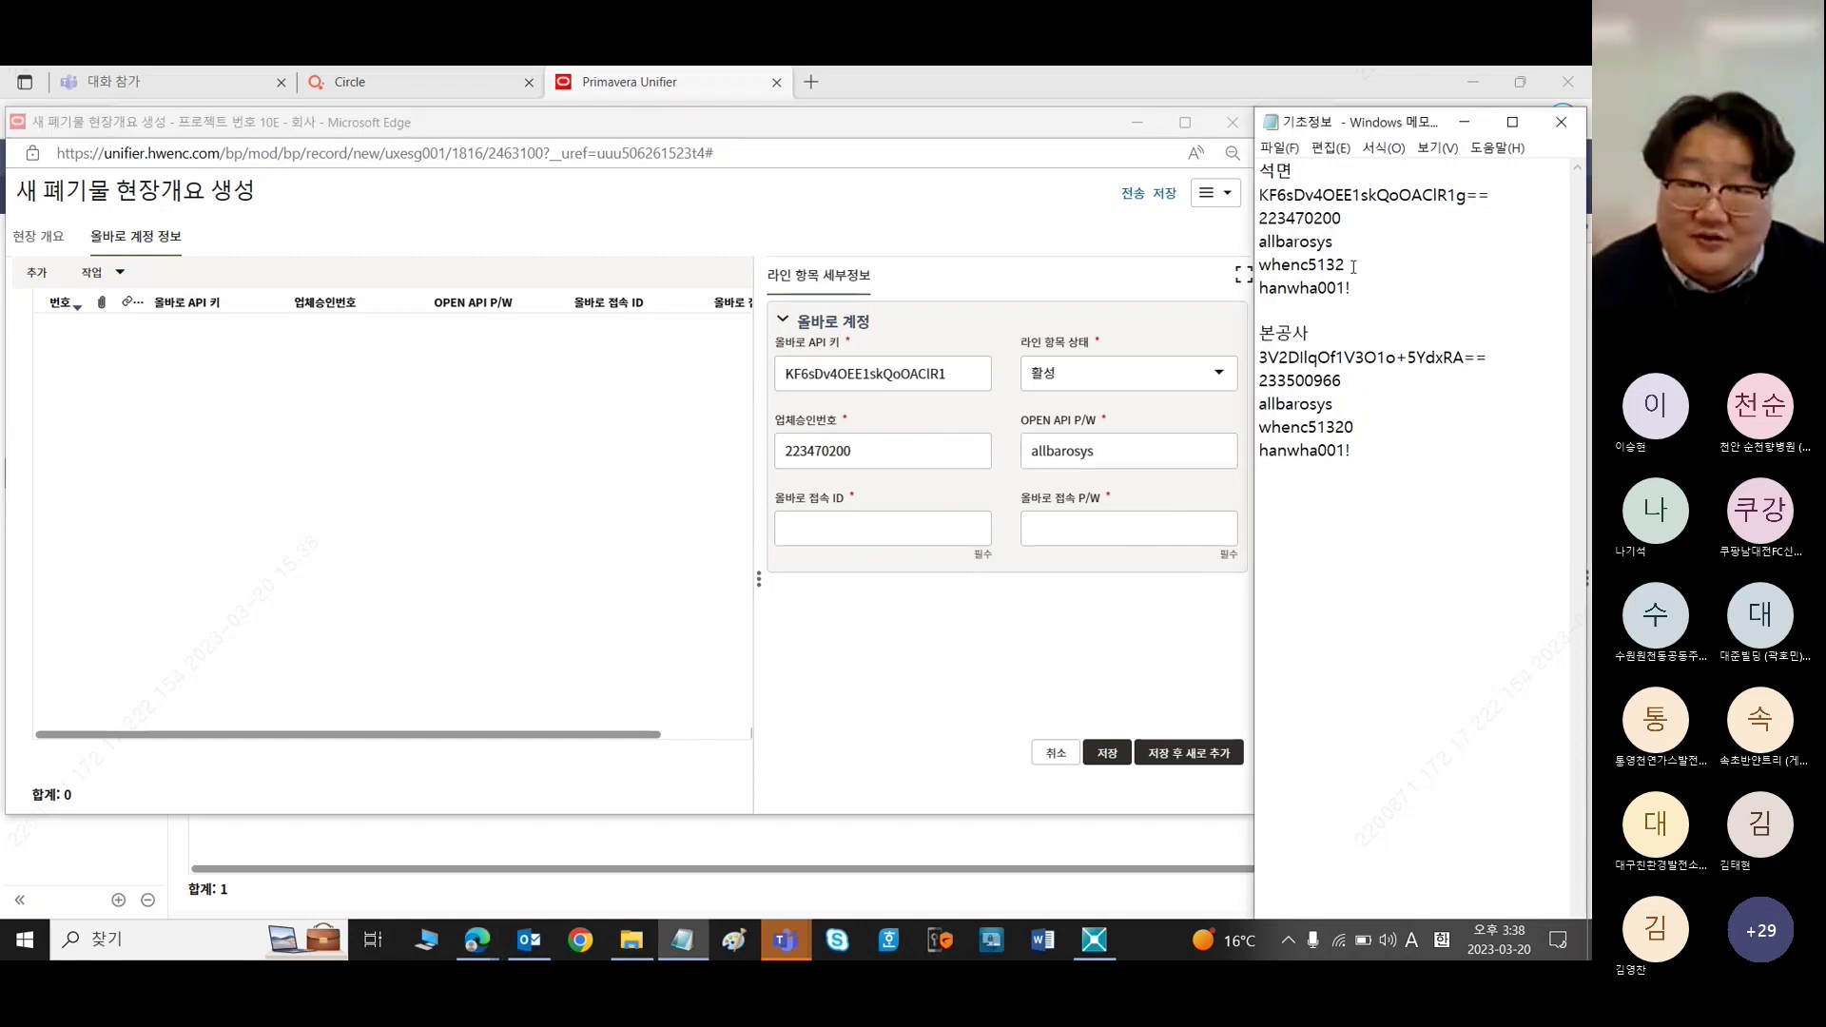
pyautogui.moveTo(1345, 265); pyautogui.dragTo(1257, 265)
pyautogui.hotkey('ctrl', 'c')
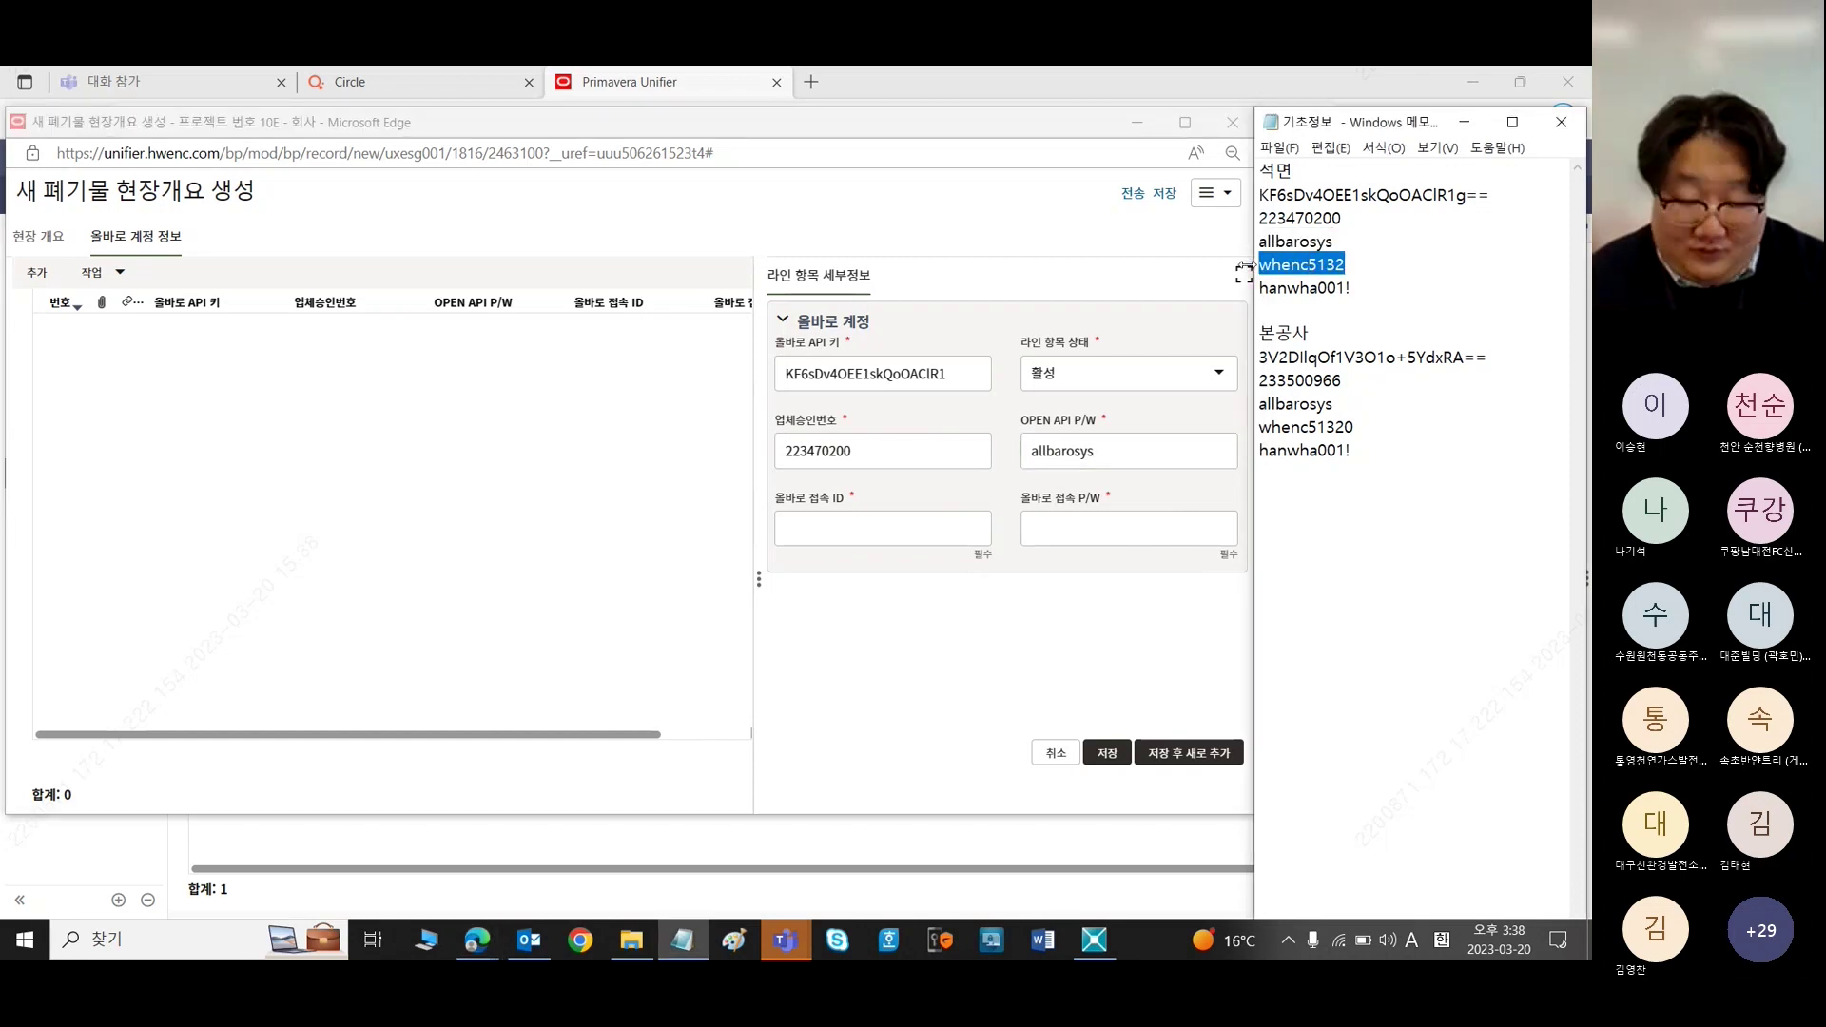
pyautogui.click(828, 523)
pyautogui.hotkey('ctrl', 'v')
pyautogui.click(1351, 288)
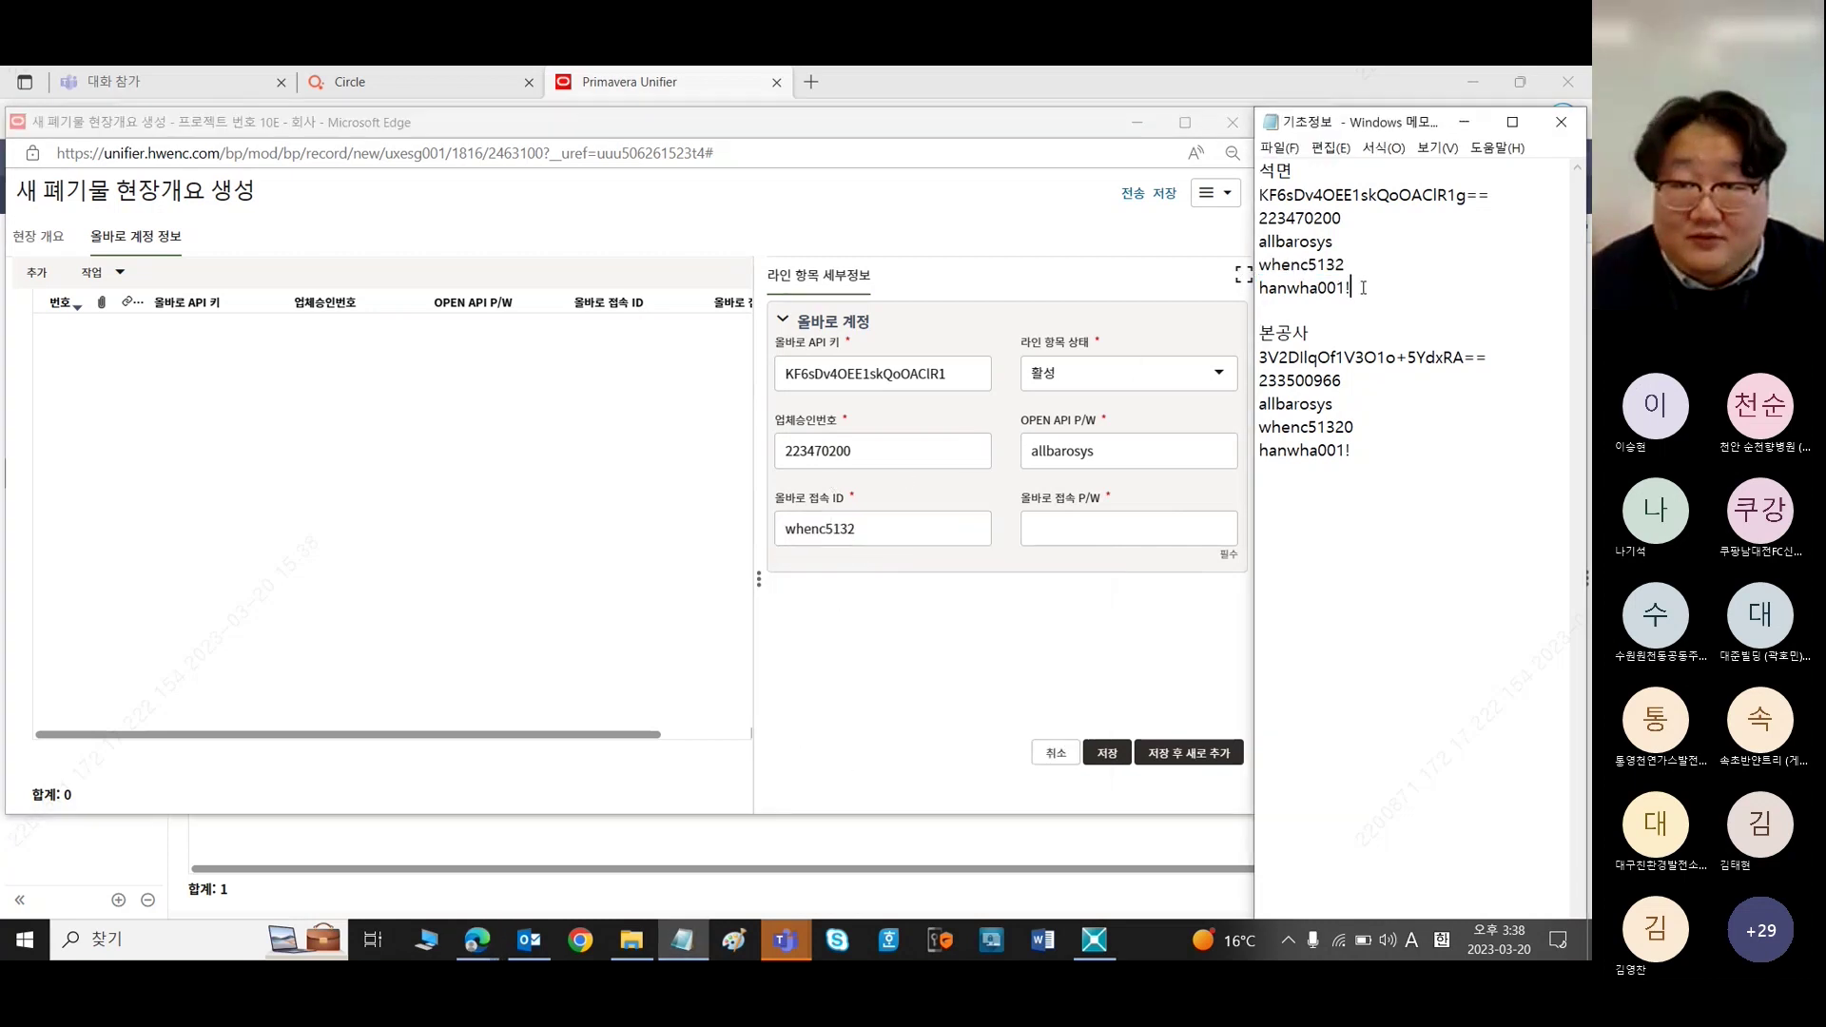
pyautogui.moveTo(1352, 288); pyautogui.dragTo(1247, 288)
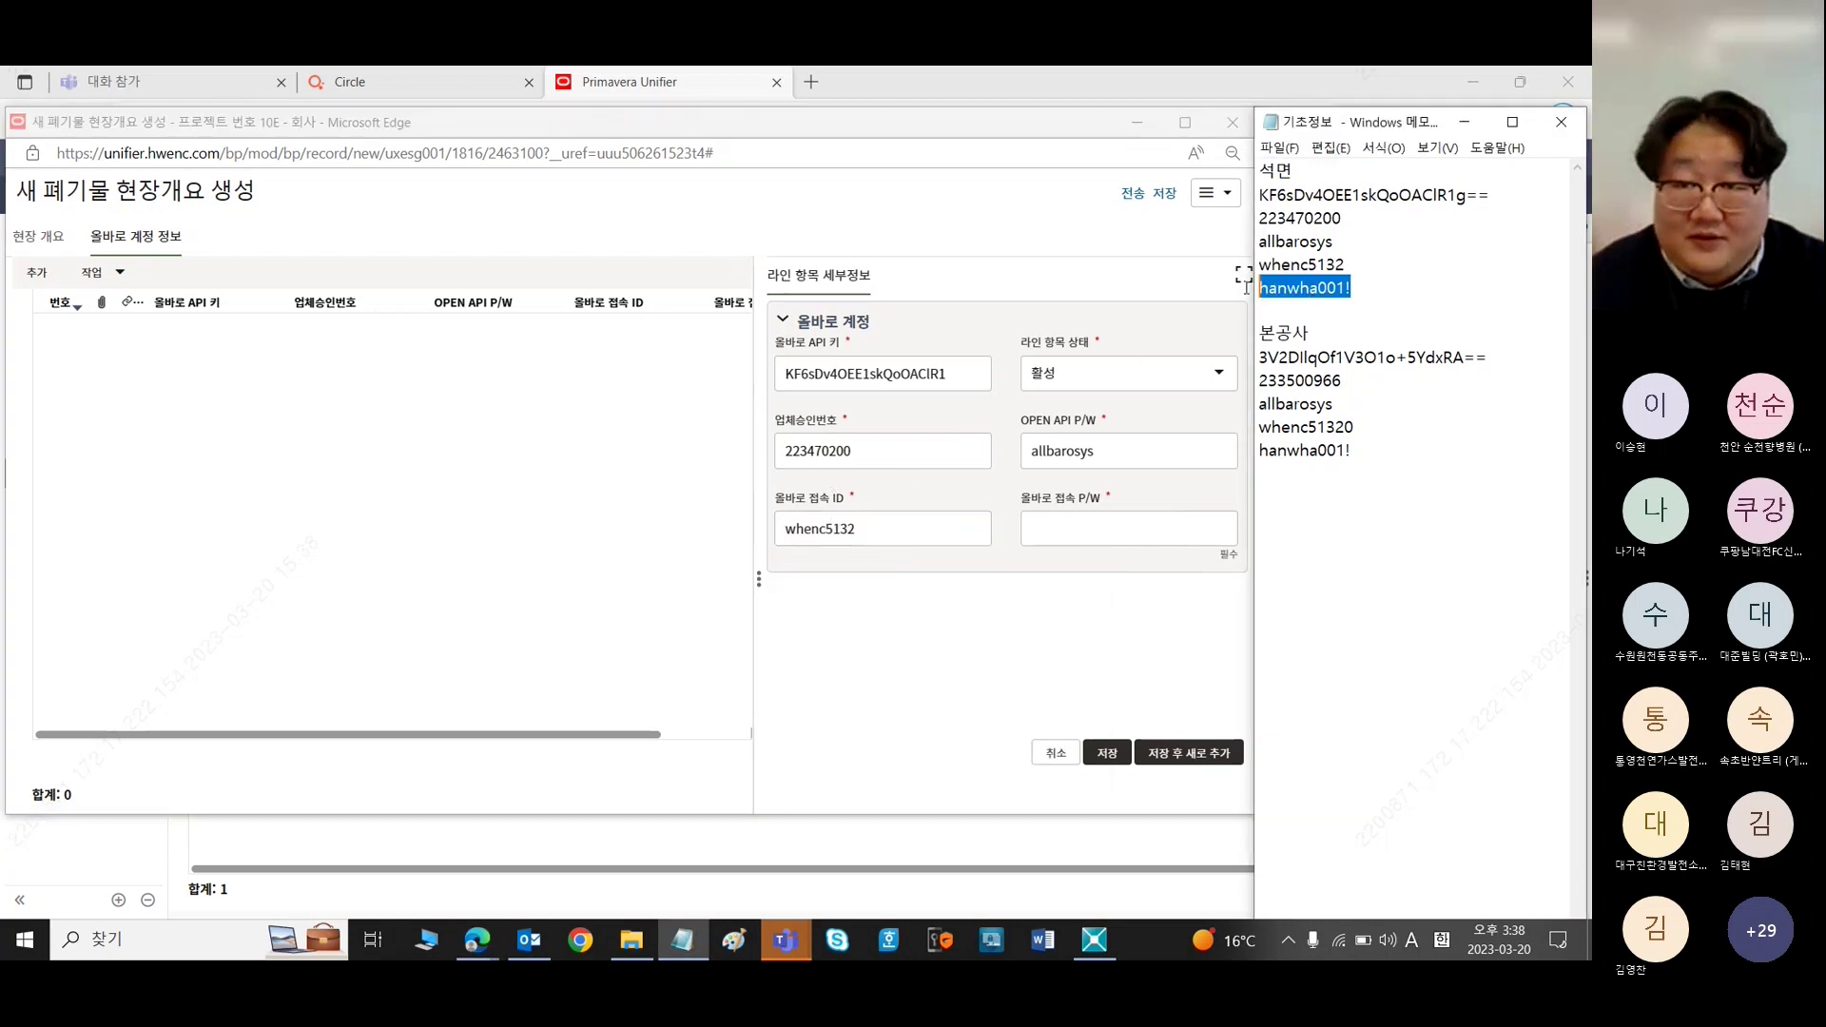
pyautogui.click(1081, 528)
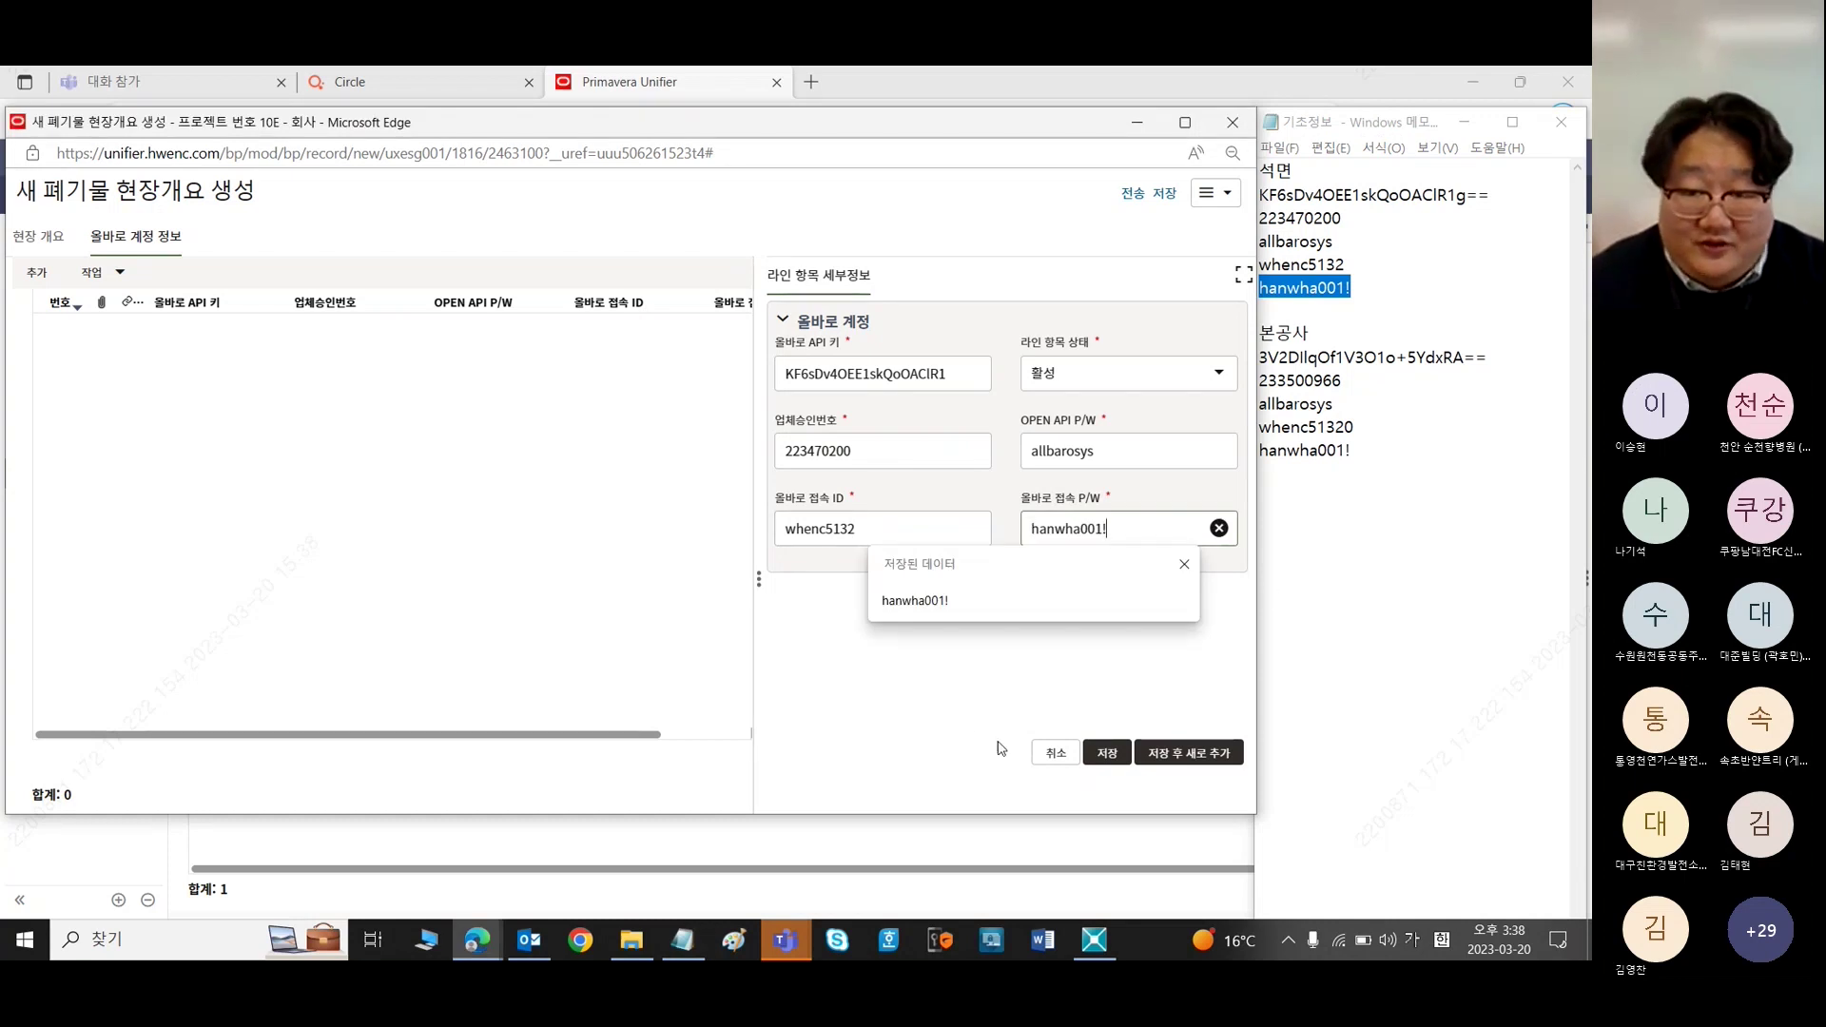
pyautogui.click(1108, 752)
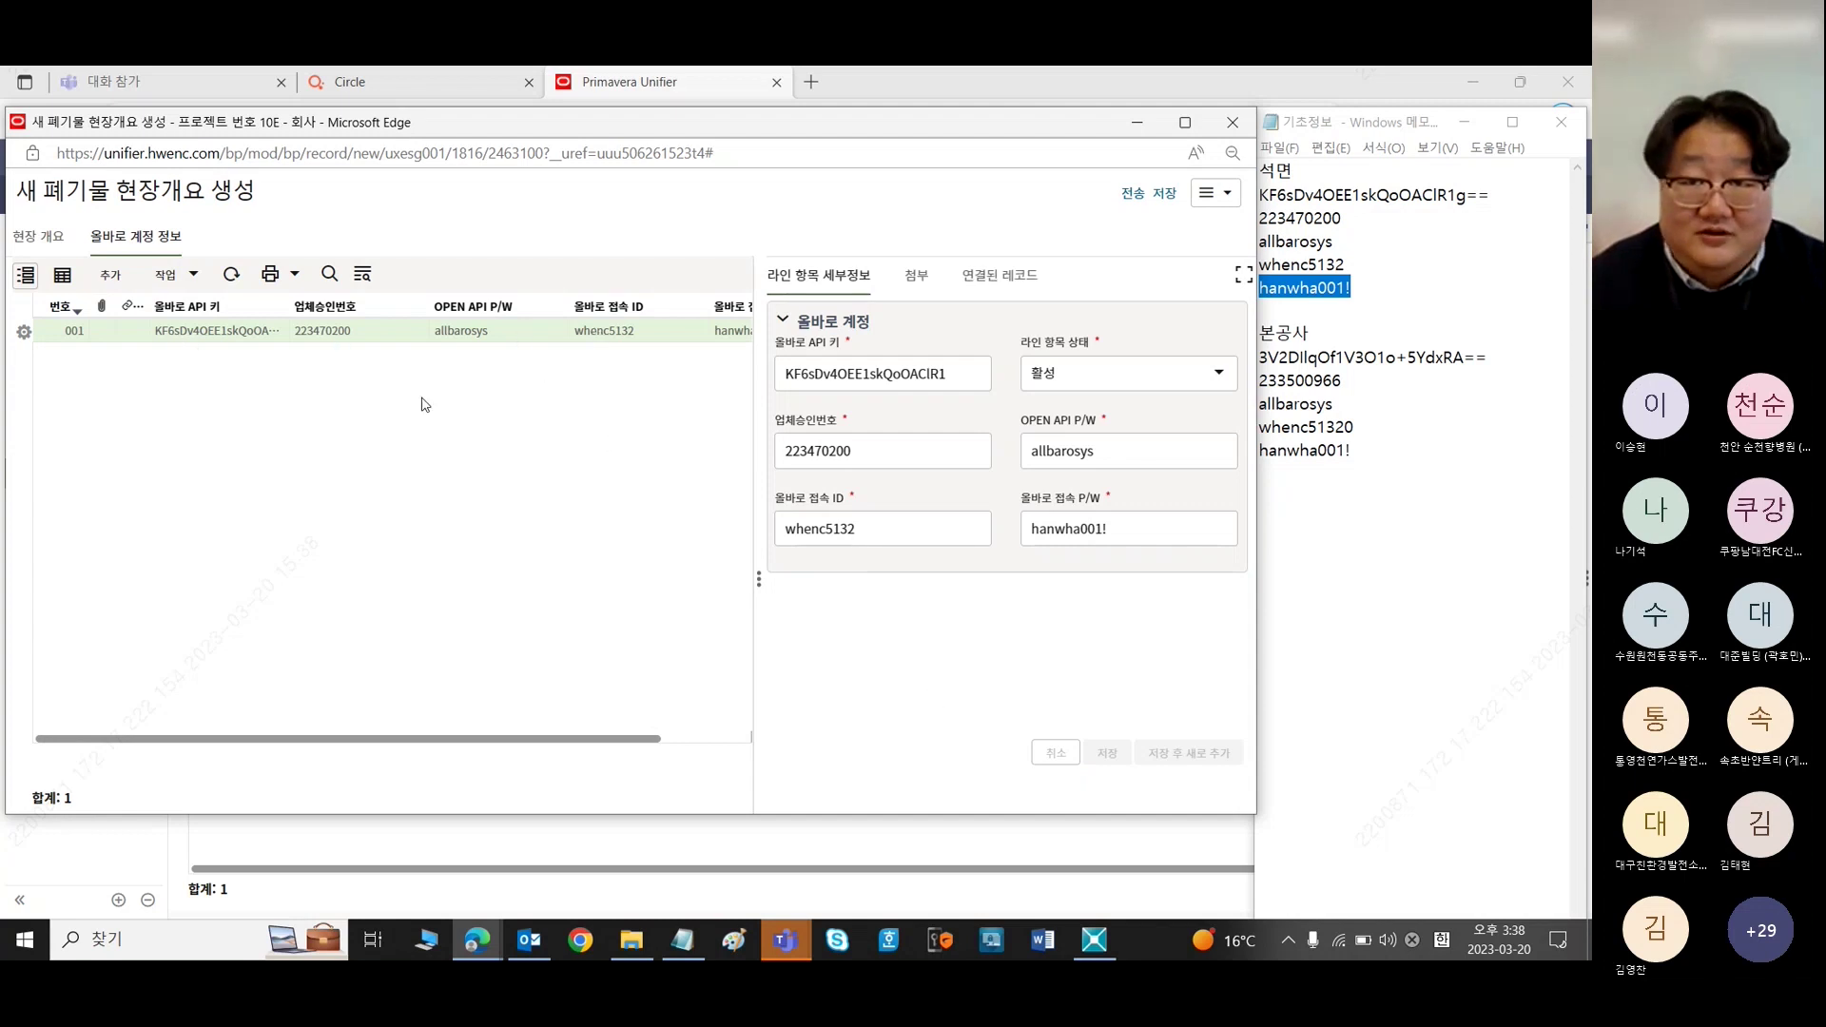
pyautogui.click(111, 274)
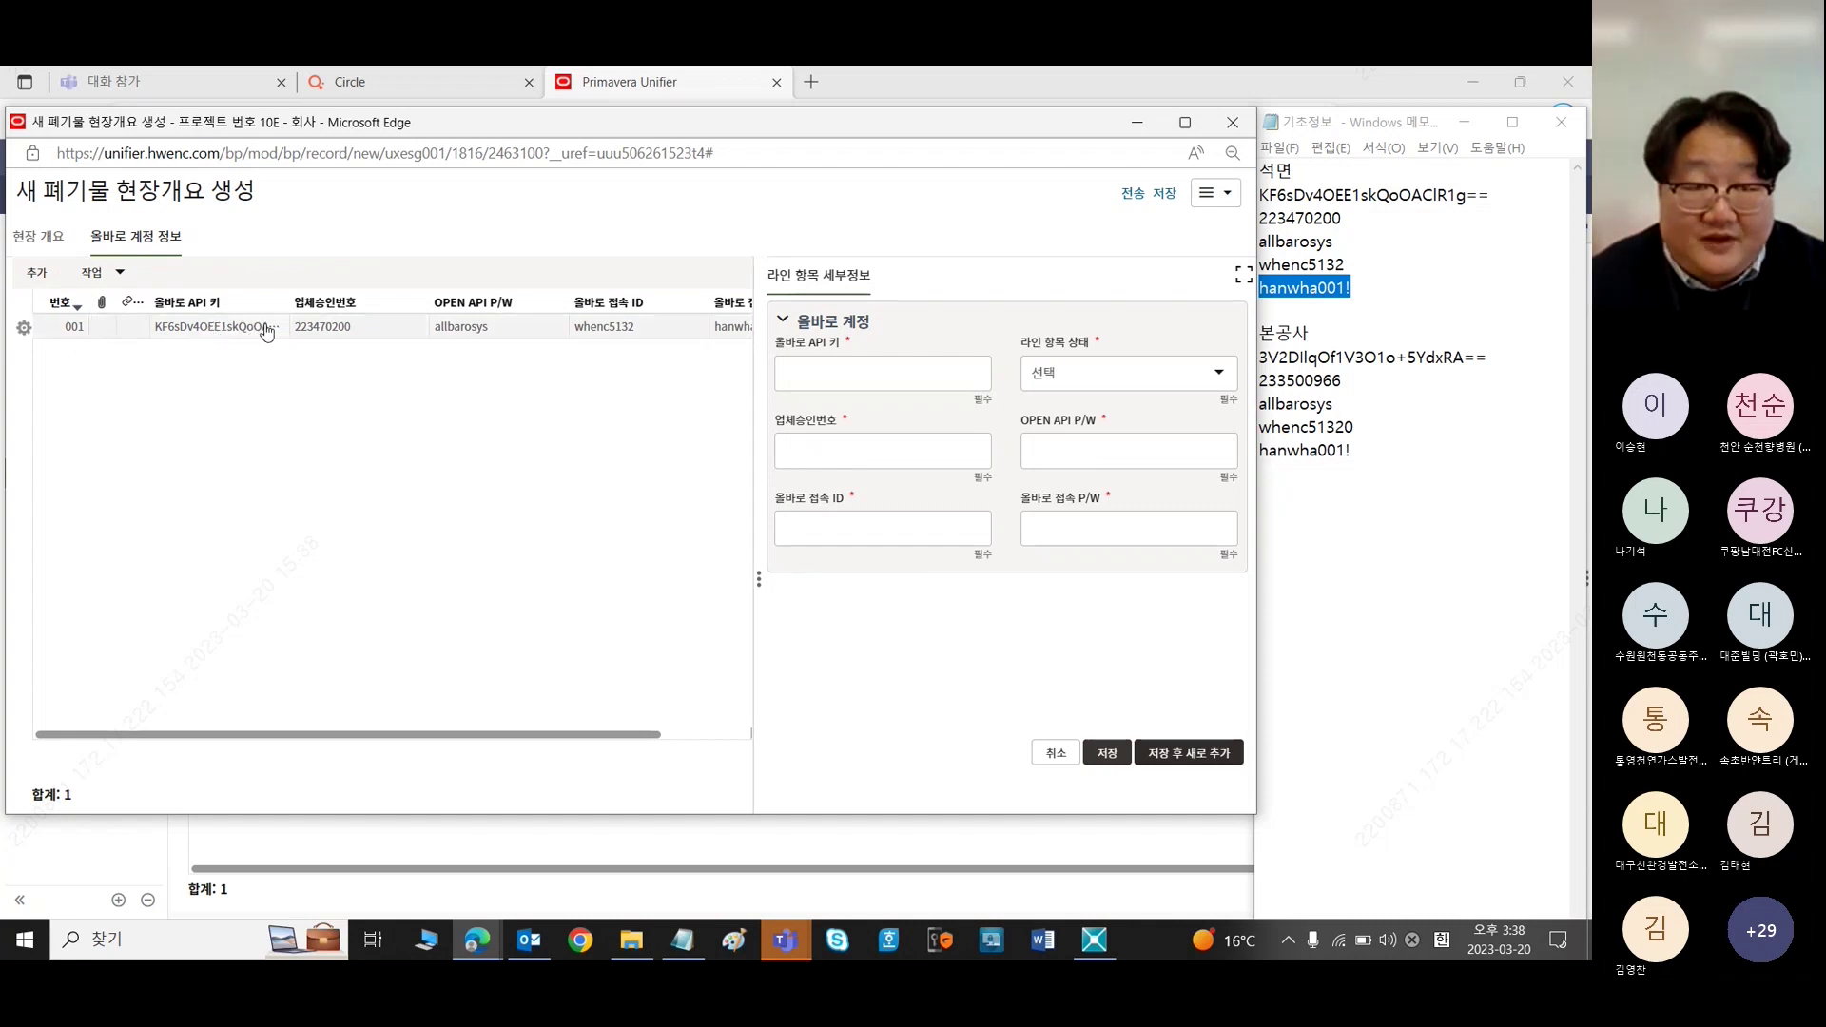
# Step: Paste the 본공사 account's API key and set the line status to 활성
pyautogui.click(36, 272)
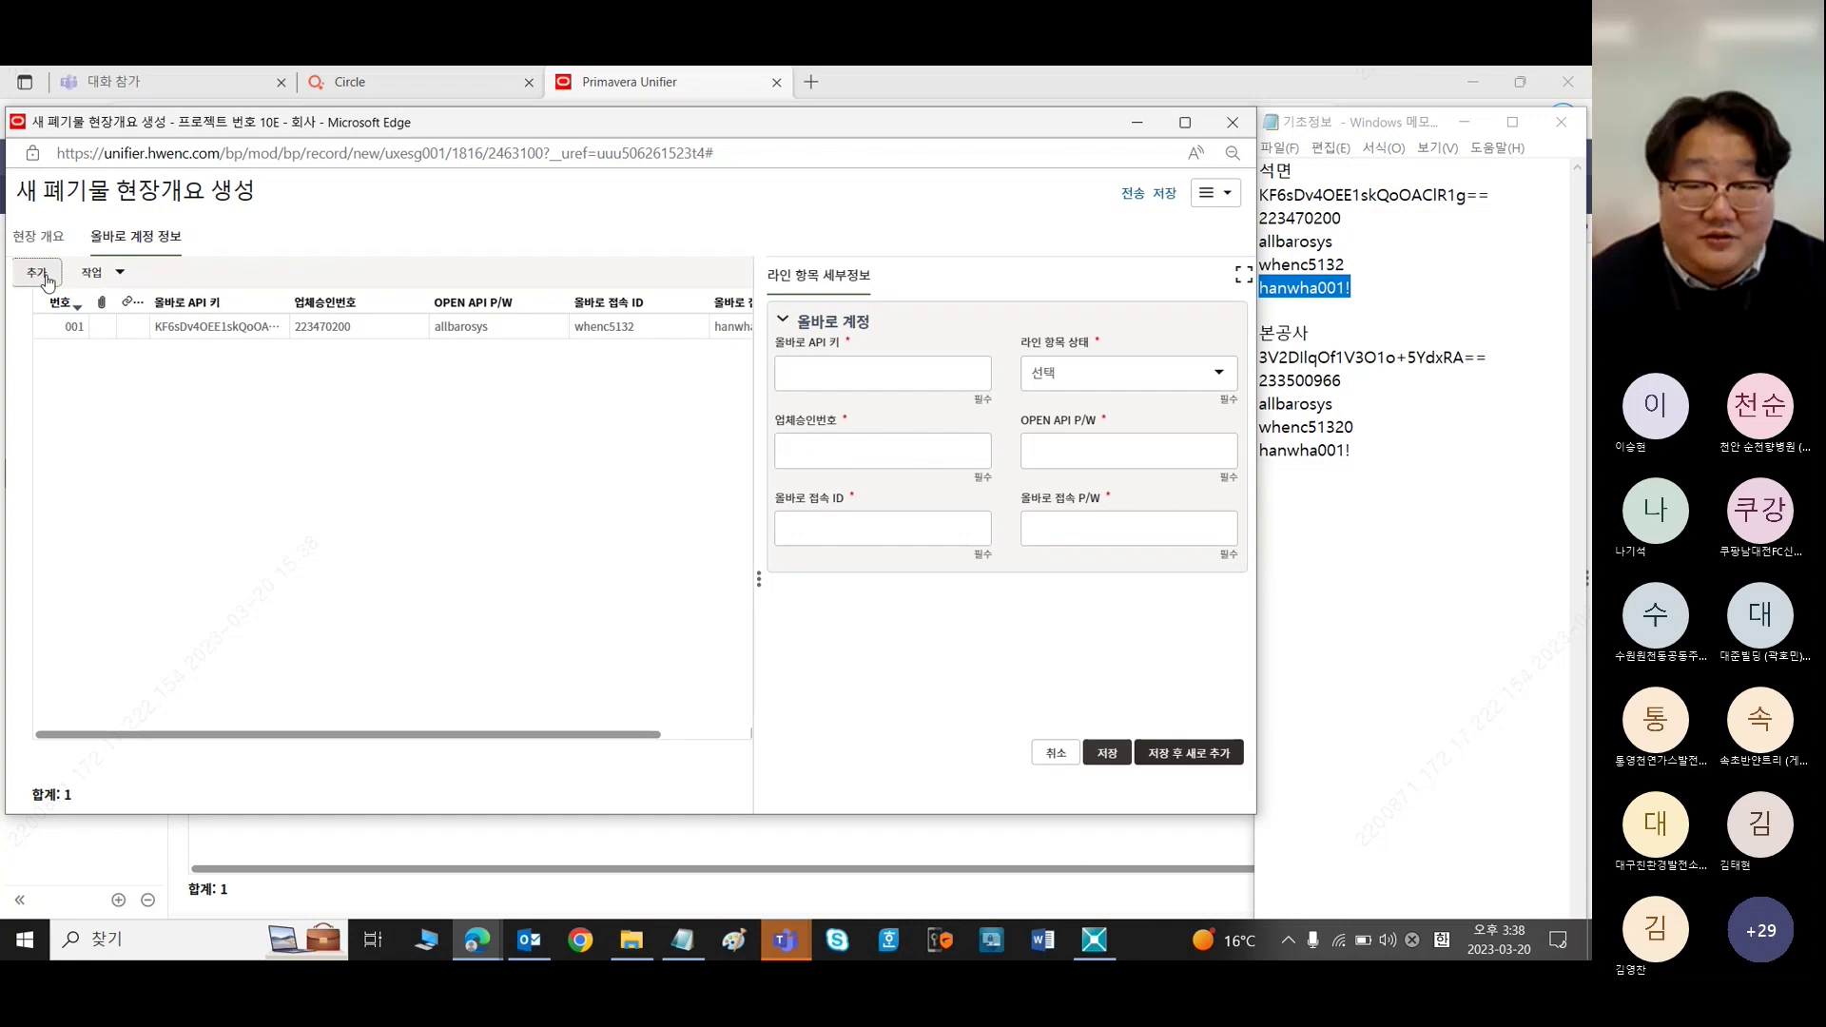
pyautogui.click(1339, 472)
pyautogui.moveTo(1496, 361); pyautogui.dragTo(1248, 367)
pyautogui.hotkey('ctrl', 'c')
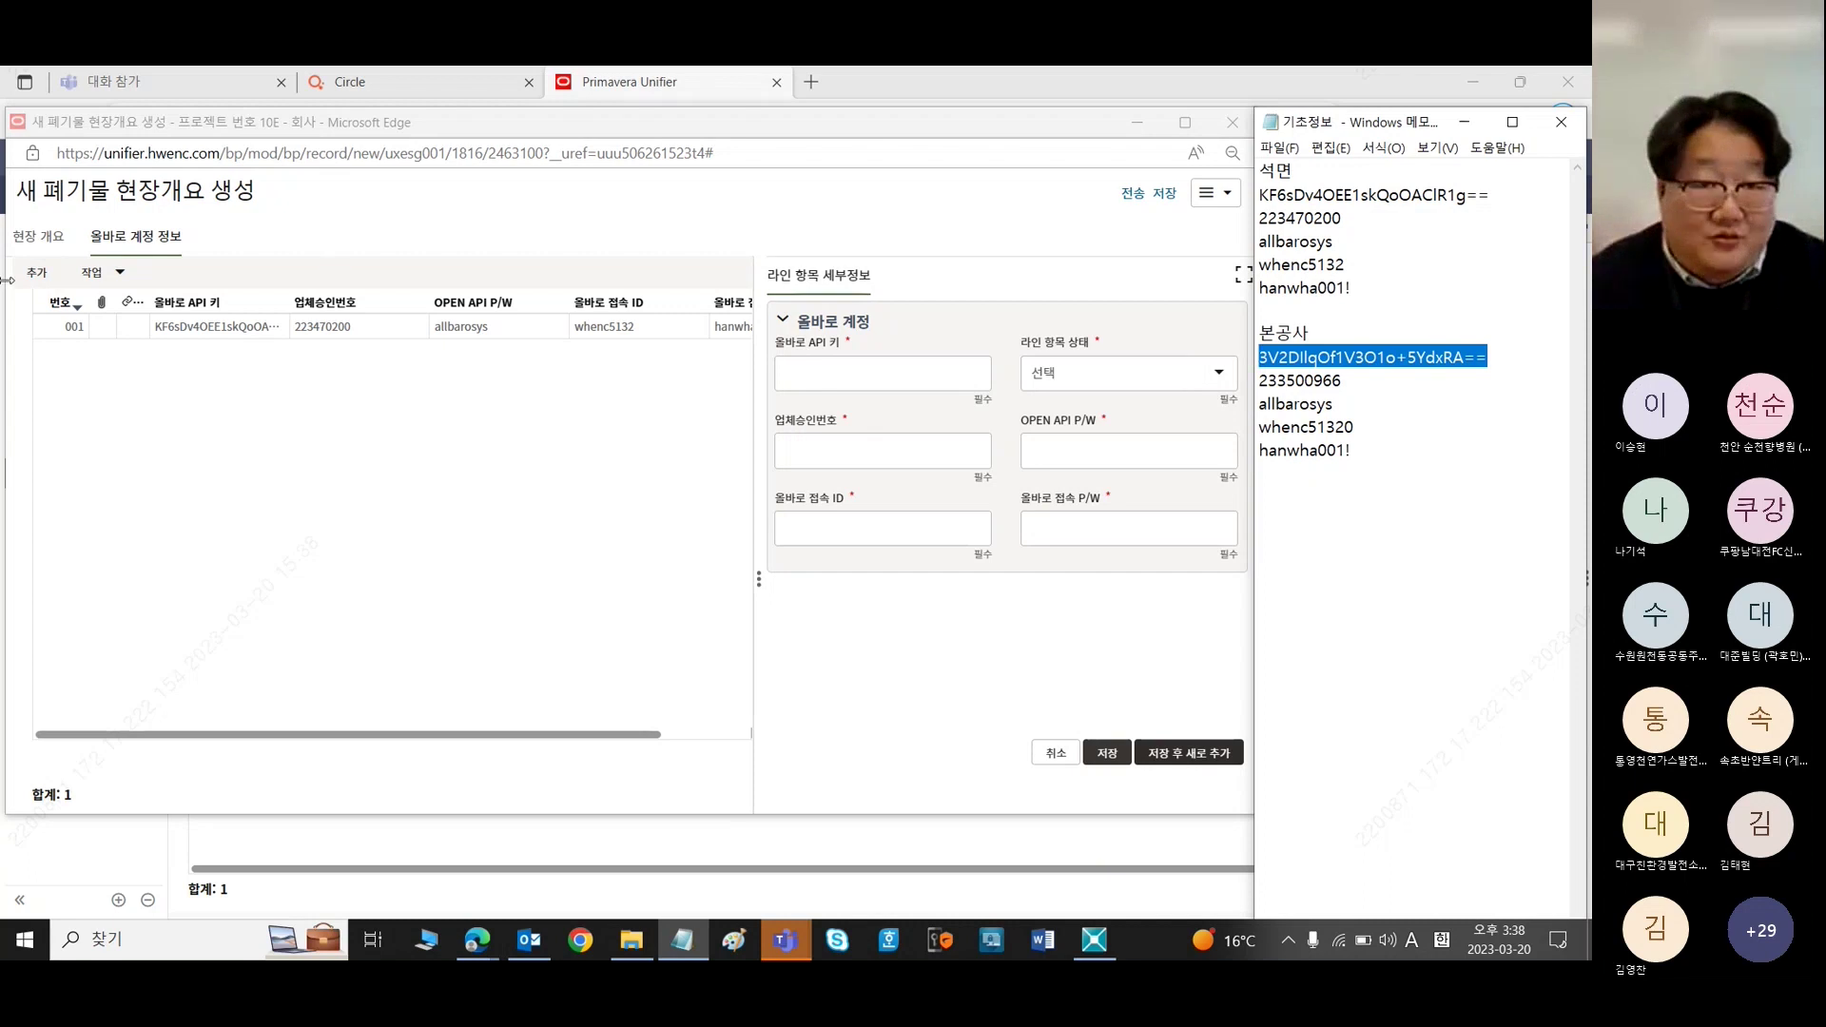
pyautogui.click(836, 387)
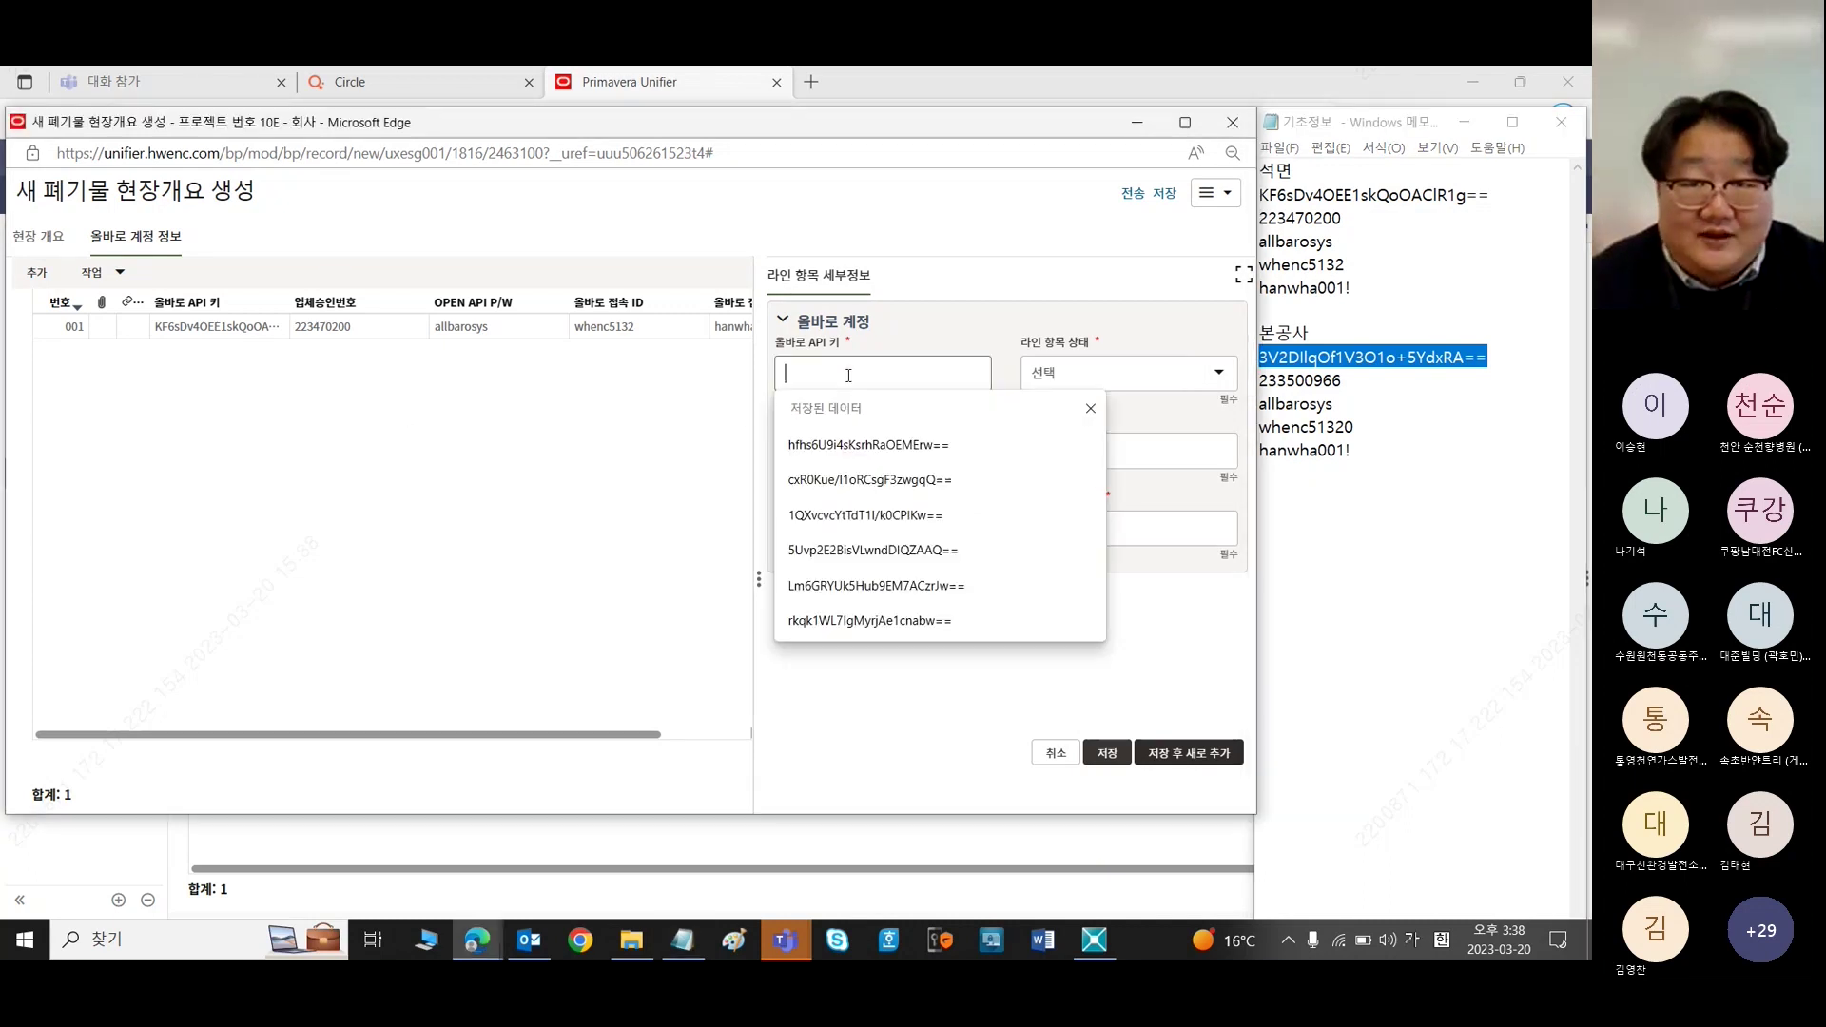
pyautogui.hotkey('ctrl', 'v')
pyautogui.press('Home')
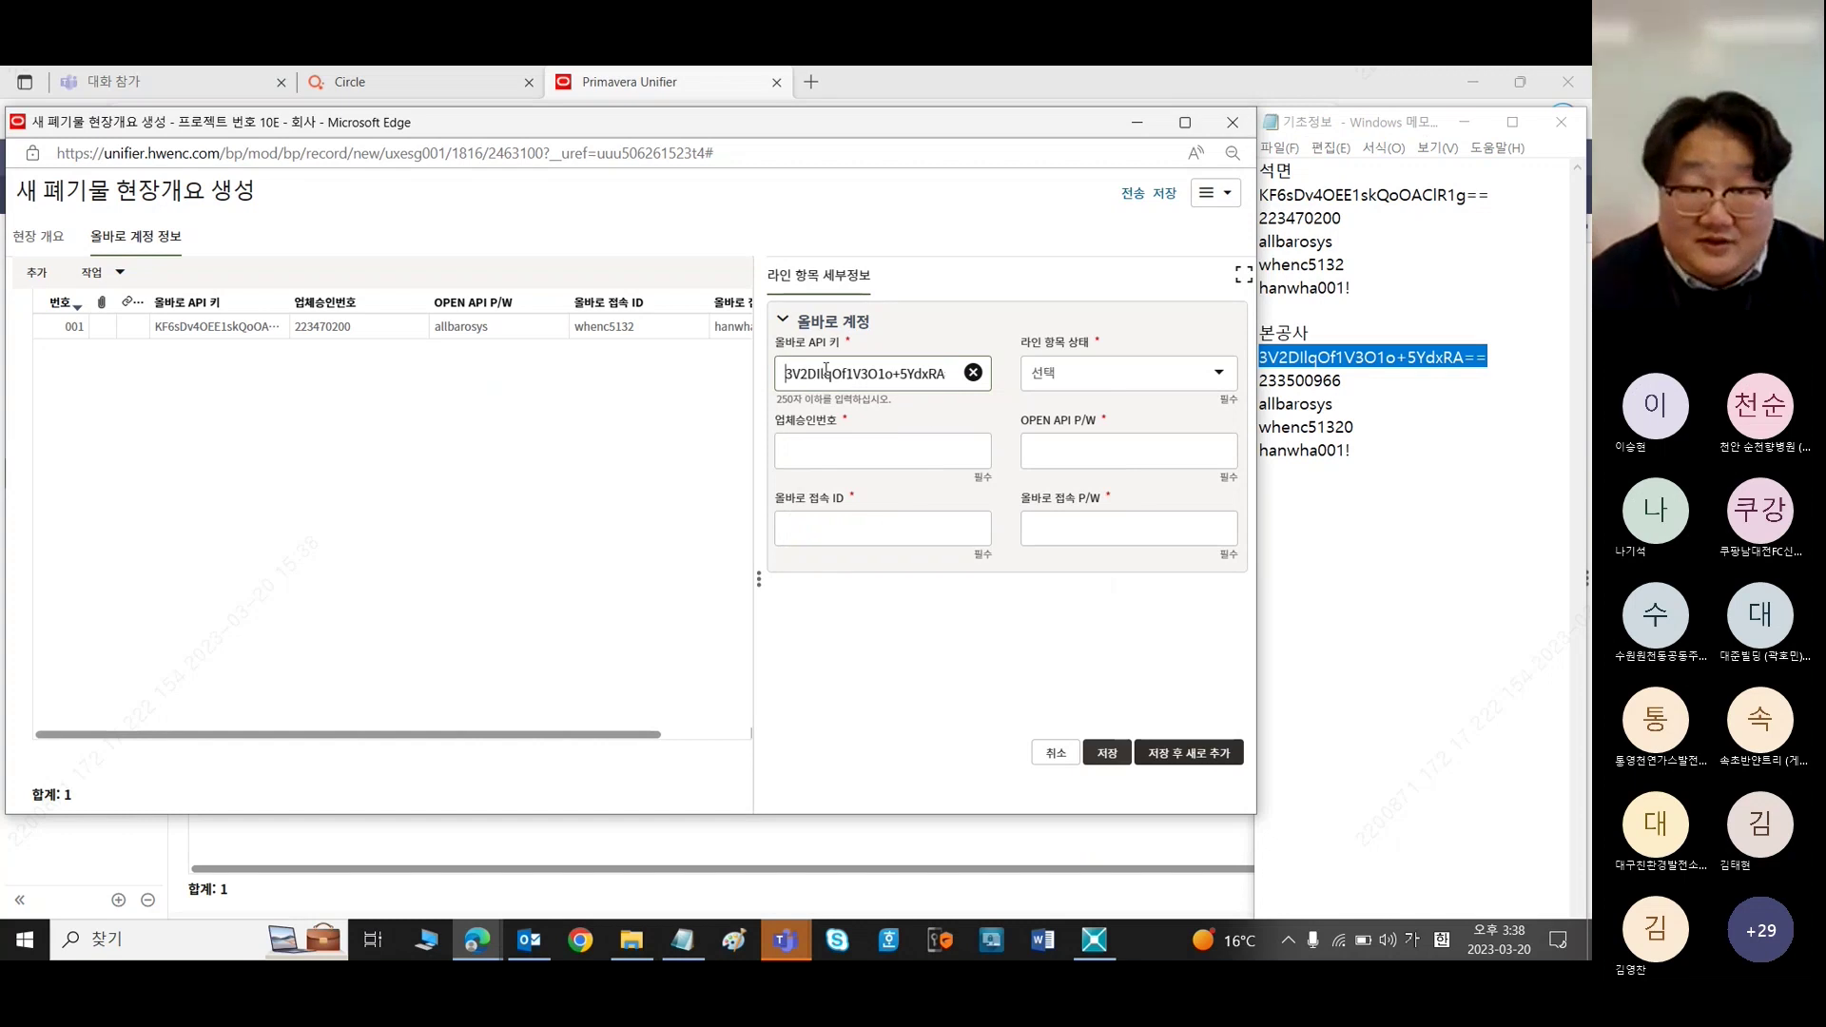
pyautogui.click(1046, 376)
pyautogui.click(1044, 409)
# Step: Paste the 본공사 account's company approval number and OPEN API password
pyautogui.click(1368, 381)
pyautogui.moveTo(1368, 381); pyautogui.dragTo(1238, 380)
pyautogui.hotkey('ctrl', 'c')
pyautogui.click(844, 455)
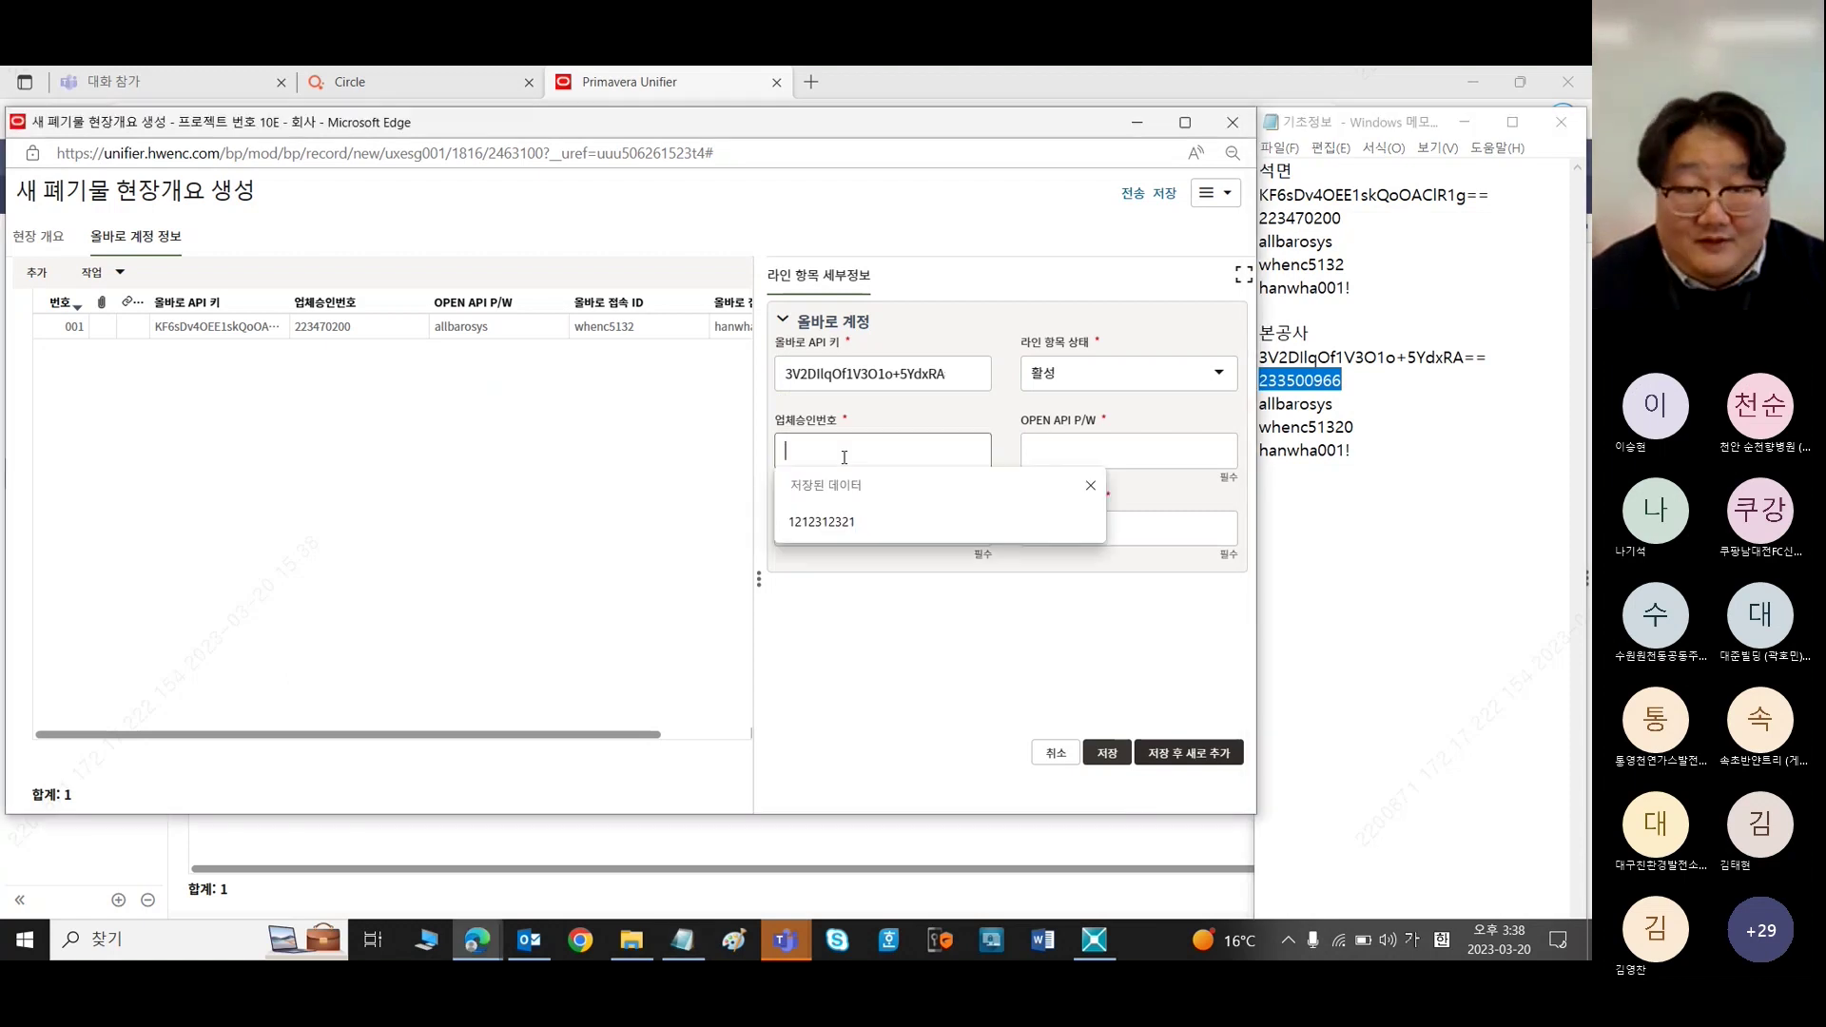
pyautogui.hotkey('ctrl', 'v')
pyautogui.click(1339, 418)
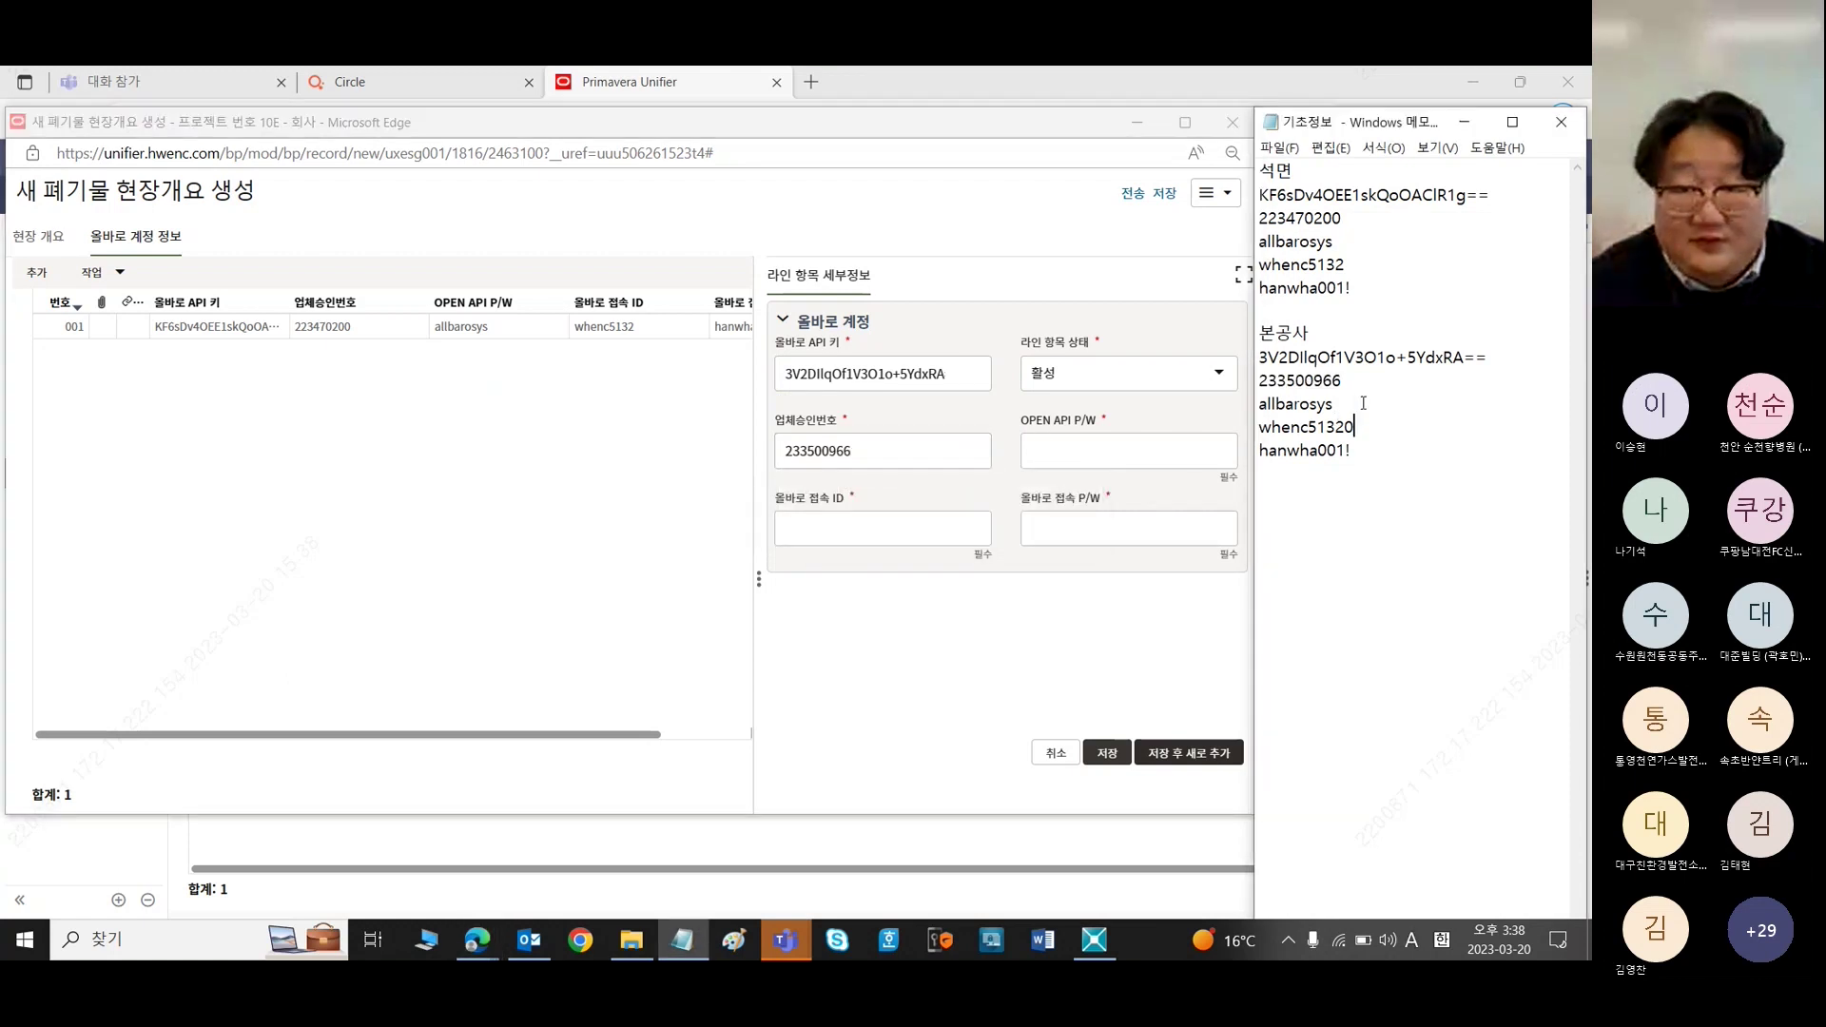
pyautogui.moveTo(1336, 404); pyautogui.dragTo(1257, 407)
pyautogui.hotkey('ctrl', 'c')
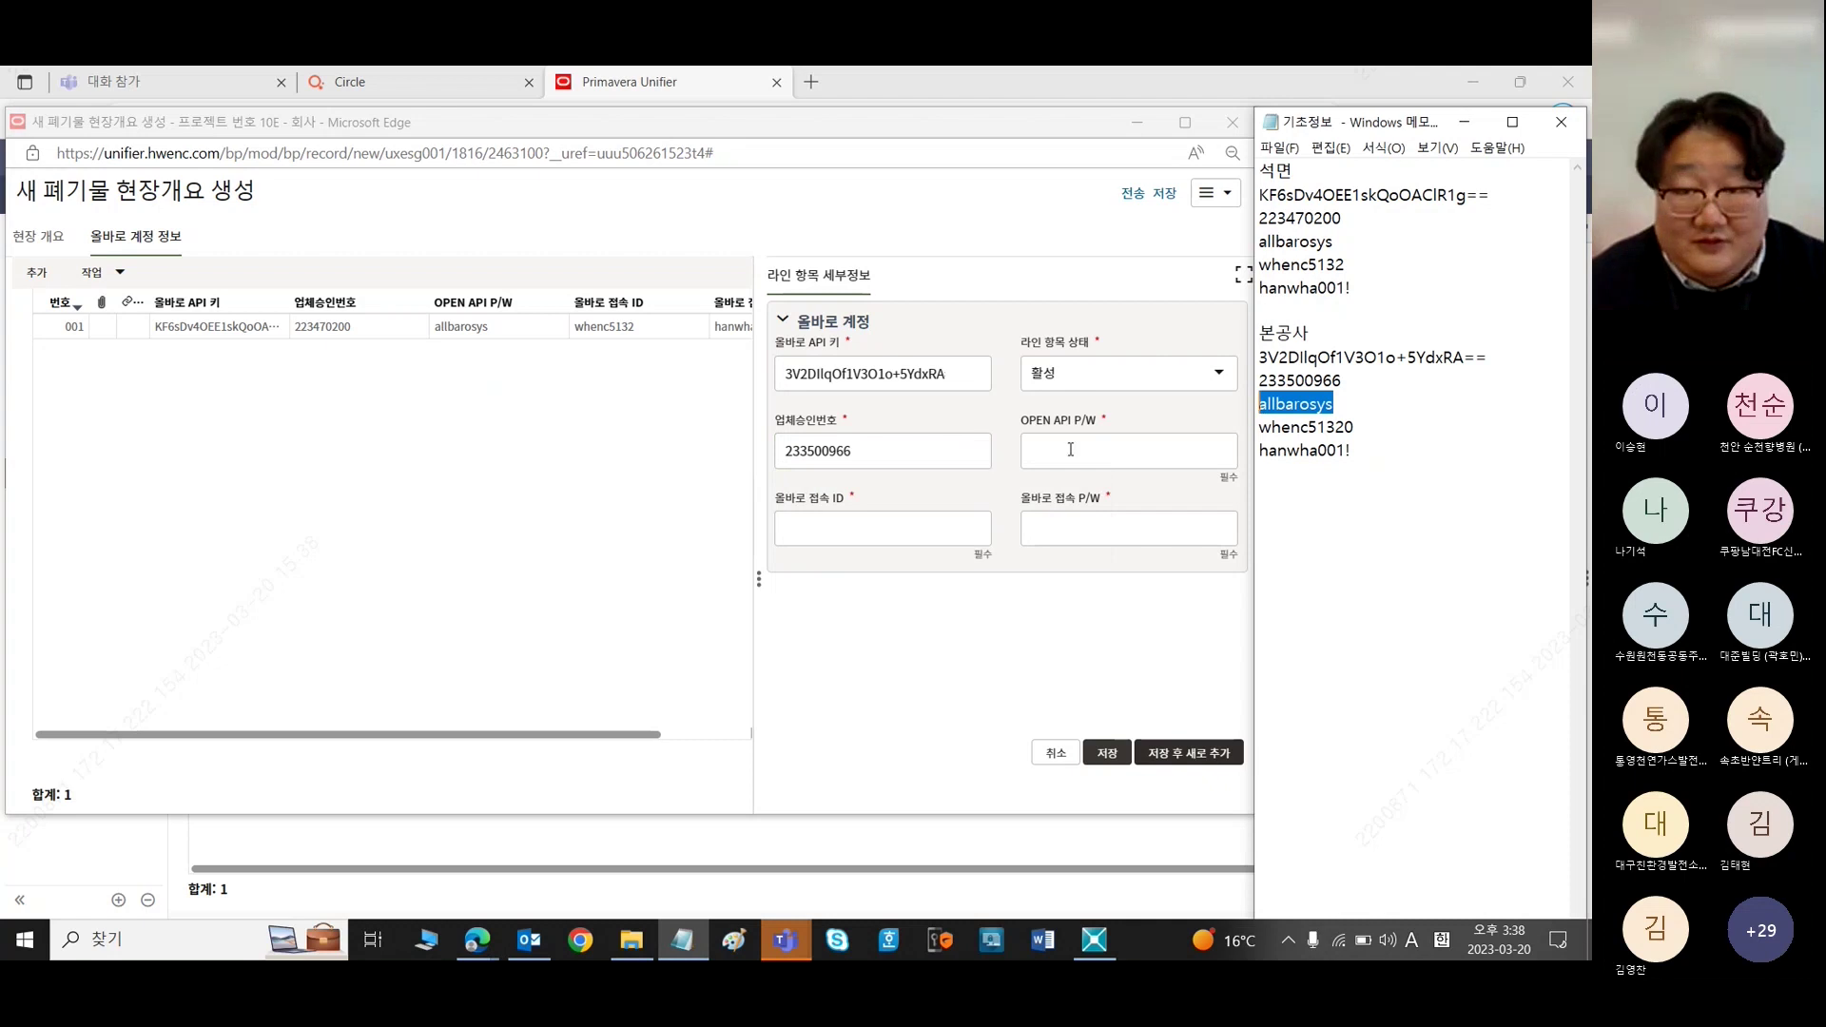
pyautogui.click(1161, 454)
pyautogui.hotkey('ctrl', 'v')
# Step: Paste the 본공사 account's login ID and password, then save the item as line 002
pyautogui.moveTo(1368, 429); pyautogui.dragTo(1259, 427)
pyautogui.hotkey('ctrl', 'c')
pyautogui.click(873, 525)
pyautogui.hotkey('ctrl', 'v')
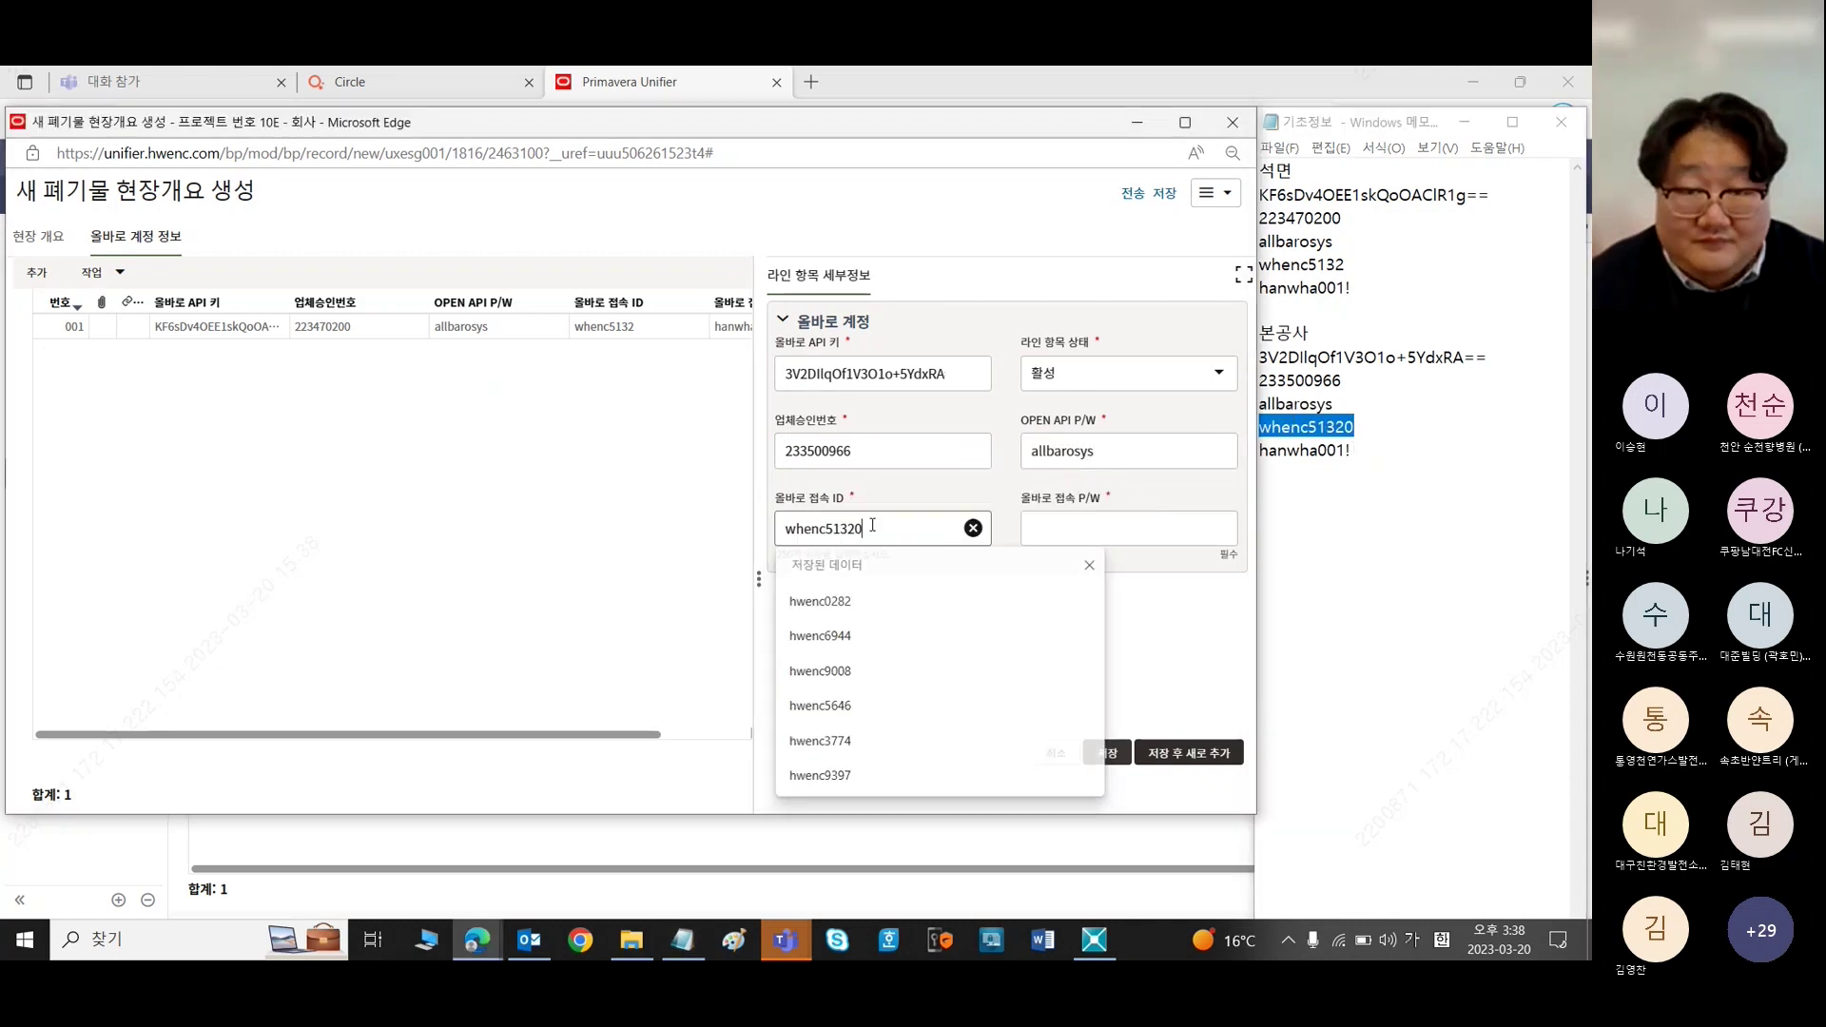
pyautogui.click(1374, 450)
pyautogui.moveTo(1374, 451); pyautogui.dragTo(1259, 451)
pyautogui.hotkey('ctrl', 'c')
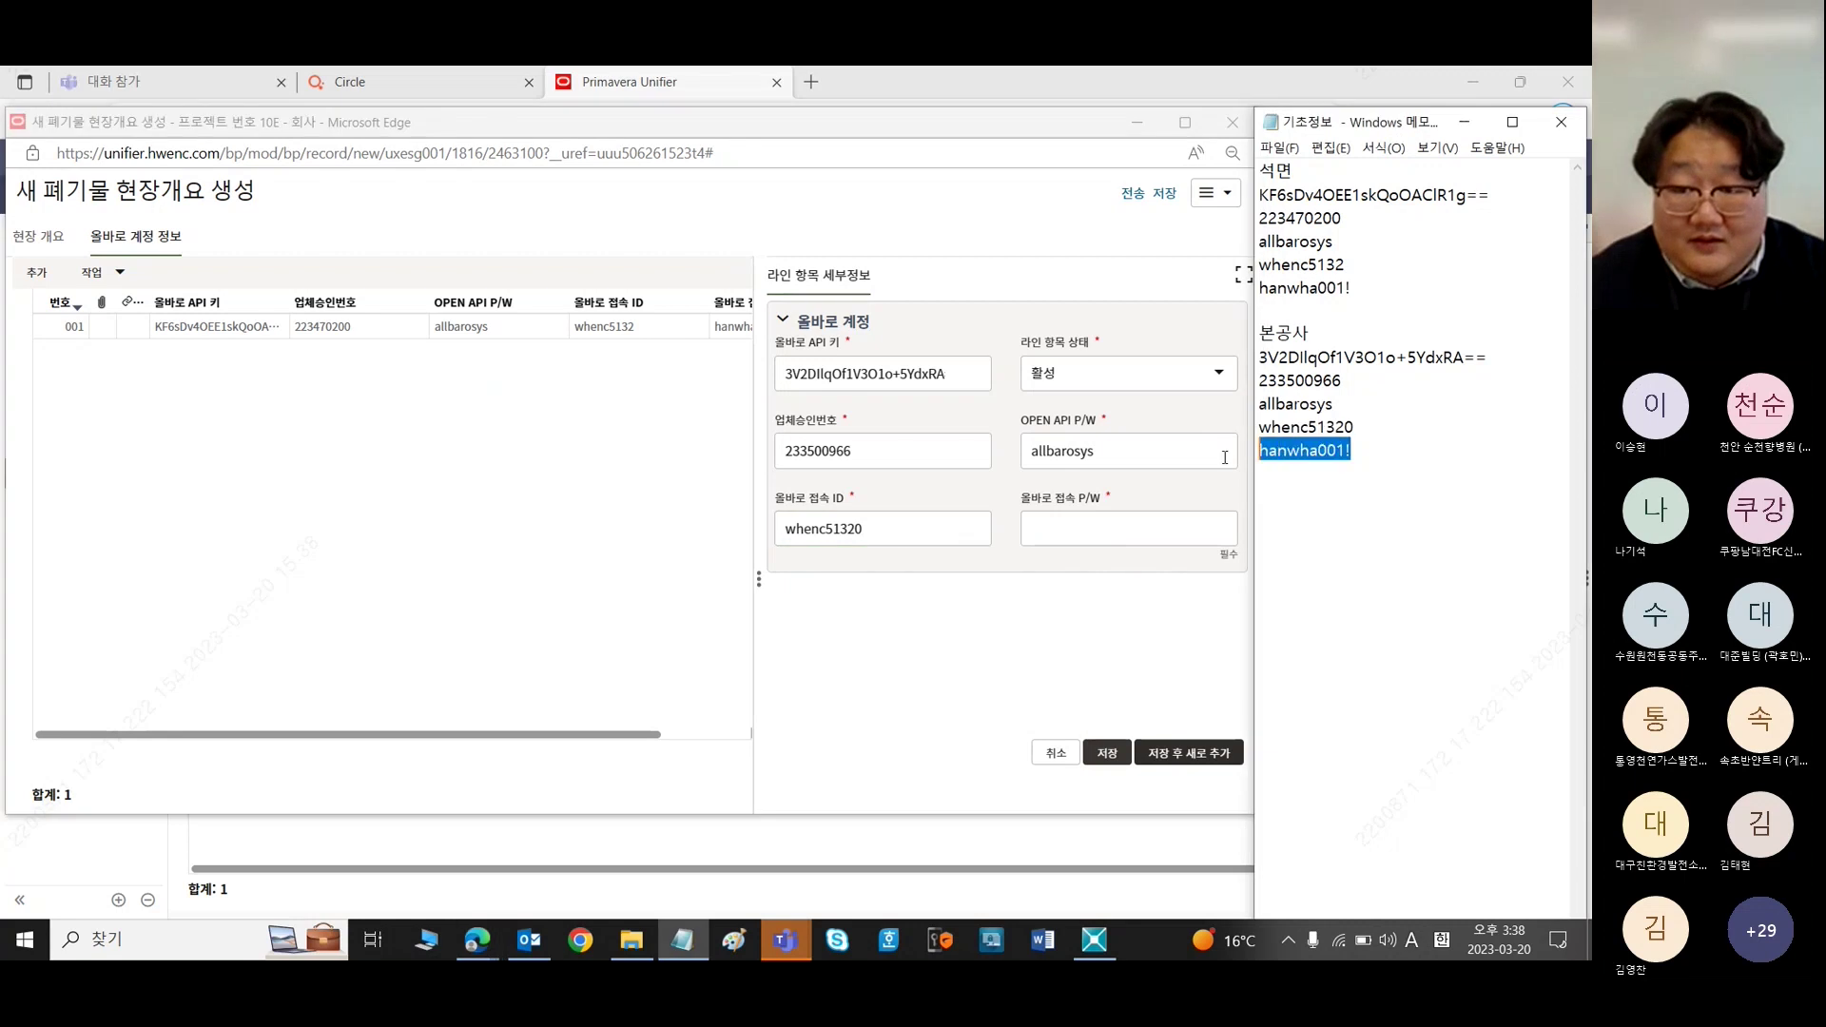
pyautogui.click(1051, 525)
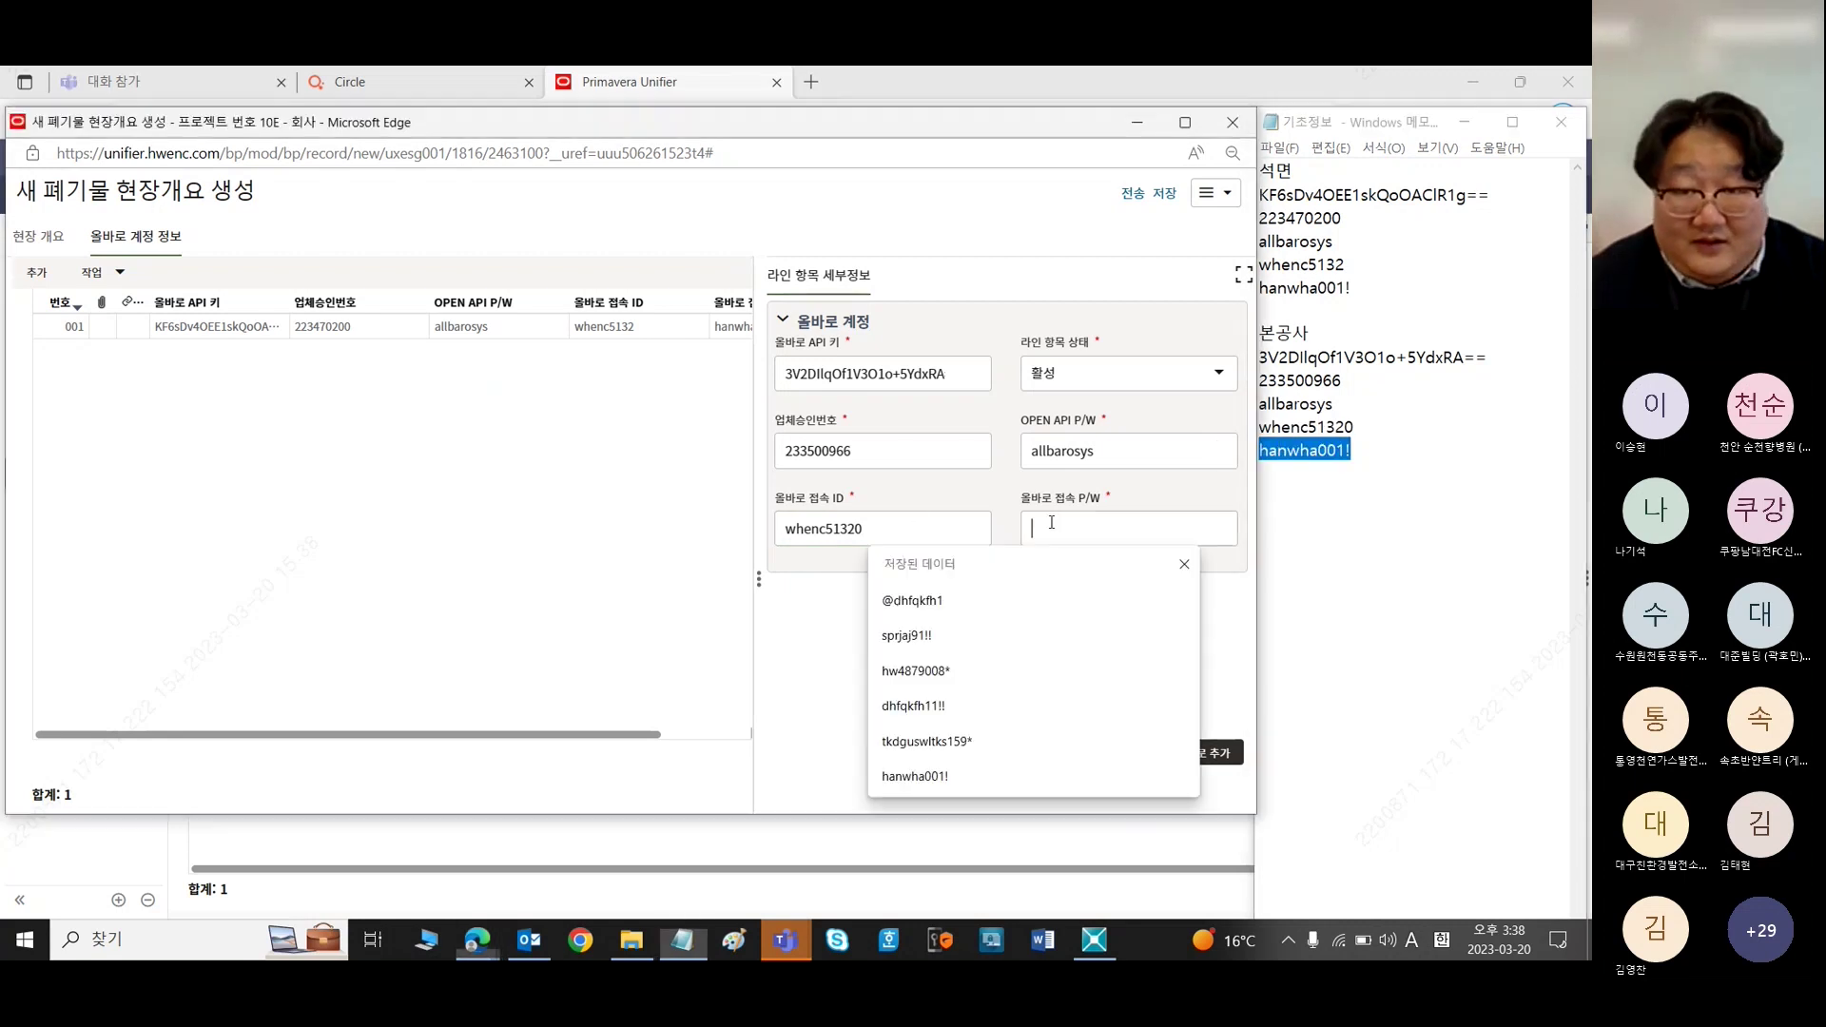
pyautogui.hotkey('ctrl', 'v')
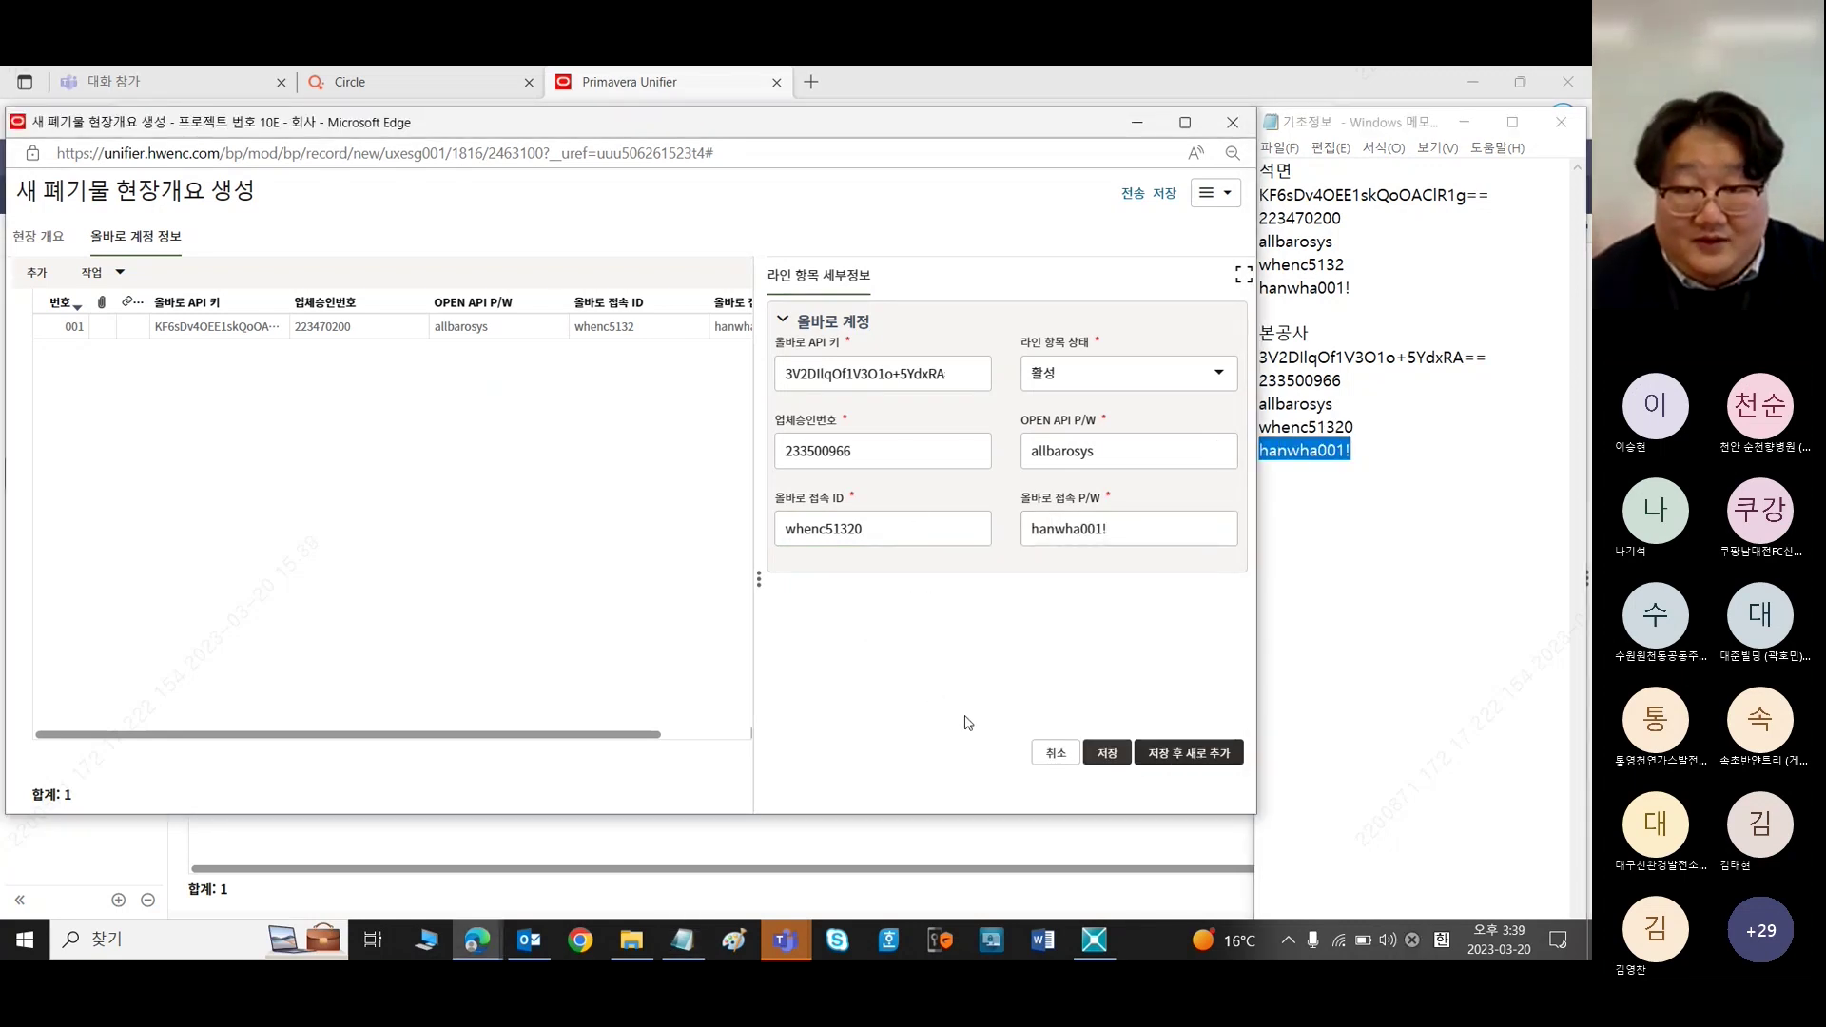
pyautogui.click(1113, 757)
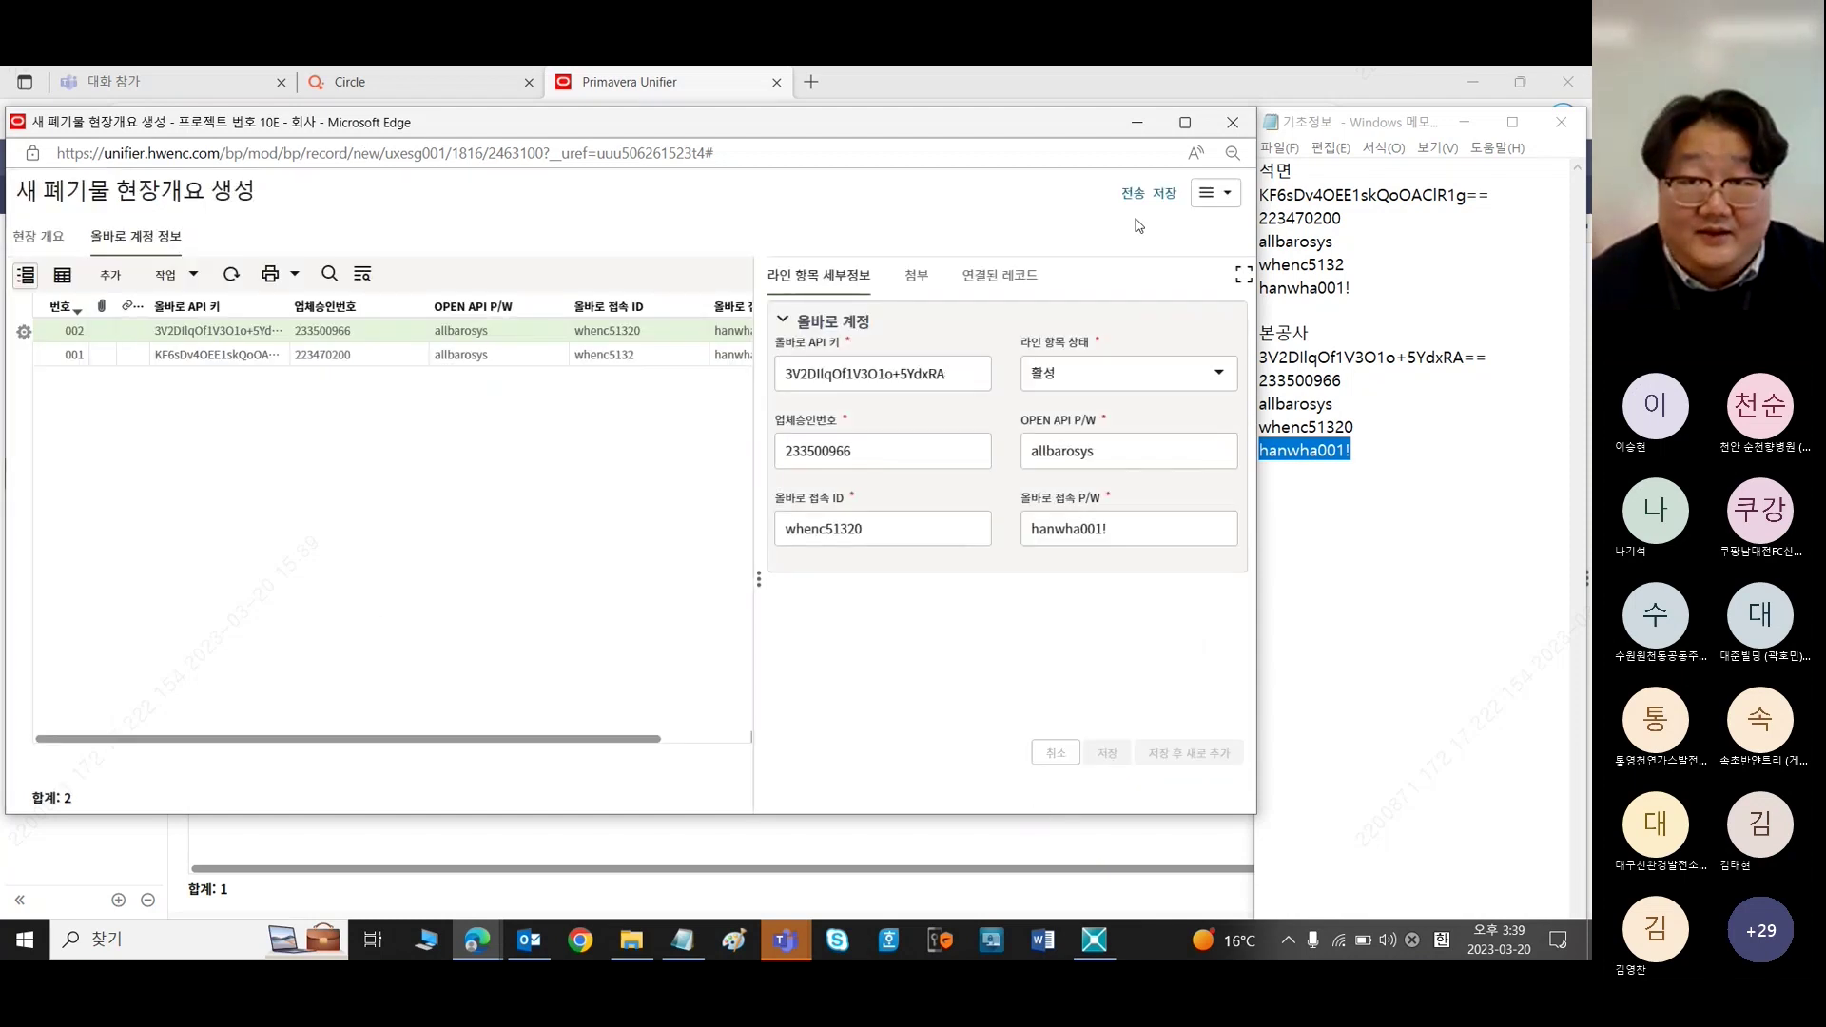
# Step: Save the record with lines 001 and 002 as a draft and confirm the 경보 alert
pyautogui.click(1168, 197)
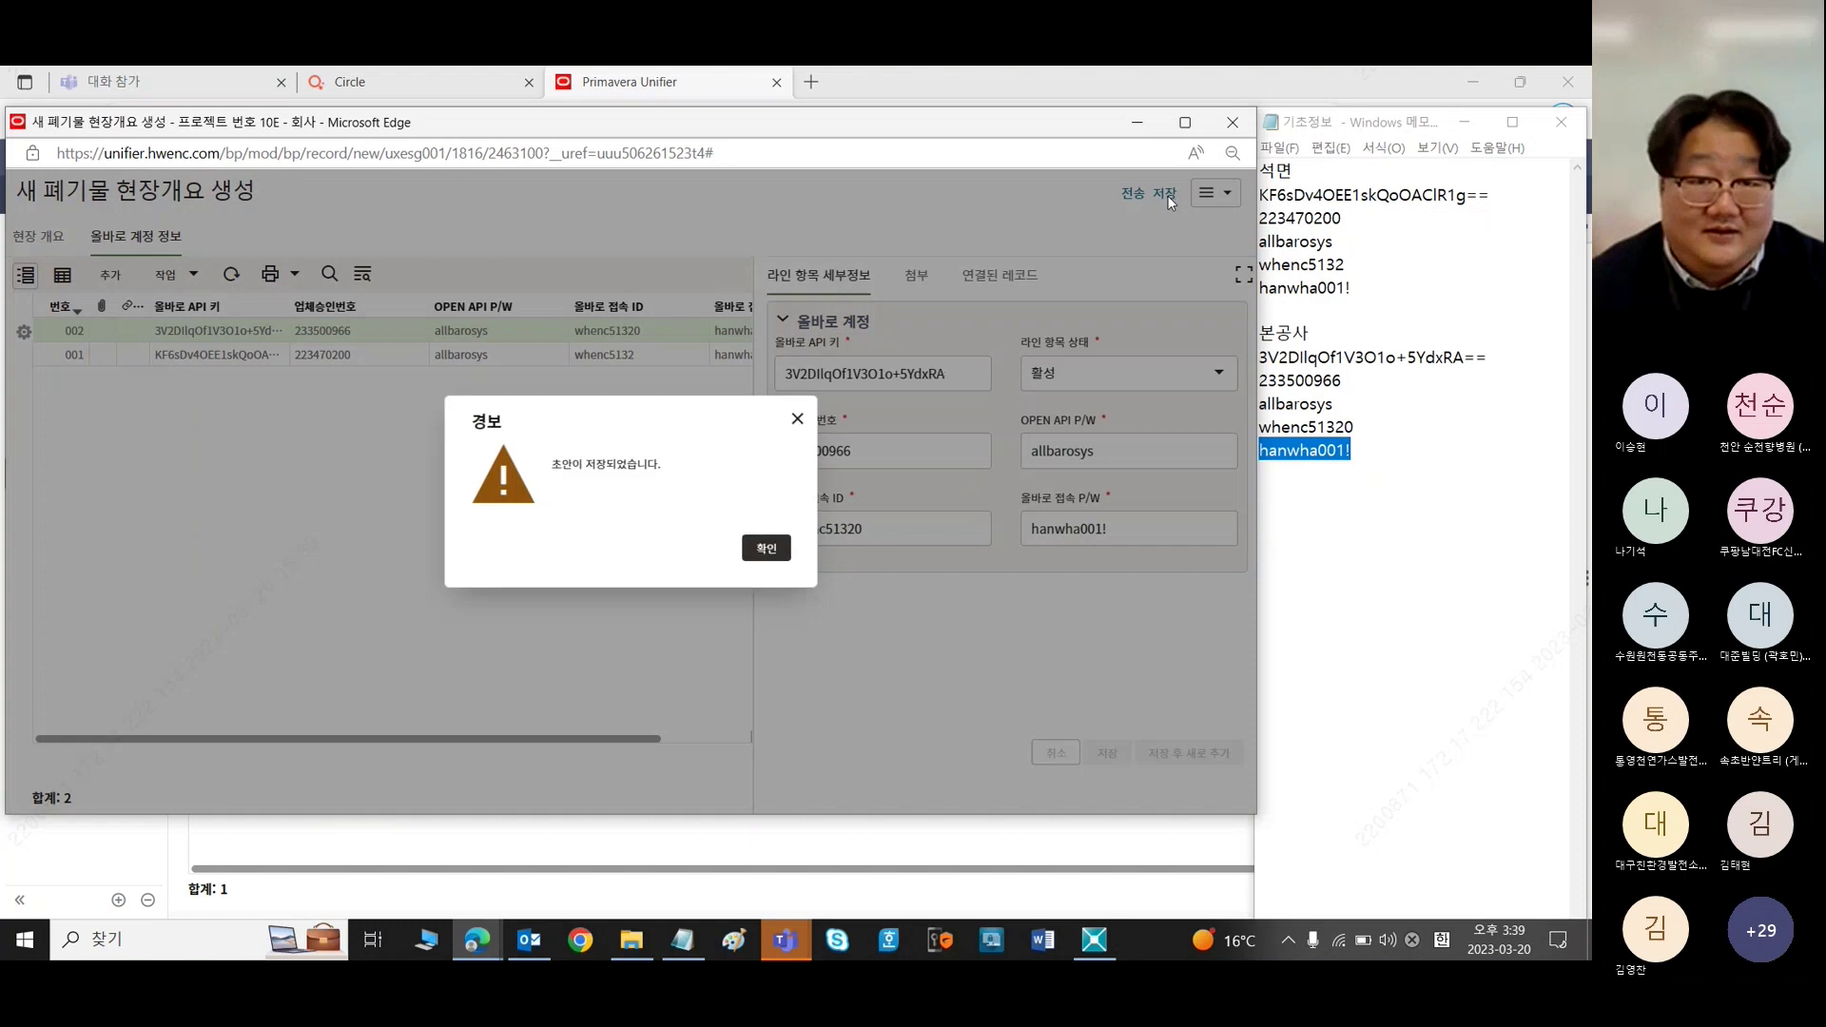
pyautogui.click(767, 550)
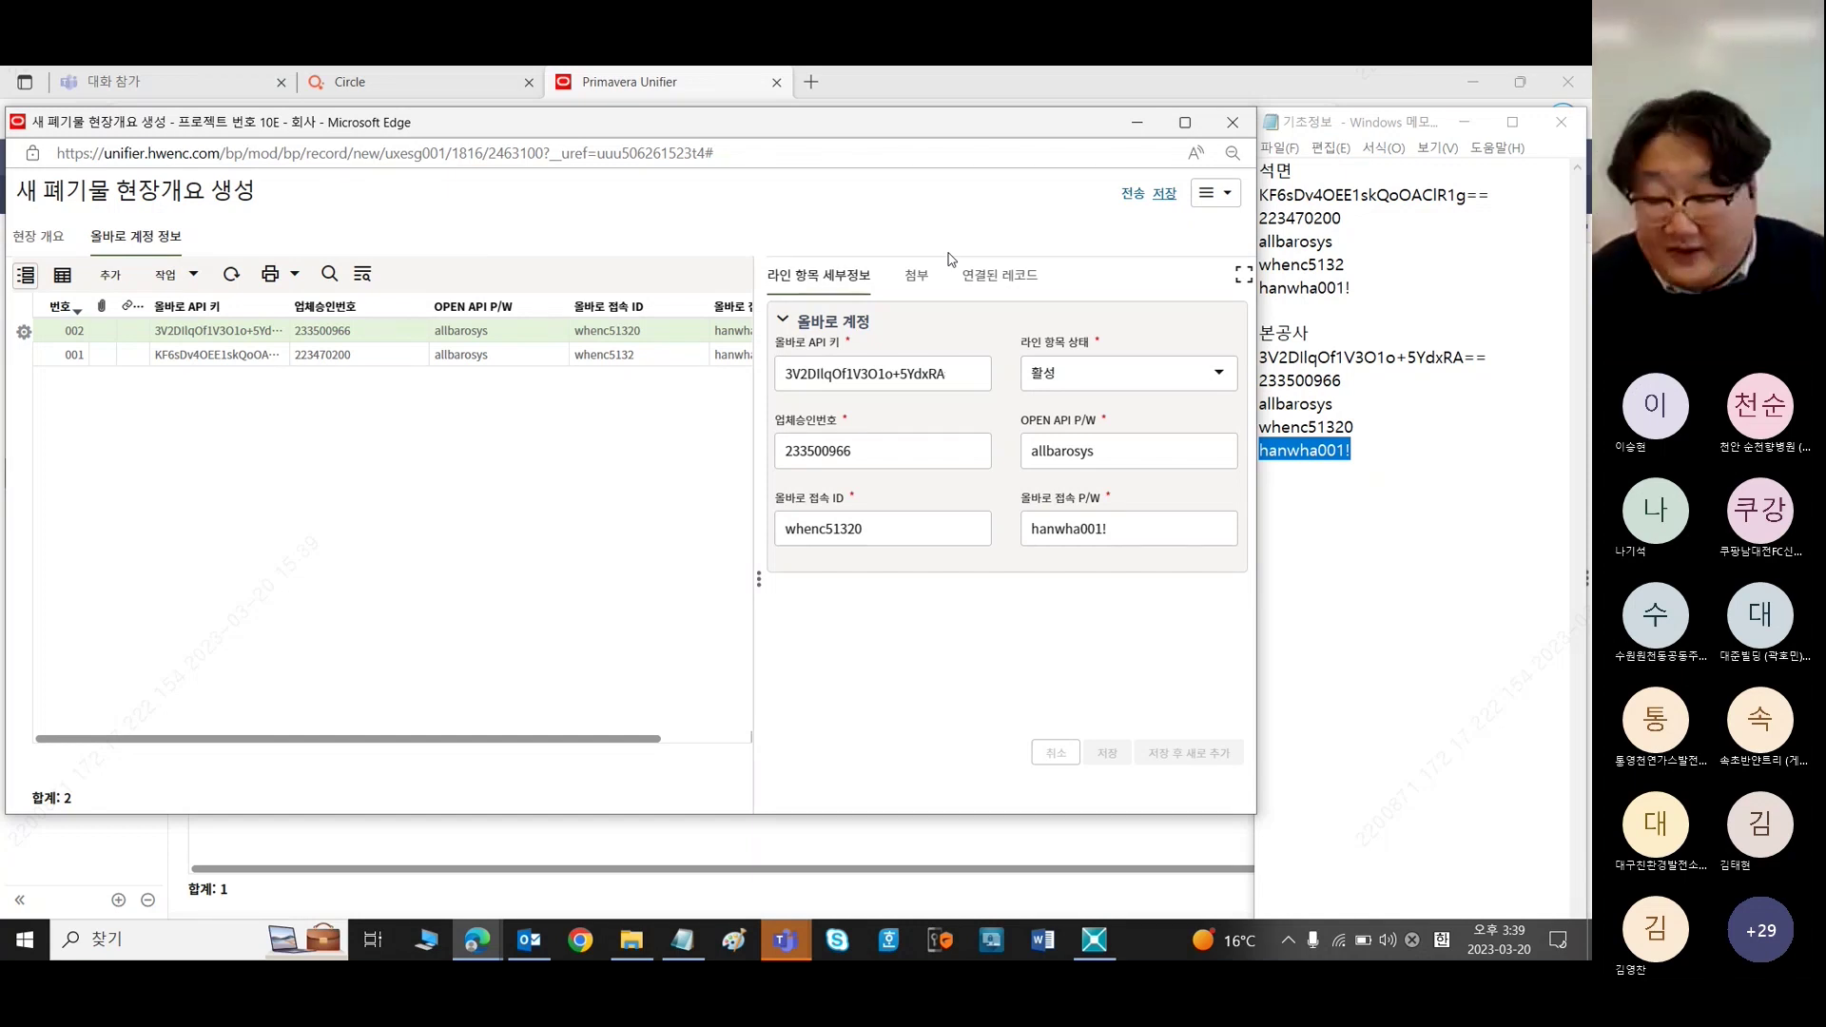
# Step: Send the waste site overview record with the 계약 사항 입력 대기 action and confirm creation of uxesg001-0102
pyautogui.click(1131, 196)
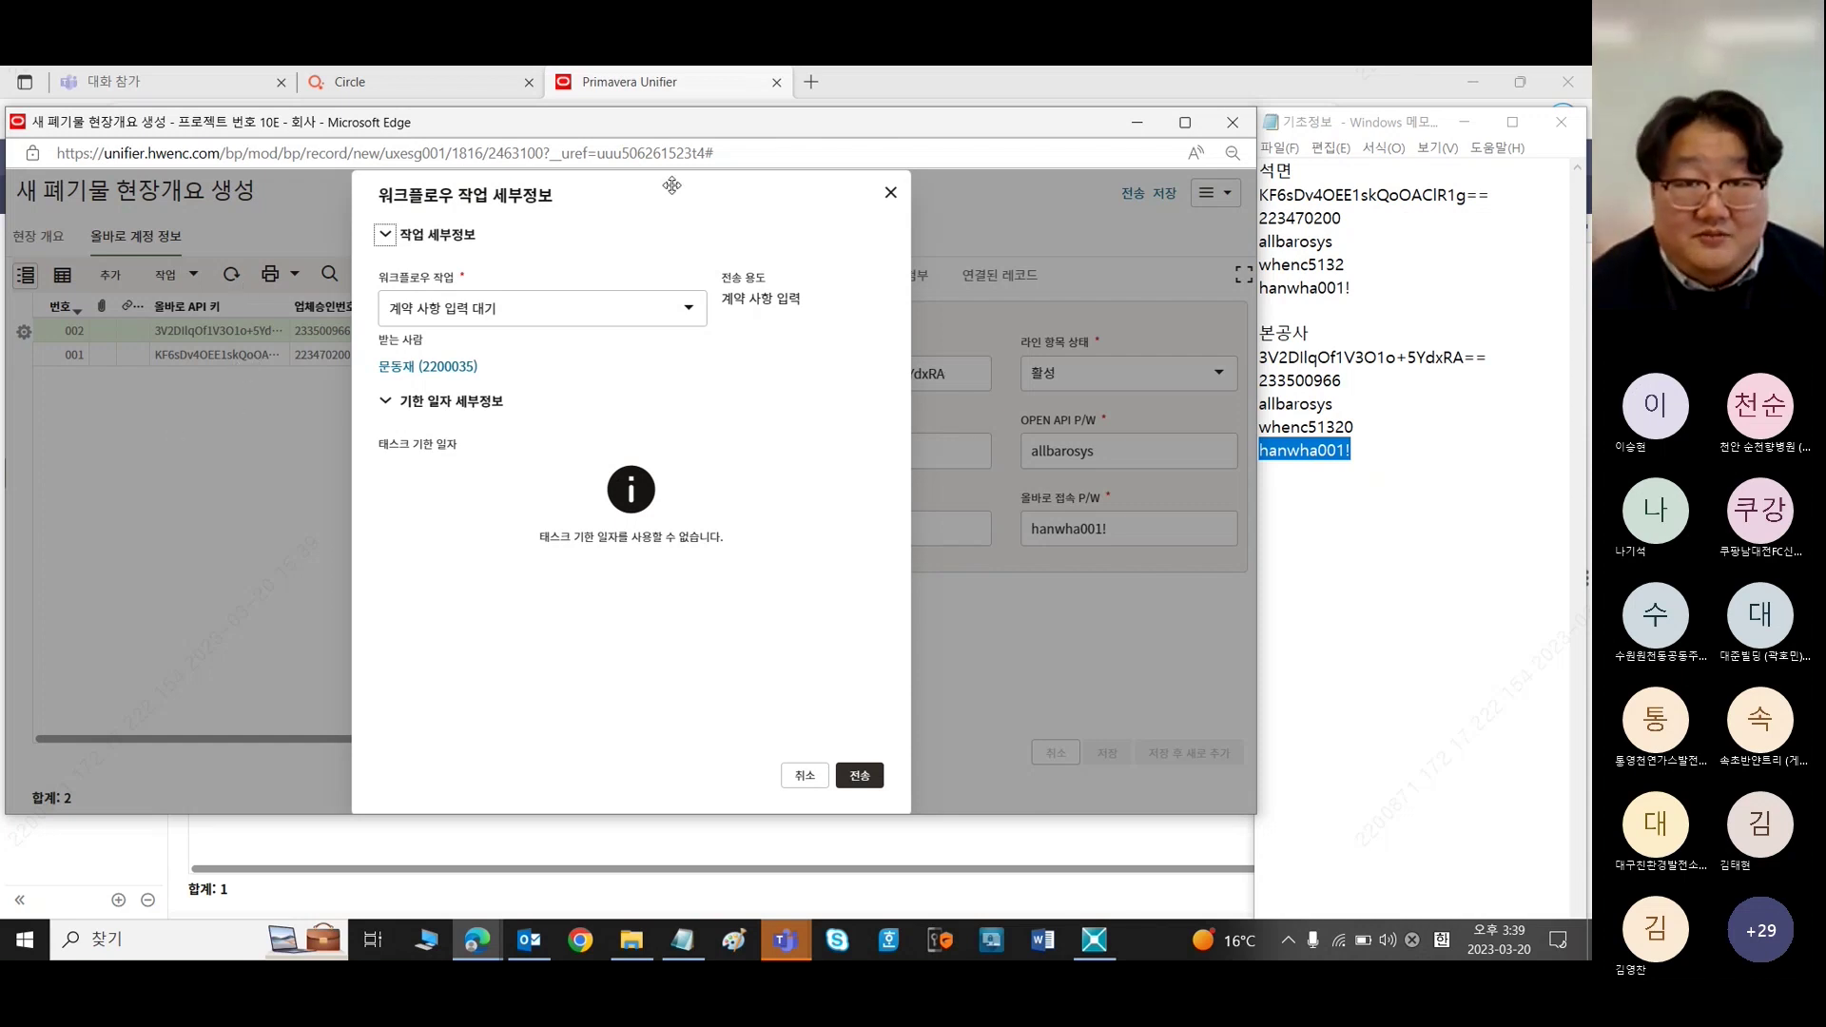
pyautogui.click(890, 192)
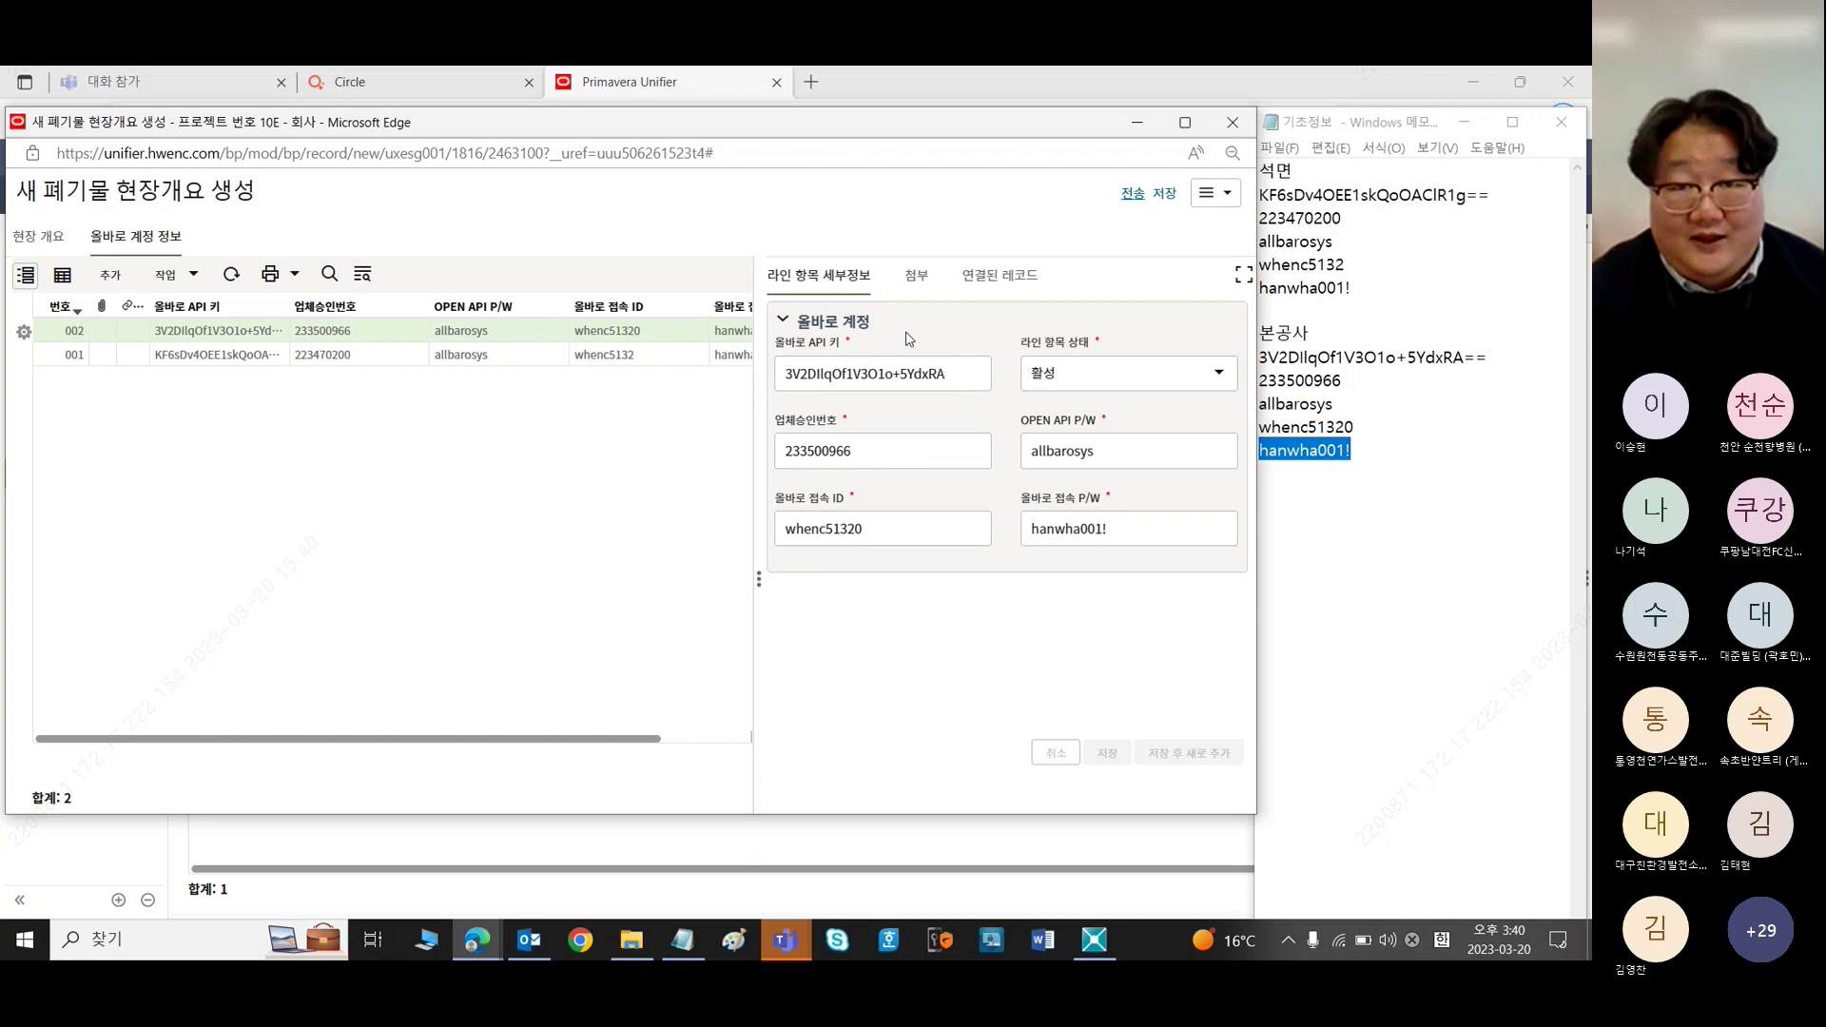
pyautogui.click(1133, 194)
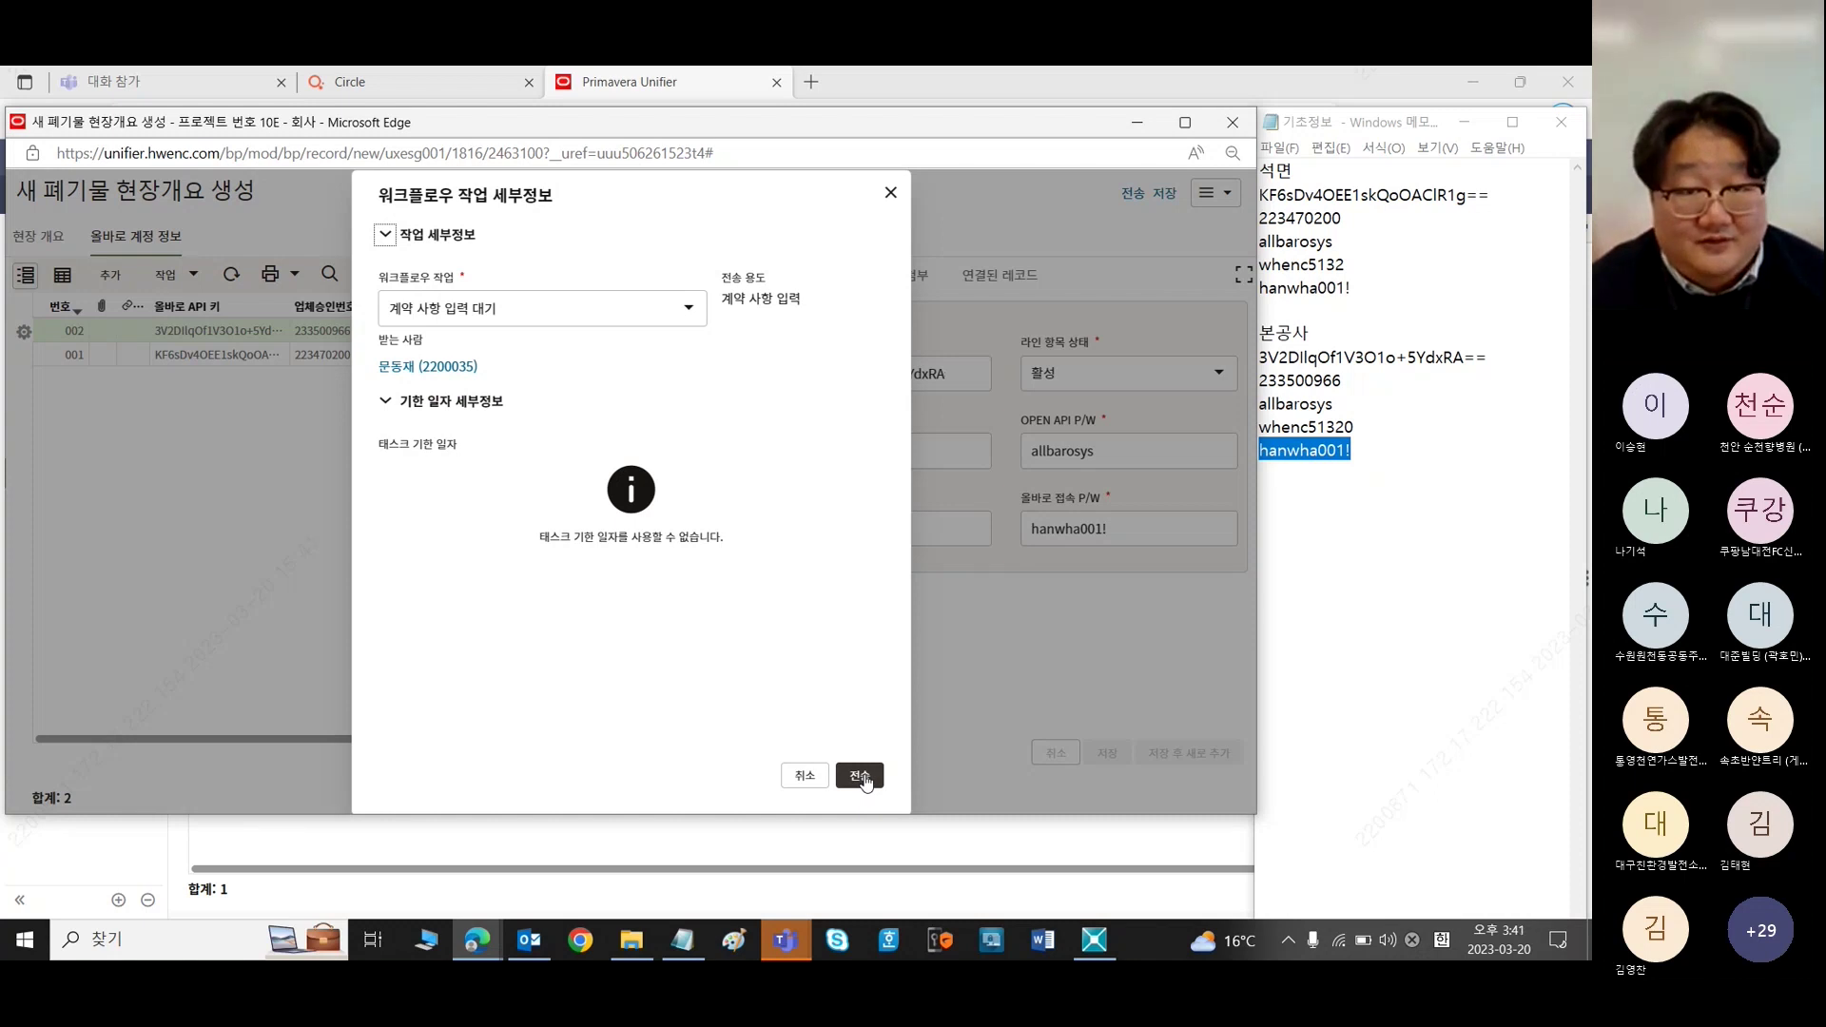
pyautogui.click(691, 309)
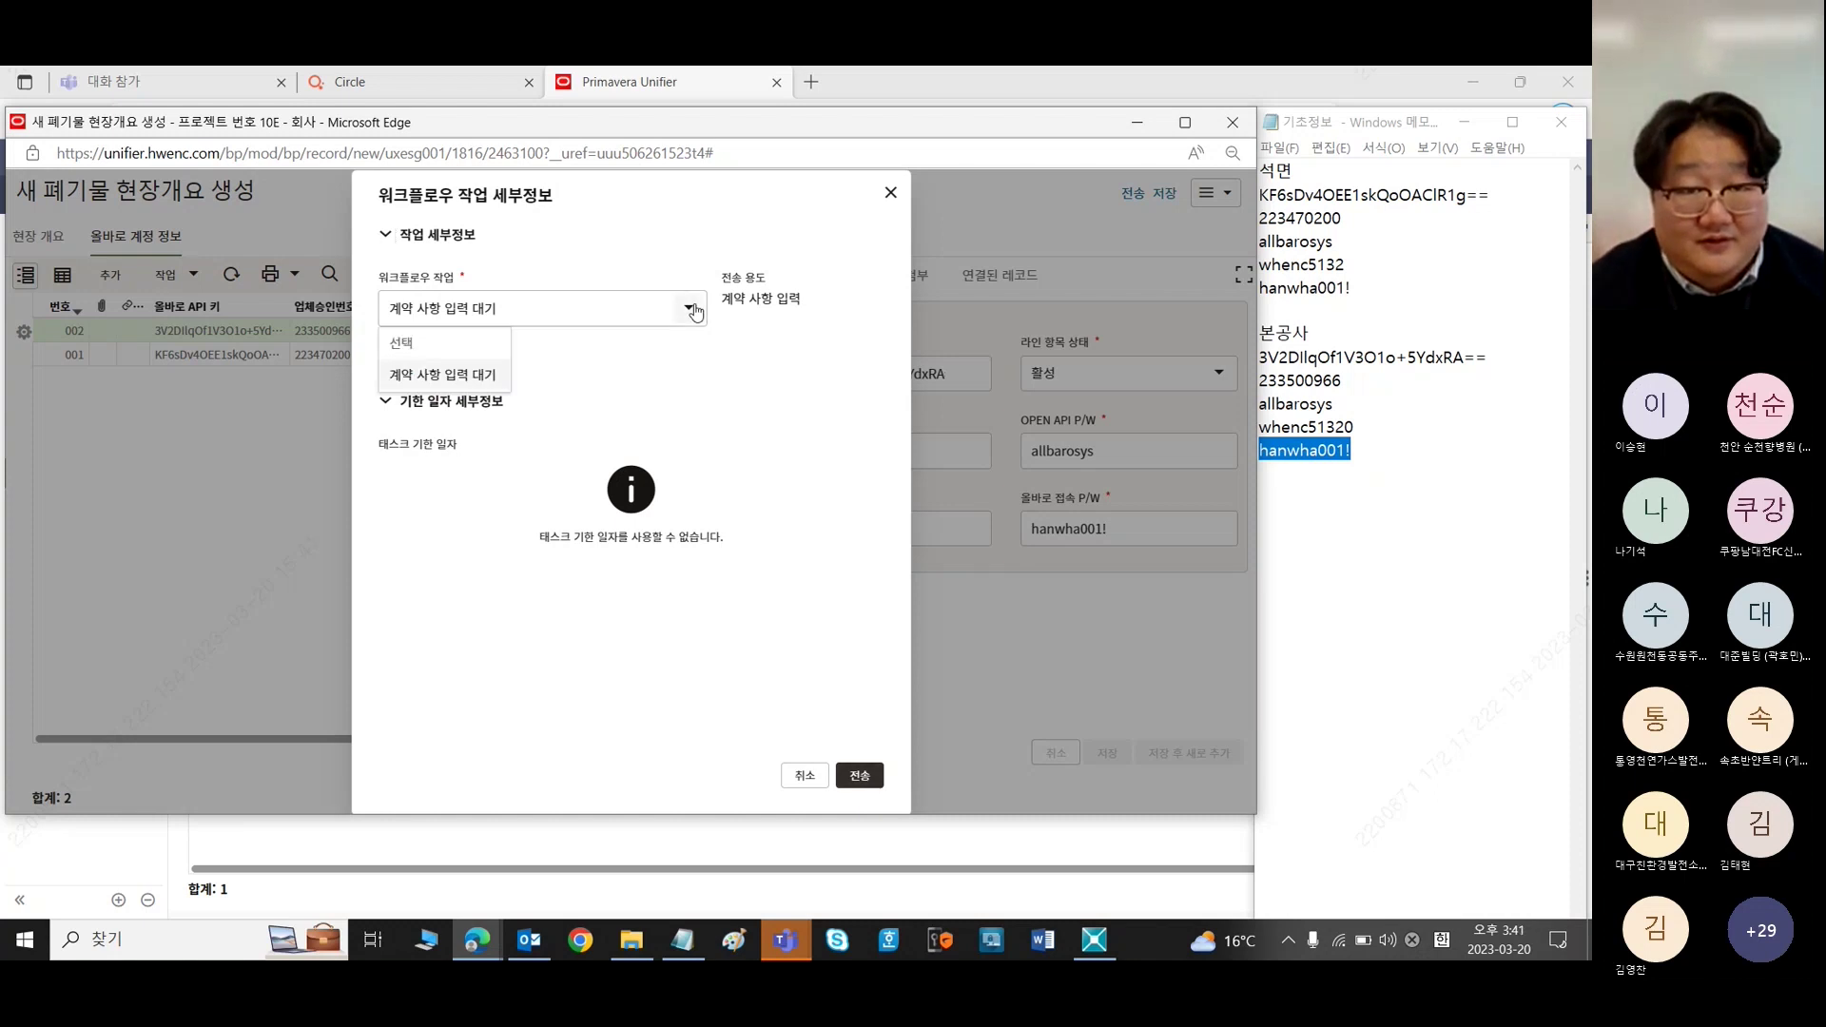
pyautogui.click(694, 311)
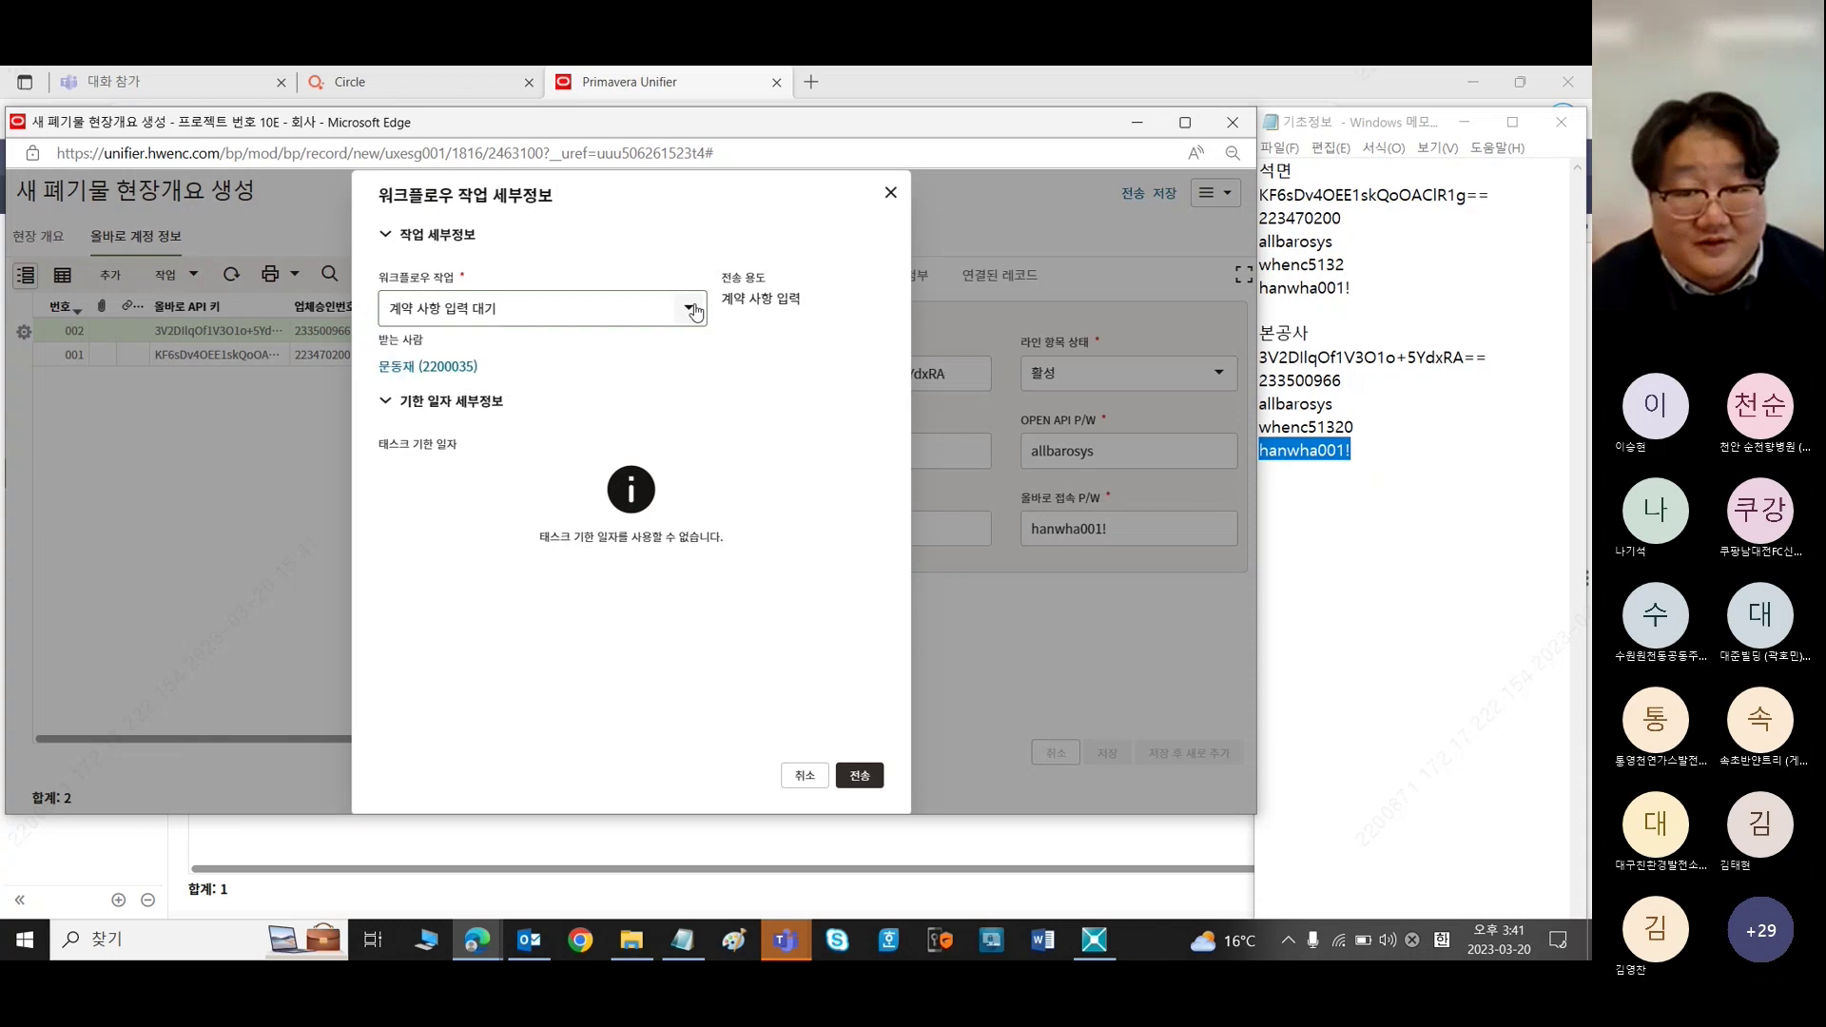
pyautogui.click(869, 776)
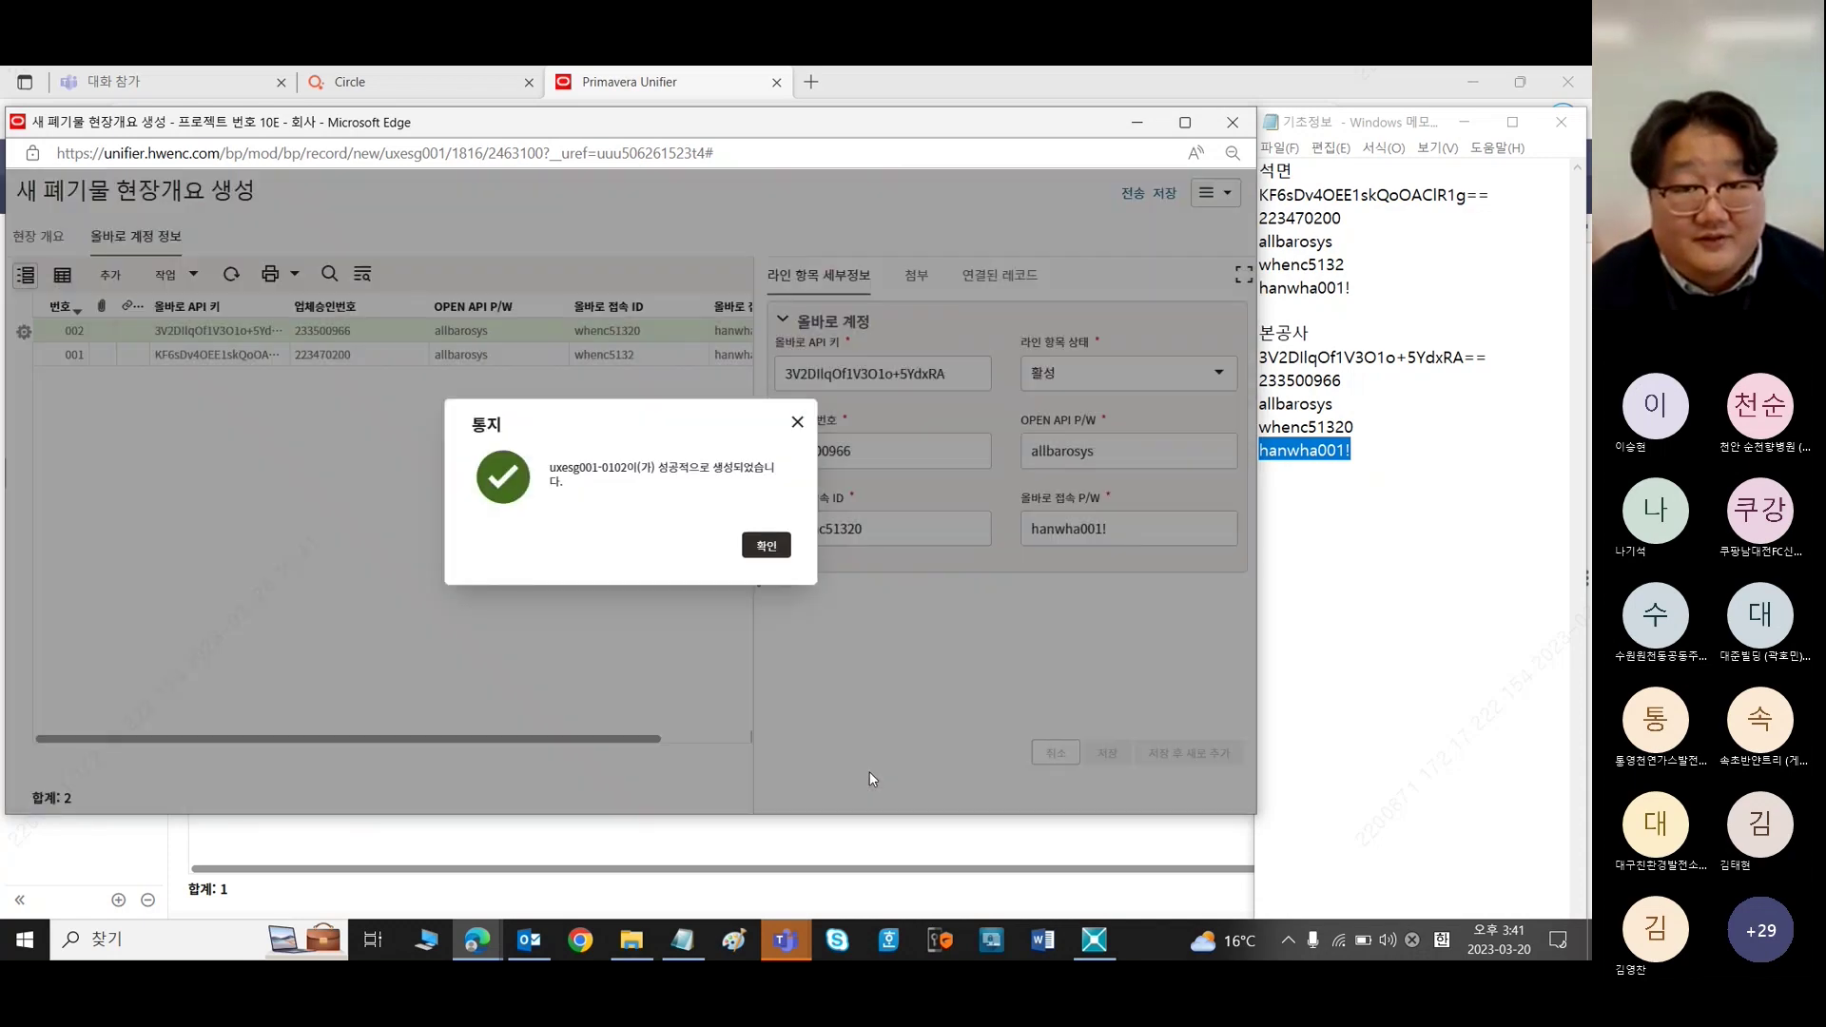
pyautogui.click(767, 547)
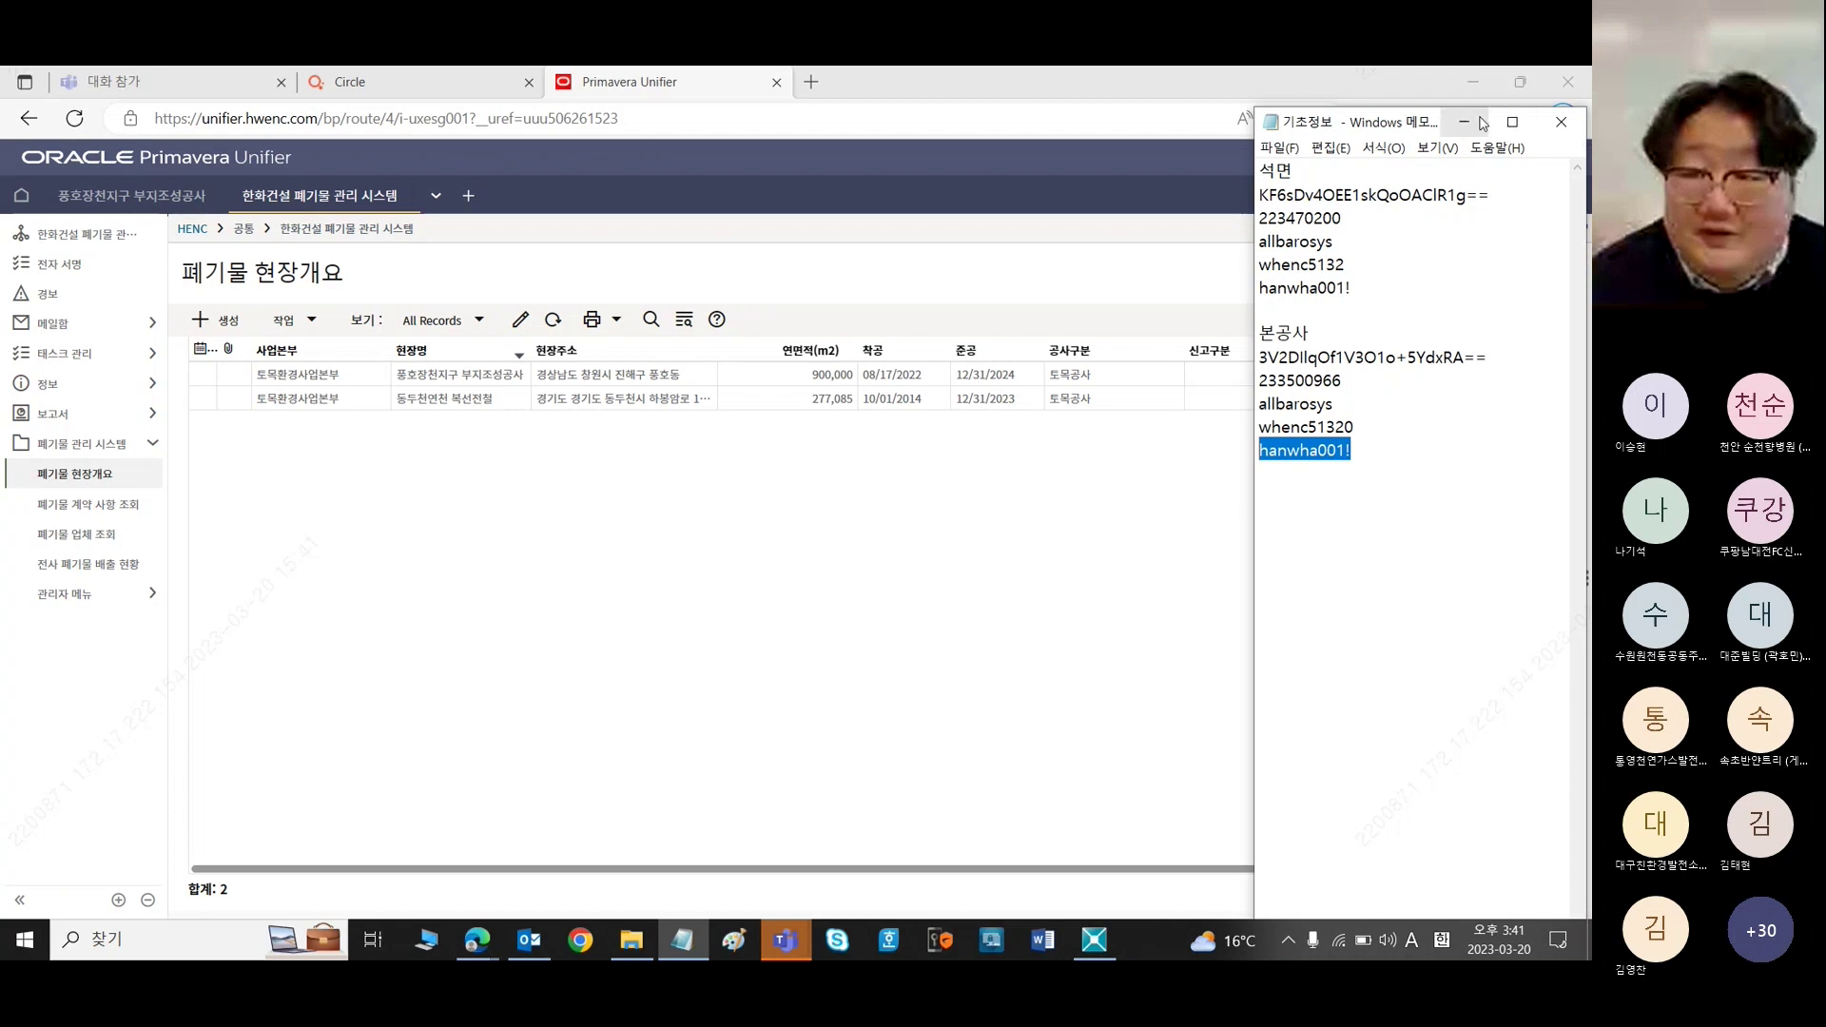
# Step: Close Notepad and the Document Security prompt, then open the 풍호장천지구 부지조성공사 record
pyautogui.click(1561, 122)
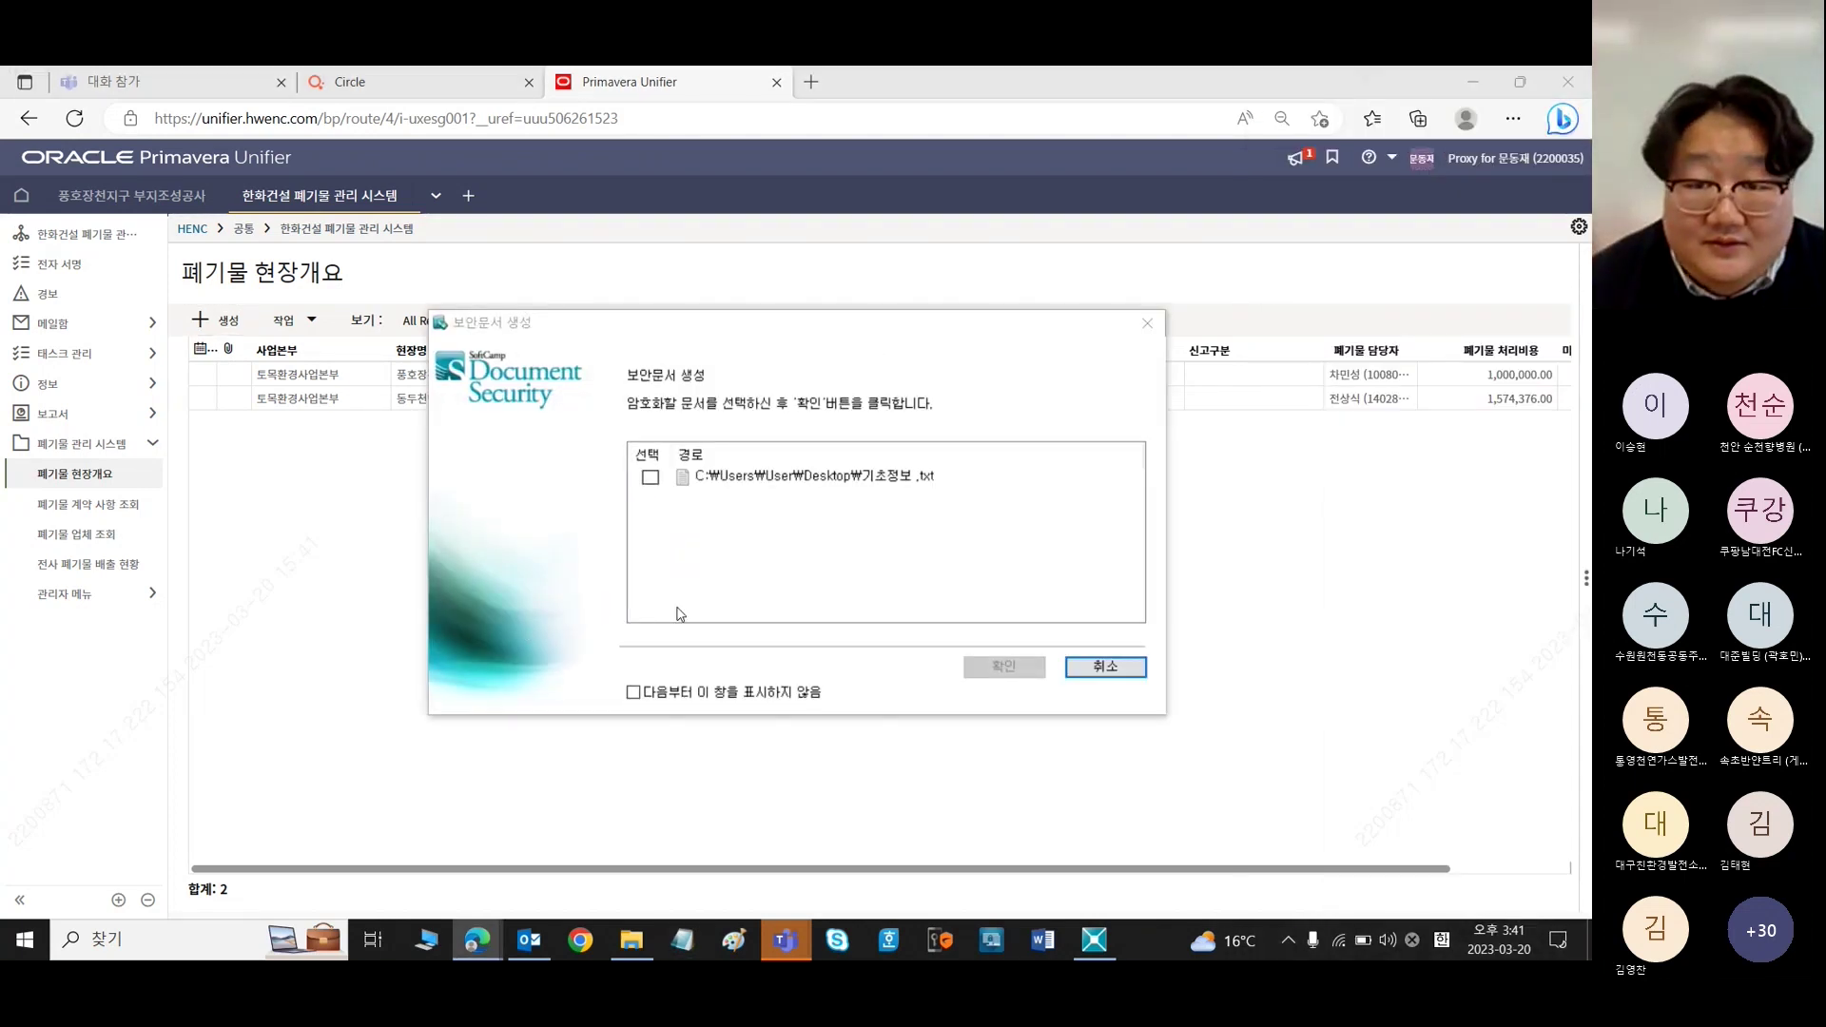
pyautogui.click(1149, 324)
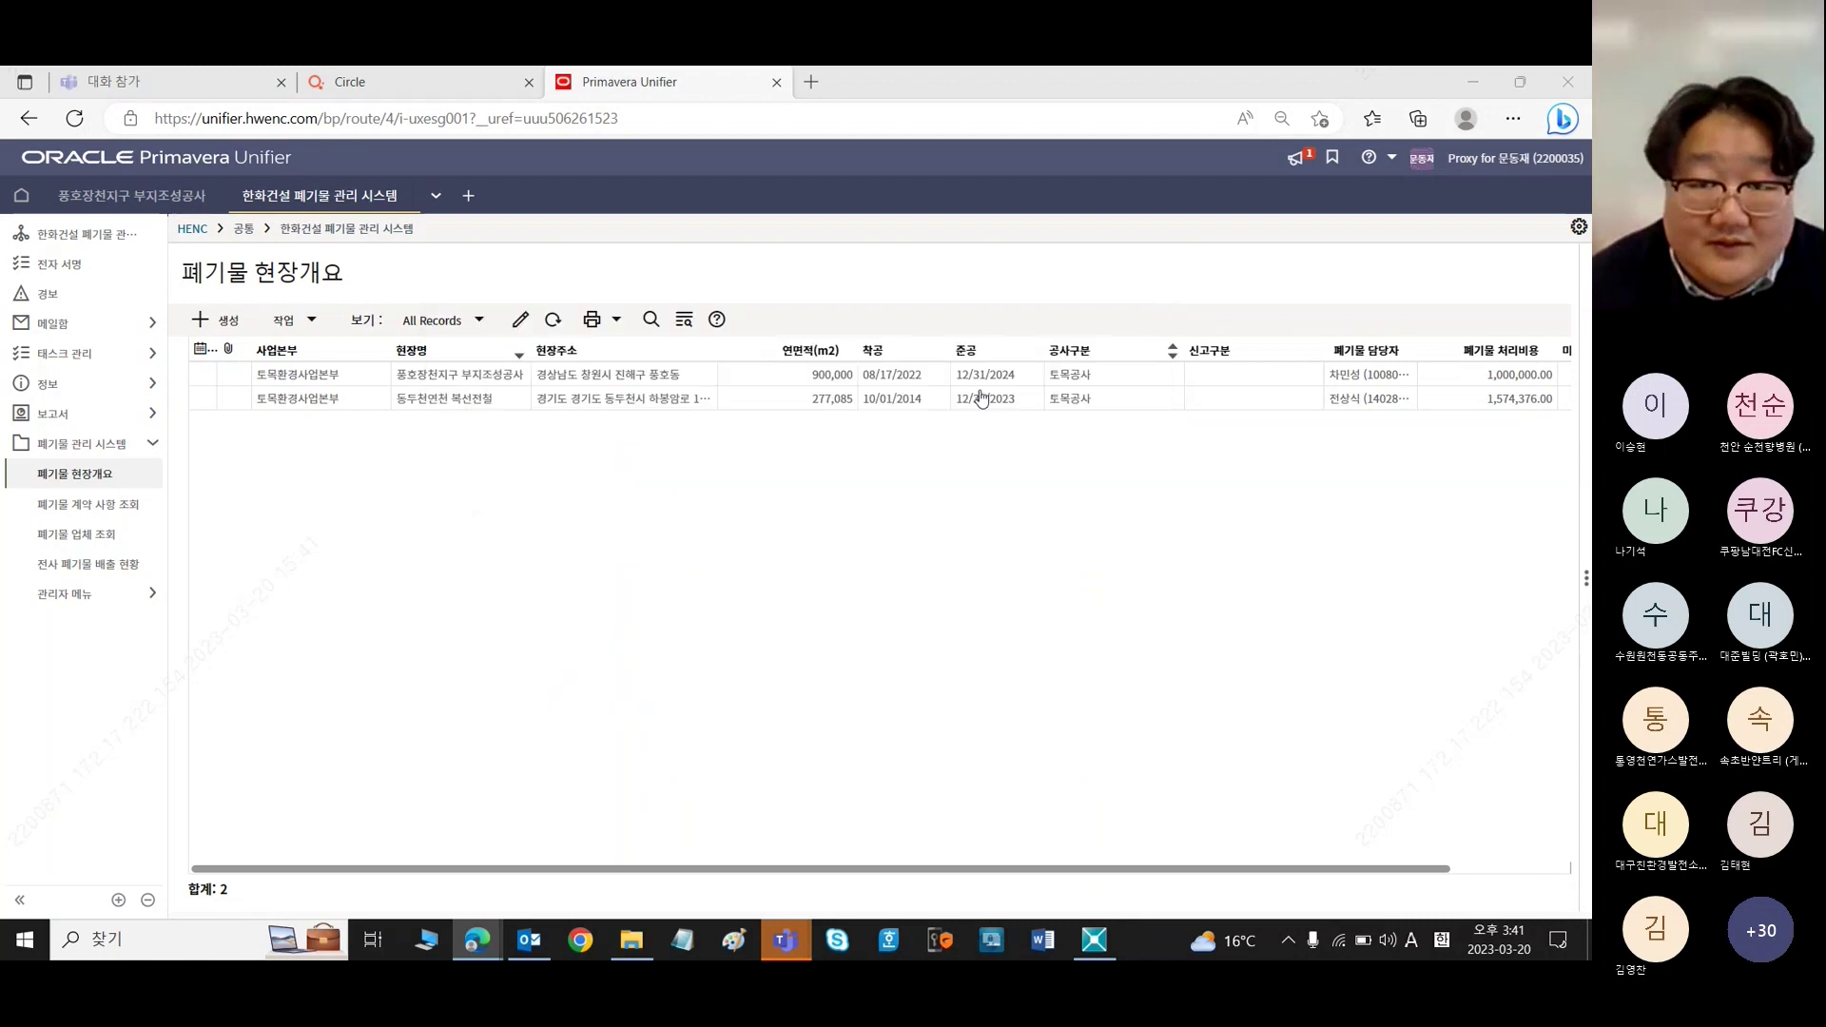
pyautogui.click(452, 378)
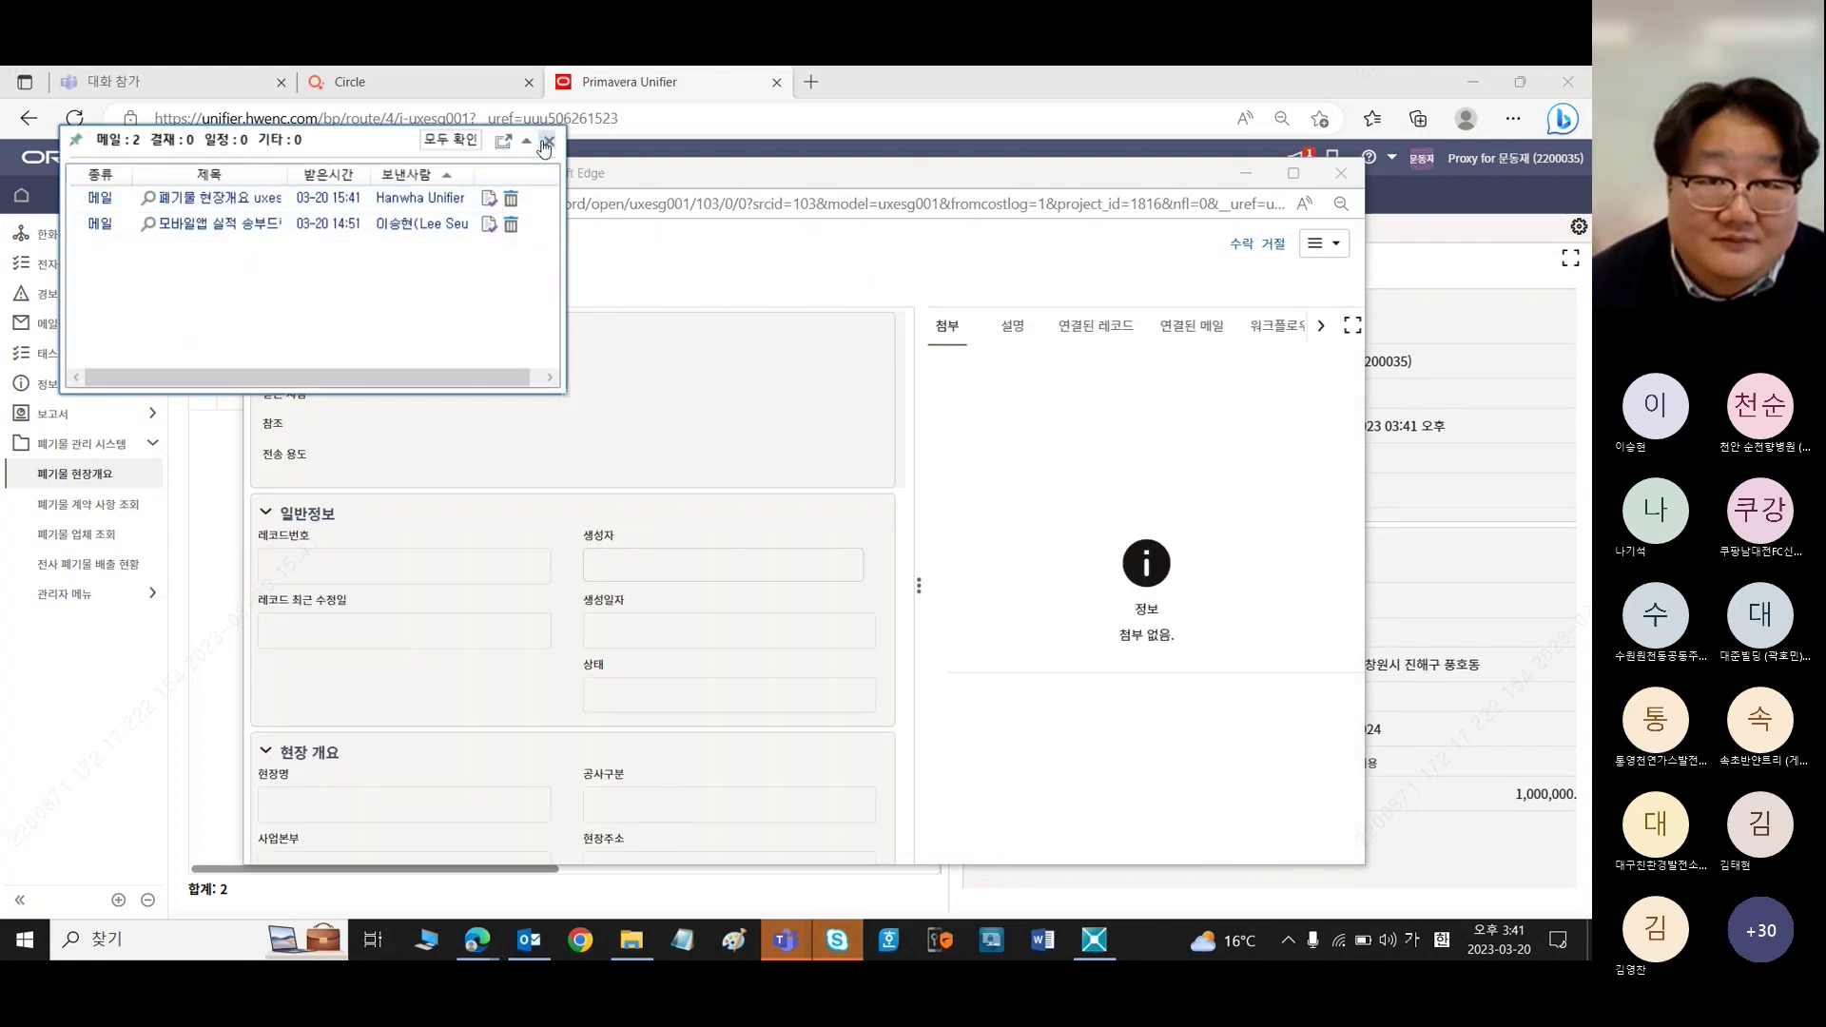
# Step: Mark all notifications read, maximize the record window, and accept the uxesg001-0102 task
pyautogui.click(462, 143)
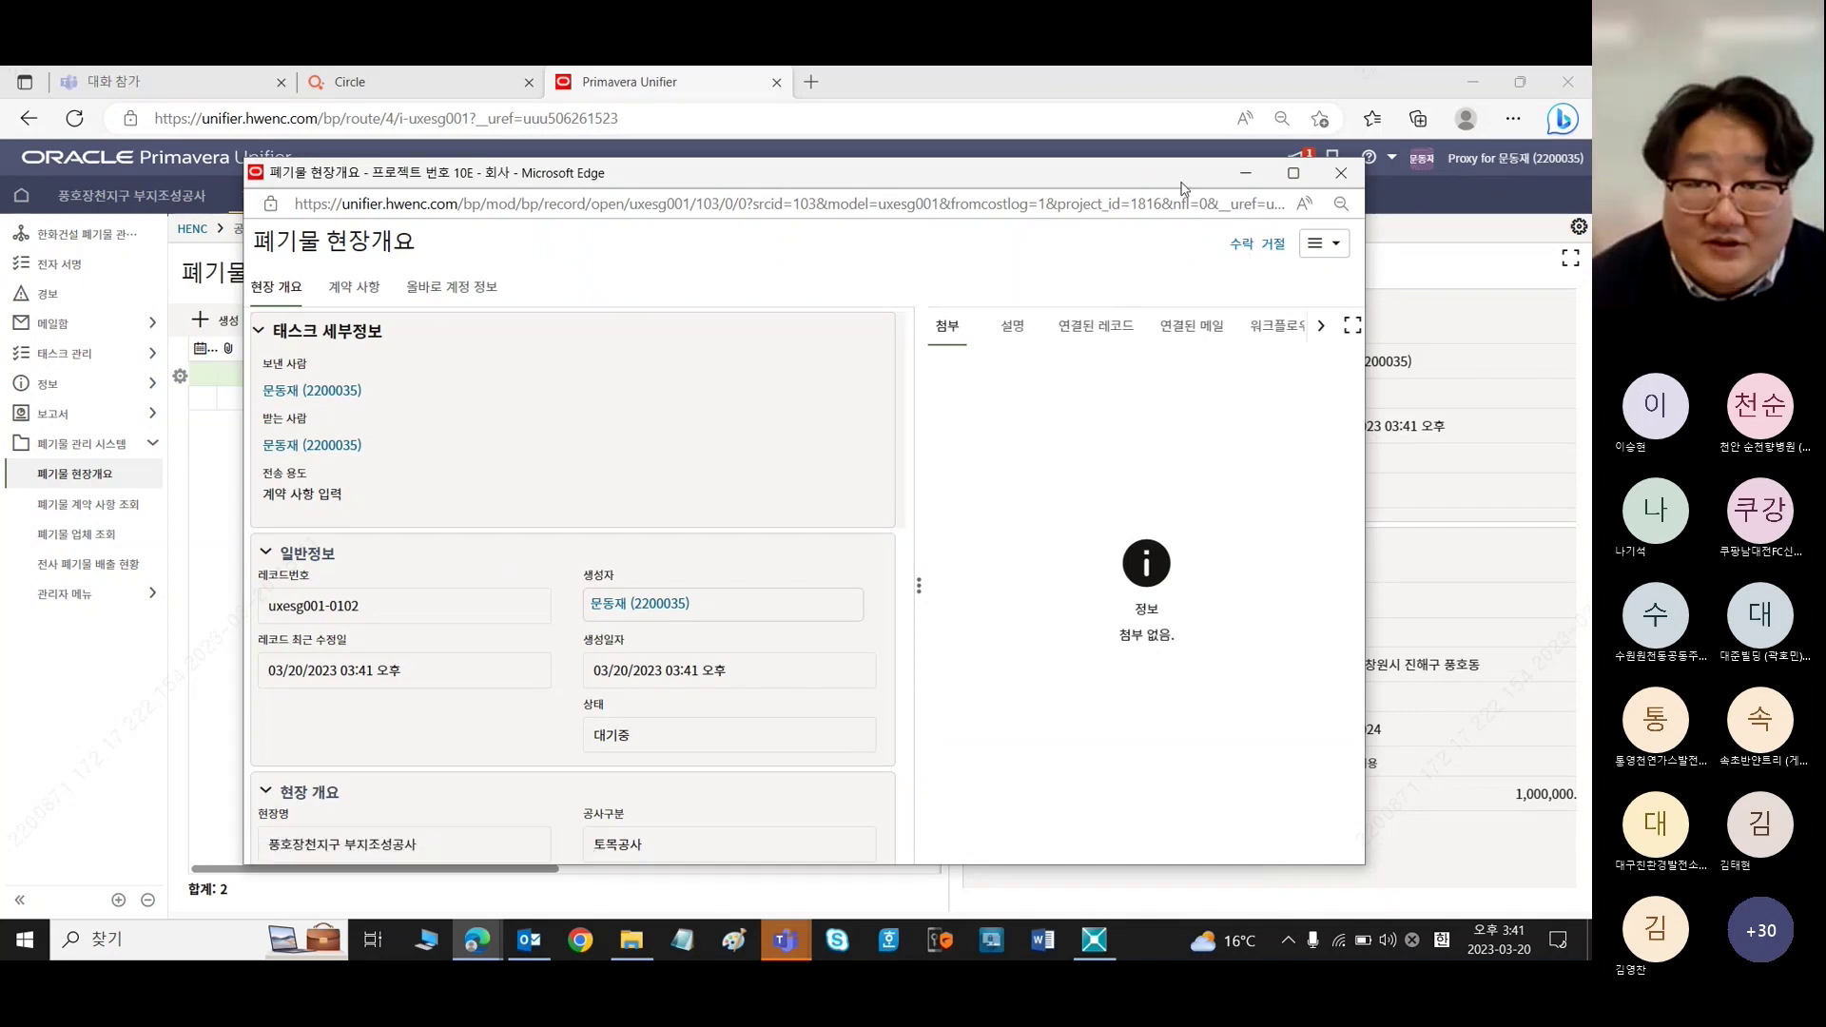
pyautogui.click(1294, 172)
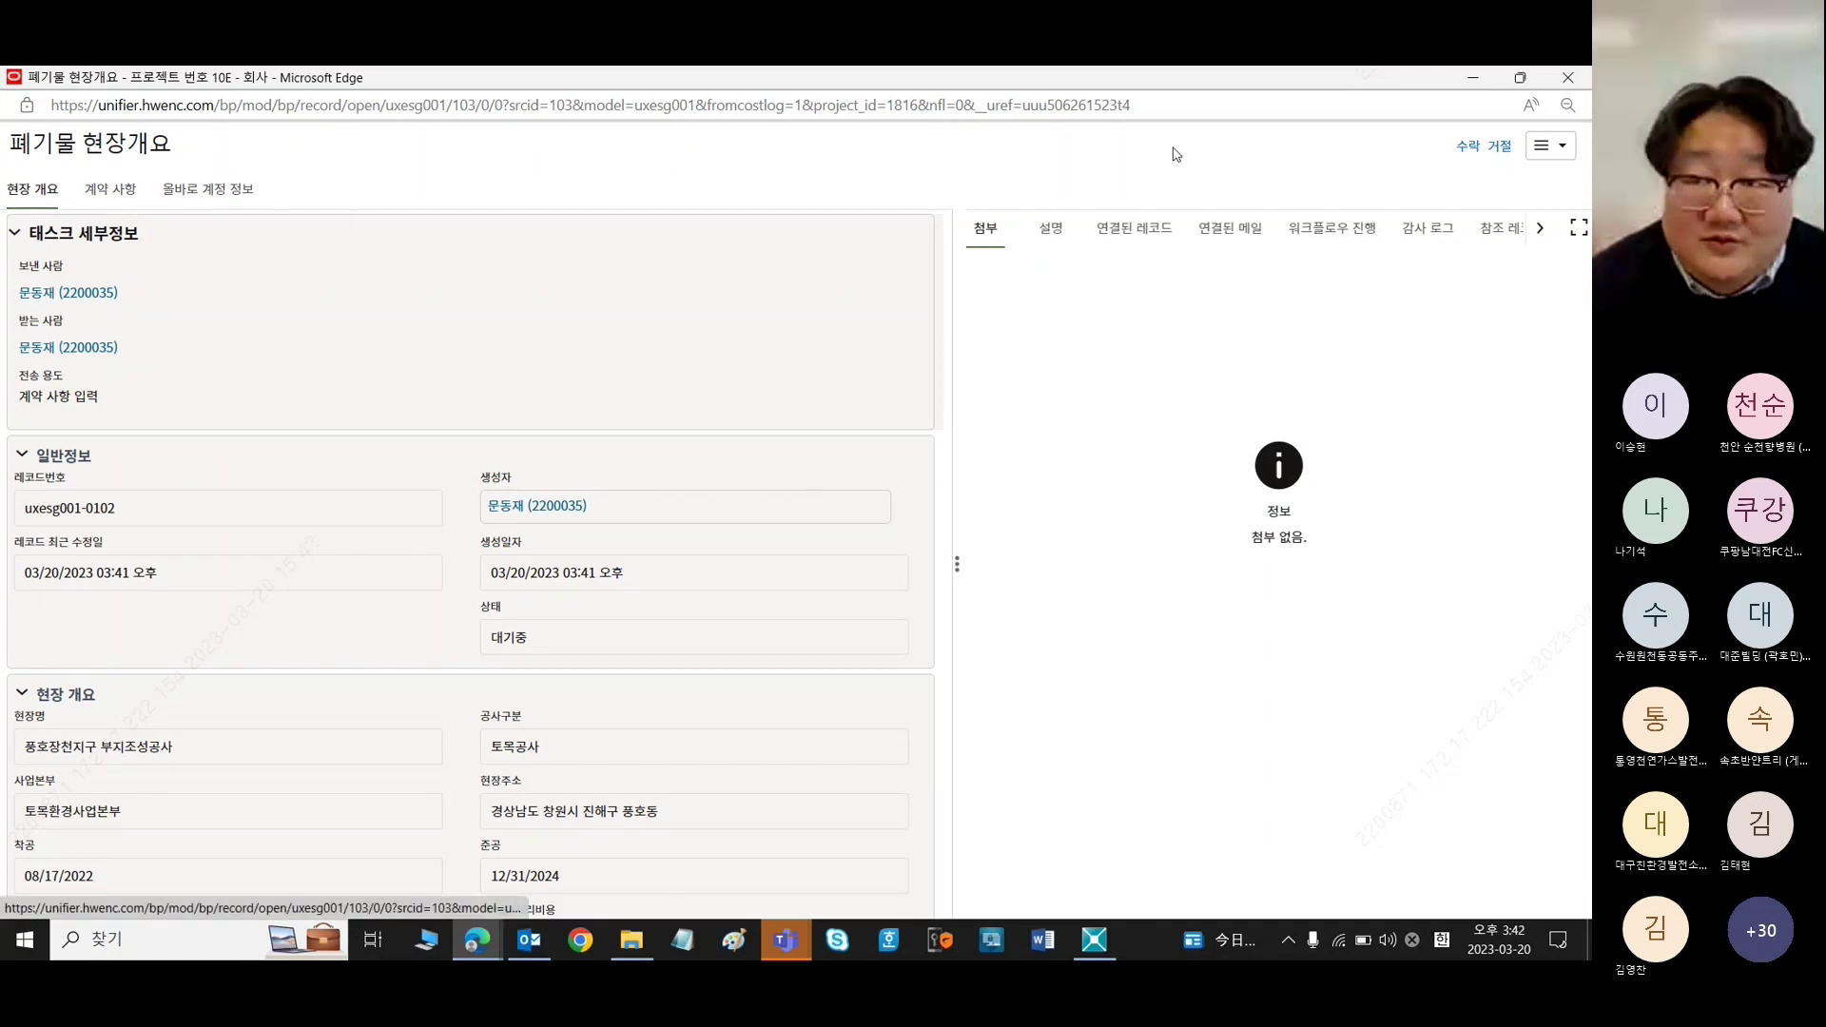
pyautogui.click(1462, 149)
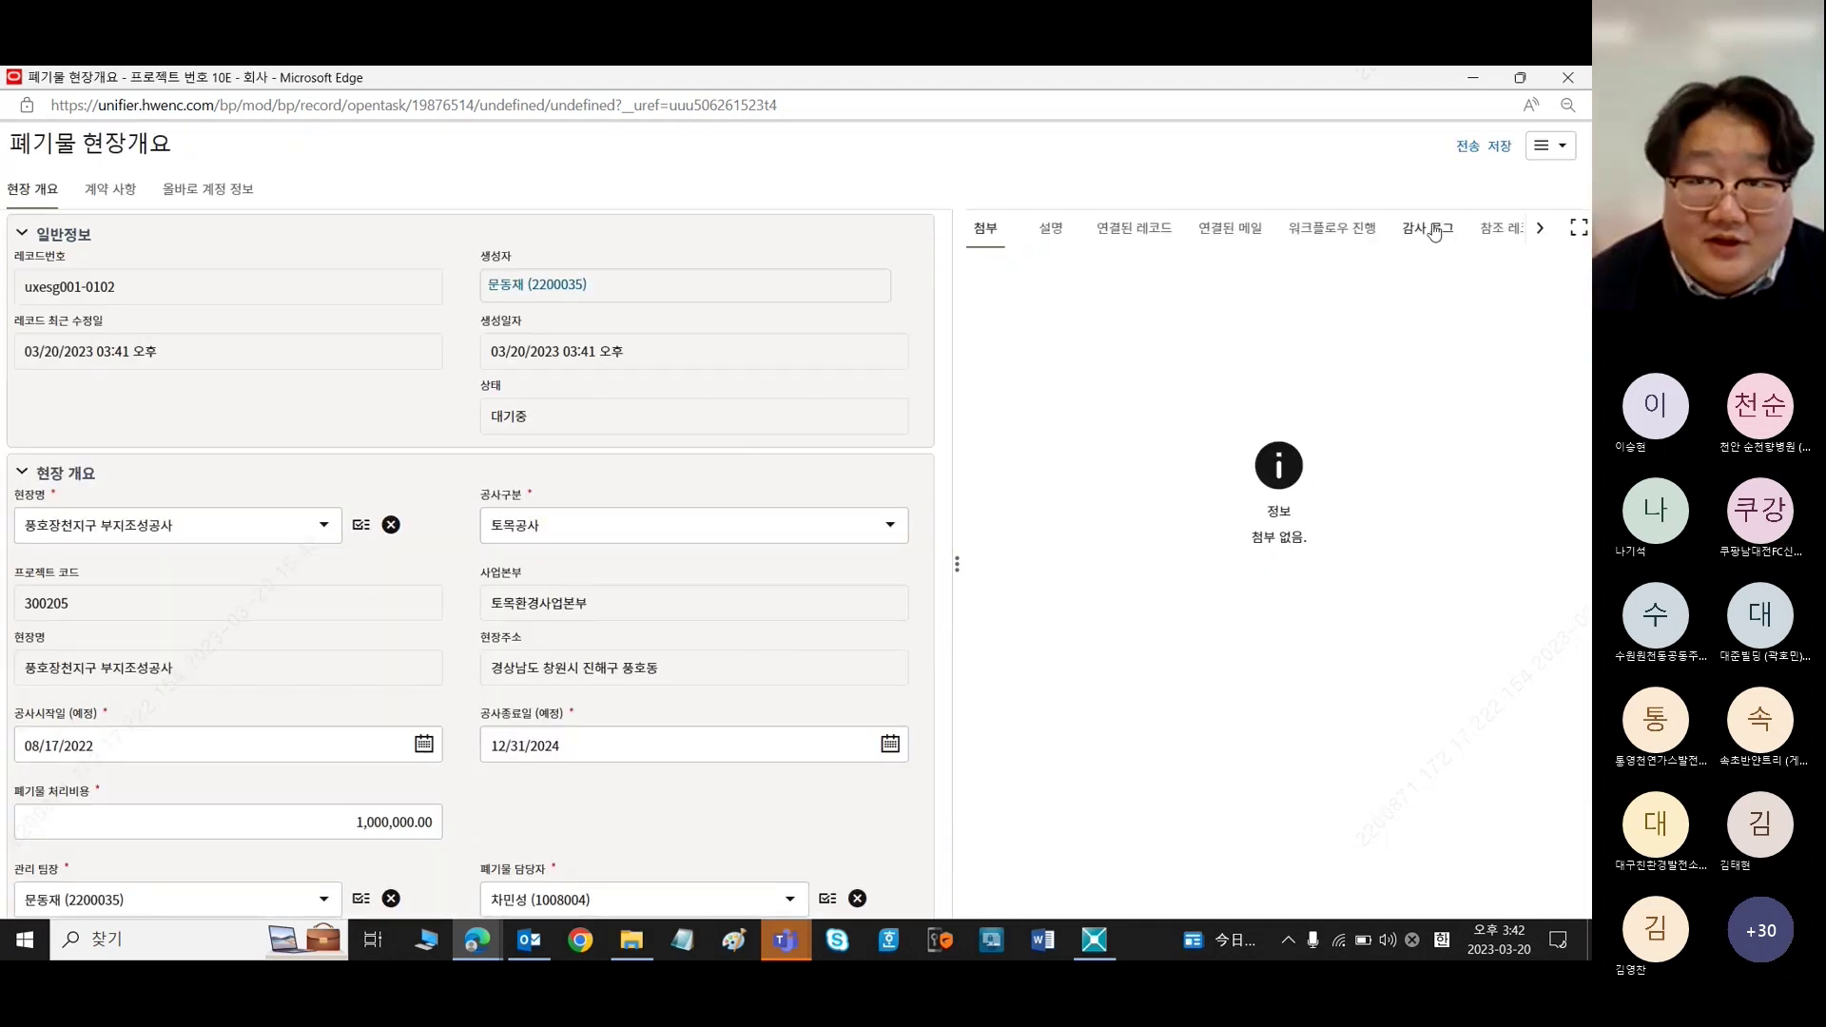
# Step: Review the 연면적 and waste manager fields, then go to the 계약 사항 section
pyautogui.scroll(-5, 496, 558)
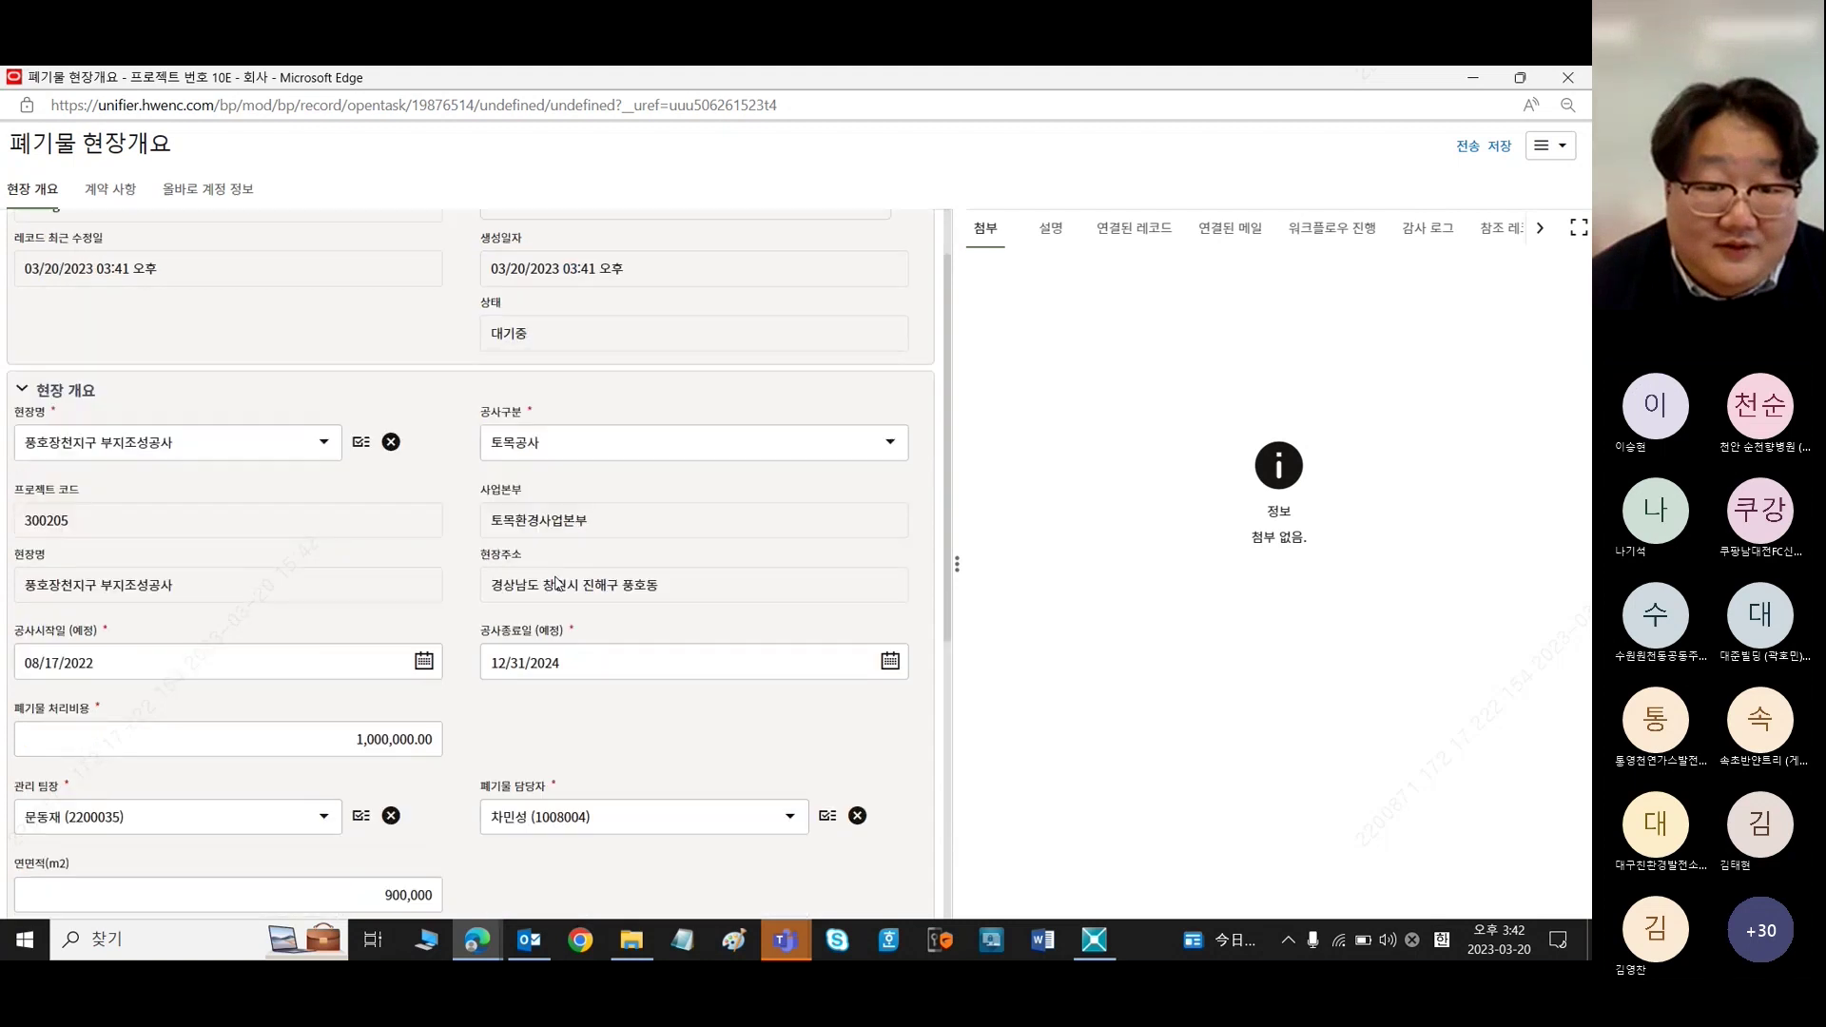
pyautogui.click(390, 552)
pyautogui.click(624, 473)
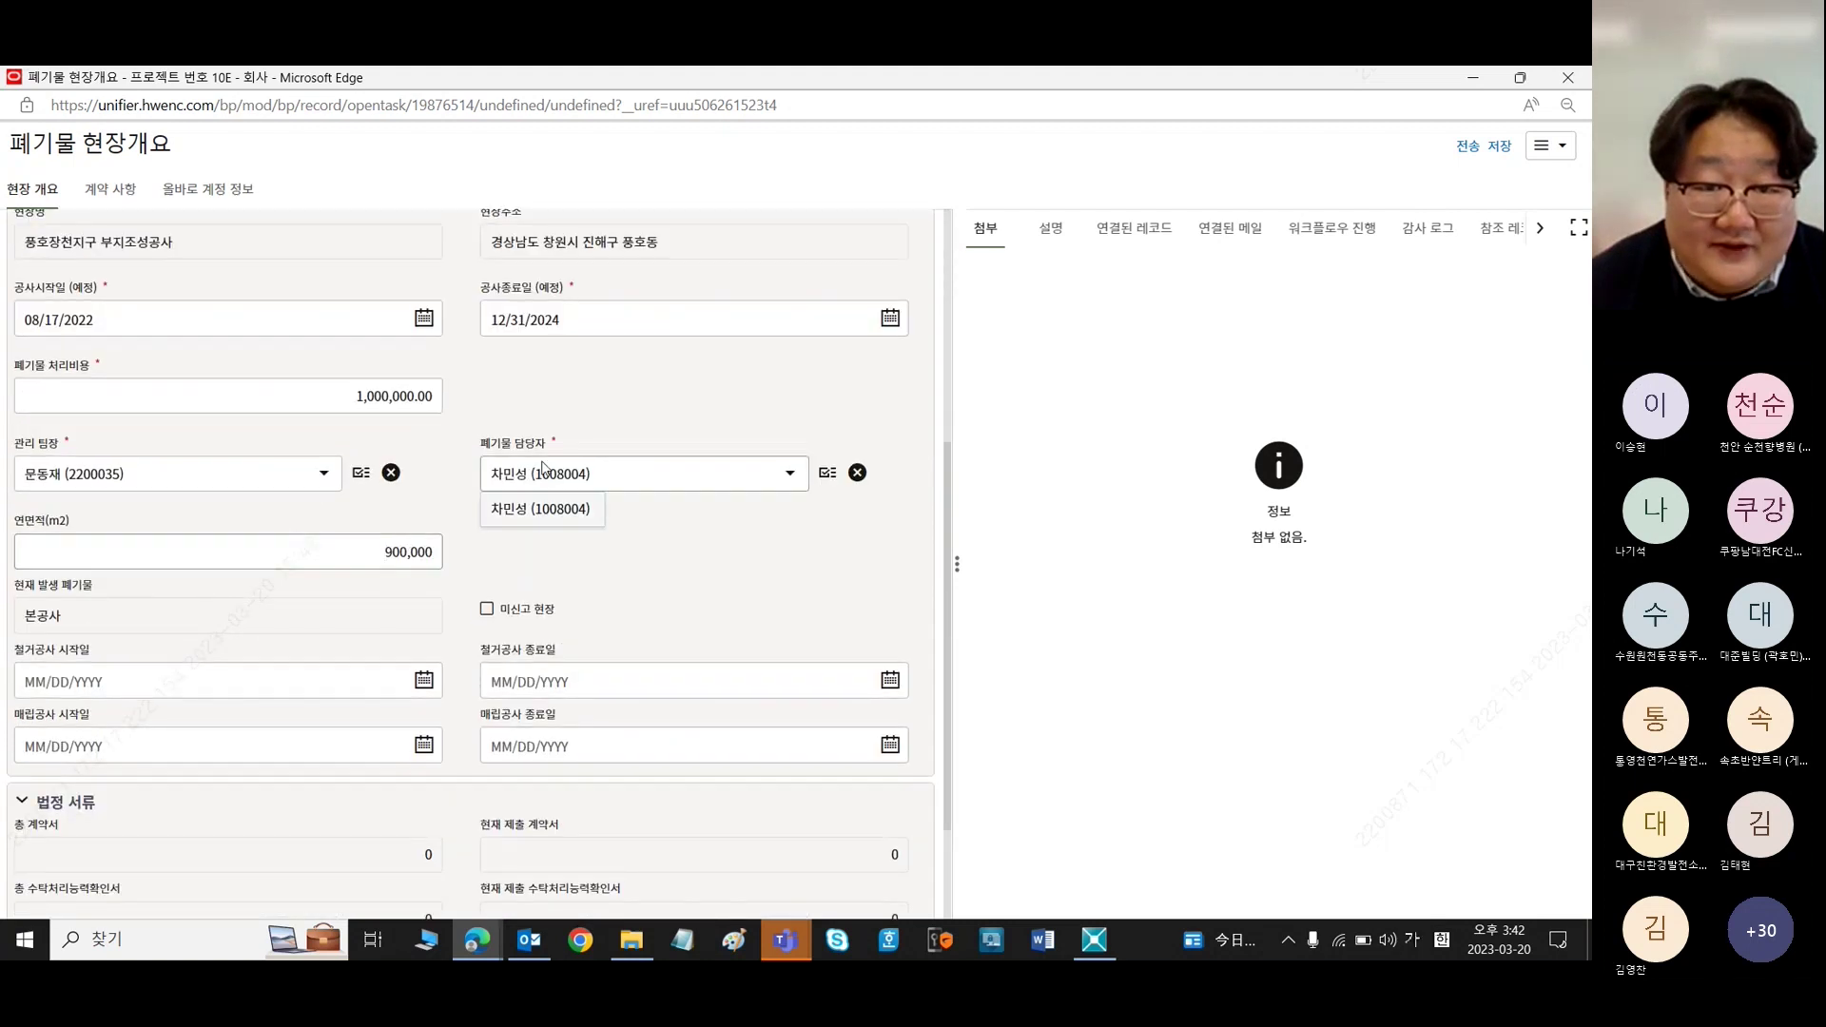
pyautogui.click(98, 195)
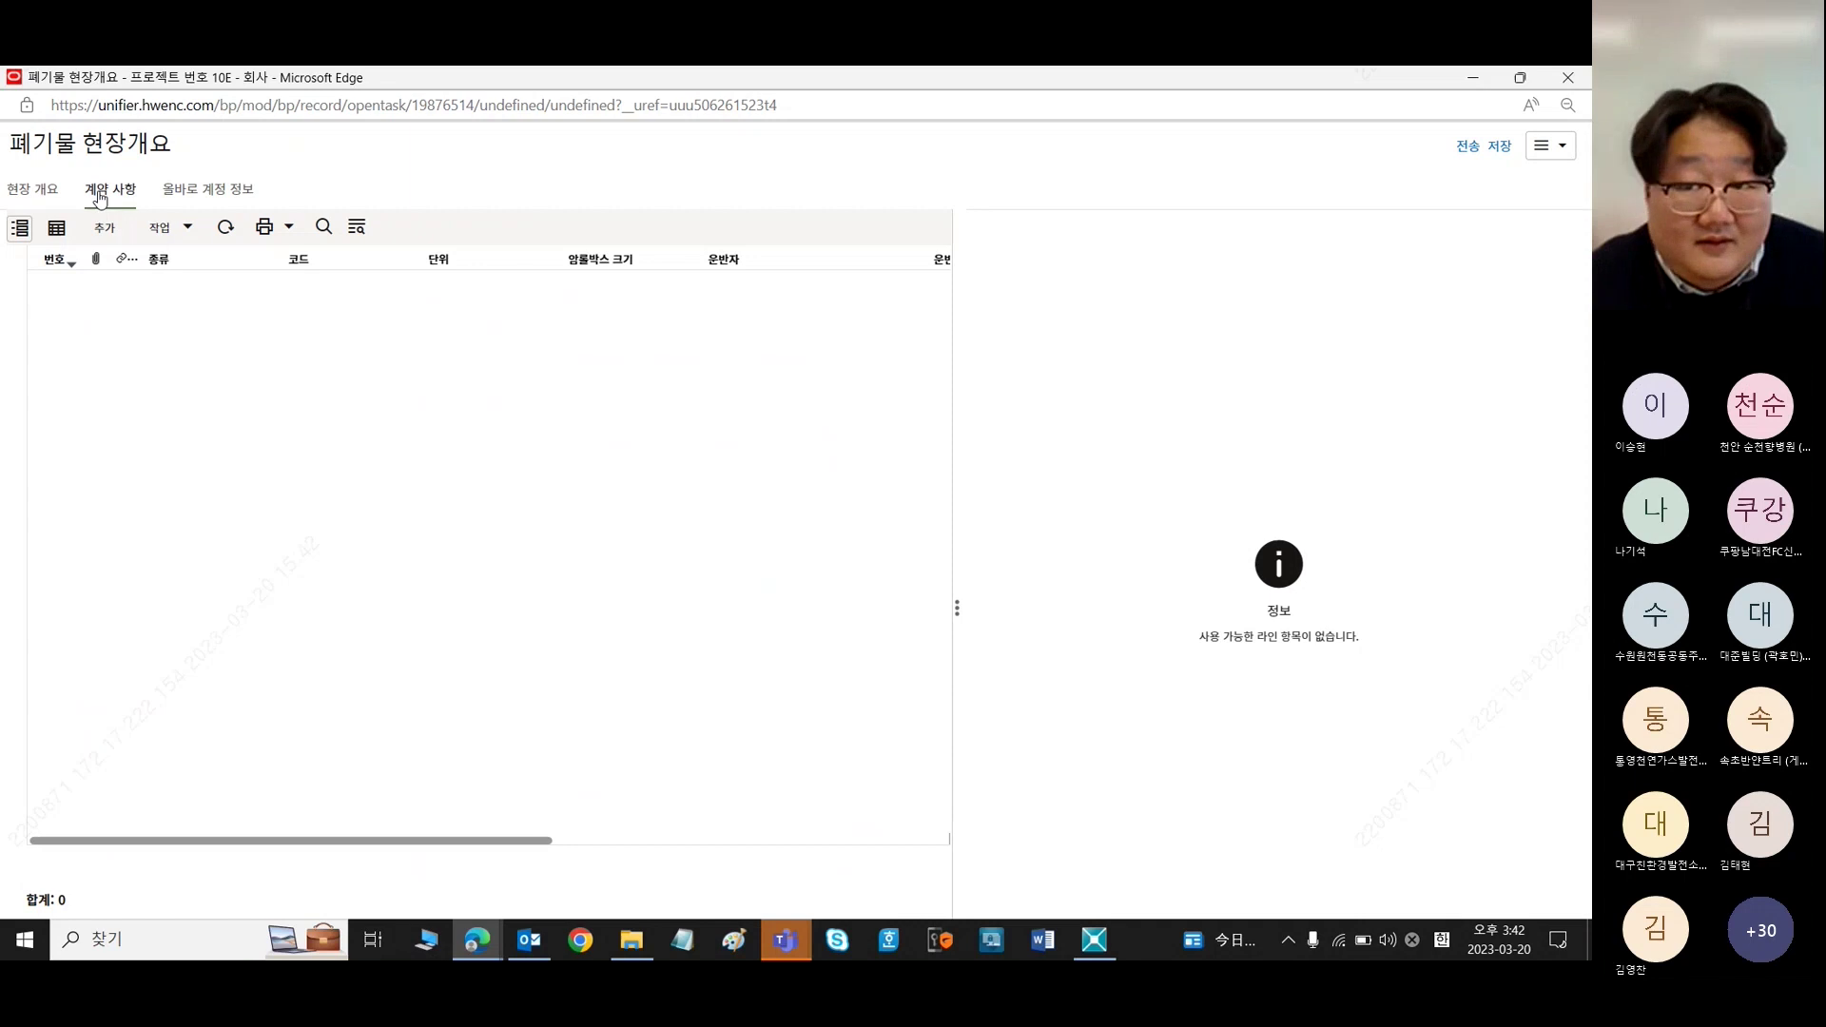
# Step: Add a contract line item, start its 폐기물 코드 lookup, then minimize the record and browser windows
pyautogui.click(105, 234)
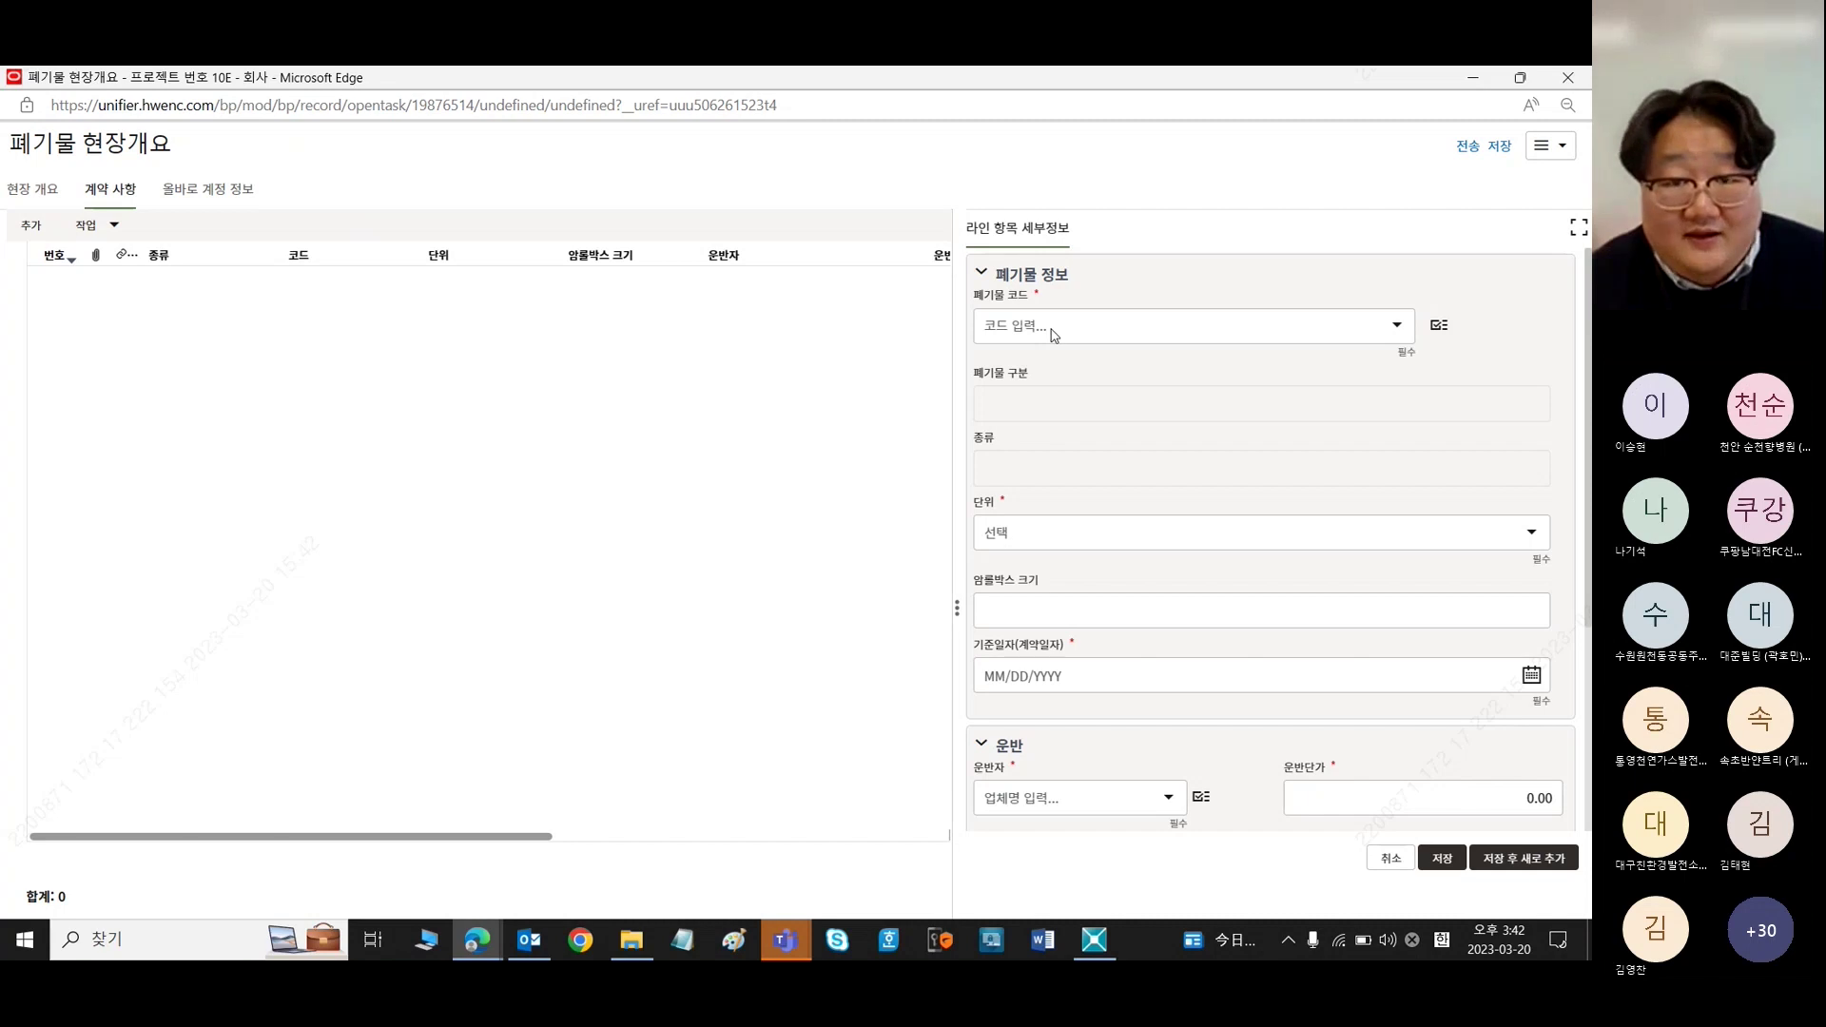
pyautogui.click(1029, 327)
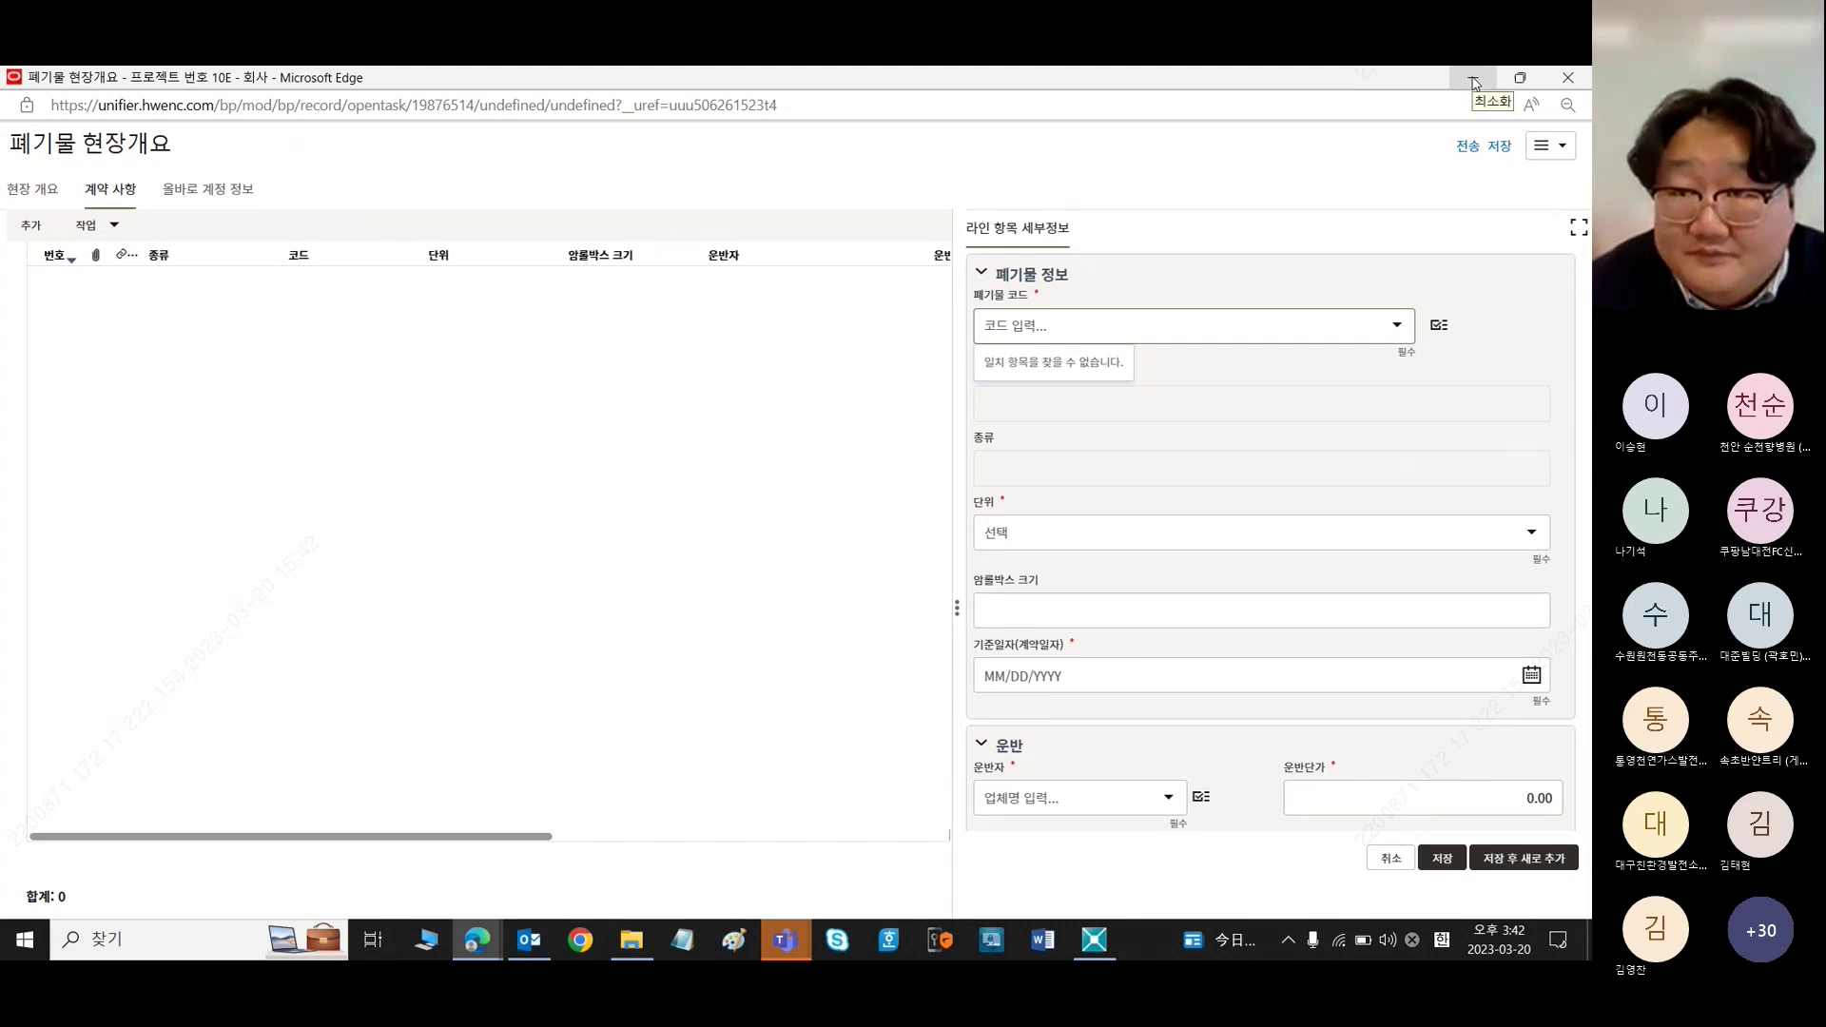
pyautogui.click(1474, 83)
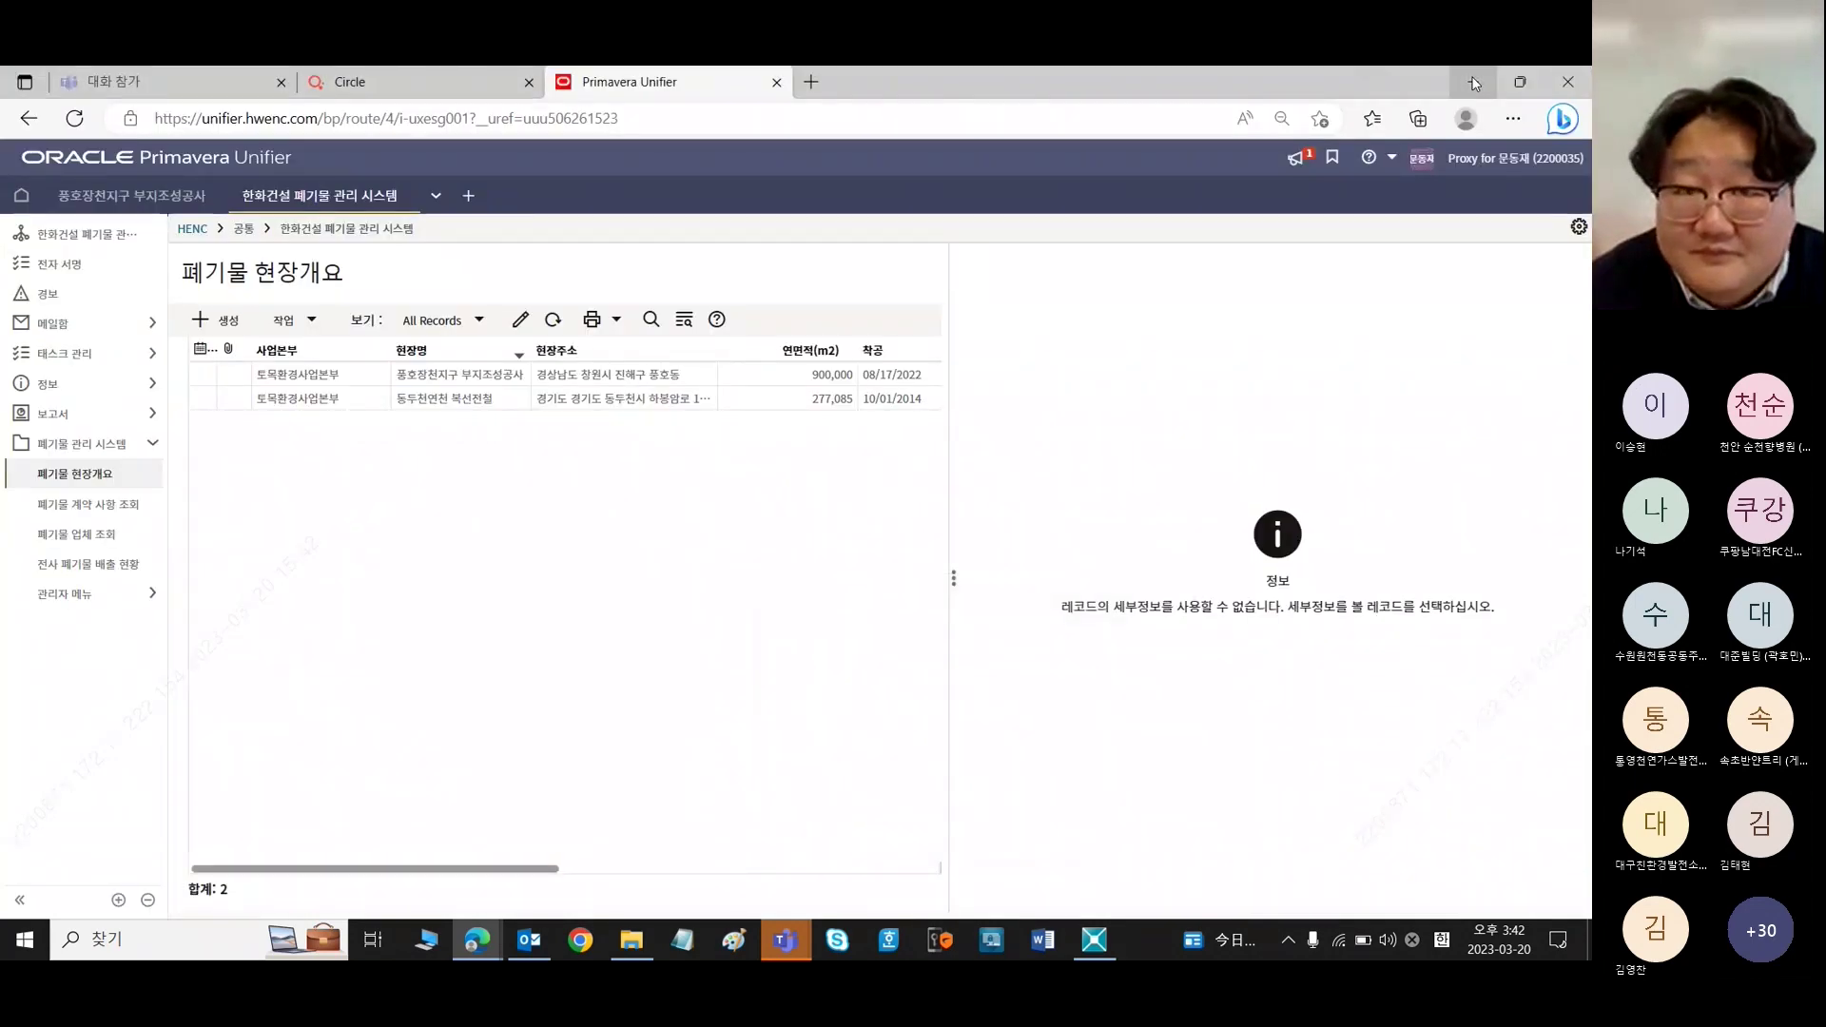
pyautogui.click(1473, 83)
# Step: Bring the Teams training meeting window forward and stop sharing the screen with 공유 중지
pyautogui.click(1473, 83)
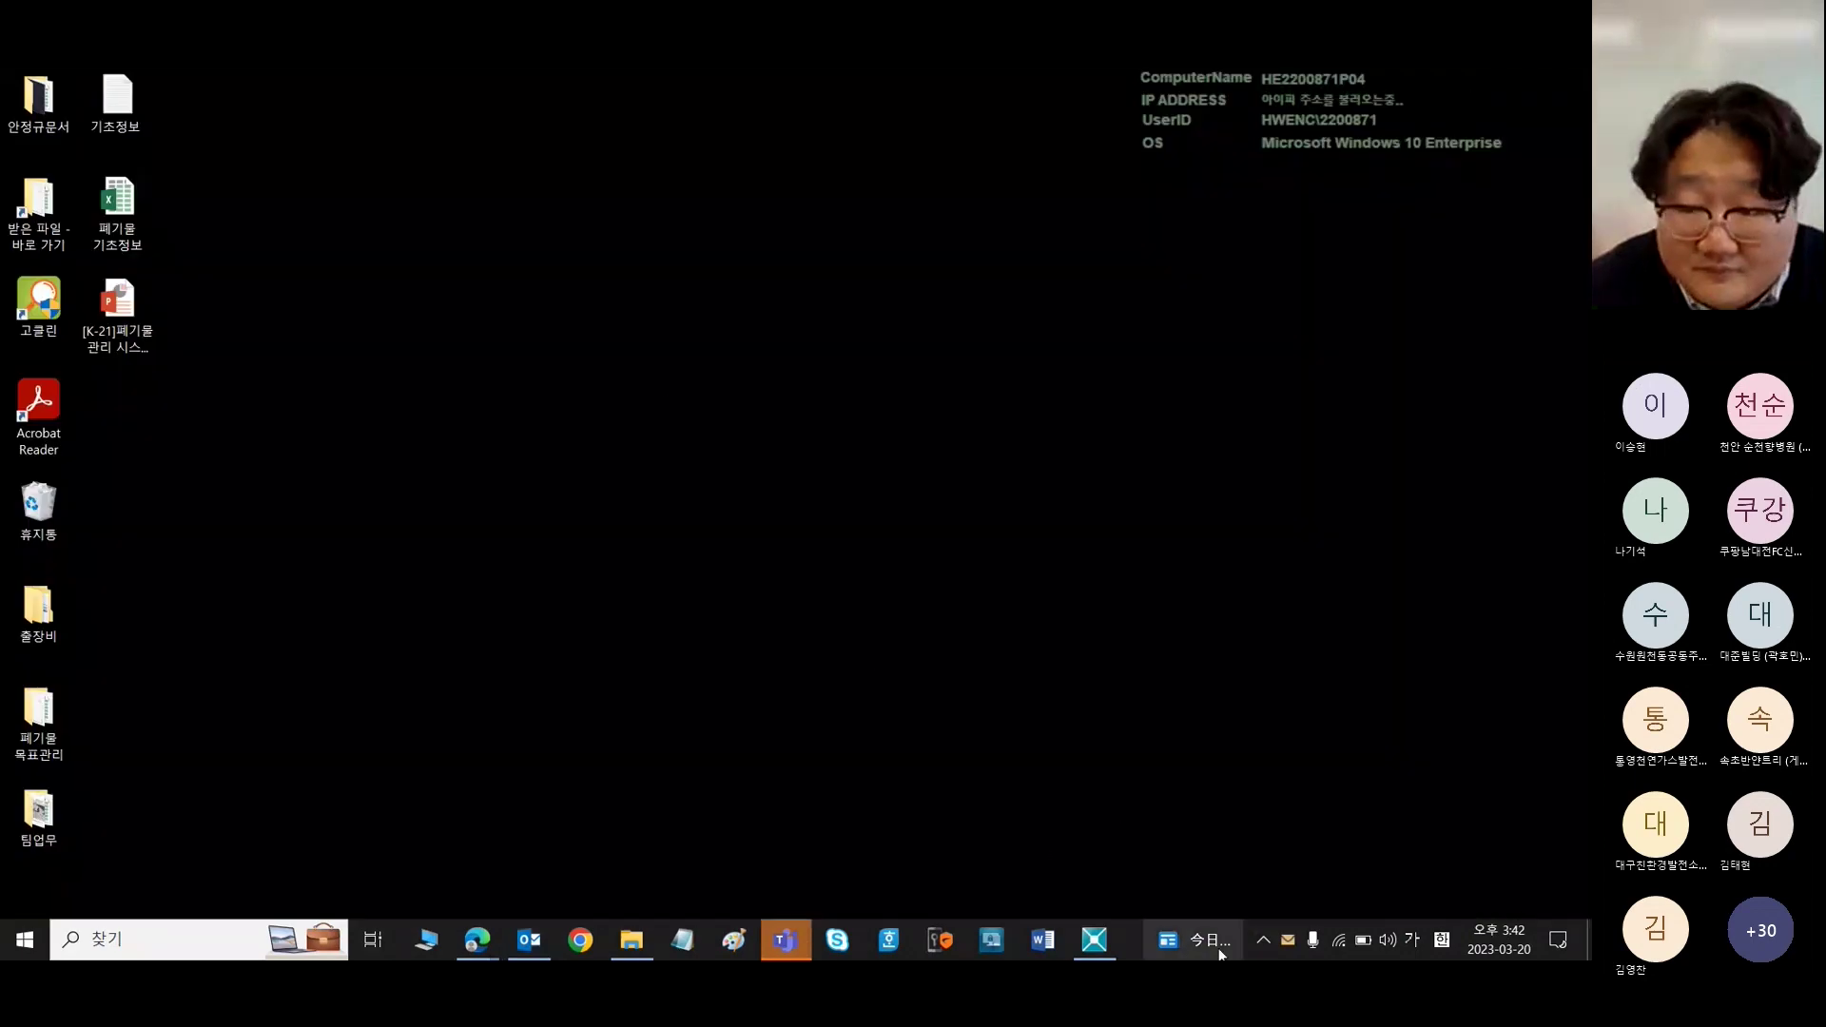
pyautogui.click(786, 947)
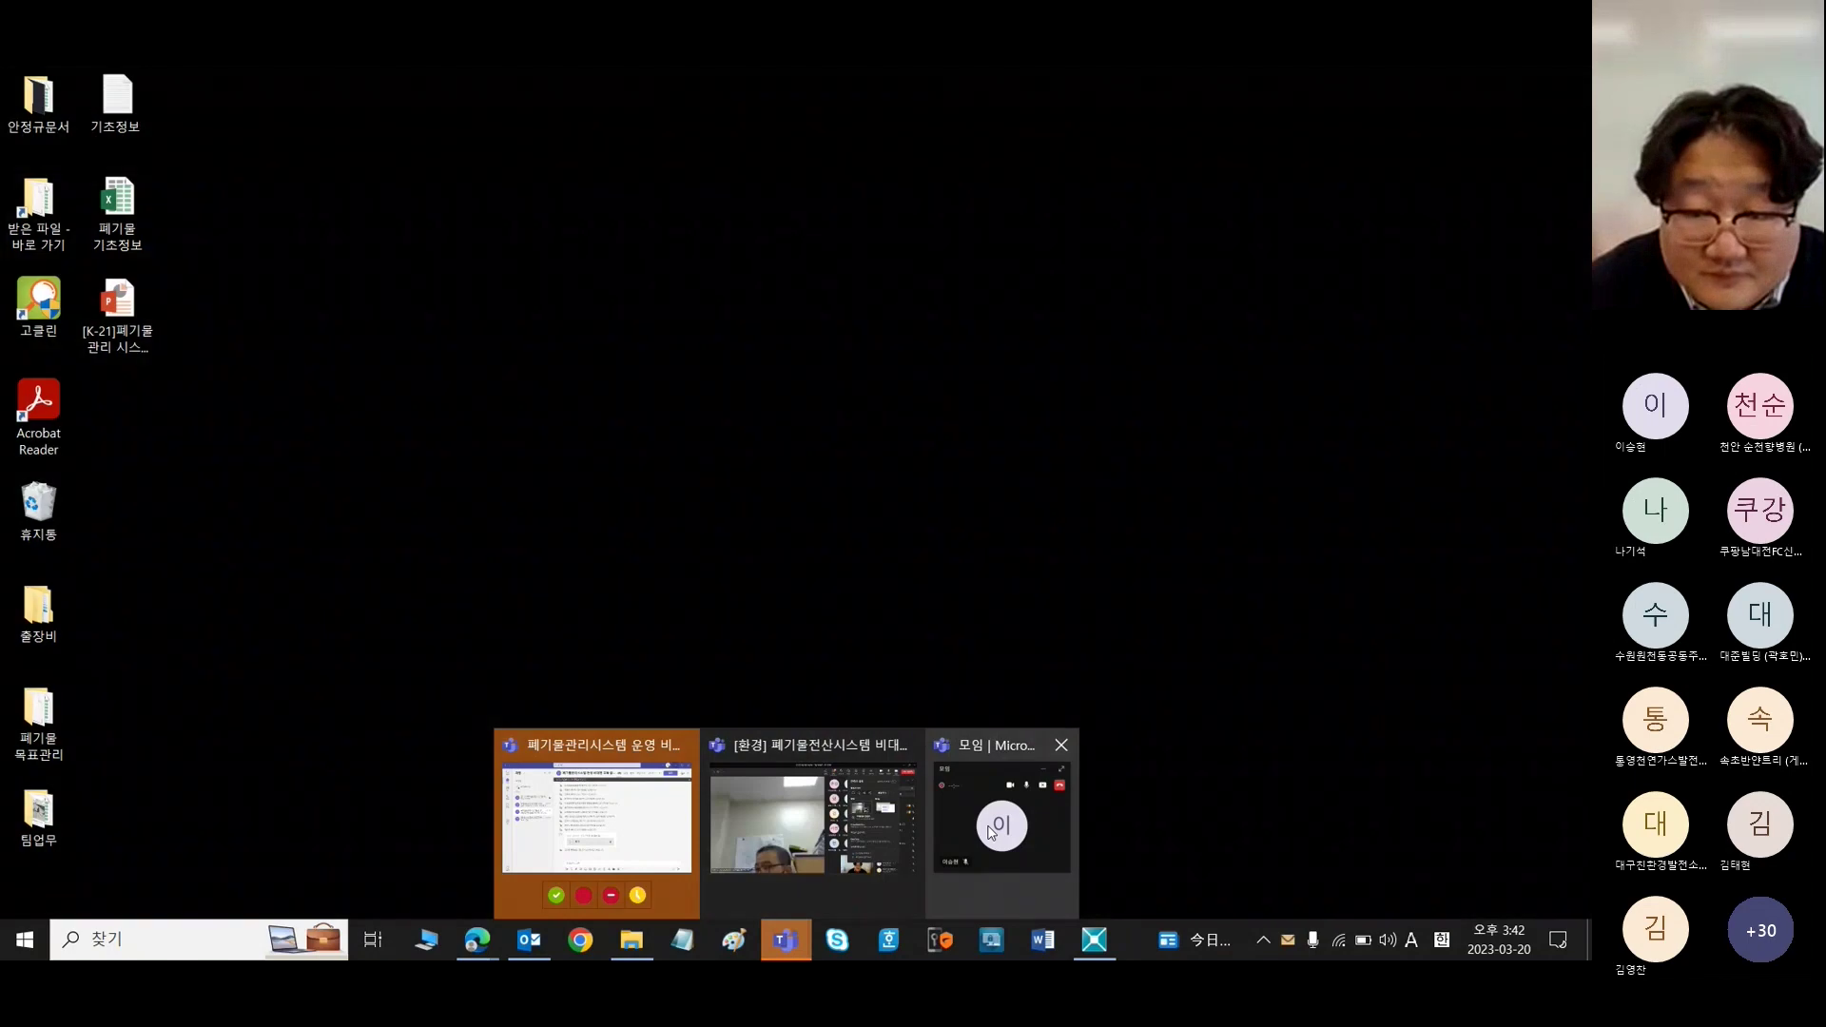
pyautogui.moveTo(863, 837)
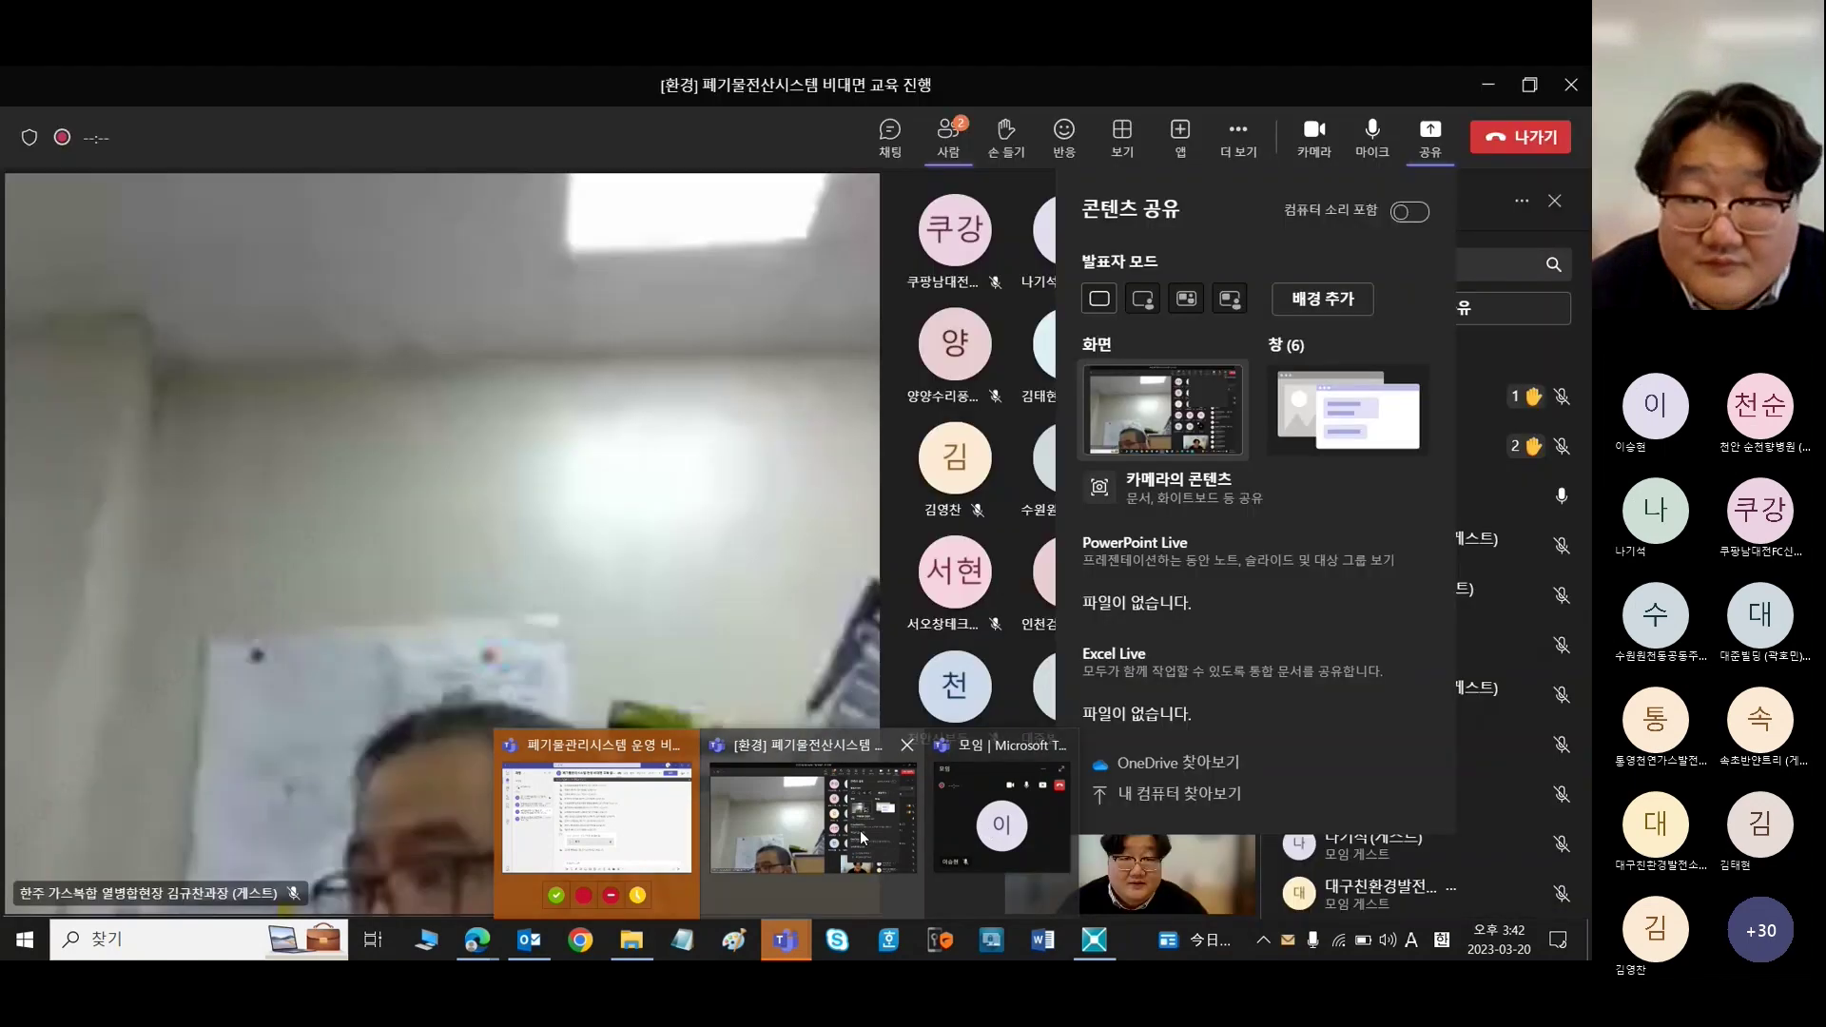
pyautogui.click(863, 837)
pyautogui.click(1163, 411)
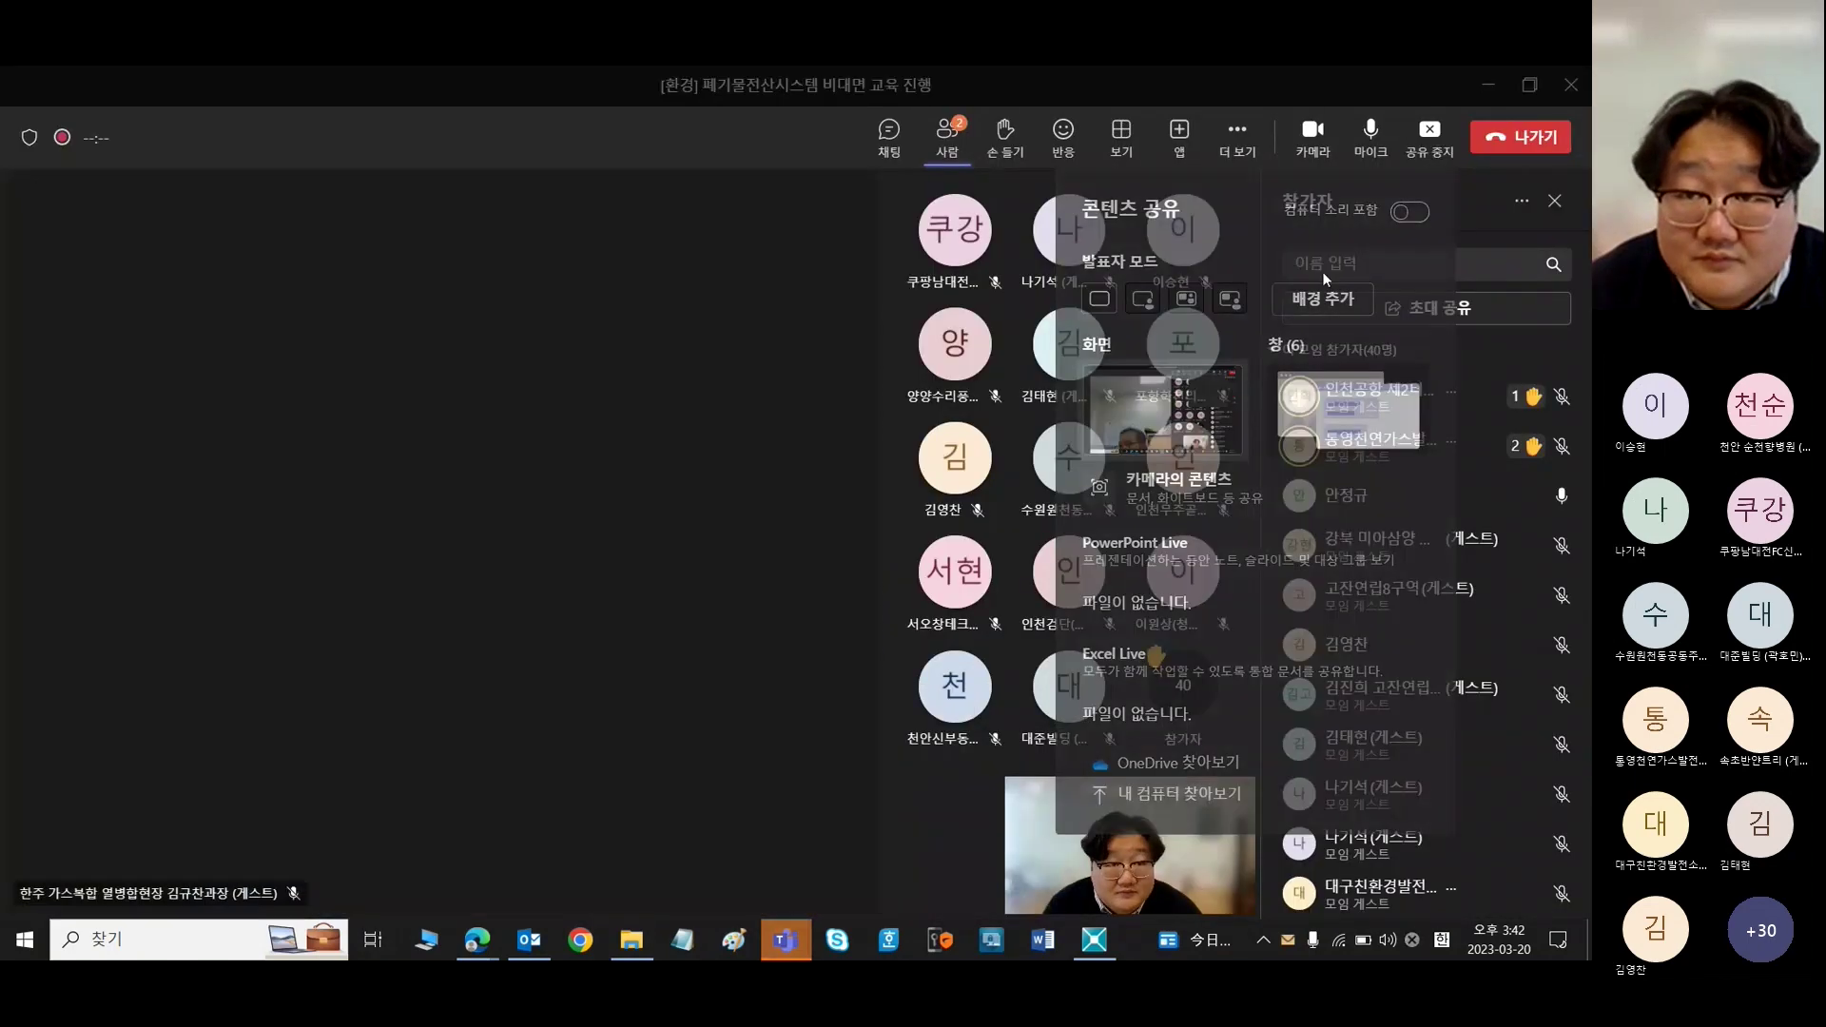
pyautogui.click(1429, 133)
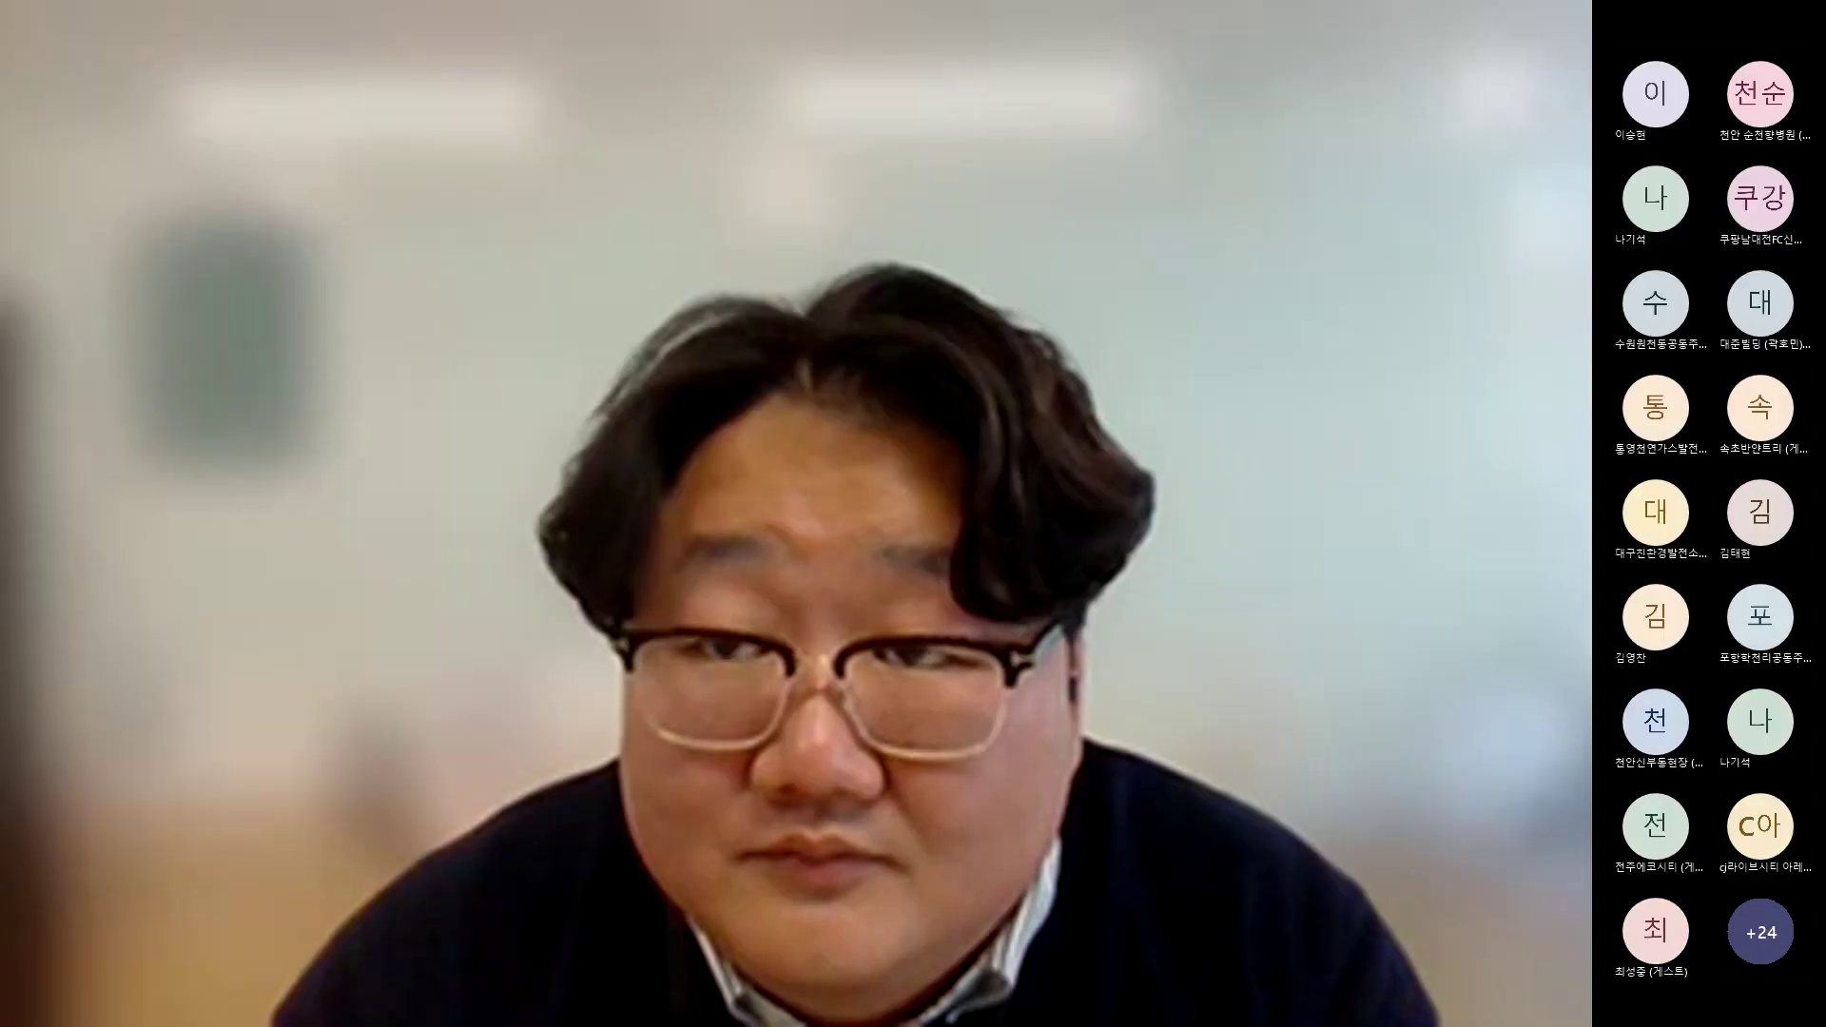
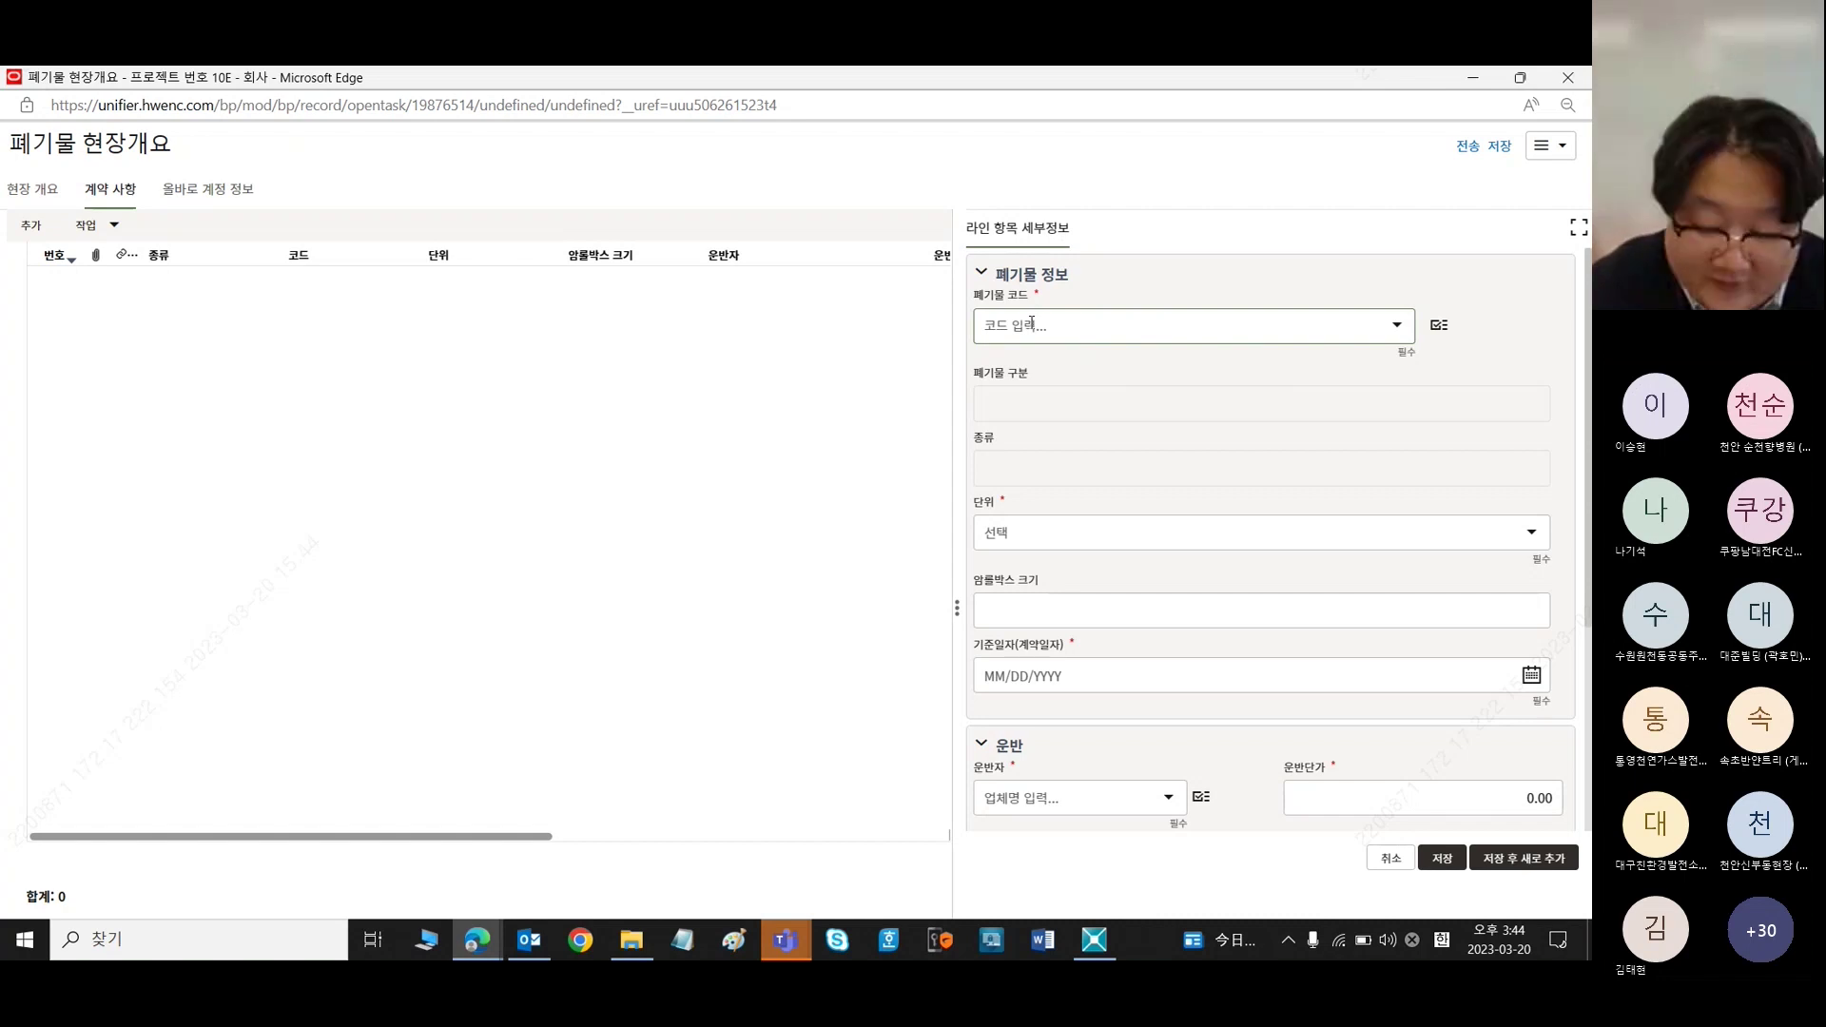
# Step: Enter waste code 070101 on the contract line item, then minimize the browser to the desktop
pyautogui.write('07')
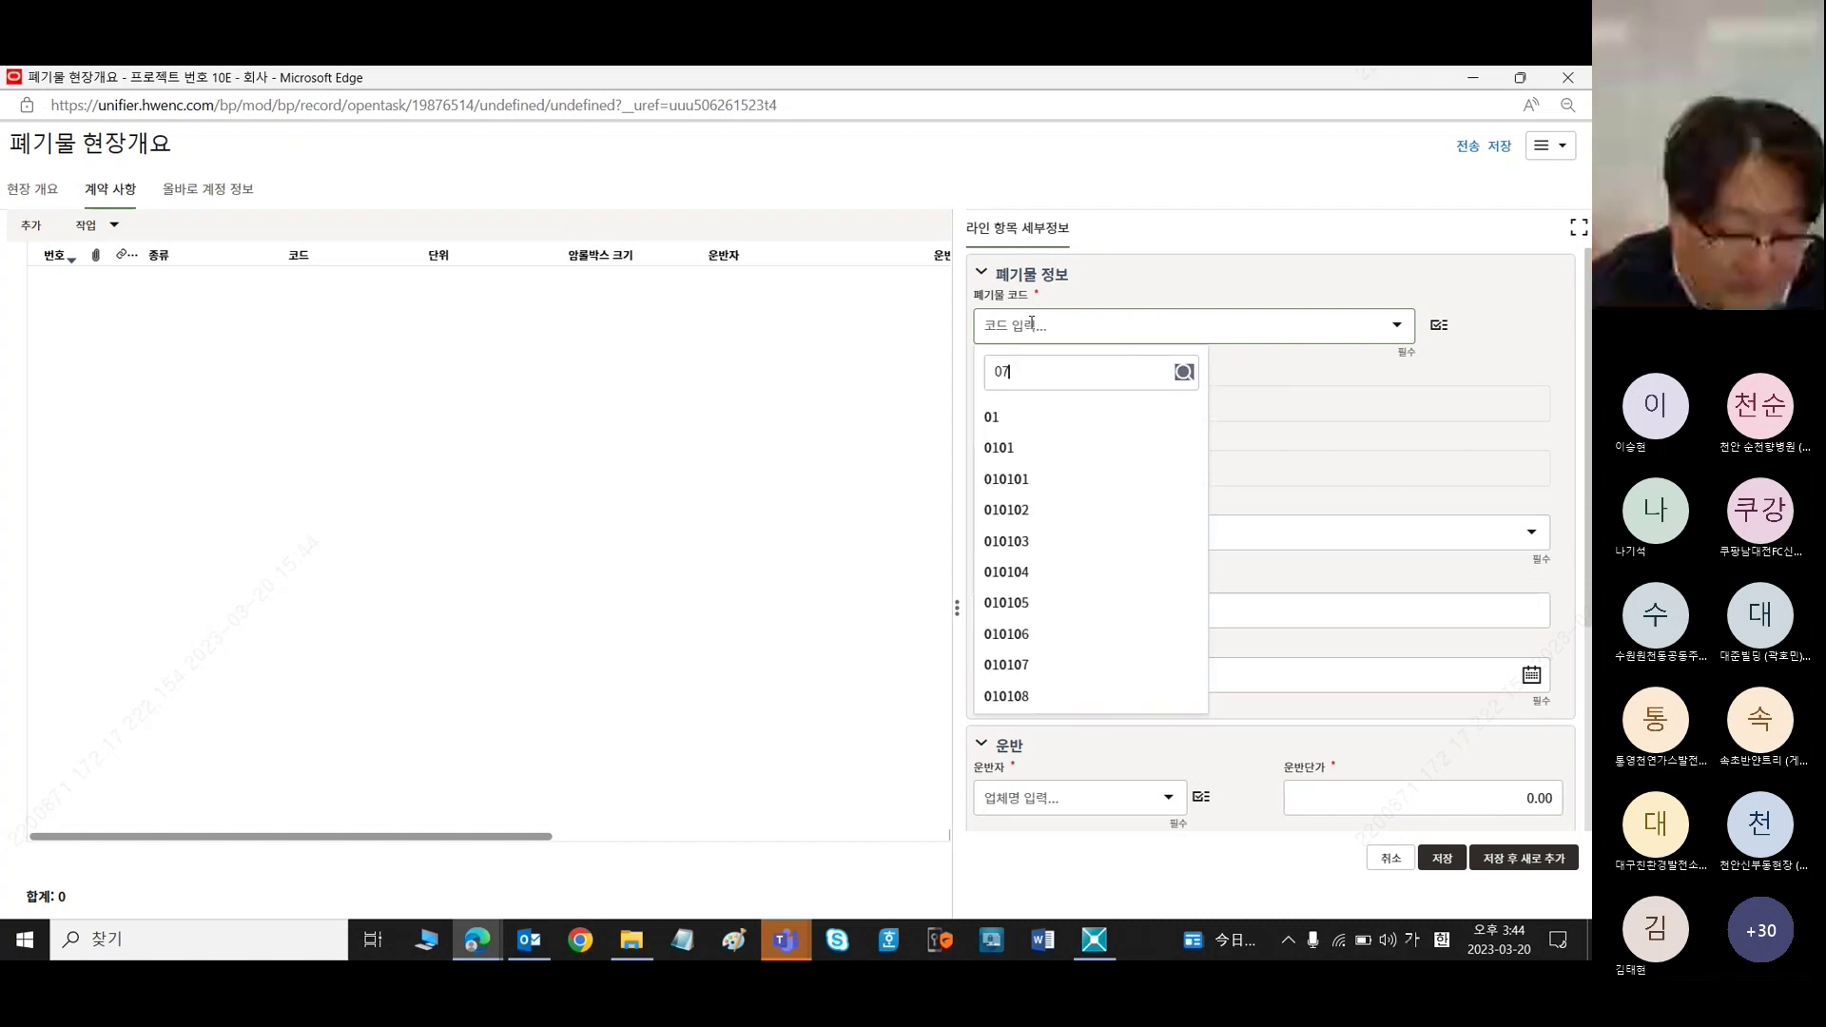
pyautogui.write('01')
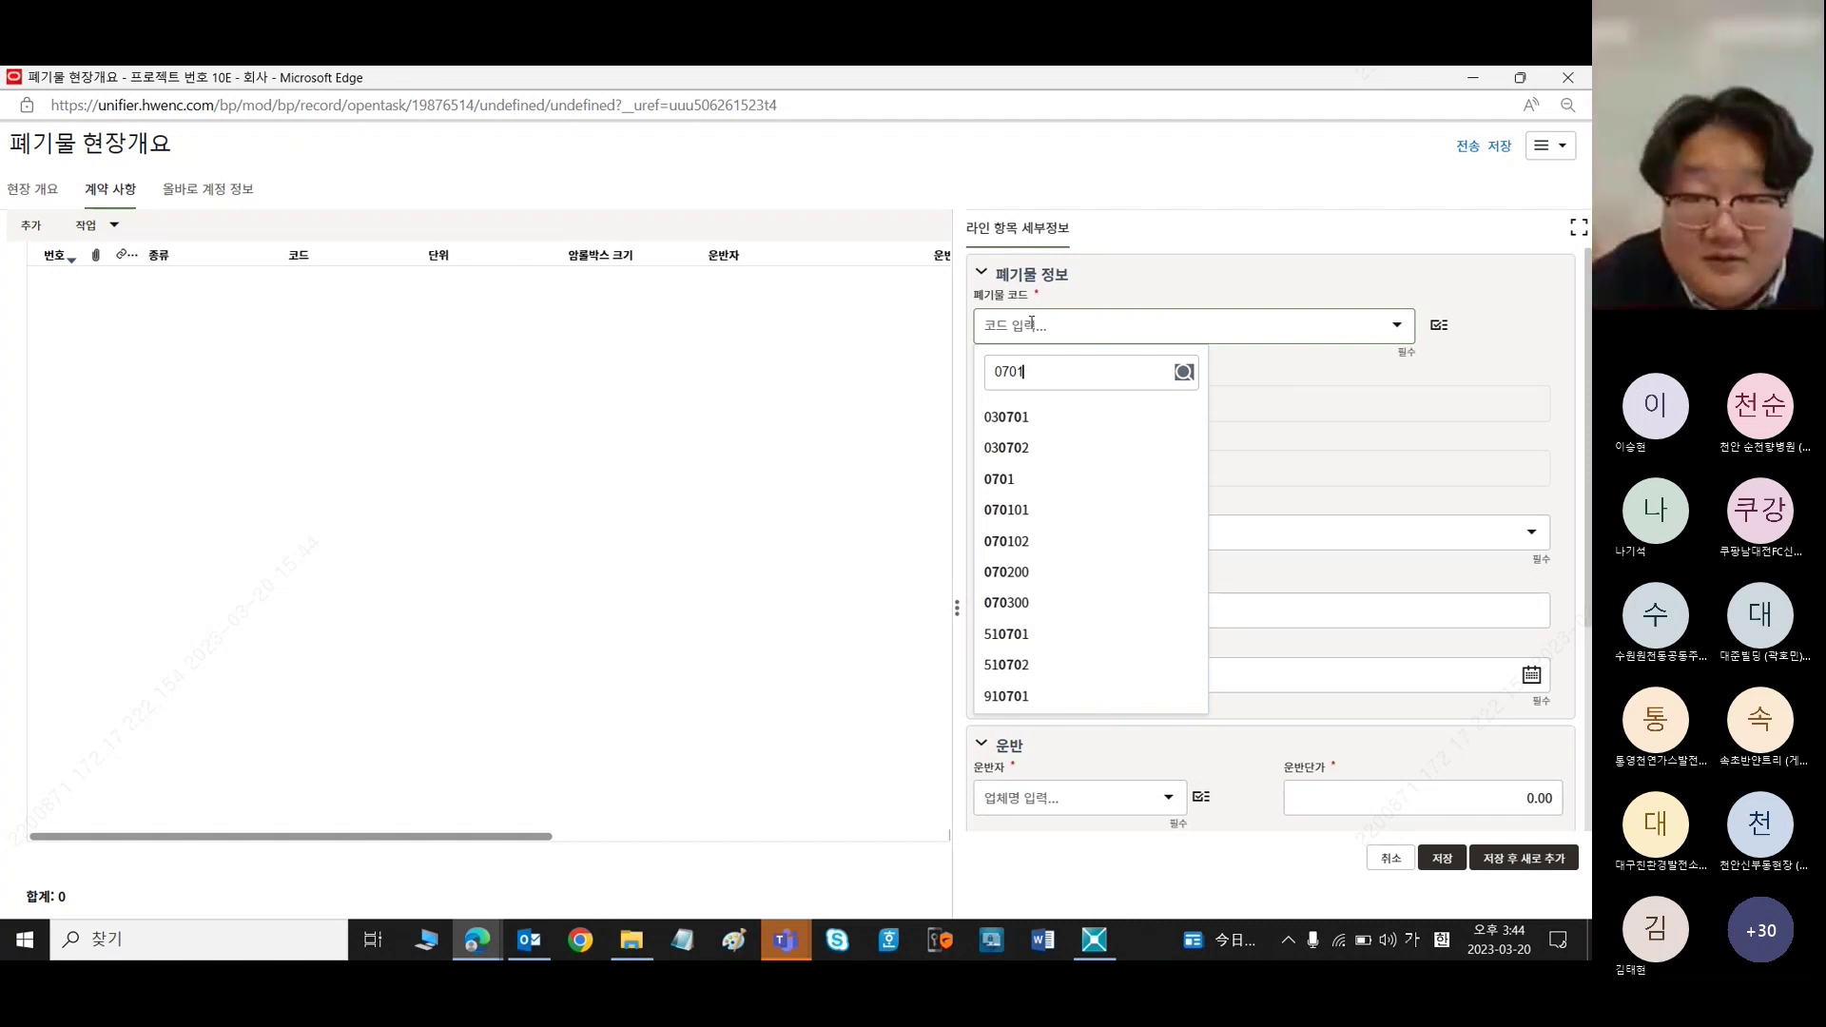
pyautogui.write('01')
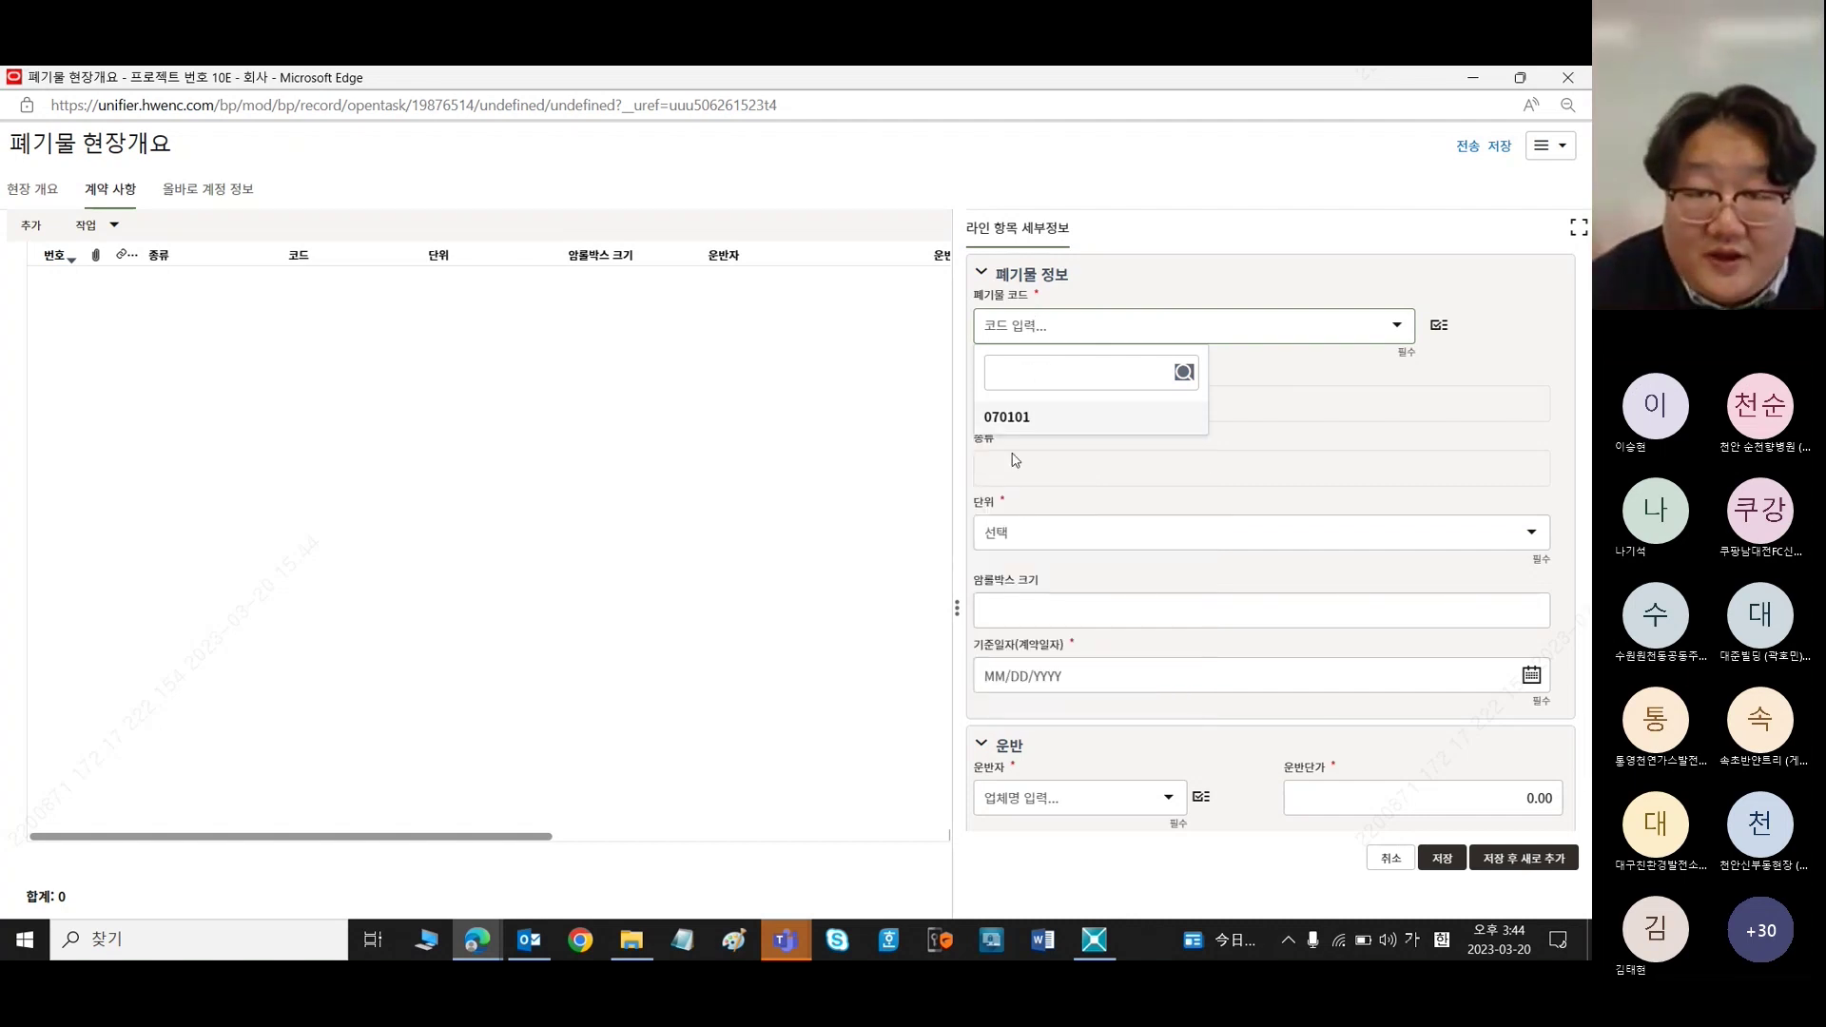
pyautogui.click(1006, 418)
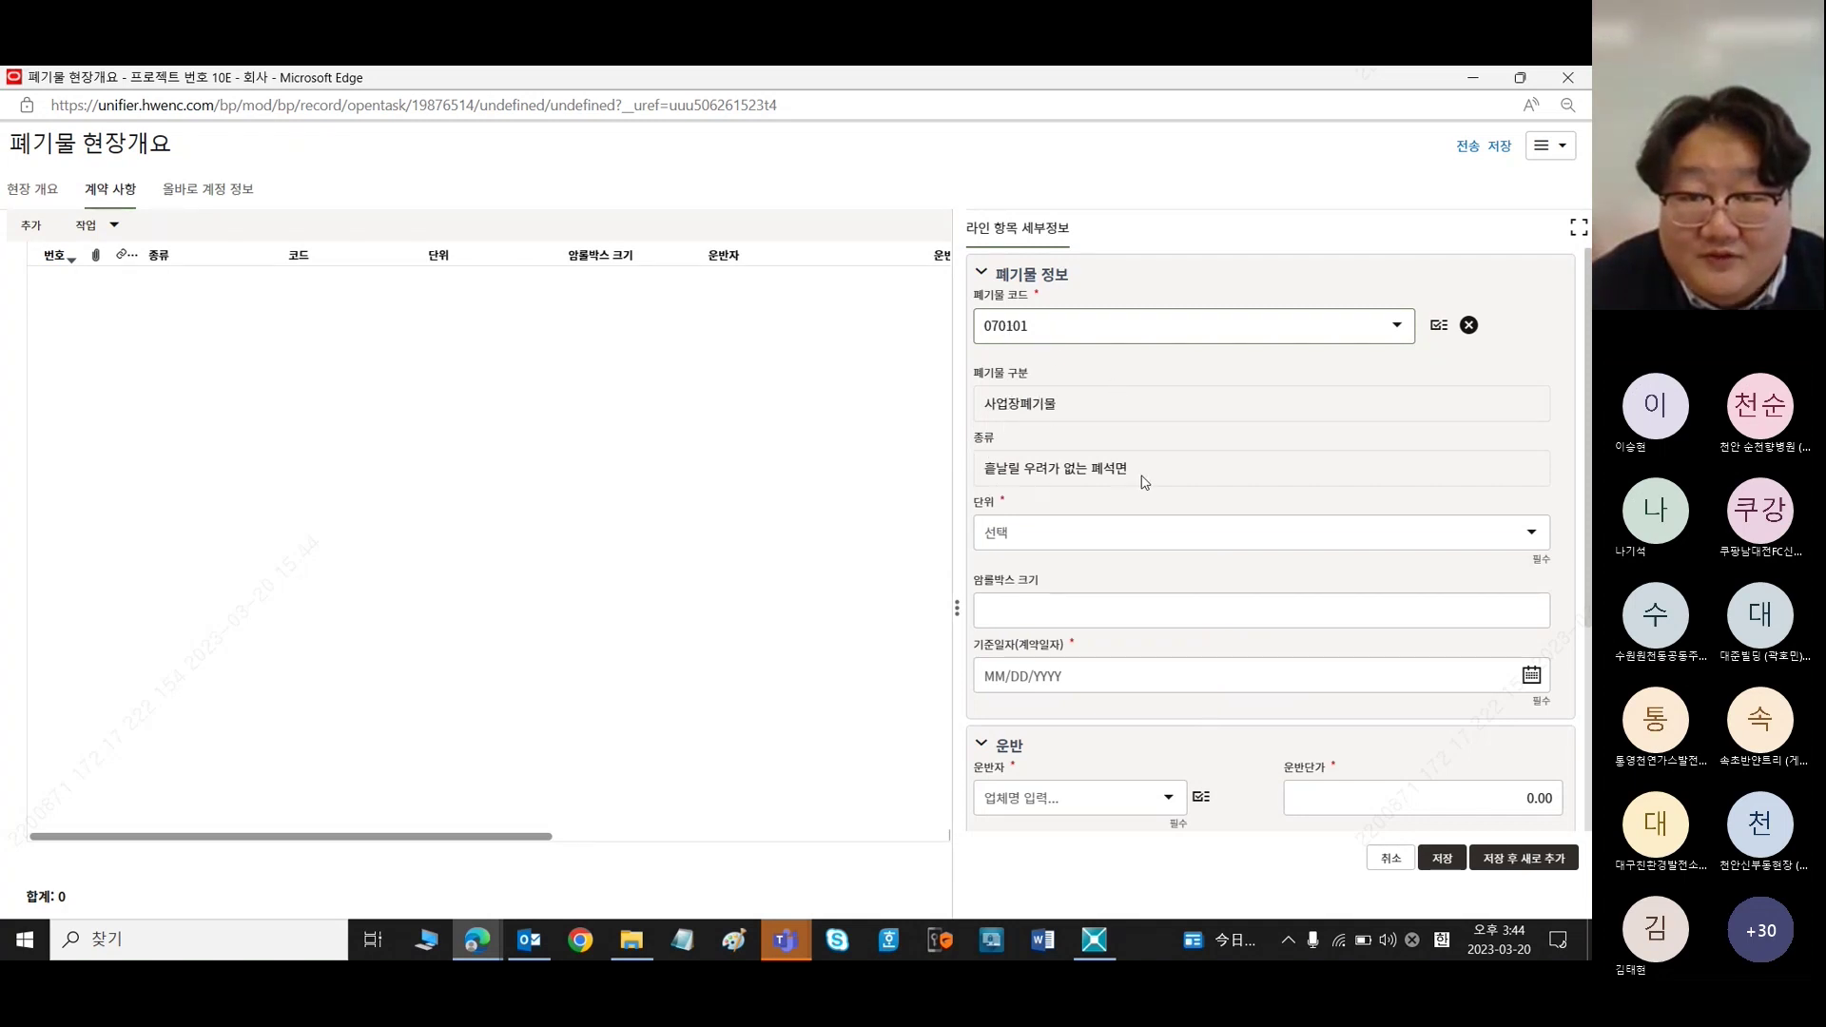
pyautogui.click(1185, 331)
pyautogui.click(1396, 325)
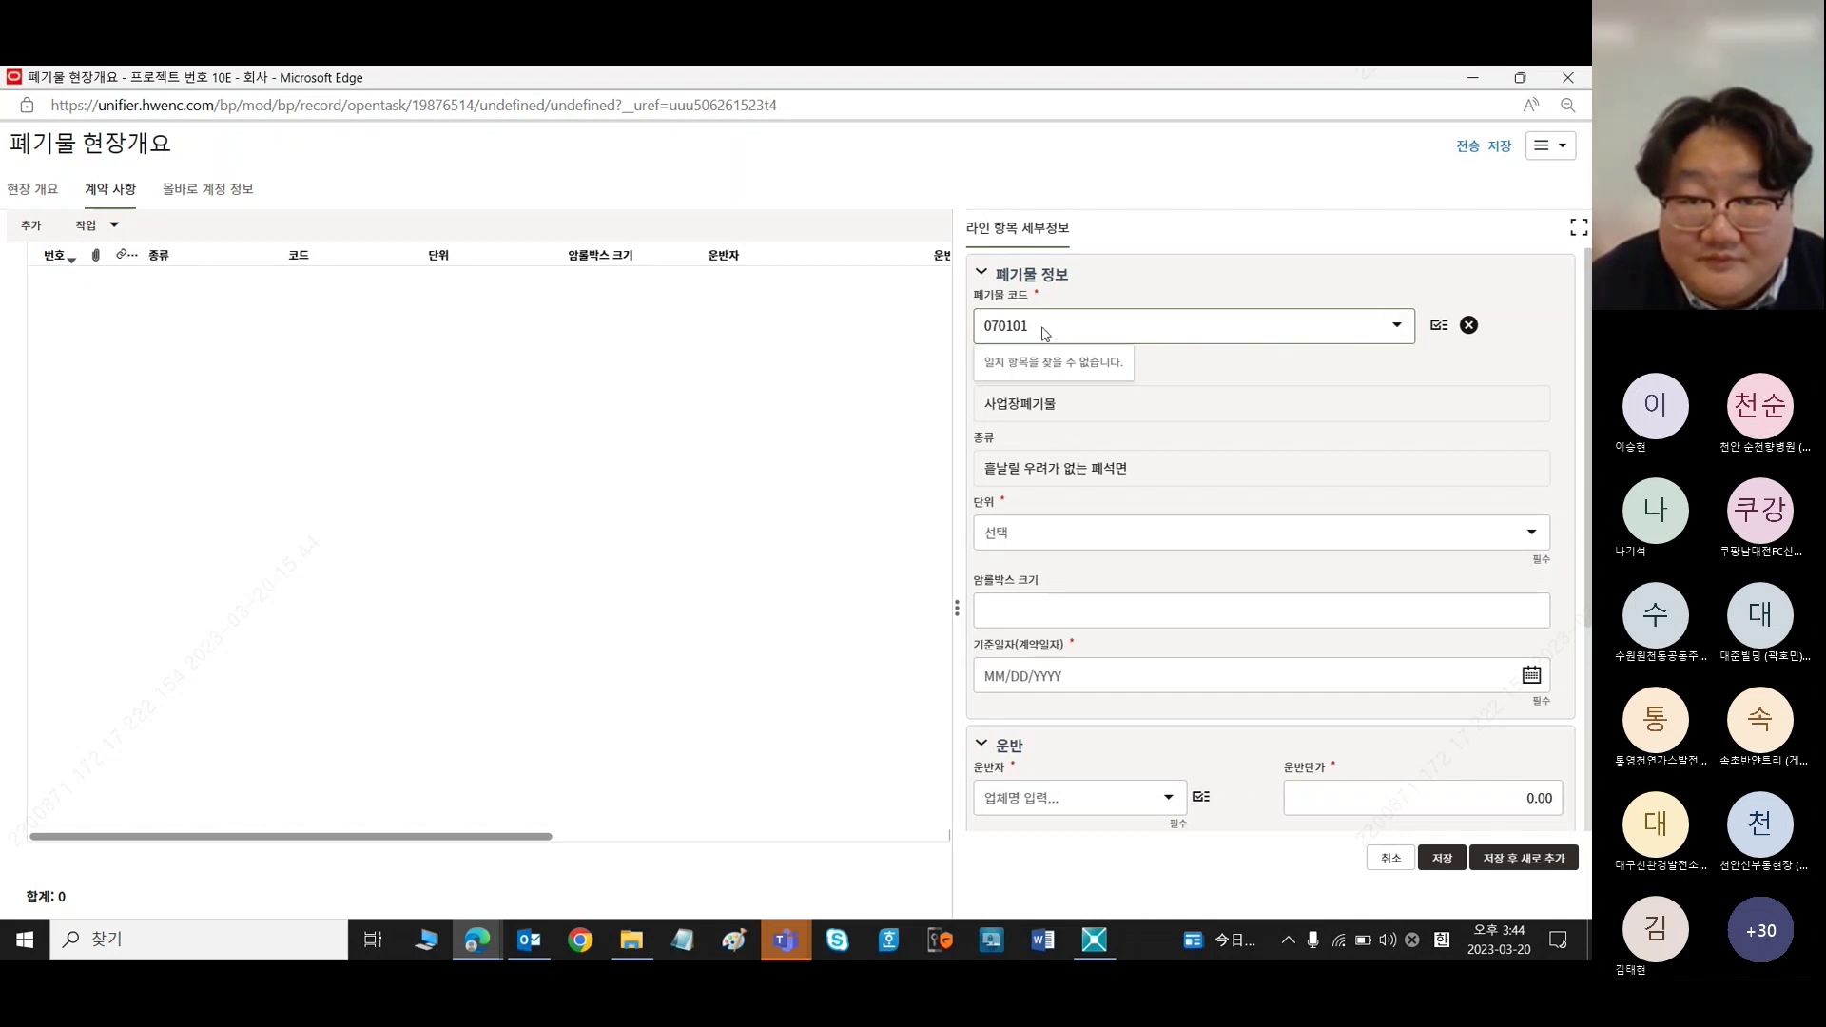
pyautogui.moveTo(1039, 329); pyautogui.dragTo(887, 334)
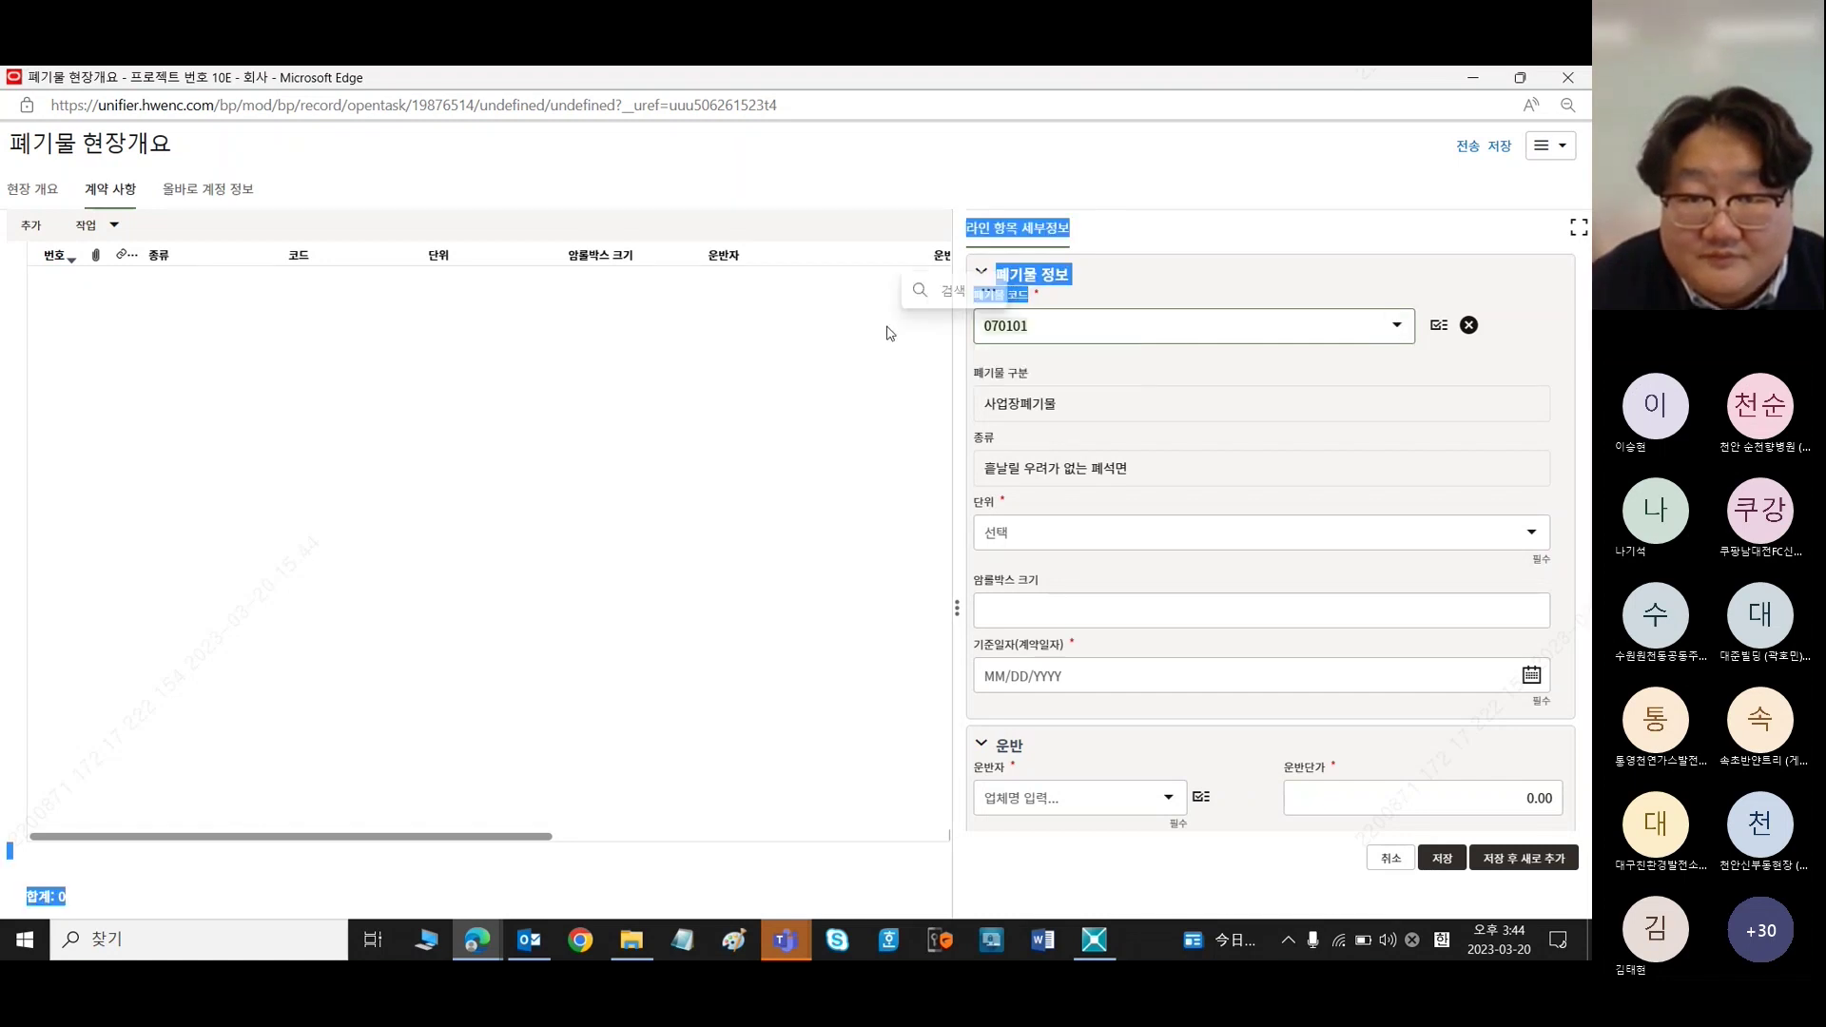
pyautogui.click(1019, 335)
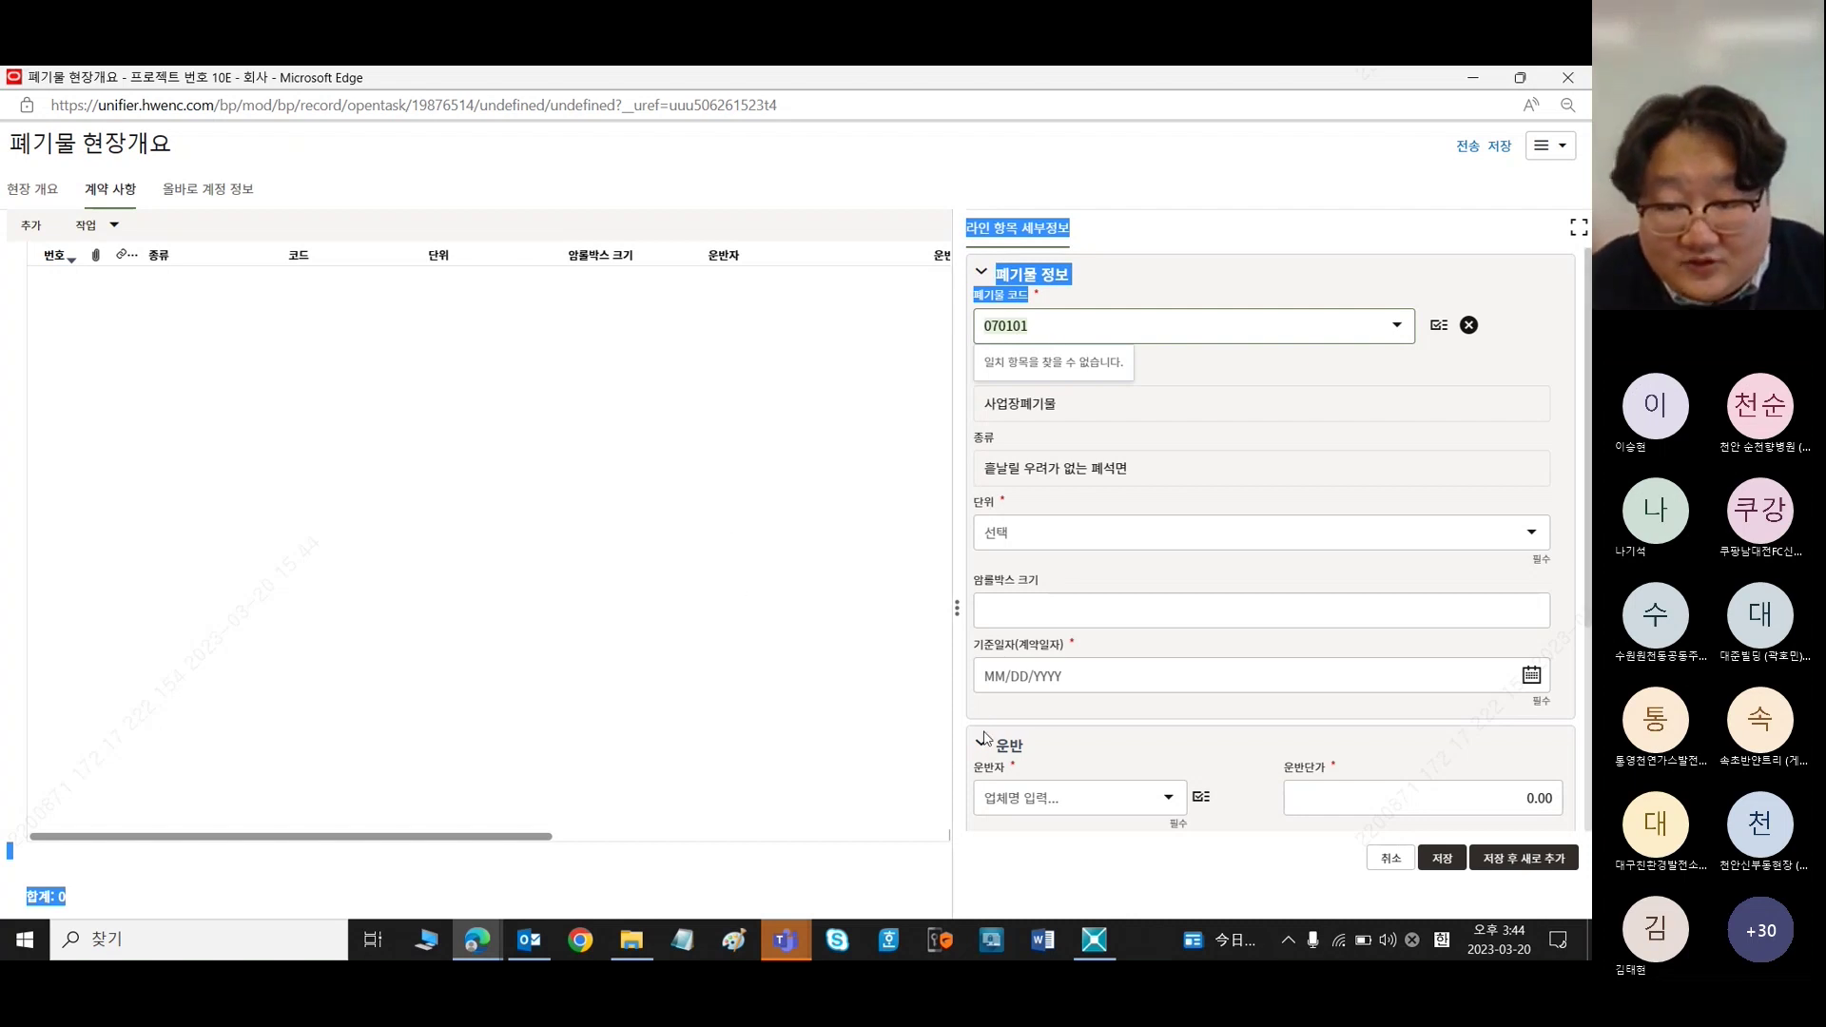
pyautogui.click(1475, 78)
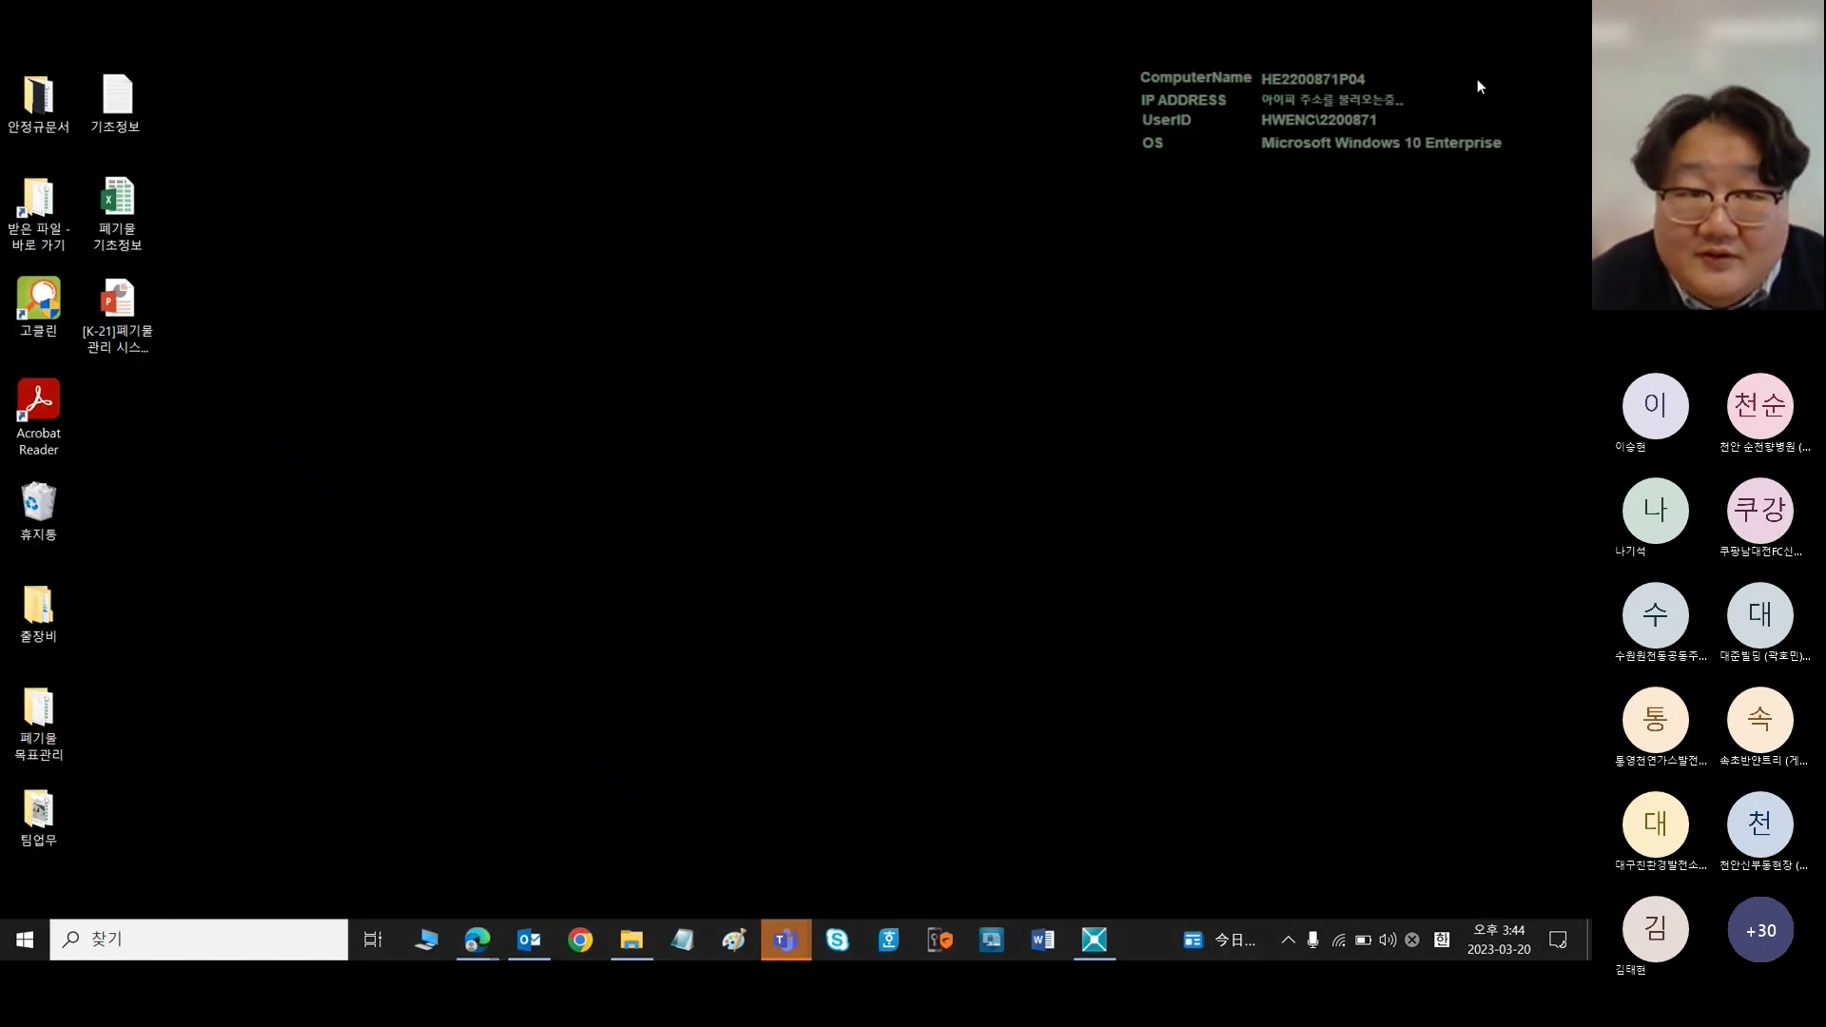
# Step: Open 폐기물 기초정보.xlsx and resize its window to show the waste table through column I
pyautogui.doubleClick(127, 209)
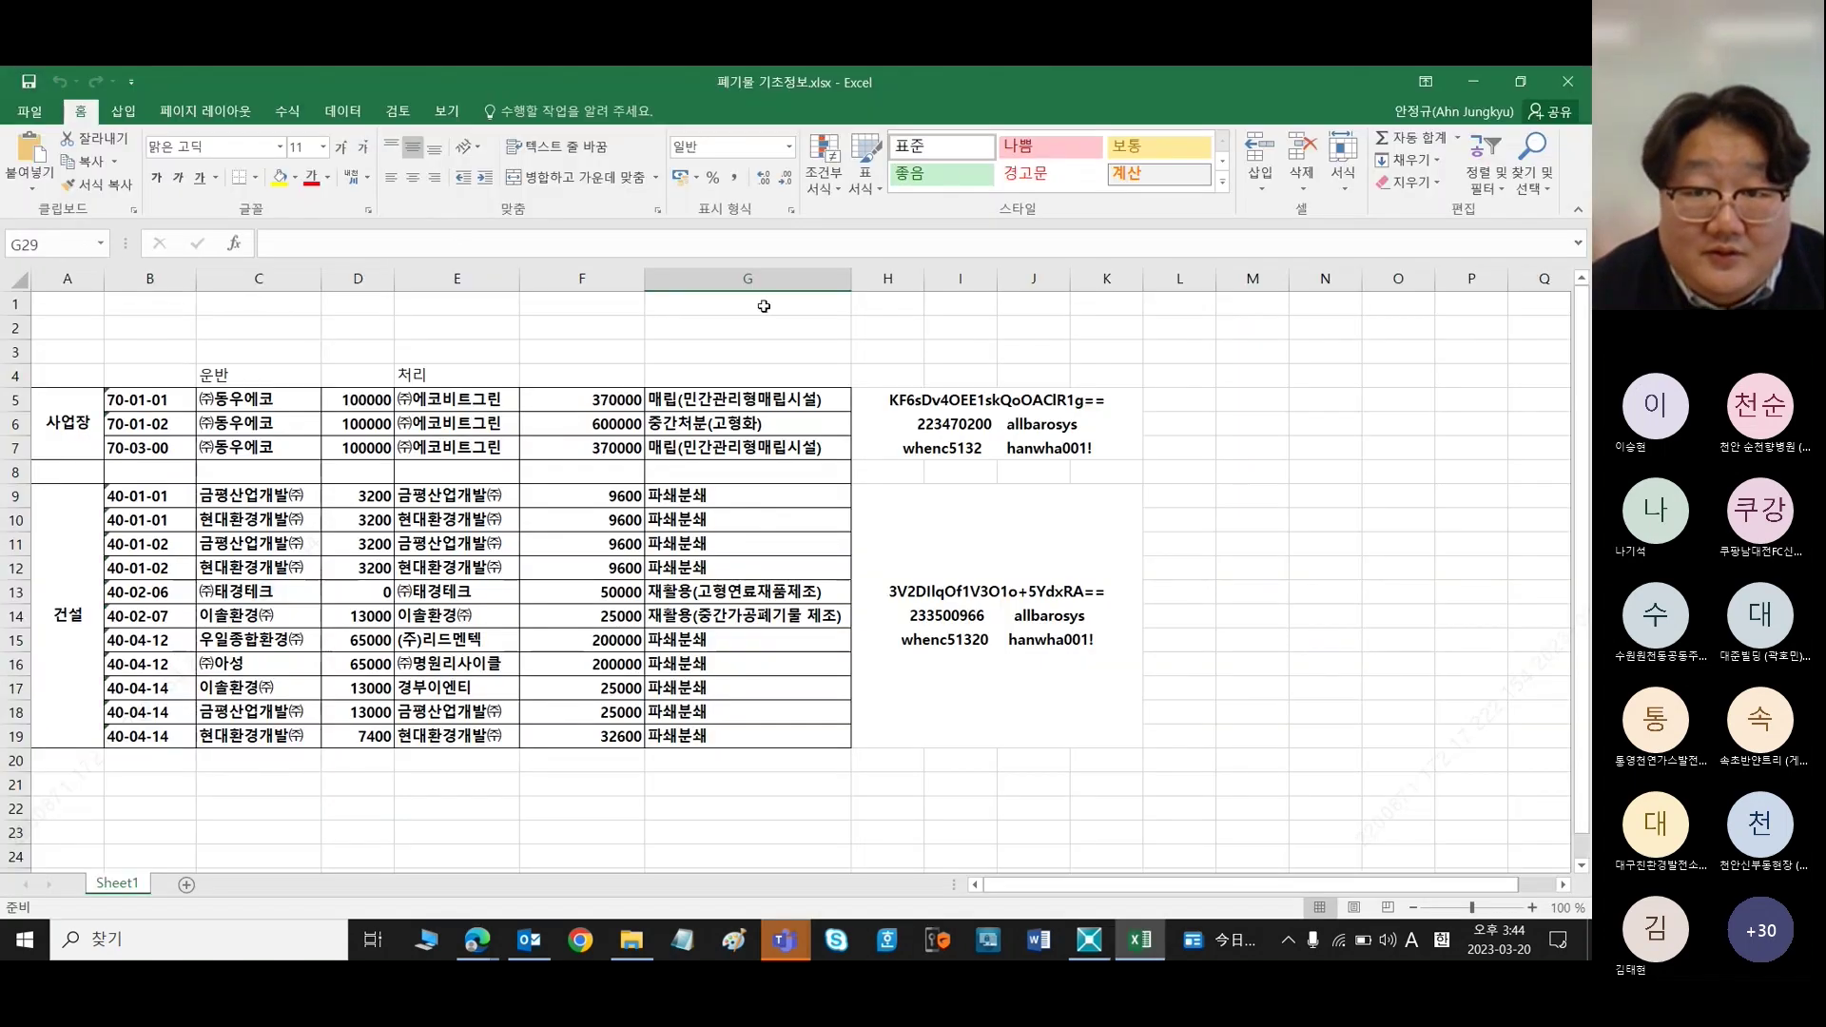
pyautogui.click(1521, 82)
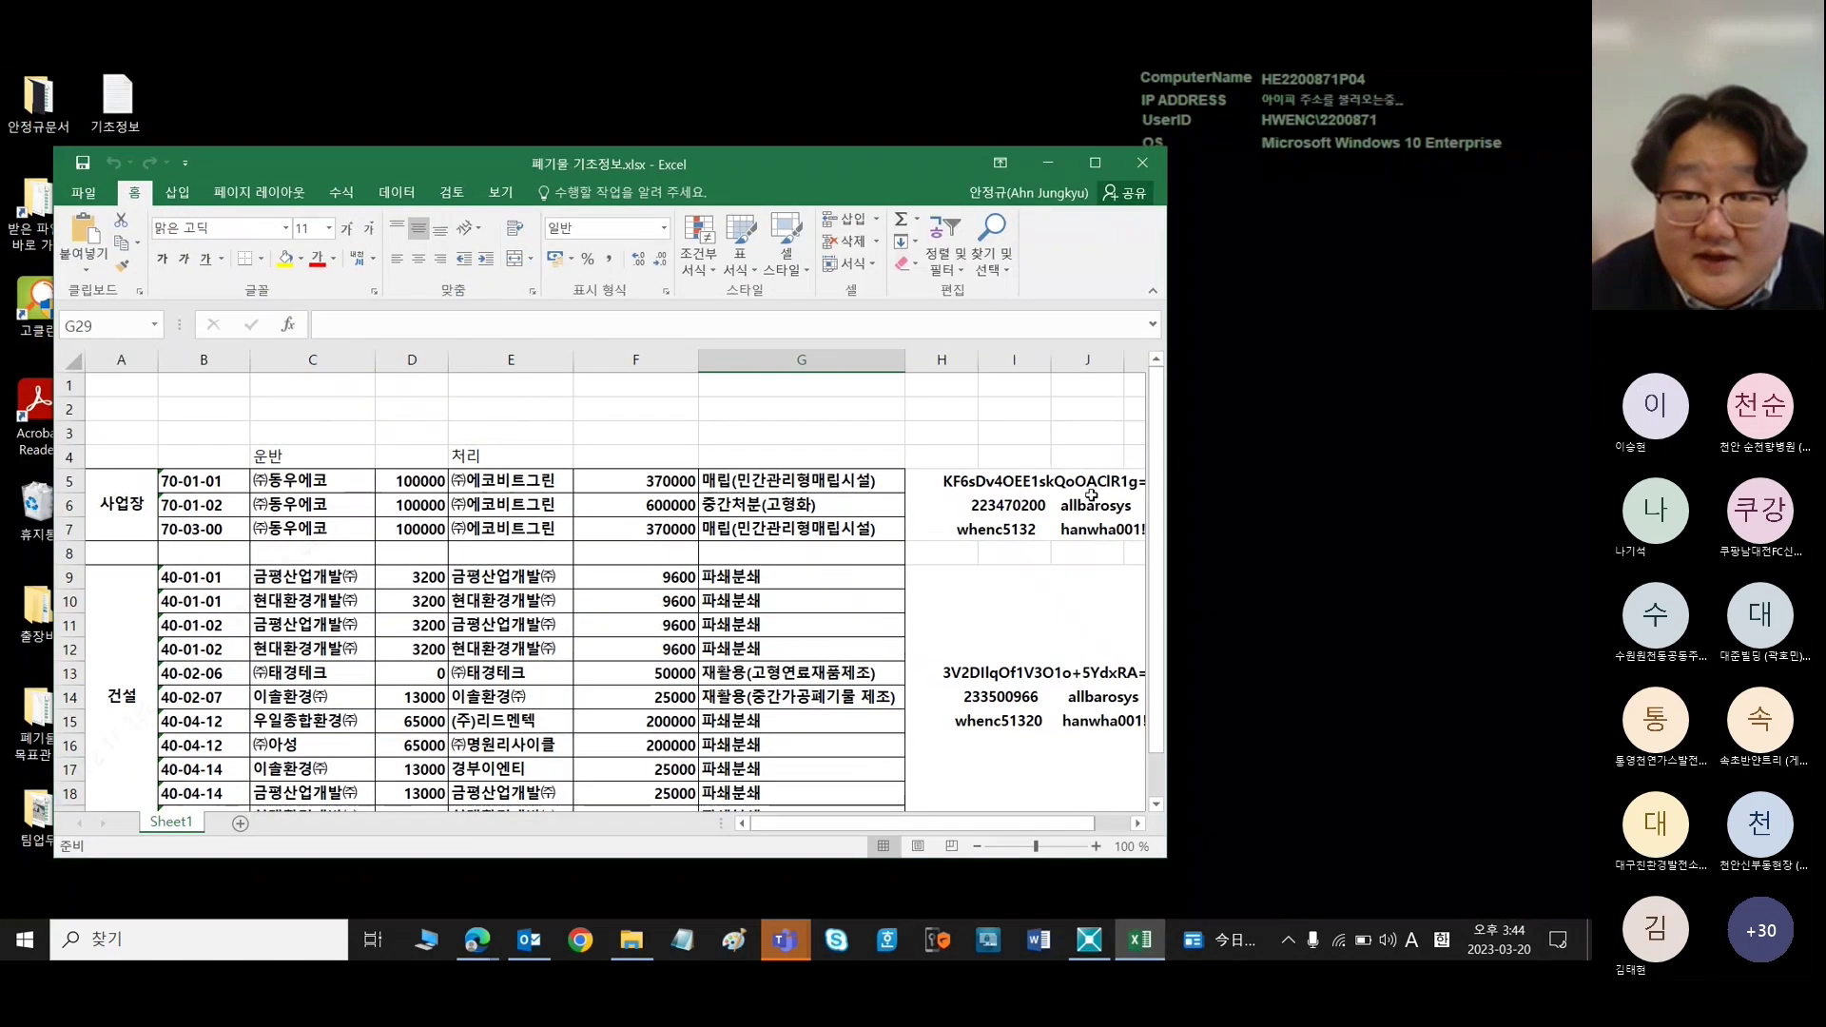
pyautogui.moveTo(1166, 496); pyautogui.dragTo(917, 496)
pyautogui.moveTo(564, 869); pyautogui.dragTo(561, 903)
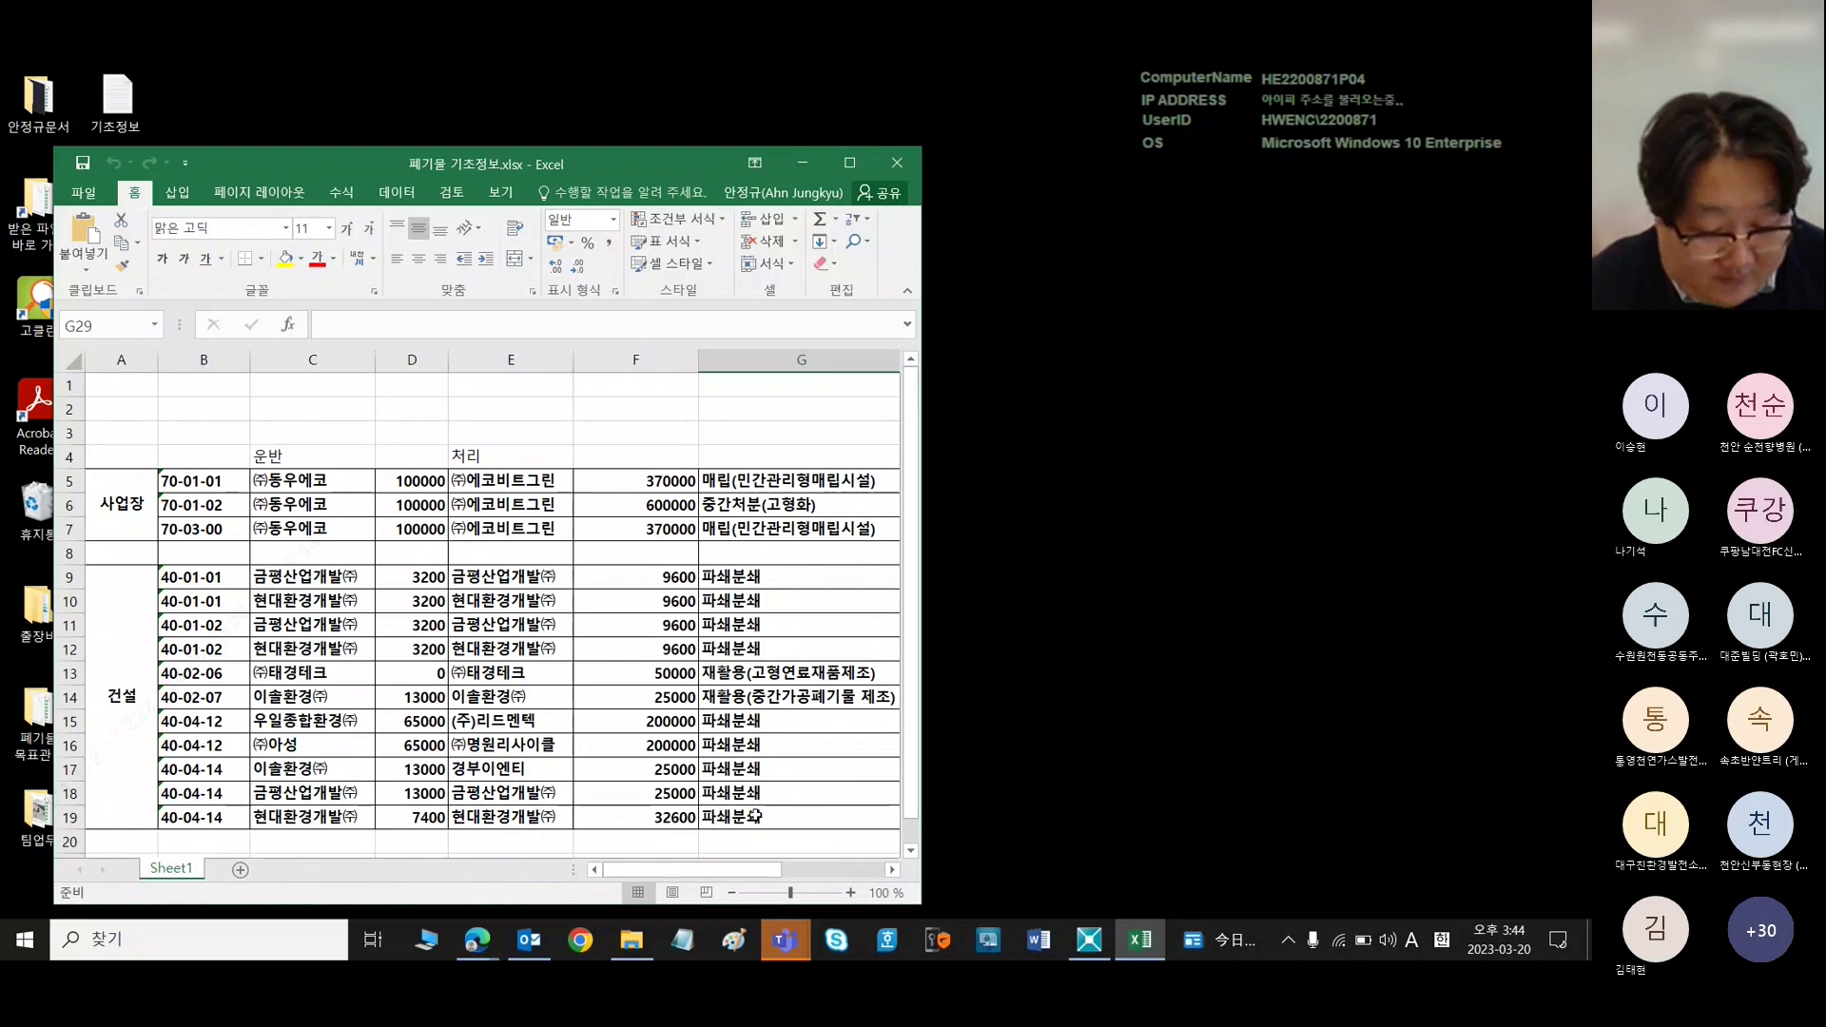
pyautogui.click(209, 948)
pyautogui.write('s')
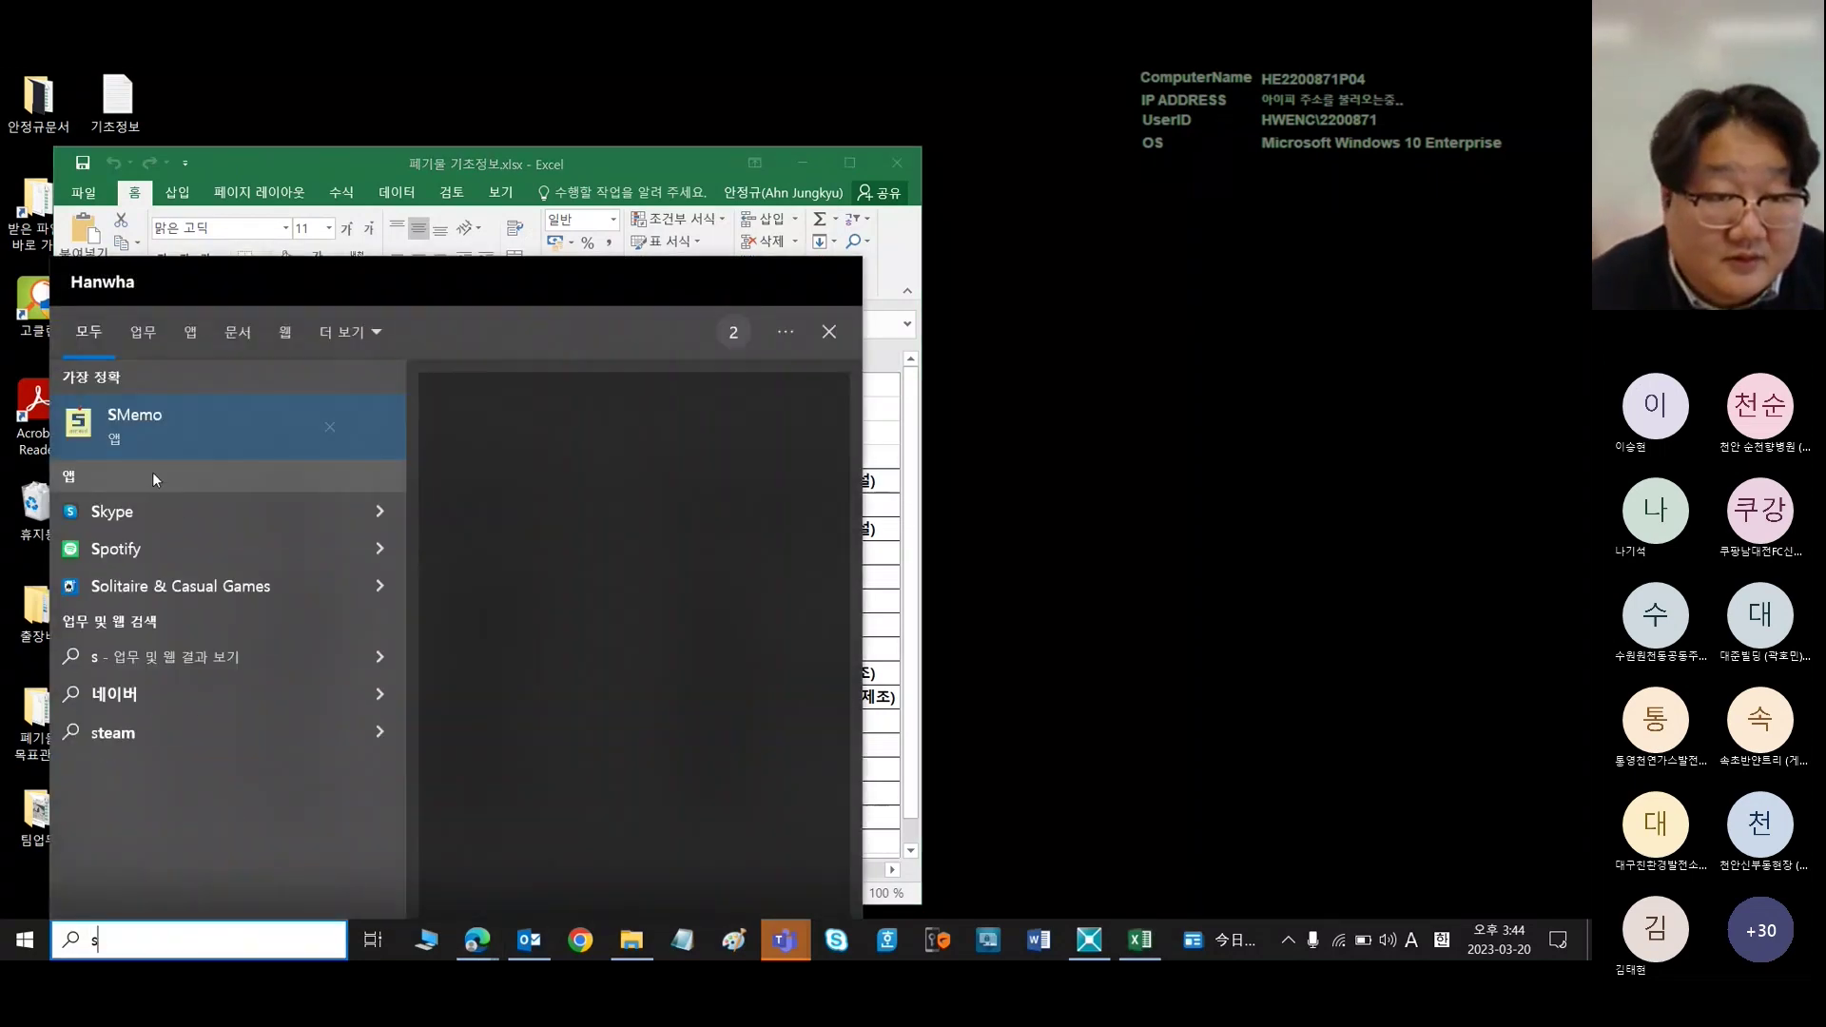
pyautogui.click(154, 428)
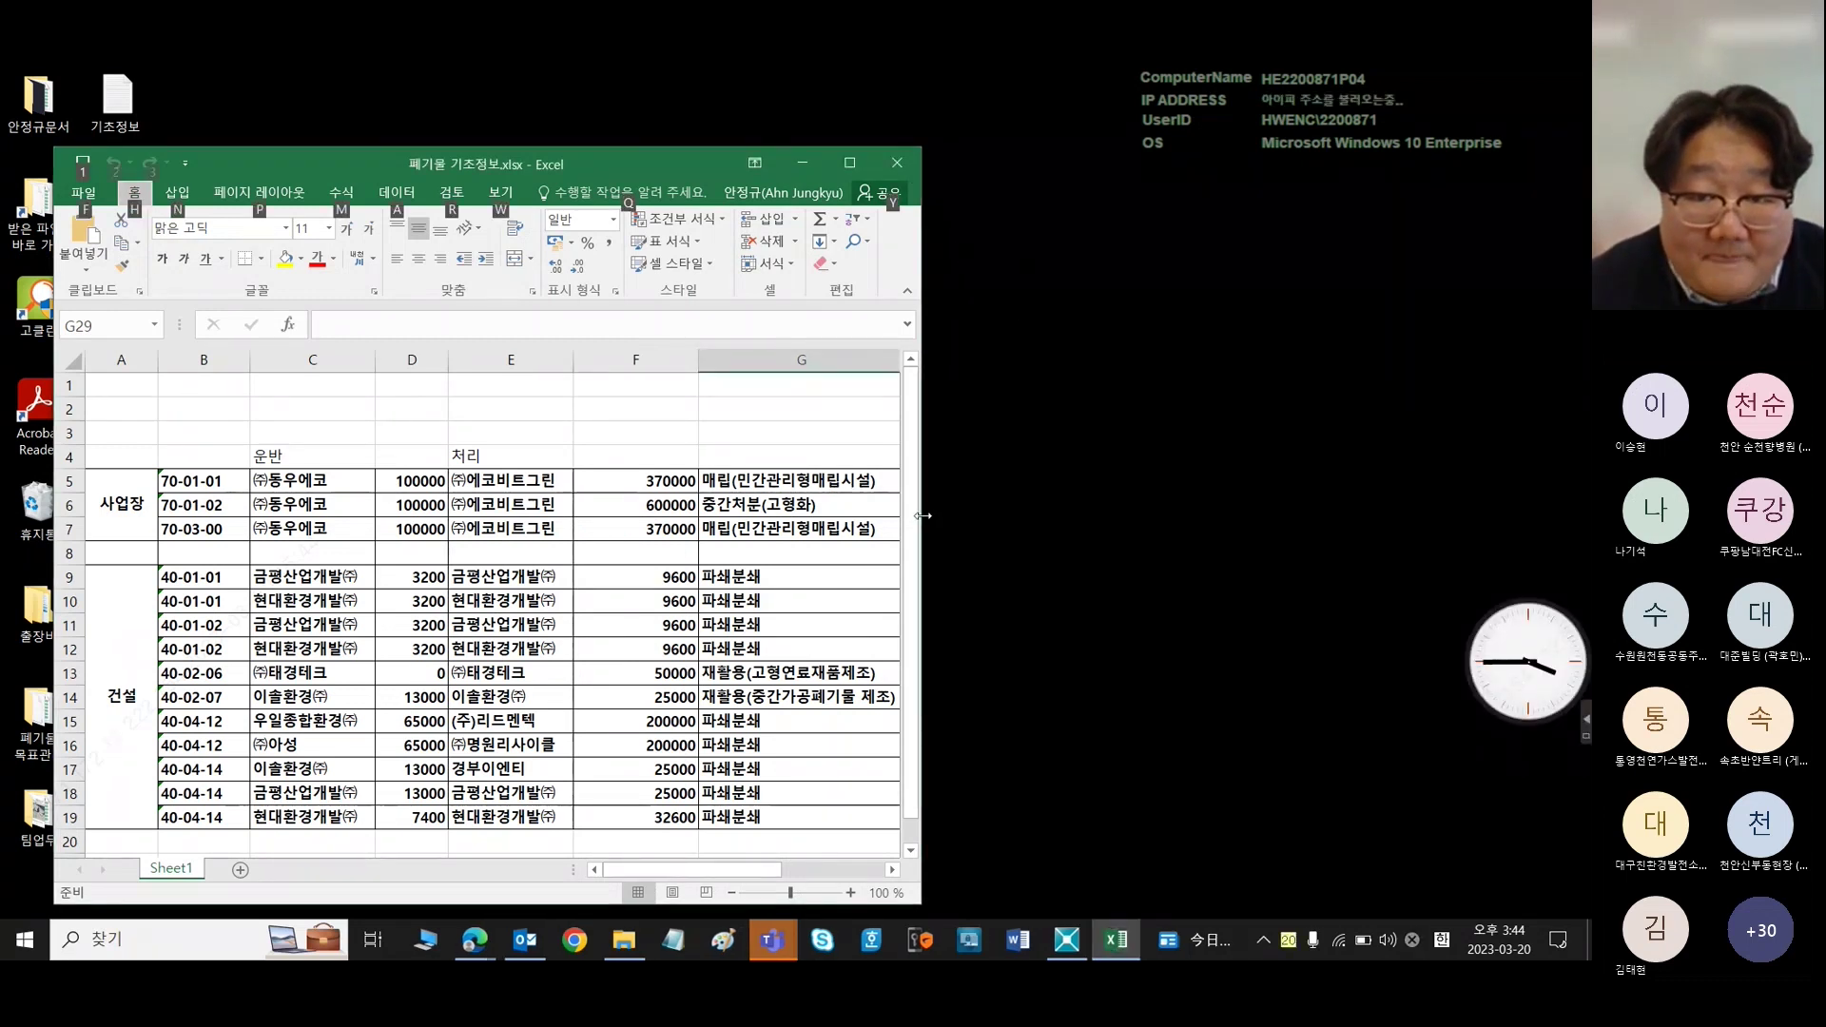
pyautogui.moveTo(921, 518); pyautogui.dragTo(1089, 524)
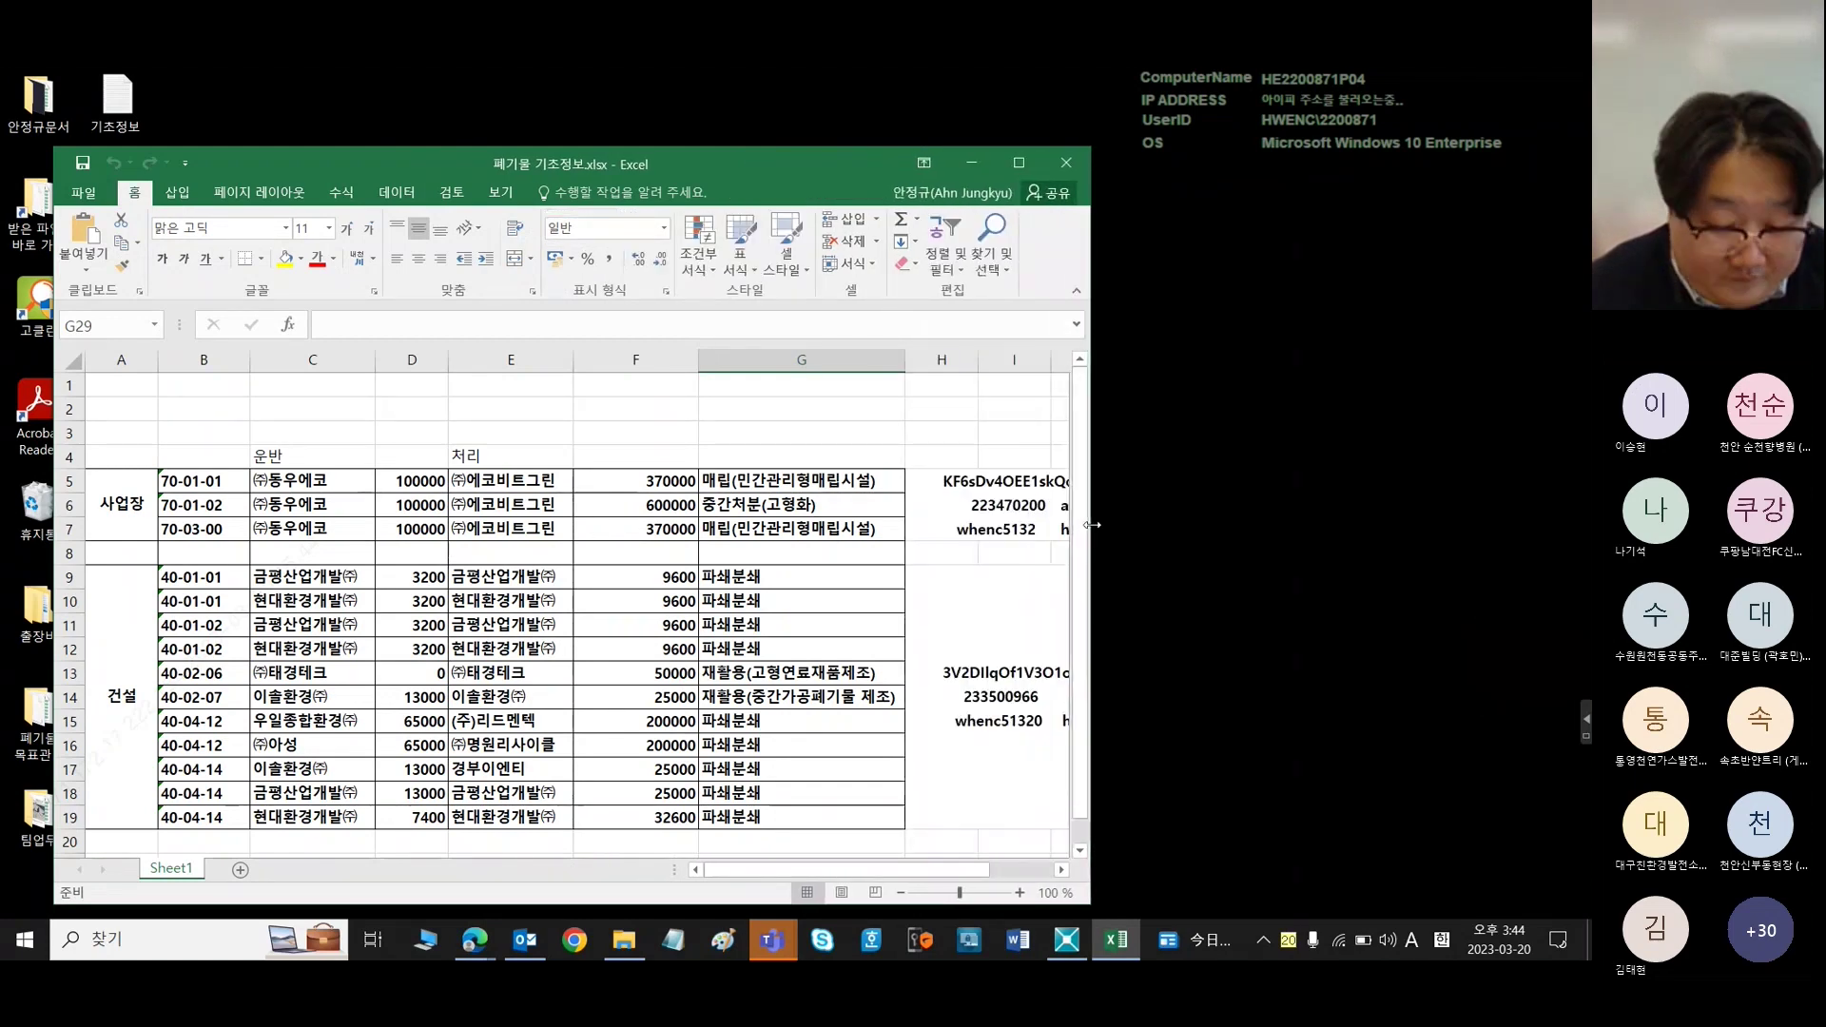
# Step: Screen-capture the waste table as a floating clip and minimize Excel
pyautogui.press('Print')
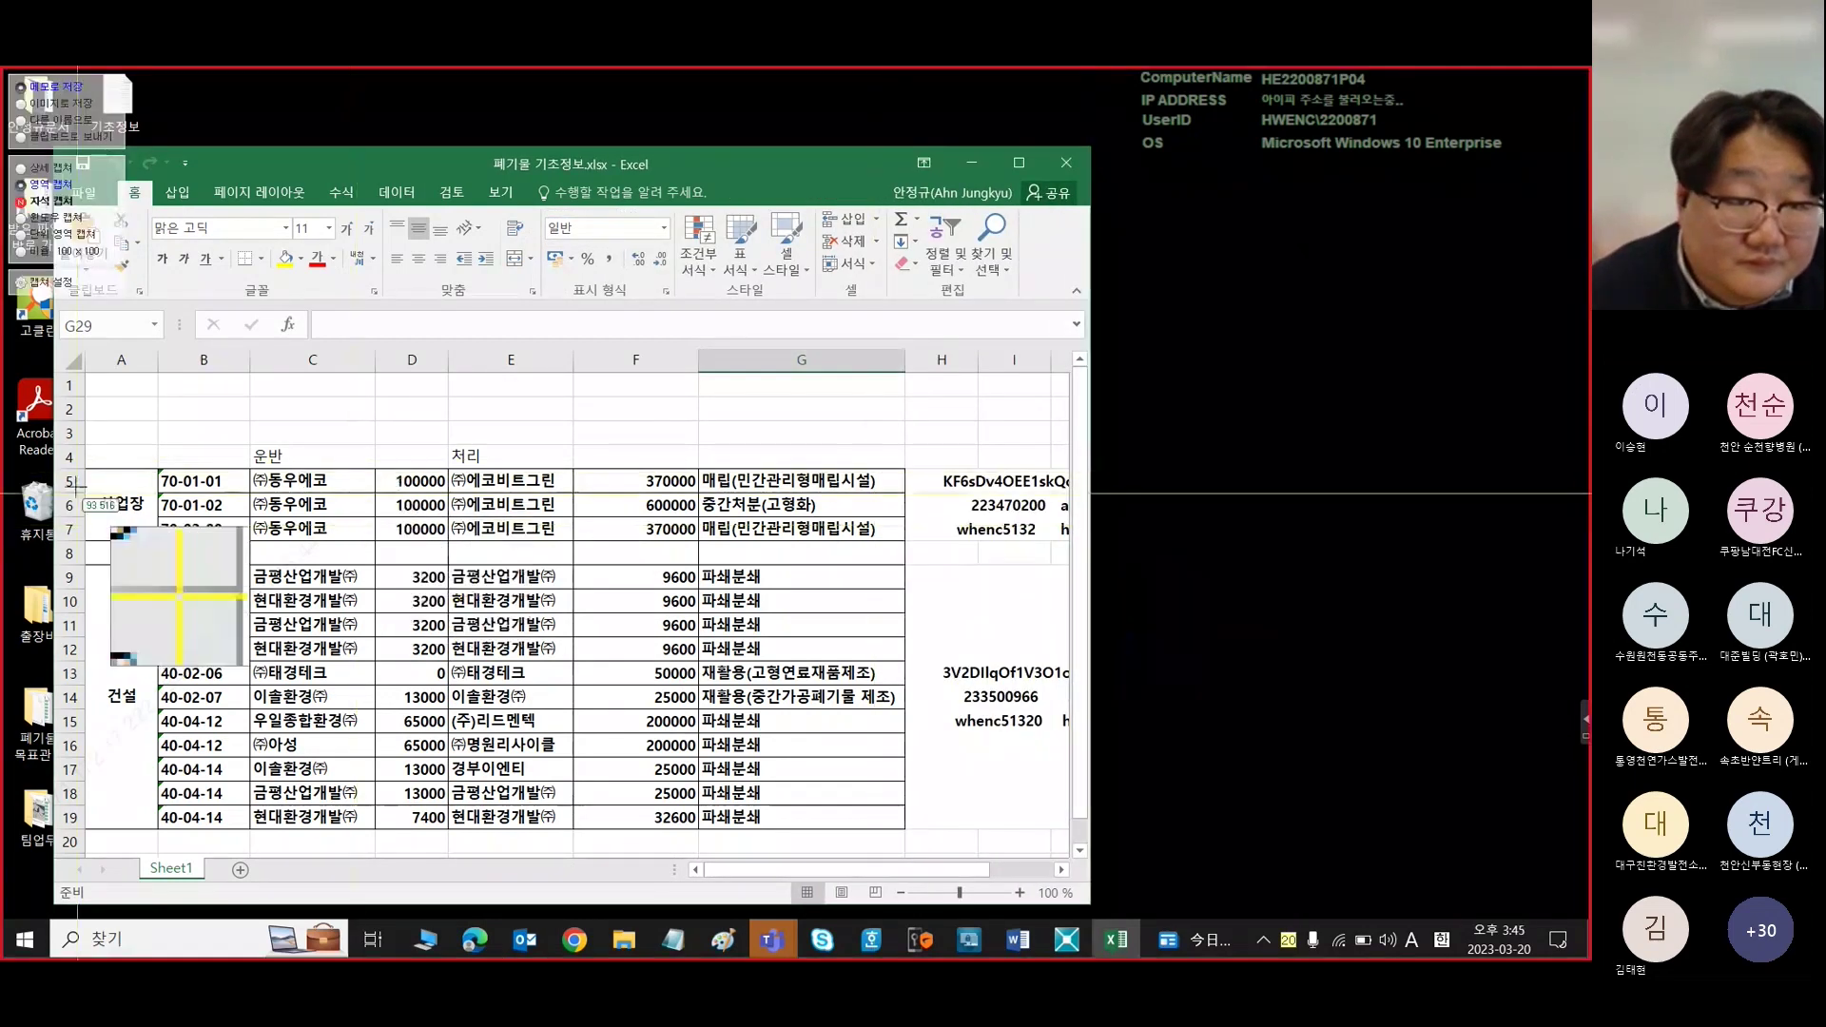
pyautogui.moveTo(80, 463); pyautogui.dragTo(908, 834)
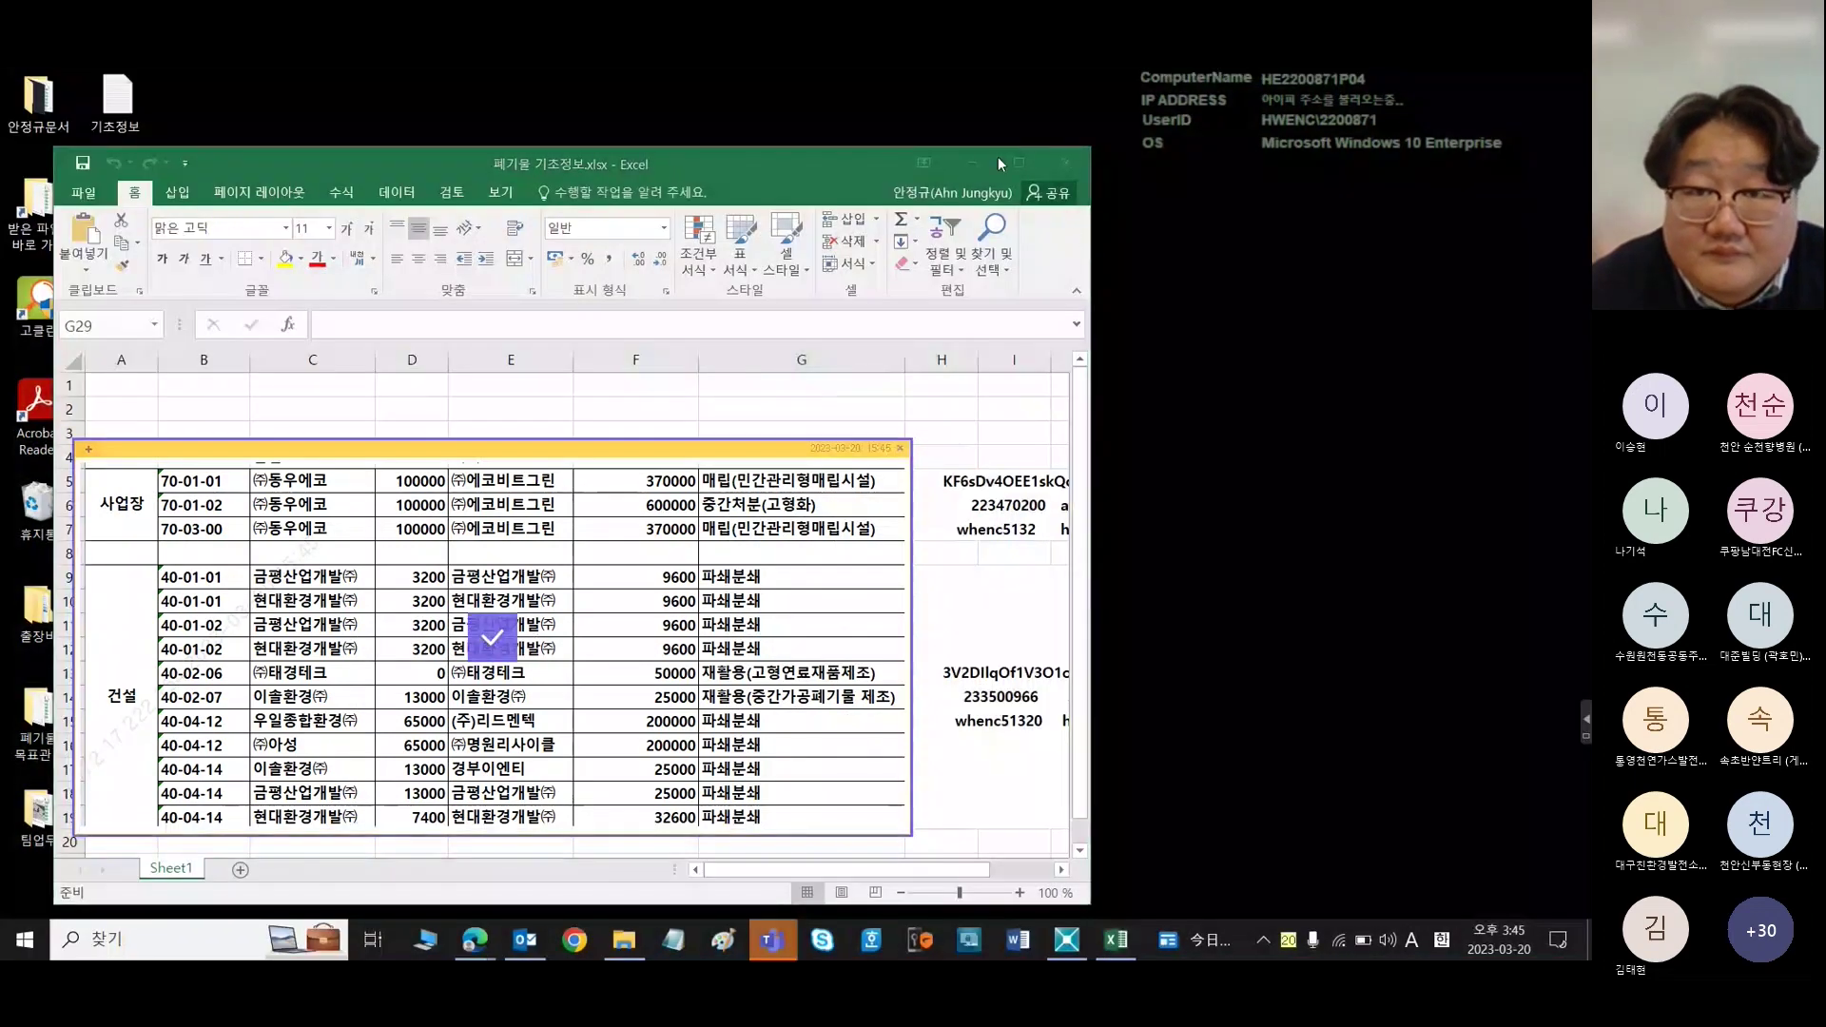
pyautogui.click(971, 164)
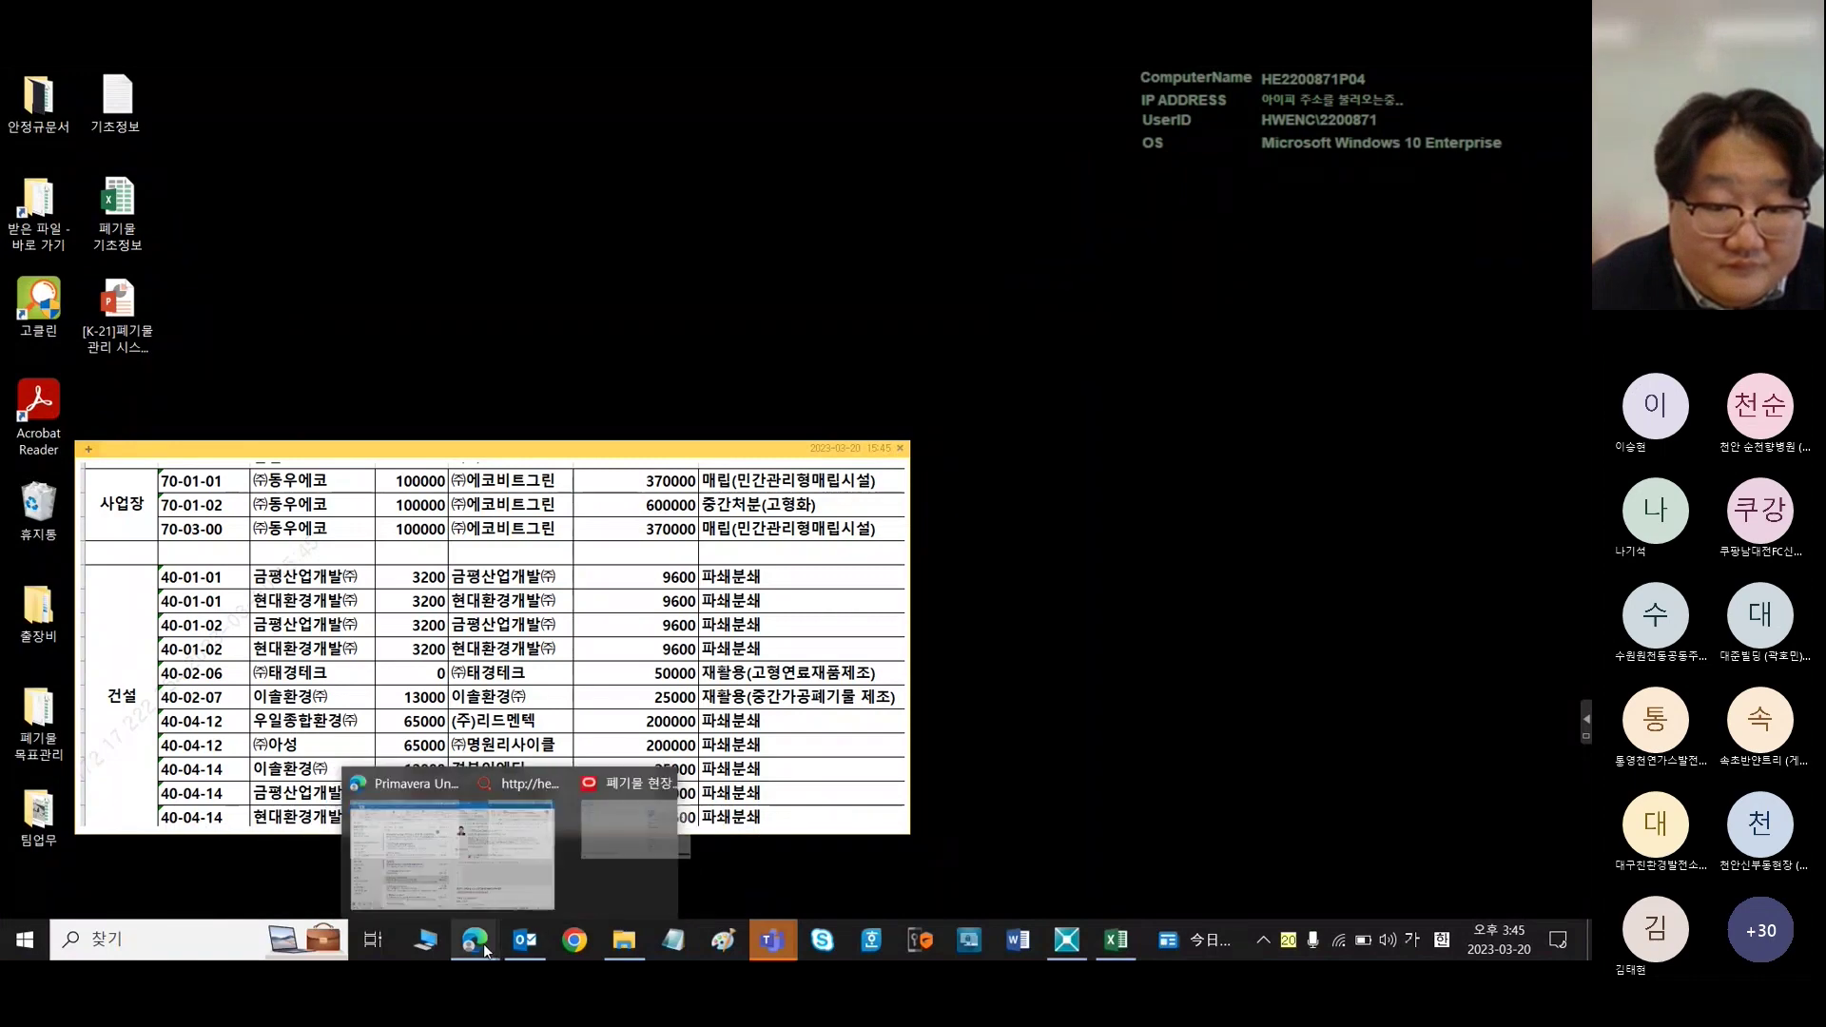
# Step: Back in the Unifier record, clear waste code 070101 and open the 표준 폐기물 분류 list
pyautogui.click(582, 894)
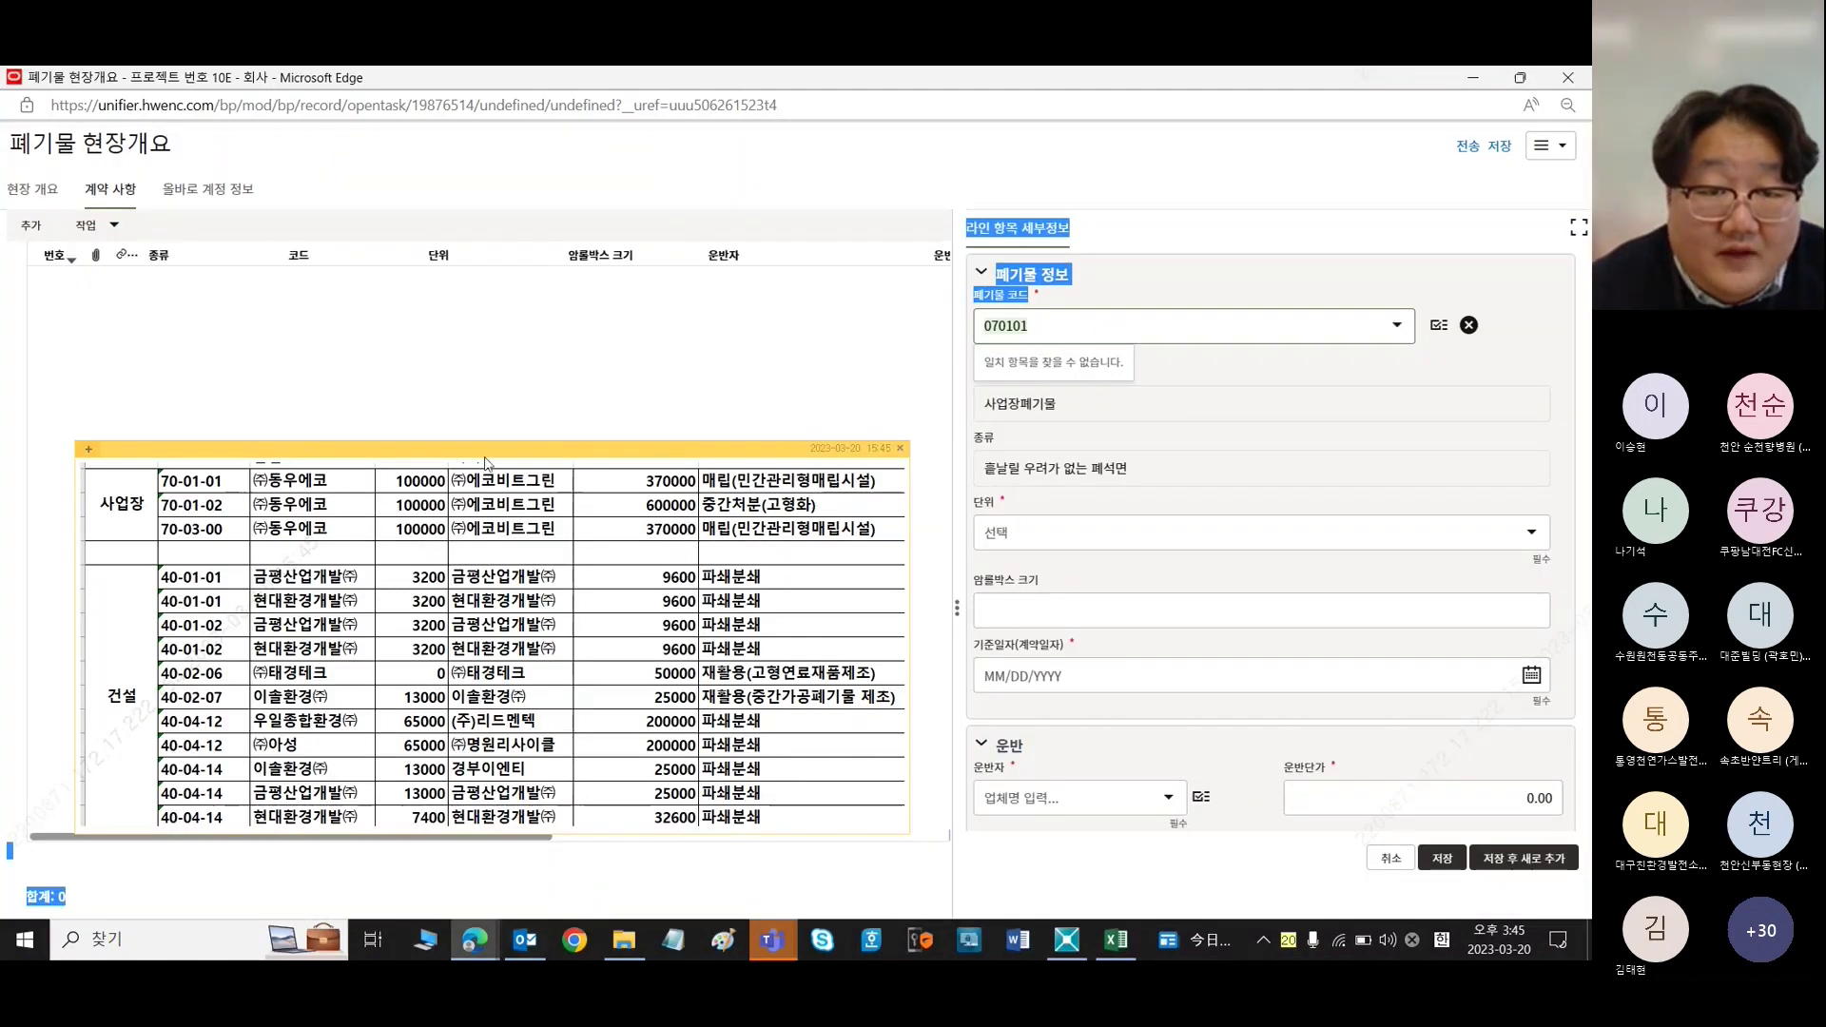
pyautogui.moveTo(483, 462); pyautogui.dragTo(443, 362)
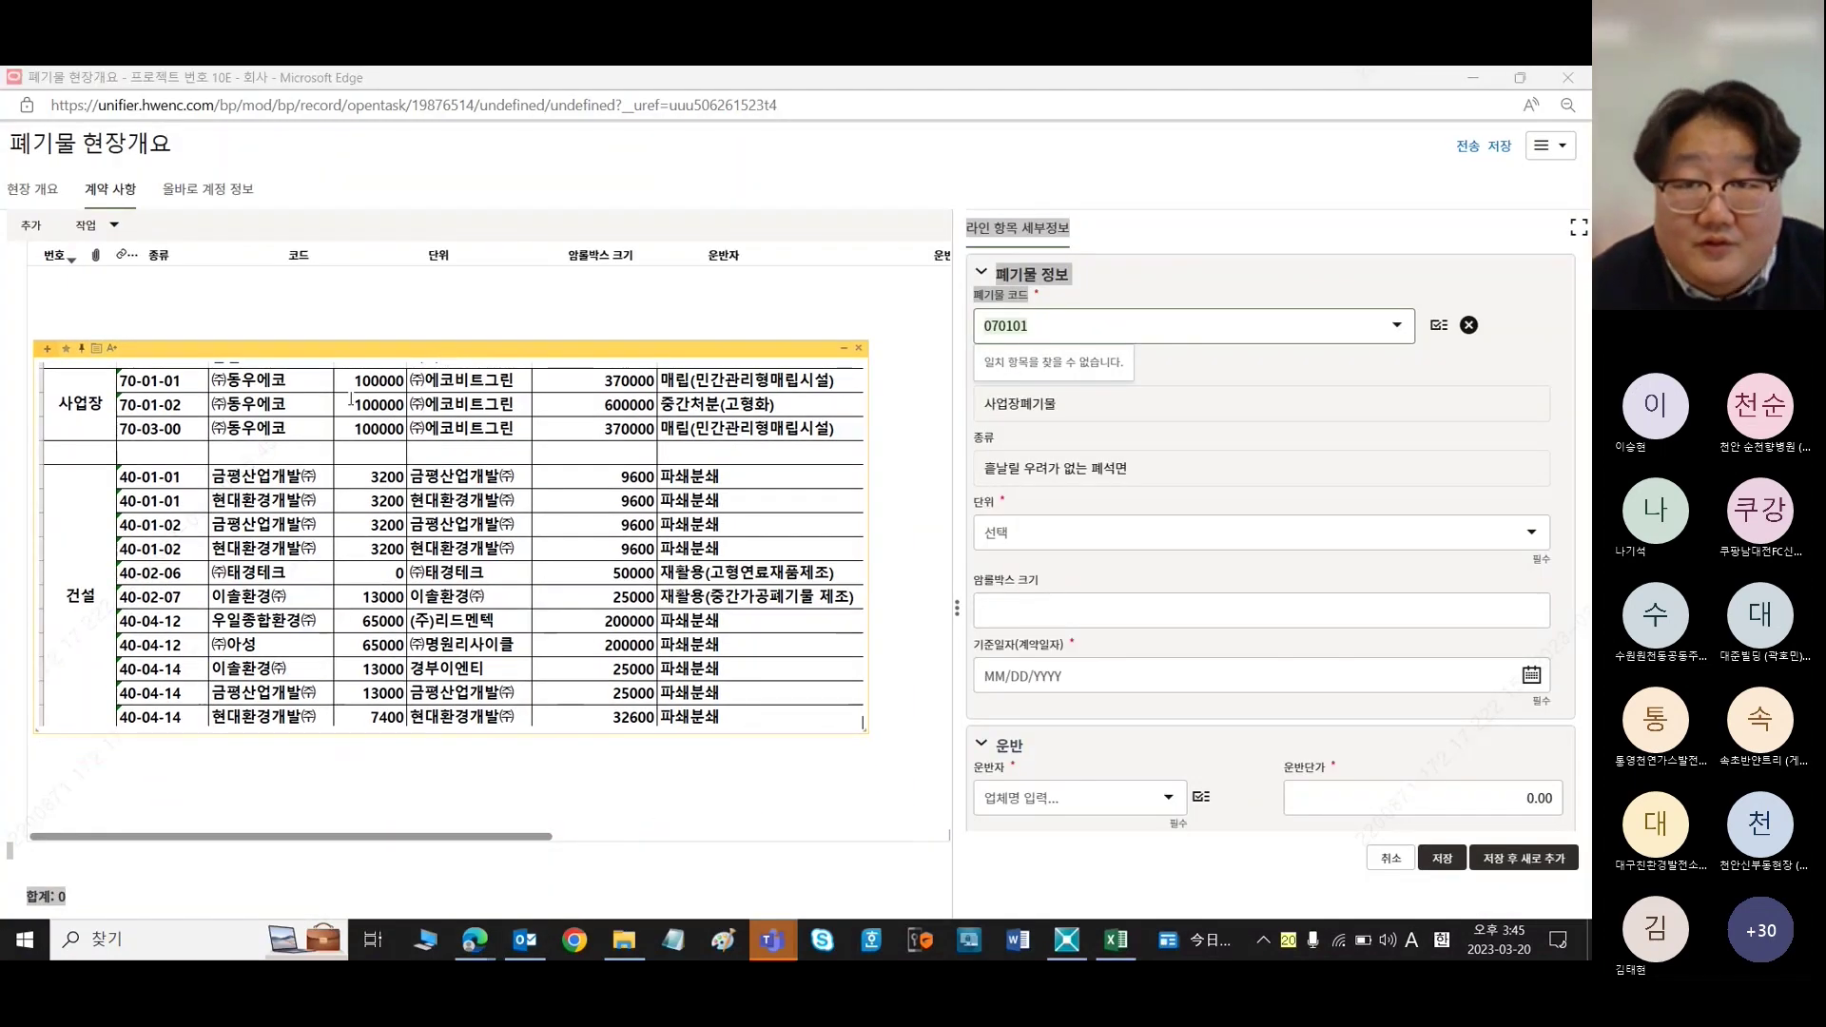
pyautogui.click(1228, 389)
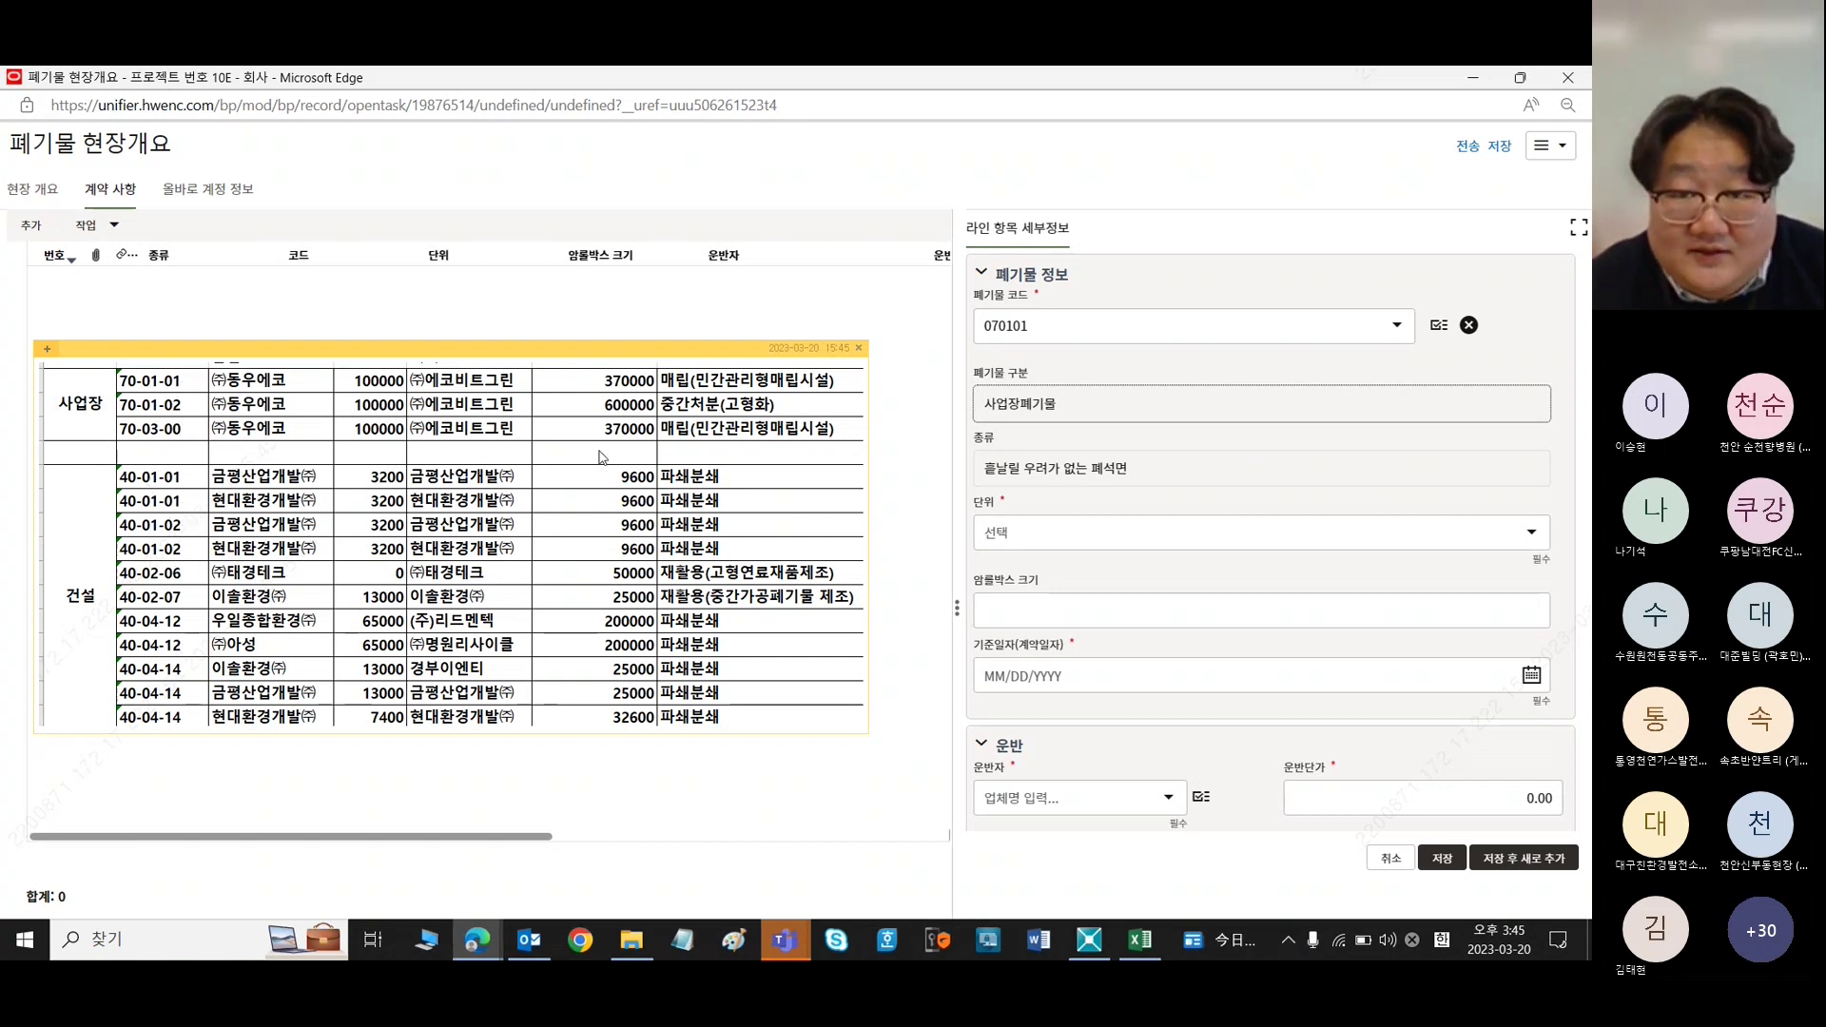
pyautogui.click(1063, 324)
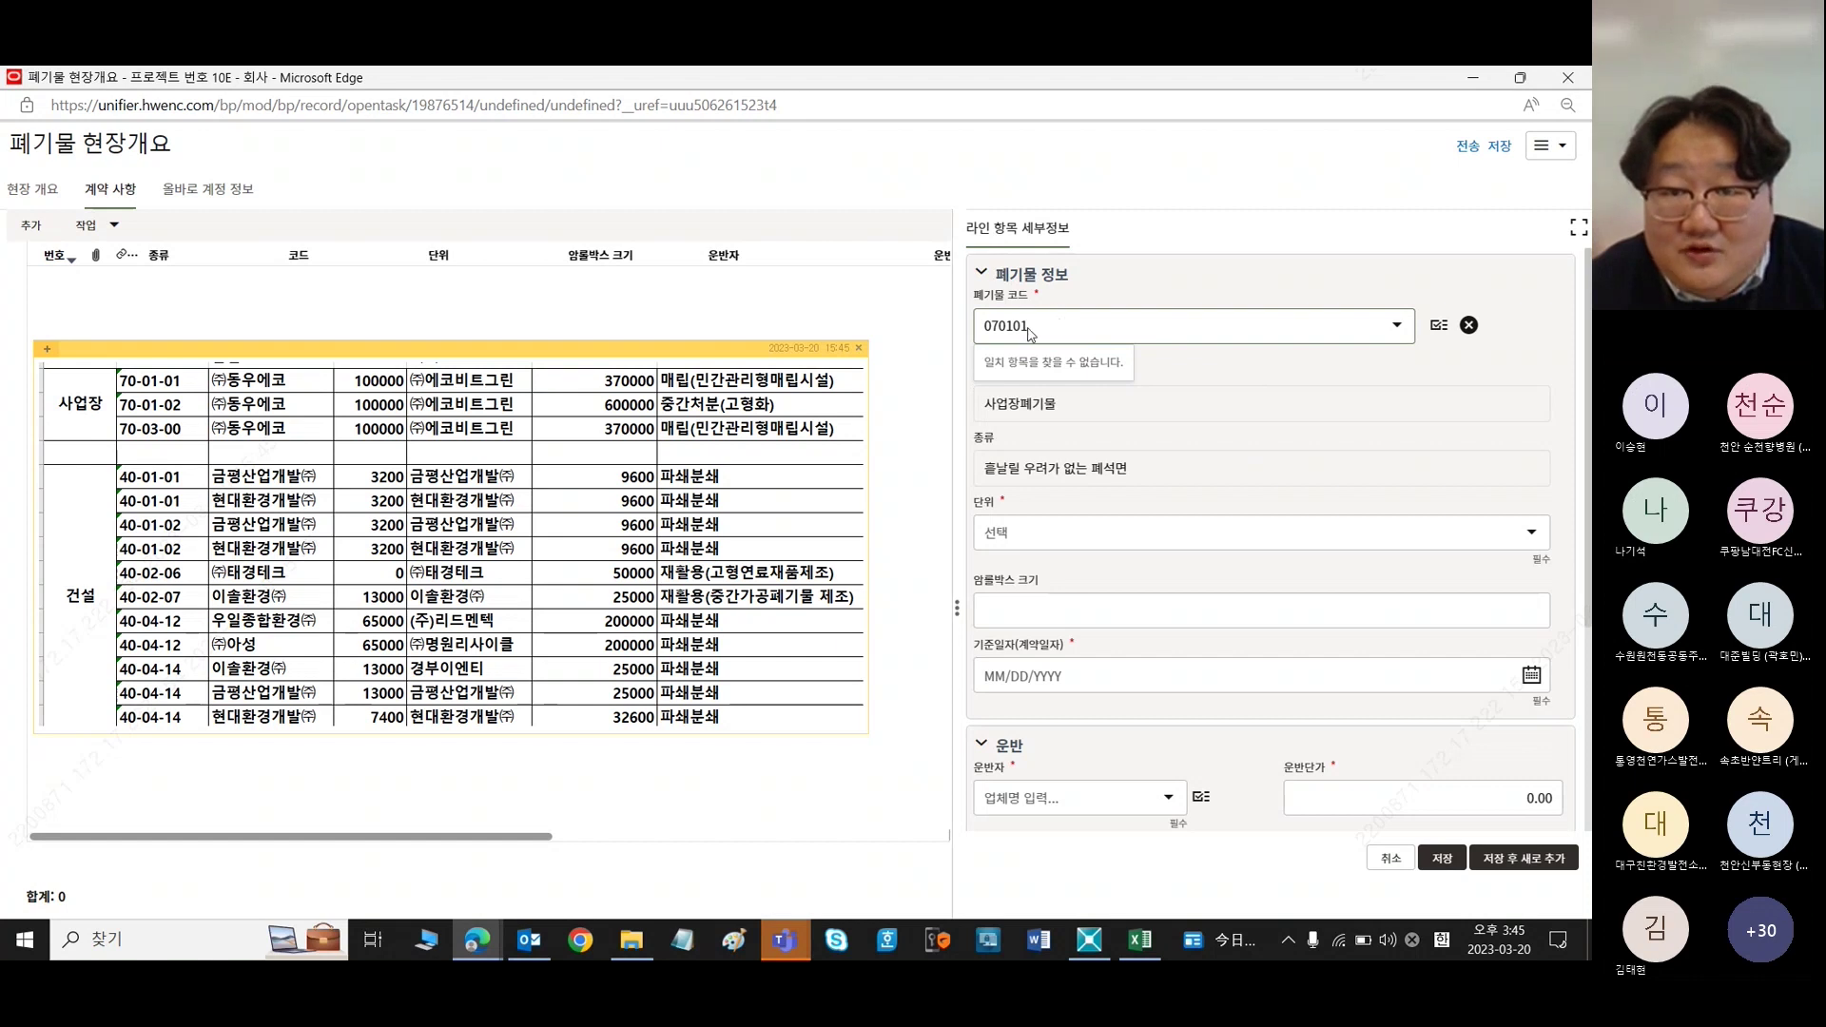
pyautogui.click(1468, 324)
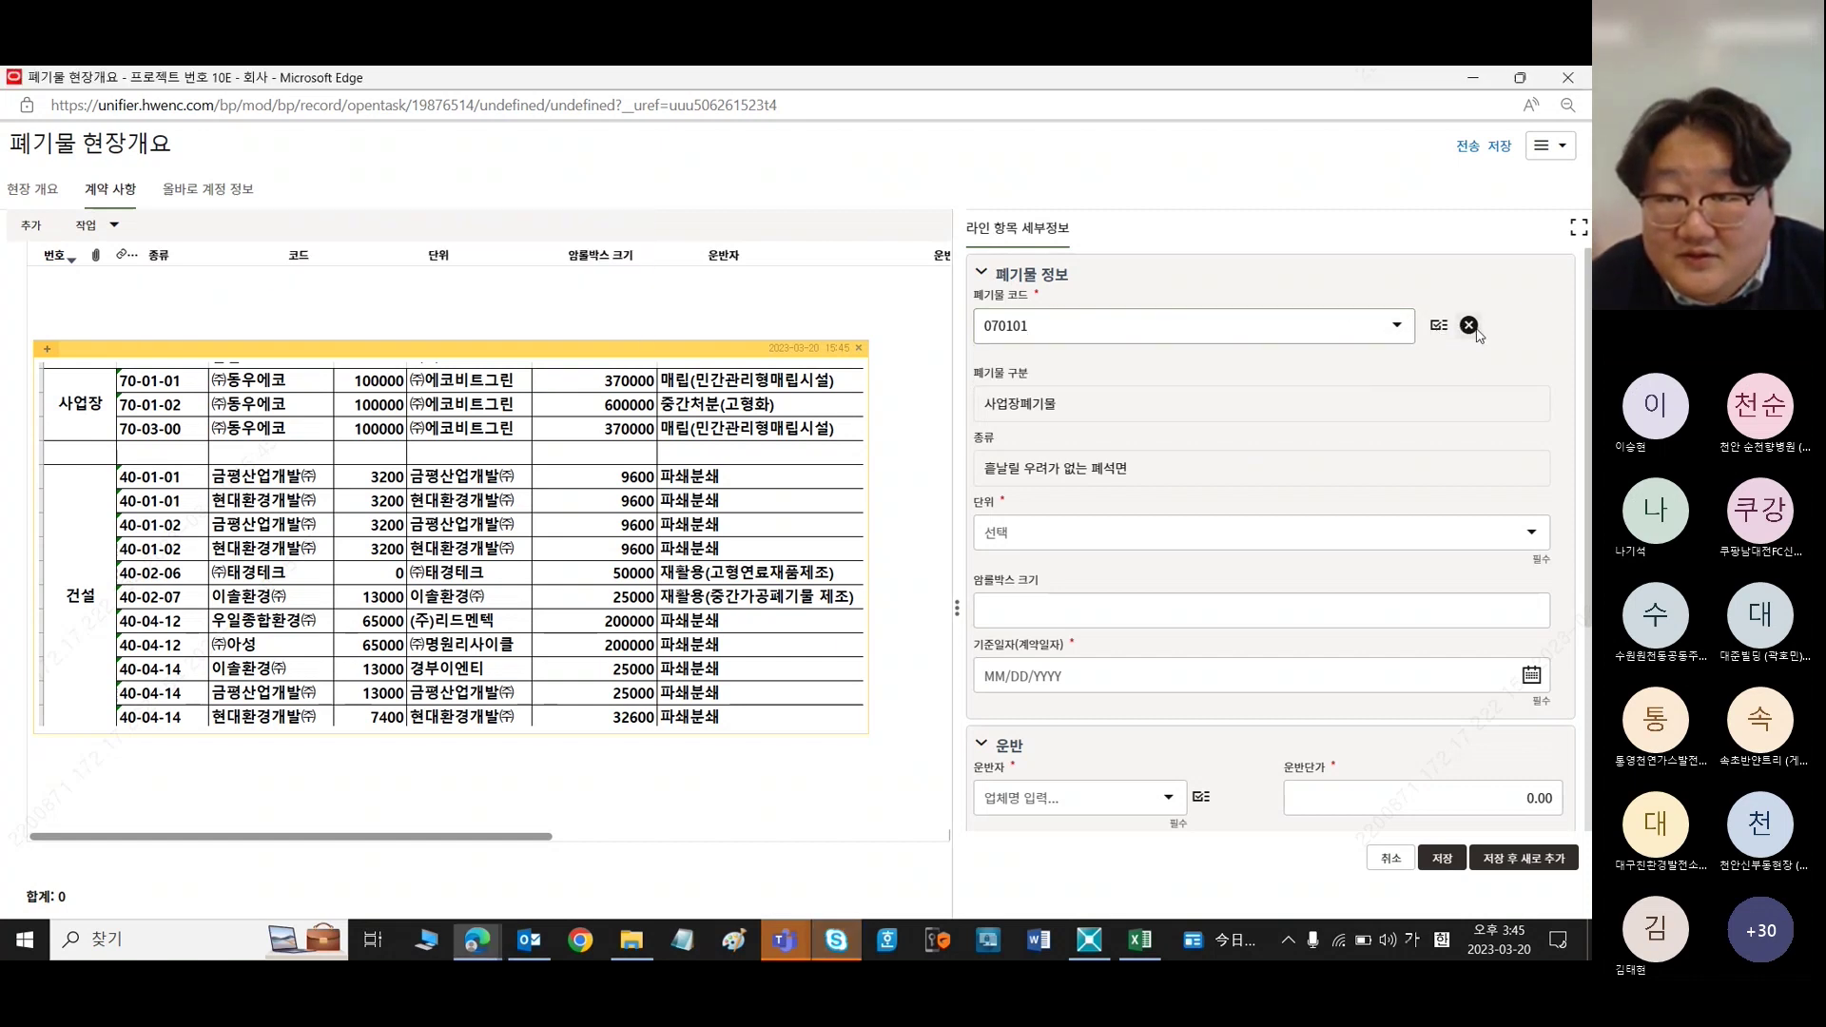
pyautogui.click(1439, 328)
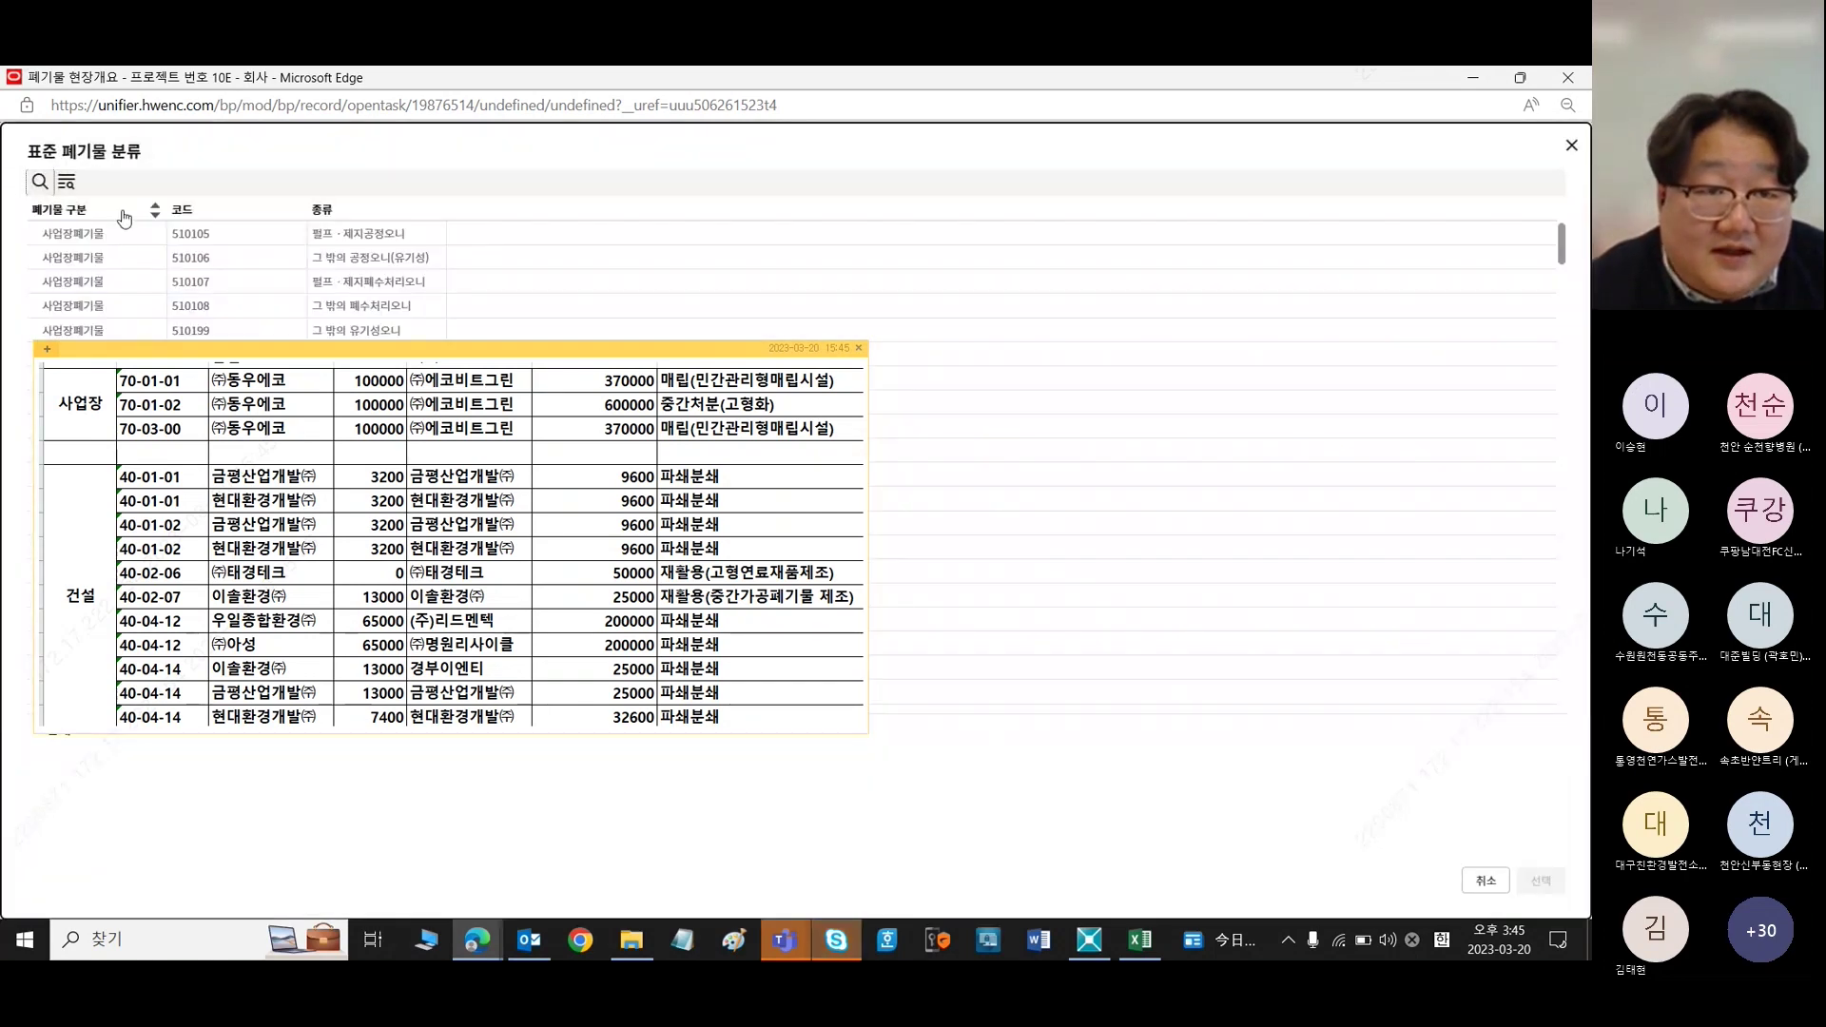
# Step: Filter the 표준 폐기물 분류 list by 종류 using '폐콘크'
pyautogui.click(40, 182)
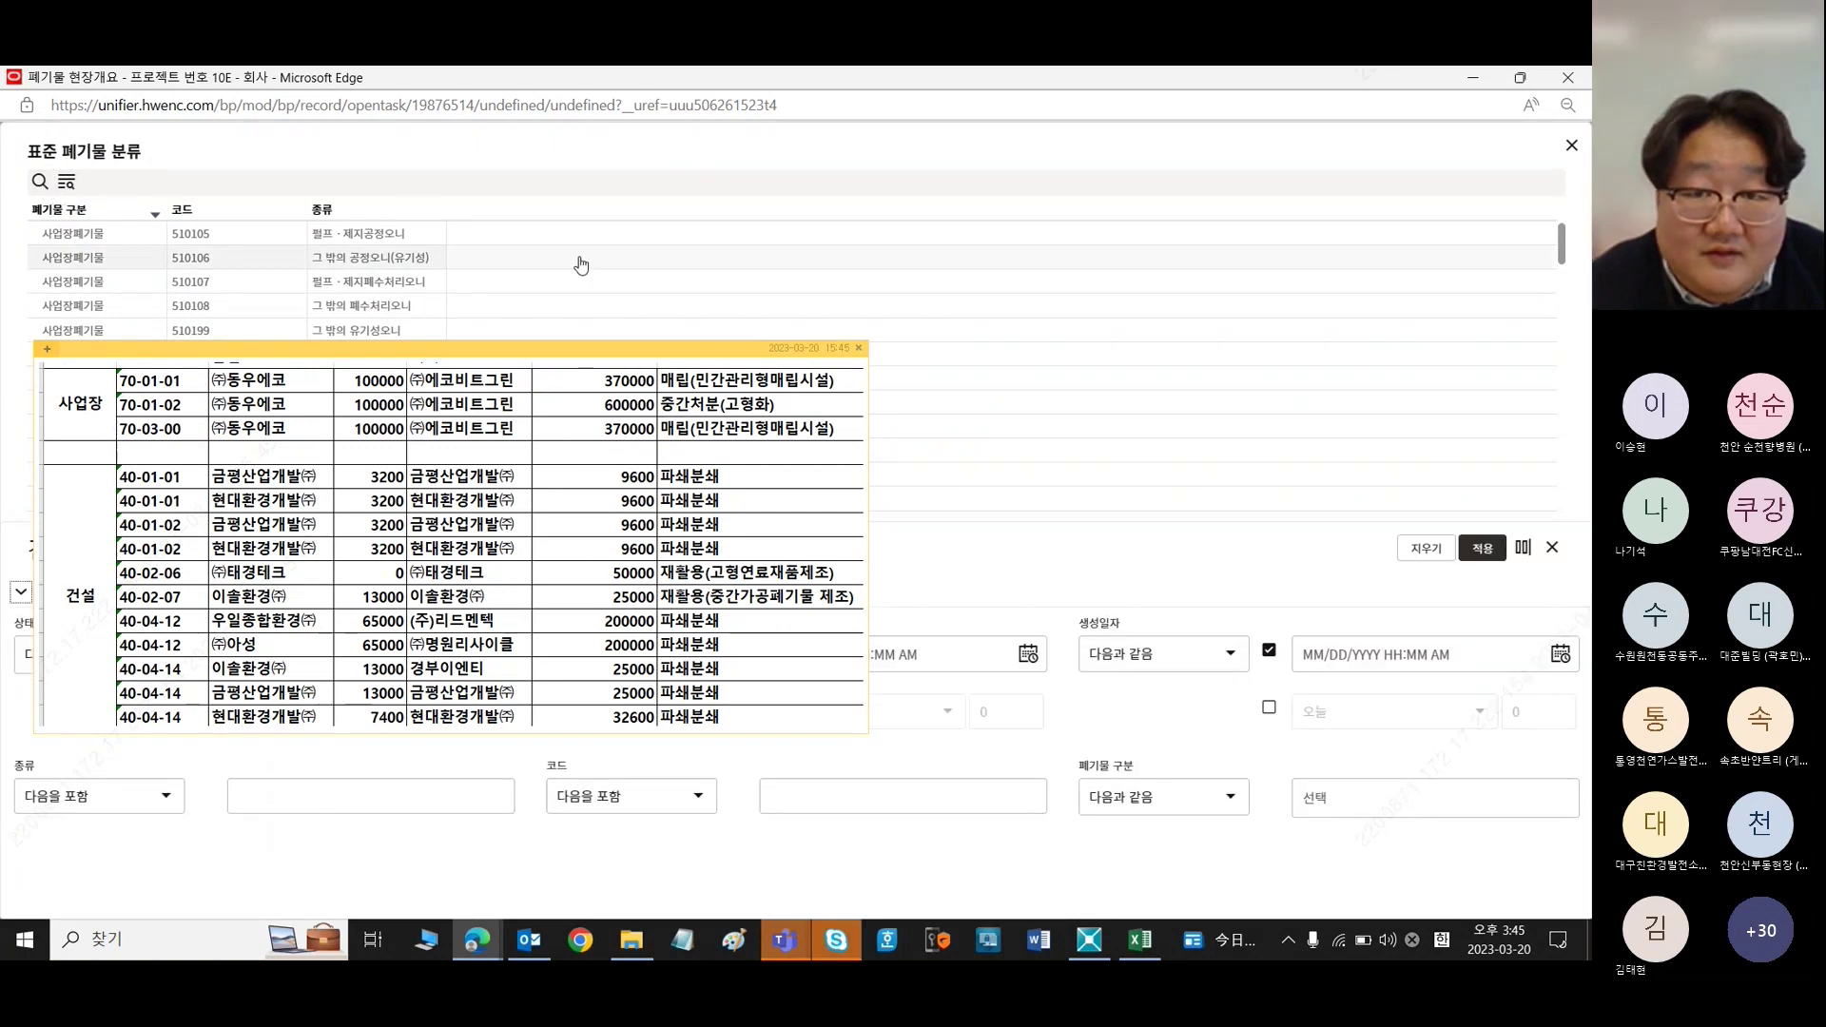
pyautogui.moveTo(721, 354)
pyautogui.mouseDown()
pyautogui.moveTo(720, 851)
pyautogui.moveTo(722, 321)
pyautogui.mouseUp()
pyautogui.click(1552, 547)
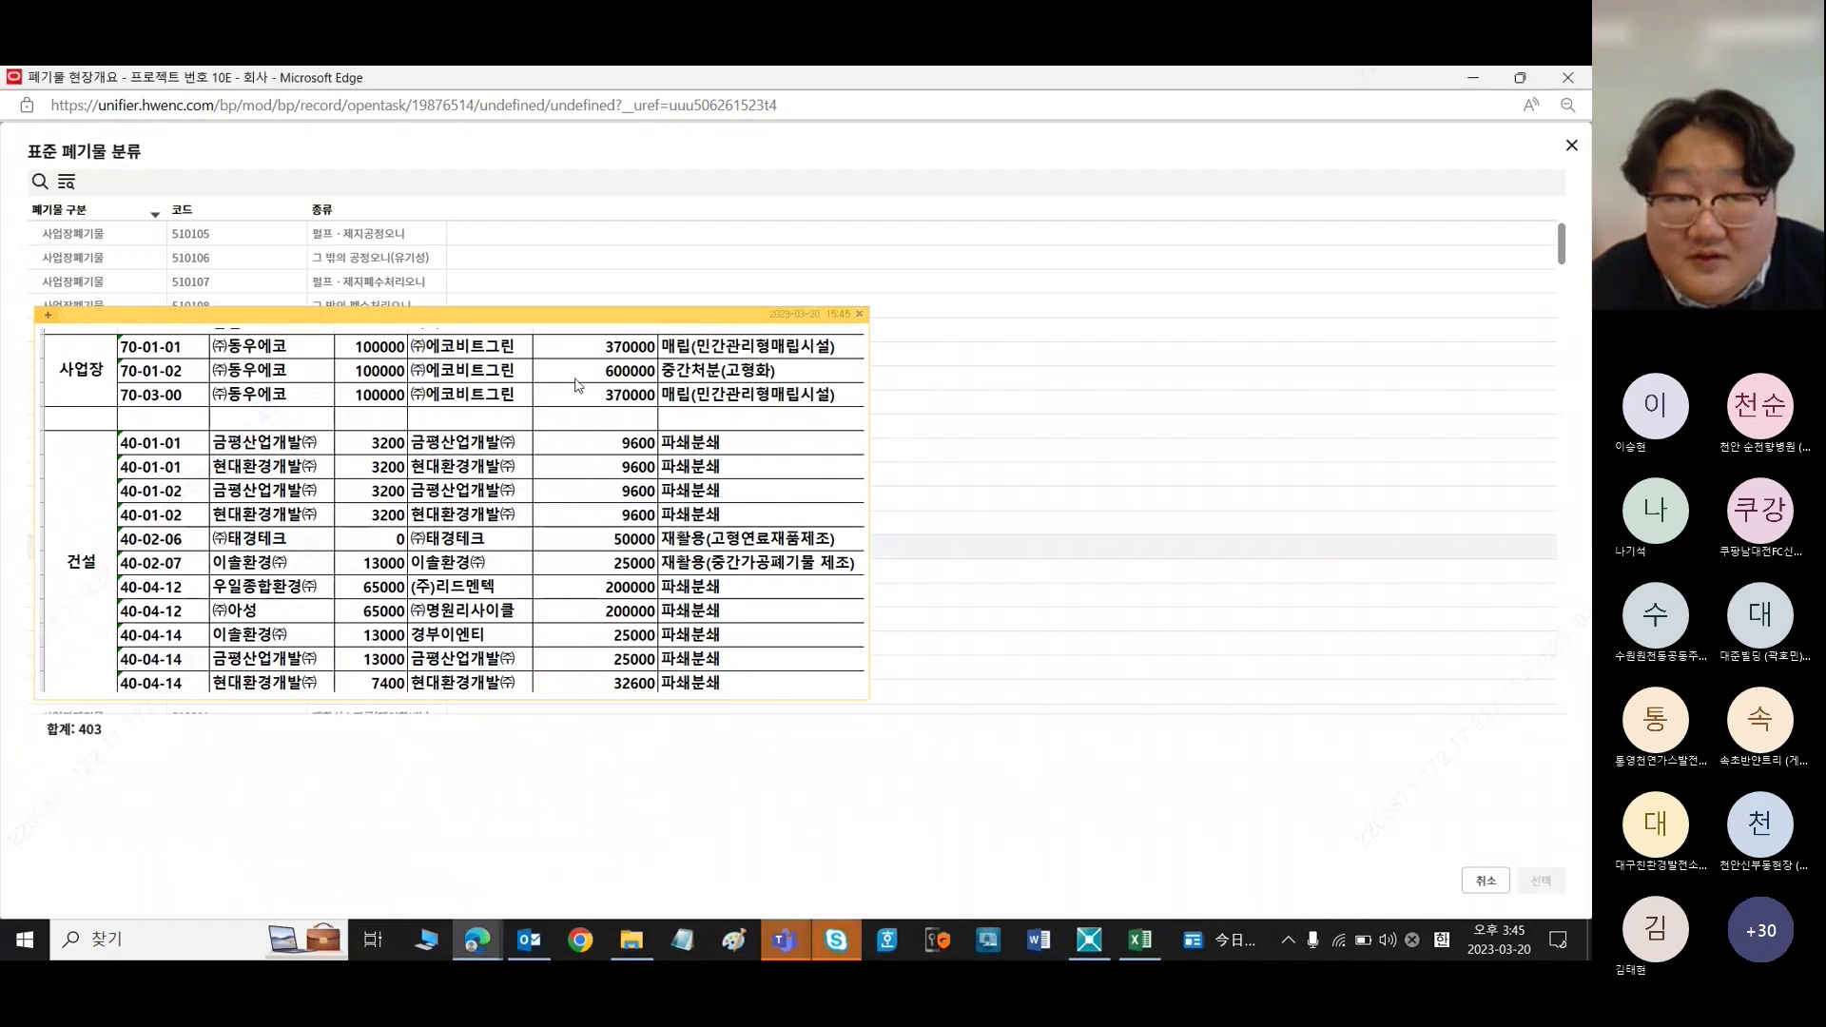
pyautogui.click(66, 181)
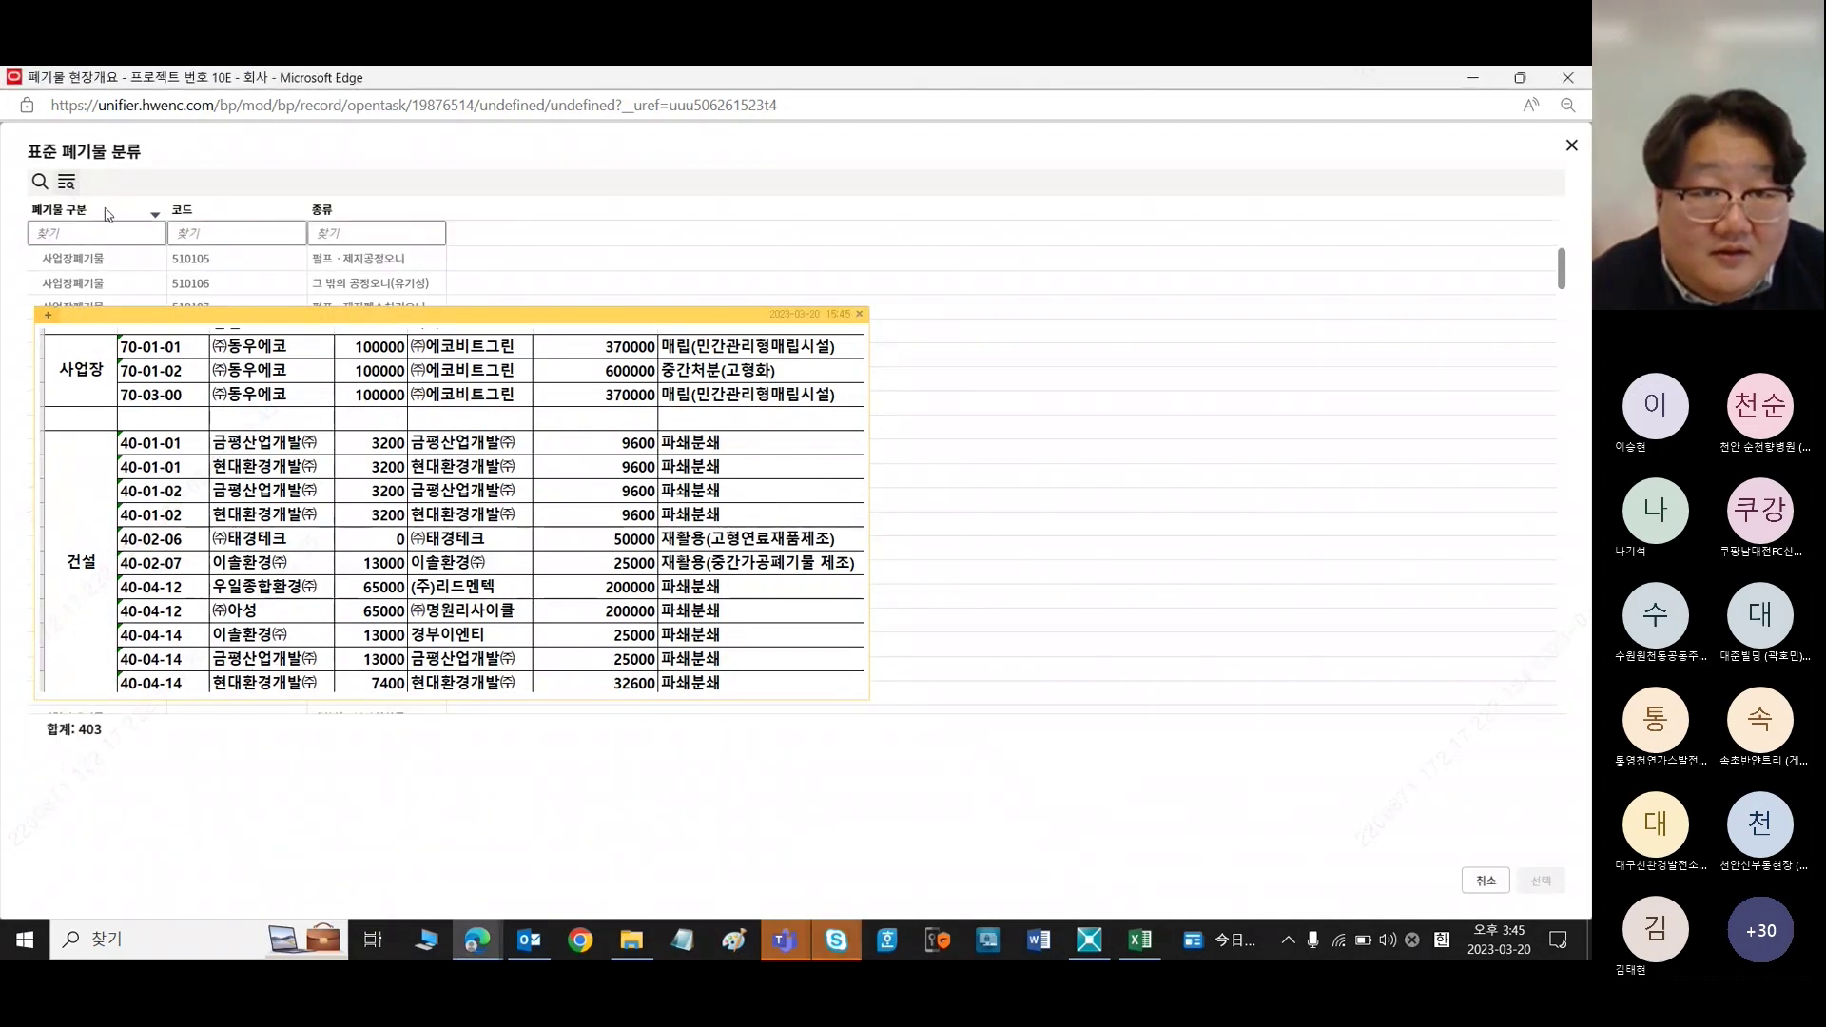
pyautogui.click(327, 238)
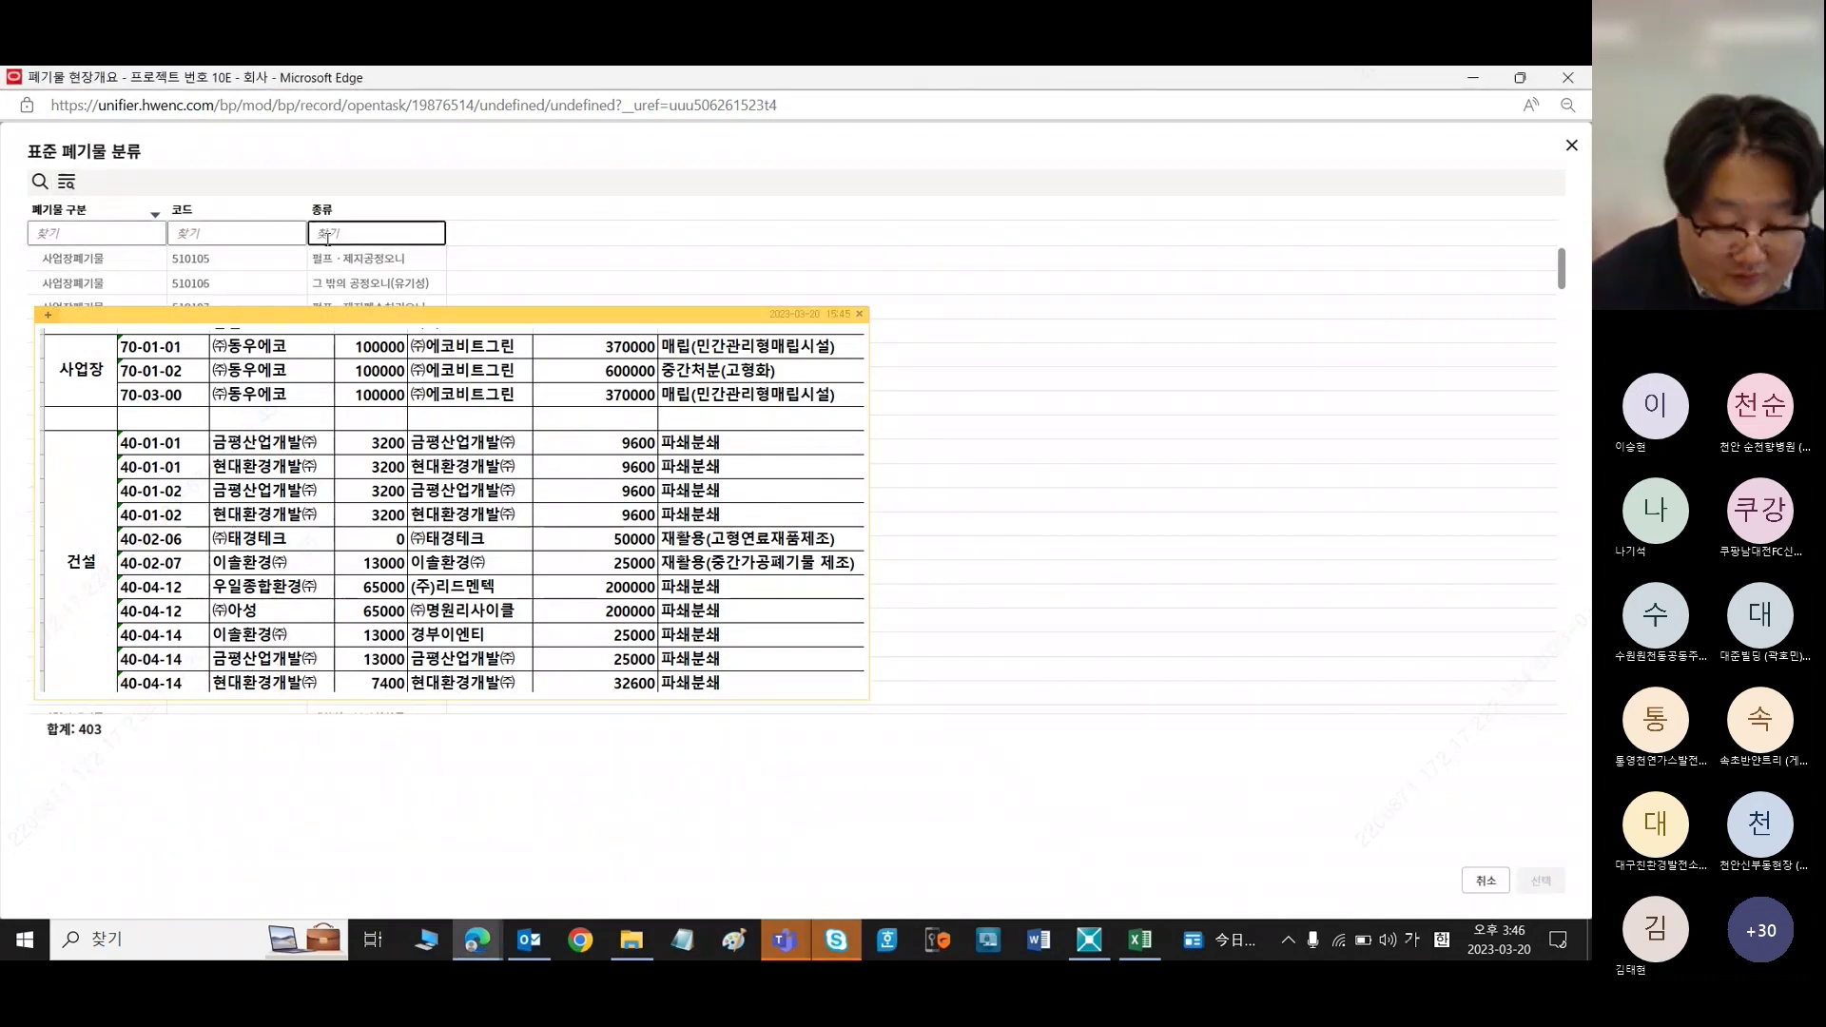
pyautogui.write('폐')
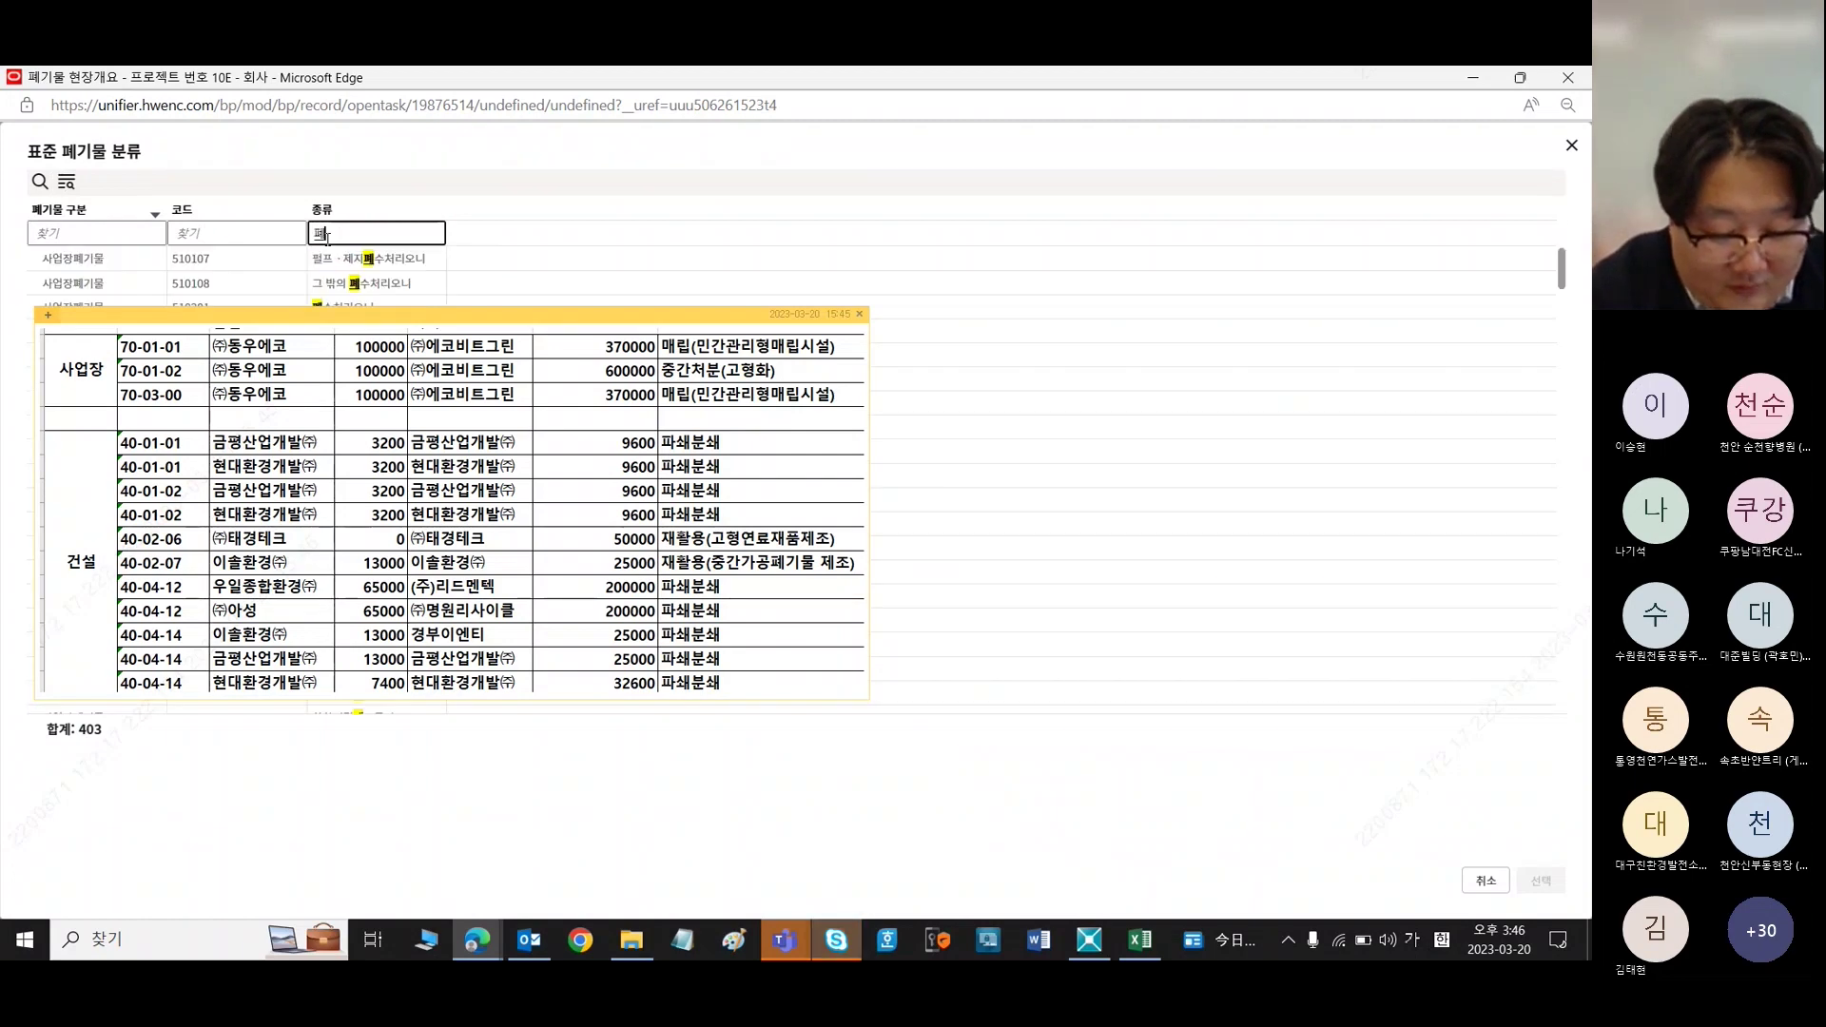
pyautogui.write('콘크')
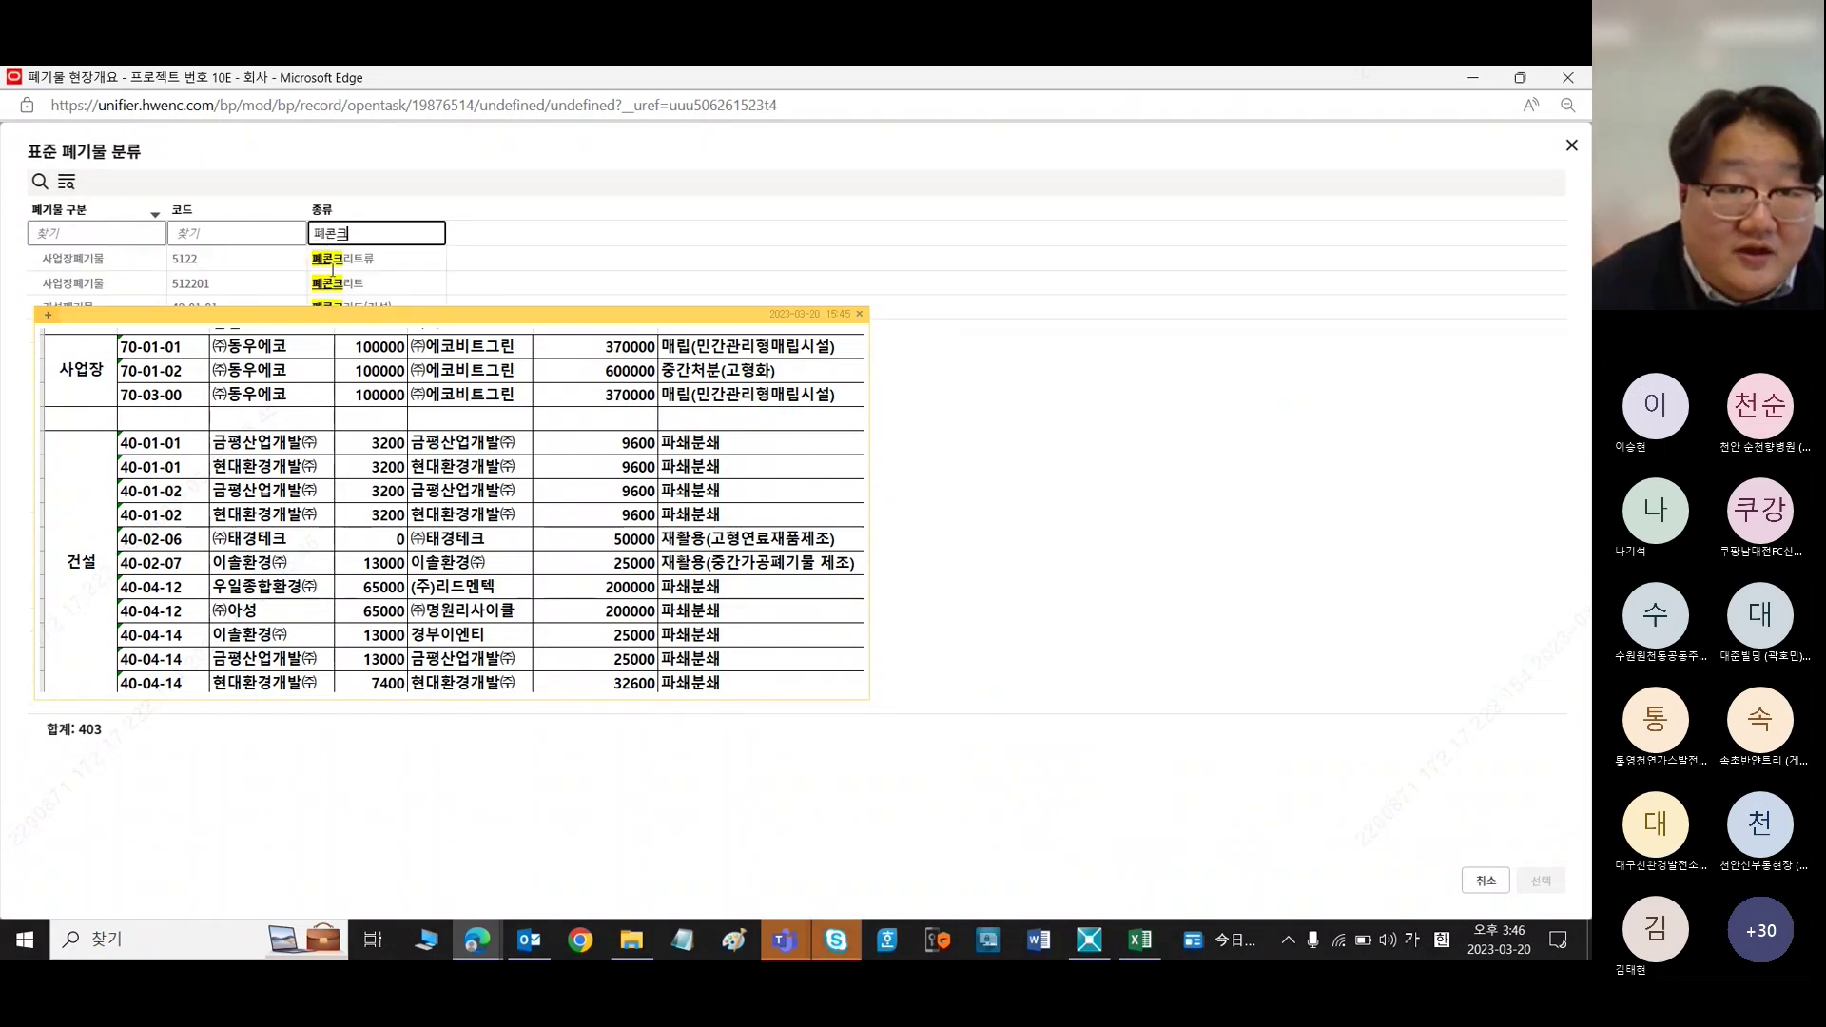
pyautogui.moveTo(344, 328); pyautogui.dragTo(998, 409)
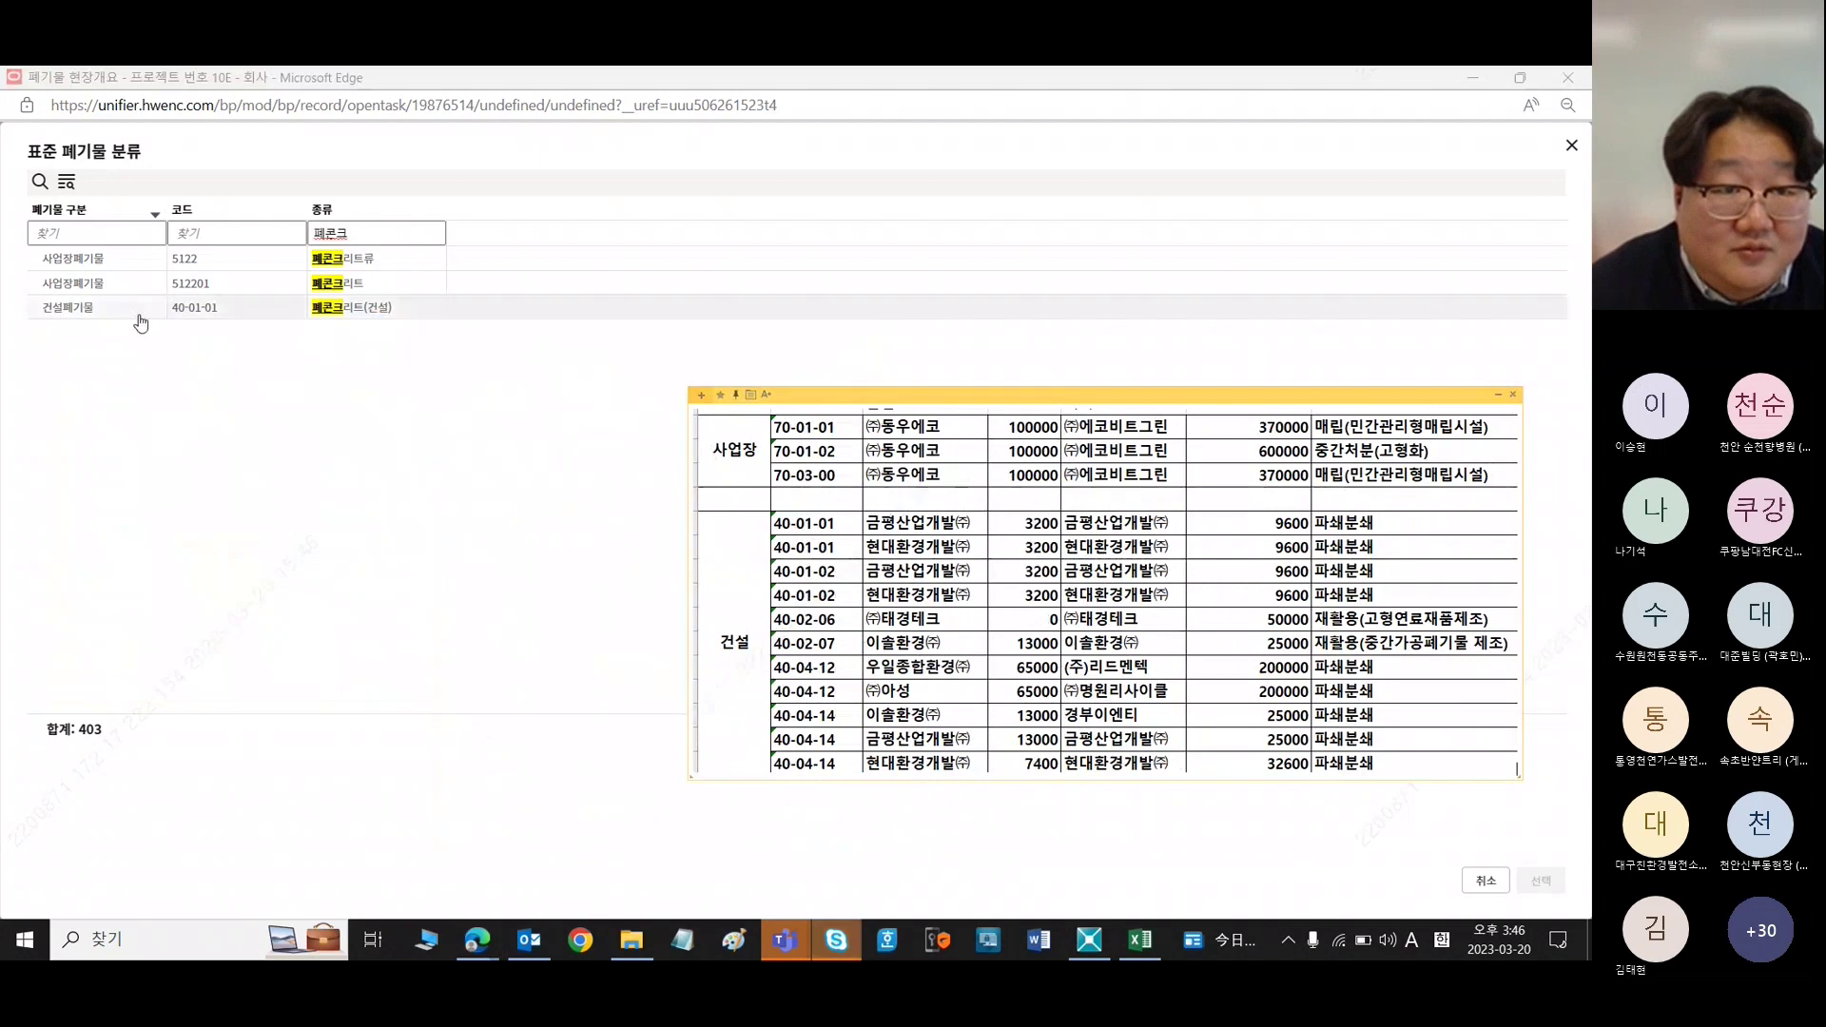
# Step: Select the 건설폐기물 40-01-01 concrete entry, then cancel the picker and reposition the clip
pyautogui.click(359, 309)
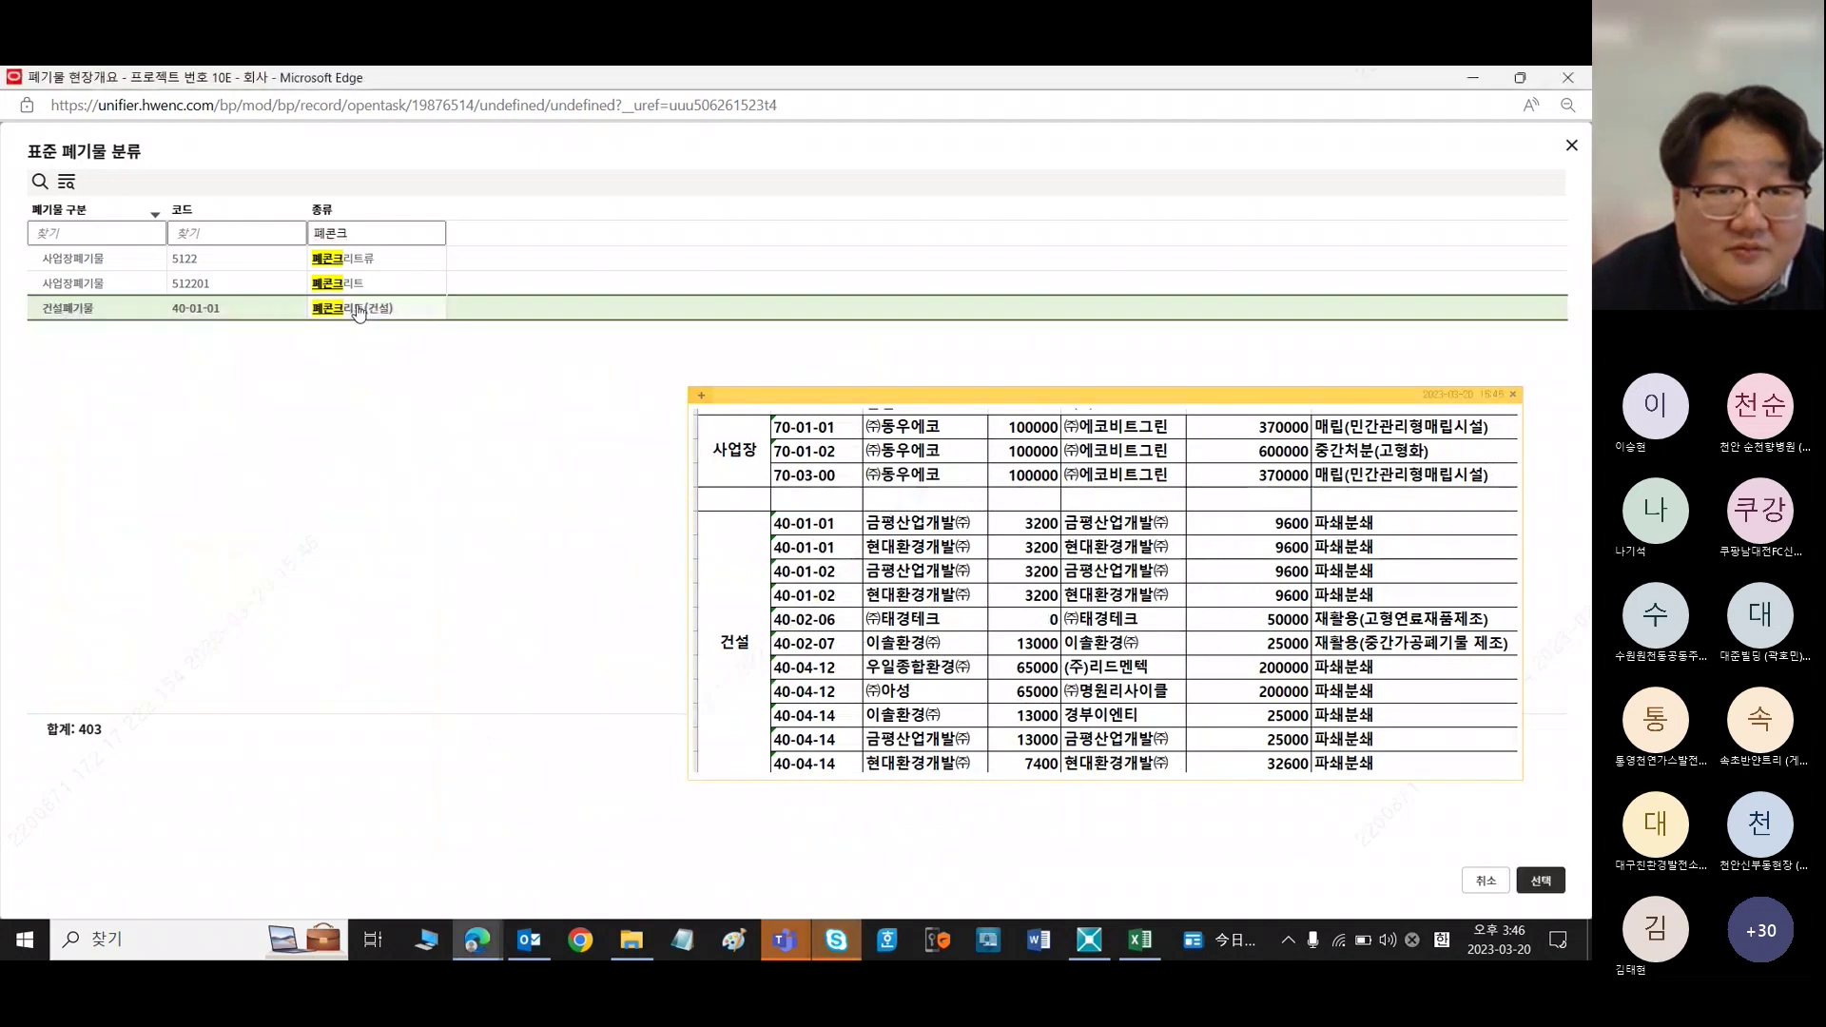
pyautogui.click(1572, 145)
pyautogui.moveTo(1194, 399); pyautogui.dragTo(593, 361)
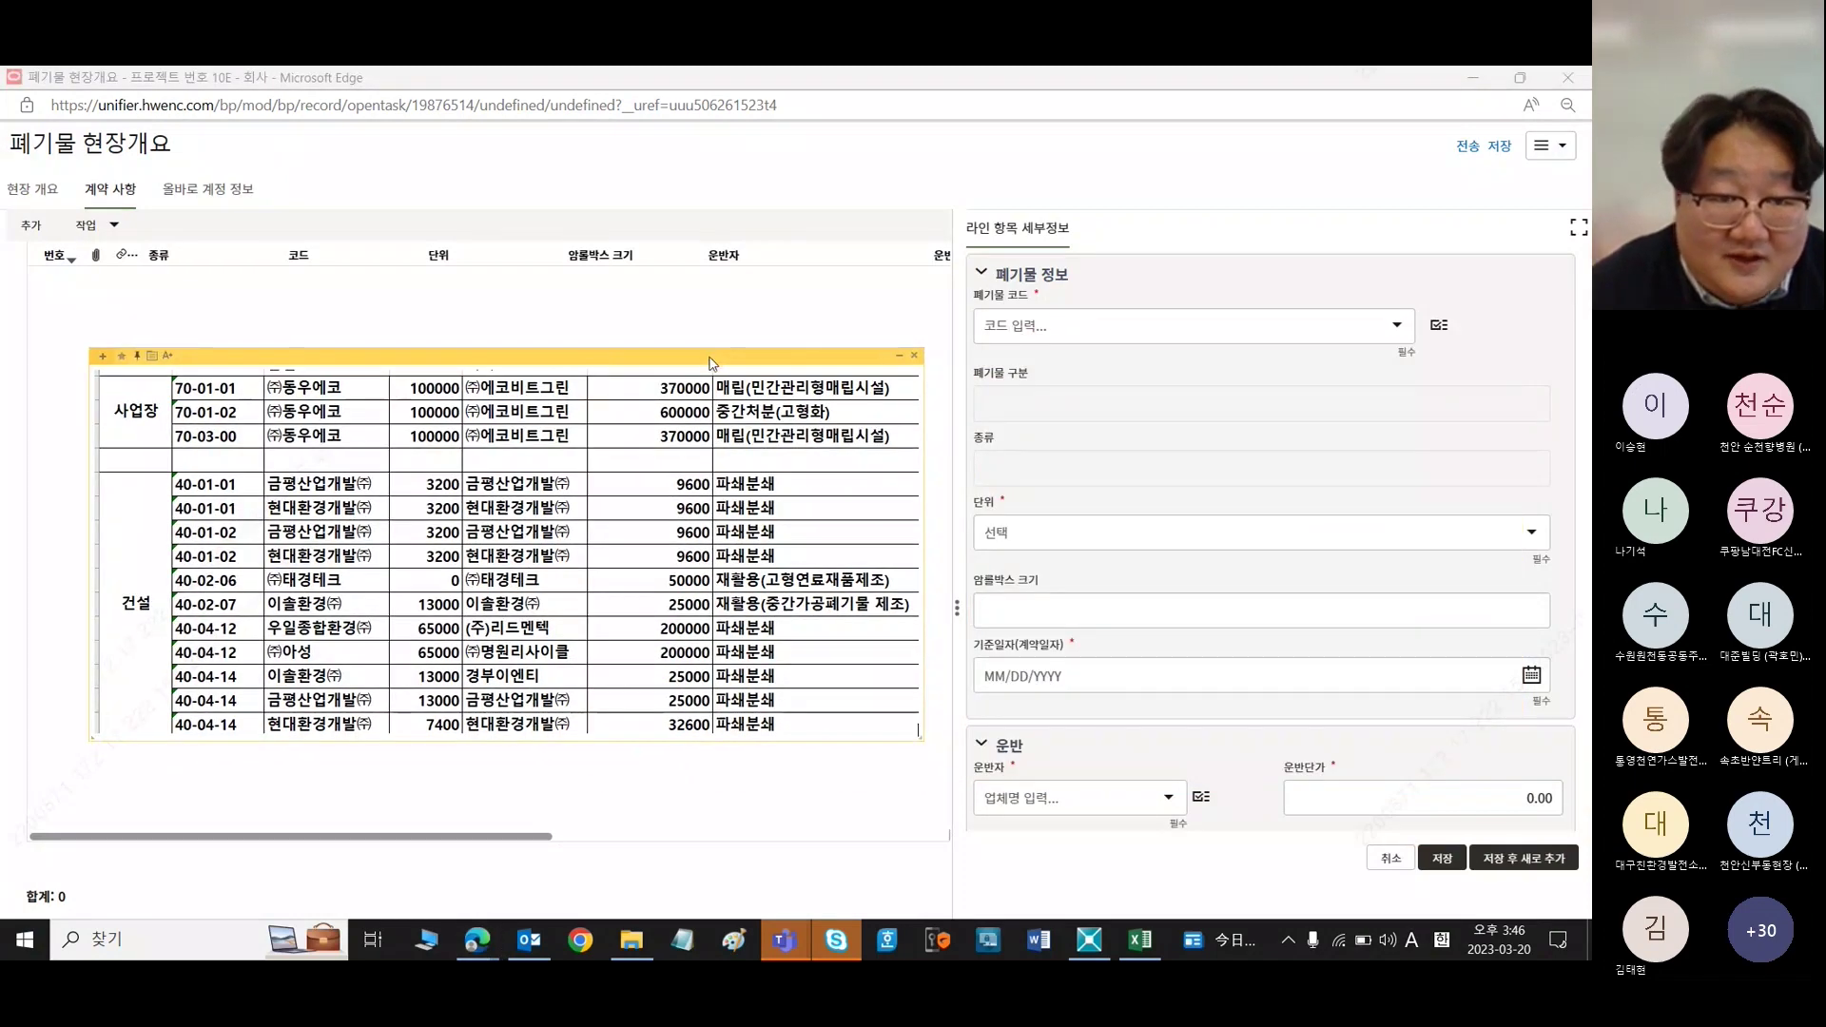
pyautogui.moveTo(712, 361); pyautogui.dragTo(673, 338)
# Step: Set the line item's waste code to 40-01-01 and its unit to TON
pyautogui.click(1007, 330)
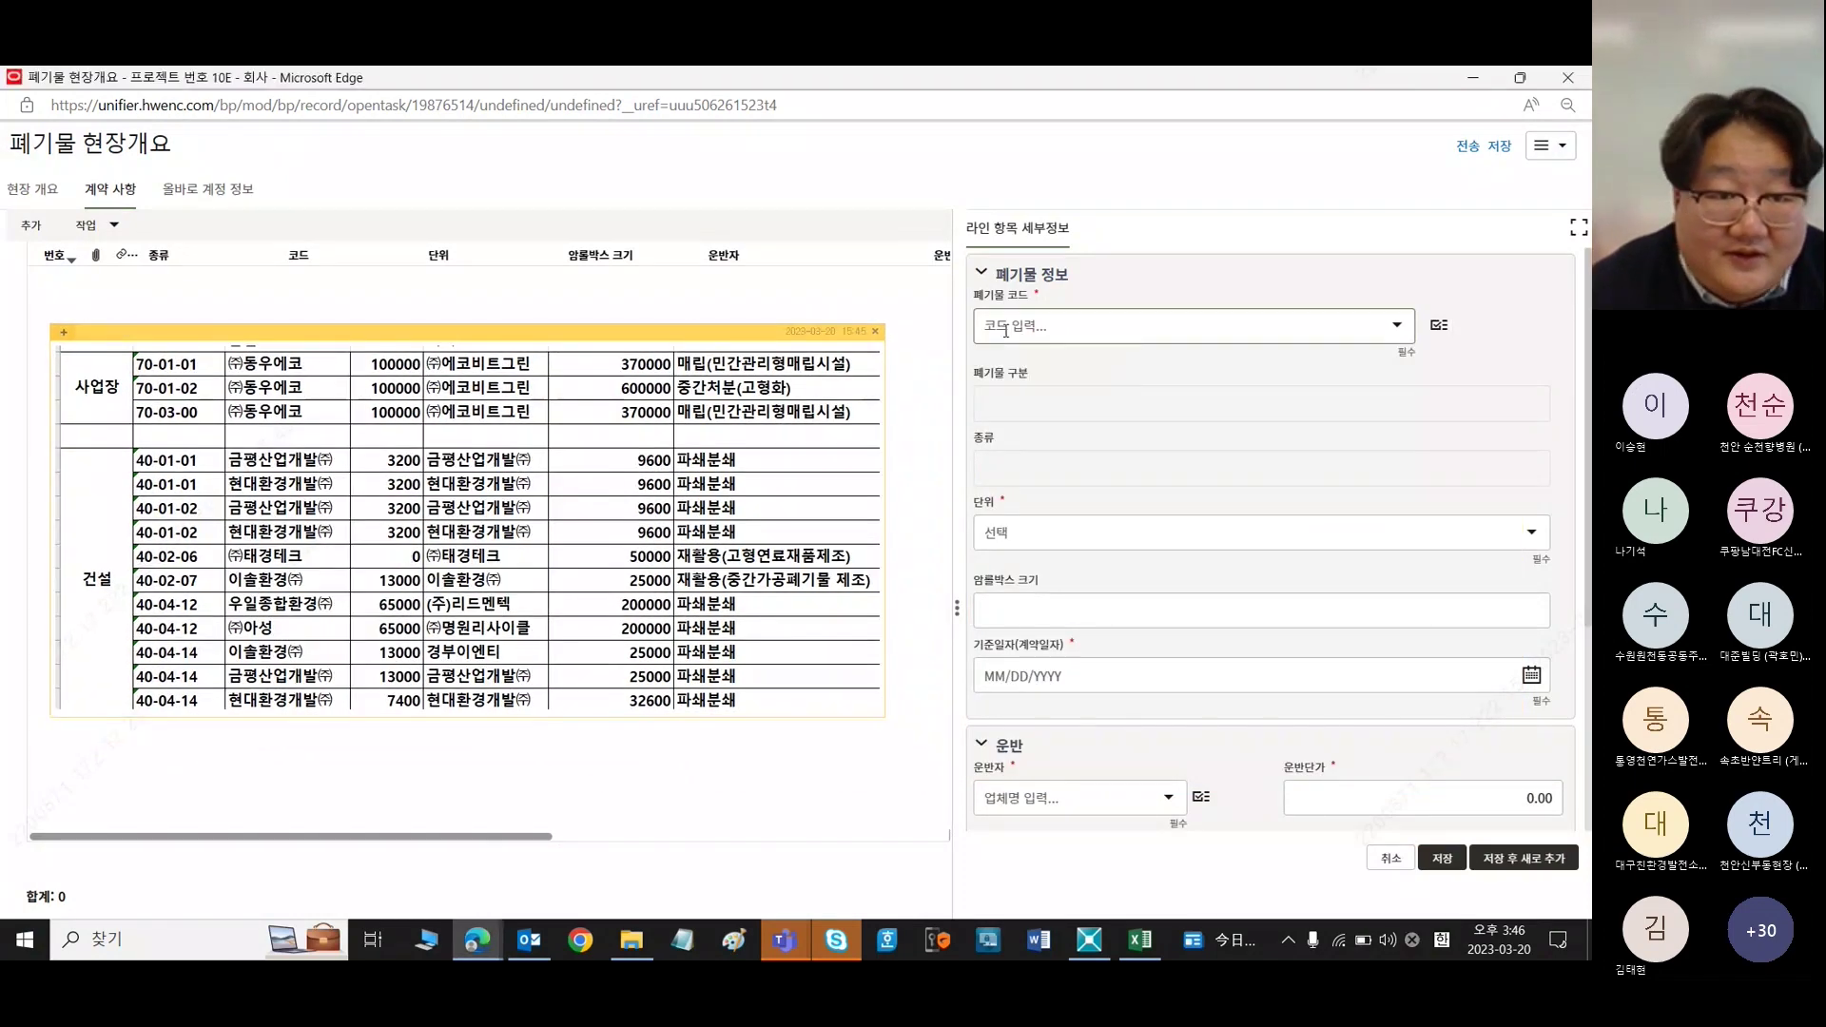
pyautogui.write('40-01-01')
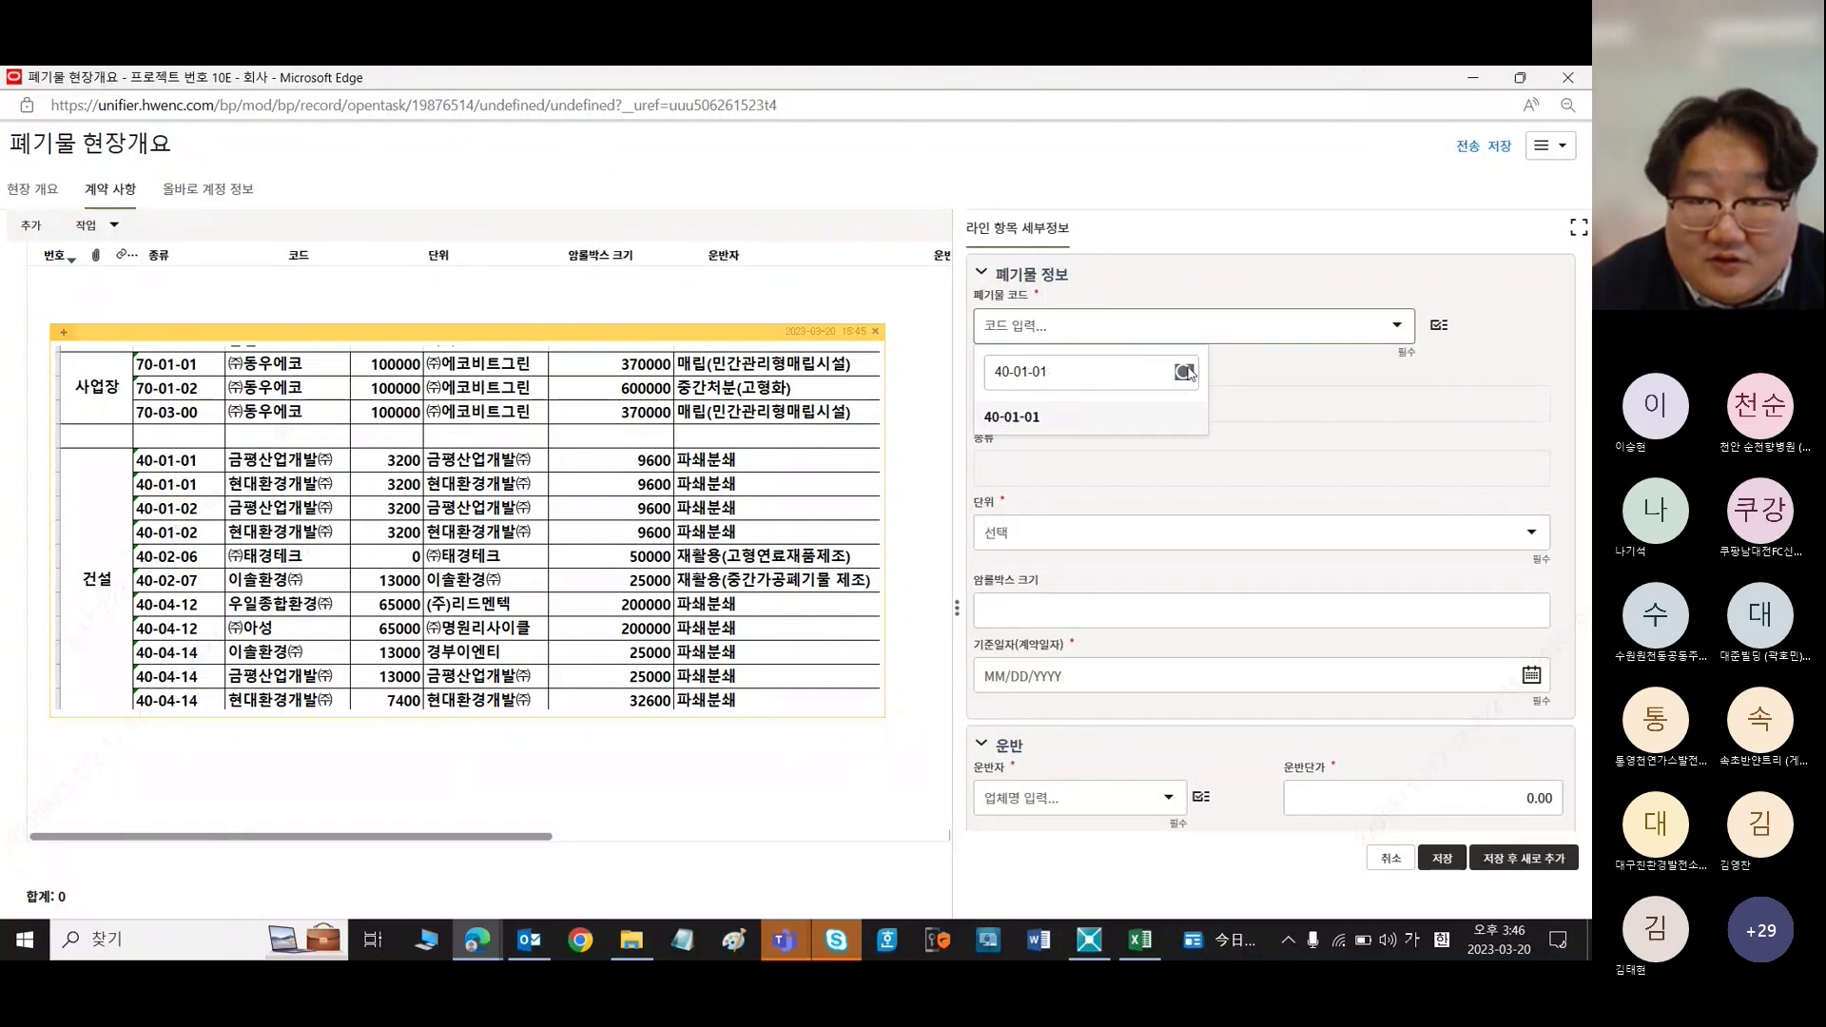
pyautogui.click(1047, 429)
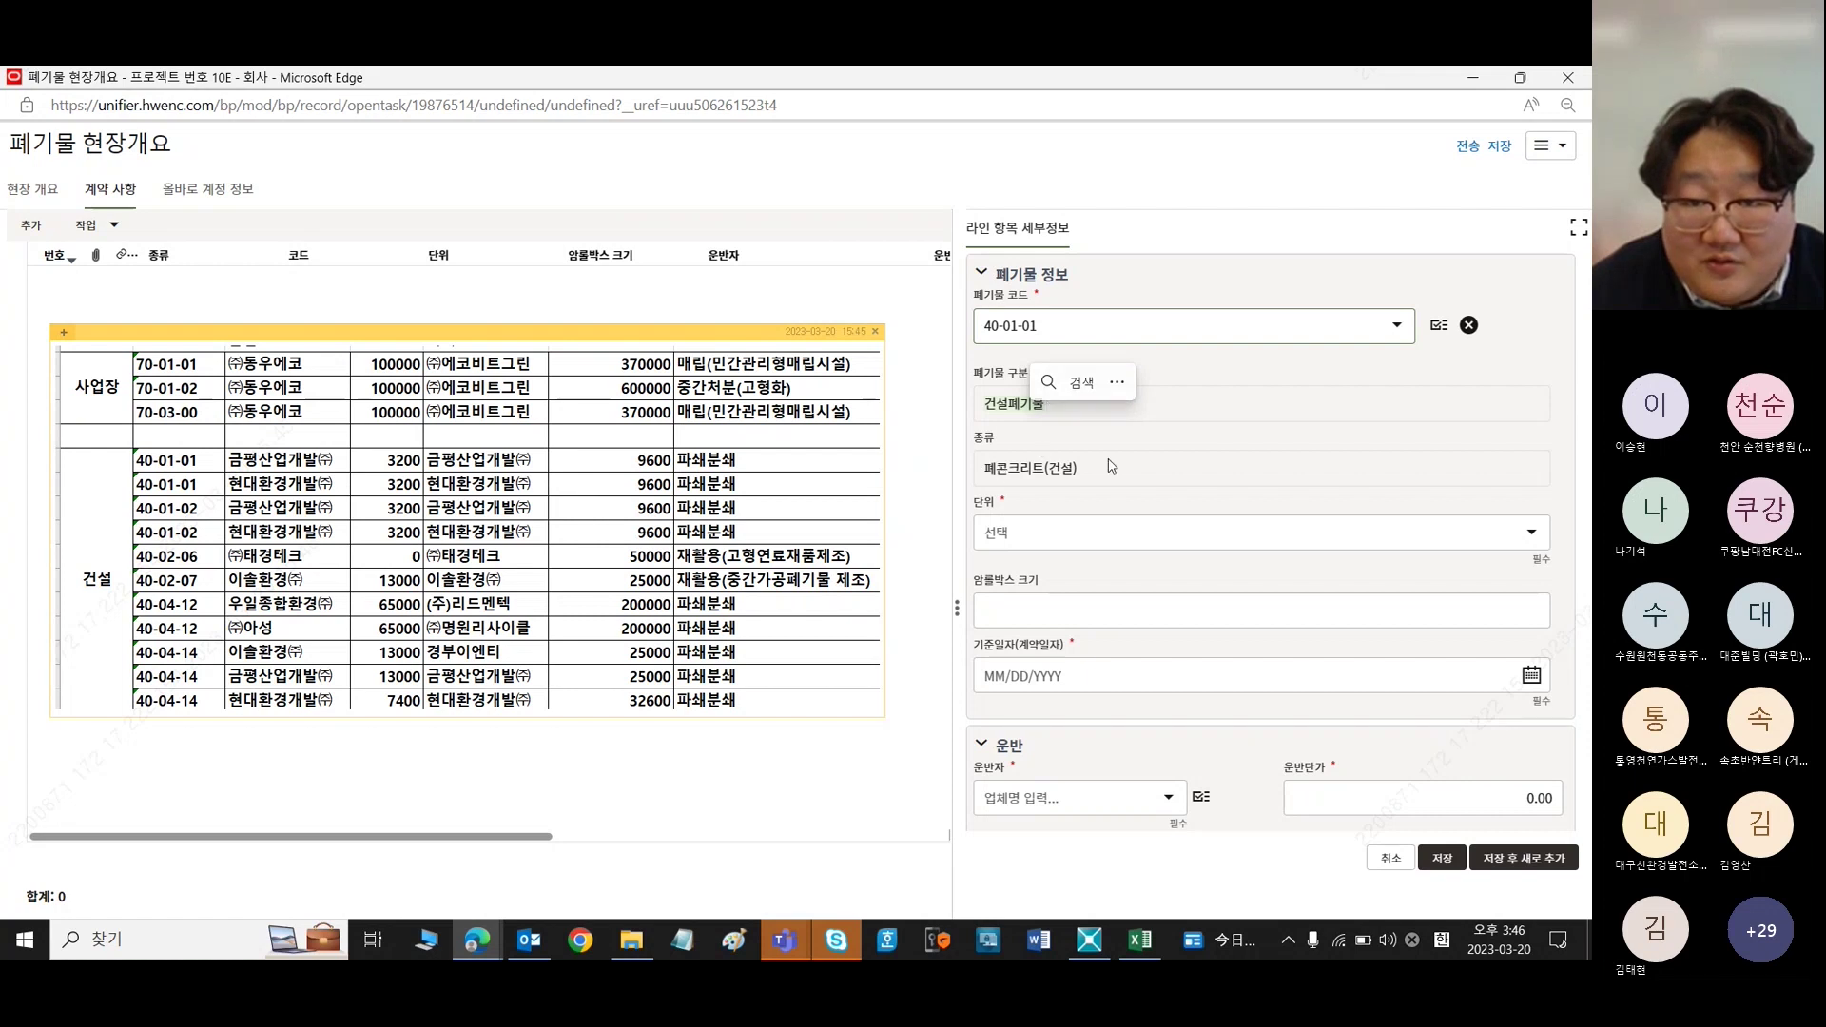
pyautogui.click(1030, 536)
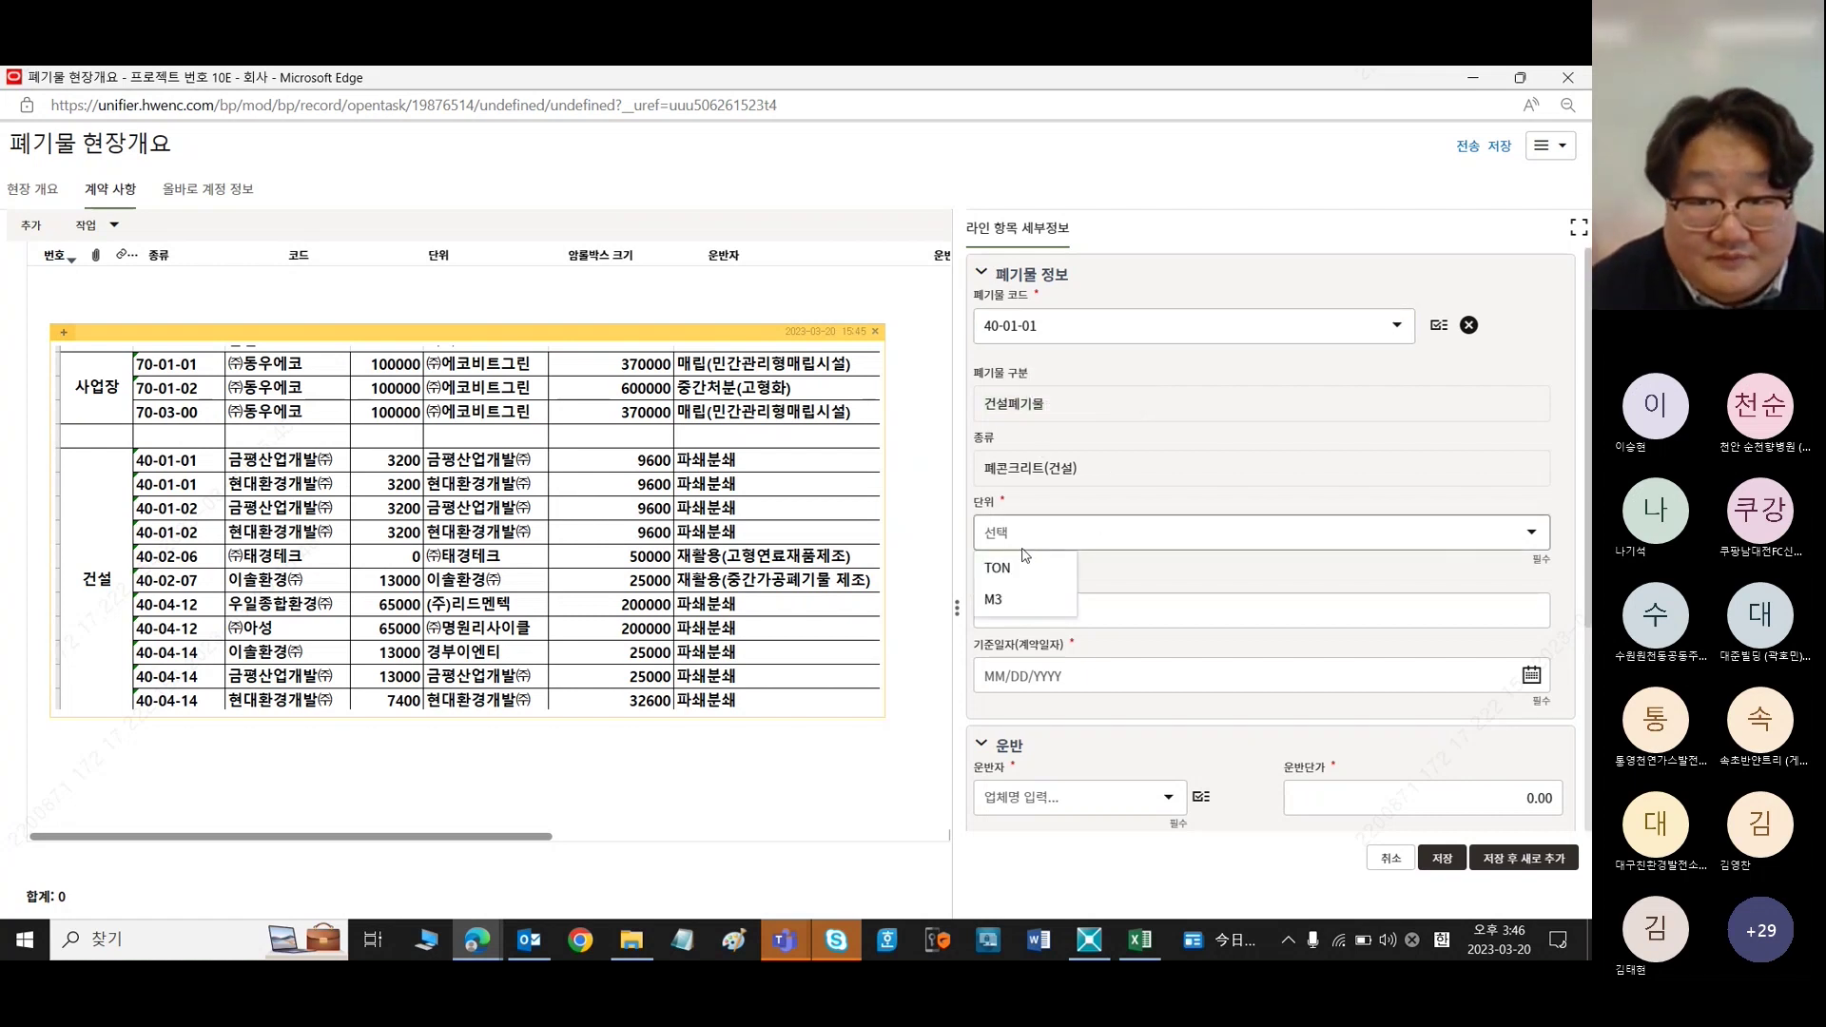
pyautogui.click(1016, 576)
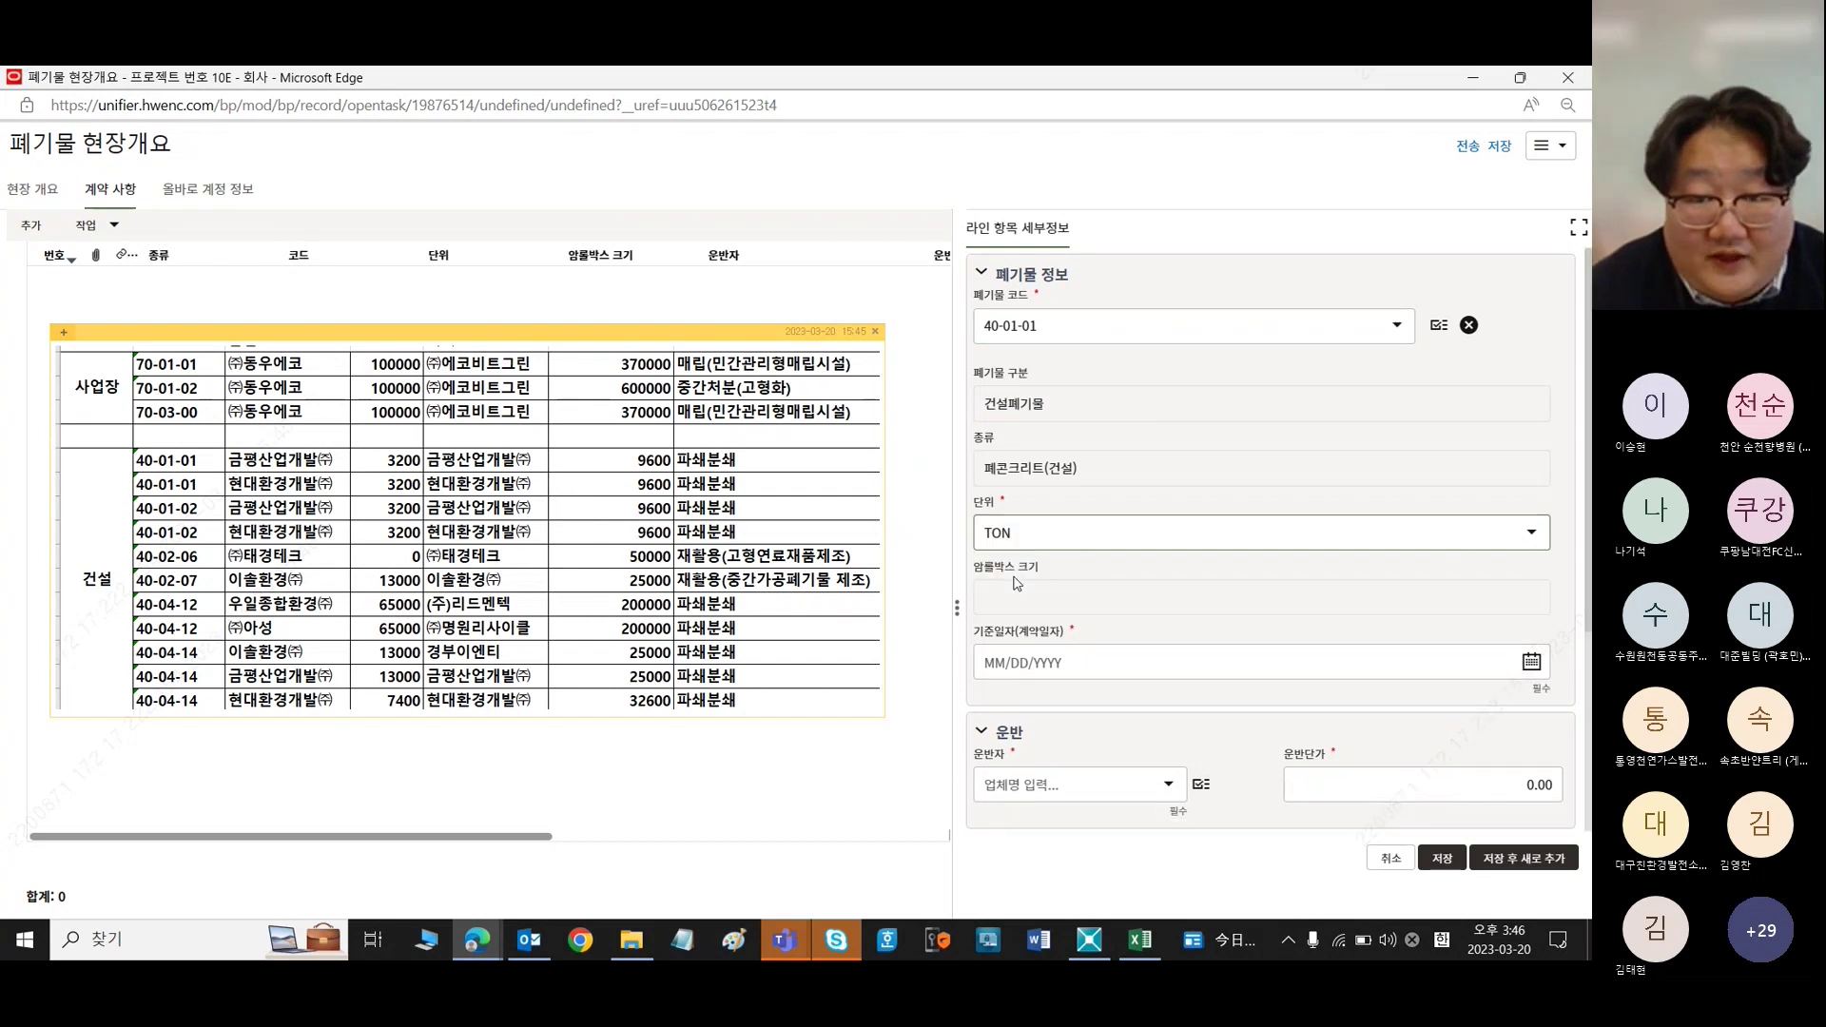
# Step: Set the 기준일자 base date to January 30, 2023 from the calendar
pyautogui.click(1002, 667)
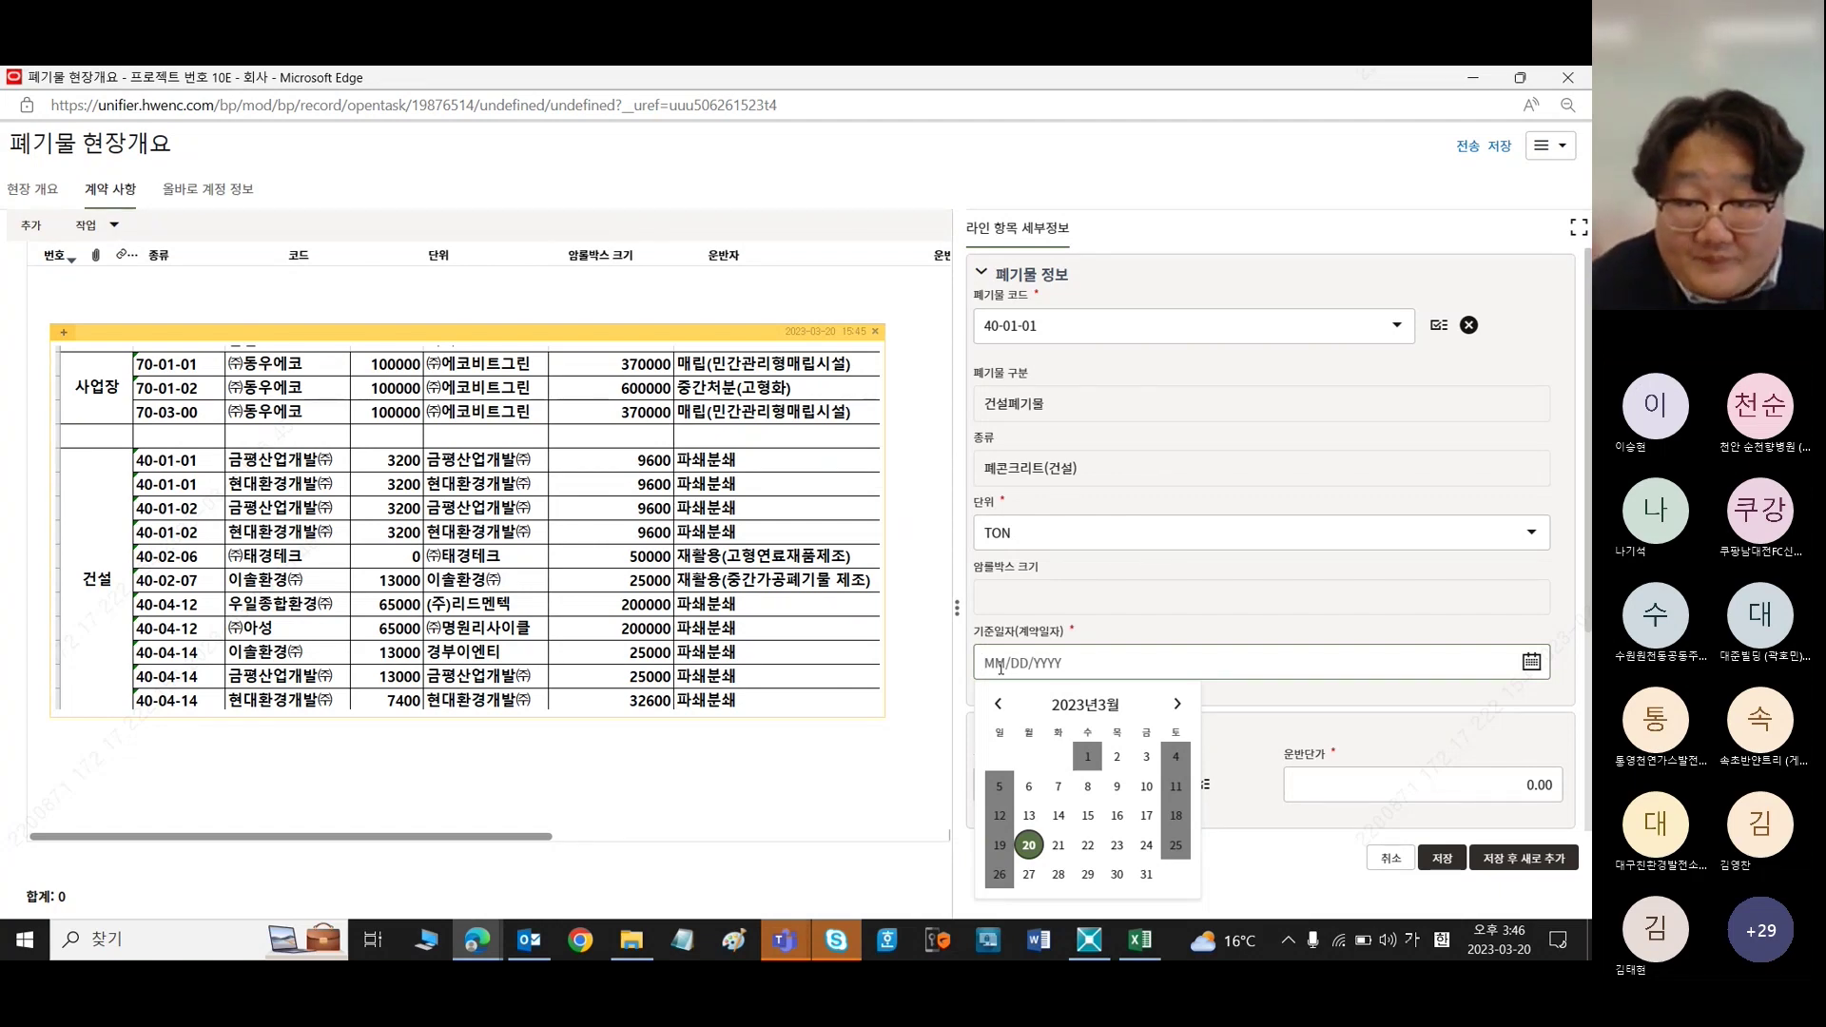
pyautogui.doubleClick(995, 709)
pyautogui.click(994, 706)
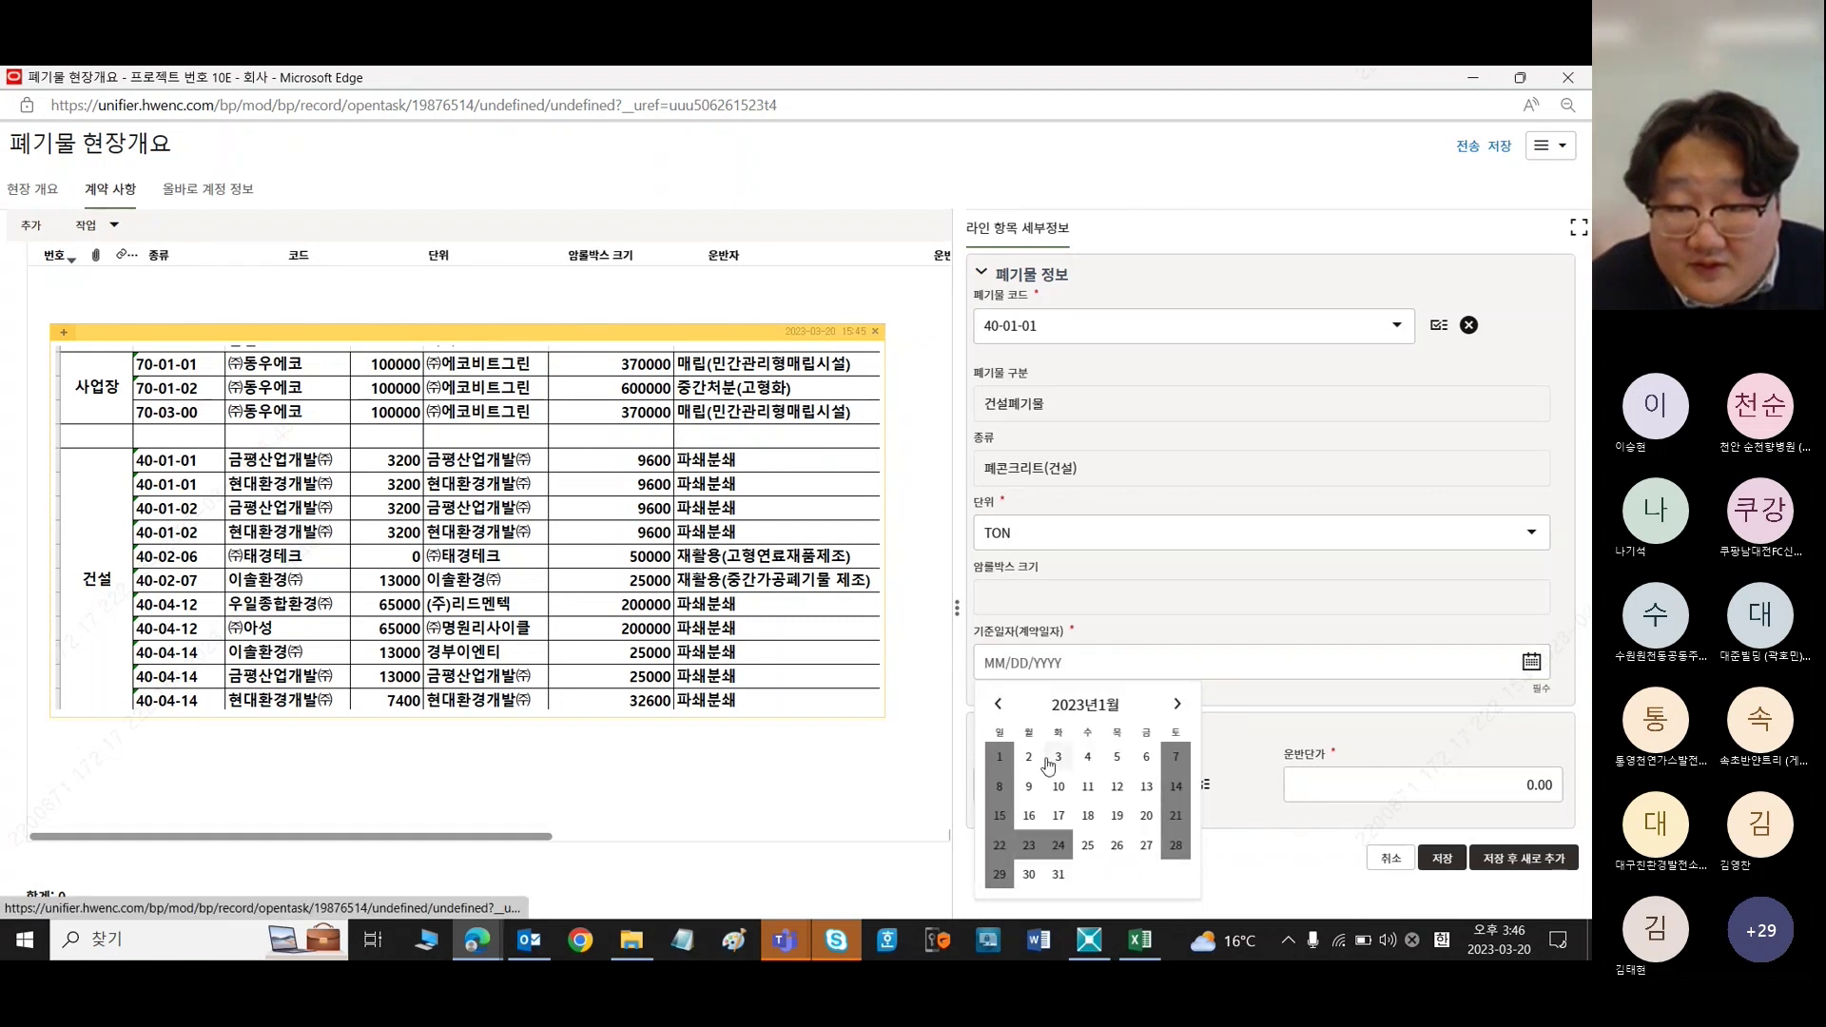
pyautogui.click(1028, 877)
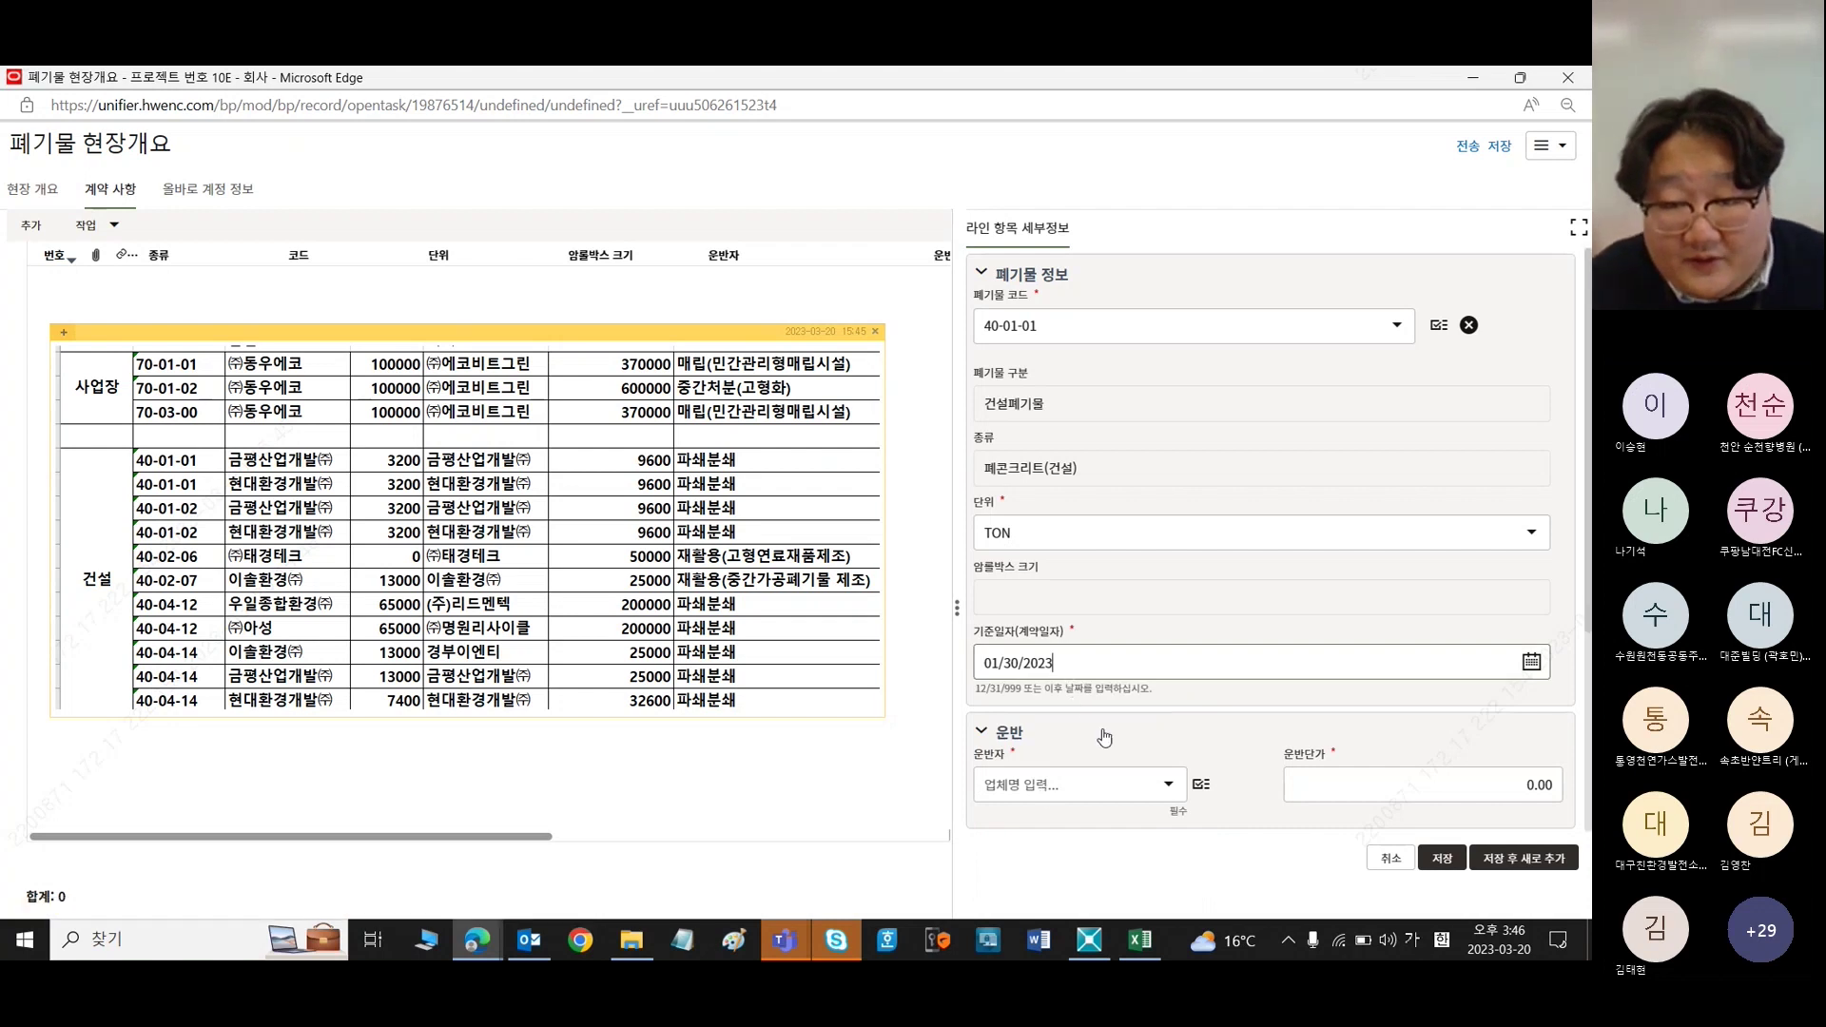
pyautogui.click(1090, 786)
pyautogui.scroll(-2, 1091, 786)
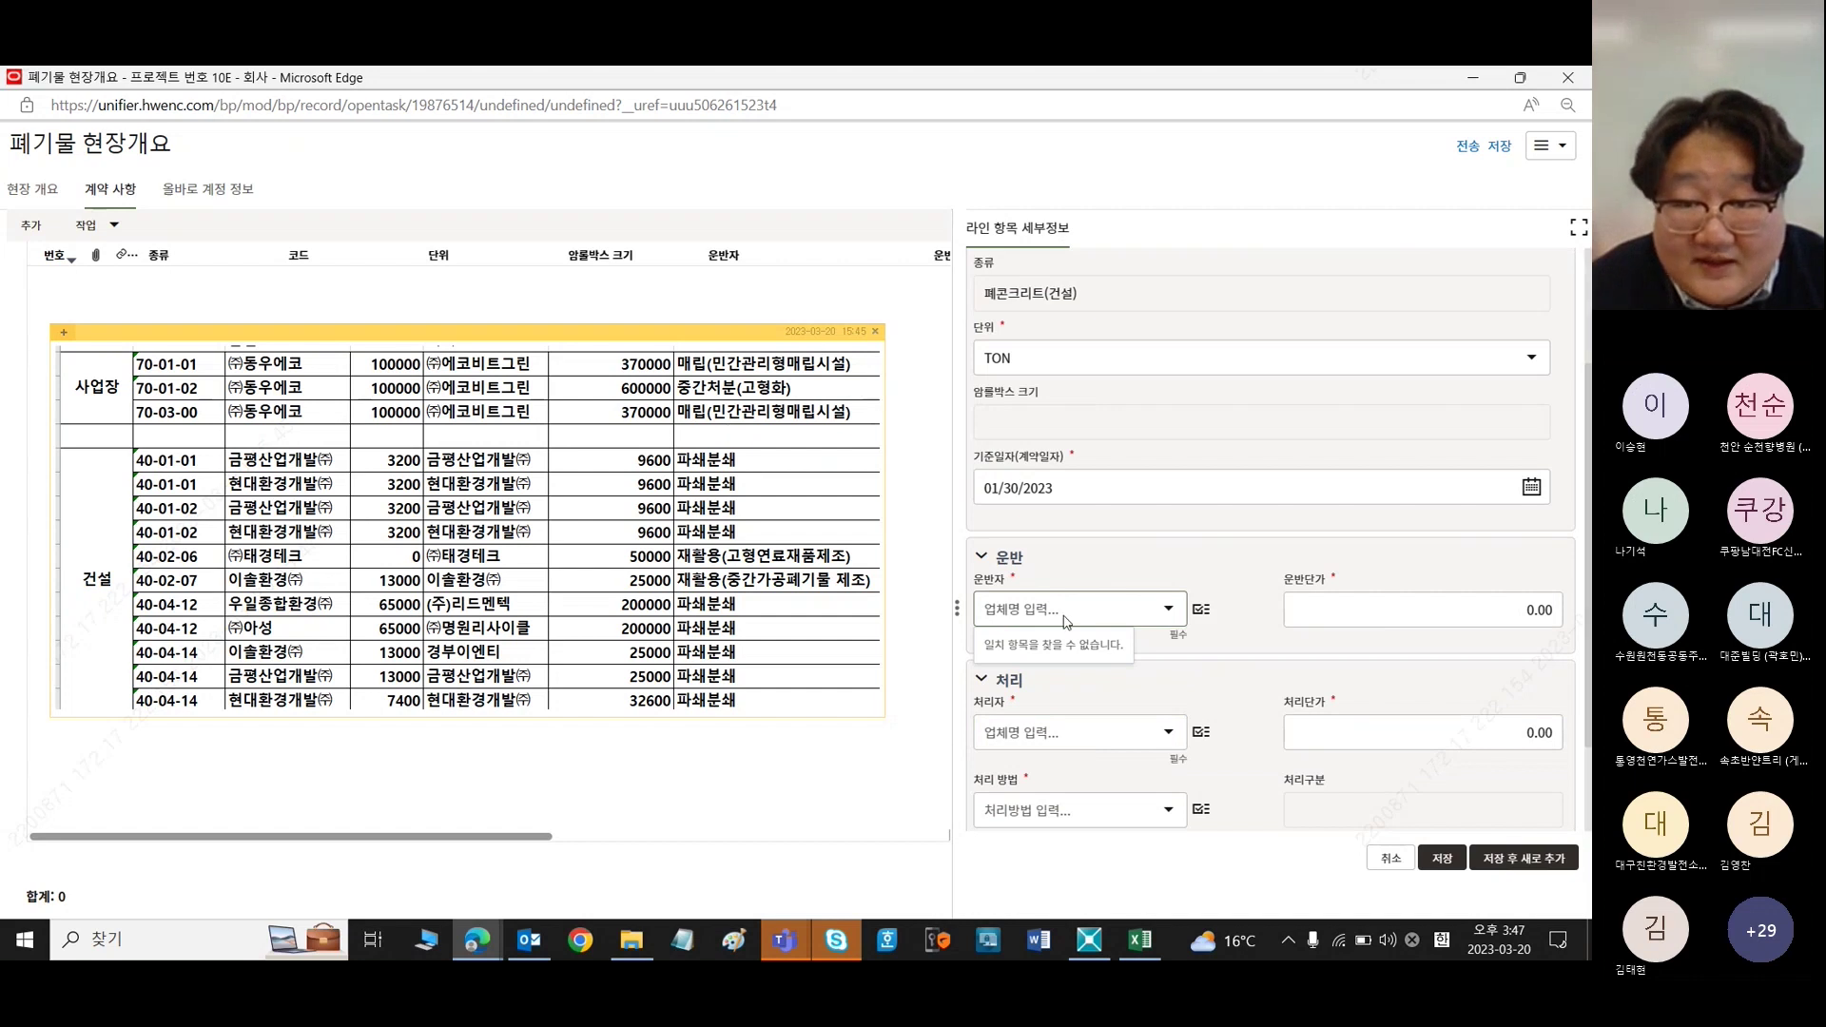
# Step: Search the 운반자 list and select (주)그린환경 as the carrier
pyautogui.click(1017, 606)
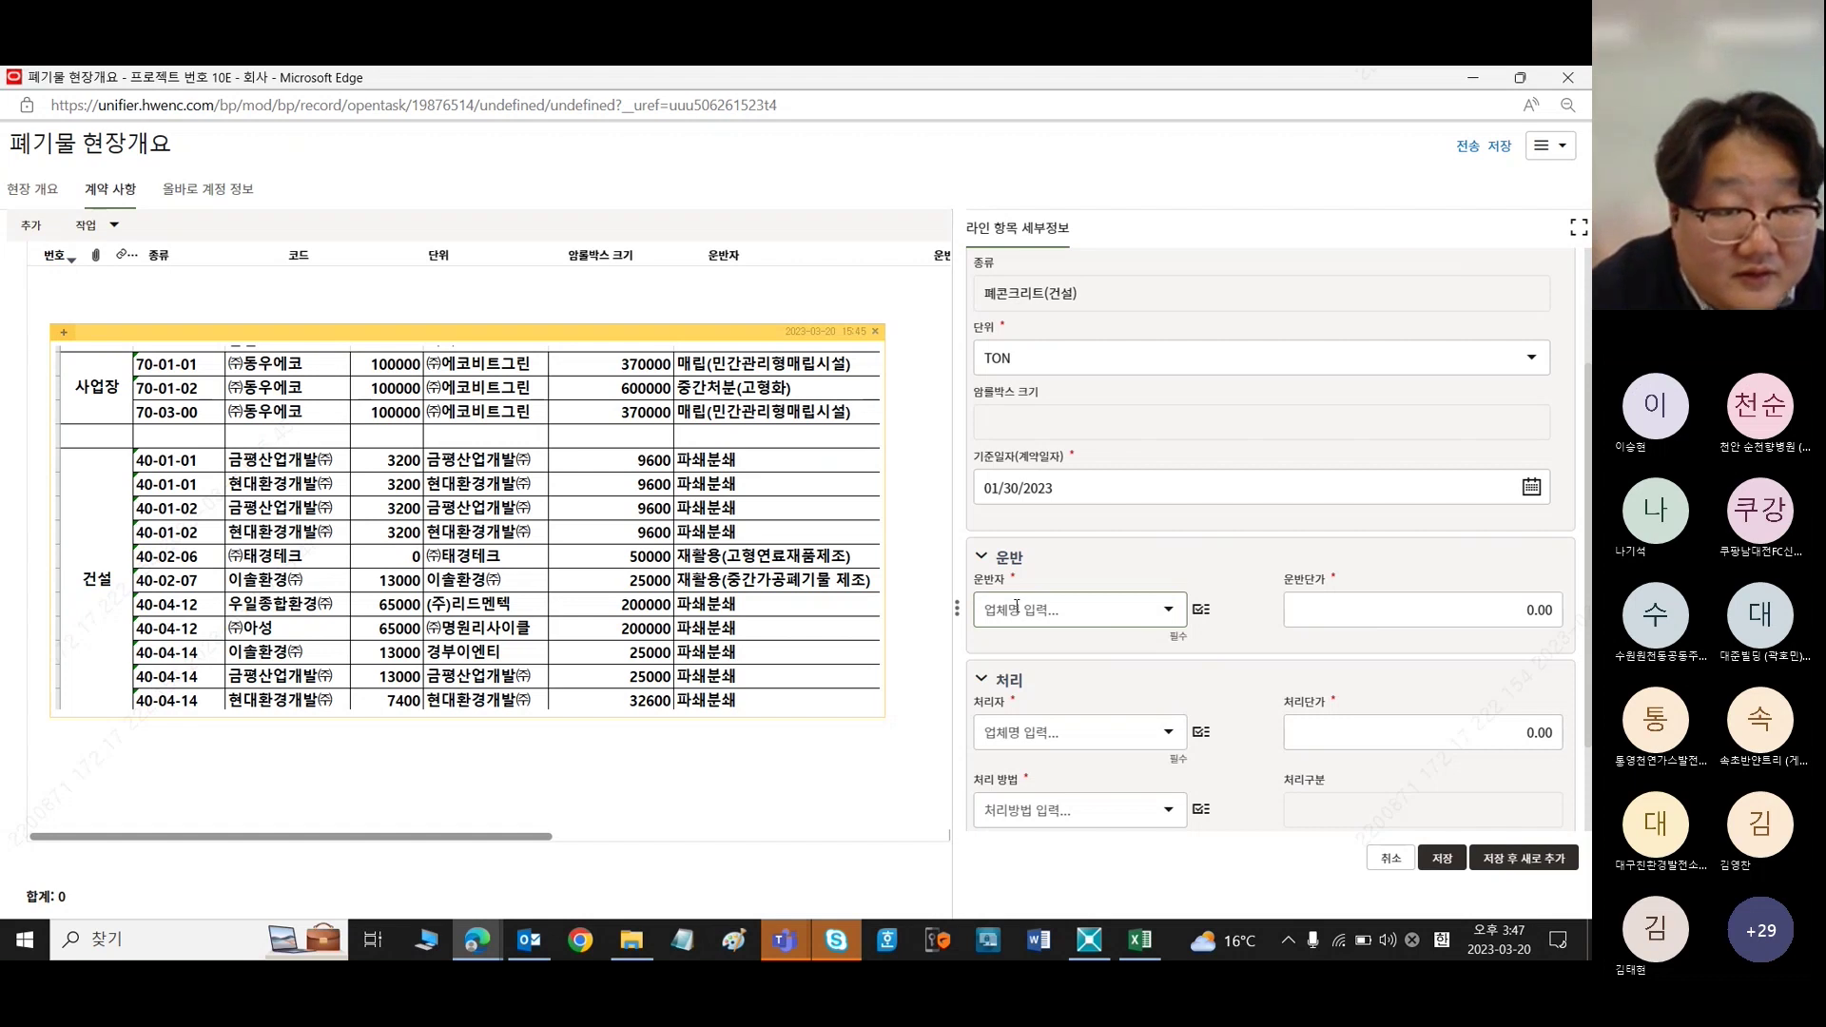
pyautogui.click(1017, 606)
pyautogui.write('ㄷ')
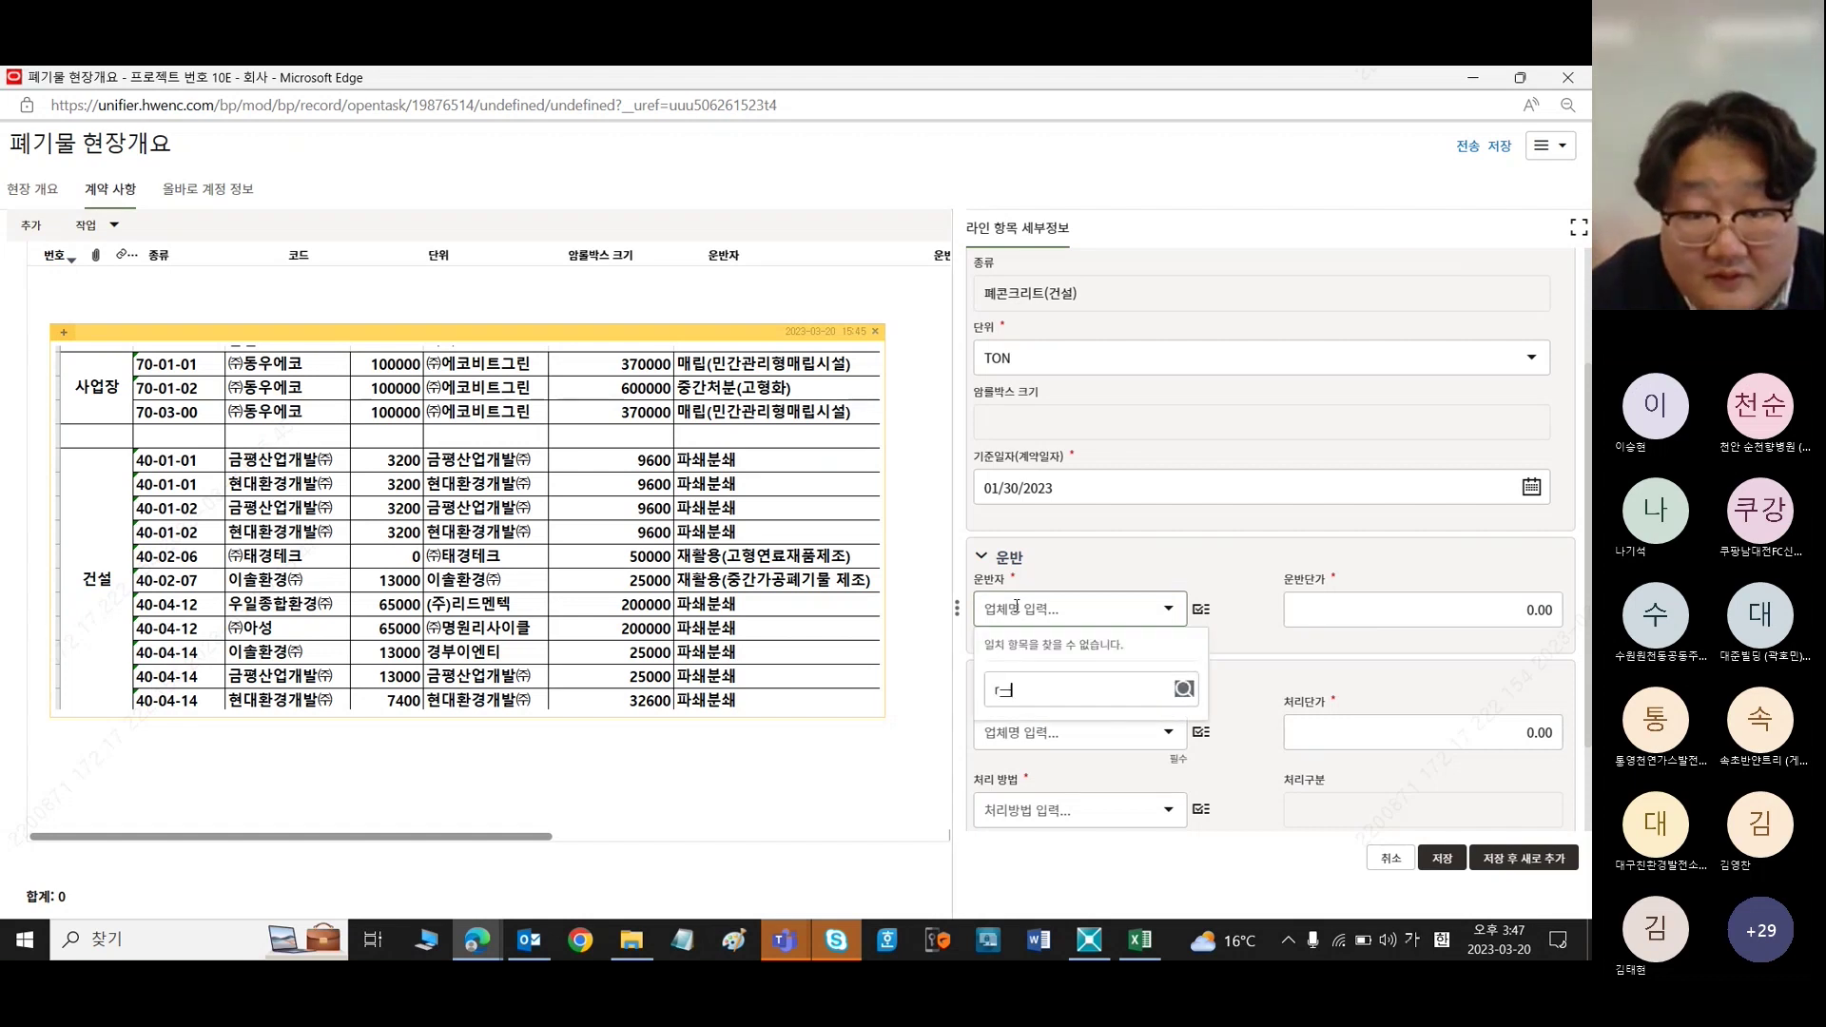
pyautogui.press('Hangul')
pyautogui.press('BackSpace')
pyautogui.press('BackSpace')
pyautogui.press('BackSpace')
pyautogui.press('Hangul')
pyautogui.write('ㅋㅡ')
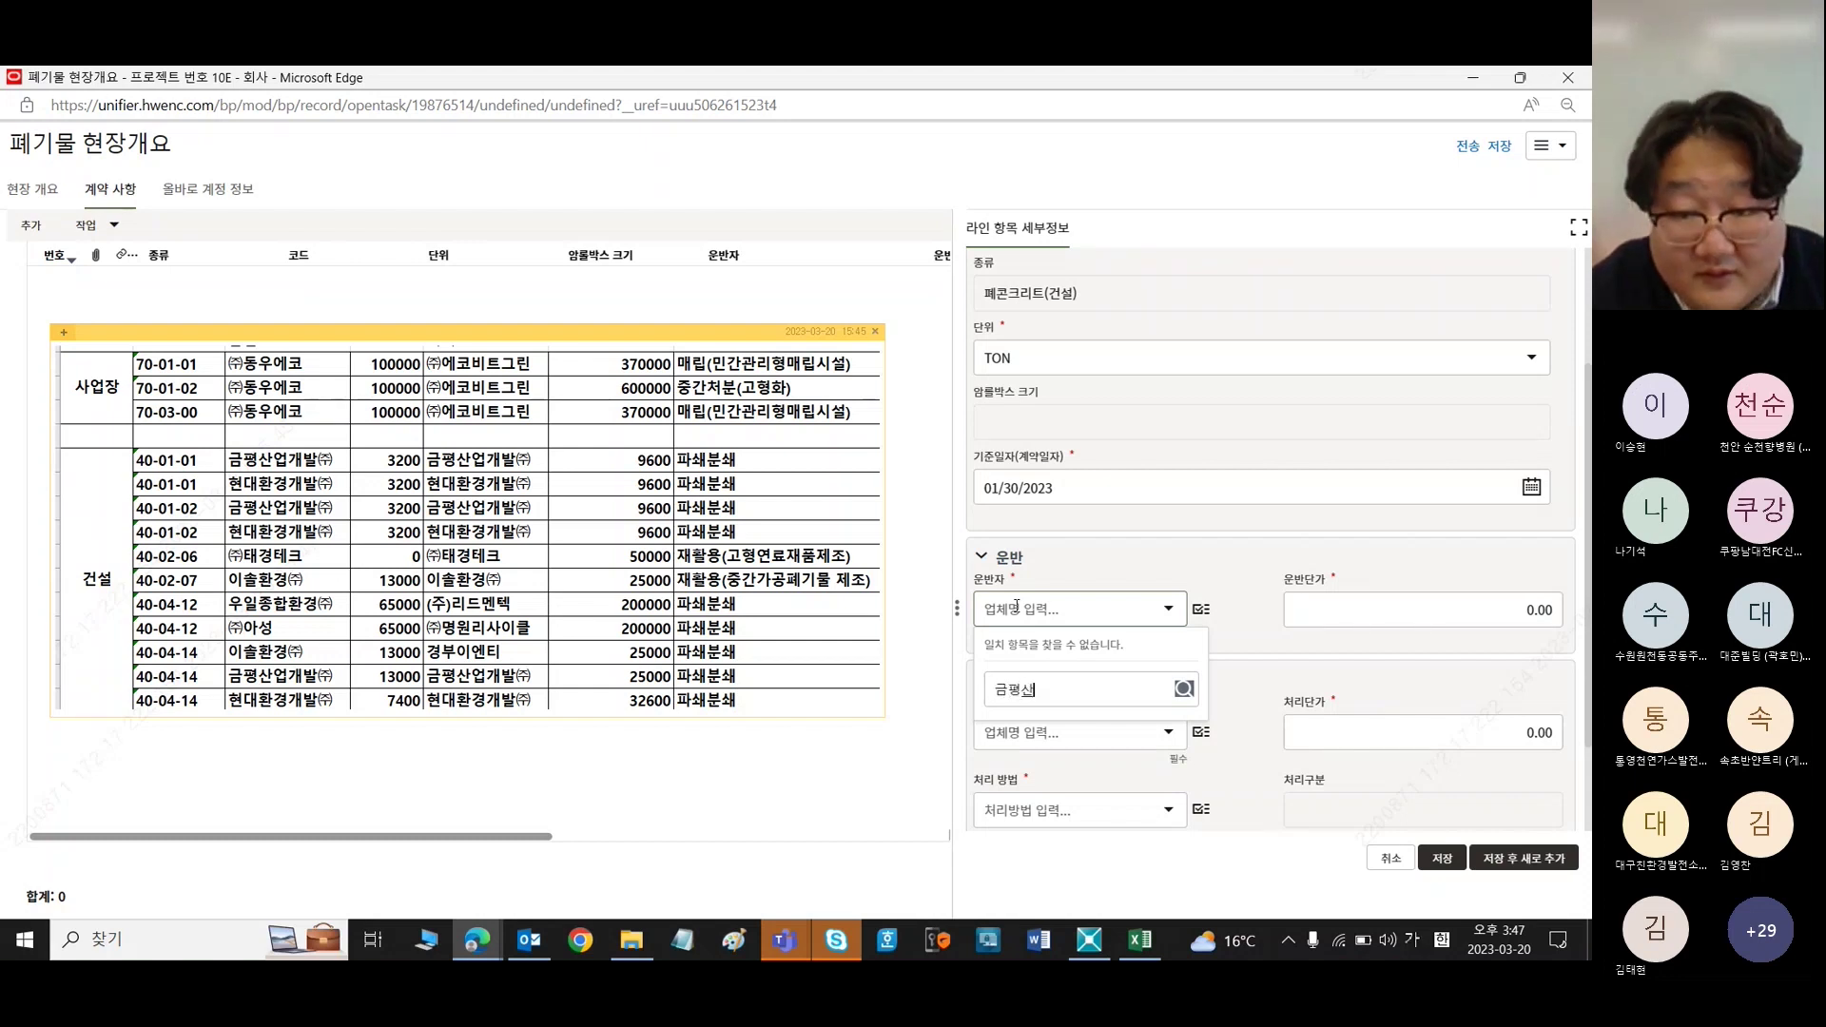
pyautogui.press('BackSpace')
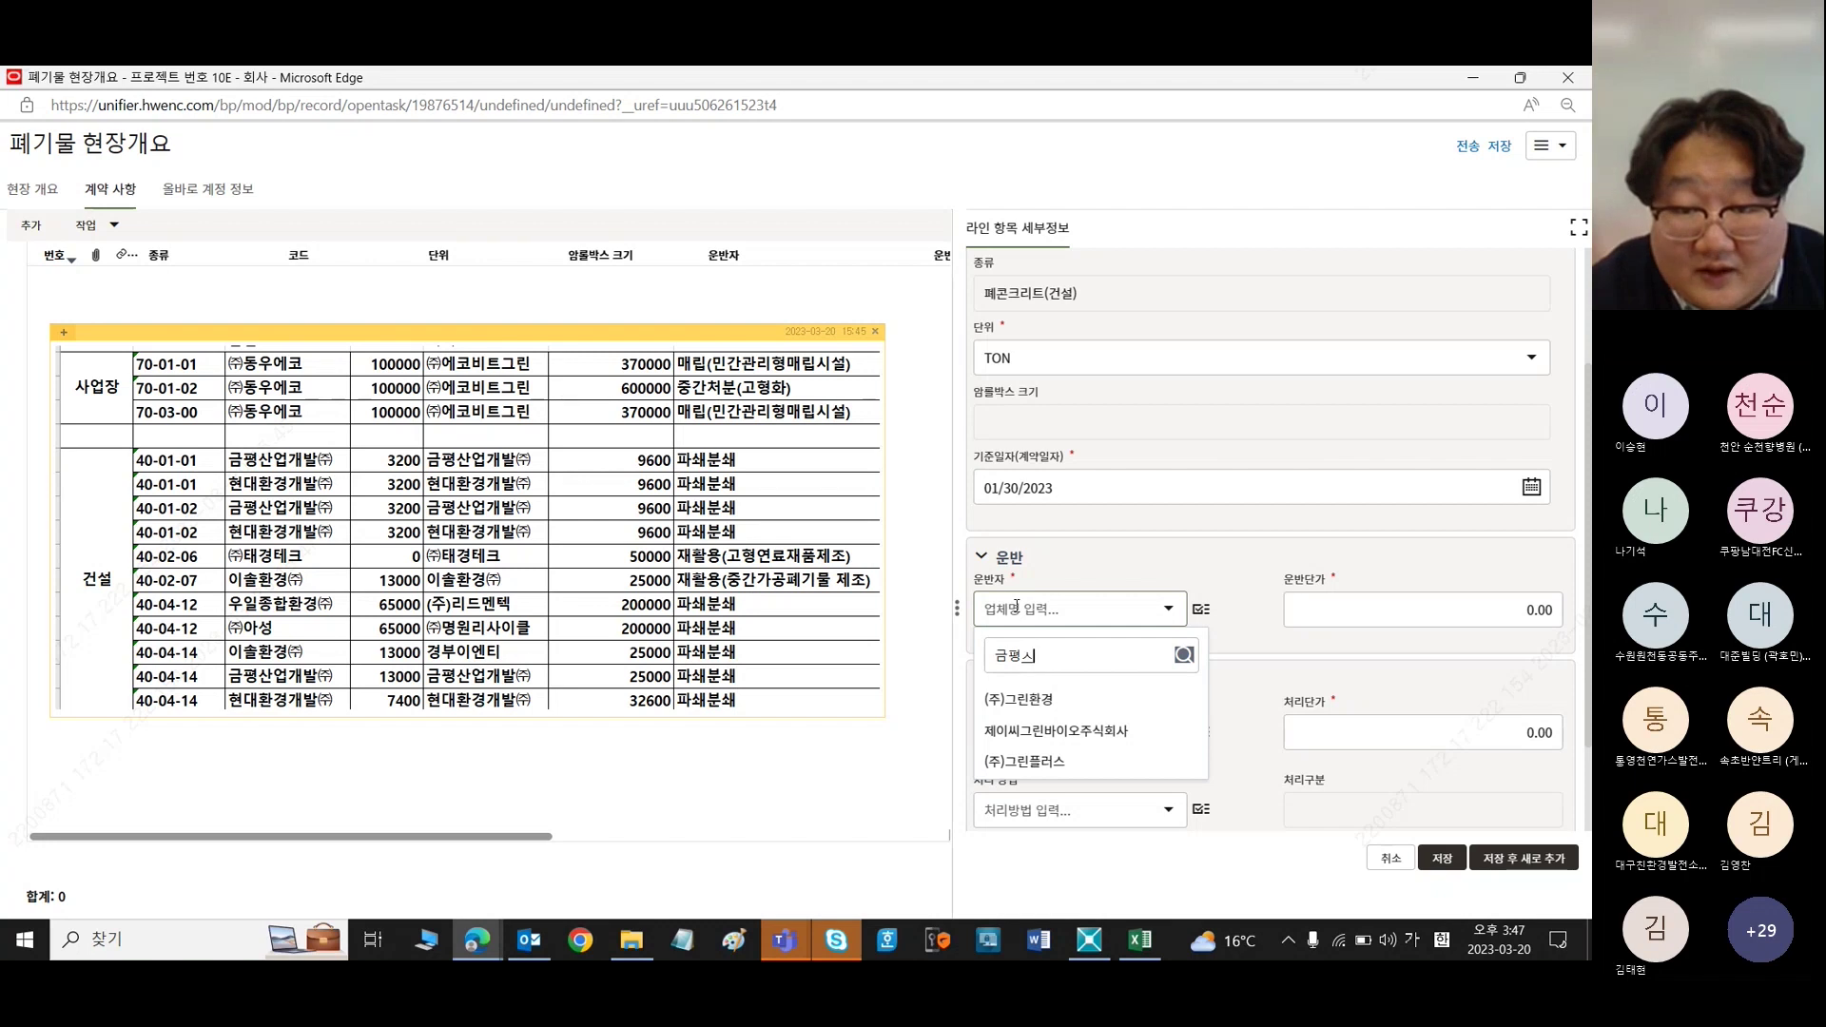
pyautogui.press('BackSpace')
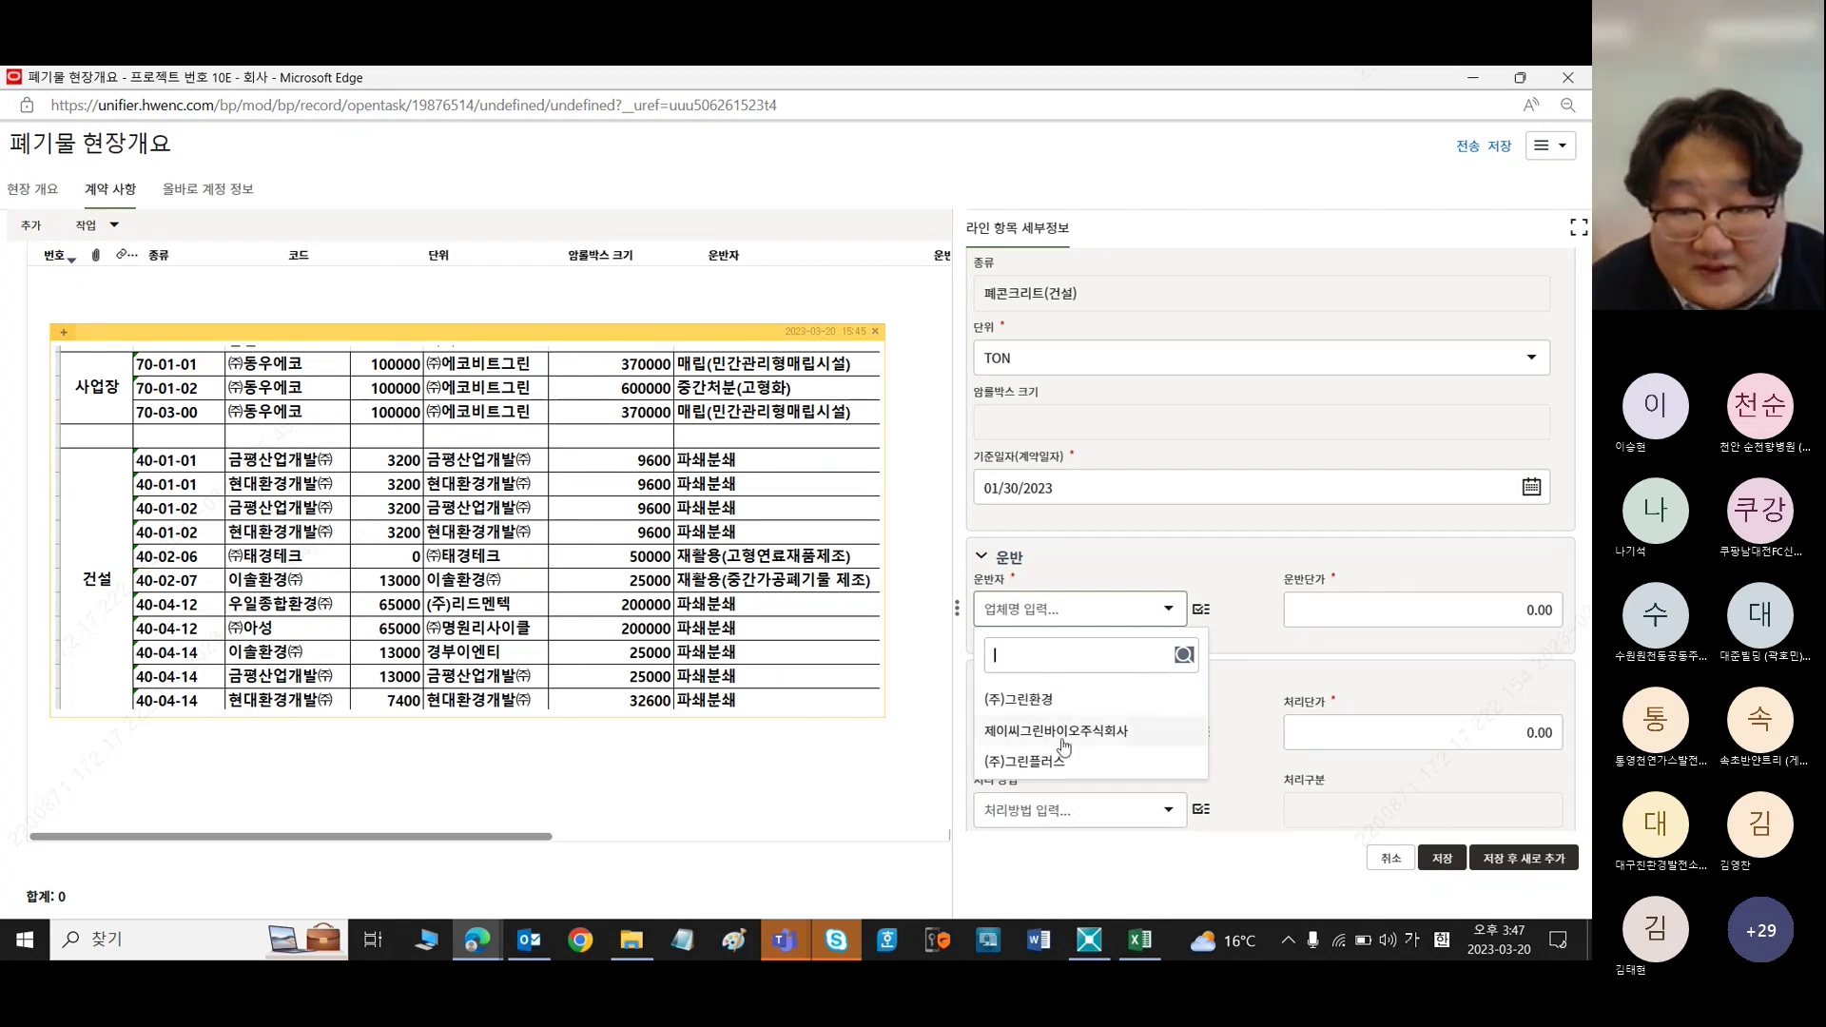
pyautogui.click(1019, 711)
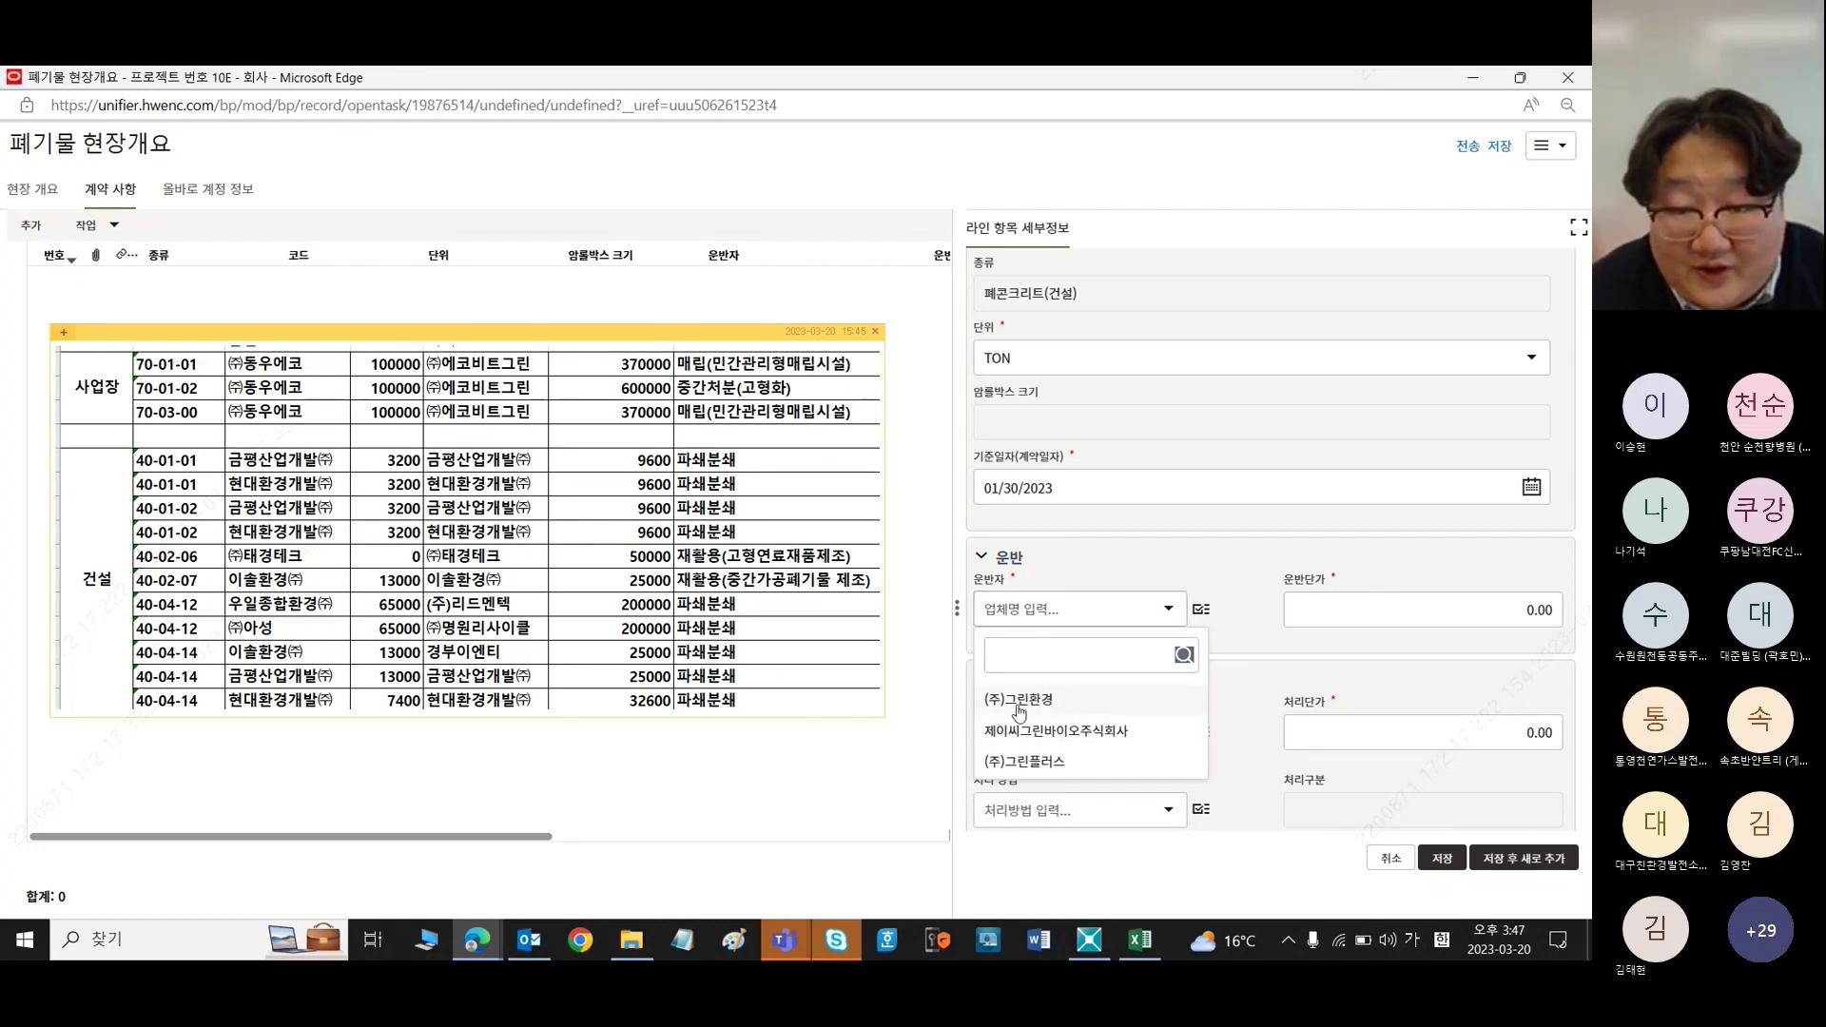
# Step: Enter a transport unit price (운반단가) of 3,200
pyautogui.click(1337, 617)
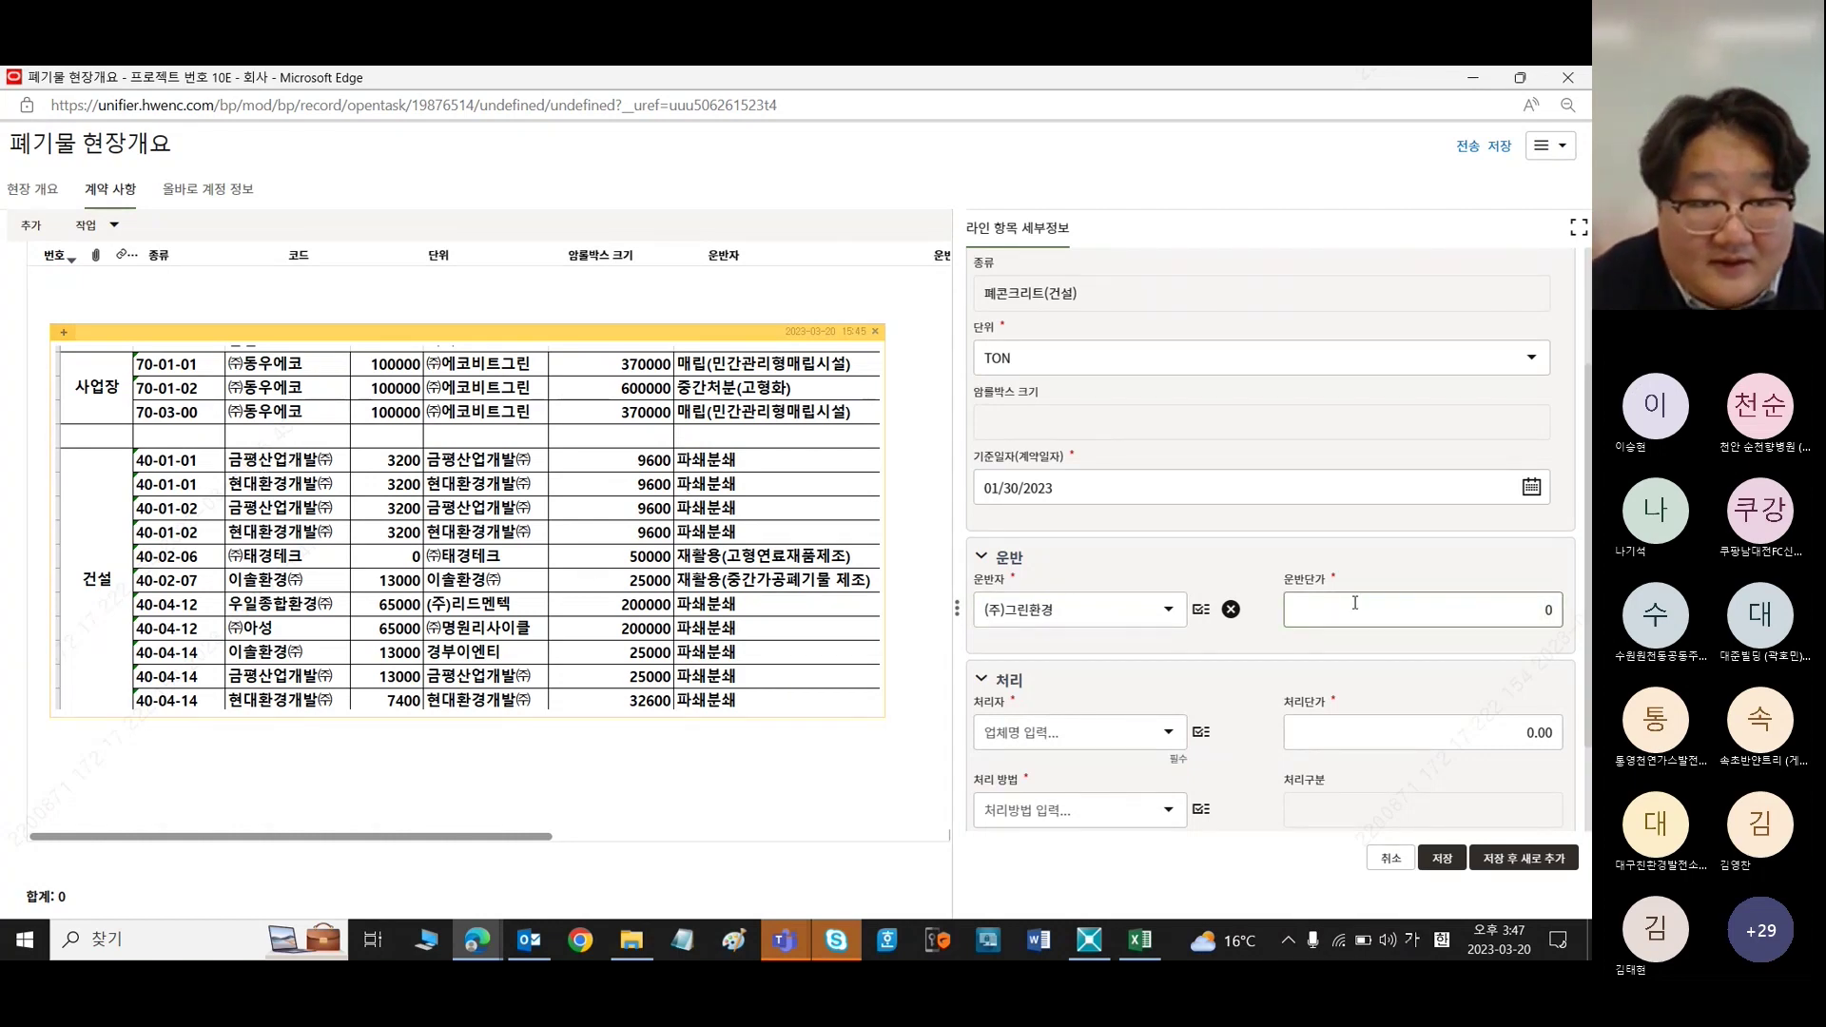
pyautogui.press('BackSpace')
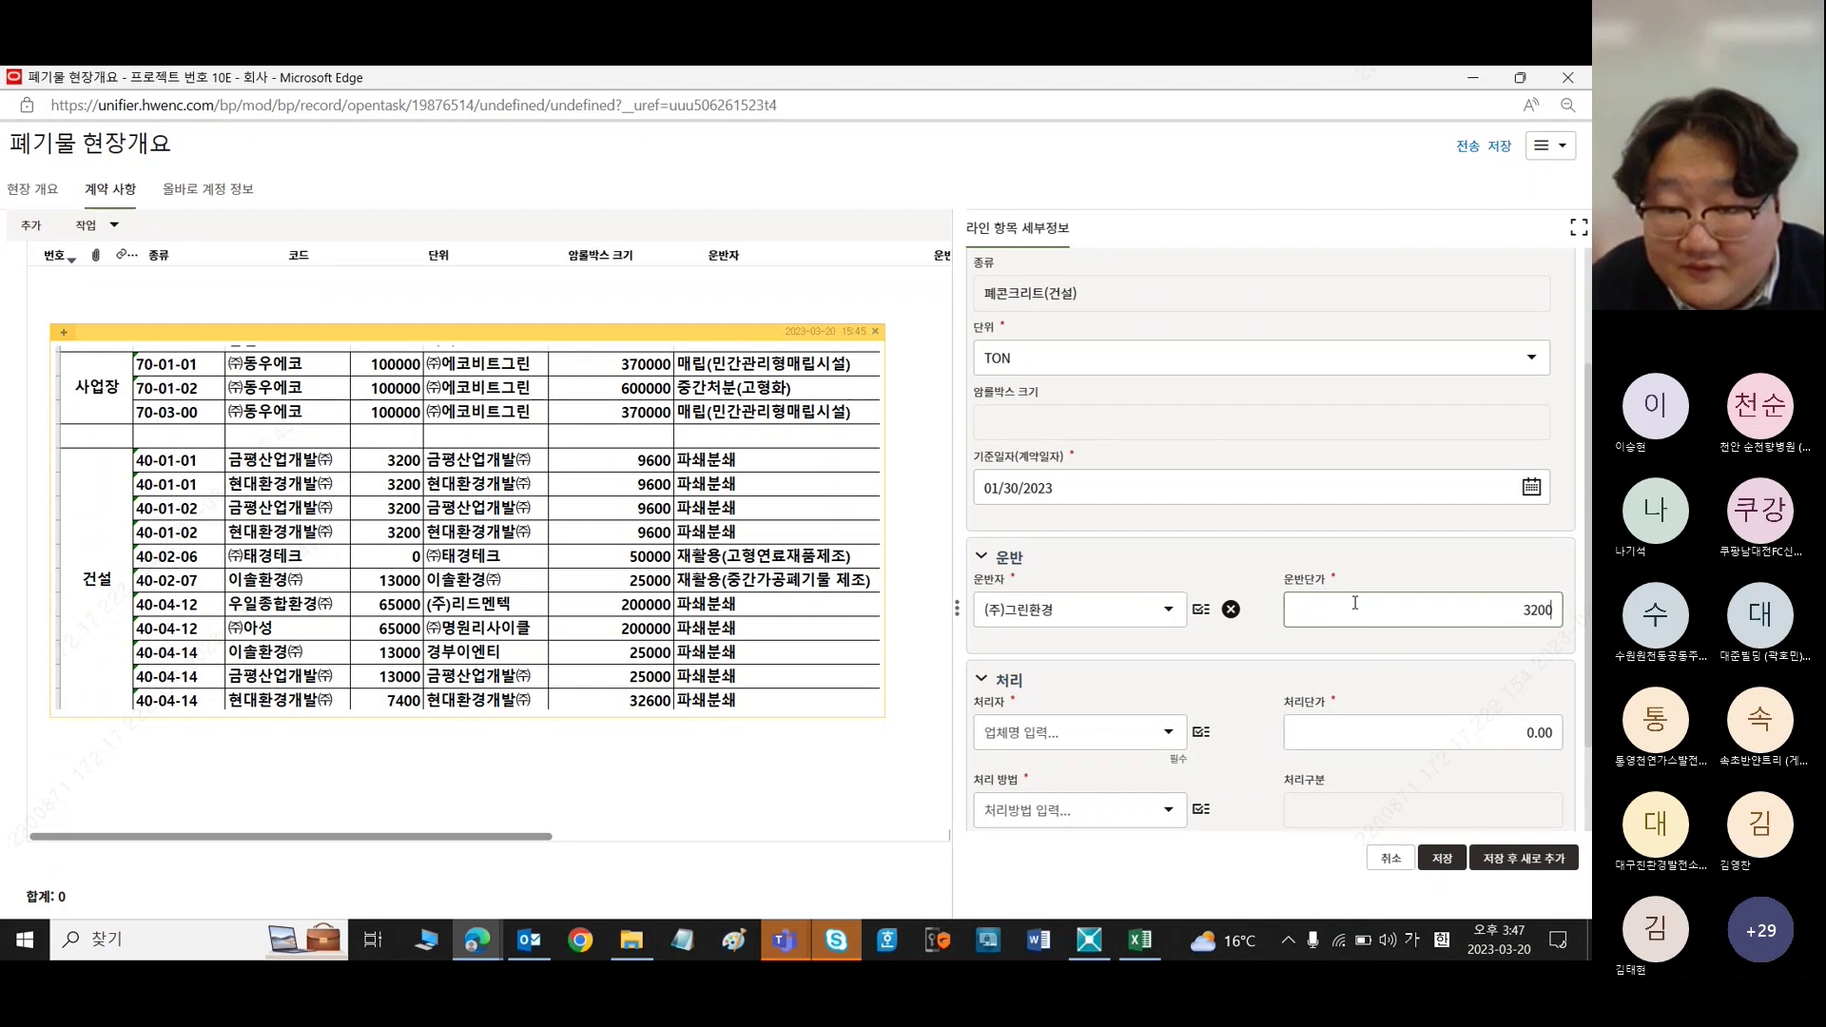
pyautogui.click(1015, 737)
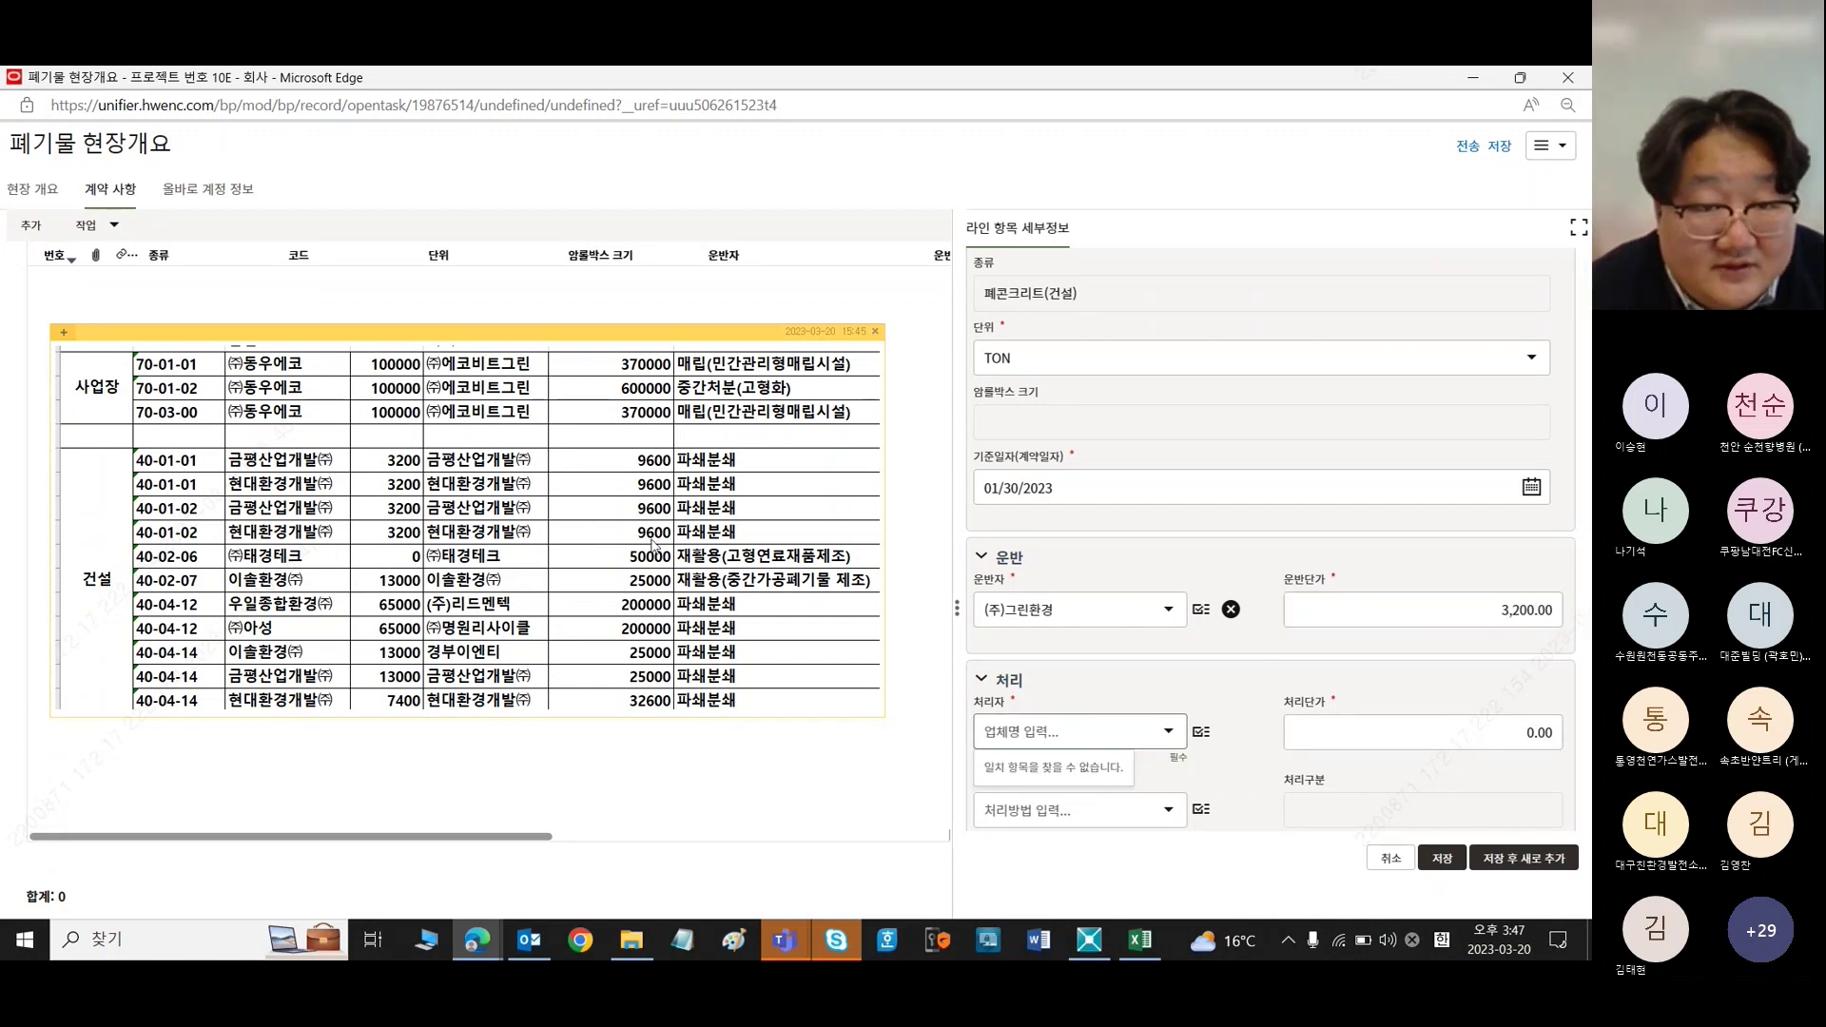
# Step: Choose (자)금강개발 as the disposal company with a 9,600 disposal unit price
pyautogui.click(1044, 731)
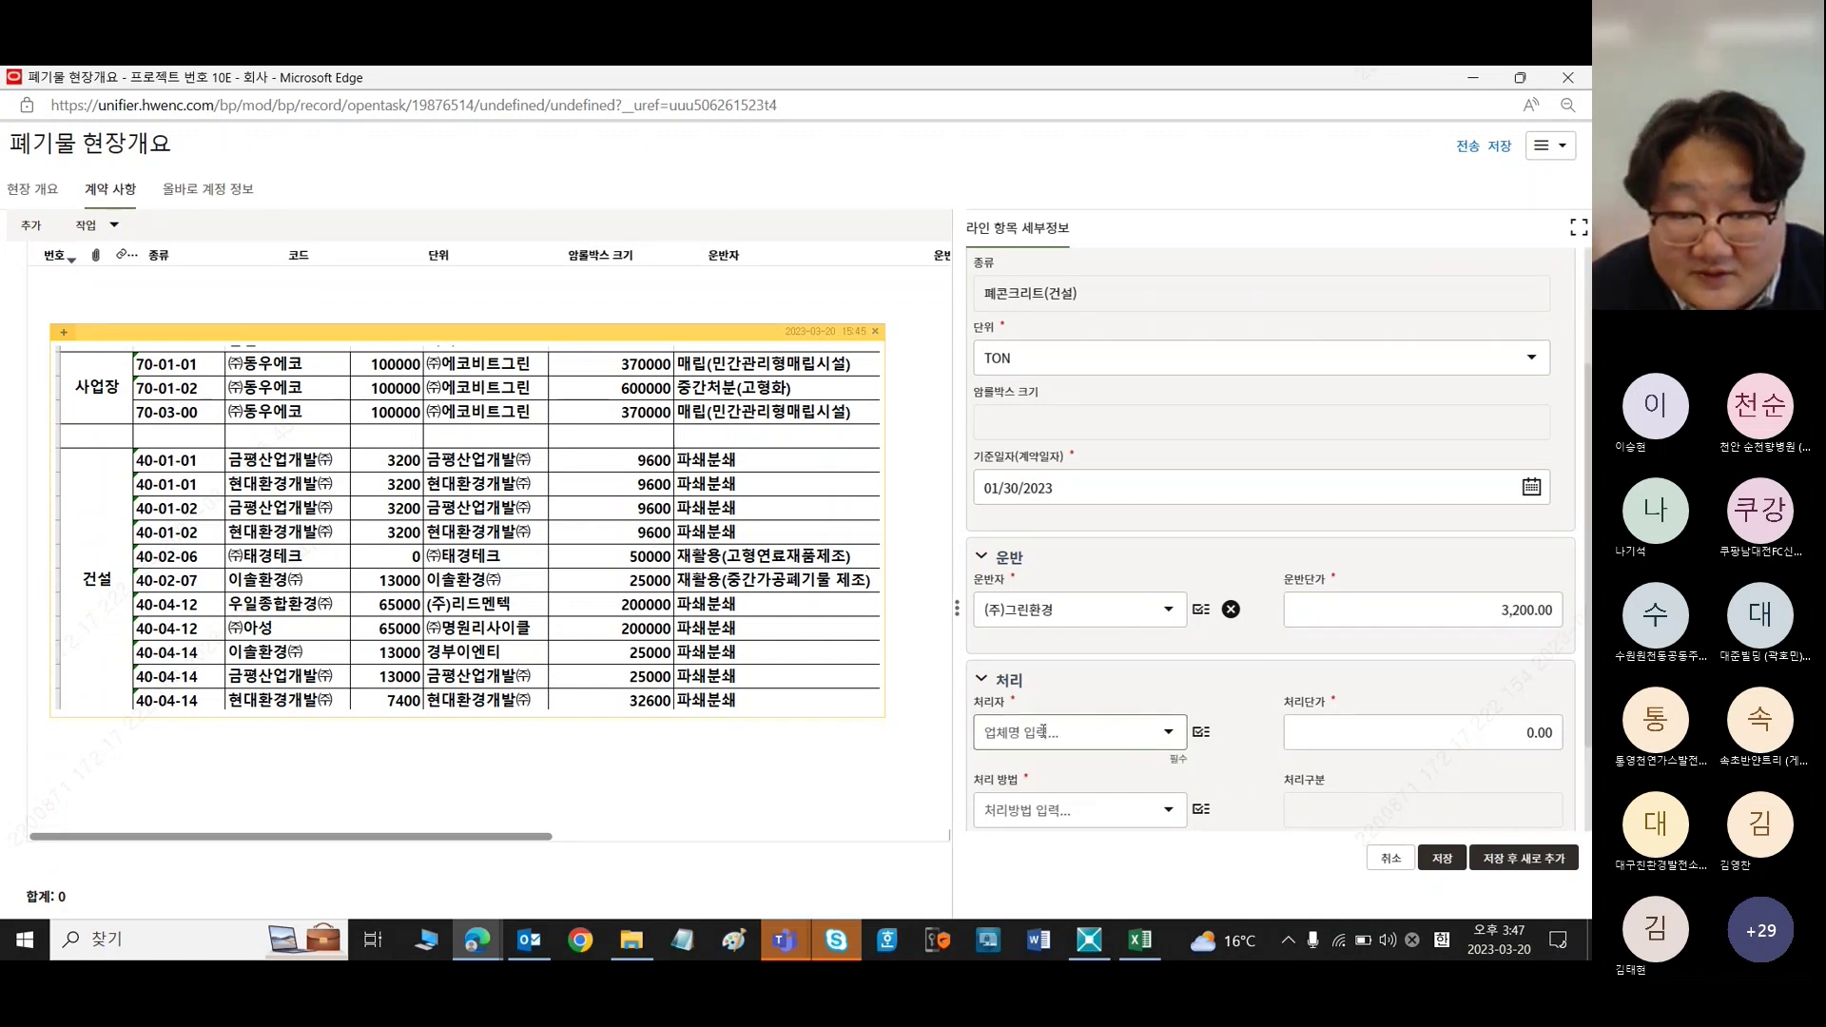
pyautogui.click(1043, 731)
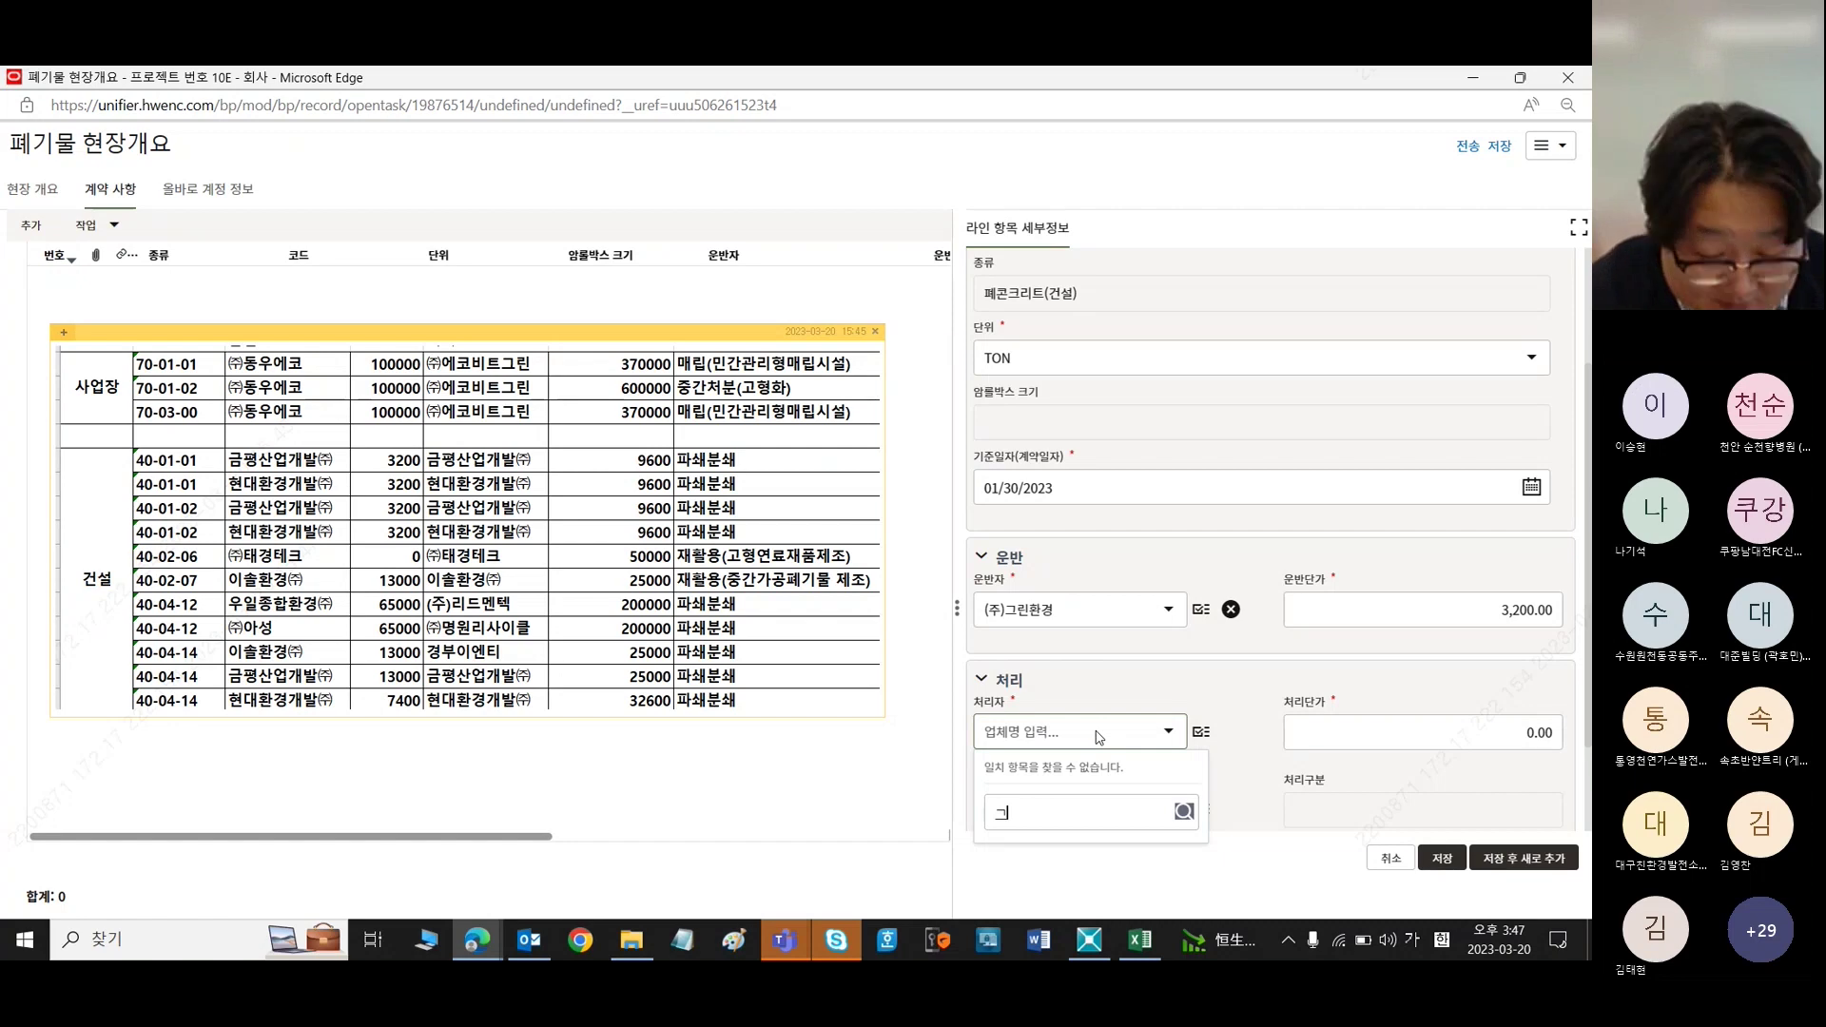
pyautogui.write('금')
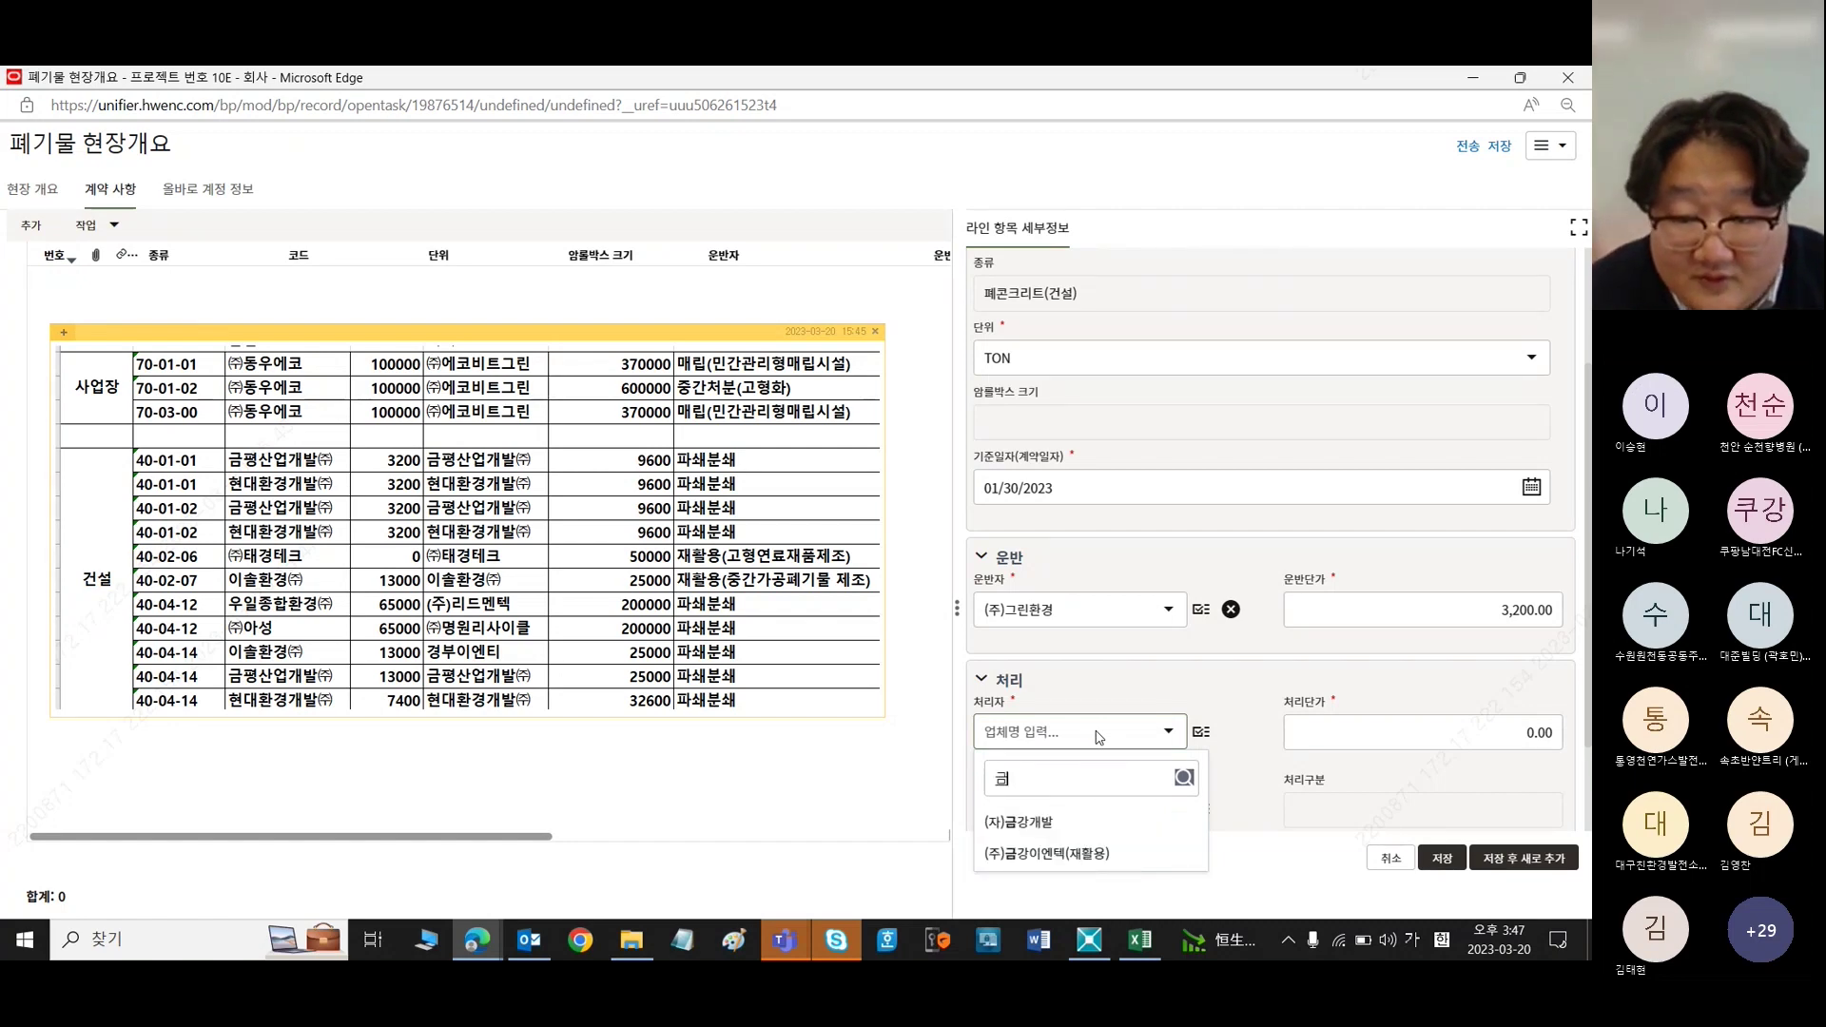
pyautogui.click(1046, 826)
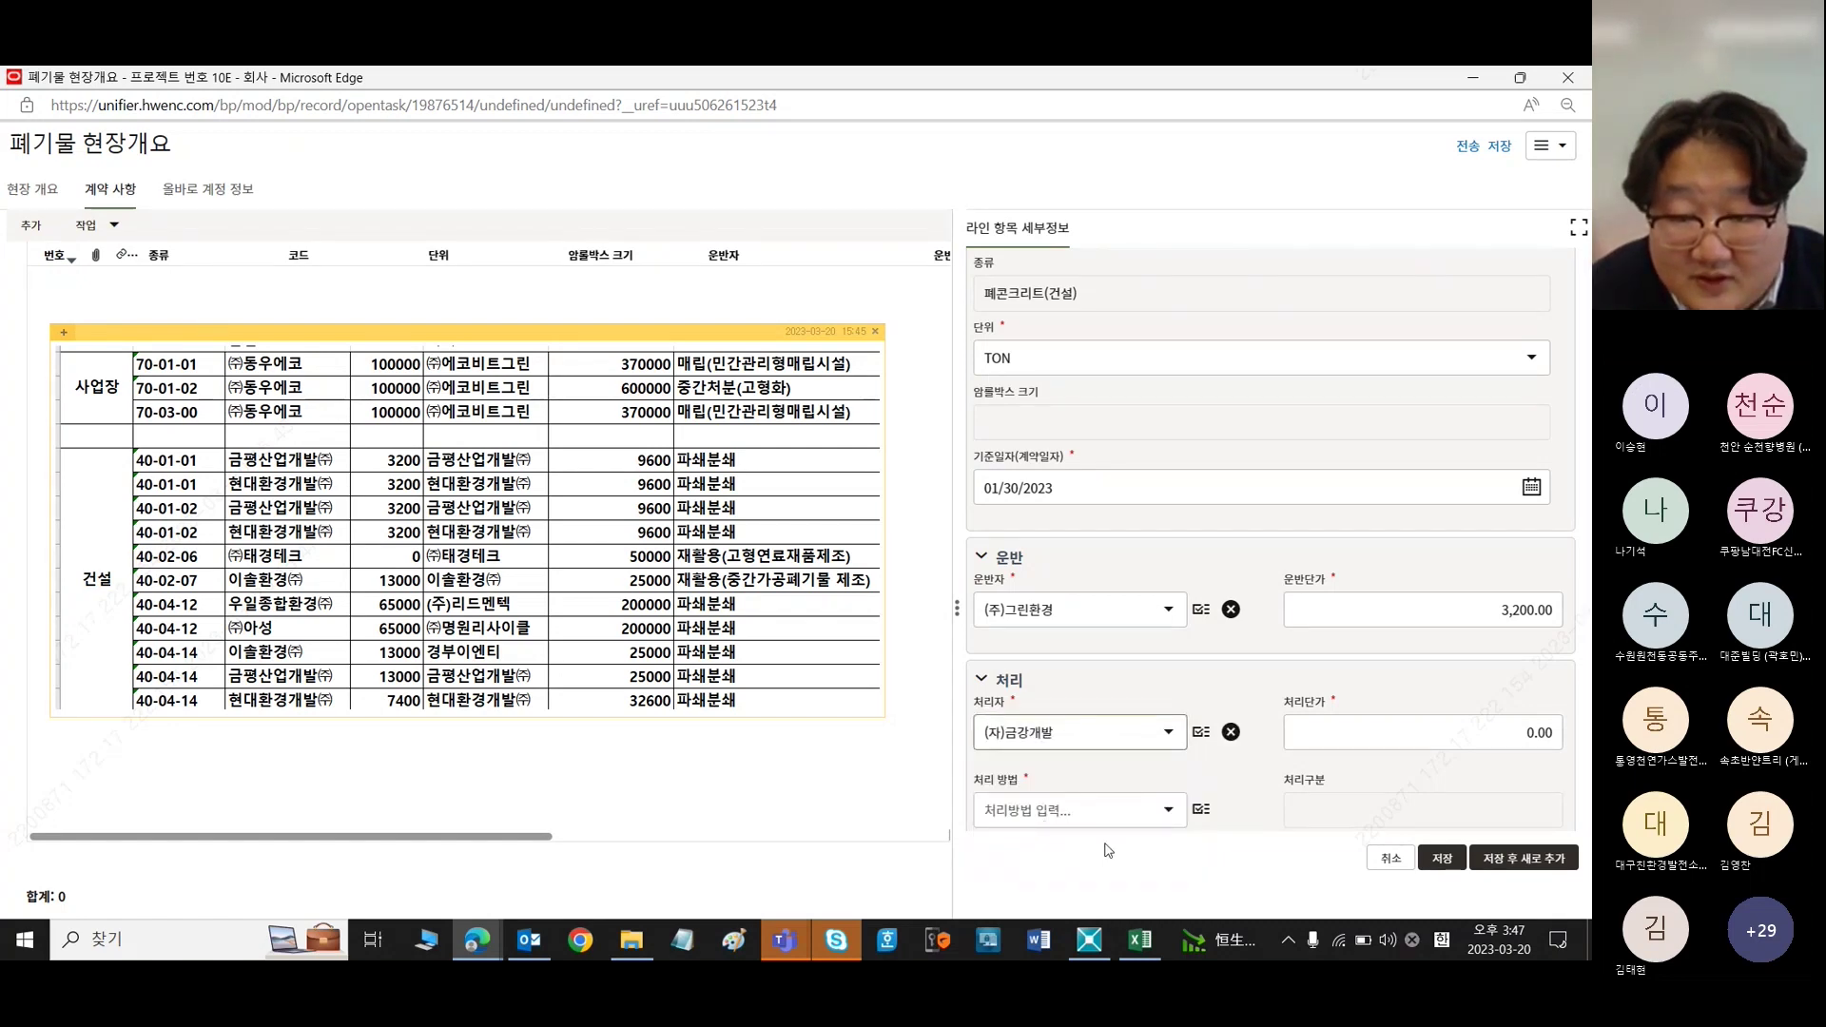
pyautogui.click(1367, 730)
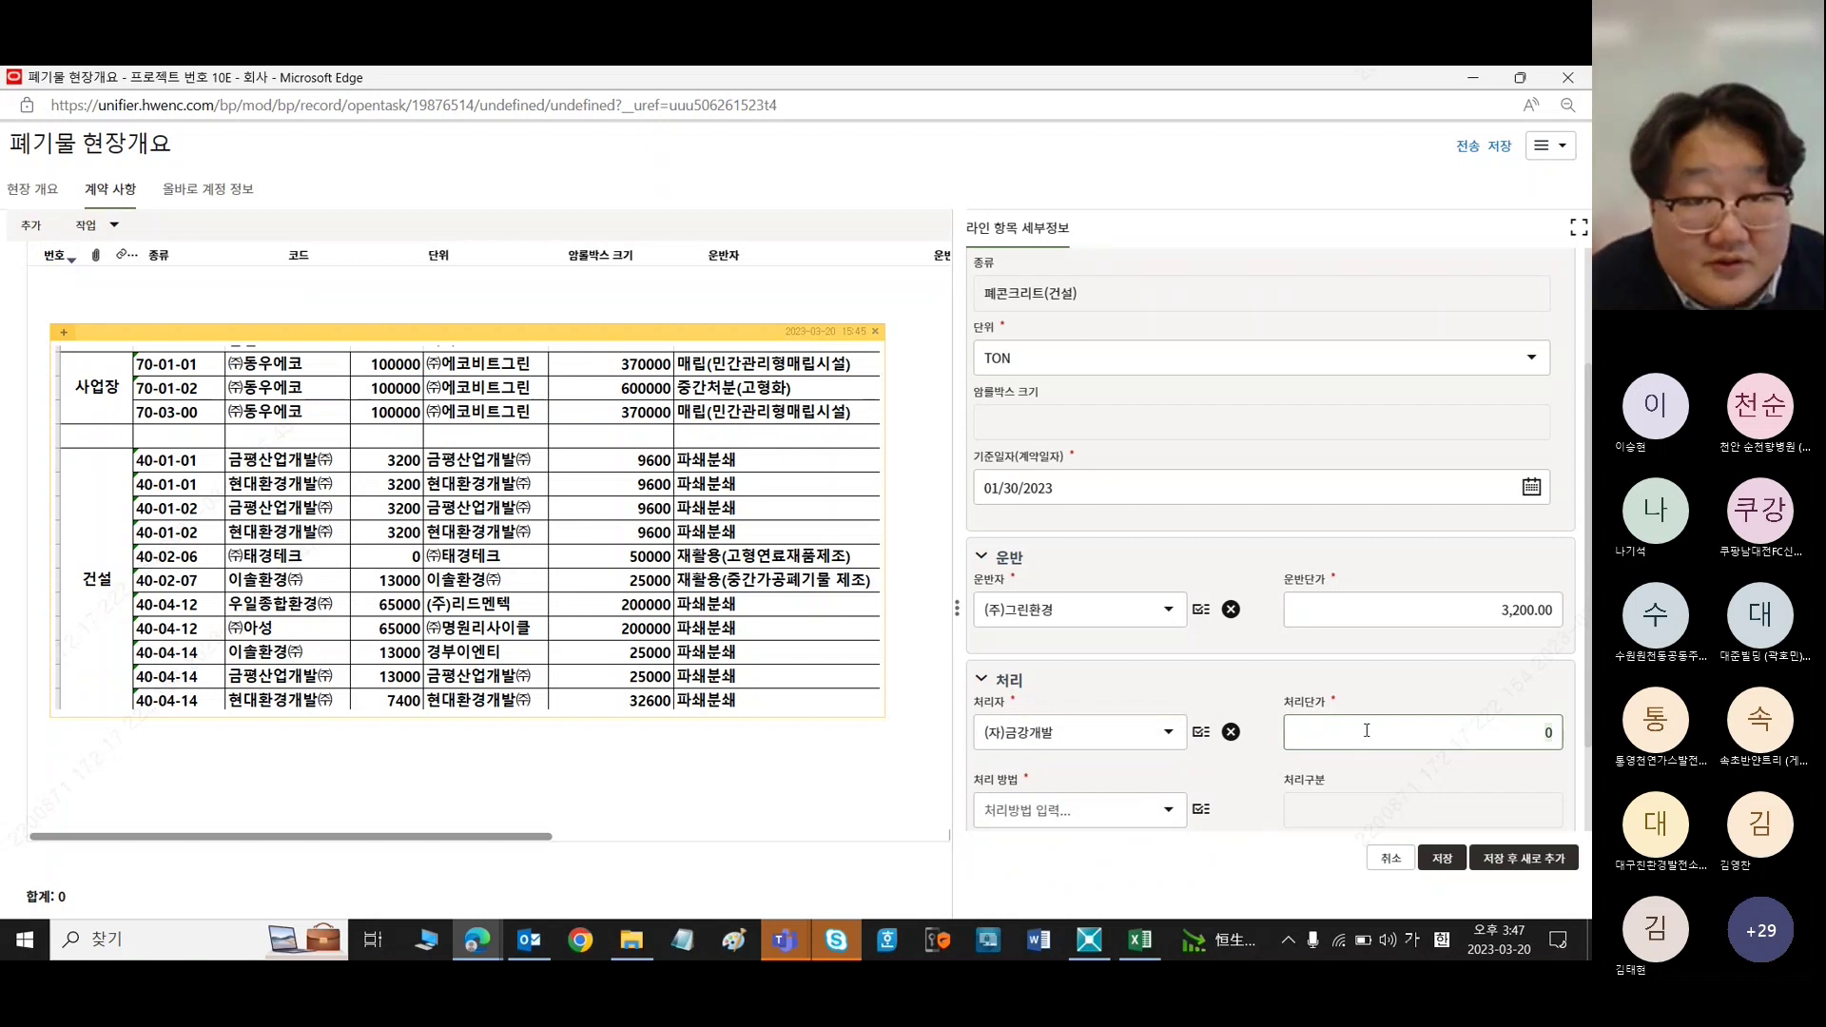
pyautogui.write('9600')
pyautogui.click(1224, 766)
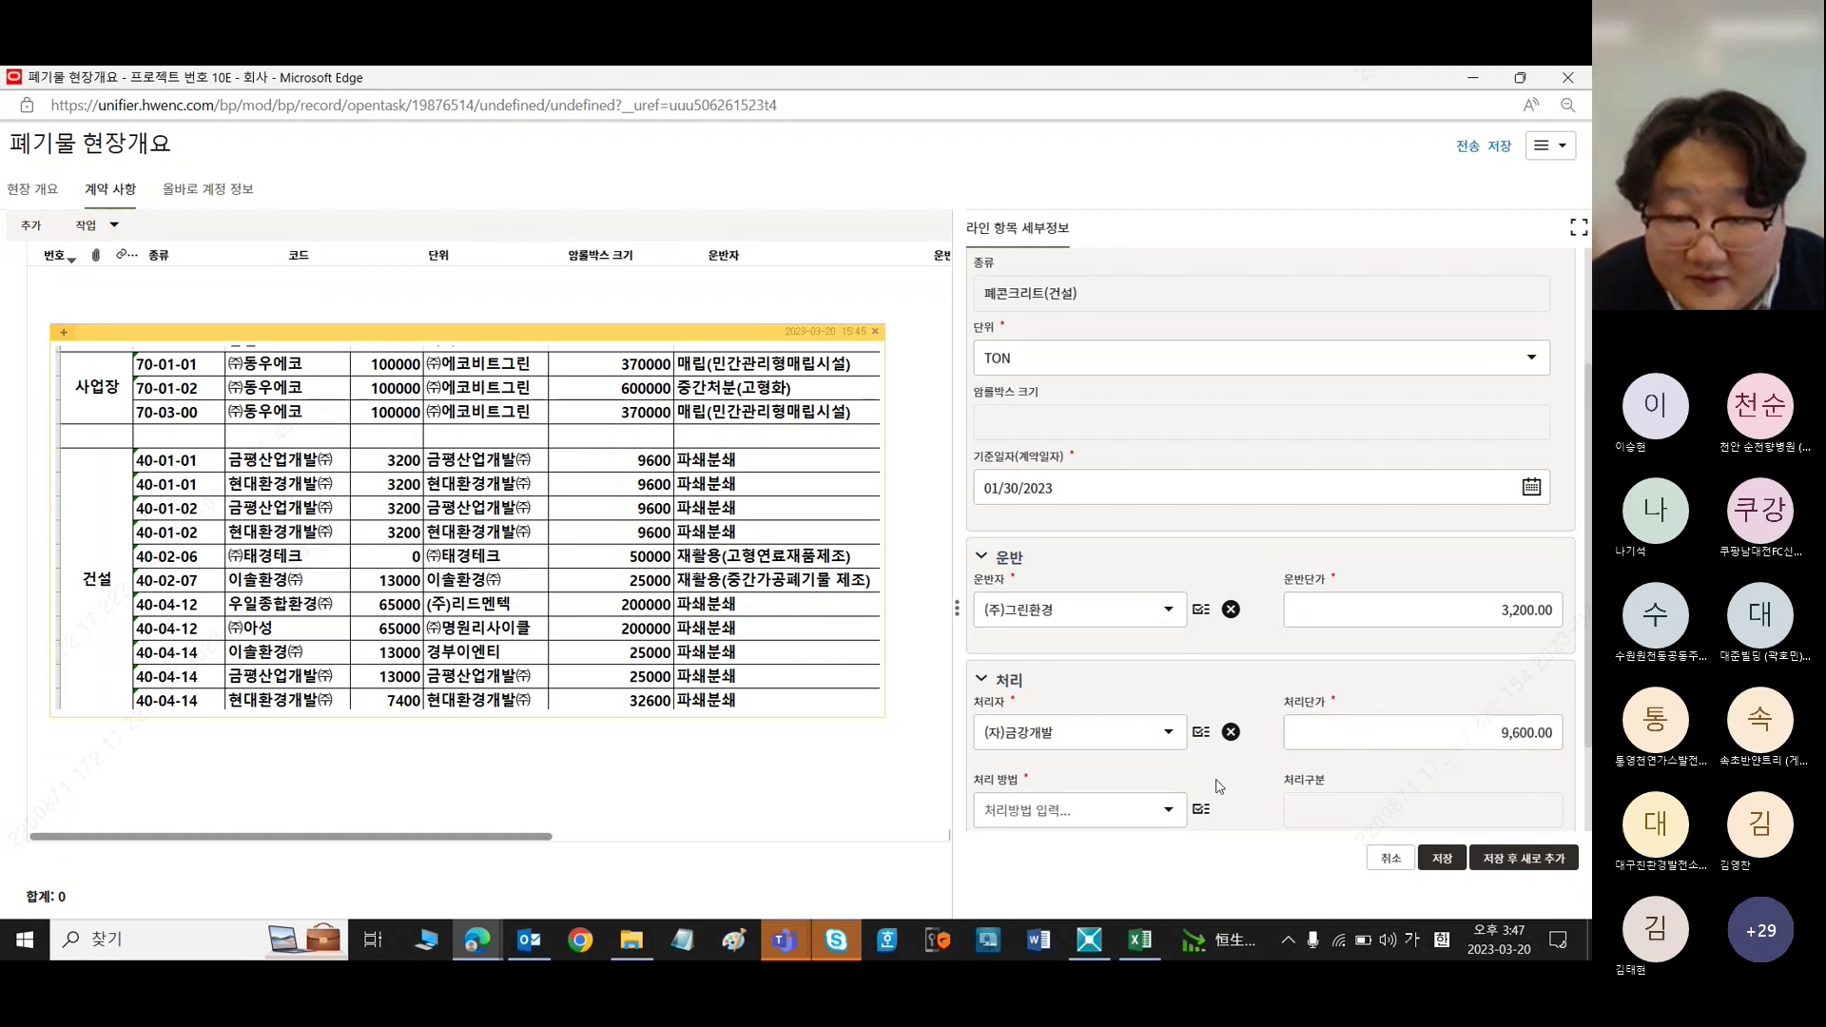
# Step: Search '파쇄' and set the treatment method to (2106)파쇄/분쇄(위탁)
pyautogui.click(1170, 811)
pyautogui.click(1117, 818)
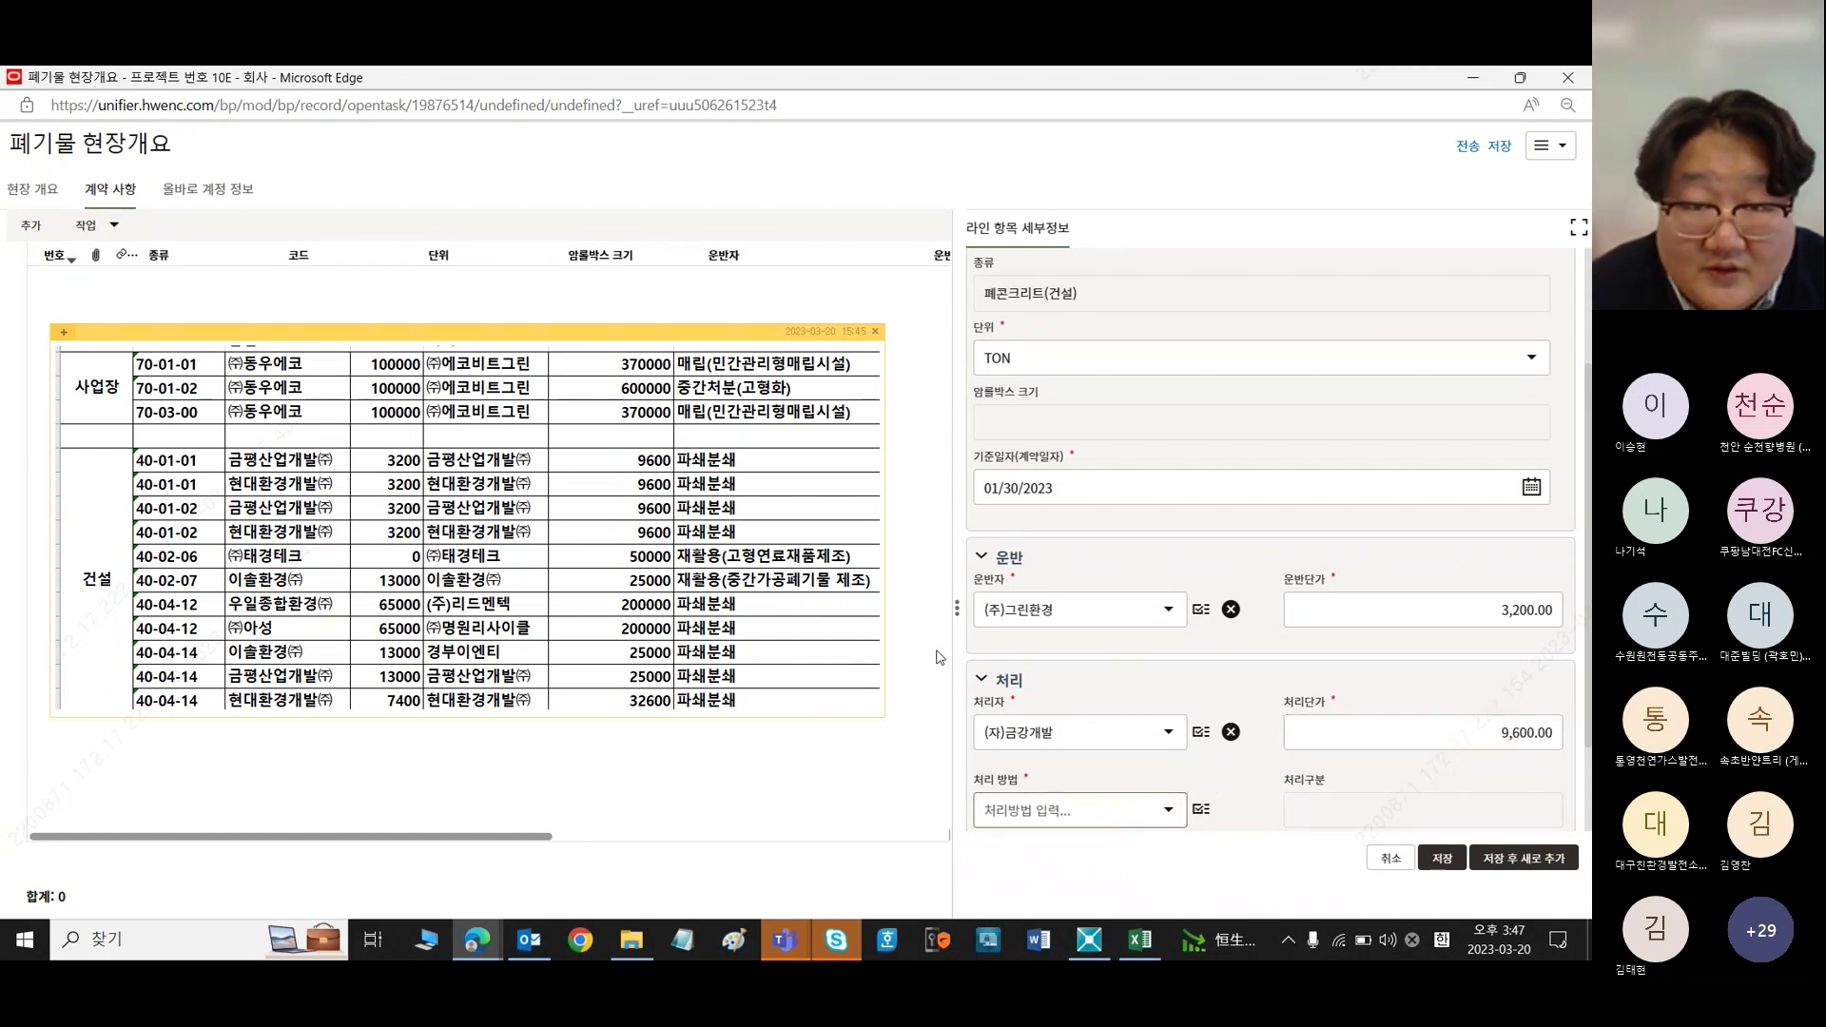
pyautogui.click(1032, 809)
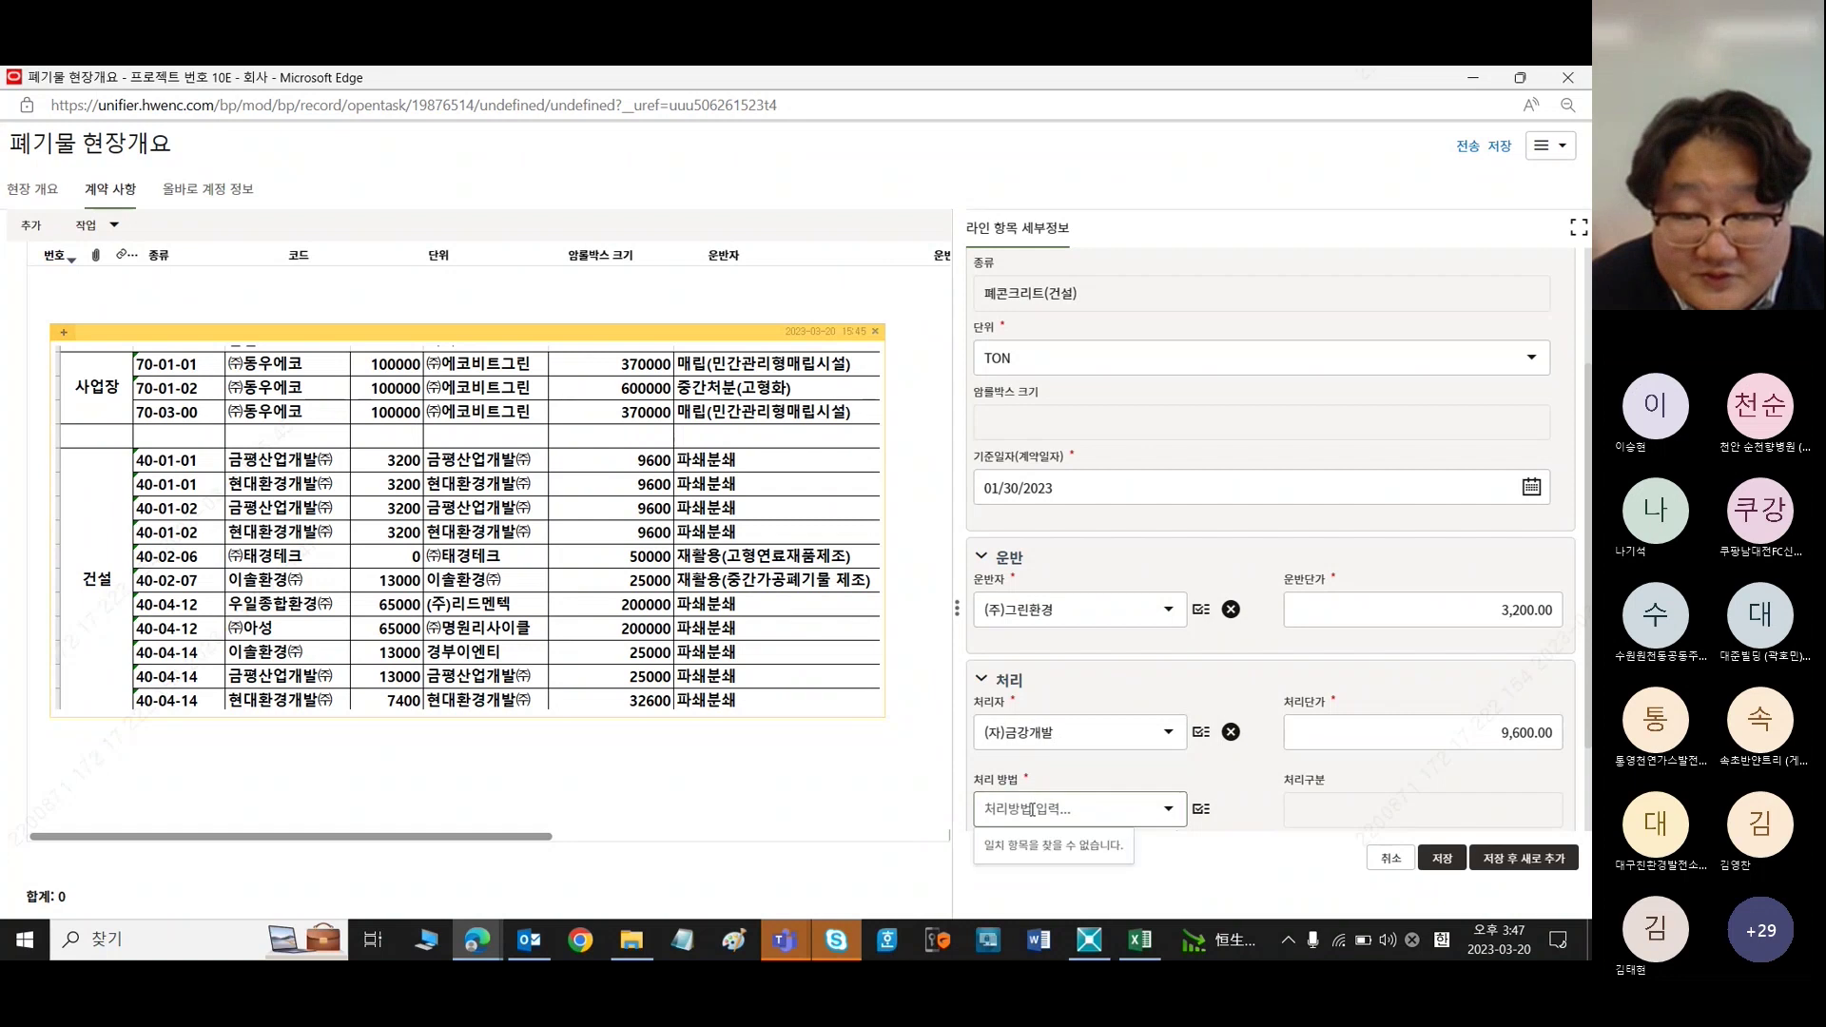
pyautogui.click(1032, 810)
pyautogui.write('피ㅖ')
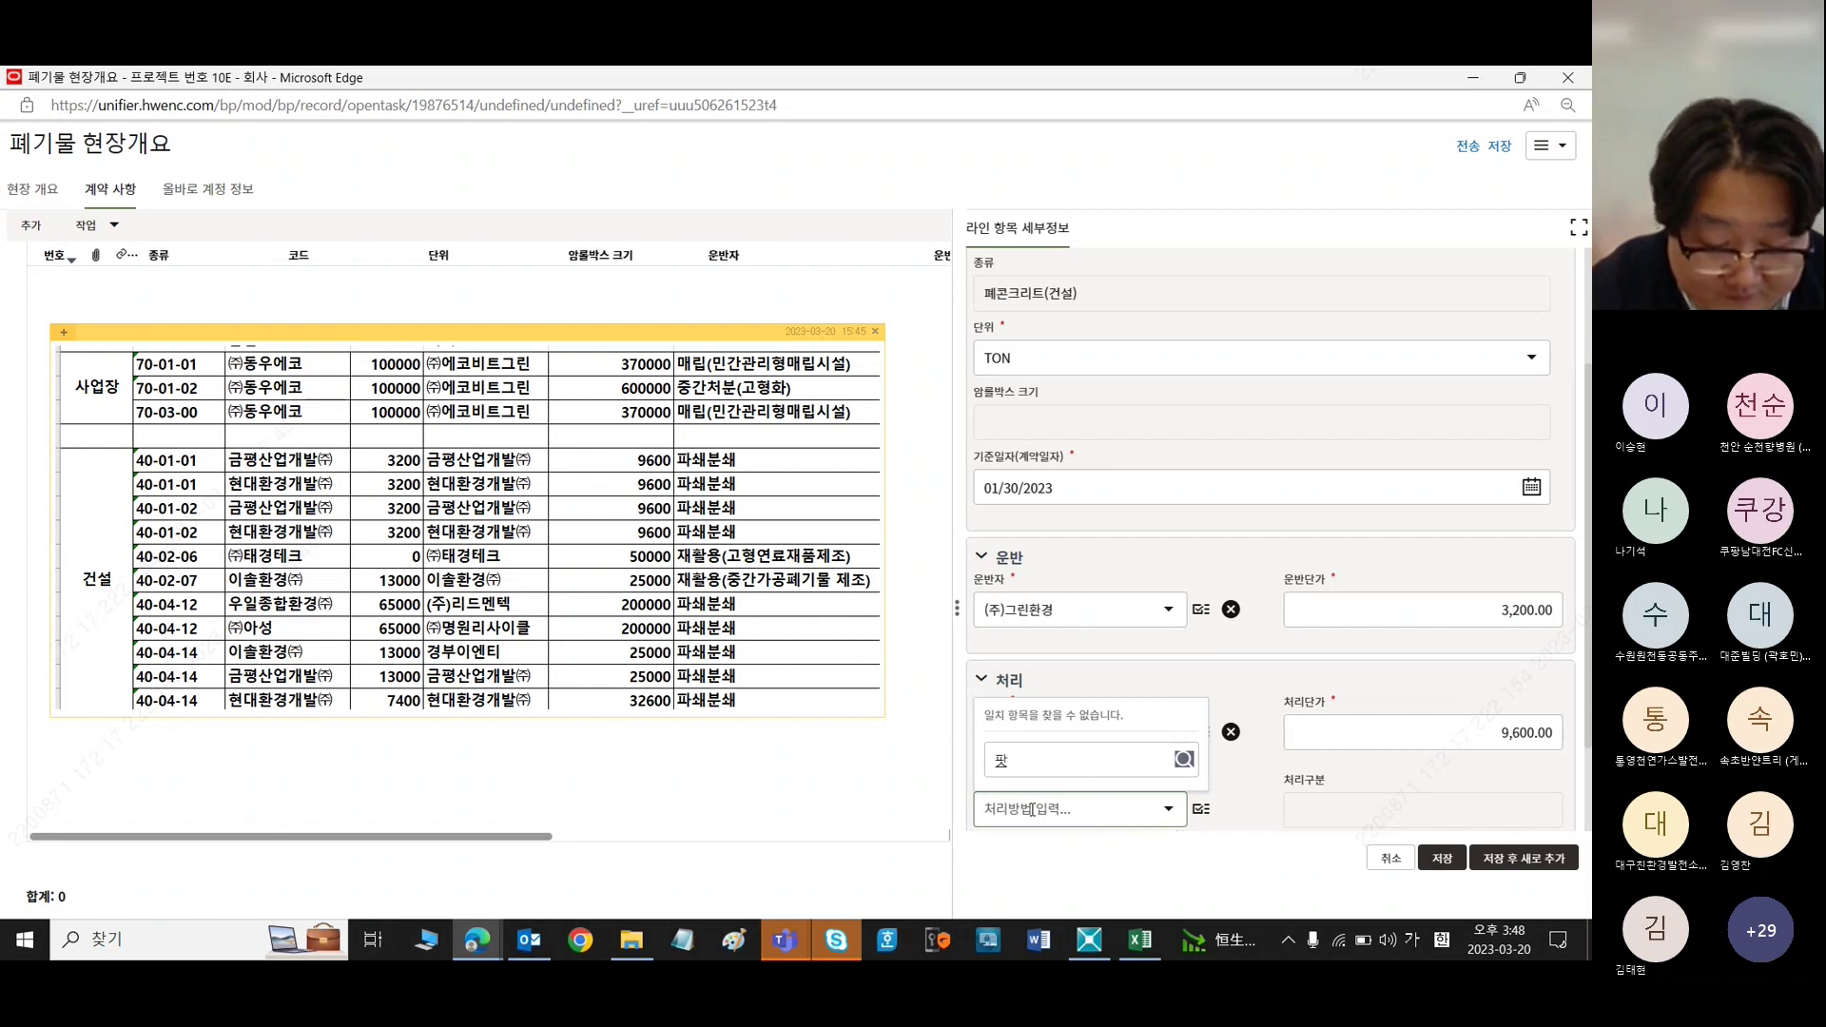
pyautogui.write('파쇄')
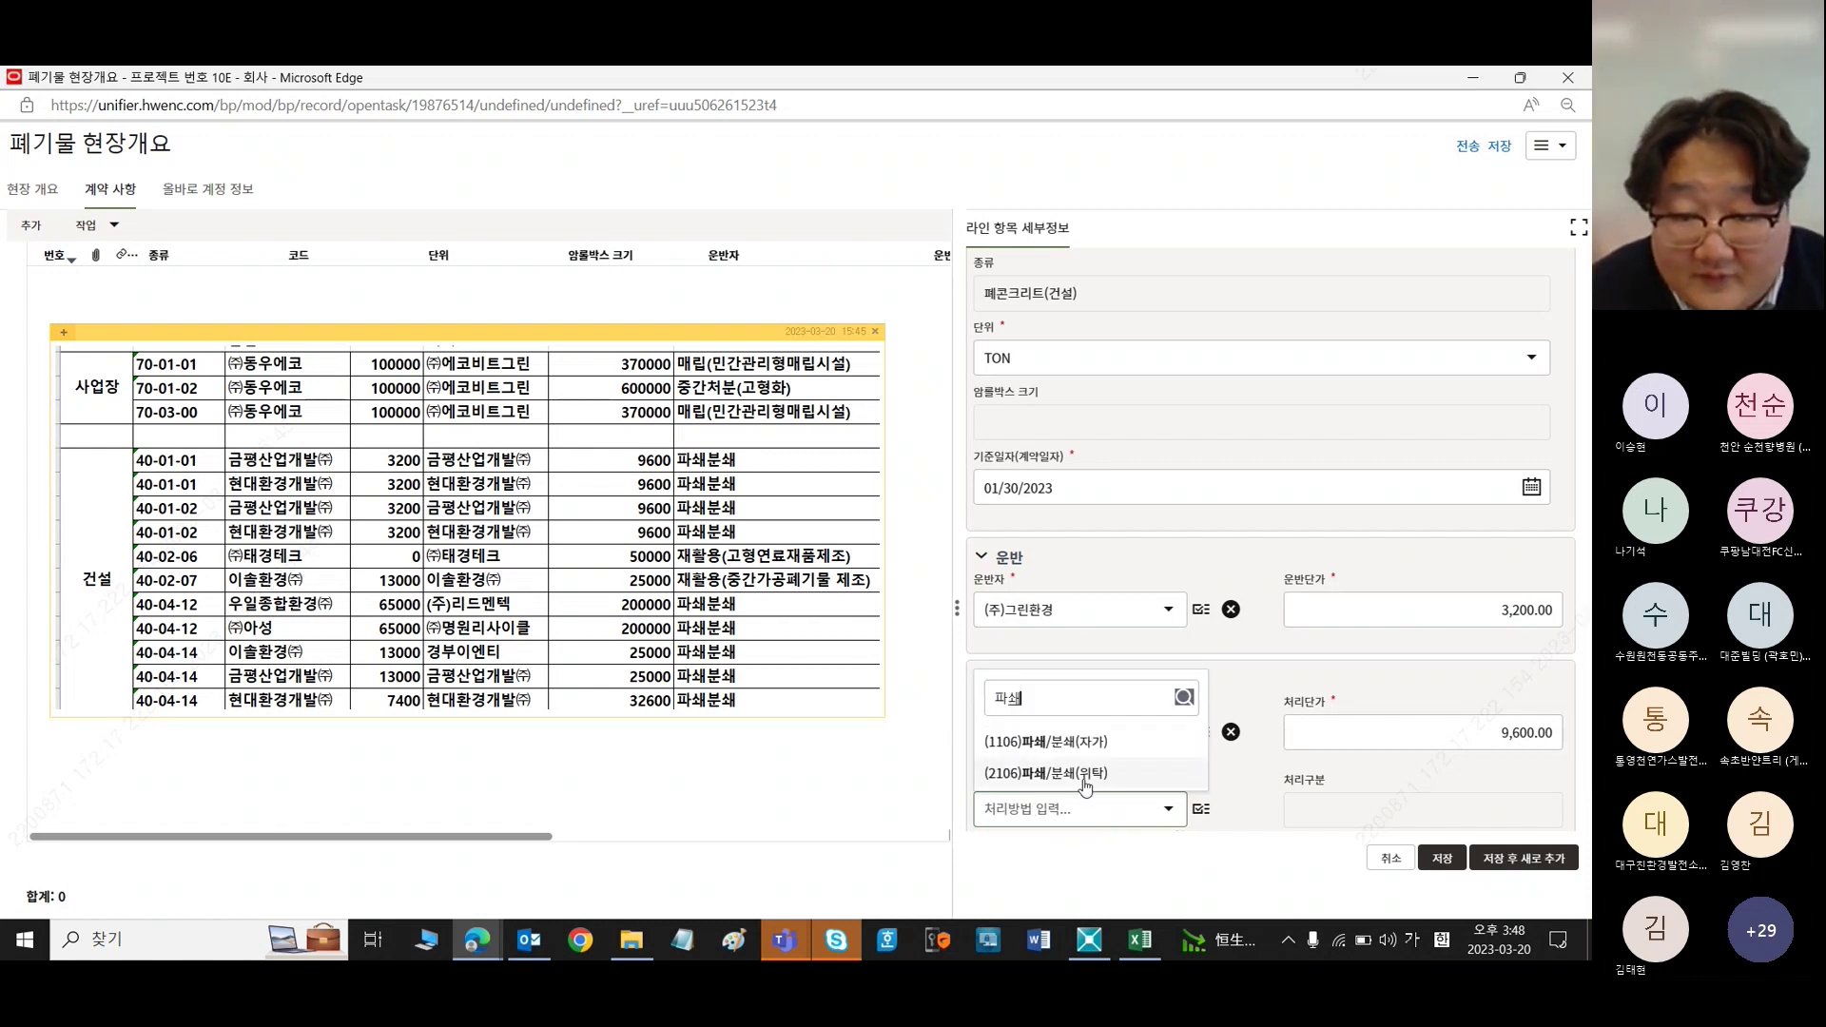
pyautogui.click(1060, 775)
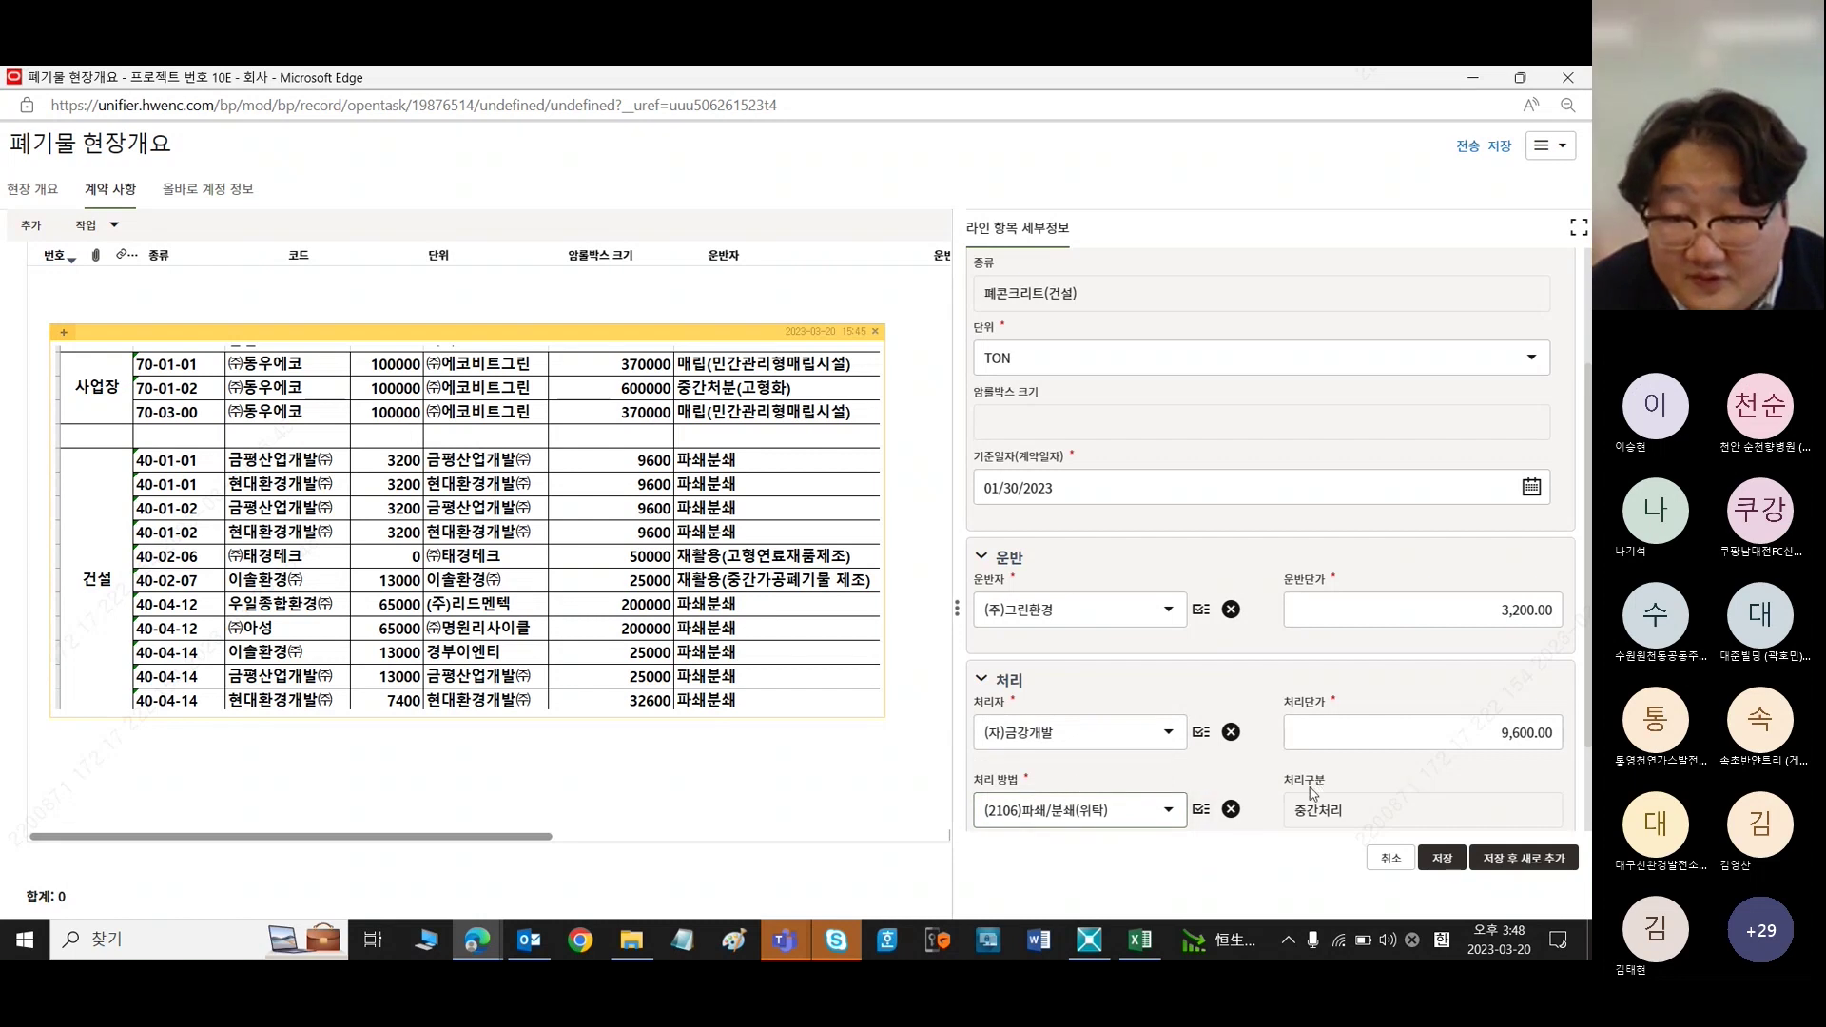
pyautogui.scroll(-2, 1312, 792)
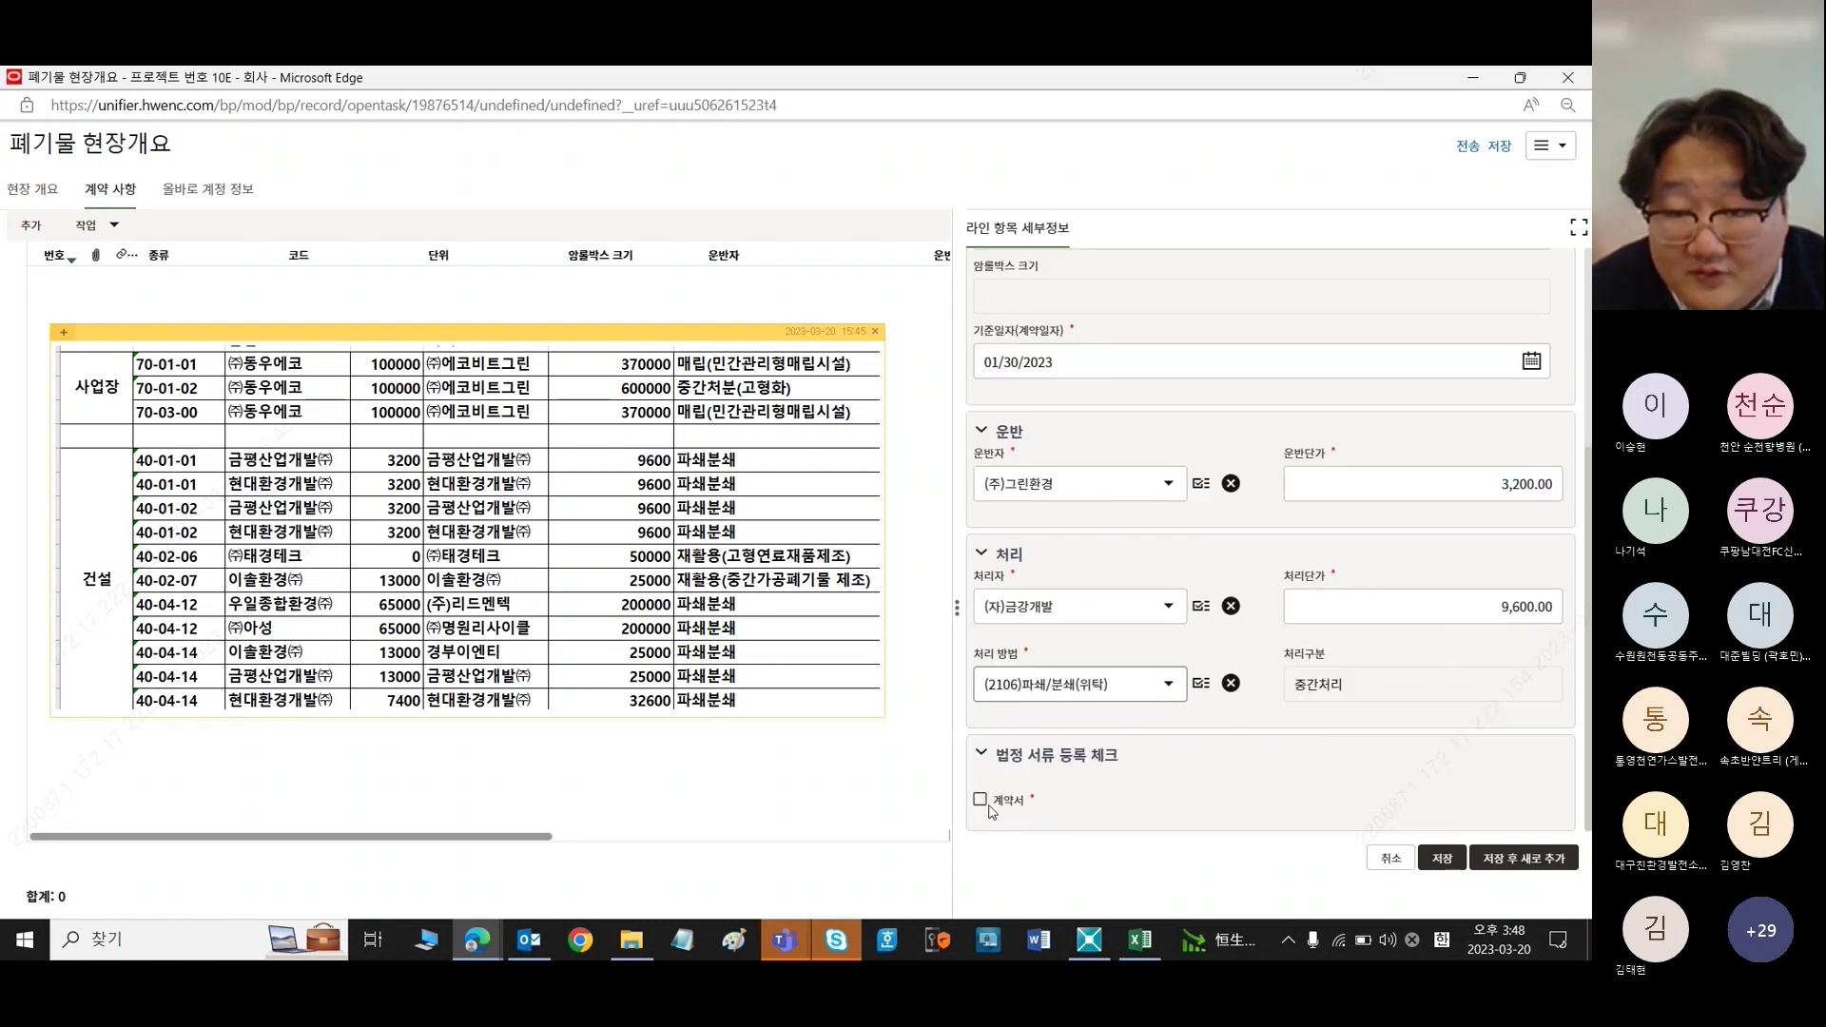
# Step: Tick the 계약서 legal-document check and save, adding row 001 (40-01-01, TON) to the contract list
pyautogui.click(980, 800)
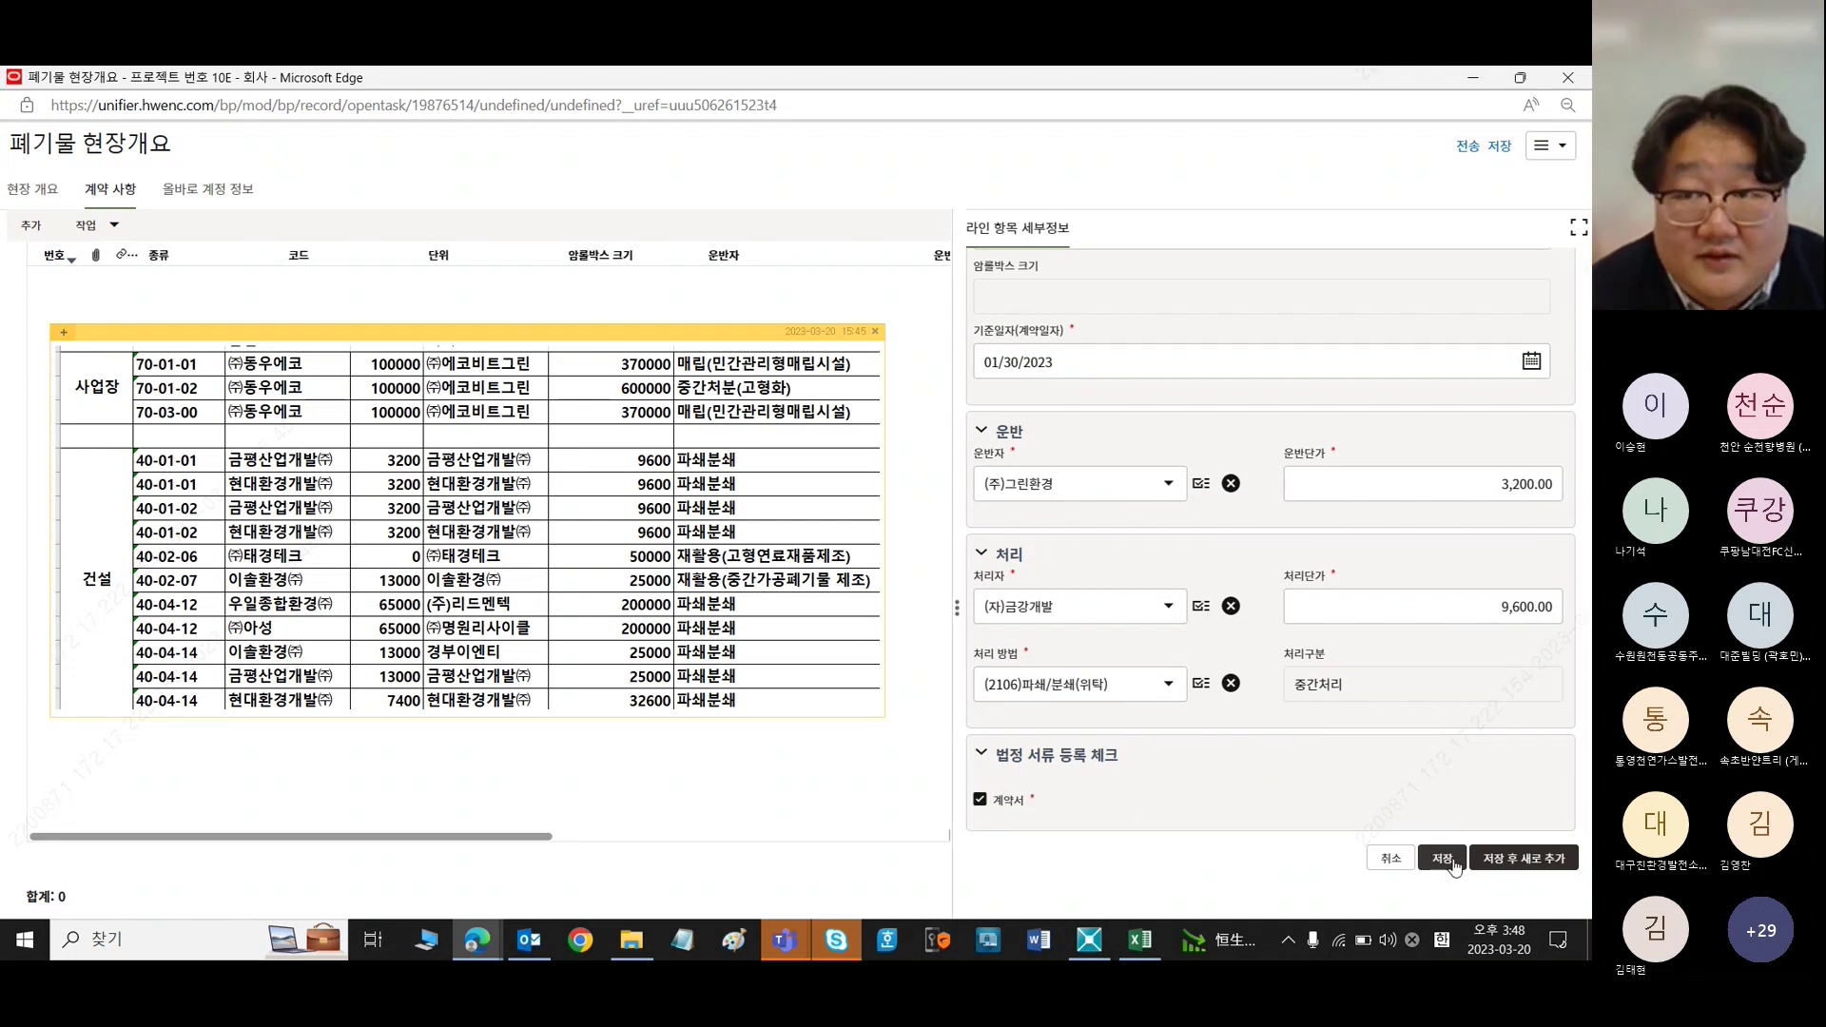
pyautogui.click(1443, 859)
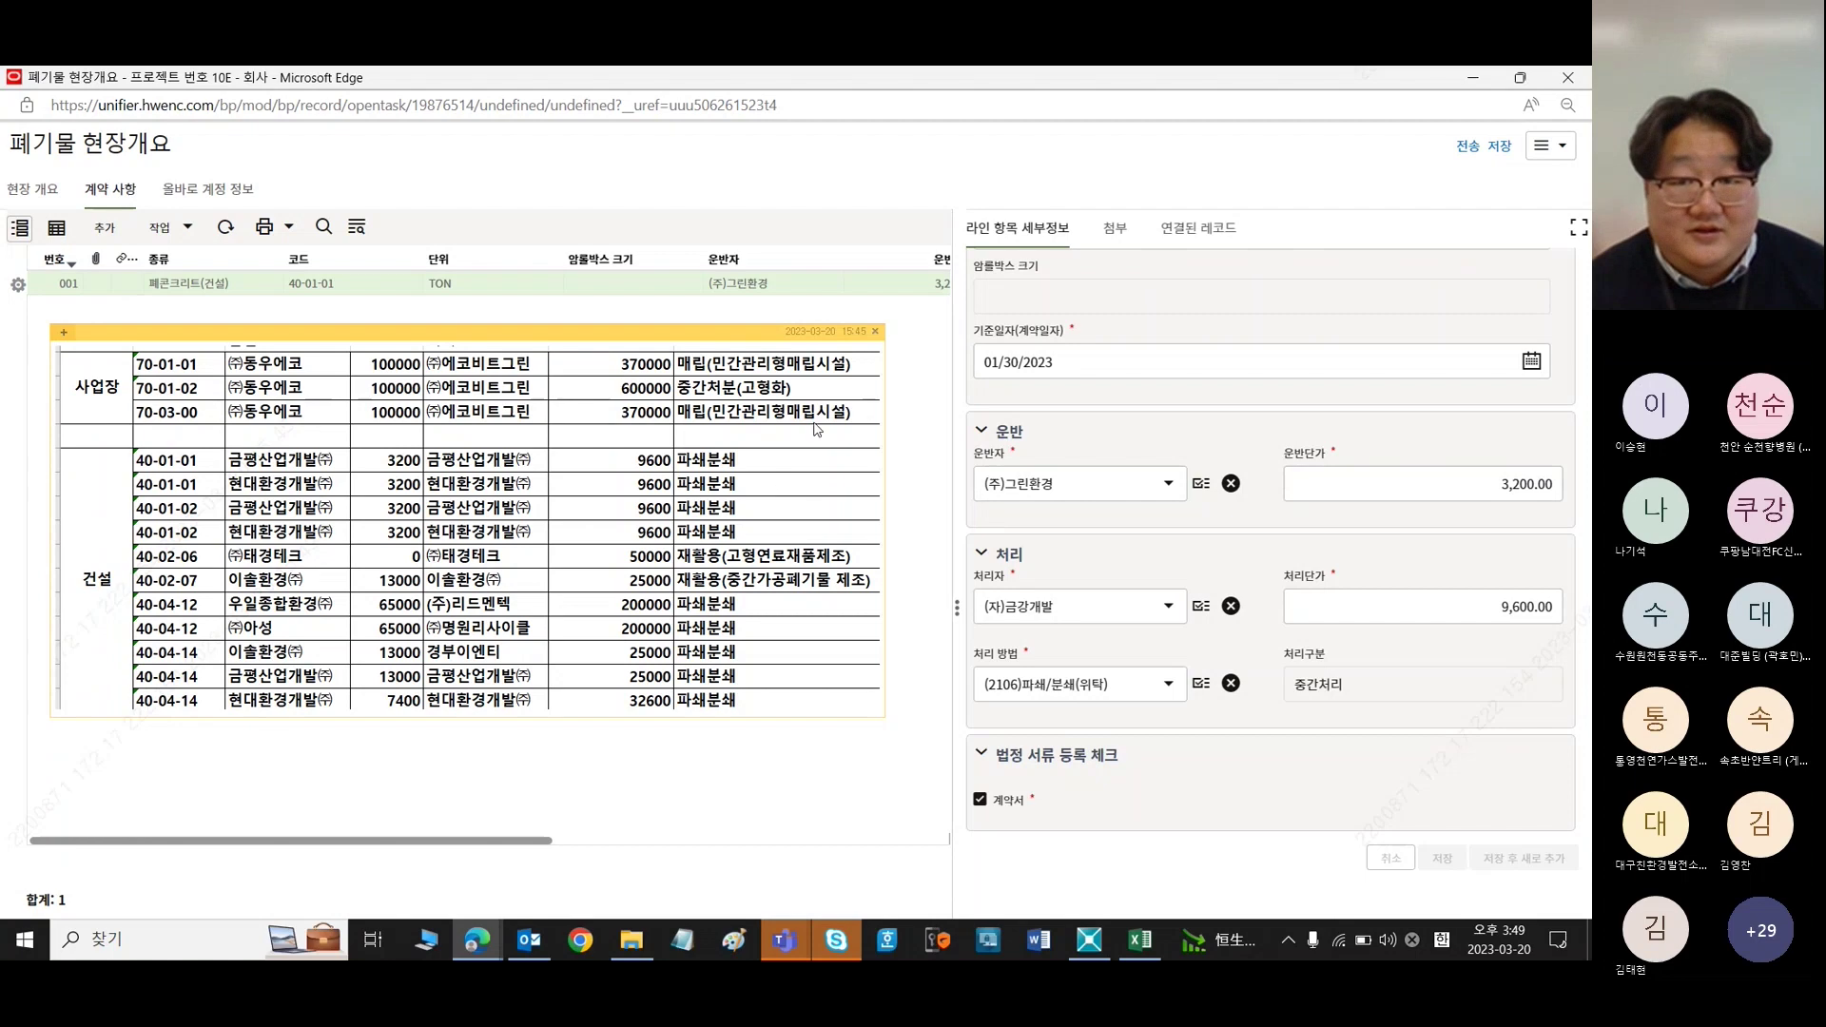
pyautogui.scroll(2, 1087, 535)
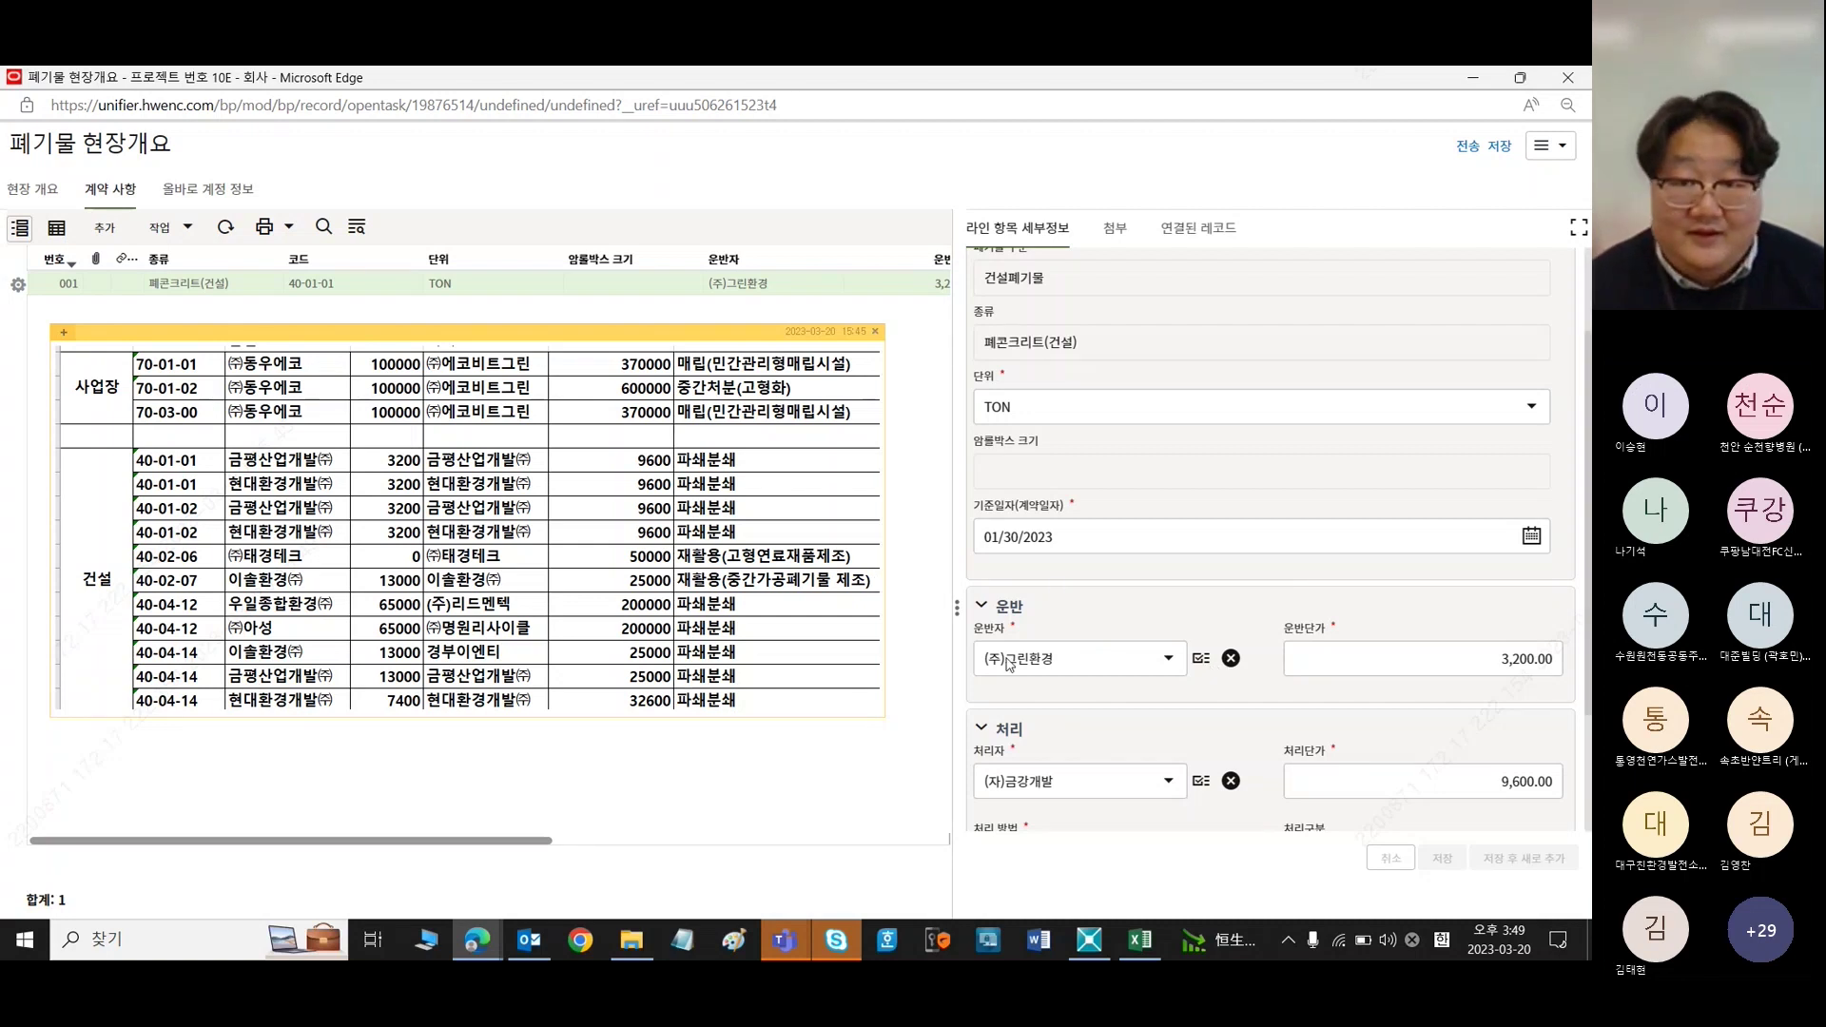
pyautogui.scroll(-2, 1109, 575)
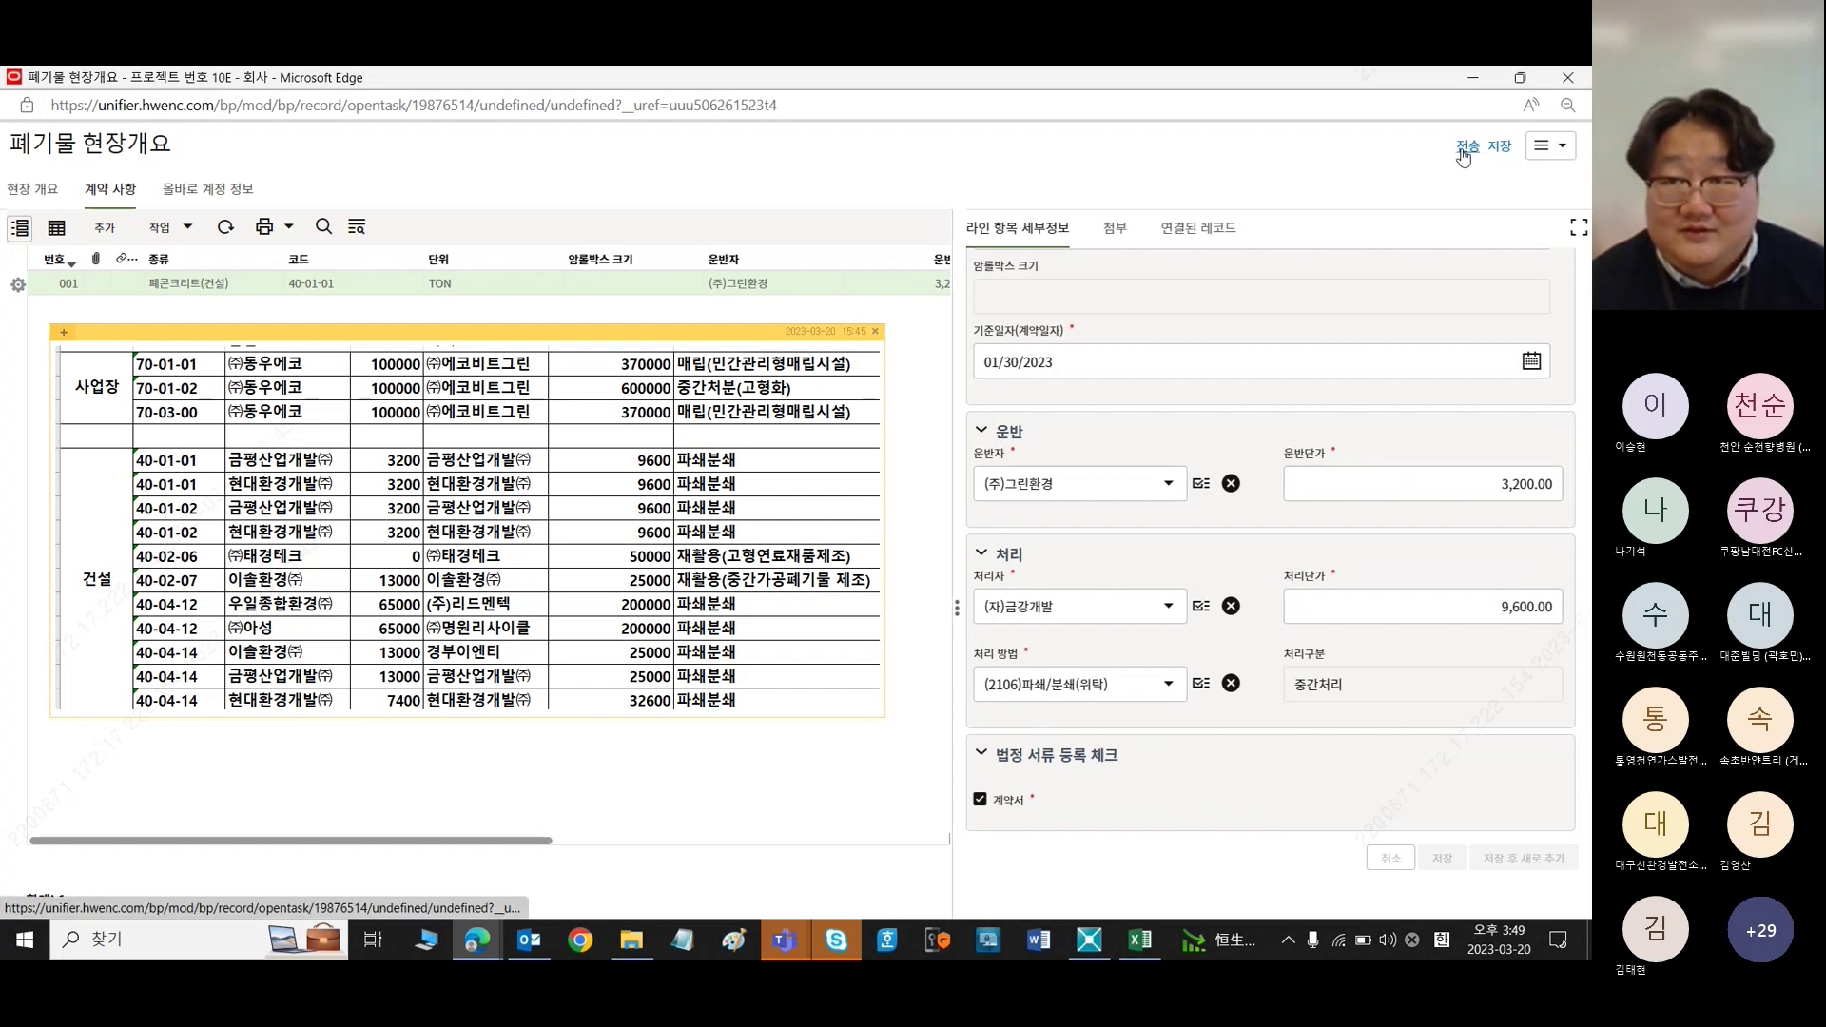
# Step: Close the waste record window without saving, delete the desktop memo, and dismiss the mail alert
pyautogui.click(1570, 80)
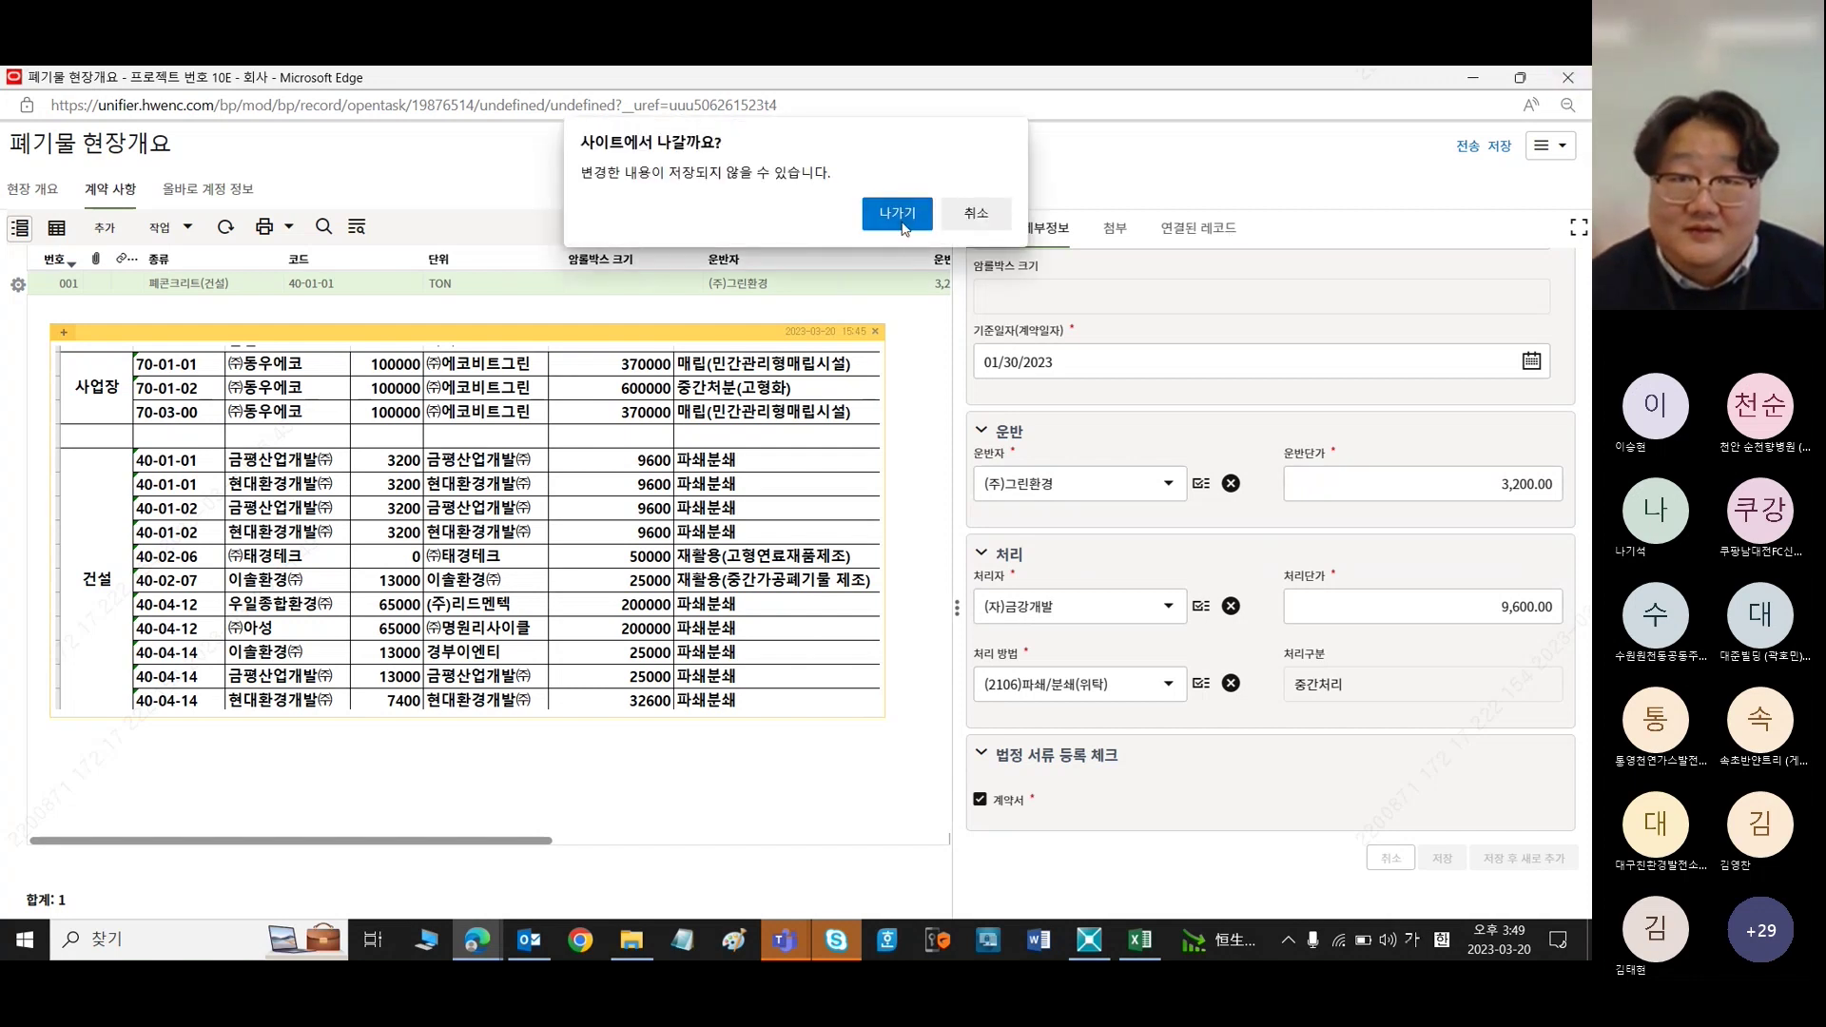
pyautogui.click(900, 217)
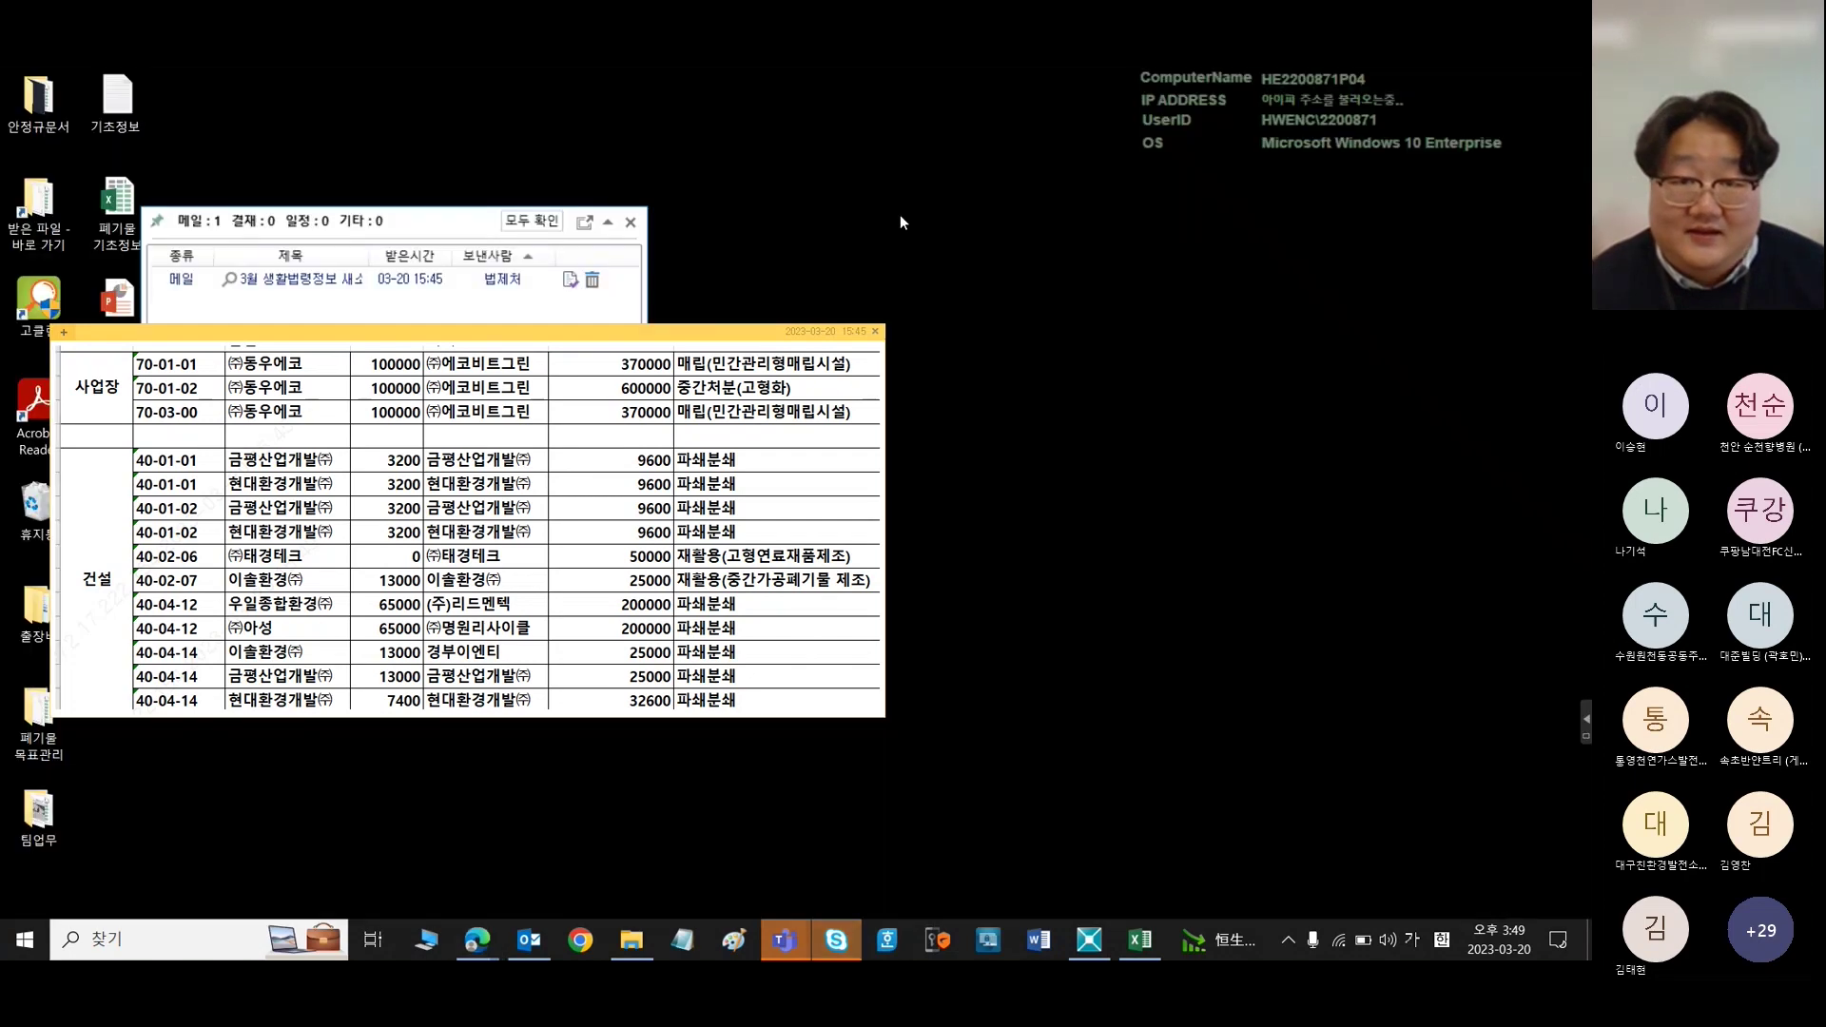
pyautogui.click(878, 332)
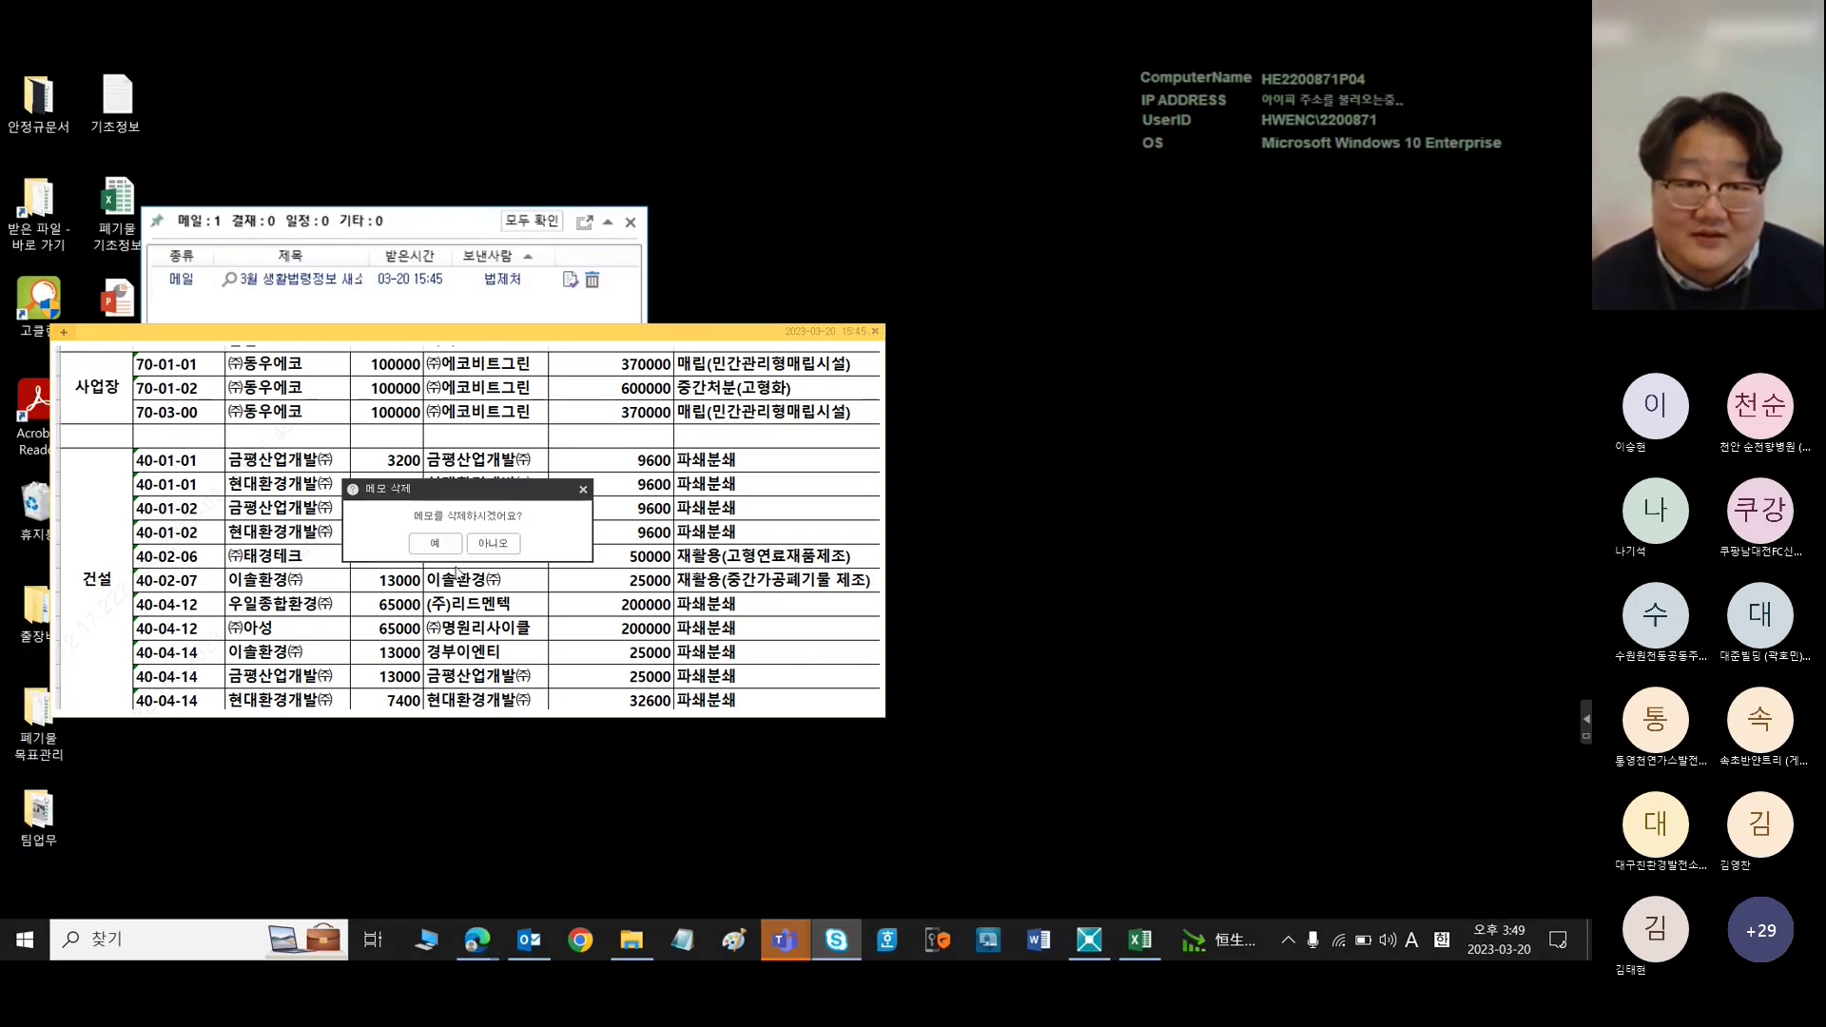
pyautogui.click(435, 549)
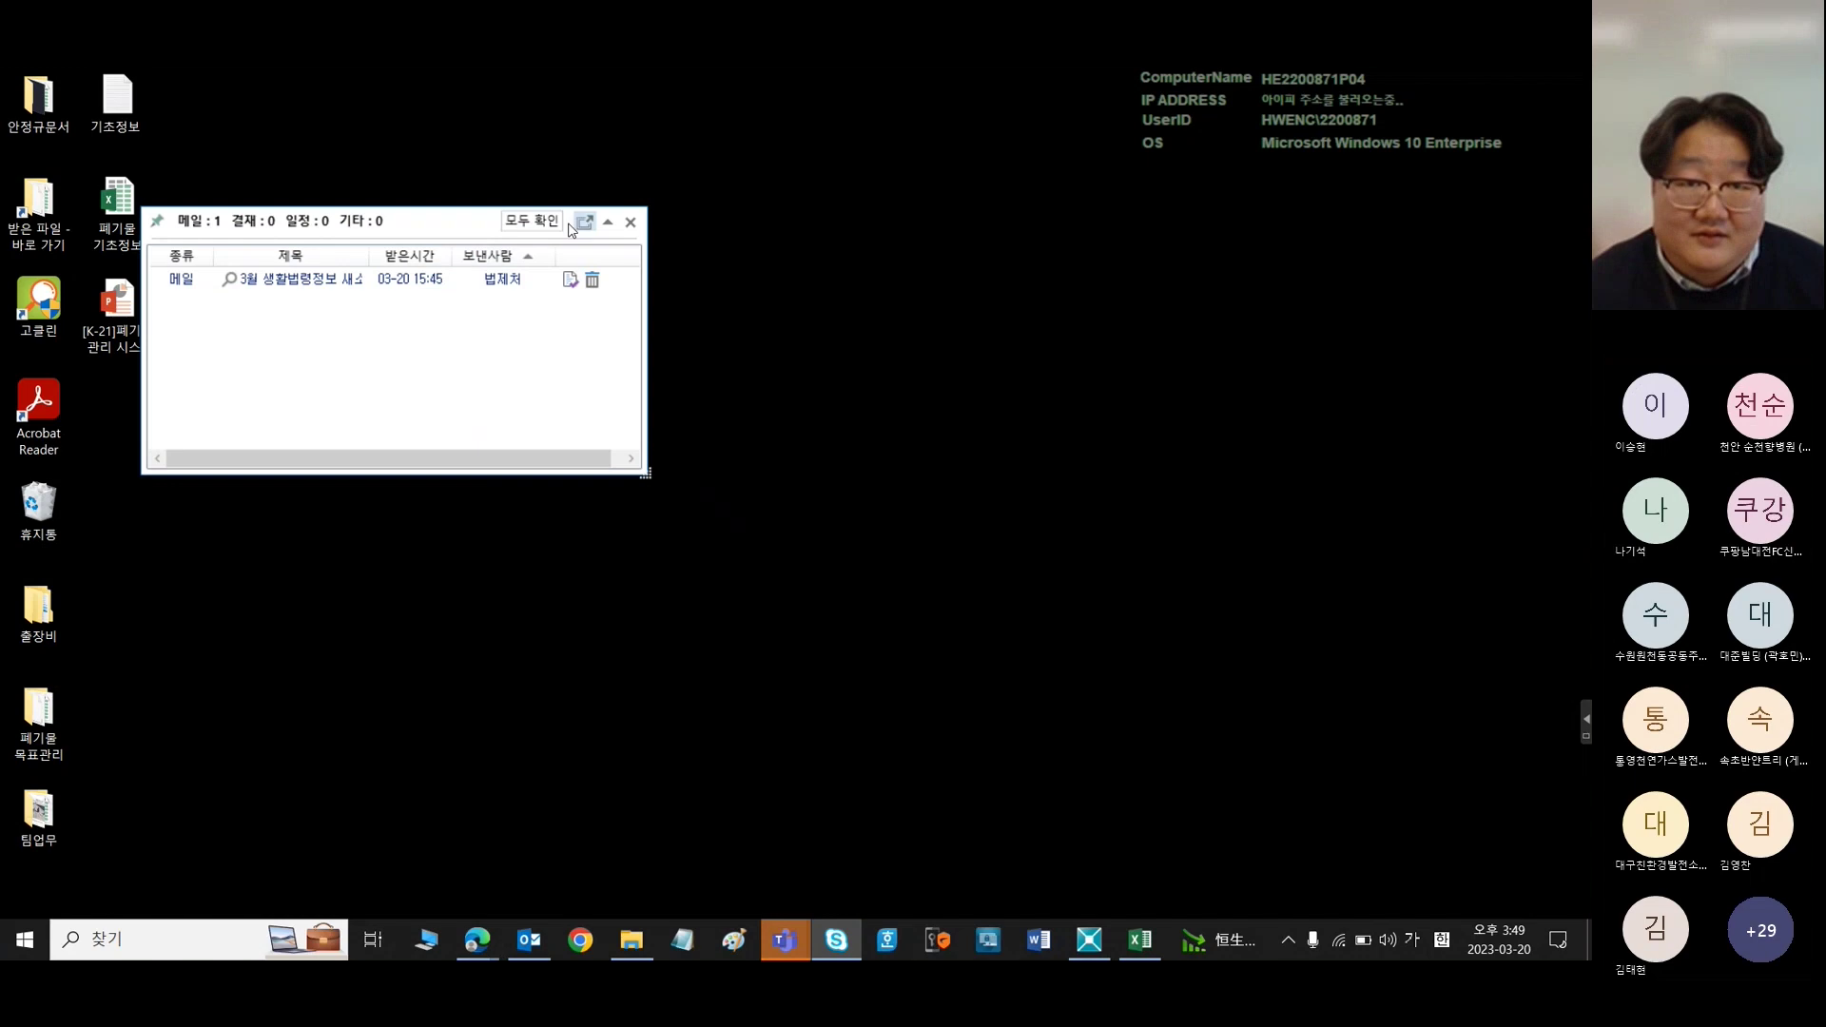
pyautogui.click(544, 224)
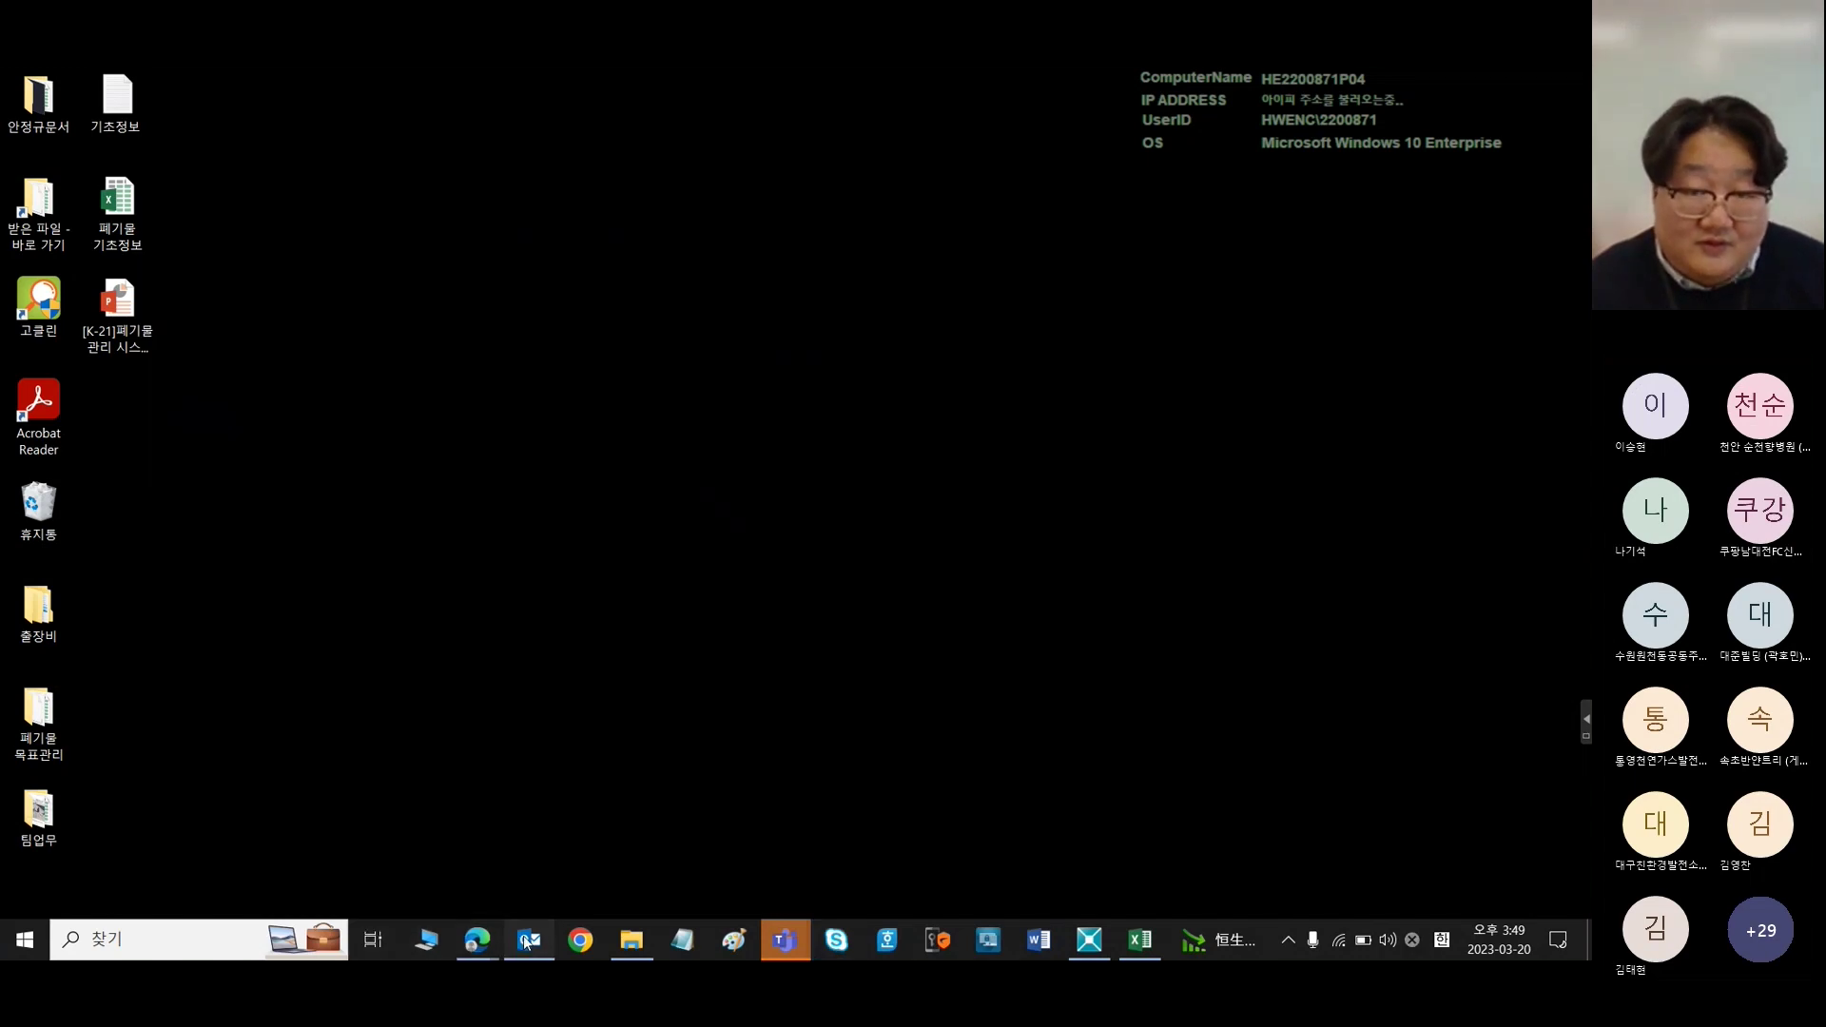
# Step: Open and minimize Outlook, then bring the Primavera Unifier browser window back
pyautogui.click(523, 936)
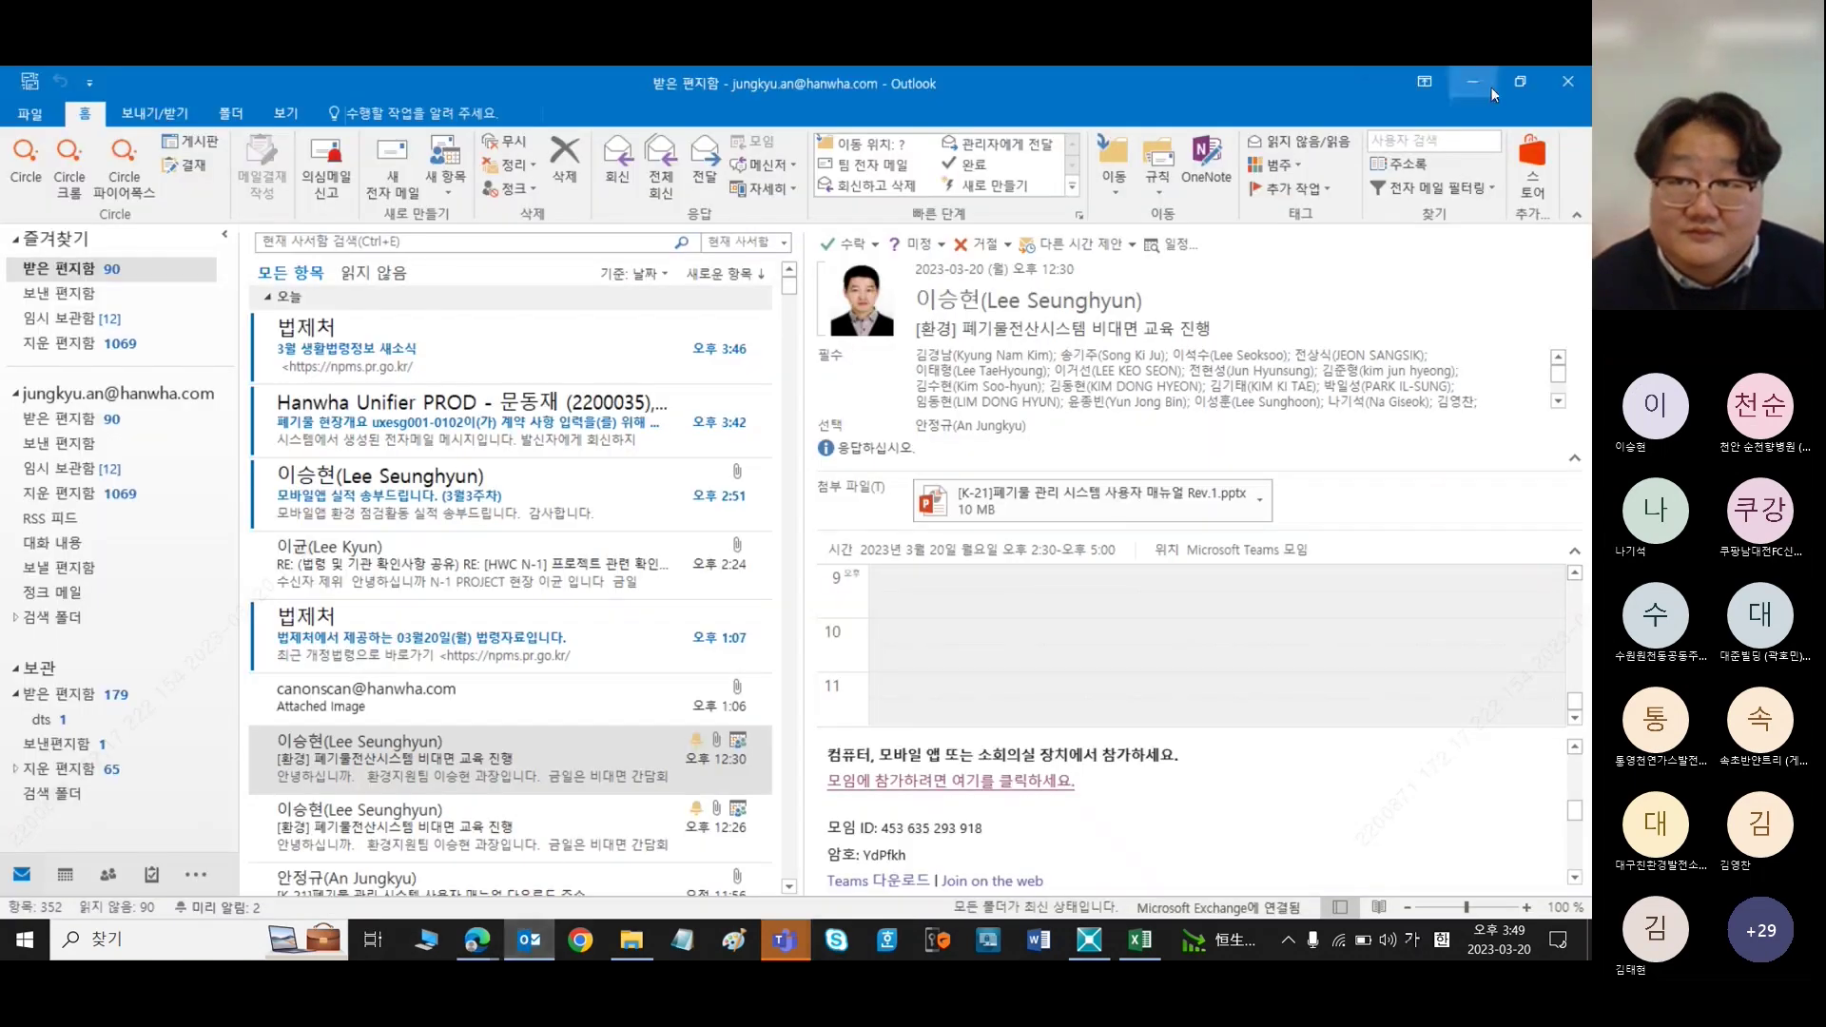
pyautogui.click(522, 944)
pyautogui.moveTo(477, 942)
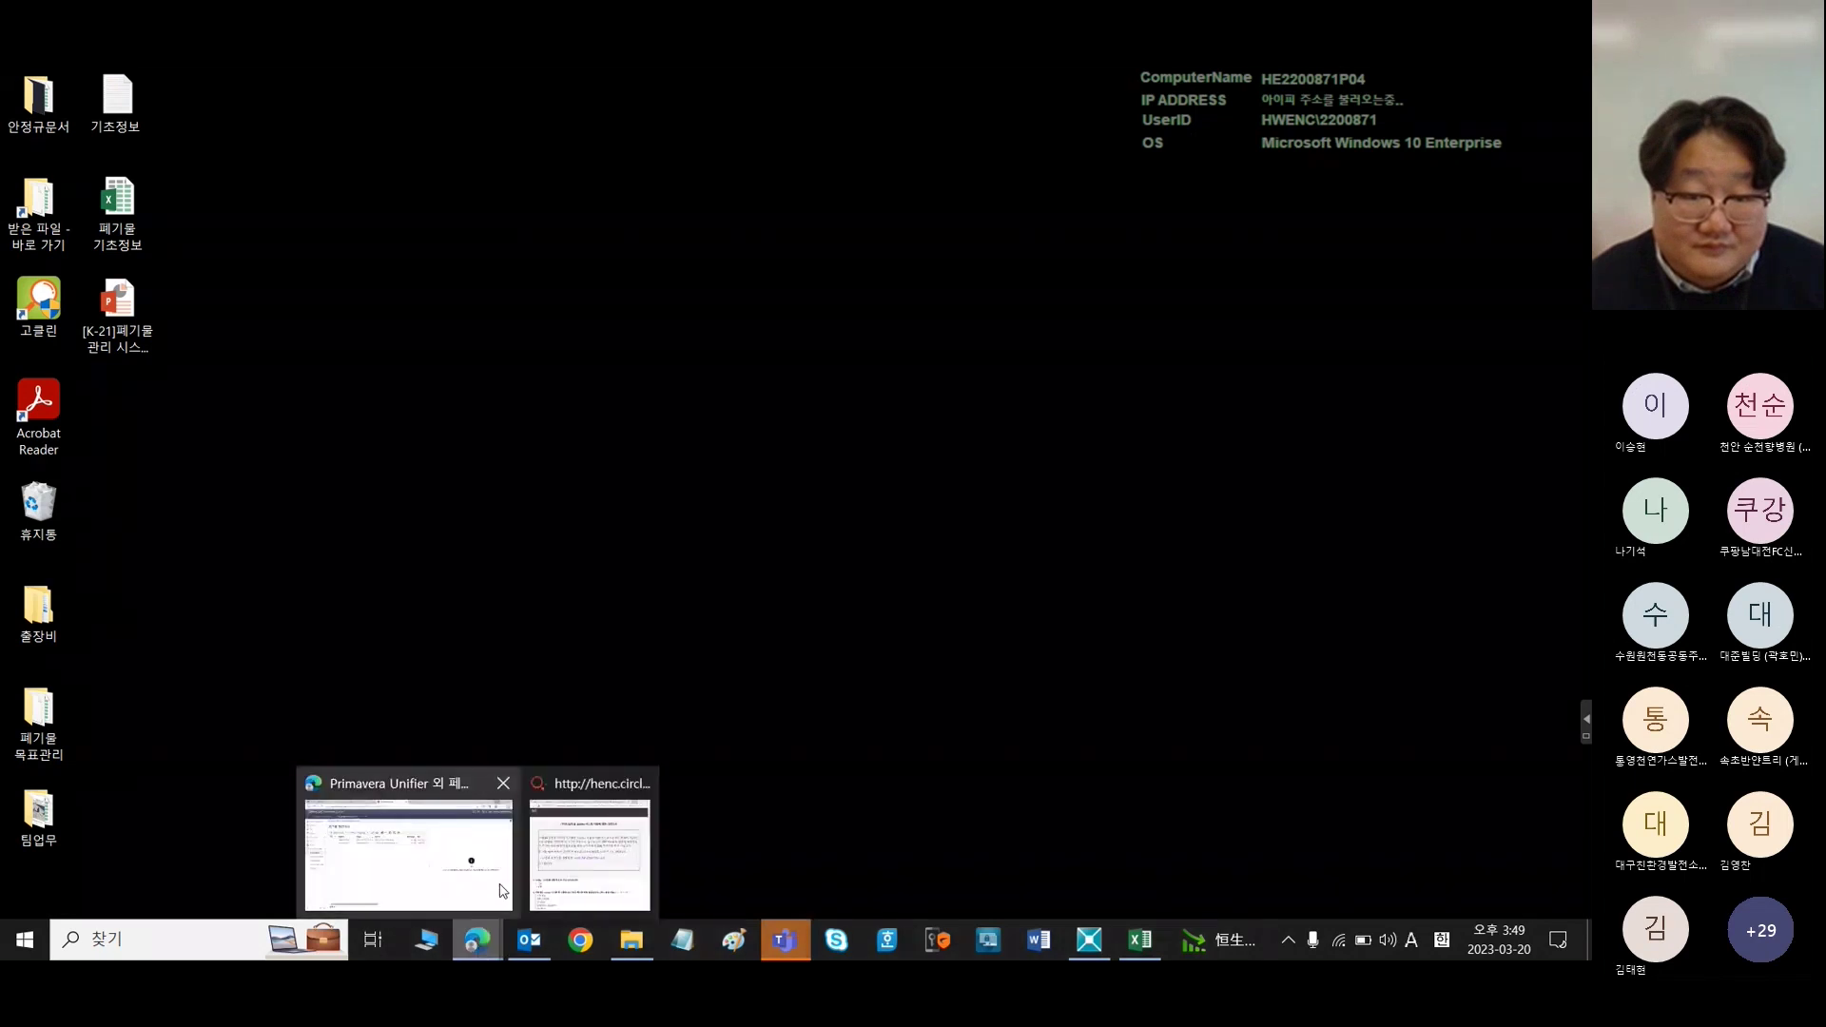
pyautogui.click(442, 880)
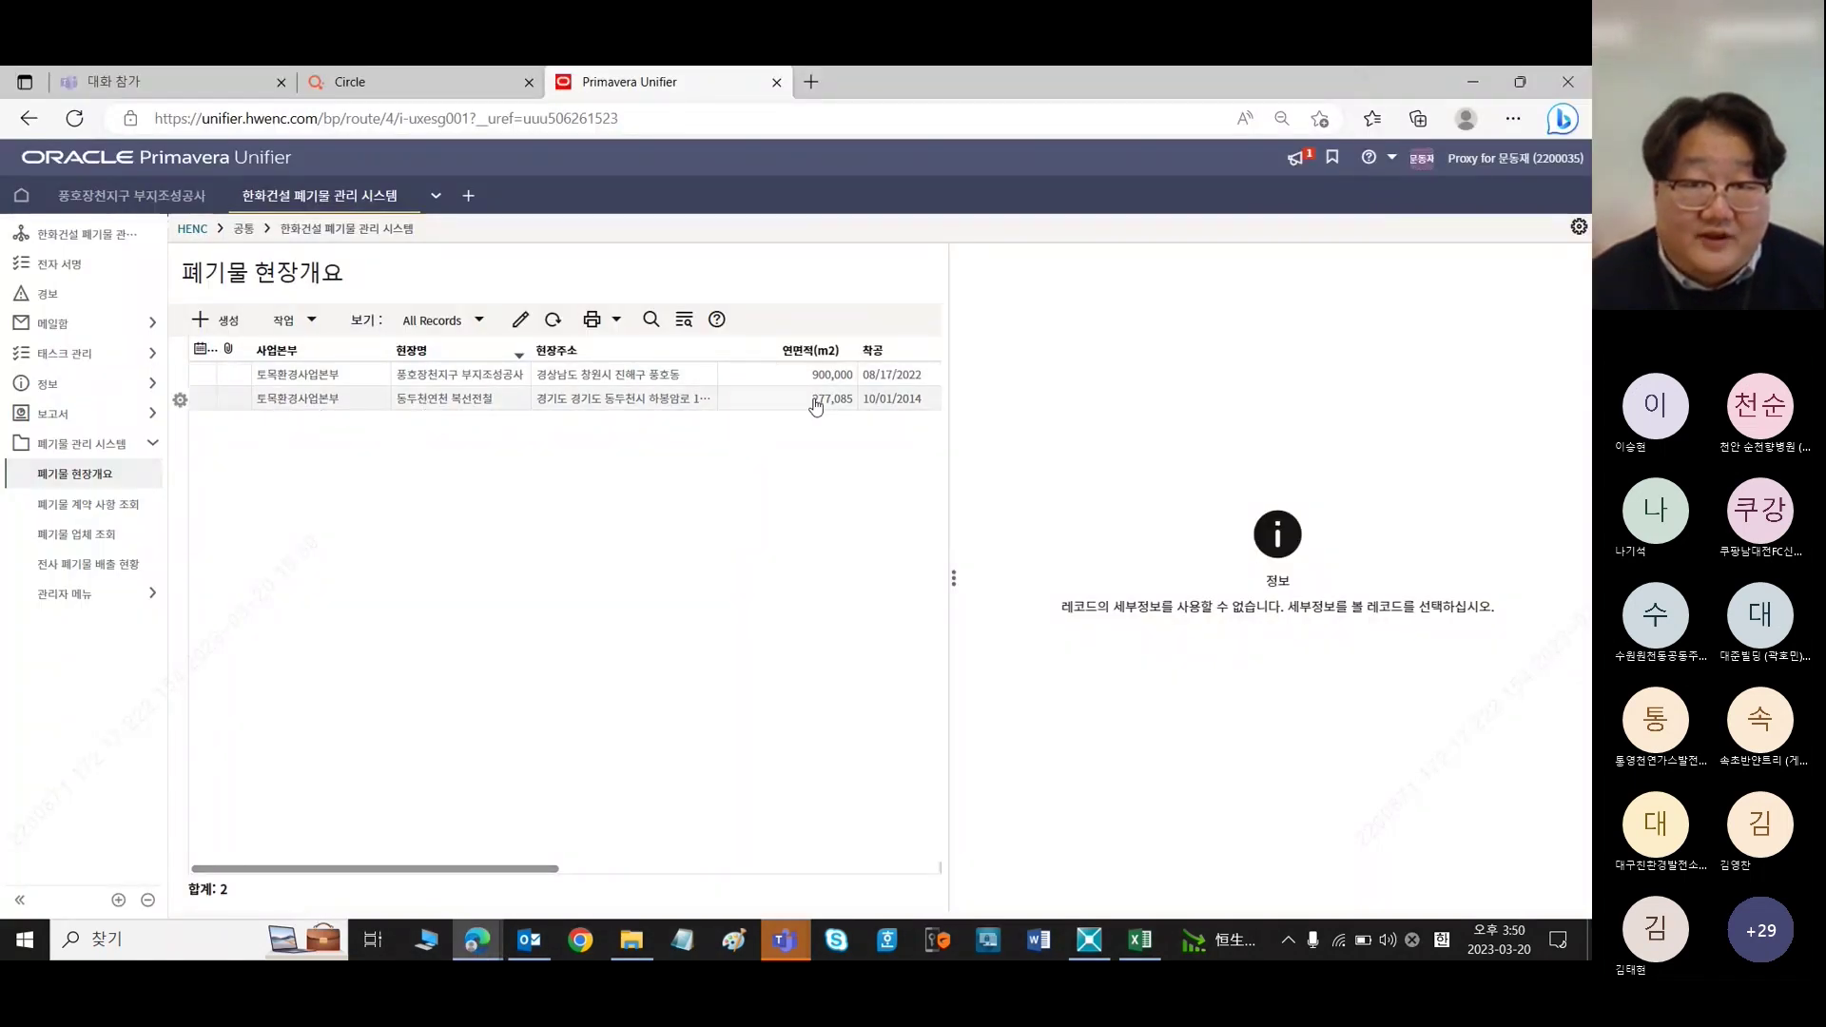
# Step: Exit proxy mode and open the waste project's 폐기물 현장개요 list, dismissing the error
pyautogui.click(1532, 160)
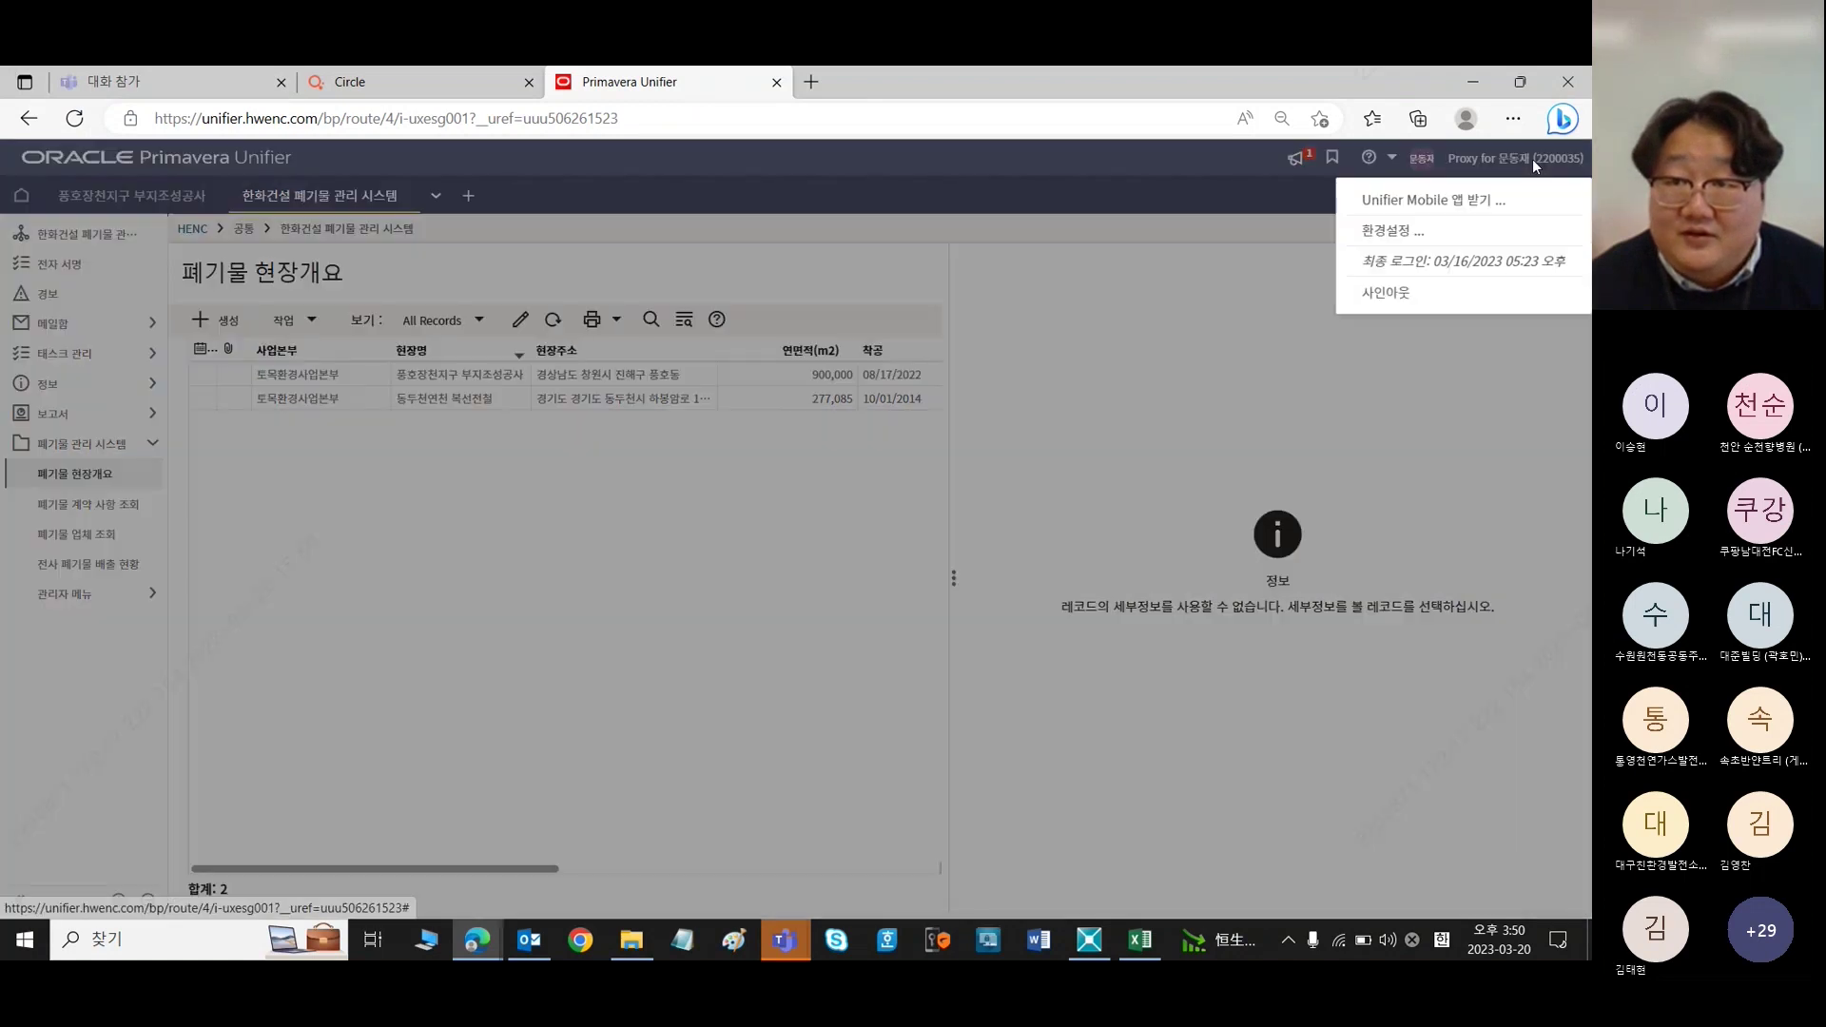
pyautogui.click(1388, 294)
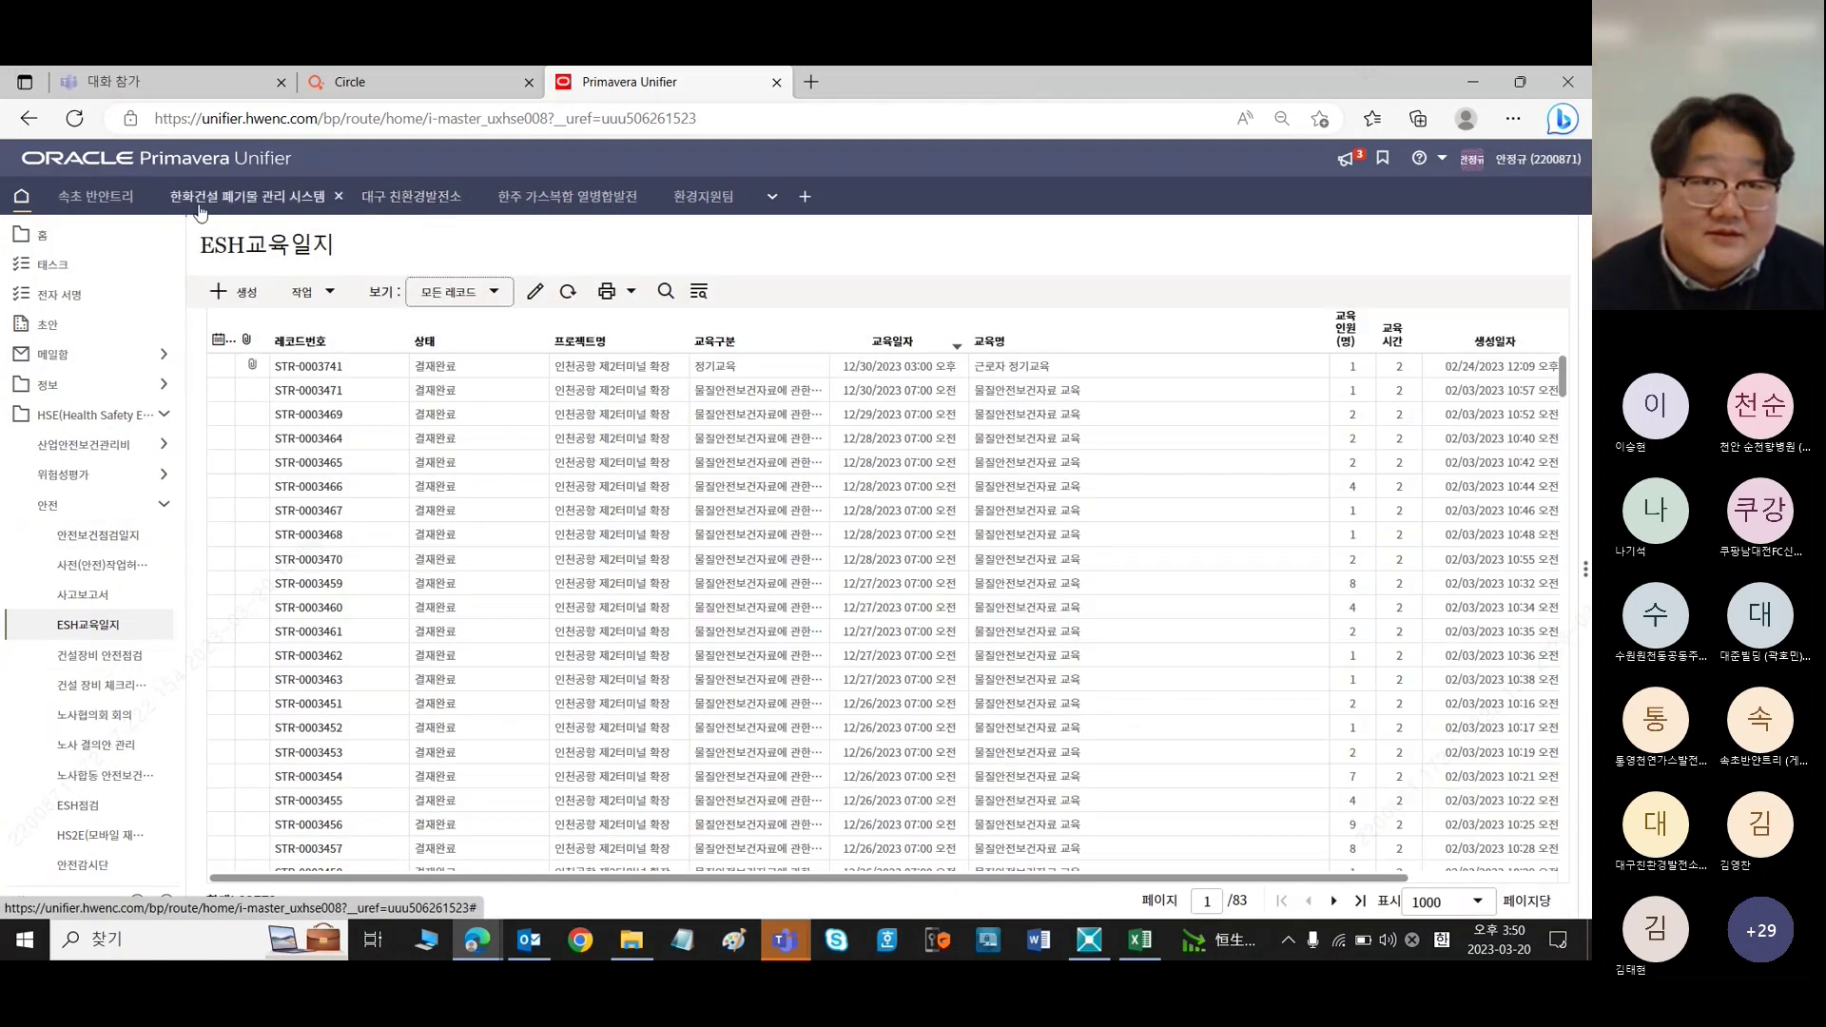
pyautogui.click(200, 202)
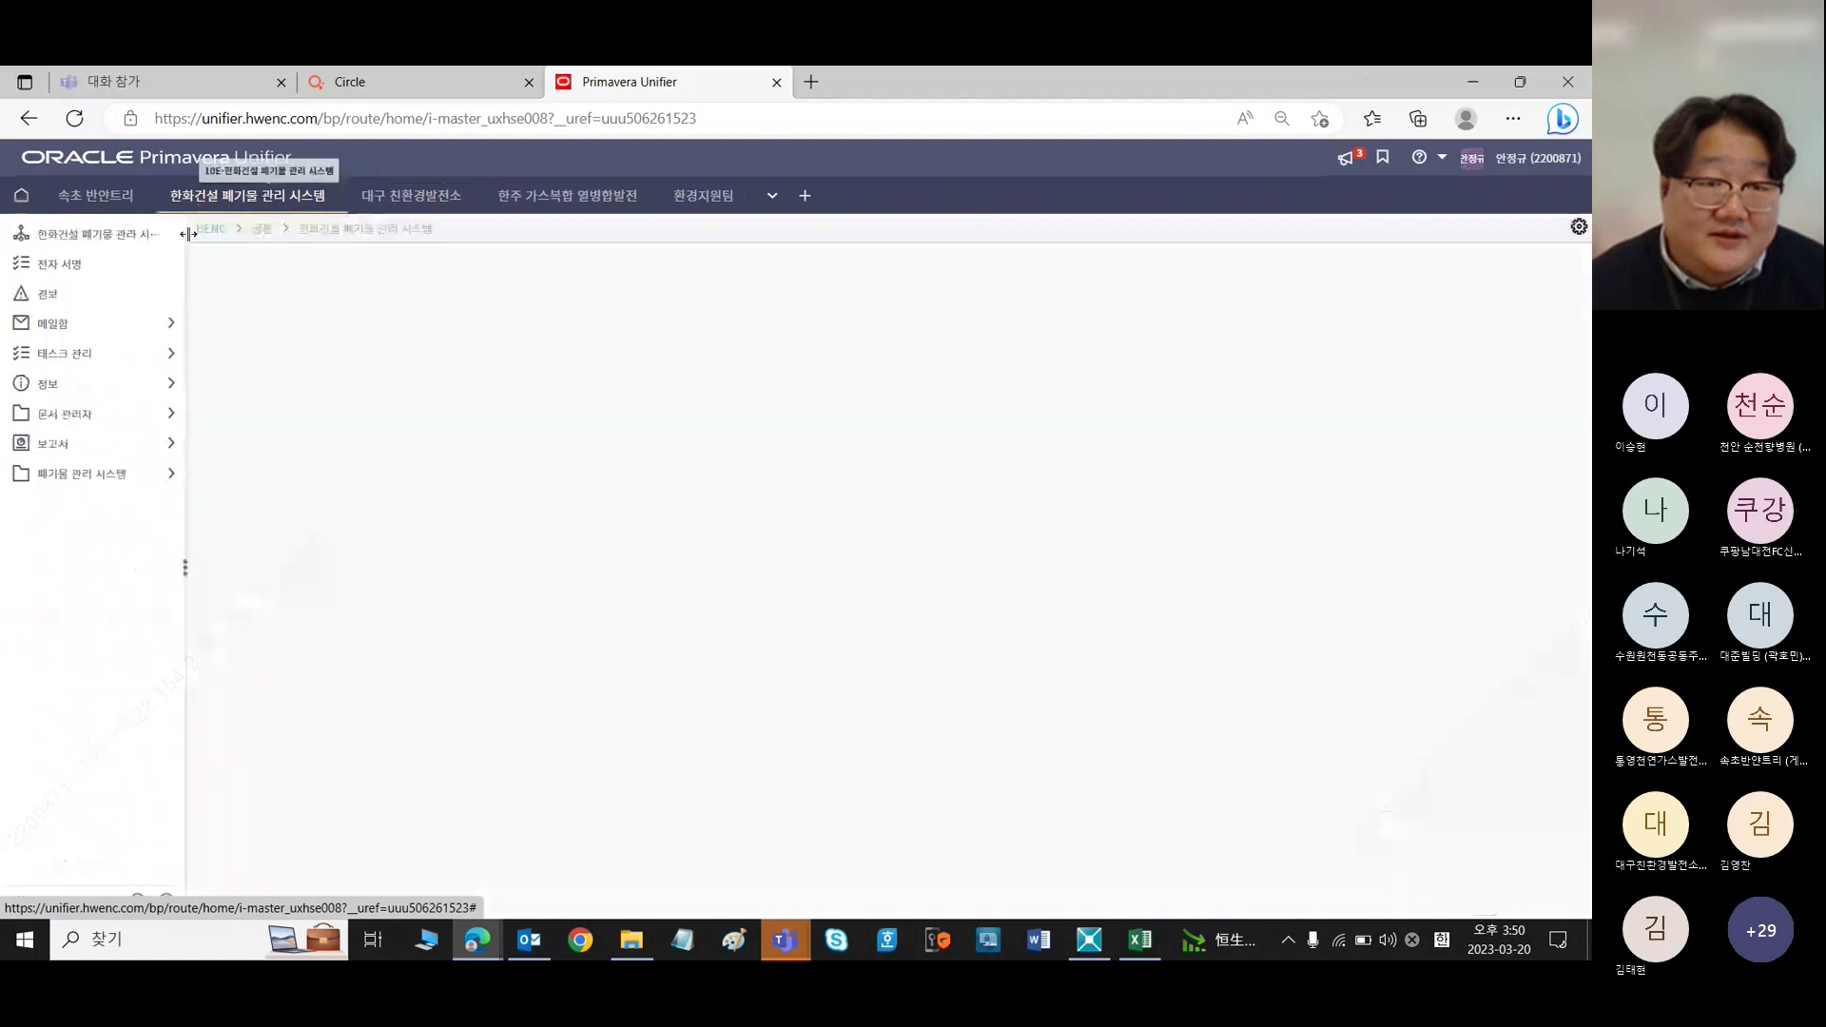
pyautogui.click(85, 507)
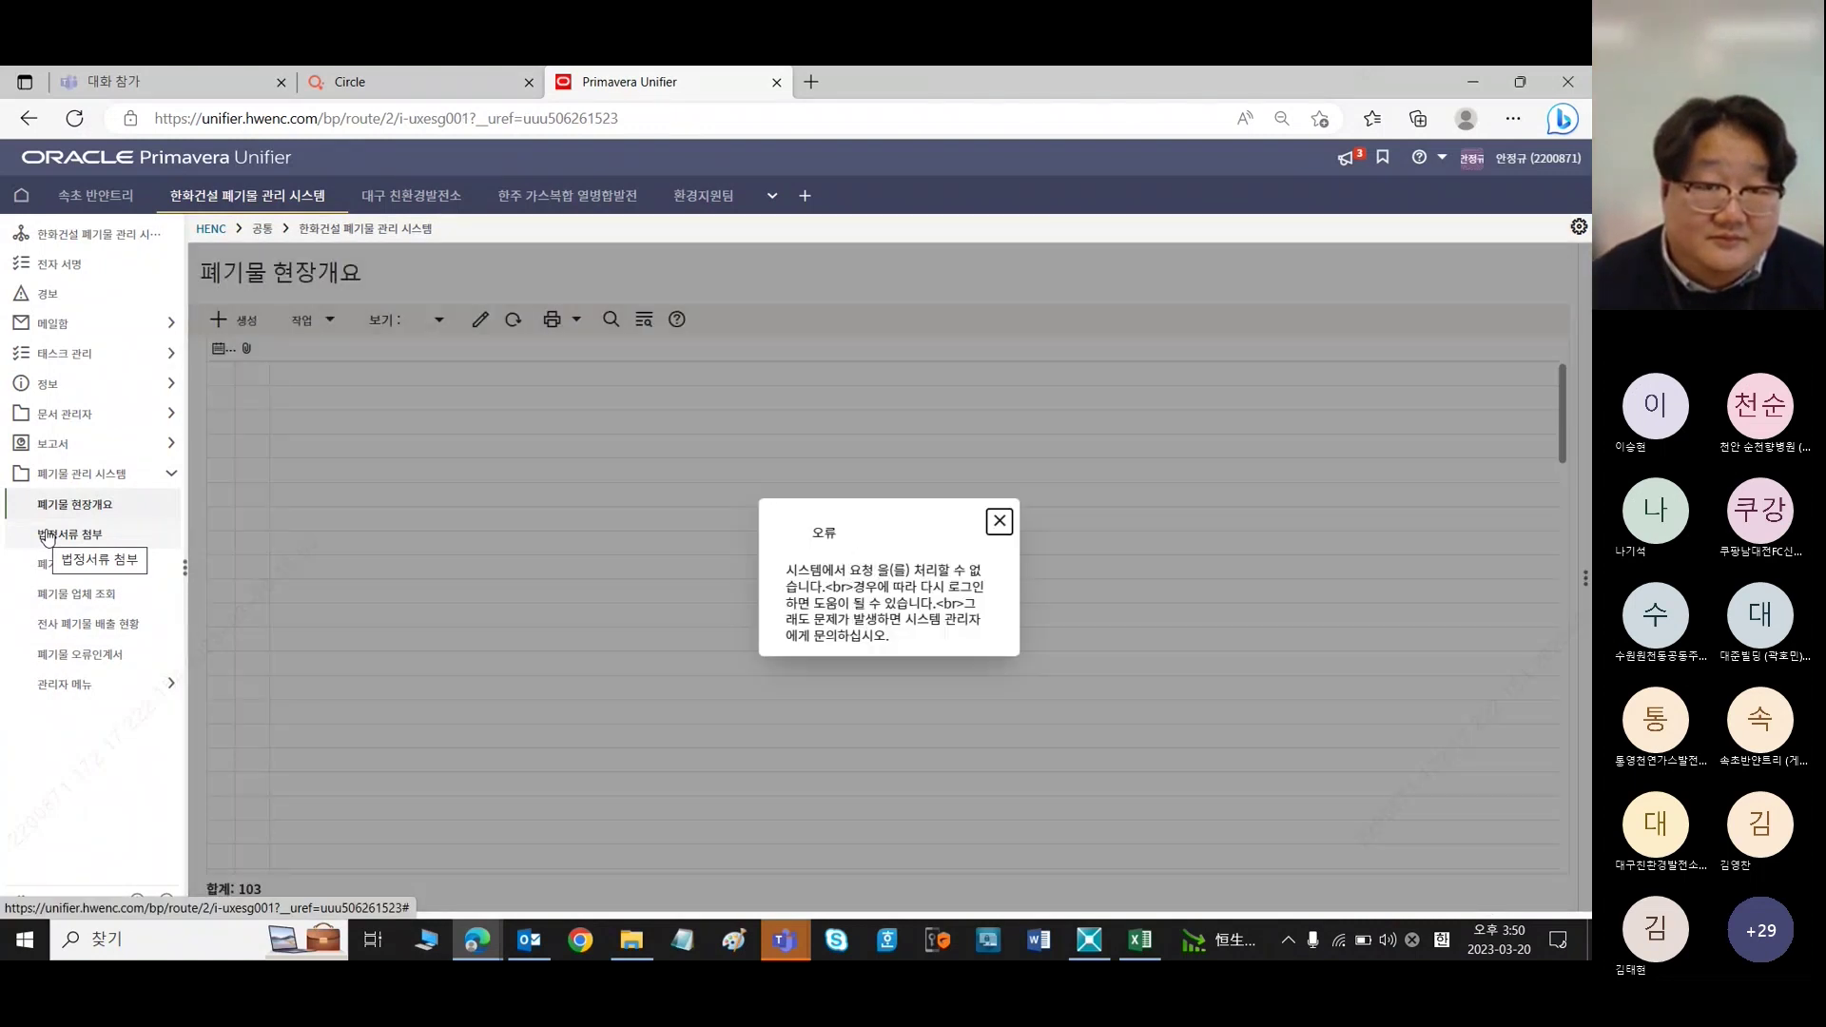
pyautogui.click(998, 521)
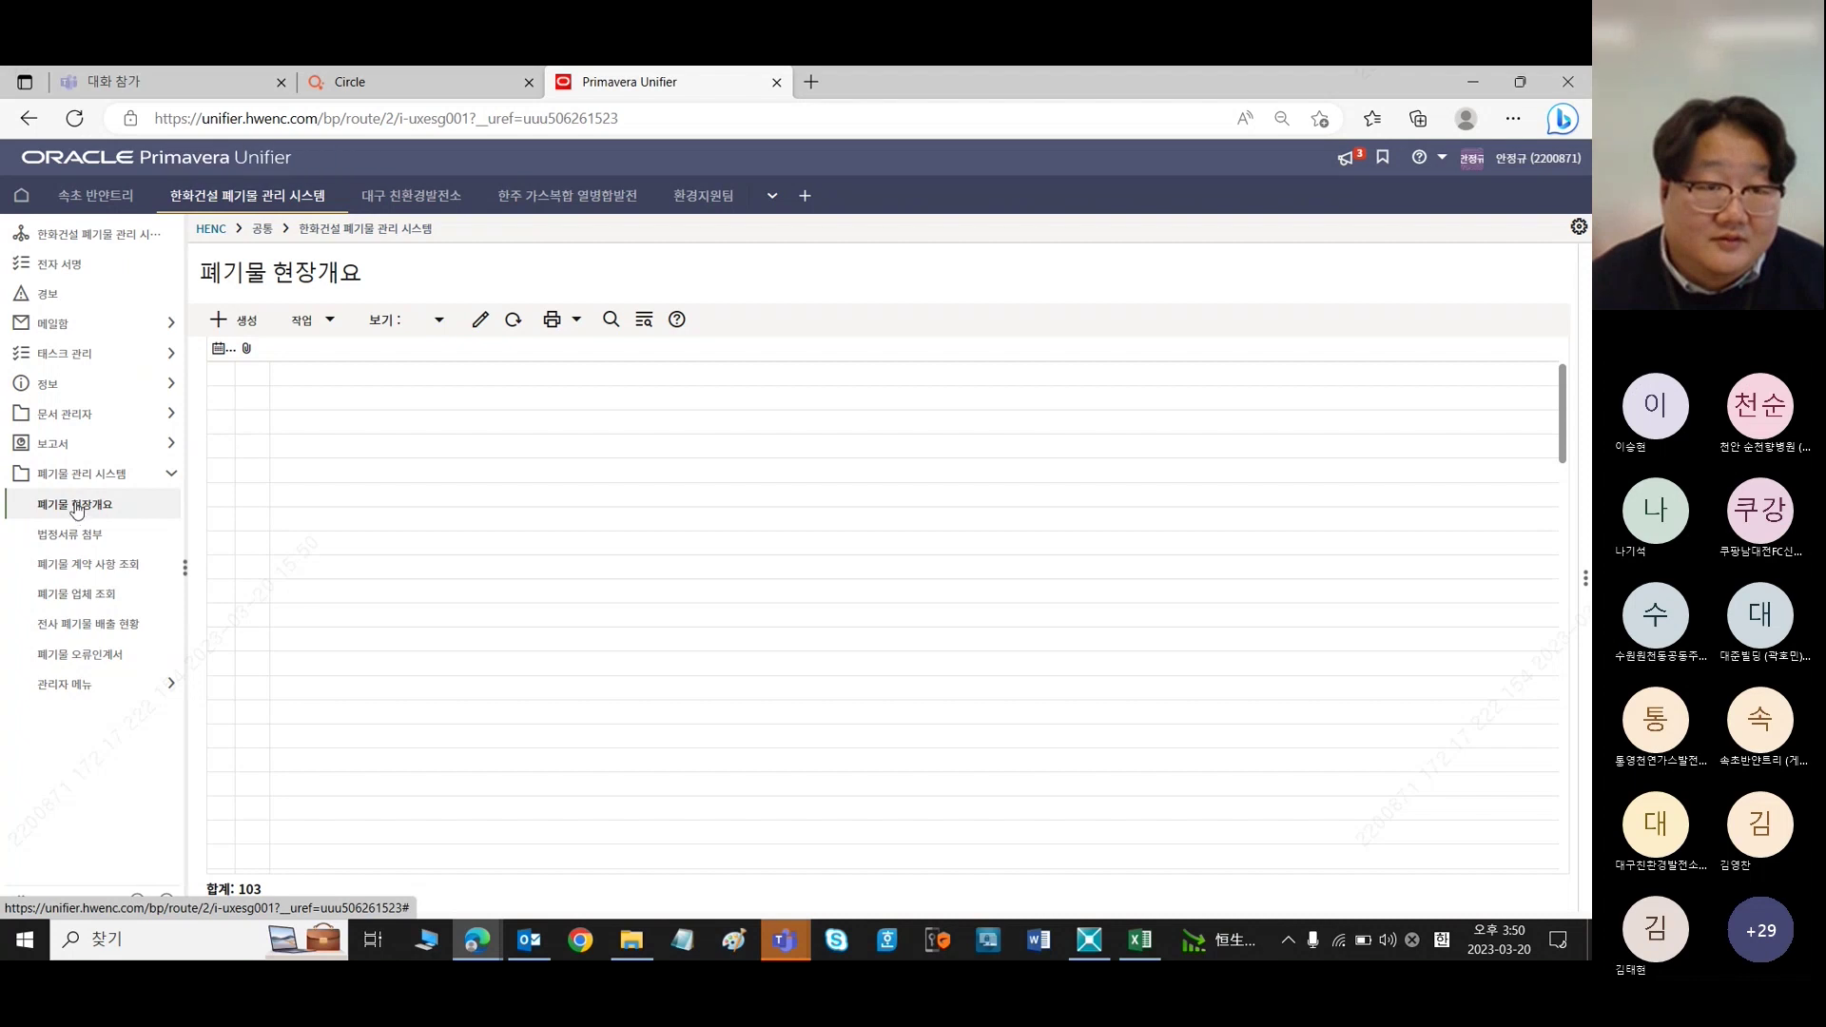
# Step: View the 법정서류 첨부 list, return to 폐기물 현장개요, then close the Unifier tab
pyautogui.click(87, 476)
pyautogui.click(87, 476)
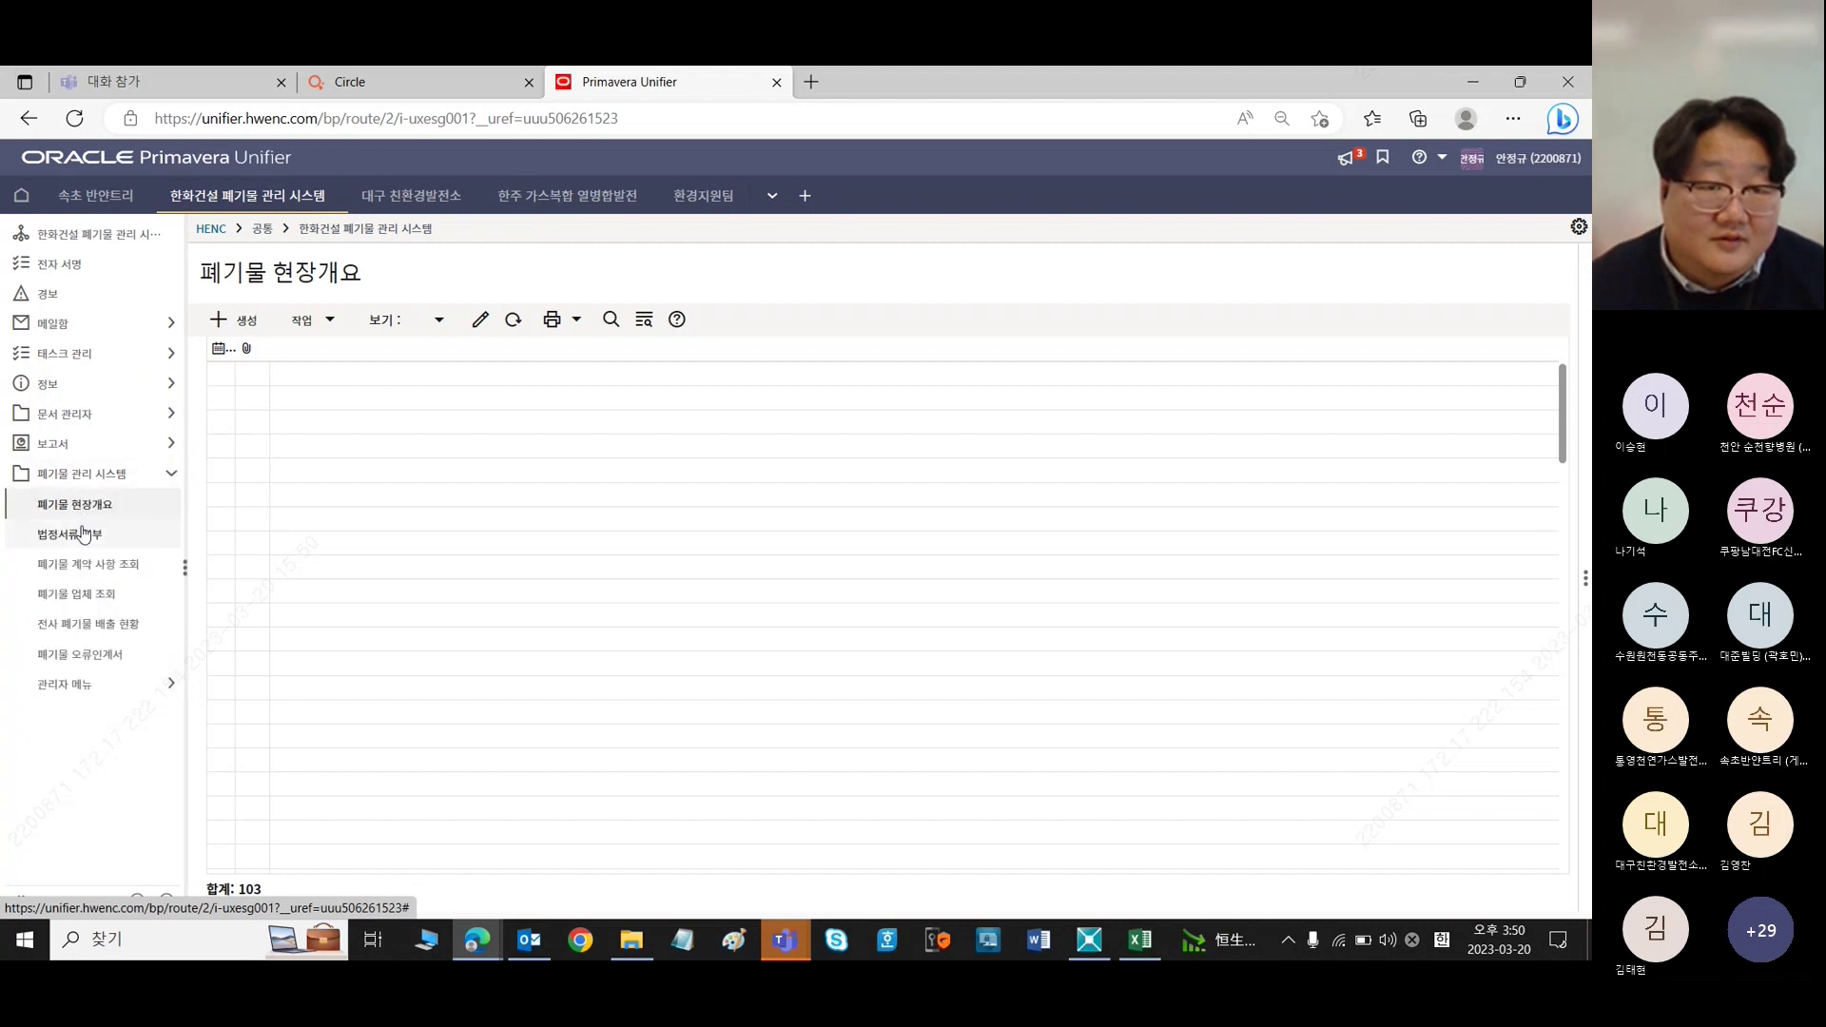
pyautogui.click(84, 529)
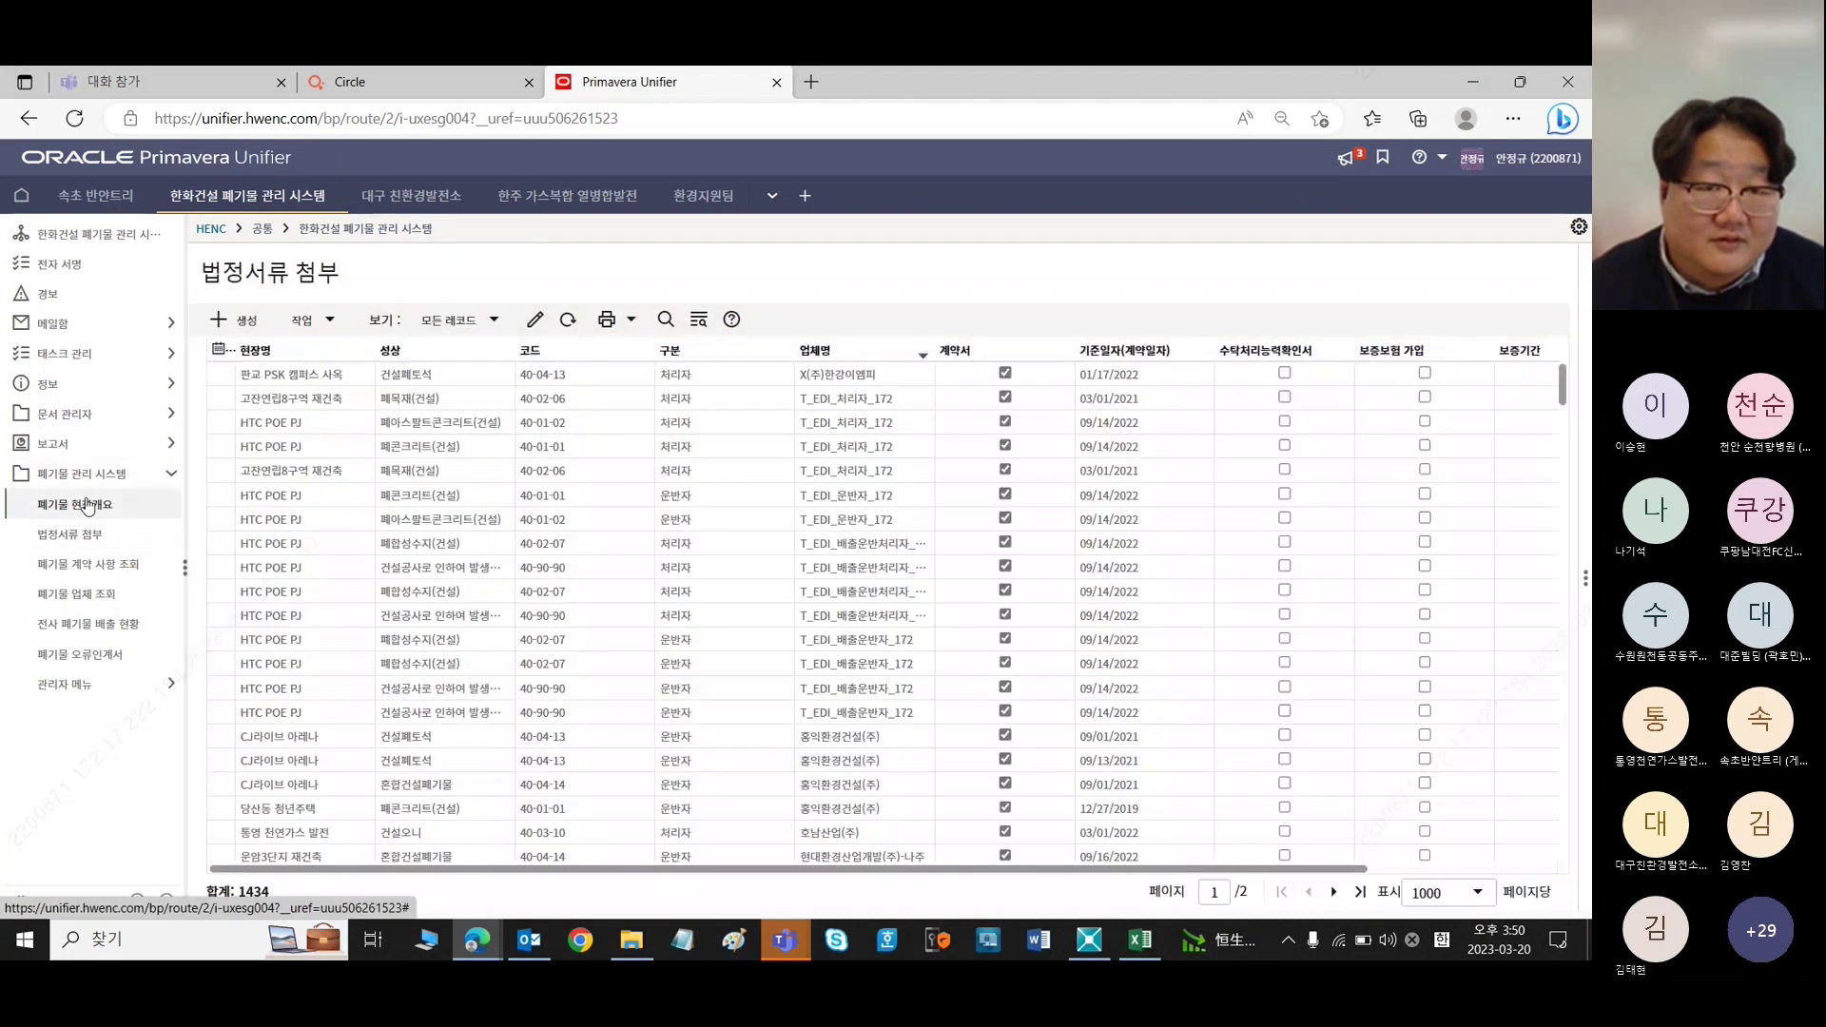
pyautogui.click(162, 502)
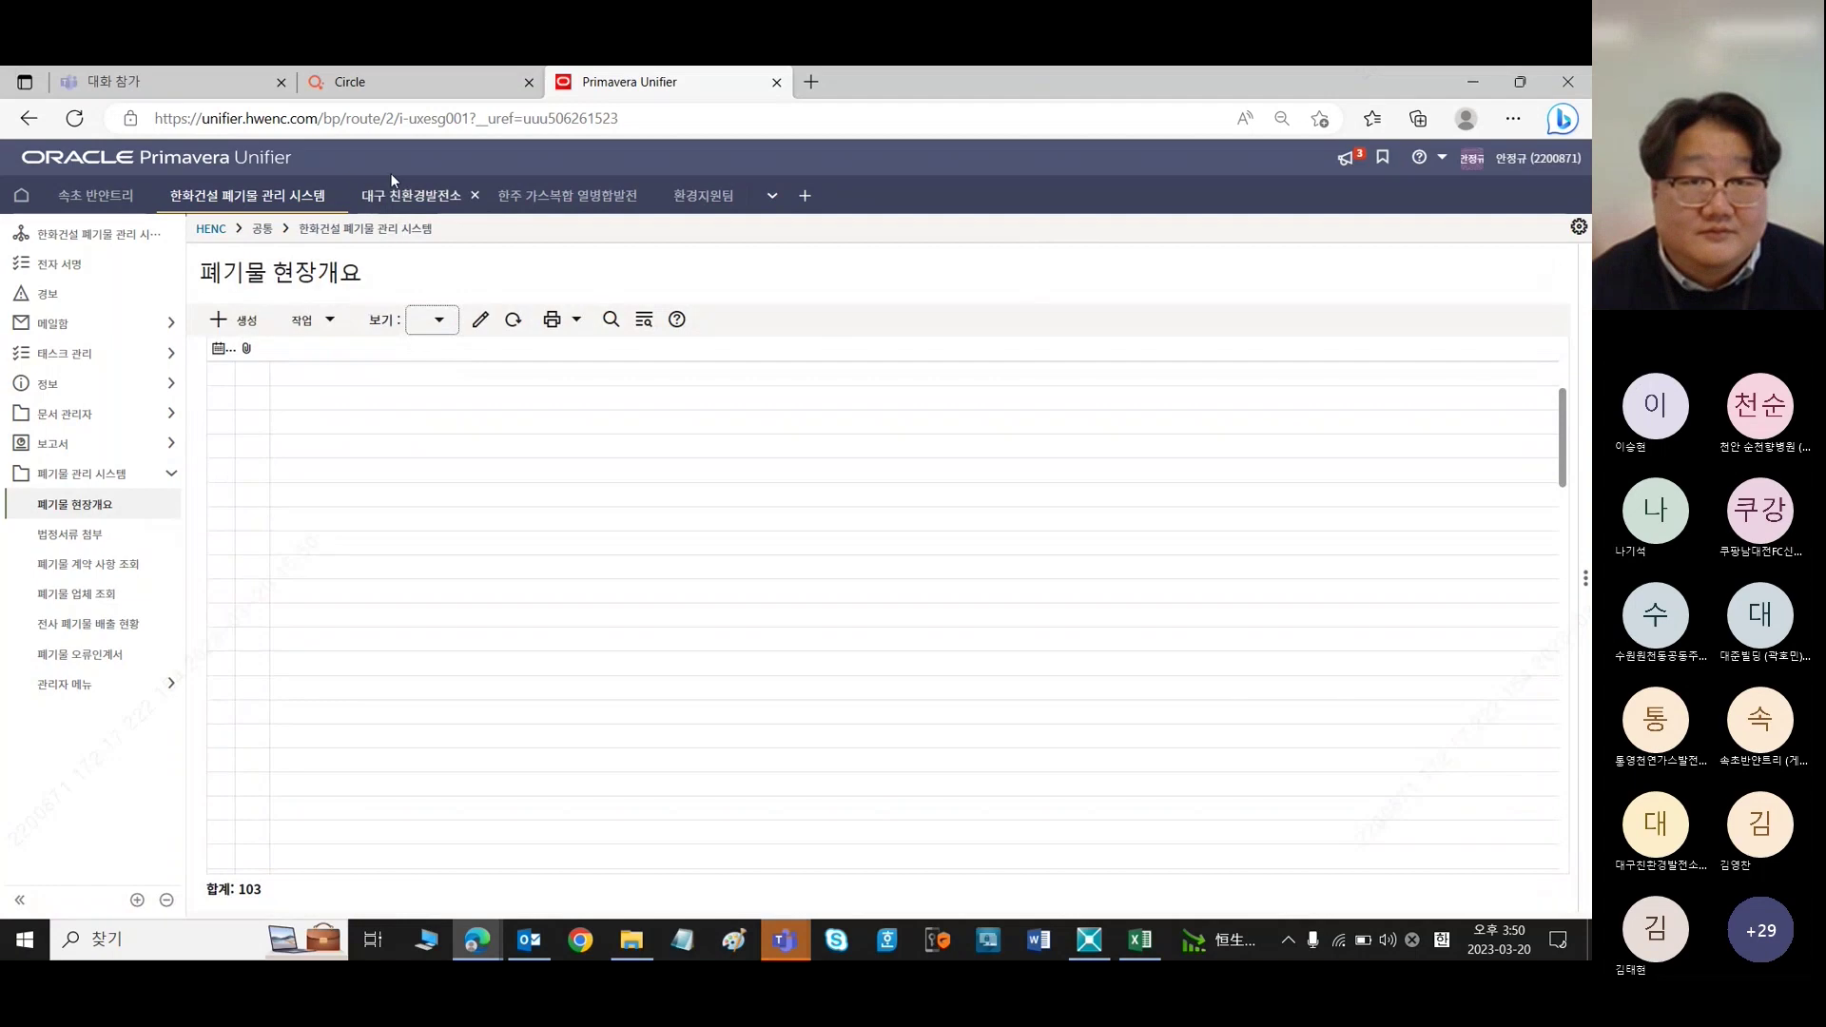
pyautogui.click(777, 82)
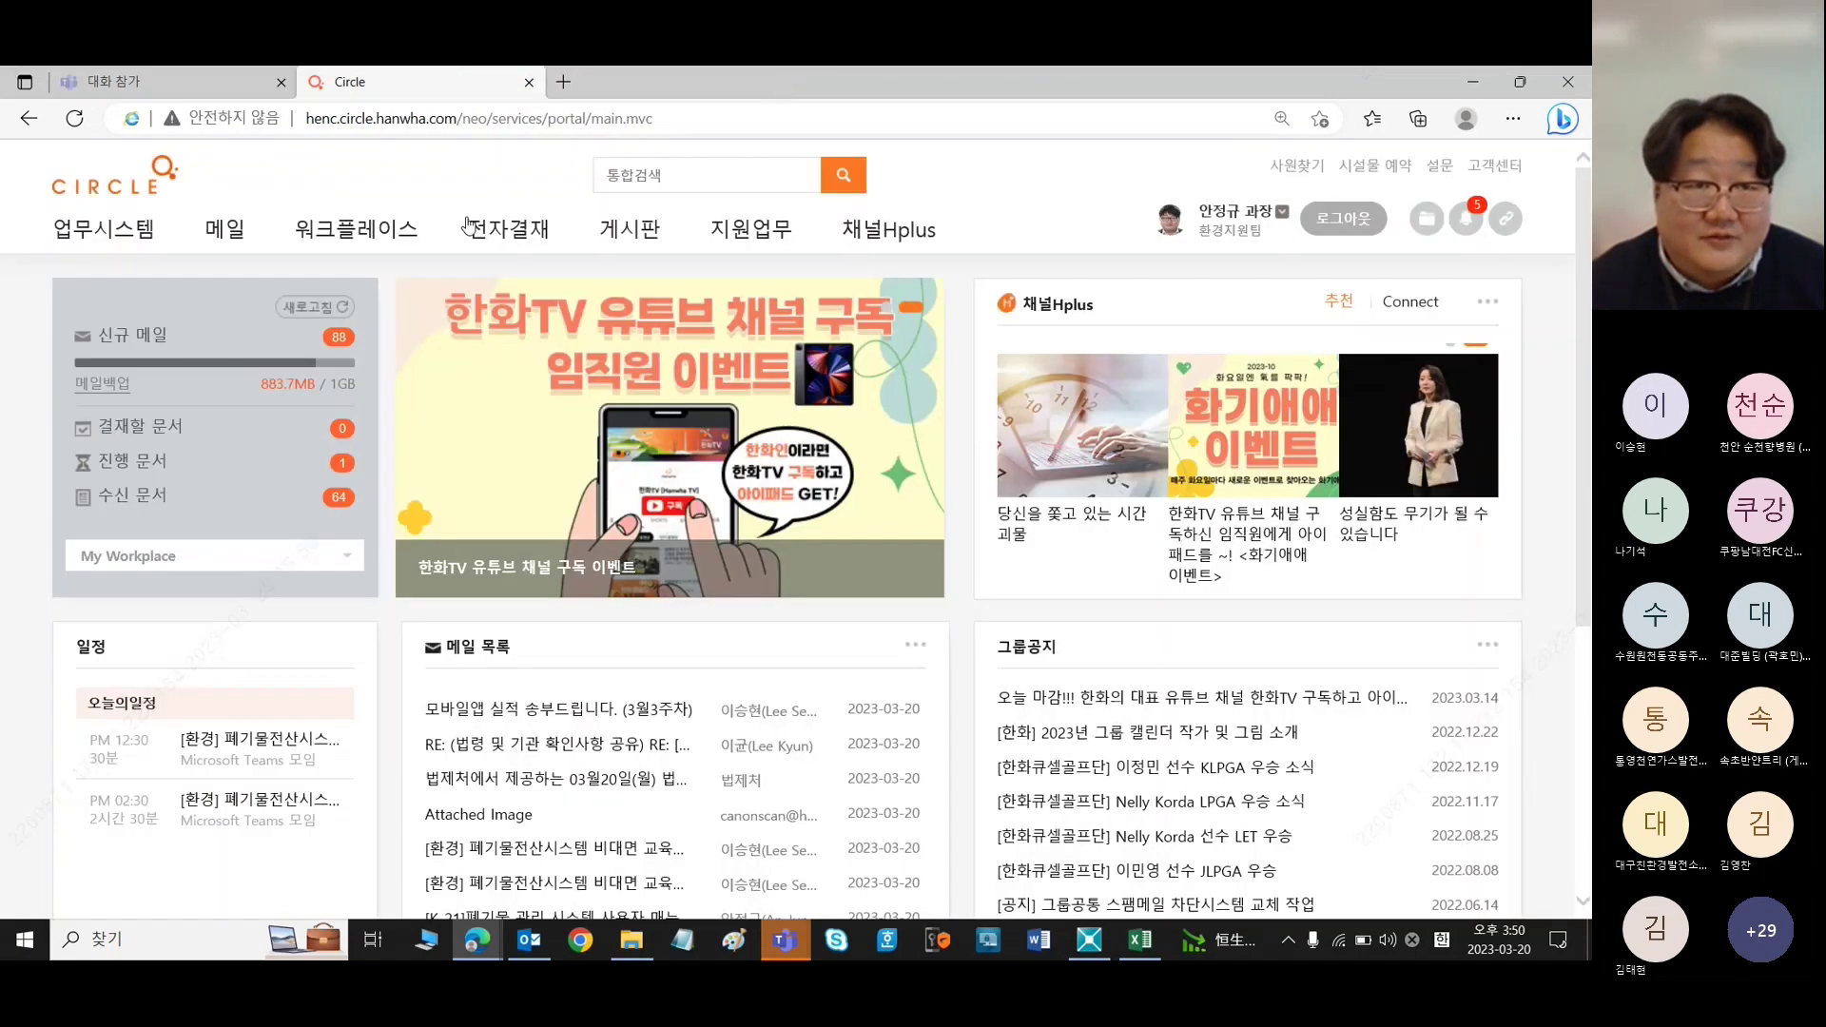
# Step: Relaunch Primavera Unifier in a new tab via the portal's 업무시스템 > 경영정보시스템 menu
pyautogui.moveTo(105, 229)
pyautogui.click(780, 343)
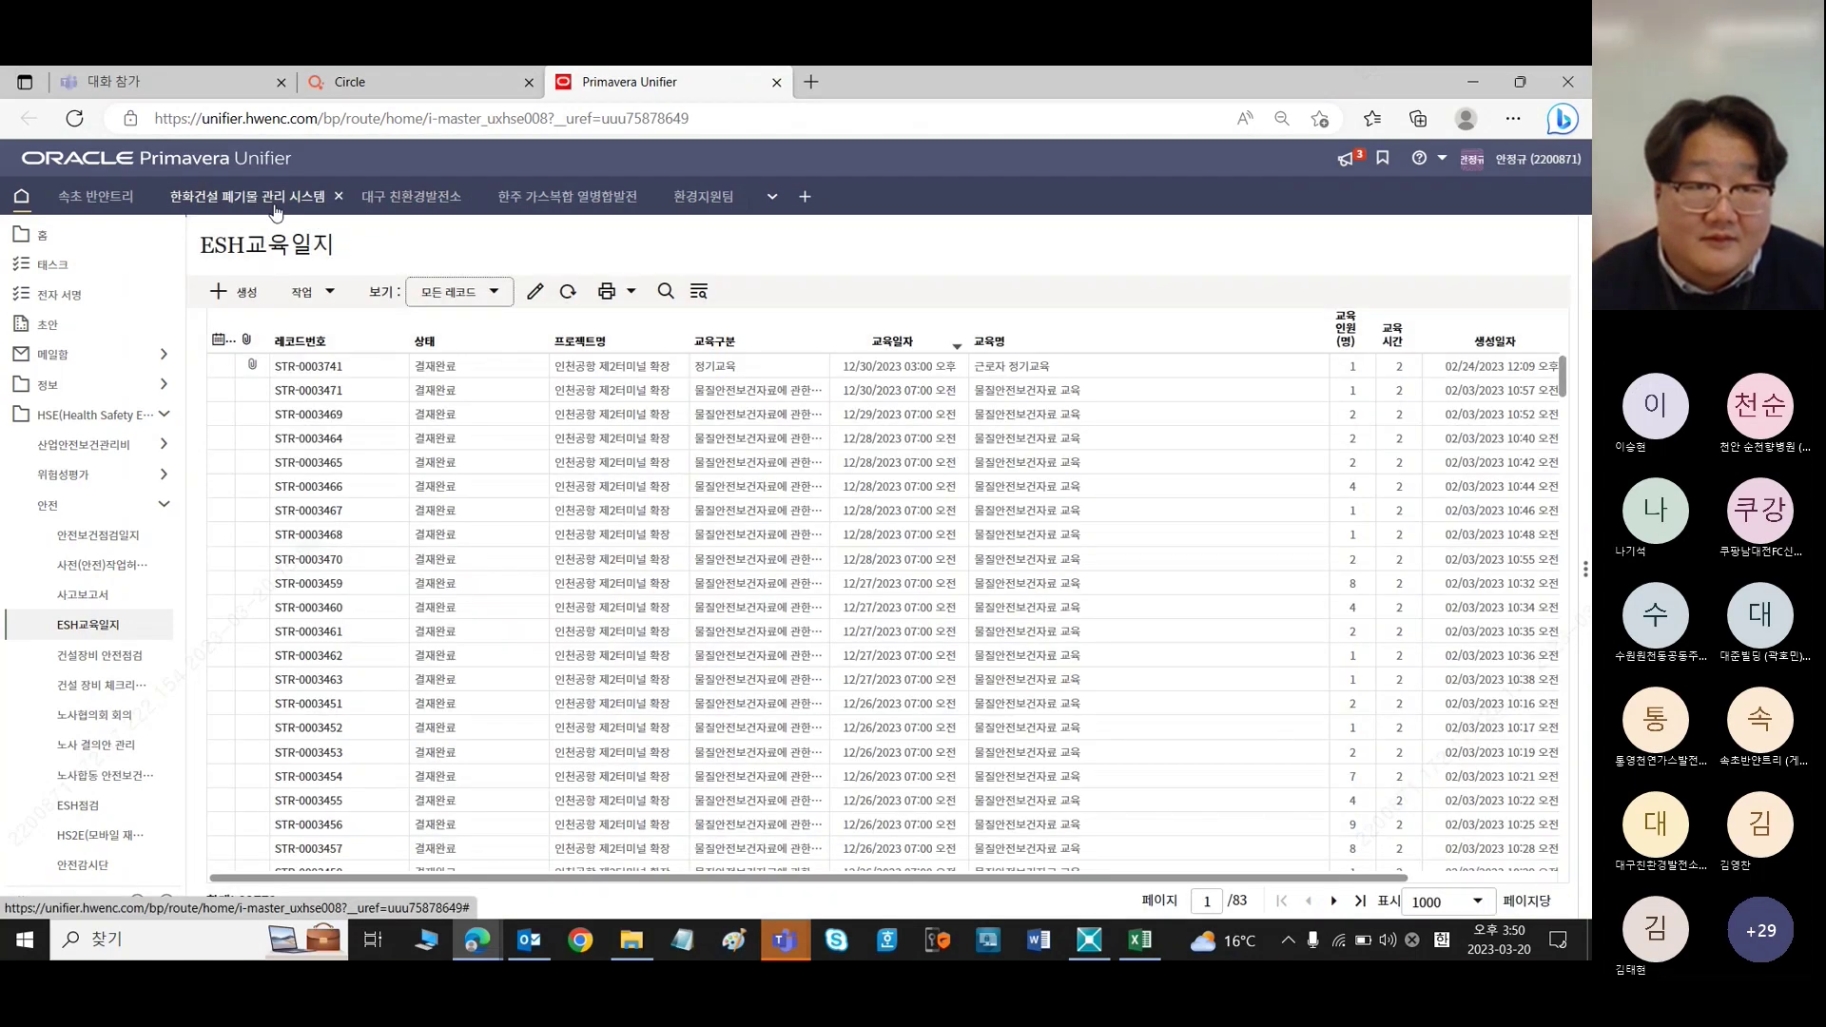
# Step: Open the waste management project's 폐기물 현장개요 list and scroll through all 72 sites
pyautogui.click(275, 200)
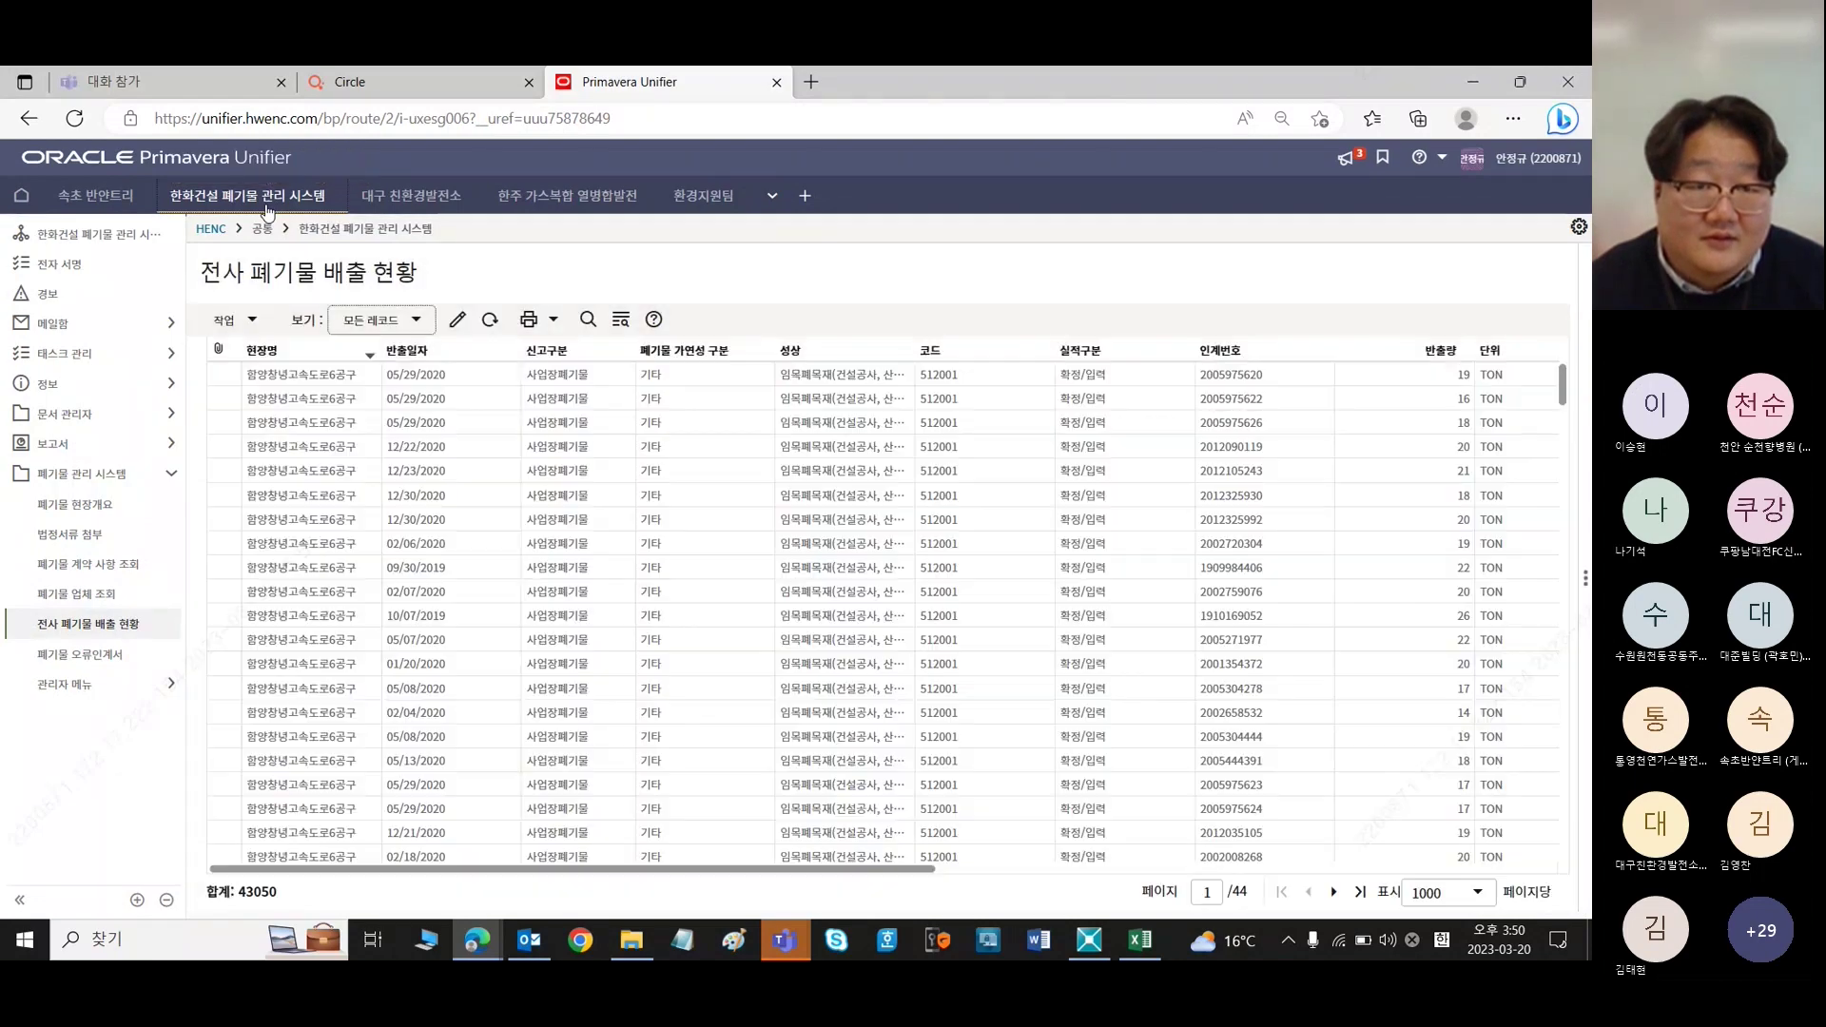
pyautogui.click(88, 505)
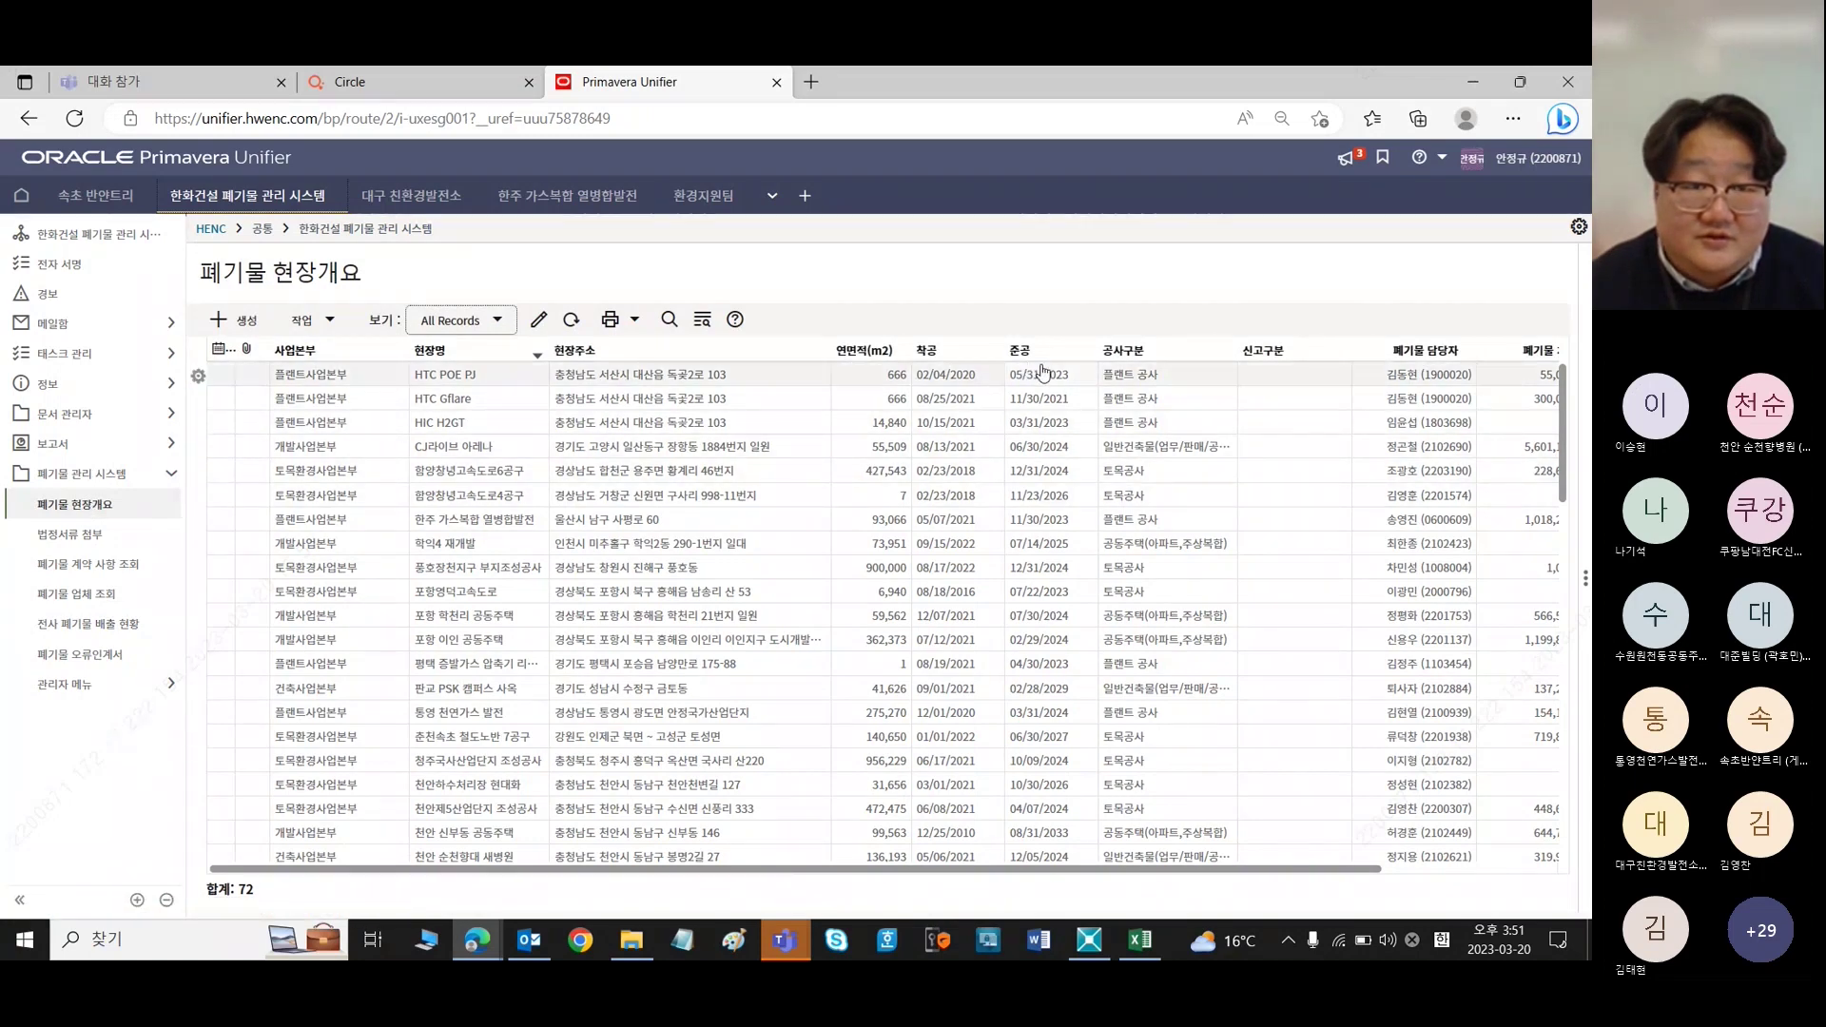
pyautogui.scroll(-2, 376, 378)
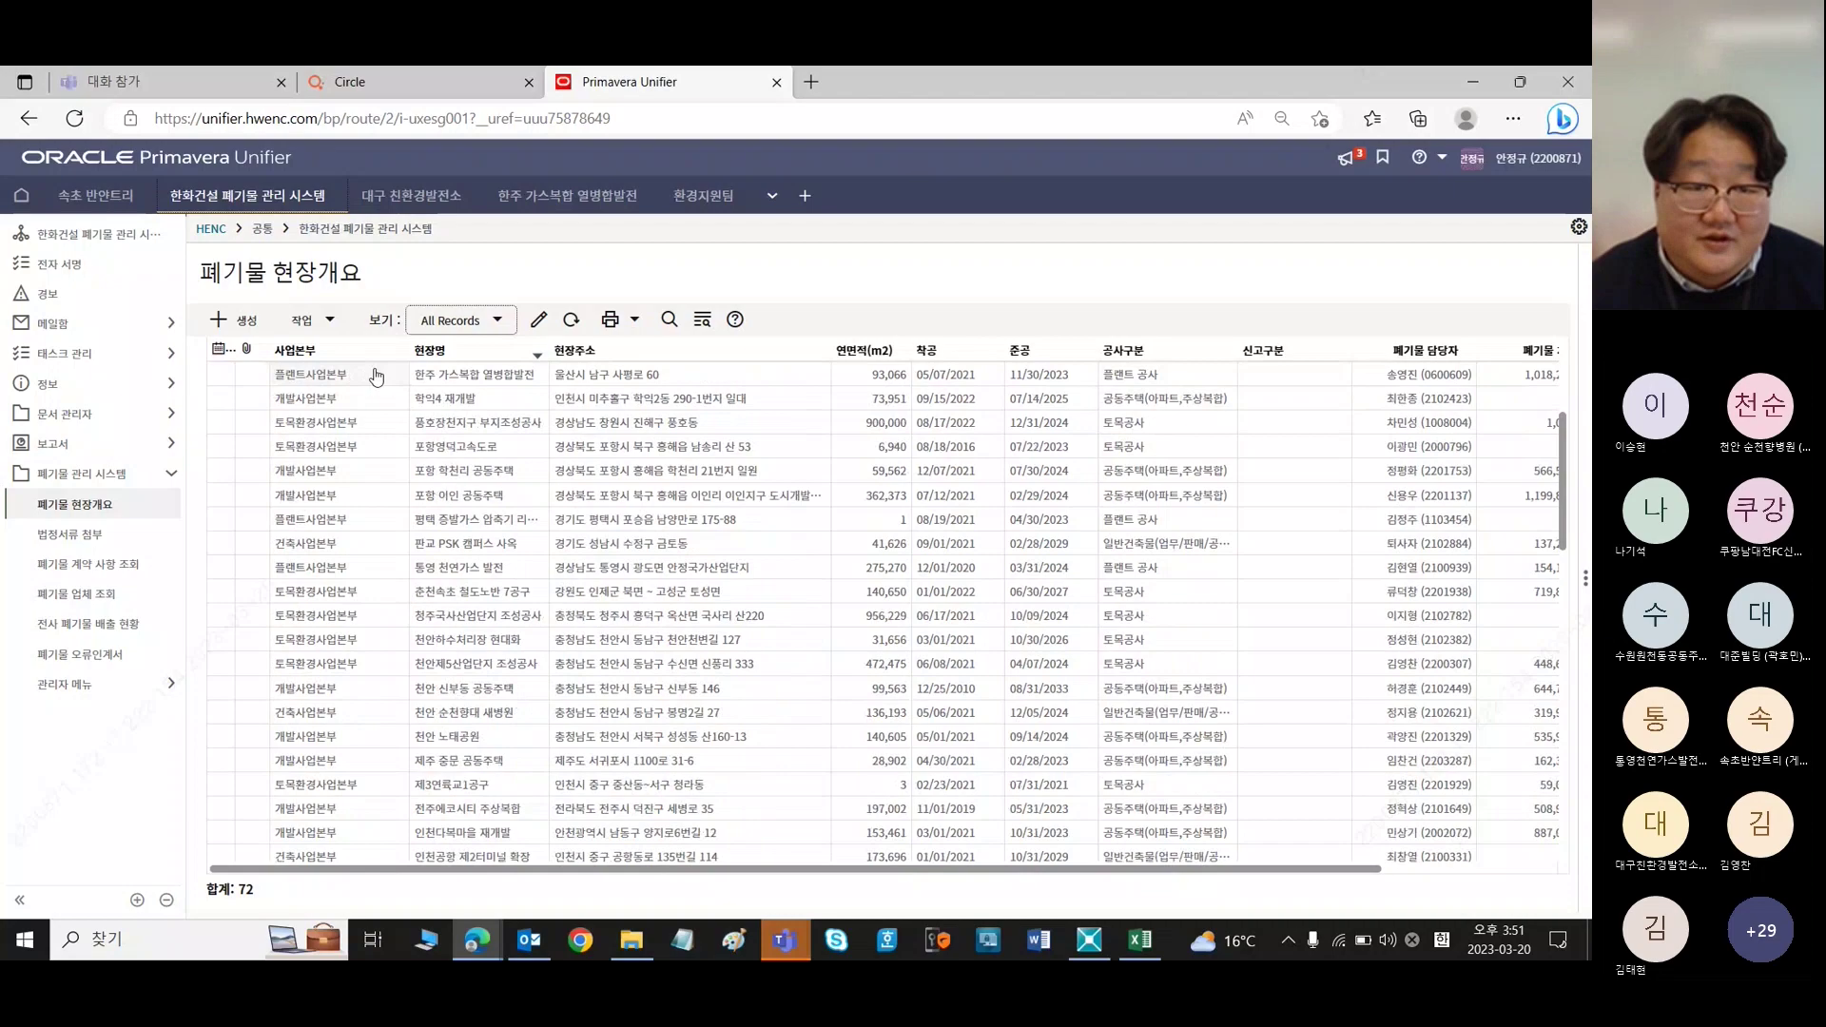
pyautogui.scroll(-1, 377, 378)
pyautogui.scroll(-7, 376, 378)
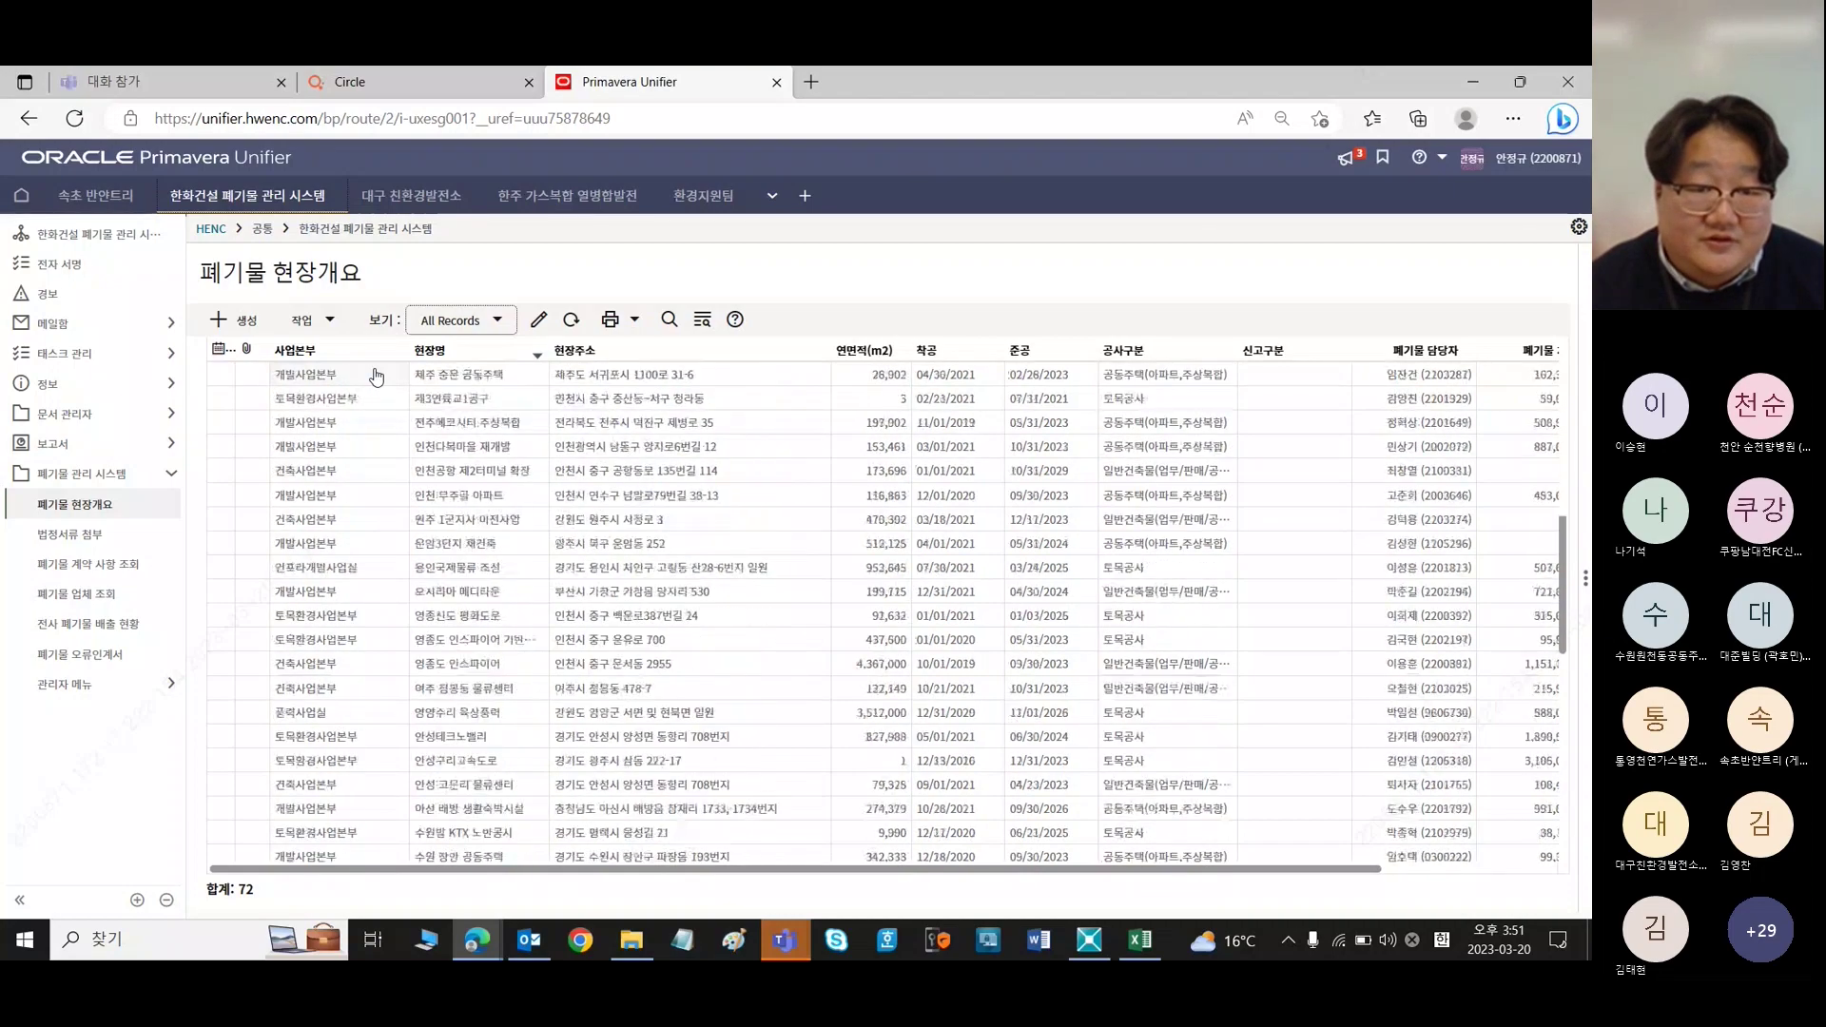
pyautogui.scroll(-1, 390, 400)
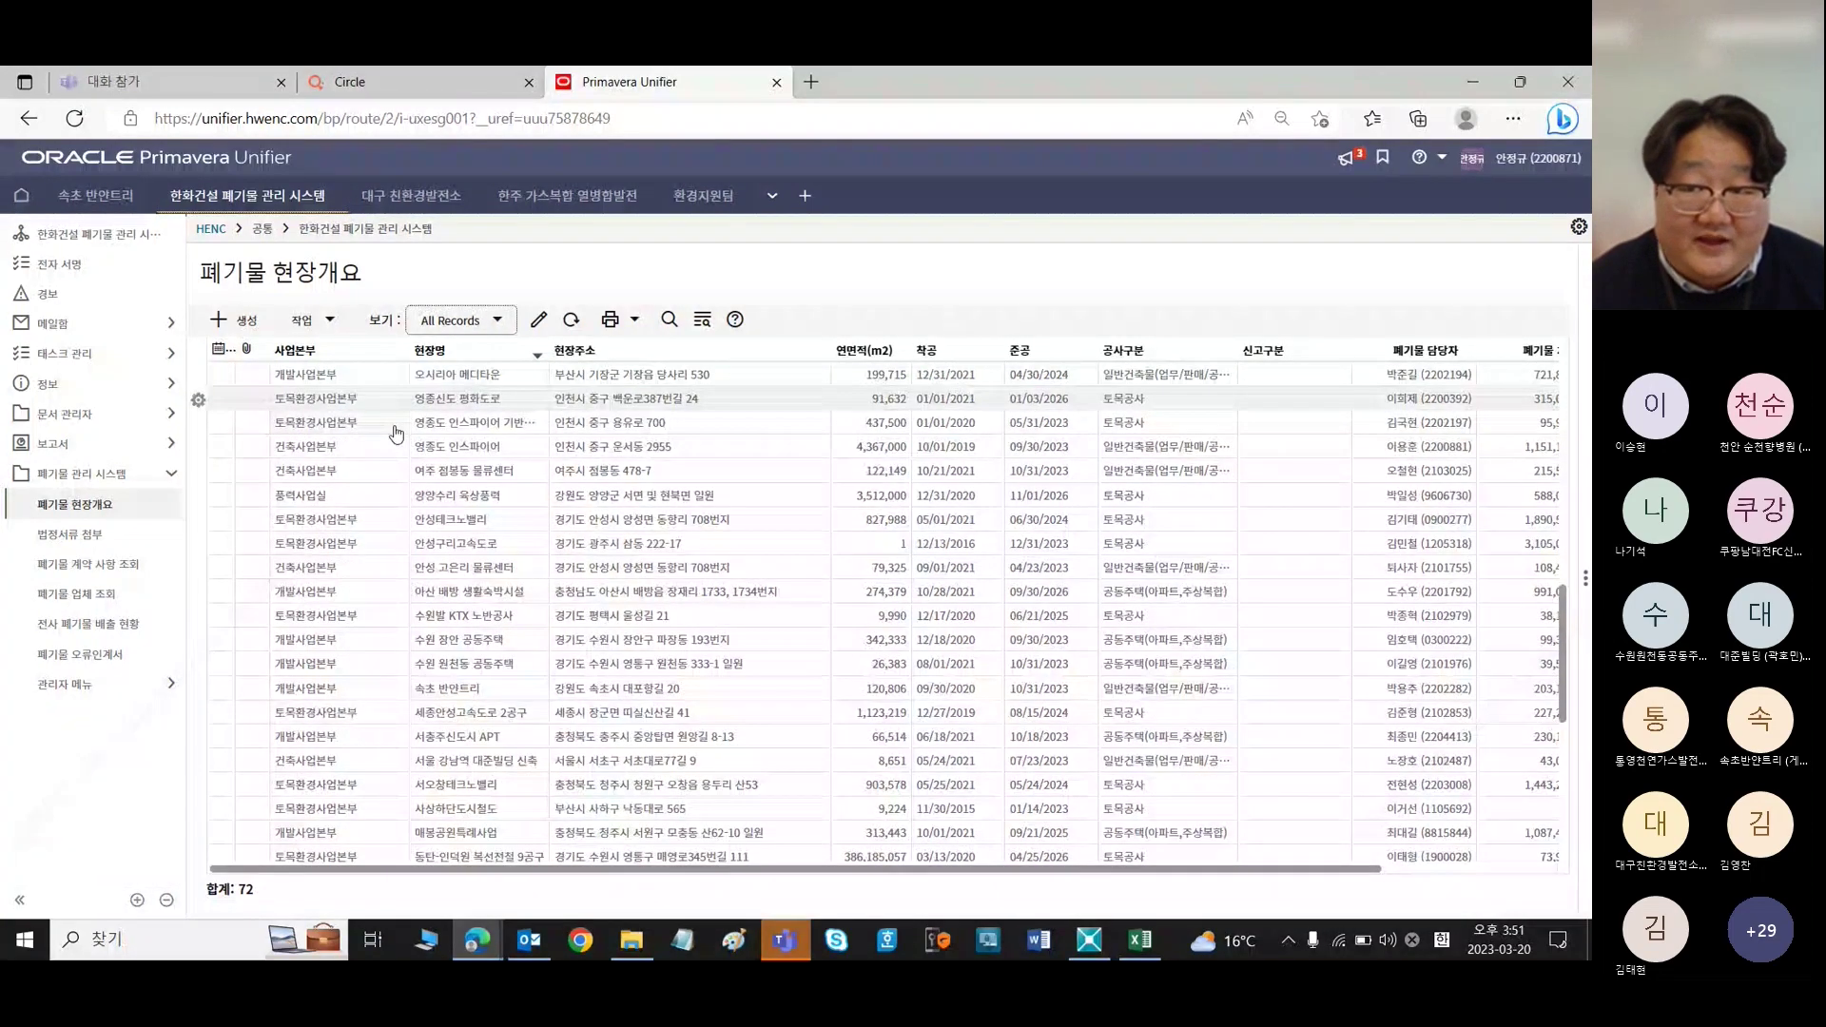
pyautogui.scroll(-7, 396, 434)
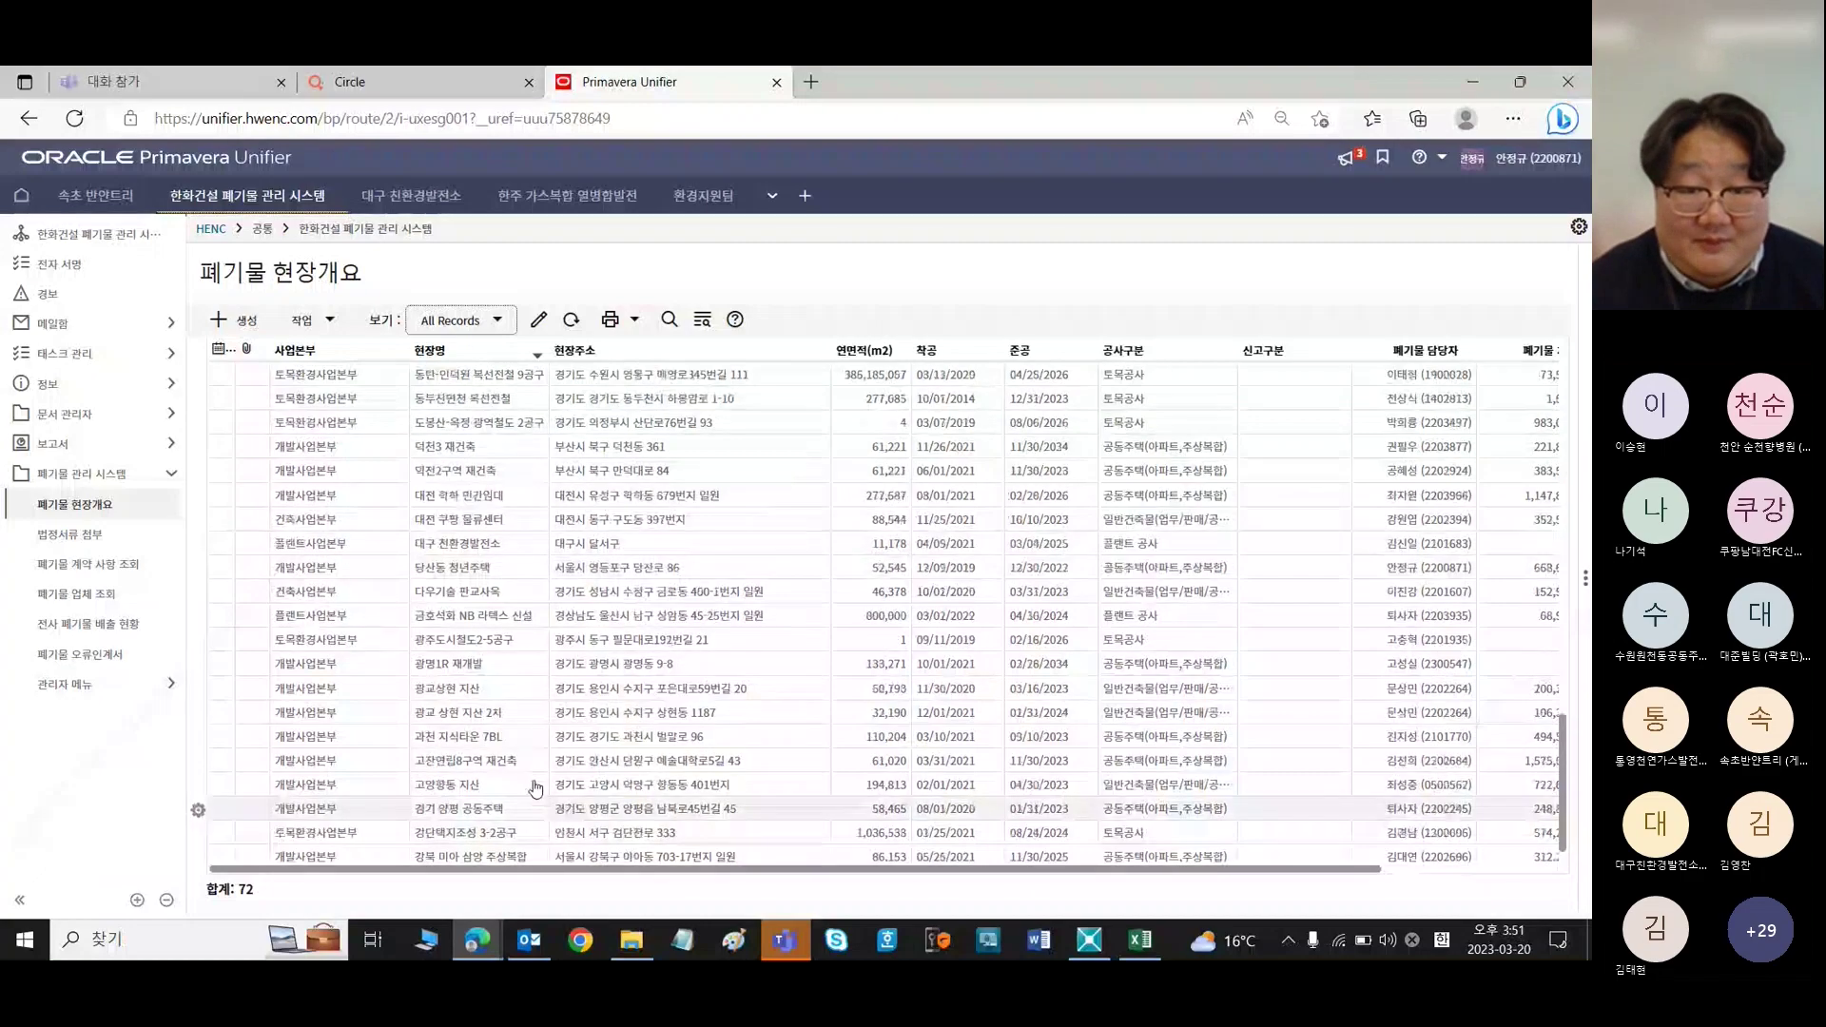
pyautogui.scroll(2, 536, 788)
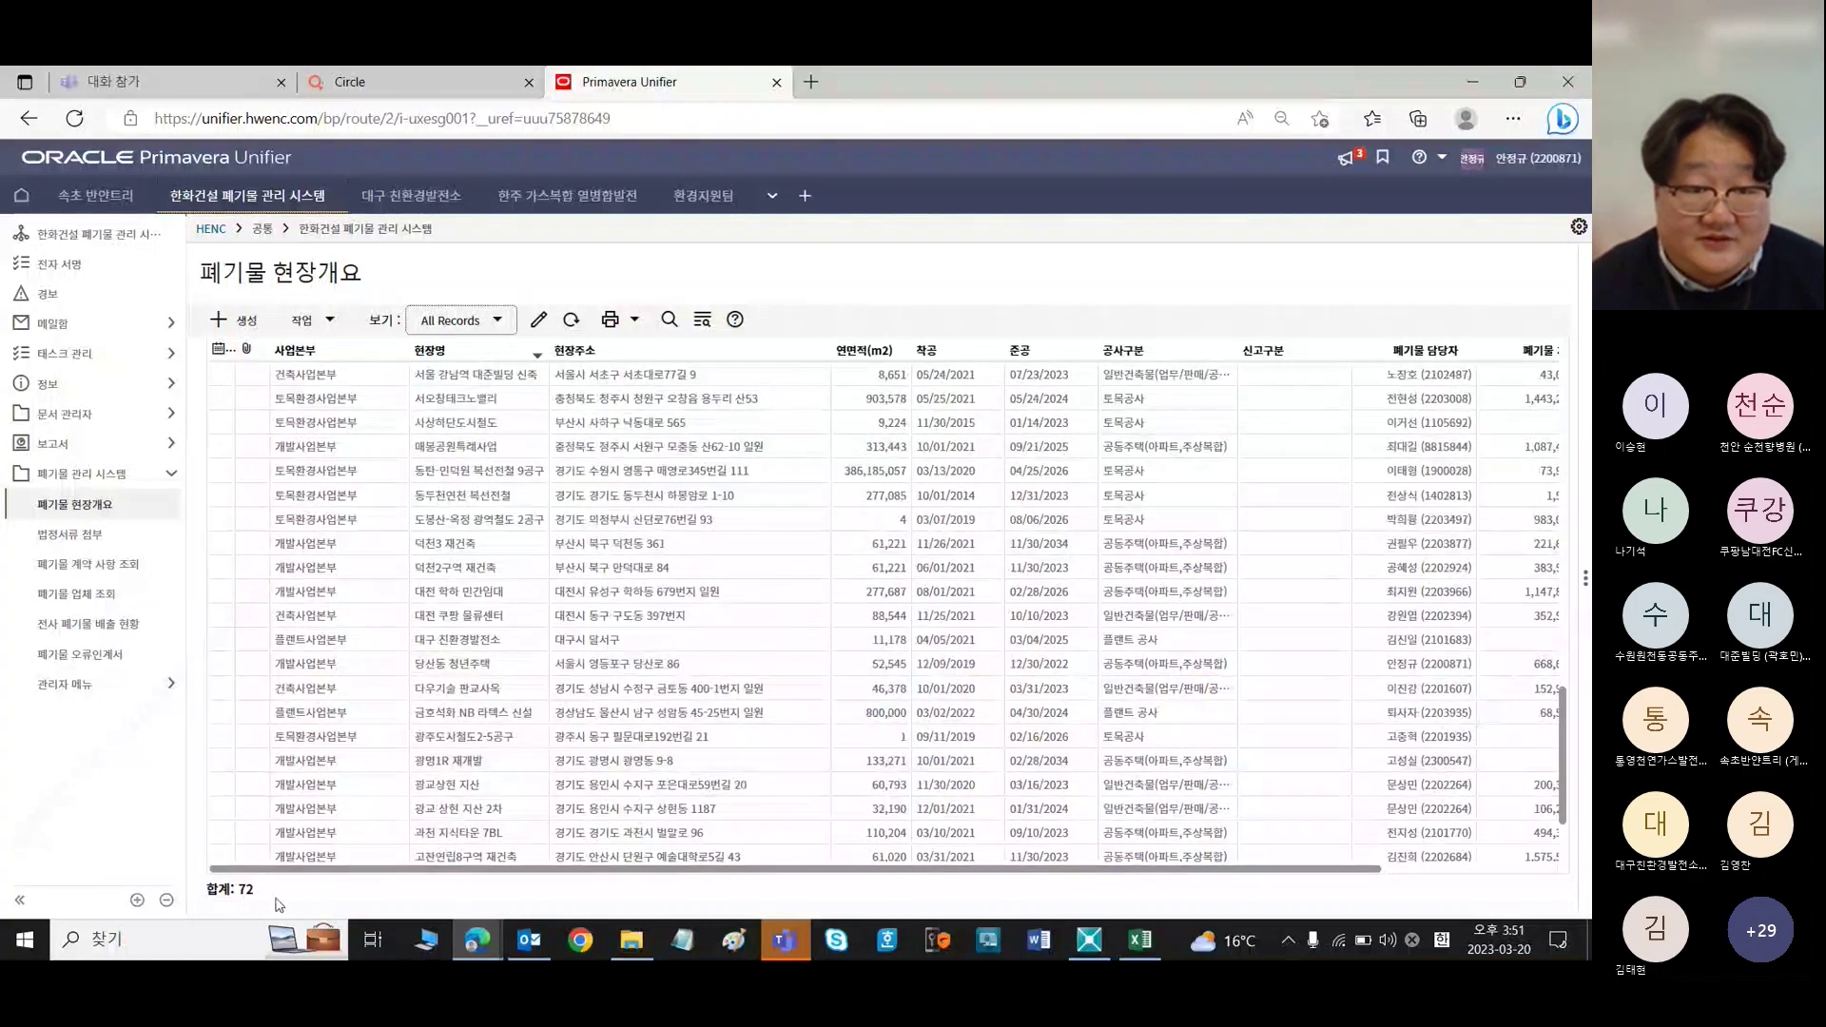
pyautogui.scroll(5, 495, 761)
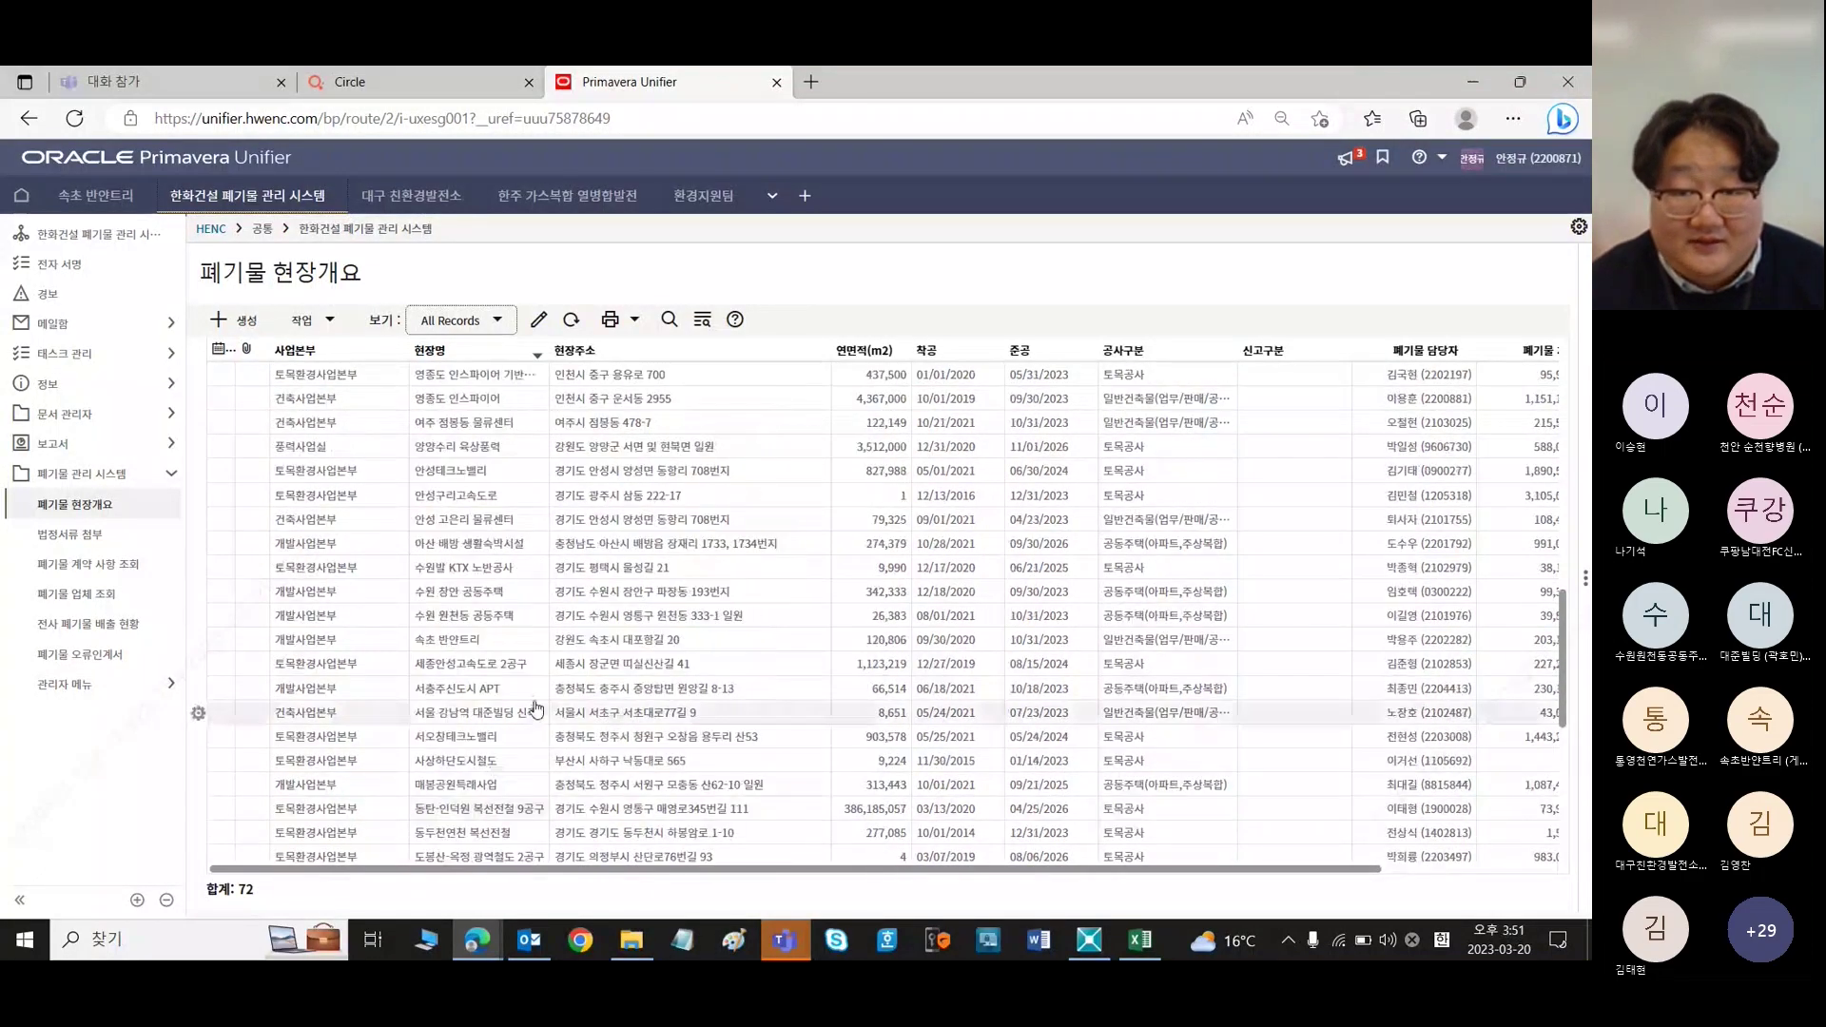
pyautogui.scroll(10, 535, 709)
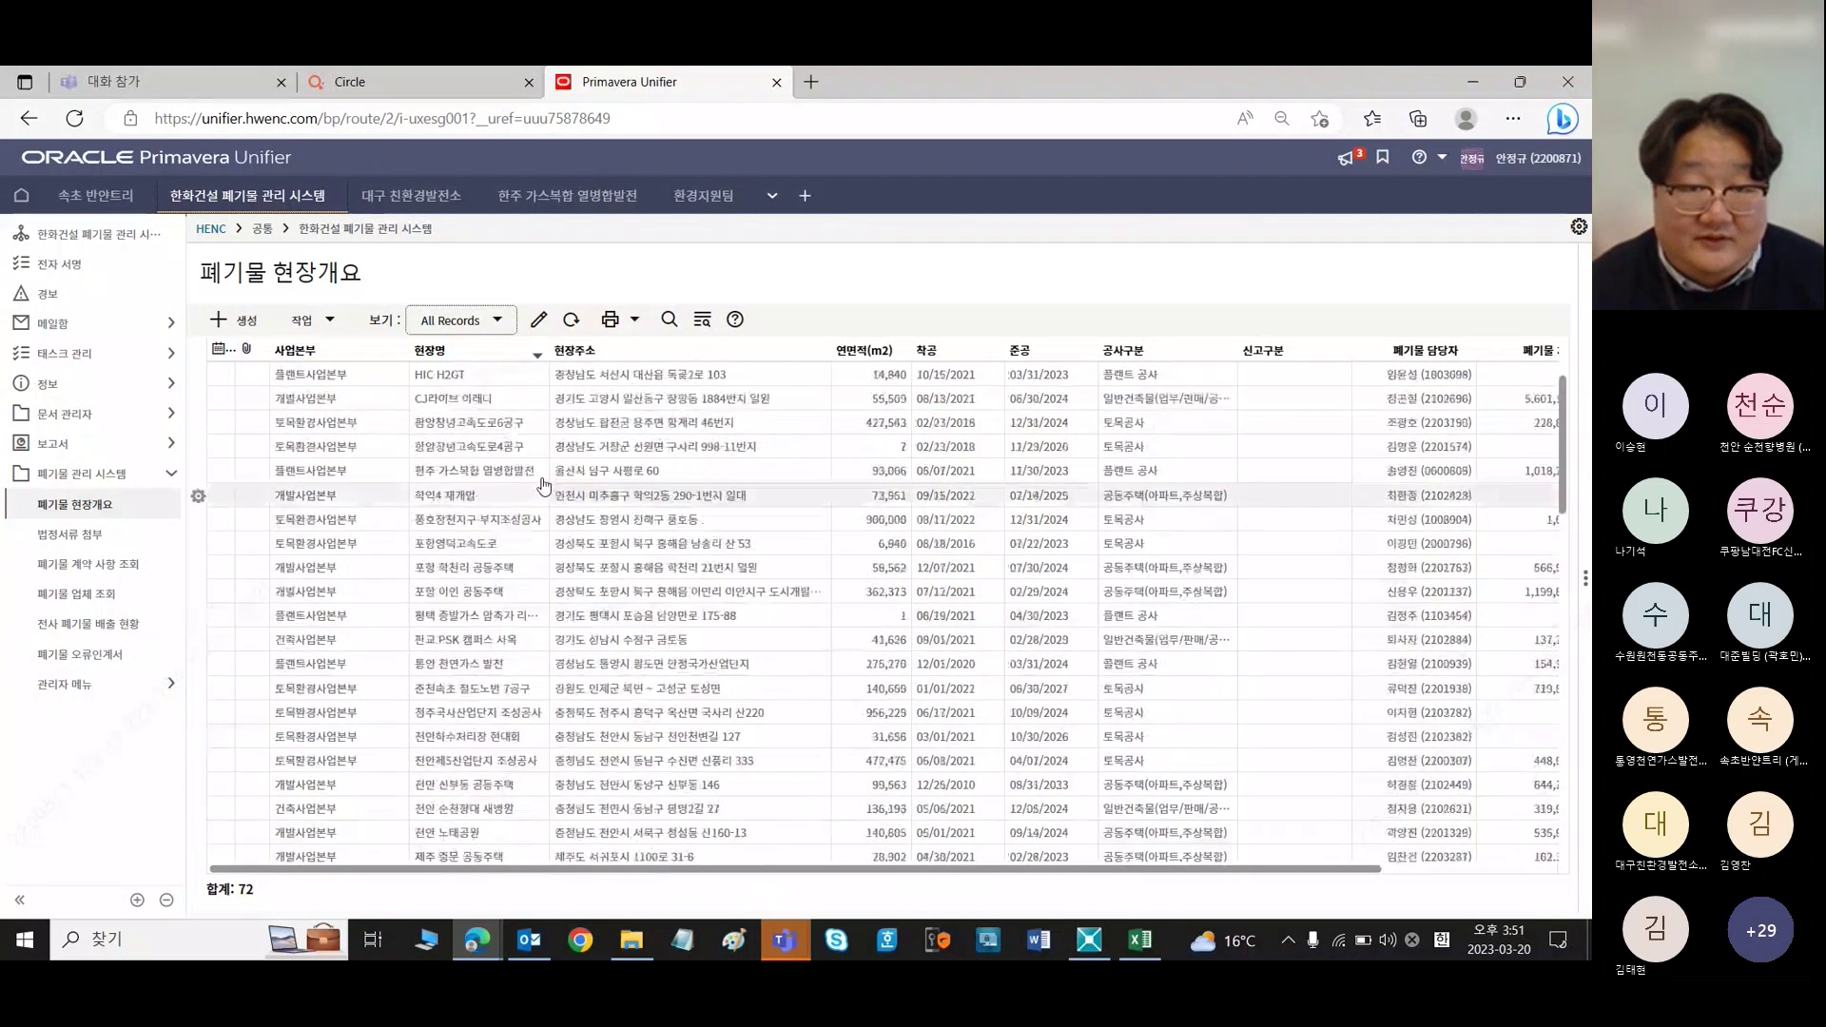
pyautogui.scroll(1, 543, 486)
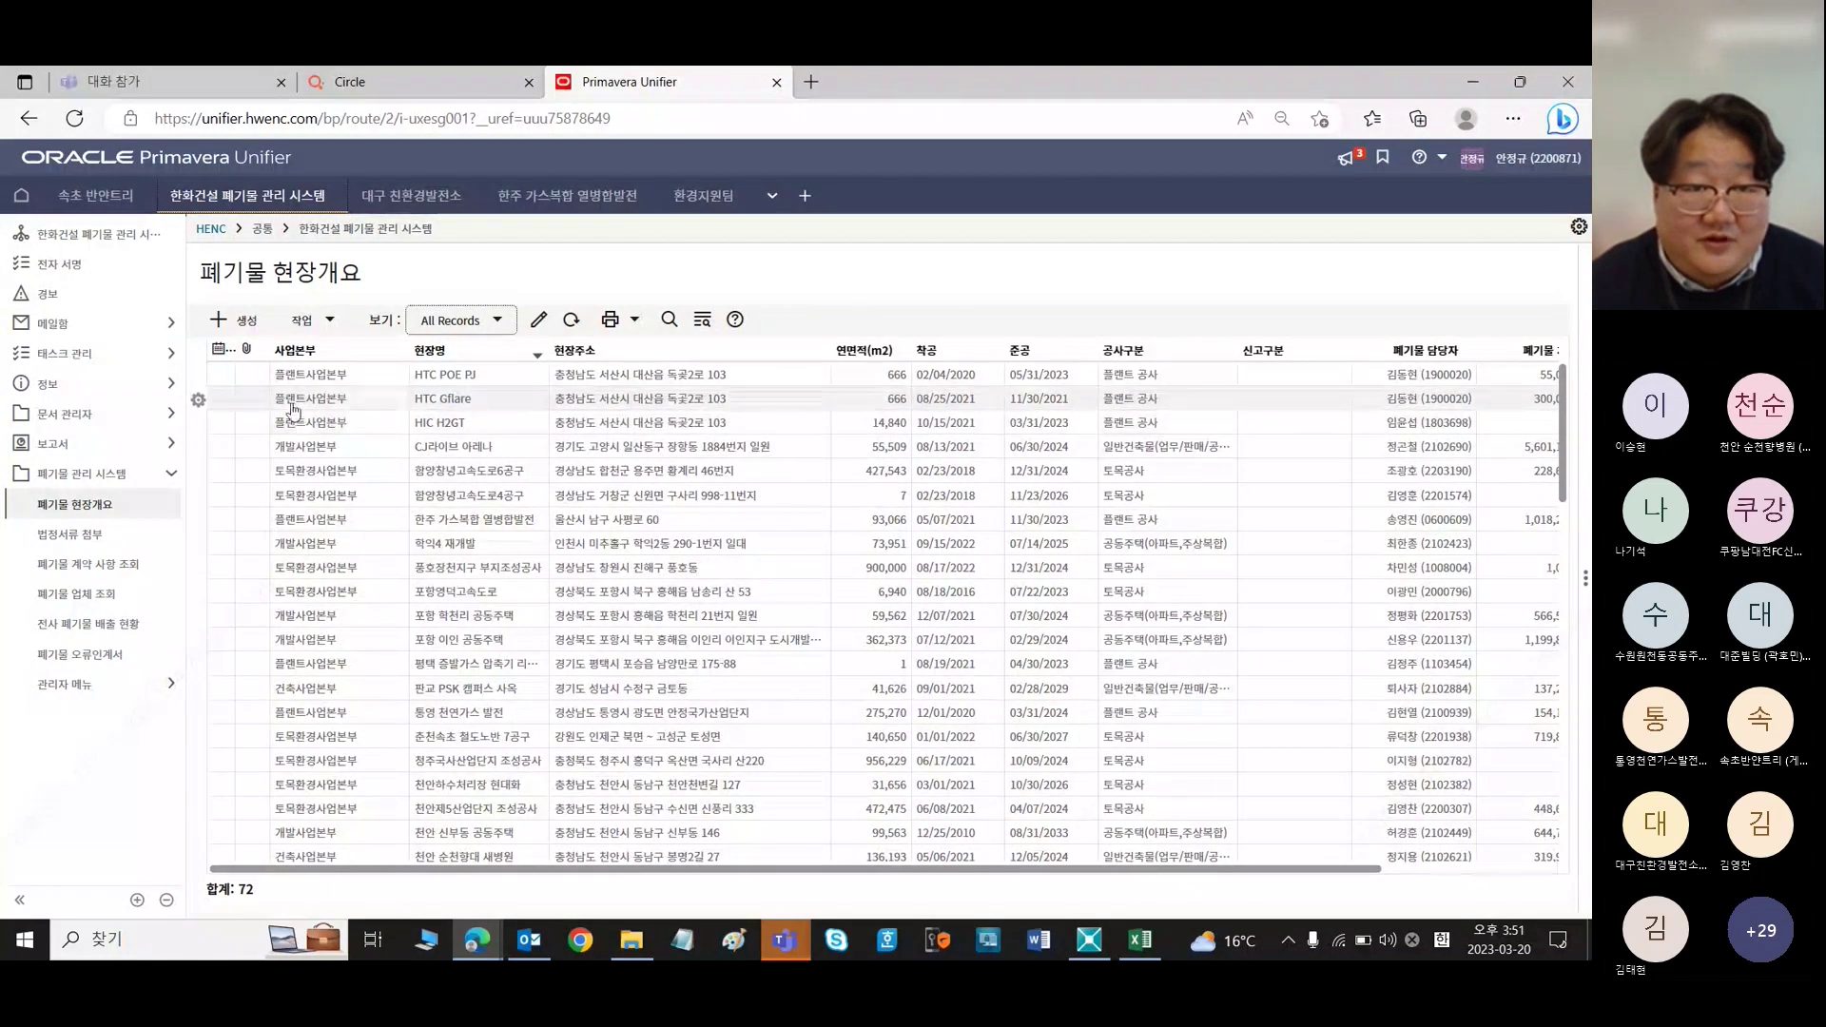
# Step: Open the 포항 학천리 공동주택 record and view its 올바로 계정 정보 and 계약 사항 tabs
pyautogui.doubleClick(460, 616)
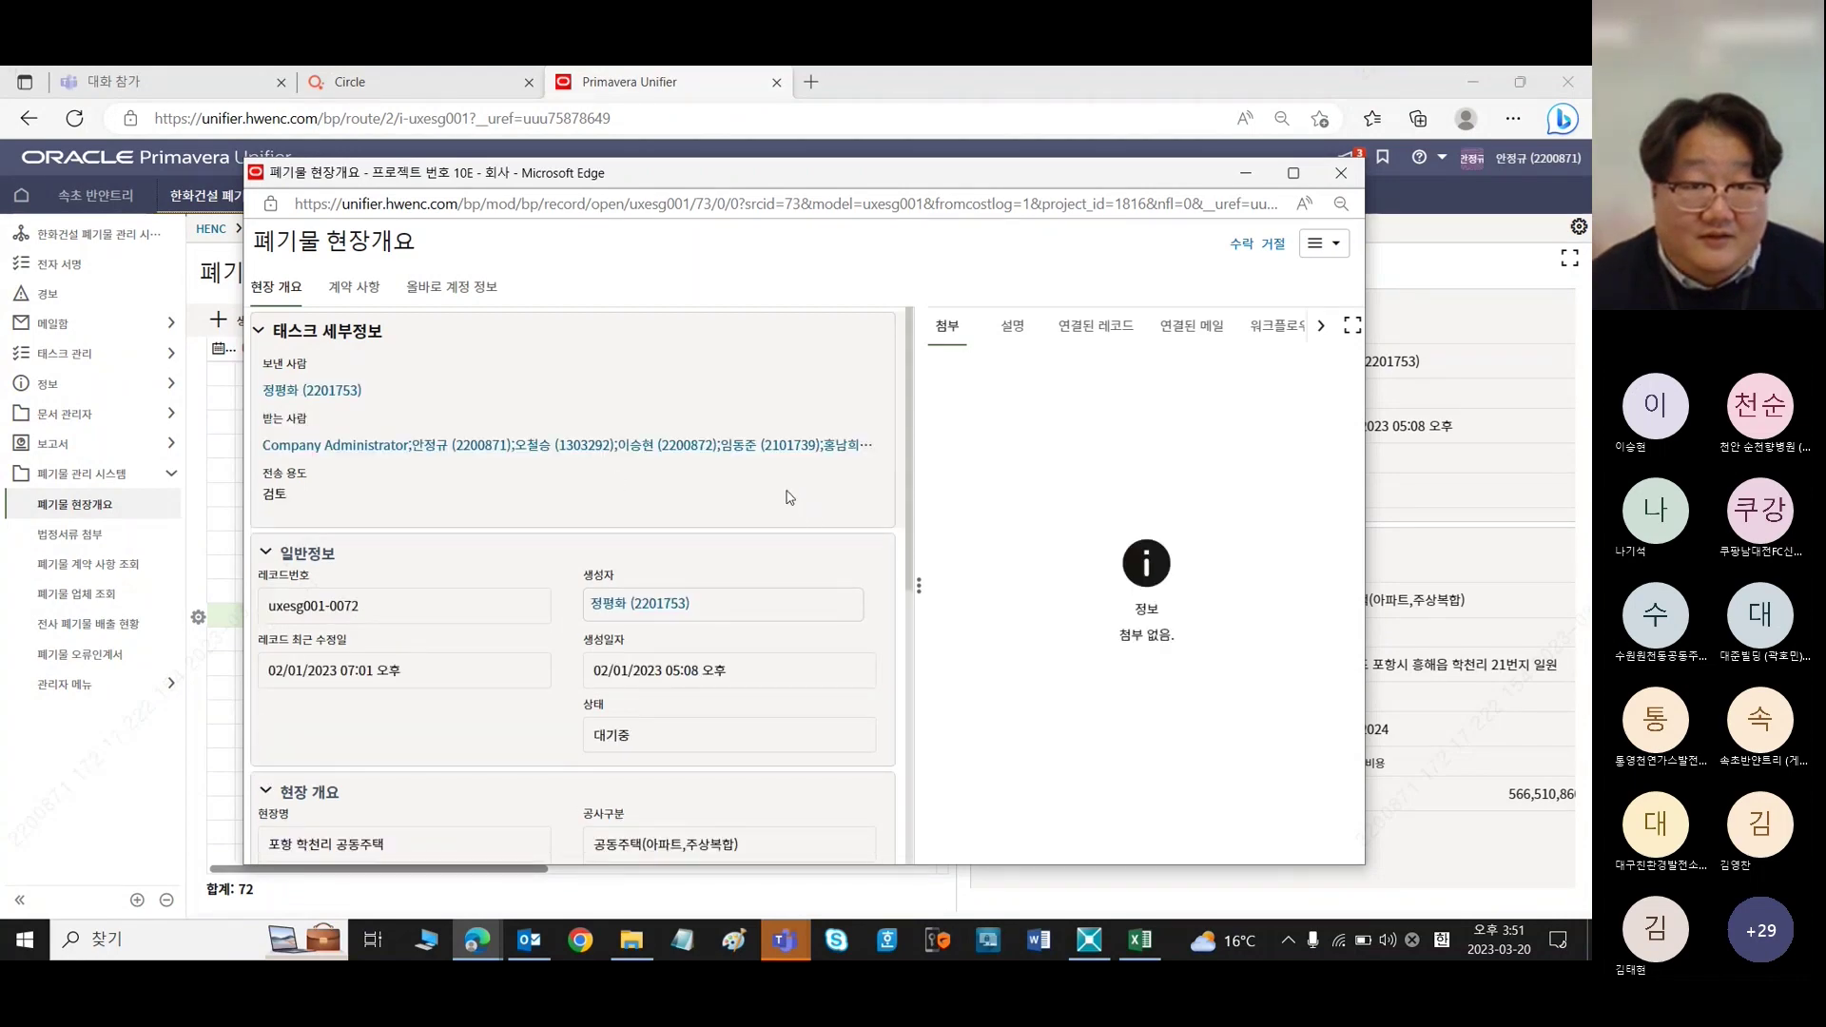
pyautogui.scroll(-3, 530, 619)
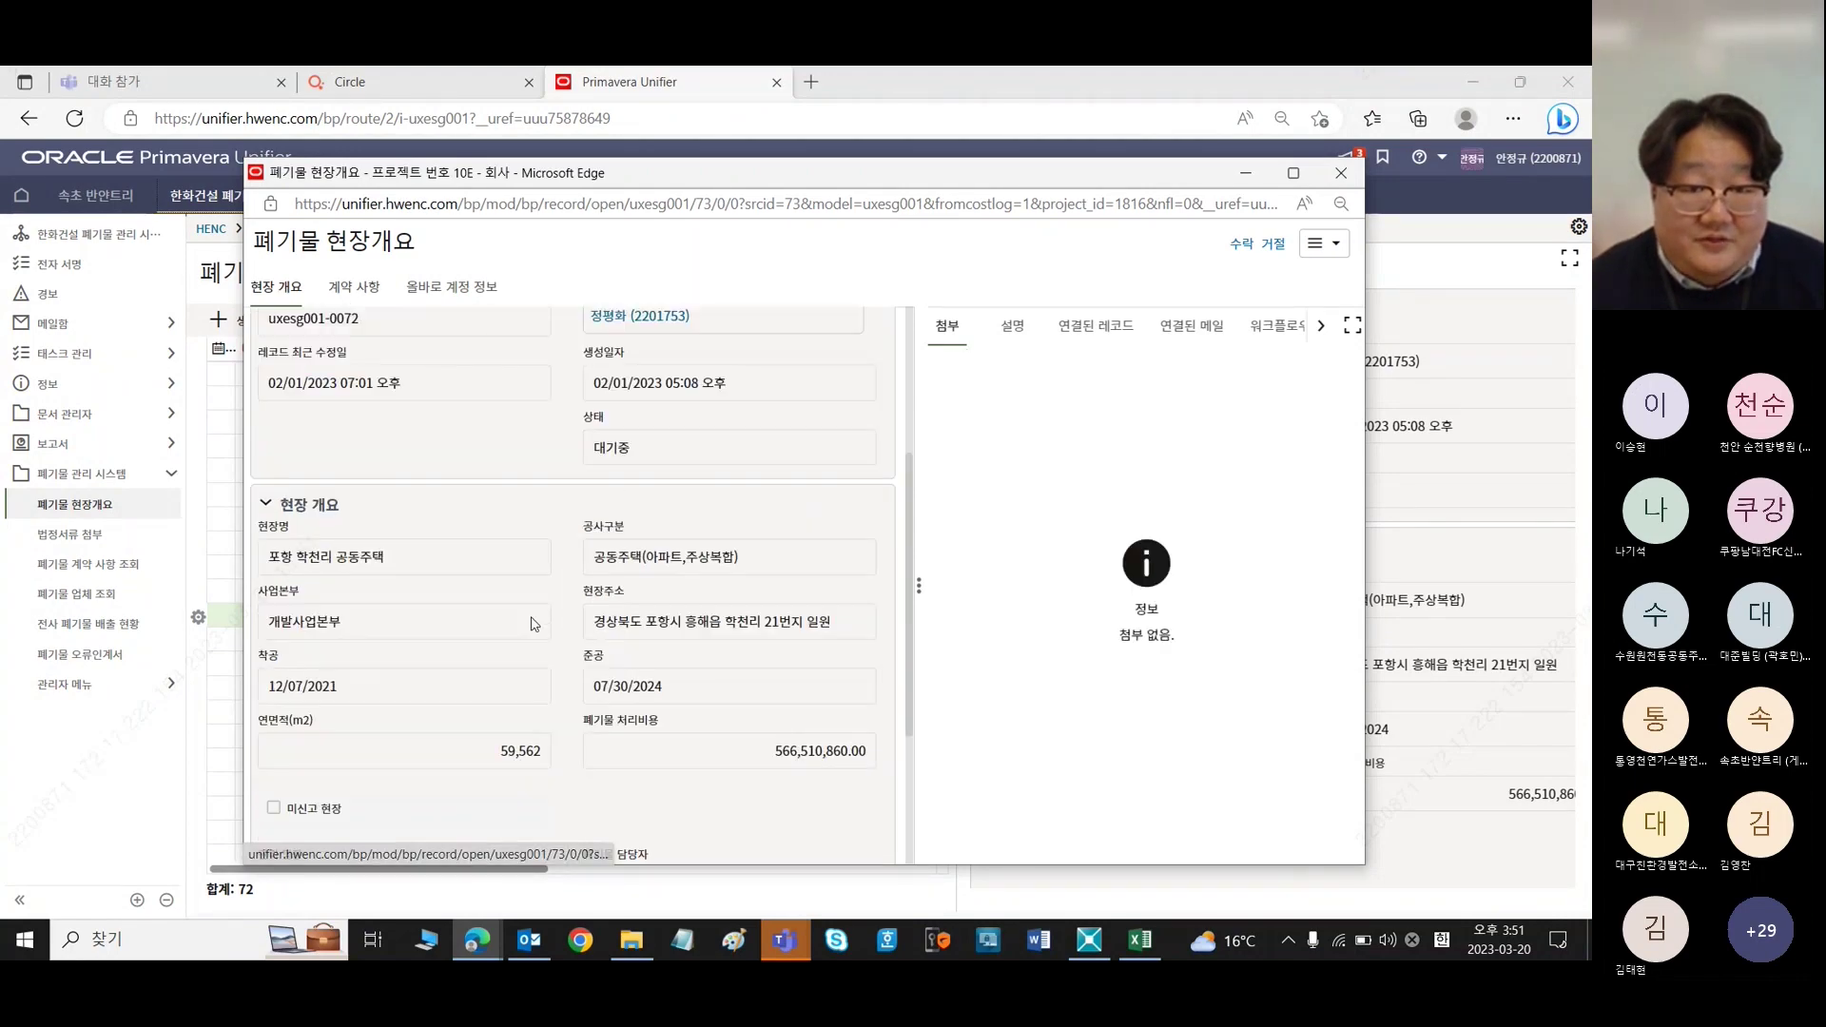
pyautogui.scroll(-3, 645, 722)
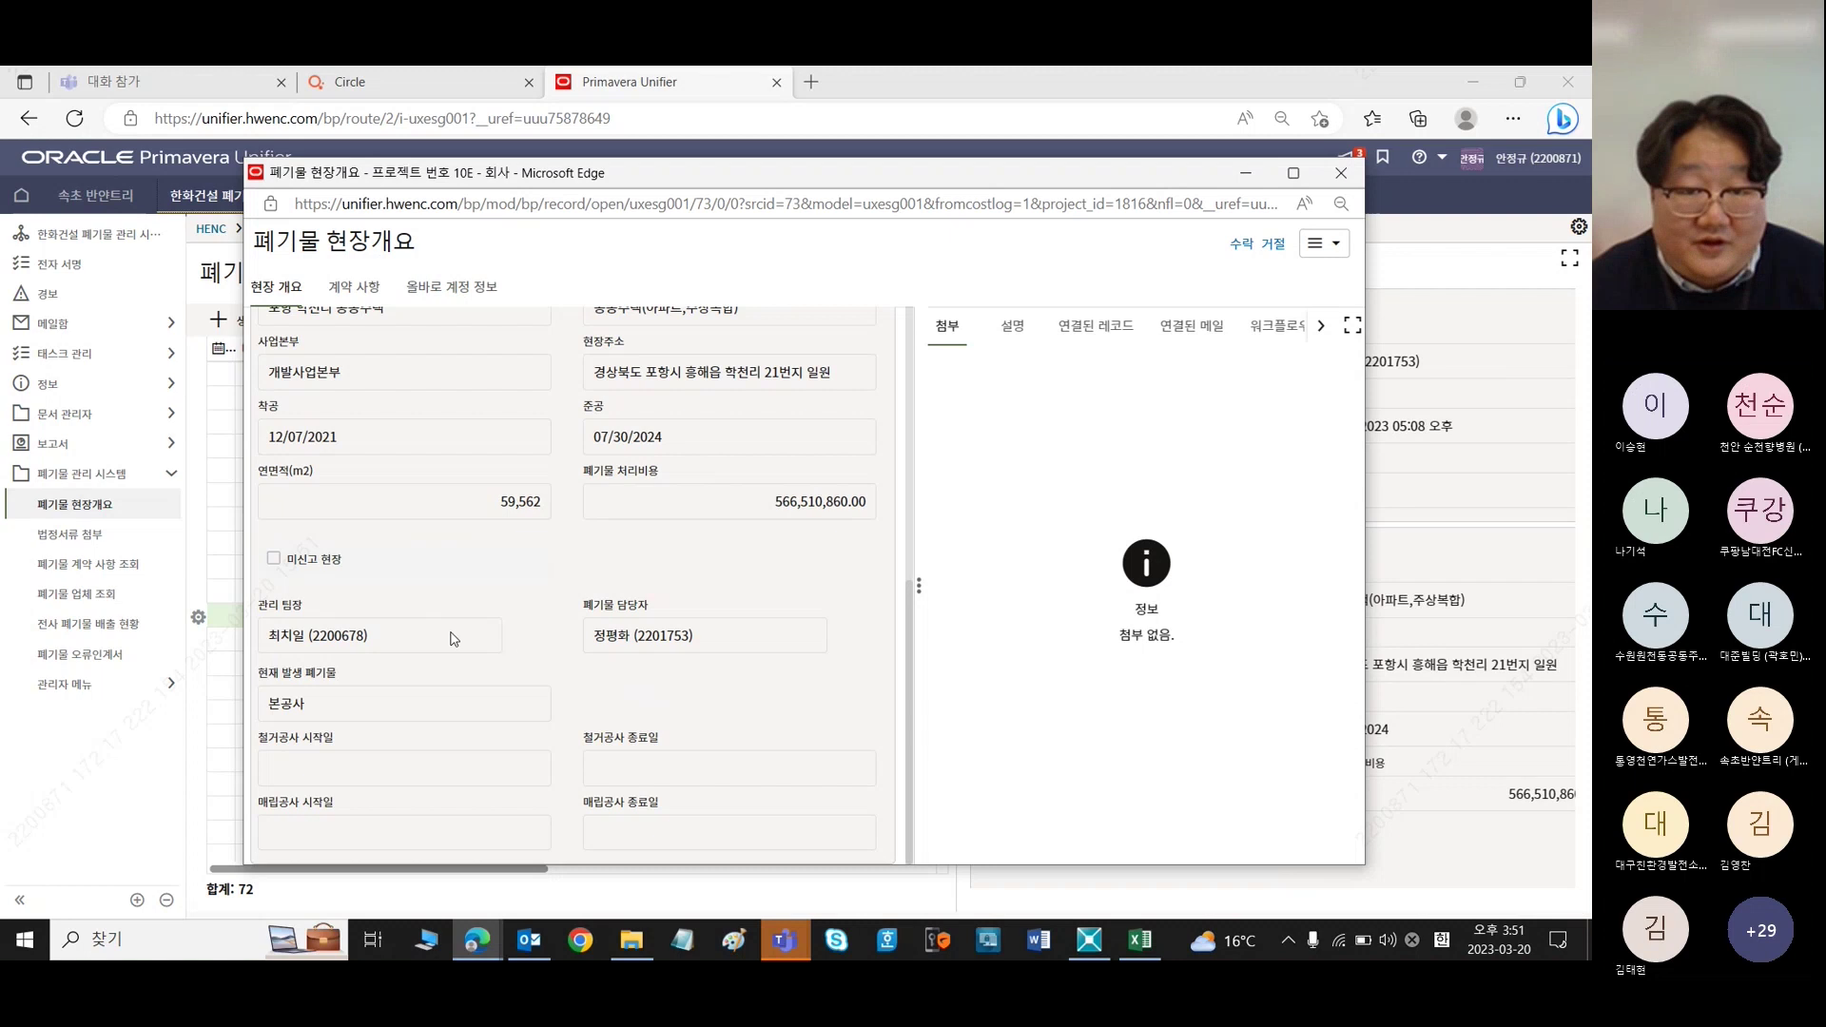
pyautogui.click(440, 295)
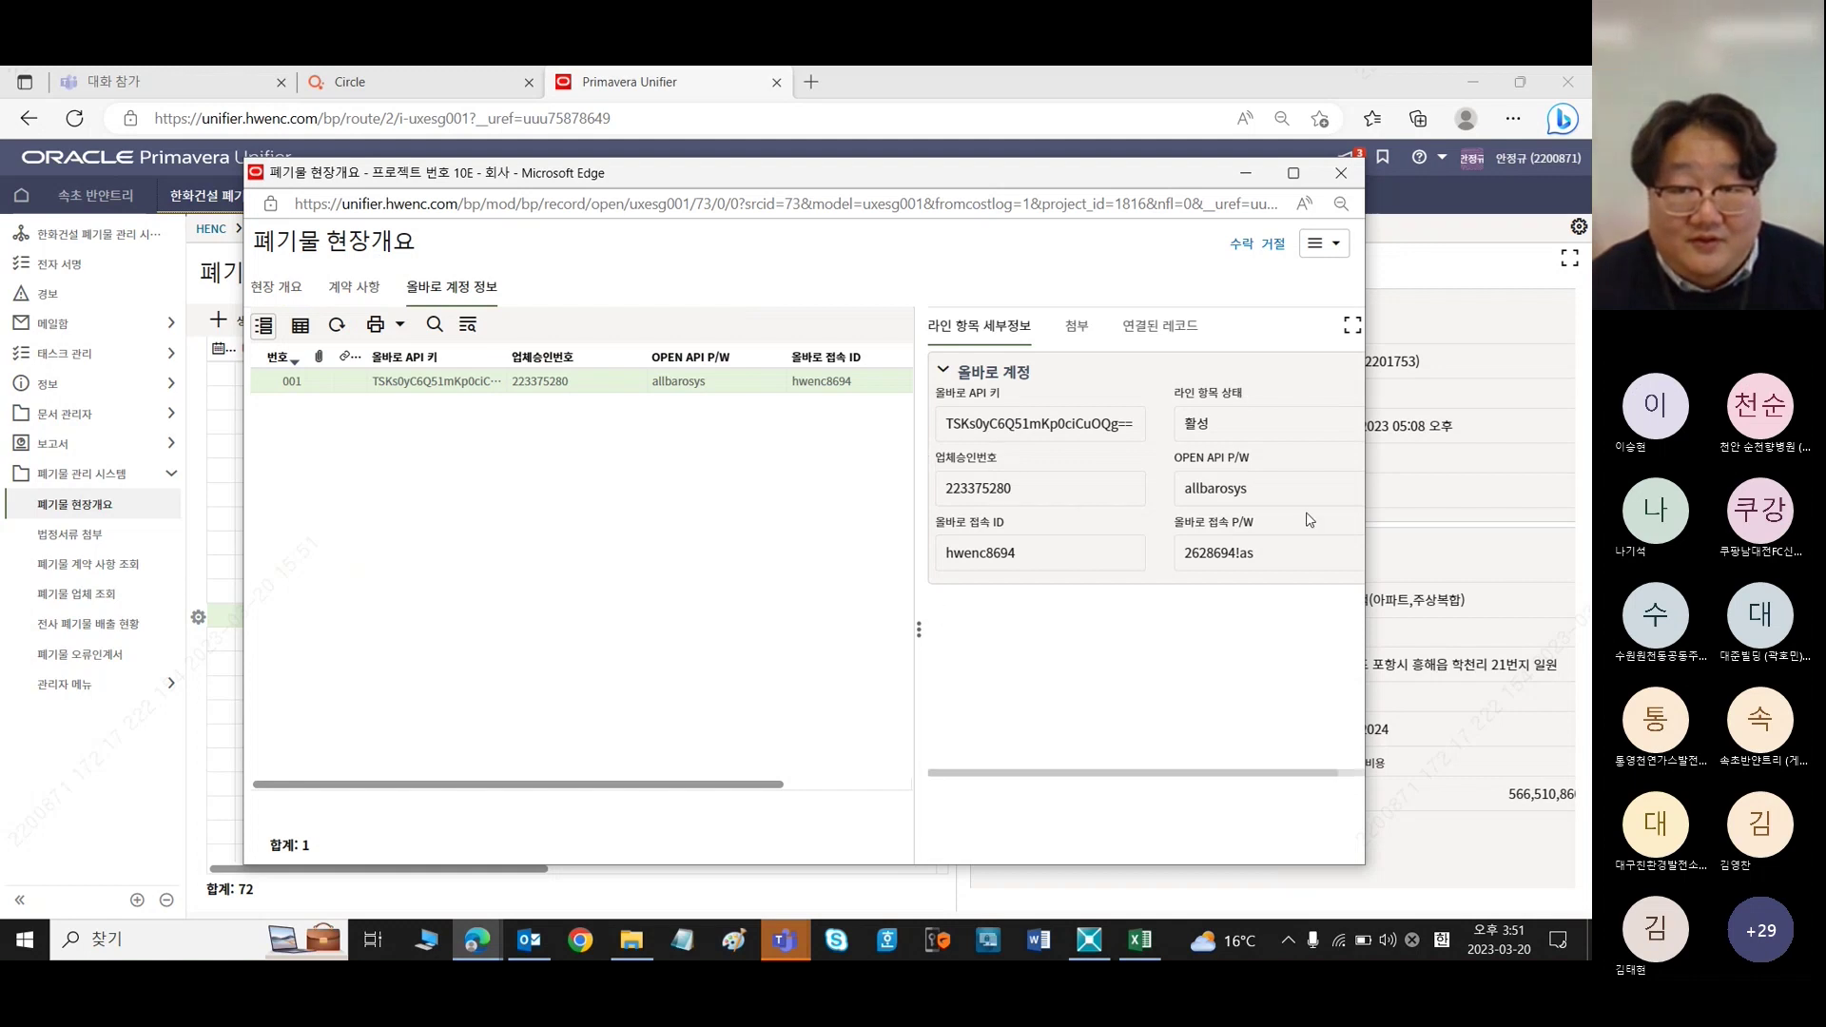
pyautogui.click(346, 296)
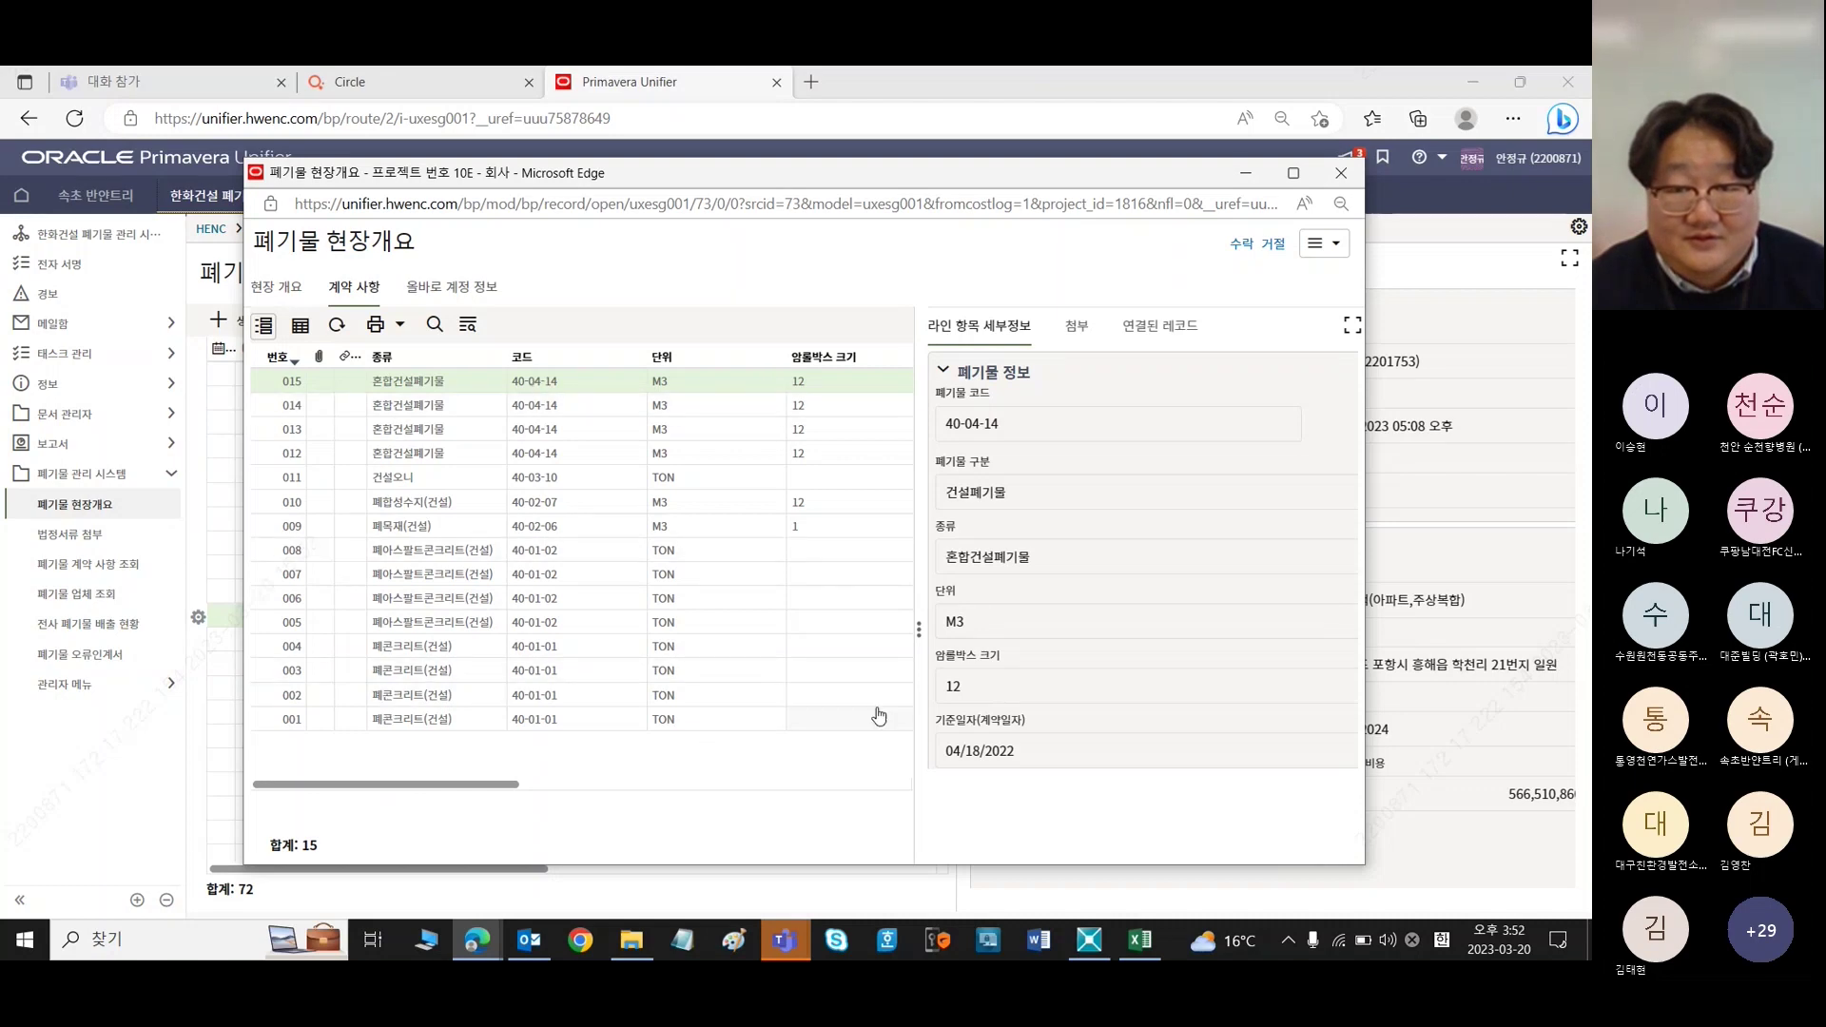
# Step: Maximize the record, scroll across the contract columns, and review line 015's transport and treatment details
pyautogui.click(1294, 173)
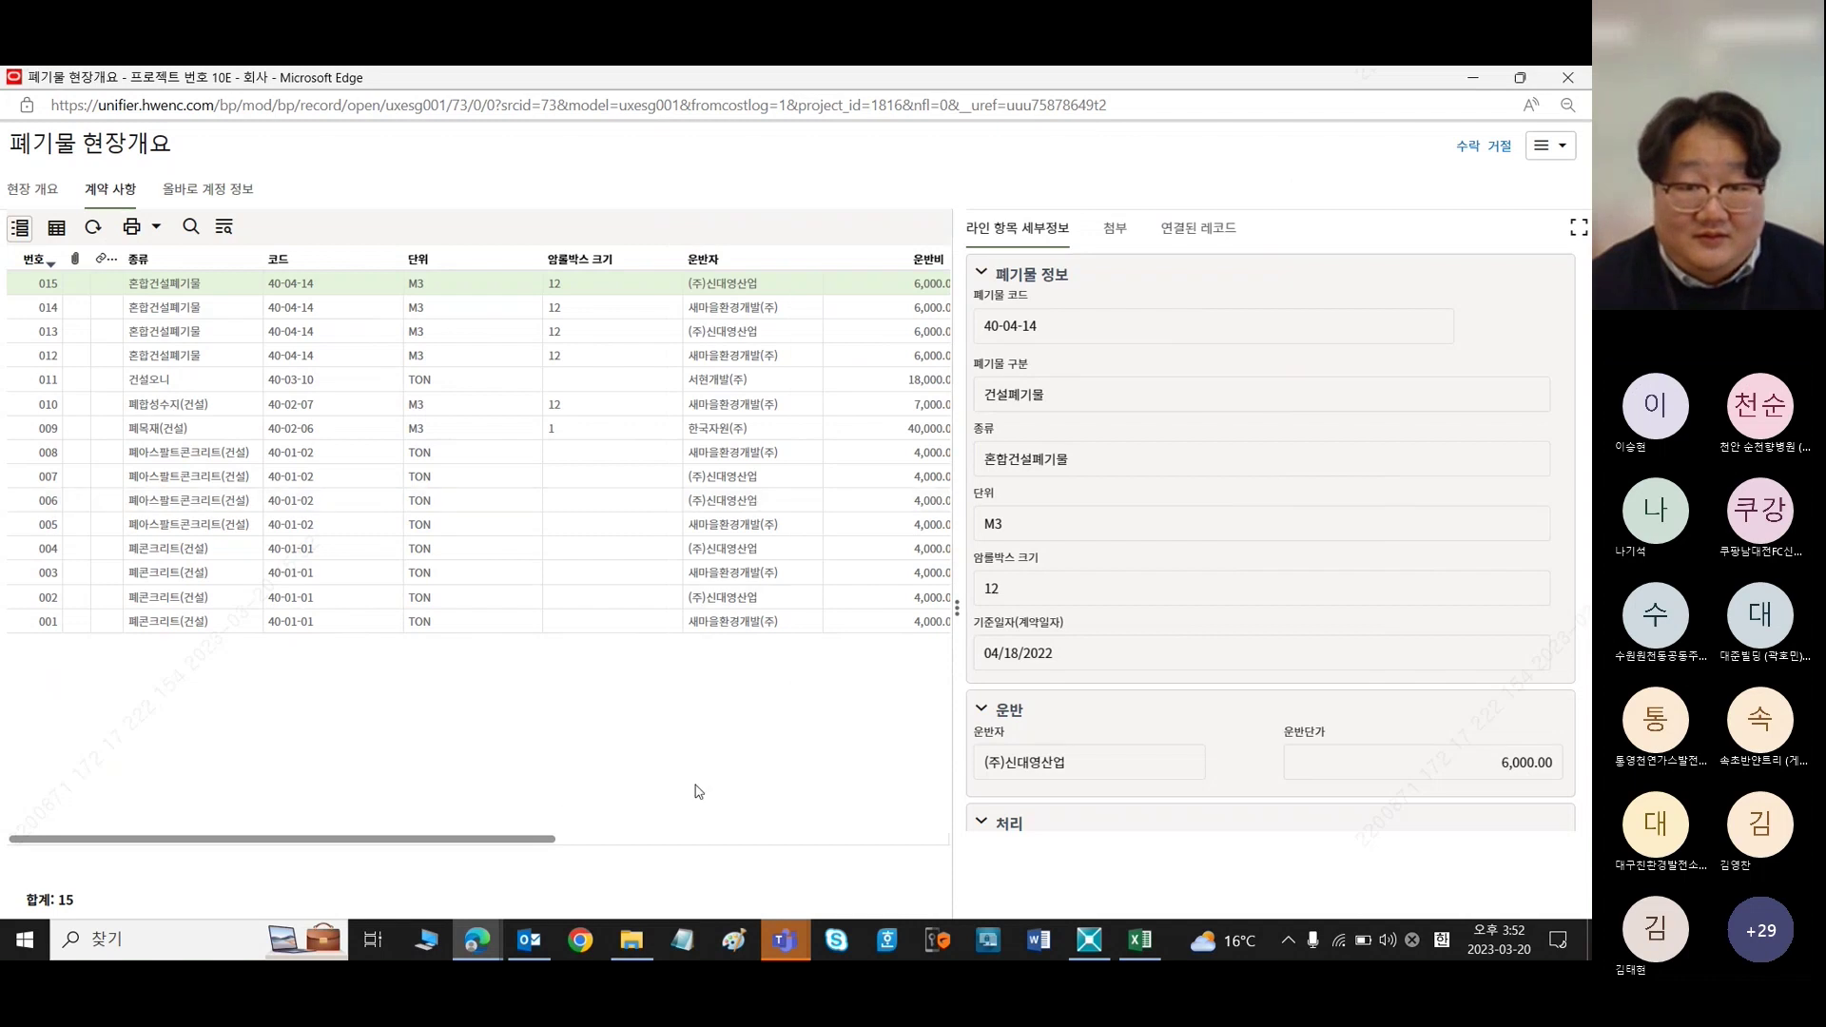
pyautogui.click(958, 612)
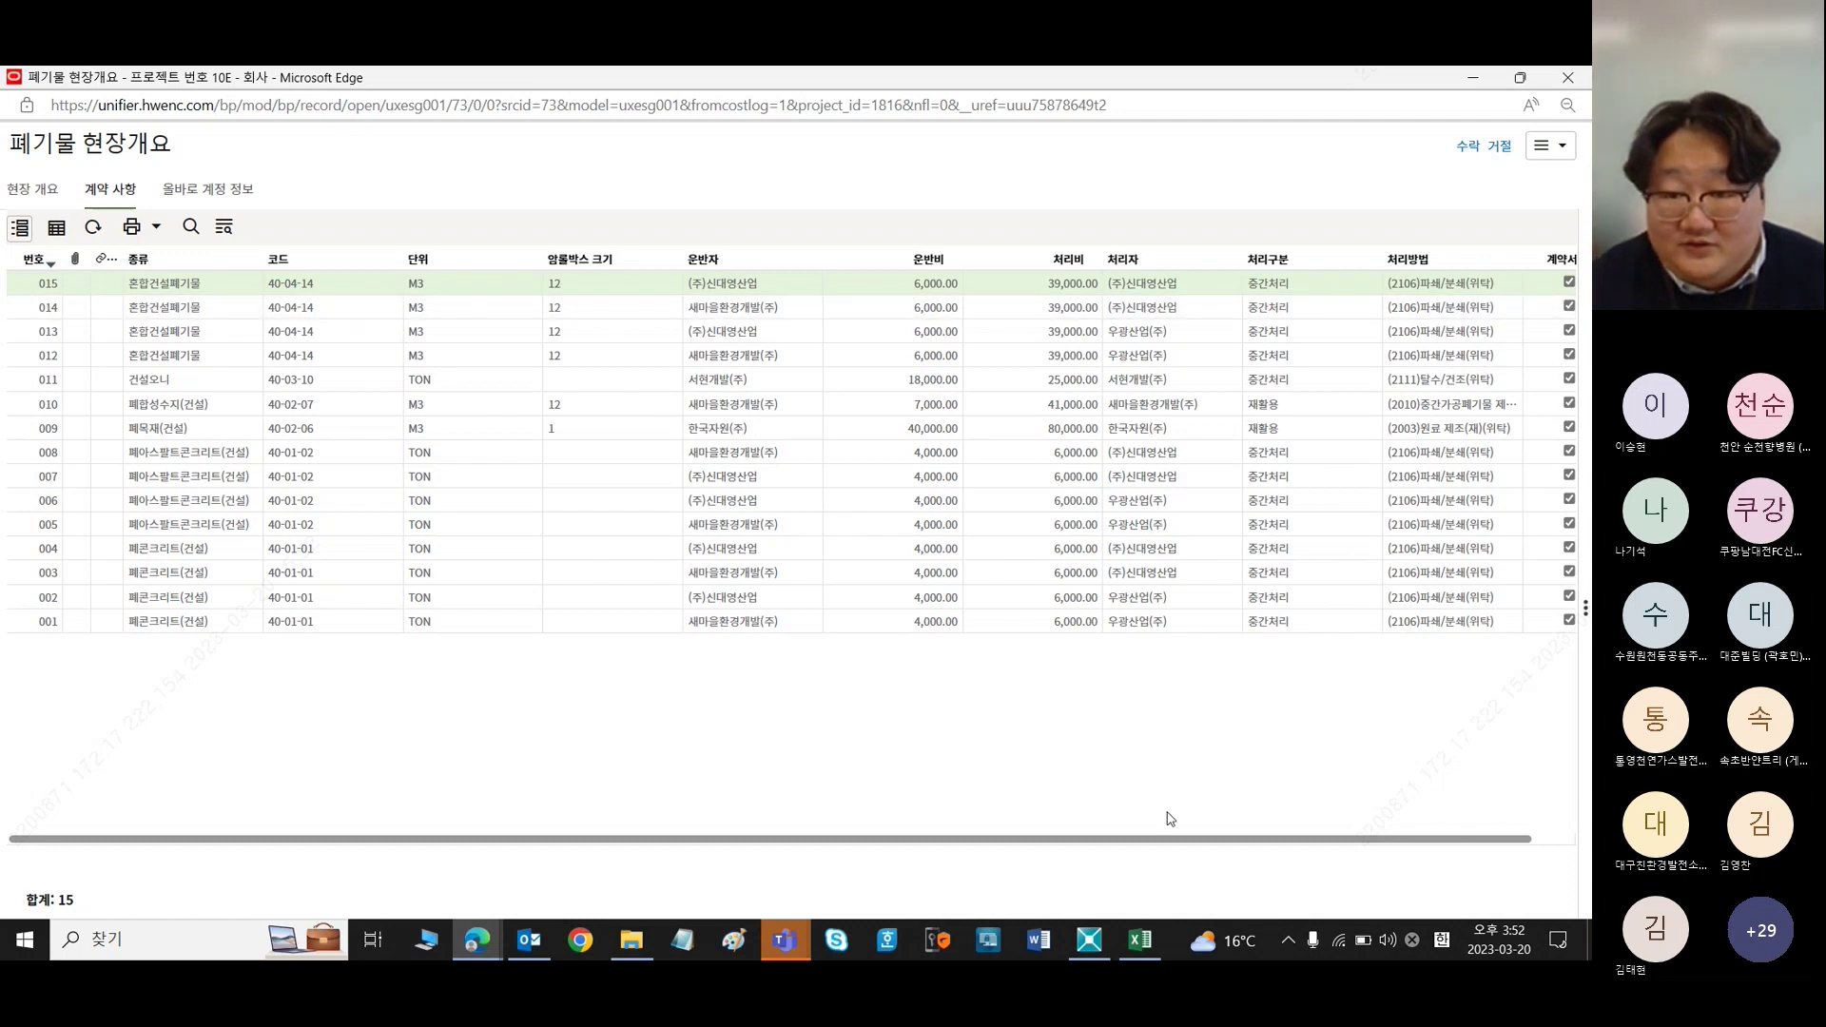
pyautogui.moveTo(1161, 841); pyautogui.dragTo(1297, 826)
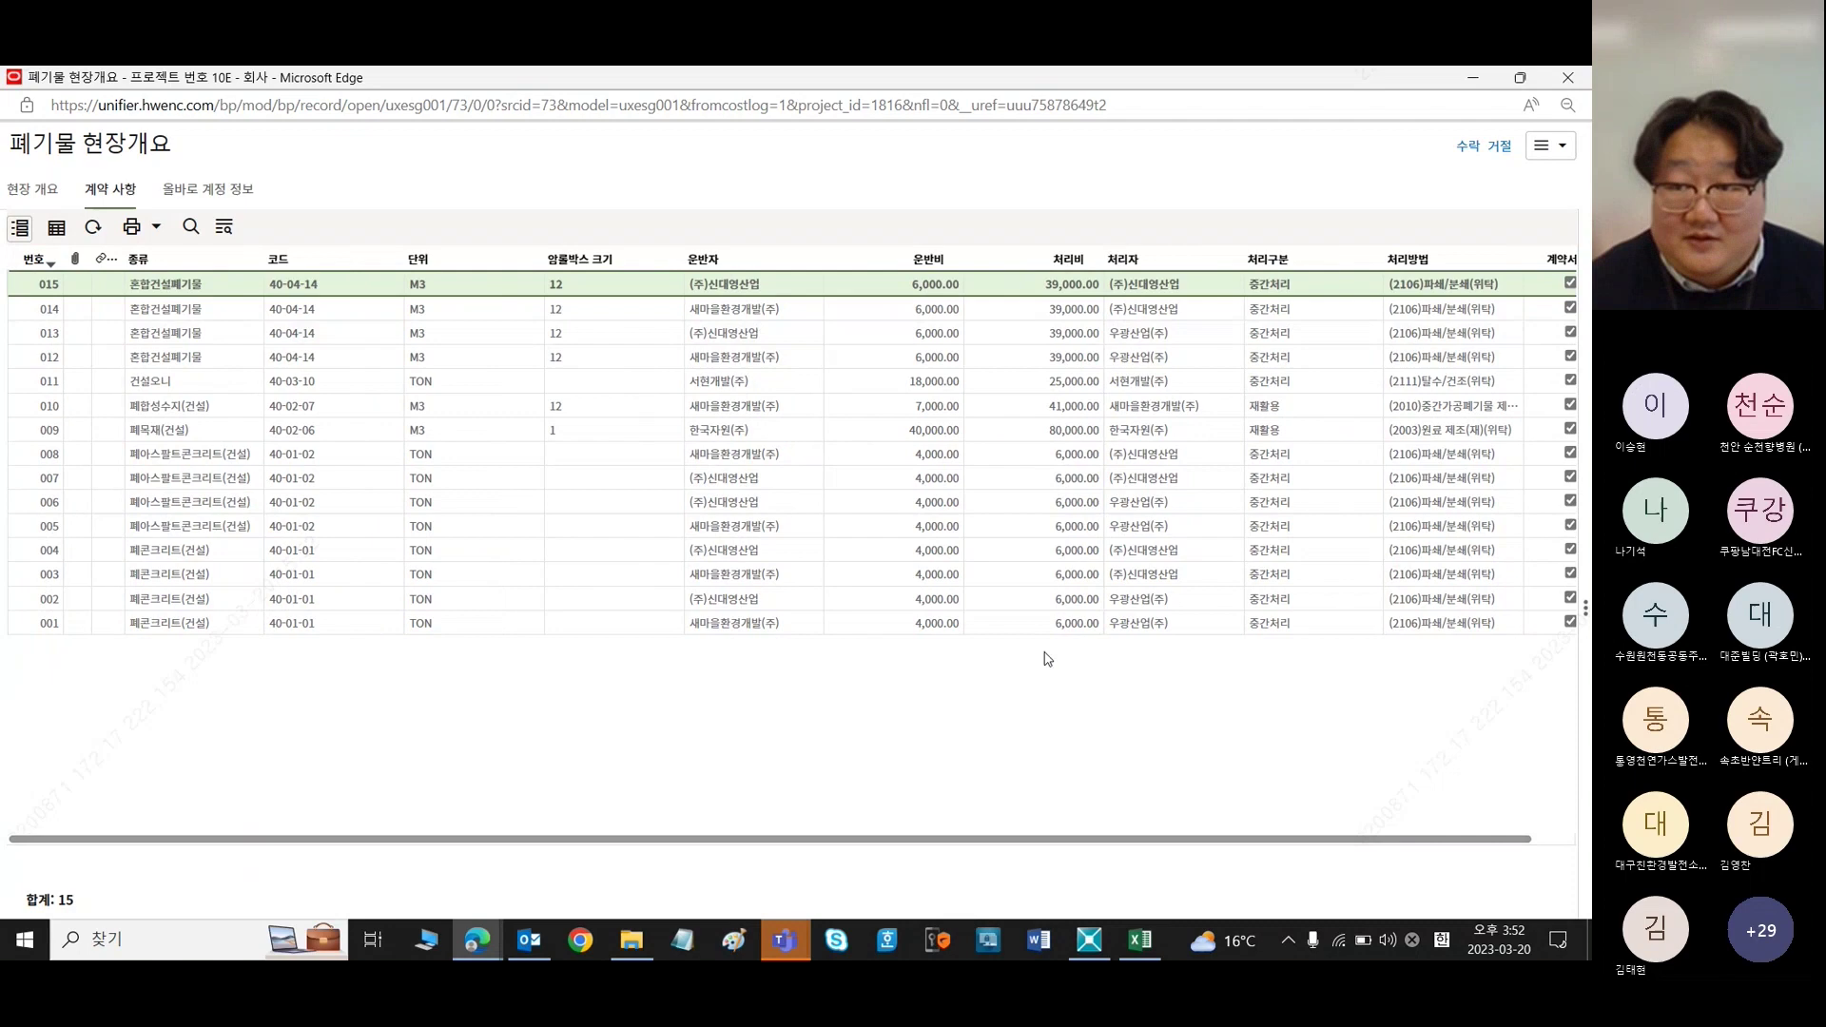
pyautogui.click(1586, 609)
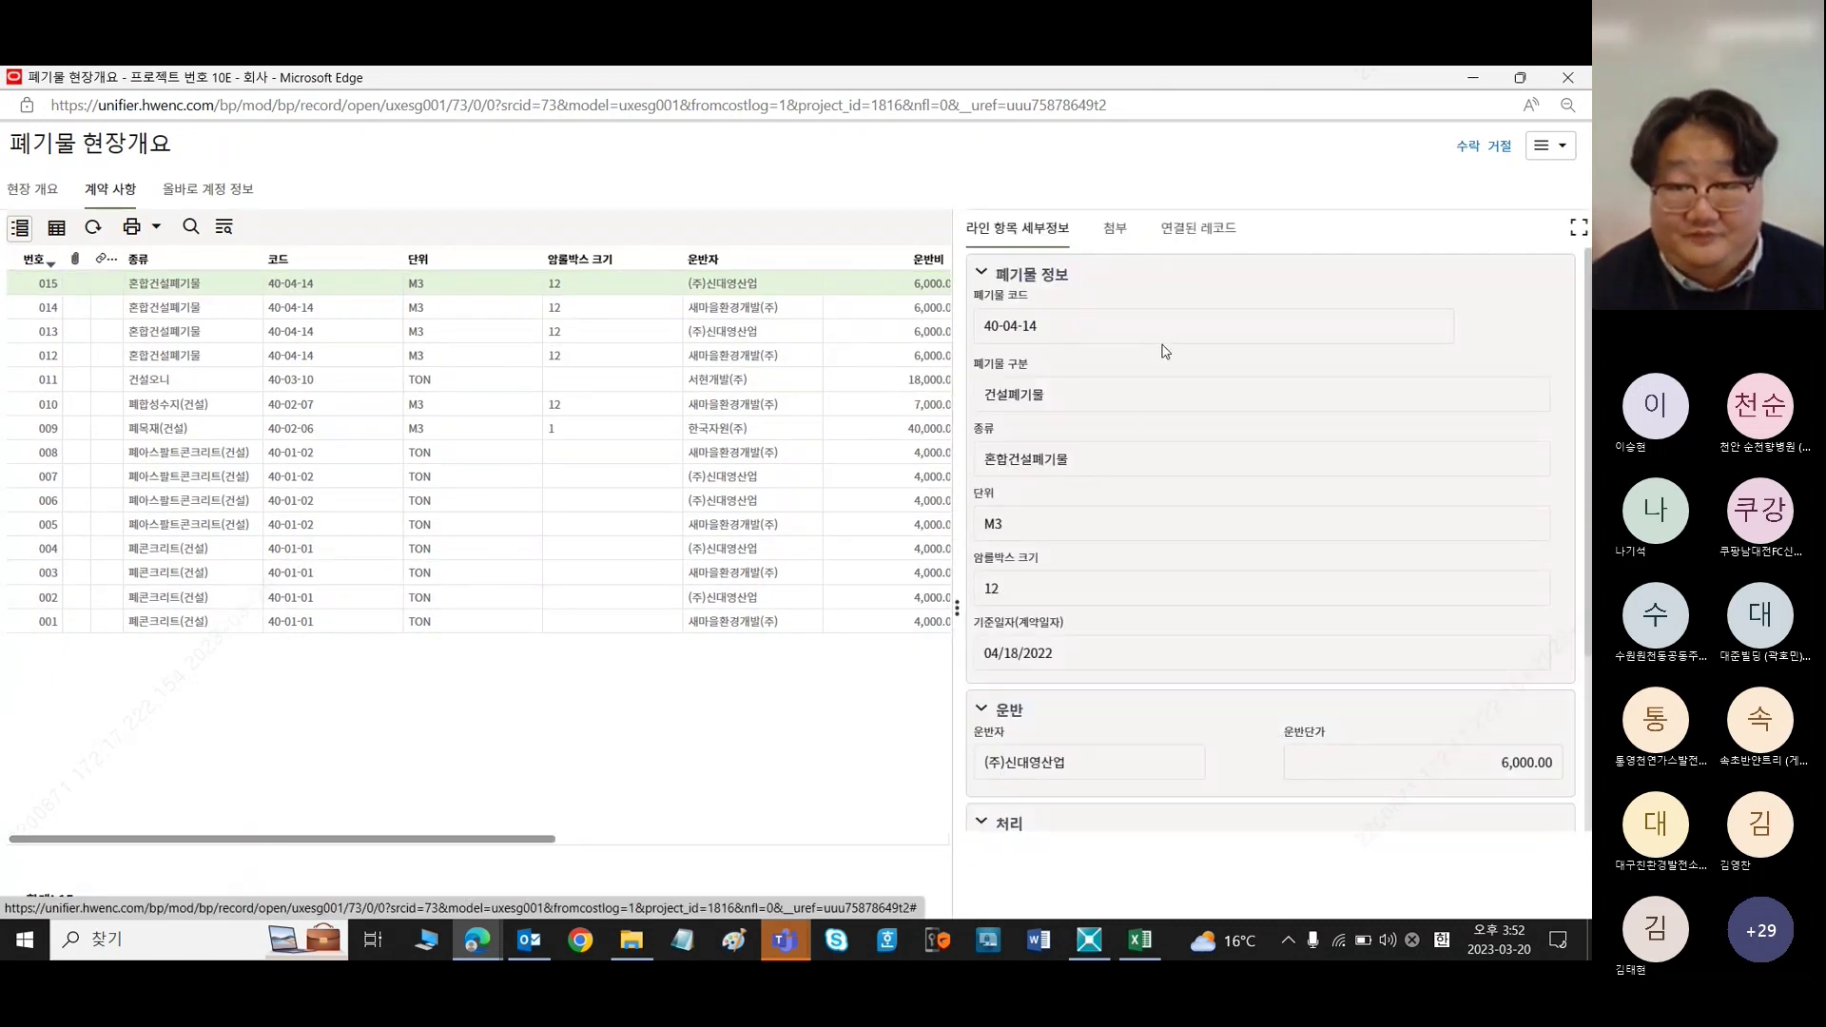
pyautogui.scroll(-3, 1163, 345)
pyautogui.scroll(3, 1163, 345)
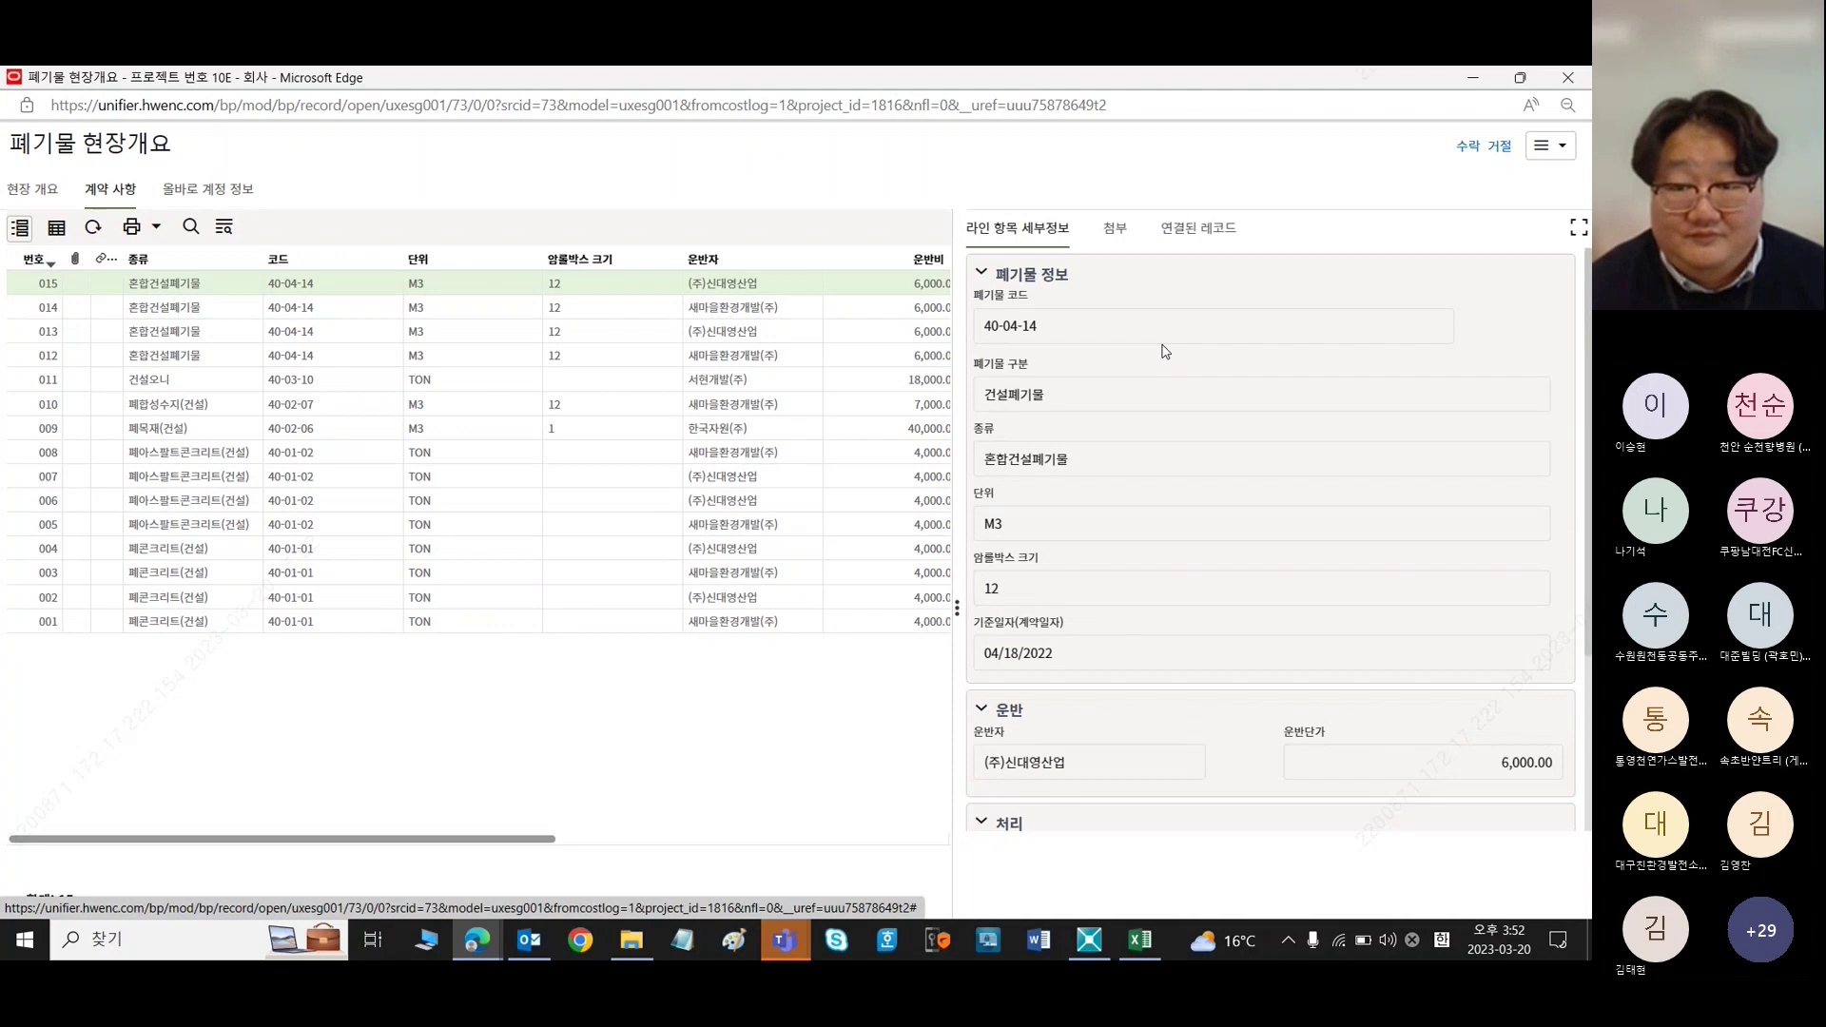
pyautogui.scroll(-3, 1166, 351)
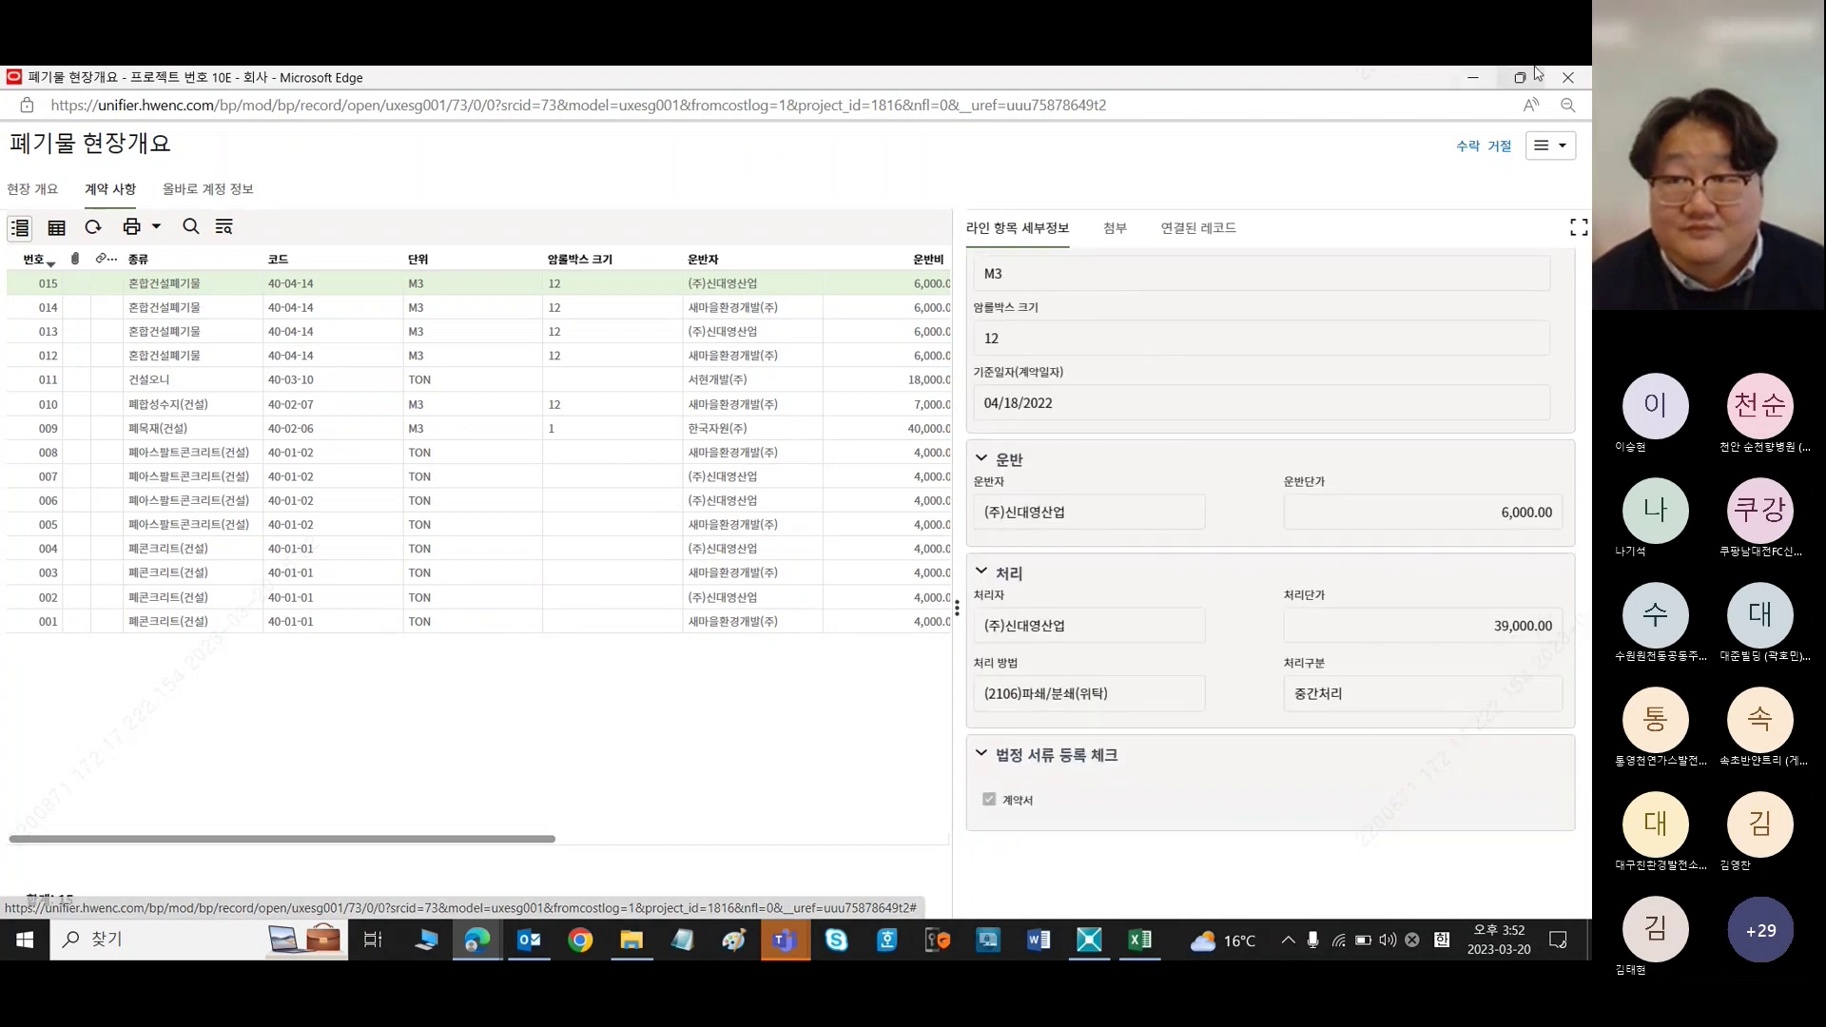
# Step: Close the record, select 포항 이인 공동주택, and scroll through the 1434-record 법정서류 첨부 list
pyautogui.click(1568, 78)
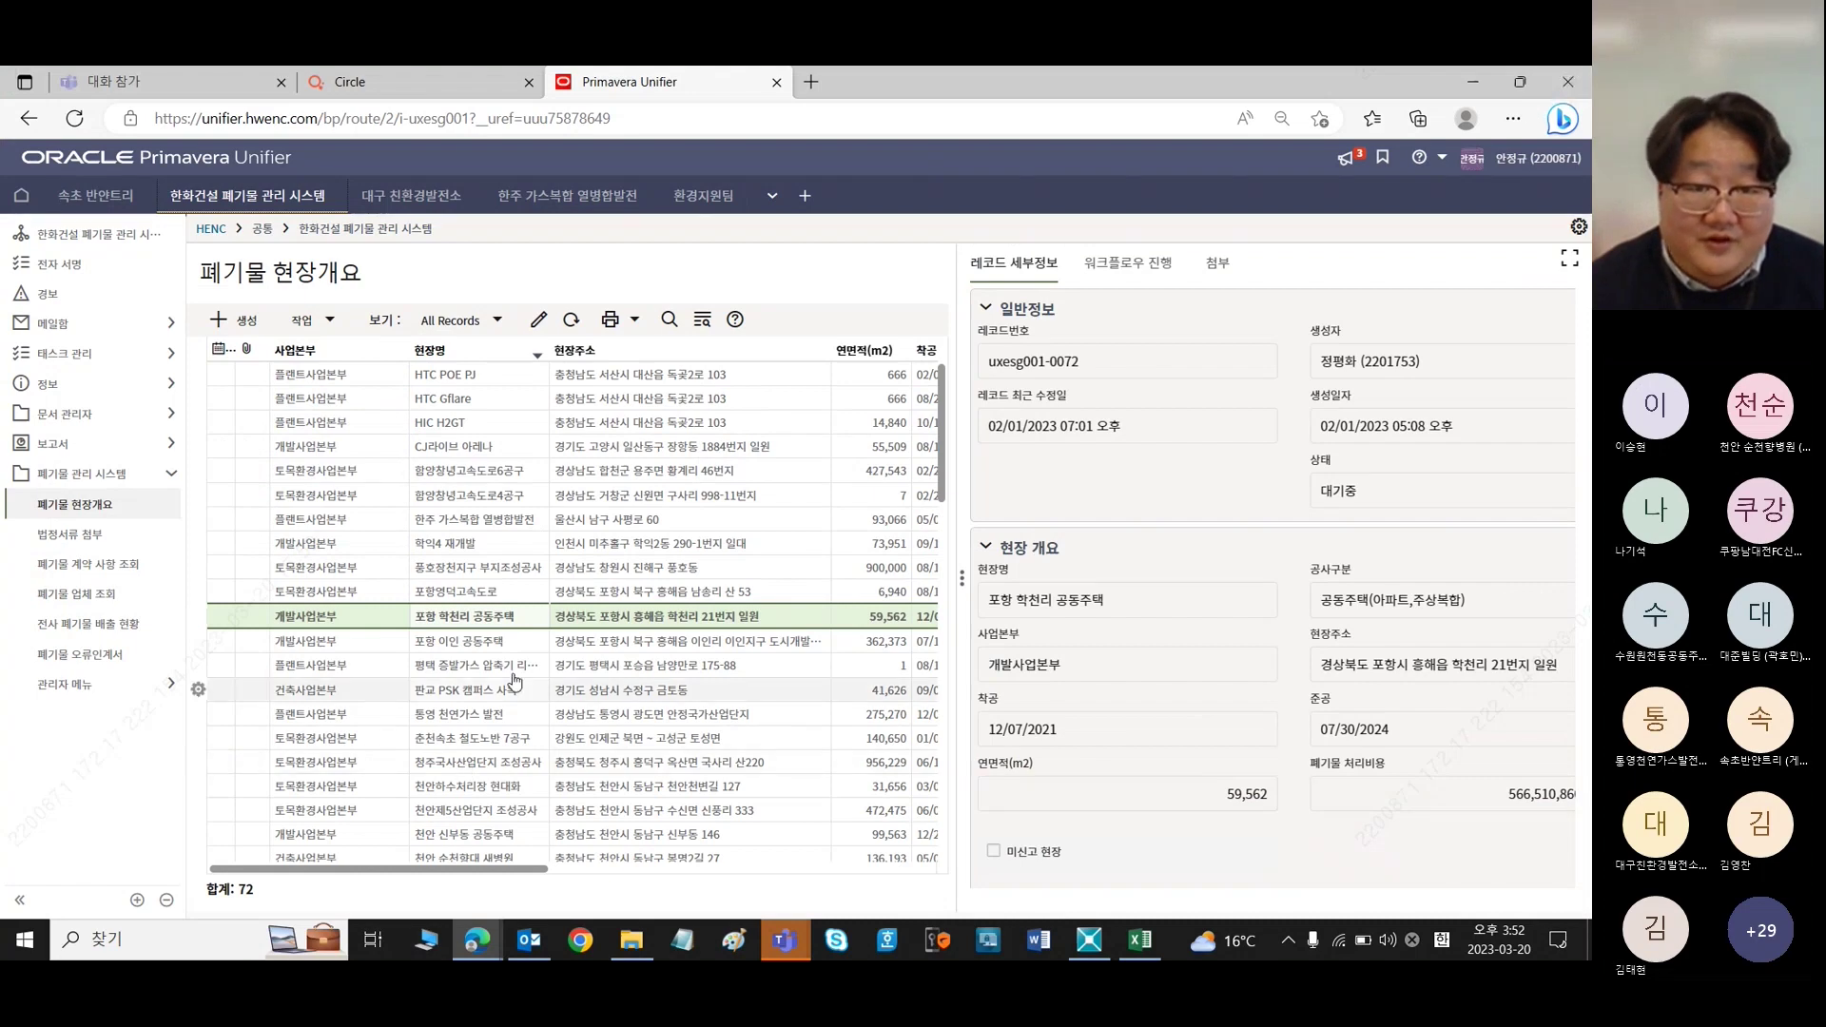
pyautogui.click(519, 642)
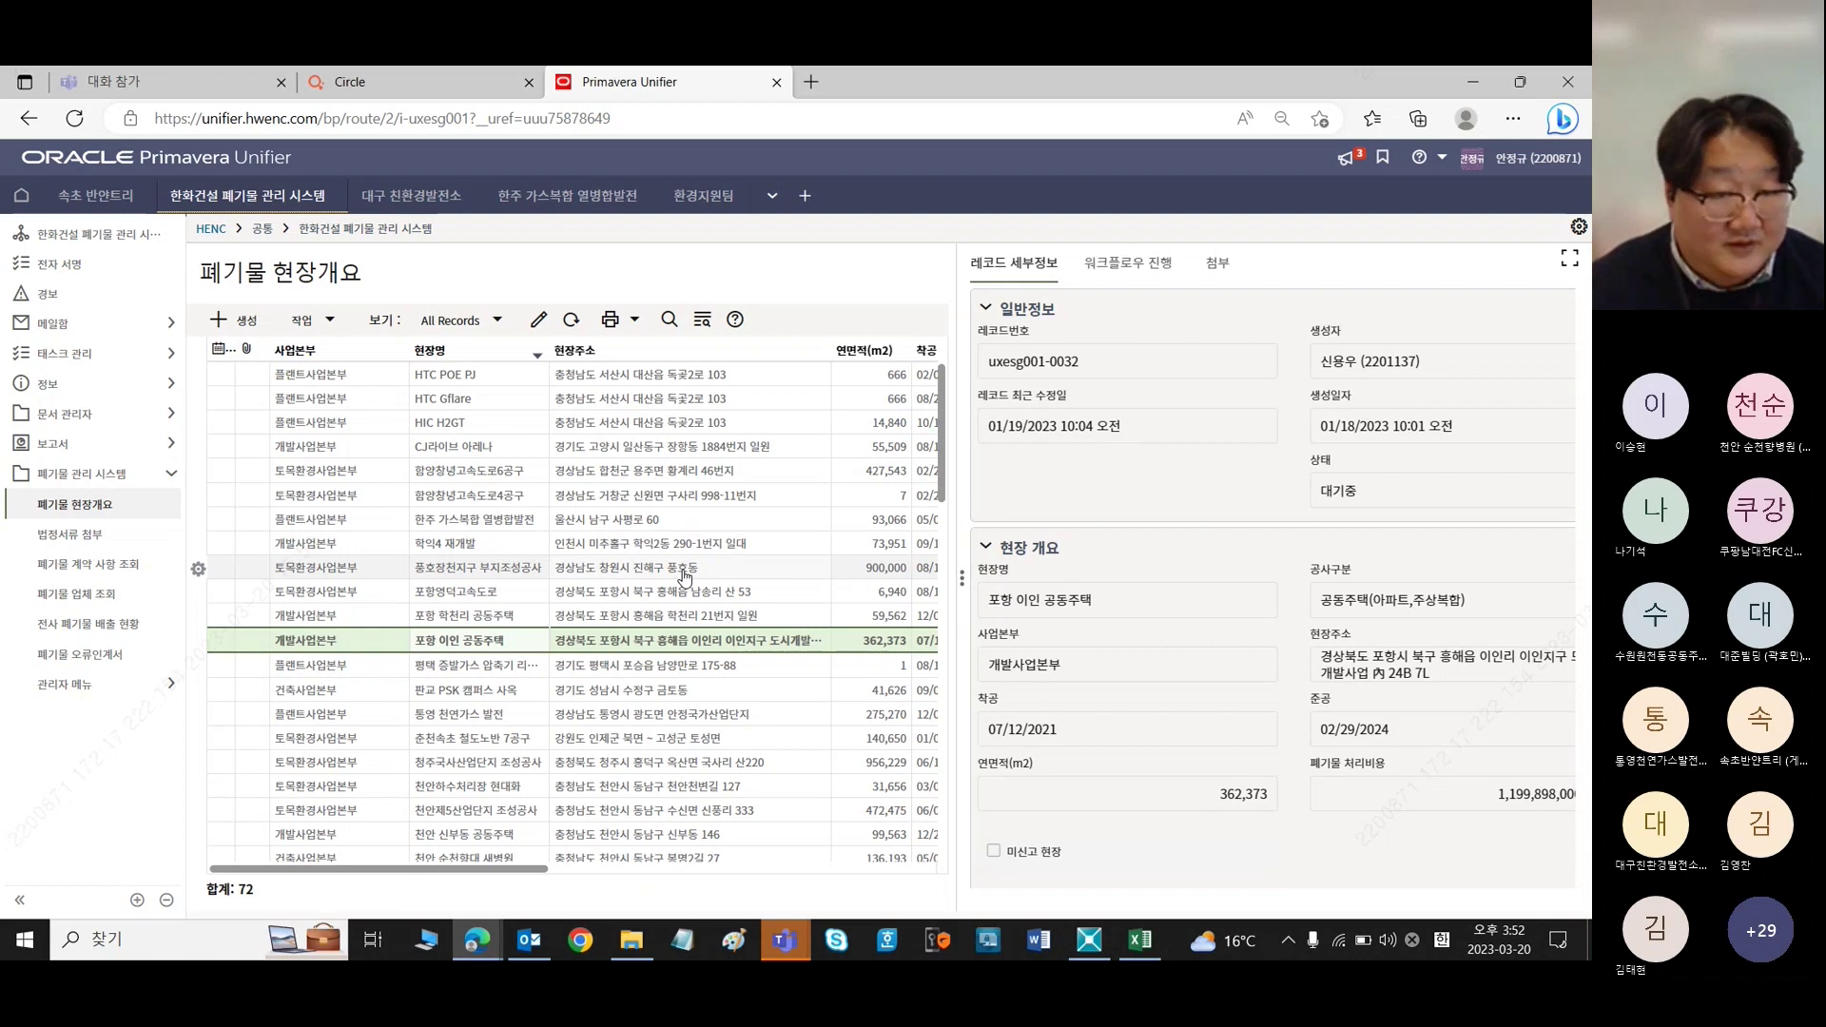
pyautogui.click(48, 540)
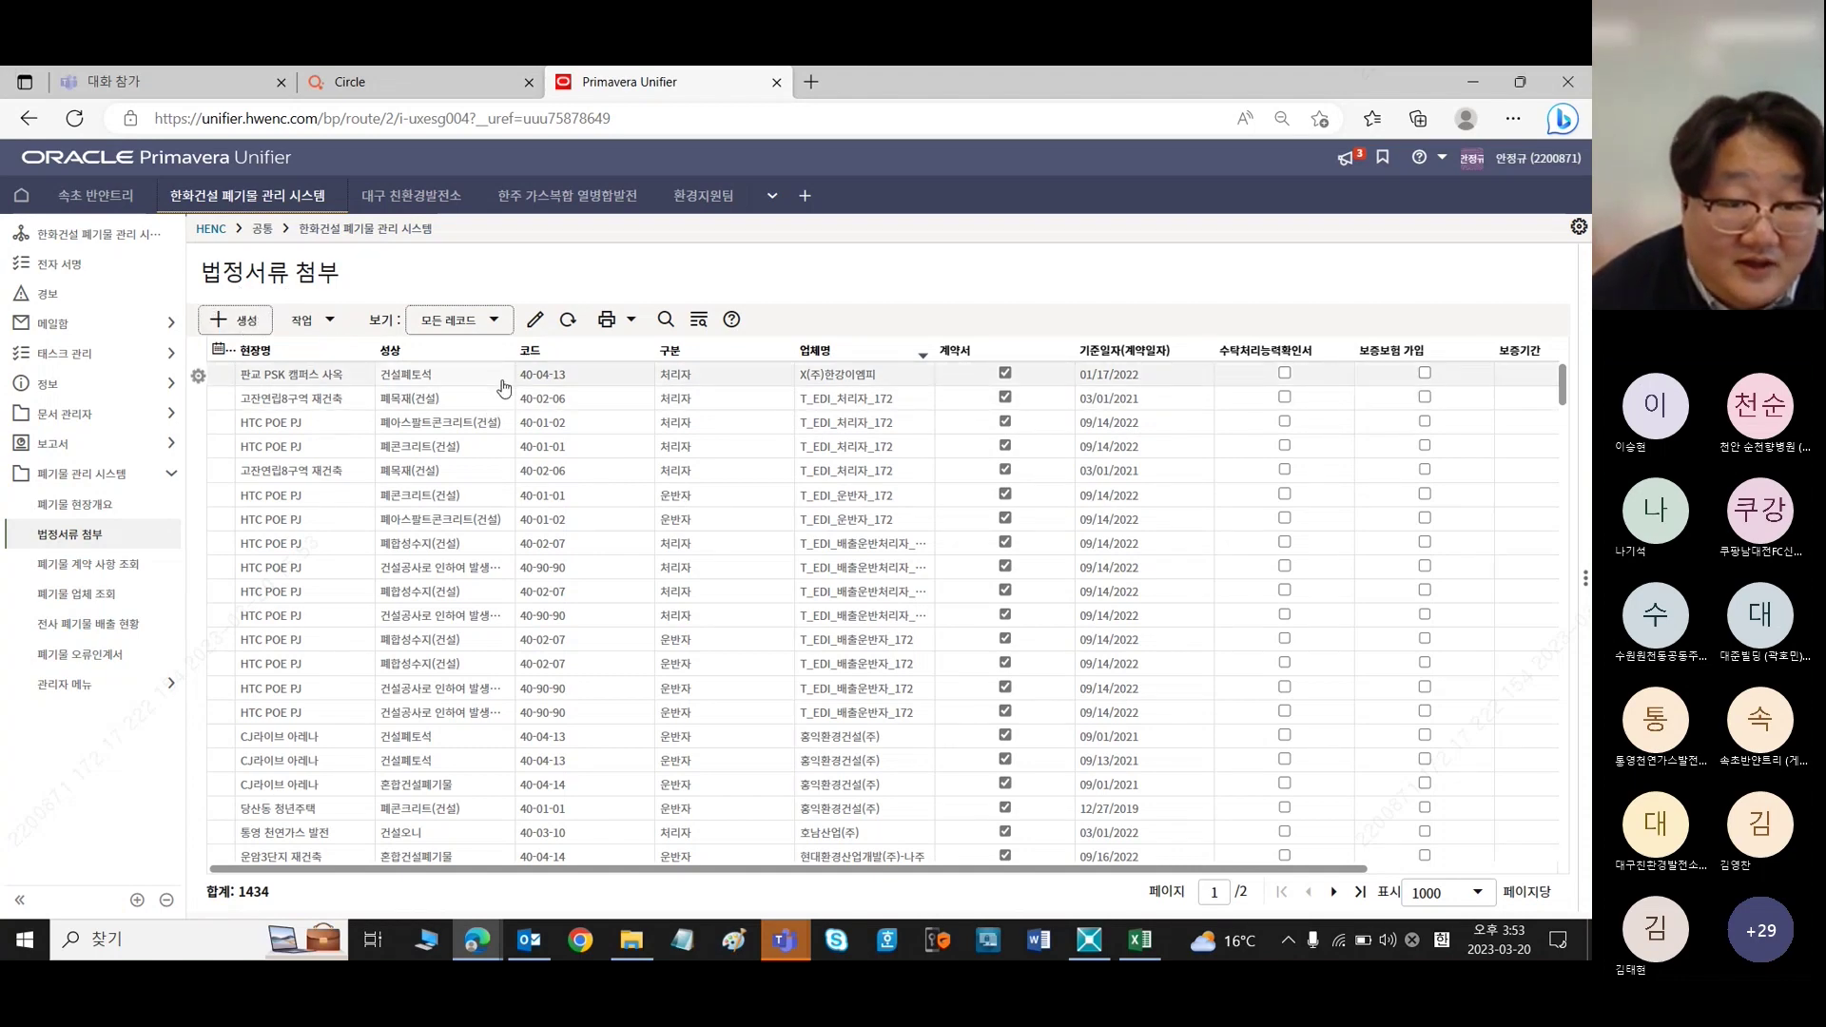
pyautogui.scroll(-2, 343, 404)
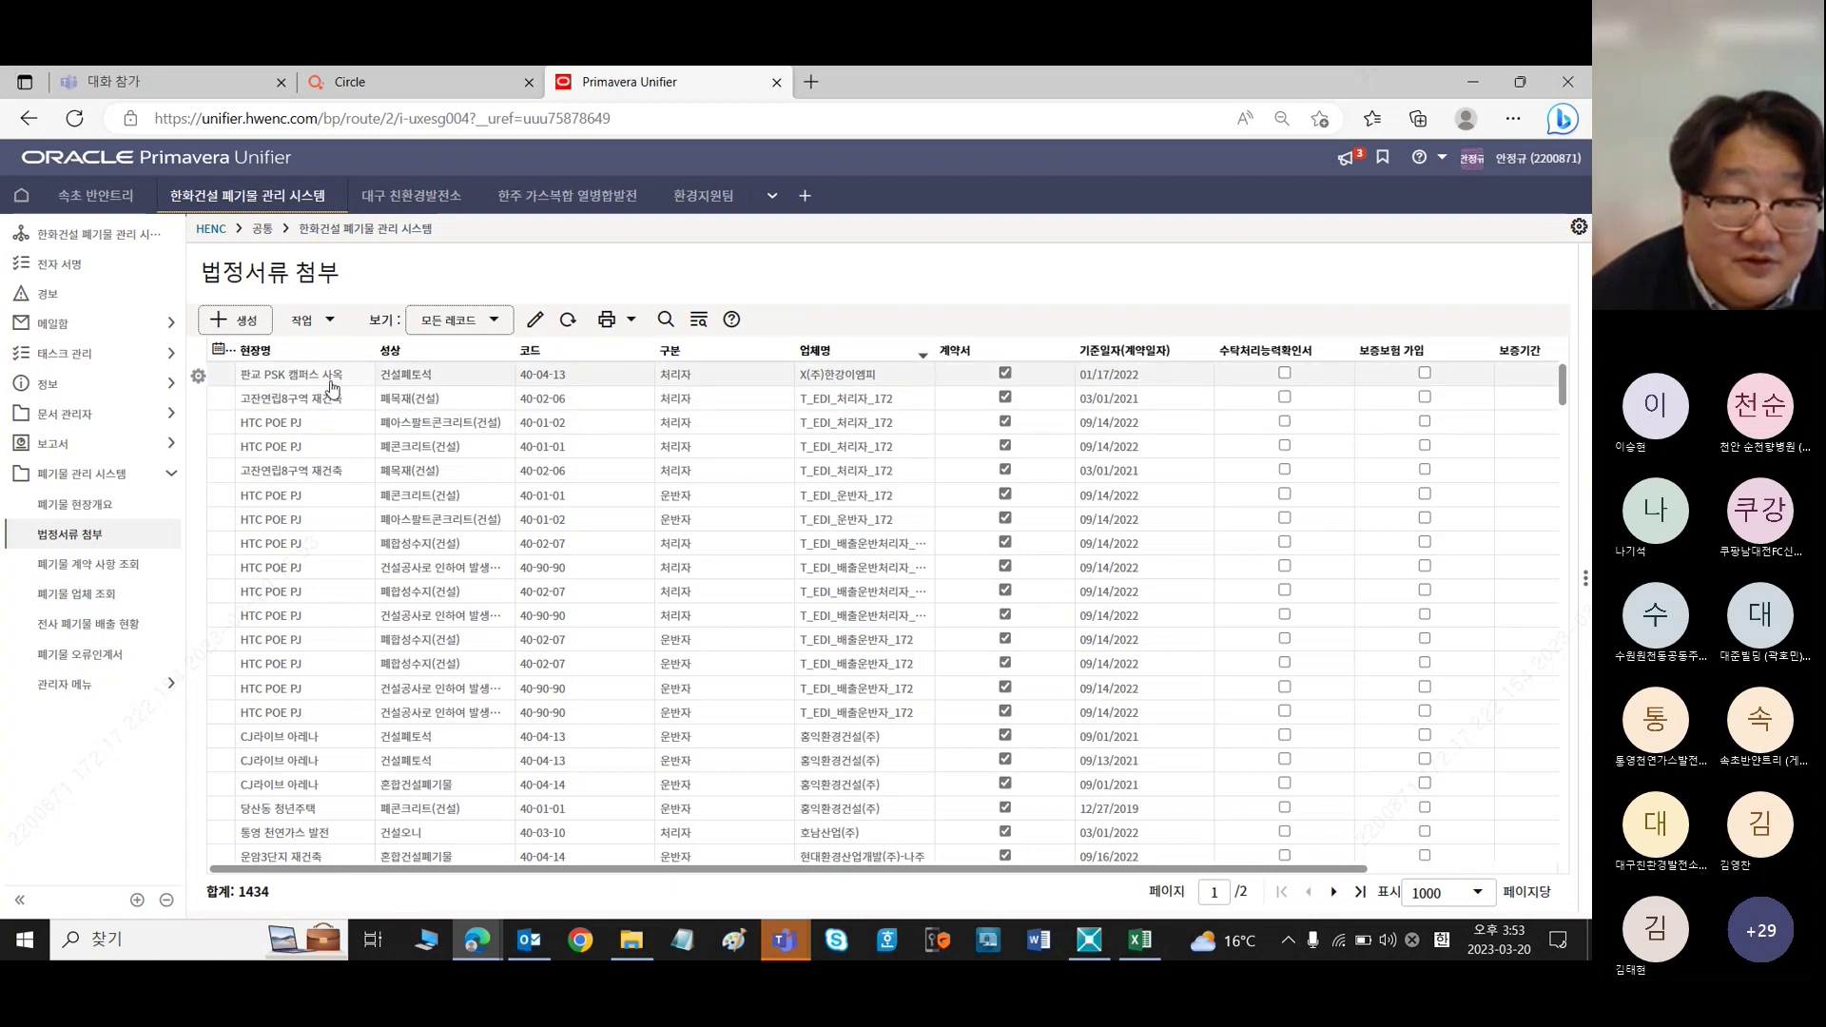
pyautogui.scroll(-5, 332, 389)
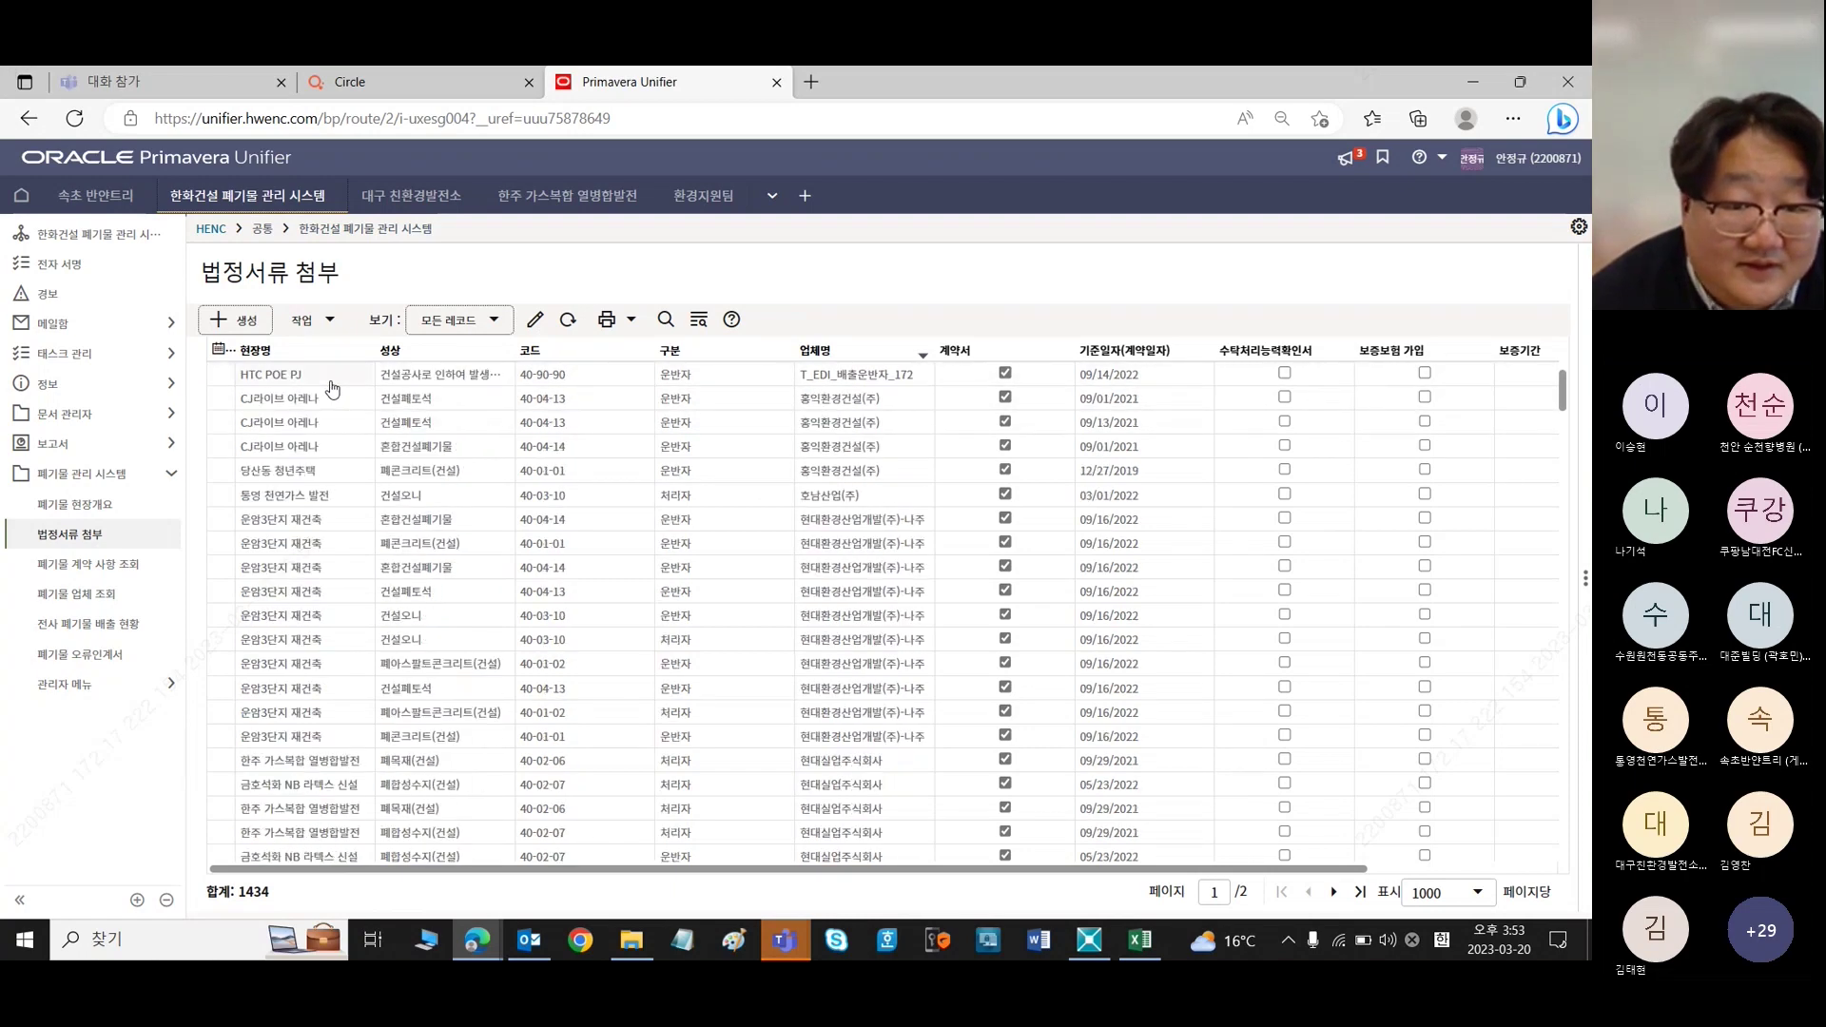
pyautogui.scroll(-3, 332, 388)
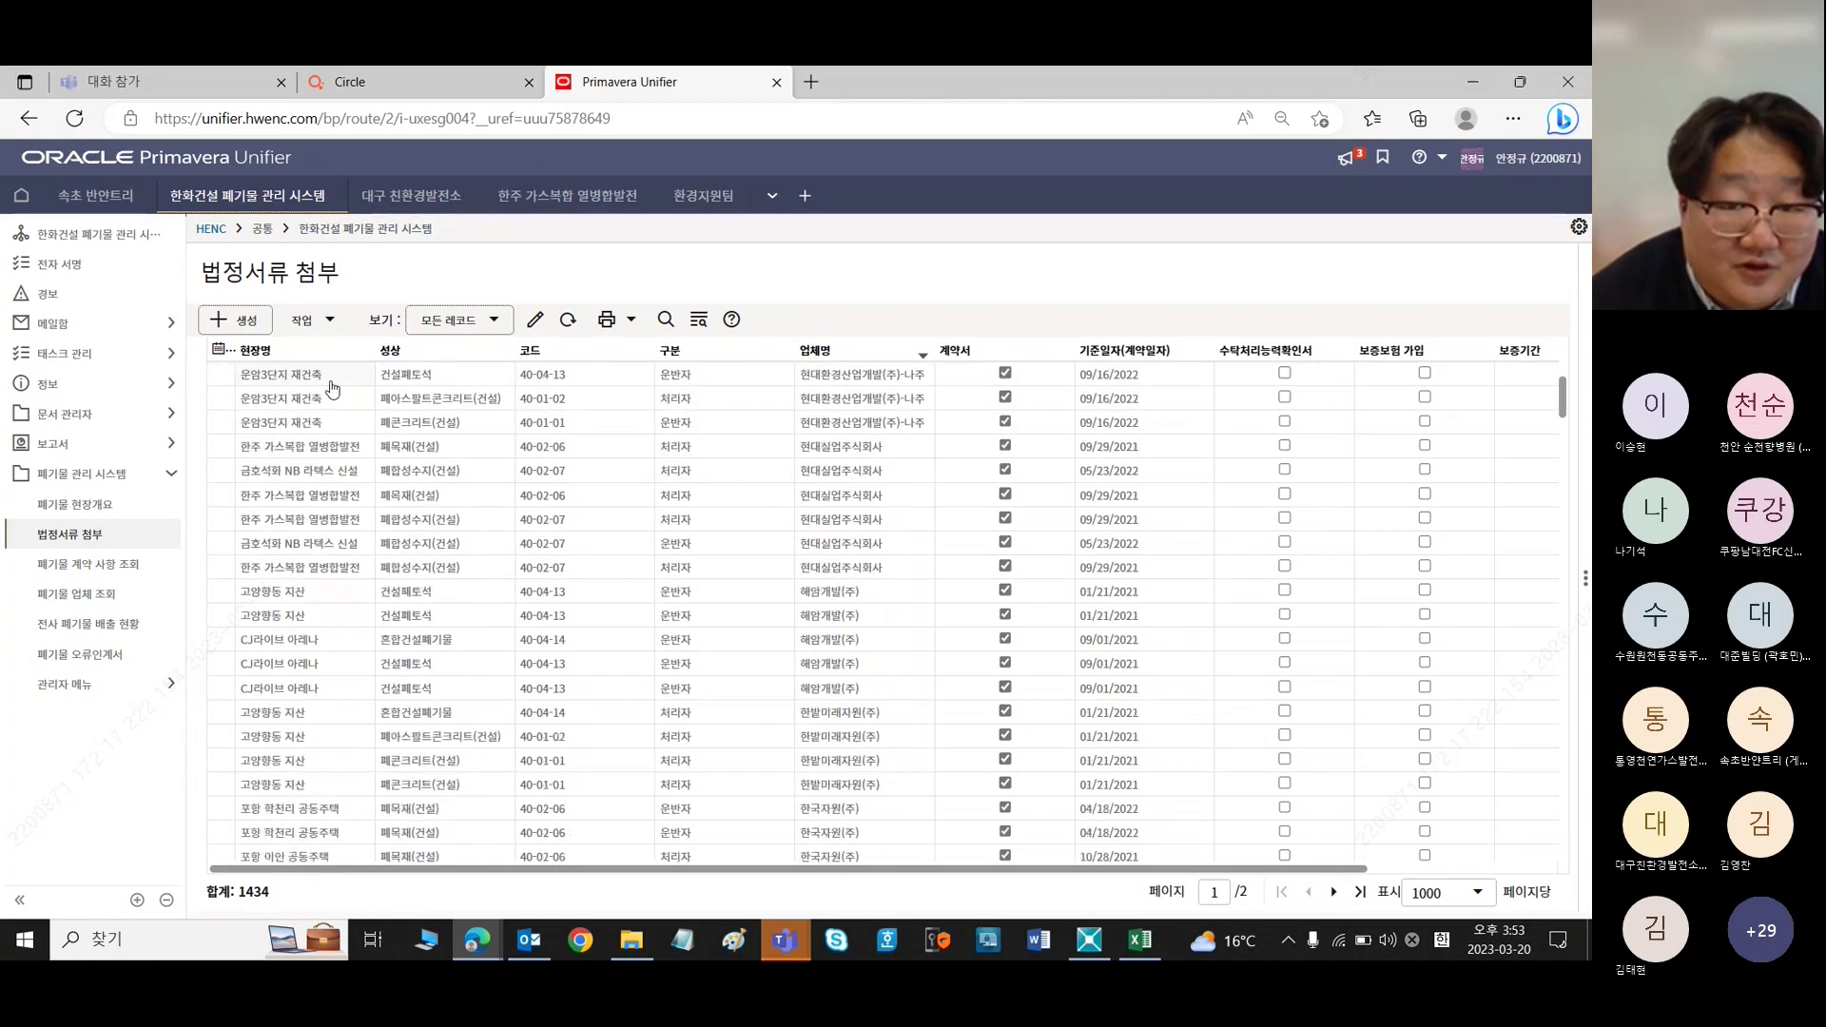
pyautogui.scroll(7, 332, 388)
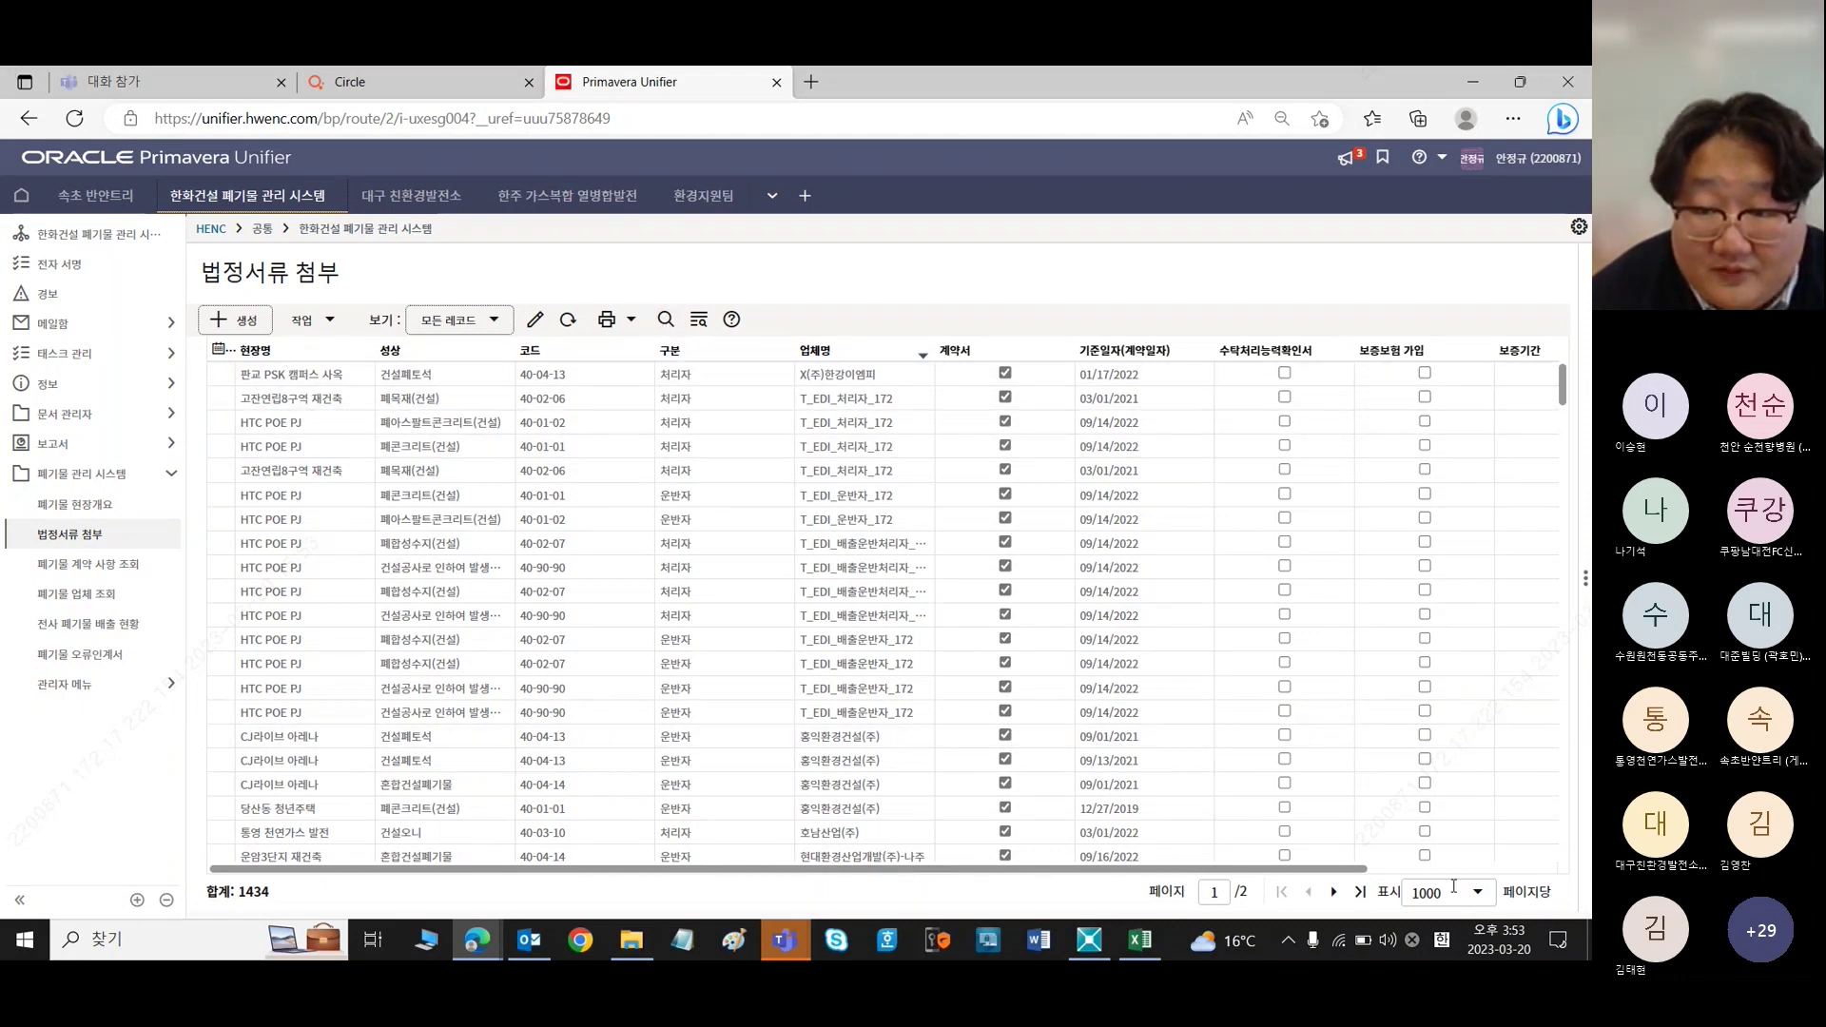
# Step: Show 10000 records per page in the 법정서류 첨부 grid
pyautogui.click(1479, 902)
pyautogui.scroll(-1, 1442, 859)
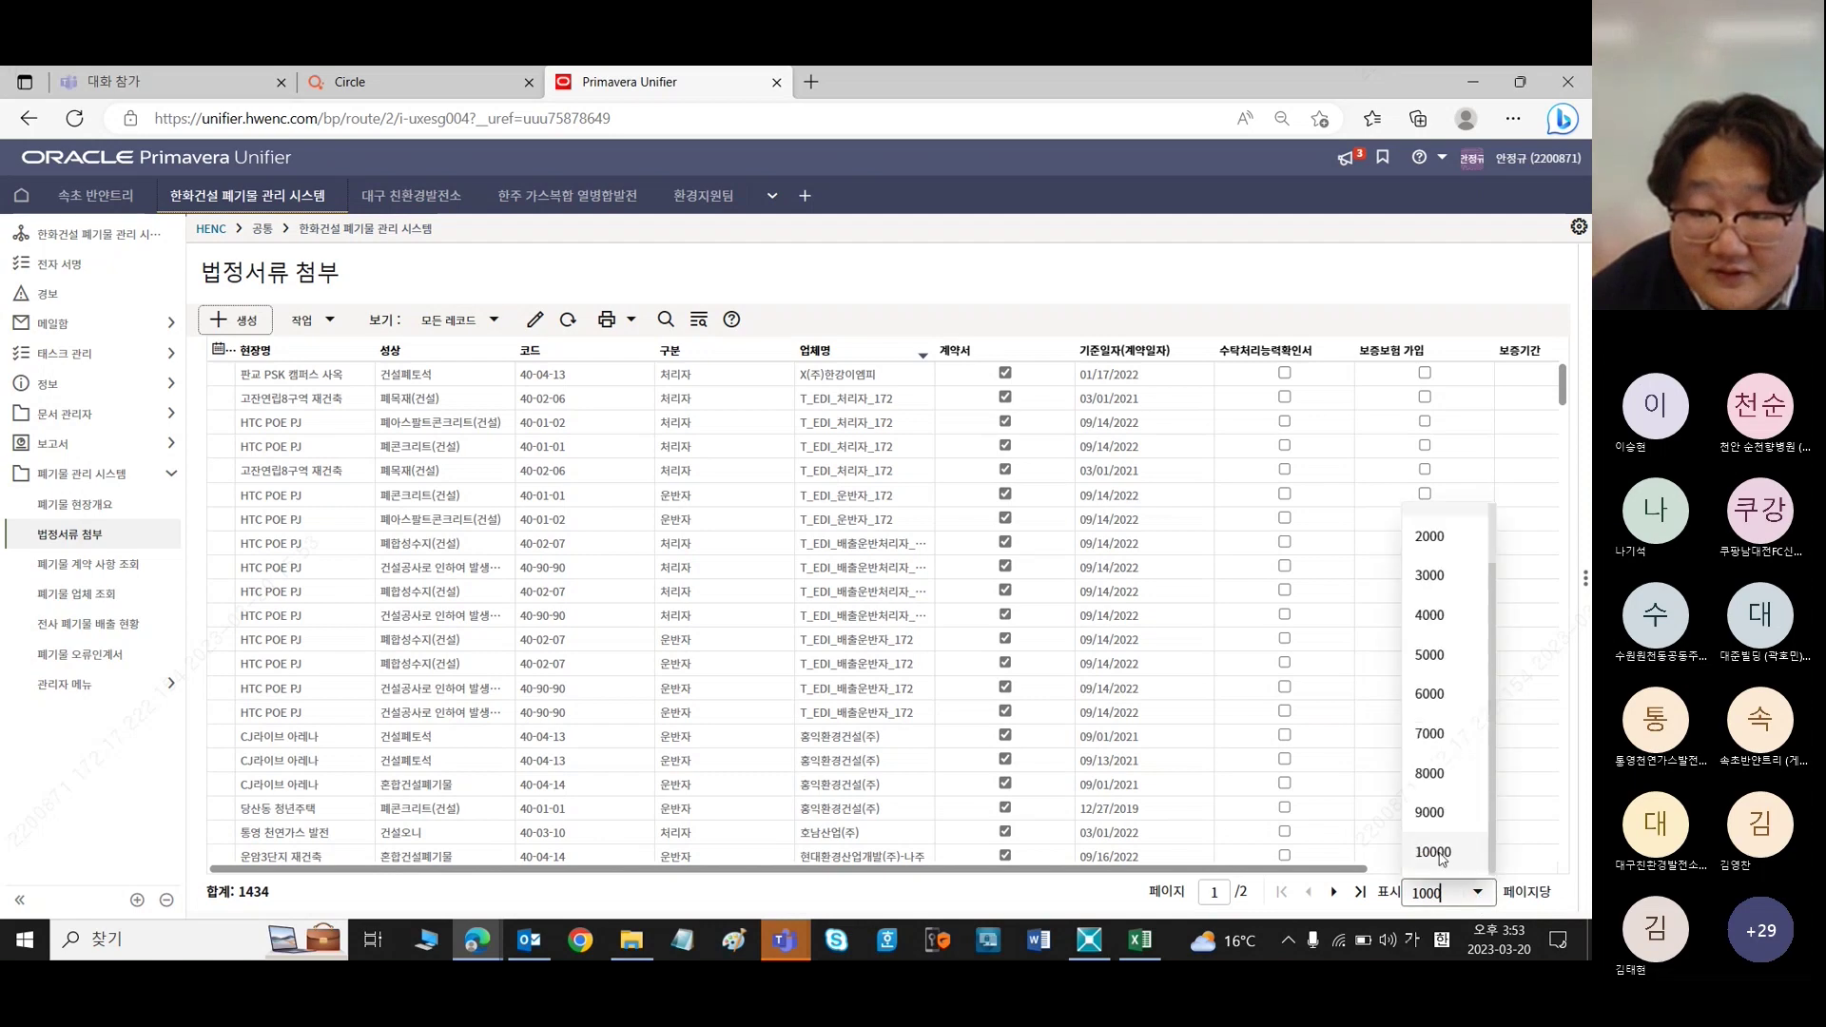
pyautogui.click(1437, 852)
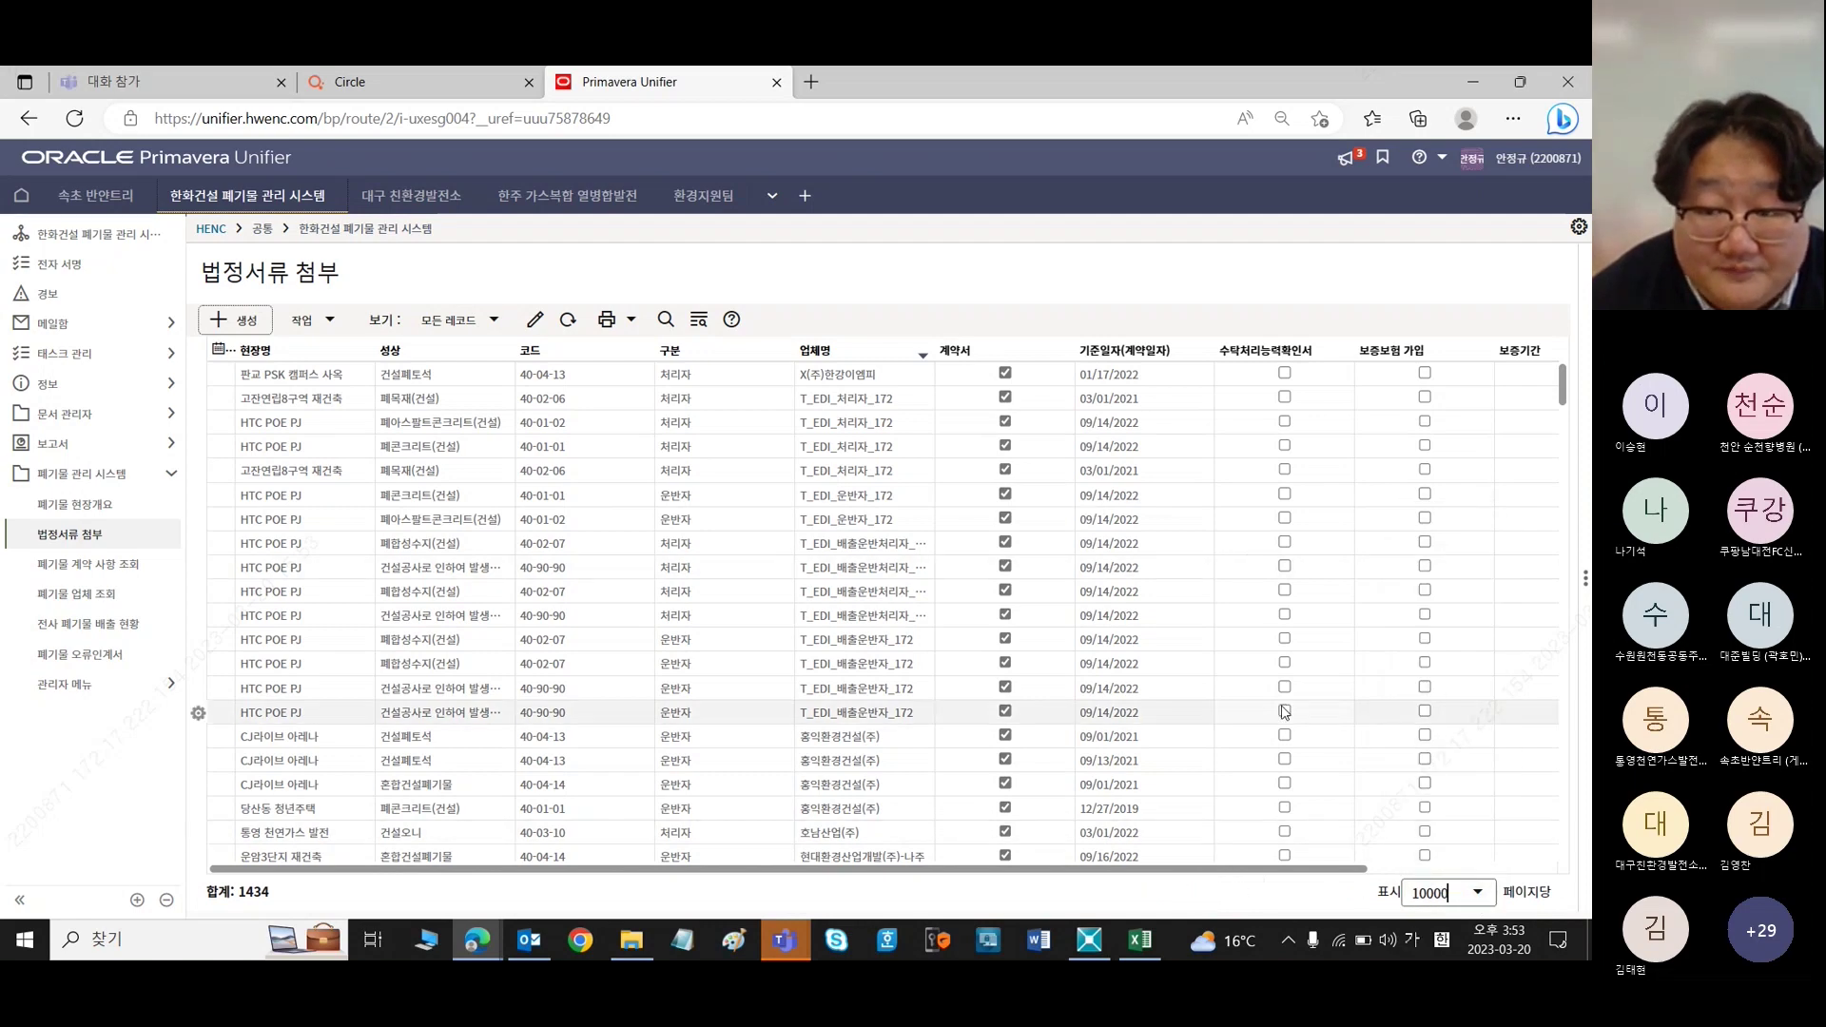
# Step: Turn on column filters and filter 현장명 to 포항 학천 sites
pyautogui.click(704, 324)
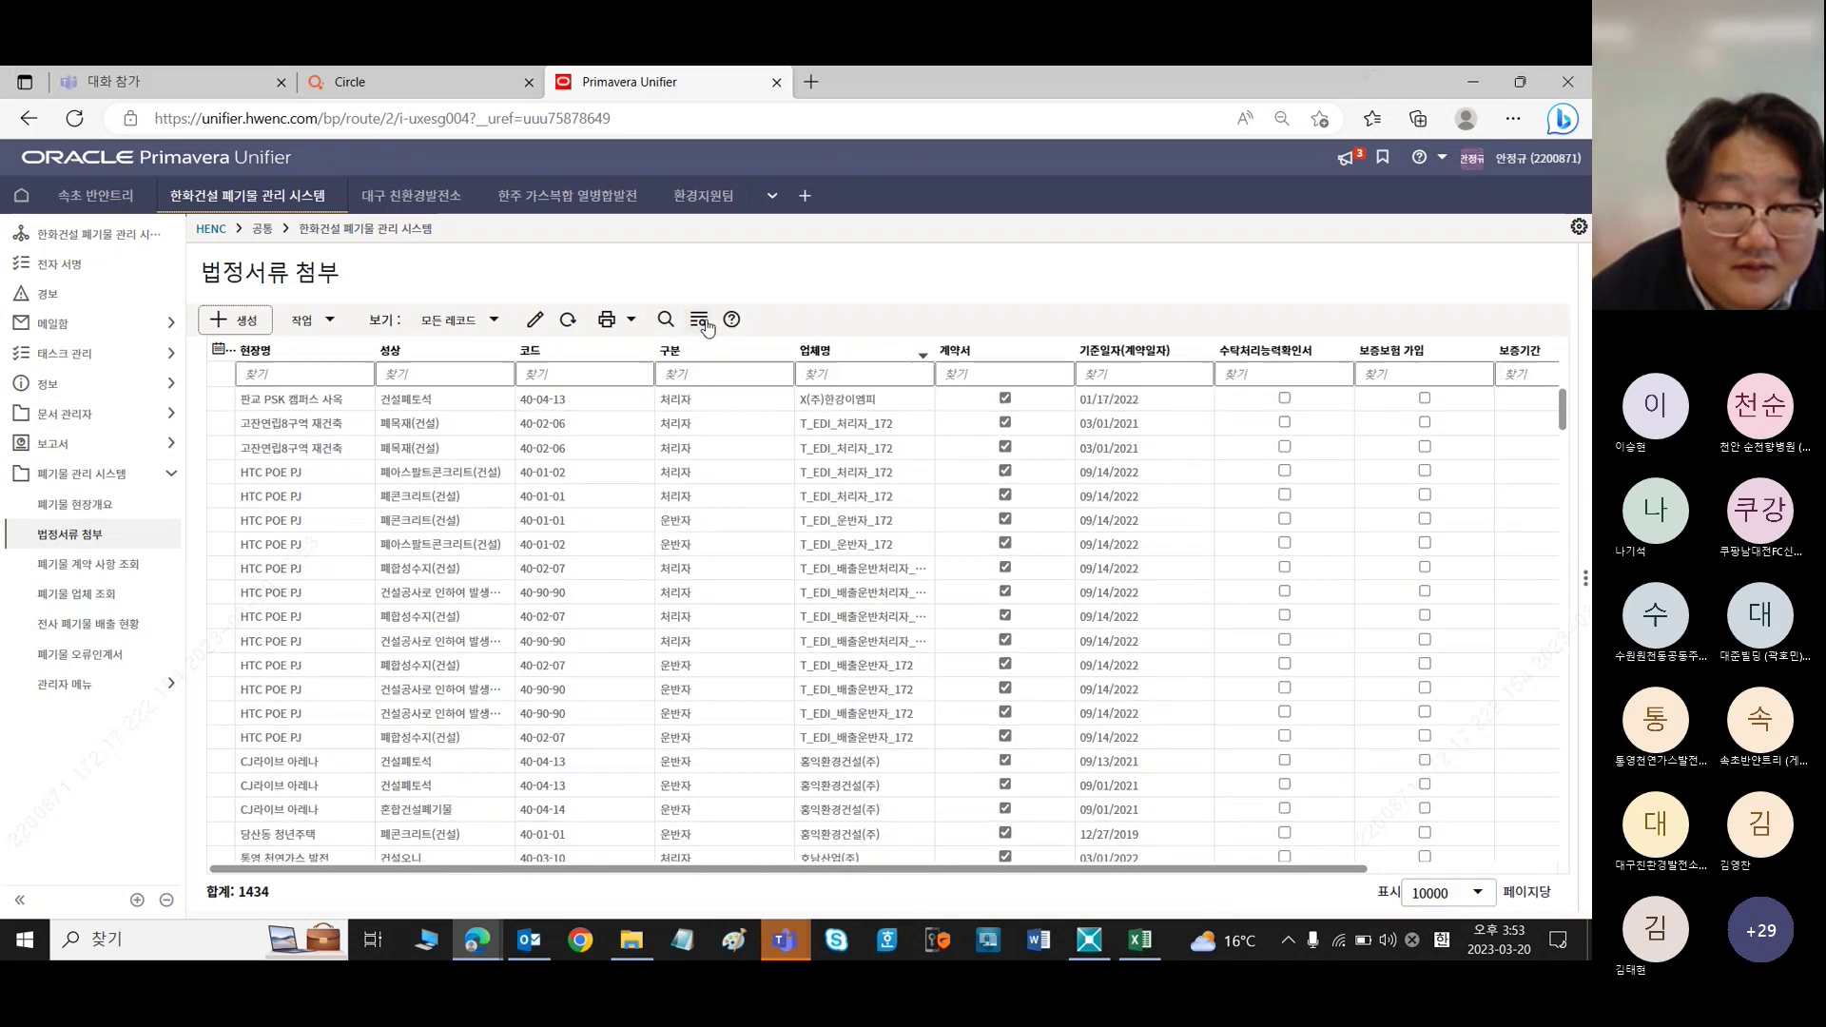
pyautogui.click(290, 371)
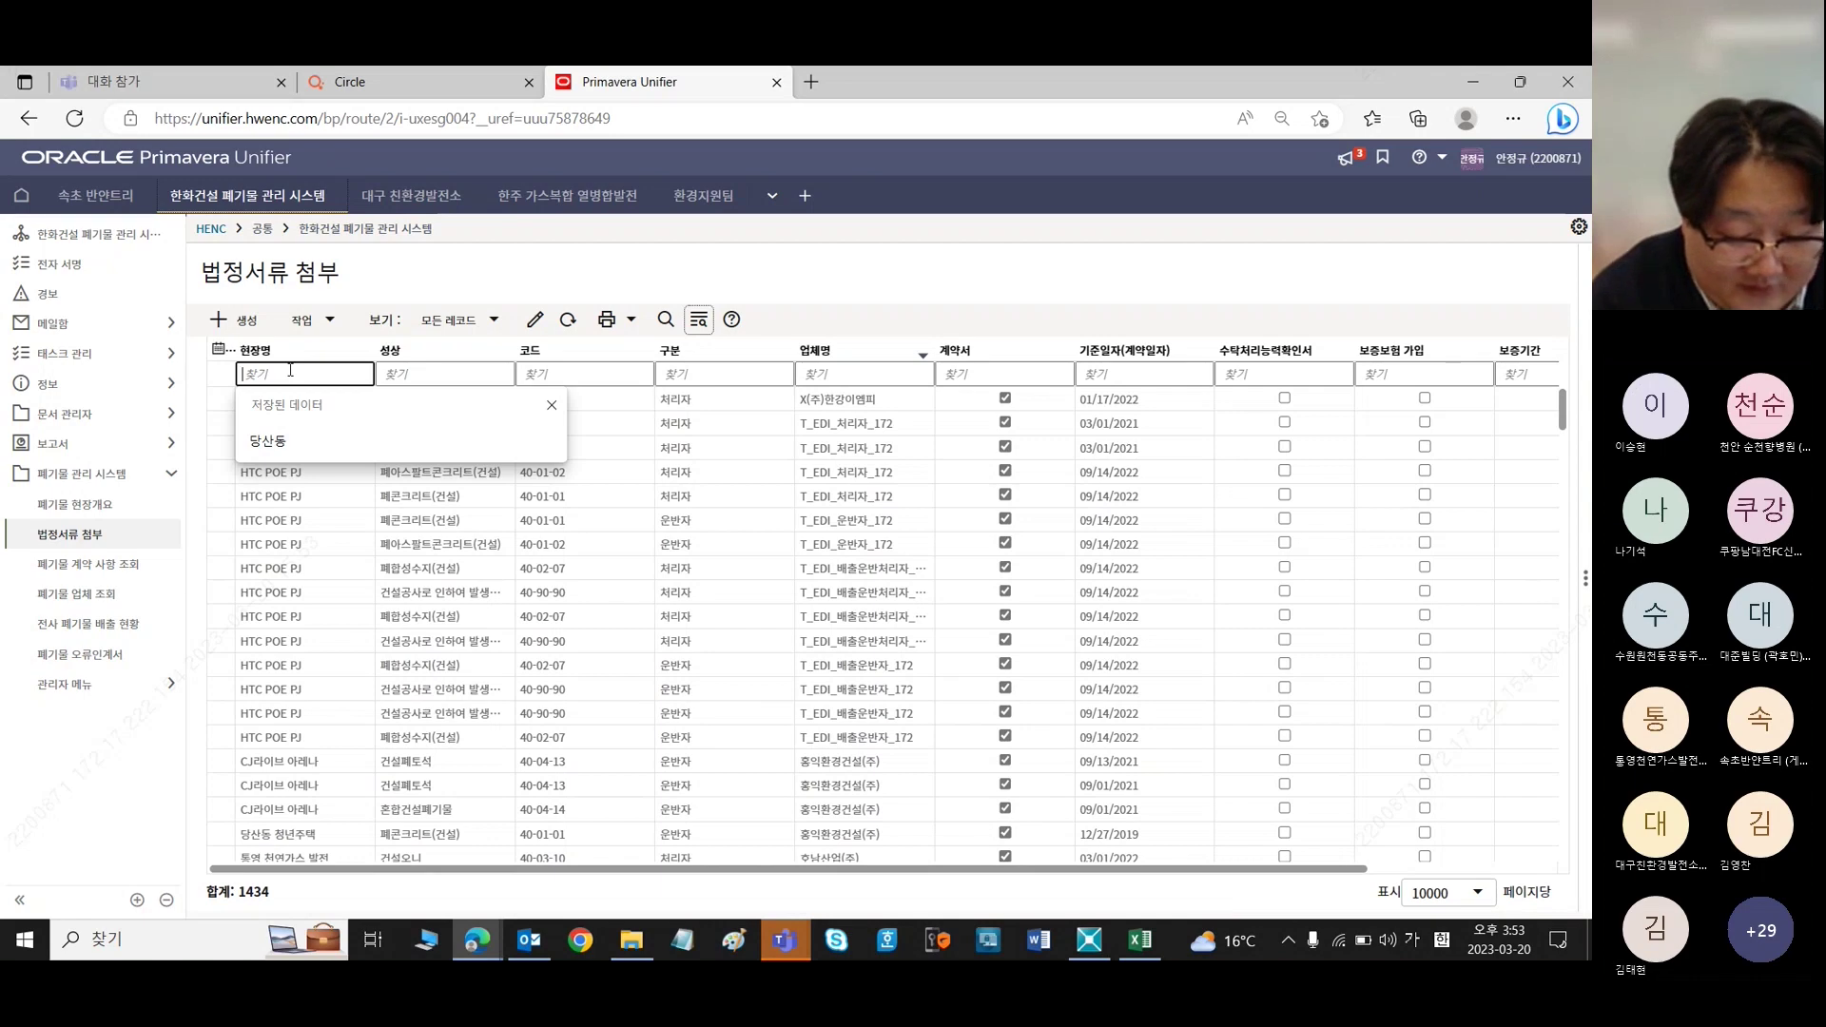
pyautogui.write('포항')
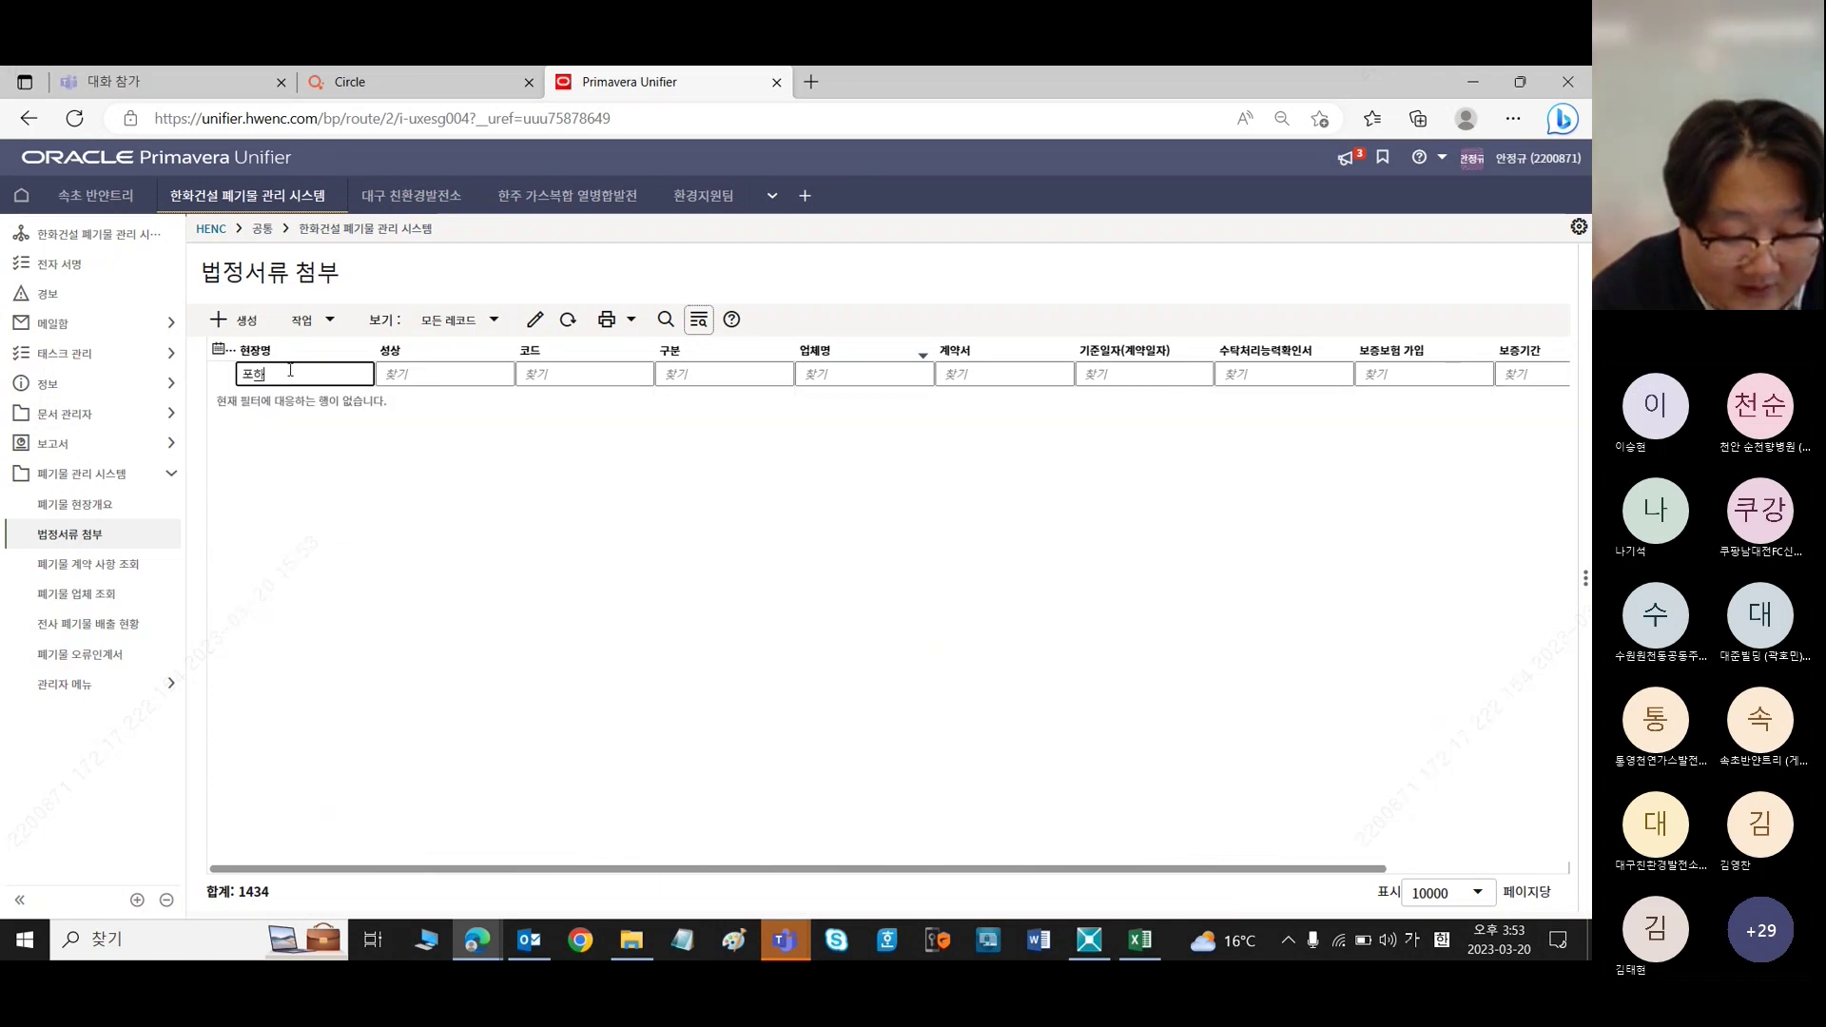
pyautogui.press('Return')
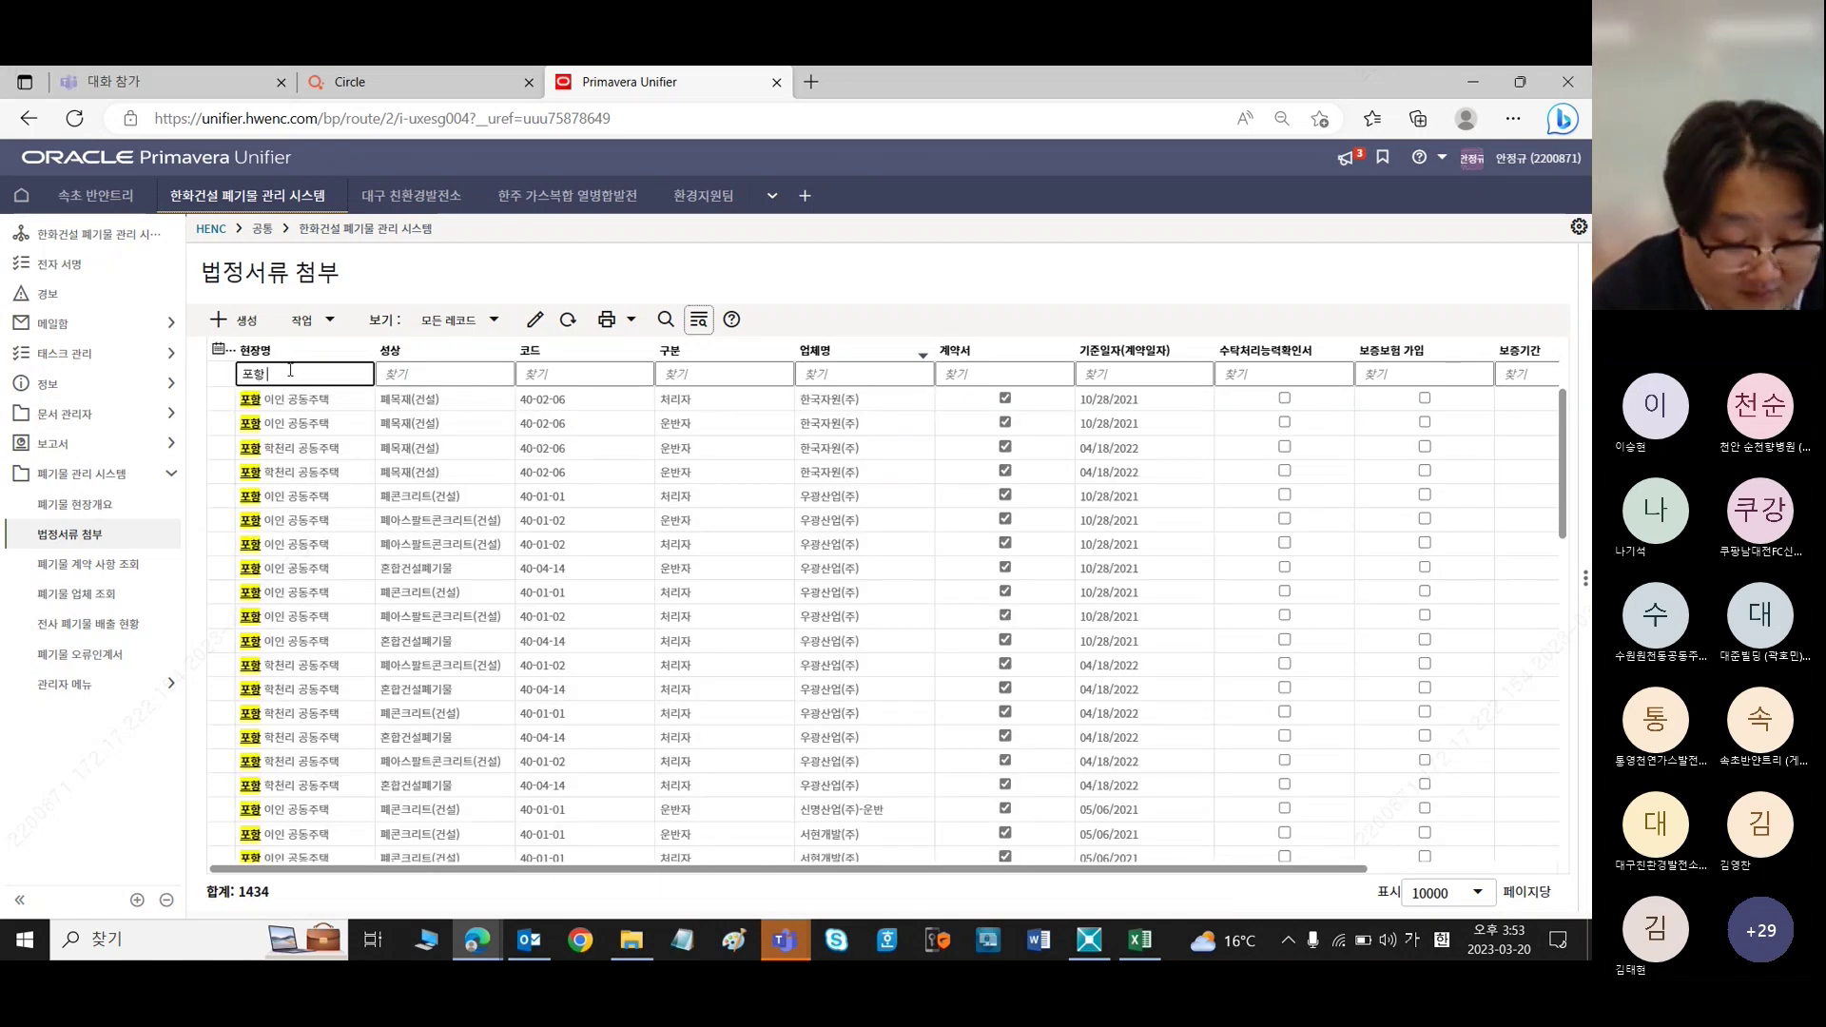
pyautogui.write('해')
pyautogui.write('천')
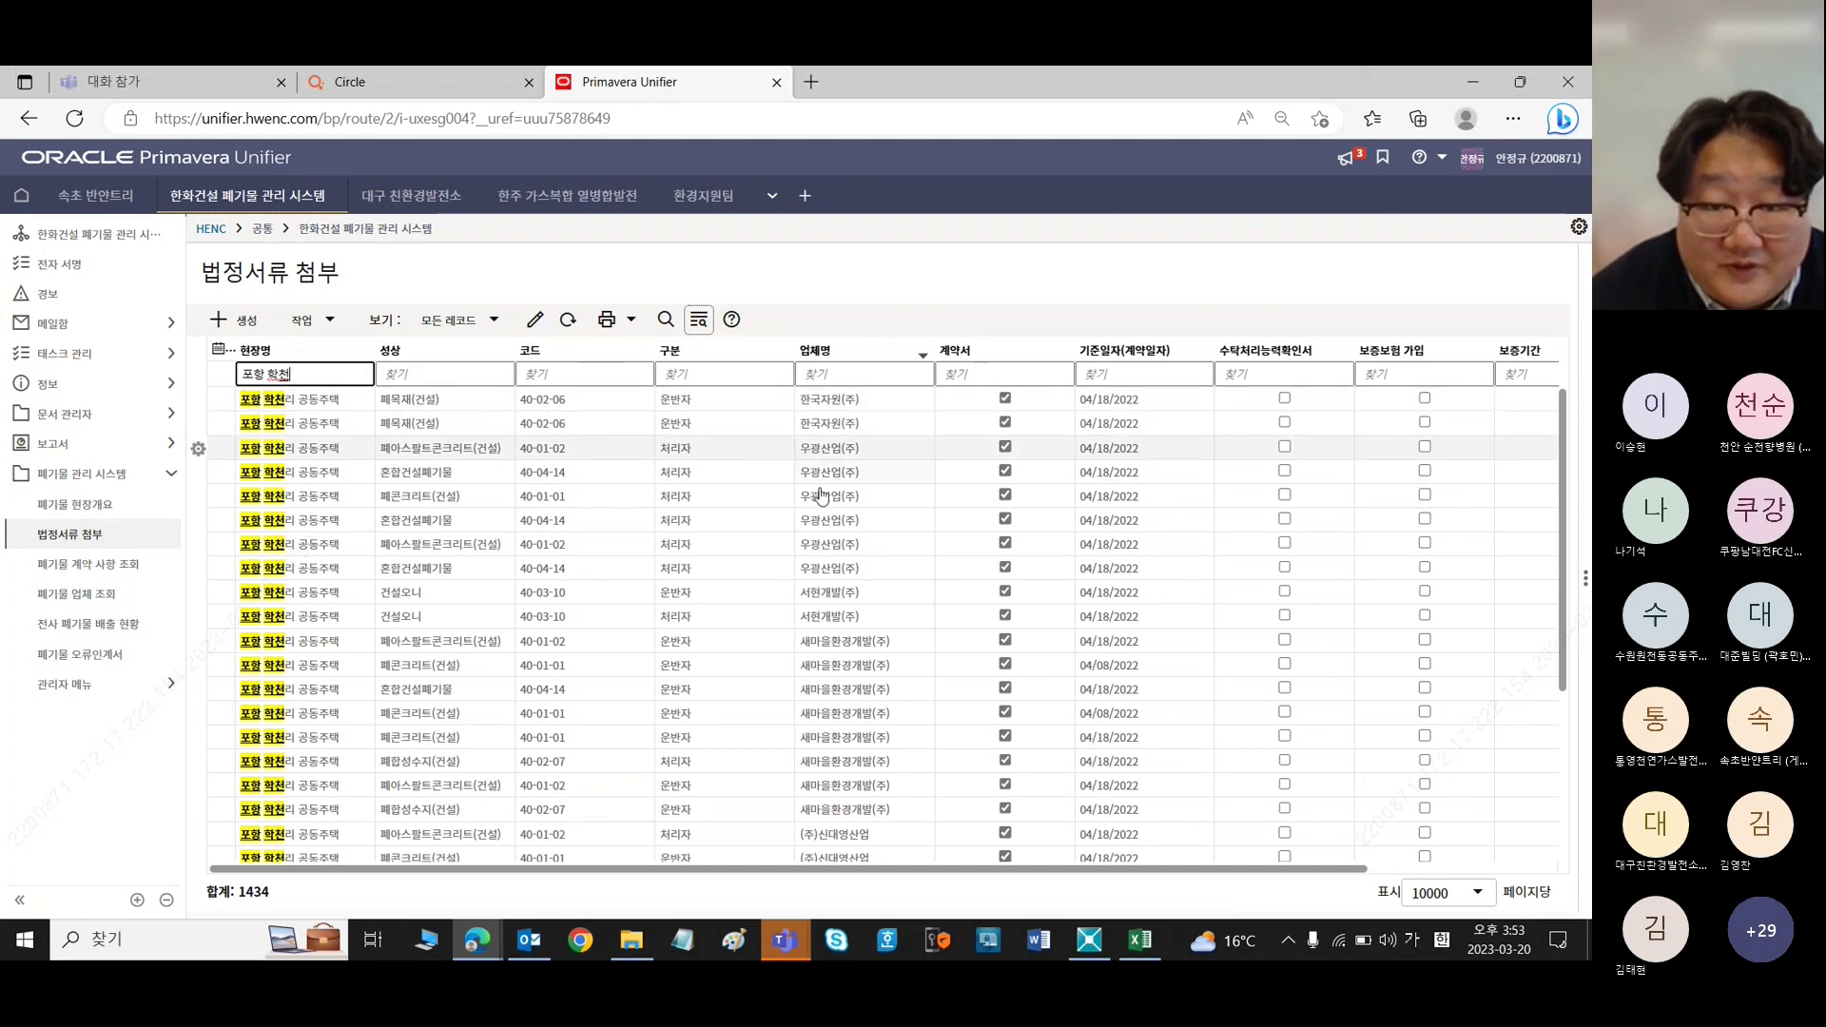
pyautogui.scroll(-4, 913, 666)
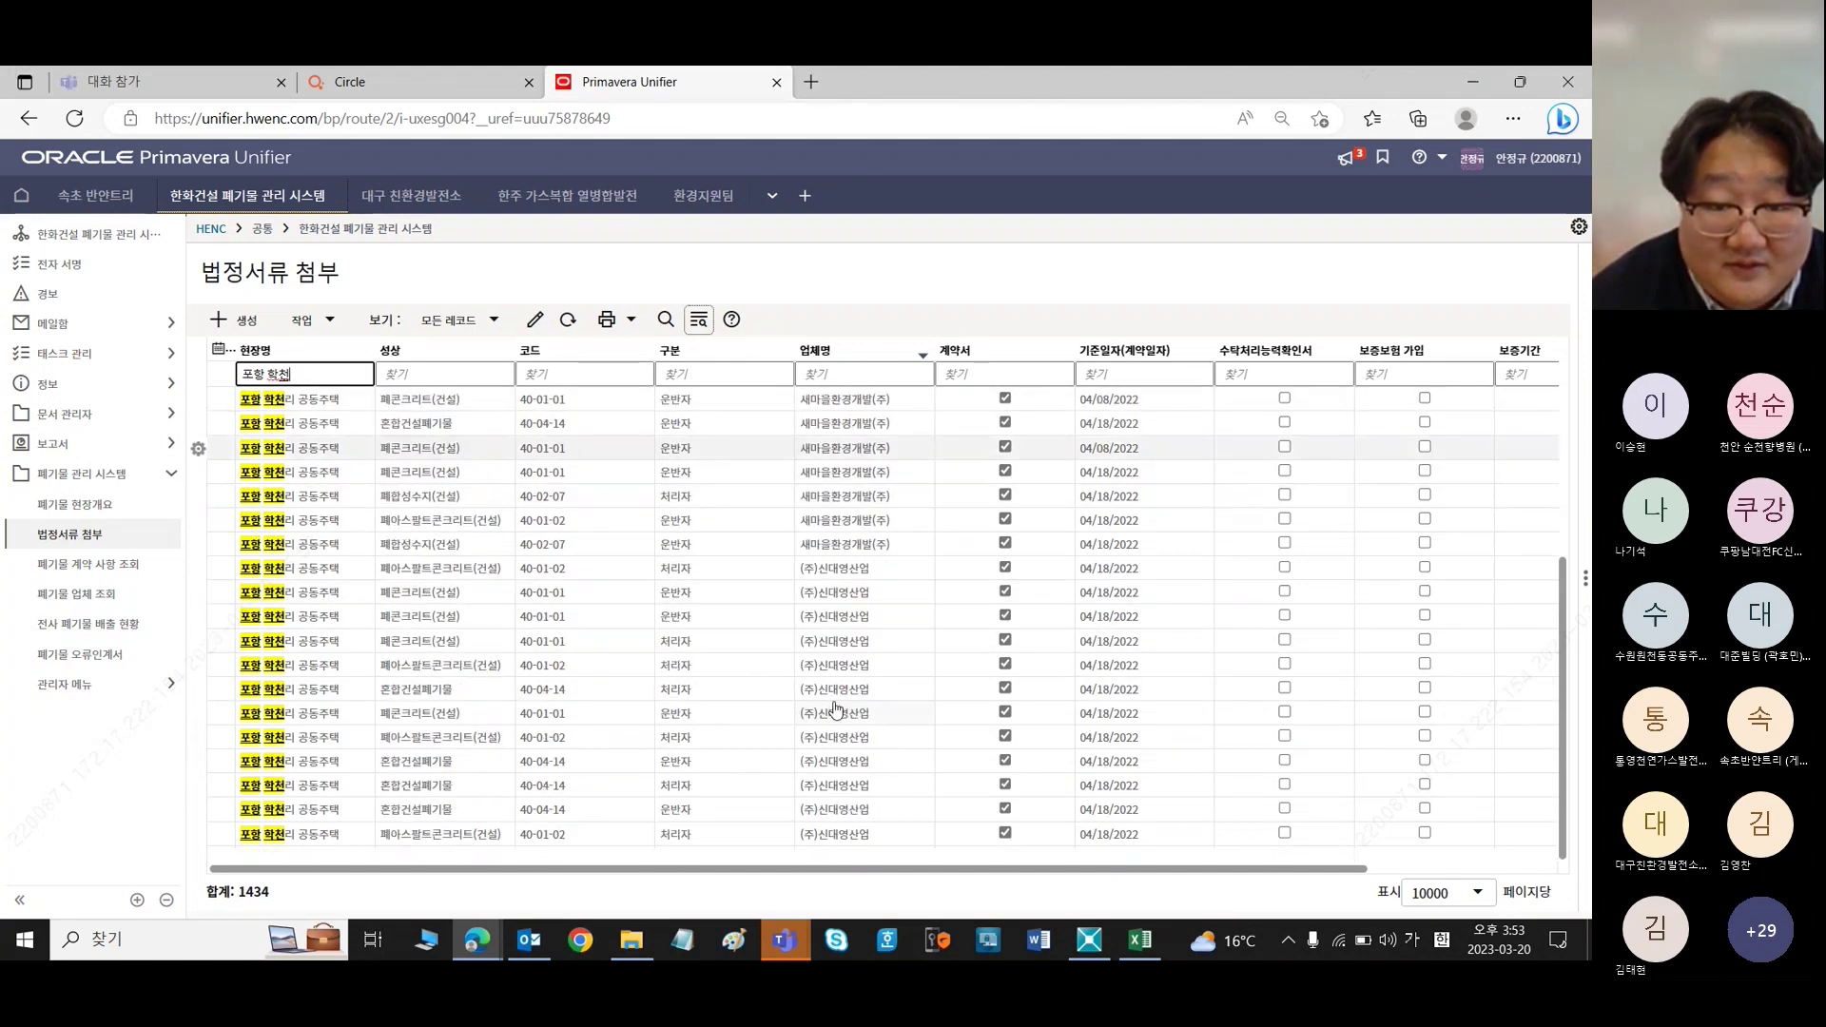
pyautogui.scroll(3, 835, 709)
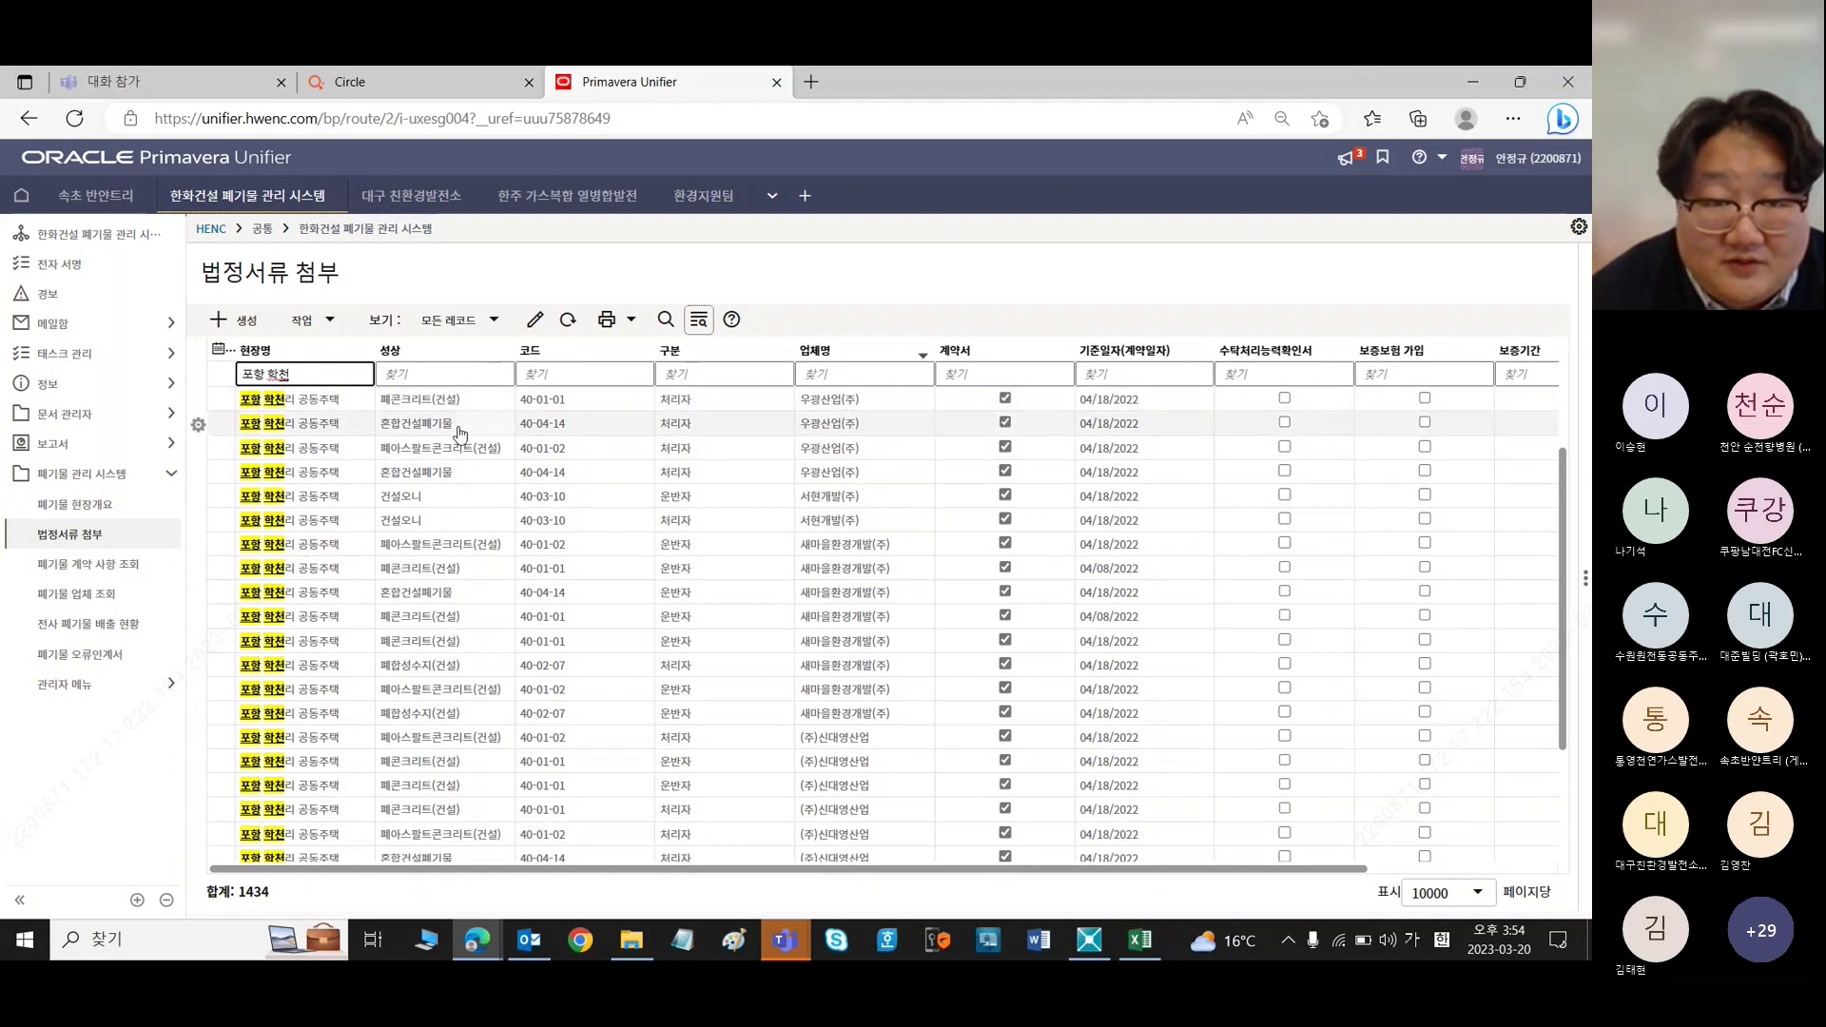
# Step: Open the first 포항 학천리 record (폐콘크리트 40-01-01), check its 첨부문서 tab, then close it
pyautogui.click(830, 409)
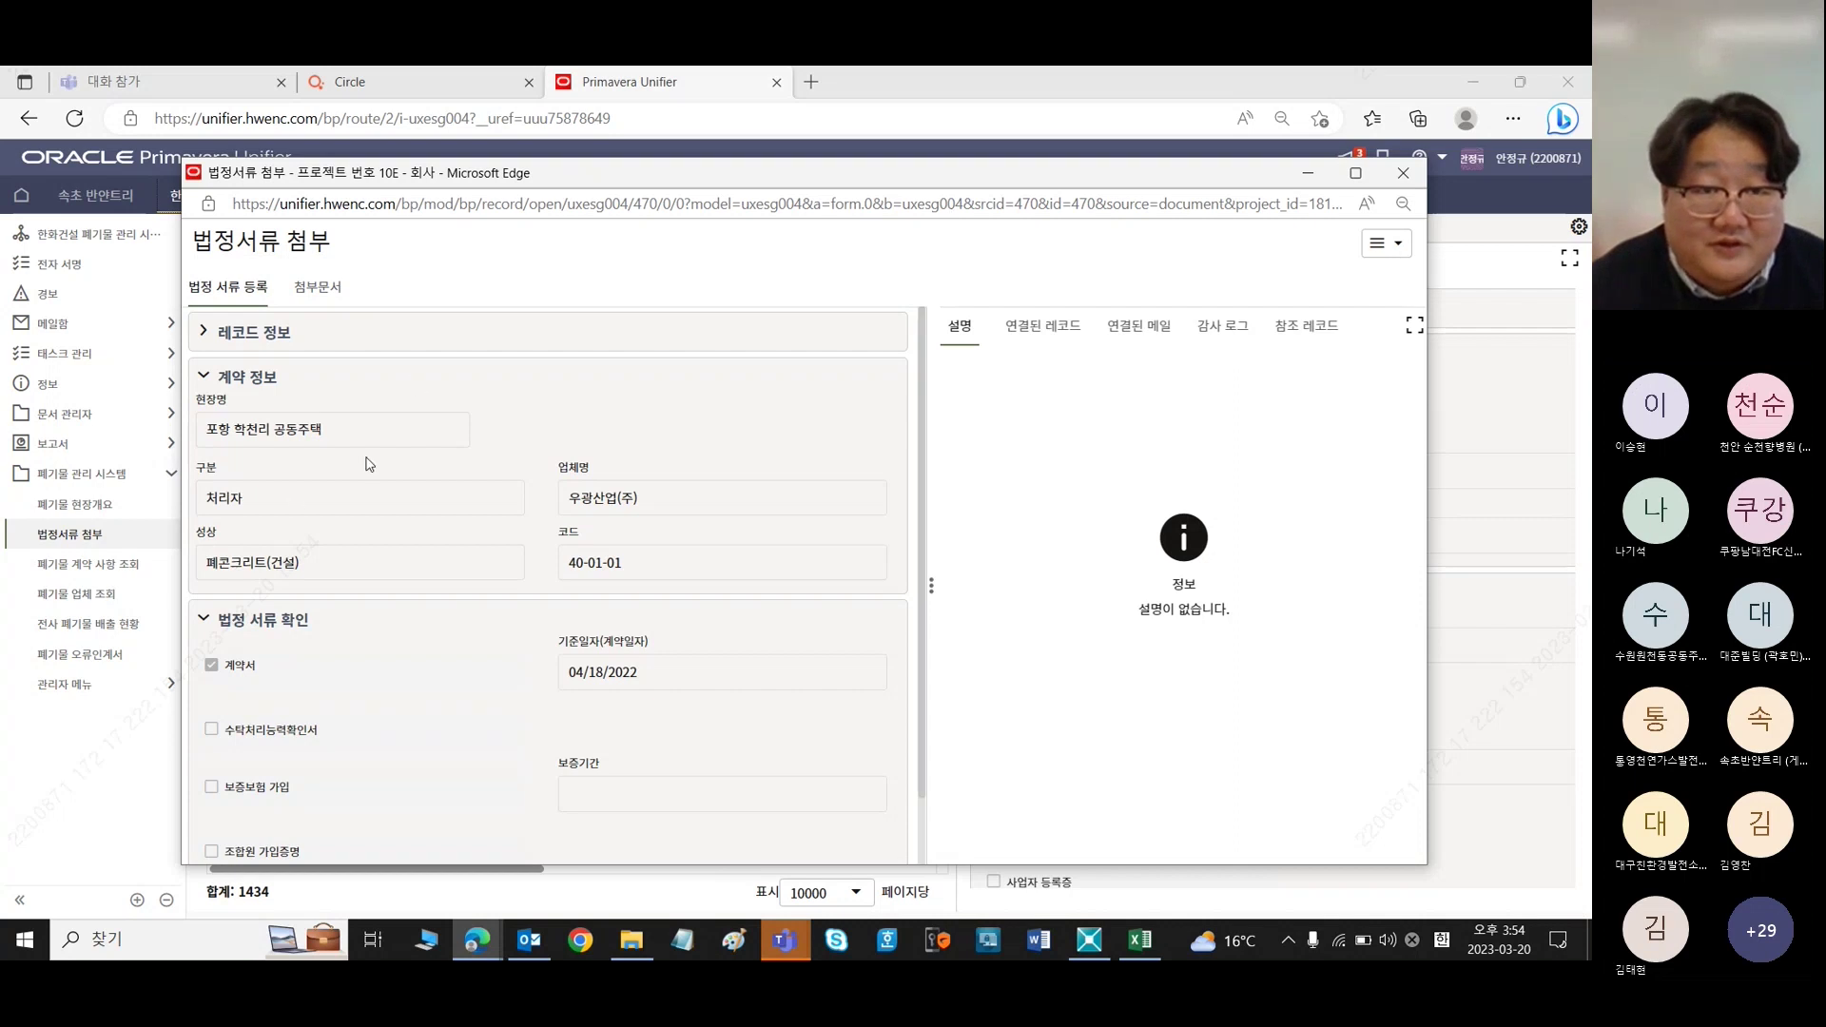
pyautogui.scroll(-1, 369, 463)
pyautogui.click(319, 287)
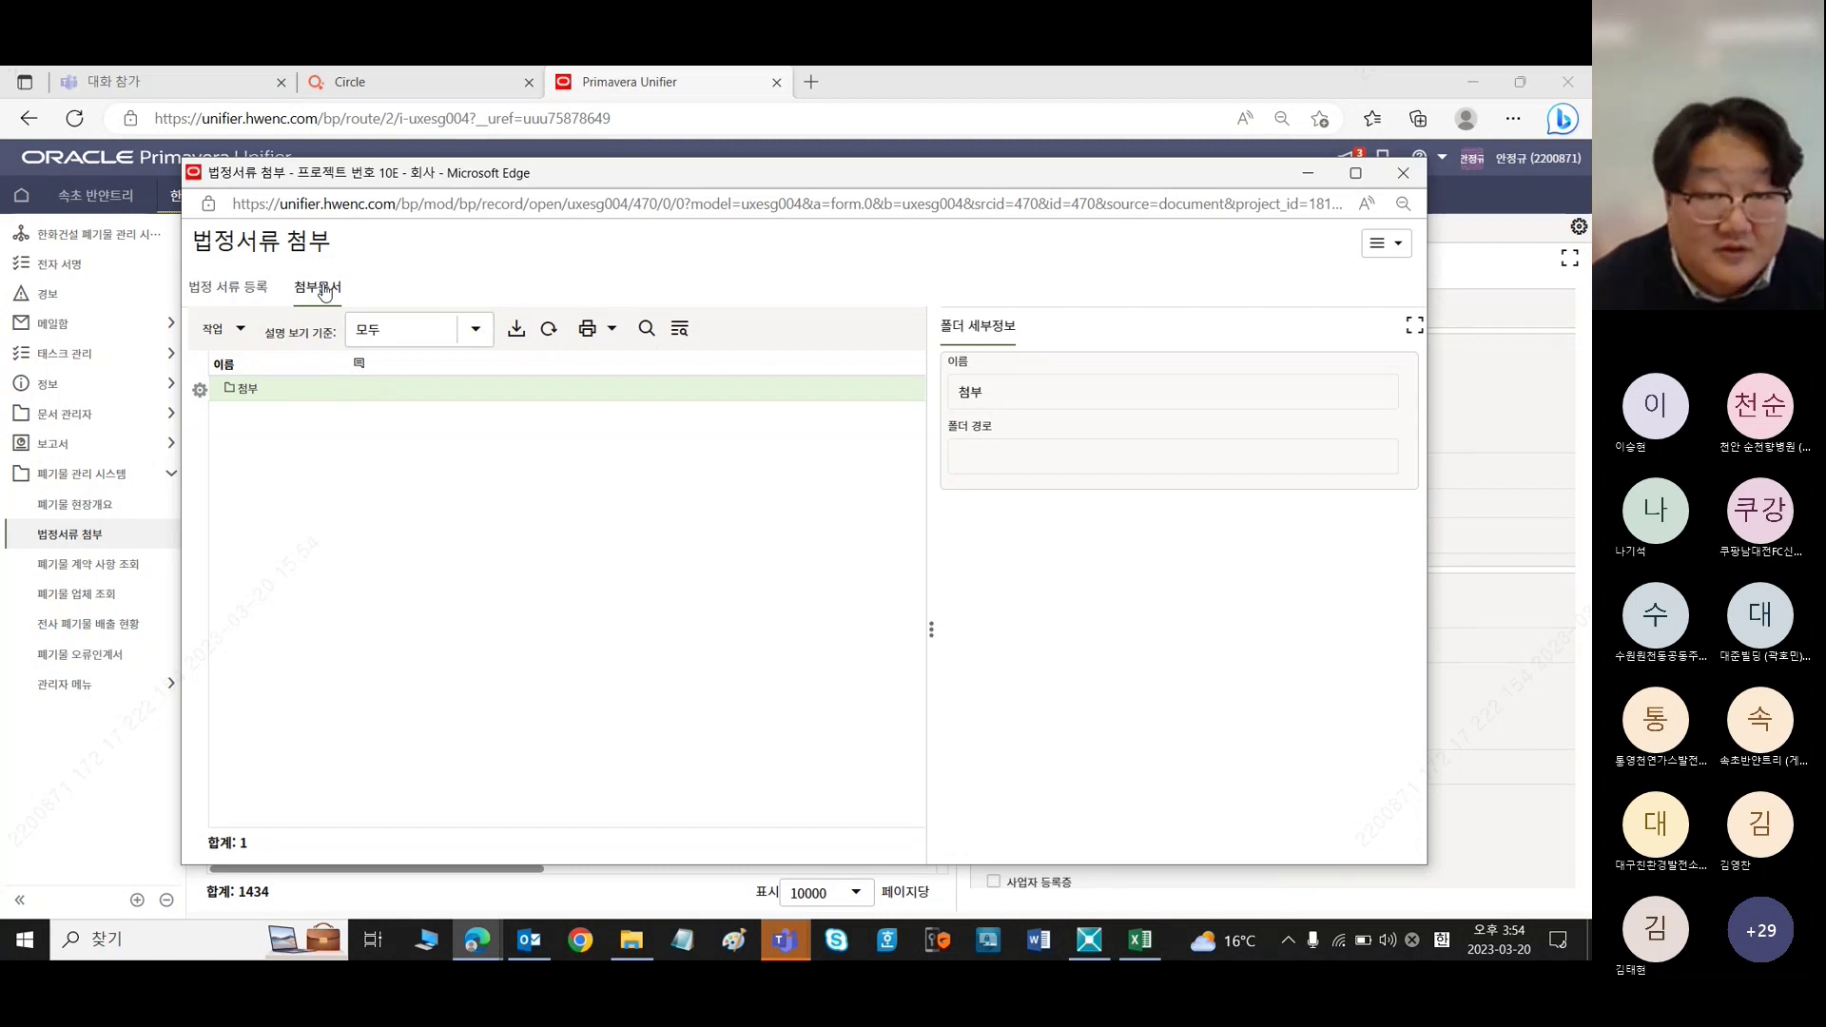
pyautogui.click(250, 288)
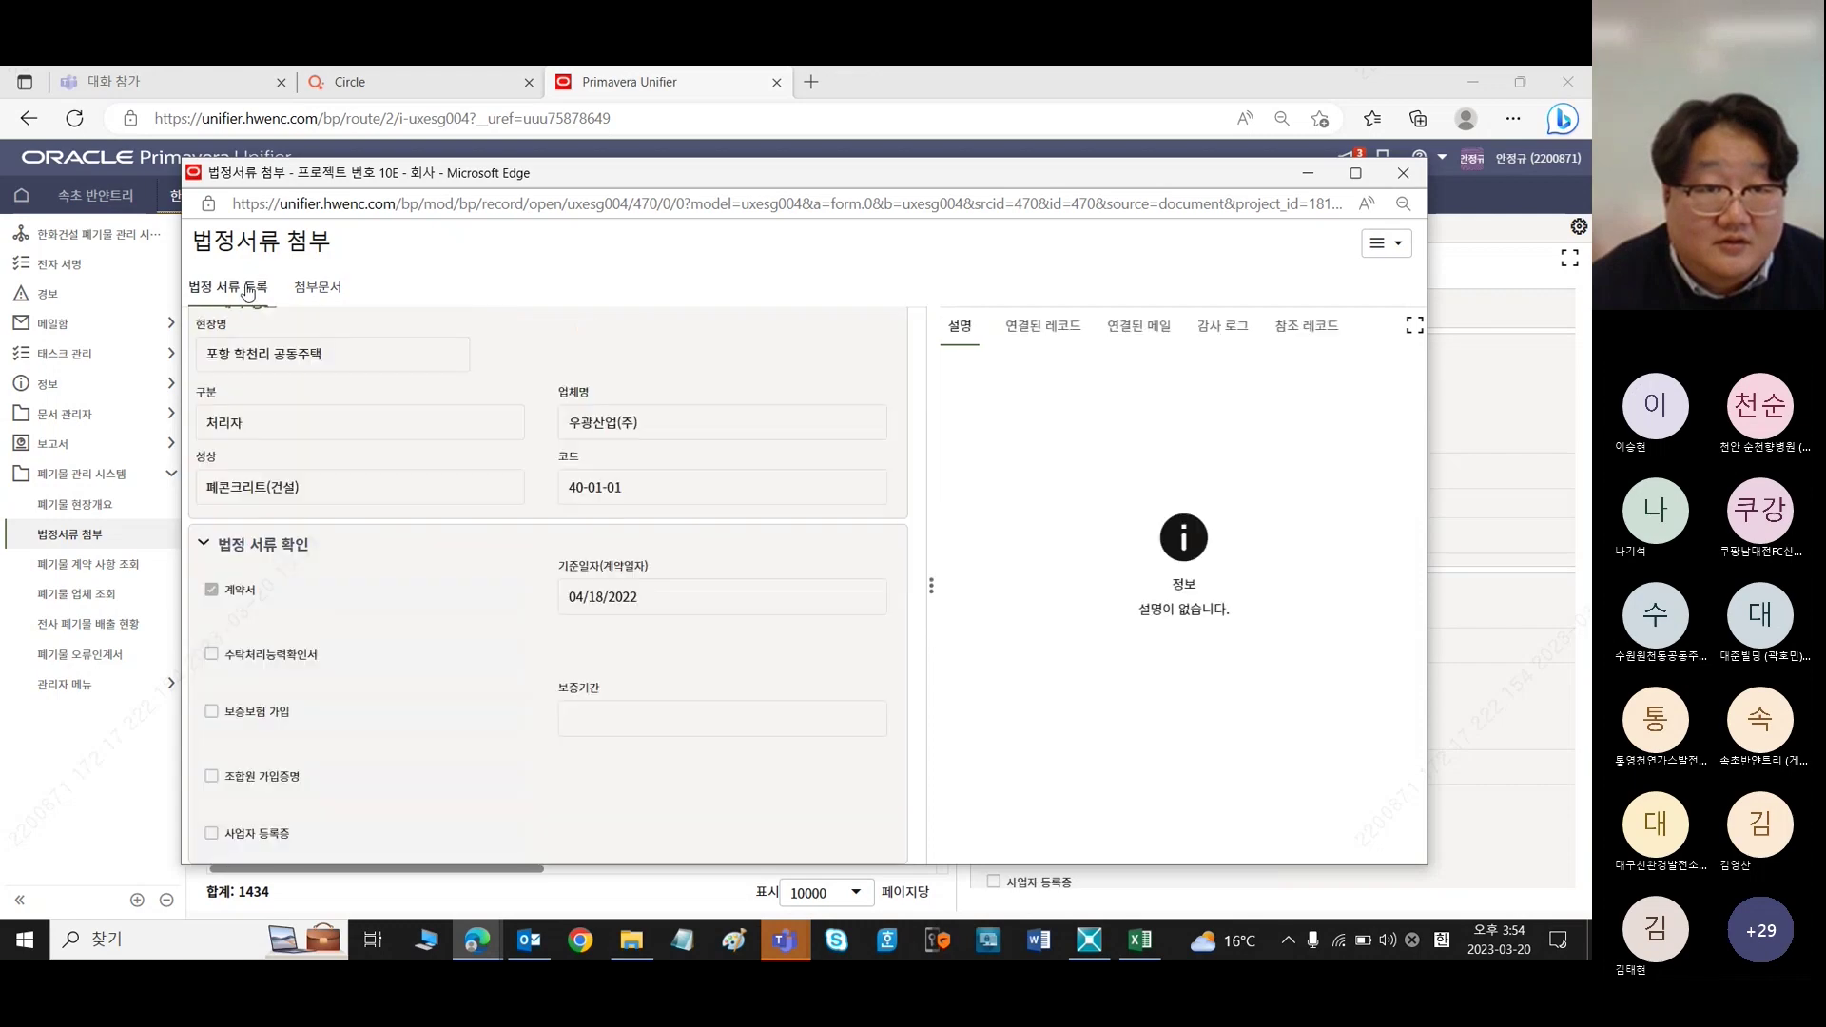
pyautogui.click(1405, 175)
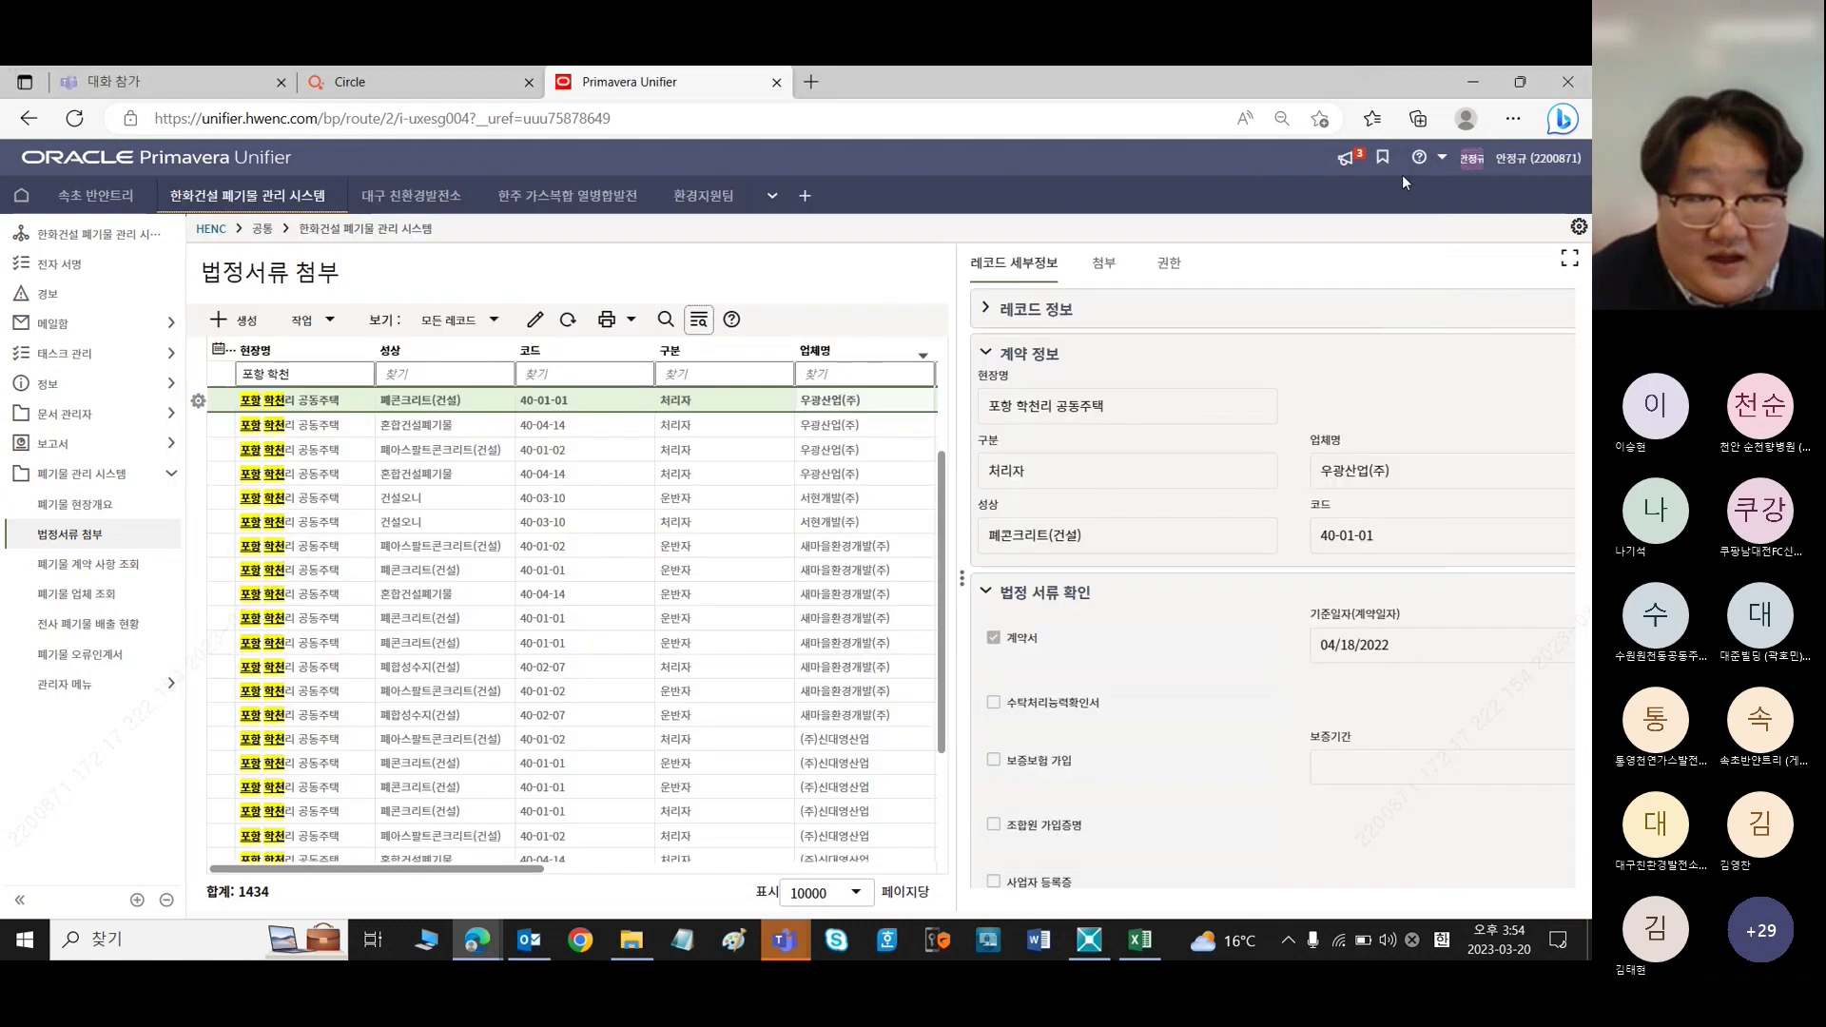
# Step: Change the 현장명 filter to 당산동 and open the 당산동 청년주택 건설폐토석 record
pyautogui.press('Return')
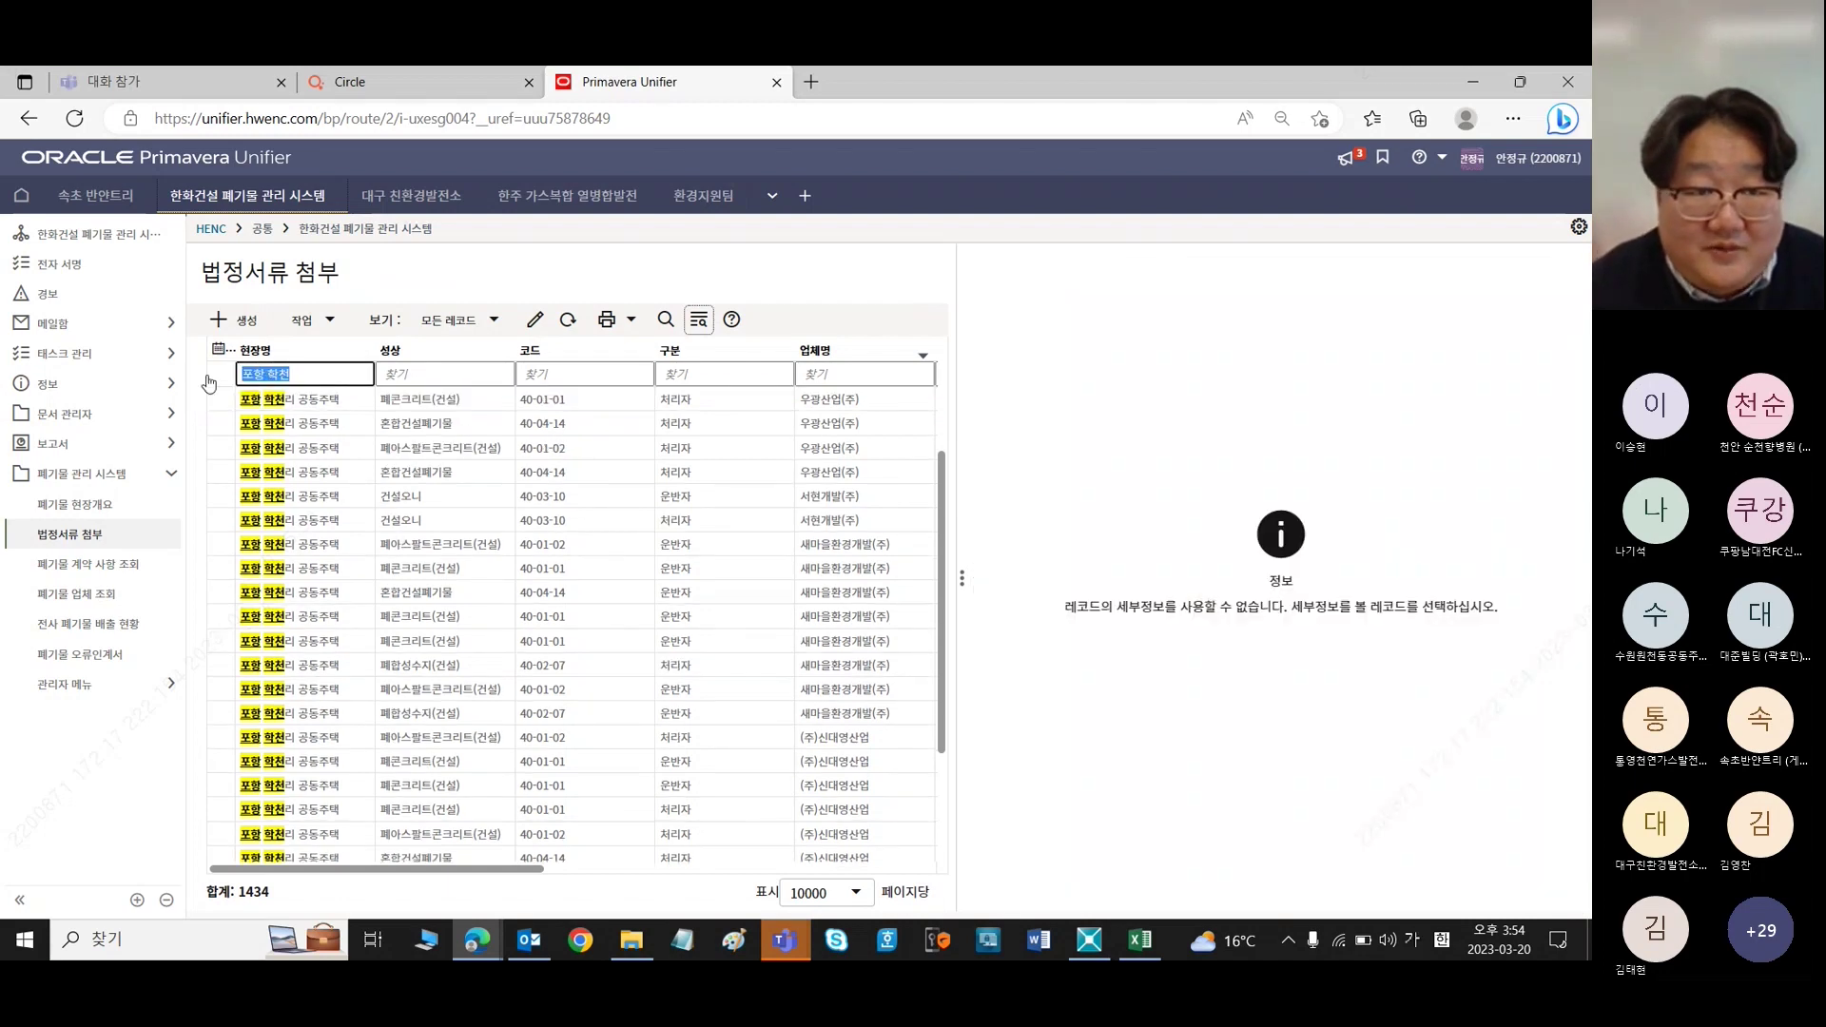
pyautogui.write('당산동')
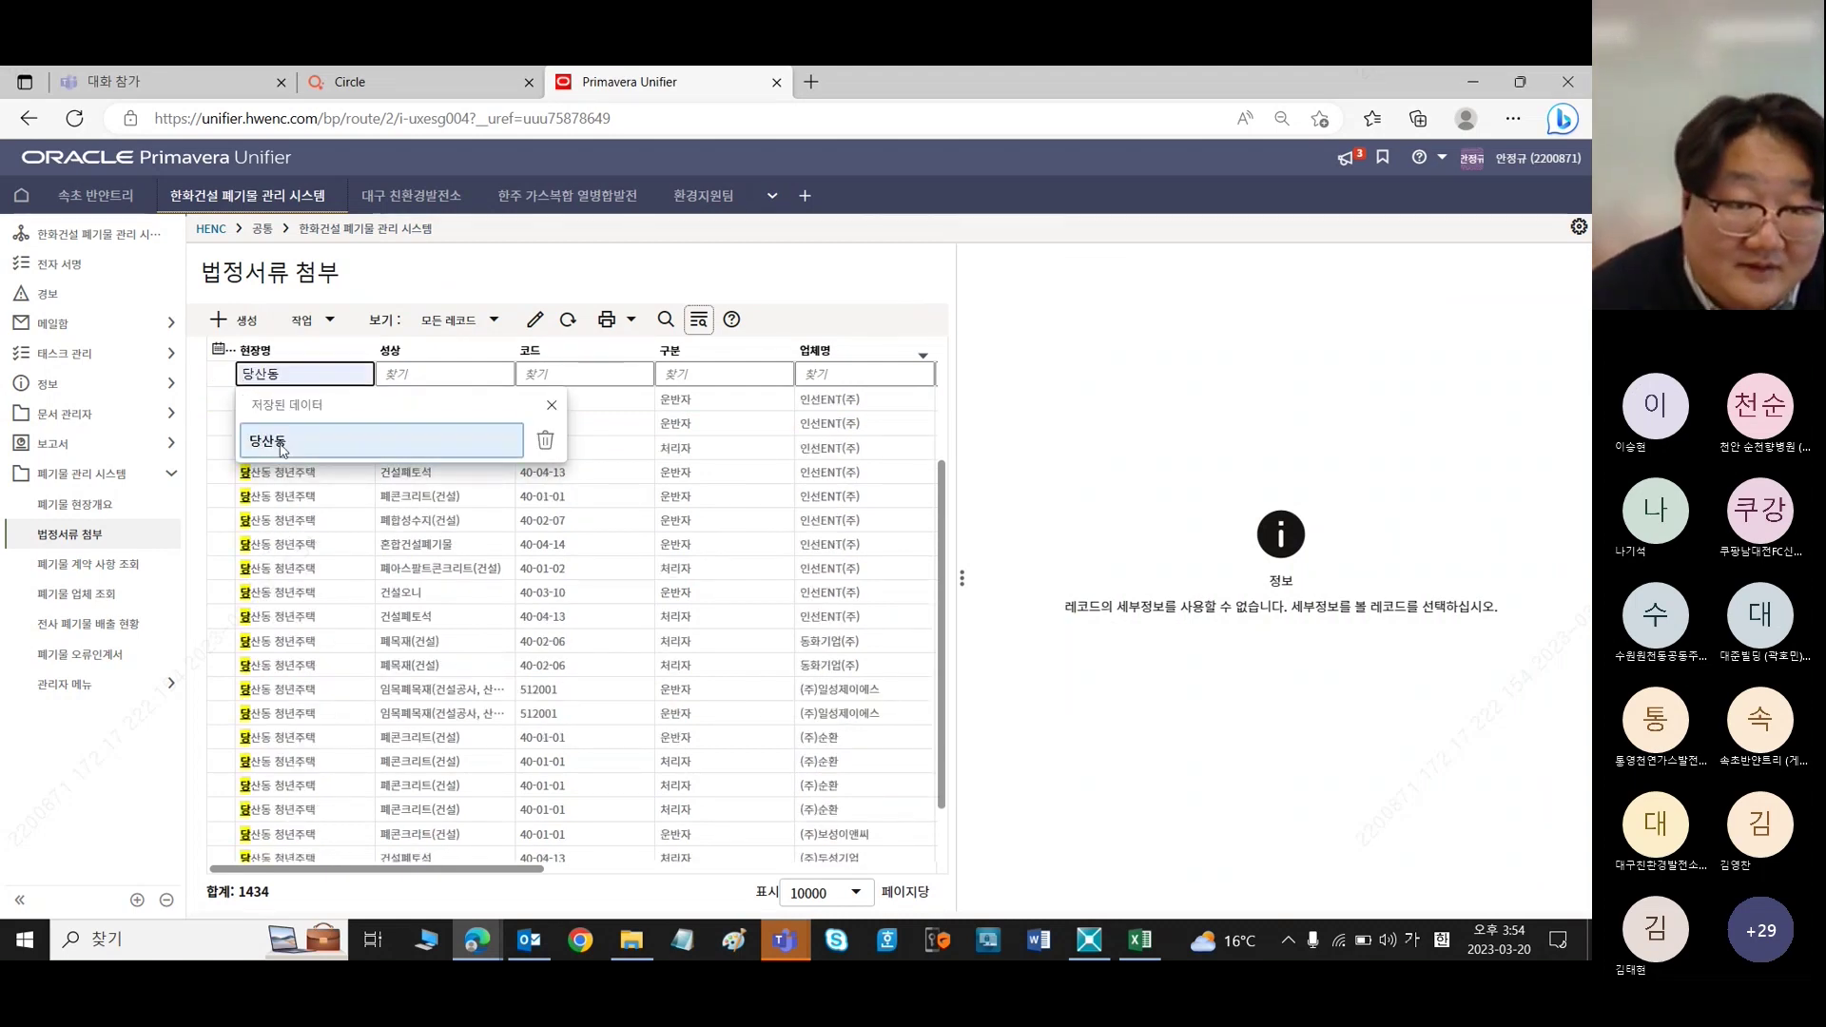
pyautogui.click(283, 449)
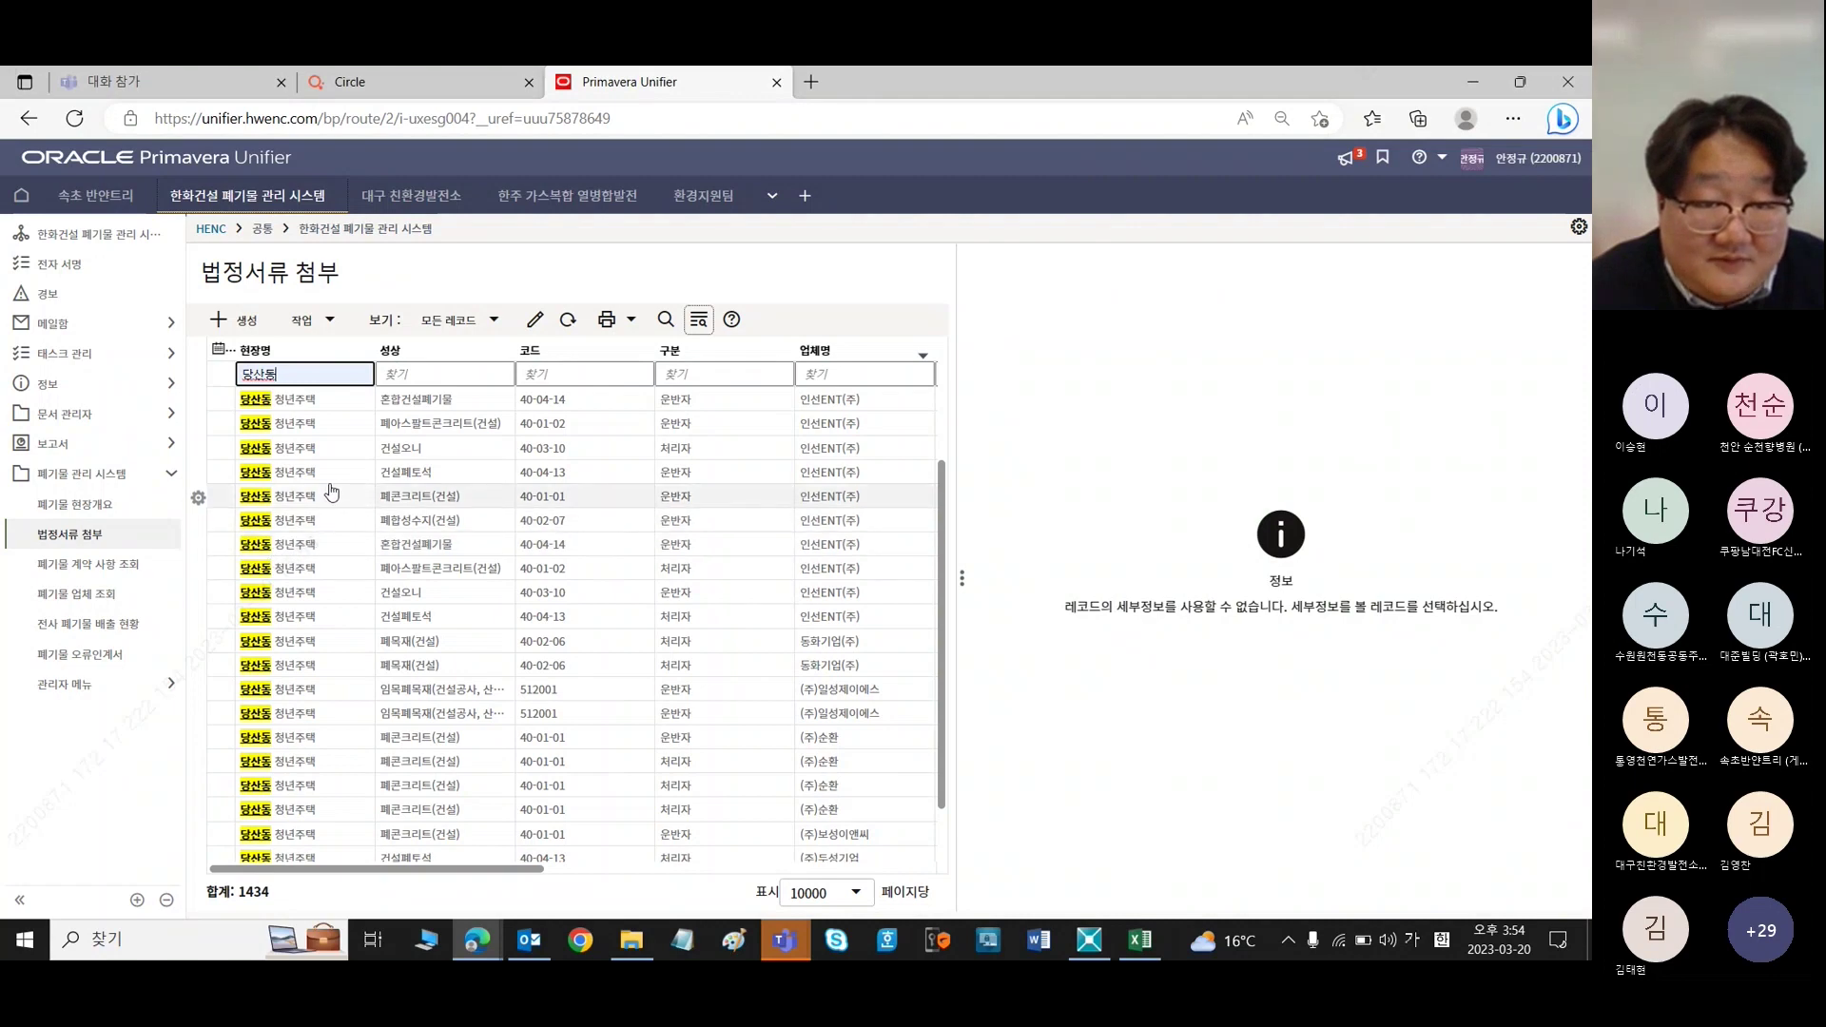
pyautogui.doubleClick(302, 475)
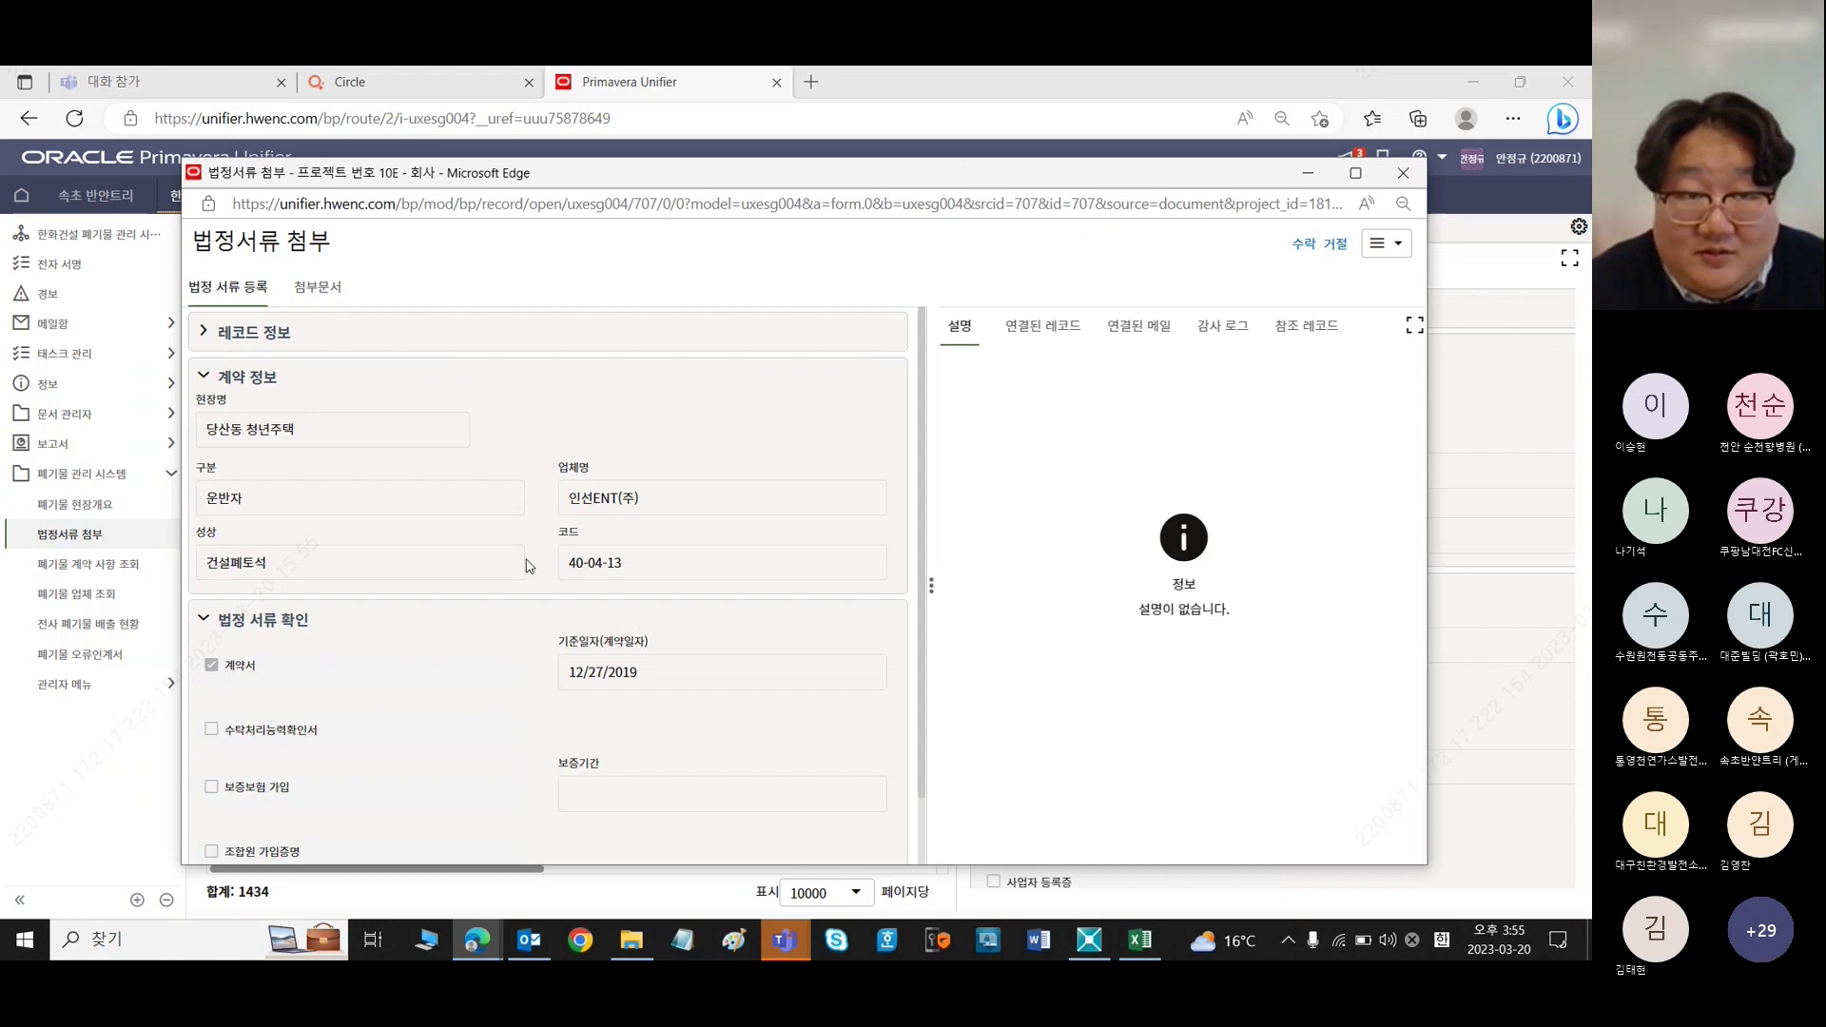
# Step: Accept the 당산동 record, try a file attachment and cancel, mark 보증보험 가입, then exit without saving
pyautogui.click(1301, 248)
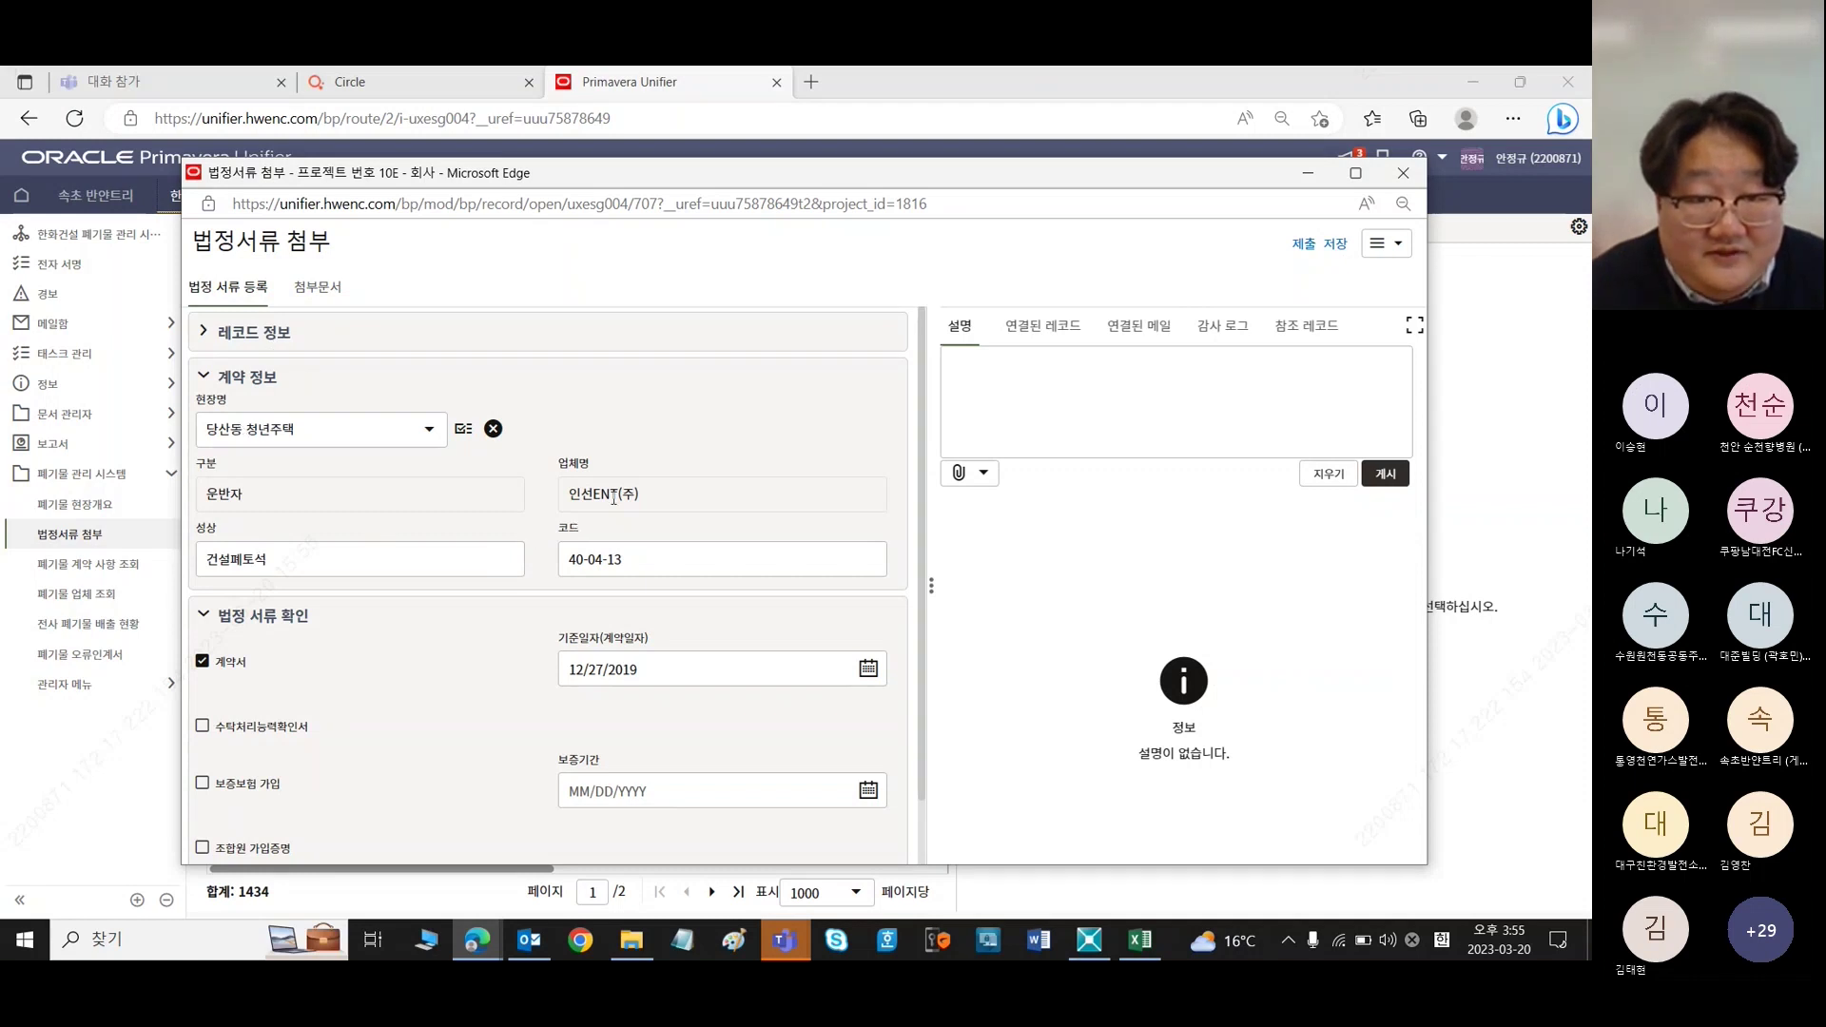
pyautogui.scroll(-1, 603, 493)
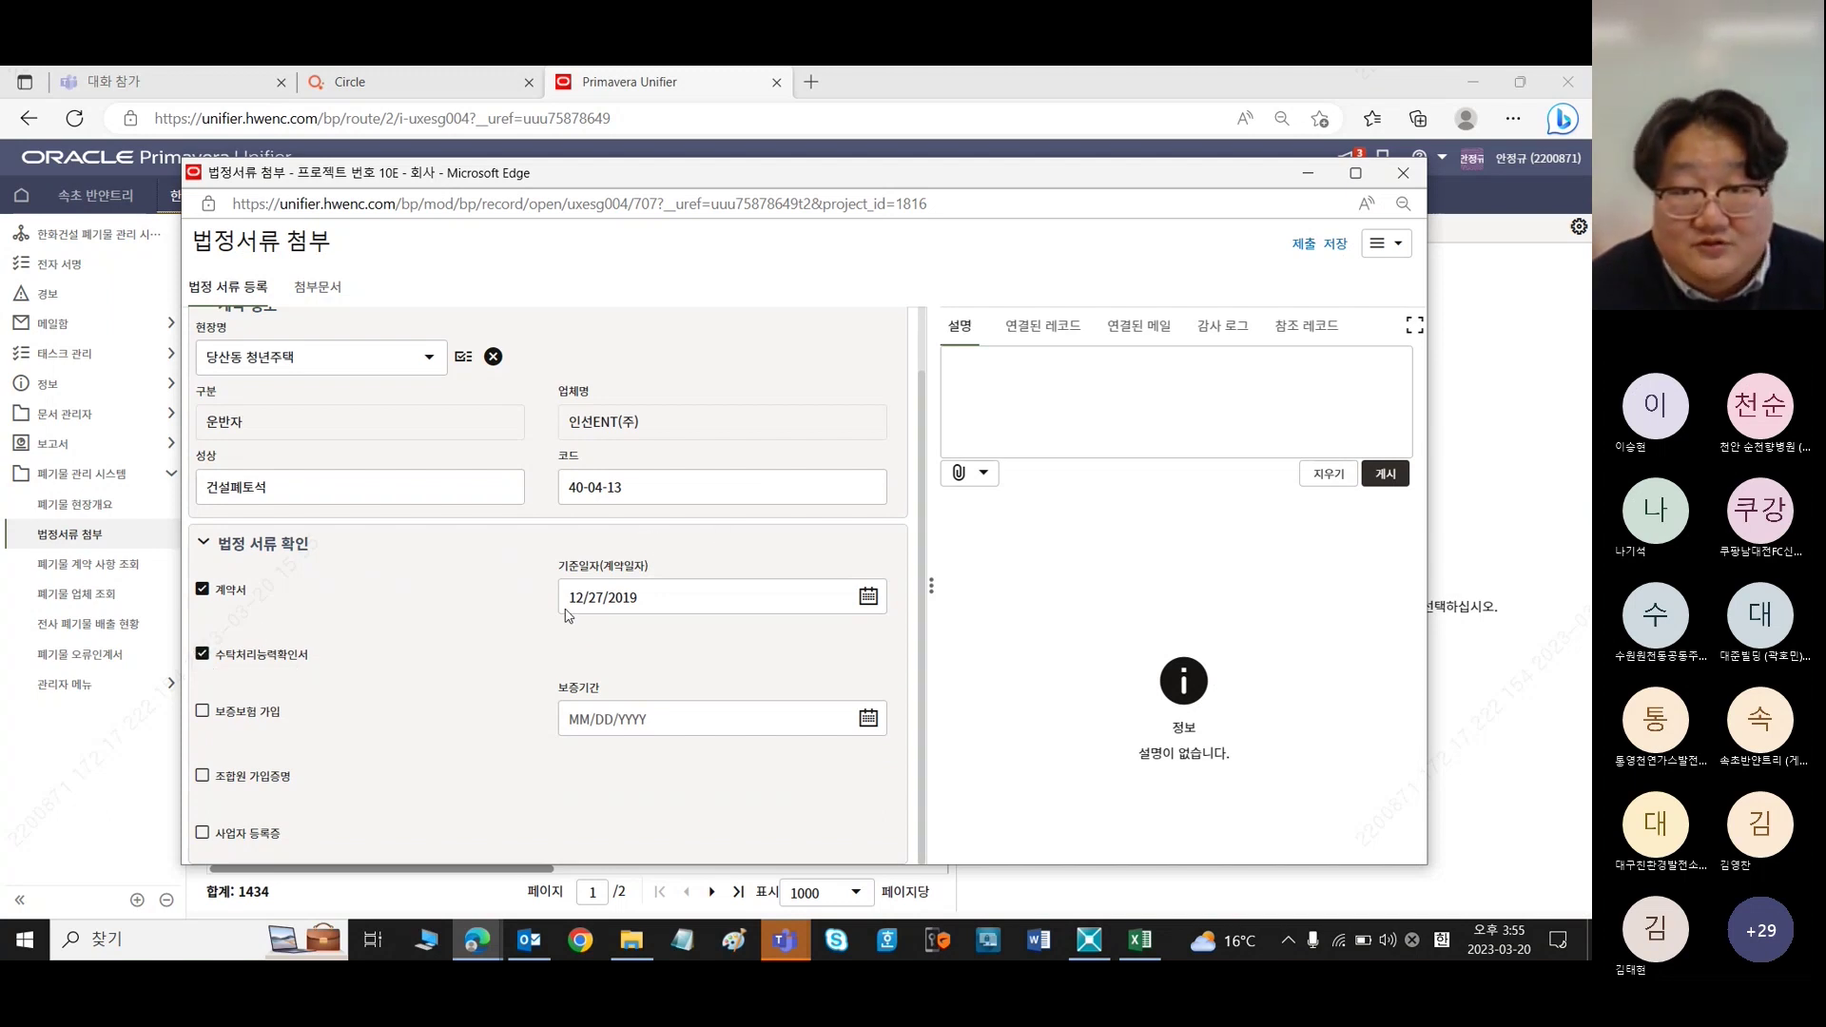
pyautogui.click(980, 475)
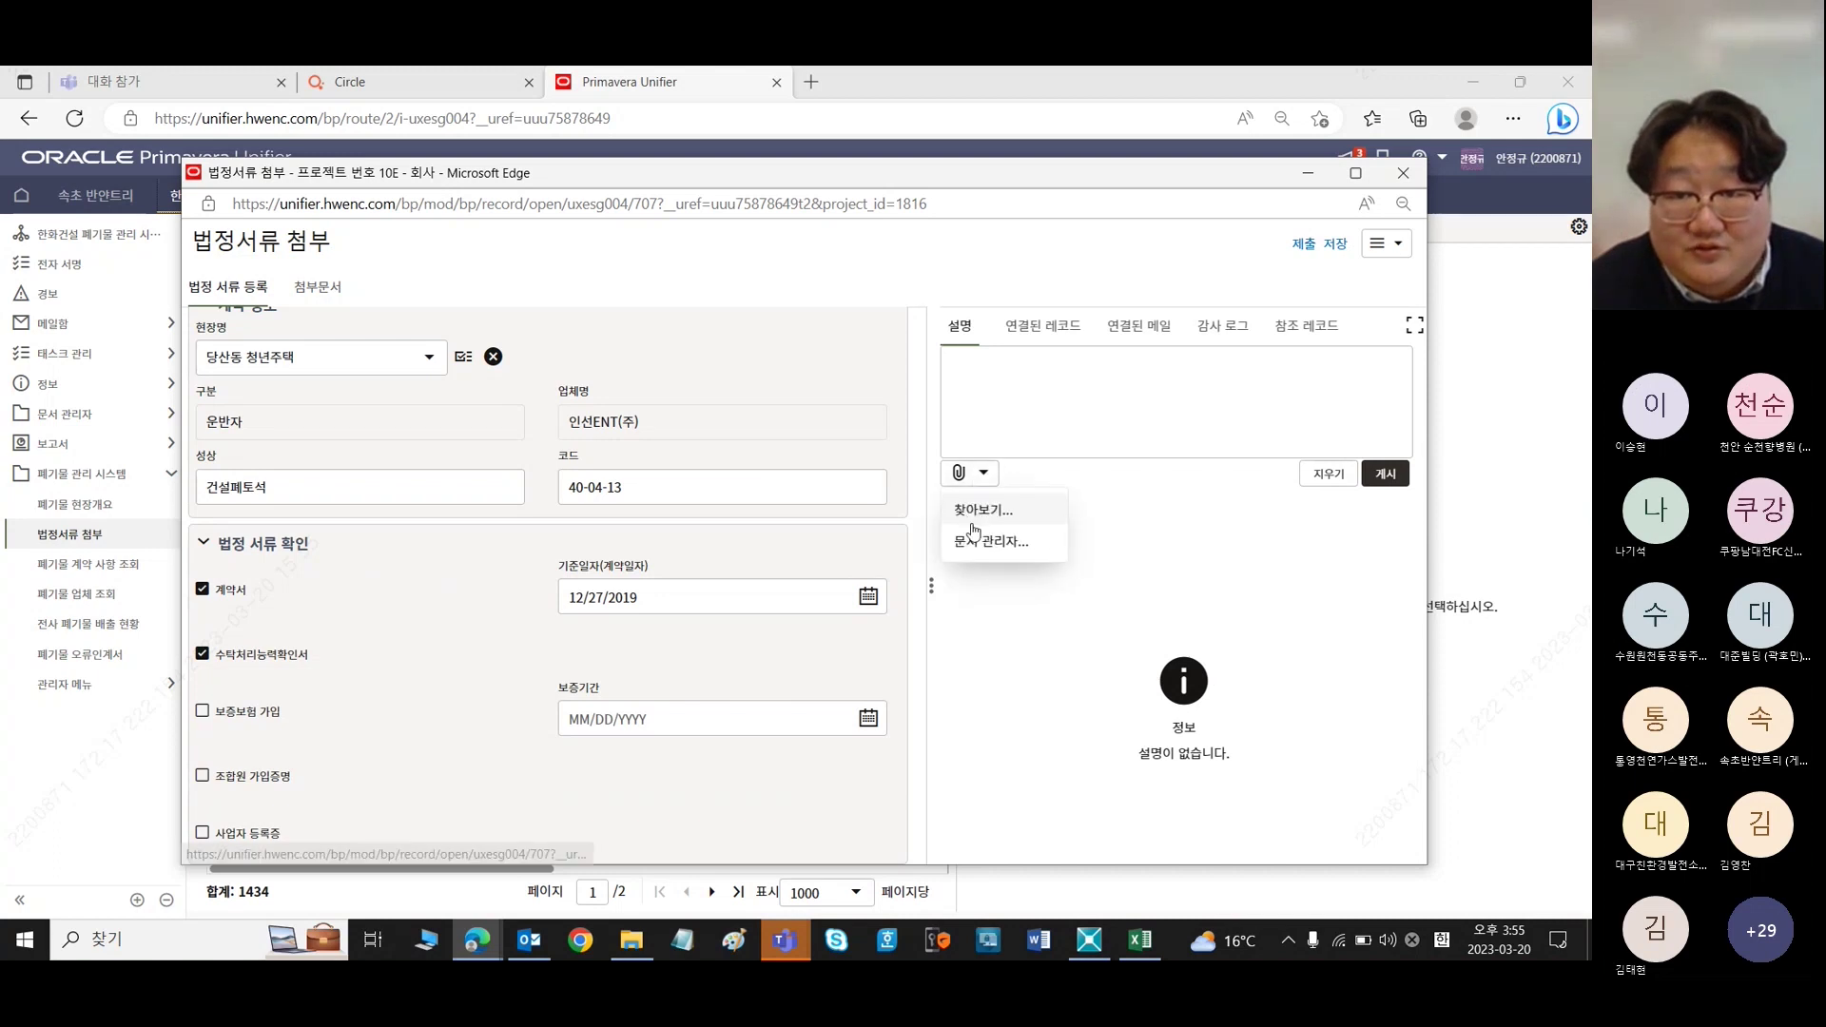
pyautogui.click(980, 511)
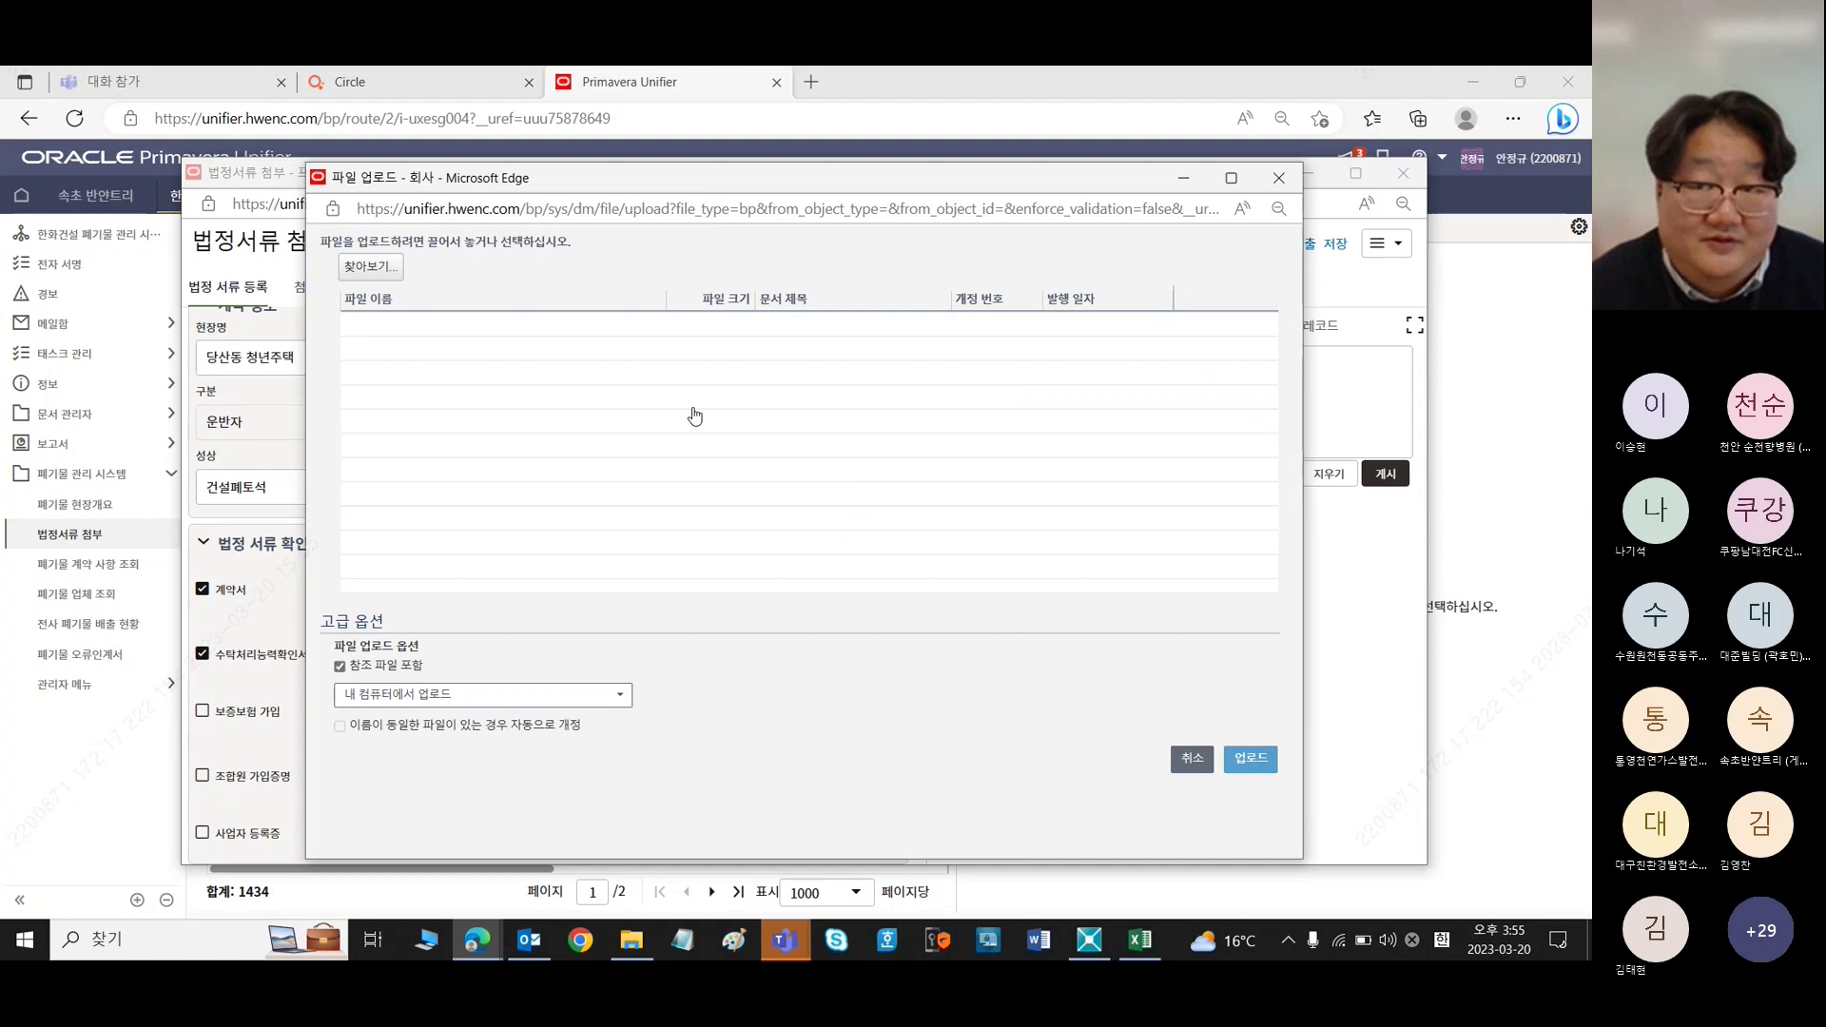
pyautogui.click(1278, 178)
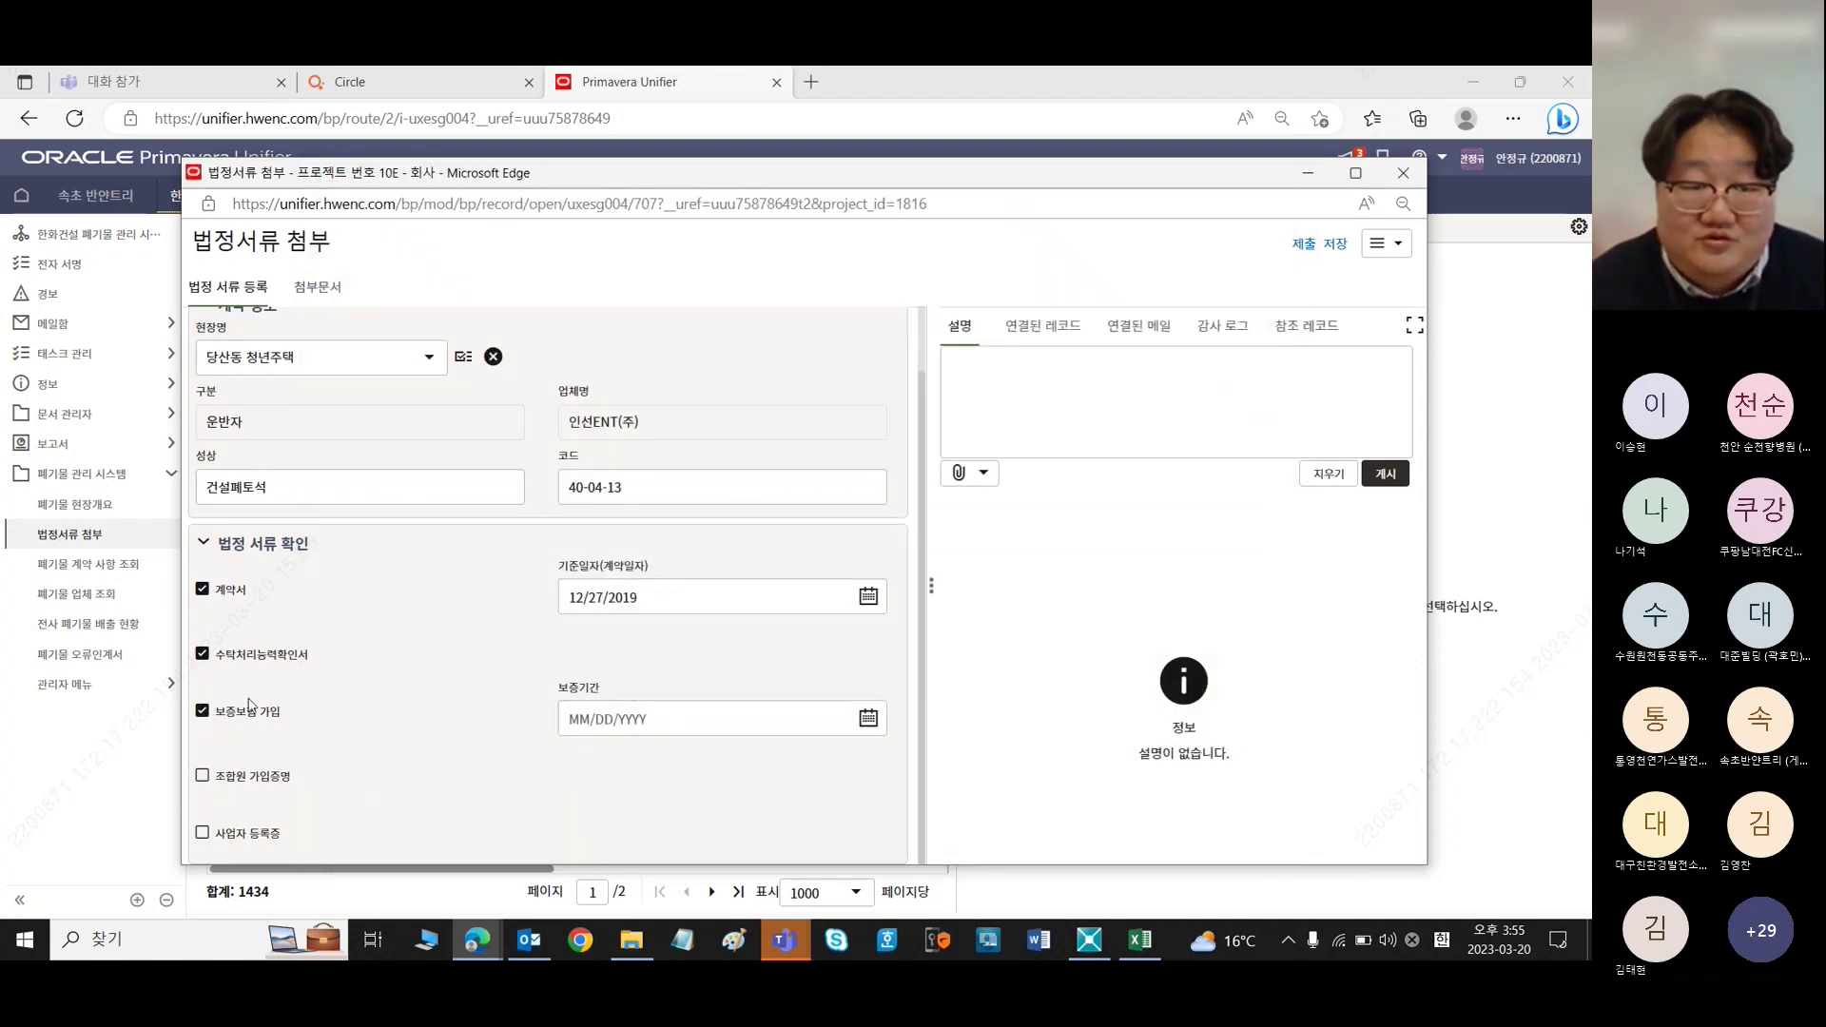
pyautogui.click(973, 473)
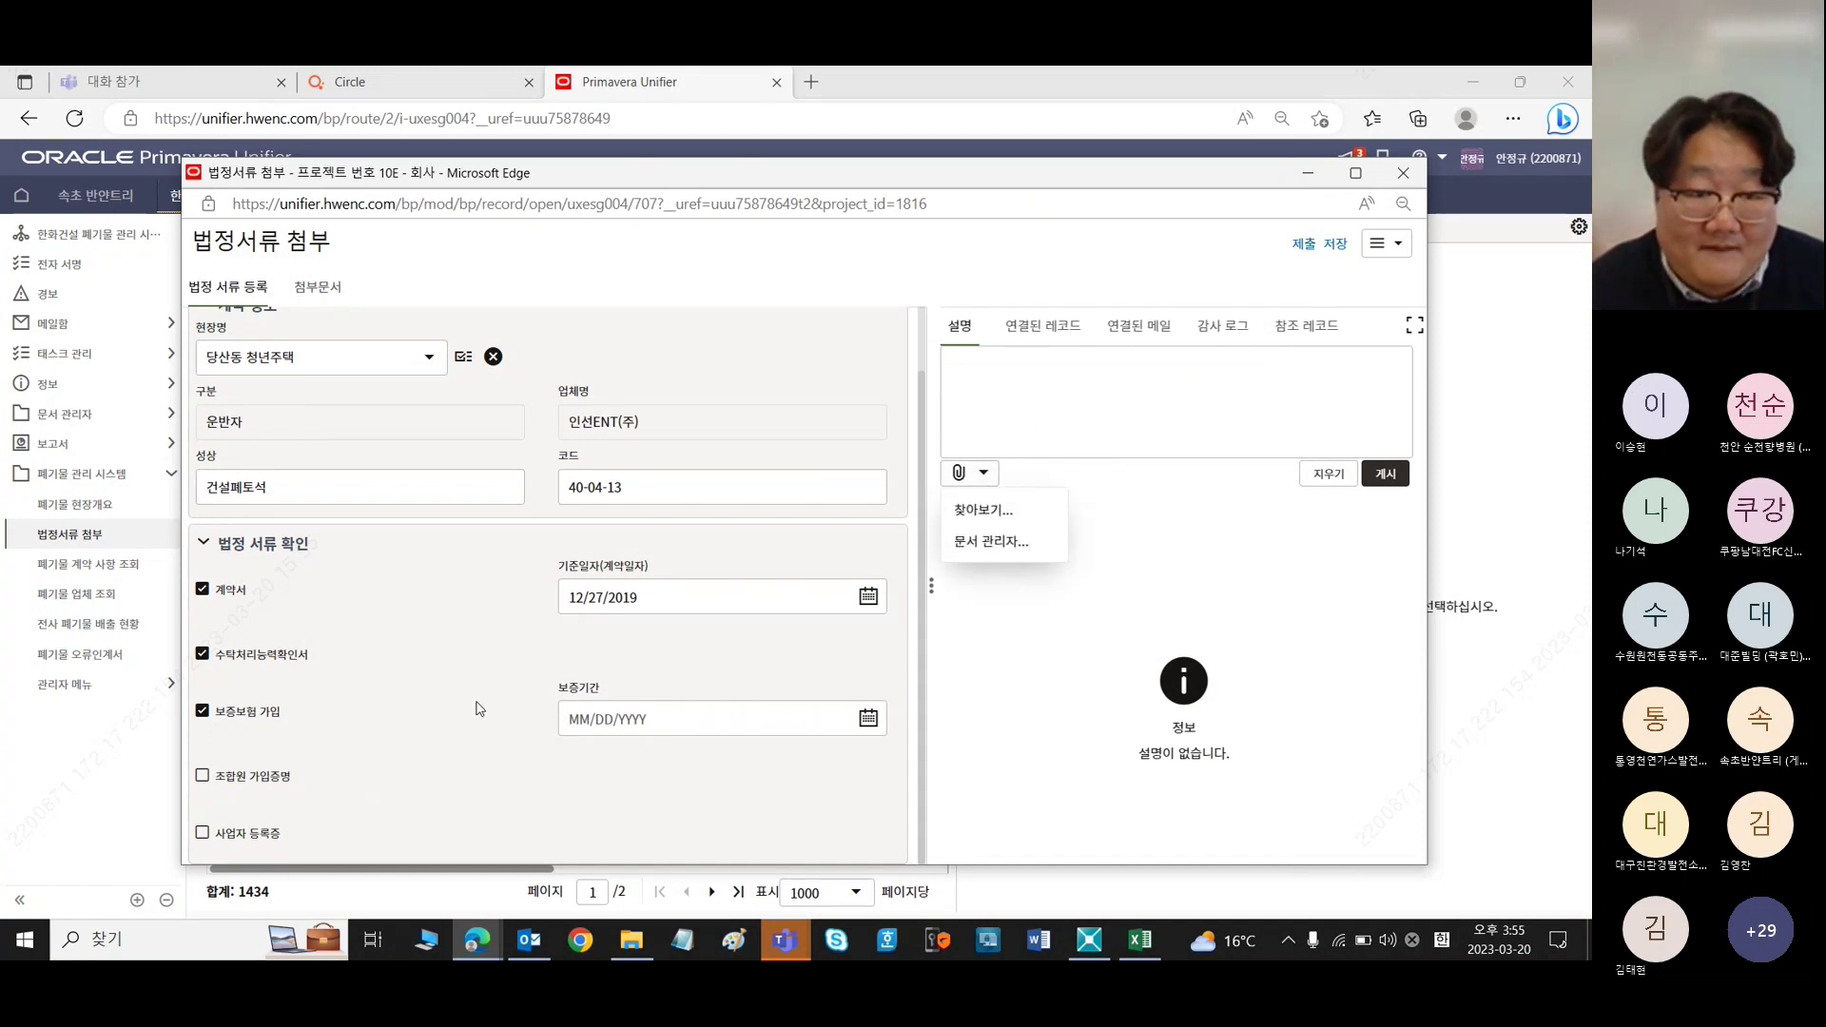
pyautogui.click(209, 716)
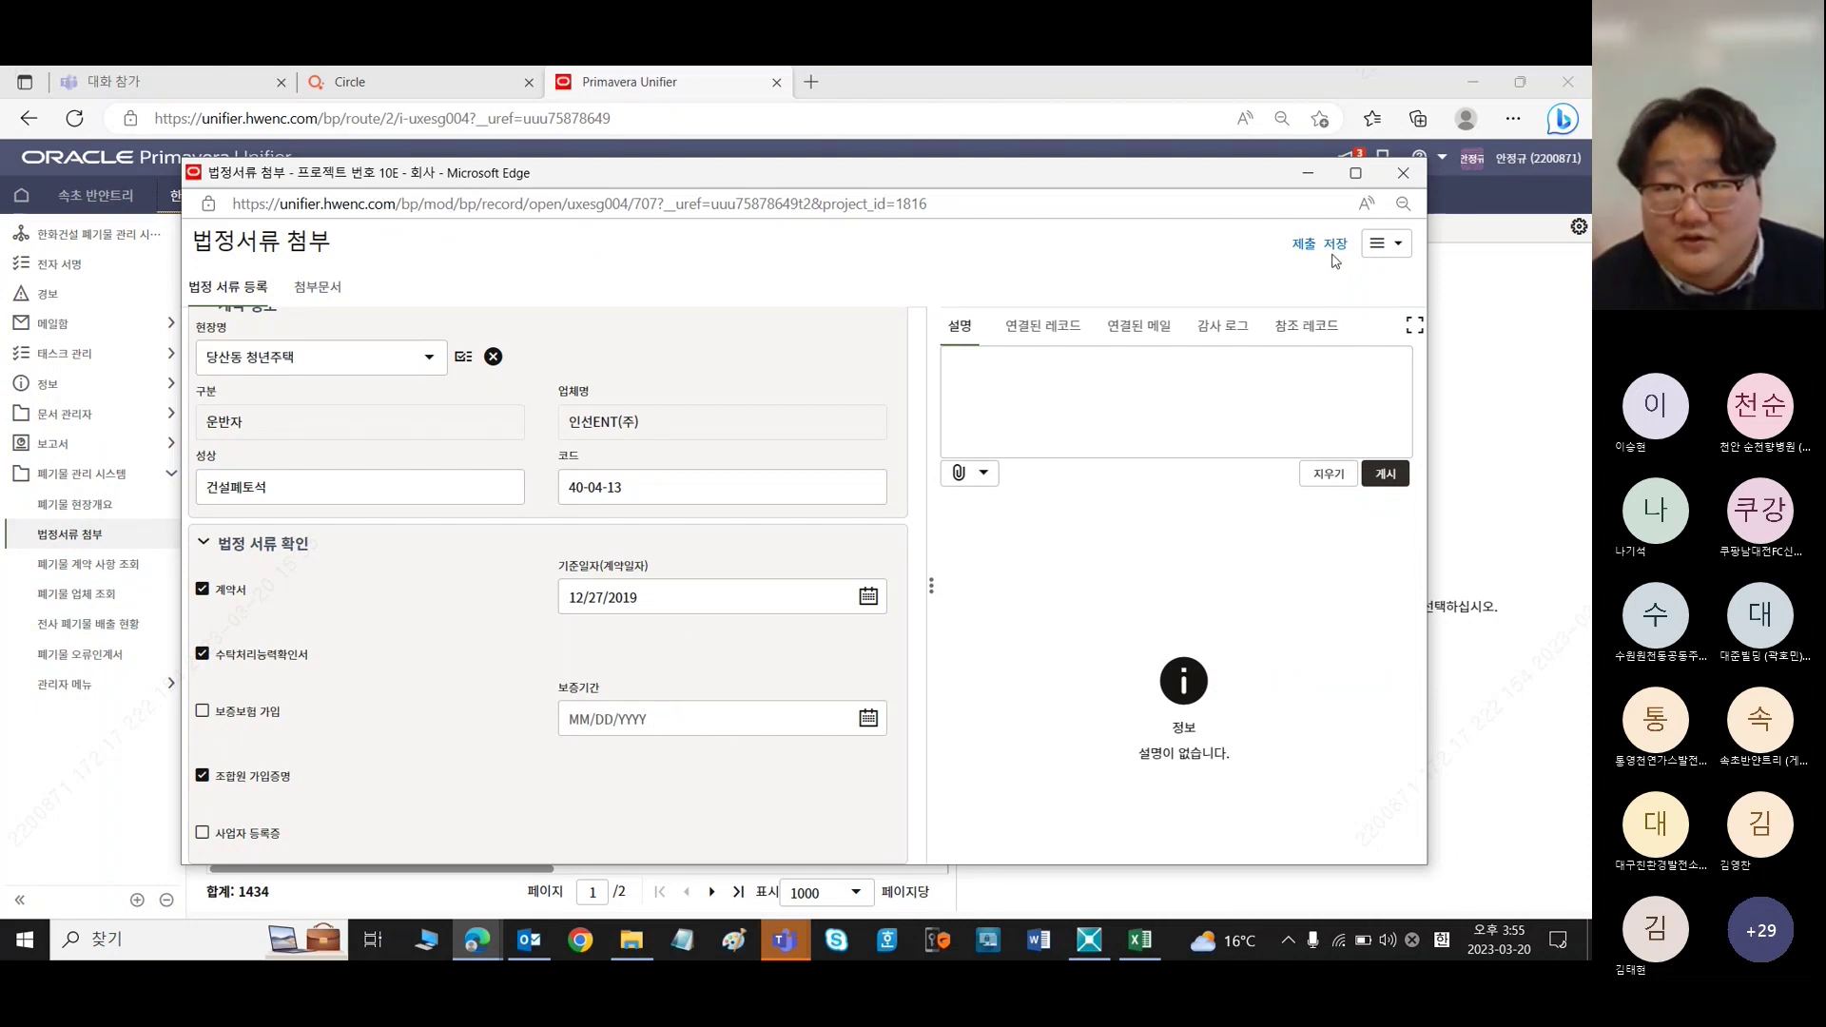
pyautogui.click(1401, 177)
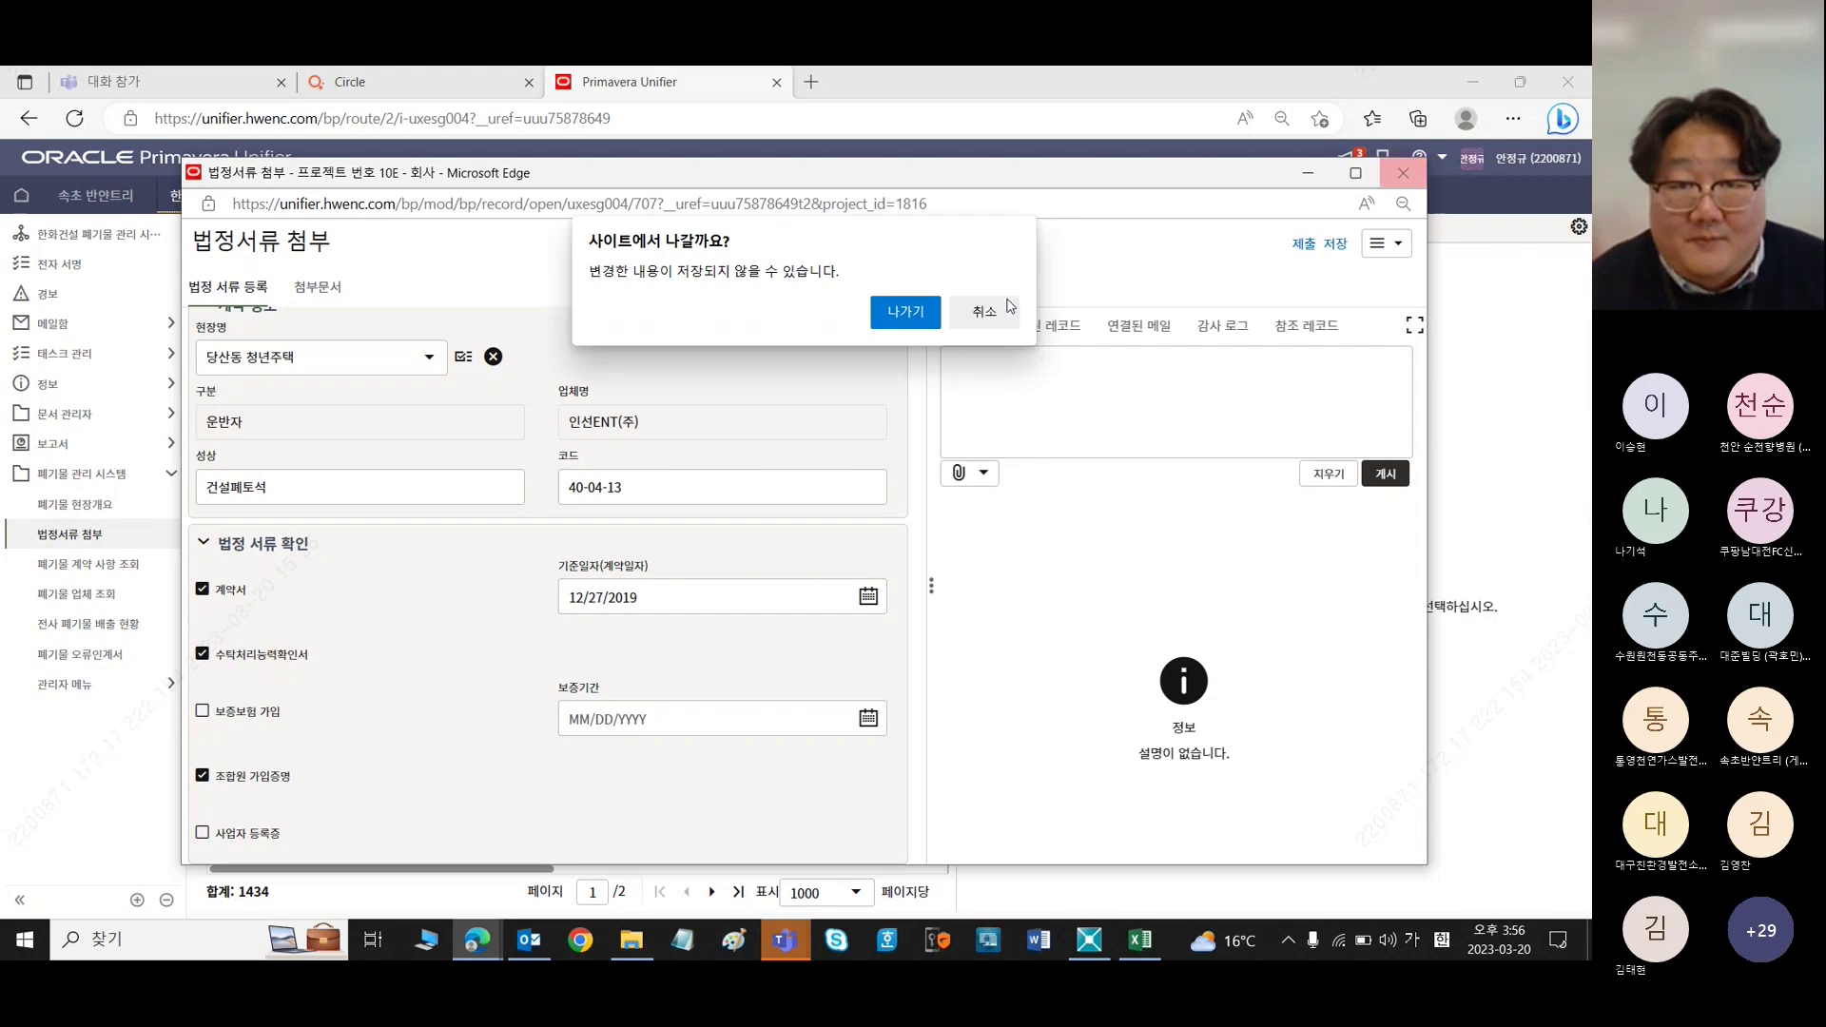
pyautogui.click(923, 325)
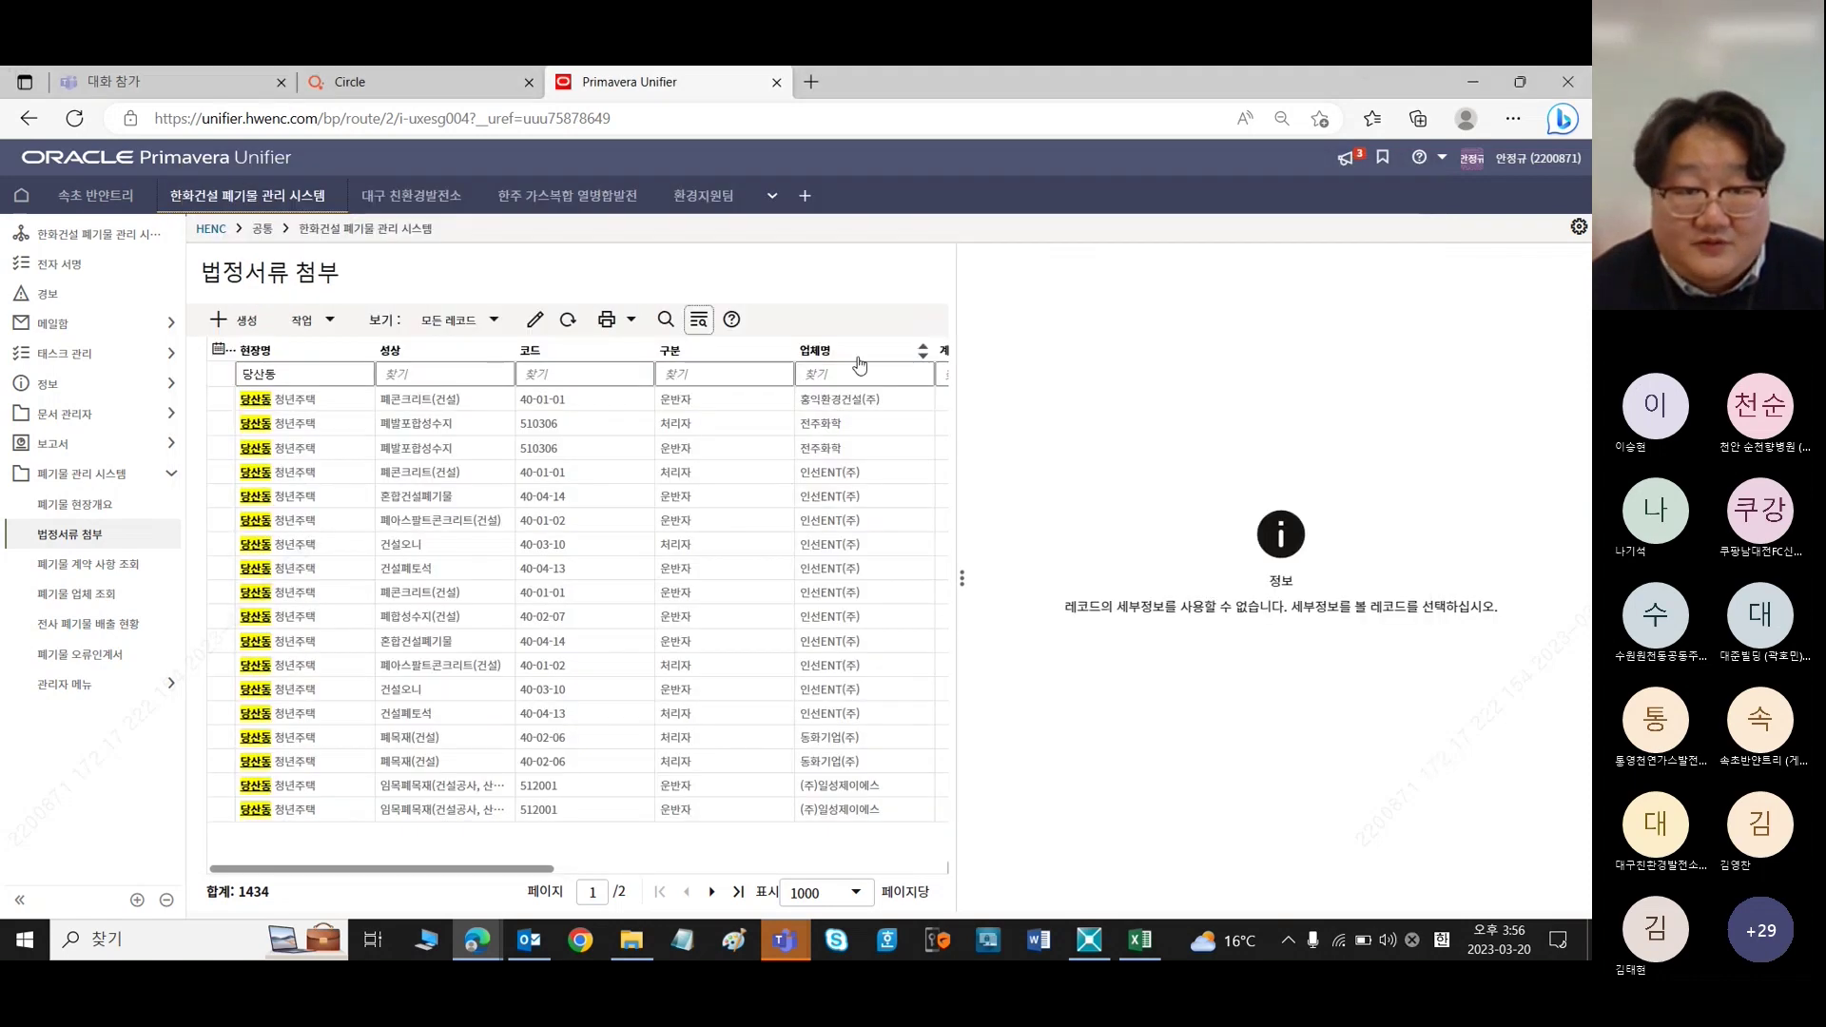
# Step: Scroll the 법정서류 첨부 grid left and right to view all its columns
pyautogui.moveTo(520, 872); pyautogui.dragTo(466, 866)
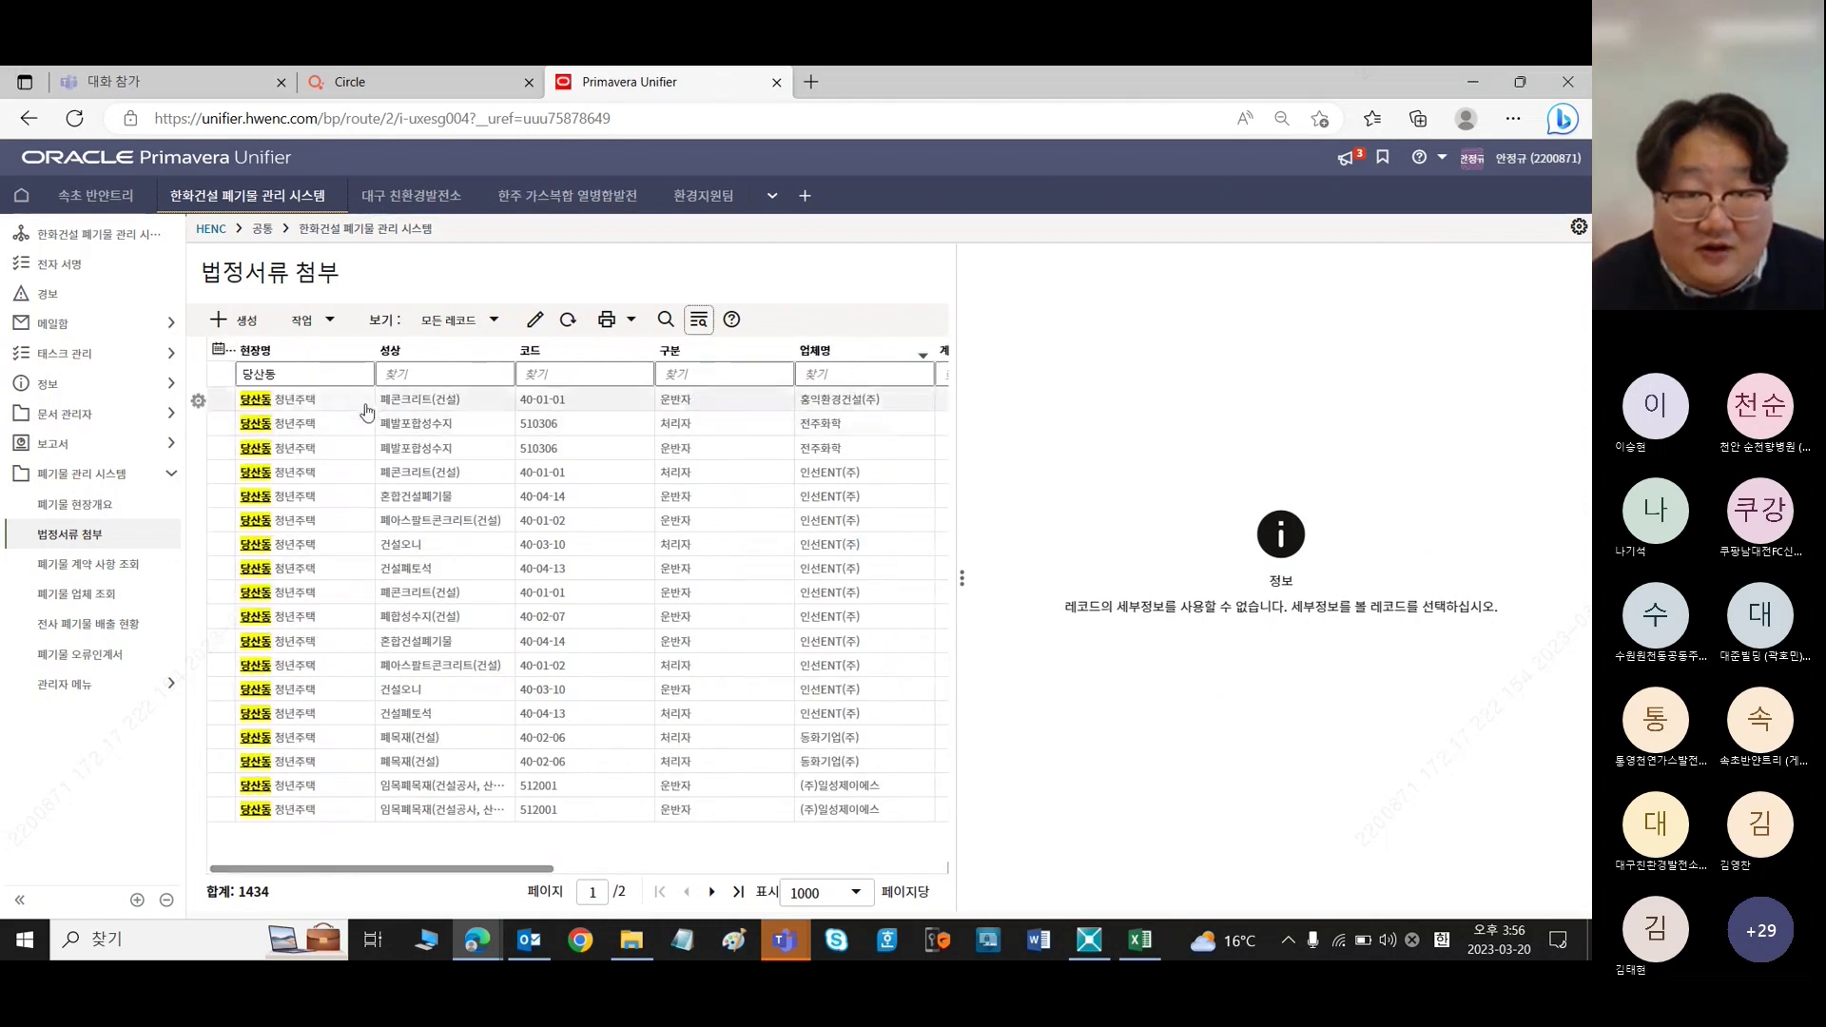
pyautogui.moveTo(519, 868); pyautogui.dragTo(653, 861)
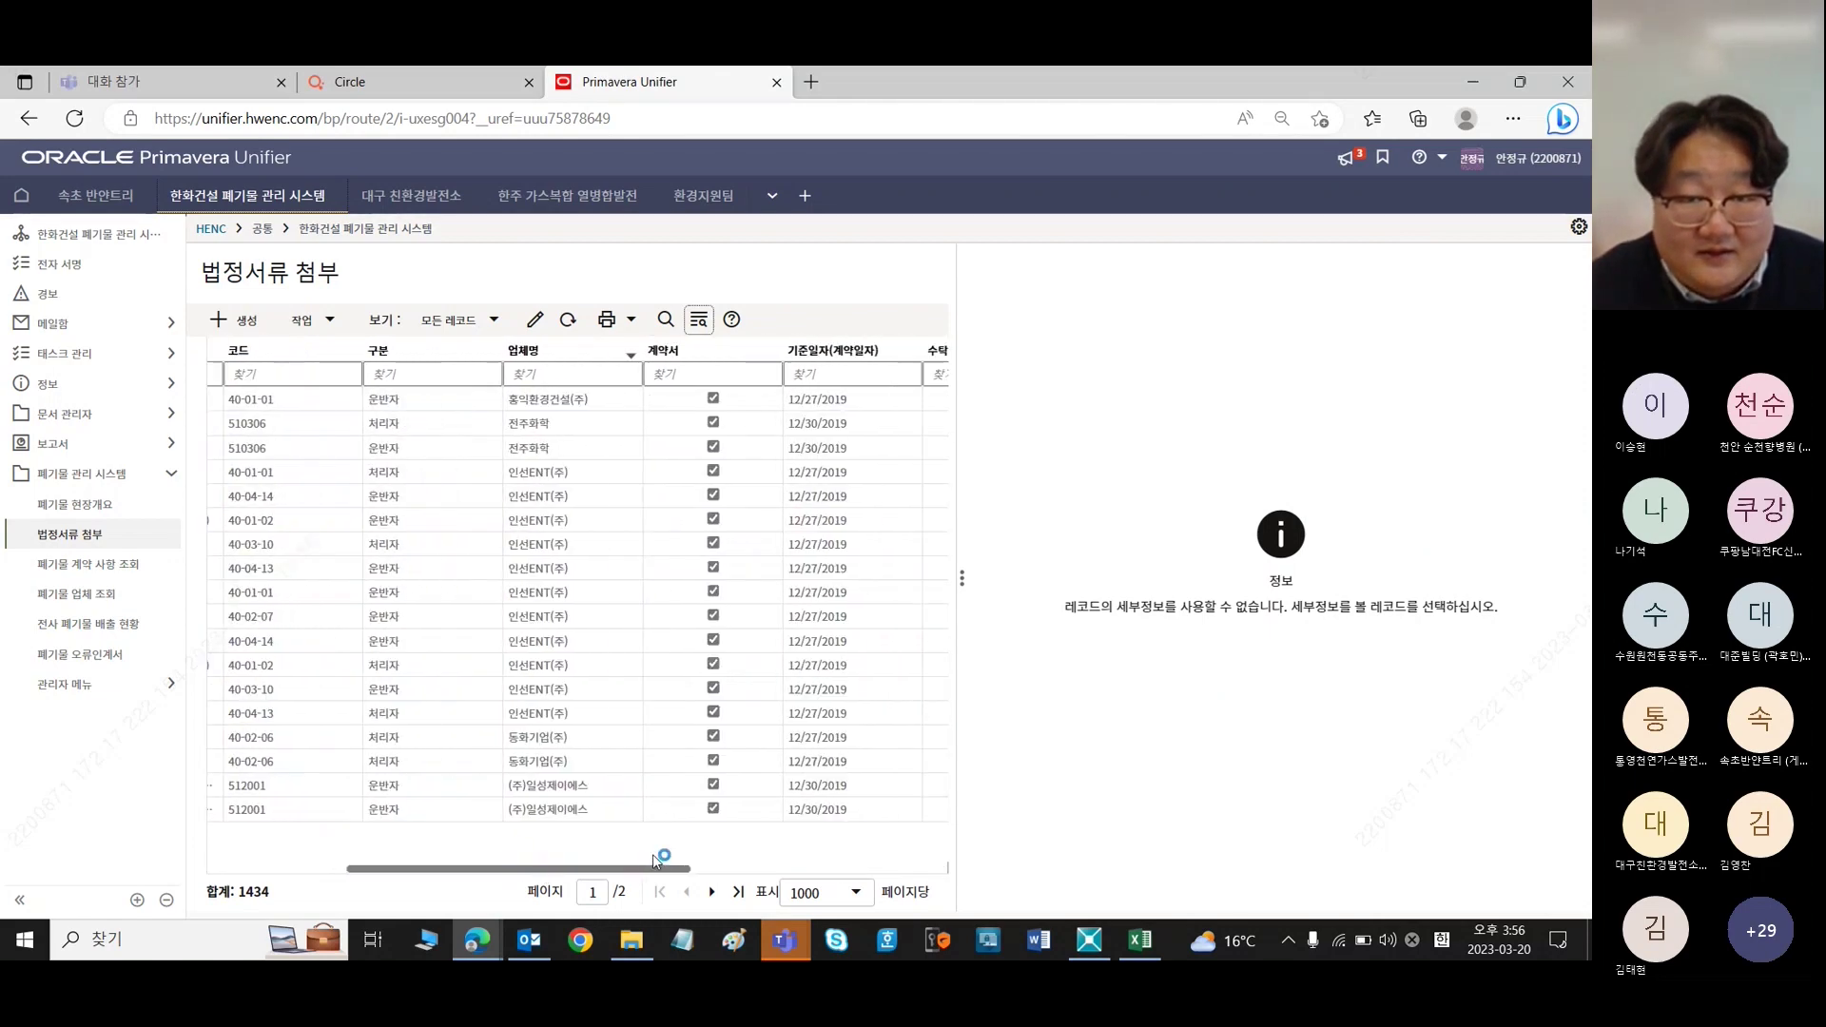
pyautogui.moveTo(657, 871); pyautogui.dragTo(808, 864)
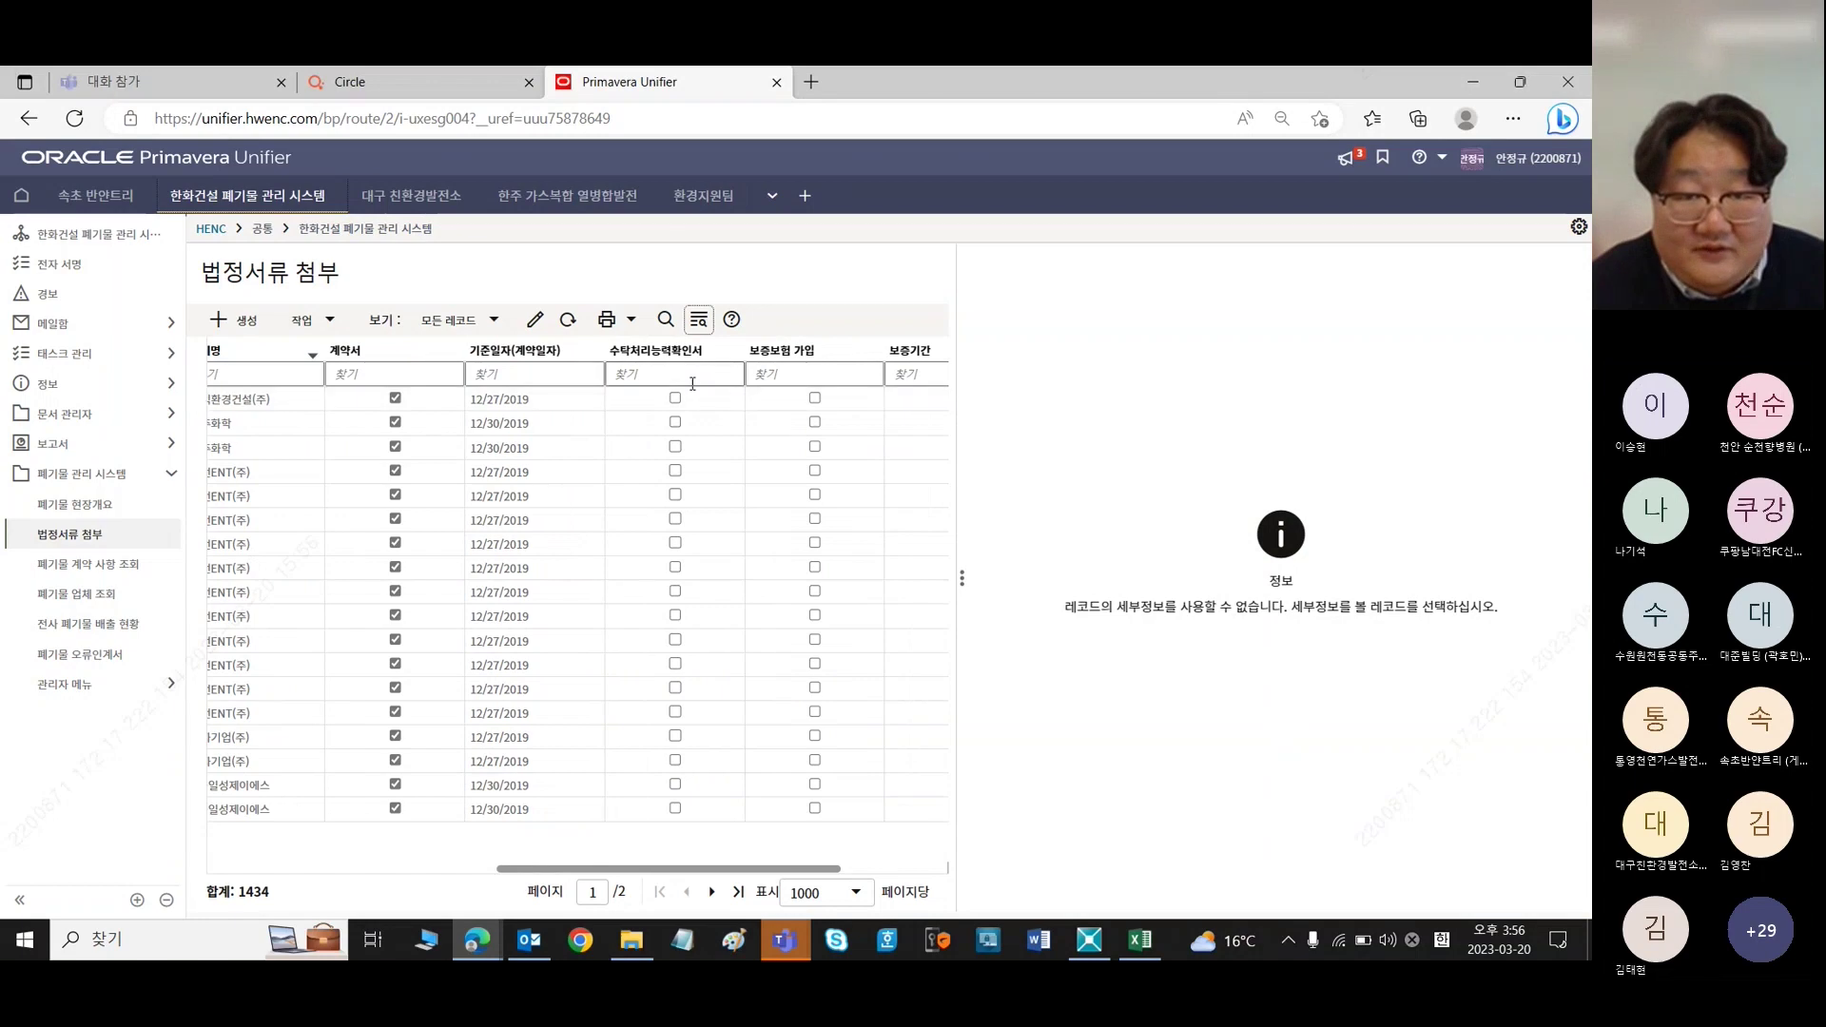
pyautogui.moveTo(770, 868); pyautogui.dragTo(874, 869)
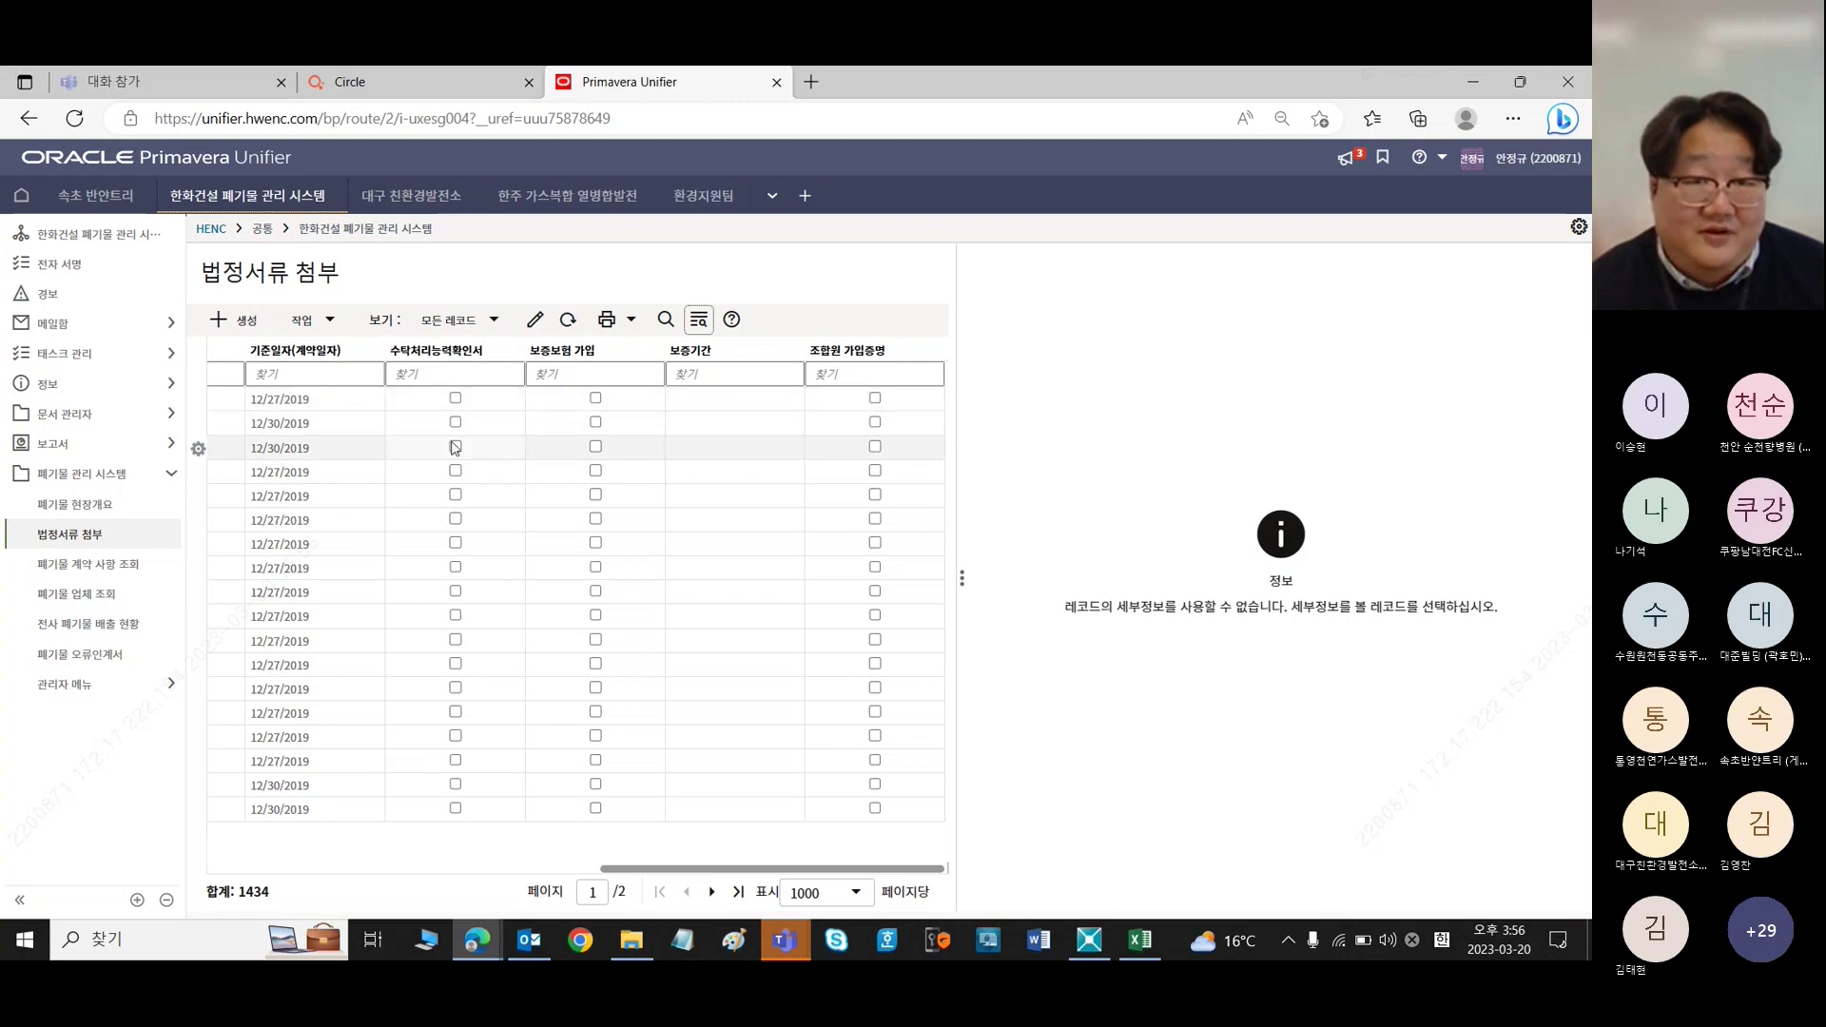
pyautogui.moveTo(699, 875); pyautogui.dragTo(532, 893)
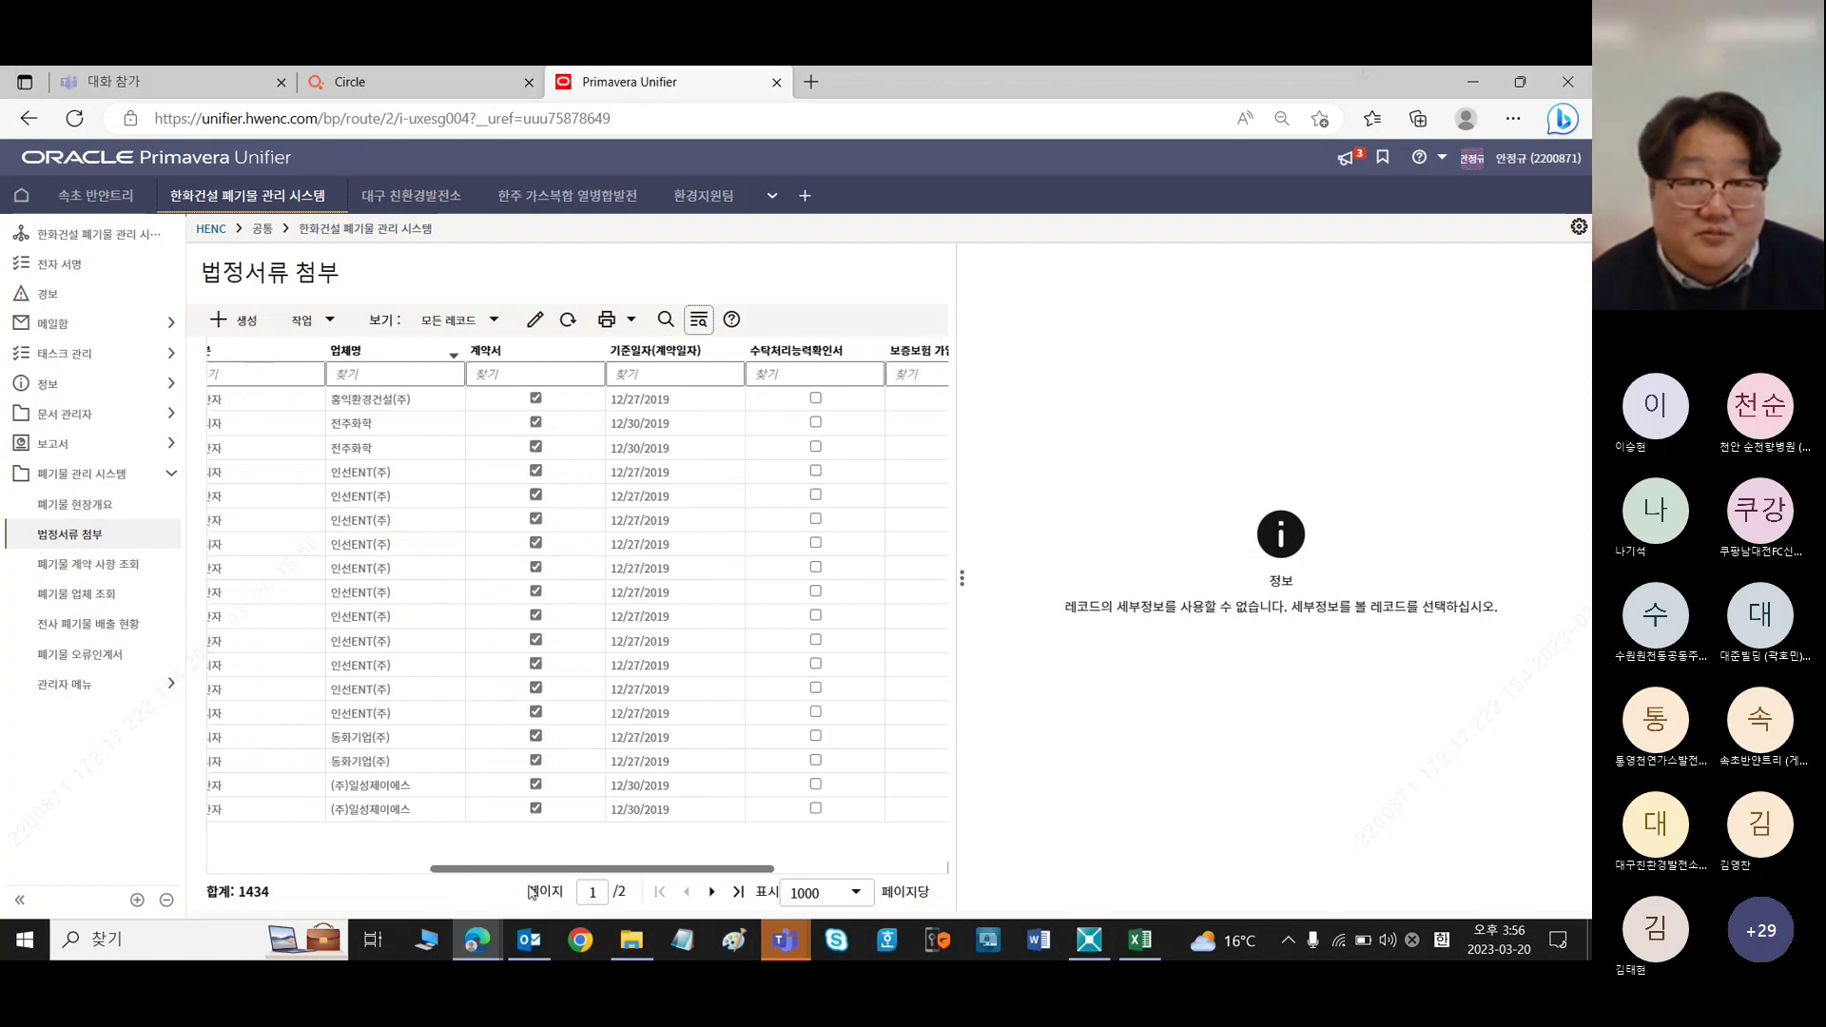
pyautogui.moveTo(532, 892); pyautogui.dragTo(289, 873)
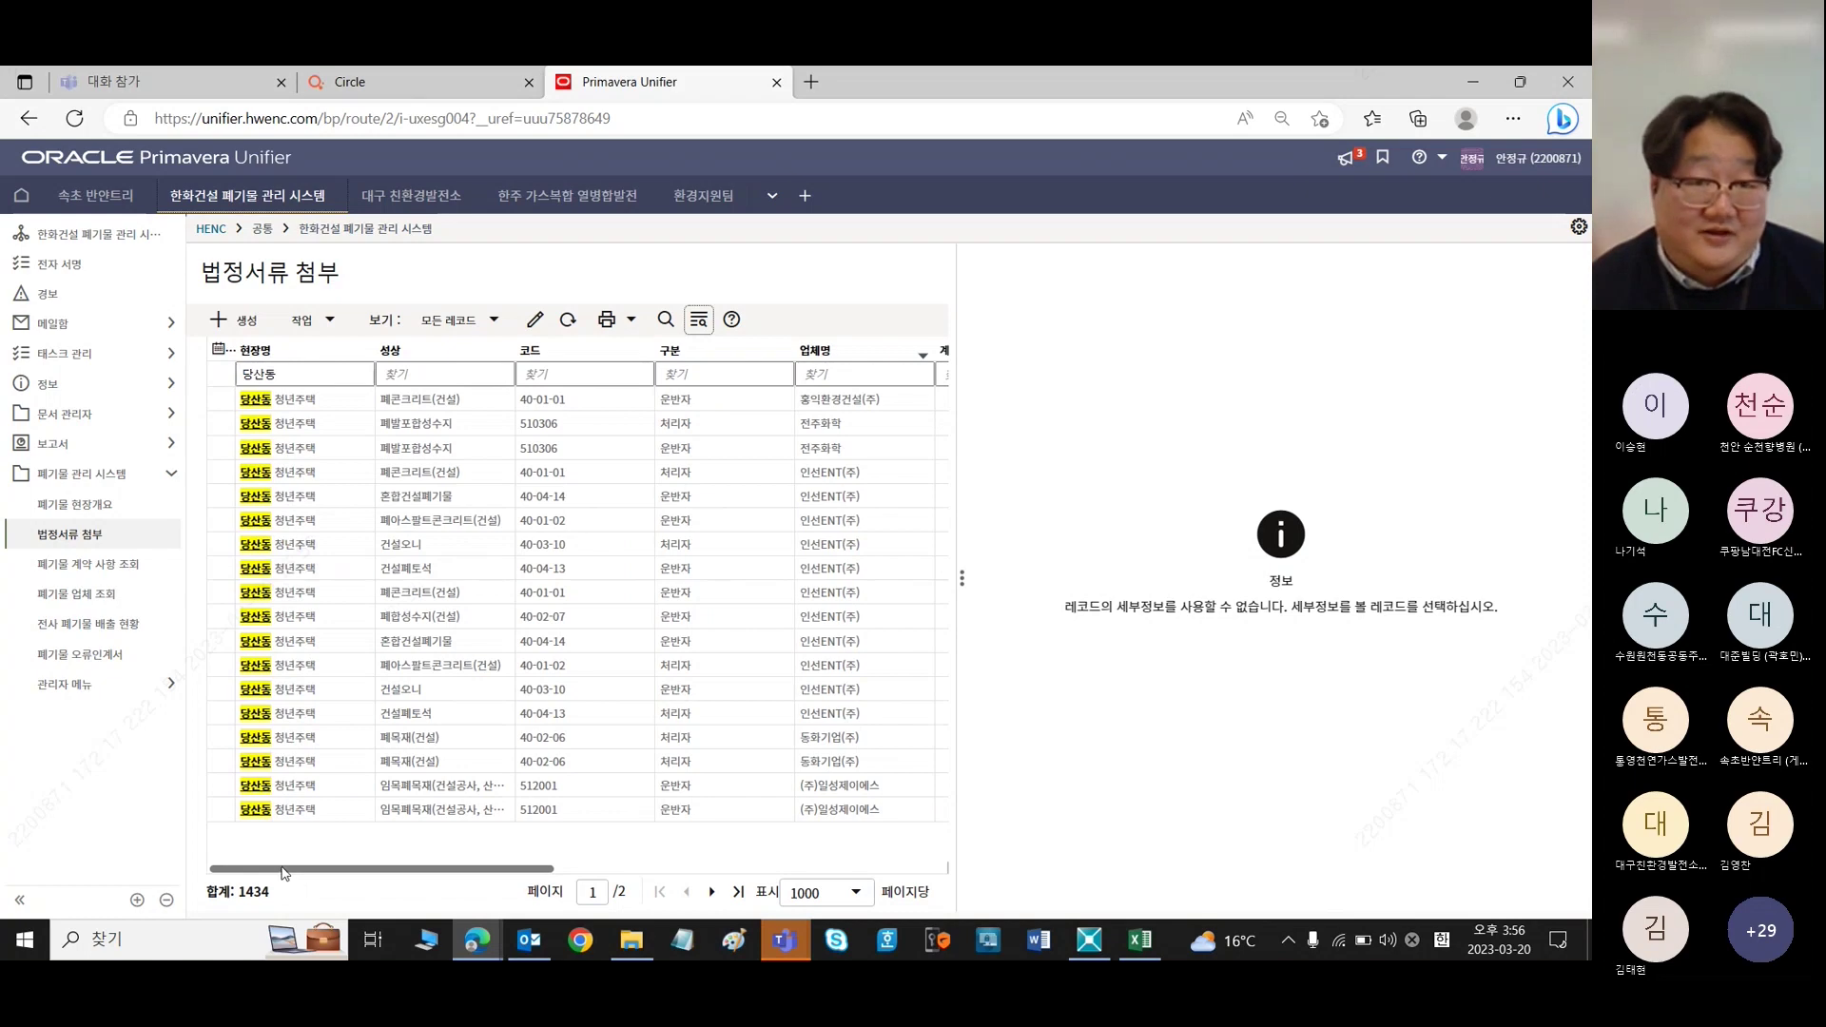
pyautogui.moveTo(304, 873); pyautogui.dragTo(720, 876)
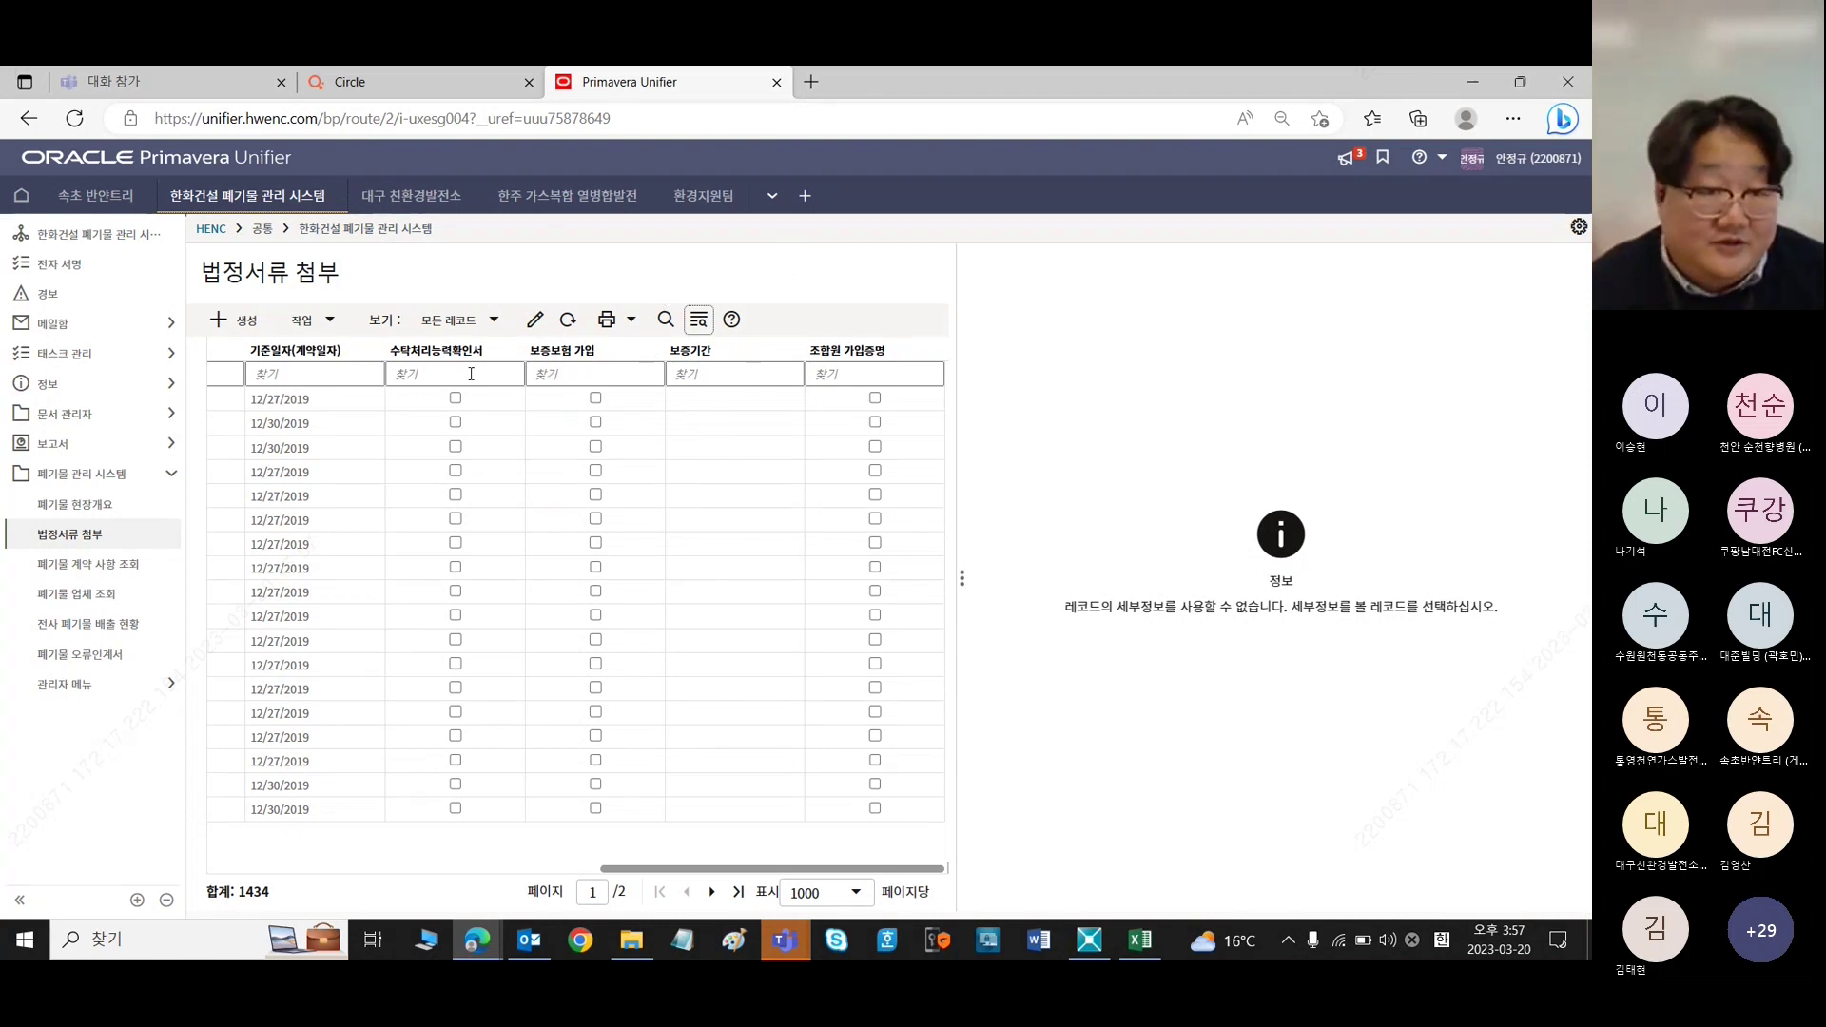
# Step: Open the 폐기물 계약 사항 조회 list, expand and collapse the 강북 미아 삼양 주상복합 group, then open the account menu
pyautogui.click(89, 577)
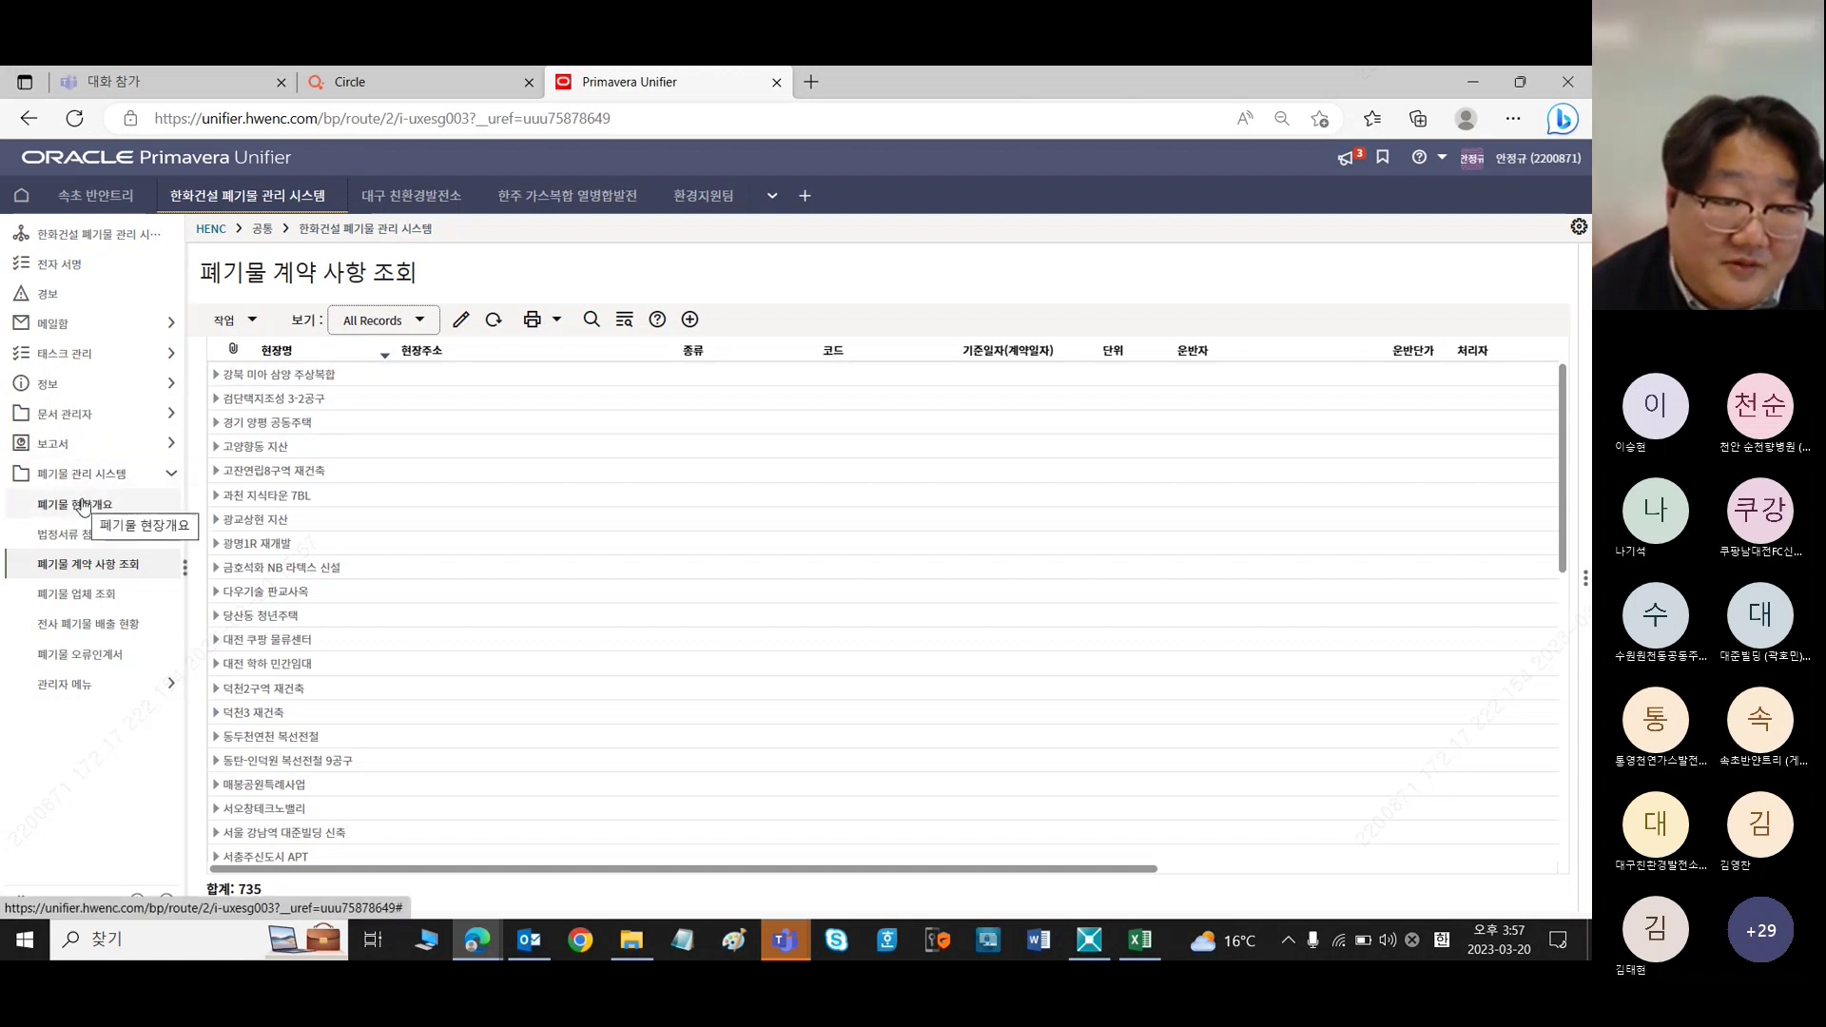
pyautogui.click(217, 376)
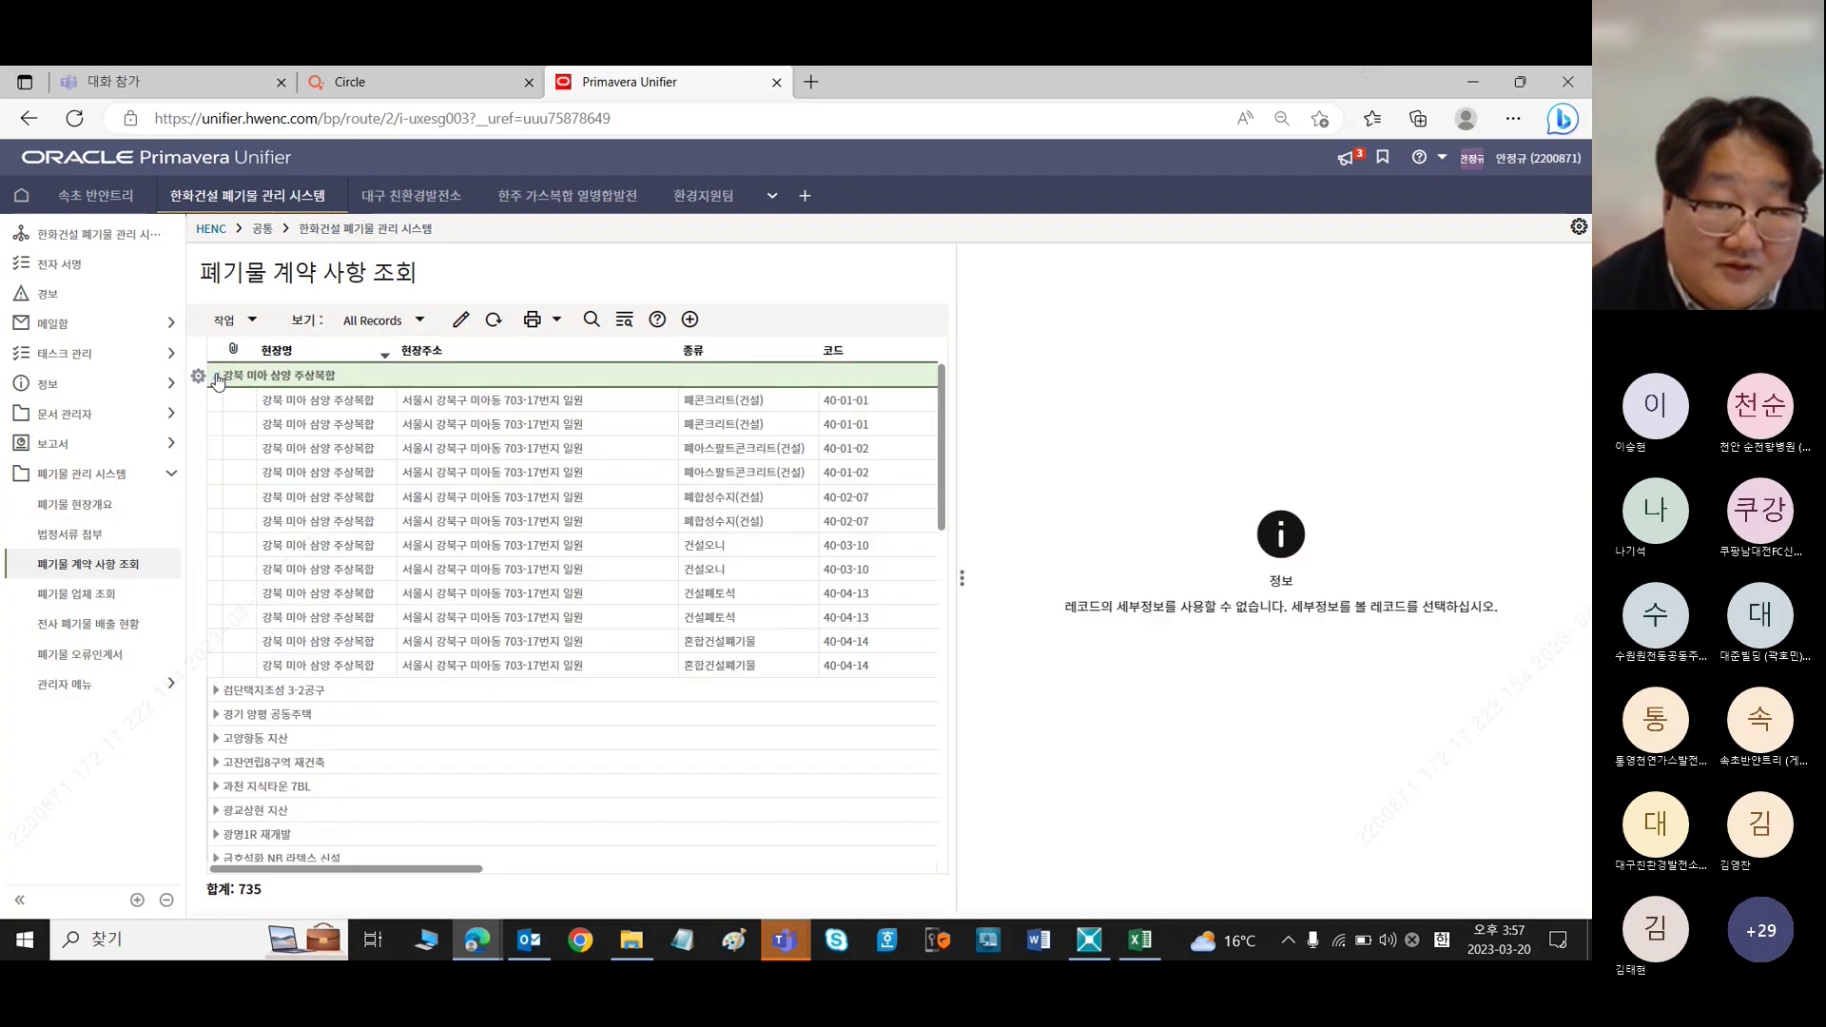
pyautogui.click(217, 376)
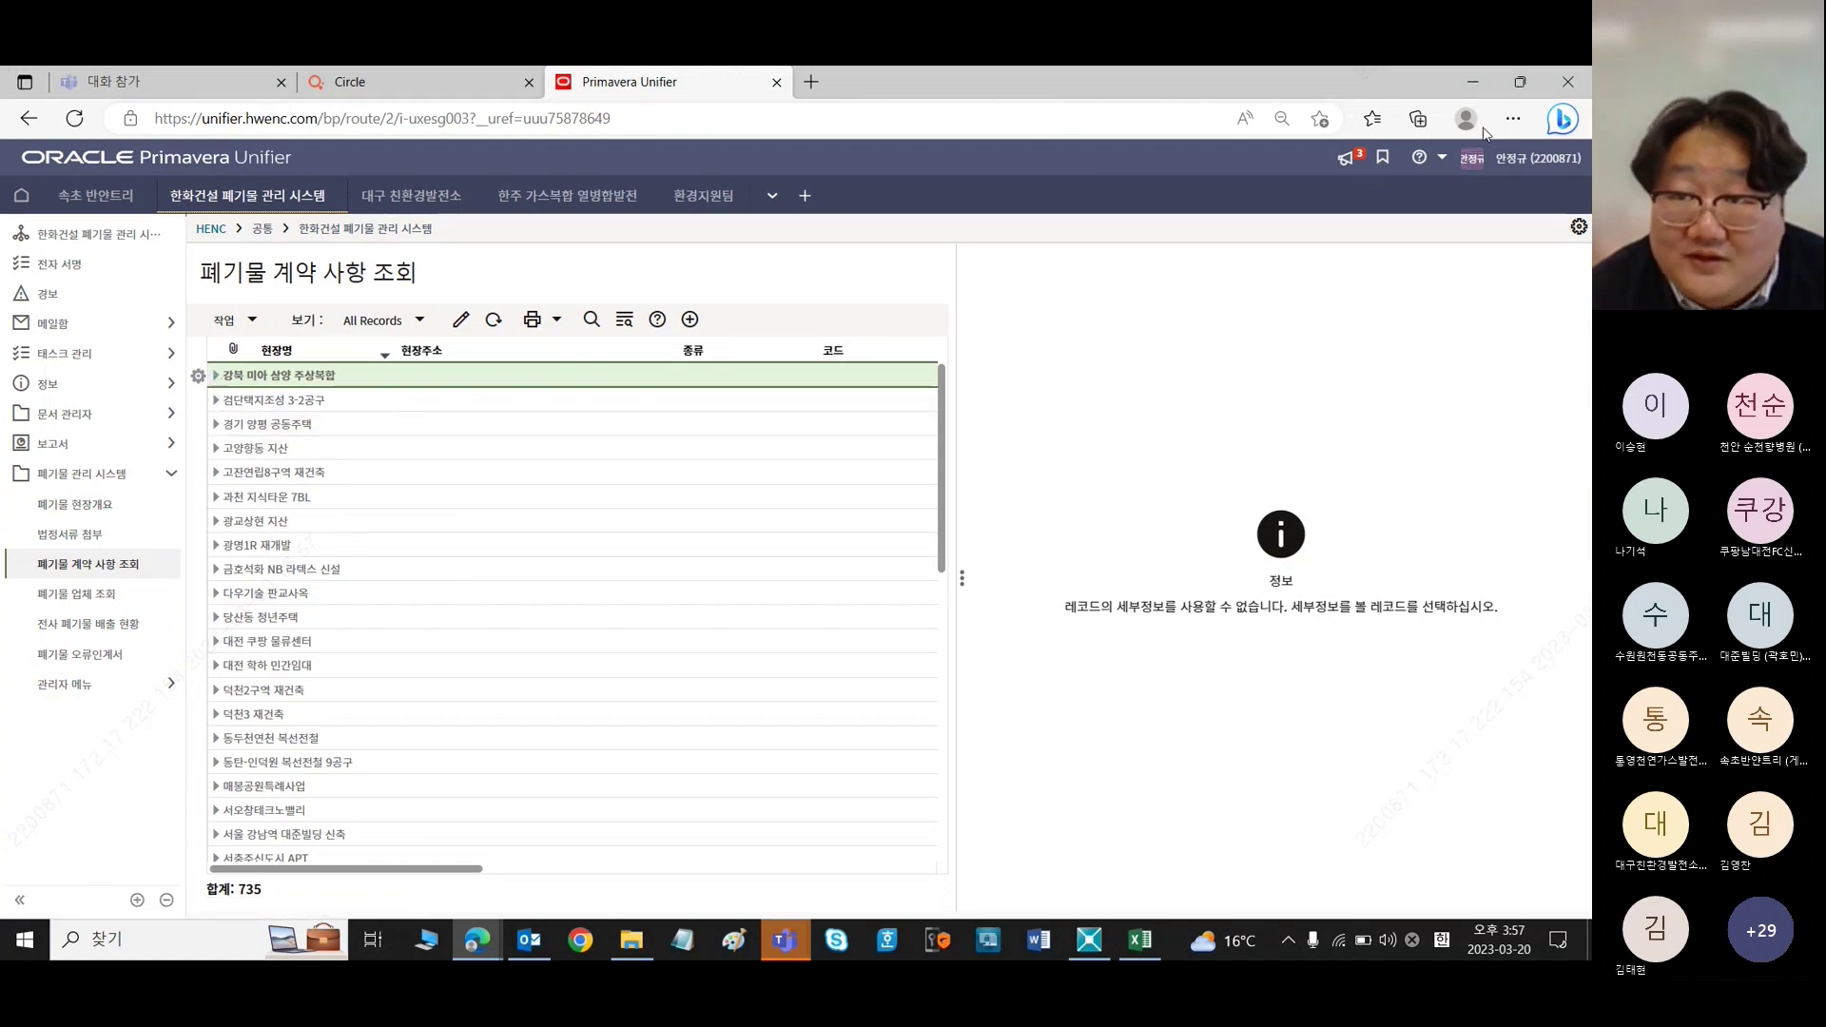
pyautogui.click(1513, 157)
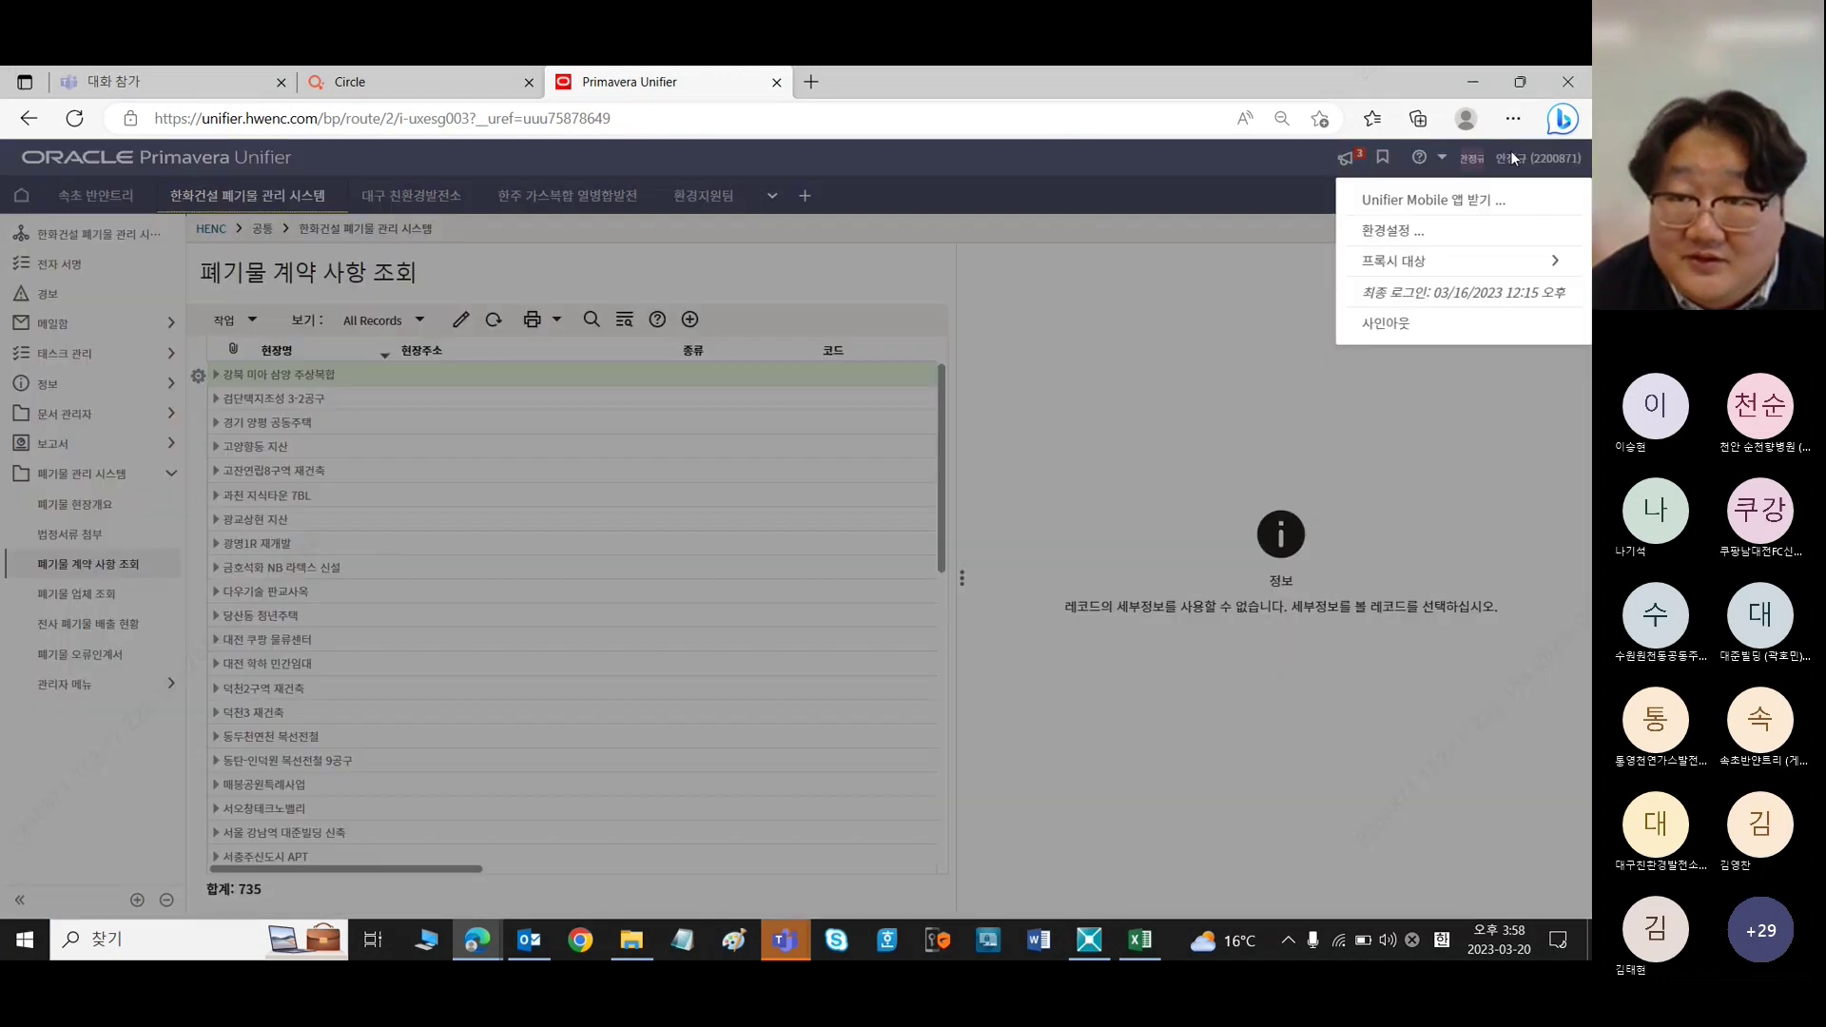
# Step: Act as proxy for the second listed user, then go to 폐기물 관리 시스템 > 폐기물 계약 사항 조회
pyautogui.click(1408, 263)
pyautogui.click(1398, 323)
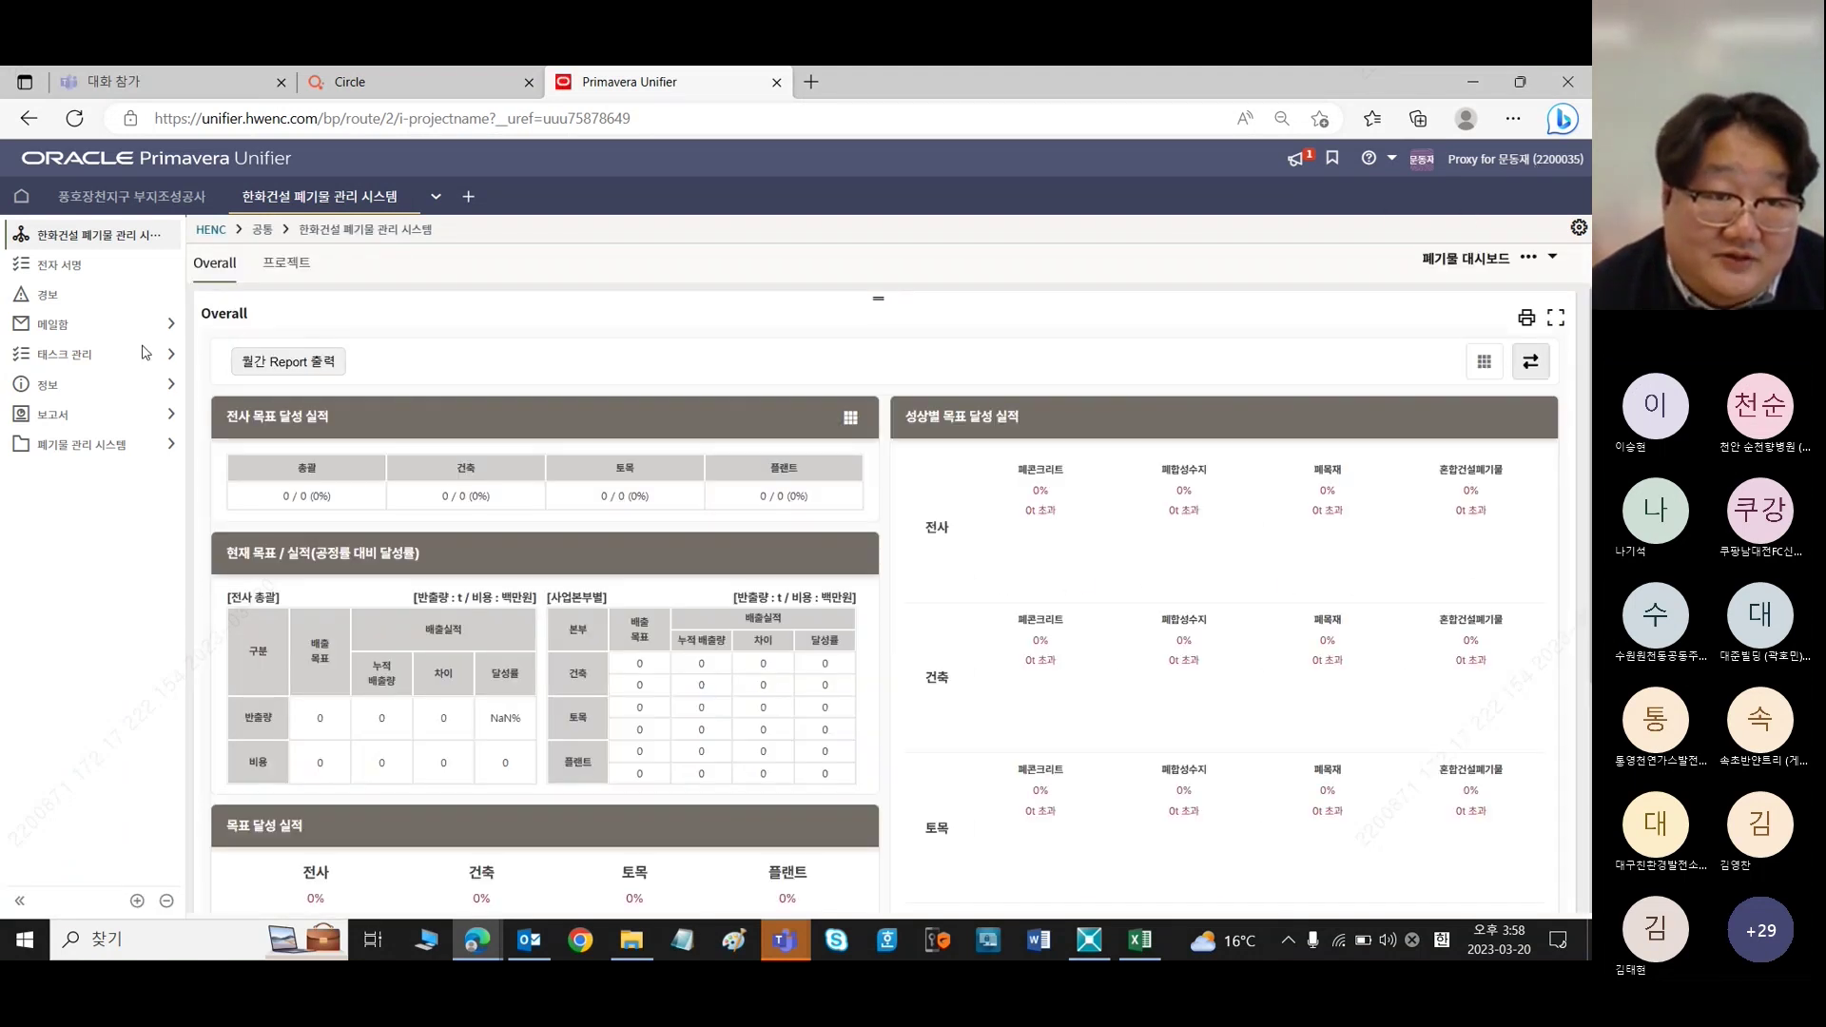
pyautogui.click(95, 444)
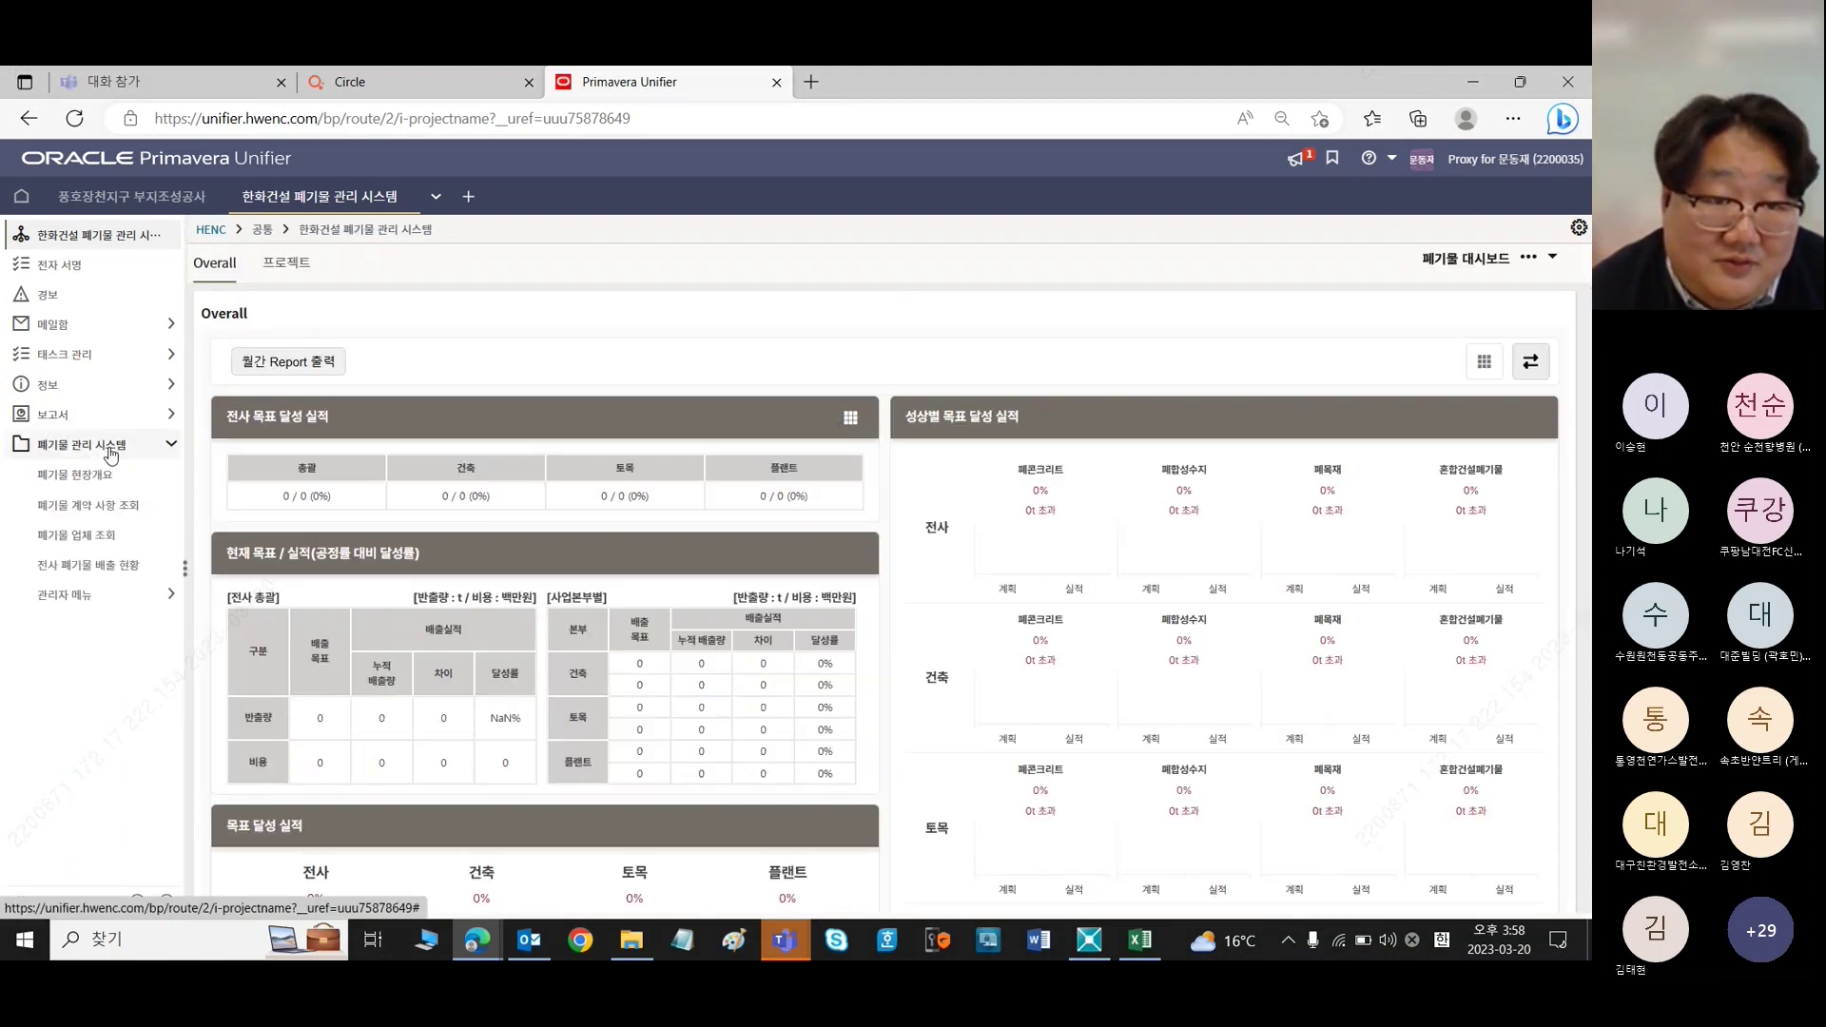
pyautogui.click(98, 512)
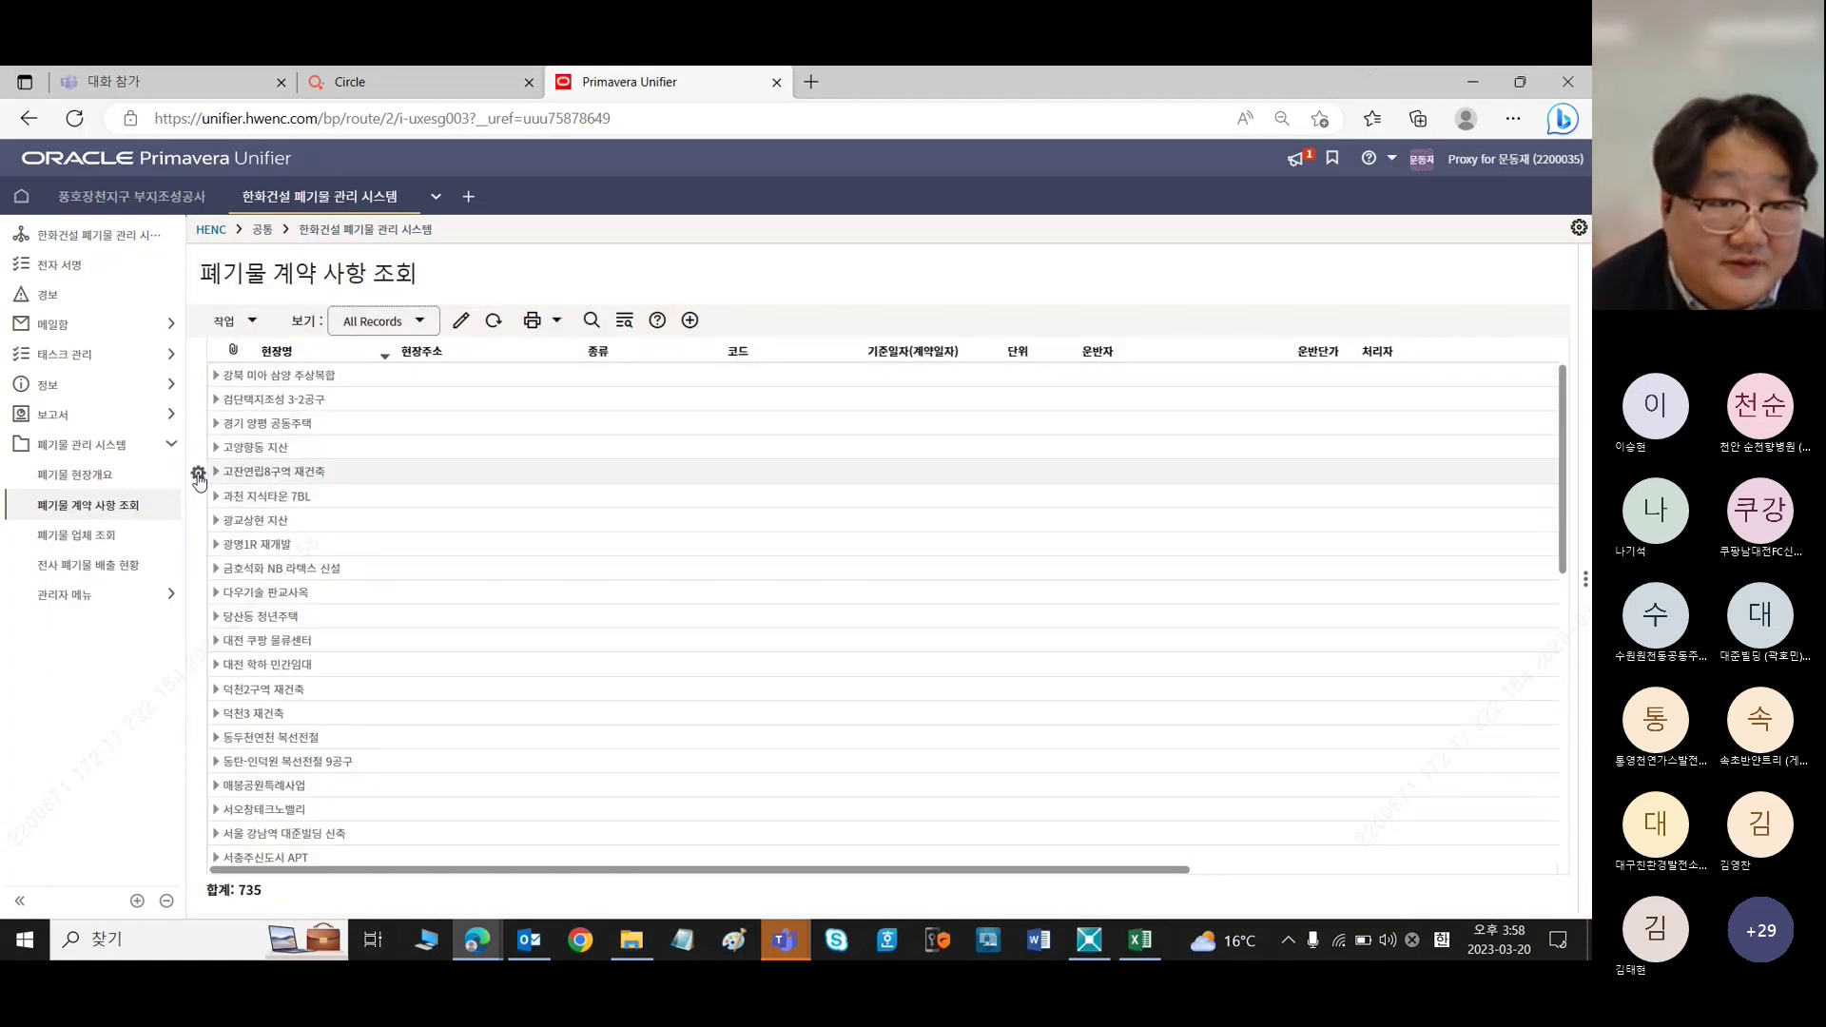
# Step: Hide the detail pane; expand, then collapse the 강북 미아 삼양, 검단택지조성 3-2공구 and 경기 양평 groups
pyautogui.click(217, 377)
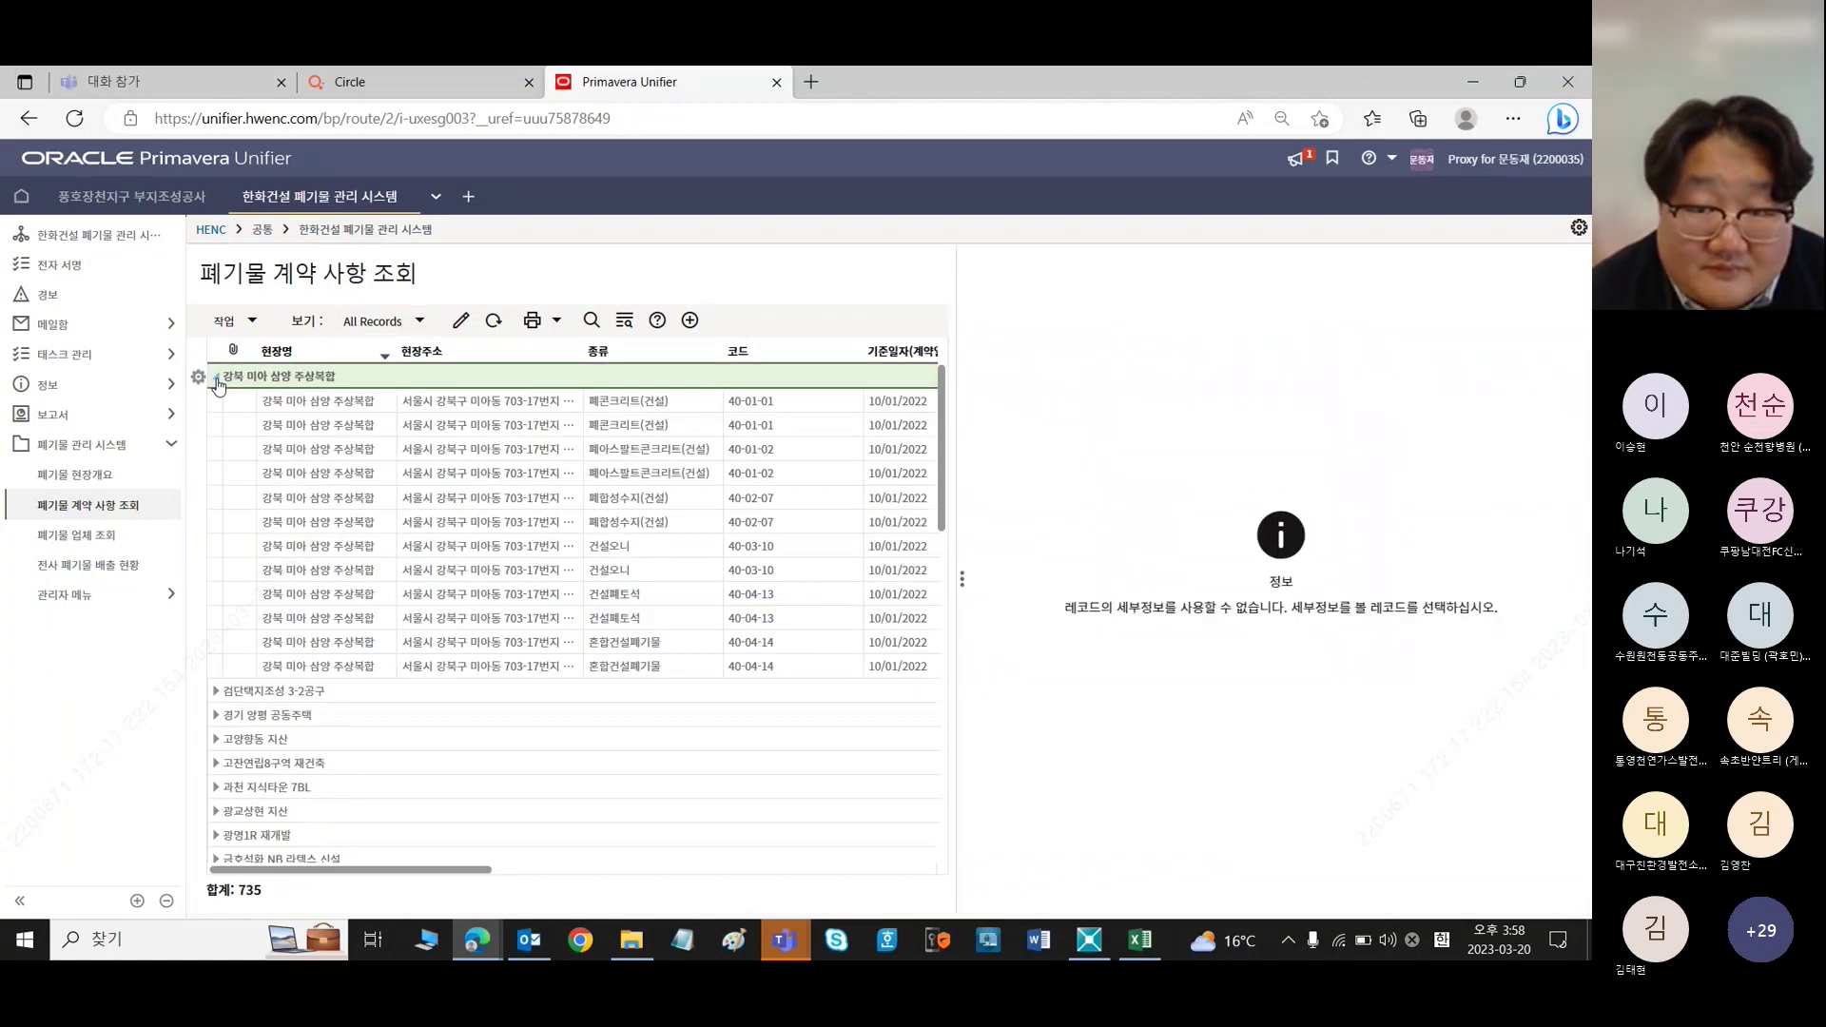
pyautogui.click(962, 581)
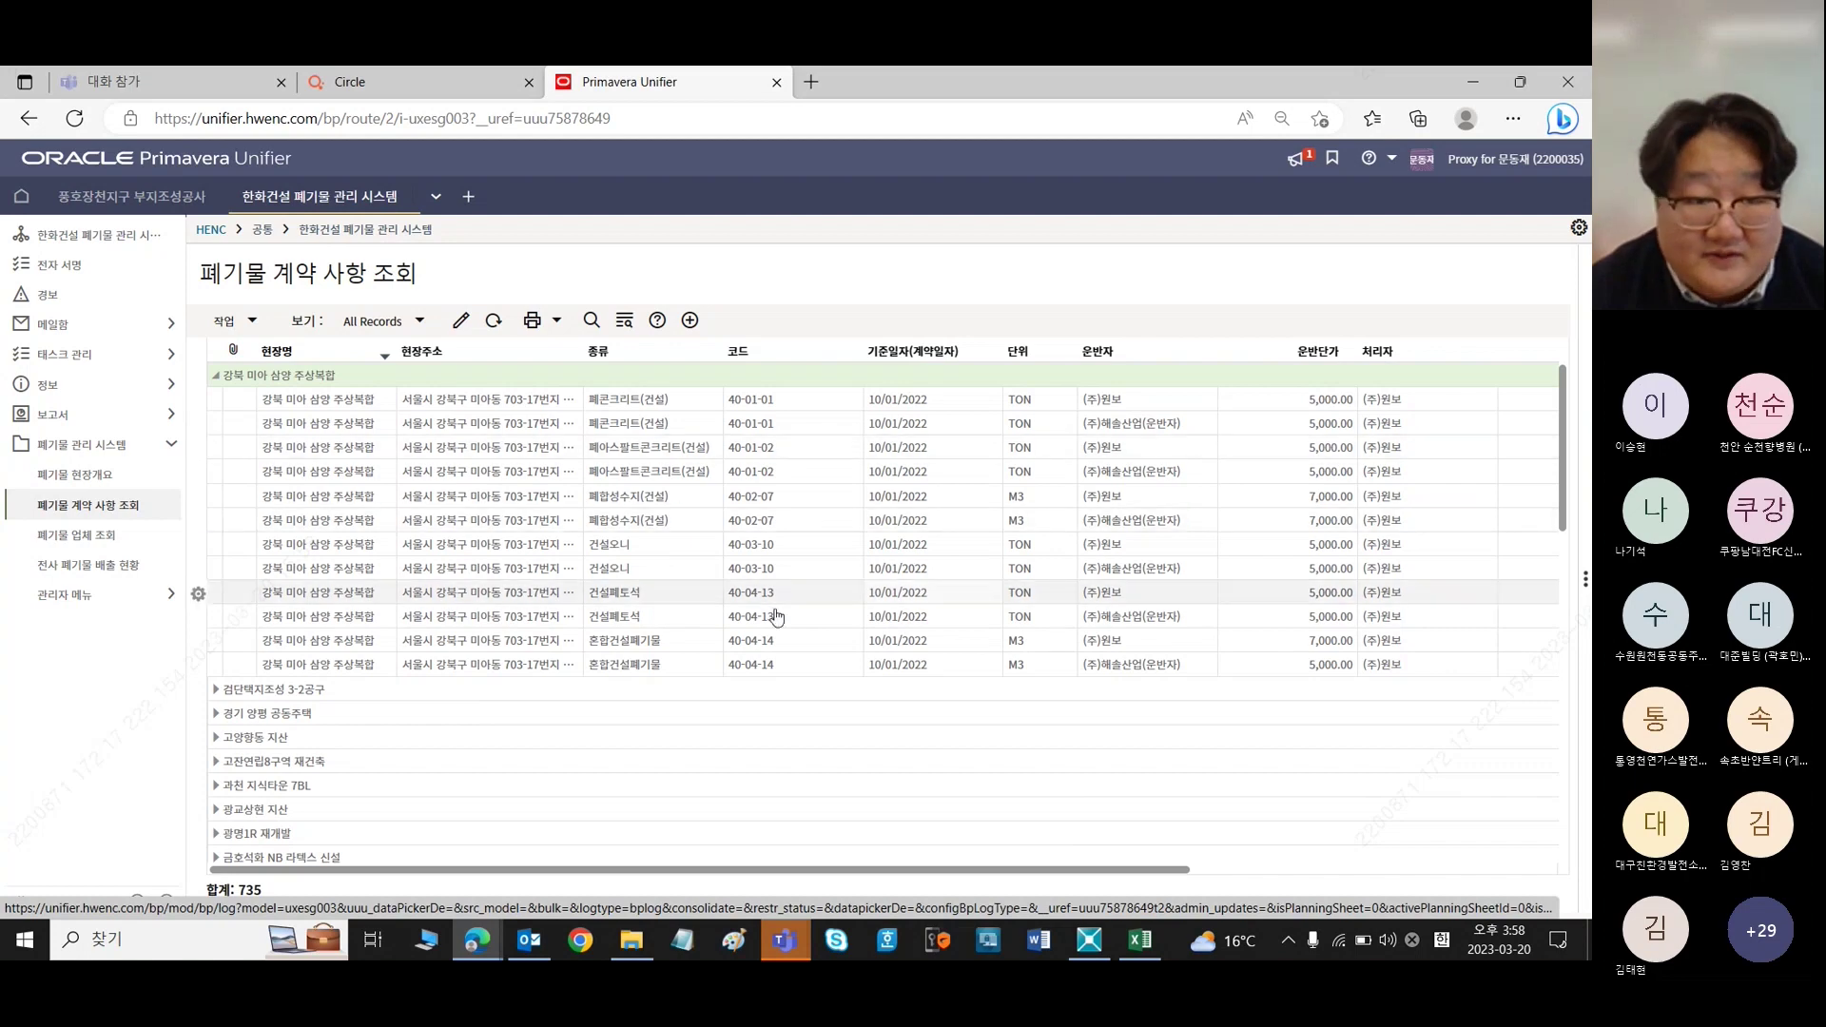
pyautogui.click(216, 692)
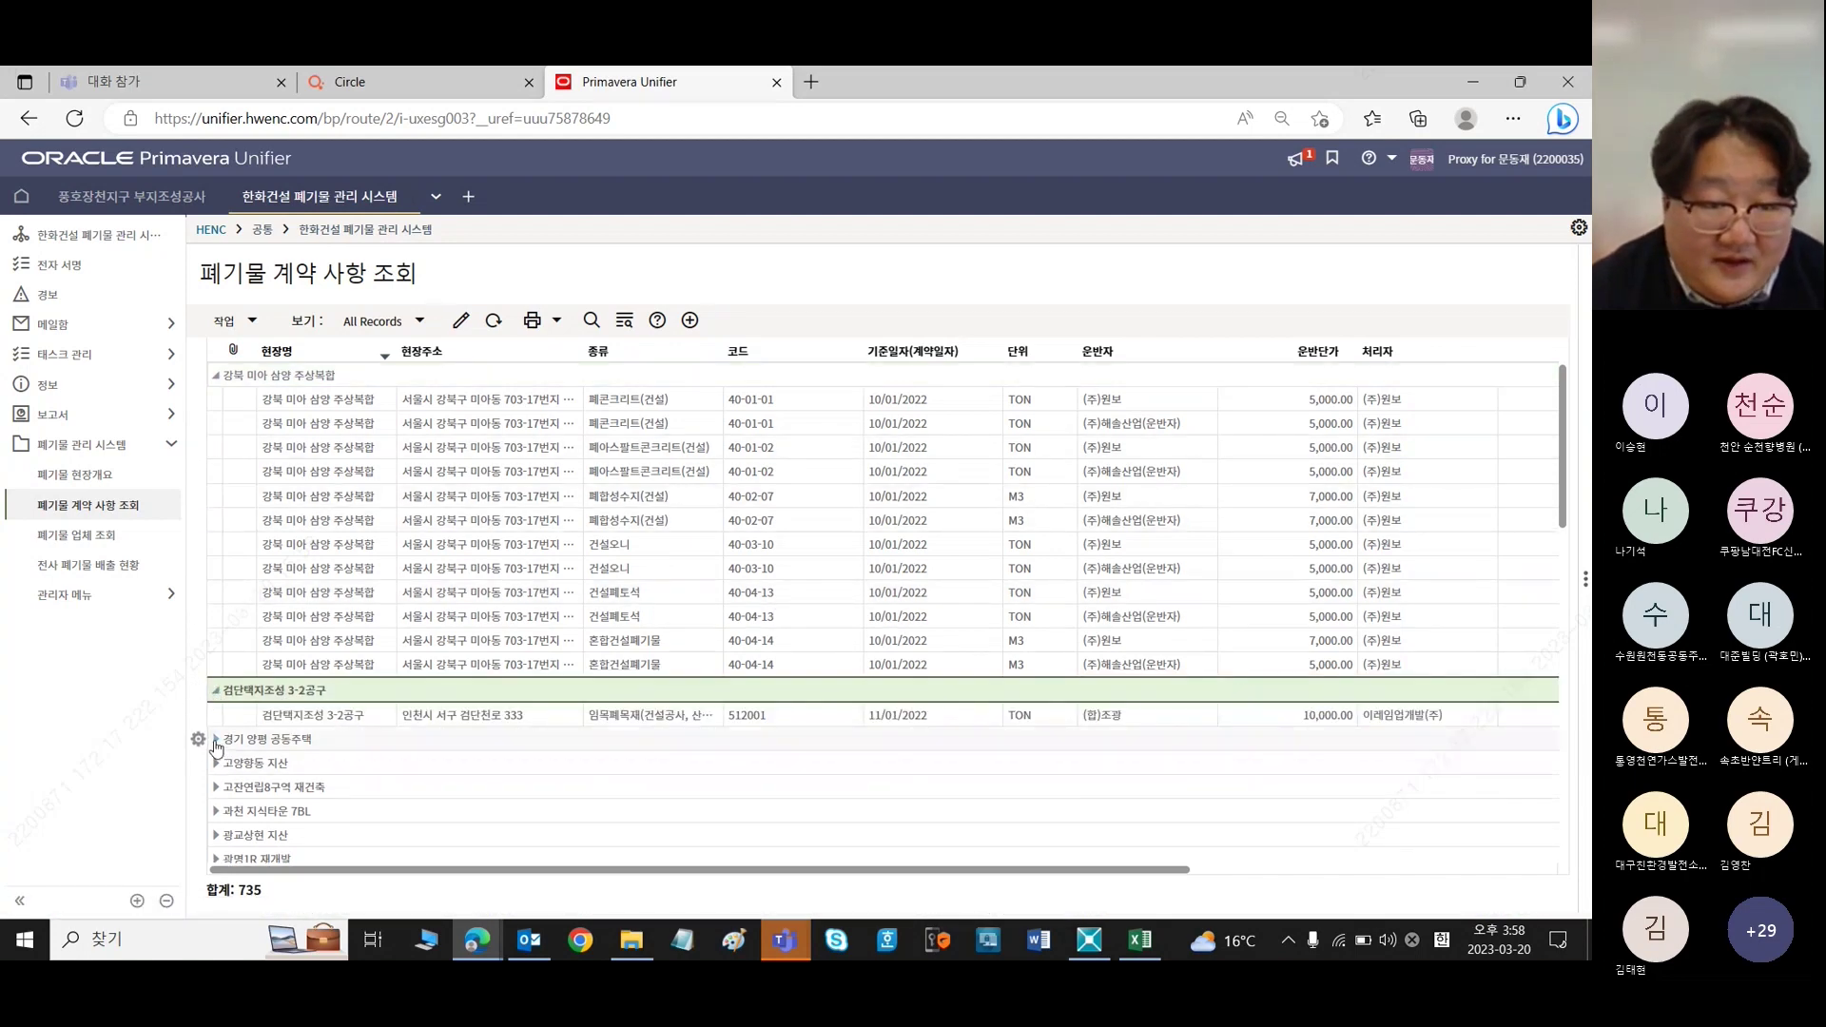
pyautogui.click(411, 742)
pyautogui.click(216, 689)
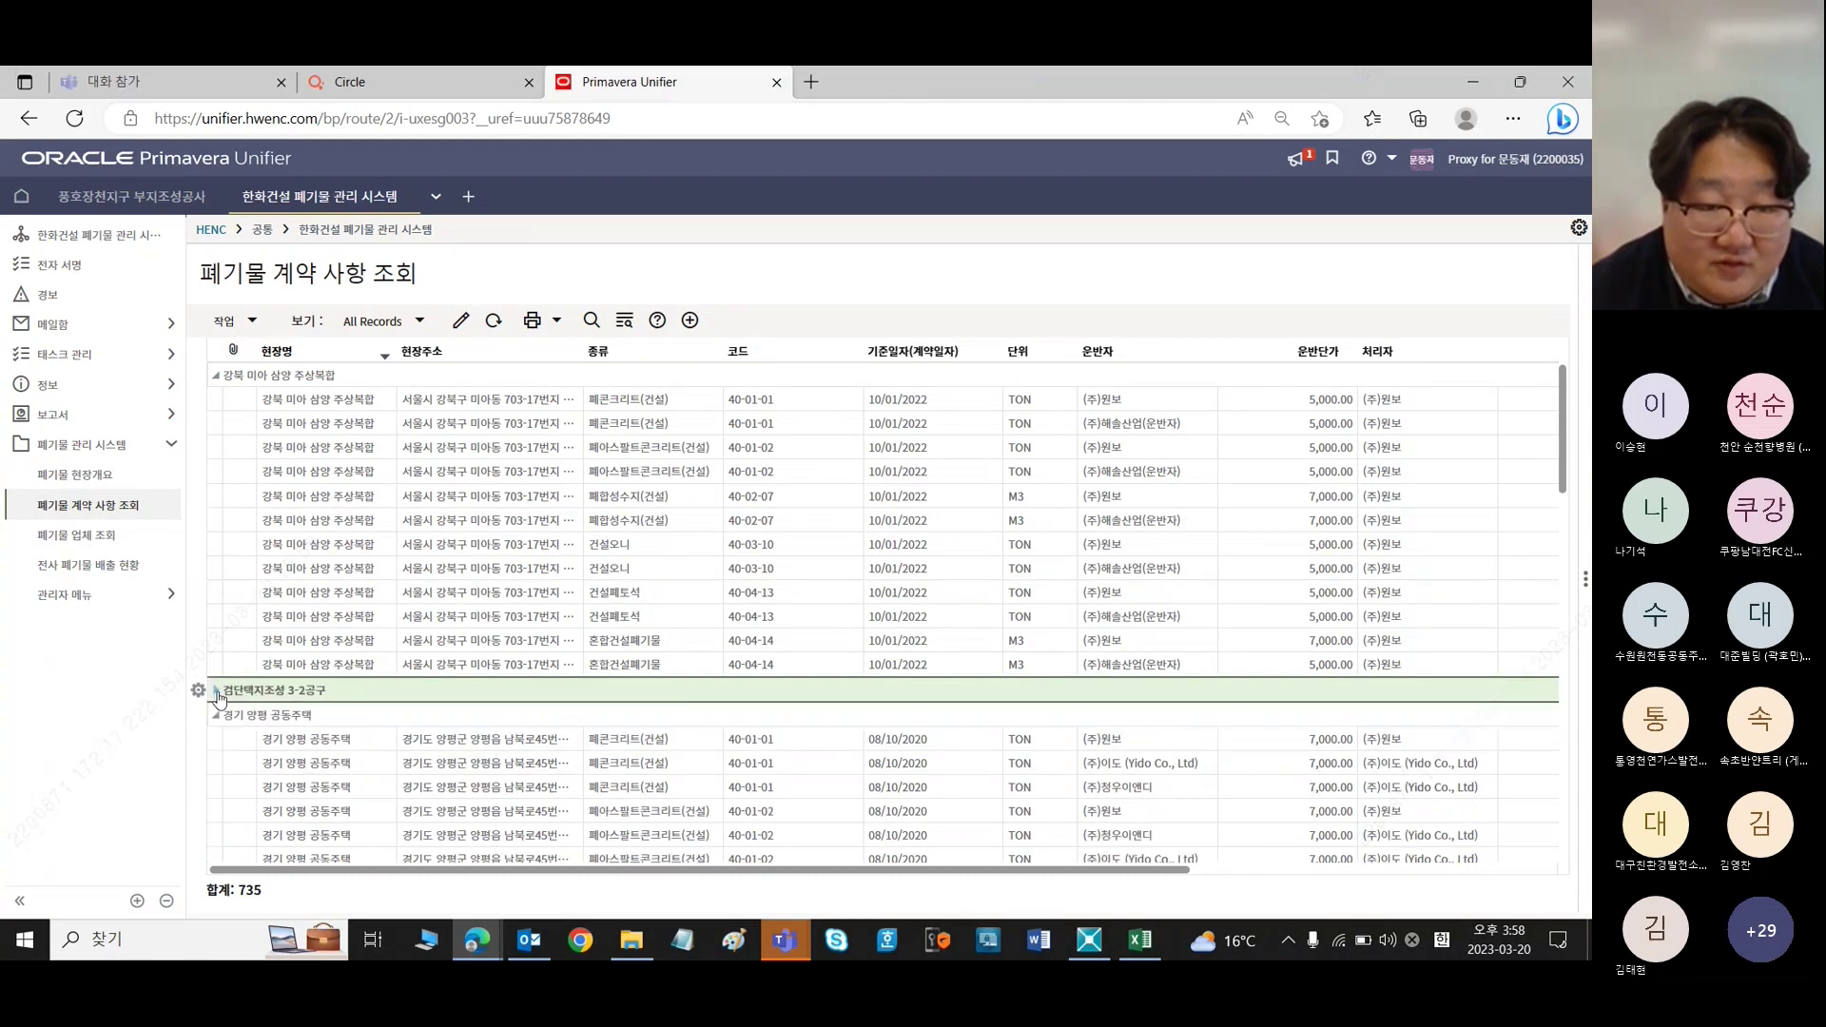
pyautogui.click(216, 715)
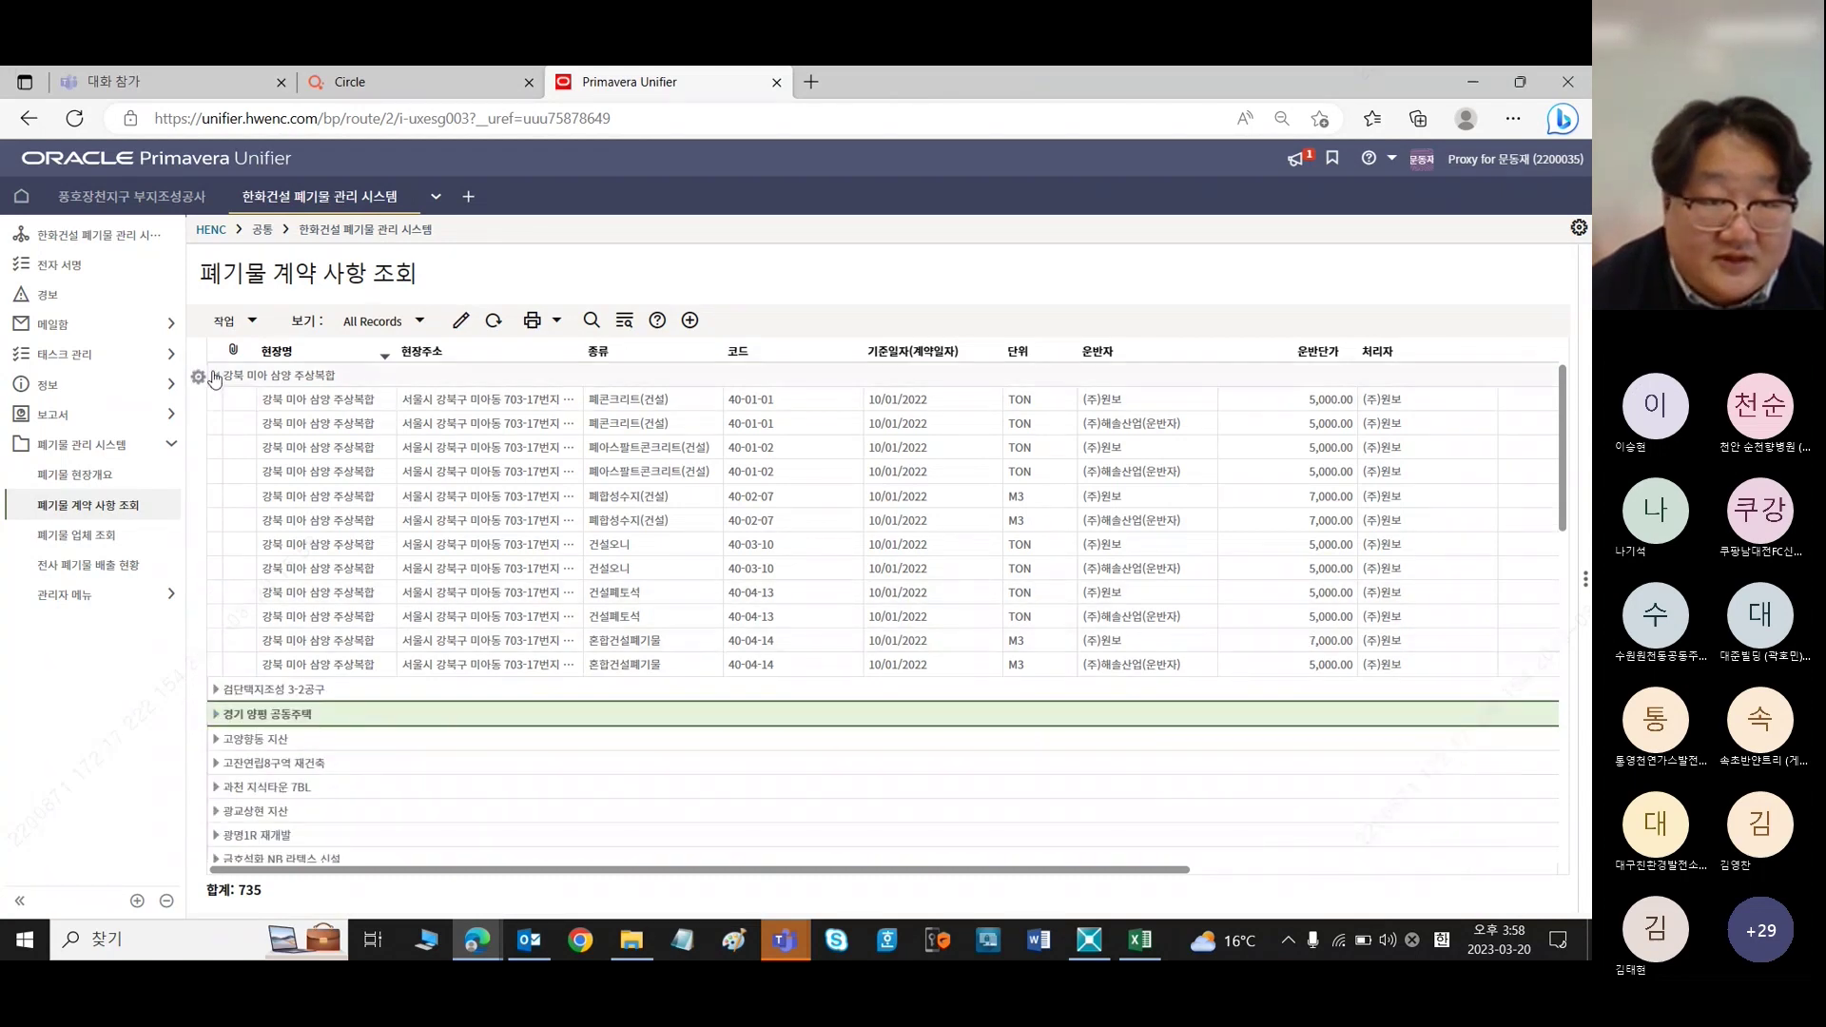
pyautogui.click(216, 376)
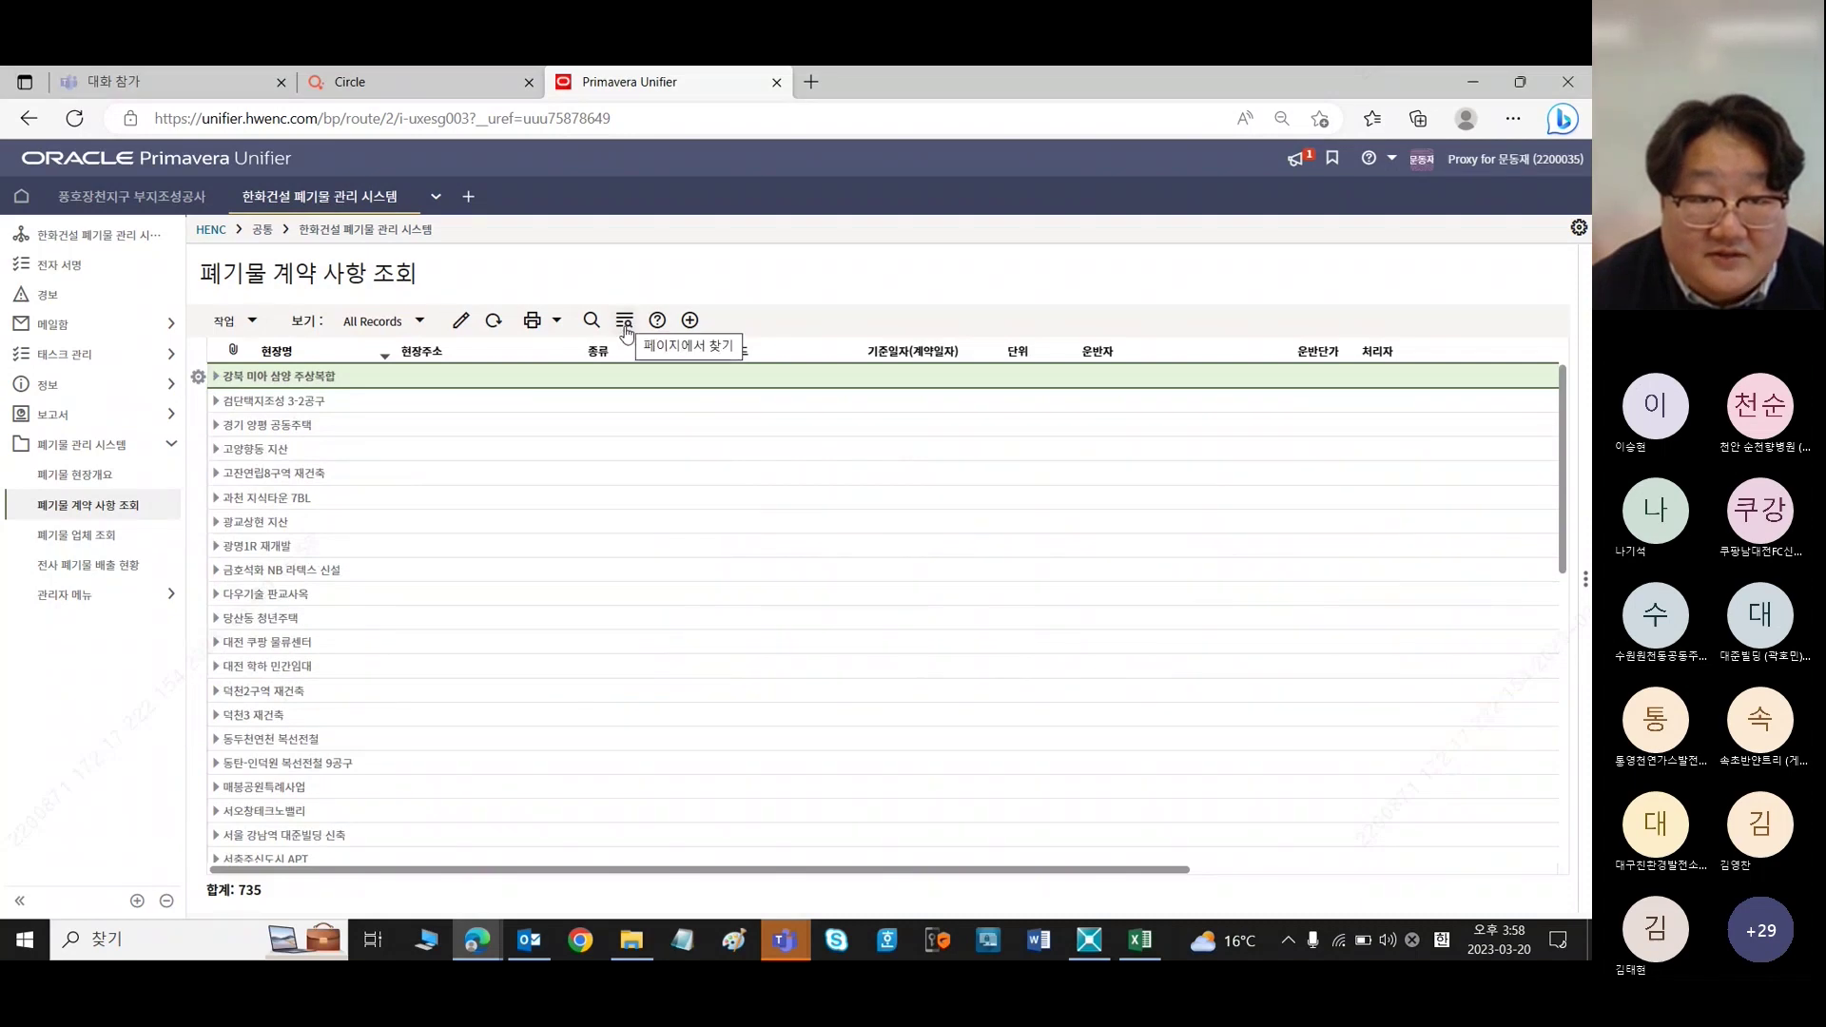
# Step: Turn on the per-column Find on Page filter boxes
pyautogui.click(625, 322)
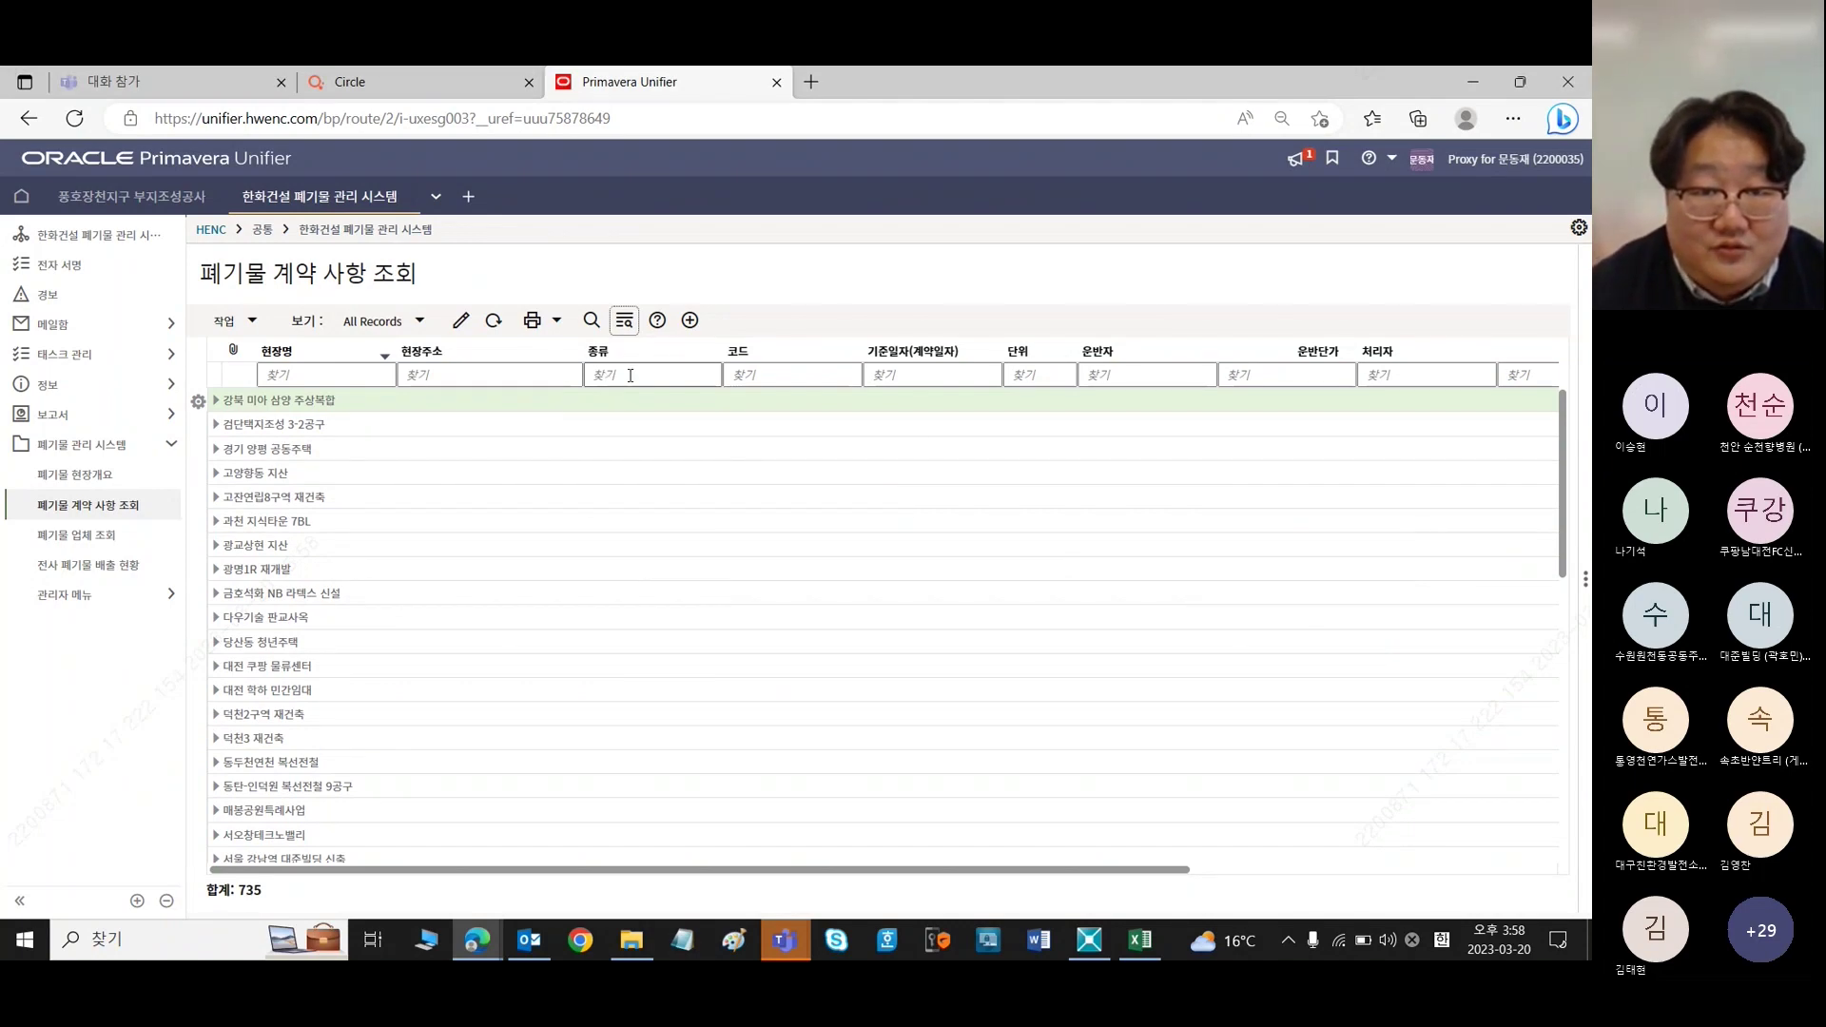
pyautogui.click(630, 376)
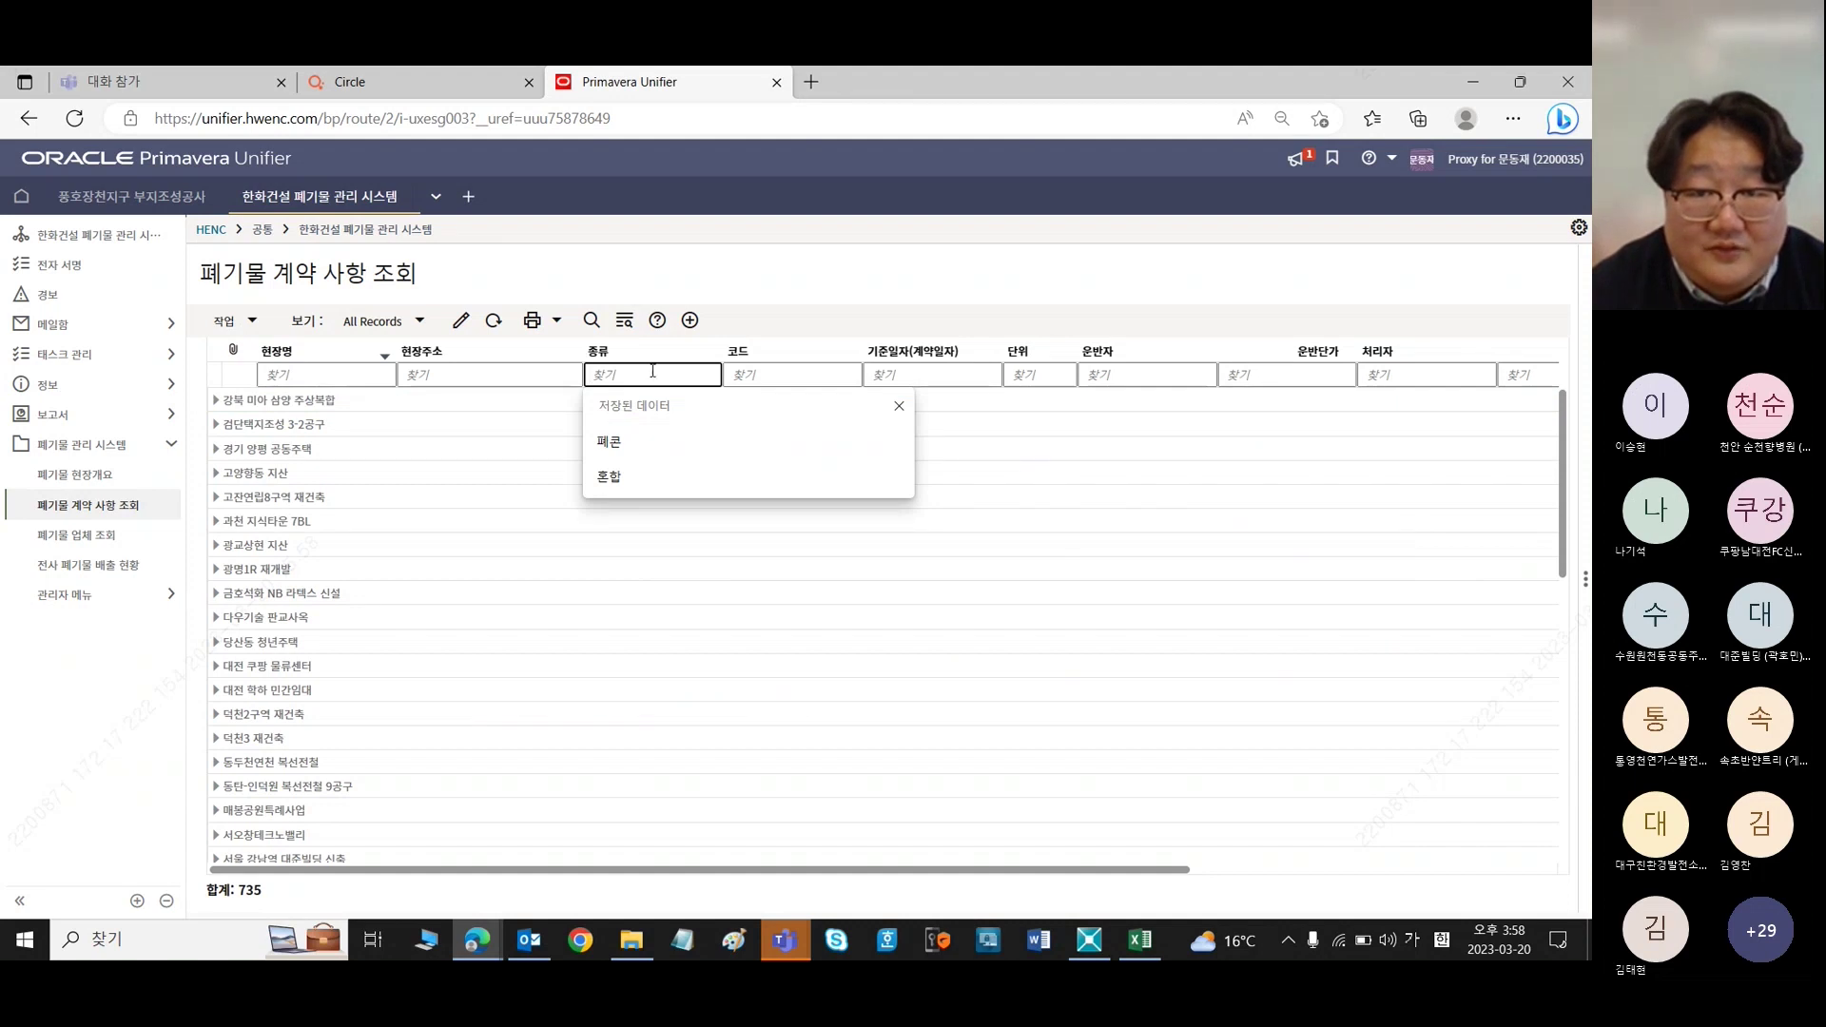
pyautogui.click(1096, 291)
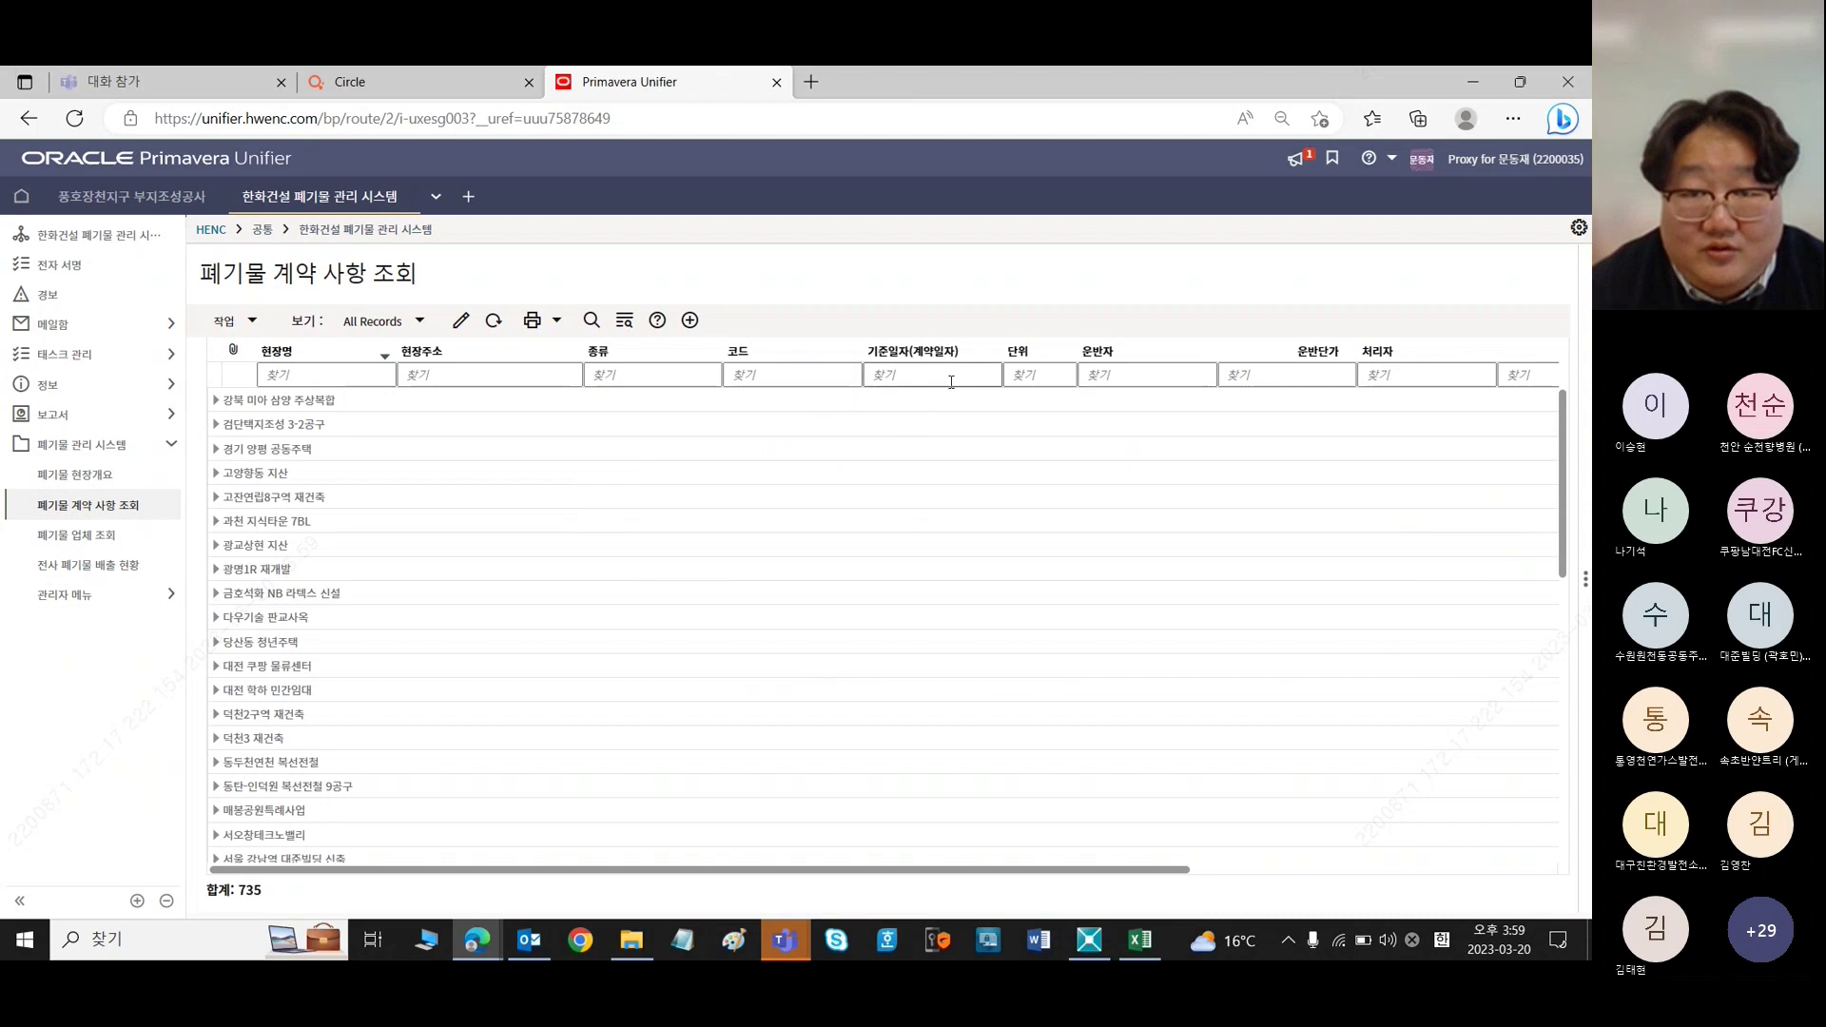
# Step: Filter the 운반단가 column to 0 and scroll through the matching contracts
pyautogui.click(1310, 373)
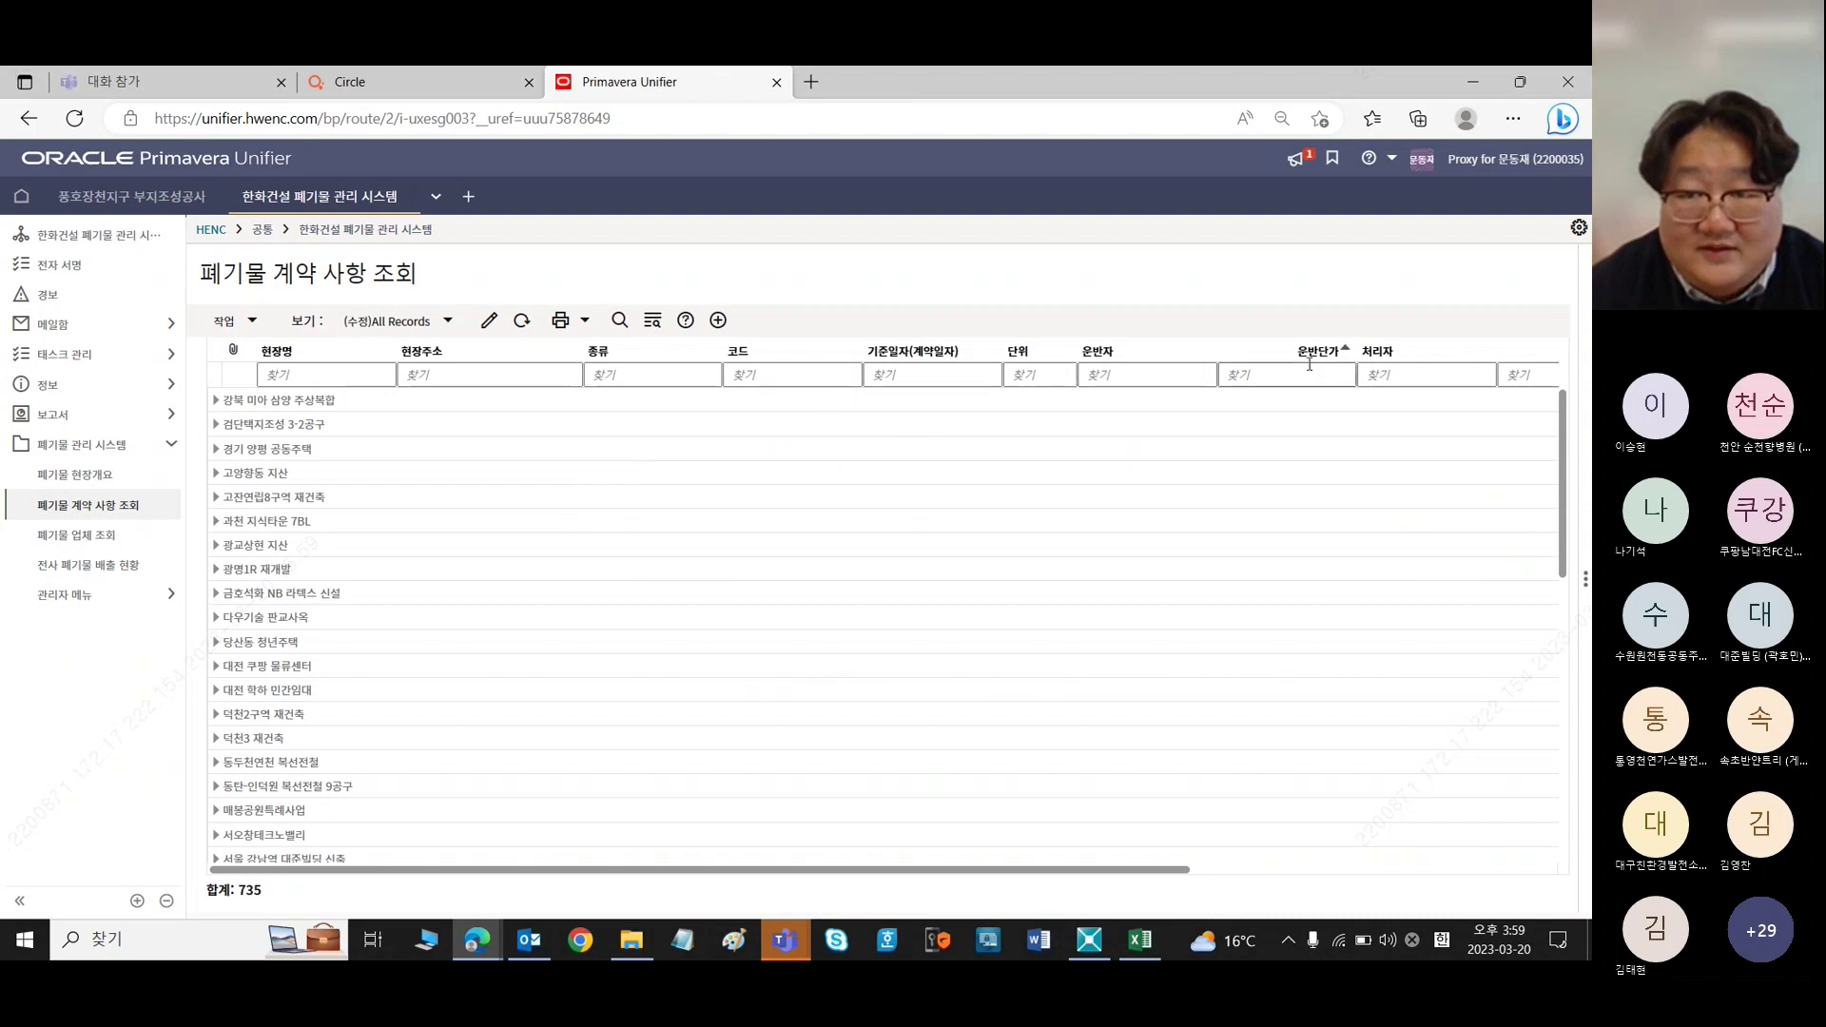
pyautogui.write('0')
pyautogui.press('Return')
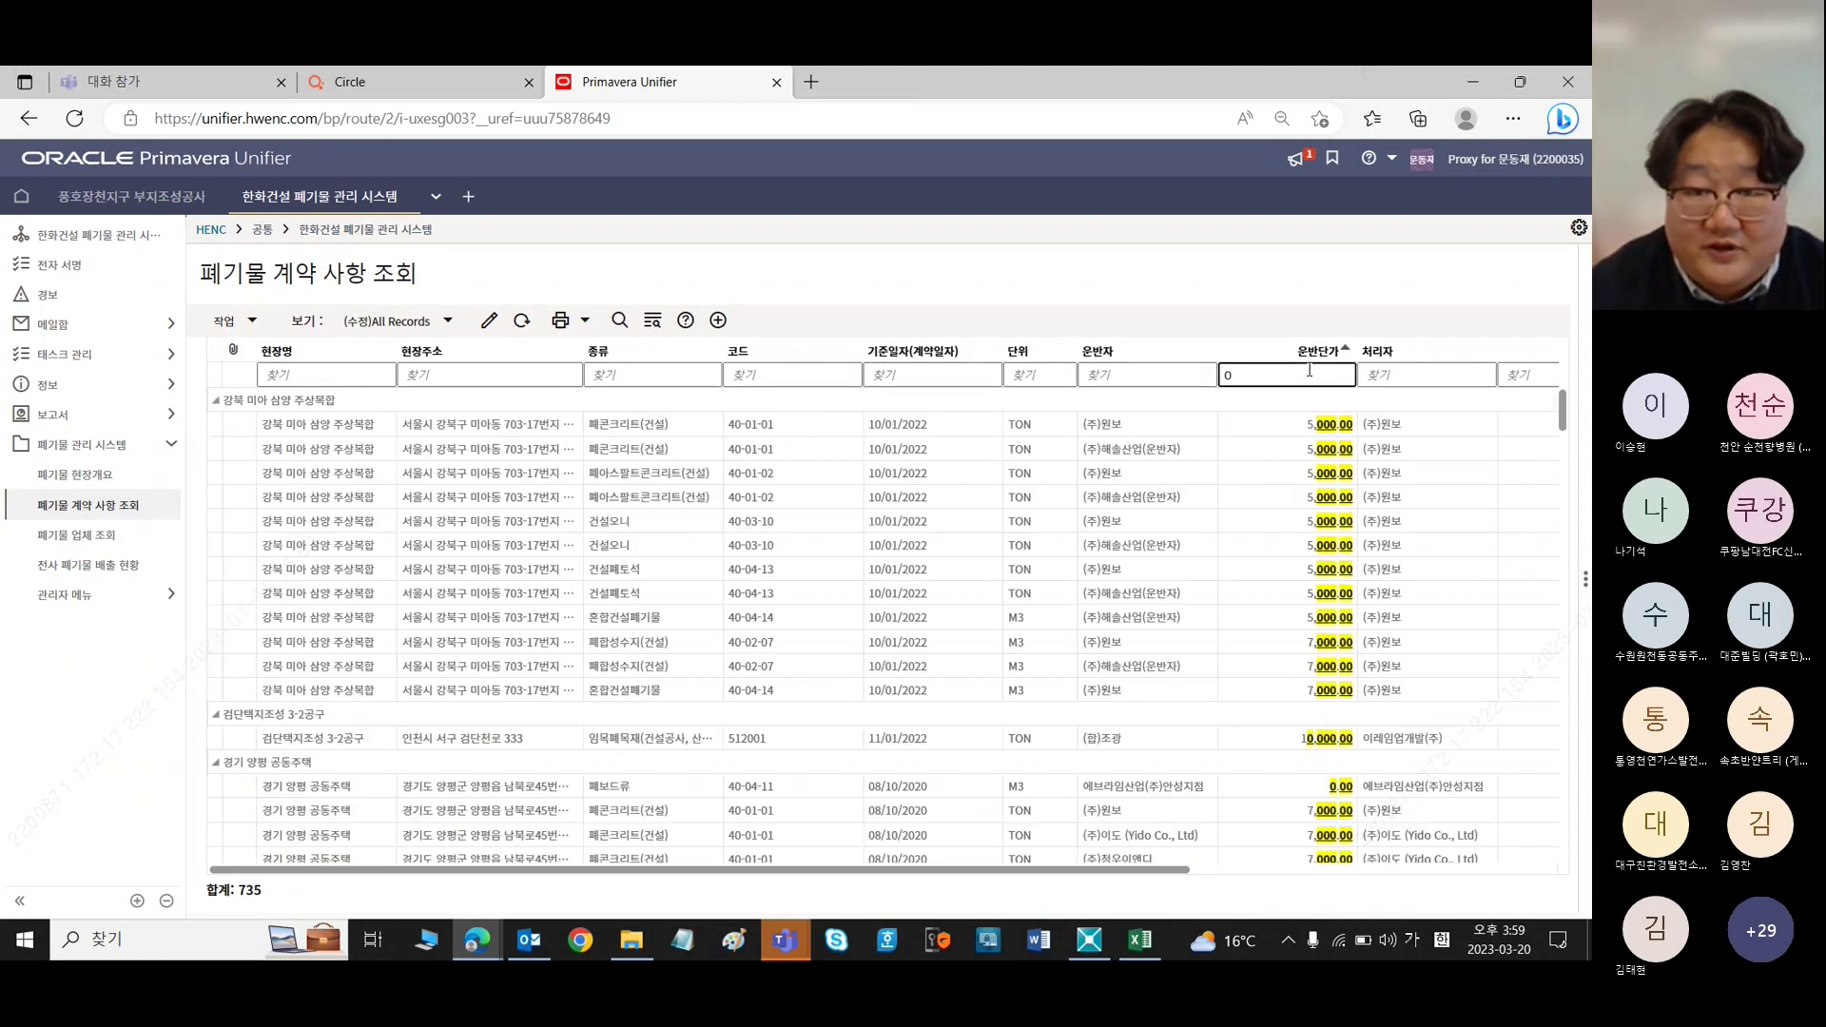
pyautogui.scroll(-1, 1313, 455)
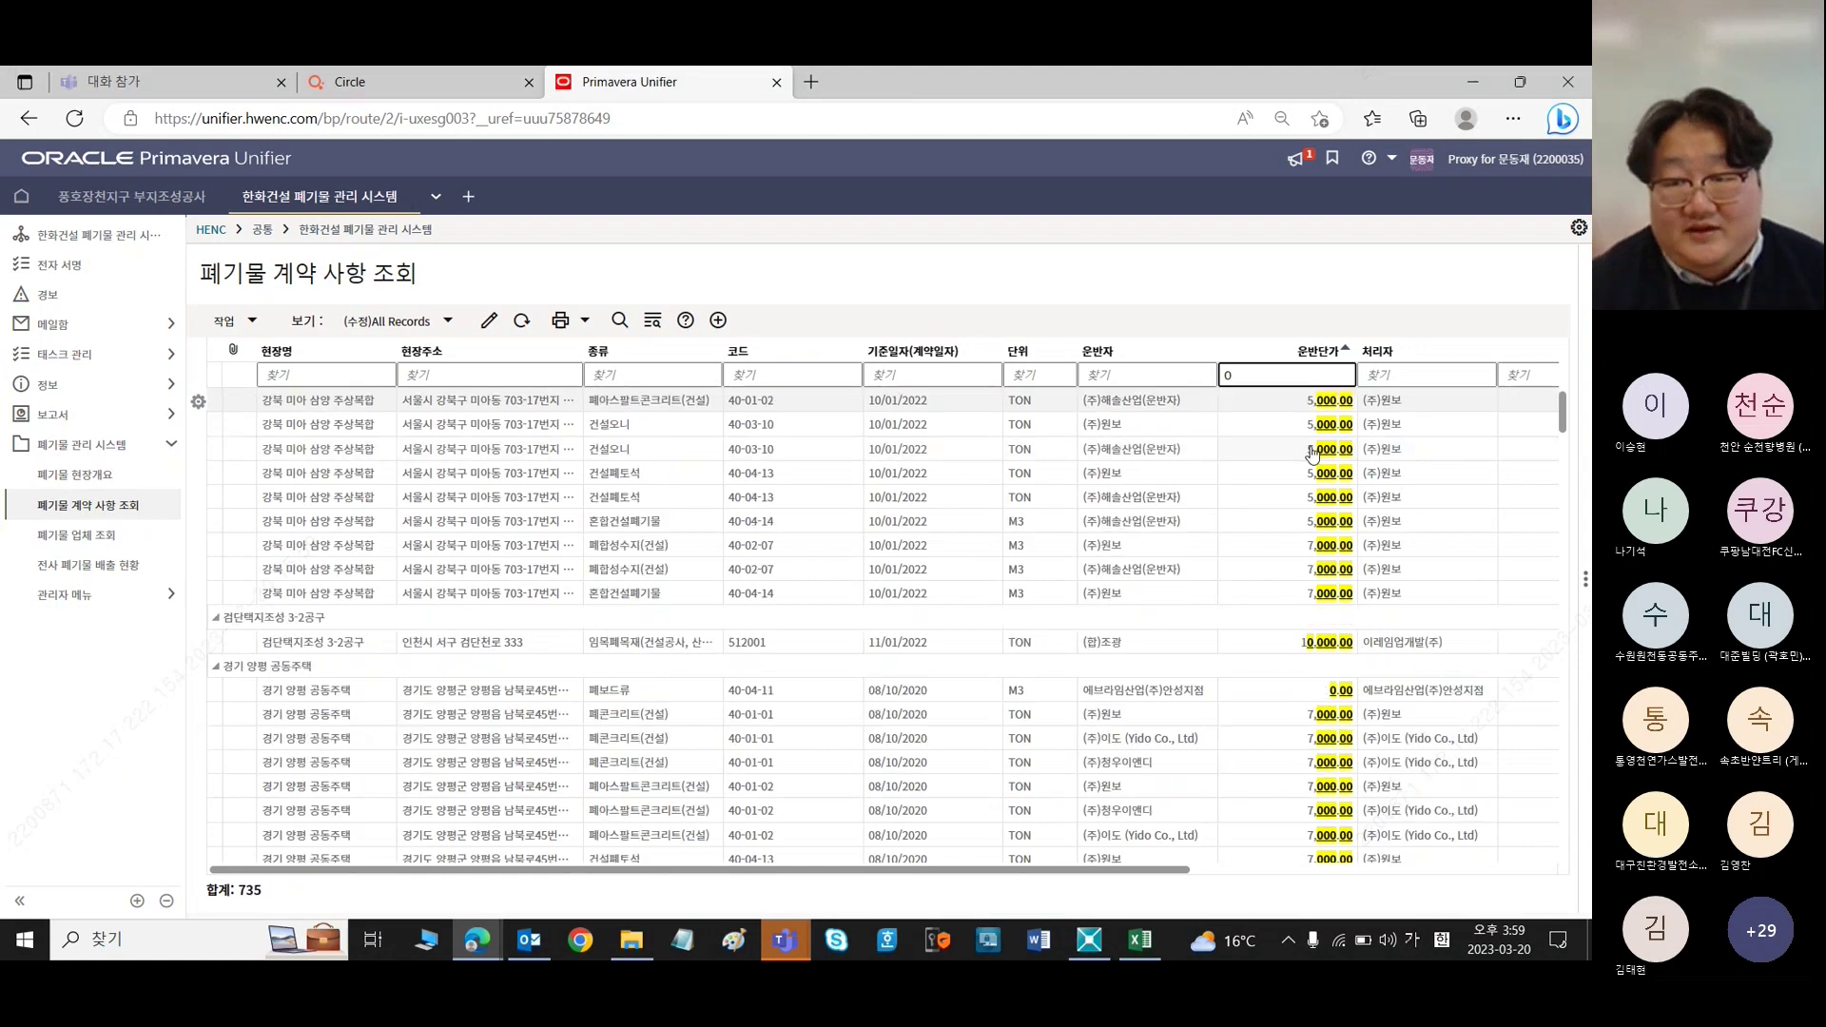
pyautogui.scroll(-6, 1313, 455)
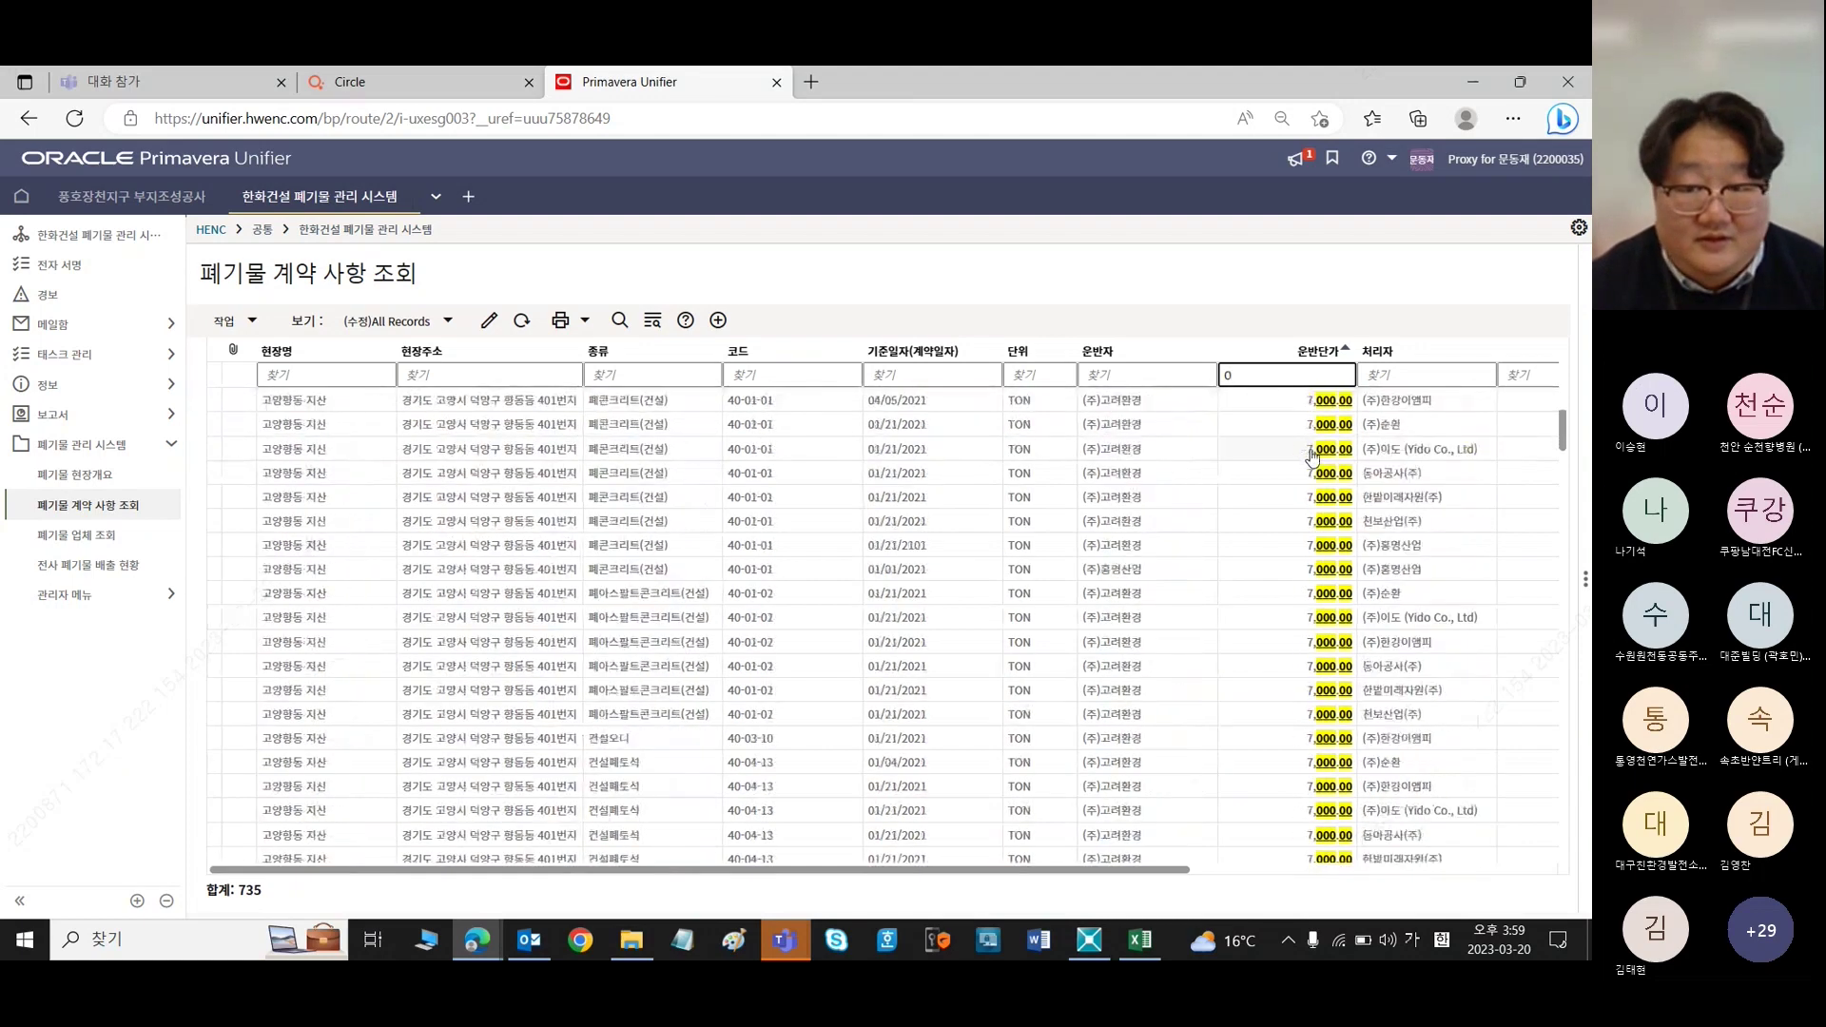
pyautogui.scroll(-5, 1313, 455)
pyautogui.scroll(5, 1329, 623)
pyautogui.scroll(6, 1294, 499)
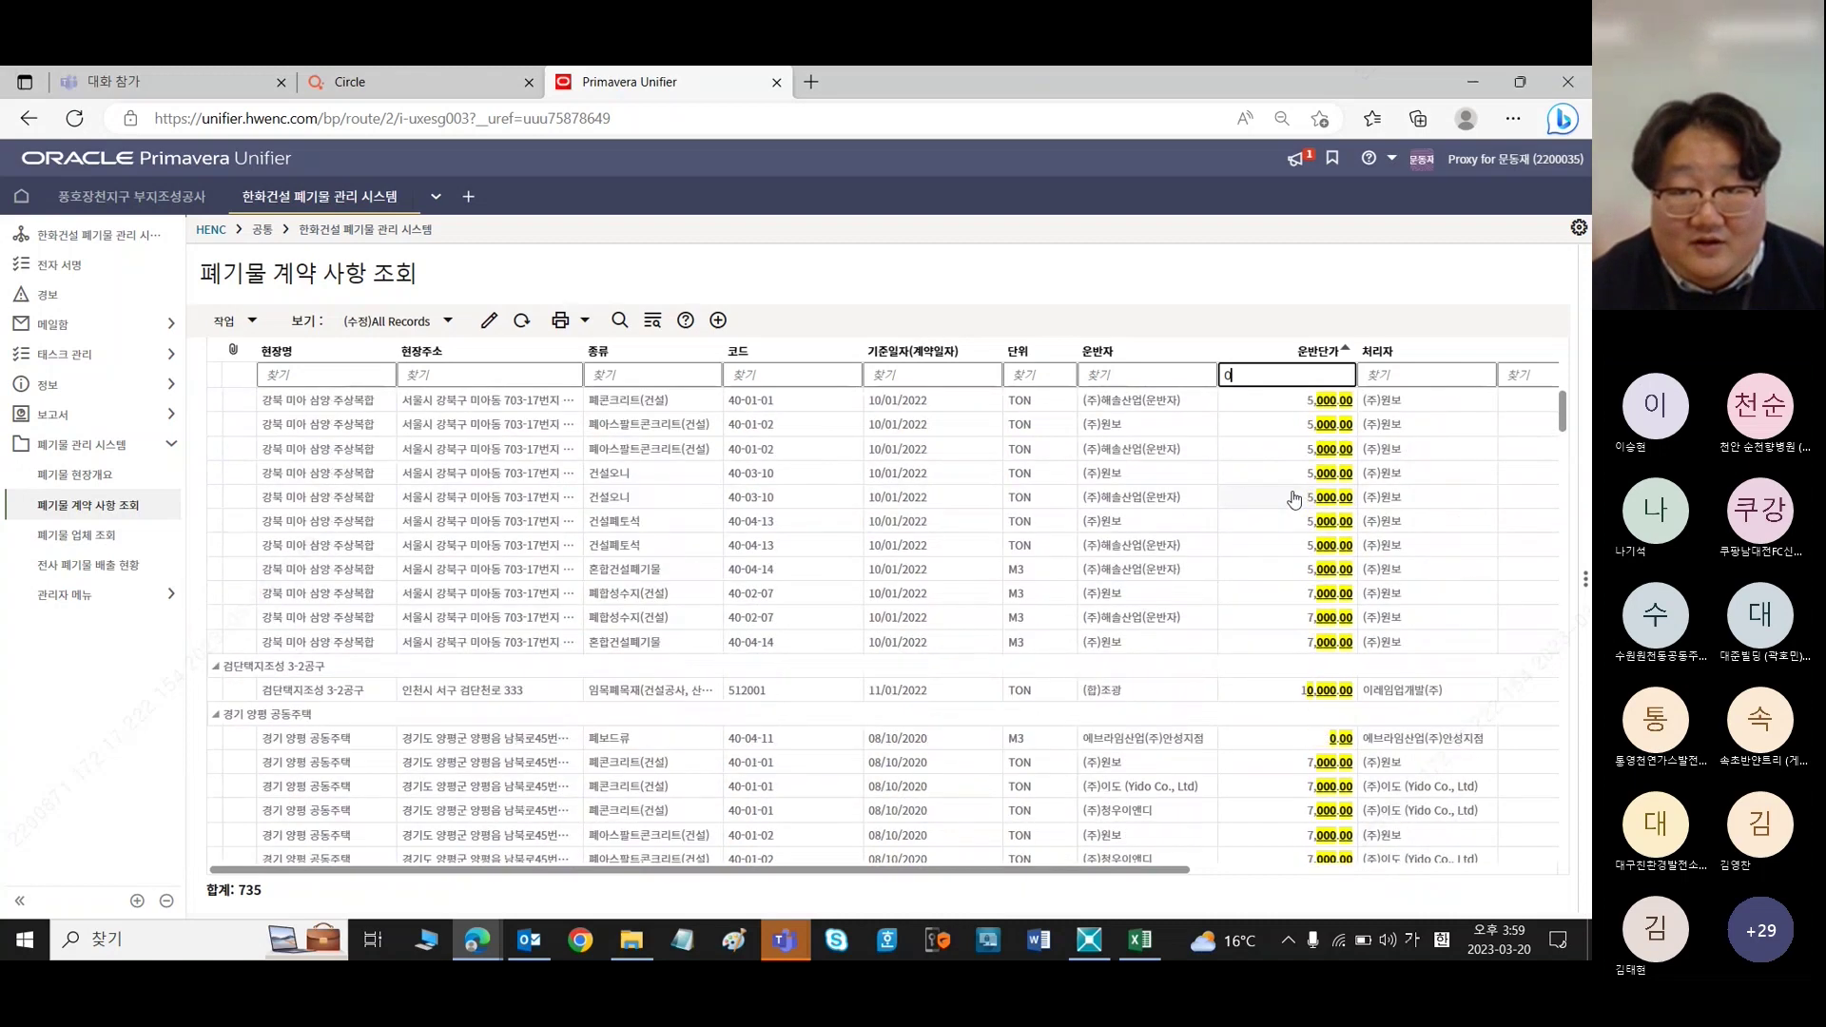
pyautogui.scroll(1, 1295, 499)
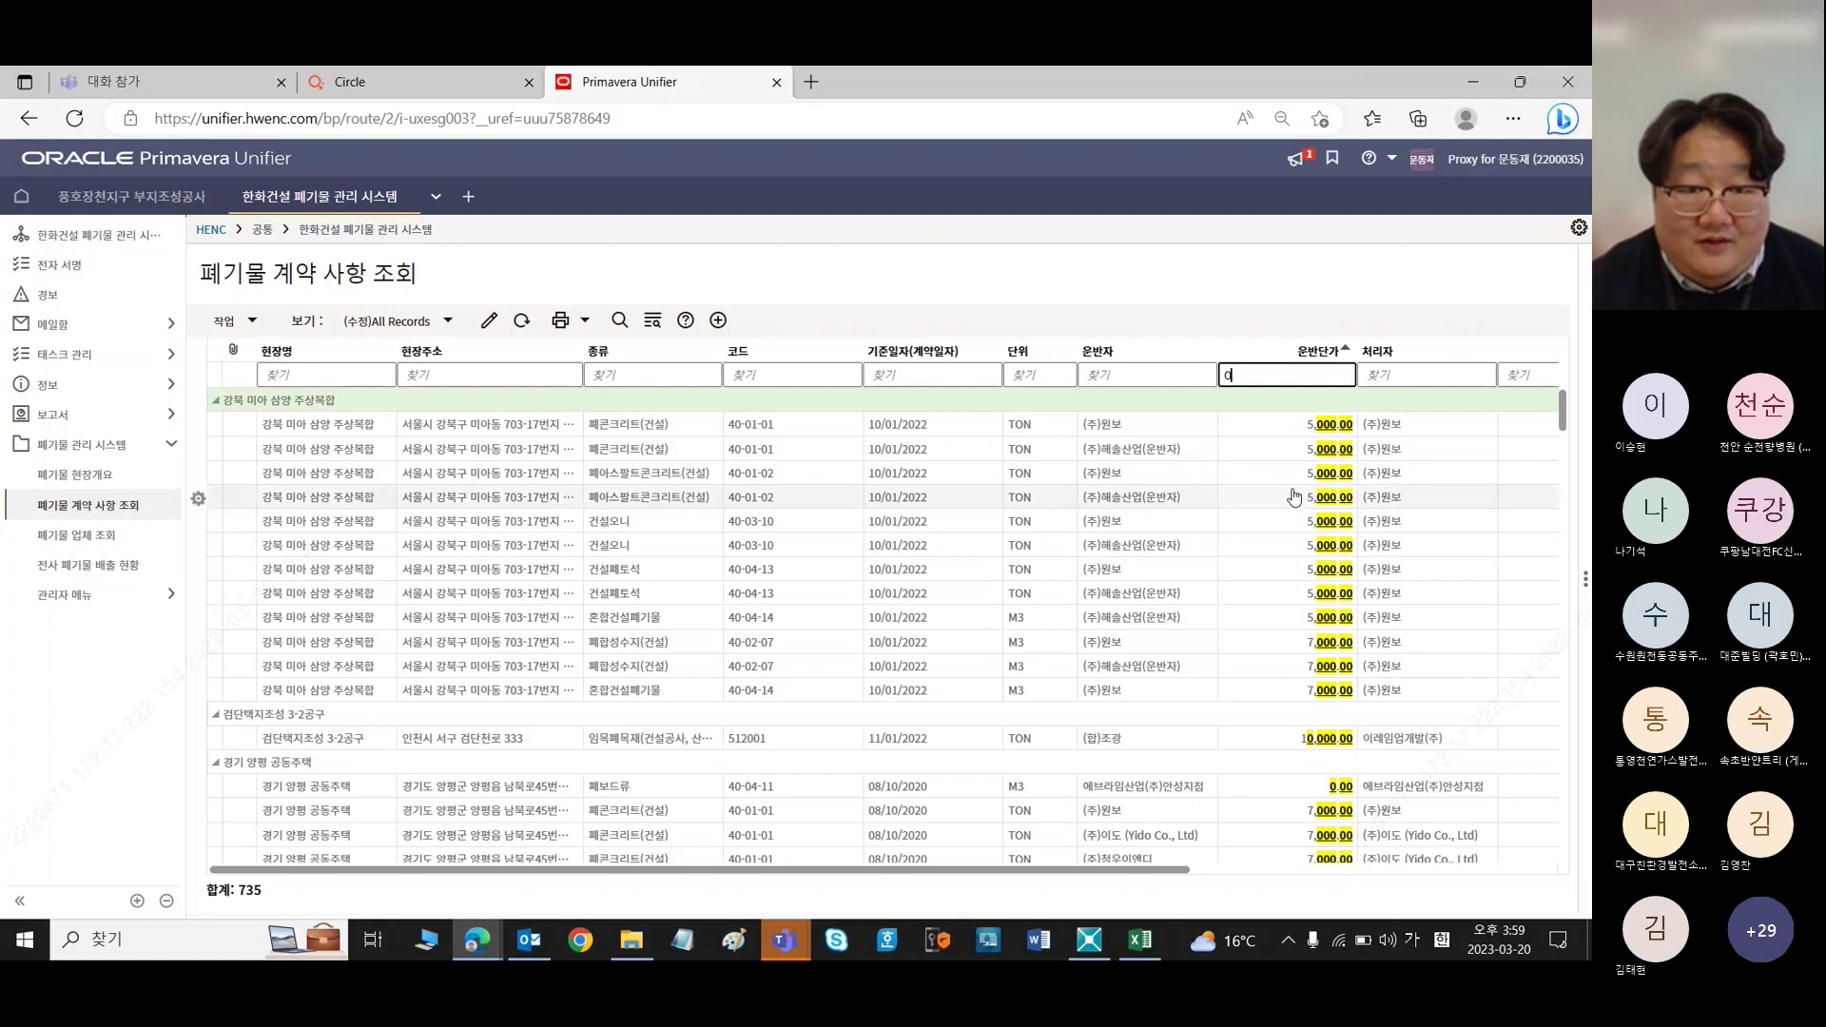
pyautogui.click(617, 371)
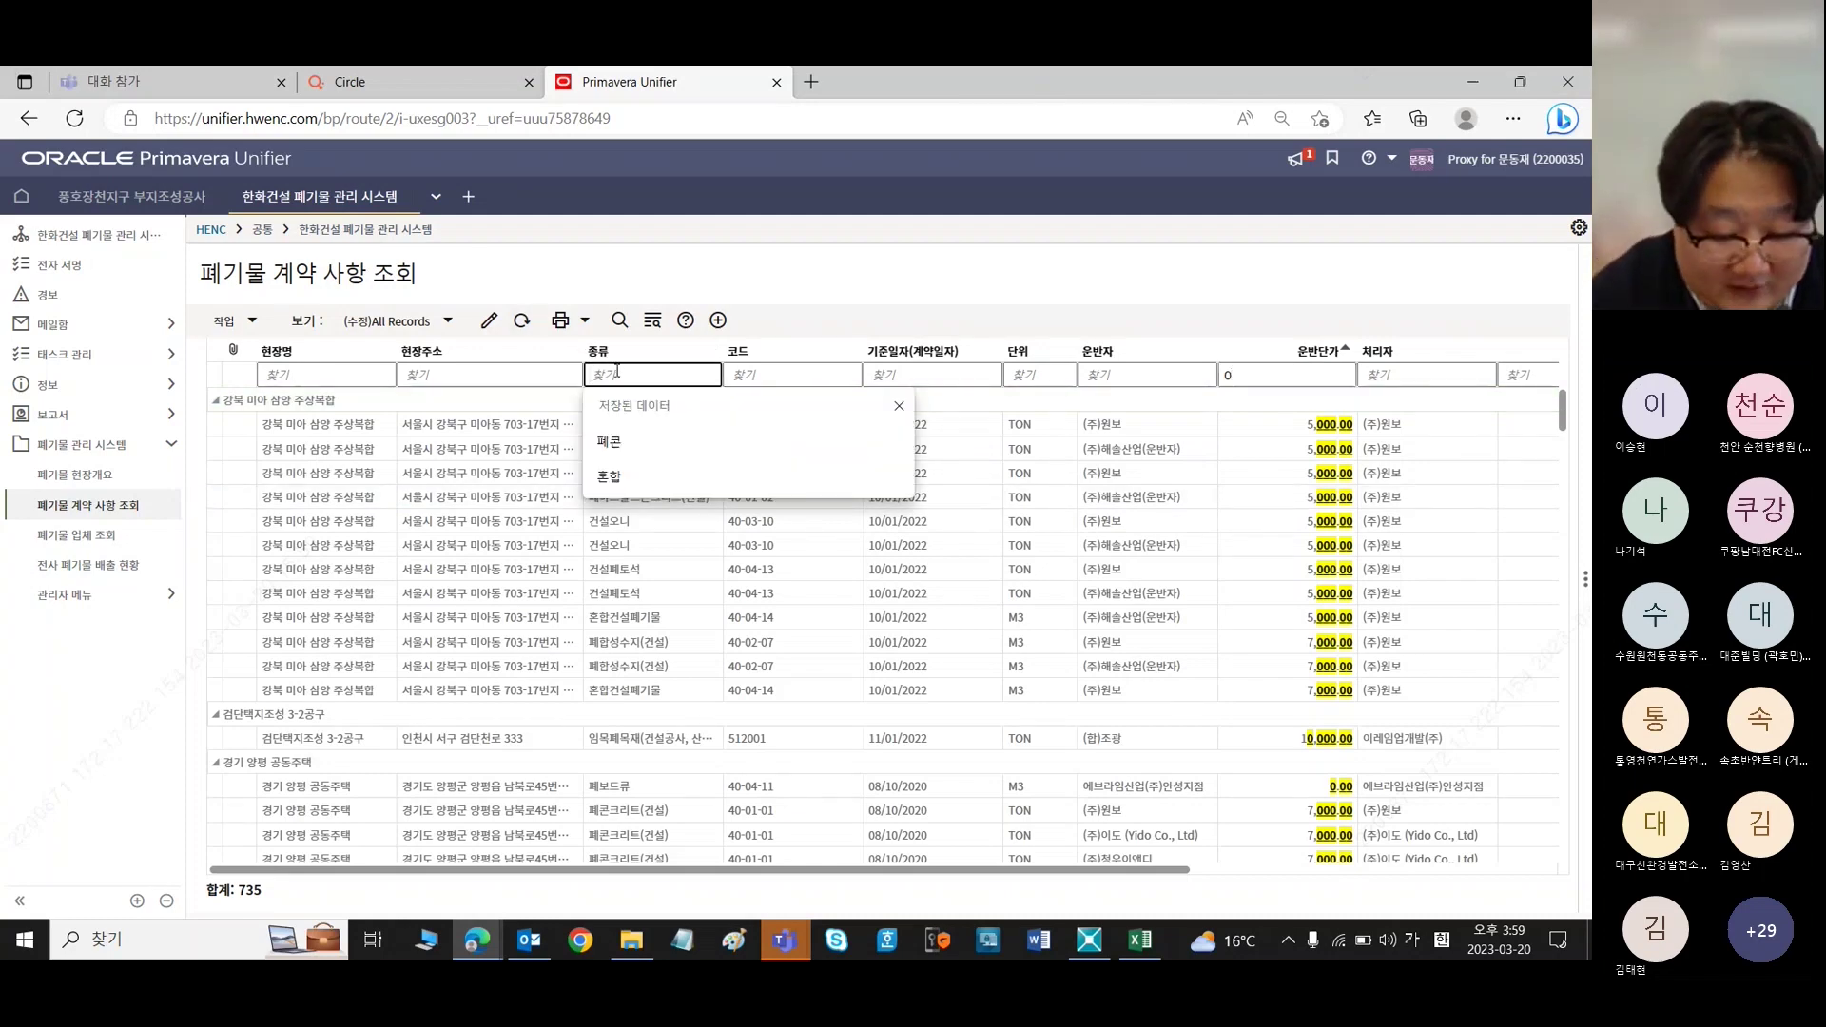
# Step: Filter 종류 to 건설오니, and try a 현장주소 filter of 경기 광명 before clearing it
pyautogui.write('건서')
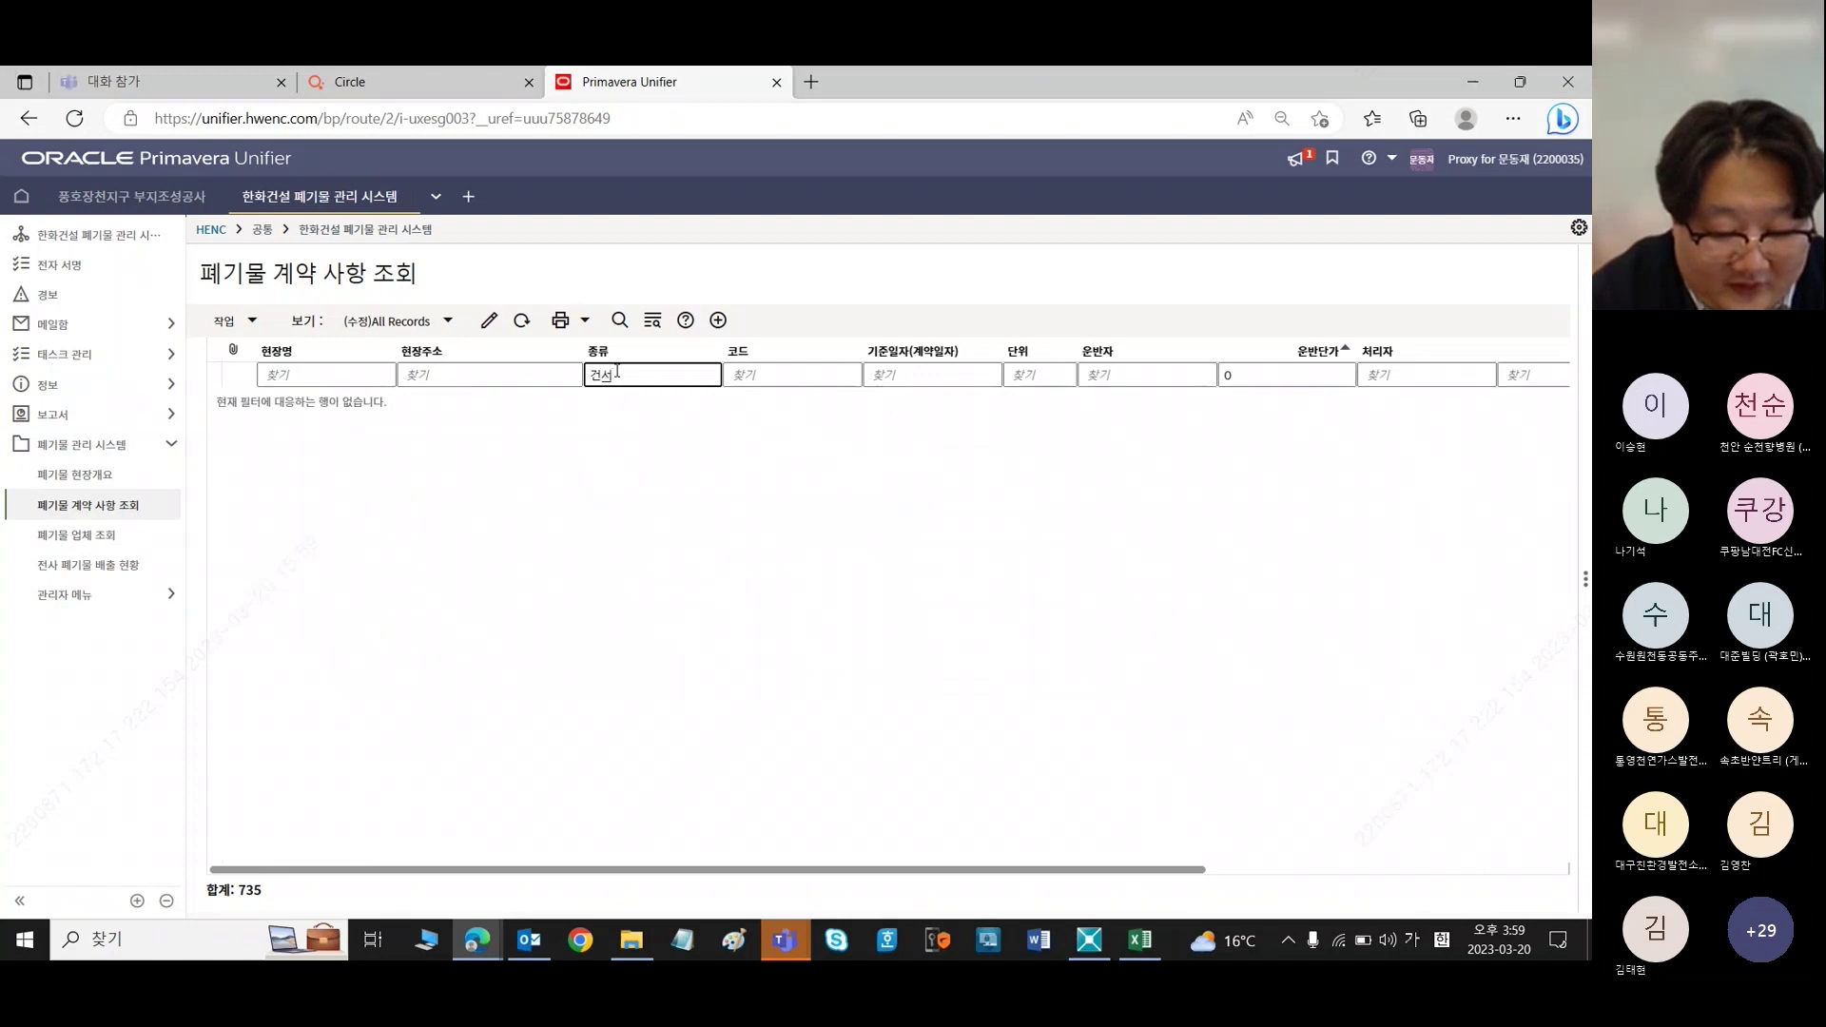
pyautogui.write('오니')
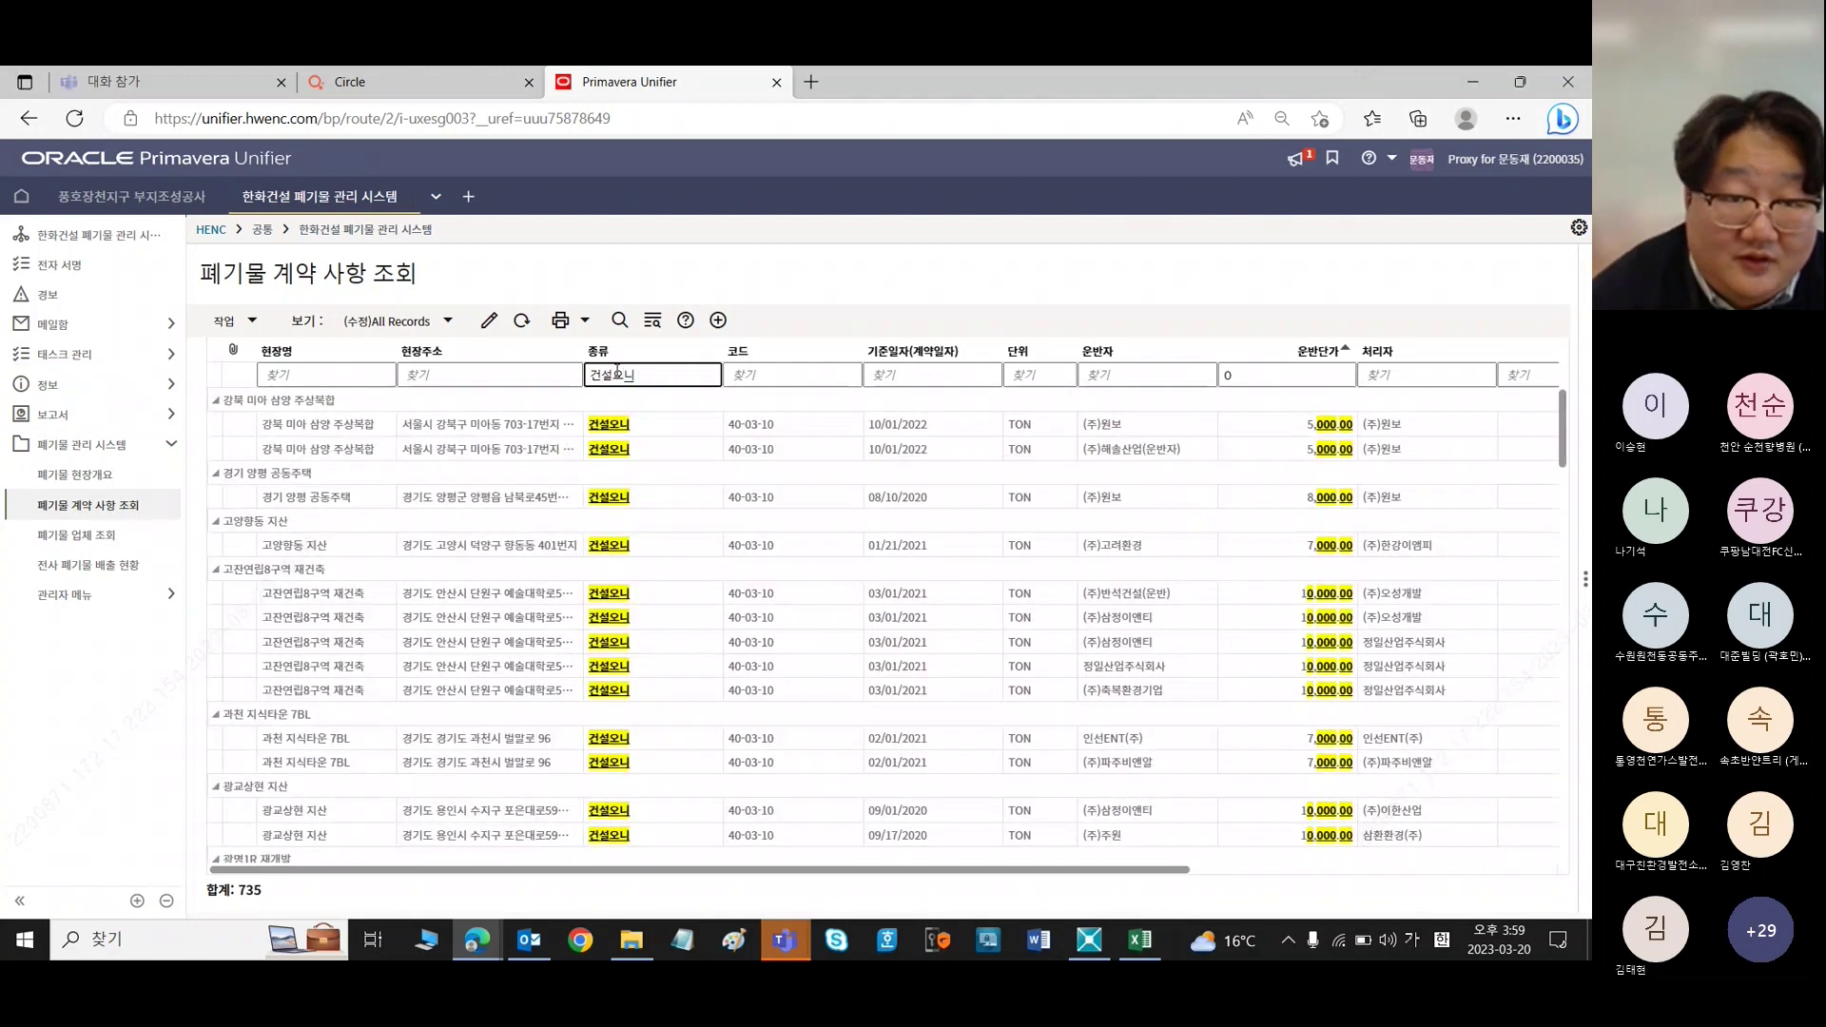
pyautogui.click(554, 373)
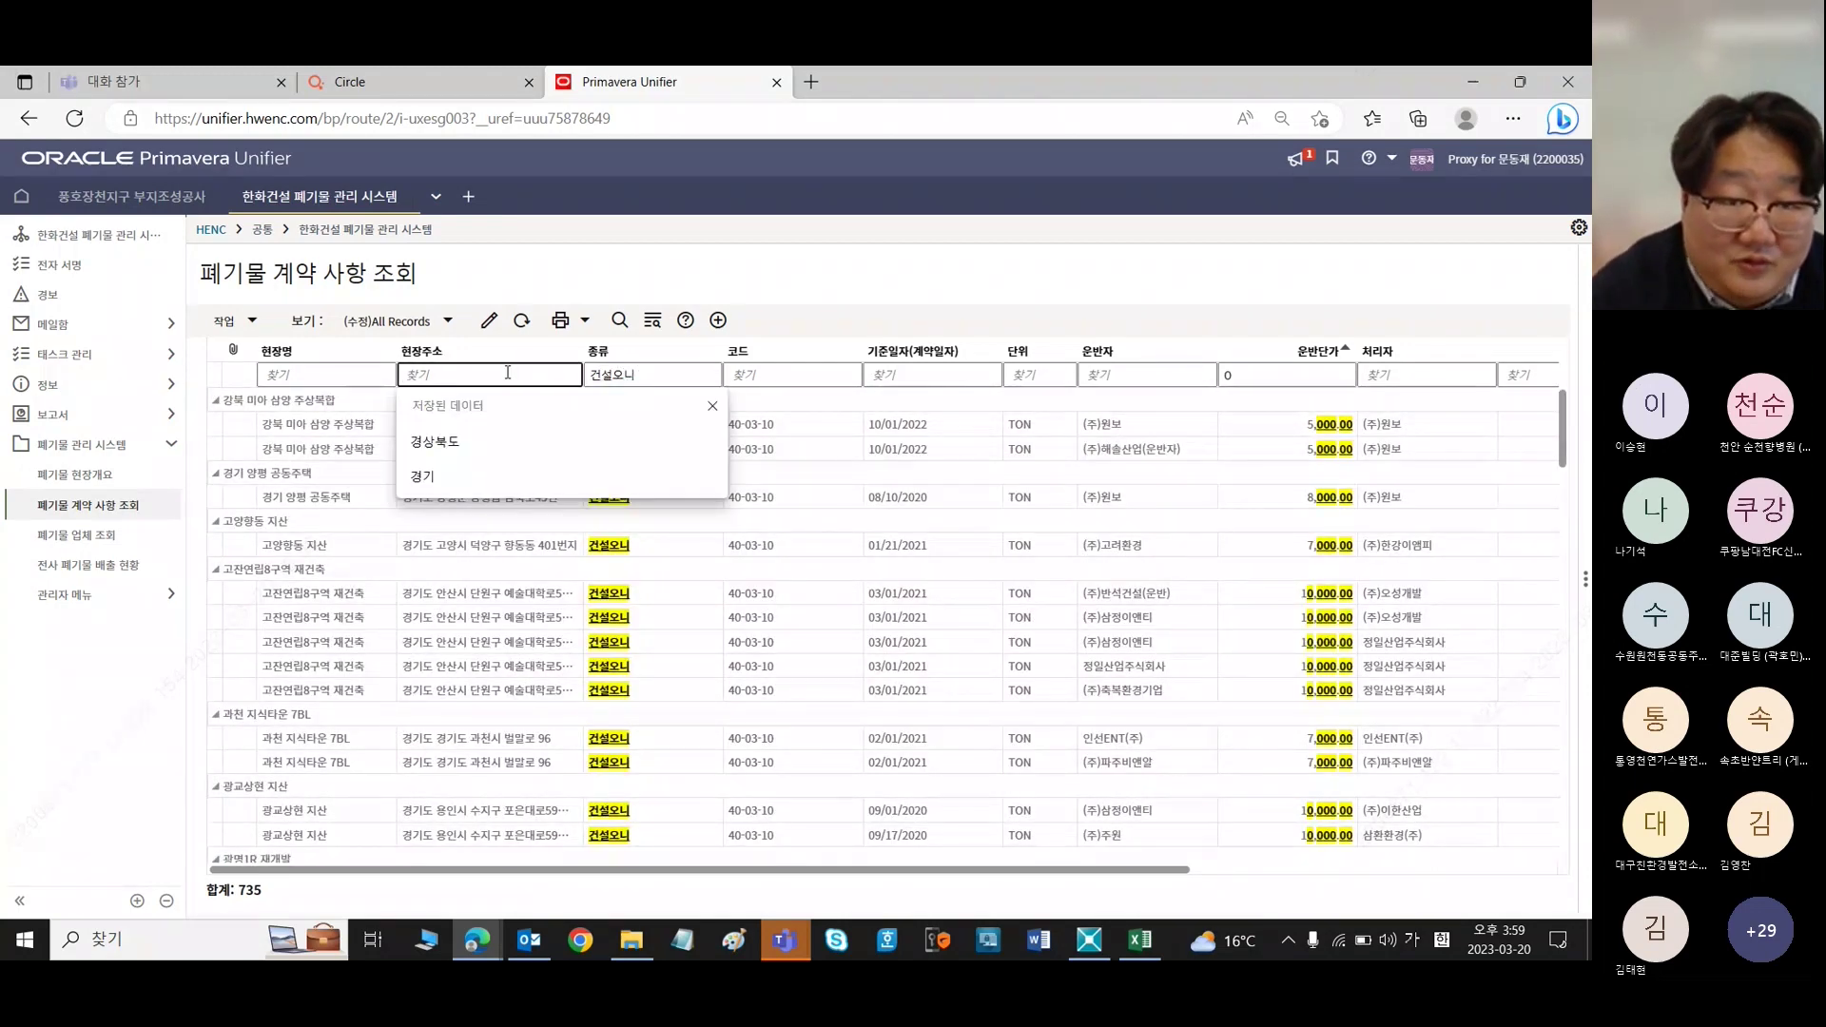
pyautogui.write('경기')
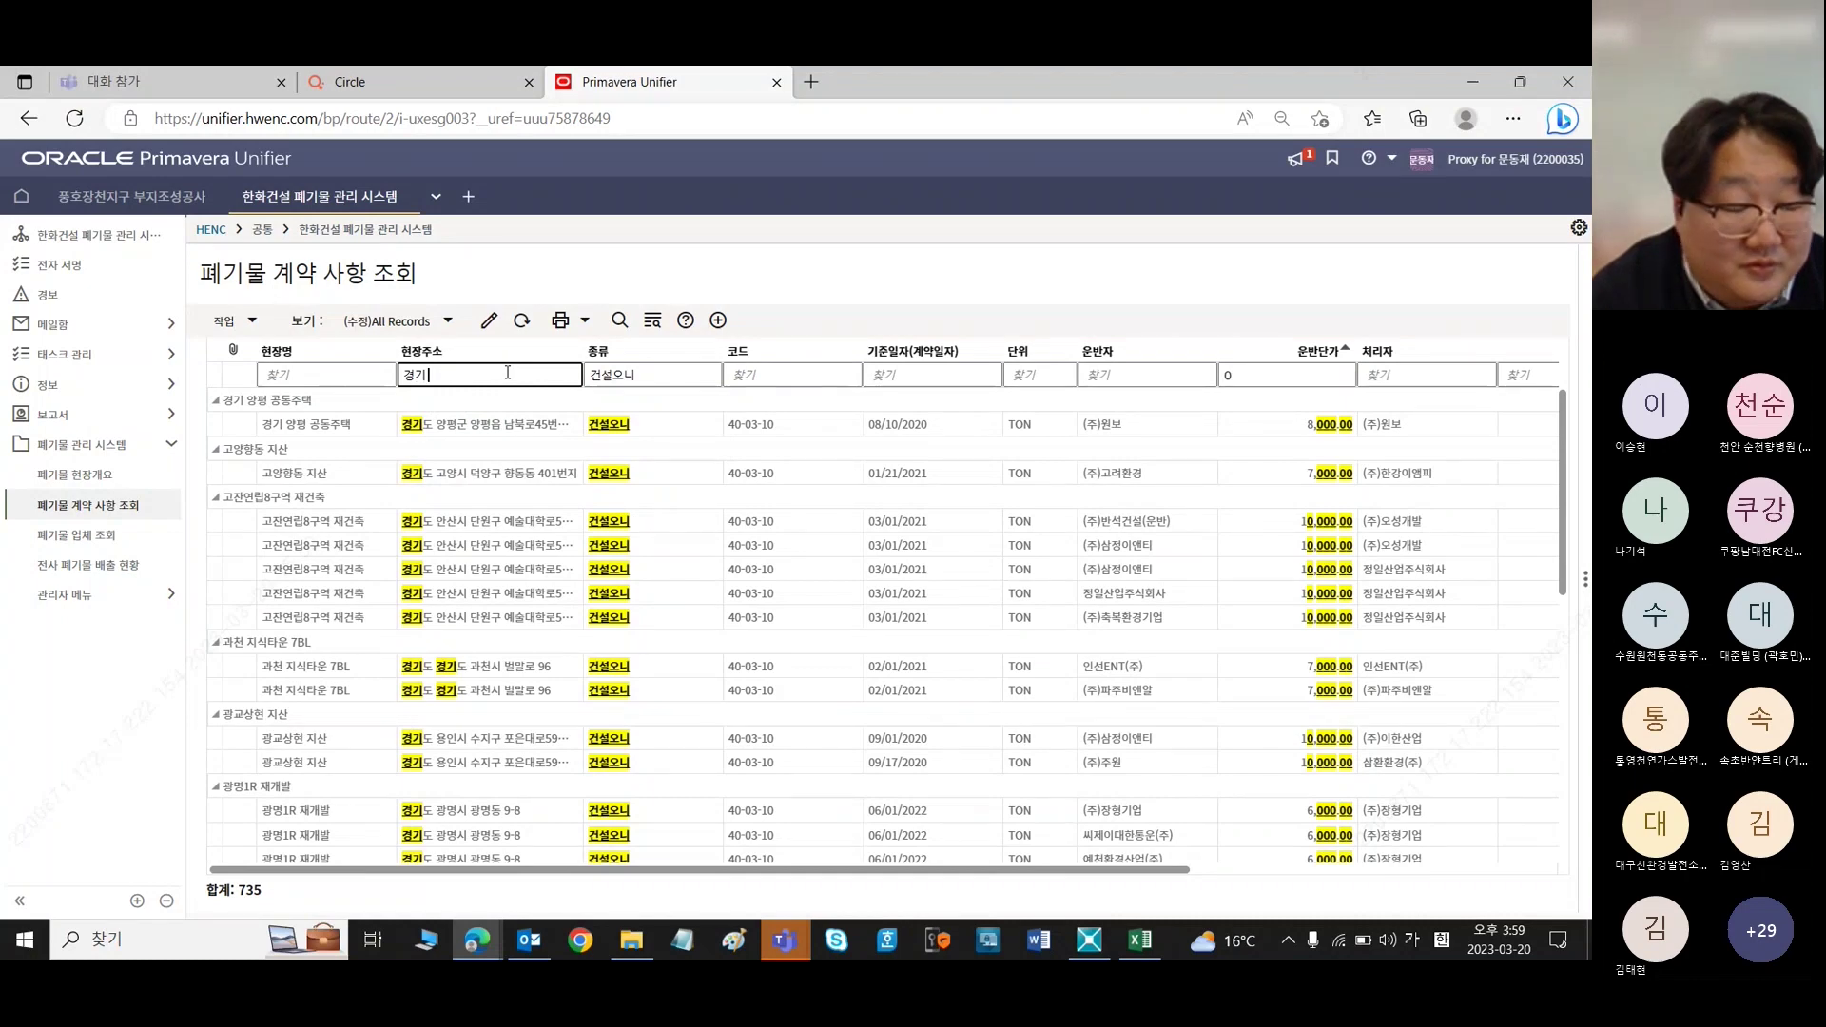
pyautogui.write('광')
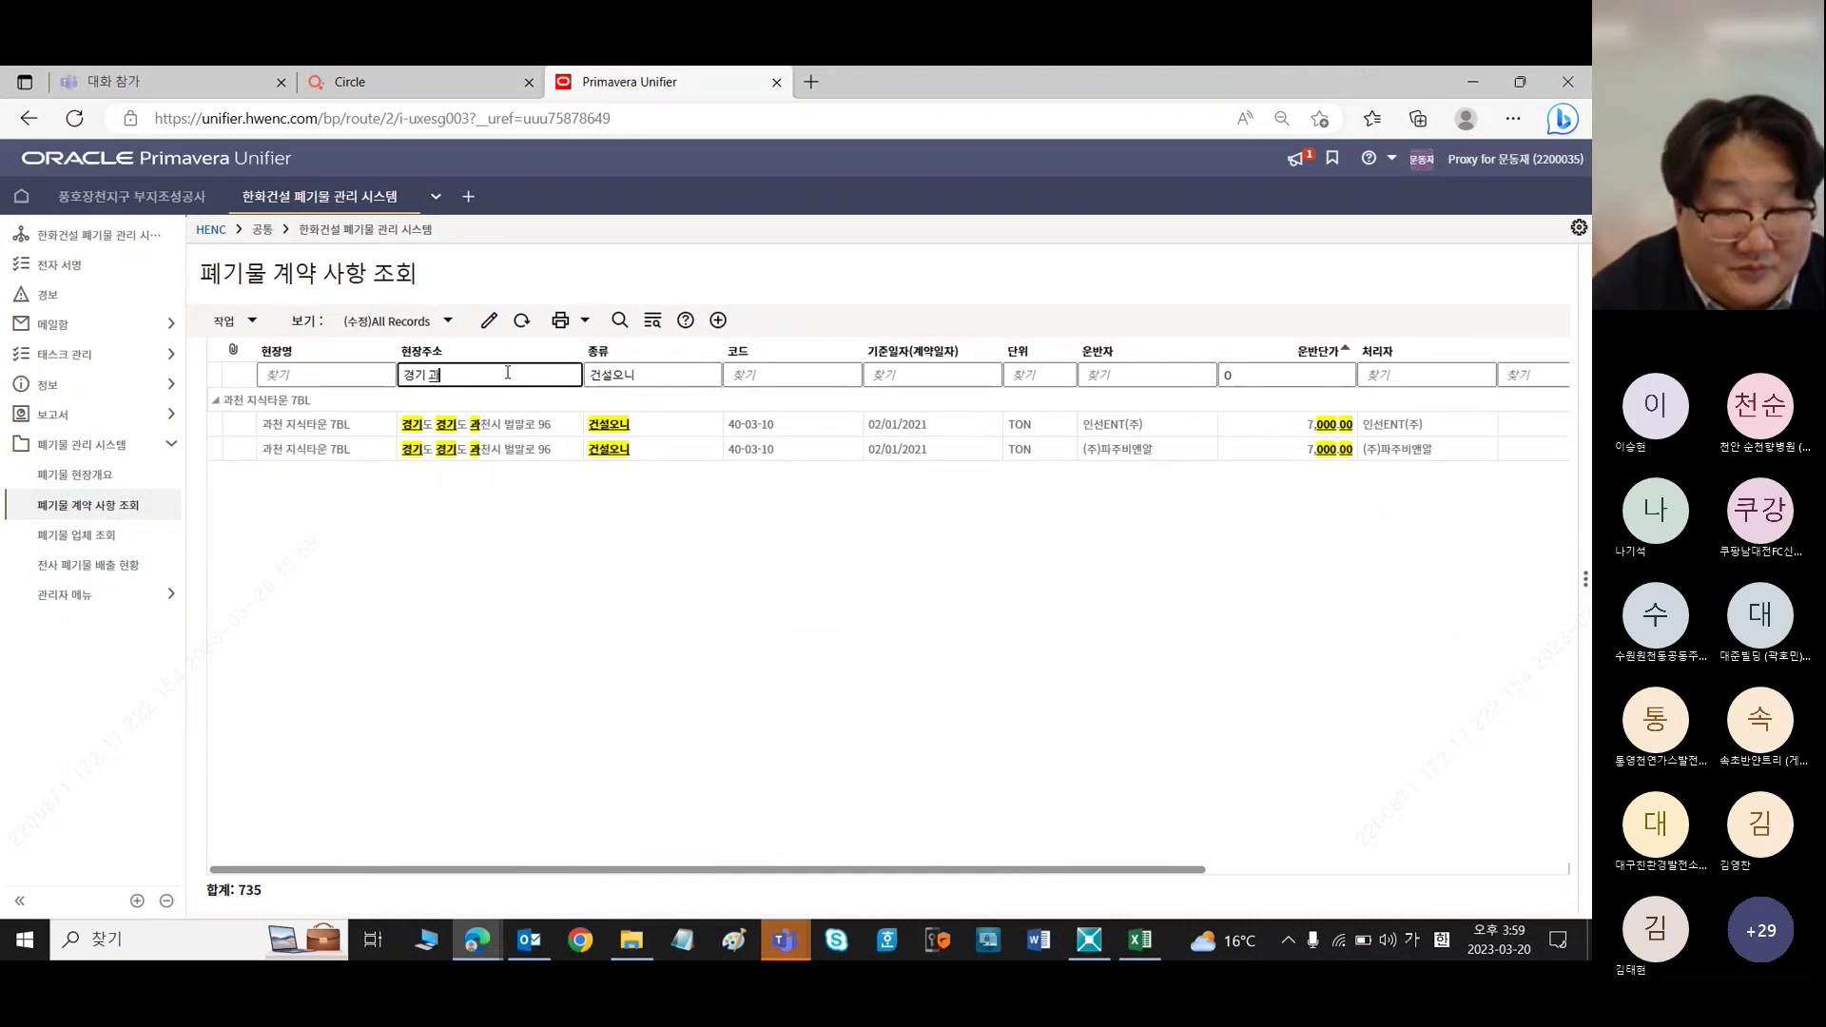
pyautogui.write('명')
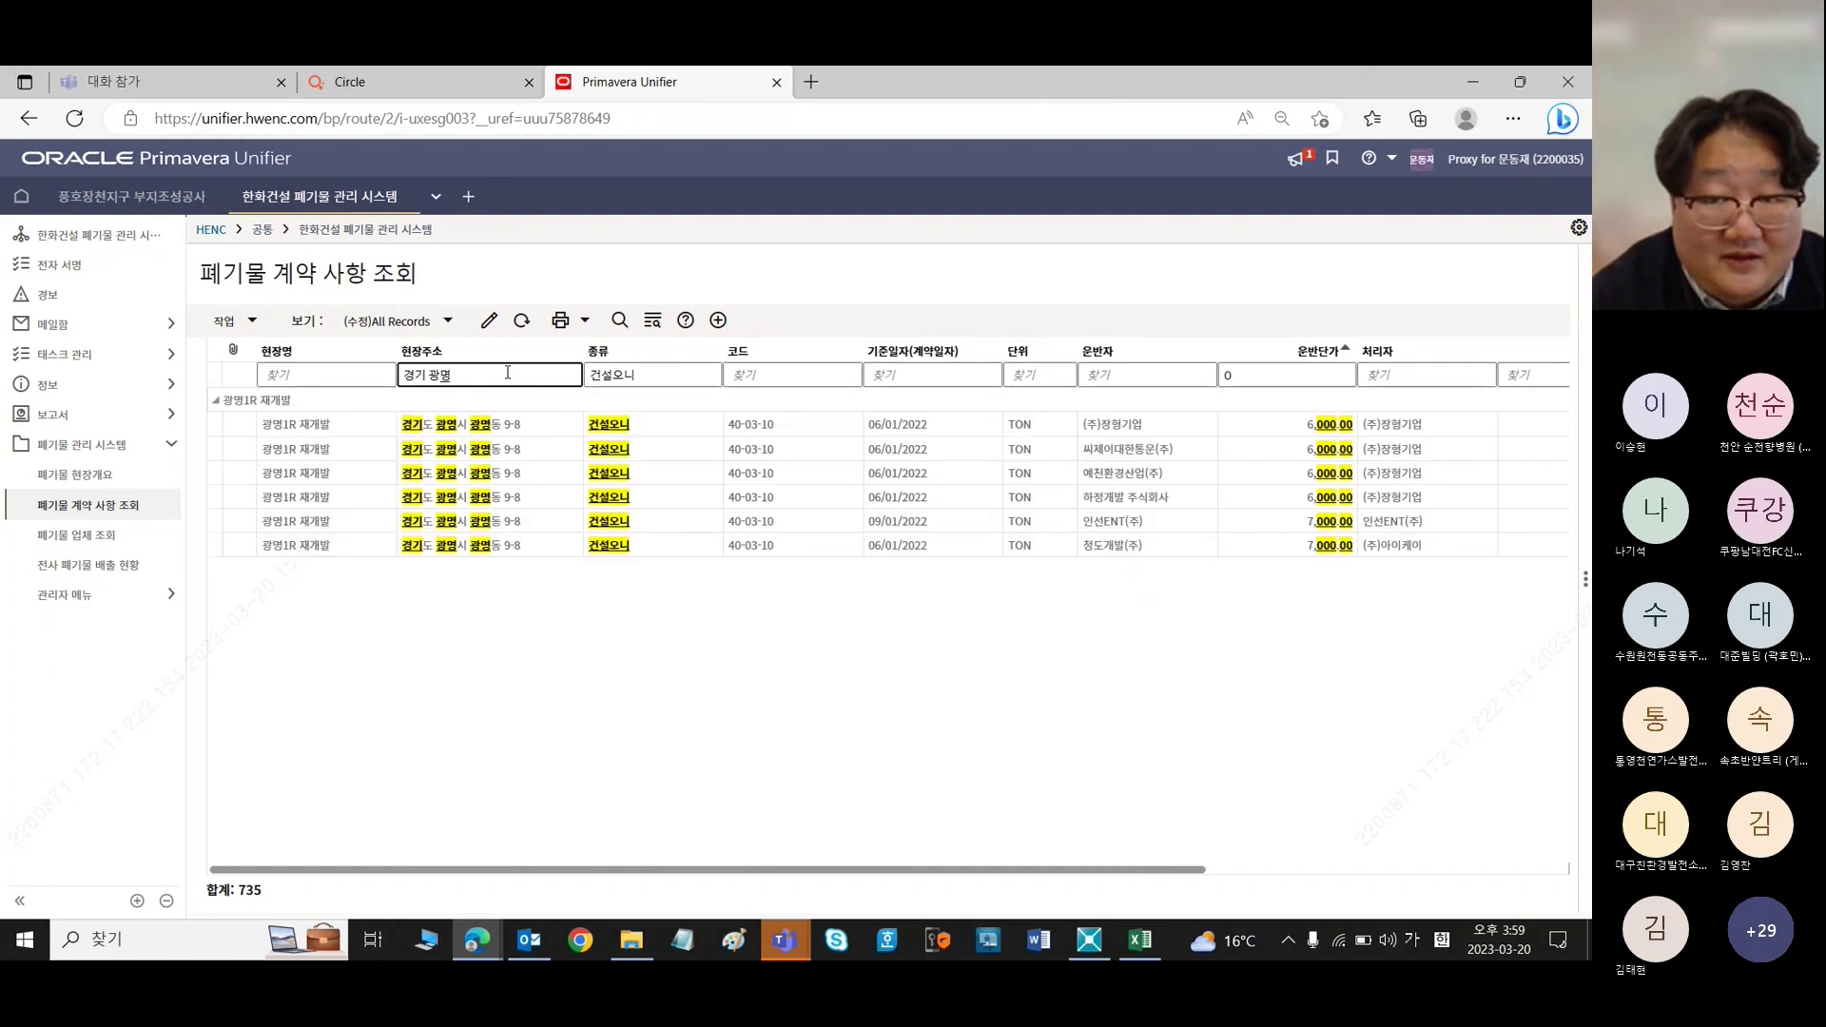
pyautogui.press('BackSpace')
pyautogui.press('BackSpace')
pyautogui.press('BackSpace')
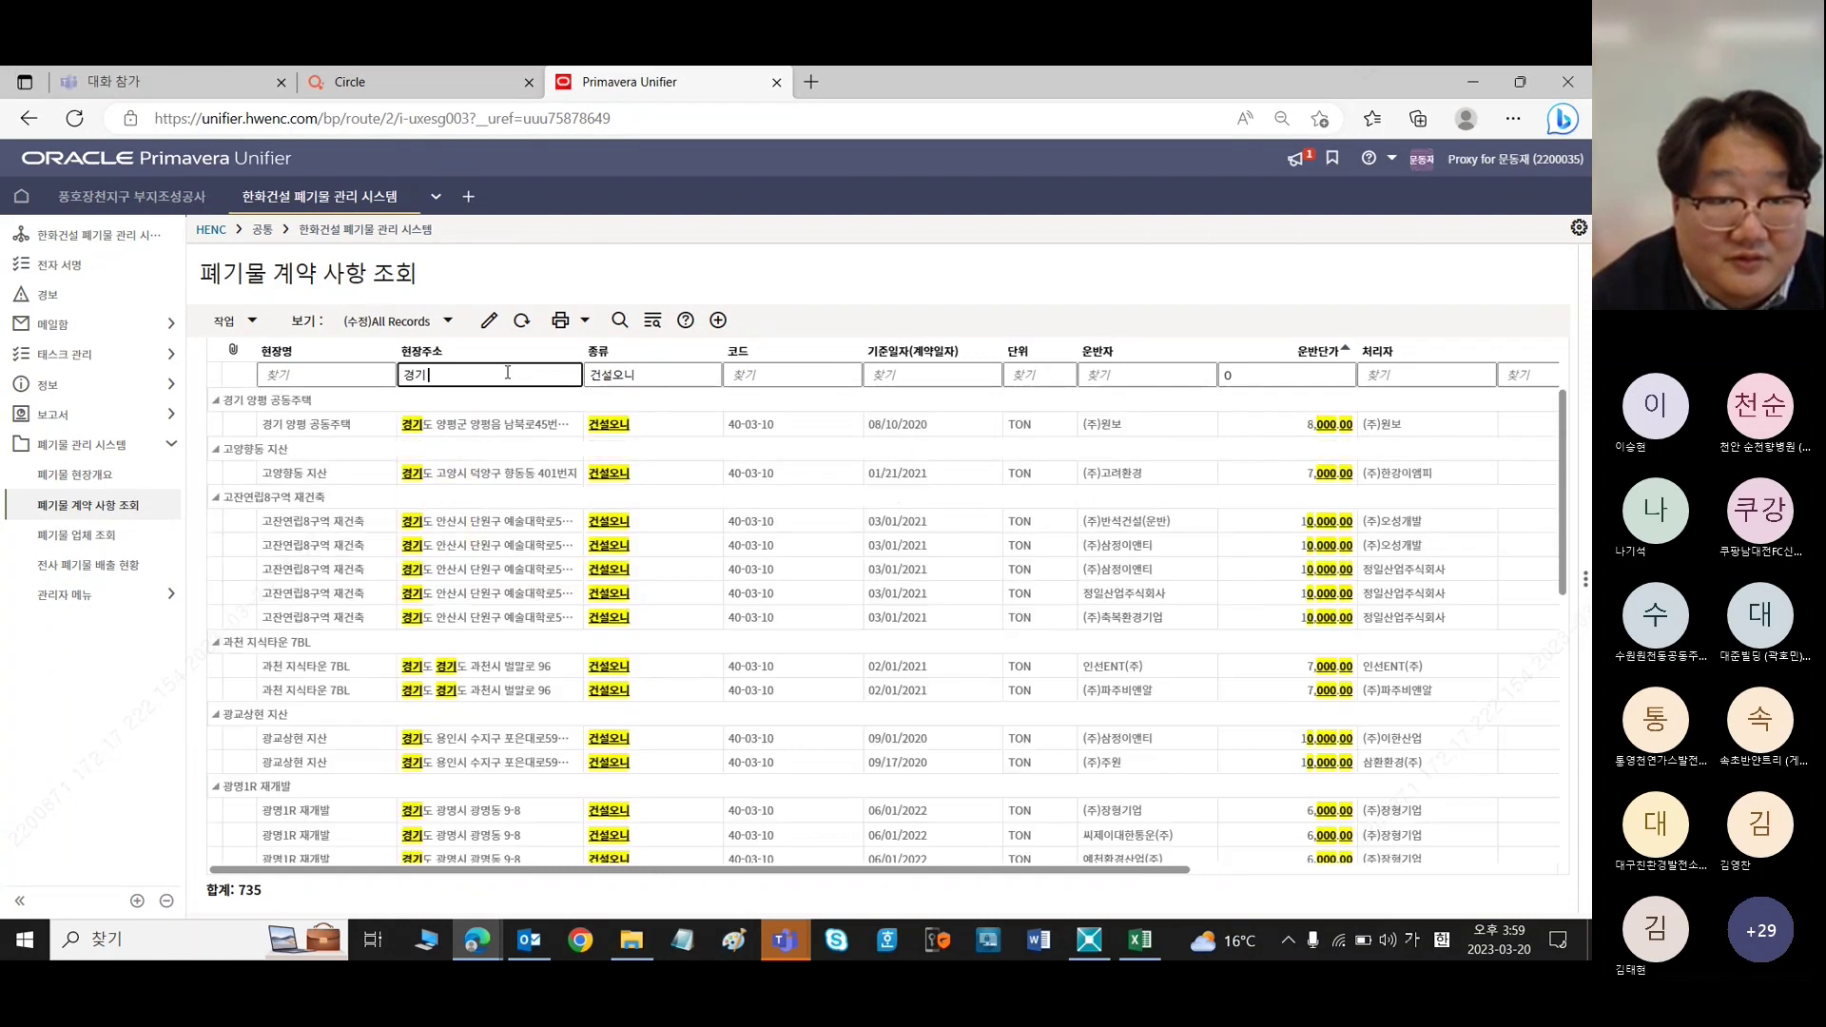
pyautogui.press('BackSpace')
pyautogui.press('BackSpace')
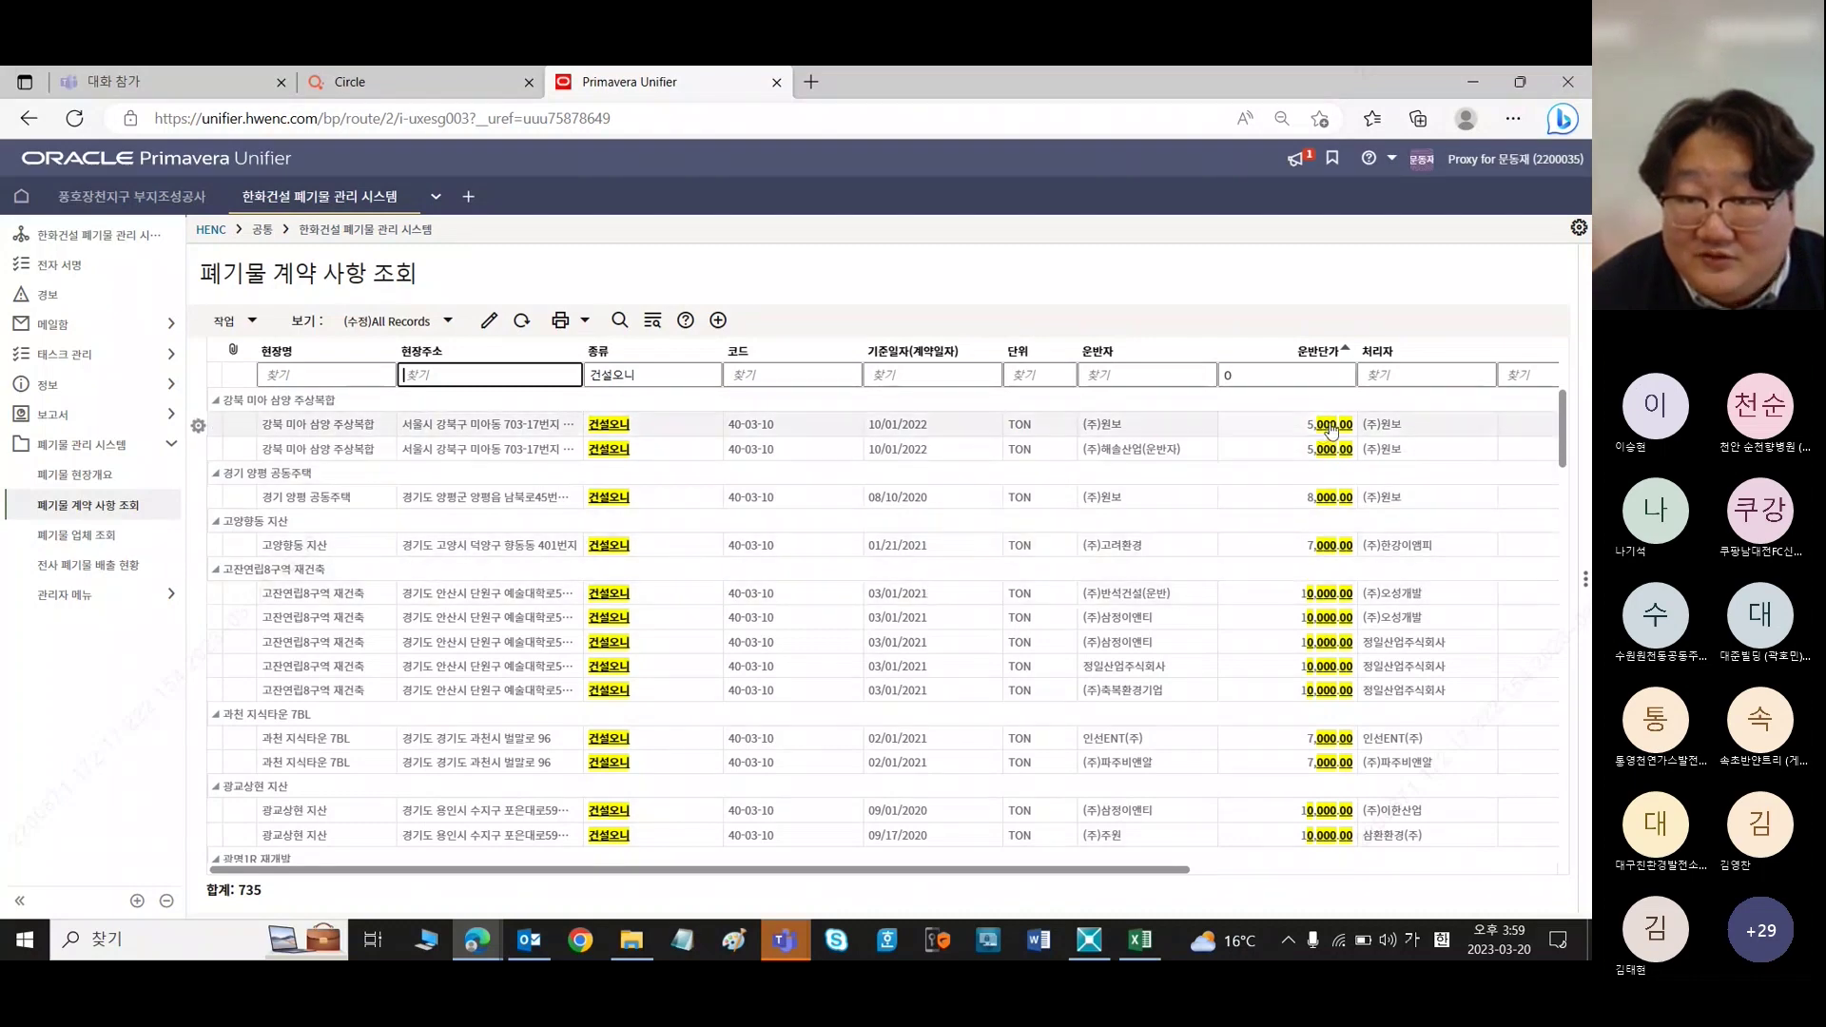
# Step: Sort the contracts by 운반단가 ascending, scroll through them, and bring up the print/export options
pyautogui.scroll(-1, 1332, 438)
pyautogui.scroll(-2, 1334, 428)
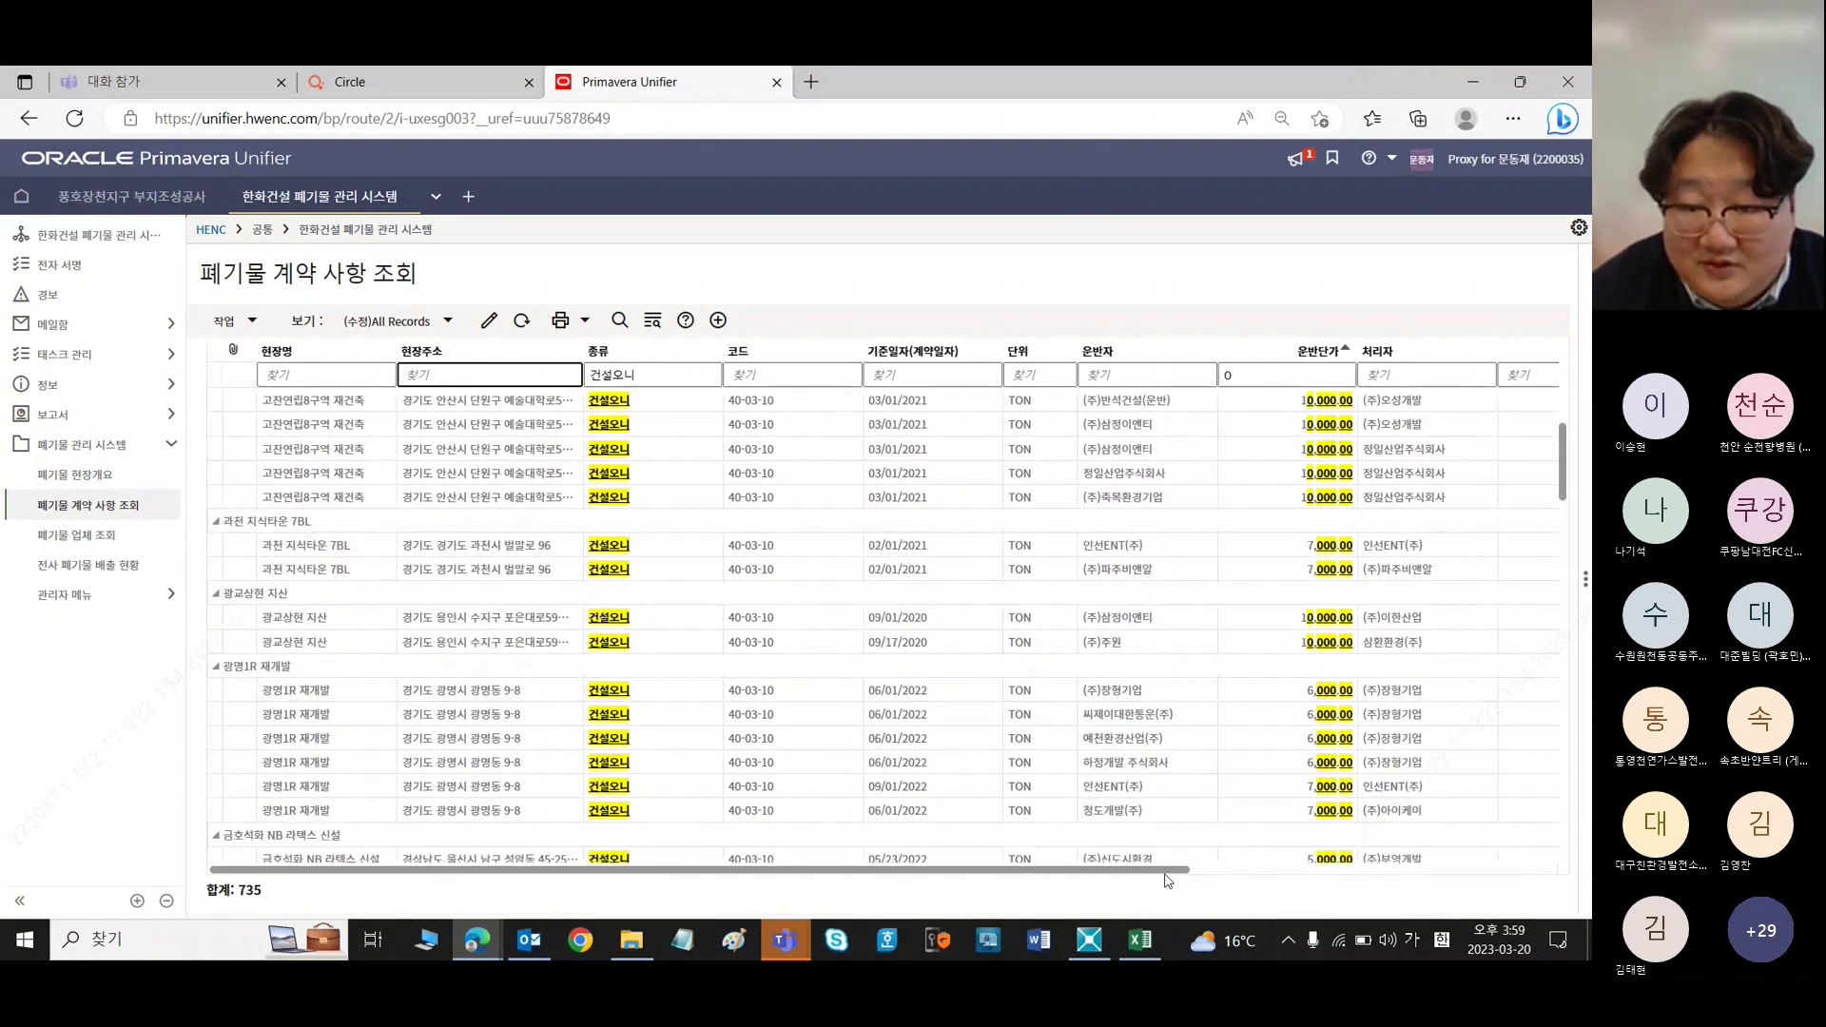
pyautogui.hscroll(2, 1168, 873)
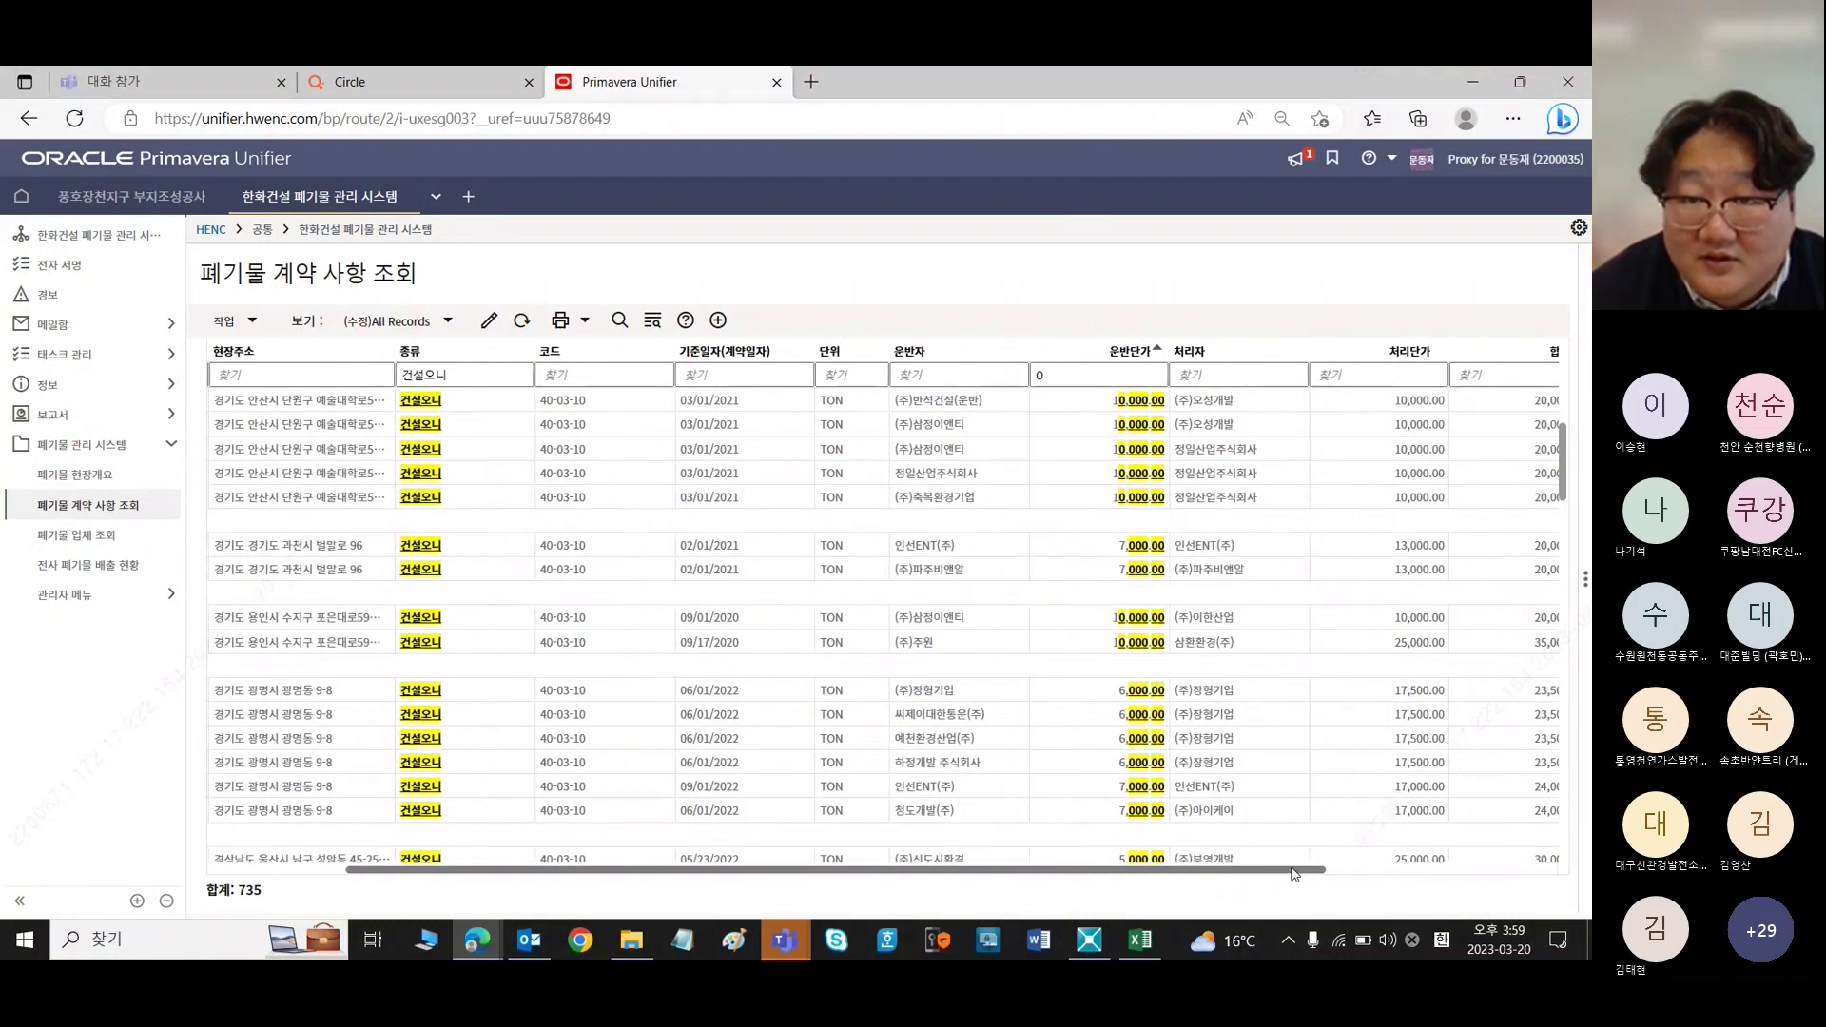
pyautogui.click(1158, 354)
pyautogui.click(1160, 350)
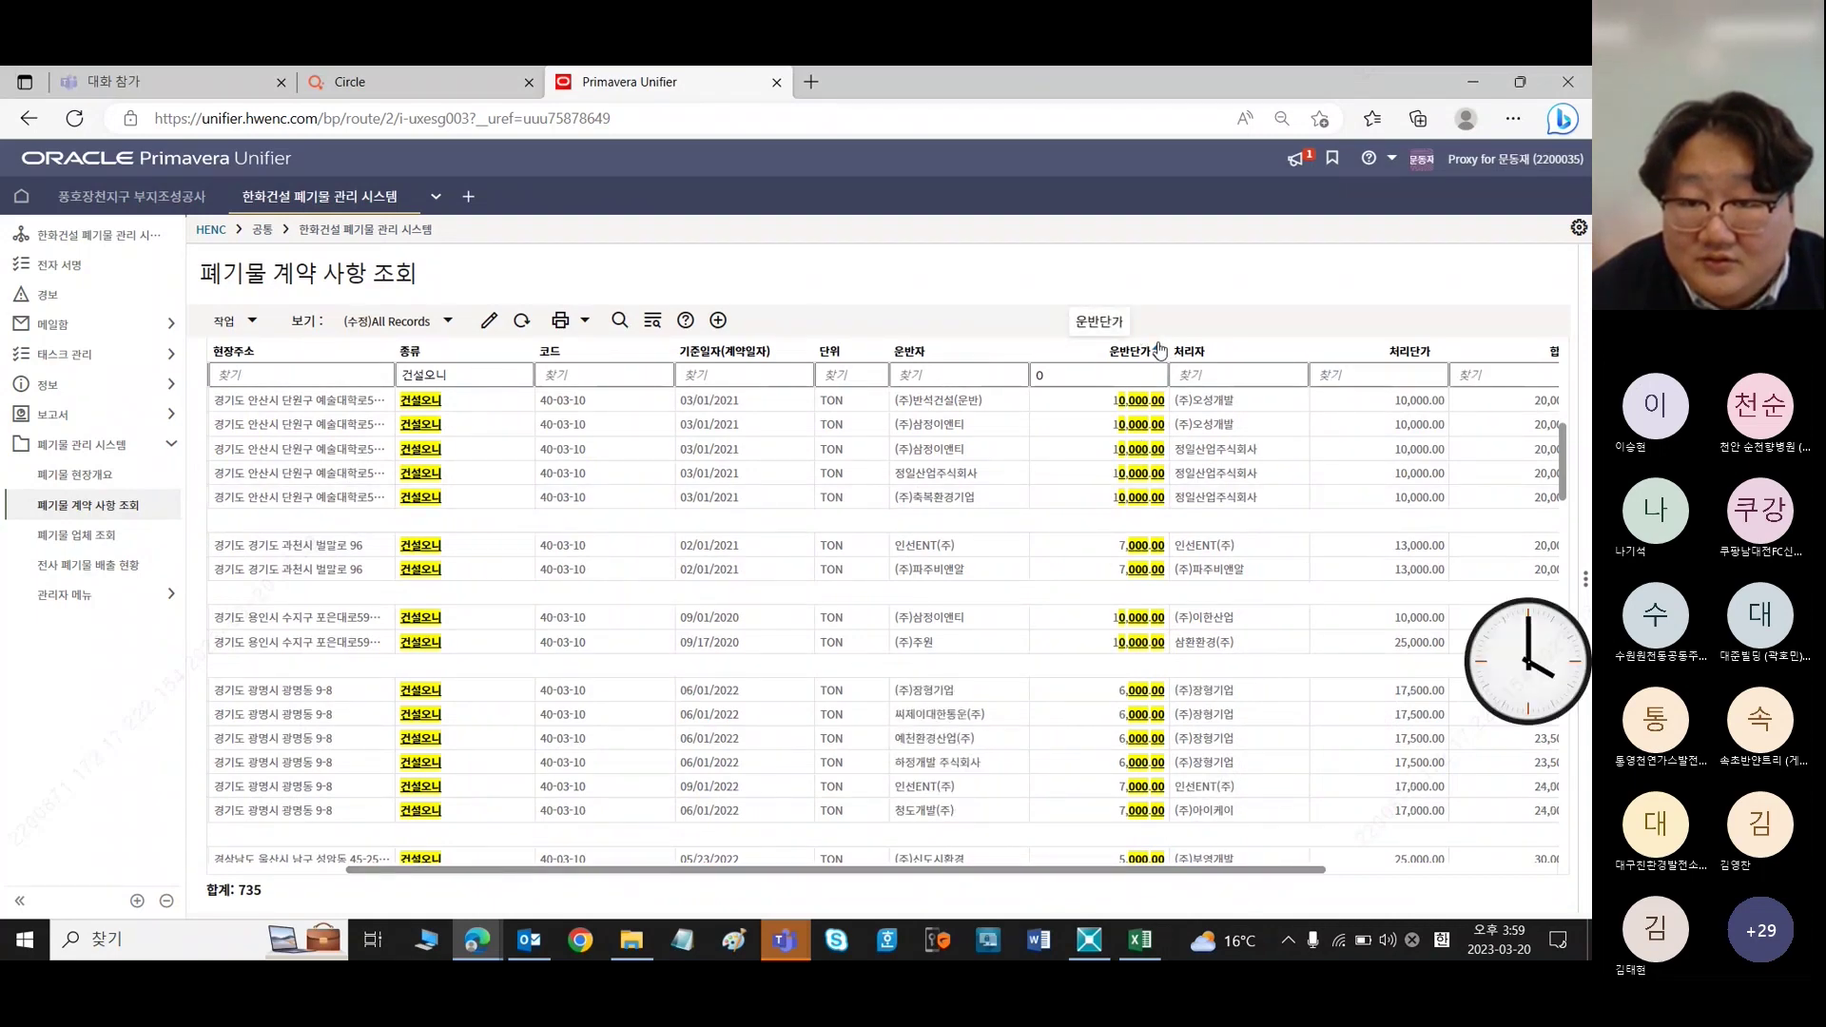
pyautogui.scroll(-10, 1102, 569)
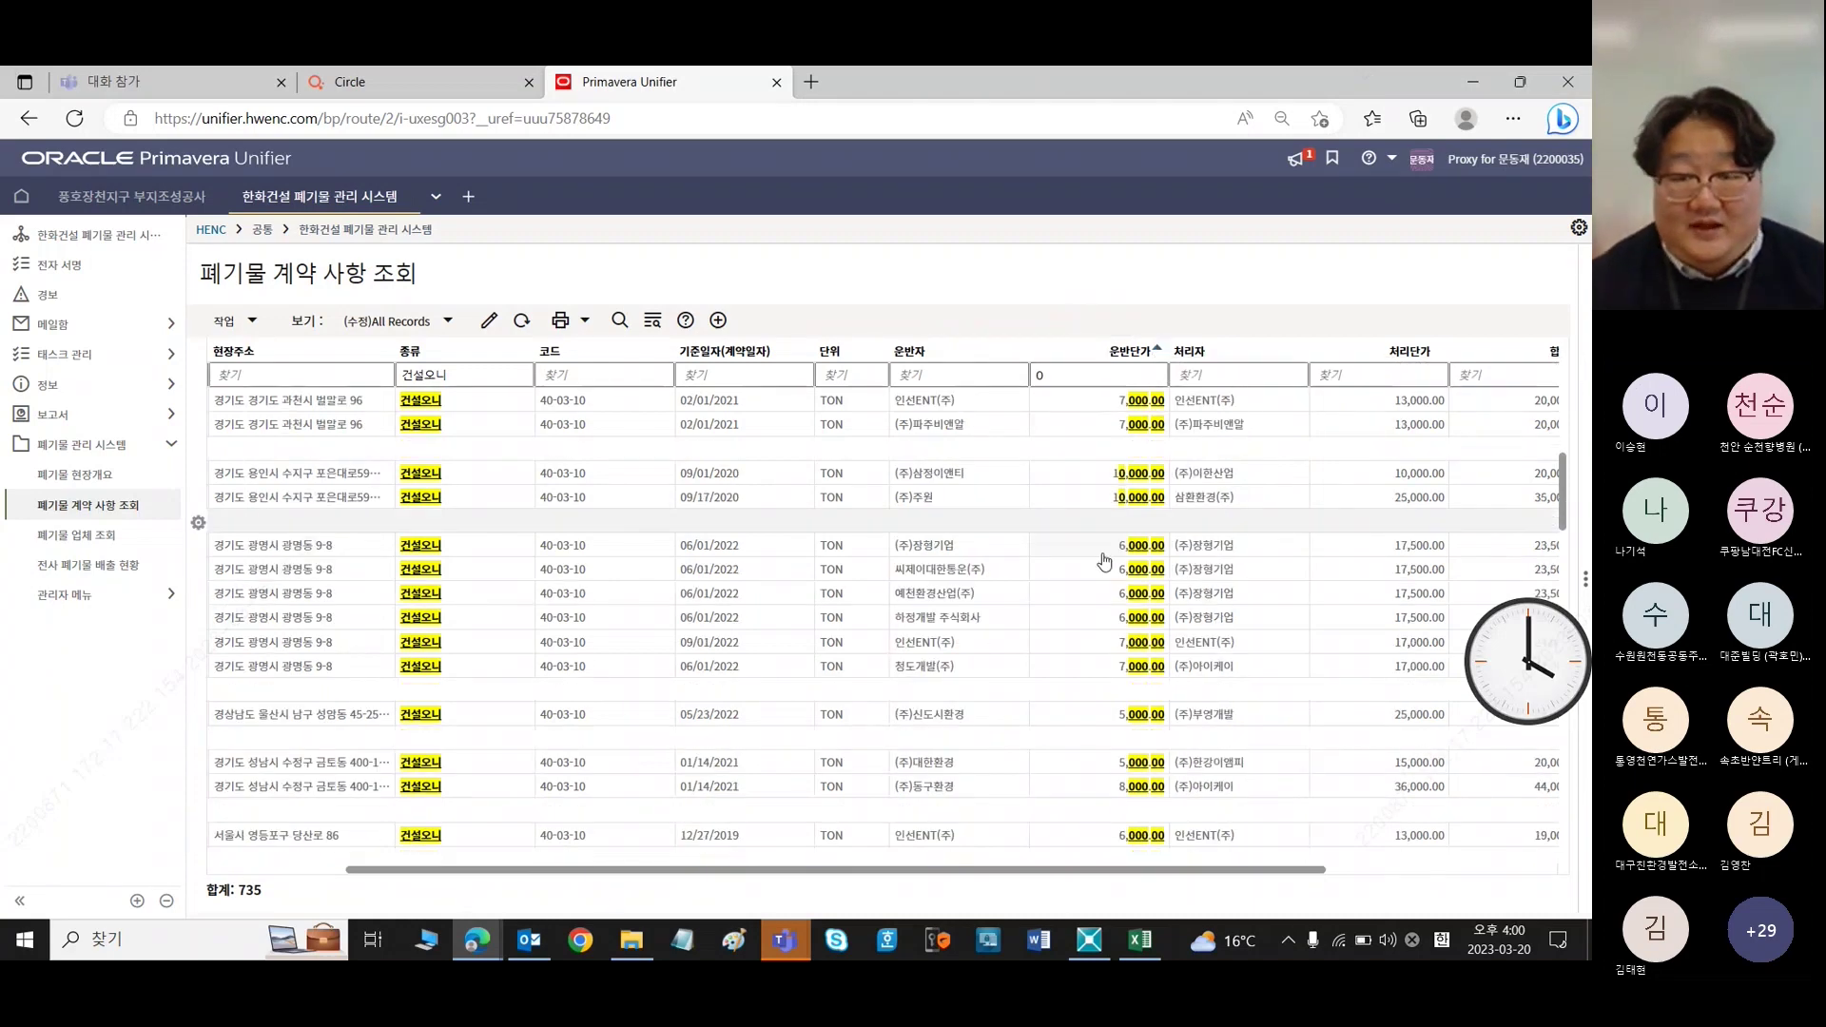
pyautogui.scroll(-10, 1102, 569)
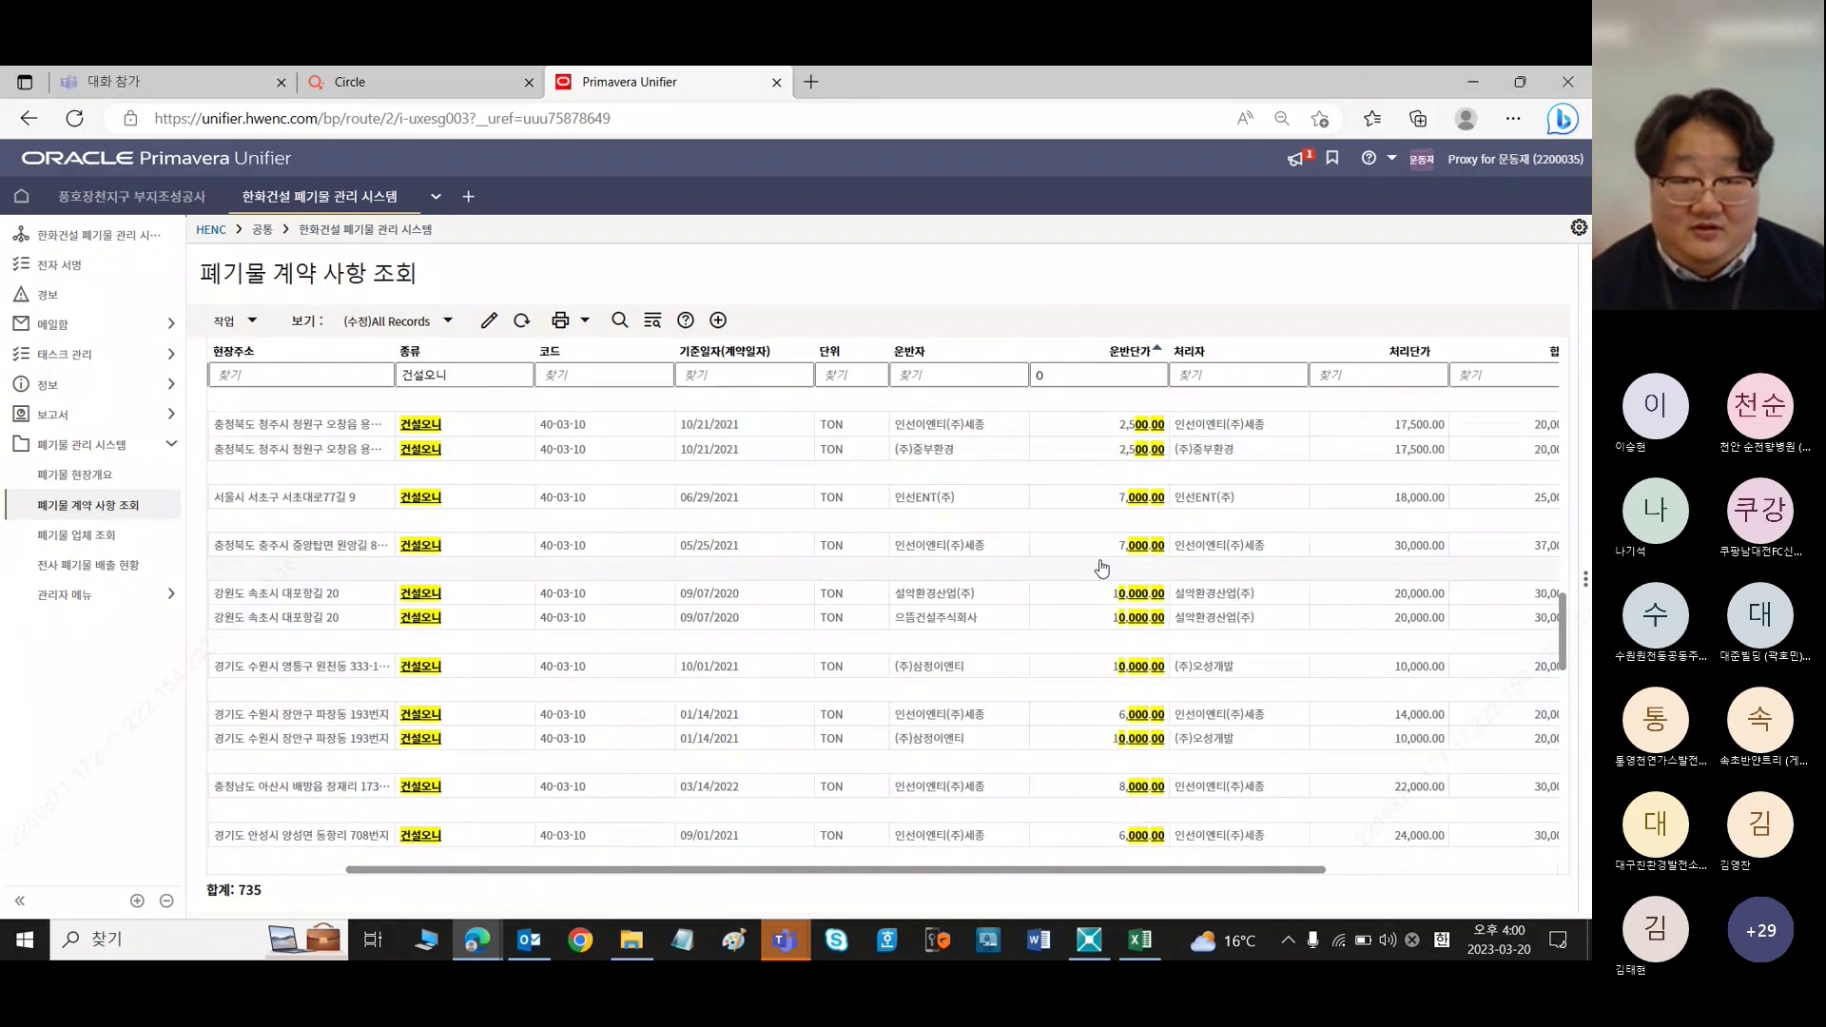
pyautogui.scroll(-5, 1028, 584)
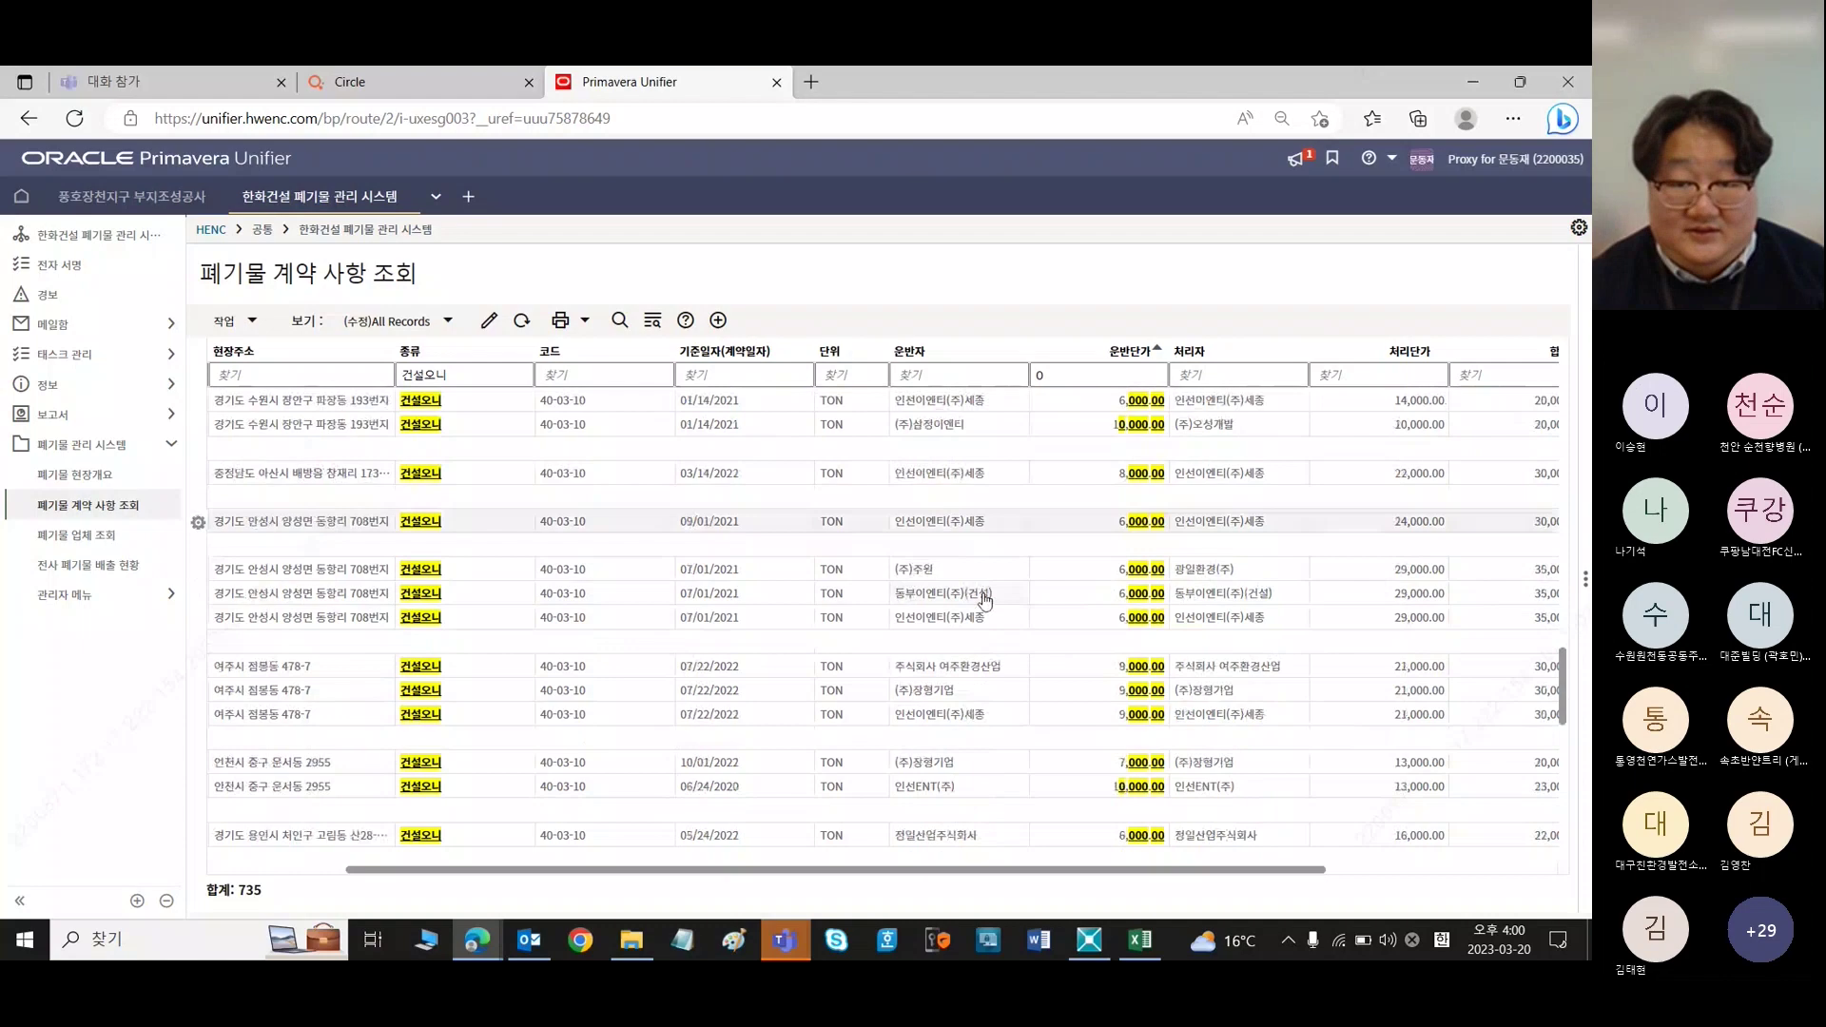
pyautogui.scroll(-3, 967, 591)
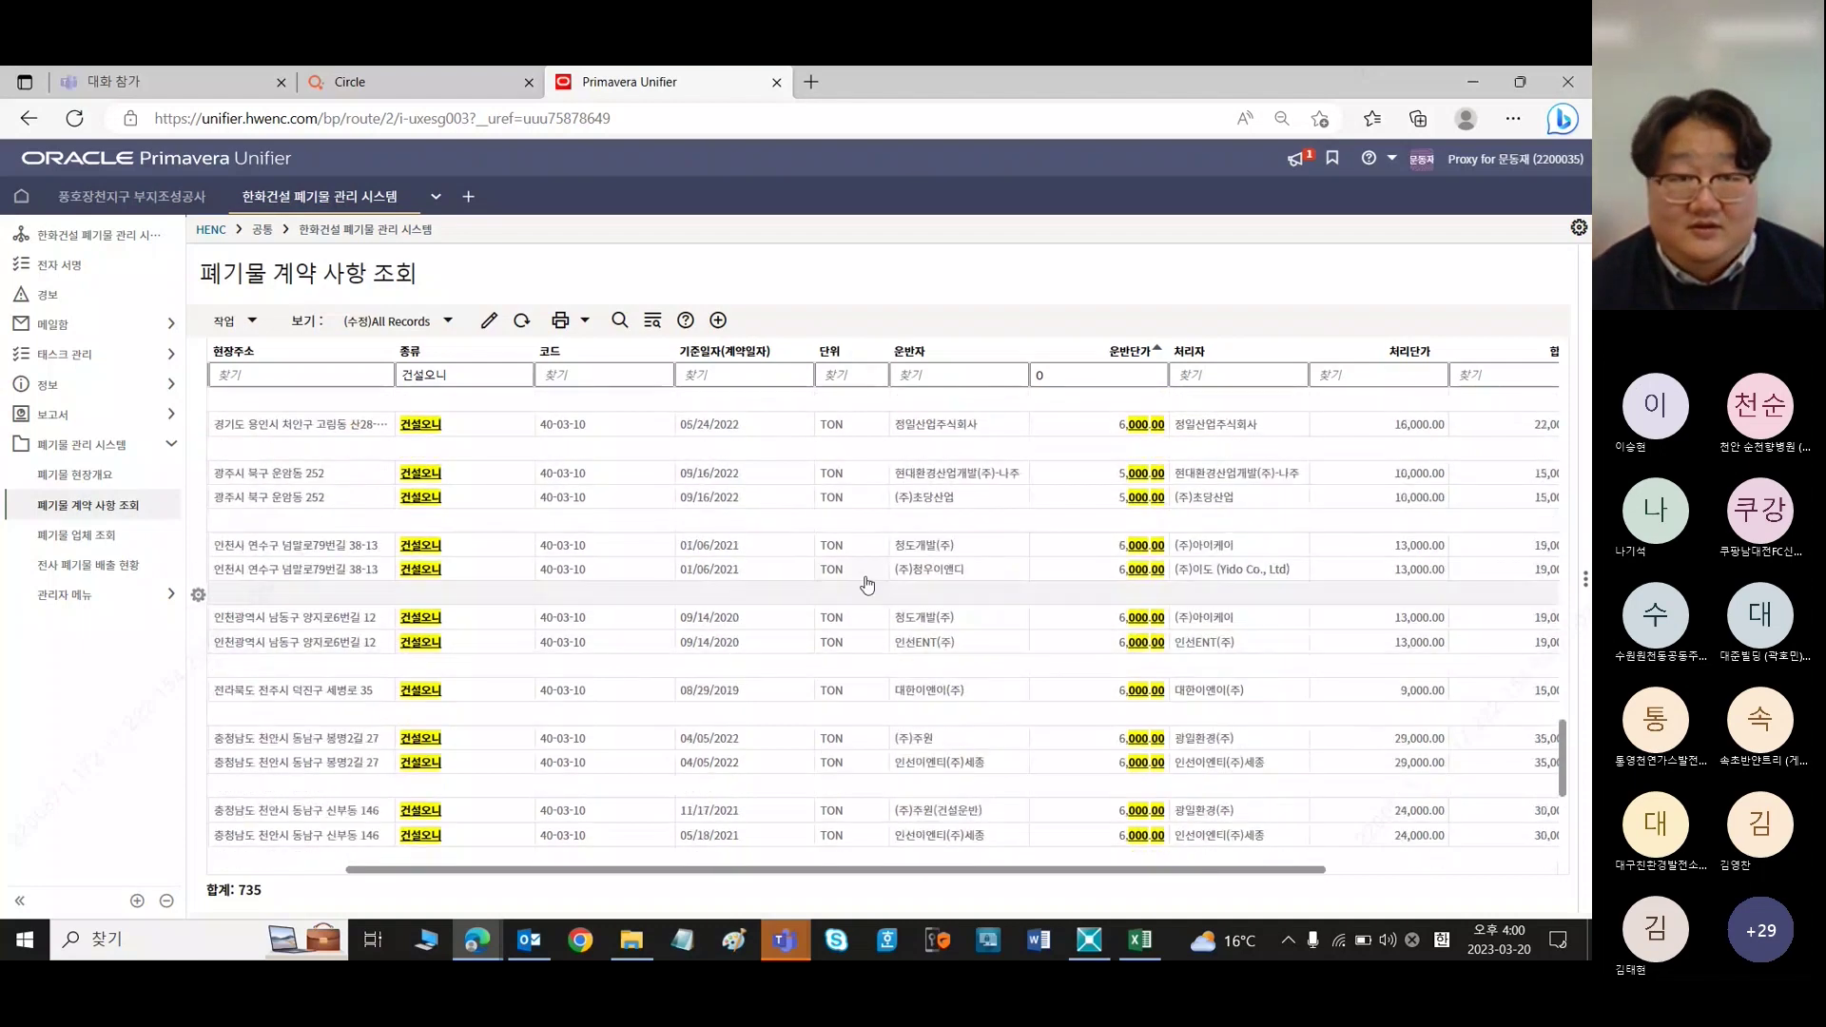
pyautogui.click(583, 323)
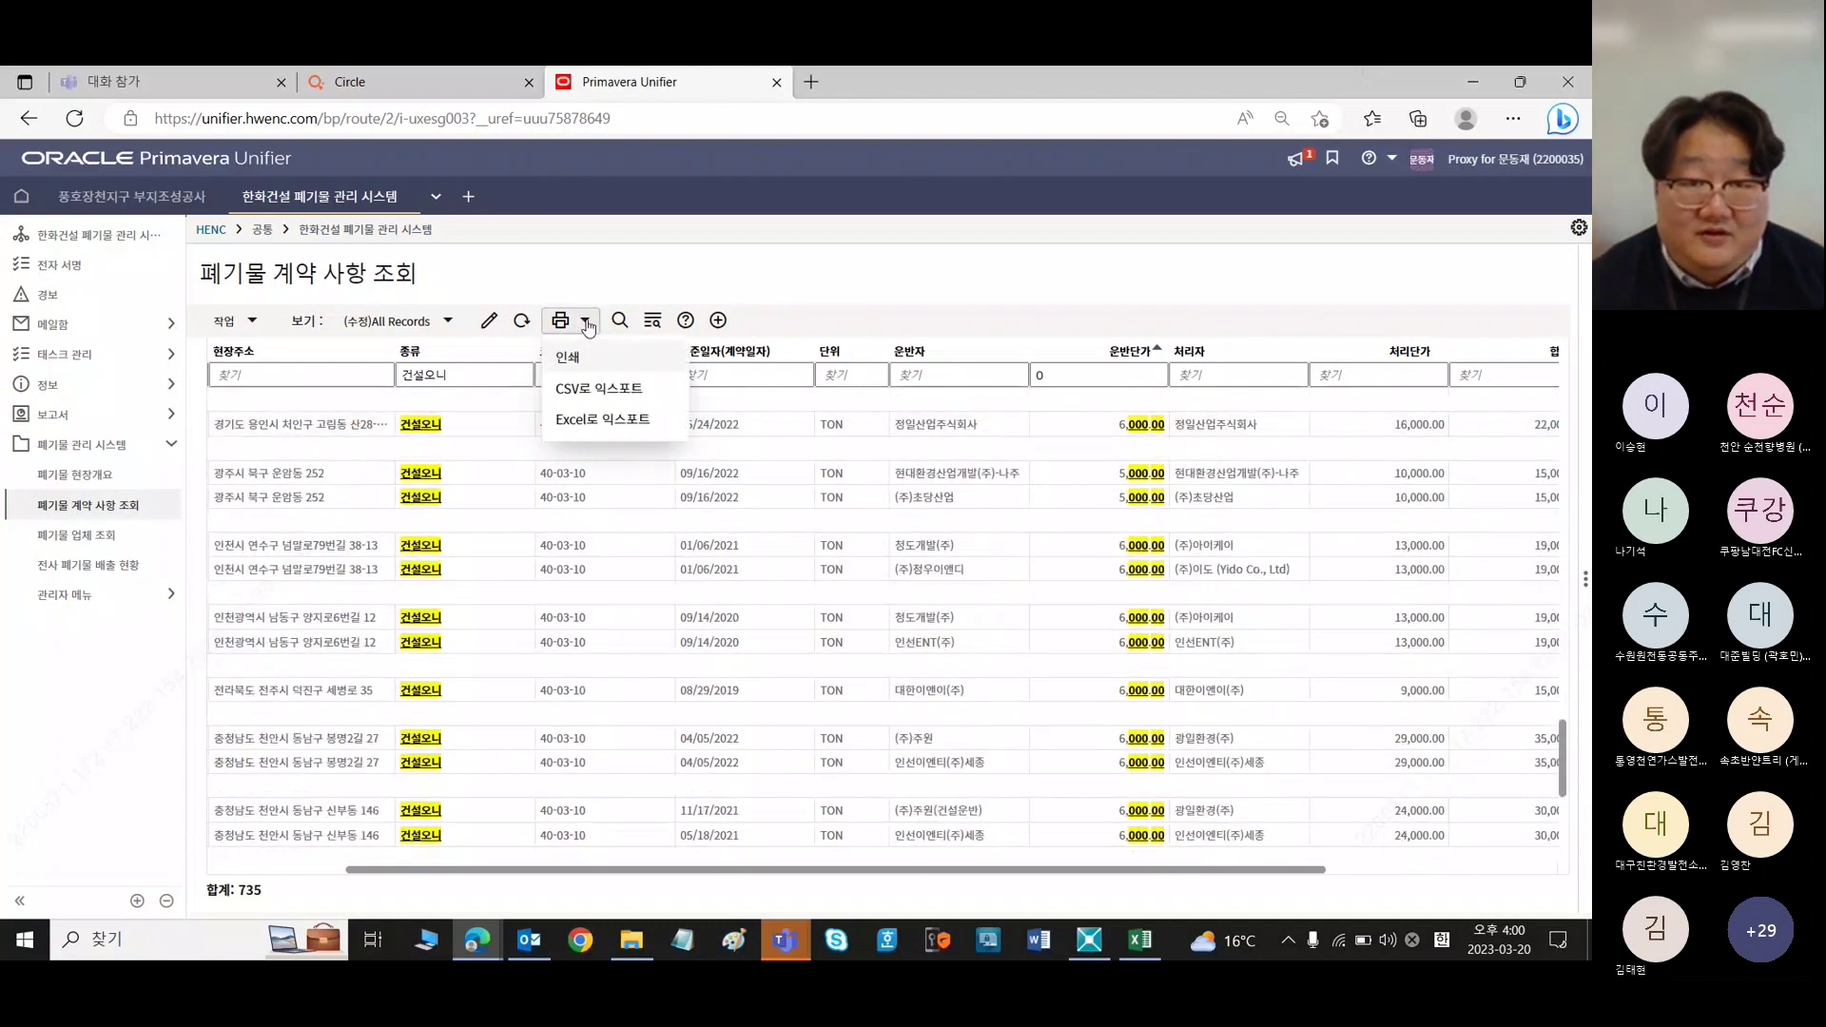
# Step: Export the contract list with Excel로 익스포트 and open the downloaded Download (22).xlsx
pyautogui.click(580, 427)
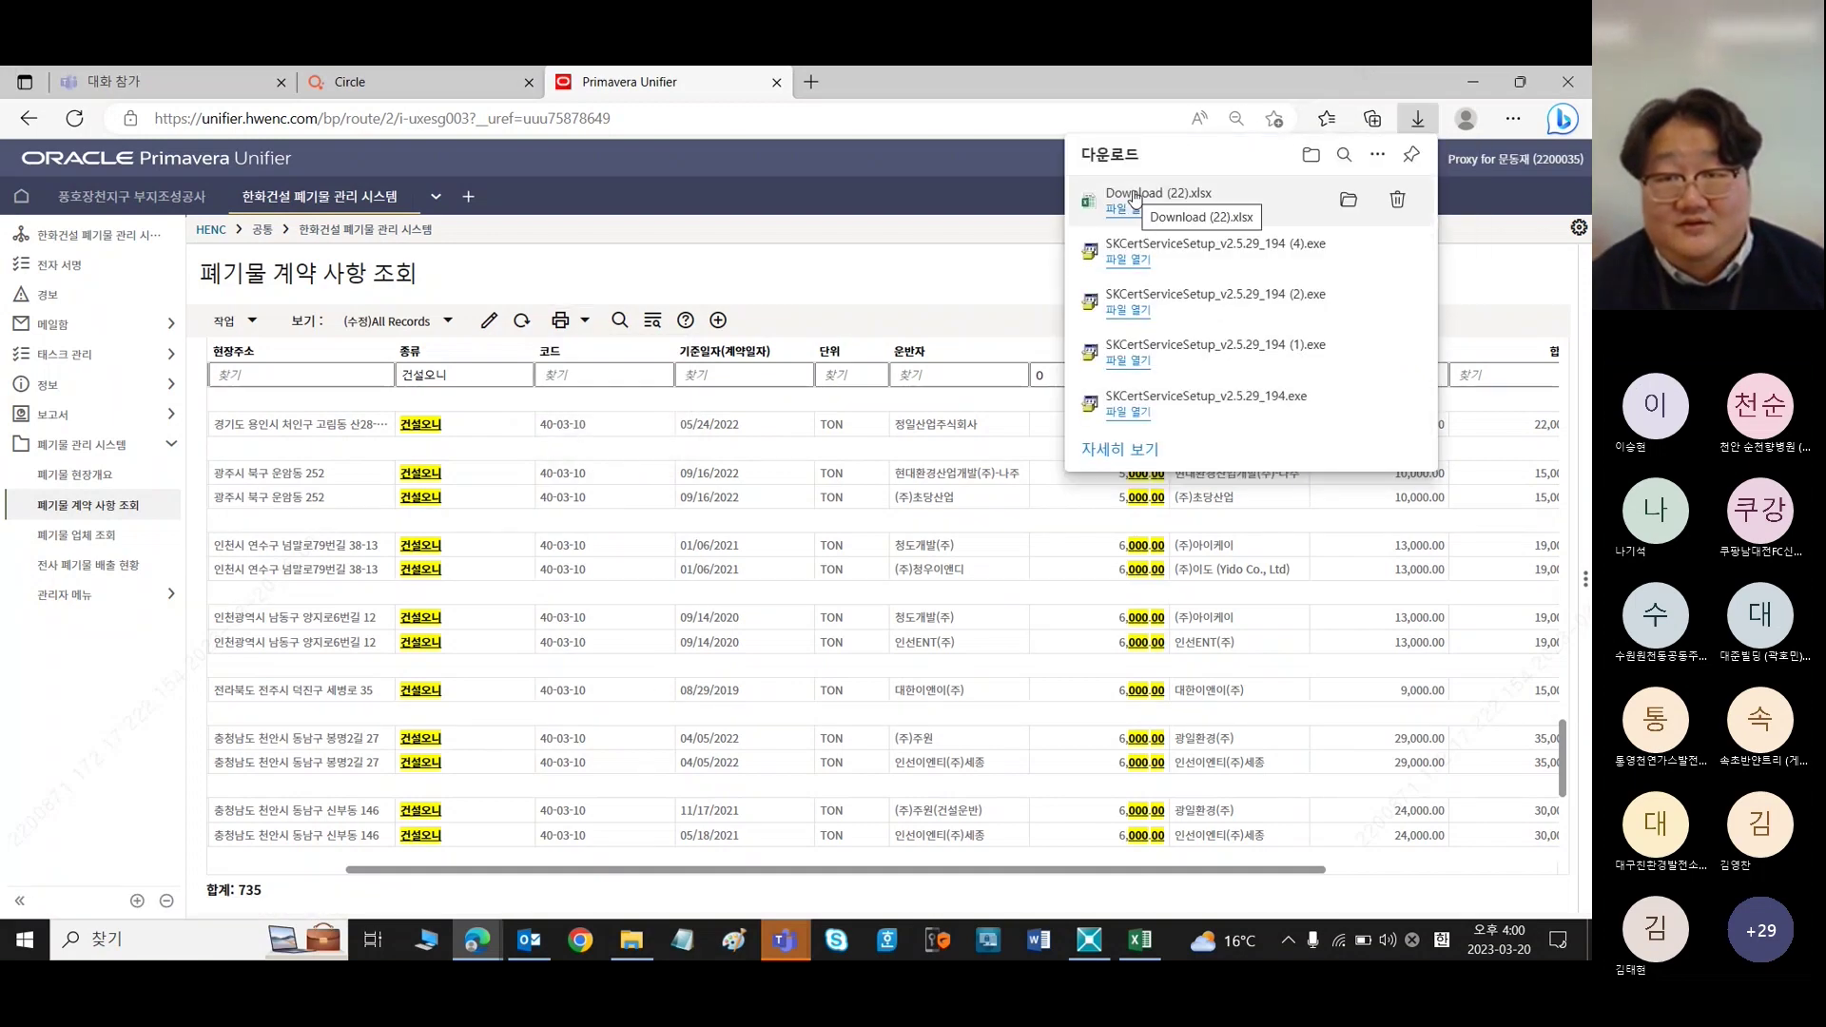
pyautogui.click(1085, 208)
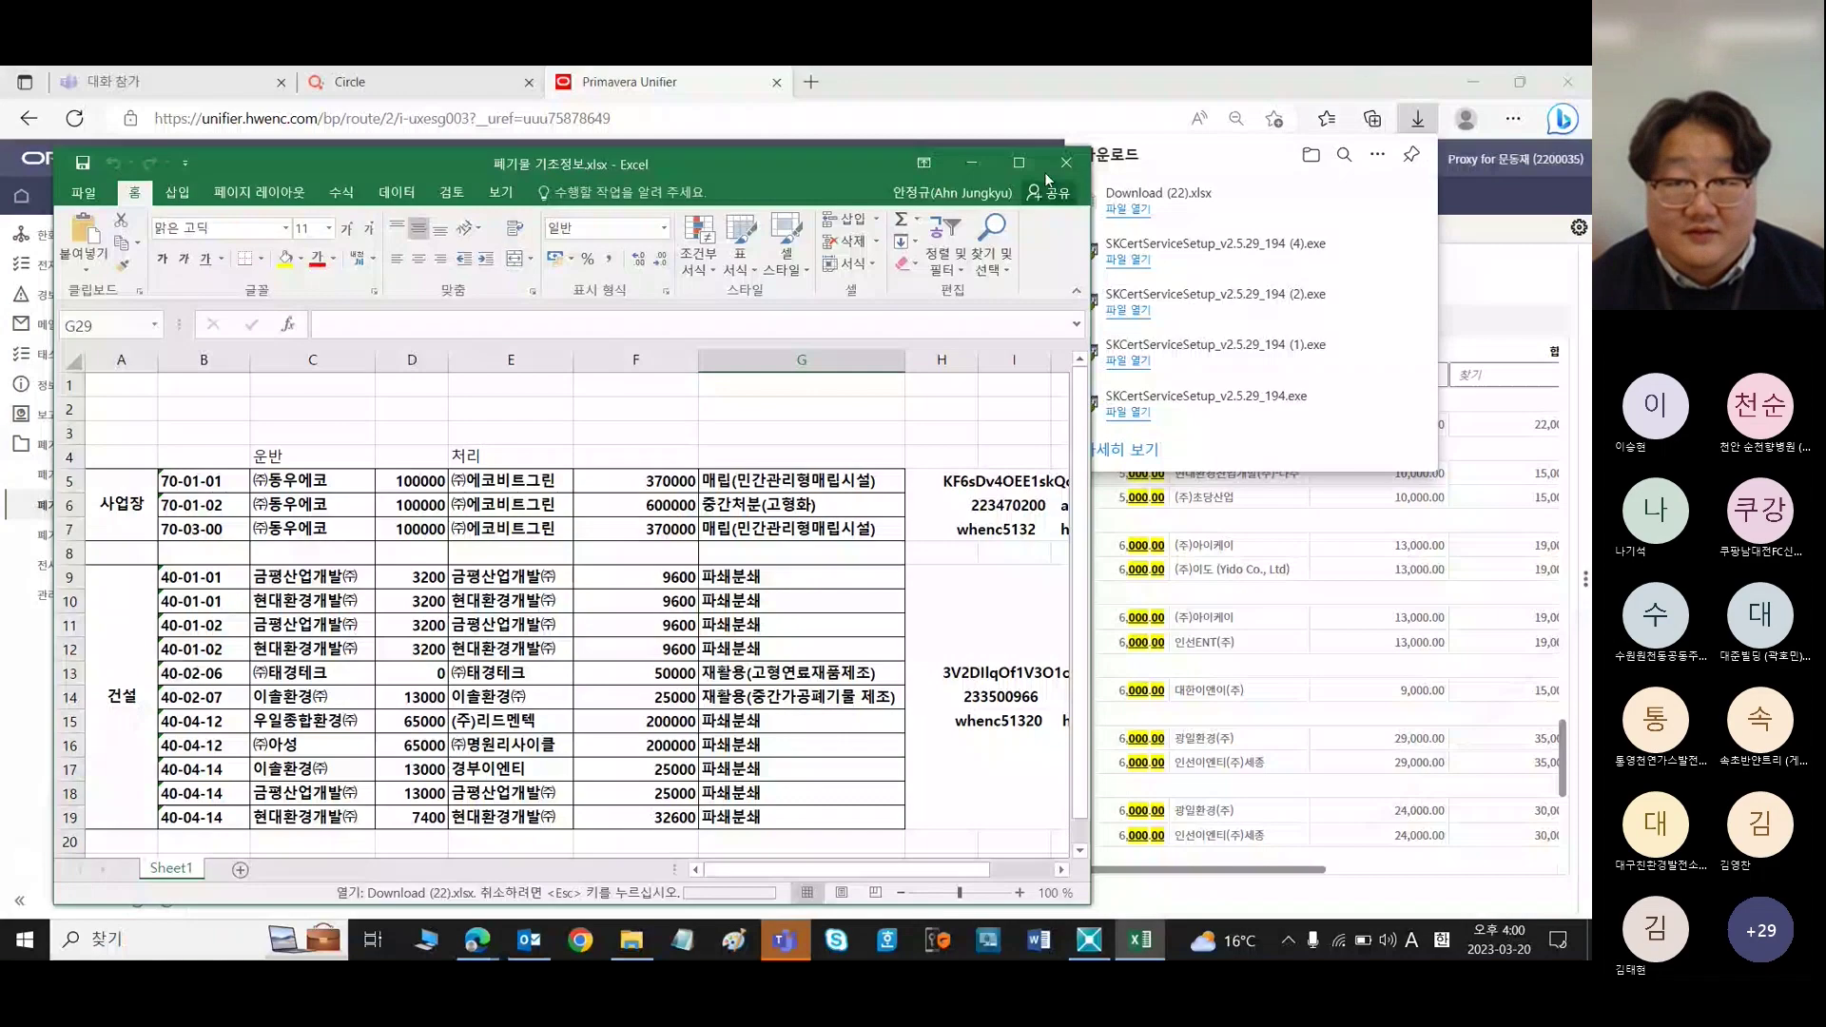
# Step: Maximize and scroll through Download (22).xlsx, then close it and 폐기물 기초정보.xlsx
pyautogui.click(1079, 190)
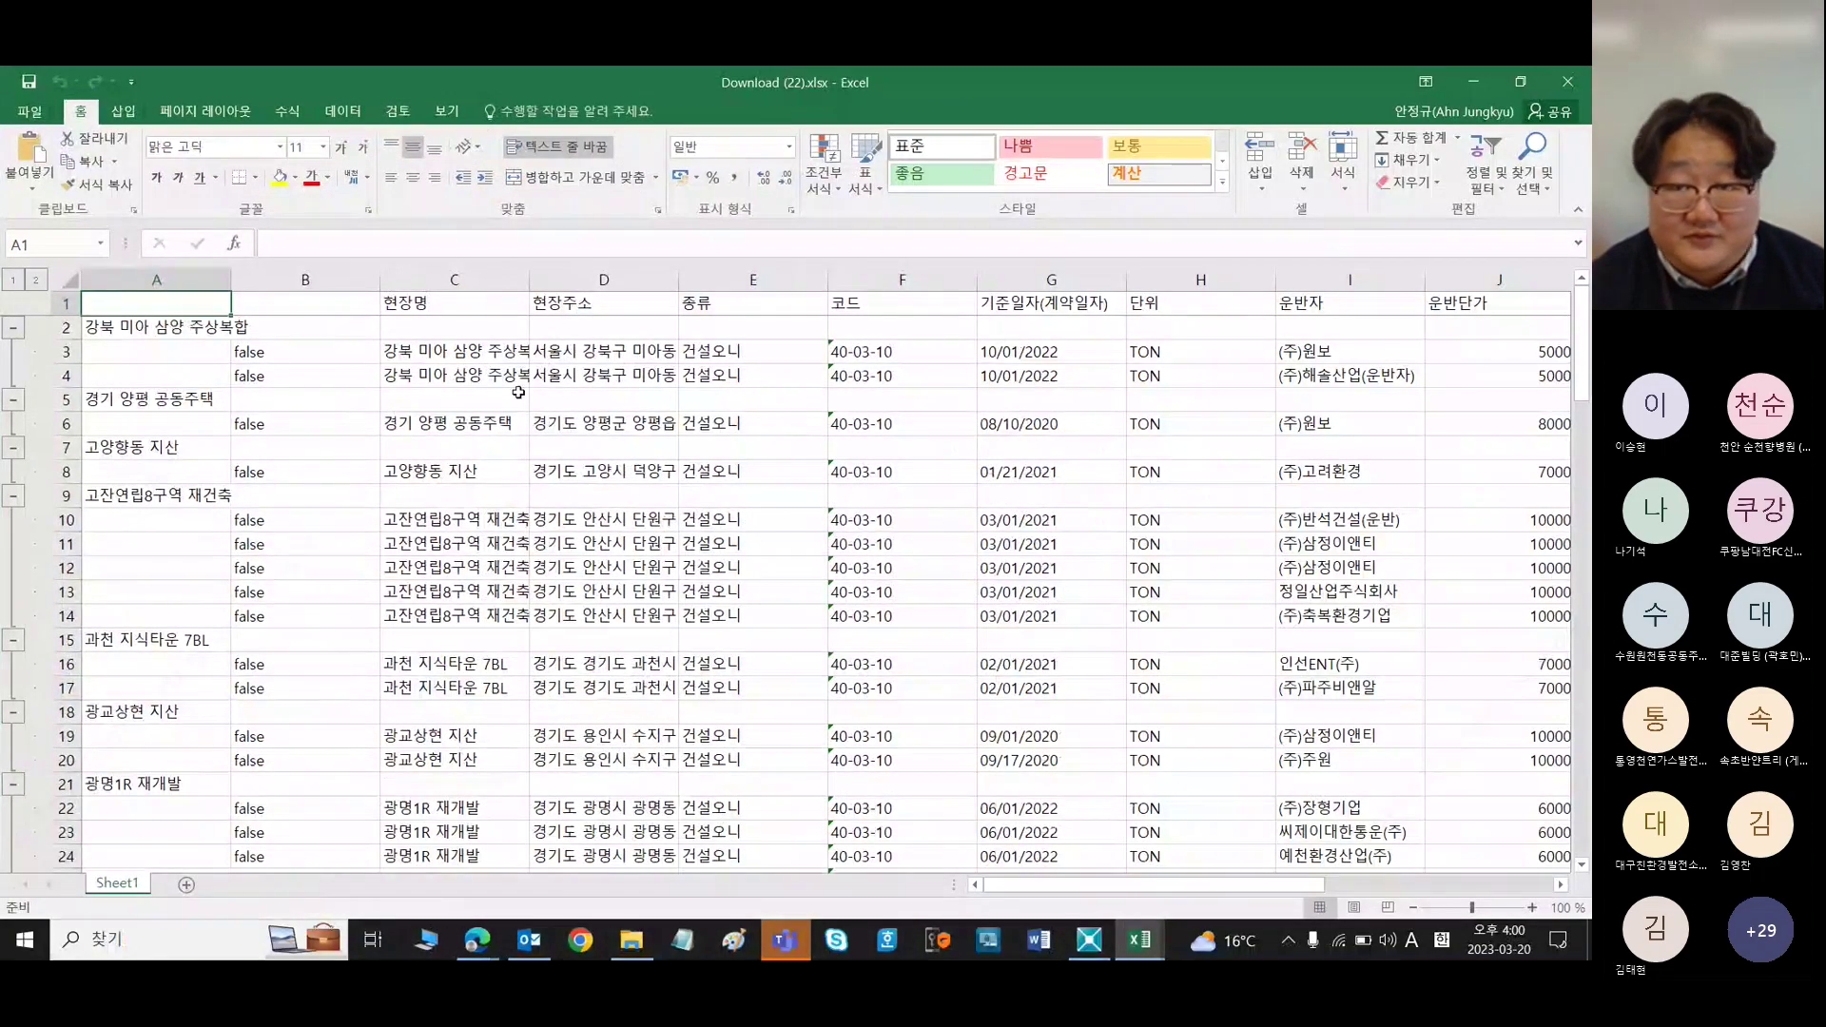
pyautogui.scroll(-19, 934, 457)
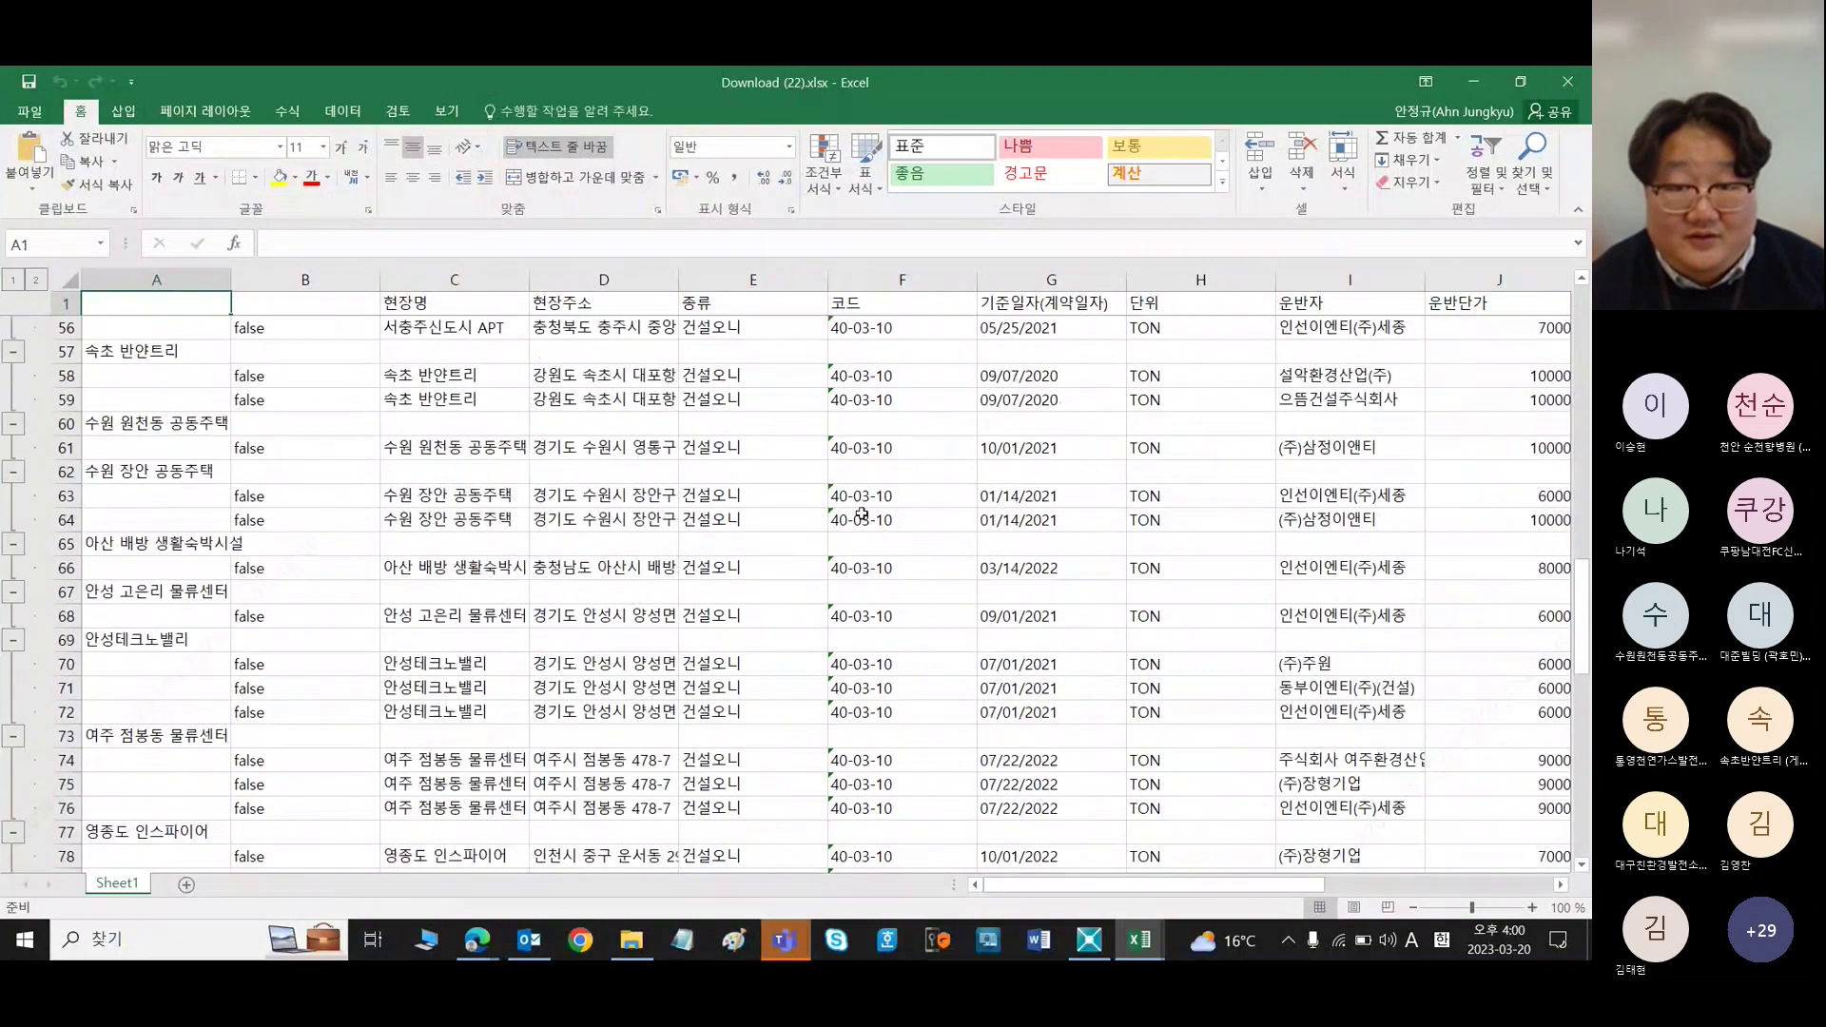
pyautogui.scroll(-2, 614, 694)
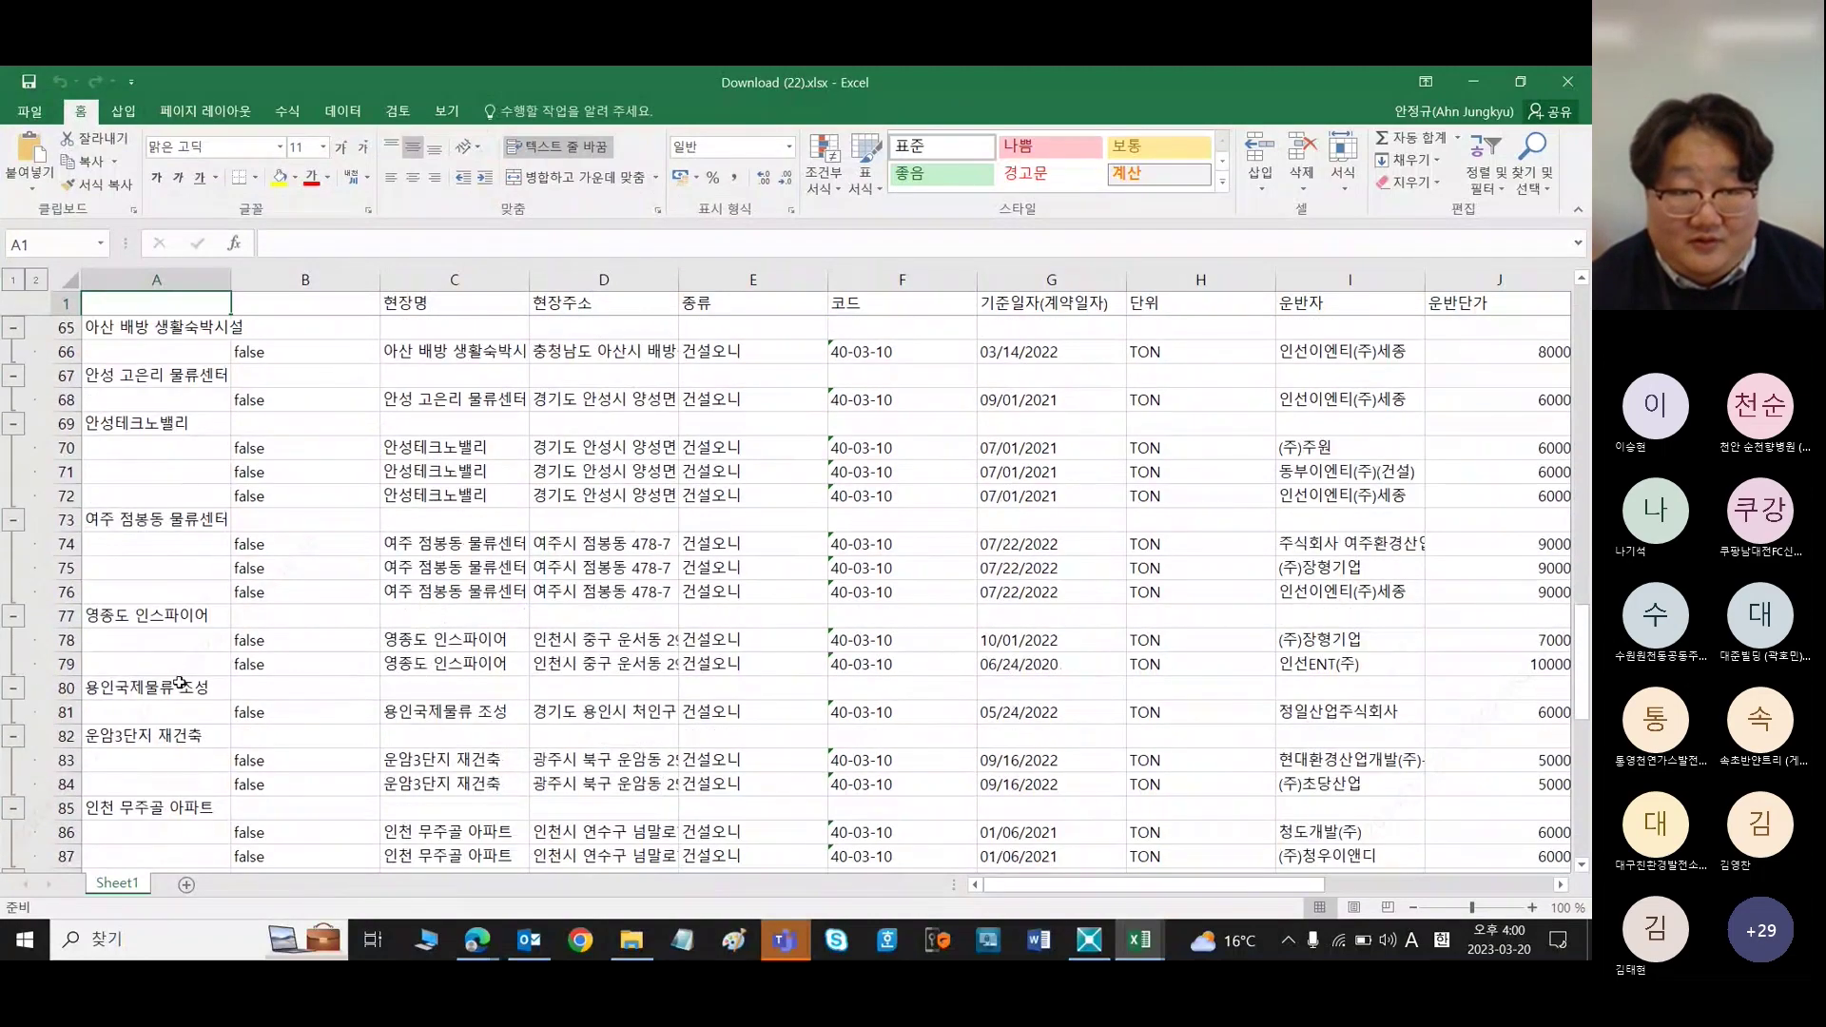
pyautogui.scroll(-13, 1298, 684)
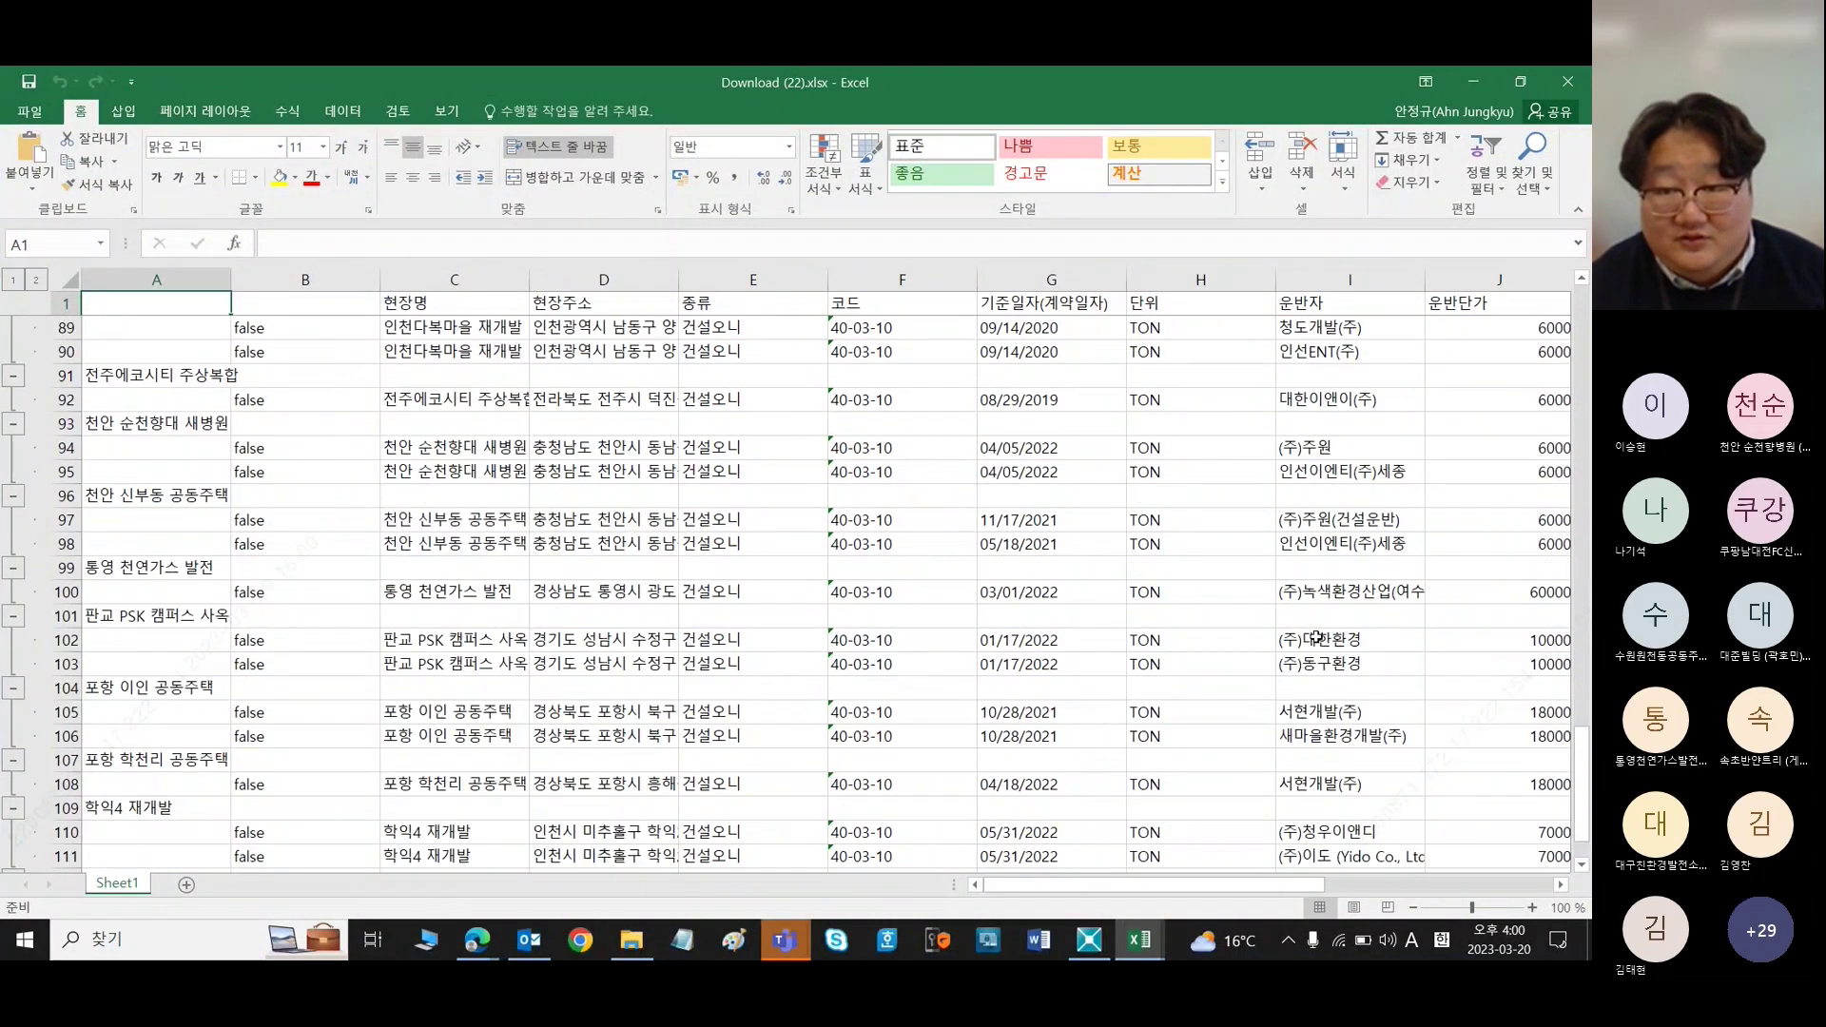
pyautogui.click(1567, 80)
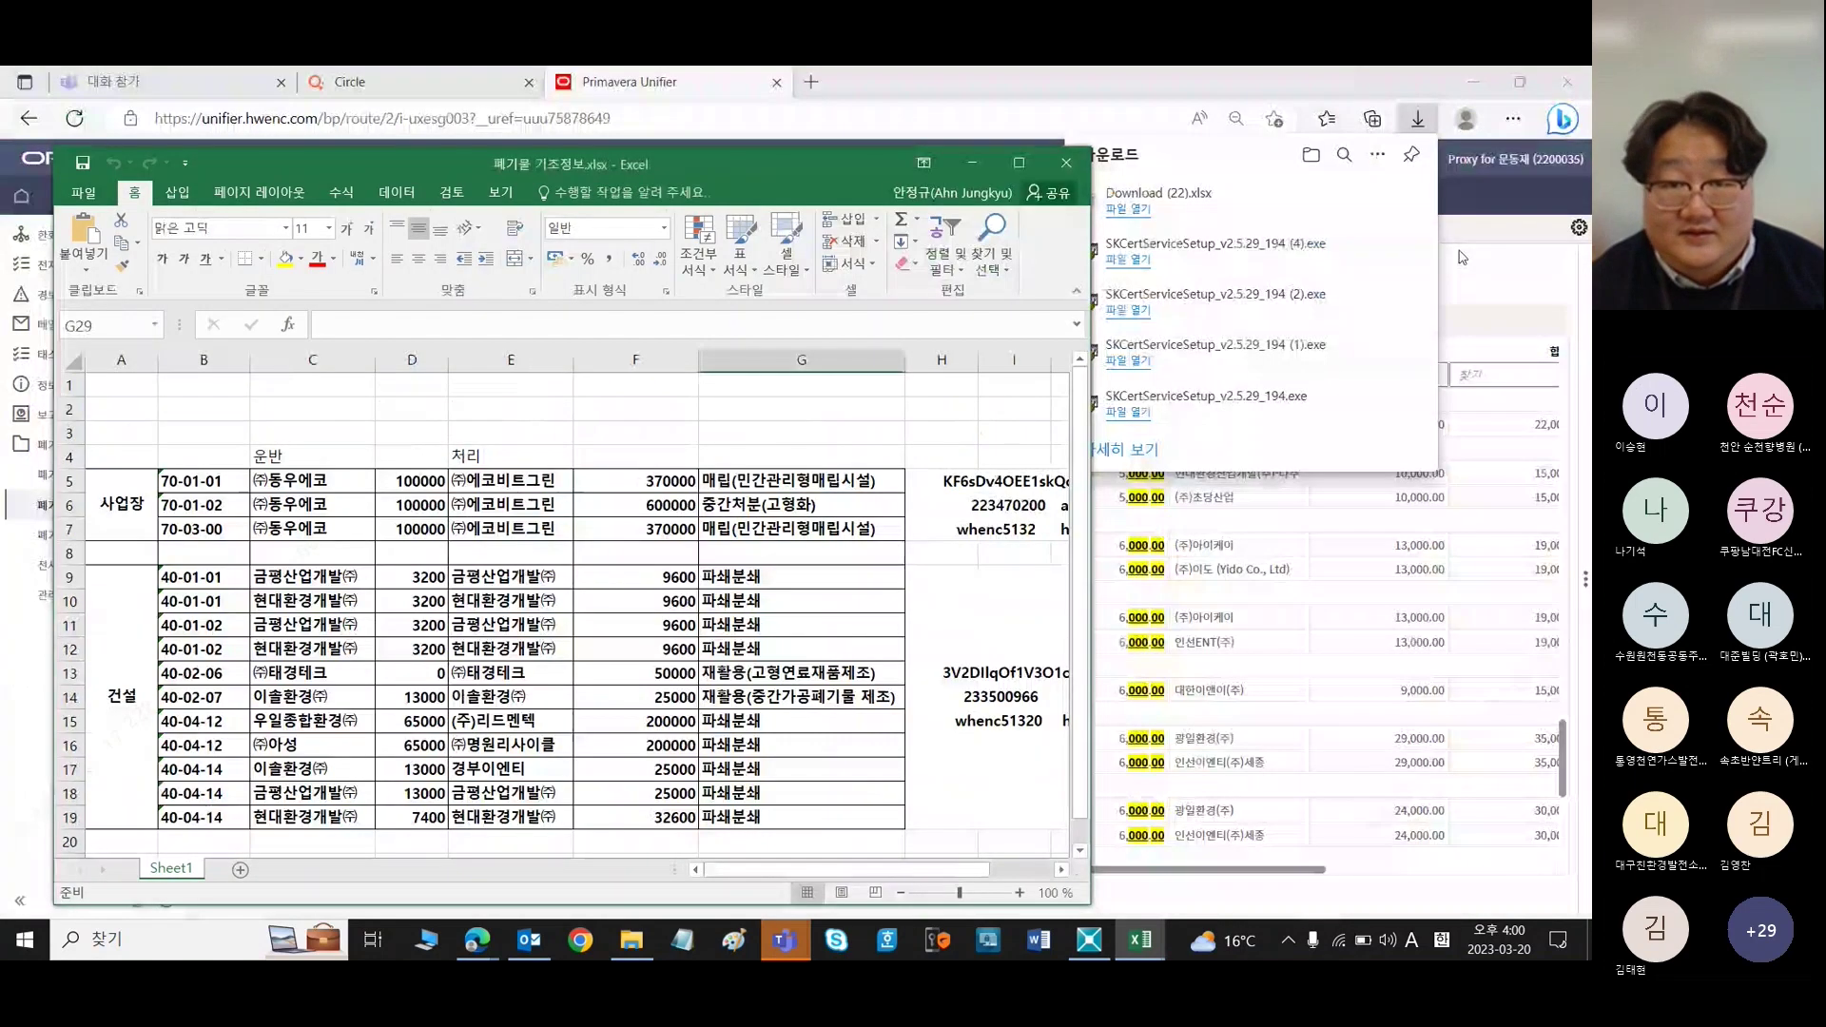
pyautogui.click(1079, 168)
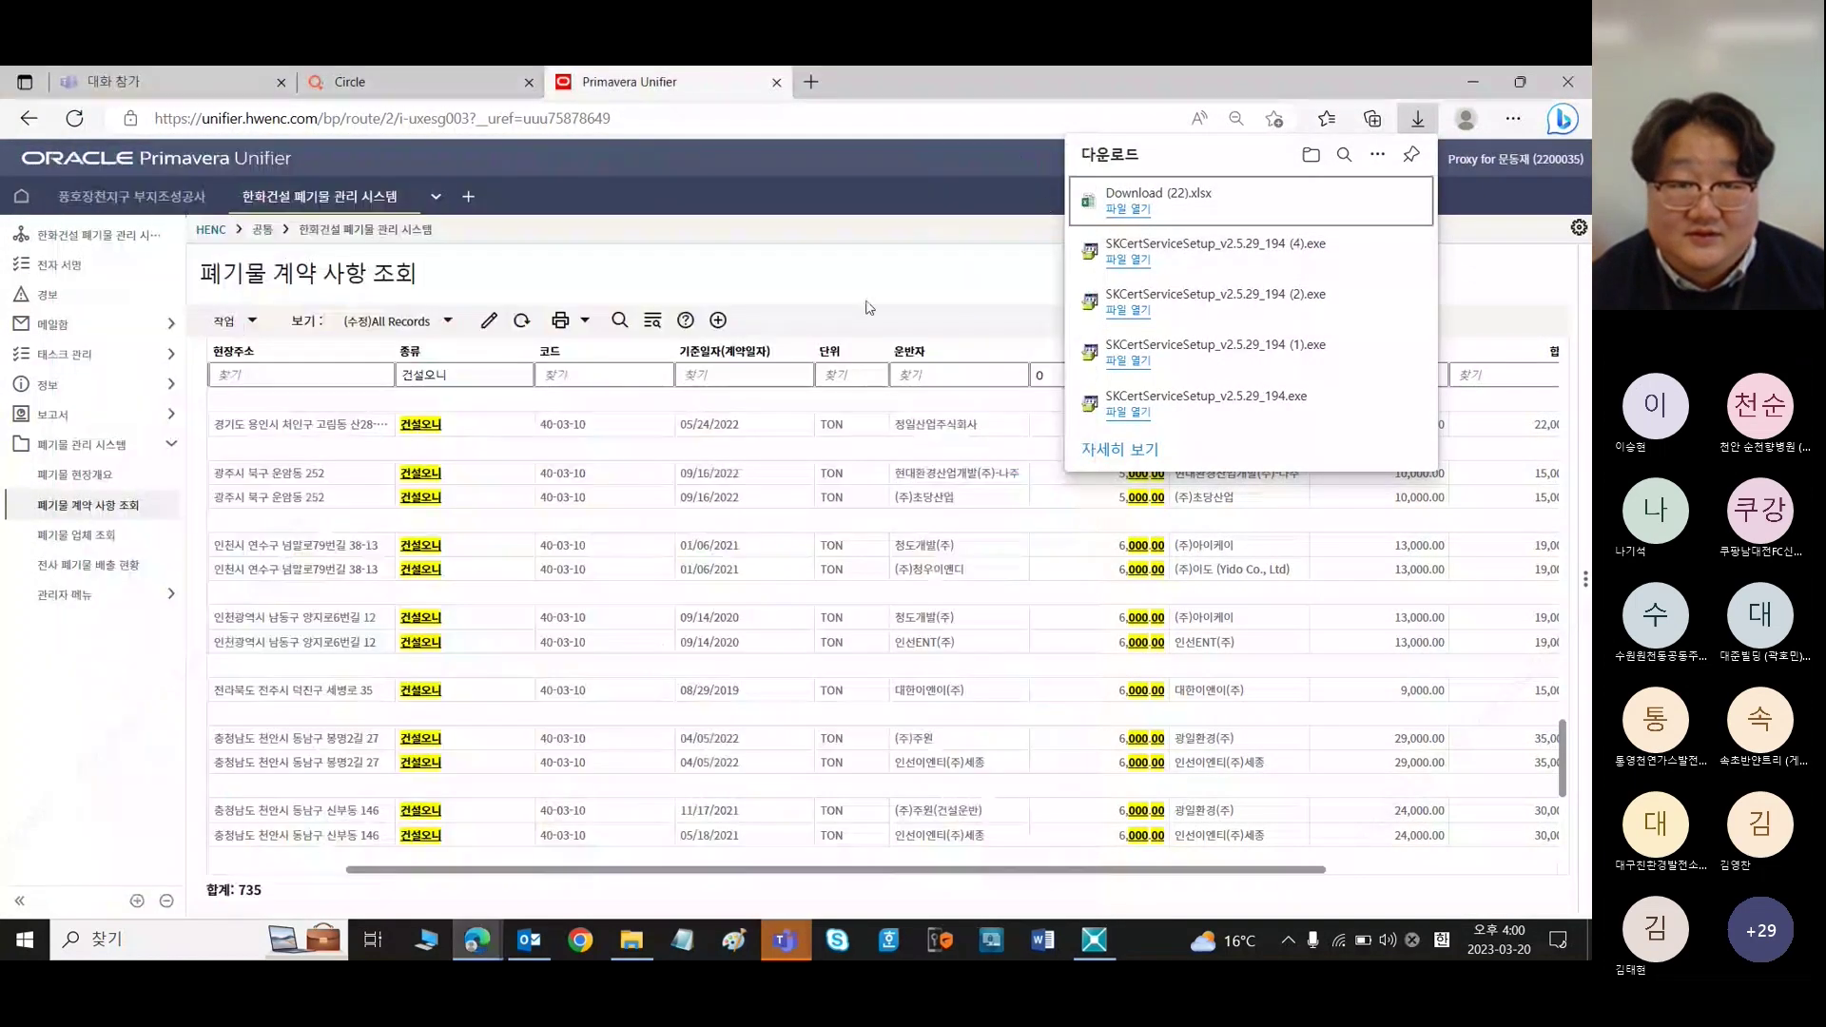
pyautogui.click(1418, 124)
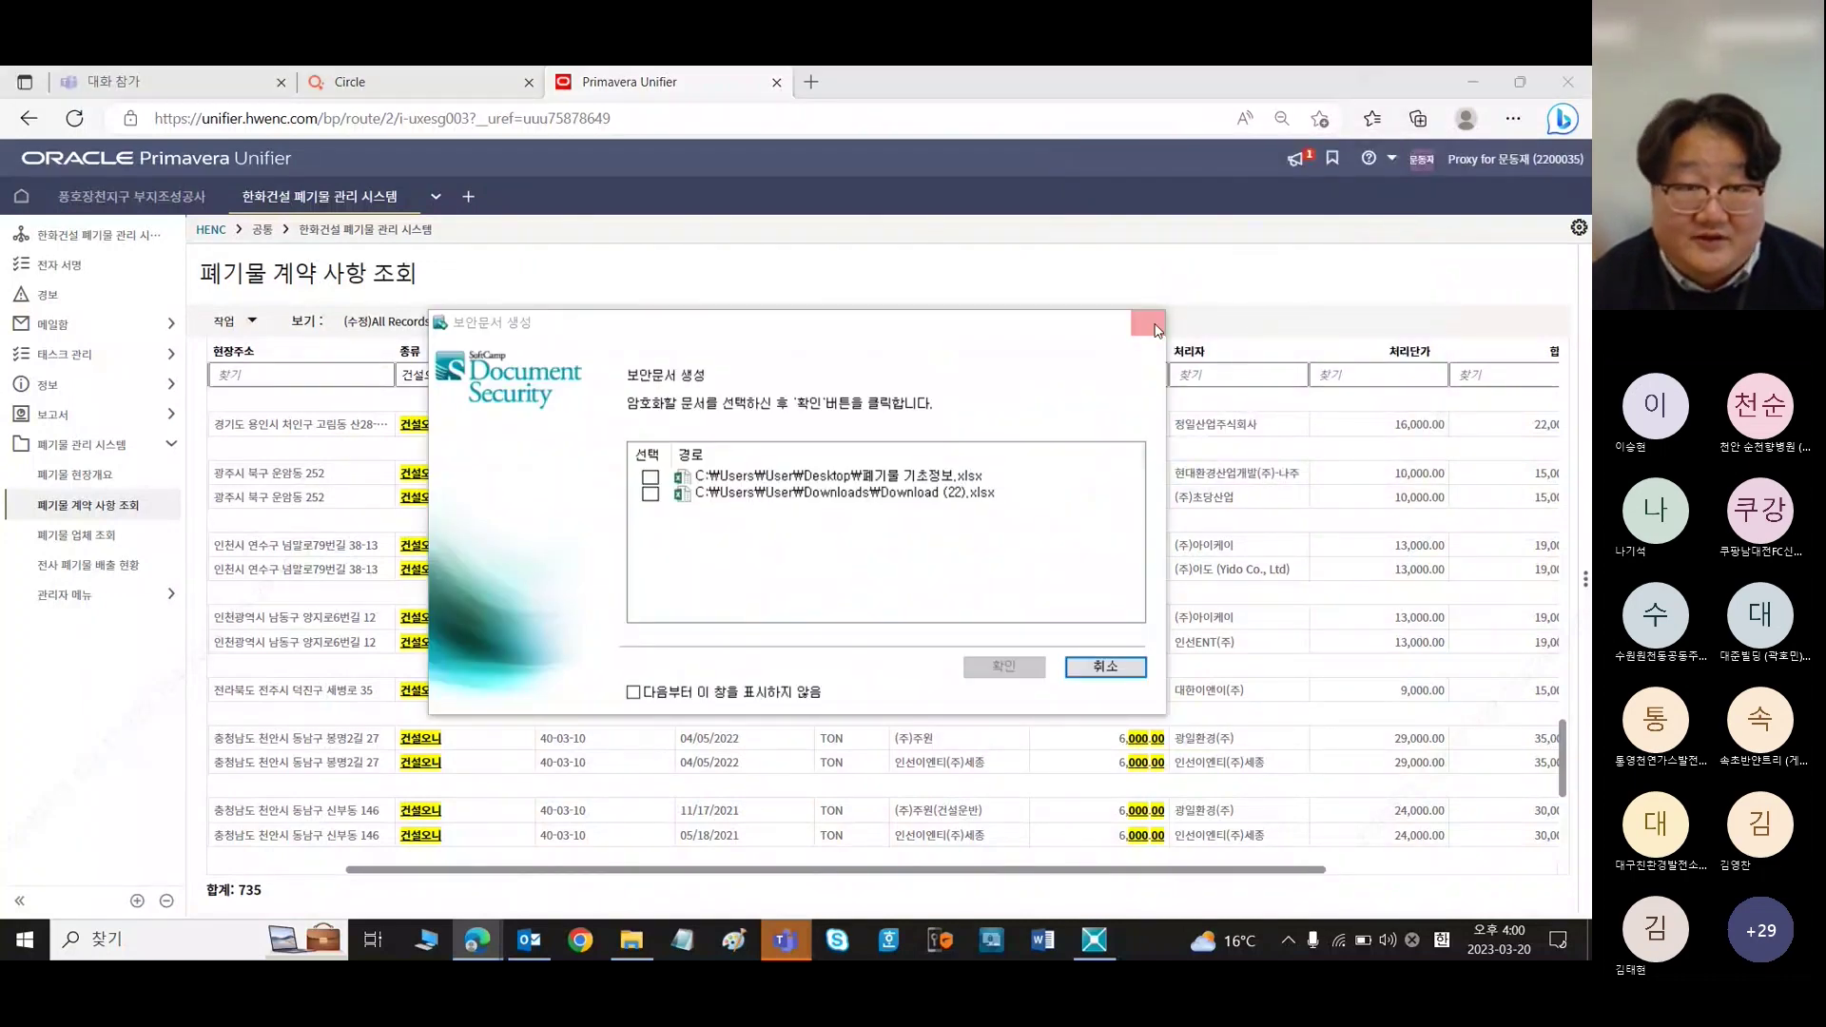
# Step: Dismiss the 보안문서 생성 prompt and open the 폐기물 업체 조회 vendor list
pyautogui.click(1146, 325)
pyautogui.click(79, 540)
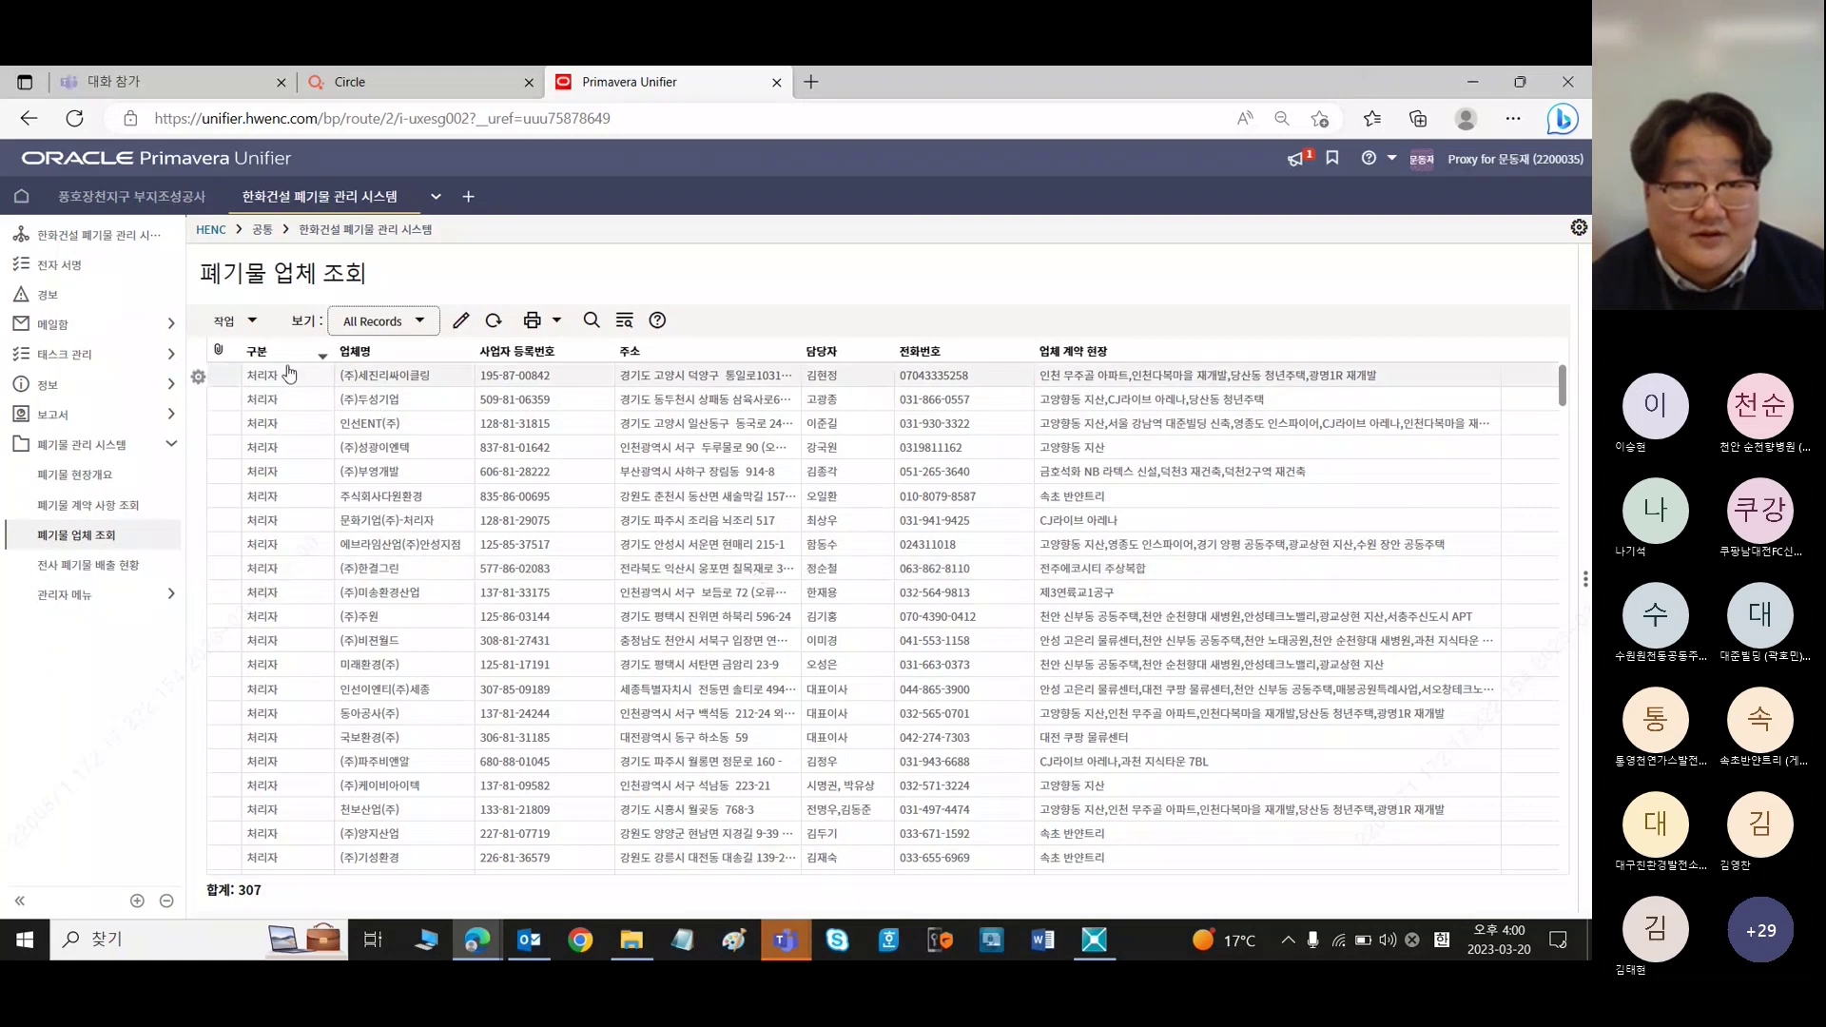
# Step: Sort the 307-vendor 폐기물 업체 조회 grid by 구분 and scroll through it
pyautogui.click(325, 354)
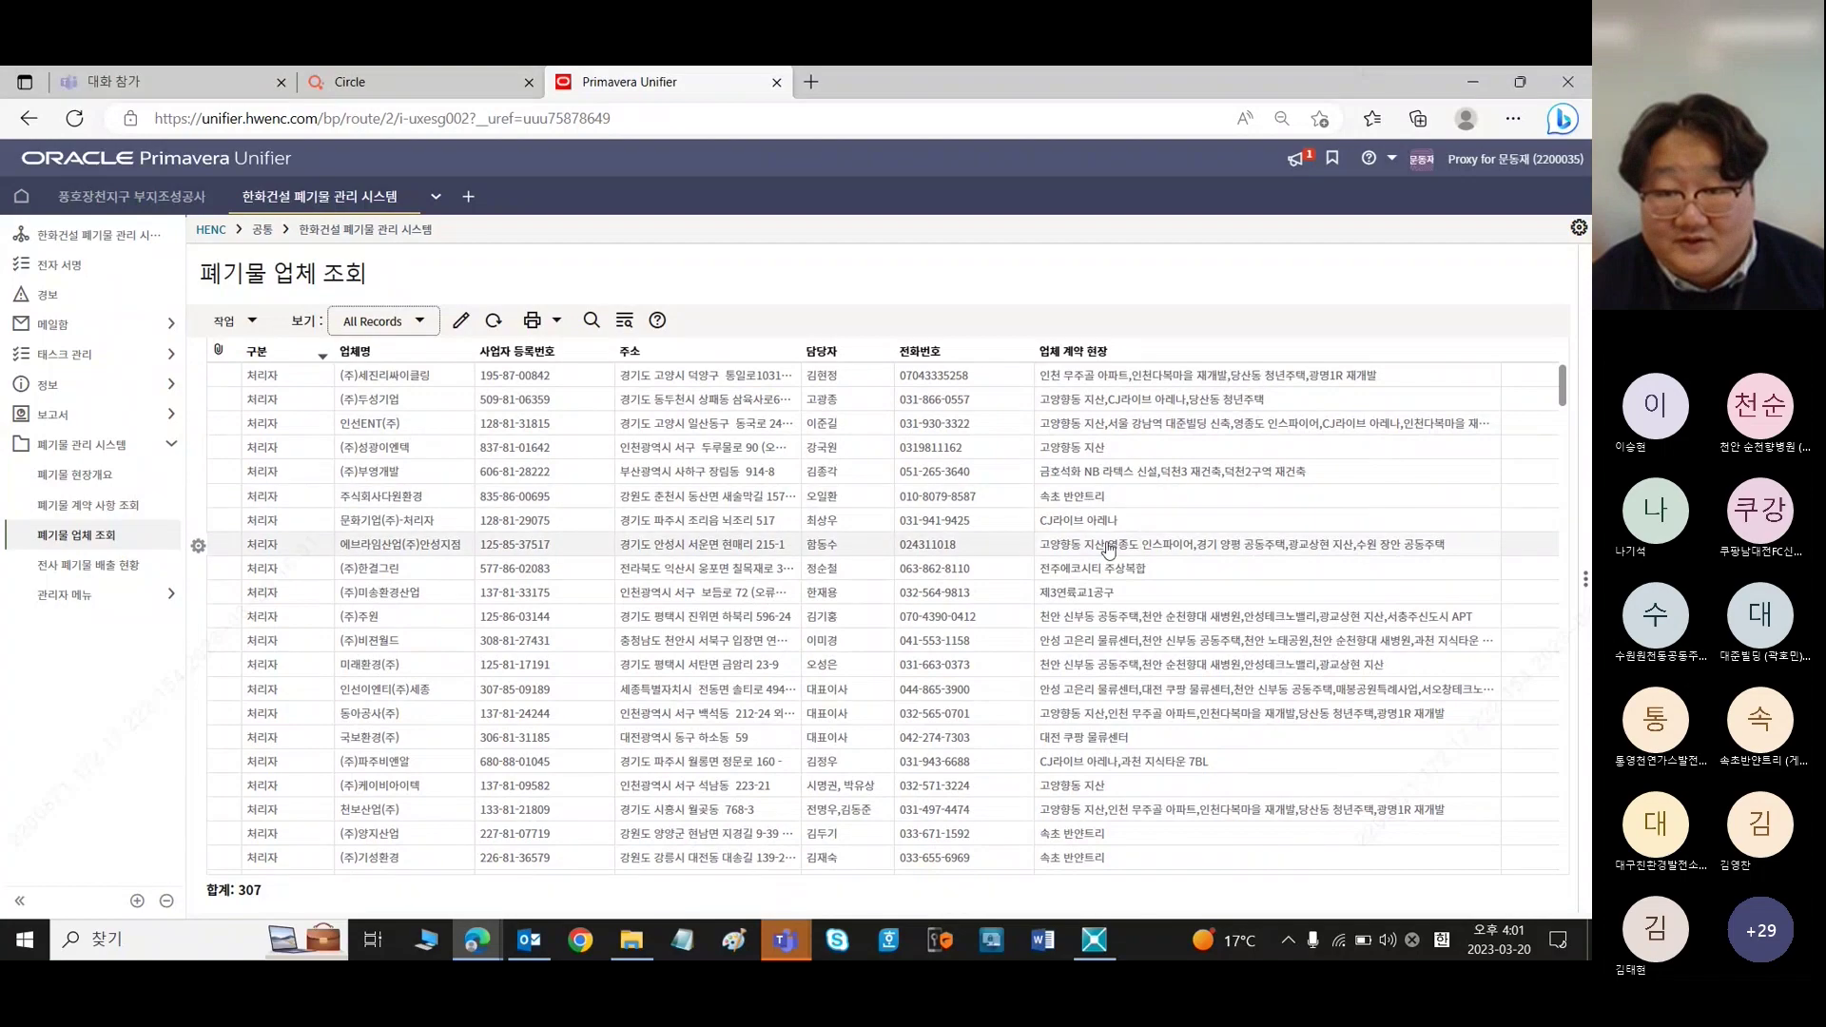
pyautogui.scroll(-4, 1141, 756)
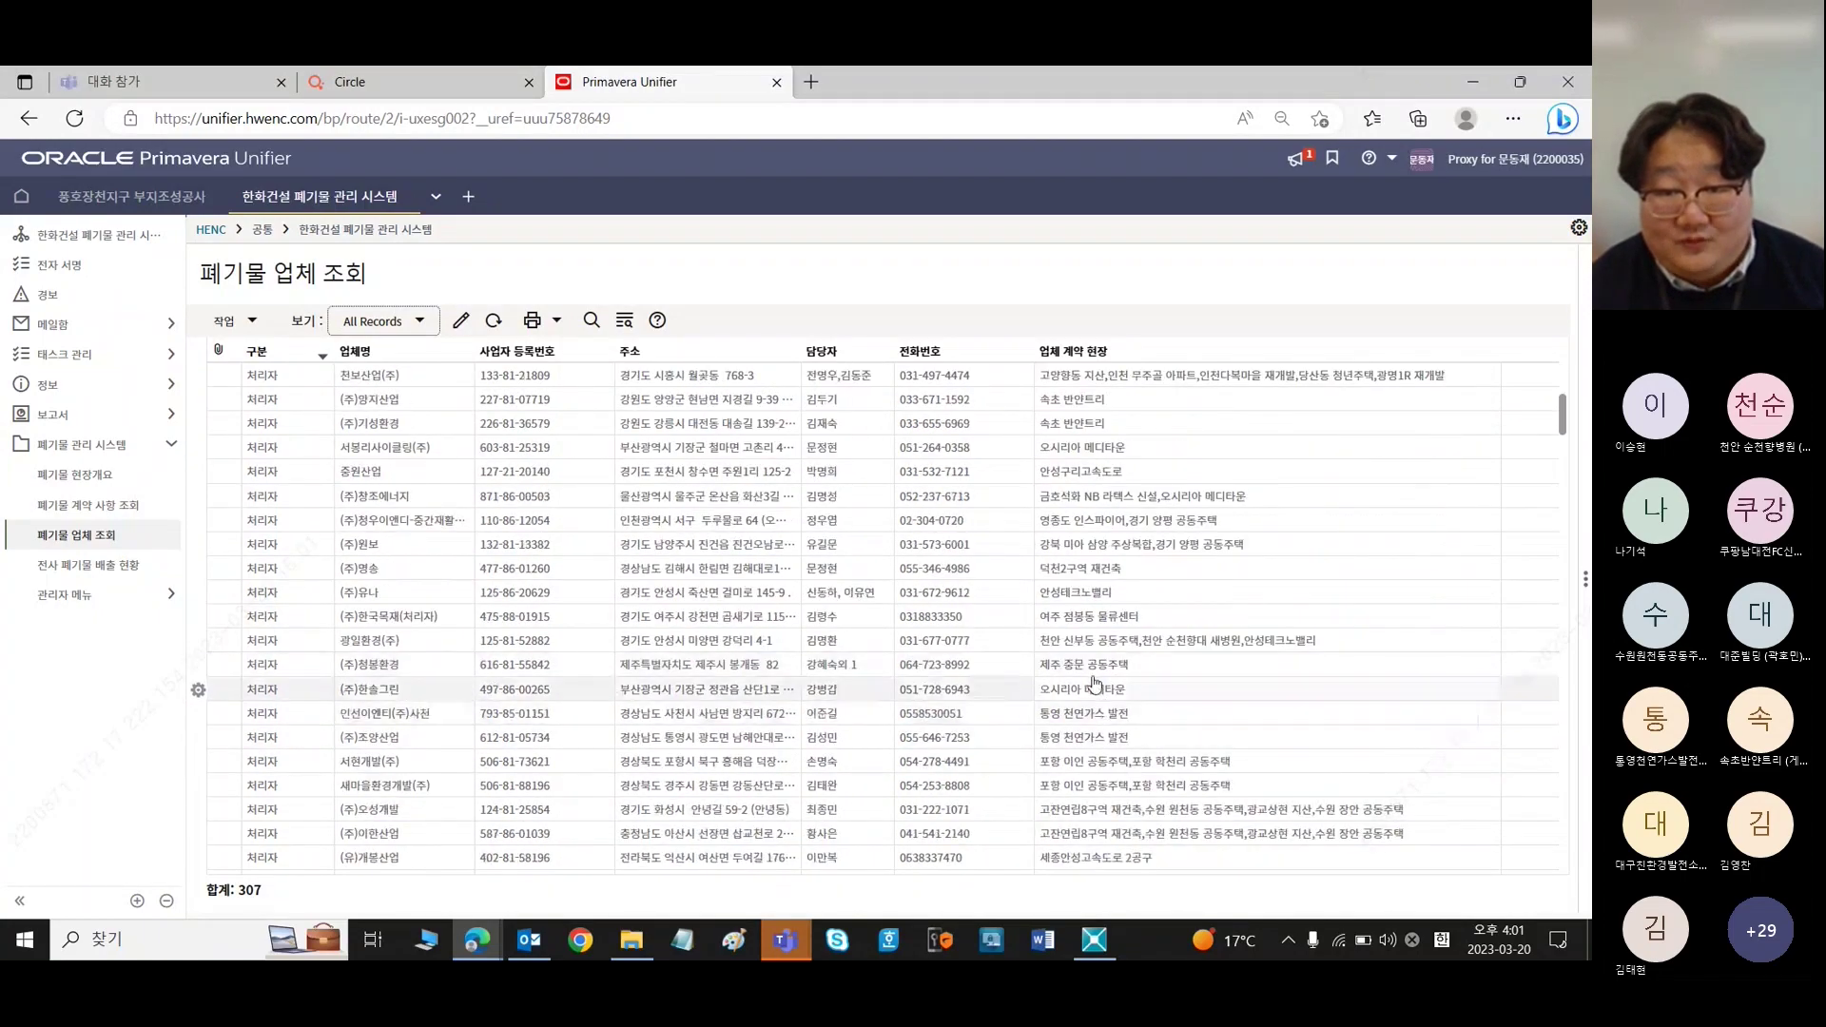
pyautogui.scroll(1, 1094, 666)
pyautogui.scroll(3, 1075, 609)
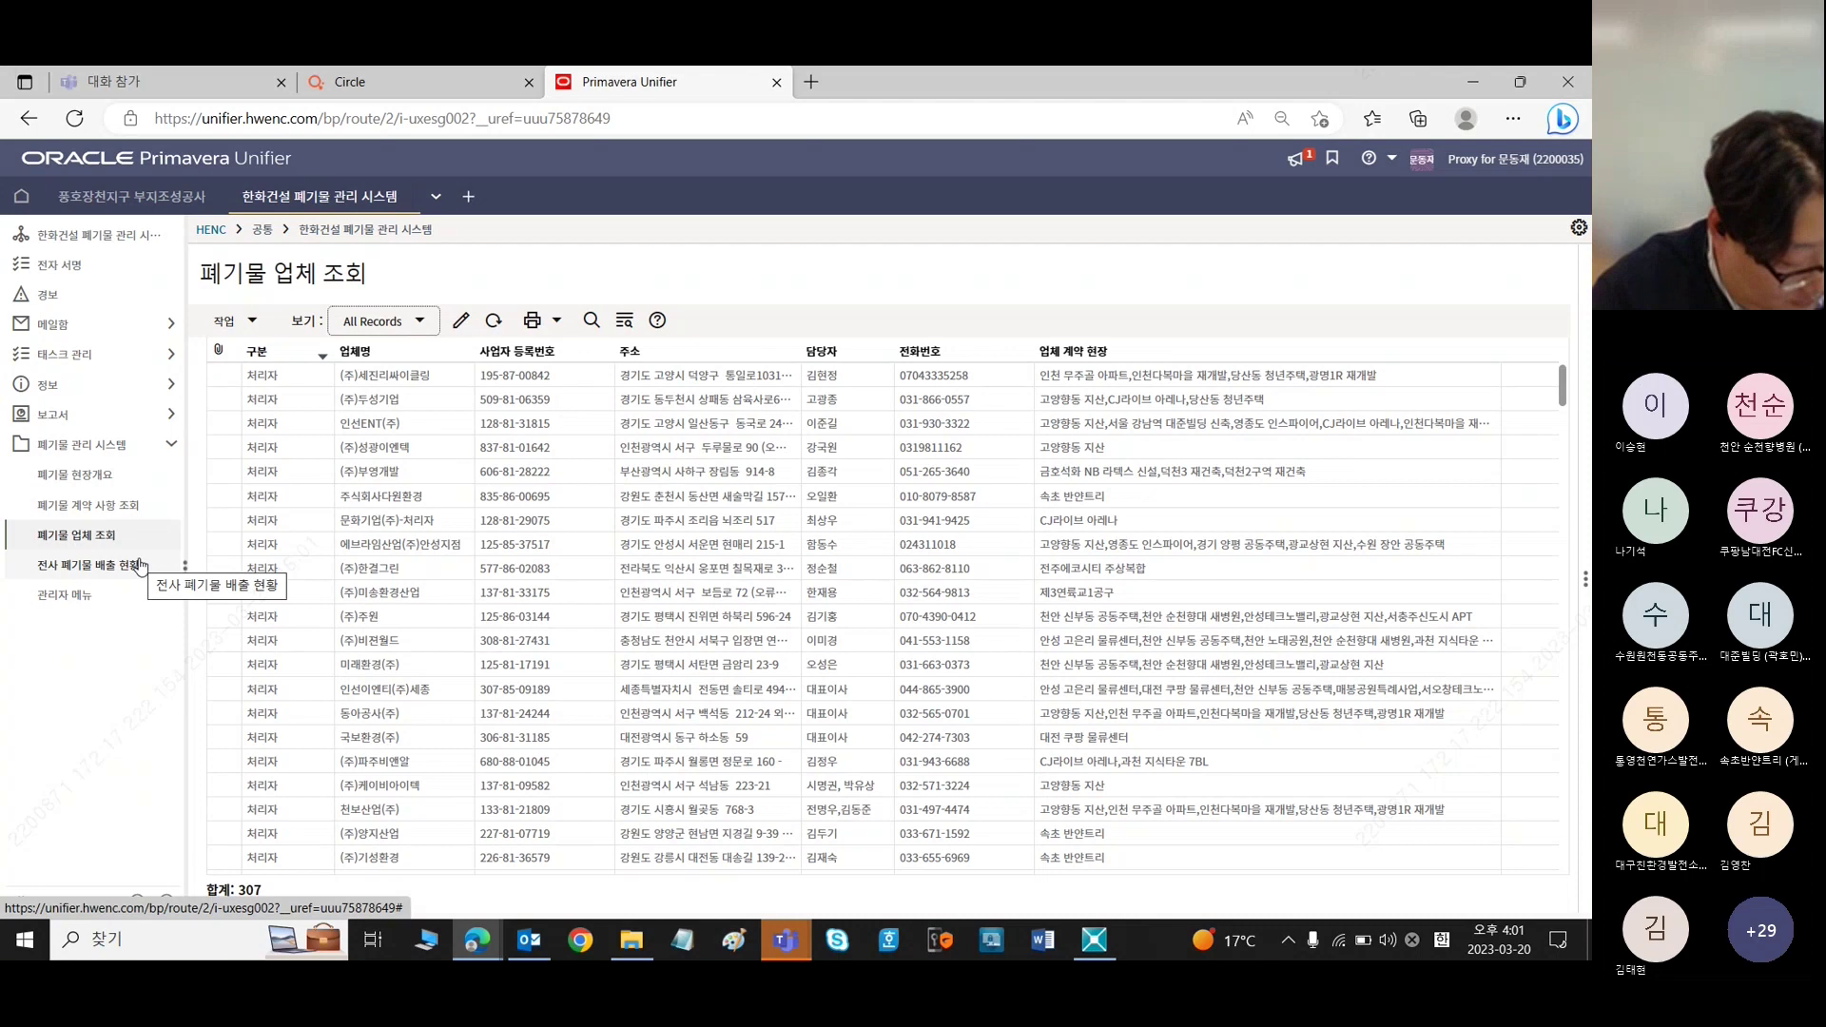
# Step: Open 전사 폐기물 배출 현황 and set the page size to 10000 records
pyautogui.click(98, 567)
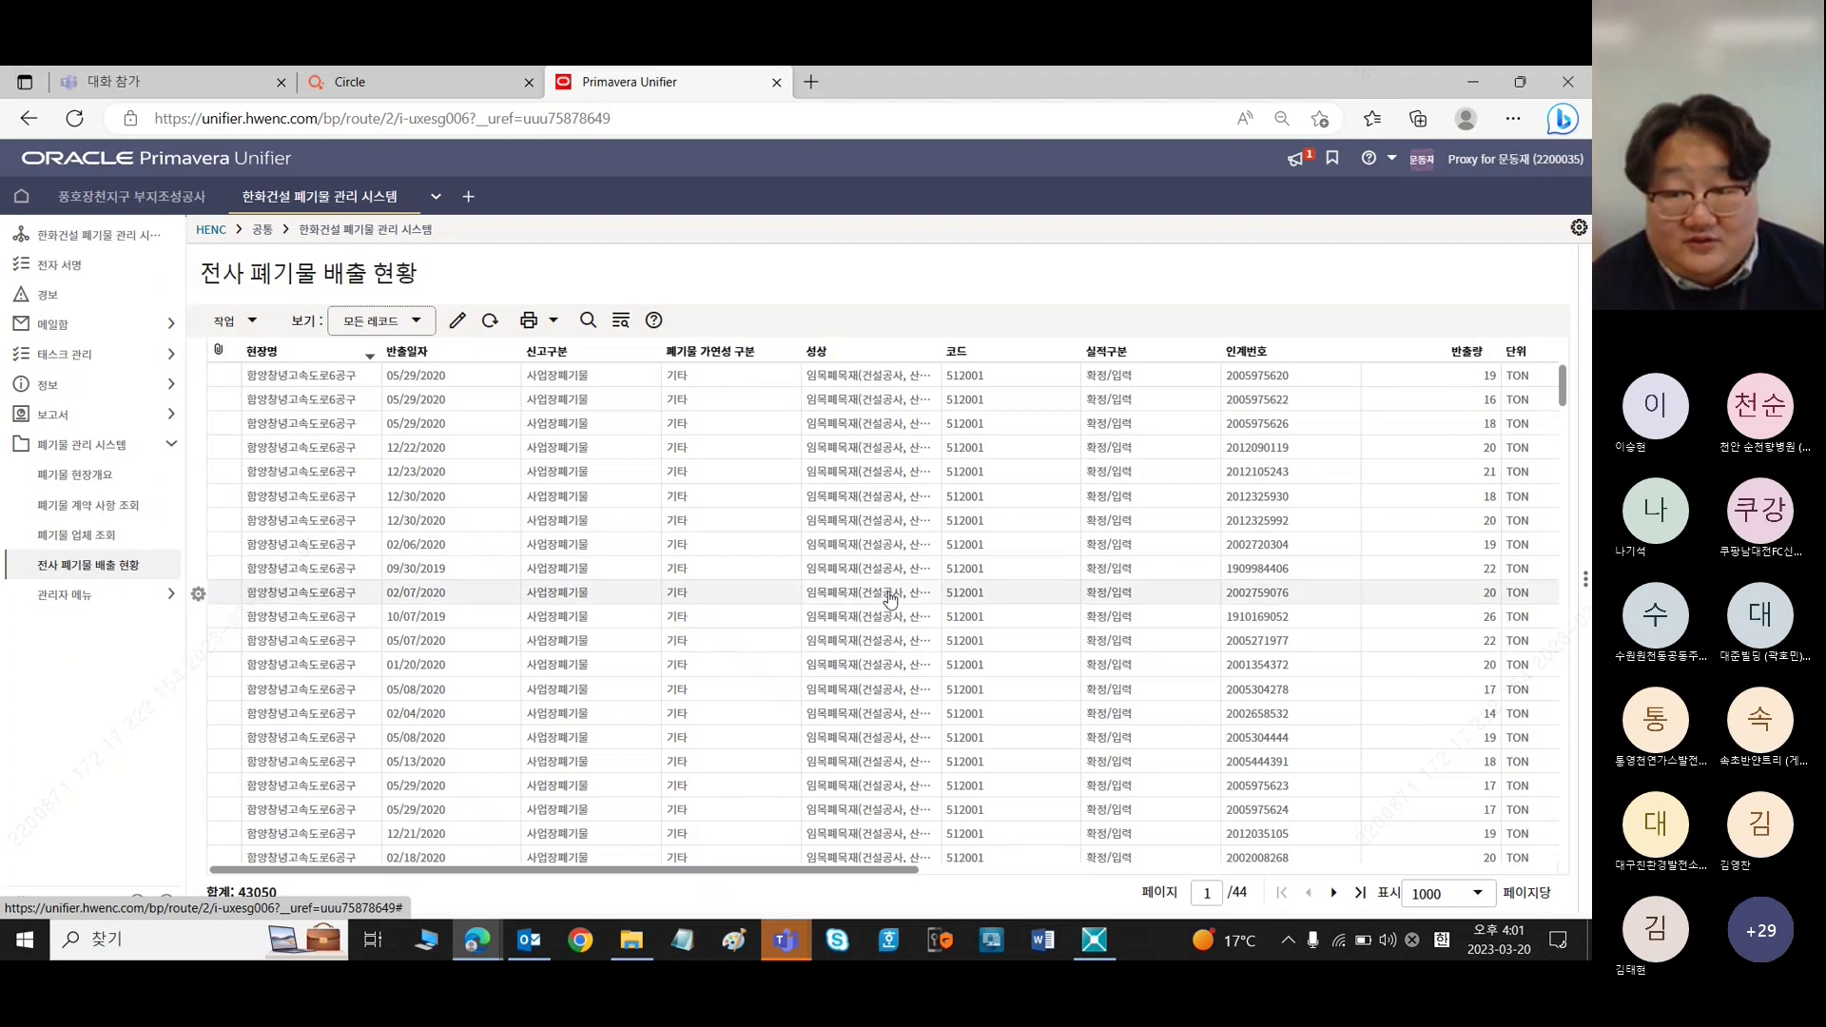
pyautogui.click(1480, 893)
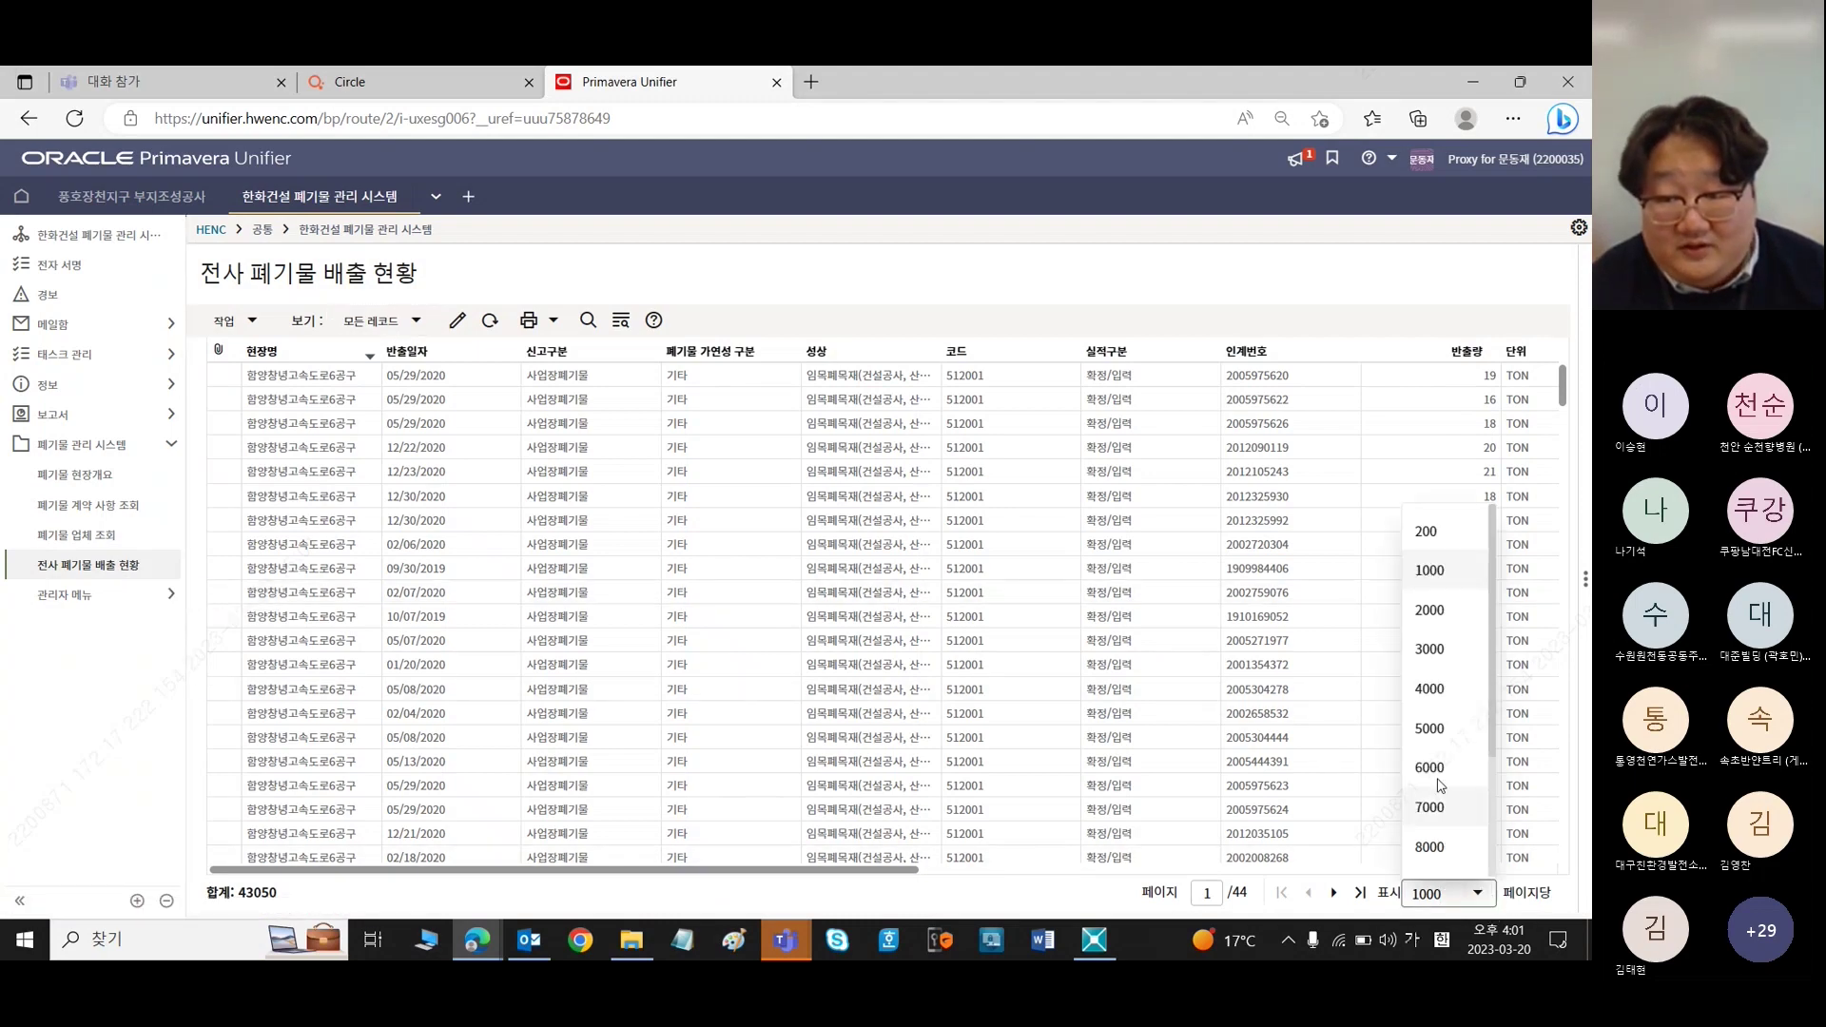
pyautogui.scroll(-2, 1431, 761)
pyautogui.click(1438, 854)
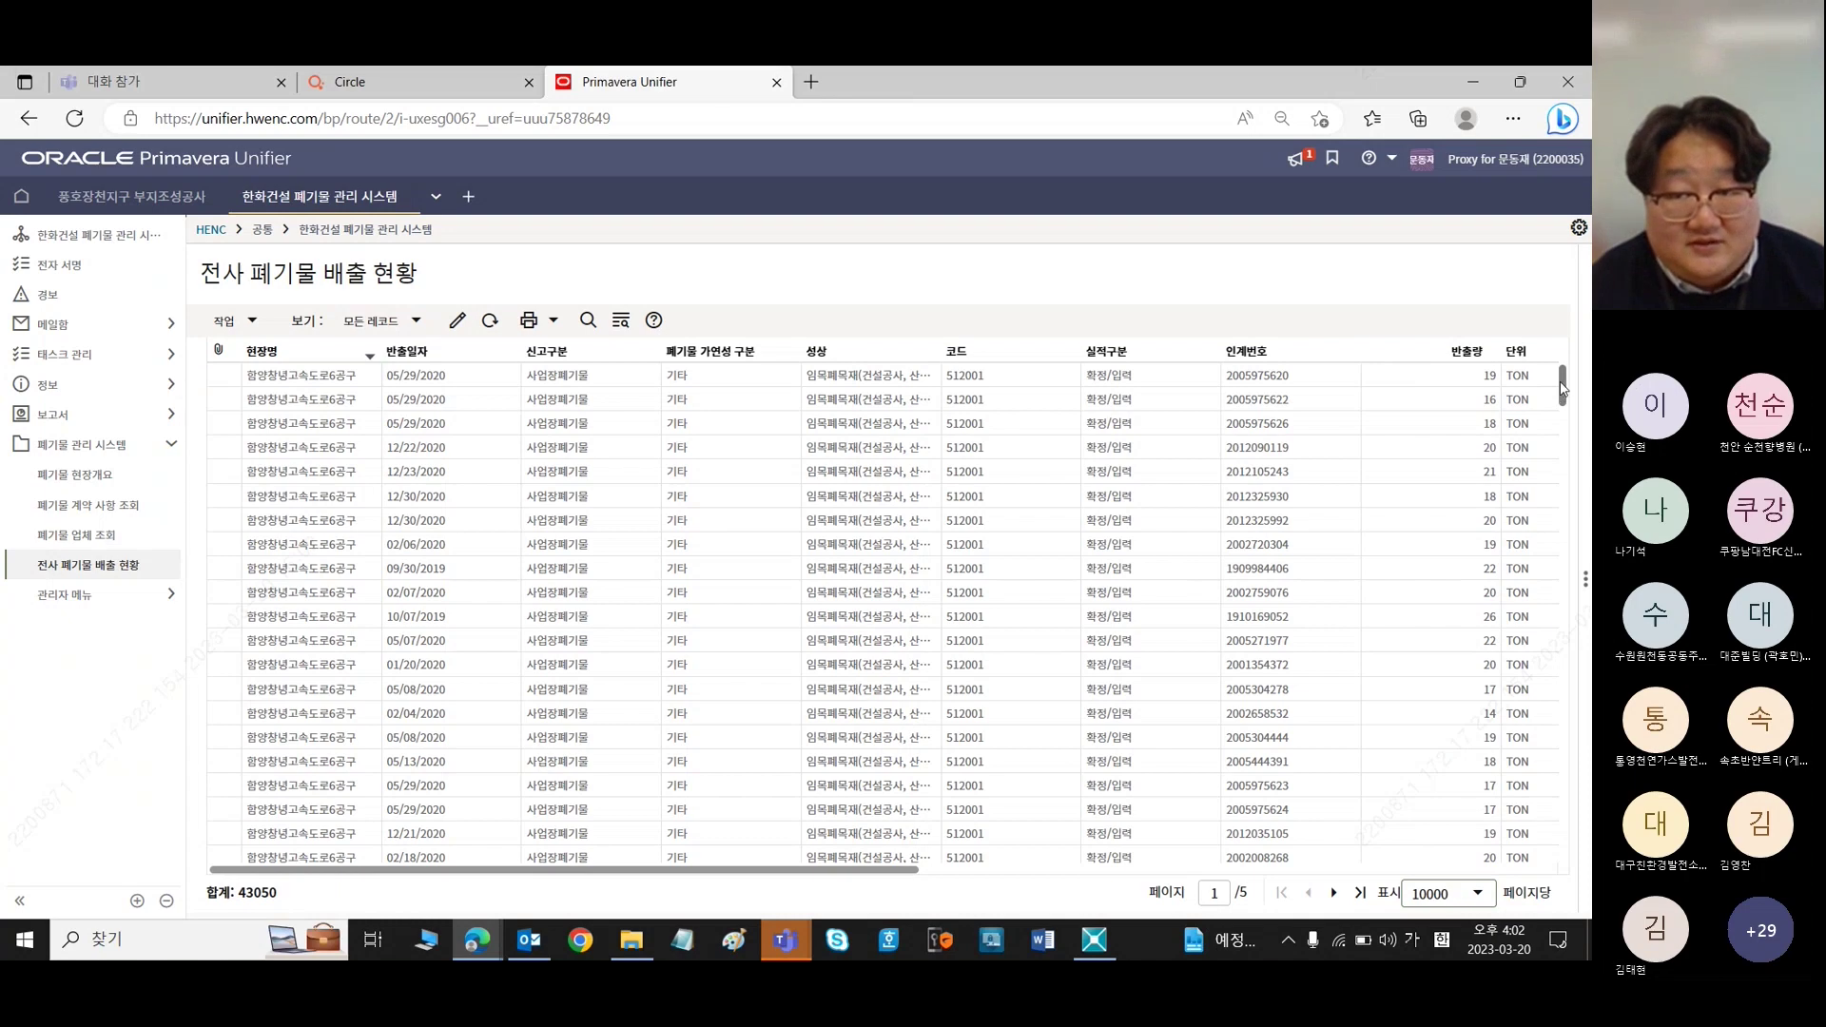
# Step: Scroll down the 전사 폐기물 배출 현황 grid and view, then collapse, the 11/02/2022 record details
pyautogui.moveTo(1563, 388); pyautogui.dragTo(1579, 892)
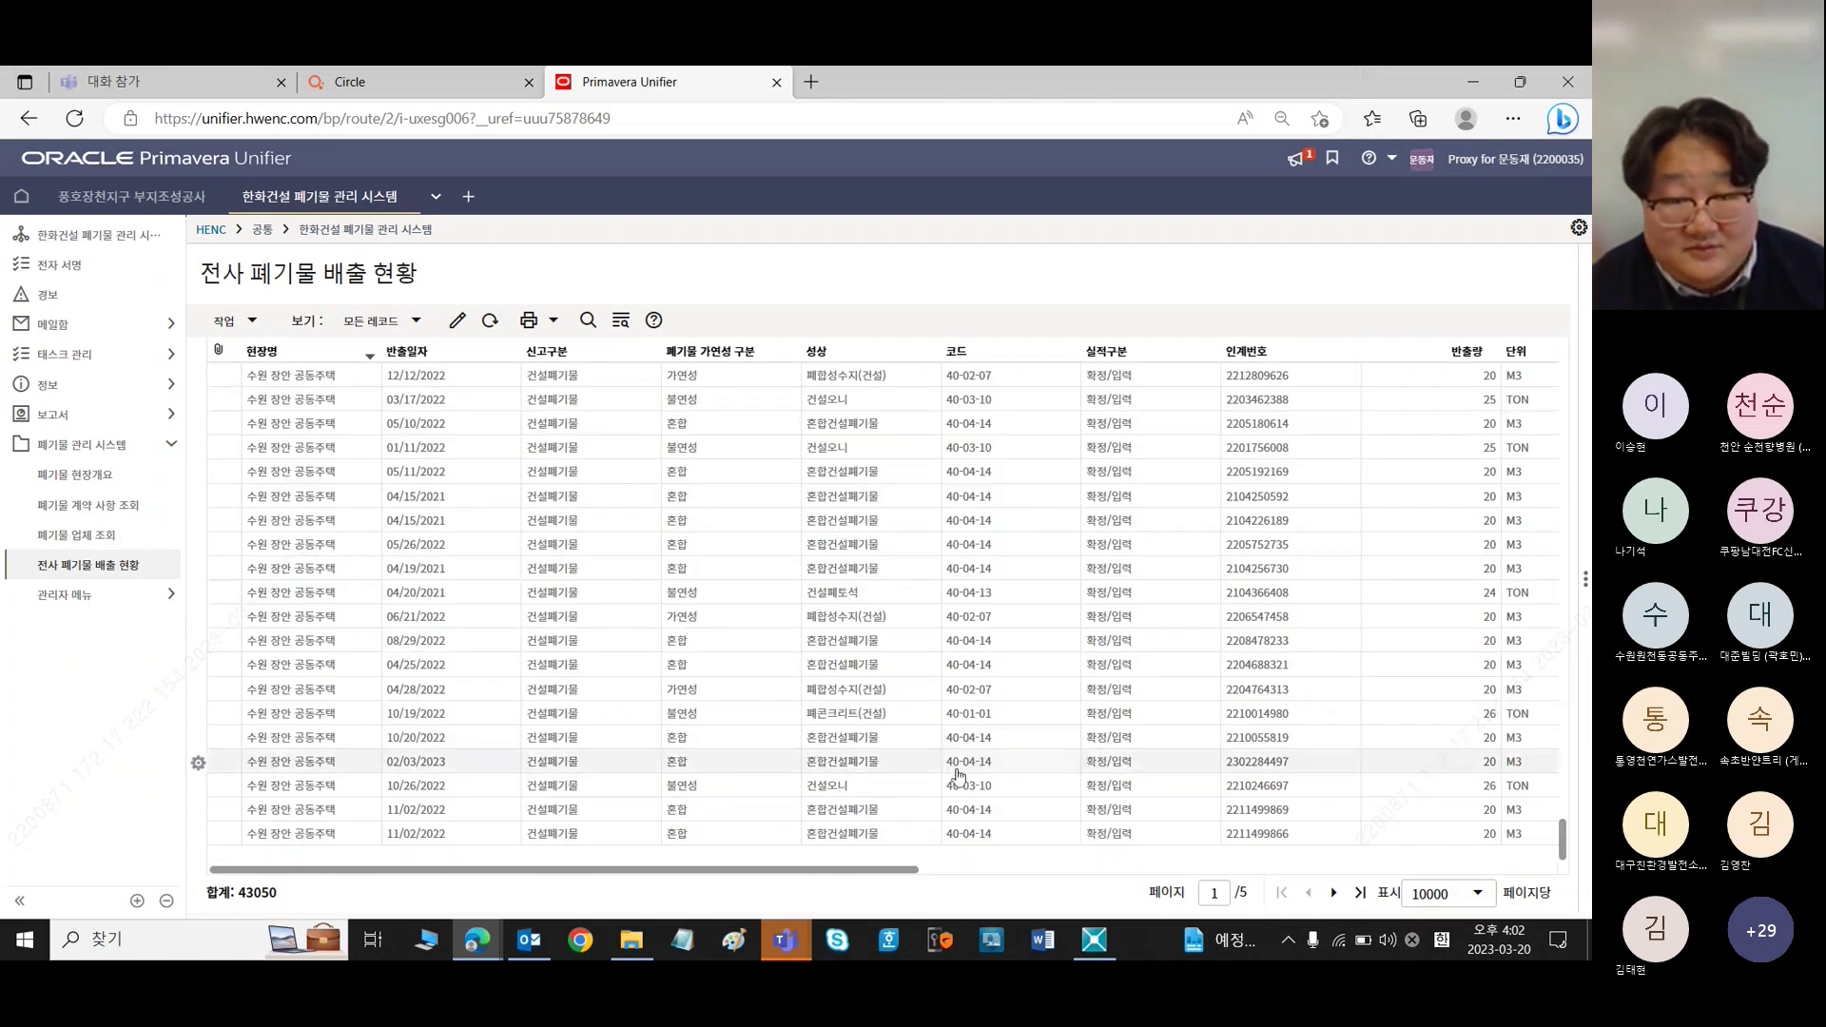
pyautogui.click(1551, 836)
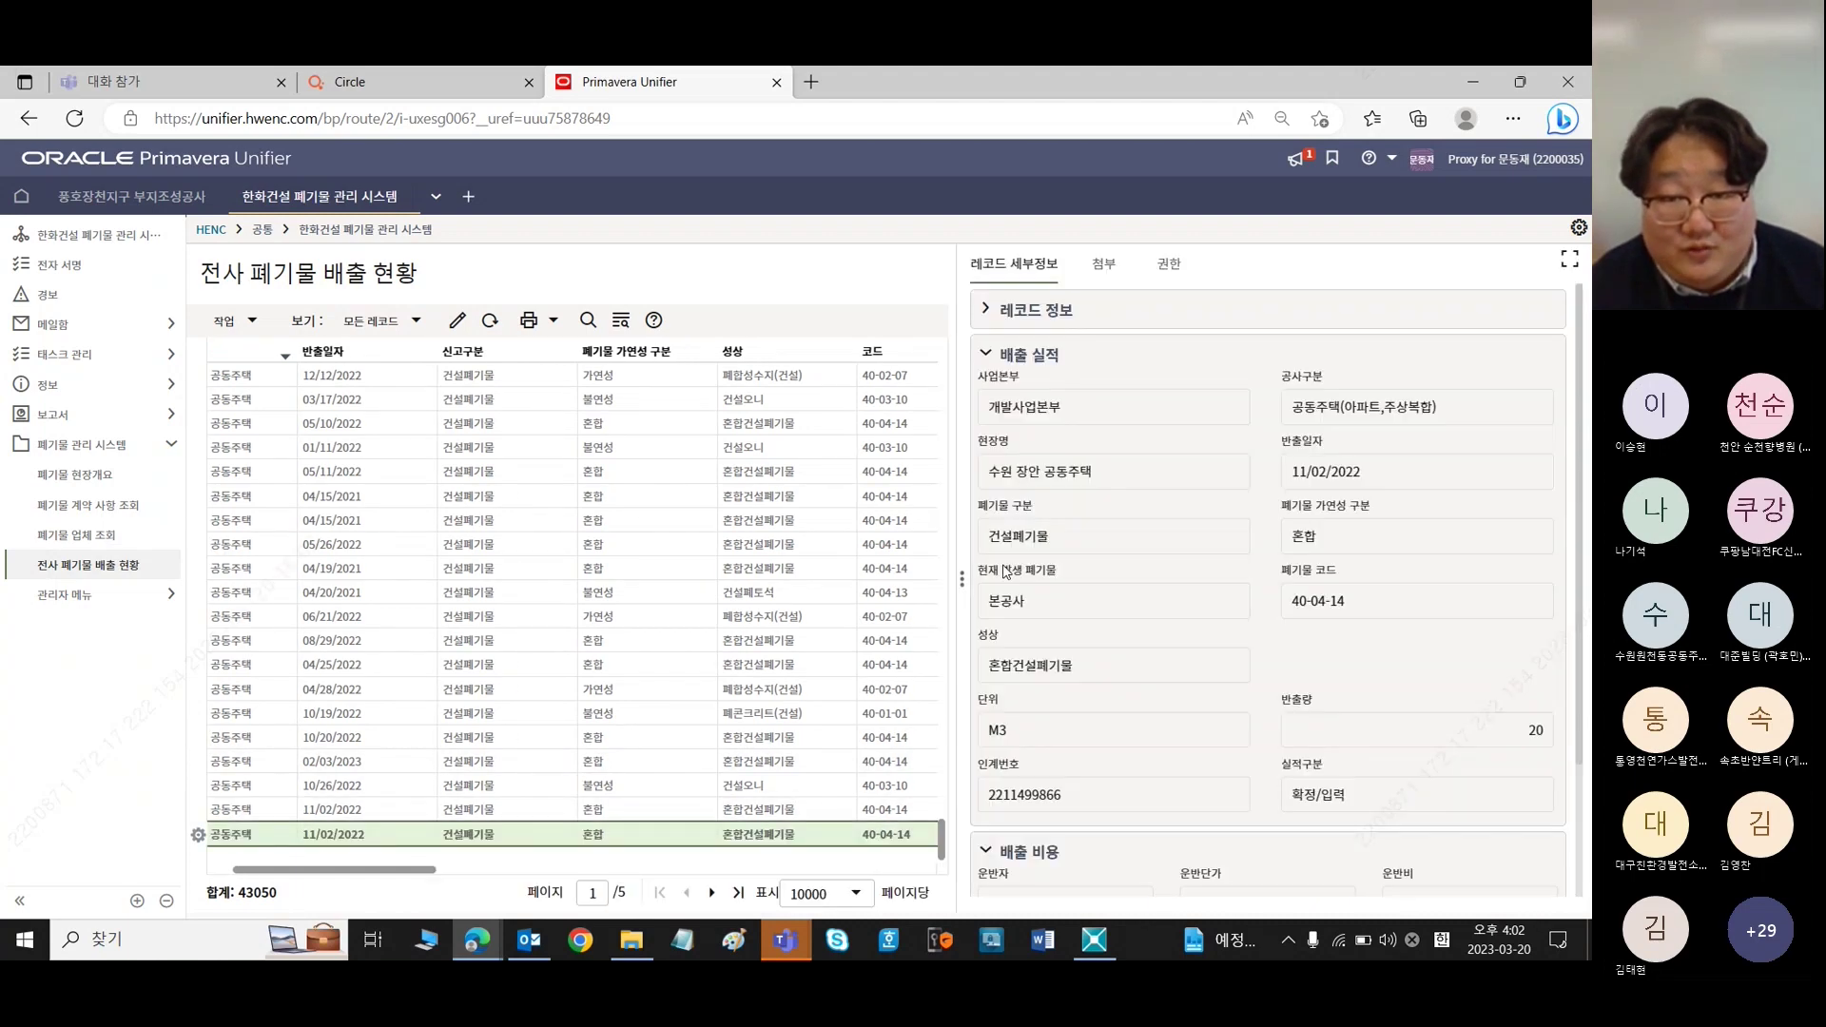
pyautogui.click(962, 580)
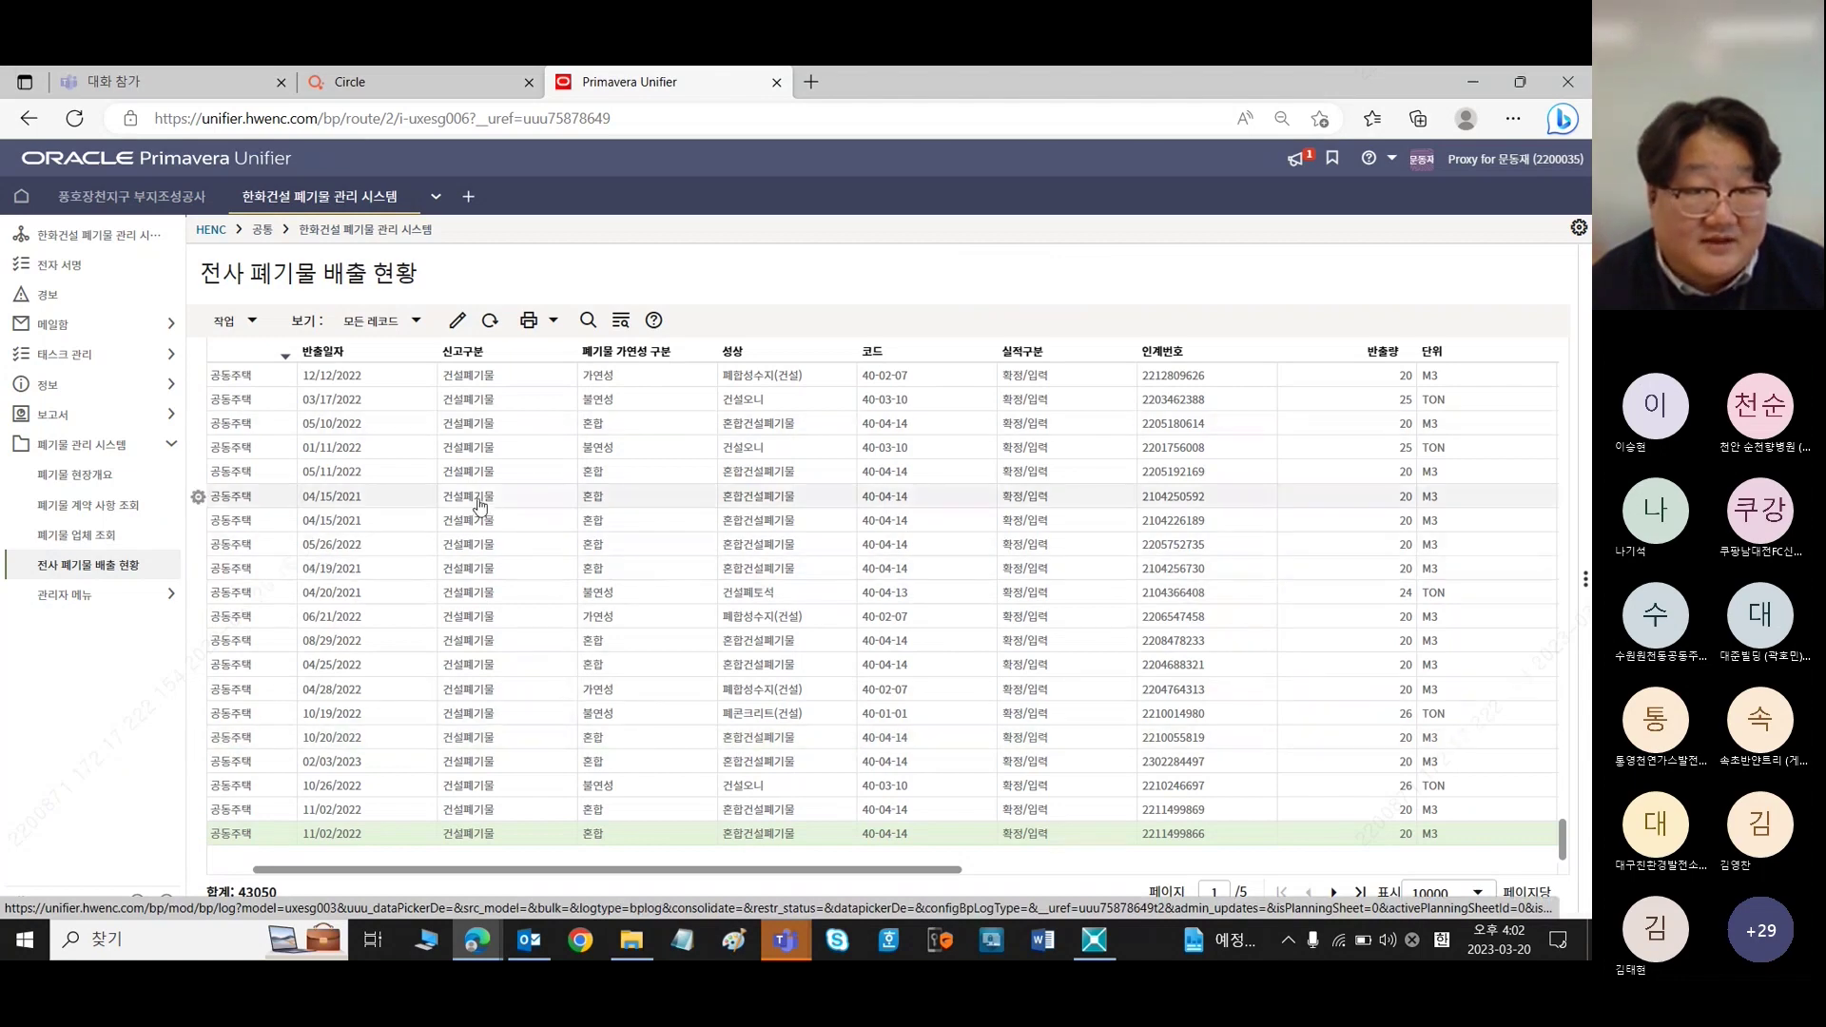
# Step: Scroll back up and reset the grid to its first column, 현장명
pyautogui.scroll(4, 786, 494)
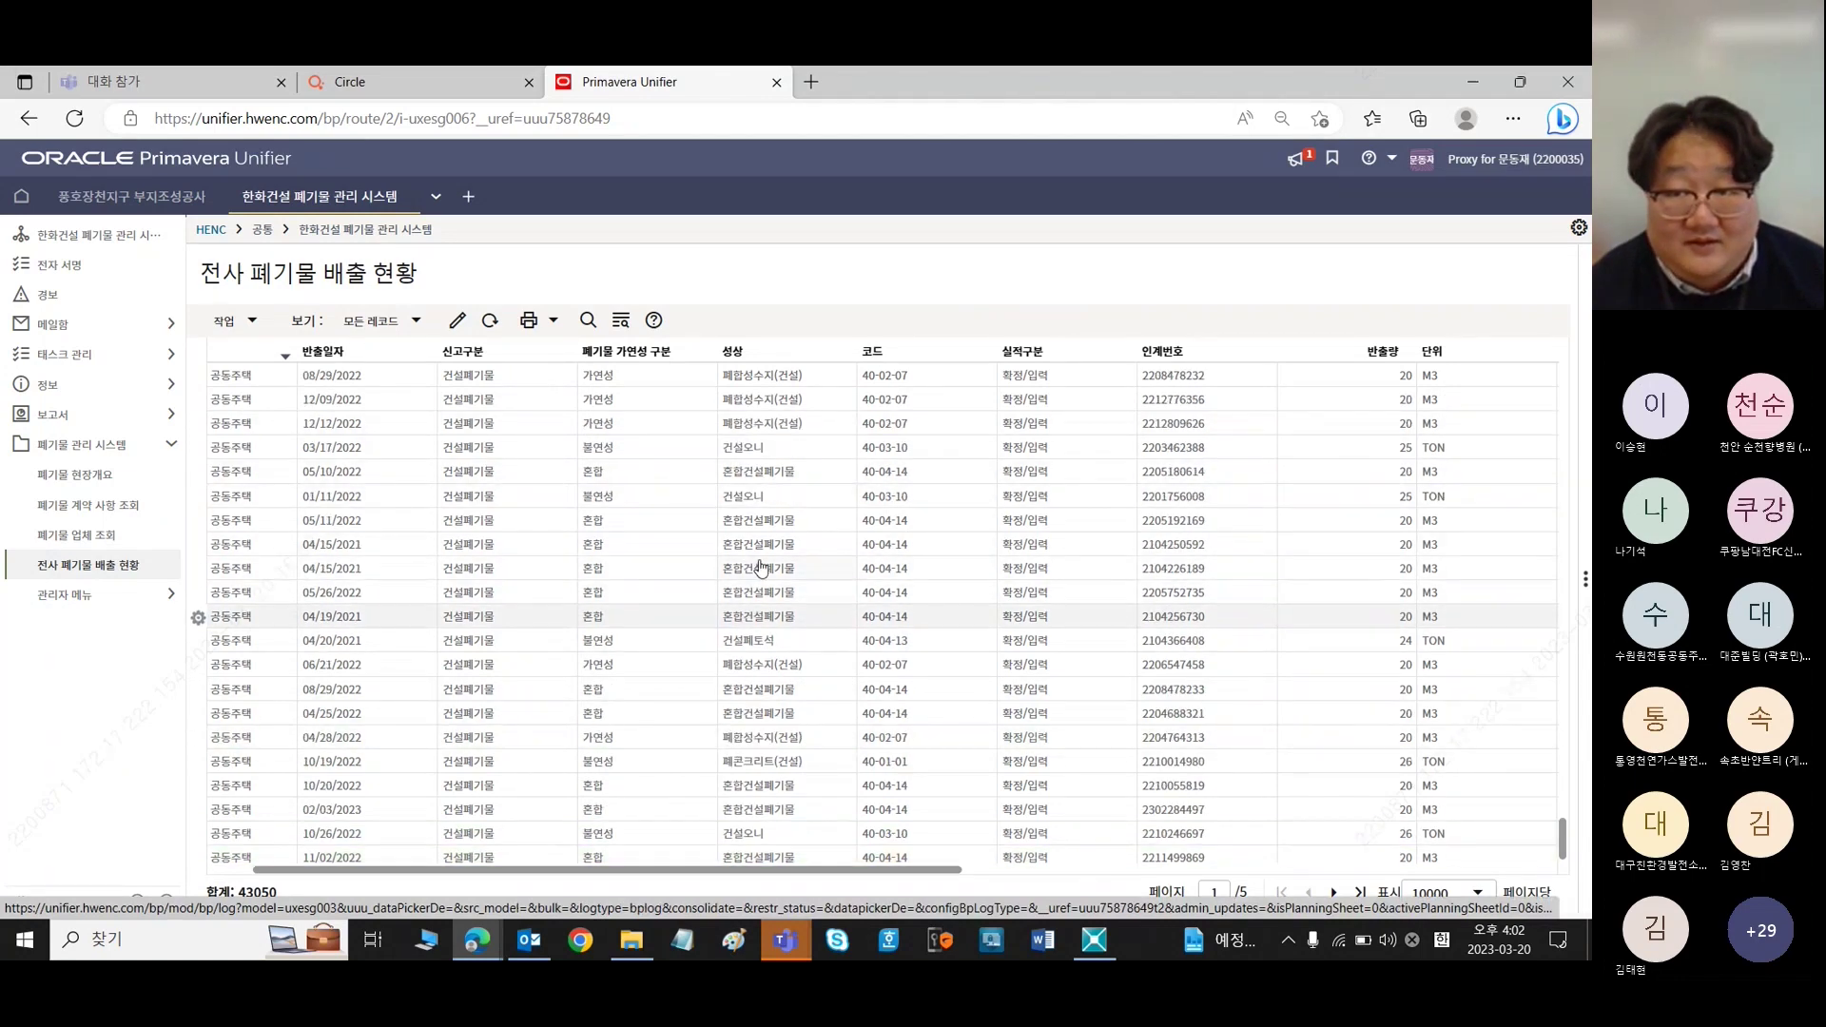
pyautogui.scroll(4, 787, 494)
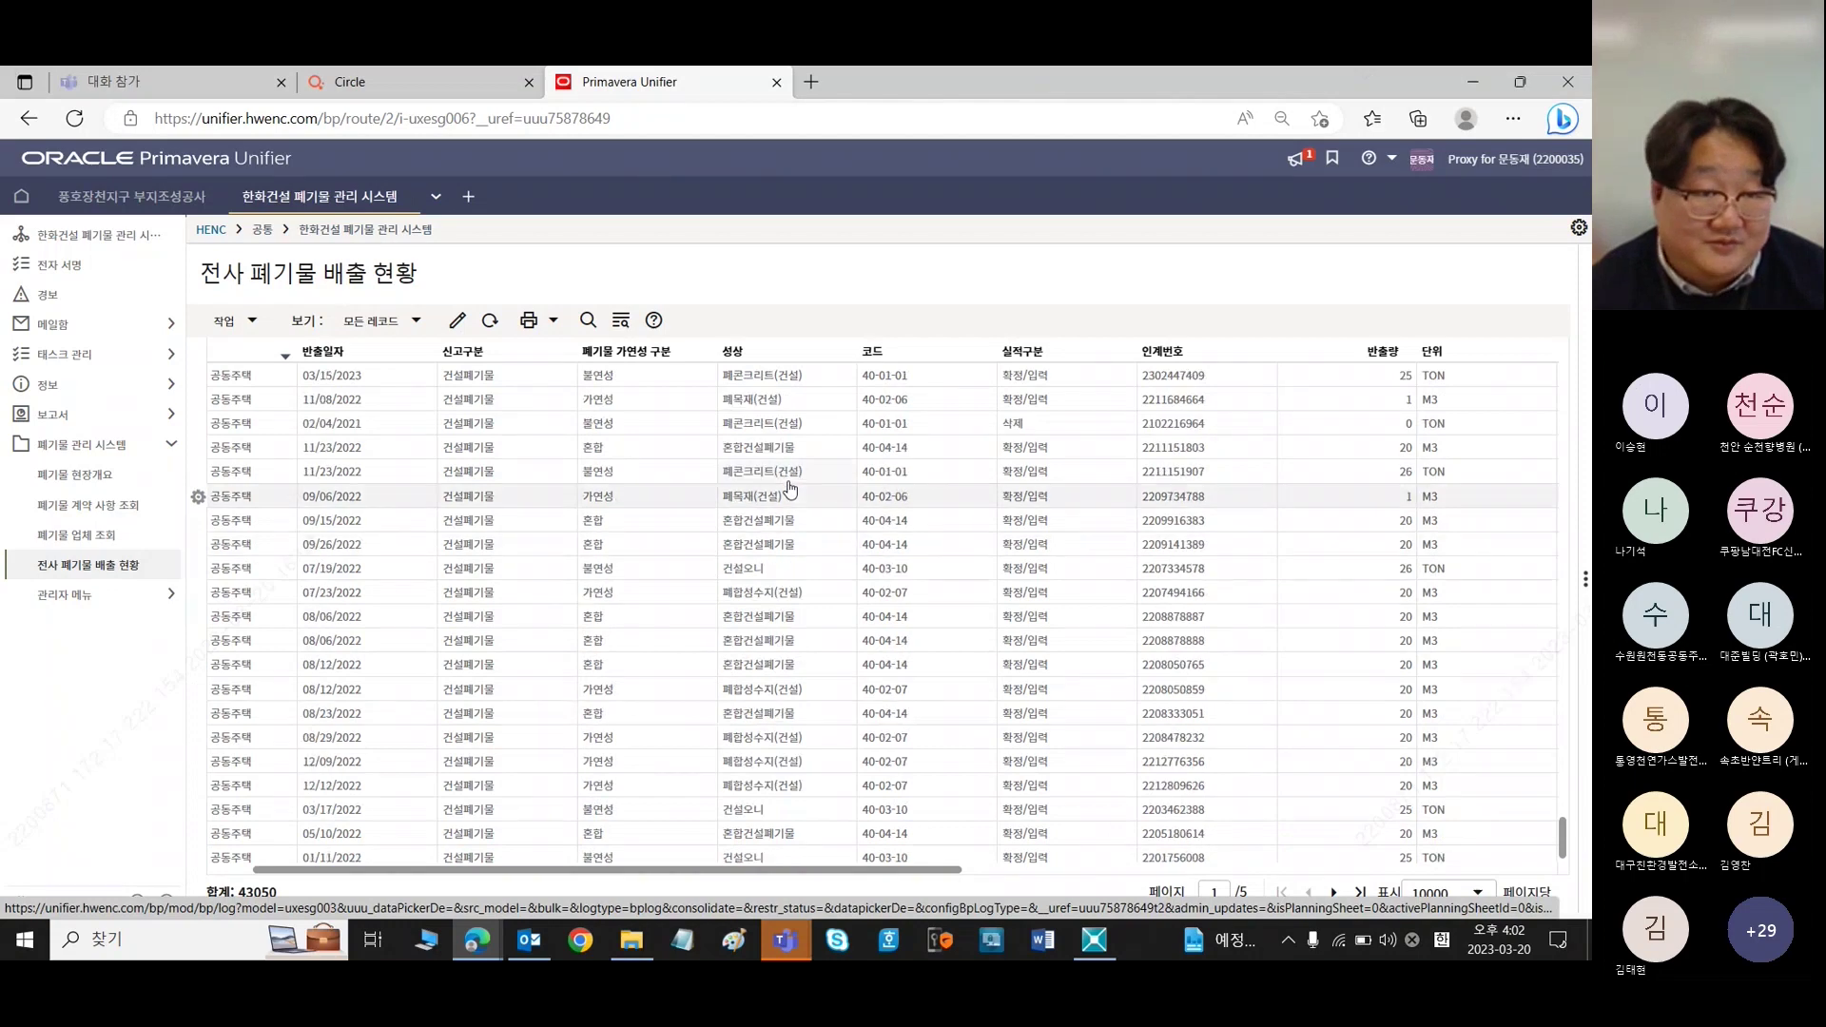
pyautogui.scroll(1, 728, 403)
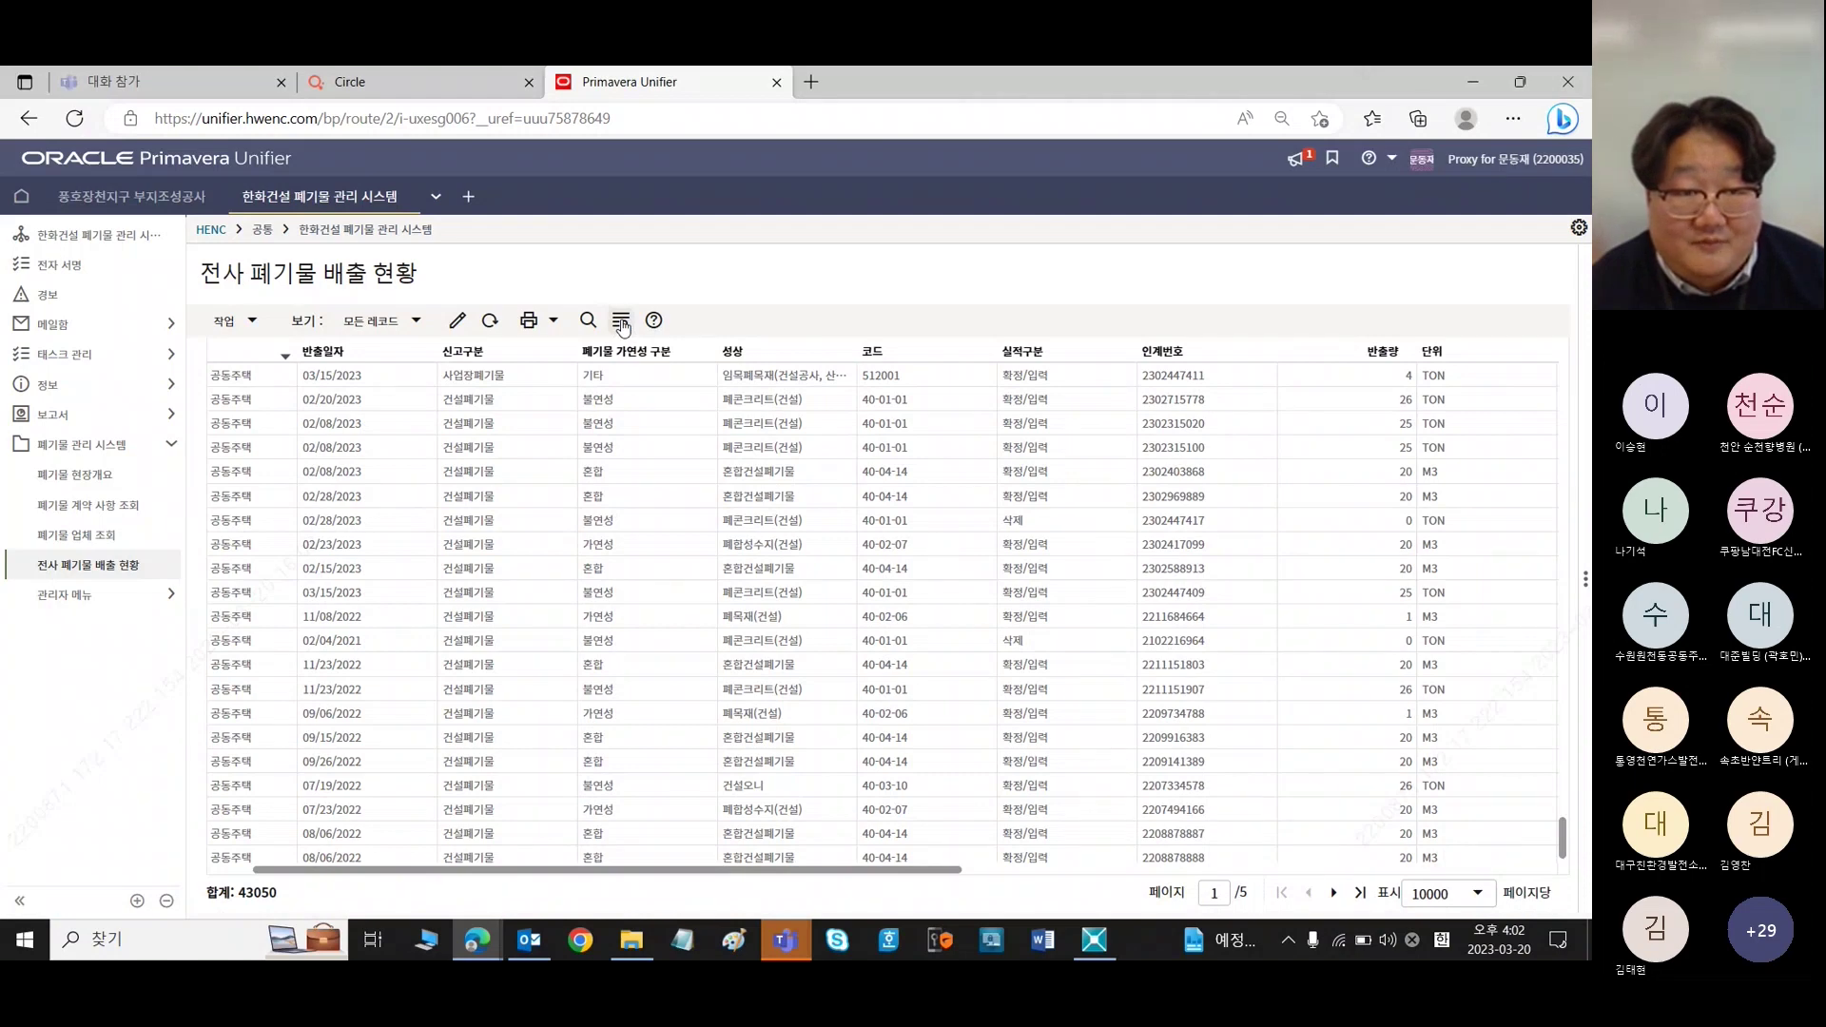
pyautogui.click(594, 380)
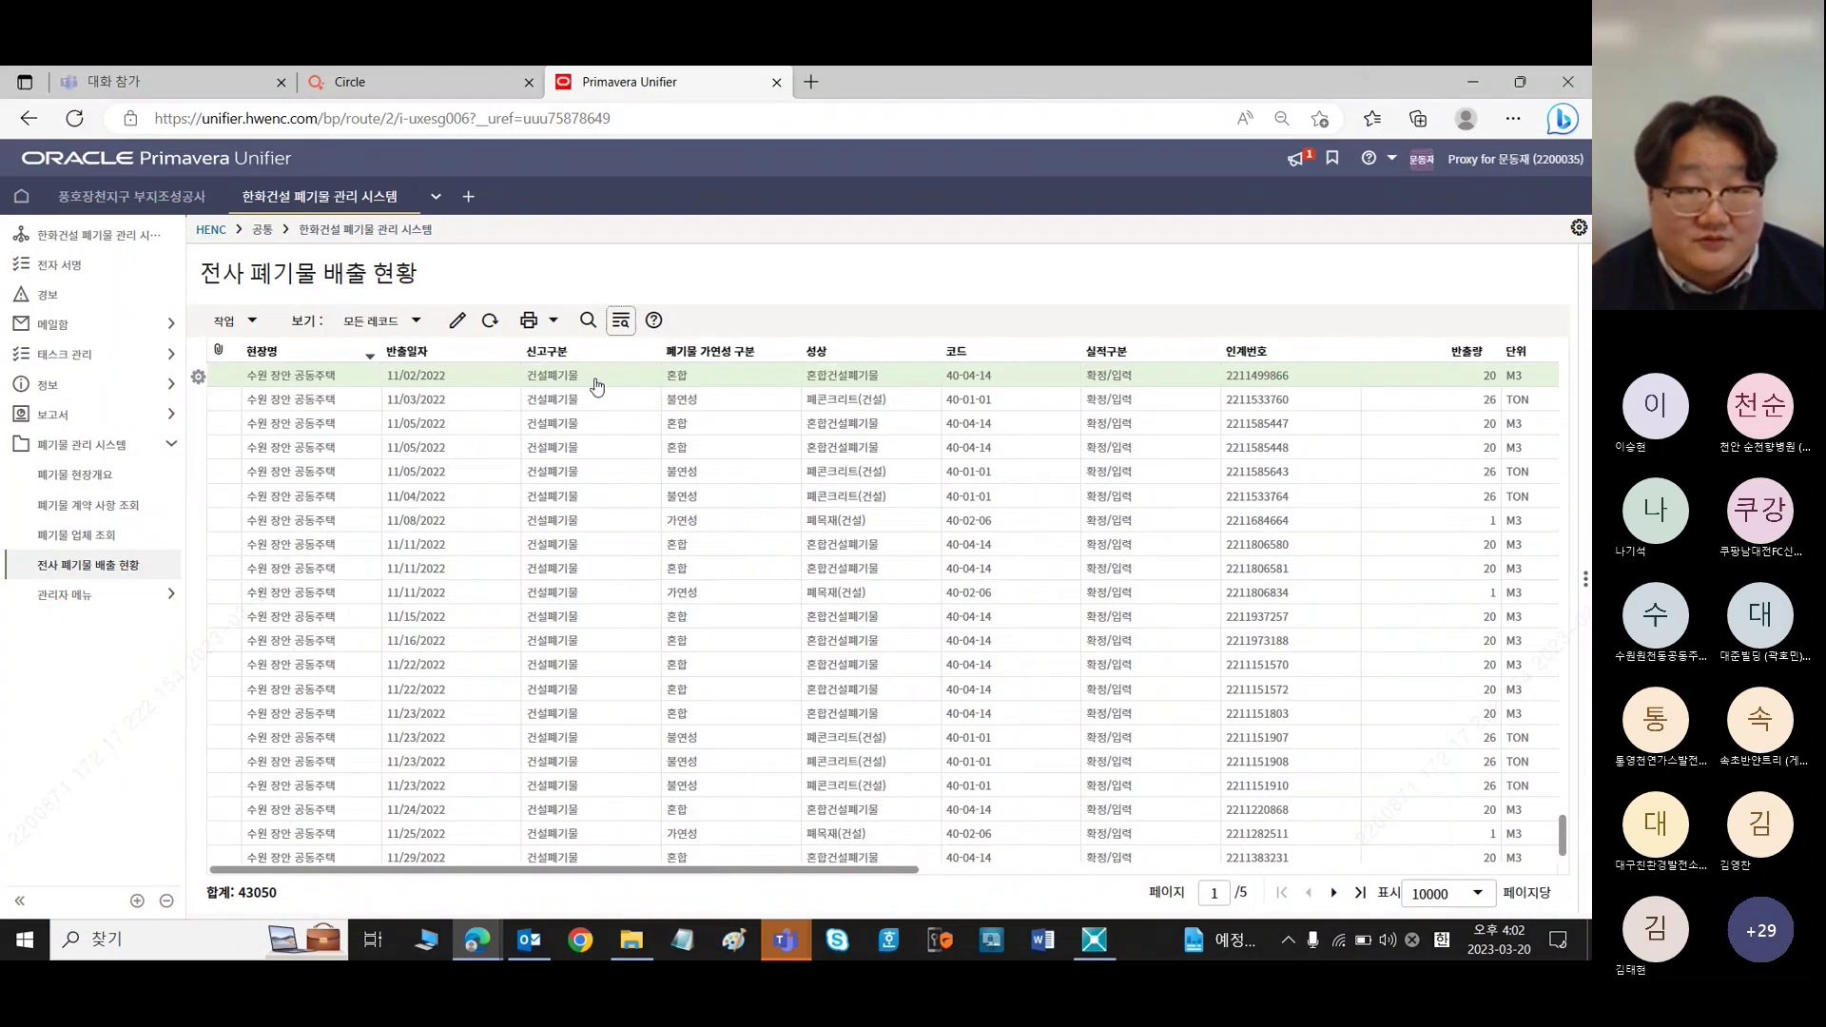
# Step: Open the record search form, leaving the 현장명 match condition unchanged
pyautogui.click(621, 320)
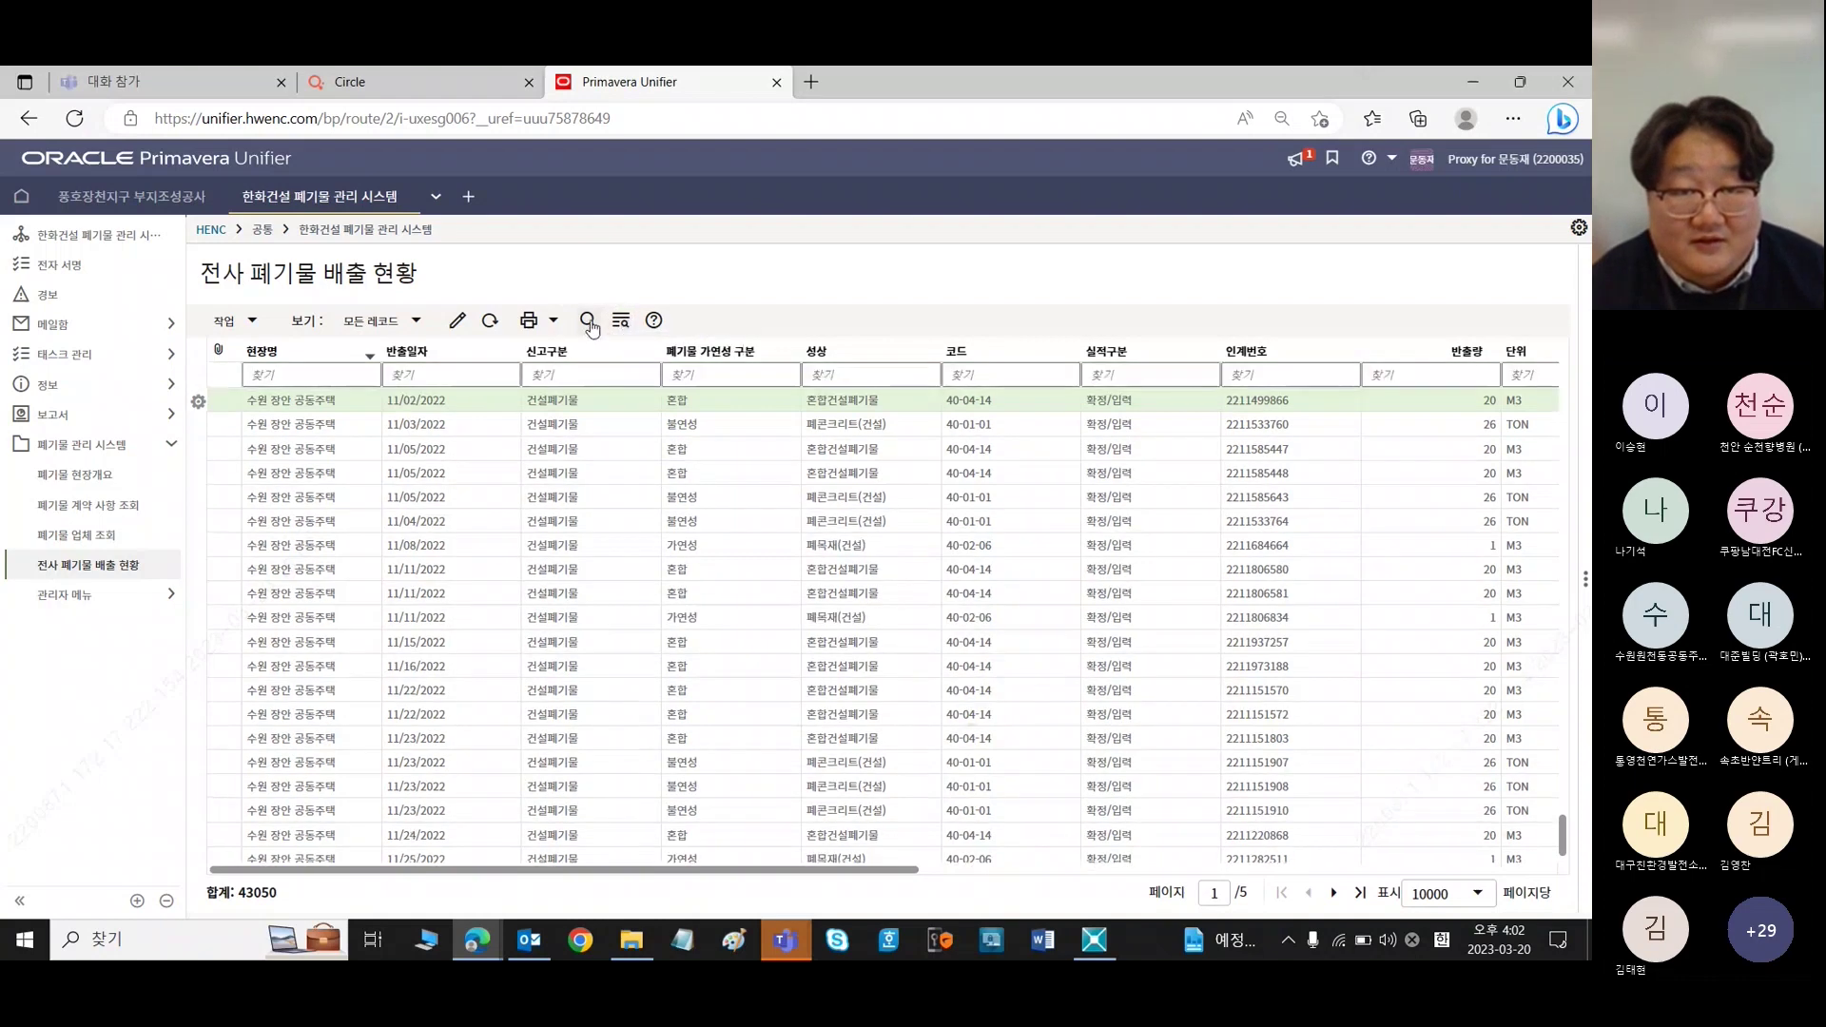
pyautogui.click(588, 321)
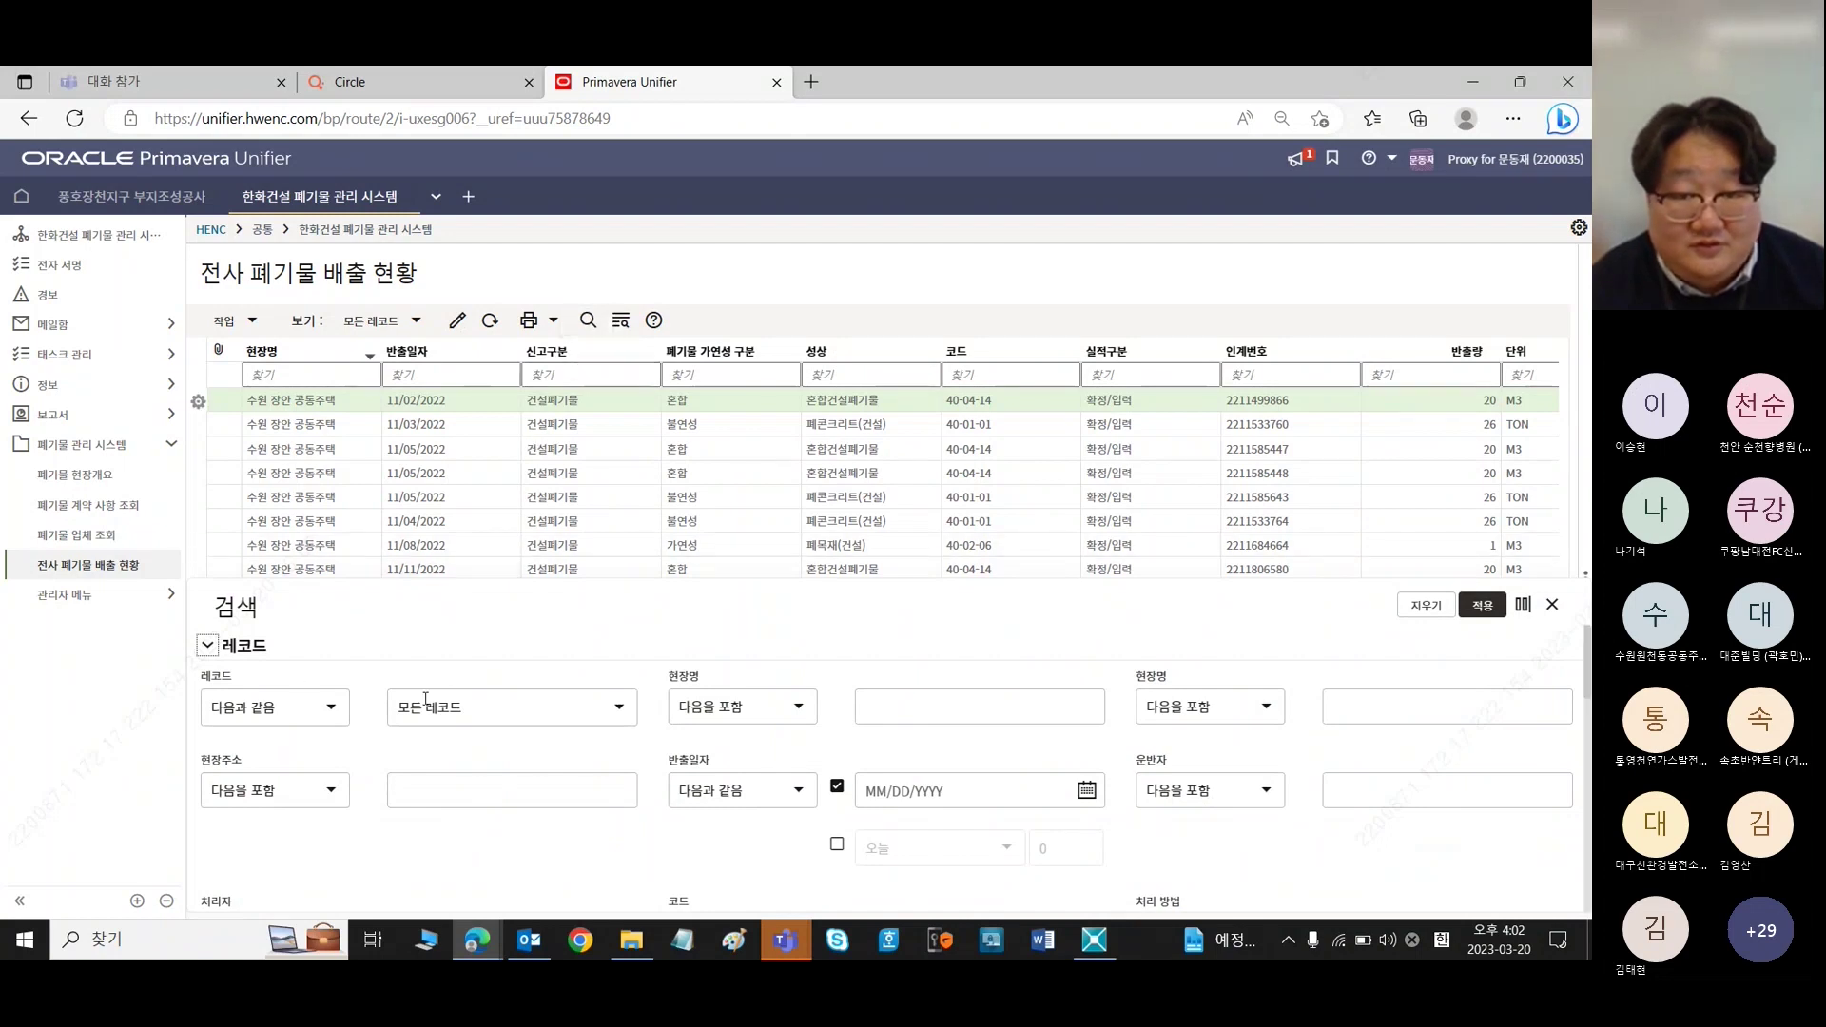
pyautogui.click(797, 708)
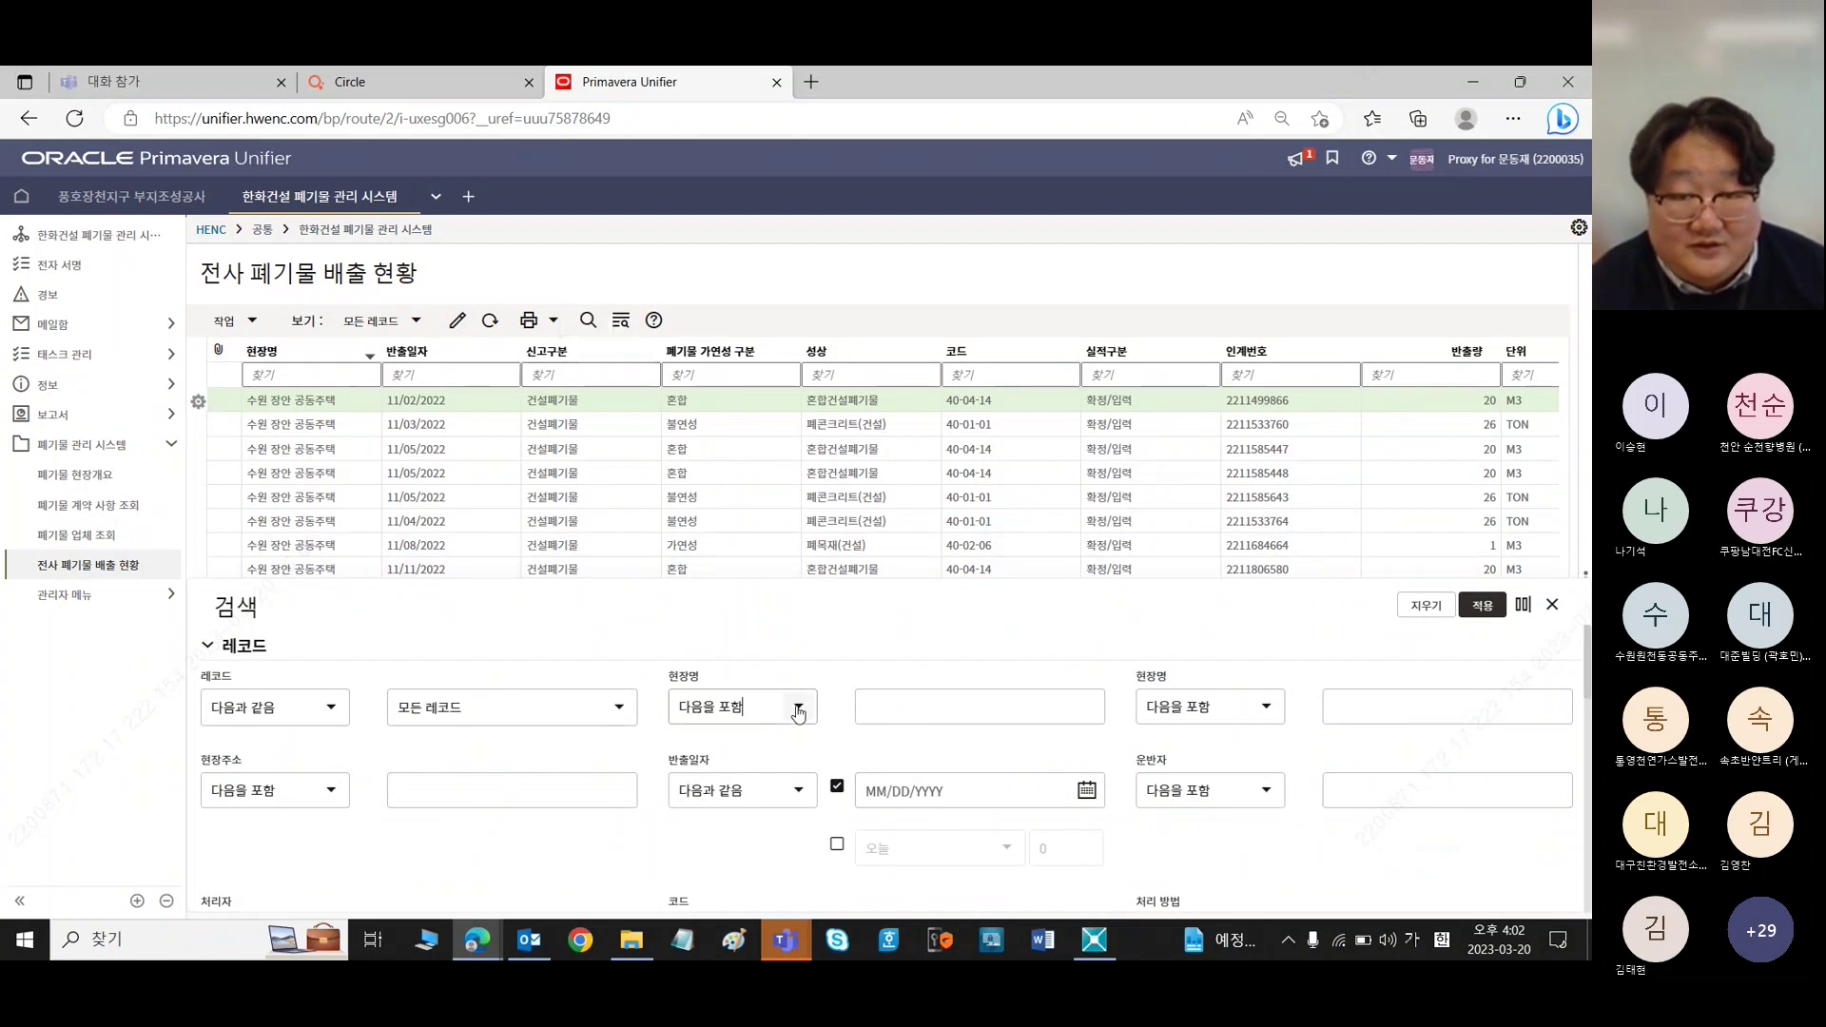
pyautogui.click(797, 709)
pyautogui.click(738, 706)
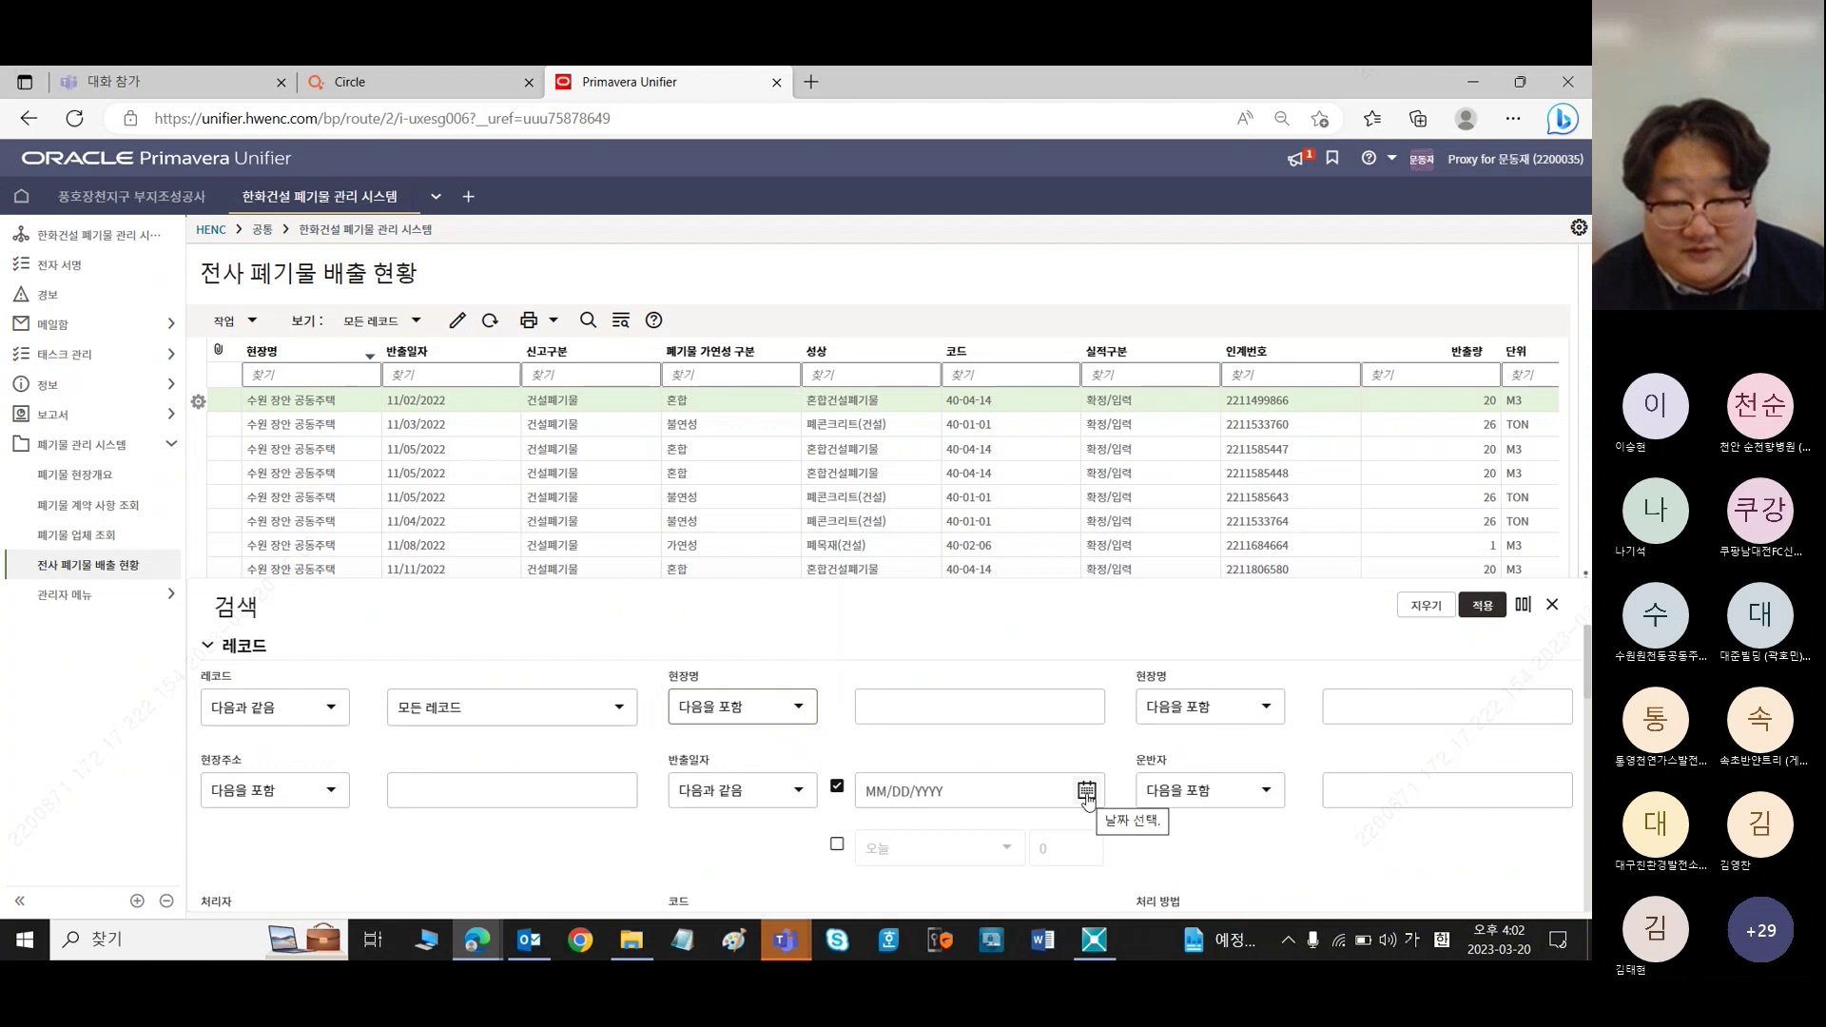
# Step: Set 반출일자 to 다음 사이 from 03/01/2023 to 03/28/2023 and apply the search
pyautogui.click(809, 799)
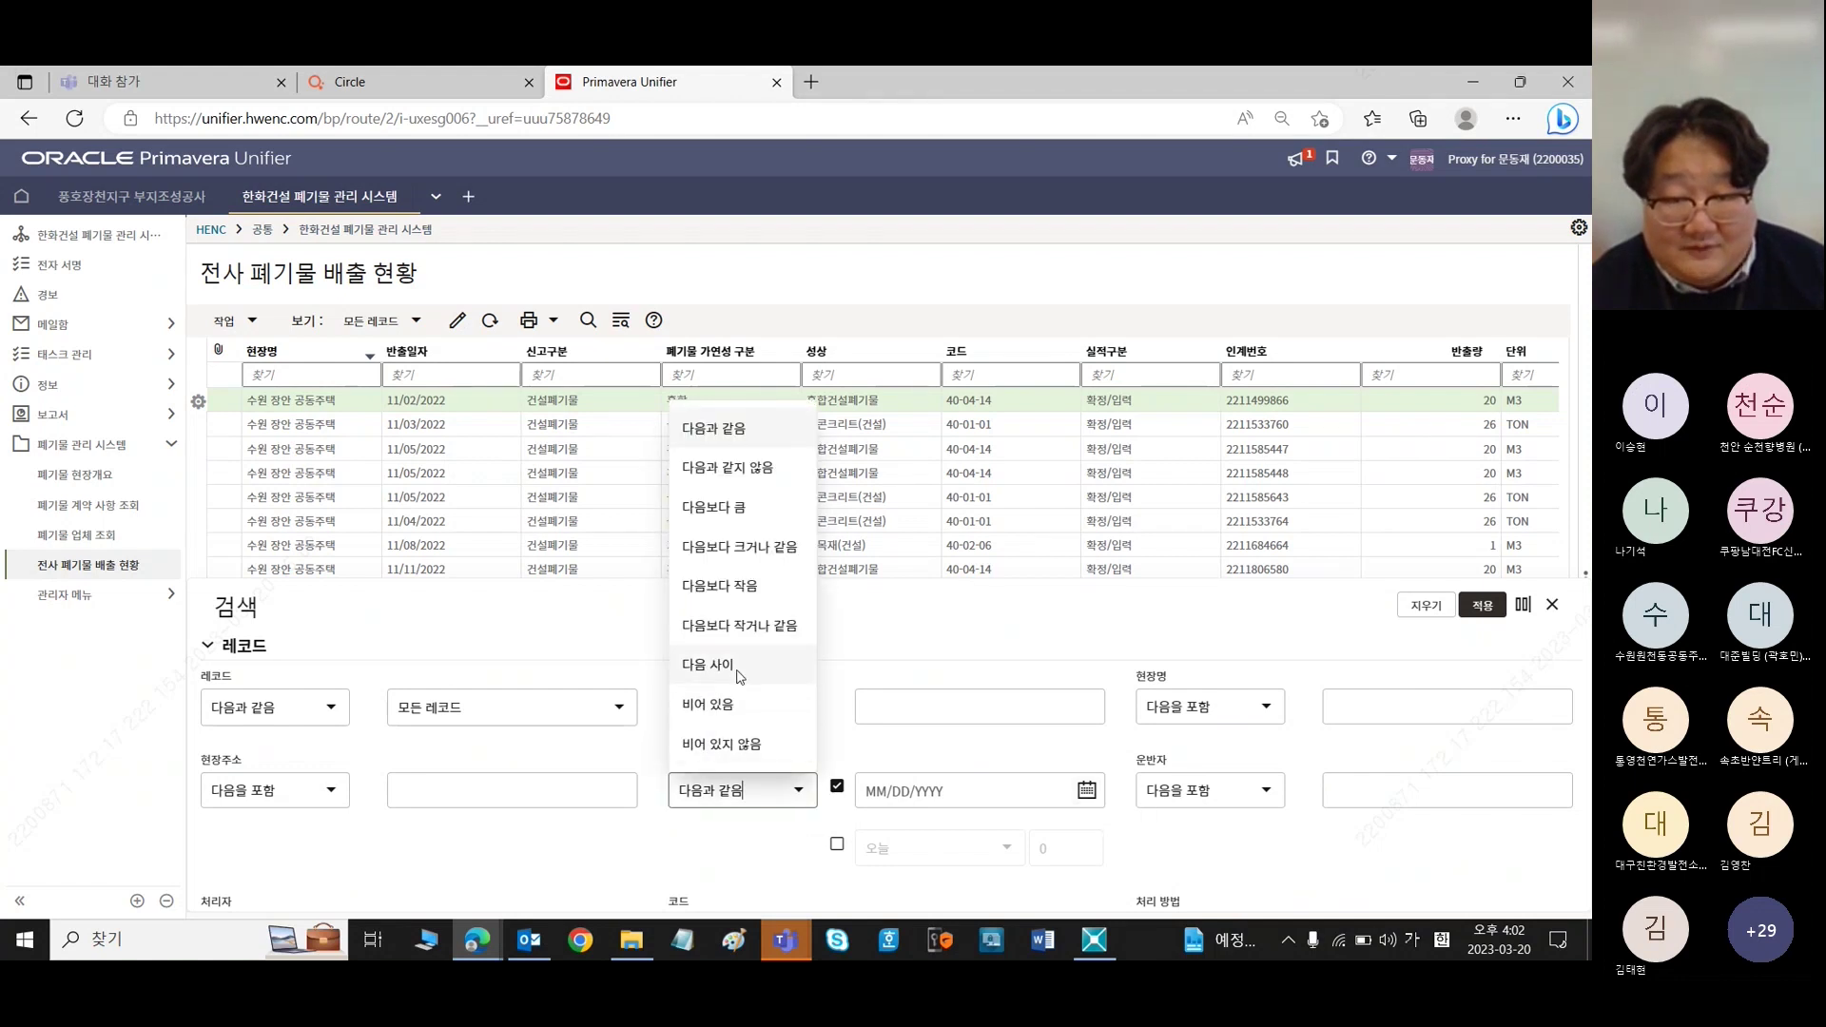
pyautogui.click(795, 664)
pyautogui.click(1085, 790)
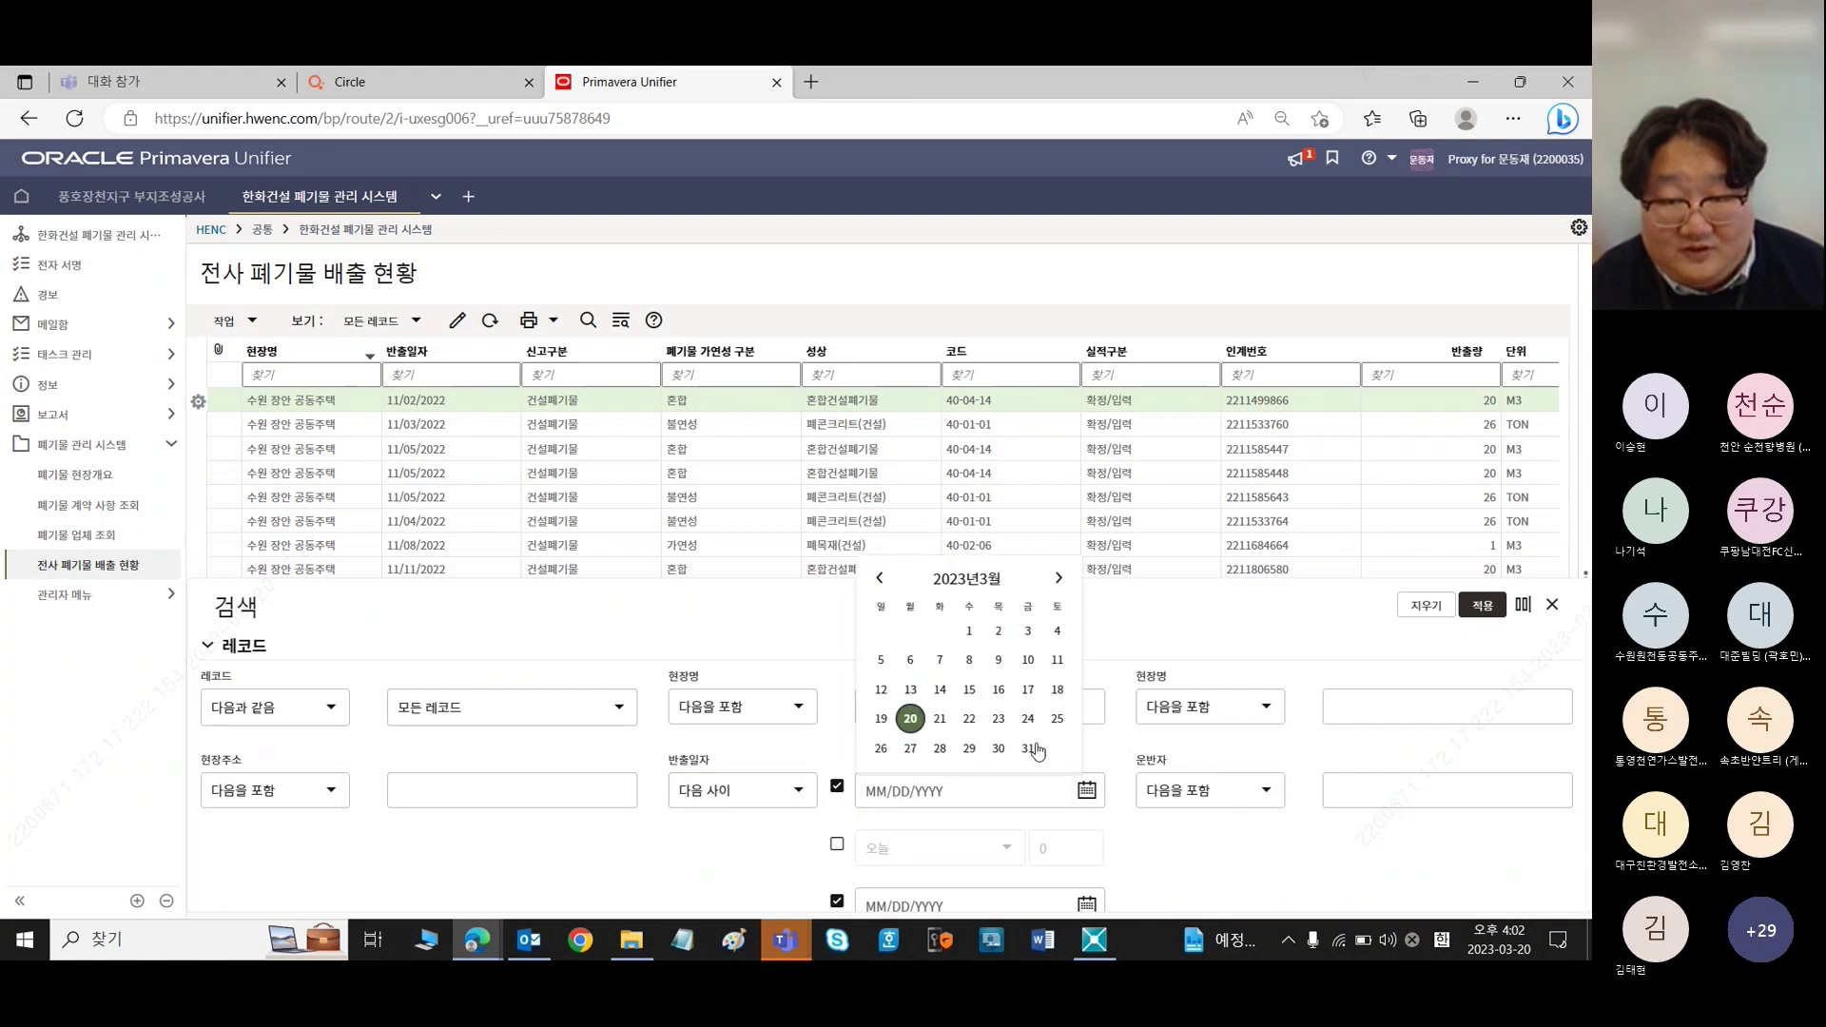
pyautogui.click(969, 631)
pyautogui.scroll(-1, 1046, 842)
pyautogui.click(1087, 821)
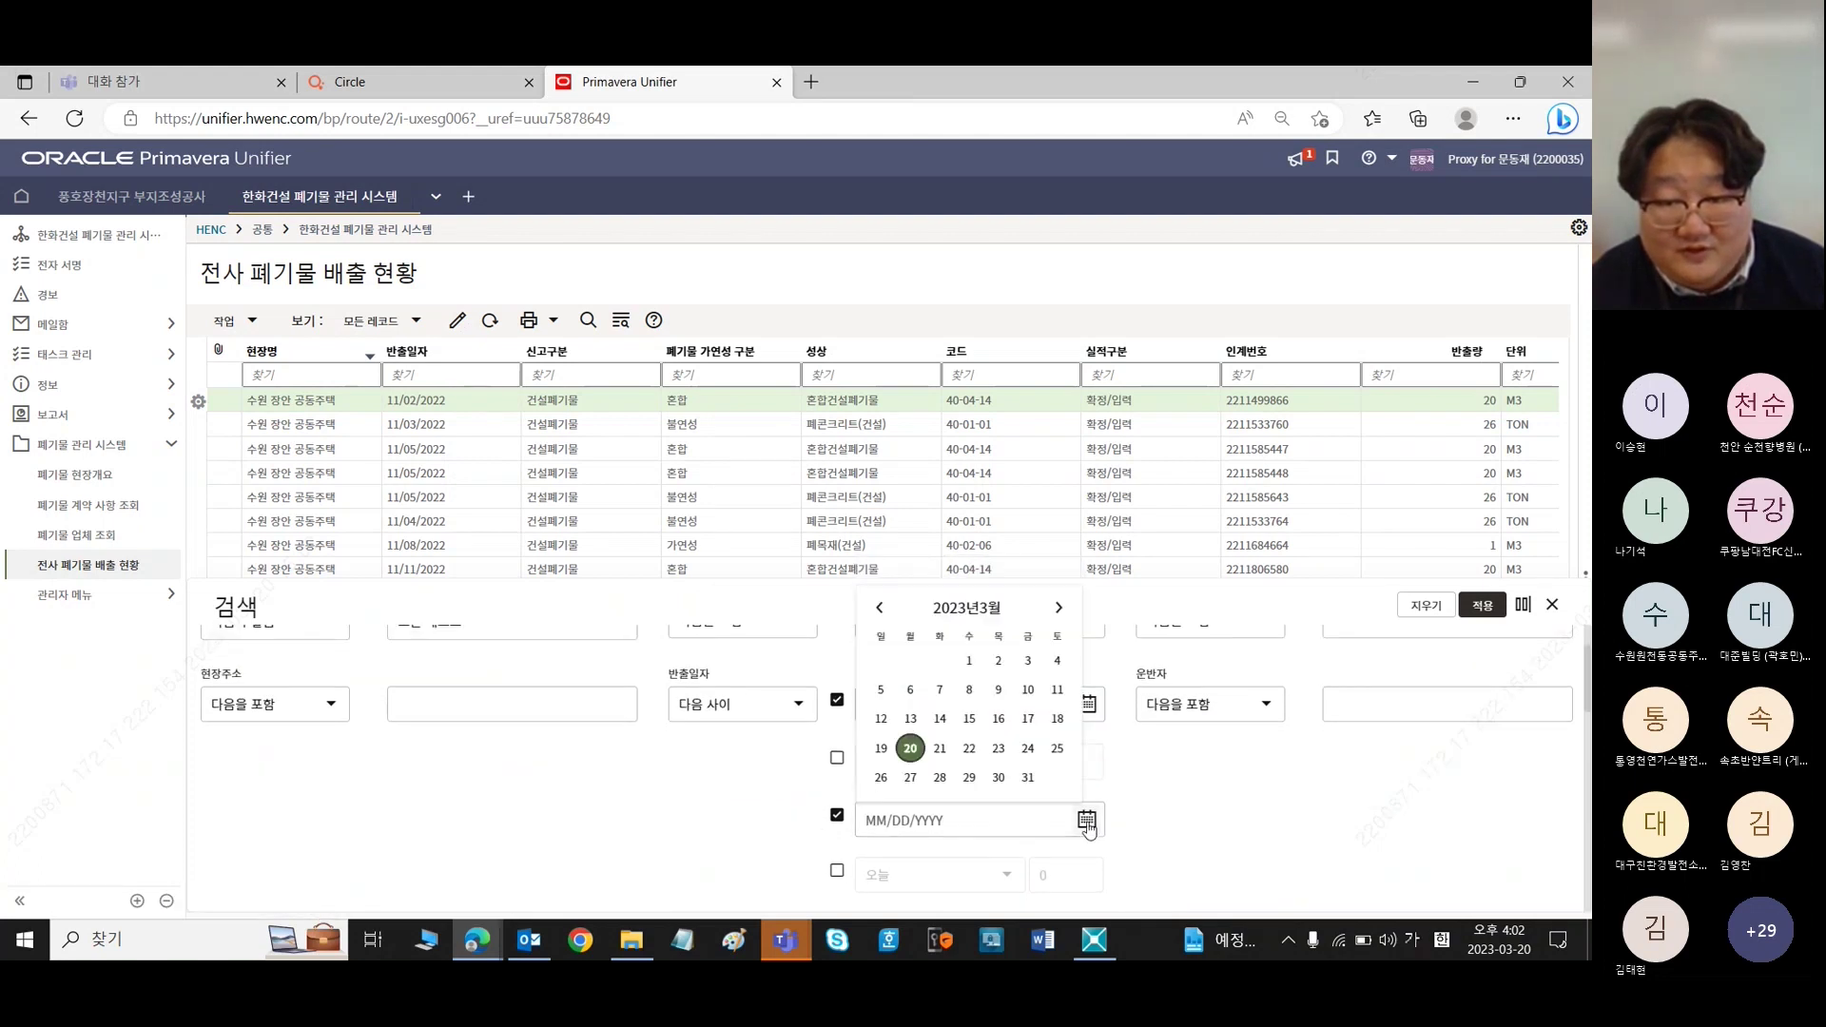
pyautogui.click(940, 778)
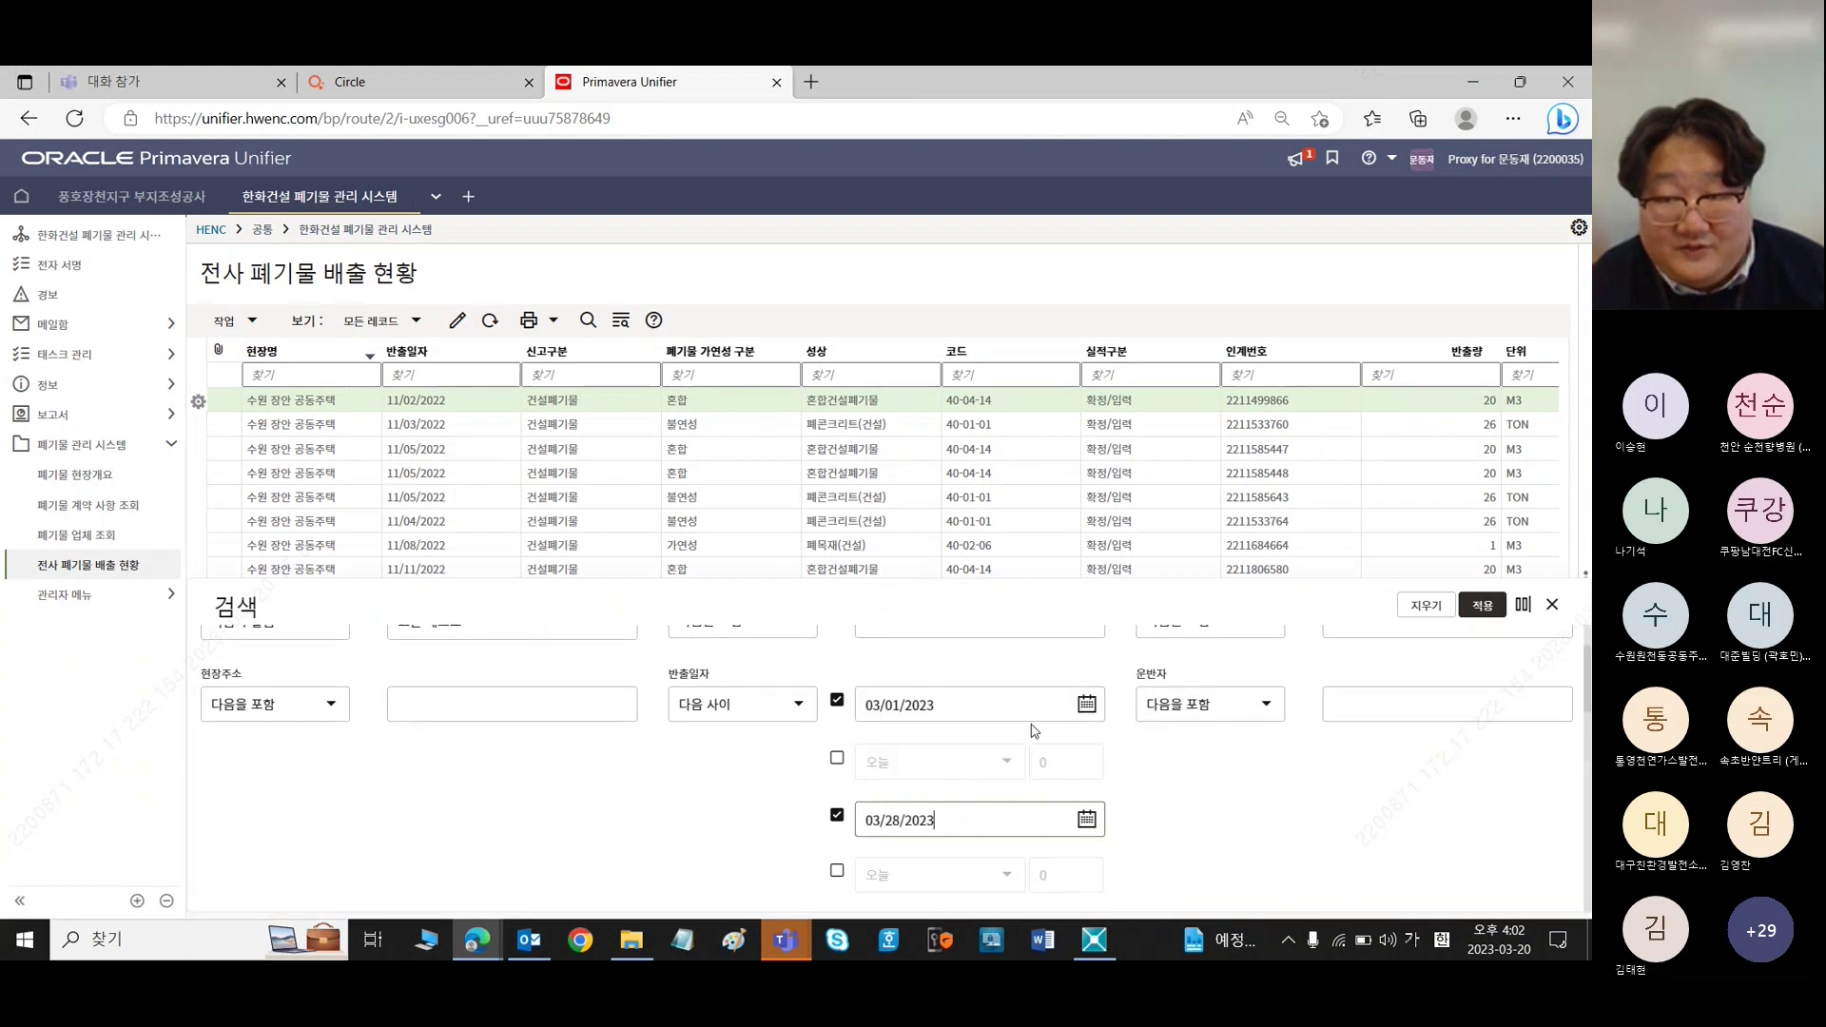
pyautogui.click(1481, 611)
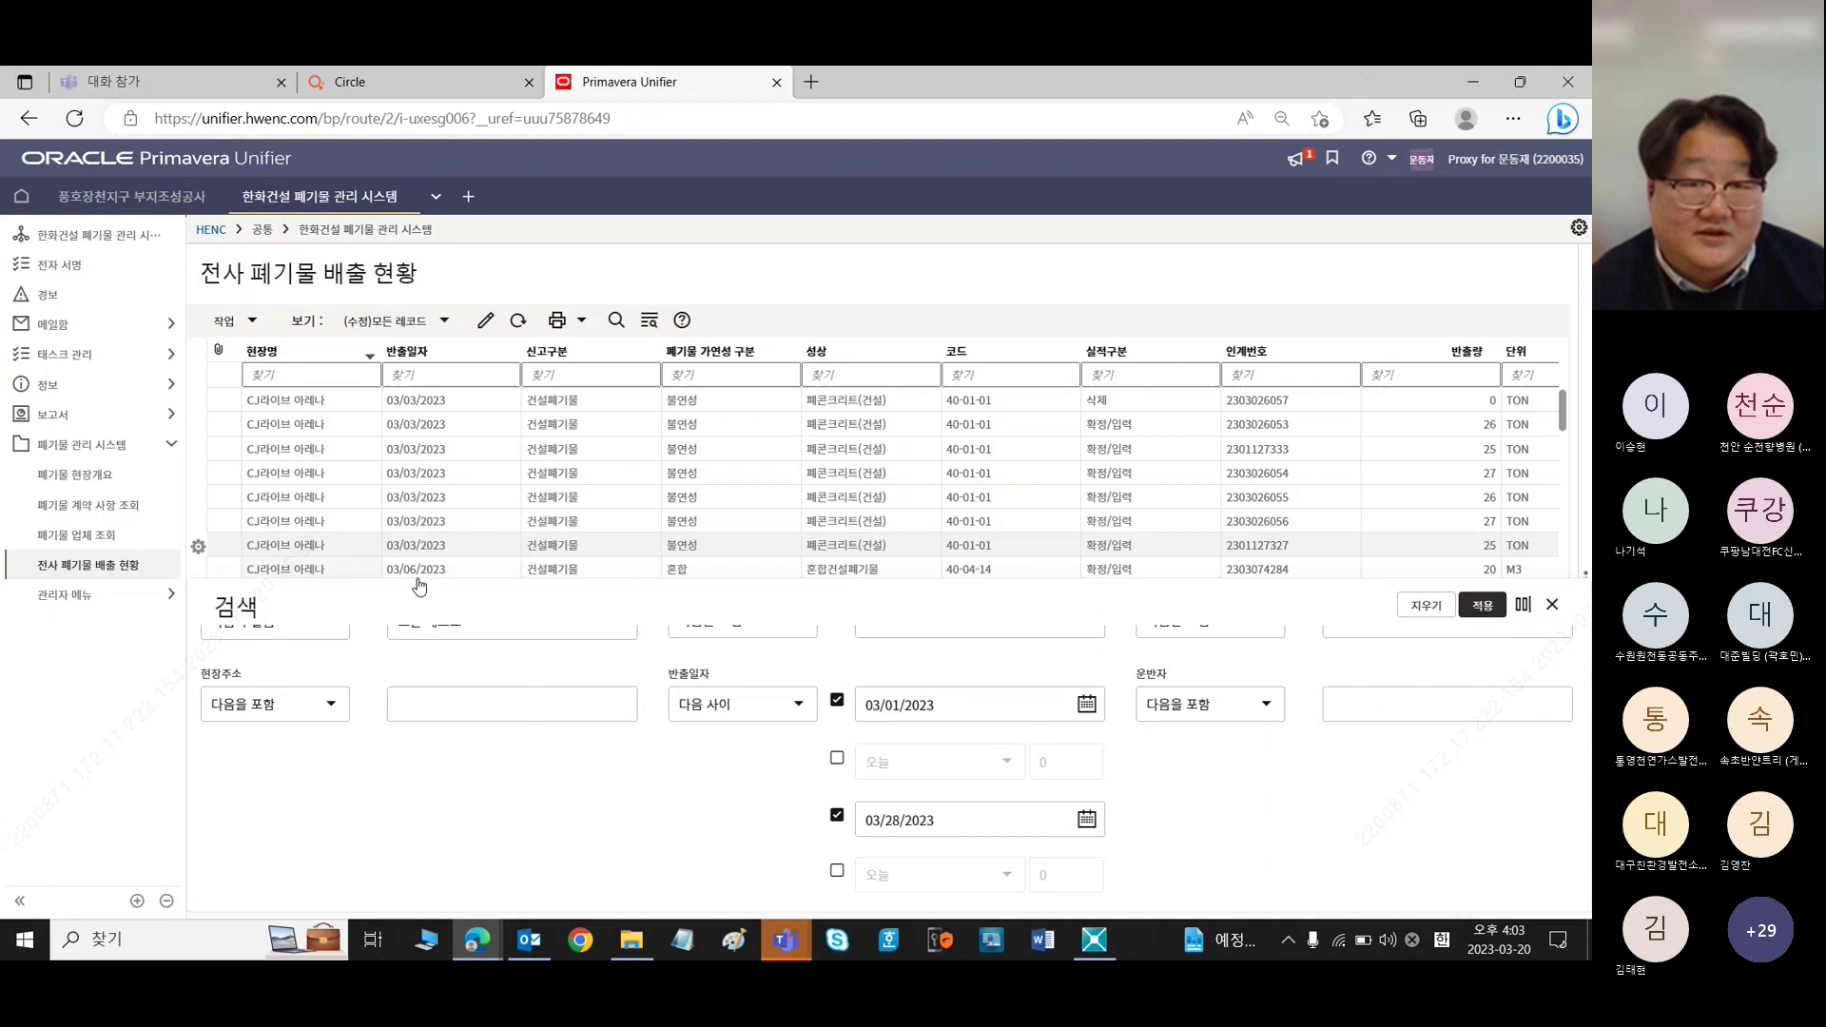
pyautogui.scroll(-2, 666, 490)
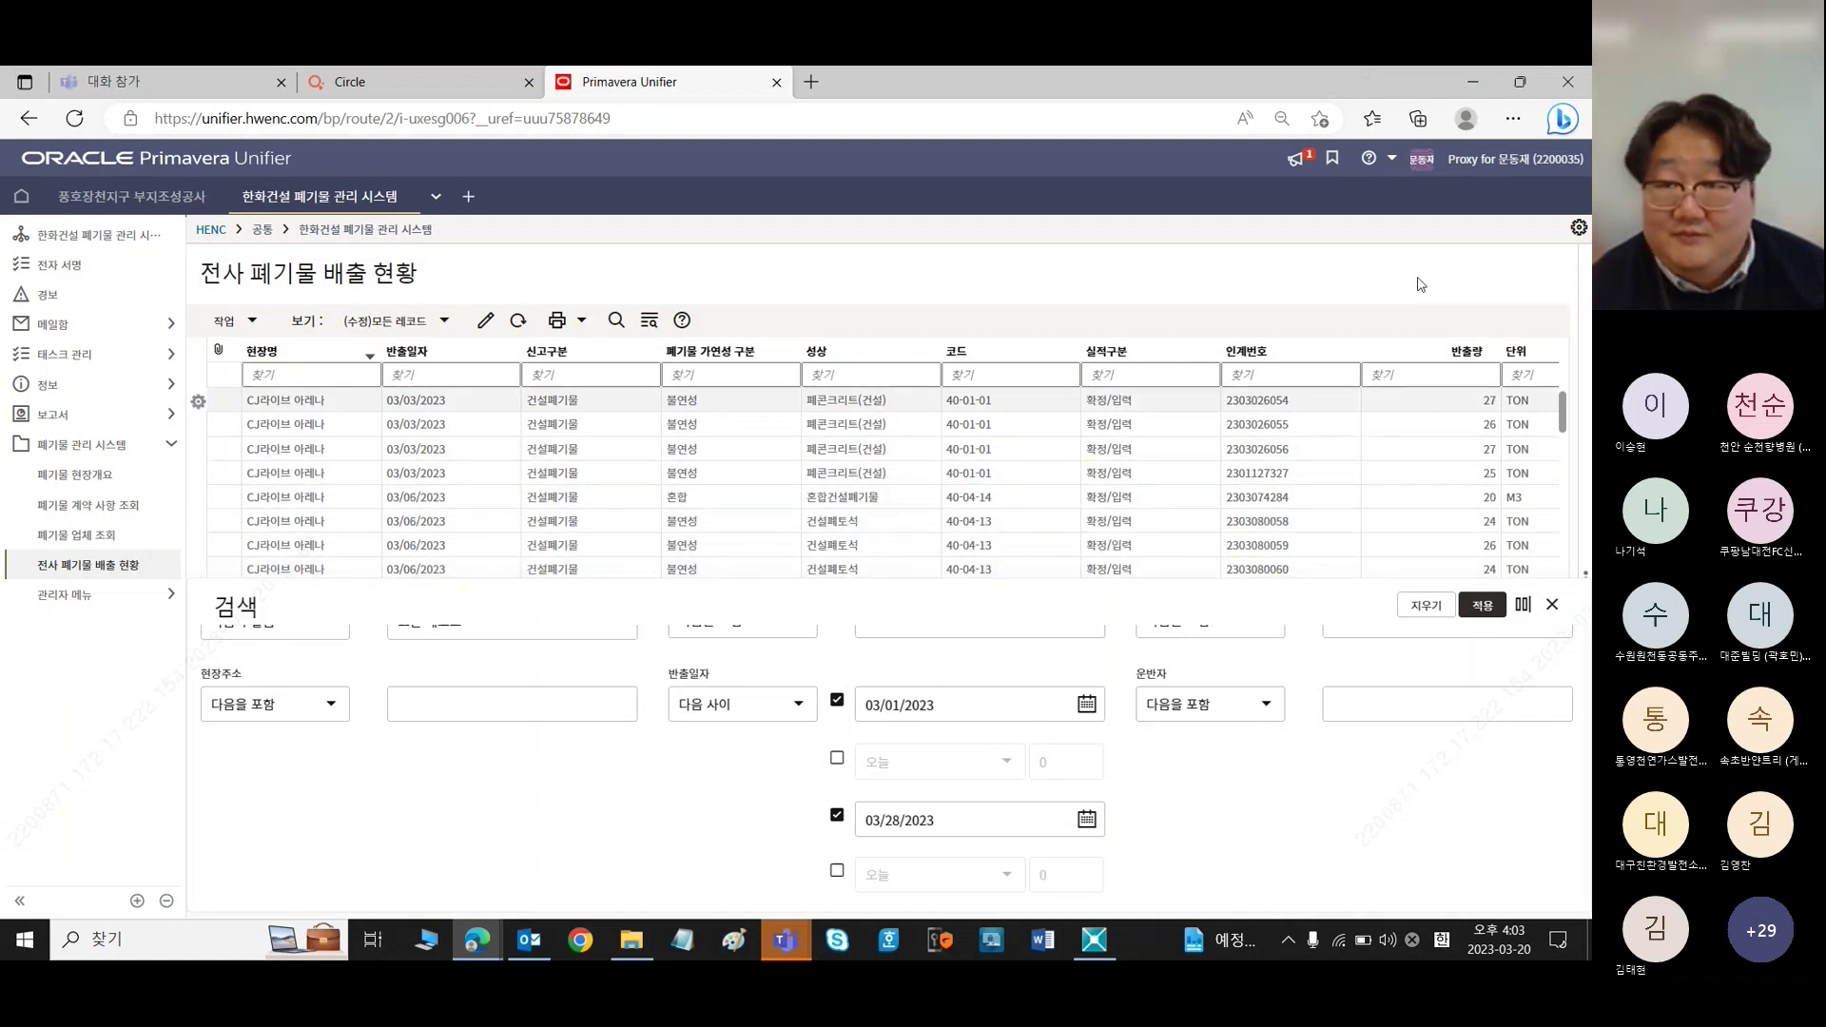
# Step: Check the print/export options without exporting, and expand the administrator navigation pages
pyautogui.click(584, 321)
pyautogui.click(584, 322)
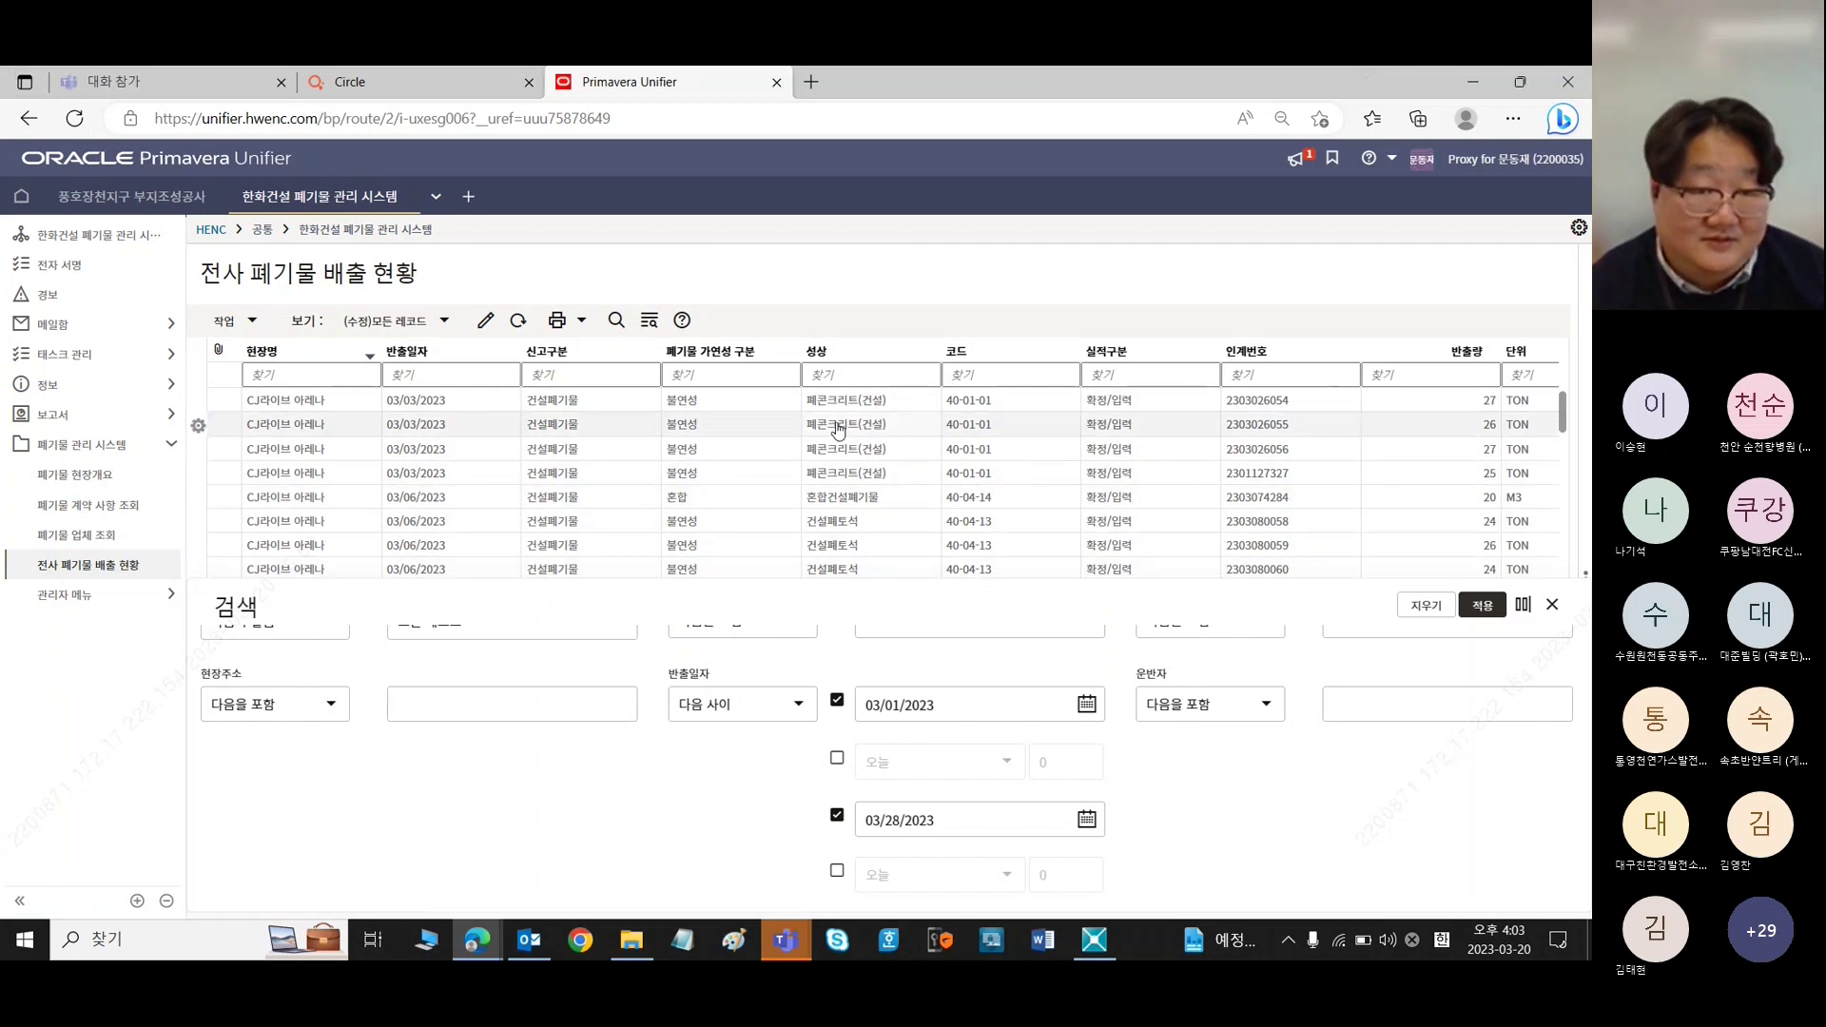
pyautogui.click(124, 595)
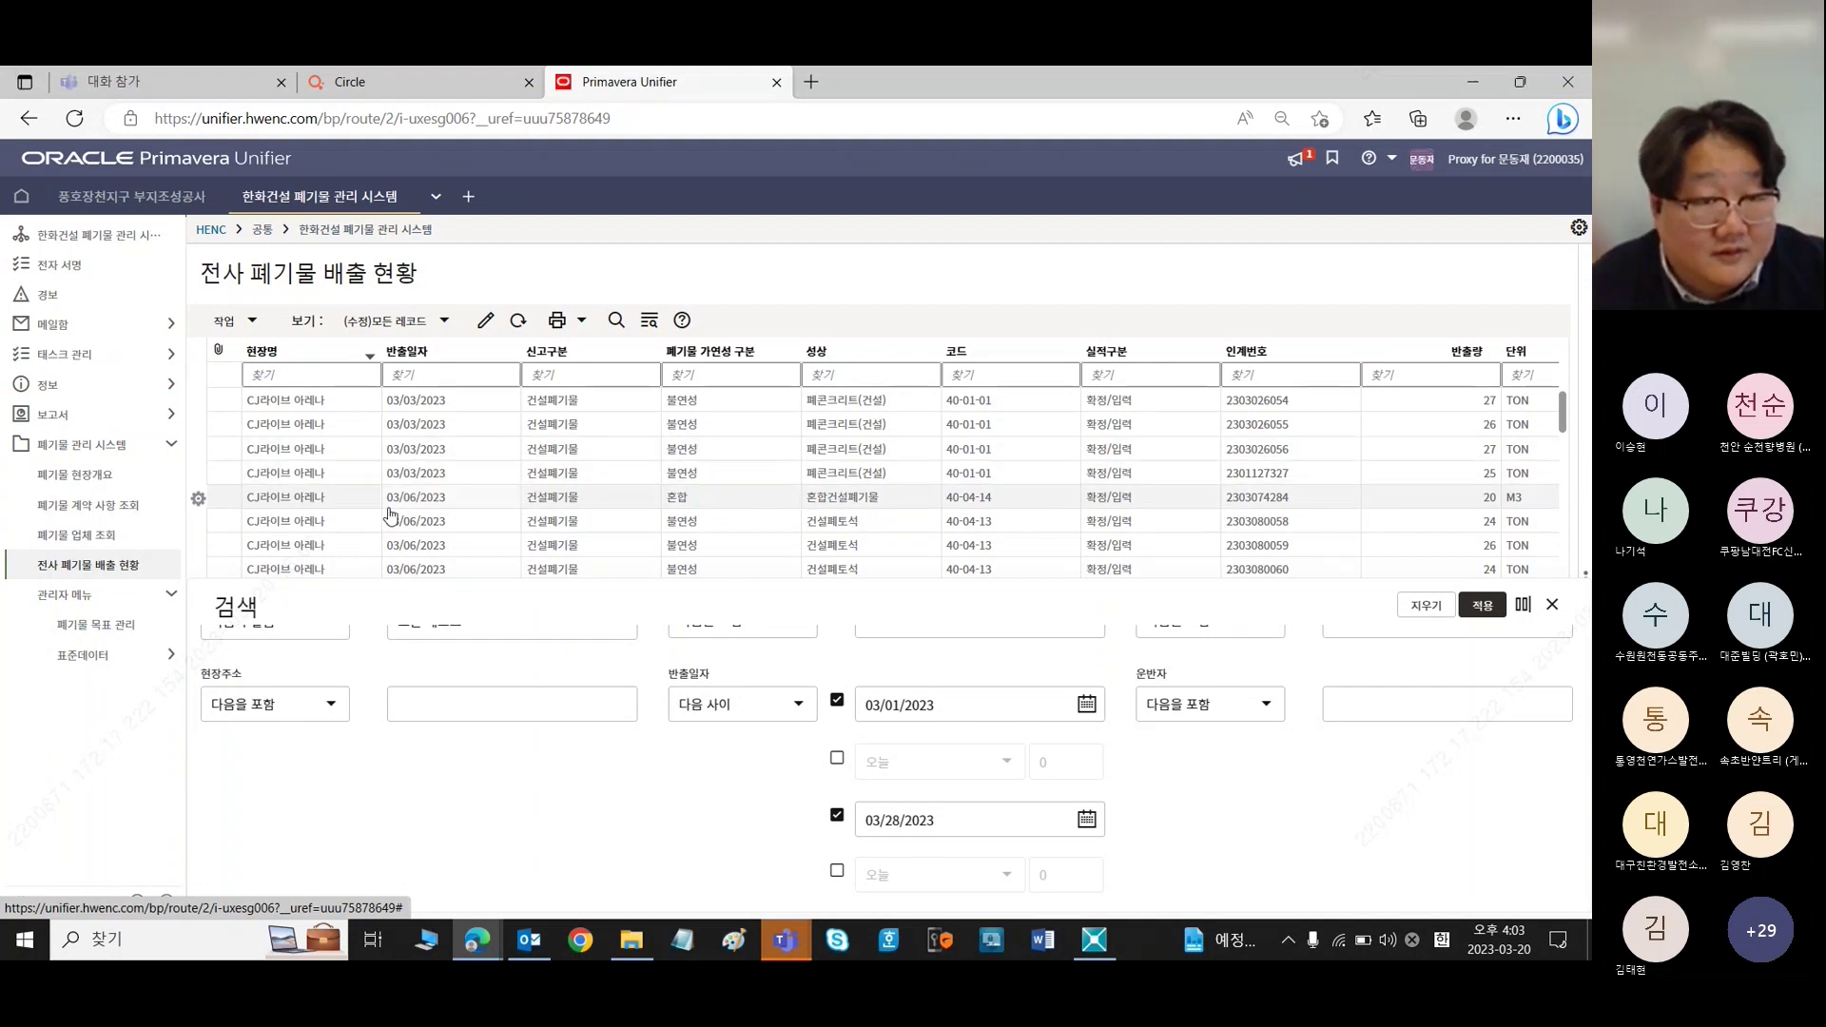
# Step: Visit 업체 조회 and 계약 사항 조회, return to 전사 폐기물 배출 현황, then minimize Edge
pyautogui.click(104, 535)
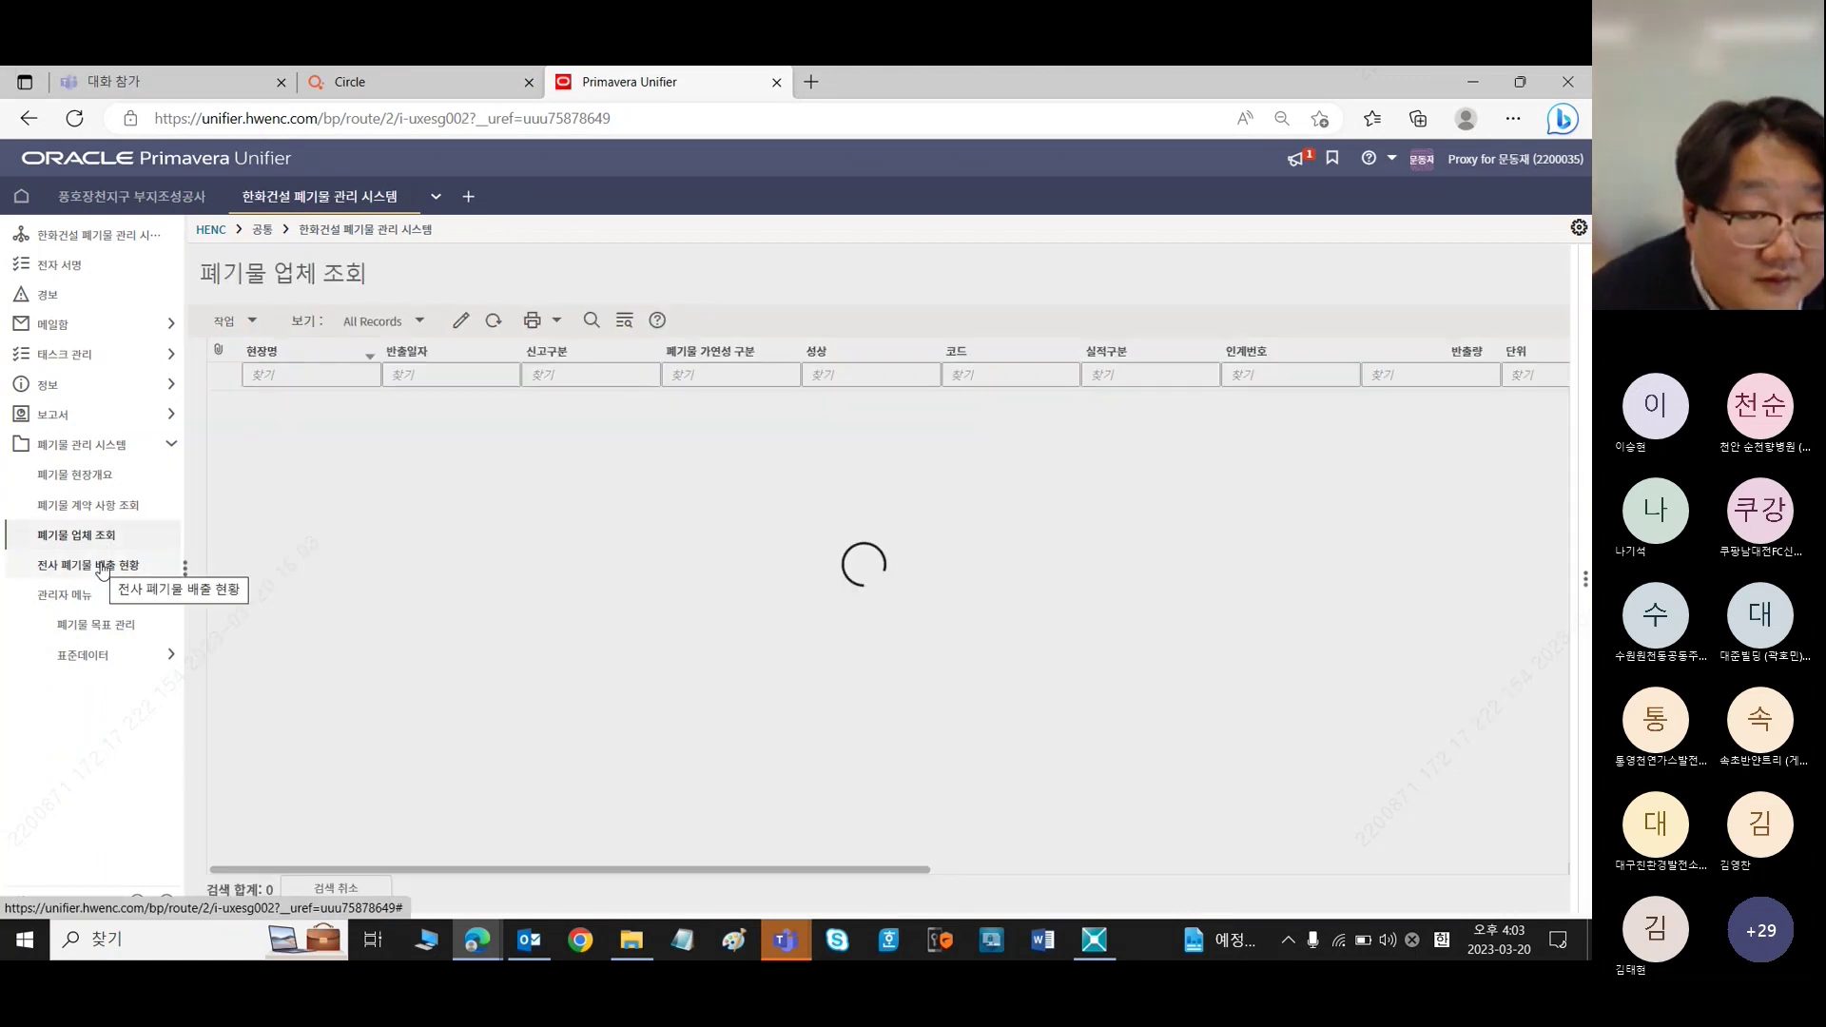
pyautogui.click(104, 567)
pyautogui.click(112, 514)
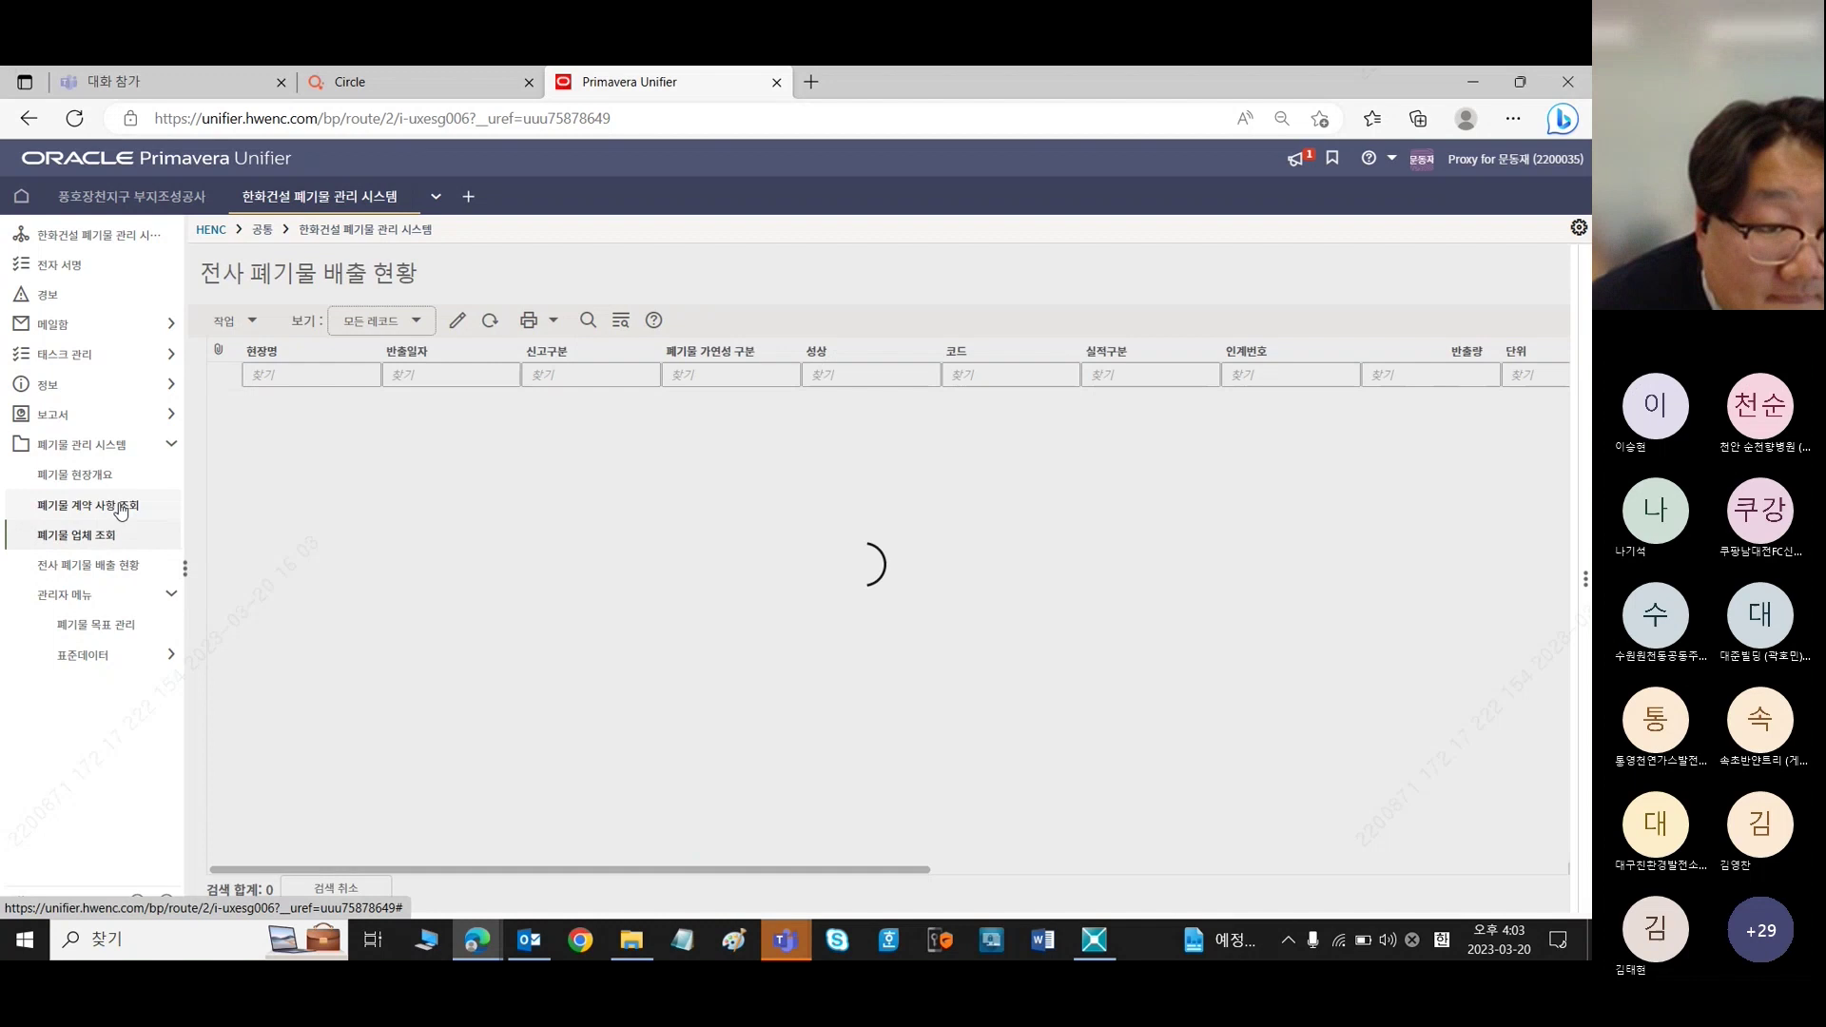
pyautogui.click(113, 565)
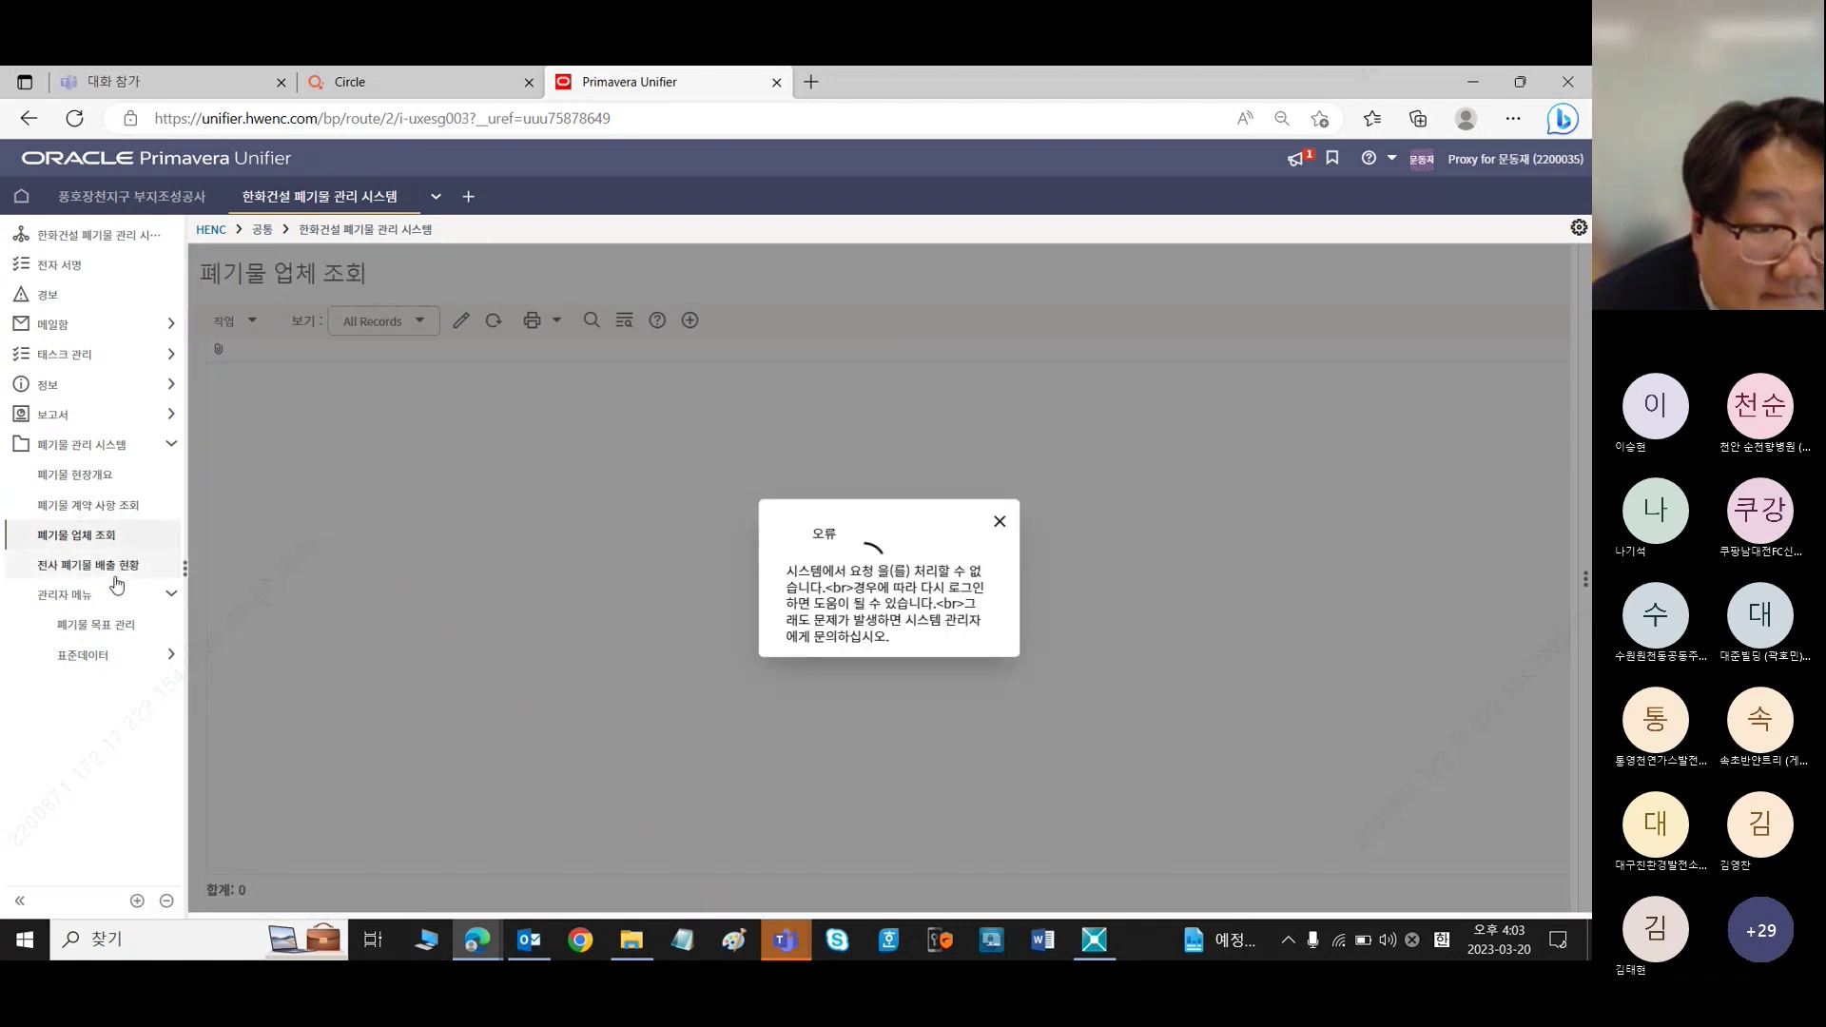
pyautogui.click(112, 606)
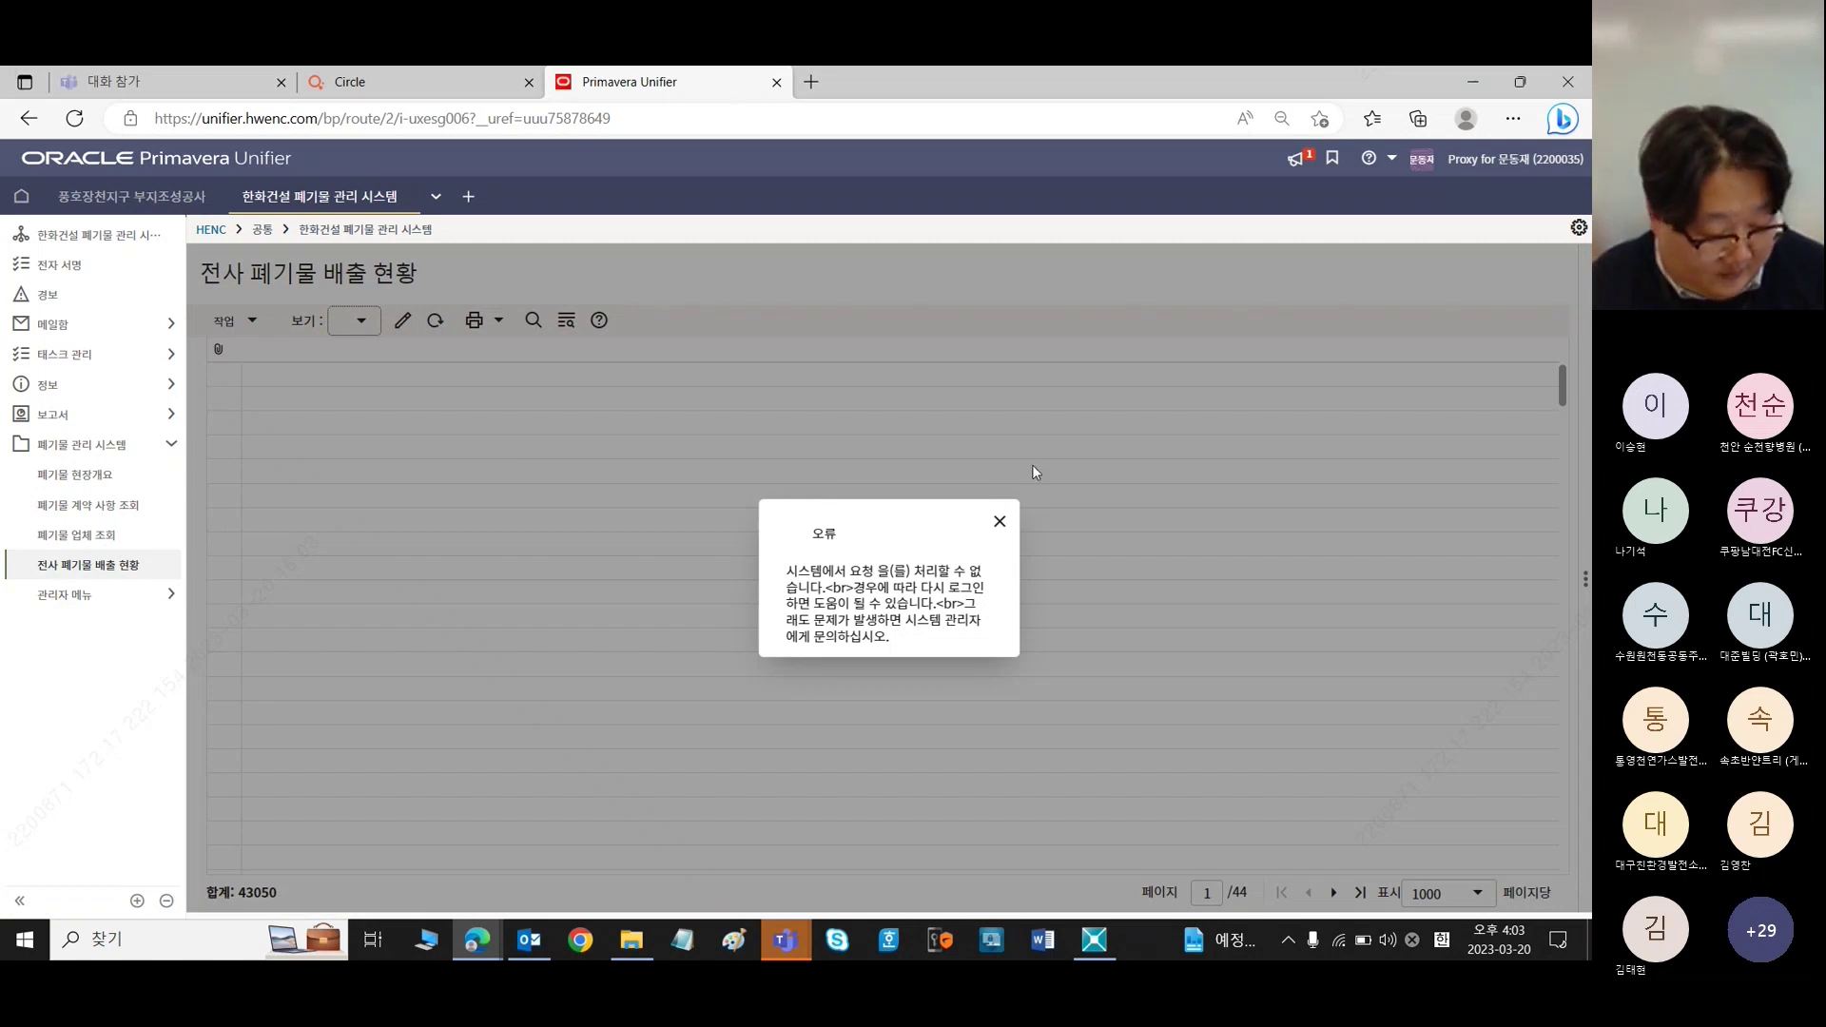
pyautogui.click(1484, 83)
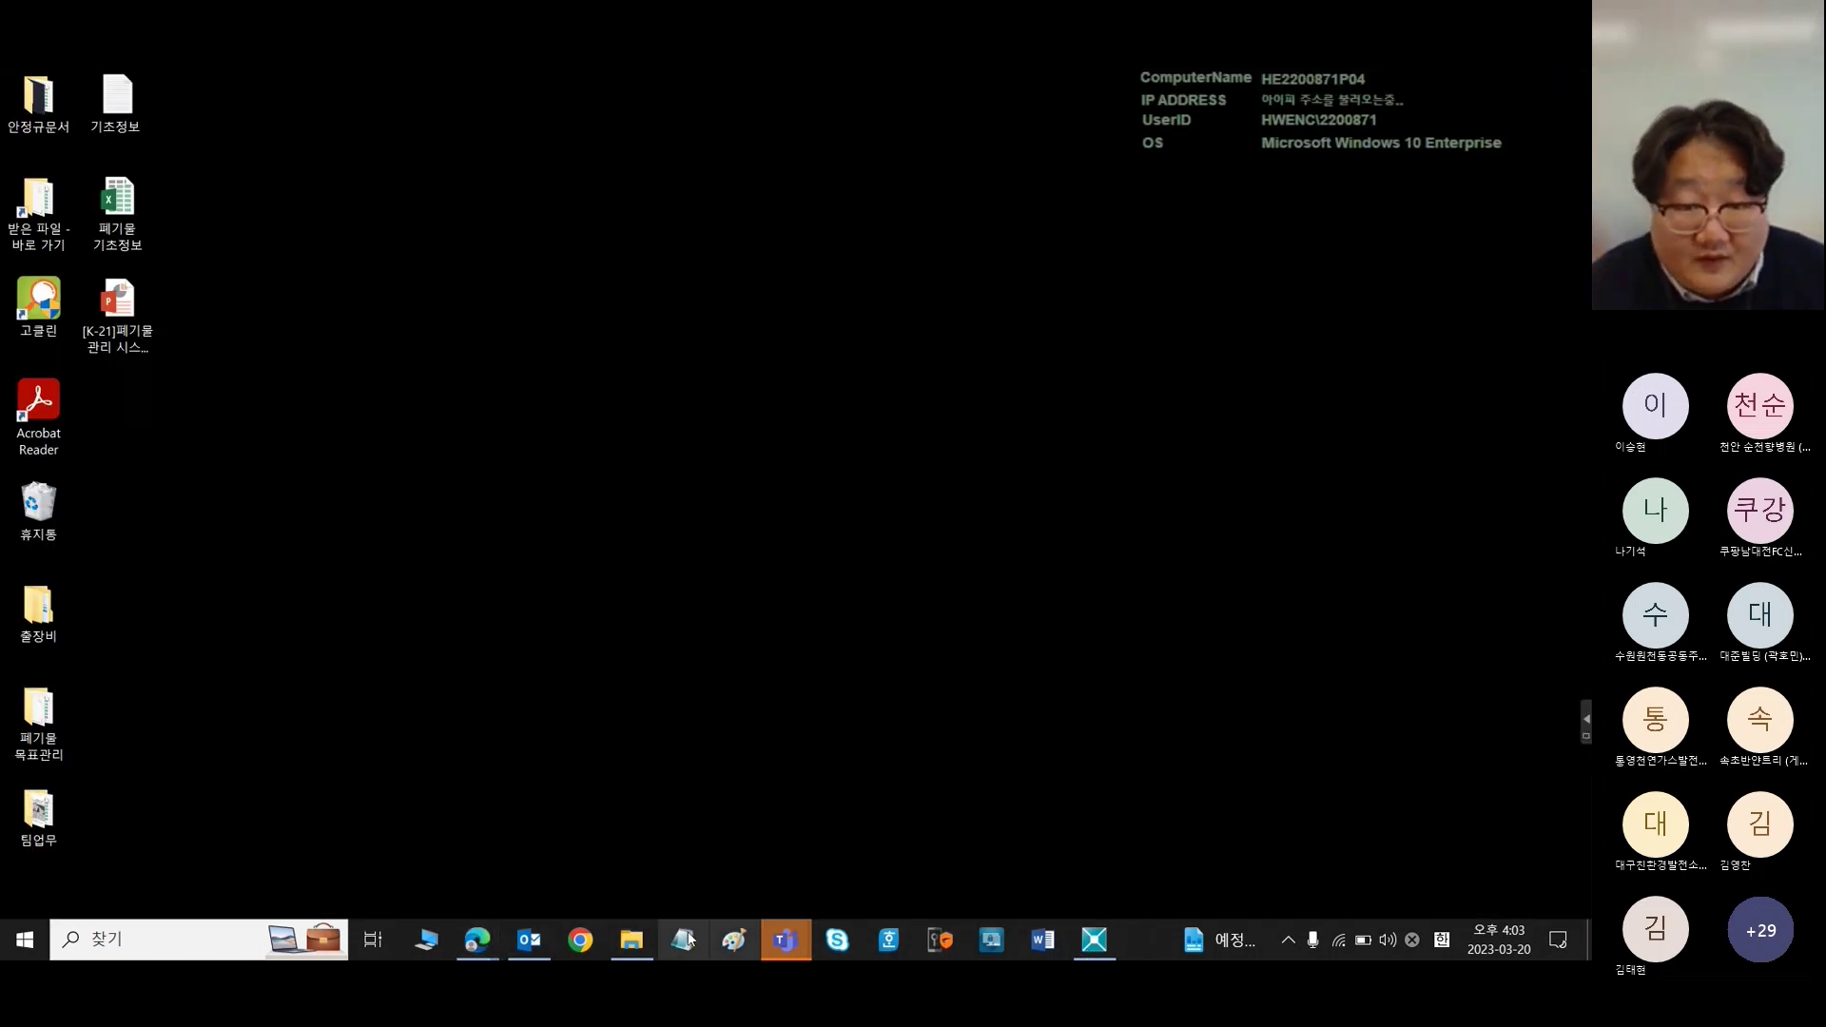
# Step: Open the desktop file [K-21]폐기물 관리 시스템 사용자 매뉴얼 Rev.1.pptx in PowerPoint
pyautogui.click(141, 335)
pyautogui.doubleClick(141, 335)
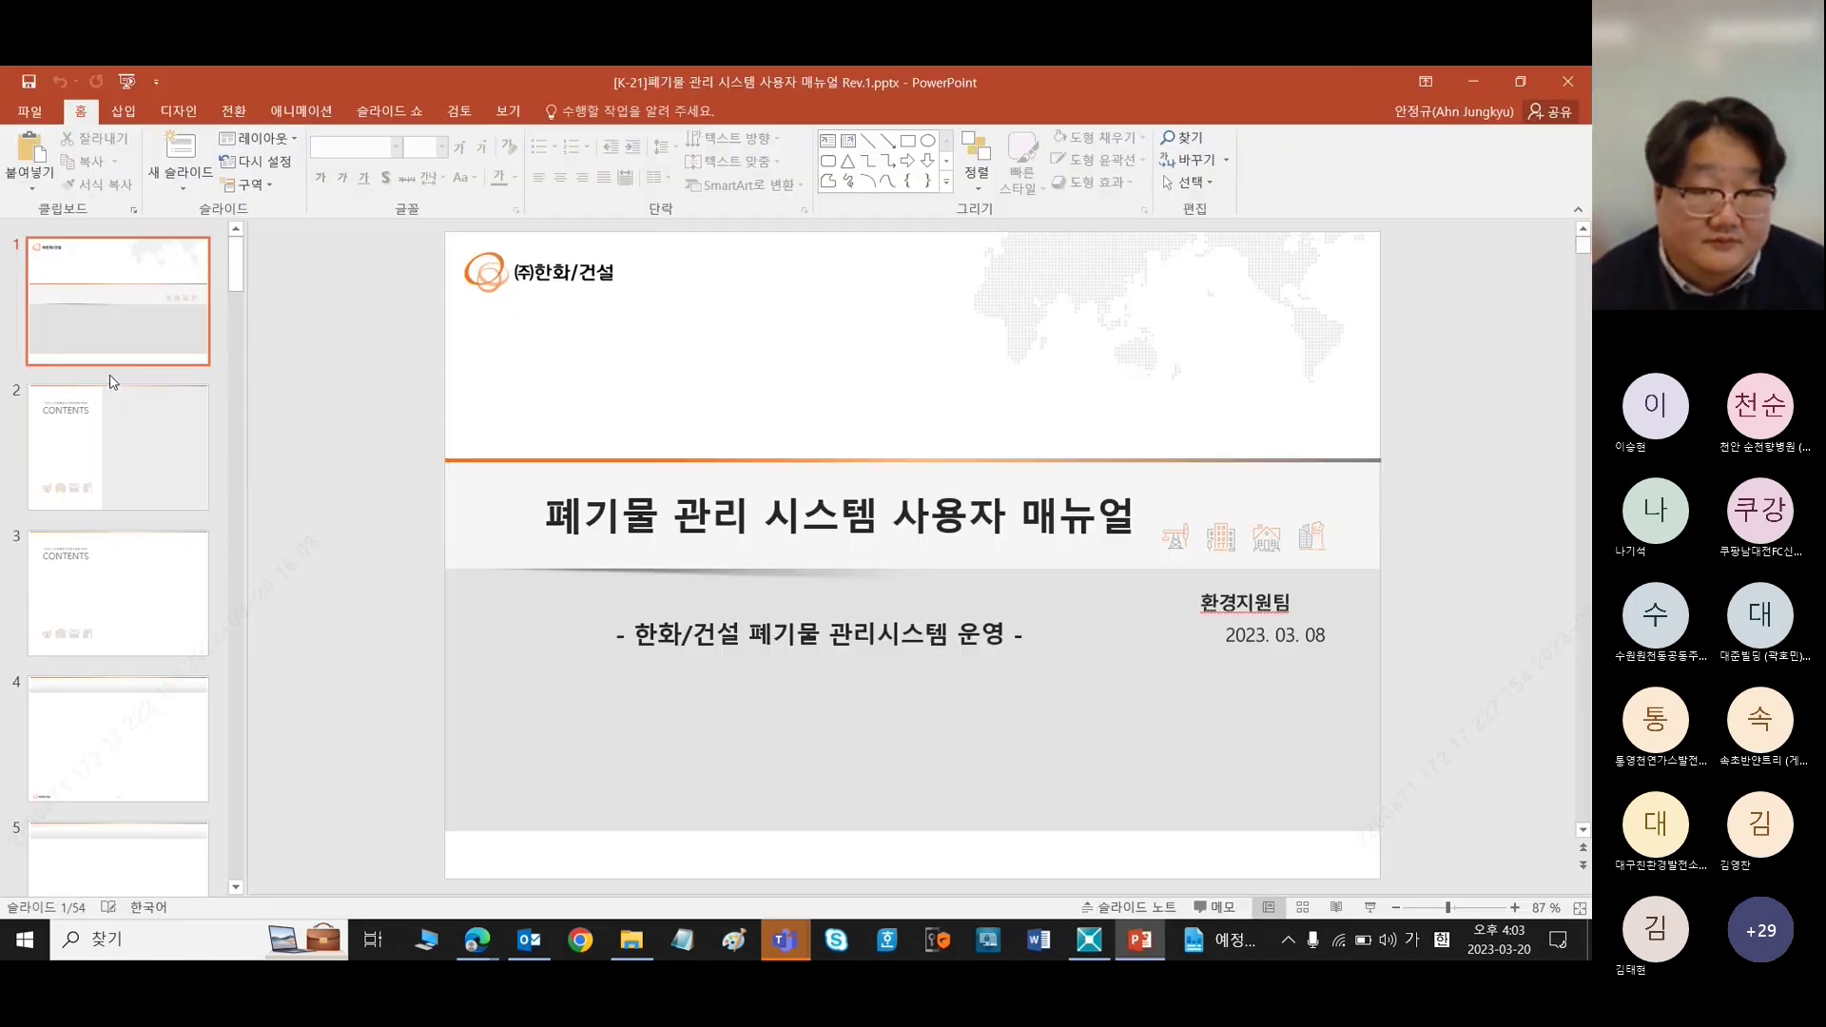
pyautogui.scroll(-3, 55, 614)
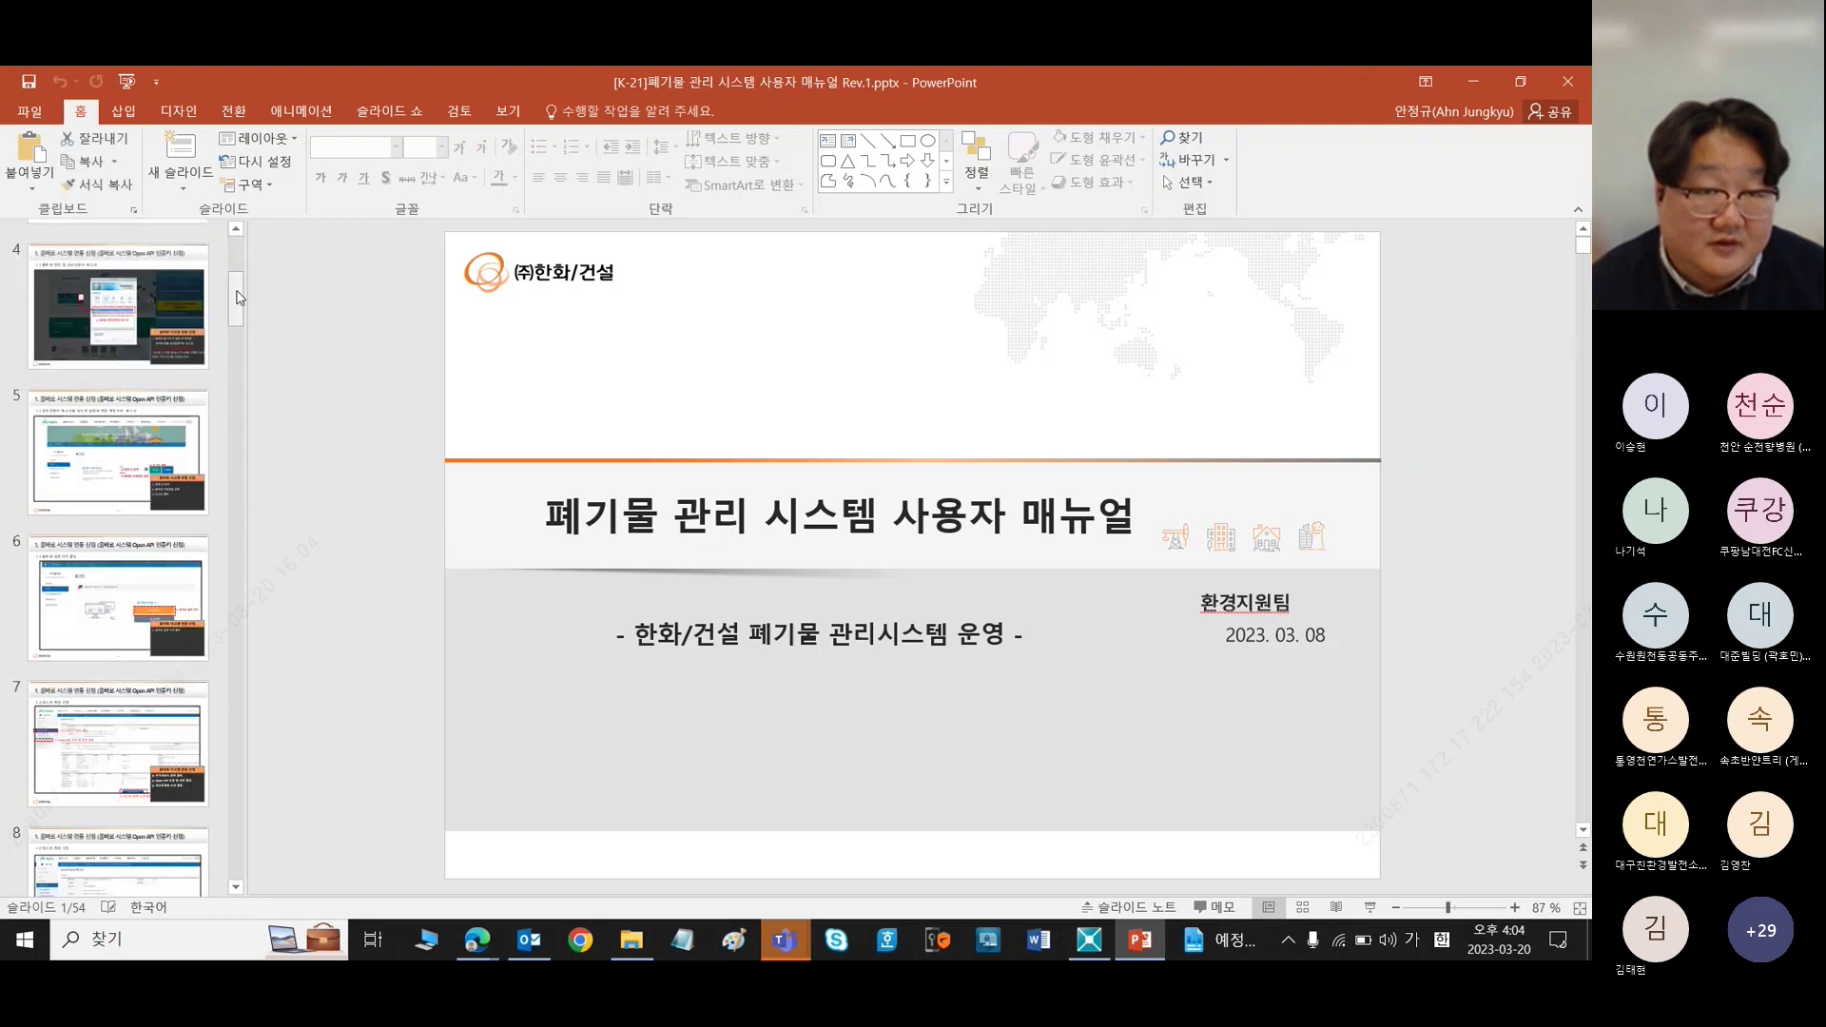
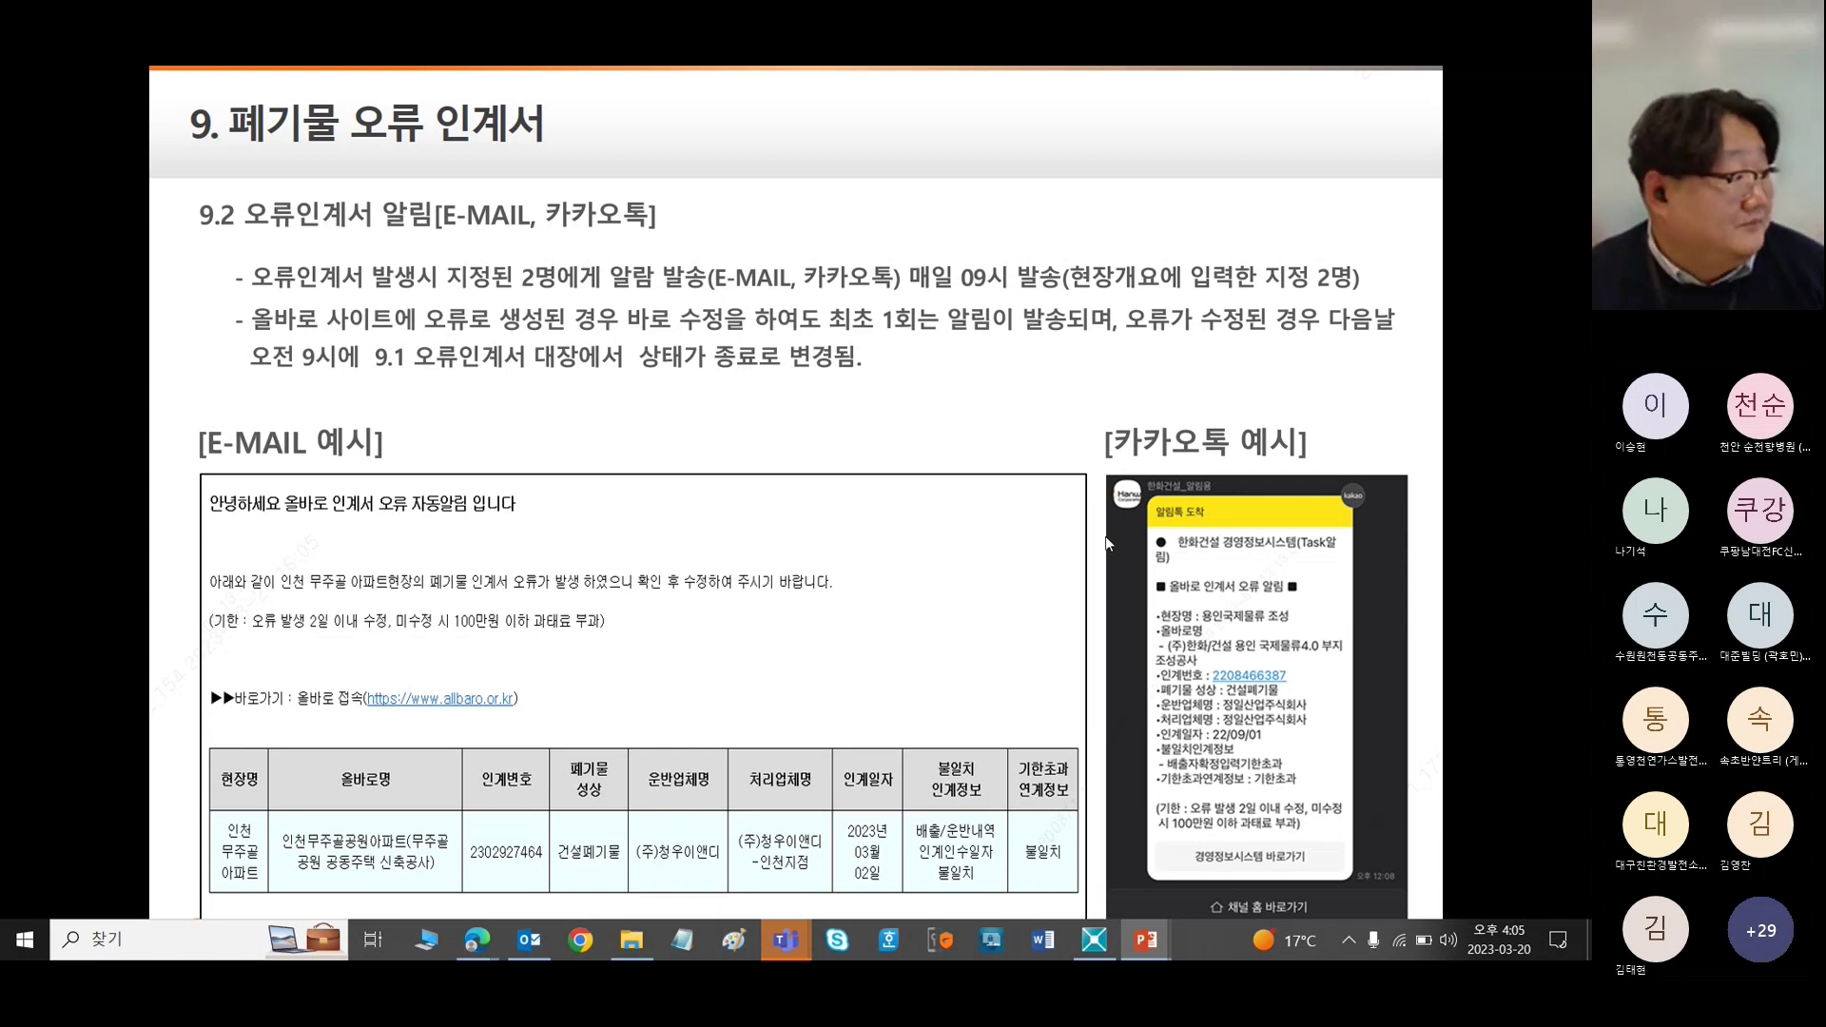
# Step: Advance the slideshow to slide '10. 폐기물 대시보드' and end the show
pyautogui.press('Right')
pyautogui.press('Right')
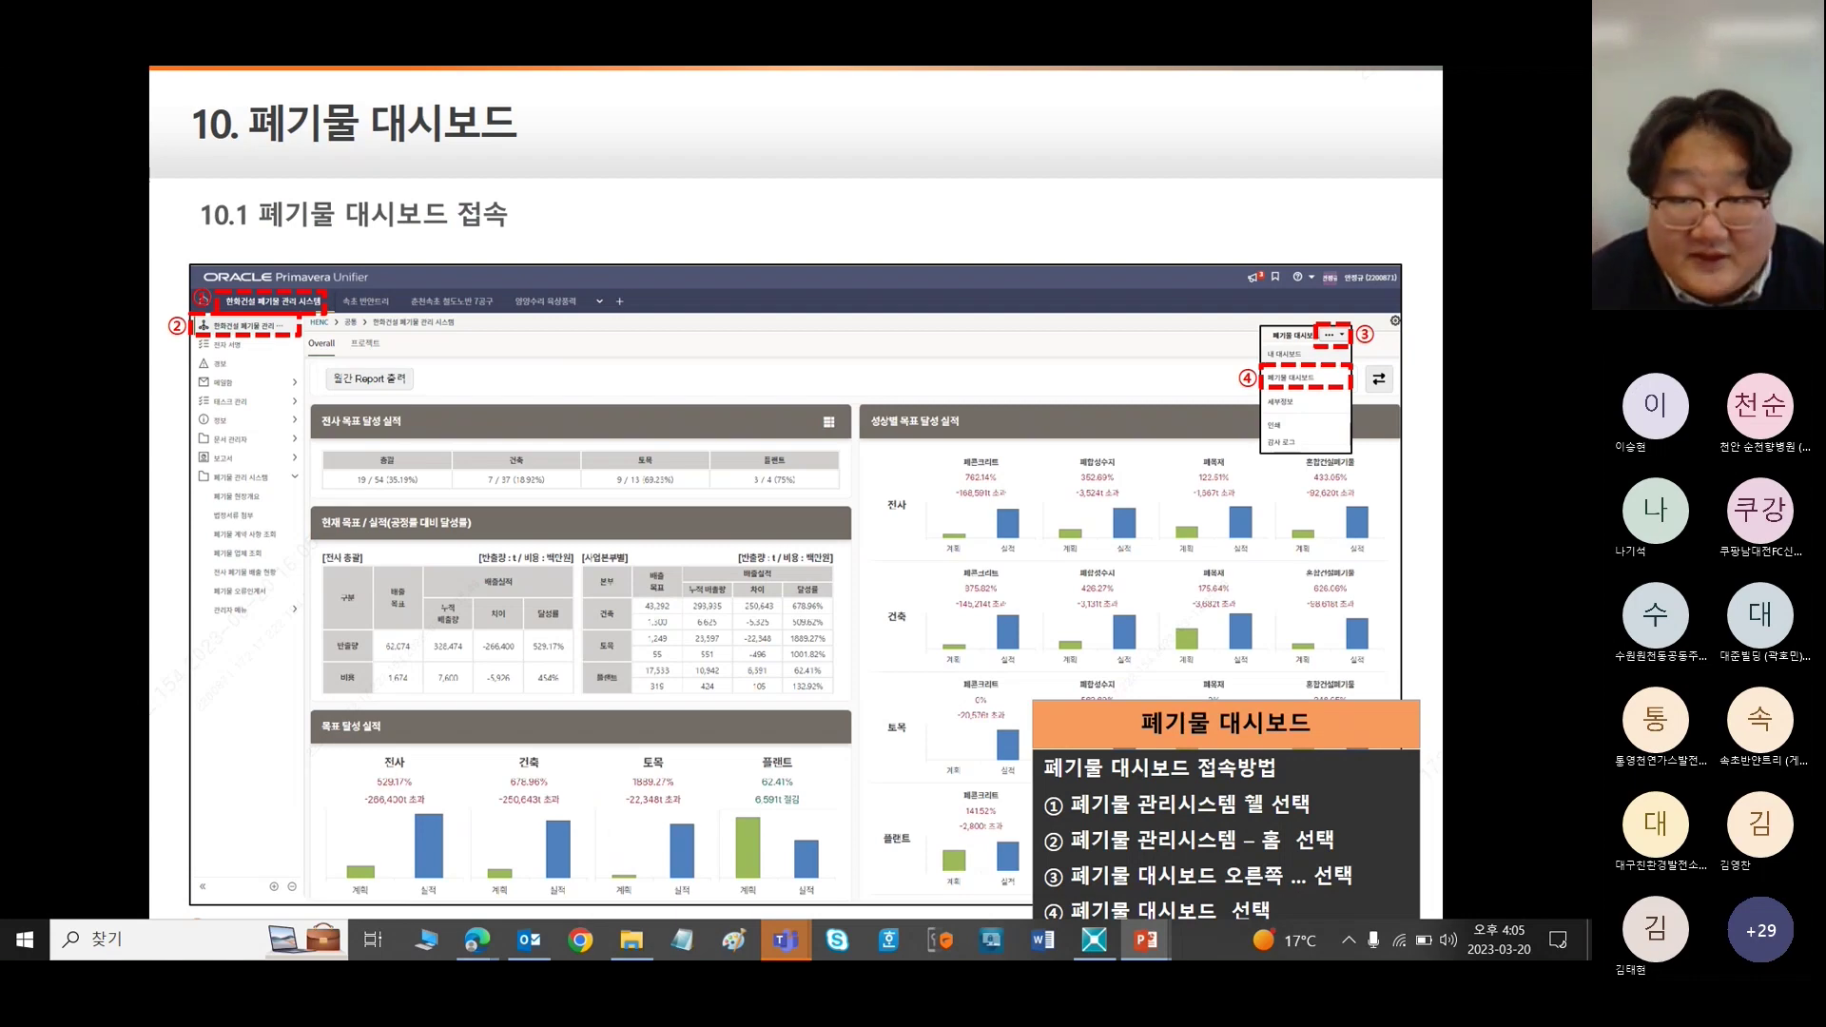
pyautogui.press('Escape')
# Step: Show the desktop and bring the Edge window with Primavera Unifier to the front
pyautogui.press('super+d')
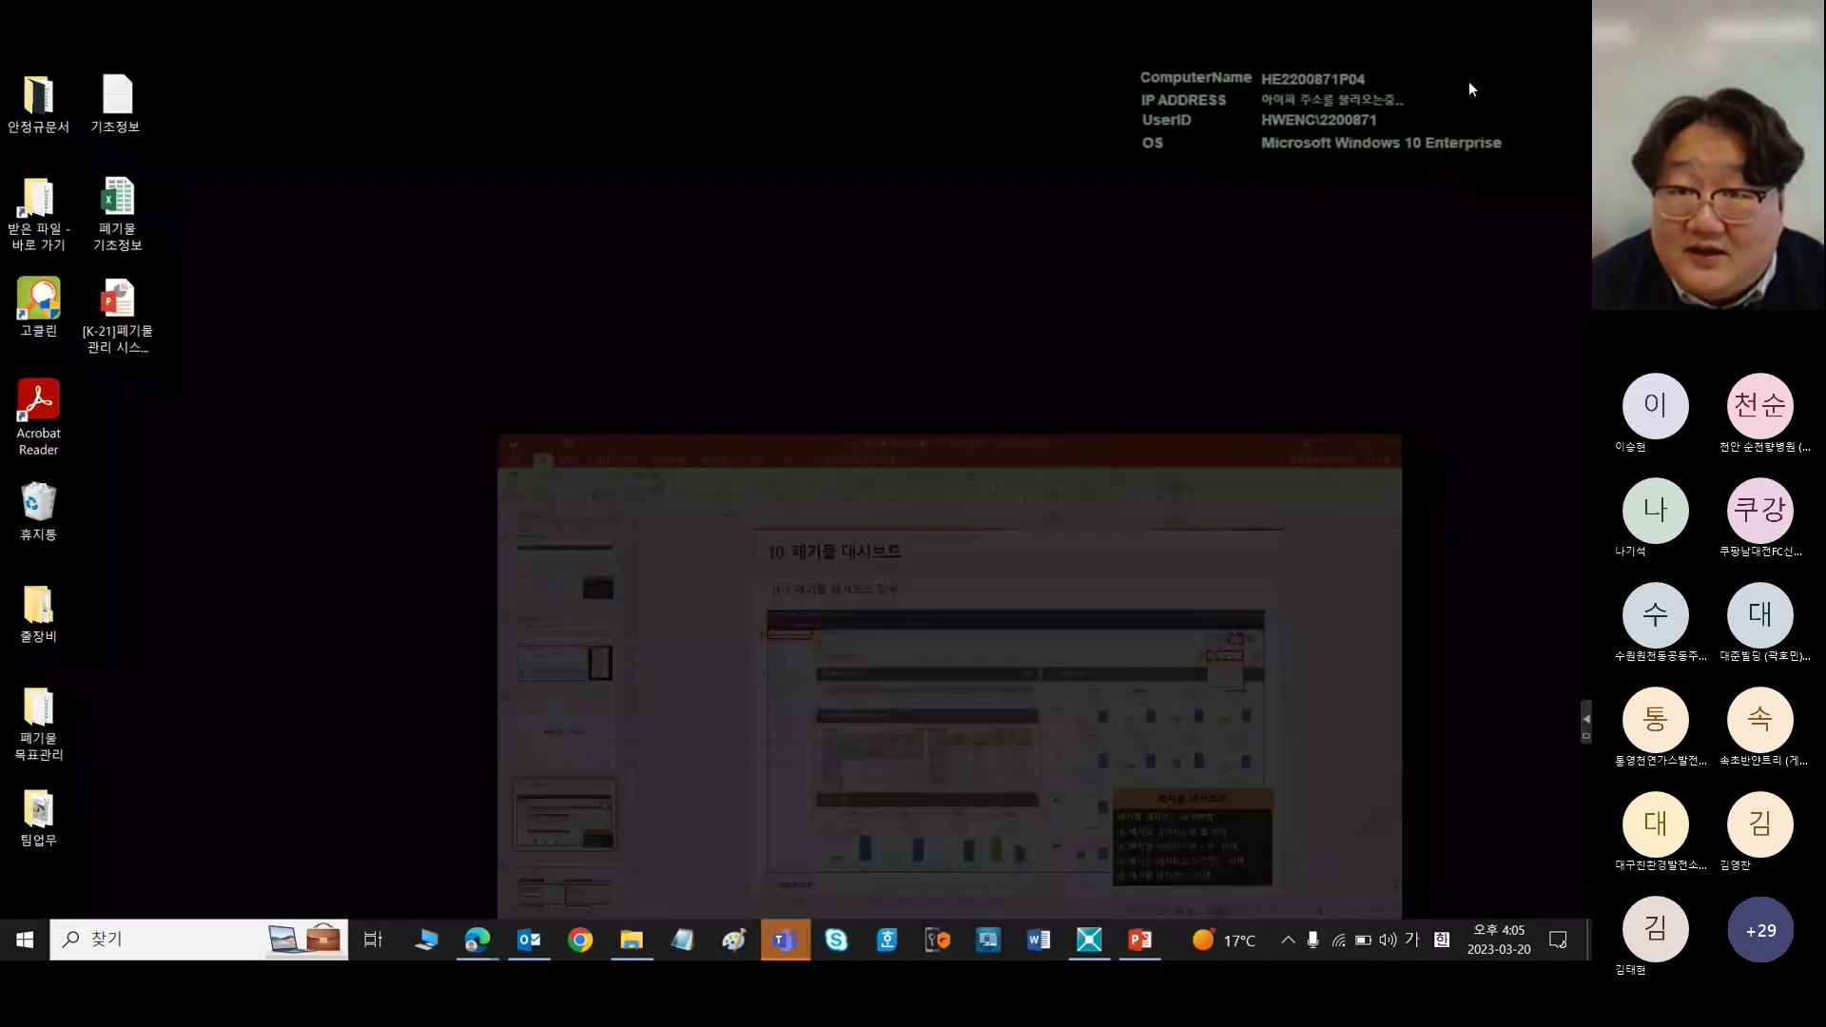
pyautogui.click(529, 940)
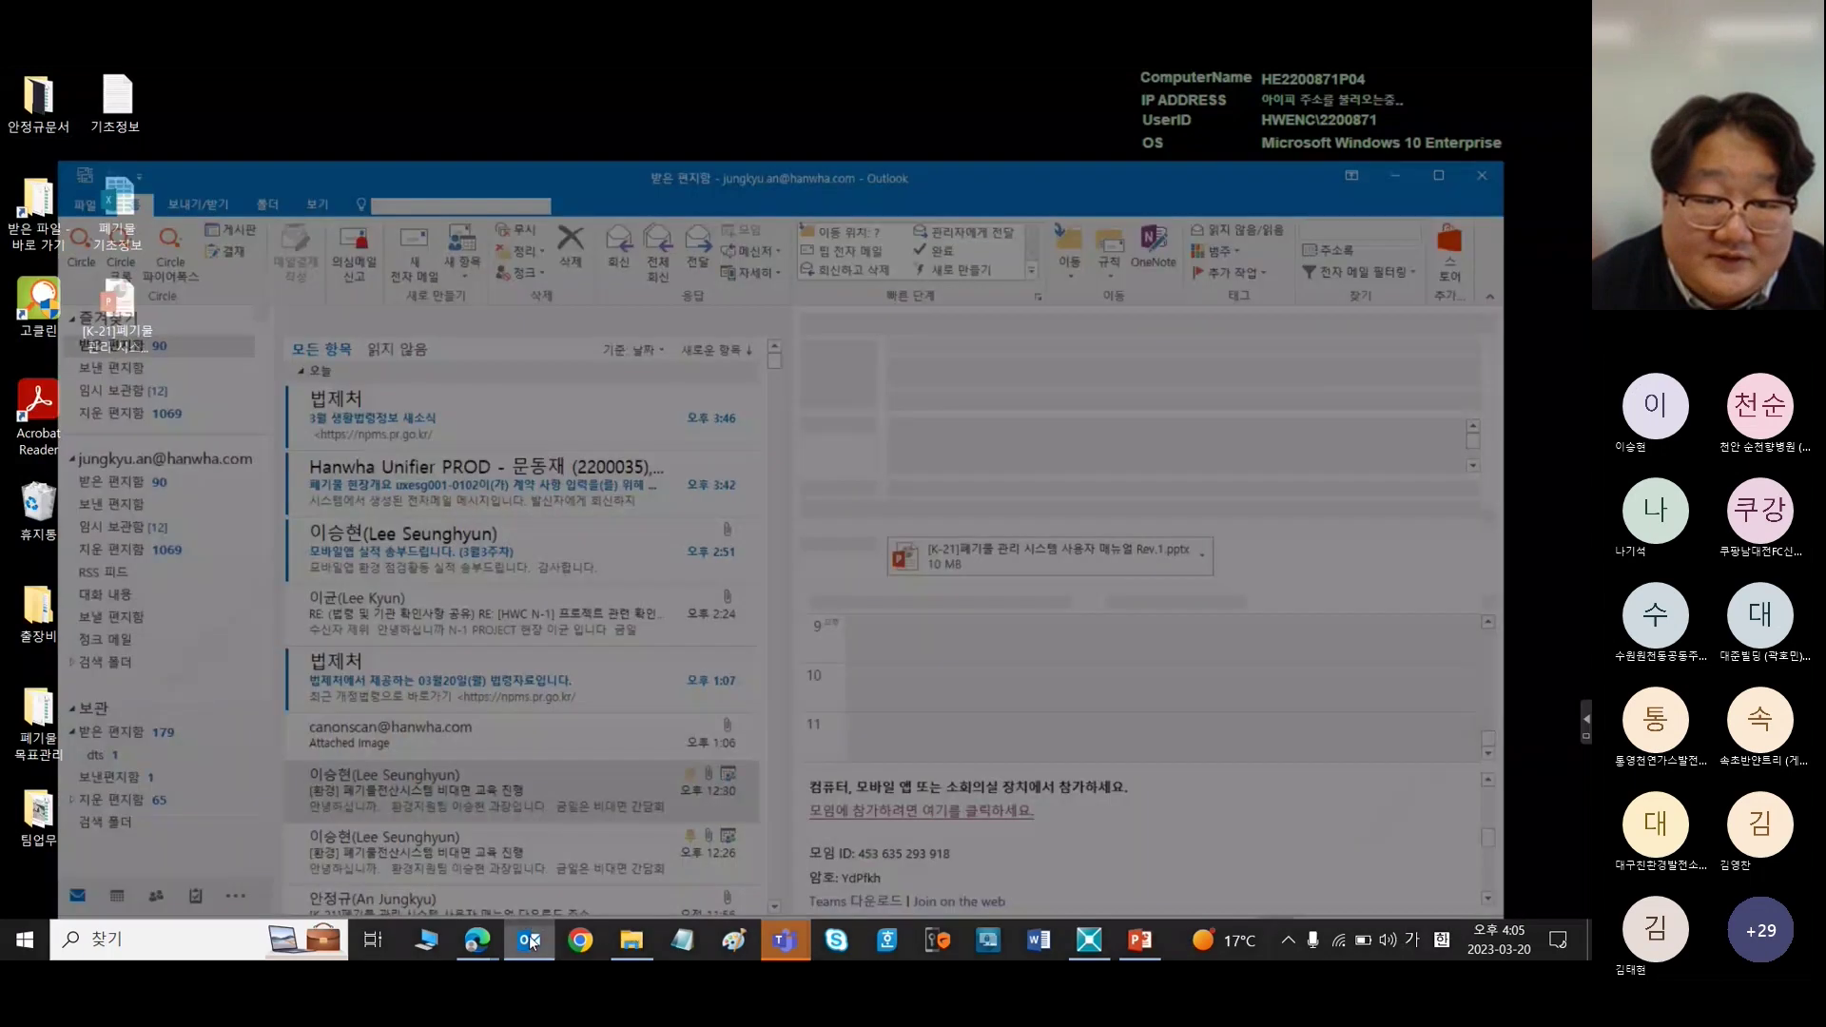
pyautogui.click(530, 941)
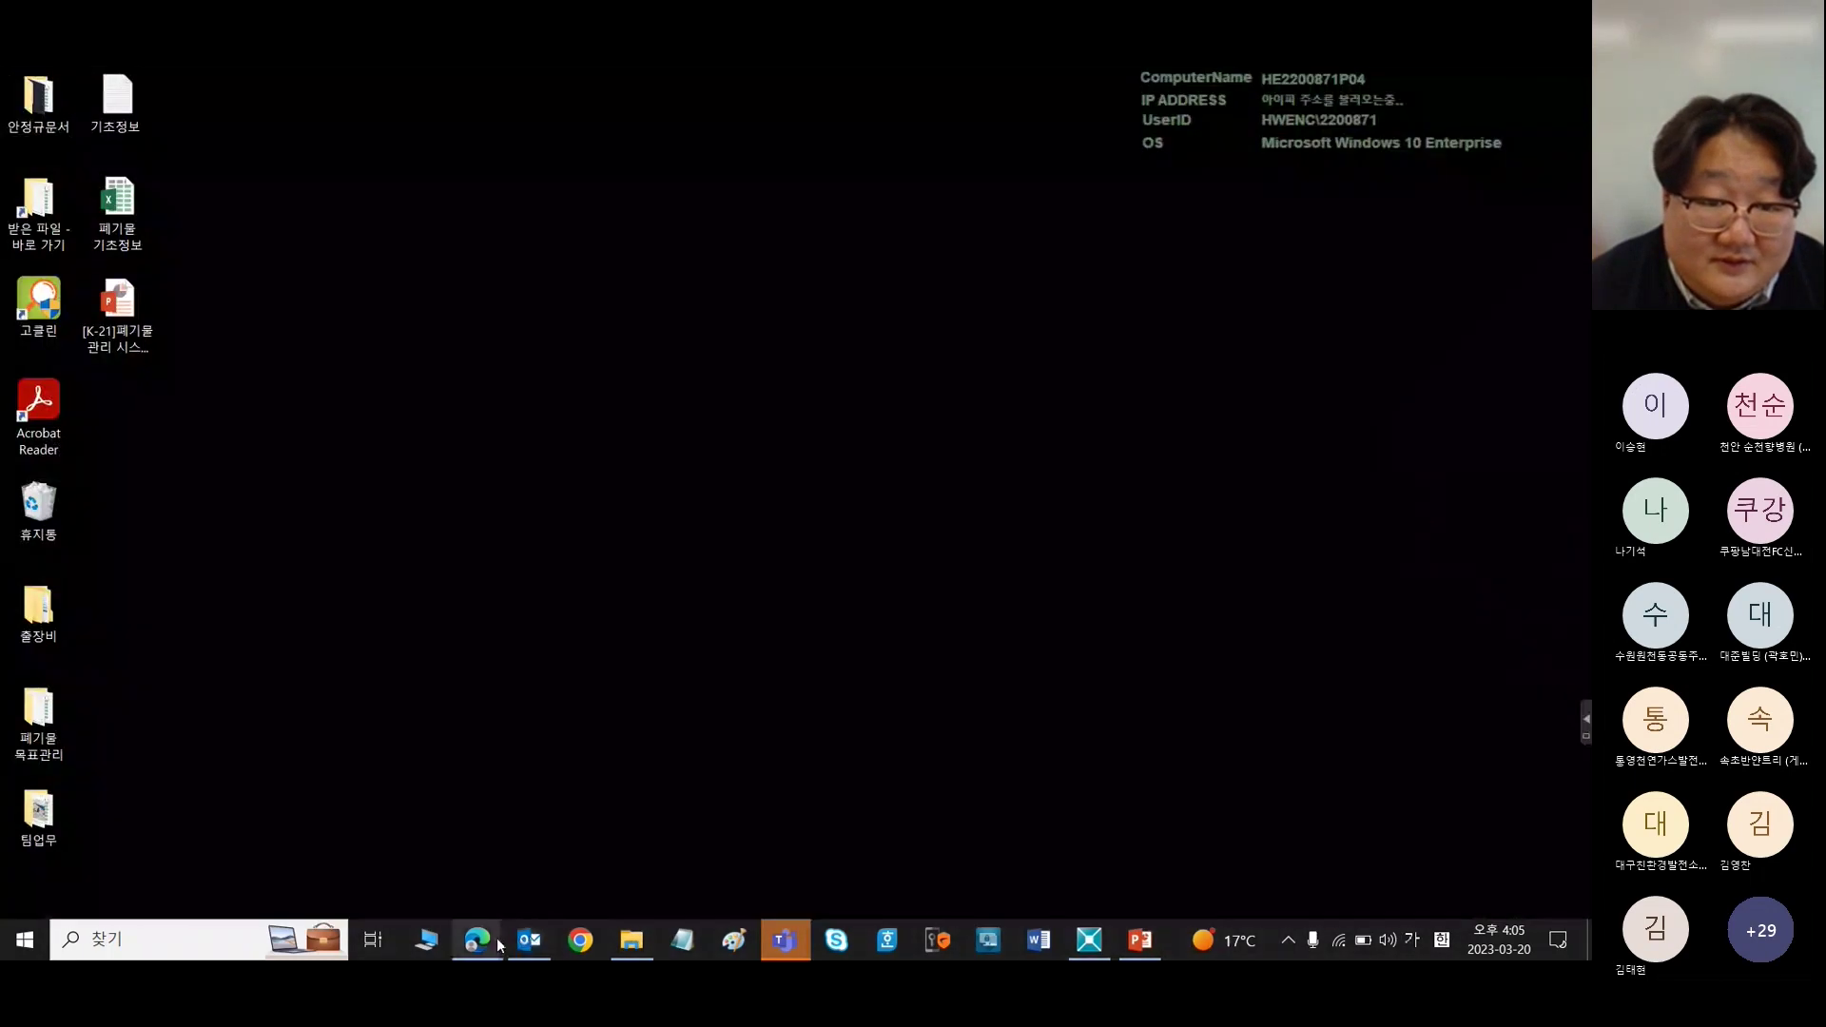
pyautogui.moveTo(478, 938)
pyautogui.click(473, 870)
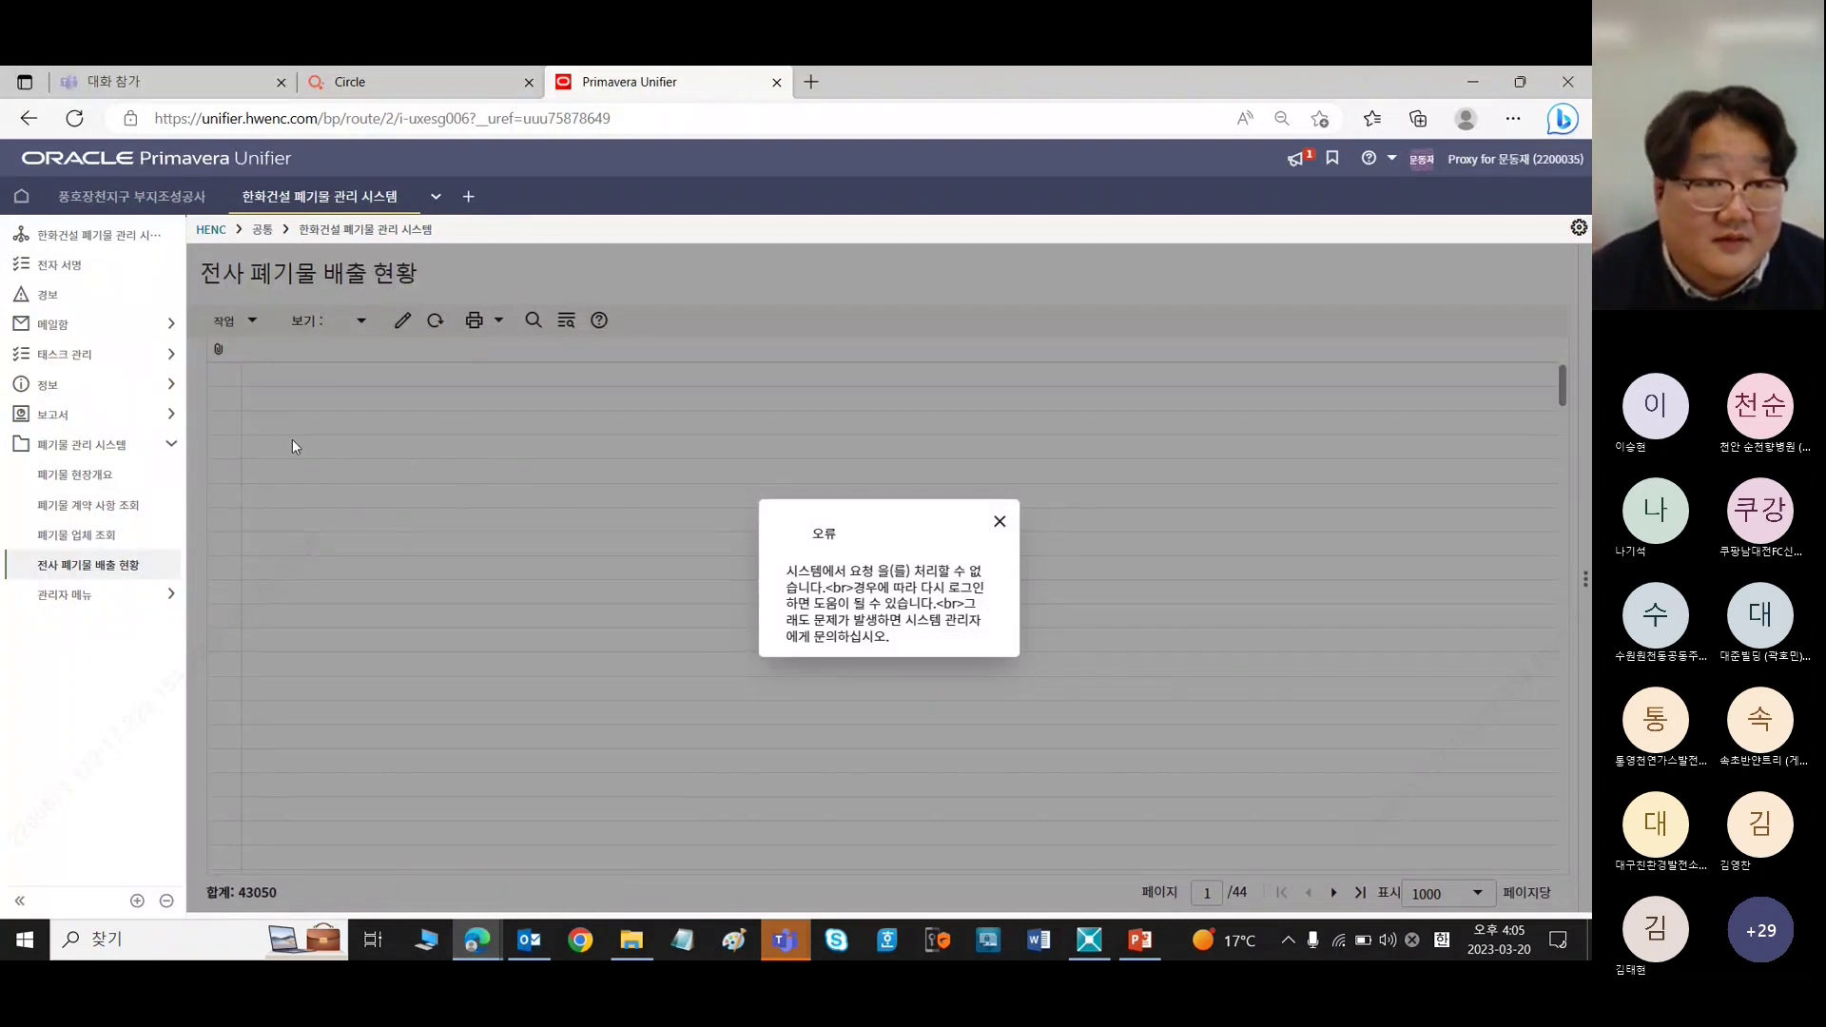
# Step: Dismiss the error message and sign out of the proxy user session
pyautogui.click(1000, 521)
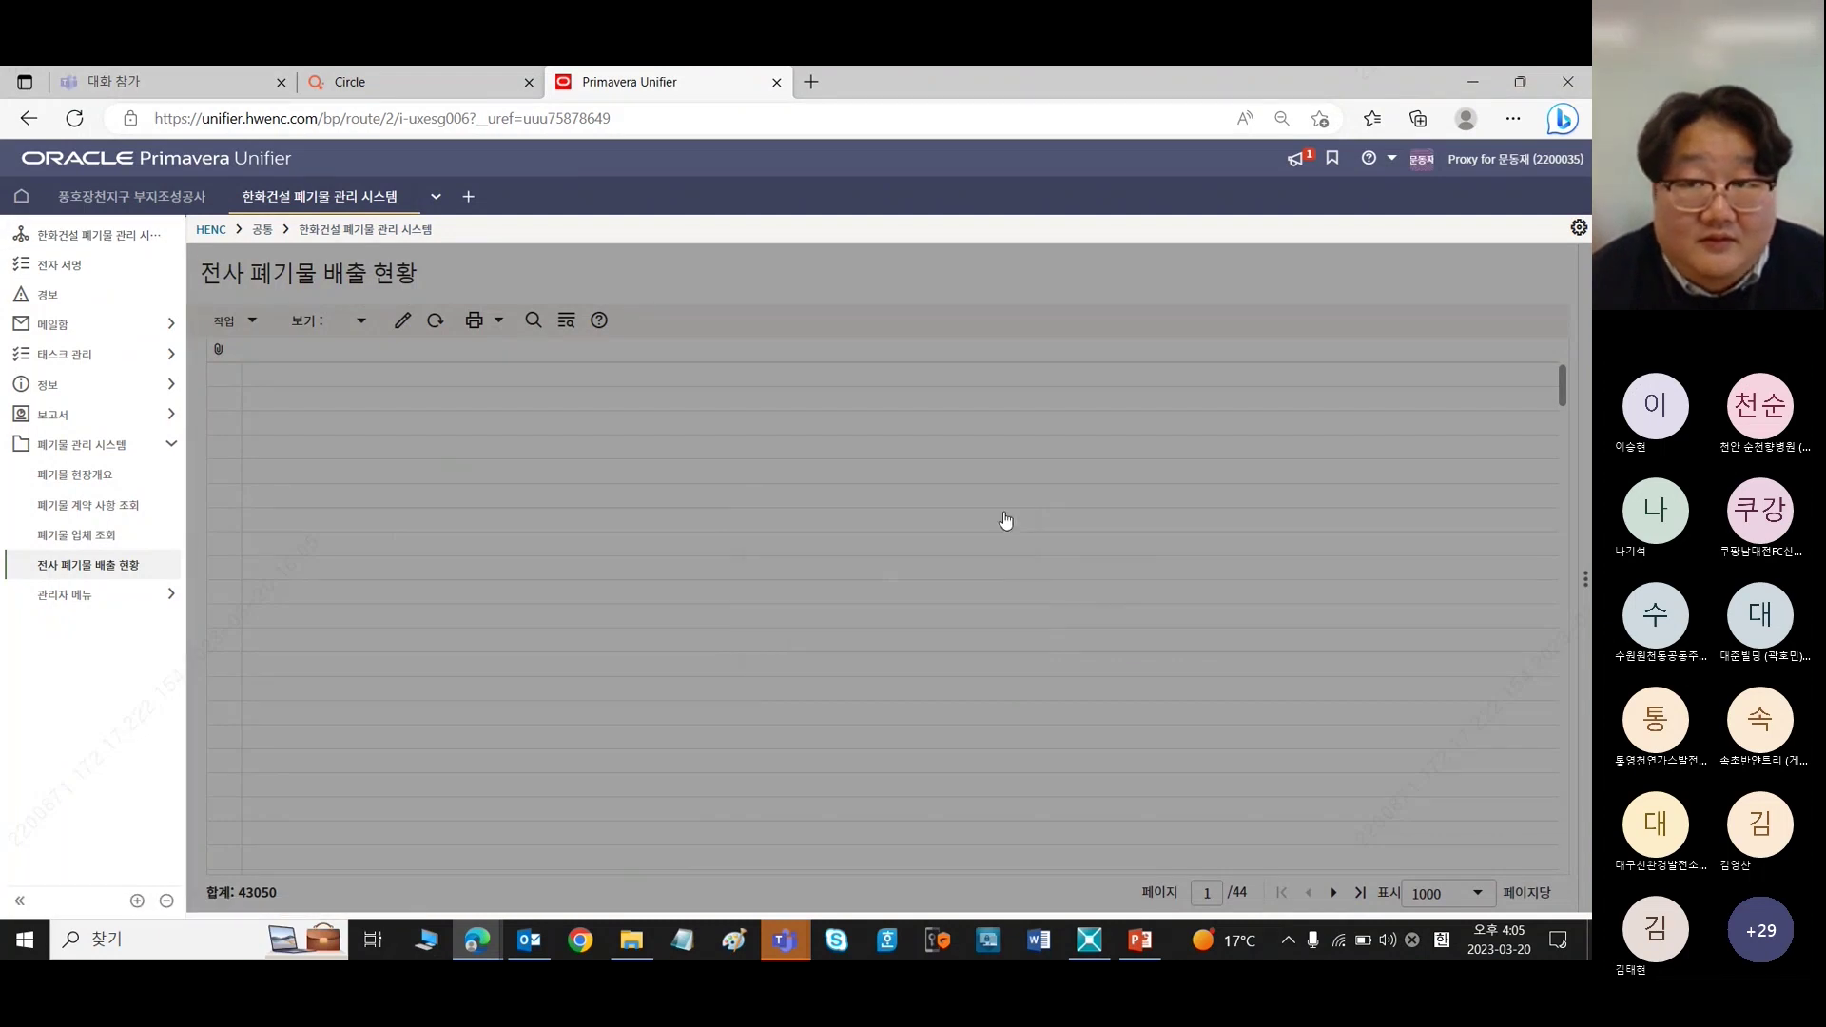
pyautogui.click(1526, 169)
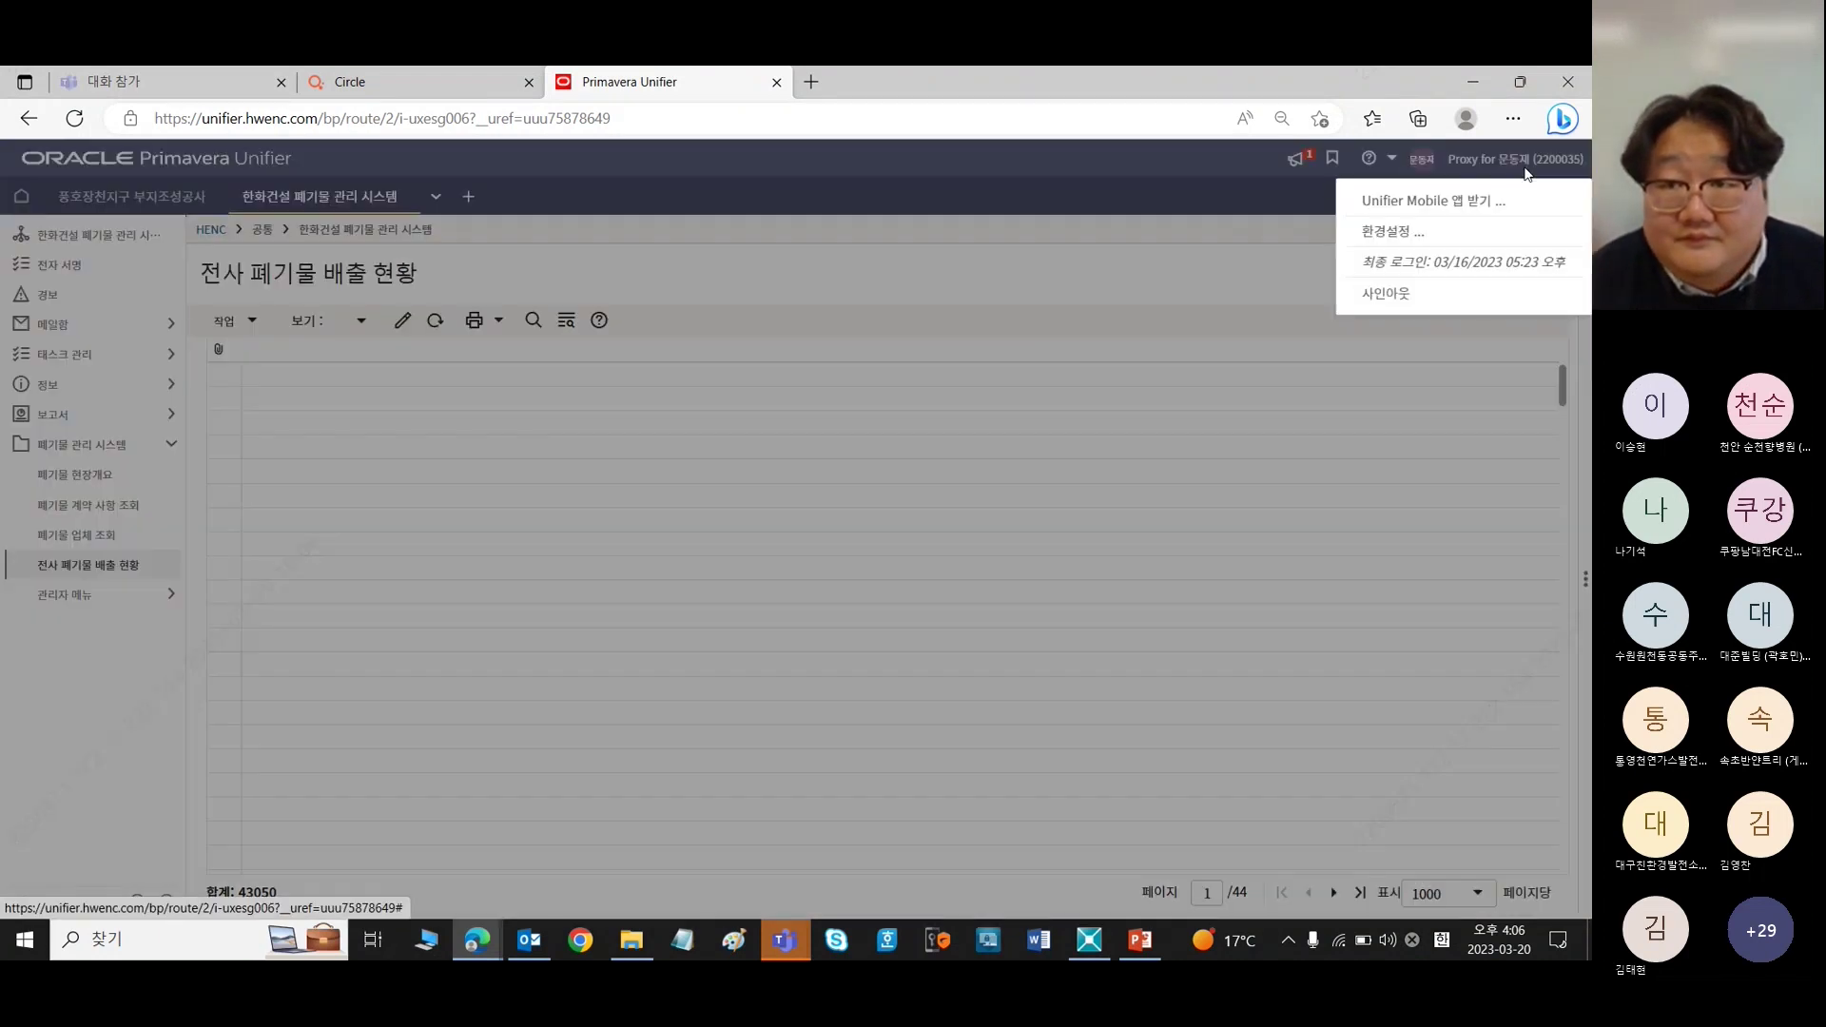
pyautogui.click(1416, 296)
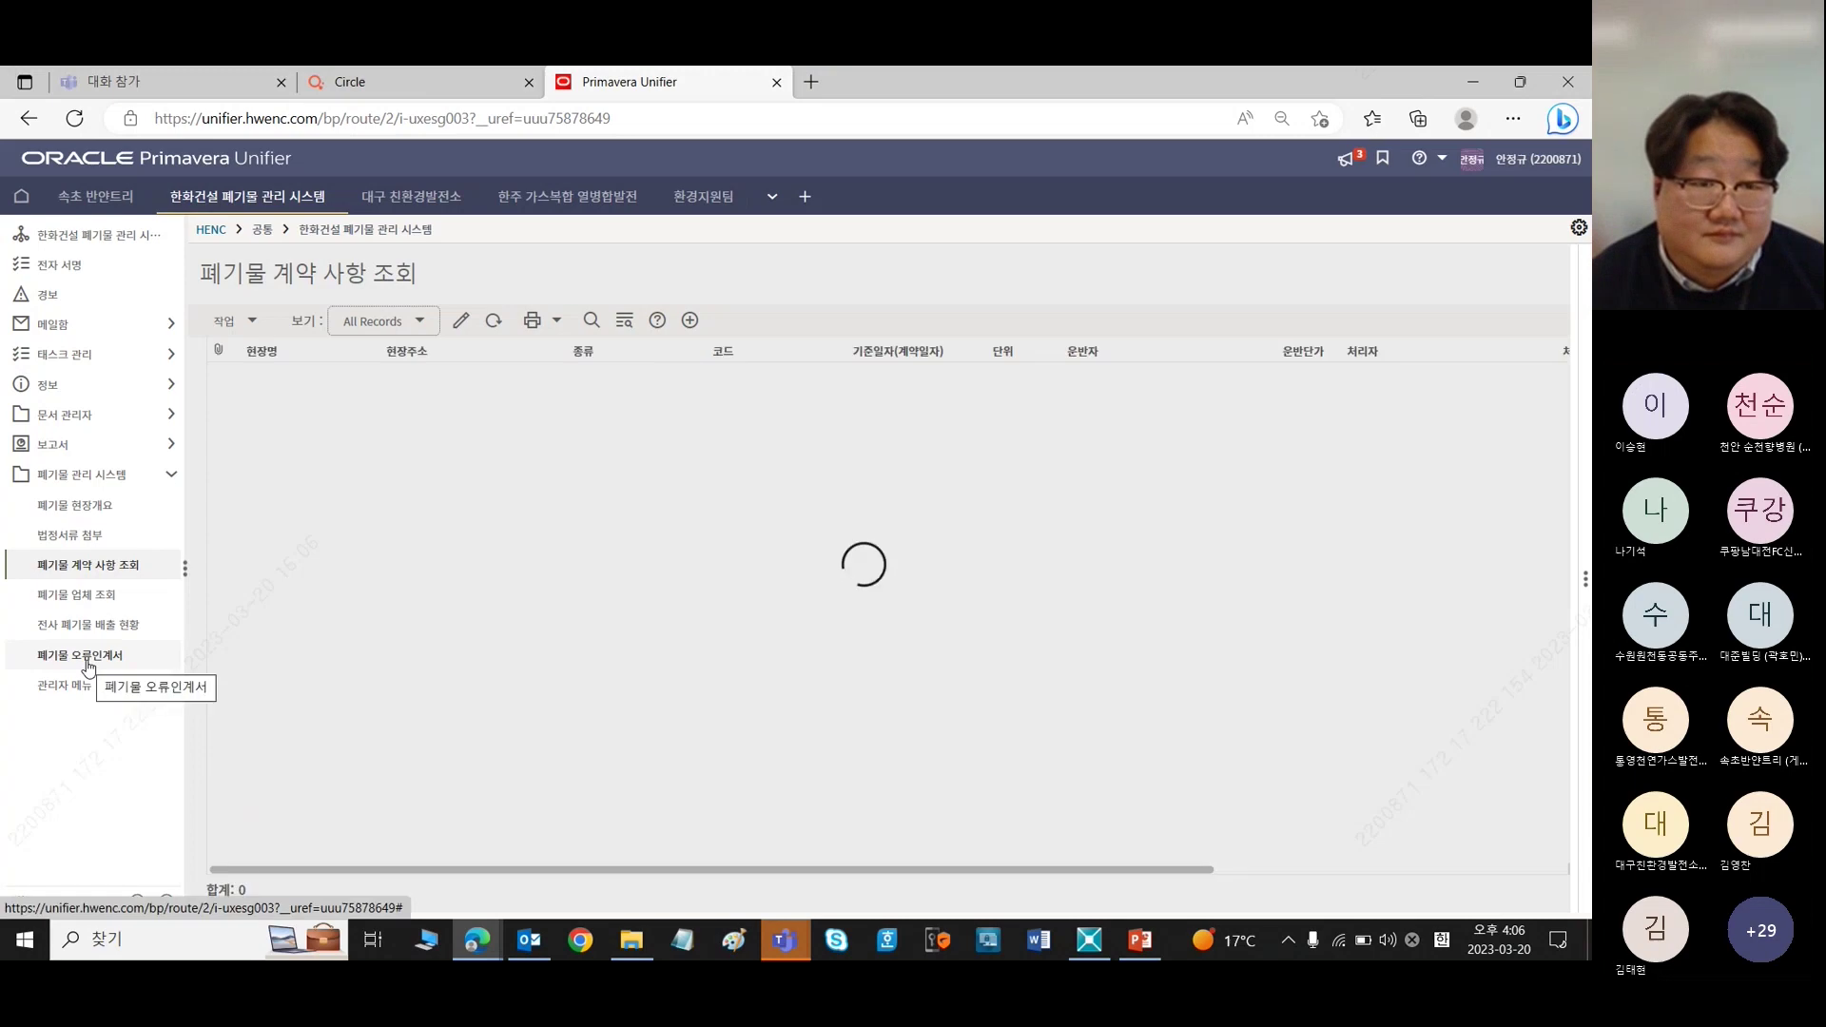
# Step: Open the 폐기물 오류인계서 log and scroll through its 1582 records
pyautogui.click(88, 666)
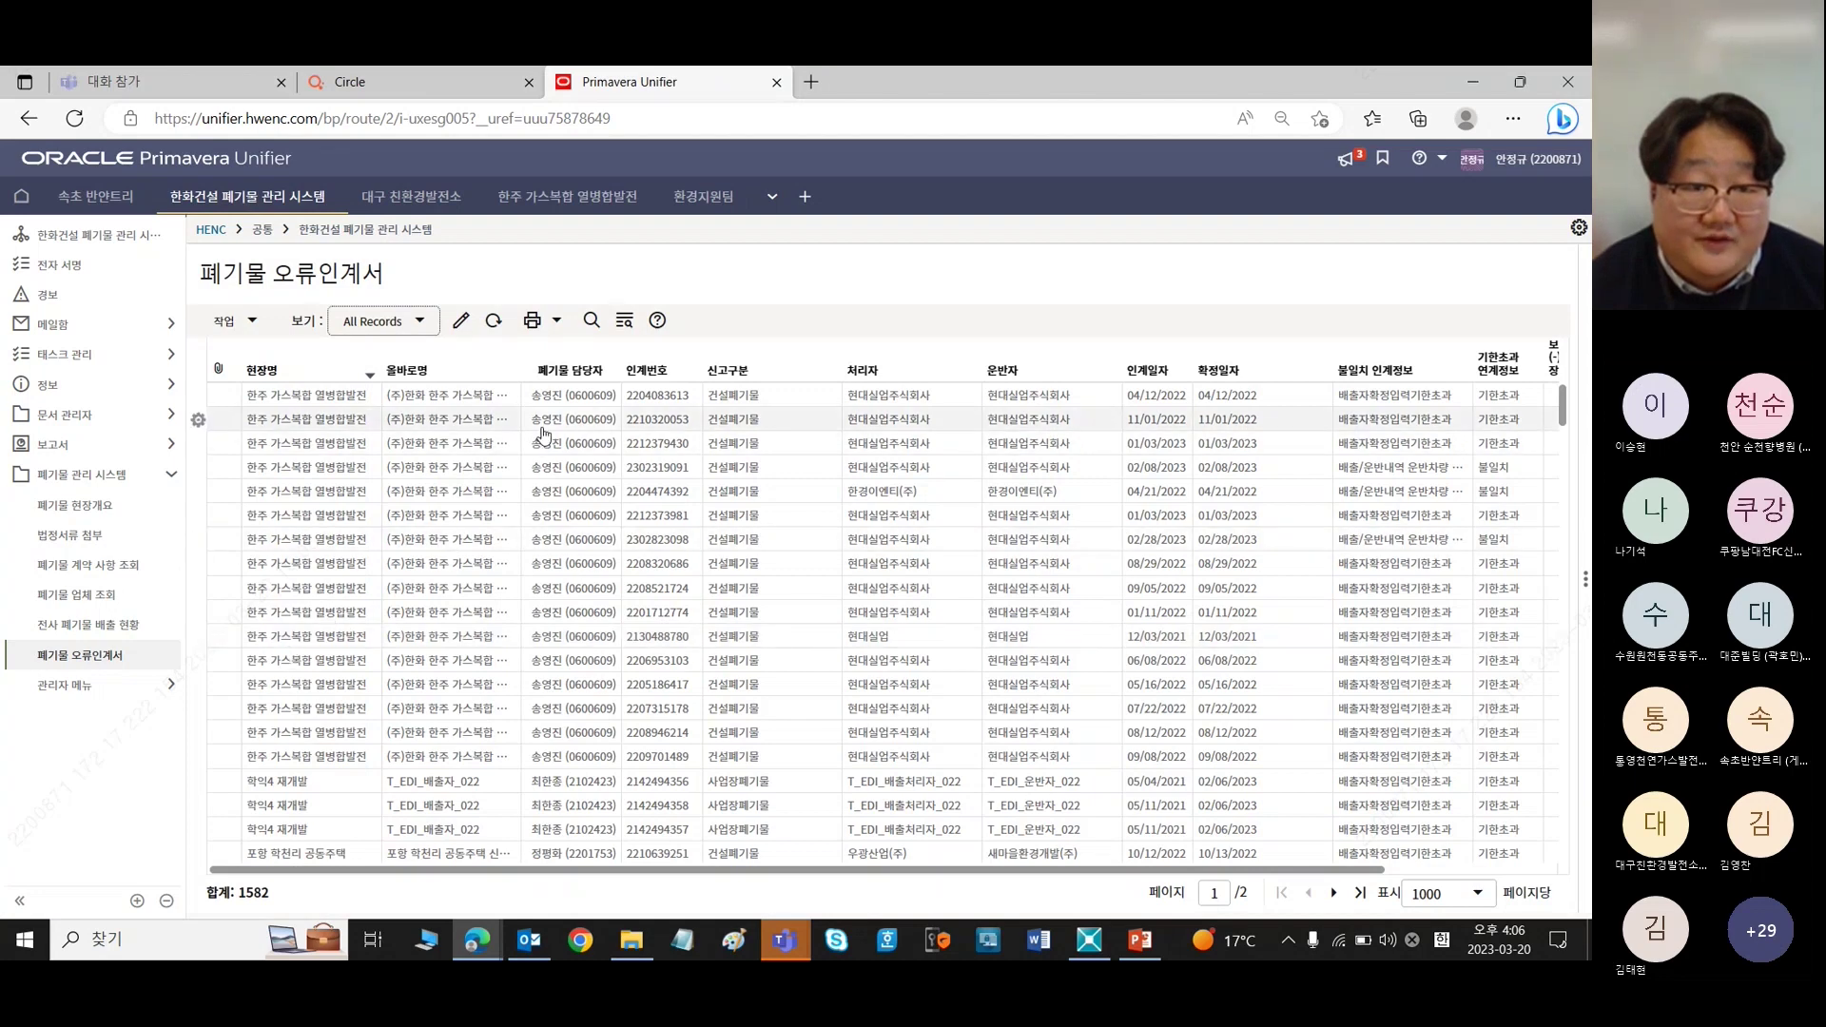
pyautogui.scroll(-5, 544, 435)
pyautogui.scroll(-5, 544, 435)
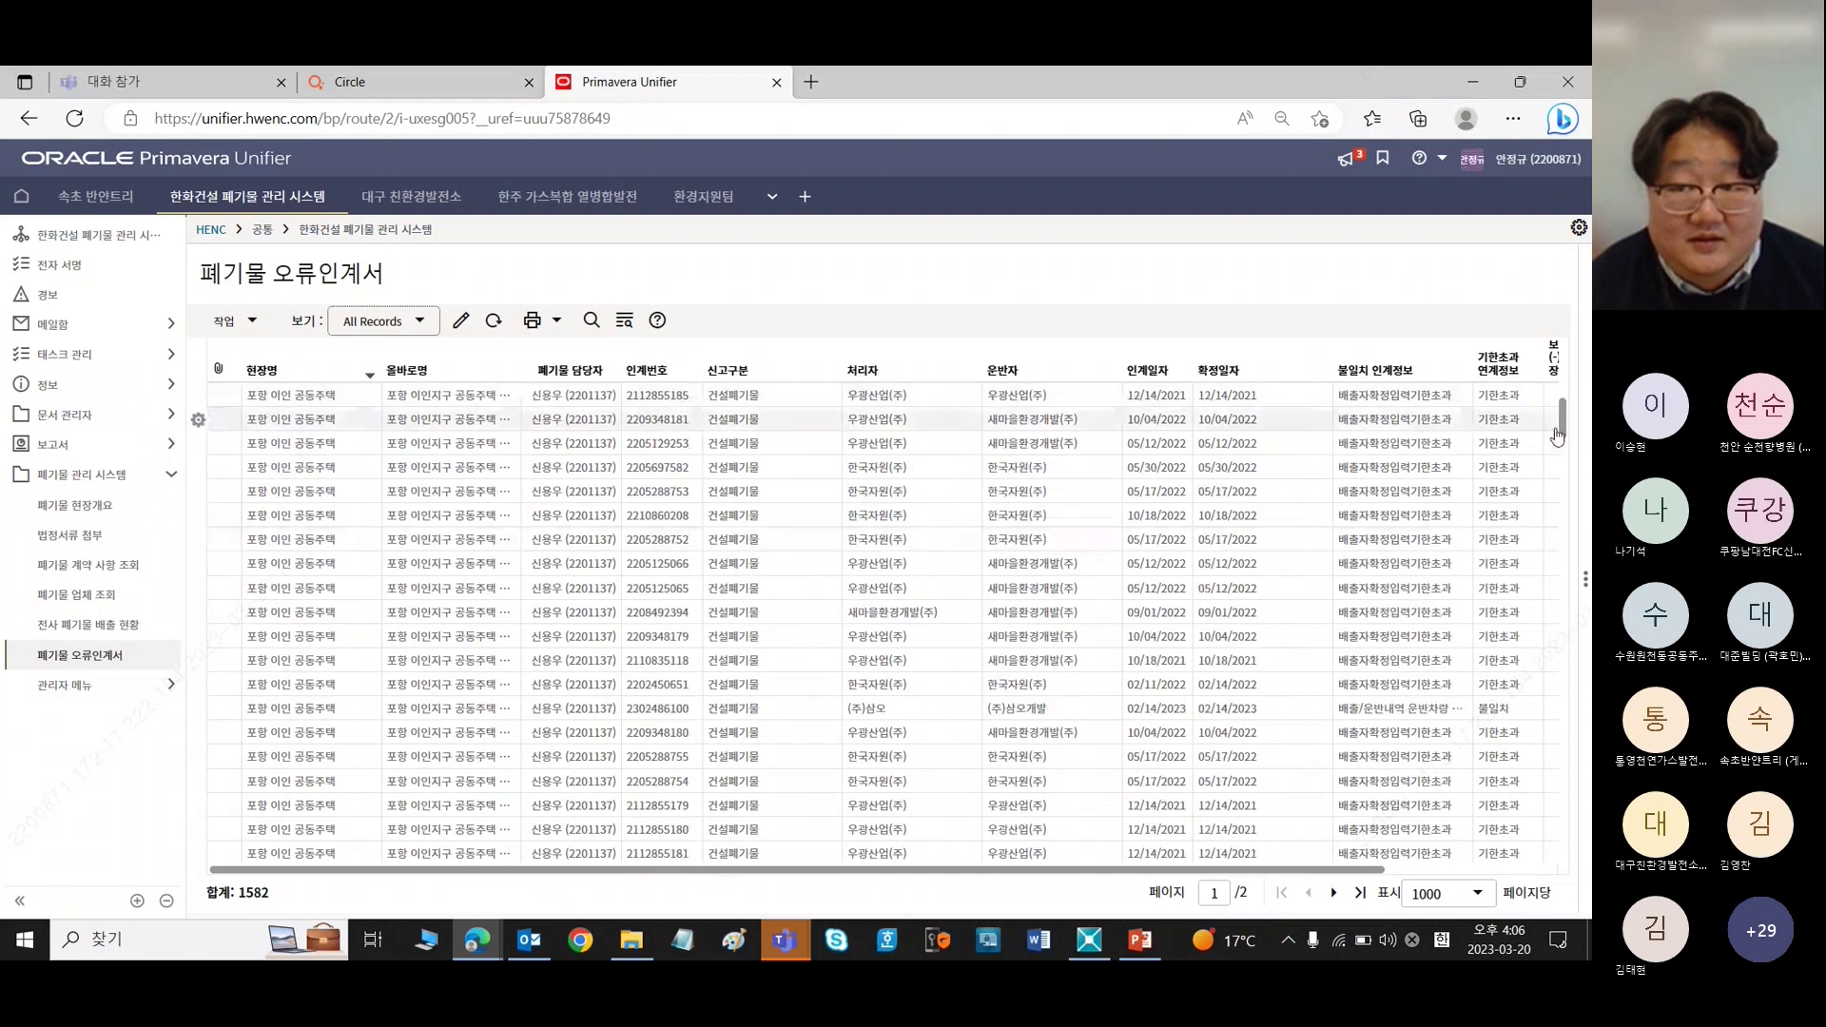
pyautogui.moveTo(1558, 435); pyautogui.dragTo(1542, 561)
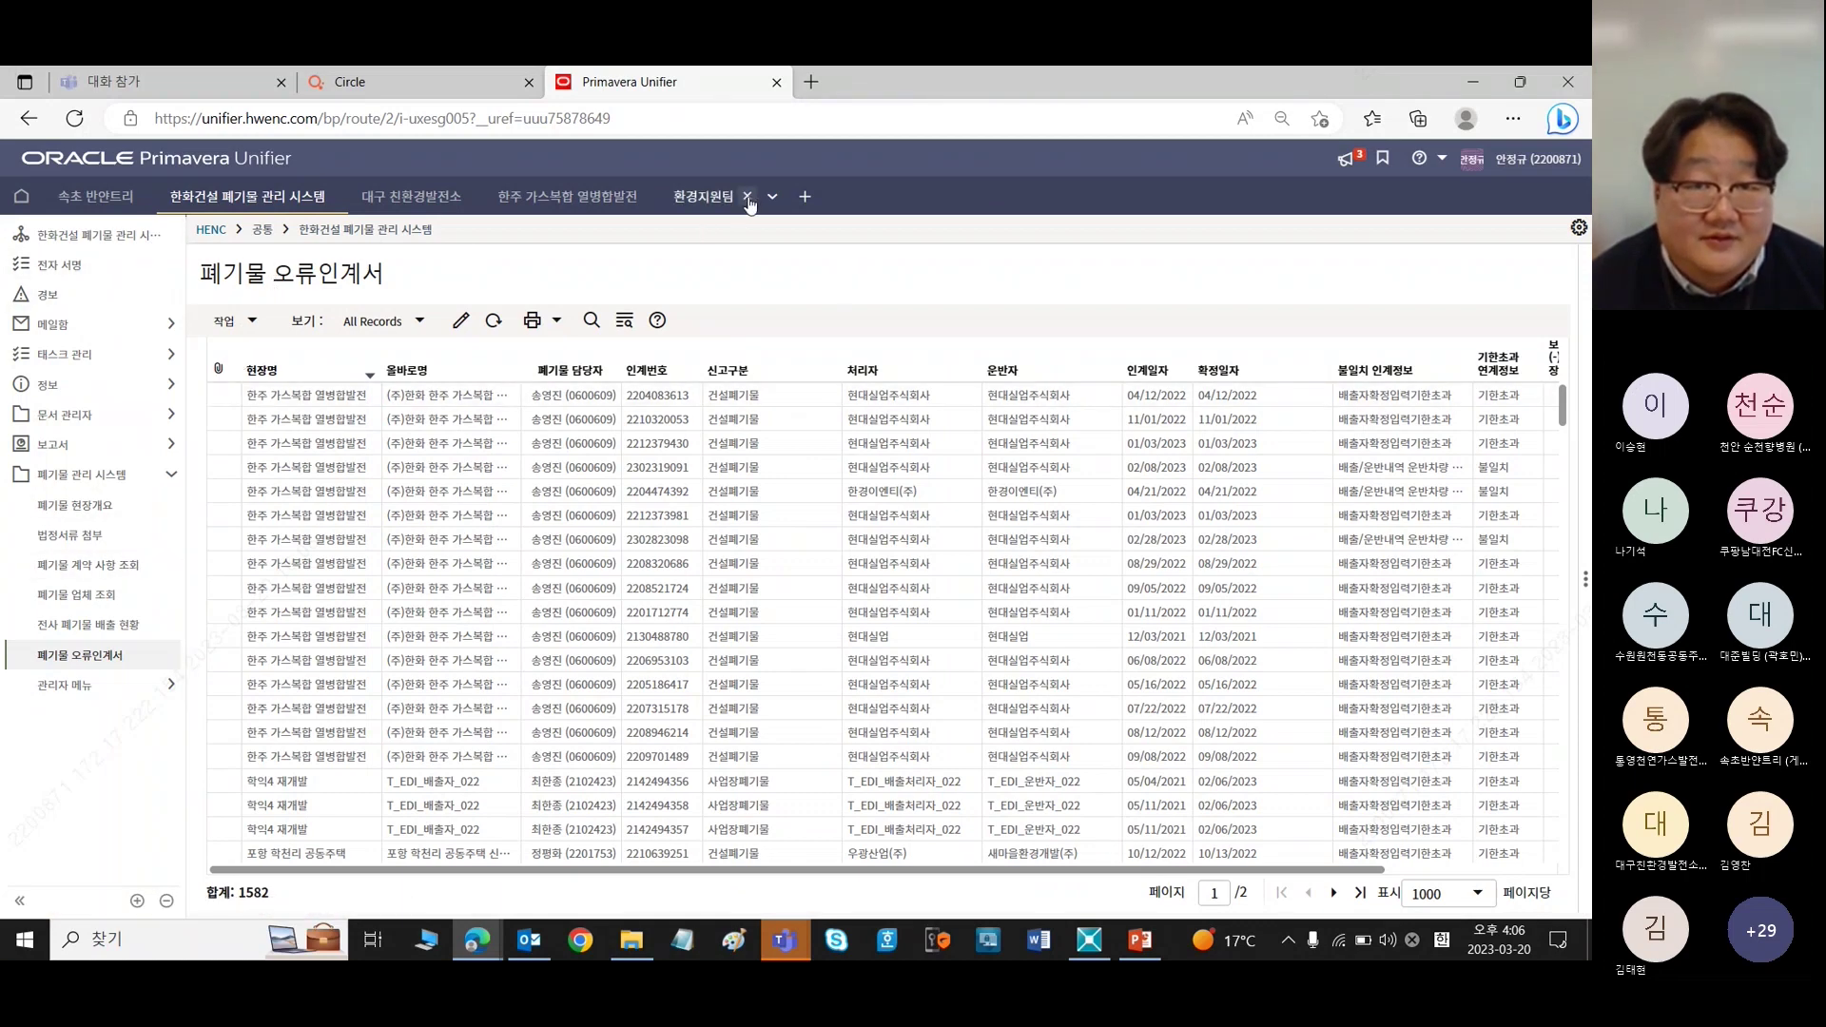
# Step: Load the 폐기물 대시보드 Overall view, showing company-wide target achievement 19 / 55 (34.55%)
pyautogui.click(48, 244)
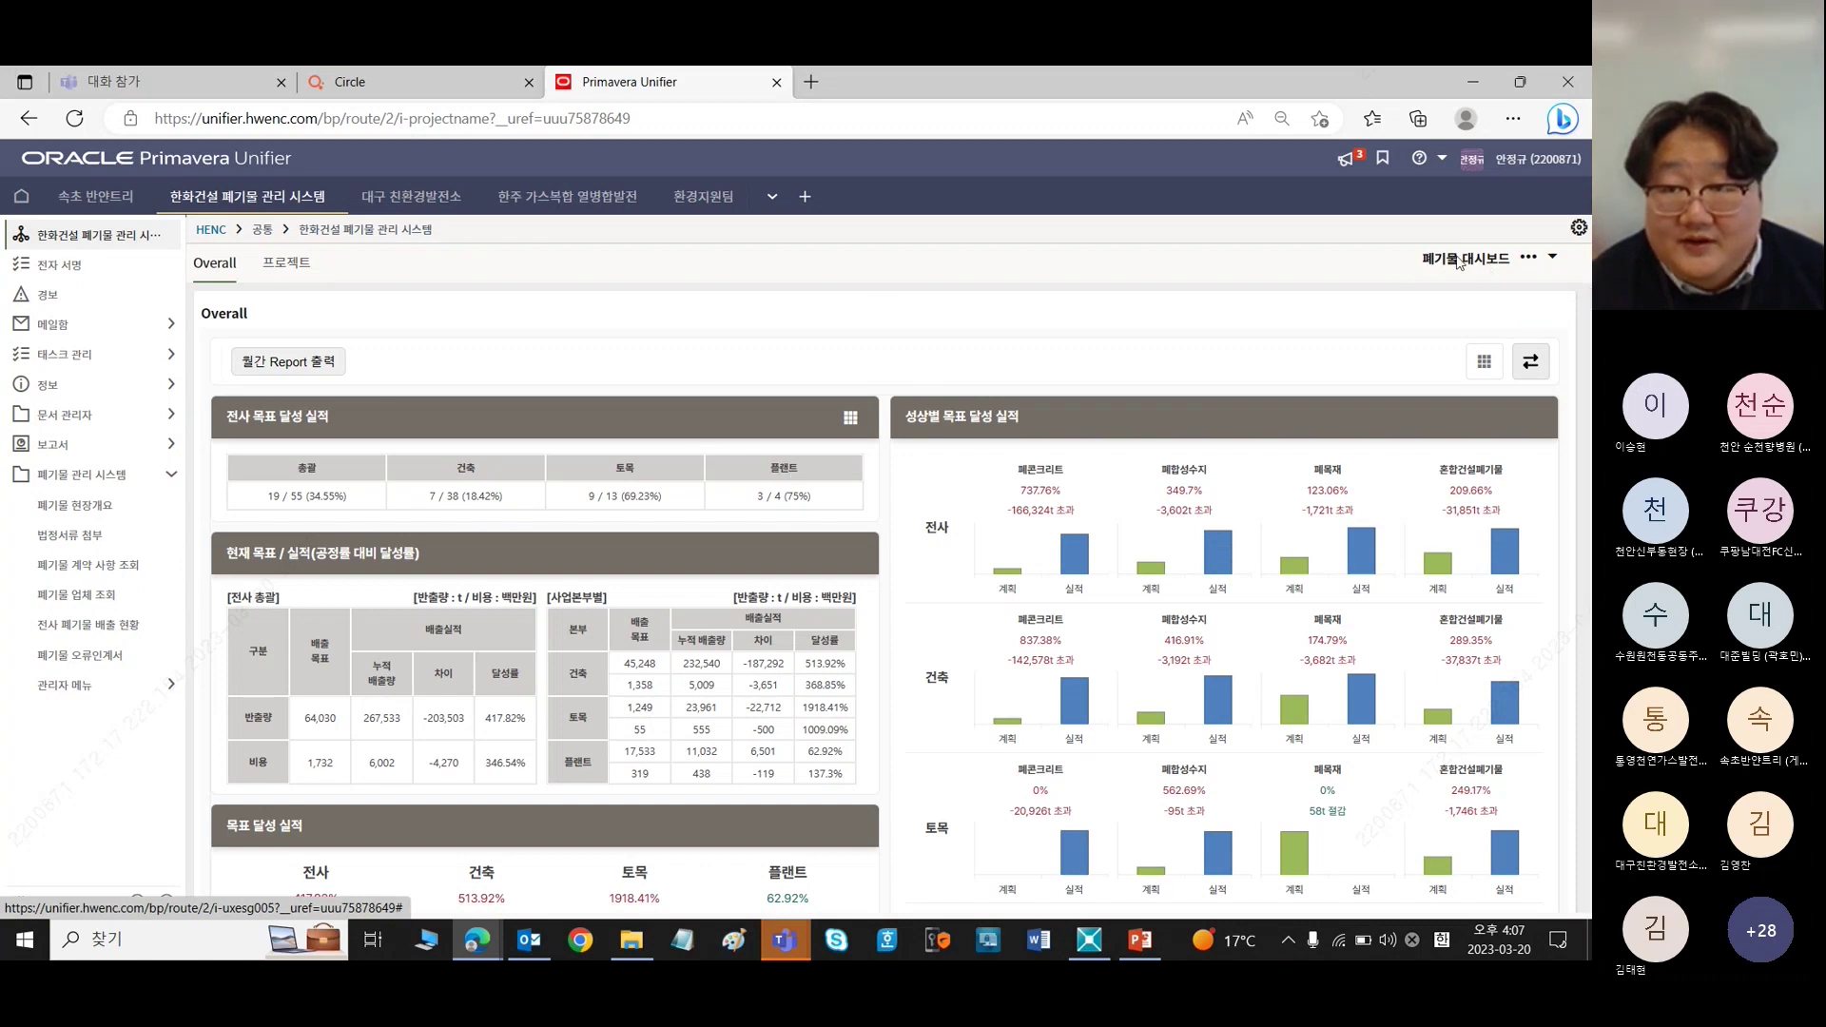
pyautogui.click(1550, 260)
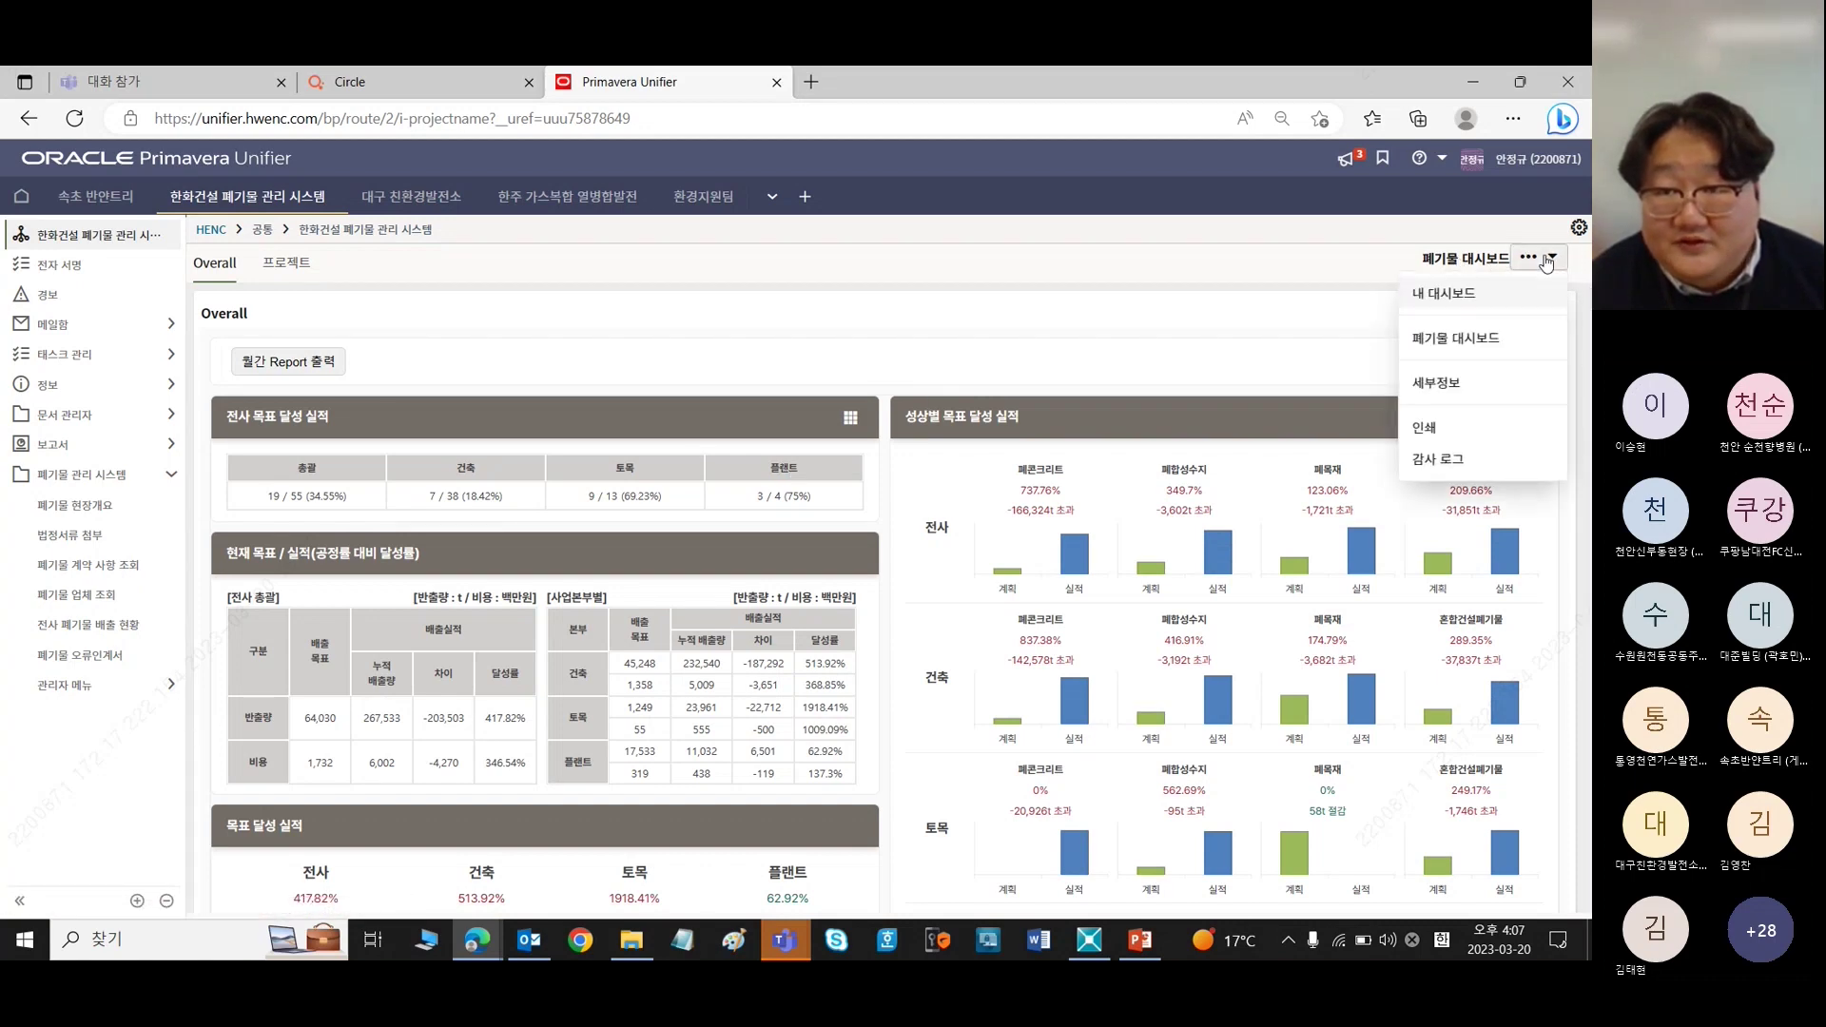
pyautogui.click(1462, 346)
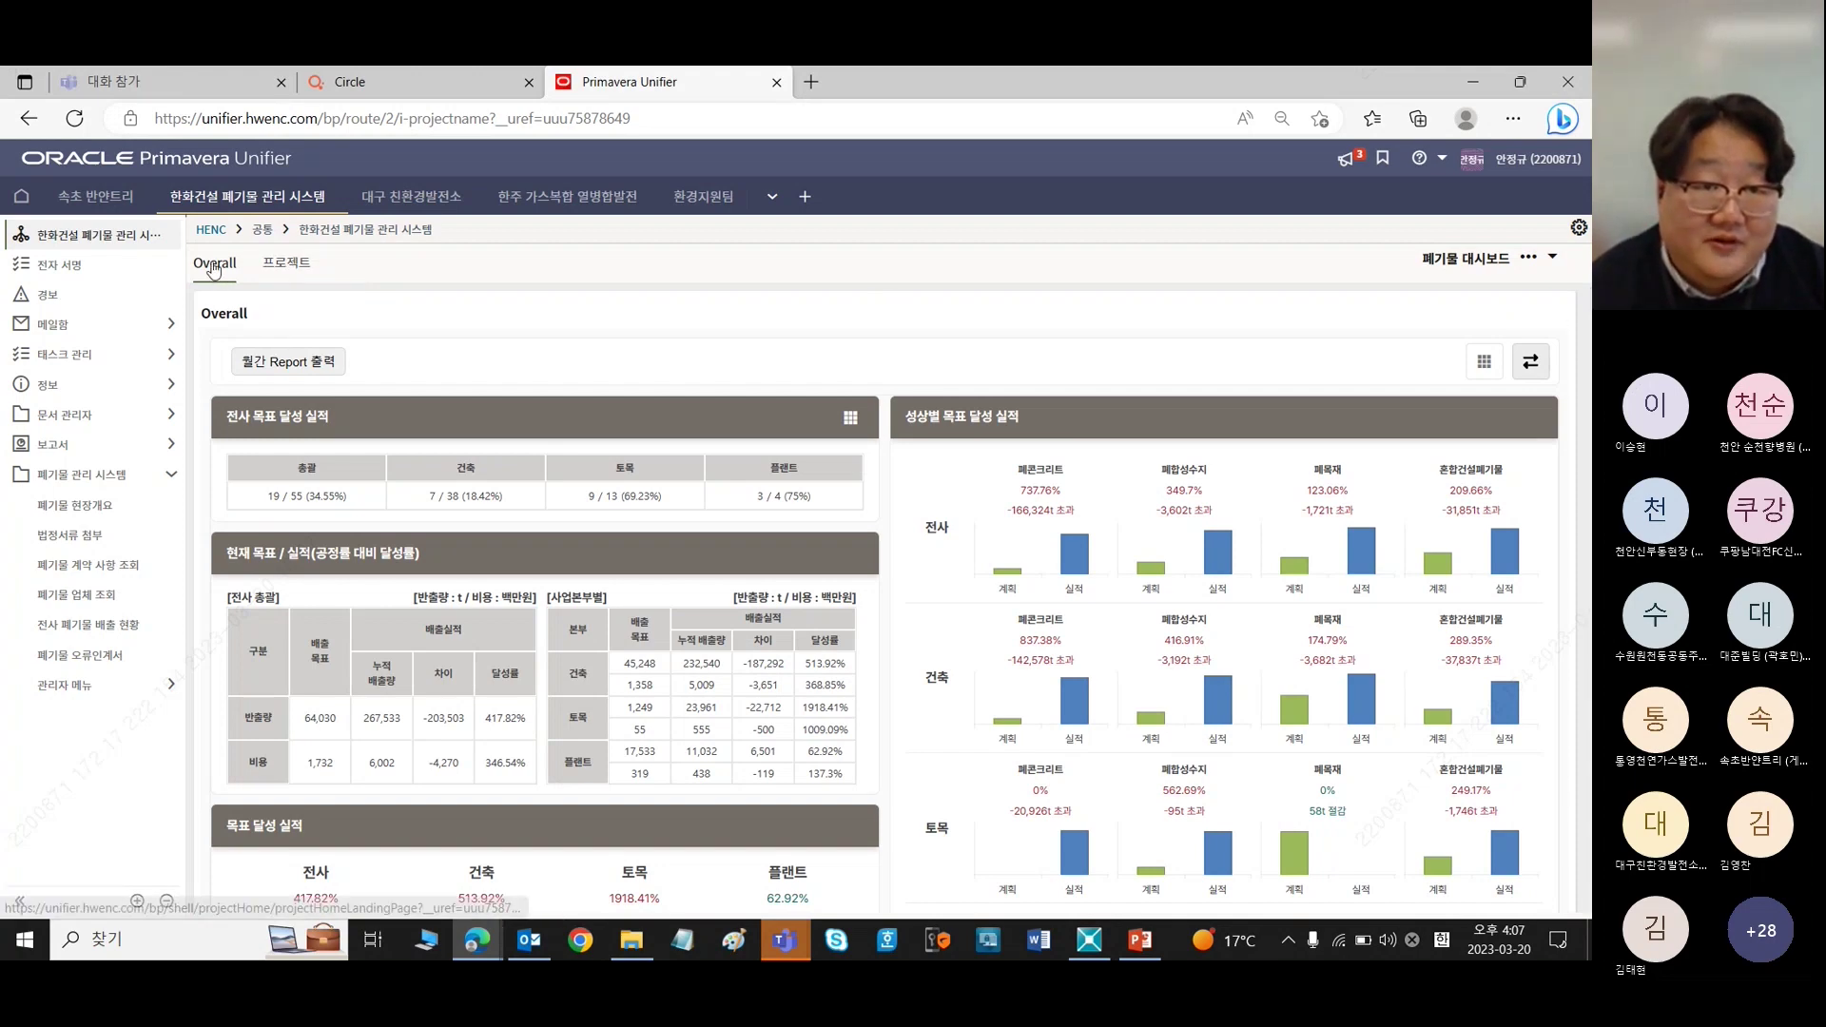
pyautogui.scroll(-3, 322, 339)
pyautogui.scroll(1, 321, 340)
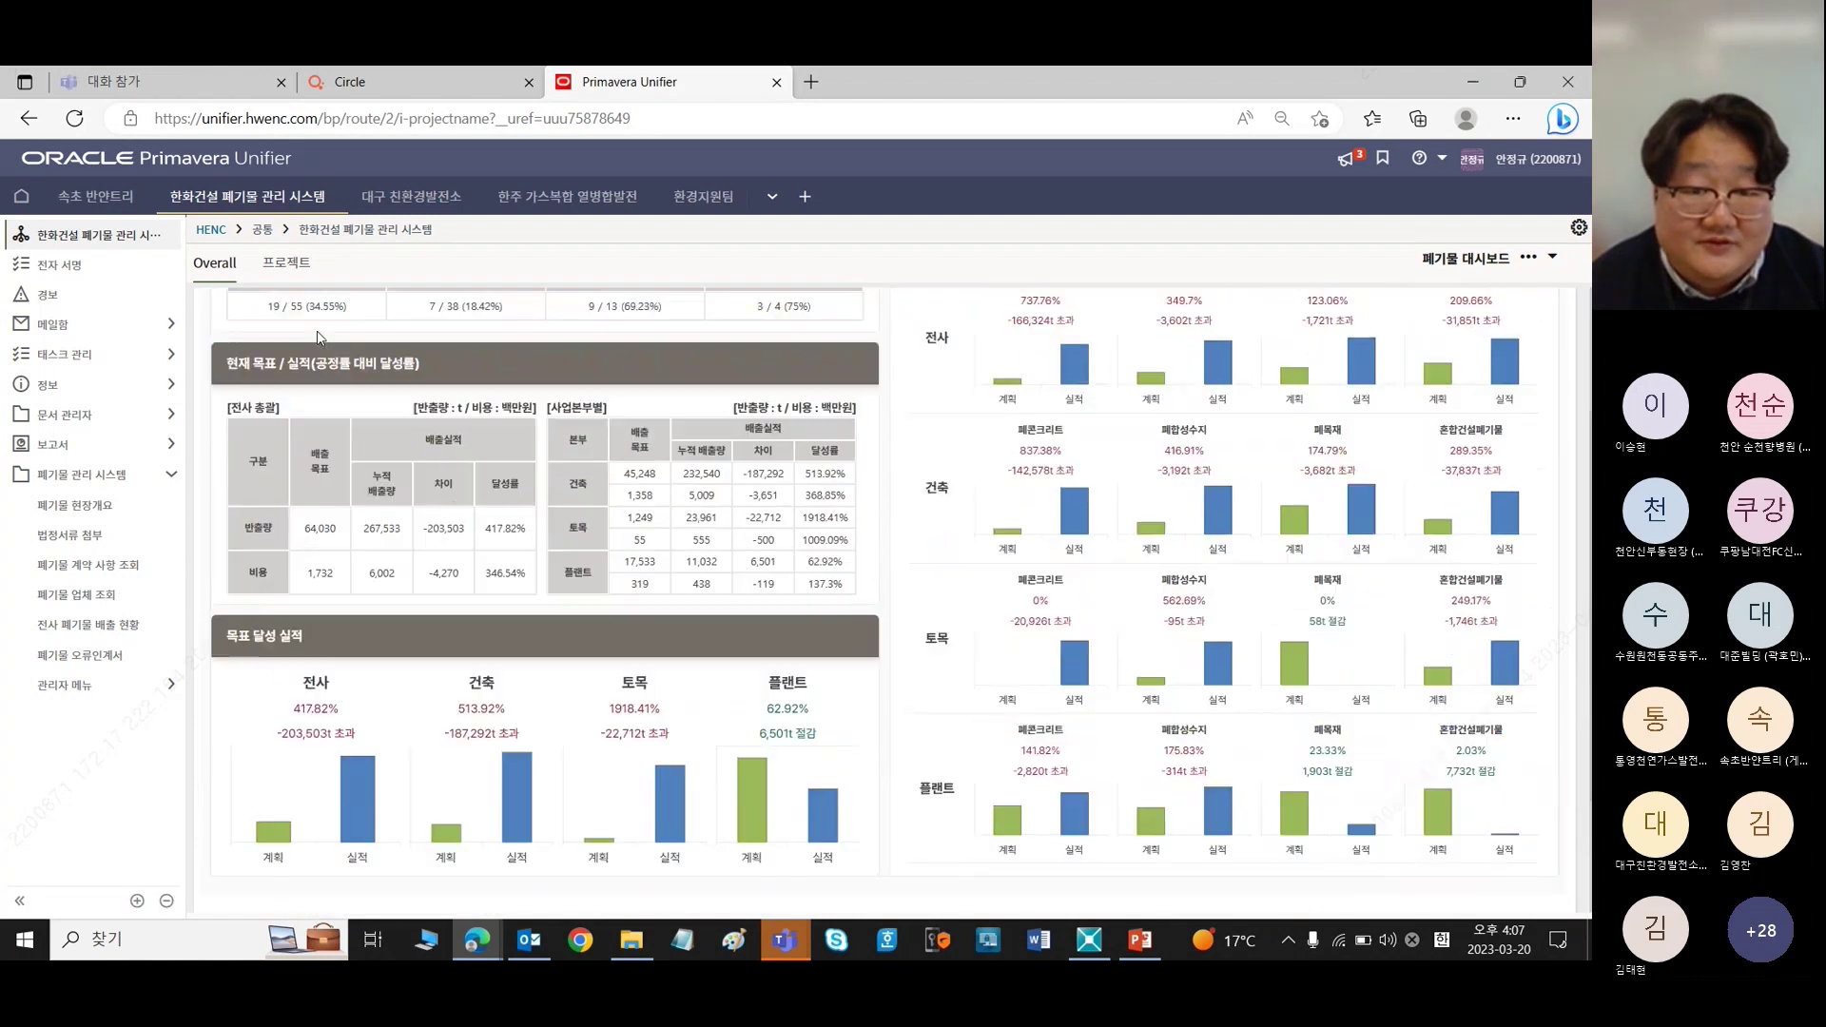
pyautogui.scroll(1, 321, 340)
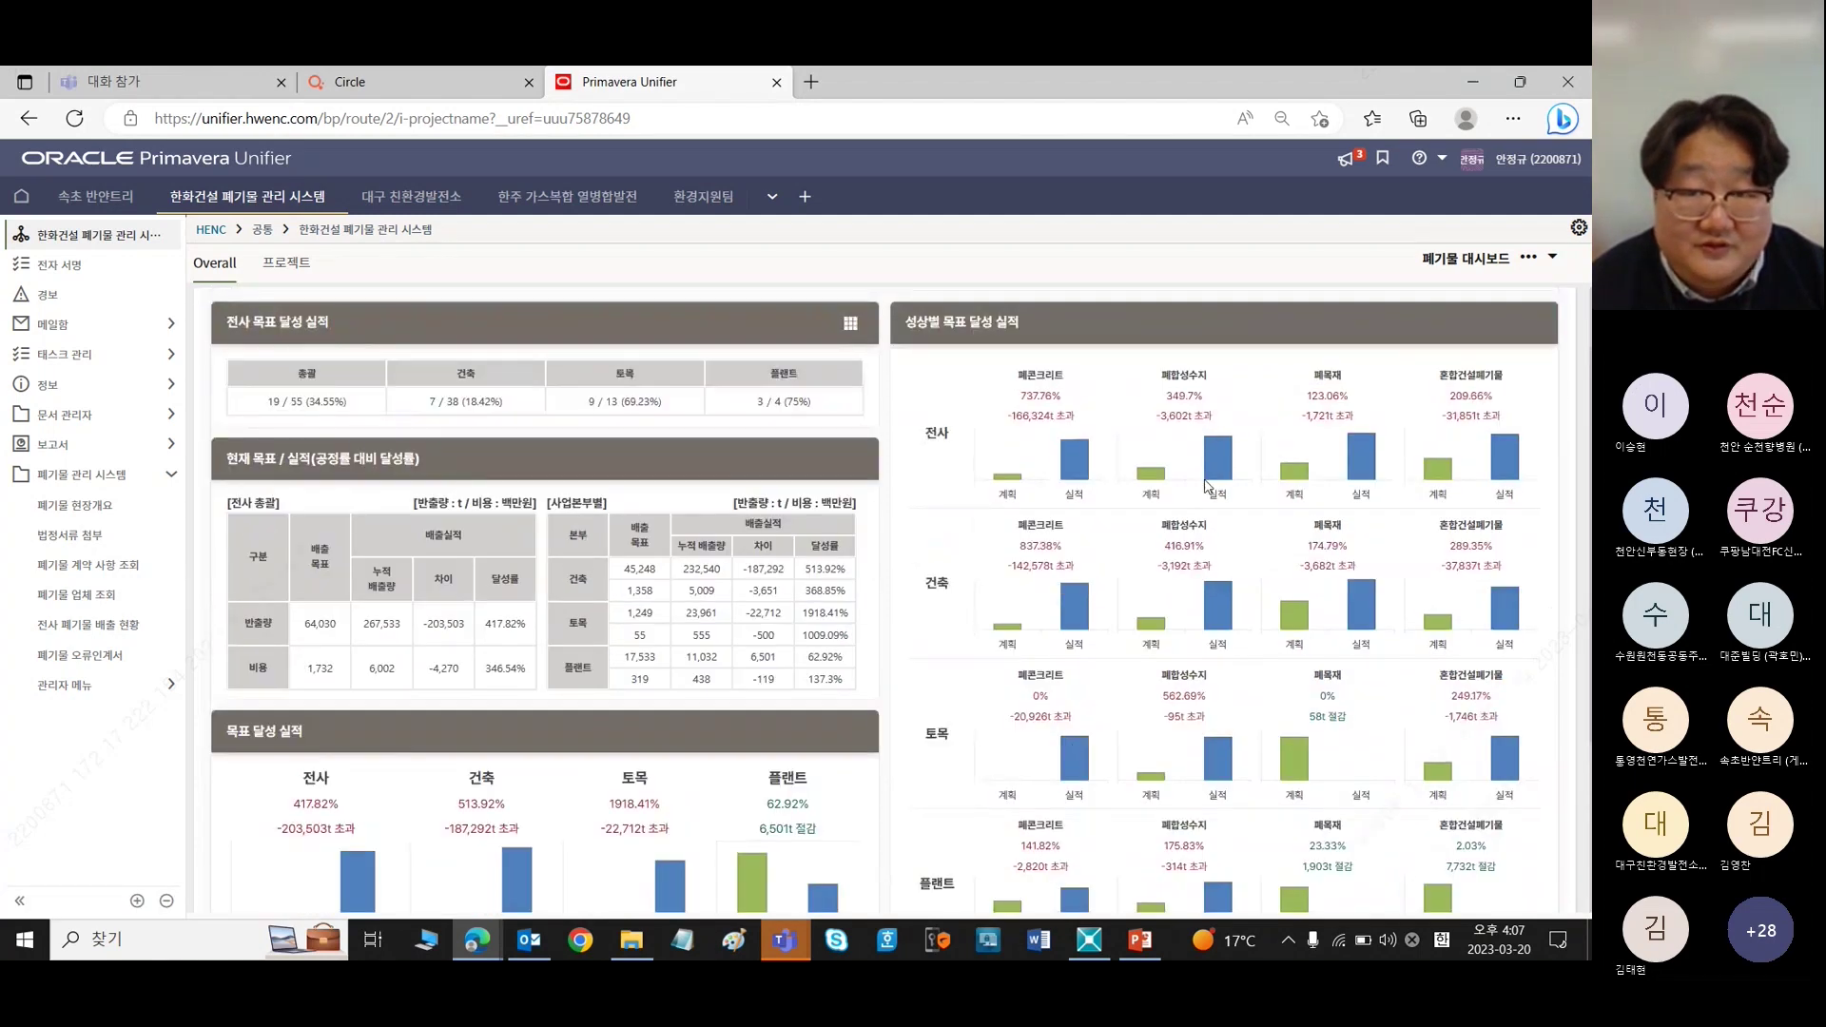
pyautogui.scroll(1, 916, 522)
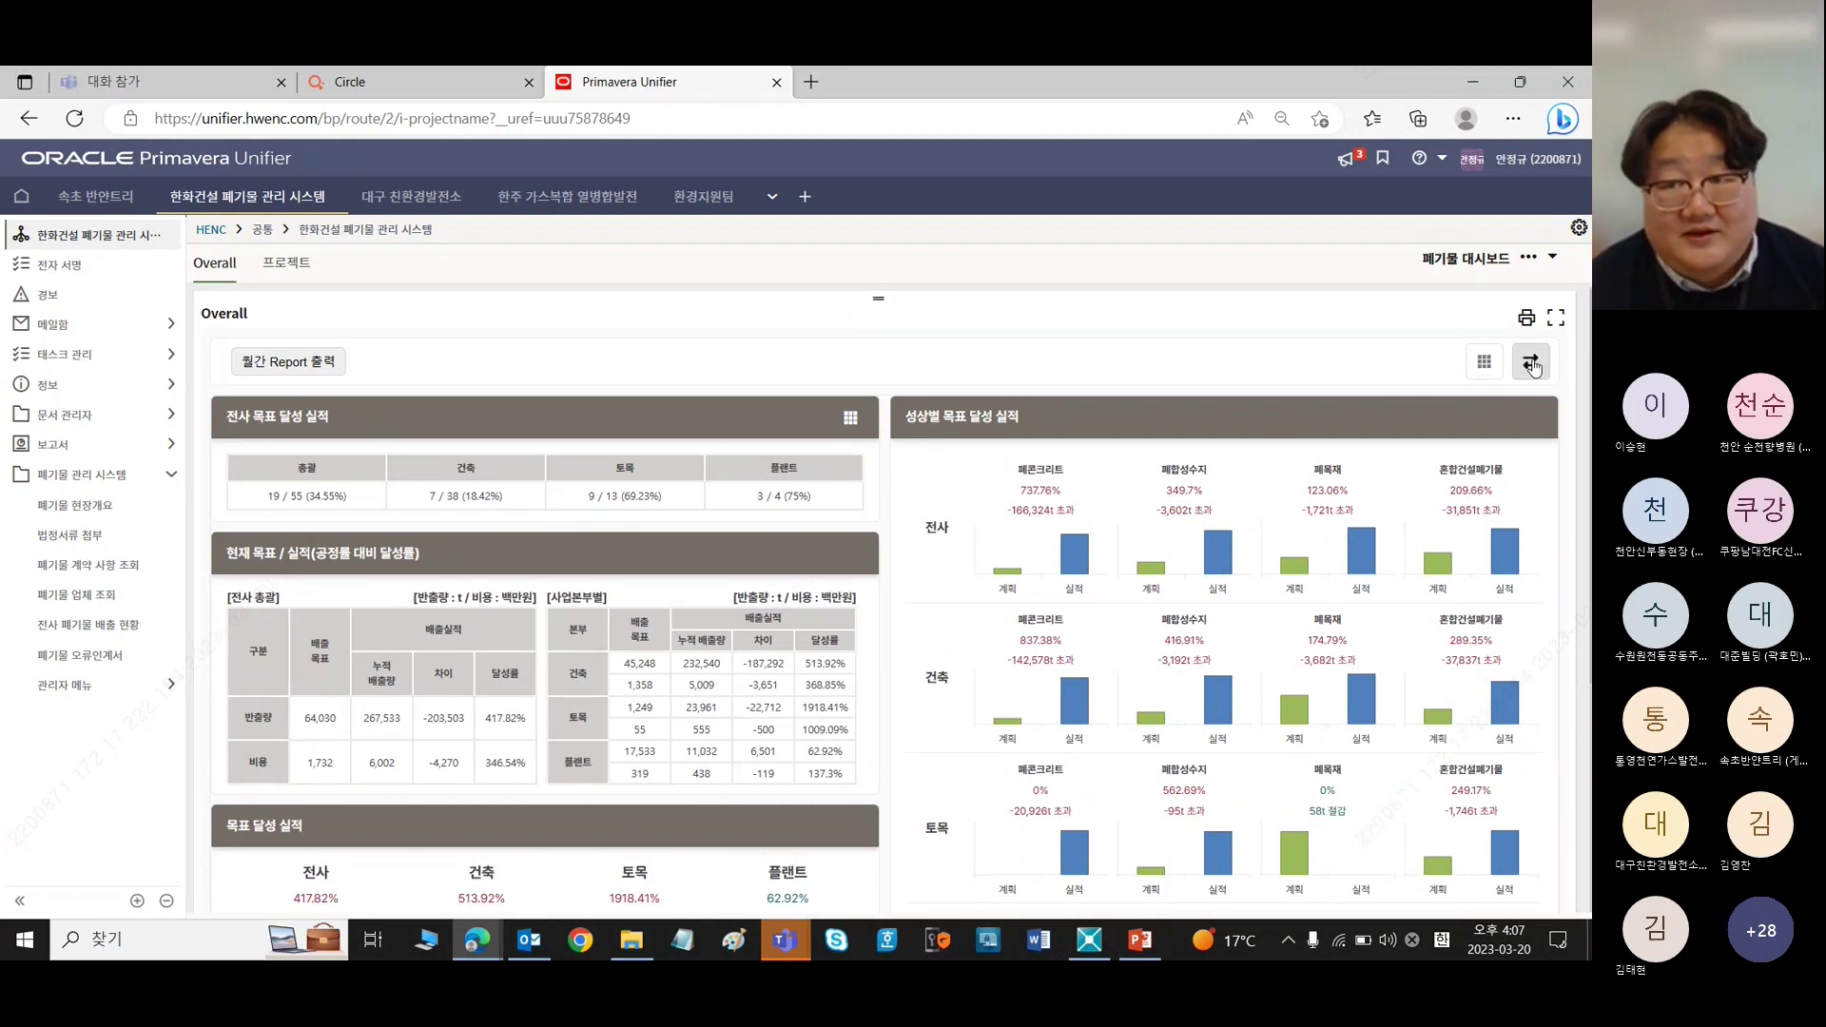
# Step: Toggle the Overall dashboard between views, ending on emissions with 118,589 t cumulative
pyautogui.click(1531, 363)
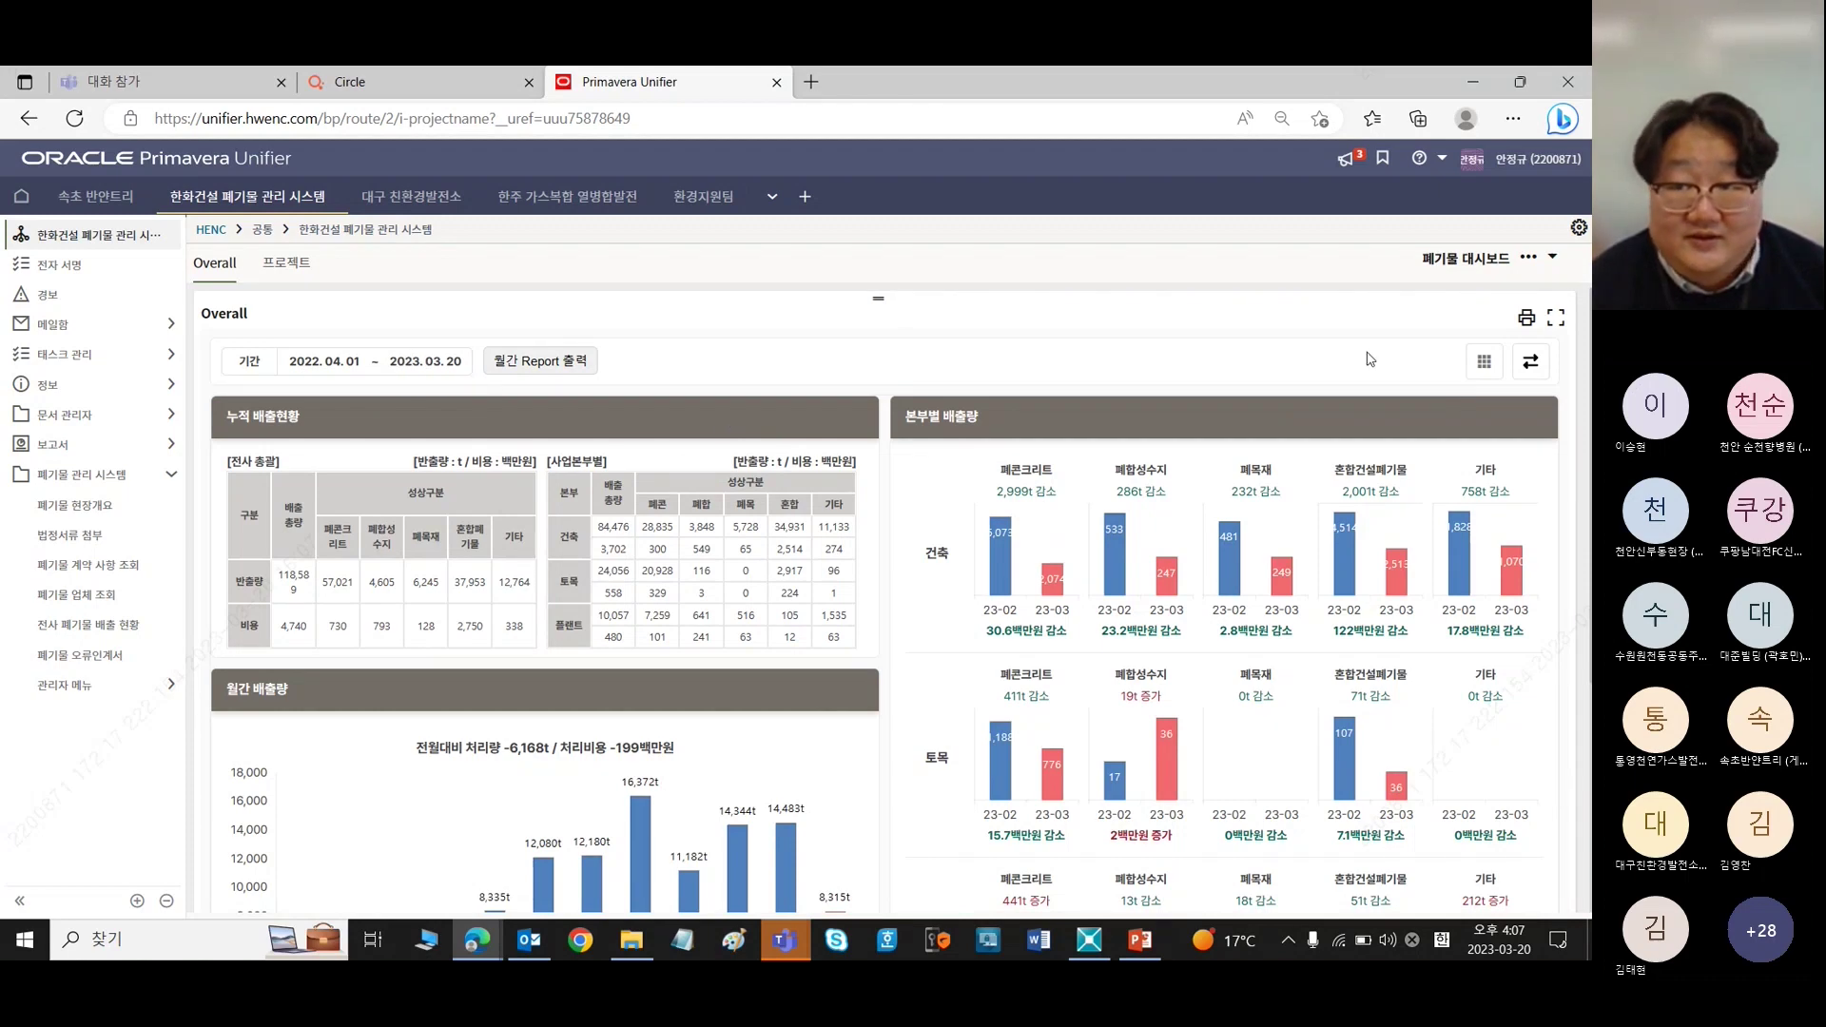
pyautogui.click(1529, 360)
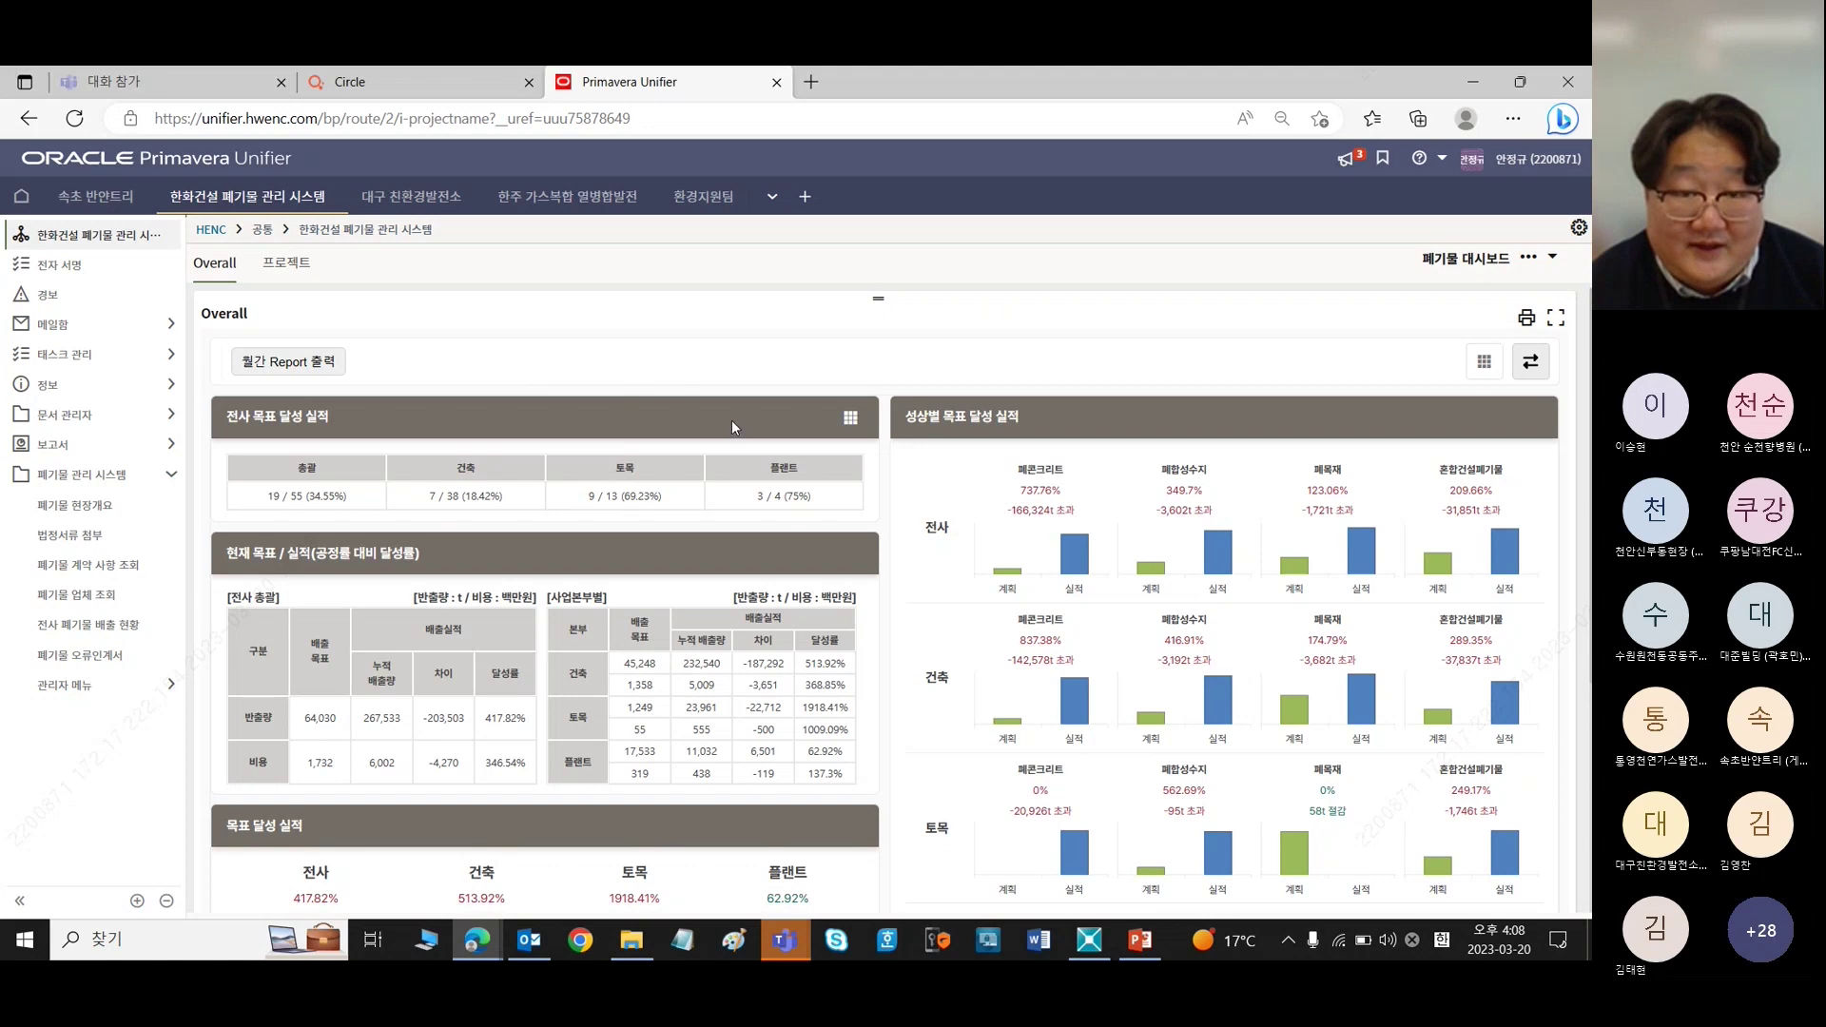
pyautogui.scroll(-1, 830, 496)
pyautogui.scroll(-3, 829, 495)
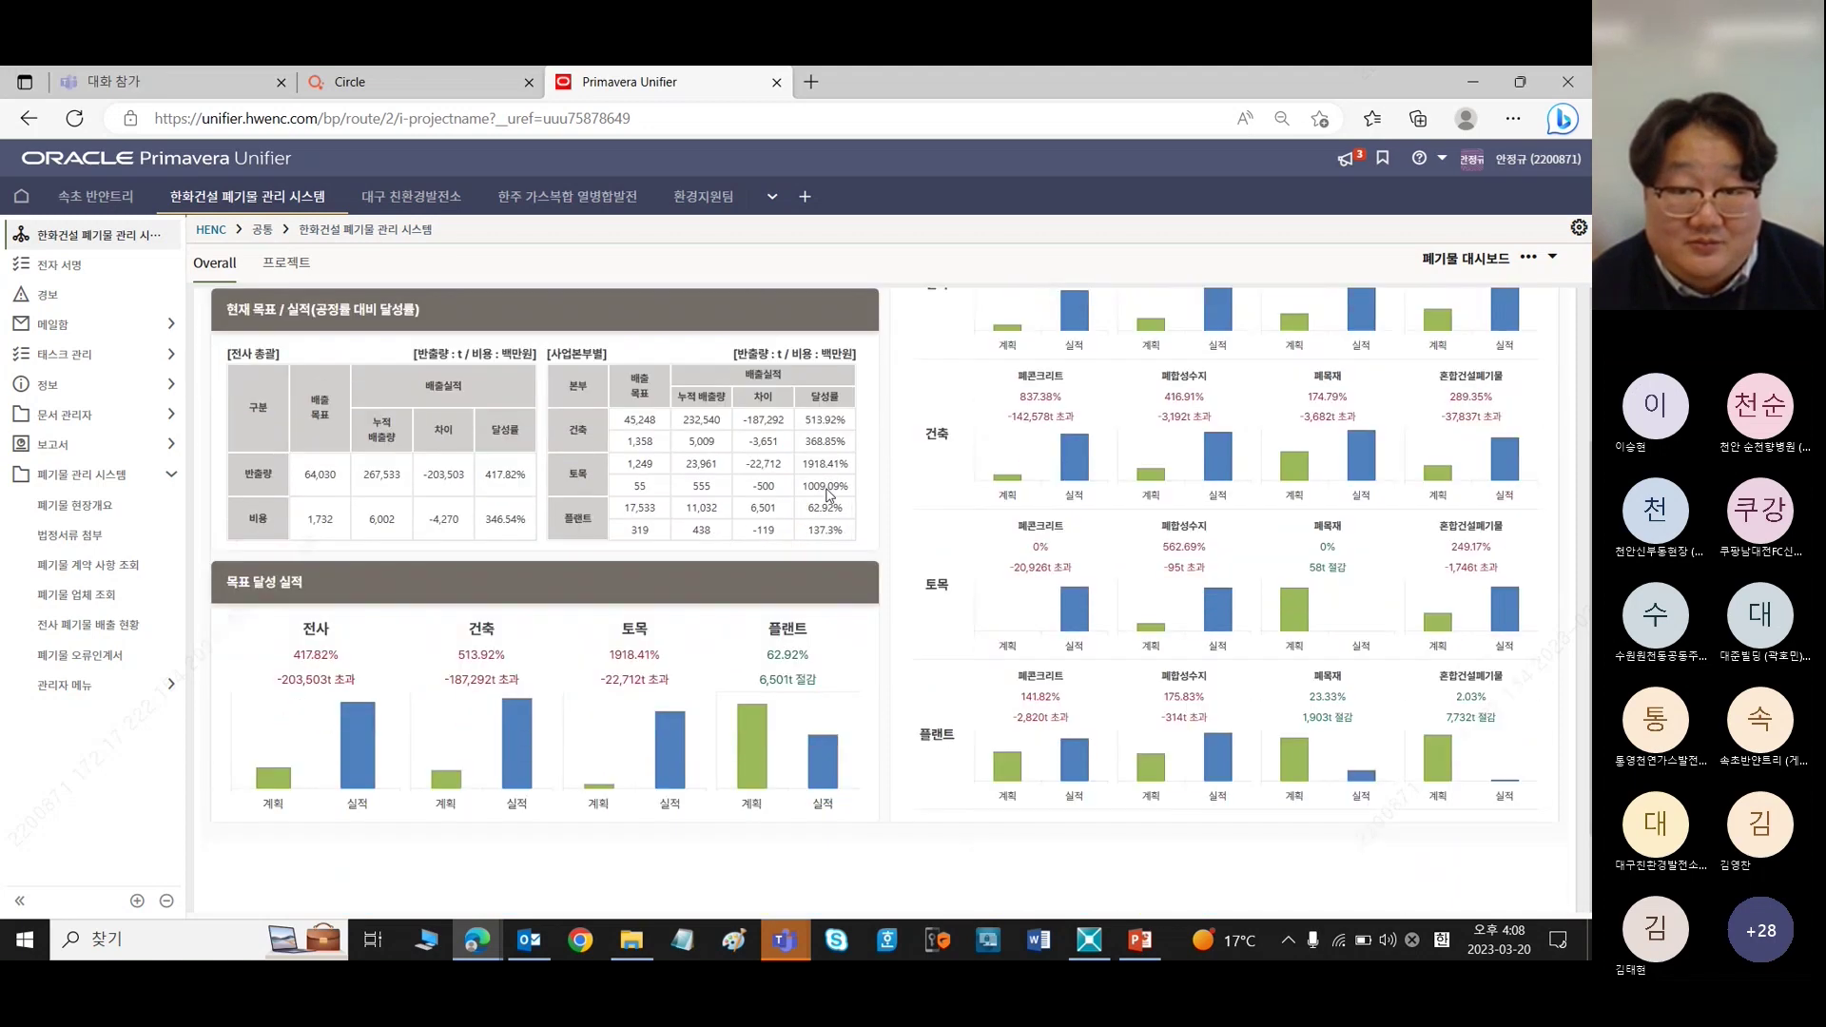
pyautogui.scroll(4, 1543, 301)
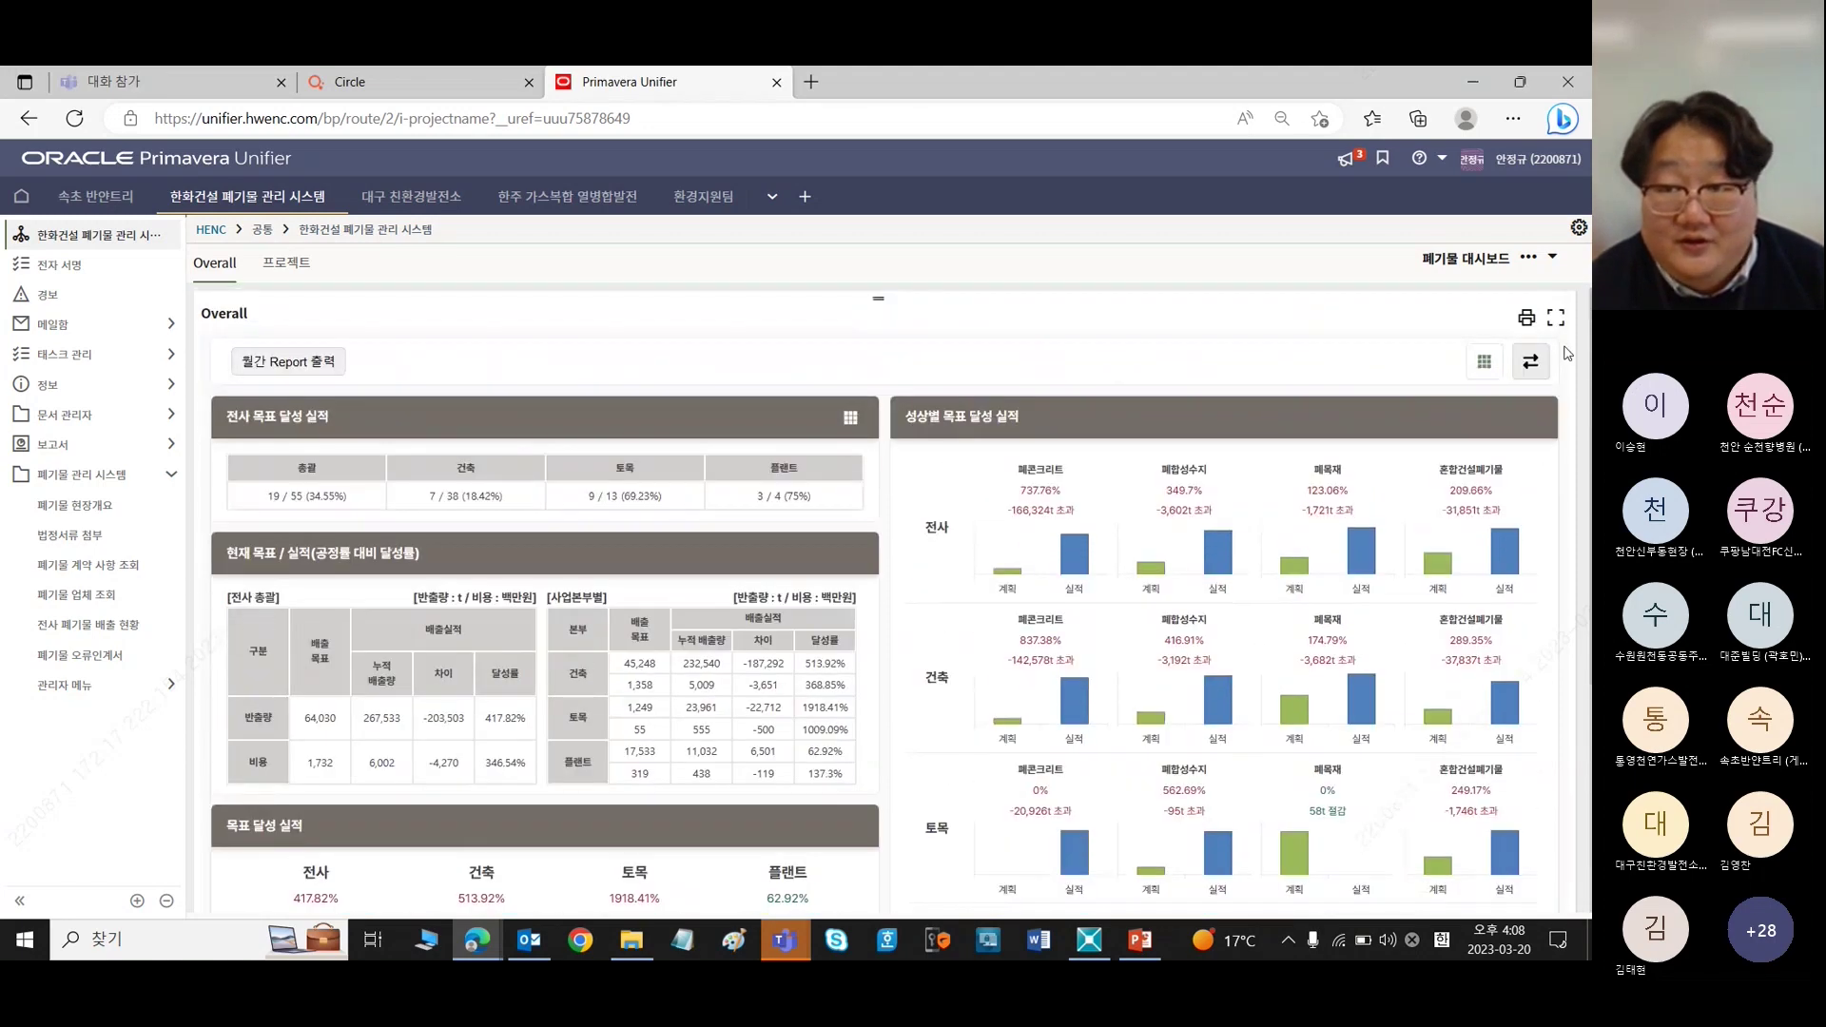
pyautogui.click(1543, 361)
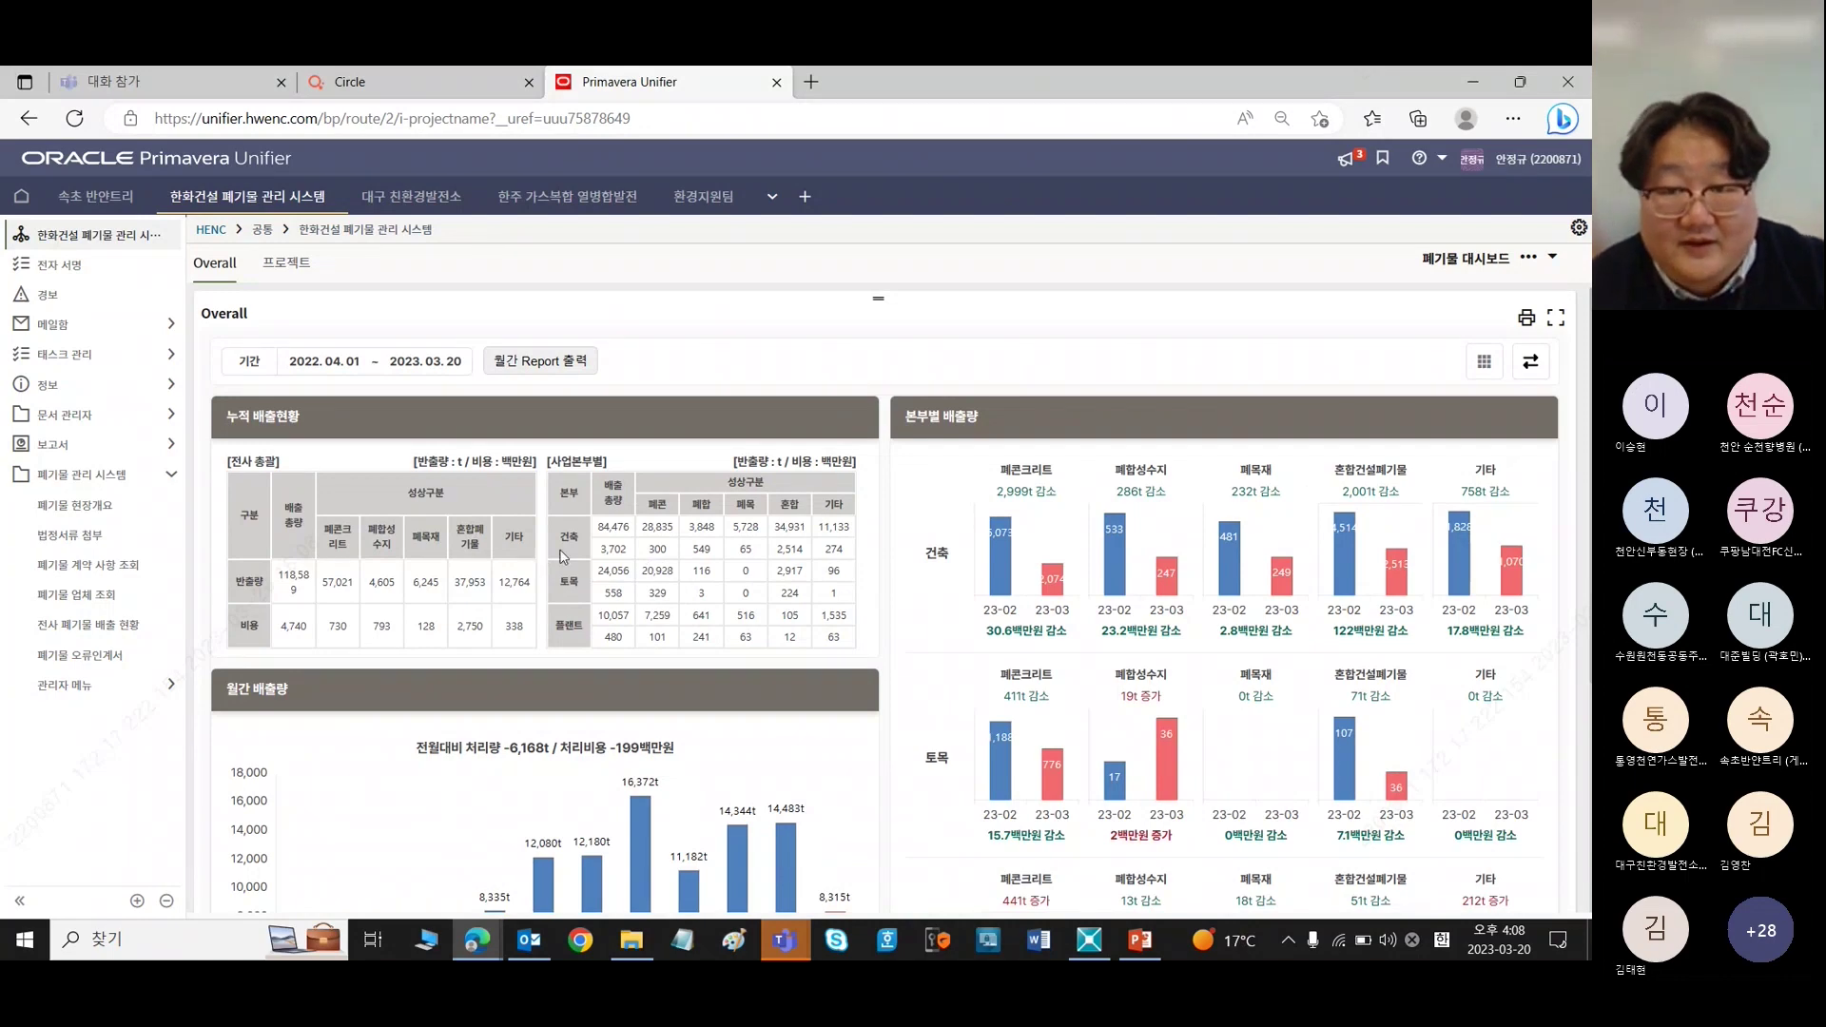
pyautogui.scroll(-3, 628, 533)
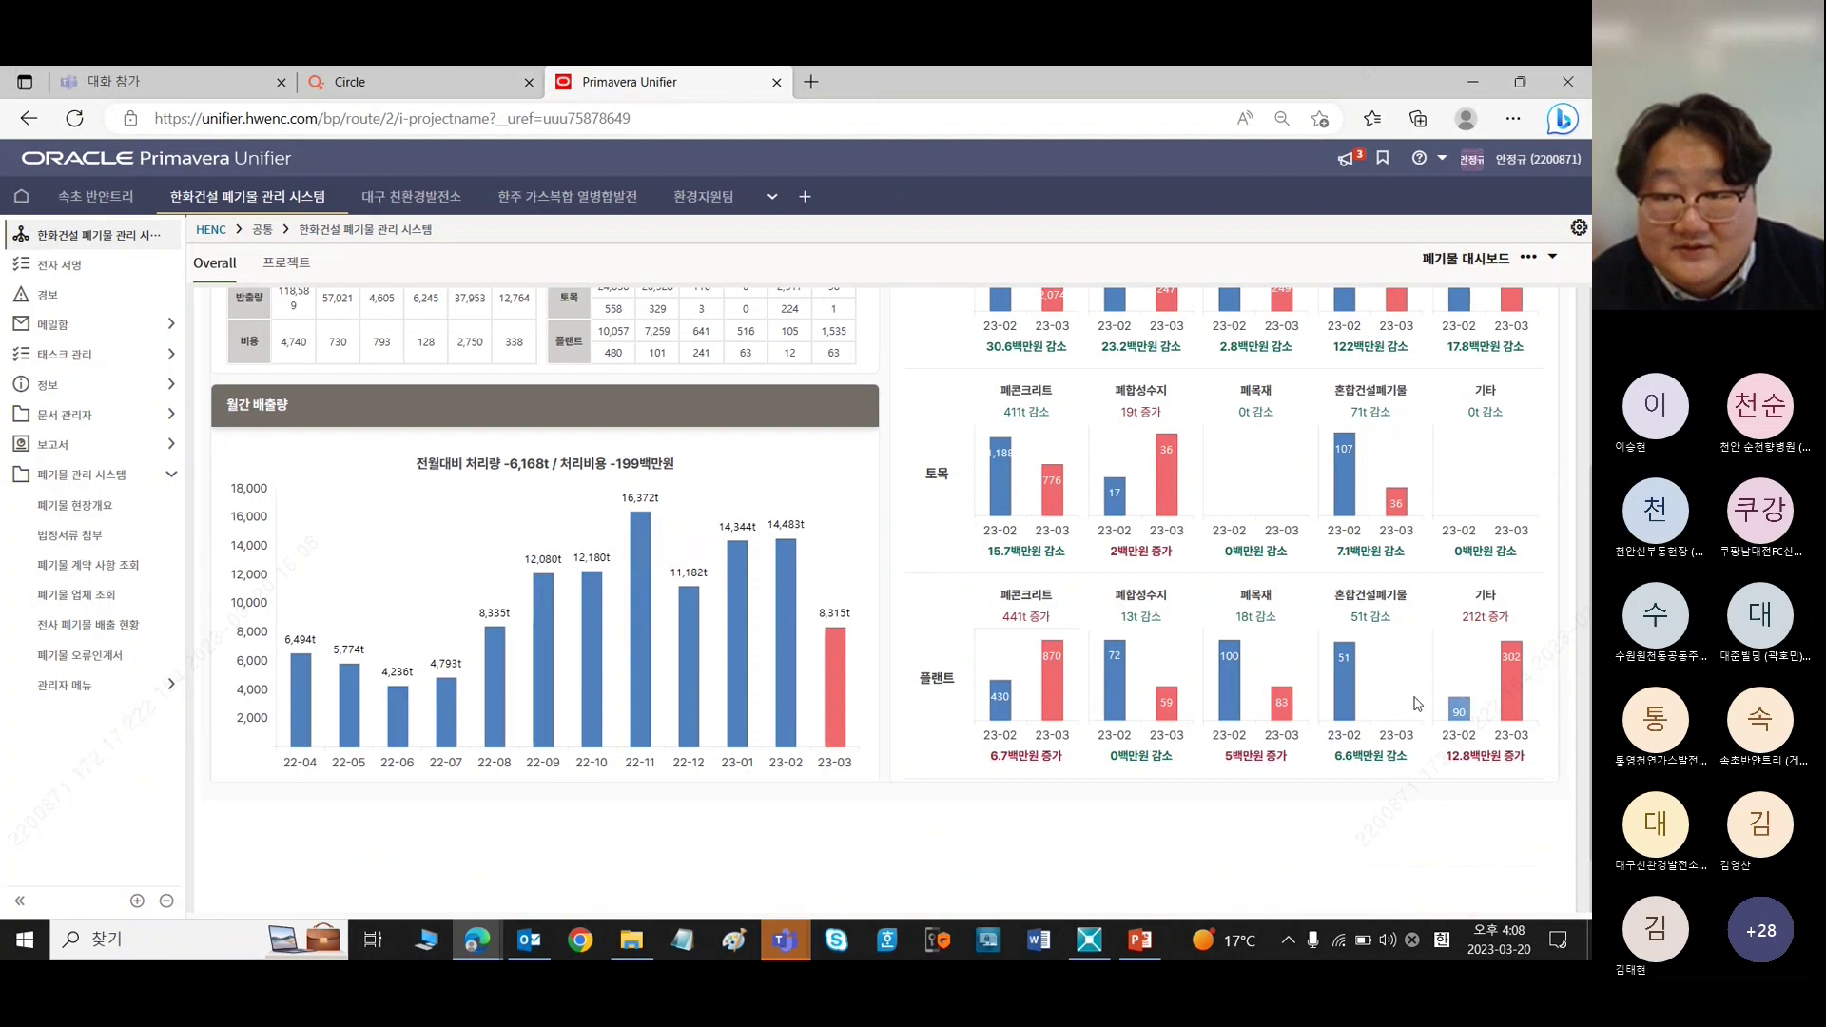
pyautogui.scroll(1, 1135, 504)
pyautogui.scroll(3, 1135, 501)
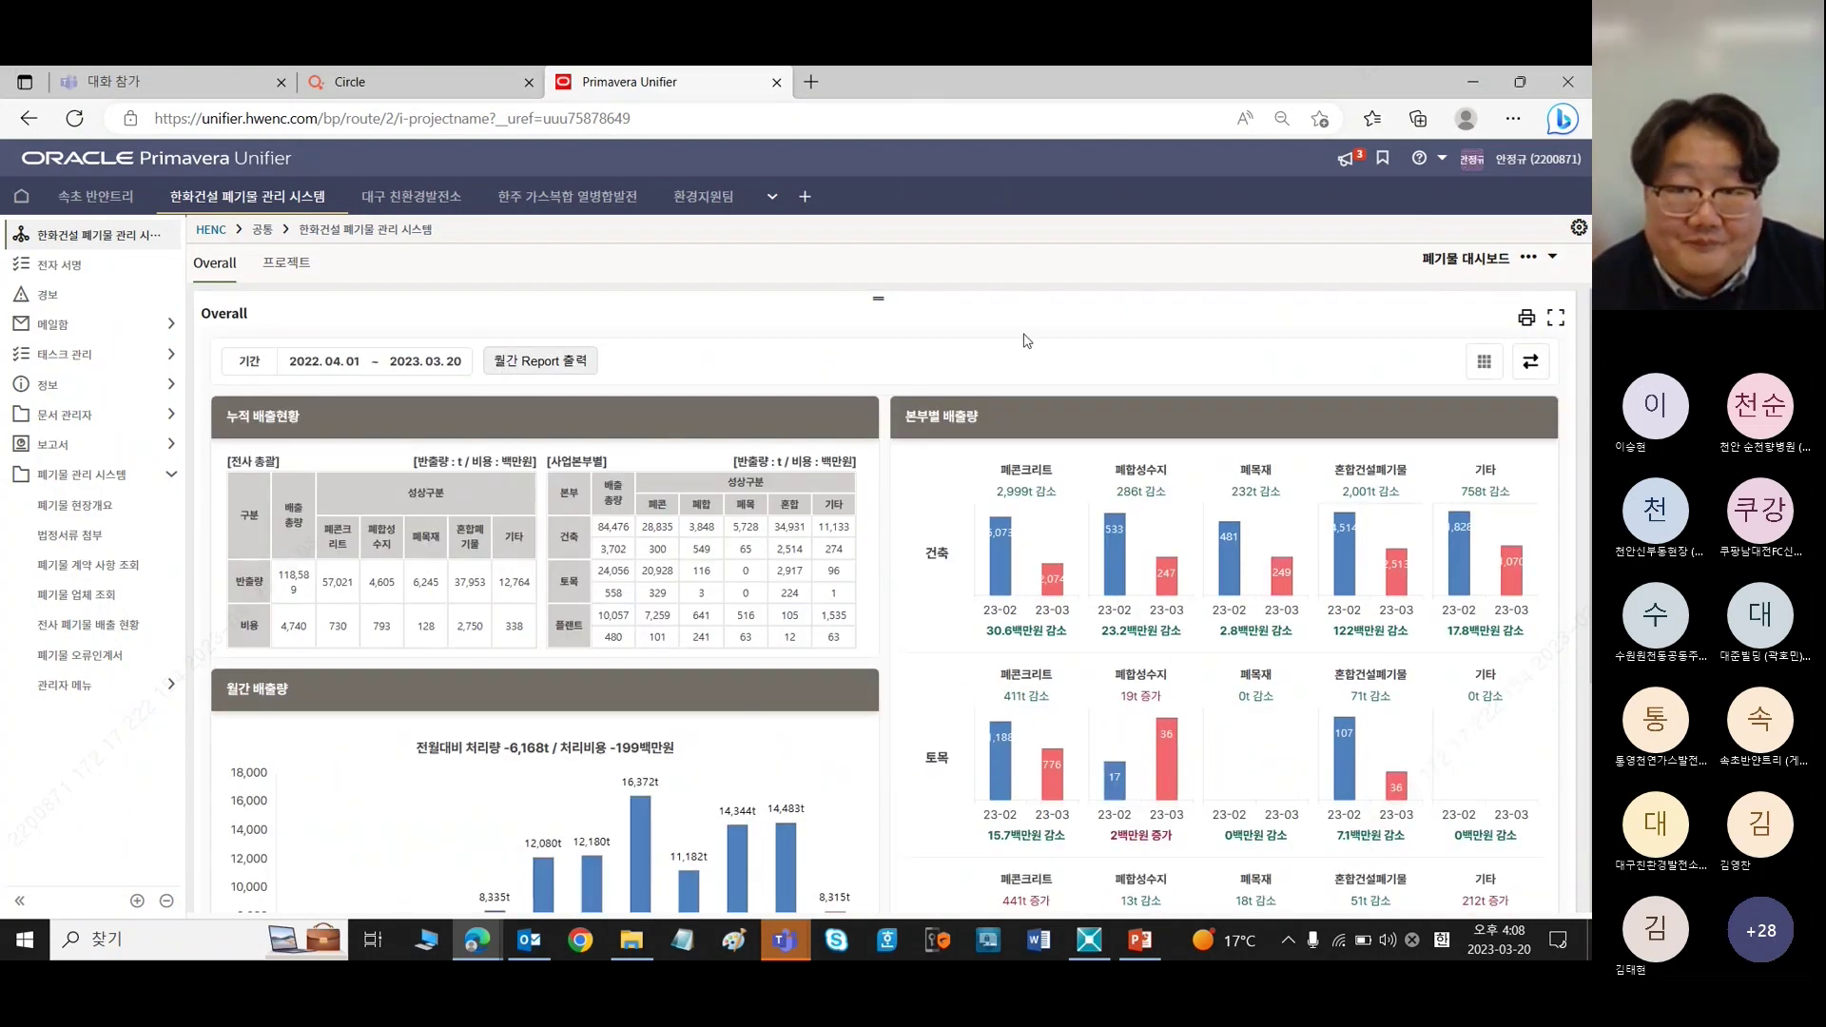
pyautogui.click(296, 265)
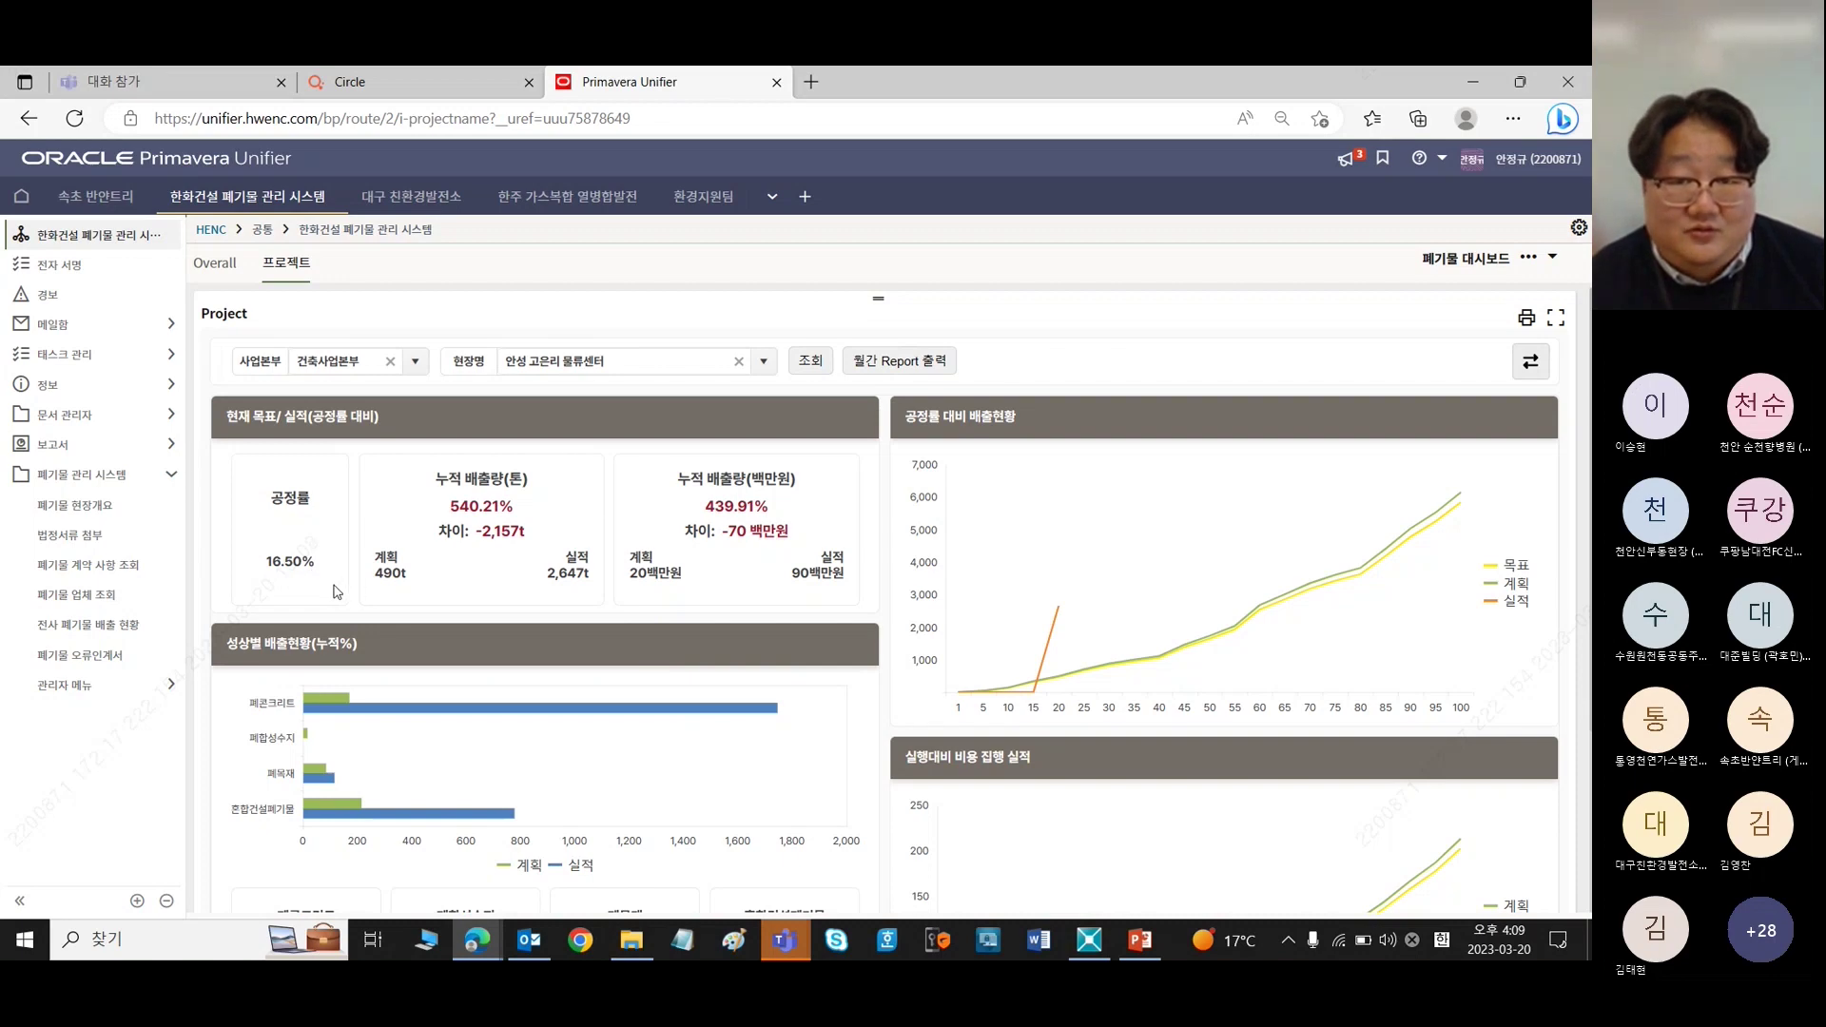
pyautogui.scroll(-2, 510, 562)
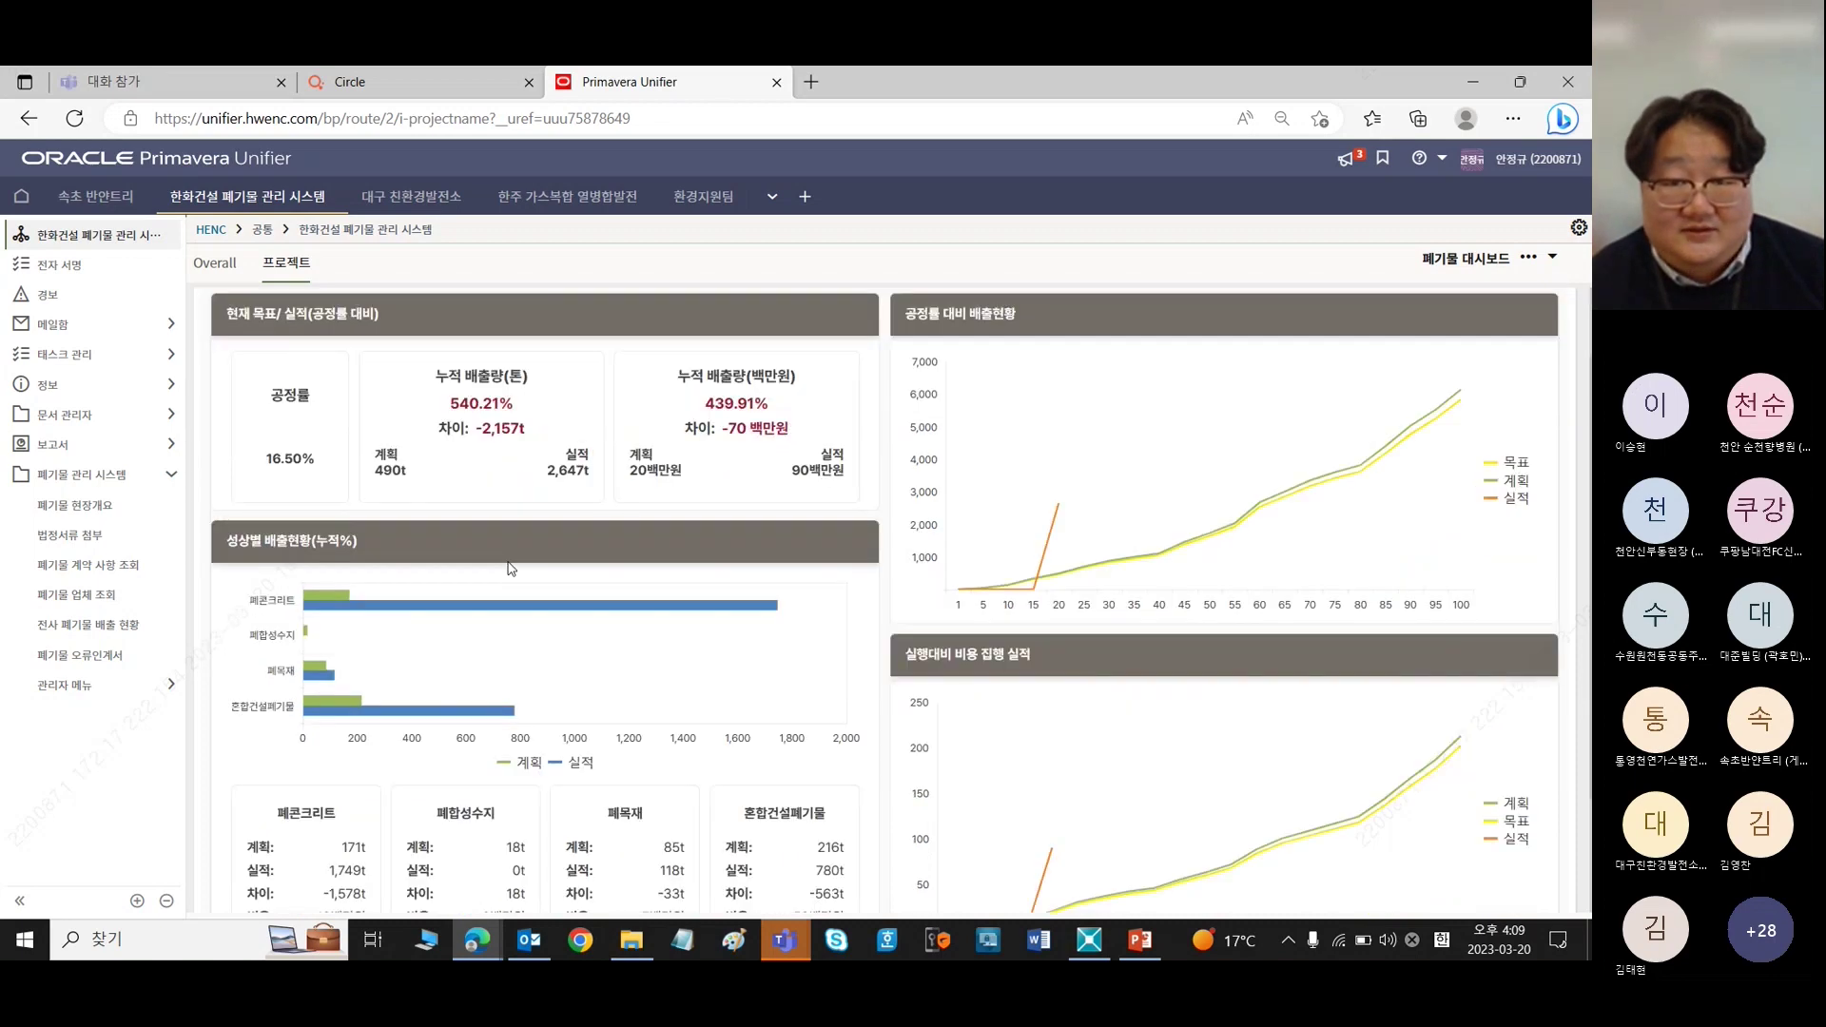
pyautogui.moveTo(1292, 393)
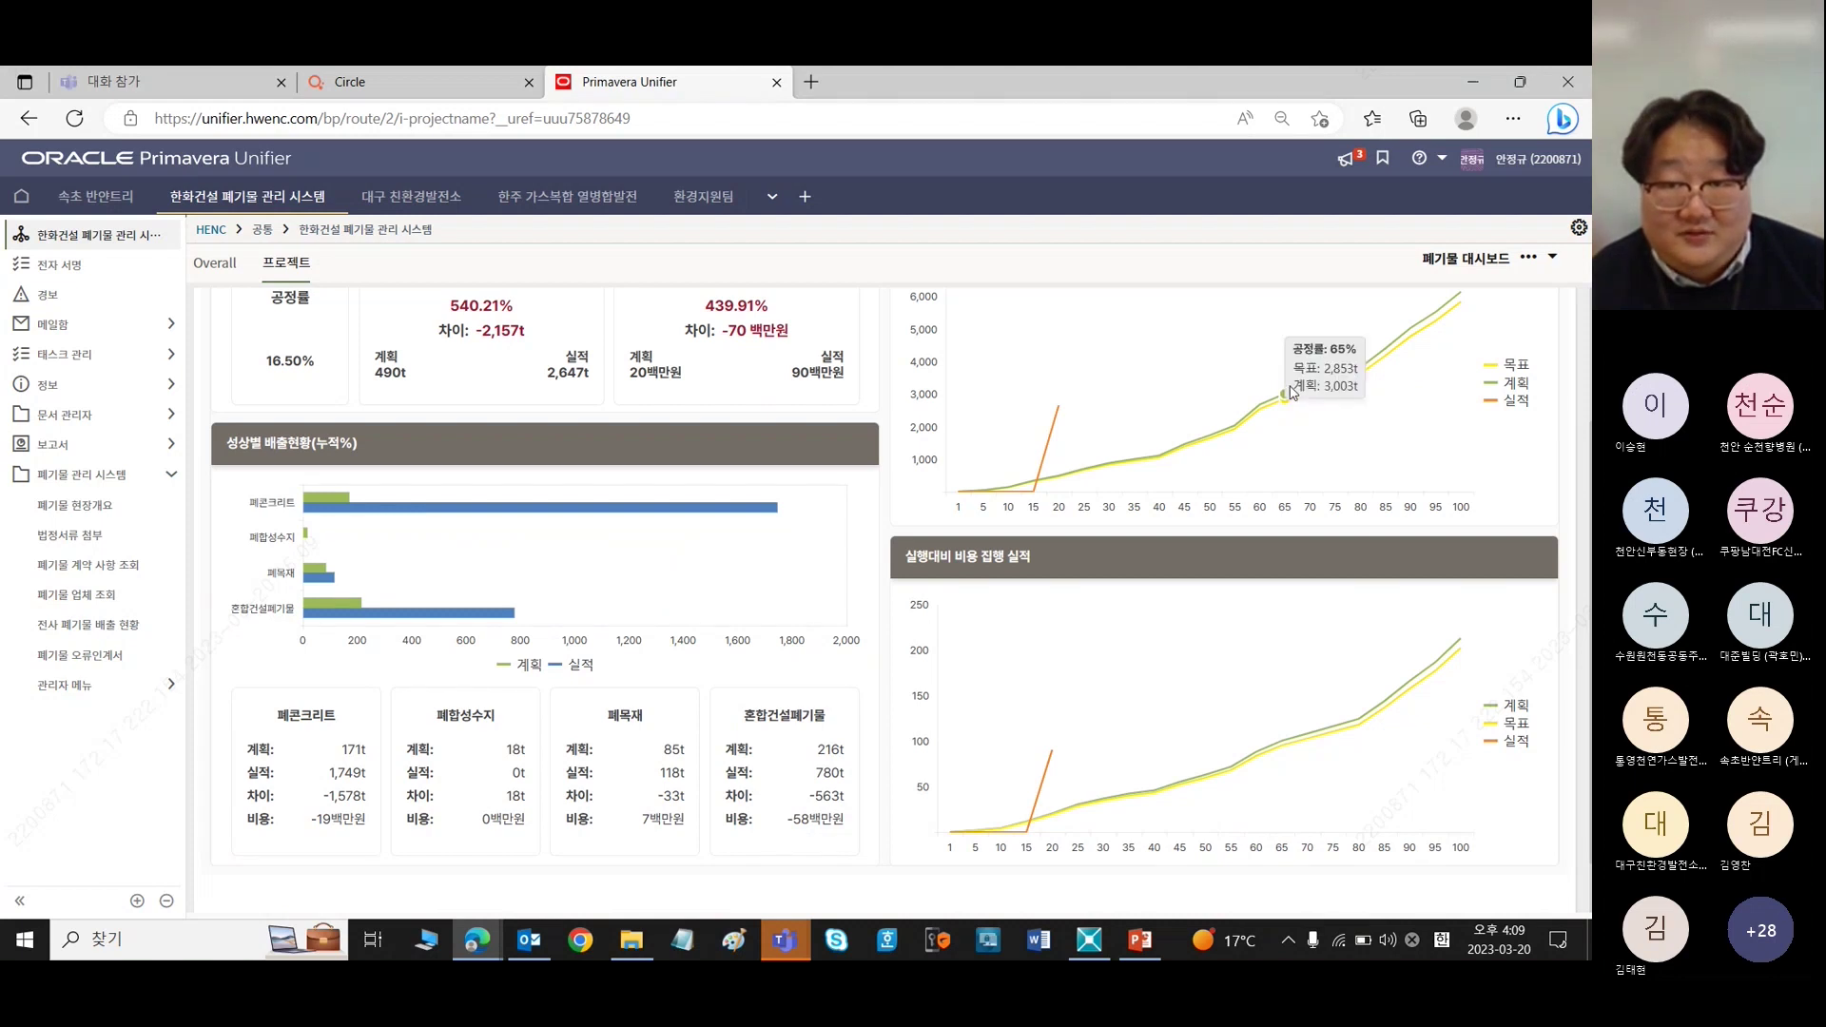
pyautogui.moveTo(1363, 361)
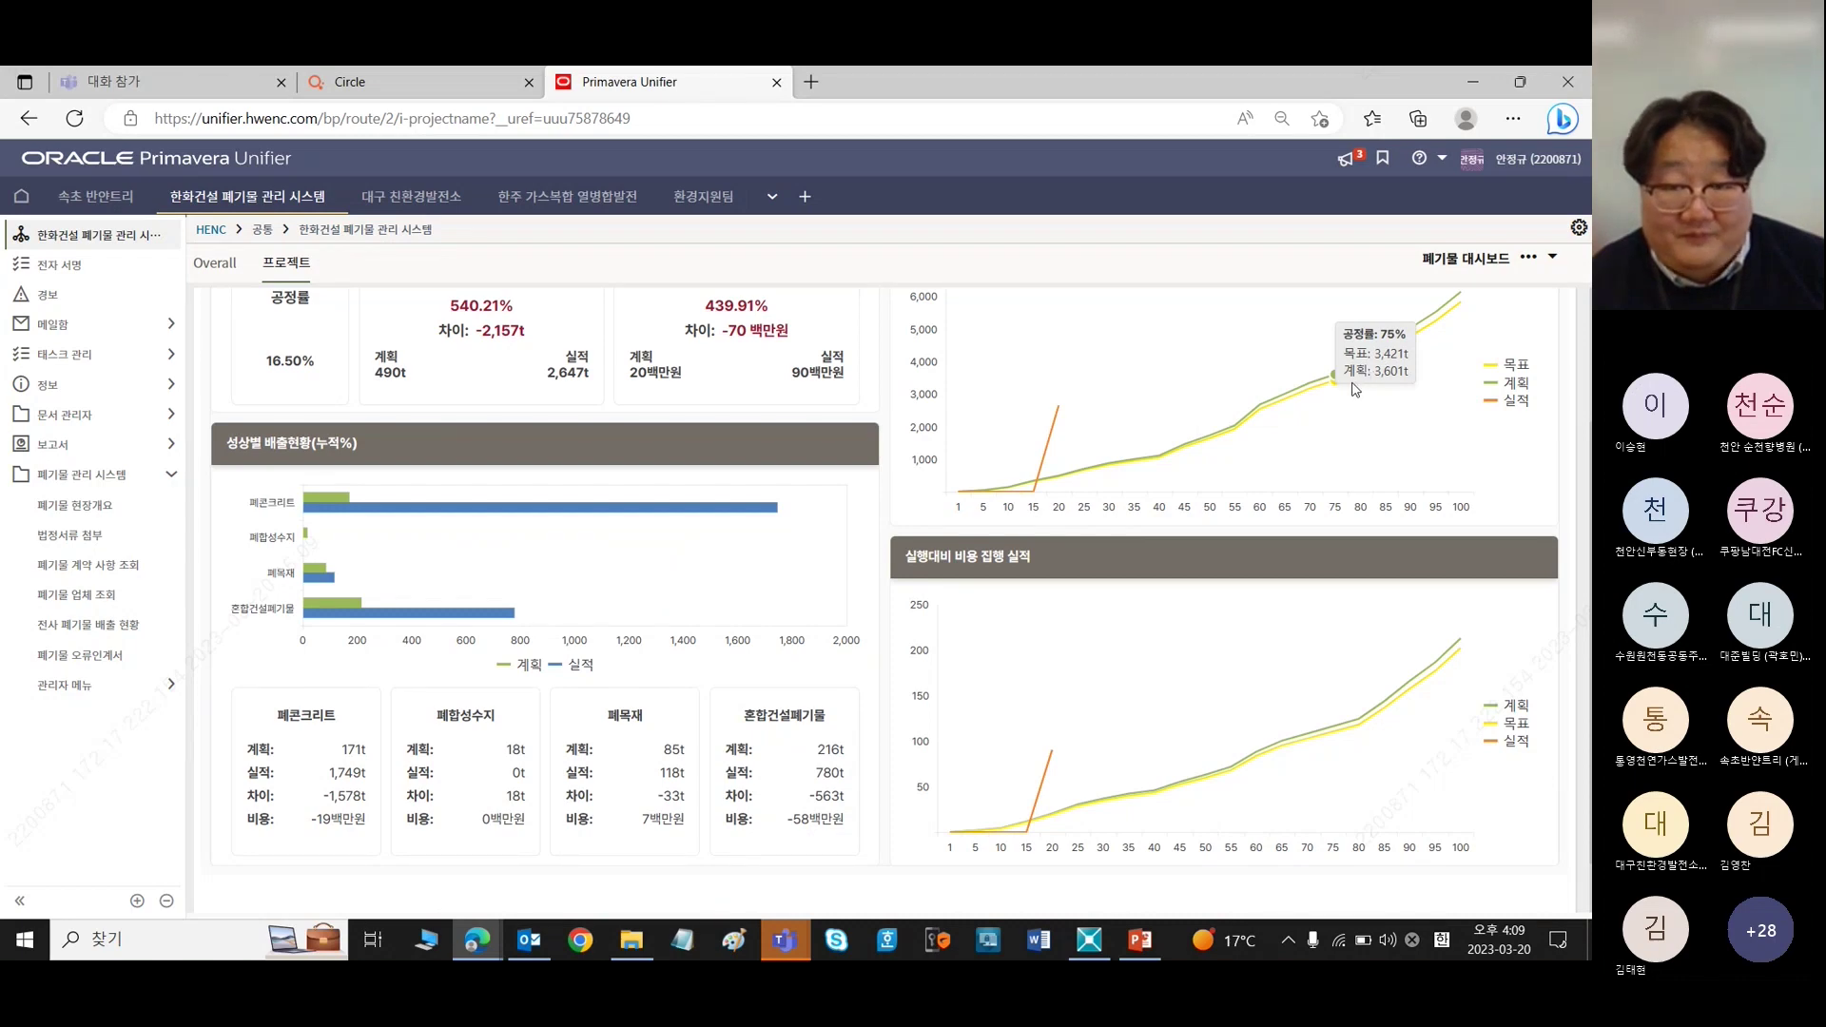
pyautogui.scroll(1, 1355, 389)
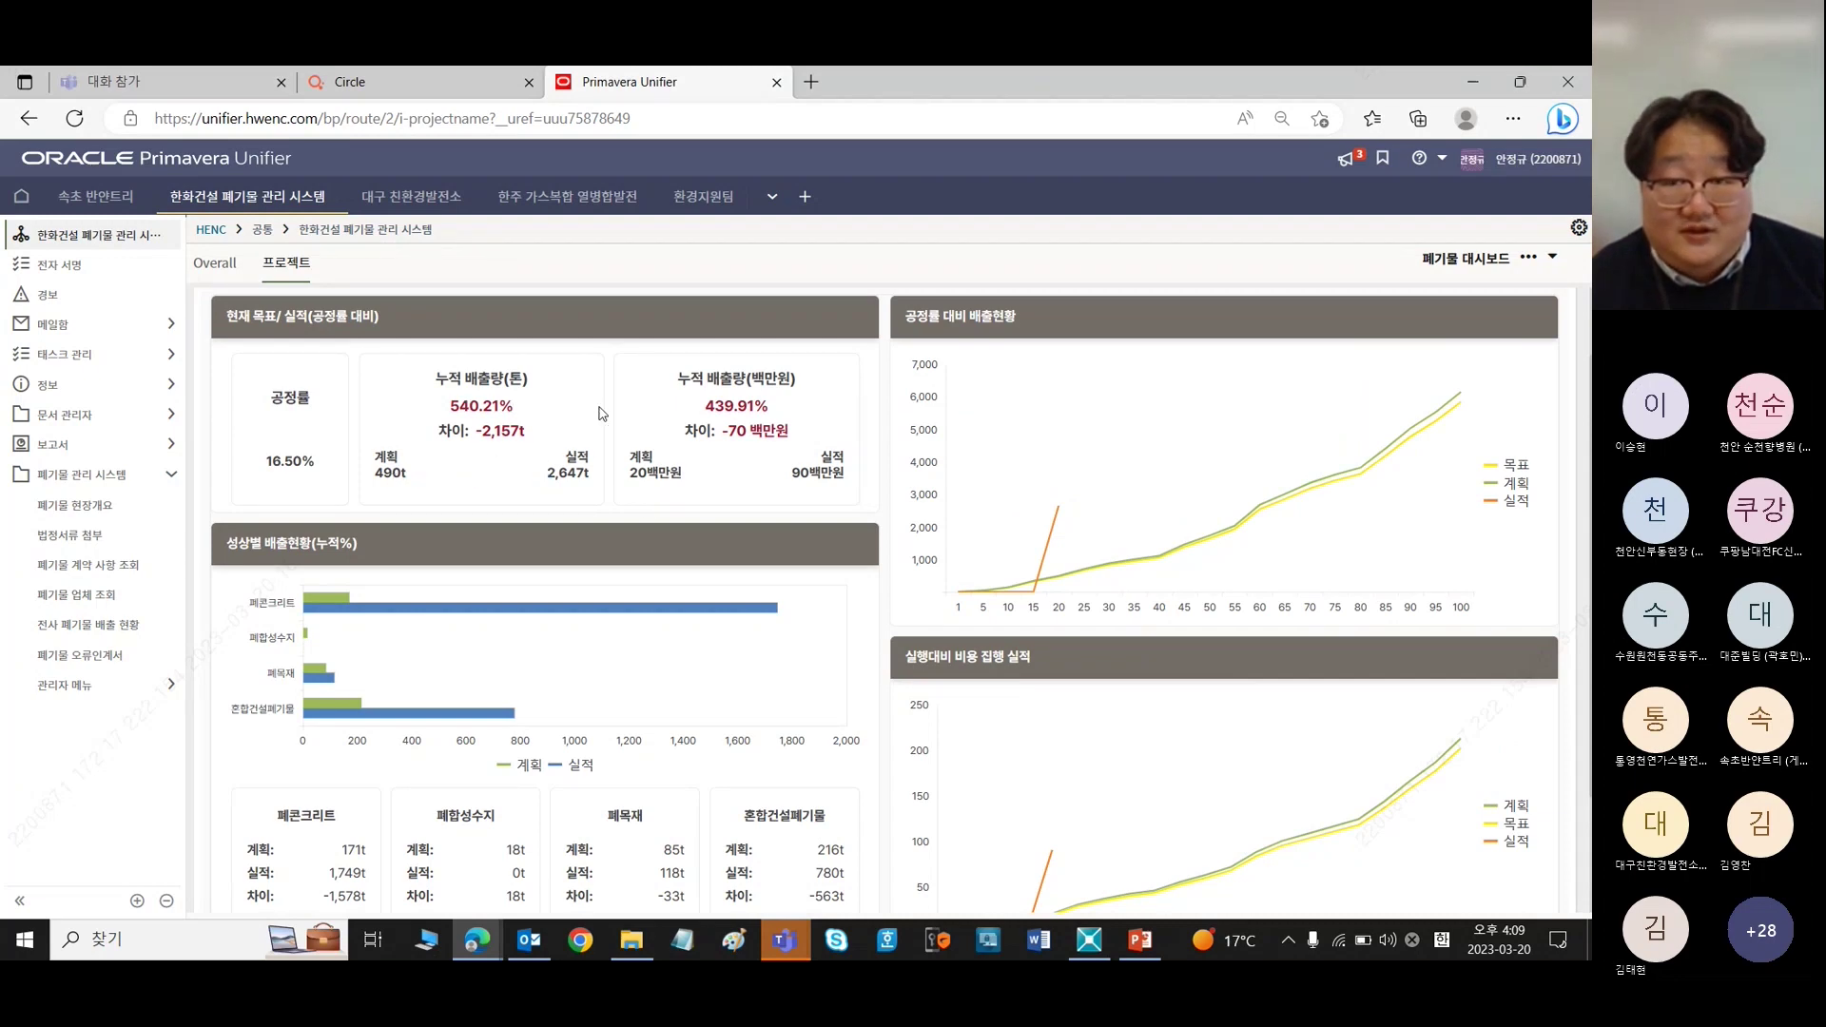
# Step: Try several sites in the 현장명 list and load the 영종도 인스파이어 dashboard
pyautogui.scroll(1, 753, 487)
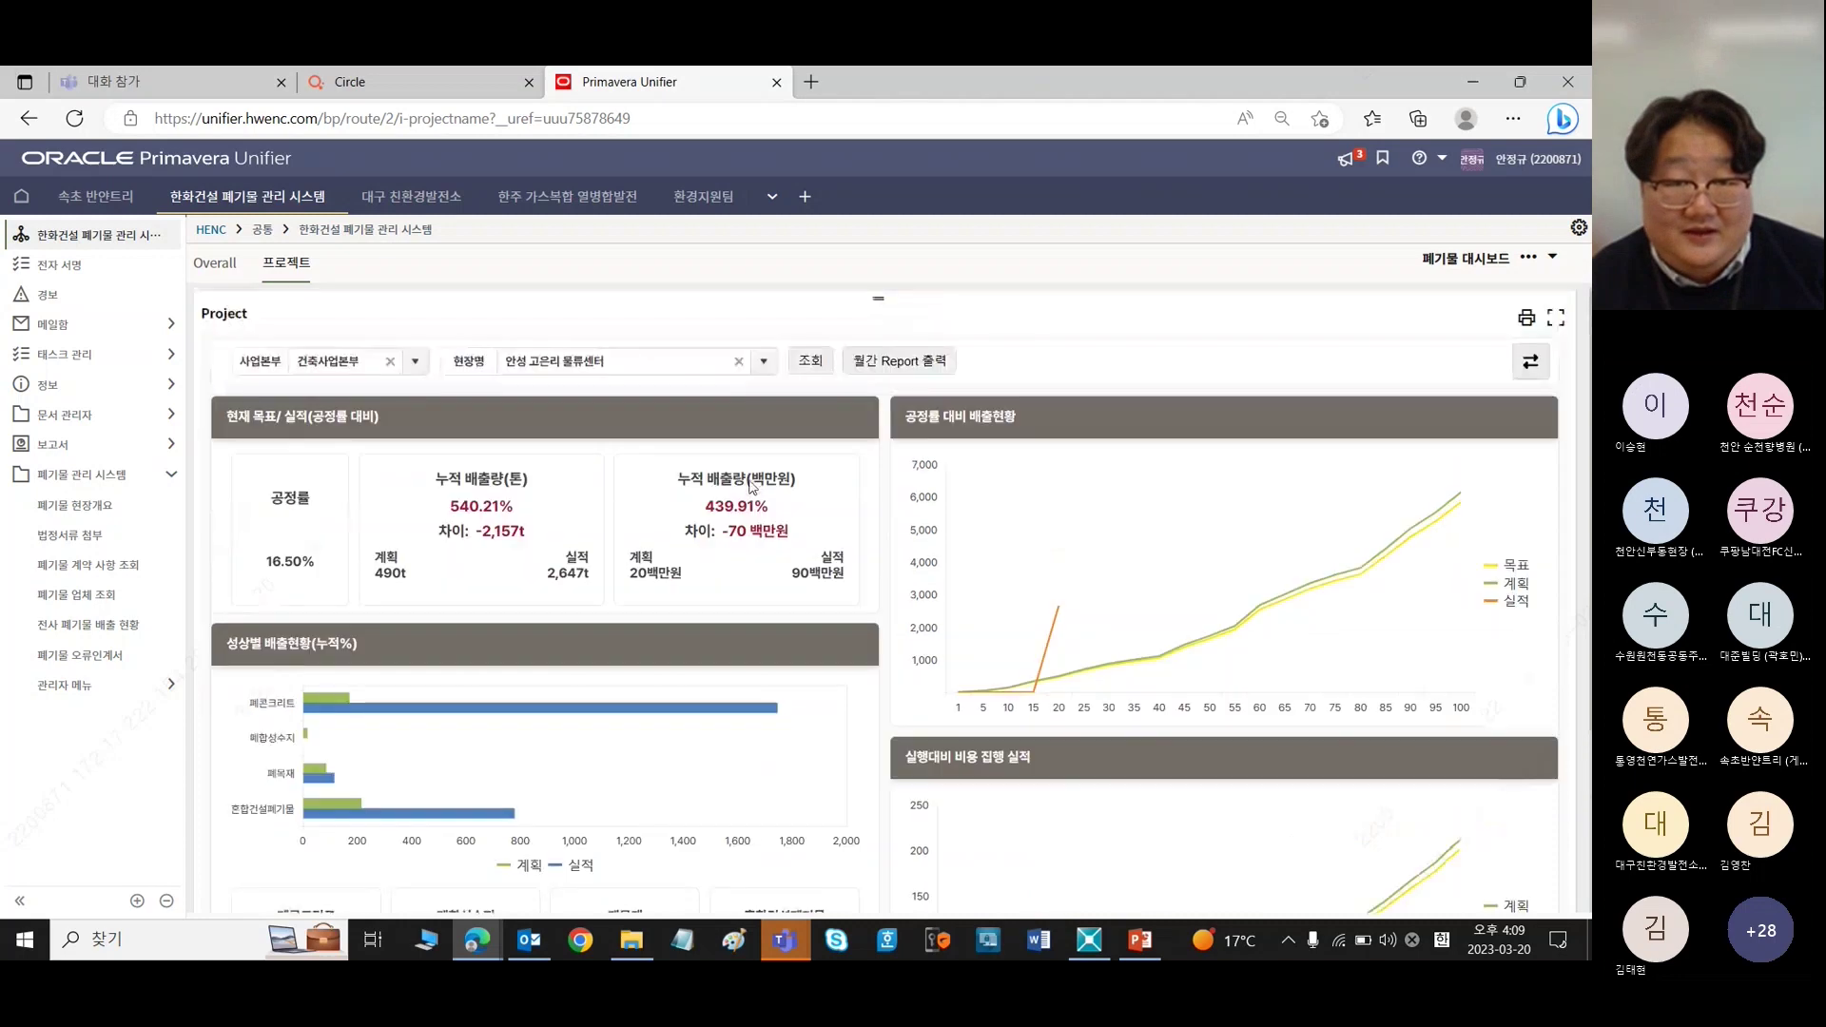
pyautogui.click(761, 362)
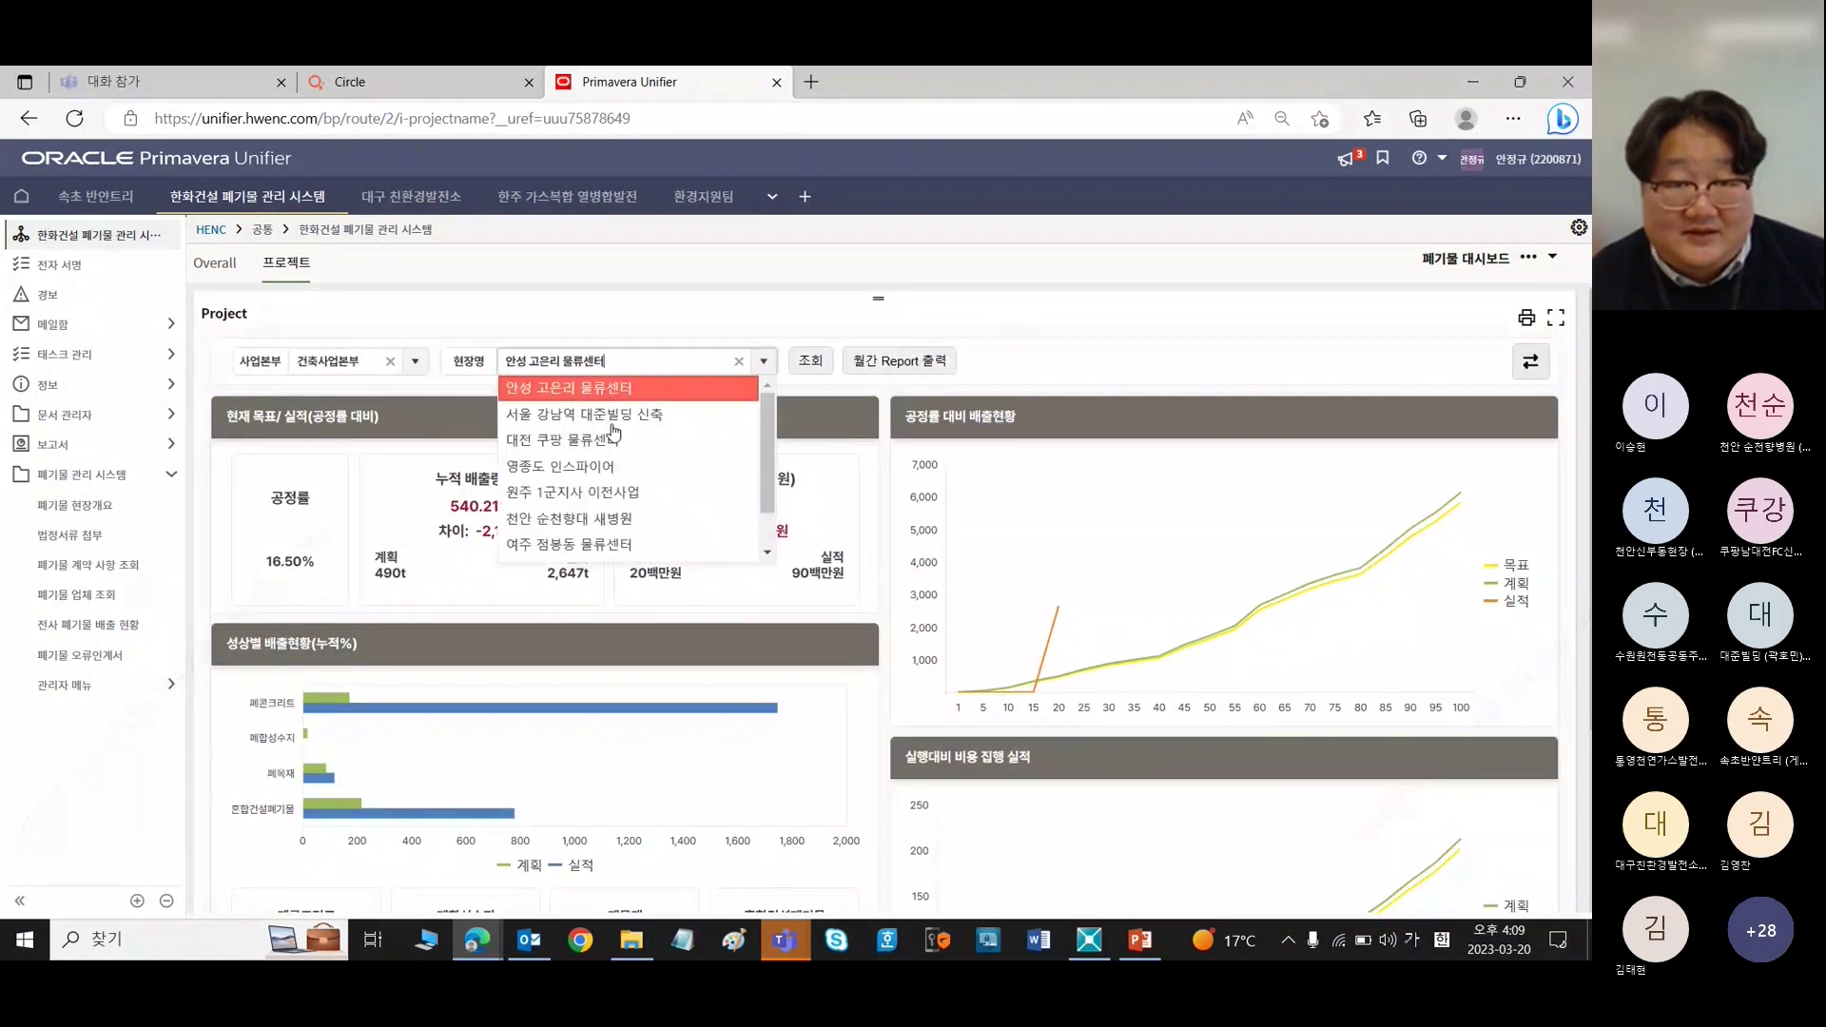
pyautogui.click(598, 418)
pyautogui.click(763, 362)
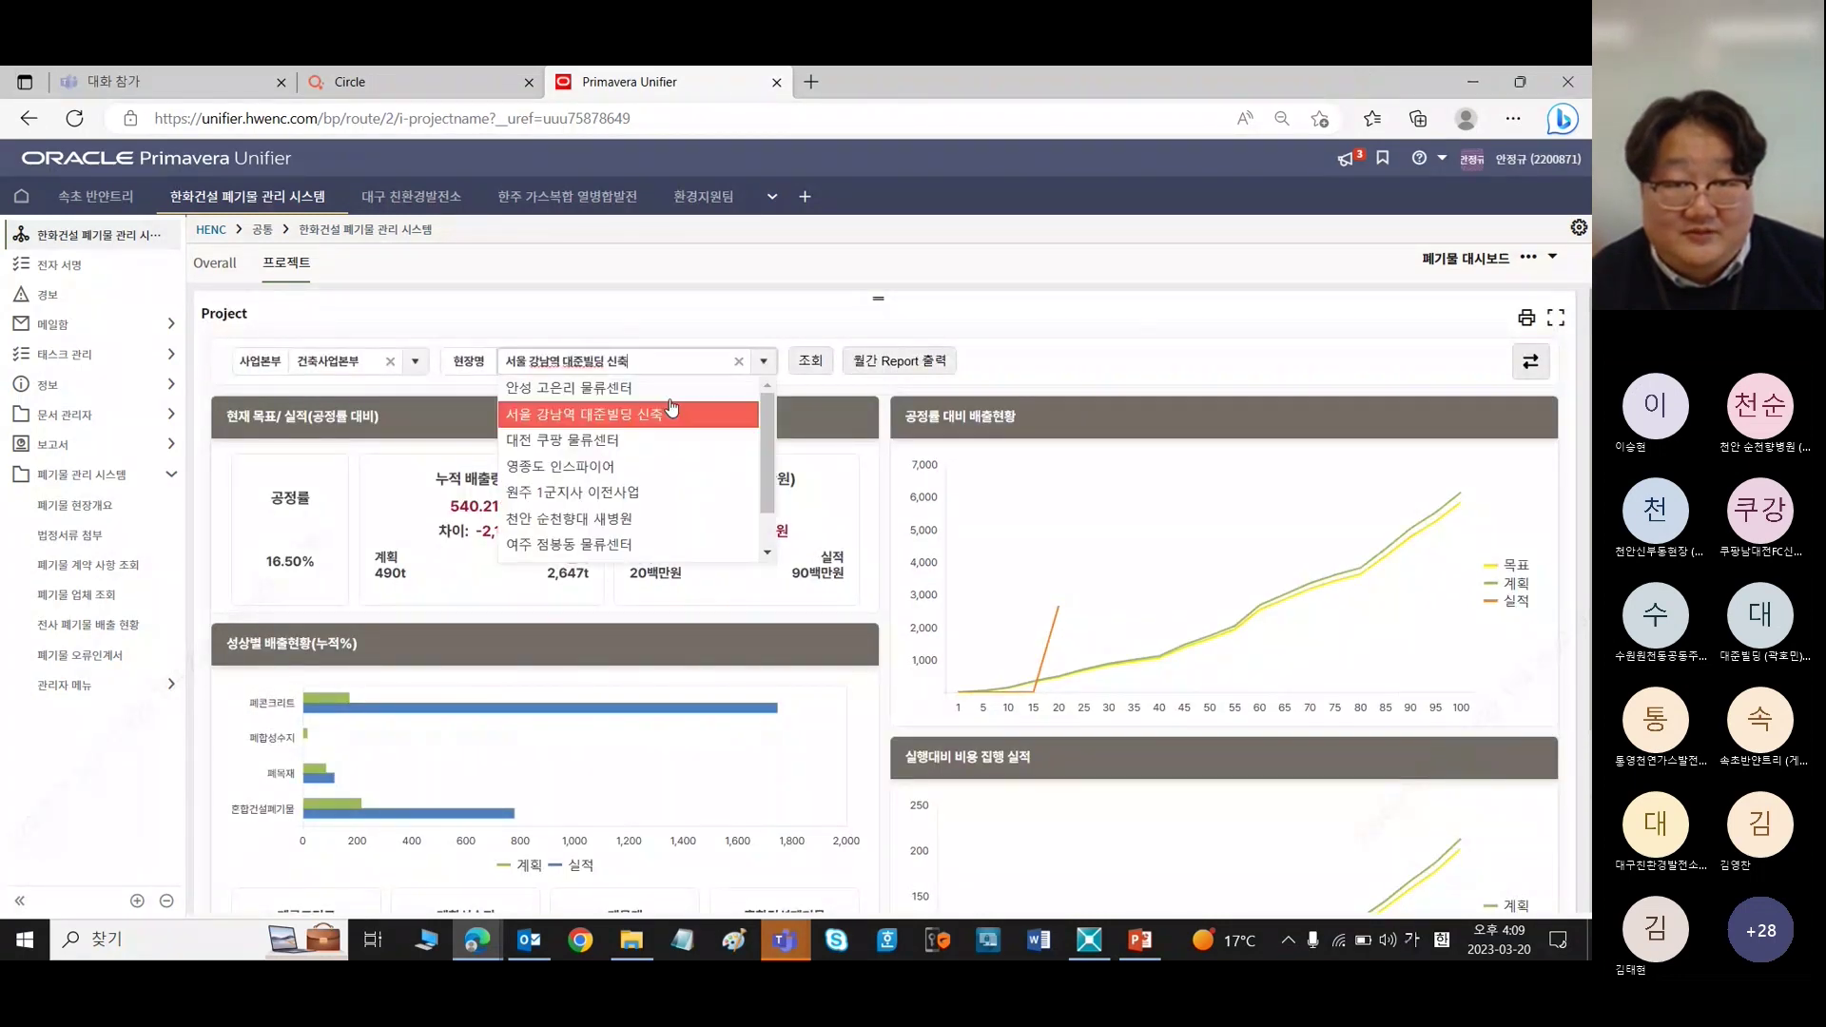
pyautogui.click(579, 441)
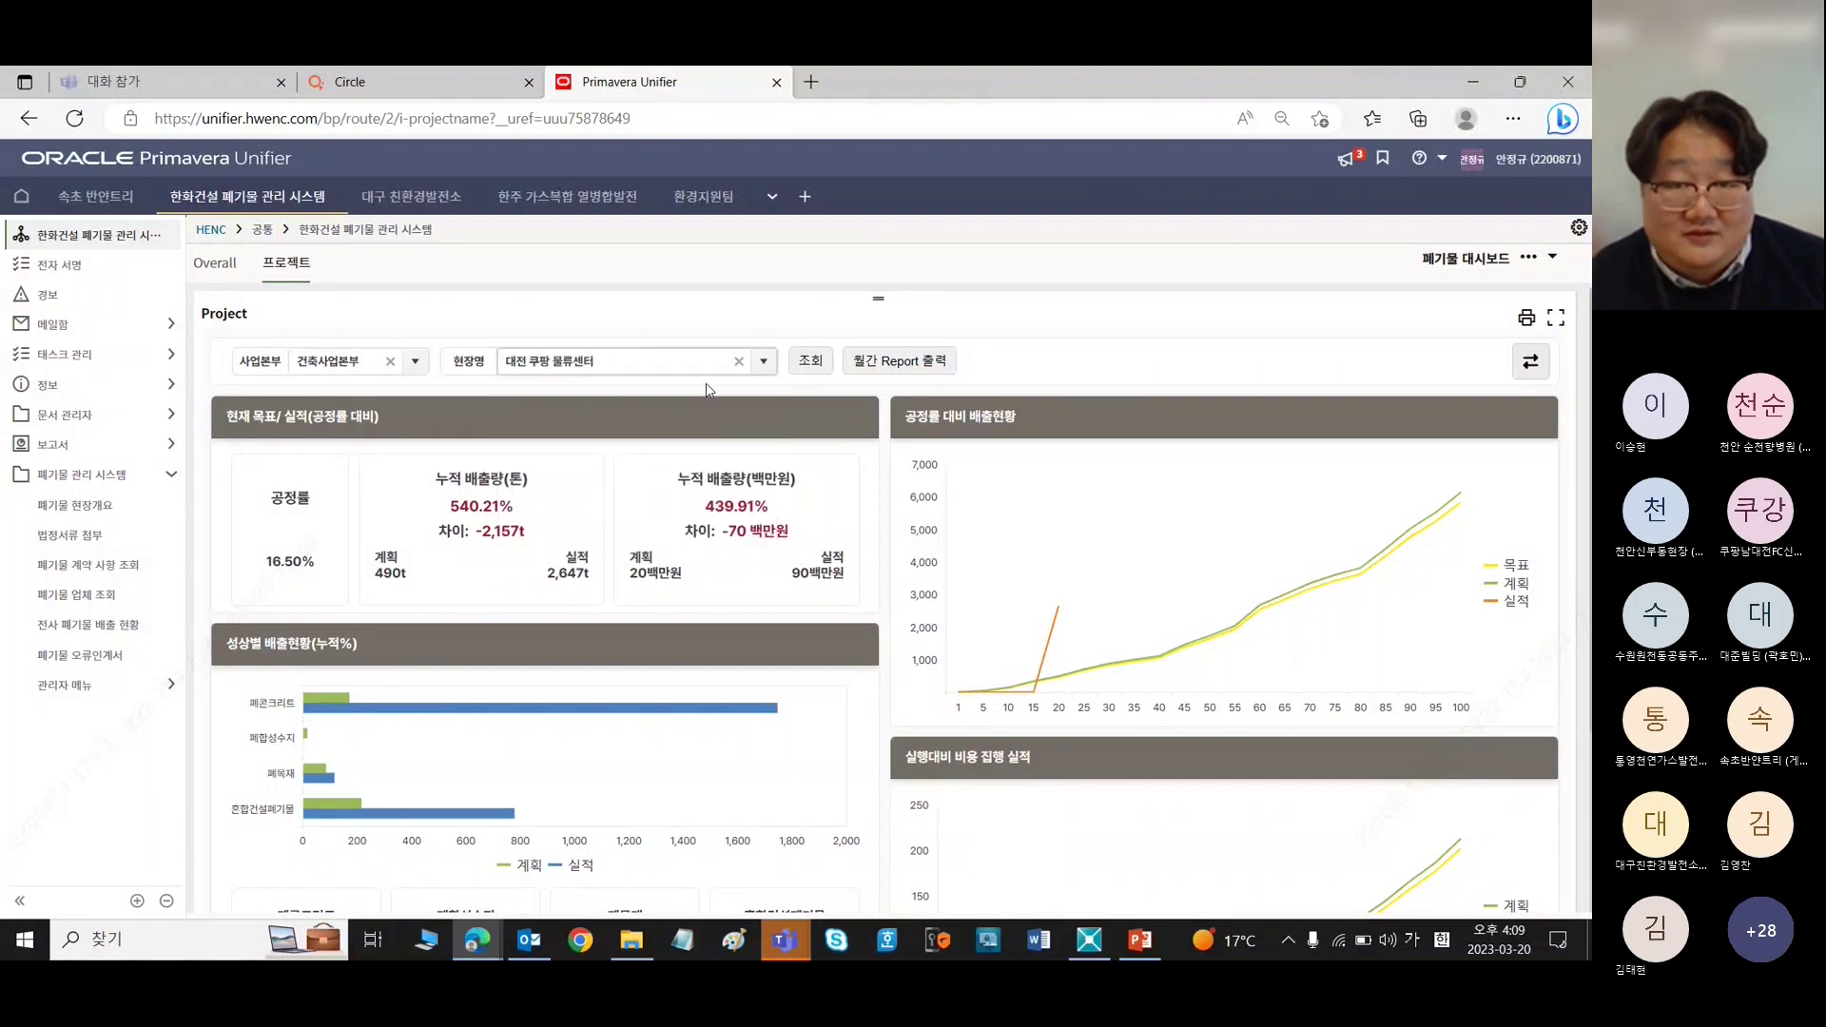
pyautogui.click(762, 362)
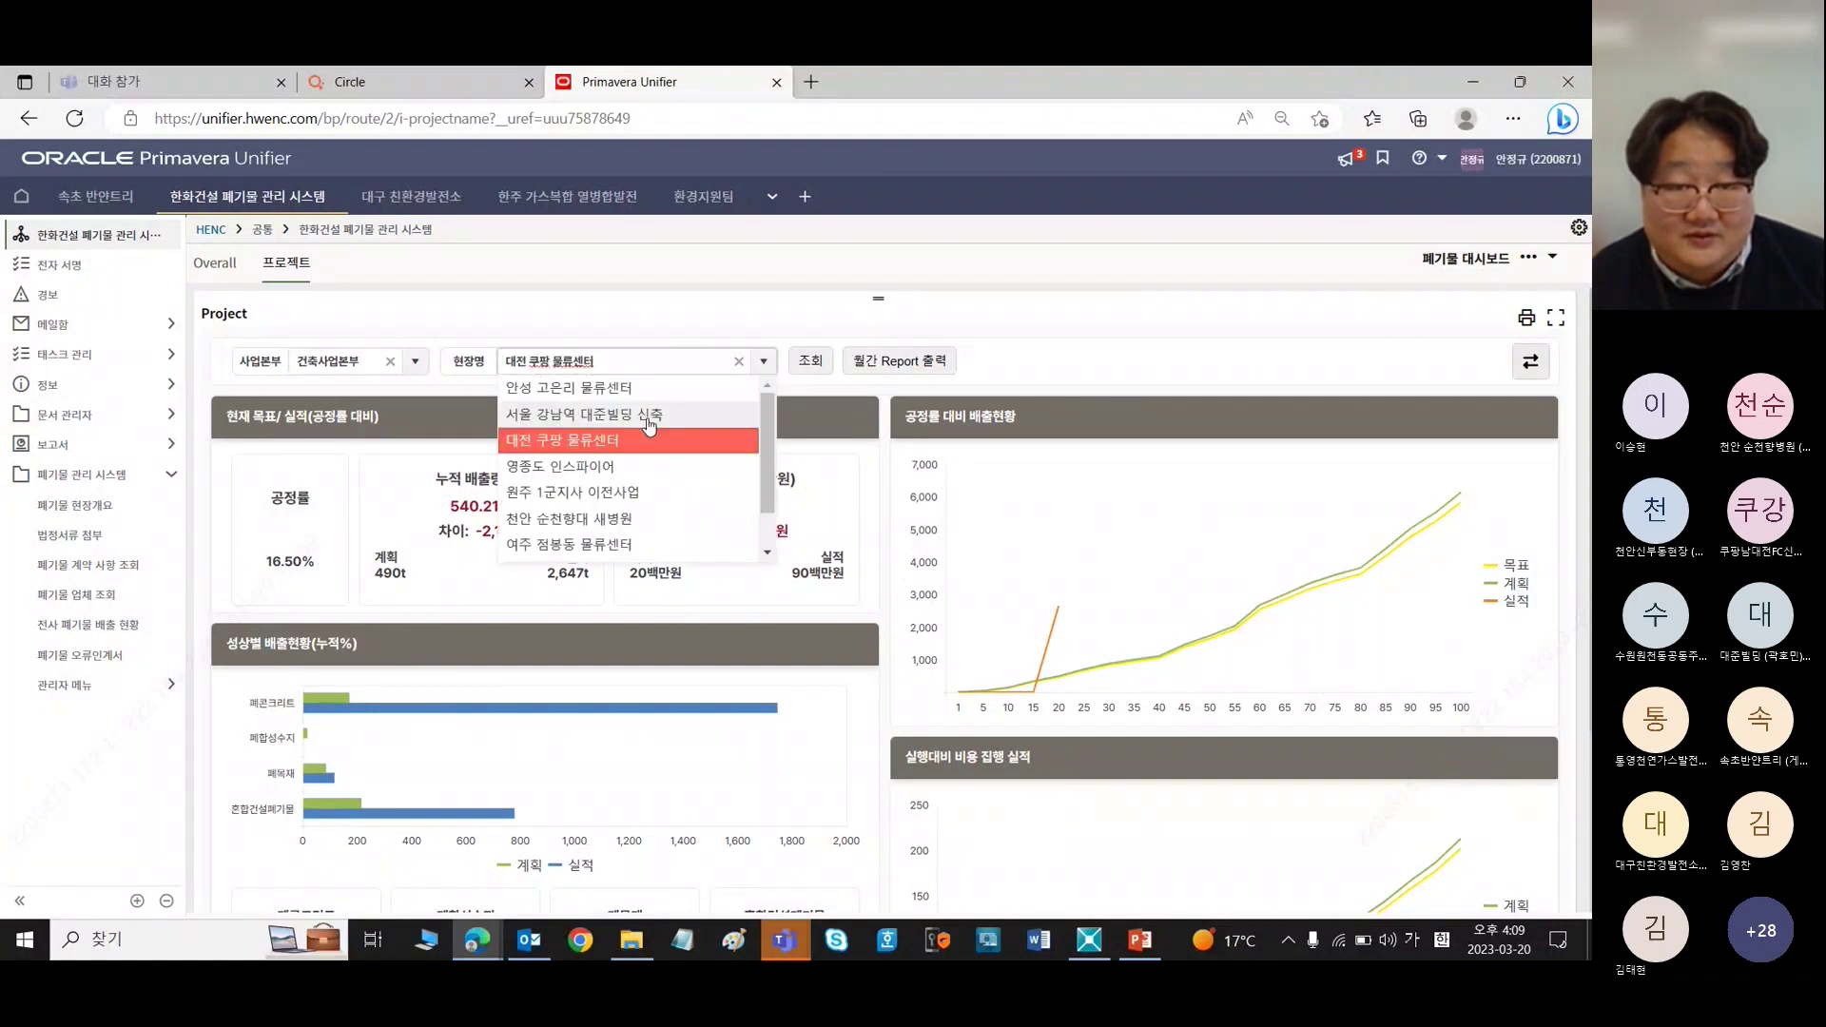
pyautogui.click(605, 476)
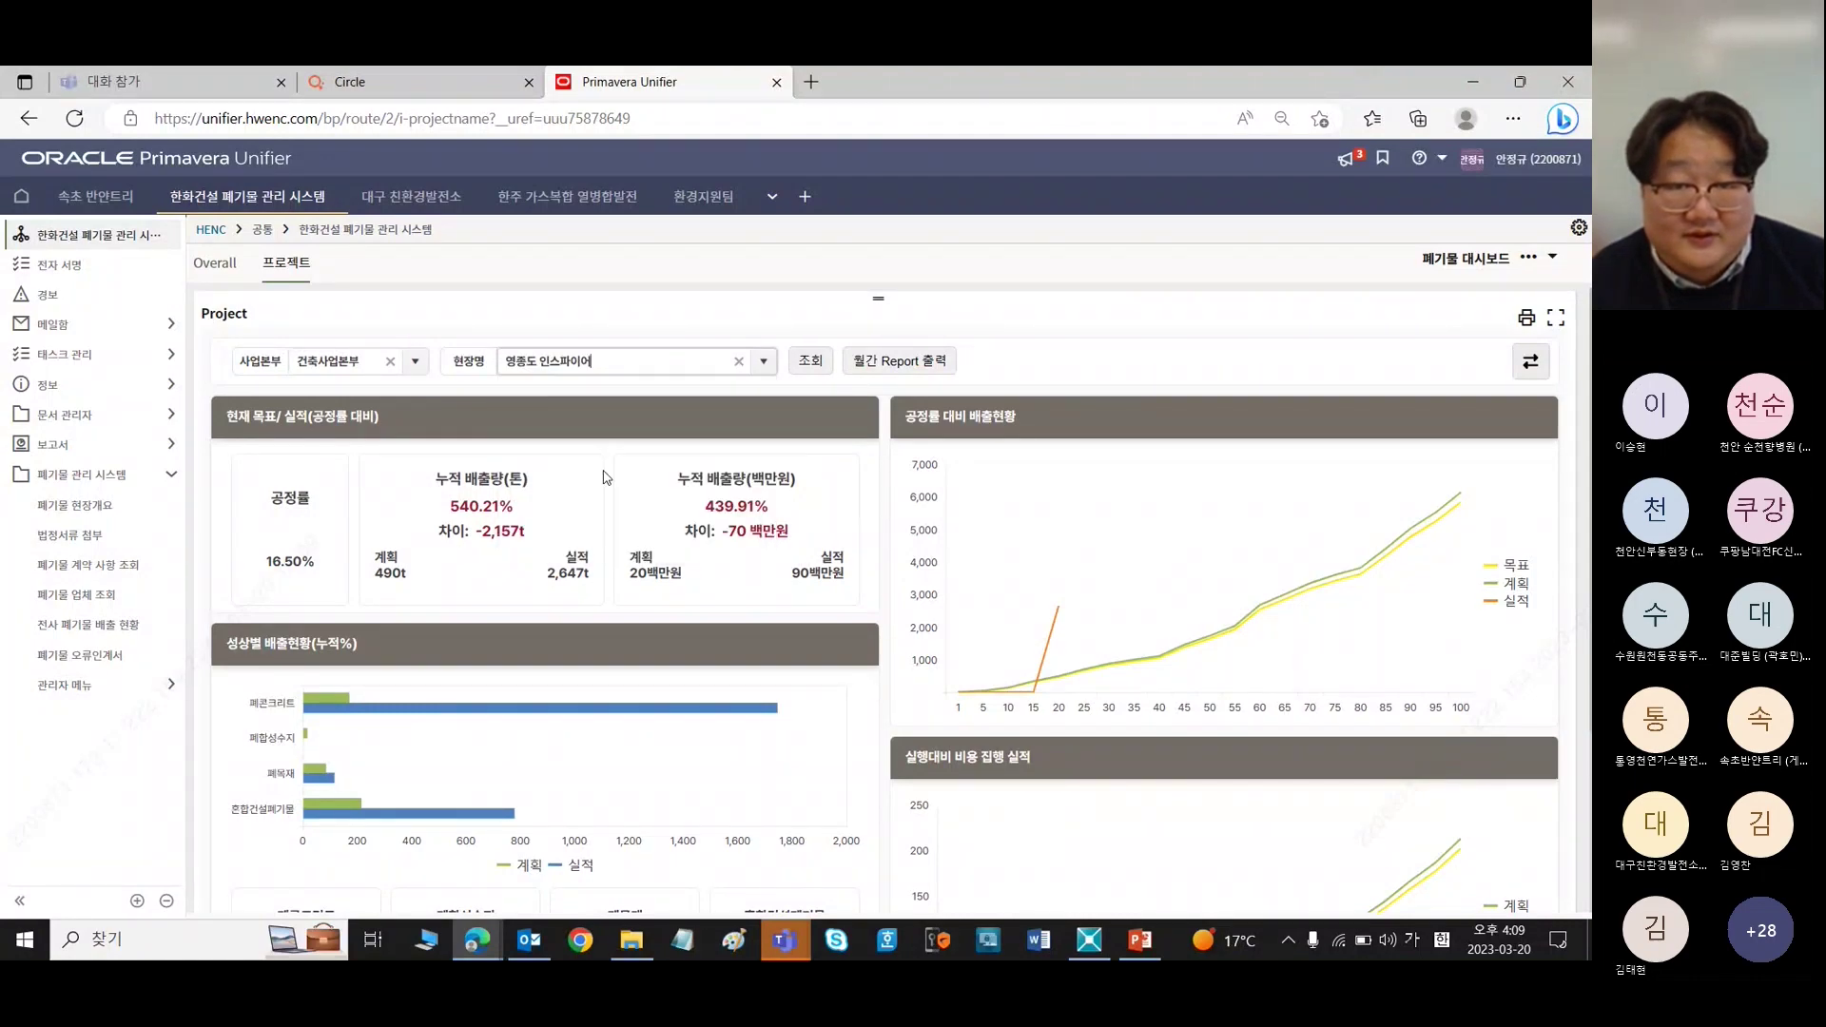
pyautogui.click(807, 363)
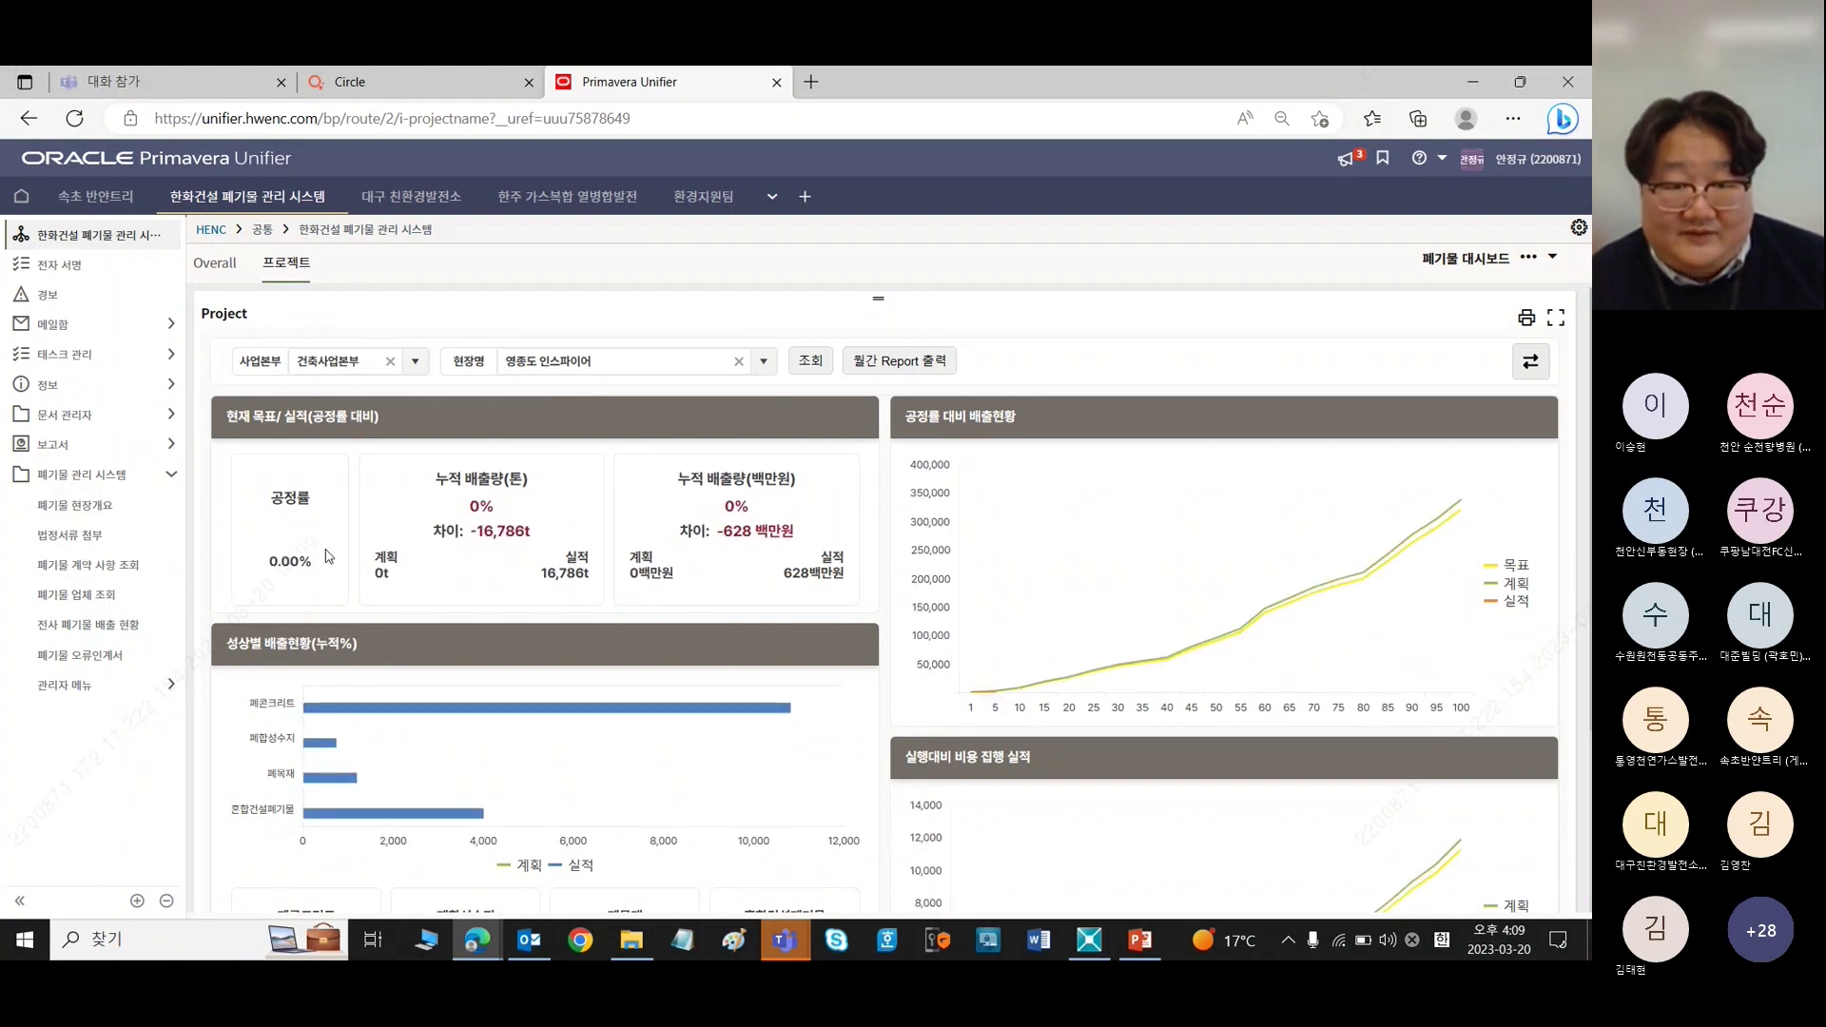
# Step: Load the project dashboard for 원주 1군지사 이전사업
pyautogui.click(766, 367)
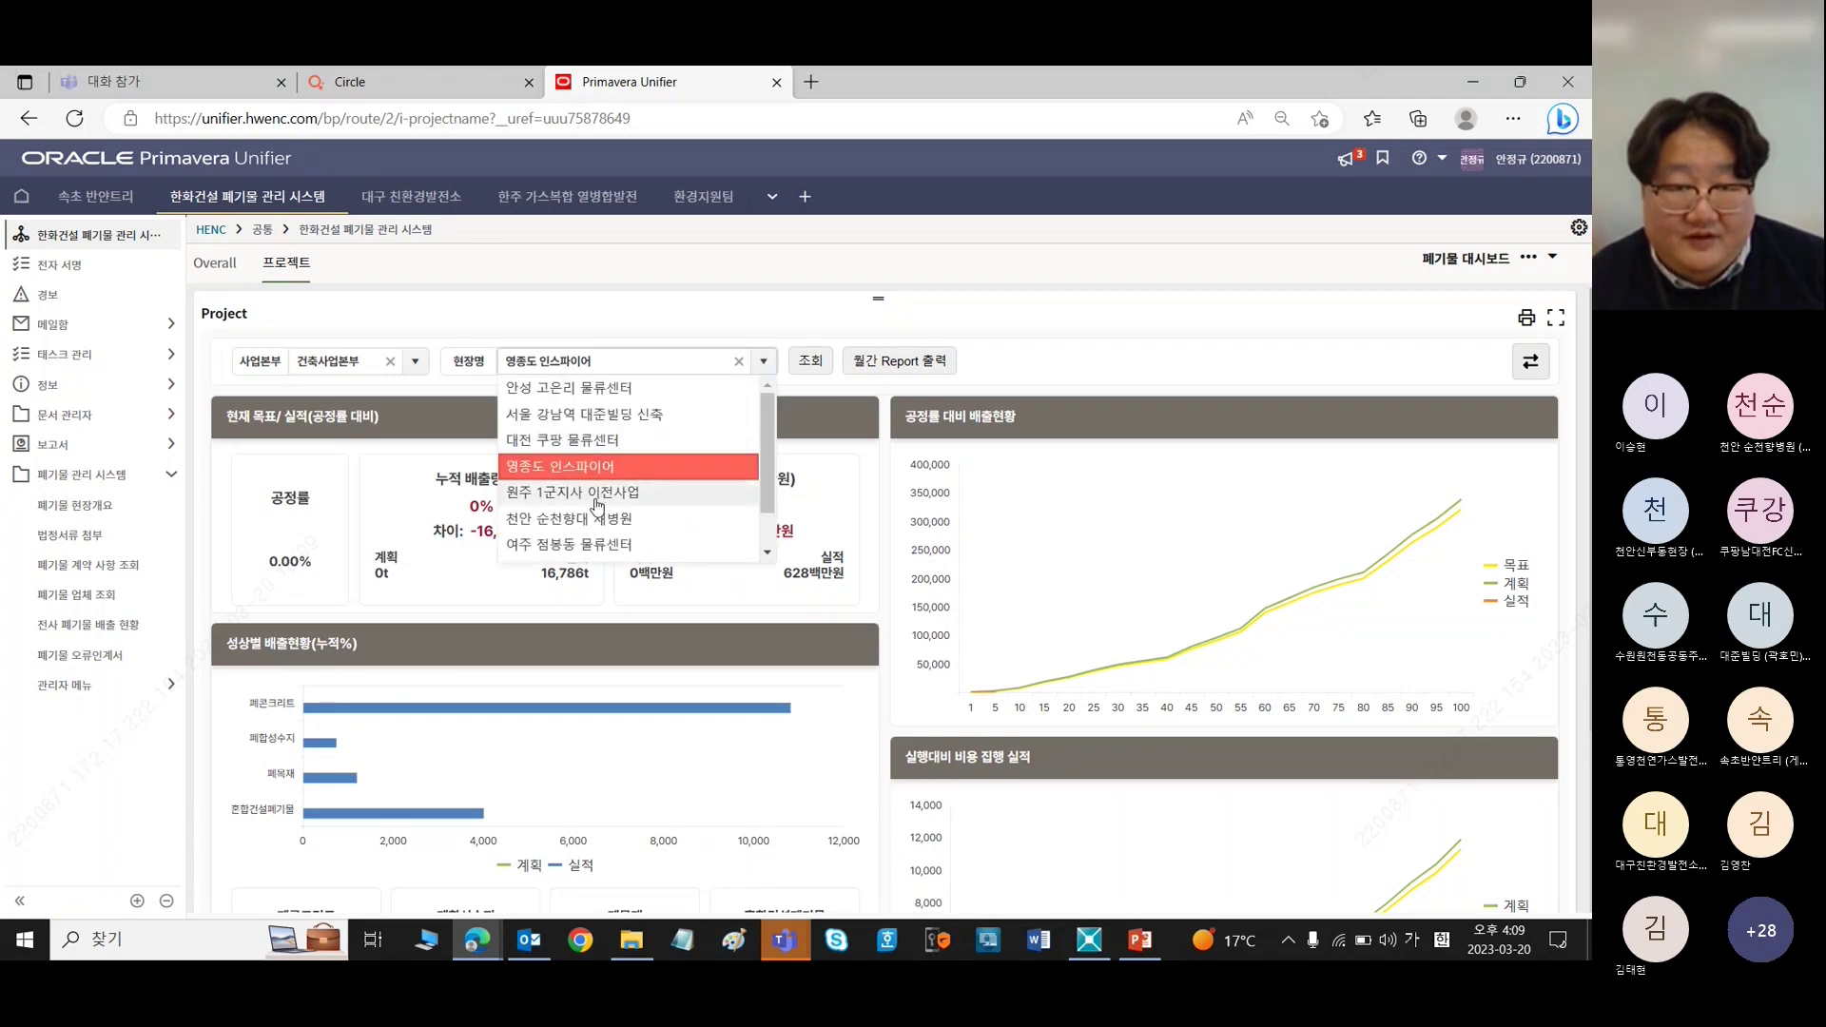
pyautogui.click(598, 492)
pyautogui.click(811, 362)
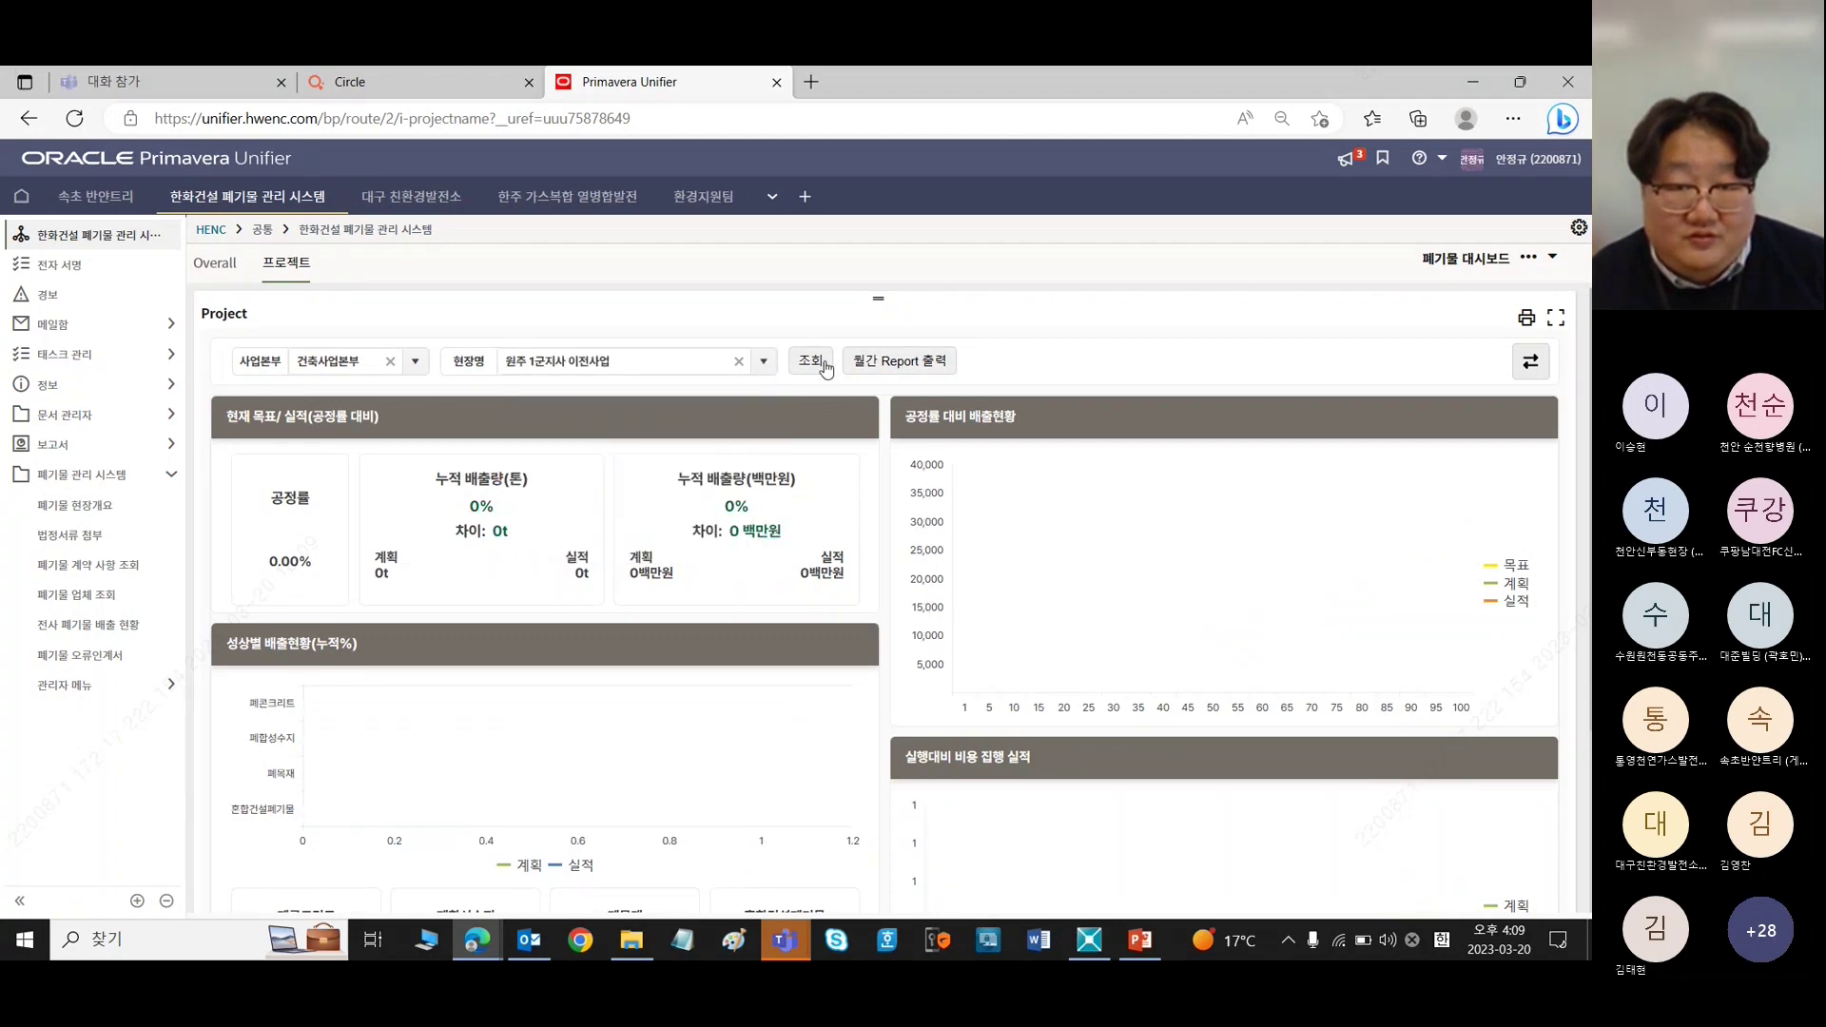
# Step: Load 천안 순천향대 새병원, showing 14.00% progress and emissions at 1558.22% of plan
pyautogui.click(763, 363)
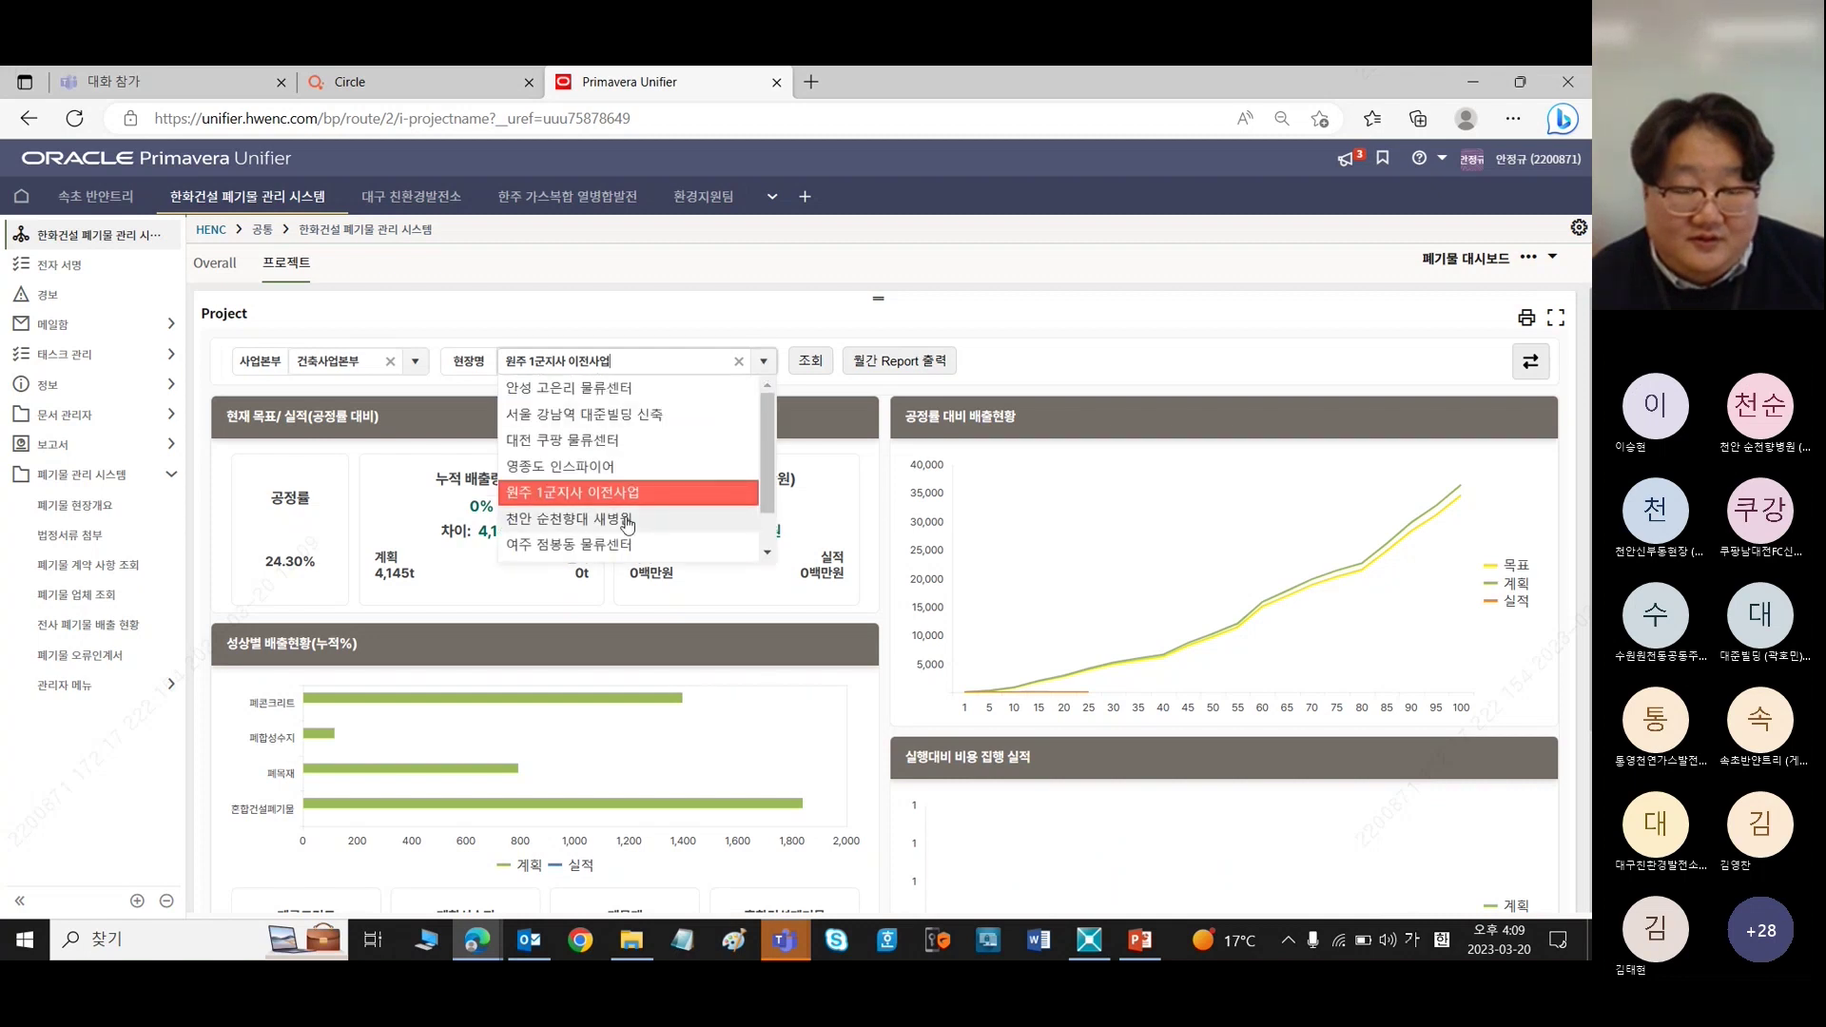
pyautogui.click(627, 521)
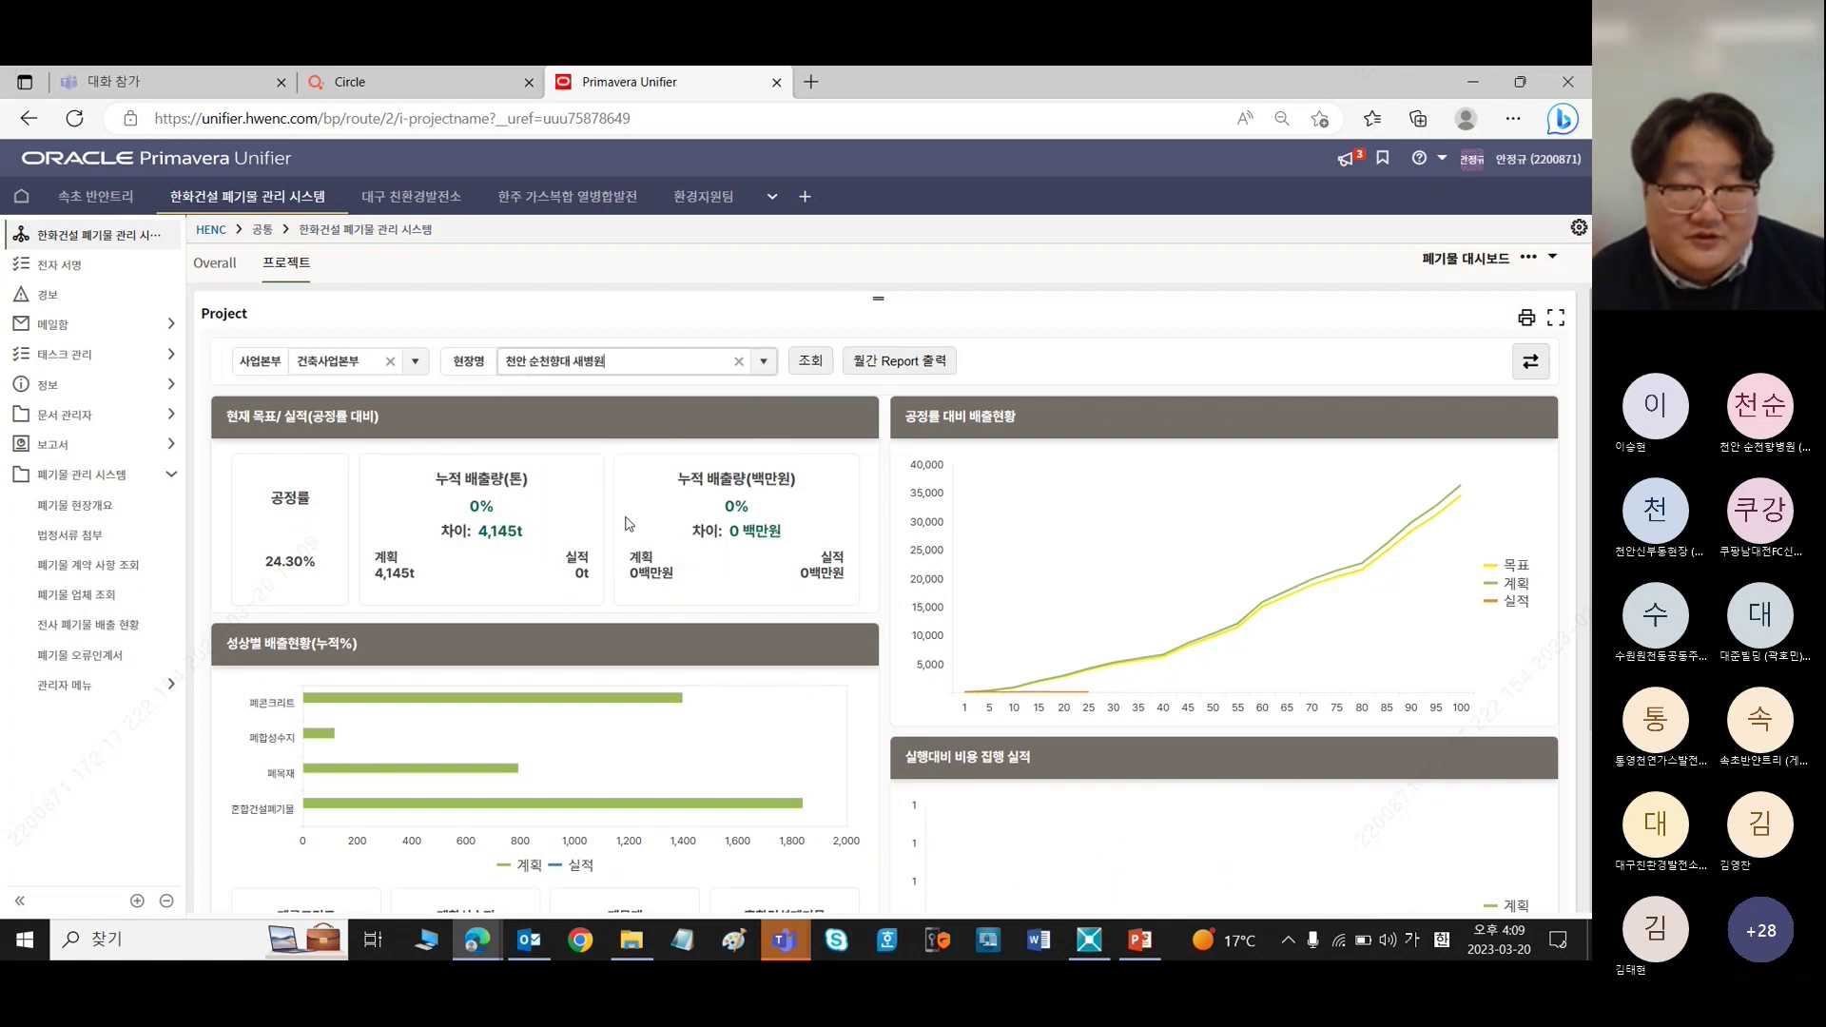
pyautogui.click(821, 362)
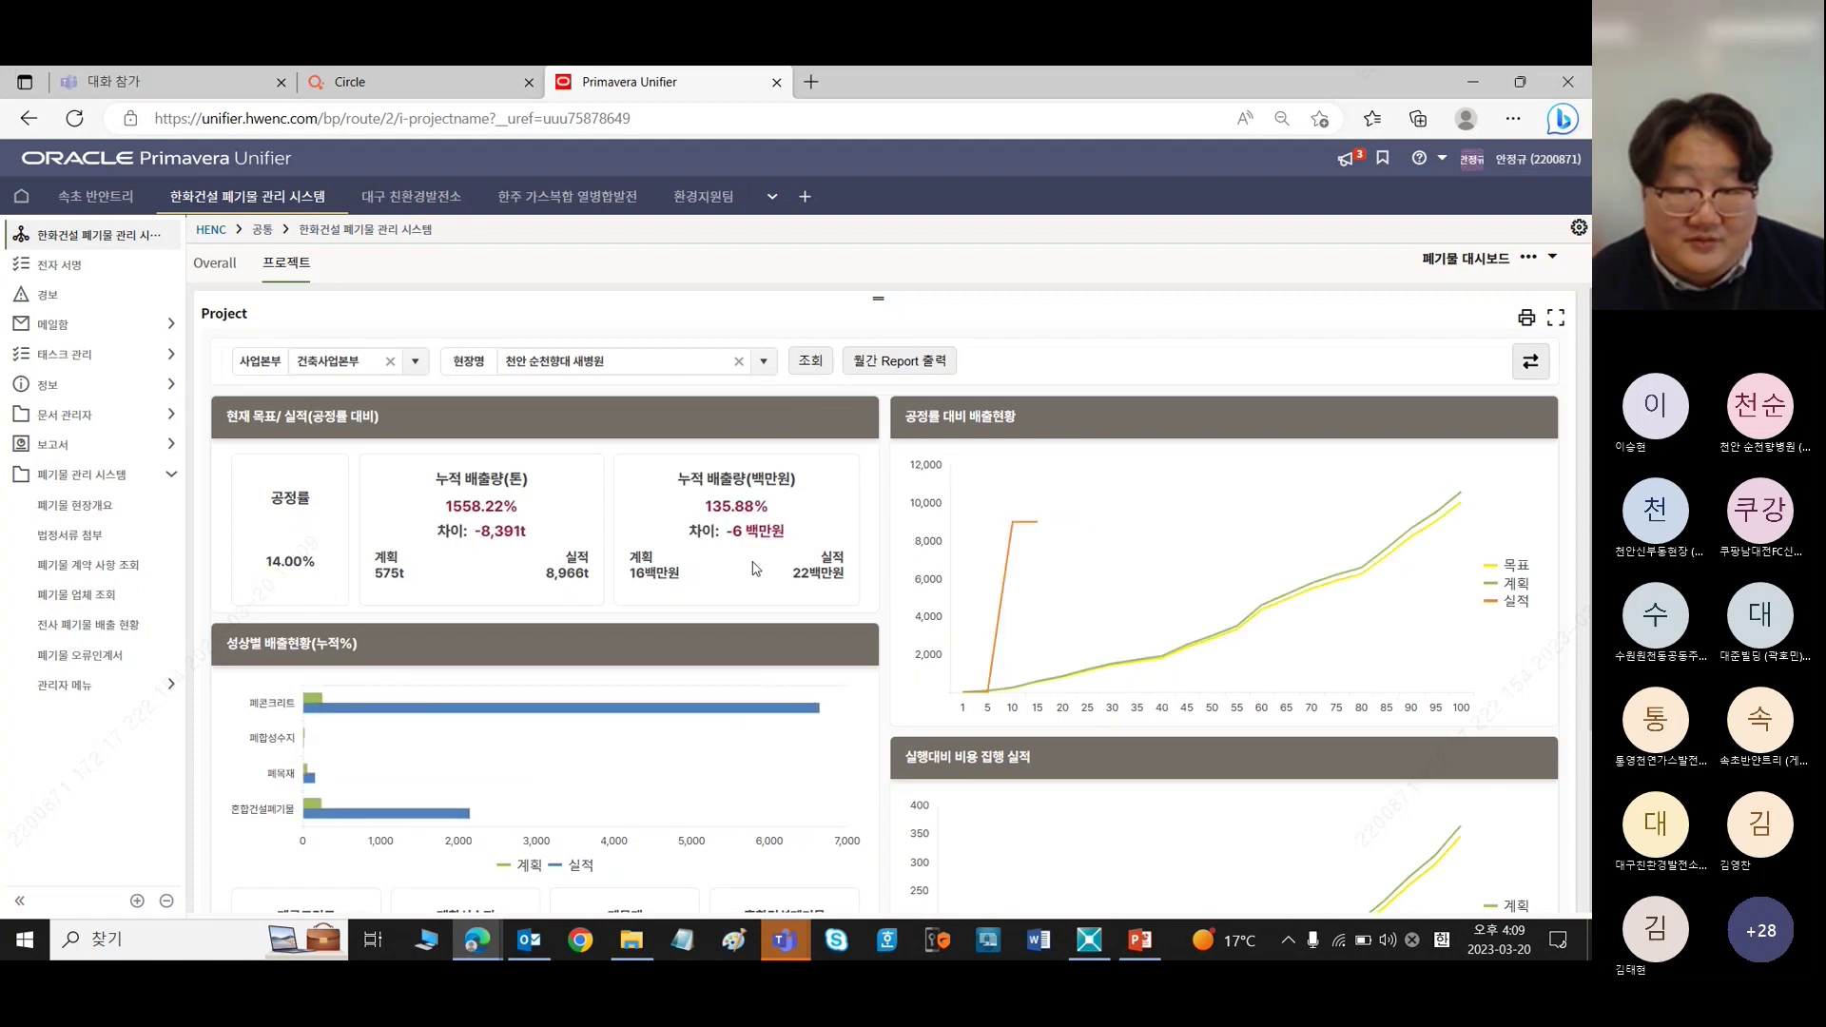
pyautogui.moveTo(1028, 522)
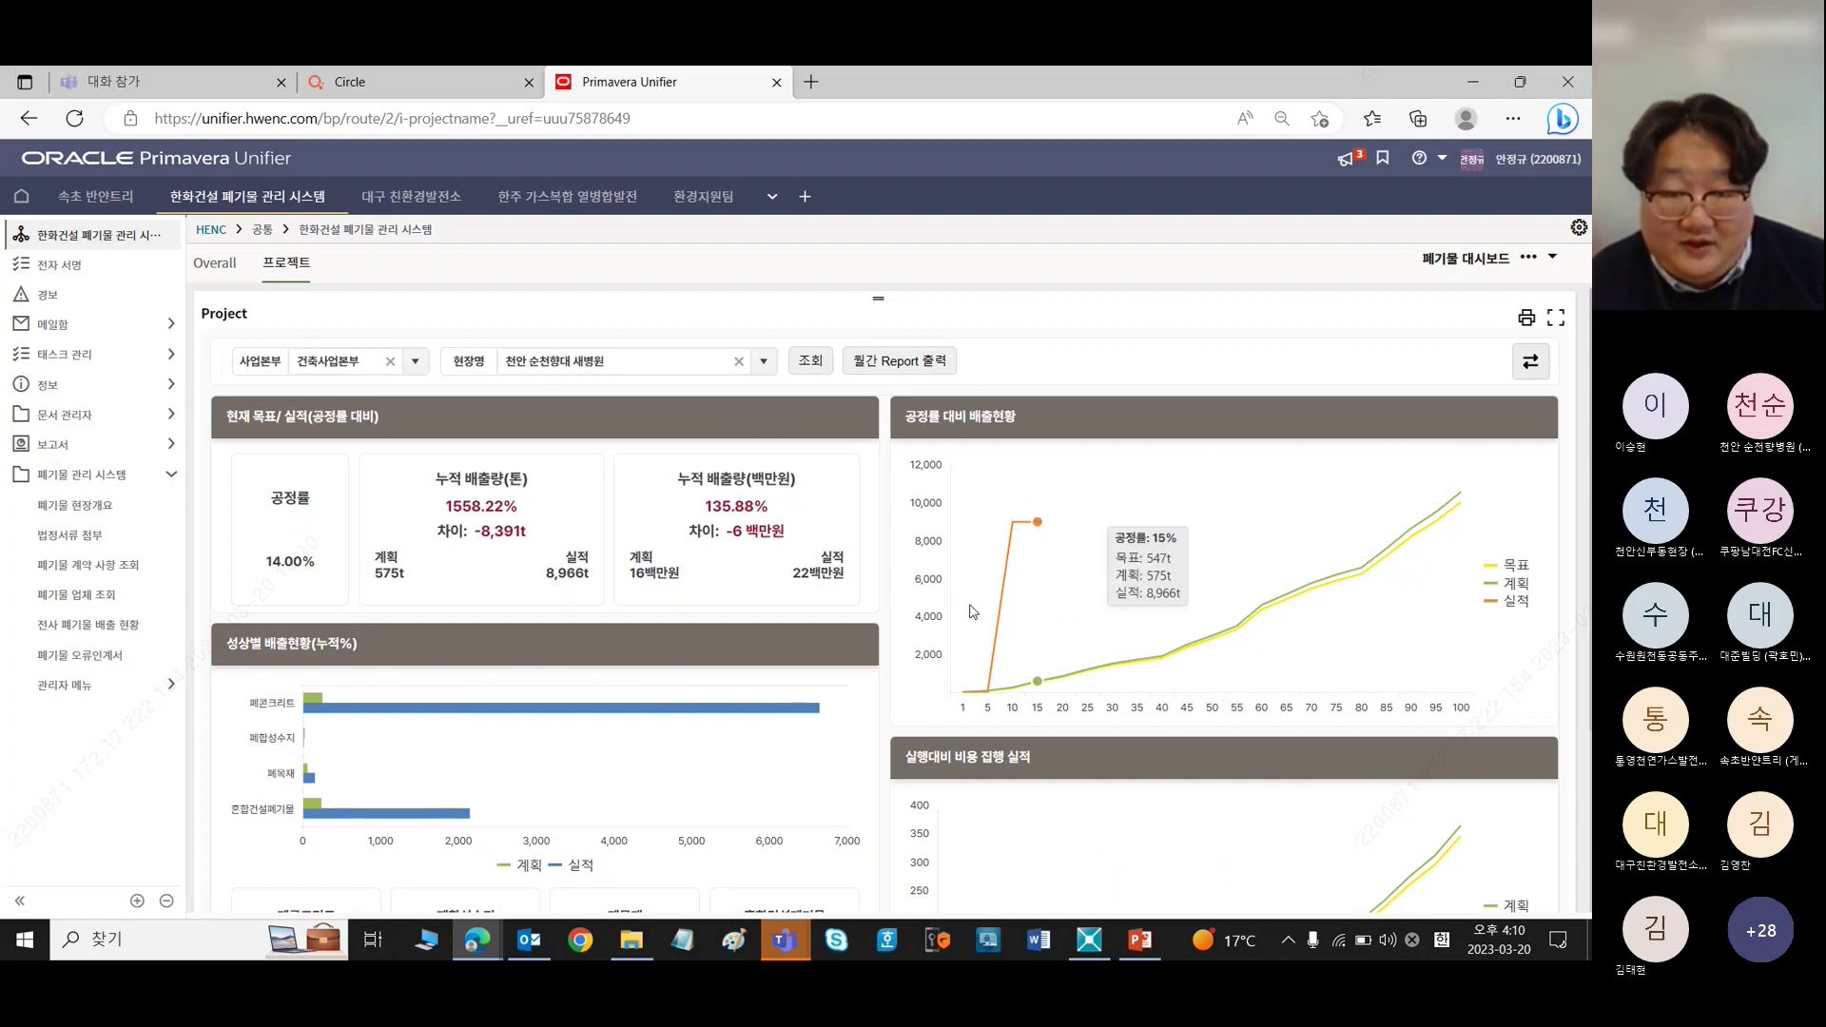
pyautogui.scroll(-1, 767, 635)
pyautogui.scroll(-5, 767, 636)
pyautogui.scroll(6, 723, 466)
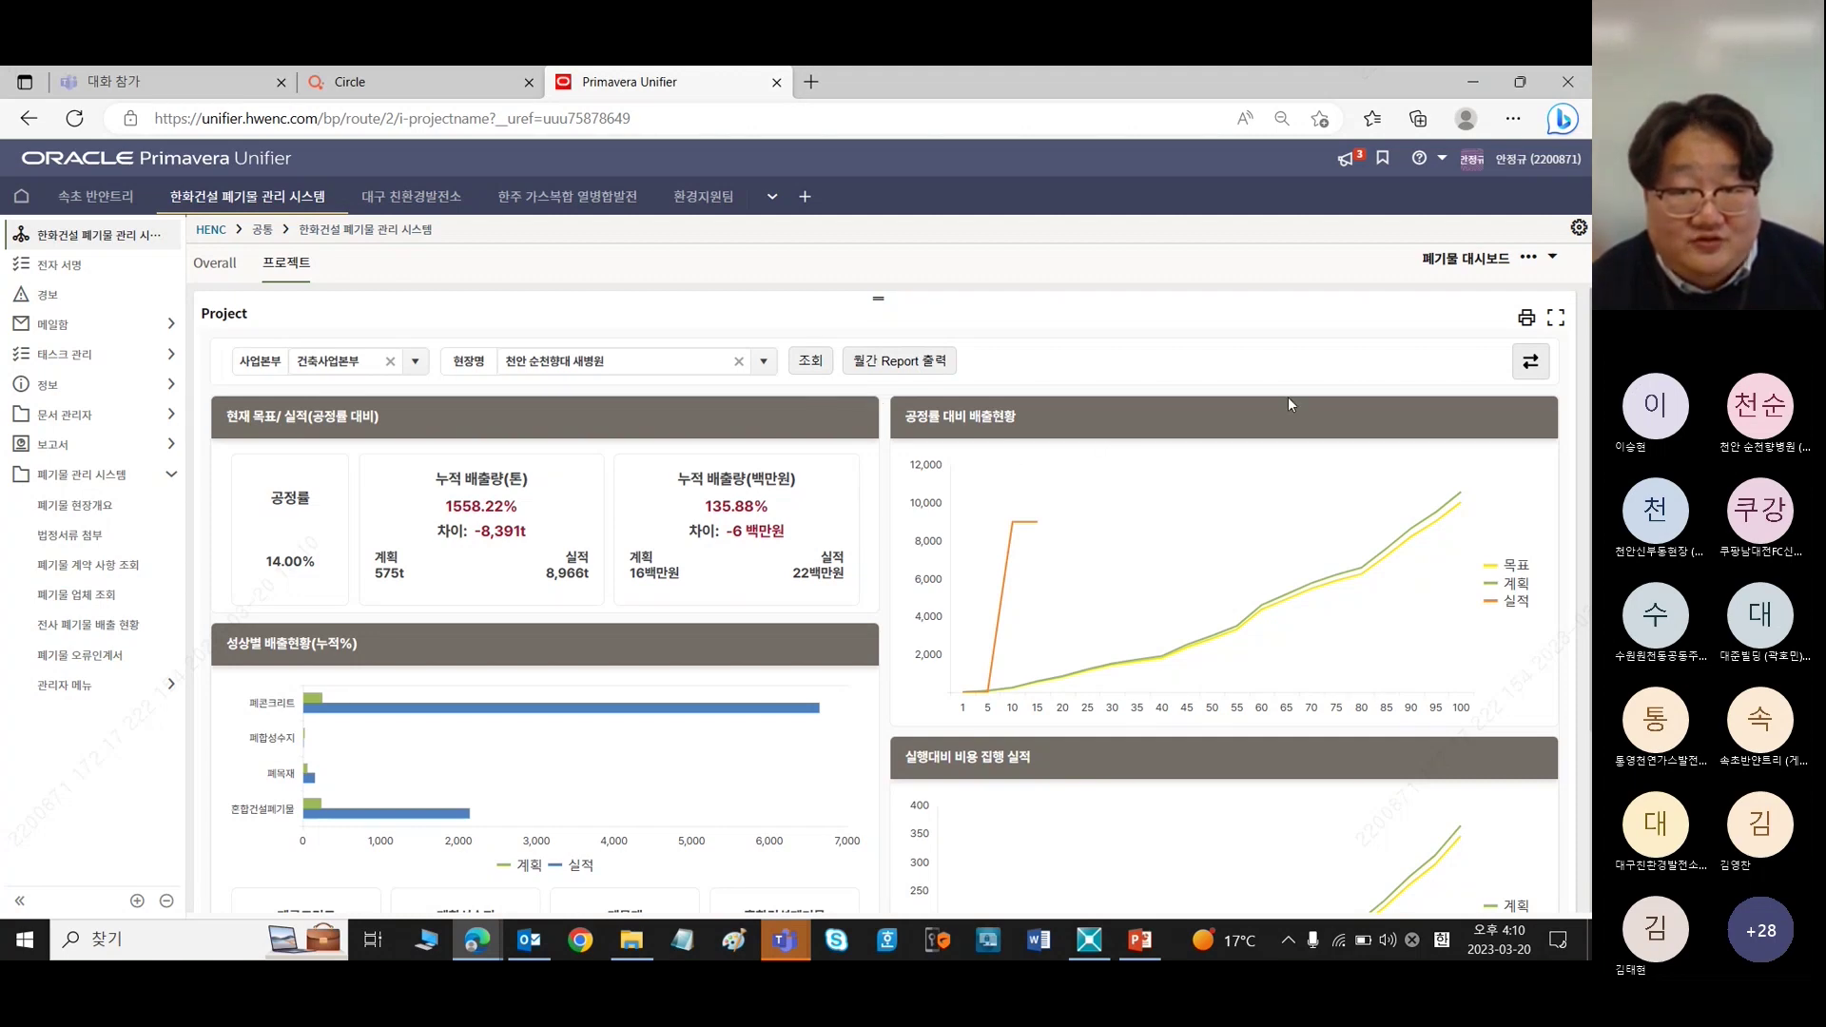
pyautogui.scroll(-3, 1313, 522)
pyautogui.scroll(3, 1052, 481)
# Step: Read 천안 순천향대 새병원's chart values, such as 8,966t emitted versus 575t planned
pyautogui.moveTo(373, 706)
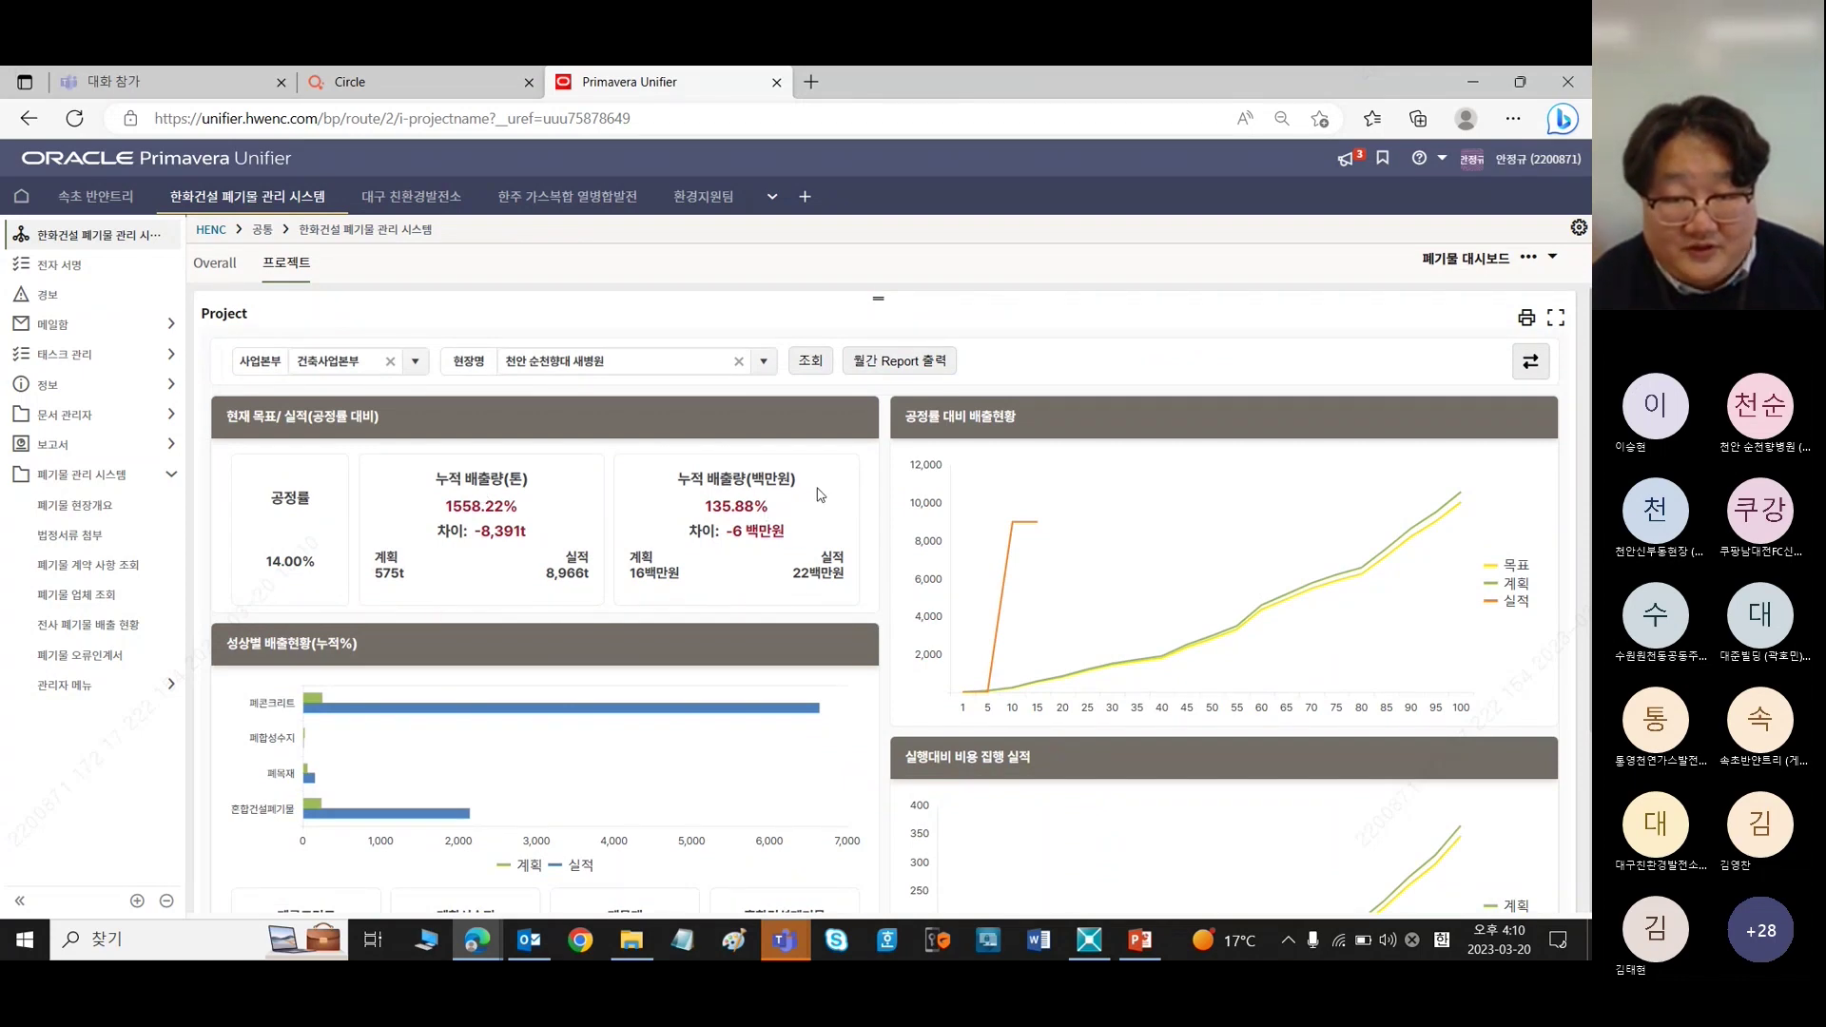
pyautogui.scroll(-2, 781, 509)
pyautogui.moveTo(320, 504)
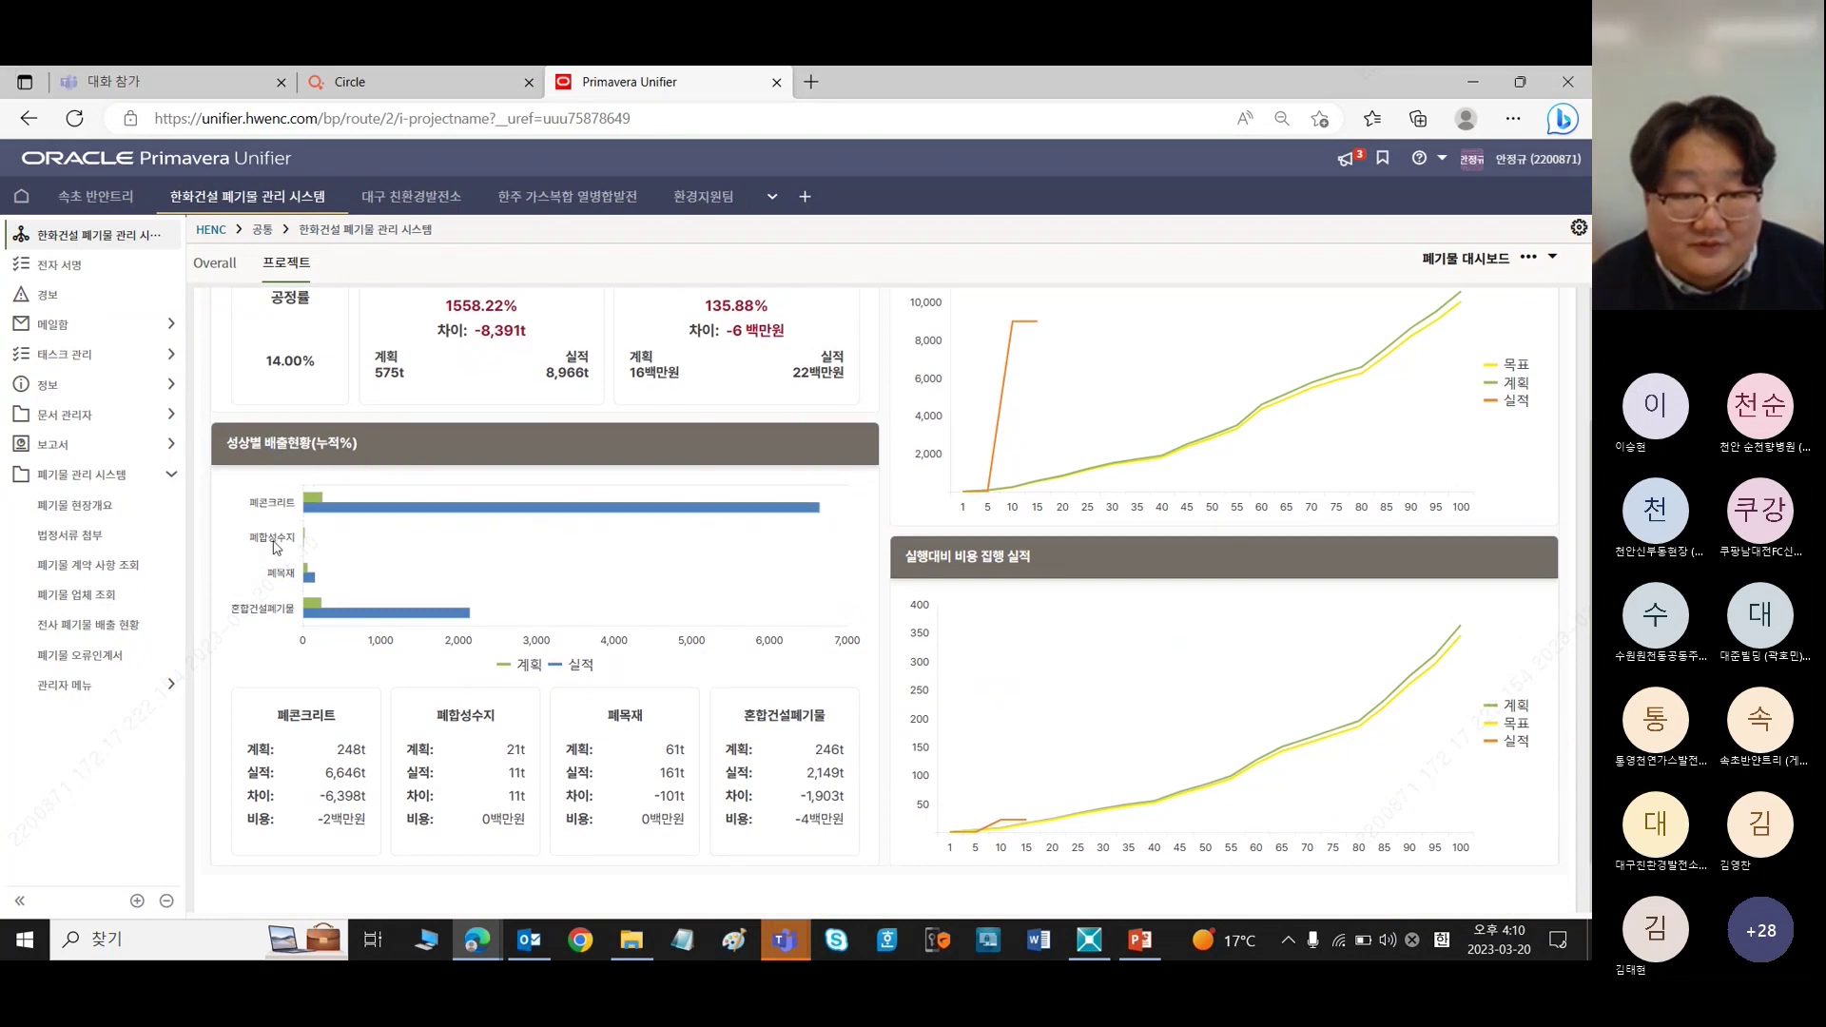
pyautogui.moveTo(735, 529)
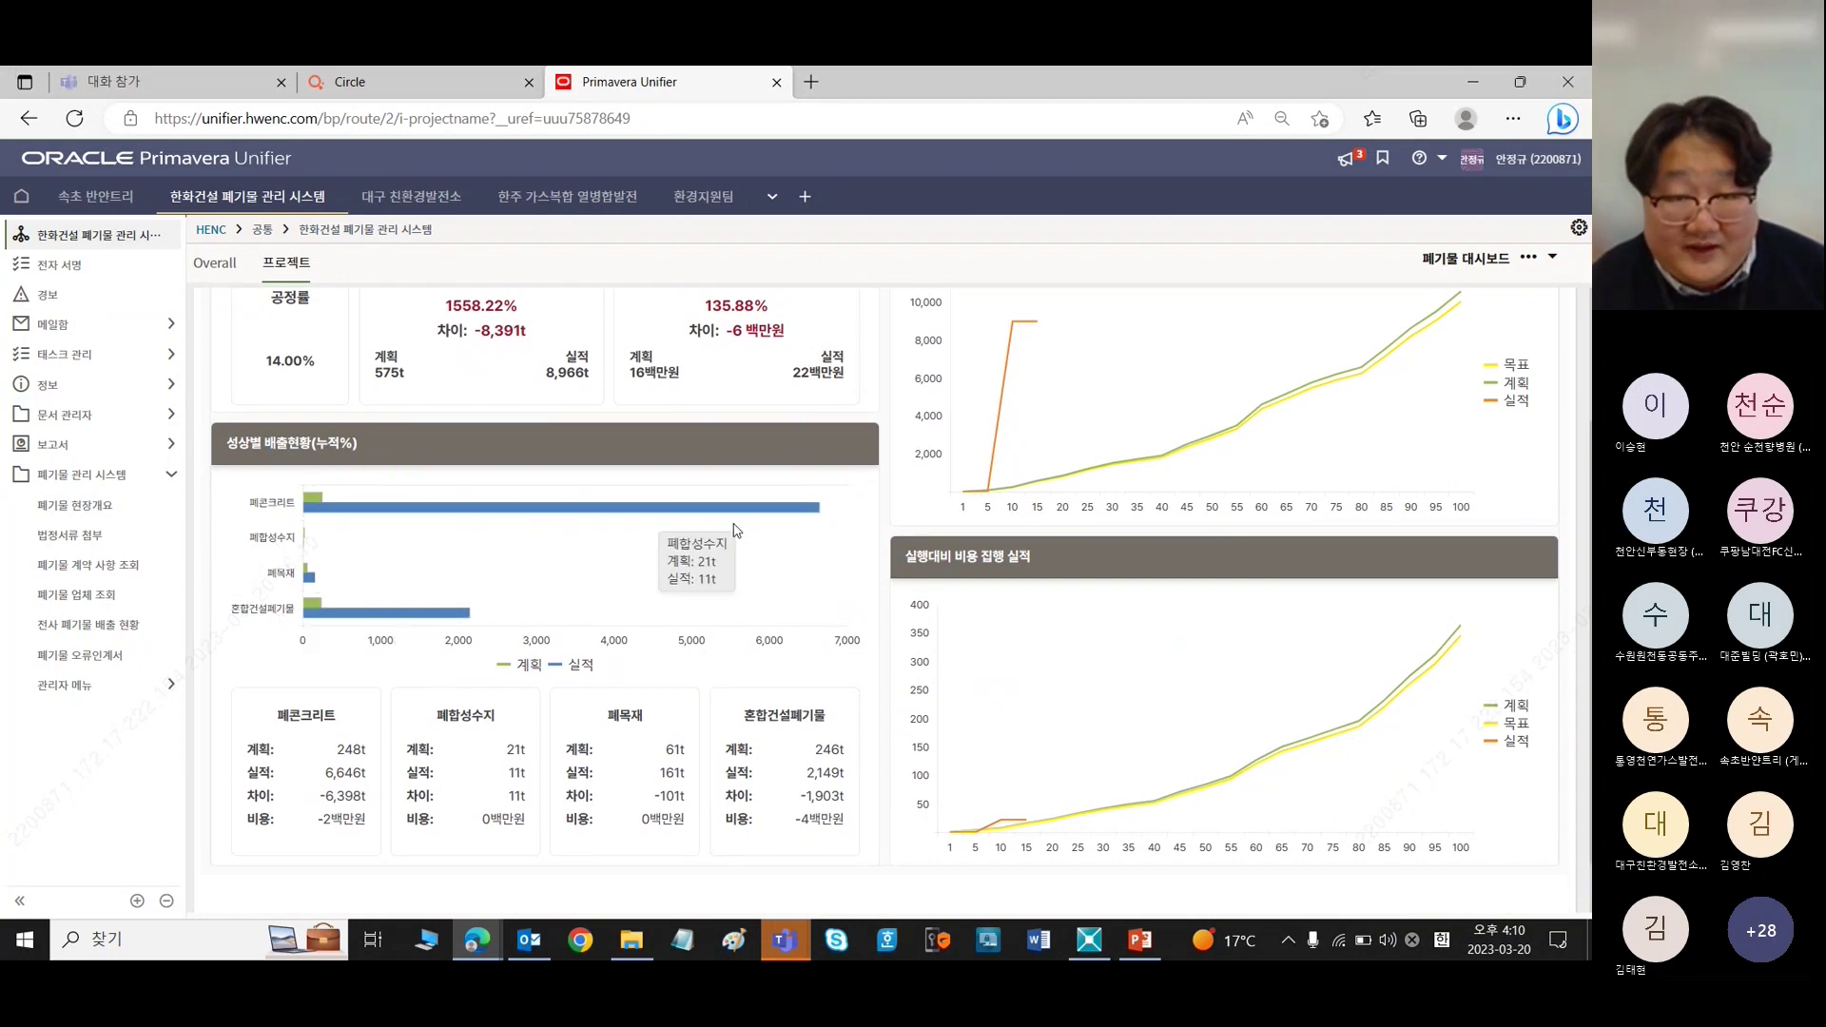
pyautogui.moveTo(797, 509)
pyautogui.scroll(-2, 807, 522)
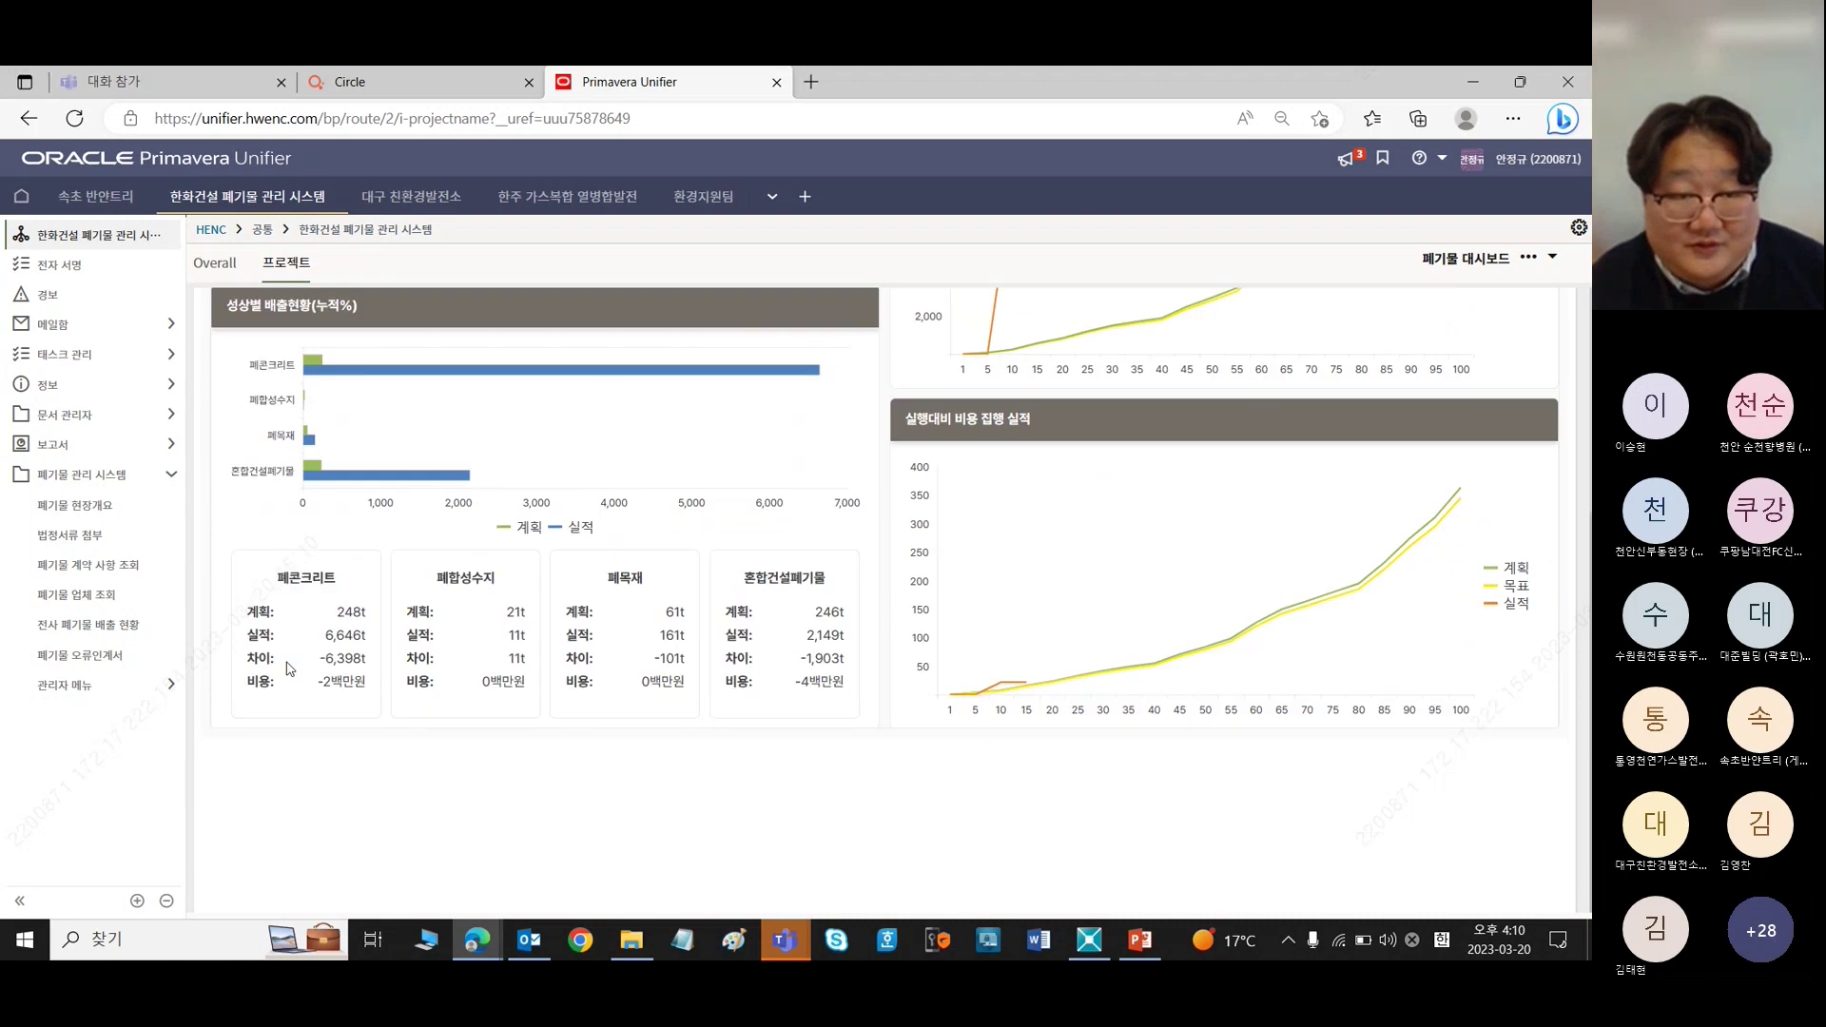
pyautogui.scroll(3, 1208, 618)
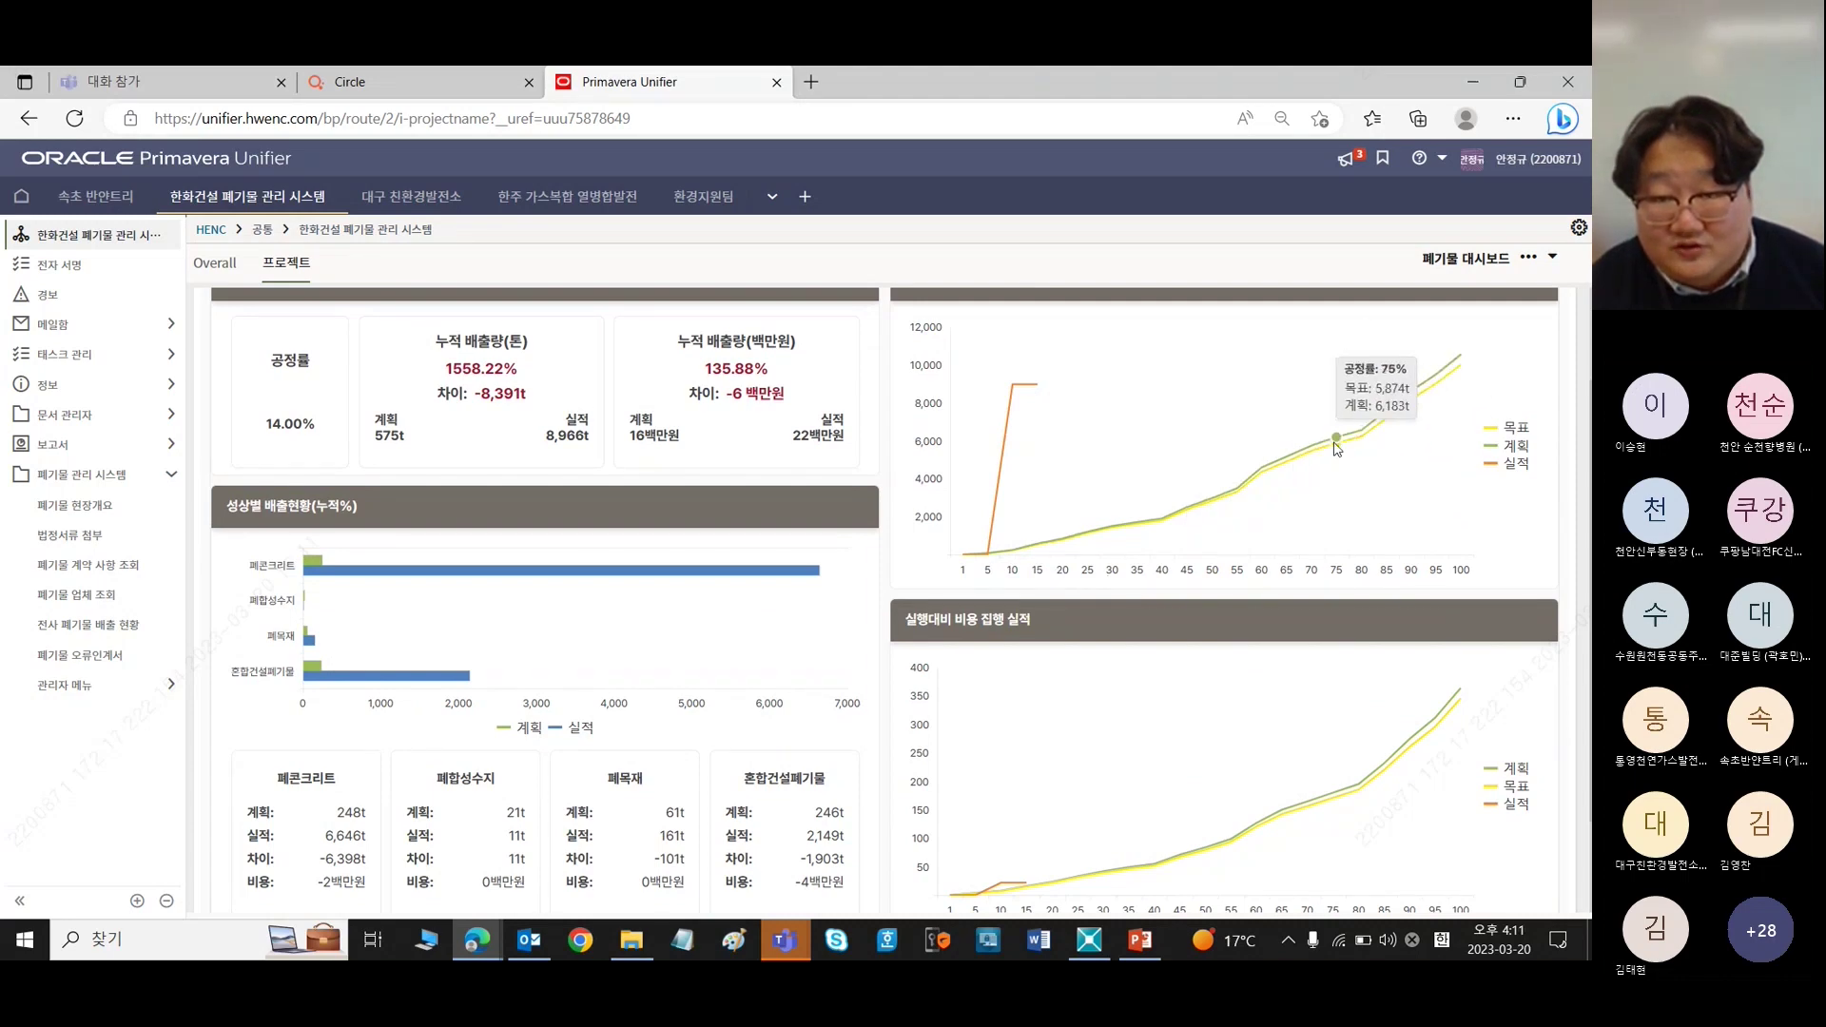
pyautogui.scroll(2, 1400, 396)
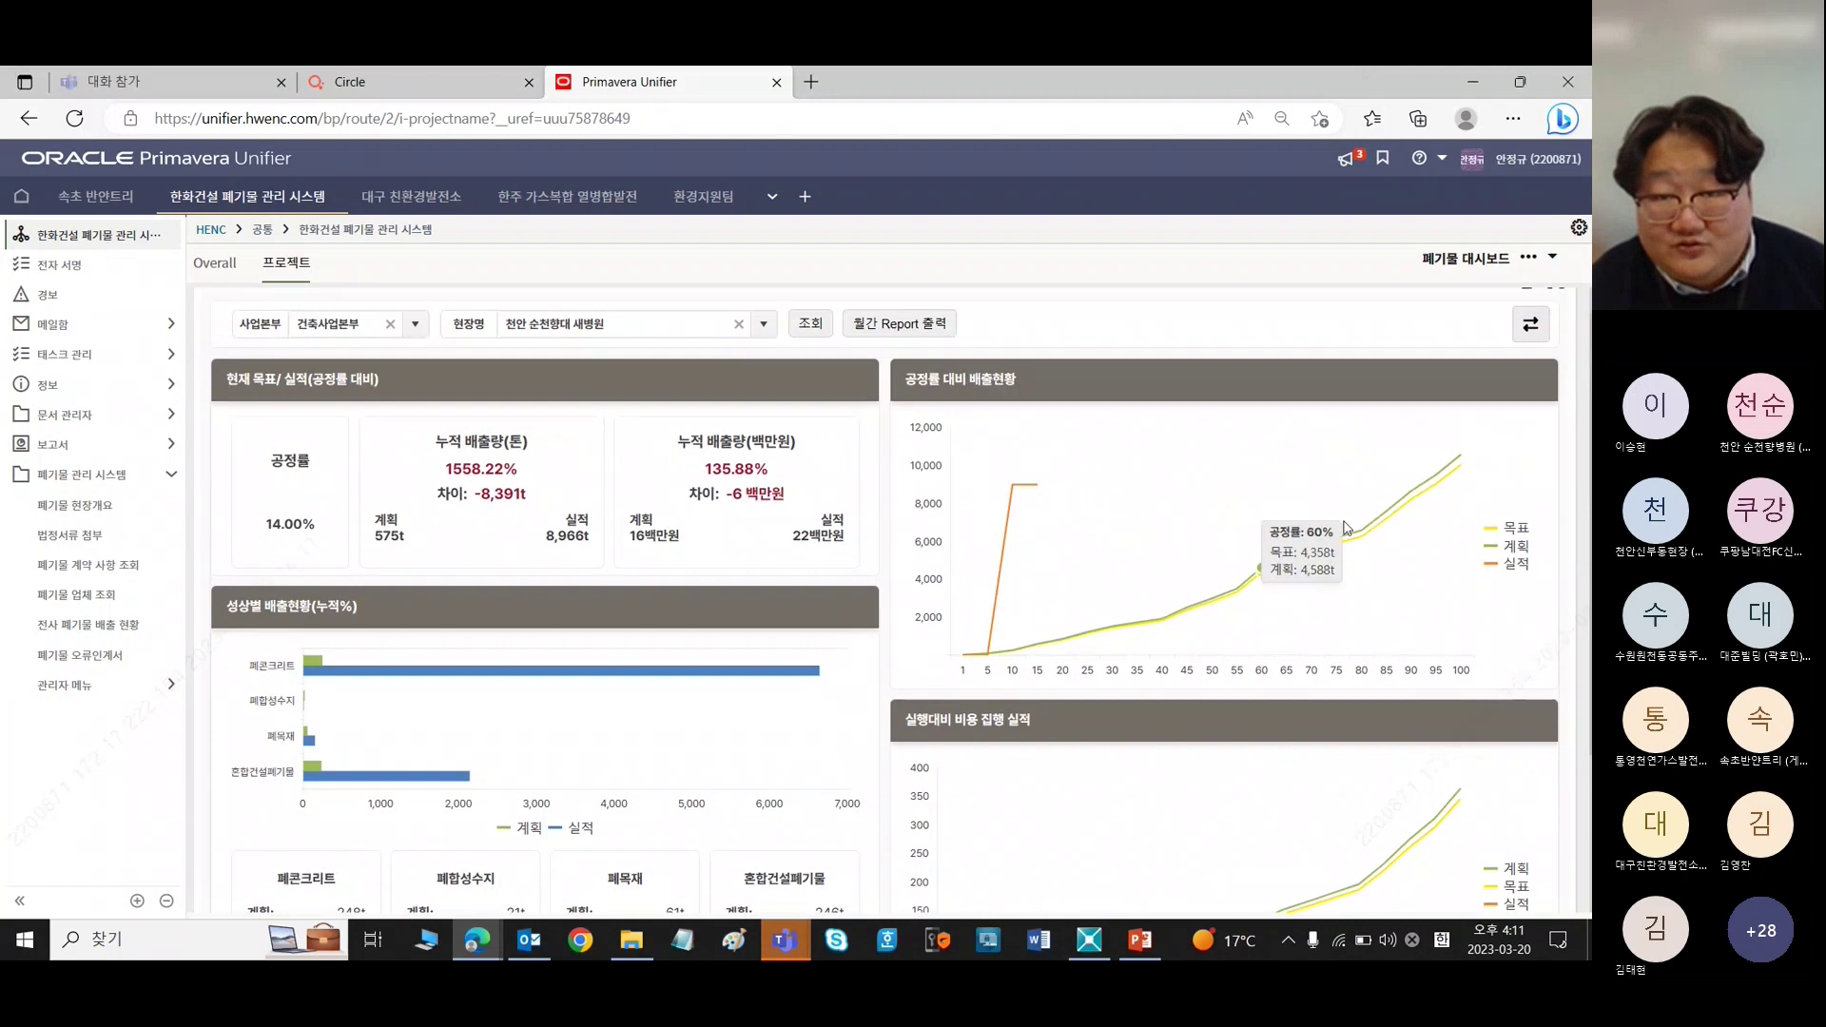
pyautogui.scroll(-4, 1439, 463)
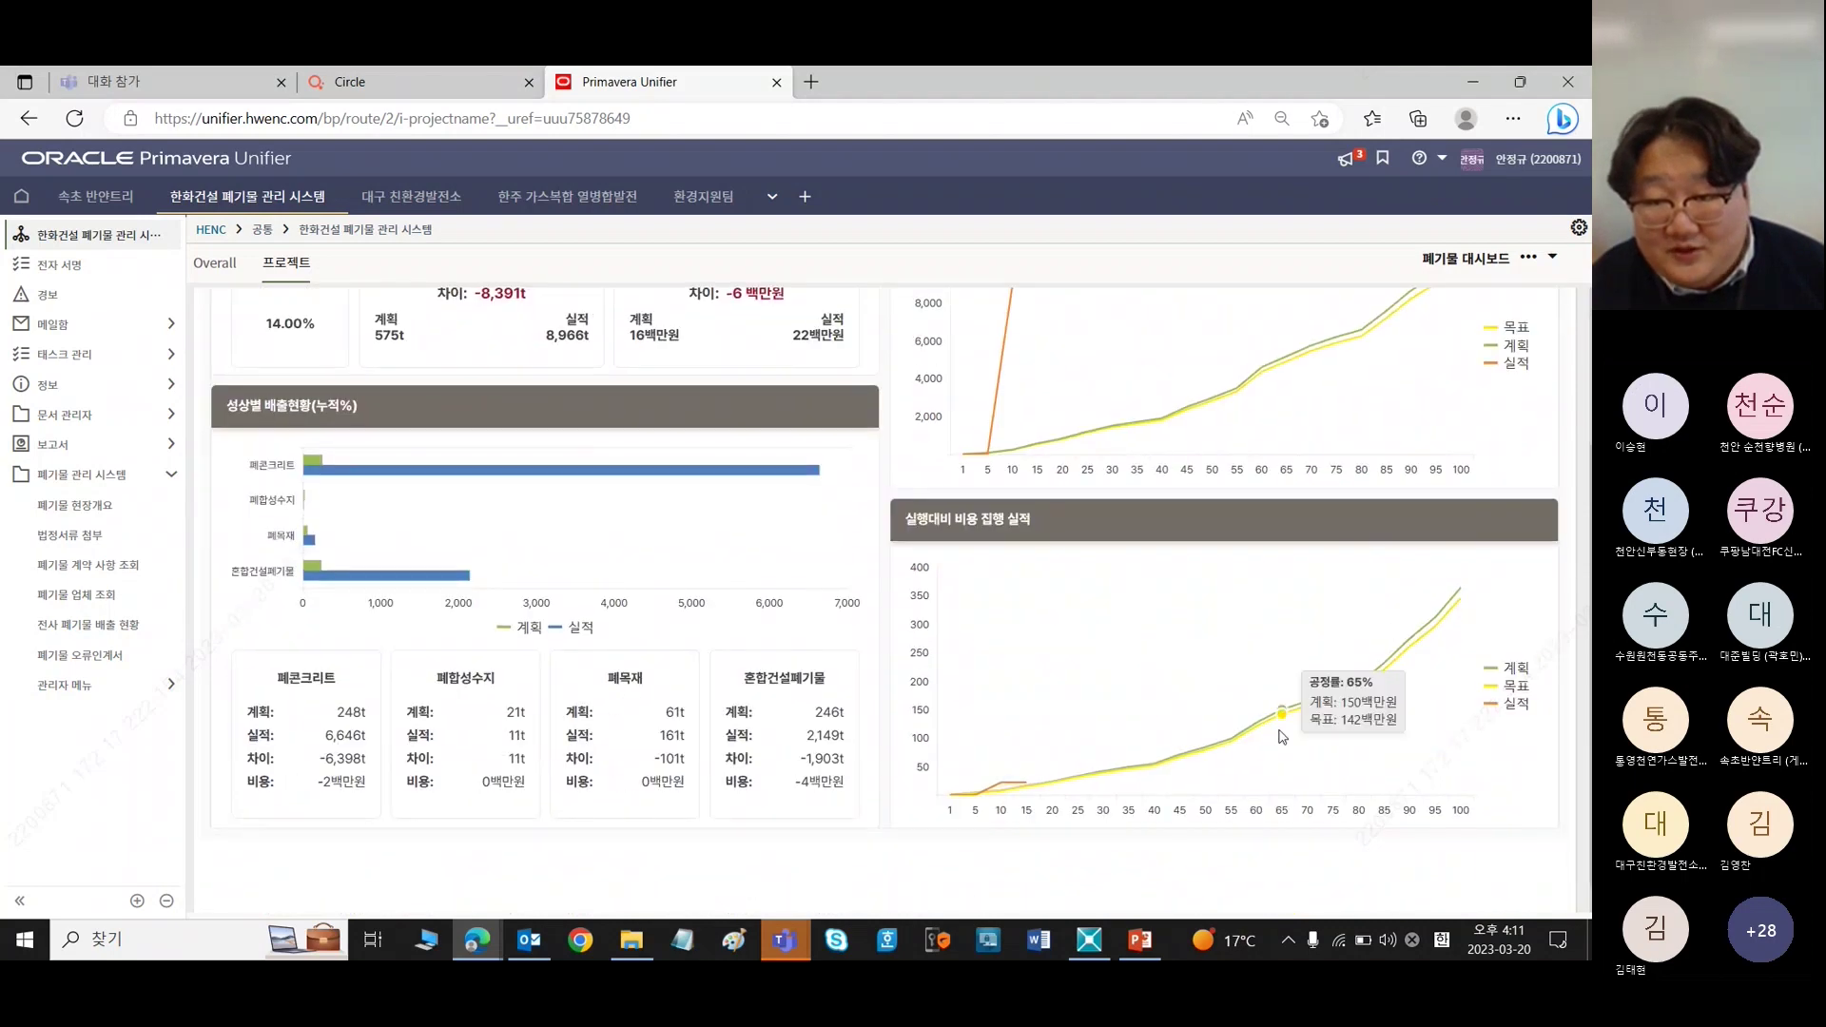
pyautogui.scroll(2, 1486, 581)
pyautogui.scroll(2, 1486, 582)
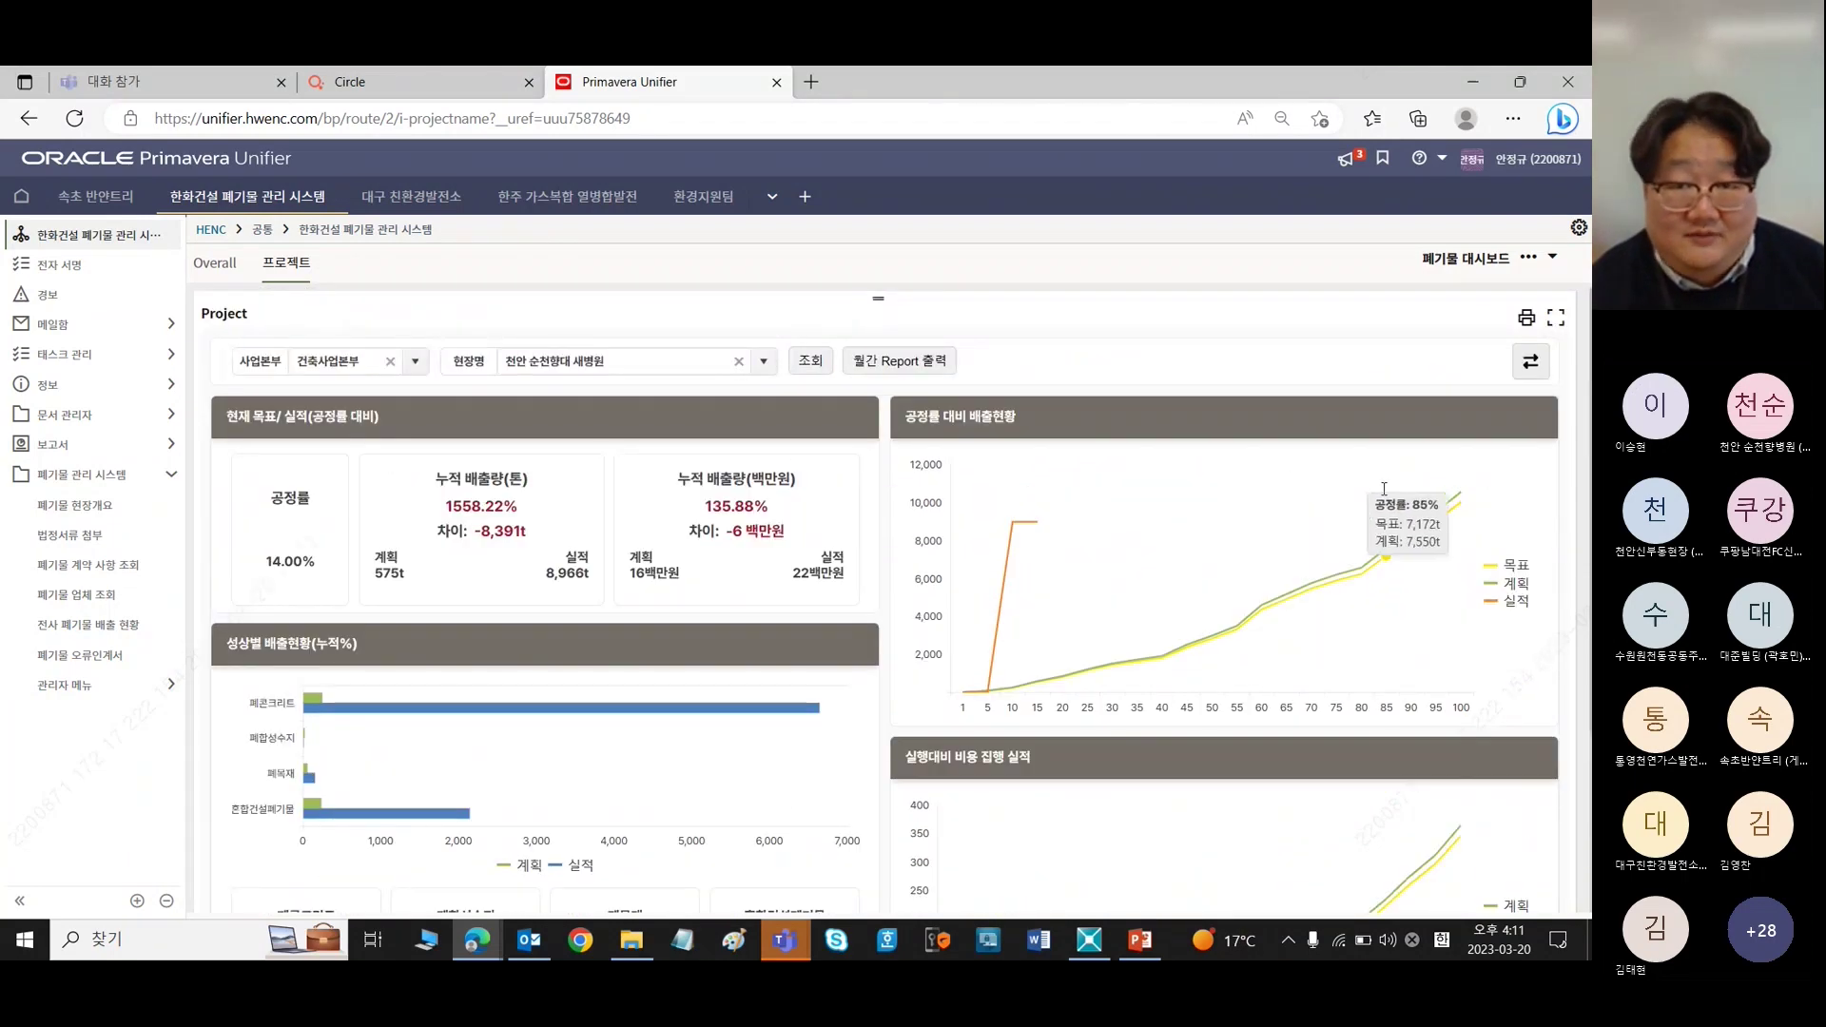
pyautogui.click(1532, 362)
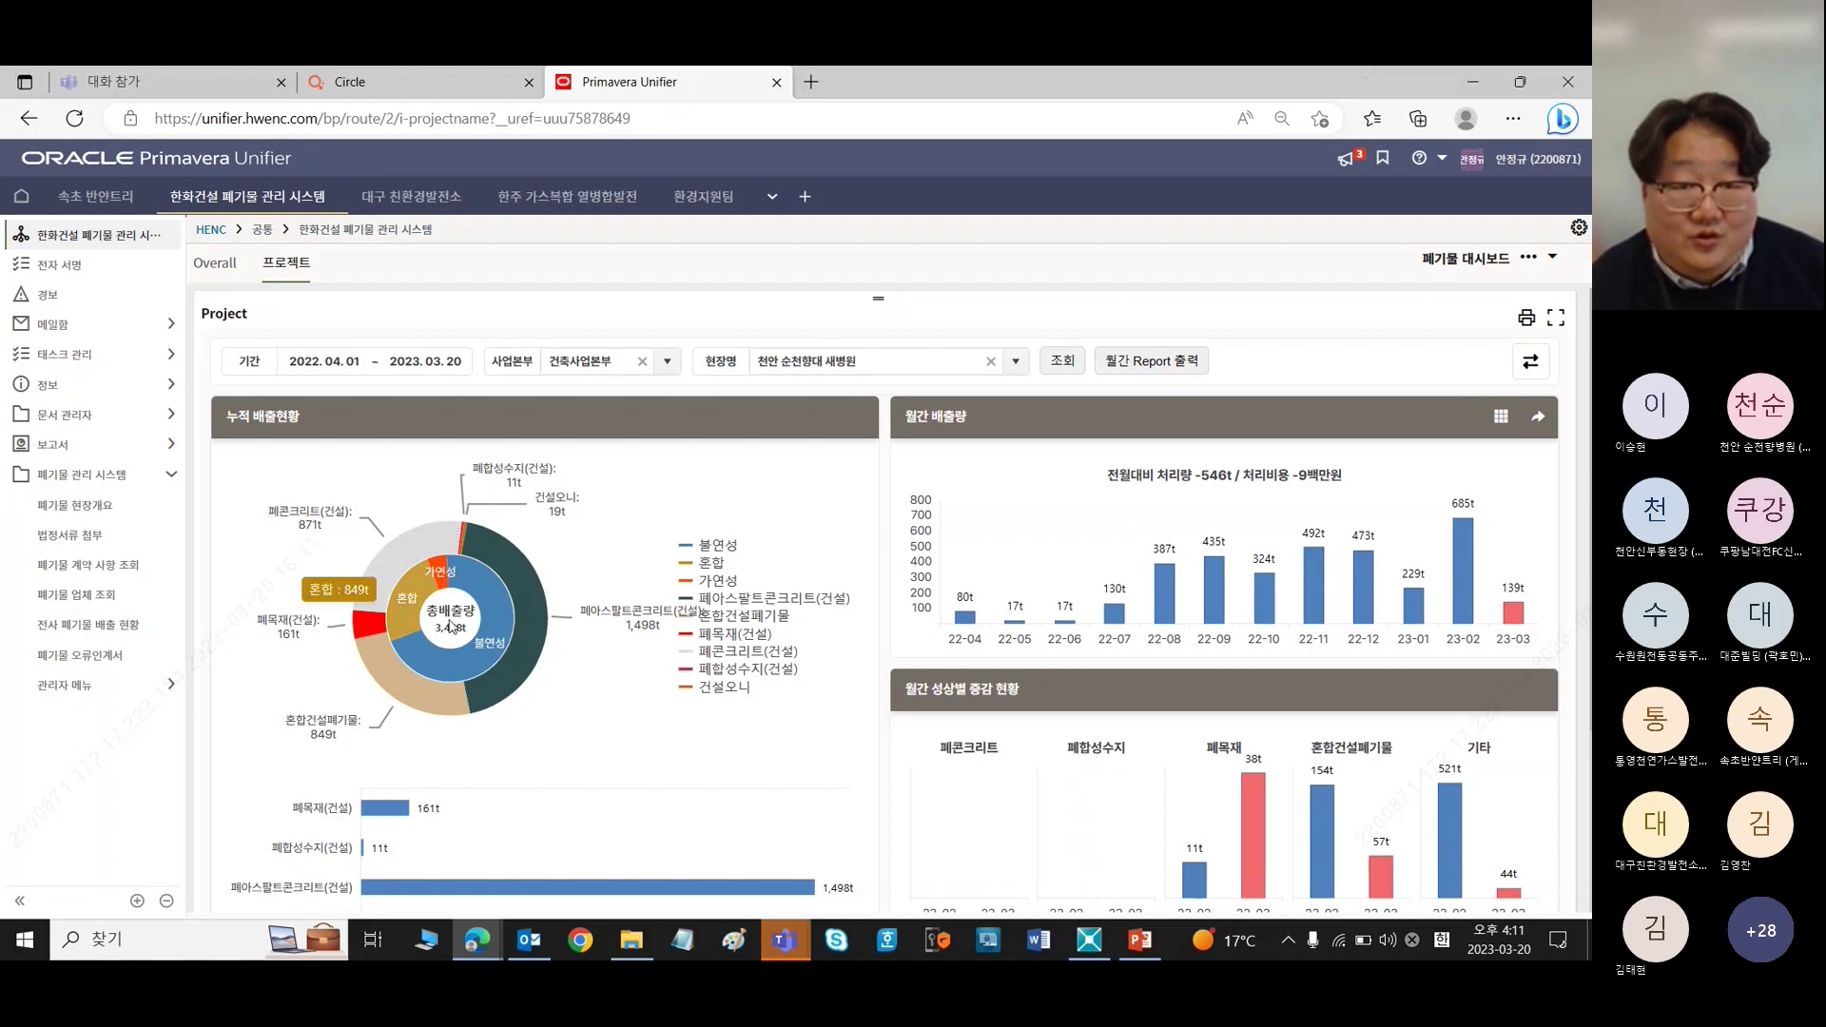
pyautogui.moveTo(483, 588)
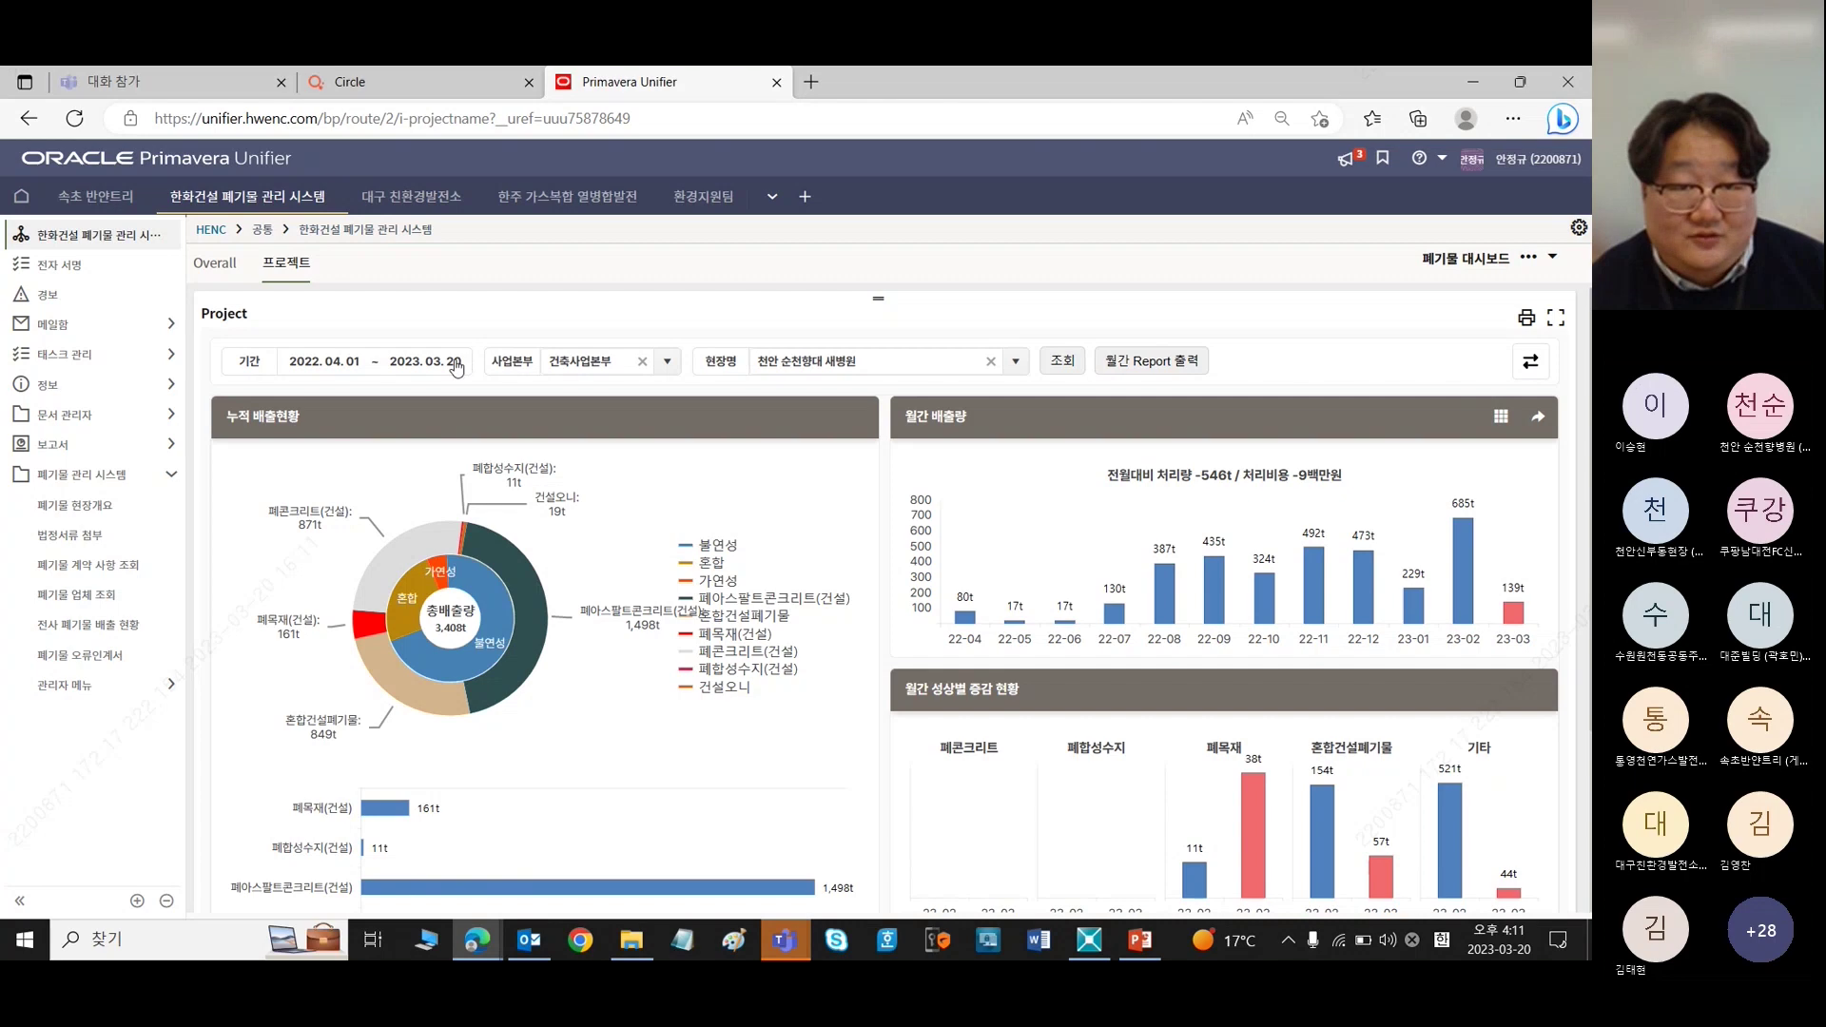
pyautogui.click(456, 367)
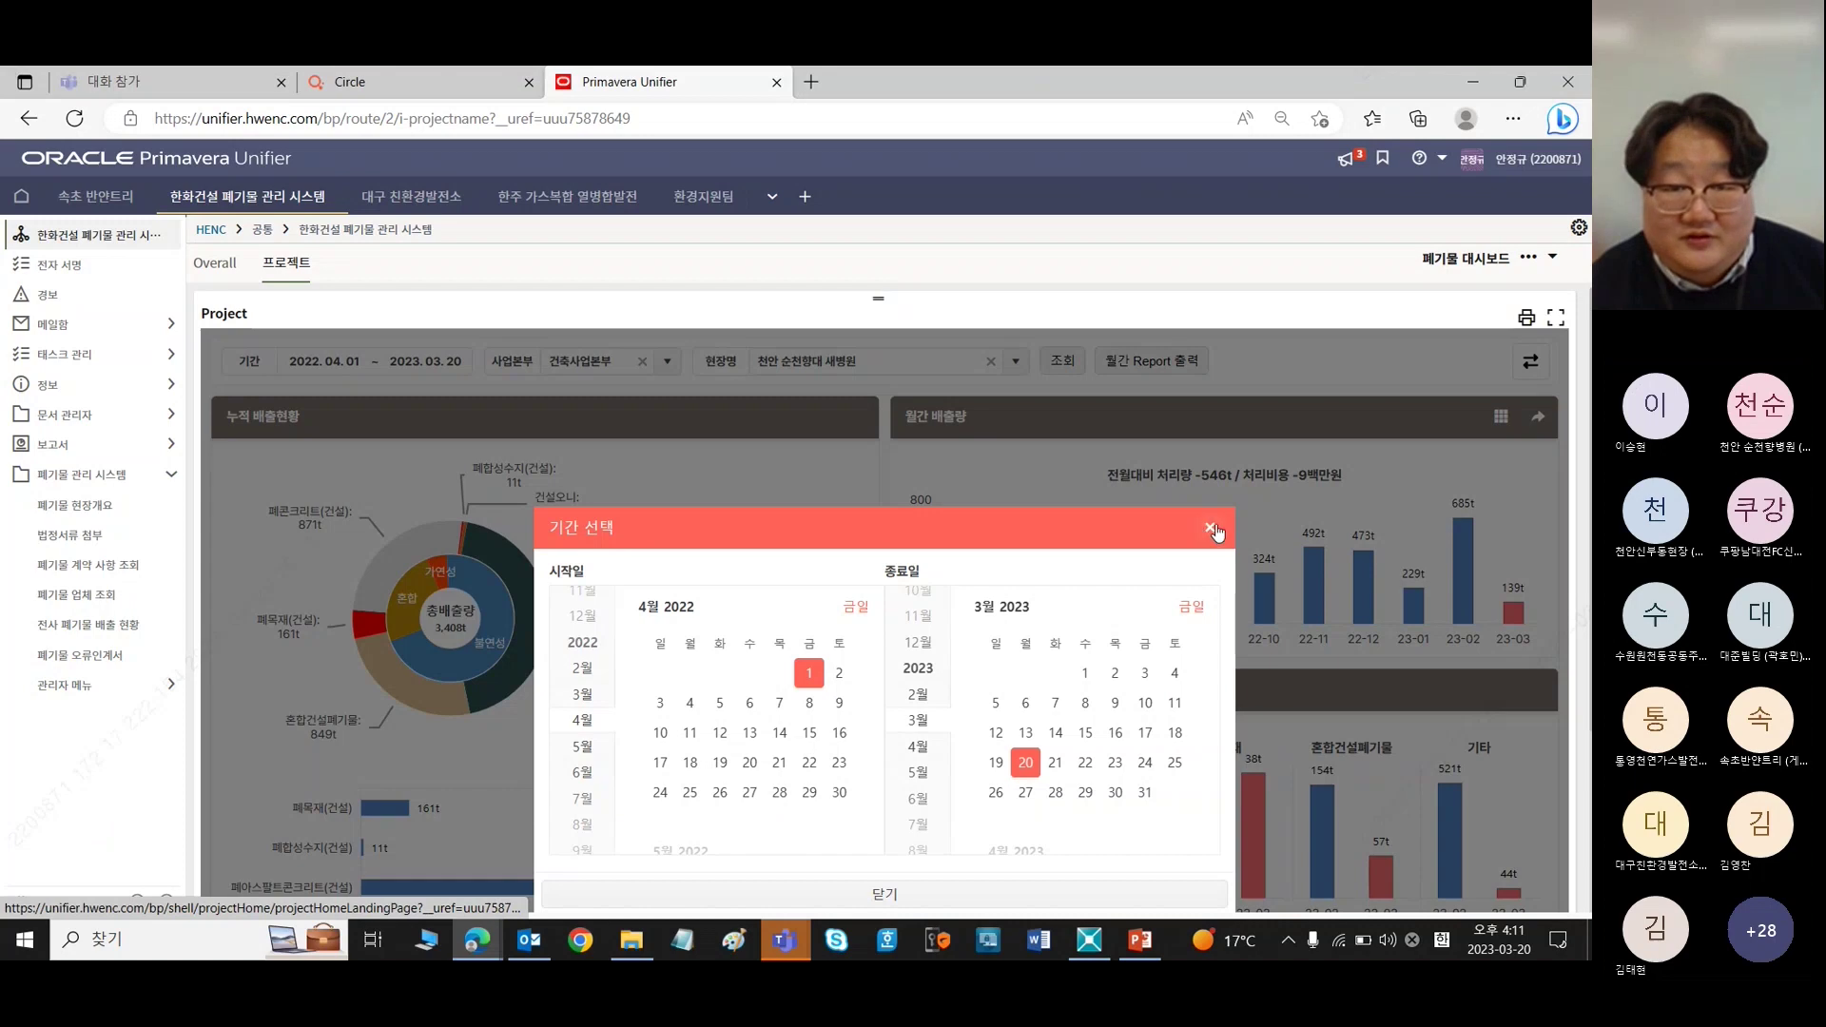
pyautogui.click(1210, 527)
pyautogui.scroll(-2, 575, 638)
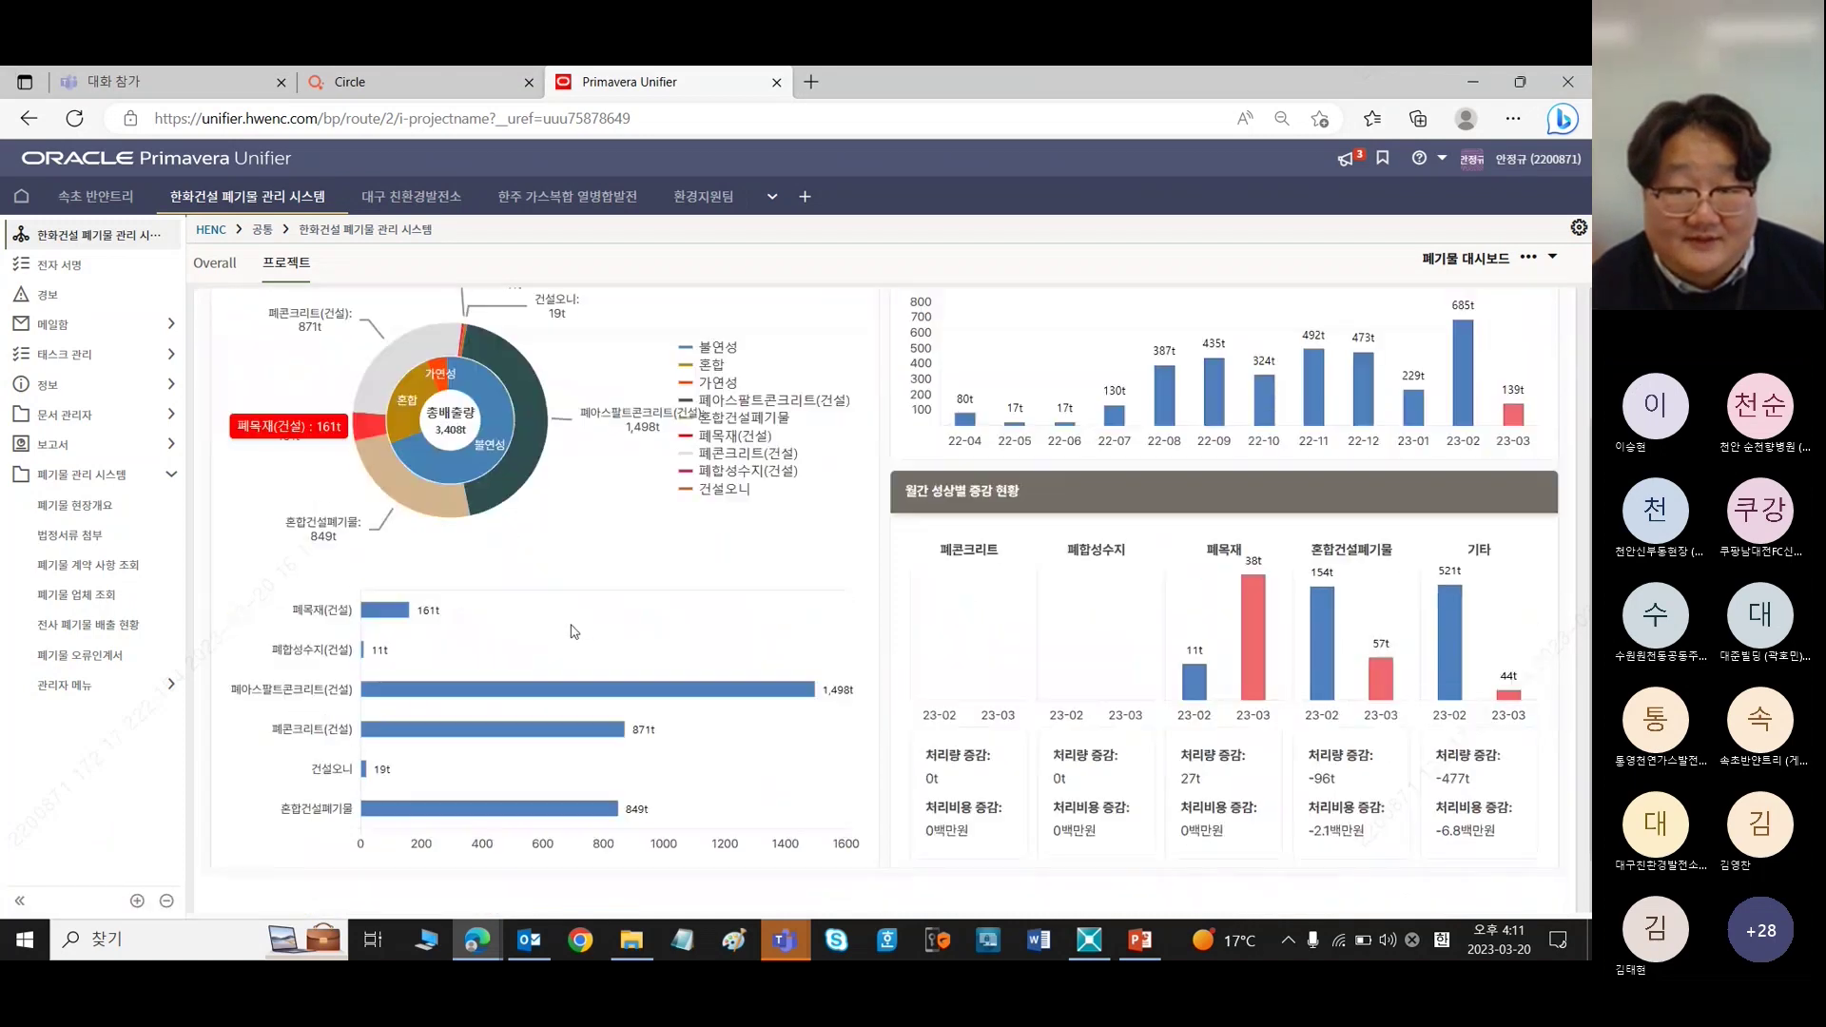
pyautogui.scroll(2, 1068, 434)
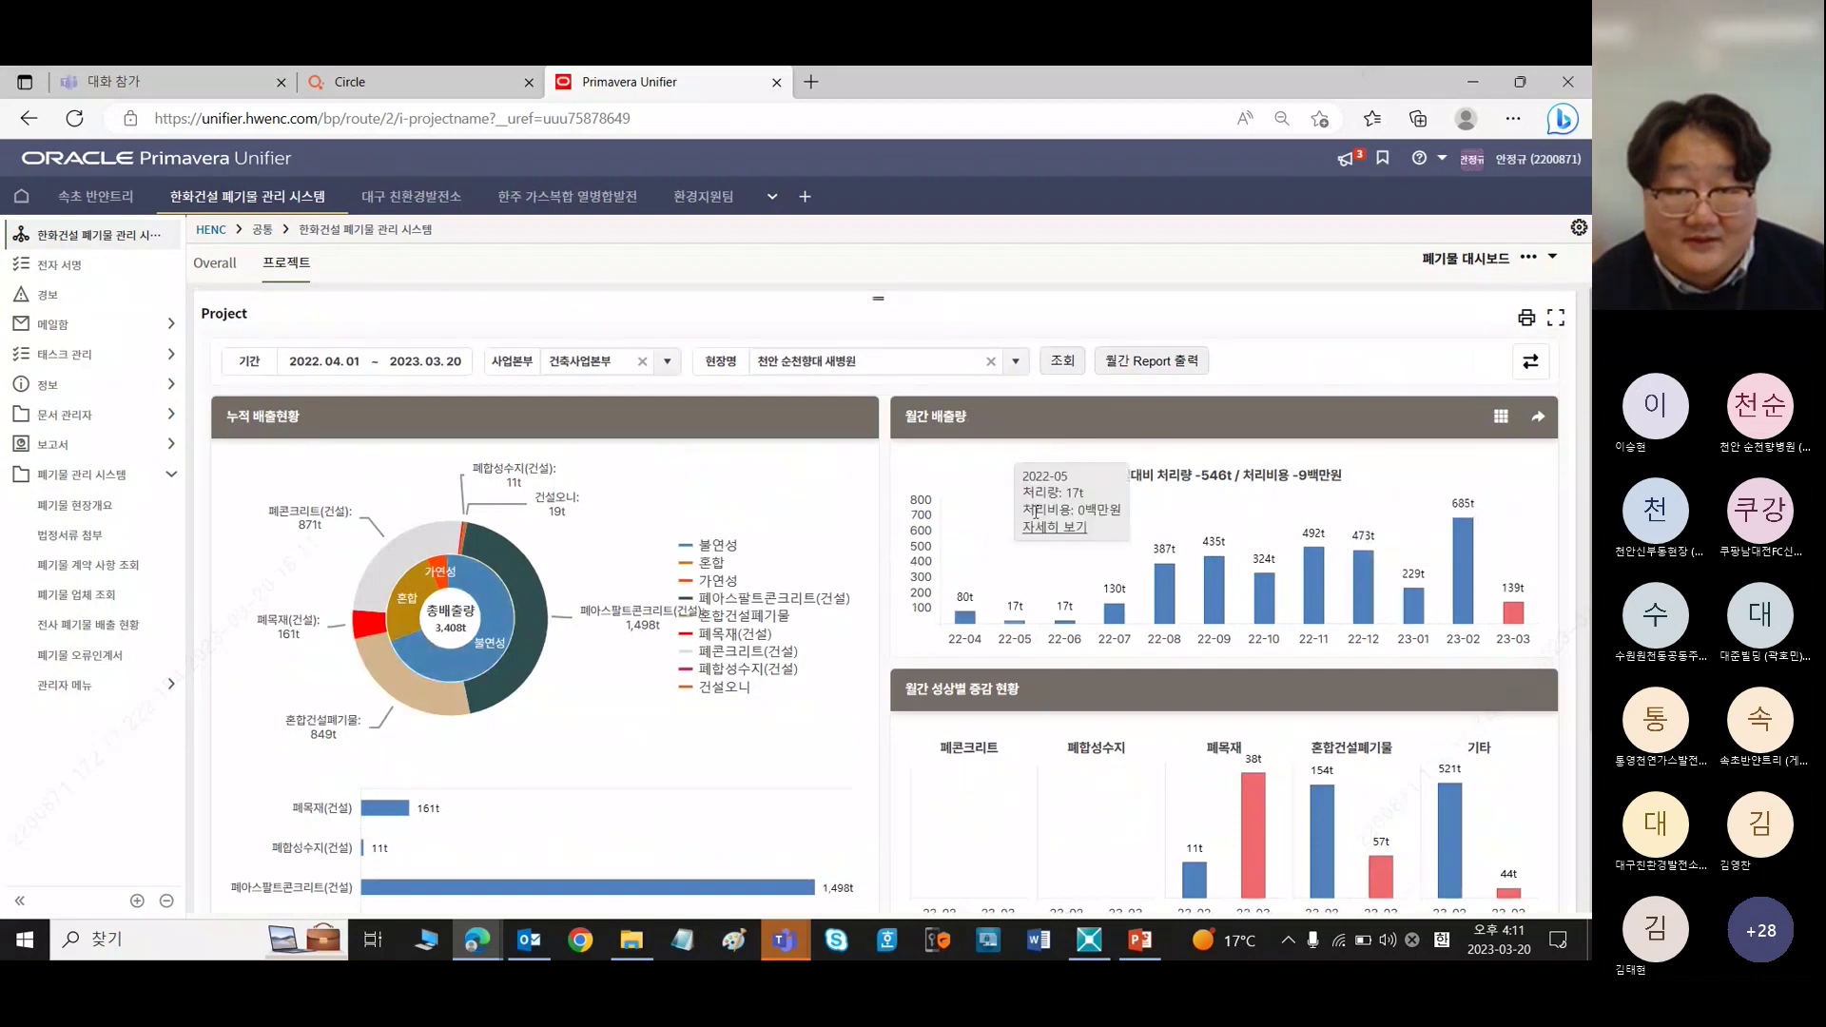
pyautogui.moveTo(1299, 507)
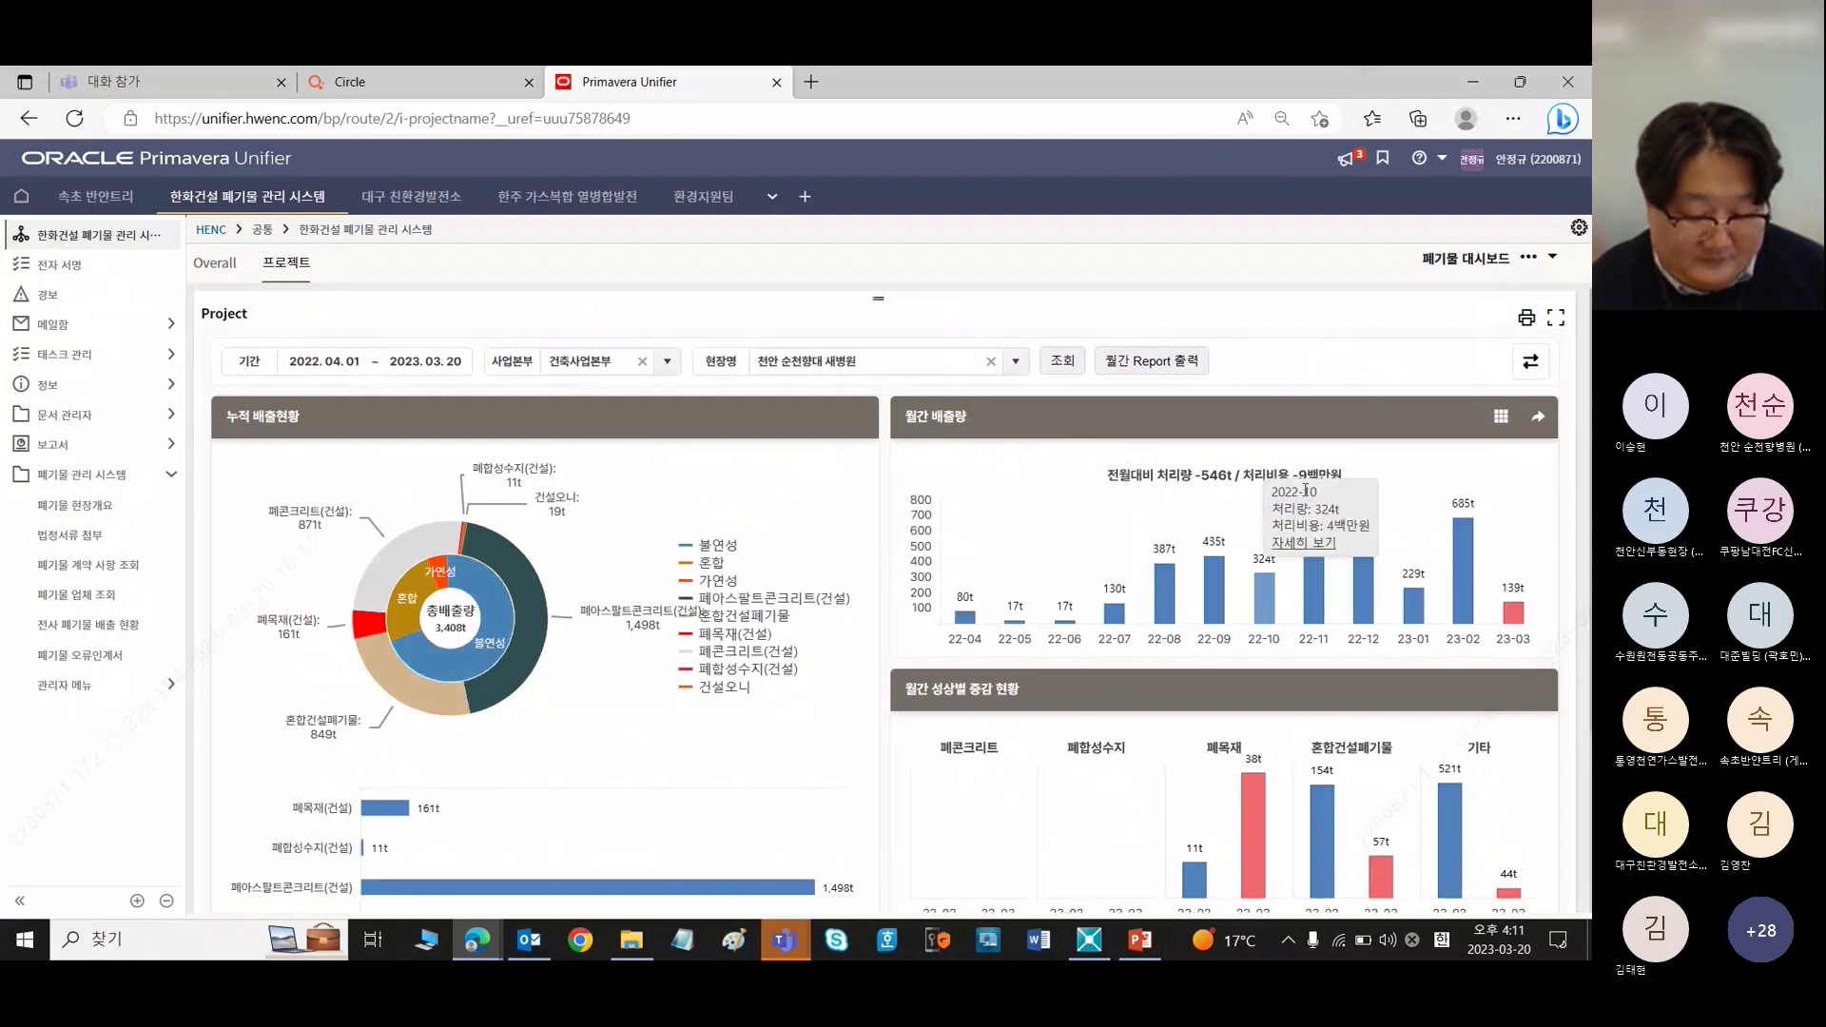
pyautogui.scroll(-3, 1497, 560)
pyautogui.scroll(3, 1487, 597)
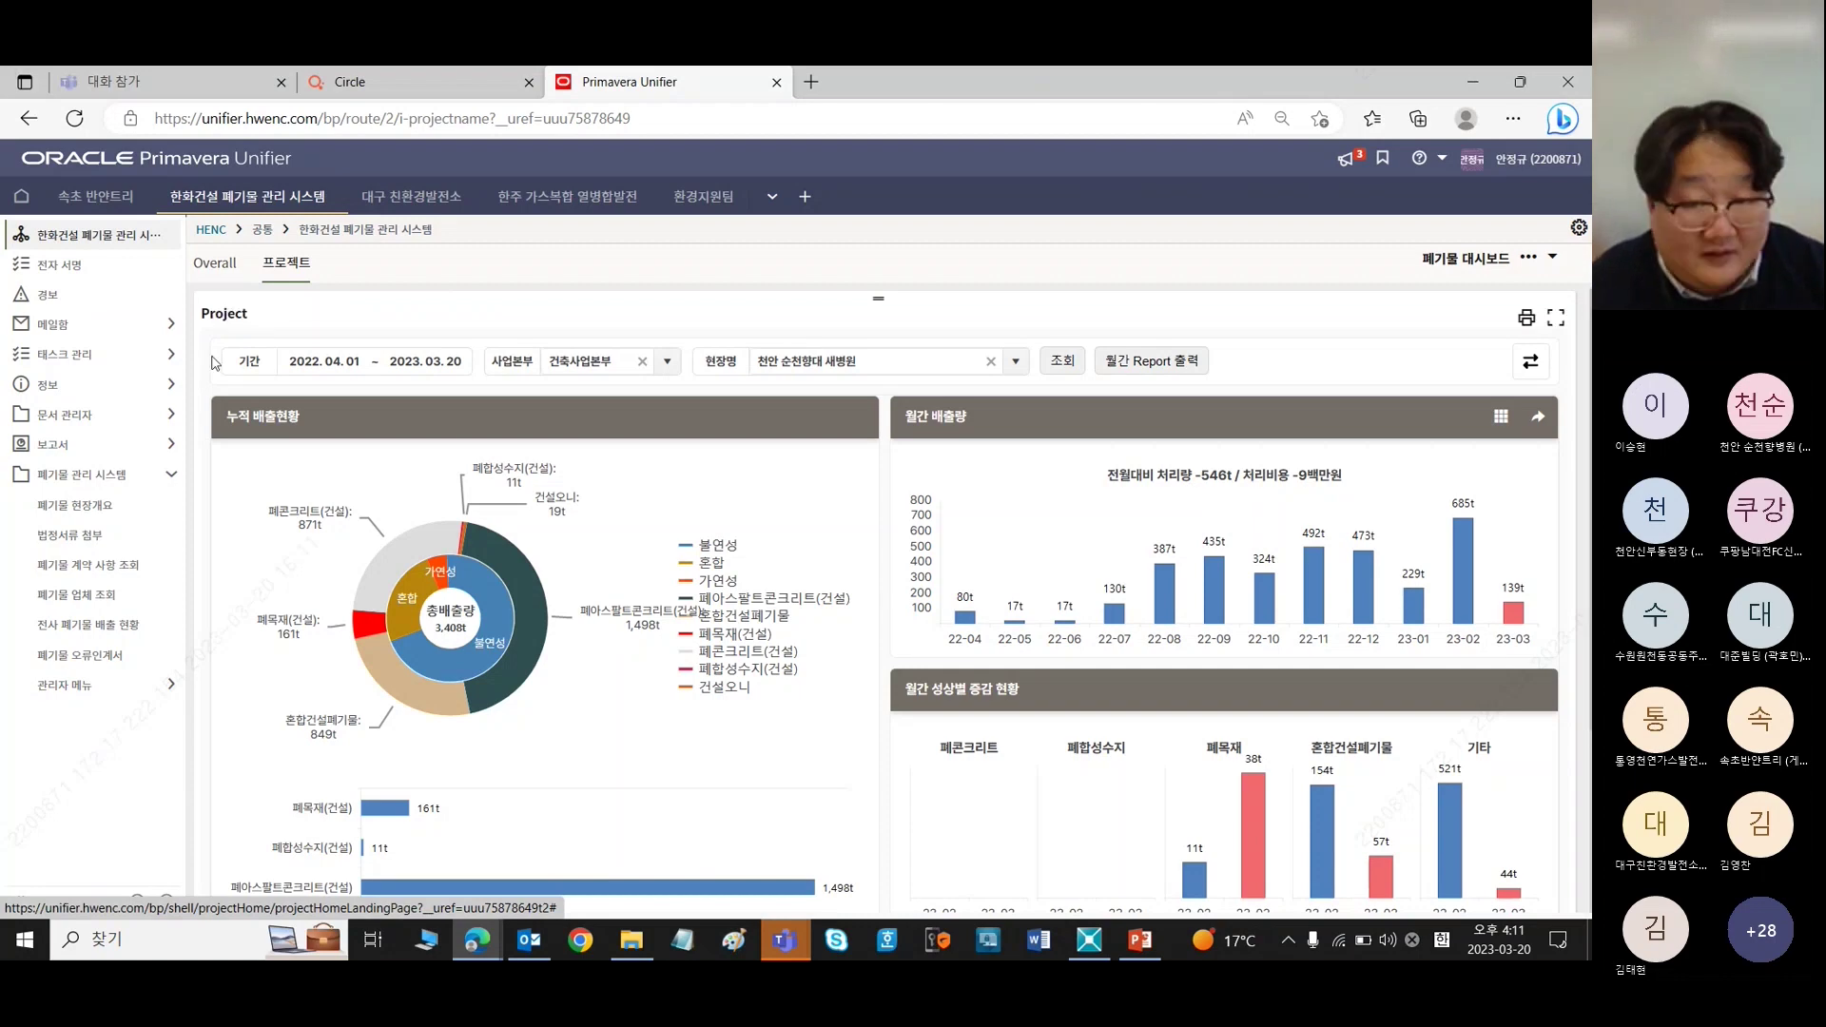
# Step: Return to the Overall tab and switch it to the target-achievement view
pyautogui.click(215, 271)
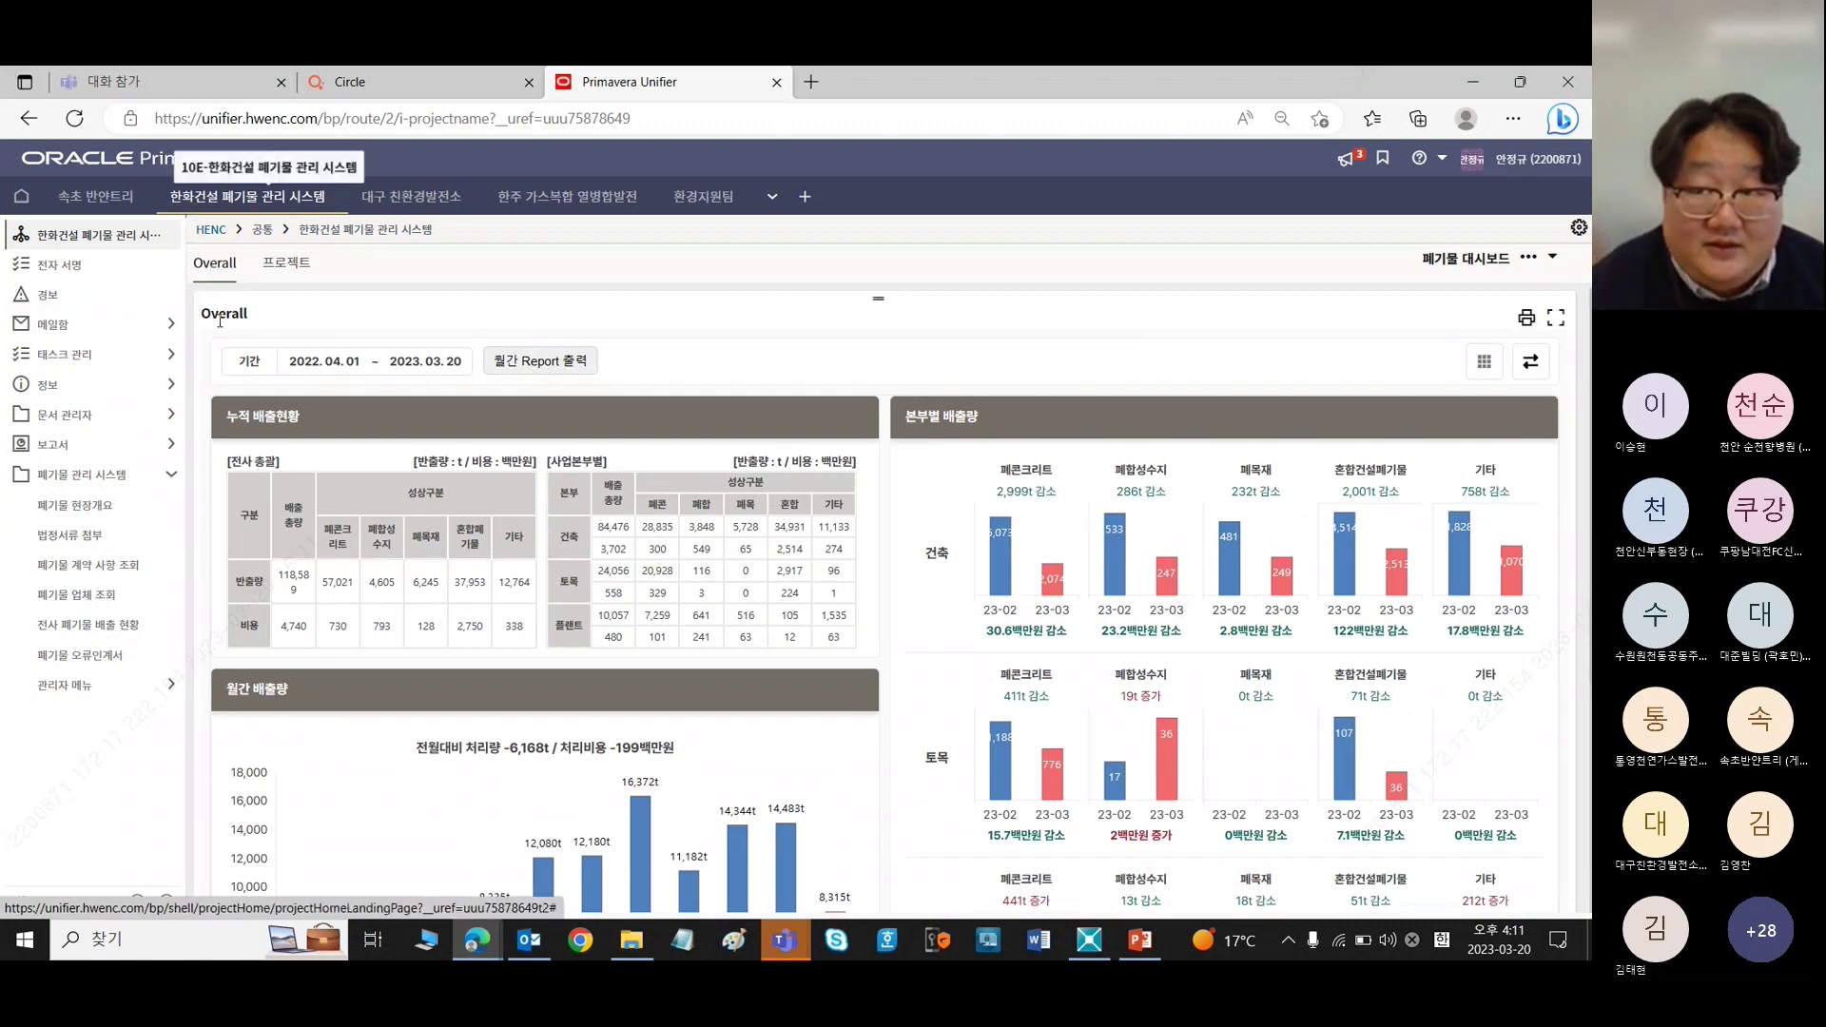
pyautogui.click(1531, 364)
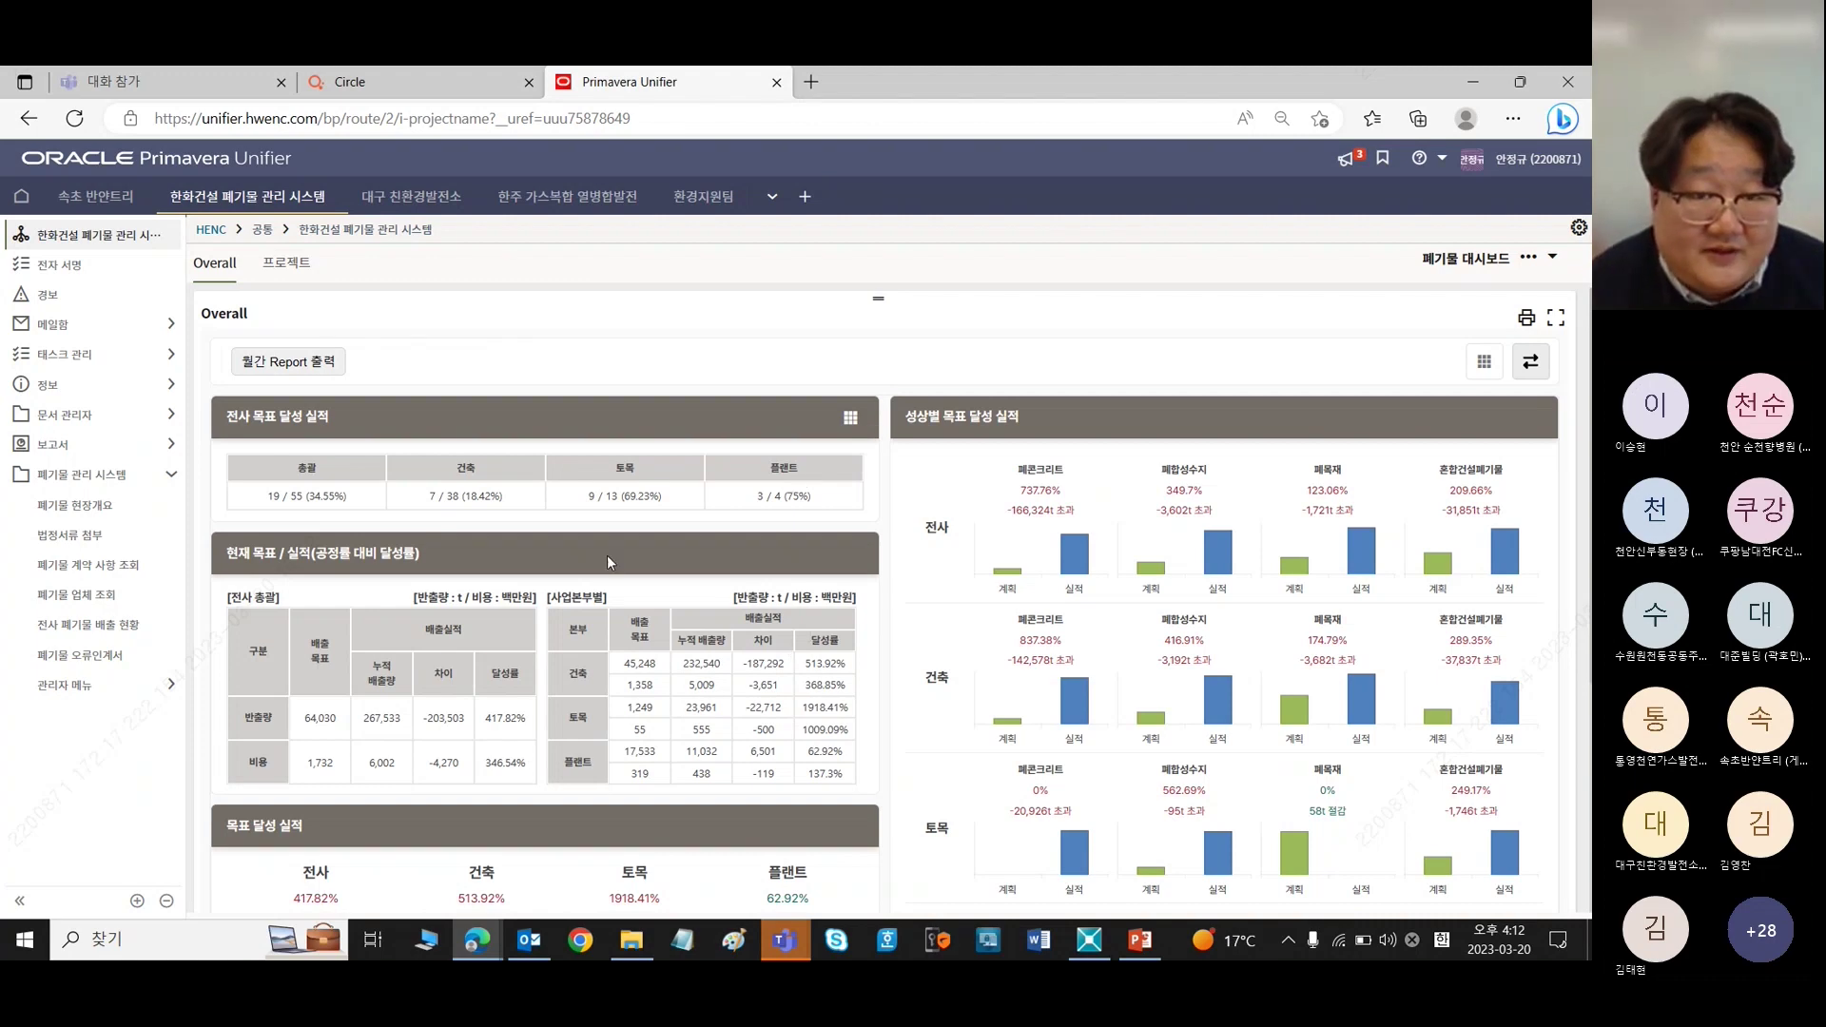
# Step: Review the site-by-site 전사 목표 달성 실적 table and send it to a 3-page PDF print
pyautogui.click(852, 419)
pyautogui.scroll(-1, 818, 475)
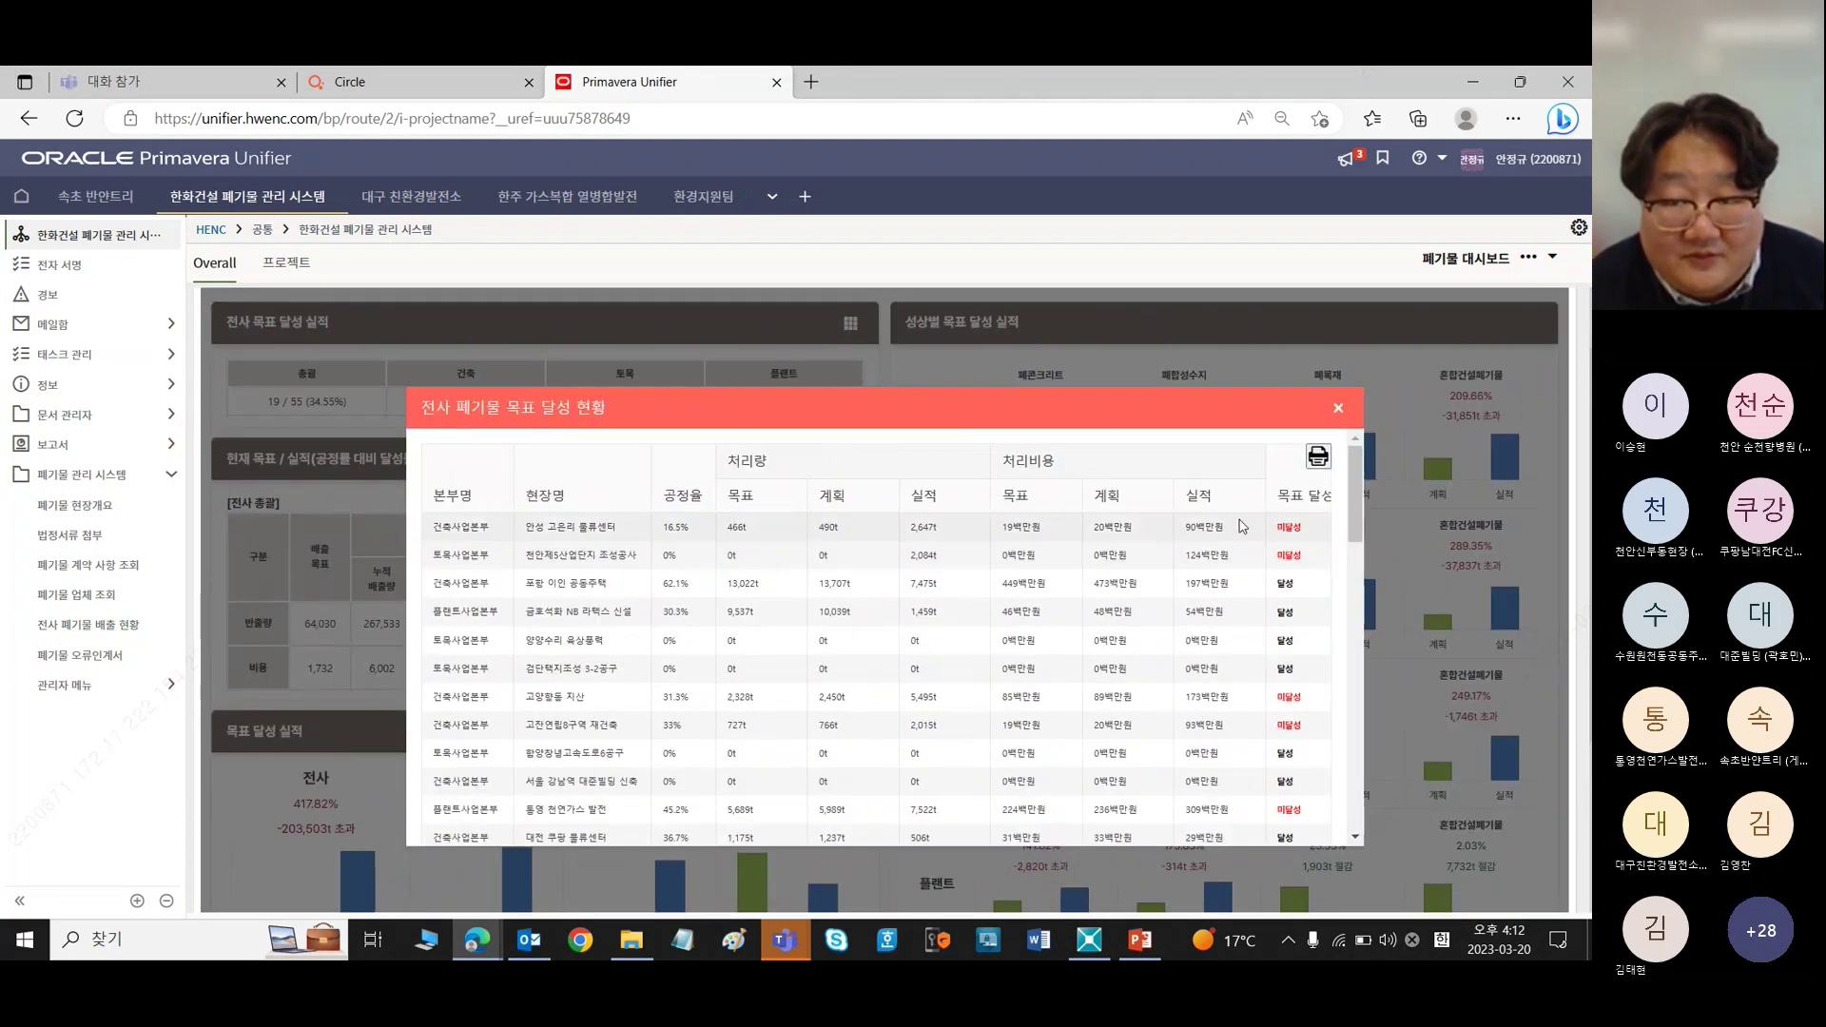
pyautogui.scroll(-1, 1291, 544)
pyautogui.scroll(-1, 1291, 544)
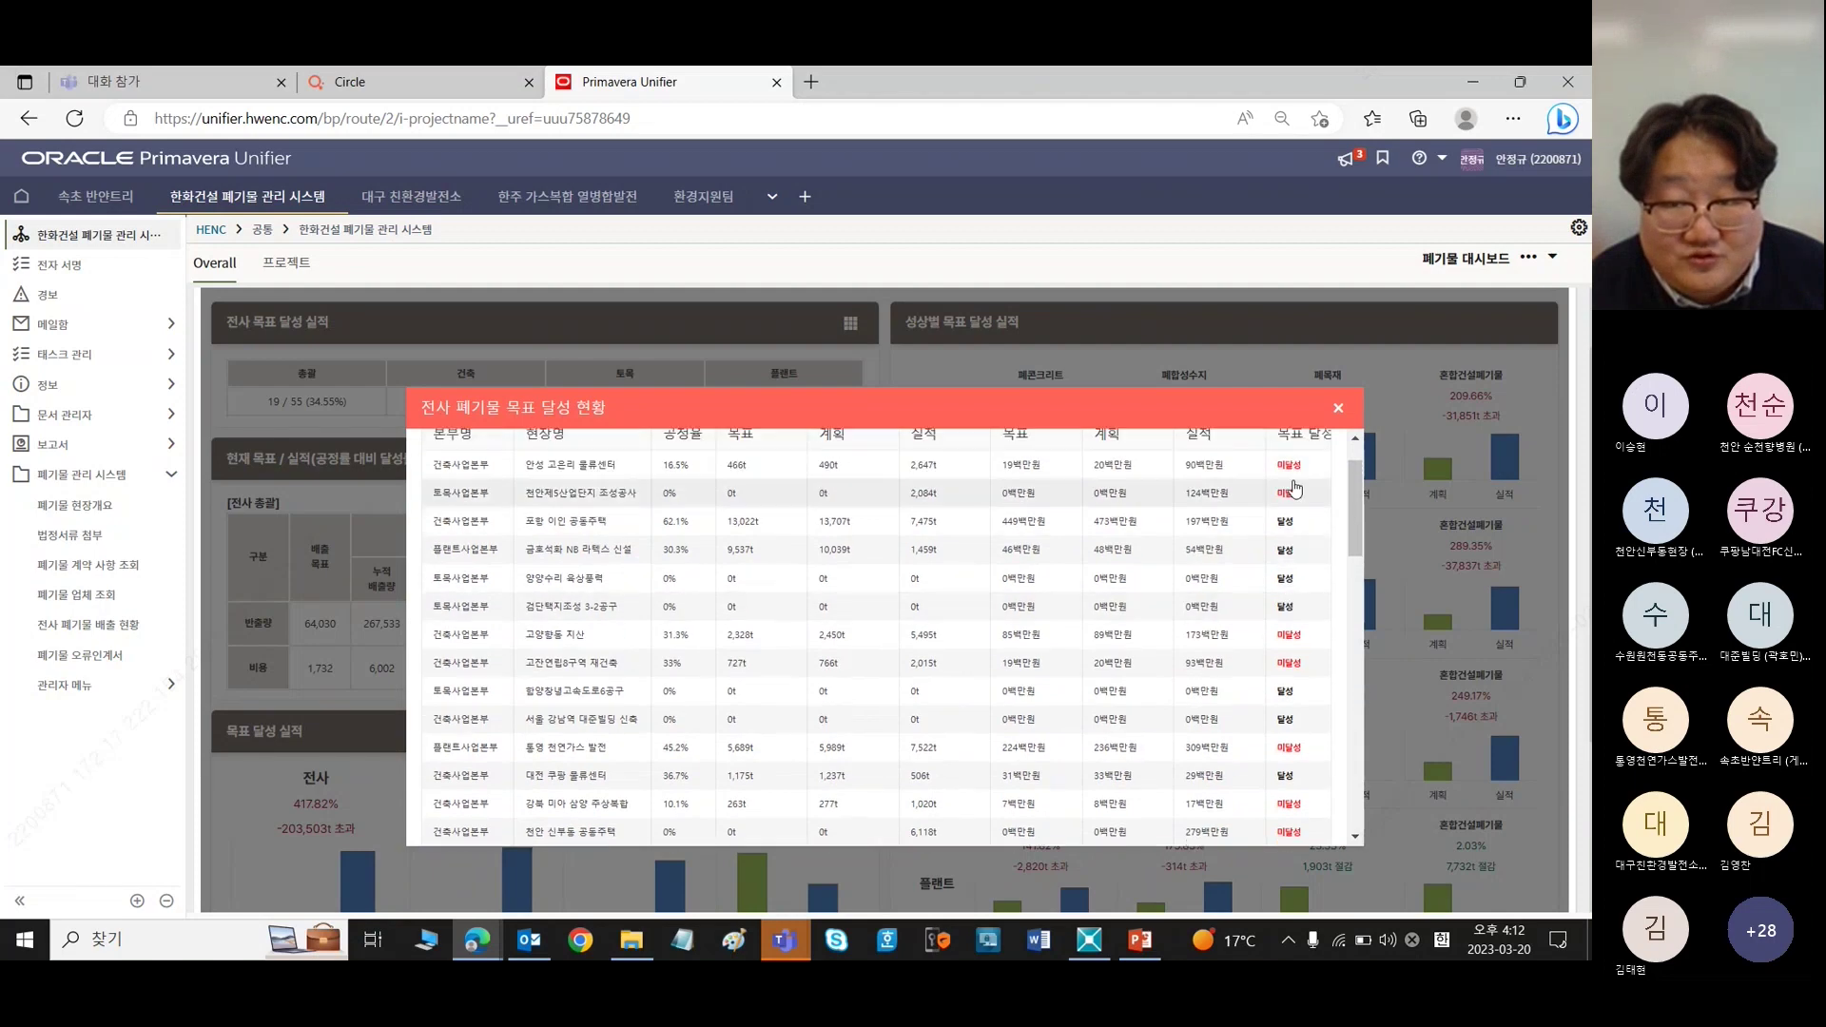
pyautogui.scroll(2, 1296, 488)
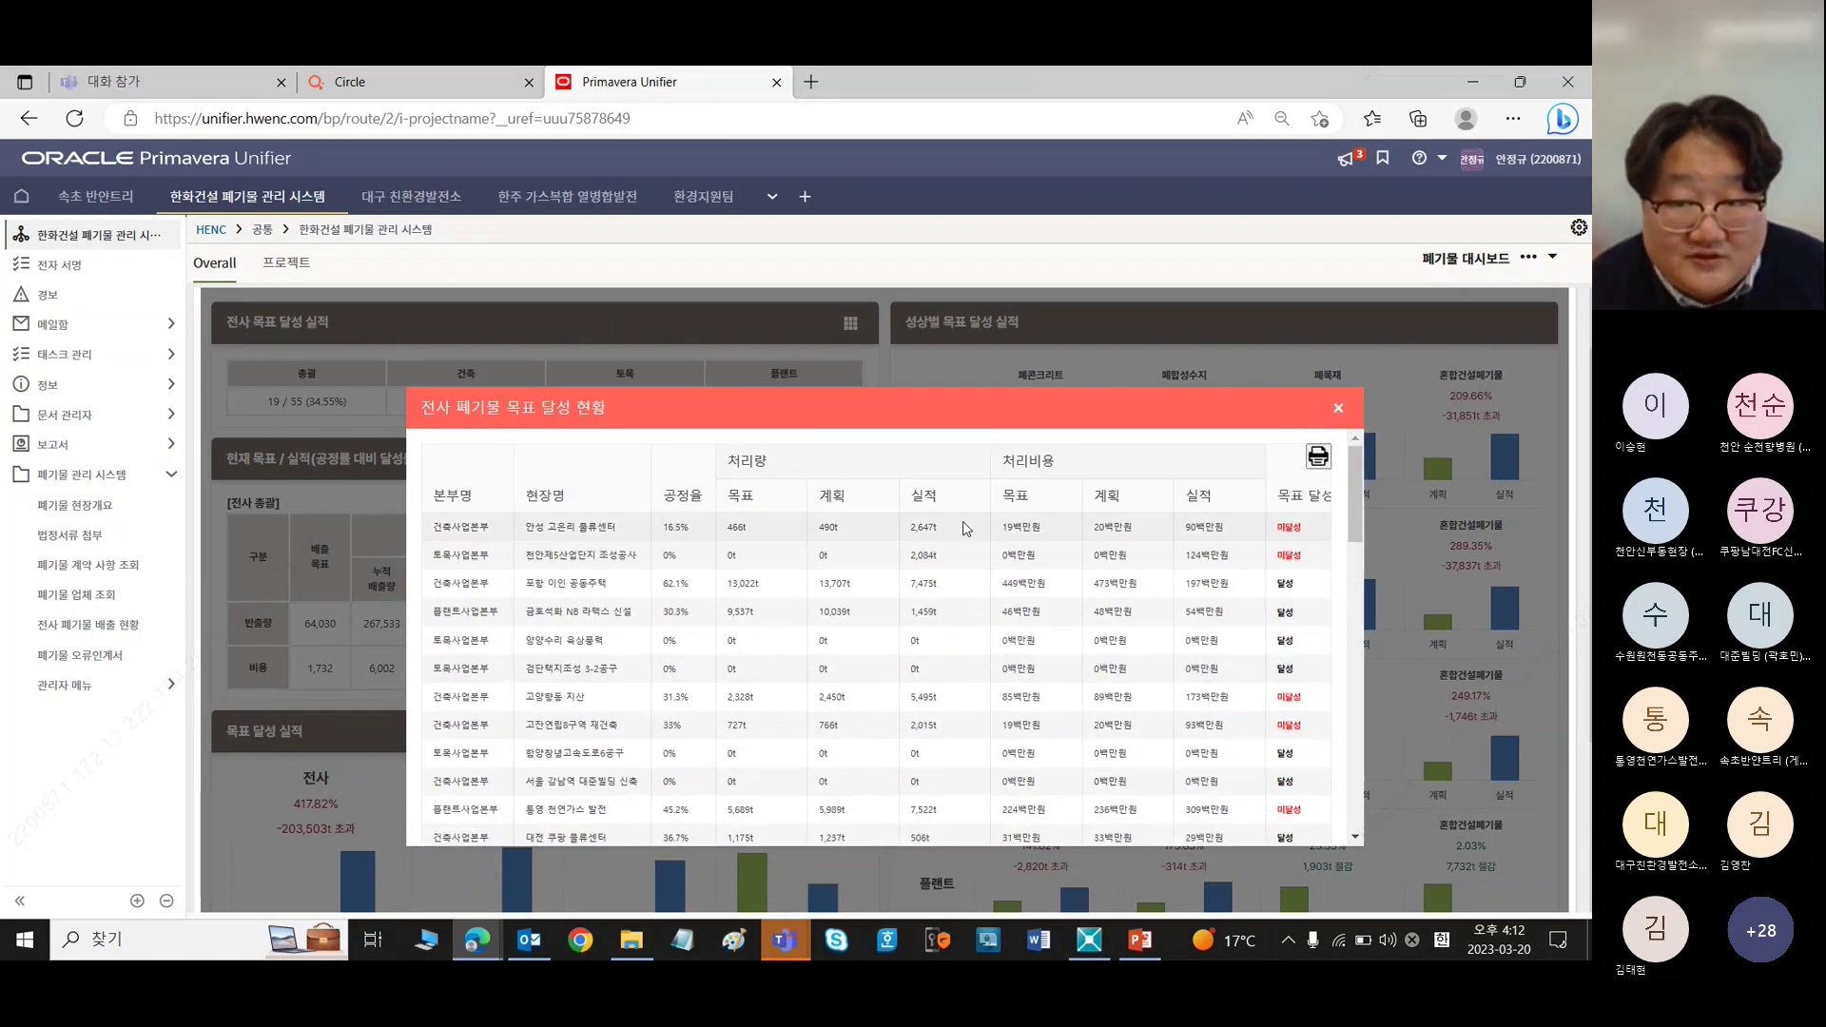
pyautogui.scroll(-3, 1286, 592)
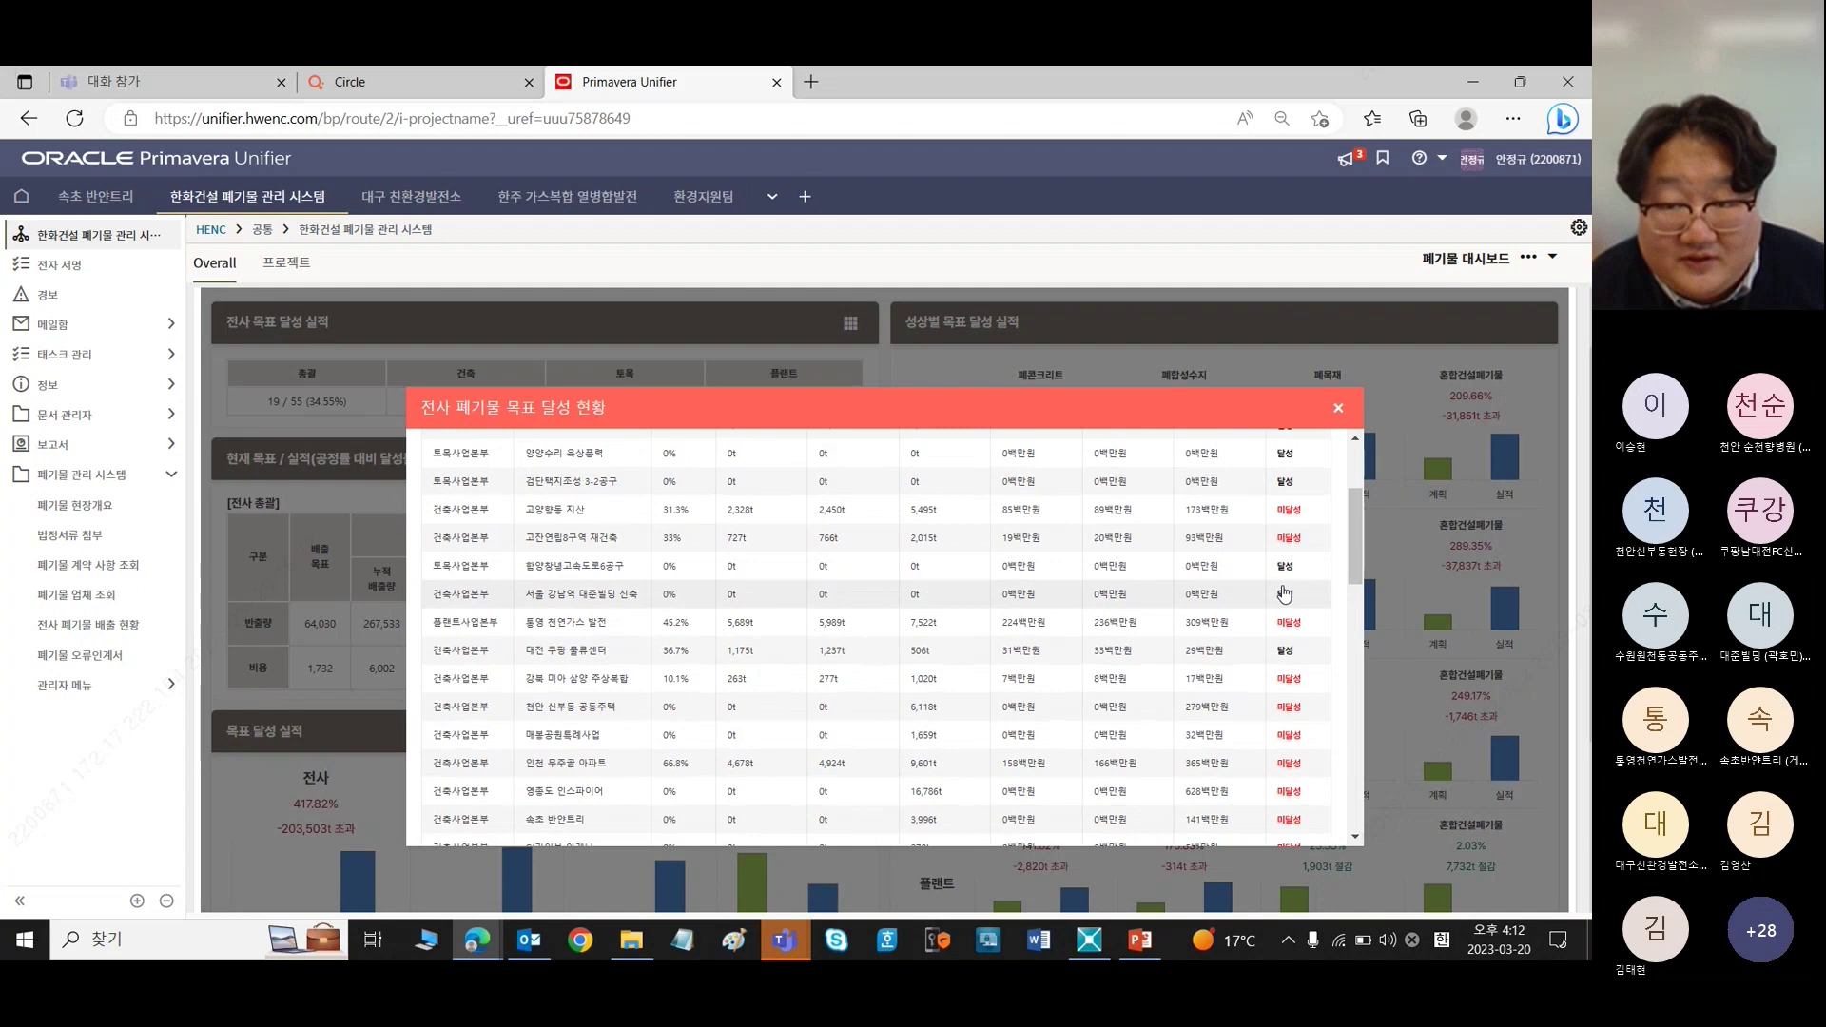
pyautogui.scroll(-3, 1286, 580)
pyautogui.scroll(-3, 1287, 592)
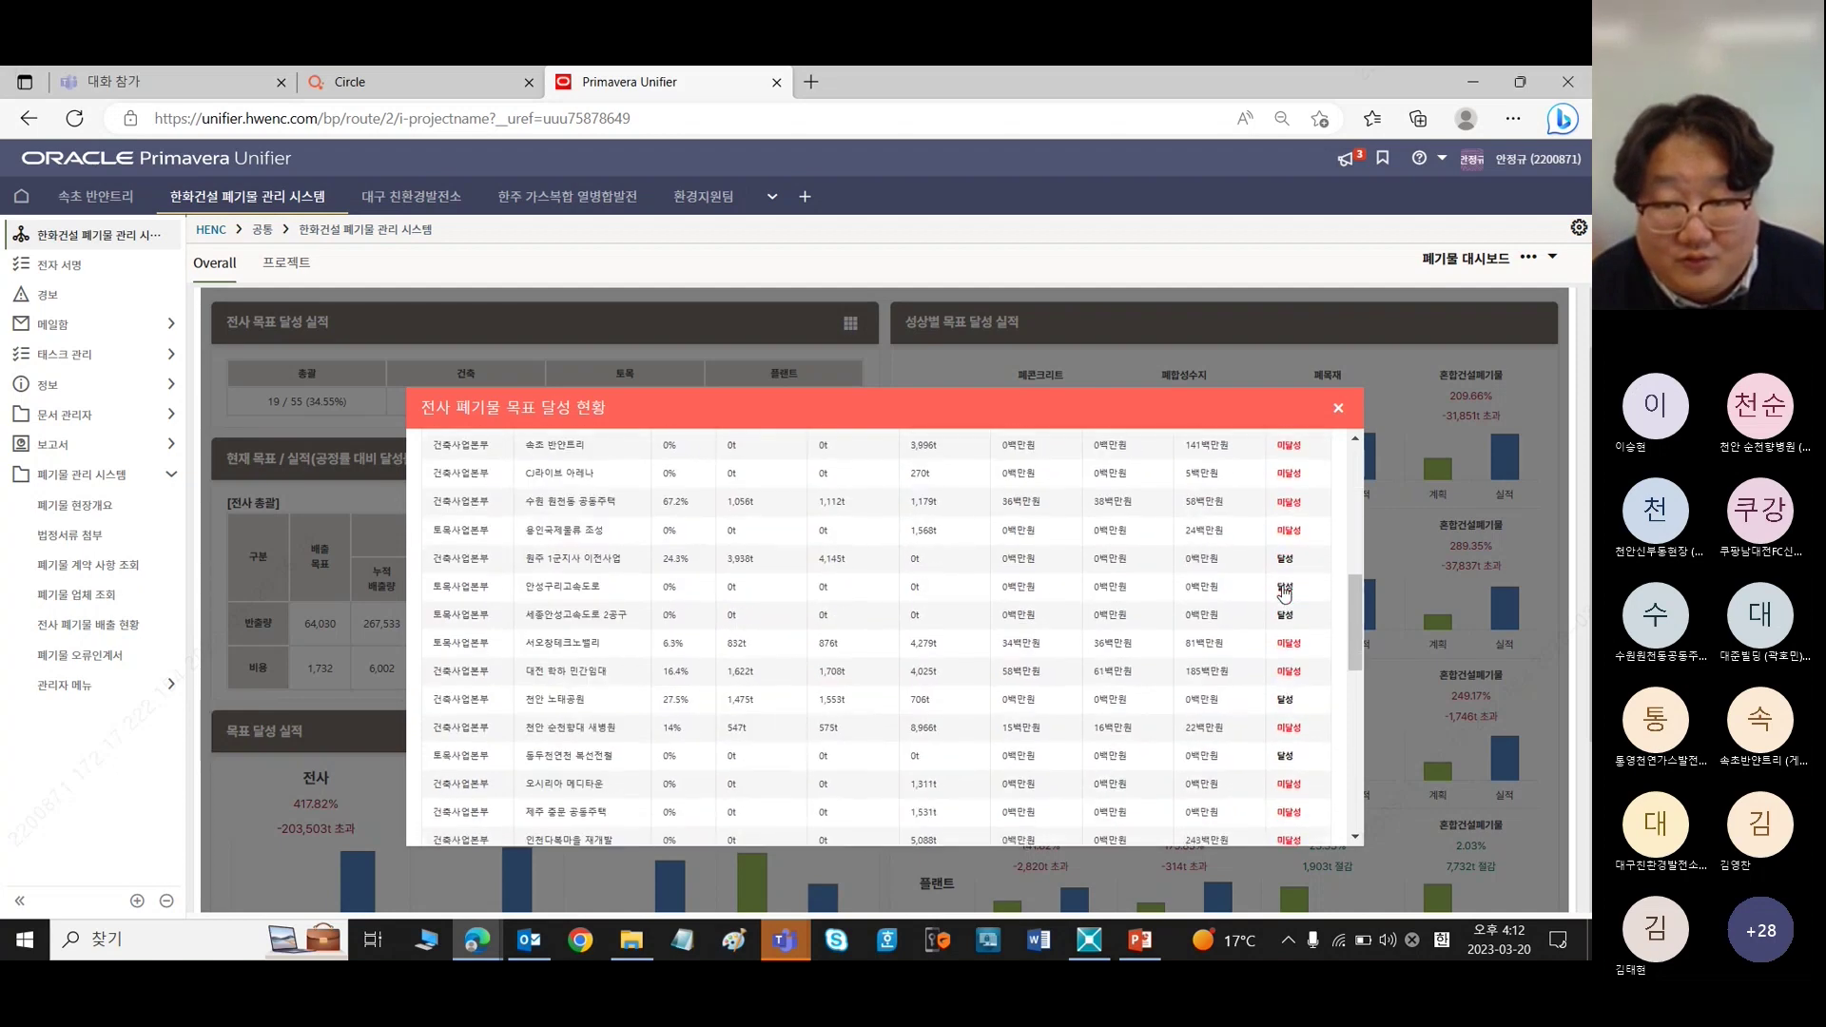
pyautogui.scroll(-4, 1287, 594)
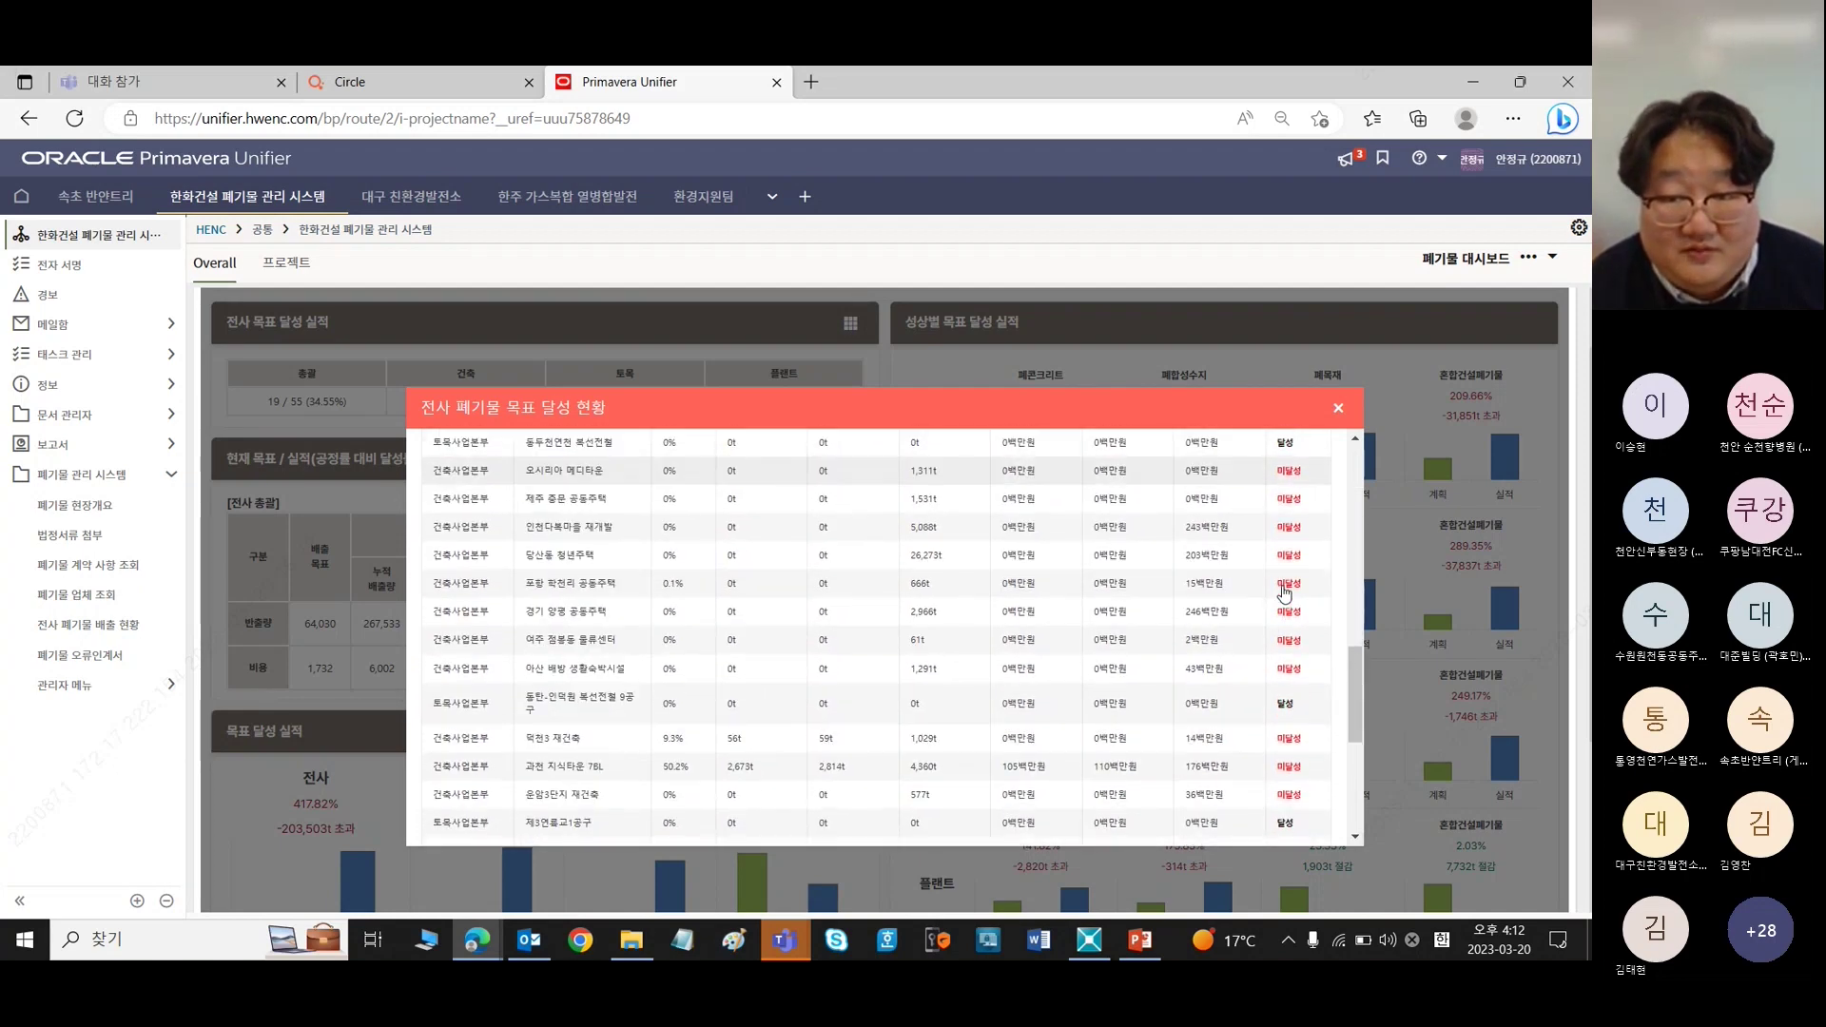
pyautogui.scroll(-6, 1286, 595)
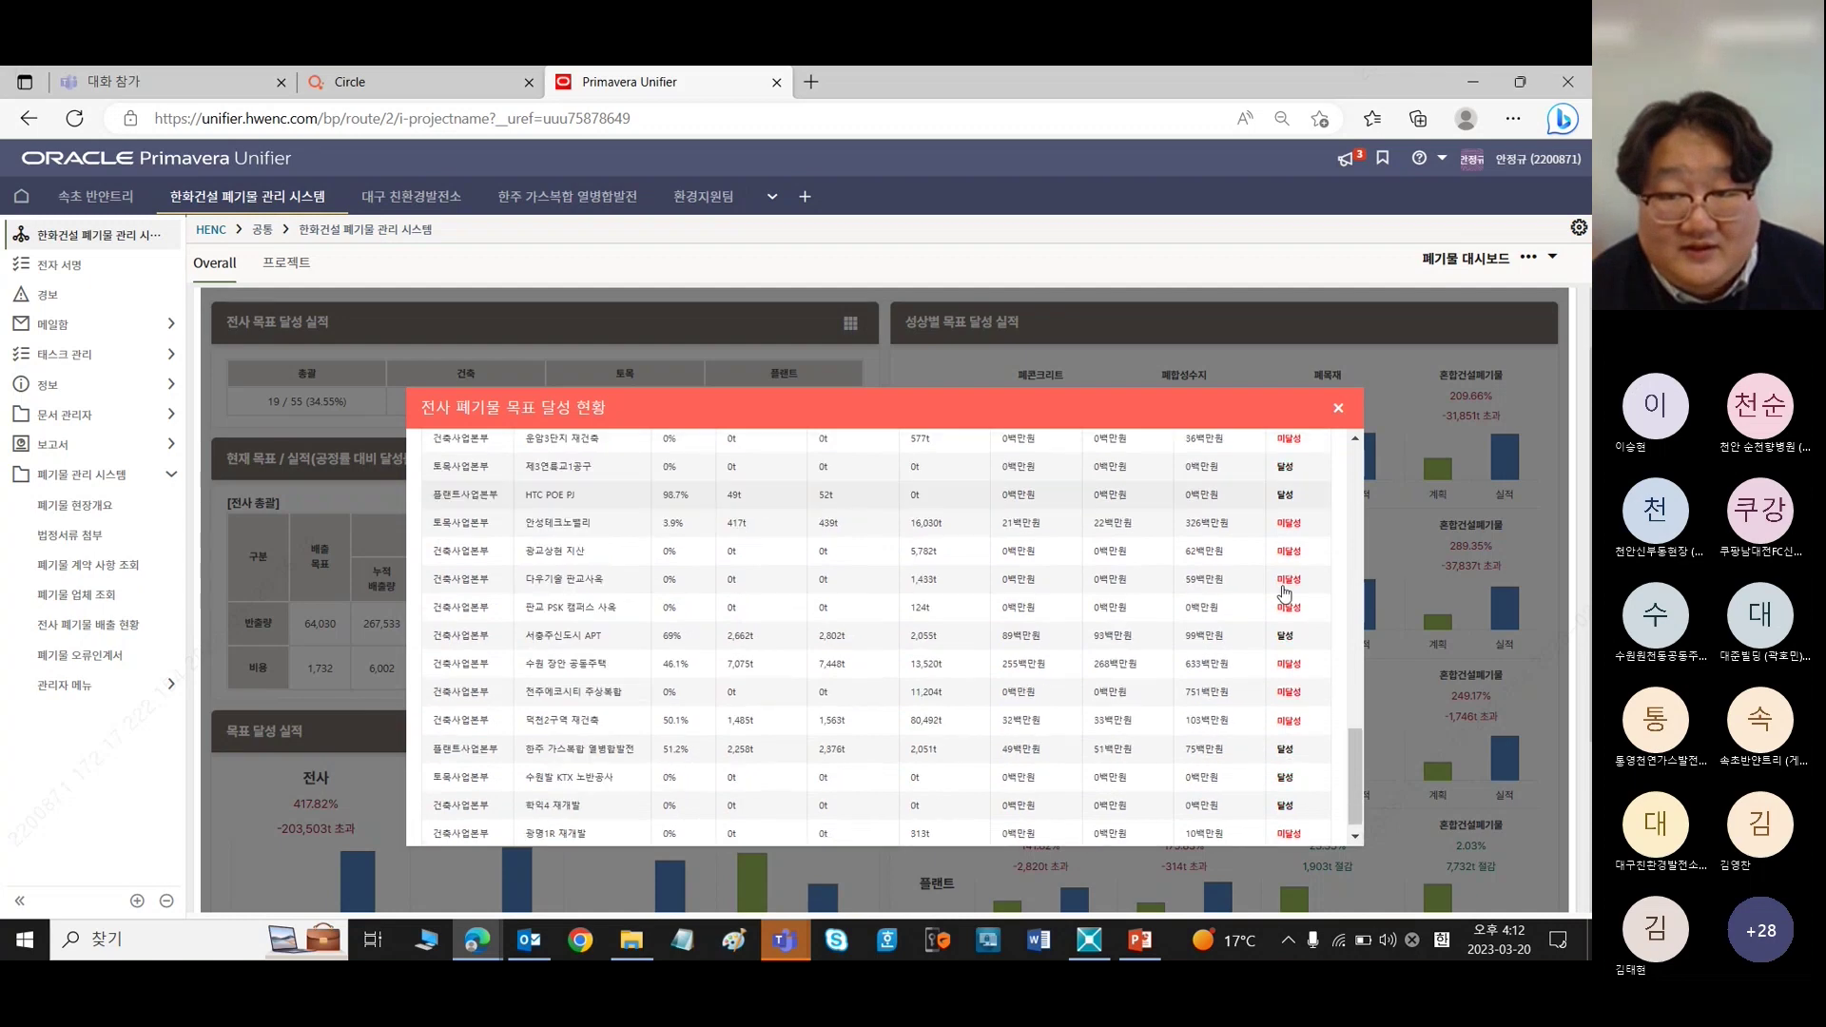
pyautogui.scroll(5, 1313, 476)
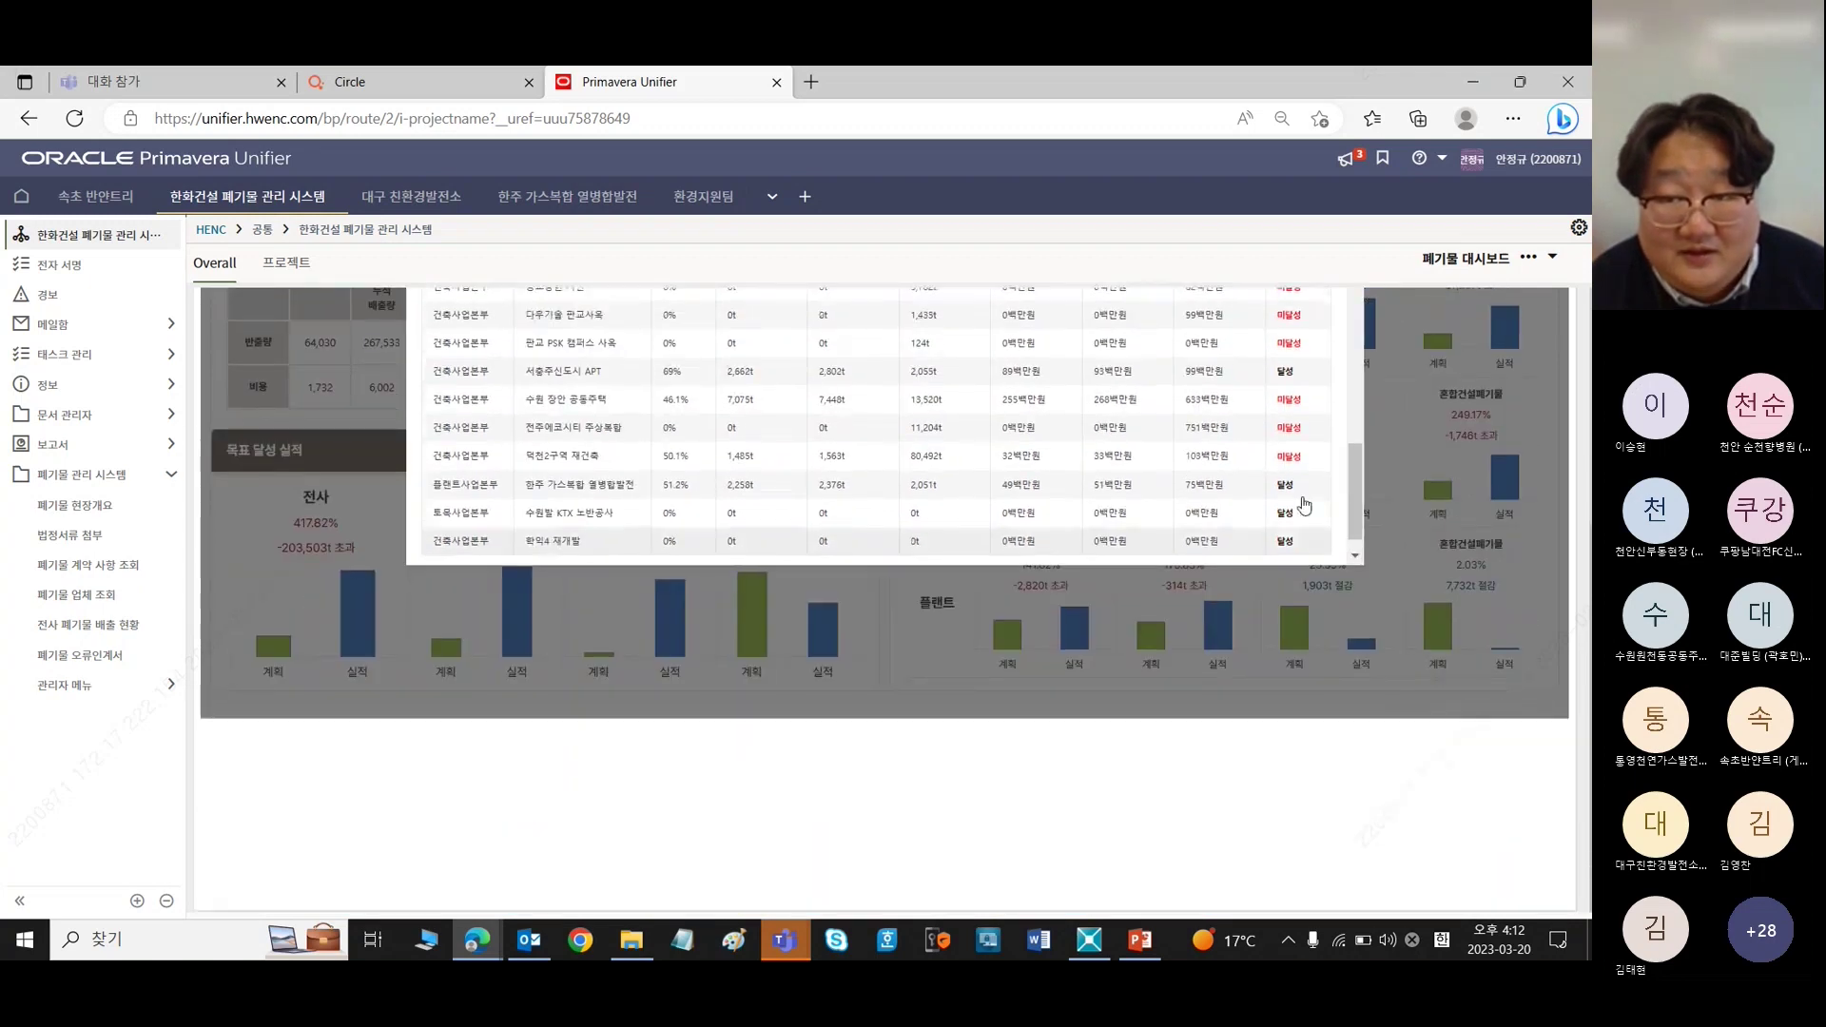
pyautogui.scroll(5, 1331, 409)
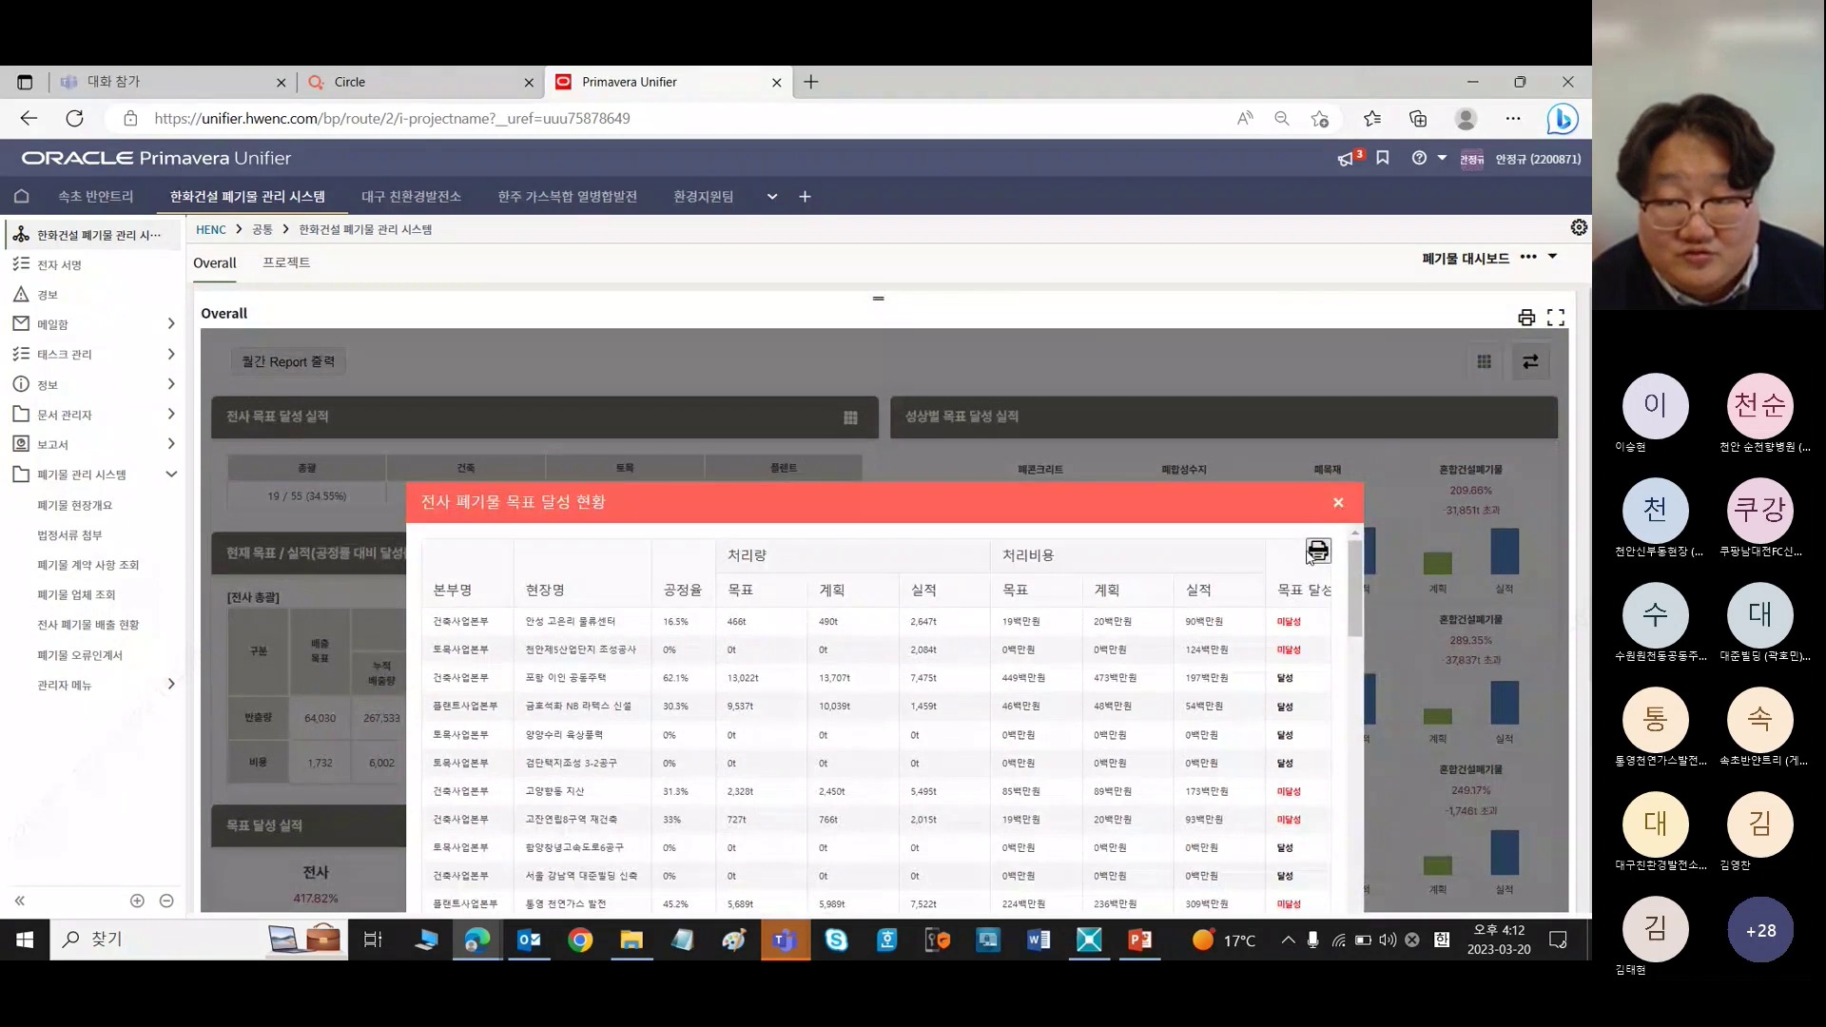
pyautogui.click(1318, 552)
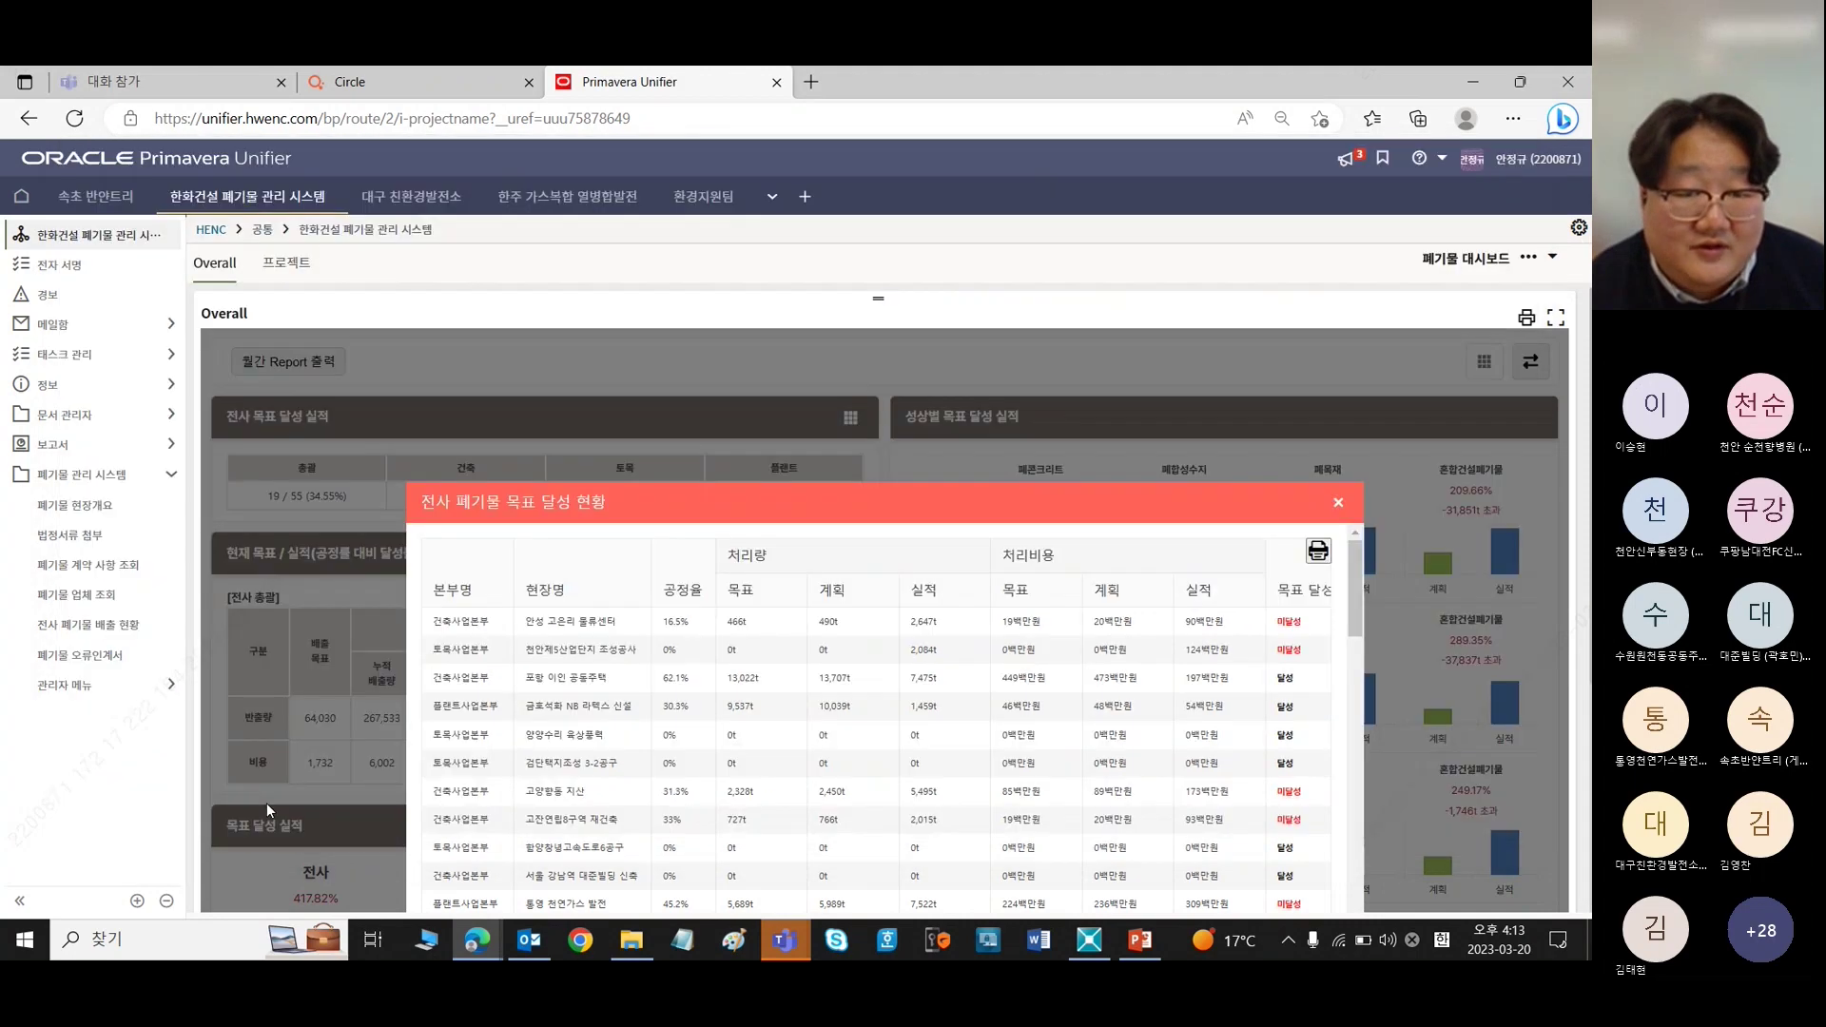
# Step: Cancel printing and close the 전사 폐기물 목표 달성 현황 table
pyautogui.click(264, 806)
pyautogui.click(1339, 494)
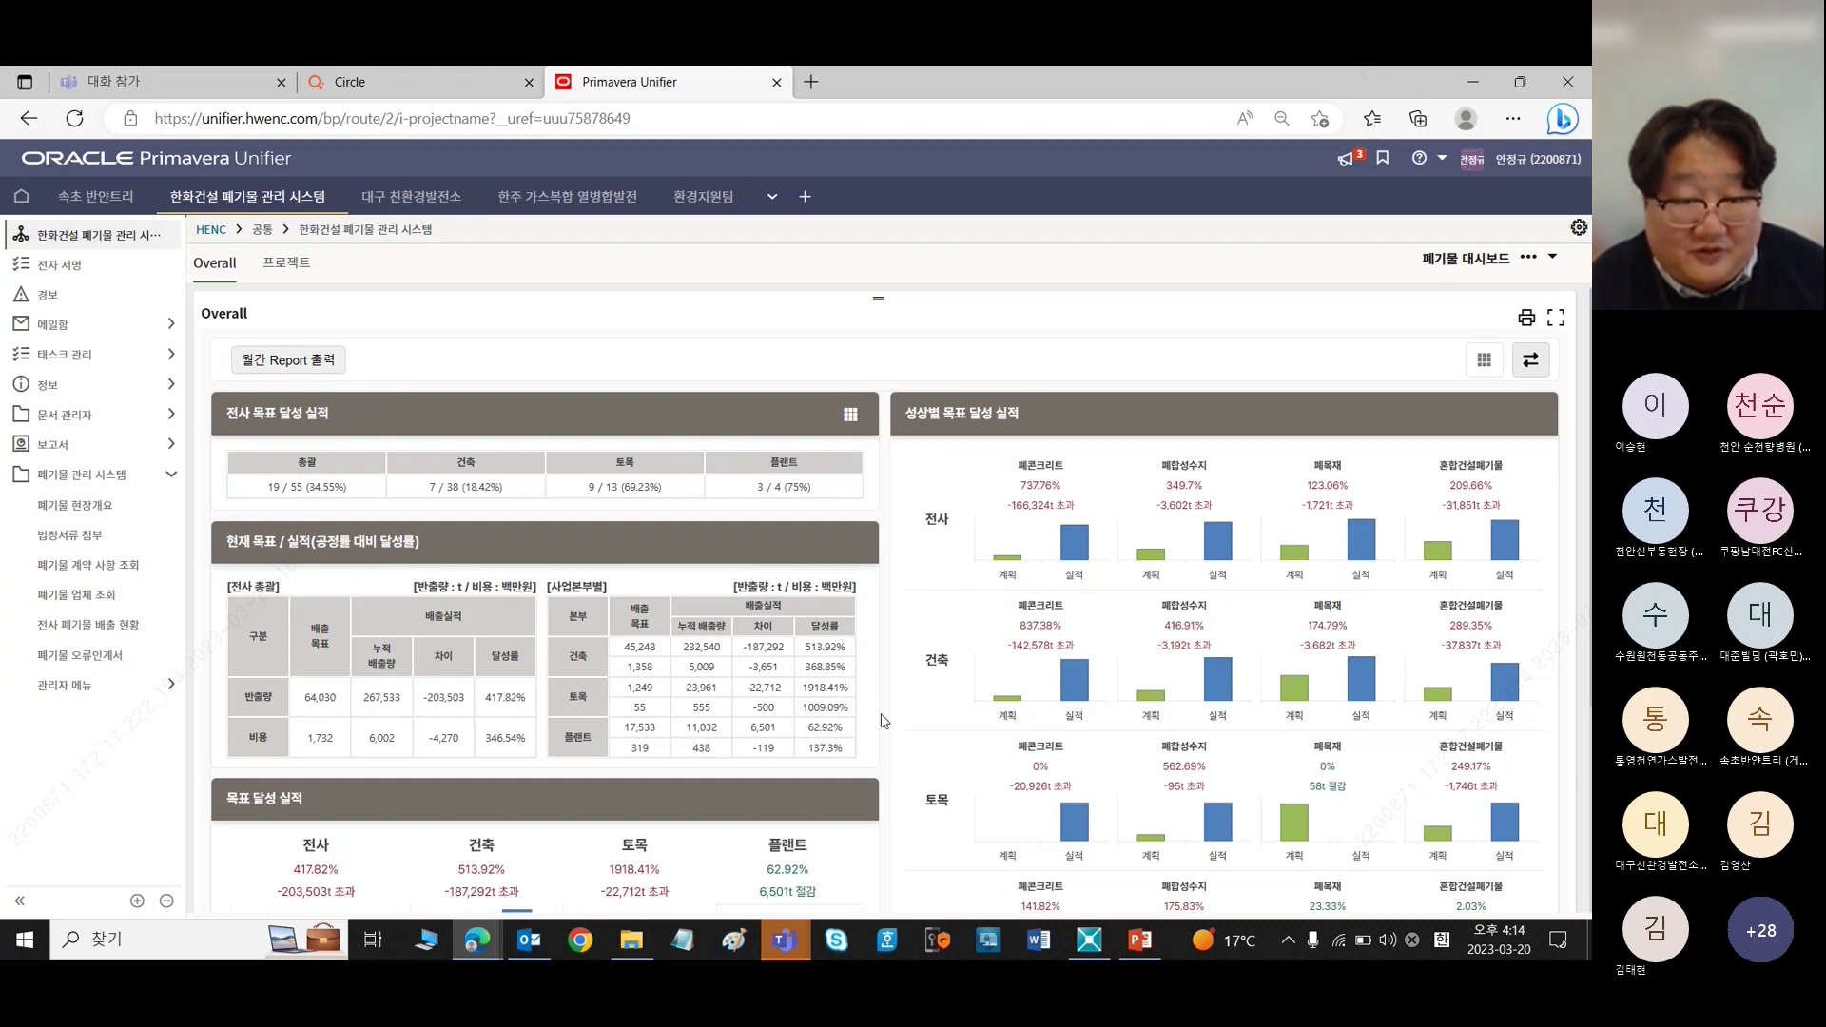
pyautogui.scroll(-3, 883, 721)
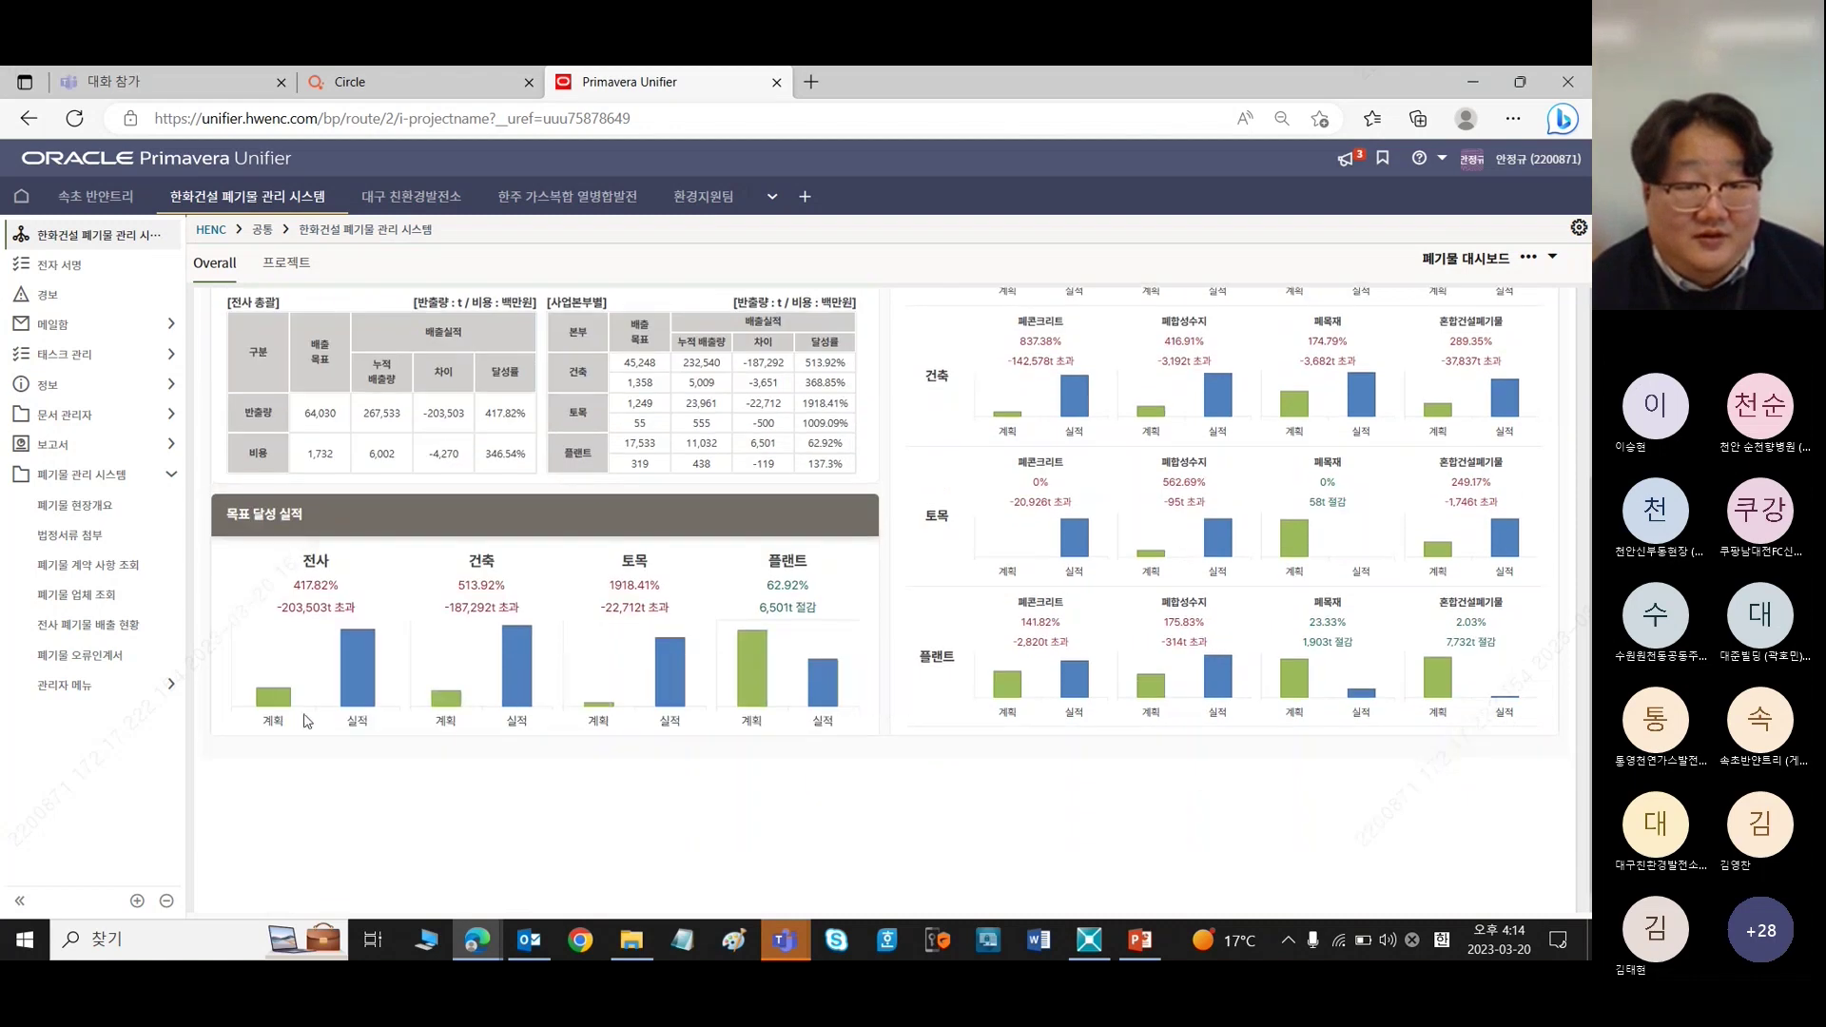
pyautogui.moveTo(761, 671)
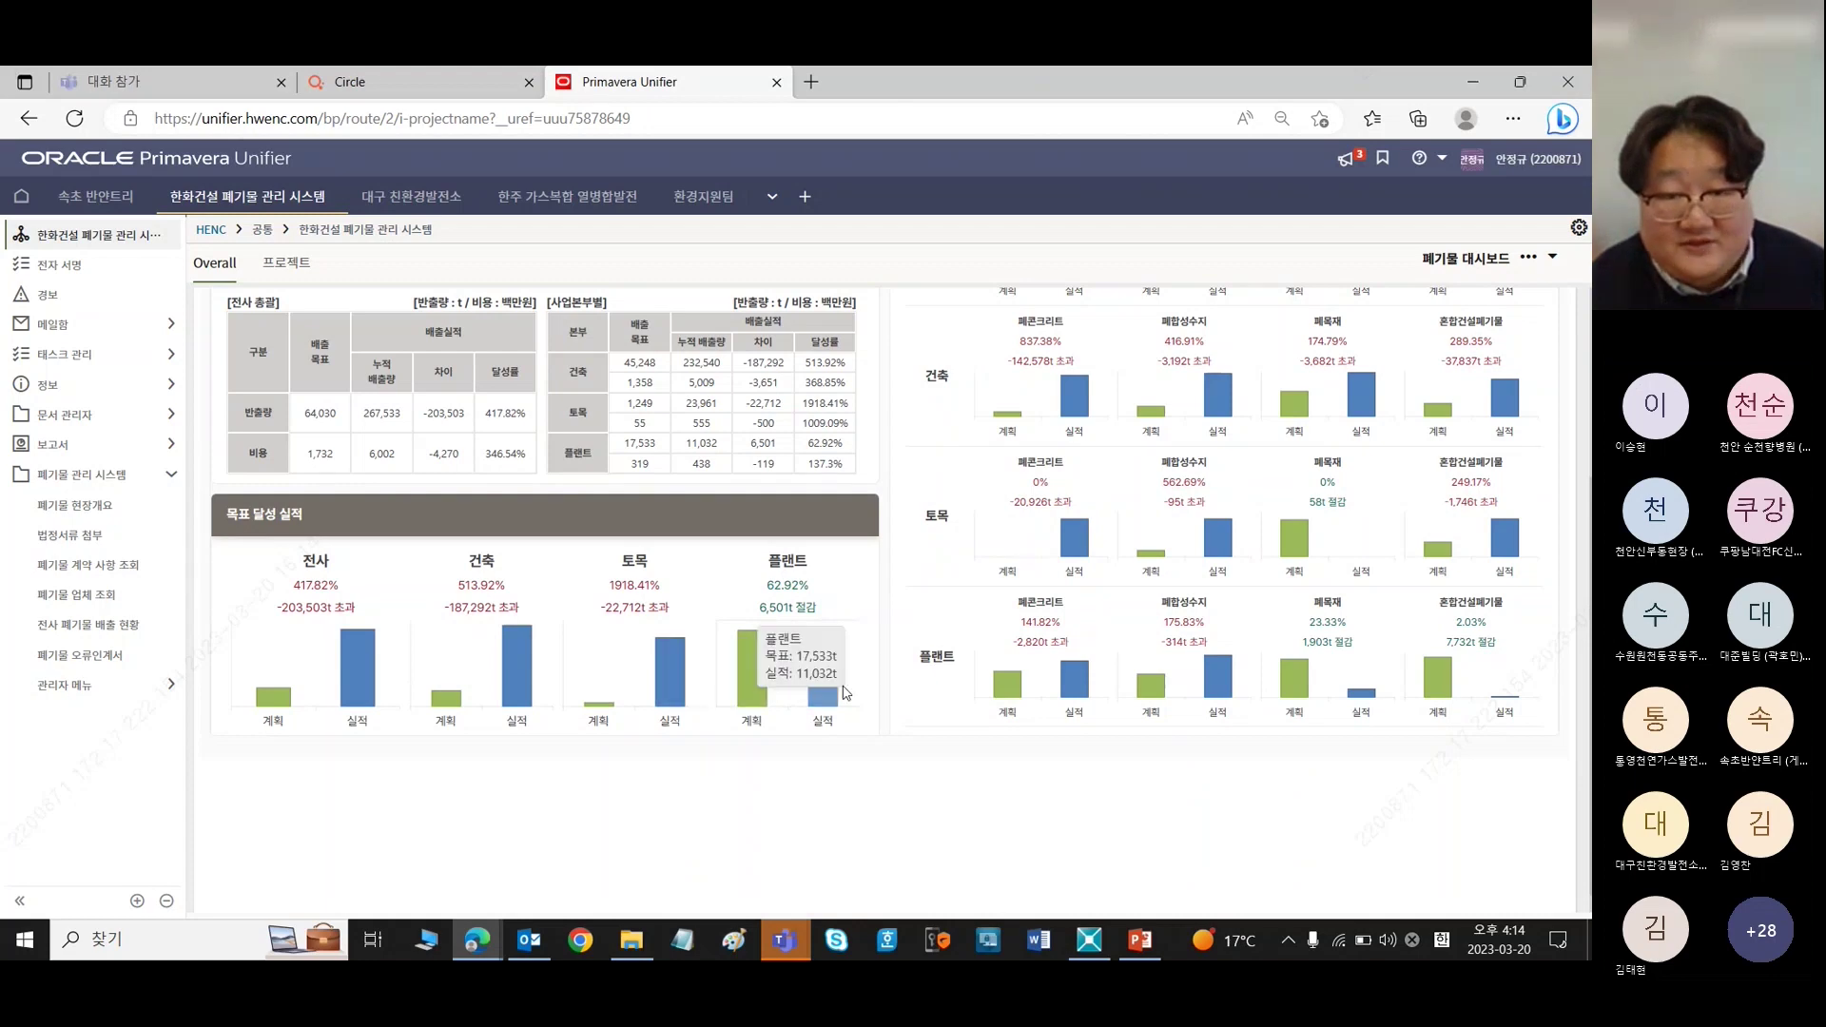
pyautogui.scroll(3, 903, 666)
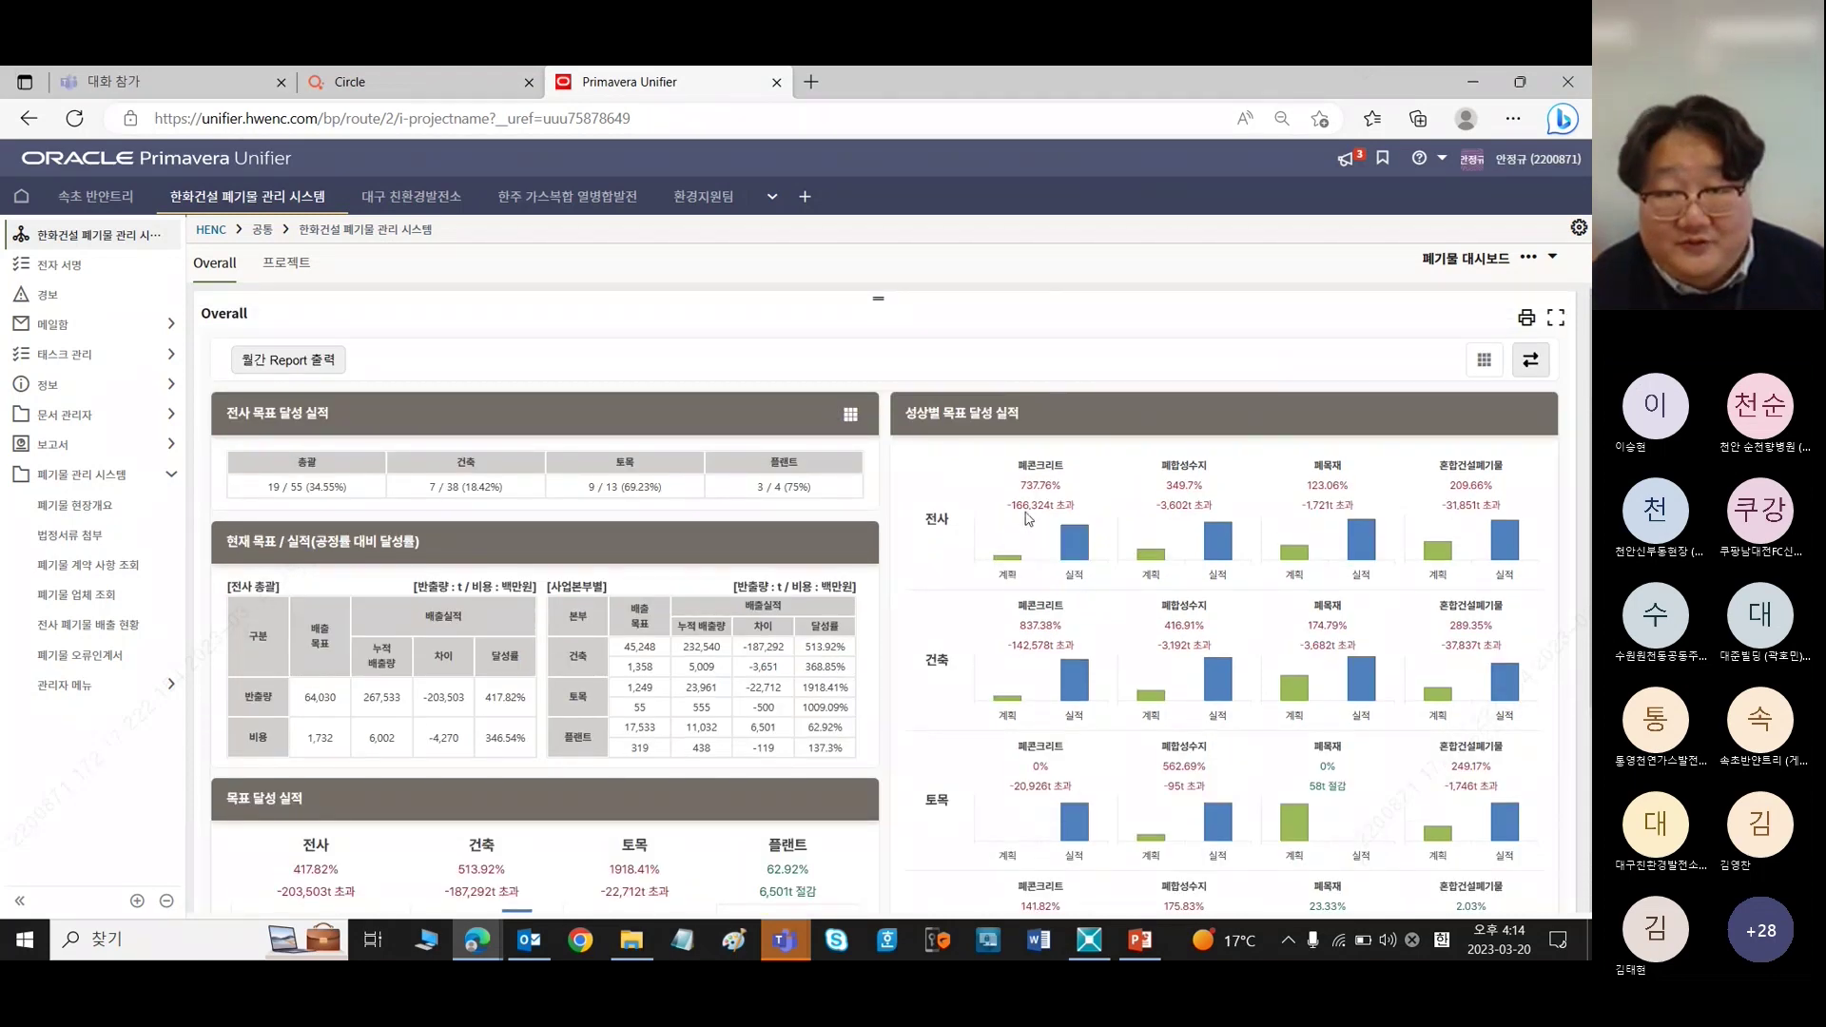
pyautogui.moveTo(1023, 517)
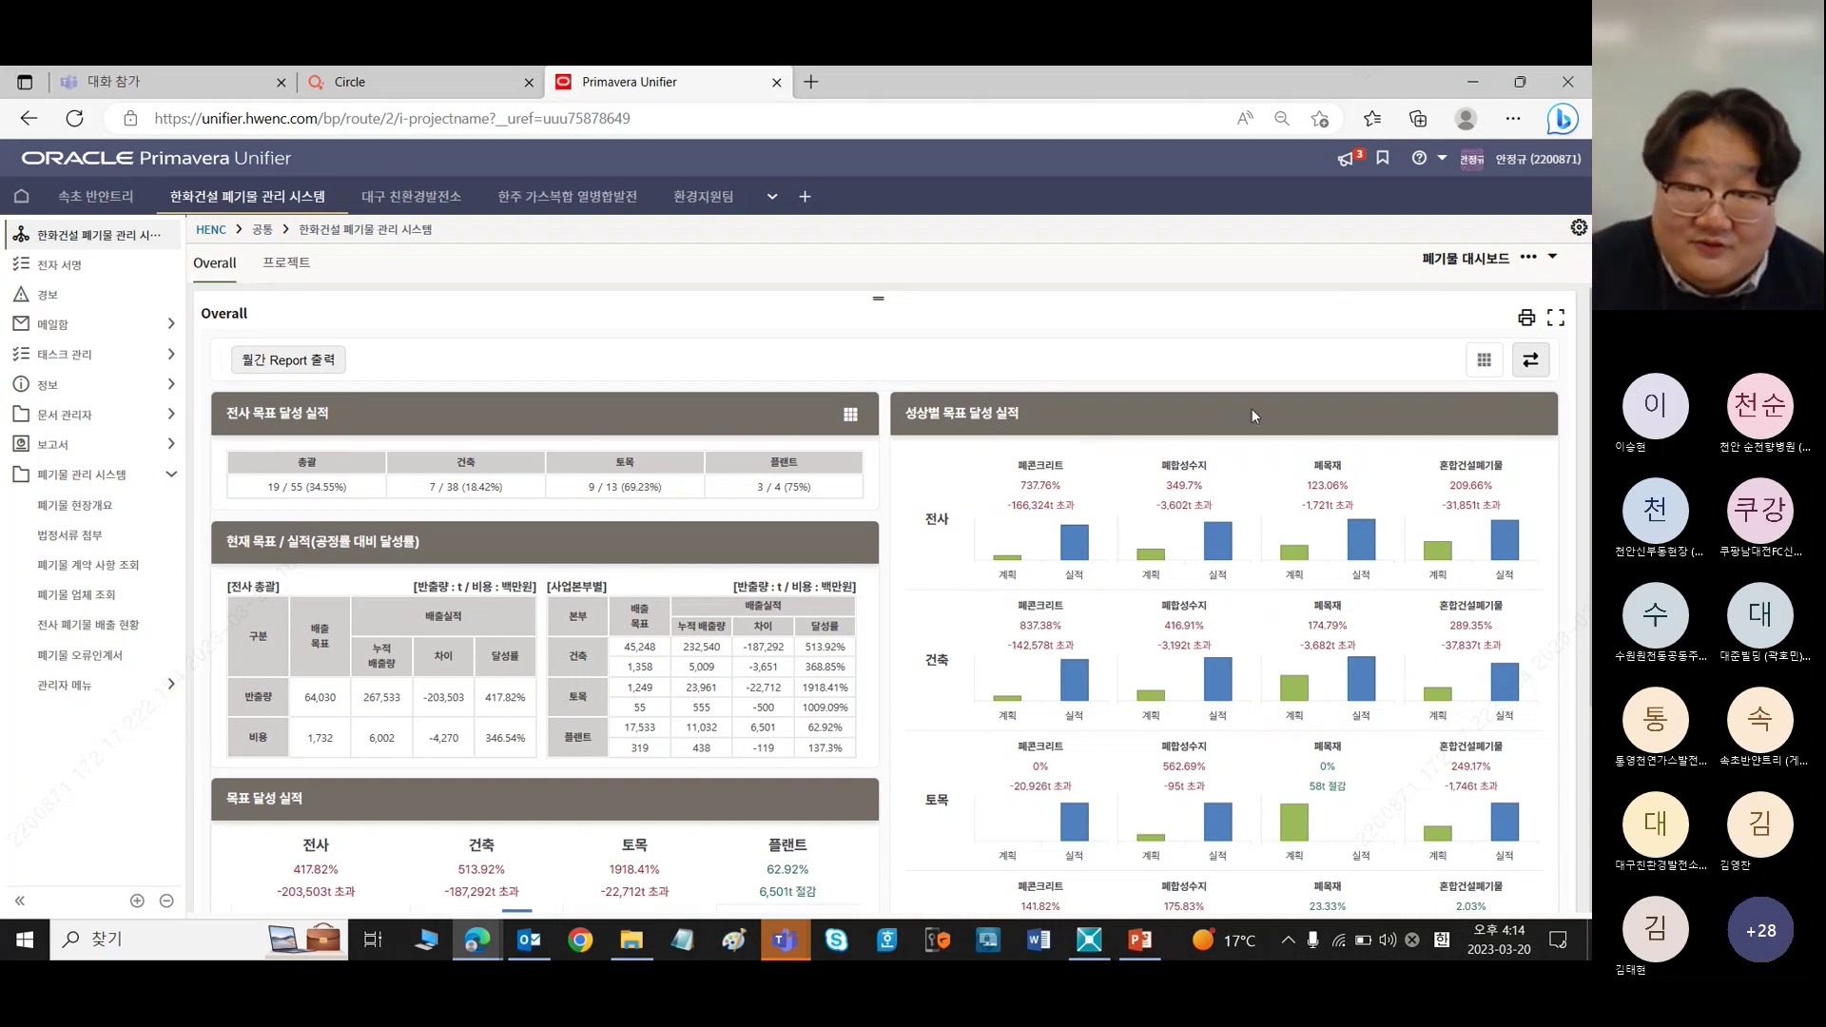
pyautogui.moveTo(1241, 524)
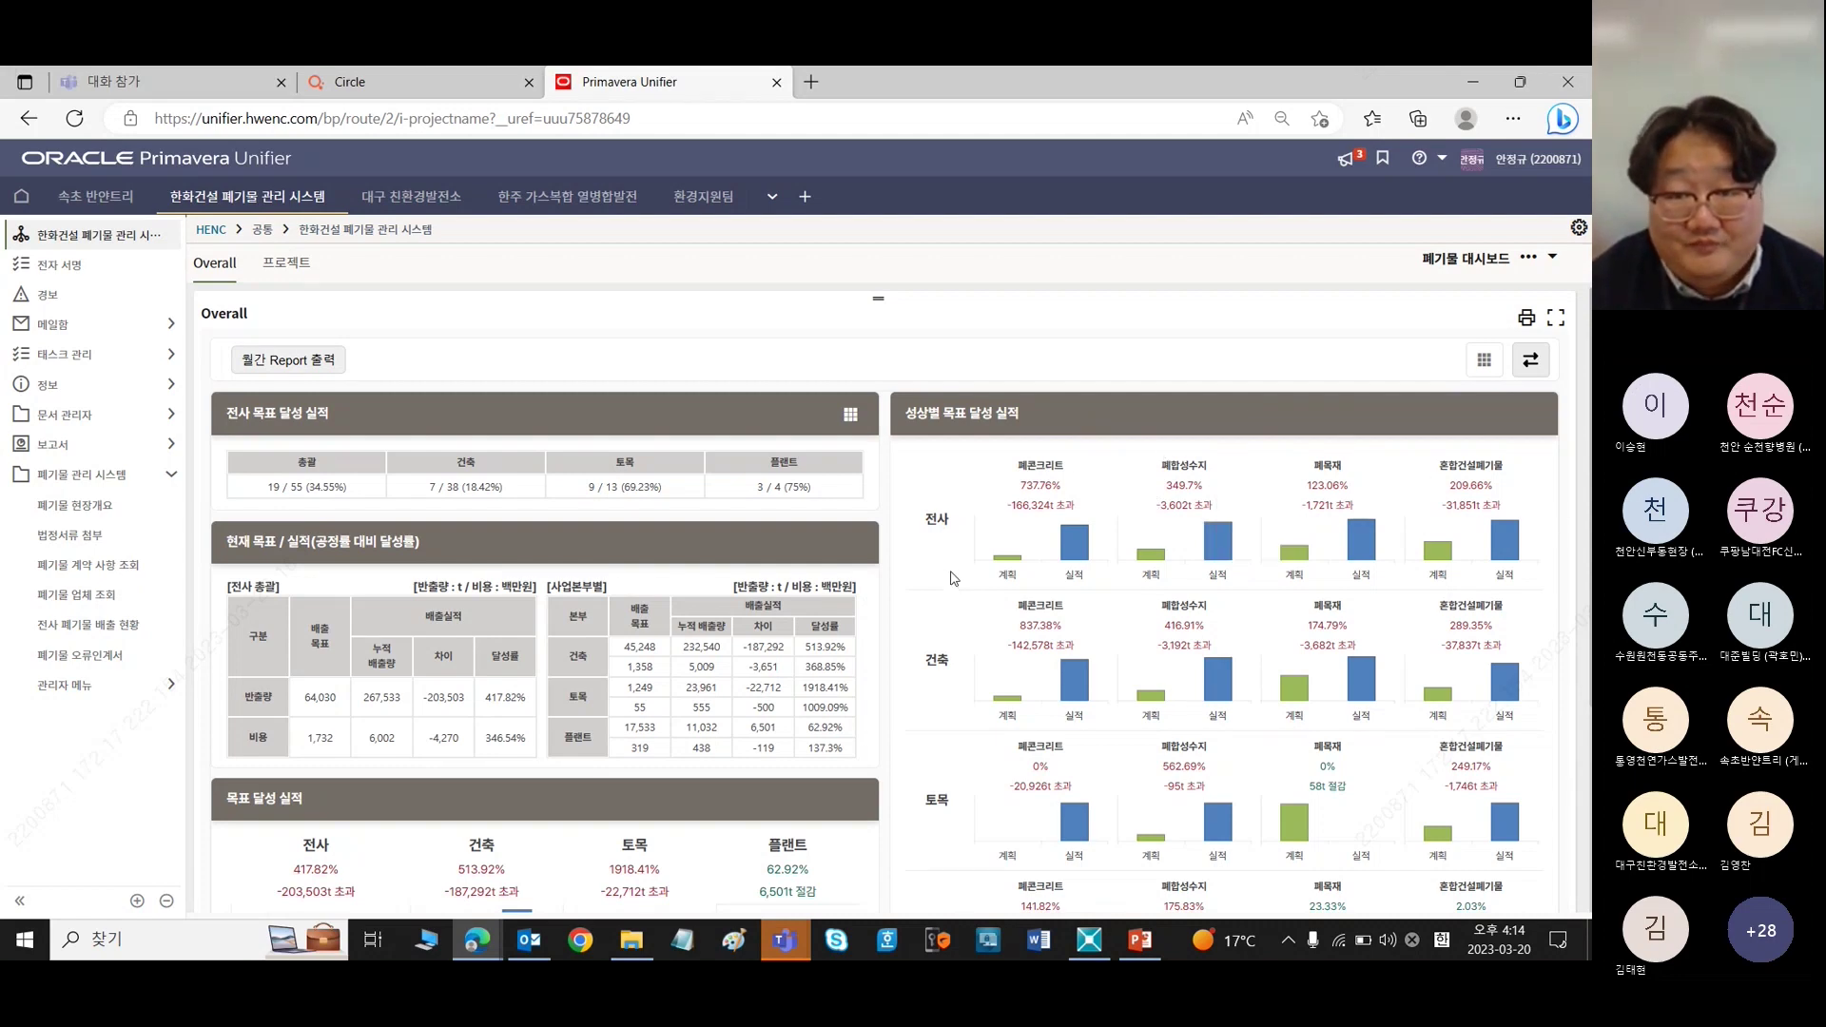
pyautogui.moveTo(1444, 536)
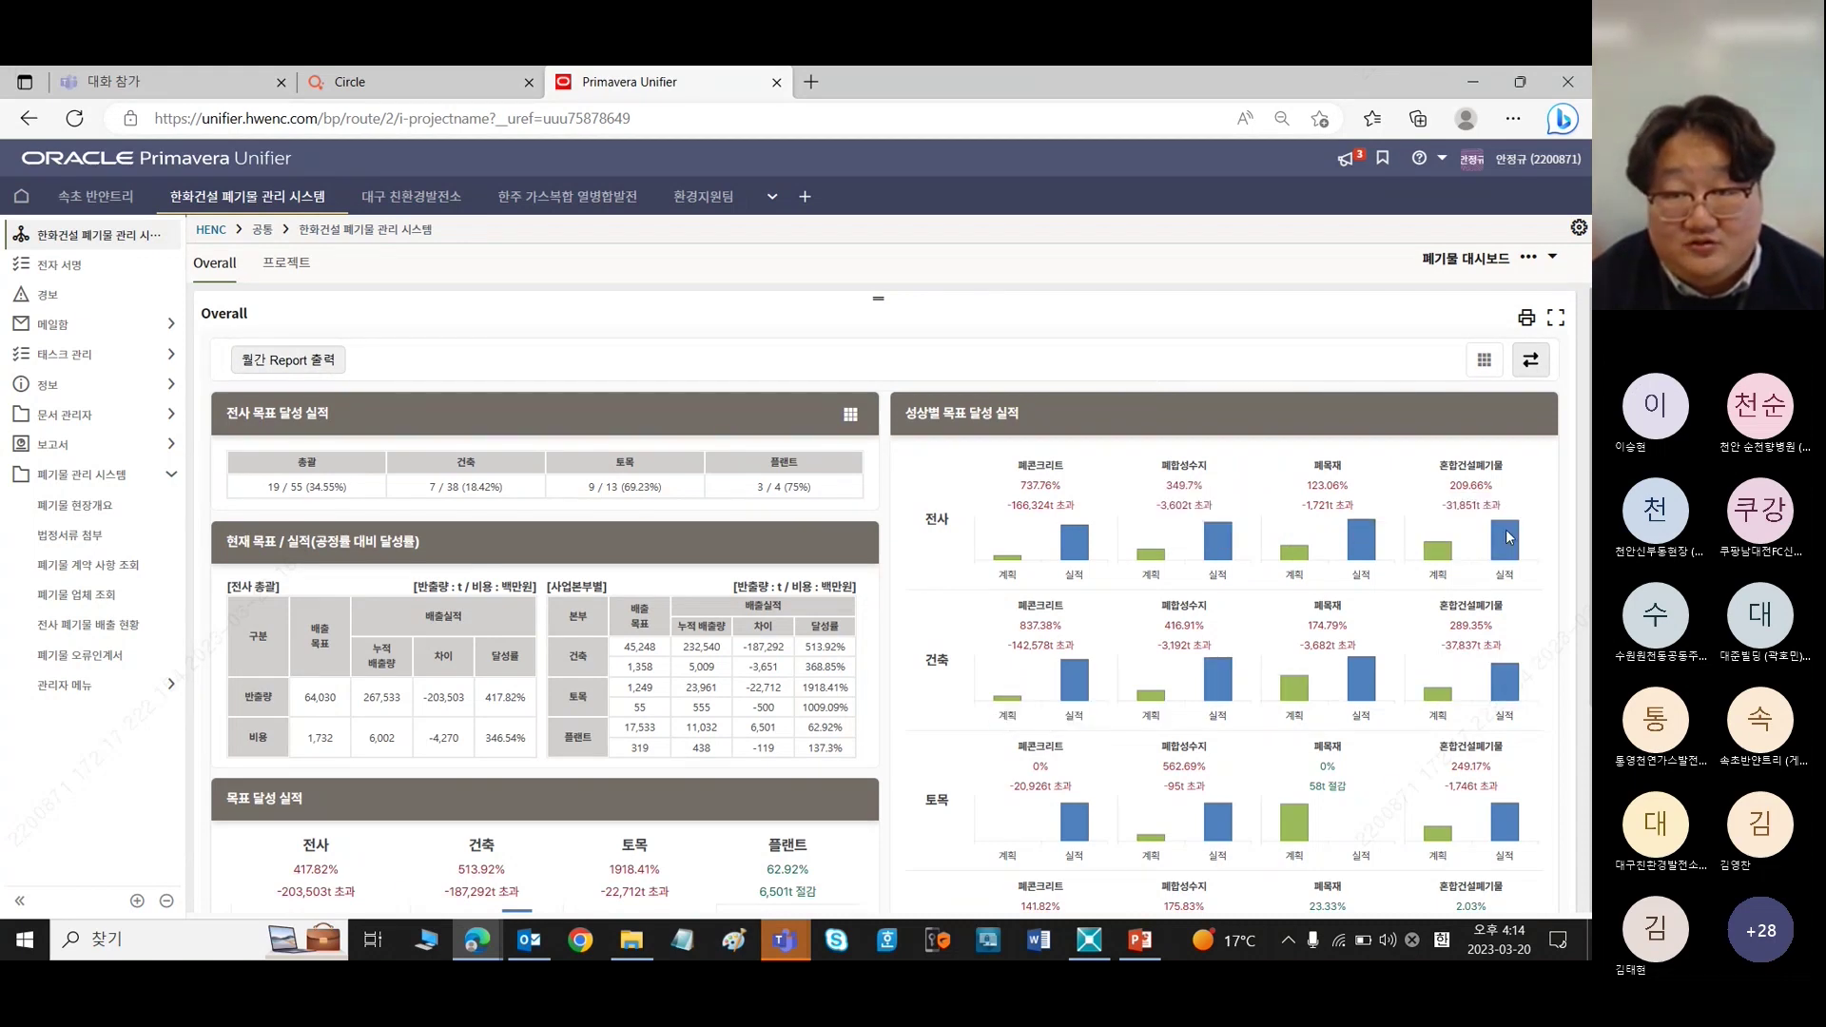
pyautogui.scroll(-2, 1513, 549)
pyautogui.scroll(2, 1513, 549)
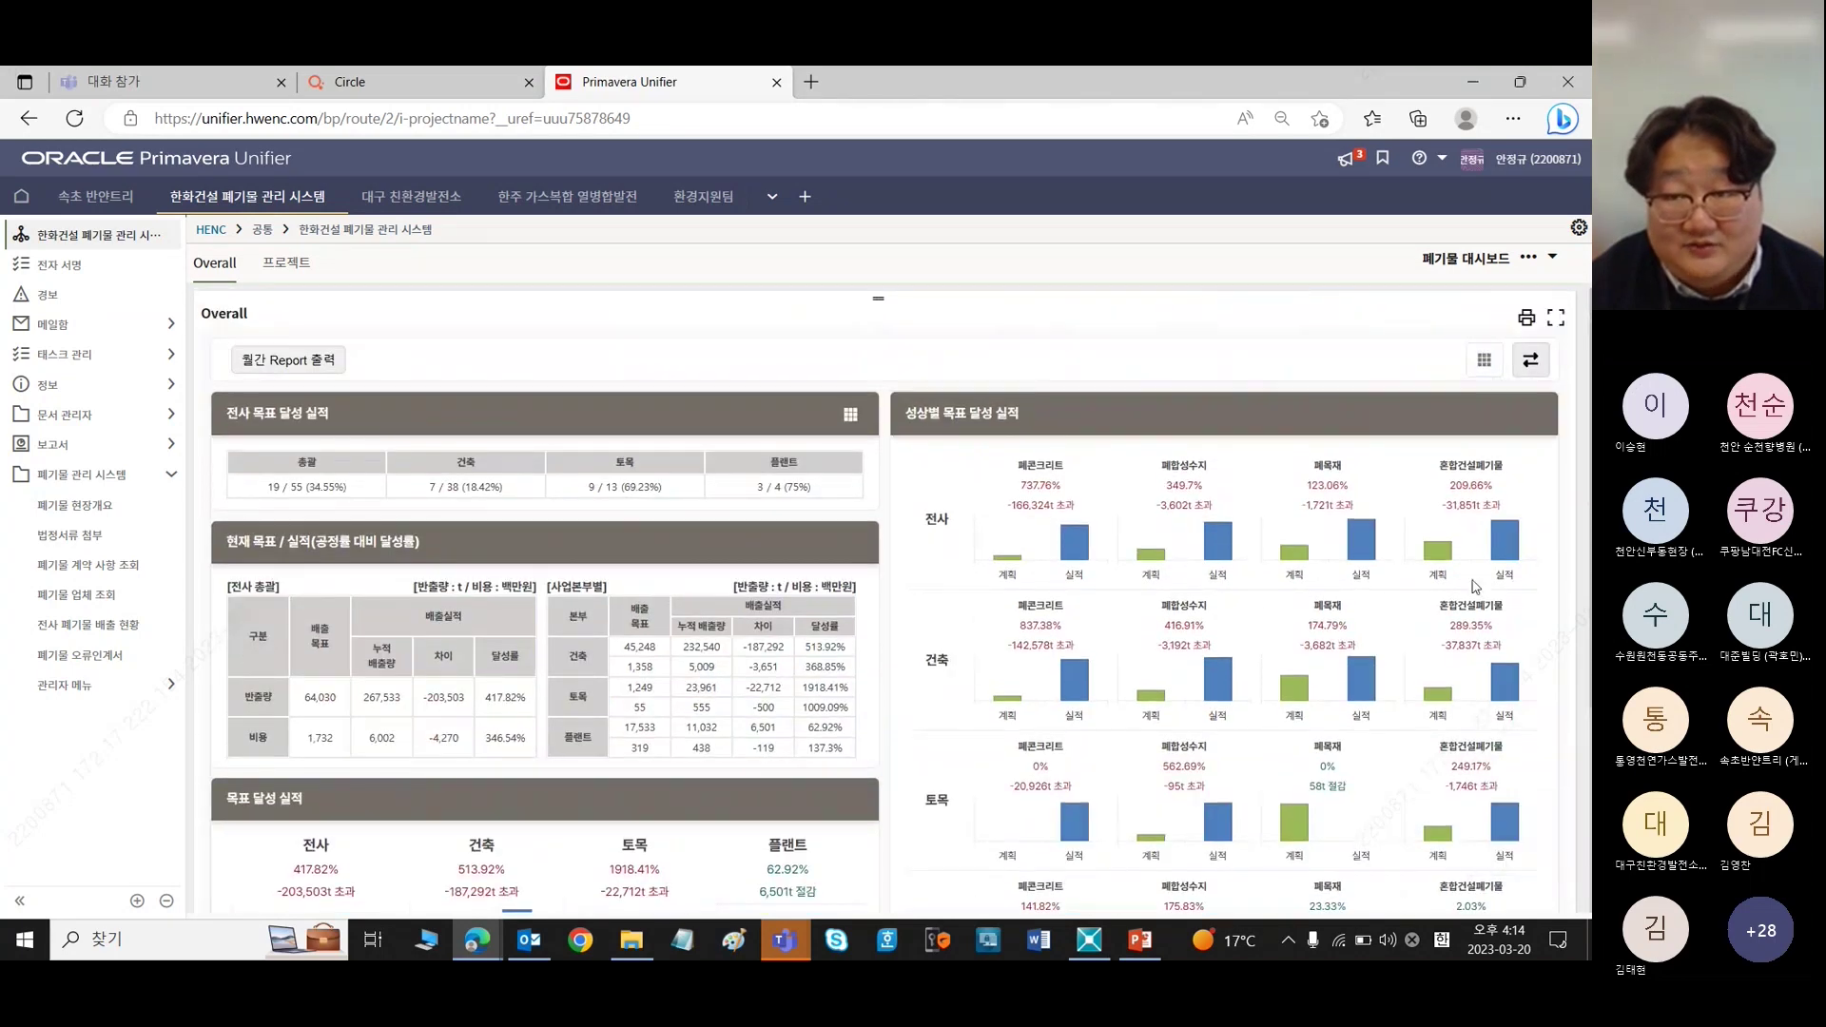
pyautogui.click(1485, 361)
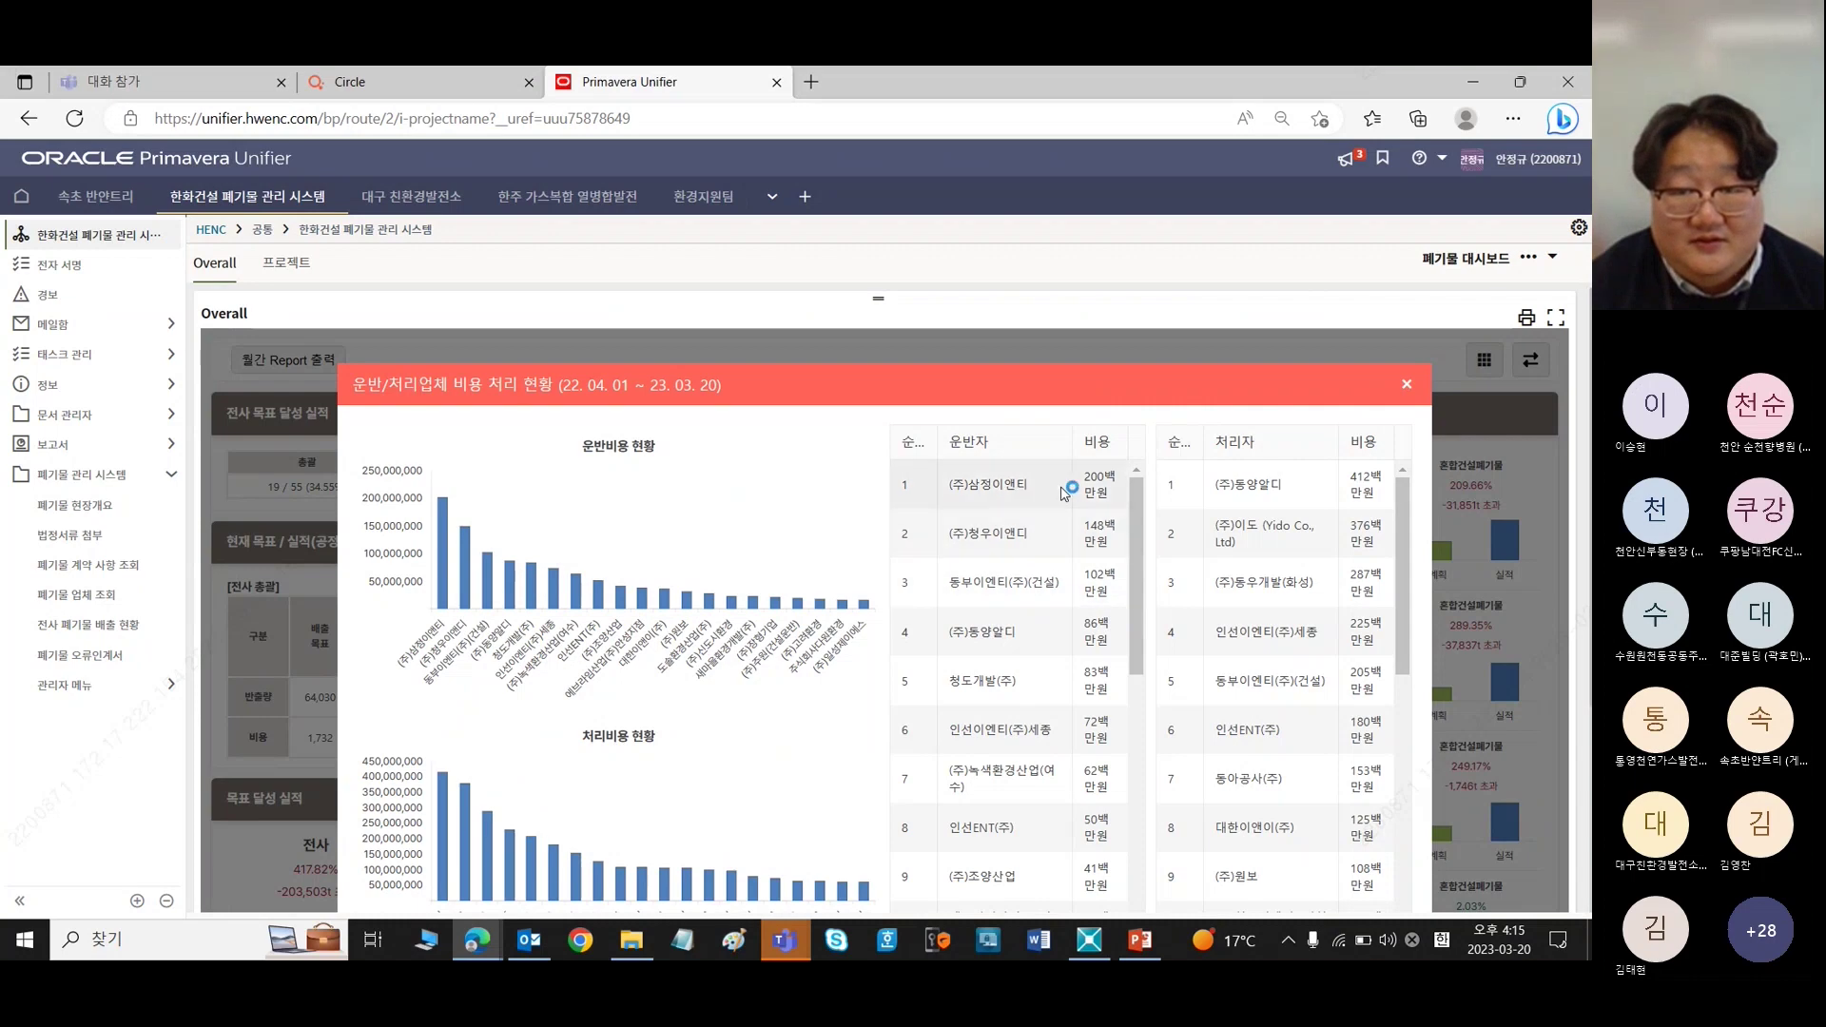
pyautogui.moveTo(451, 516)
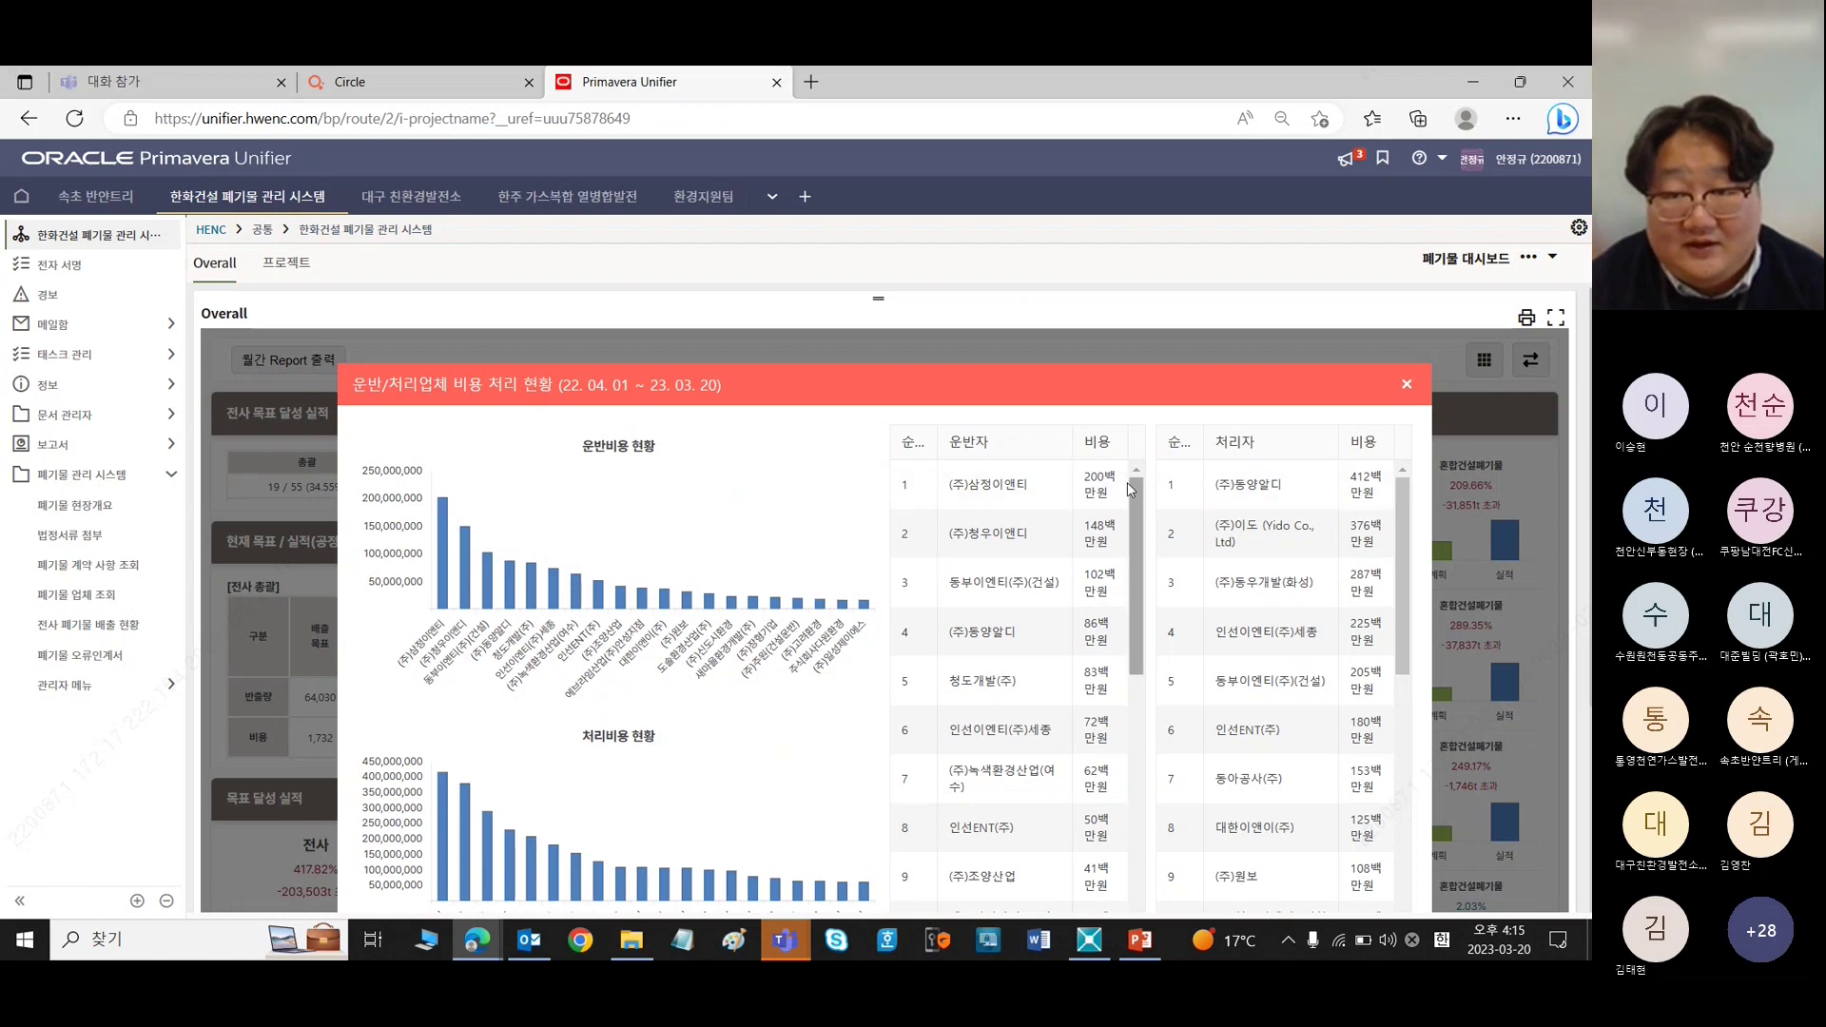
pyautogui.scroll(-4, 996, 510)
pyautogui.moveTo(665, 838)
pyautogui.scroll(-4, 663, 837)
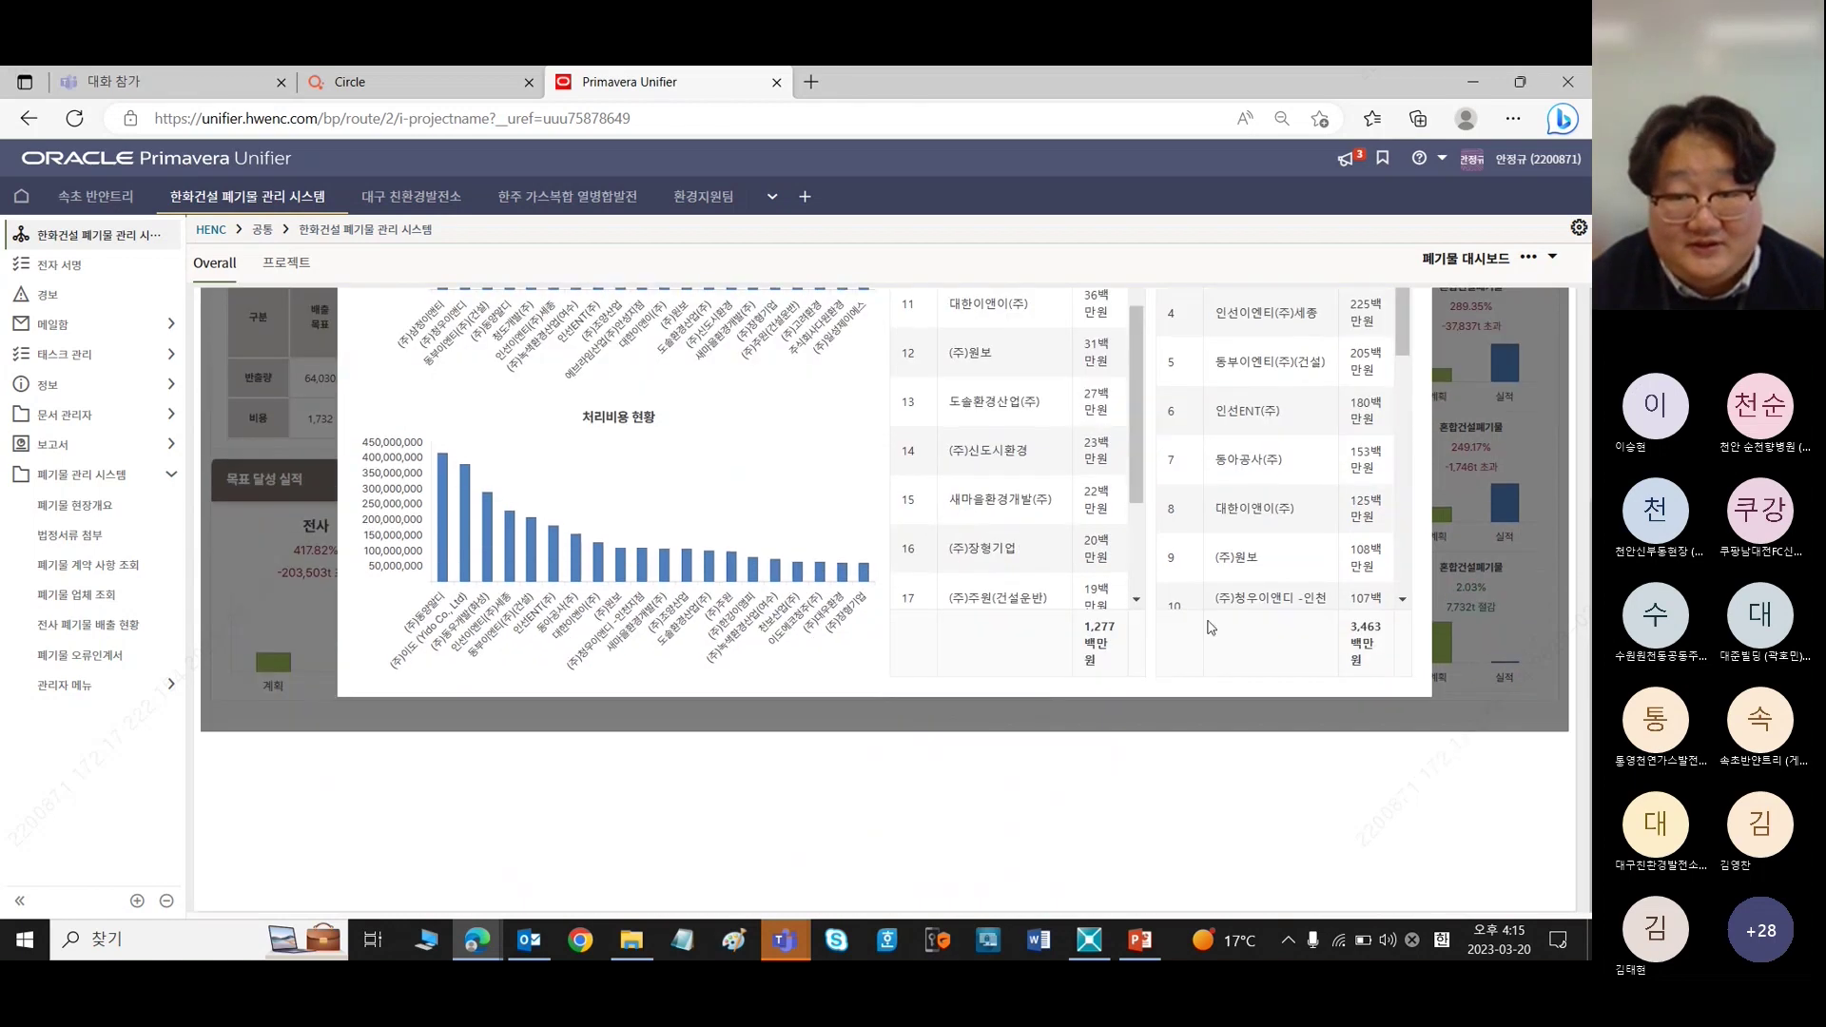
pyautogui.scroll(4, 1227, 625)
pyautogui.click(1408, 384)
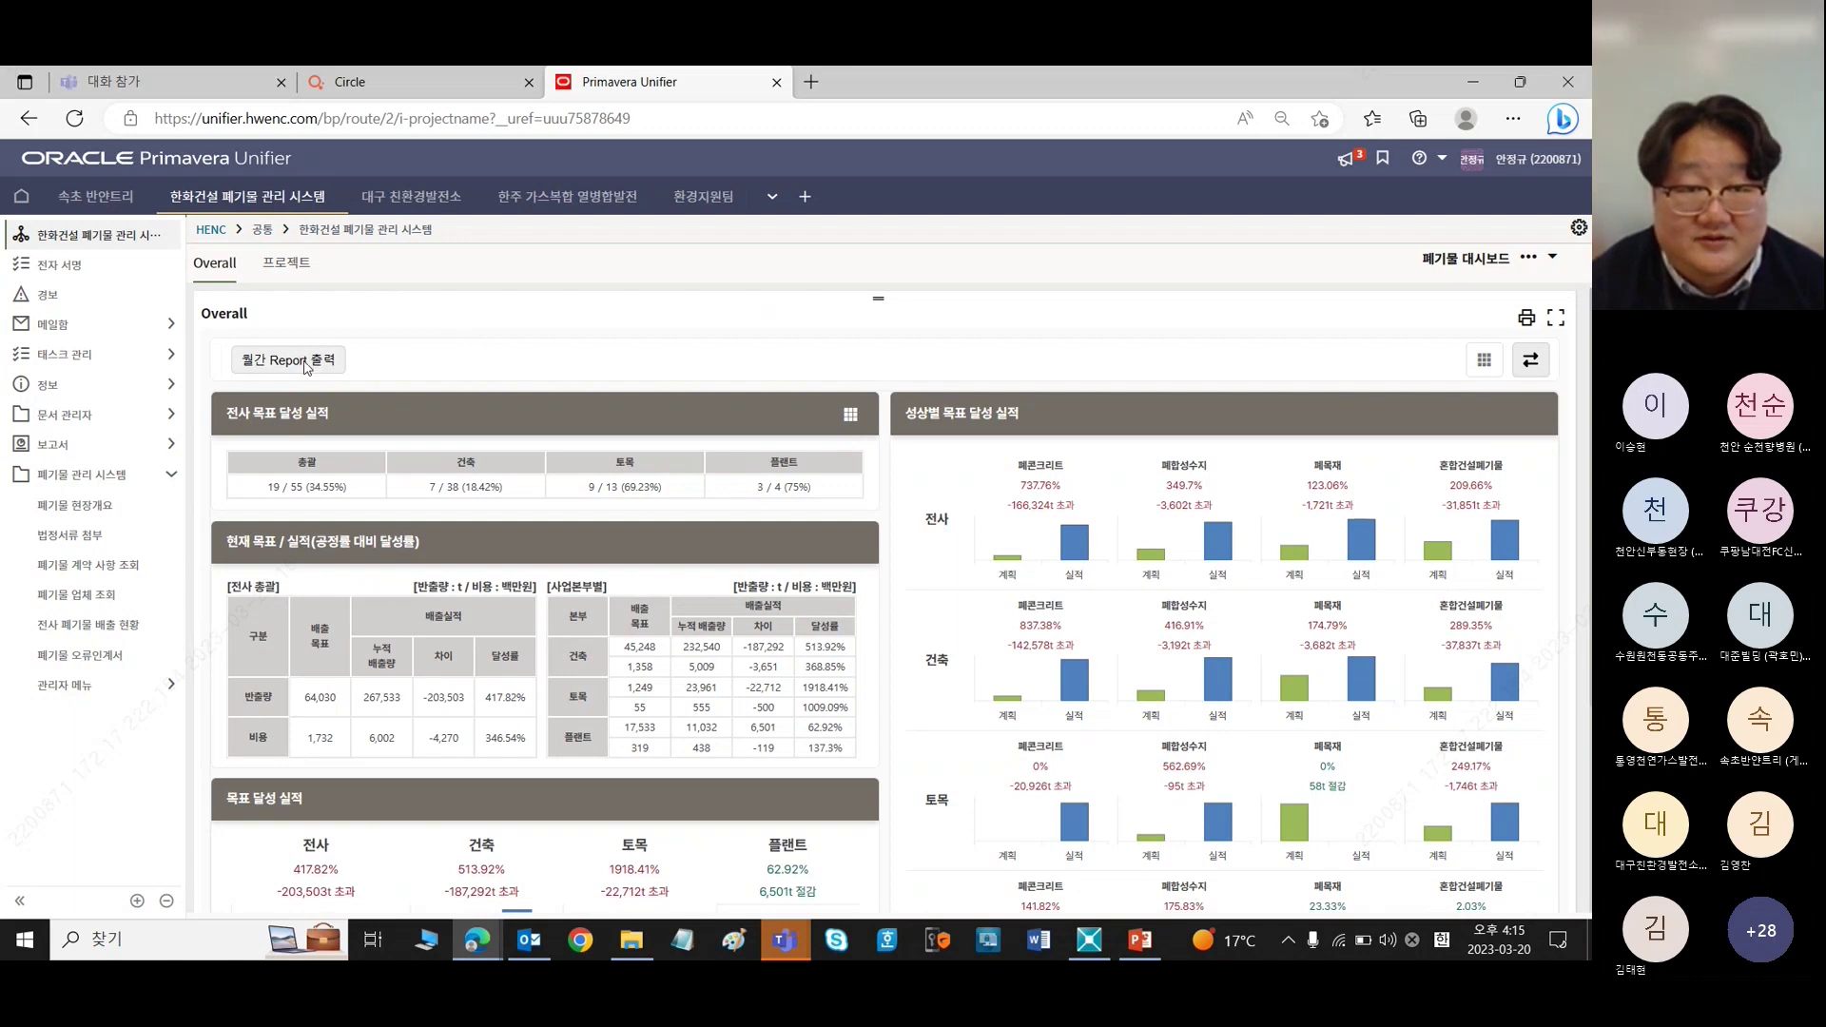
pyautogui.click(303, 362)
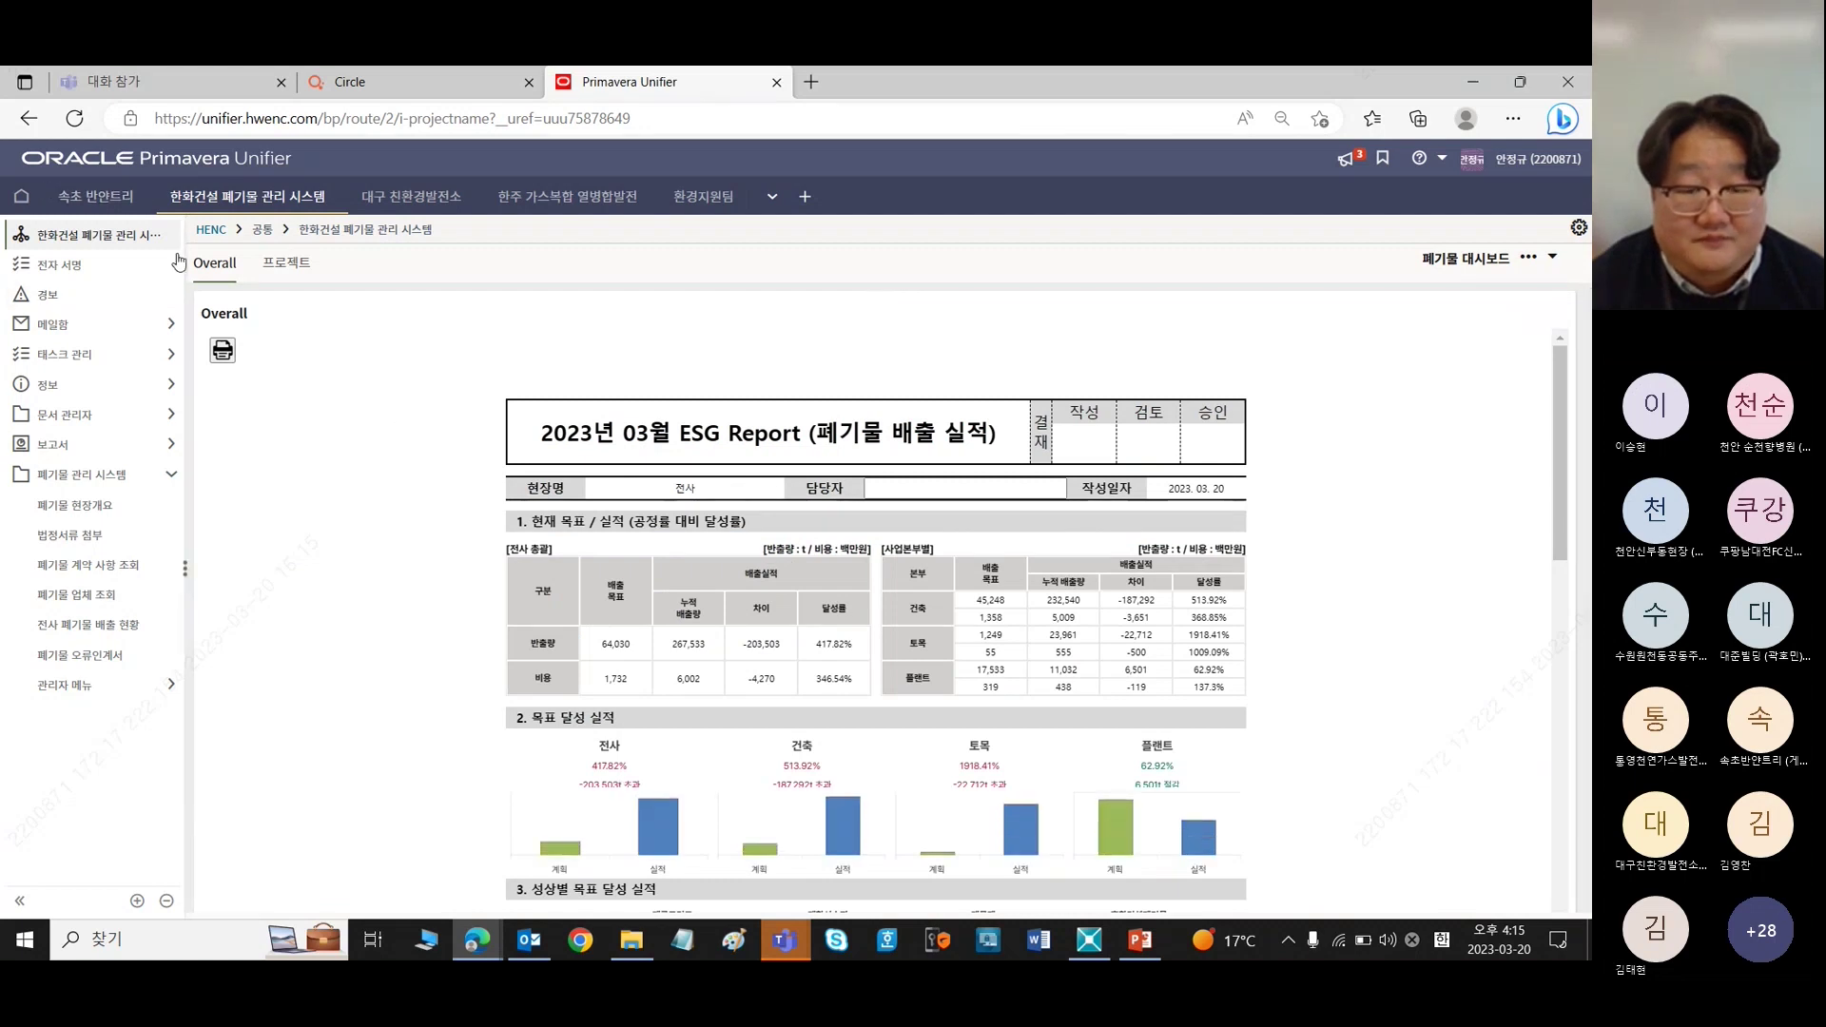
pyautogui.hotkey('alt', 'Left')
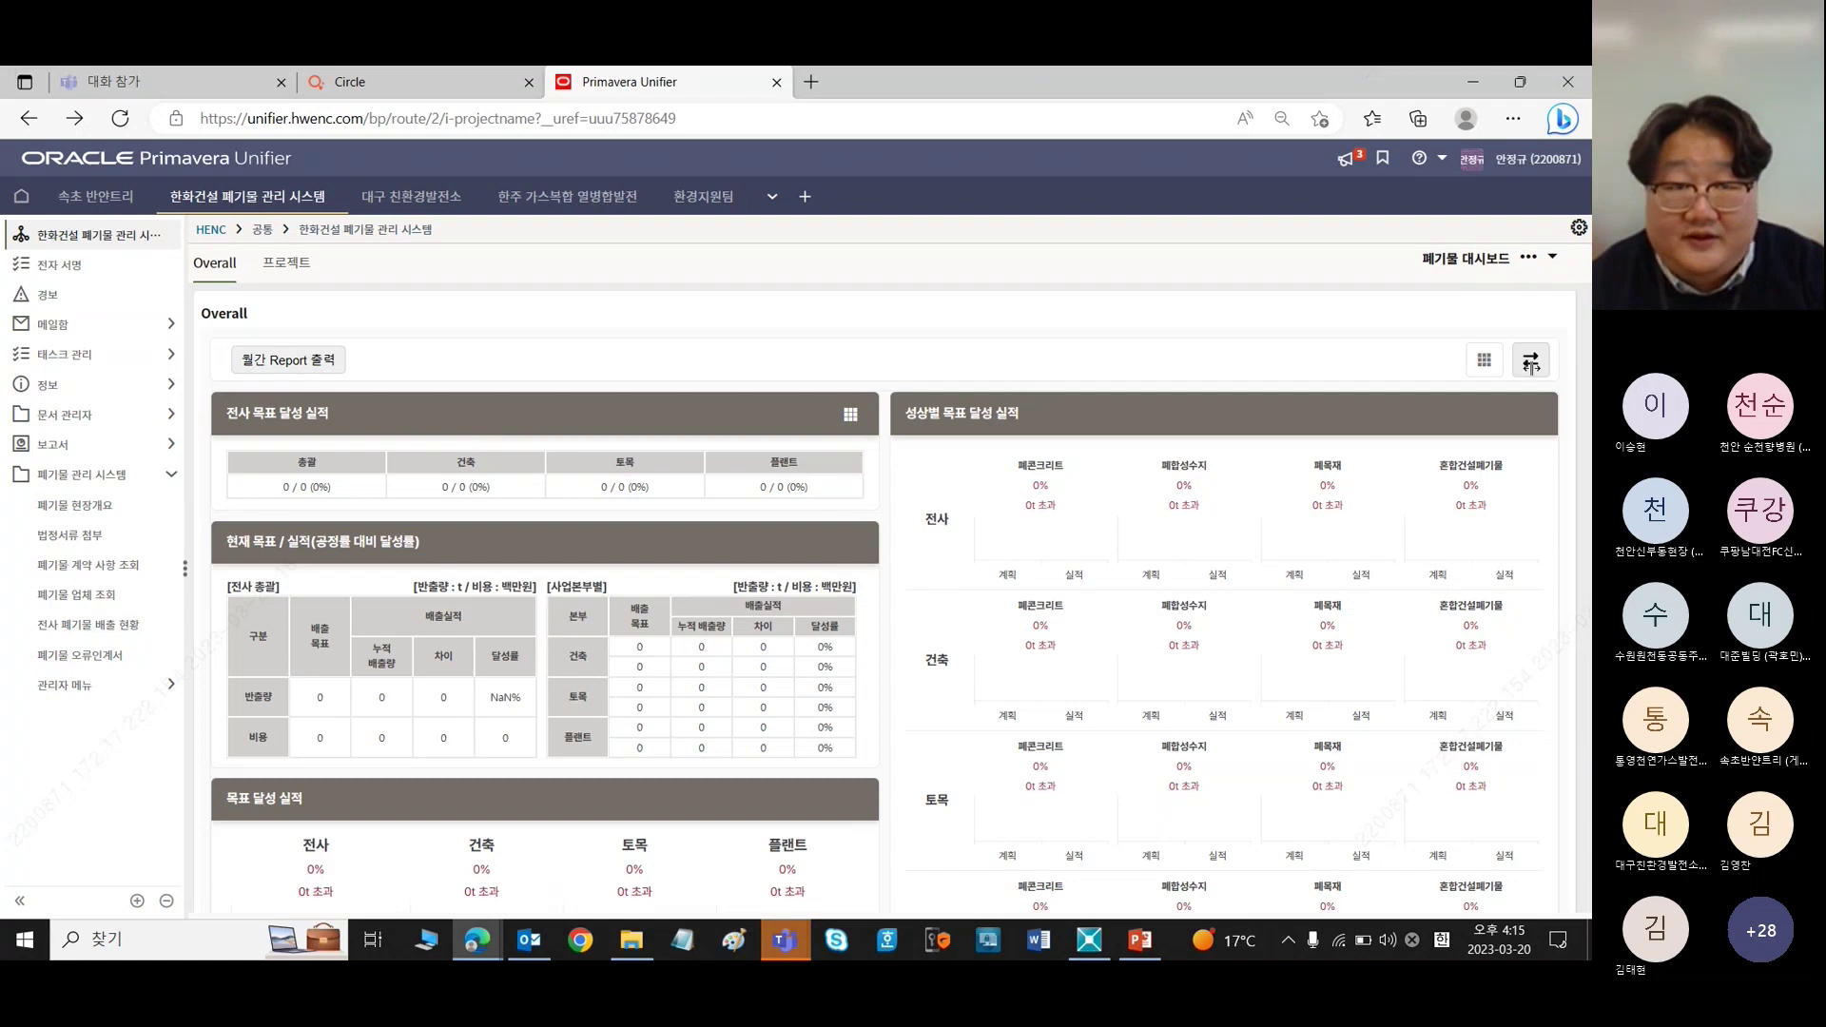
# Step: Switch Overall to the emissions view and open the 기간 선택 picker (2022.04.01–2023.03.20)
pyautogui.click(1532, 359)
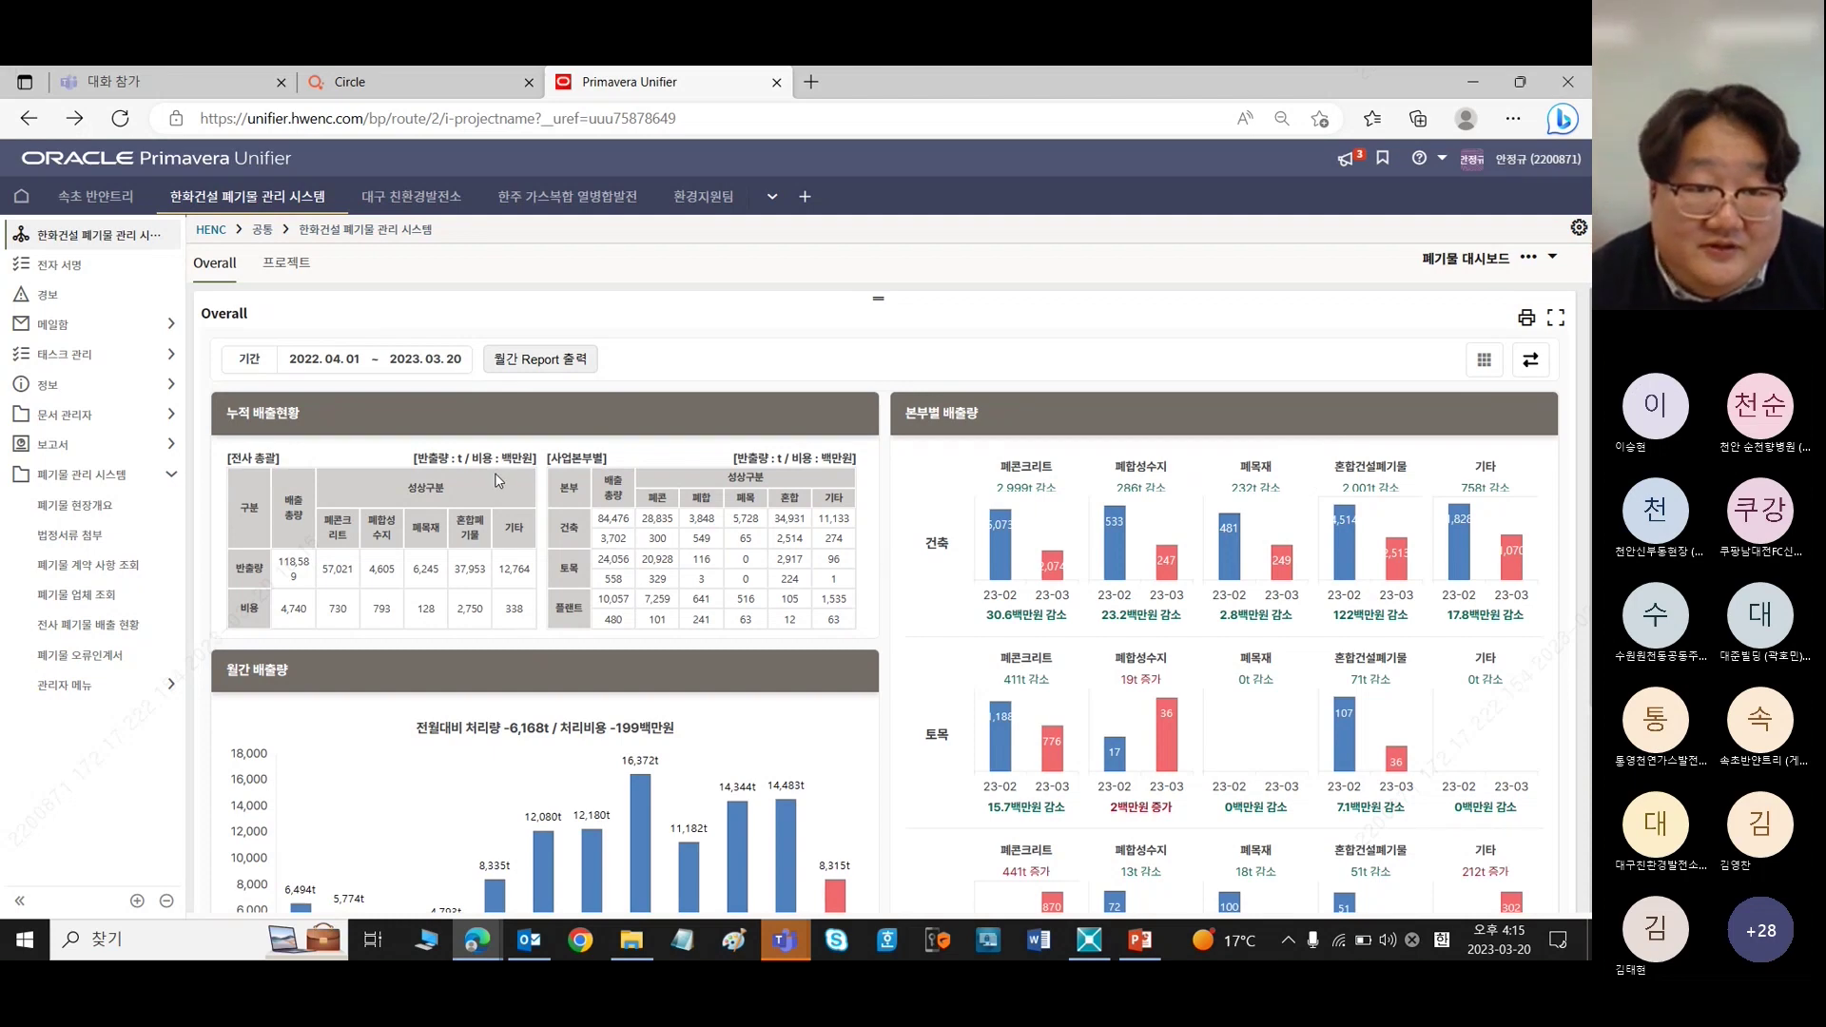
pyautogui.scroll(-1, 498, 481)
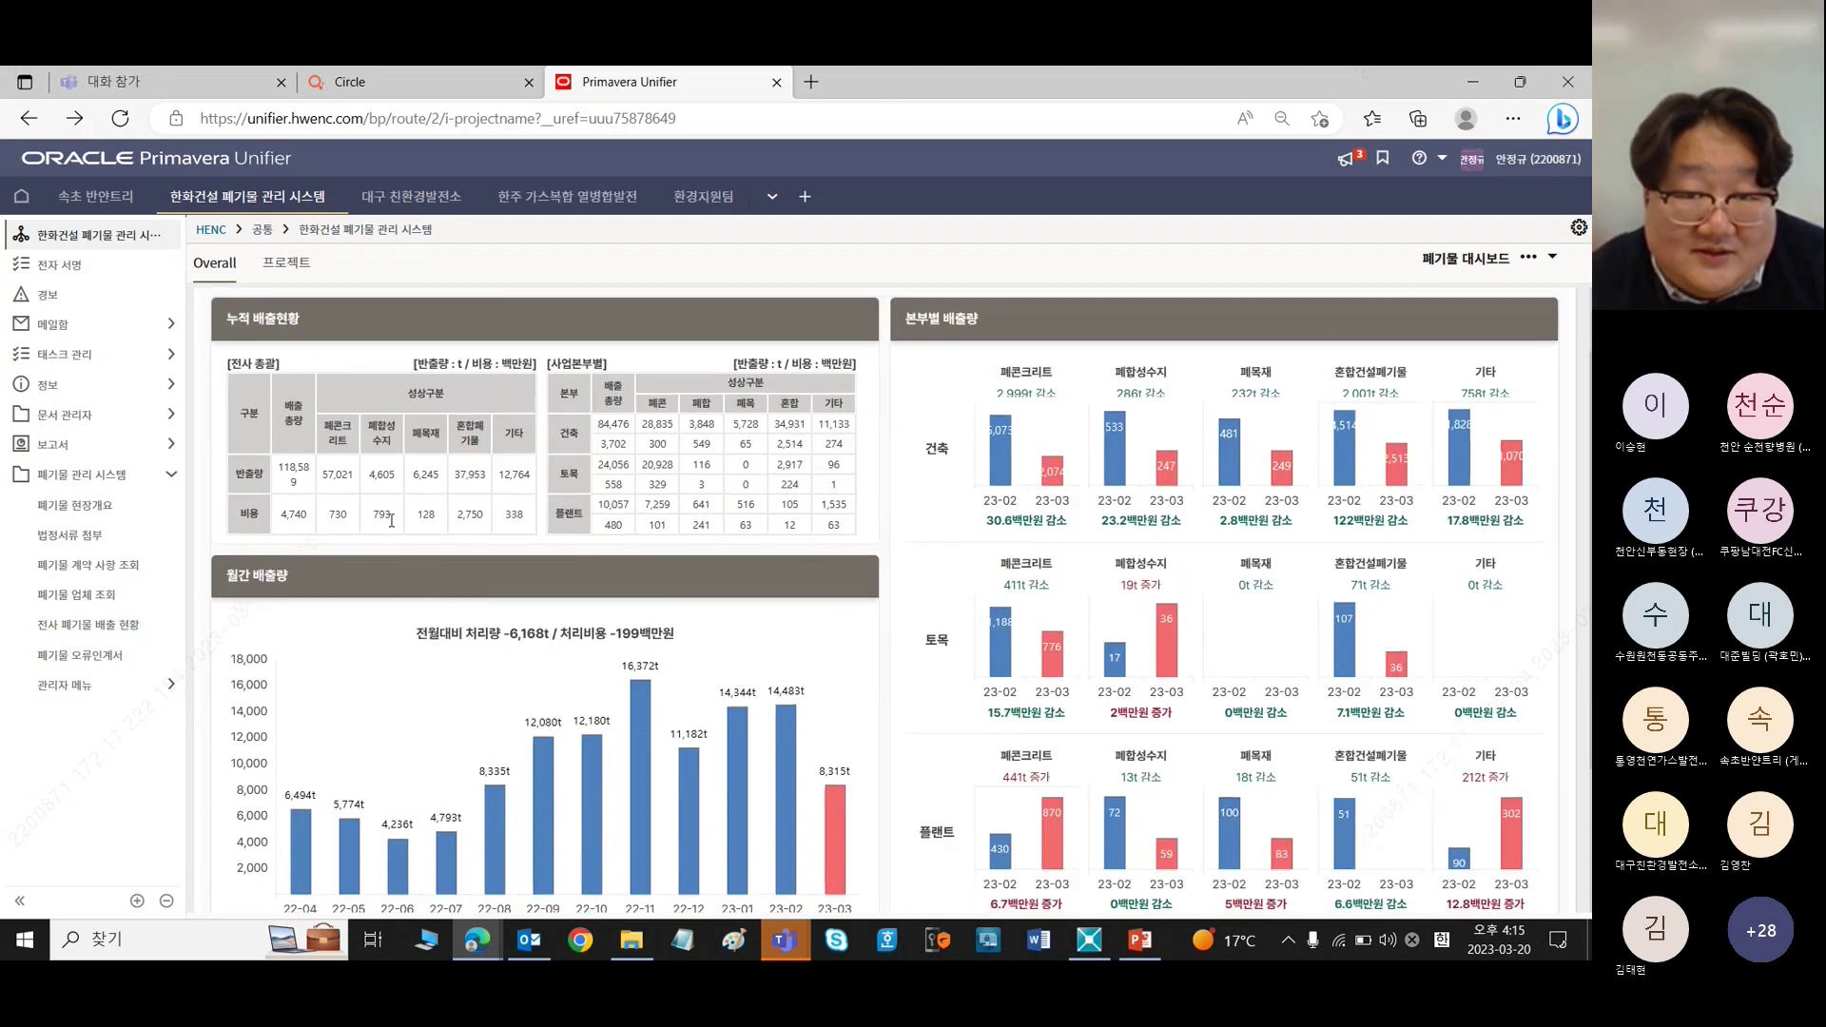
pyautogui.scroll(-3, 704, 425)
pyautogui.scroll(4, 470, 364)
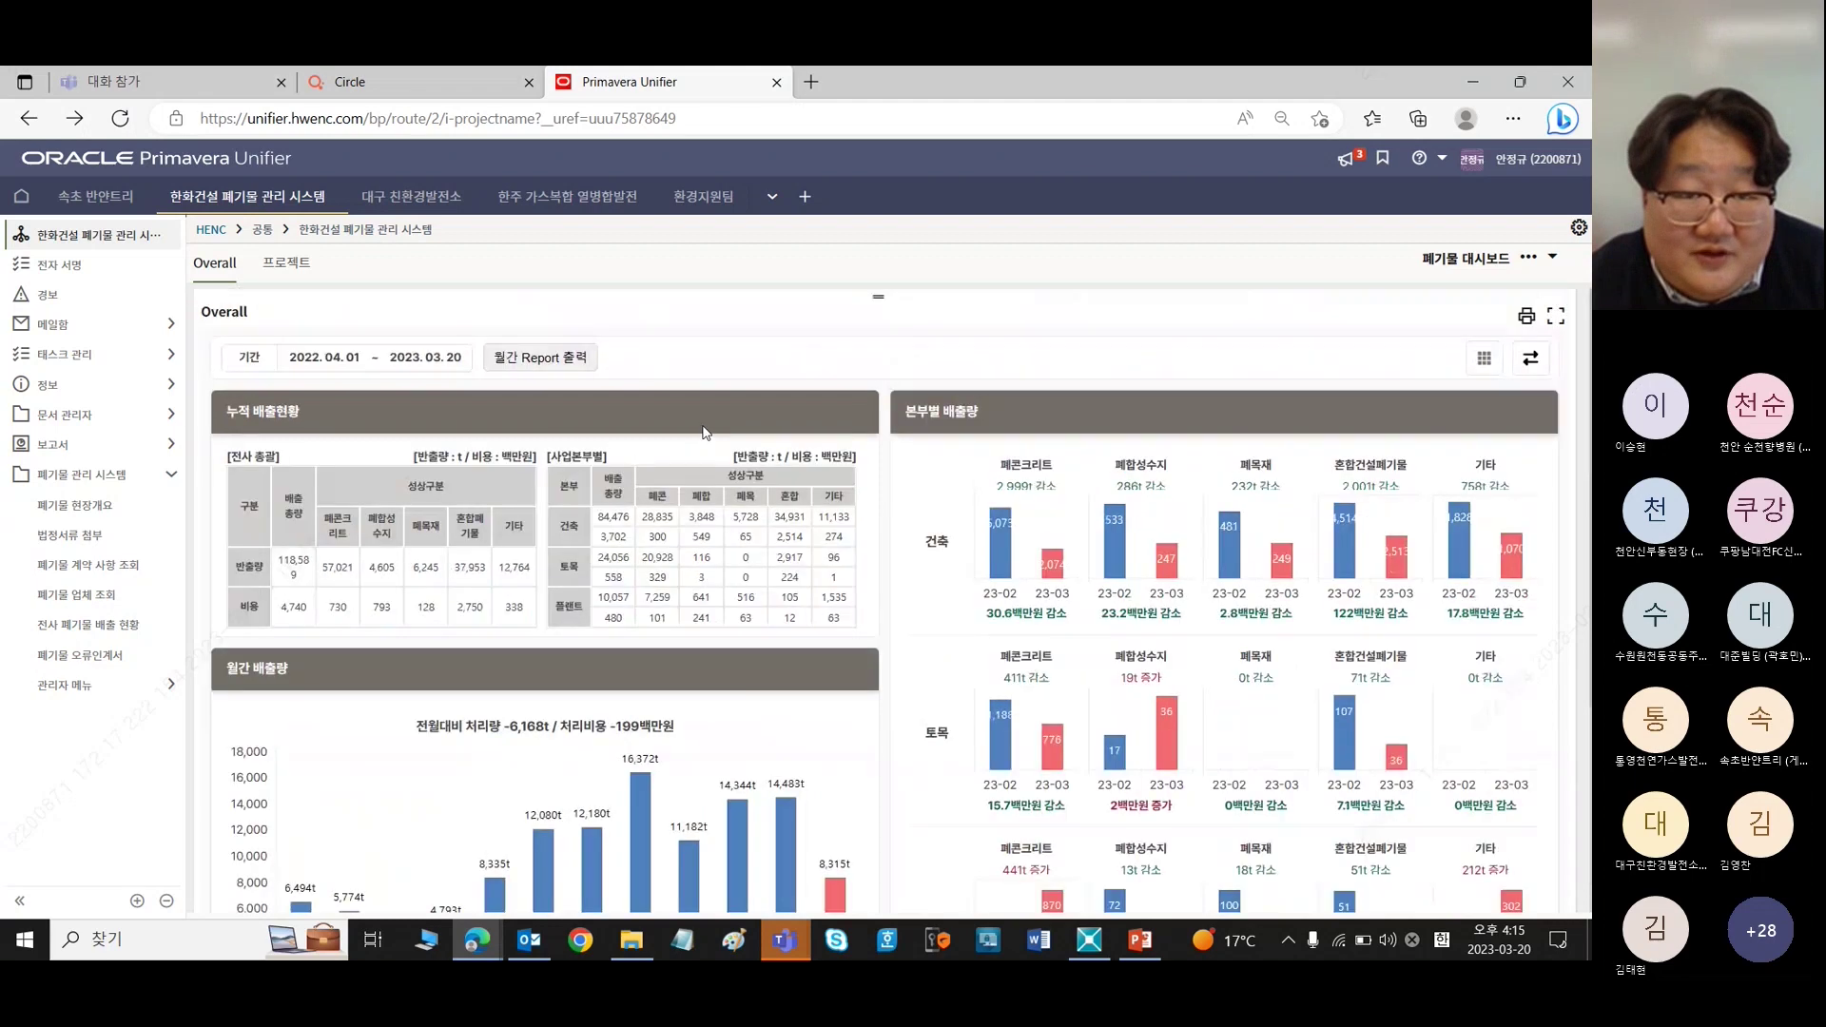
pyautogui.click(470, 364)
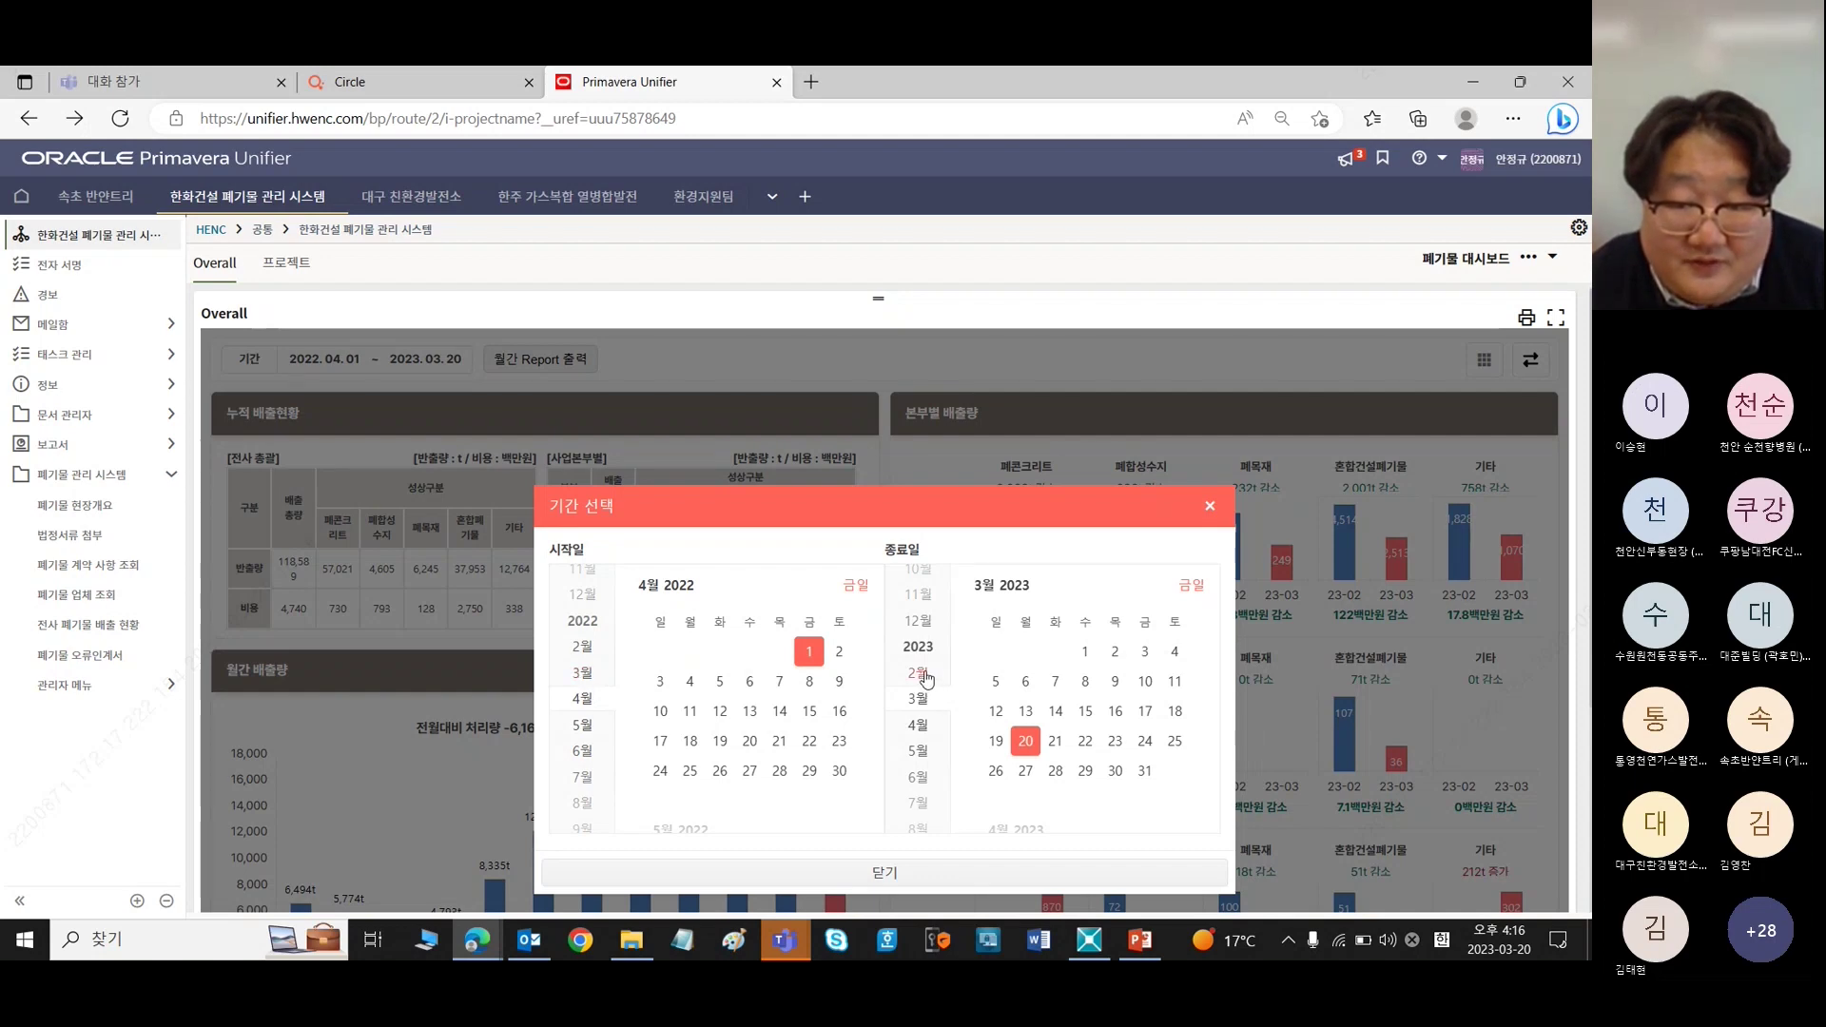
# Step: Set the Overall dashboard period to 2022.03.01–2023.02.28 and close the calendar
pyautogui.click(920, 674)
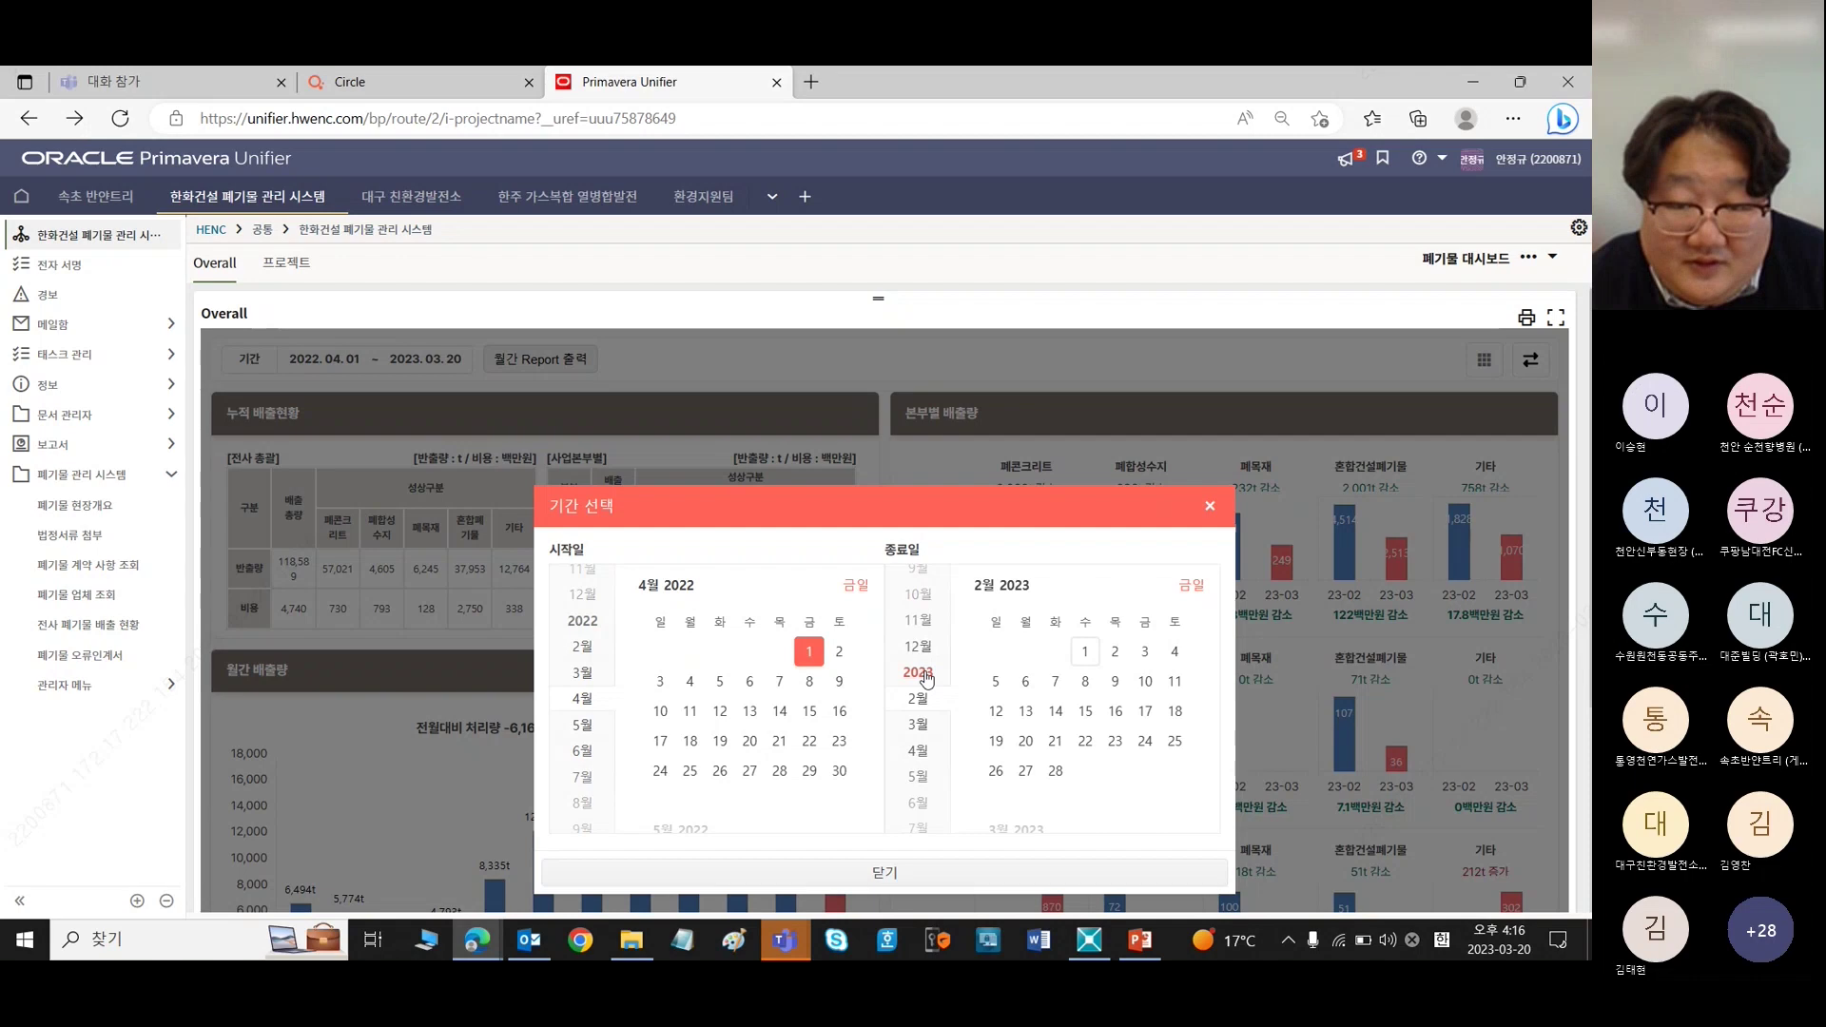
pyautogui.click(1056, 773)
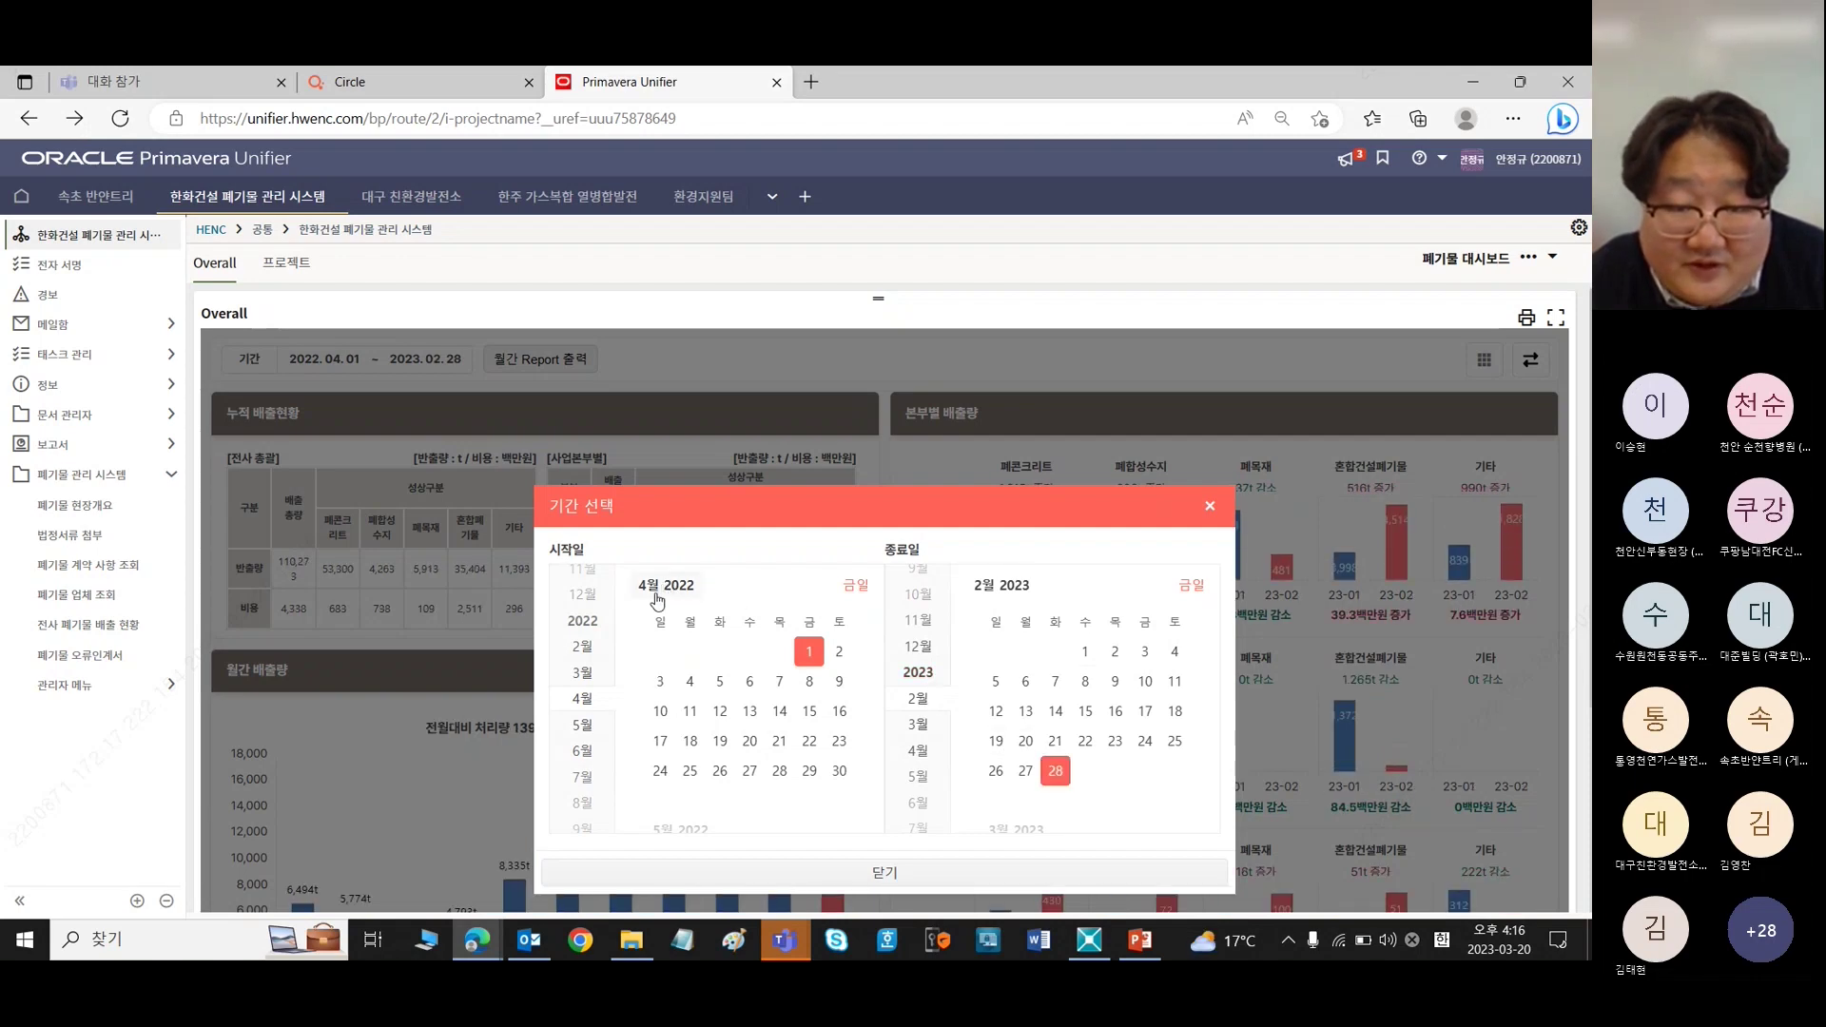
pyautogui.click(585, 676)
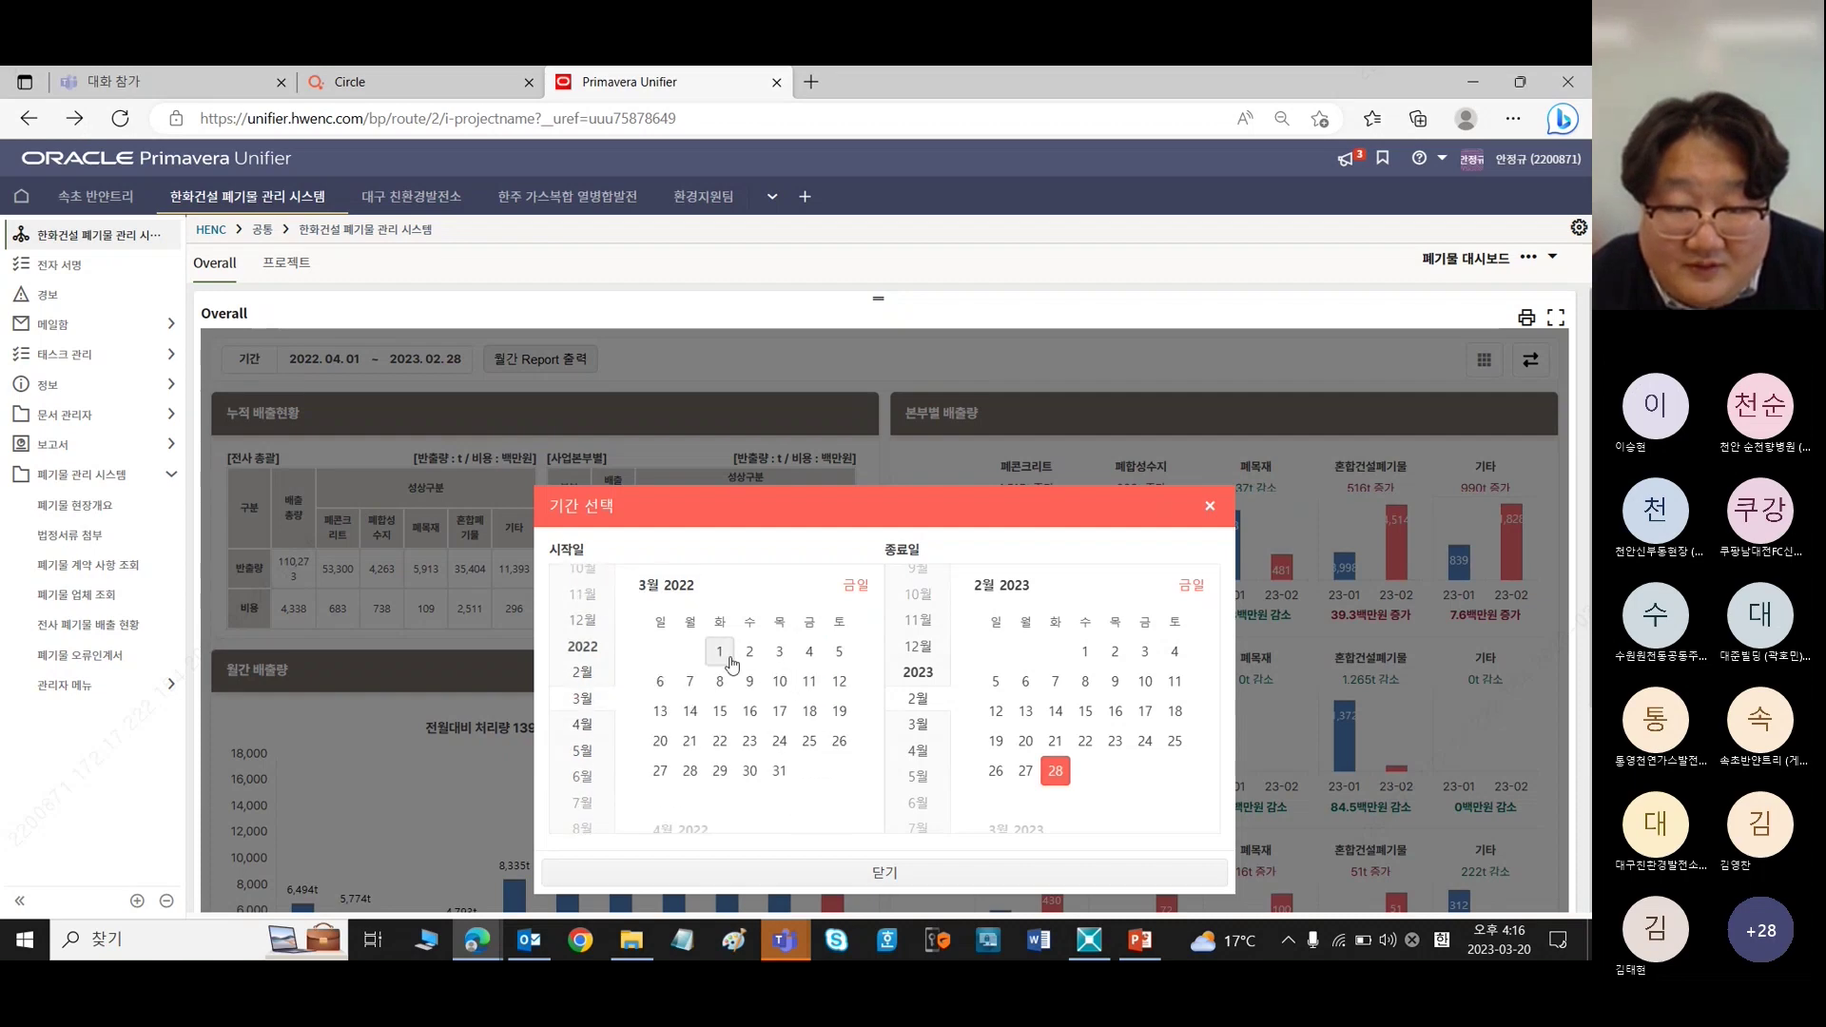
pyautogui.click(720, 652)
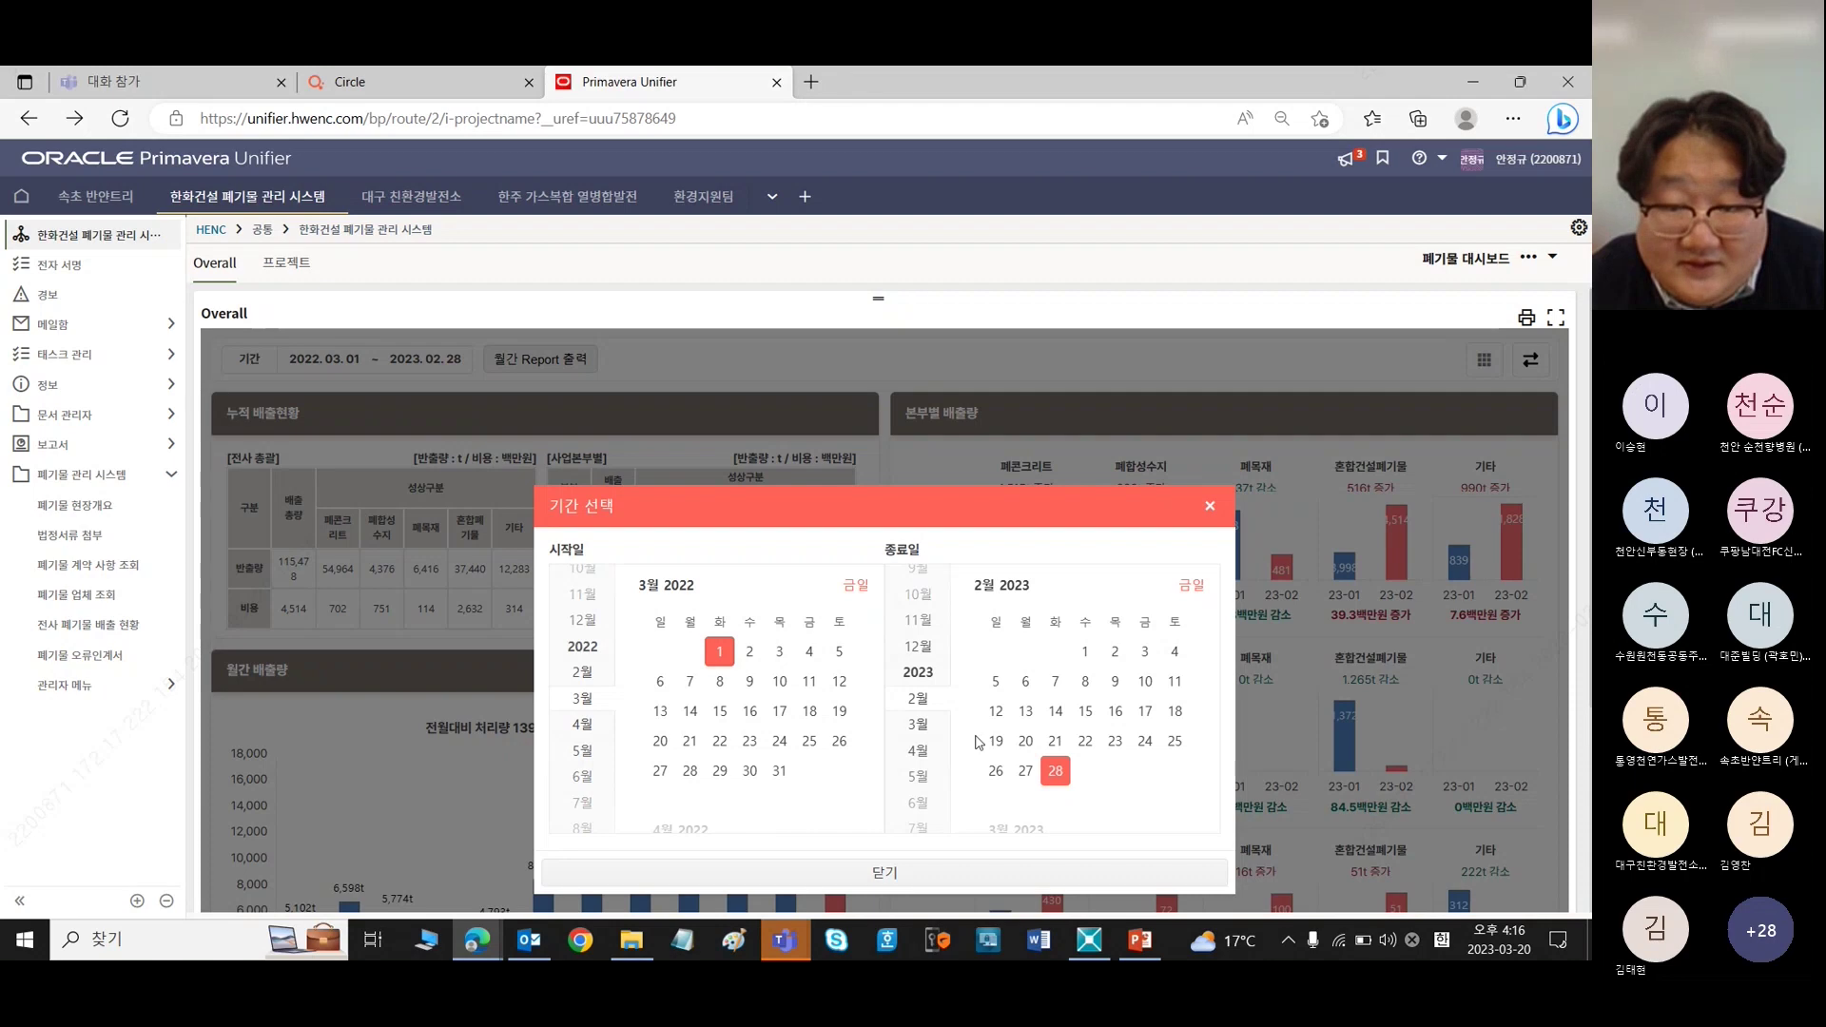
pyautogui.click(890, 877)
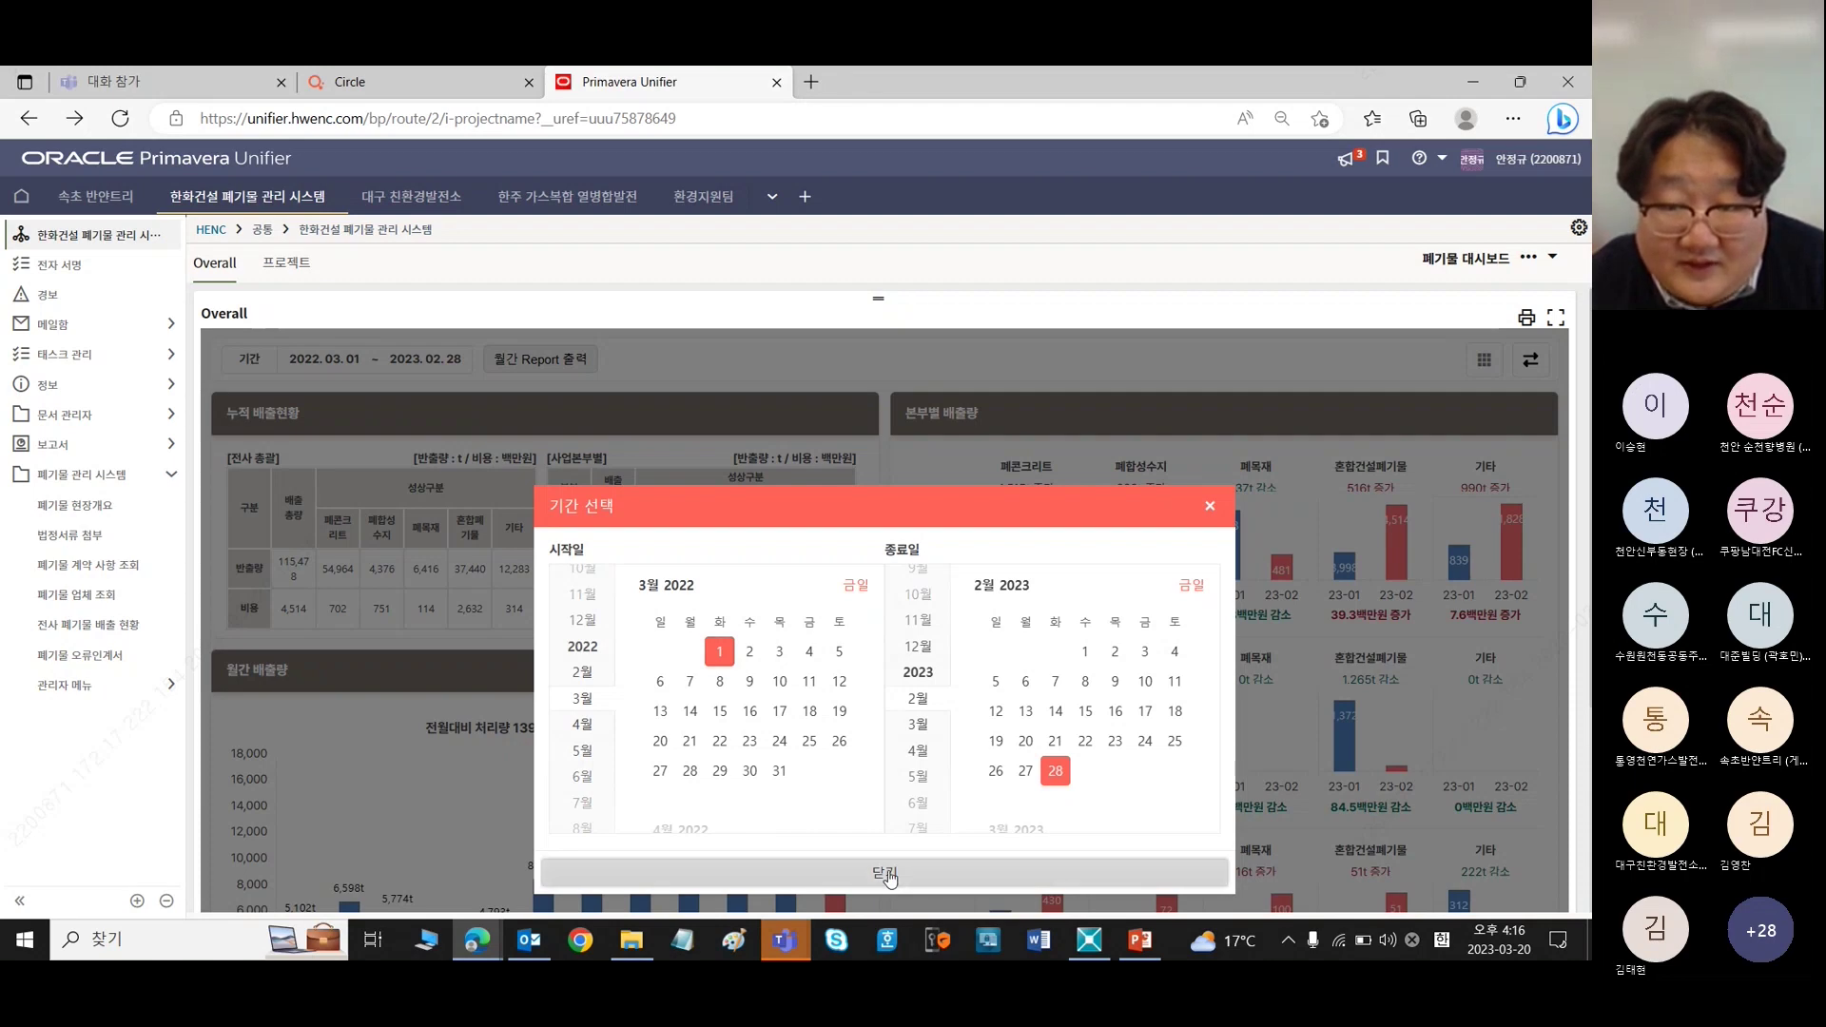
pyautogui.scroll(-3, 853, 721)
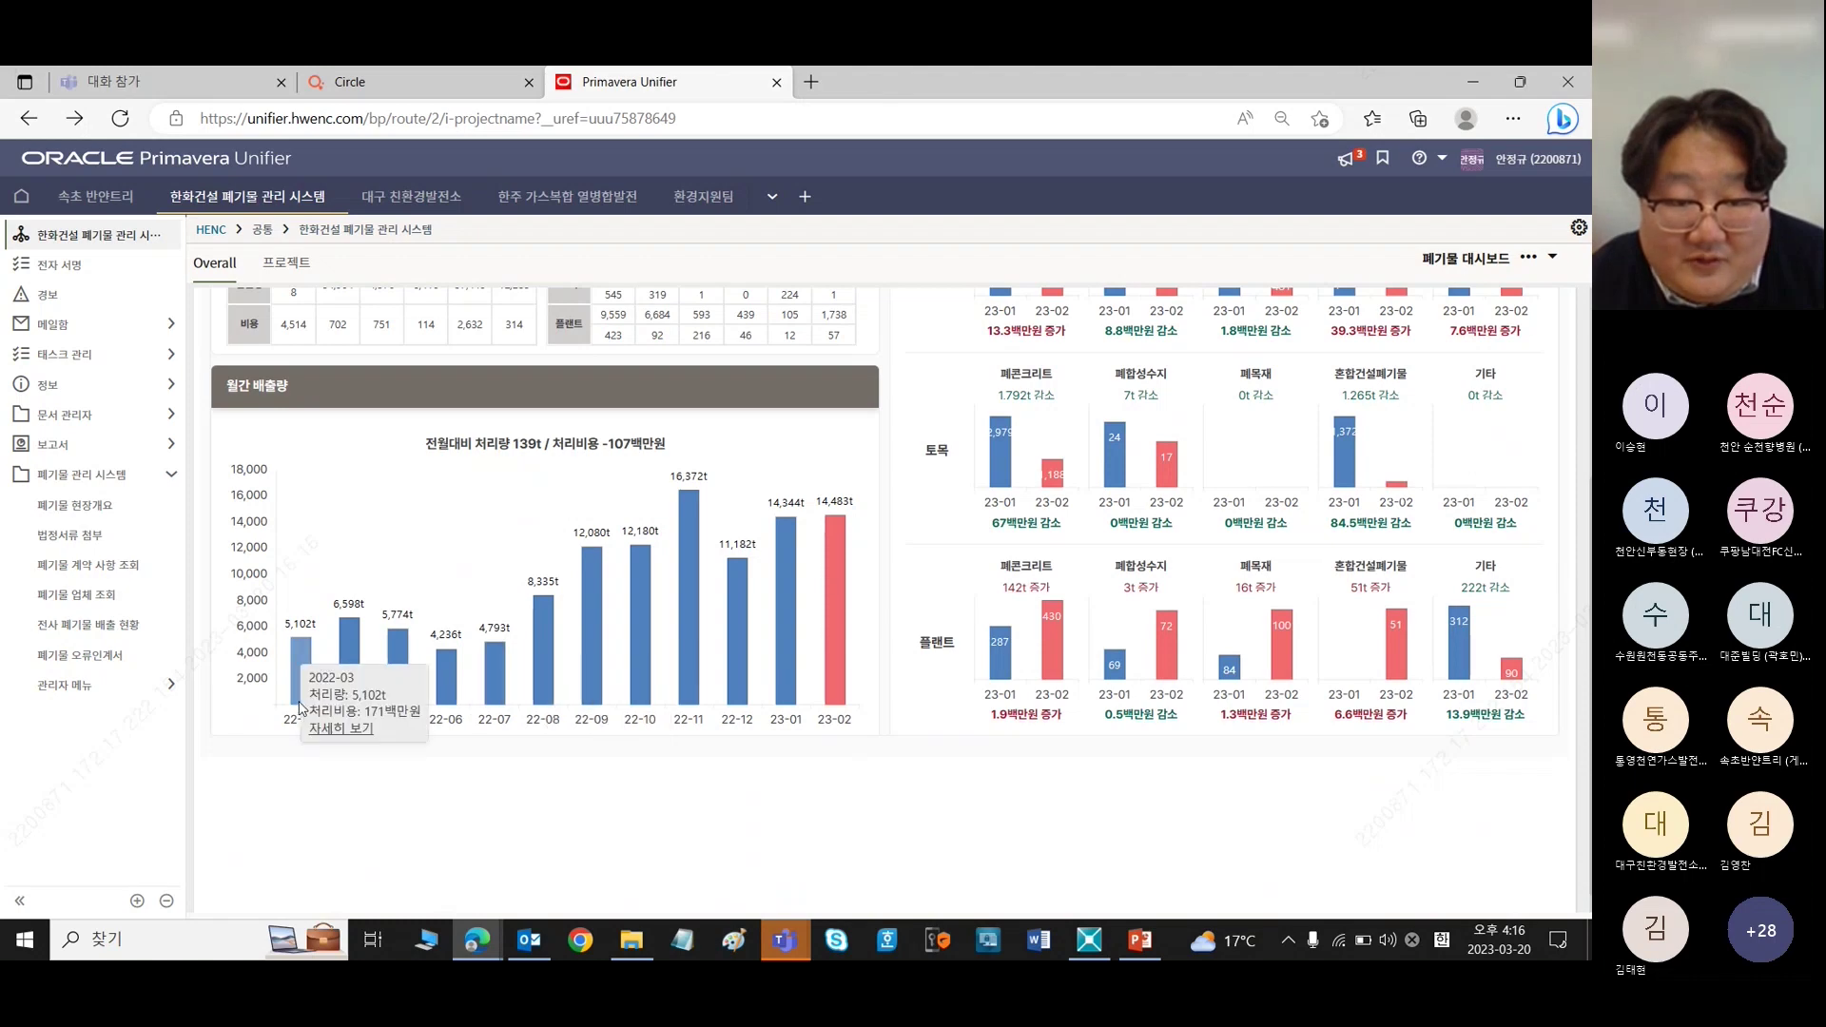
pyautogui.moveTo(847, 638)
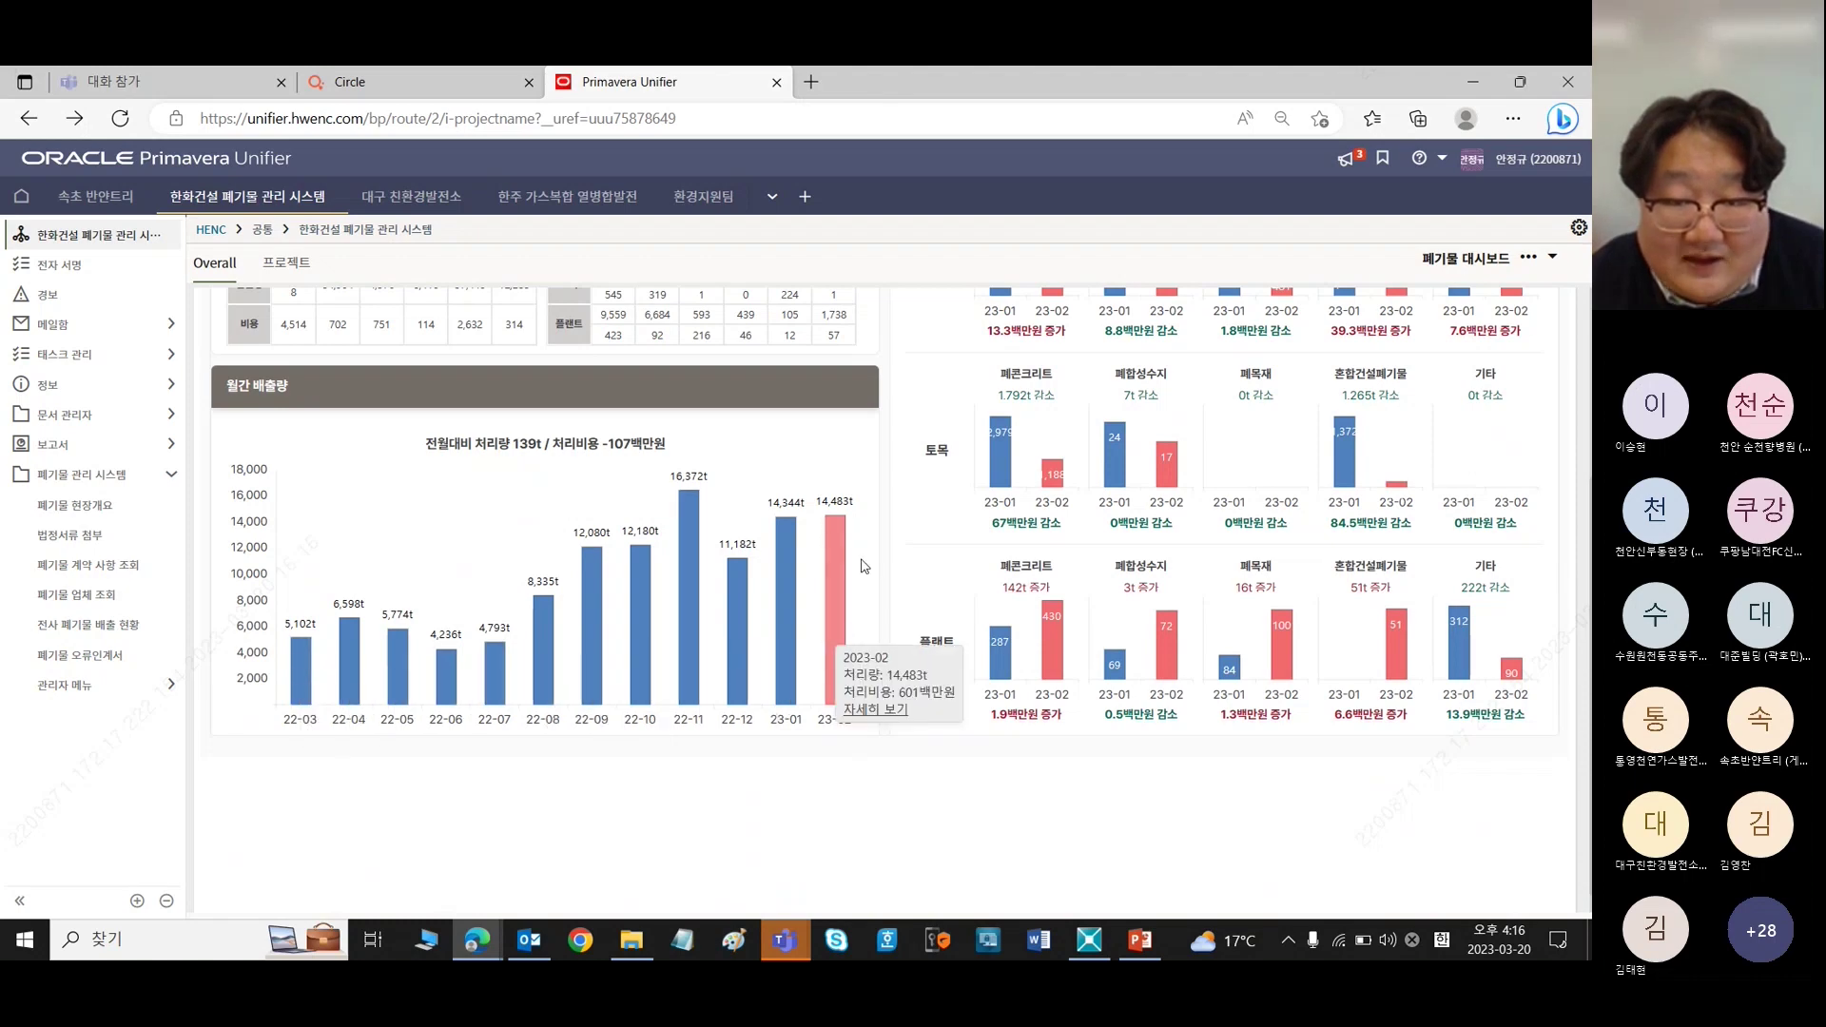
pyautogui.scroll(1, 856, 685)
pyautogui.moveTo(842, 709)
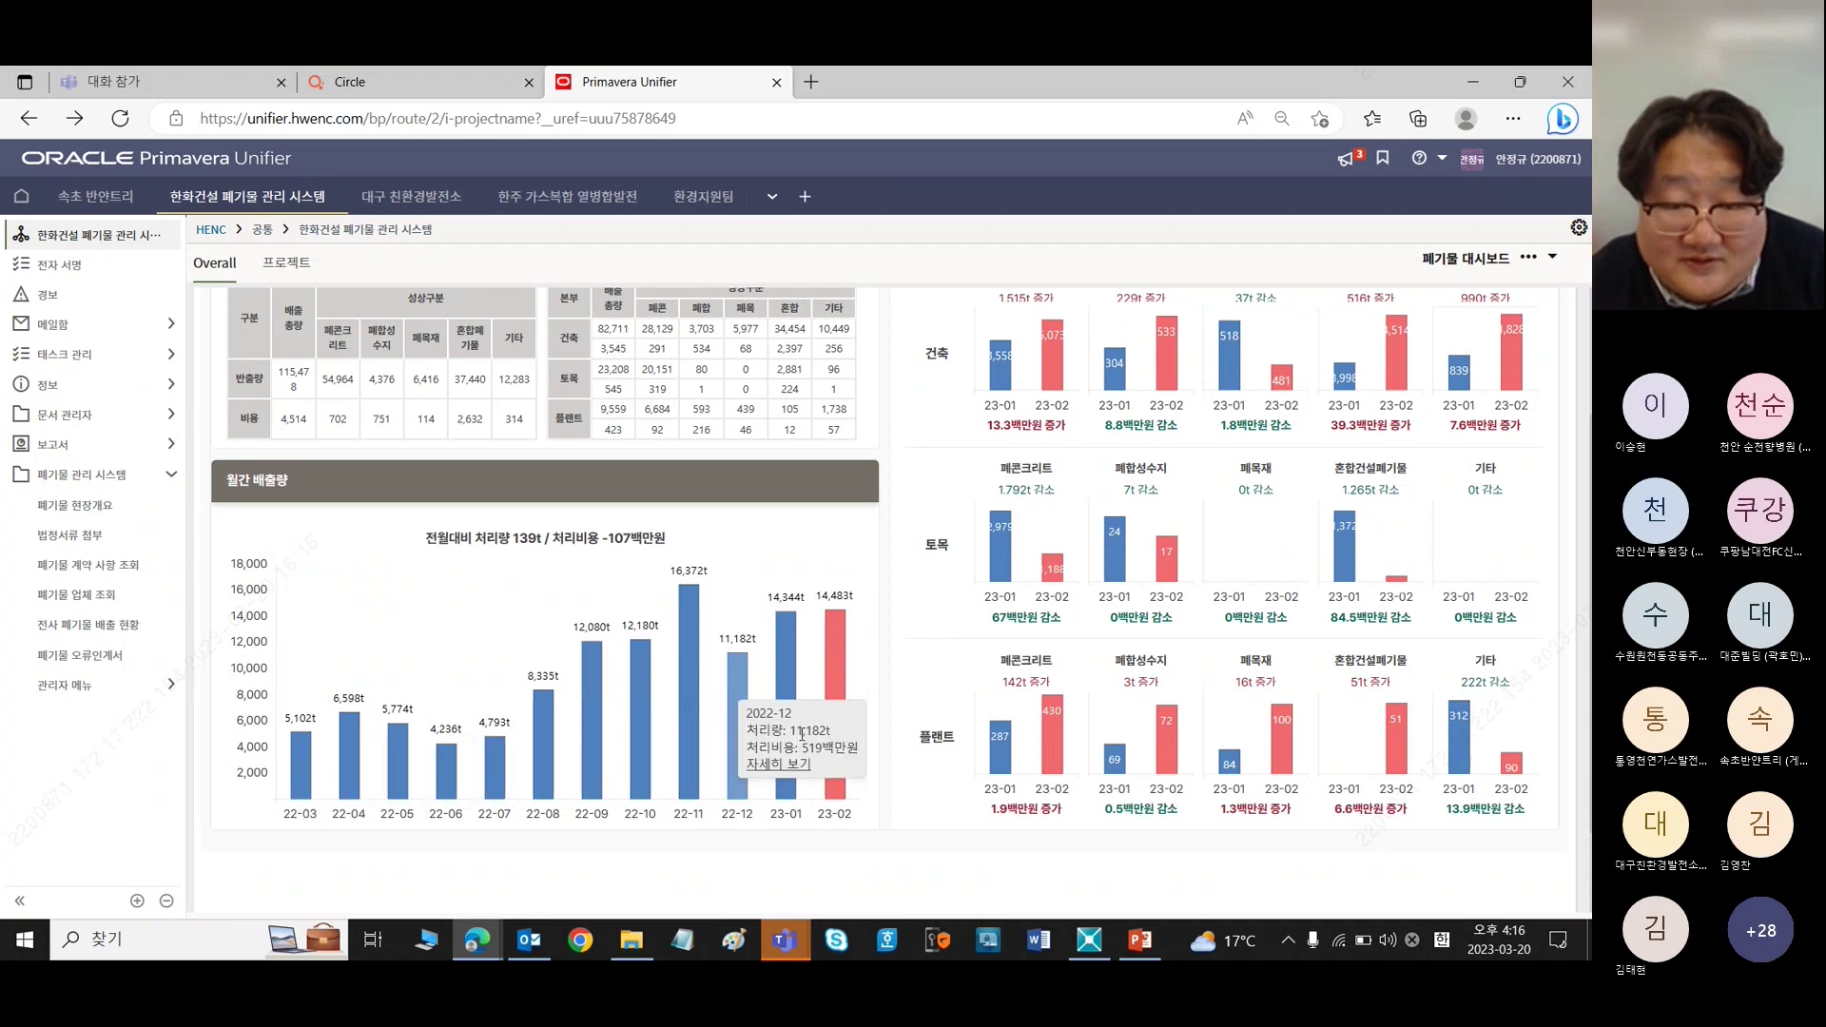
pyautogui.scroll(2, 834, 717)
pyautogui.scroll(-2, 833, 711)
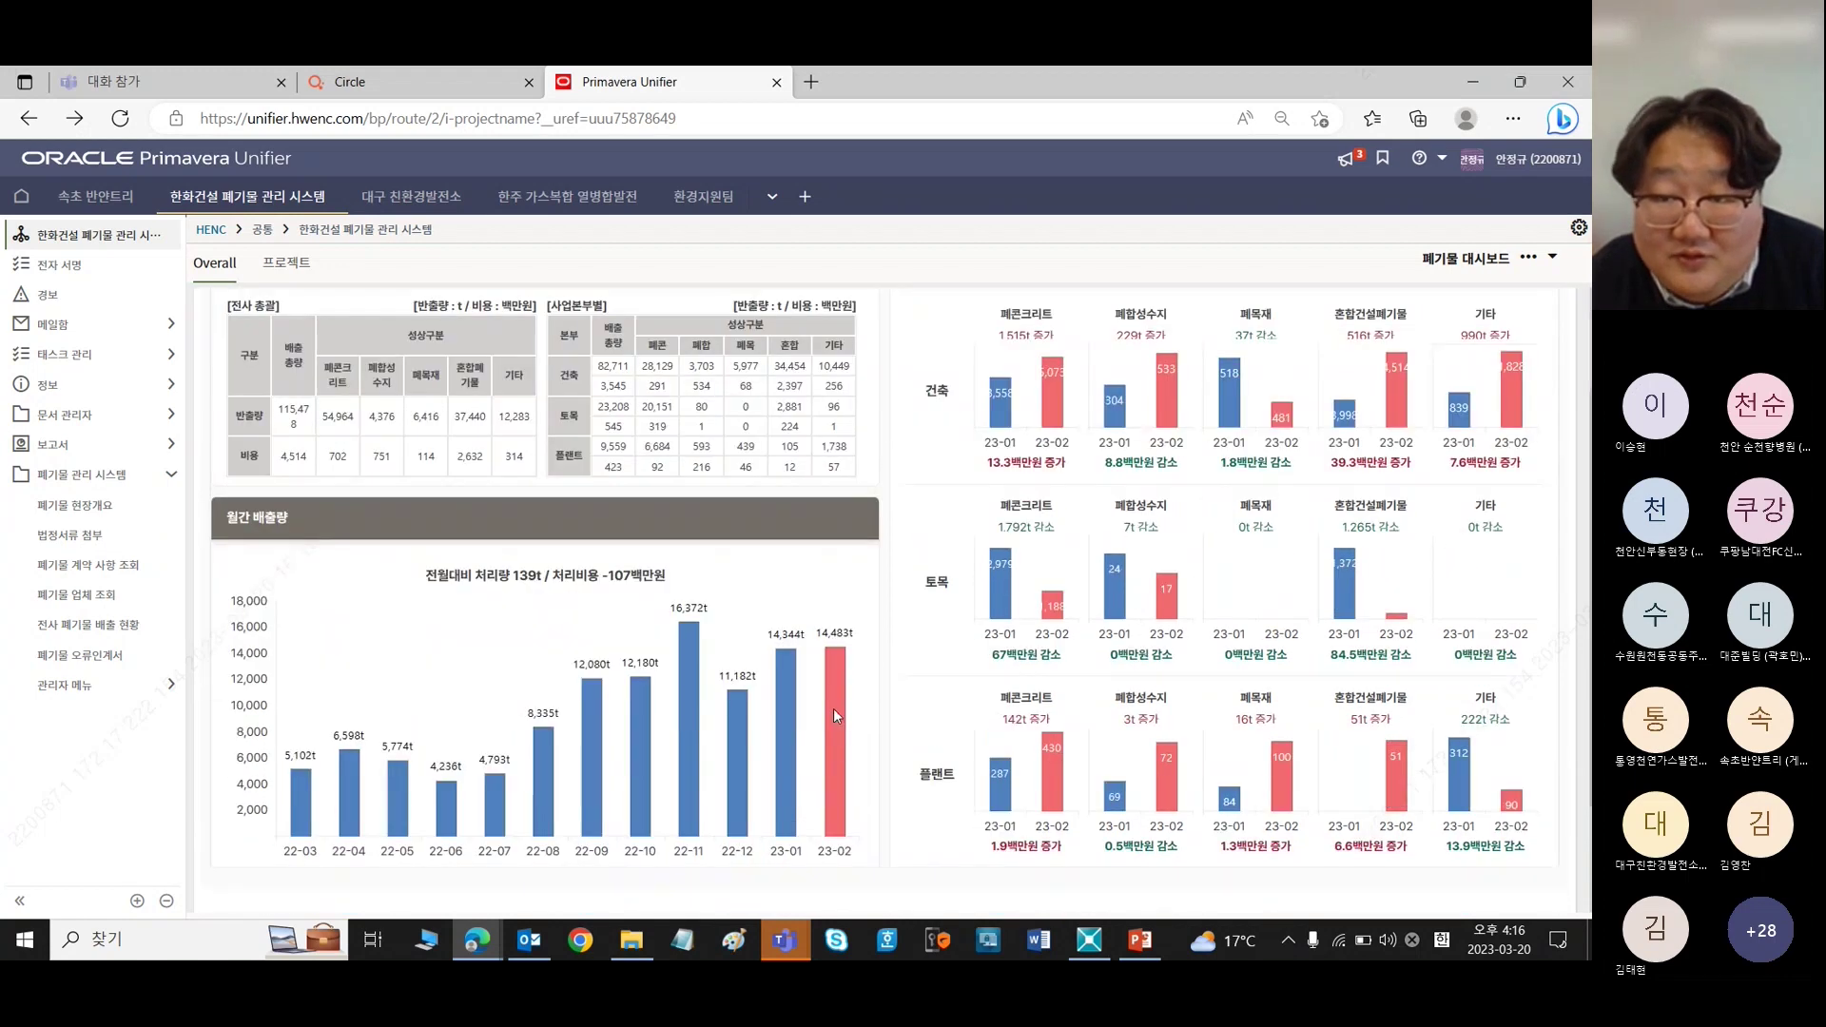
pyautogui.scroll(2, 1227, 552)
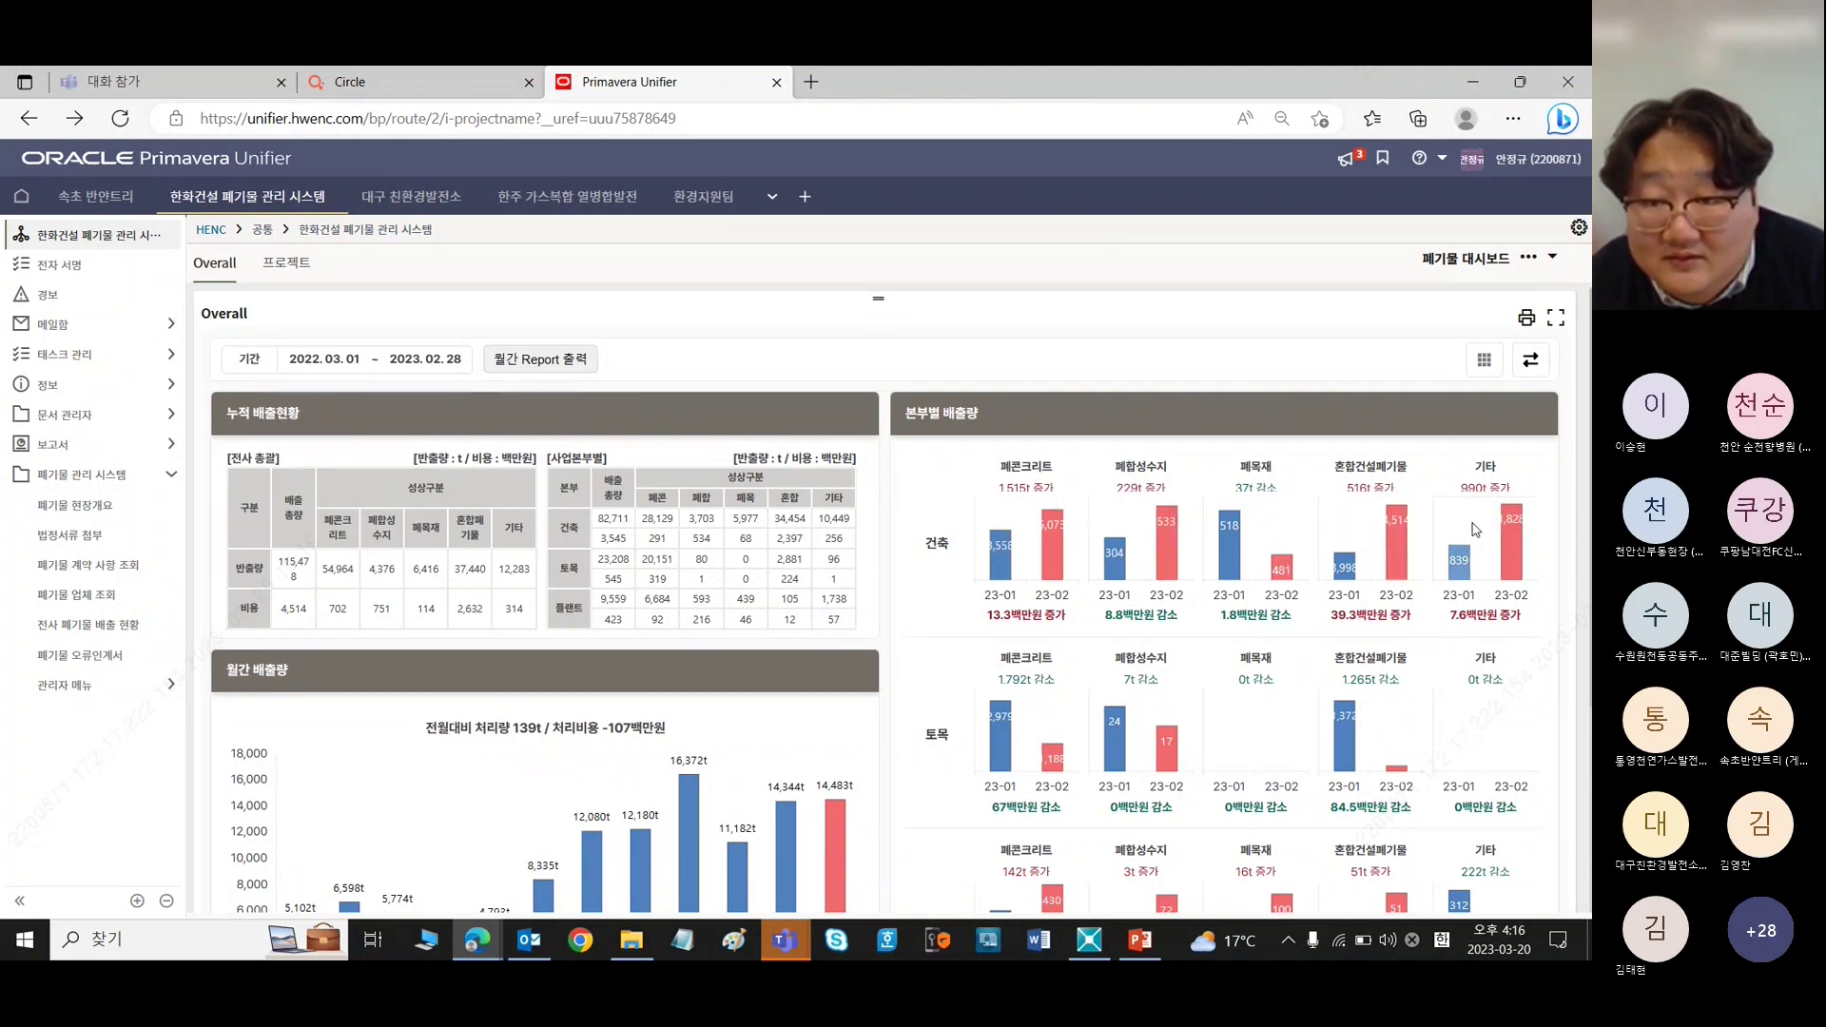
pyautogui.scroll(-3, 1430, 509)
pyautogui.scroll(2, 1276, 466)
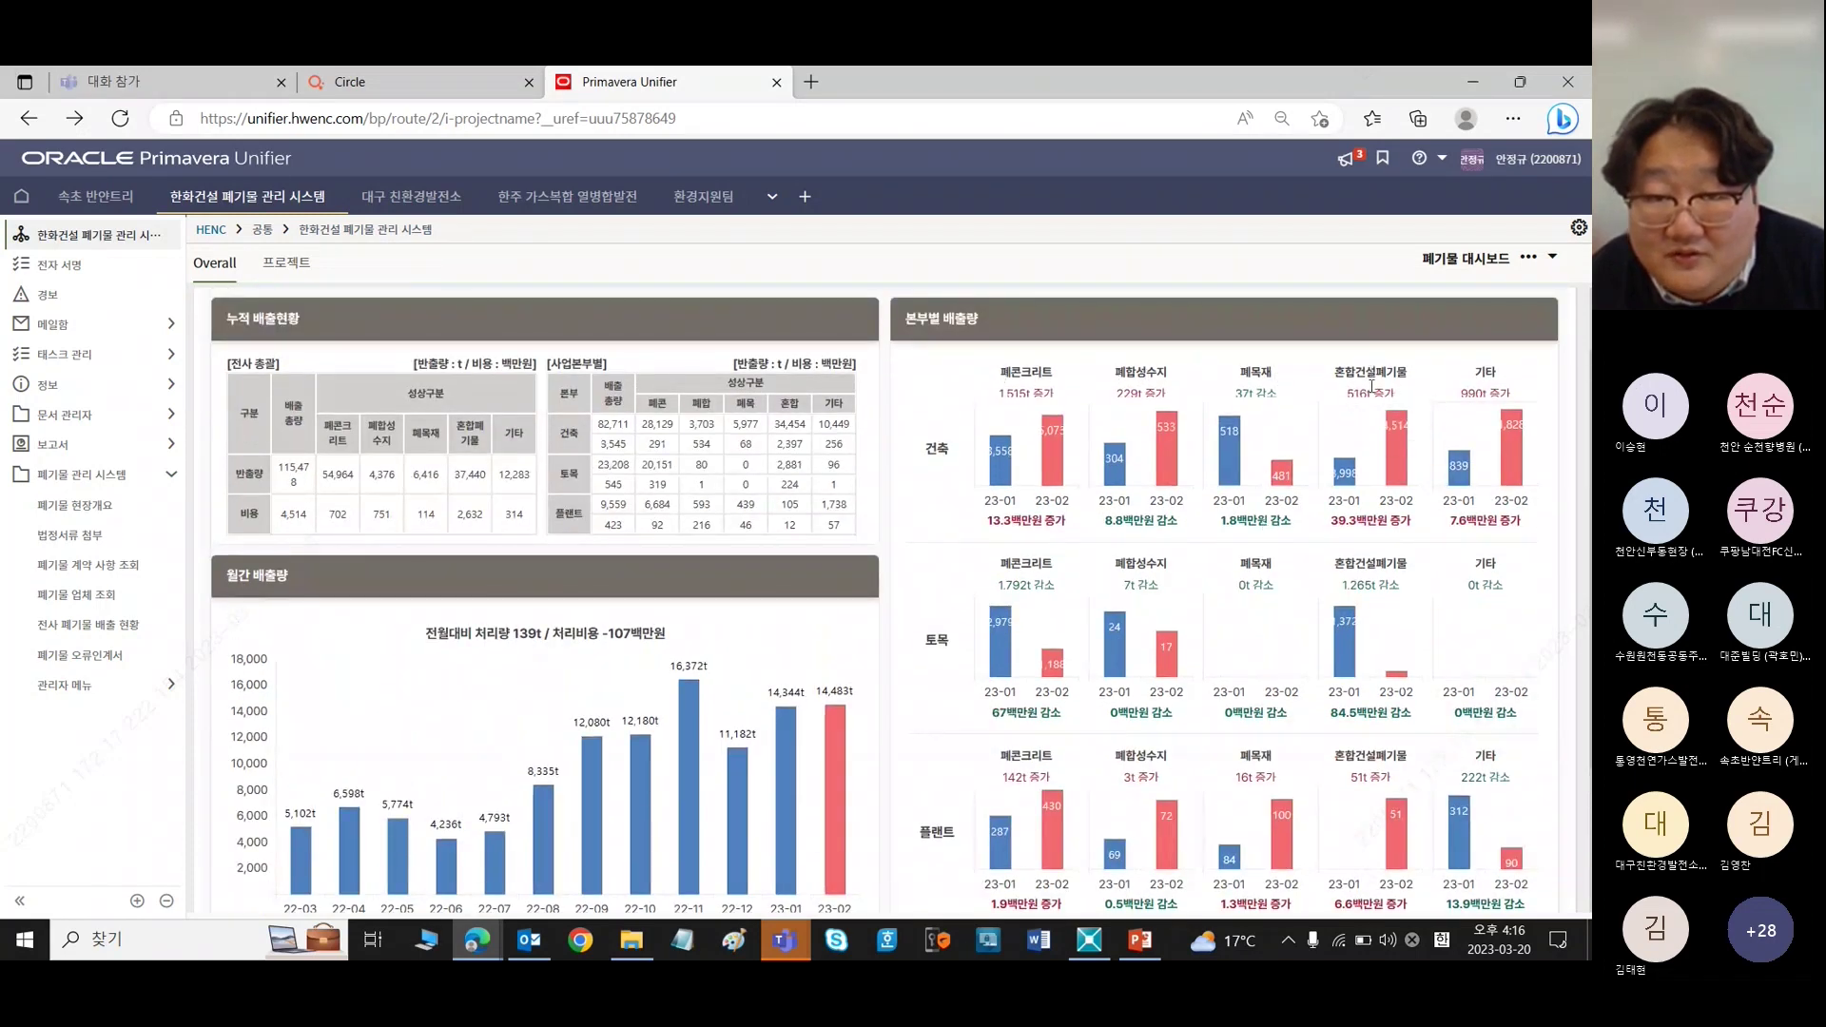
pyautogui.scroll(-2, 1371, 384)
pyautogui.scroll(3, 1392, 484)
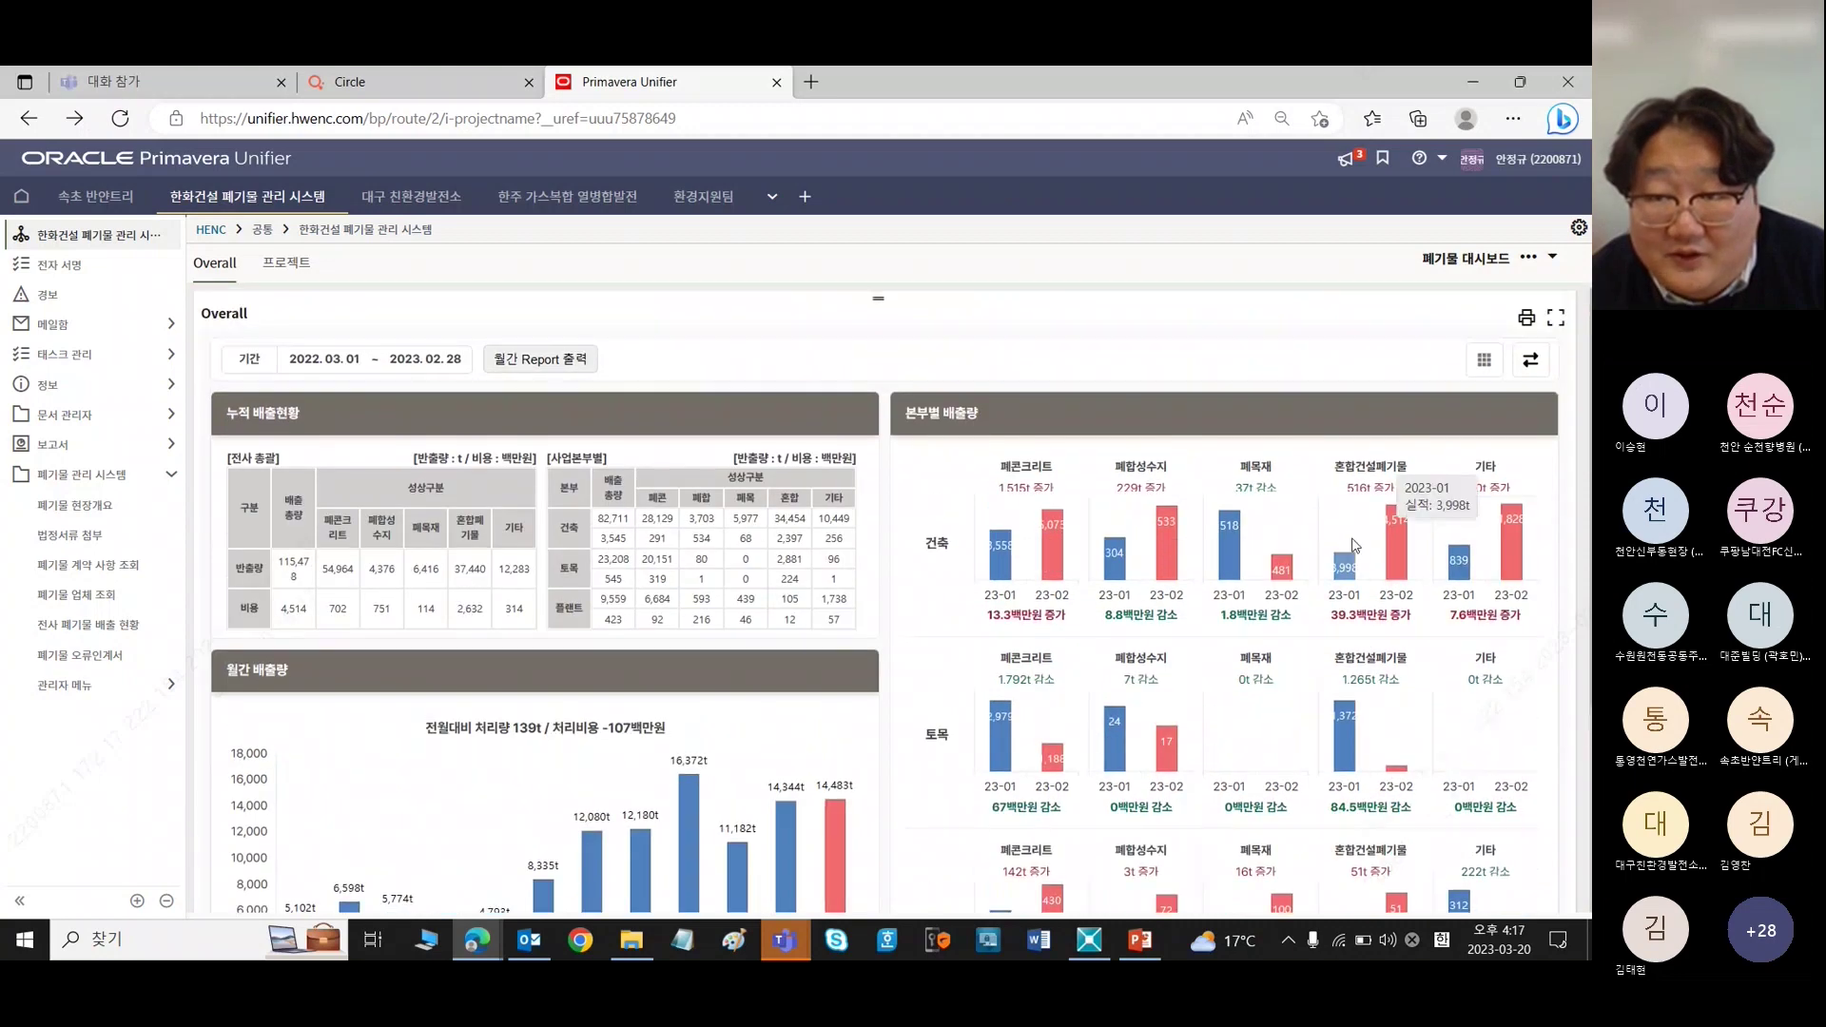
# Step: Generate the March 2023 monthly ESG waste report, scroll through it, then go back to the dashboard
pyautogui.click(579, 359)
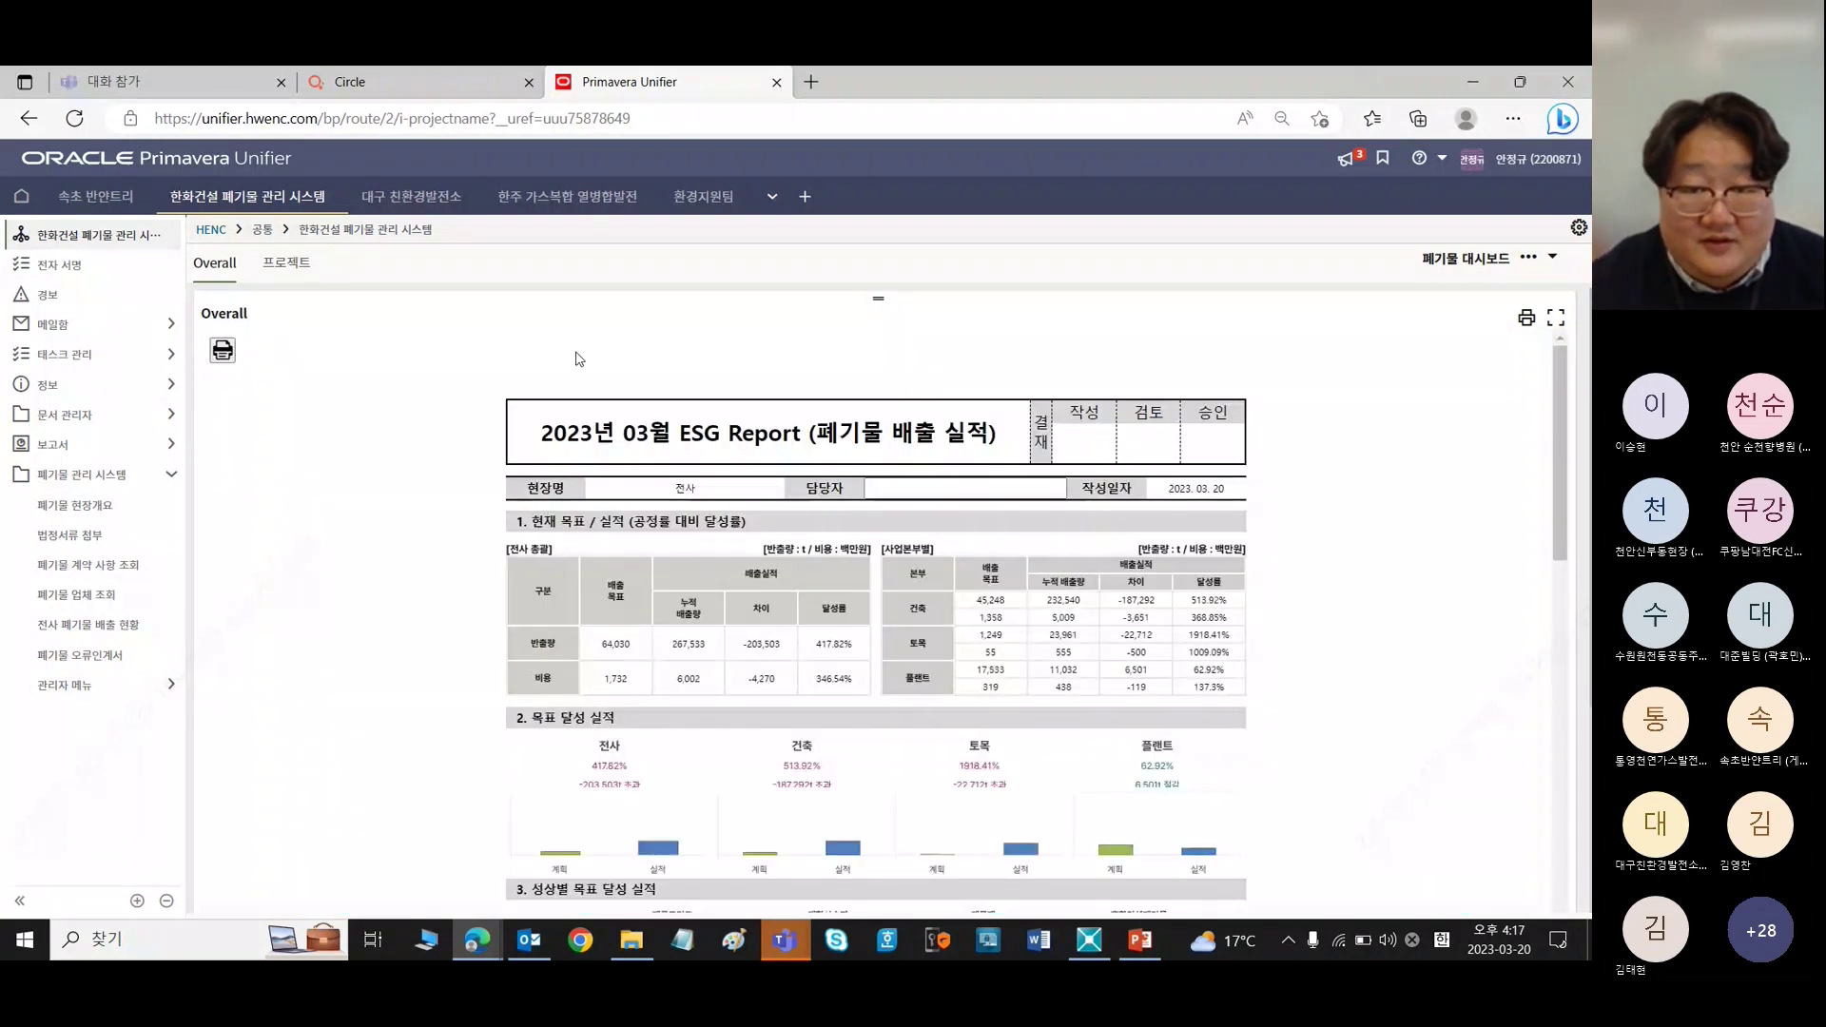
pyautogui.scroll(-10, 754, 704)
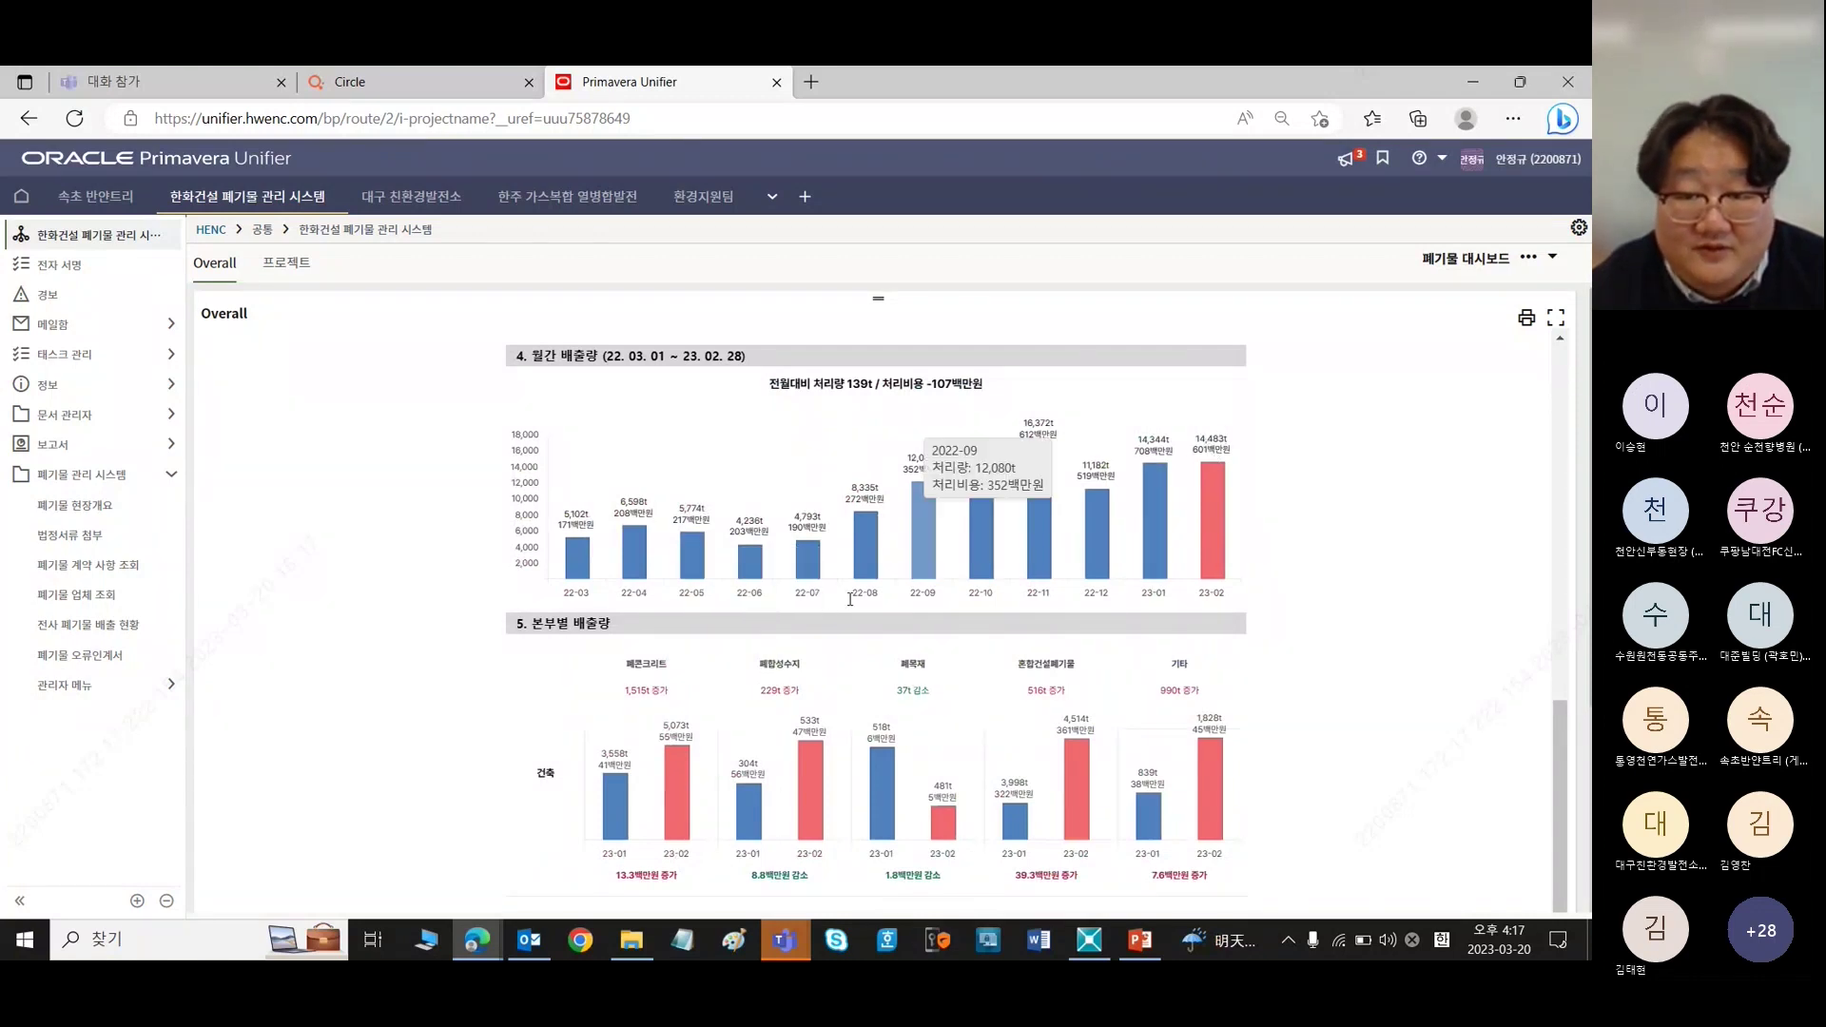
pyautogui.scroll(-7, 572, 741)
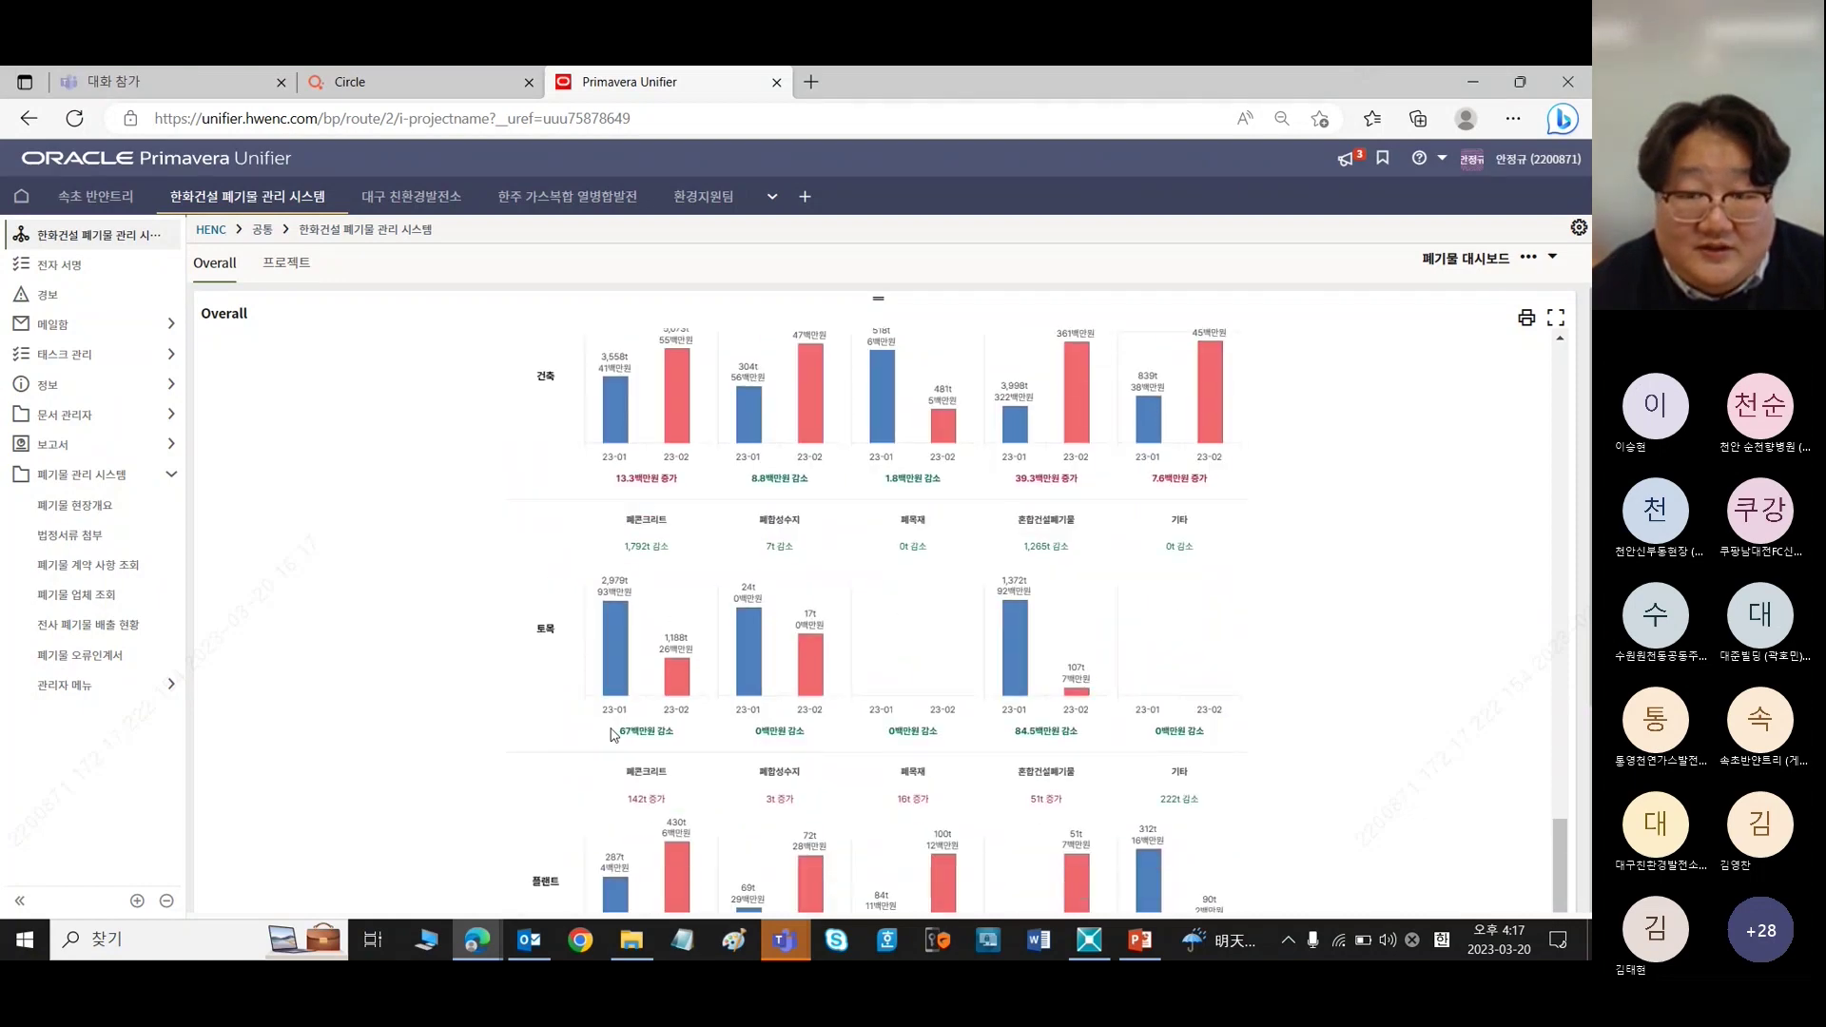
pyautogui.scroll(-1, 1122, 681)
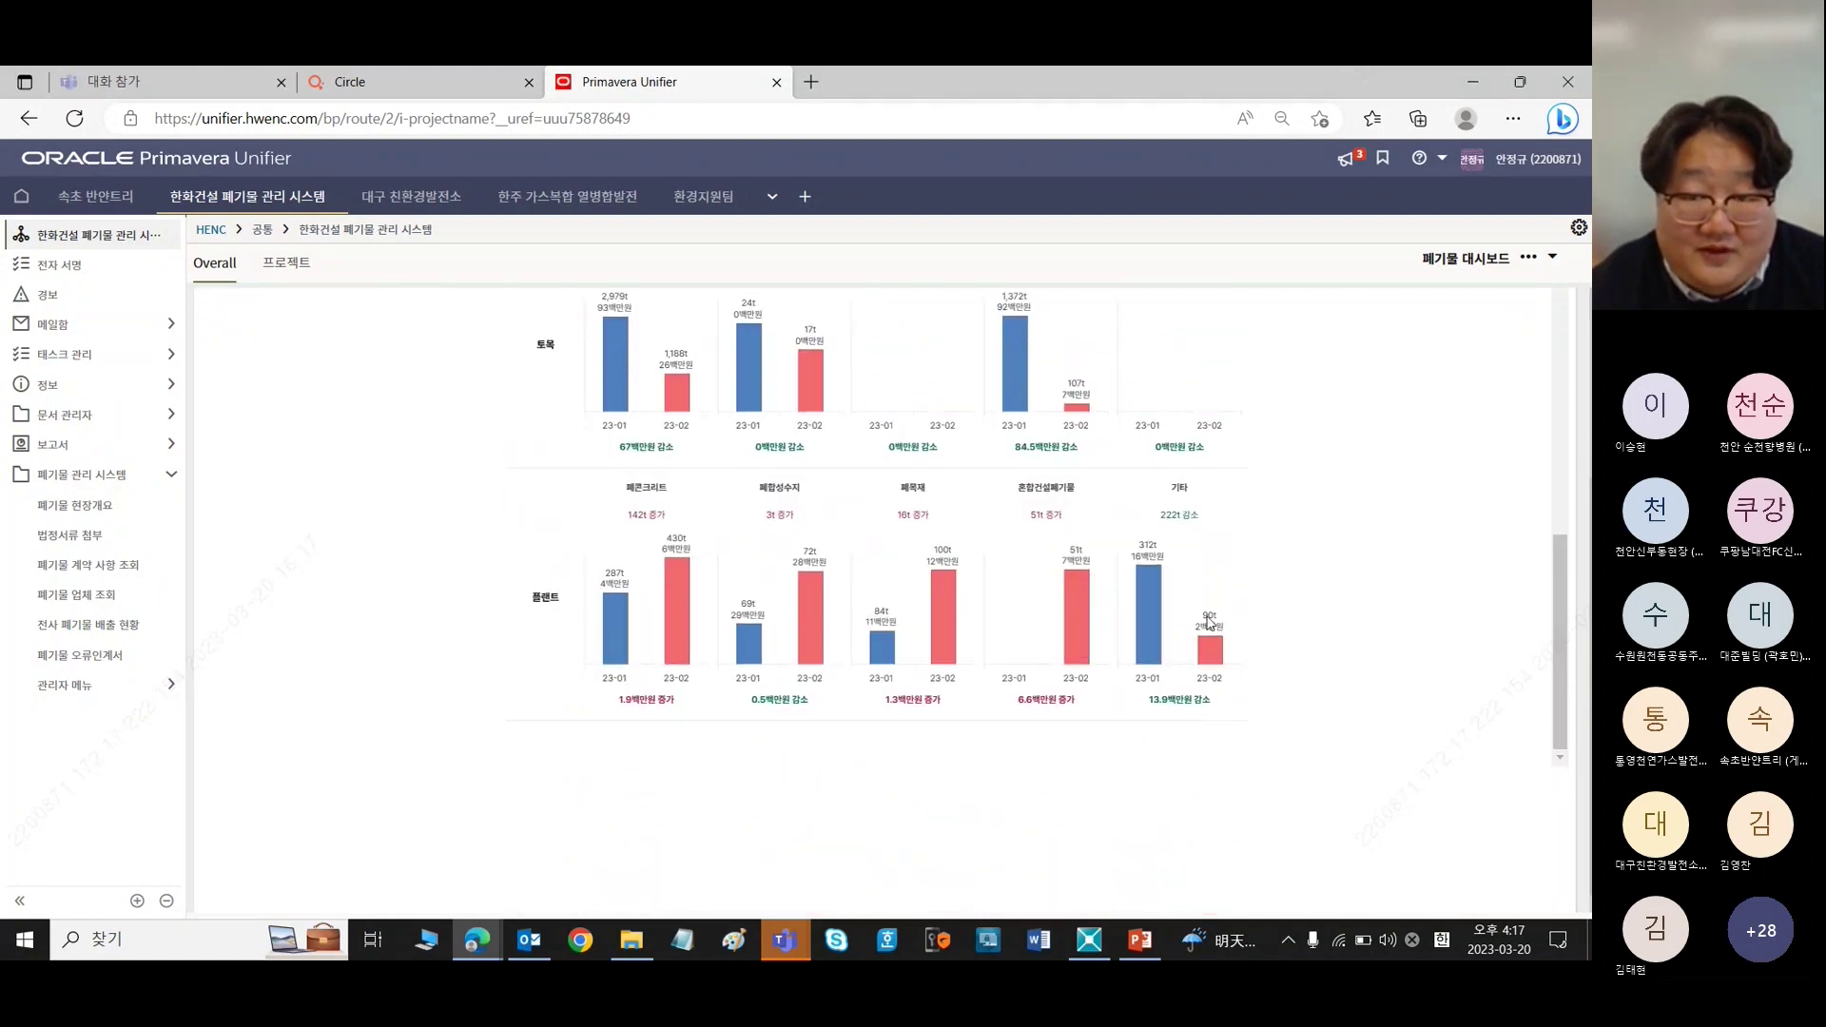
pyautogui.scroll(7, 1204, 609)
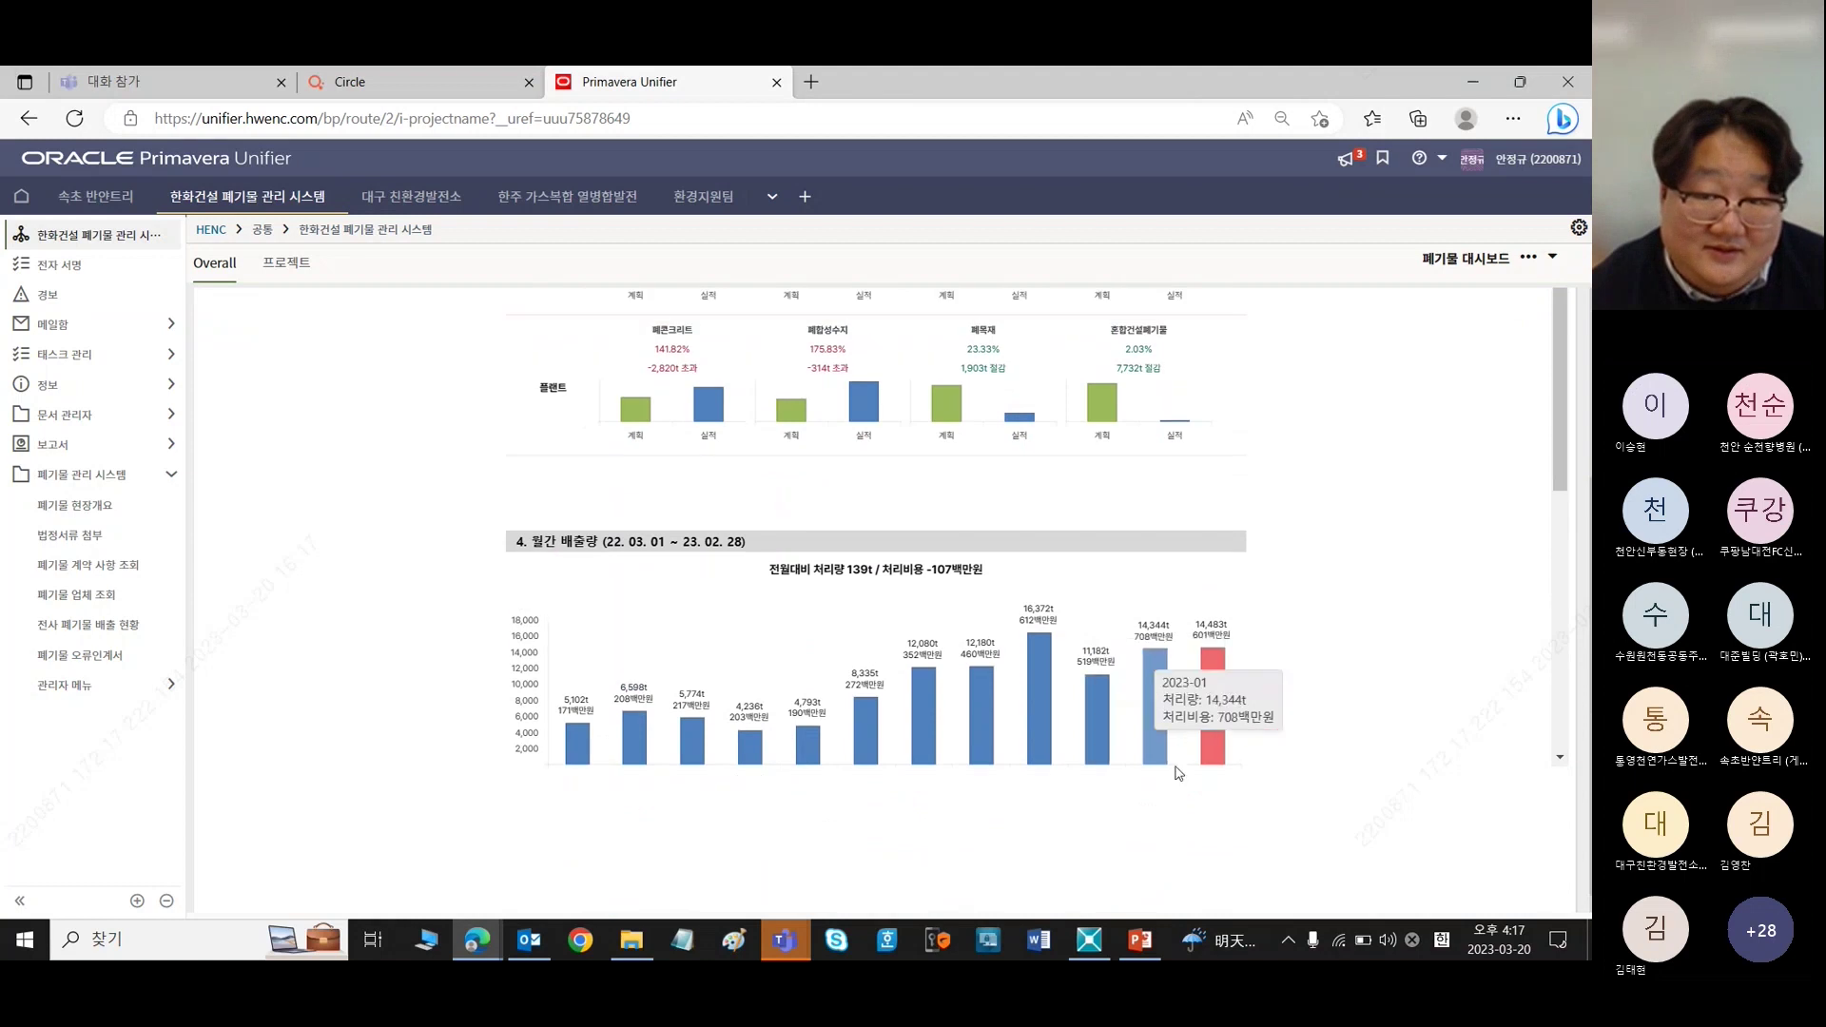
pyautogui.scroll(5, 1294, 666)
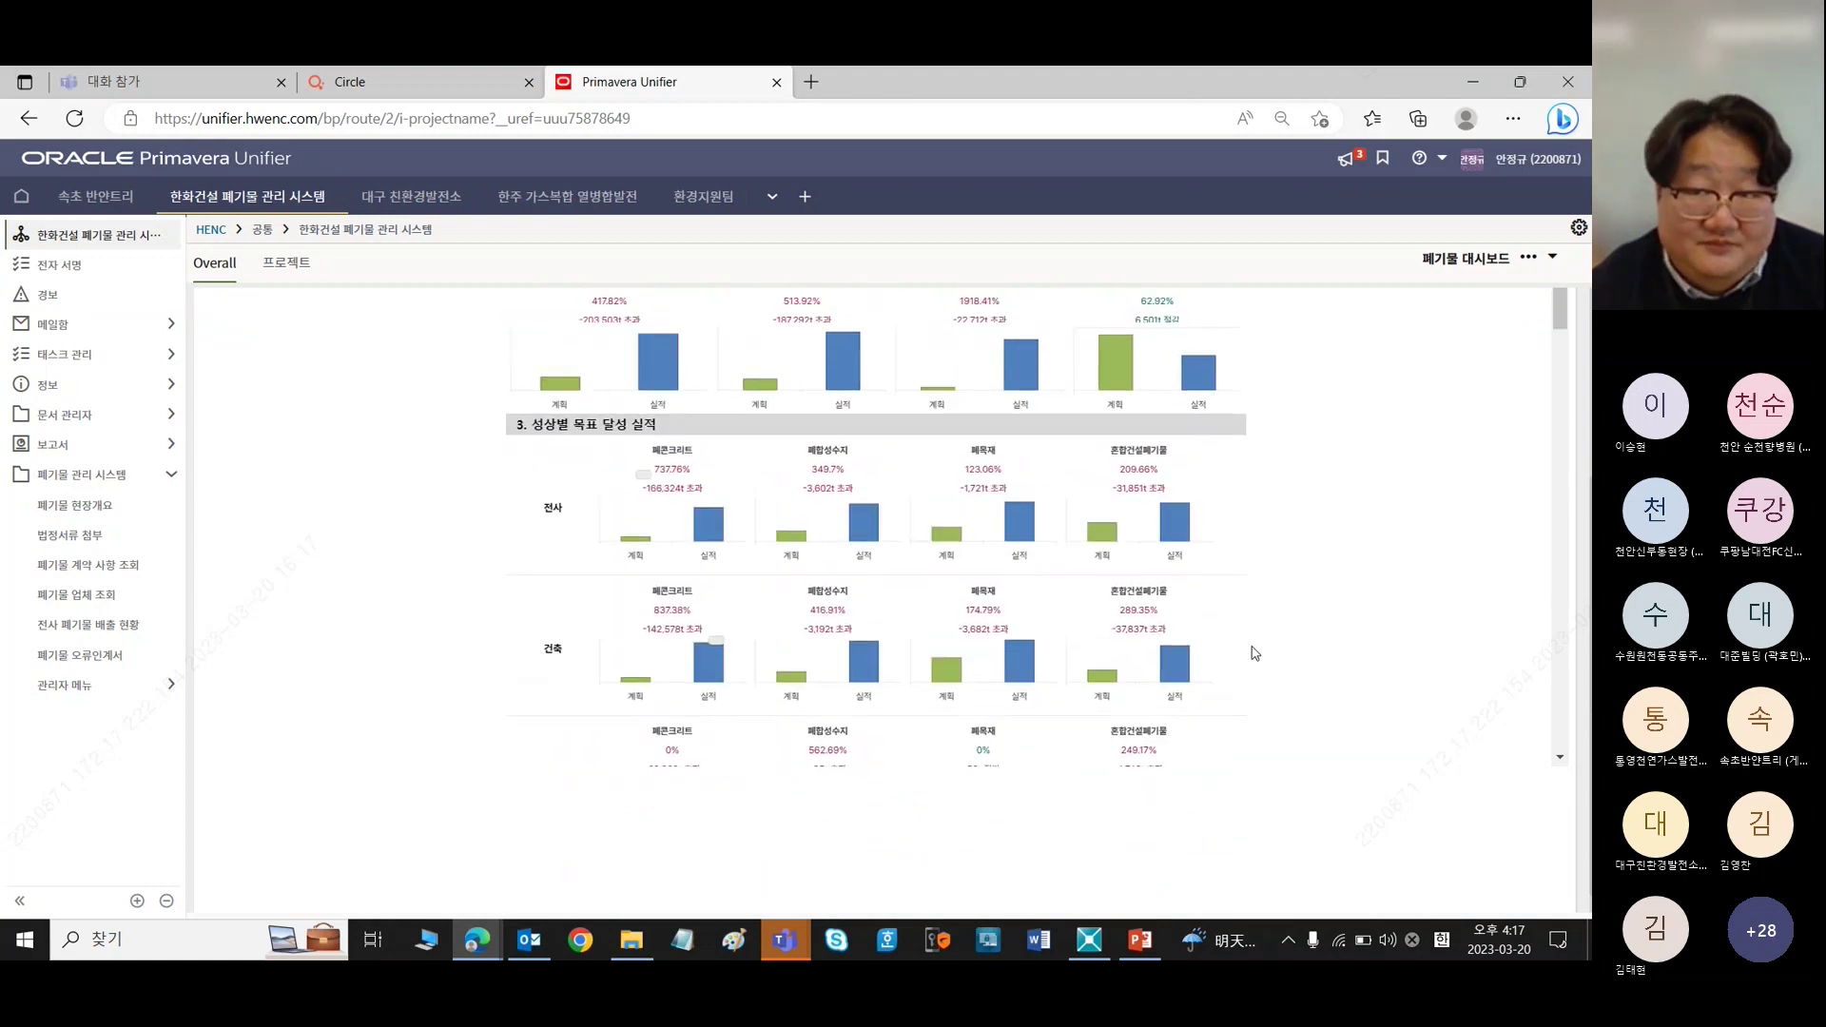
pyautogui.scroll(2, 1292, 537)
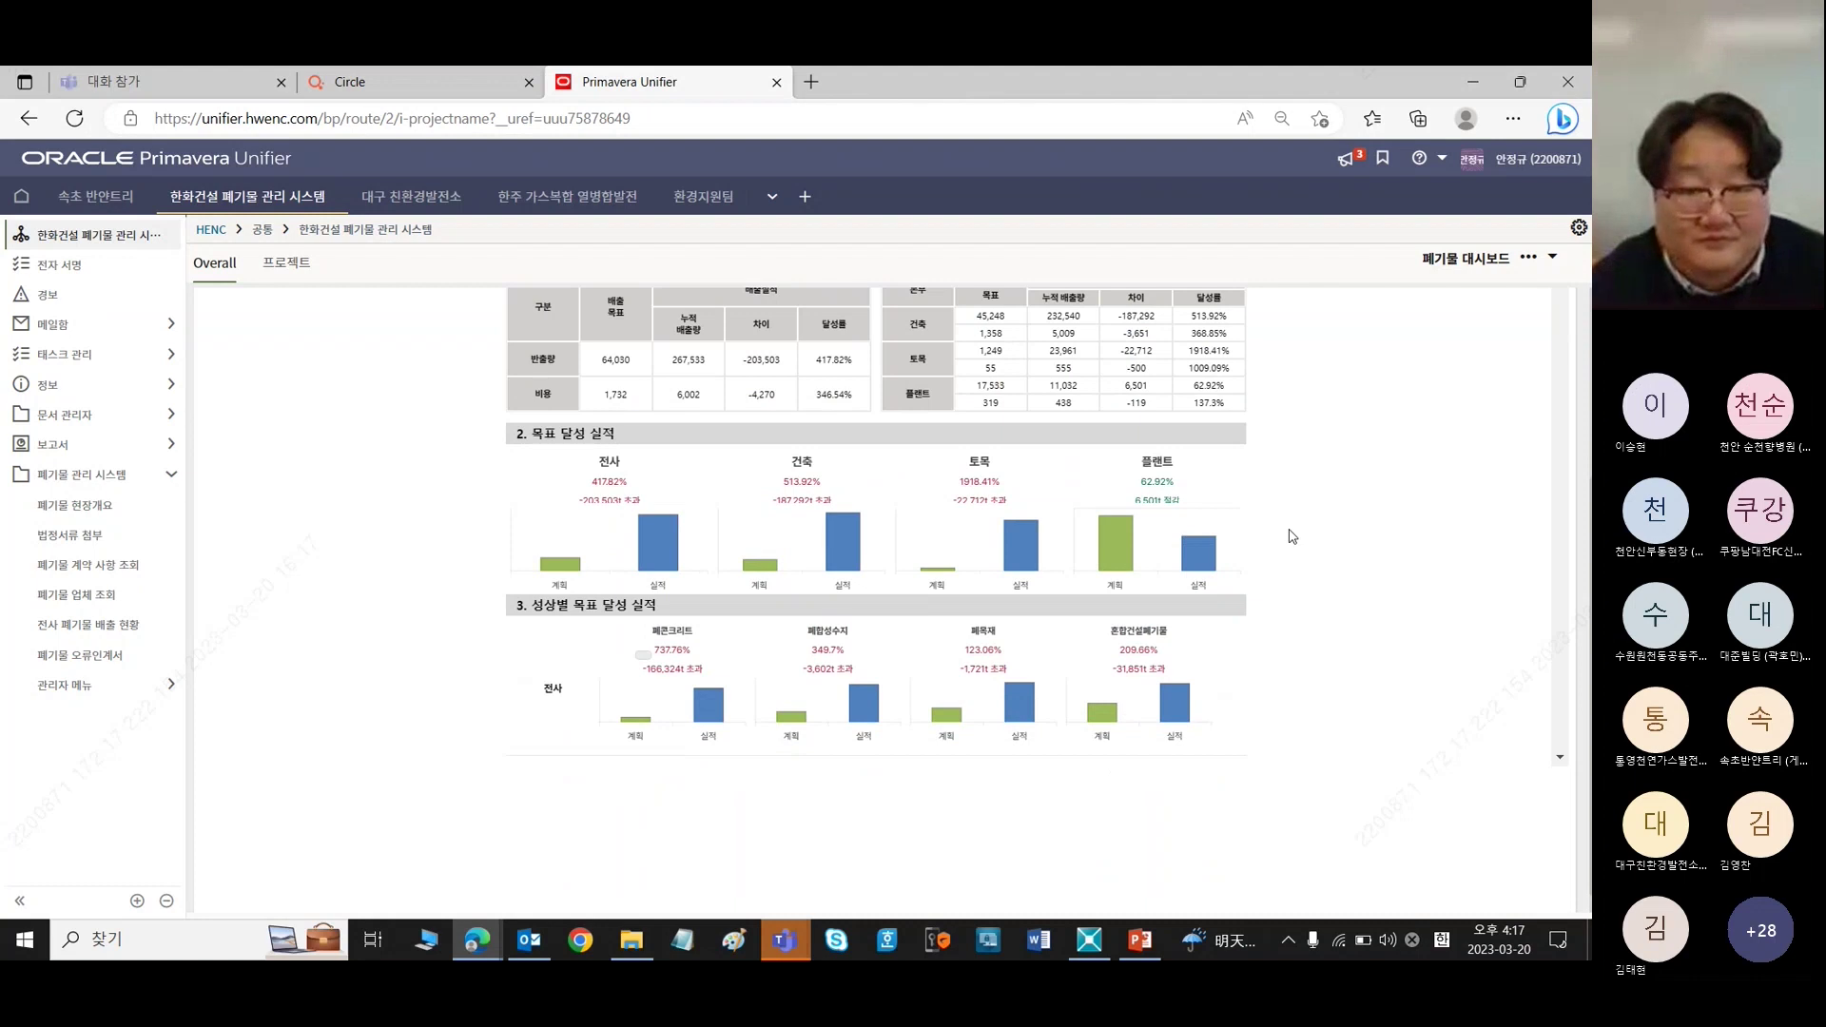
pyautogui.hotkey('alt', 'Left')
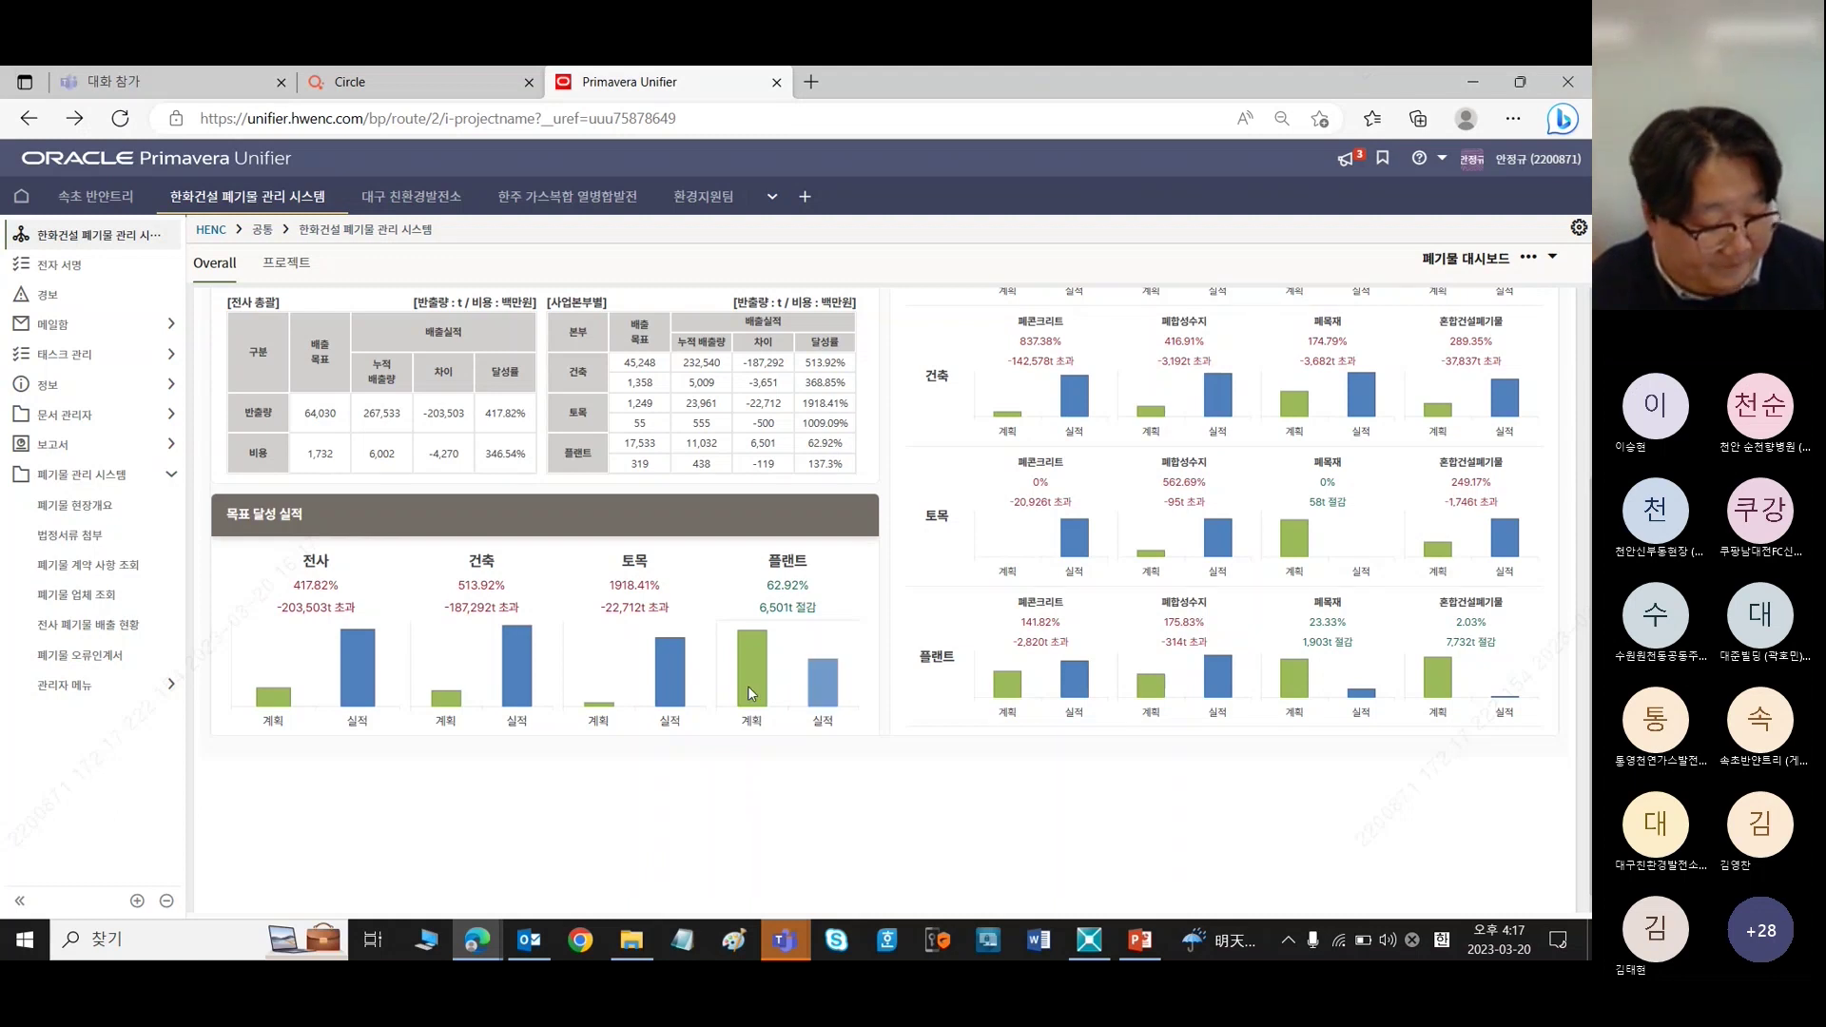
pyautogui.moveTo(810, 651)
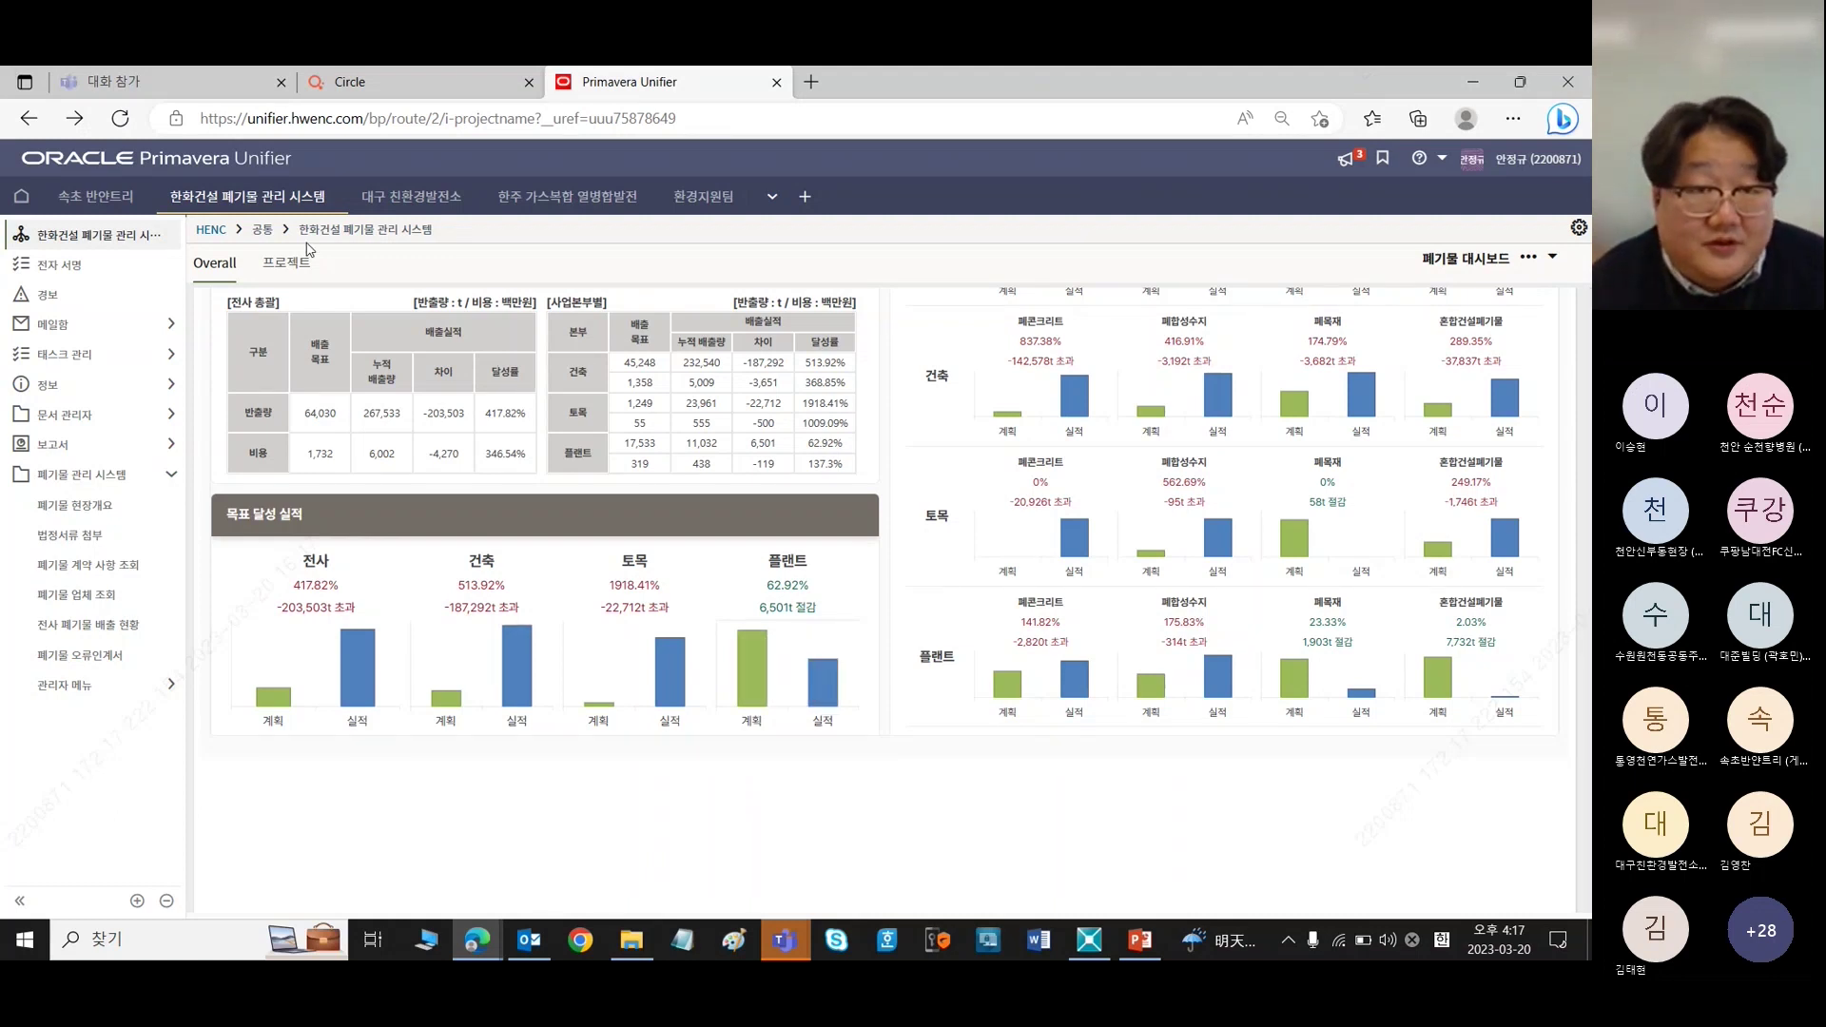
# Step: Switch to the project-level waste dashboard in its target-versus-actual view
pyautogui.click(288, 265)
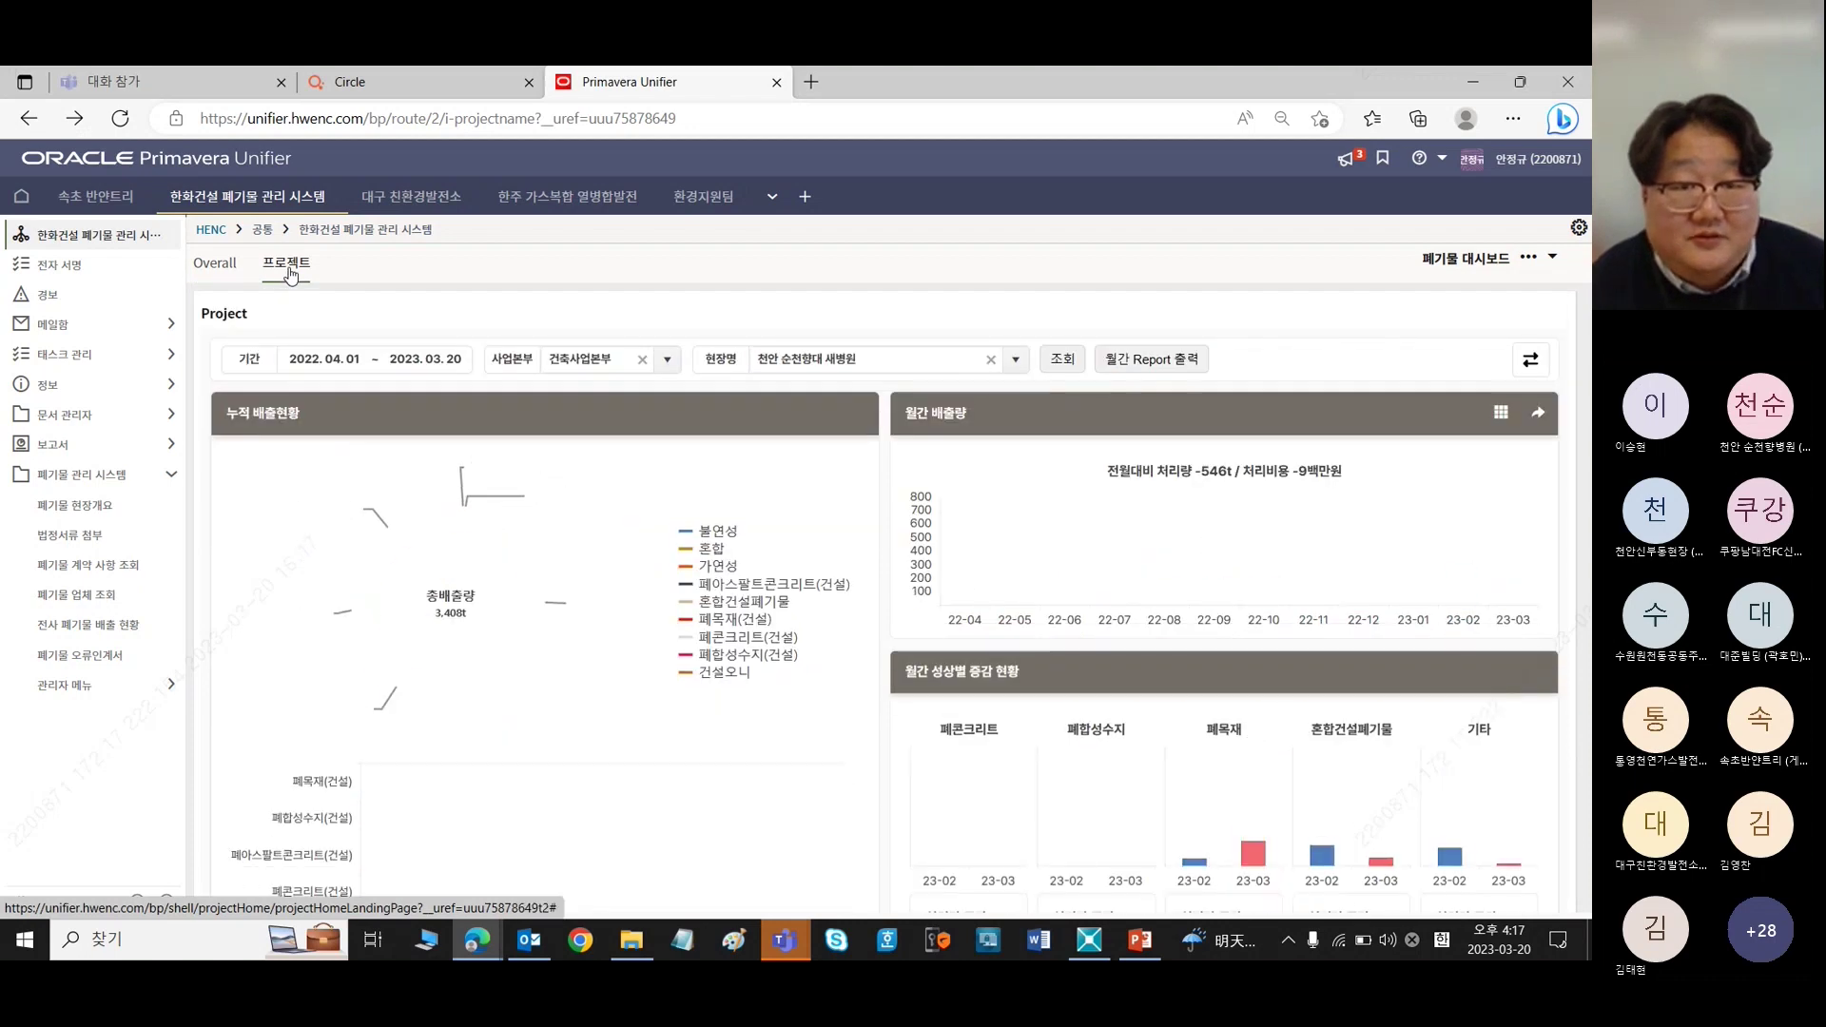
pyautogui.click(1533, 365)
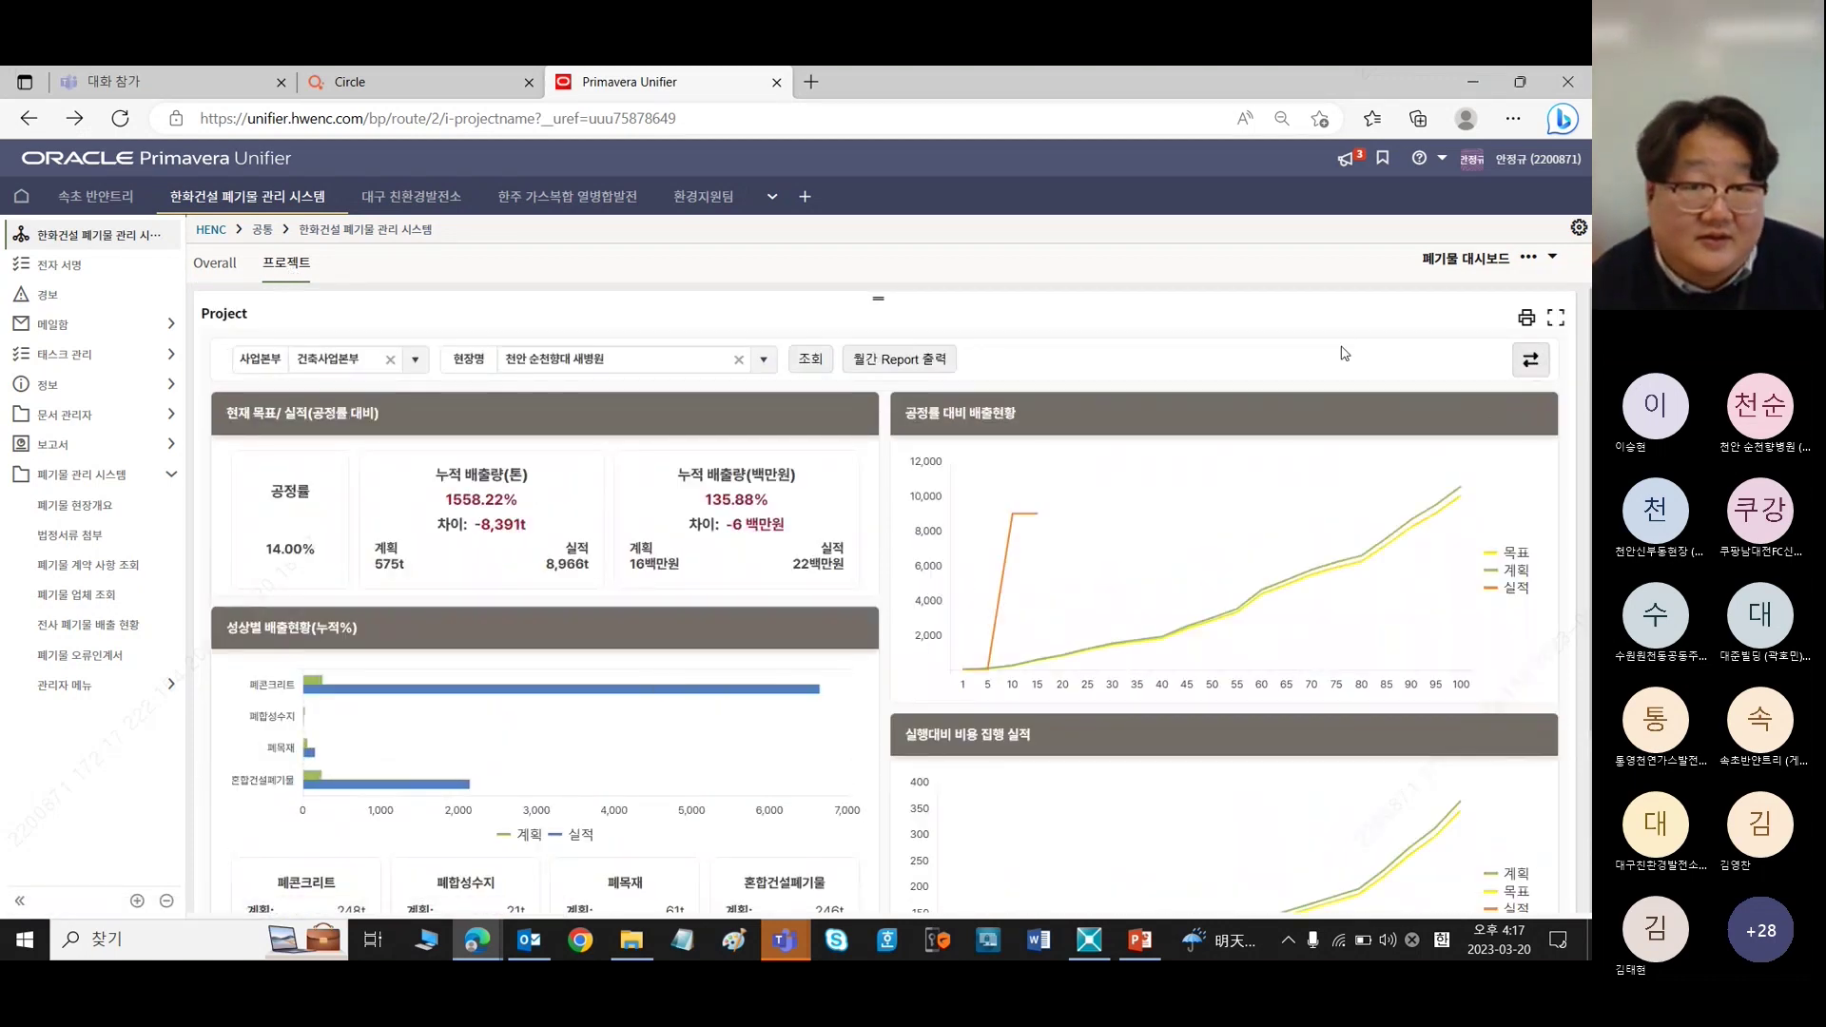
pyautogui.click(761, 361)
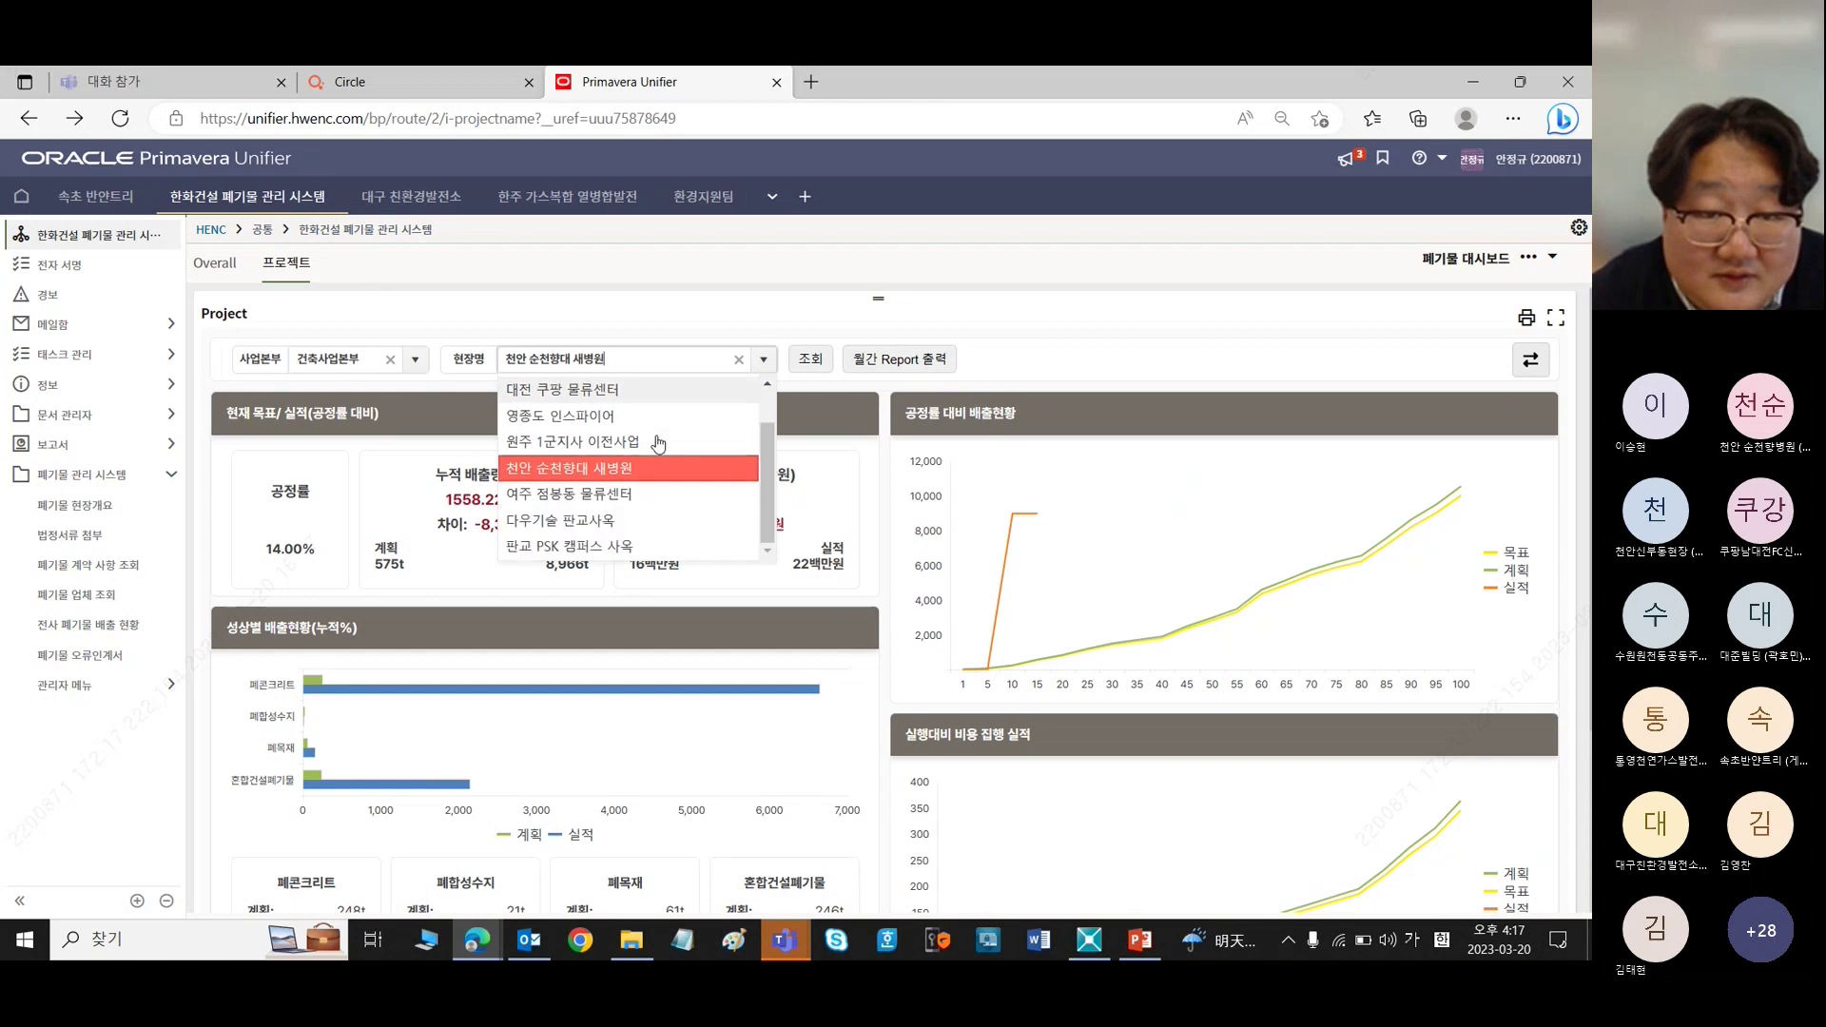
# Step: Filter by the 개발사업본부 division and the 서충주신도시 APT site
pyautogui.click(414, 360)
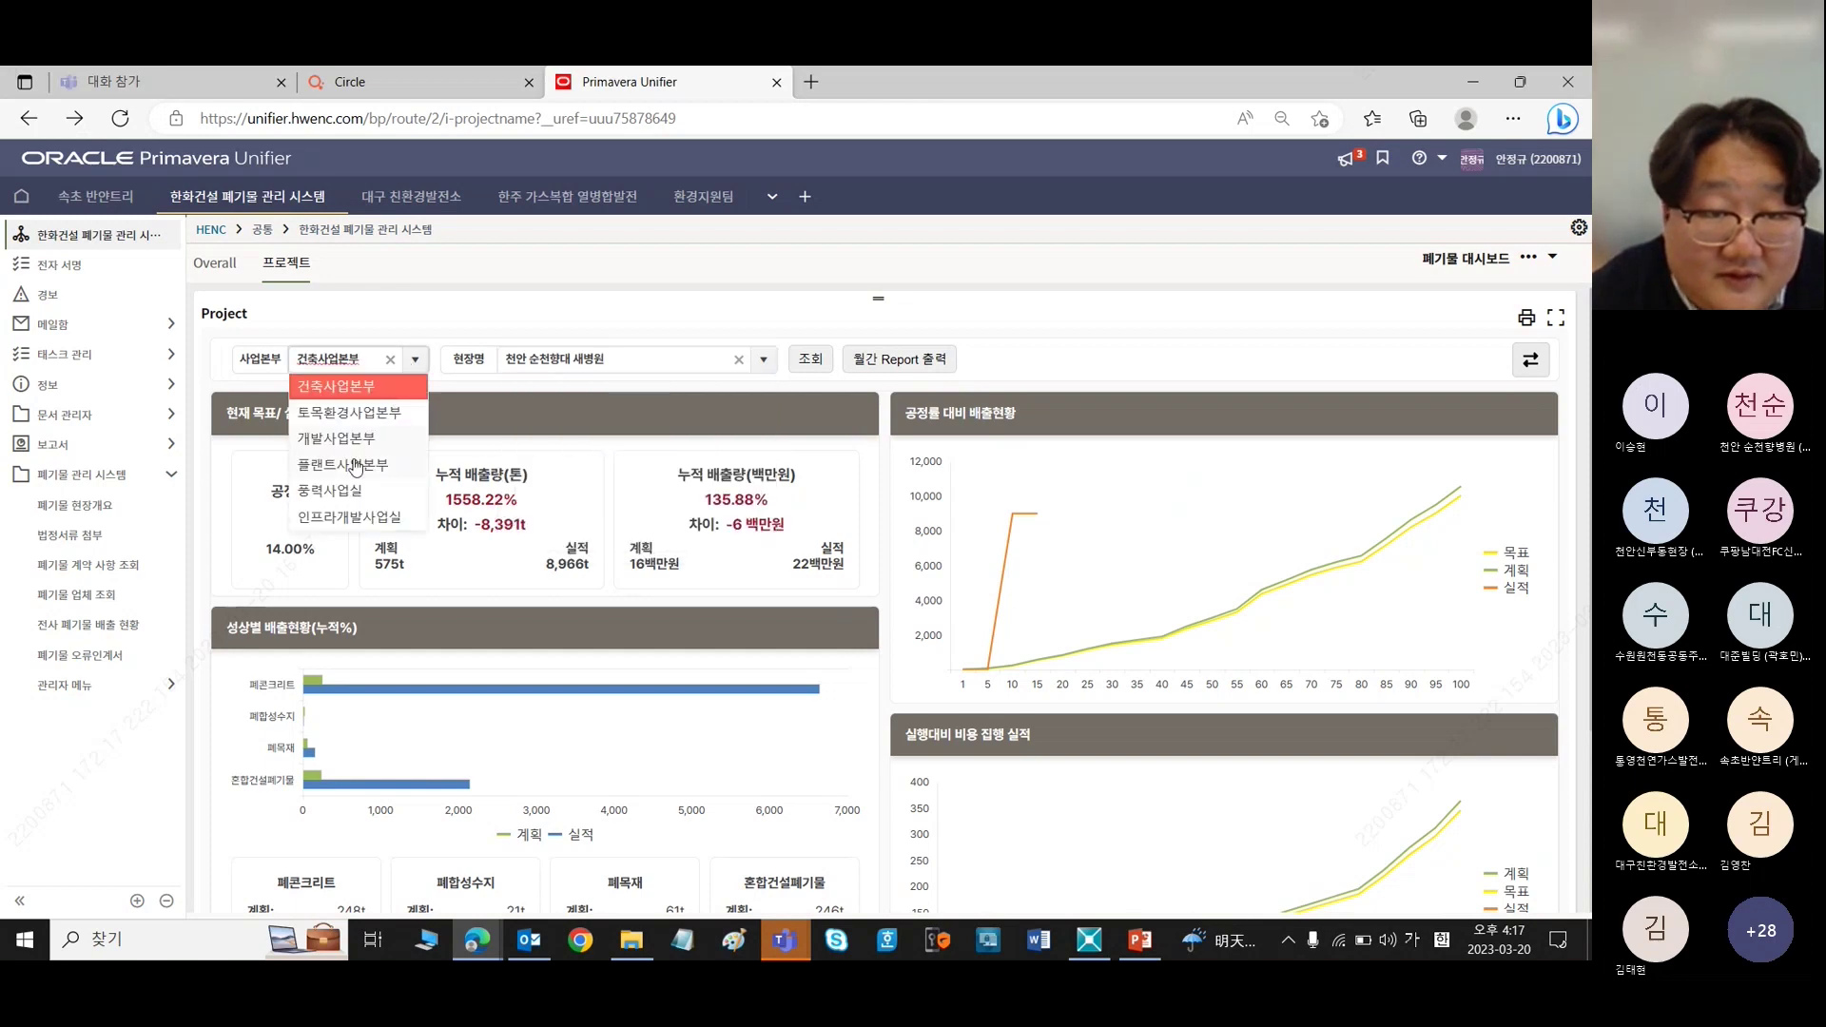
pyautogui.click(338, 438)
pyautogui.click(764, 360)
pyautogui.scroll(-5, 660, 425)
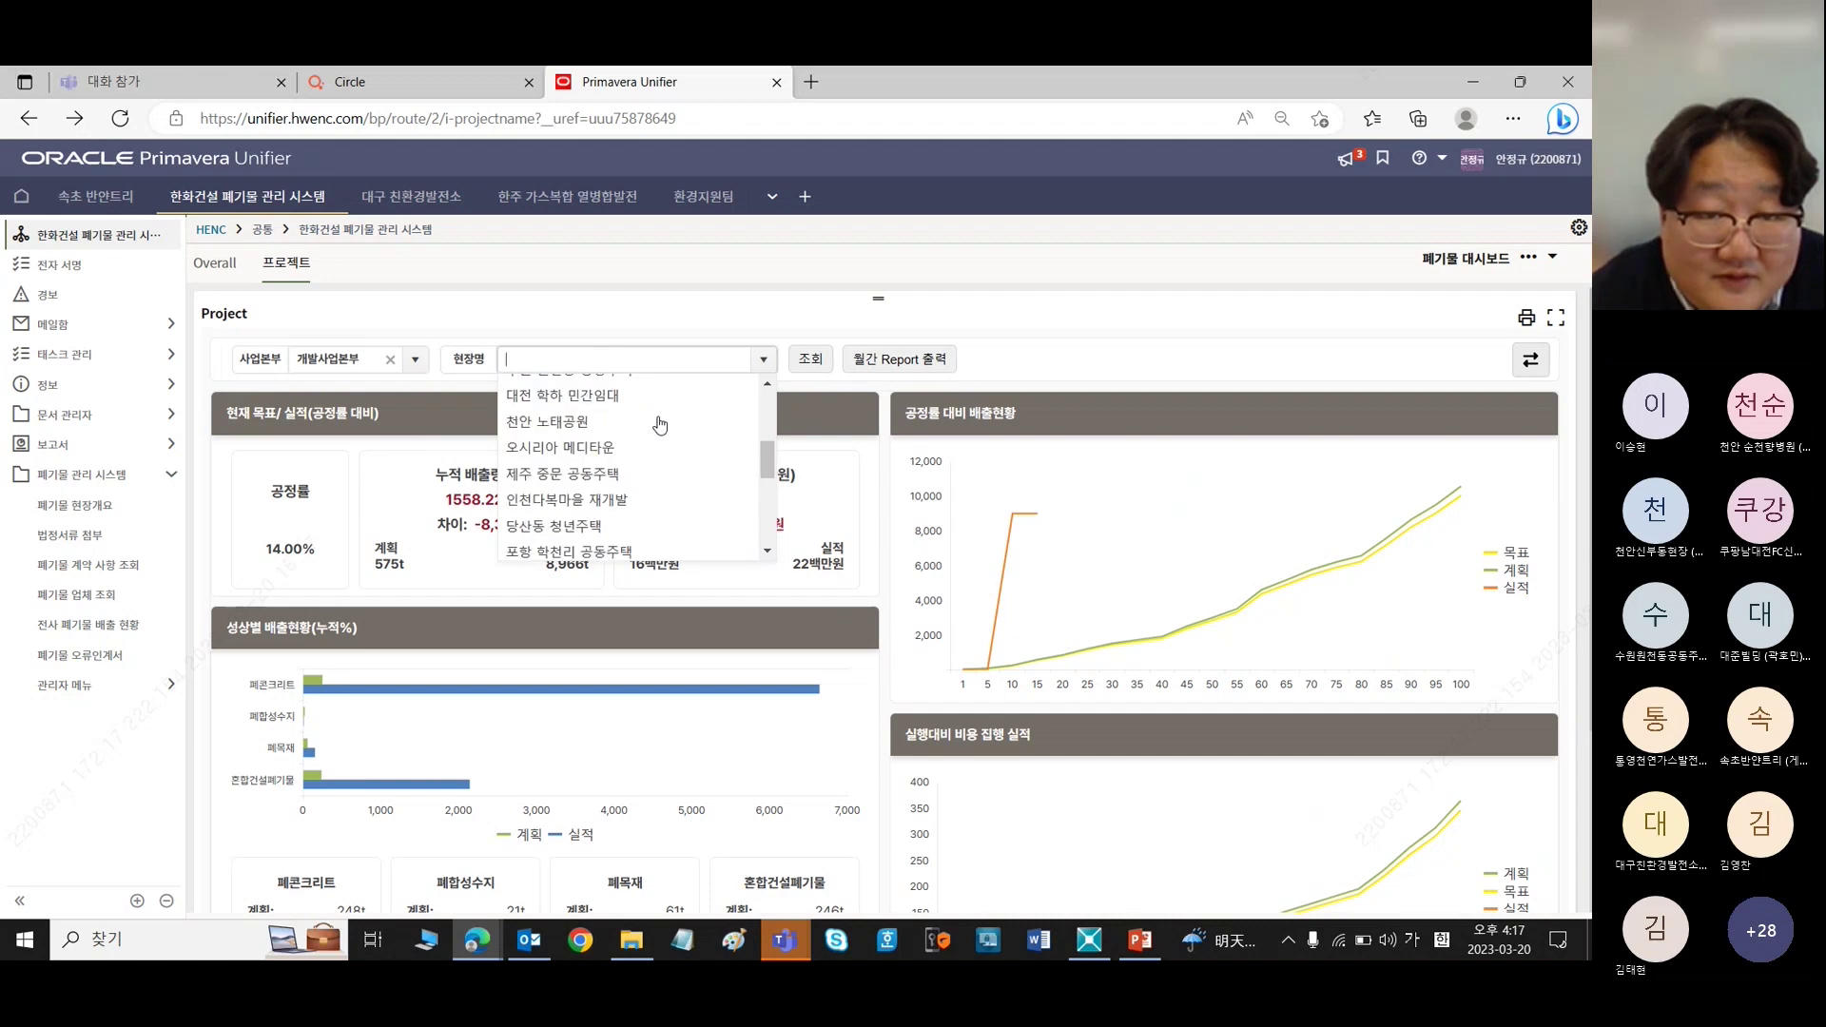
pyautogui.scroll(-5, 660, 425)
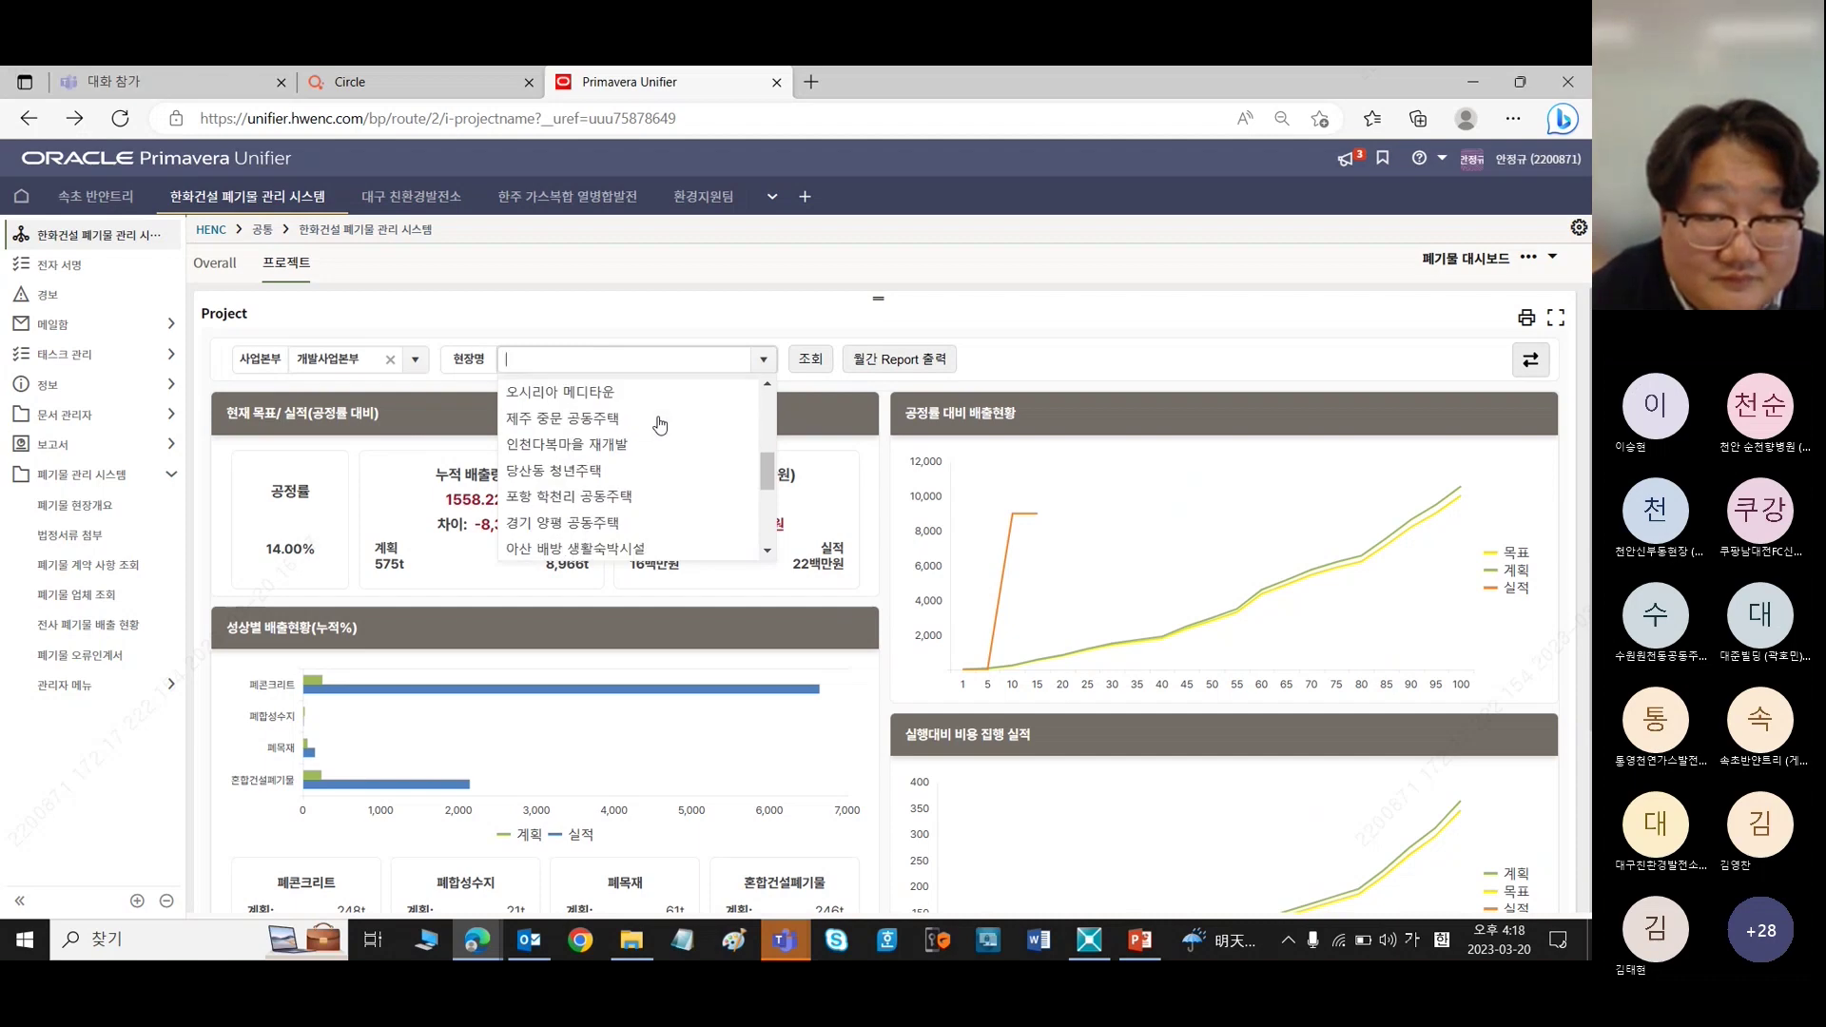
pyautogui.scroll(-3, 660, 428)
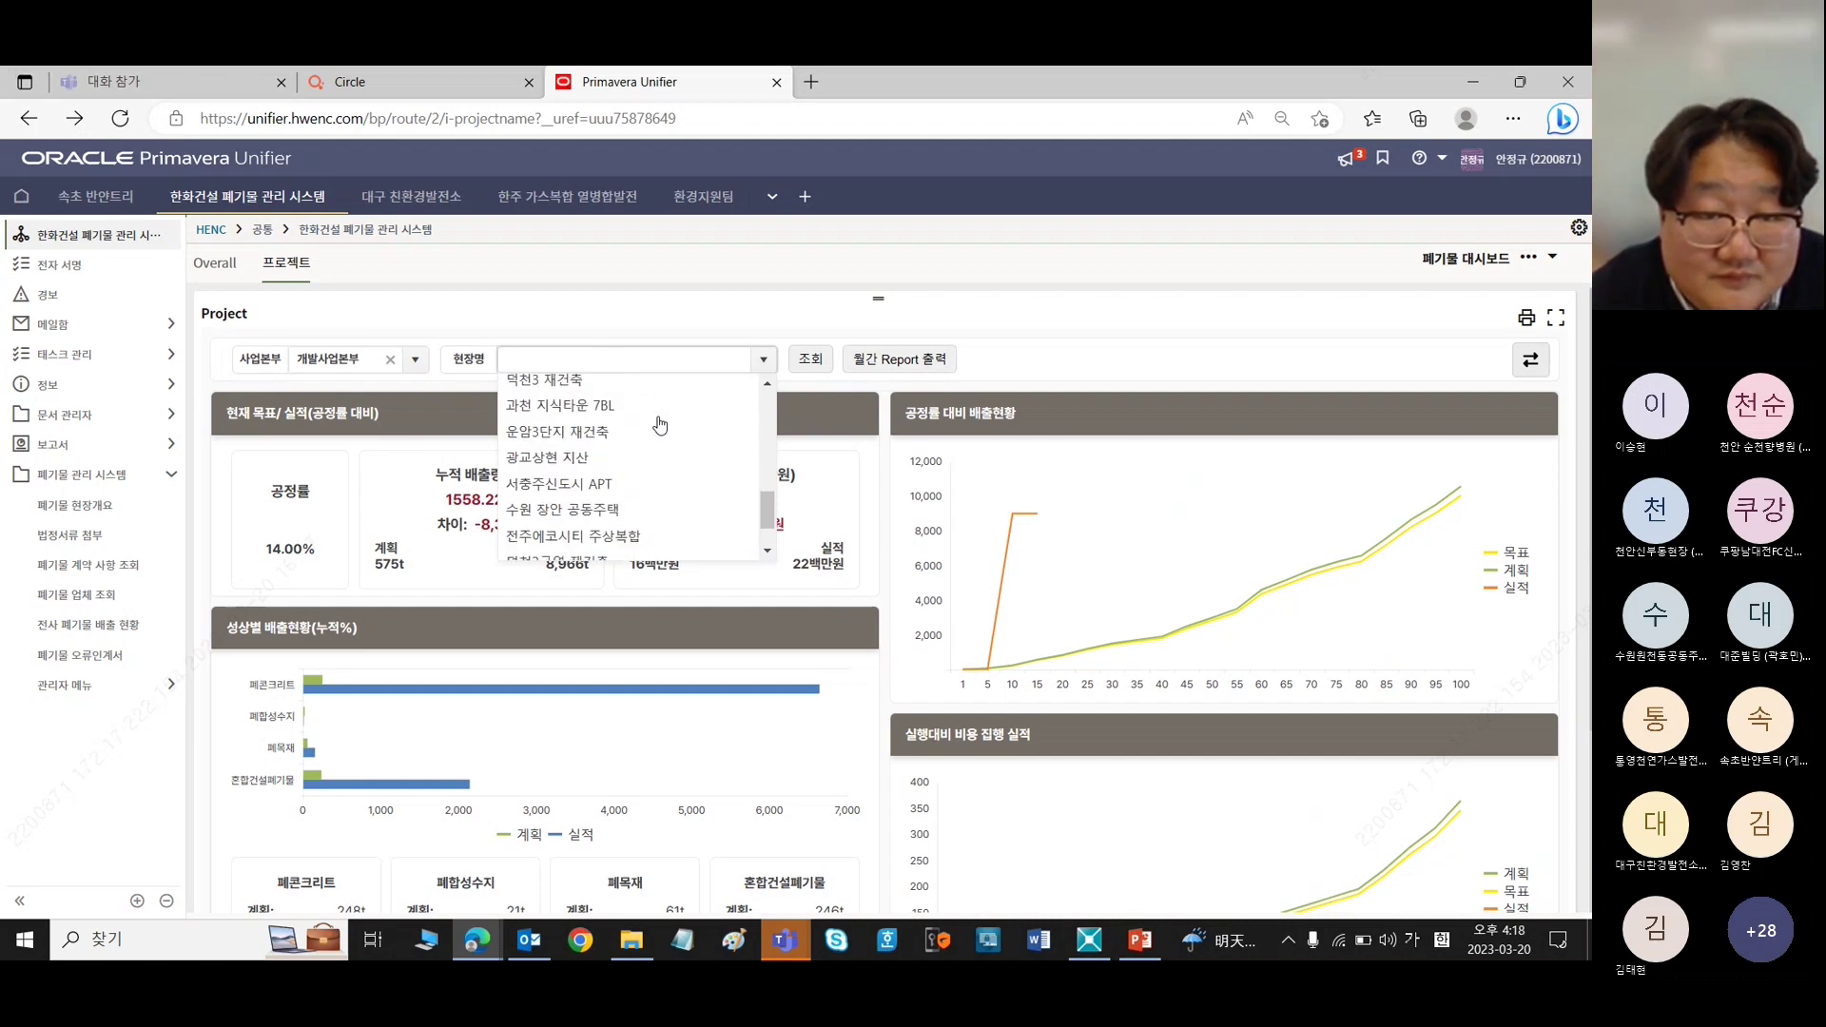
pyautogui.scroll(-2, 633, 459)
pyautogui.scroll(4, 623, 463)
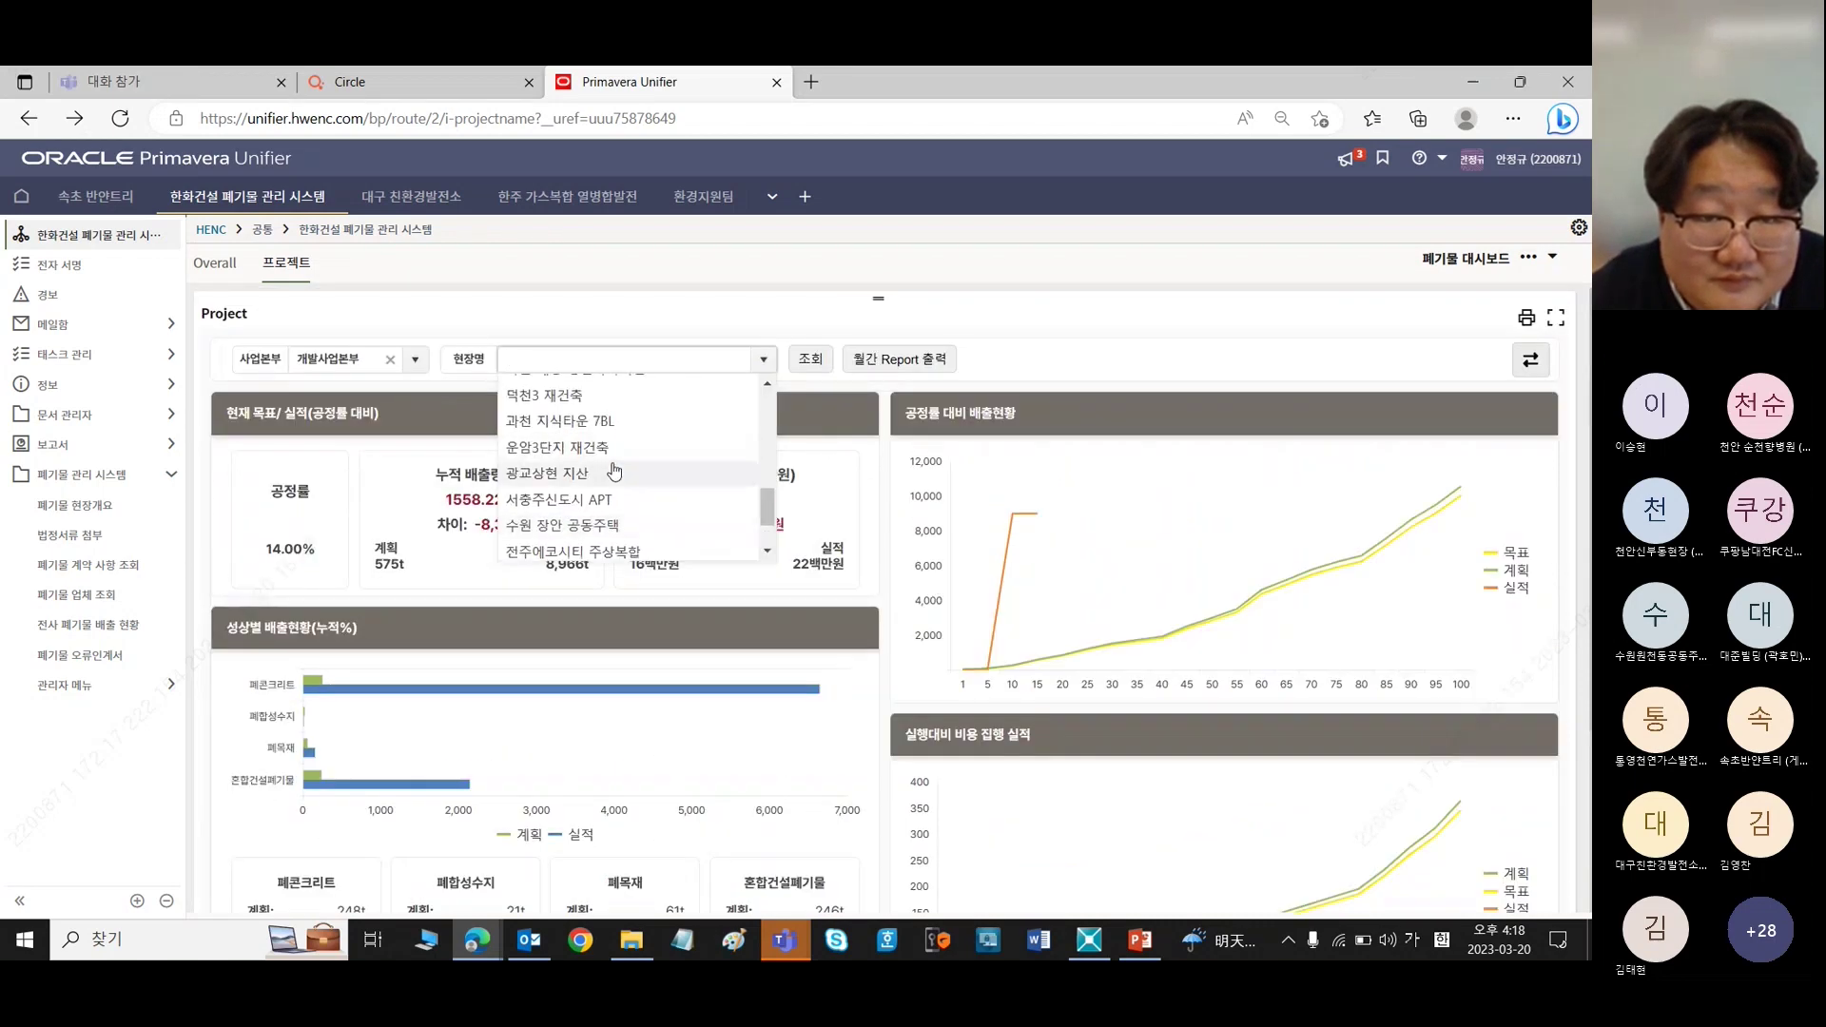
pyautogui.click(617, 504)
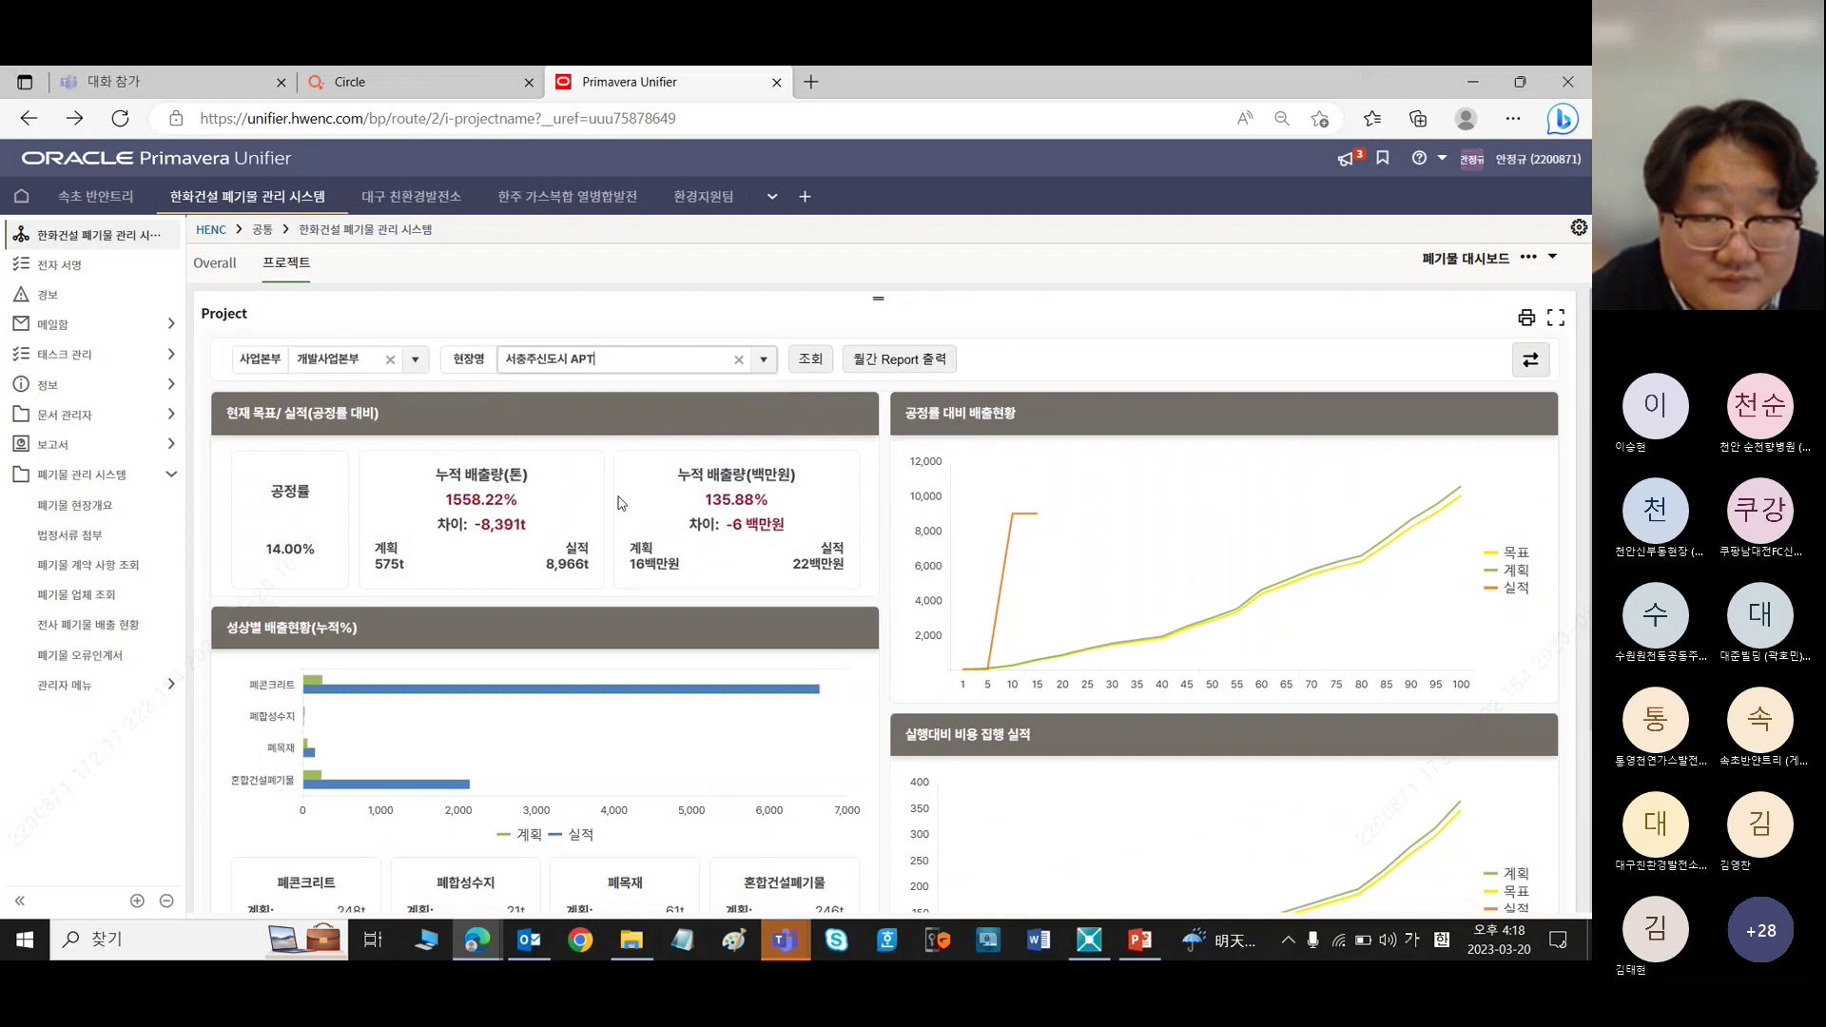
# Step: Load 서충주신도시 APT's figures: 69.00% progress, 2,055t vs 2,802t emissions, 105.81% cost
pyautogui.click(818, 360)
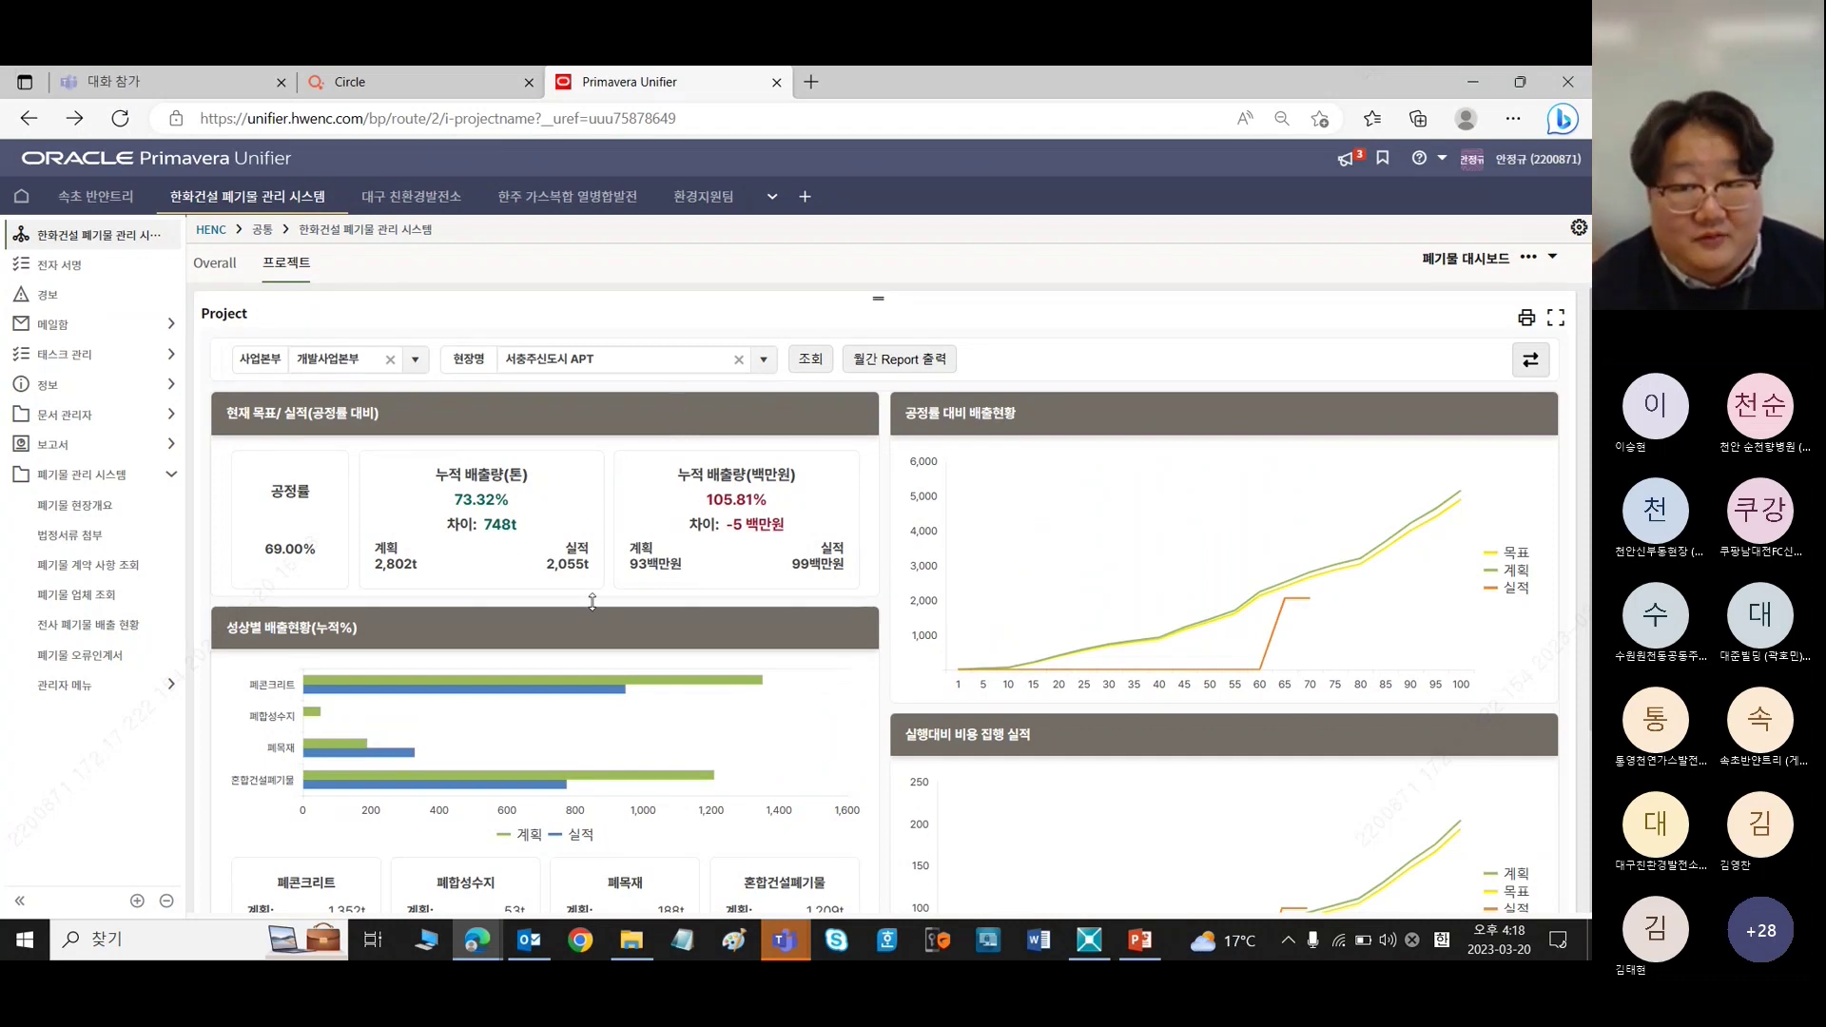
pyautogui.moveTo(999, 676)
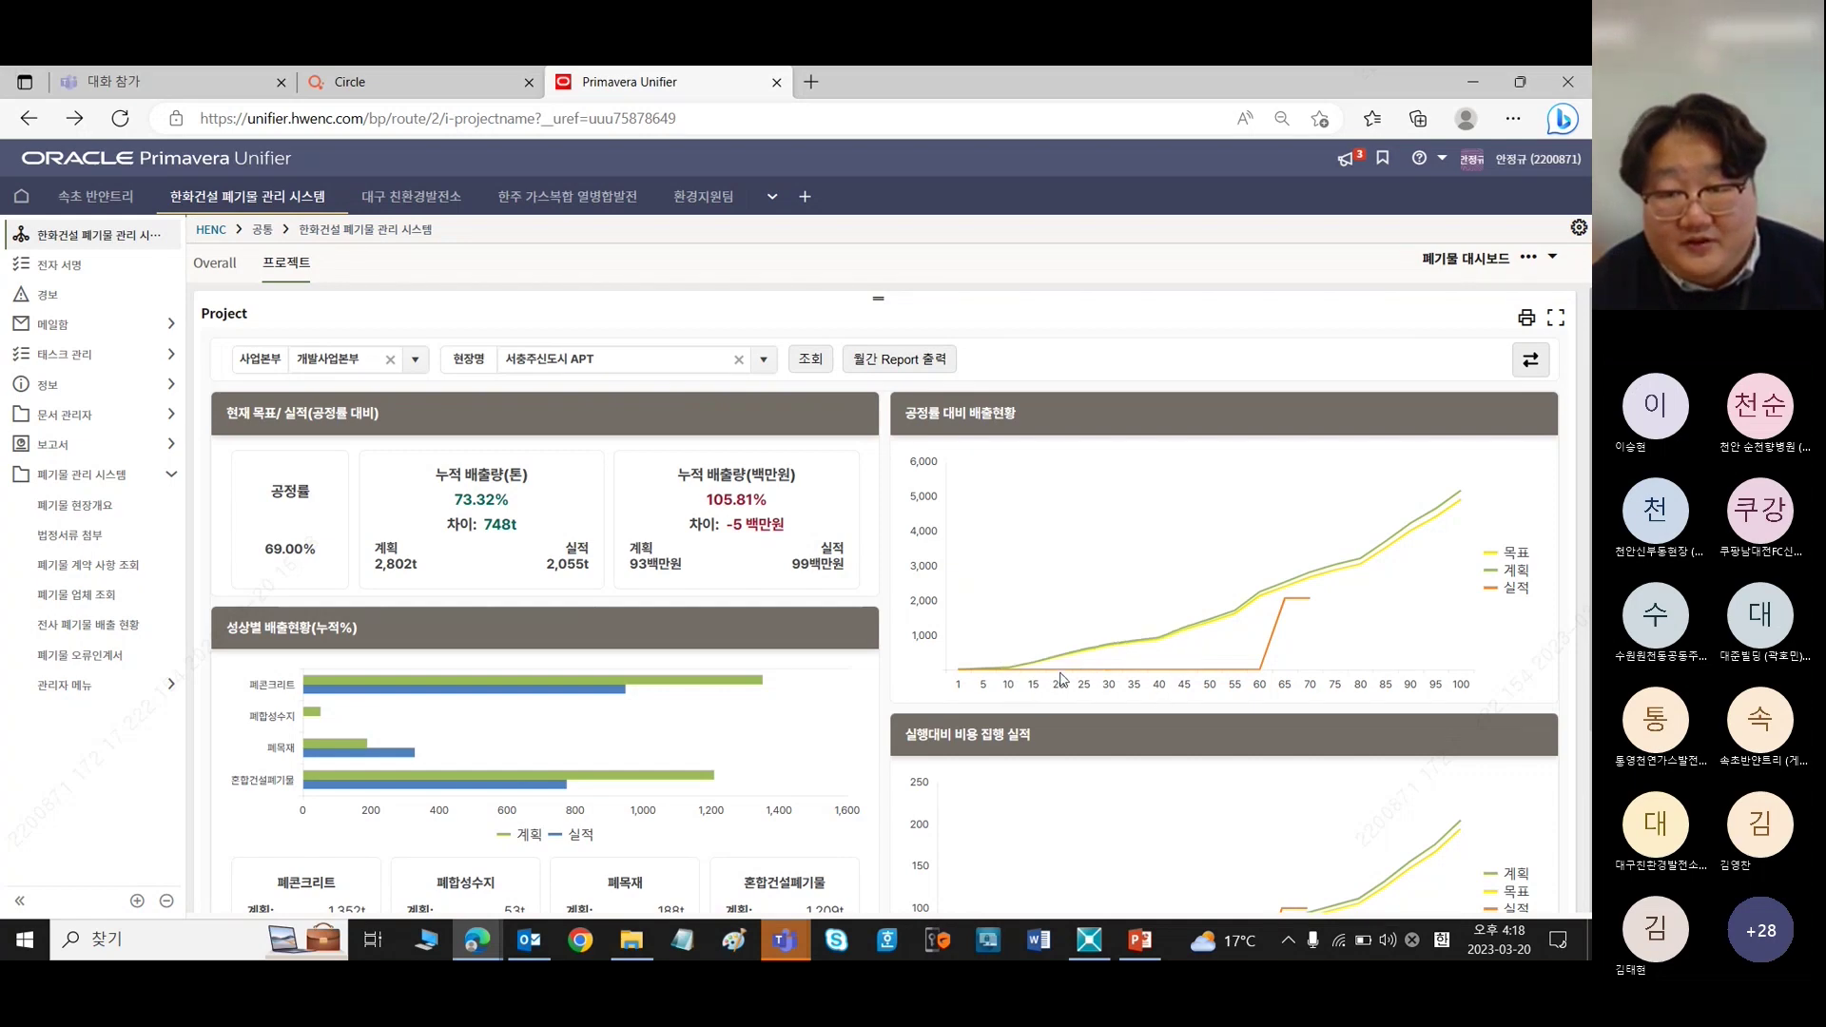
pyautogui.moveTo(1346, 679)
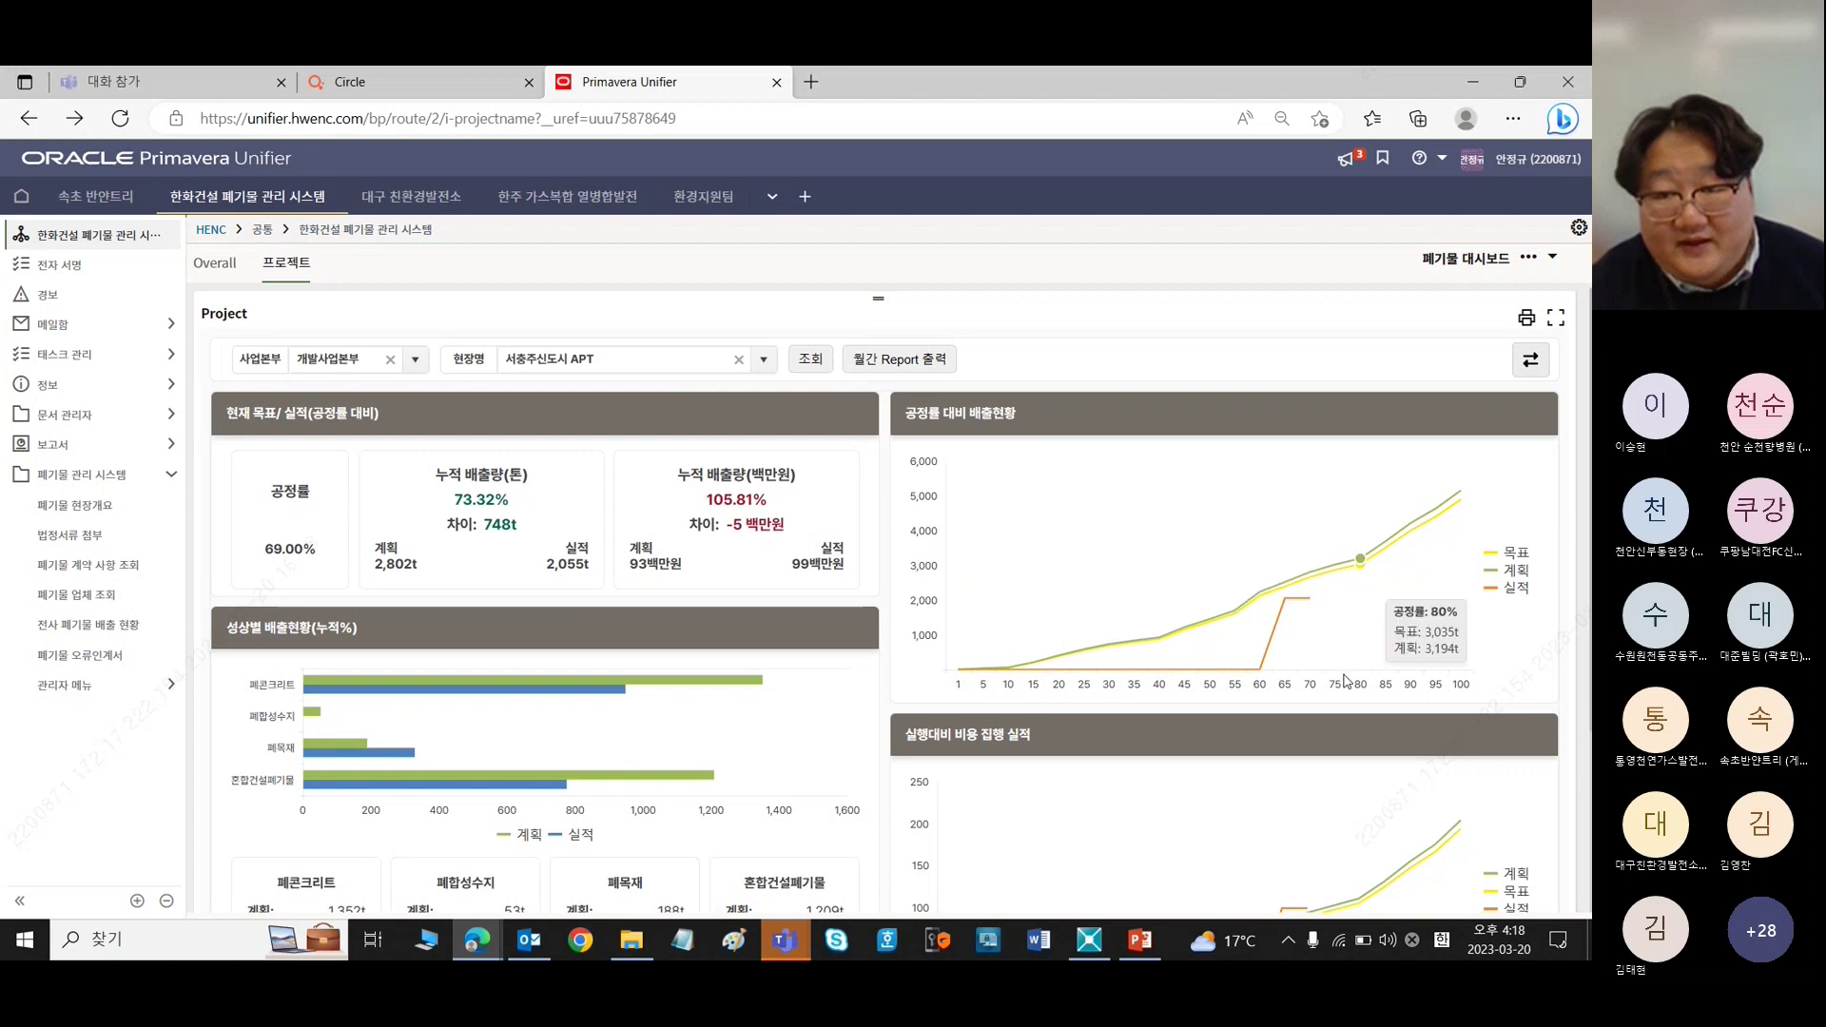
pyautogui.moveTo(1303, 595)
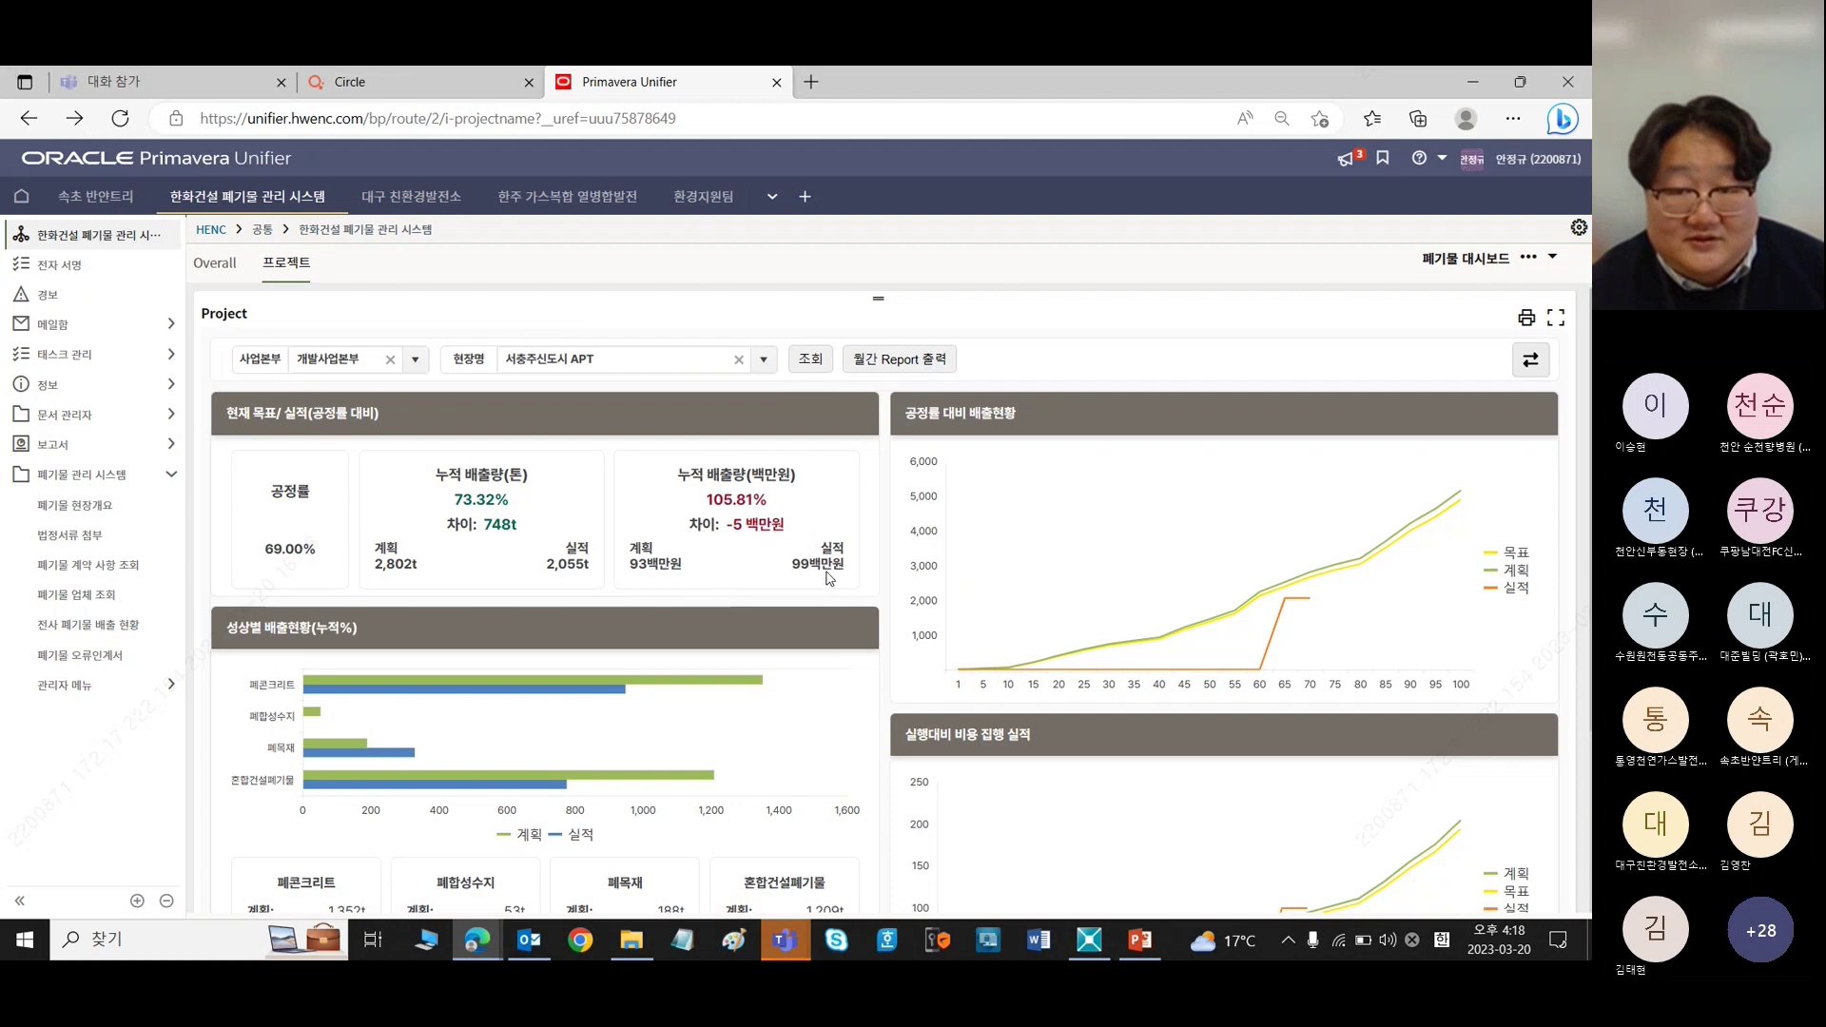
# Step: Scroll down to review the site's waste-type cards and charts
pyautogui.scroll(-1, 861, 538)
pyautogui.moveTo(761, 592)
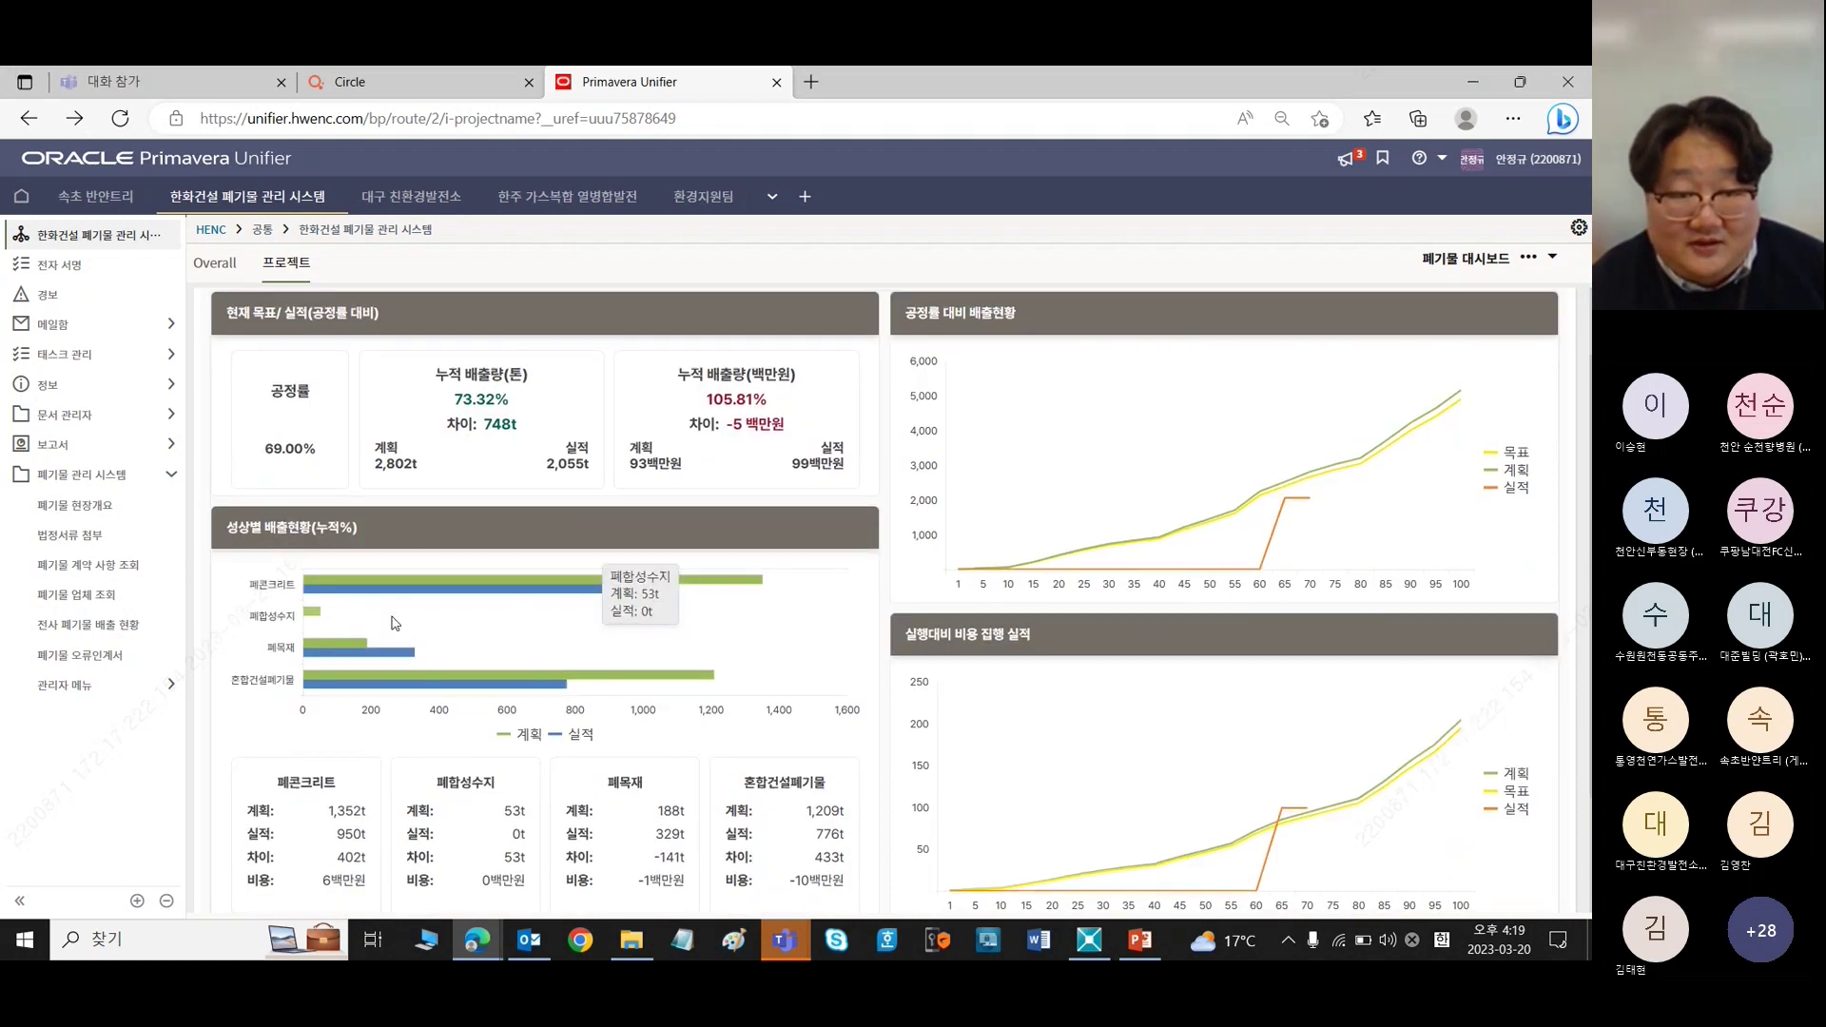
pyautogui.moveTo(373, 651)
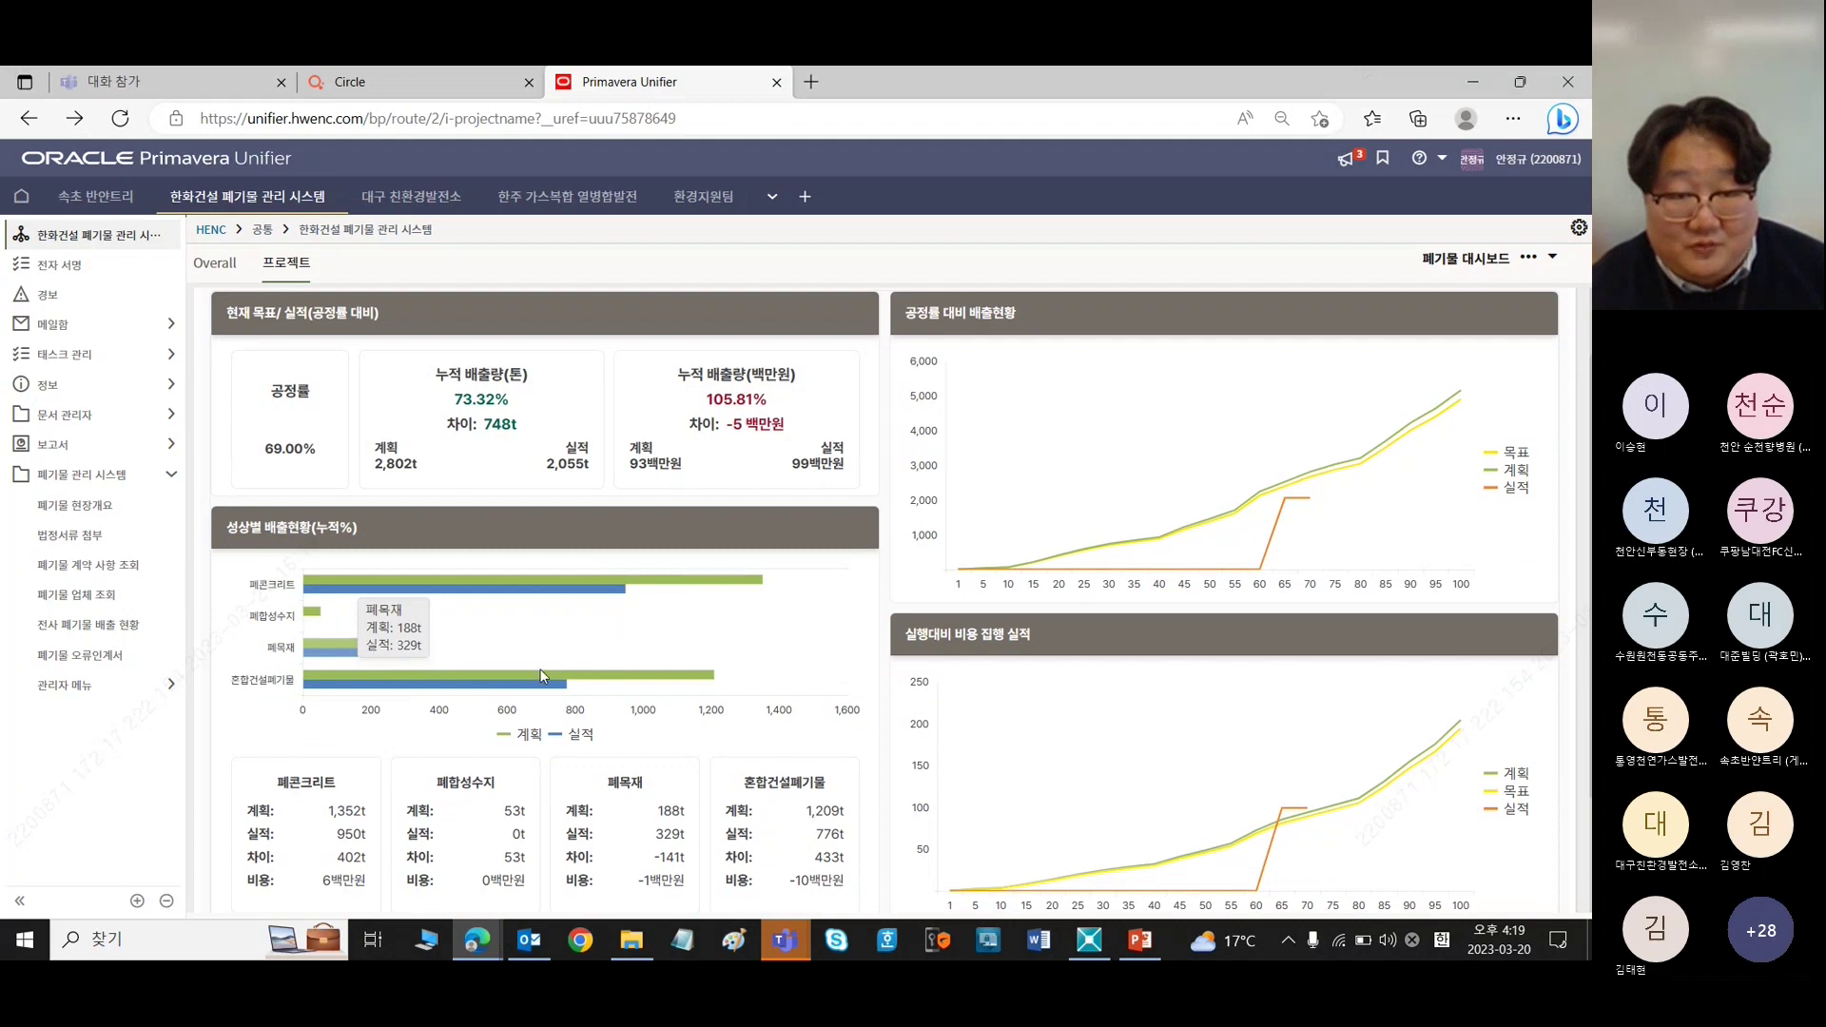
pyautogui.moveTo(681, 698)
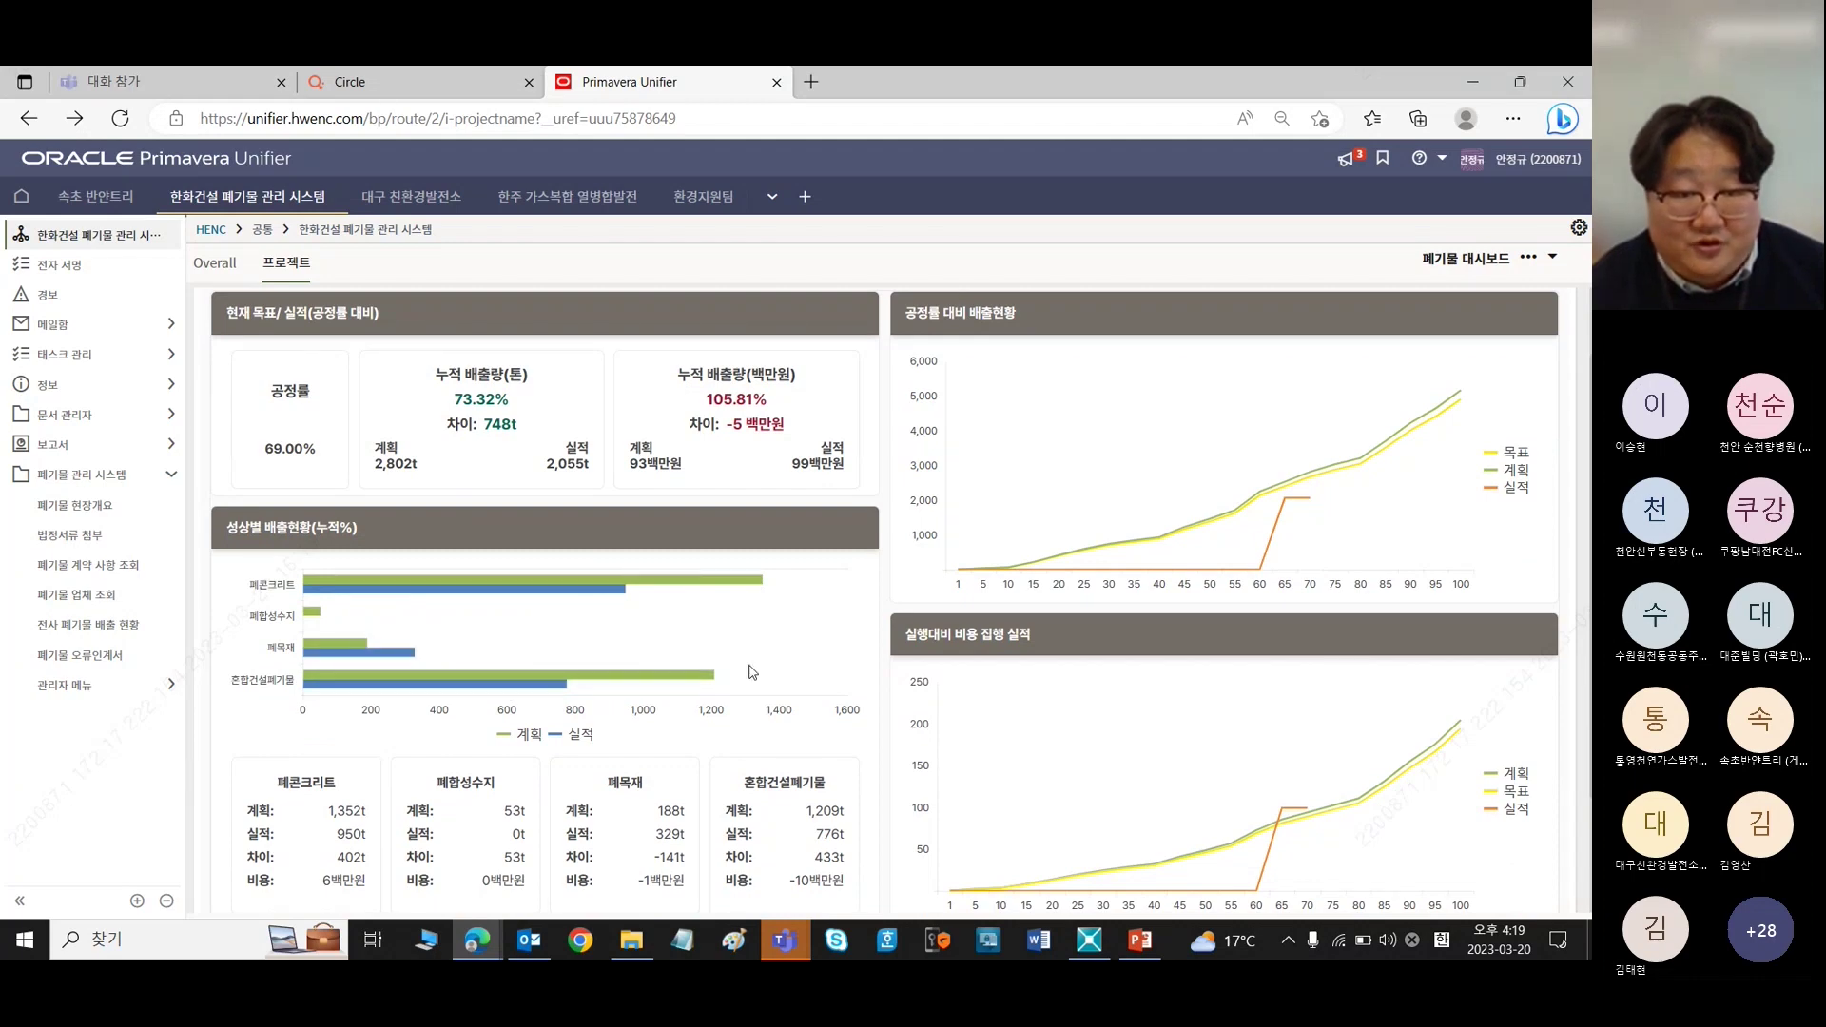
pyautogui.scroll(-2, 428, 670)
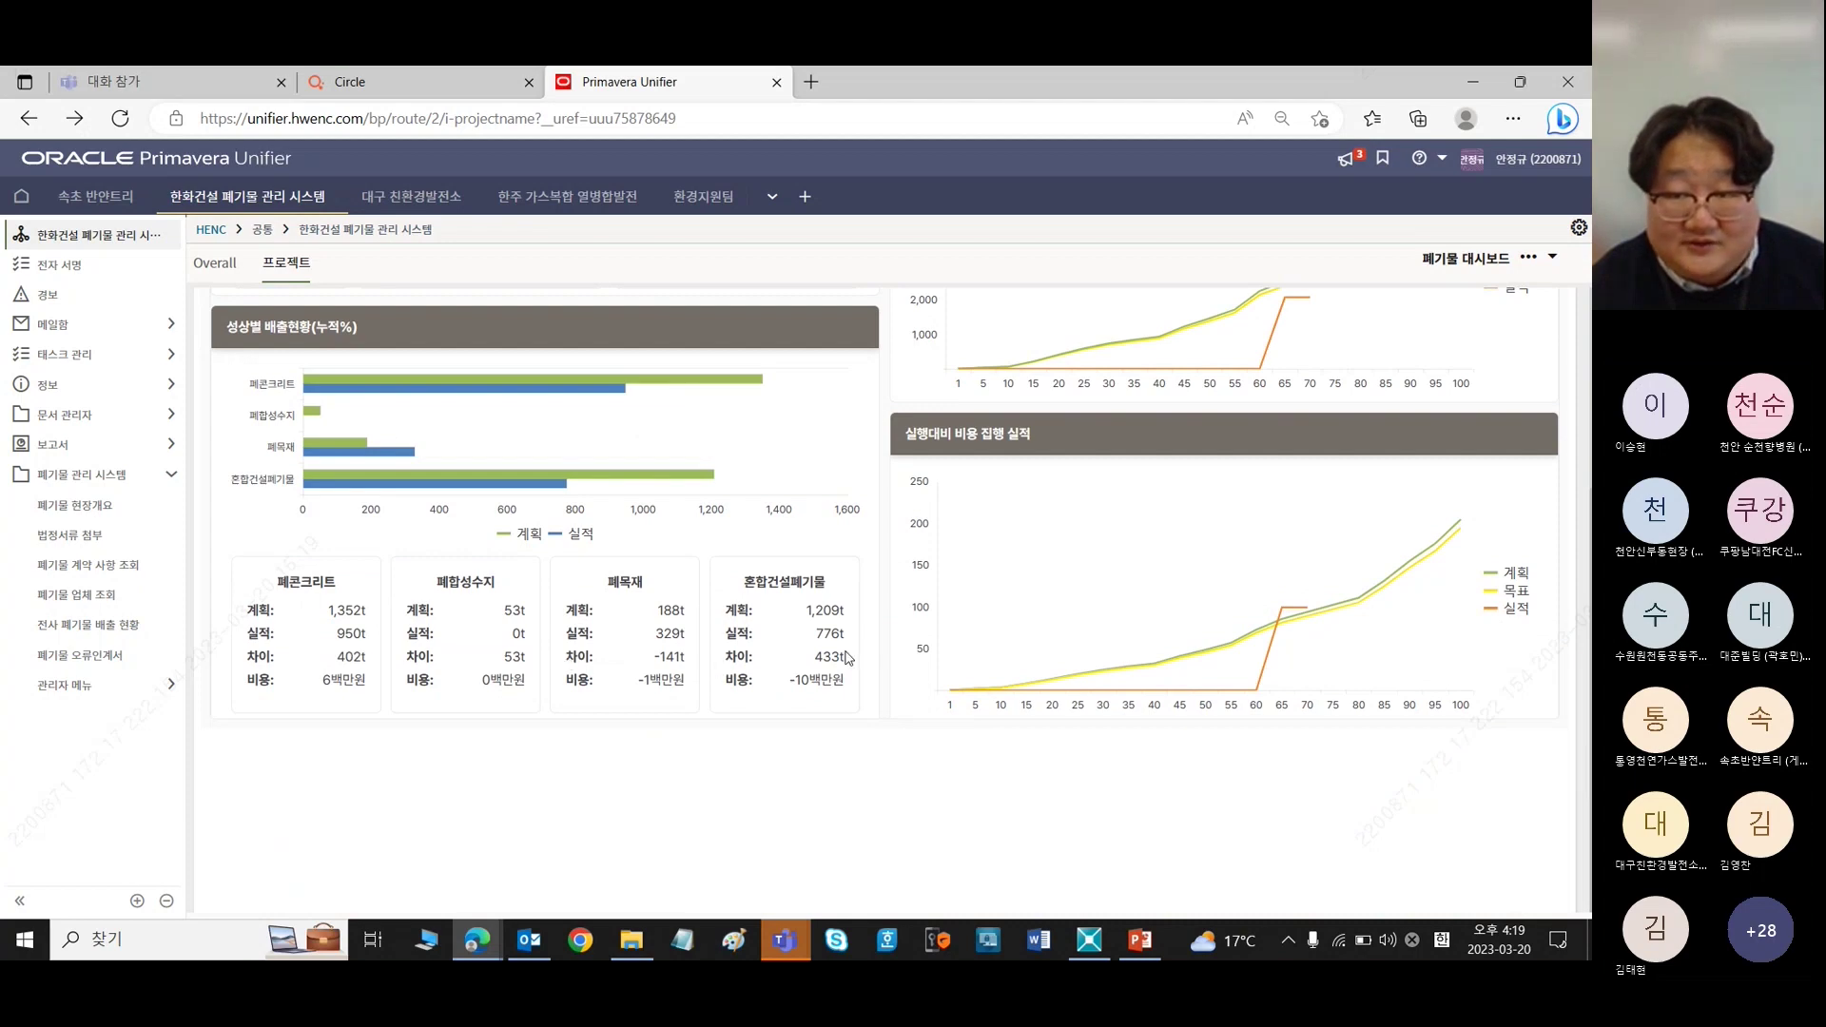
pyautogui.scroll(2, 810, 655)
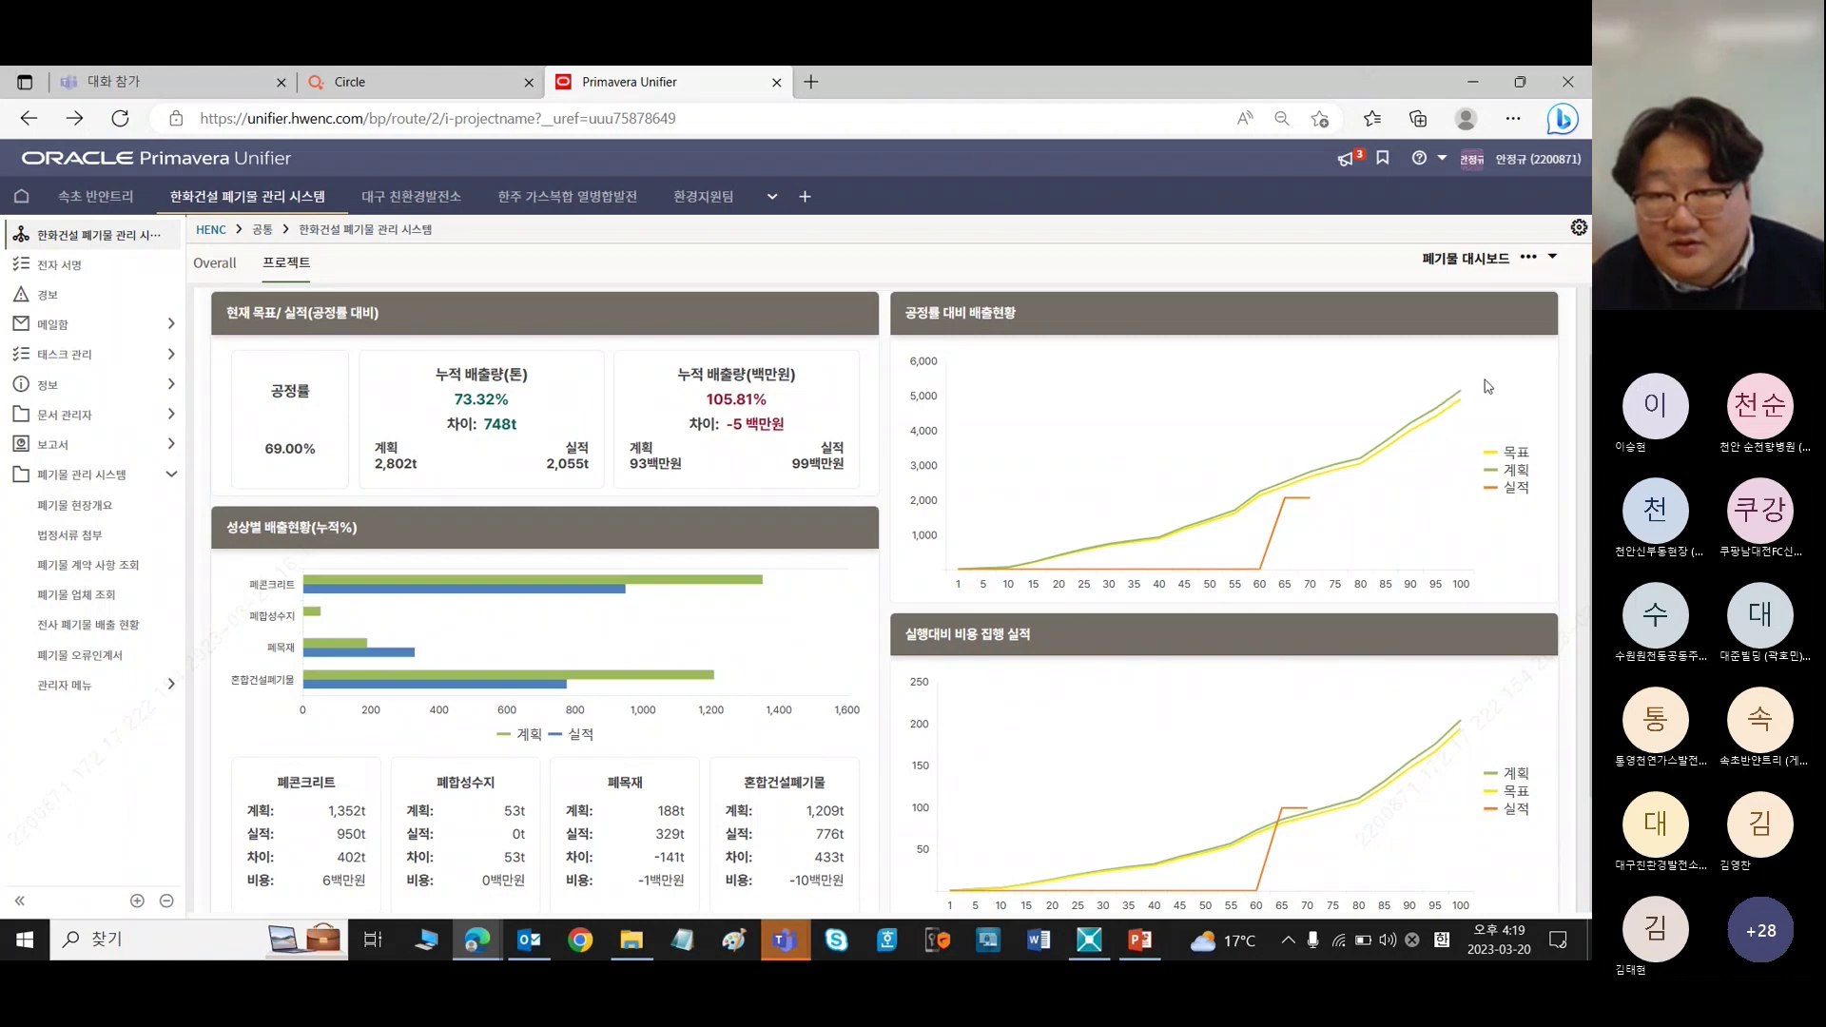
pyautogui.moveTo(1465, 390)
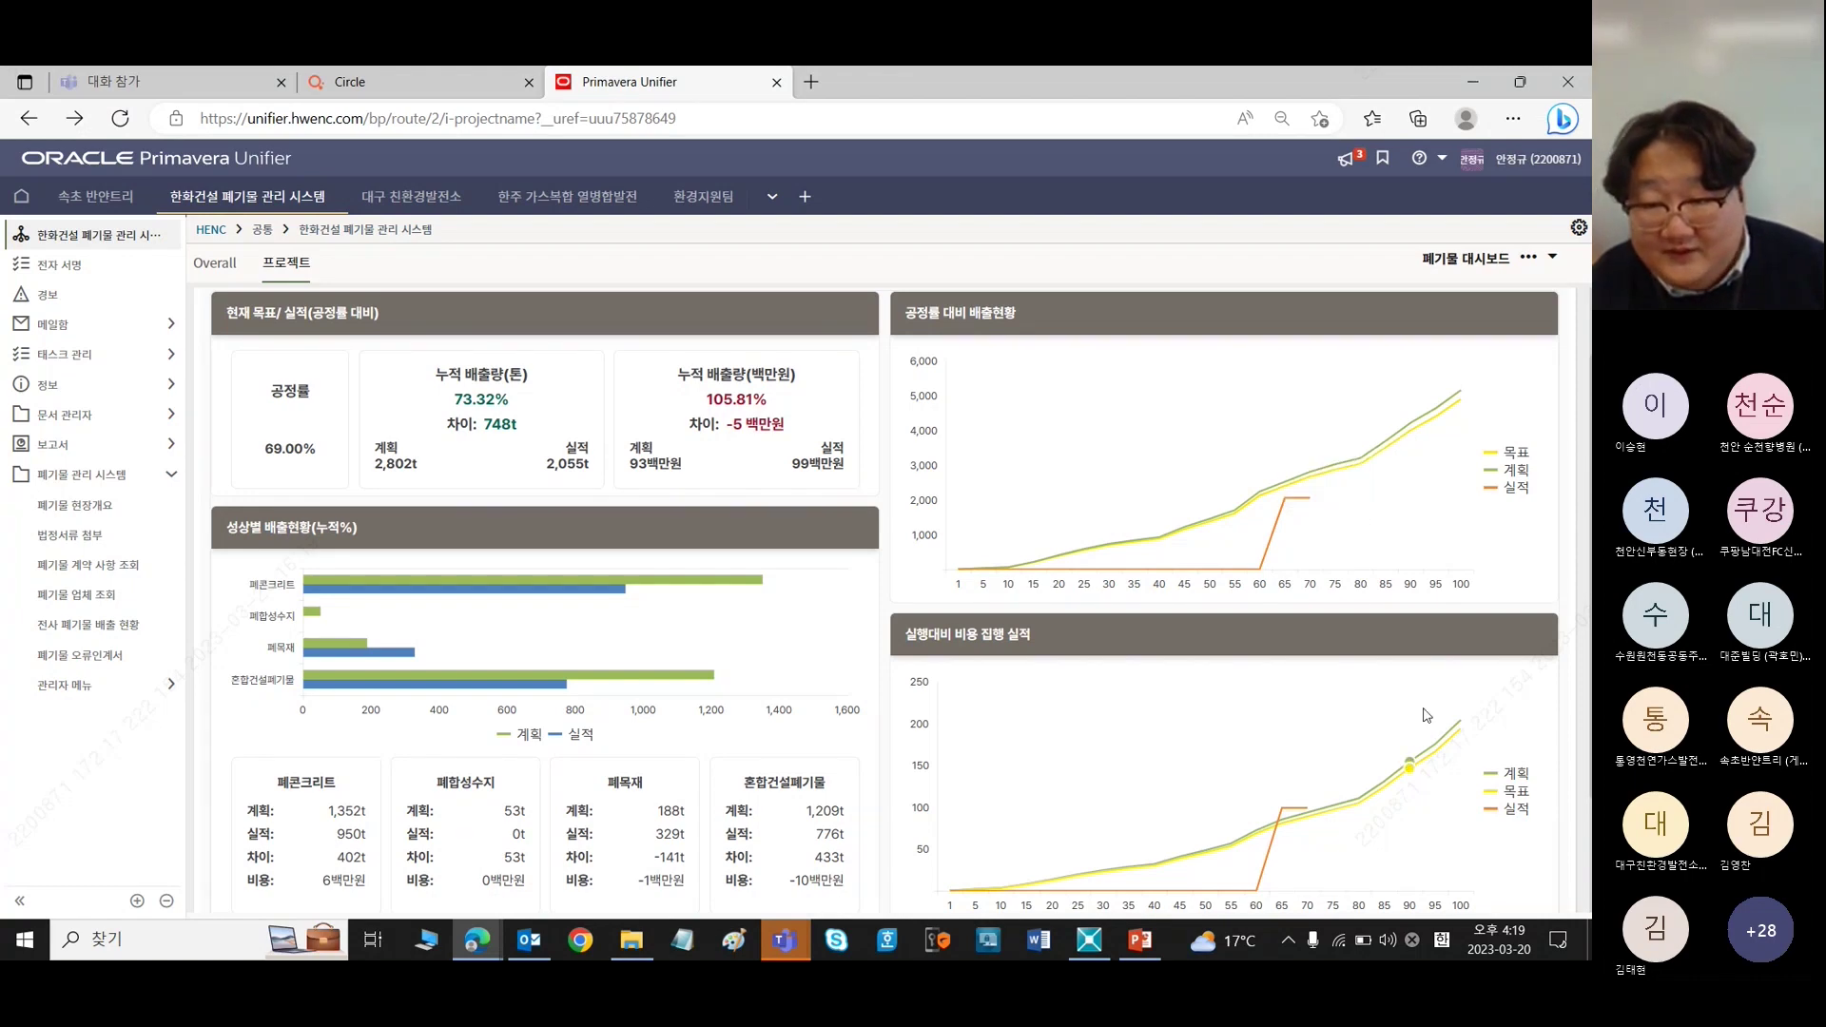
pyautogui.scroll(-3, 1427, 723)
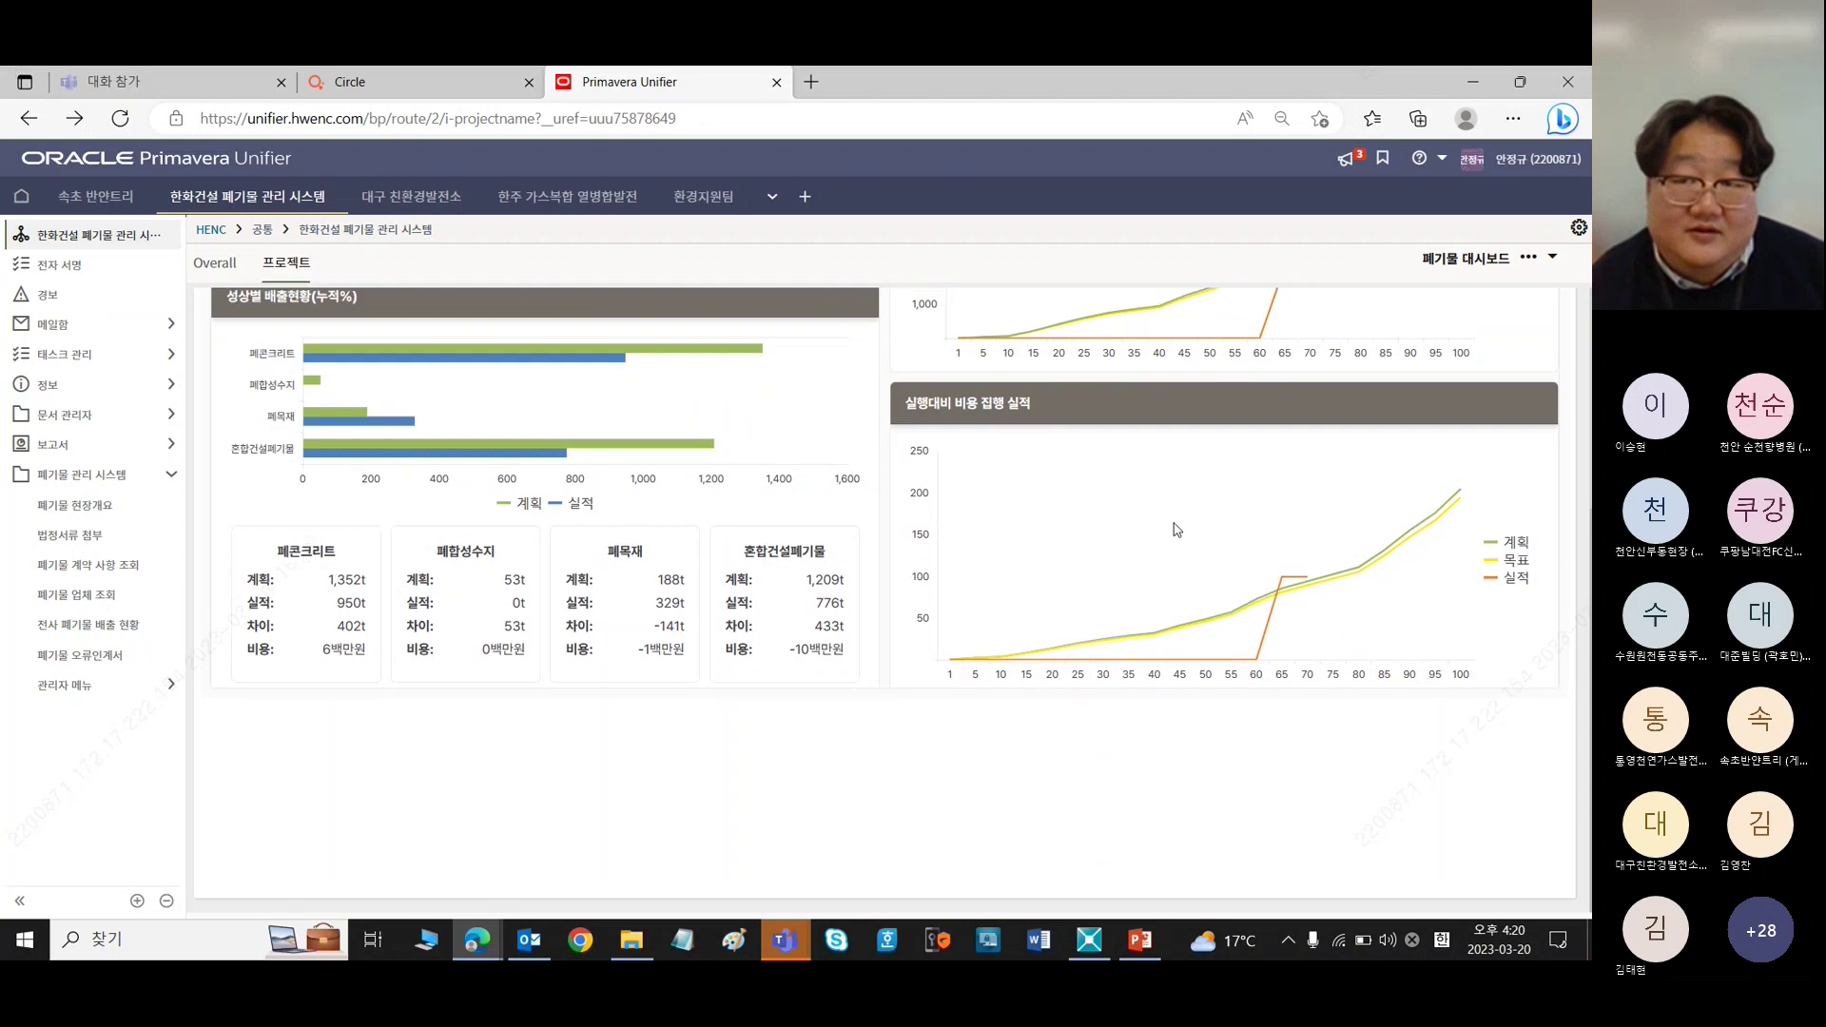
pyautogui.scroll(4, 1056, 532)
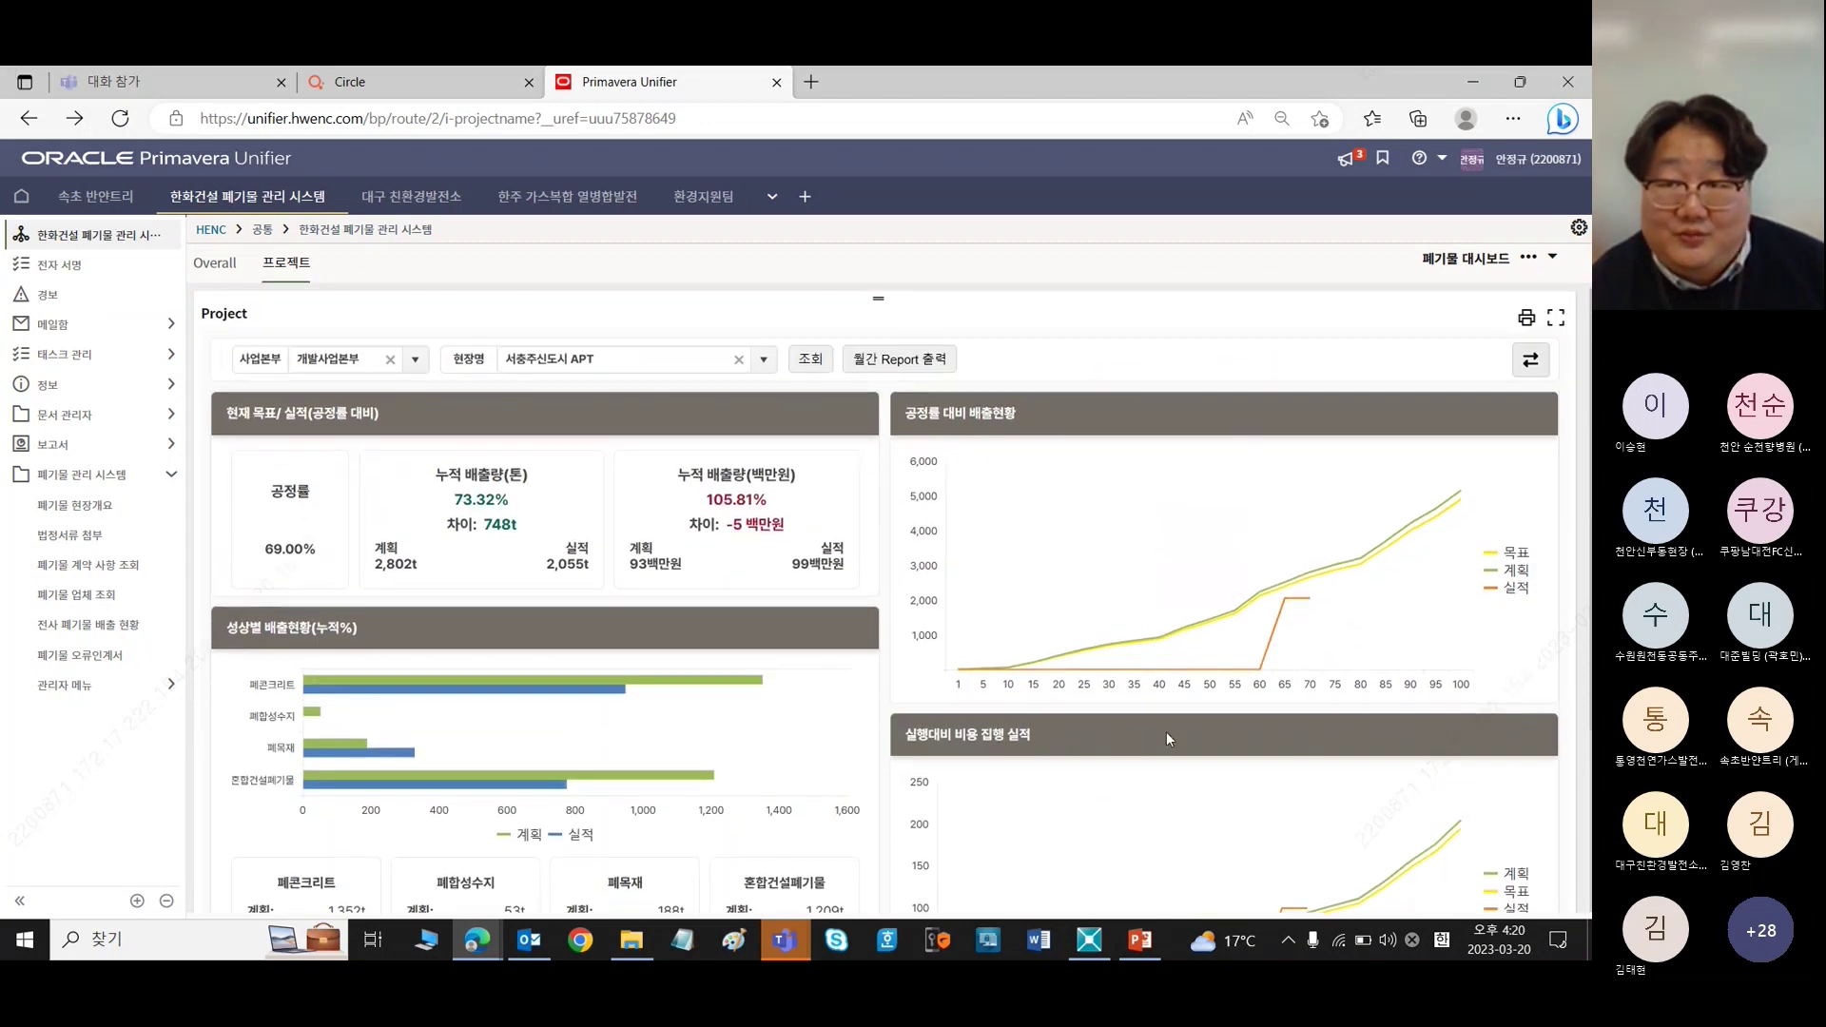
# Step: Switch to the site's period-based emissions view and open its 2022.04.01–2023.03.20 date range
pyautogui.click(1530, 360)
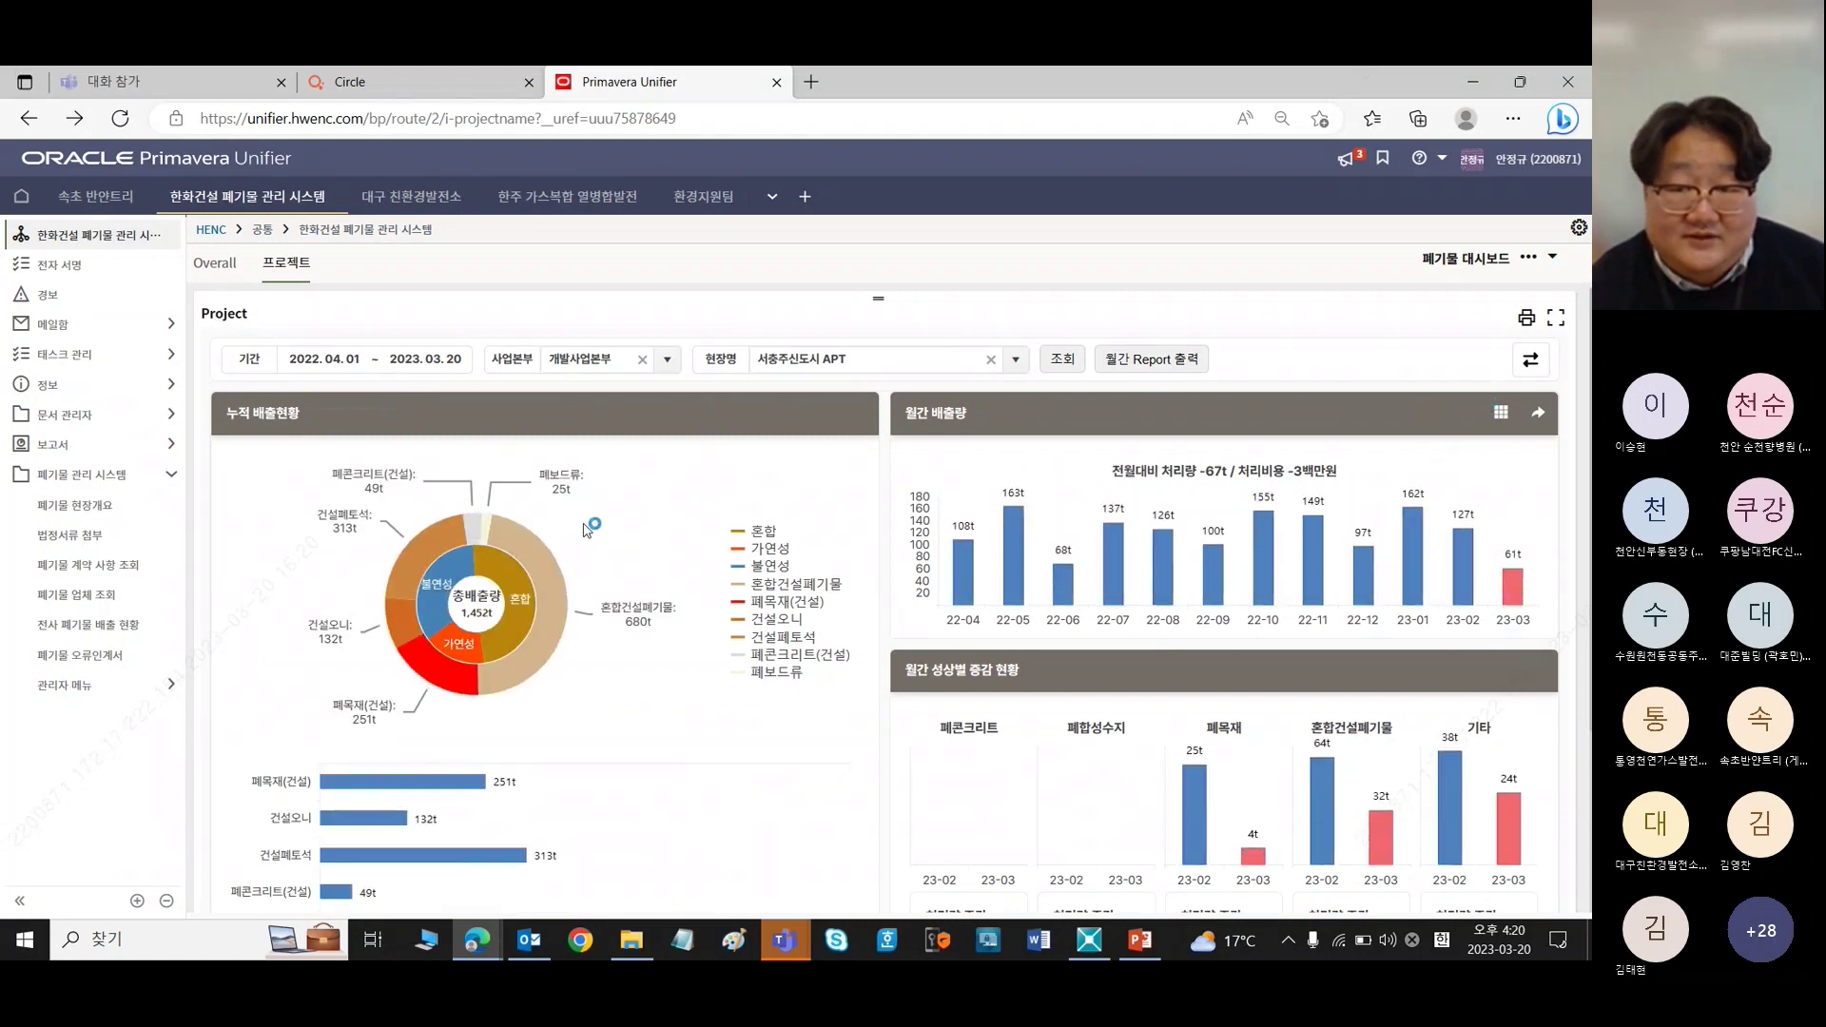
pyautogui.scroll(-2, 587, 529)
pyautogui.scroll(-1, 587, 529)
pyautogui.scroll(3, 549, 539)
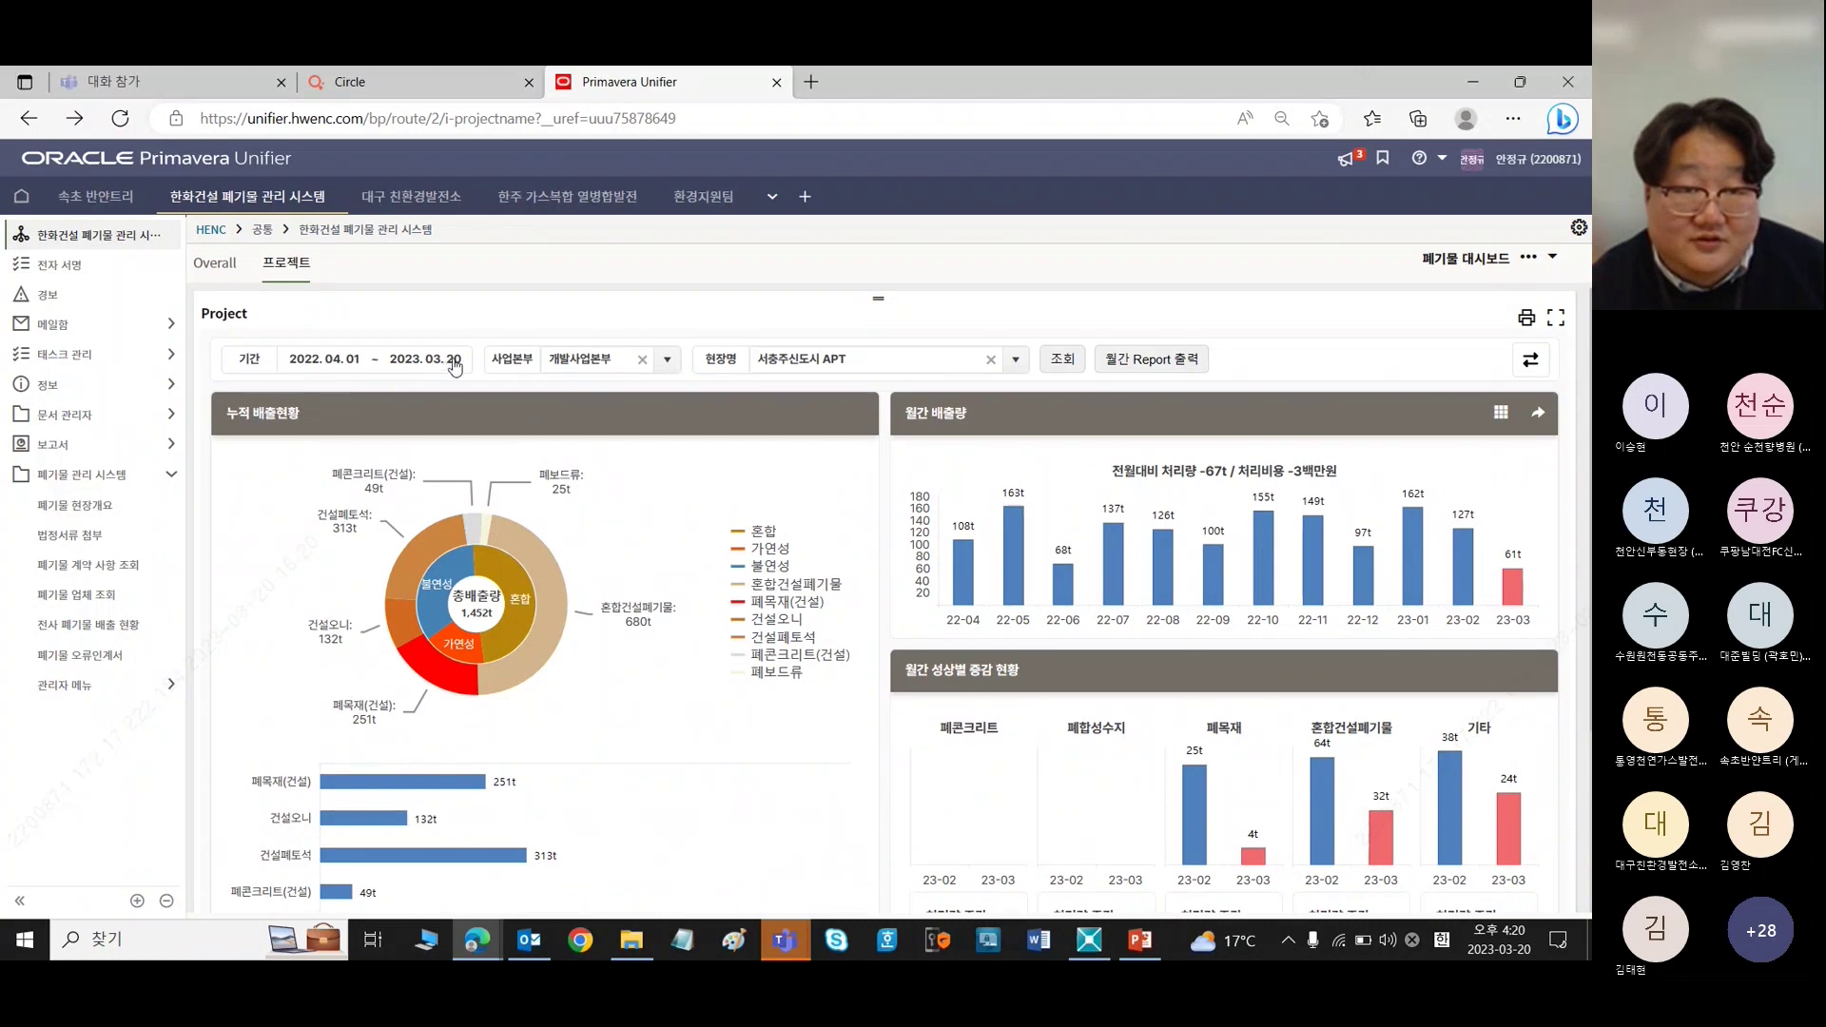
pyautogui.click(453, 361)
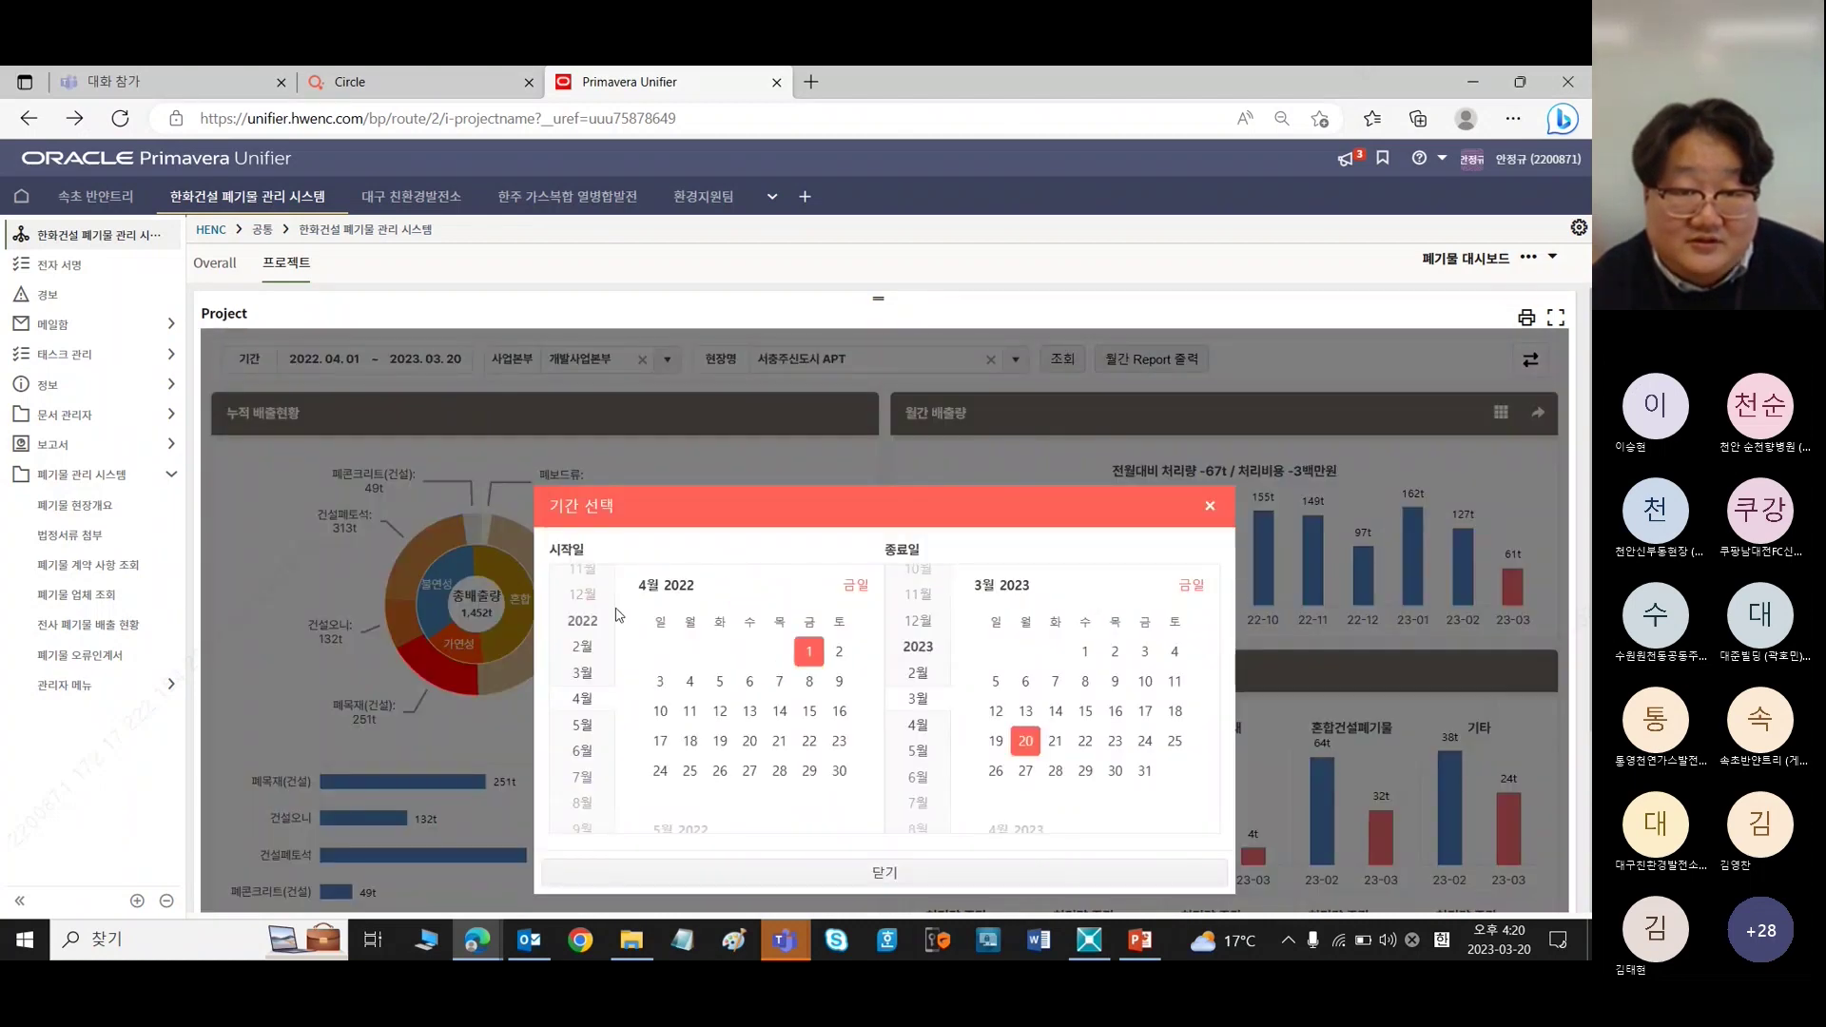
# Step: Try start dates of April 1, 2019, then August 1, 2021, and close the picker
pyautogui.click(587, 628)
pyautogui.scroll(10, 591, 630)
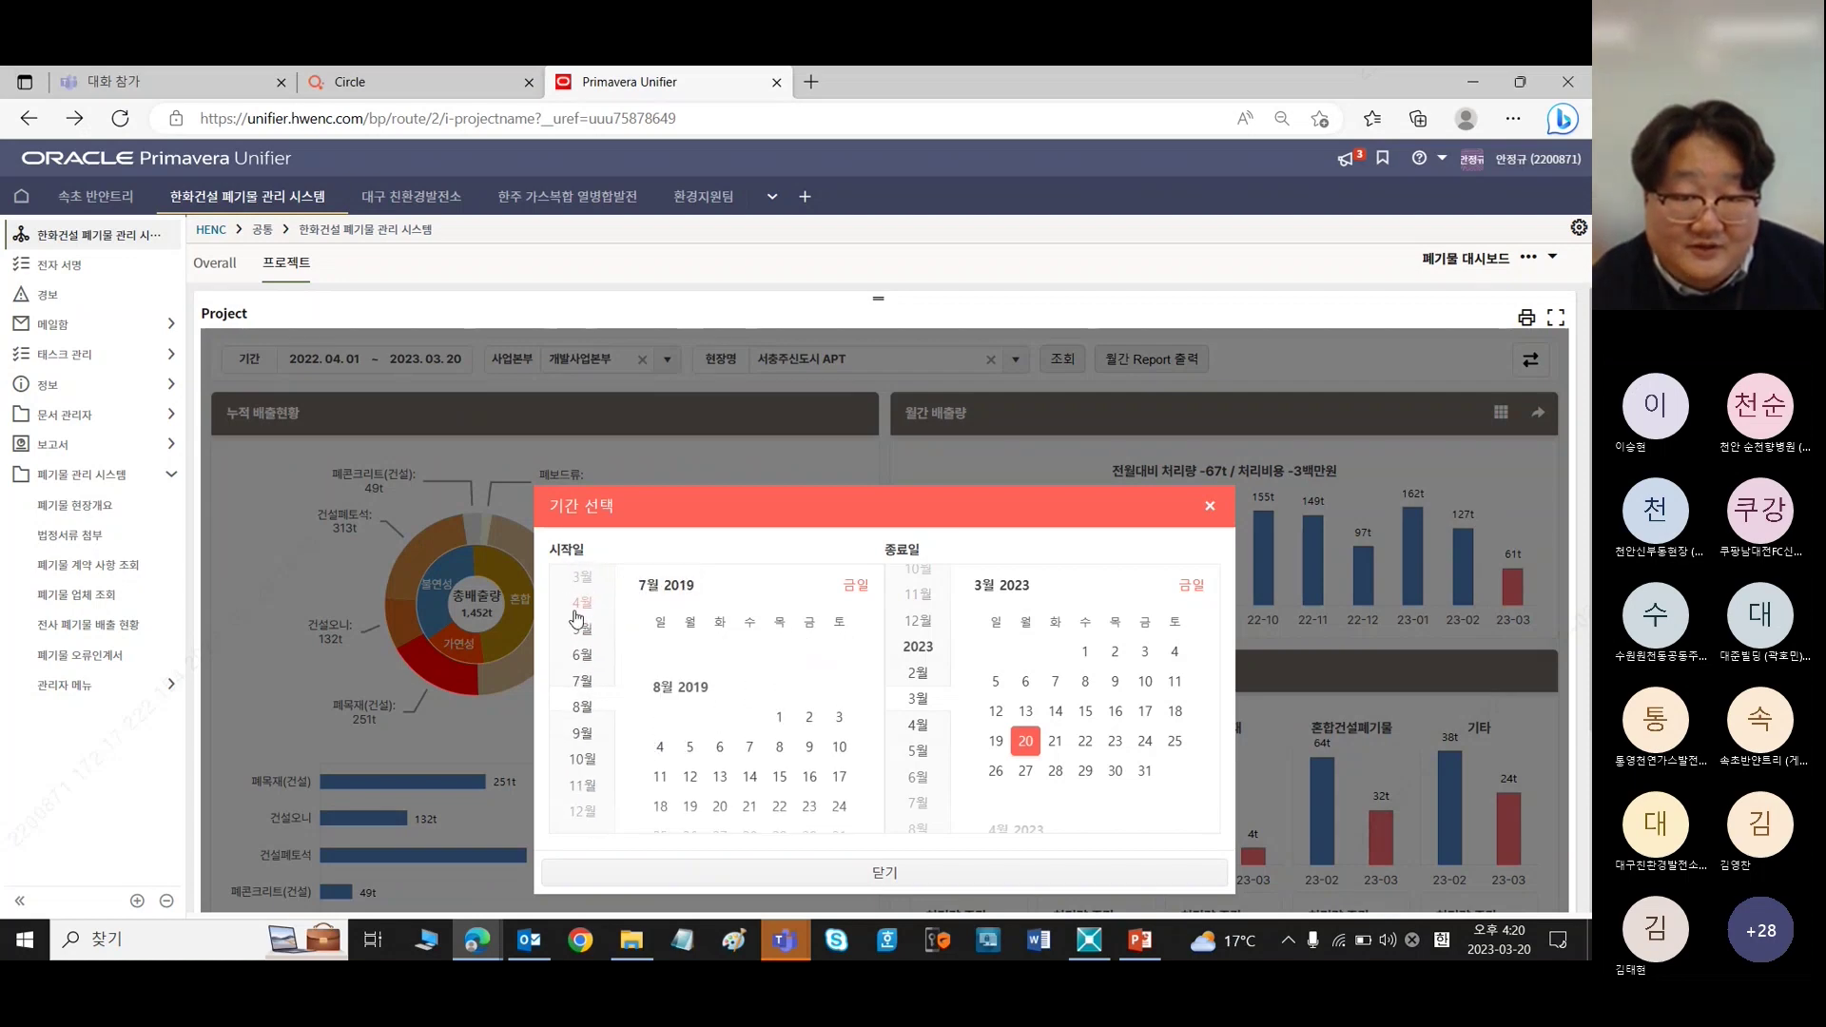
pyautogui.scroll(1, 587, 621)
pyautogui.click(689, 652)
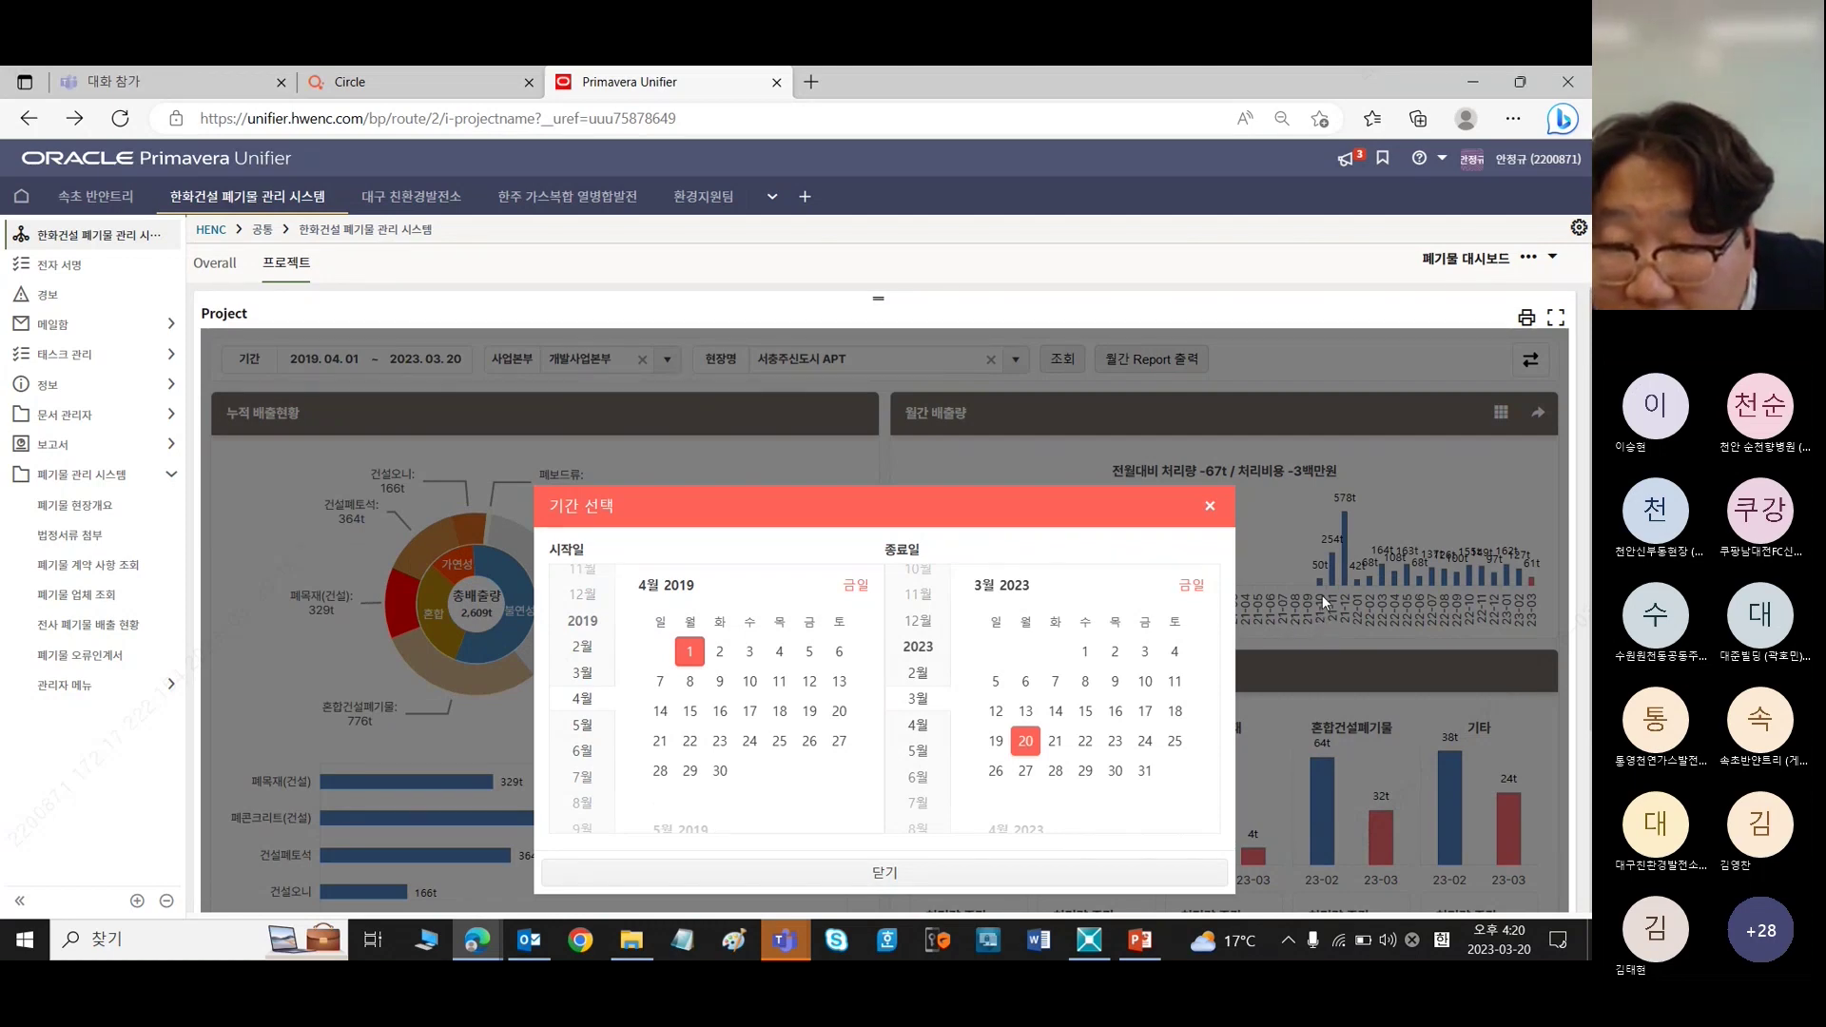
pyautogui.scroll(-3, 601, 650)
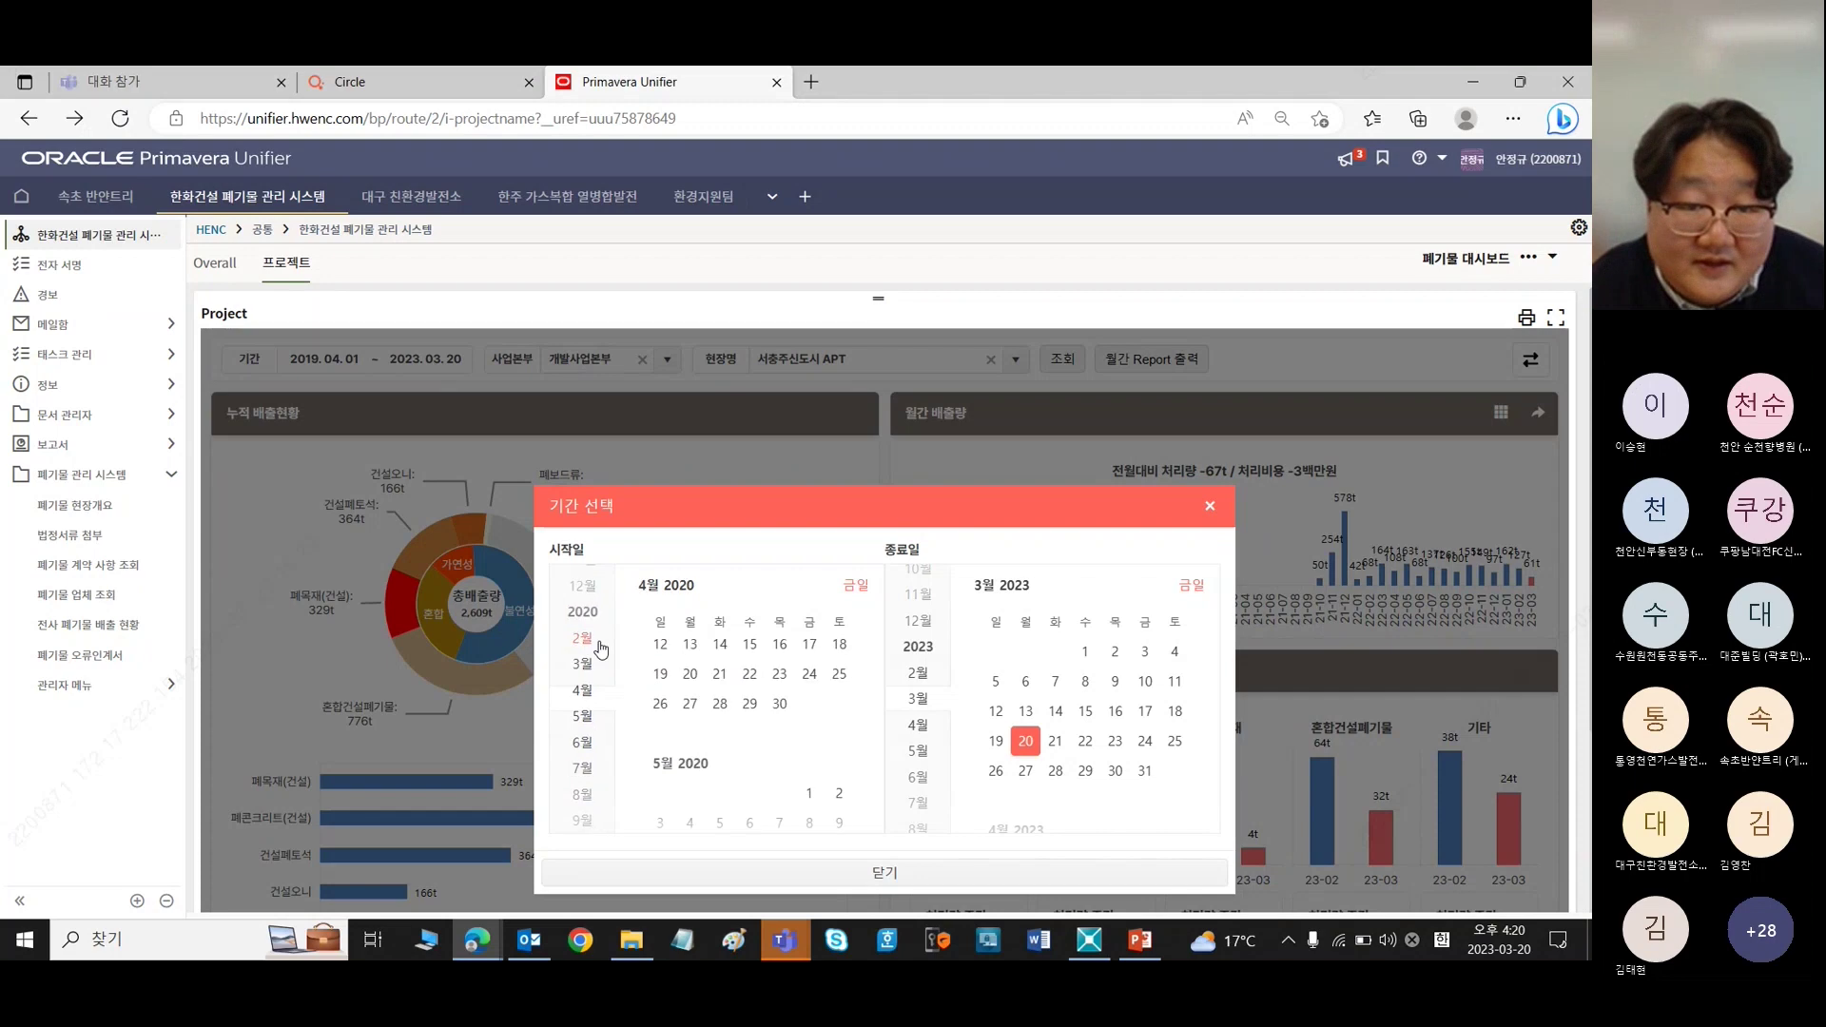
pyautogui.scroll(-5, 601, 650)
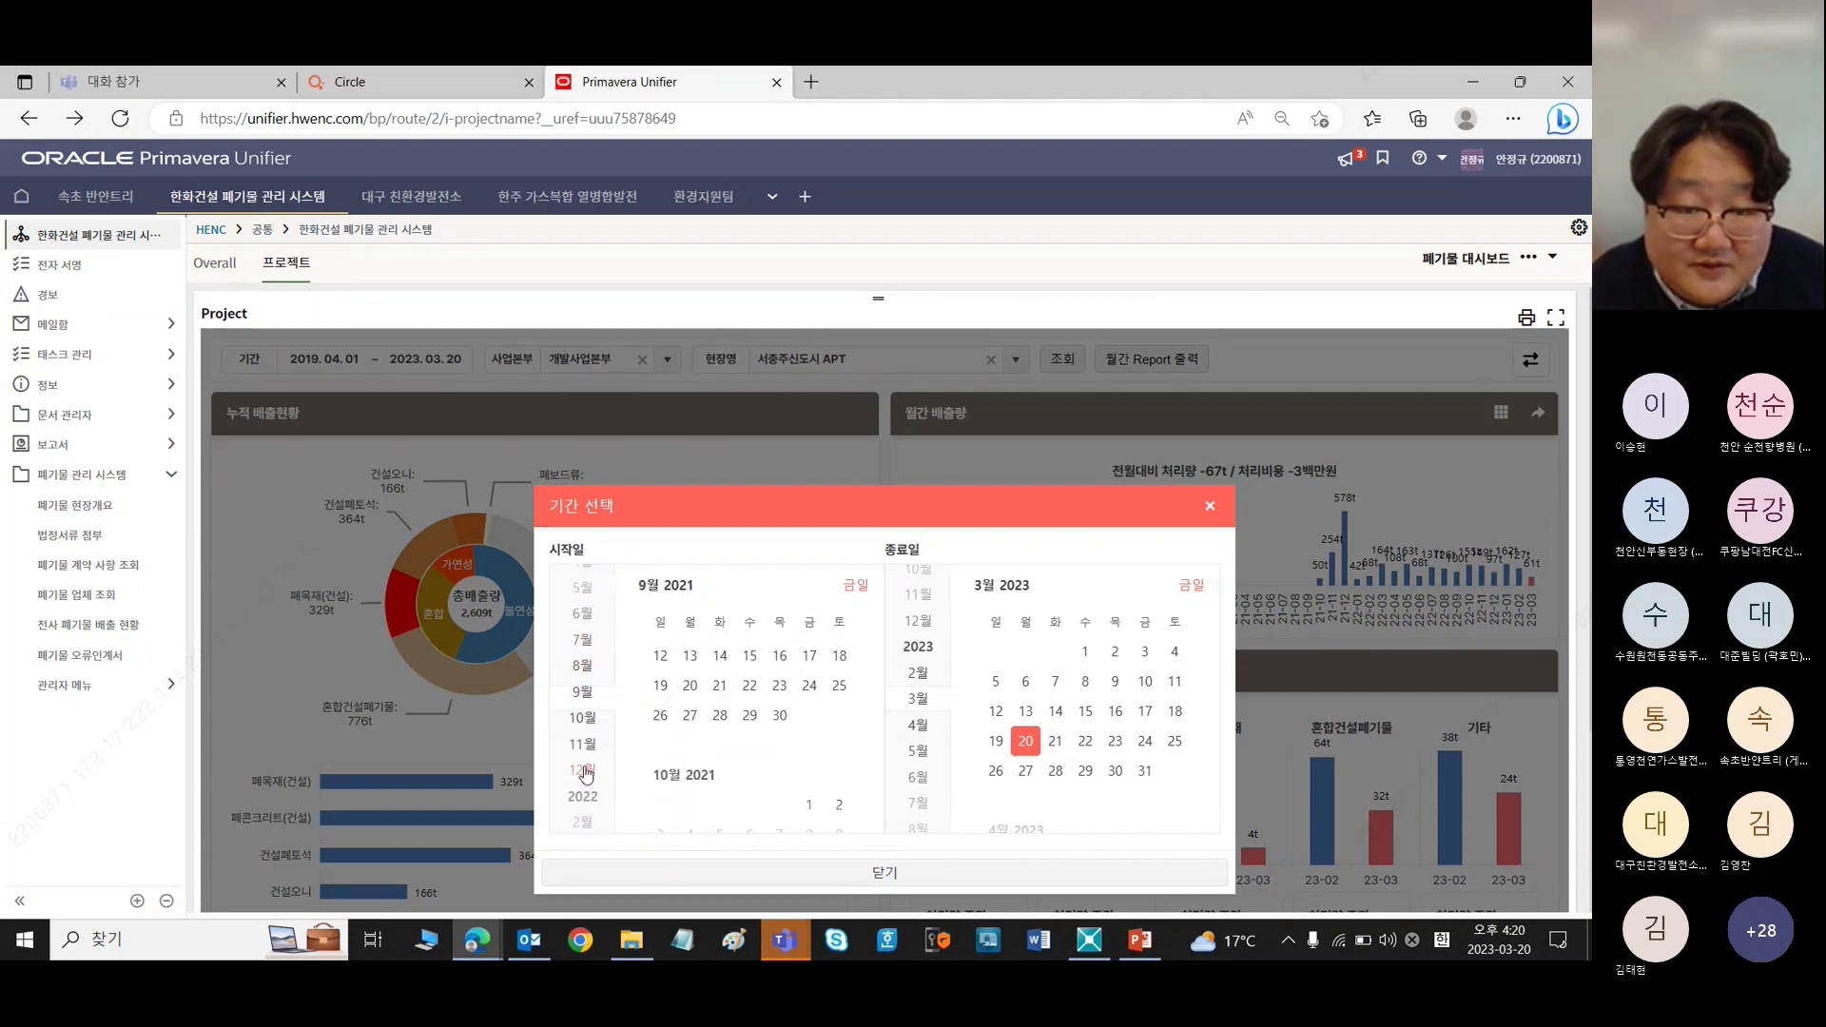
pyautogui.click(590, 669)
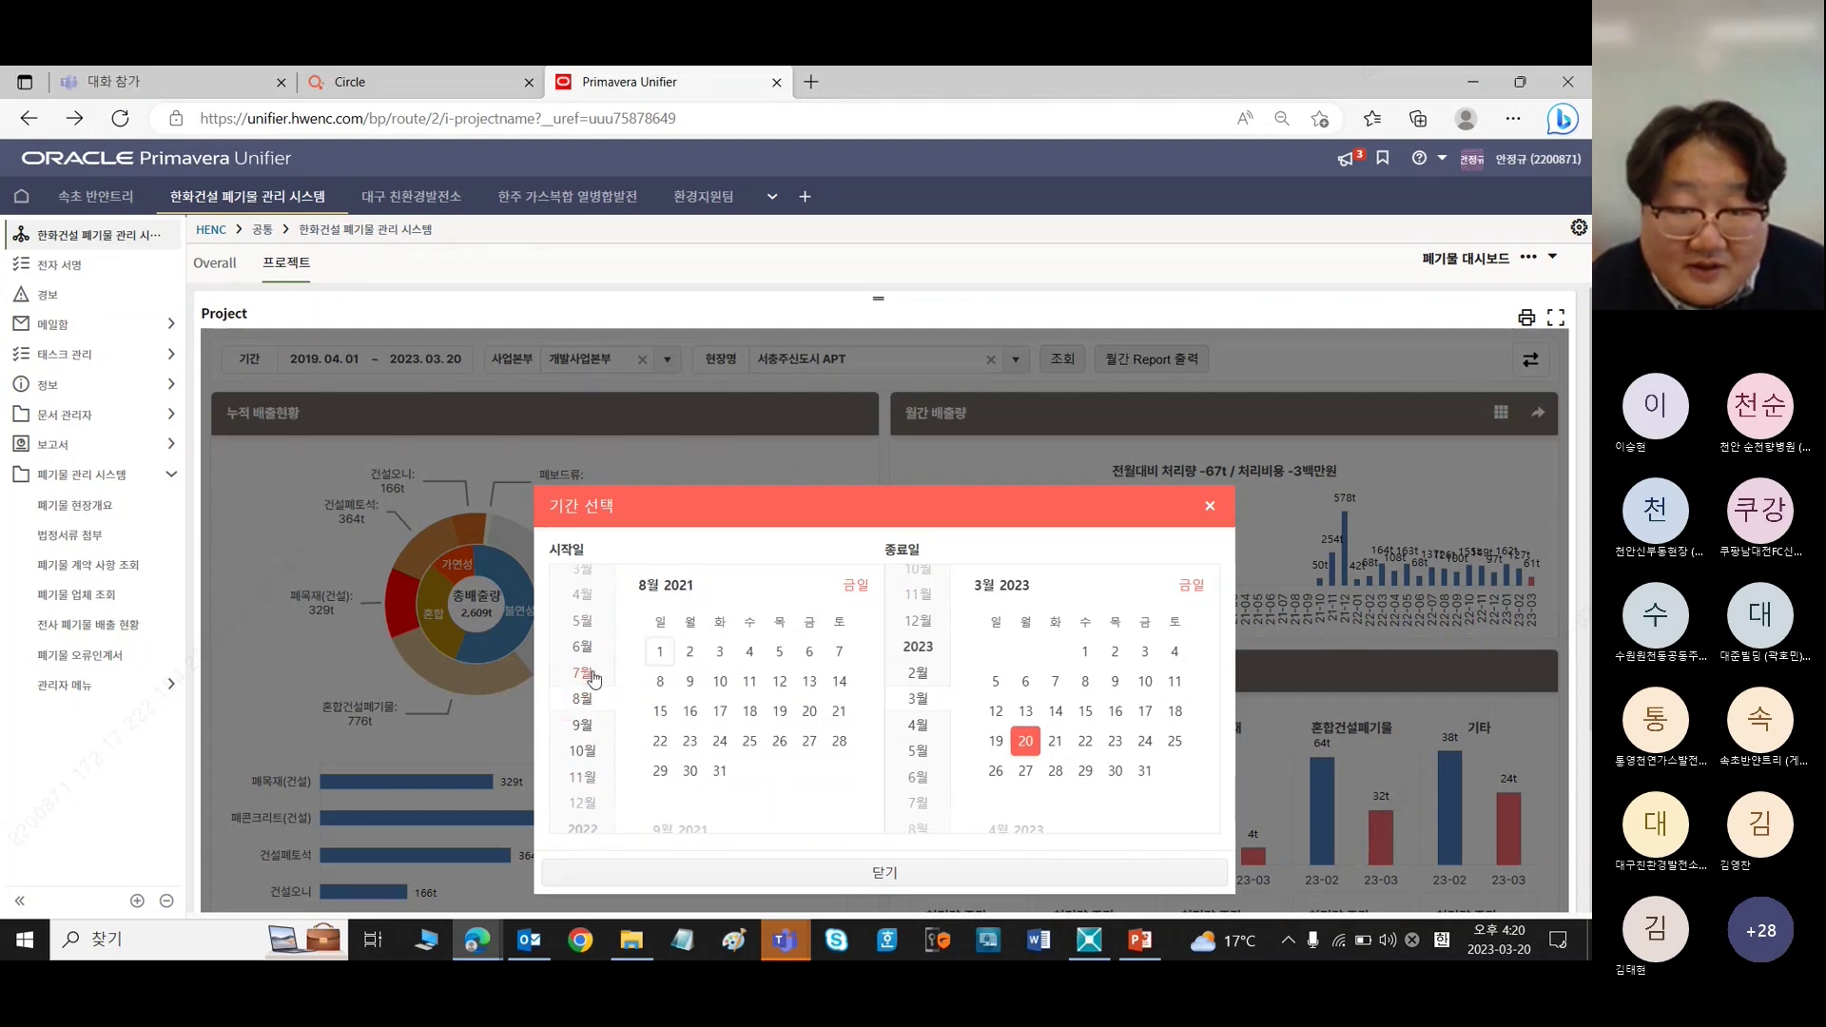
pyautogui.click(661, 652)
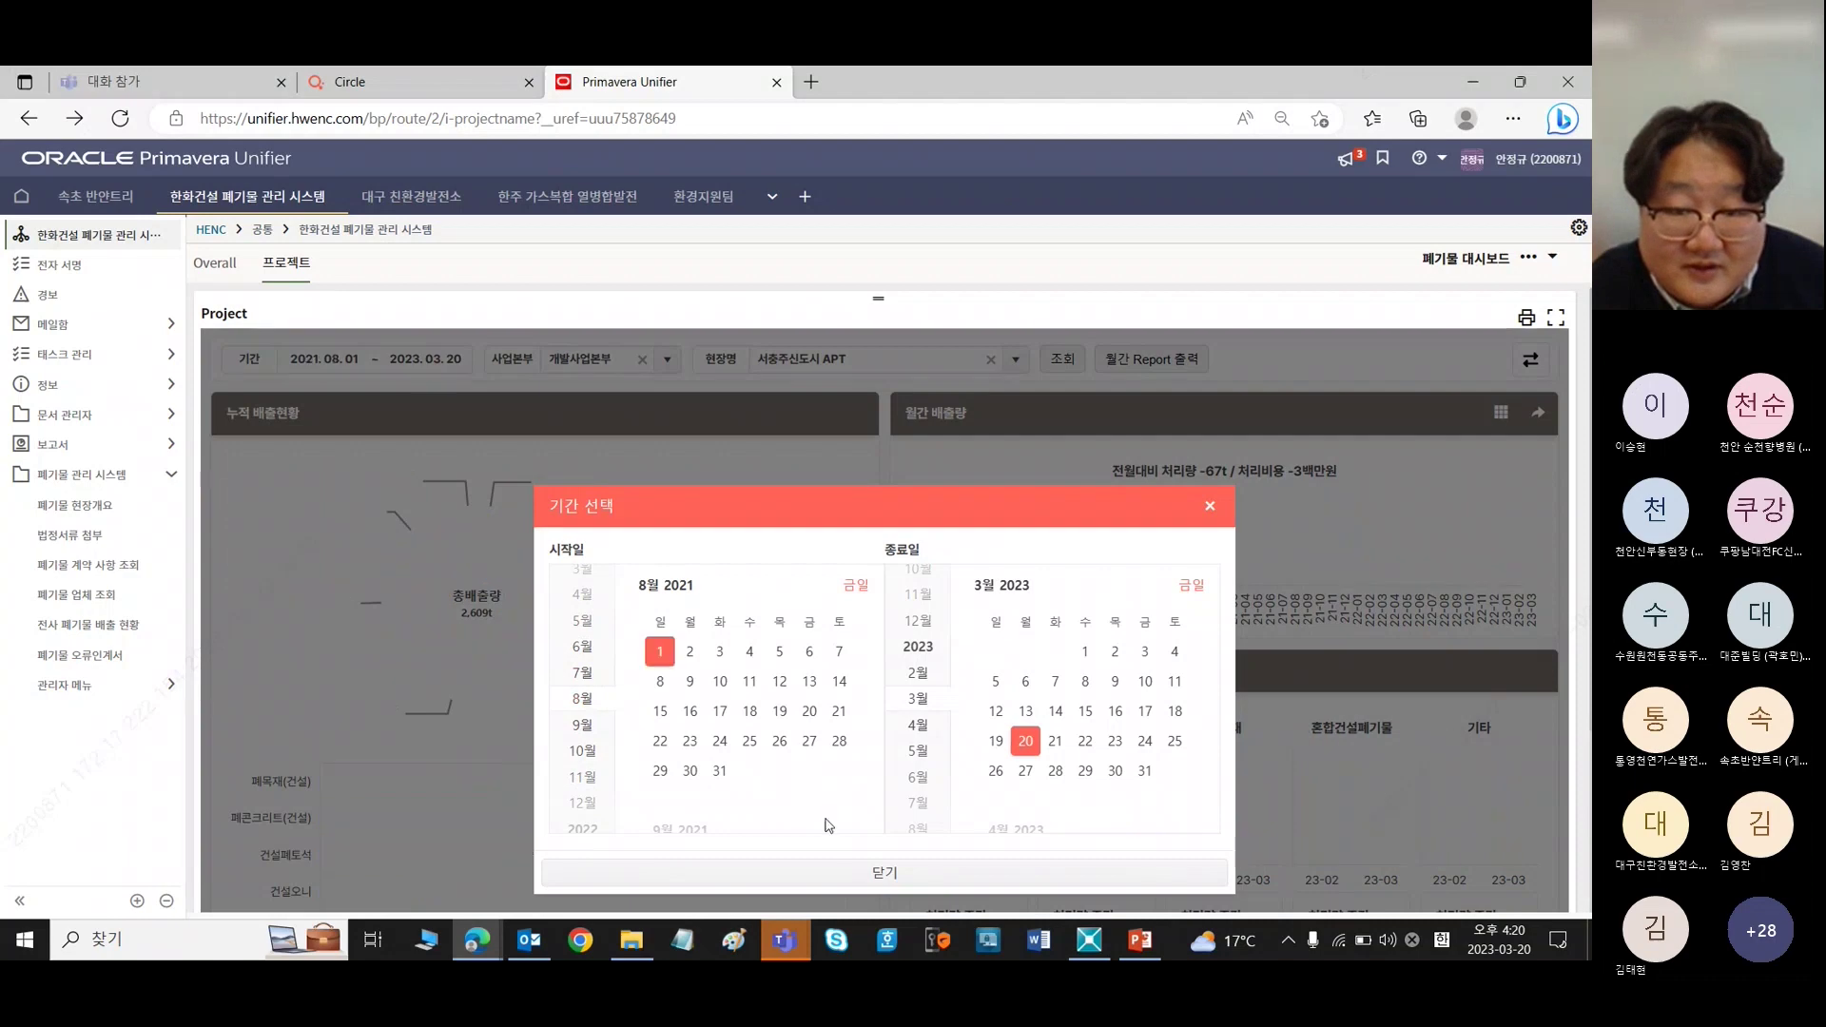
pyautogui.click(908, 877)
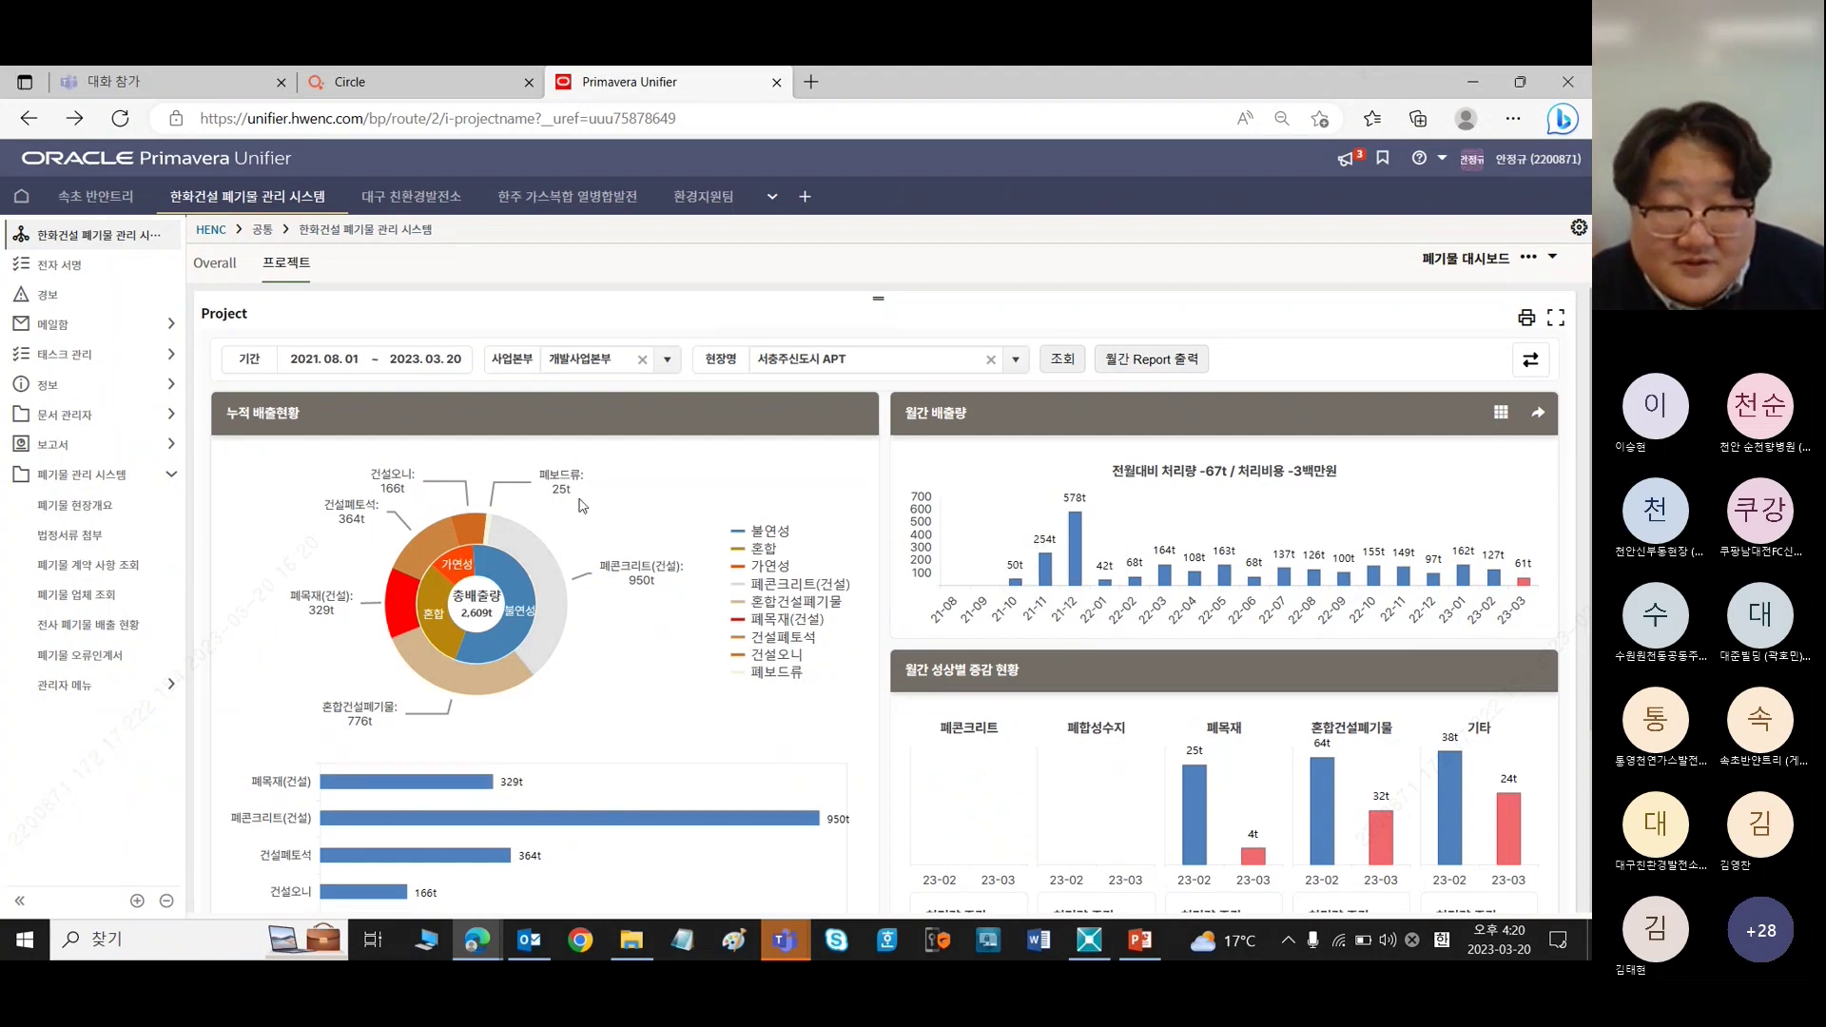
# Step: Set the dashboard period to 2021.10.01–2023.03.31 and apply it
pyautogui.click(376, 366)
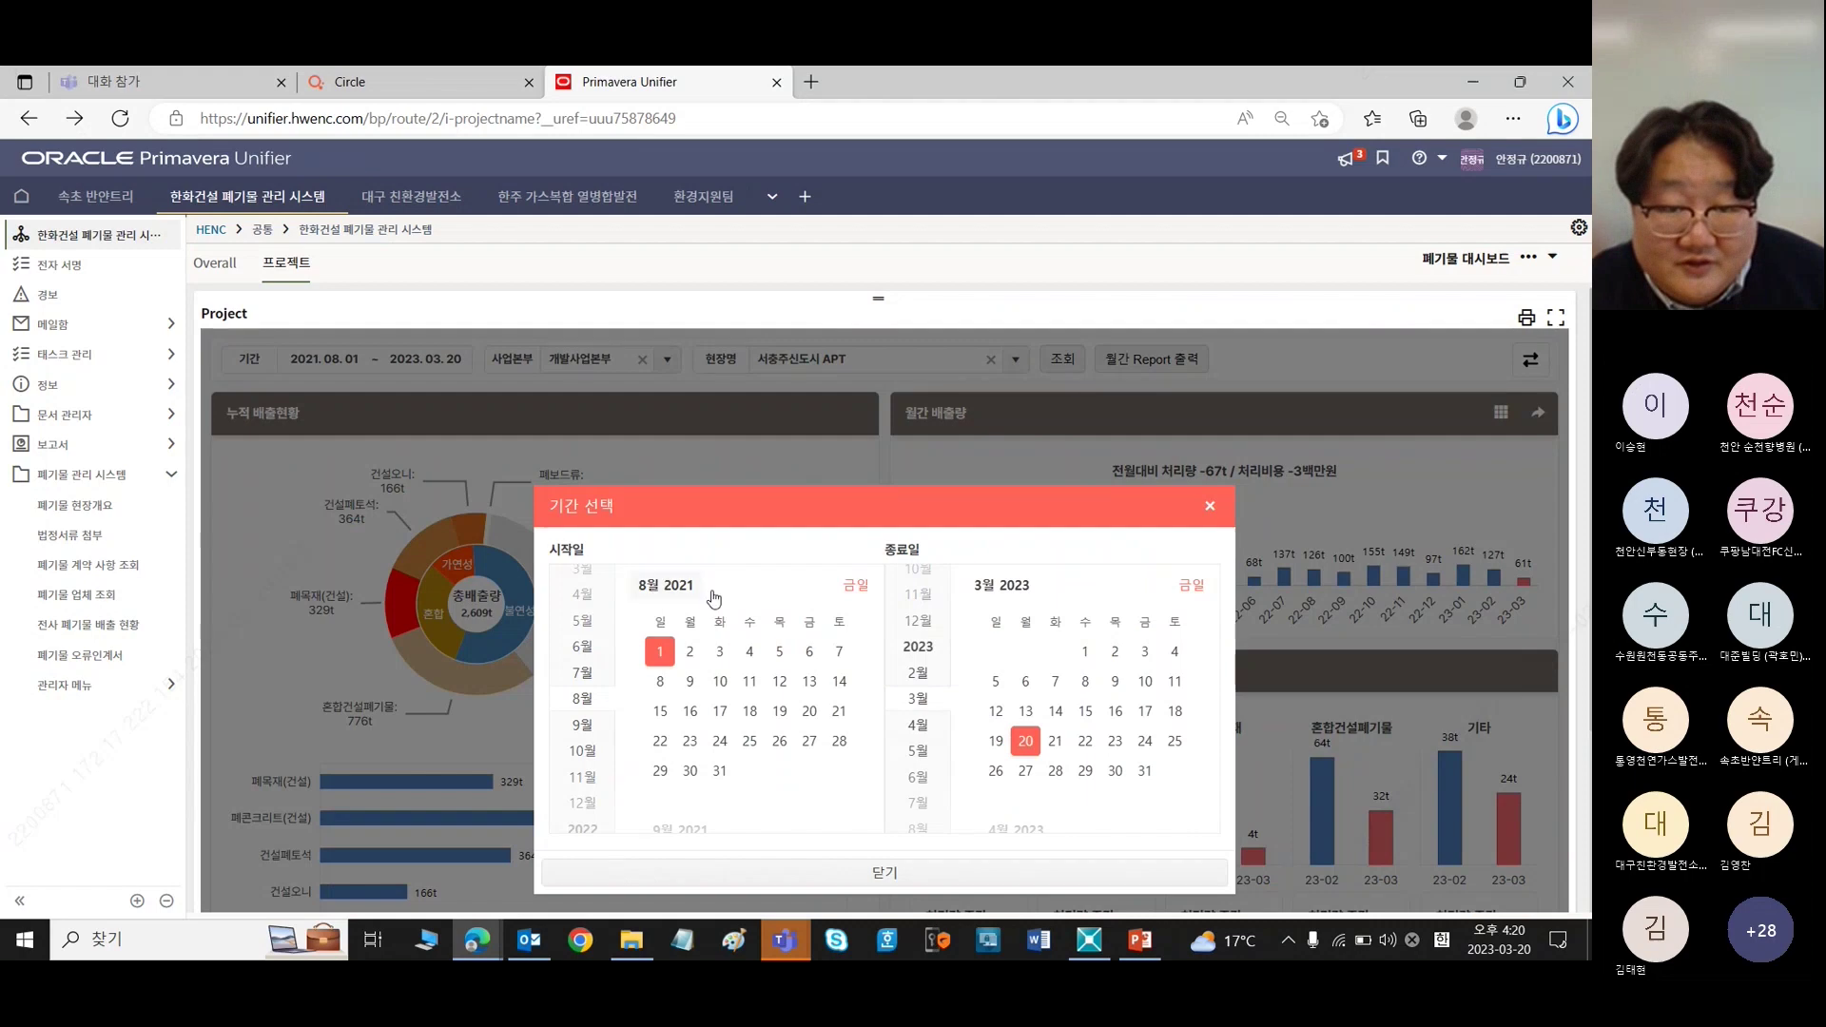
pyautogui.click(682, 590)
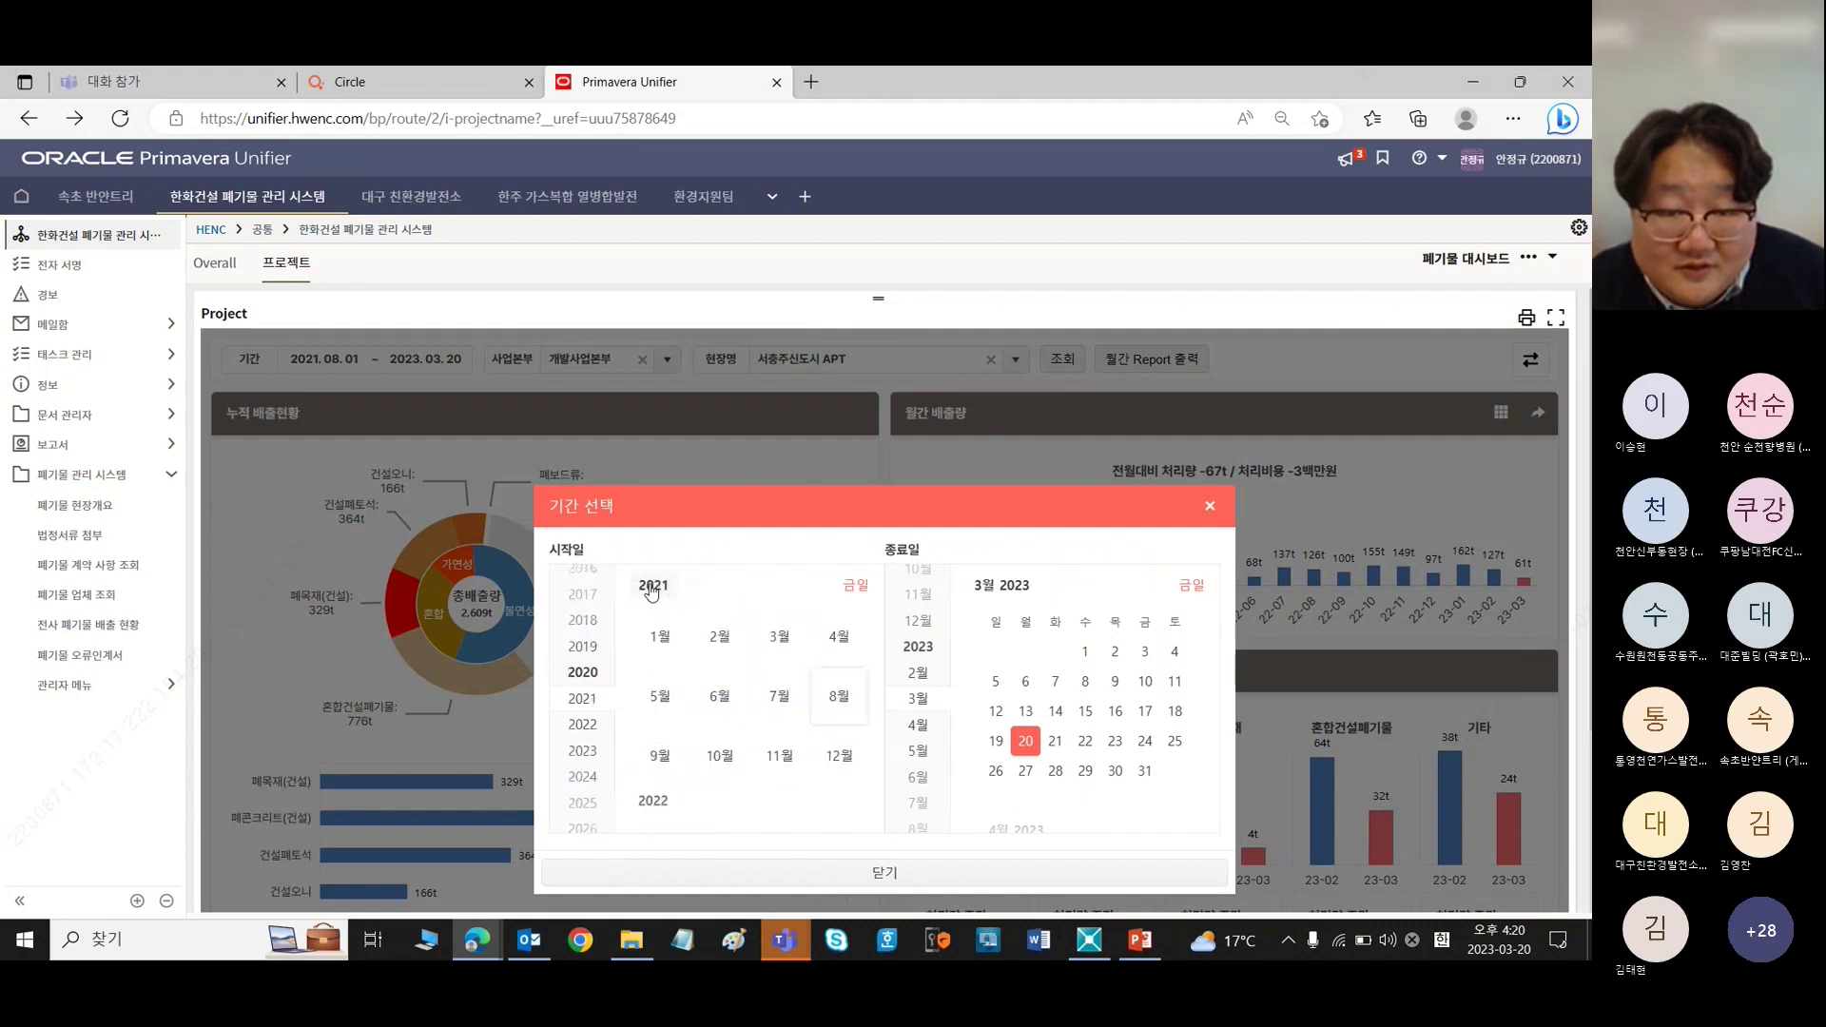
pyautogui.click(734, 764)
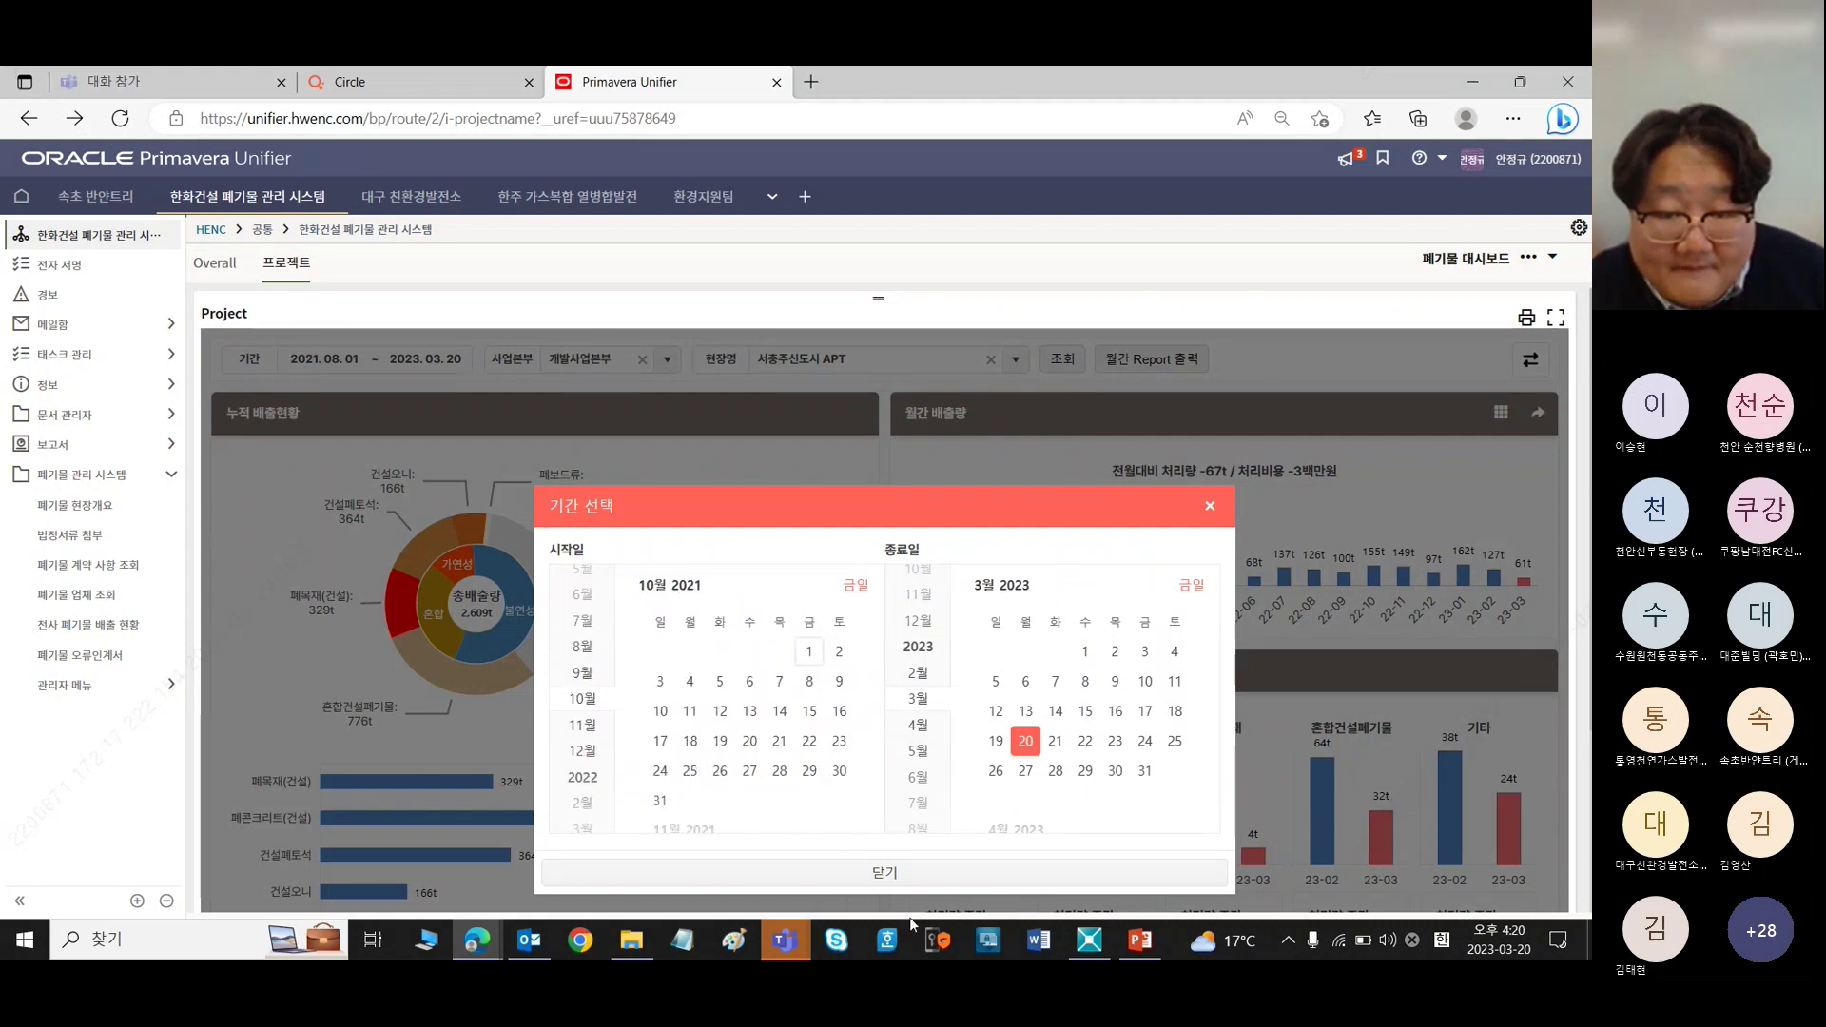
pyautogui.click(808, 653)
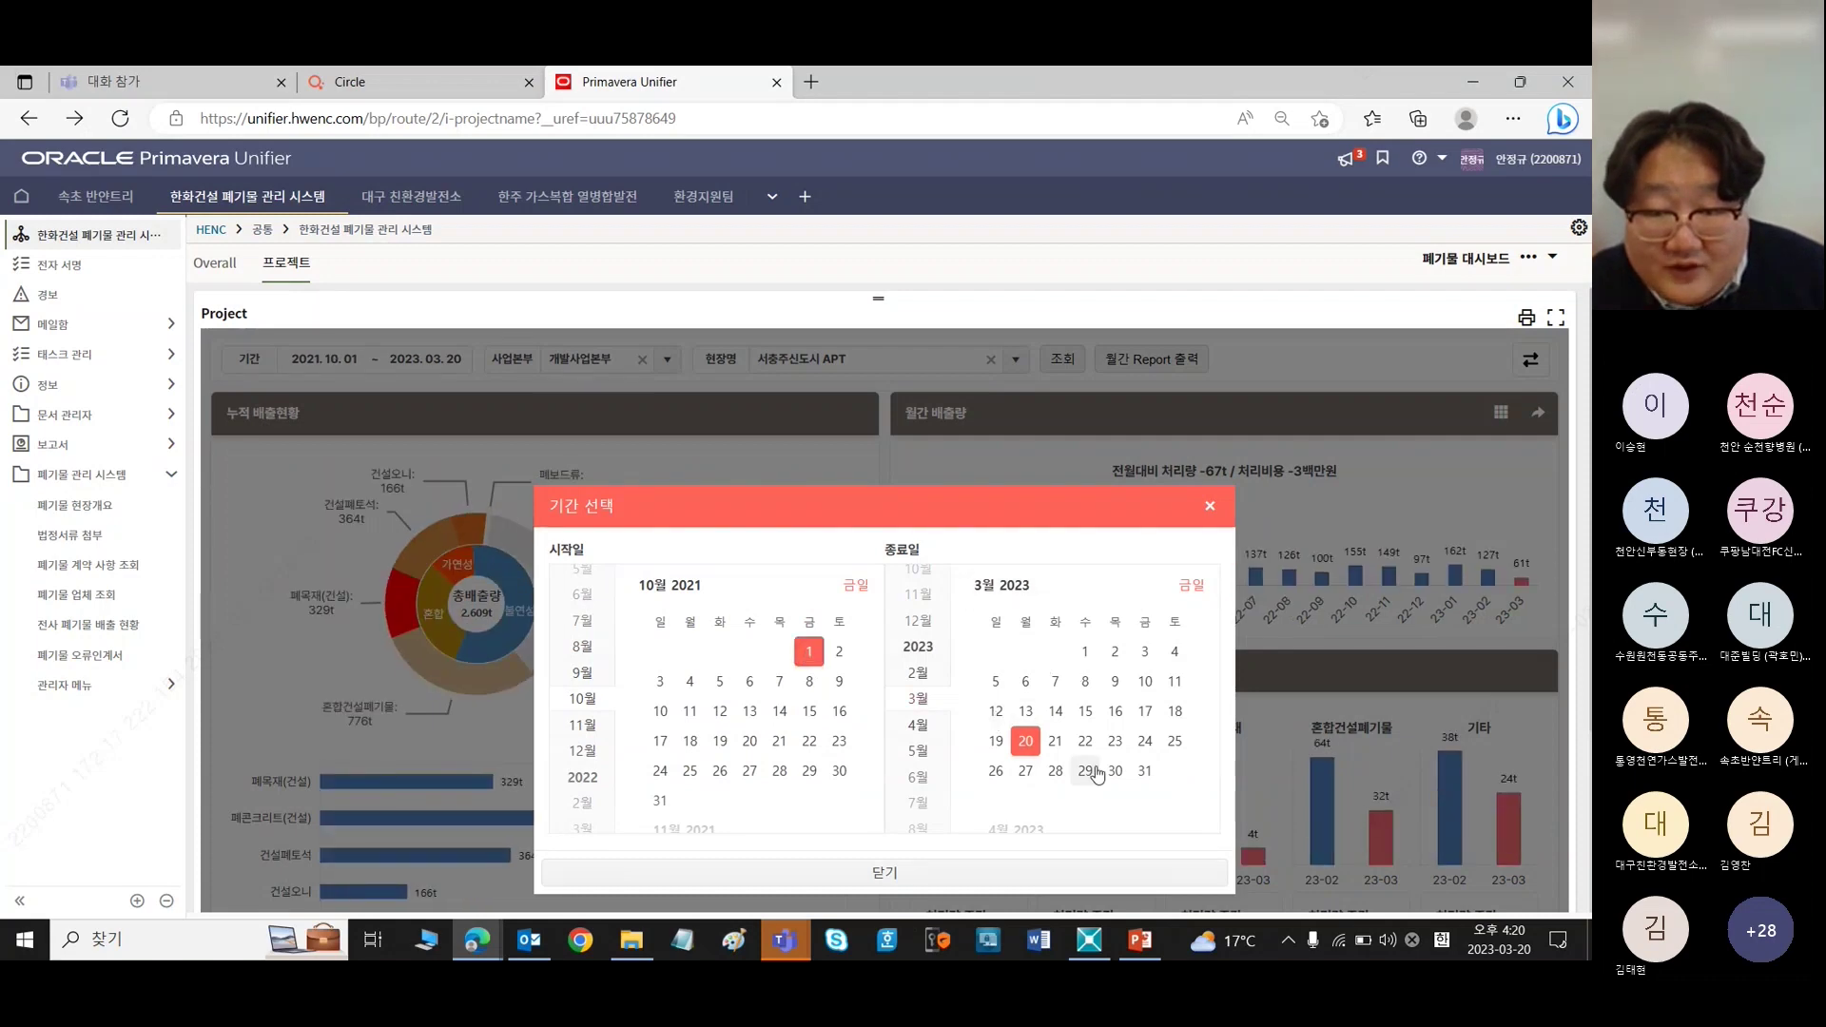
pyautogui.click(1145, 770)
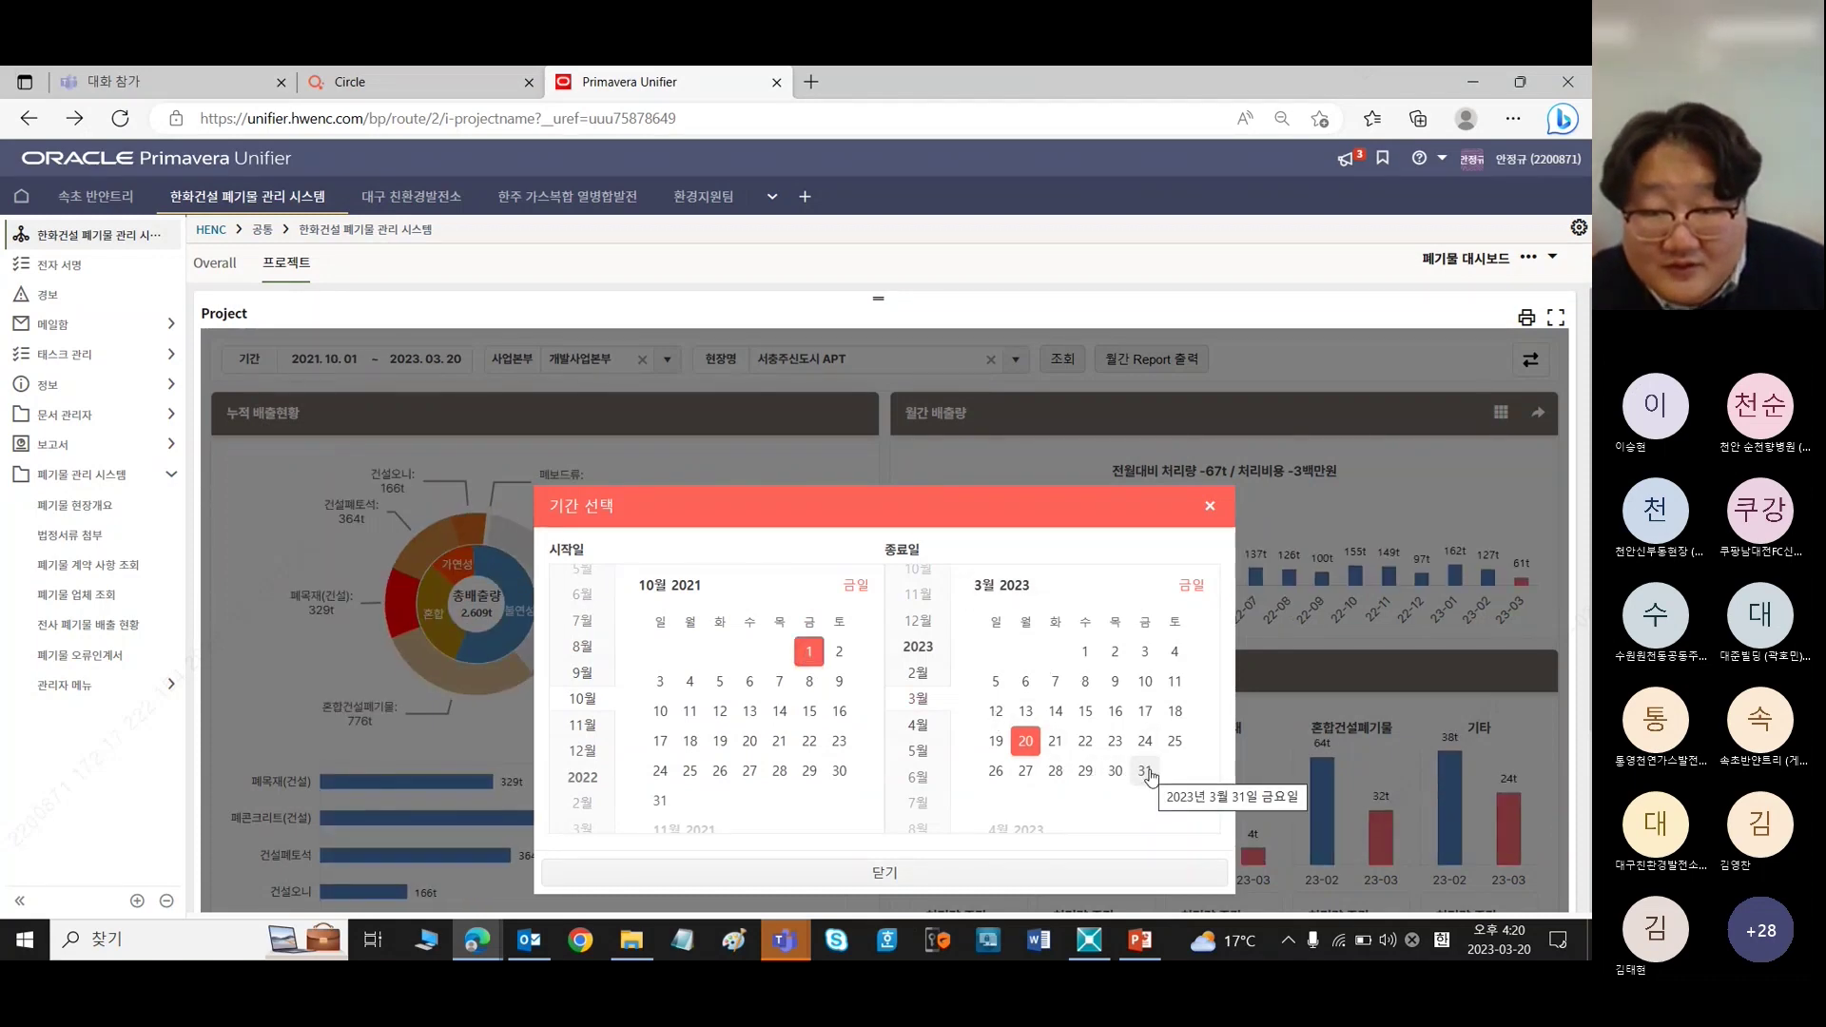
pyautogui.click(968, 884)
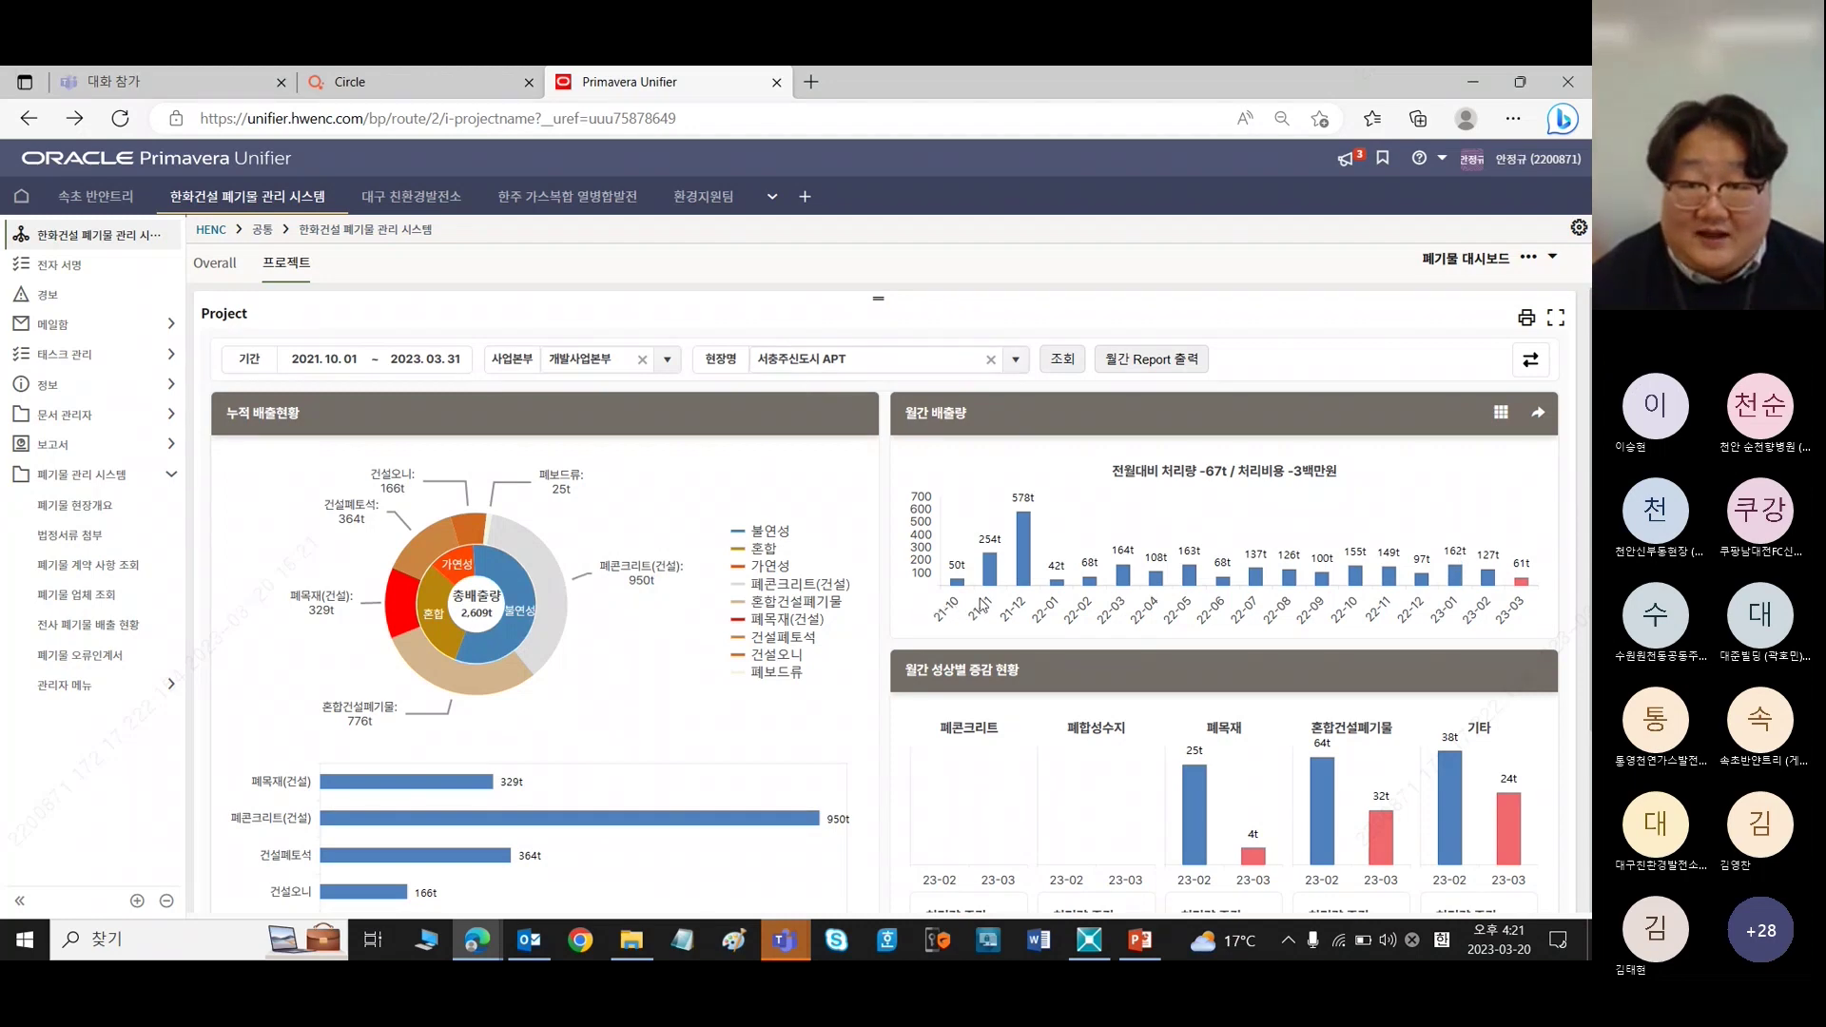
pyautogui.moveTo(1018, 561)
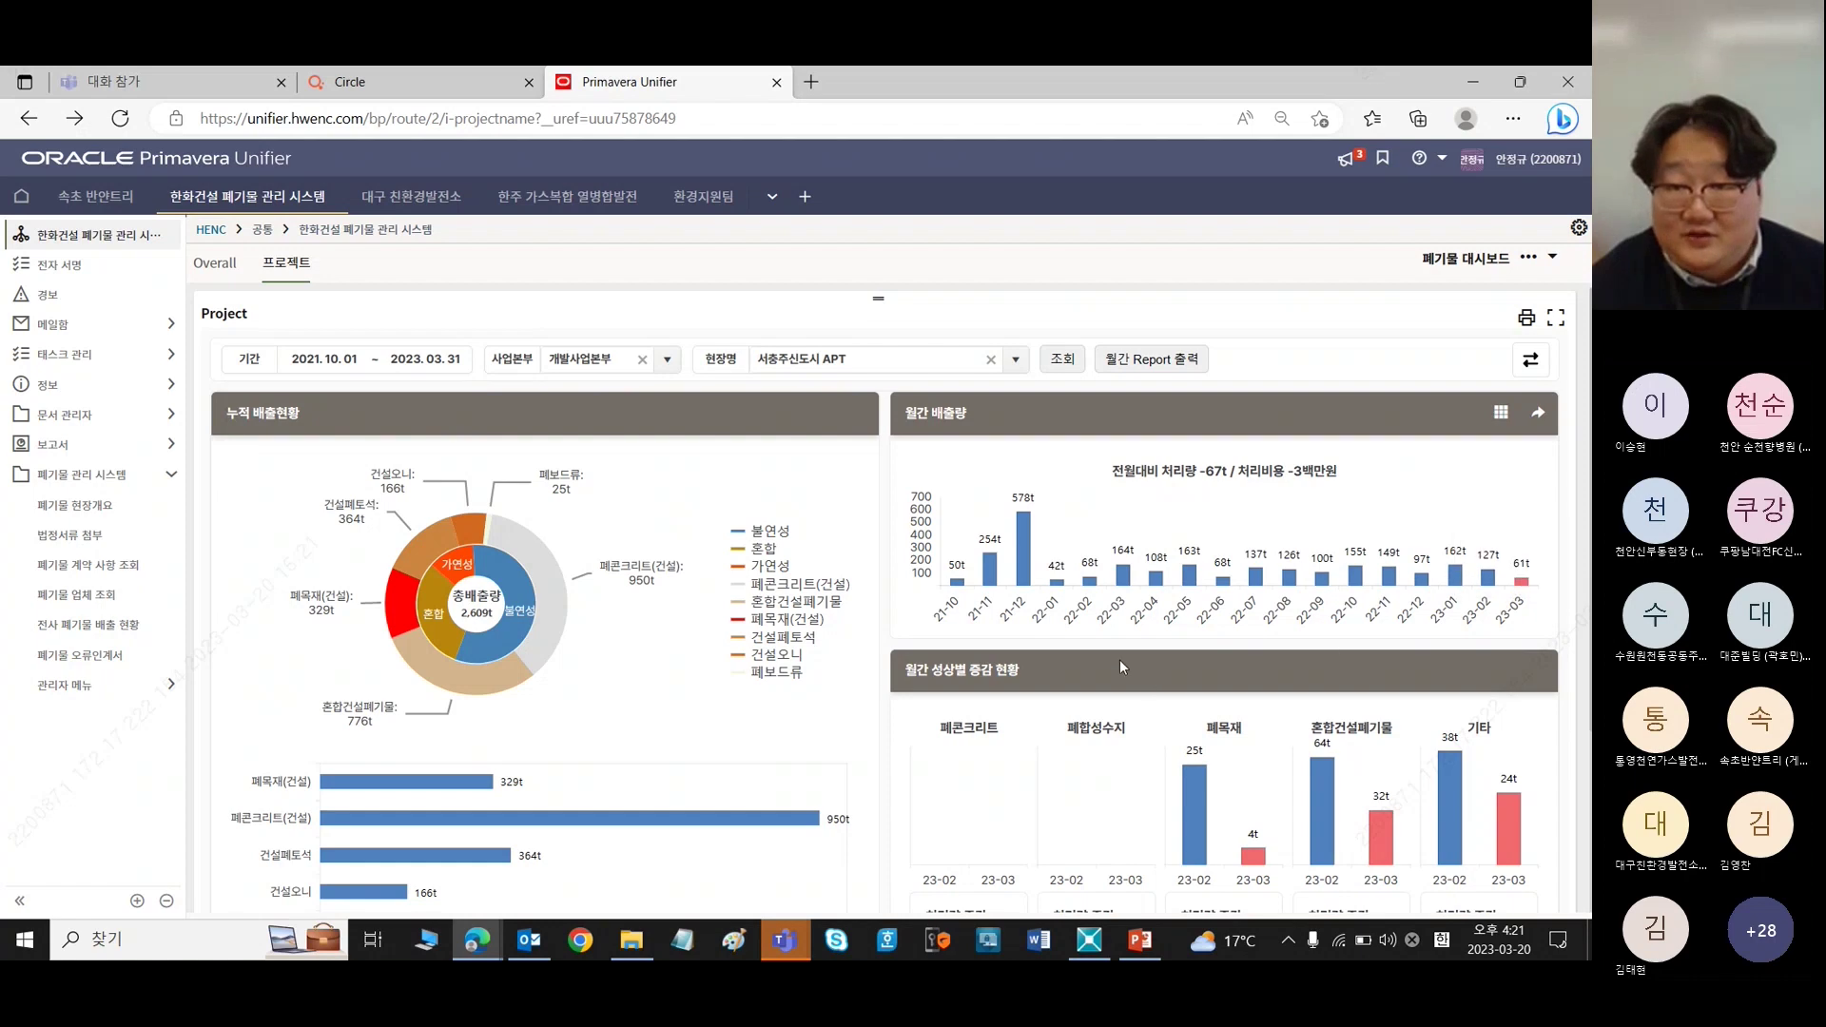
pyautogui.moveTo(1069, 514)
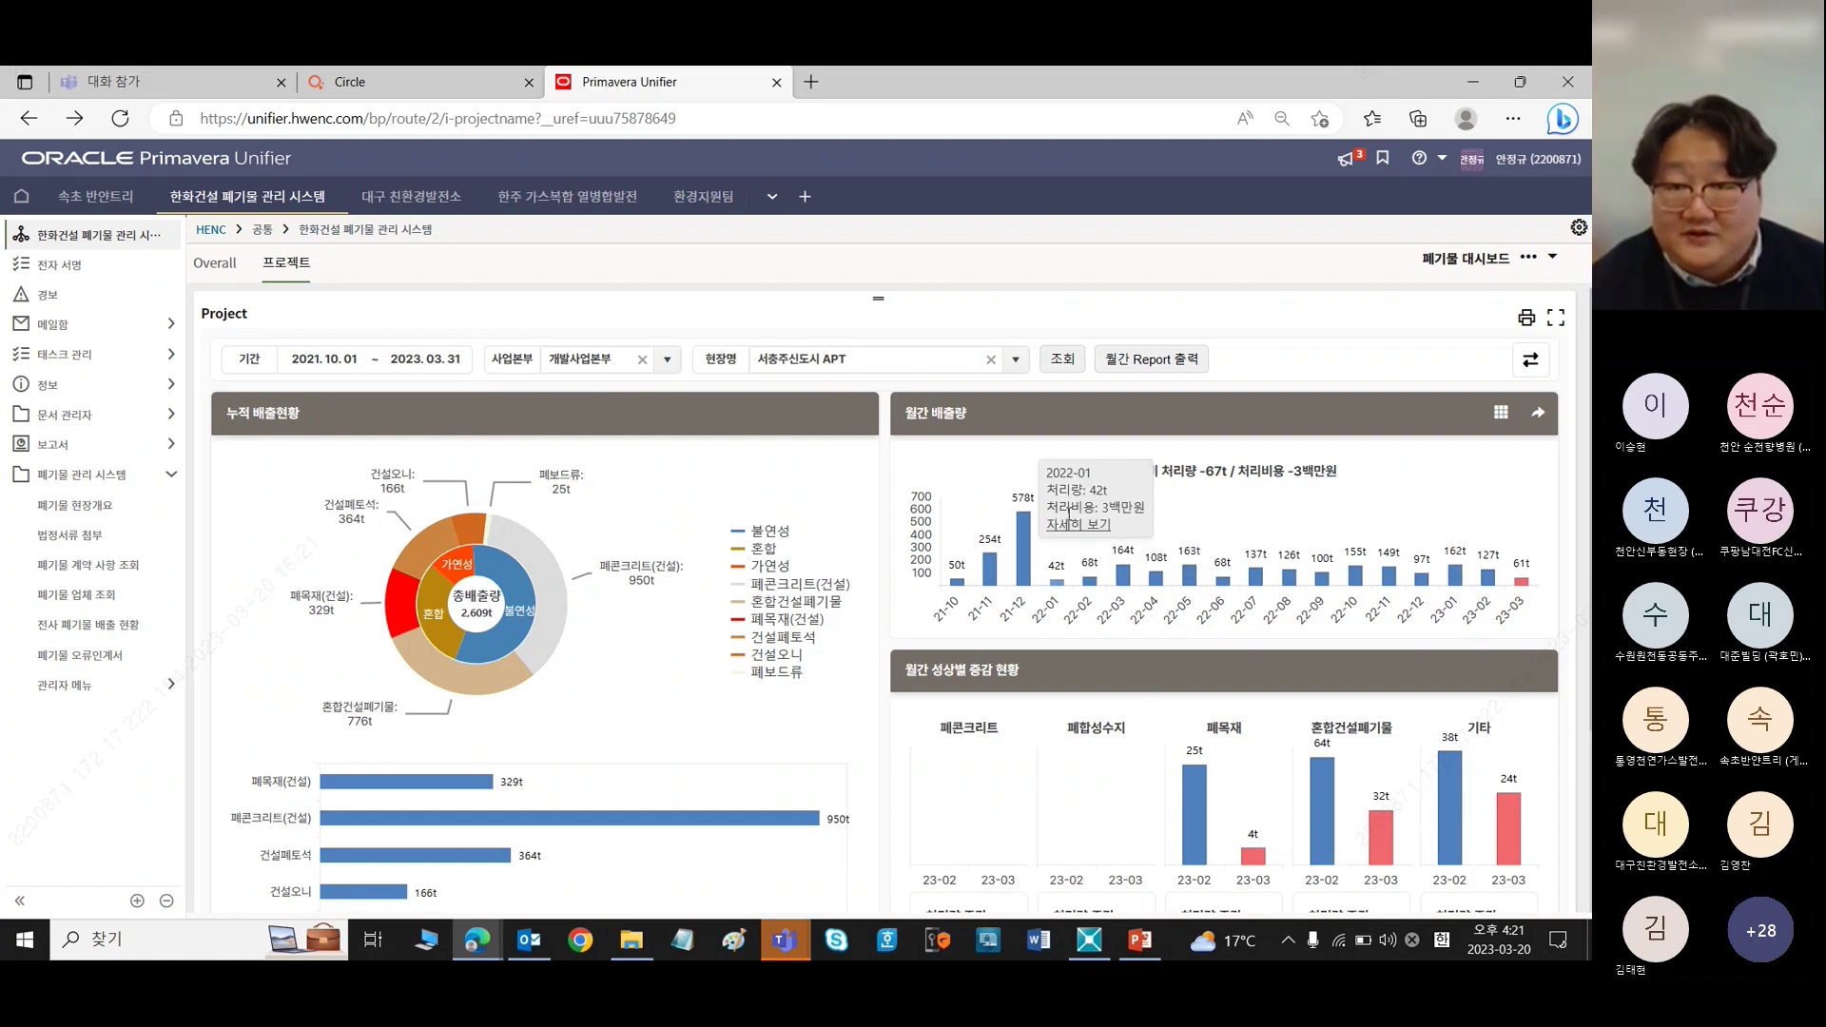
pyautogui.click(1539, 415)
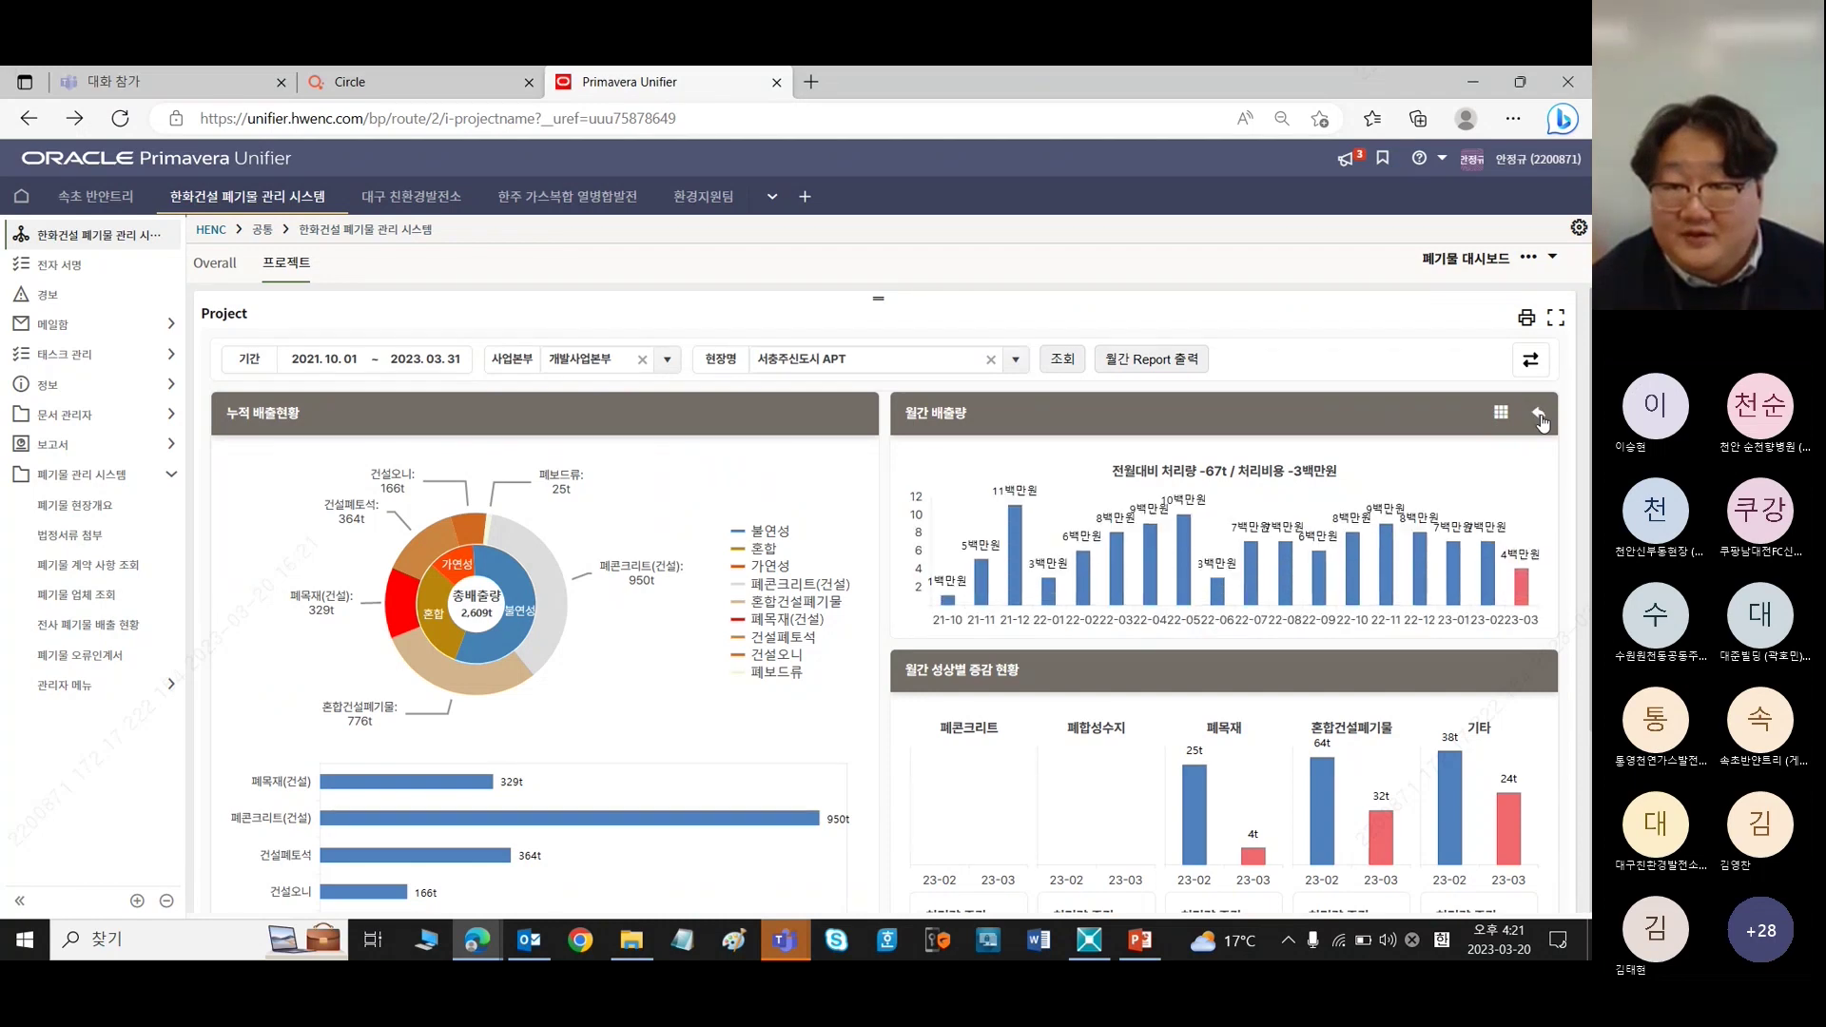
pyautogui.click(1539, 414)
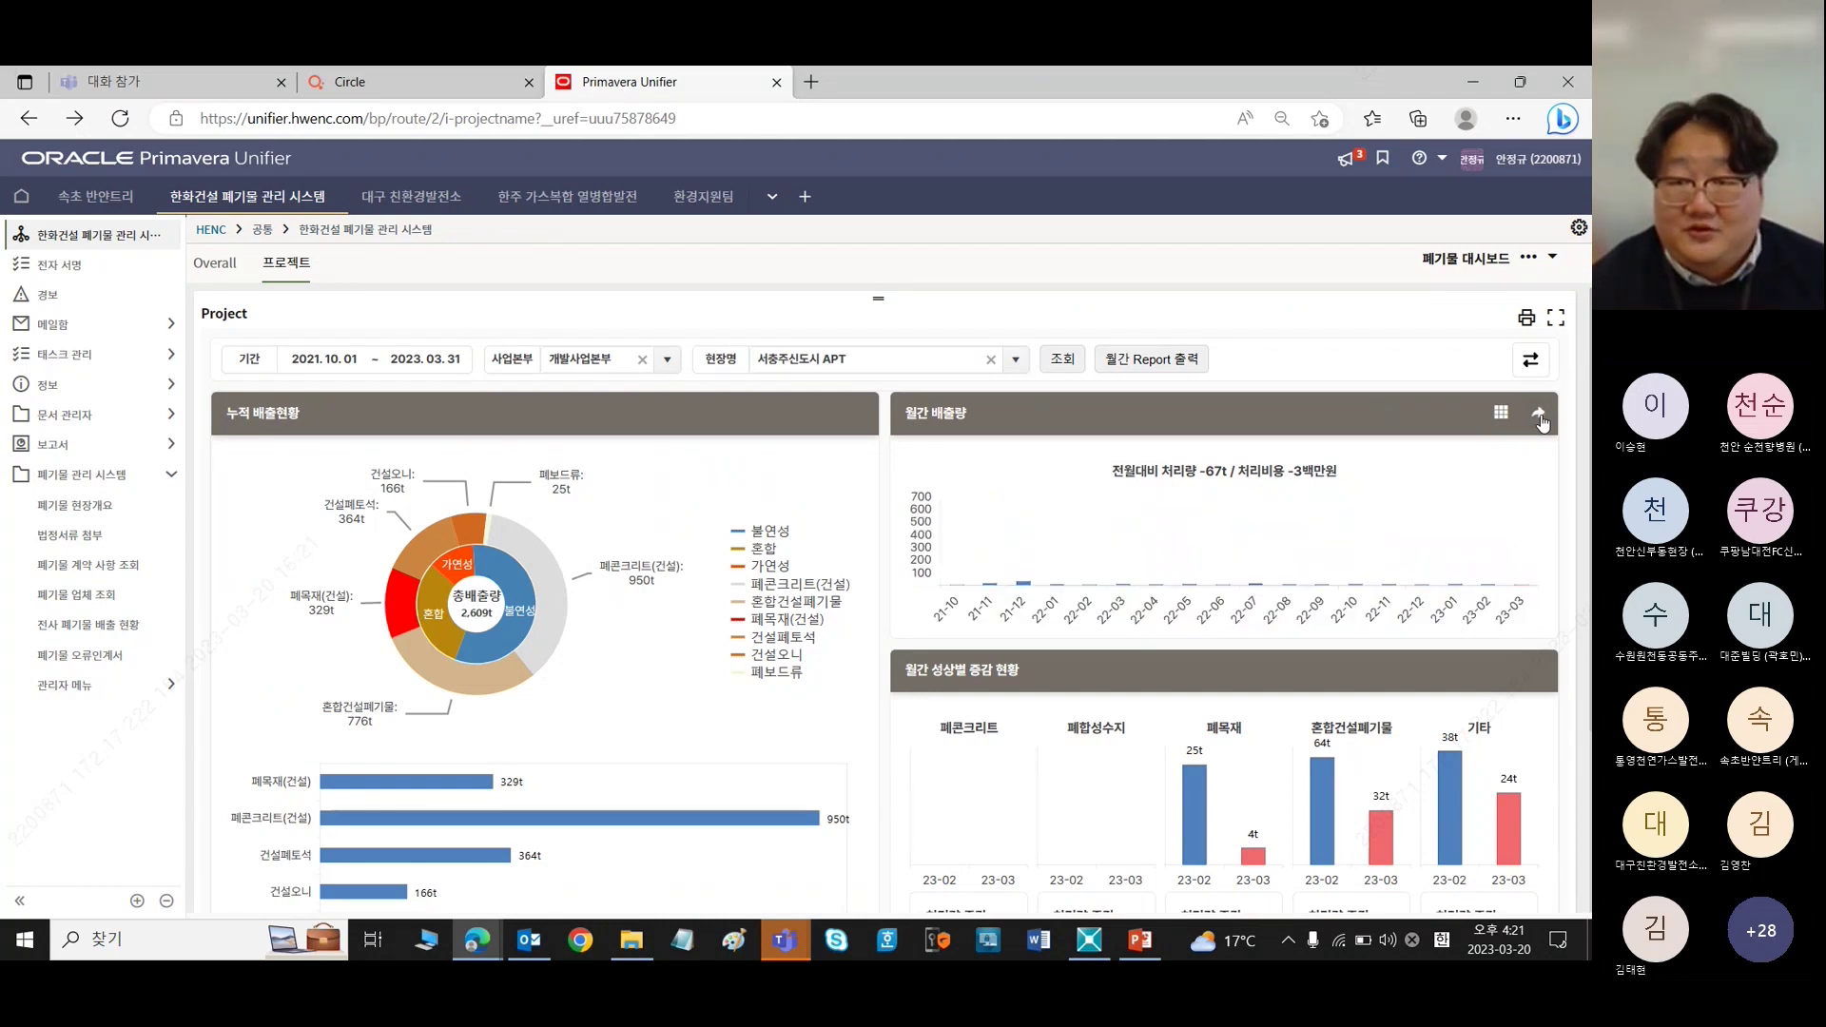
pyautogui.click(1540, 415)
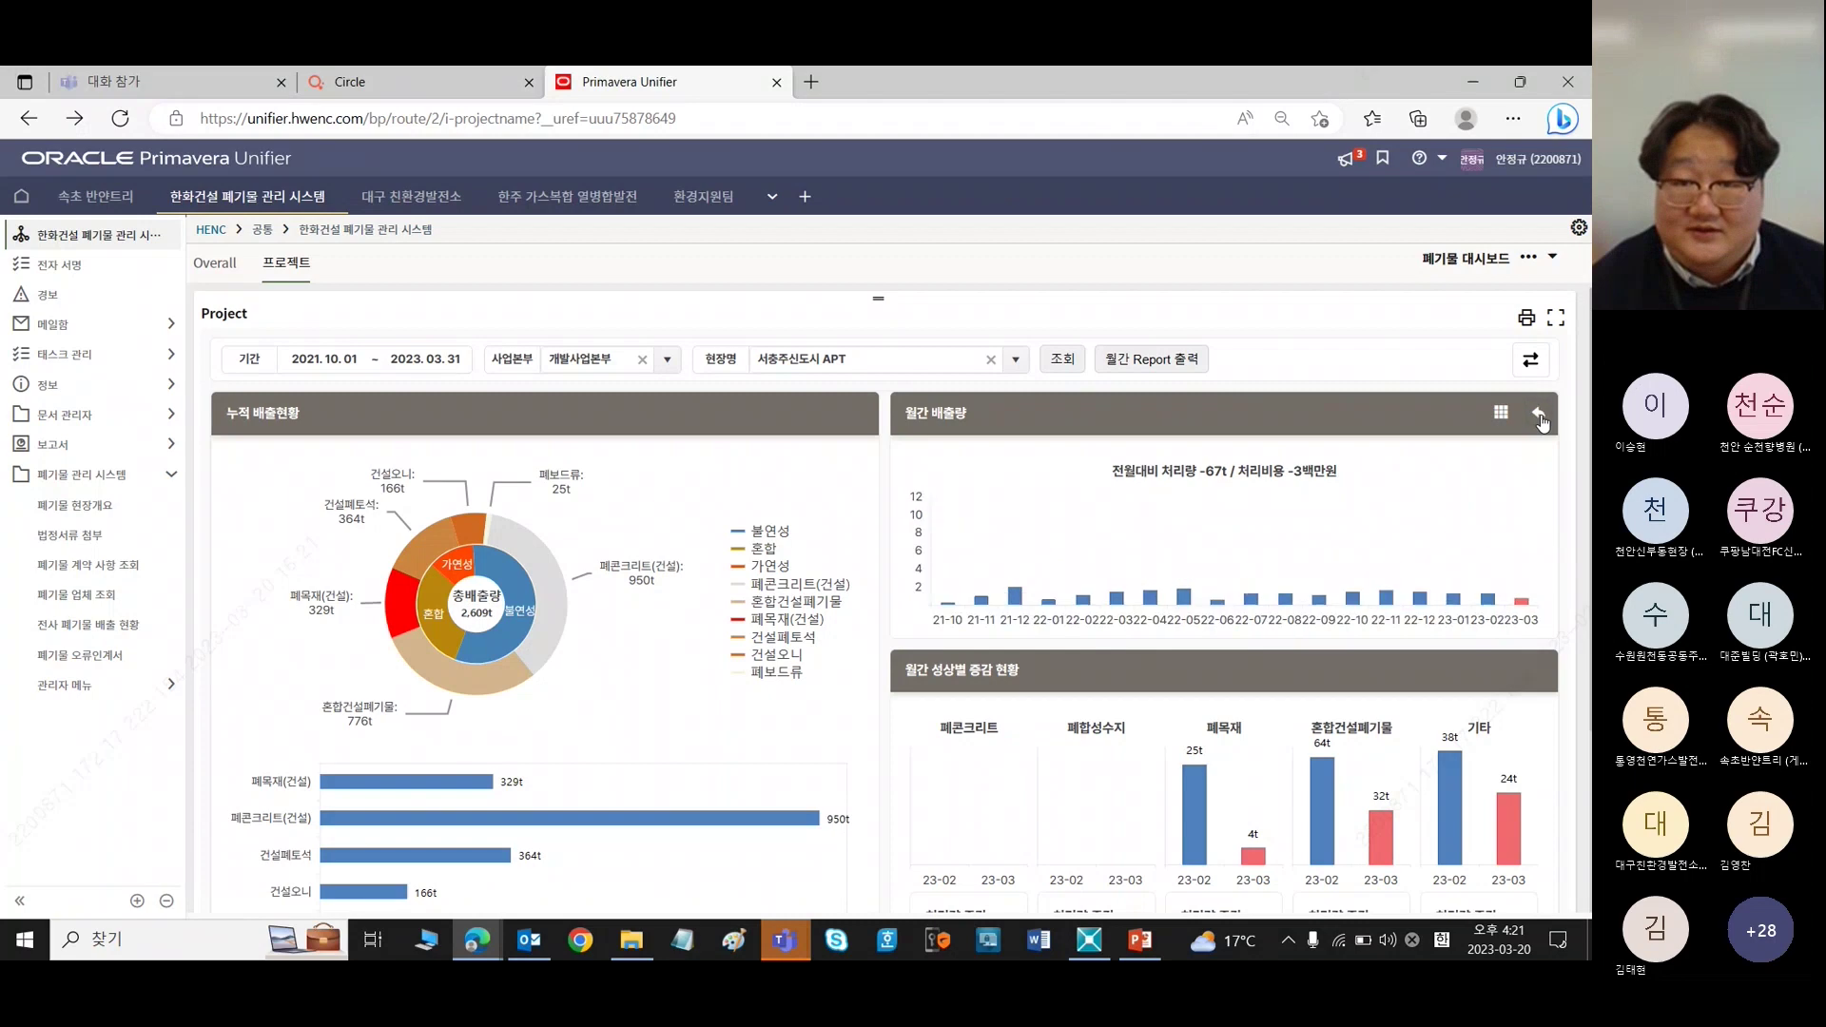
pyautogui.click(1539, 415)
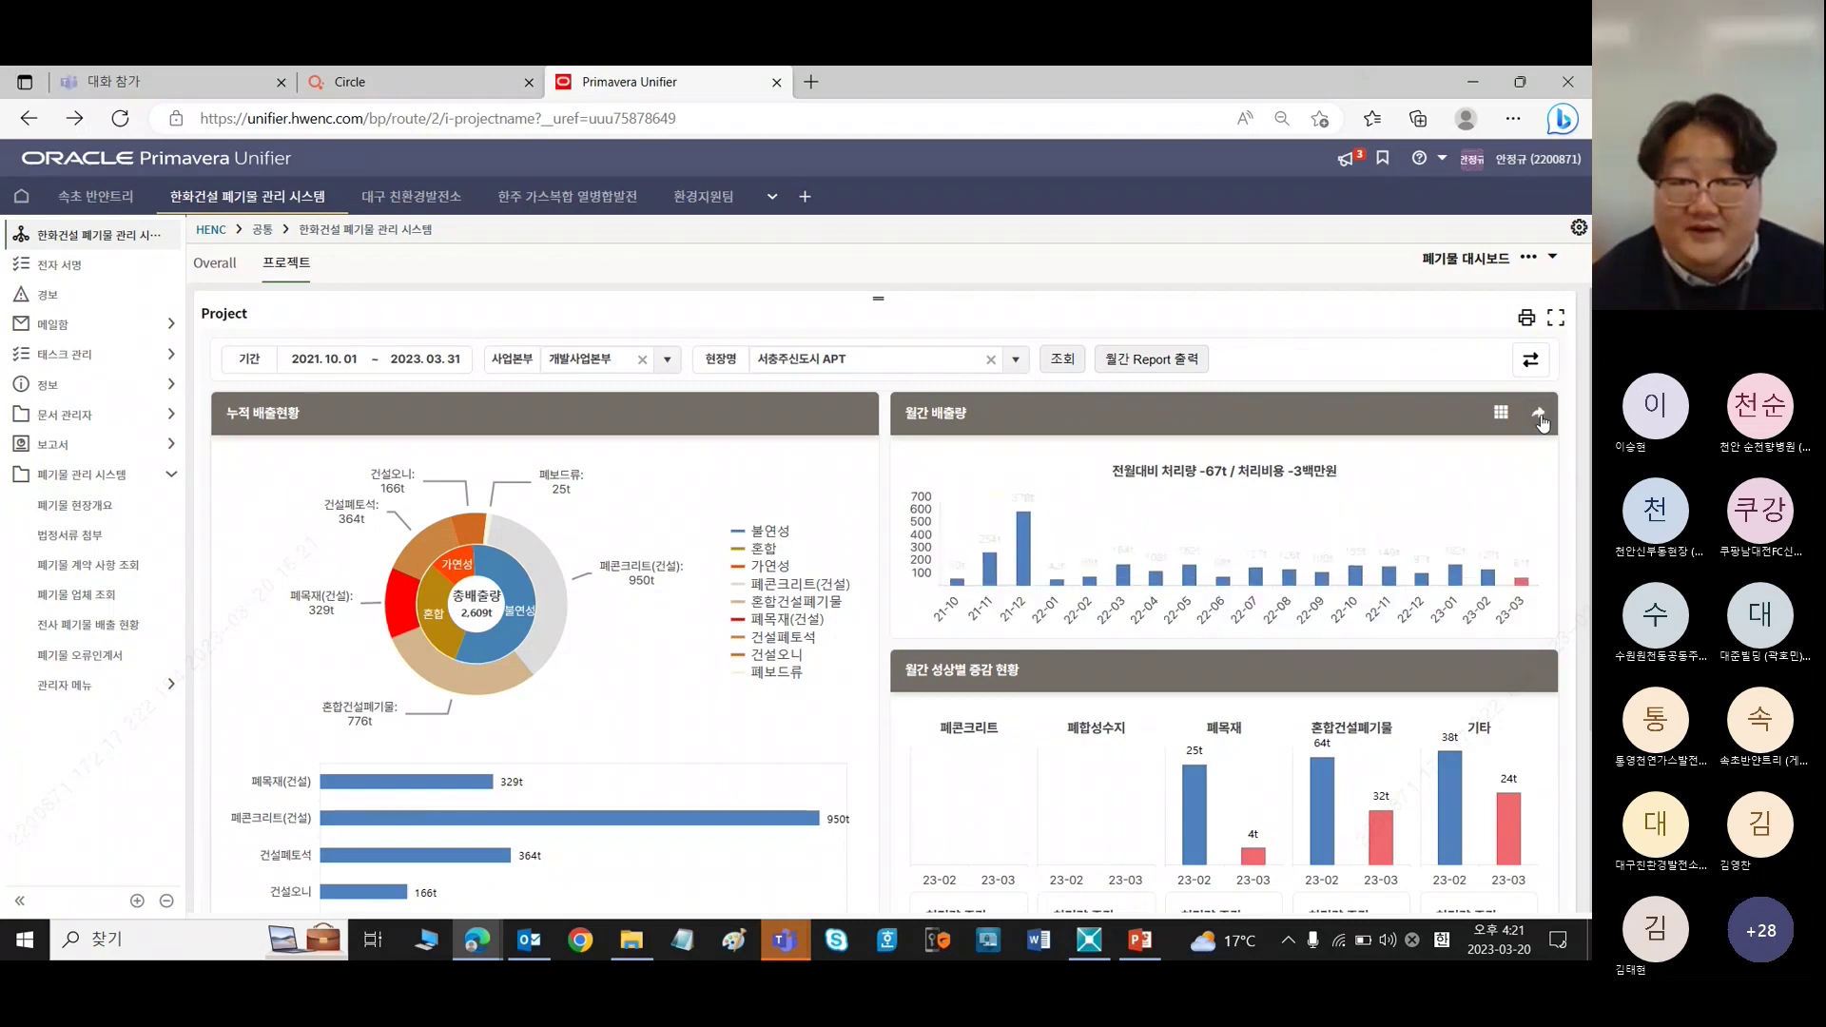
pyautogui.click(1540, 415)
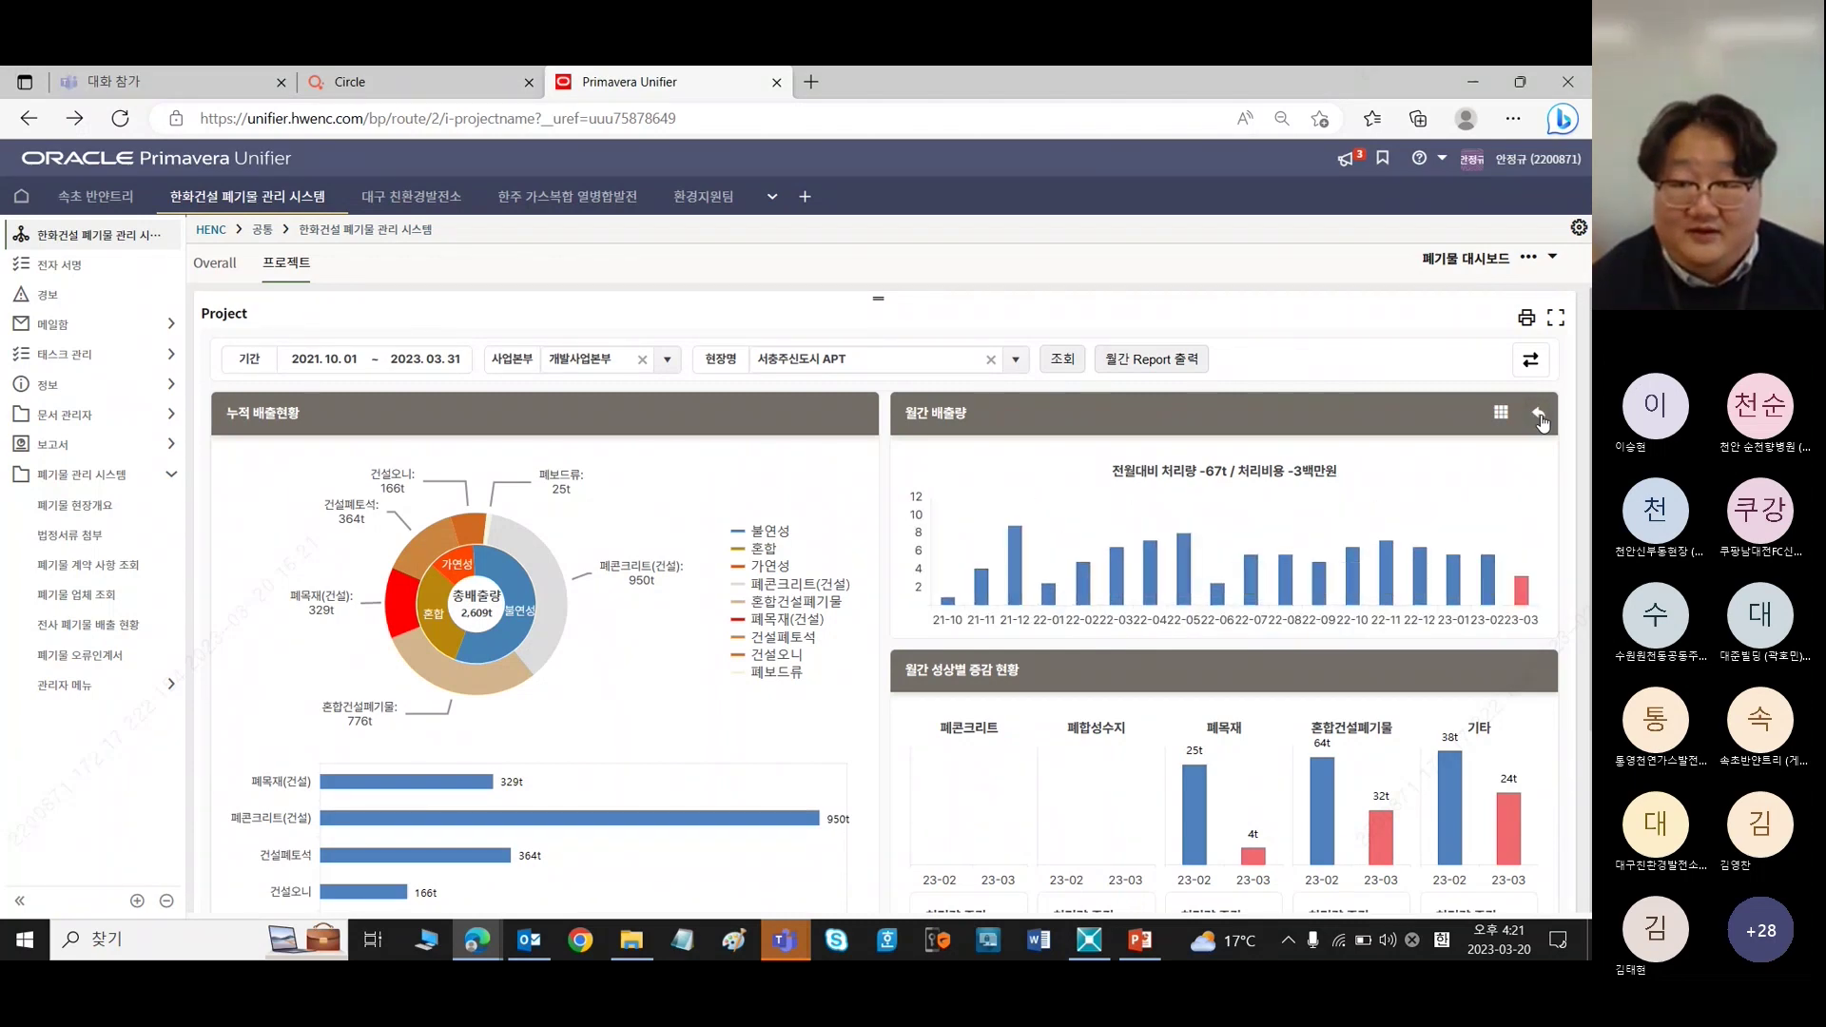
pyautogui.click(1540, 416)
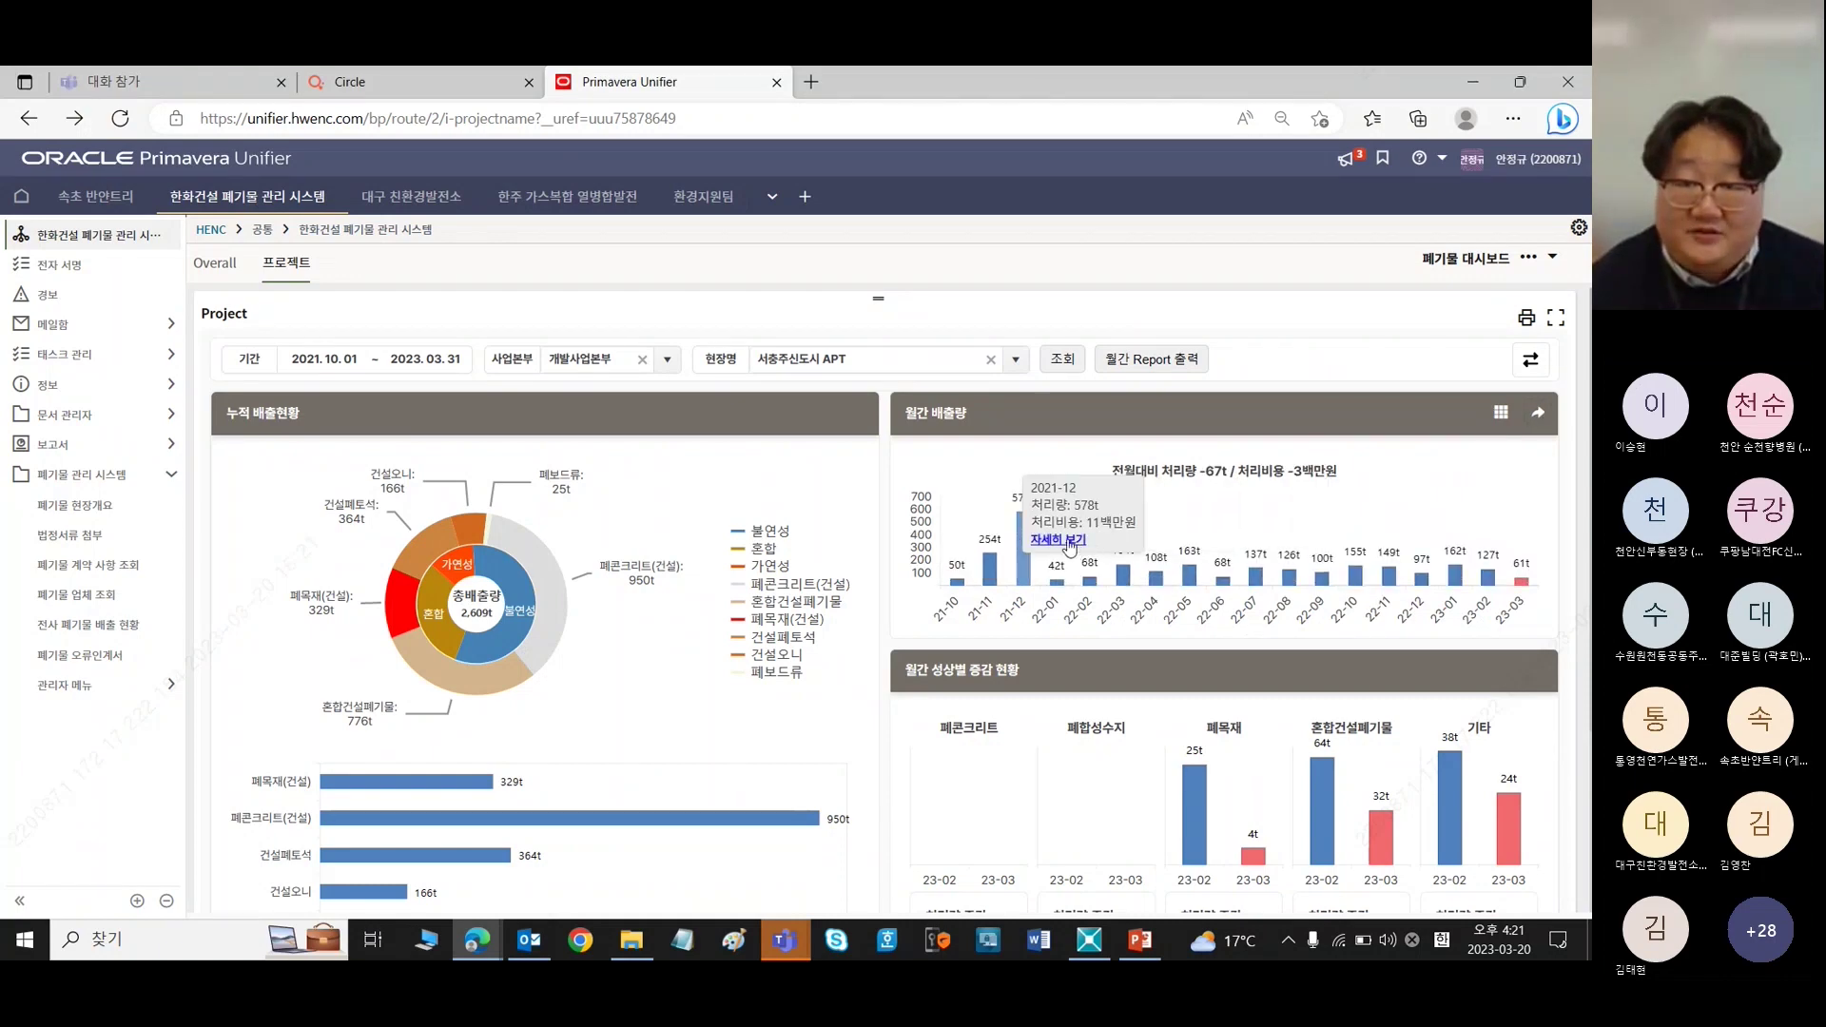
pyautogui.click(1067, 544)
pyautogui.scroll(-2, 989, 543)
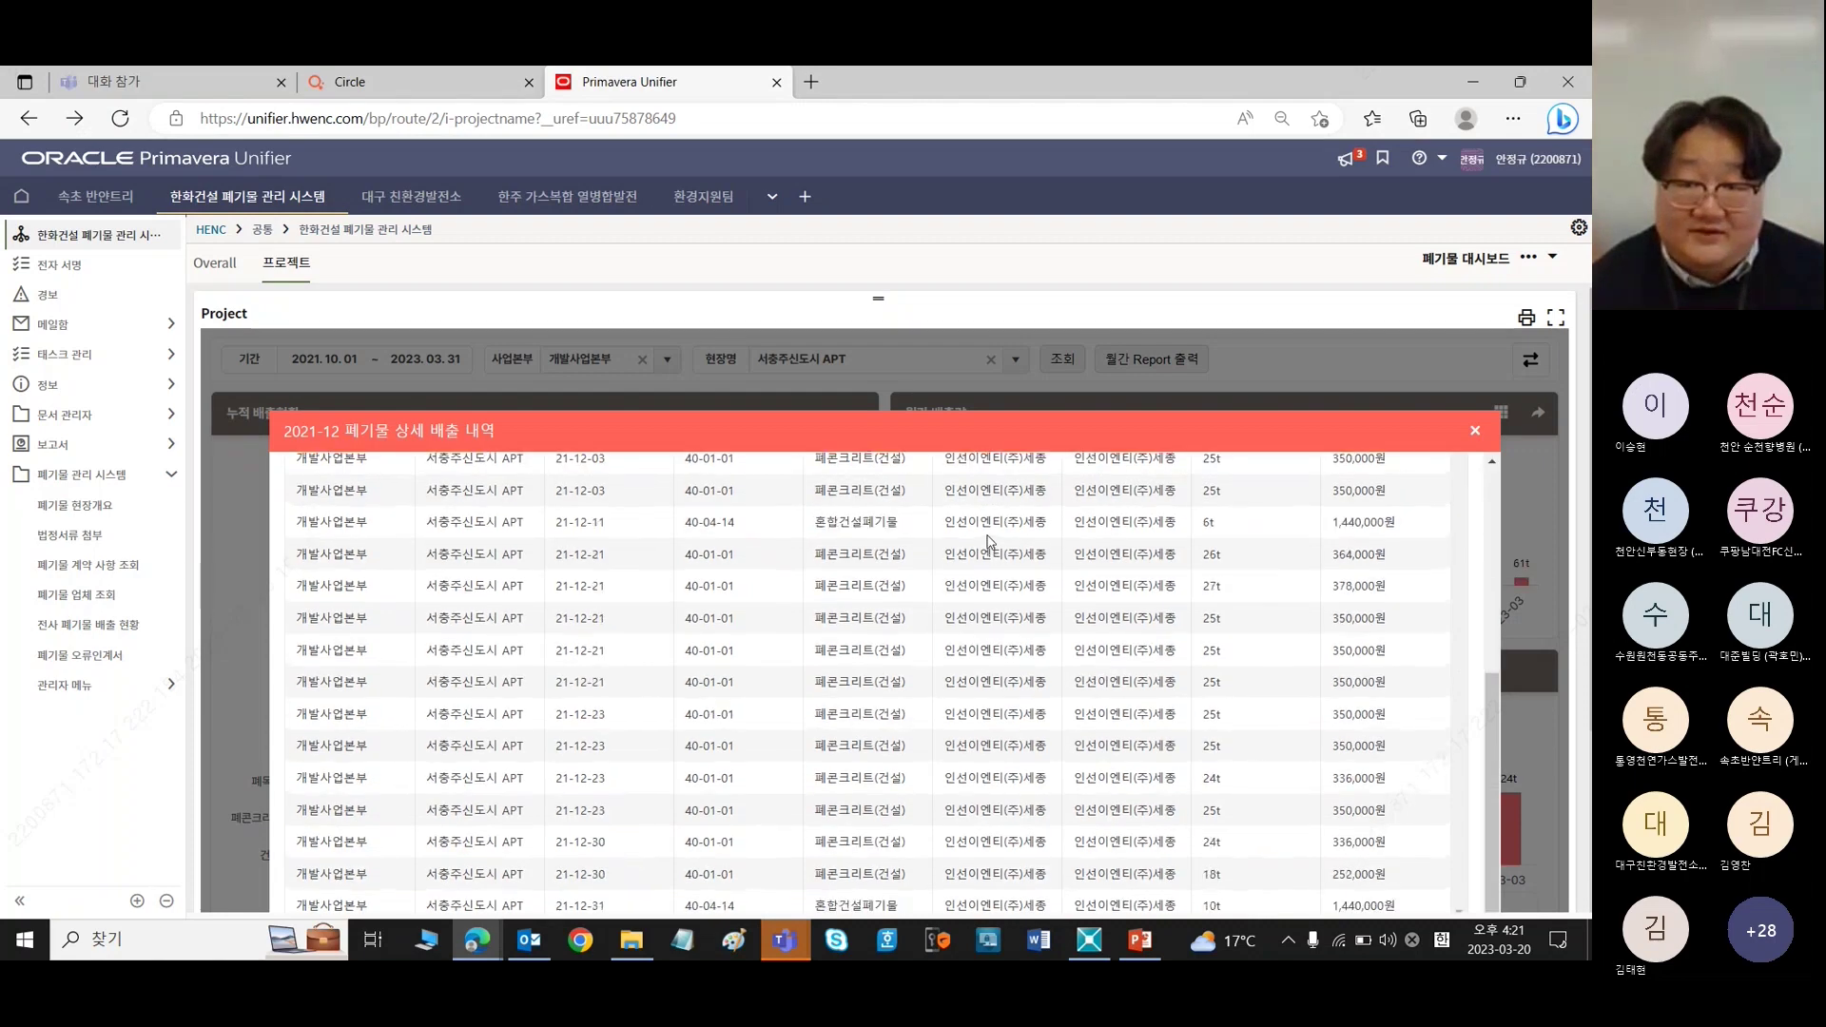
pyautogui.scroll(-3, 990, 542)
pyautogui.scroll(3, 787, 539)
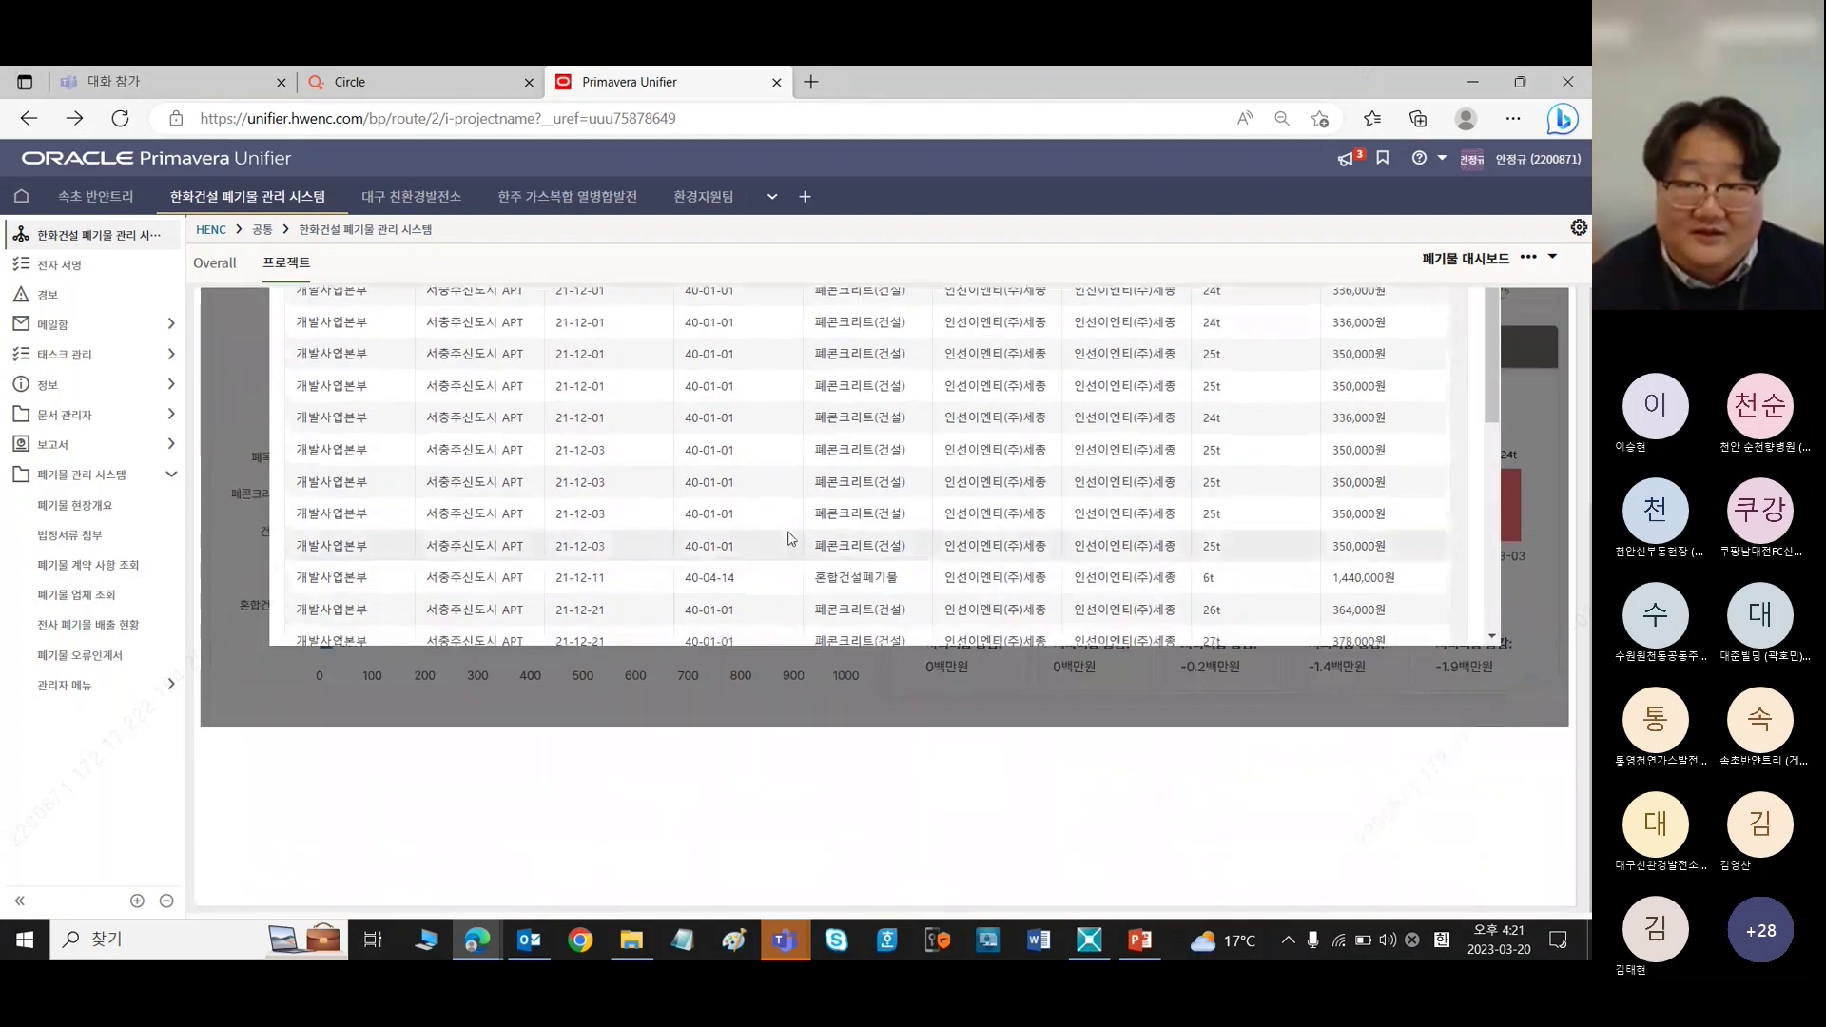
pyautogui.scroll(2, 787, 539)
pyautogui.click(1475, 436)
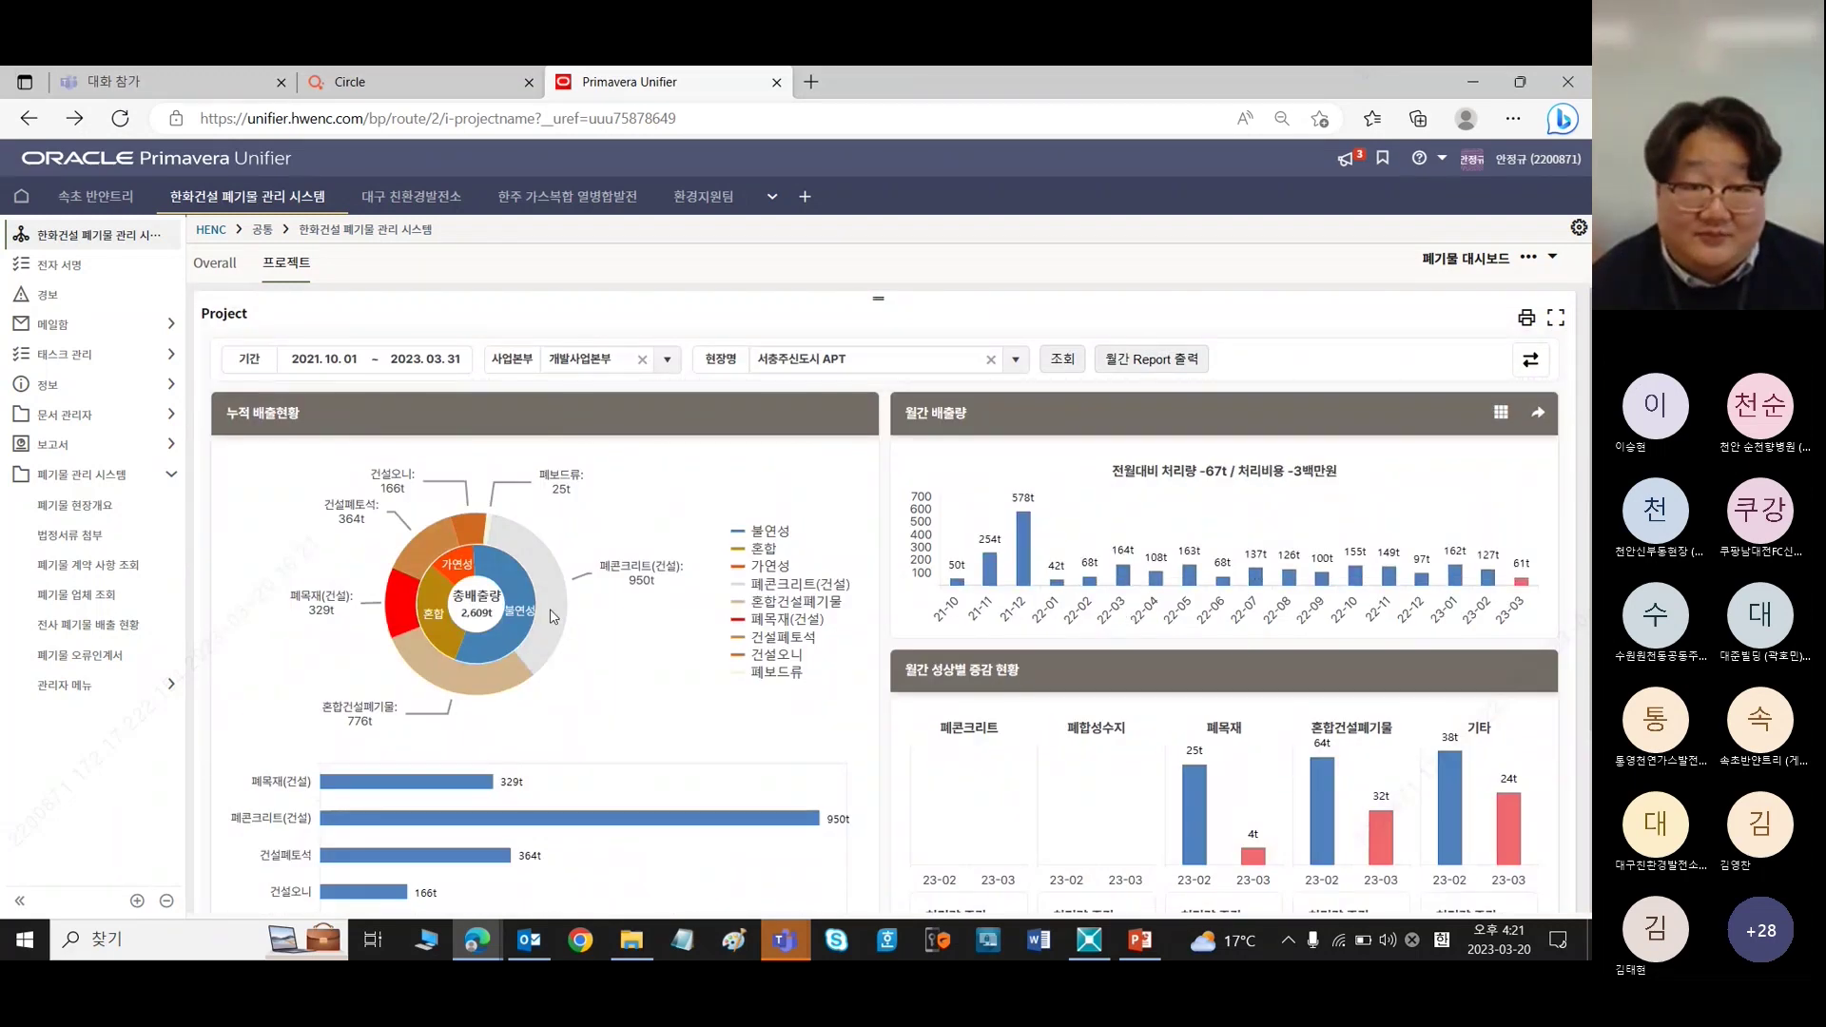
pyautogui.scroll(-3, 553, 617)
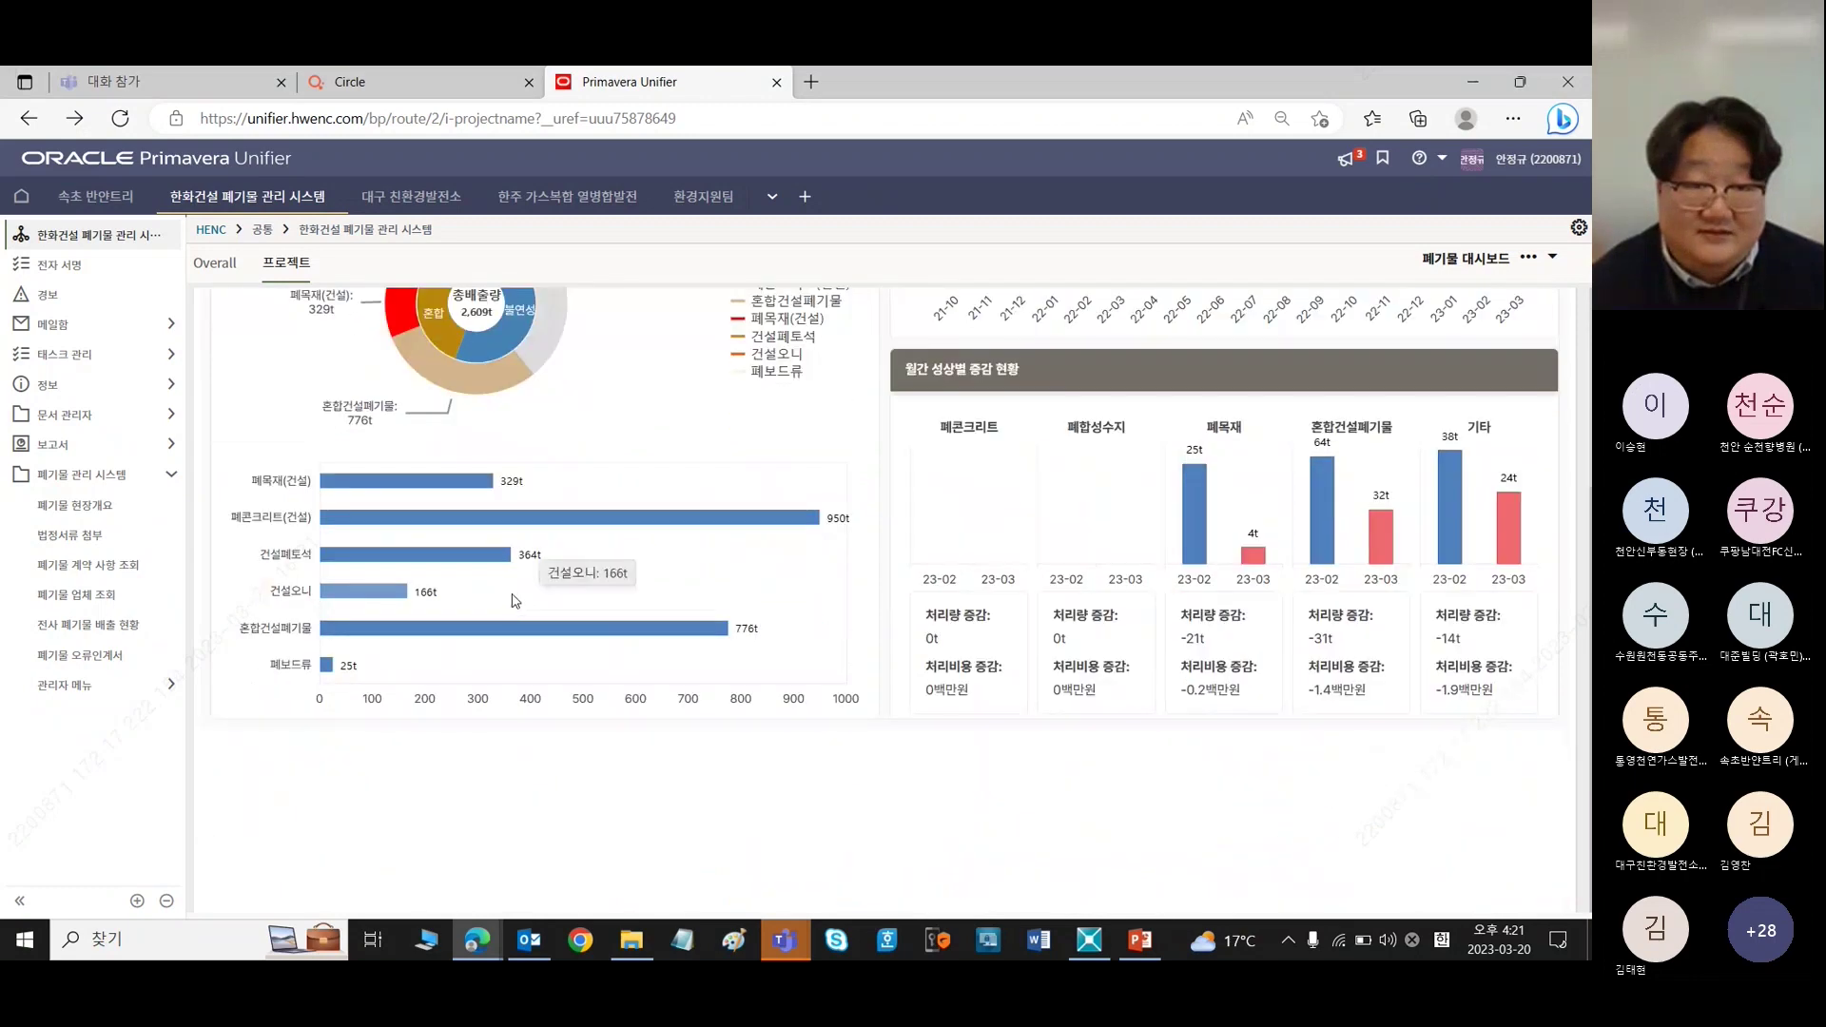
pyautogui.scroll(1, 346, 580)
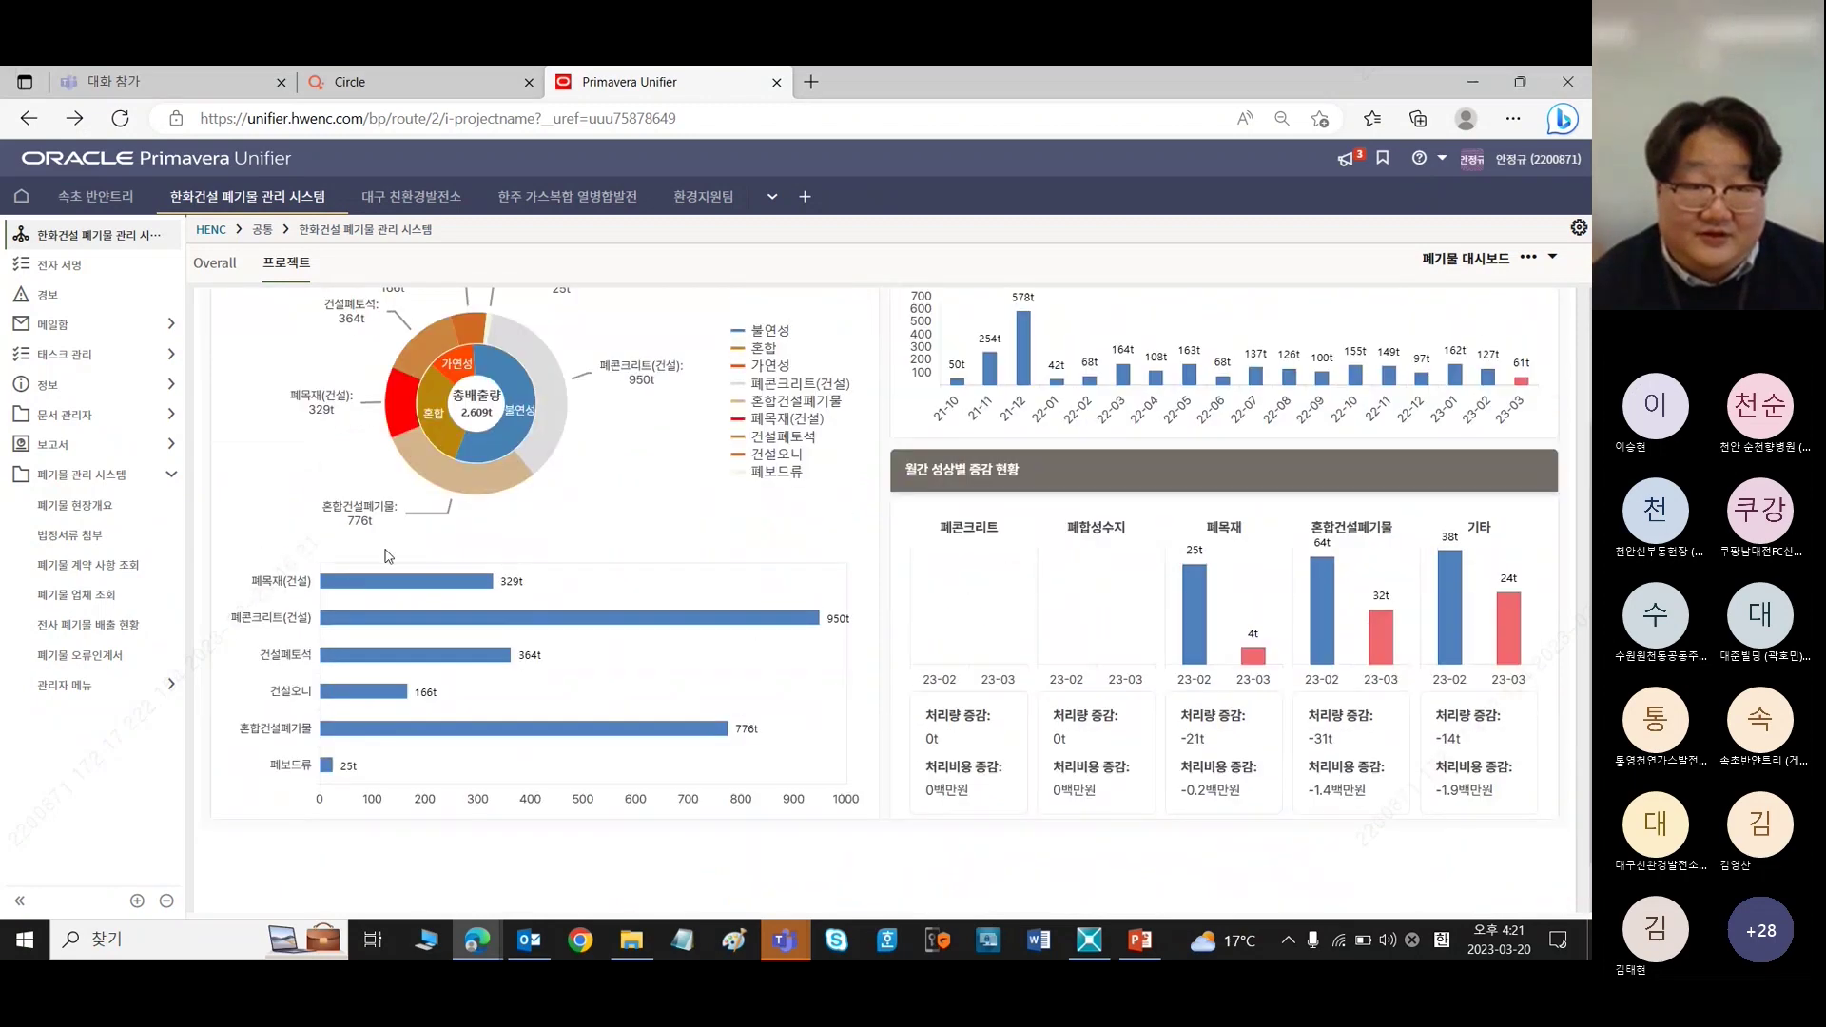
pyautogui.scroll(2, 352, 540)
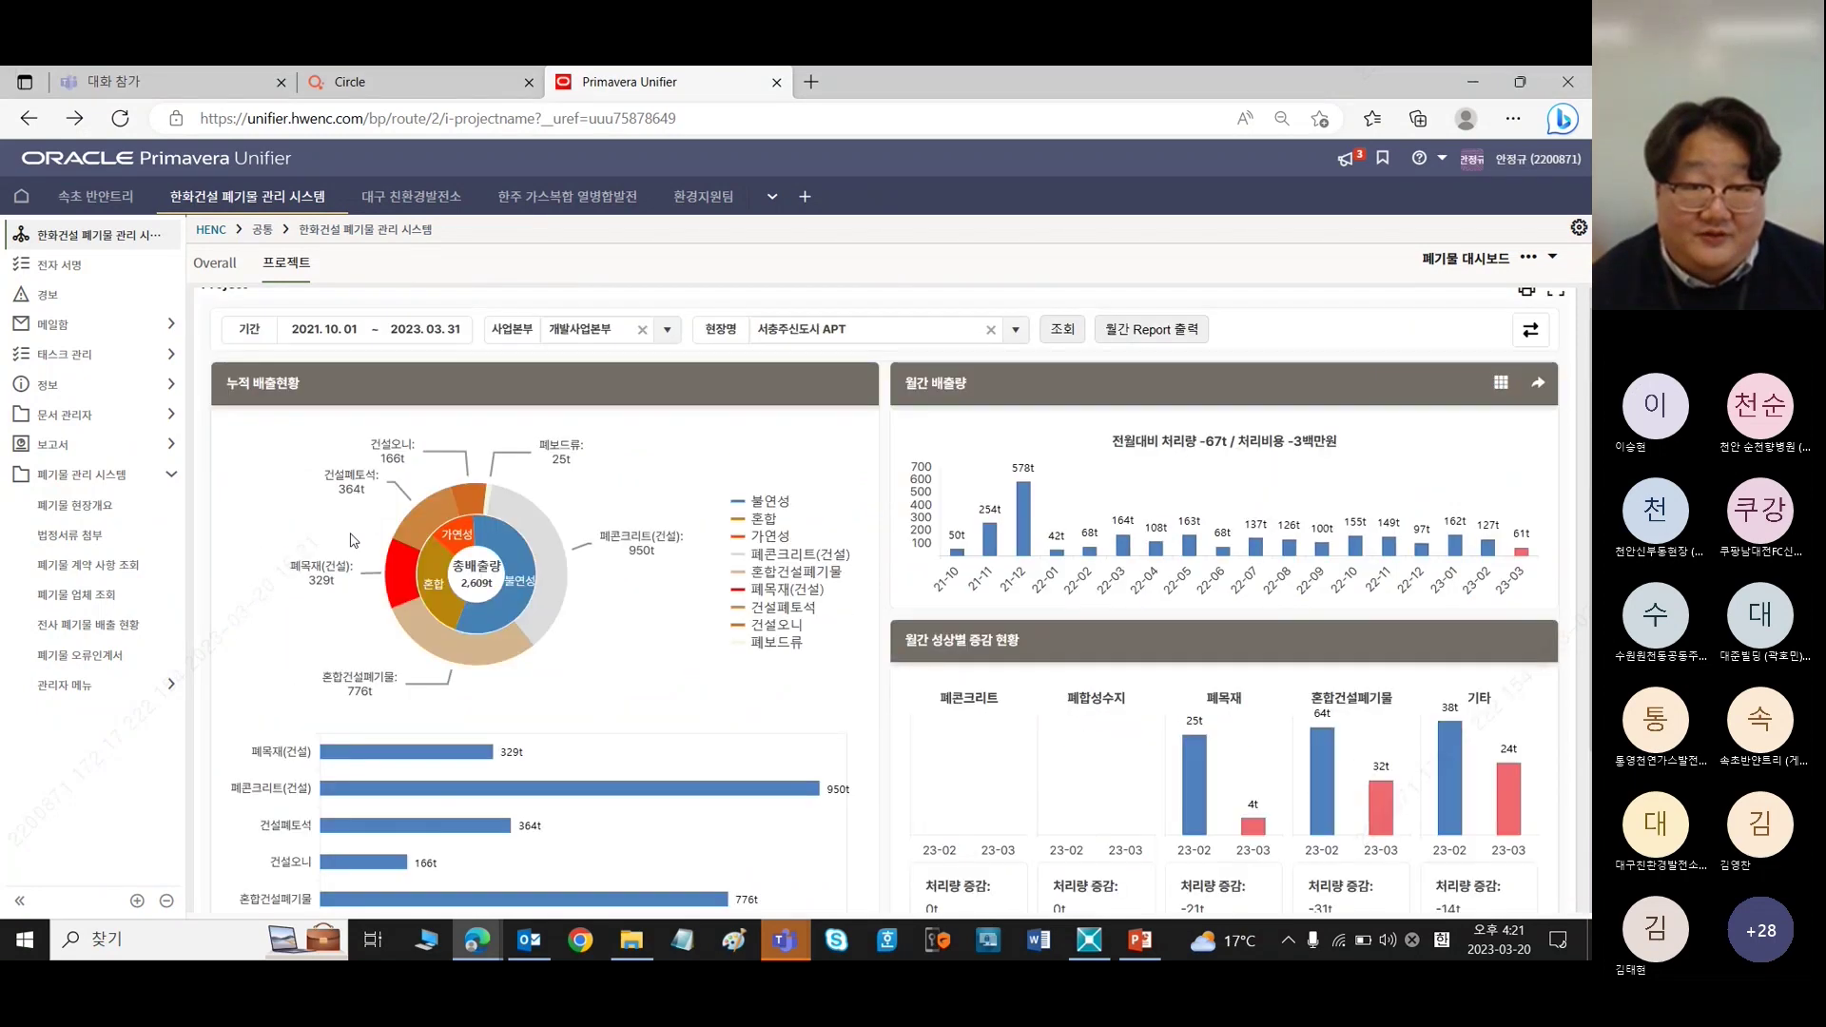
pyautogui.scroll(-1, 353, 541)
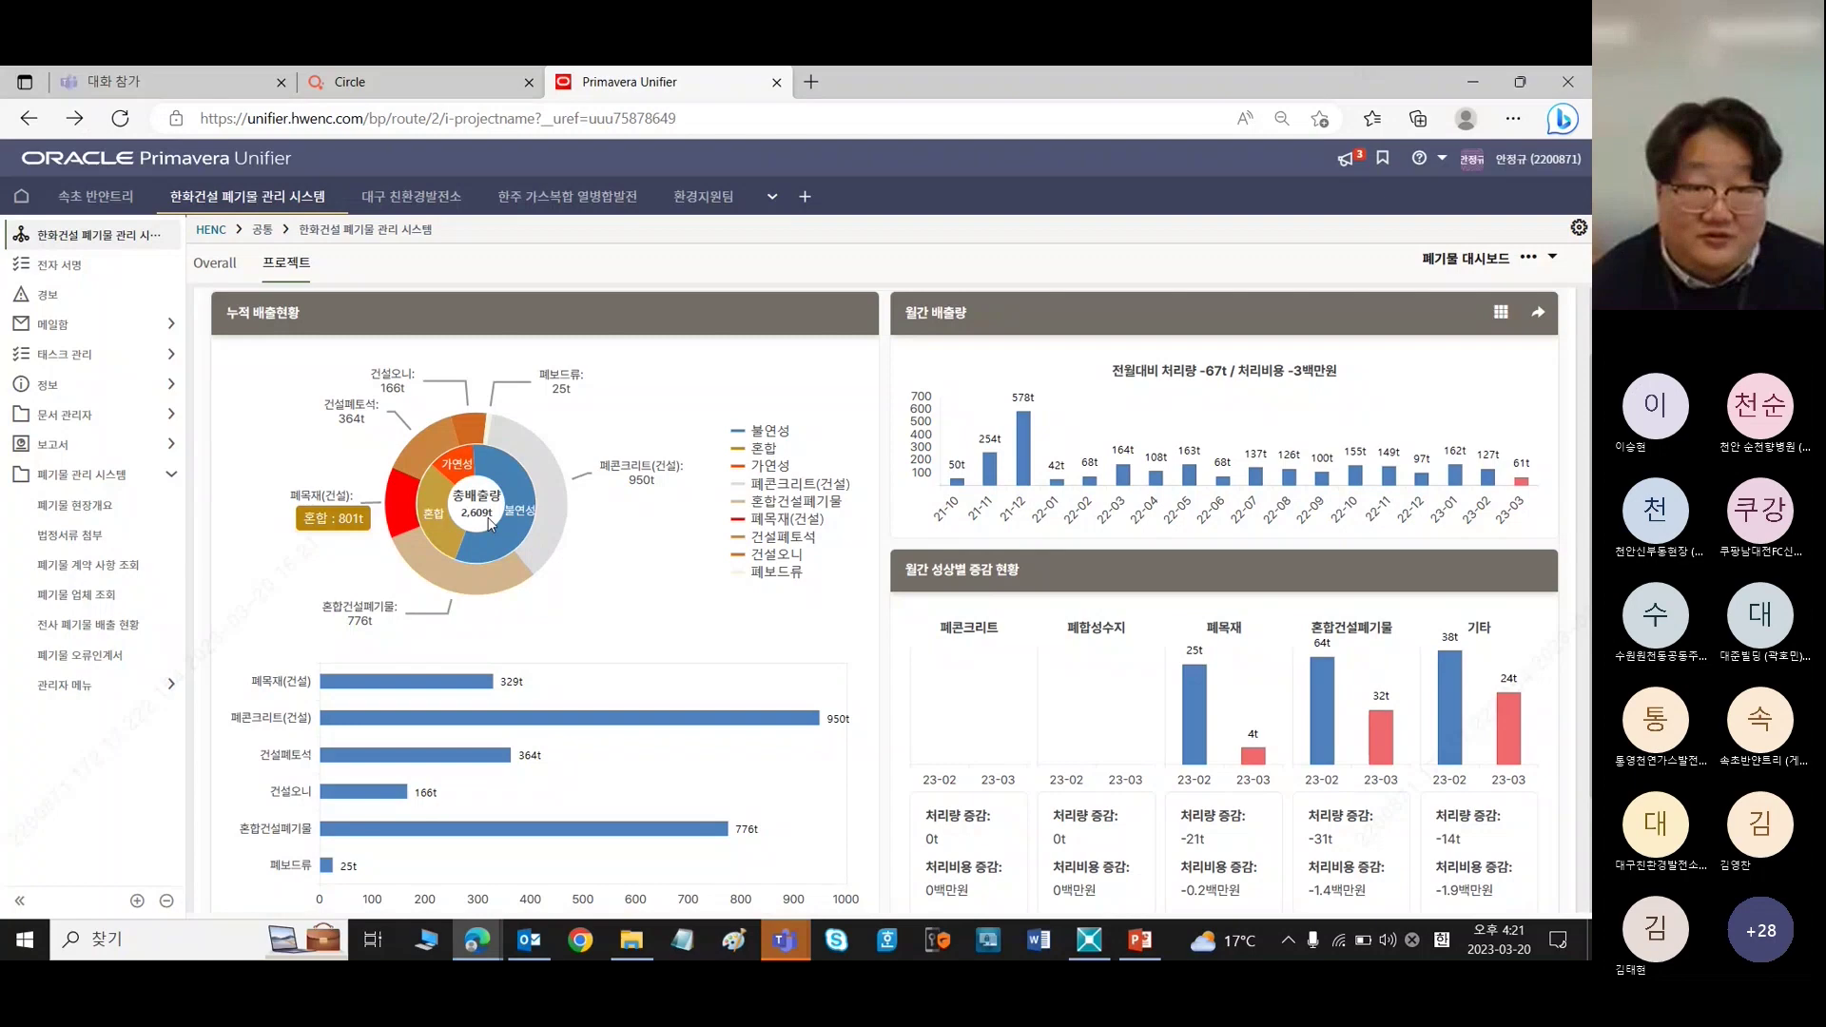
pyautogui.moveTo(559, 524)
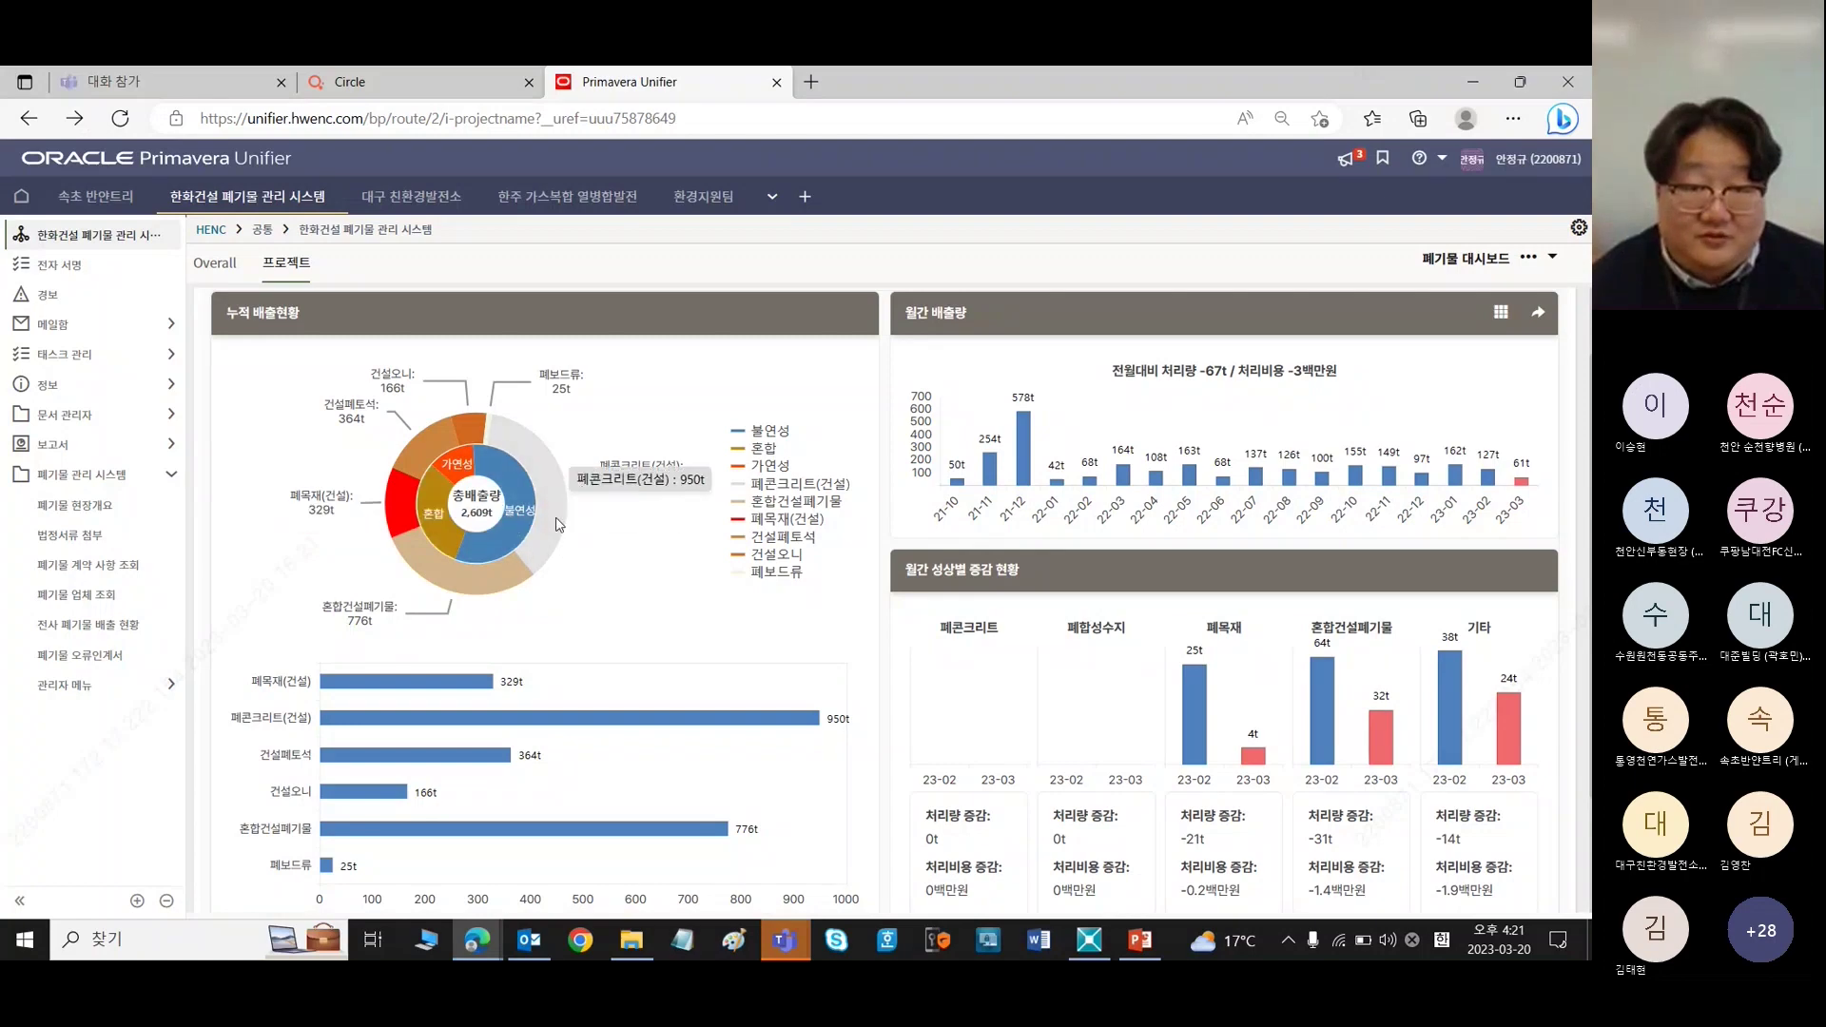
pyautogui.moveTo(453, 466)
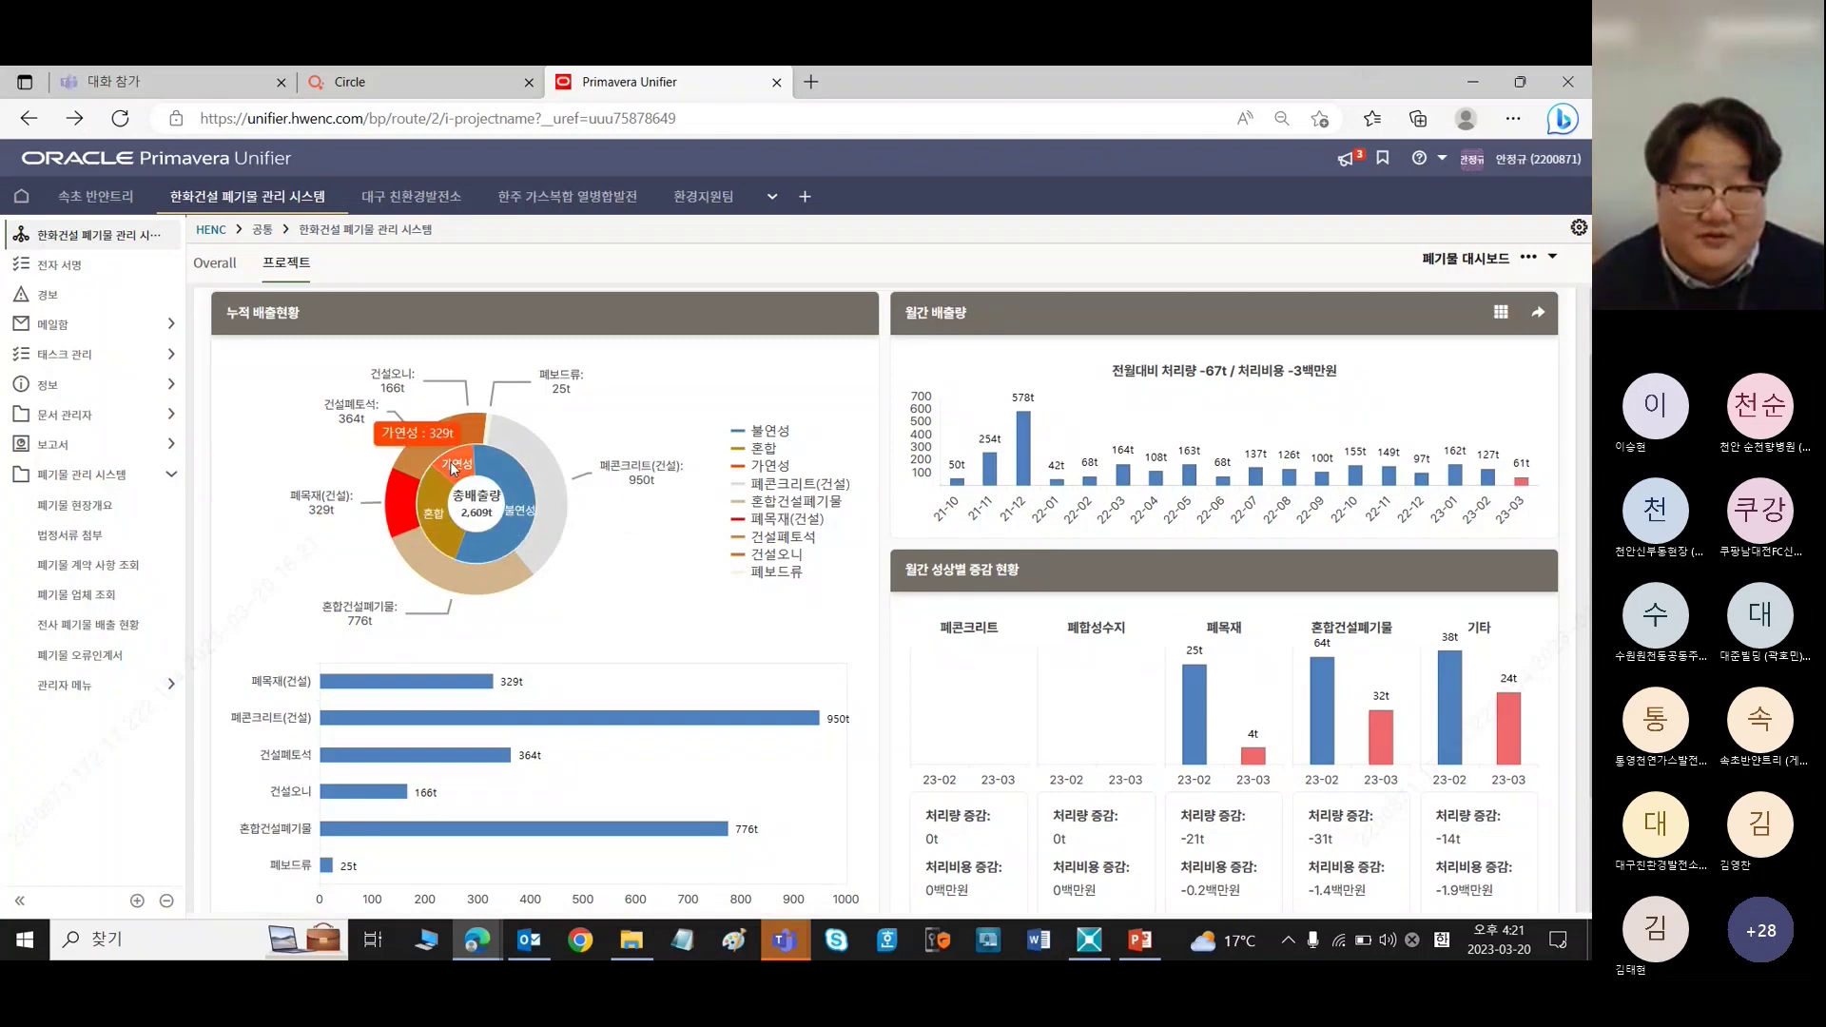
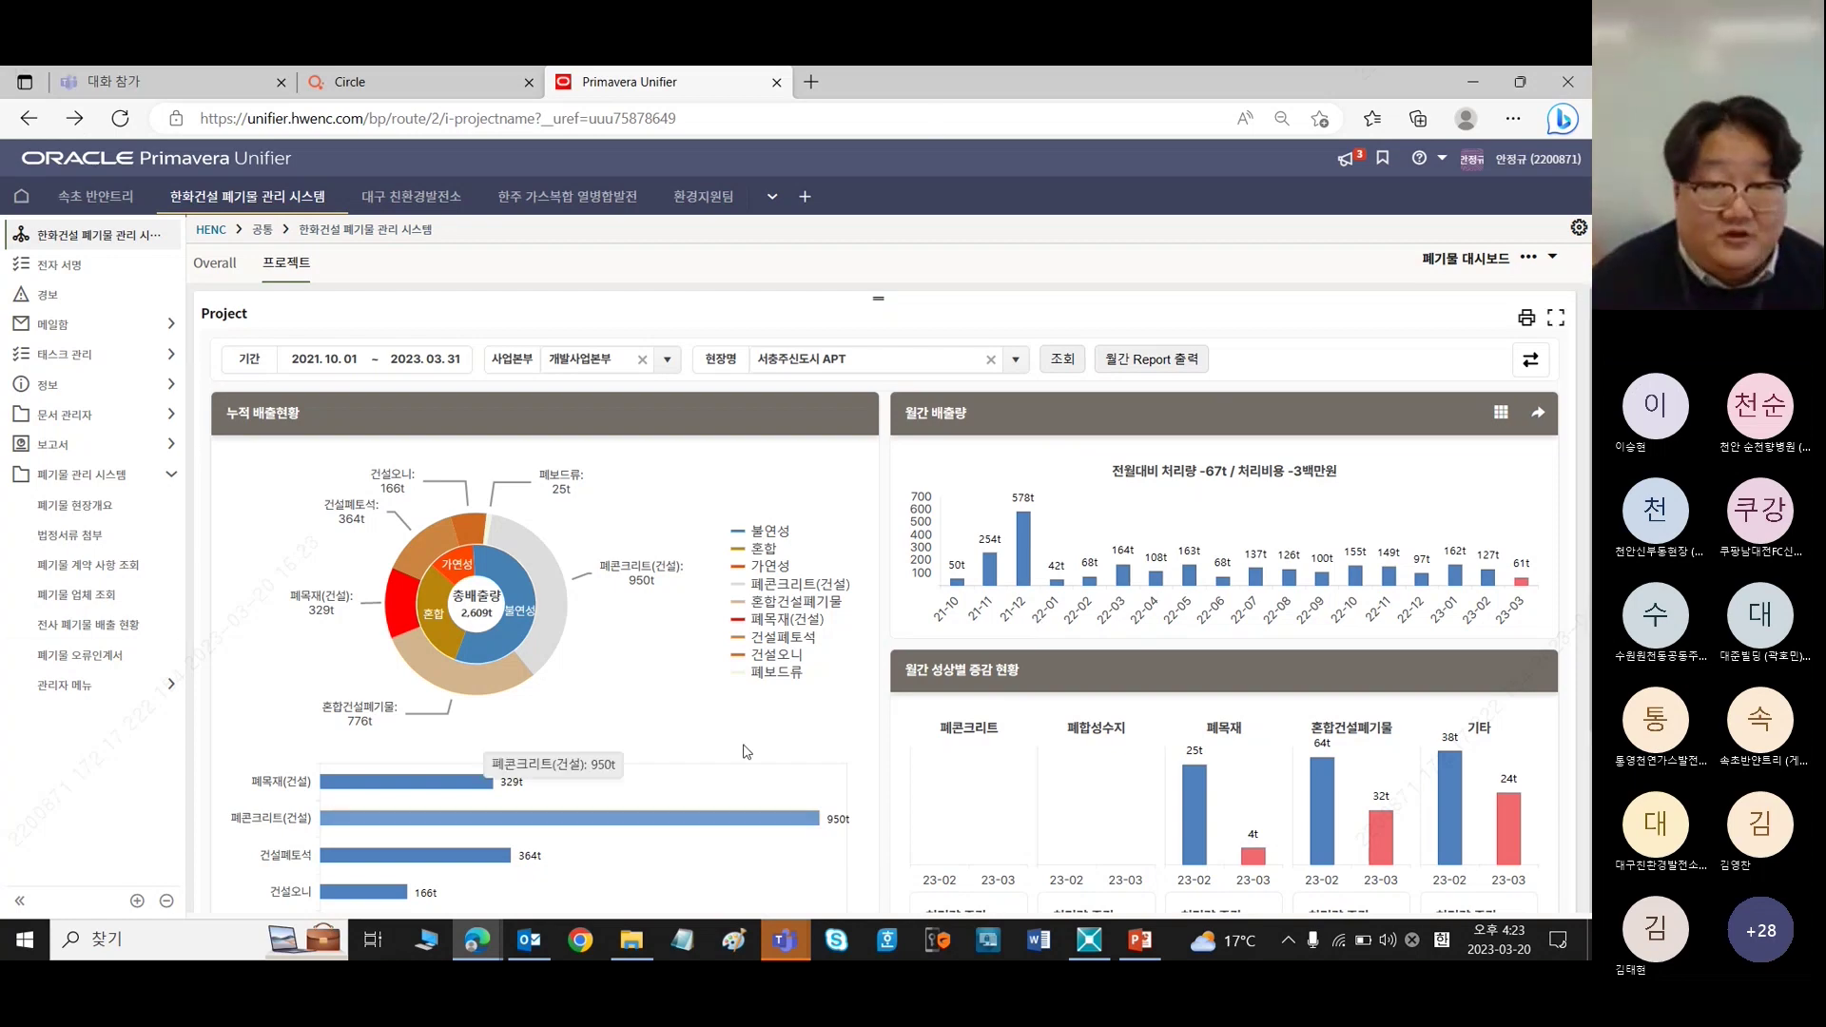
# Step: Review the 서충주신도시 APT charts showing 2,609t cumulative discharge for 2021.10.01–2023.03.31
pyautogui.moveTo(535, 483)
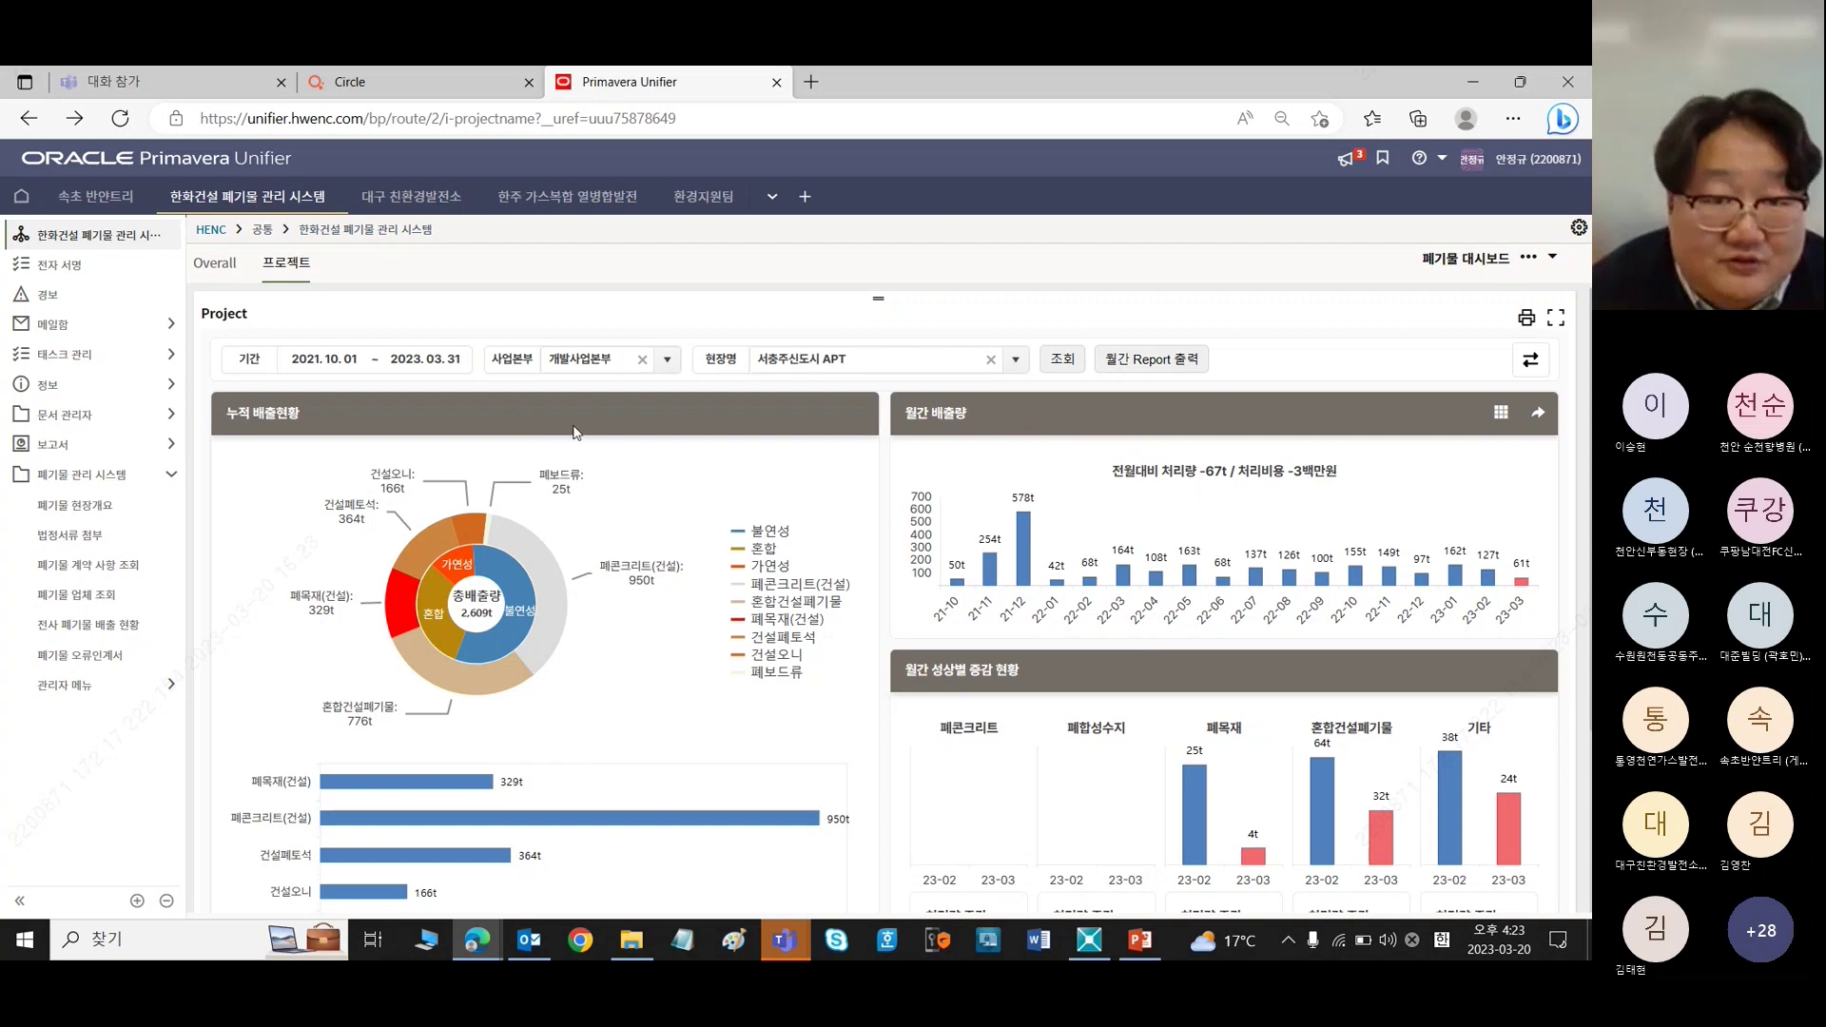
# Step: Set the dashboard period to 2022.03.01–2023.02.28
pyautogui.click(443, 362)
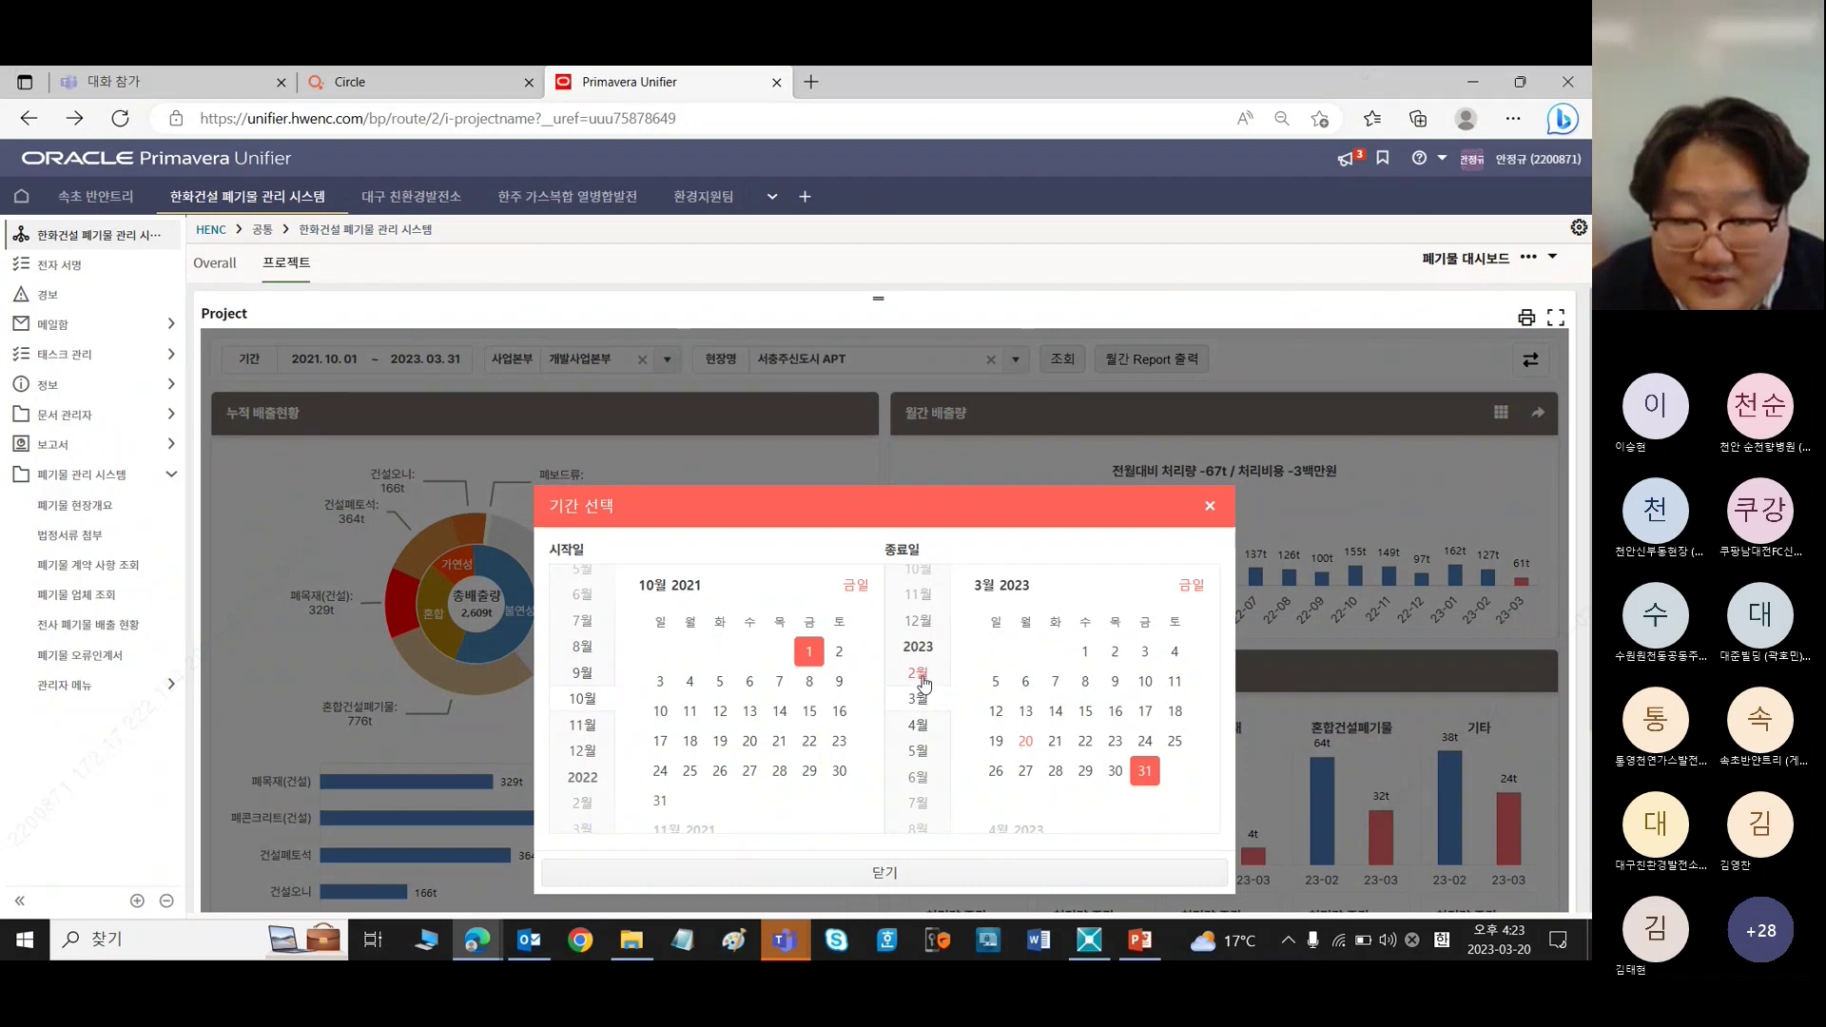
pyautogui.click(923, 683)
pyautogui.click(1056, 770)
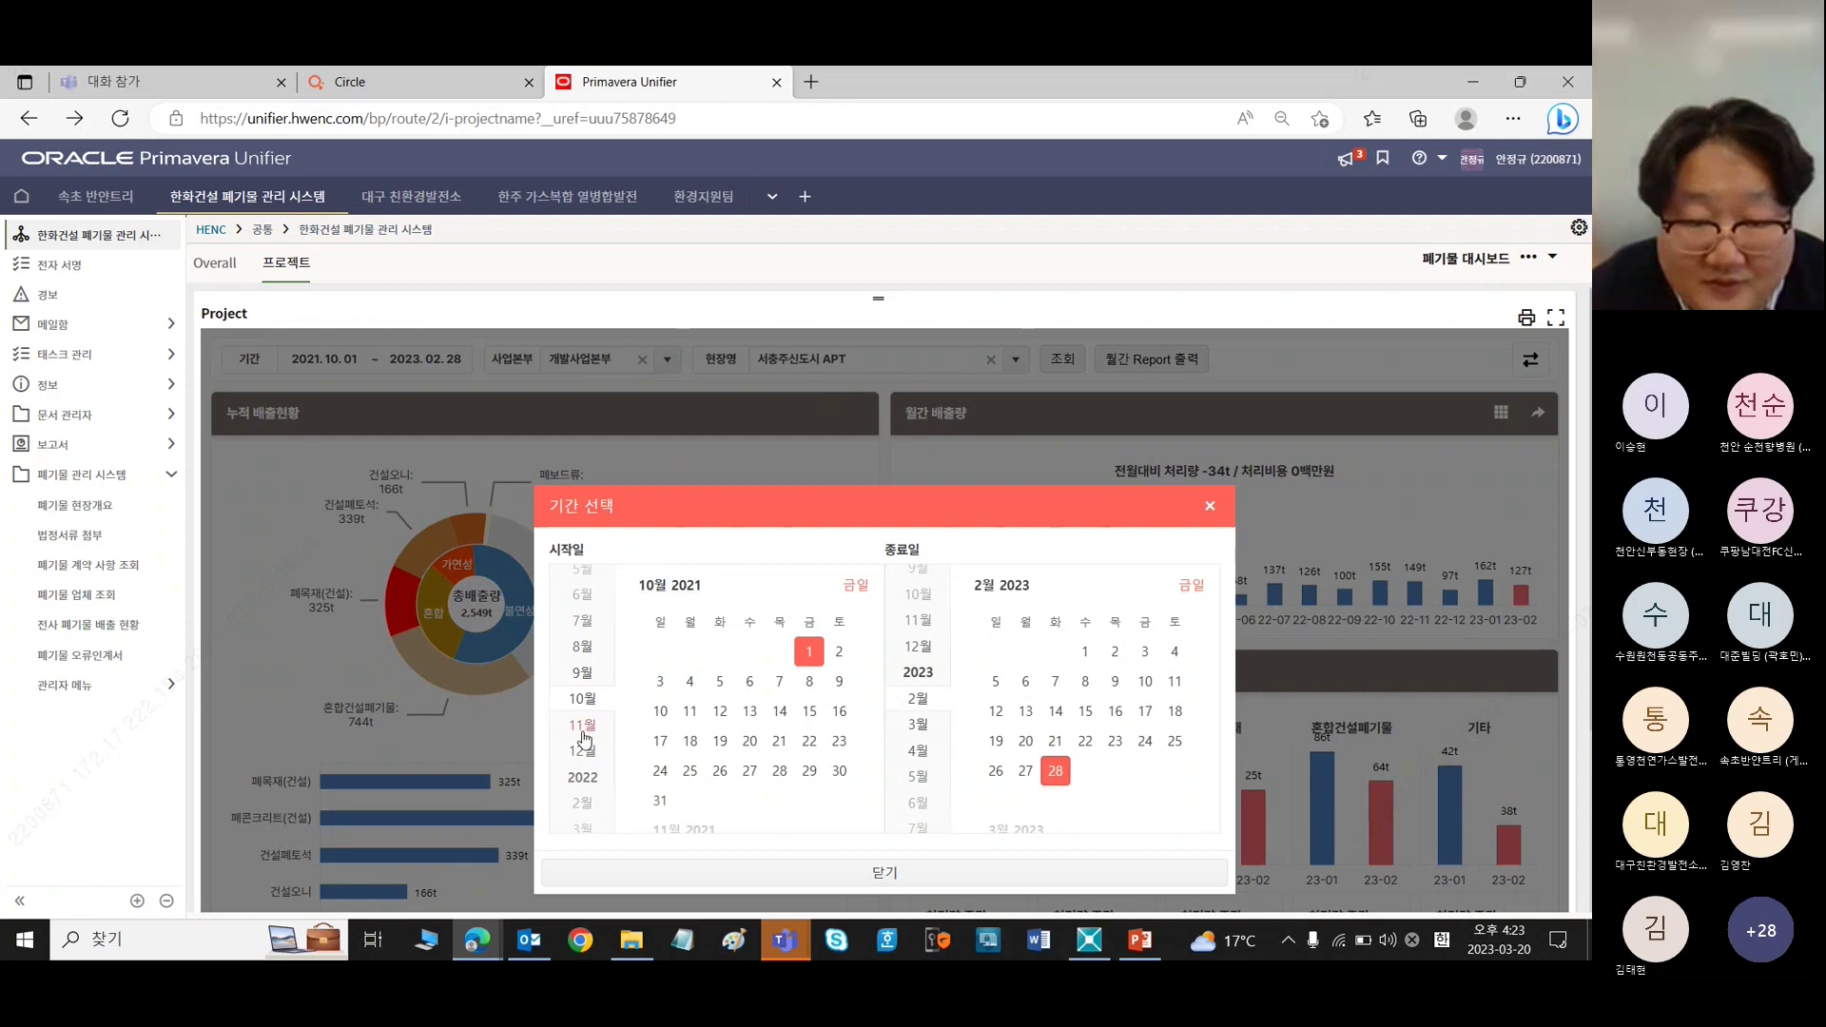
pyautogui.click(583, 778)
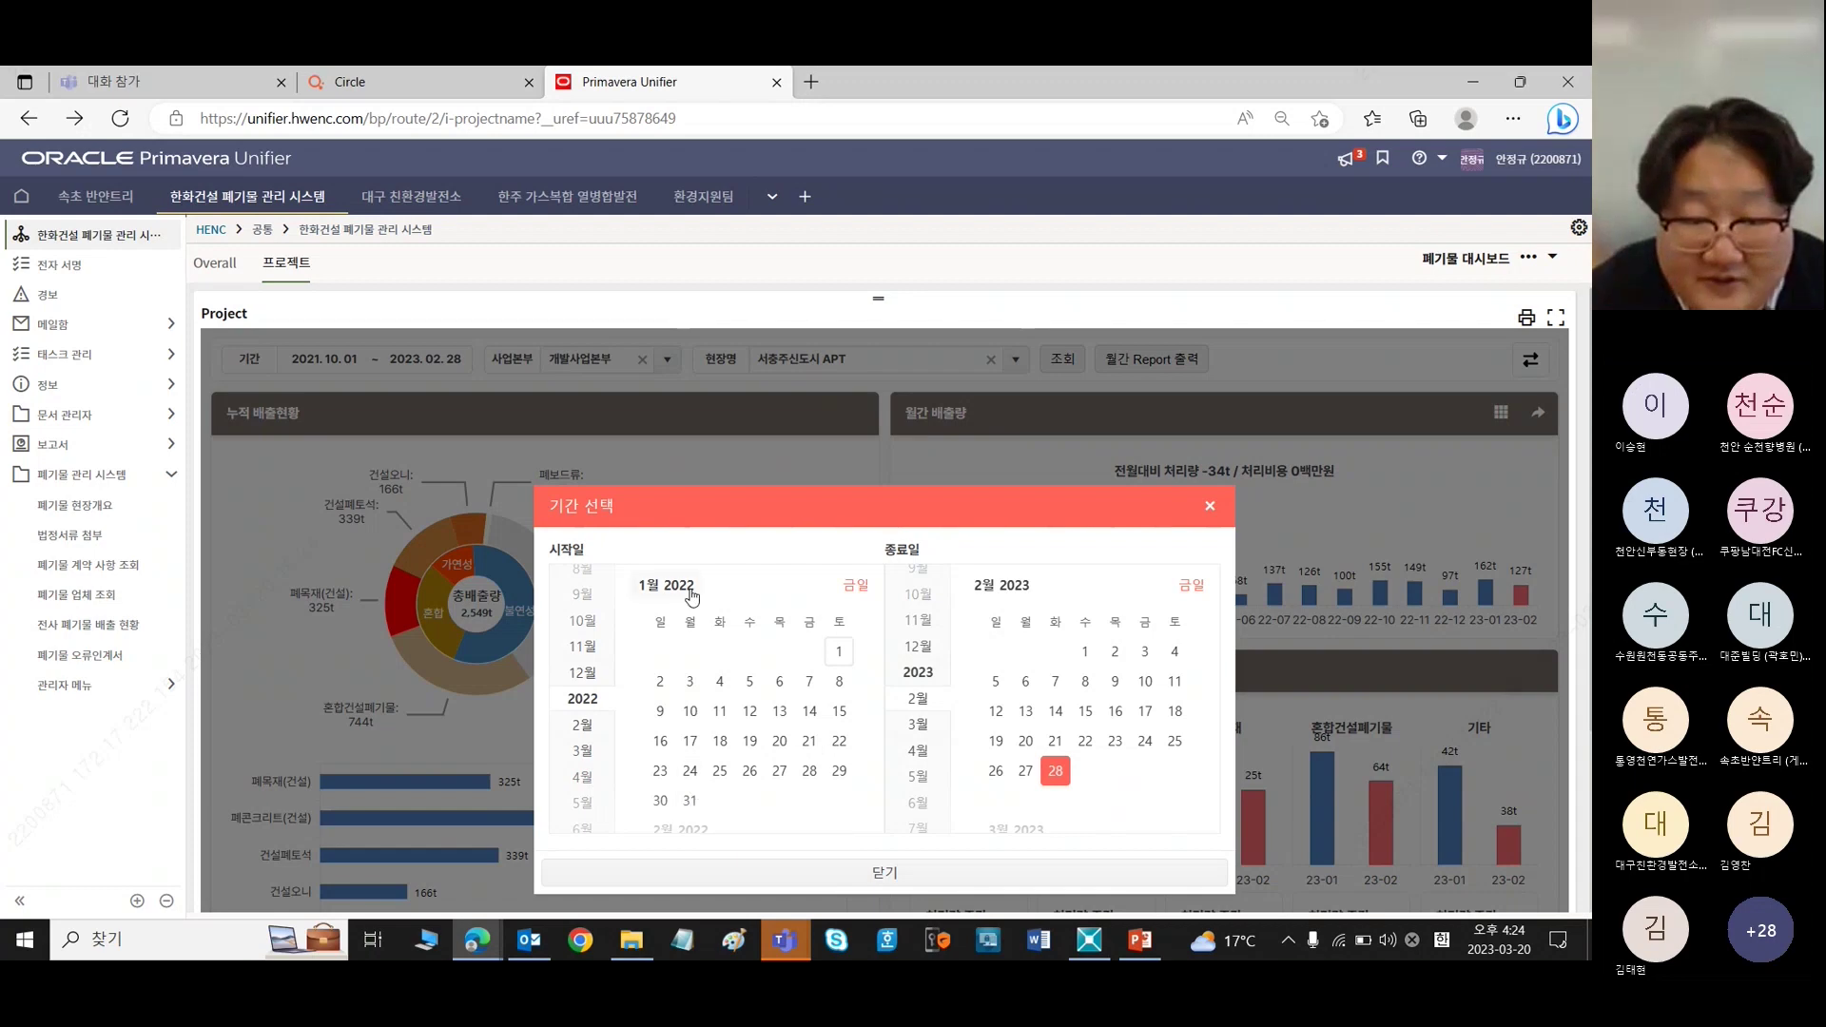
pyautogui.click(583, 751)
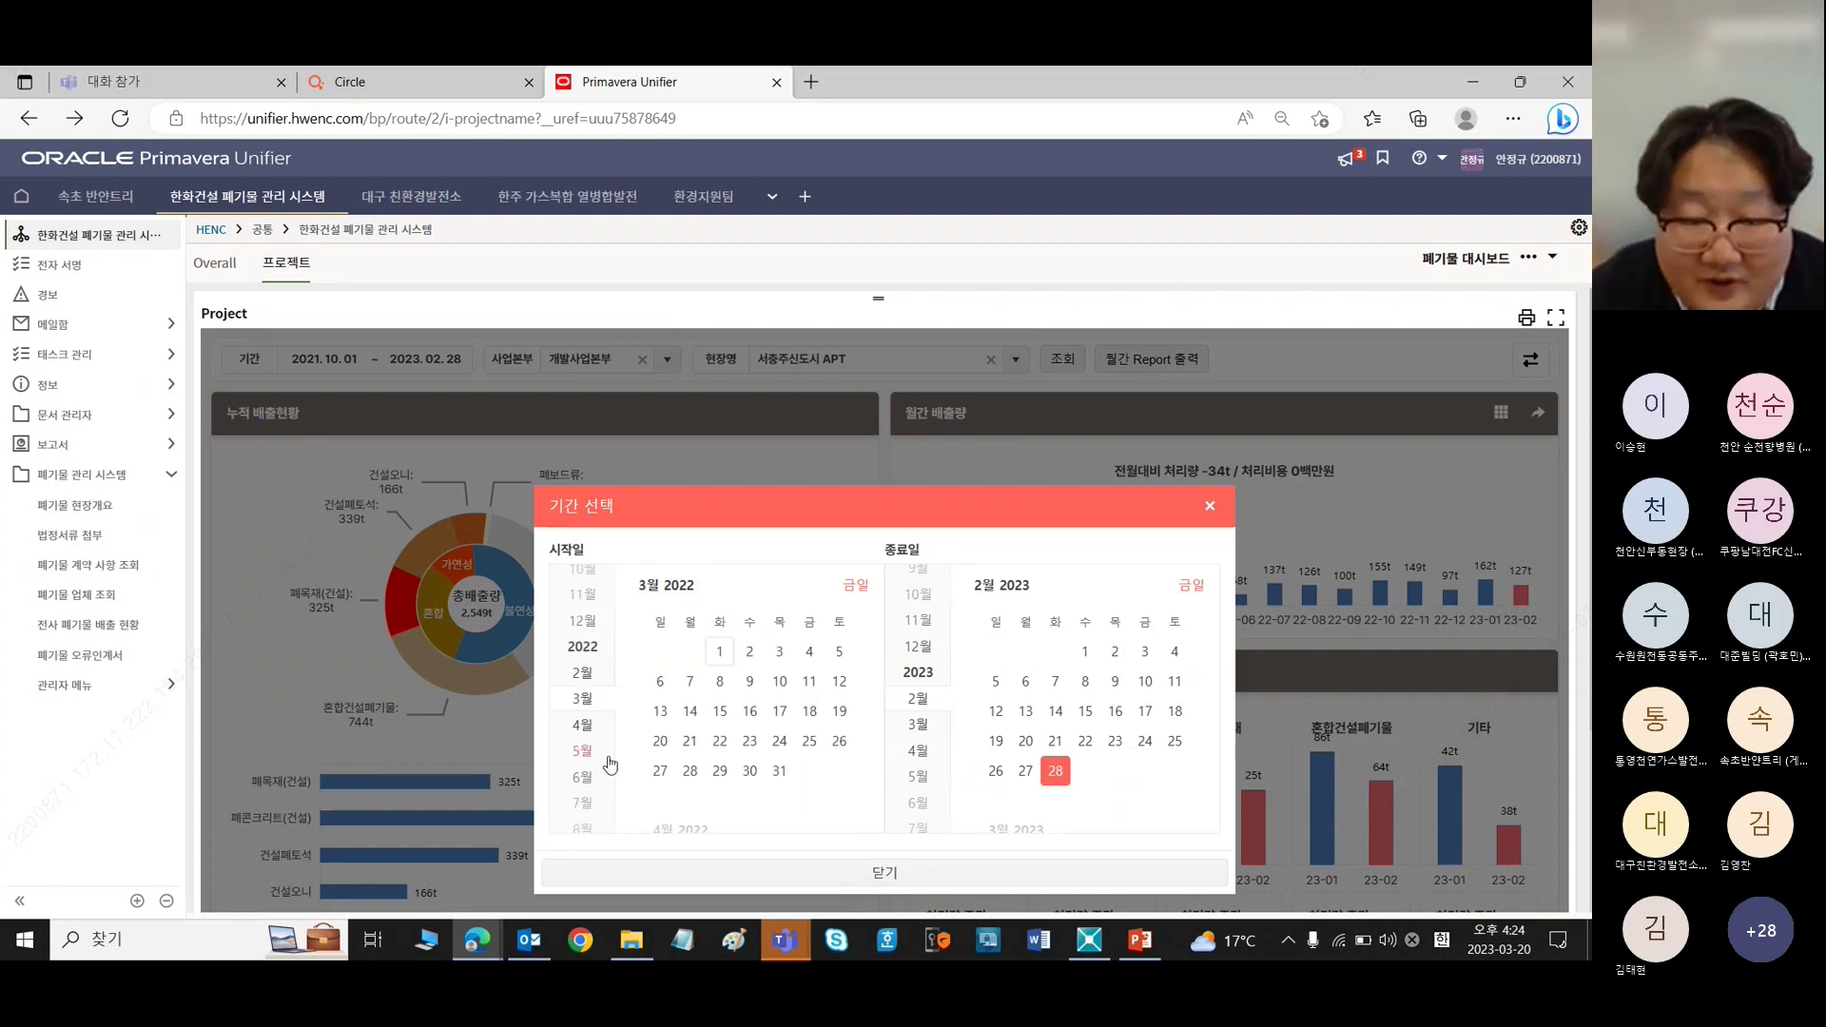
pyautogui.click(720, 655)
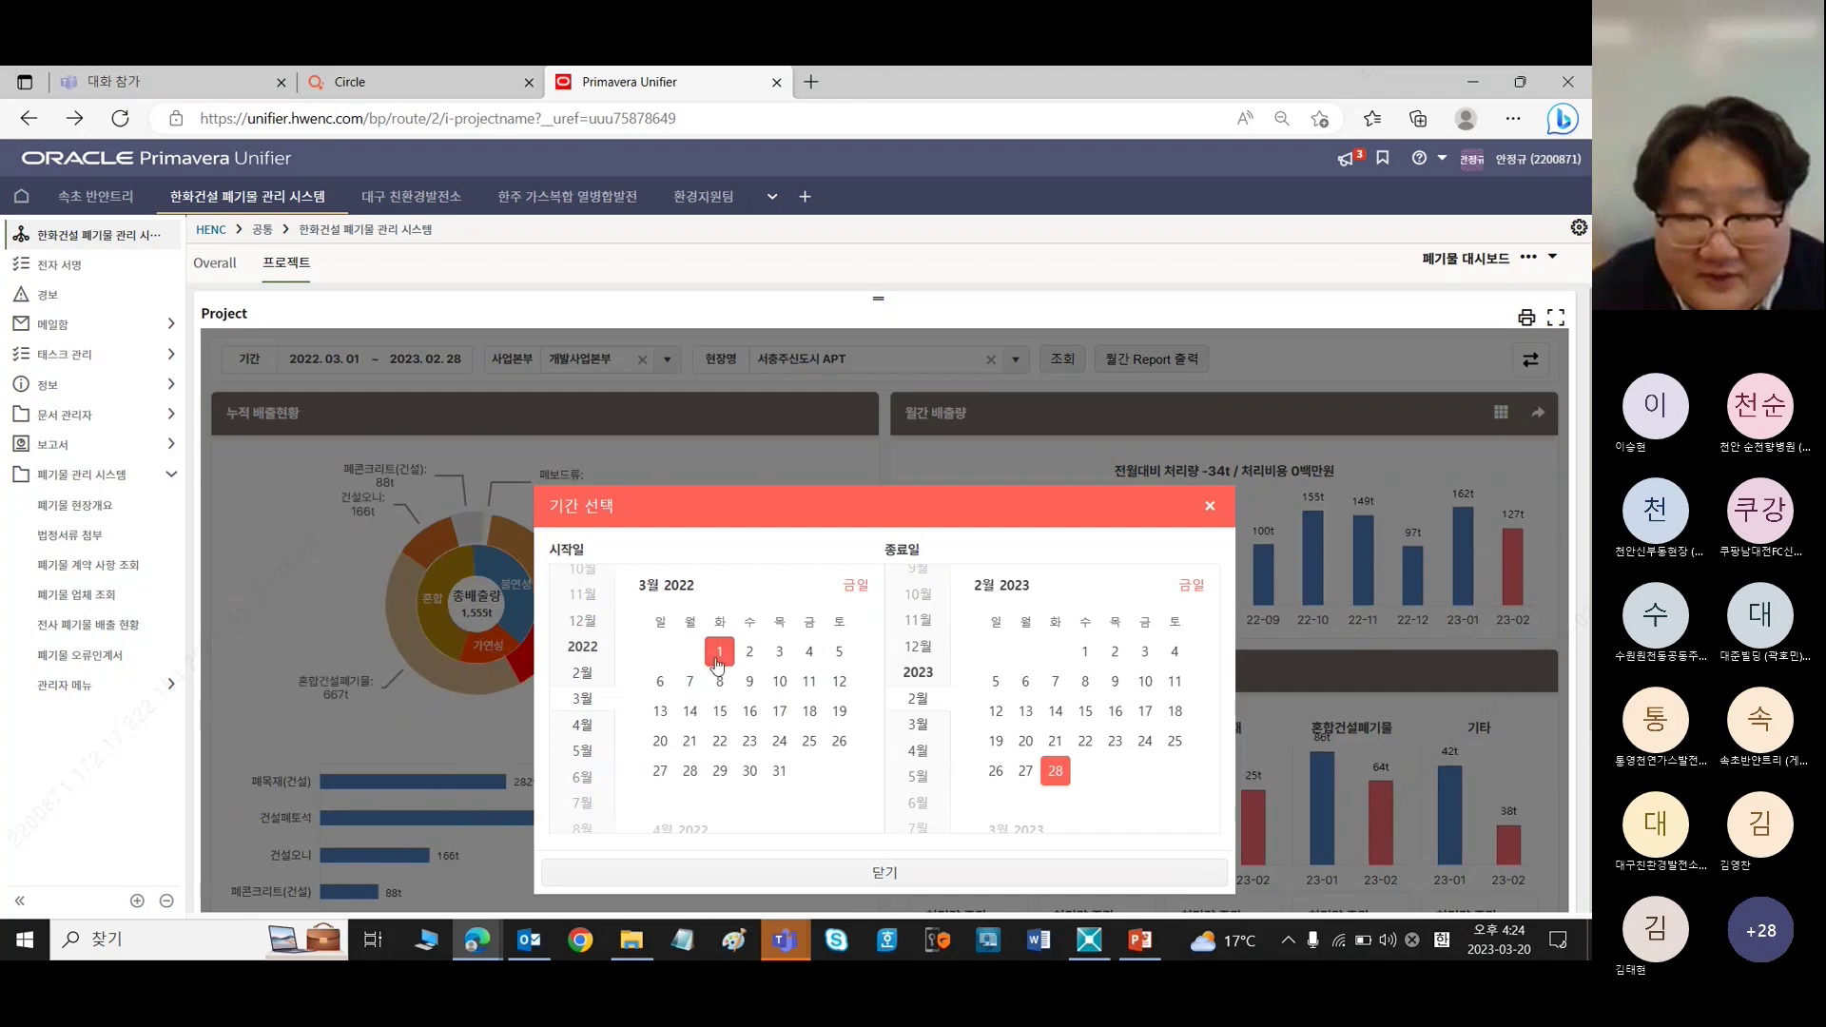
pyautogui.click(898, 875)
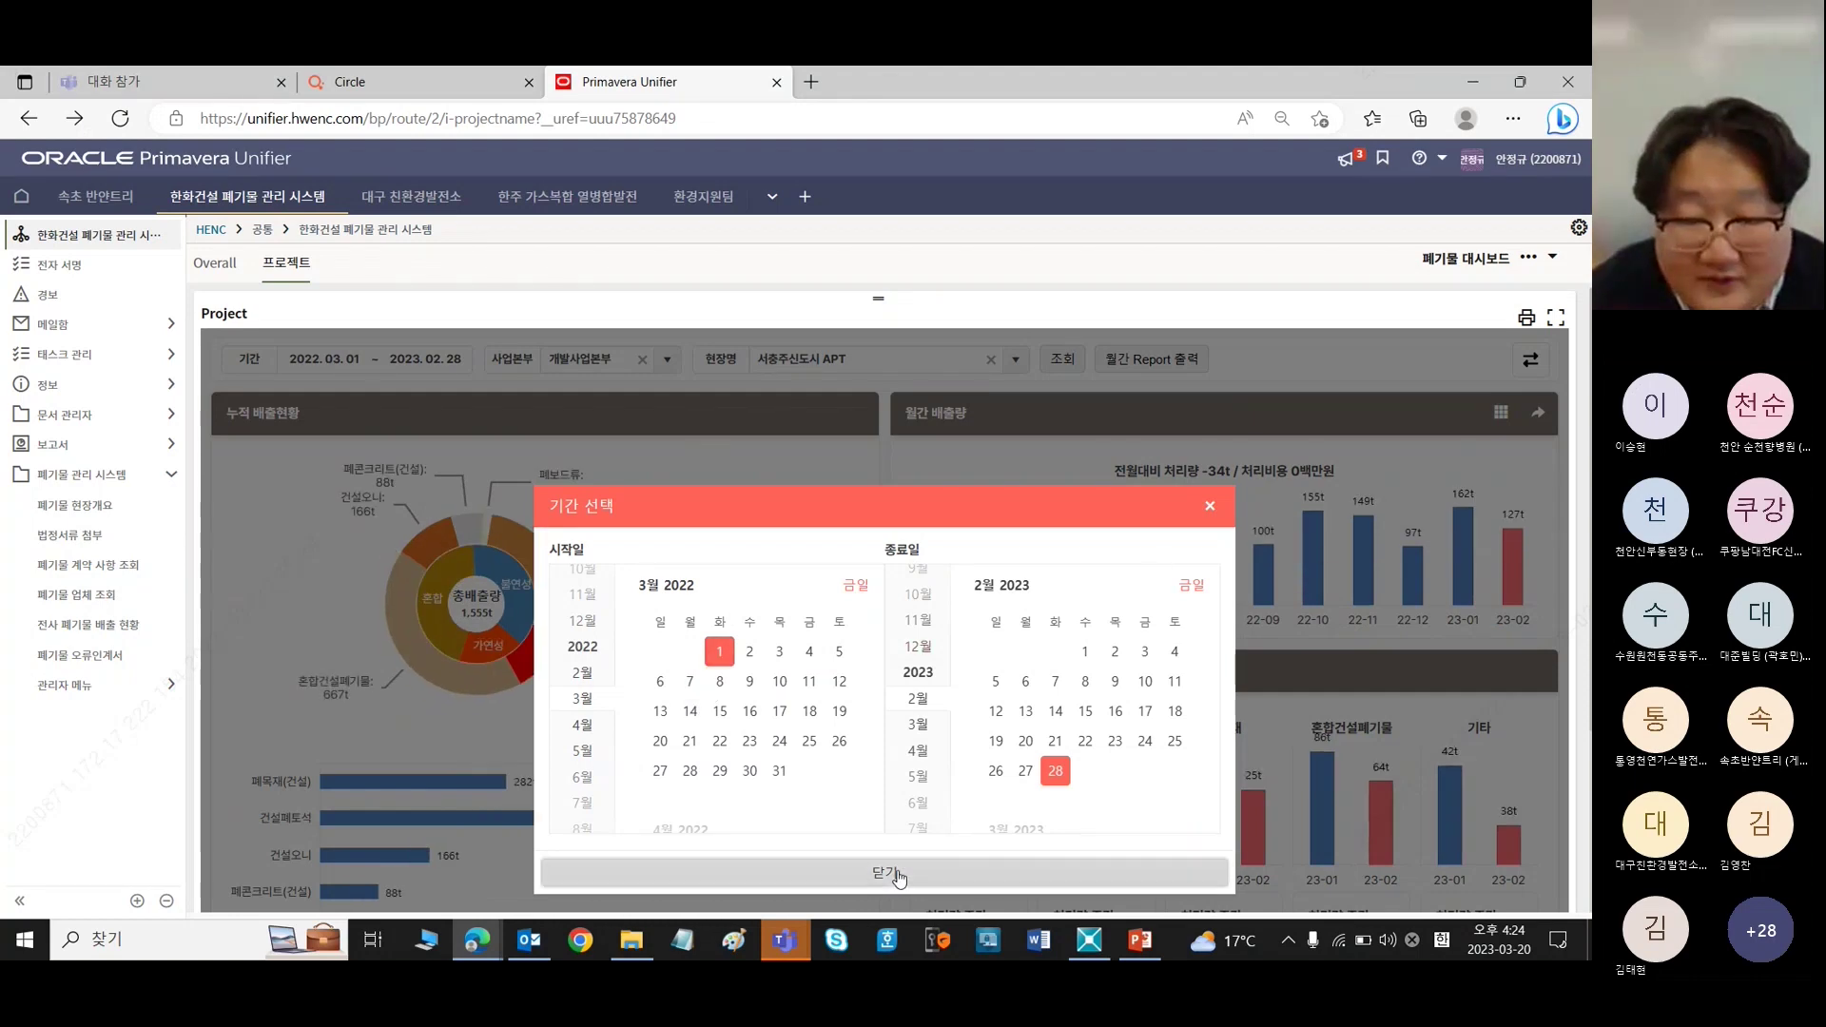
# Step: Review the updated charts showing 1,555t total discharge and reopen the period picker
pyautogui.moveTo(964, 598)
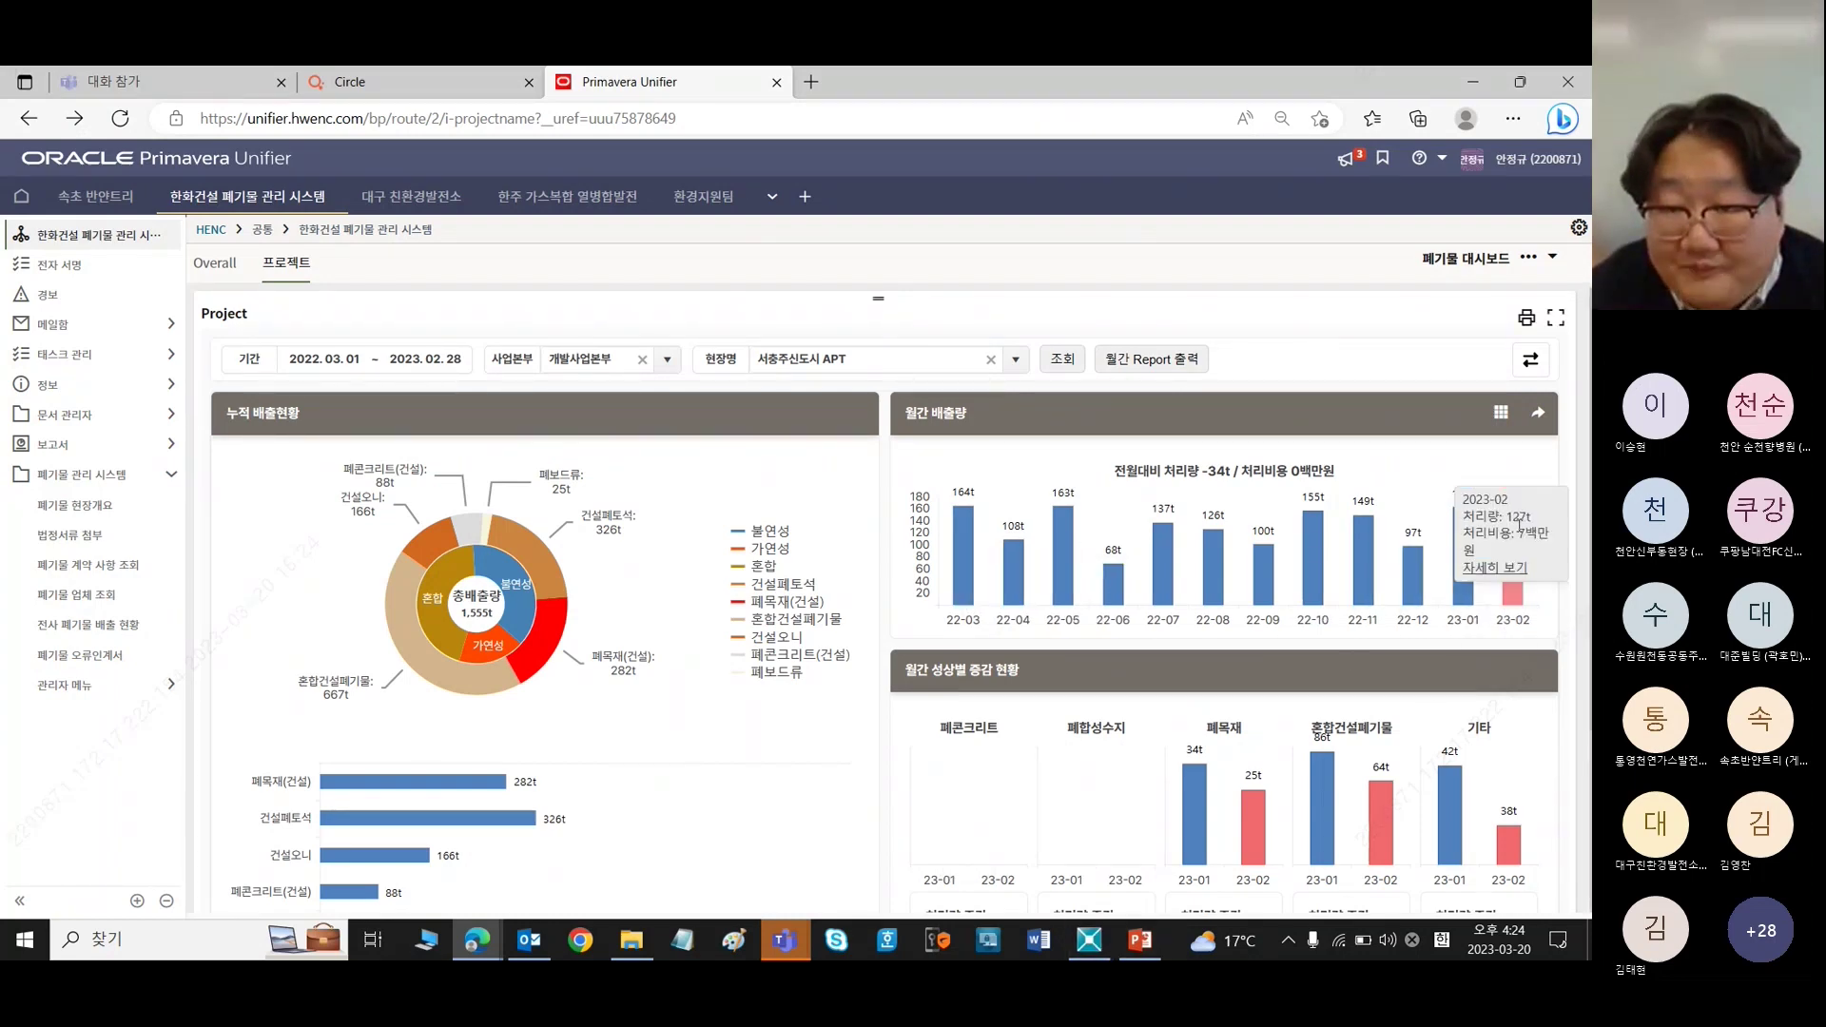
pyautogui.moveTo(1528, 538)
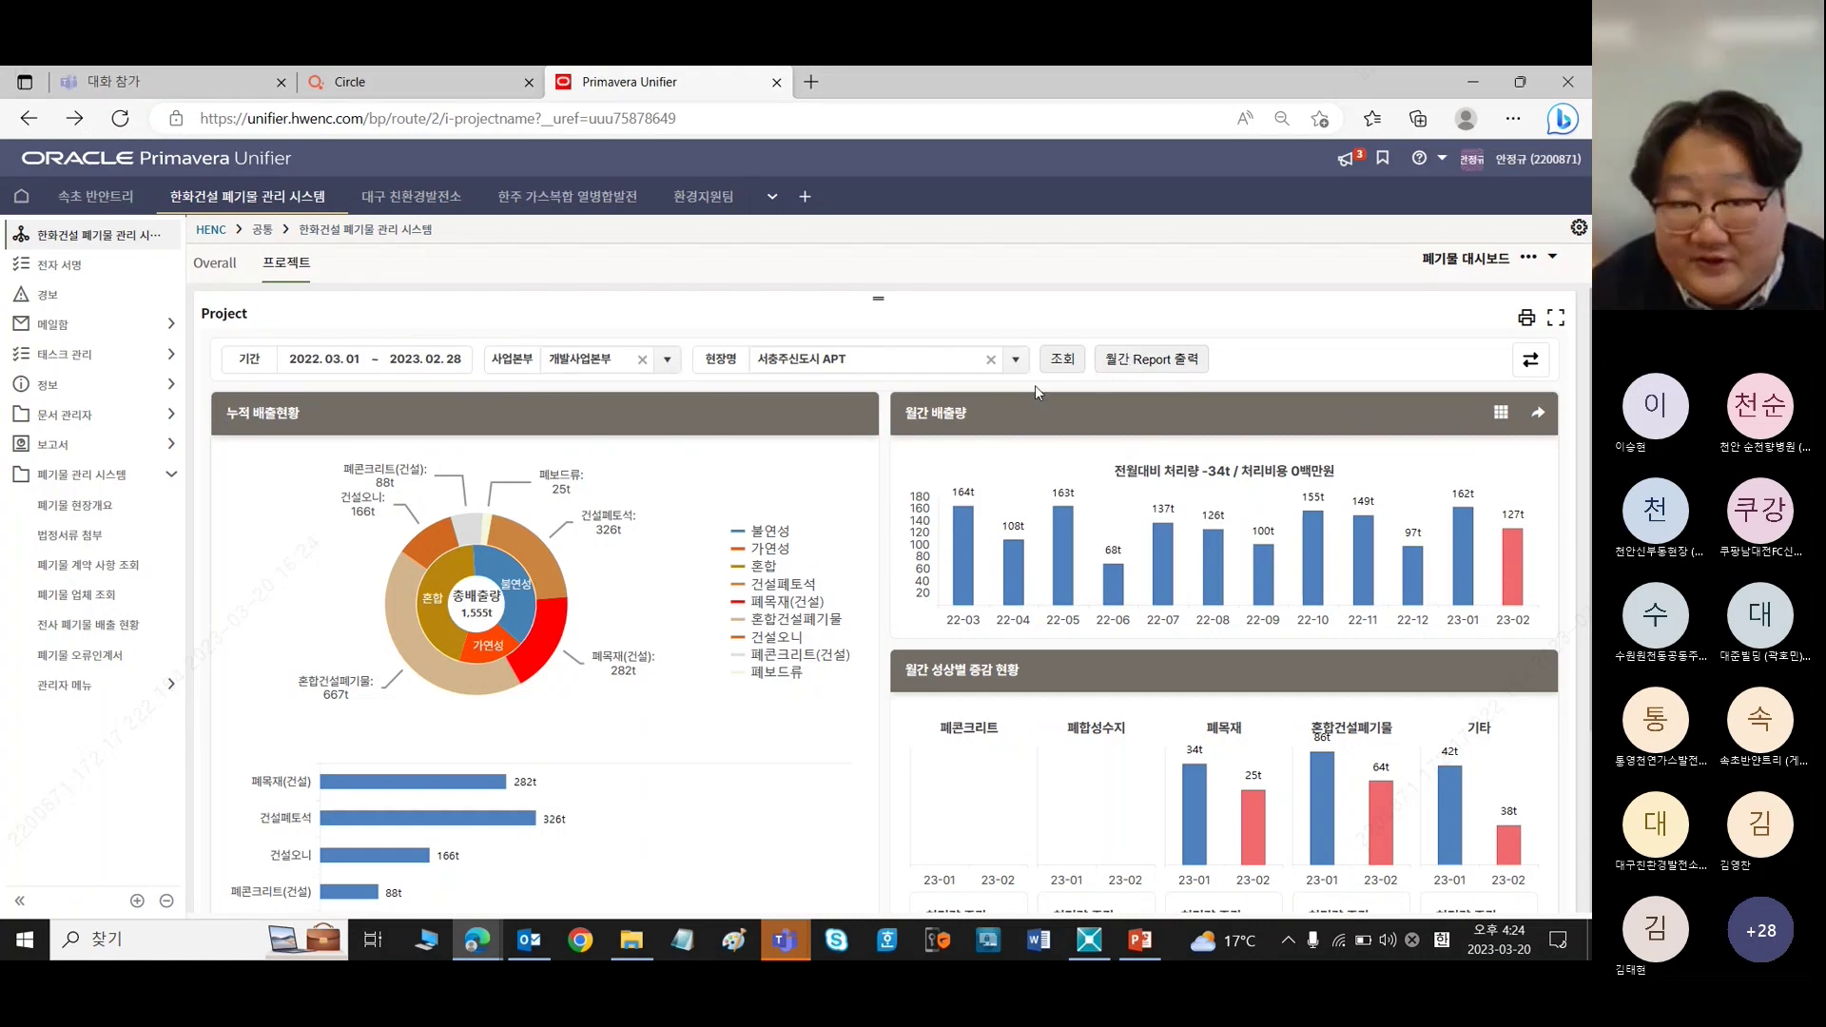
pyautogui.click(461, 362)
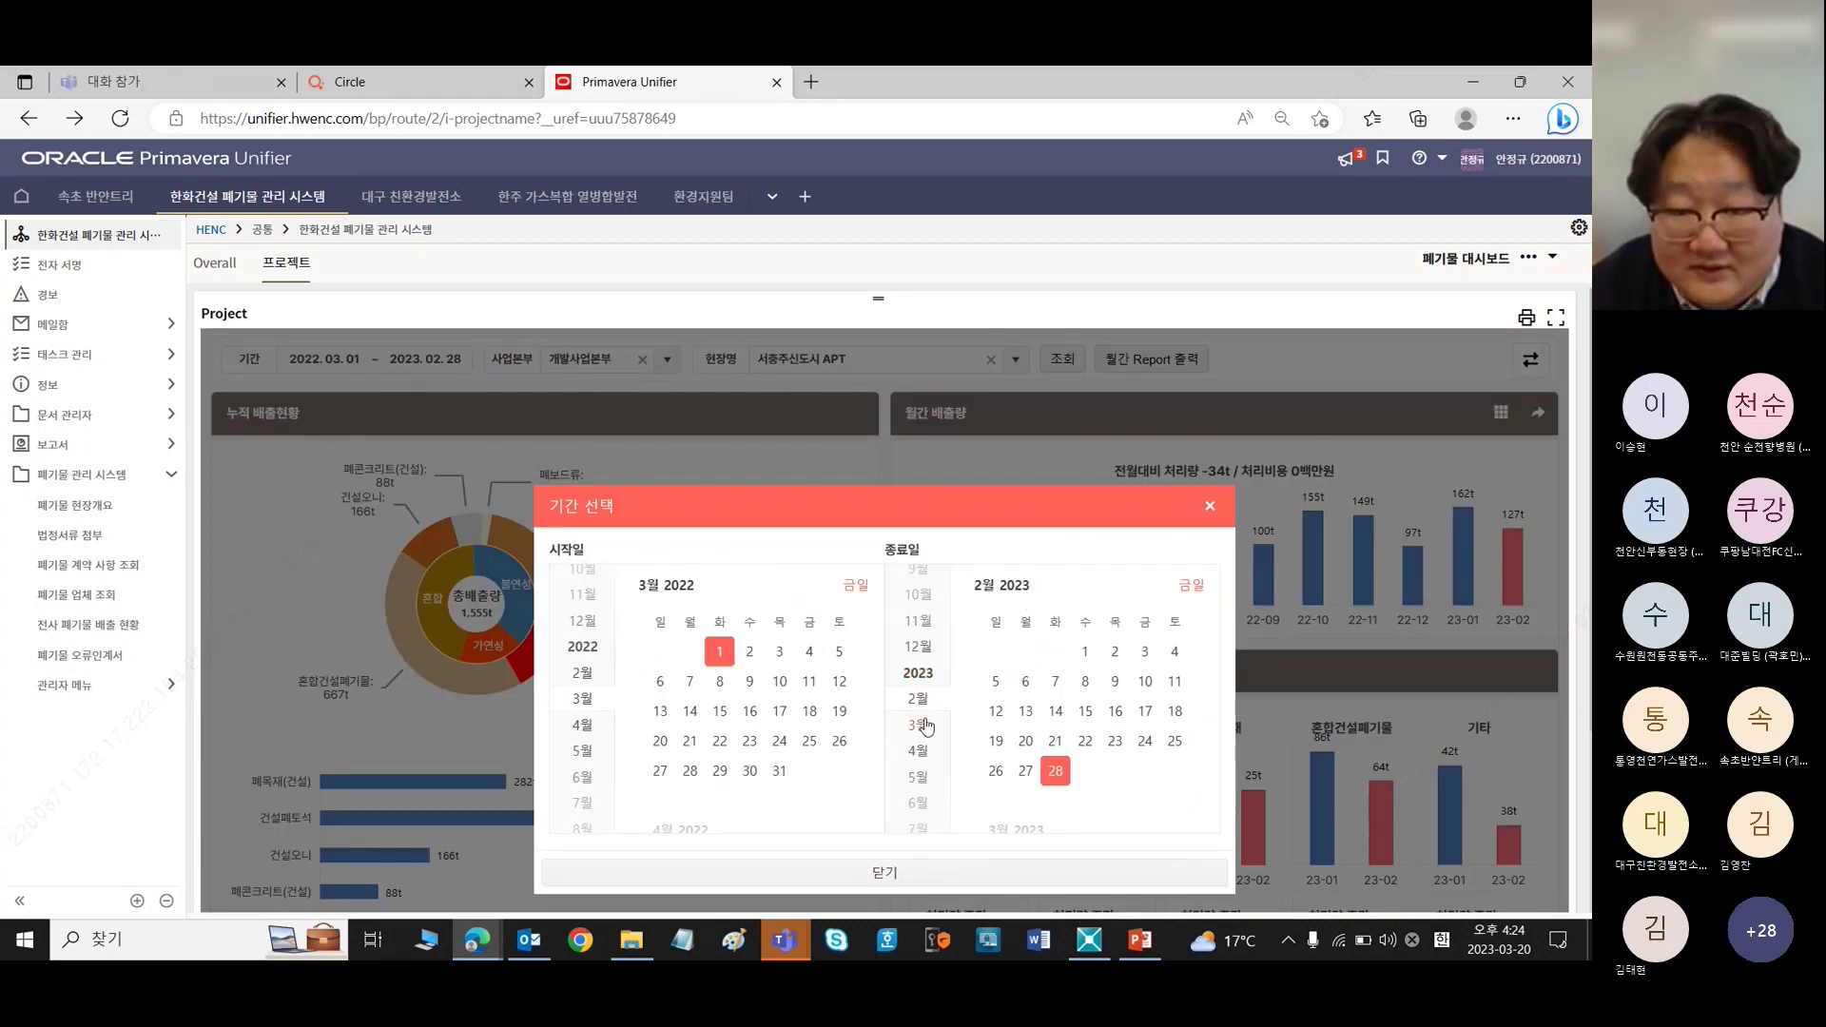
# Step: Set the period to 2022.04.01–2023.03.31 and generate the 2023년 03월 ESG Report
pyautogui.click(919, 727)
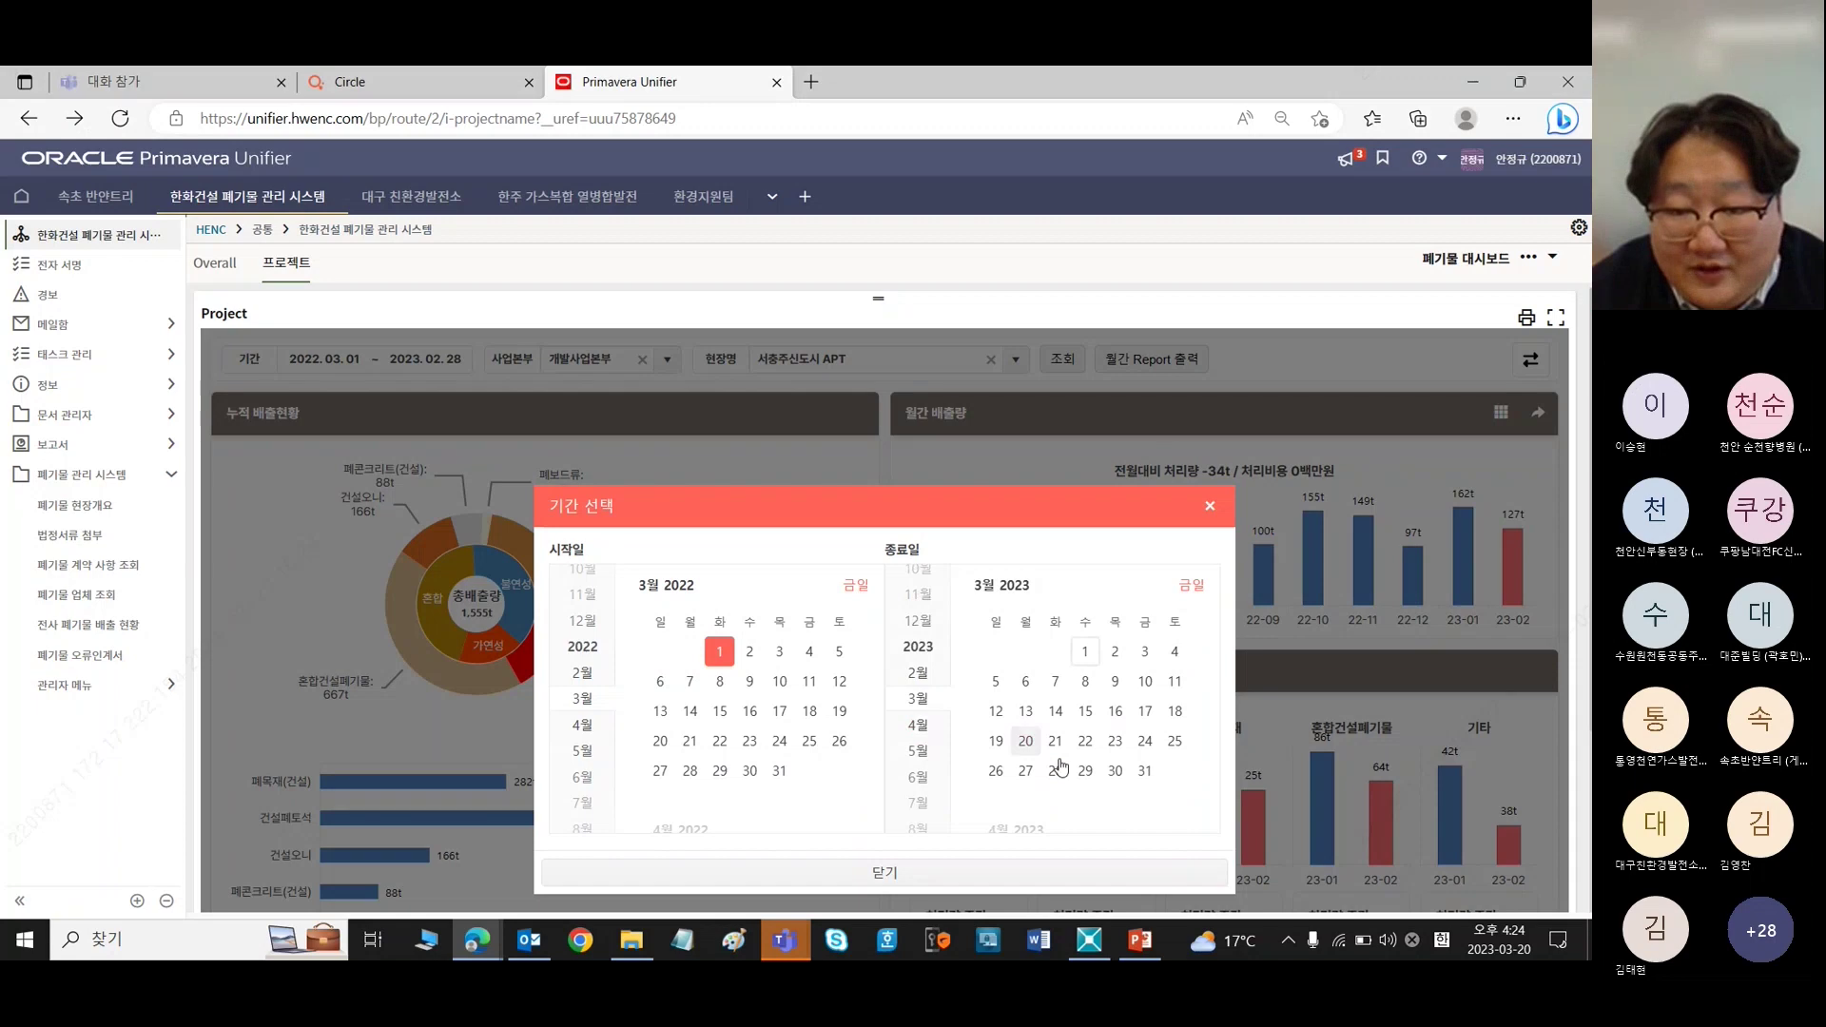
pyautogui.click(1144, 772)
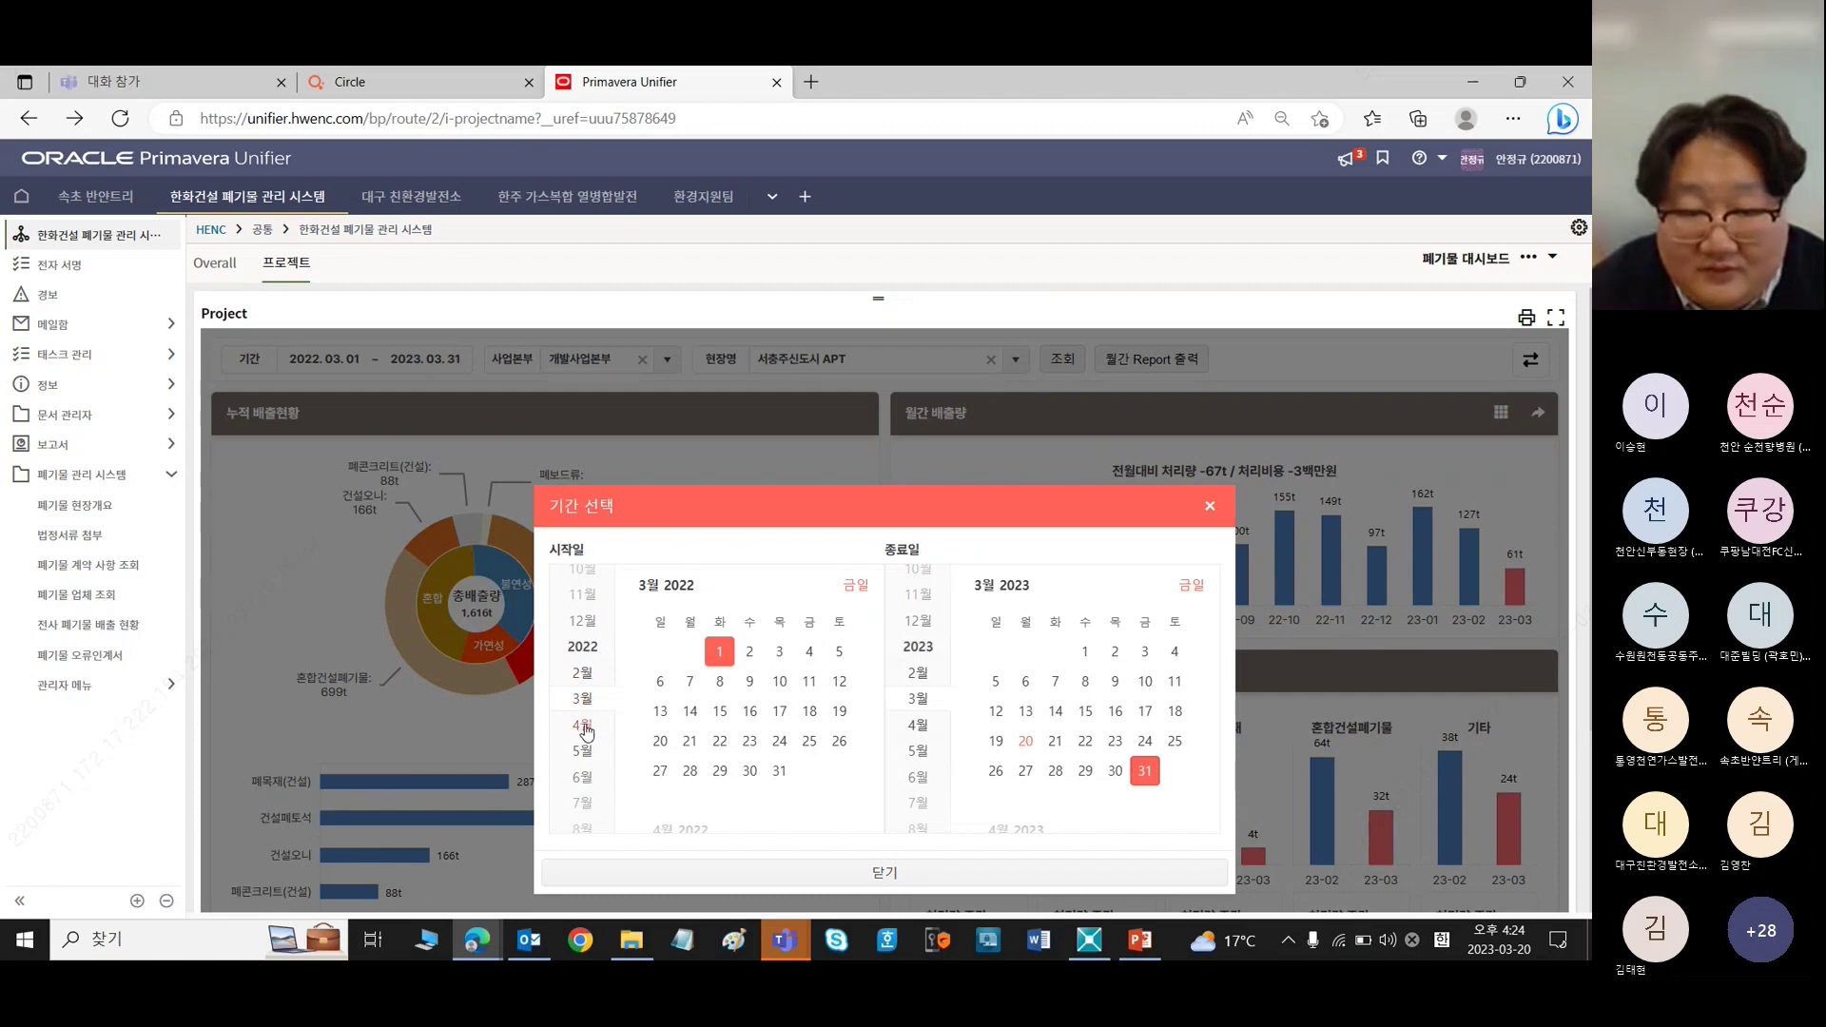
pyautogui.click(584, 729)
pyautogui.click(811, 655)
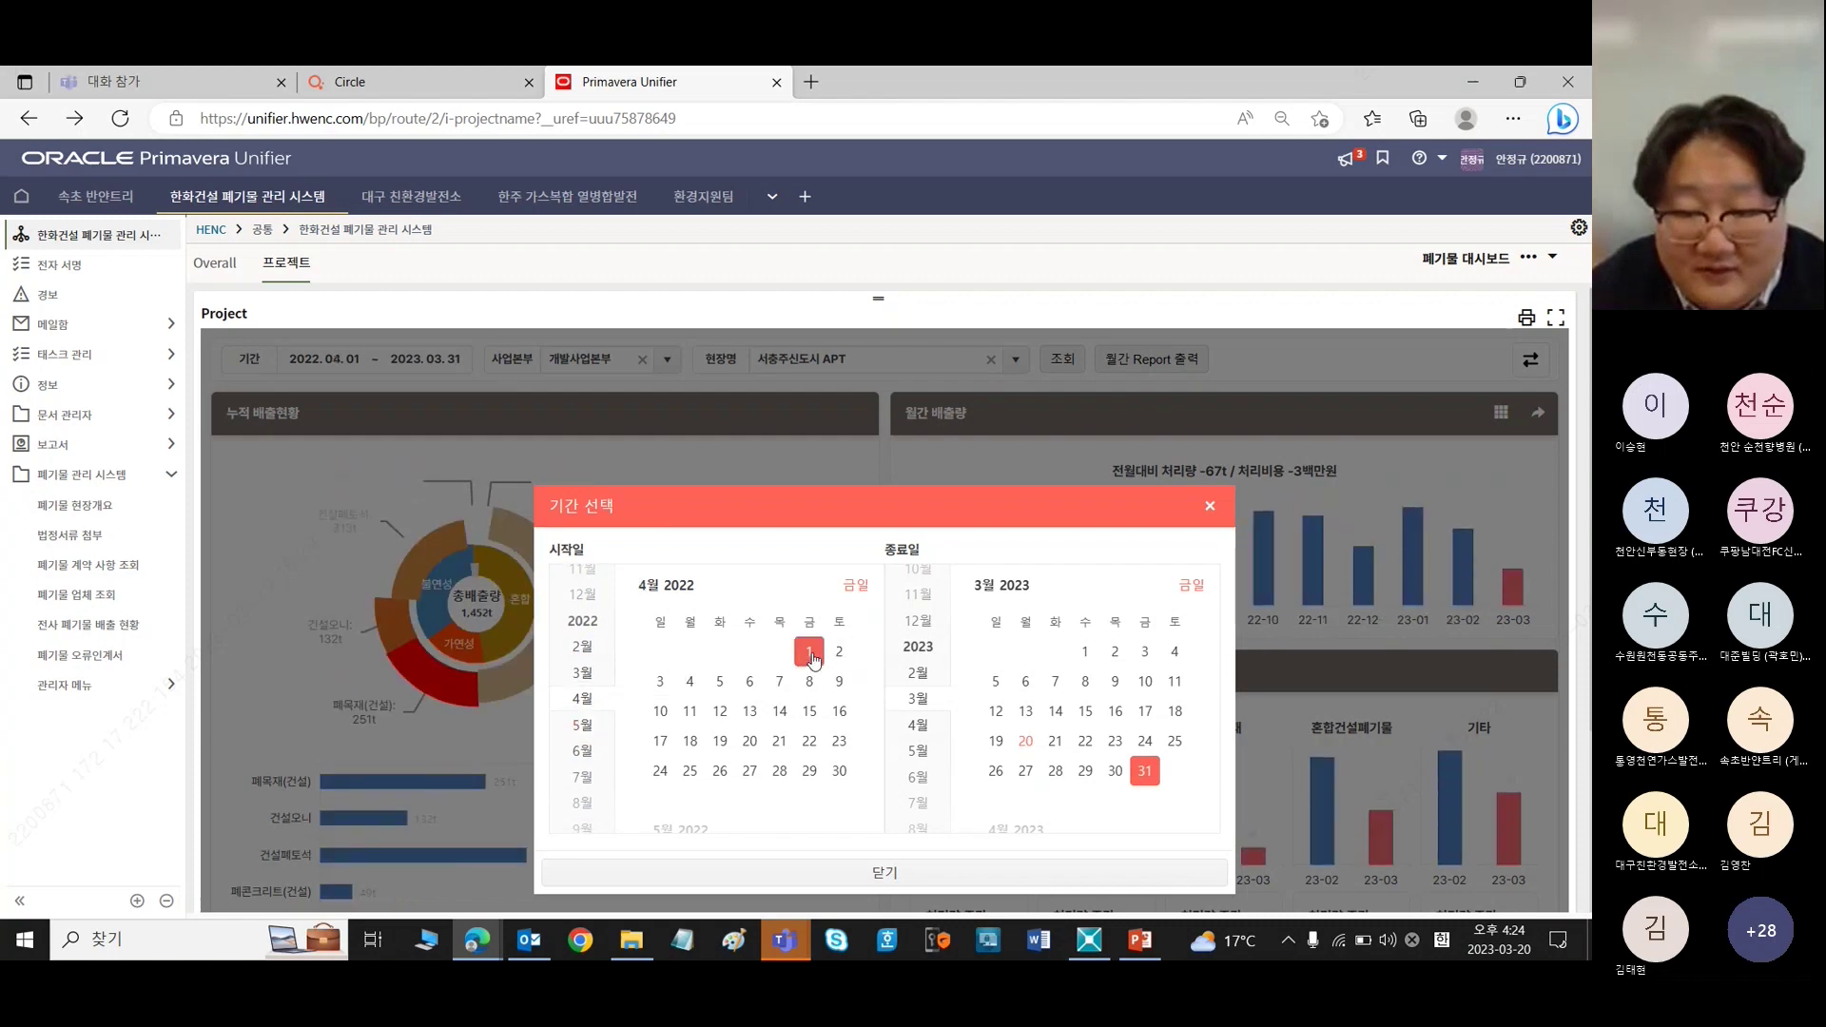
pyautogui.click(885, 875)
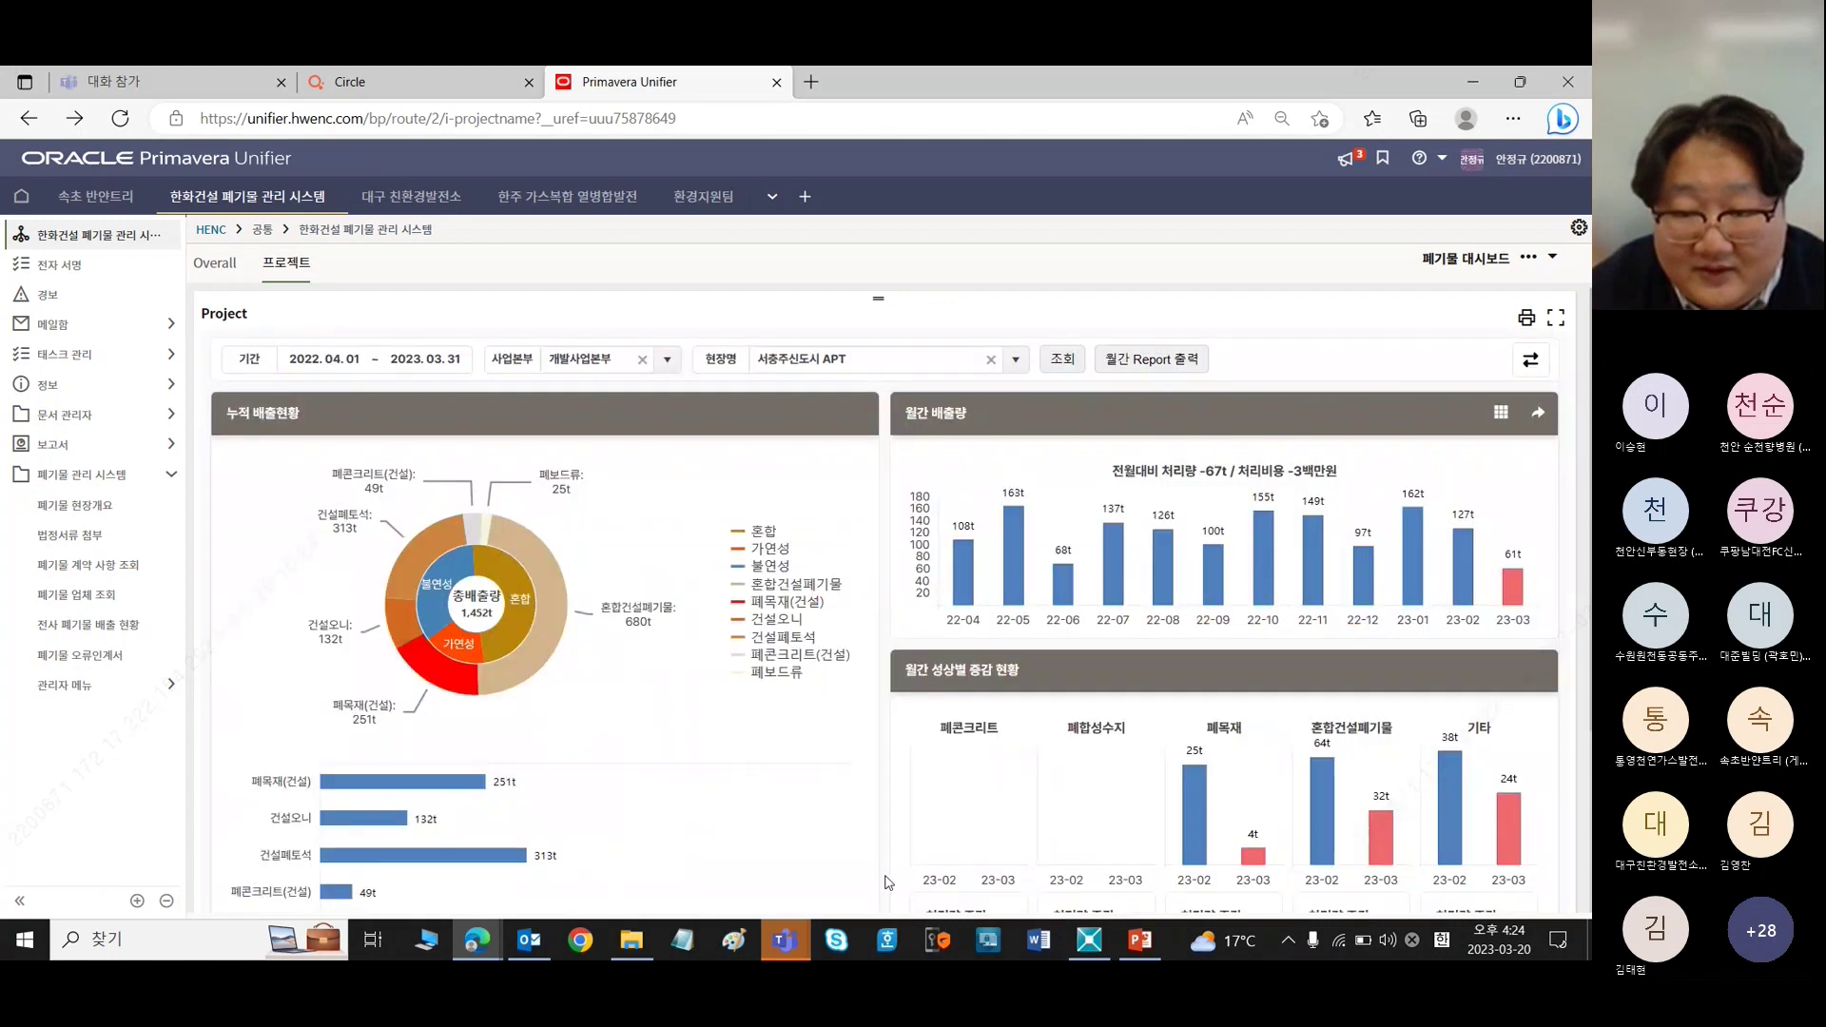
pyautogui.moveTo(1503, 609)
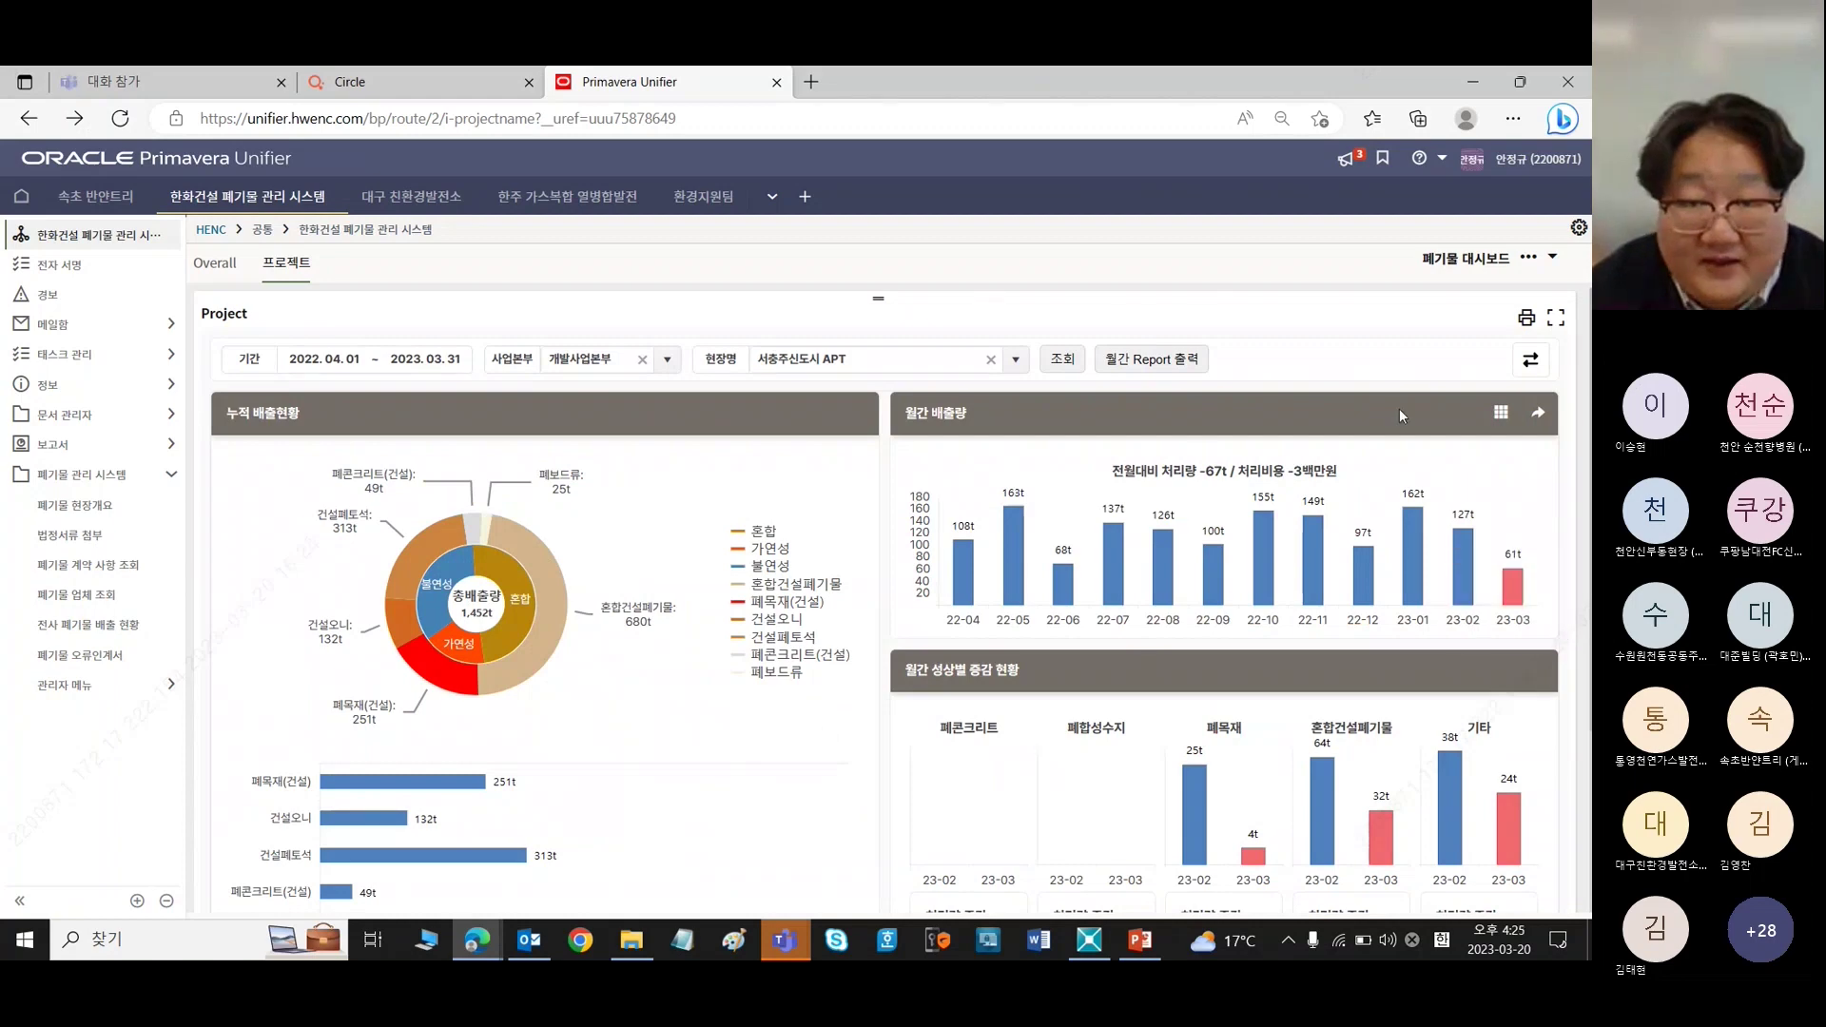
pyautogui.click(1132, 361)
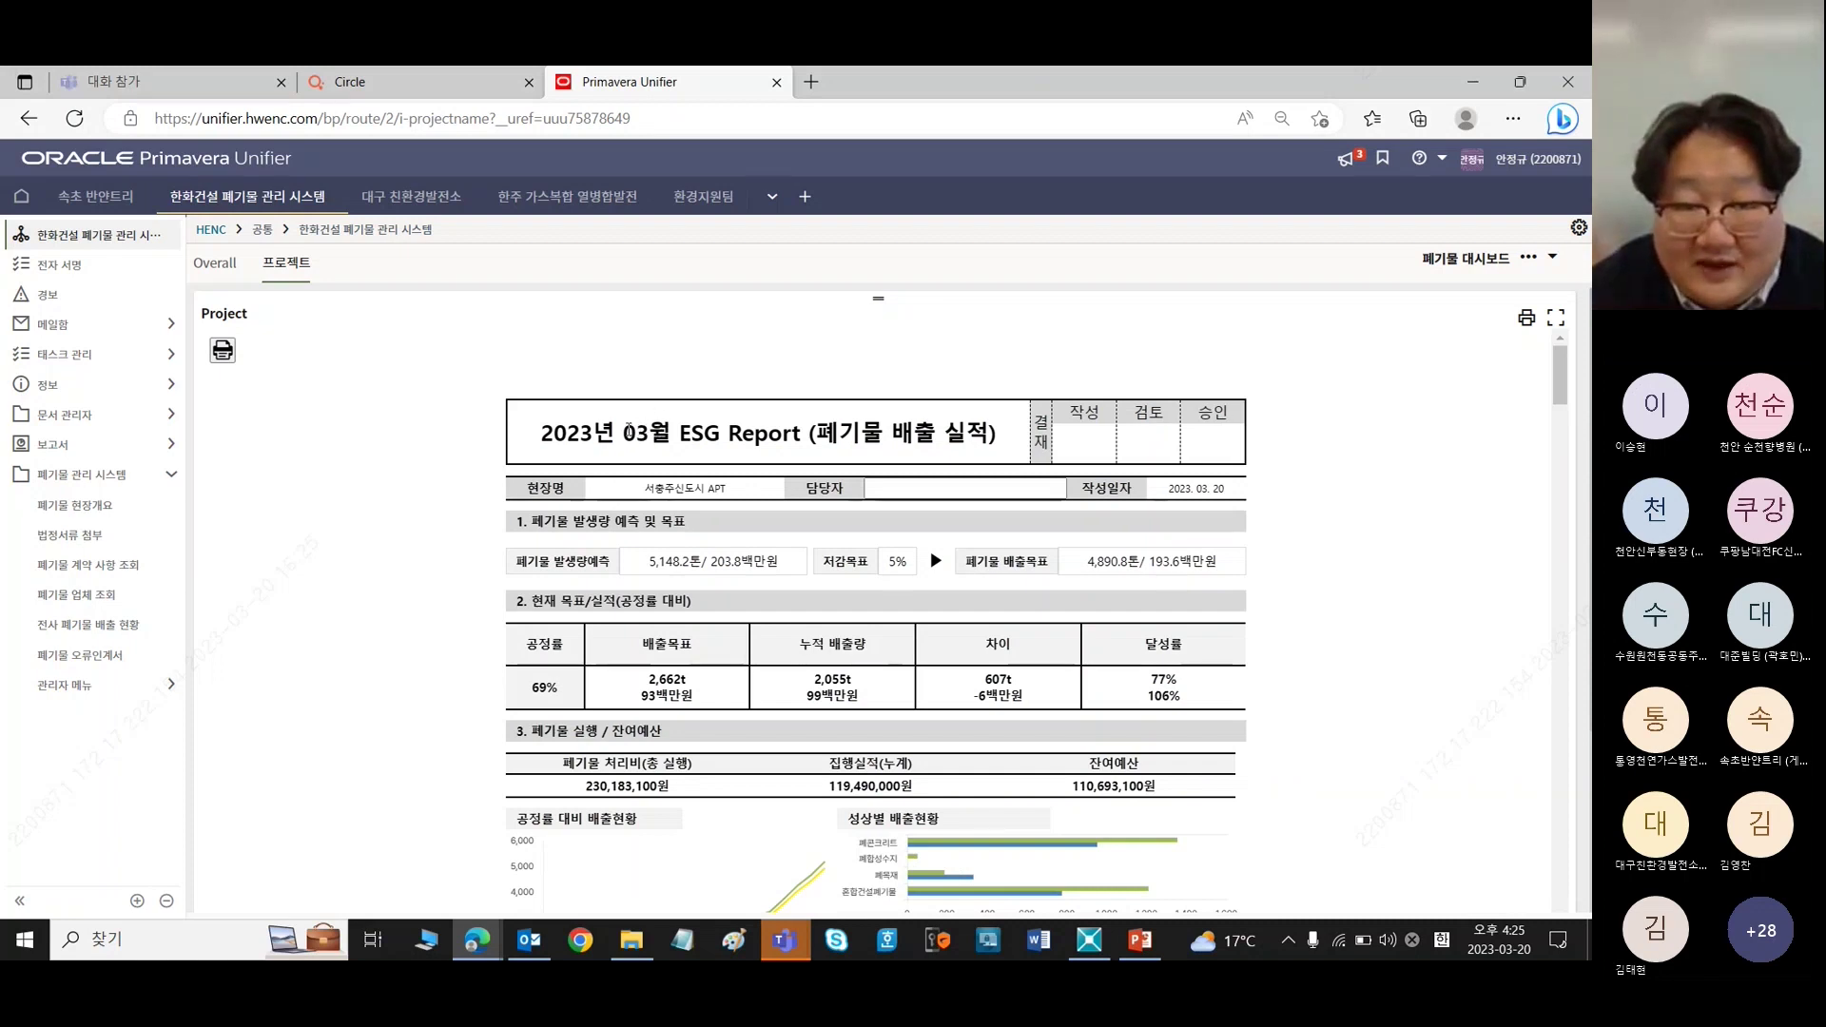
# Step: Enter the person in charge's name in the report's 담당자 field
pyautogui.click(890, 493)
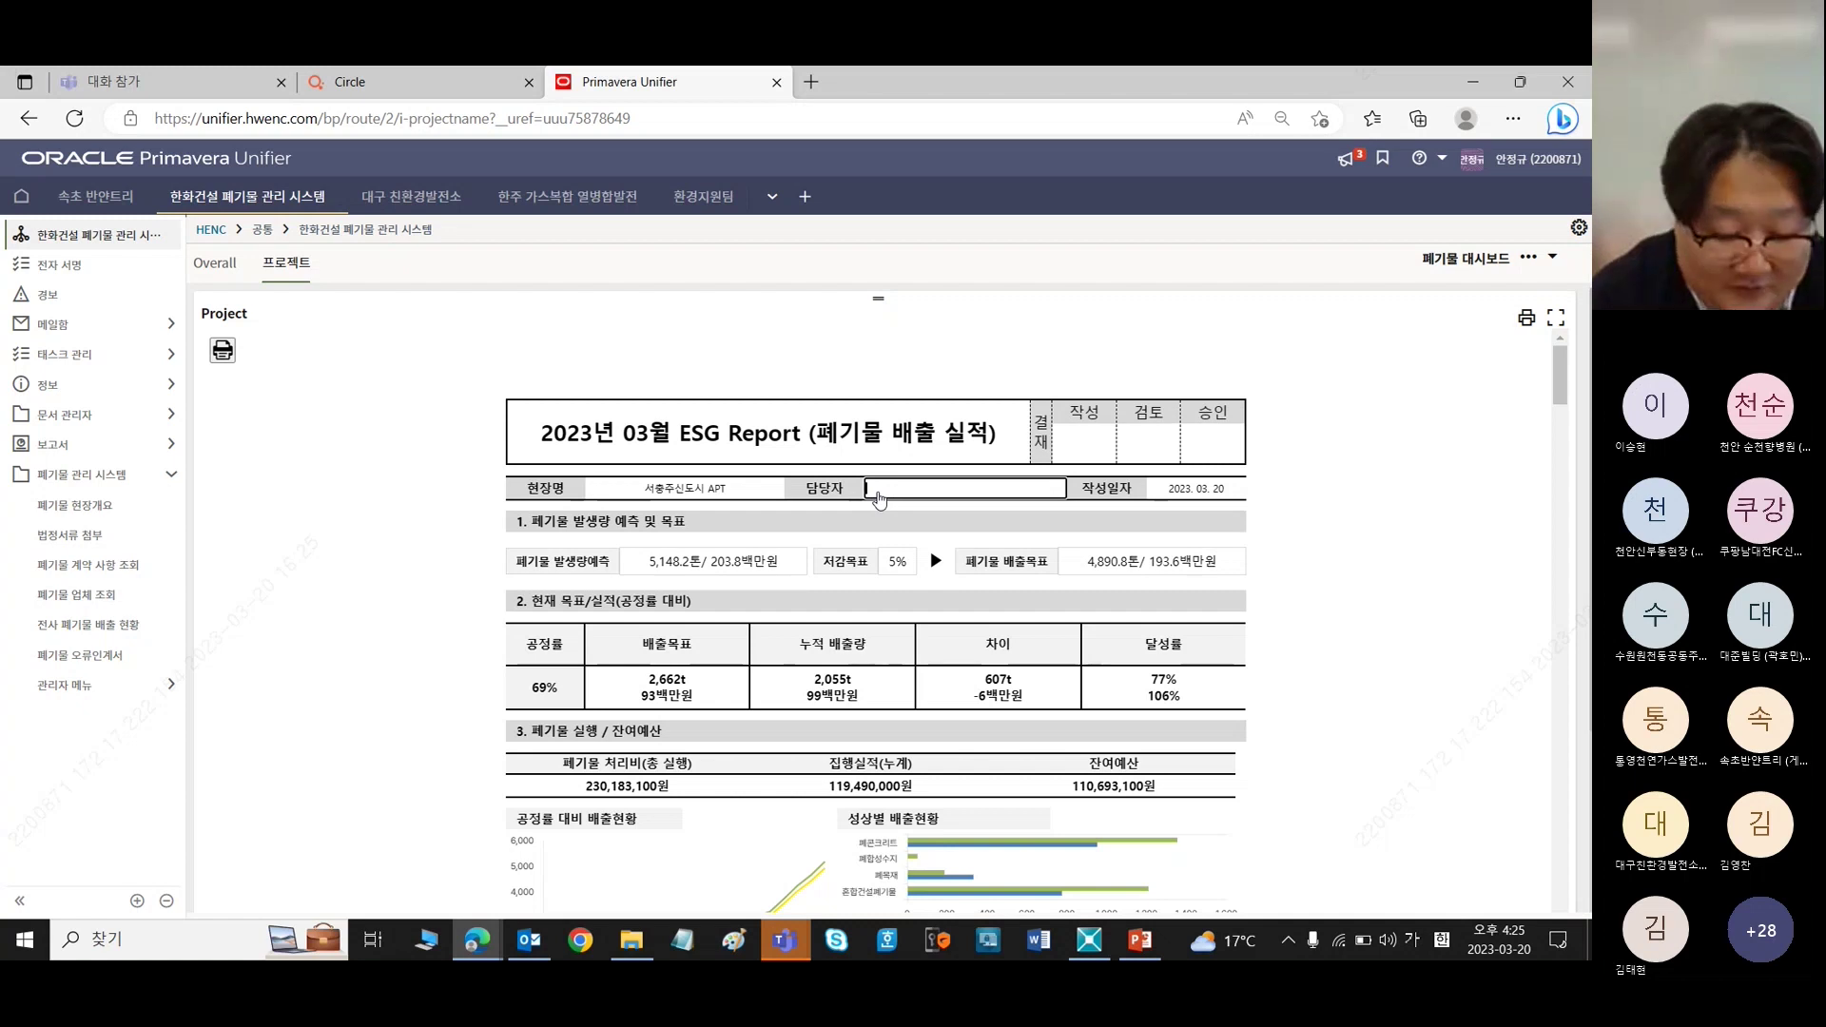
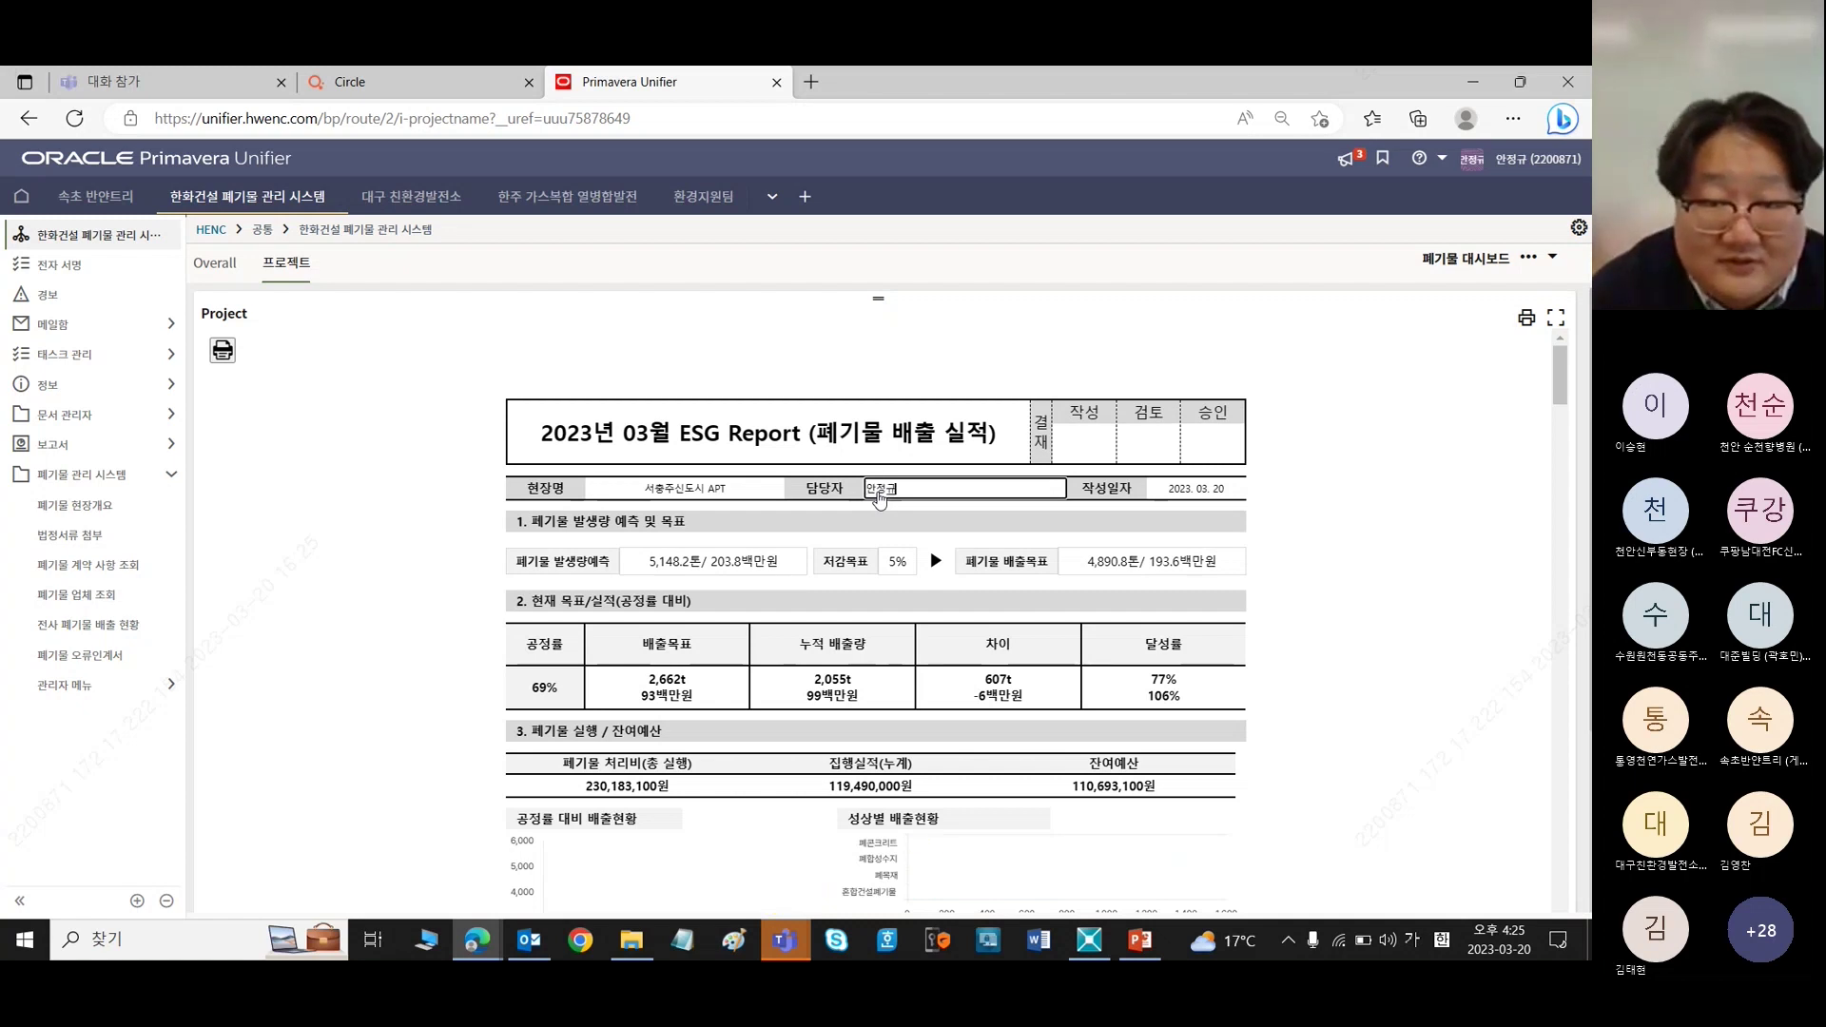
pyautogui.click(1303, 525)
pyautogui.scroll(-1, 765, 561)
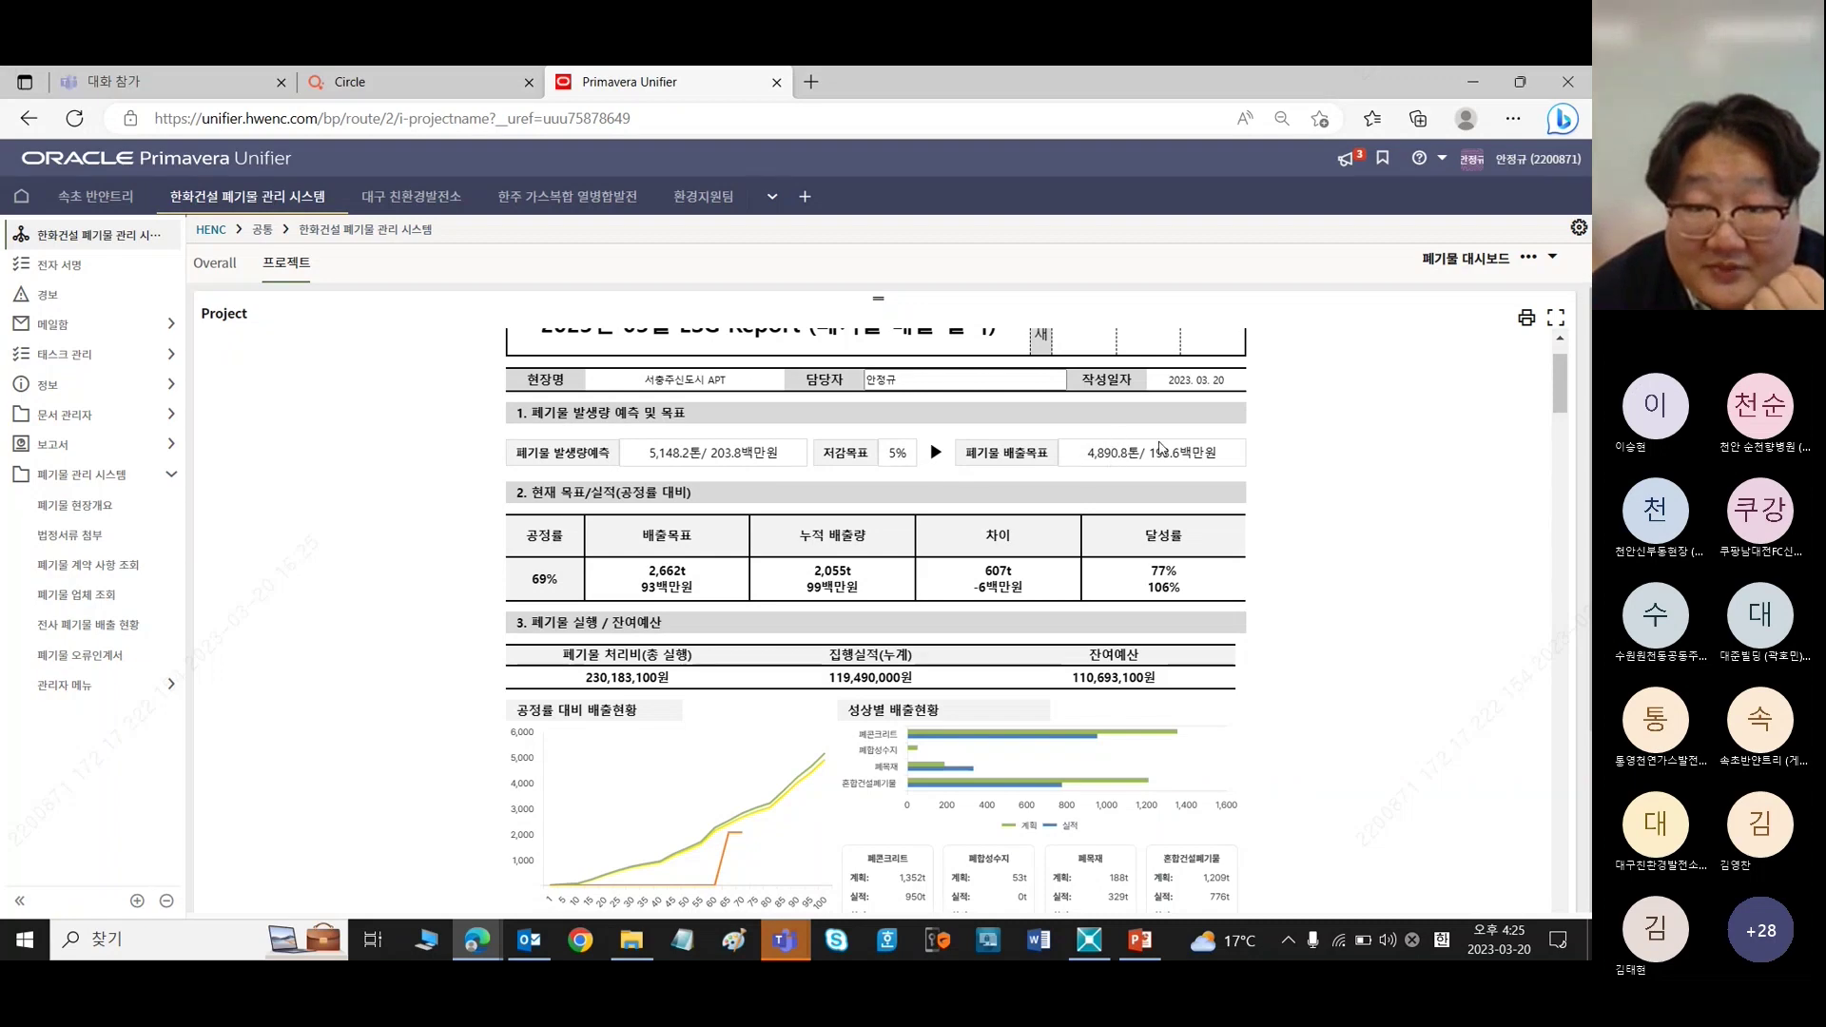
# Step: Scroll the report down to the 실적 분석 row showing the 67t monthly decrease and the Appendix table
pyautogui.scroll(-1, 1198, 445)
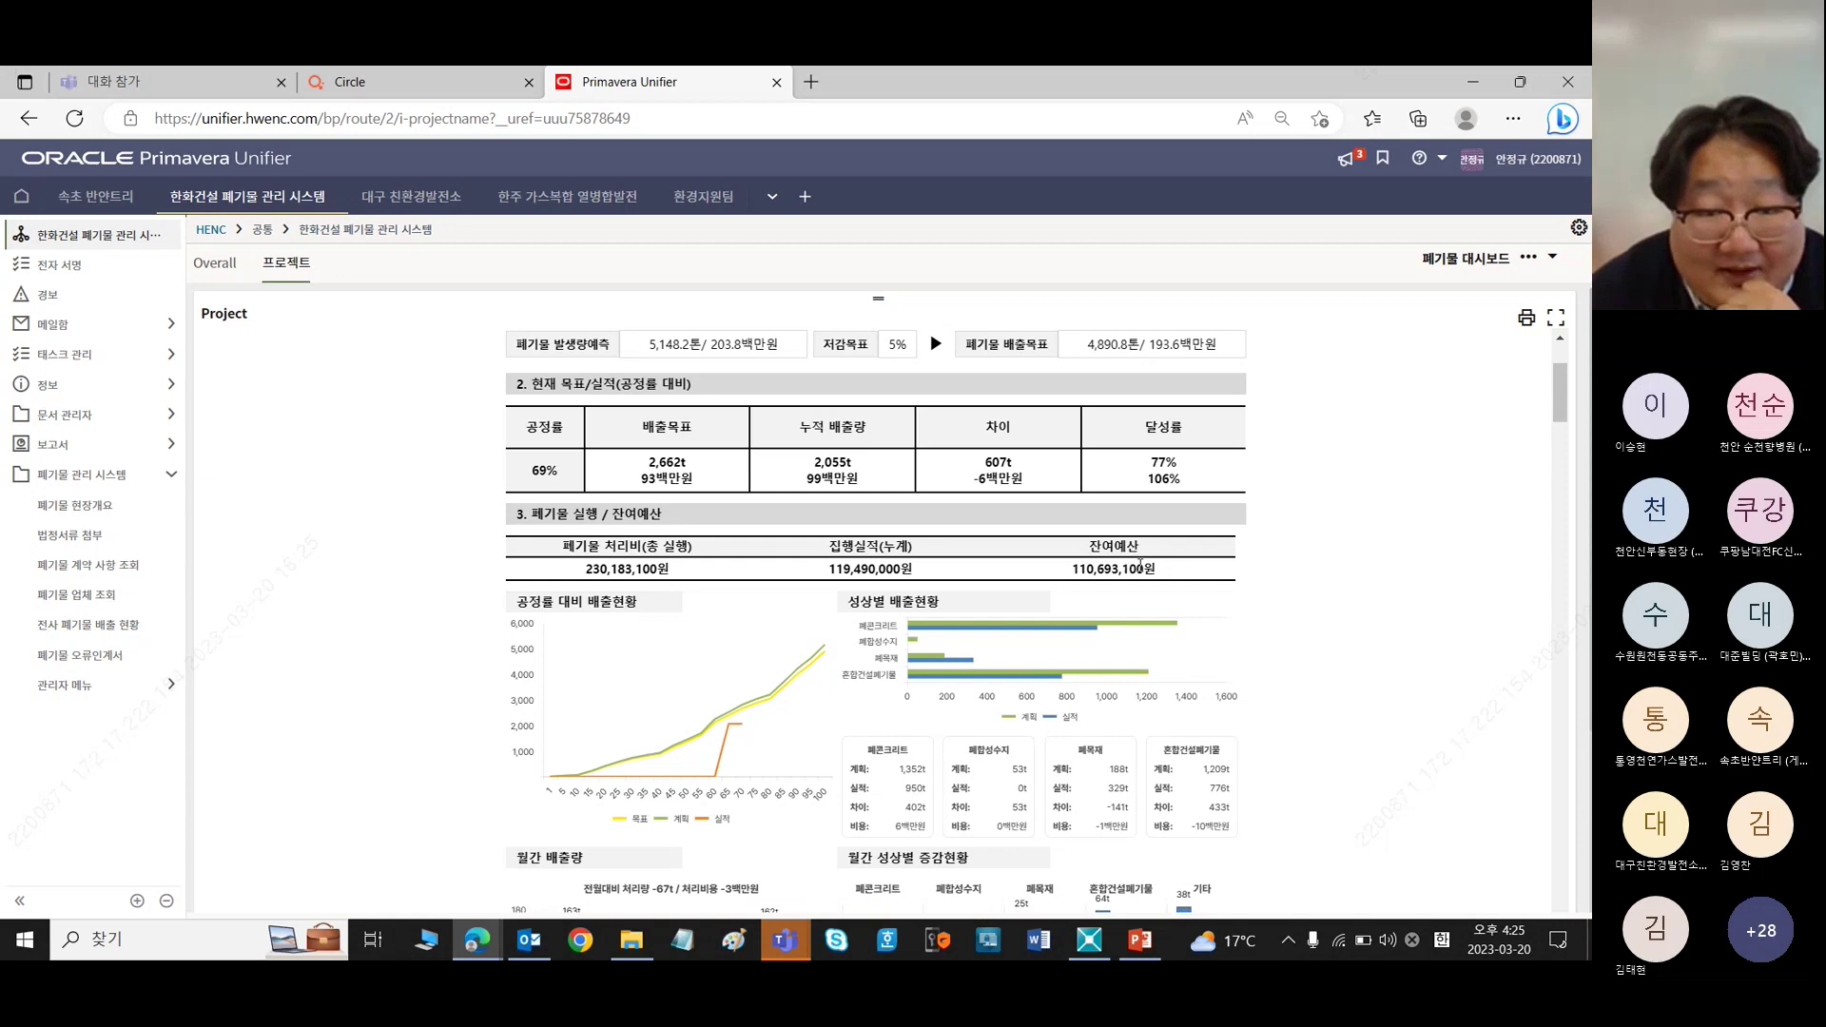
pyautogui.scroll(-2, 665, 618)
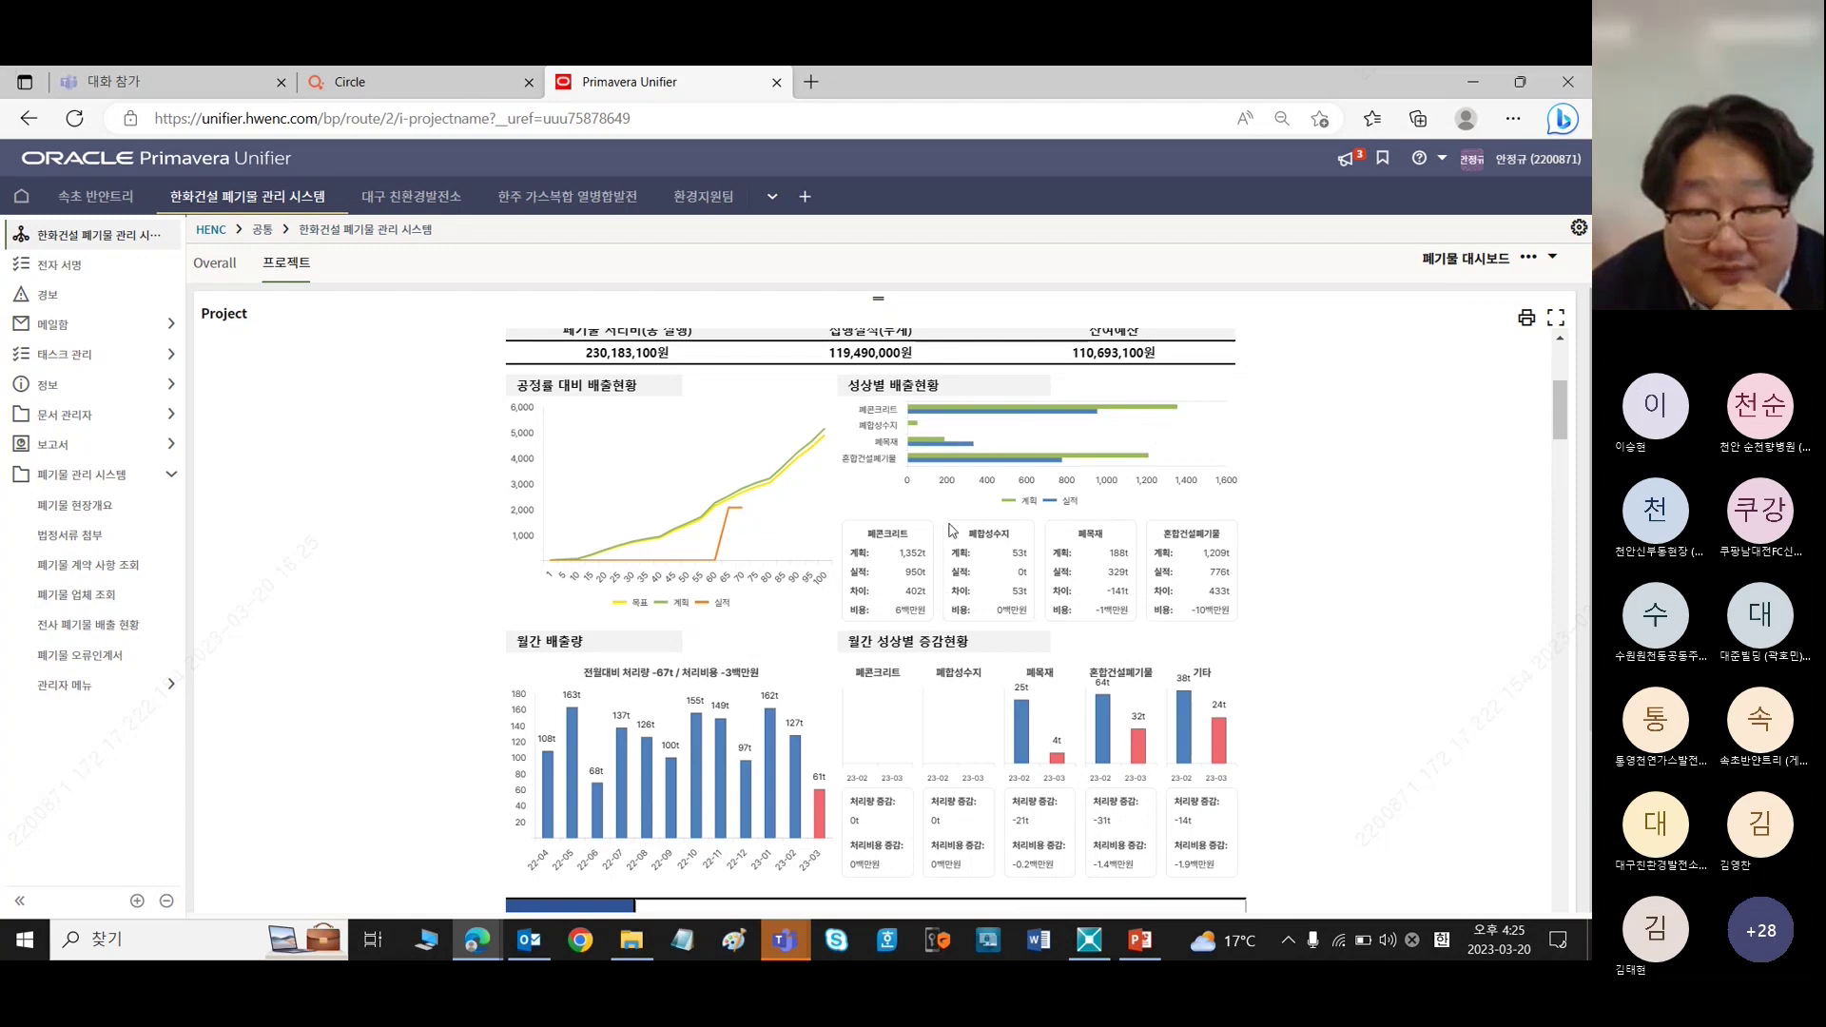
pyautogui.scroll(-3, 761, 643)
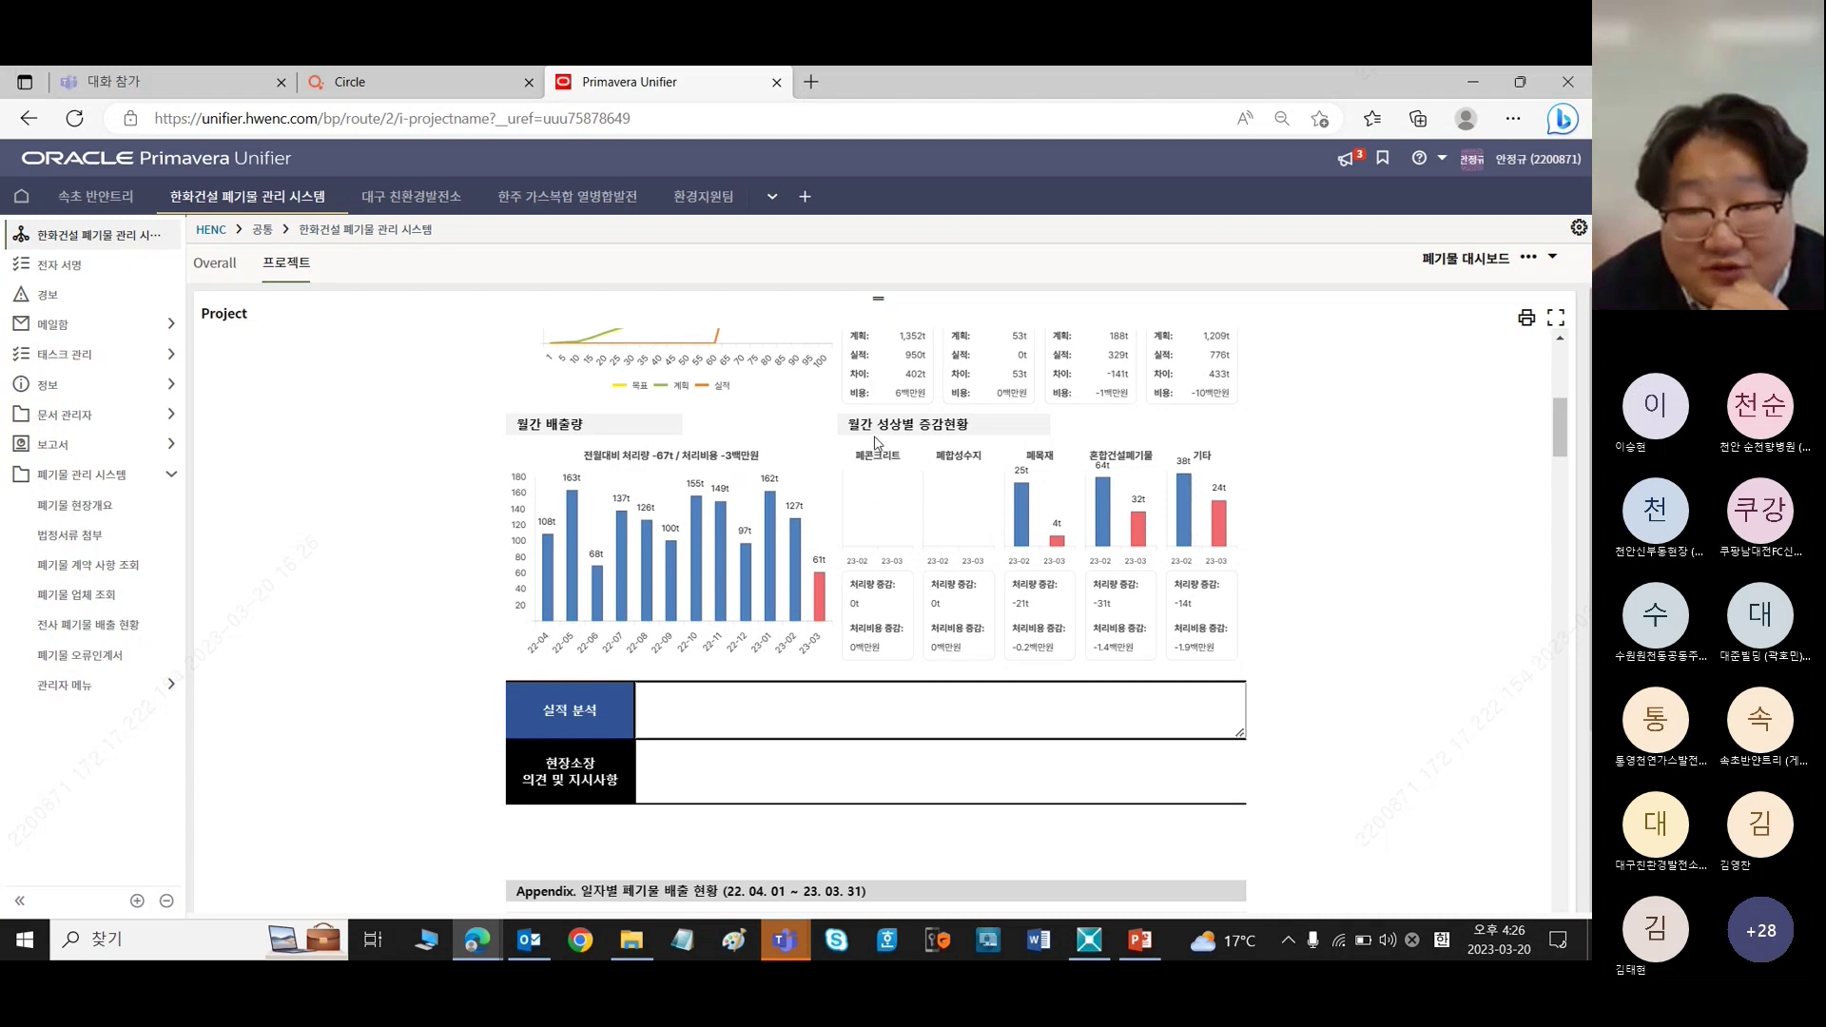
pyautogui.scroll(1, 954, 522)
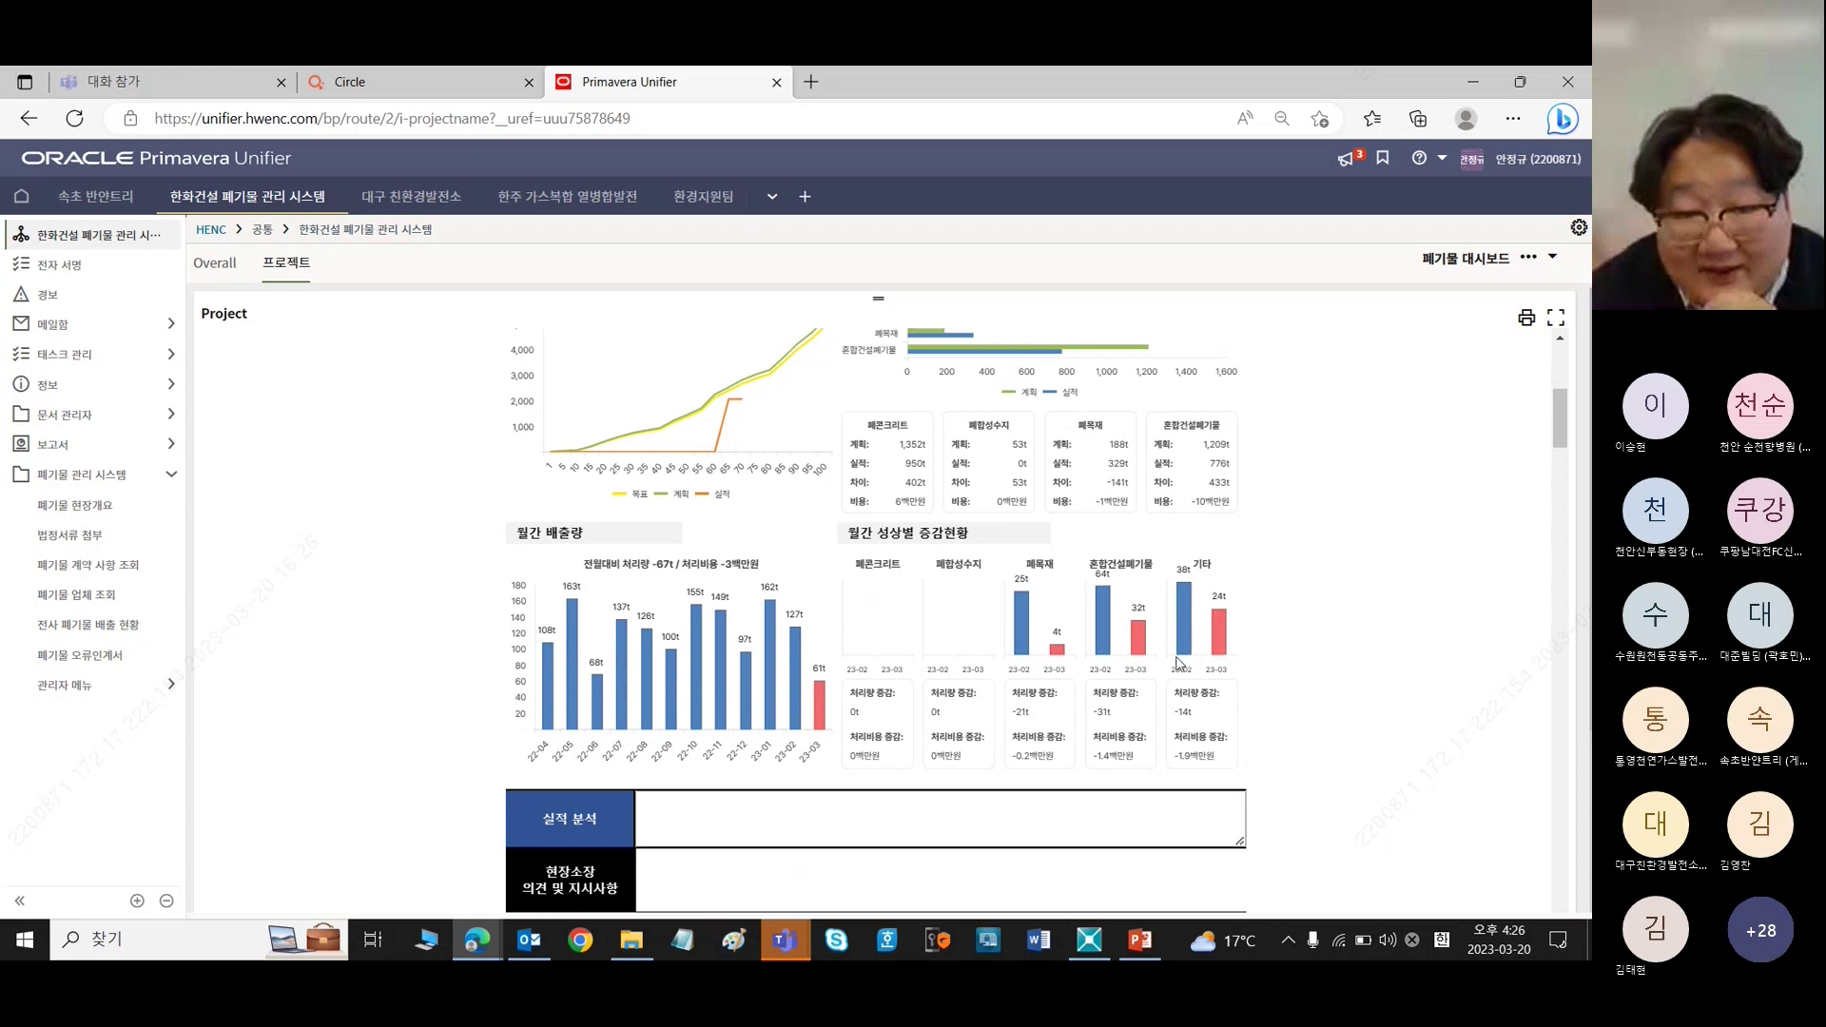
pyautogui.scroll(-2, 1179, 663)
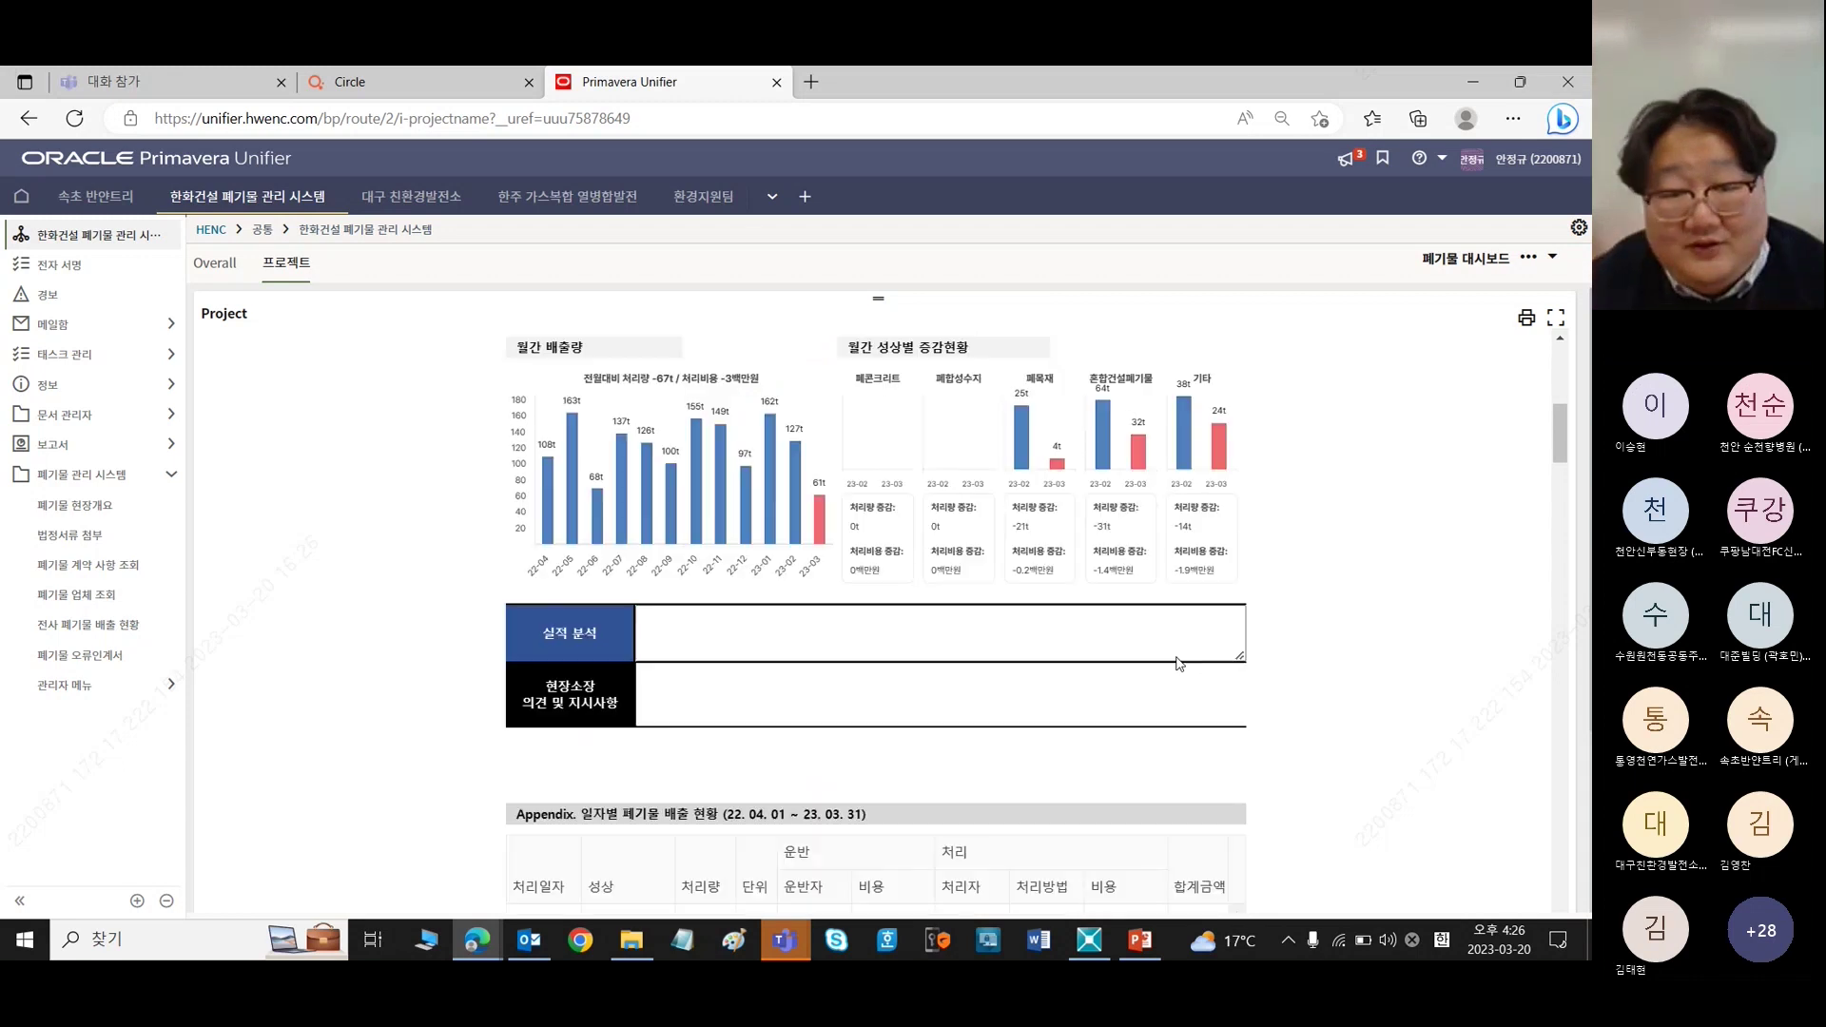
pyautogui.click(664, 601)
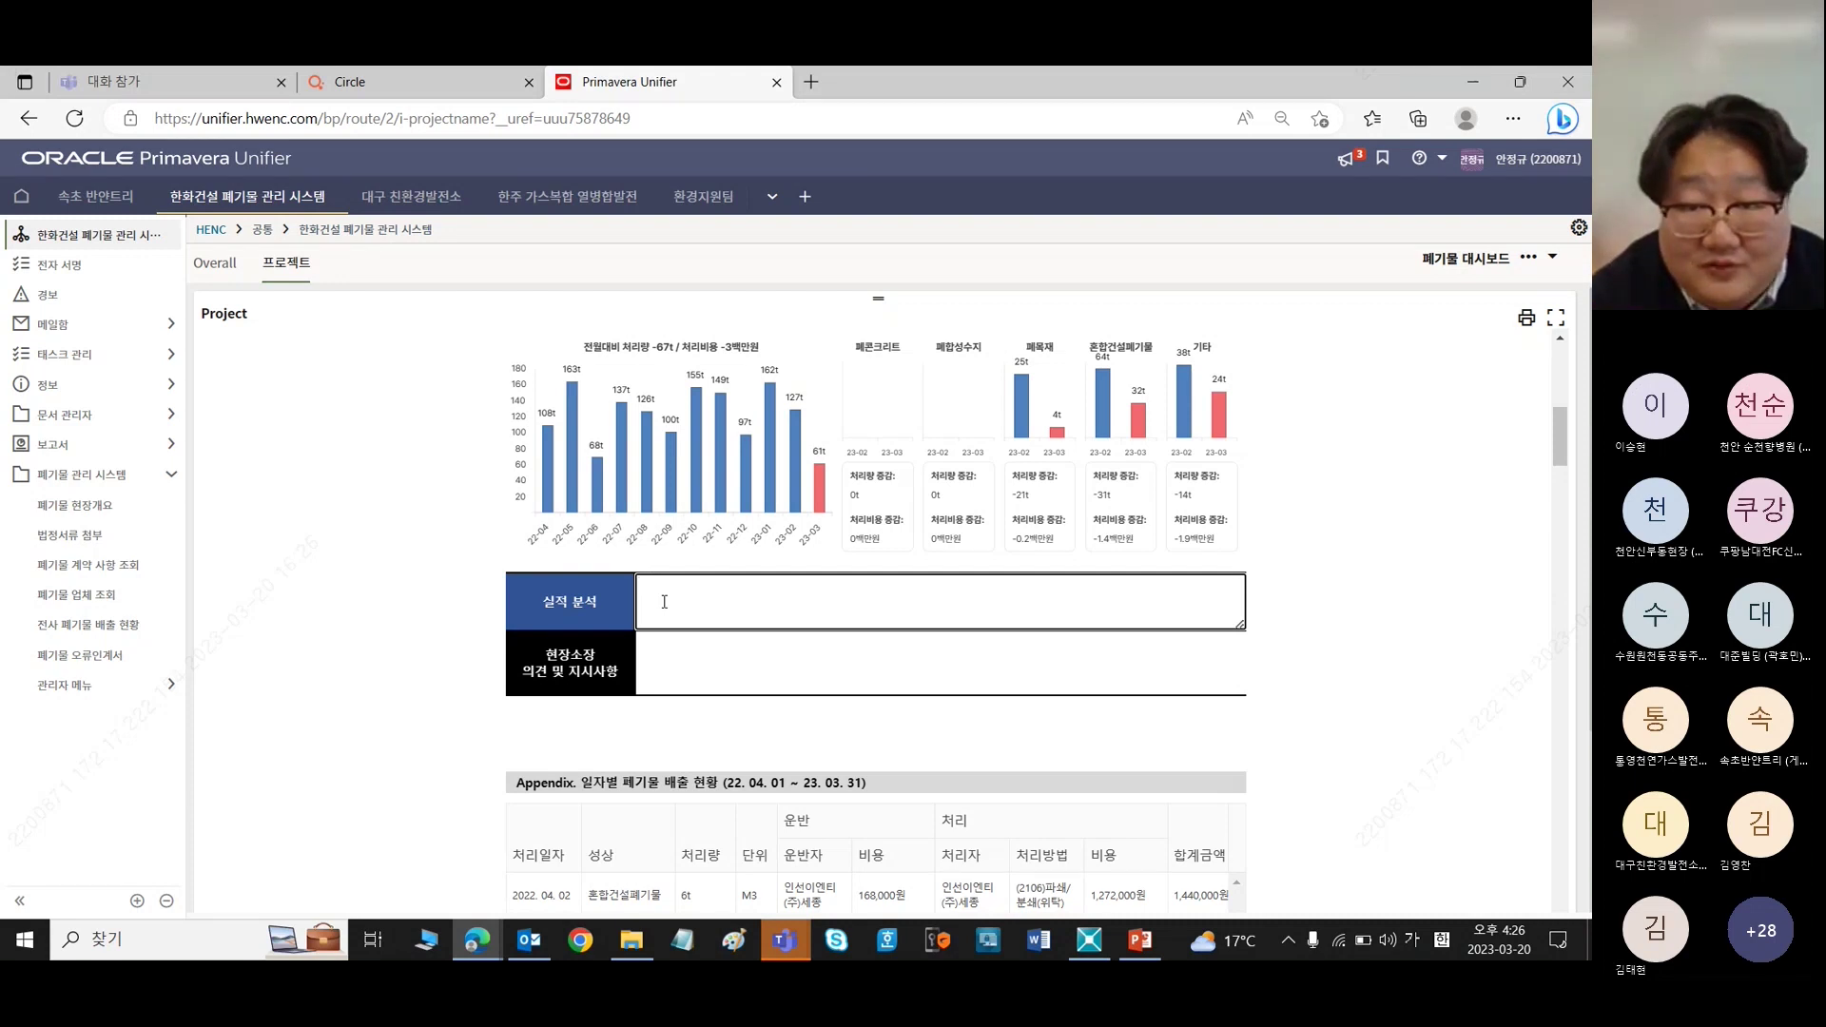
# Step: Type placeholder Korean text into the 실적 분석 box and select it all
pyautogui.click(664, 601)
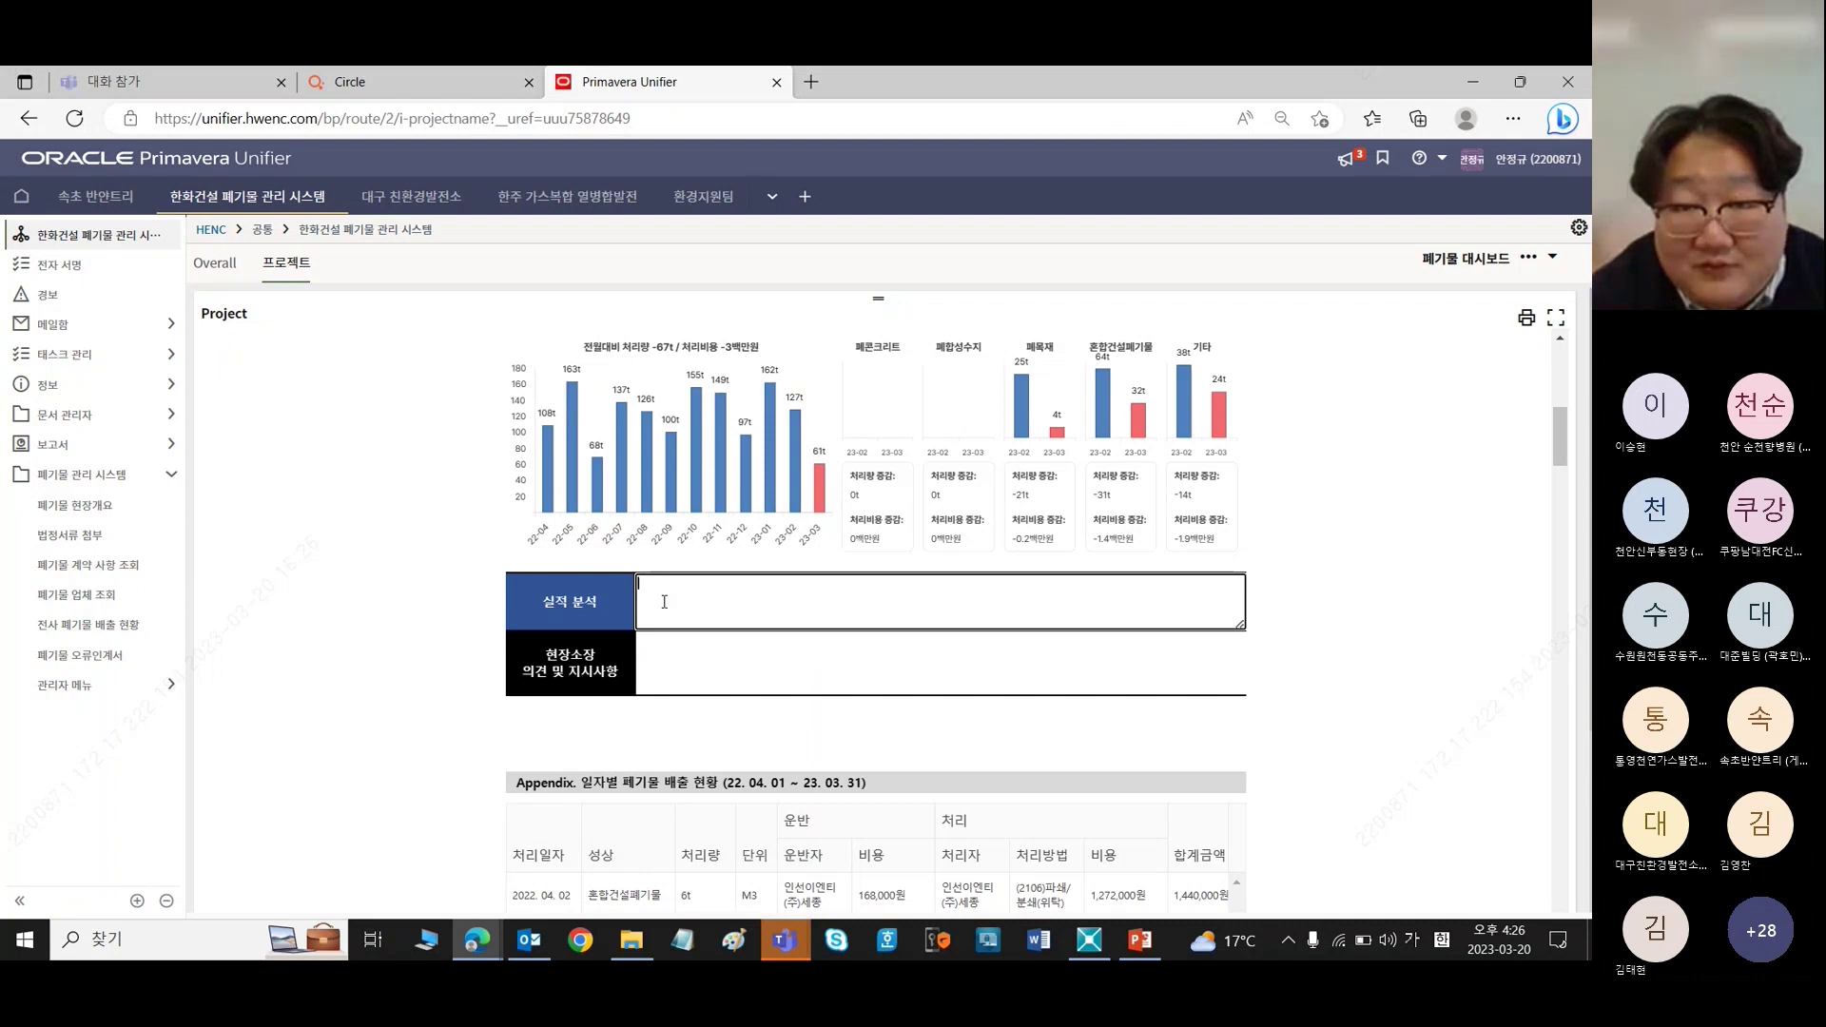
pyautogui.write('ㅓ 의')
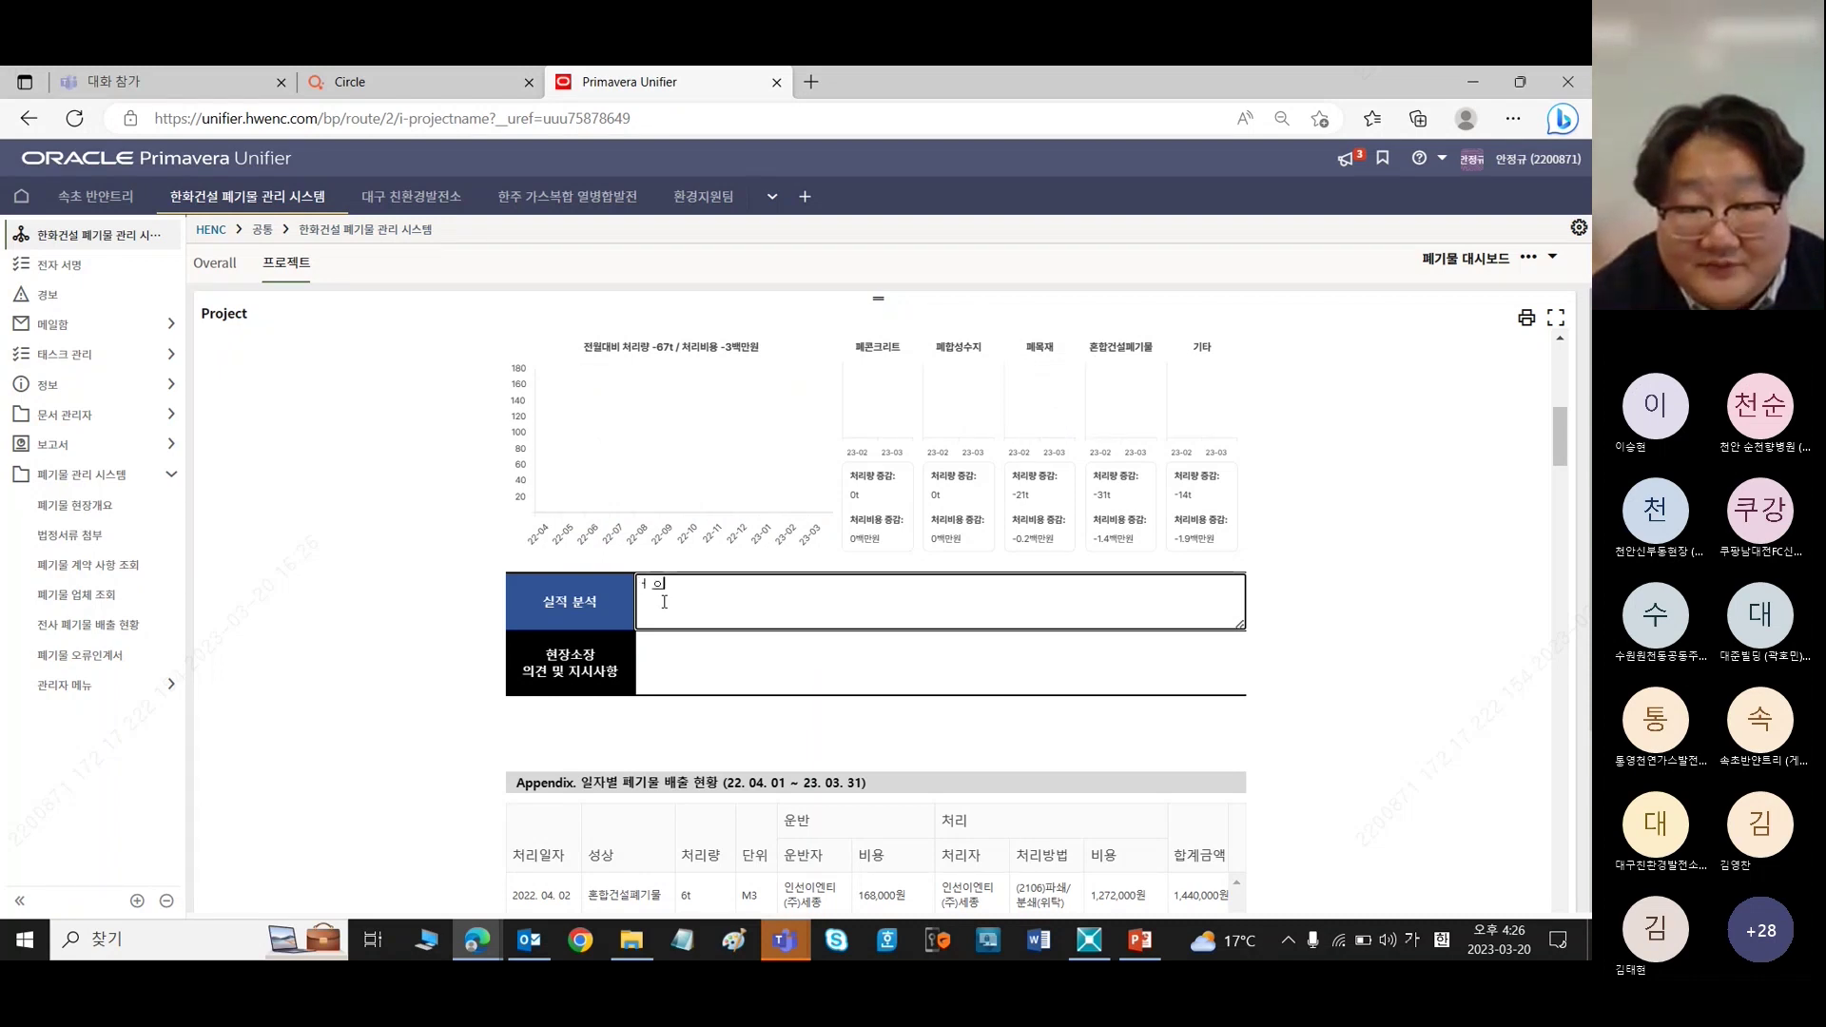
pyautogui.write('어어엄')
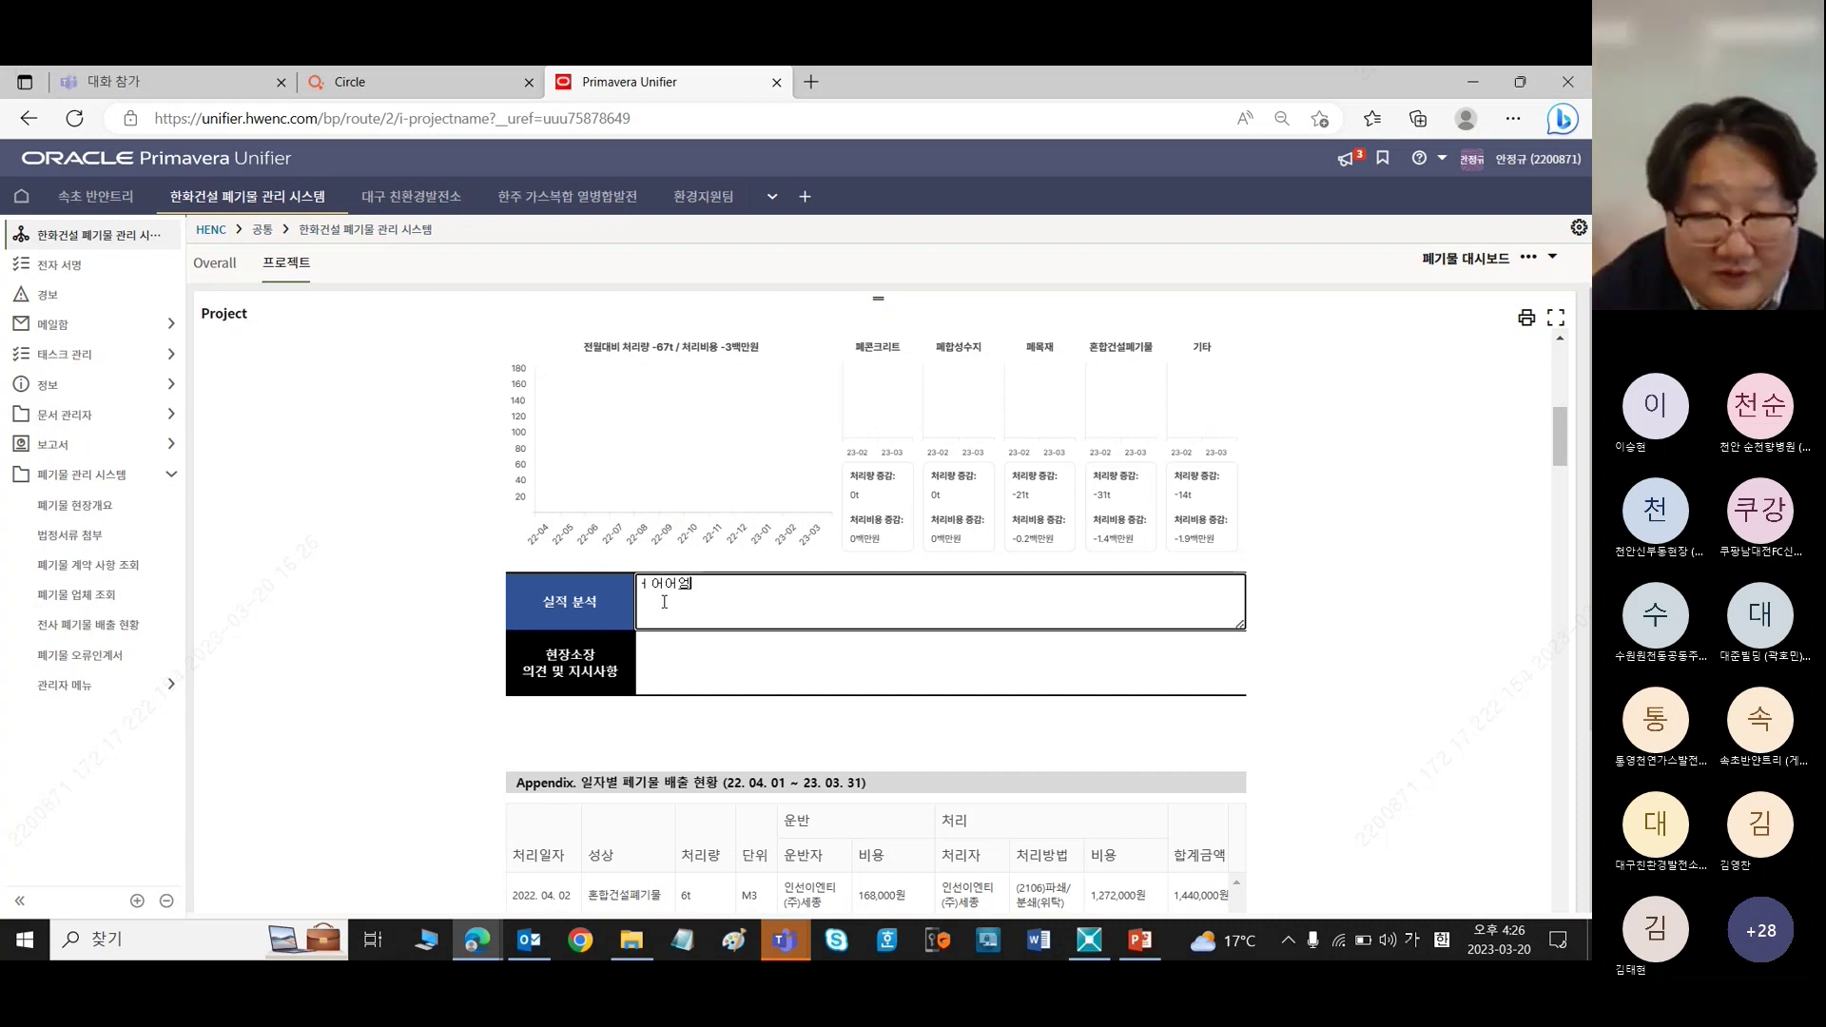
pyautogui.press('BackSpace')
pyautogui.write('어어라ㅓ ㅏㅇ라ㅣ ㅁㄴ아ㅓ ㅇㄴ휄뭛')
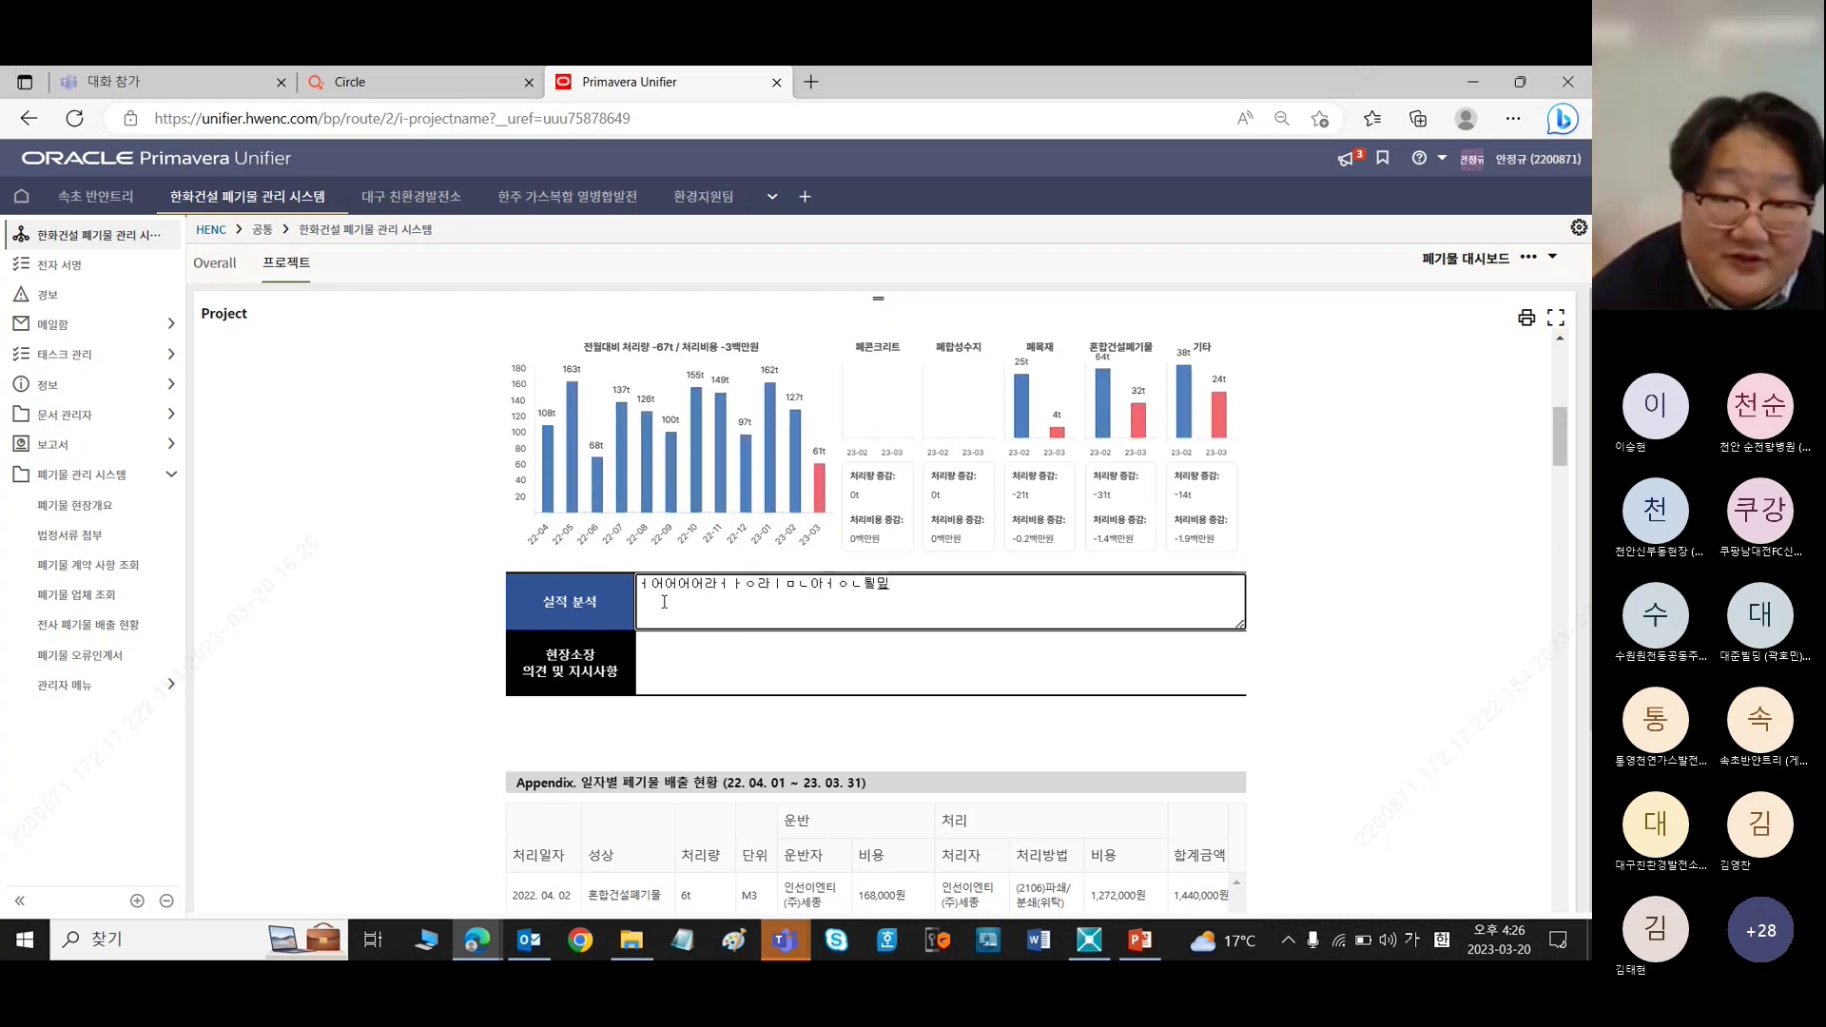
pyautogui.hotkey('ctrl', 'a')
pyautogui.scroll(-5, 1267, 579)
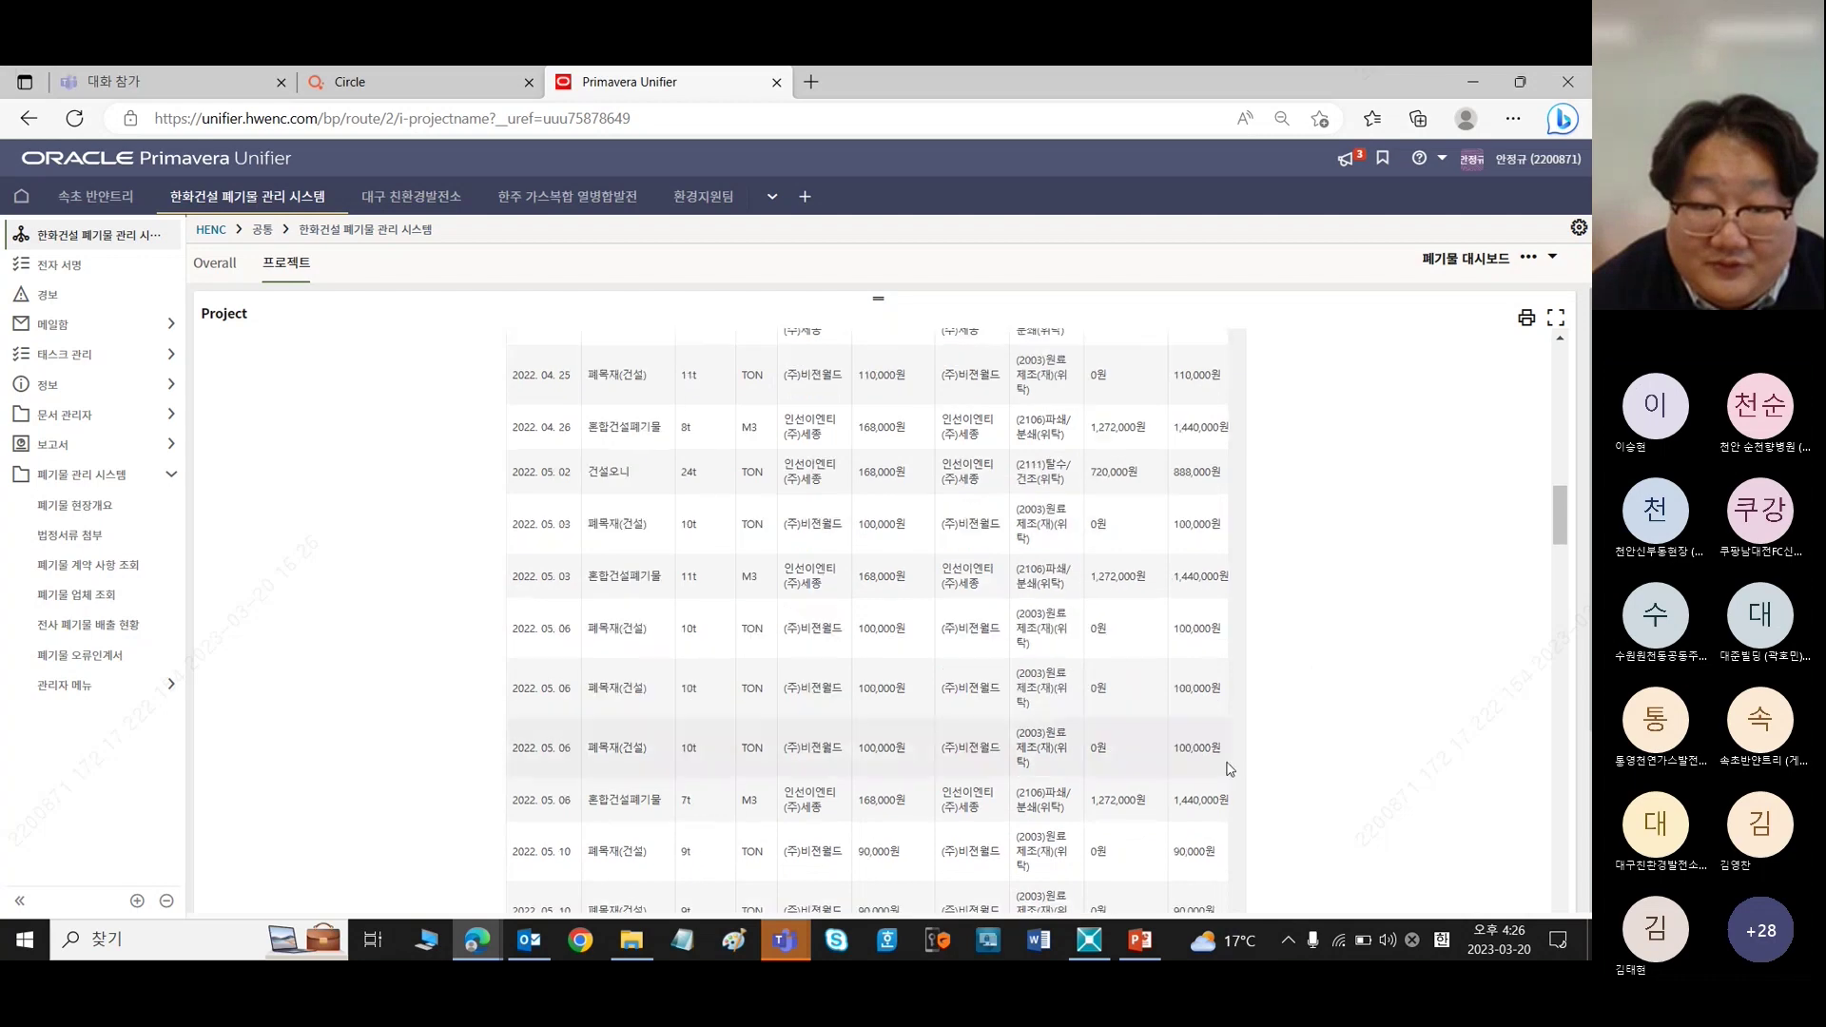
pyautogui.scroll(10, 788, 545)
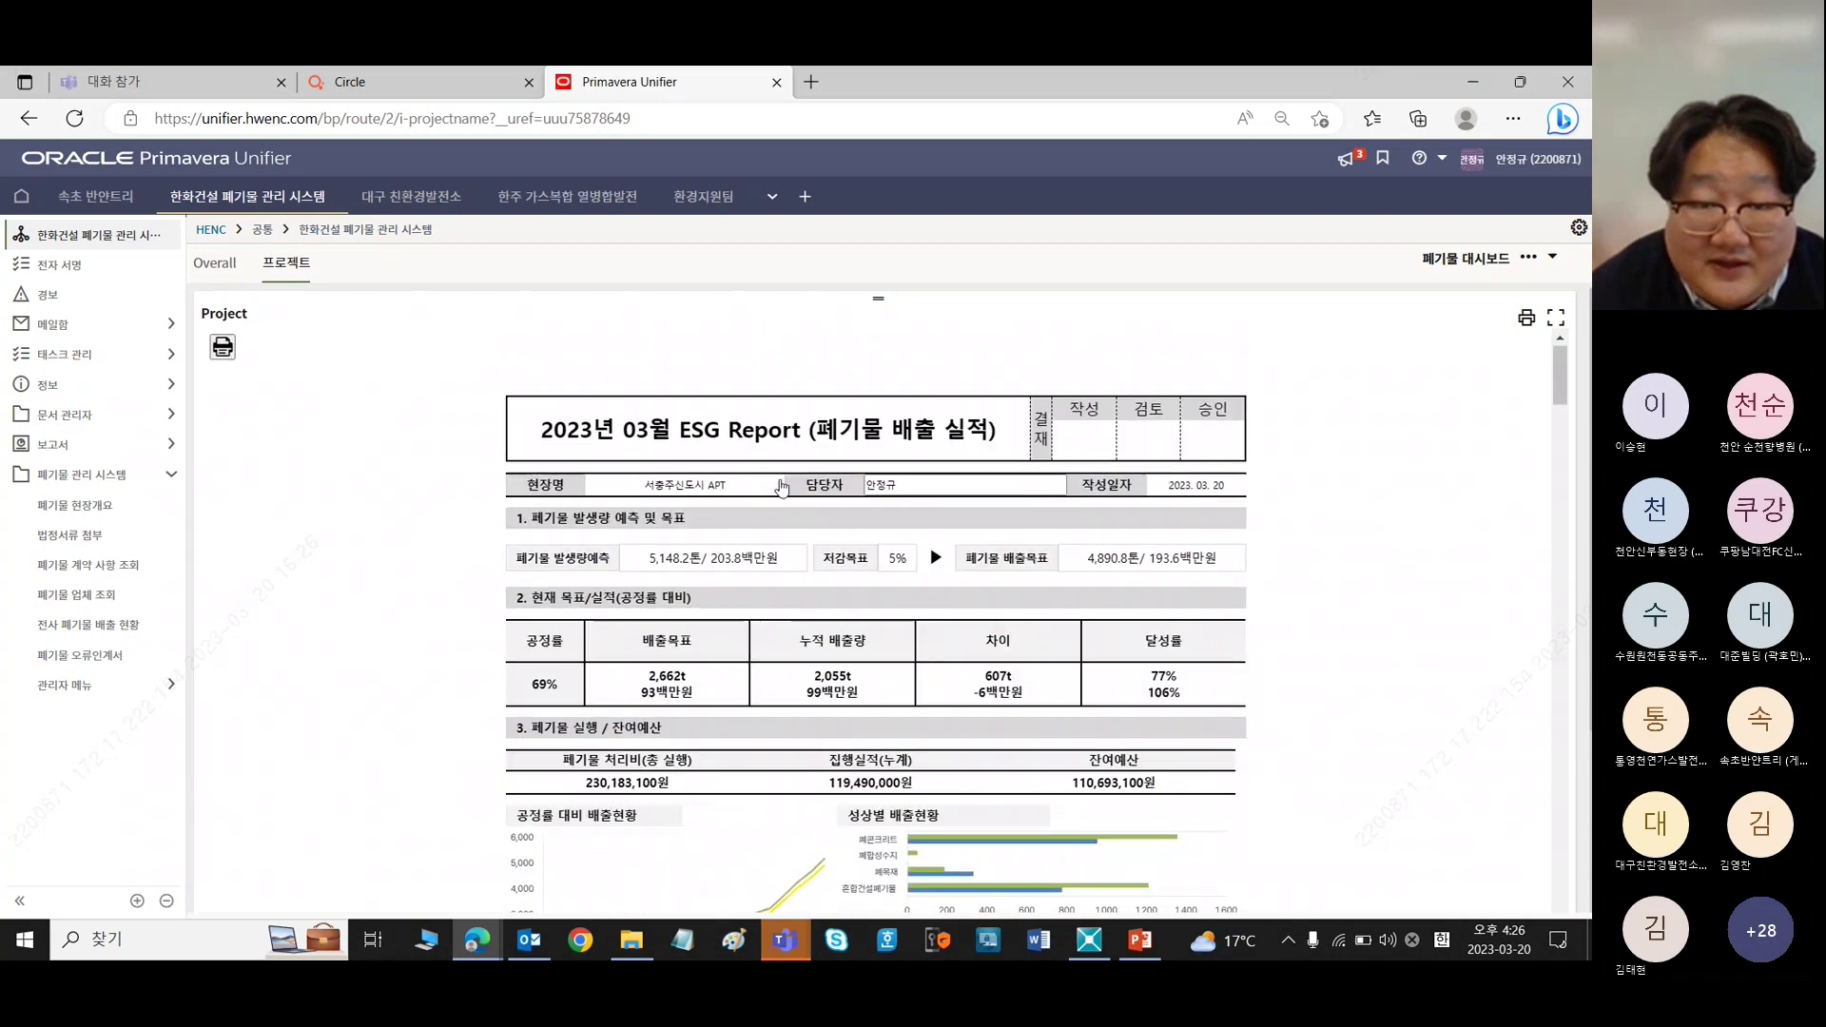
pyautogui.scroll(-15, 789, 546)
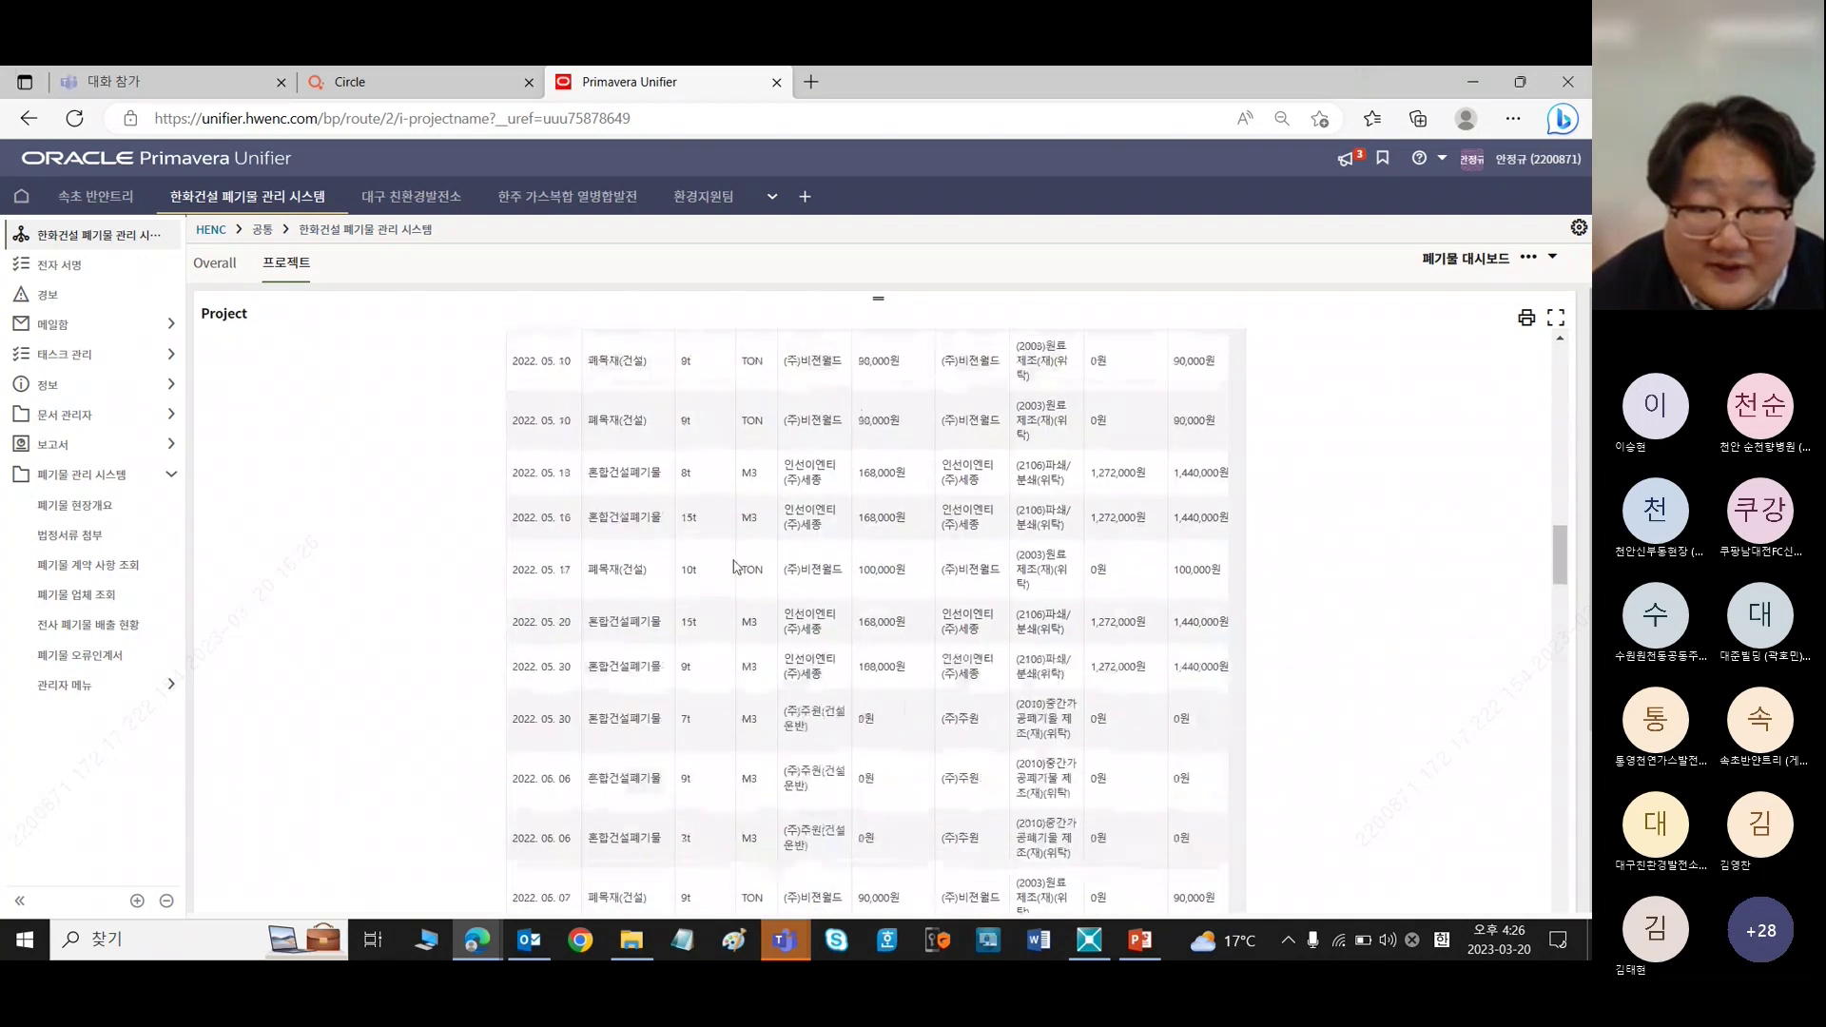
pyautogui.scroll(-15, 742, 600)
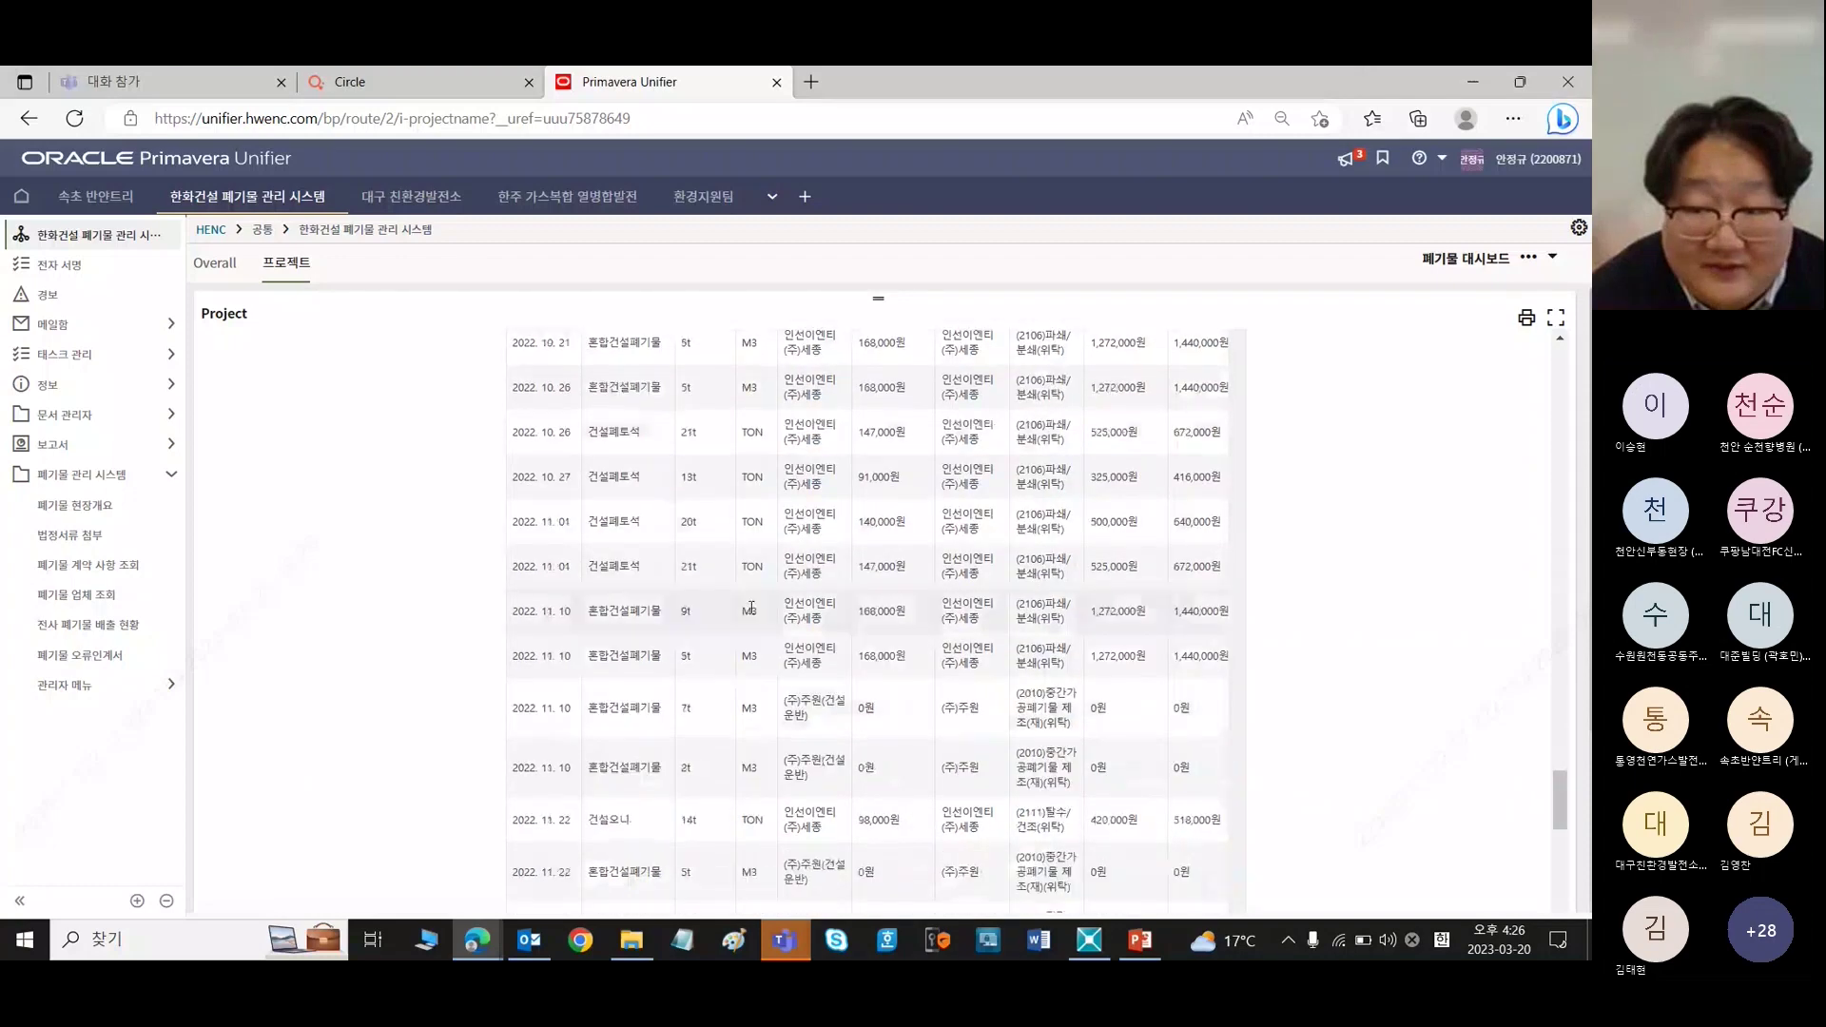
pyautogui.scroll(-10, 754, 614)
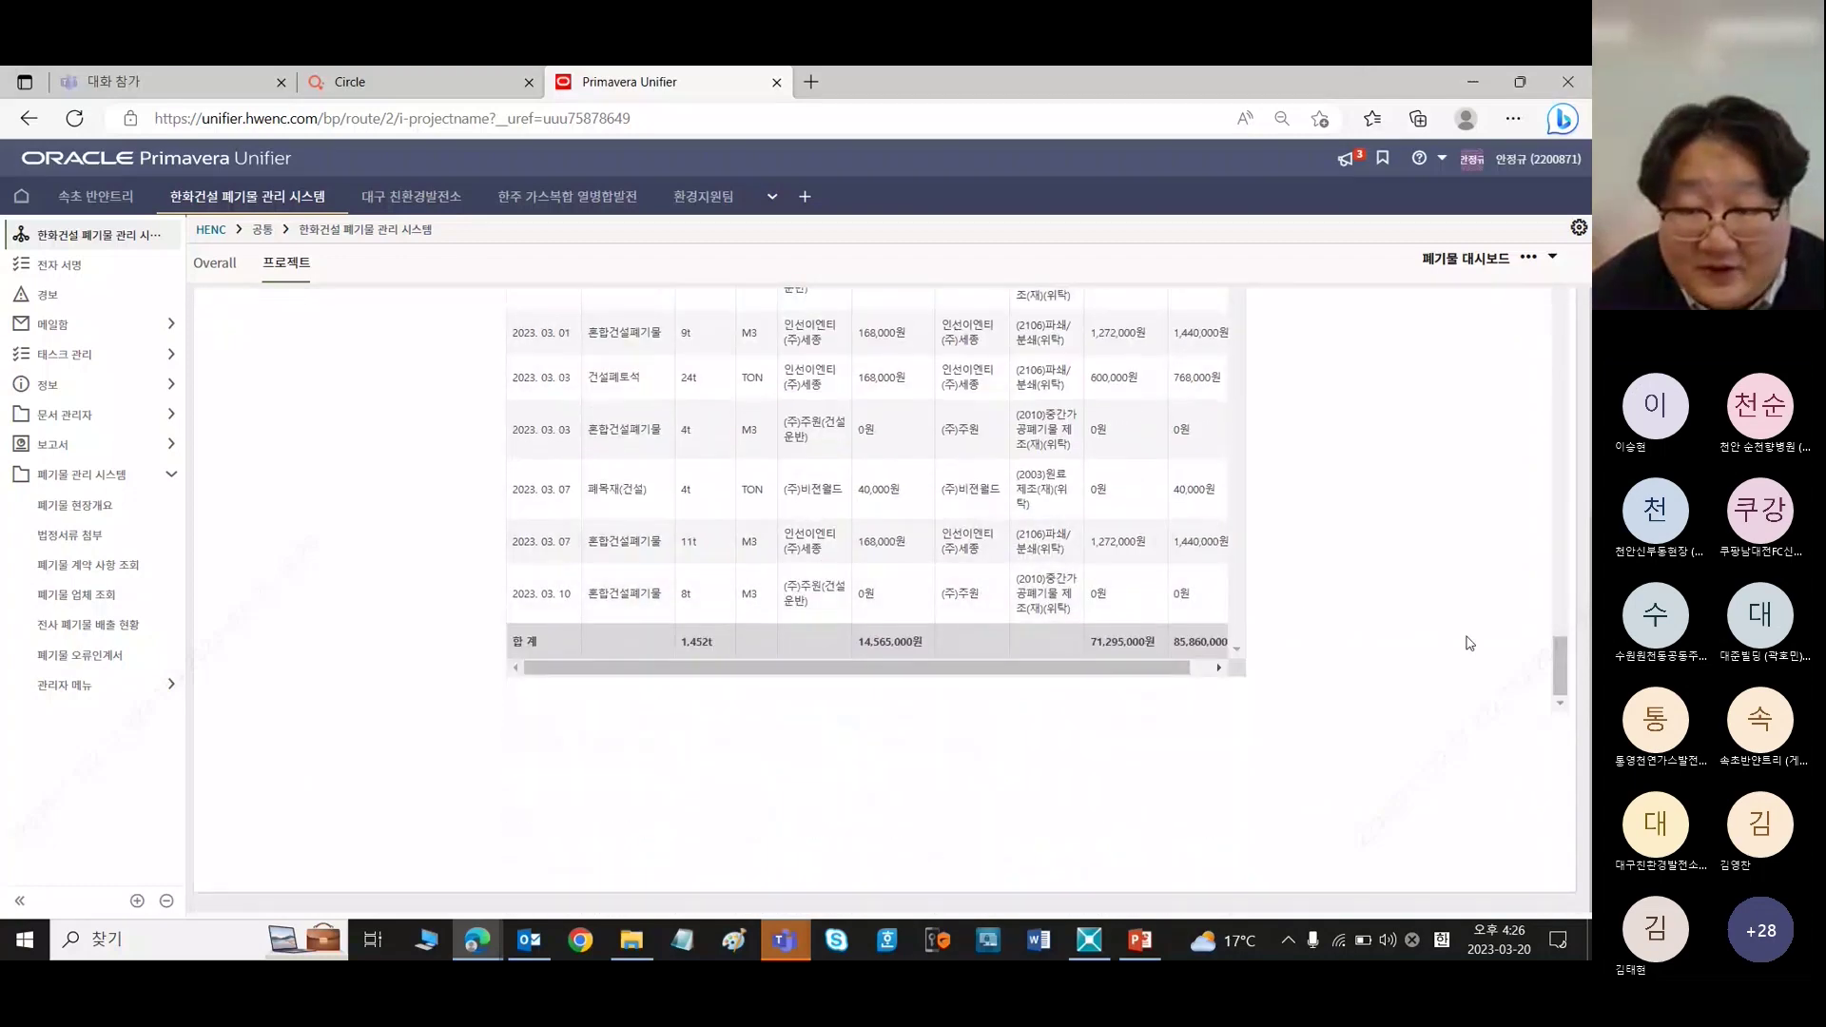
pyautogui.moveTo(1557, 664); pyautogui.dragTo(1482, 71)
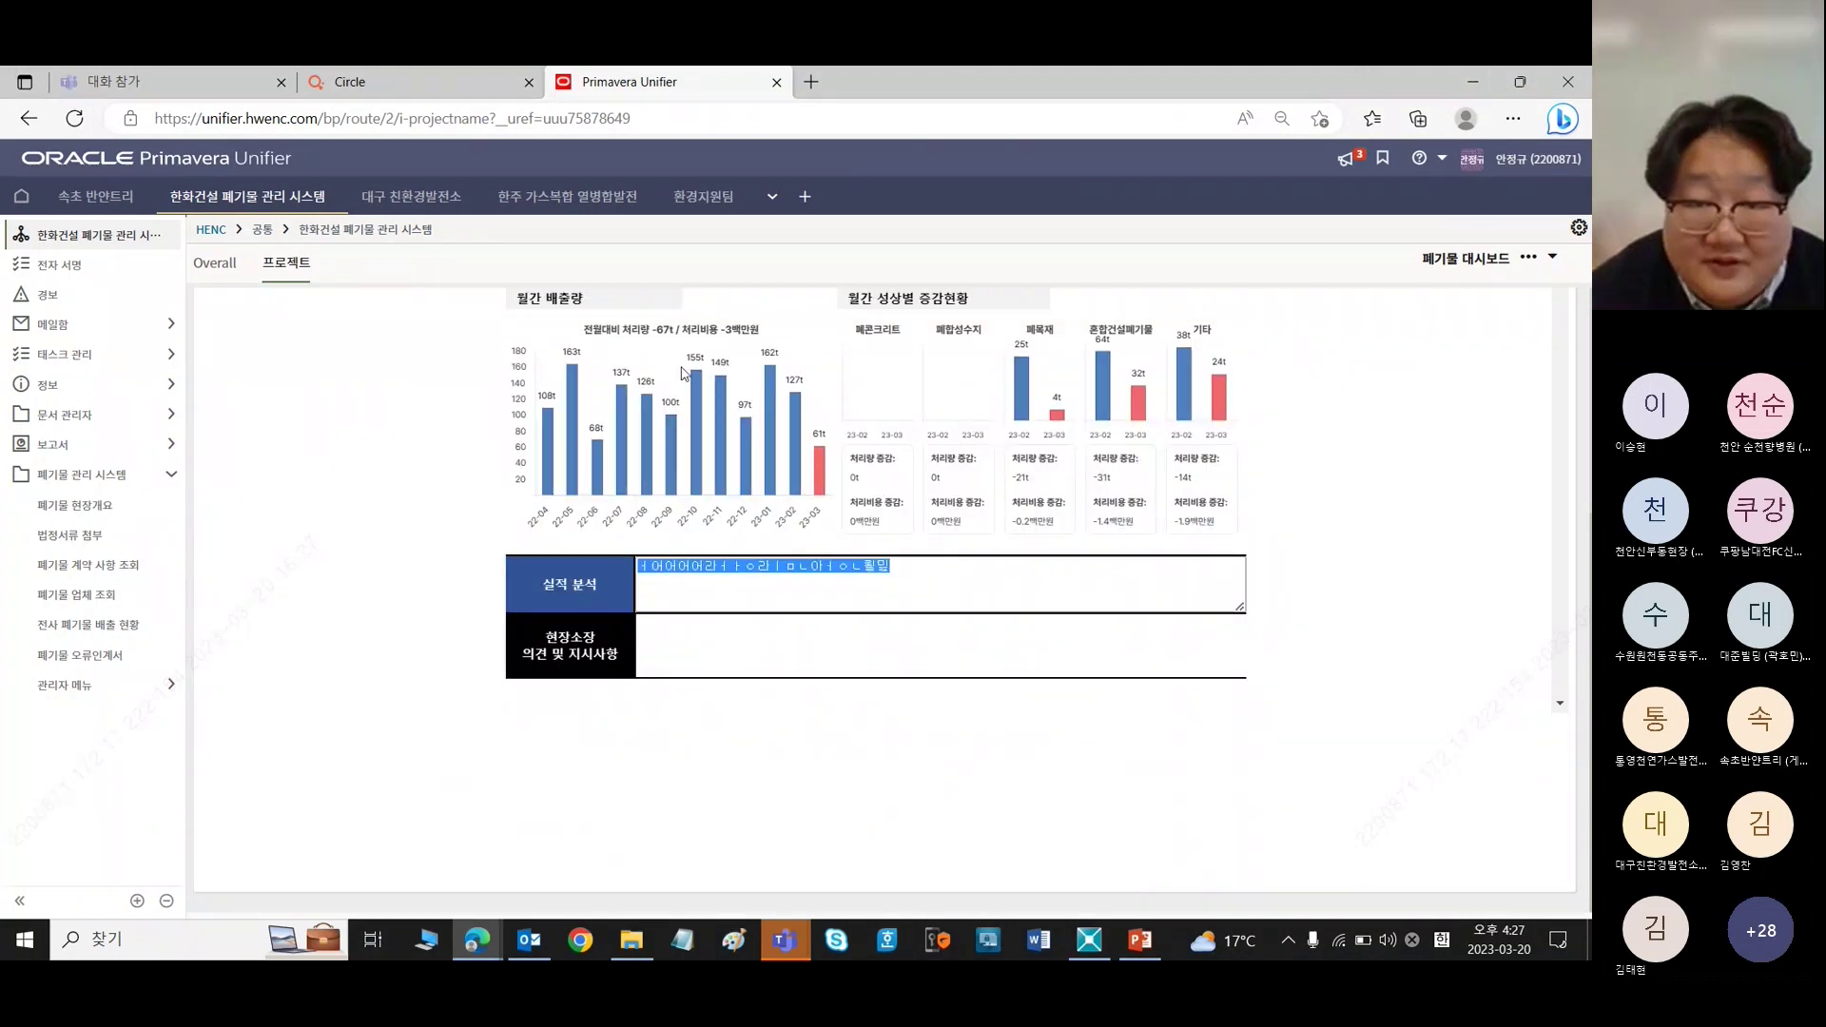
pyautogui.scroll(10, 875, 491)
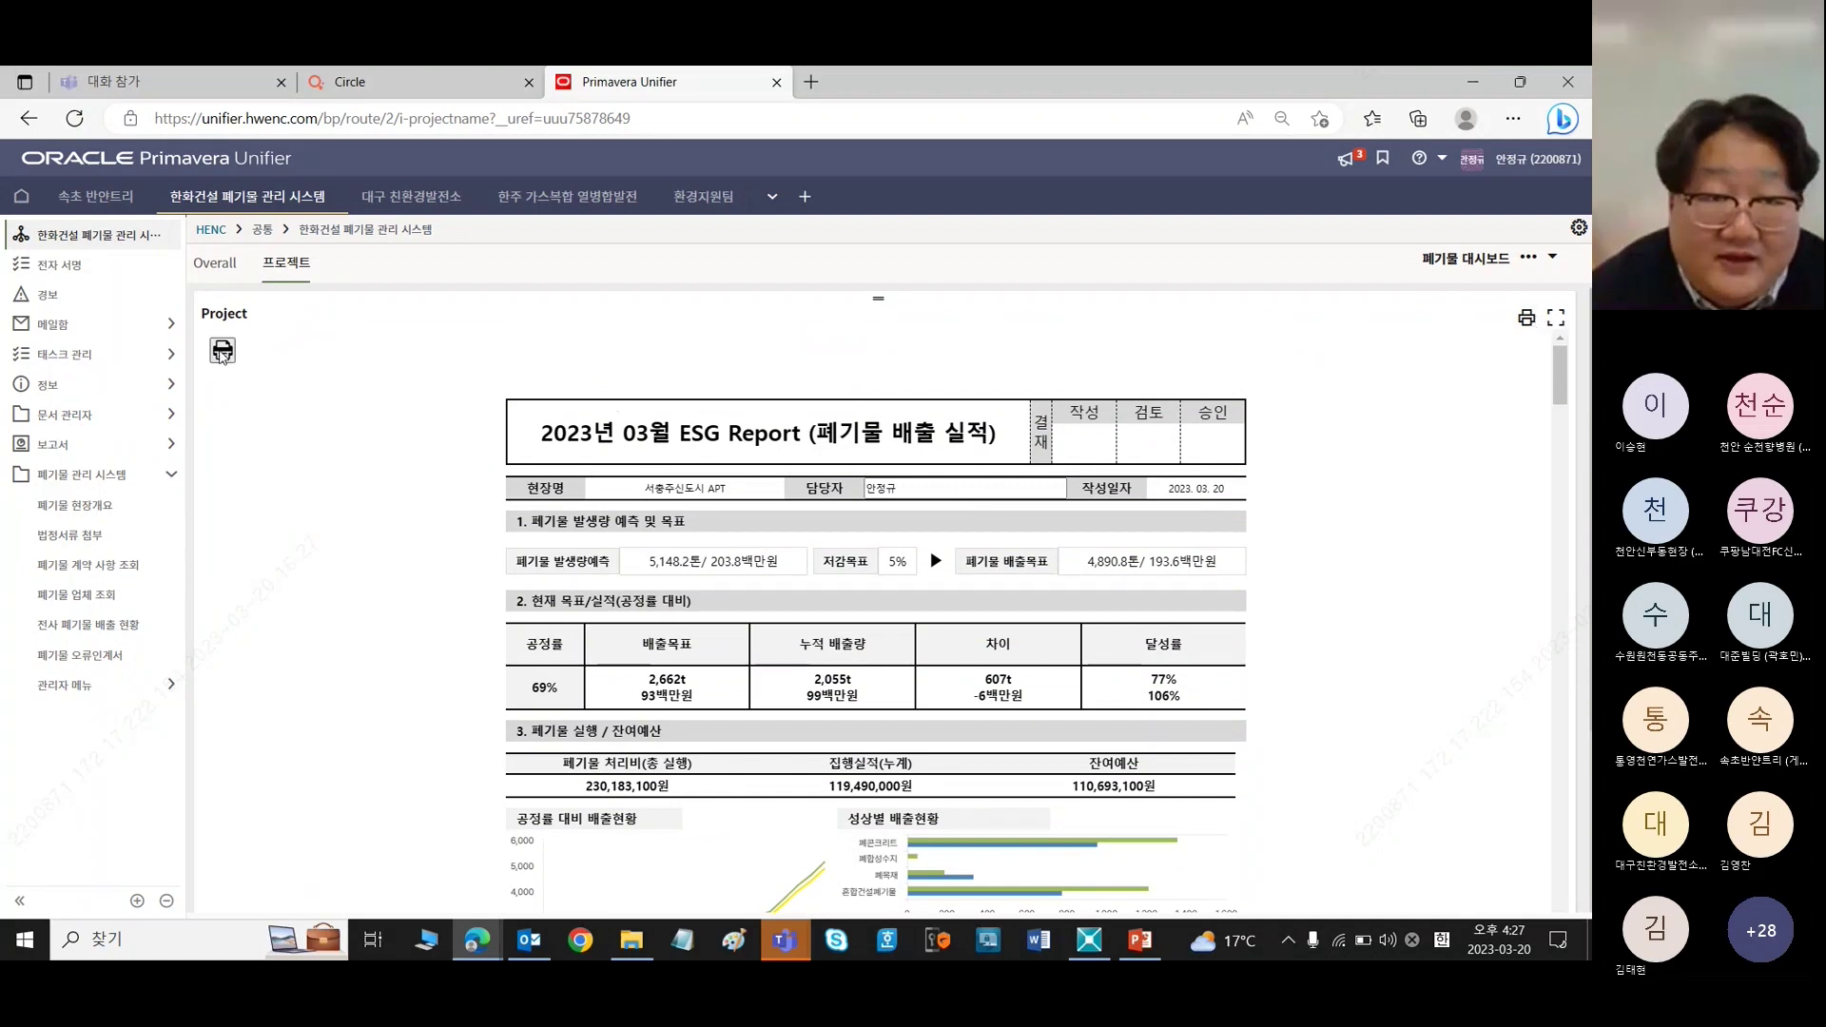
# Step: Open the print preview of the March 2023 ESG report and browse its pages
pyautogui.click(220, 354)
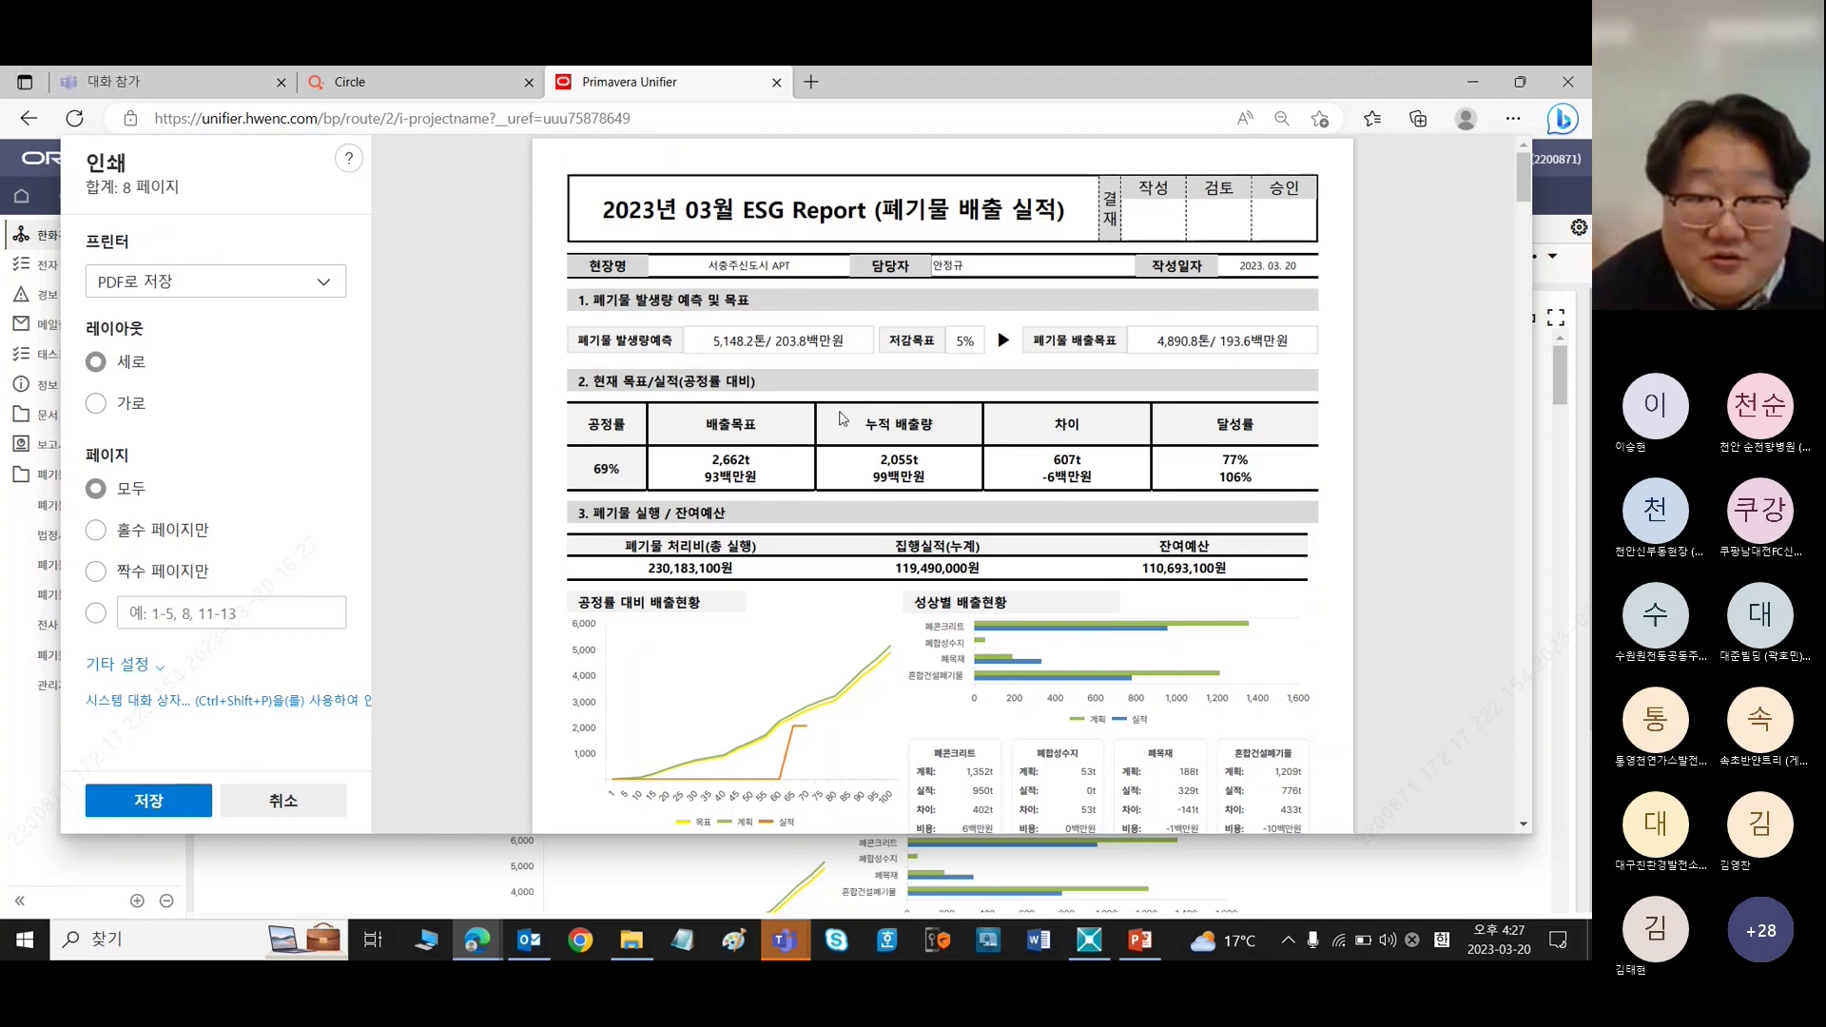
pyautogui.scroll(-1, 767, 538)
pyautogui.scroll(-10, 767, 538)
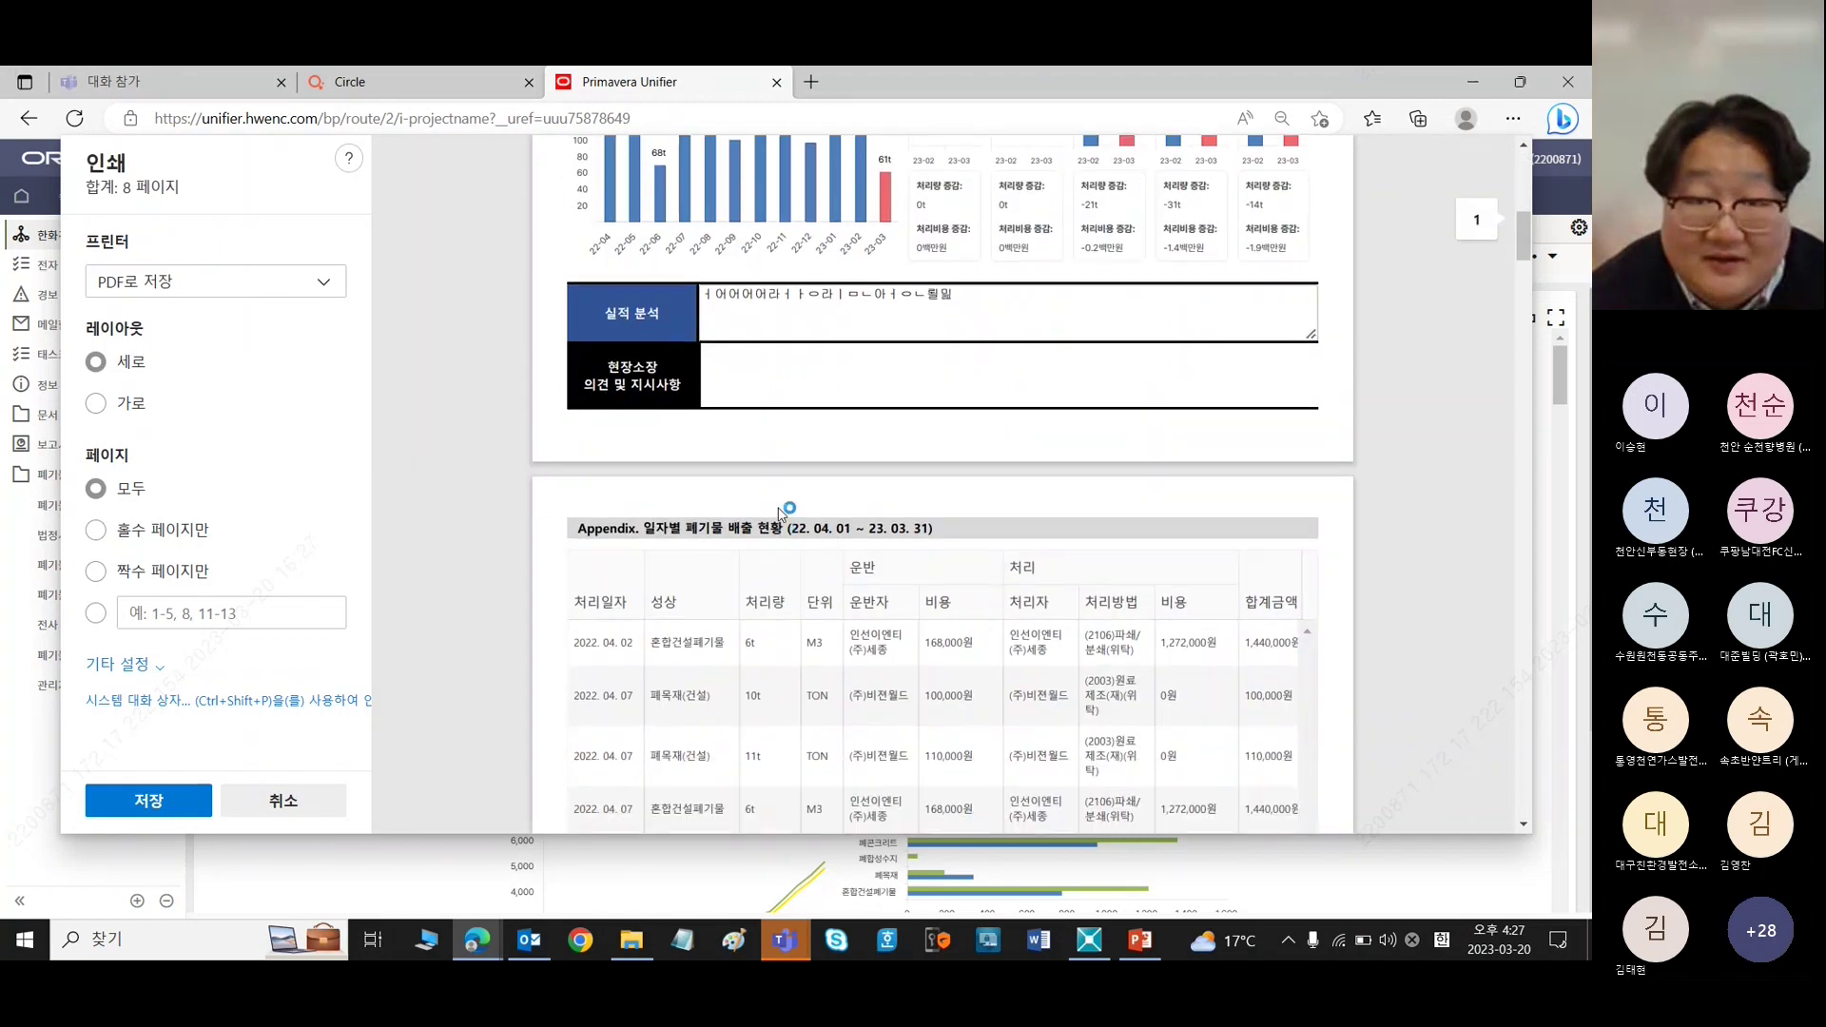
pyautogui.scroll(-3, 780, 510)
pyautogui.scroll(15, 780, 504)
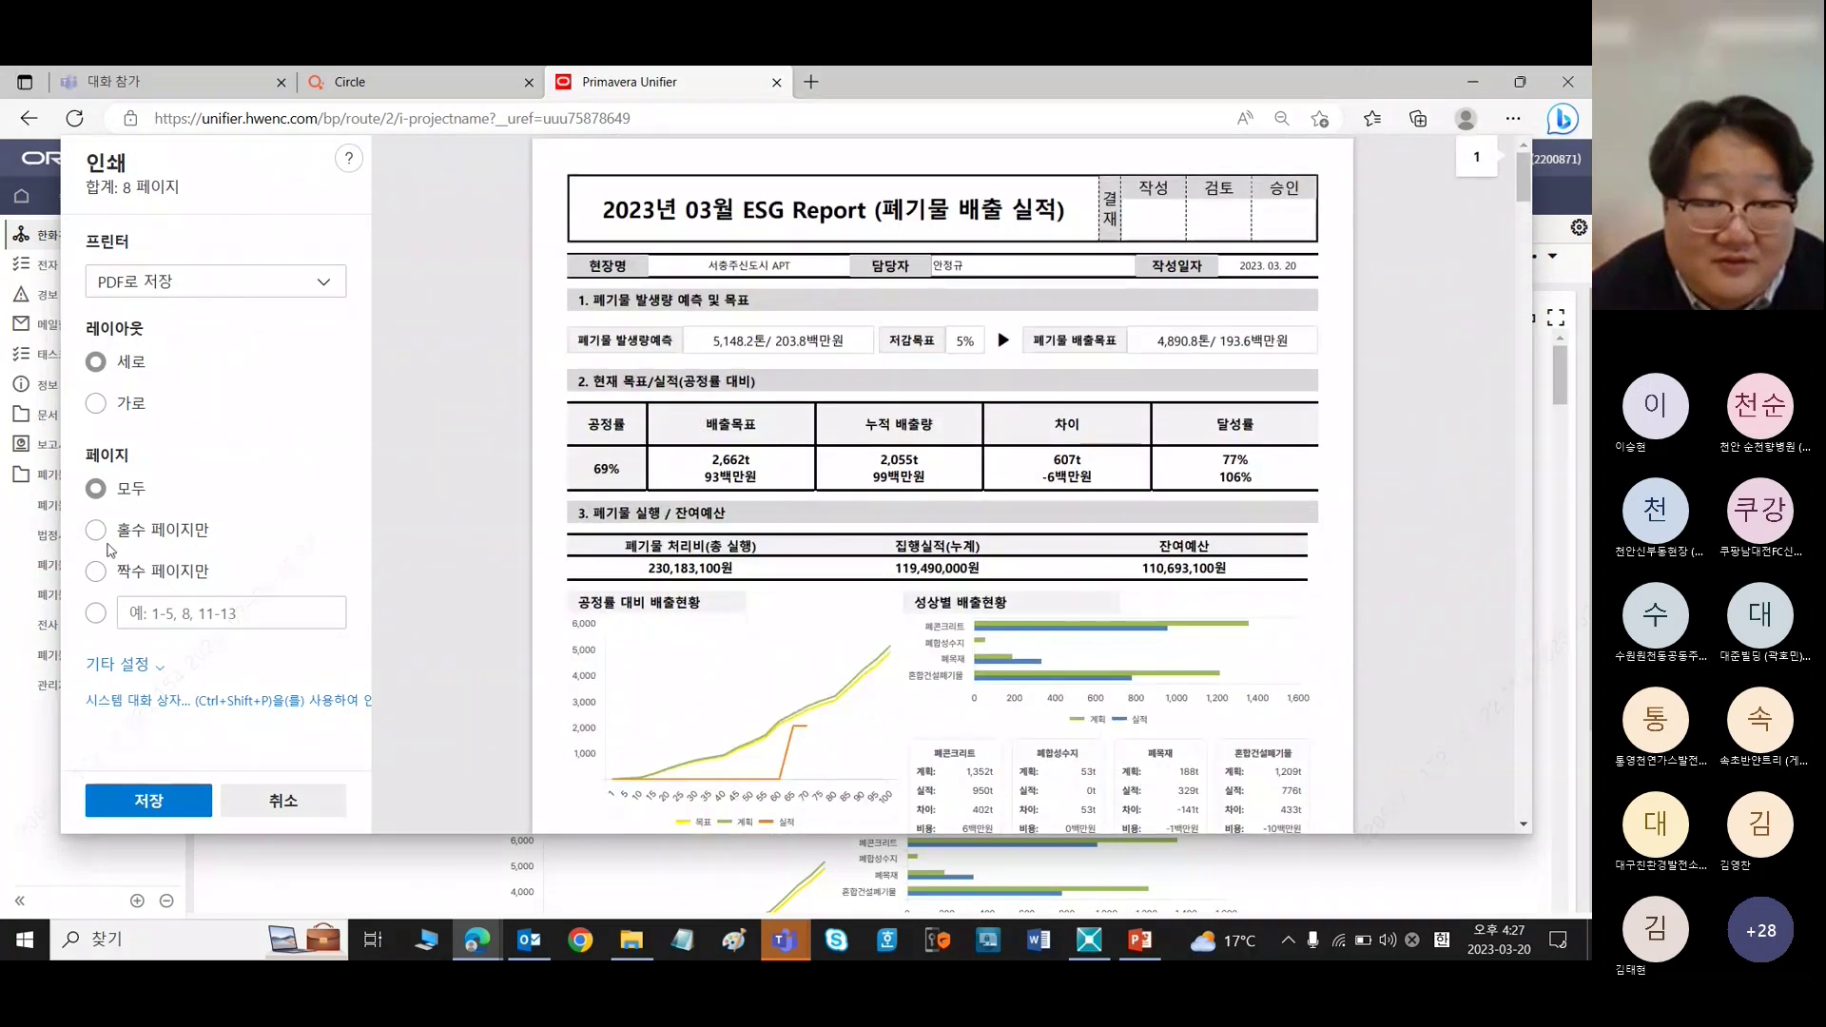
# Step: Try a custom page range of 1-1 in the print settings
pyautogui.click(231, 614)
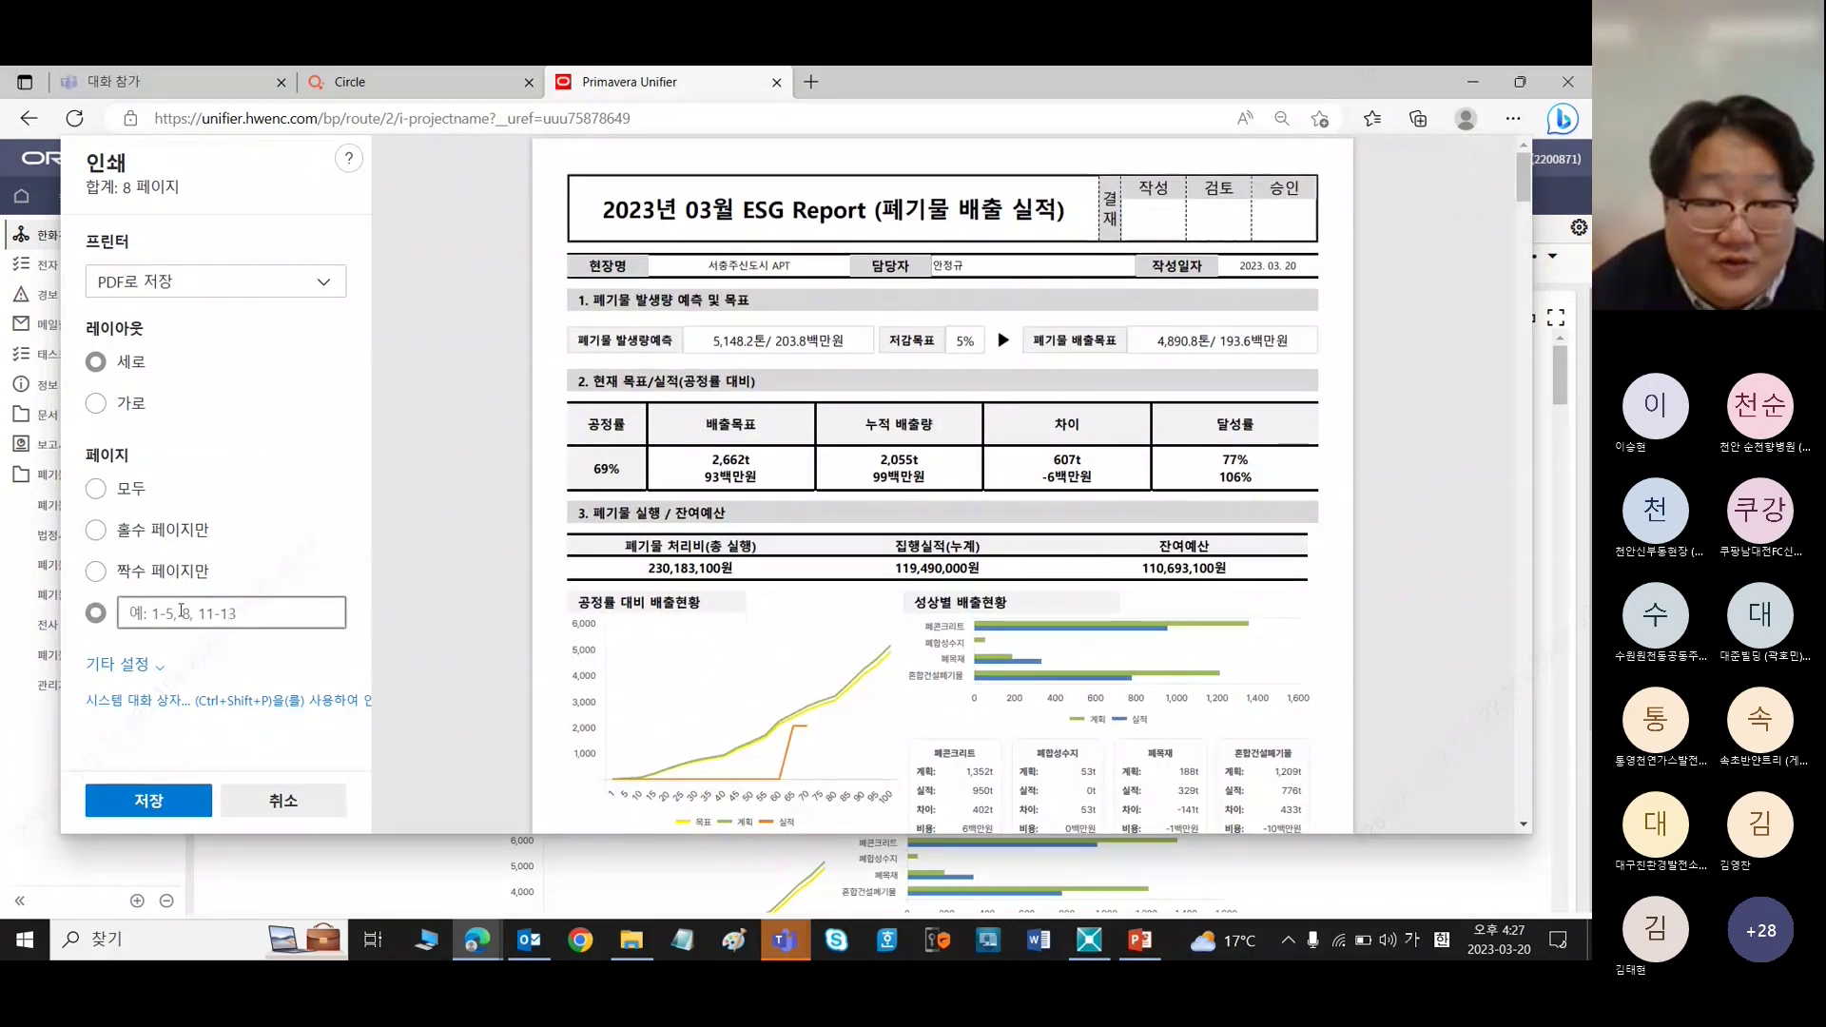
pyautogui.write('1')
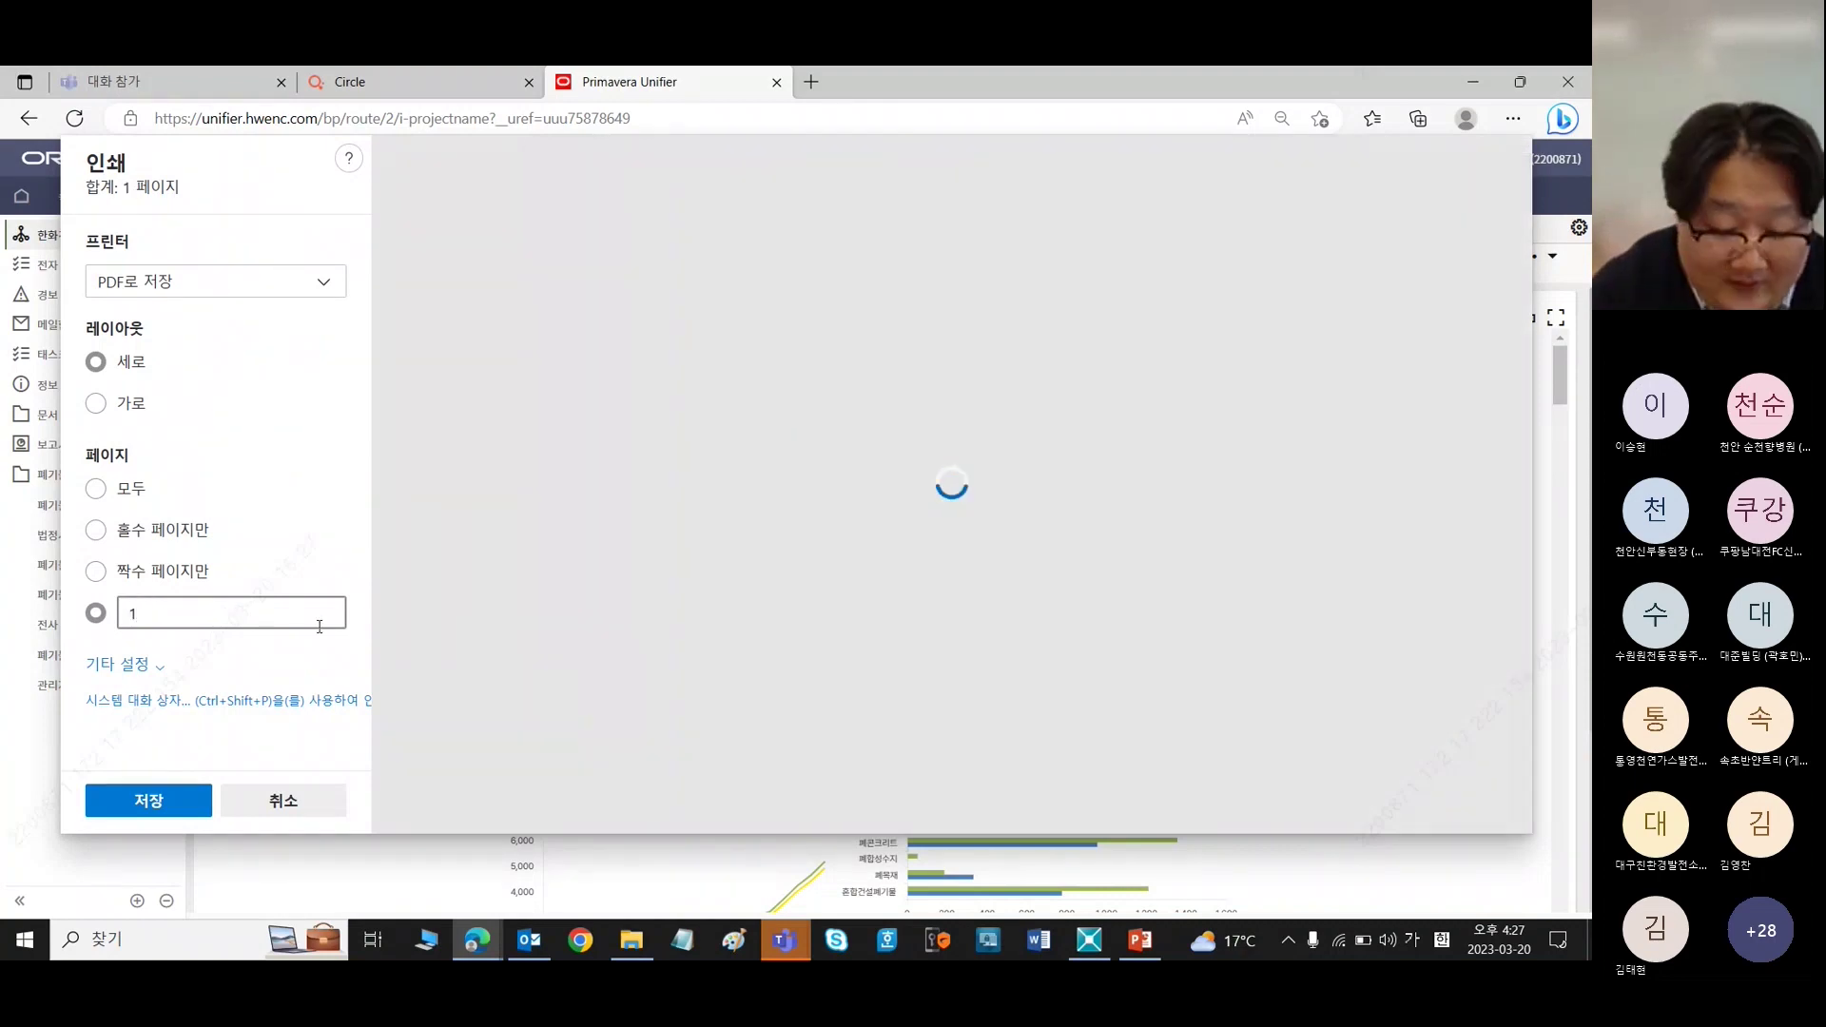
pyautogui.write('-1')
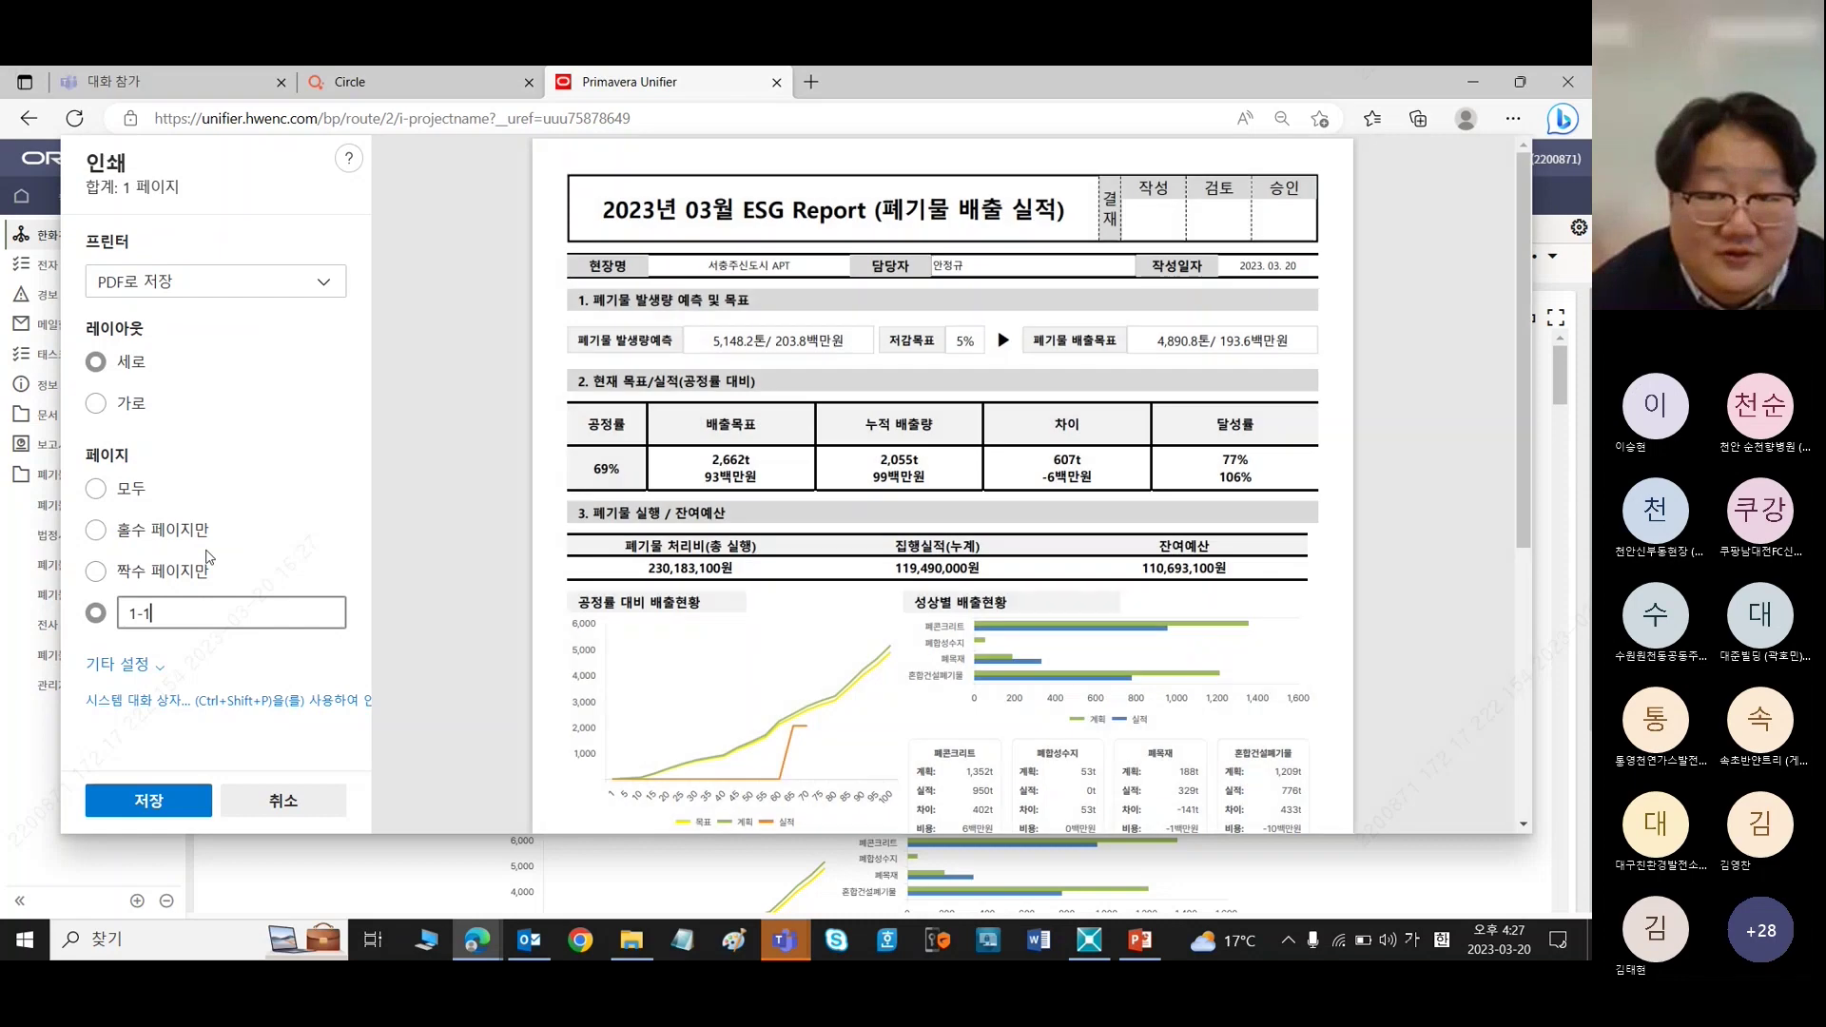
pyautogui.scroll(-10, 1047, 362)
pyautogui.scroll(5, 1047, 362)
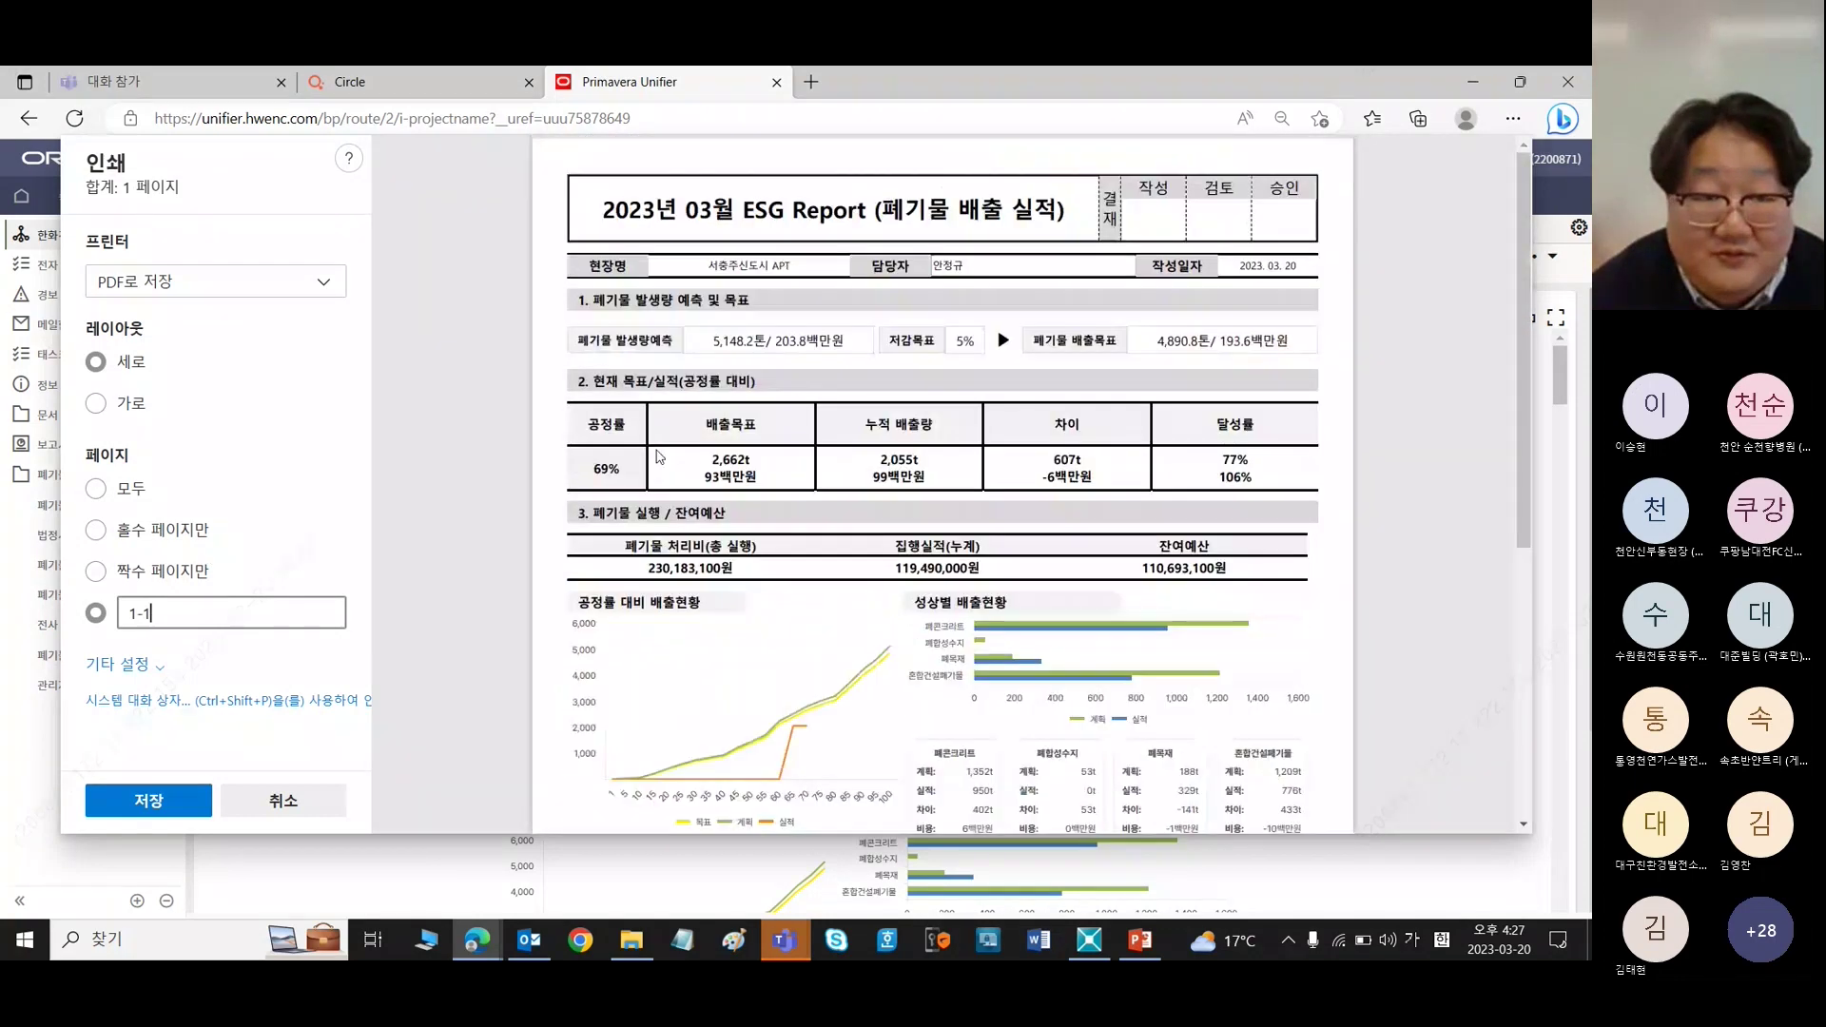
# Step: Switch back to printing all 8 pages, review the preview, and close it
pyautogui.click(96, 488)
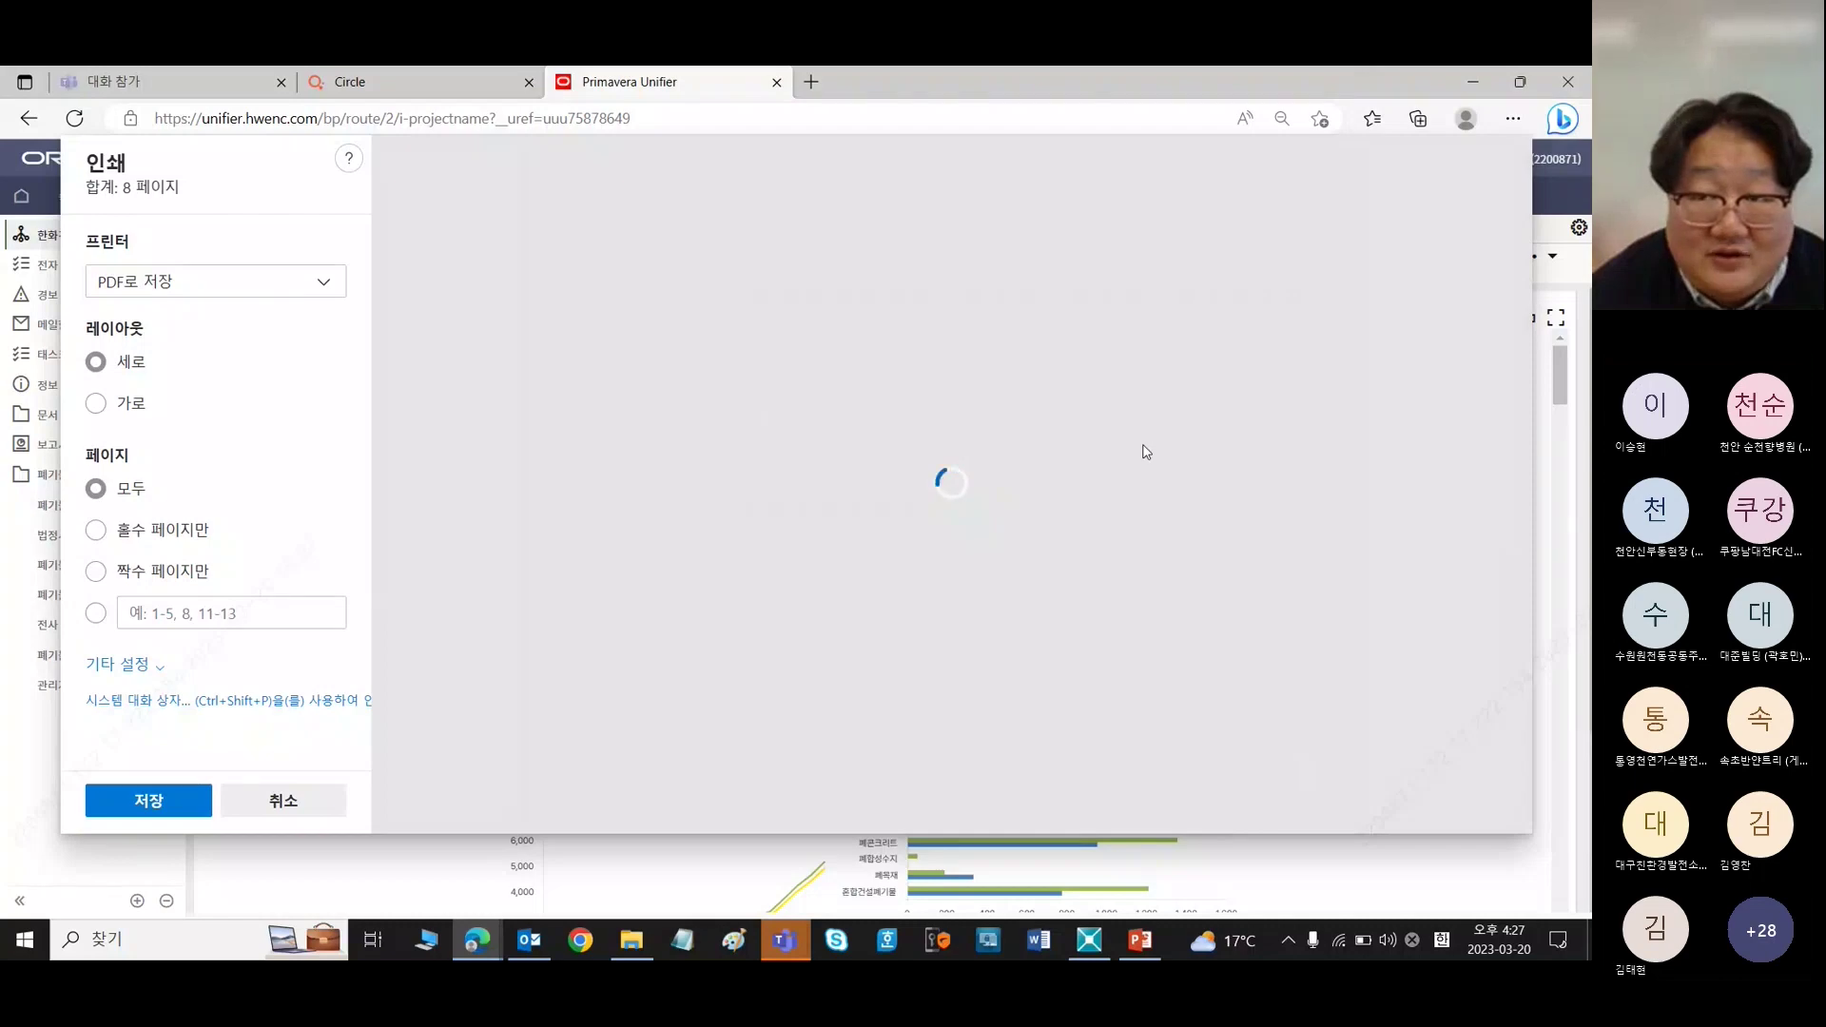
pyautogui.scroll(-10, 1147, 452)
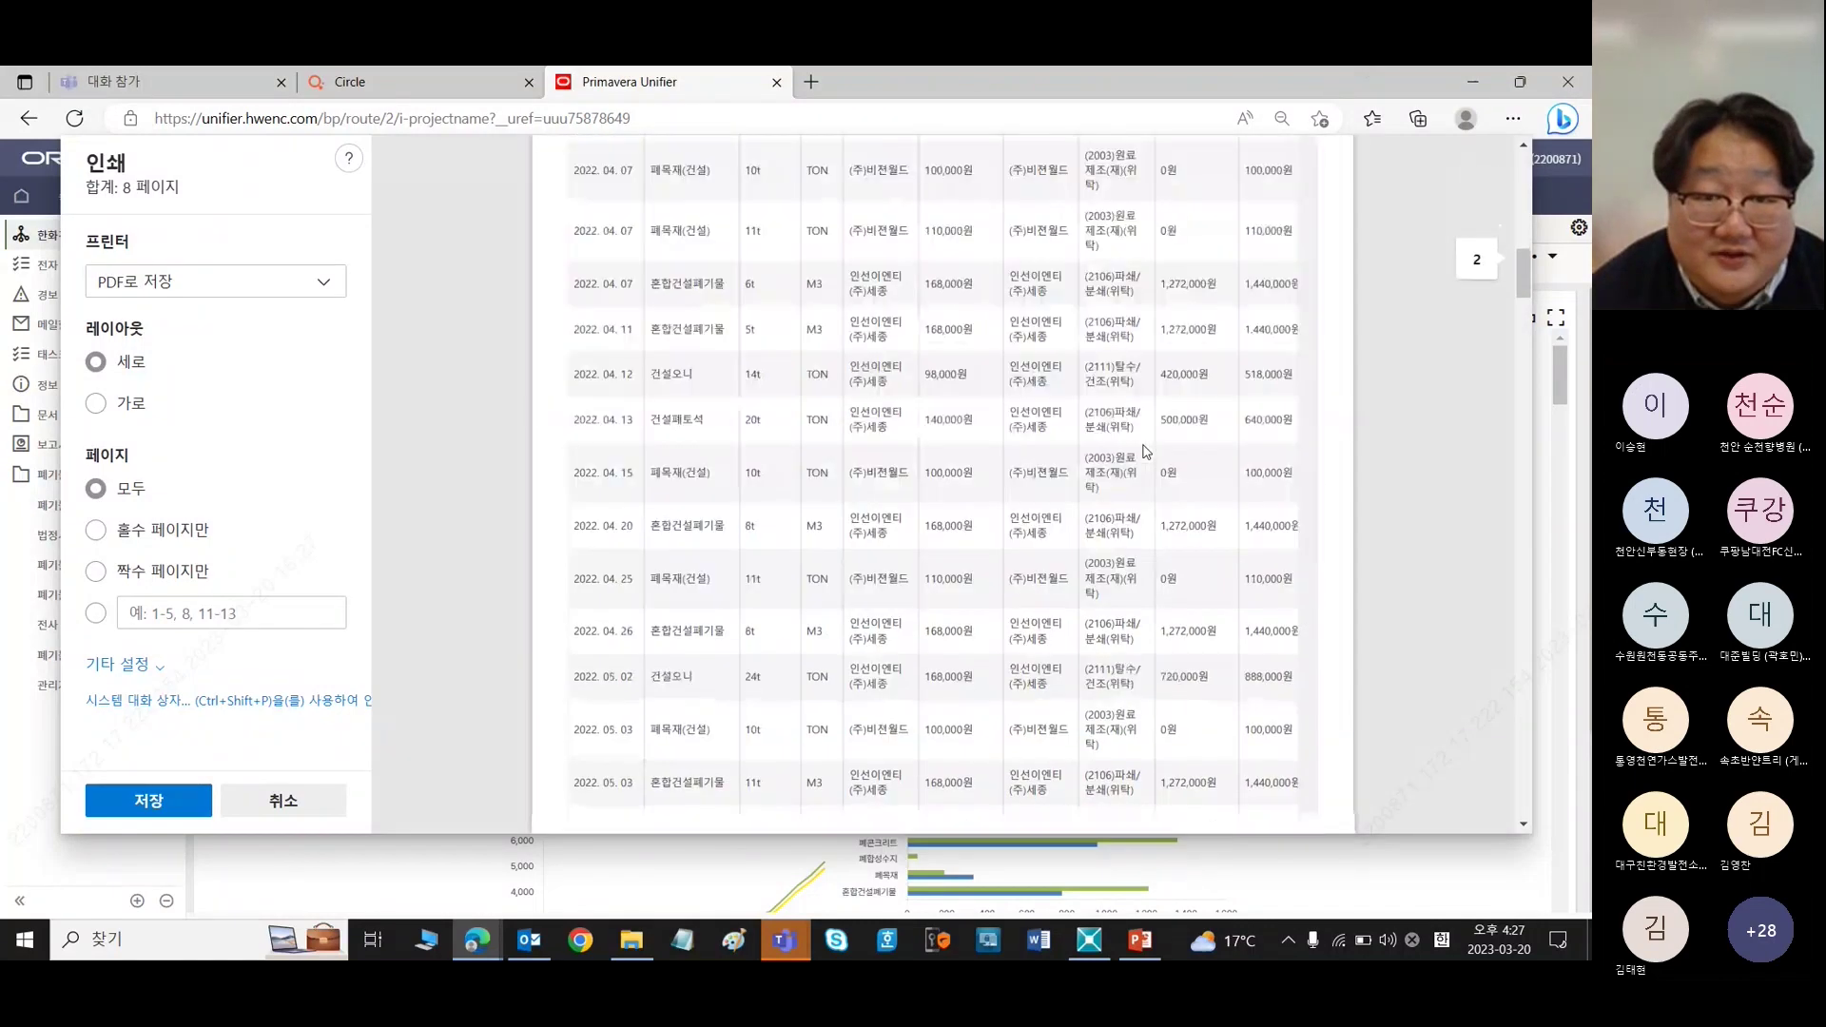
pyautogui.scroll(5, 1146, 452)
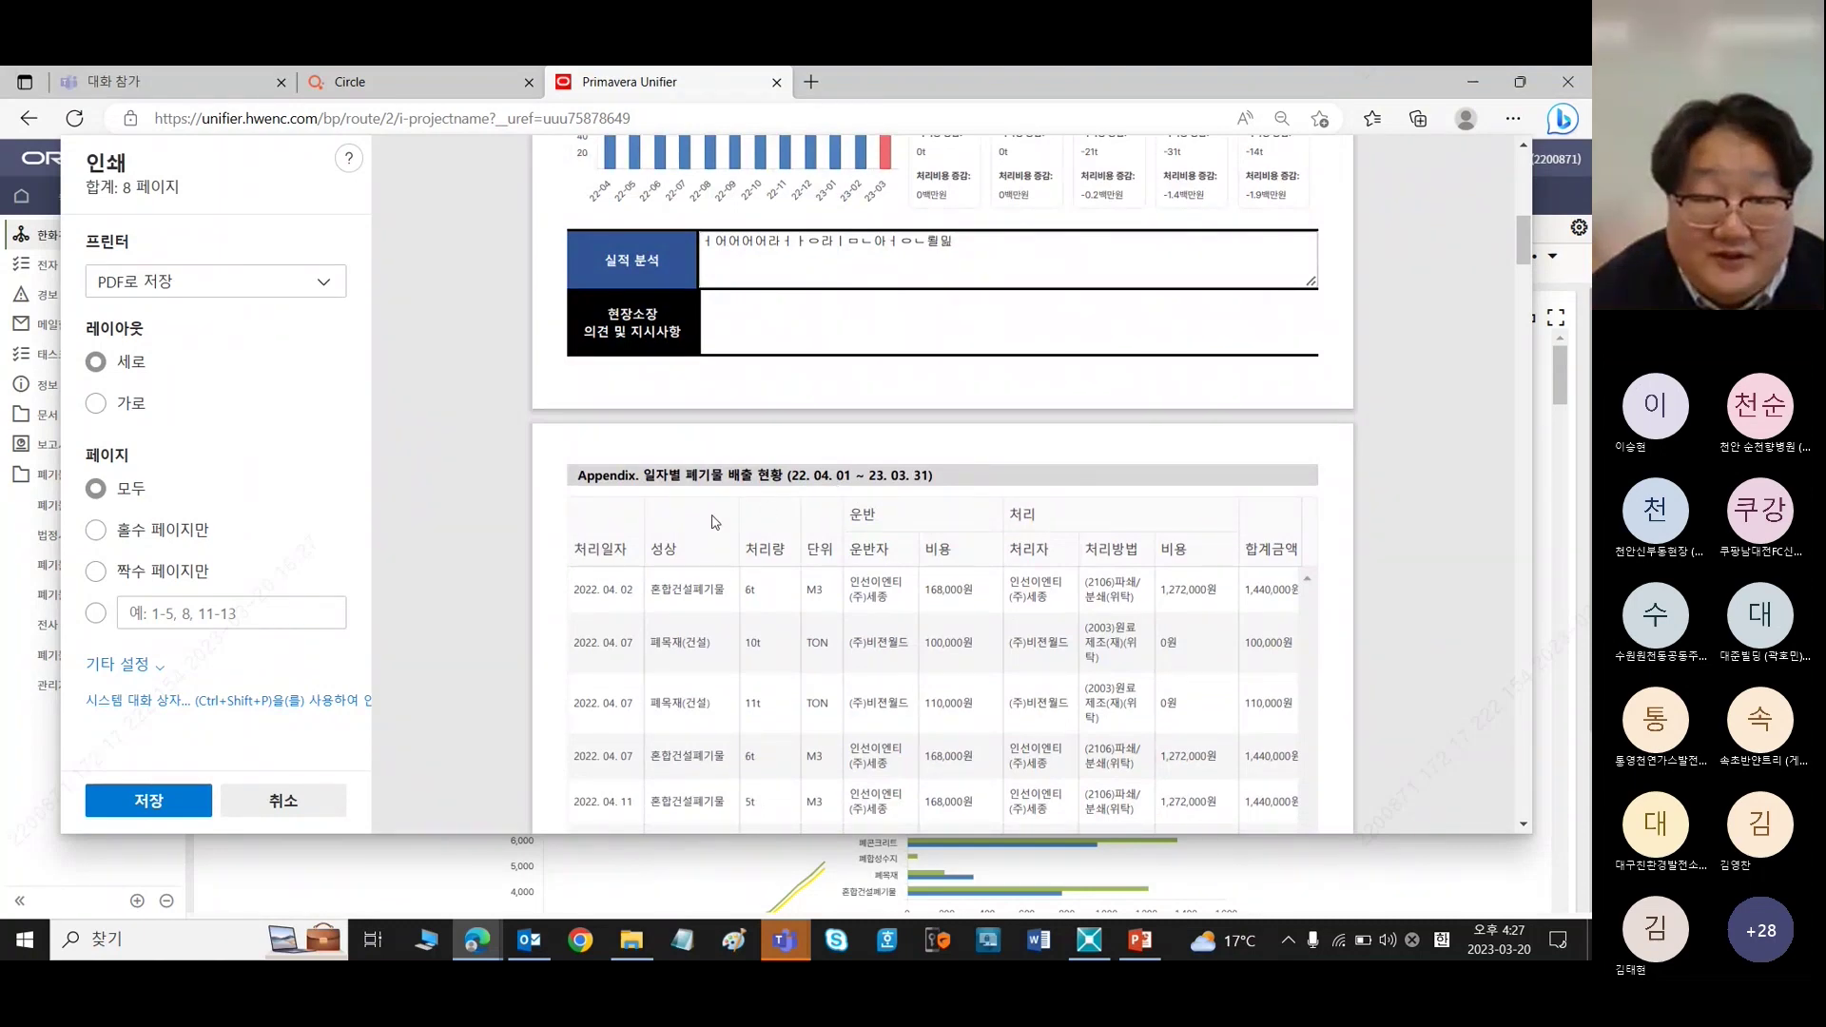
pyautogui.scroll(10, 784, 488)
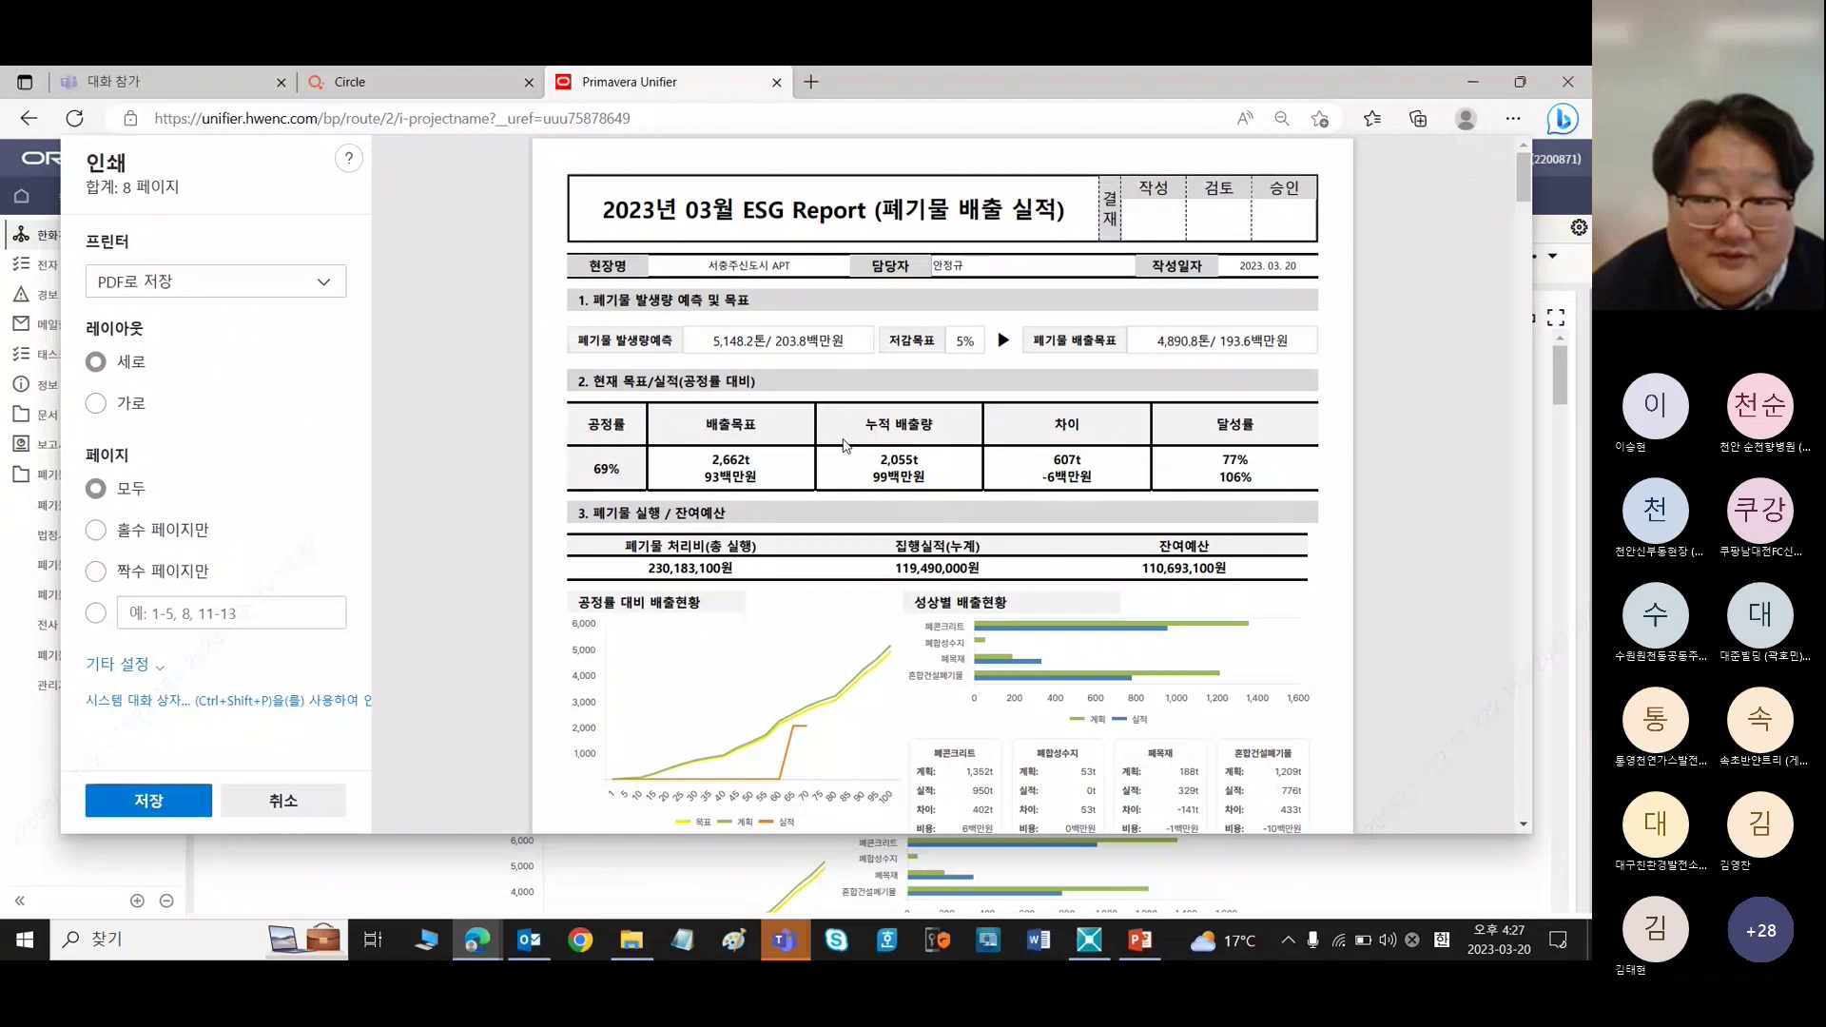
pyautogui.scroll(-7, 842, 446)
pyautogui.scroll(6, 843, 445)
pyautogui.scroll(-5, 844, 445)
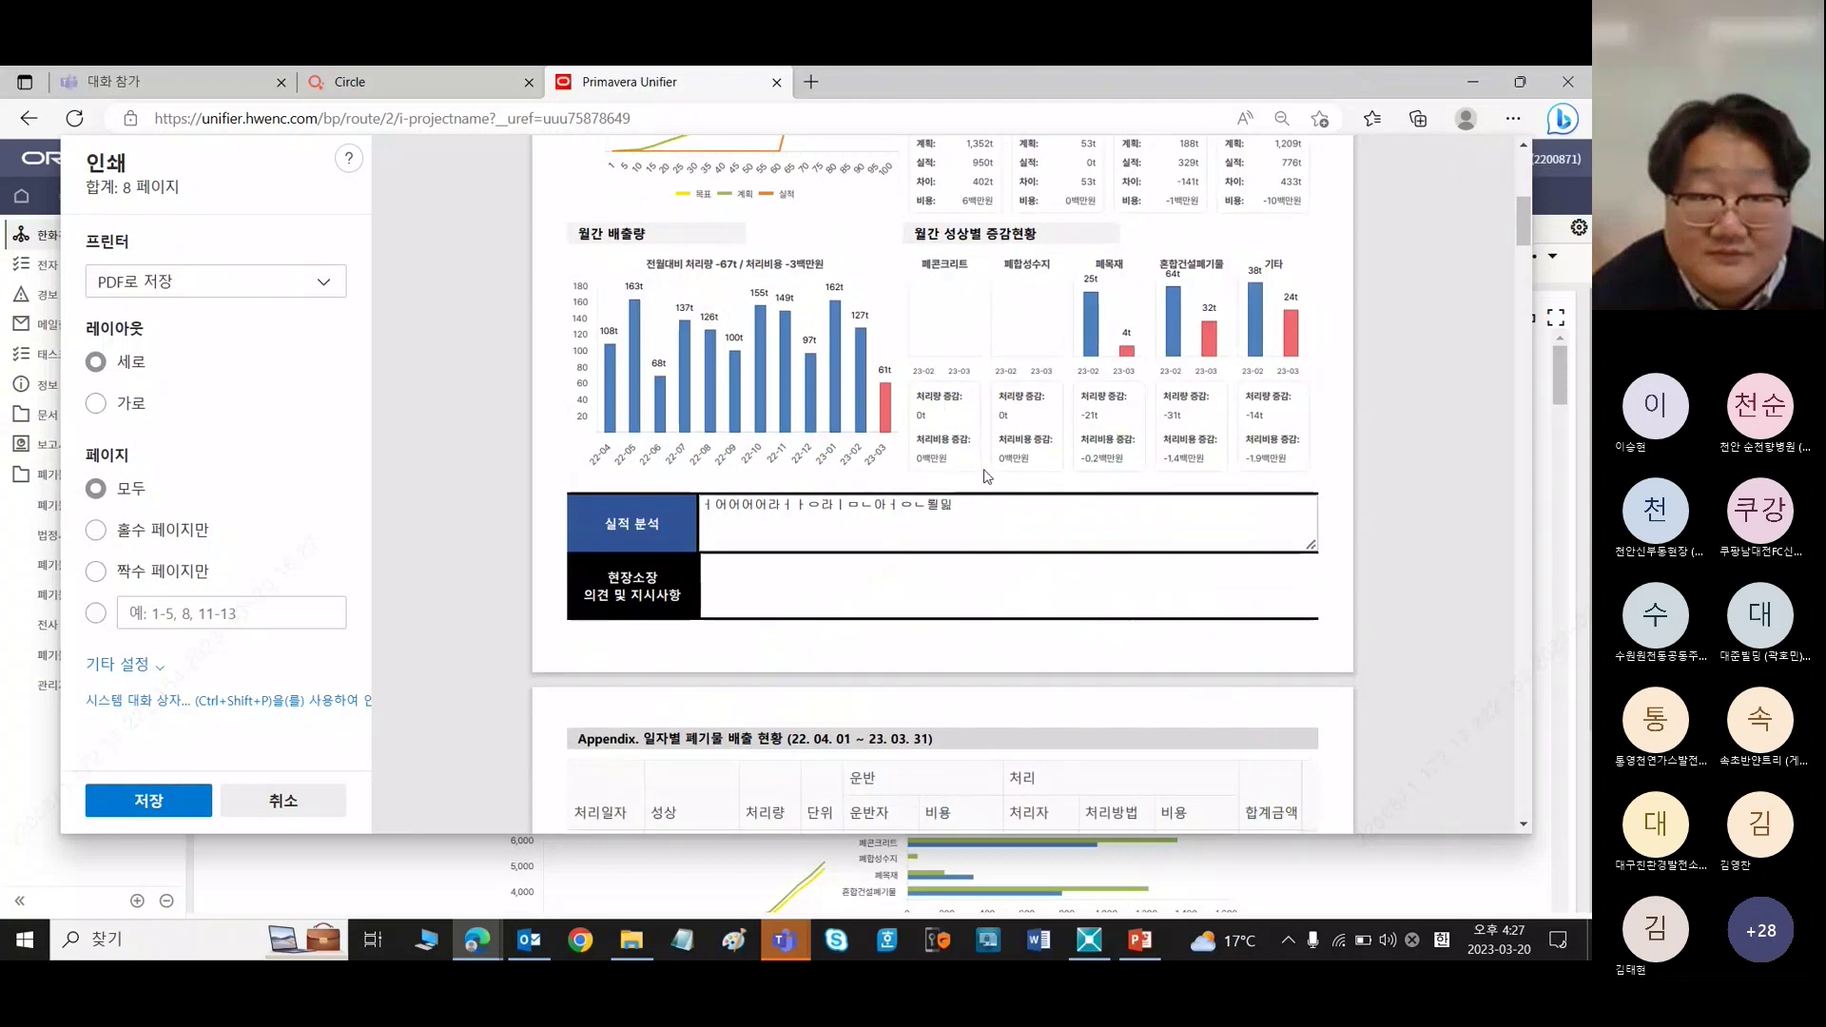
pyautogui.scroll(6, 980, 476)
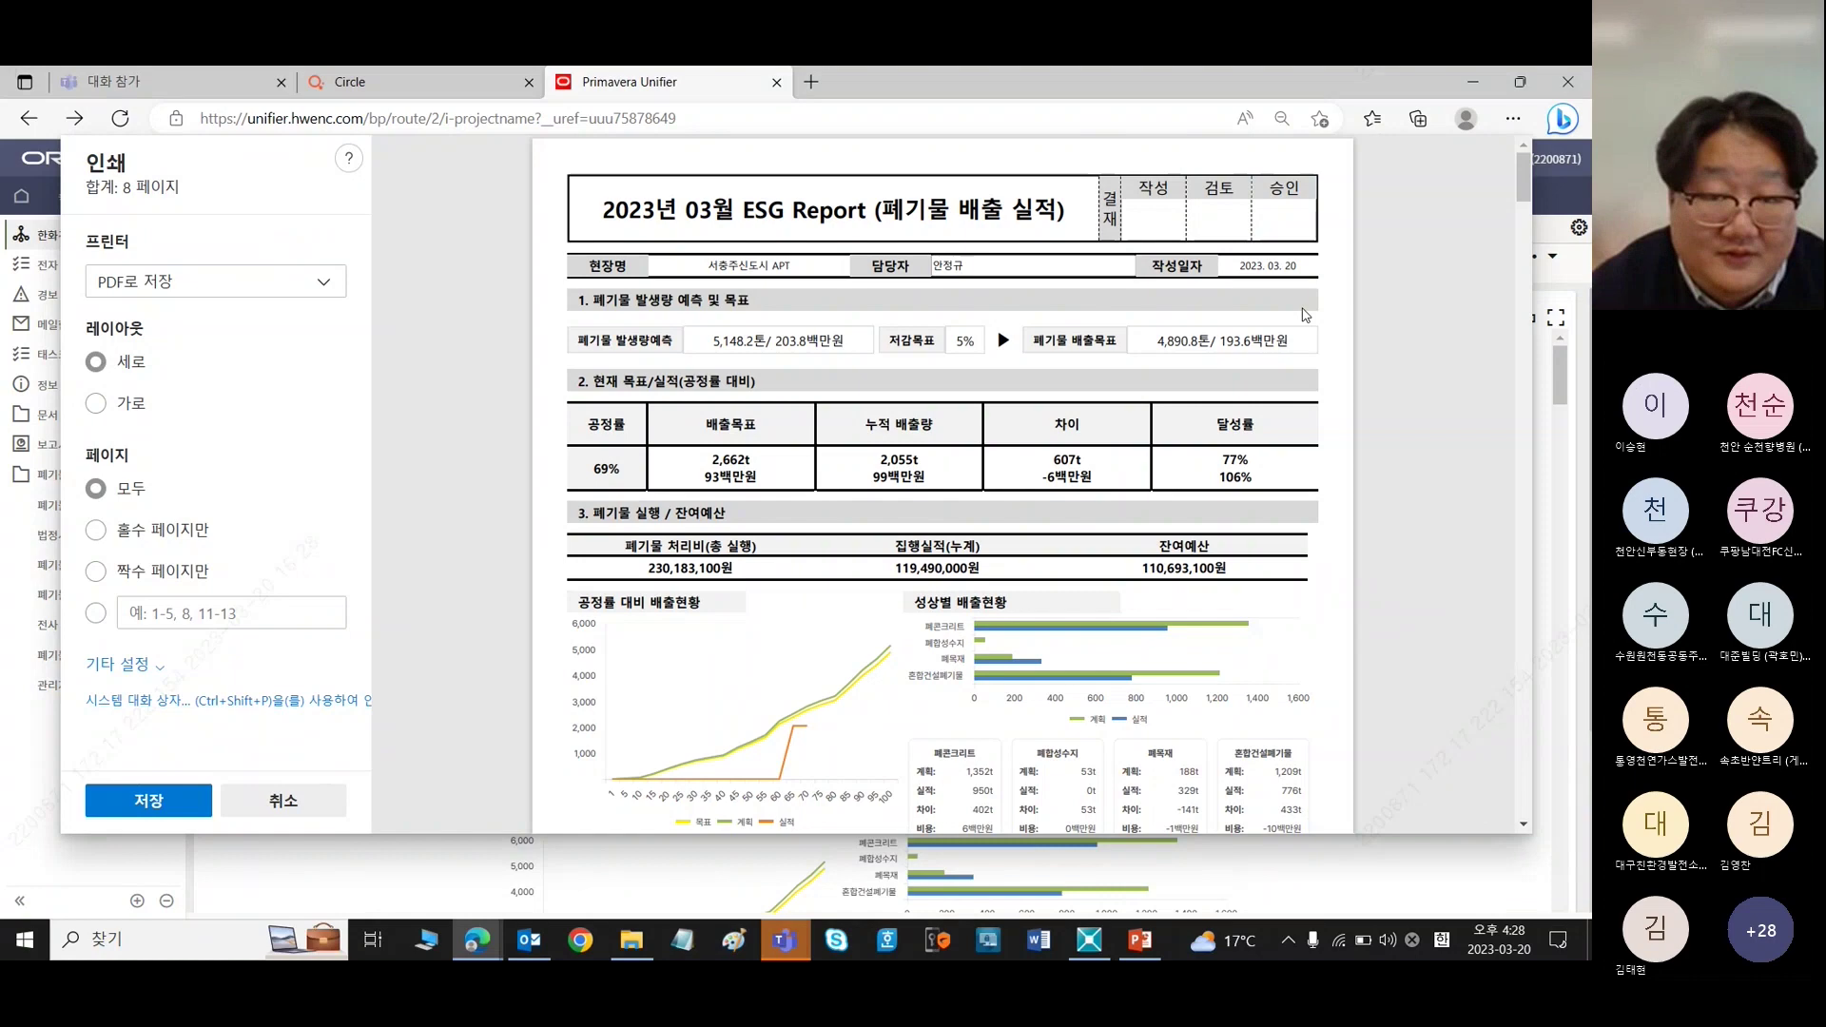
pyautogui.press('Escape')
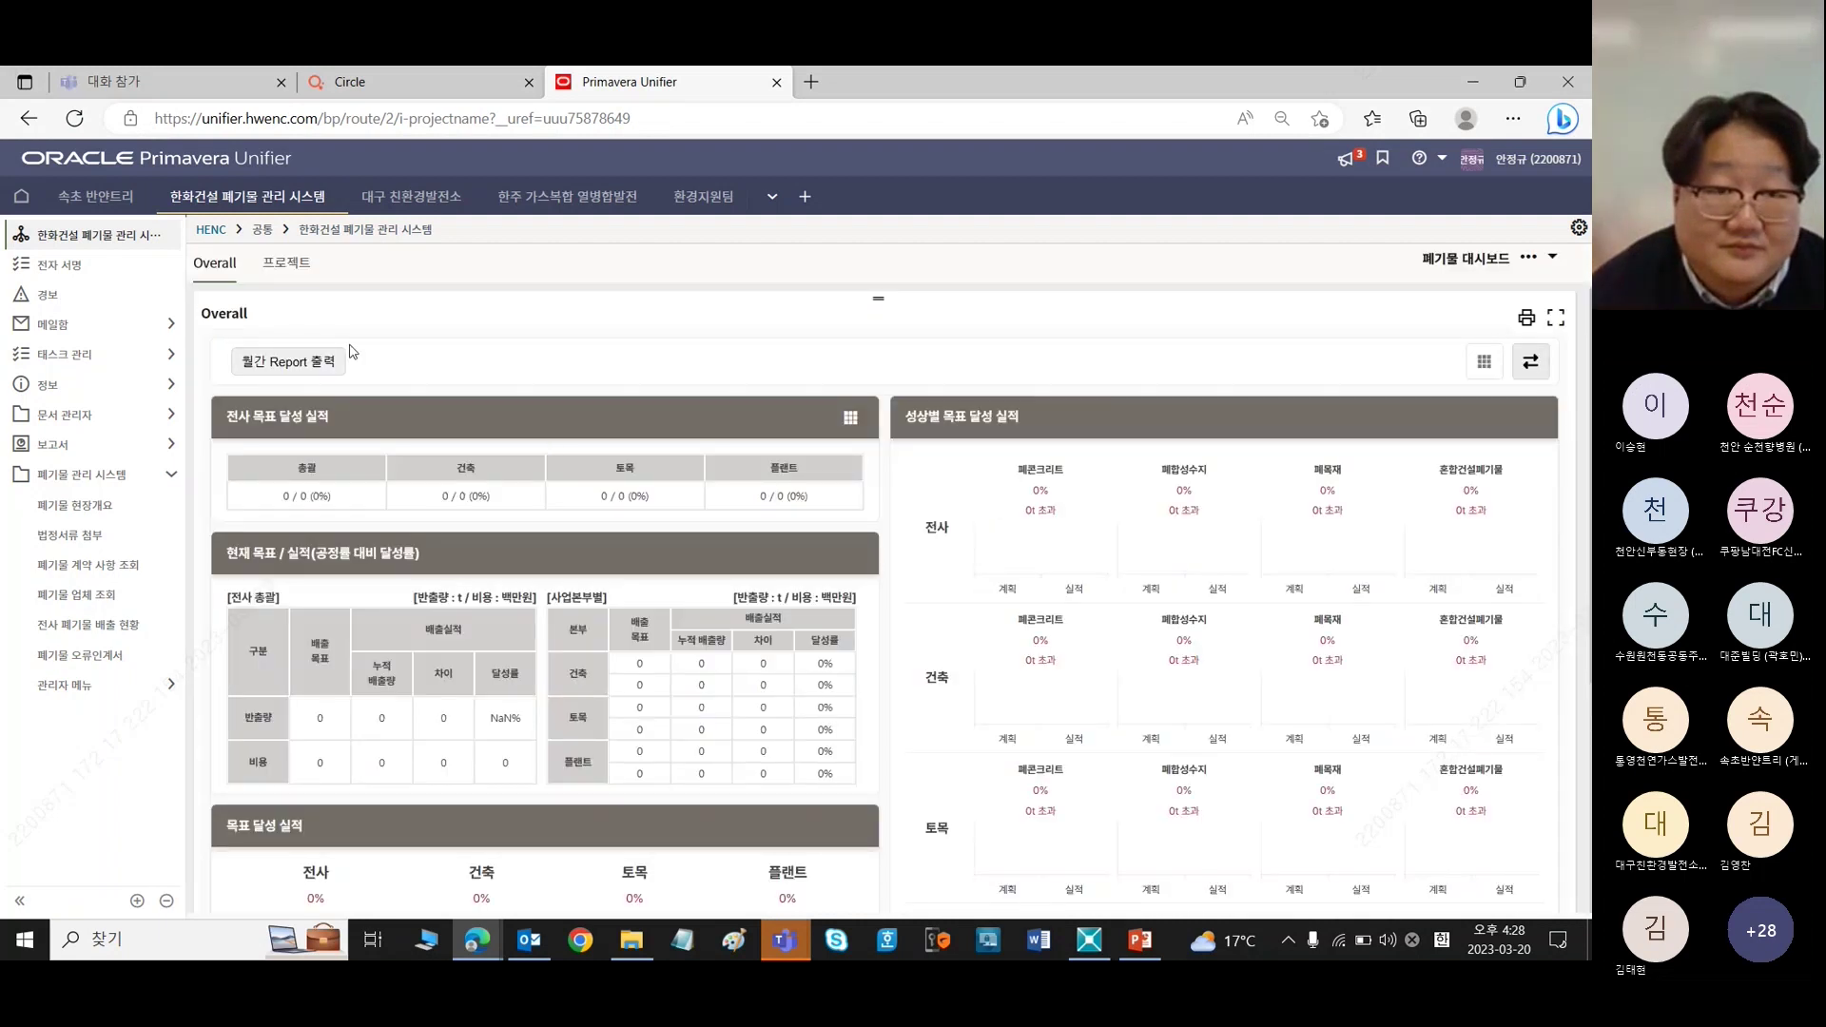
# Step: Load 개발사업본부's 서충주신도시 APT on the project dashboard and switch to the period-filter view
pyautogui.click(285, 264)
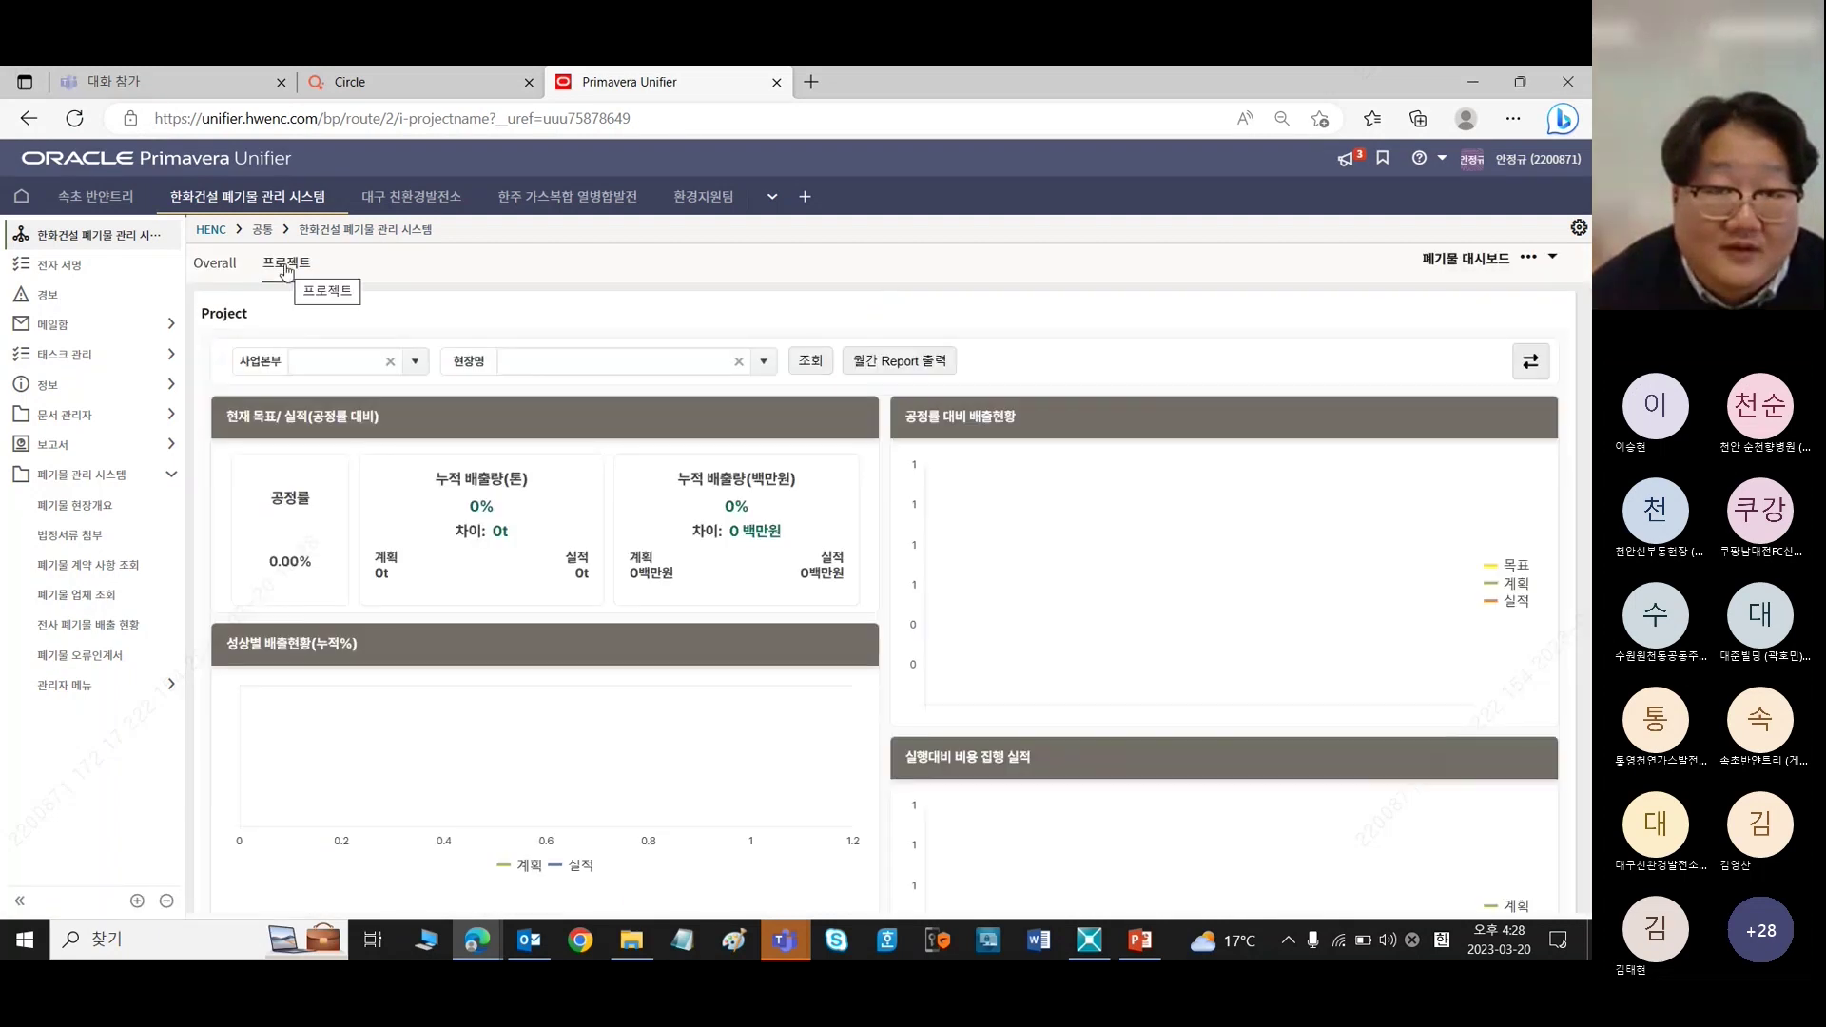
pyautogui.click(416, 361)
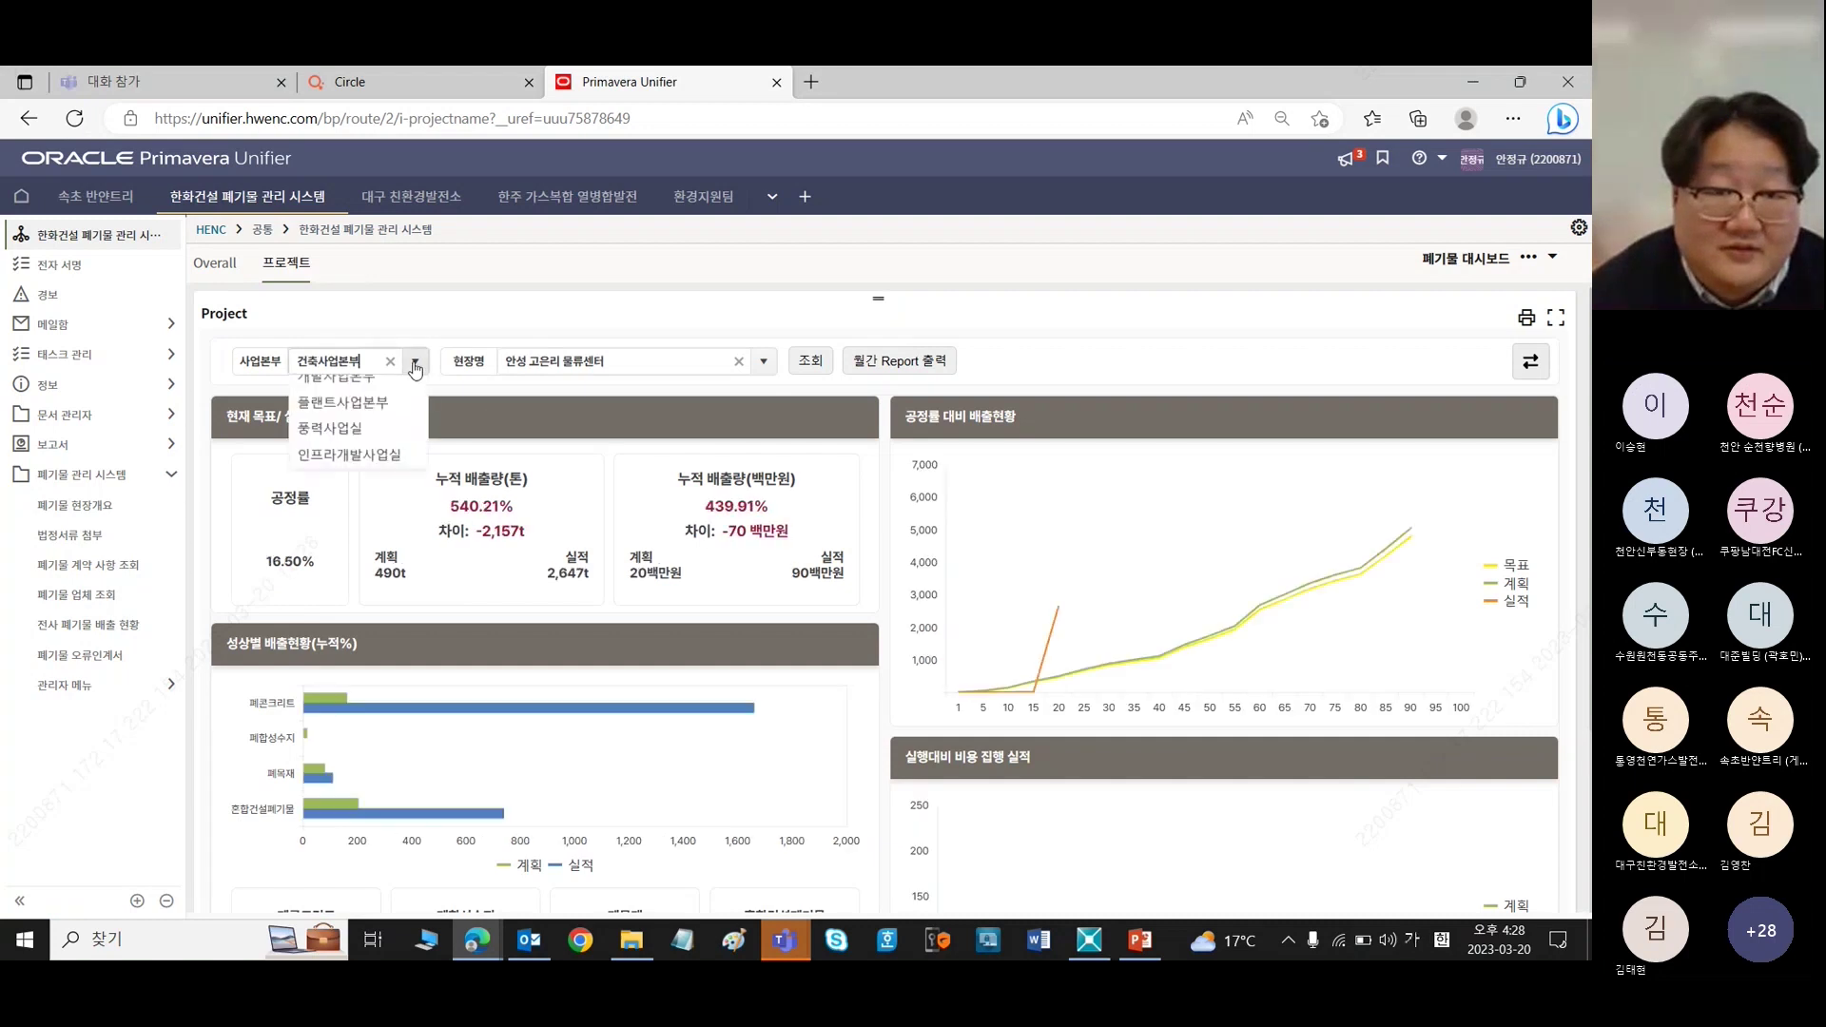
pyautogui.click(371, 445)
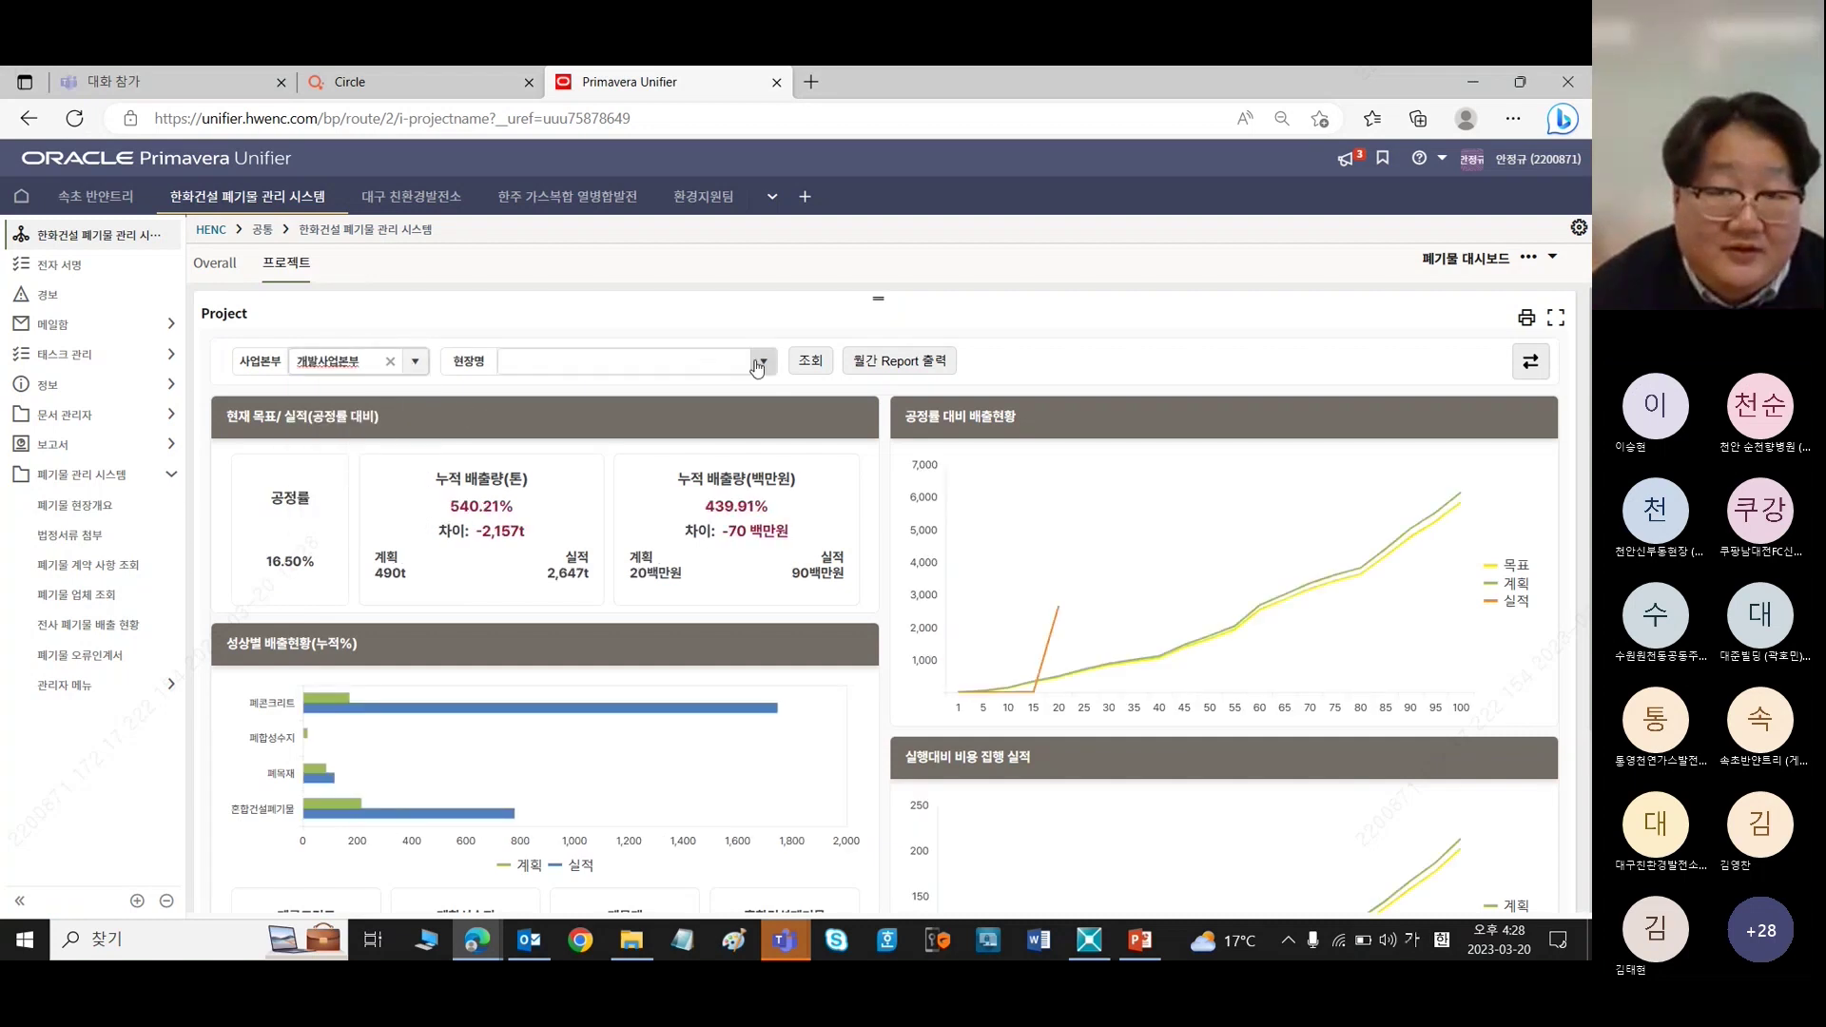
pyautogui.click(741, 363)
pyautogui.scroll(-5, 611, 486)
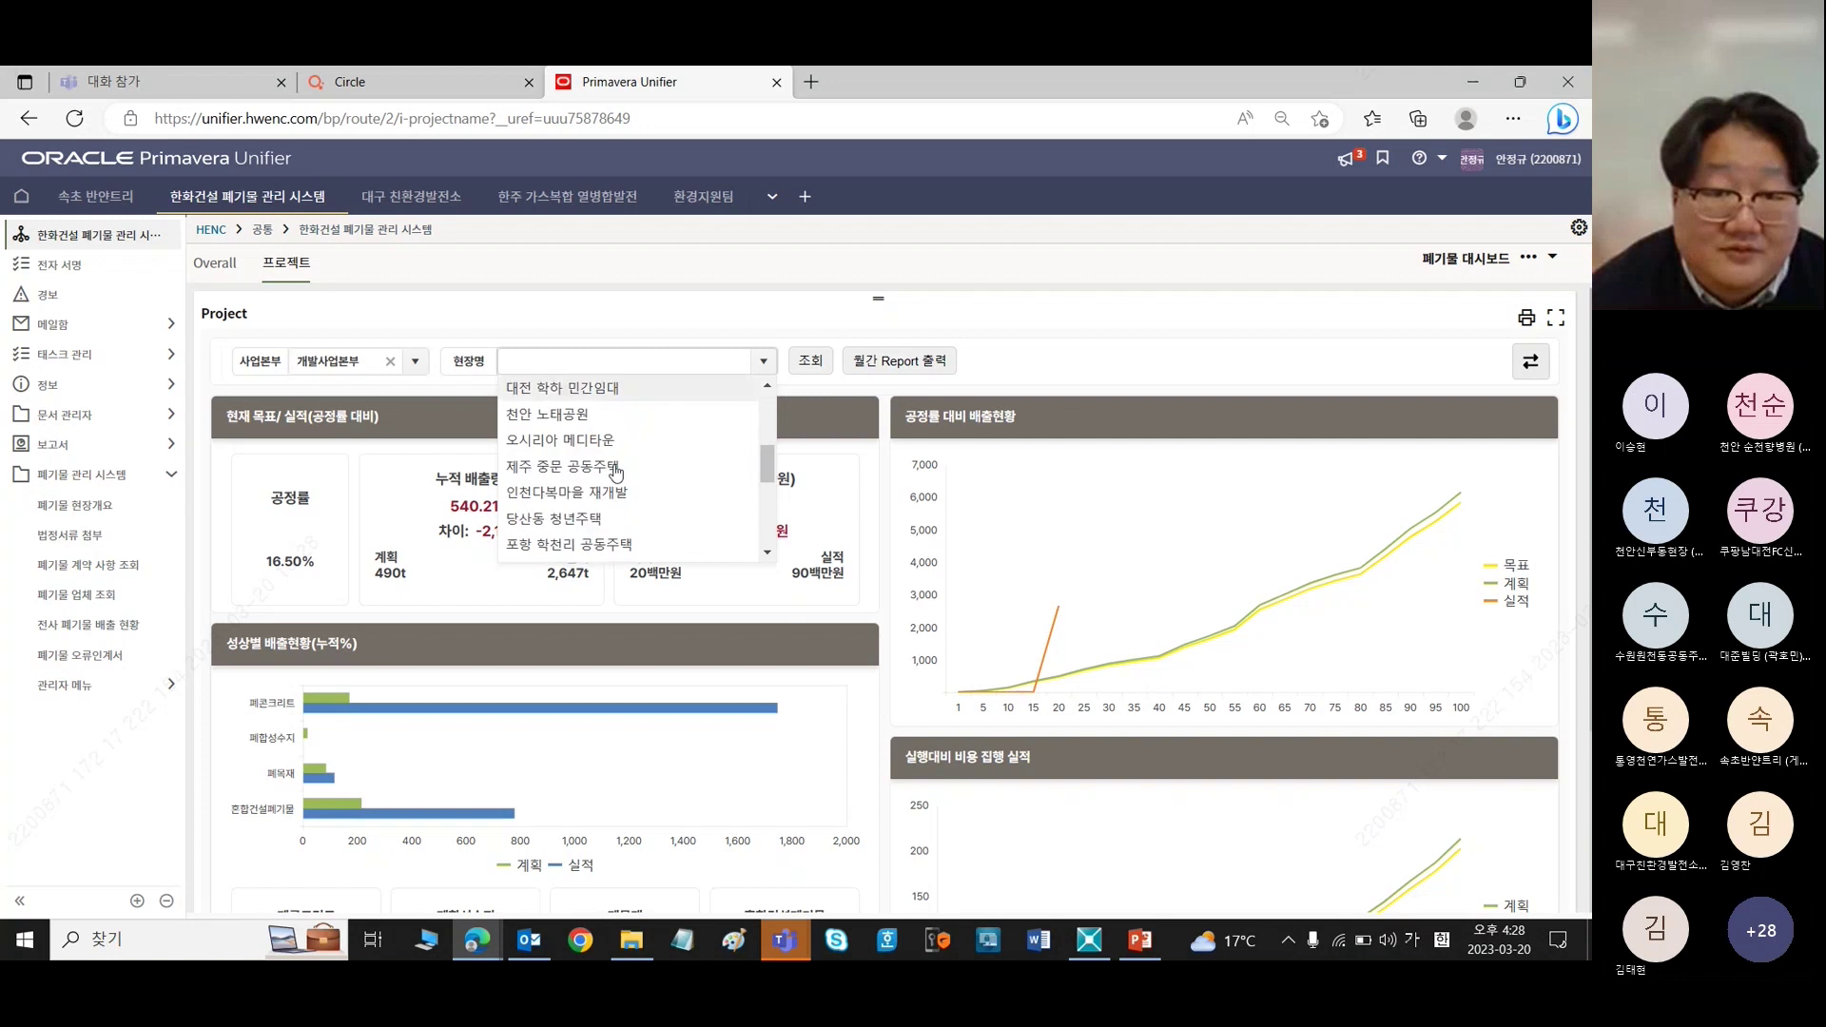
pyautogui.scroll(-2, 612, 487)
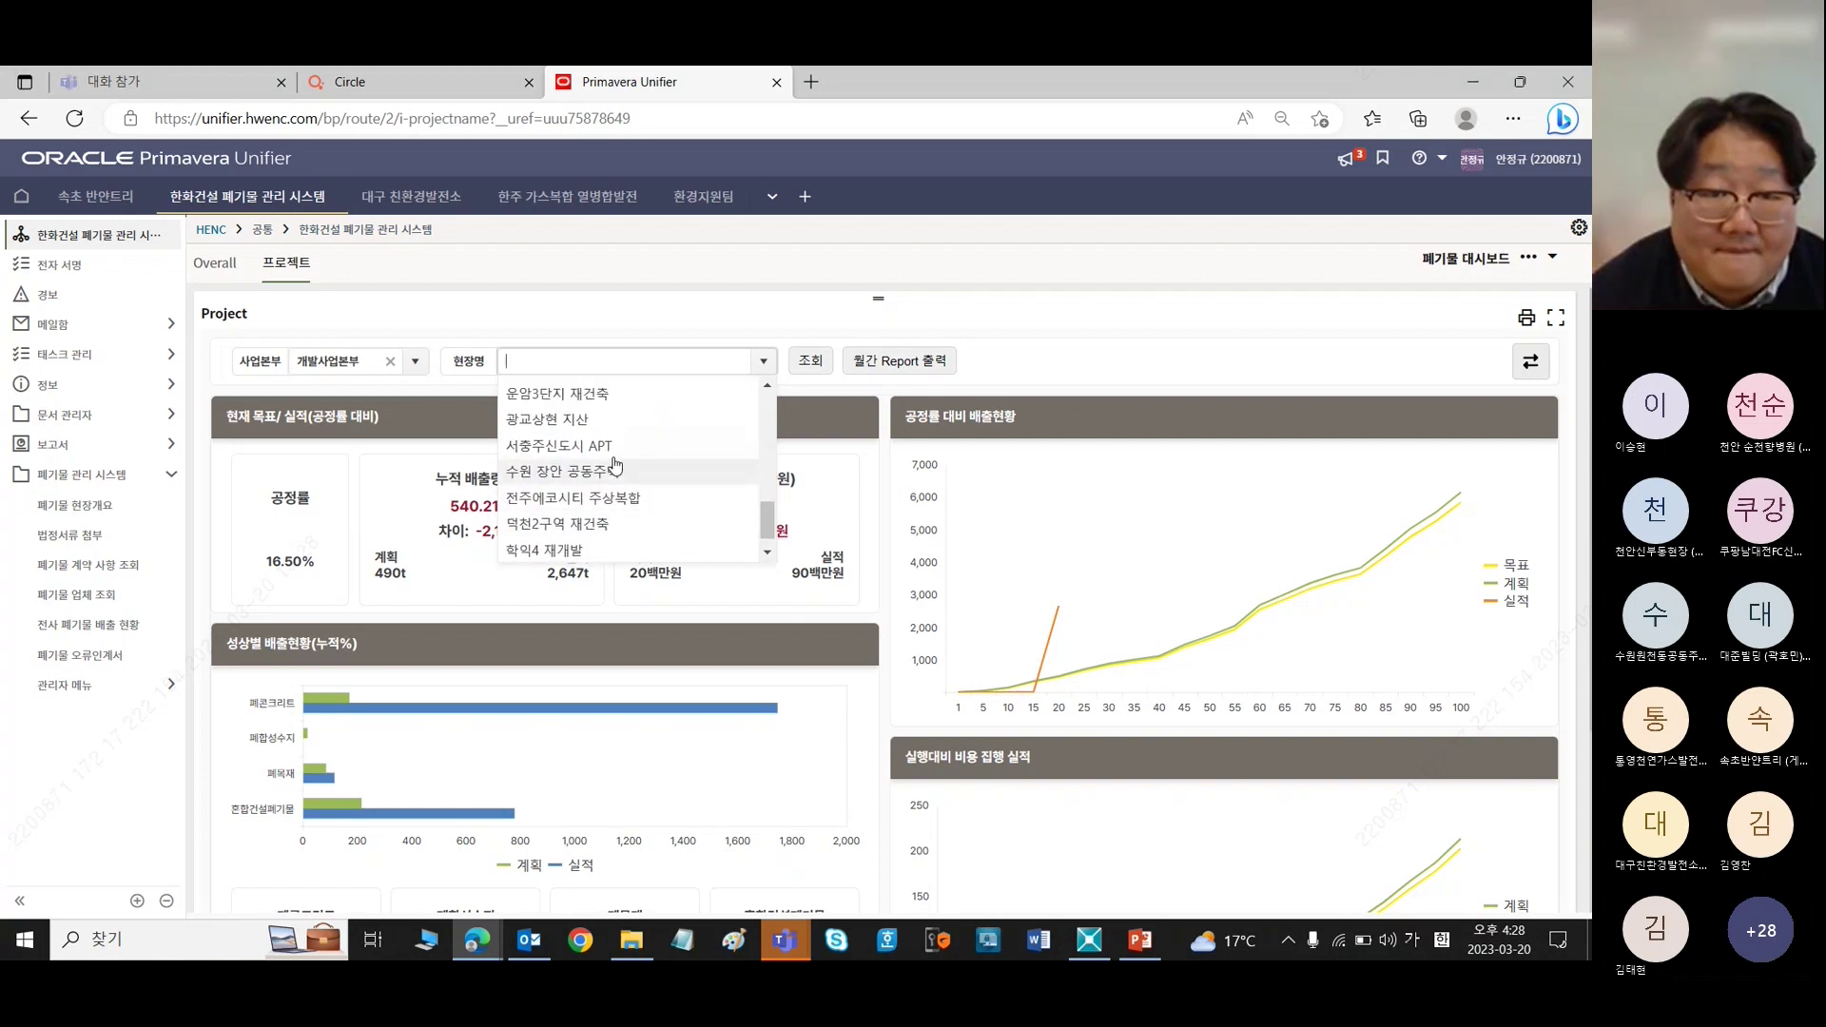
pyautogui.click(611, 454)
pyautogui.click(799, 371)
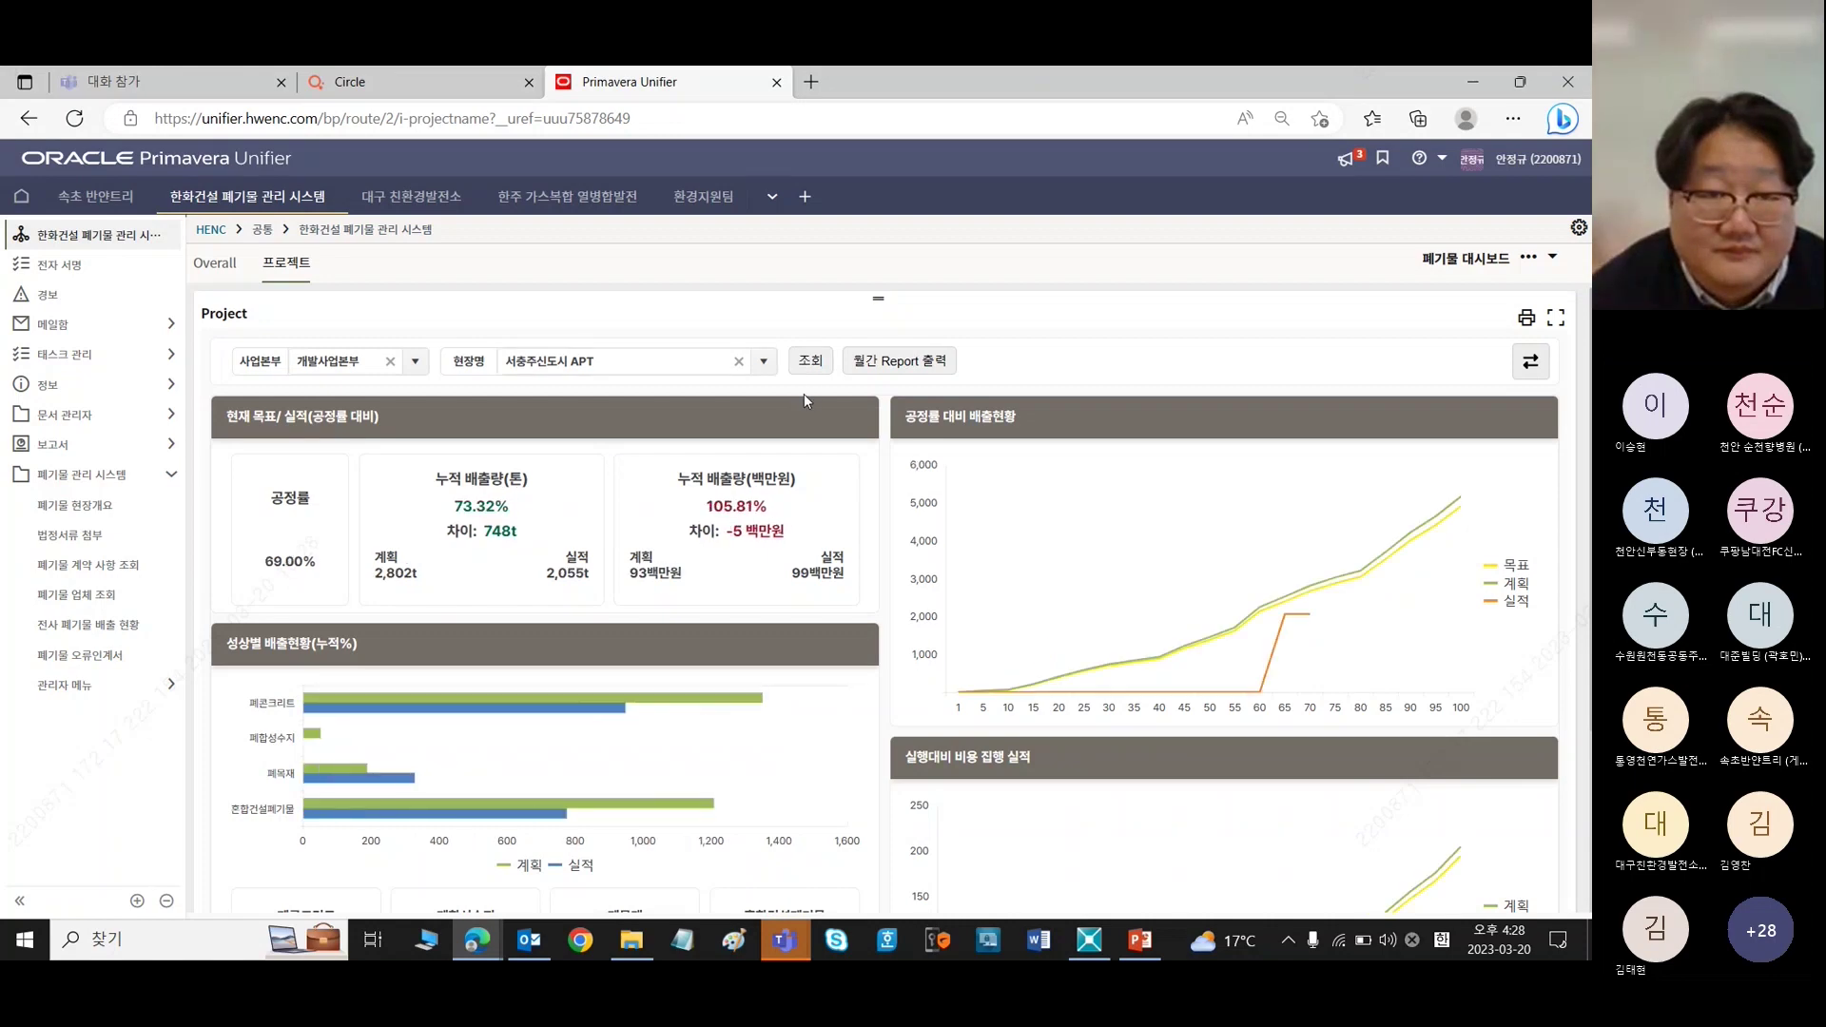
pyautogui.click(1530, 362)
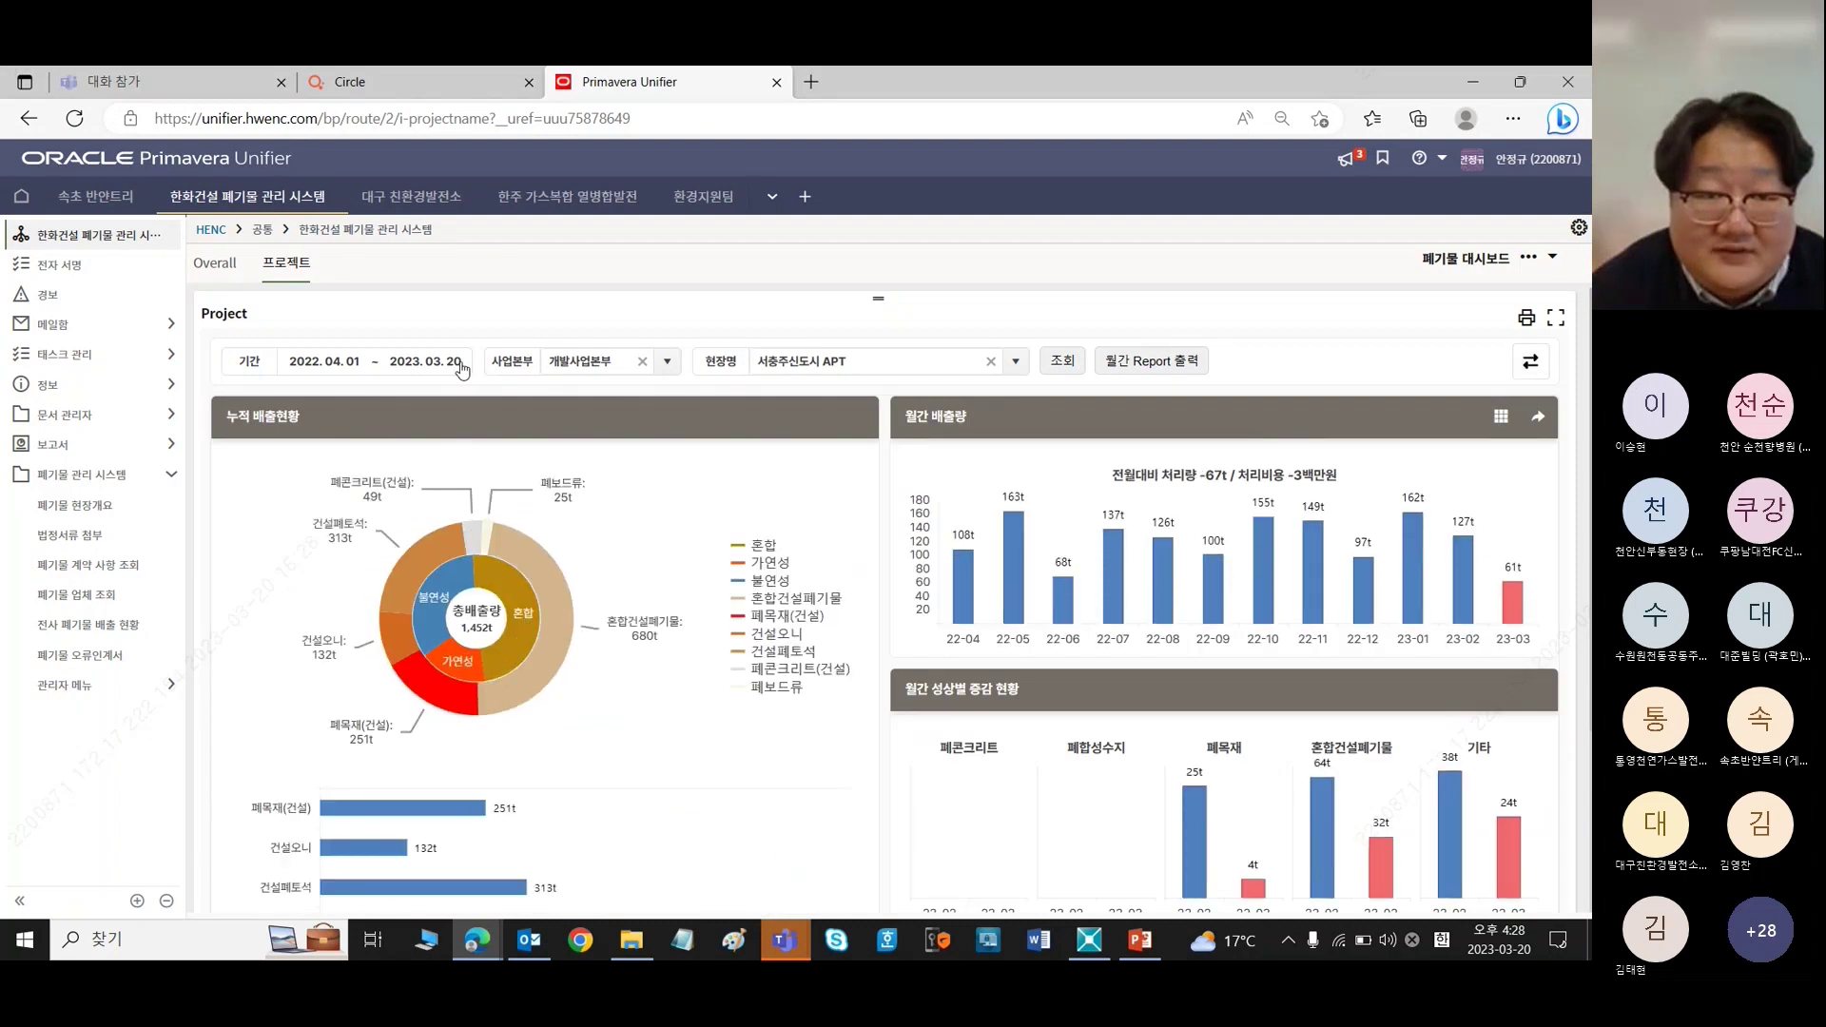
# Step: Pick 31 March 2023 as end and 1 February 2023 as start, giving 188t total discharge
pyautogui.click(459, 361)
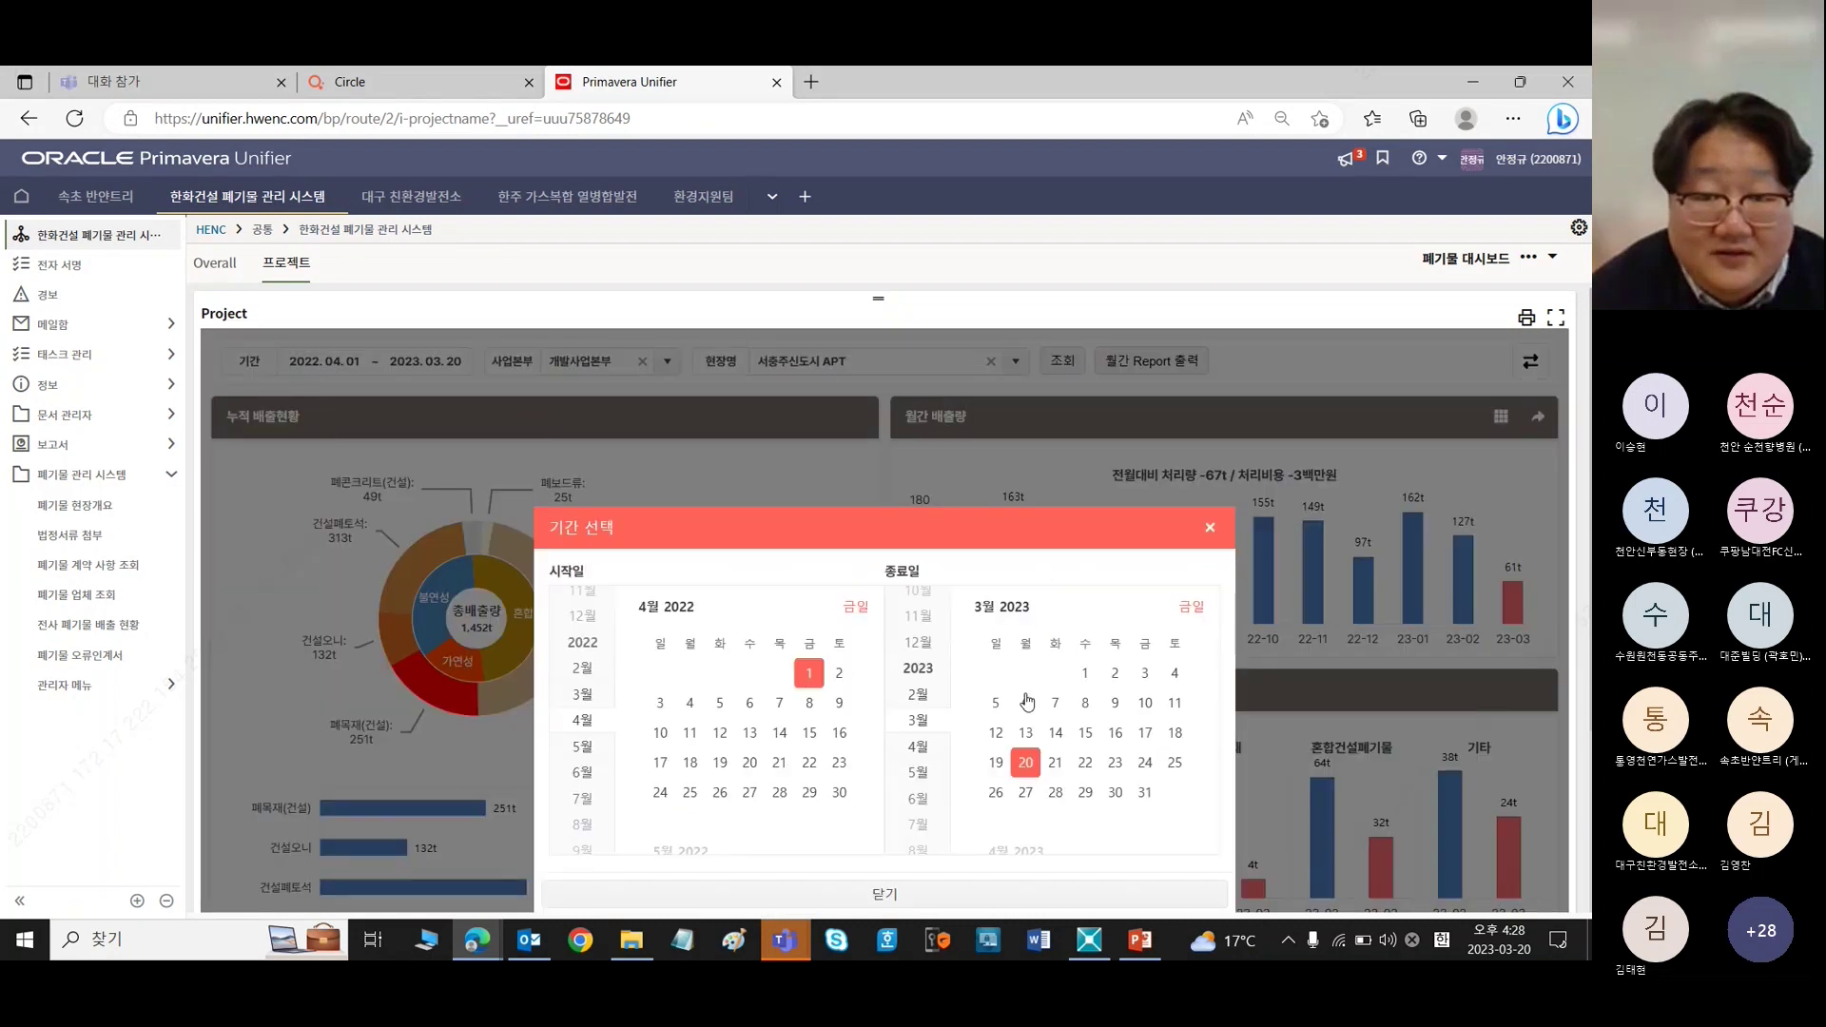
pyautogui.click(1146, 794)
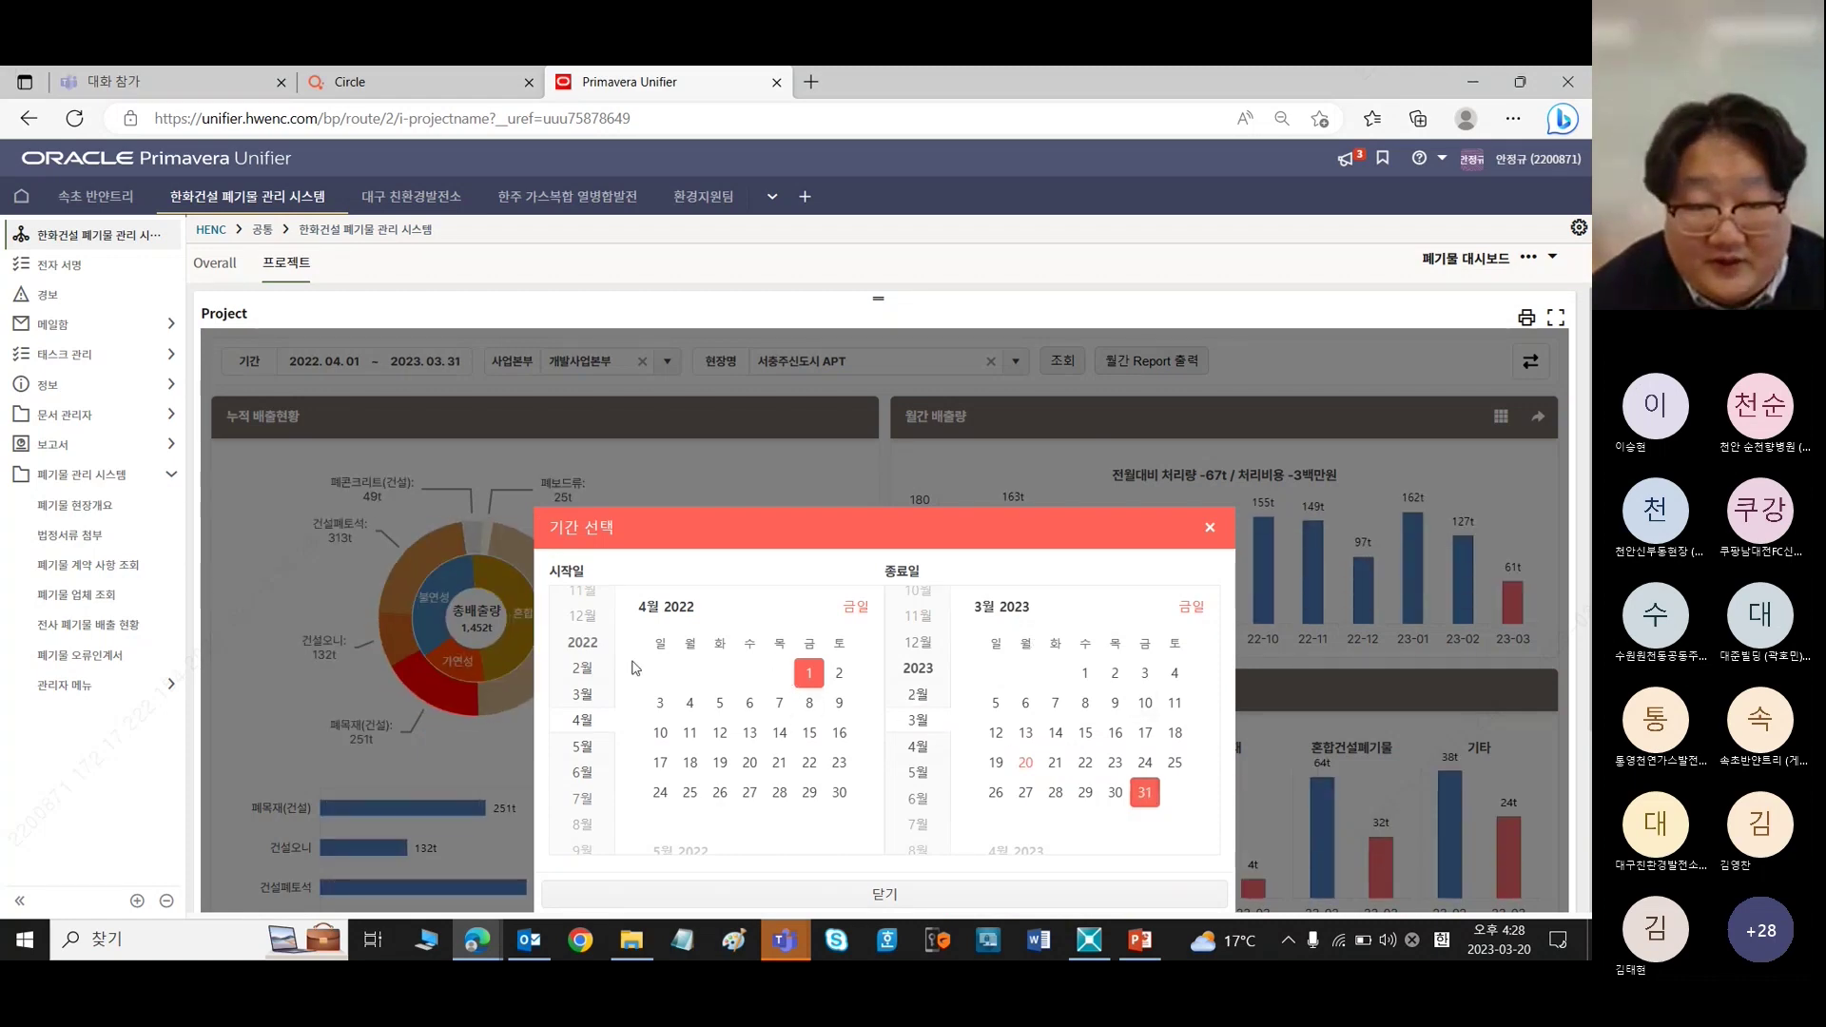
pyautogui.click(692, 612)
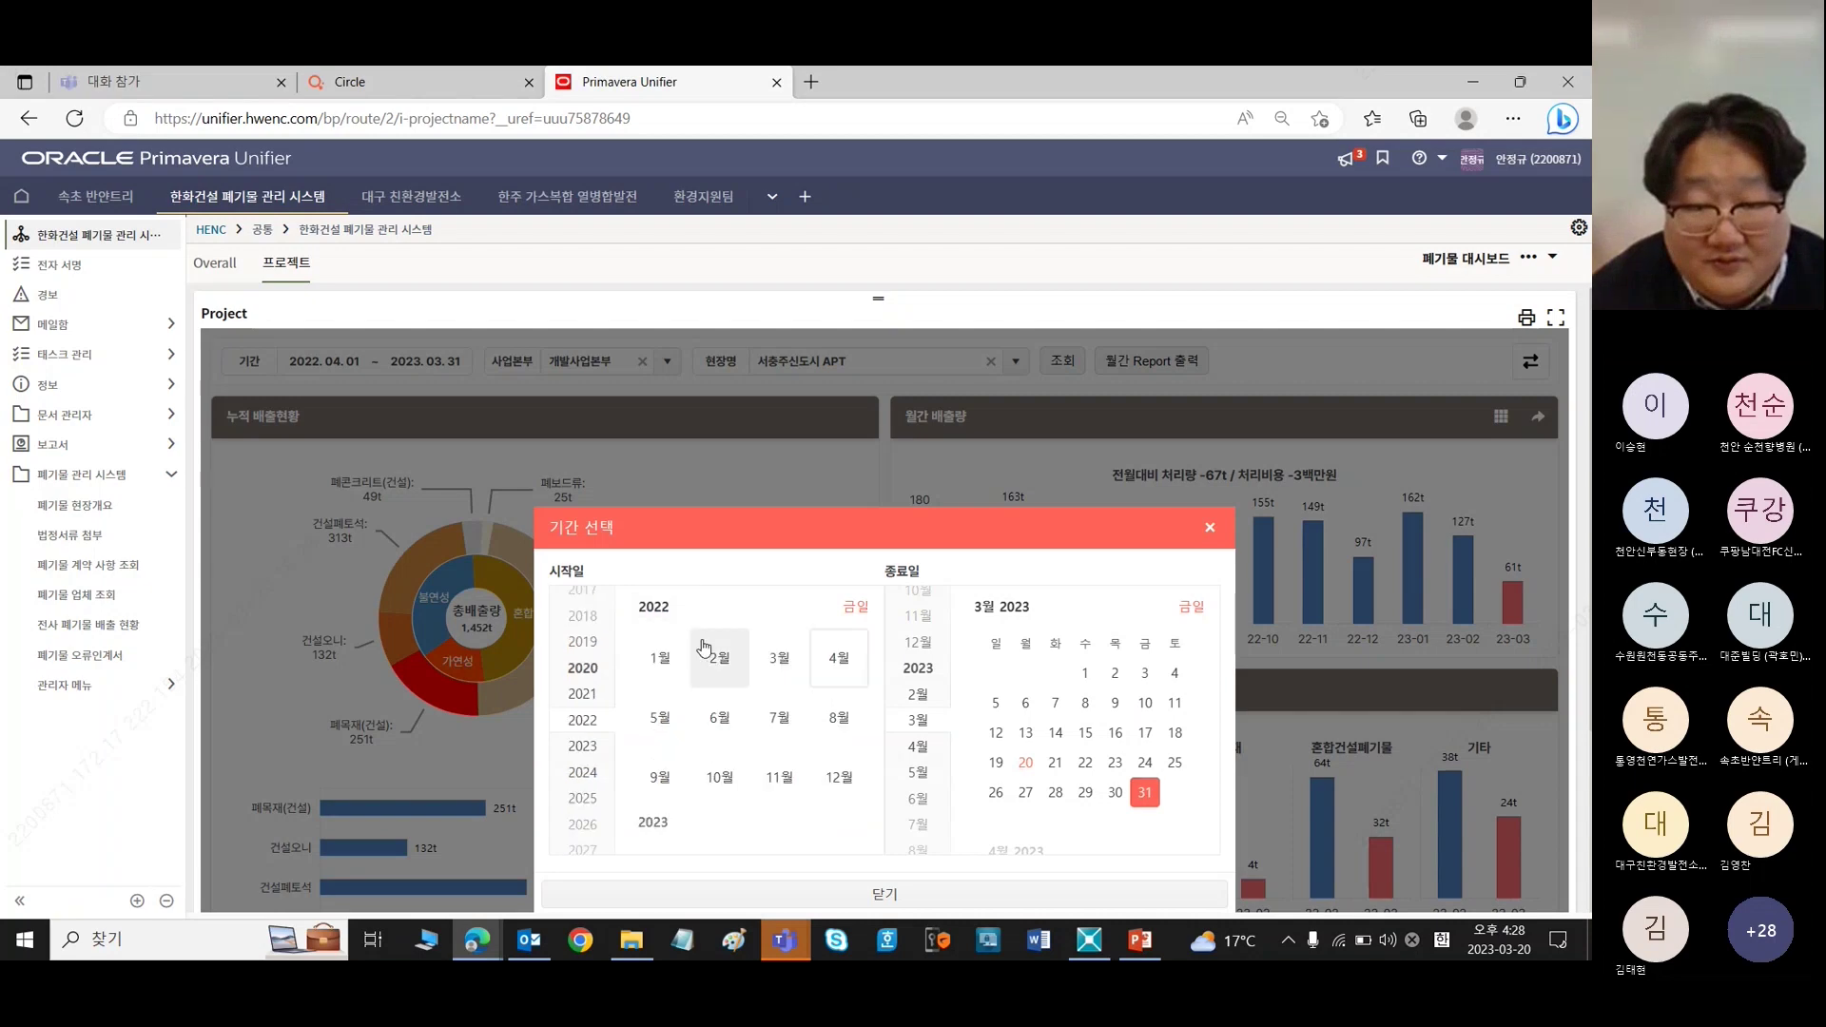
pyautogui.click(653, 607)
pyautogui.click(846, 671)
pyautogui.click(720, 658)
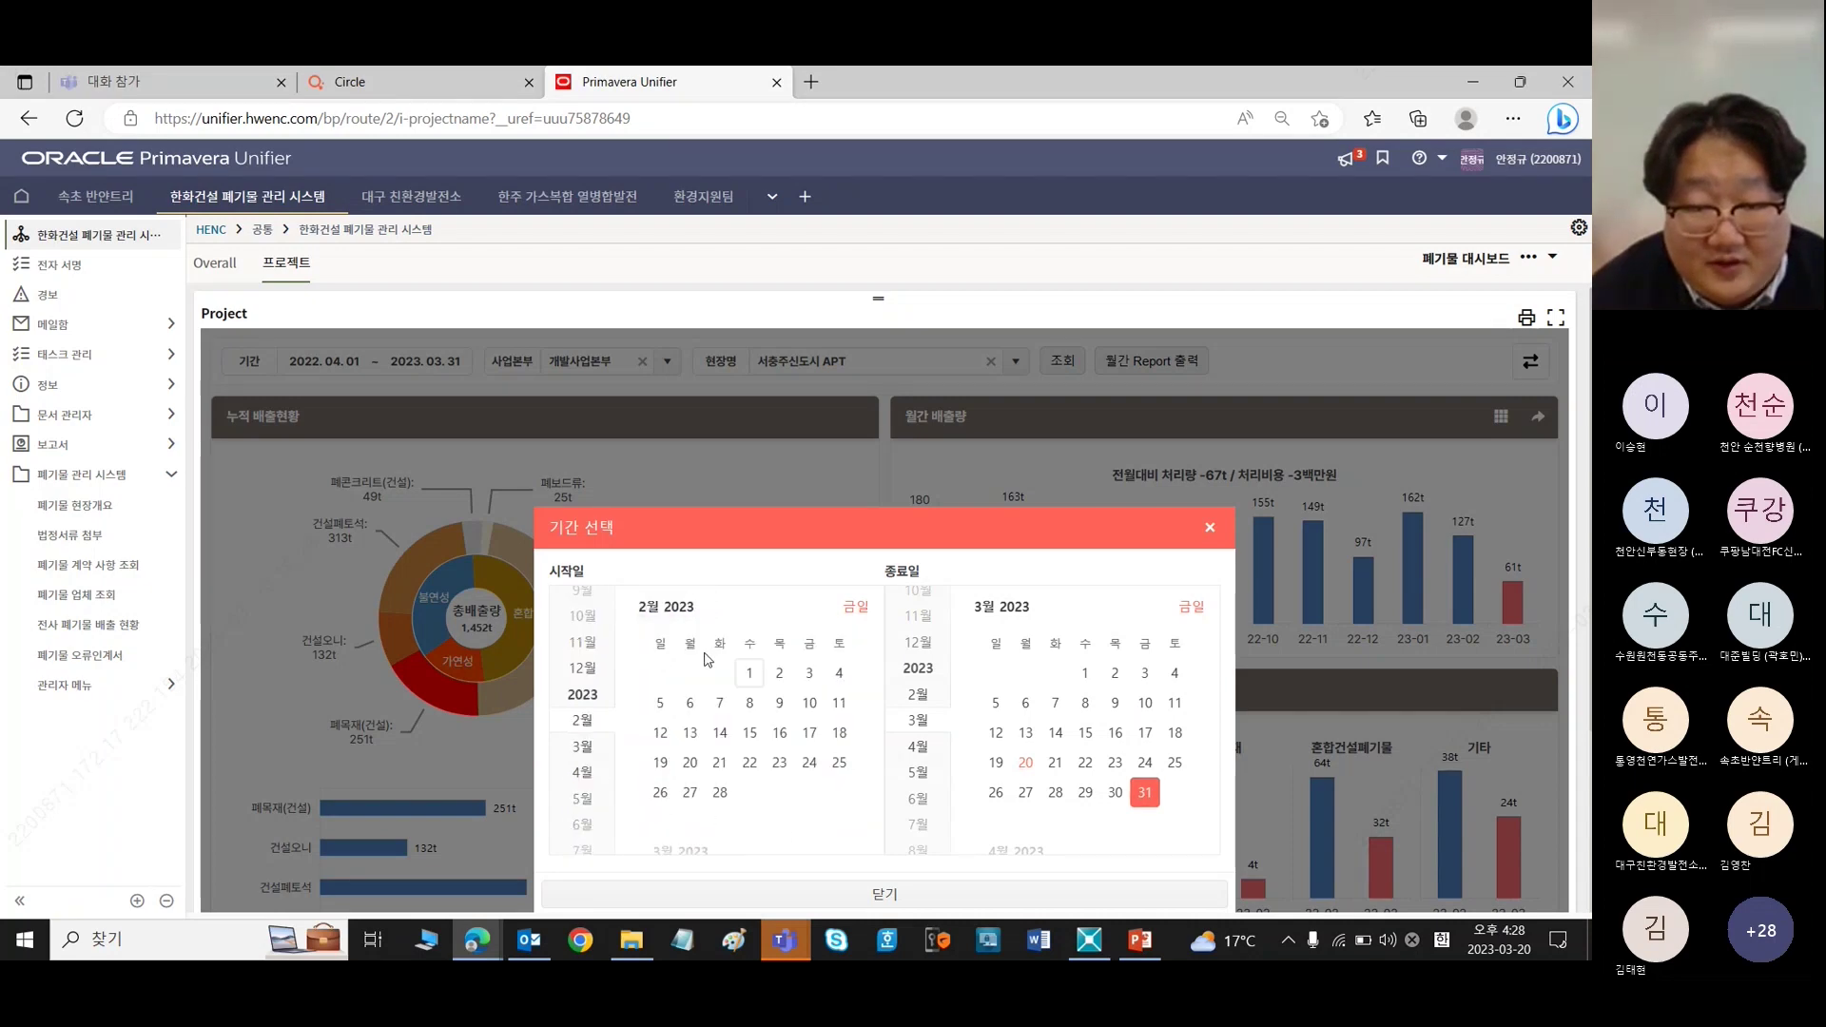
pyautogui.click(750, 674)
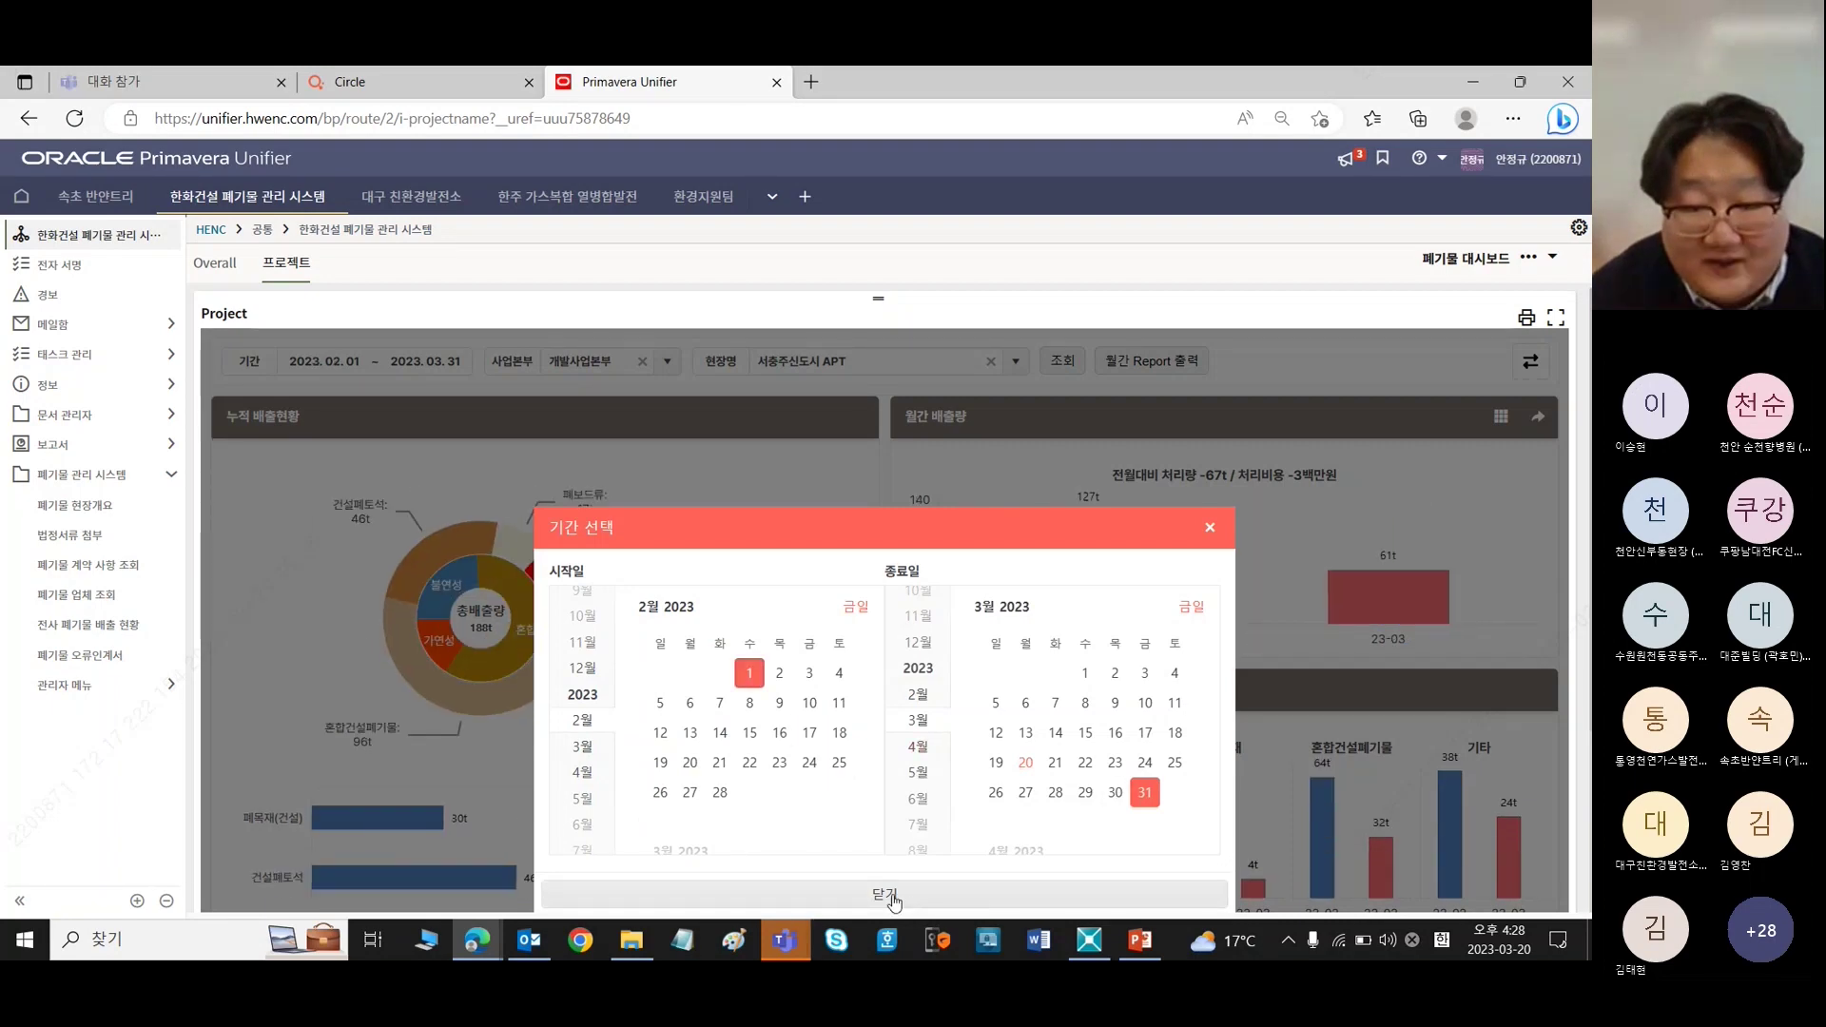
pyautogui.click(885, 895)
# Step: Review the February–March charts showing 127t and 61t discharge
pyautogui.moveTo(1086, 523)
pyautogui.moveTo(1392, 574)
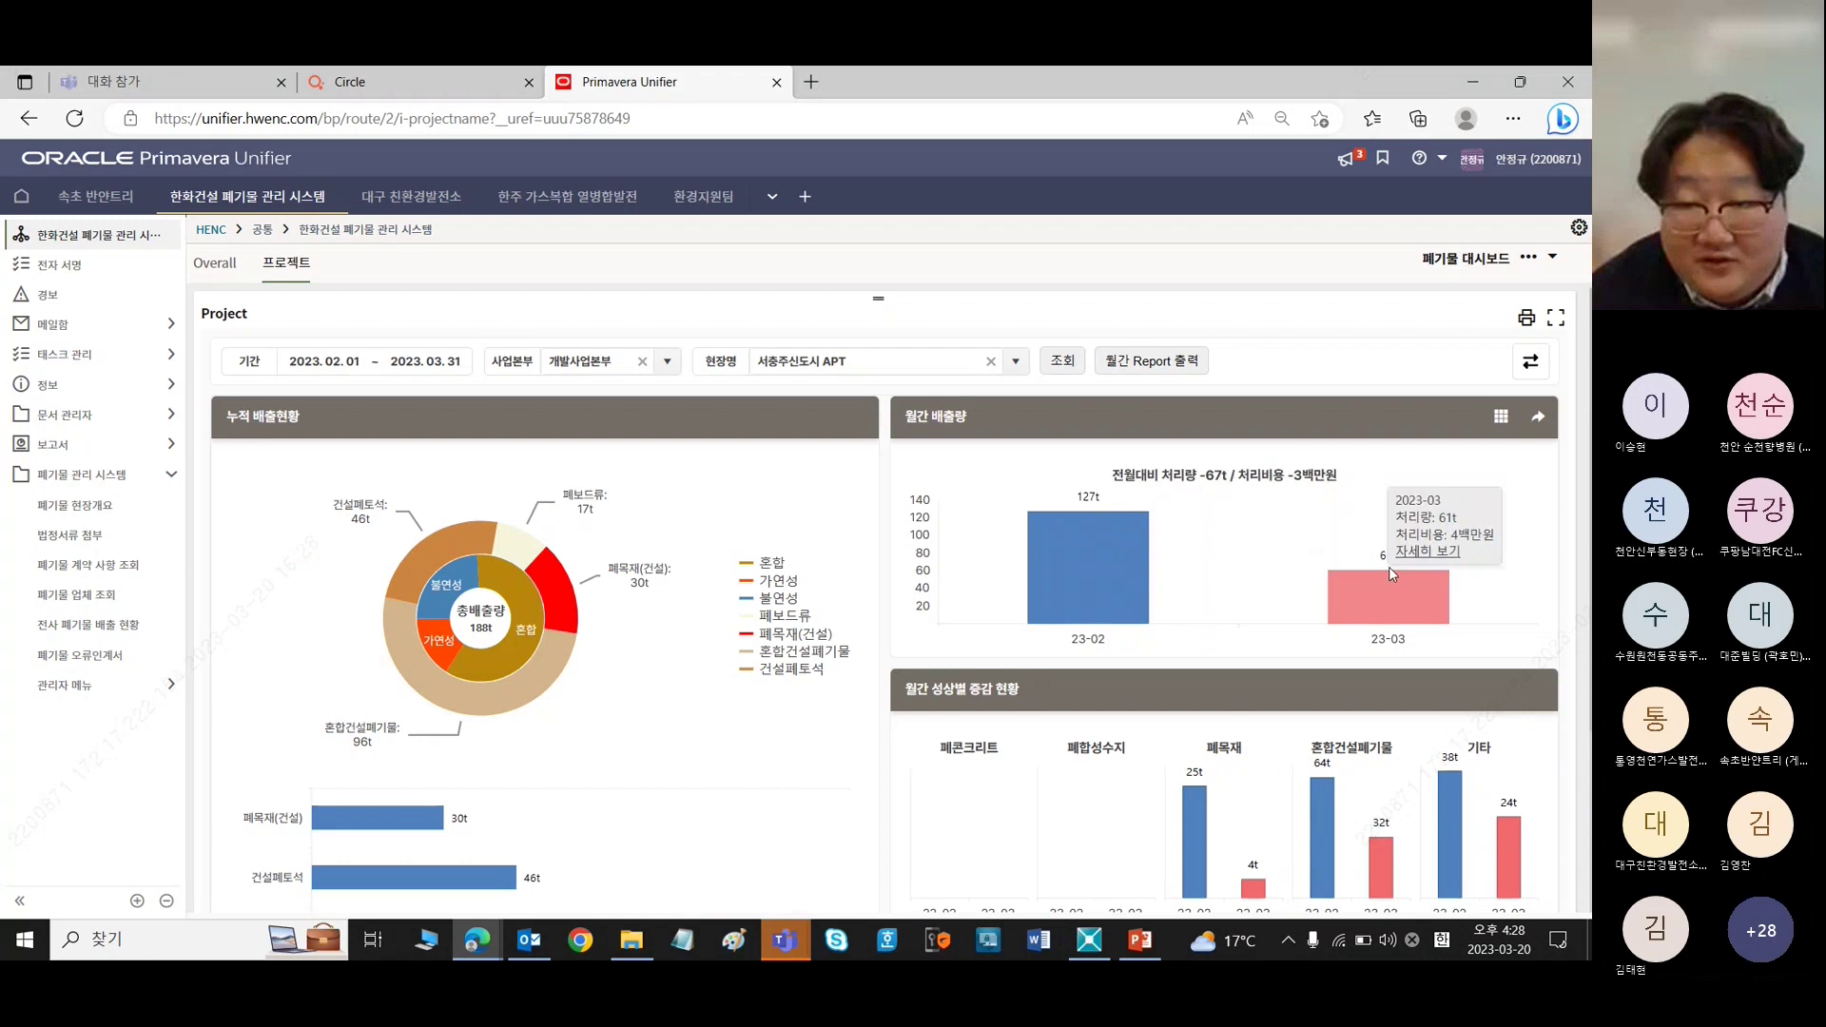
pyautogui.scroll(-4, 1094, 494)
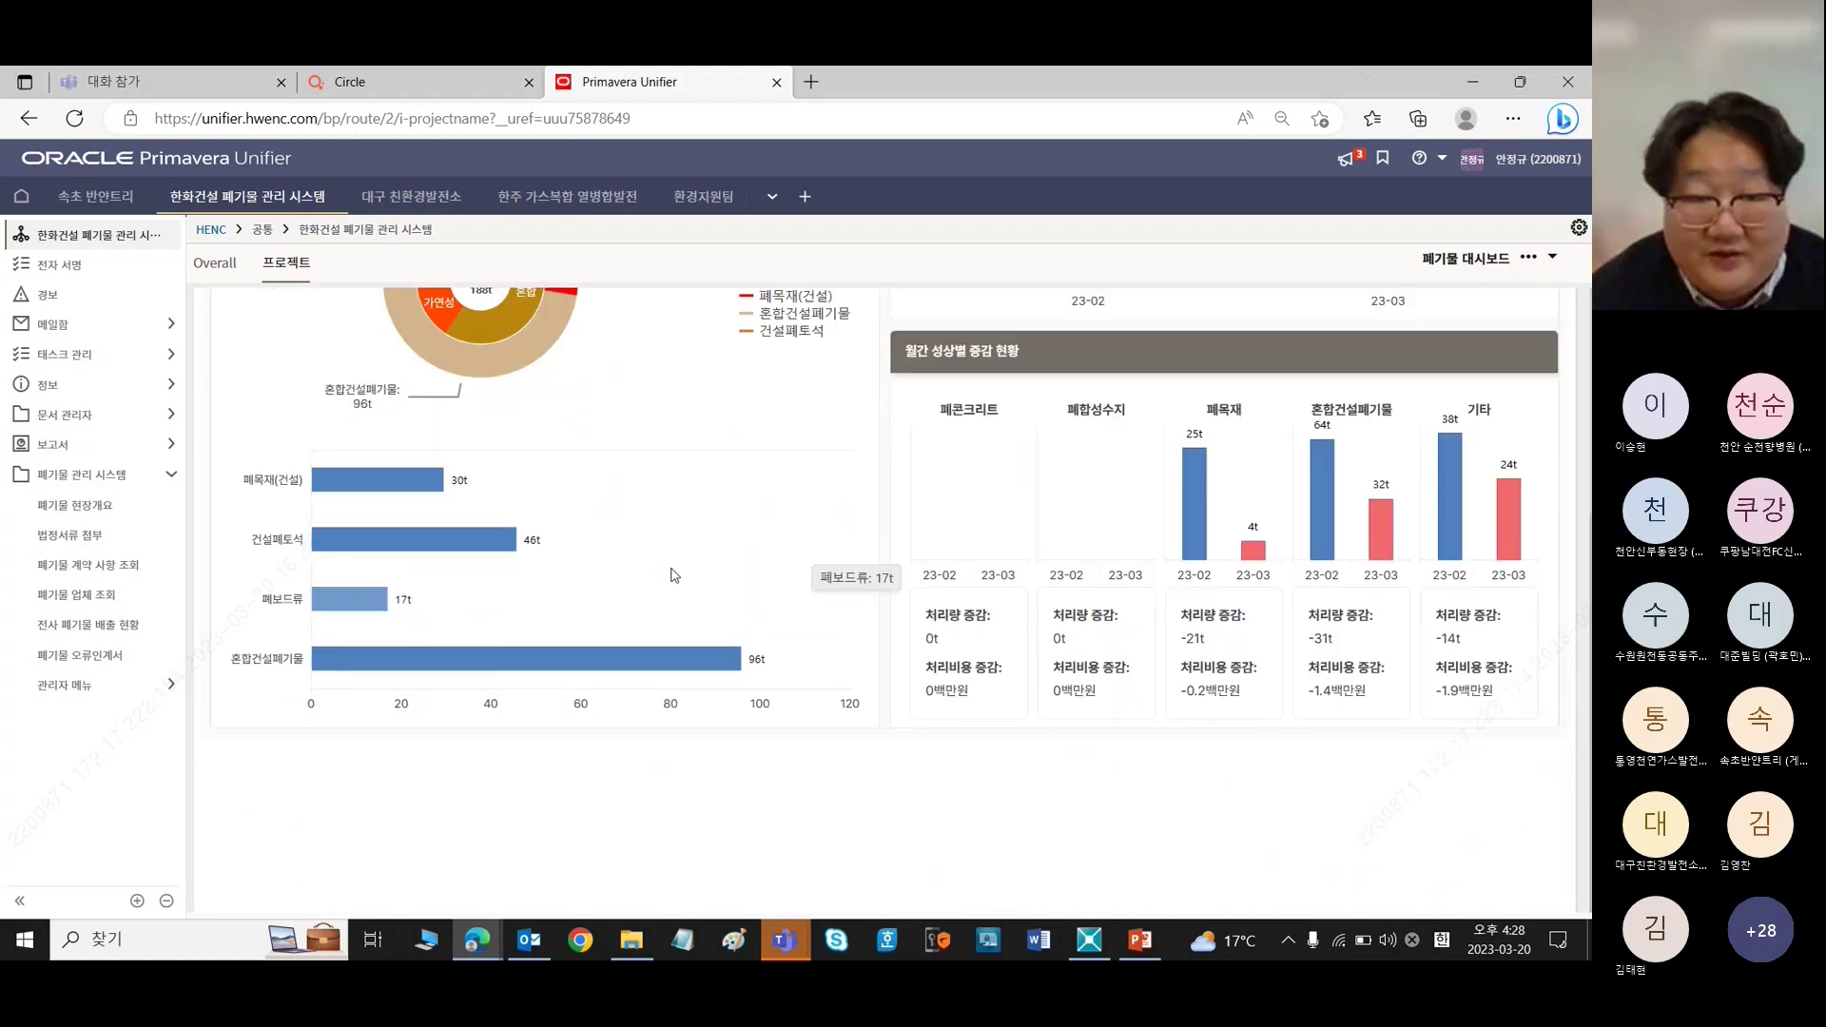
pyautogui.scroll(4, 709, 643)
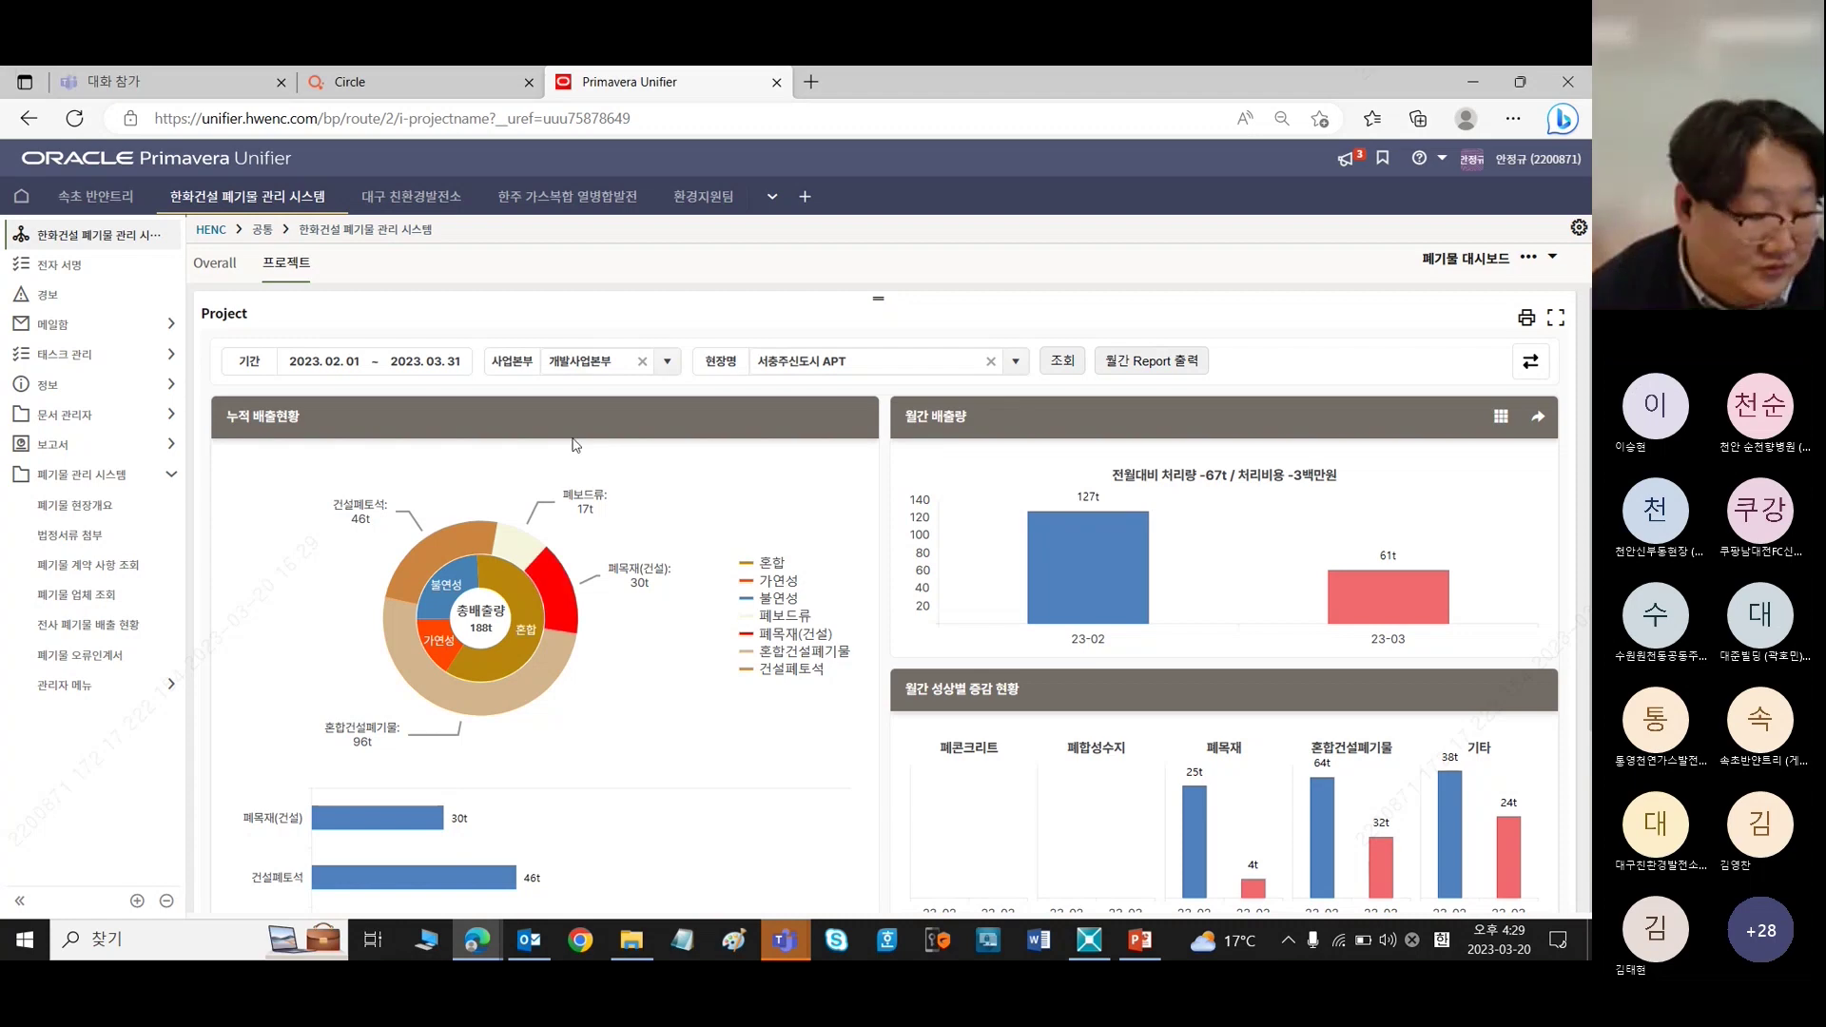
# Step: Recheck the period dates, then generate the 2023년 03월 ESG Report
pyautogui.click(466, 371)
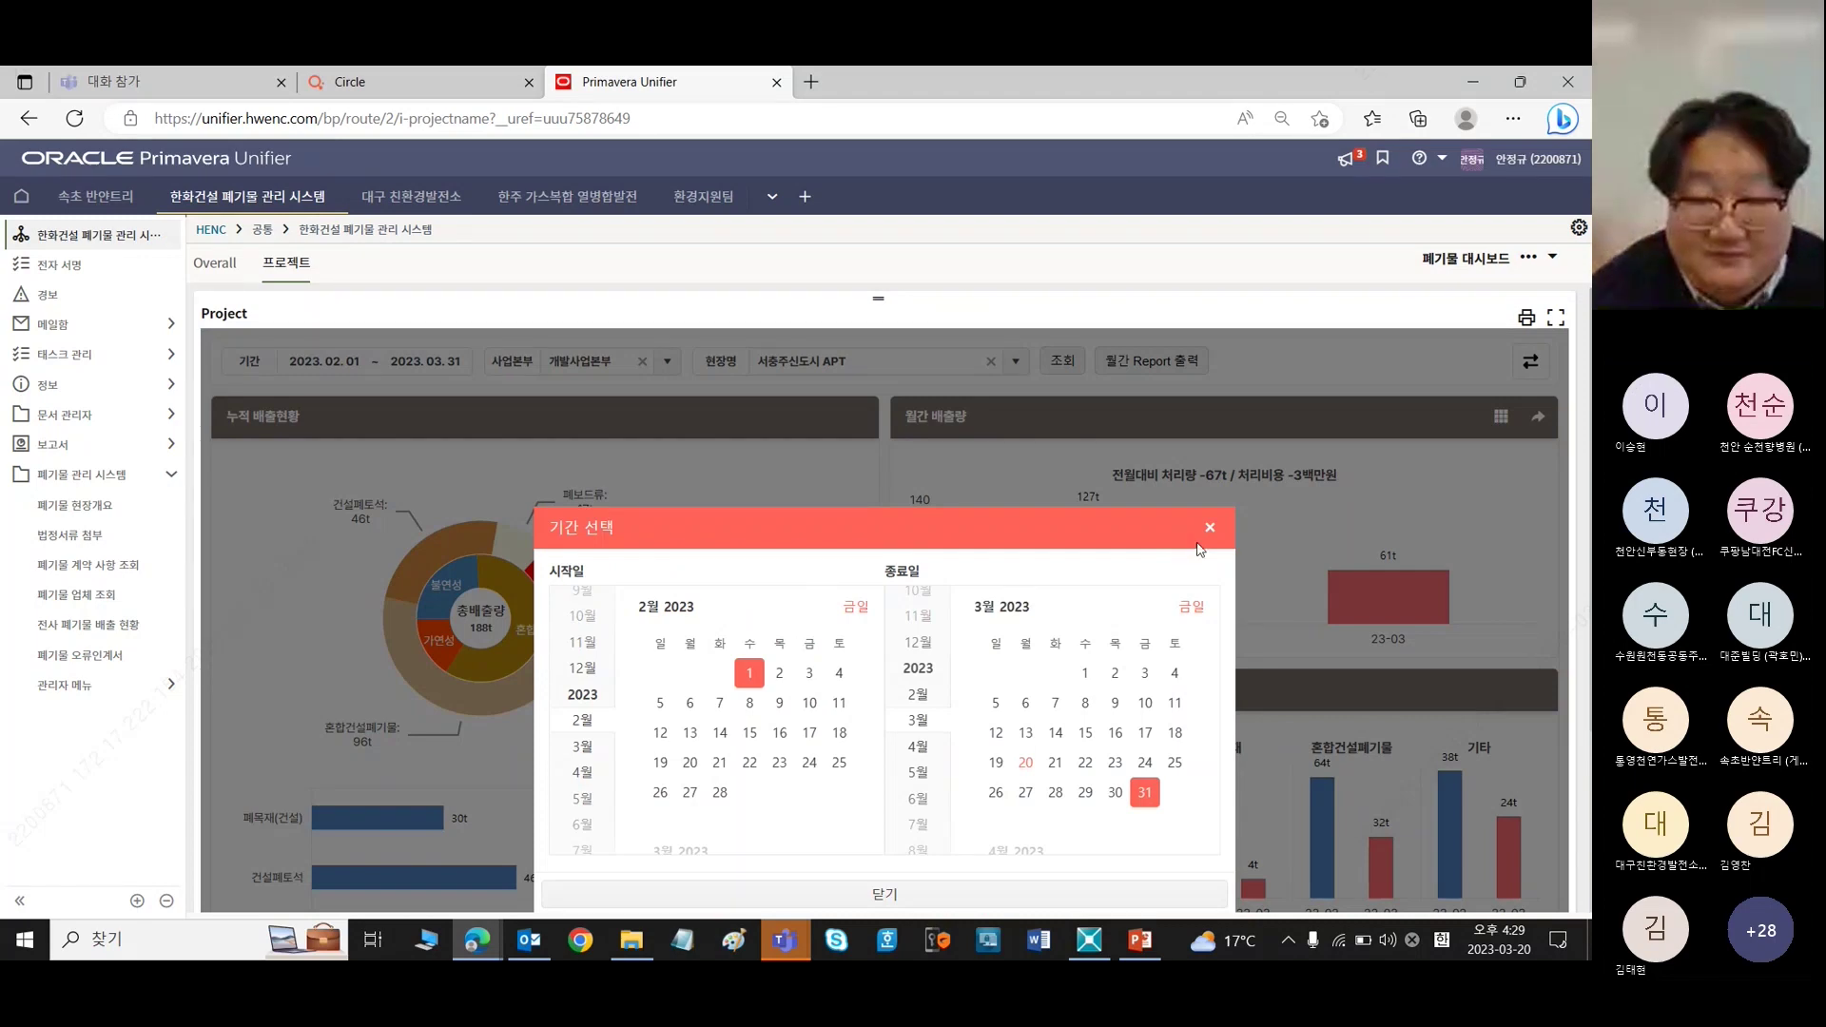
pyautogui.click(1211, 531)
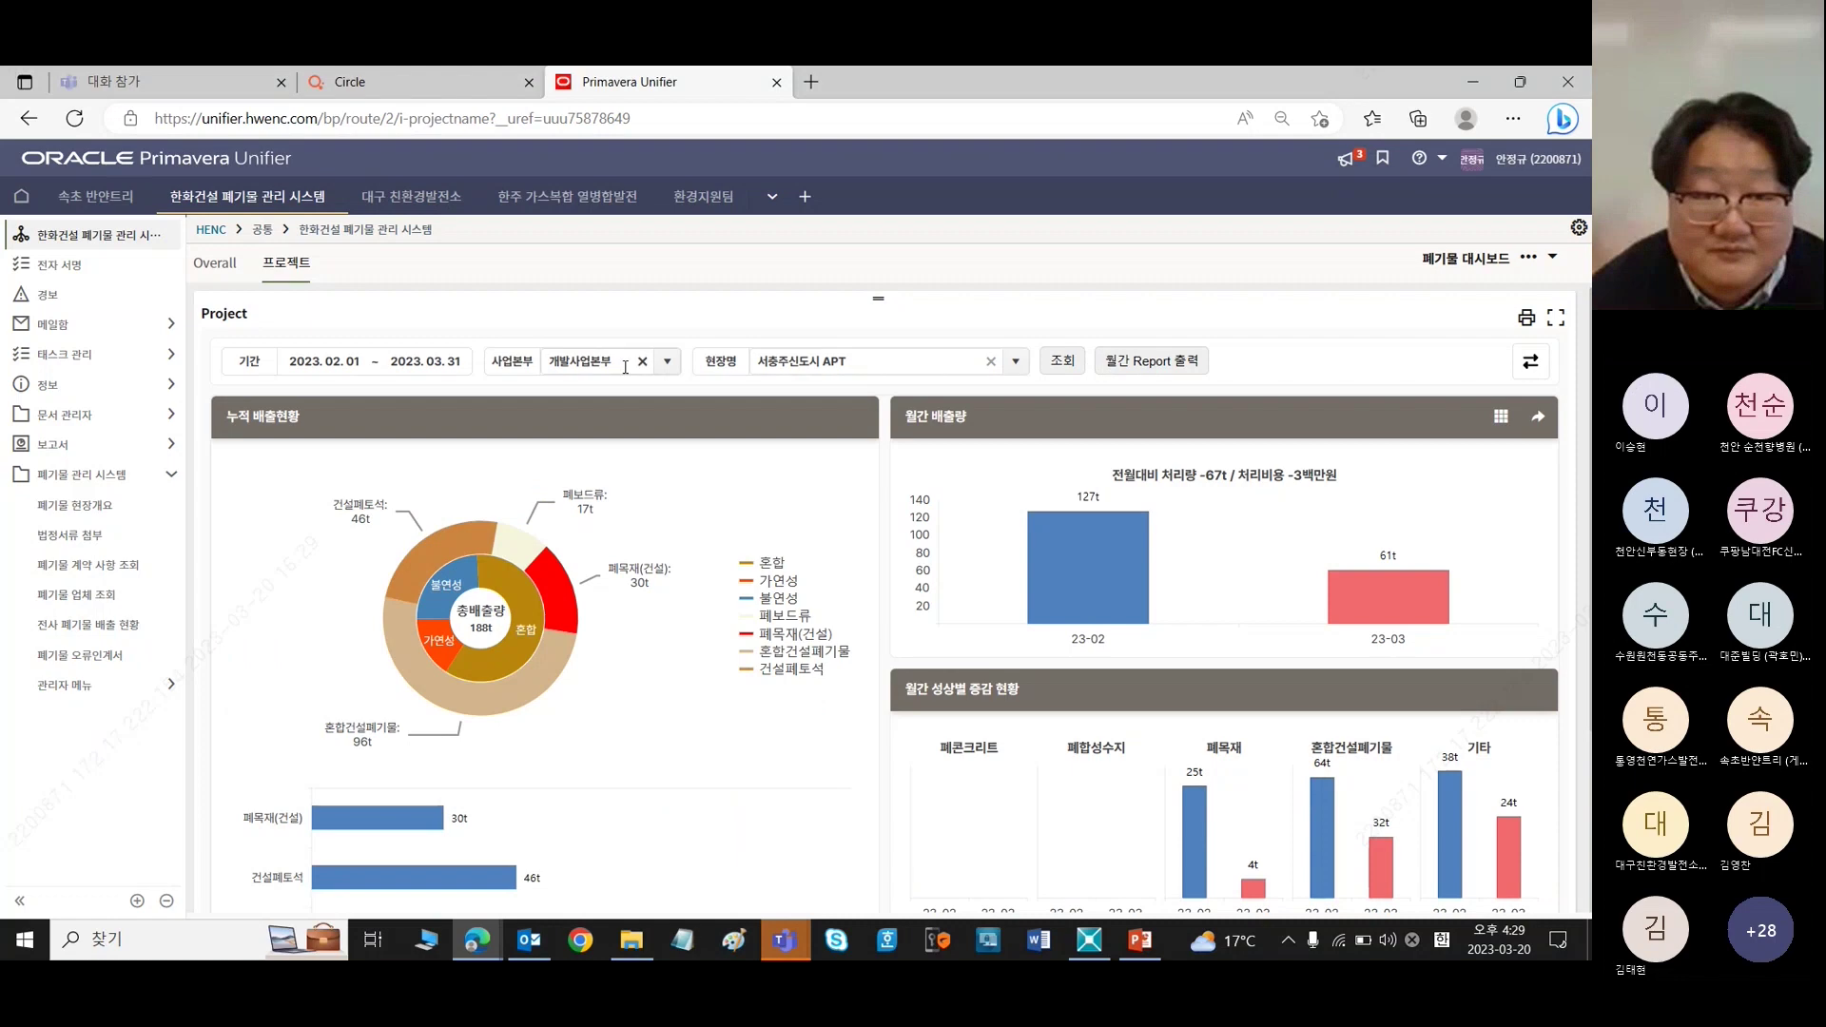
pyautogui.click(461, 369)
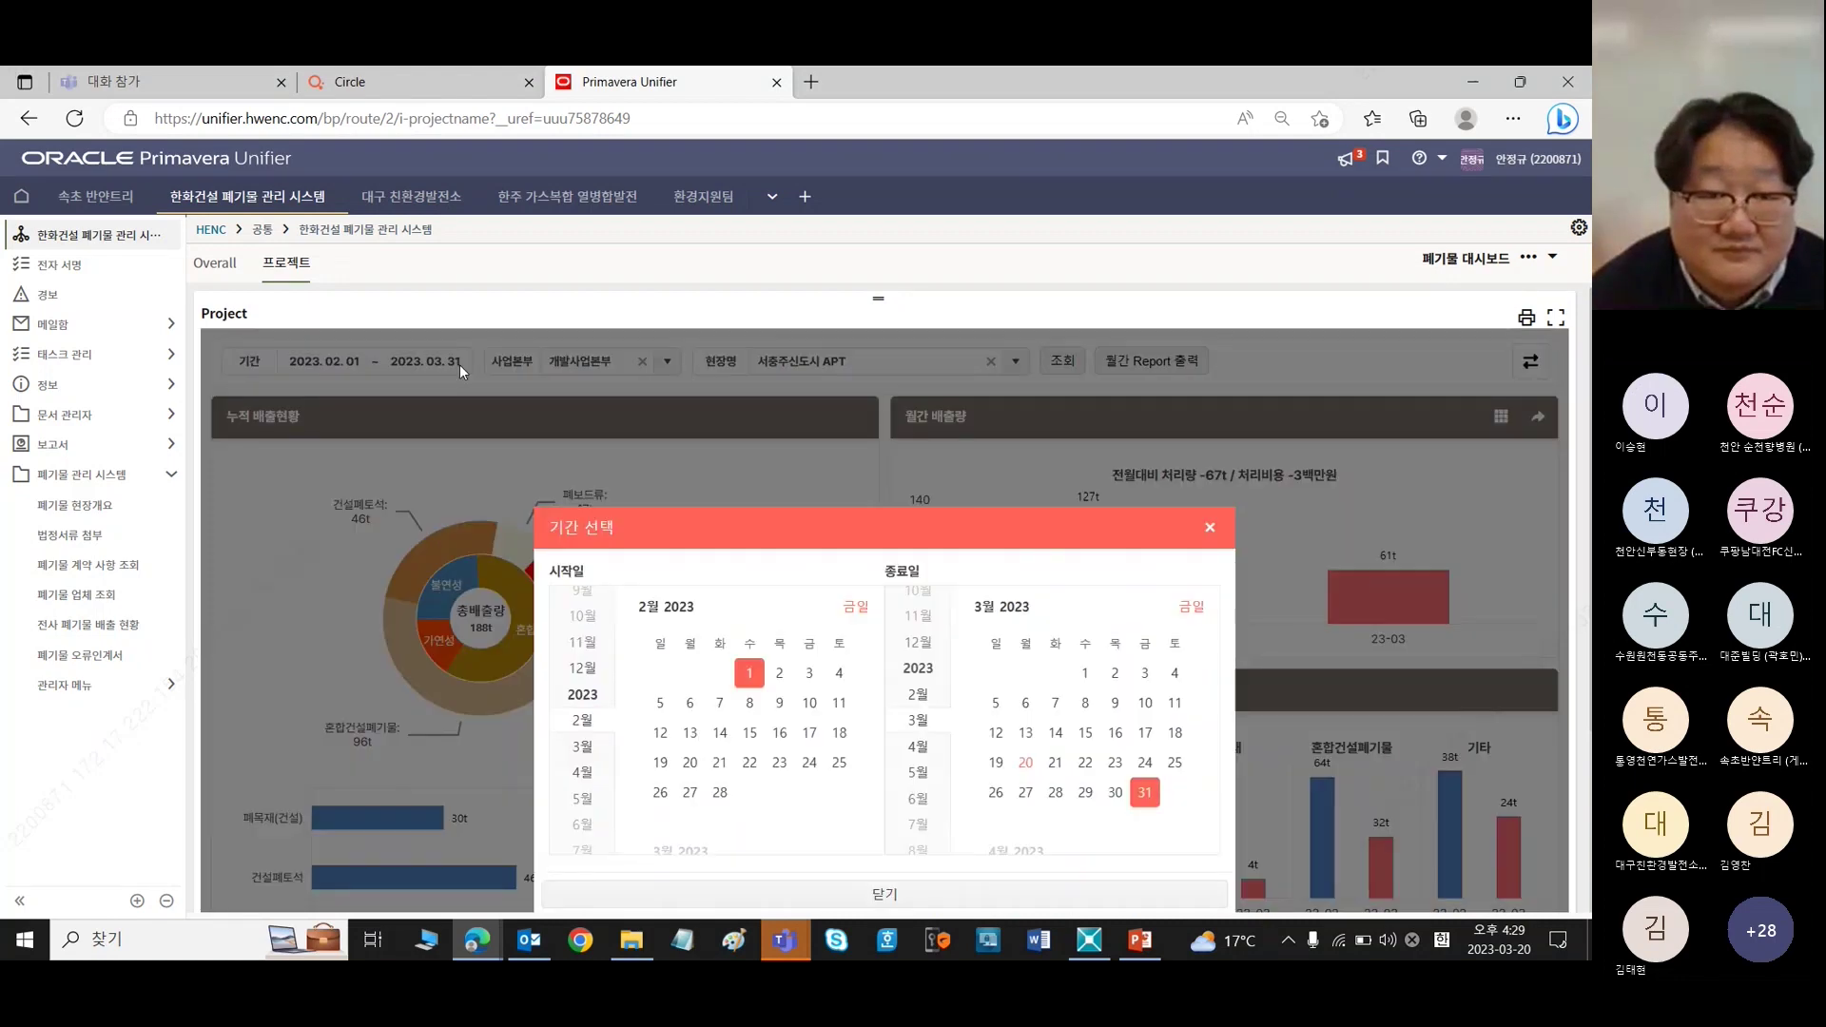
pyautogui.click(1210, 527)
pyautogui.click(1141, 367)
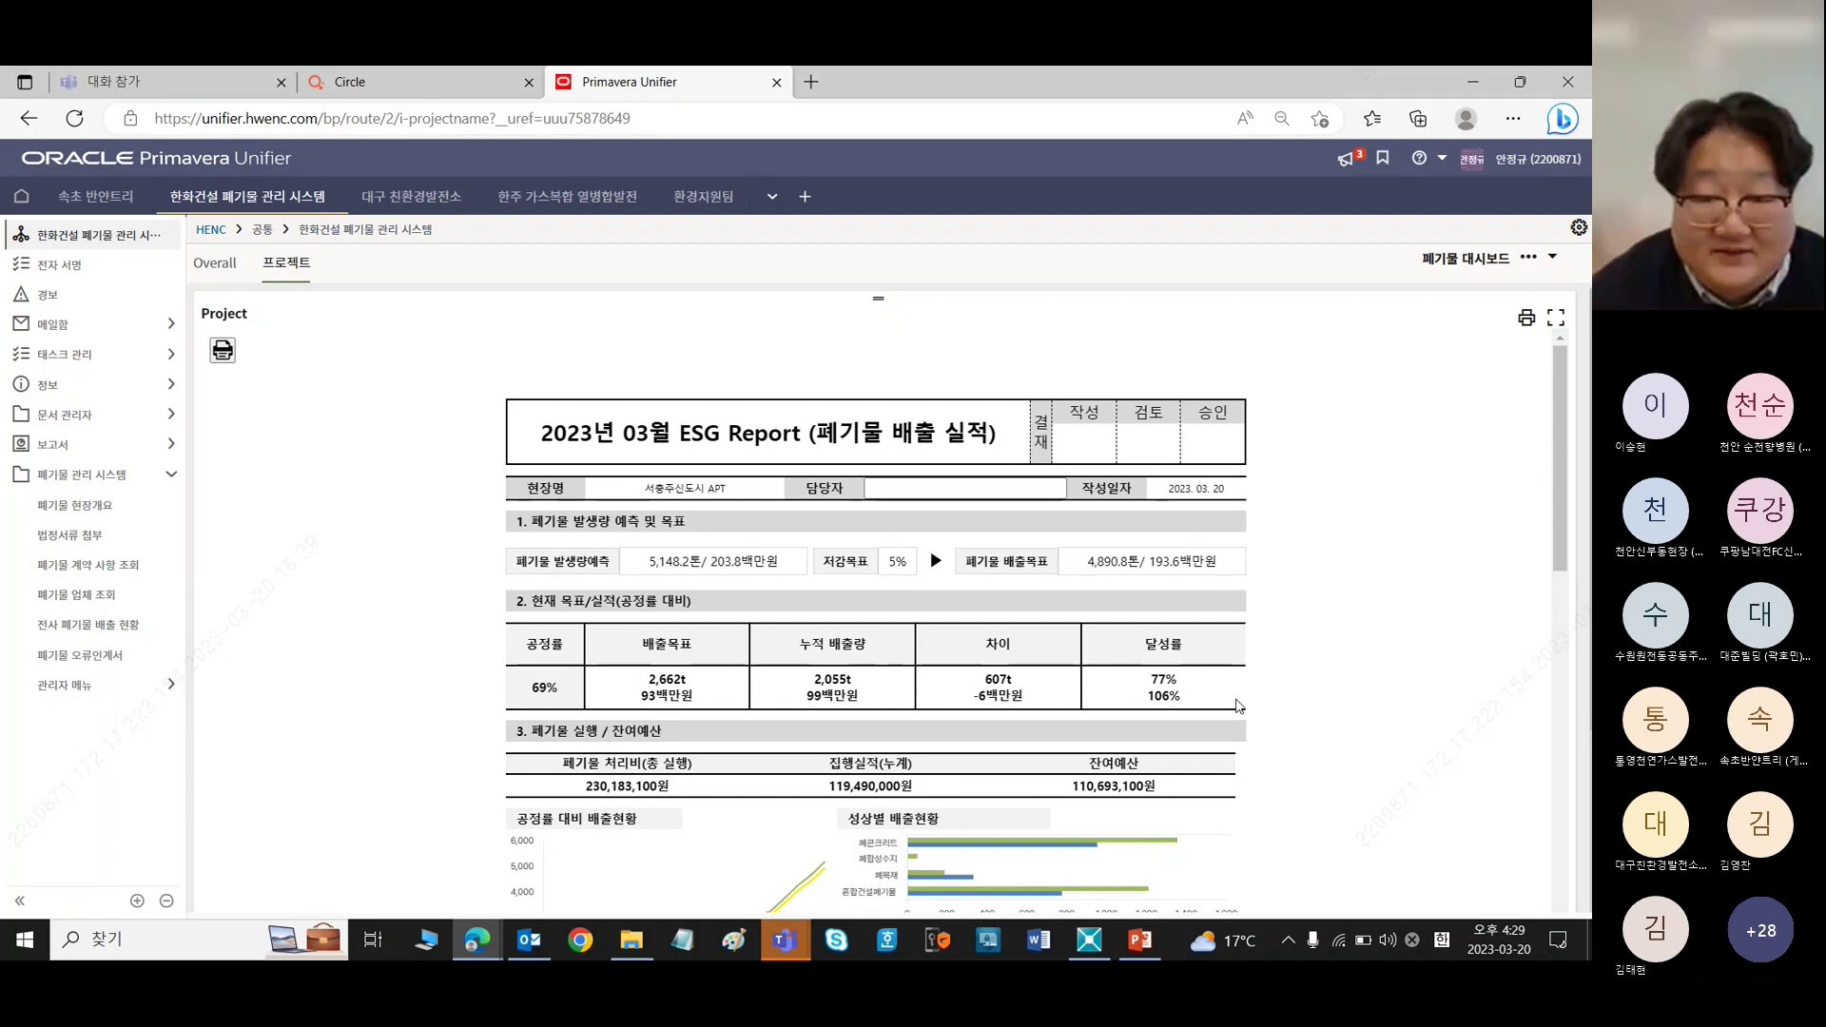
# Step: Read the March 2023 ESG report down to the Appendix table, then return to the waste dashboard
pyautogui.scroll(-5, 1146, 303)
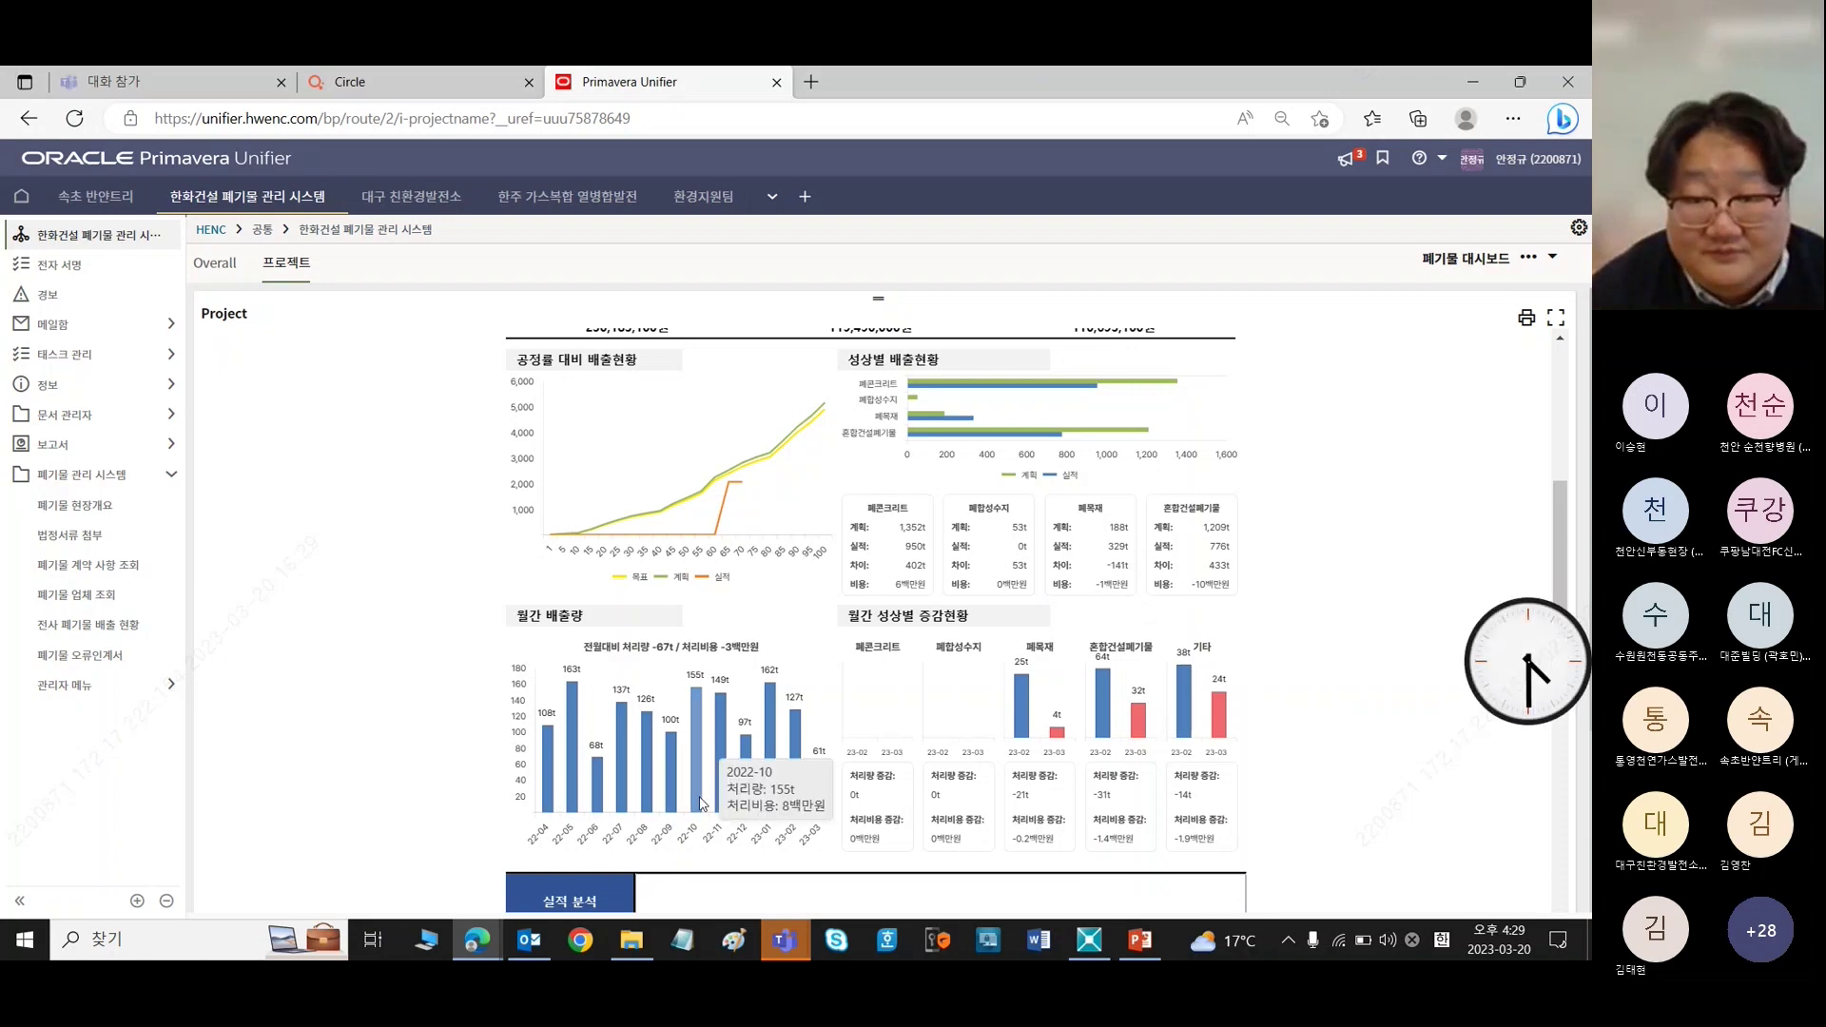
pyautogui.scroll(-4, 1059, 815)
pyautogui.scroll(8, 1059, 815)
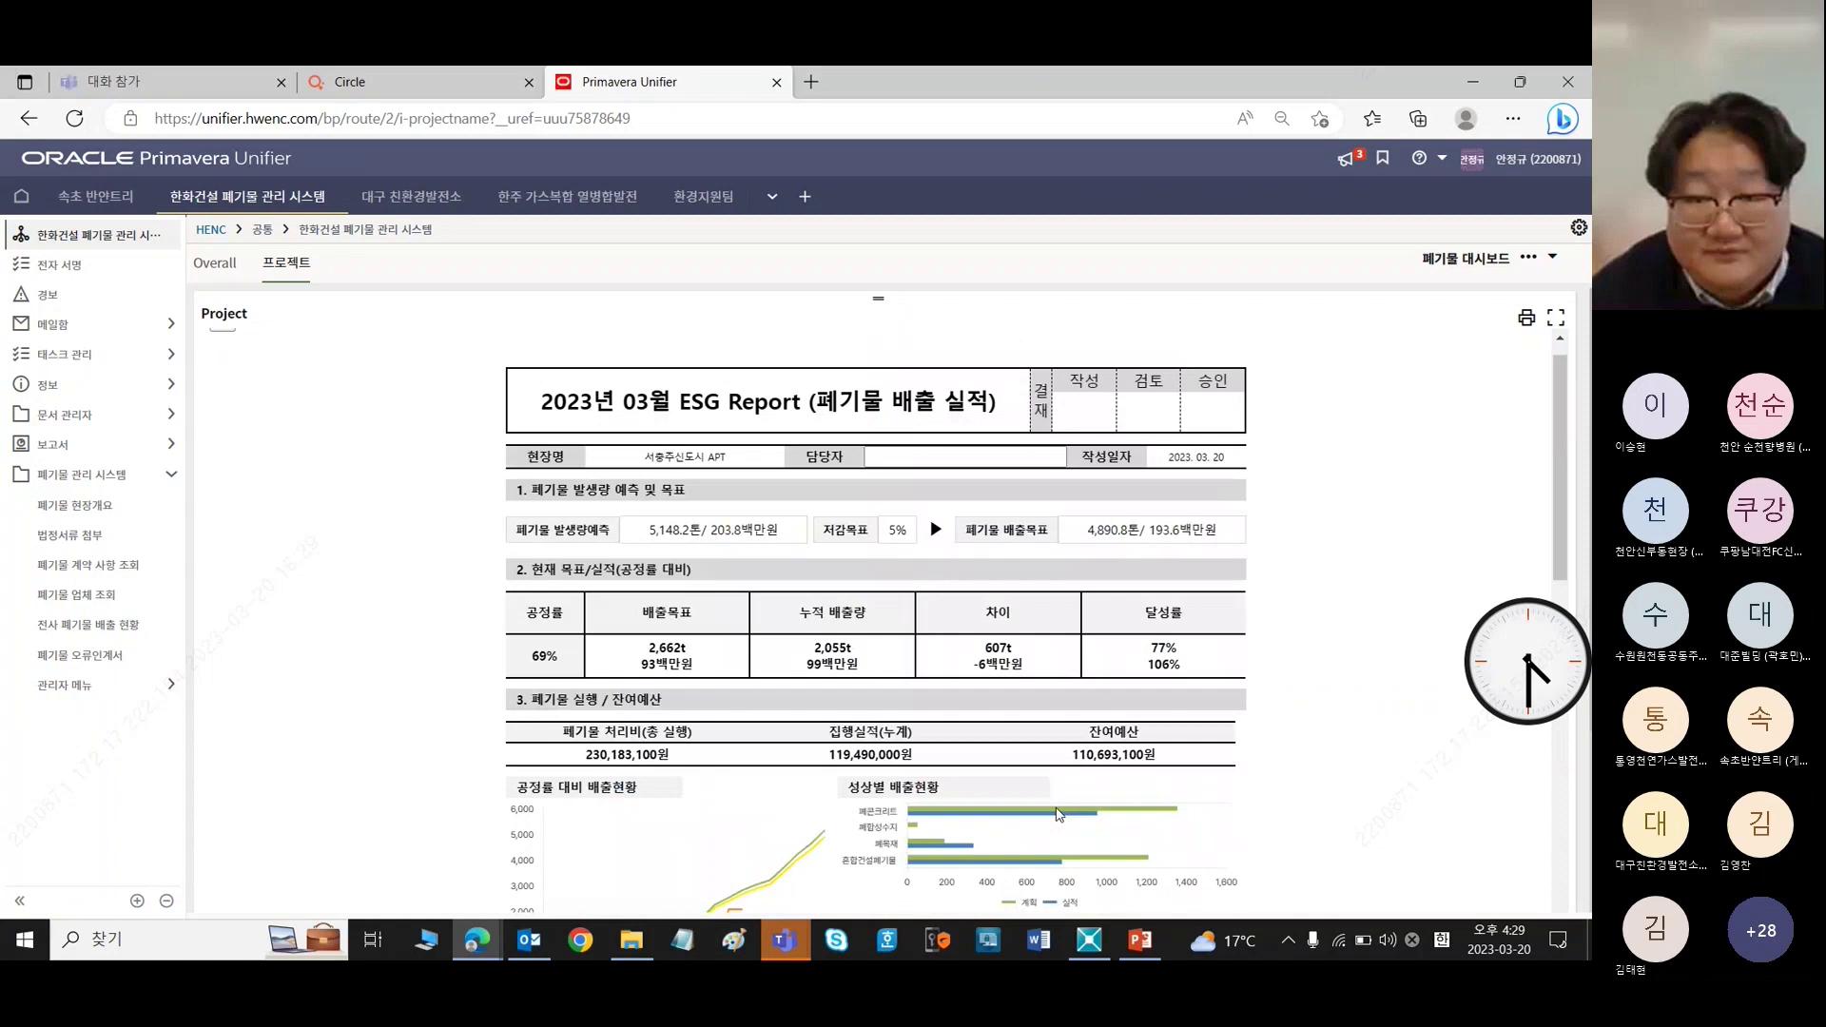
pyautogui.scroll(-6, 1054, 894)
pyautogui.scroll(-6, 1054, 894)
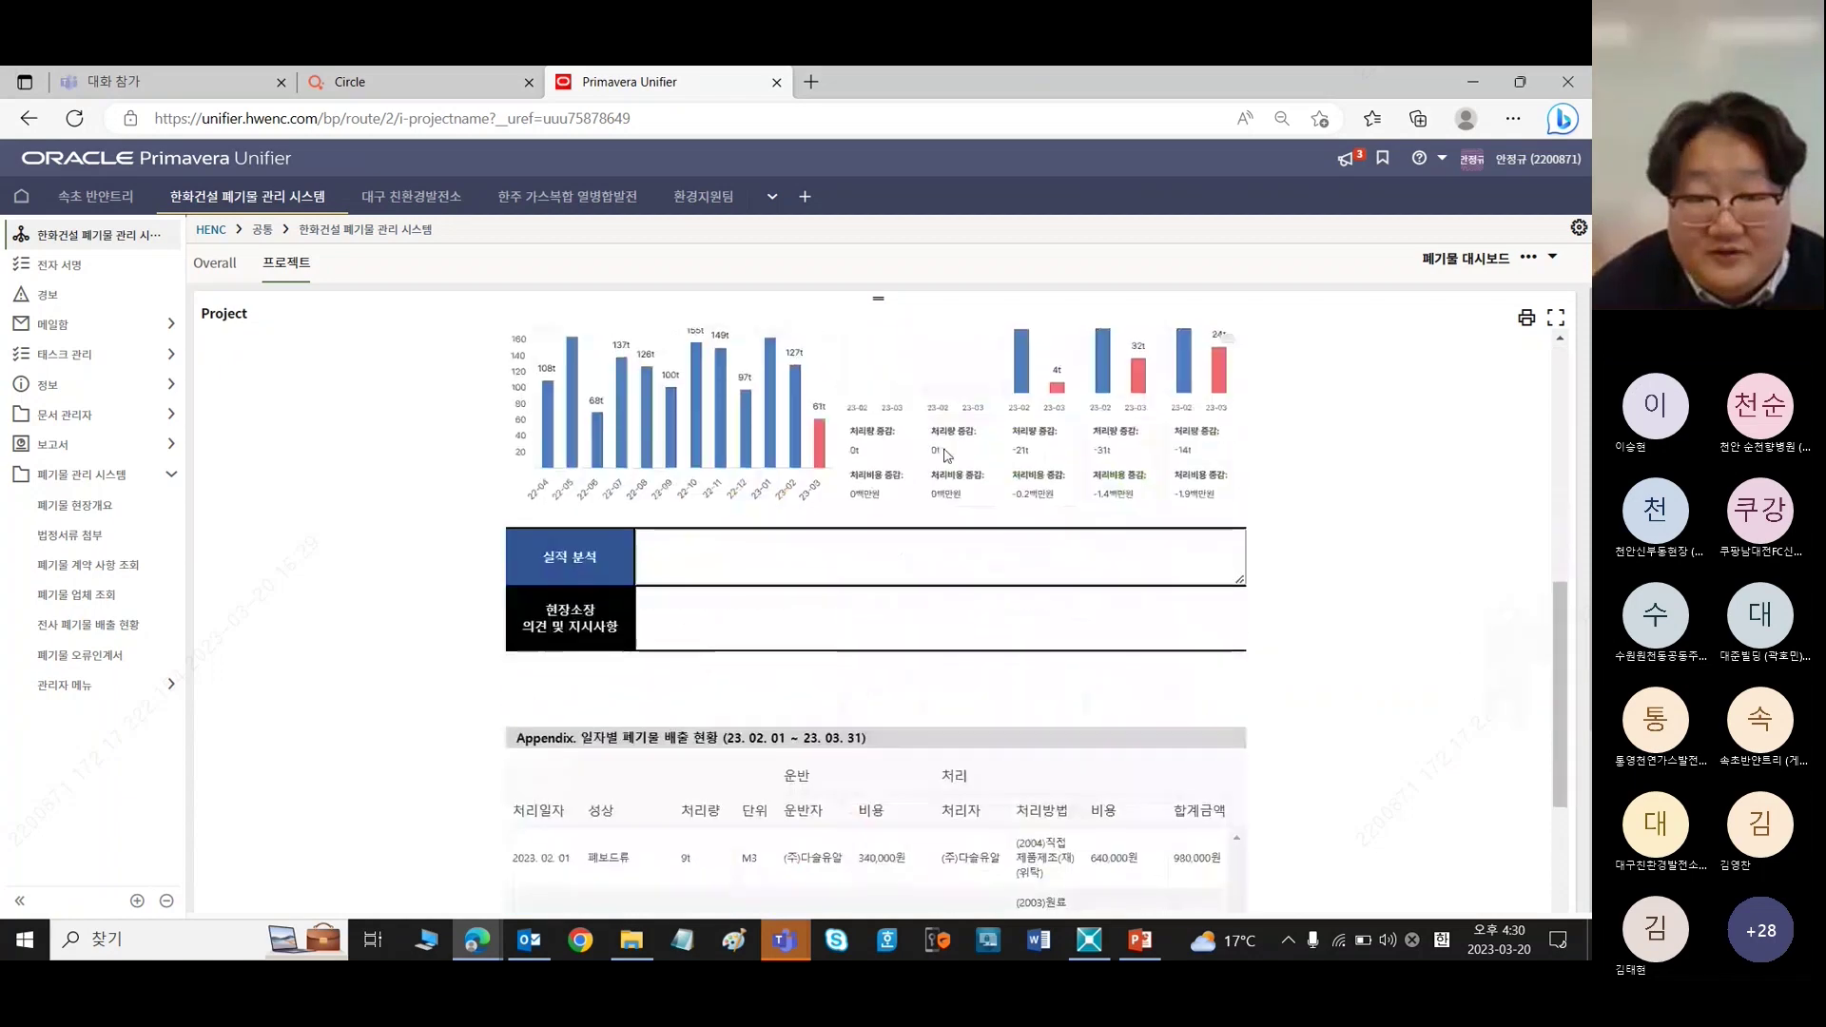
pyautogui.scroll(3, 807, 701)
pyautogui.scroll(1, 807, 701)
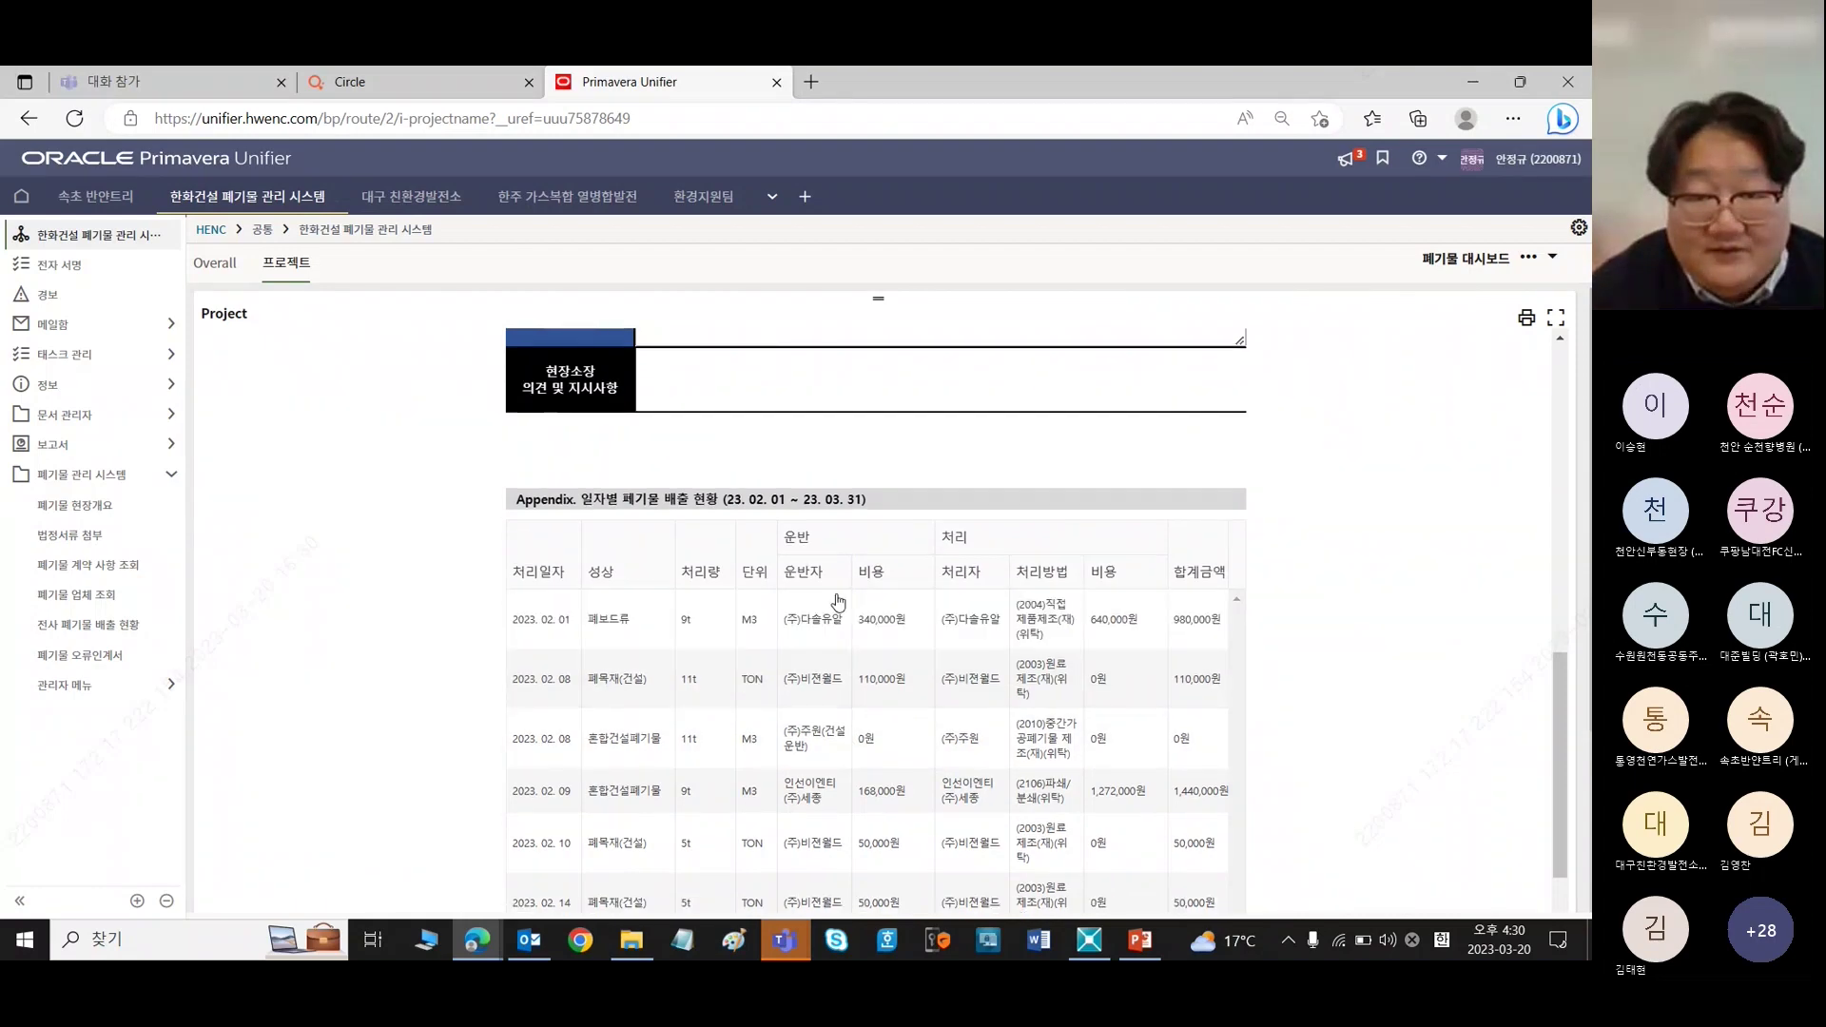
pyautogui.scroll(-6, 856, 619)
pyautogui.scroll(15, 915, 630)
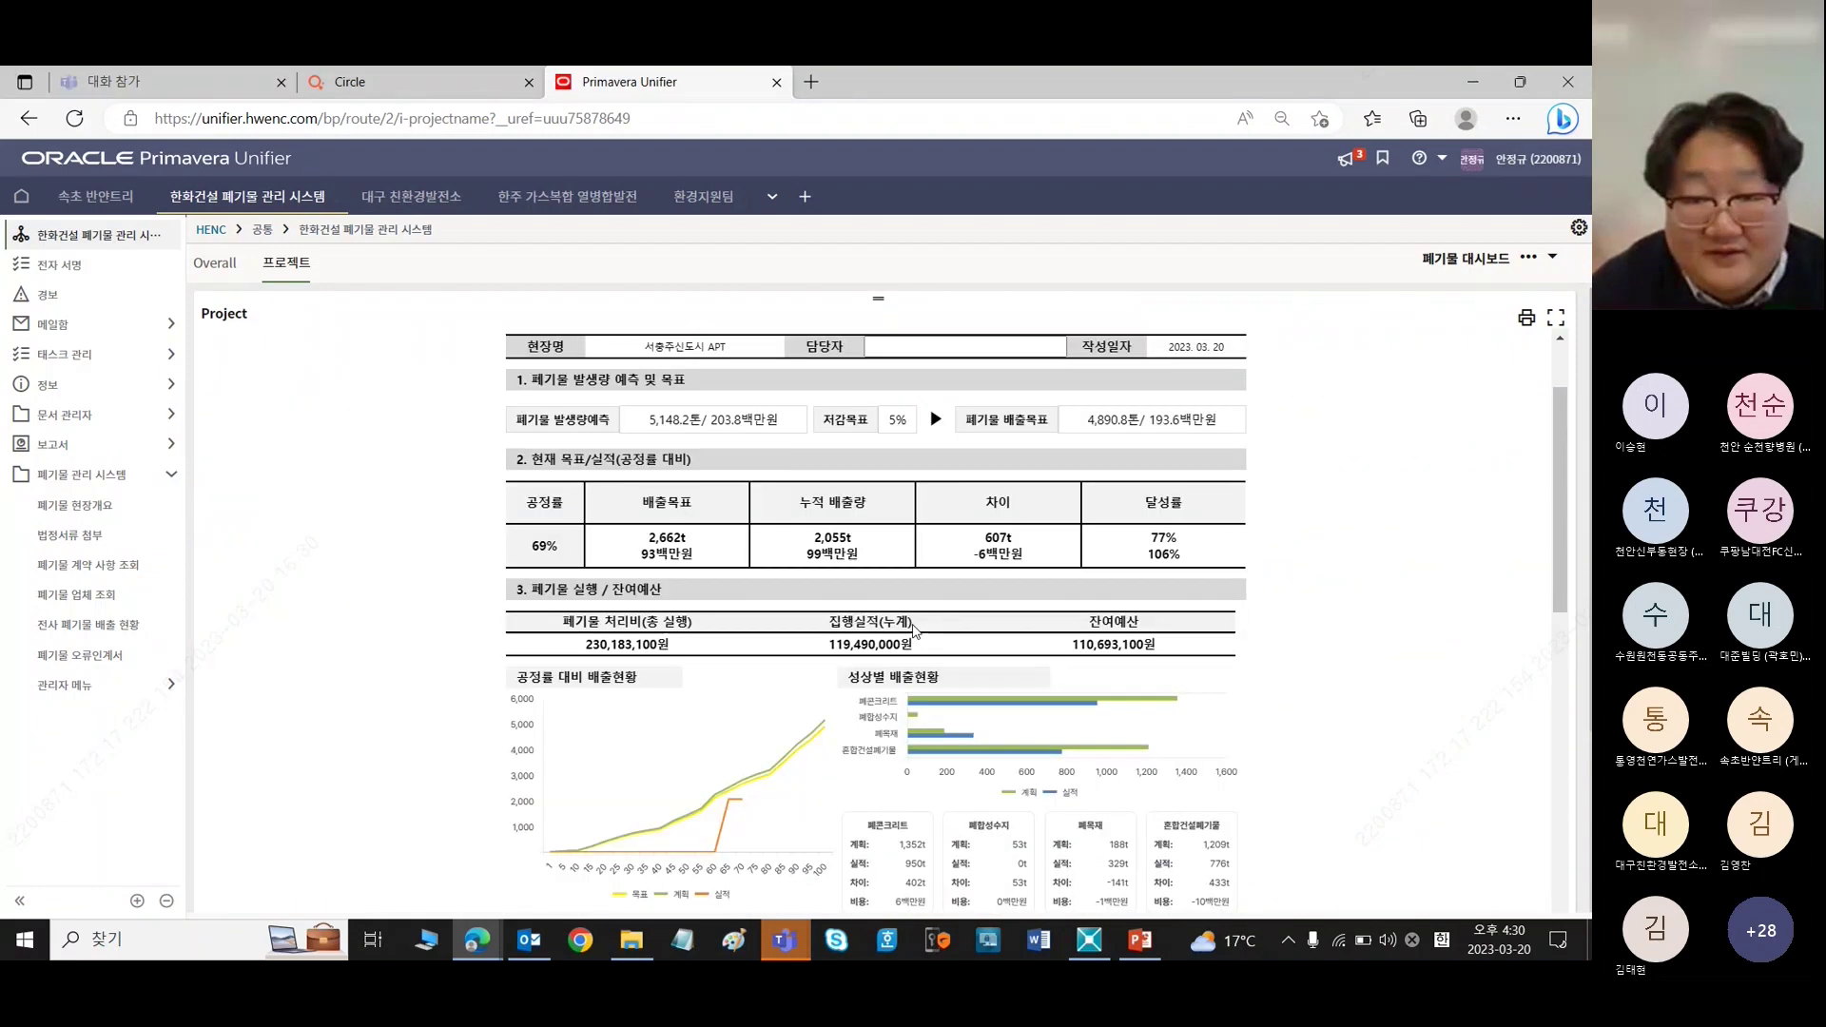
pyautogui.scroll(-5, 921, 701)
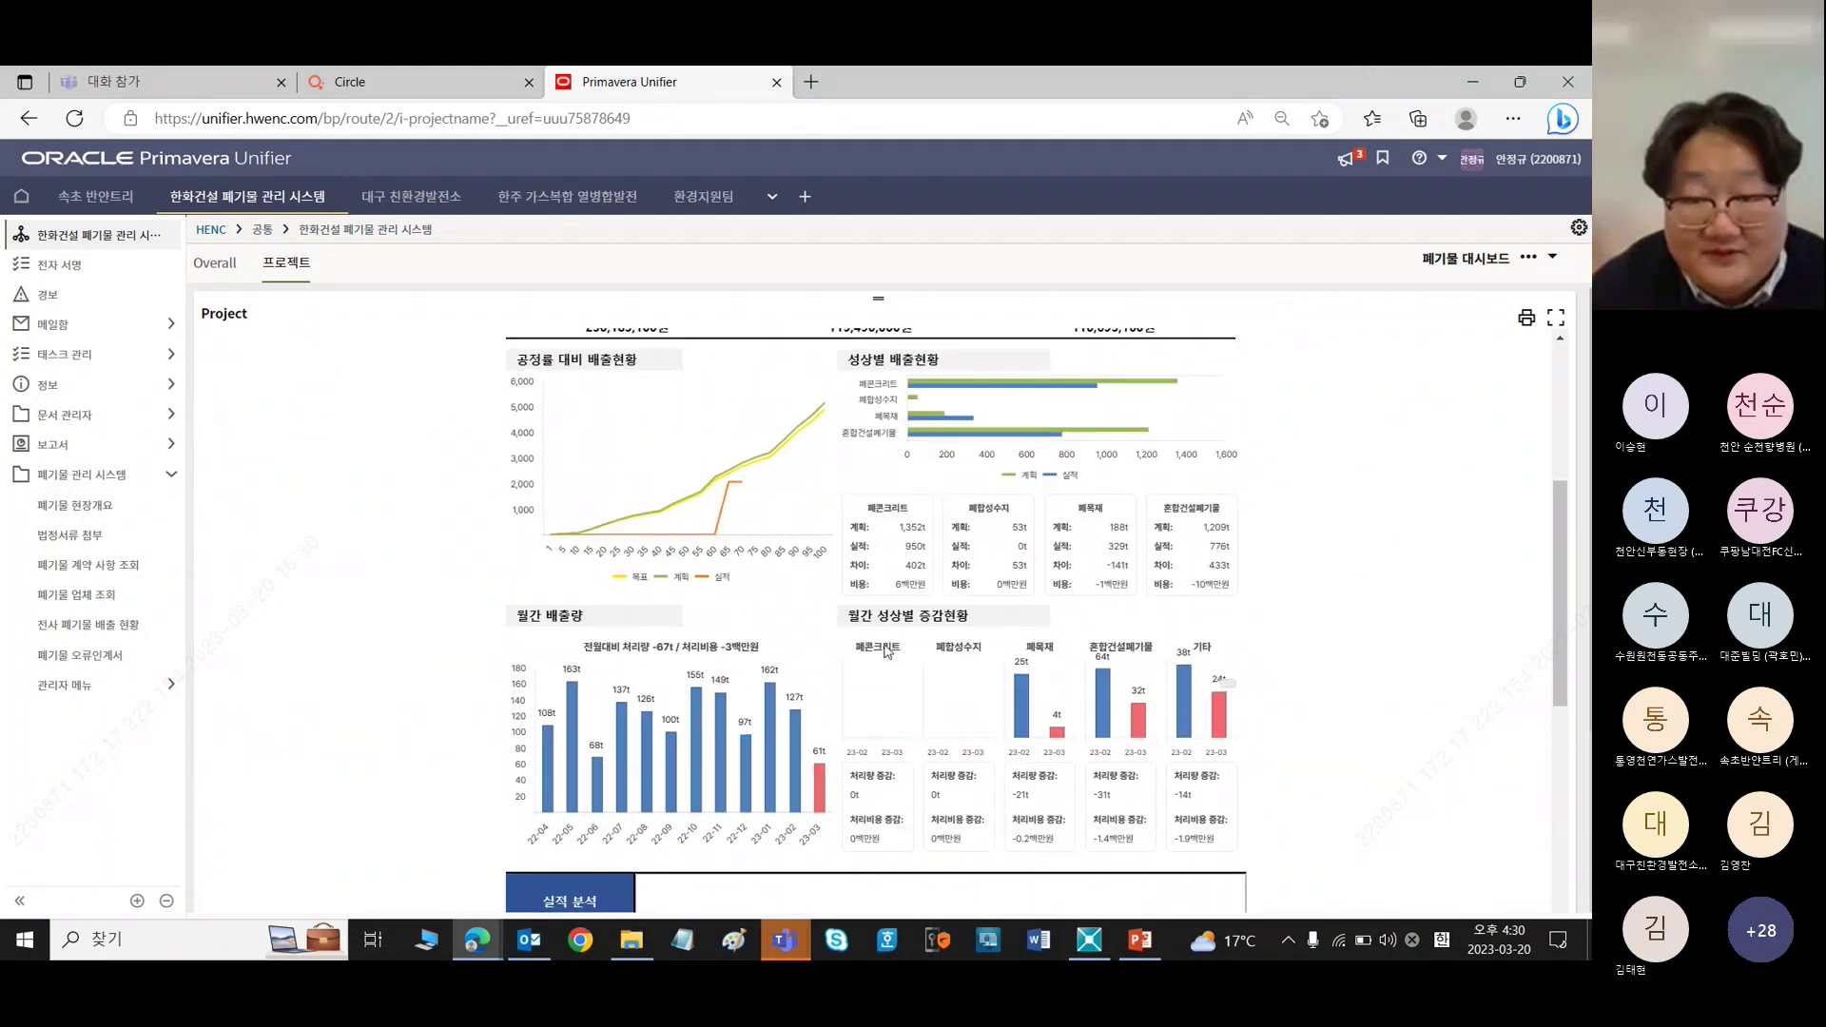
pyautogui.scroll(3, 986, 590)
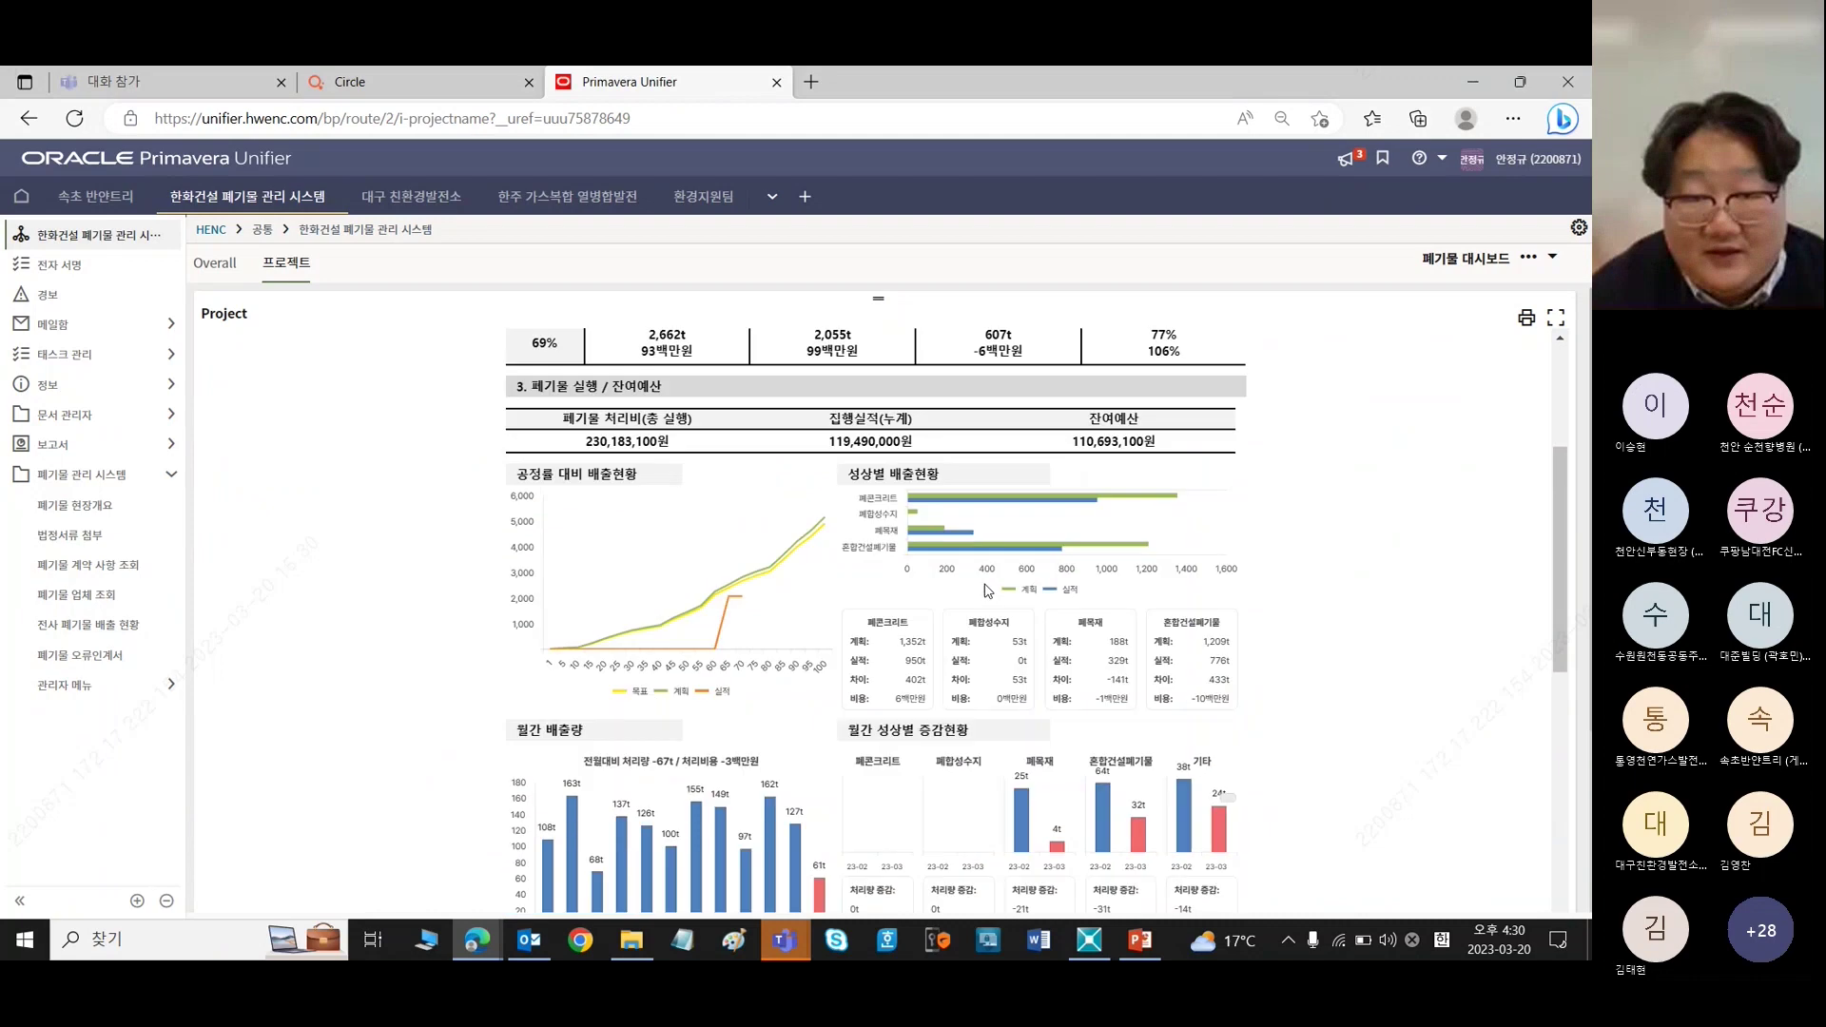
pyautogui.scroll(-5, 986, 587)
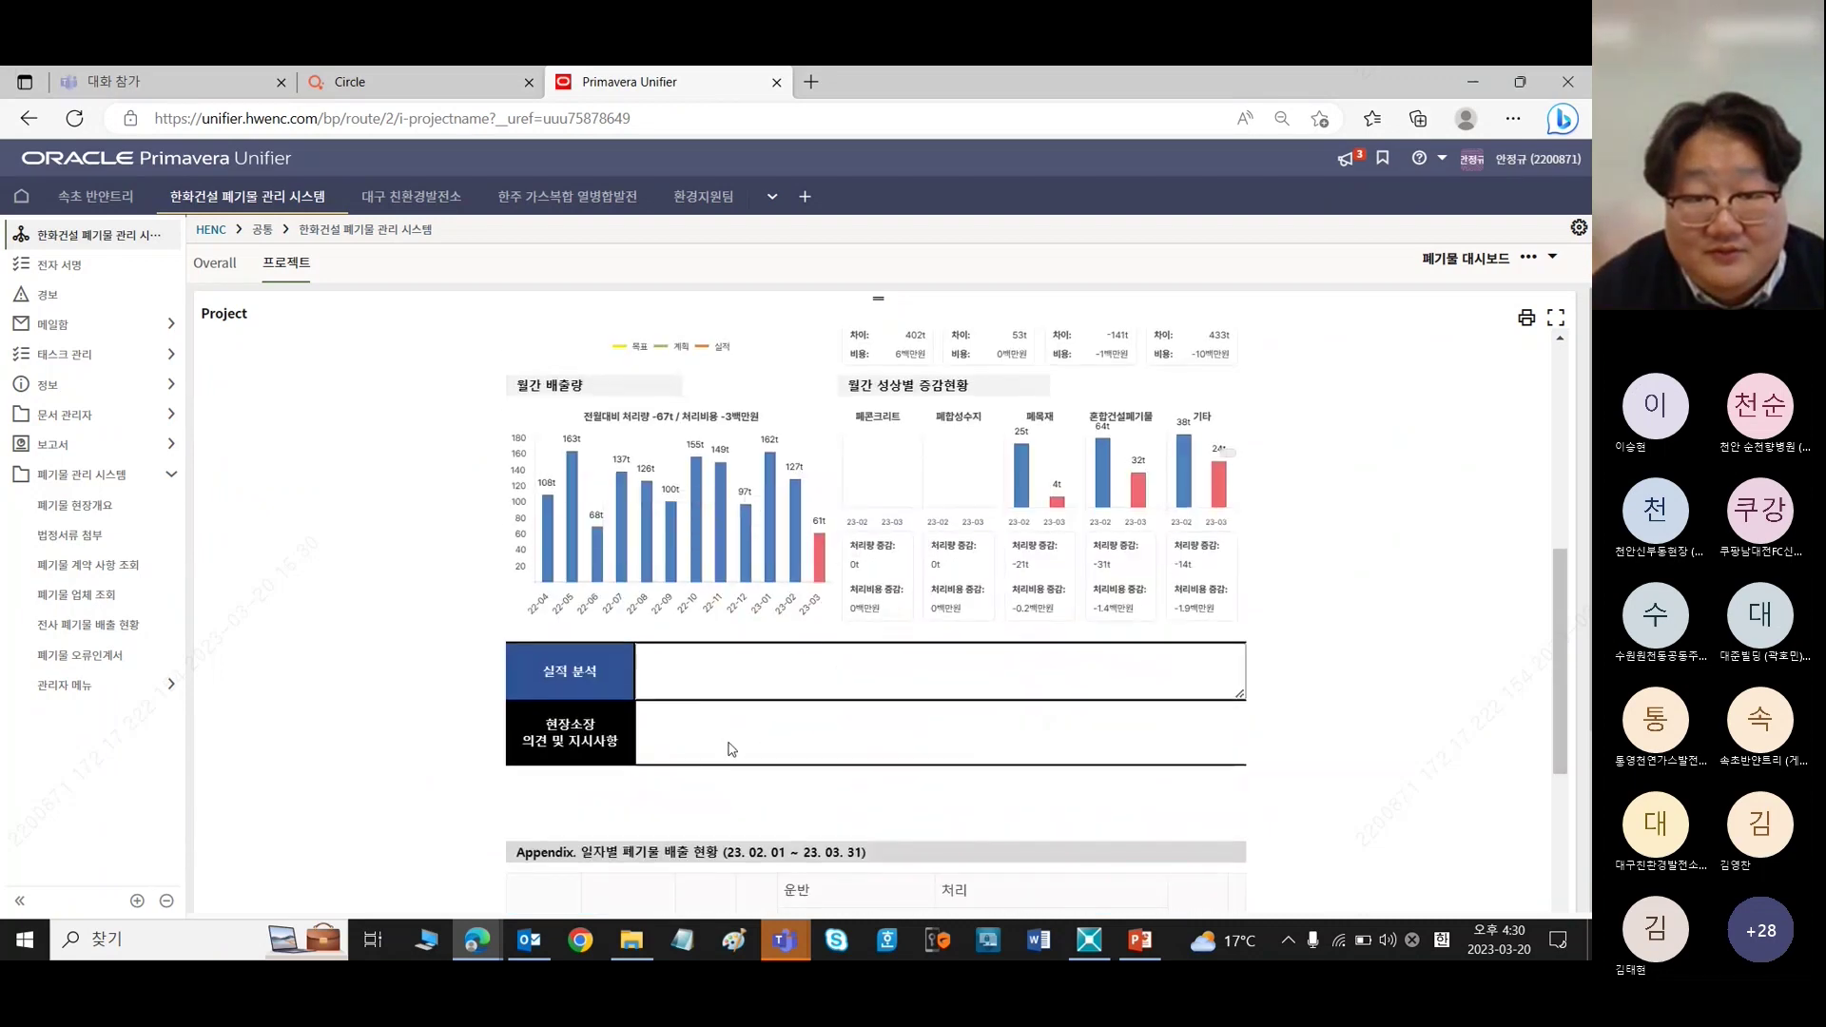
pyautogui.scroll(-15, 731, 749)
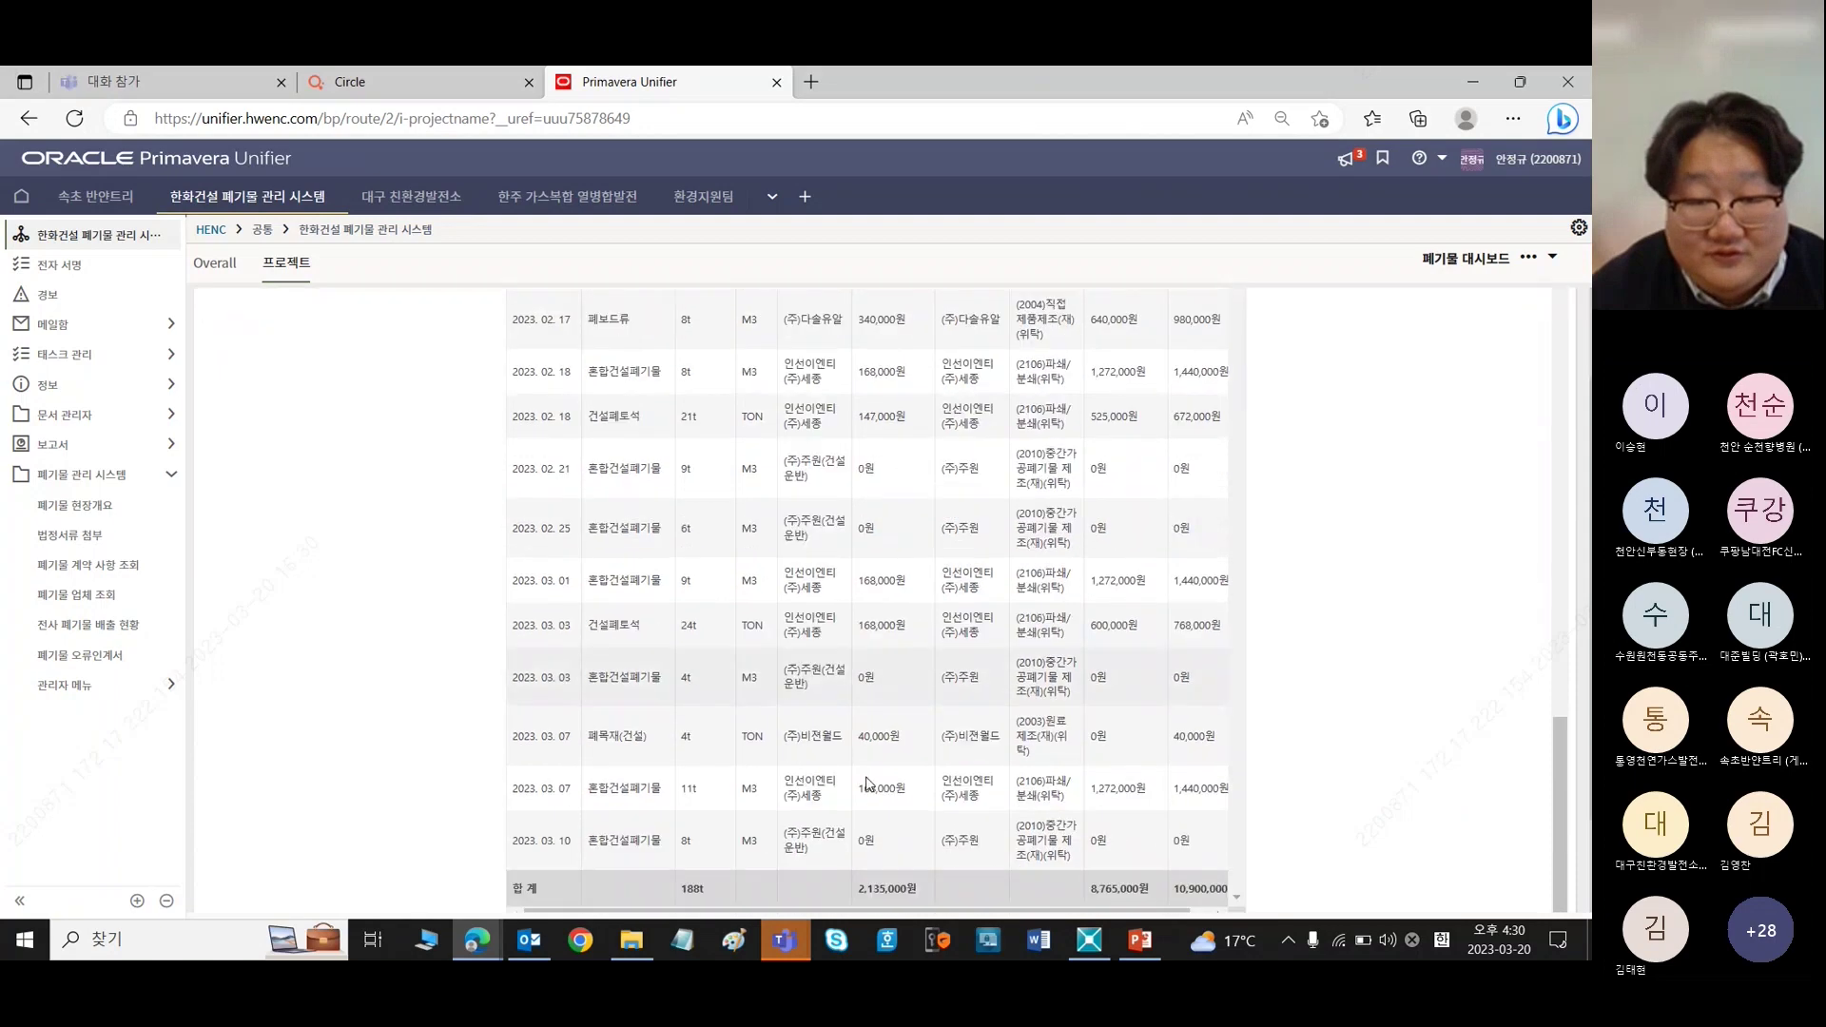
pyautogui.scroll(-3, 868, 784)
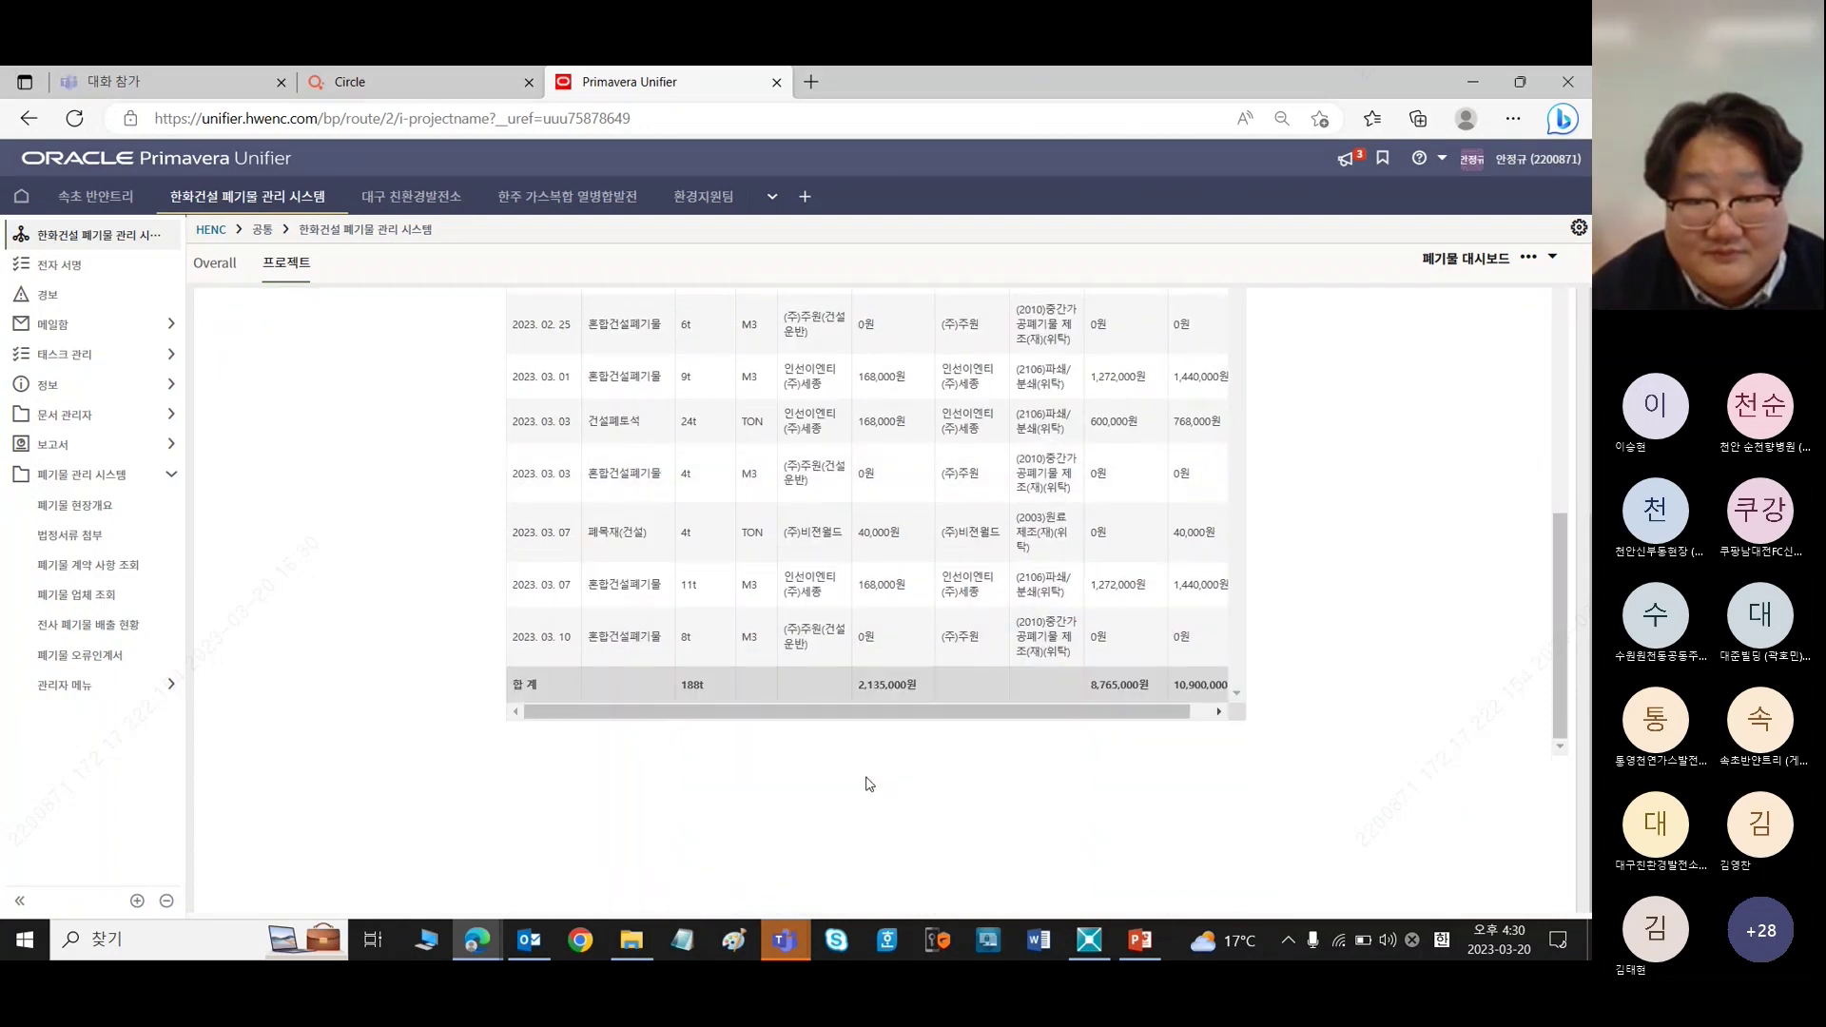
pyautogui.scroll(2, 869, 784)
pyautogui.scroll(2, 951, 666)
pyautogui.scroll(-2, 1064, 572)
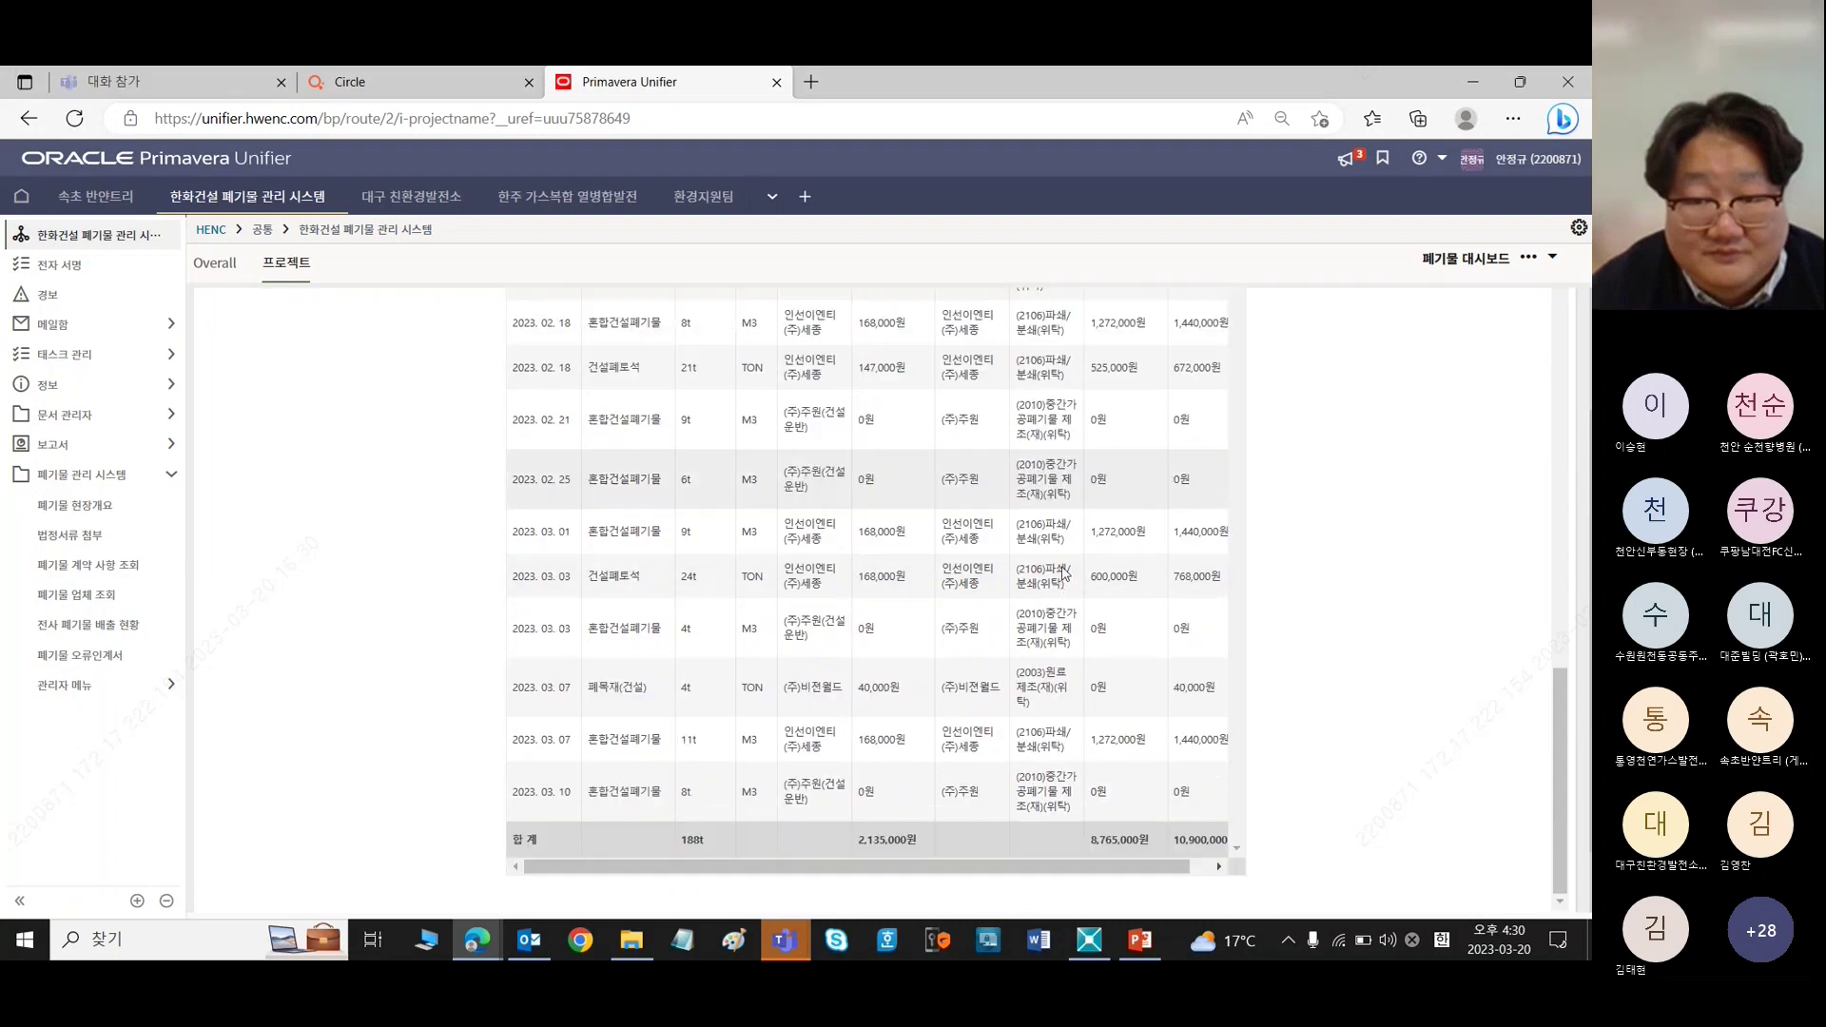
pyautogui.scroll(10, 1065, 572)
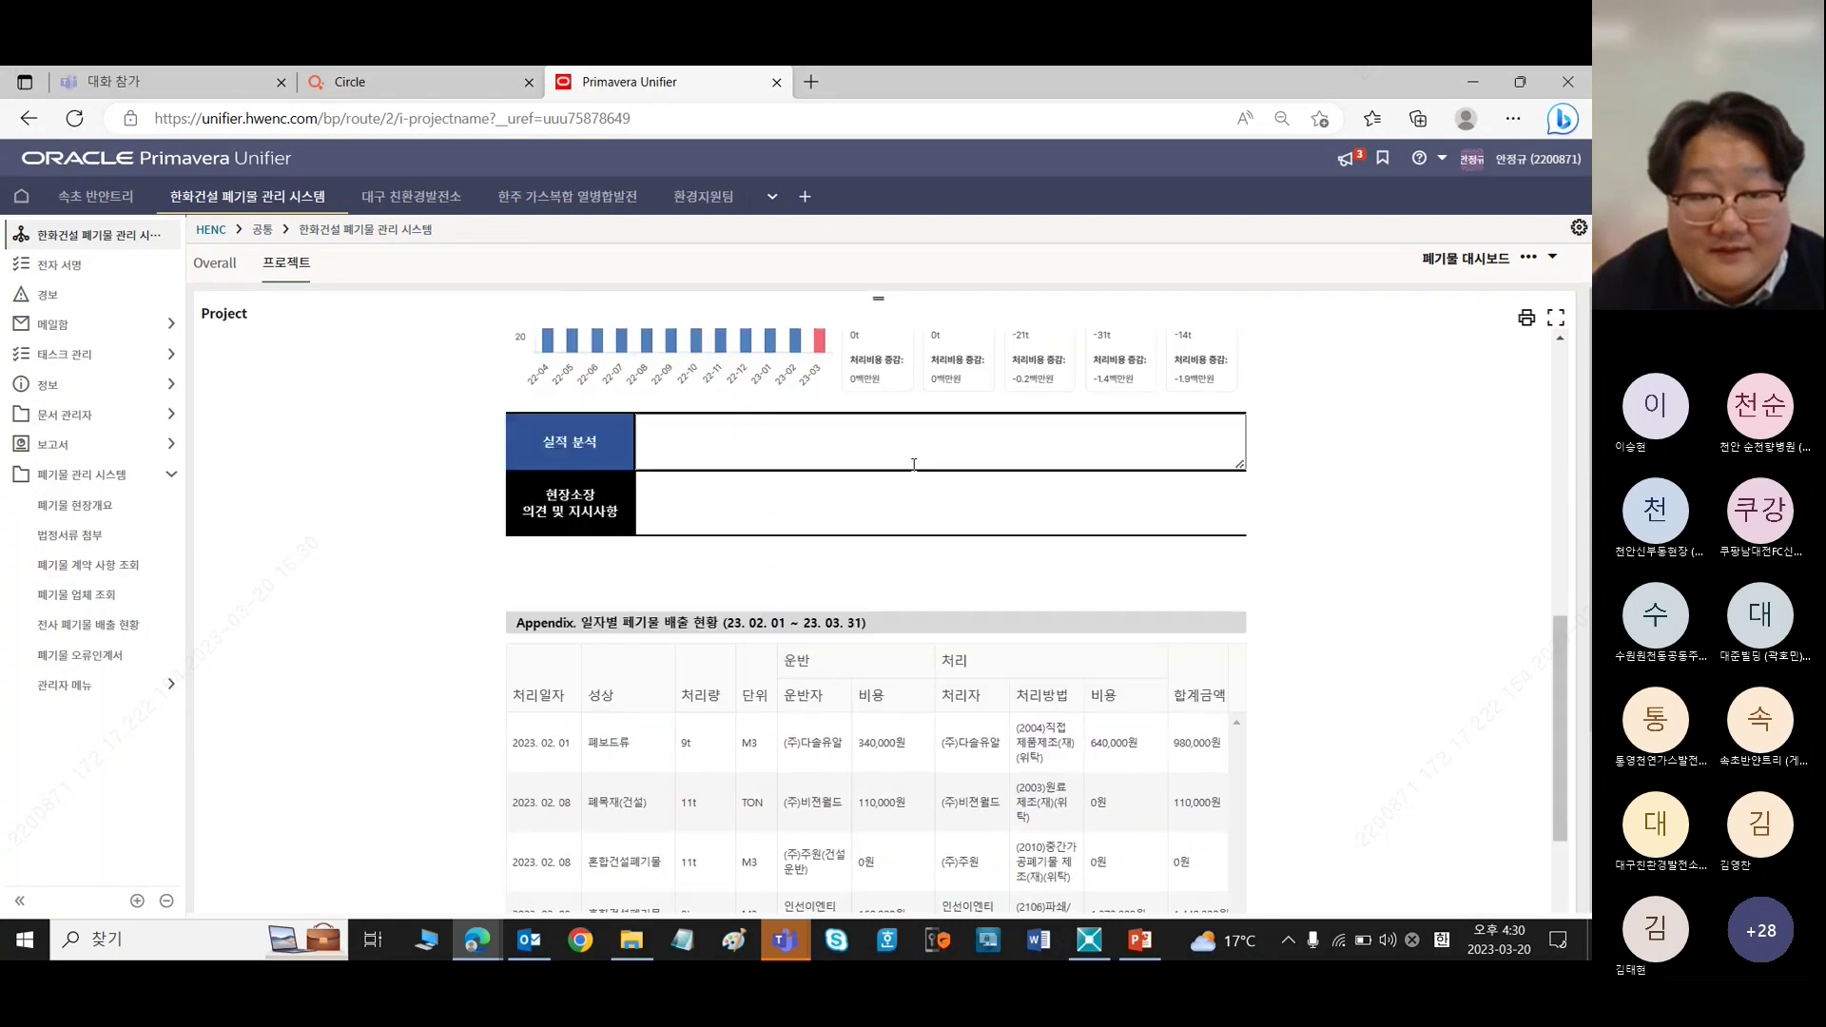
pyautogui.scroll(10, 870, 666)
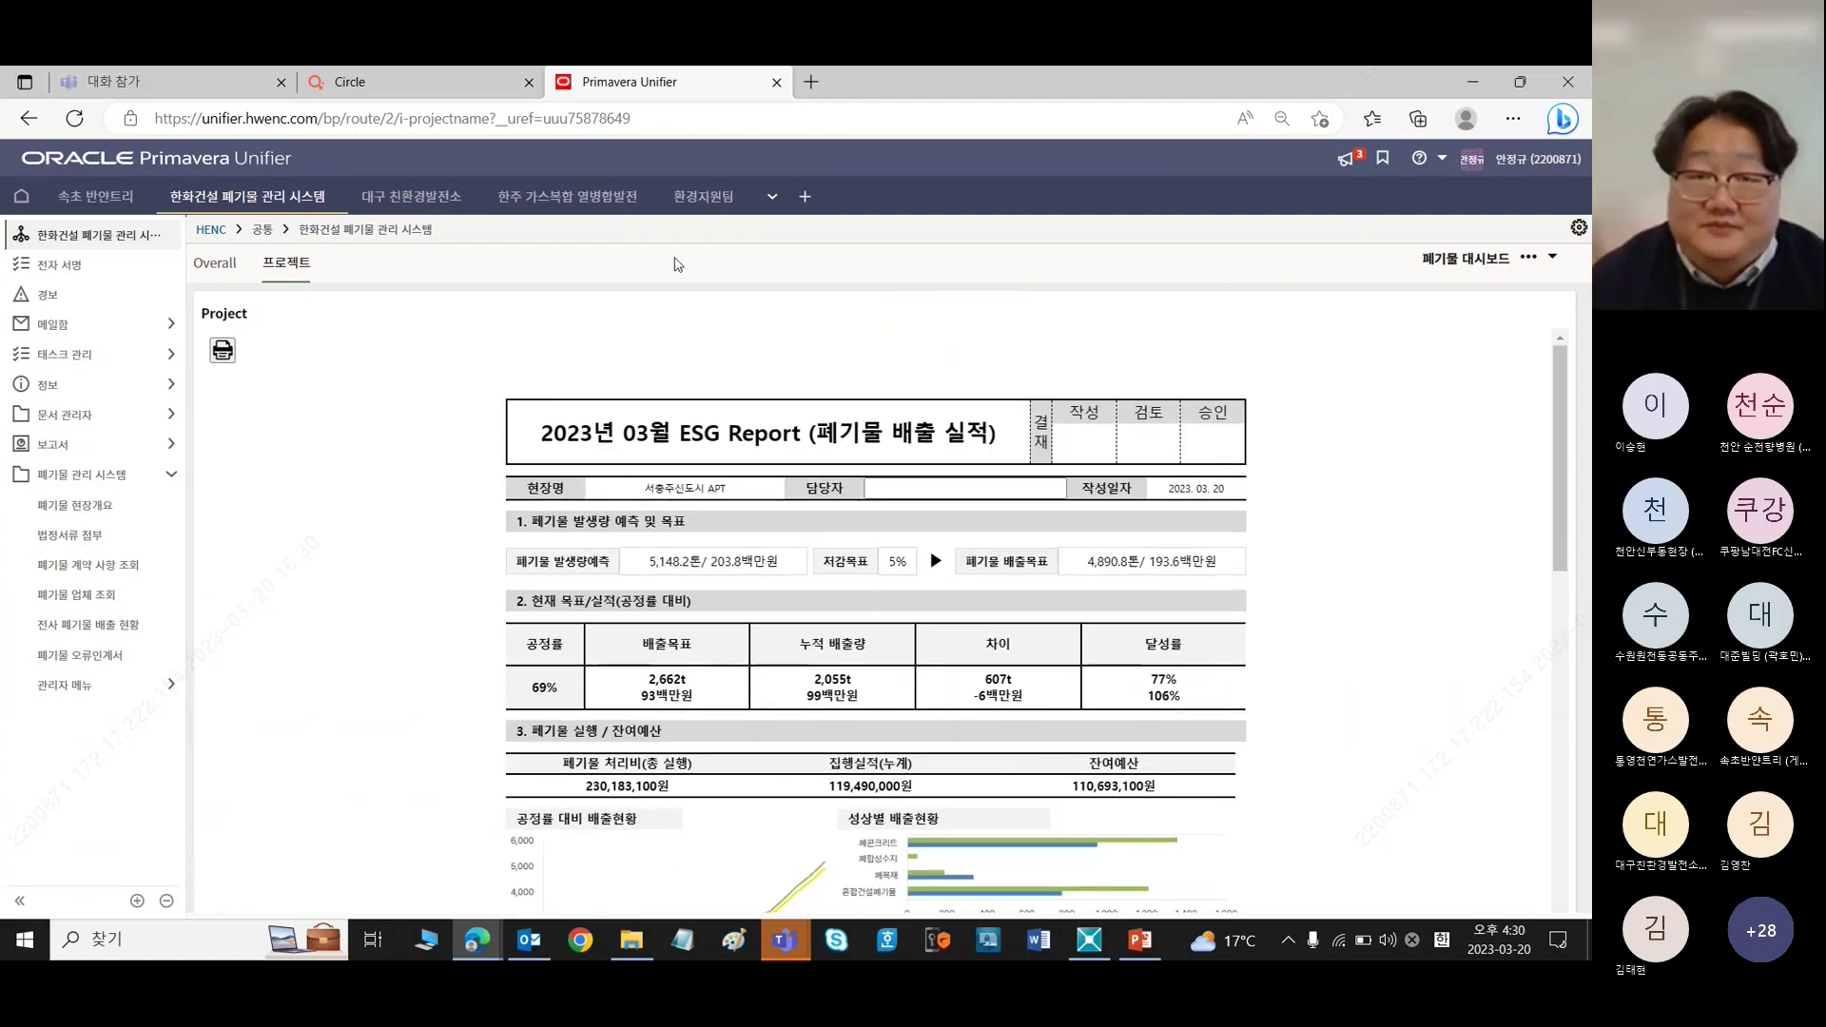
pyautogui.hotkey('alt', 'Left')
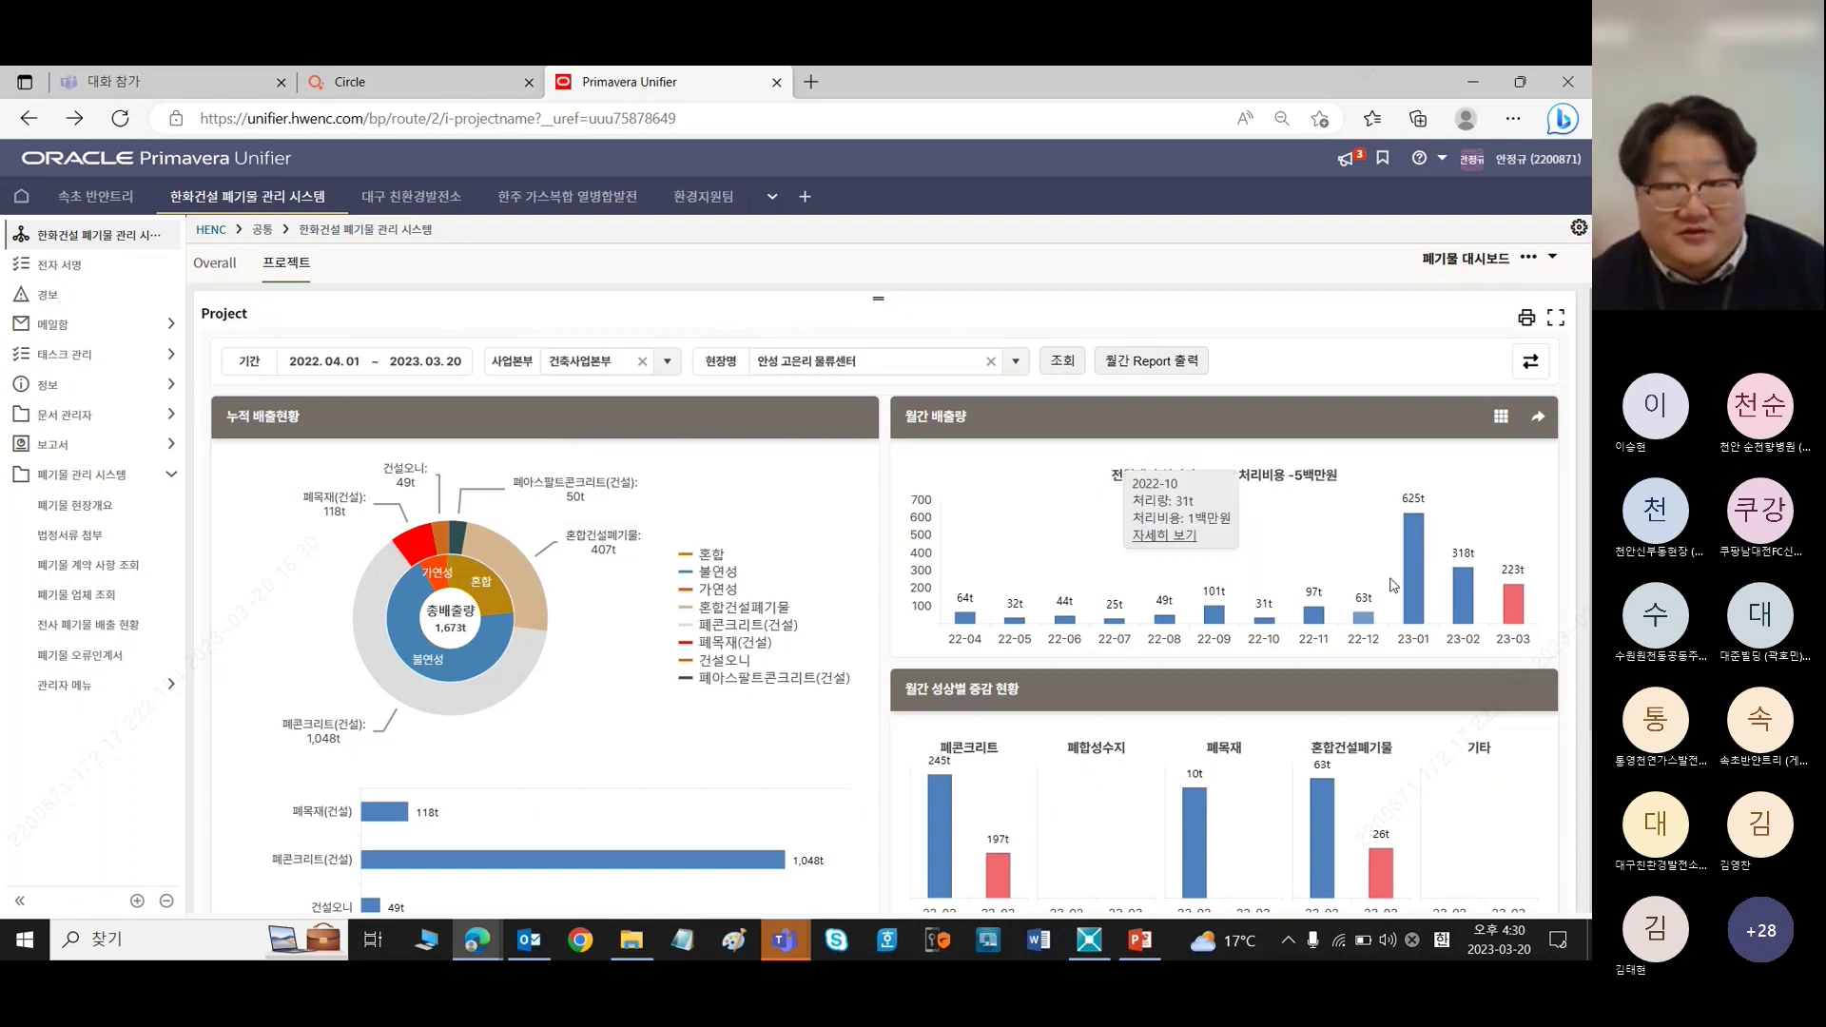
# Step: Switch the 안성 고온리 물류센터 dashboard to the 누적 배출현황 view and bring up 기간 선택
pyautogui.click(1147, 363)
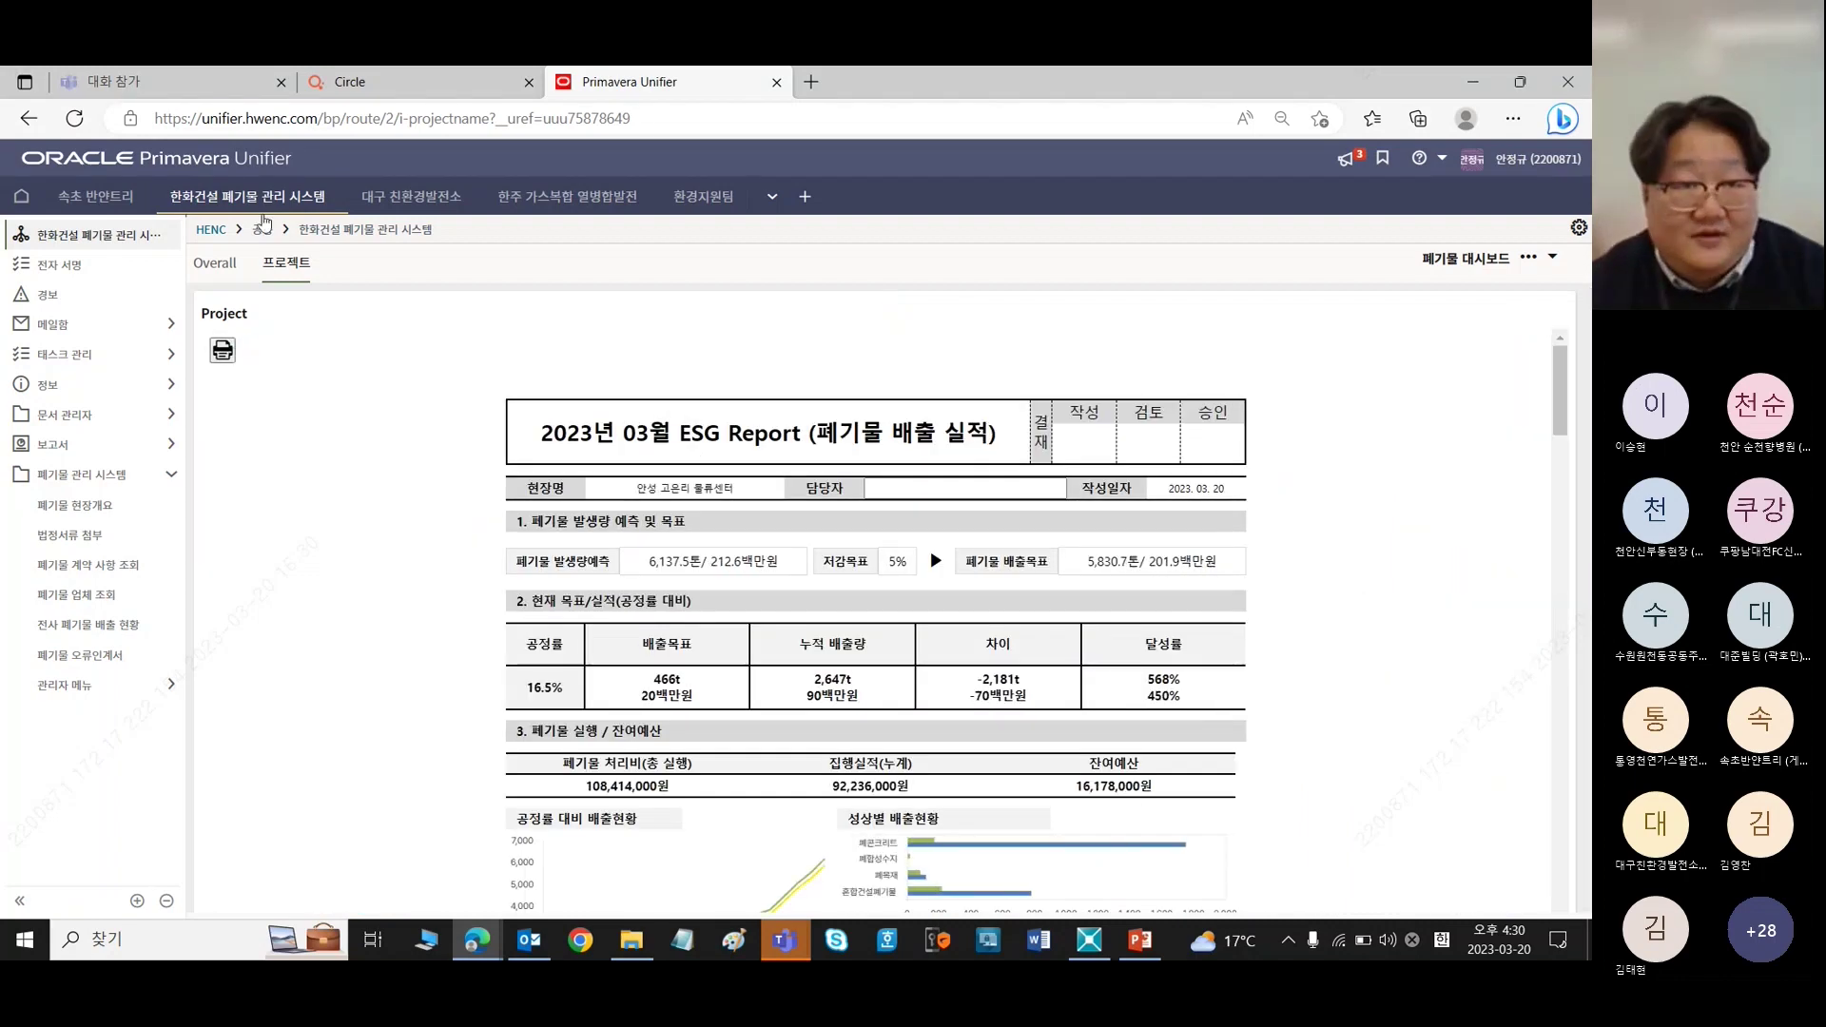
pyautogui.hotkey('alt', 'Left')
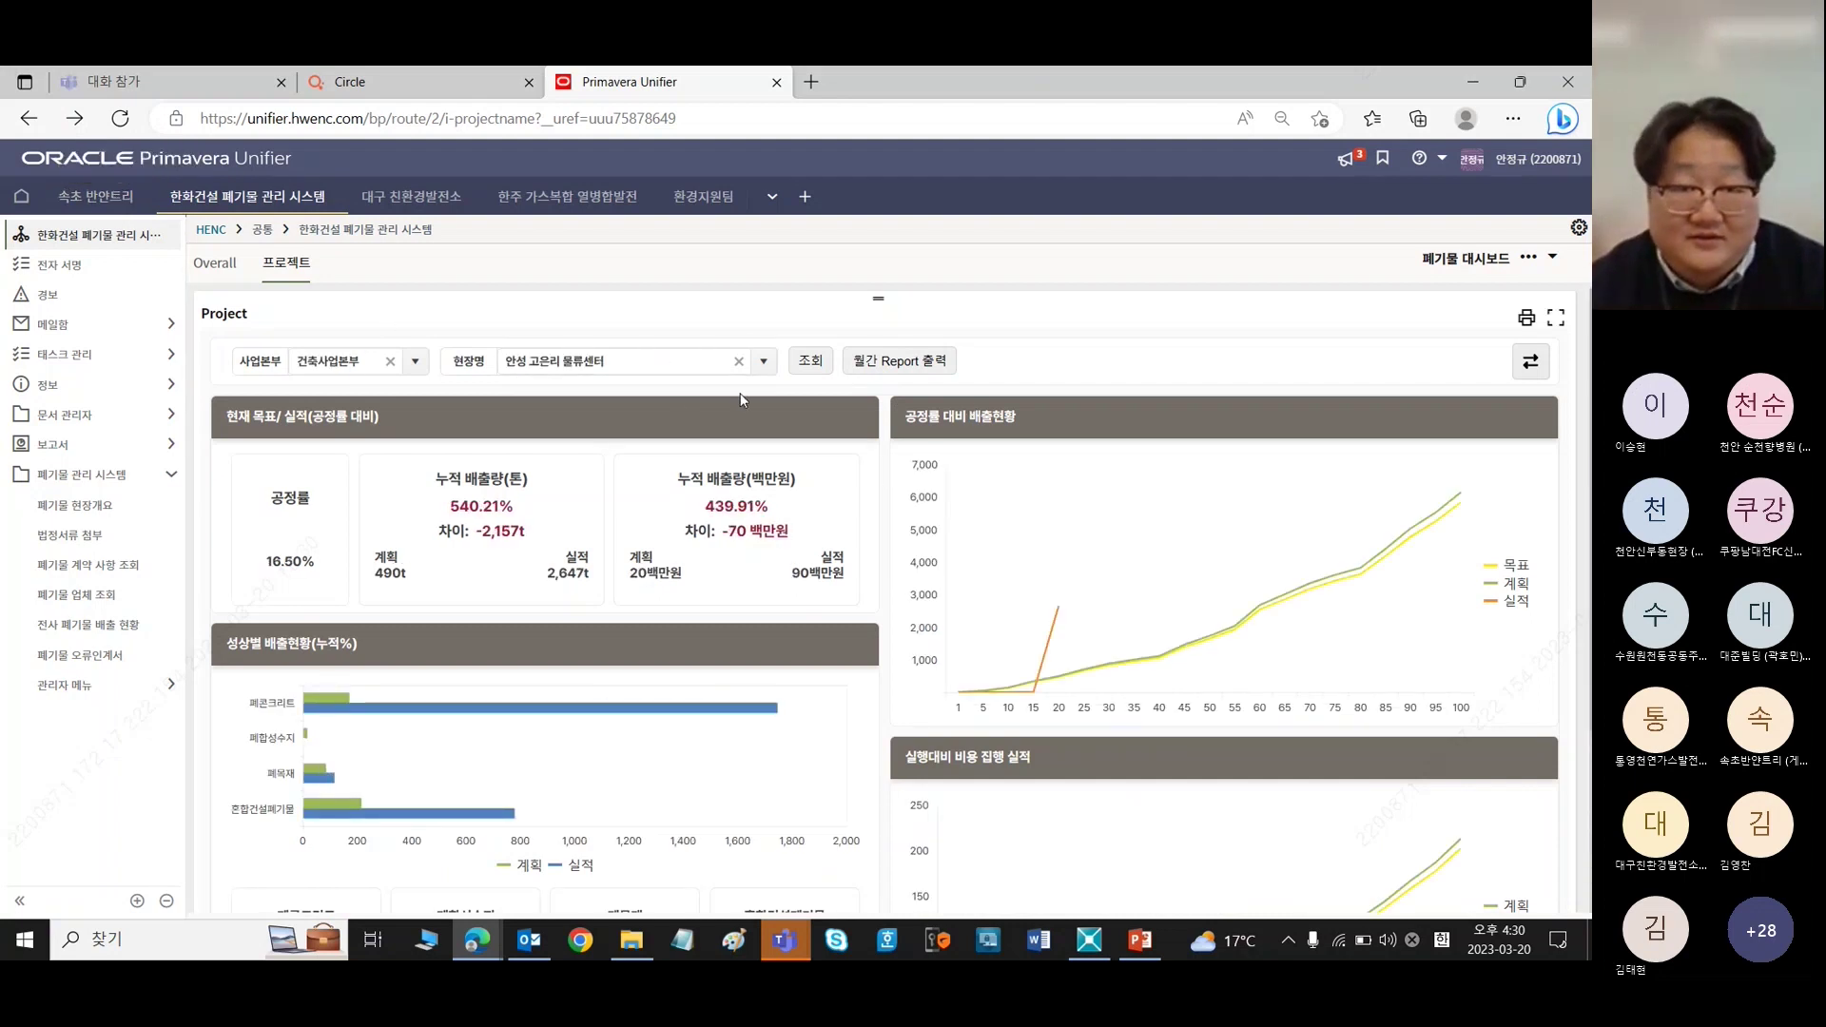
pyautogui.click(1531, 361)
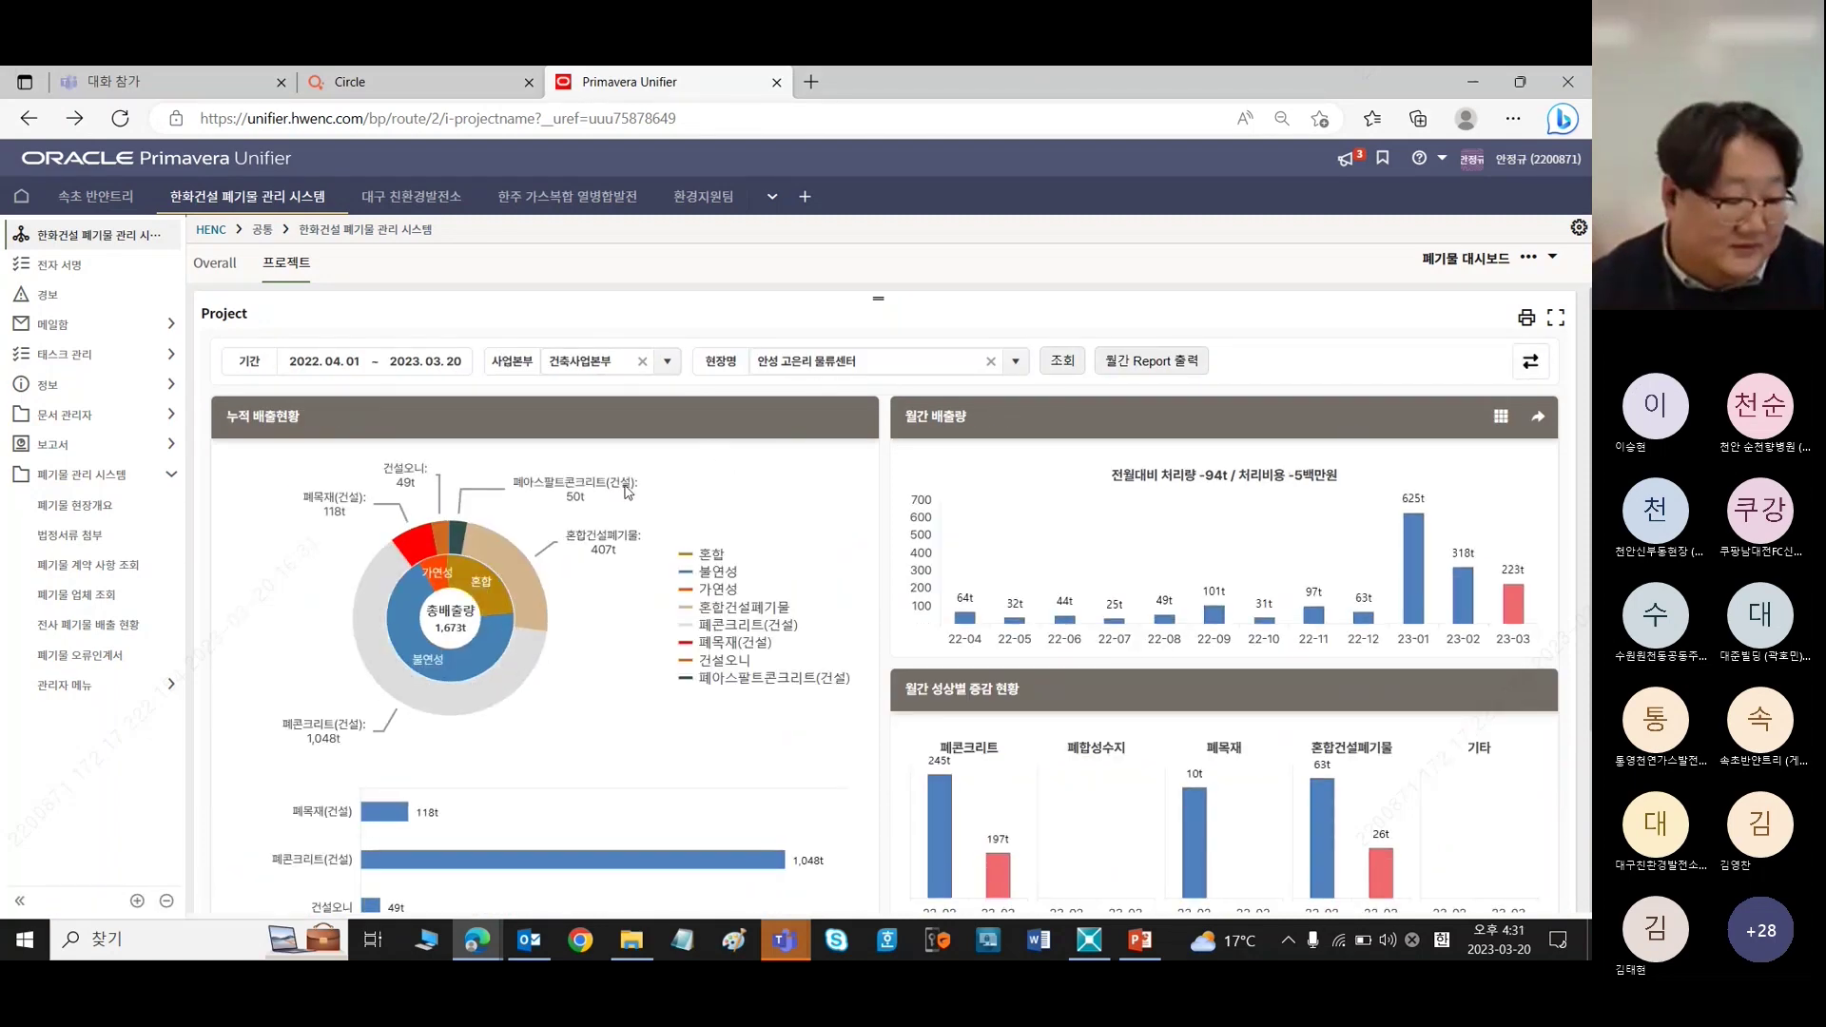
pyautogui.moveTo(499, 637)
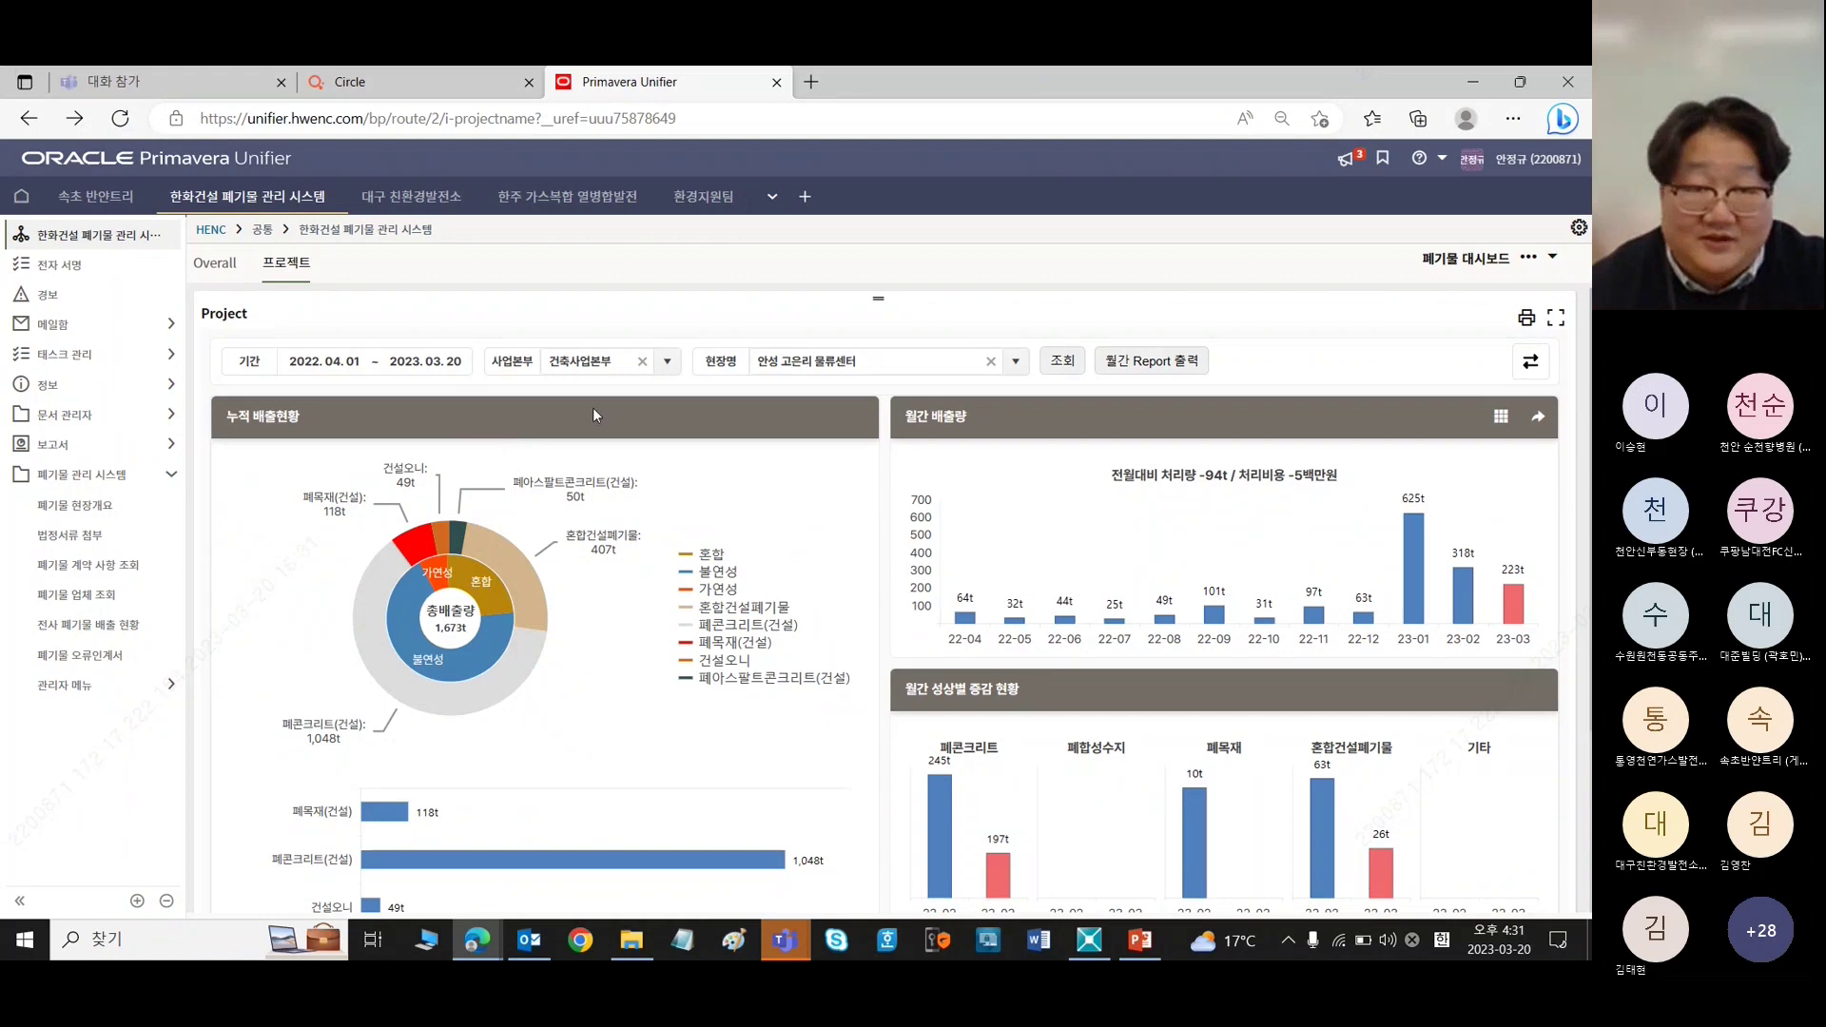
pyautogui.click(380, 367)
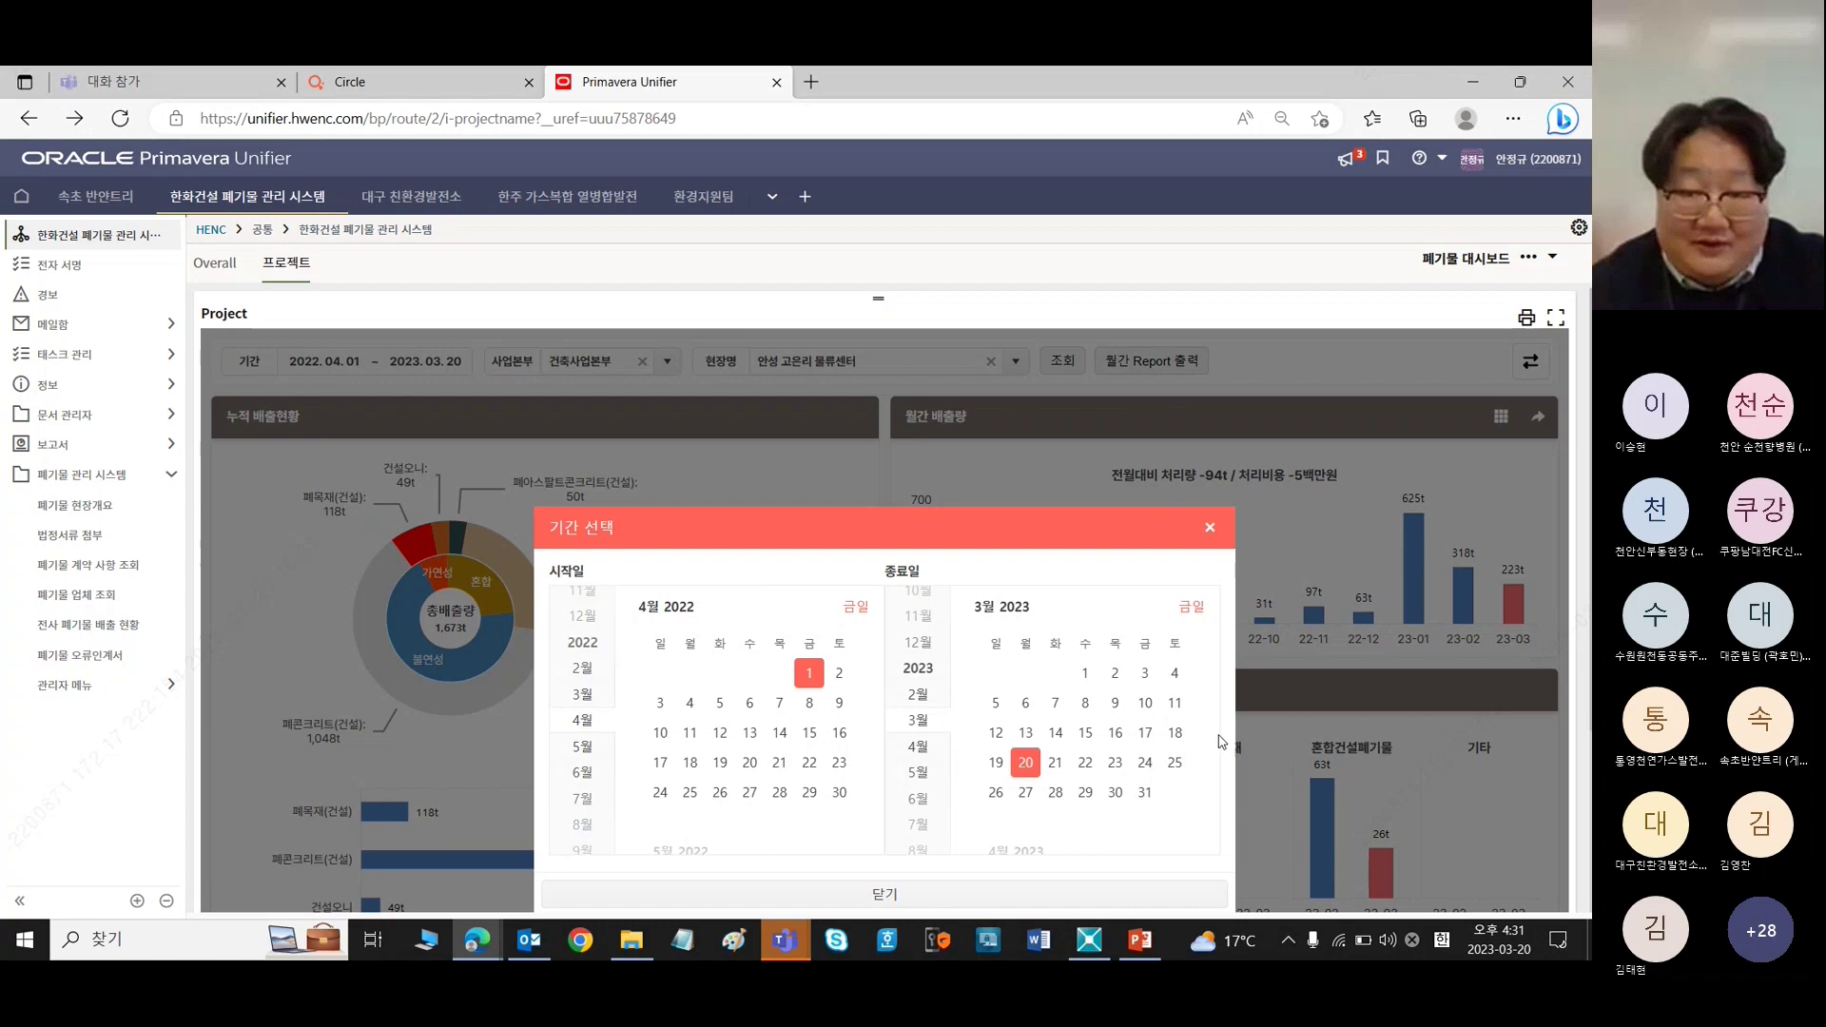
# Step: Set the dashboard period to 2023-02-01 through 2023-03-31 and apply it
pyautogui.click(1145, 802)
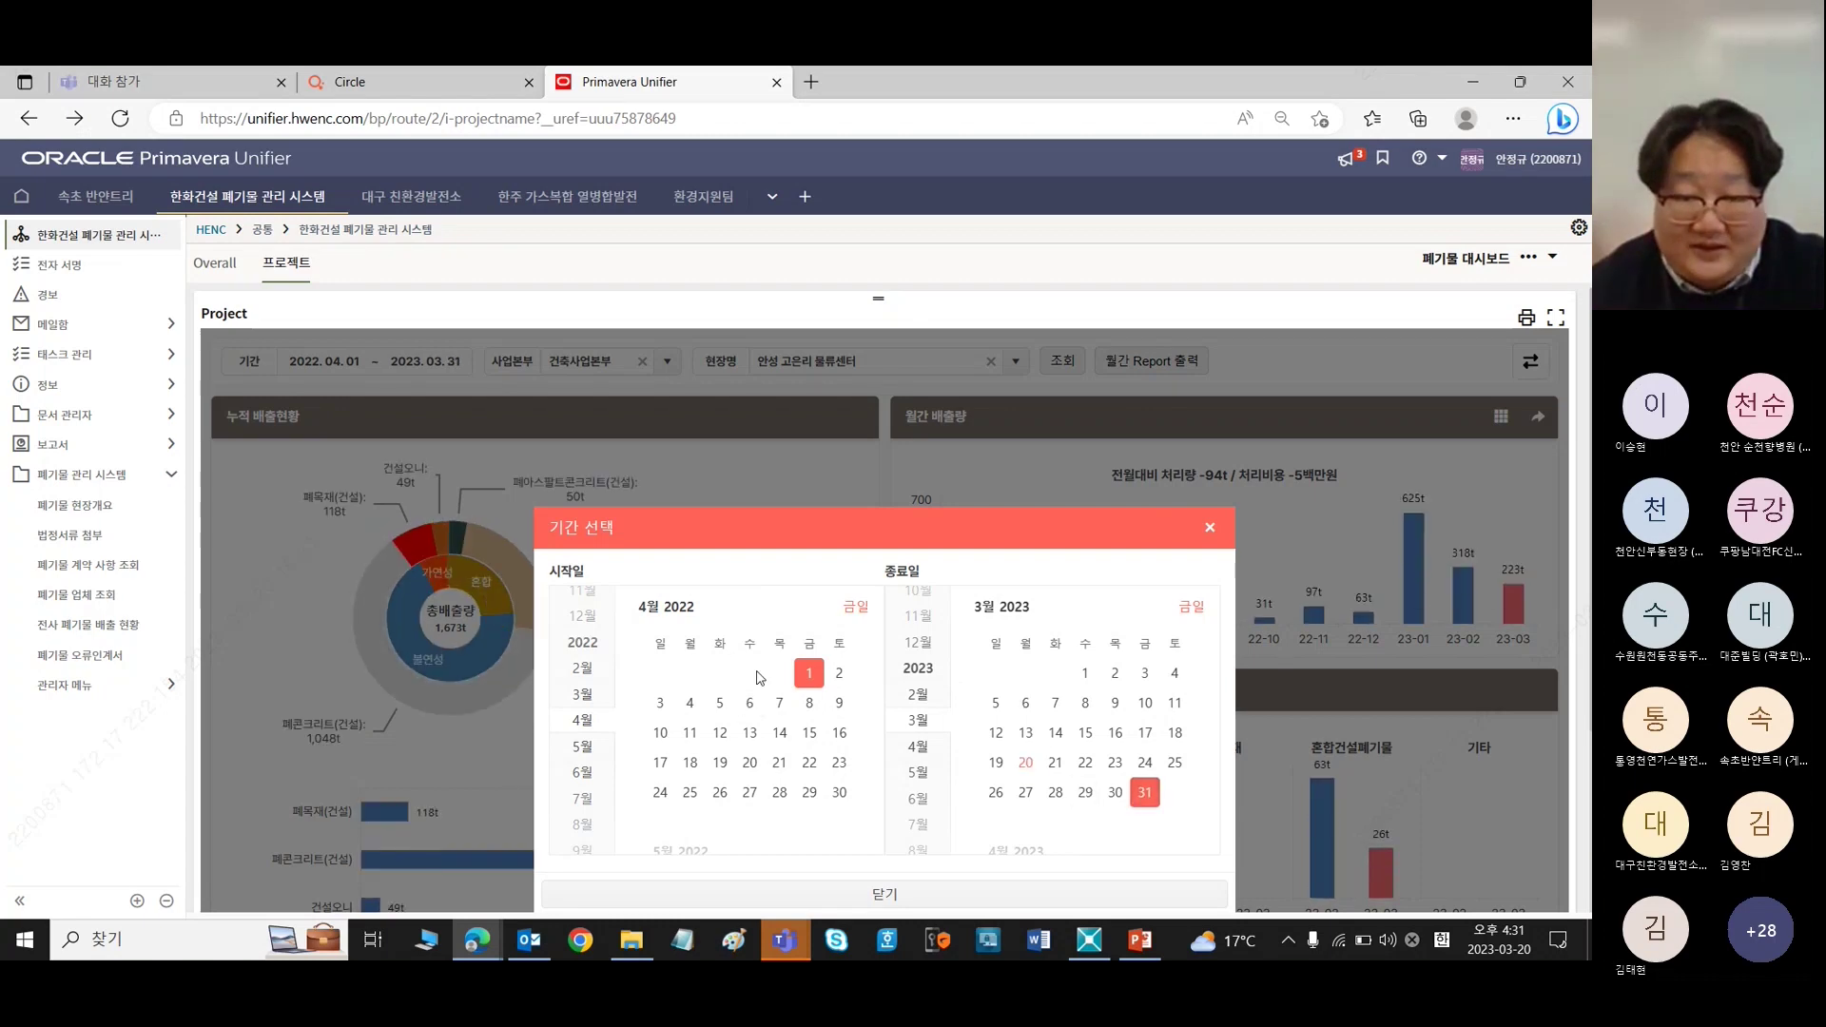
pyautogui.click(685, 607)
pyautogui.click(653, 606)
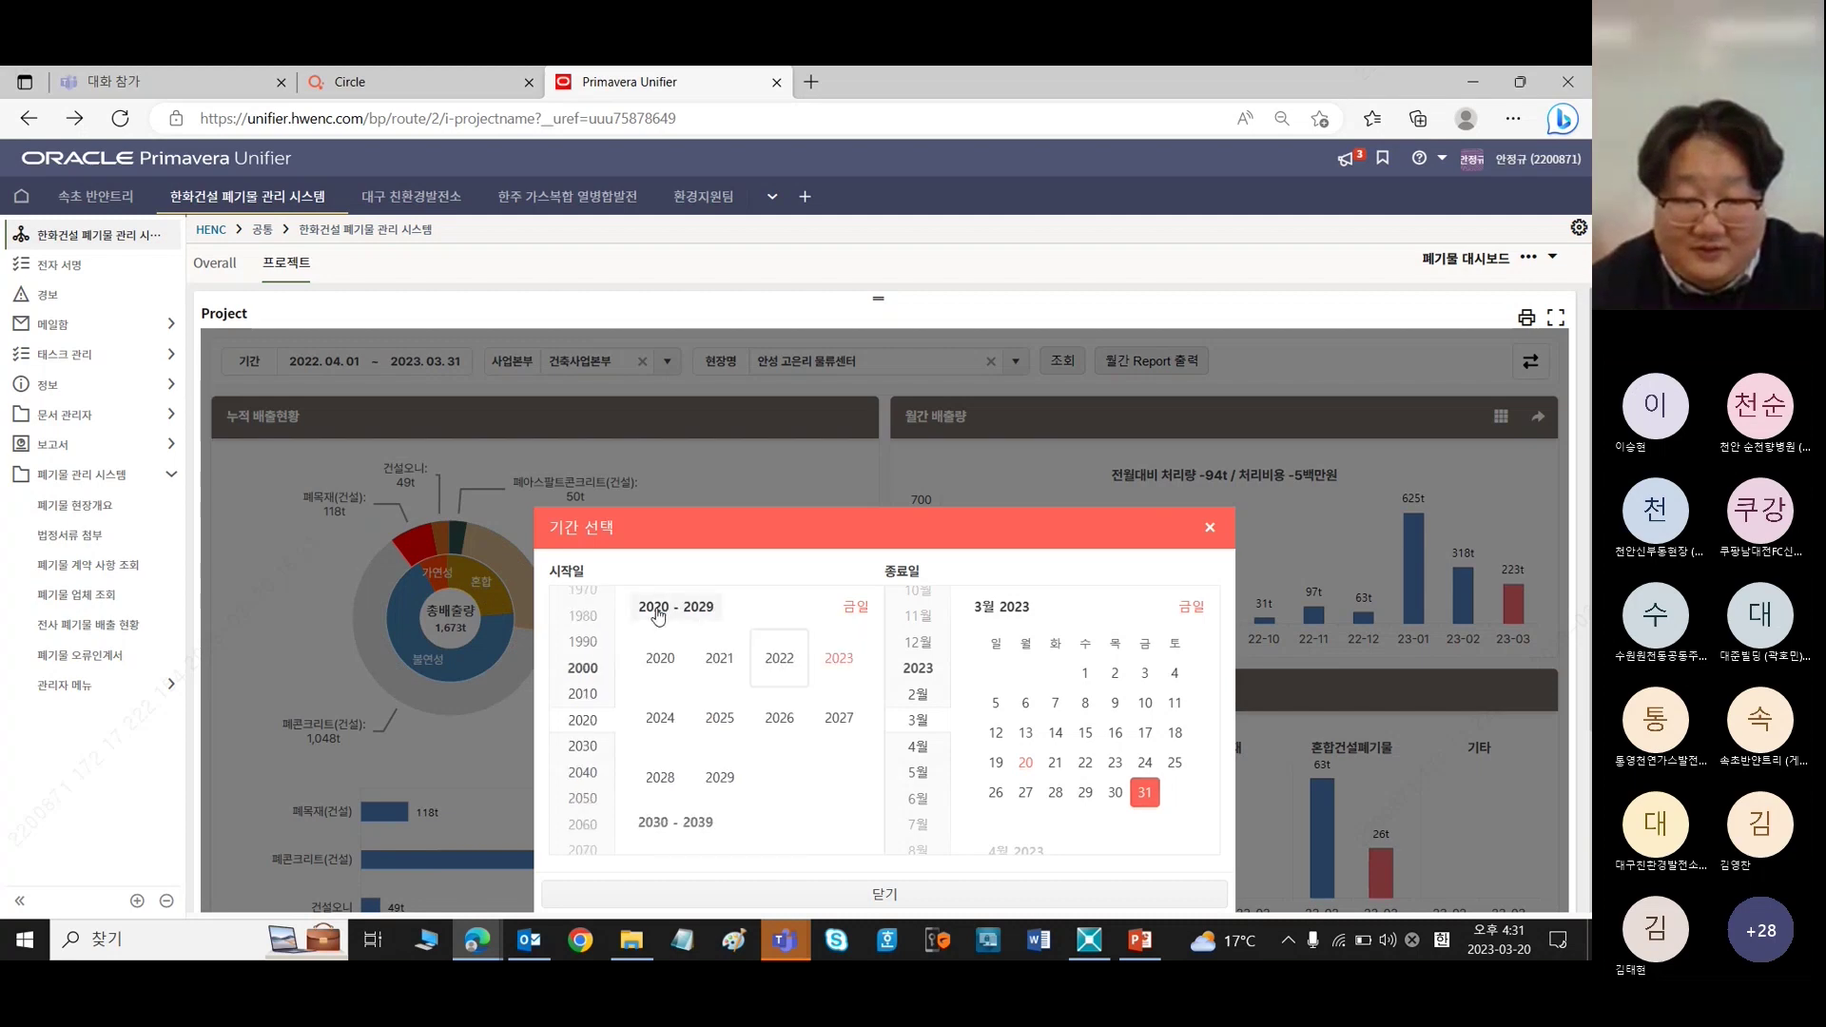
pyautogui.click(837, 661)
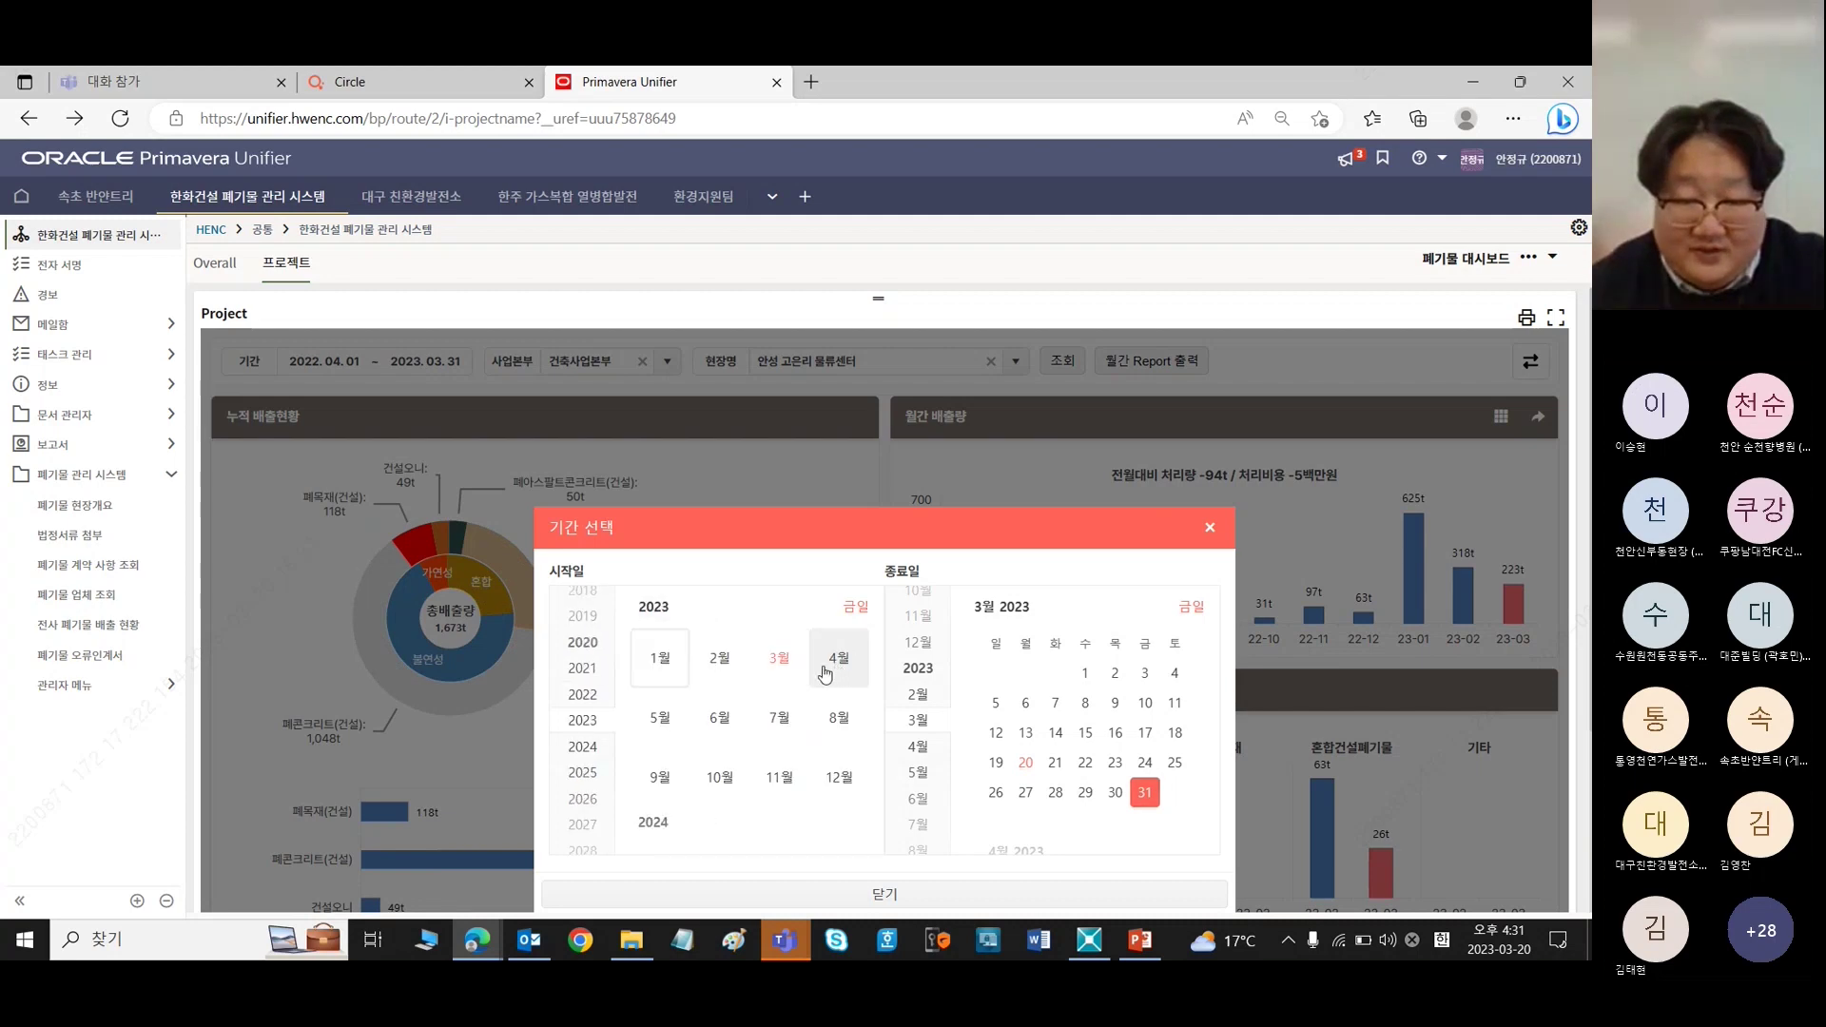
pyautogui.click(719, 661)
pyautogui.click(747, 675)
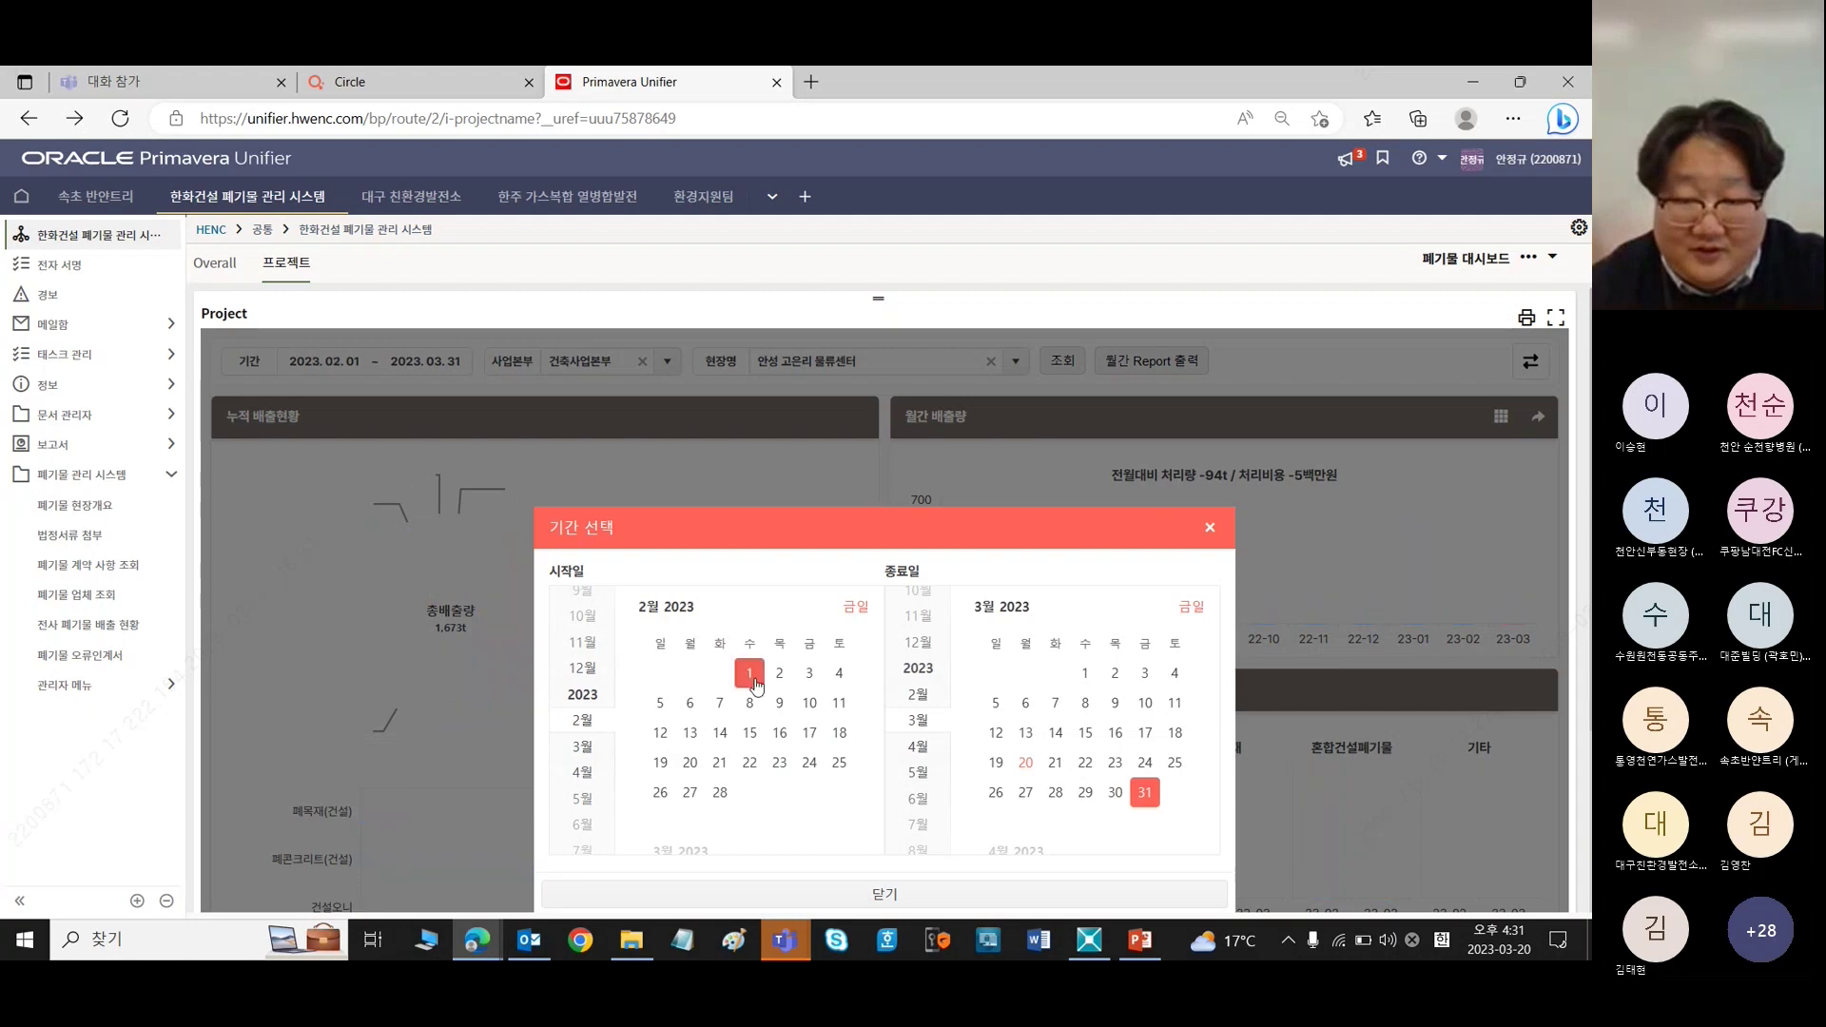
pyautogui.click(1146, 792)
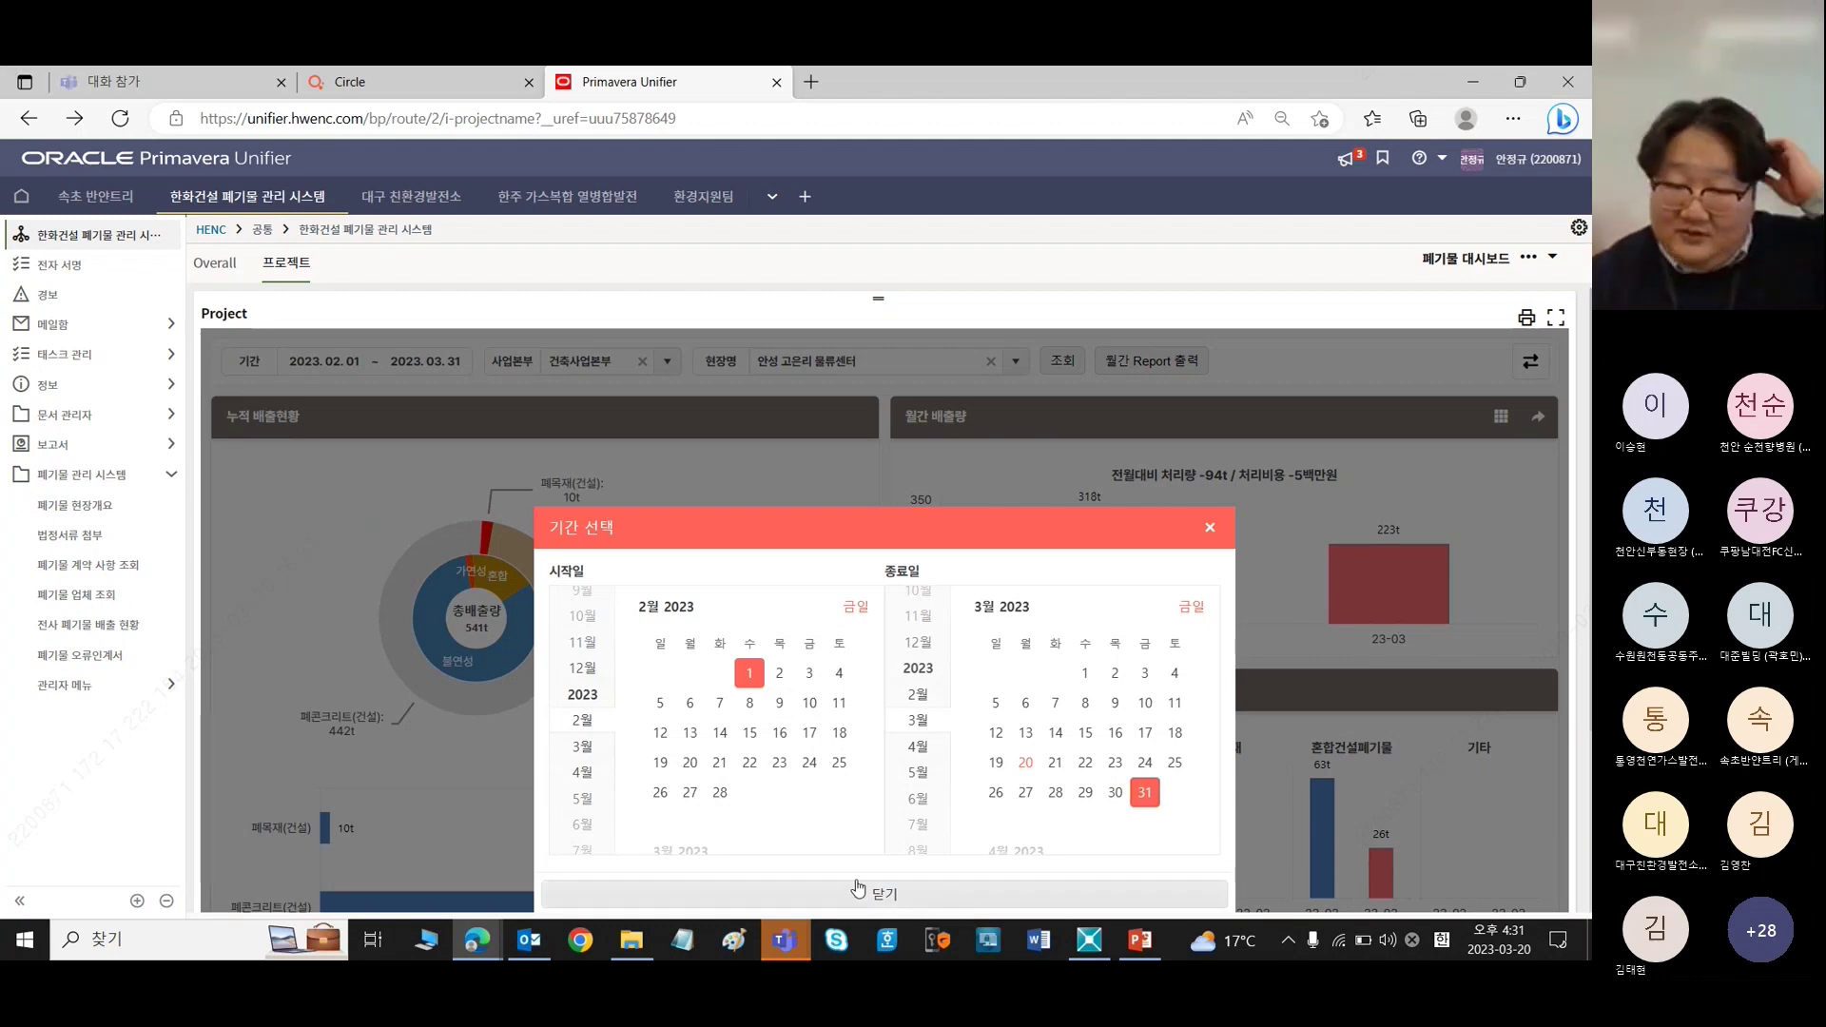
pyautogui.click(917, 900)
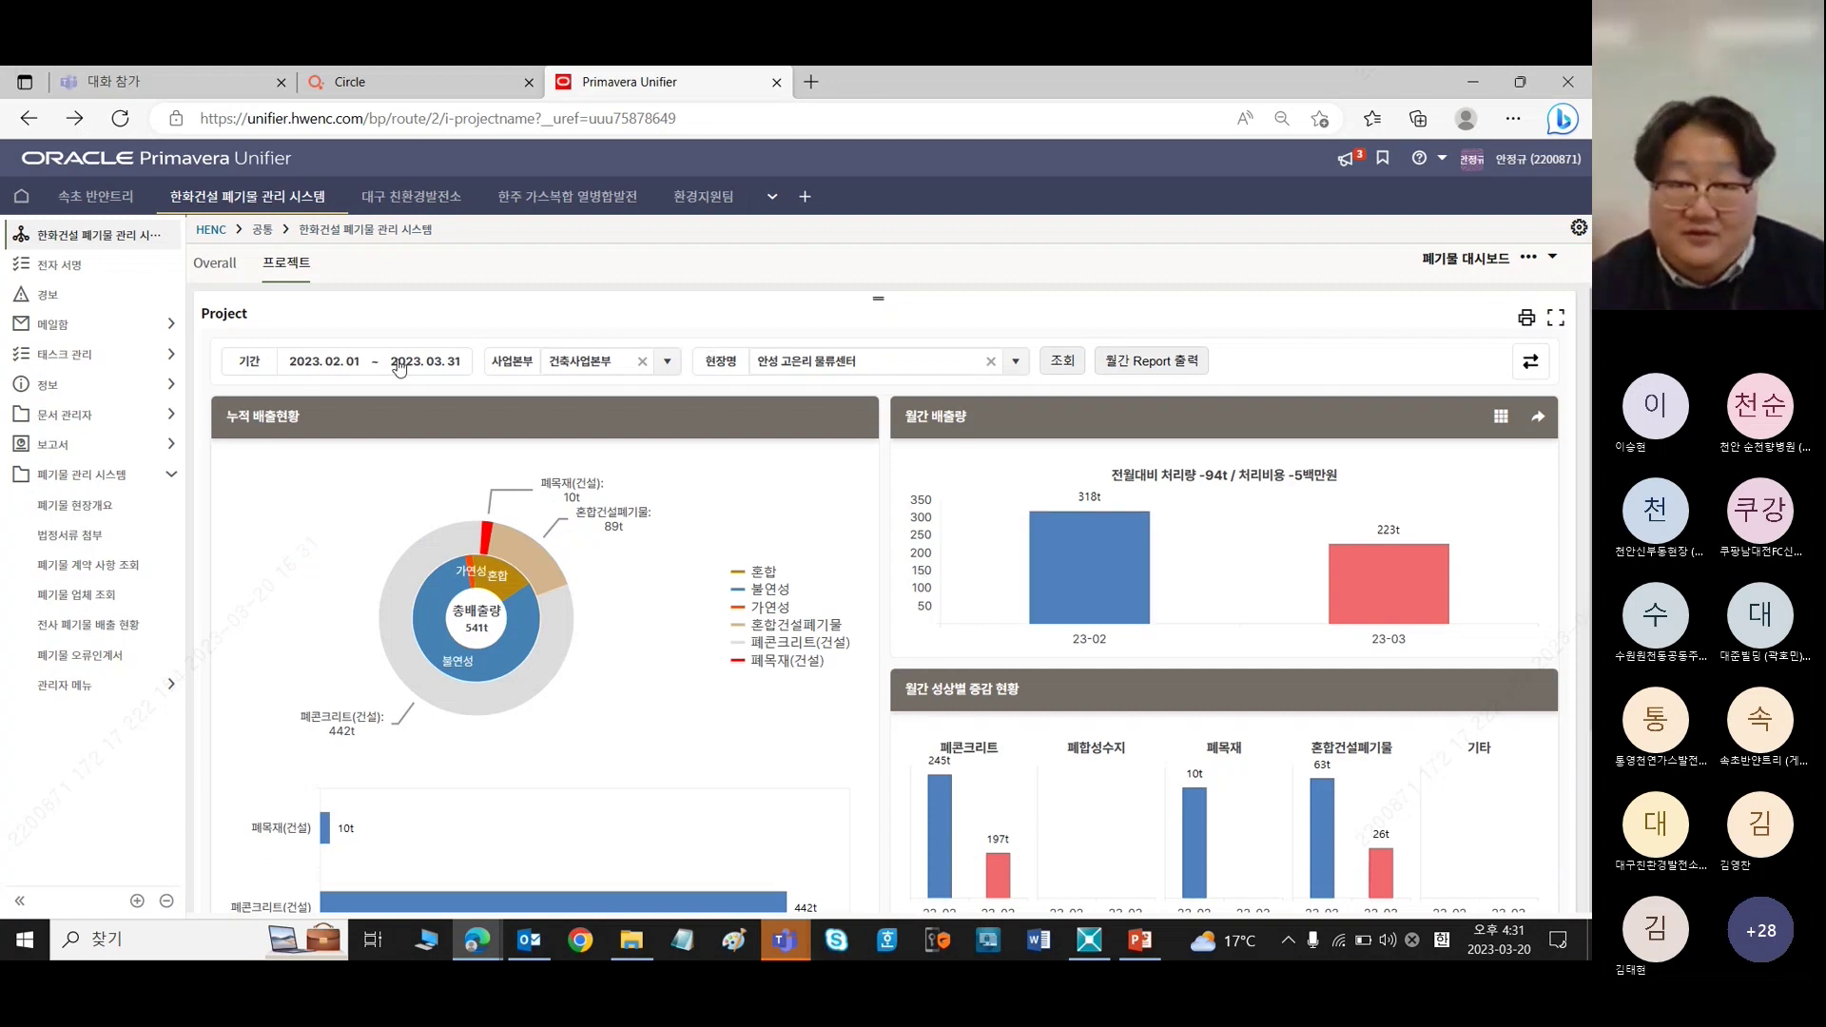
# Step: Correct the period to 2023-03-01 through 2023-03-31 and apply it
pyautogui.click(454, 361)
pyautogui.click(1089, 675)
pyautogui.click(1145, 793)
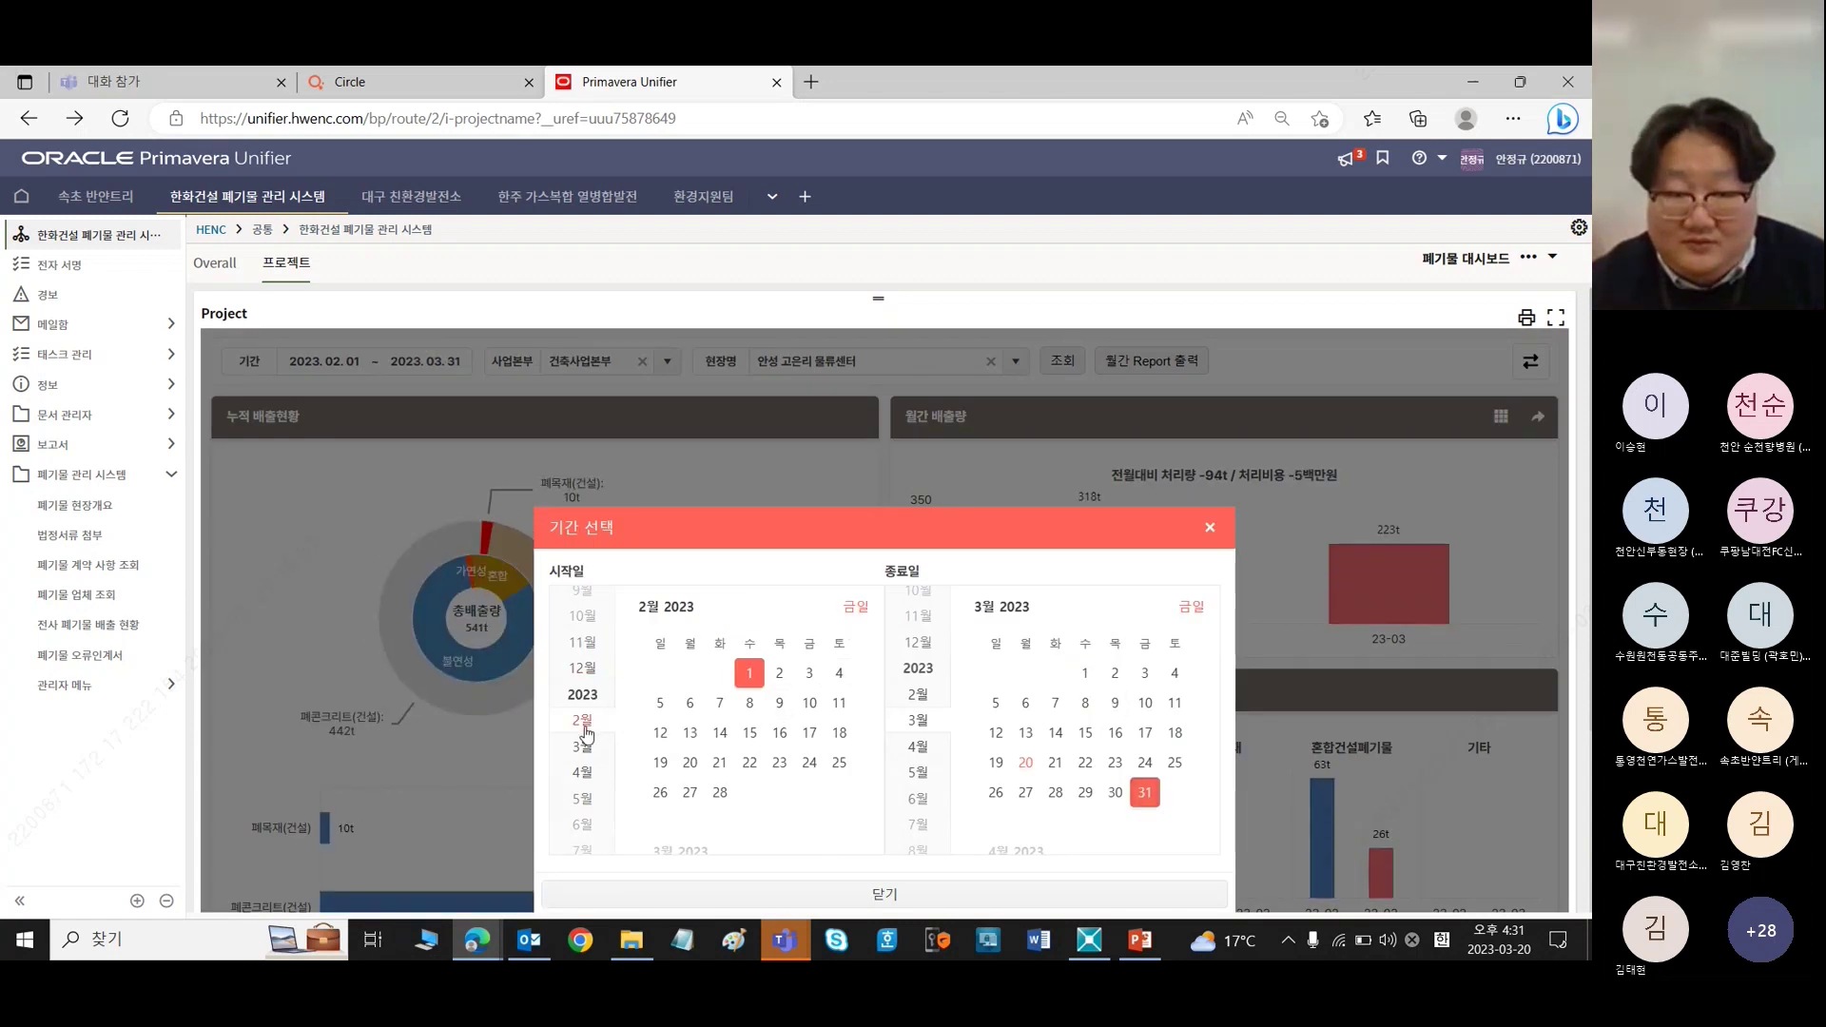
pyautogui.click(582, 747)
pyautogui.click(751, 673)
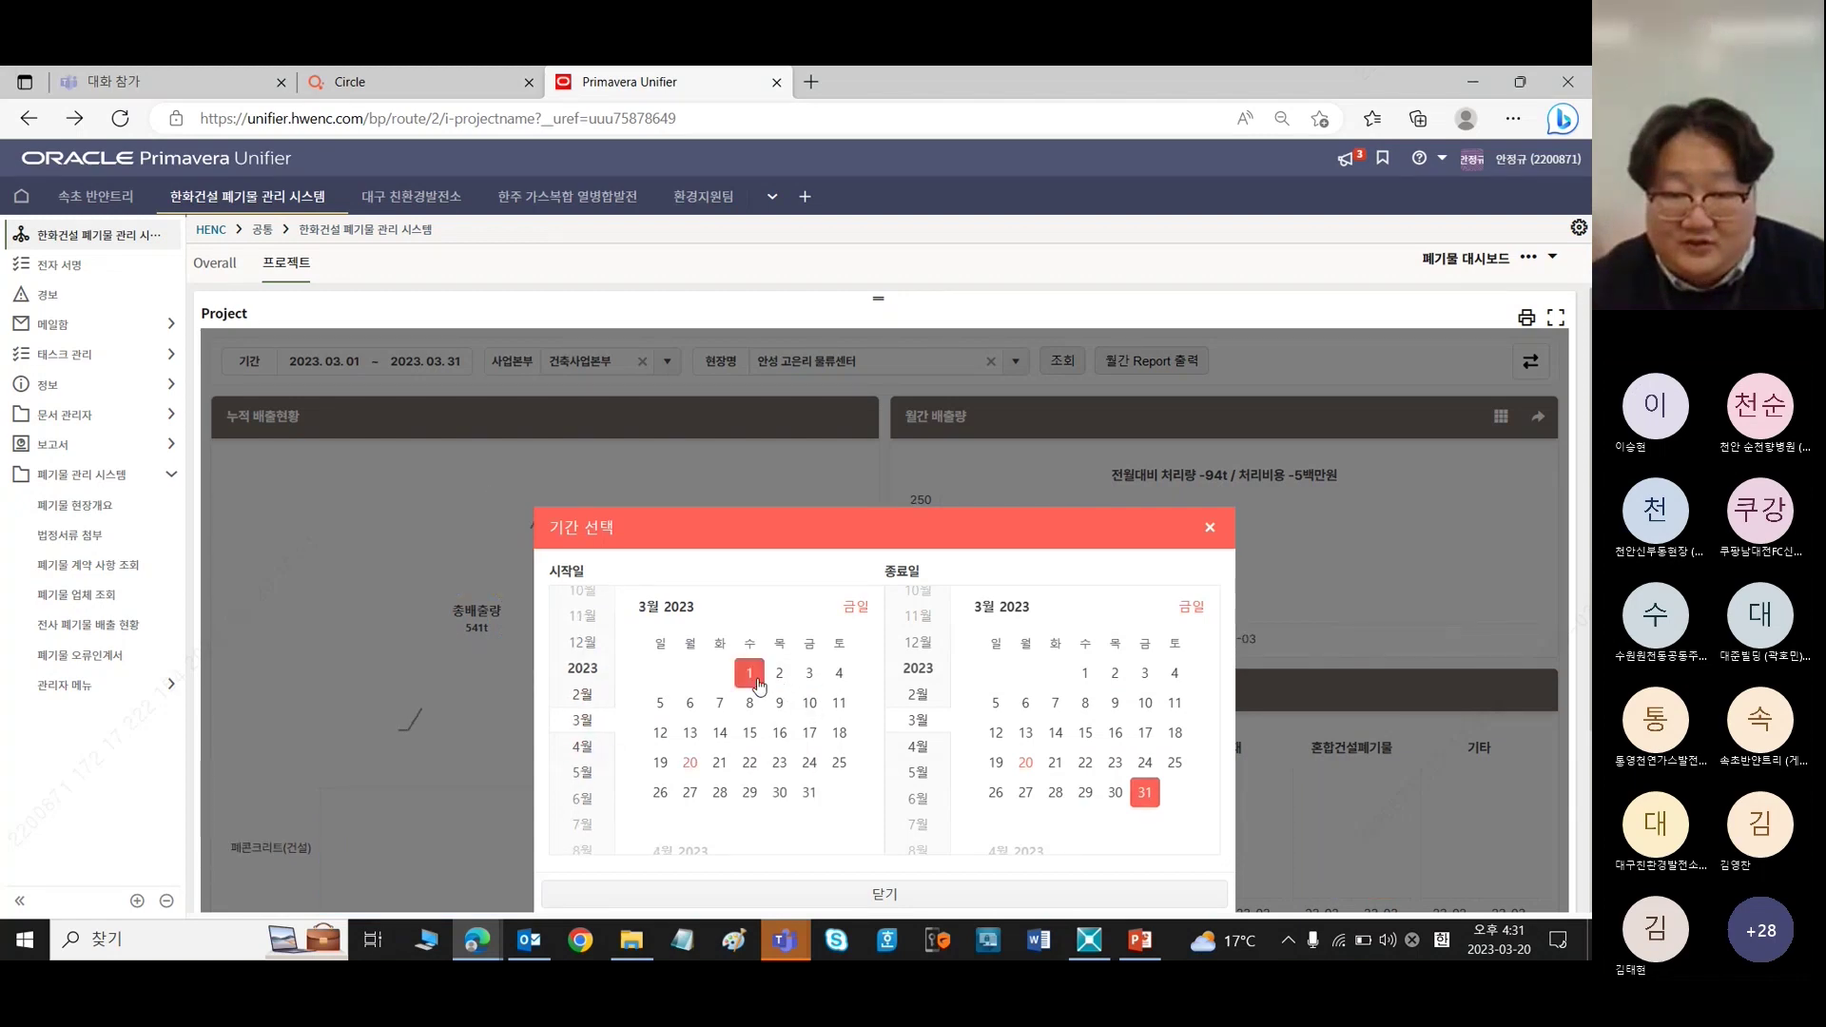
pyautogui.click(917, 894)
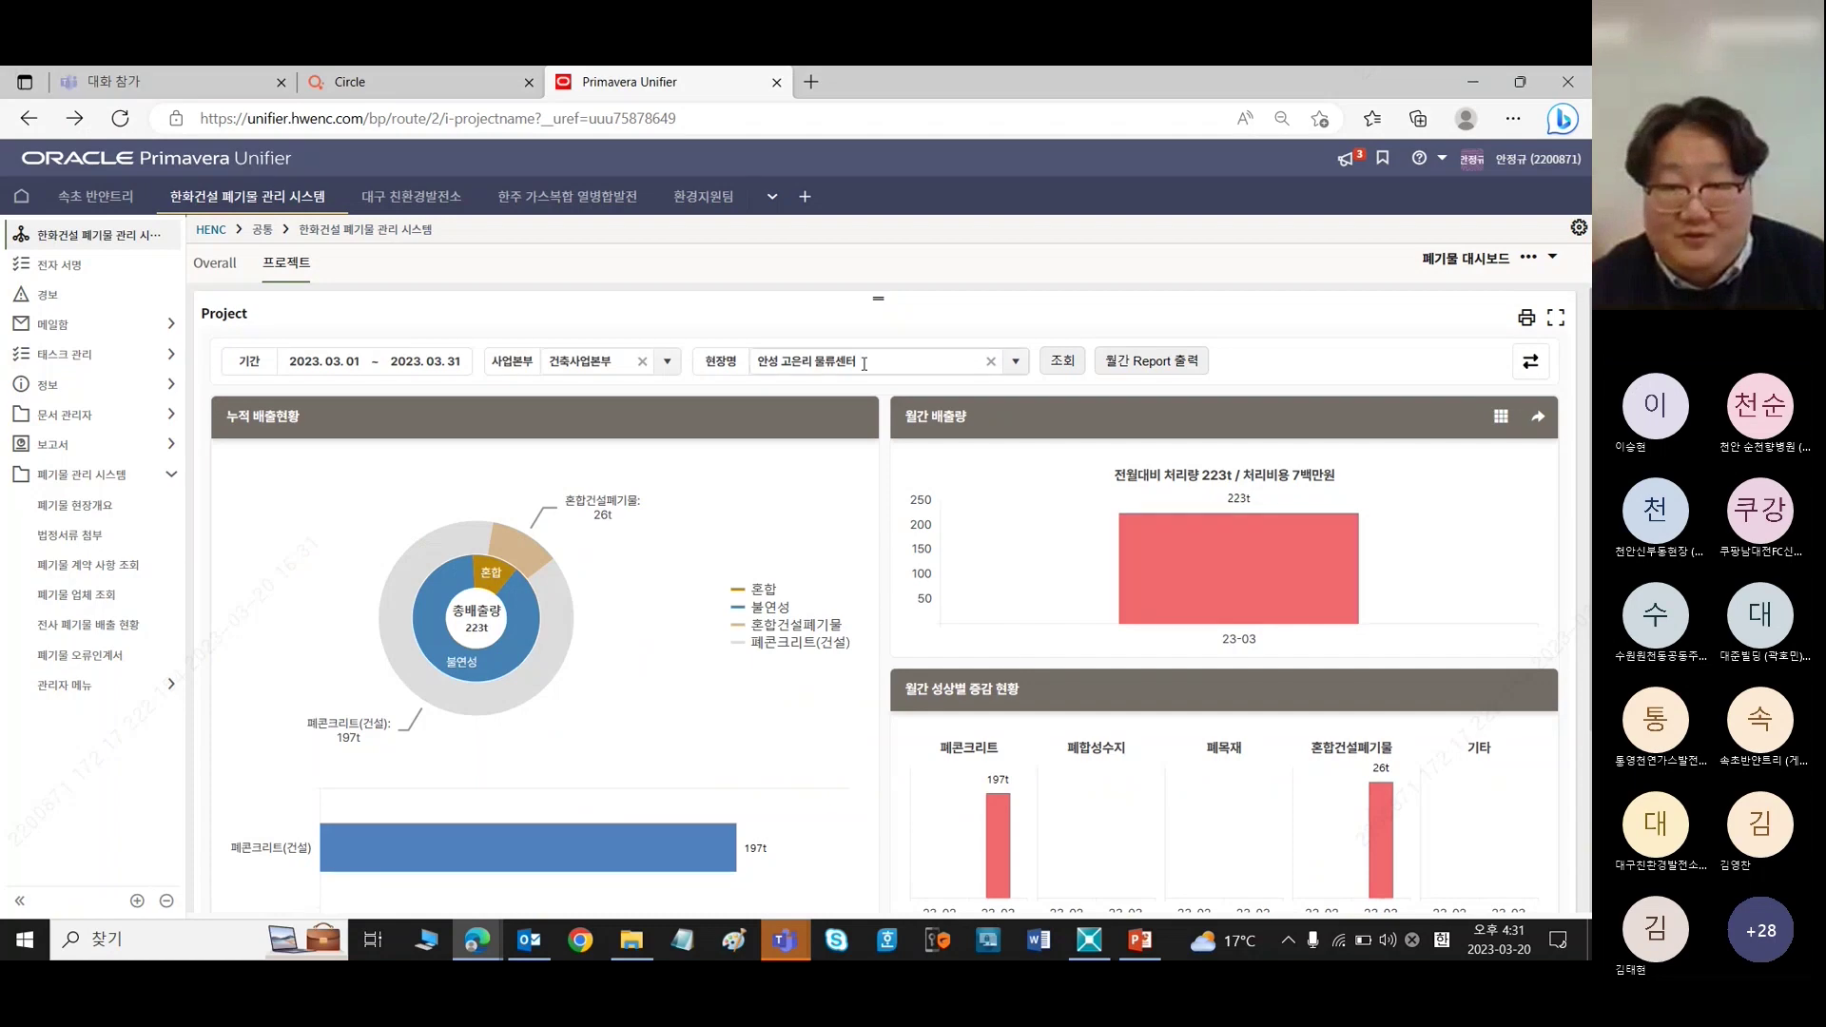
# Step: Generate the 2023년 03월 ESG Report and check its appendix totals of 223t and 6,976,000원
pyautogui.click(1184, 371)
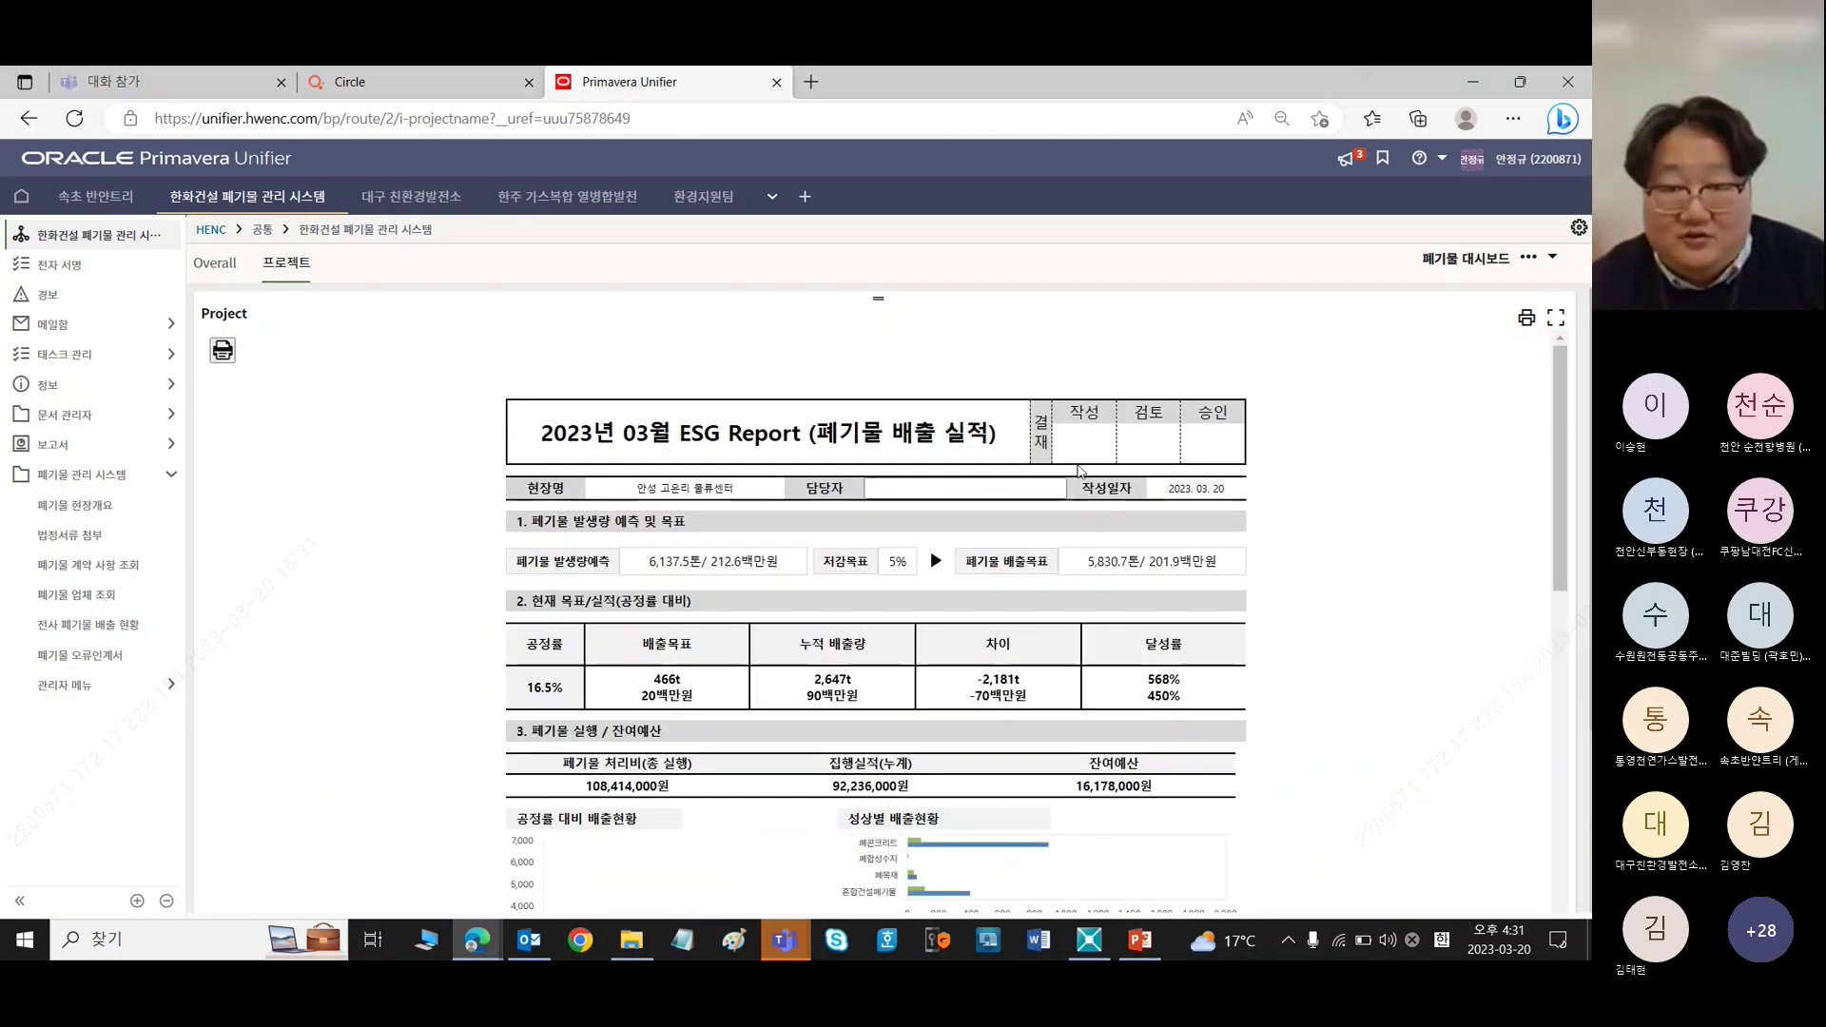
pyautogui.scroll(-15, 772, 637)
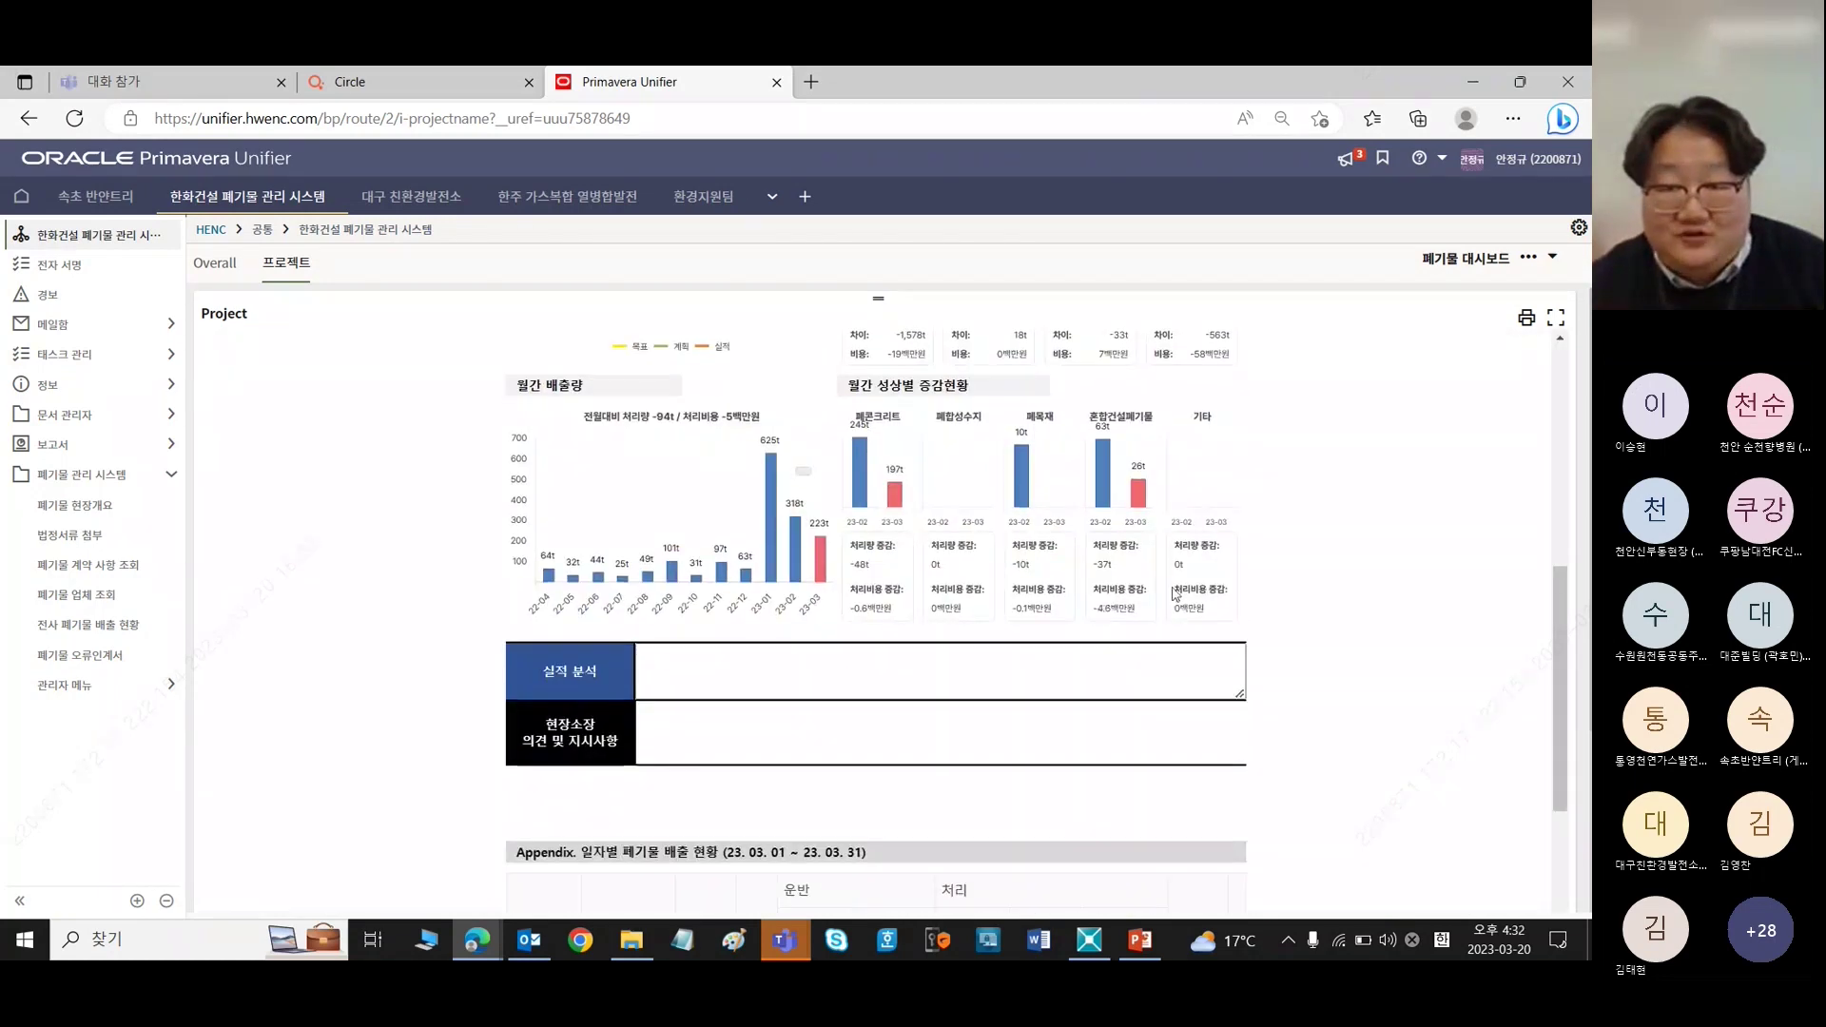
pyautogui.scroll(3, 1149, 603)
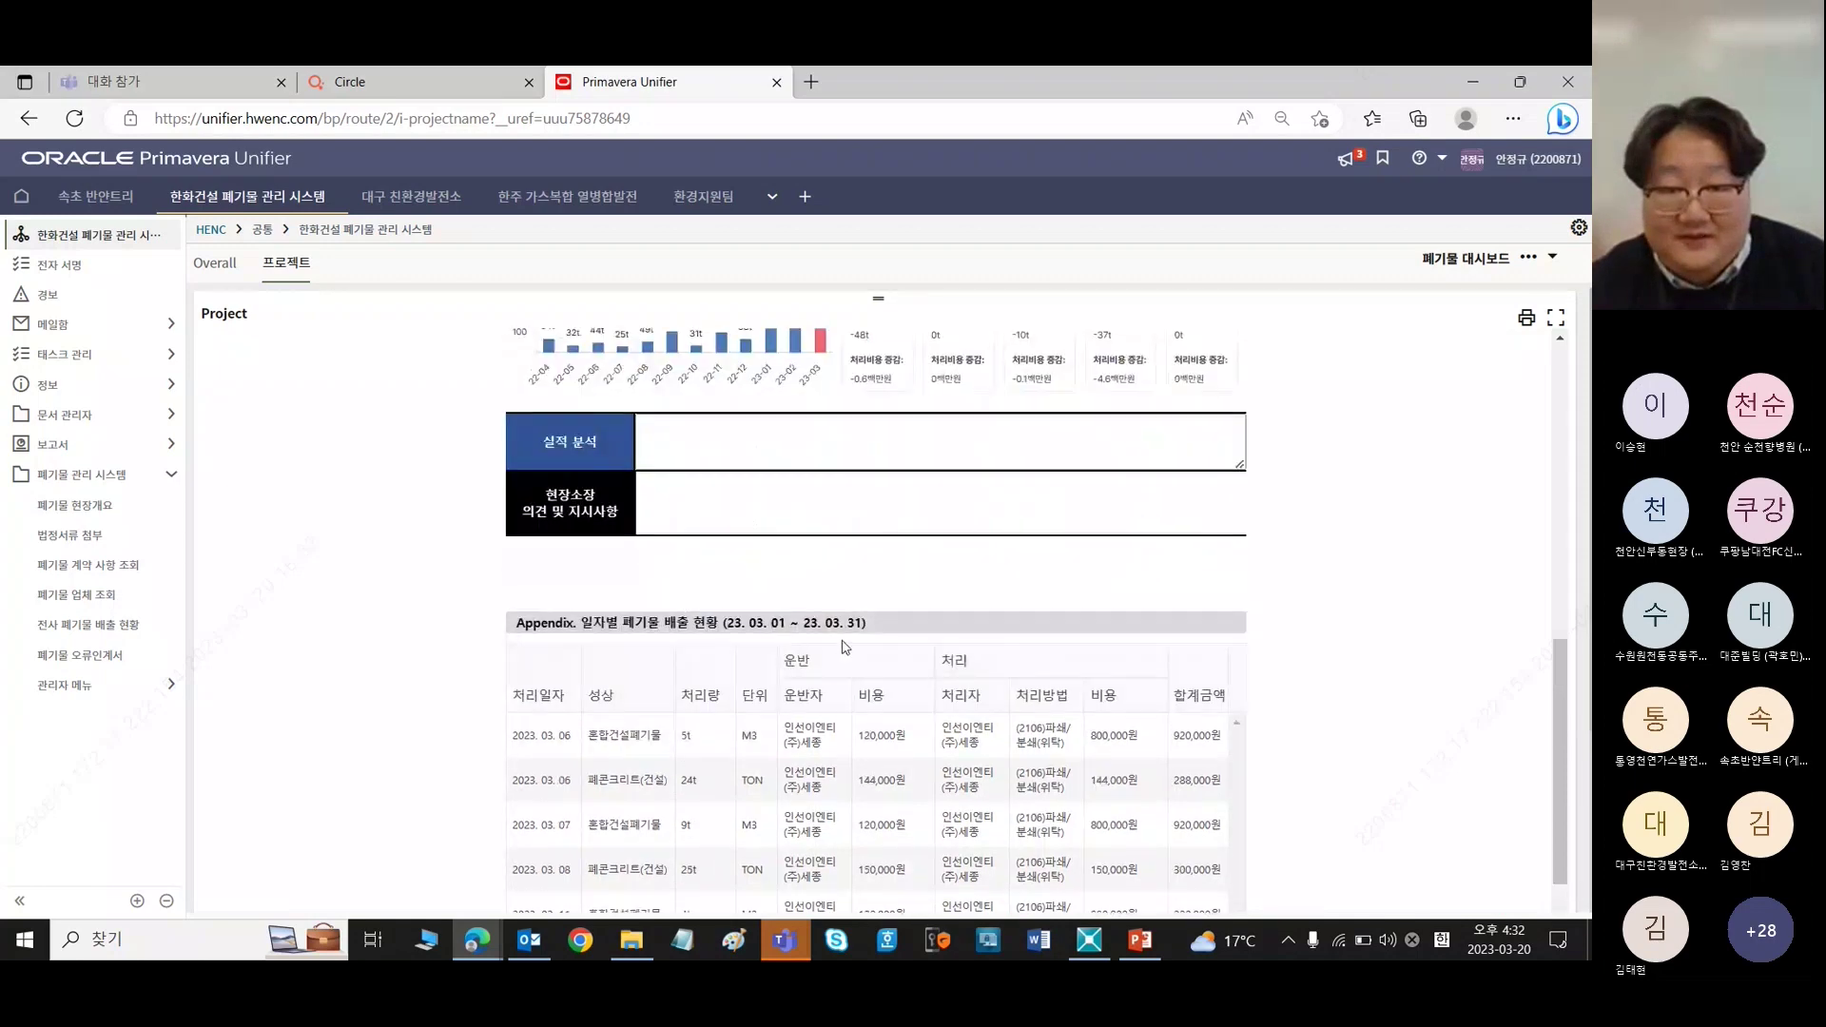
pyautogui.scroll(-3, 723, 665)
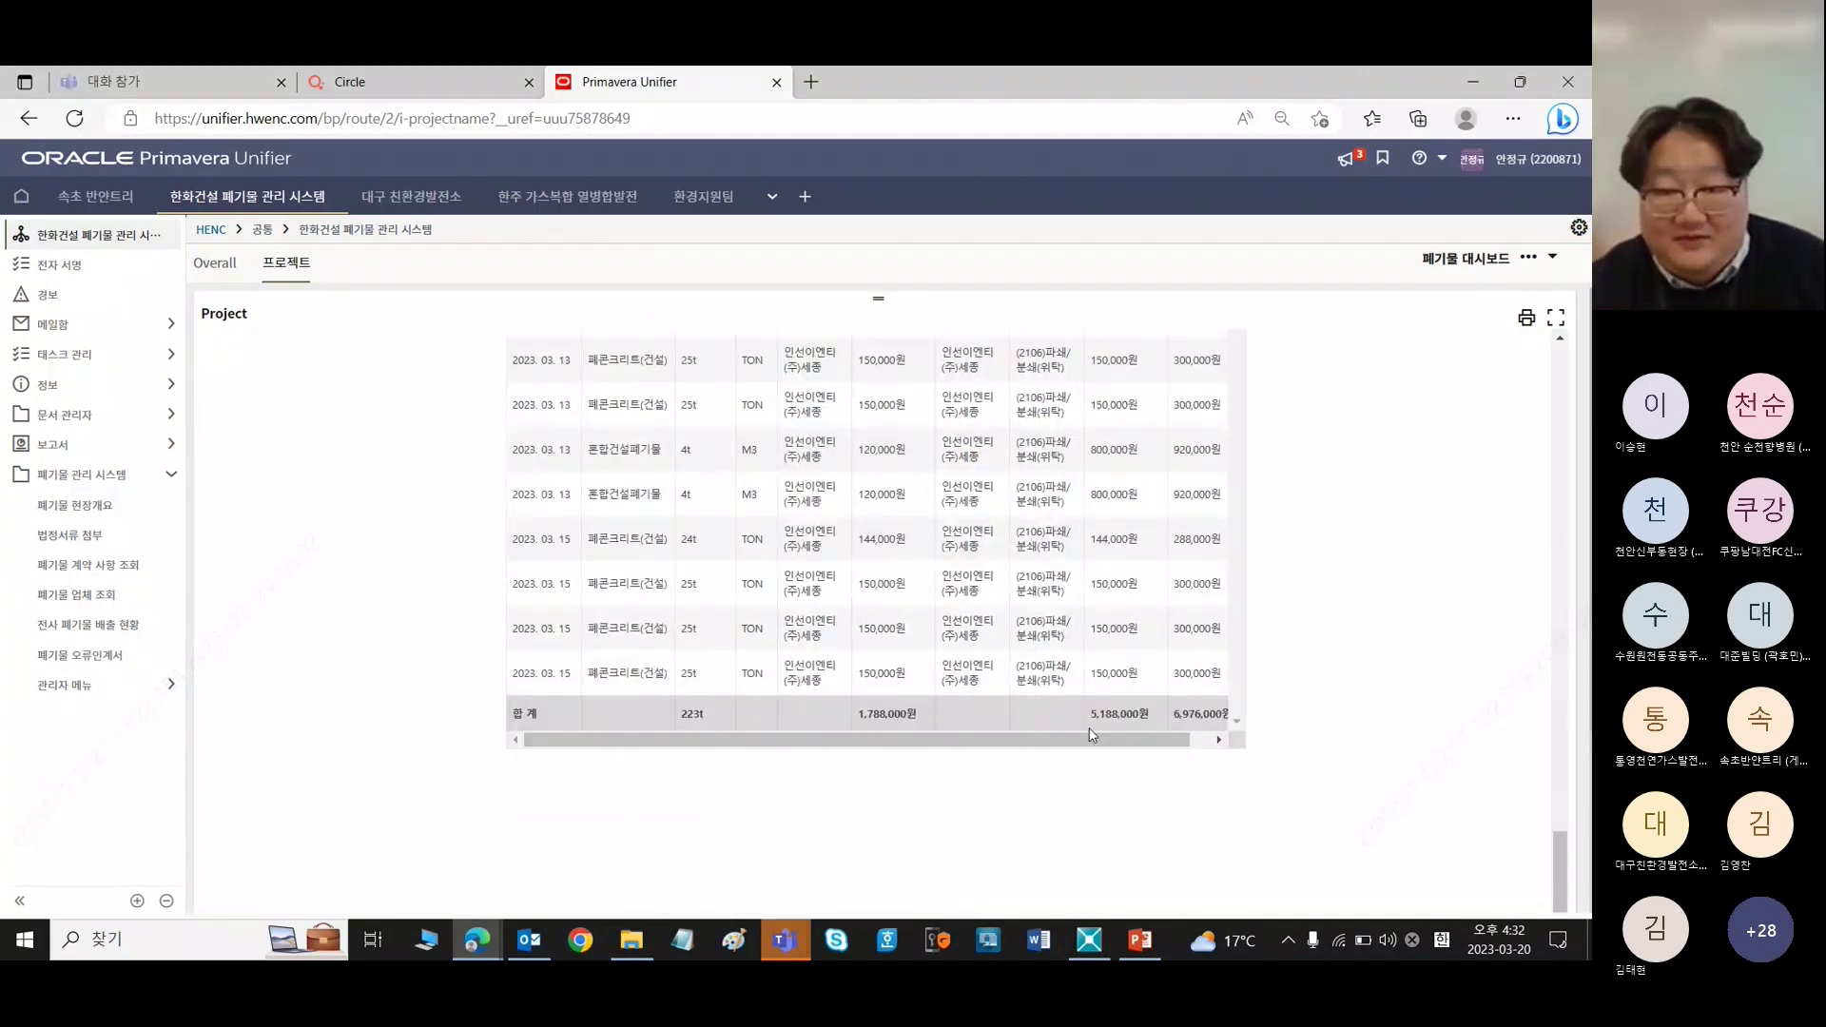
pyautogui.scroll(15, 1061, 726)
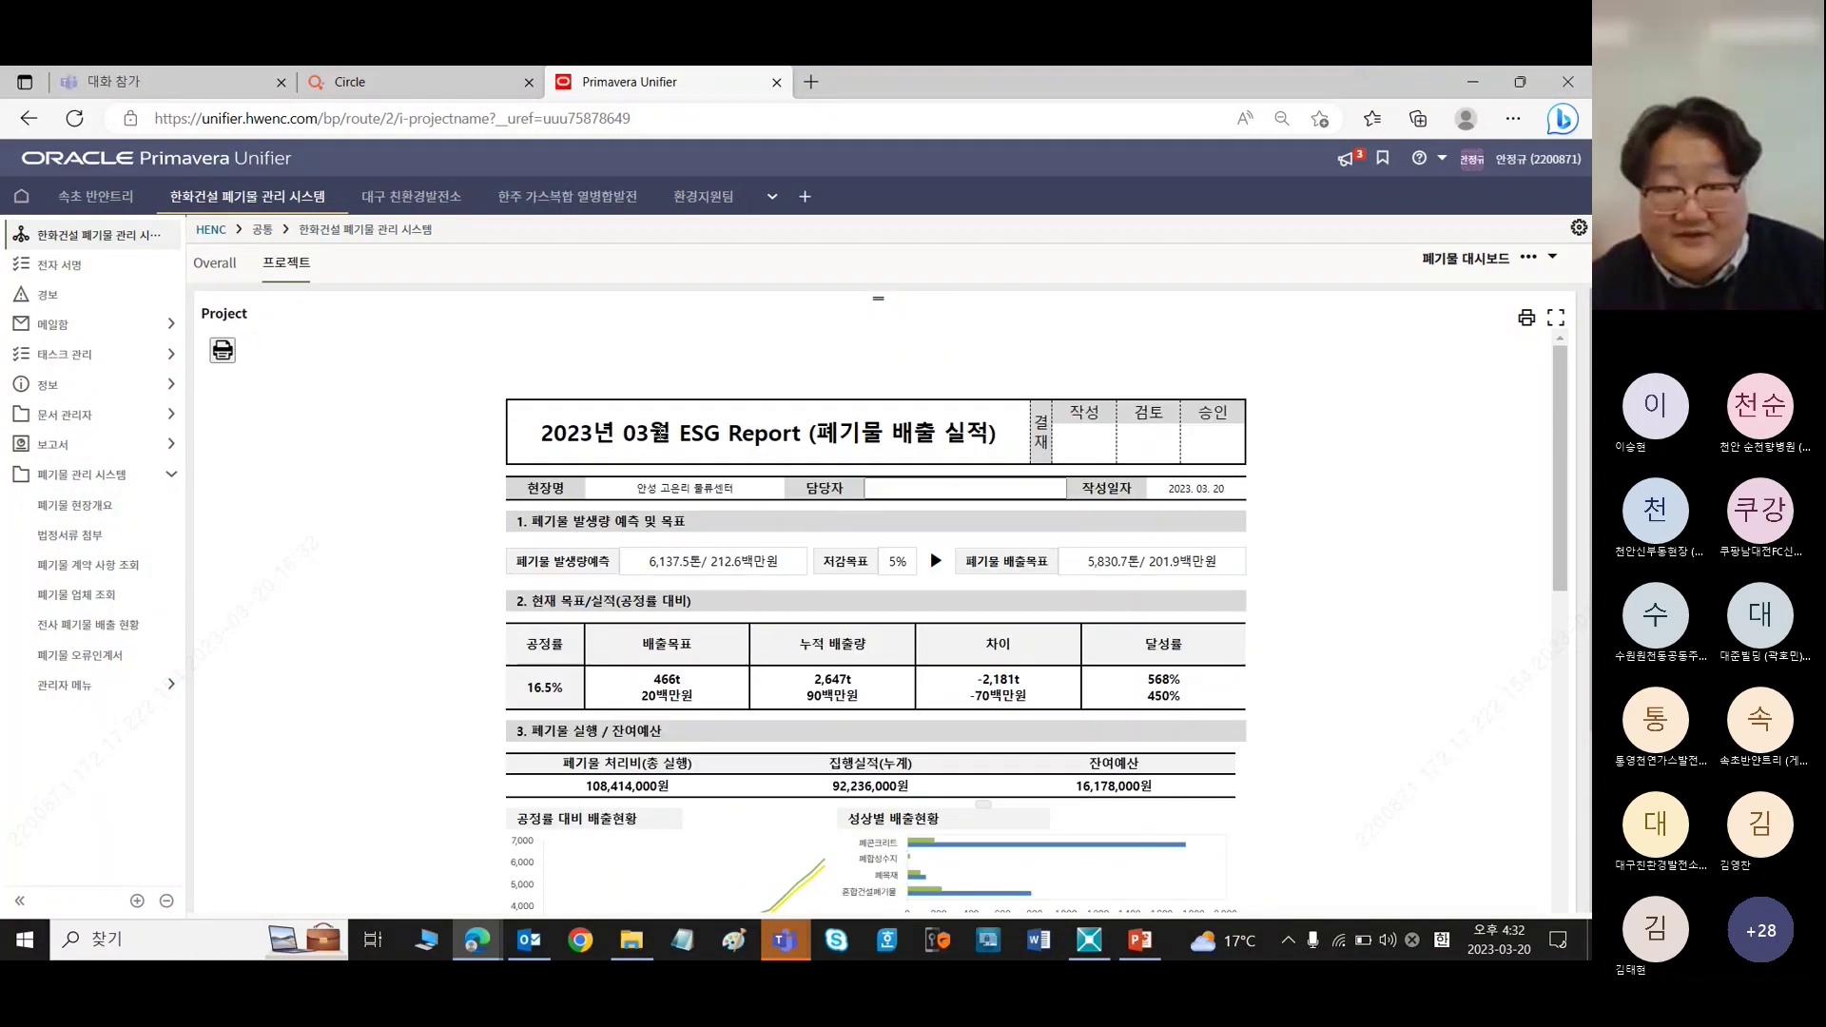
pyautogui.scroll(-15, 807, 580)
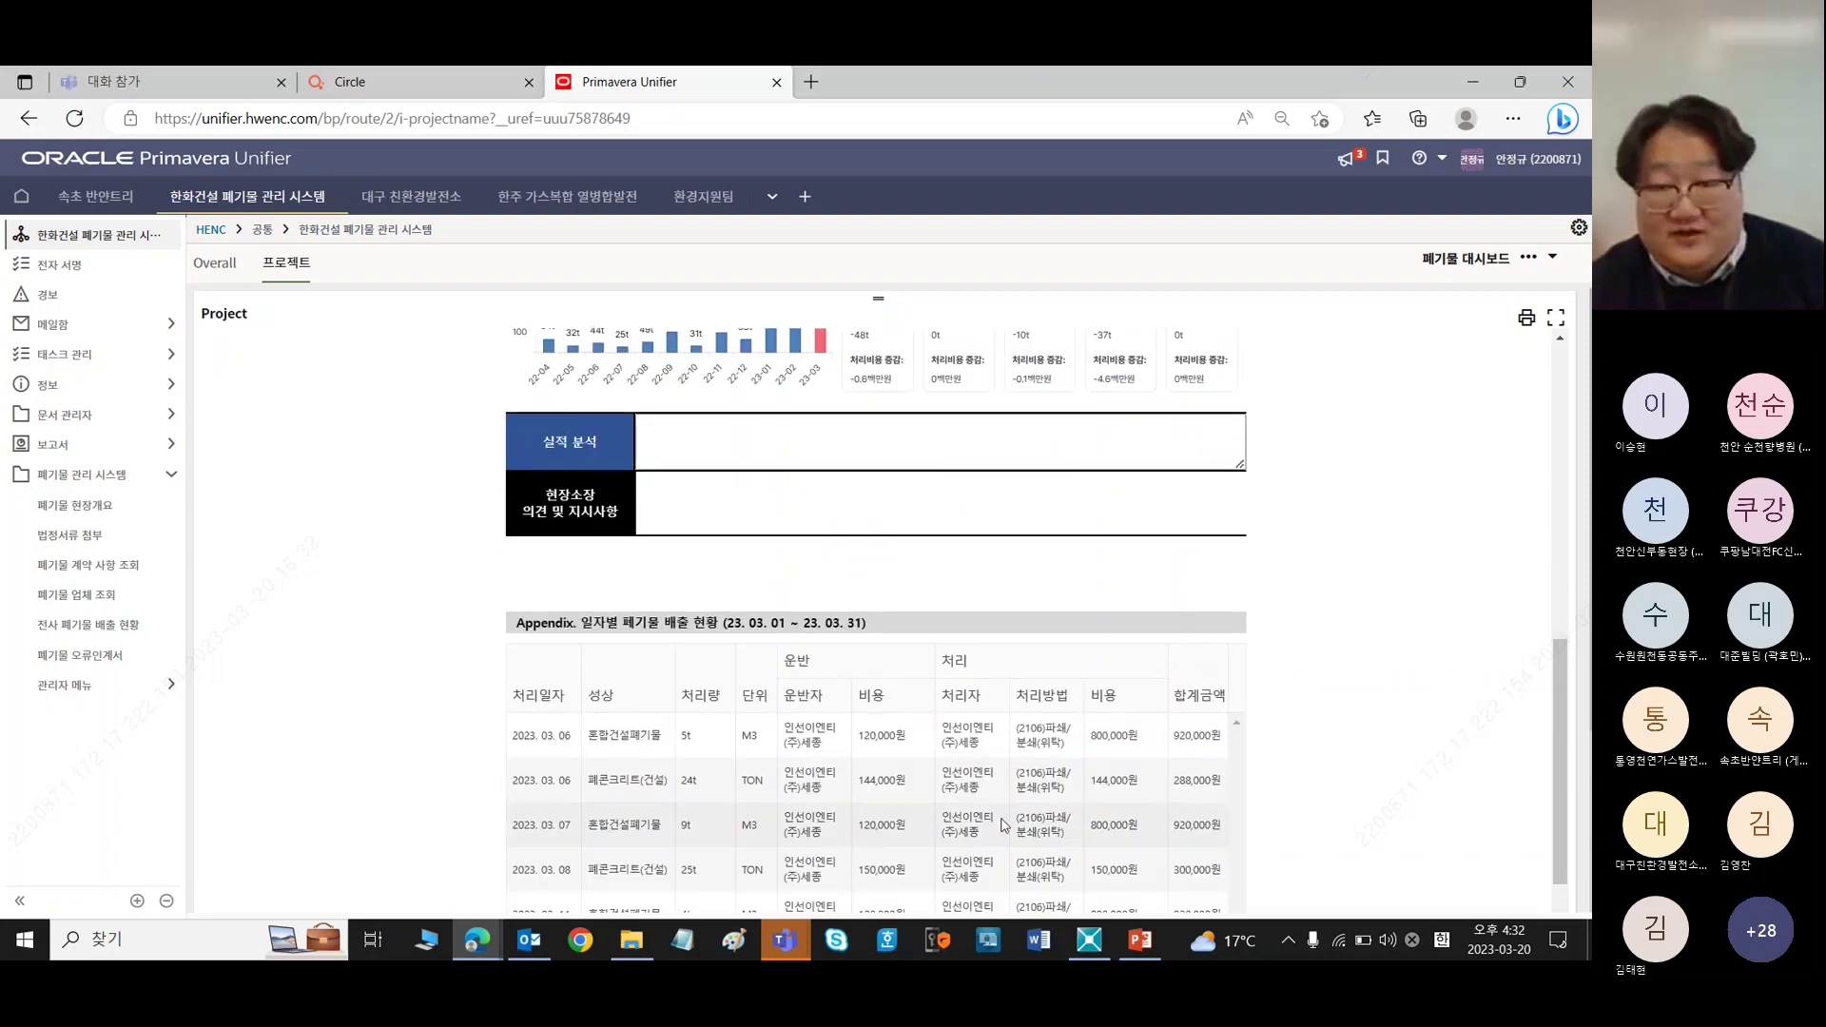
pyautogui.scroll(8, 1032, 777)
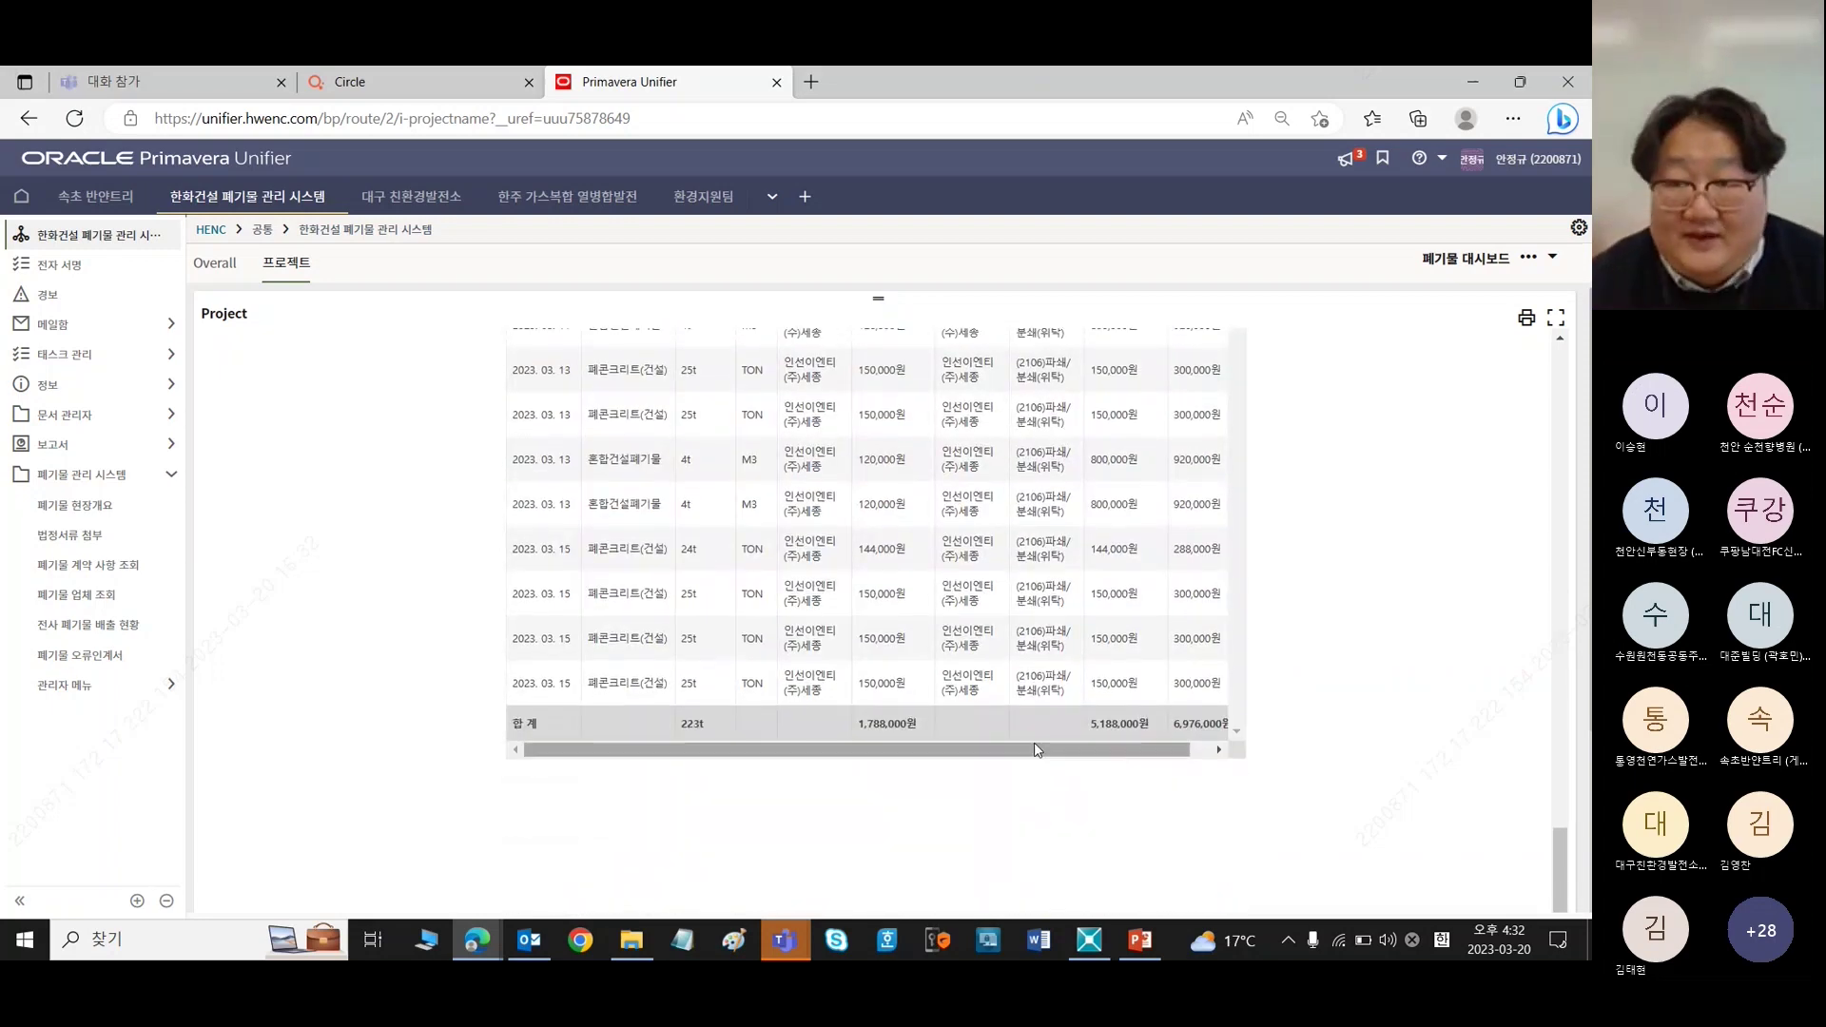
pyautogui.scroll(8, 1162, 362)
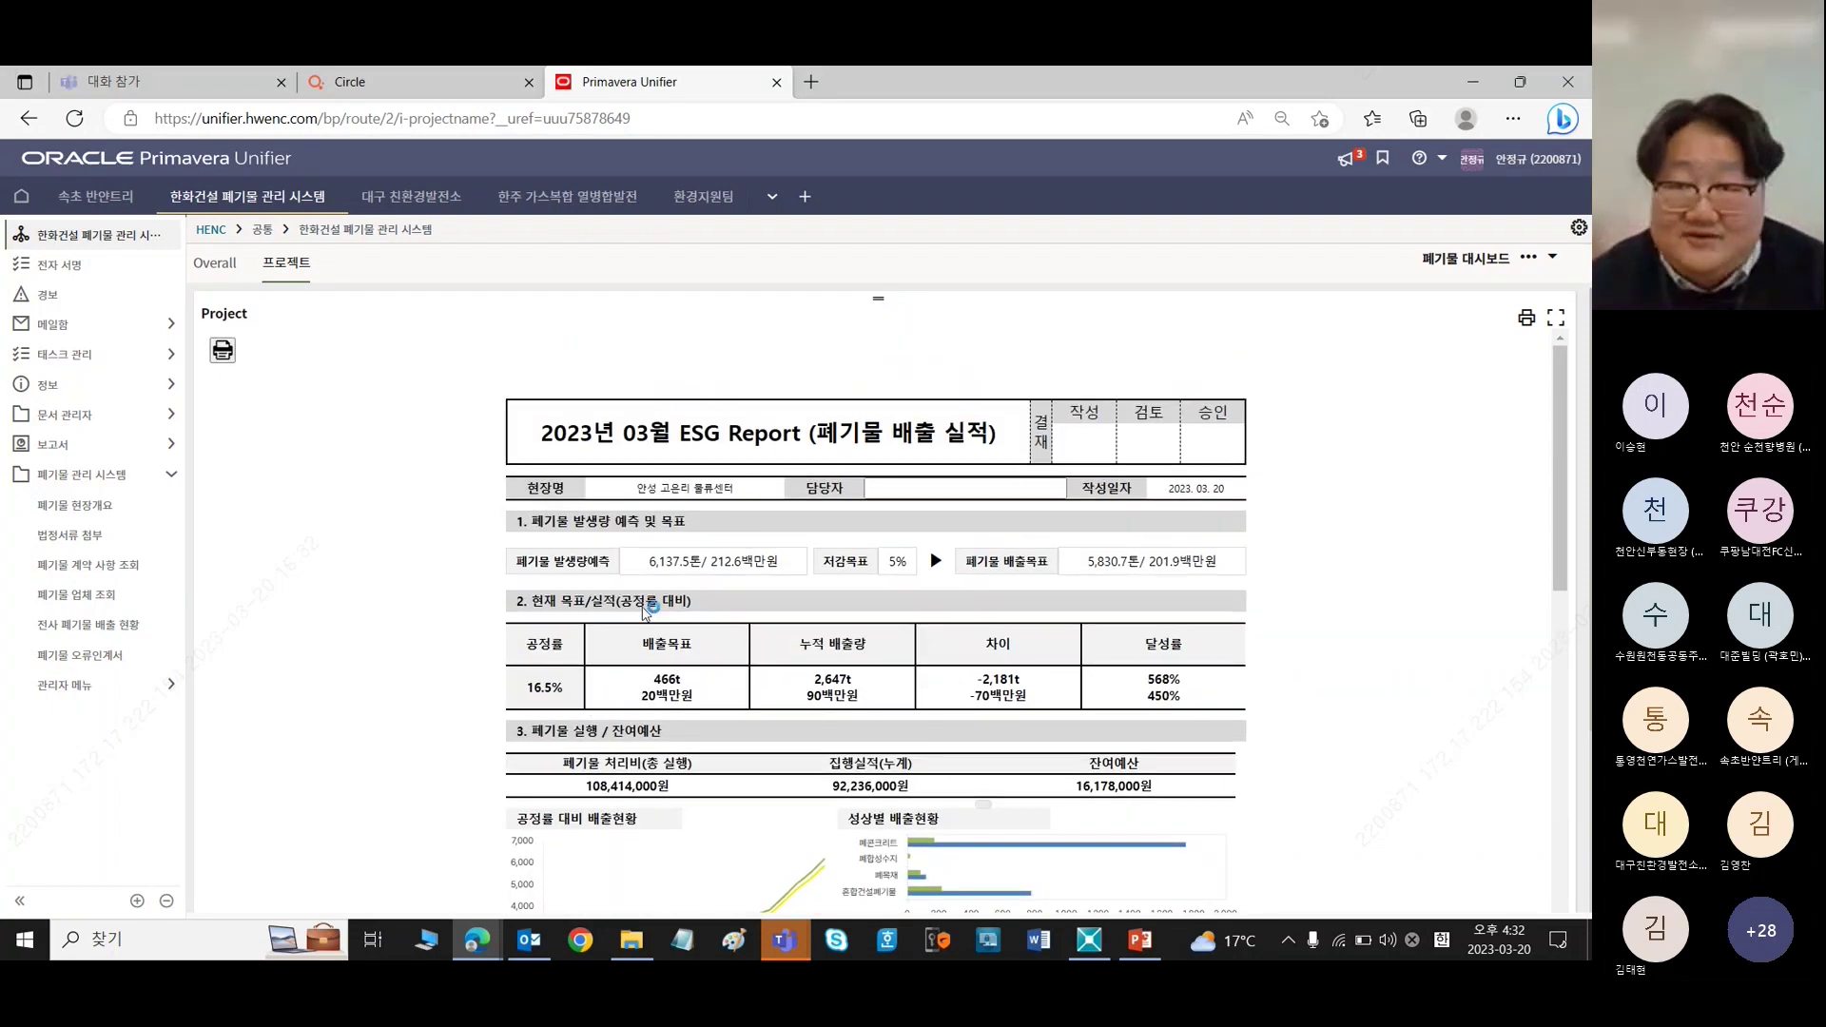
# Step: Start printing the March 2023 ESG report from the printer icon
pyautogui.click(1527, 319)
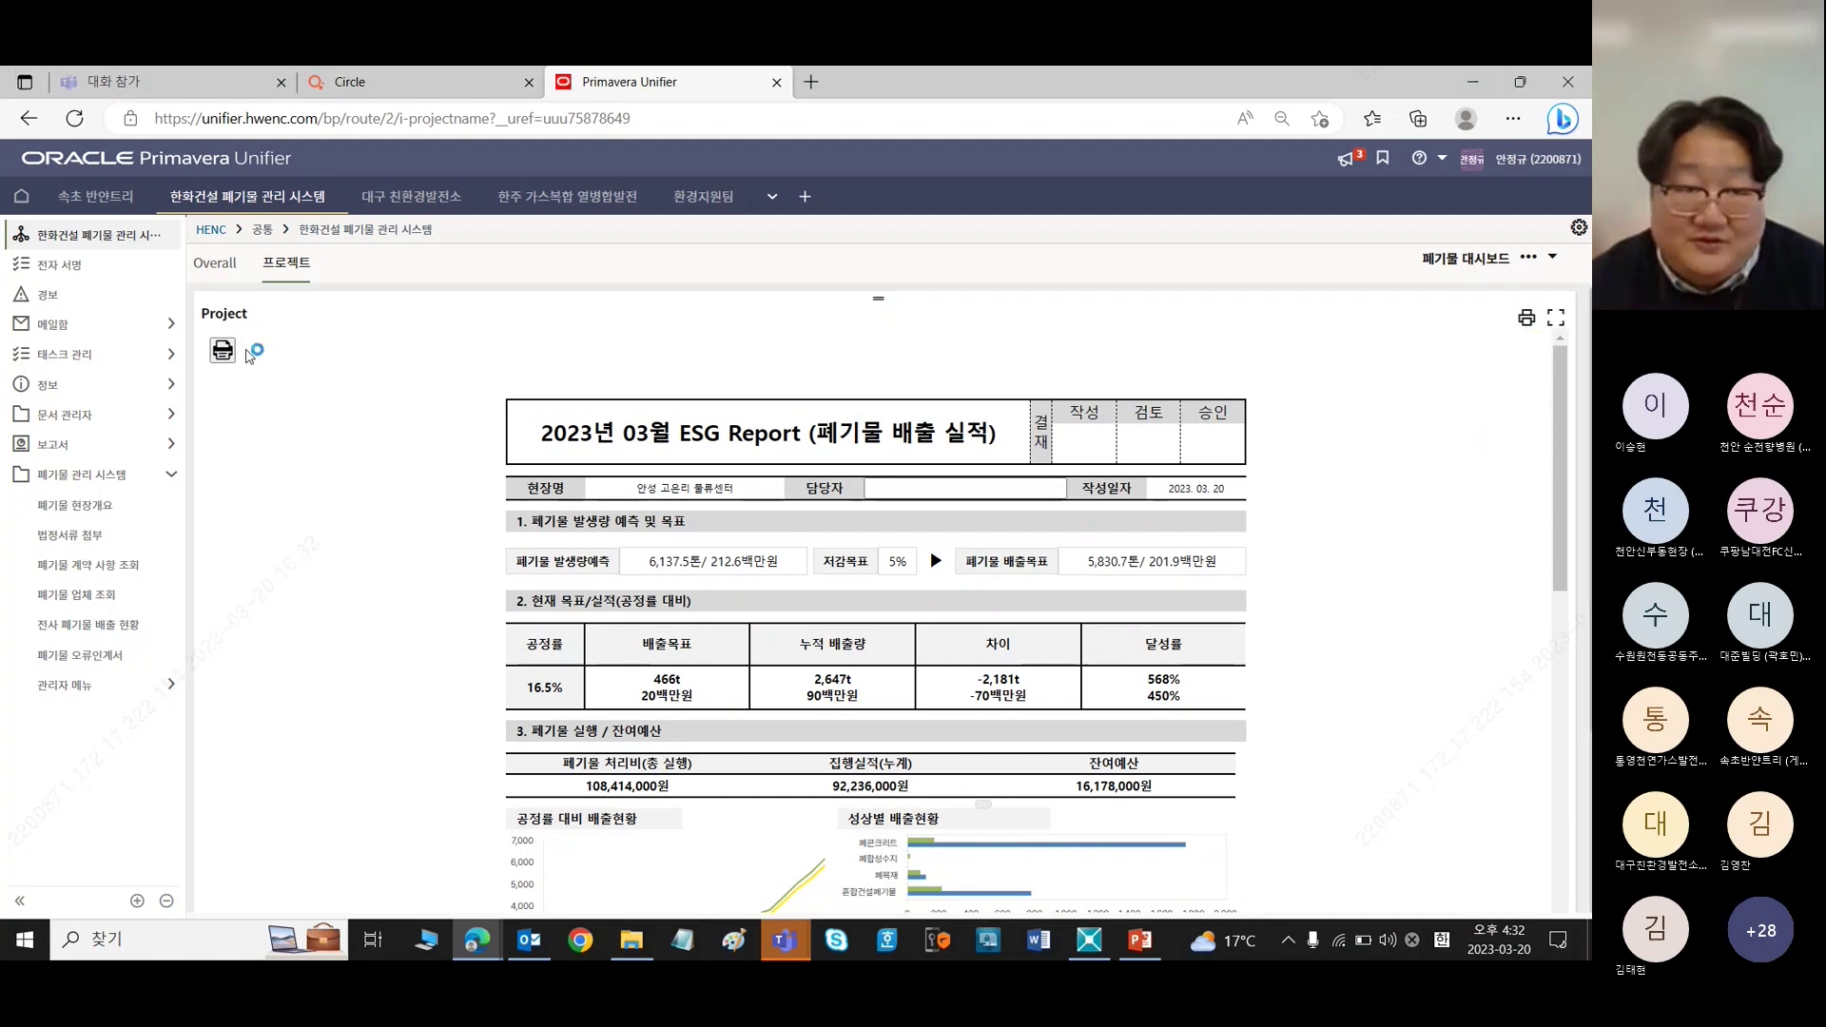
pyautogui.click(223, 352)
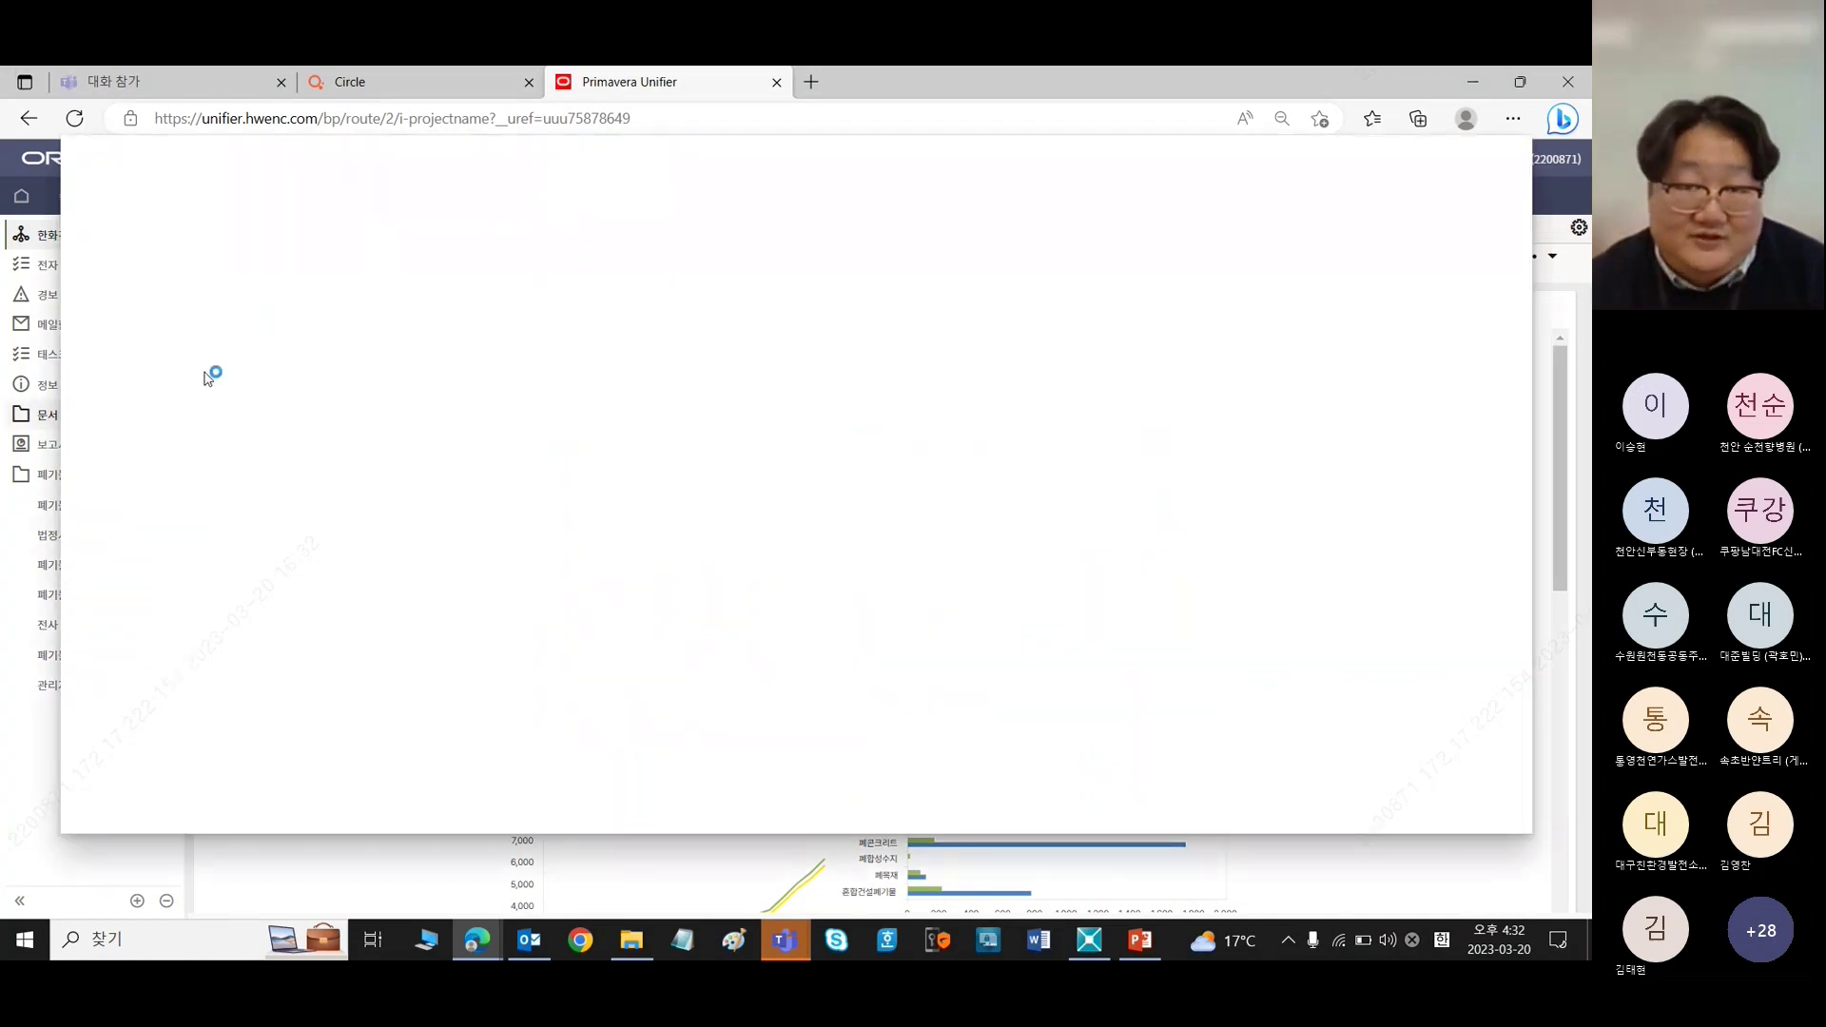